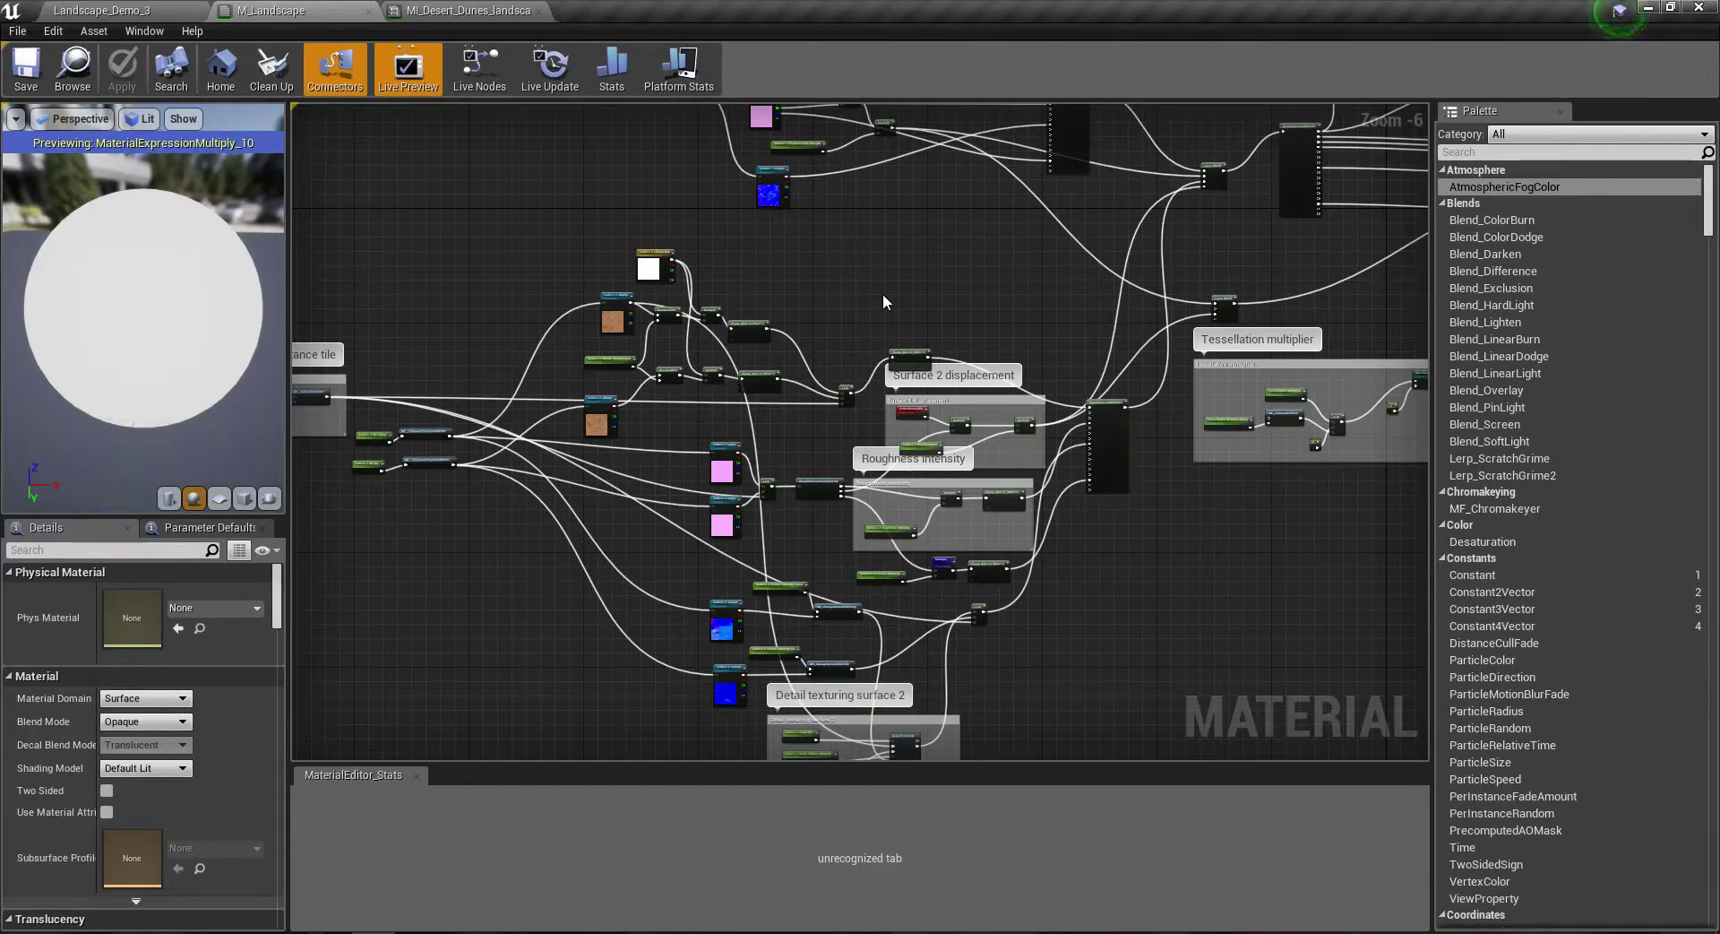
Step: Survey the M_Landscape graph, then show MI_Desert_Dunes parameters such as Surface 2 tile close at 7.0
scroll(884, 293, "up", 6)
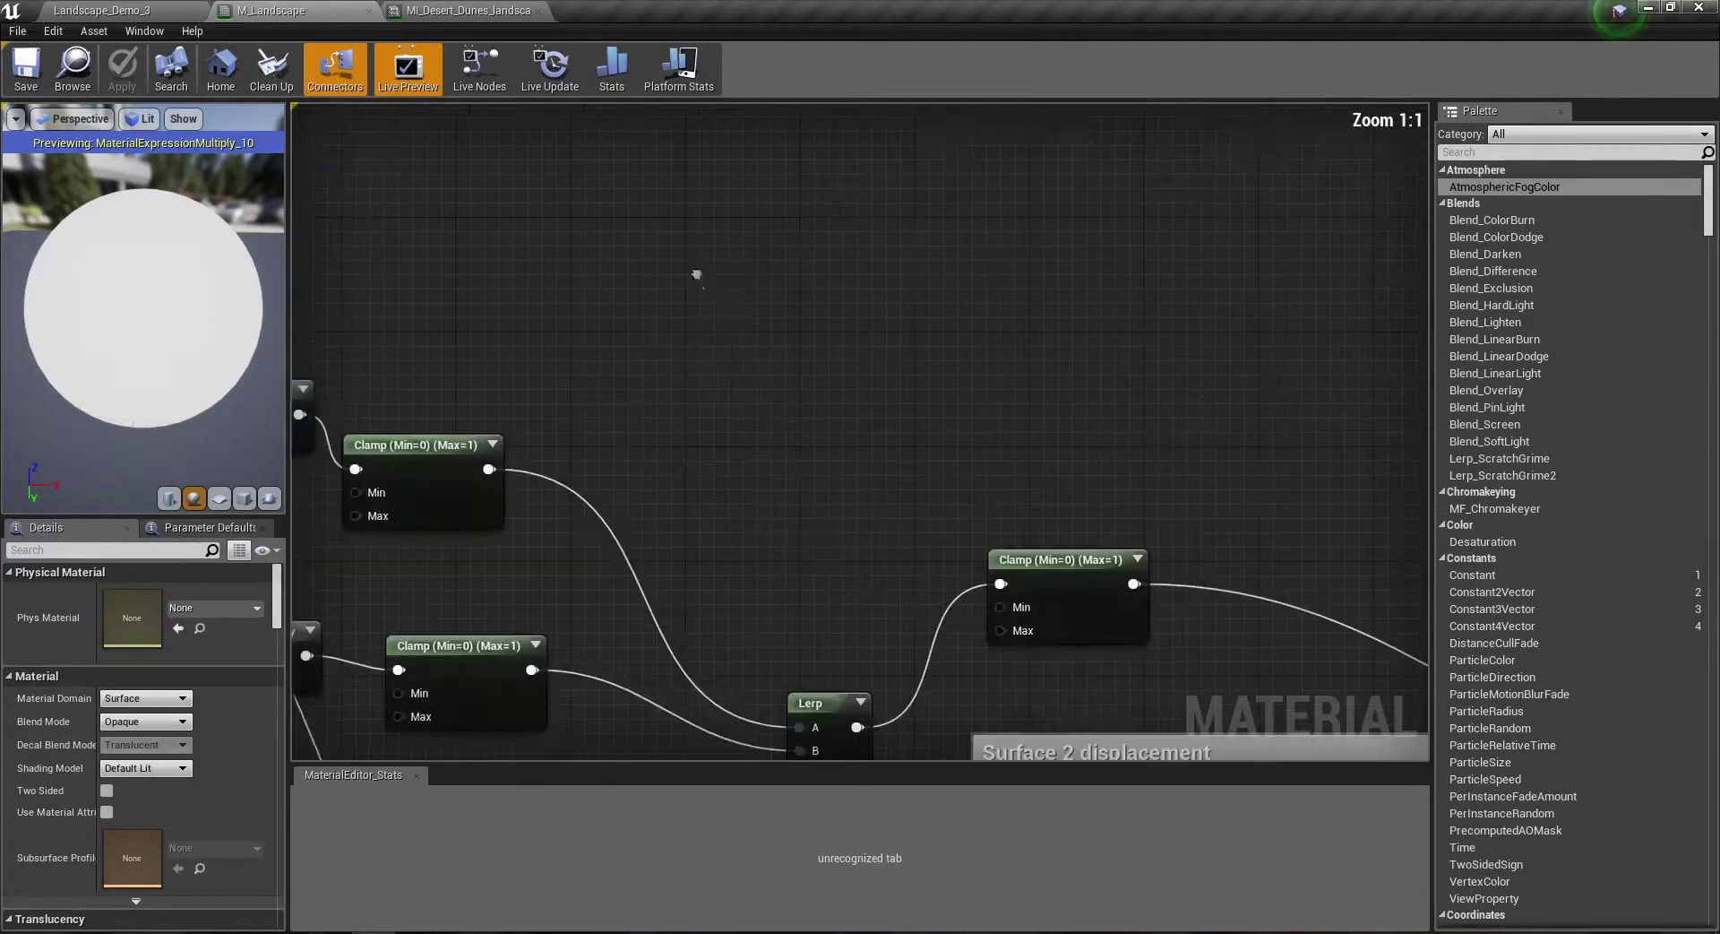
scroll(697, 272, "down", 4)
right_click_drag(858, 238, 894, 386)
scroll(824, 256, "down", 6)
scroll(828, 253, "up", 5)
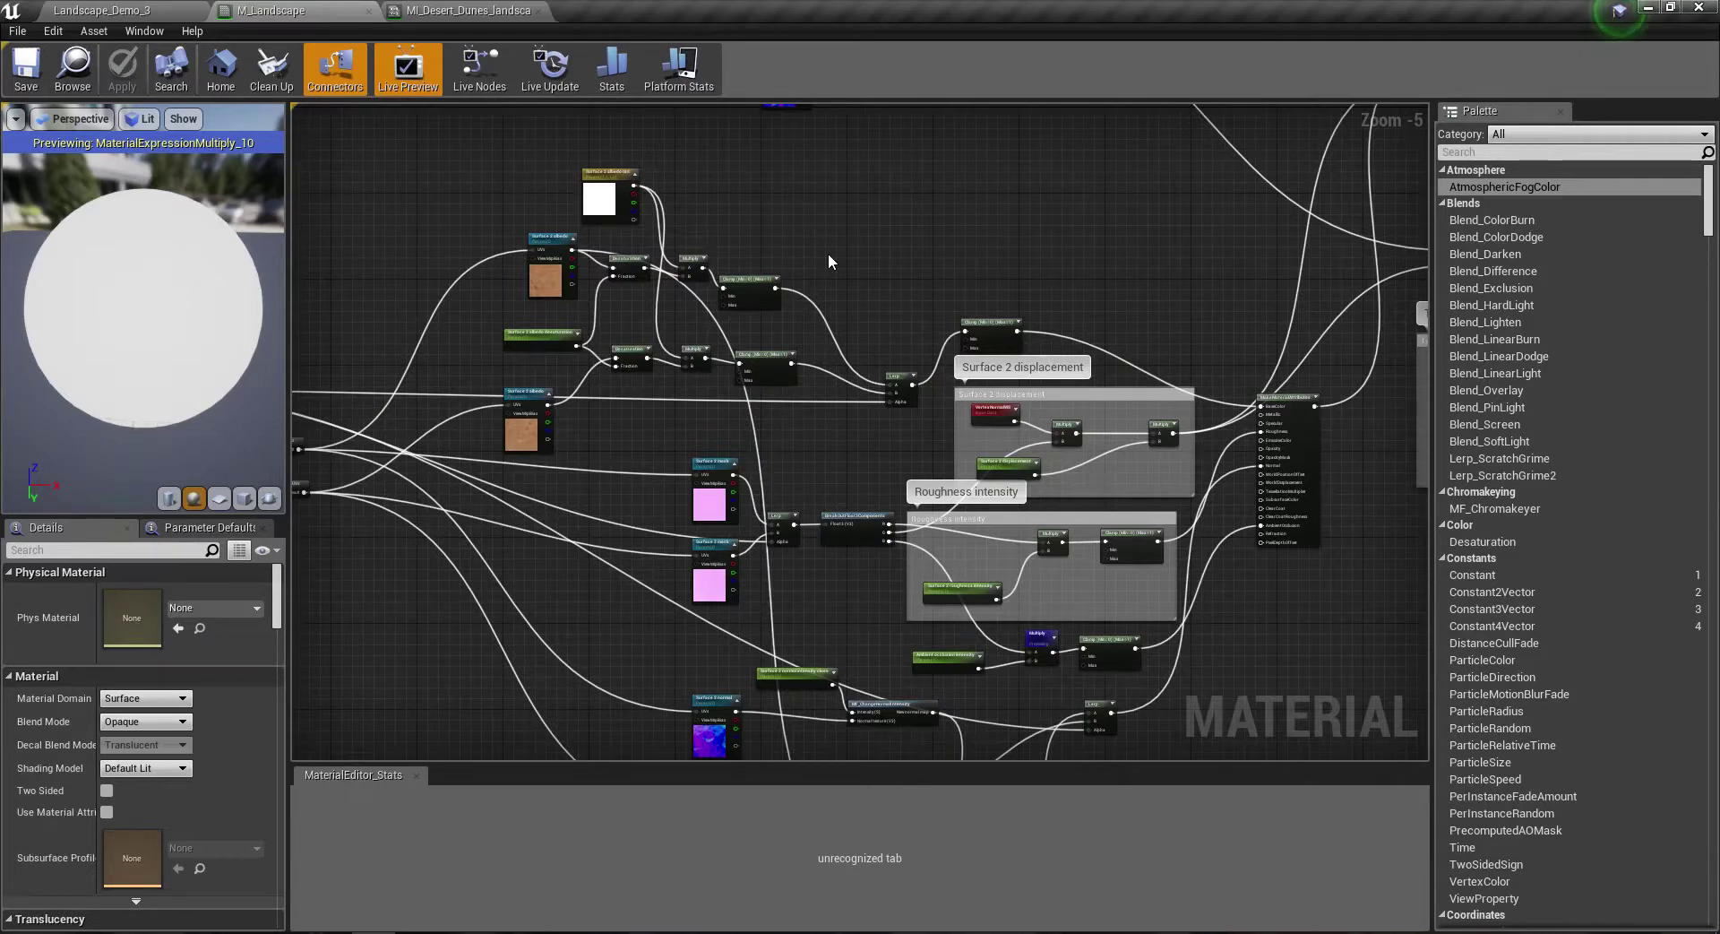
right_click_drag(393, 409, 502, 412)
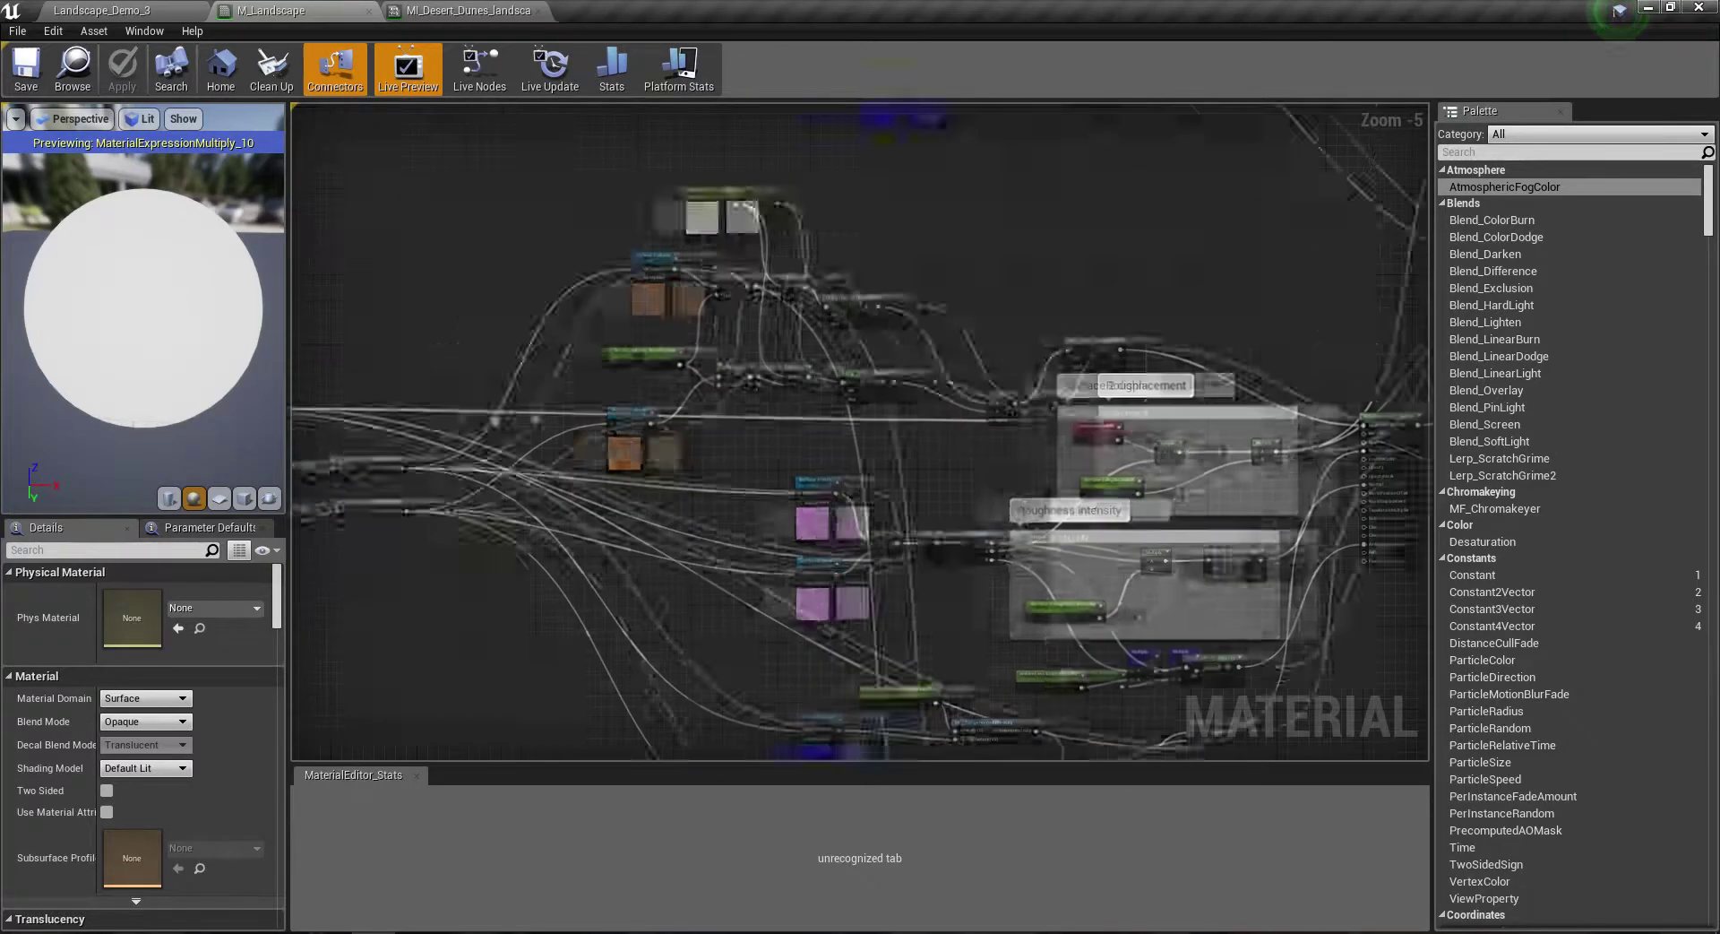
scroll(754, 417, "up", 5)
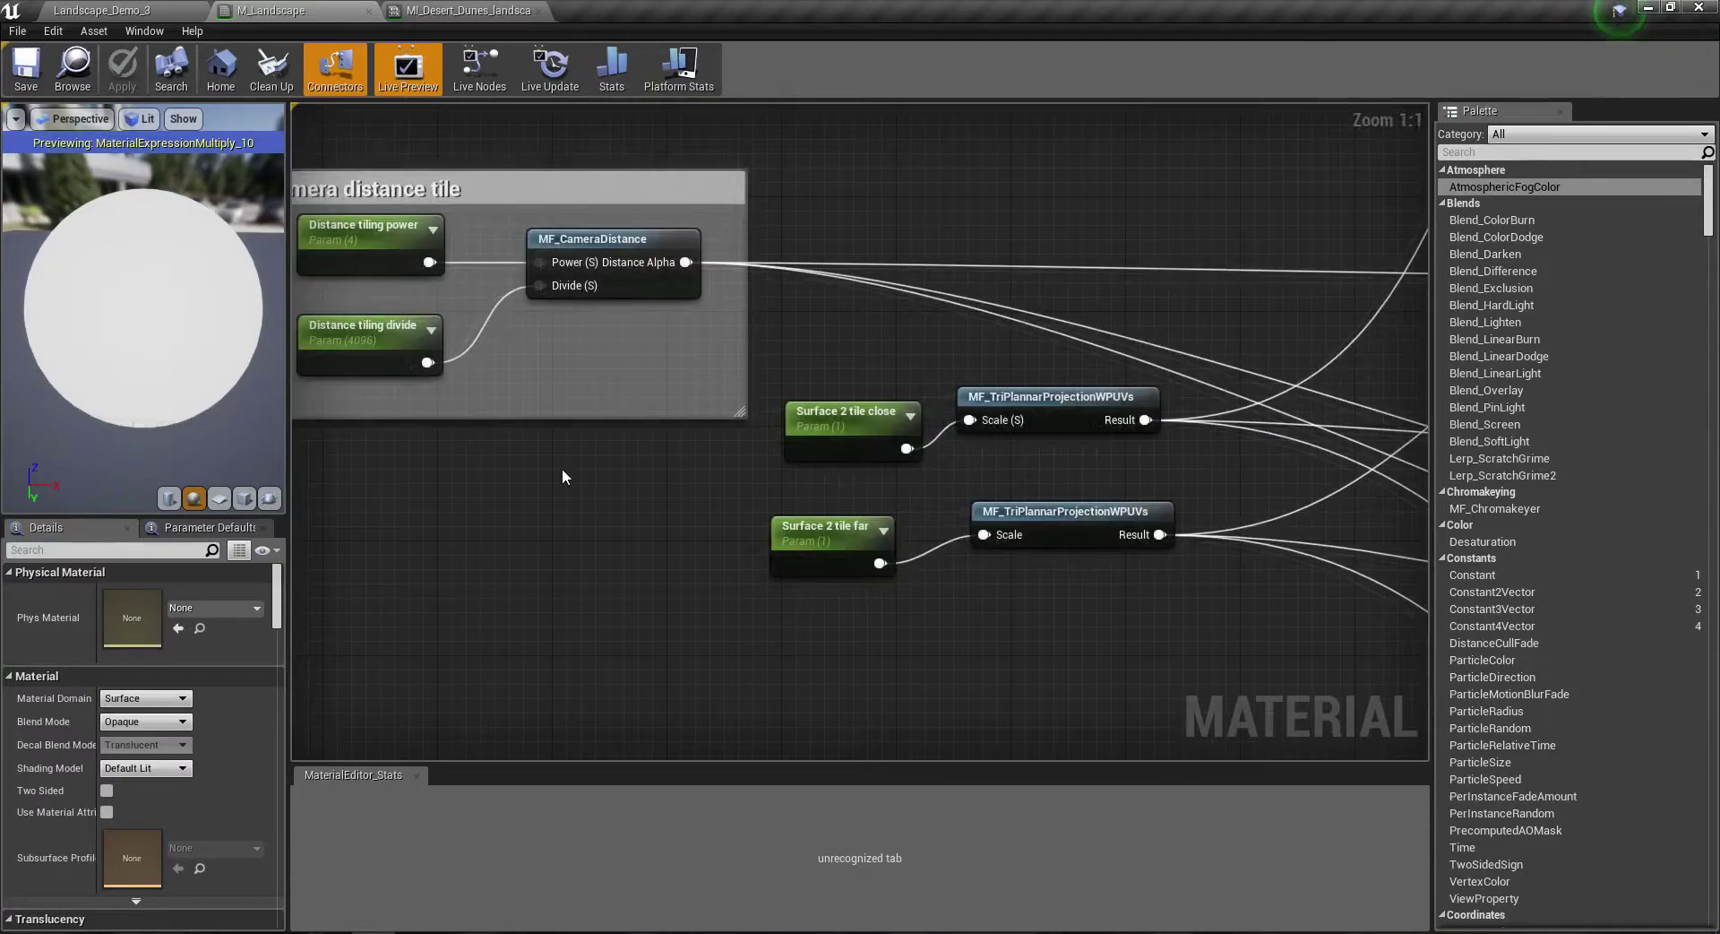
right_click_drag(634, 508, 795, 553)
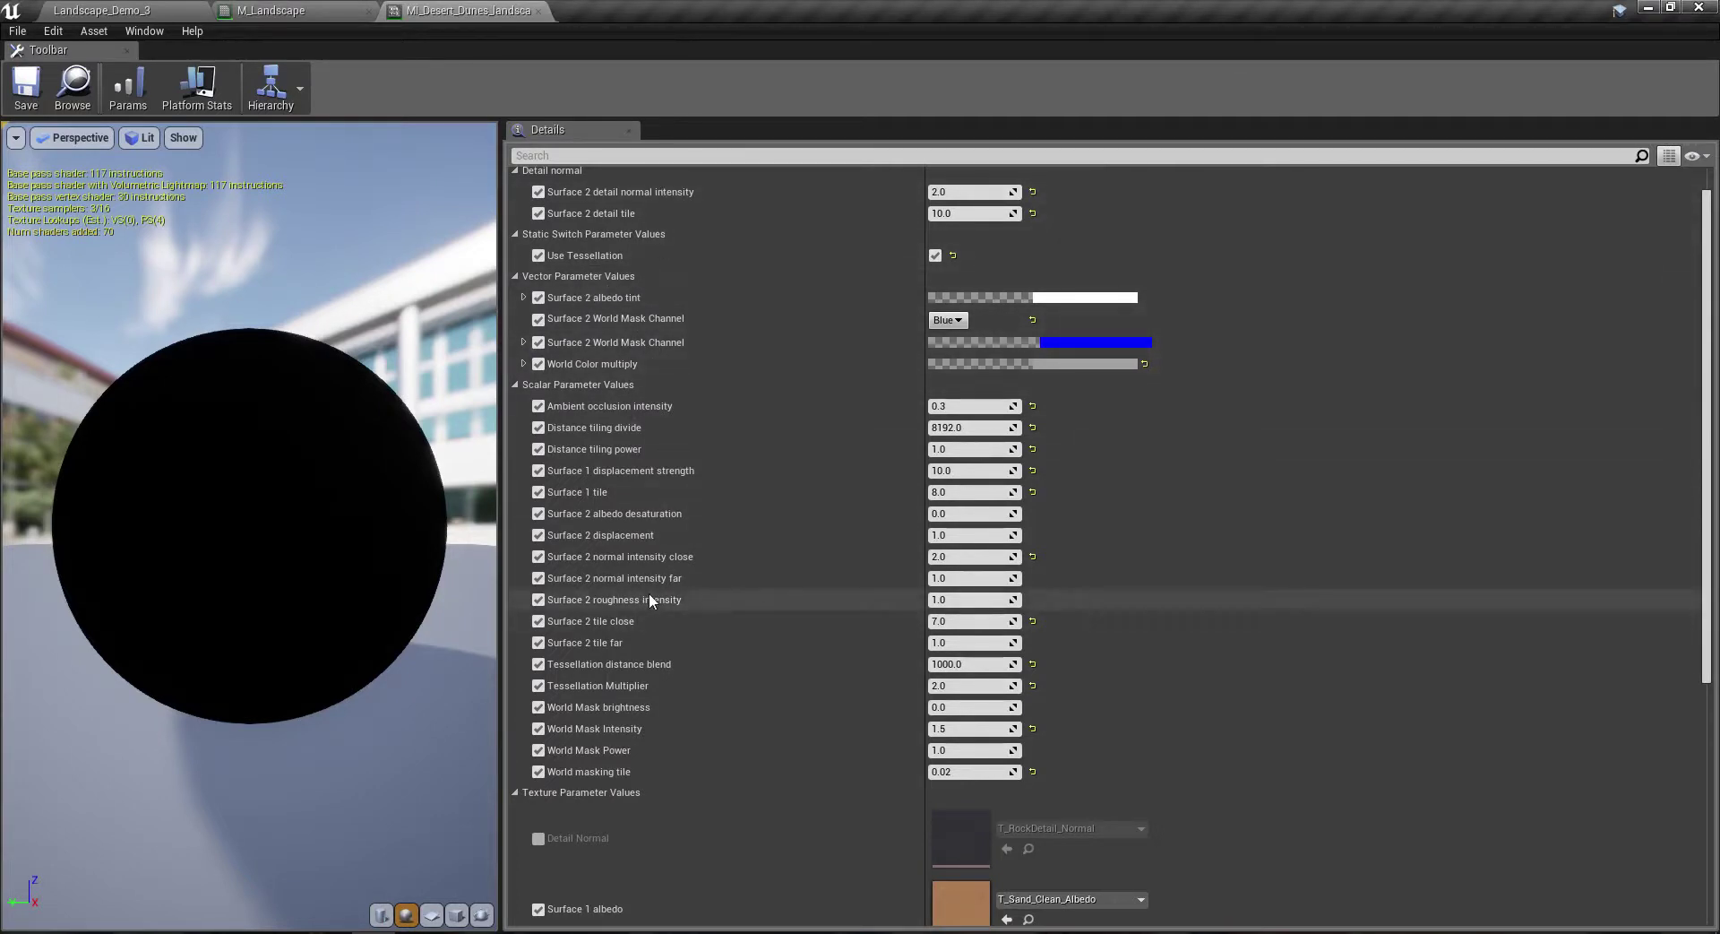
Step: Zoom the M_Landscape graph onto the Camera distance tile group and its Surface 2 tile close/far nodes
scroll(683, 521, "up", 1)
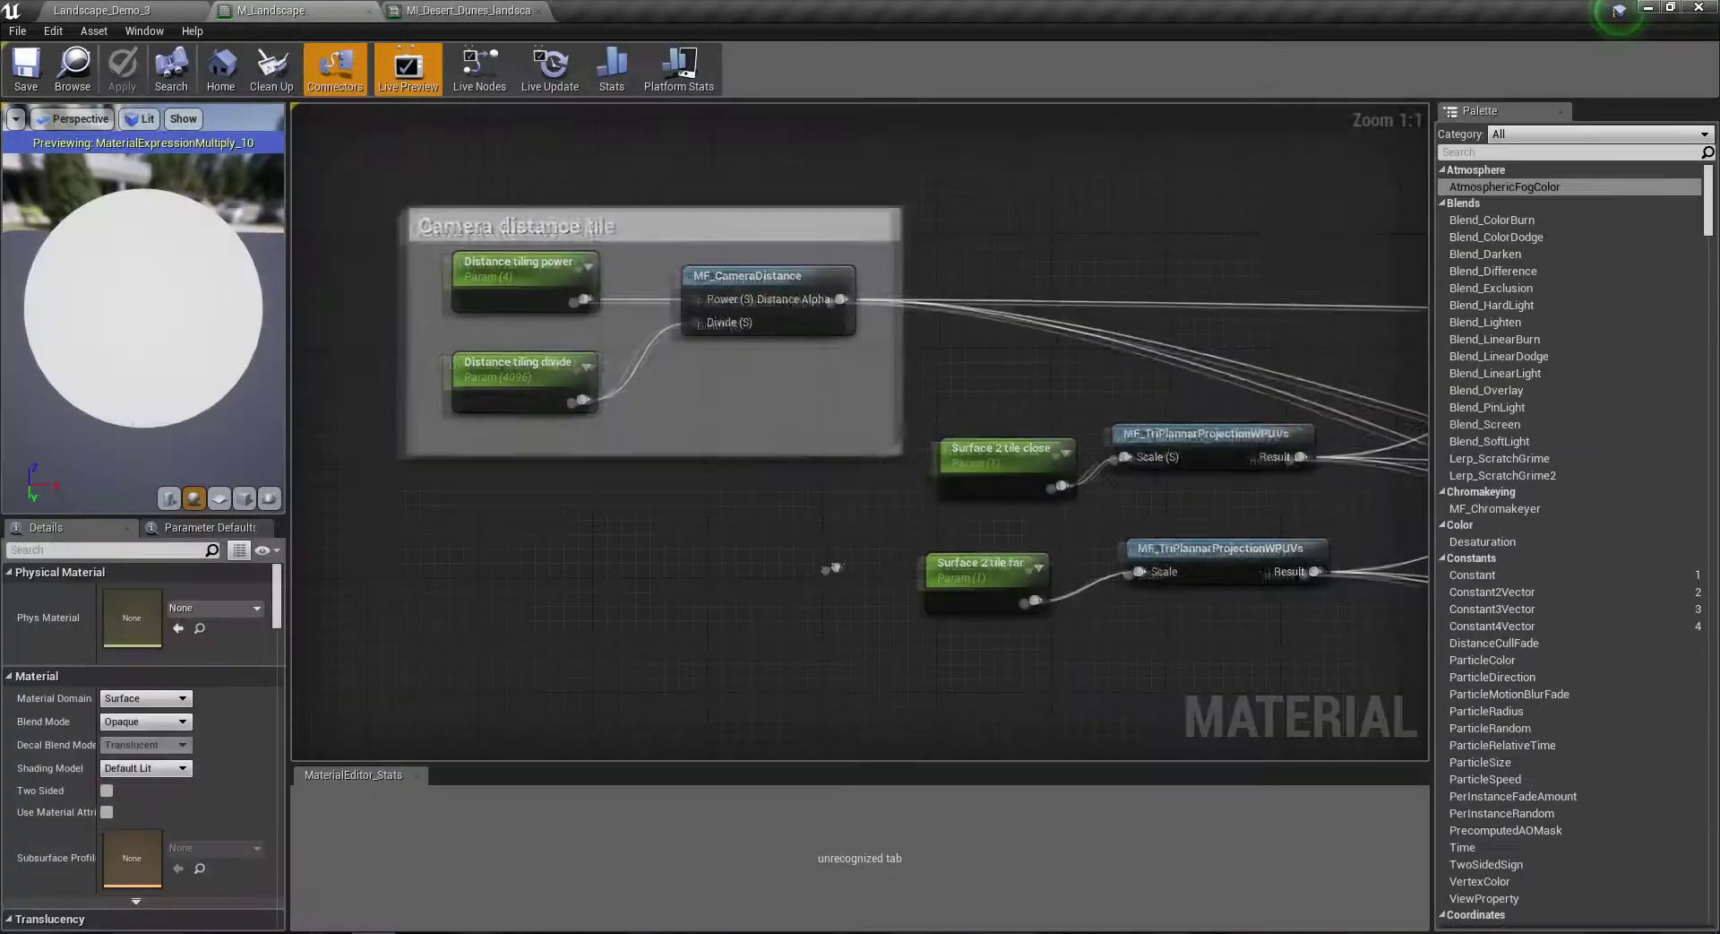
scroll(778, 431, "down", 8)
scroll(595, 481, "up", 7)
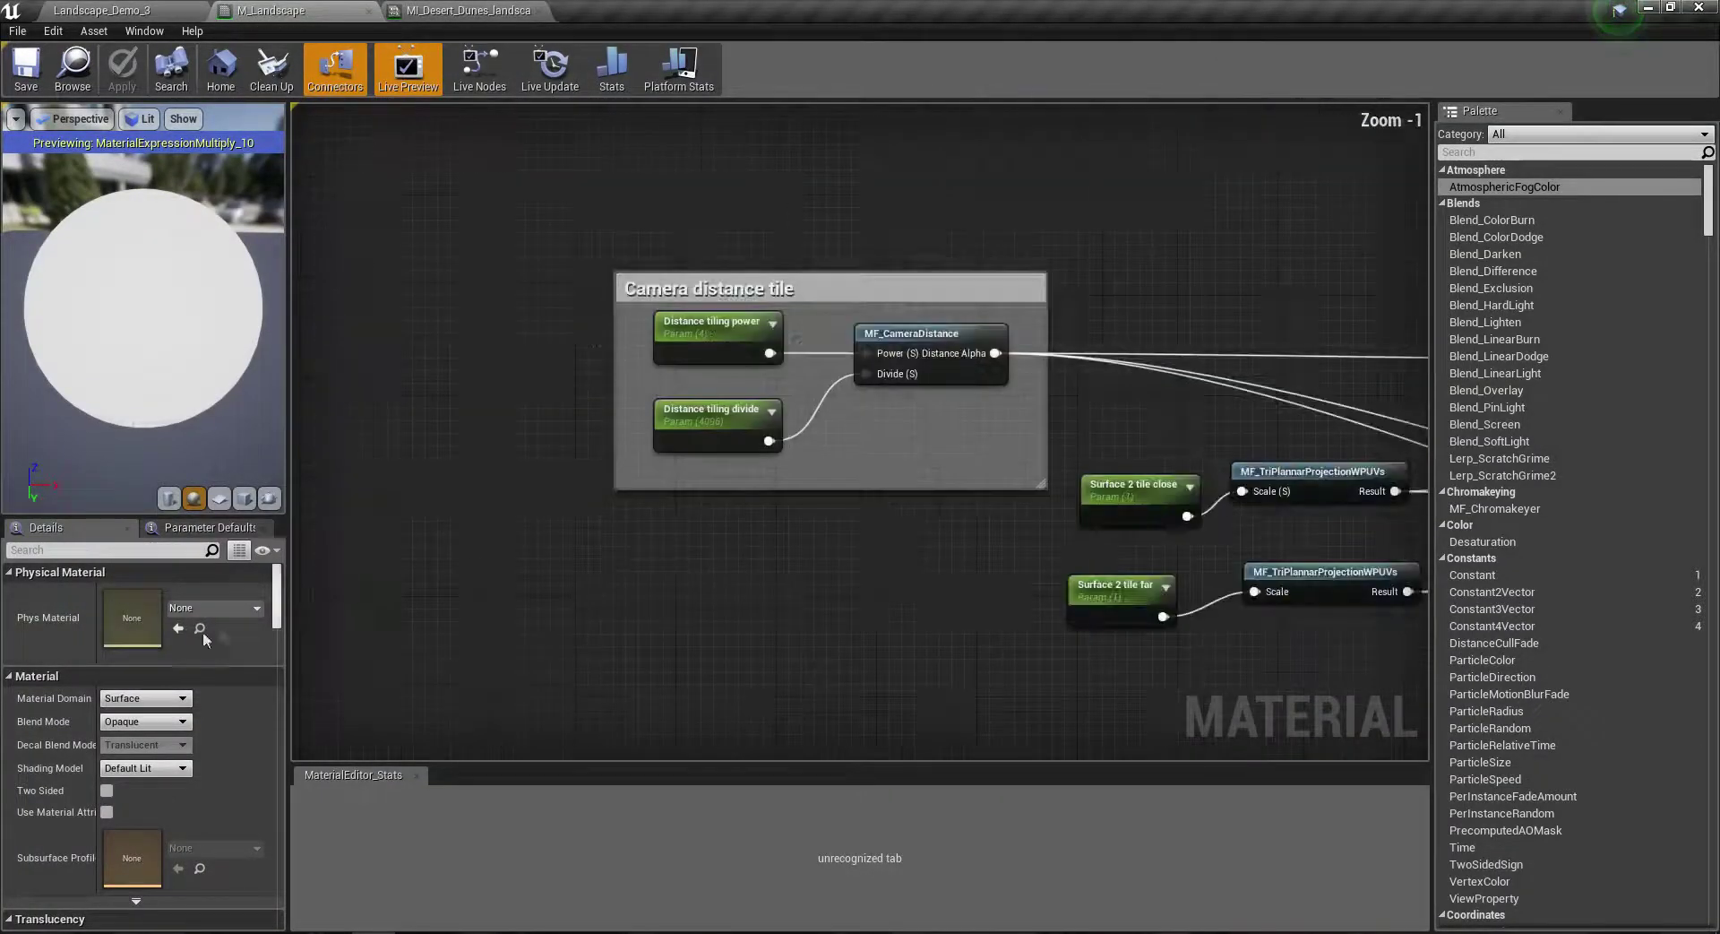
Step: Set the Group of Distance tiling power and Distance tiling divide to L2
left_click(655, 337)
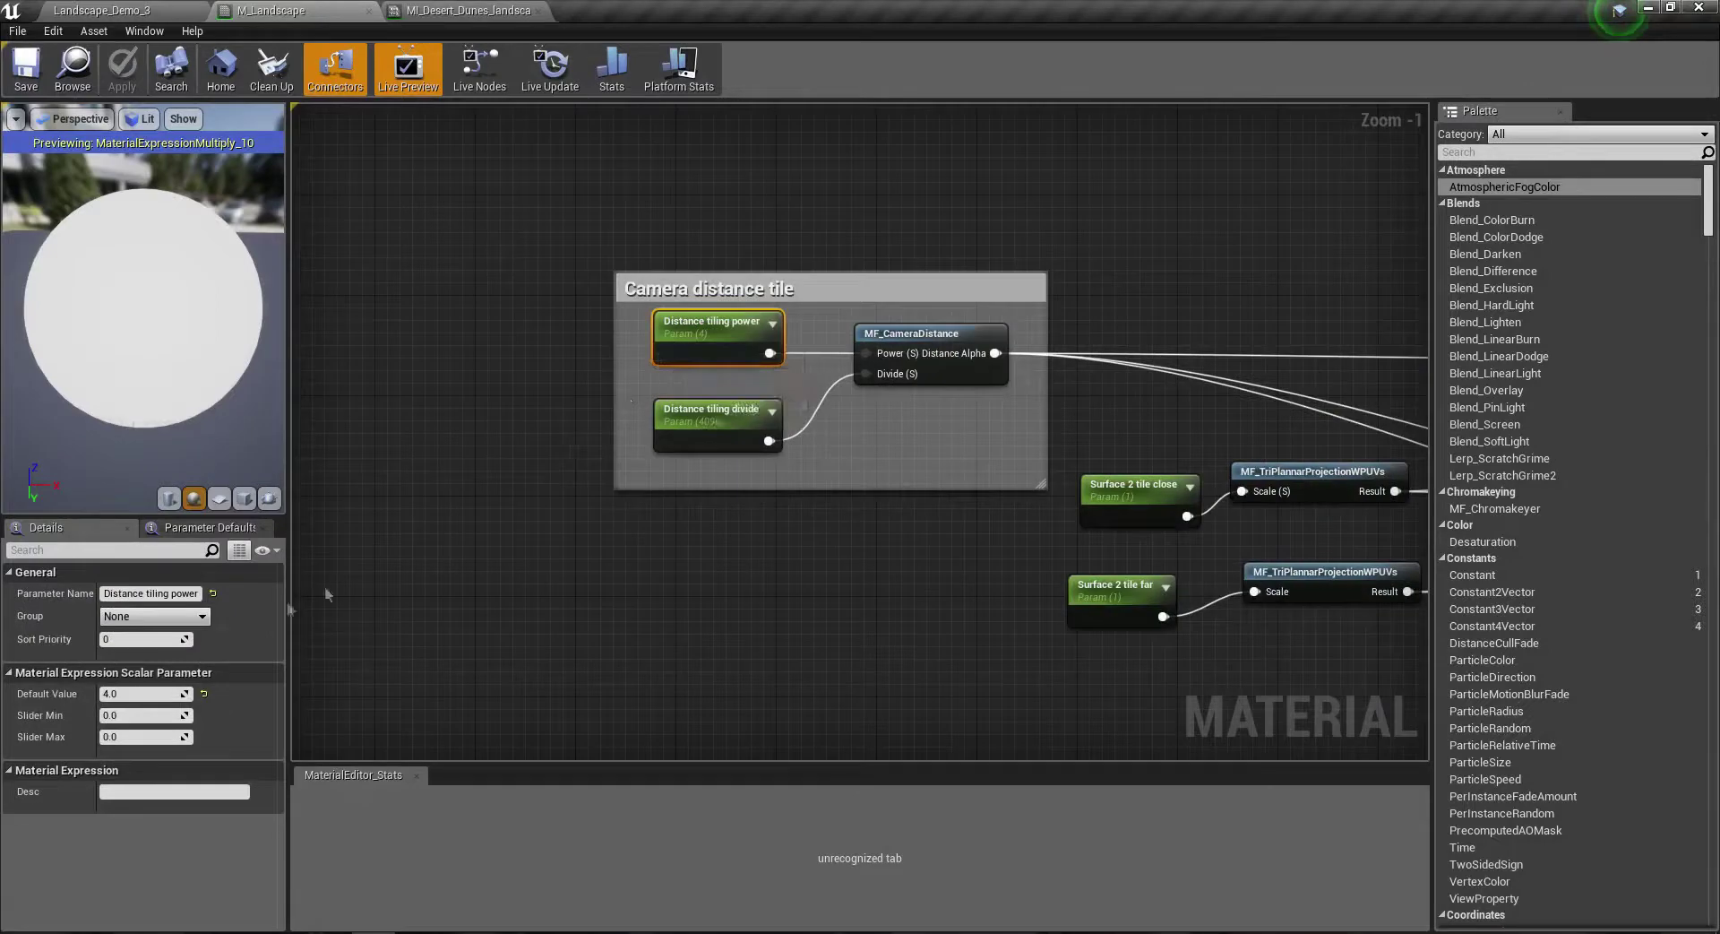
left_click(162, 618)
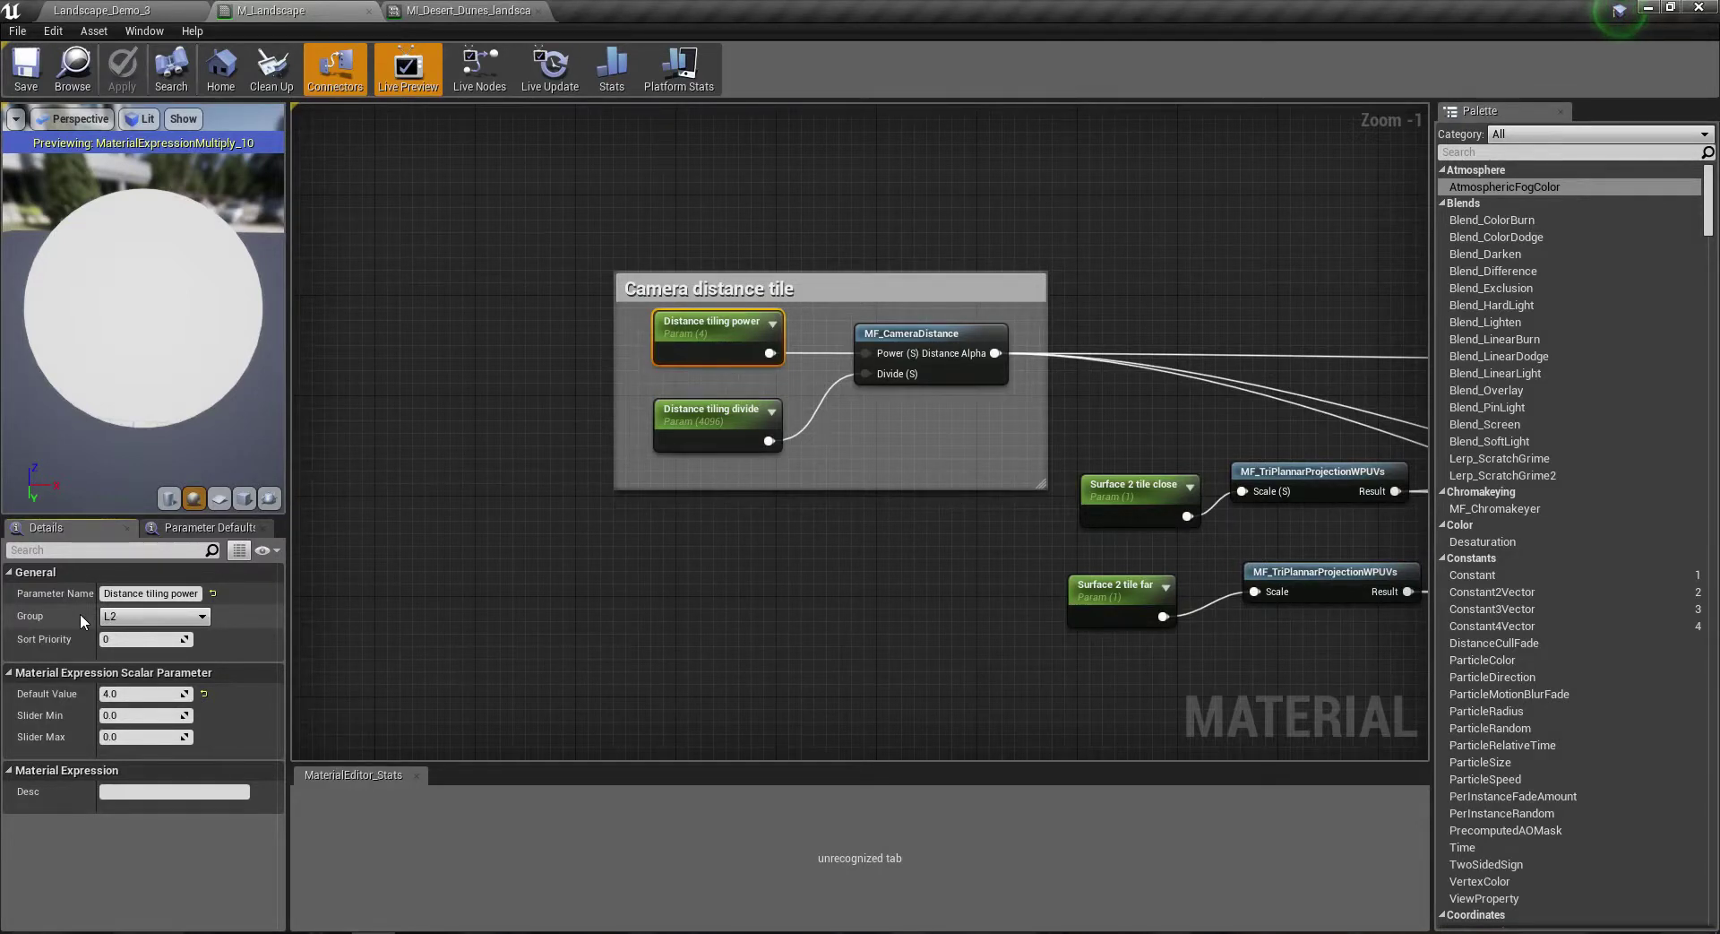
type("L2")
left_click(138, 612)
left_click(674, 434)
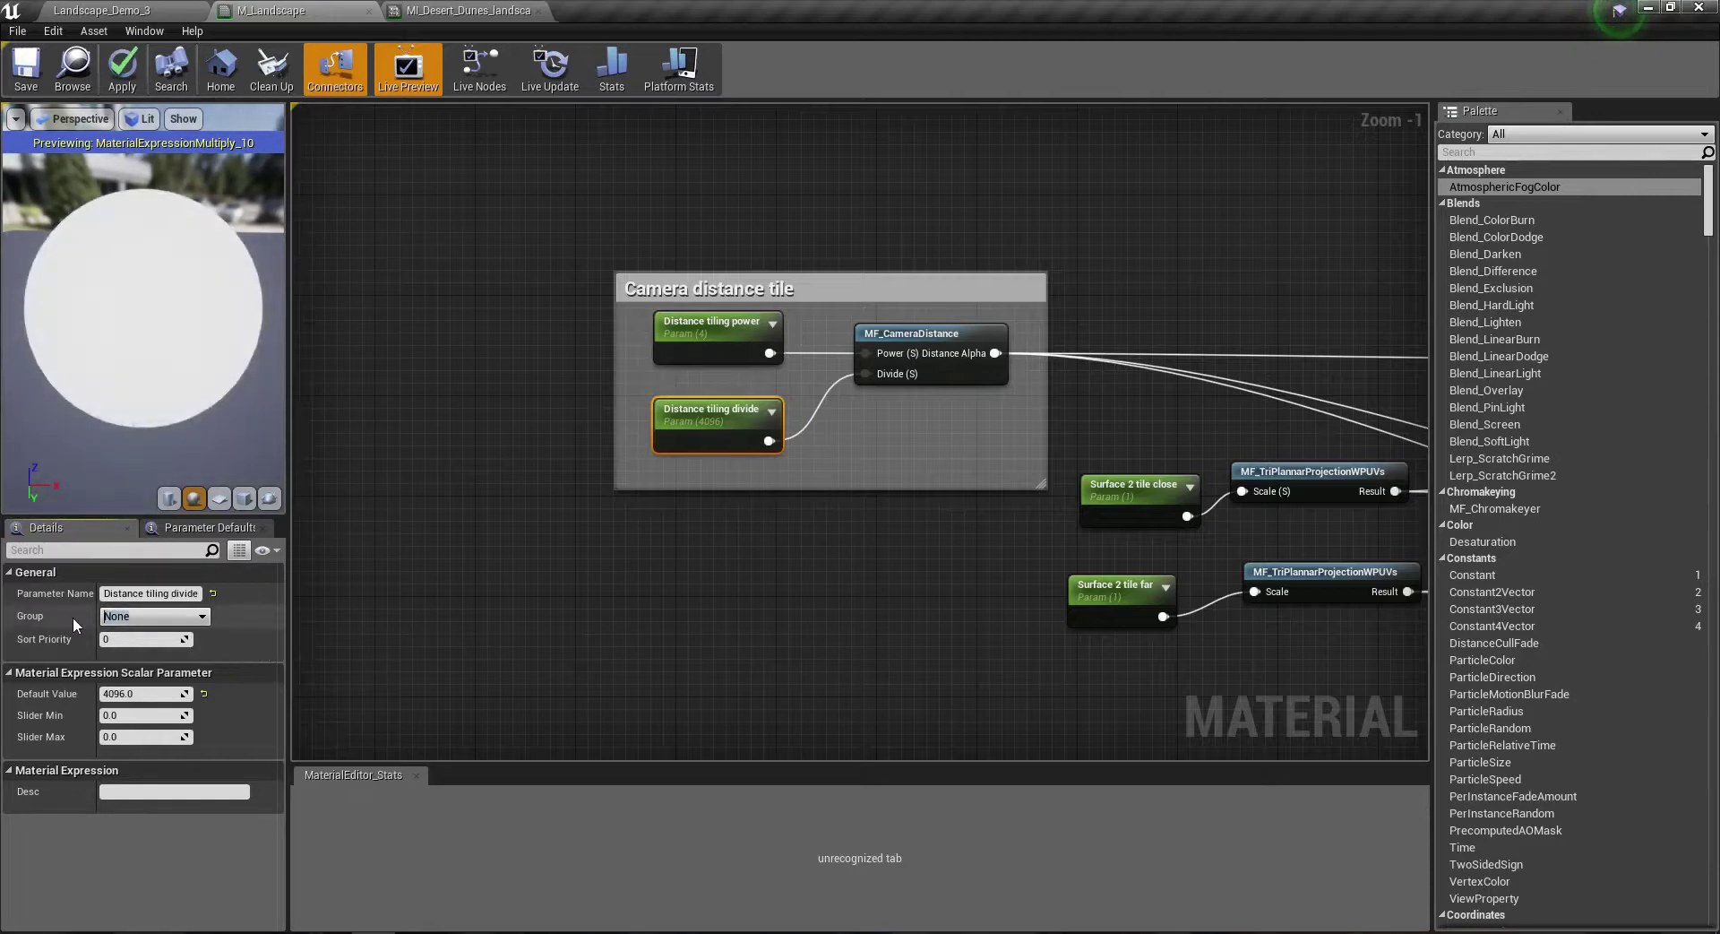
Step: Assign Surface 2 tile close and Surface 2 tile far to the existing L2 group
right_click_drag(569, 642, 790, 444)
left_click(790, 444)
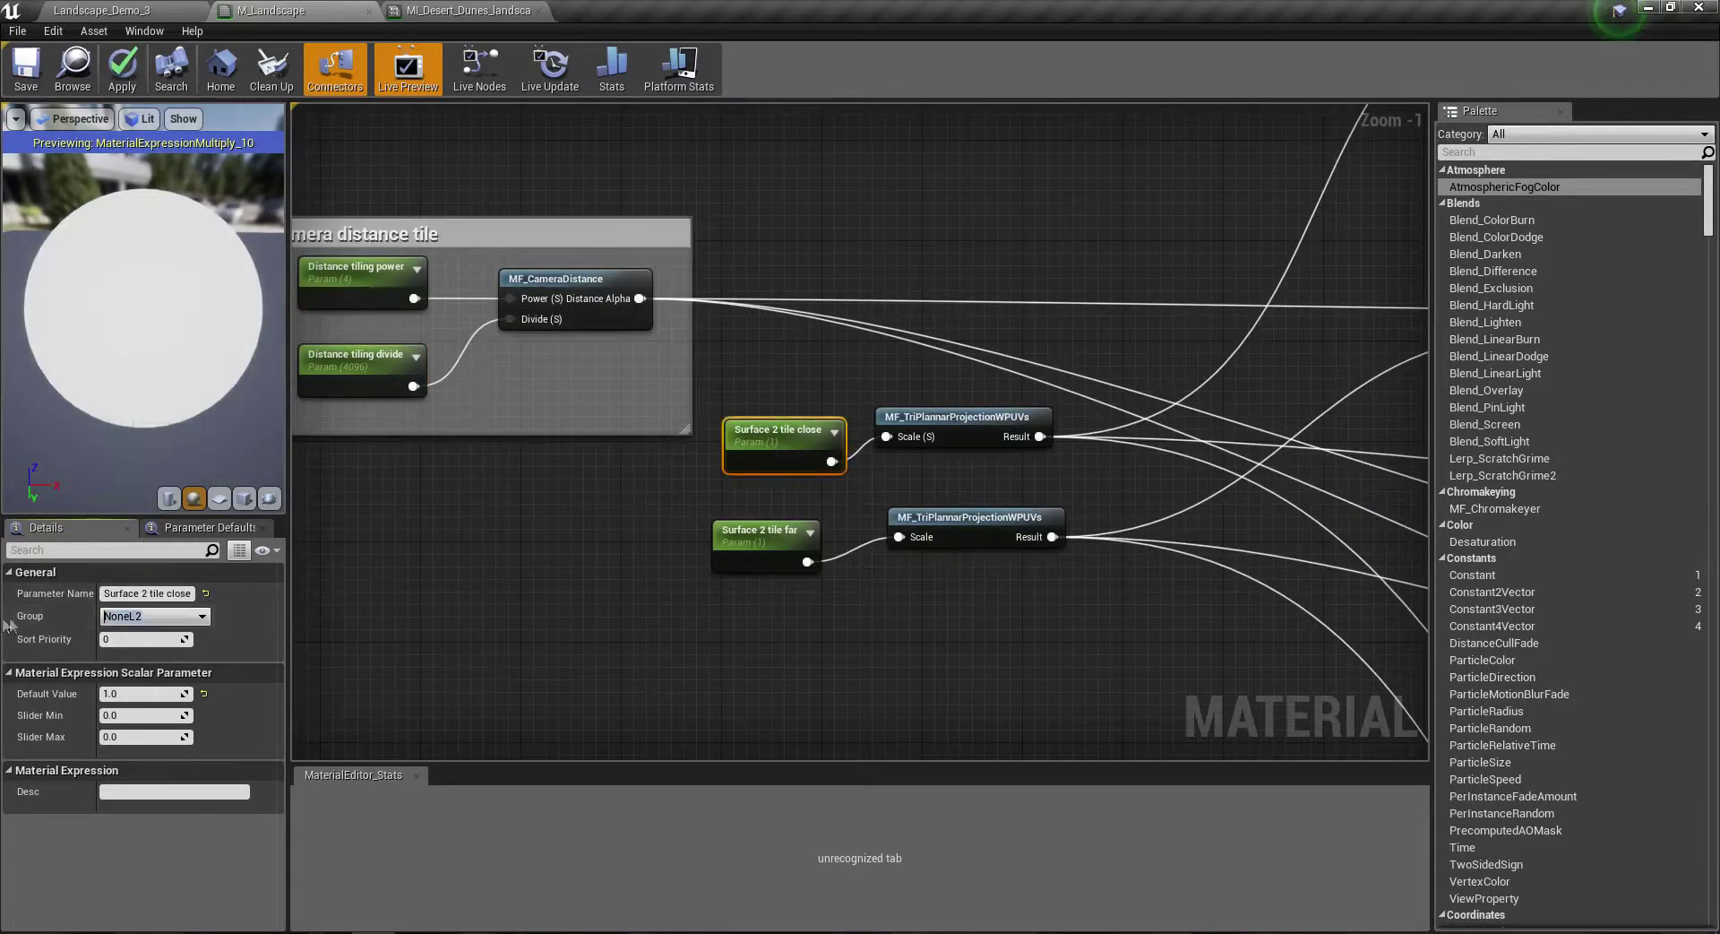
left_click(728, 549)
left_click(201, 617)
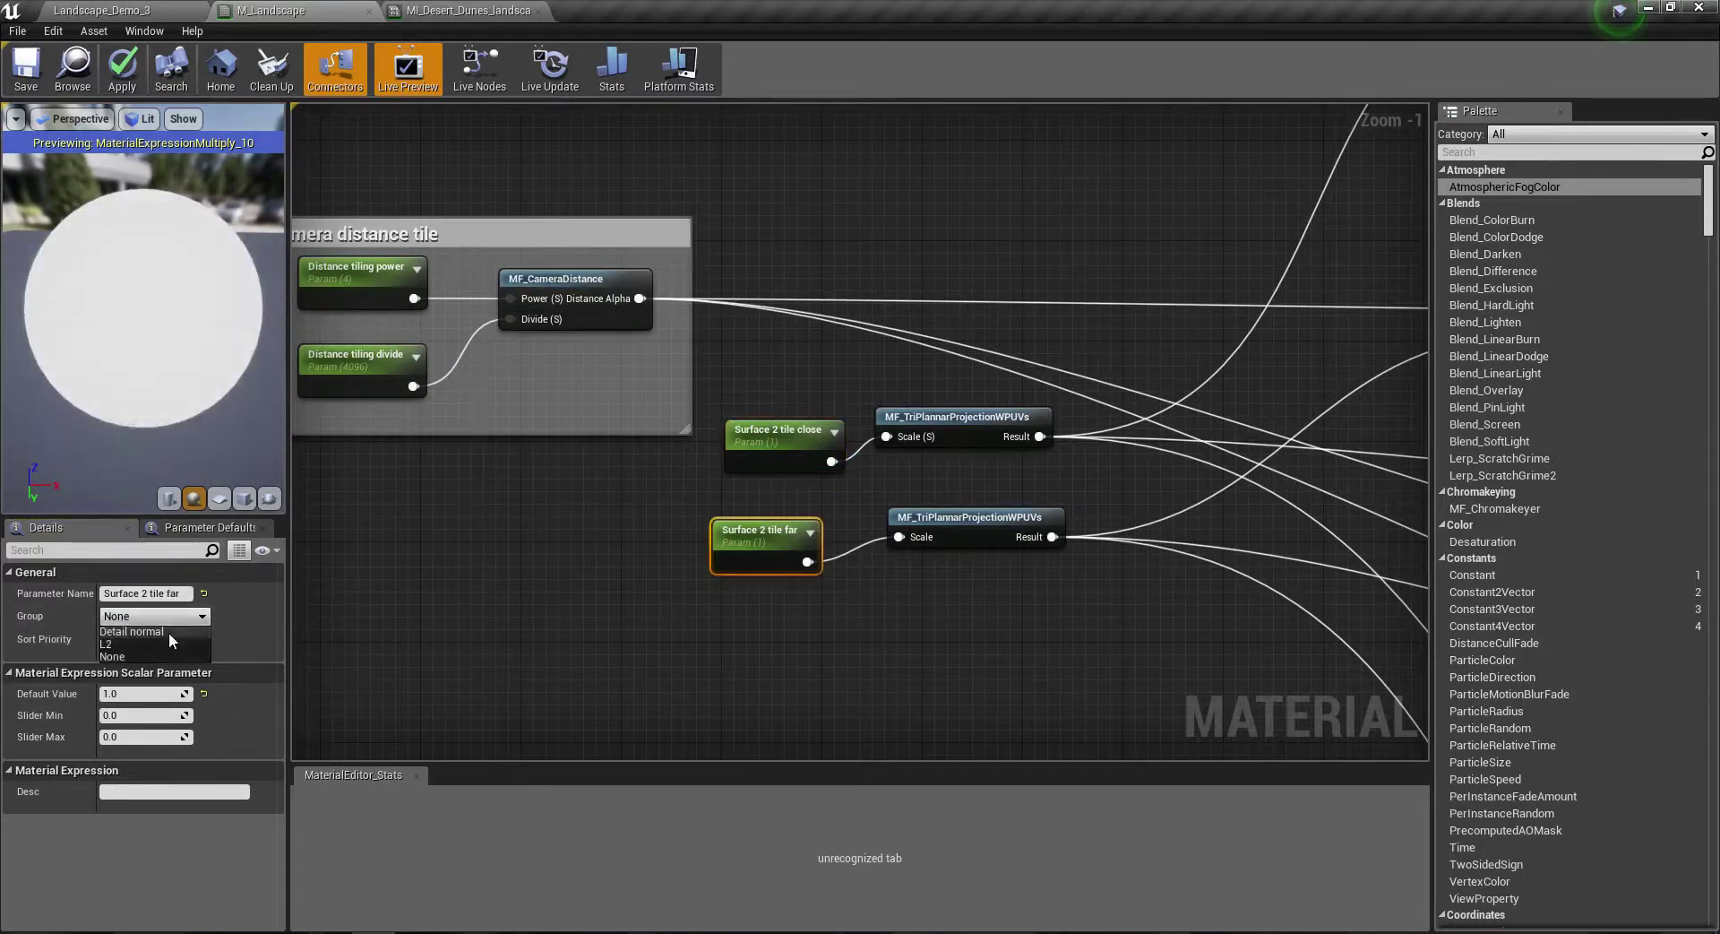
left_click(149, 642)
scroll(926, 605, "down", 2)
right_click_drag(914, 390, 1005, 362)
scroll(1004, 362, "down", 2)
scroll(1009, 475, "up", 2)
right_click_drag(1009, 474, 932, 325)
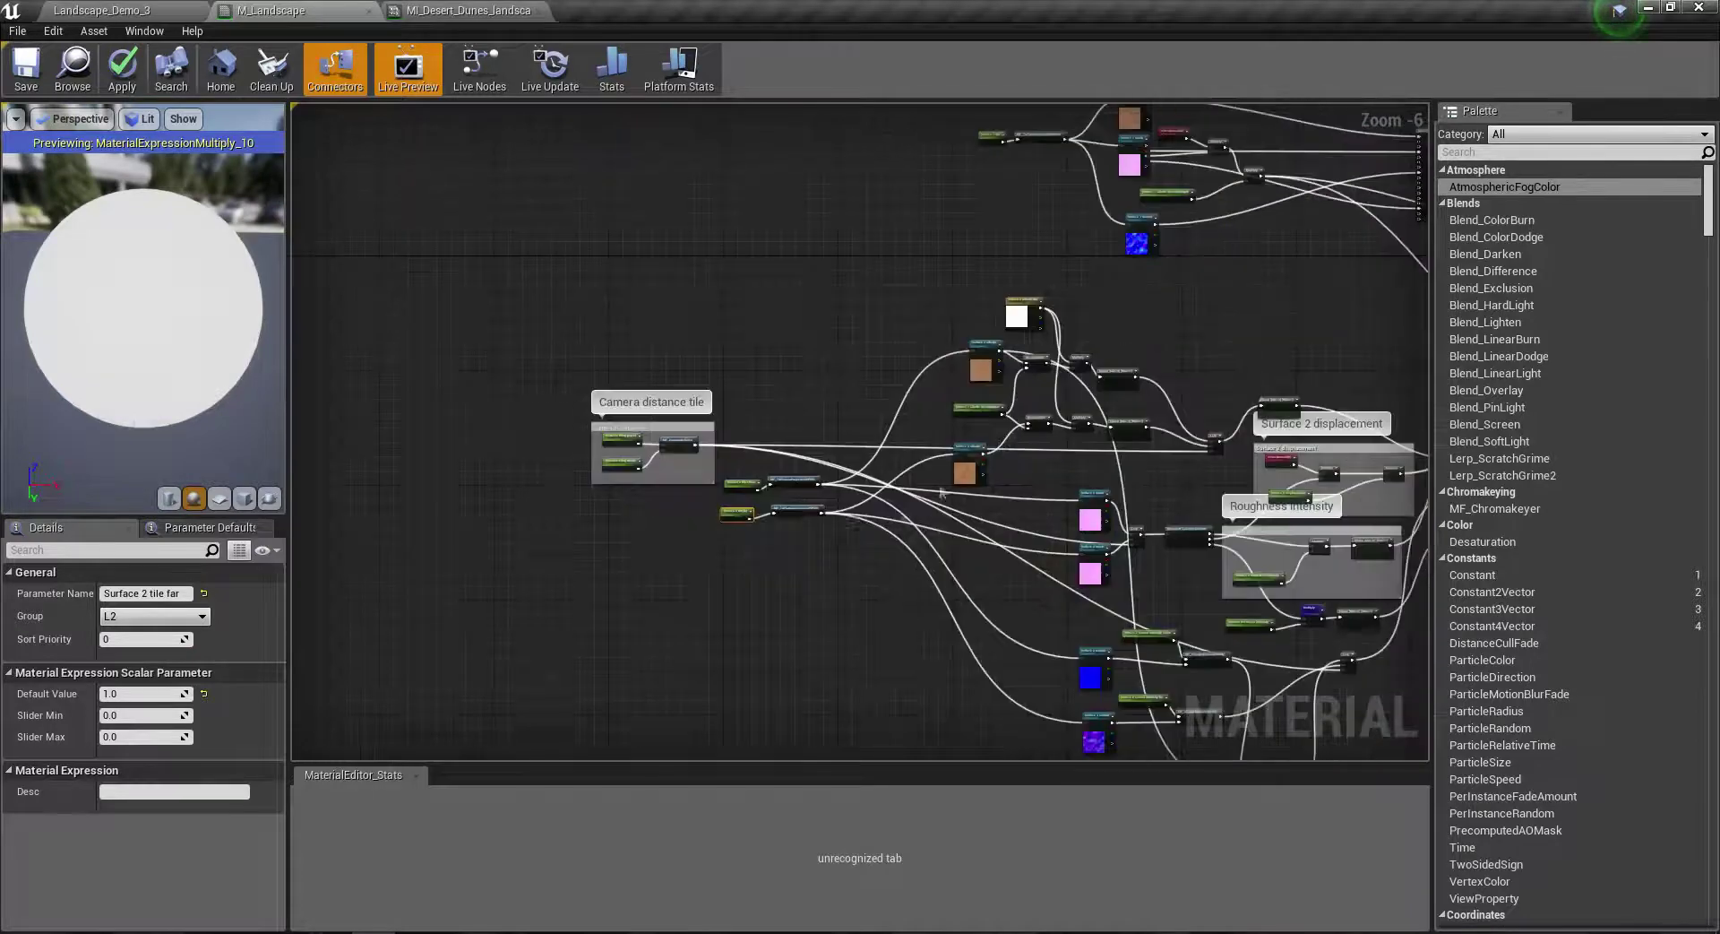
Step: Put Surface 2 albedo tint, both albedo textures and albedo desaturation into group L2
scroll(932, 324, "up", 3)
left_click(931, 324)
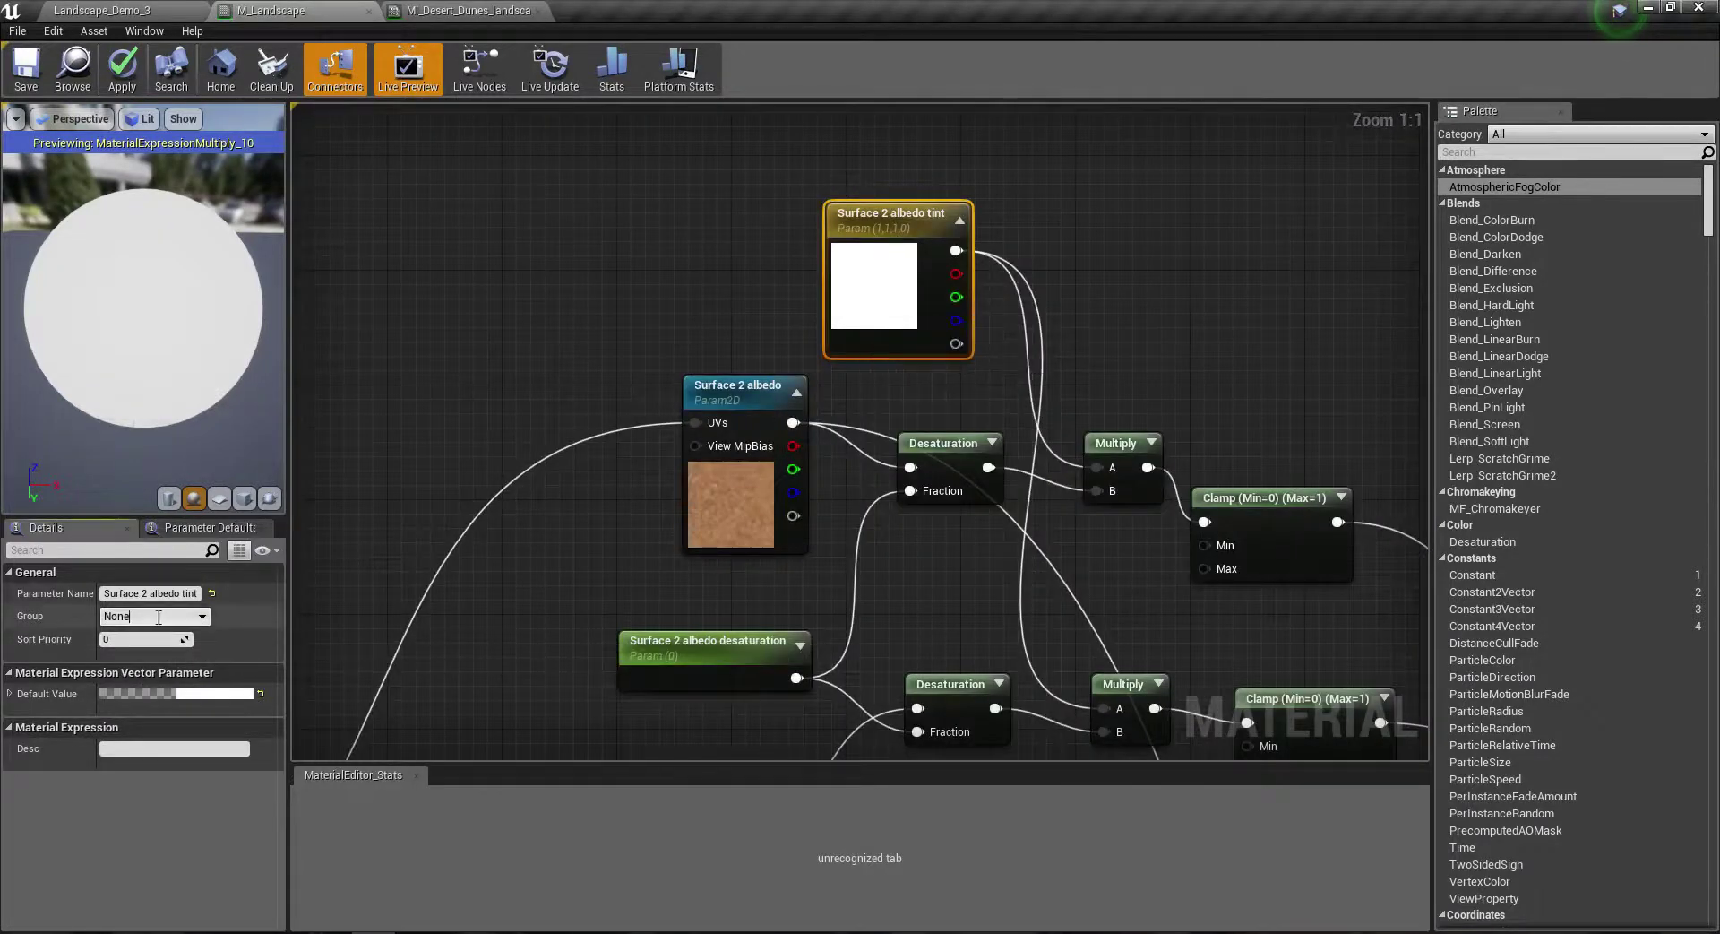
type("L2")
key("Return")
left_click(722, 492)
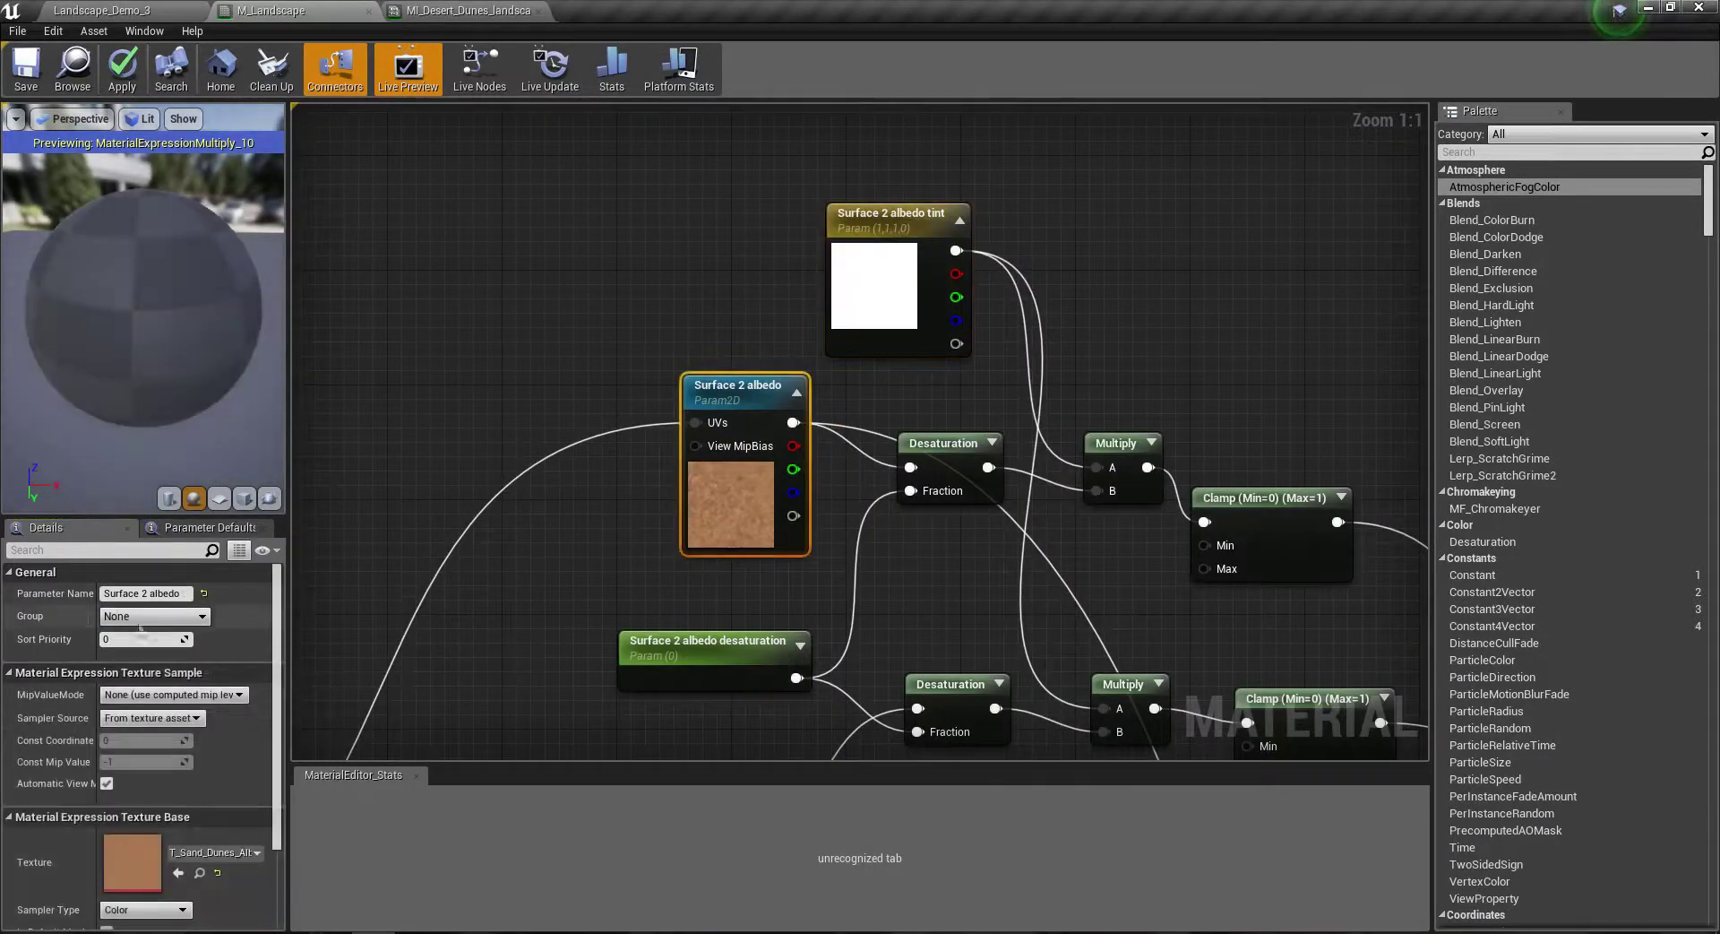
right_click_drag(674, 700, 701, 544)
left_click(700, 527)
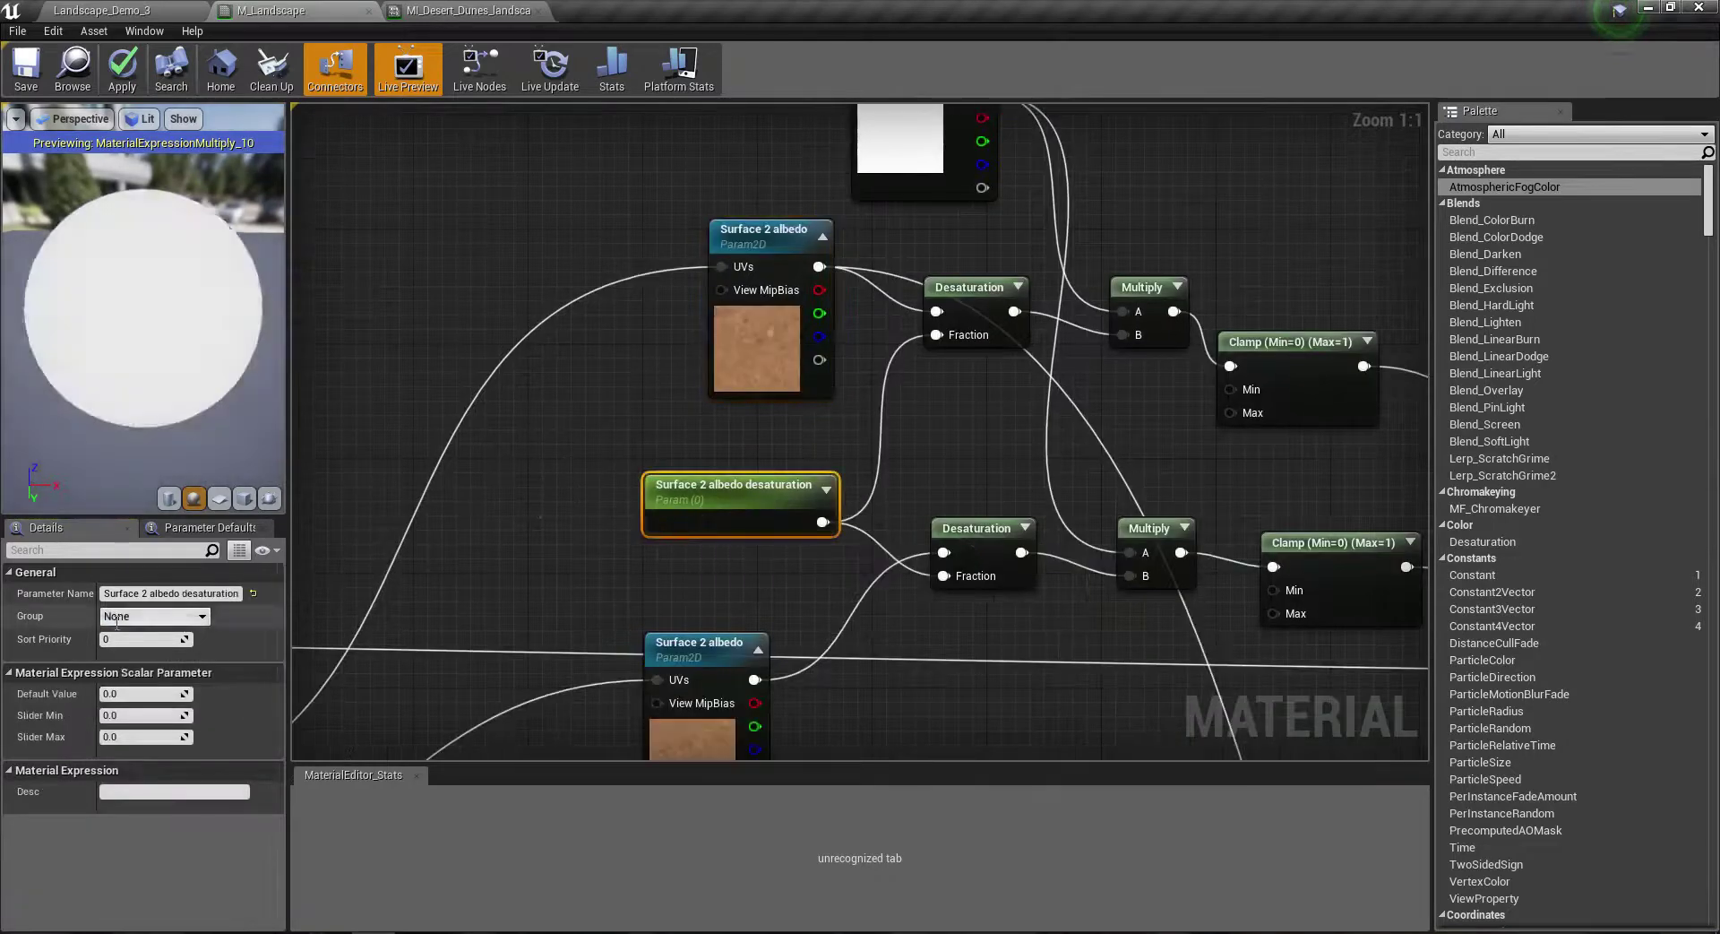
right_click_drag(525, 649, 498, 347)
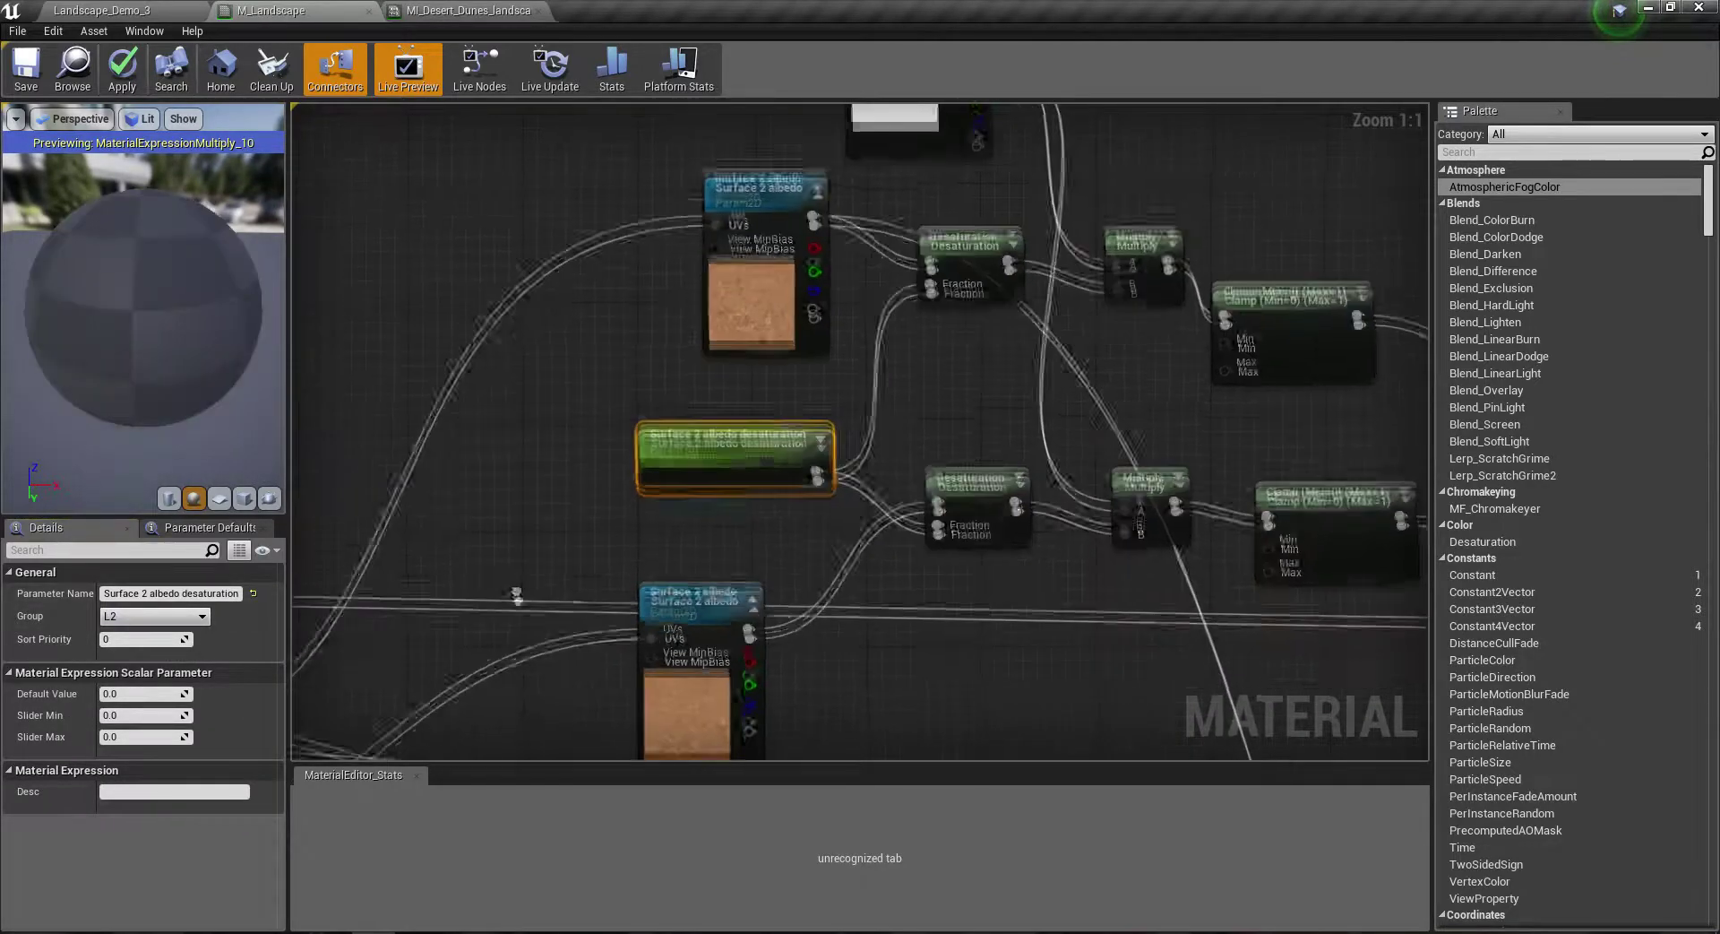
left_click(676, 345)
type("L2")
key("Return")
Step: Set the upper and lower Surface 2 mask parameters' group to L2
scroll(837, 568, "down", 3)
scroll(772, 527, "up", 3)
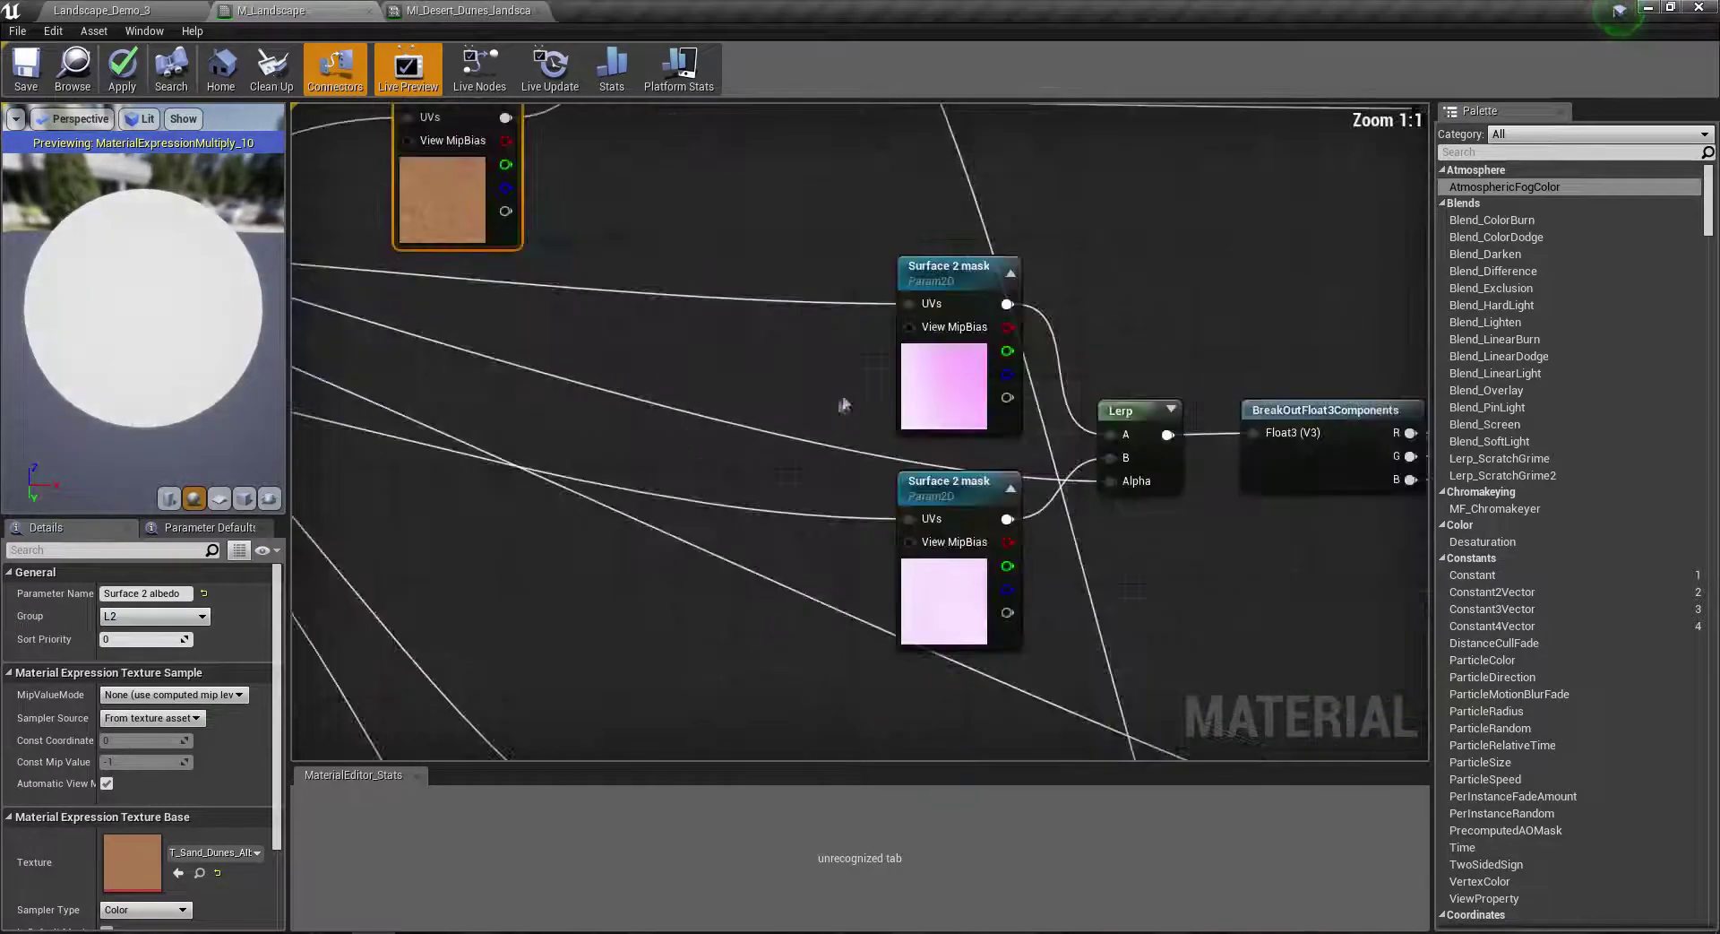
left_click(932, 367)
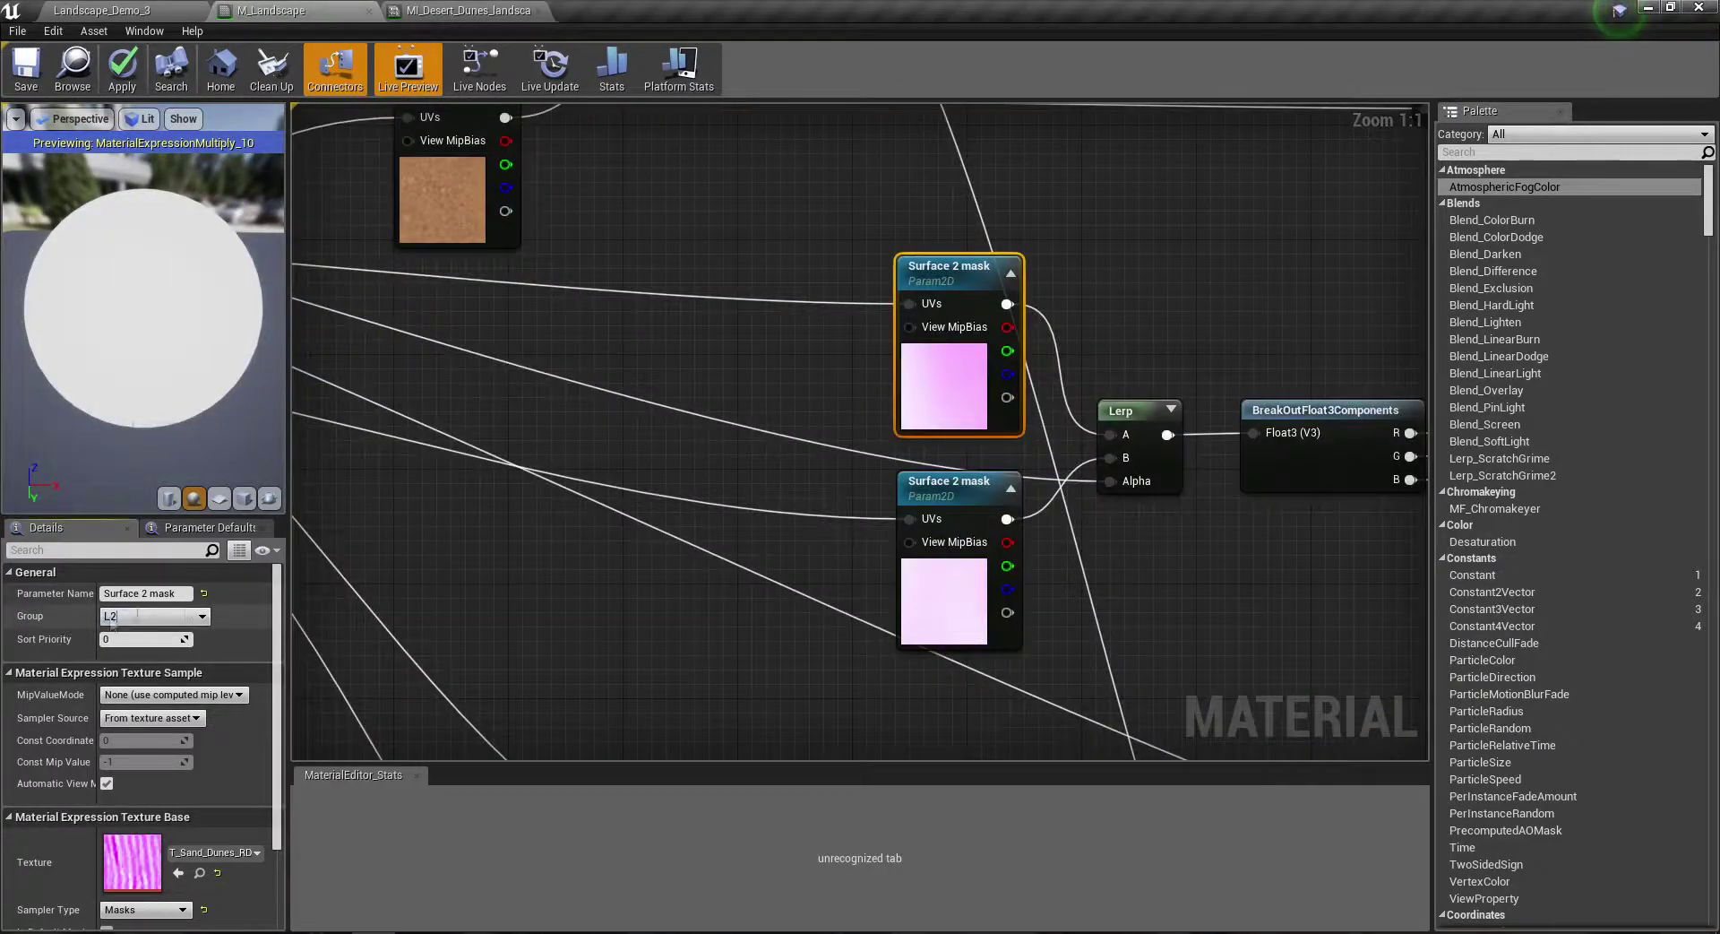
right_click_drag(728, 589, 668, 432)
left_click(883, 329)
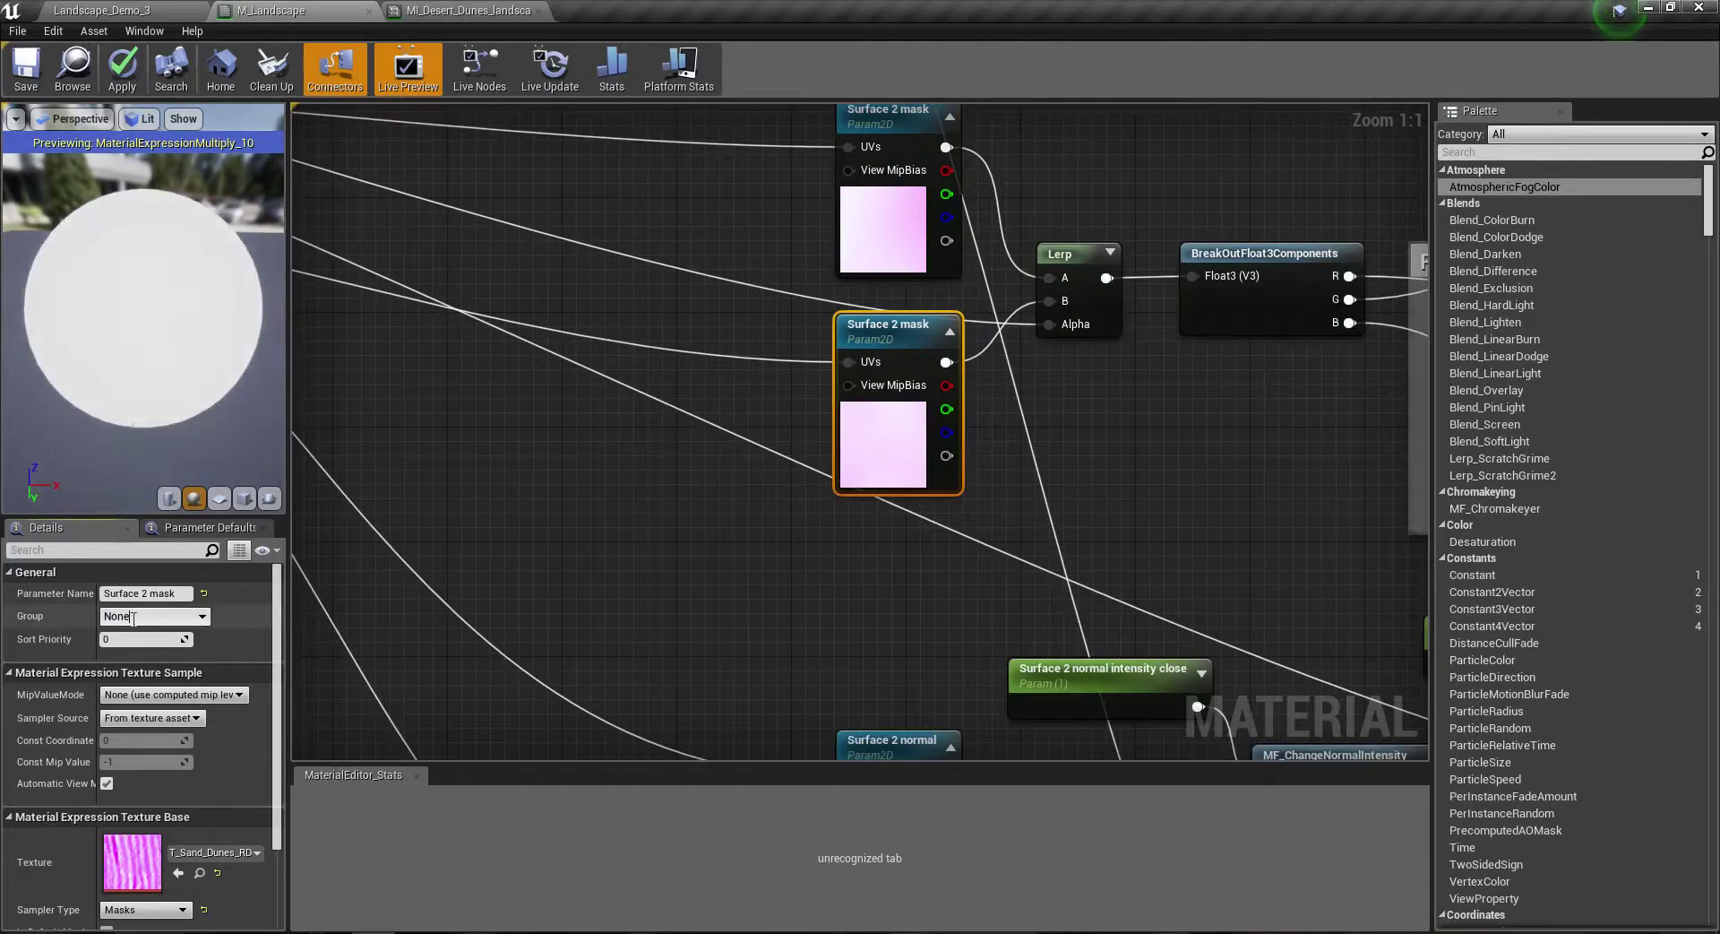
left_click(168, 617)
type("L2")
scroll(669, 604, "down", 2)
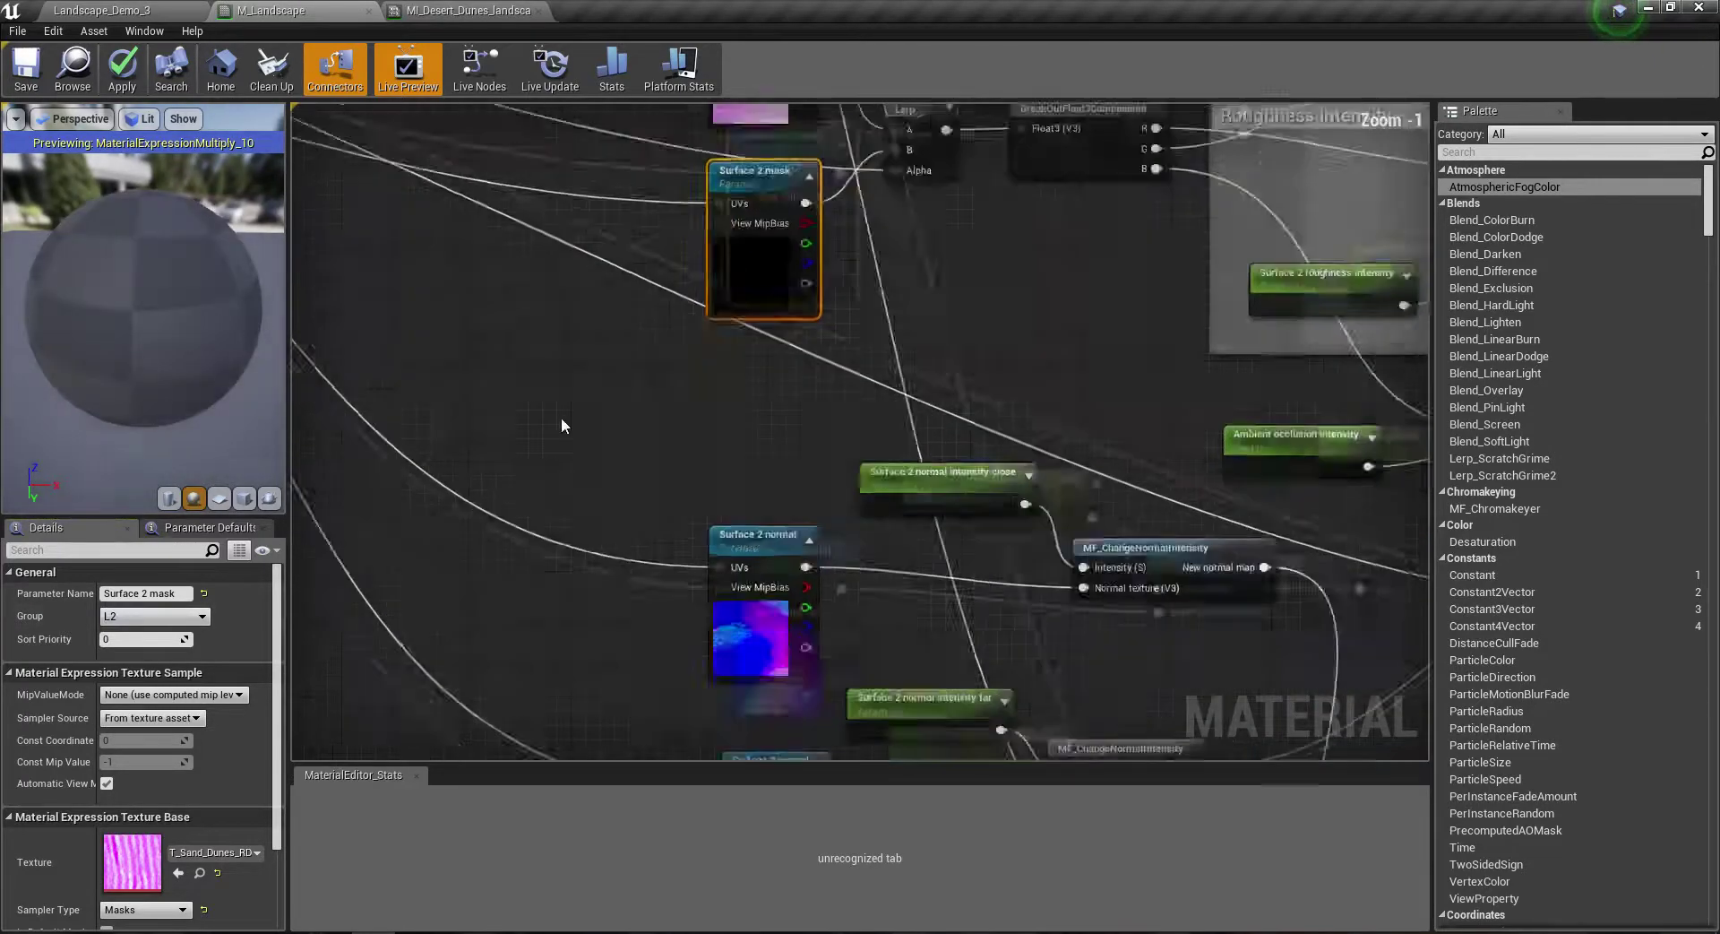
scroll(705, 536, "up", 1)
Step: Set the upper and lower Surface 2 normal parameters' group to L2
left_click(650, 515)
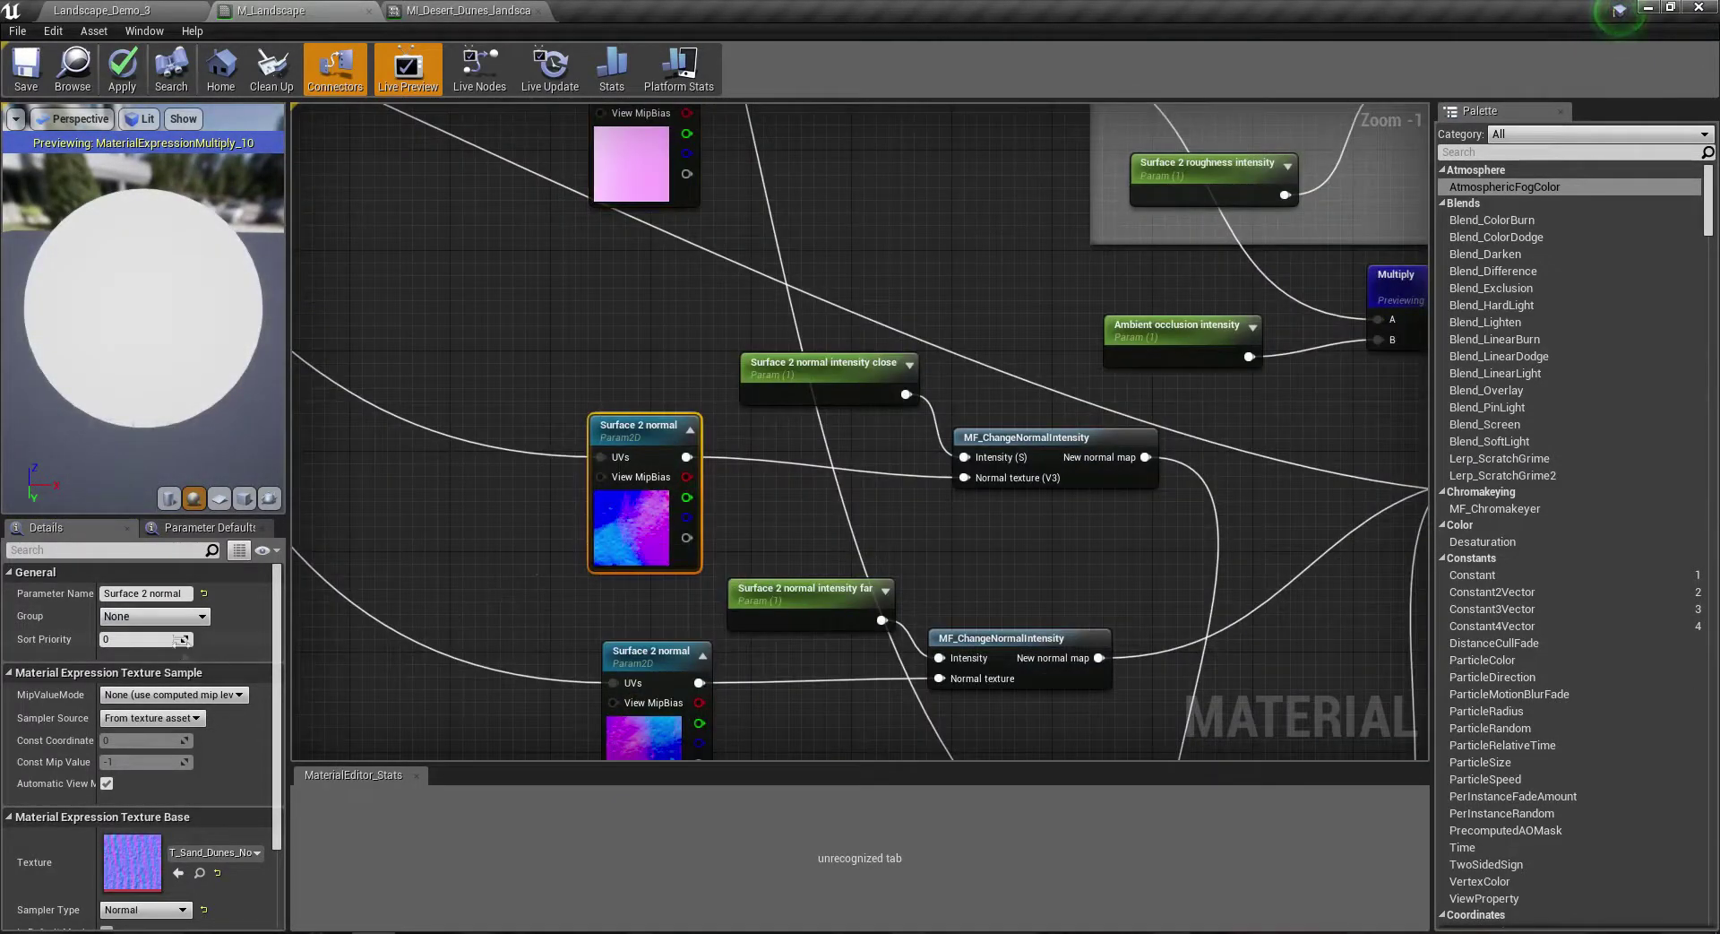
left_click(153, 617)
type("L2")
right_click_drag(597, 757, 654, 524)
left_click(661, 522)
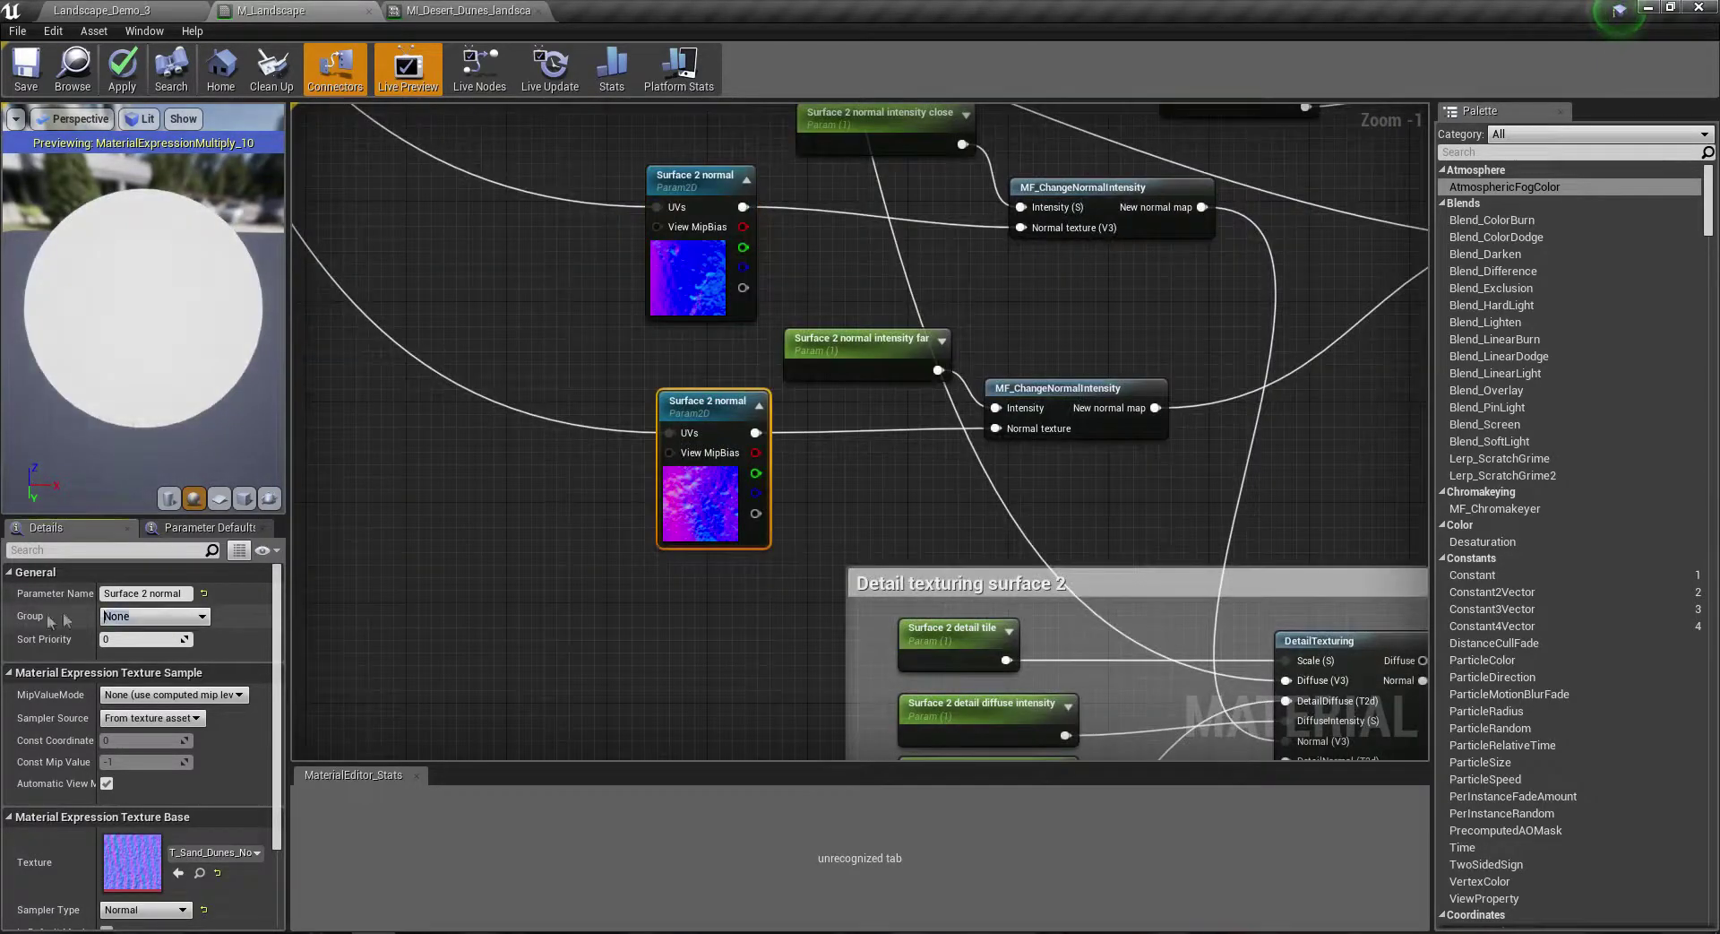
right_click_drag(459, 658, 616, 380)
scroll(754, 368, "down", 3)
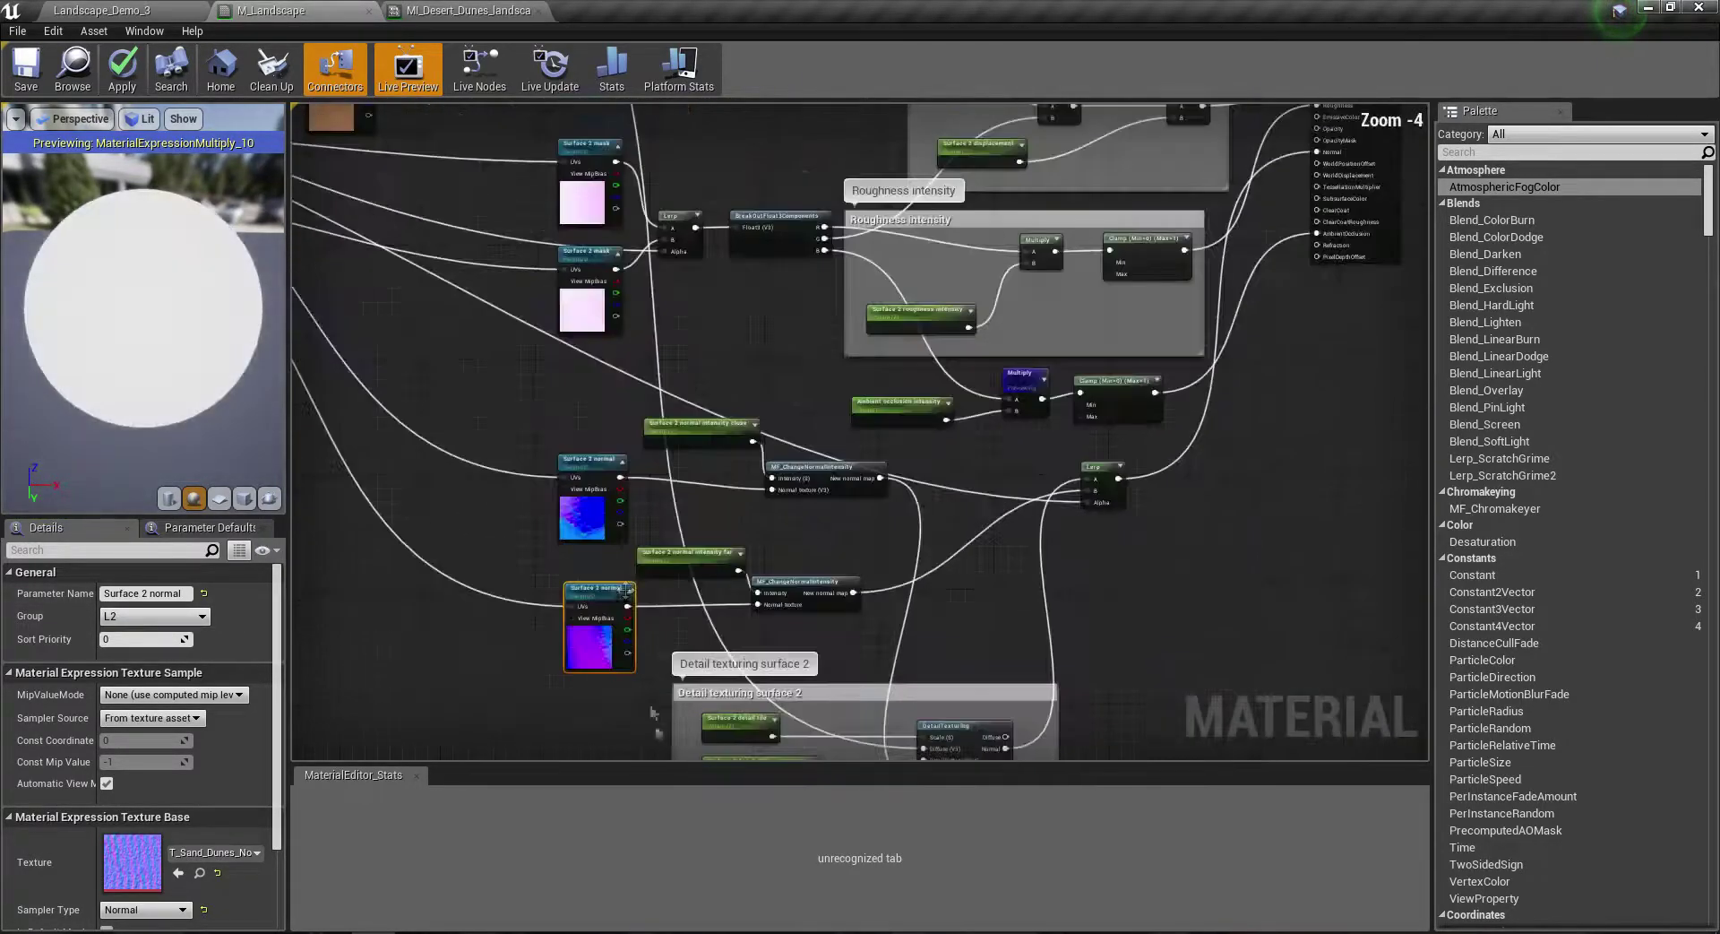
scroll(754, 367, "up", 4)
right_click_drag(979, 480, 706, 386)
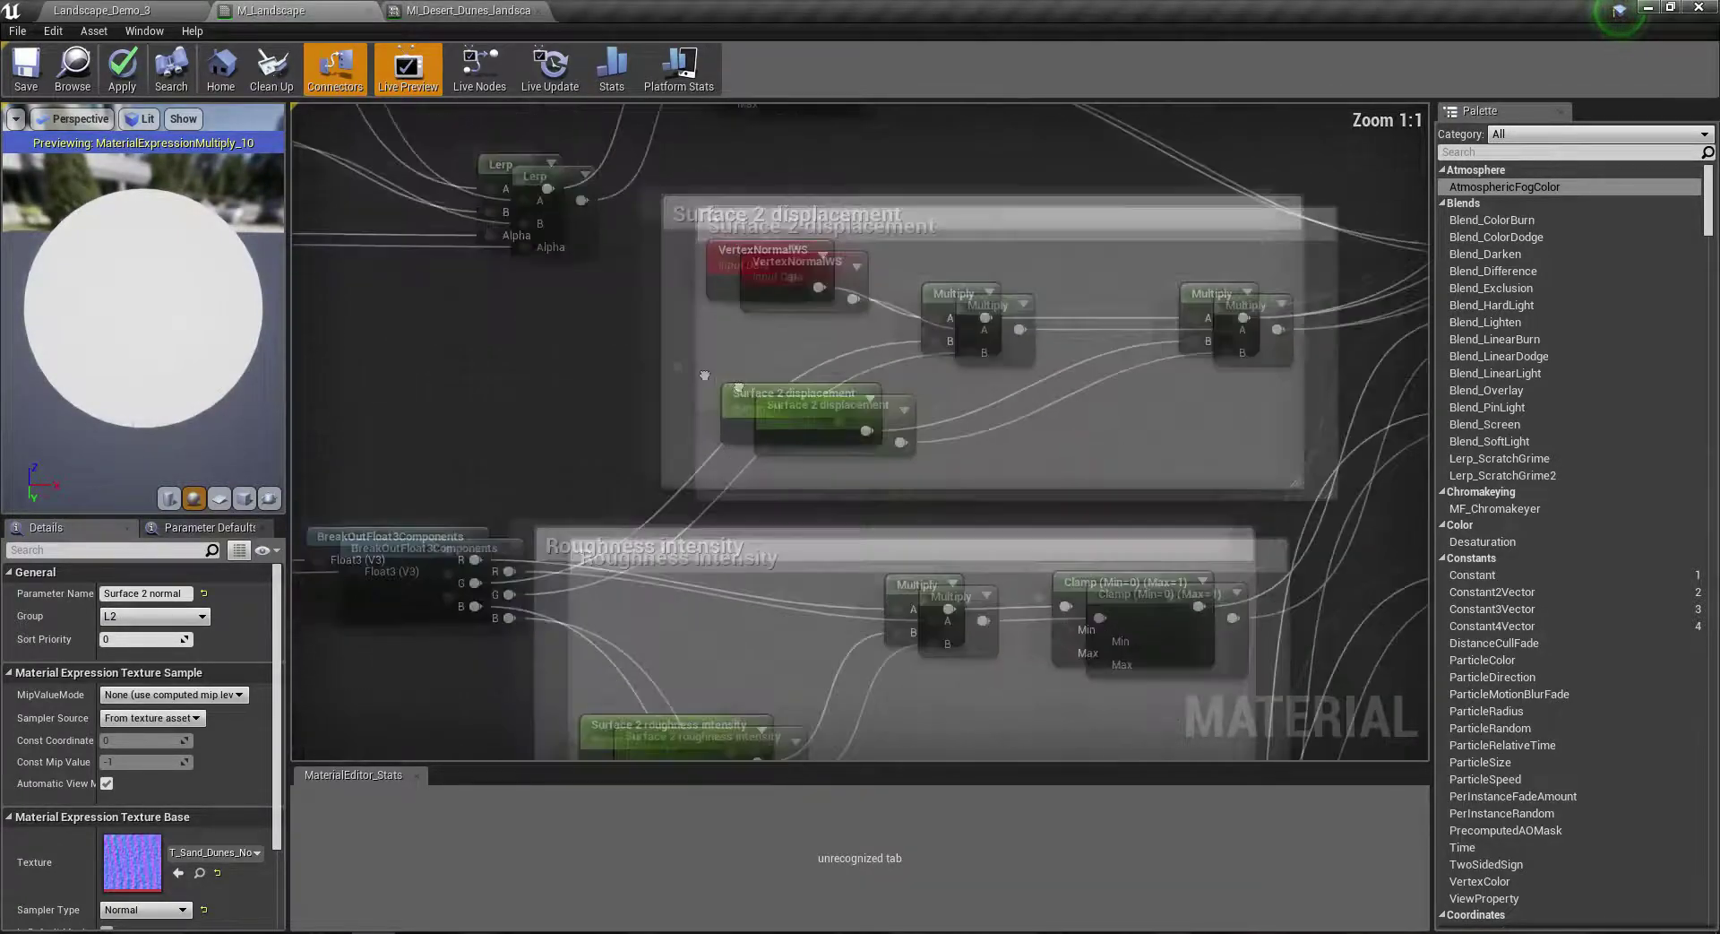
Step: Assign Surface 2 displacement and Surface 2 roughness intensity to group L2
left_click(705, 387)
left_click(155, 615)
left_click(134, 637)
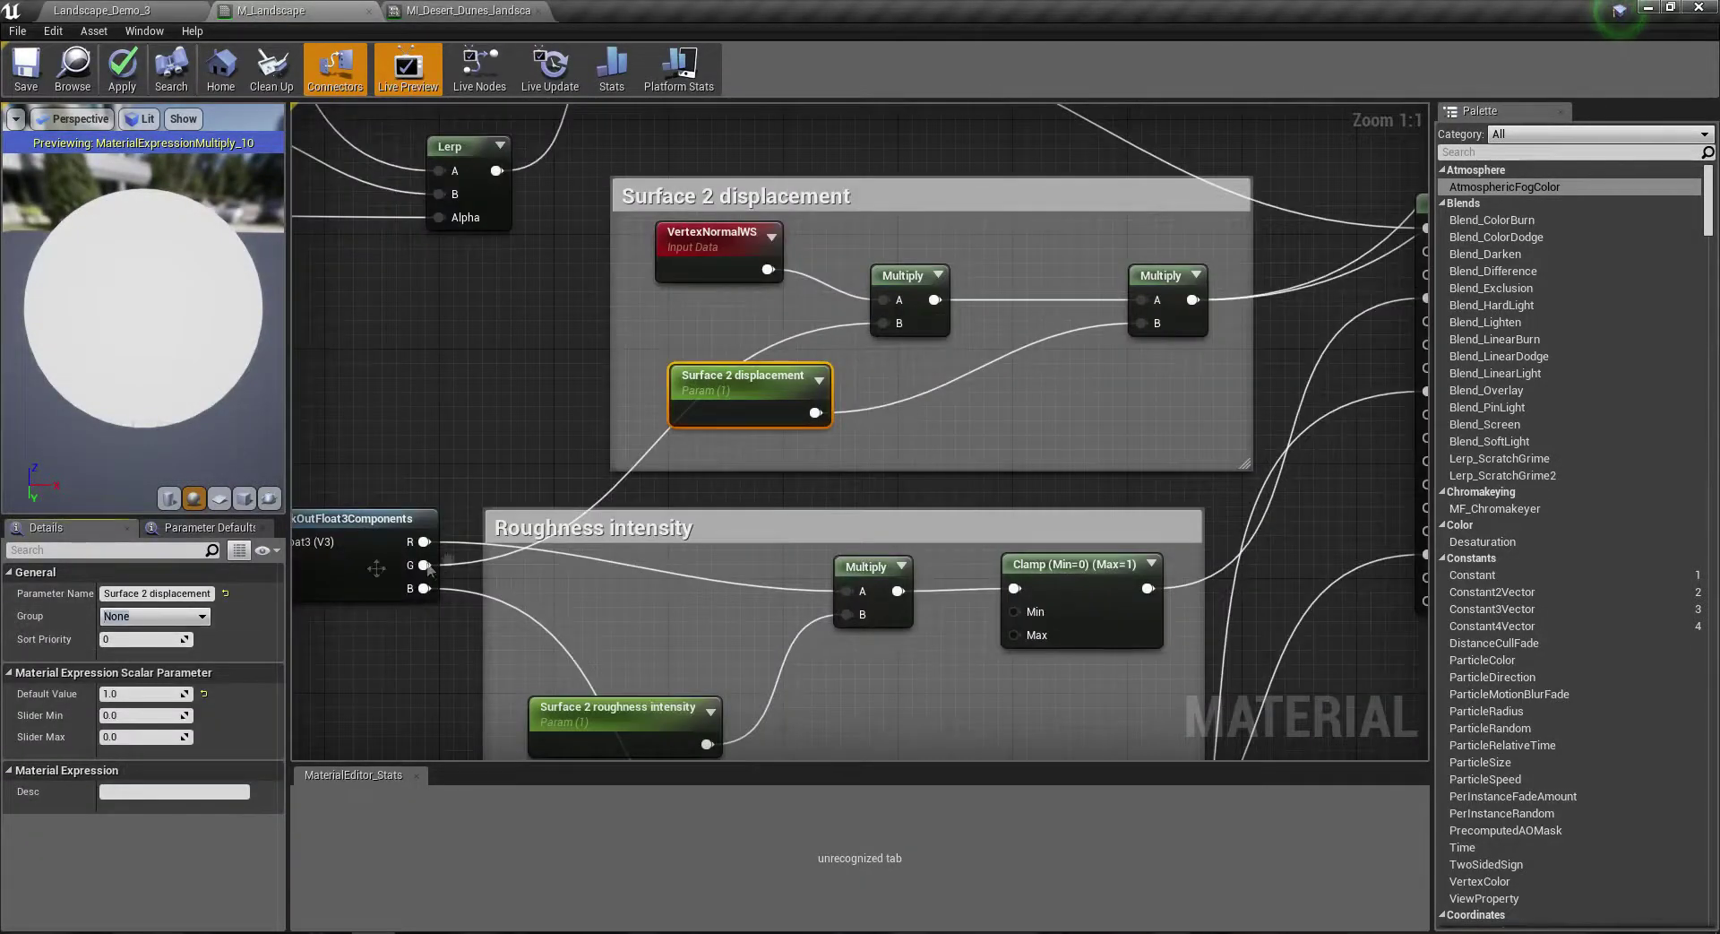
right_click_drag(678, 566, 966, 341)
left_click(887, 502)
left_click(155, 615)
left_click(135, 637)
Step: Assign Ambient occlusion intensity and Surface 2 normal intensity close/far to L2
mouse_move(814, 692)
right_mouse_down()
mouse_move(714, 591)
mouse_move(670, 597)
right_mouse_up()
left_click(714, 592)
scroll(627, 502, "down", 1)
scroll(582, 430, "down", 2)
scroll(591, 426, "up", 3)
left_click(591, 421)
right_click_drag(582, 616, 575, 452)
left_click(573, 509)
key("Tab")
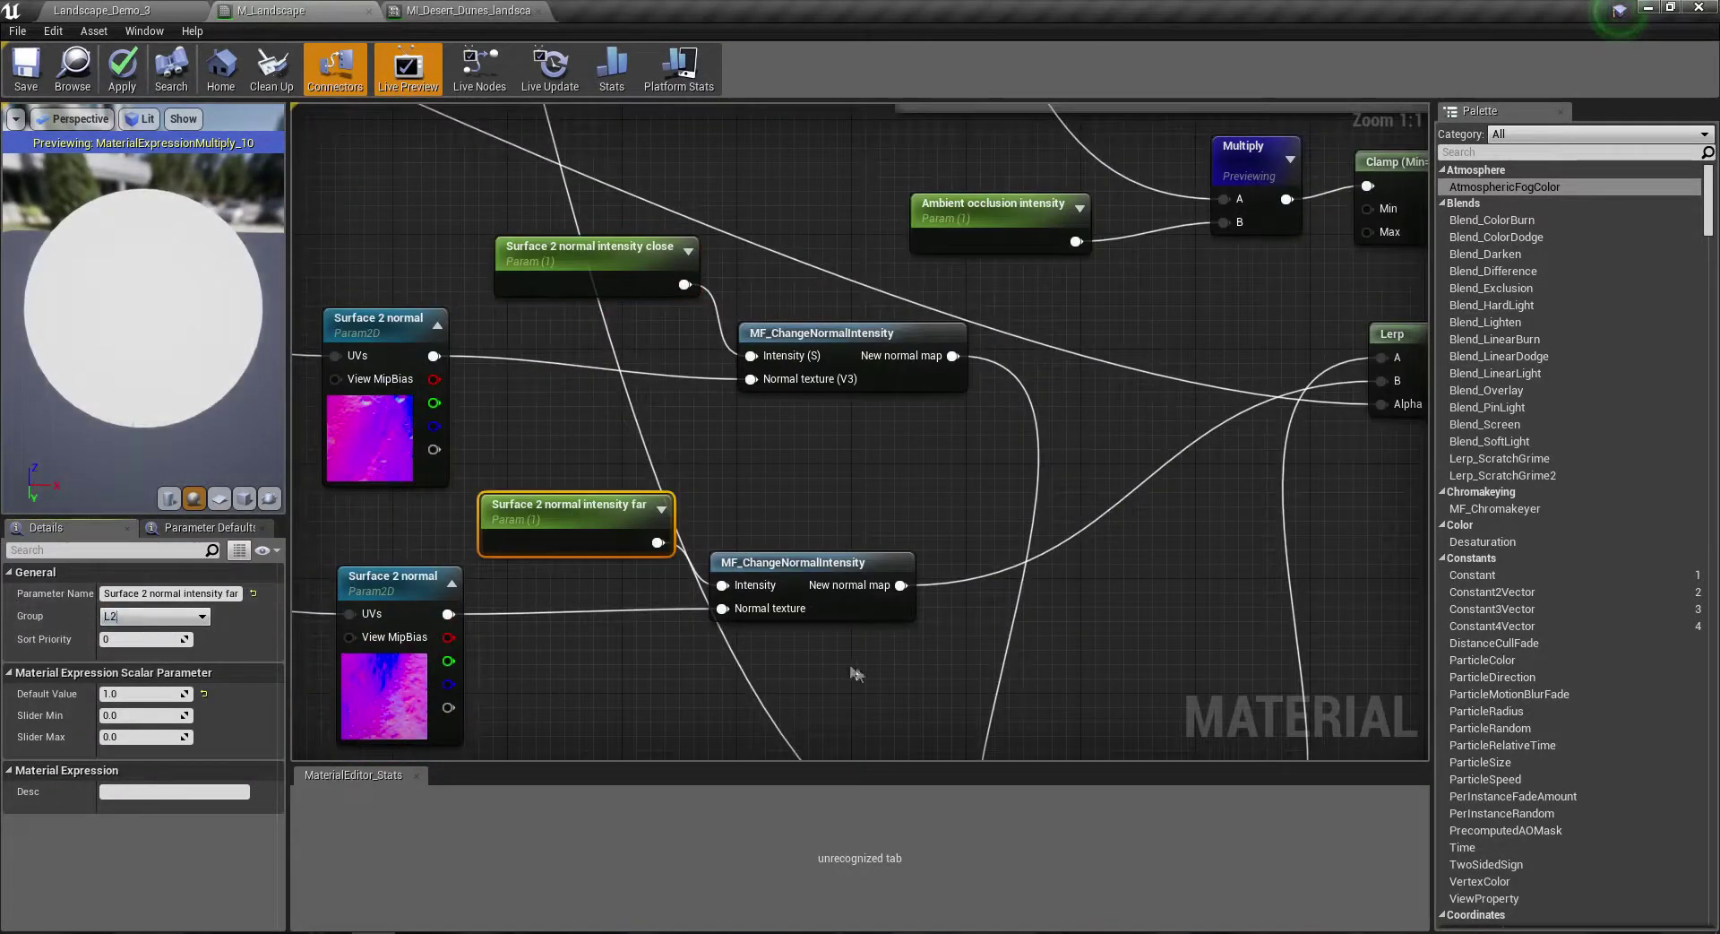
Step: Replace the Surface 2 detail tile parameter's Detail normal group with L2
scroll(839, 672, "down", 2)
scroll(788, 415, "up", 2)
left_click(600, 591)
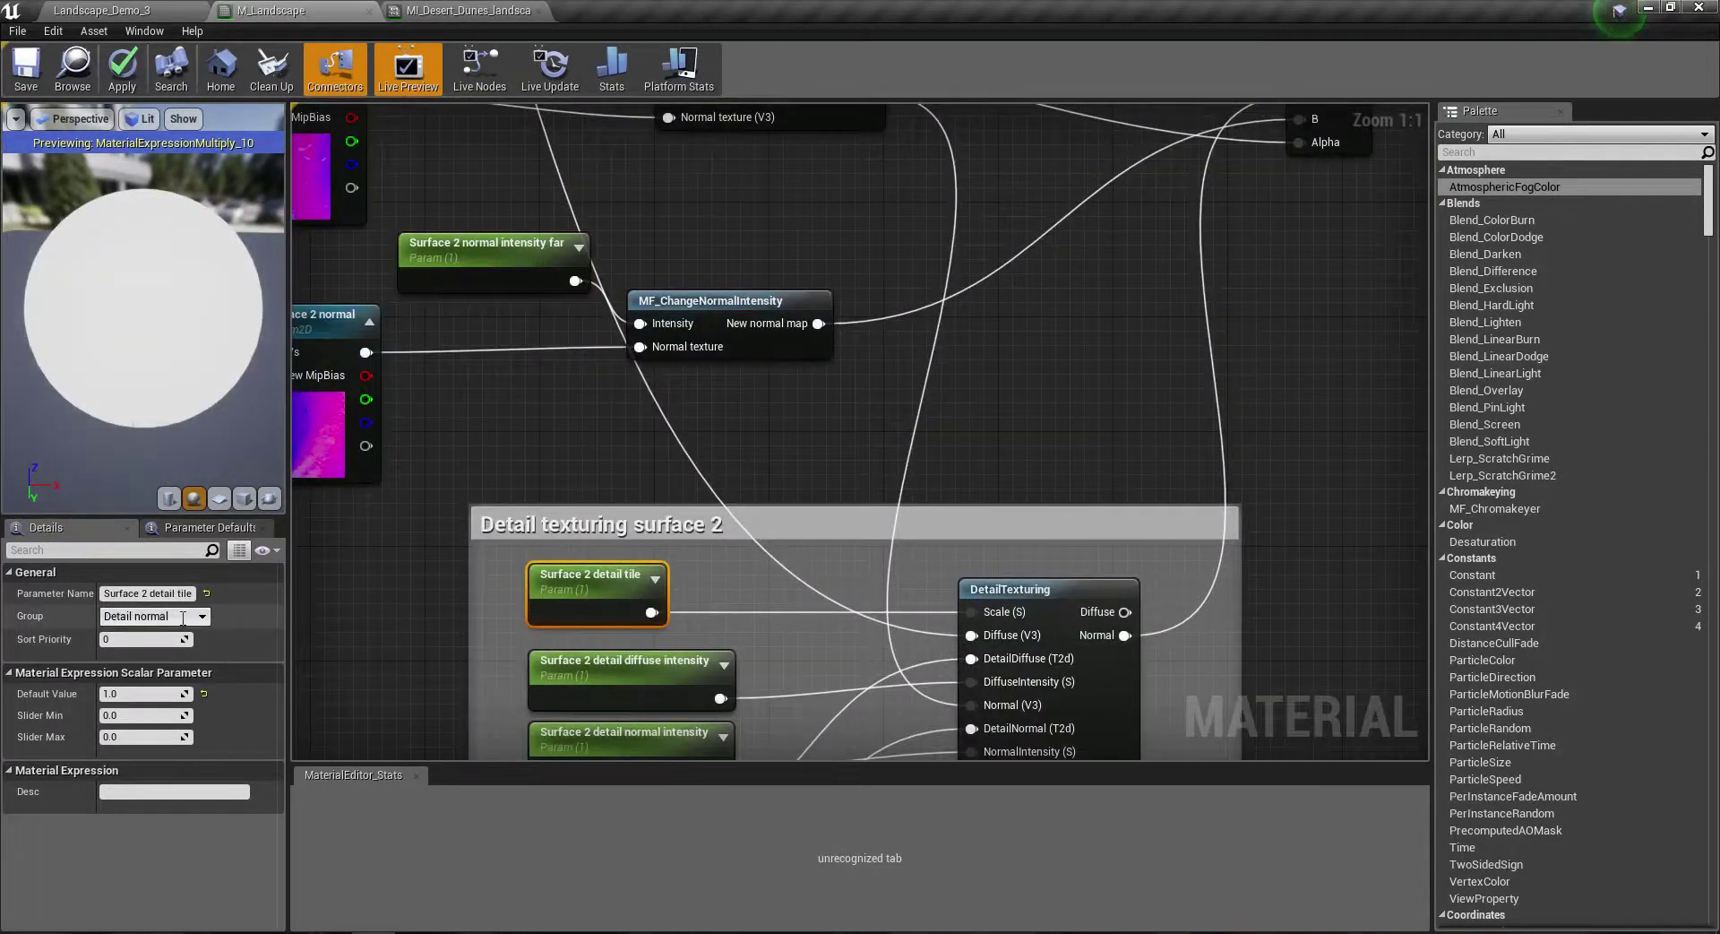
left_click_drag(186, 616, 3, 625)
type("L2")
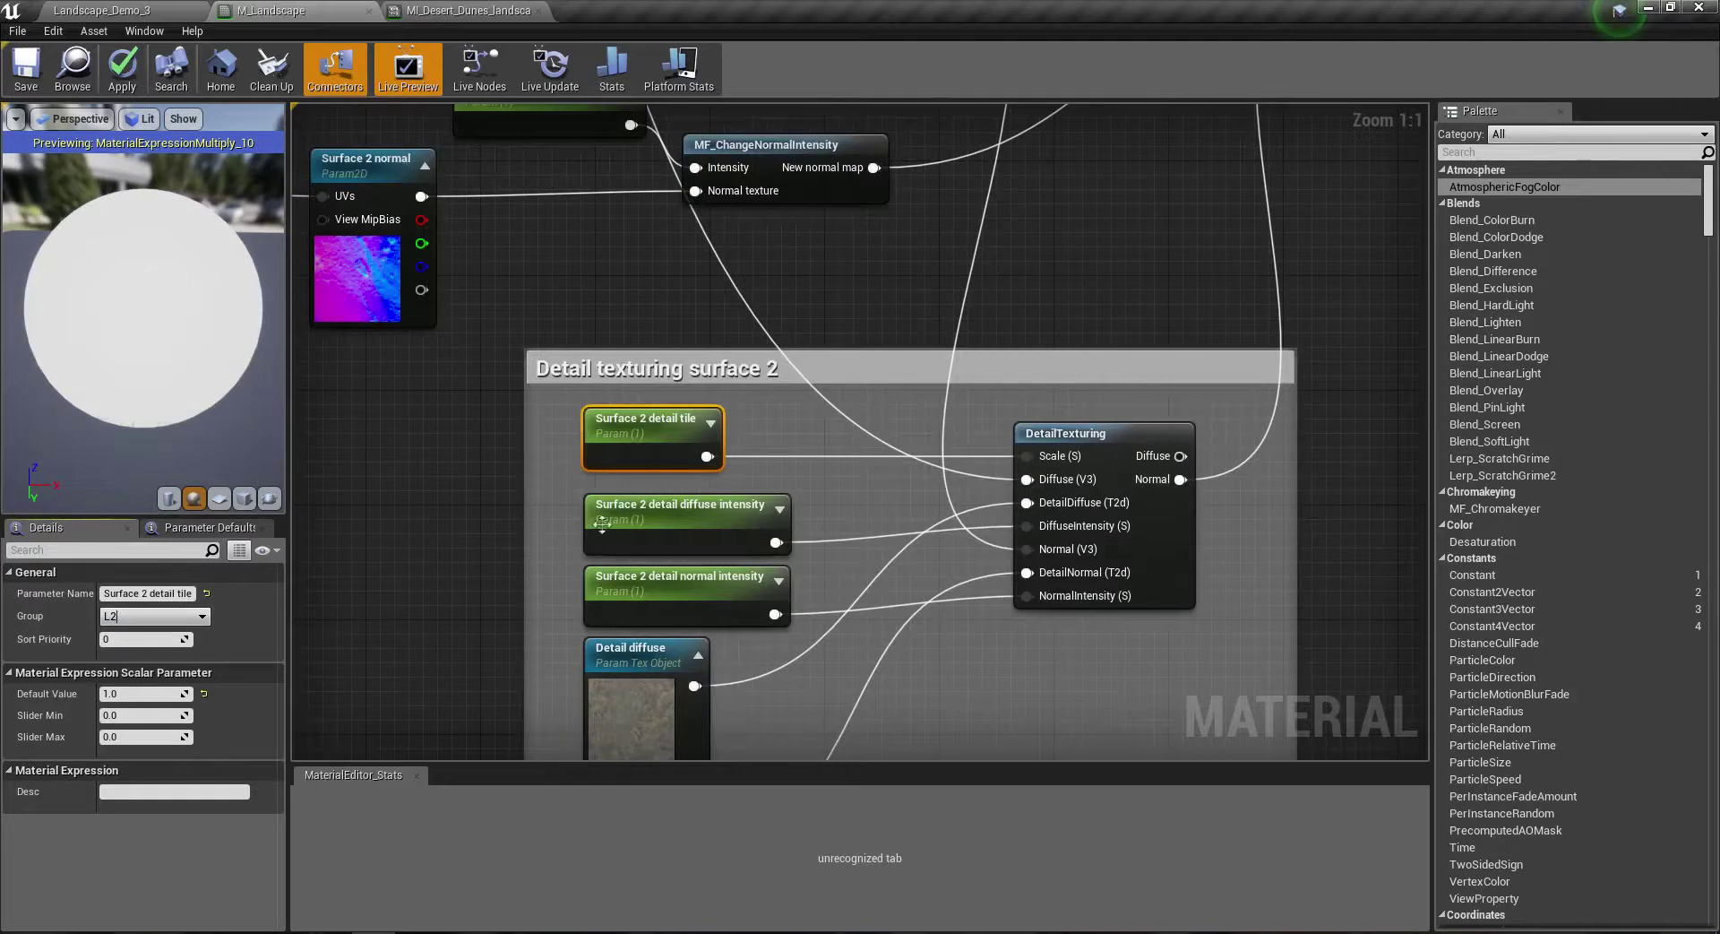
Step: Review the detail diffuse/normal intensity and Detail diffuse/Detail Normal texture parameter settings
left_click(594, 527)
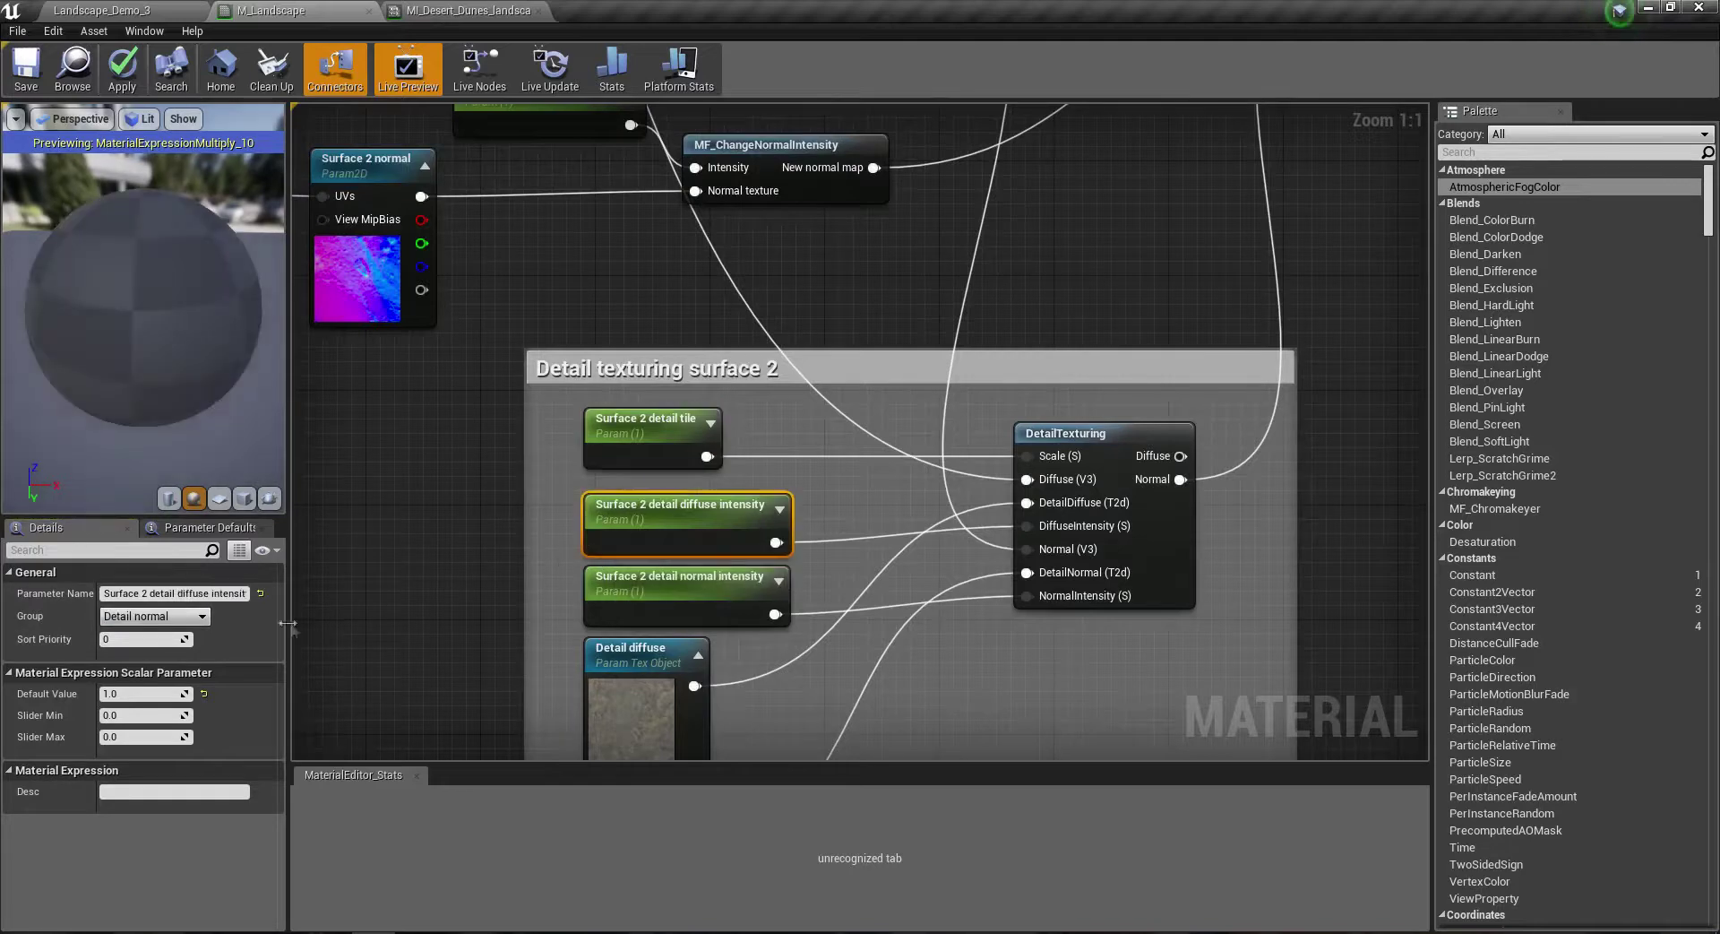
left_click(628, 591)
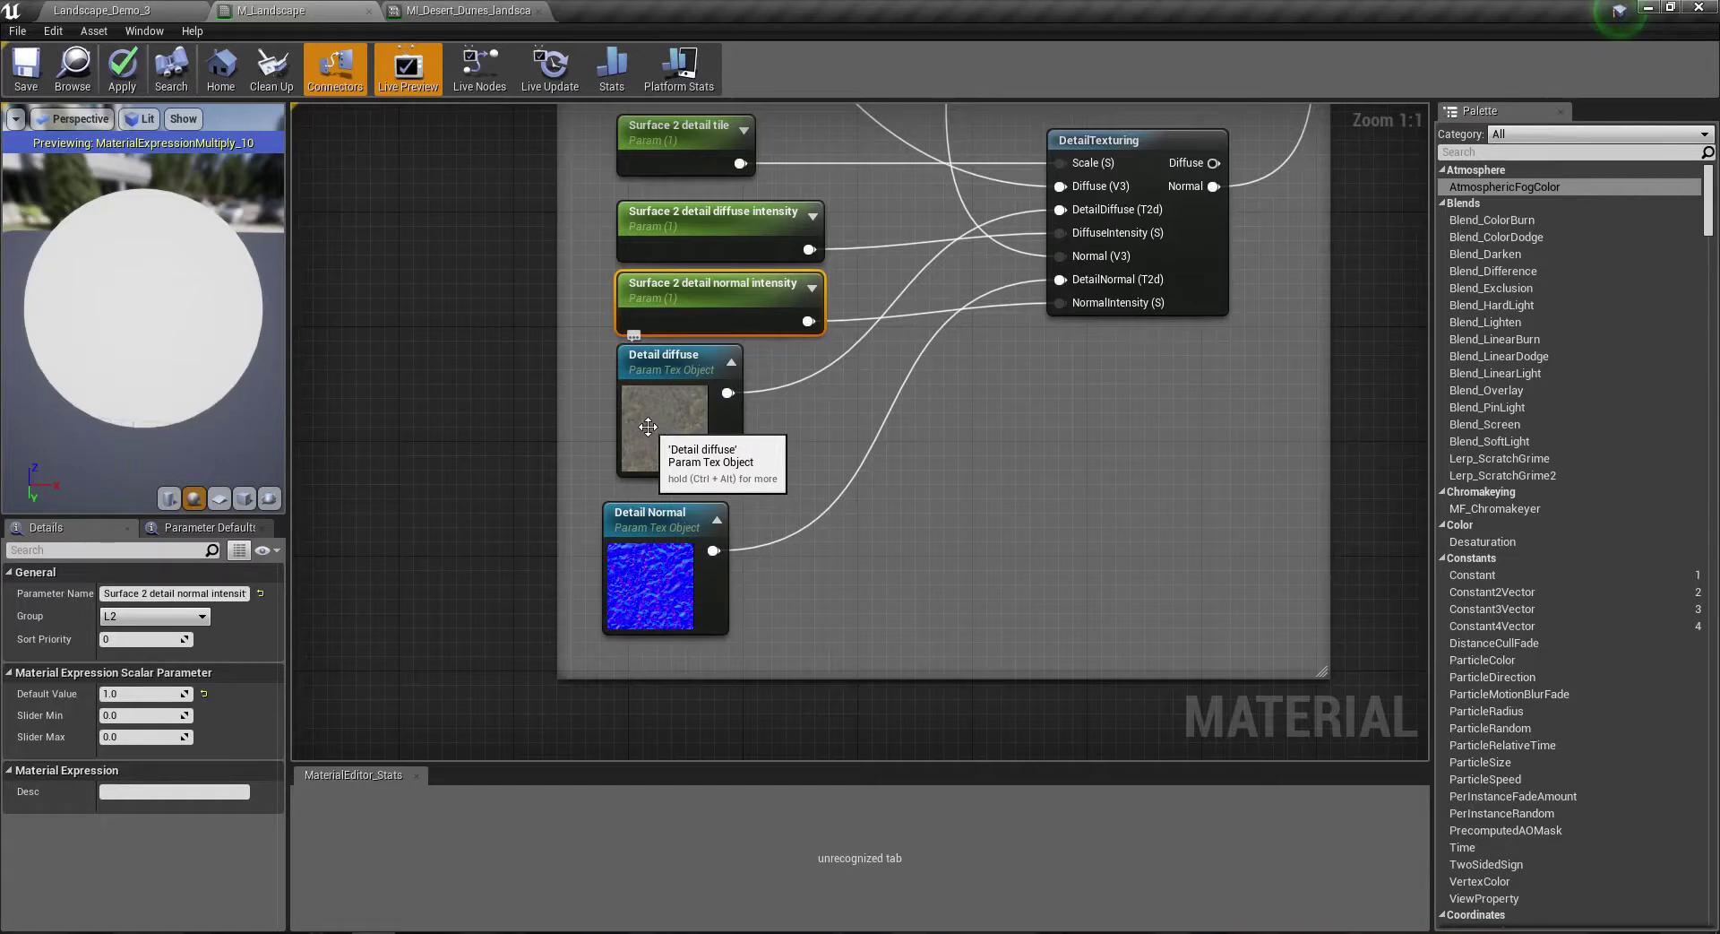
left_click(648, 426)
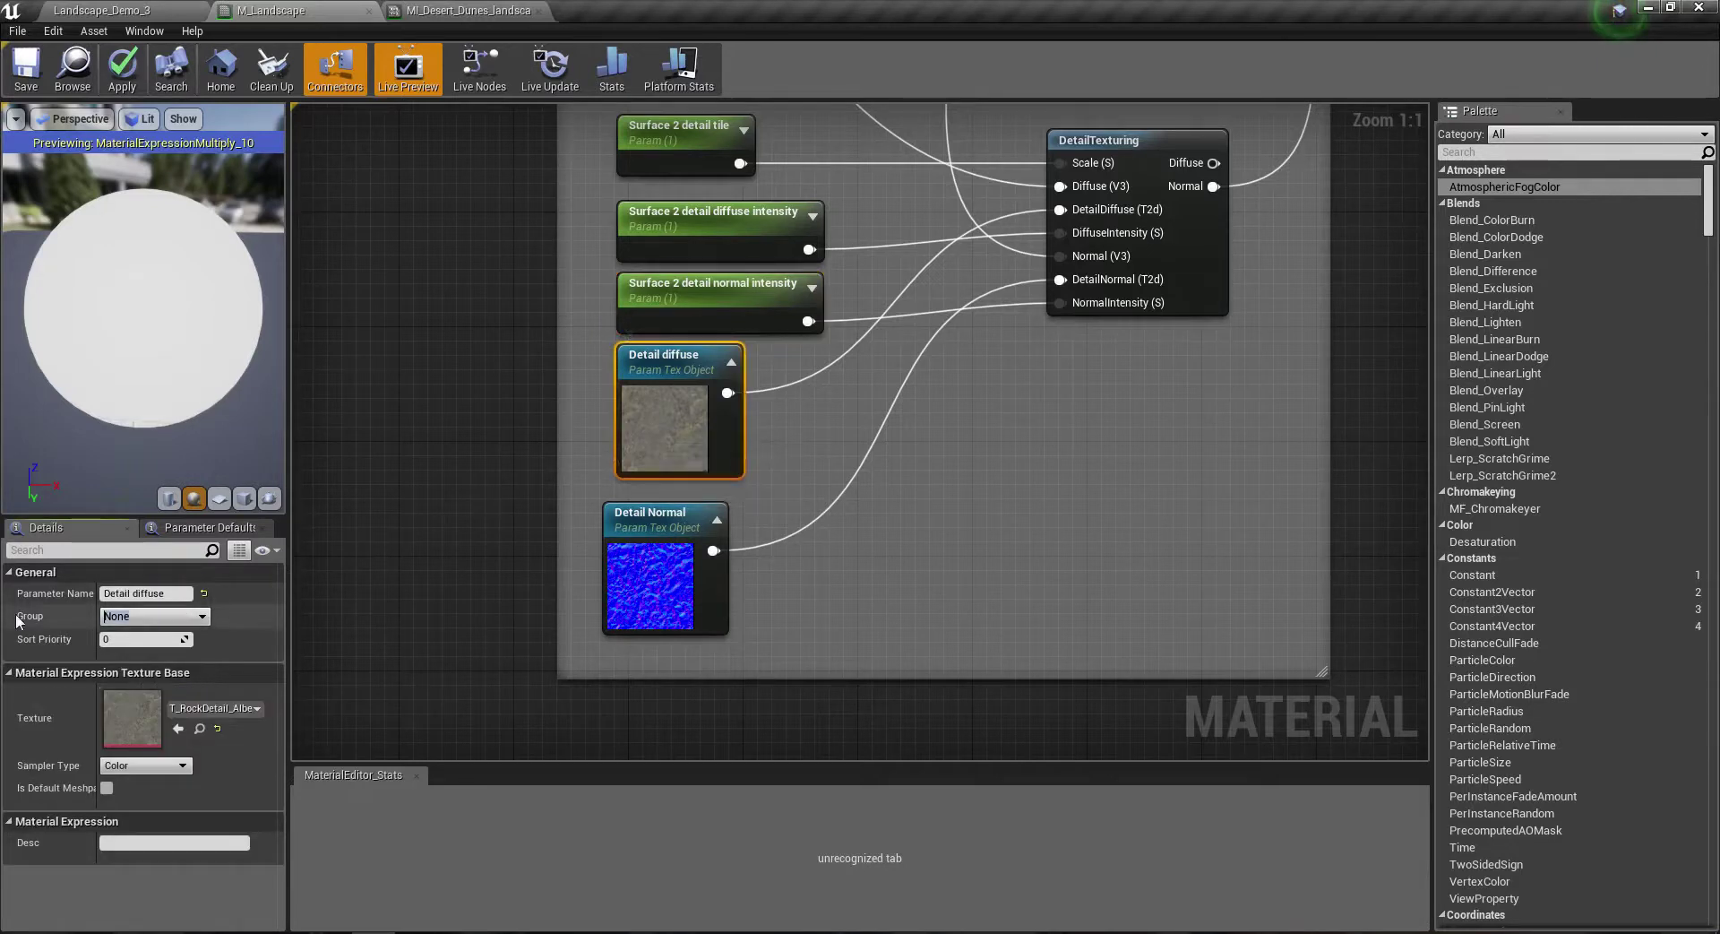
left_click(645, 583)
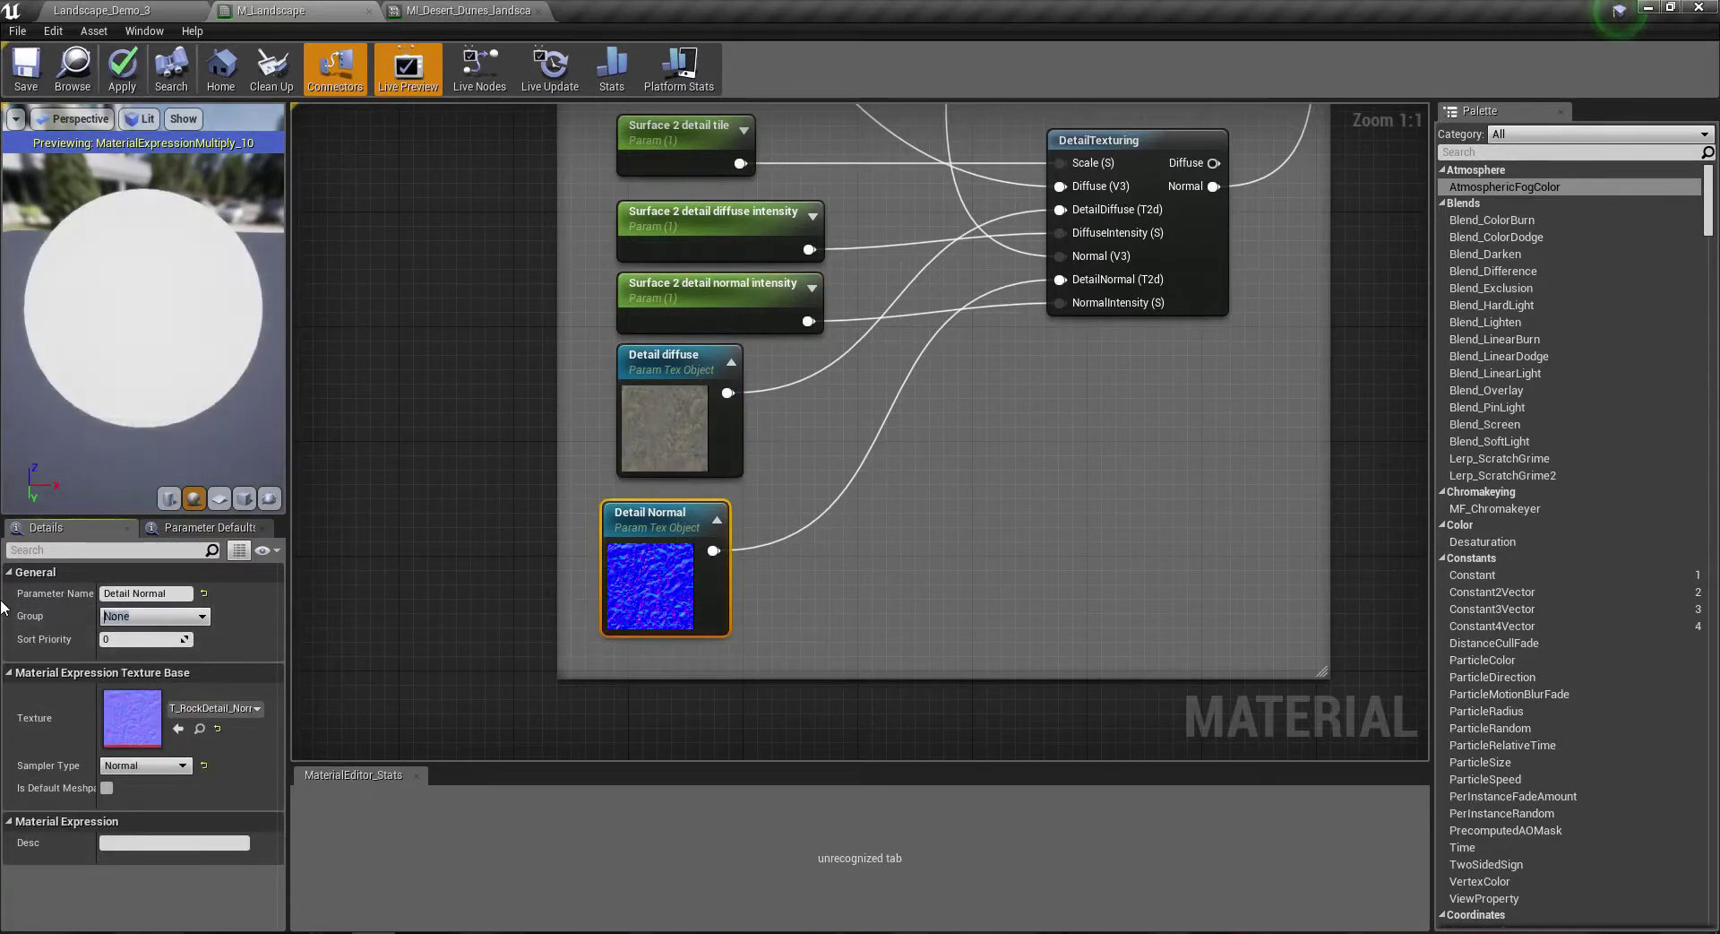
Step: Select Detail diffuse and Detail Normal together, then clear the selection
scroll(842, 593, "down", 2)
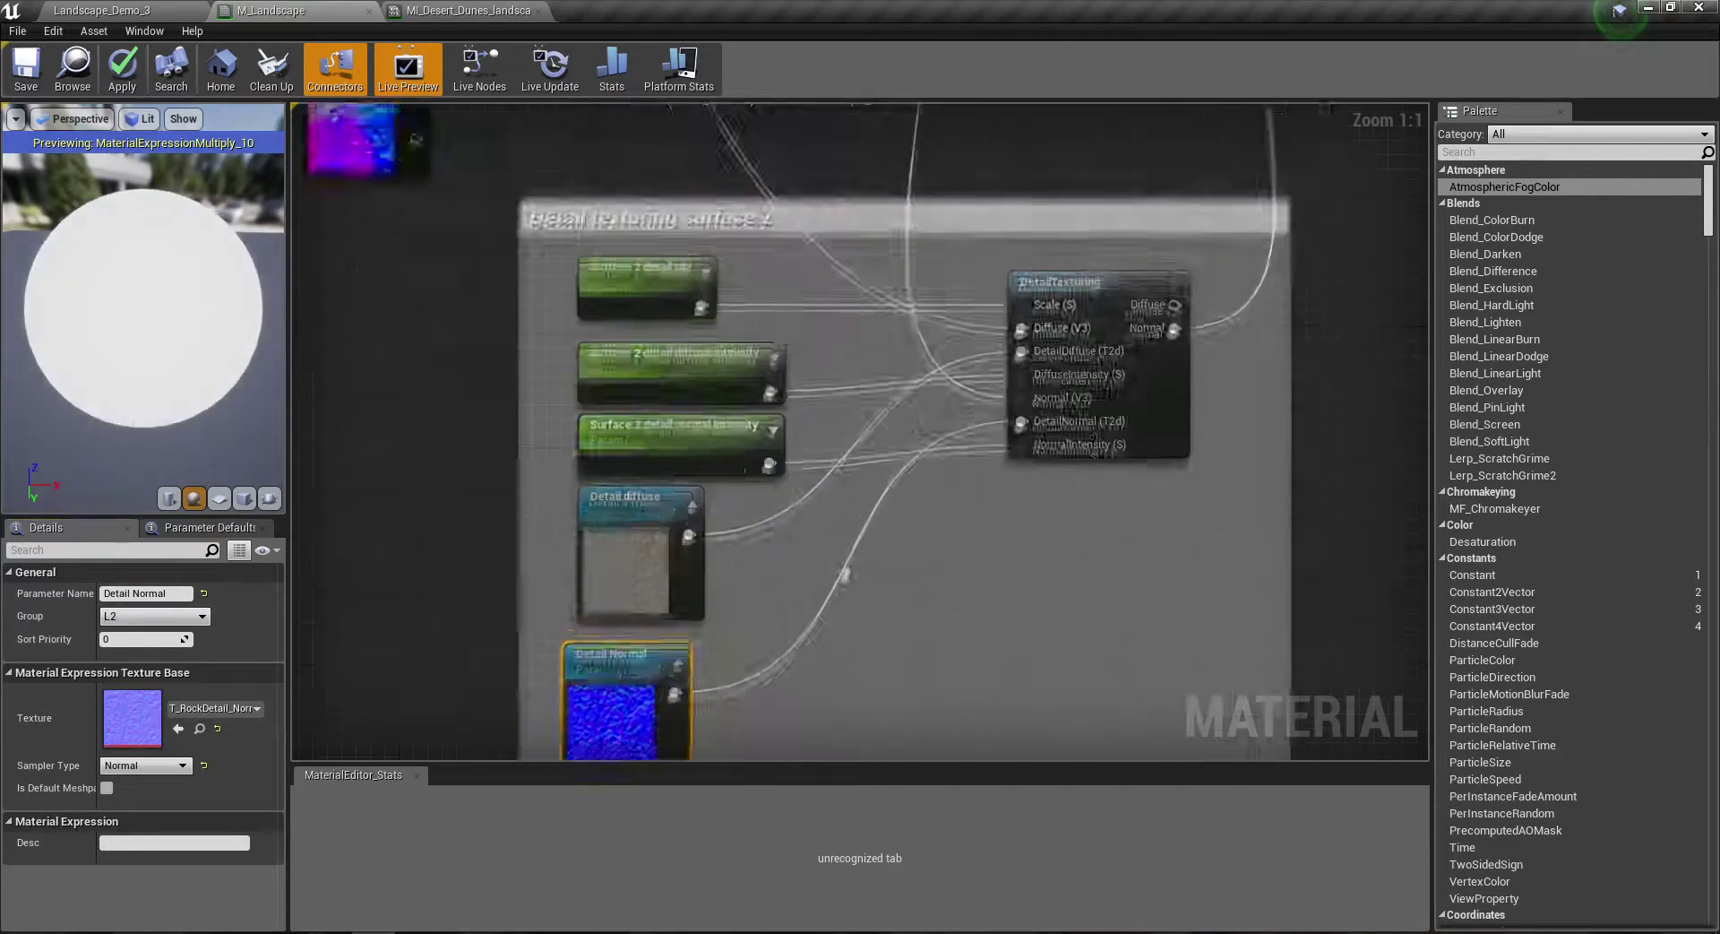
mouse_move(842, 593)
right_mouse_down()
mouse_move(882, 500)
mouse_move(946, 138)
right_mouse_up()
left_click_drag(873, 512, 702, 421)
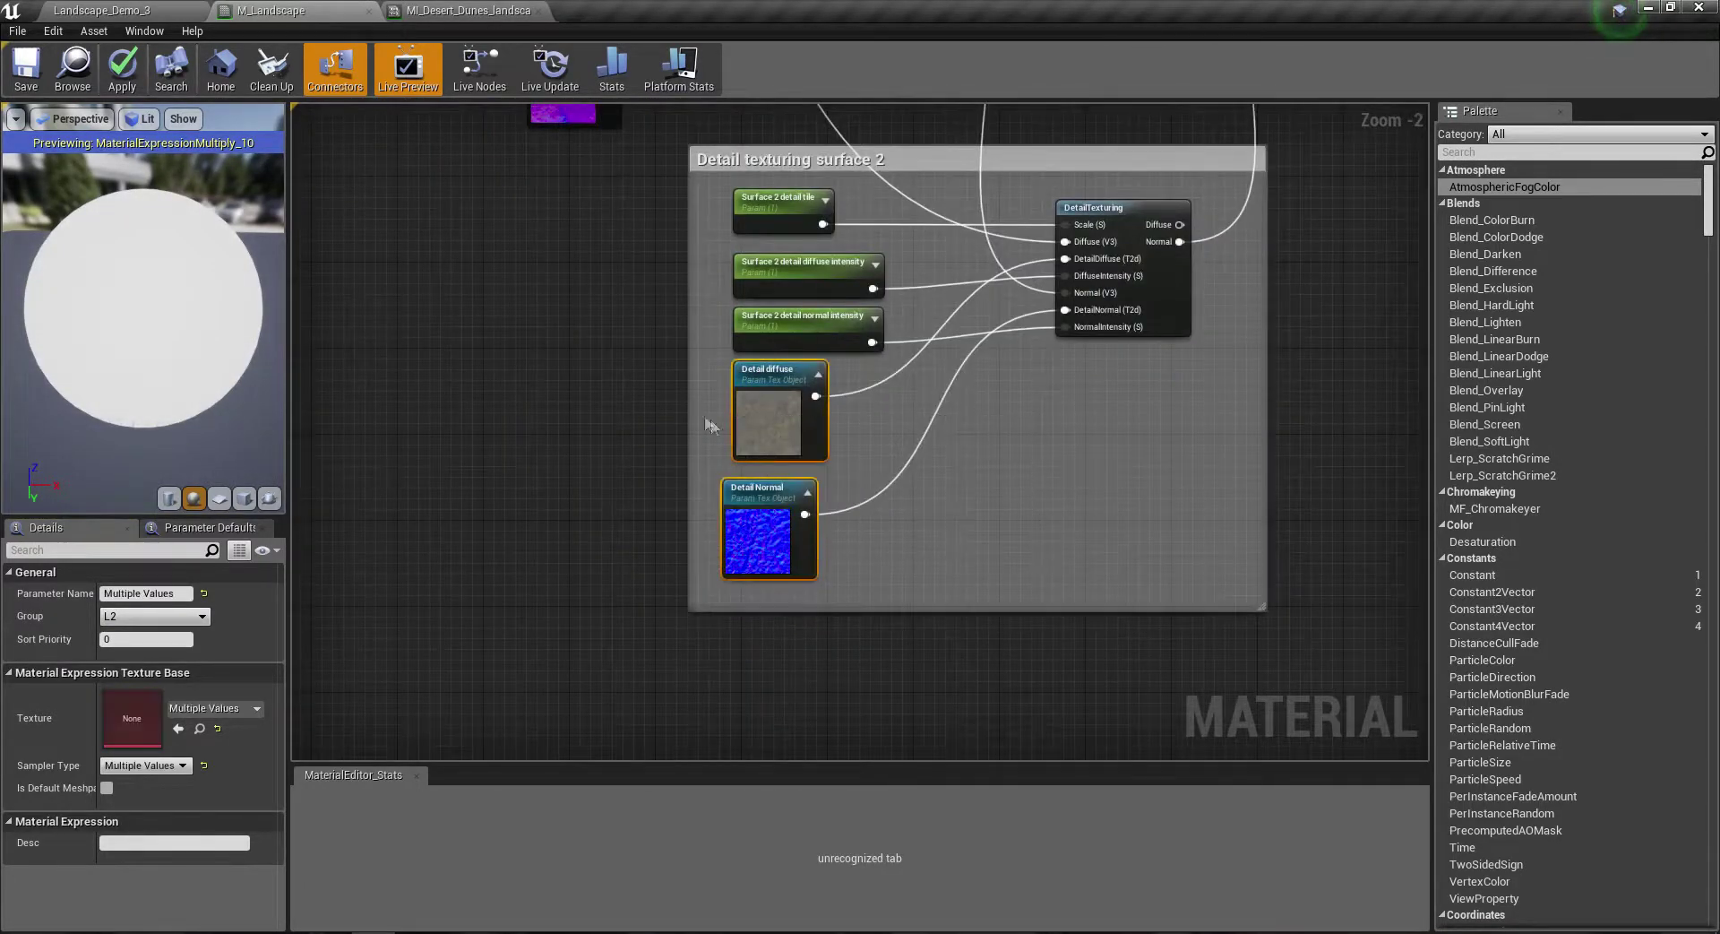
scroll(702, 421, "up", 2)
left_click(941, 512)
scroll(986, 359, "down", 5)
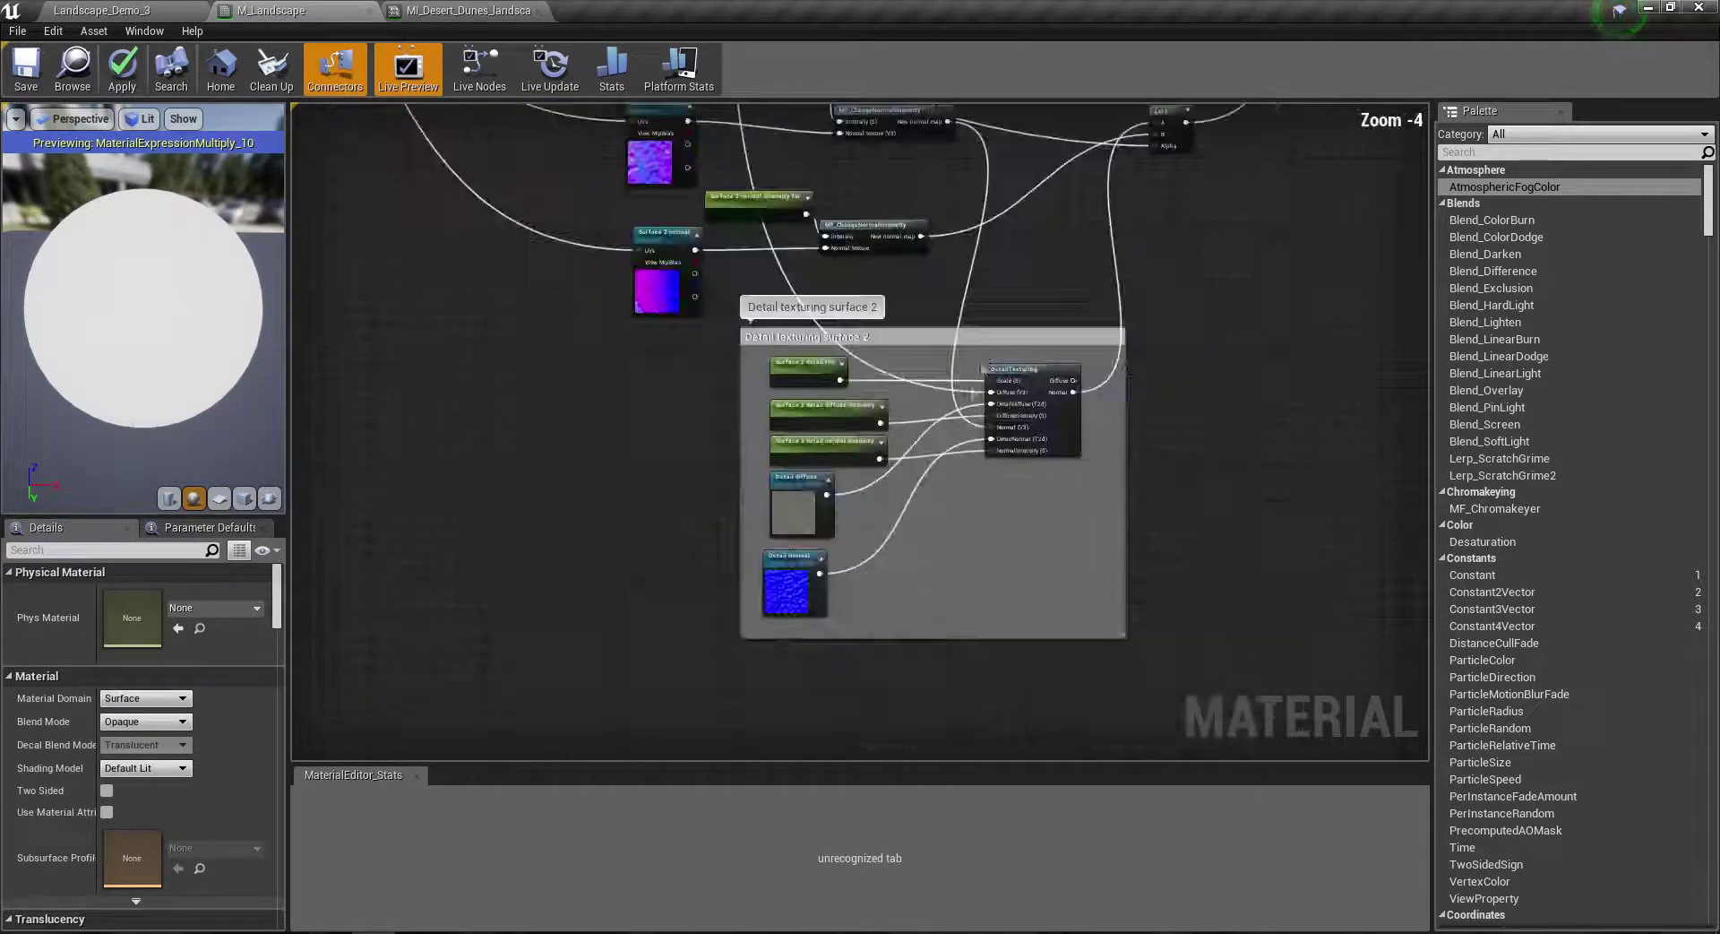
scroll(985, 359, "up", 1)
scroll(869, 475, "up", 3)
Step: Re-check the AO, roughness, albedo and both mask parameters, then apply the changes to M_Landscape
left_click(663, 464)
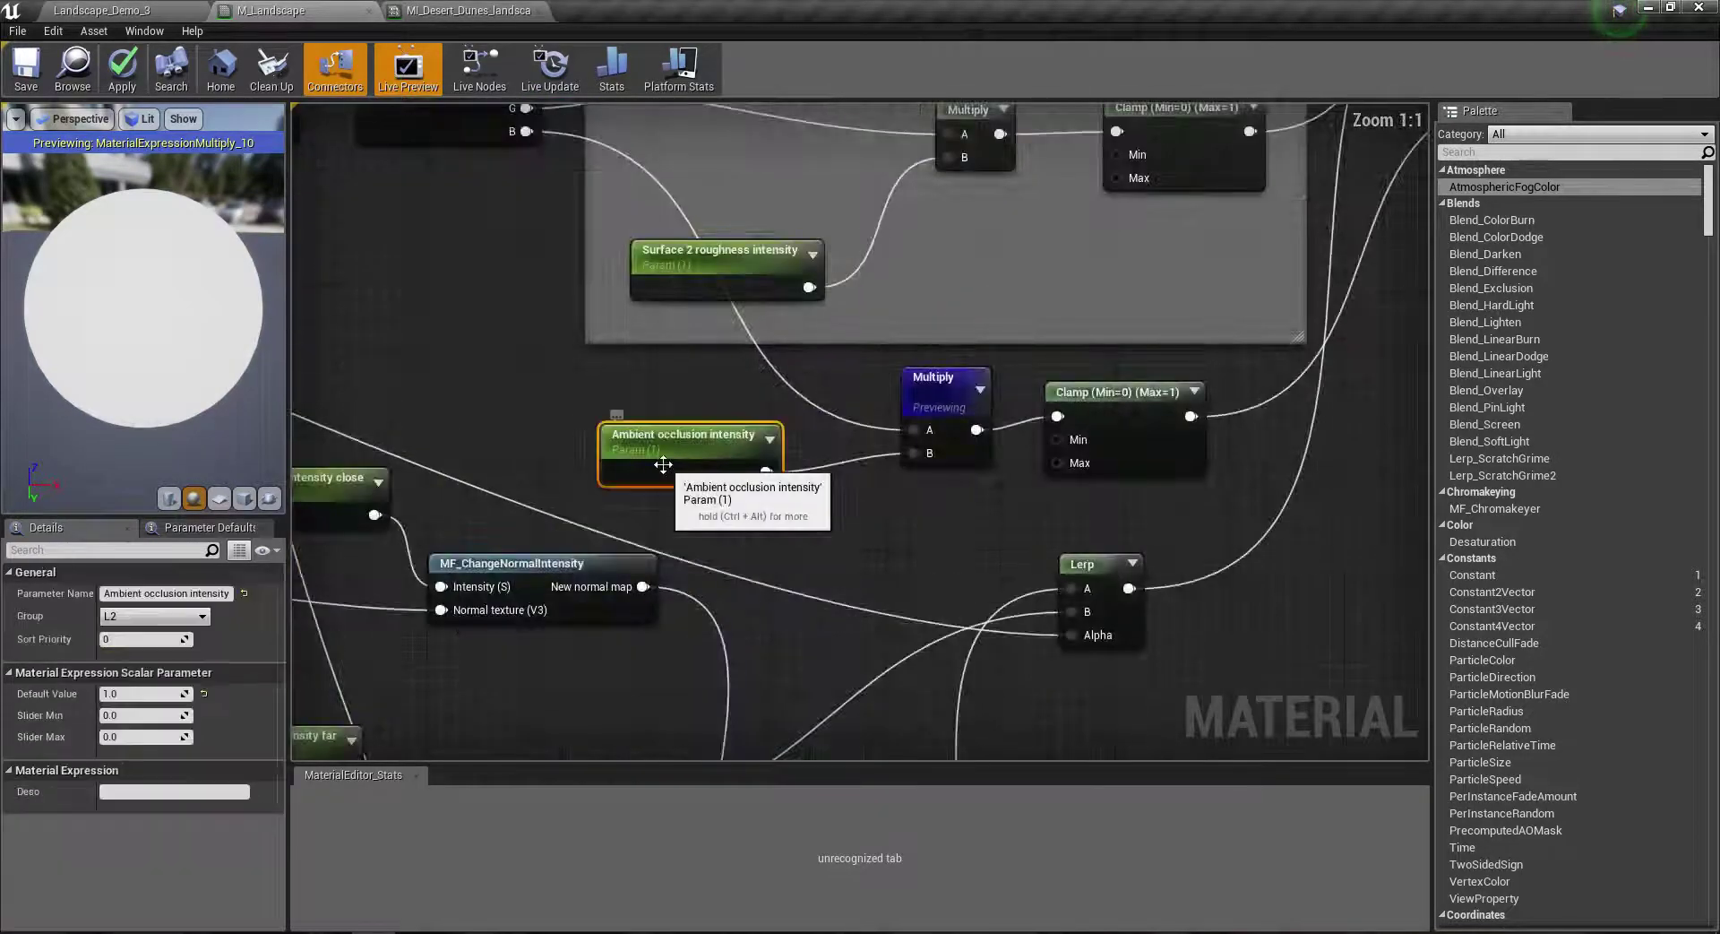
left_click(743, 257)
scroll(810, 569, "down", 5)
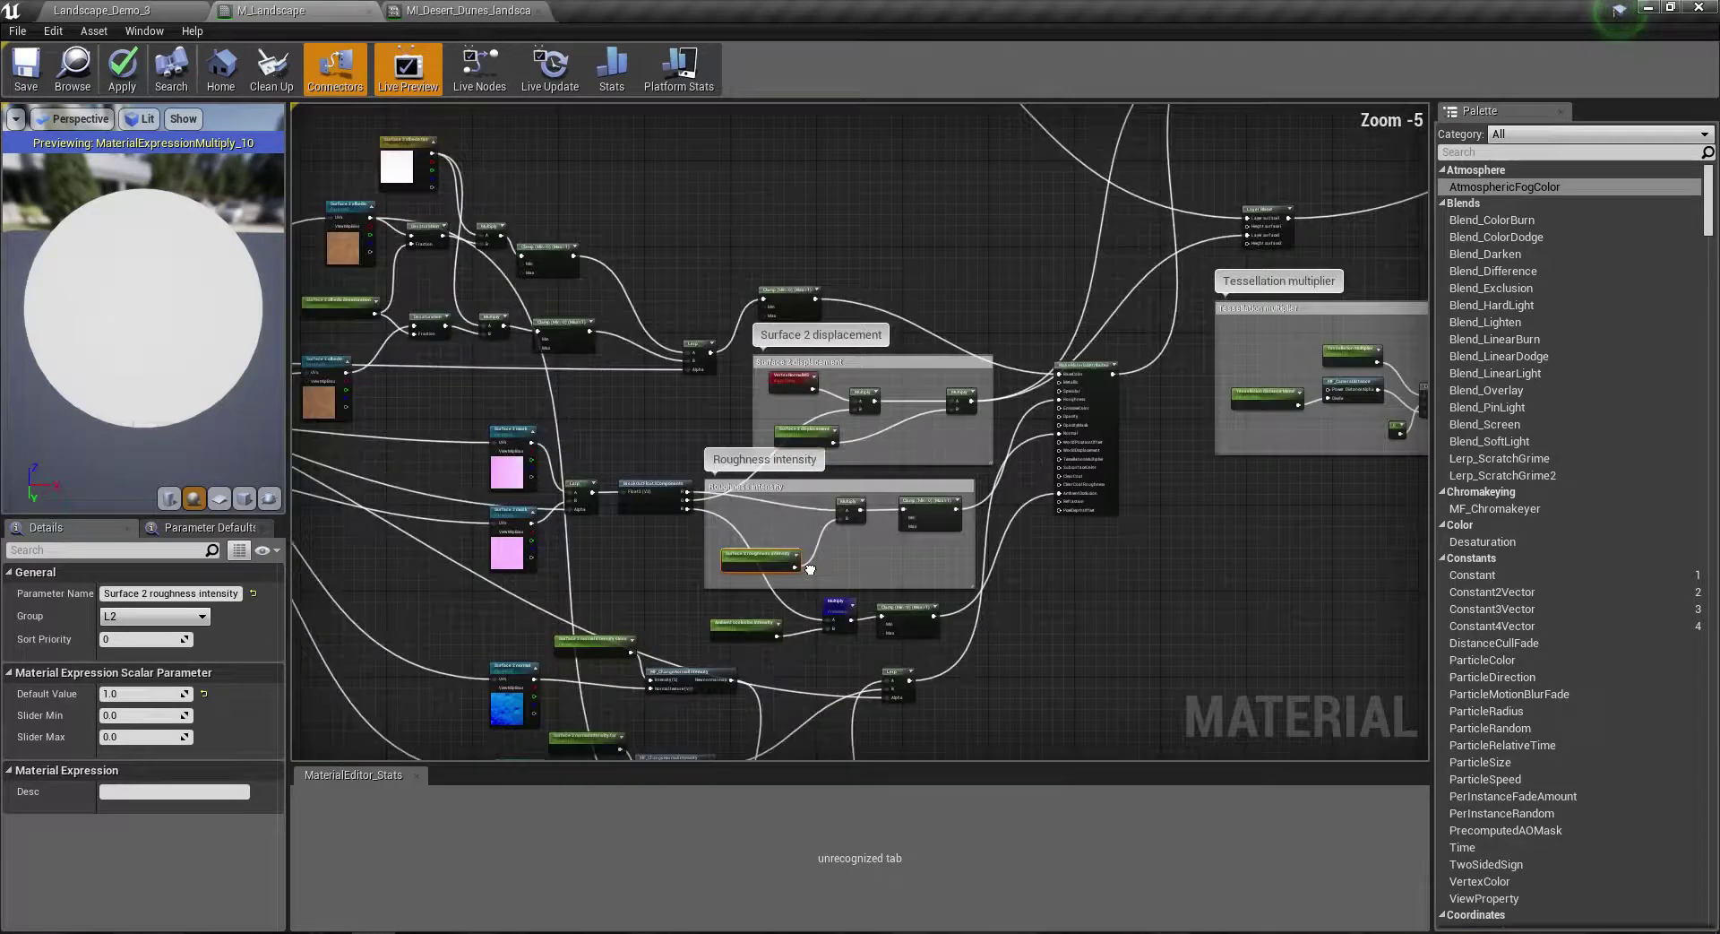
scroll(810, 569, "up", 5)
scroll(810, 569, "down", 3)
scroll(400, 298, "up", 1)
scroll(401, 298, "up", 2)
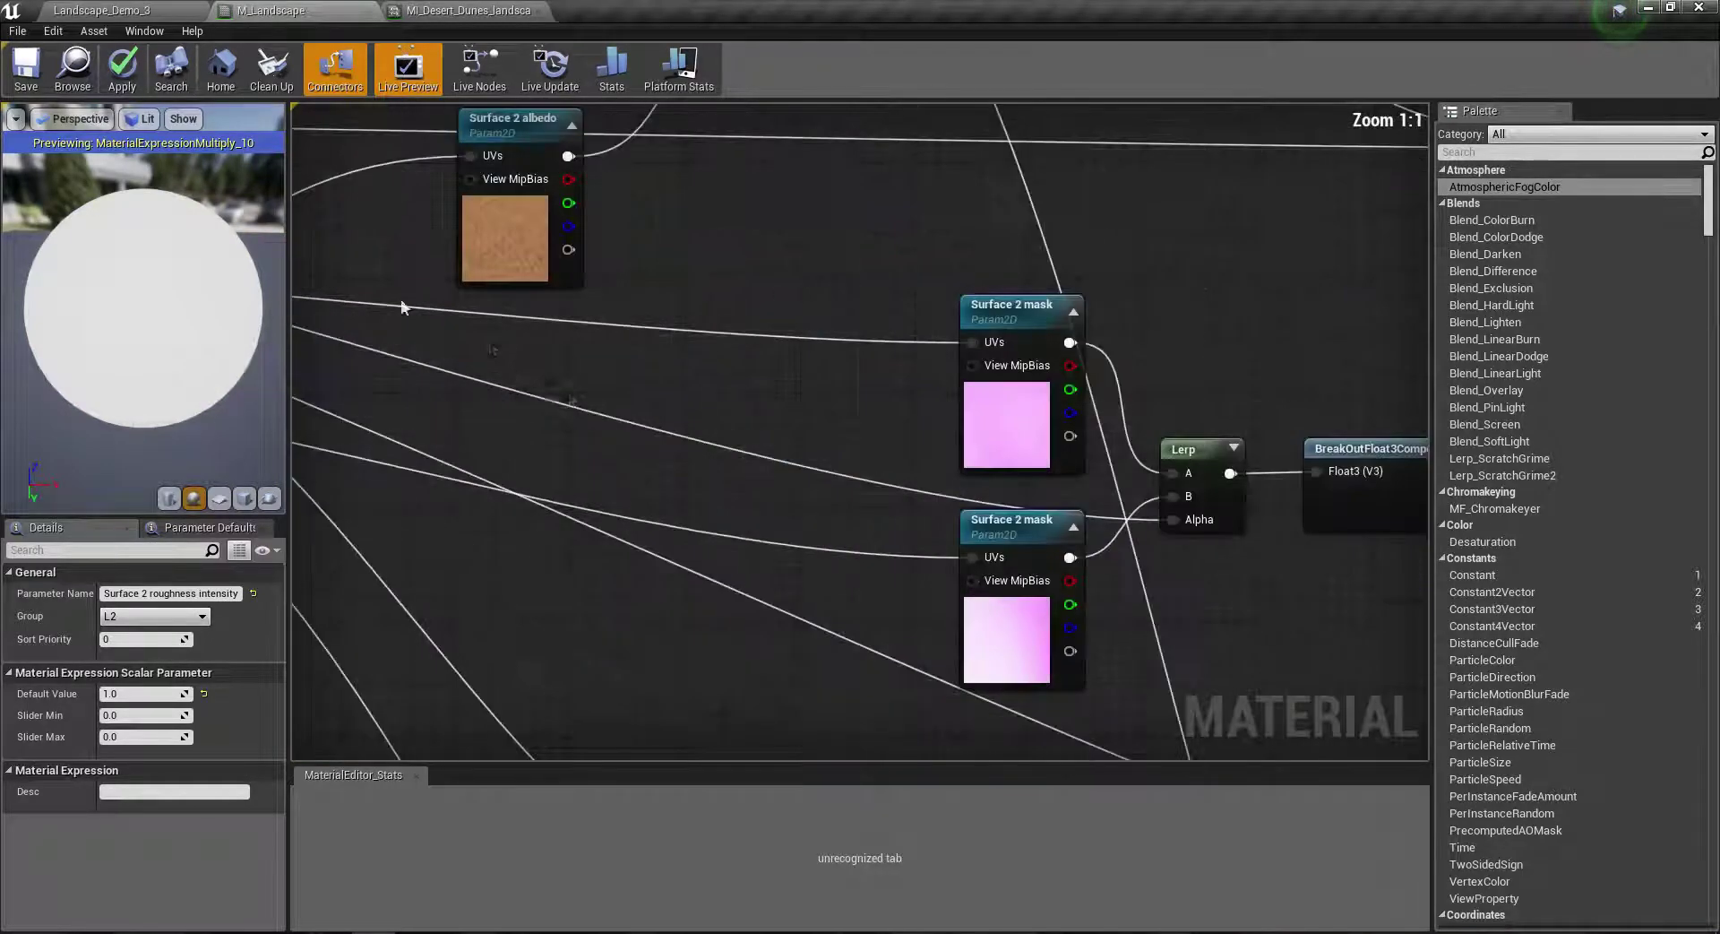
right_click_drag(642, 441, 737, 464)
left_click(625, 301)
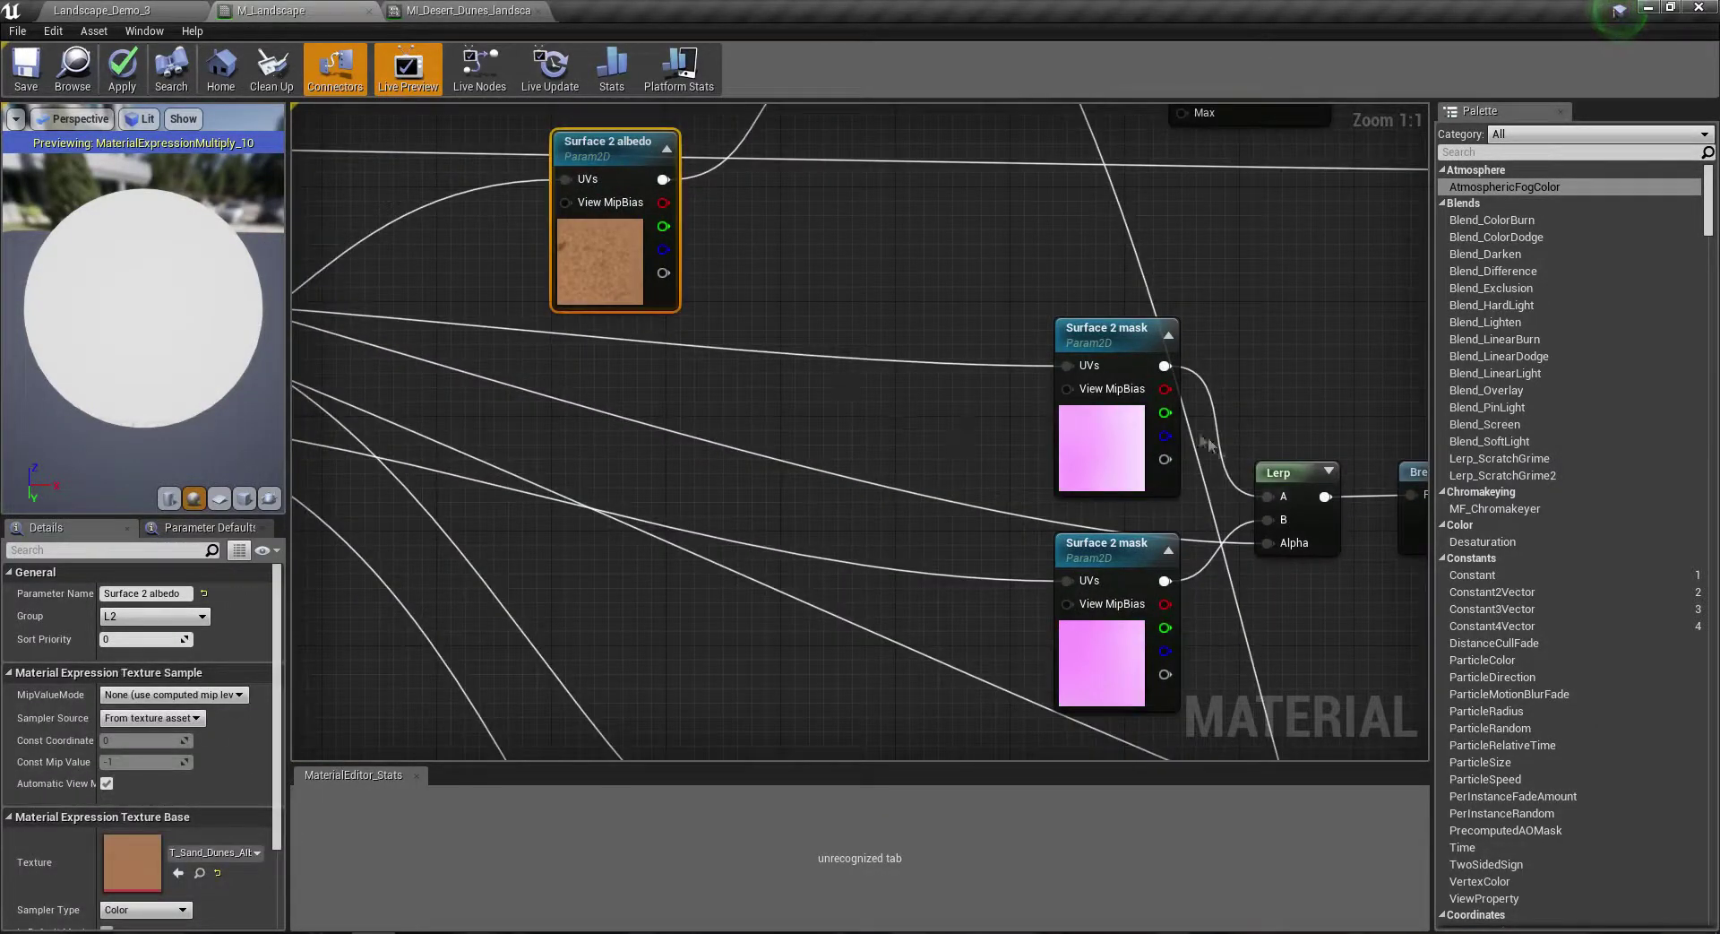
left_click(1123, 445)
left_click(1111, 663)
scroll(860, 283, "down", 6)
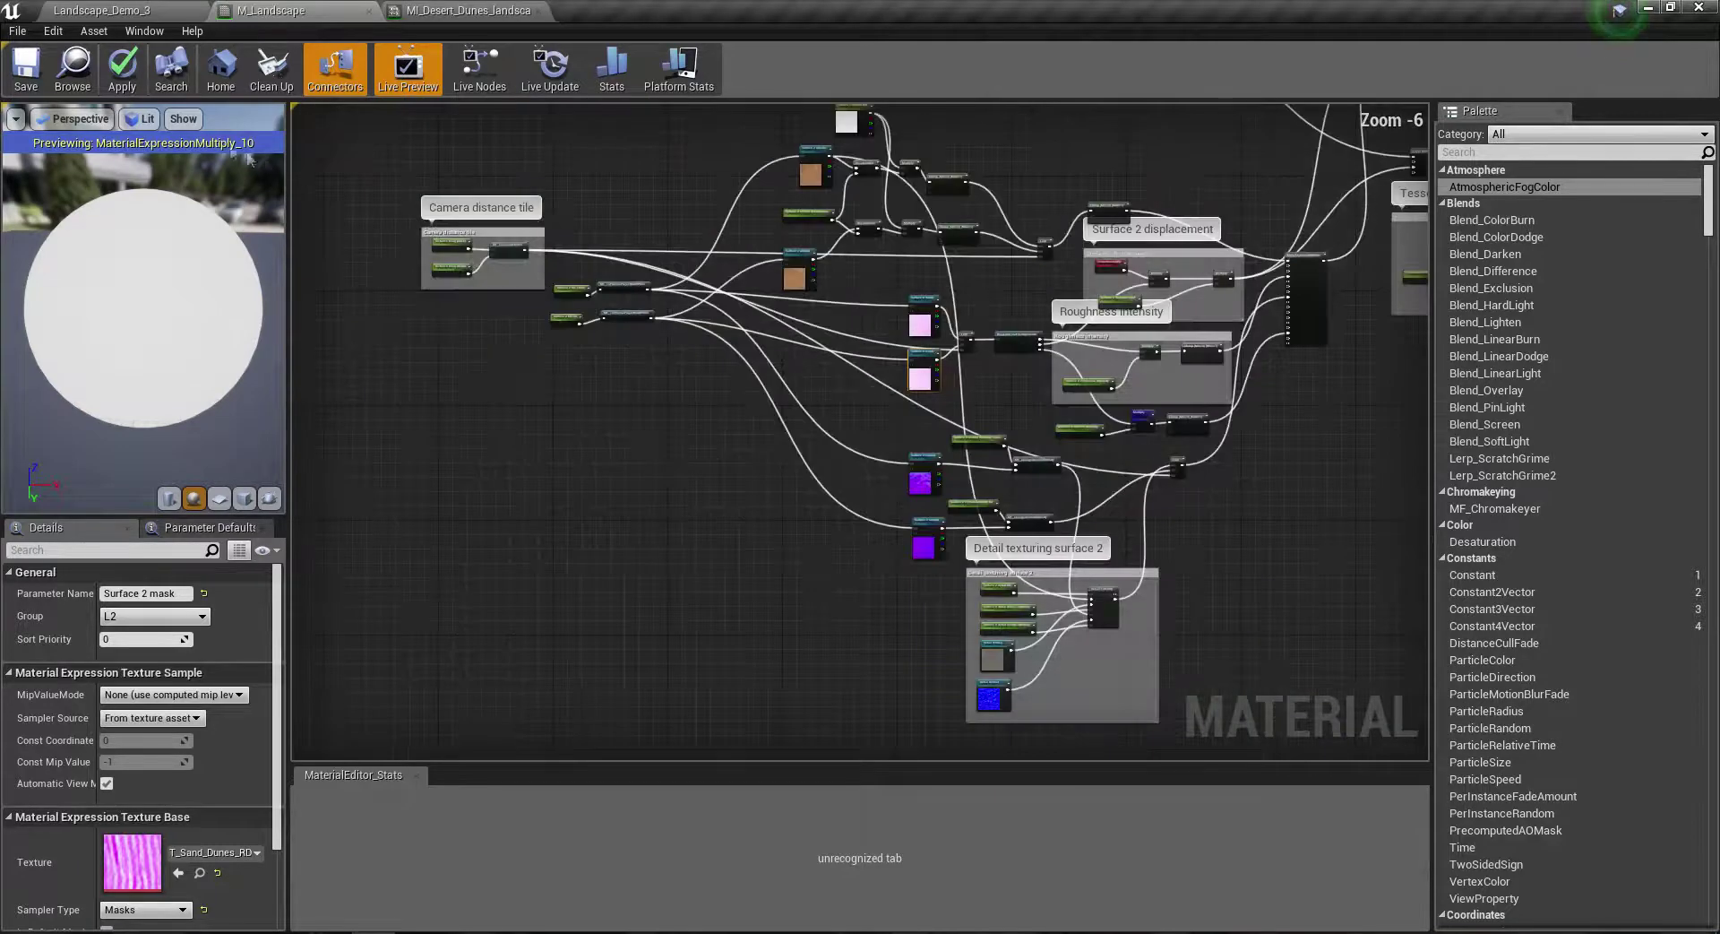
left_click(24, 79)
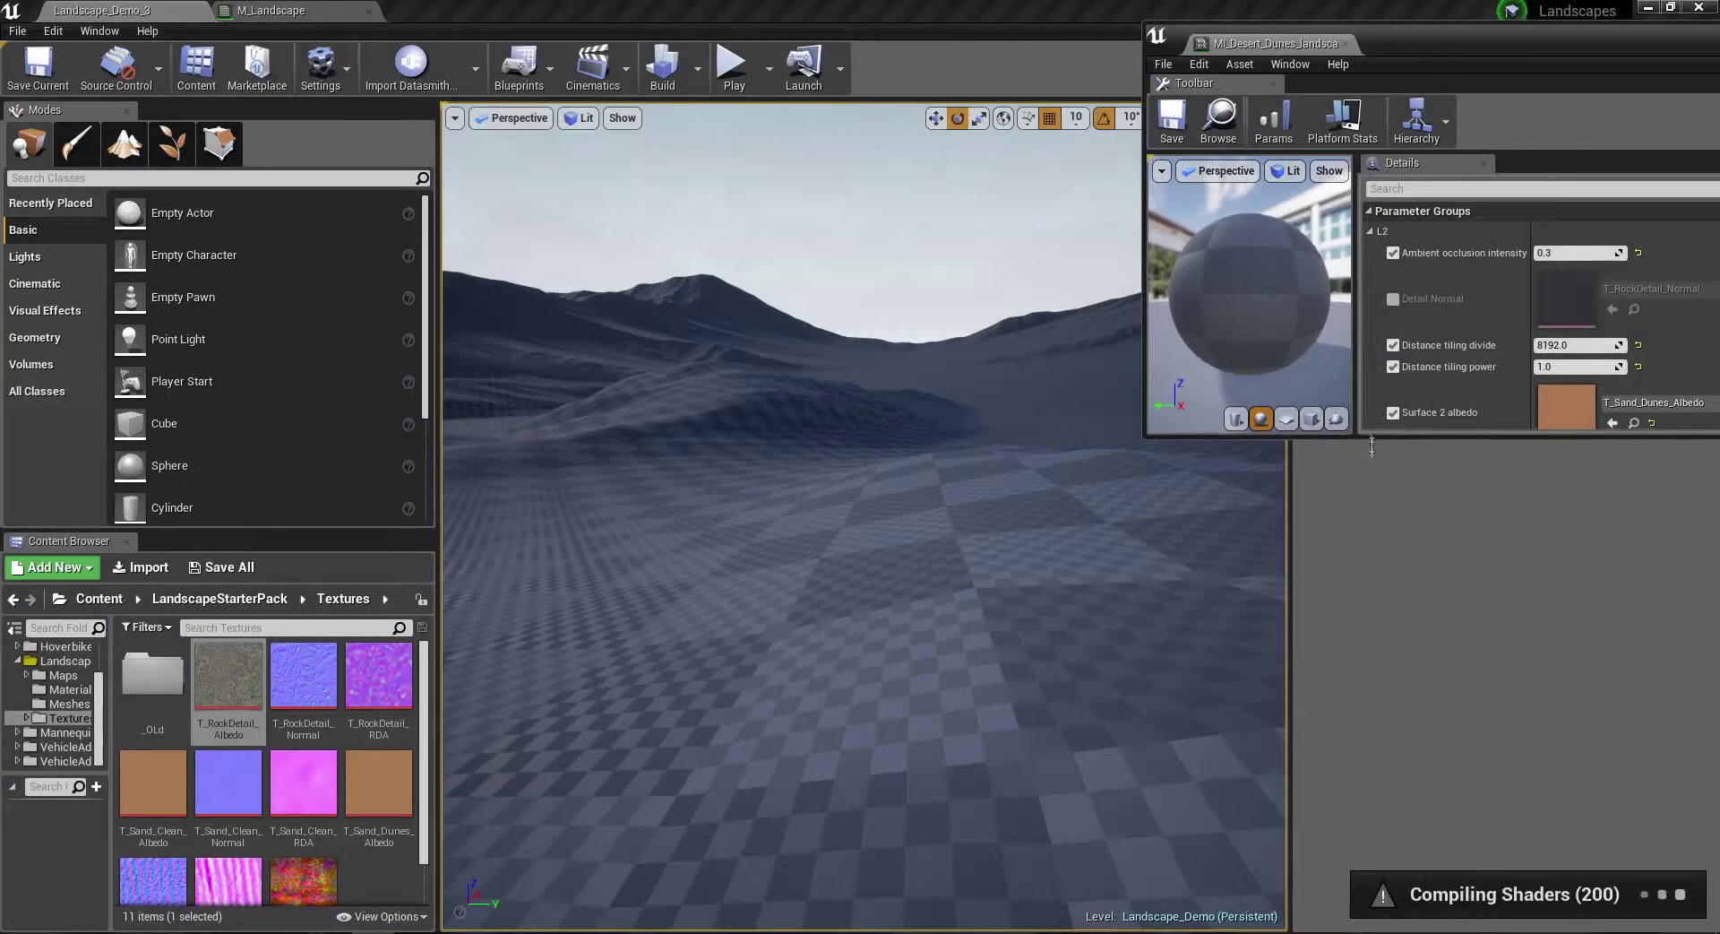
Step: After recompiling, enlarge the desert dunes instance window and scroll through its L2 parameters
left_click_drag(1364, 436, 1371, 927)
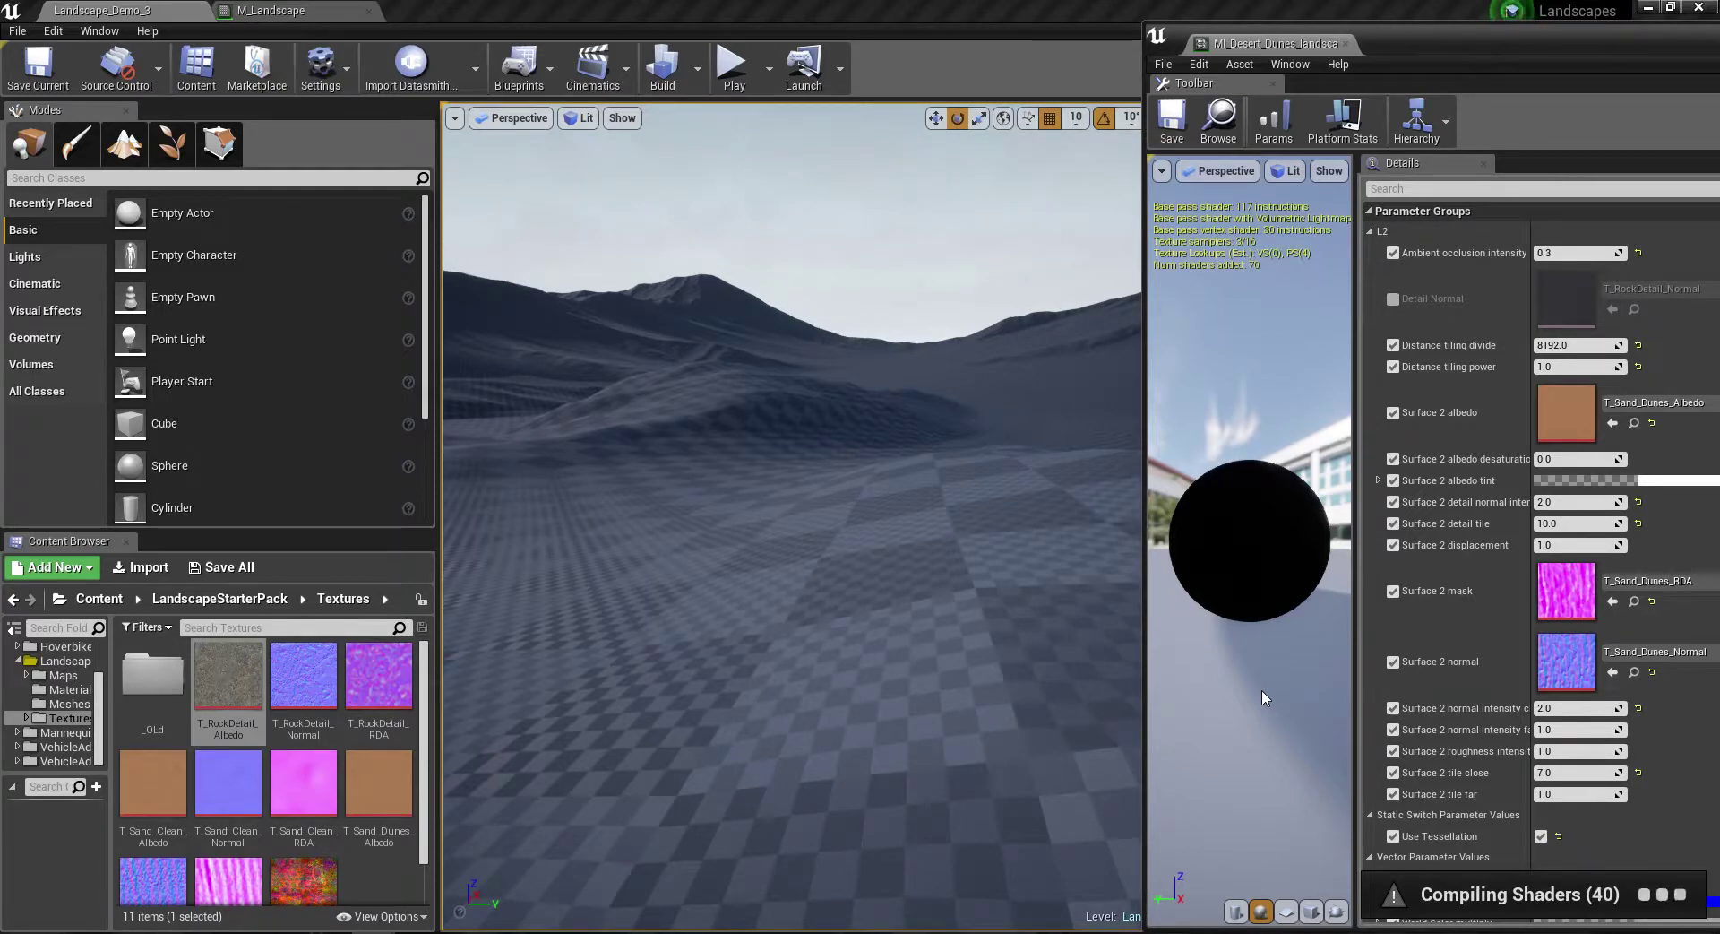
scroll(1416, 690, "down", 3)
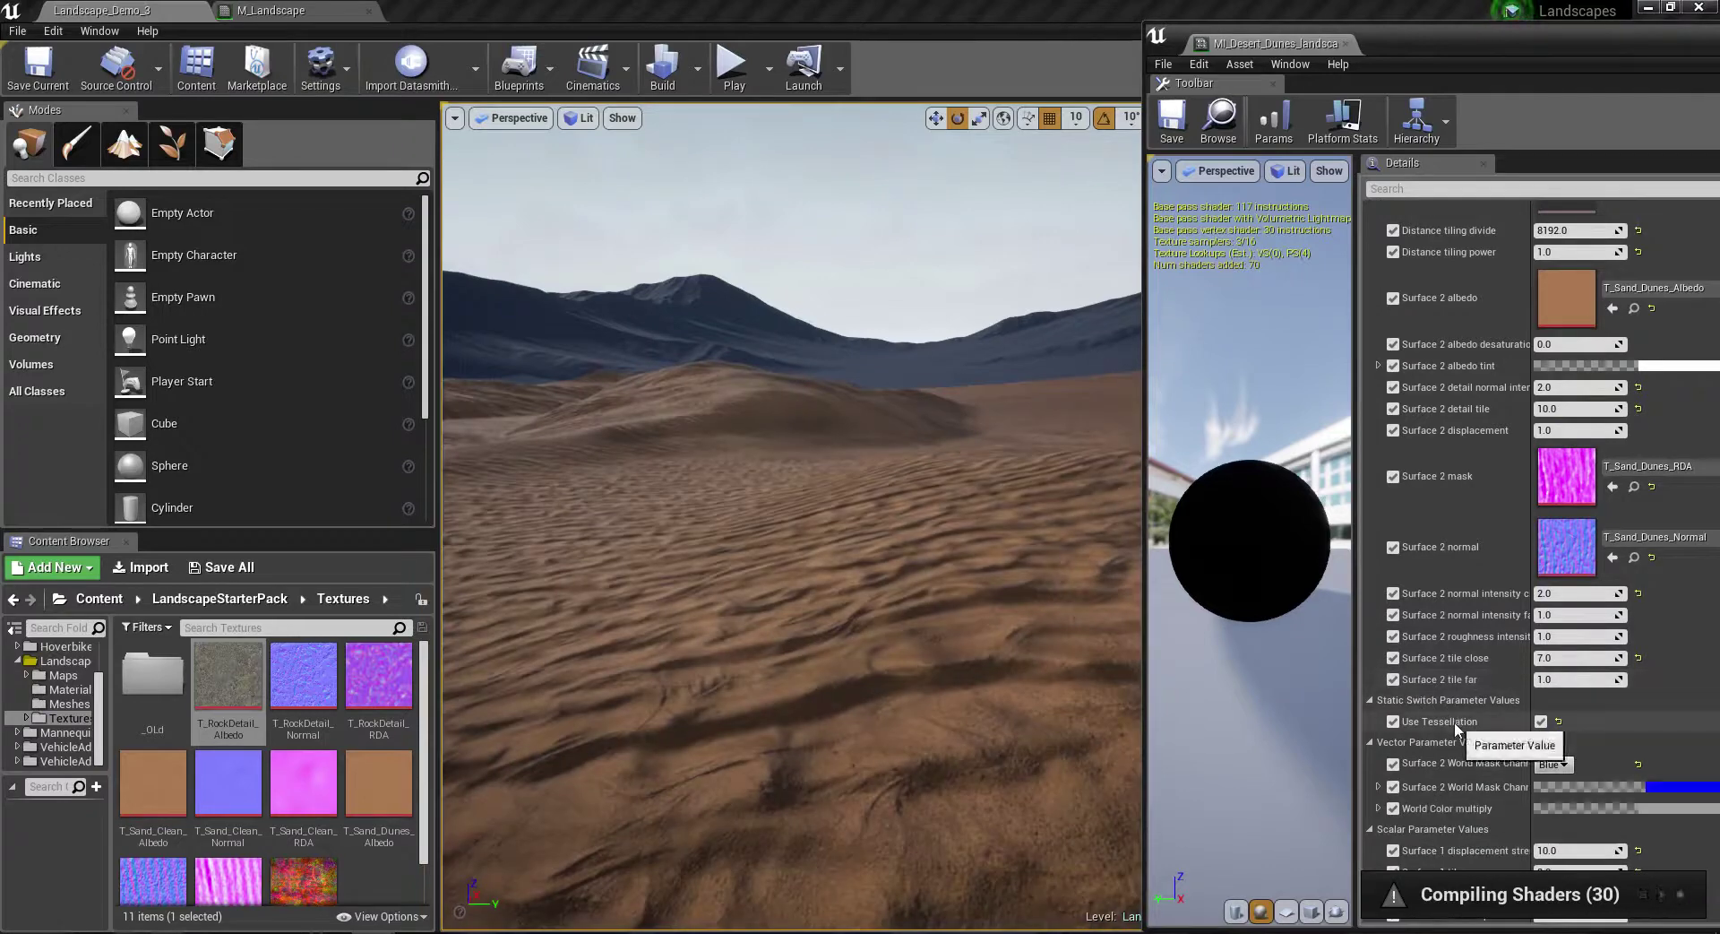
scroll(1451, 717, "down", 2)
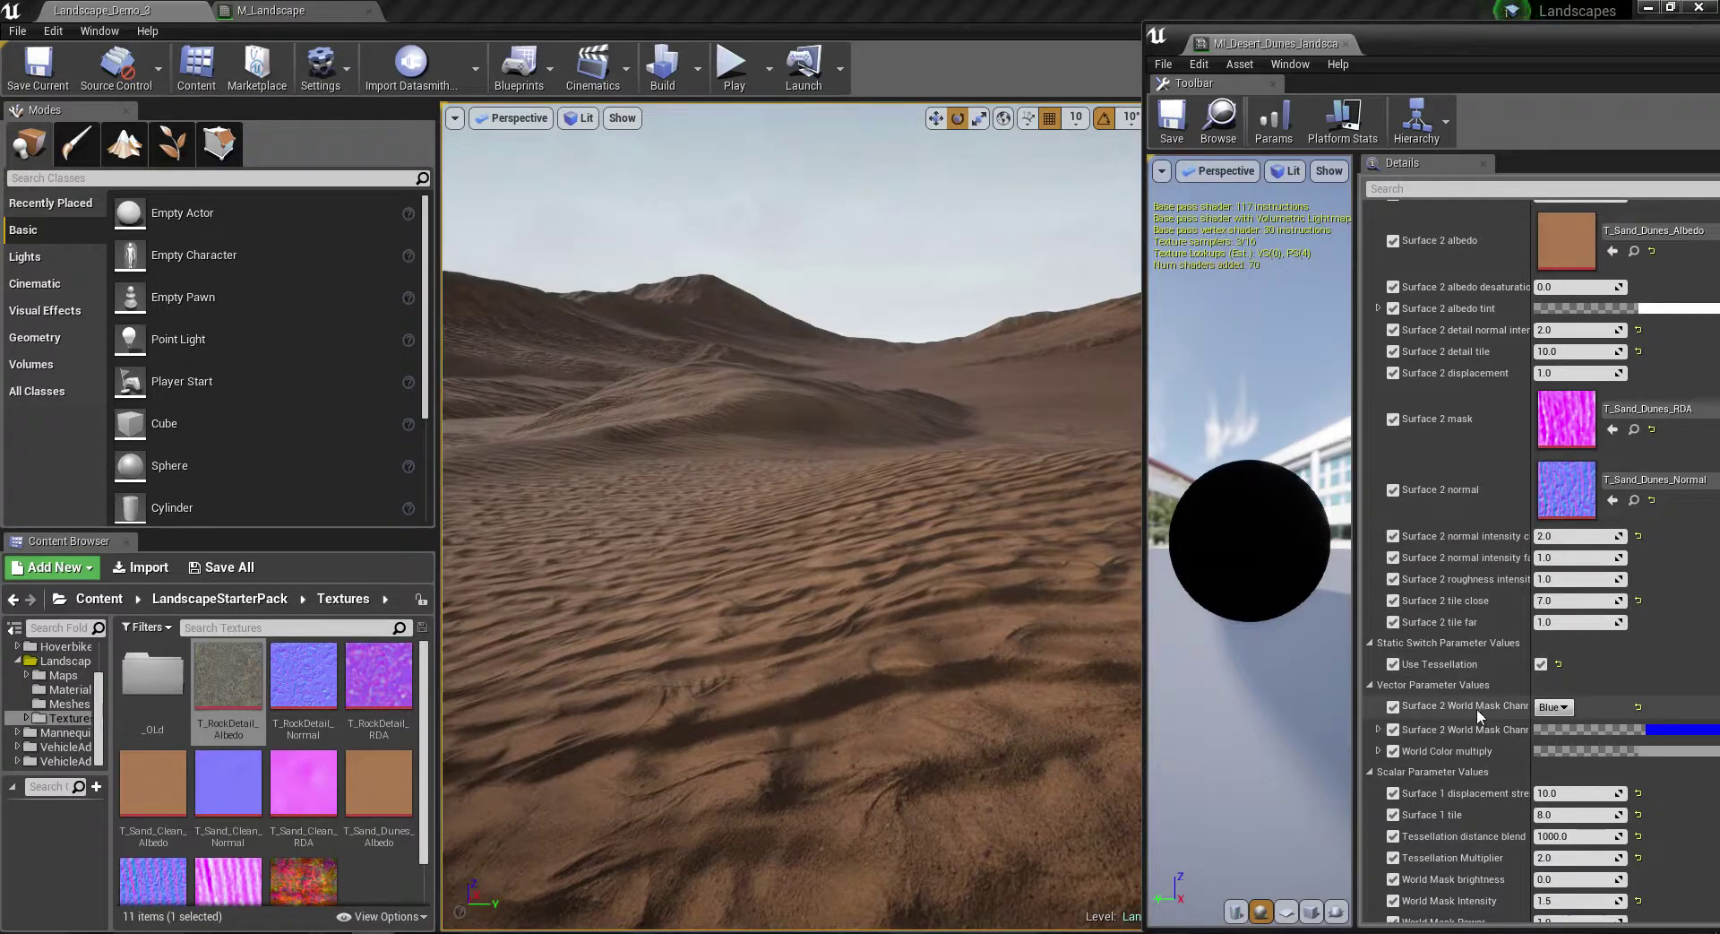
left_click(286, 10)
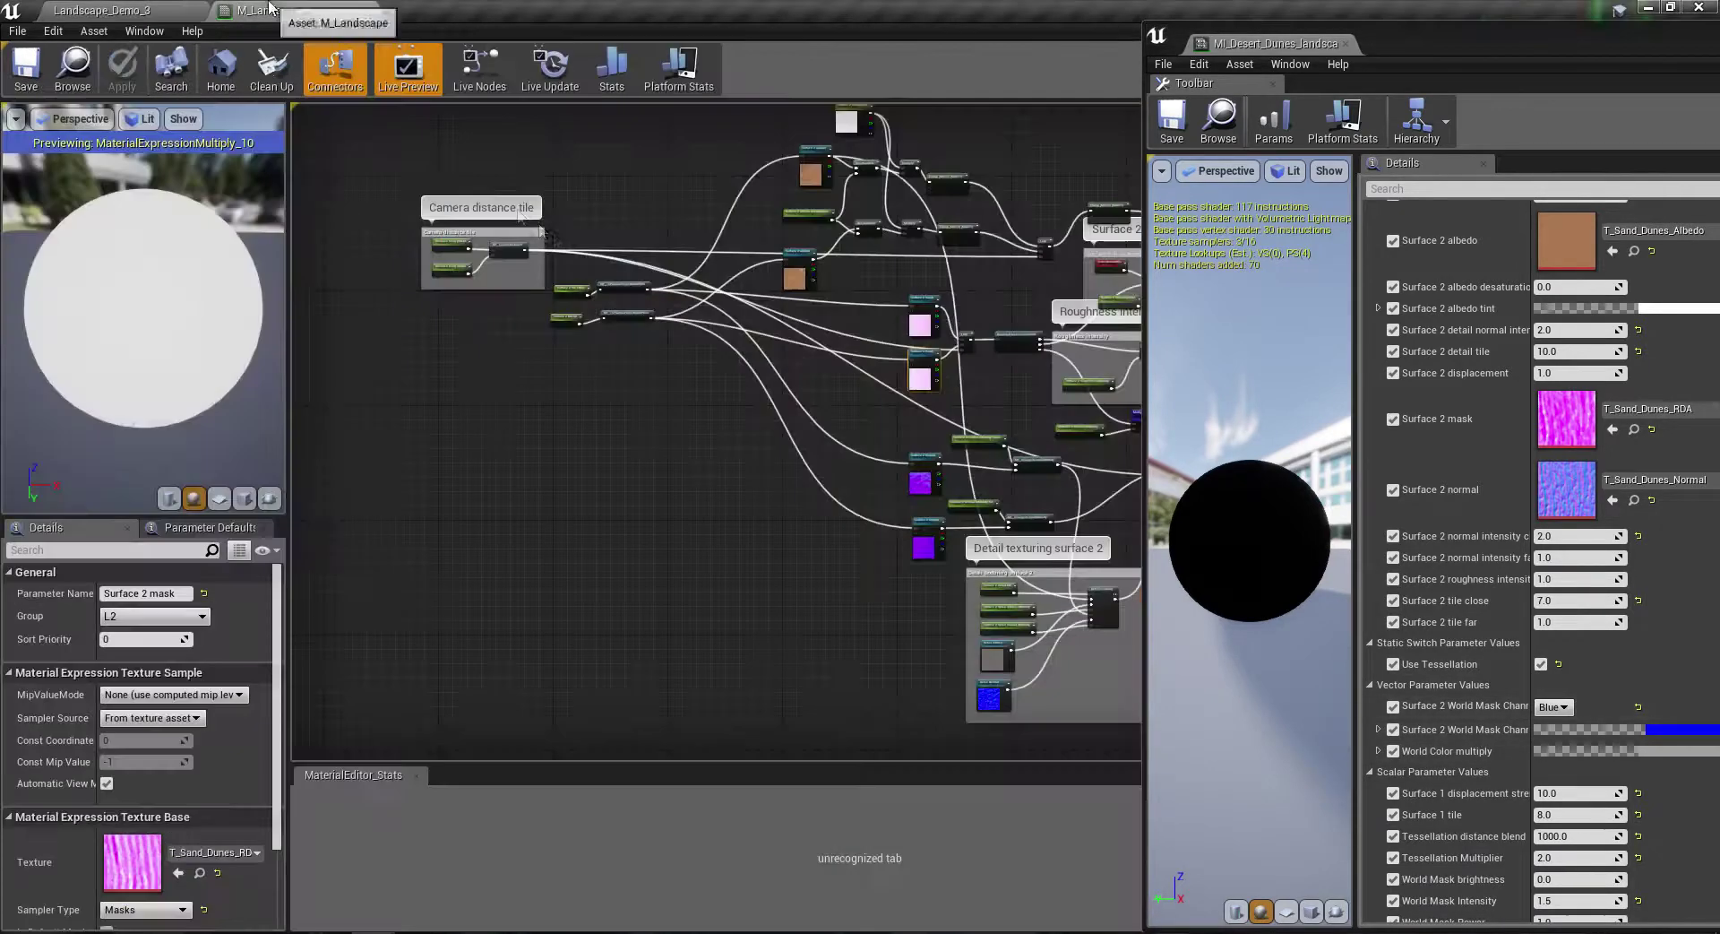
Step: Navigate M_Landscape to the world mask Add, Multiply, Power and tri-planar Texture Sample nodes
scroll(625, 443, "up", 5)
scroll(625, 443, "down", 2)
scroll(625, 443, "down", 2)
scroll(654, 448, "down", 2)
scroll(683, 451, "down", 1)
scroll(684, 450, "up", 2)
scroll(851, 529, "up", 2)
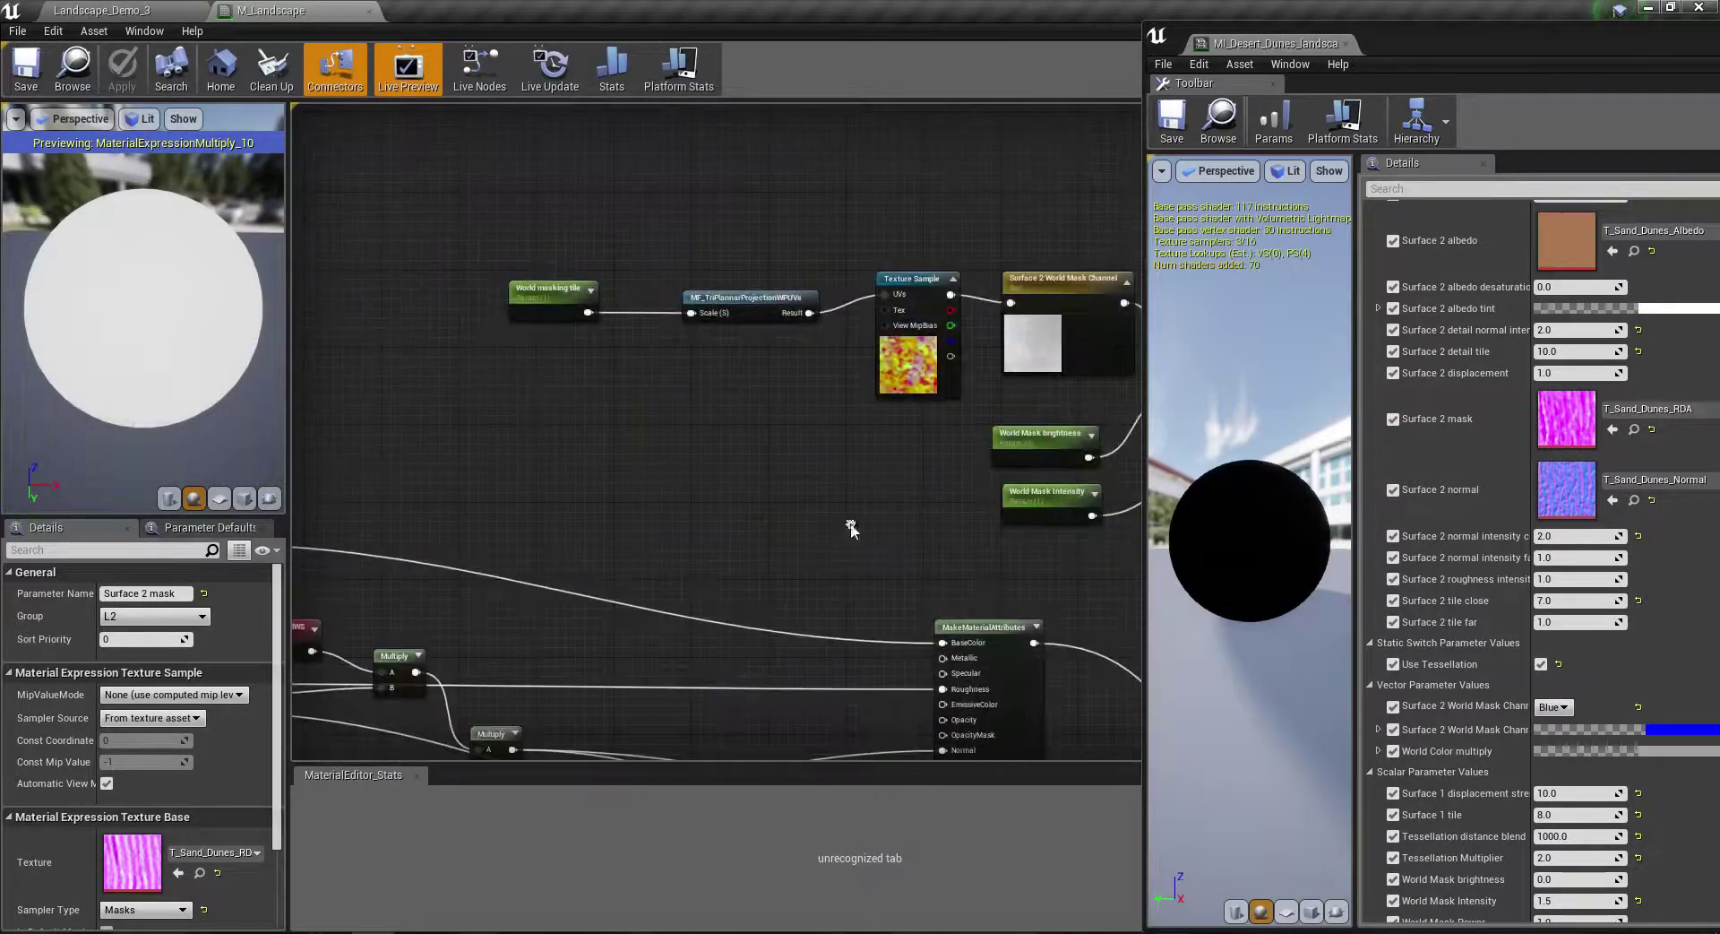
right_click_drag(670, 423, 675, 460)
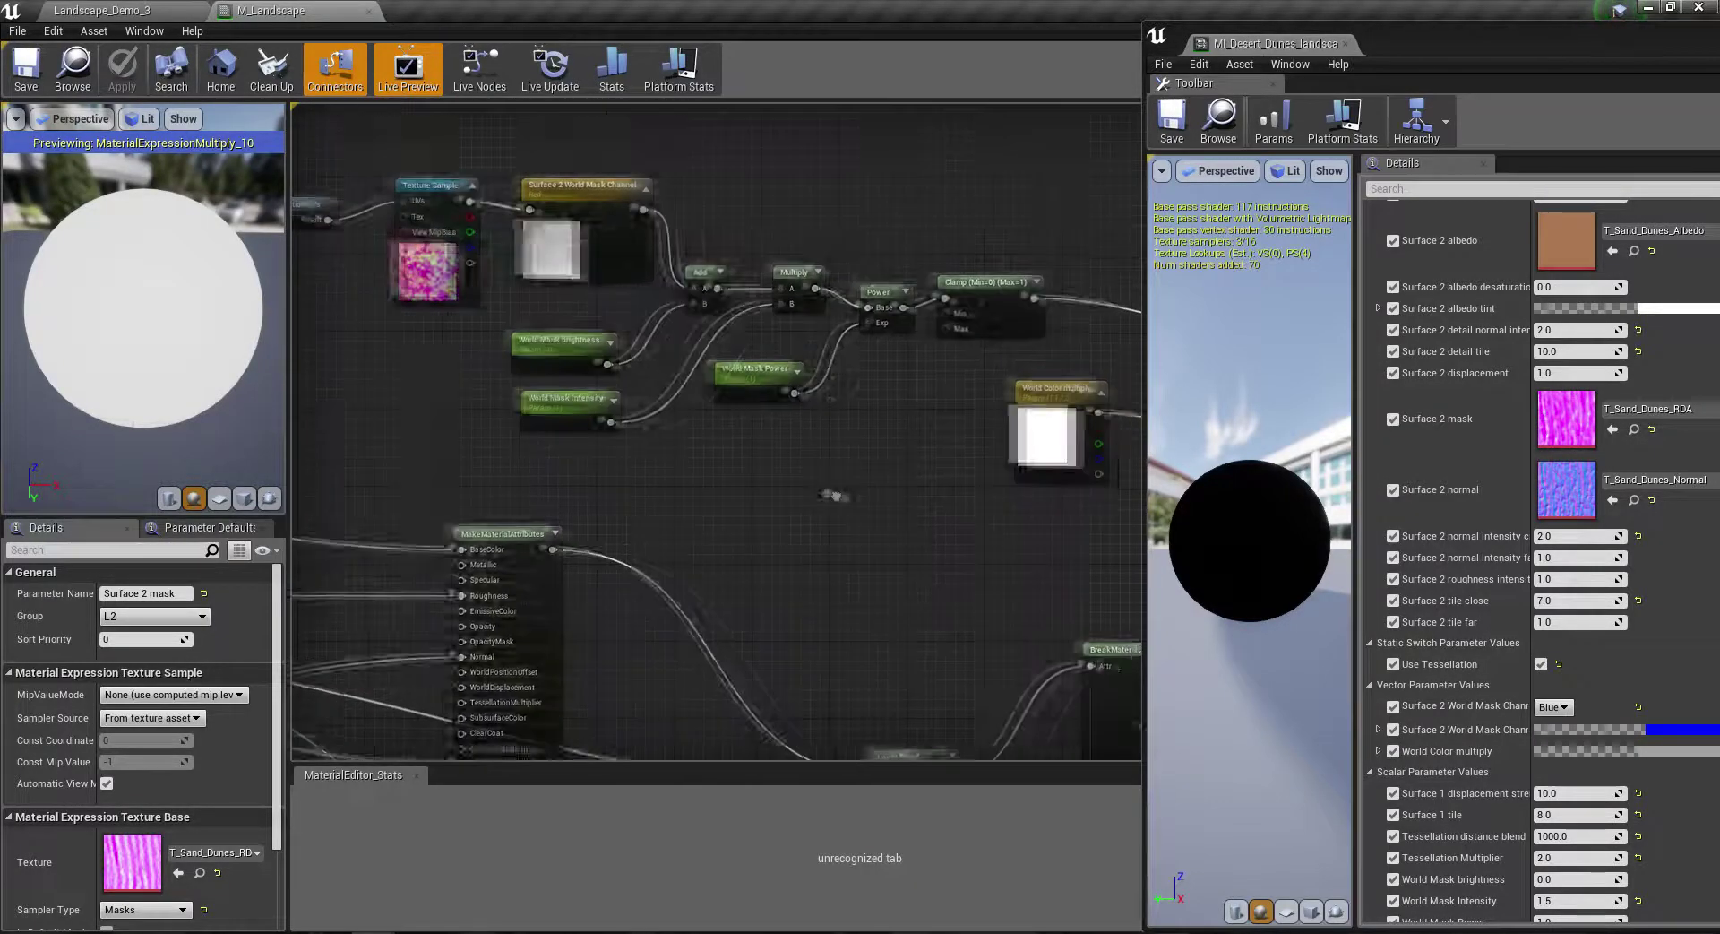
right_click_drag(731, 492, 674, 465)
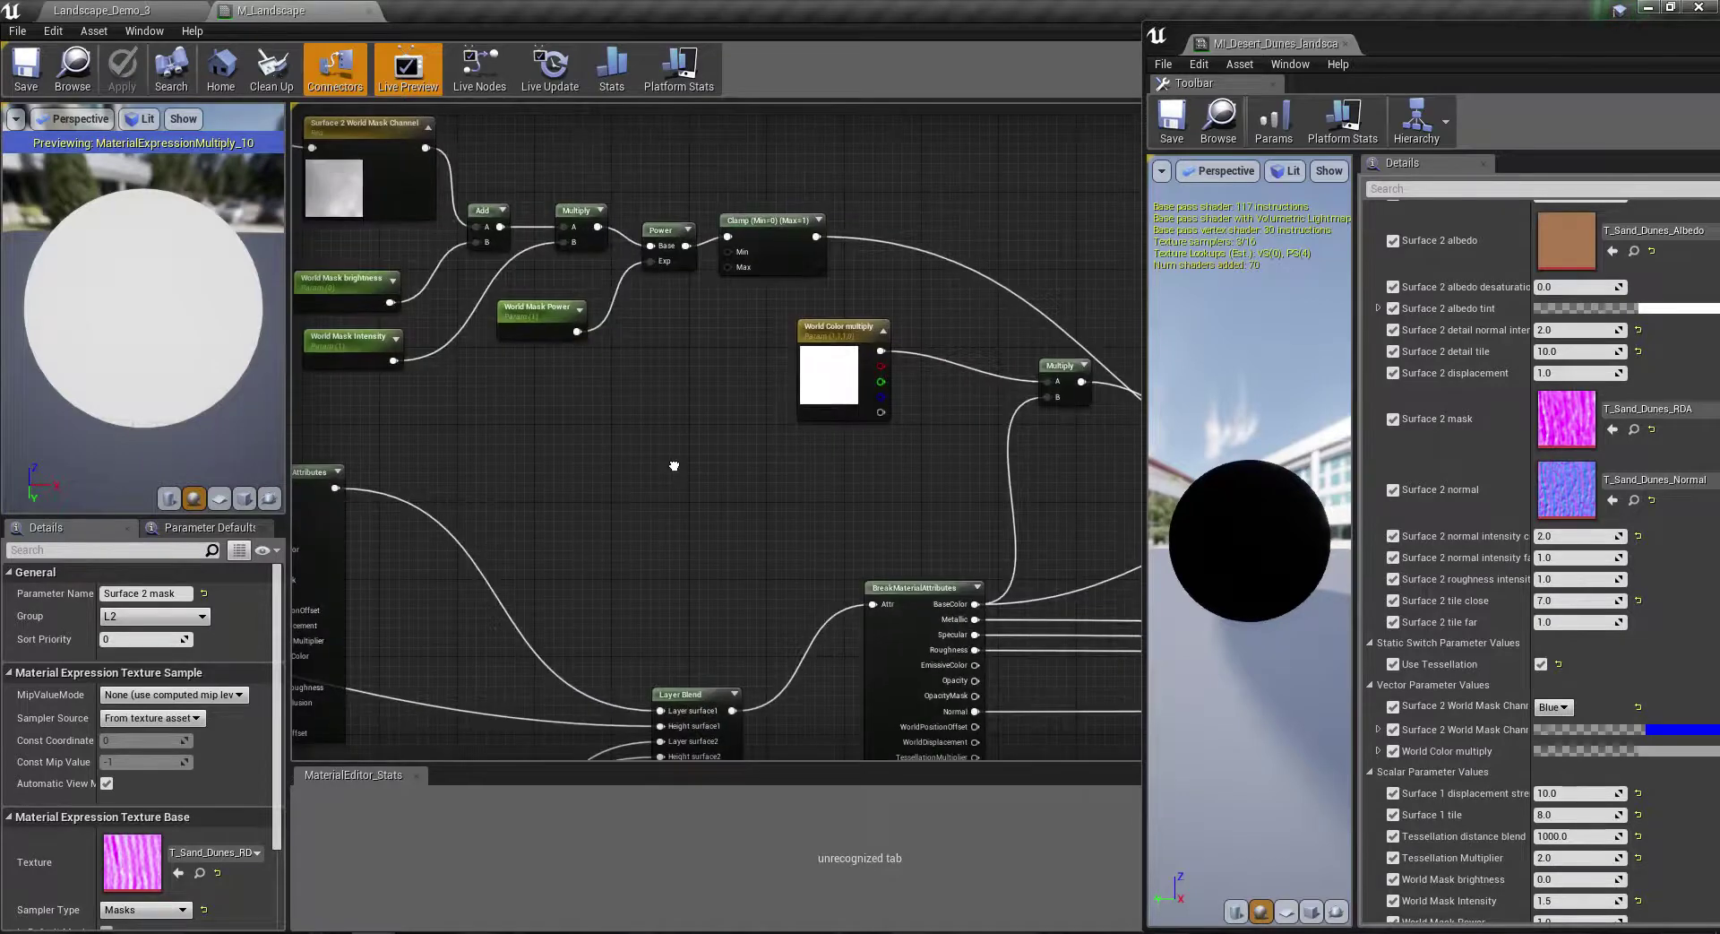
scroll(681, 468, "up", 3)
scroll(793, 504, "up", 2)
right_click_drag(793, 503, 1064, 395)
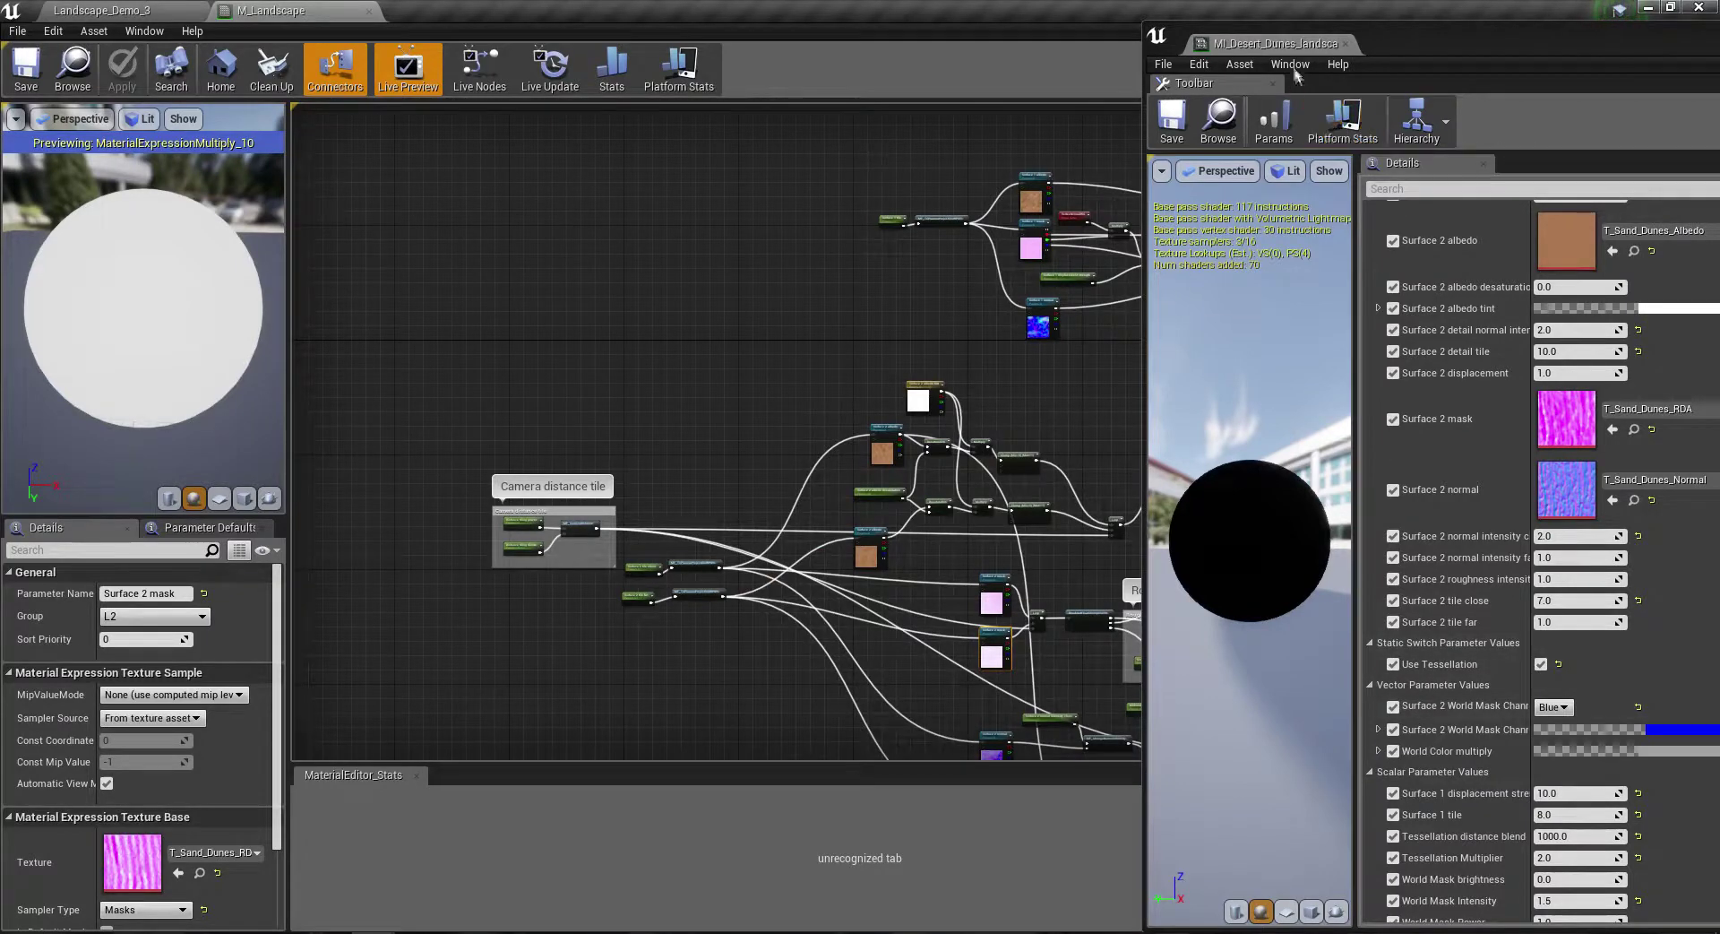
right_click_drag(843, 392, 515, 343)
scroll(807, 384, "up", 3)
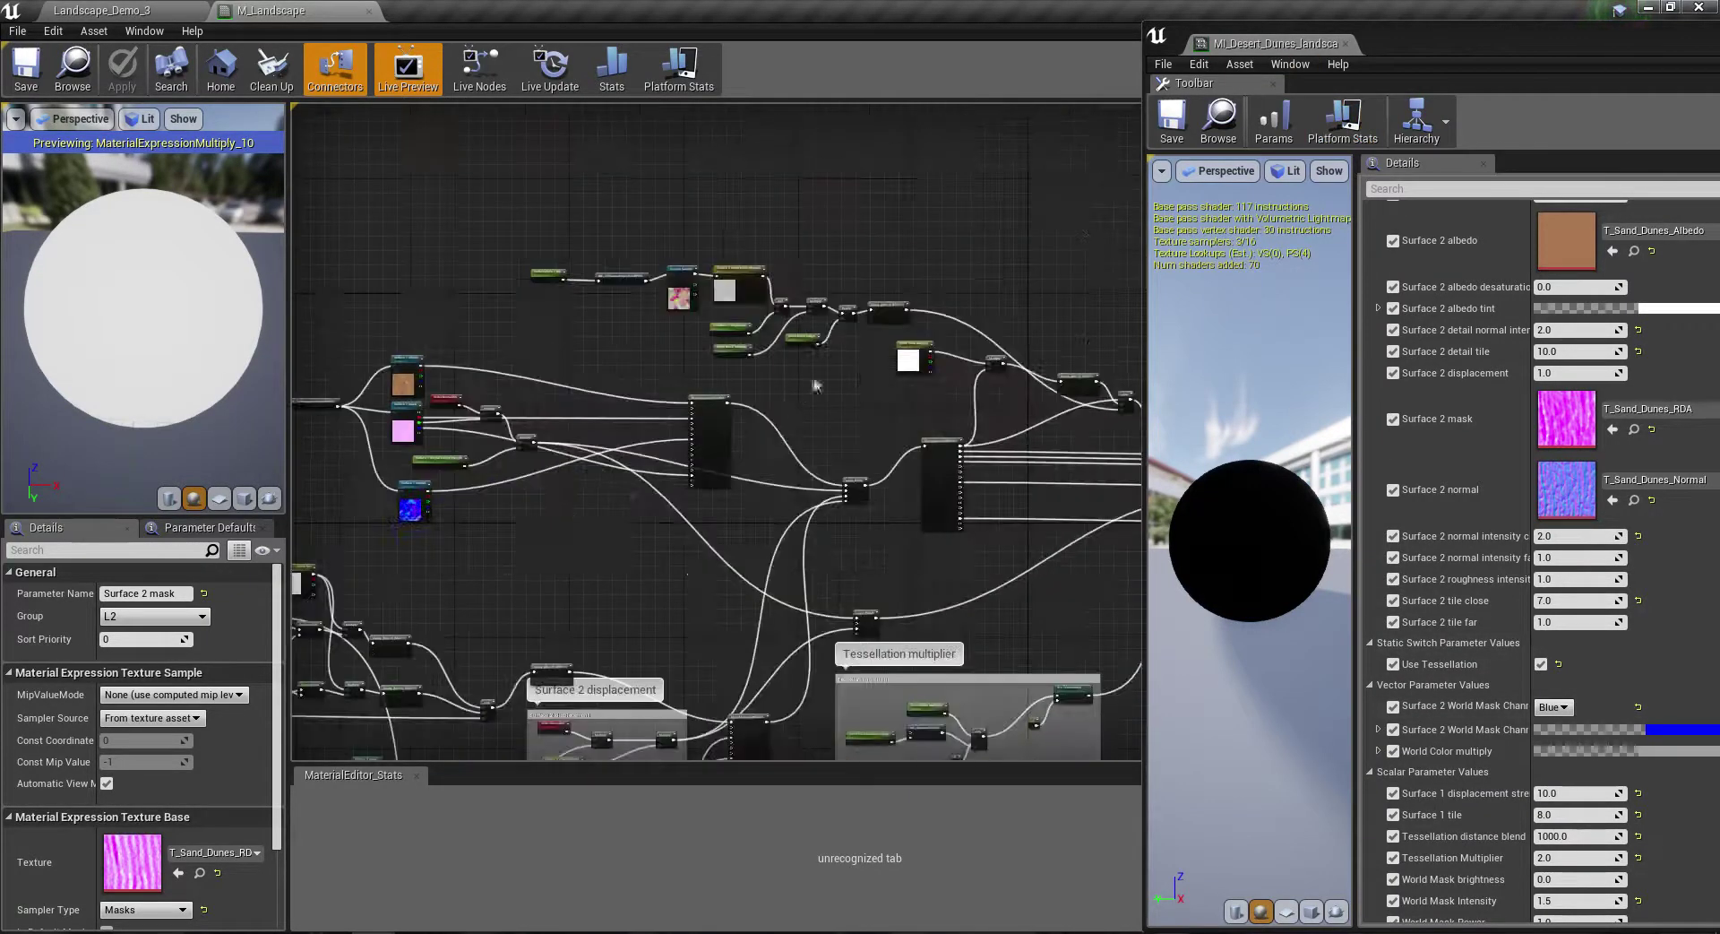
scroll(868, 369, "up", 3)
mouse_move(868, 369)
right_mouse_down()
mouse_move(887, 477)
mouse_move(1133, 513)
right_mouse_up()
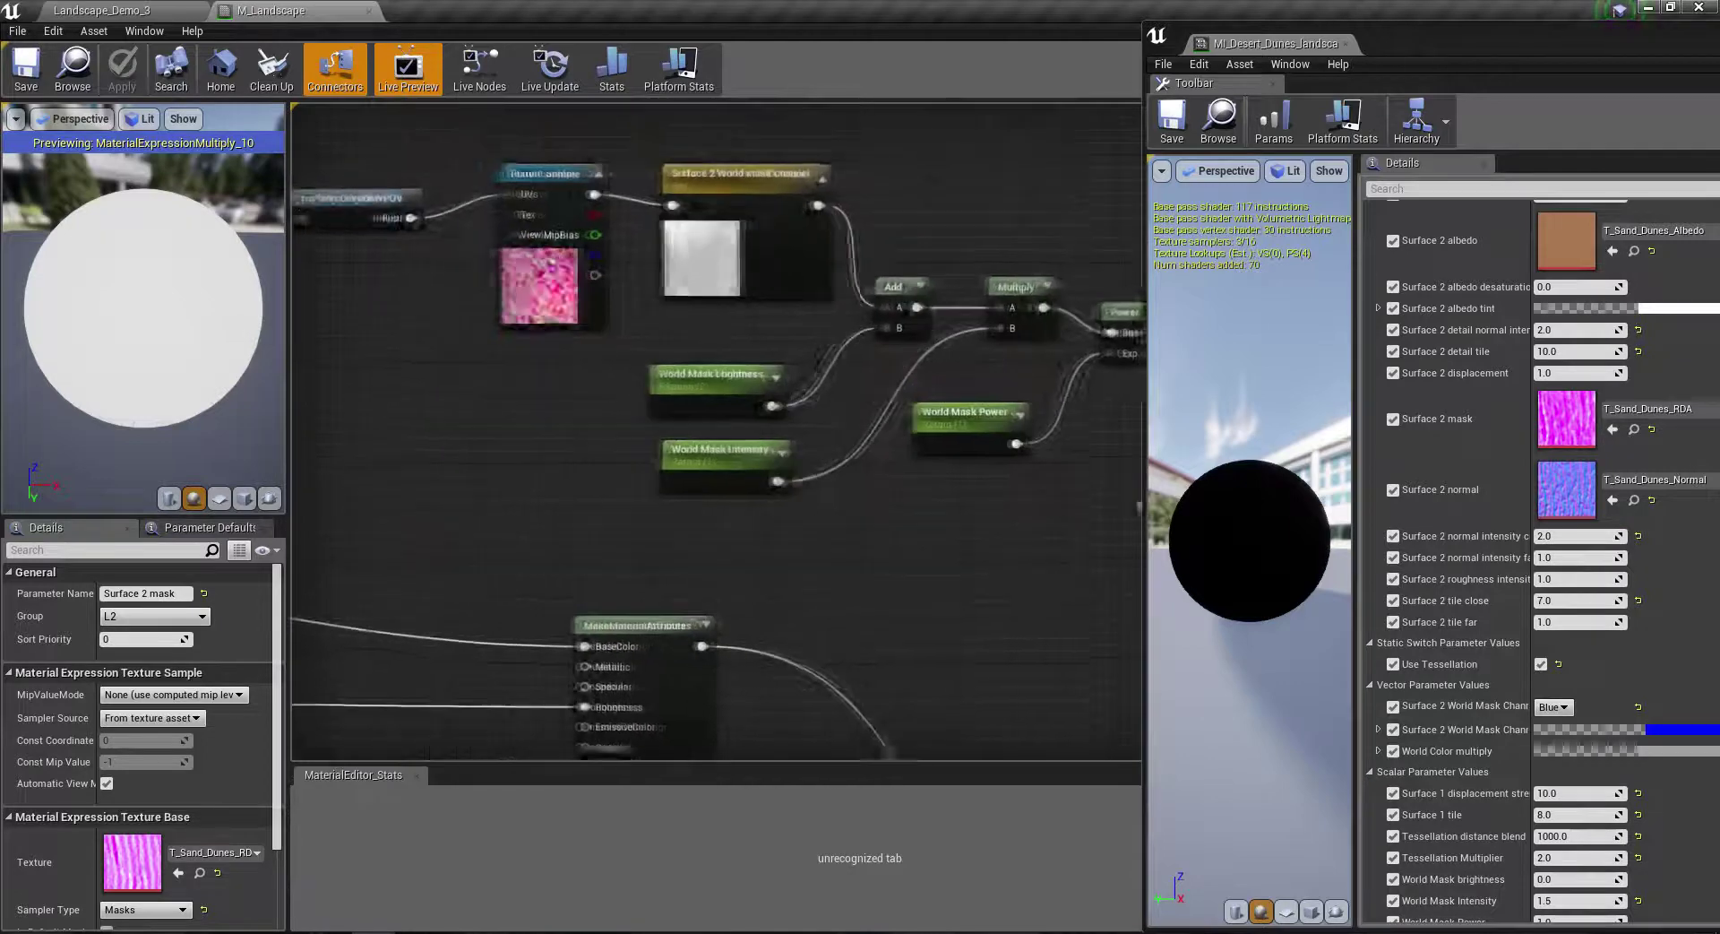
right_click_drag(487, 499, 678, 516)
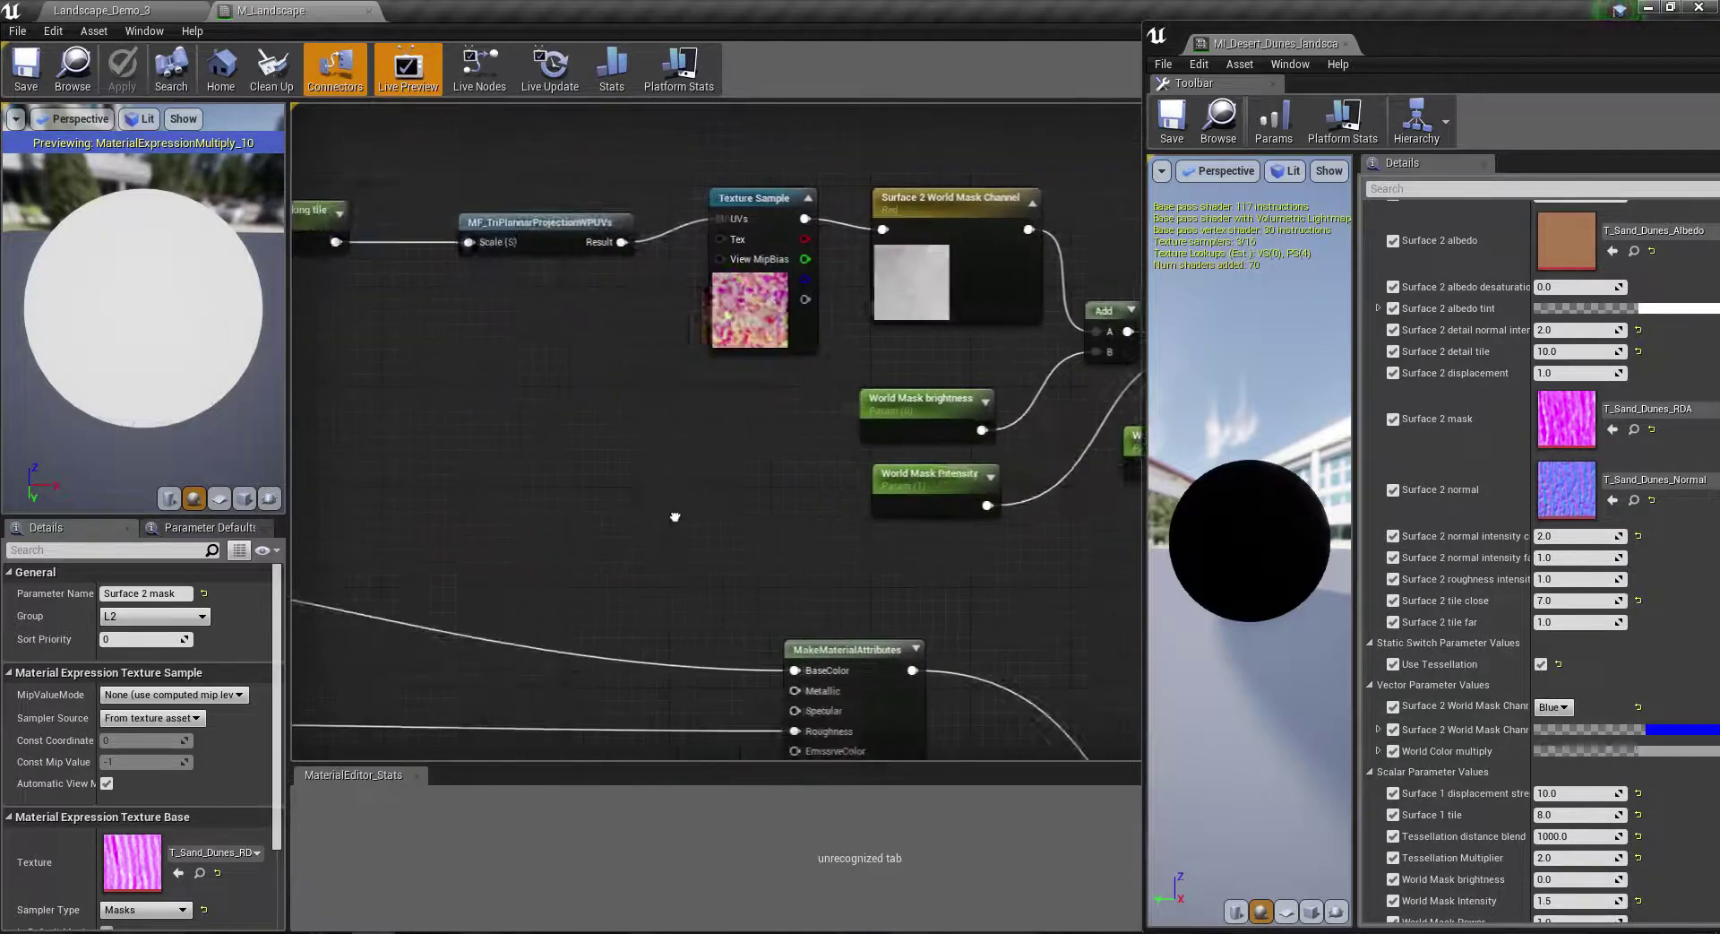
Step: Inspect Surface 2 World Mask Channel, whose group is None, and its World Color nodes
left_click(894, 311)
scroll(894, 322, "down", 3)
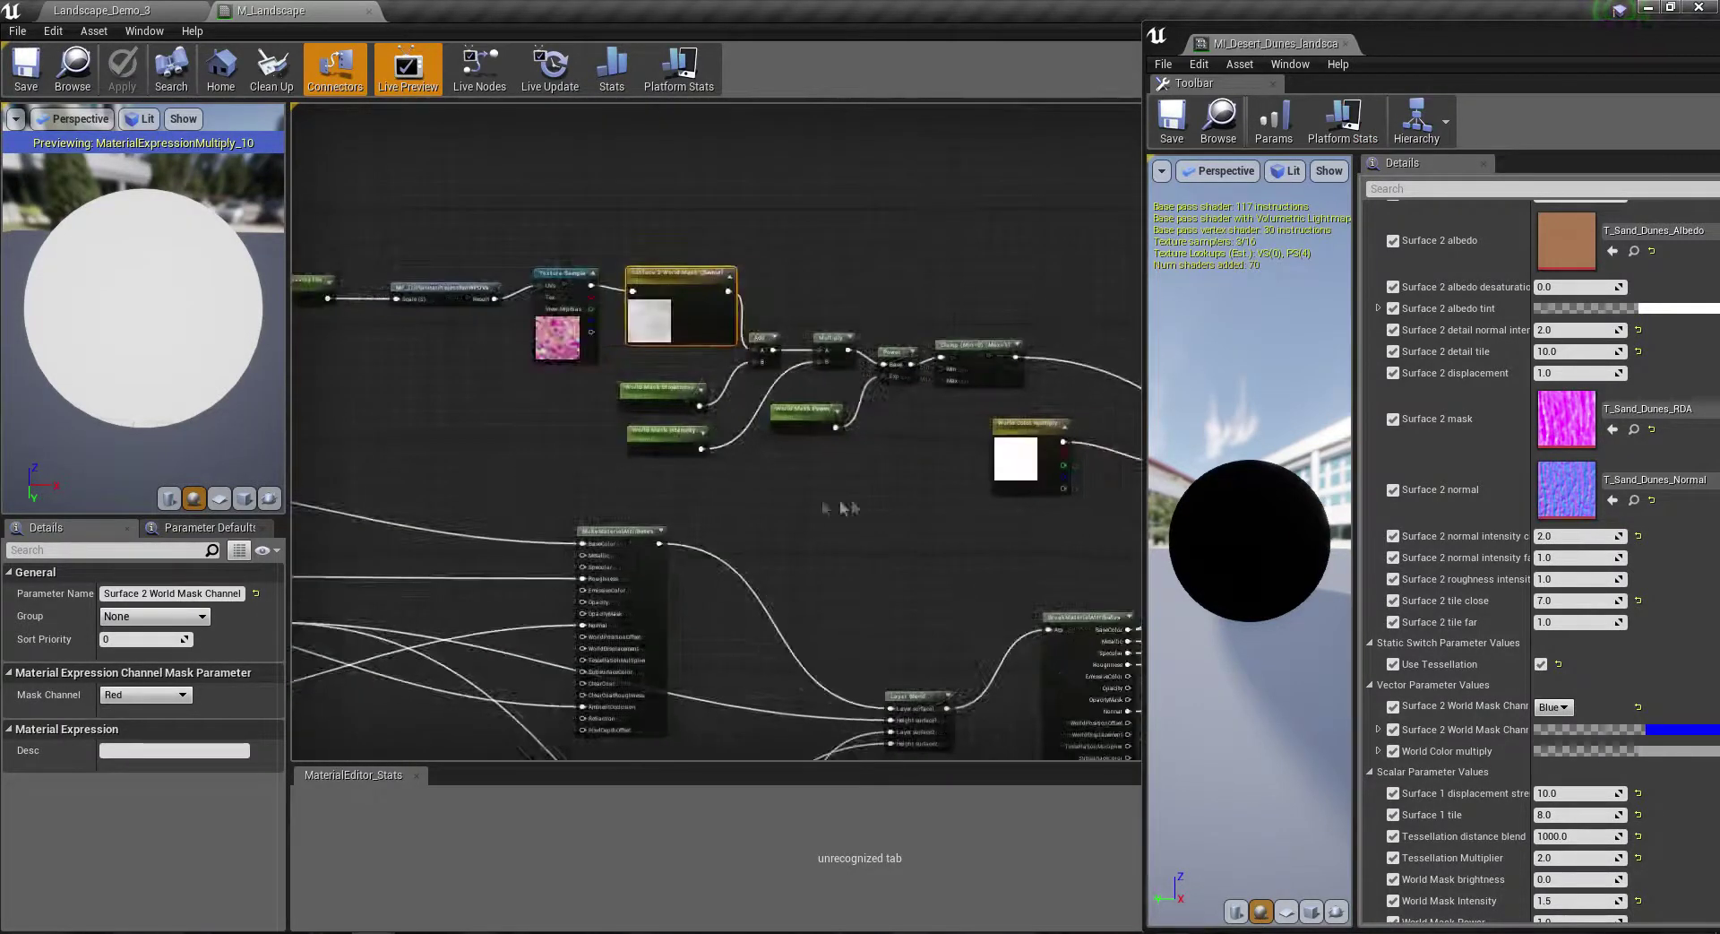
scroll(800, 507, "up", 2)
right_click_drag(865, 480, 610, 418)
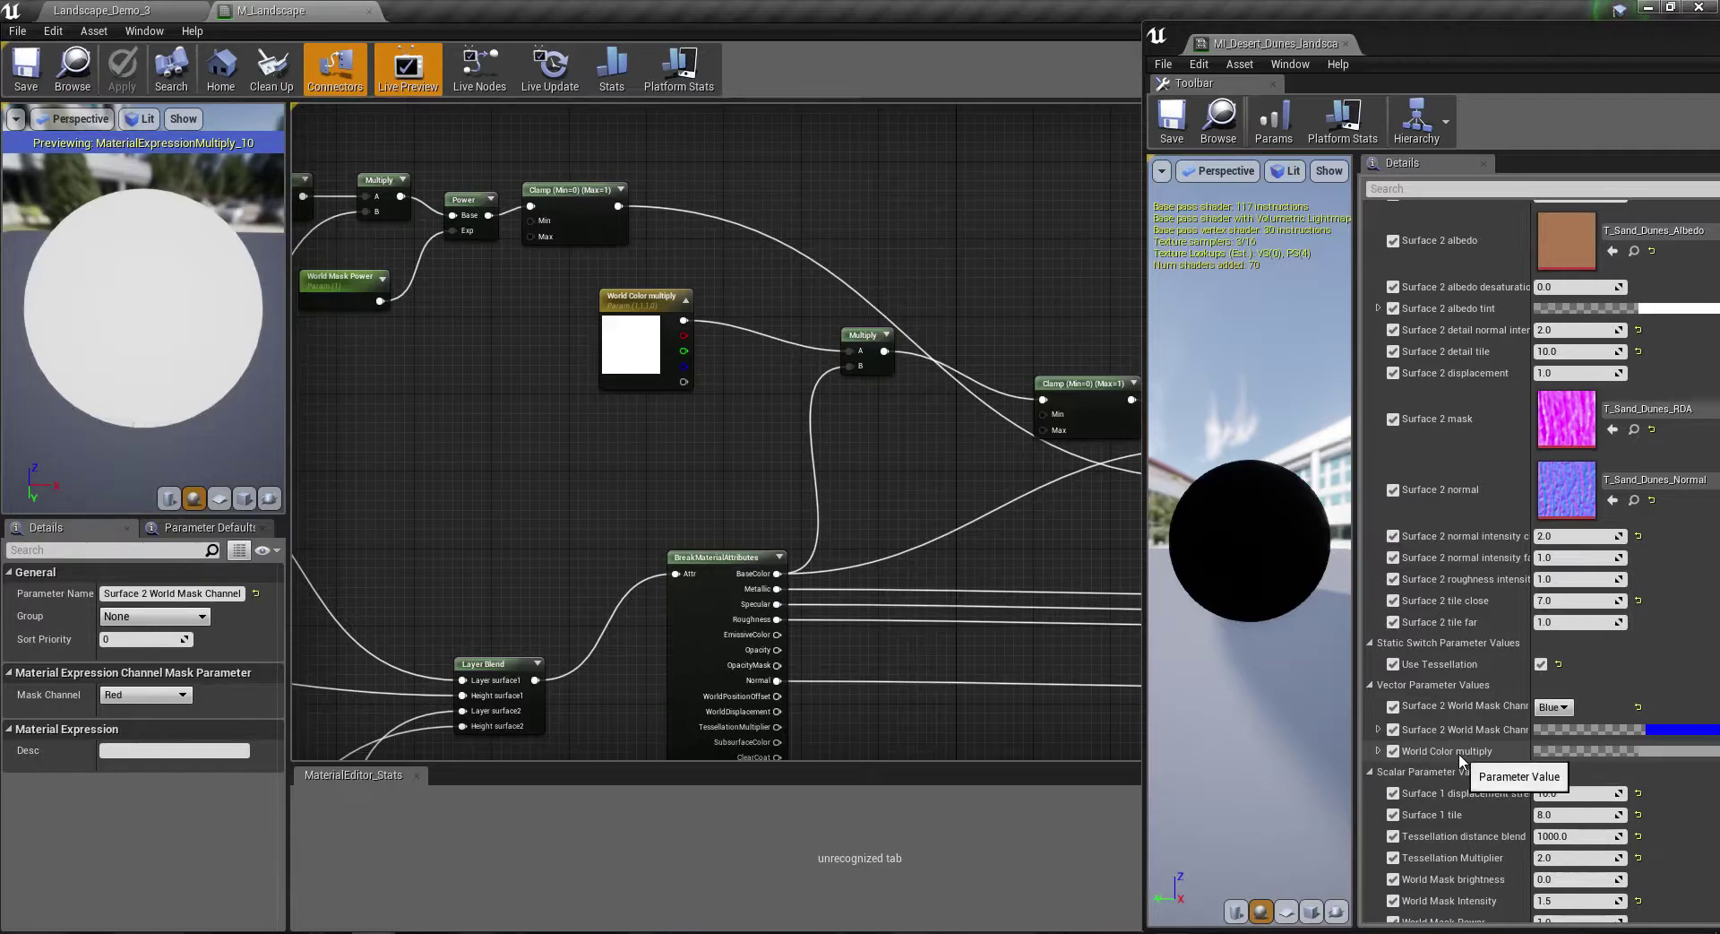
mouse_move(396, 425)
right_mouse_down()
mouse_move(632, 463)
mouse_move(664, 398)
right_mouse_up()
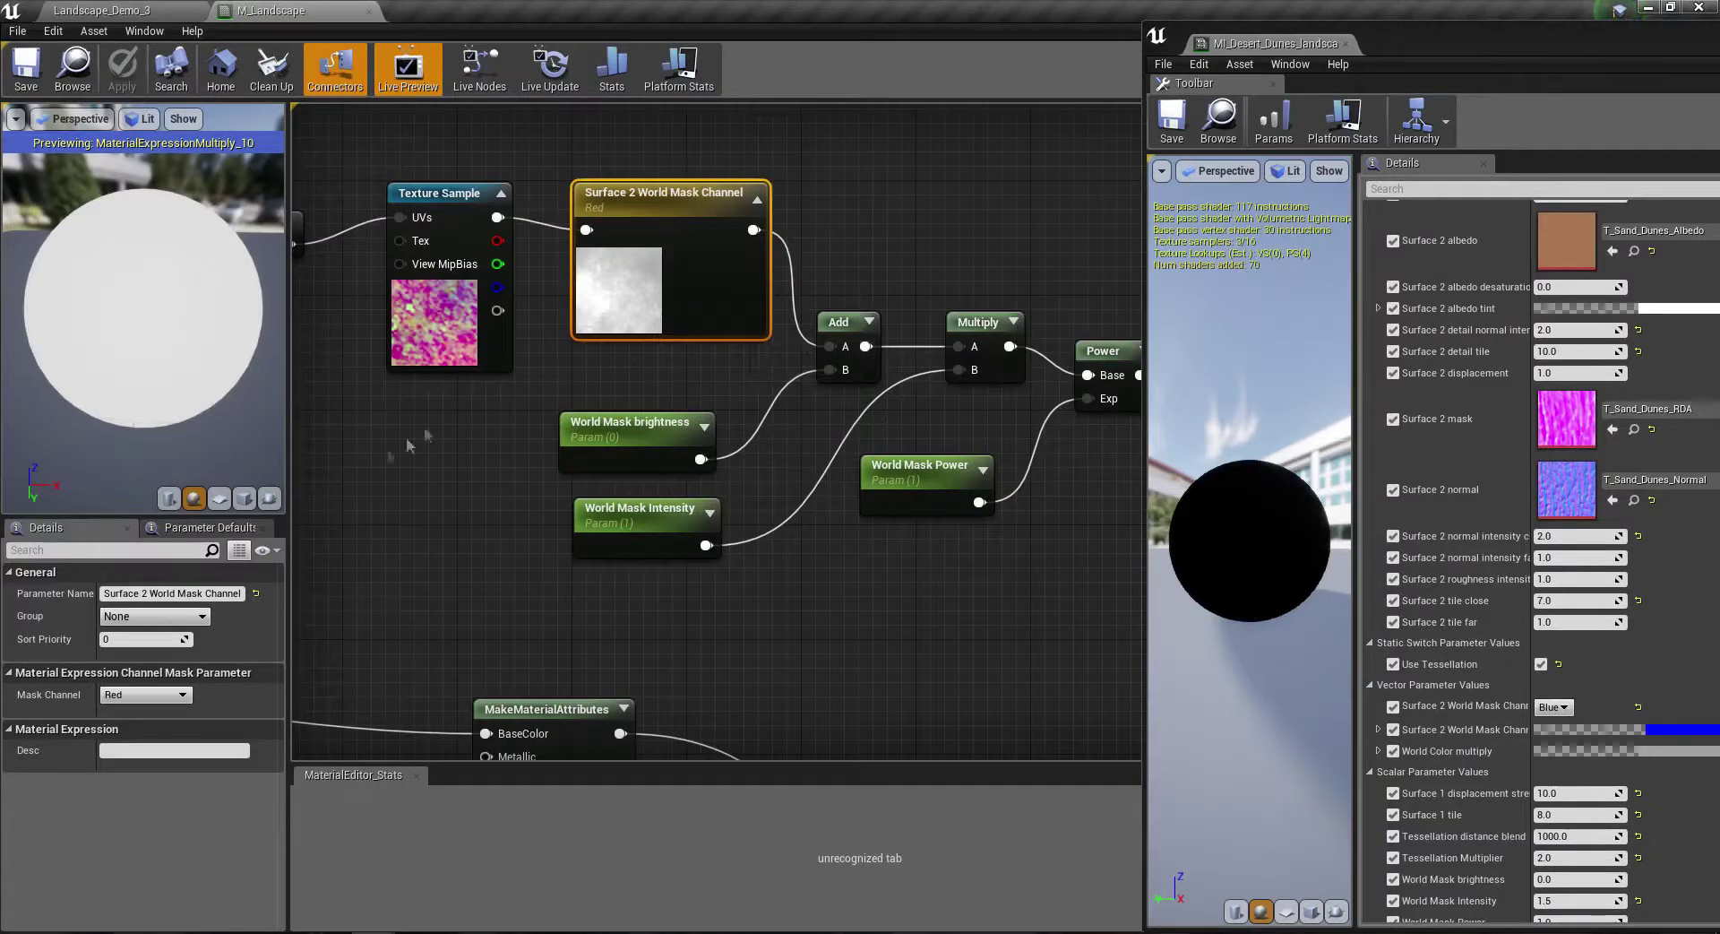
Step: Rename the parameter to World Mask Channel by removing the Surface 2 prefix
double_click(150, 593)
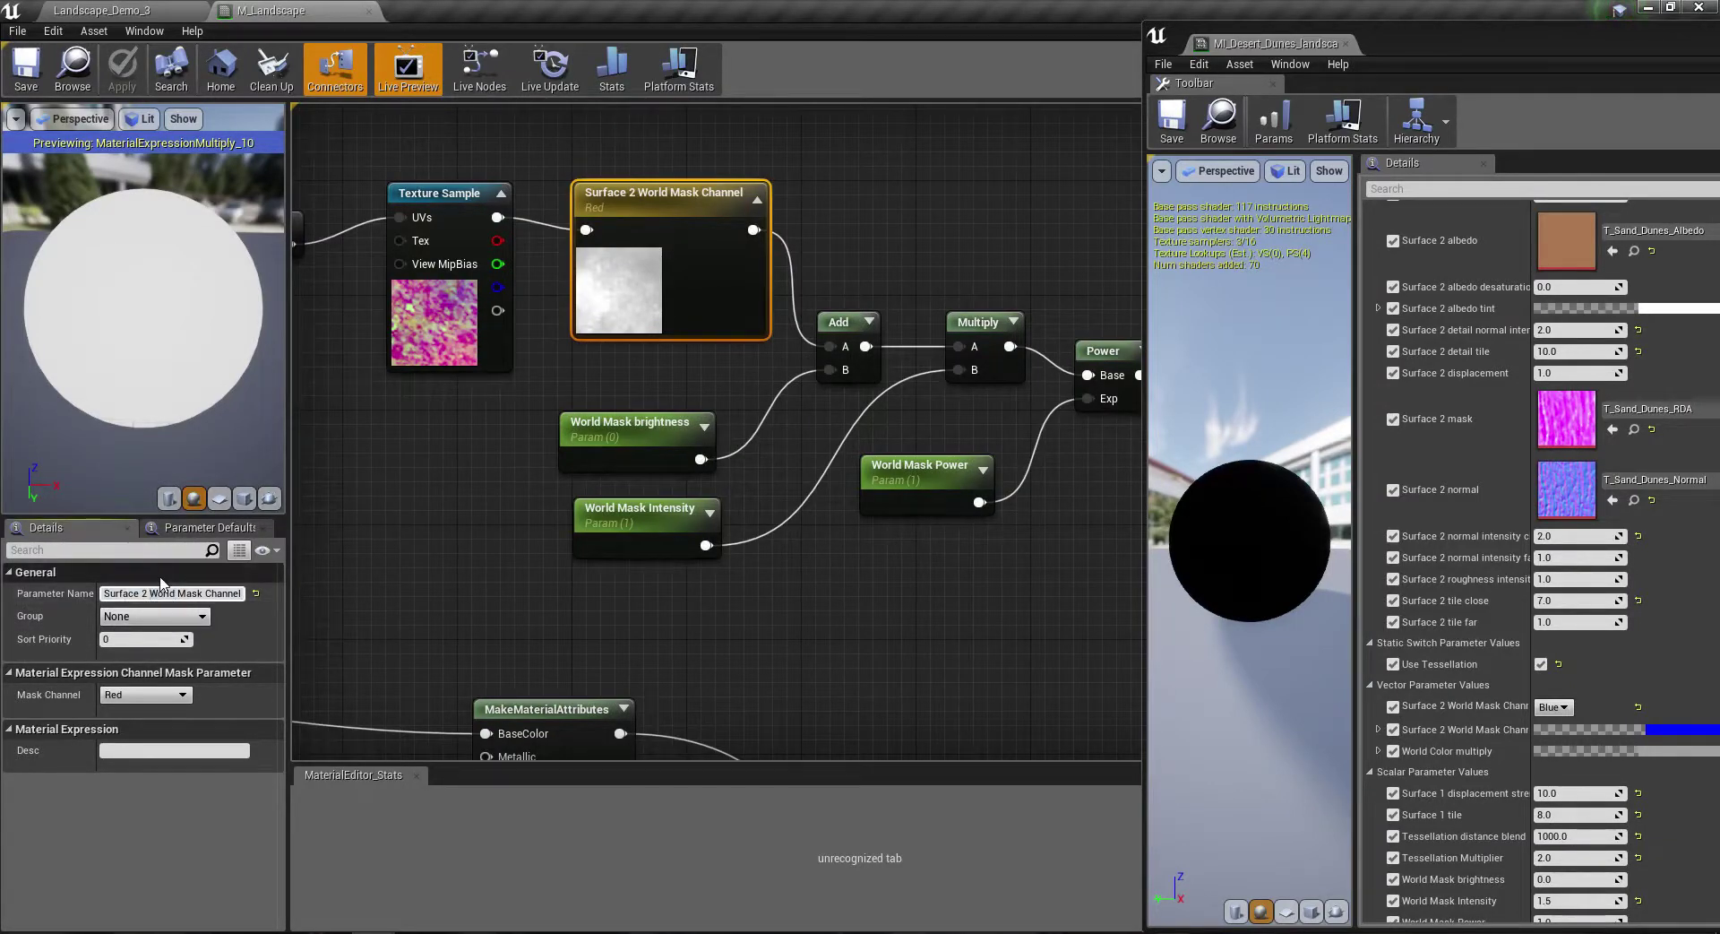
key("BackSpace")
key("Return")
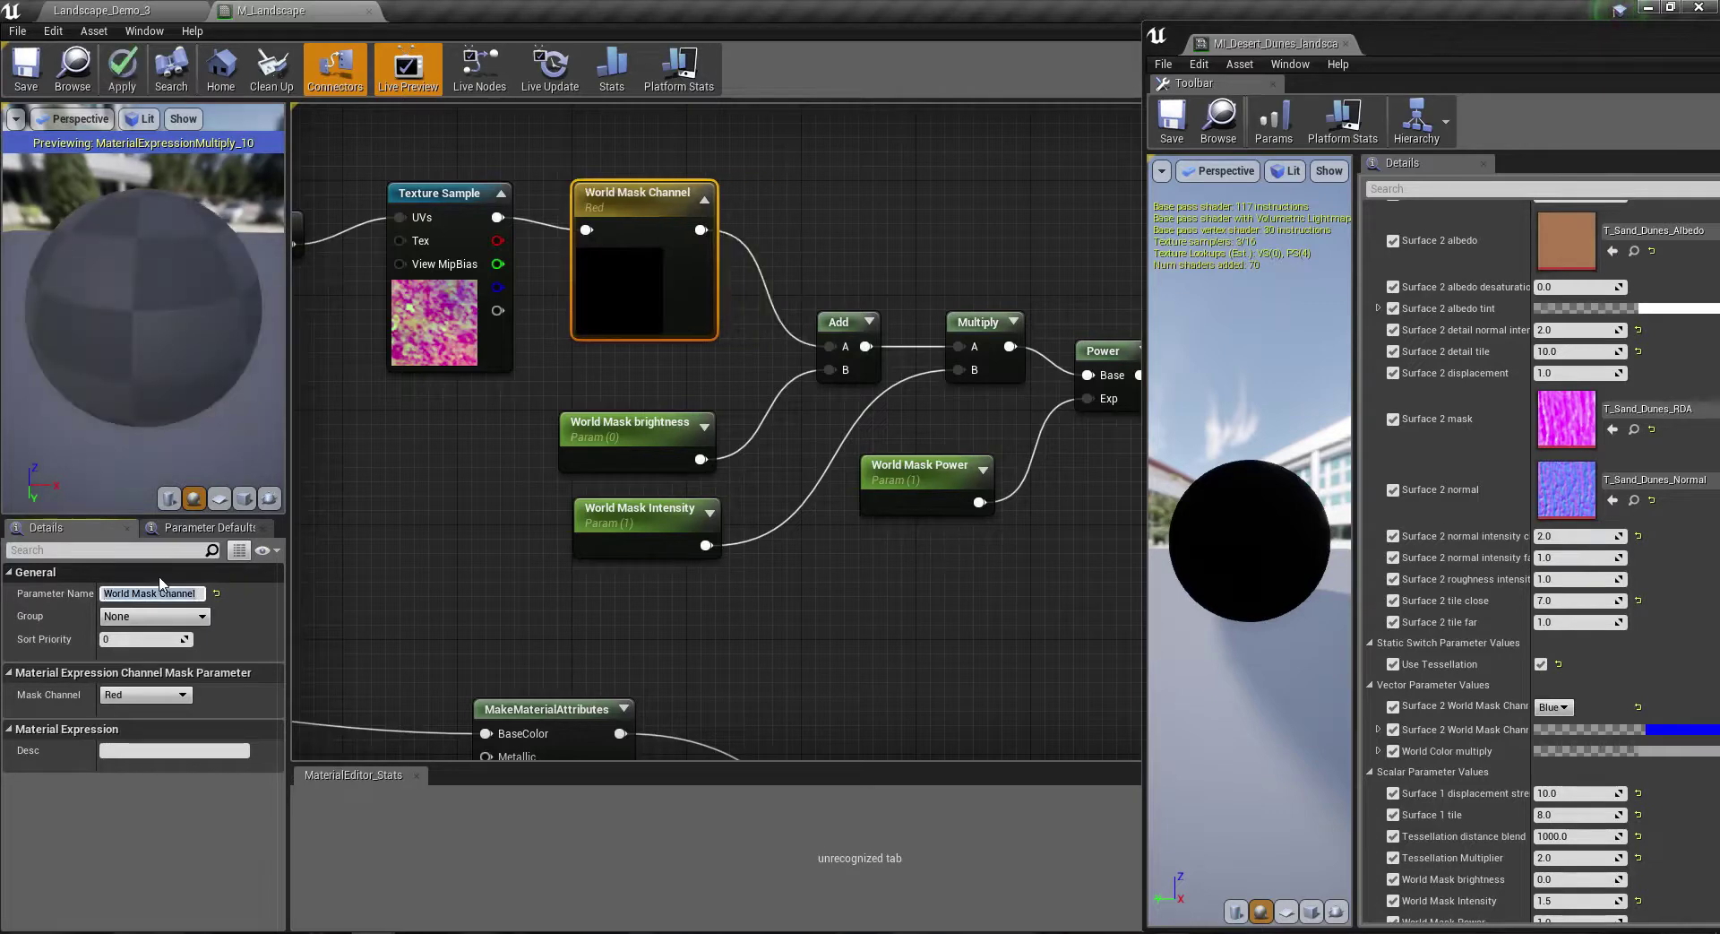
Step: Review the graph and collapse and expand the L2 group in the desert dunes instance
right_click_drag(873, 599, 639, 494)
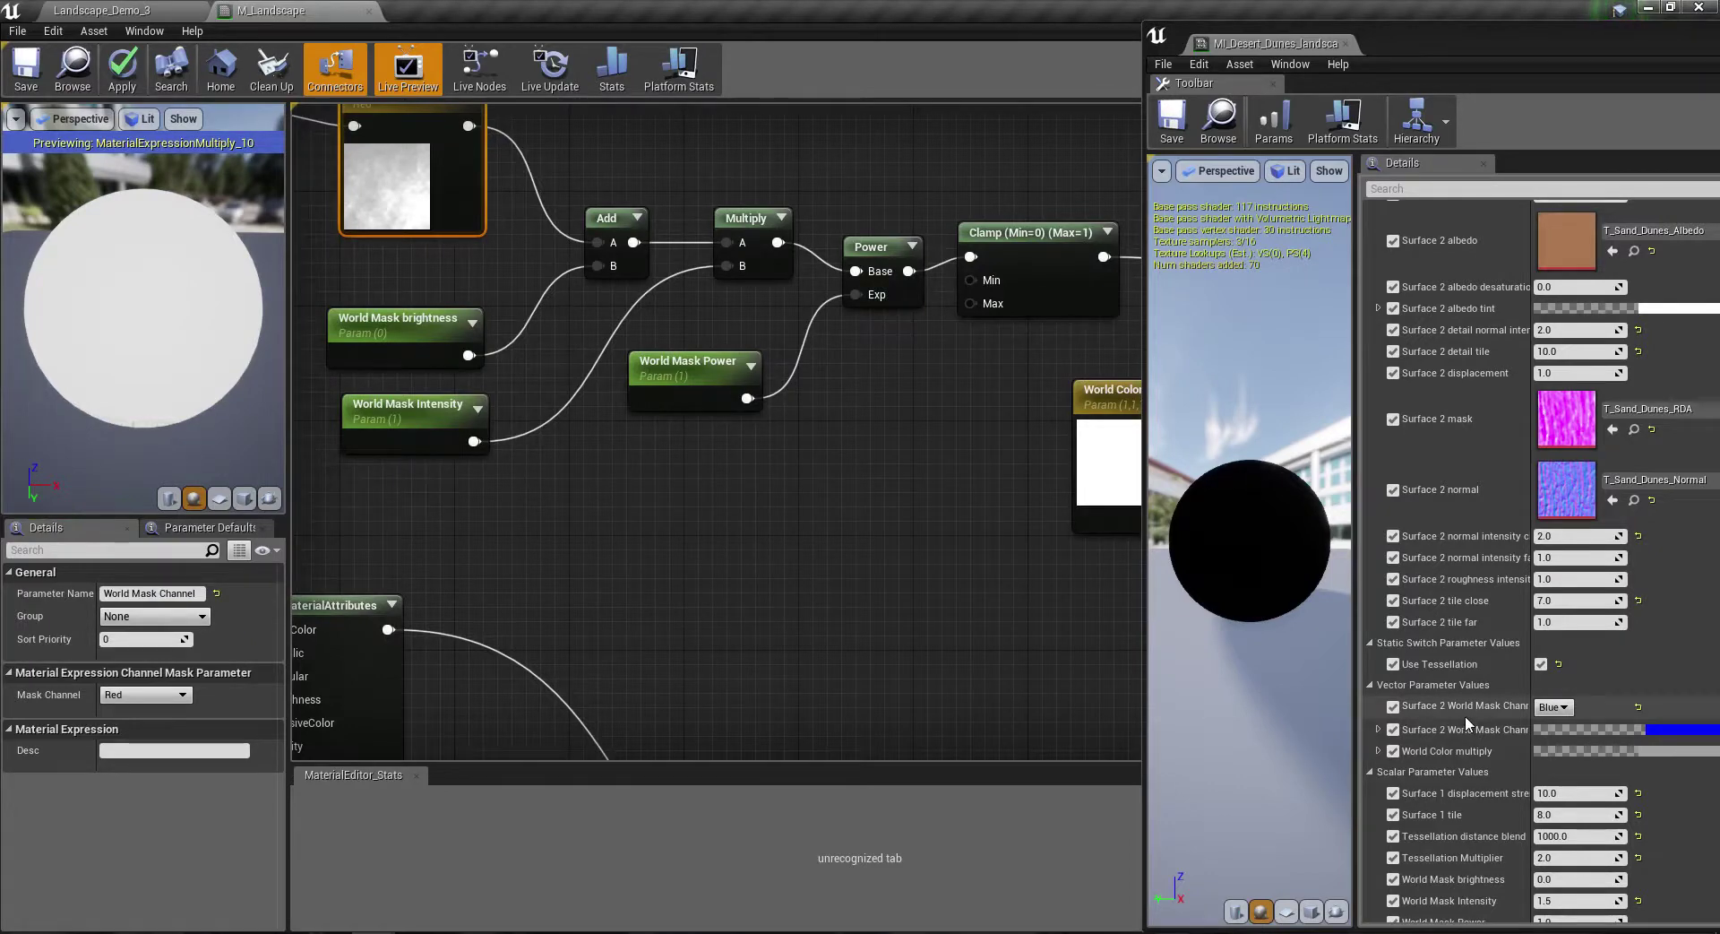
scroll(669, 616, "down", 8)
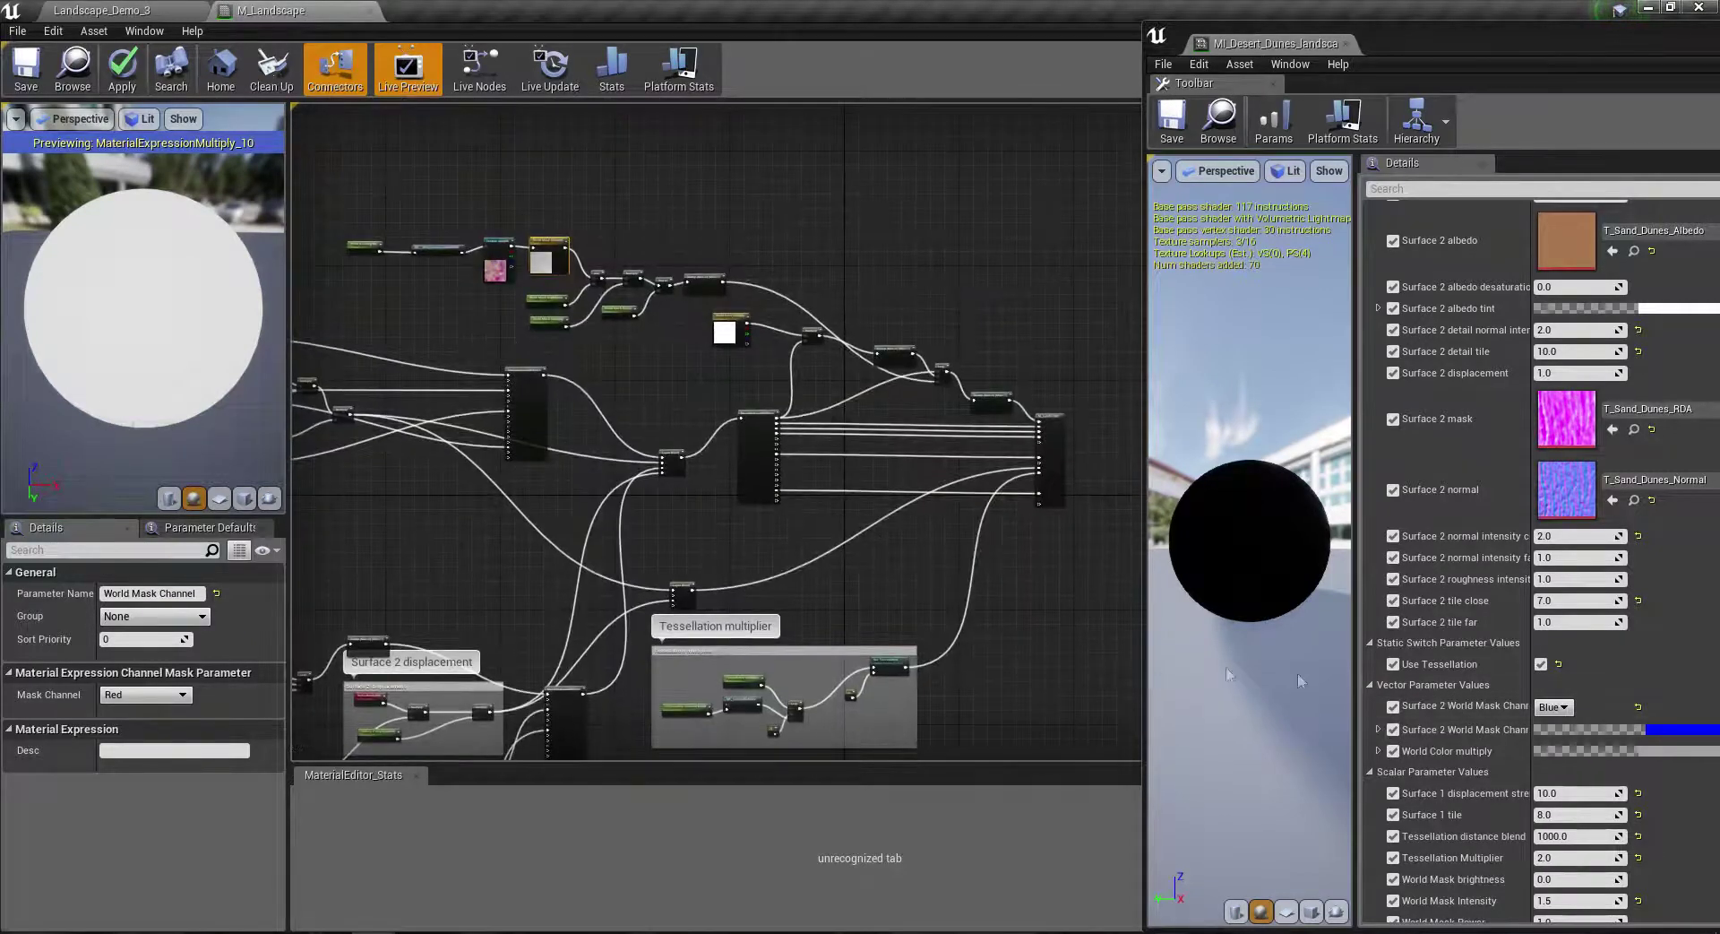
scroll(1512, 706, "down", 2)
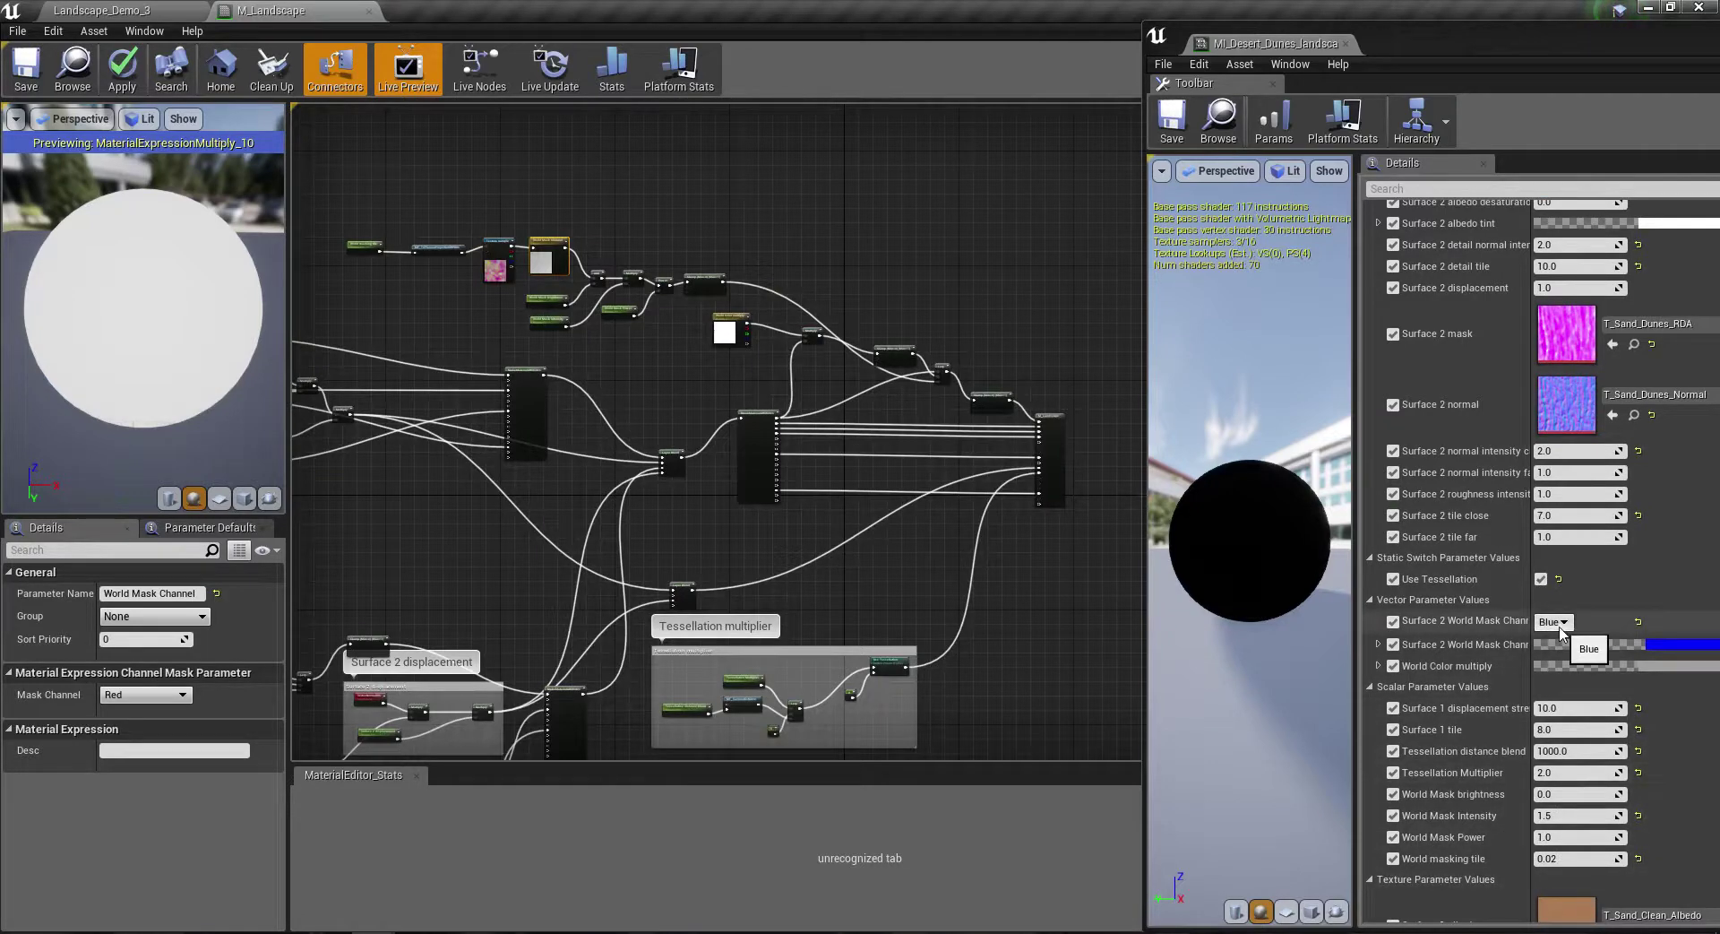
scroll(1555, 497, "up", 5)
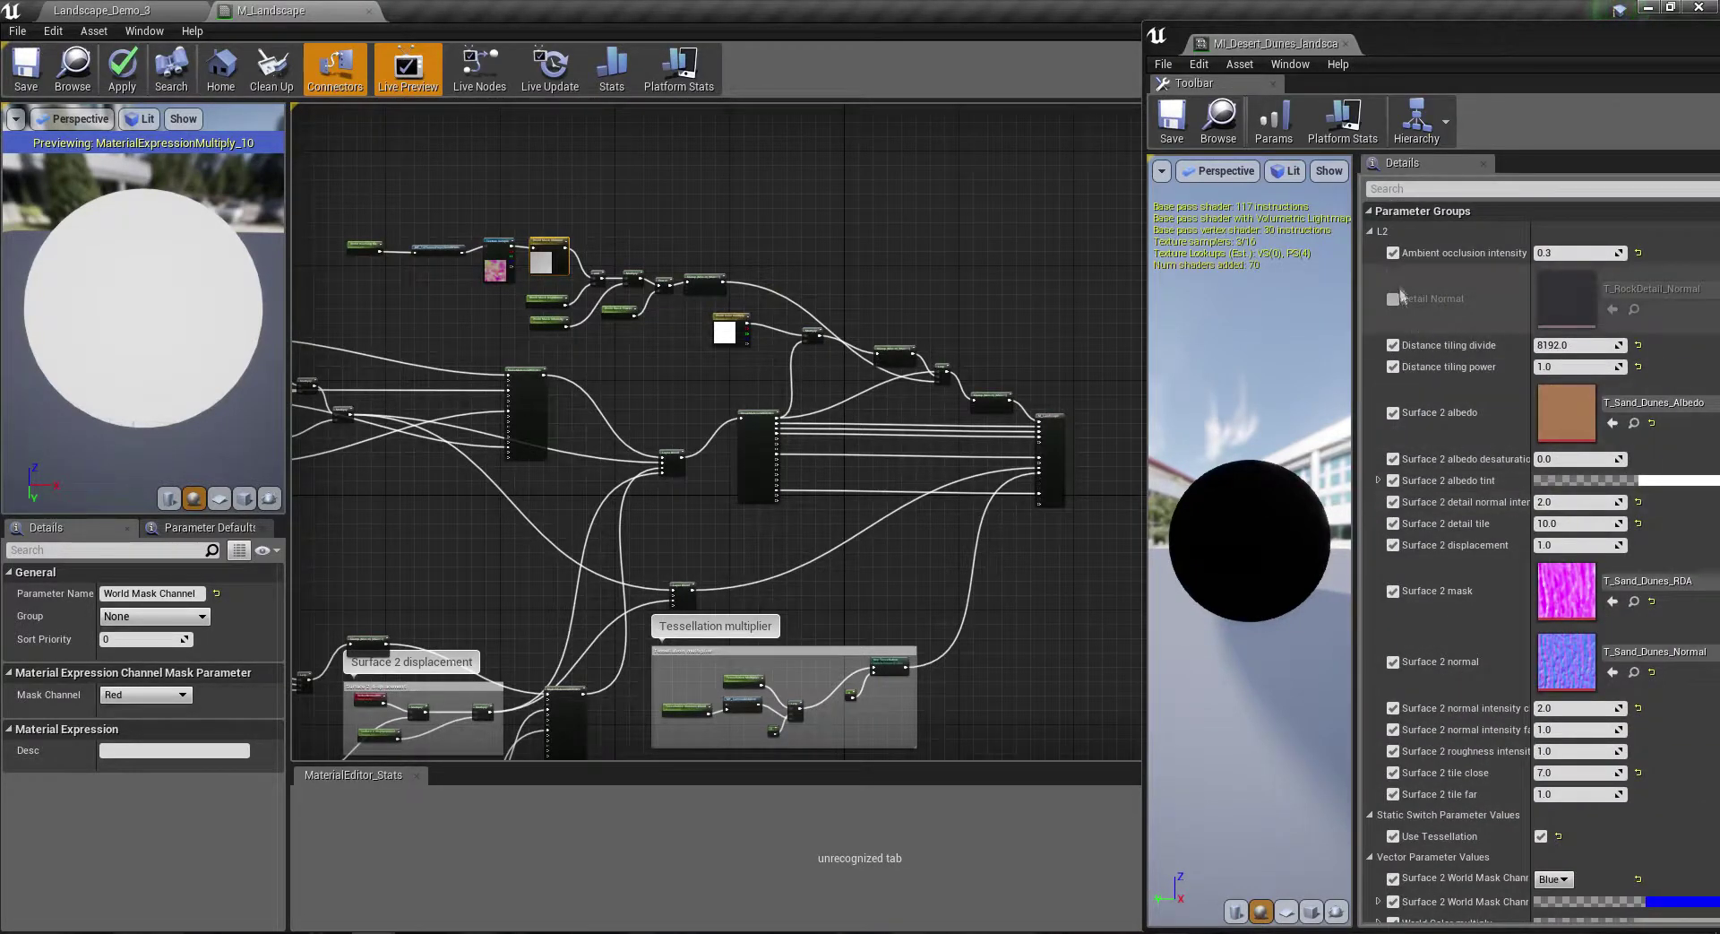
left_click(1370, 231)
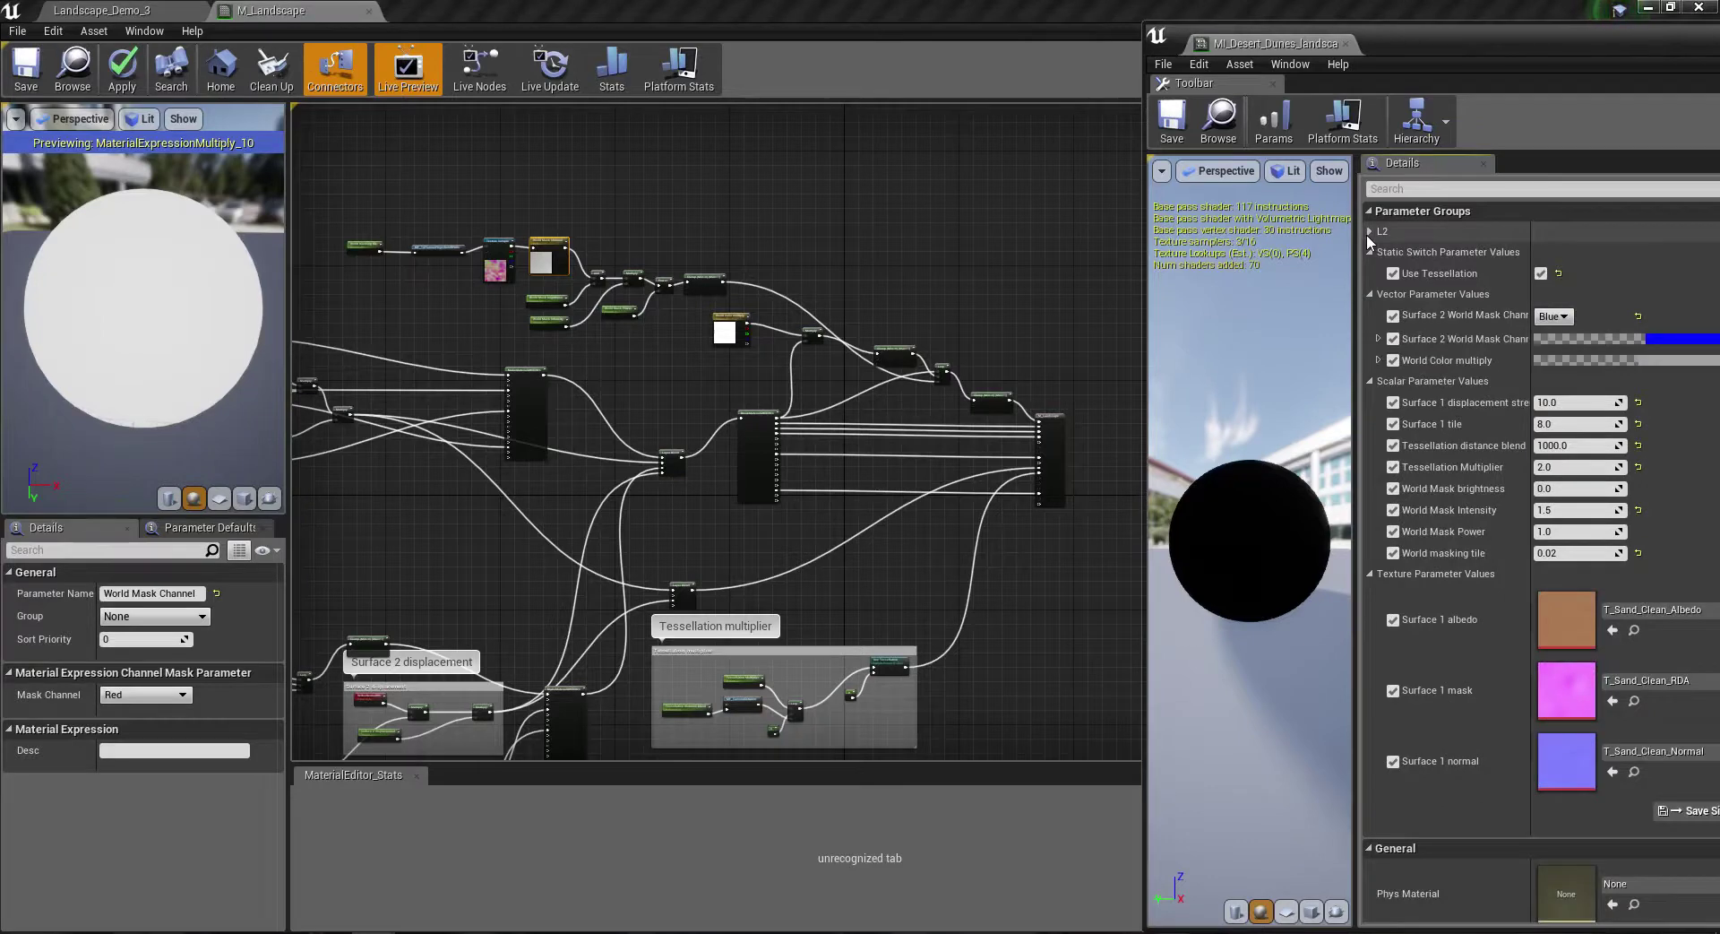
left_click(1368, 233)
left_click(1368, 233)
left_click(1367, 234)
left_click(1368, 234)
left_click(1368, 234)
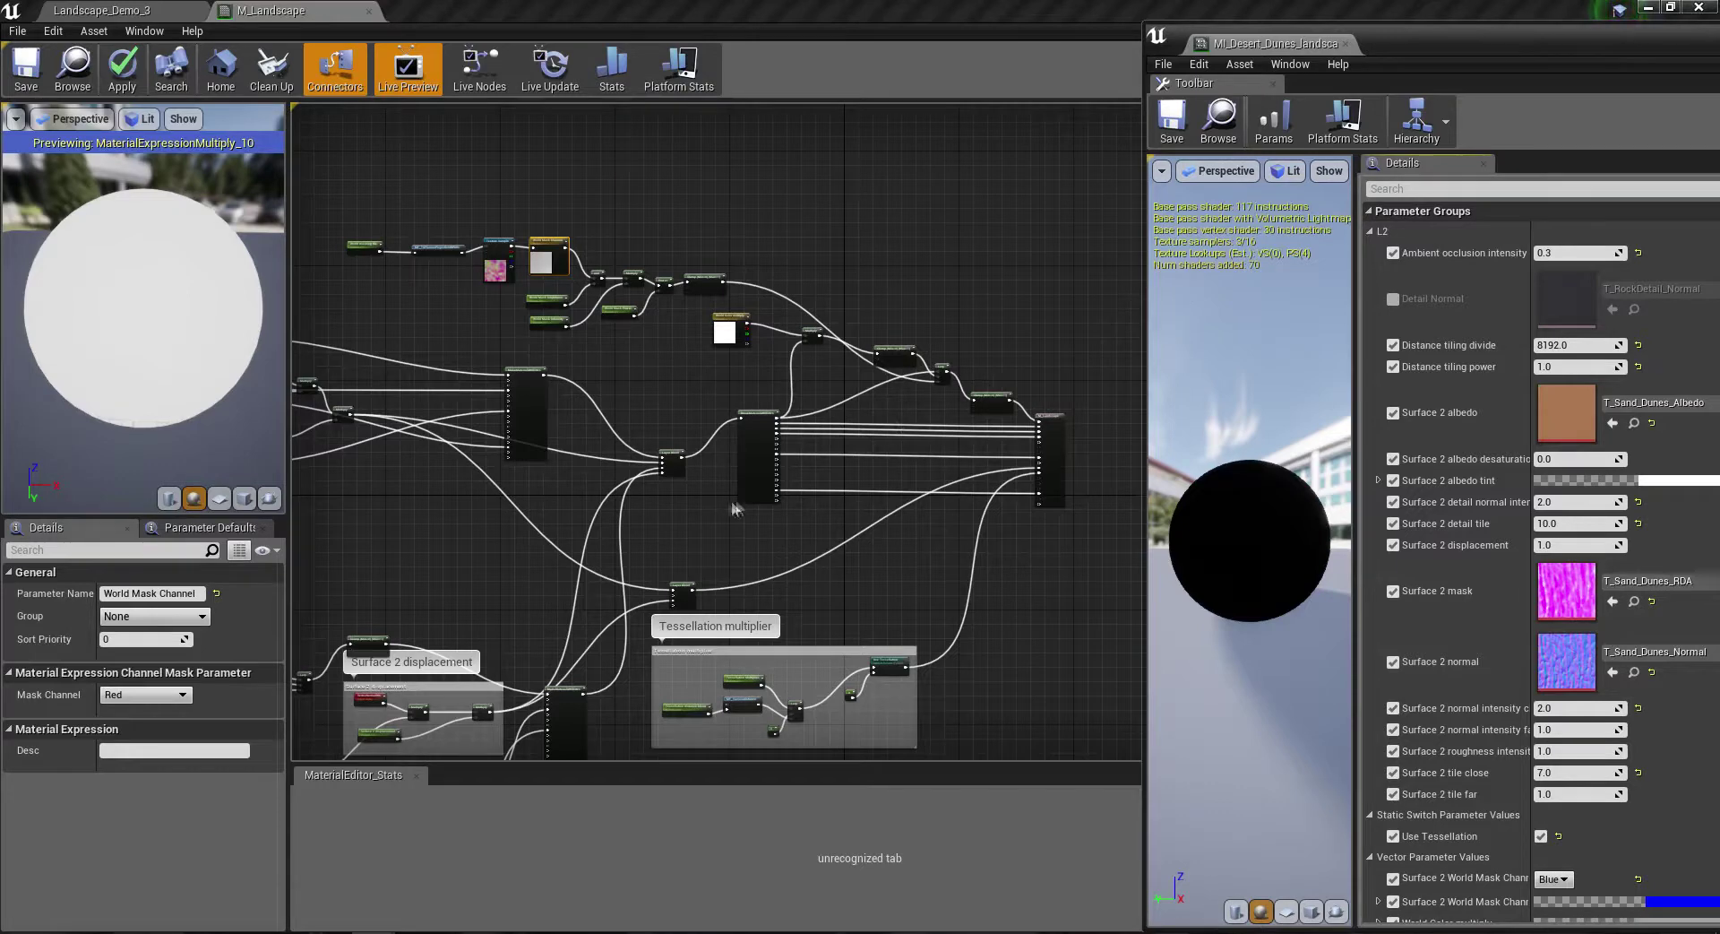
Step: Turn on M_Landscape shader statistics, dock the Stats tab below the graph, and check Platform Stats
right_click_drag(645, 670, 834, 544)
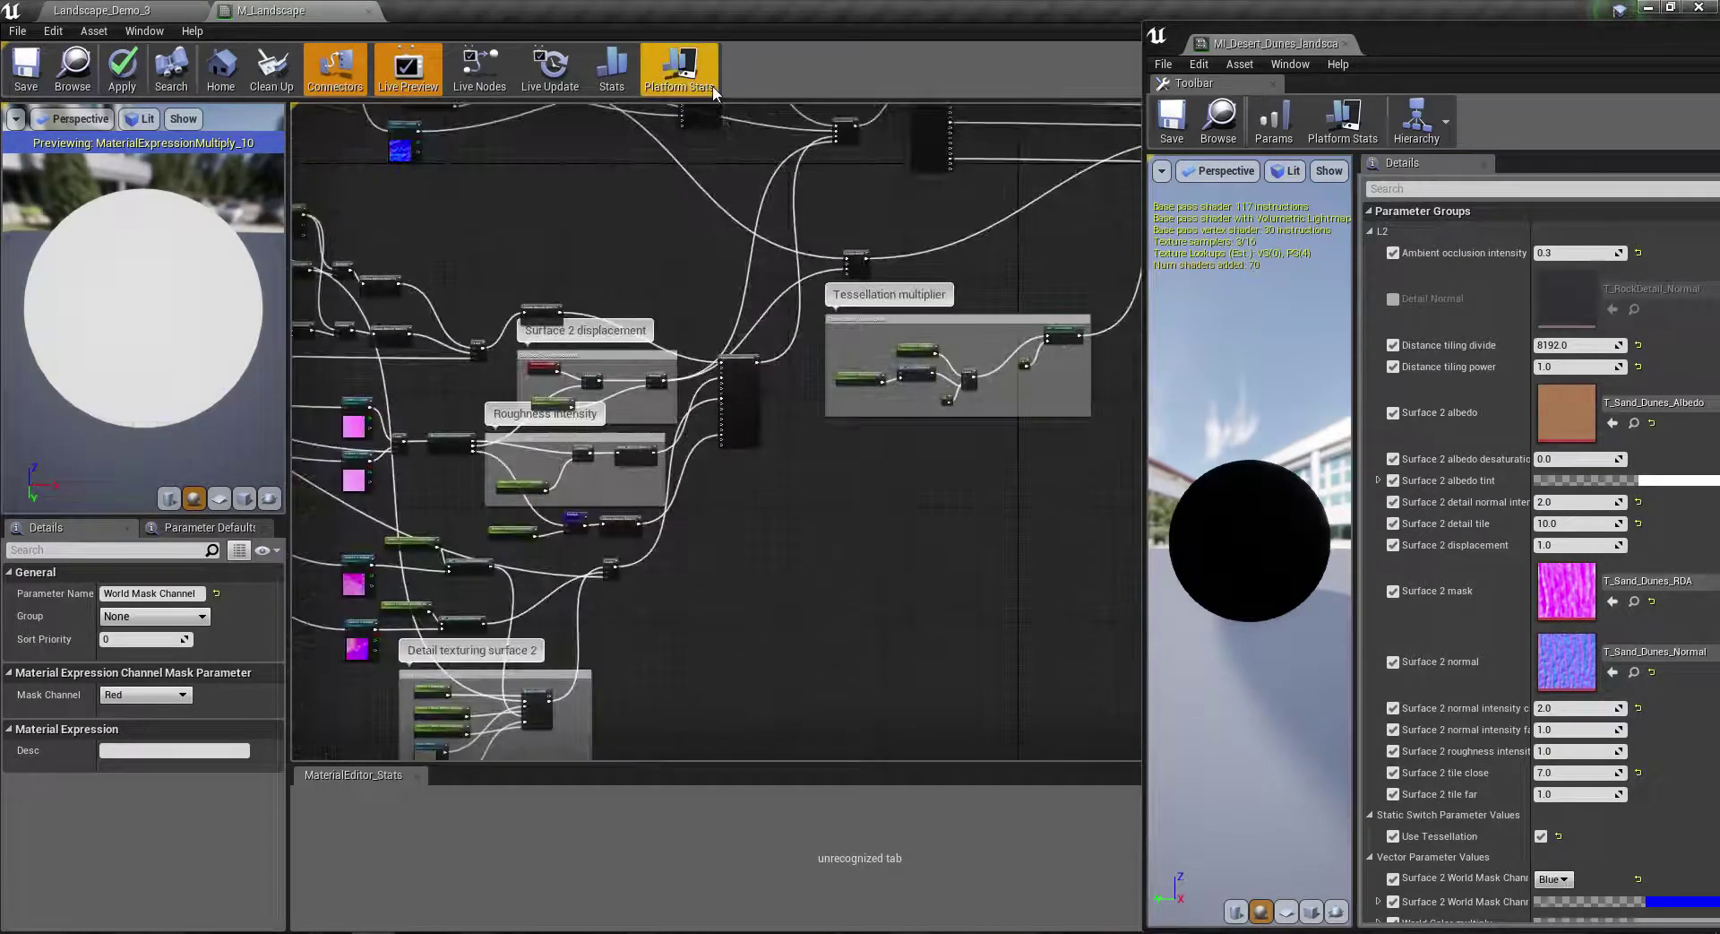
right_click_drag(643, 205, 703, 179)
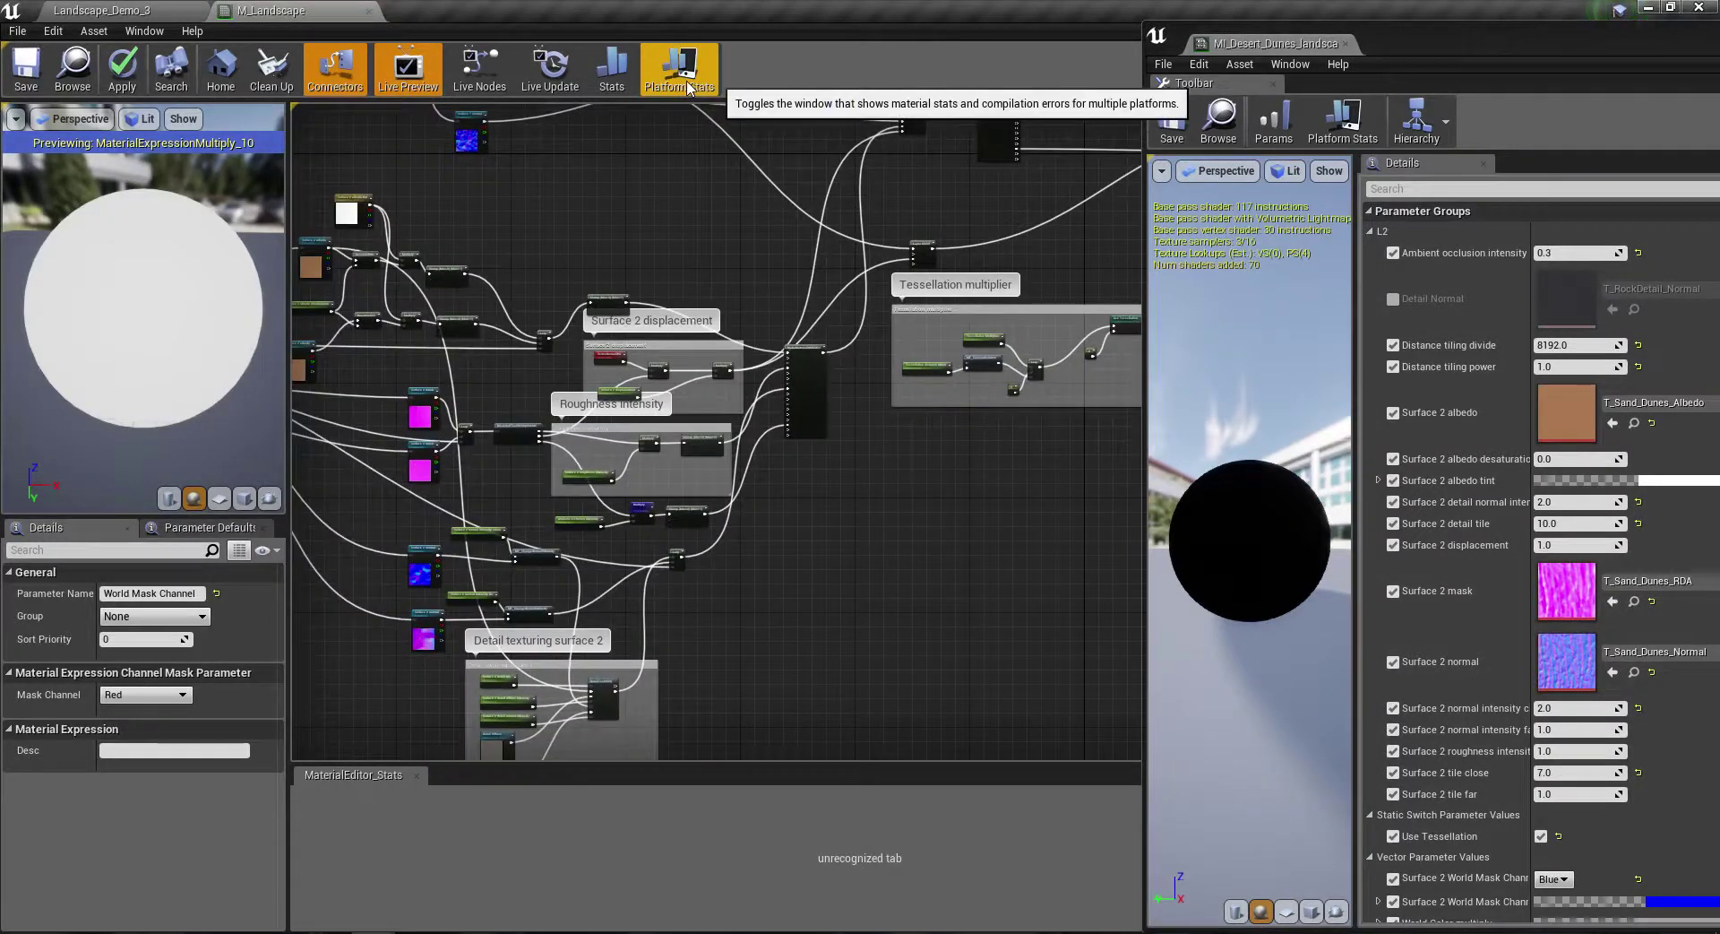
left_click(612, 70)
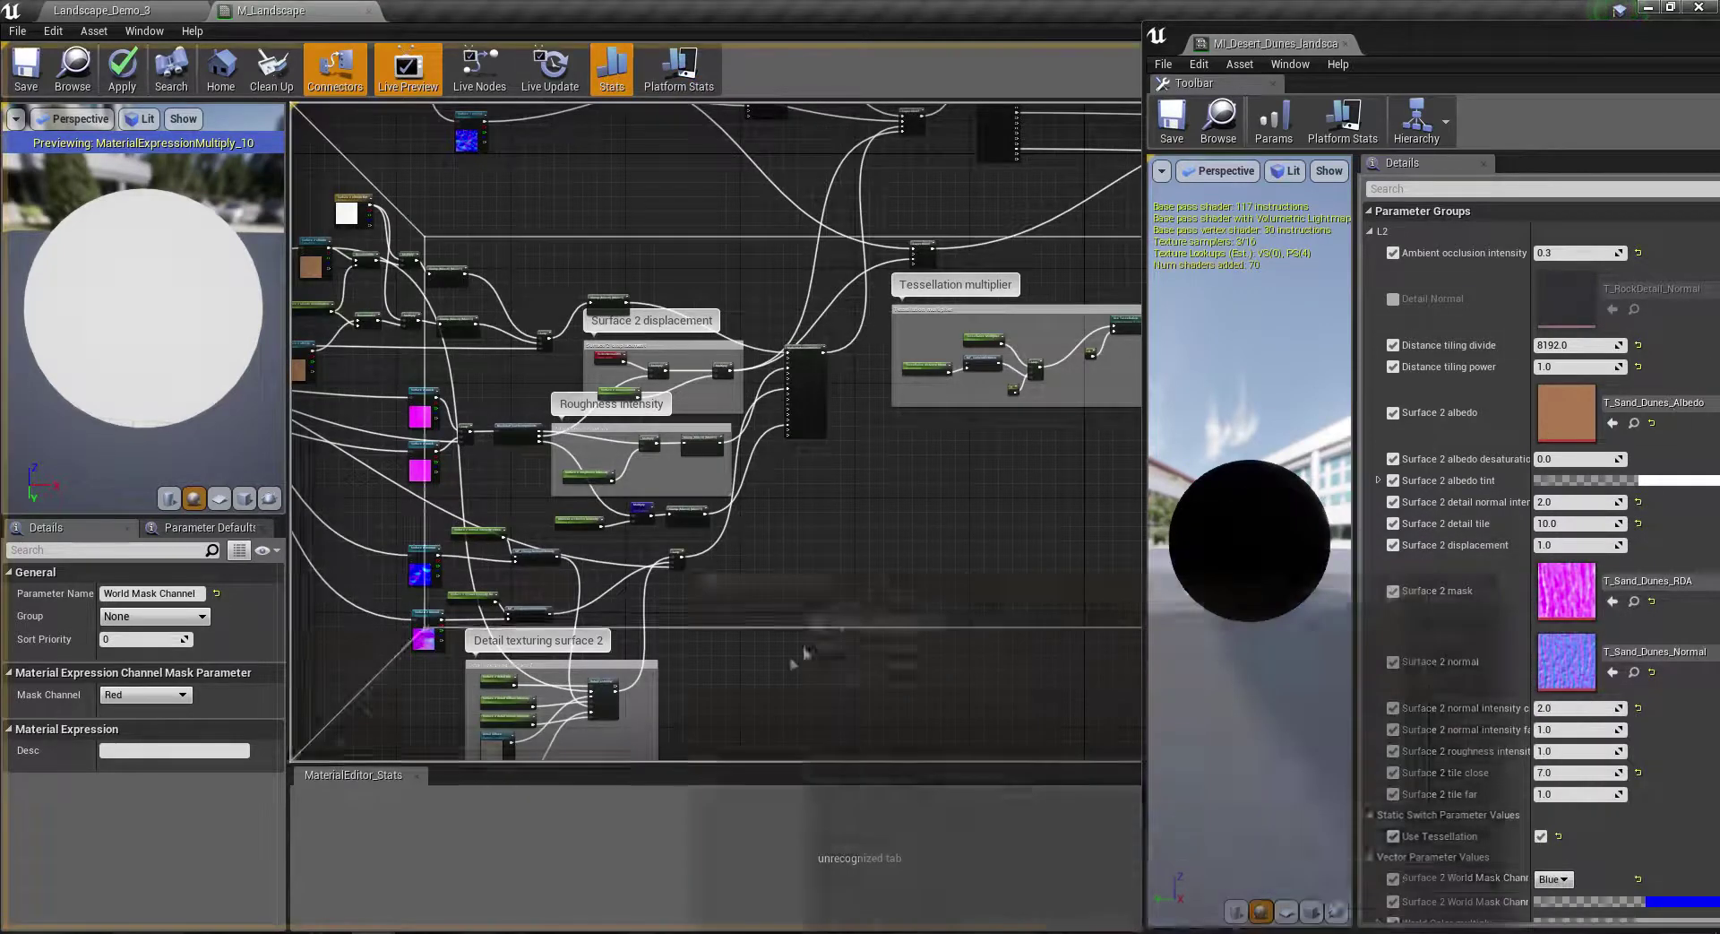
left_click_drag(485, 778, 464, 773)
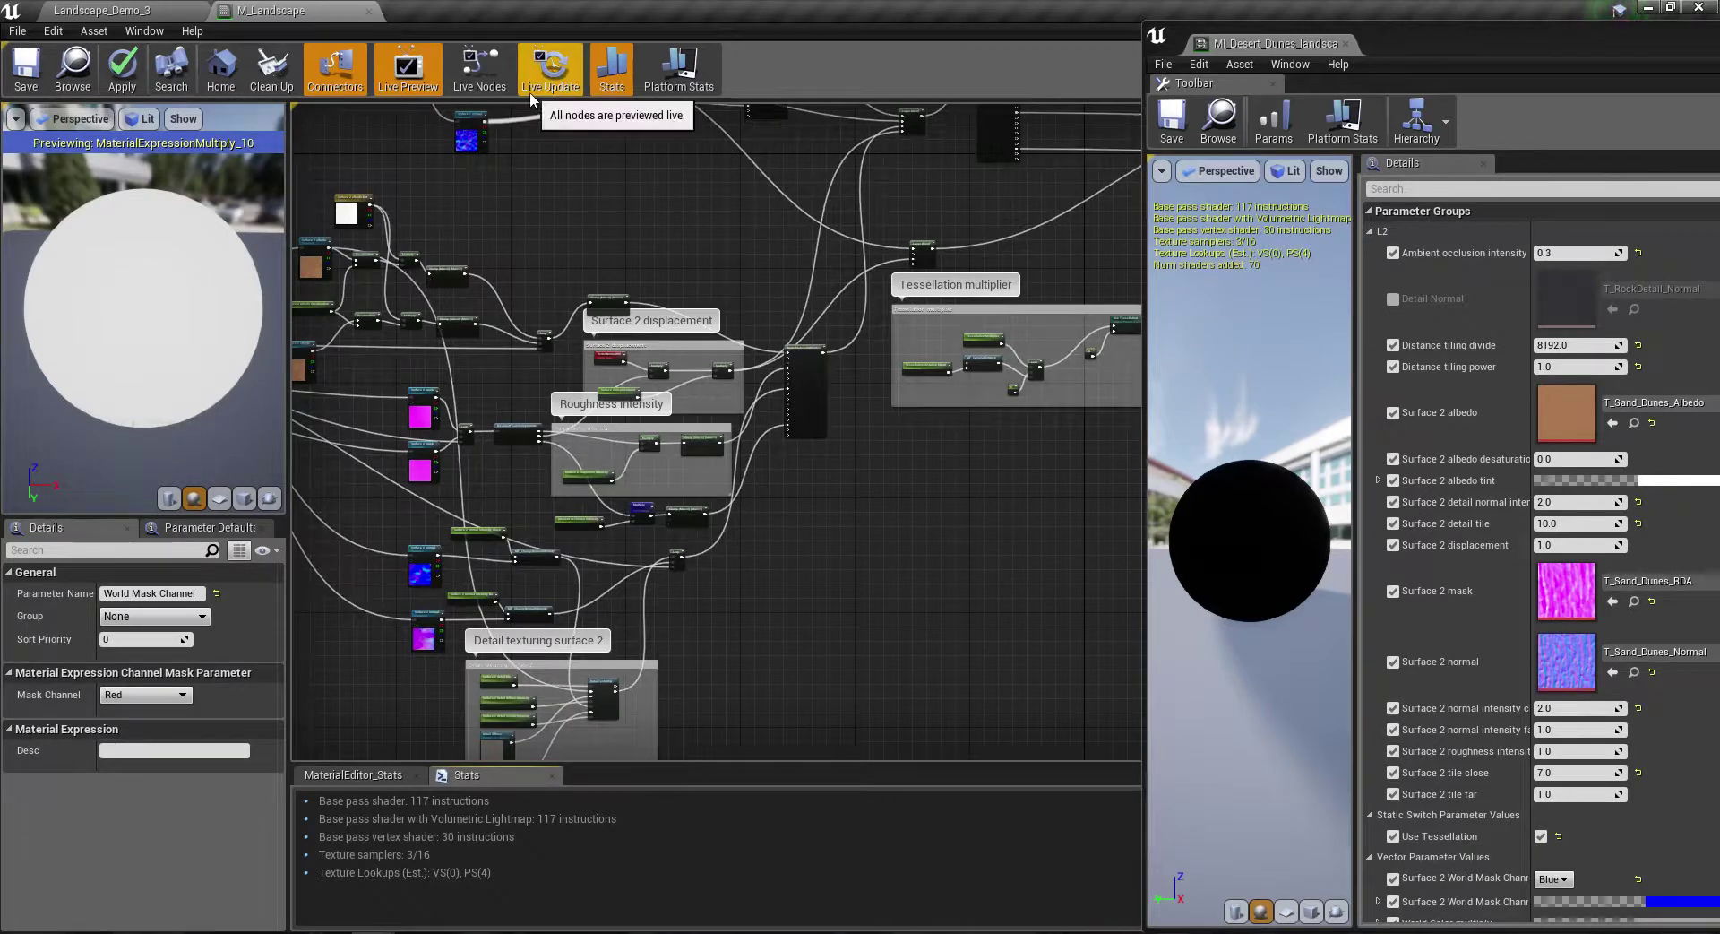
left_click(678, 89)
left_click(568, 215)
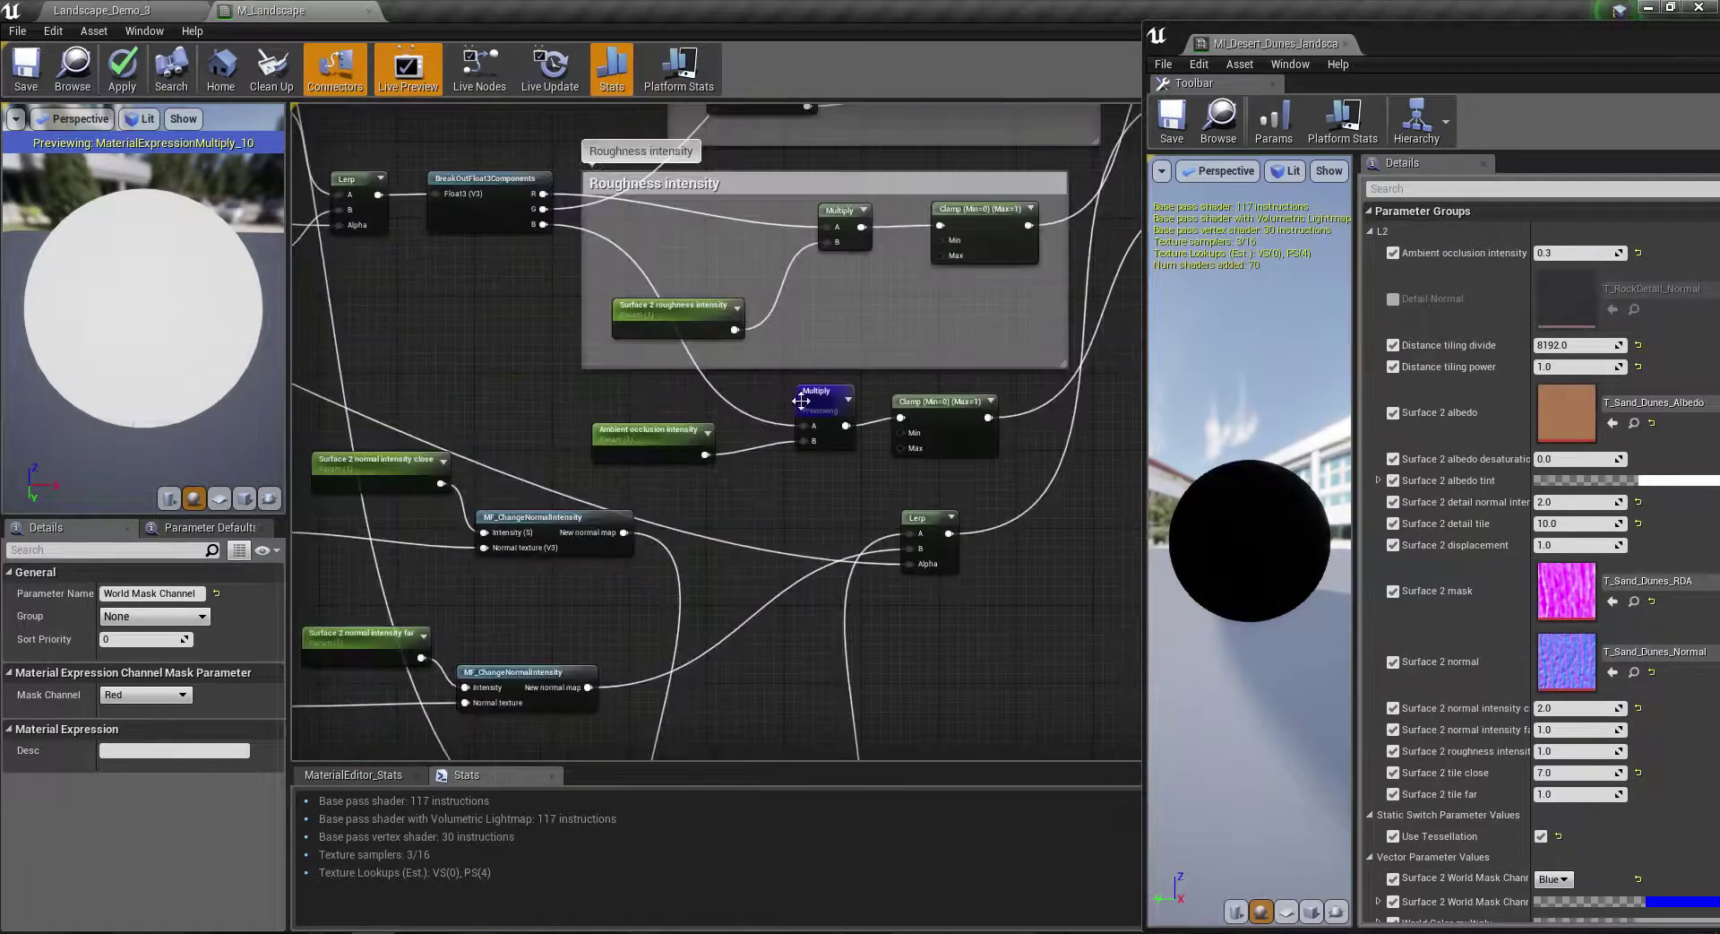
Step: Stop previewing the Multiply node and save the material
right_click(801, 400)
left_click(833, 408)
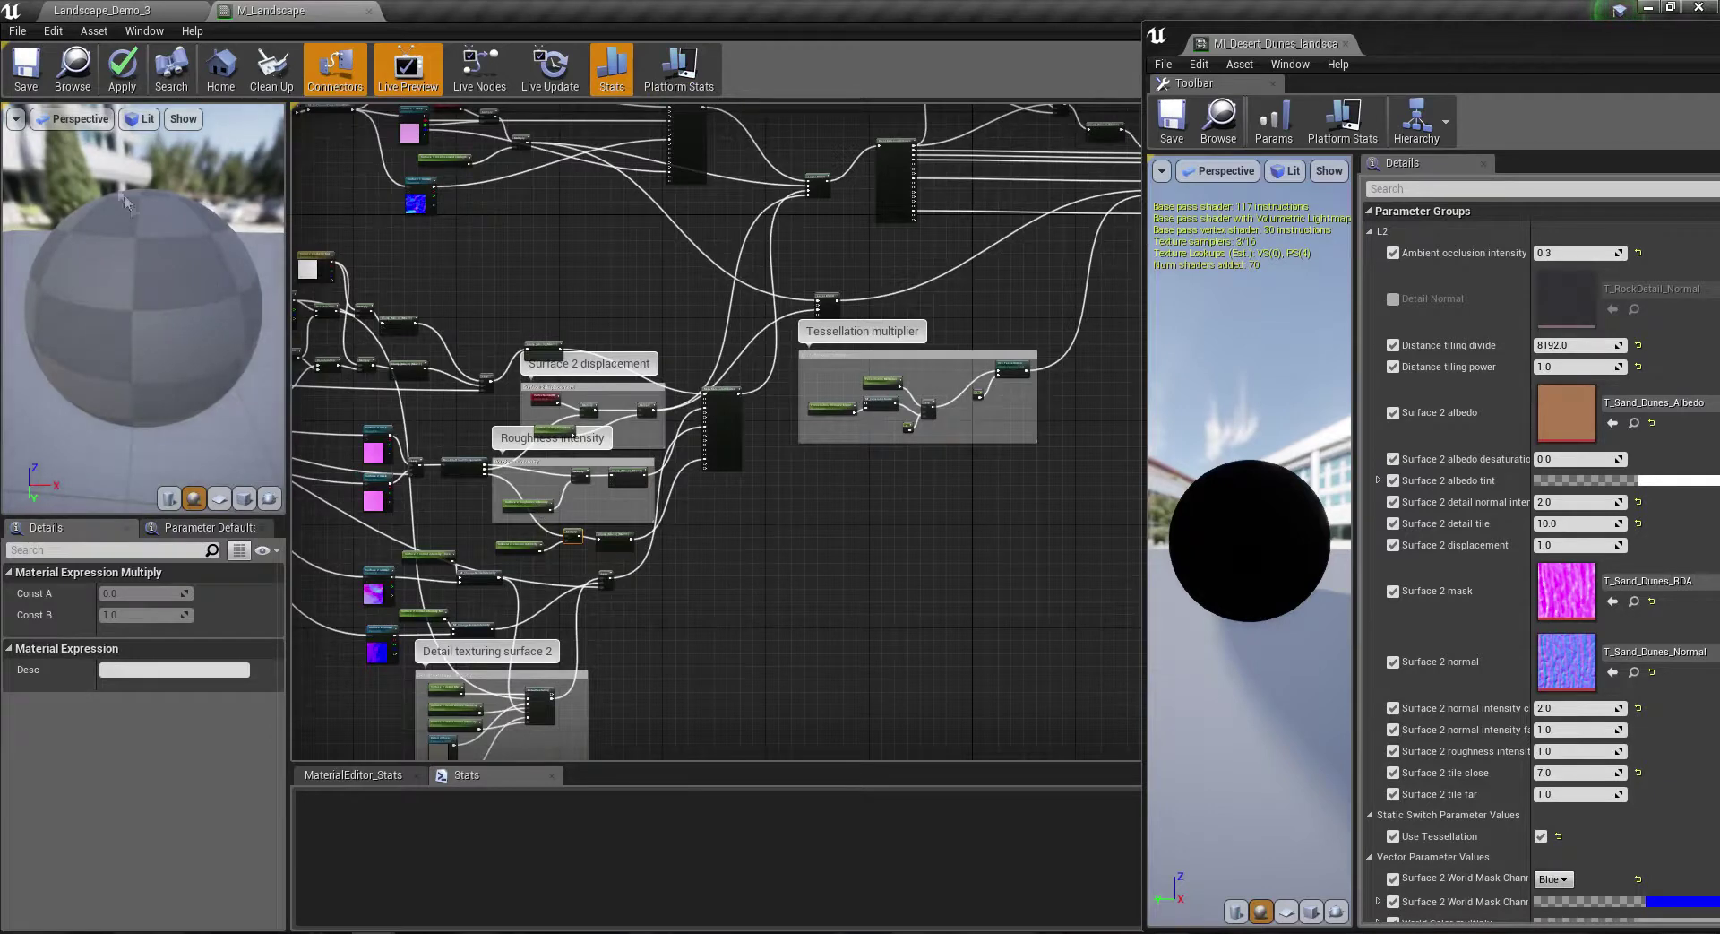
left_click(34, 92)
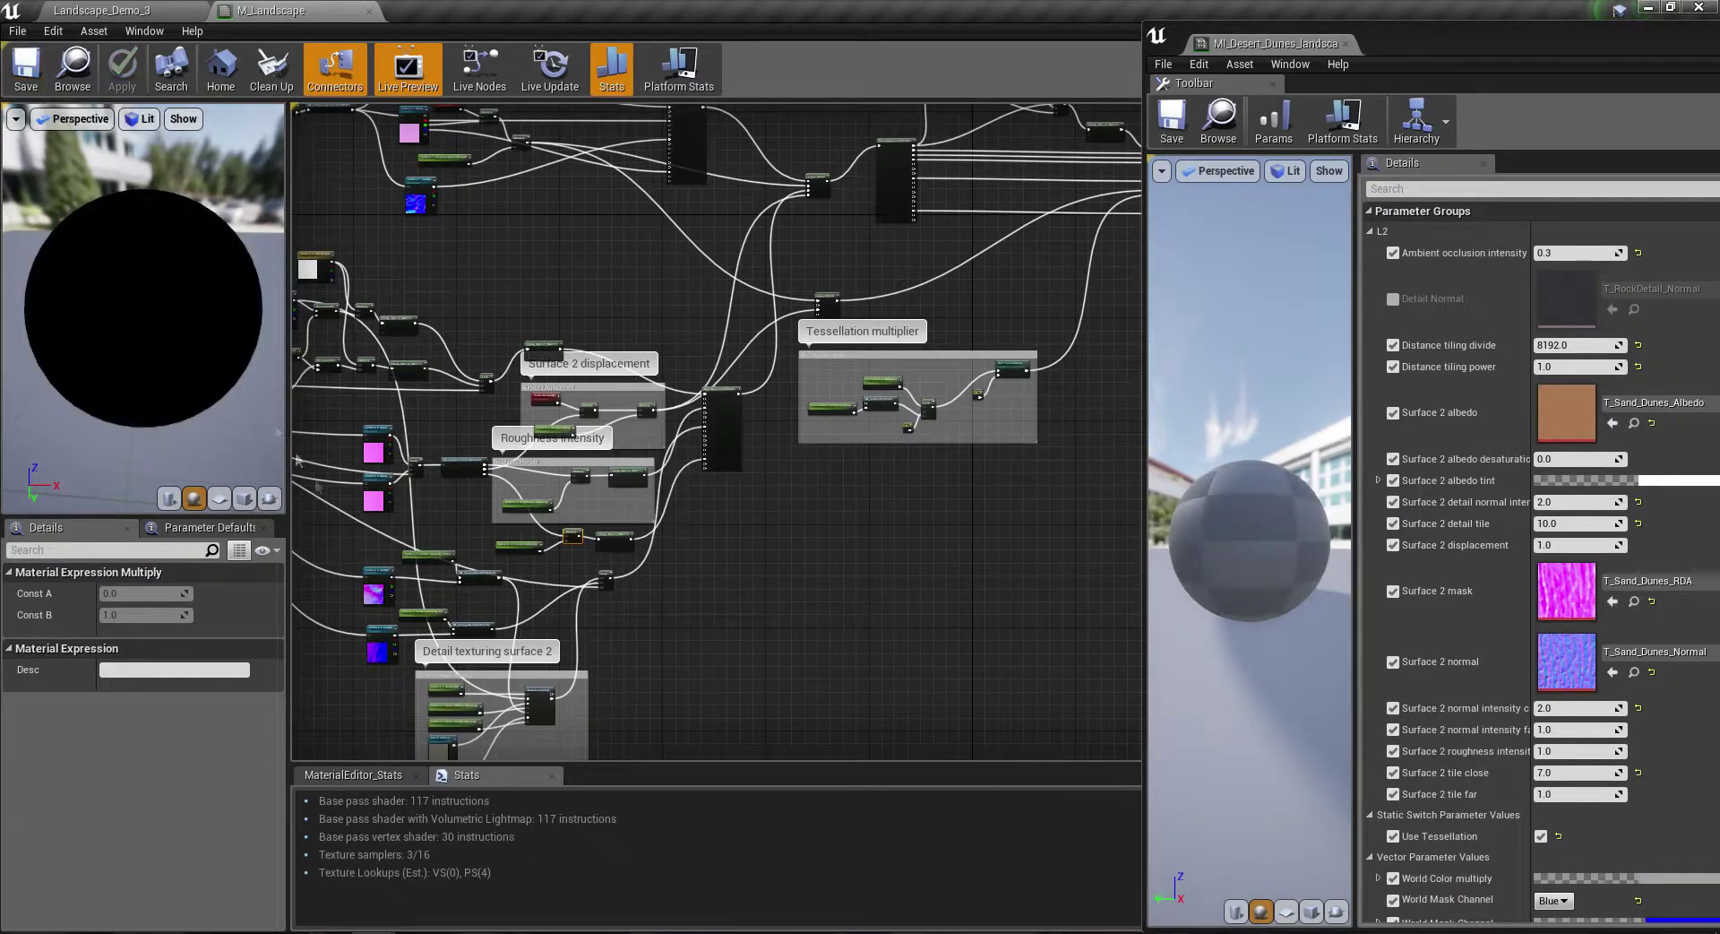
left_click(102, 10)
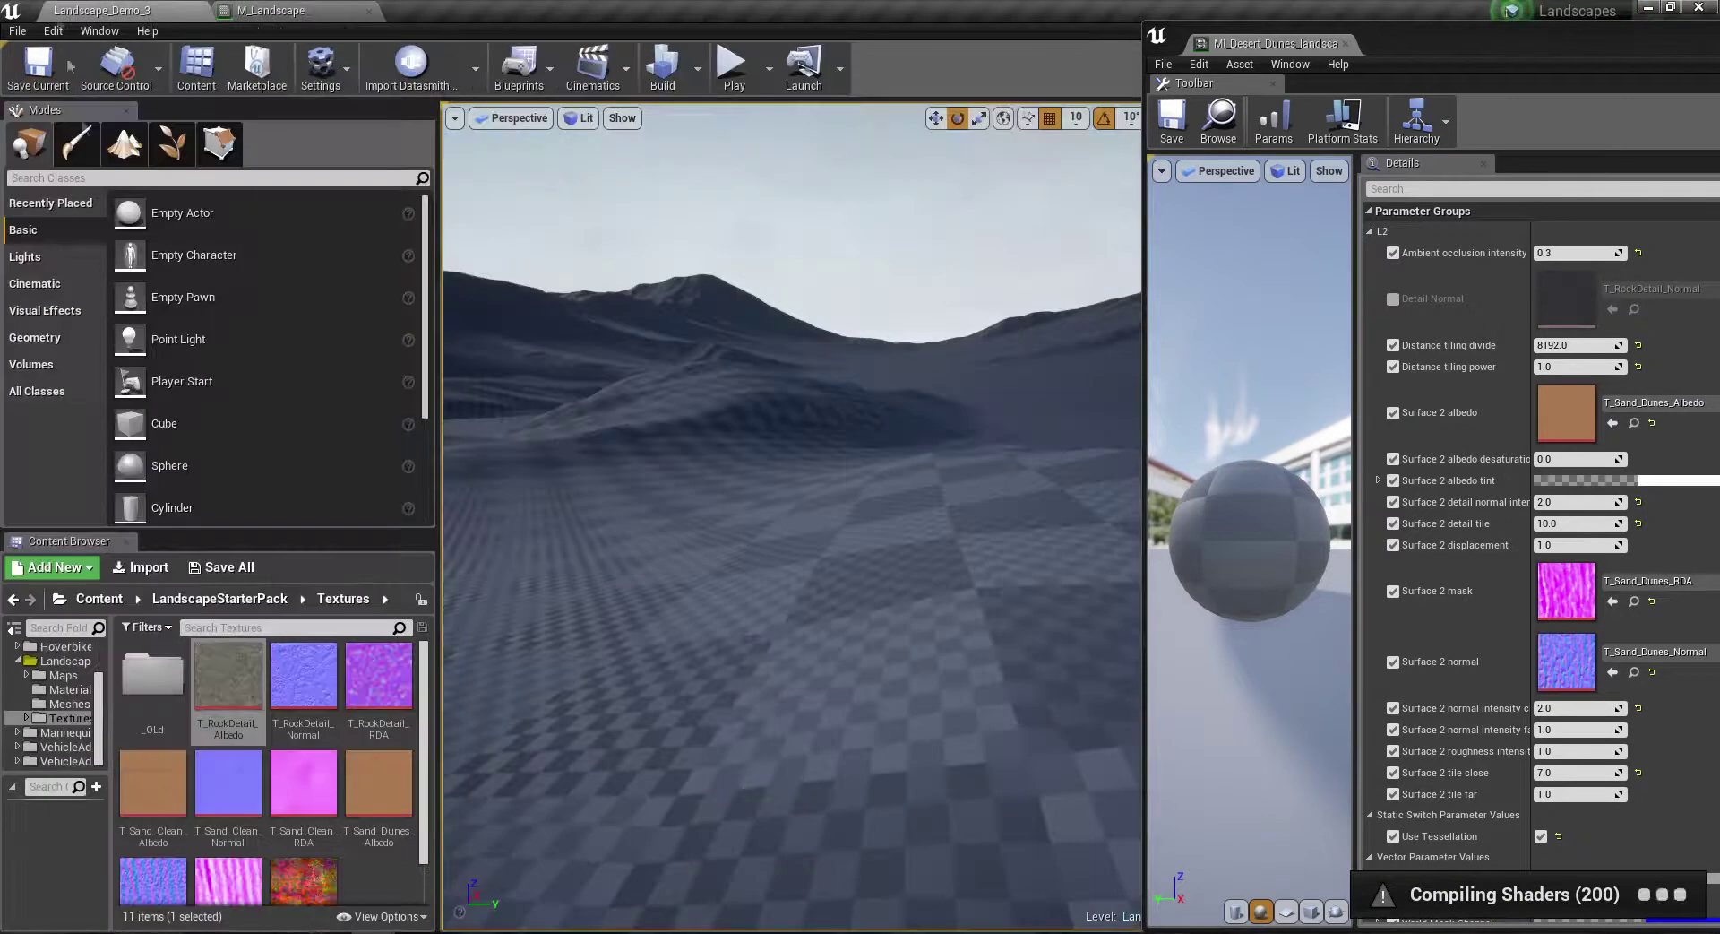
Step: Add a Material Function named MF_LandscapeMaster in FreeMFunctions > MaterialFunctions and open its editor
scroll(67, 699, "up", 5)
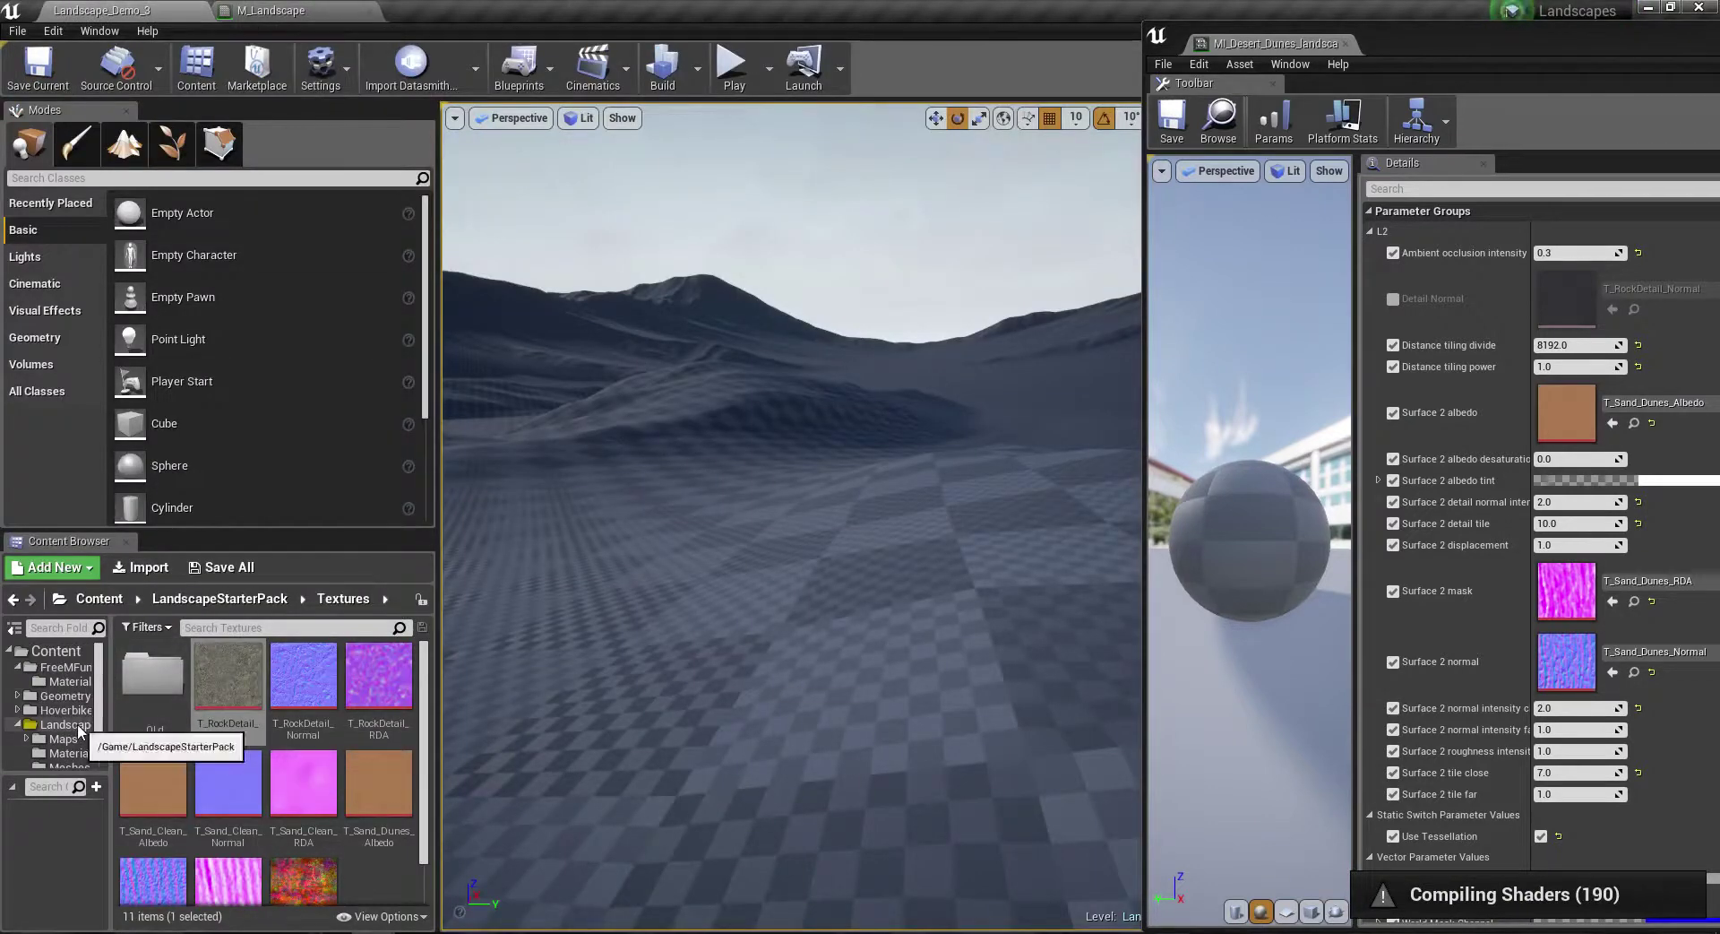
left_click(64, 667)
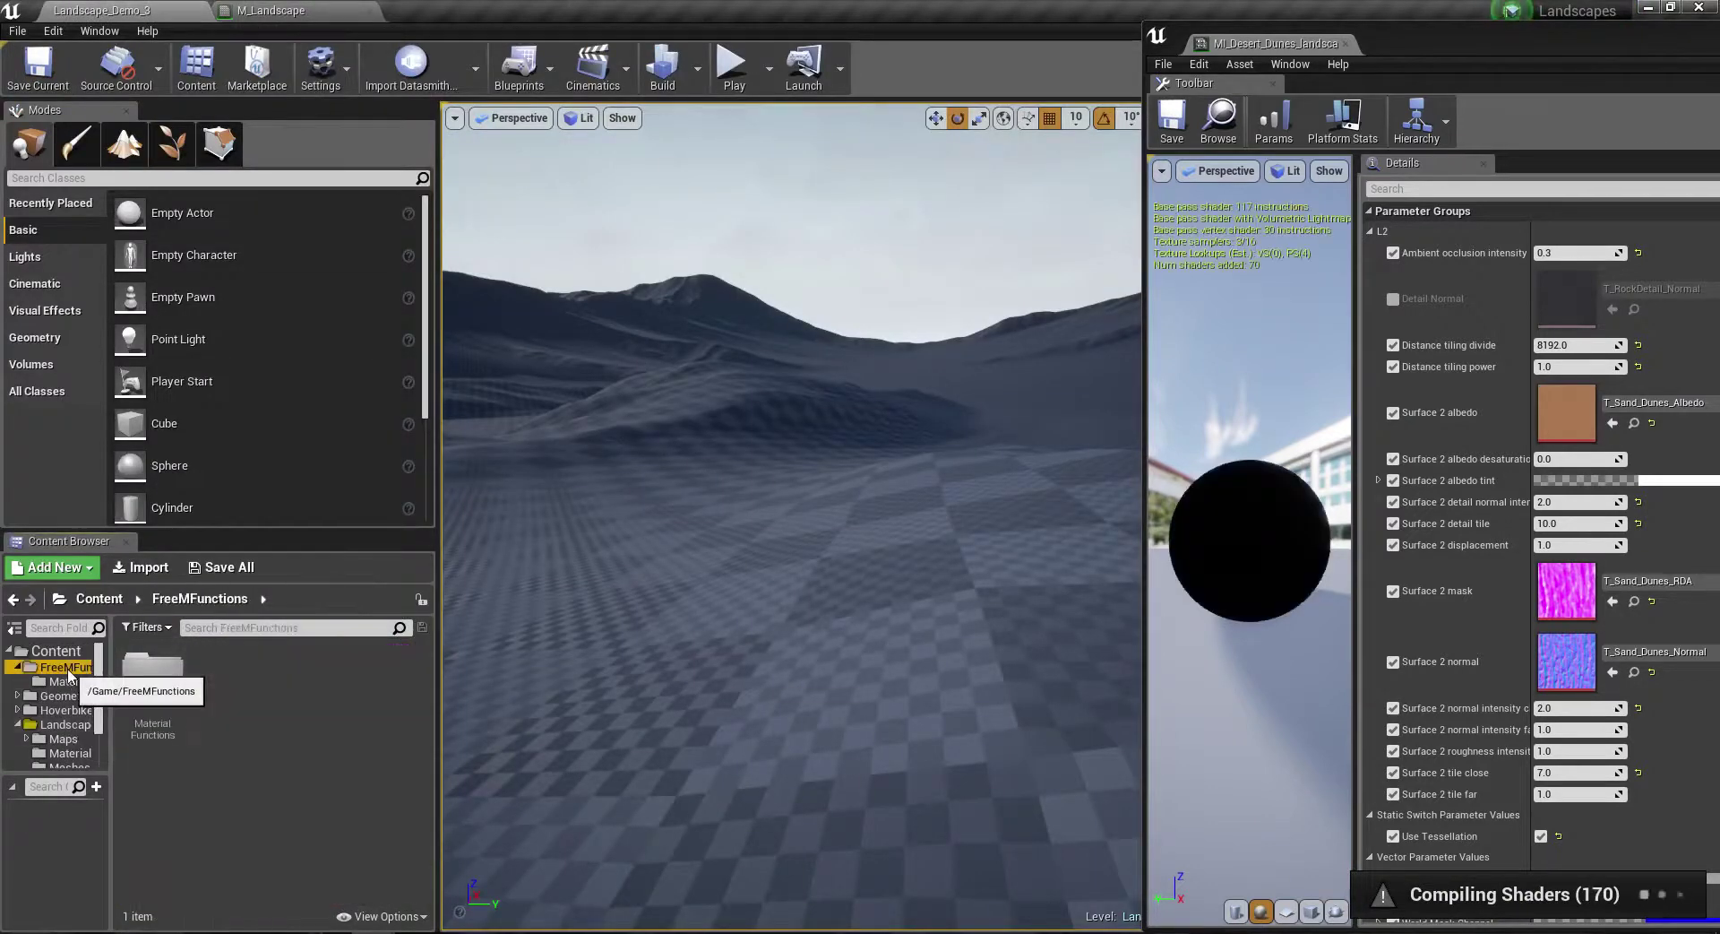
double_click(153, 681)
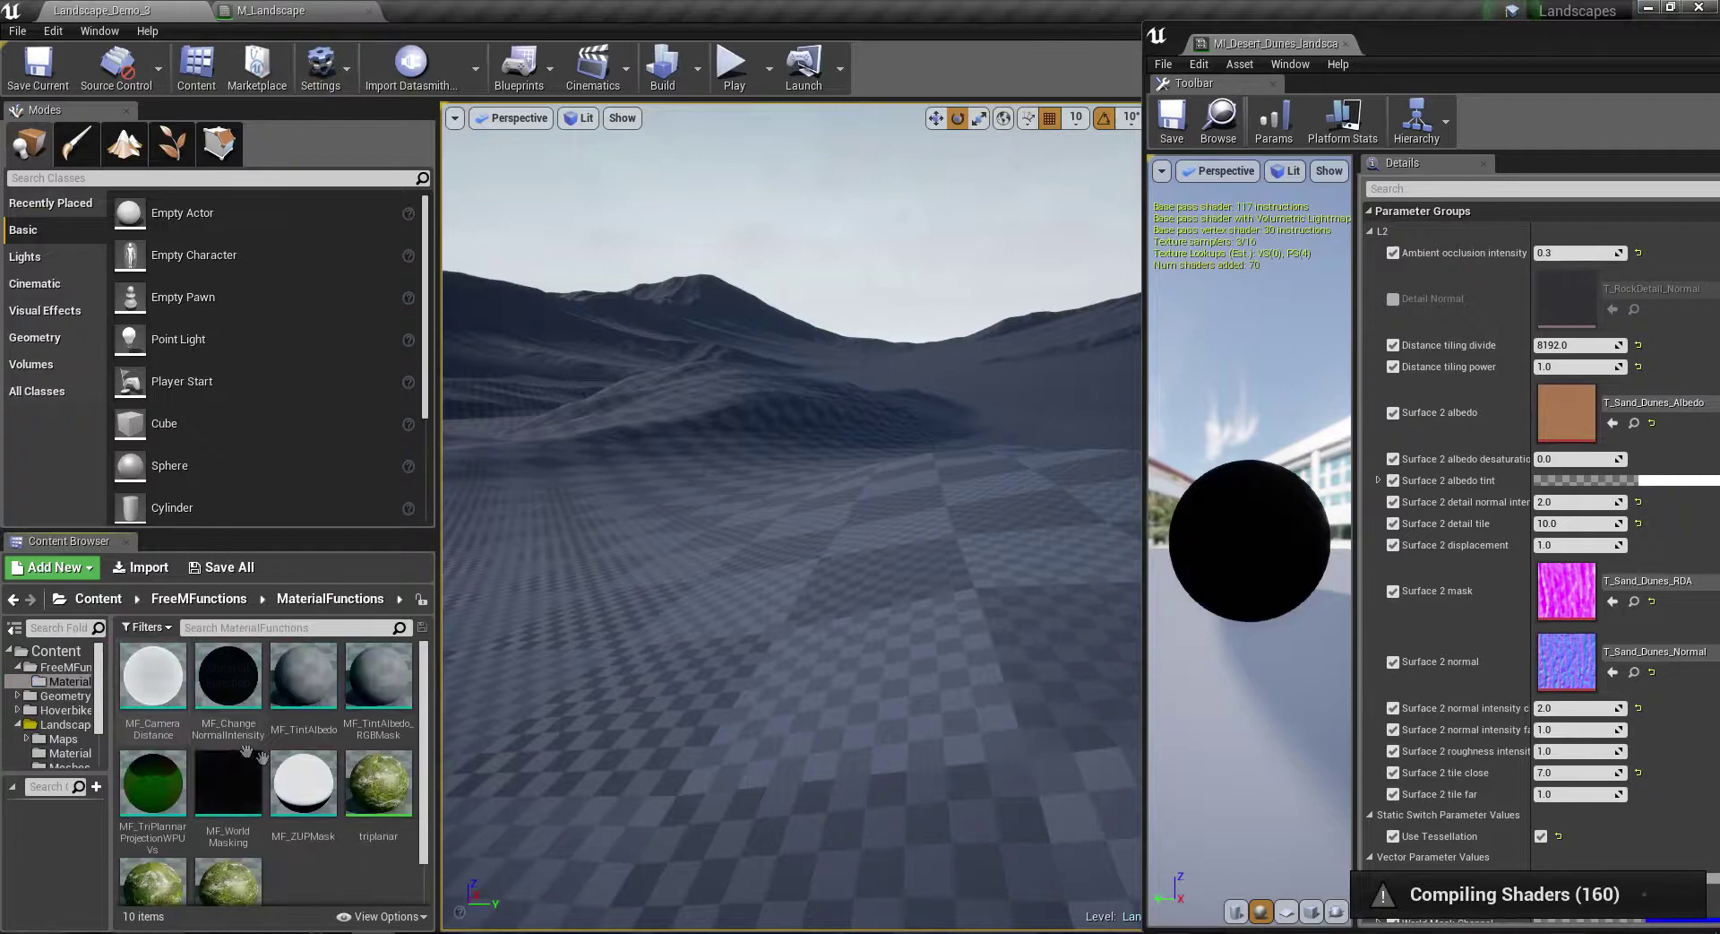
right_click(340, 858)
mouse_move(568, 706)
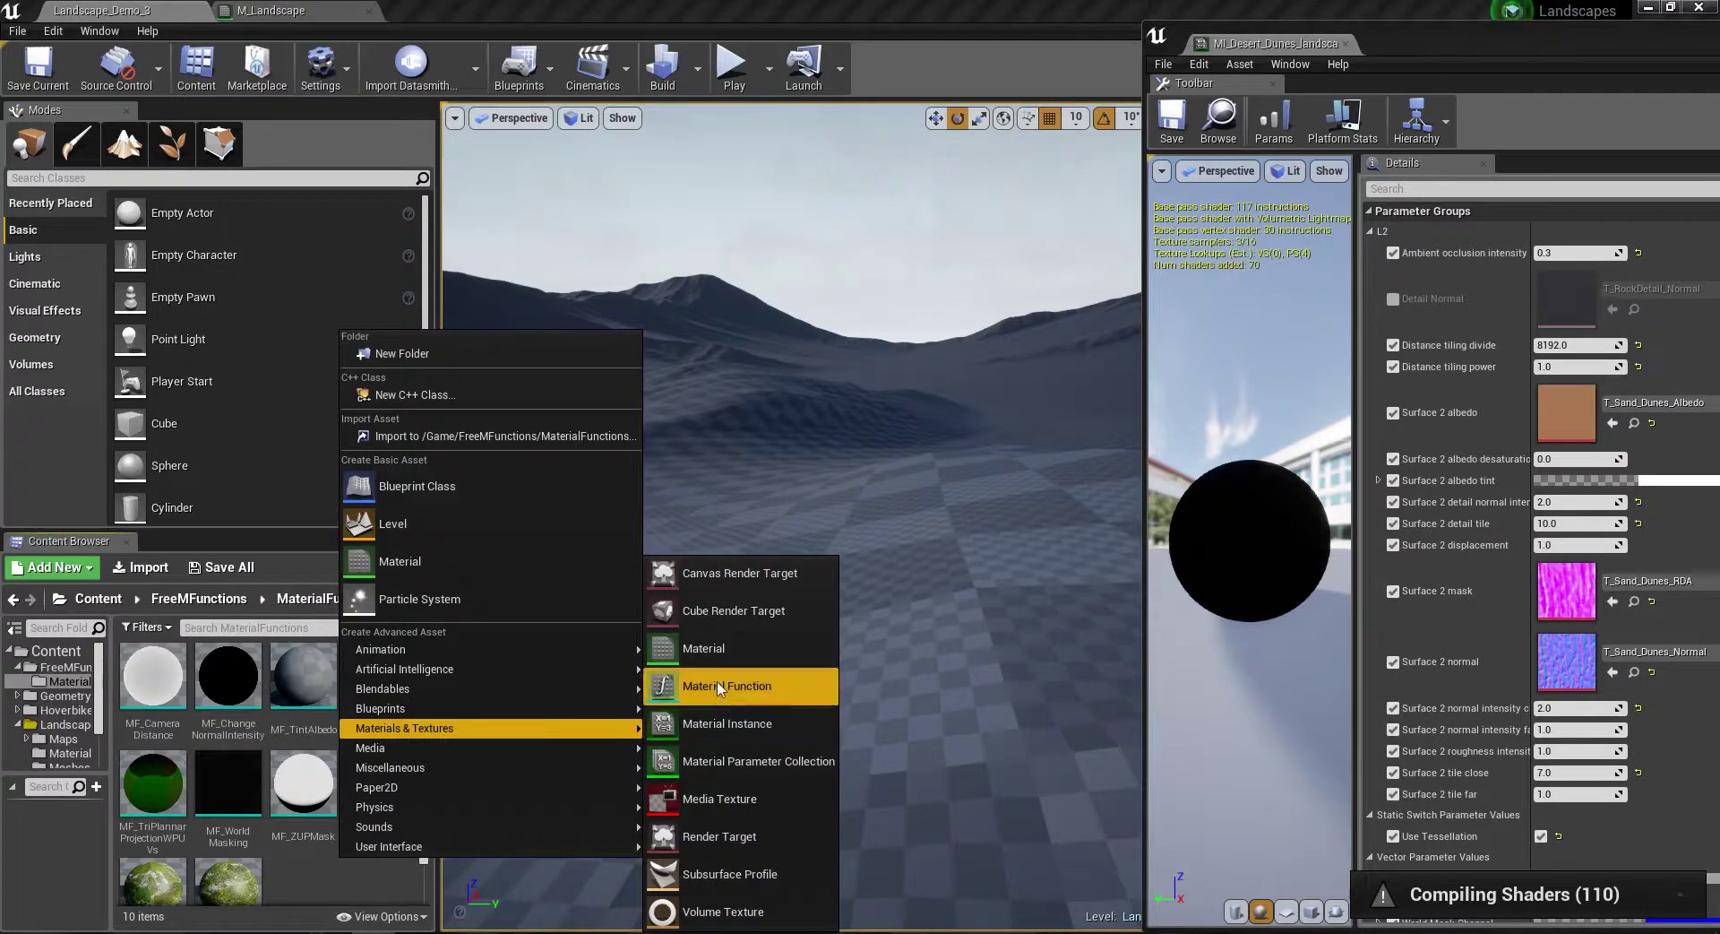
left_click(718, 684)
type("MF_")
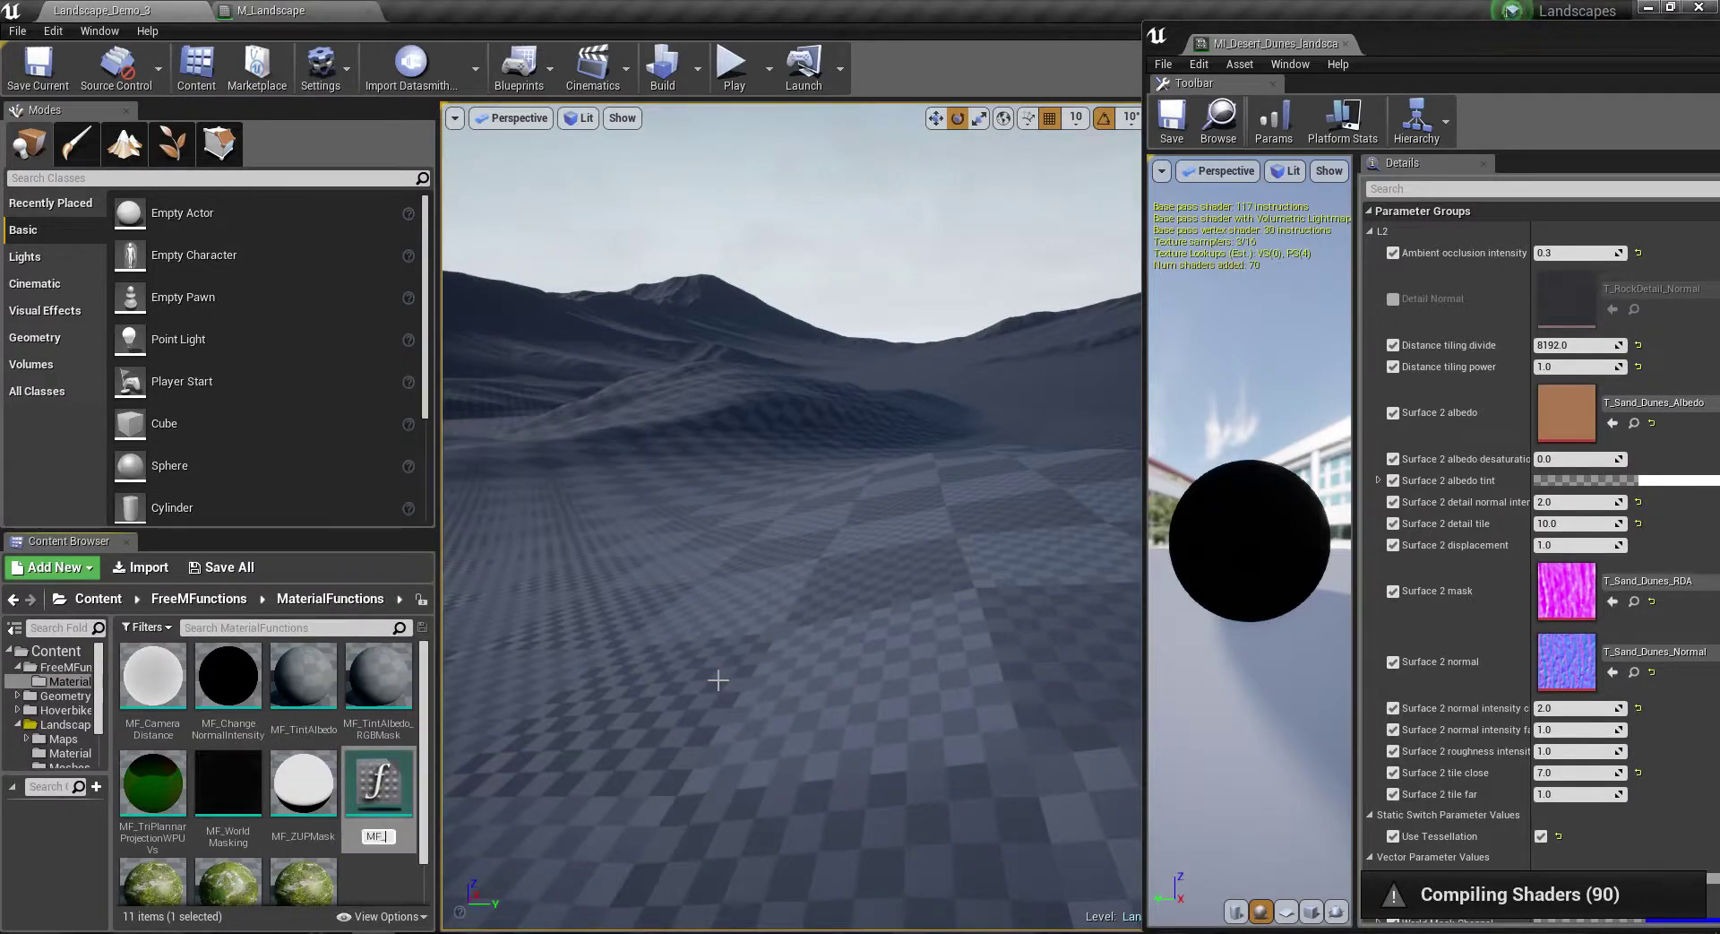
type("_LandscapeM")
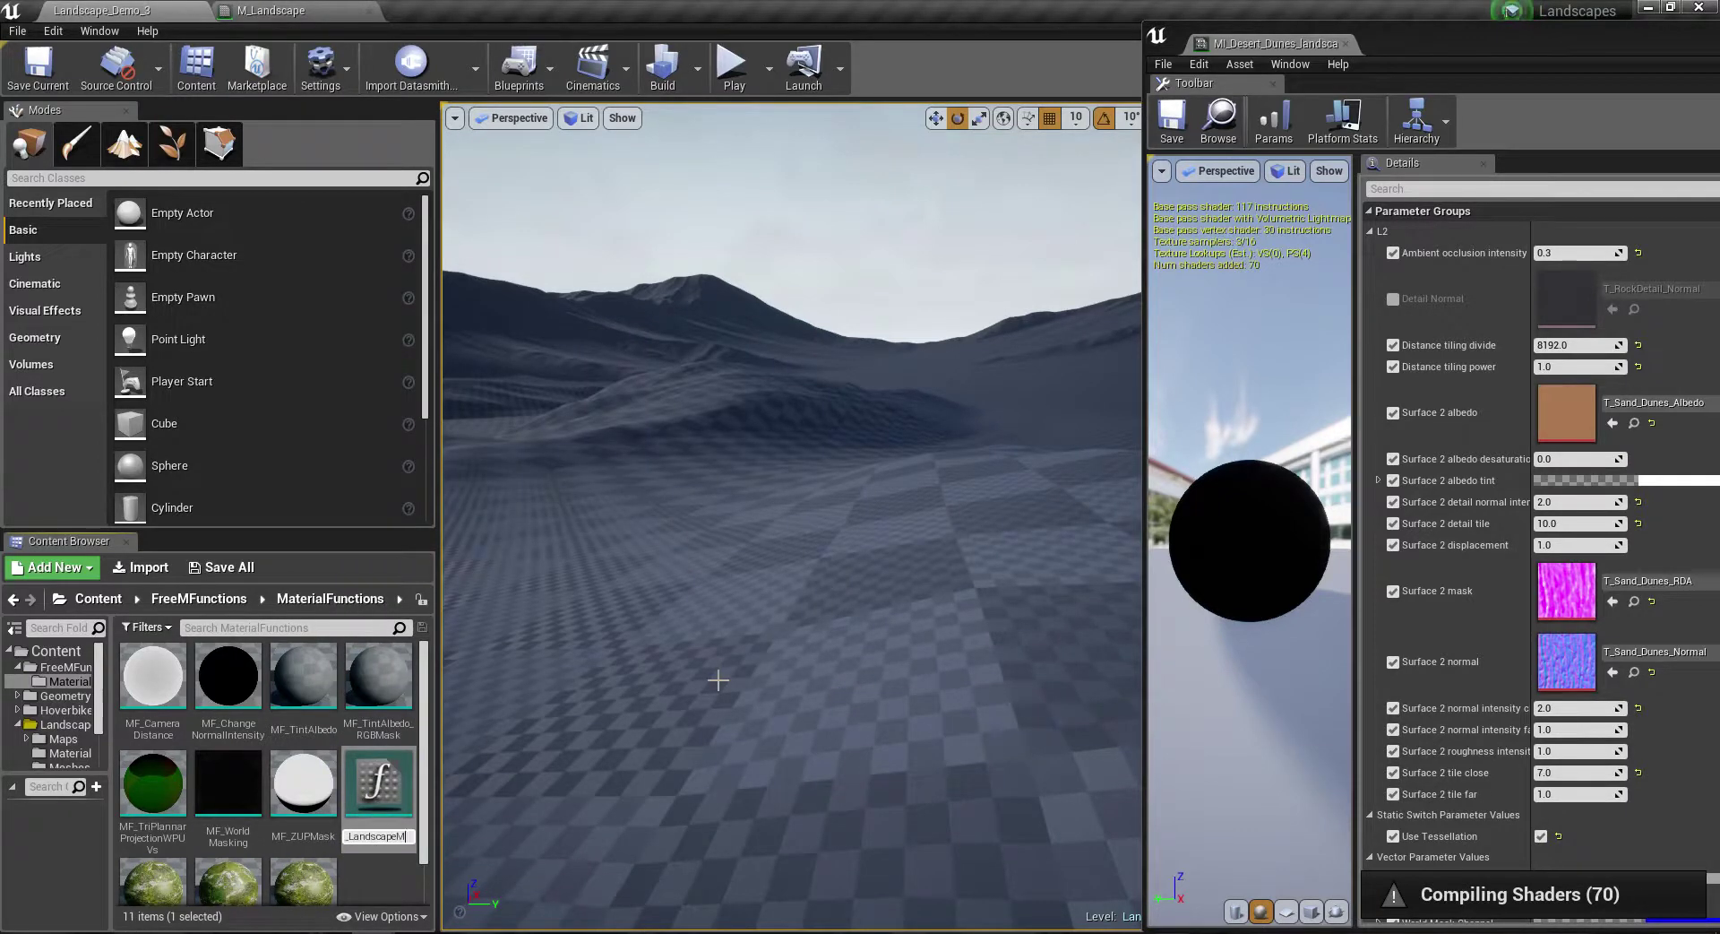
type("ter")
key("Return")
double_click(324, 683)
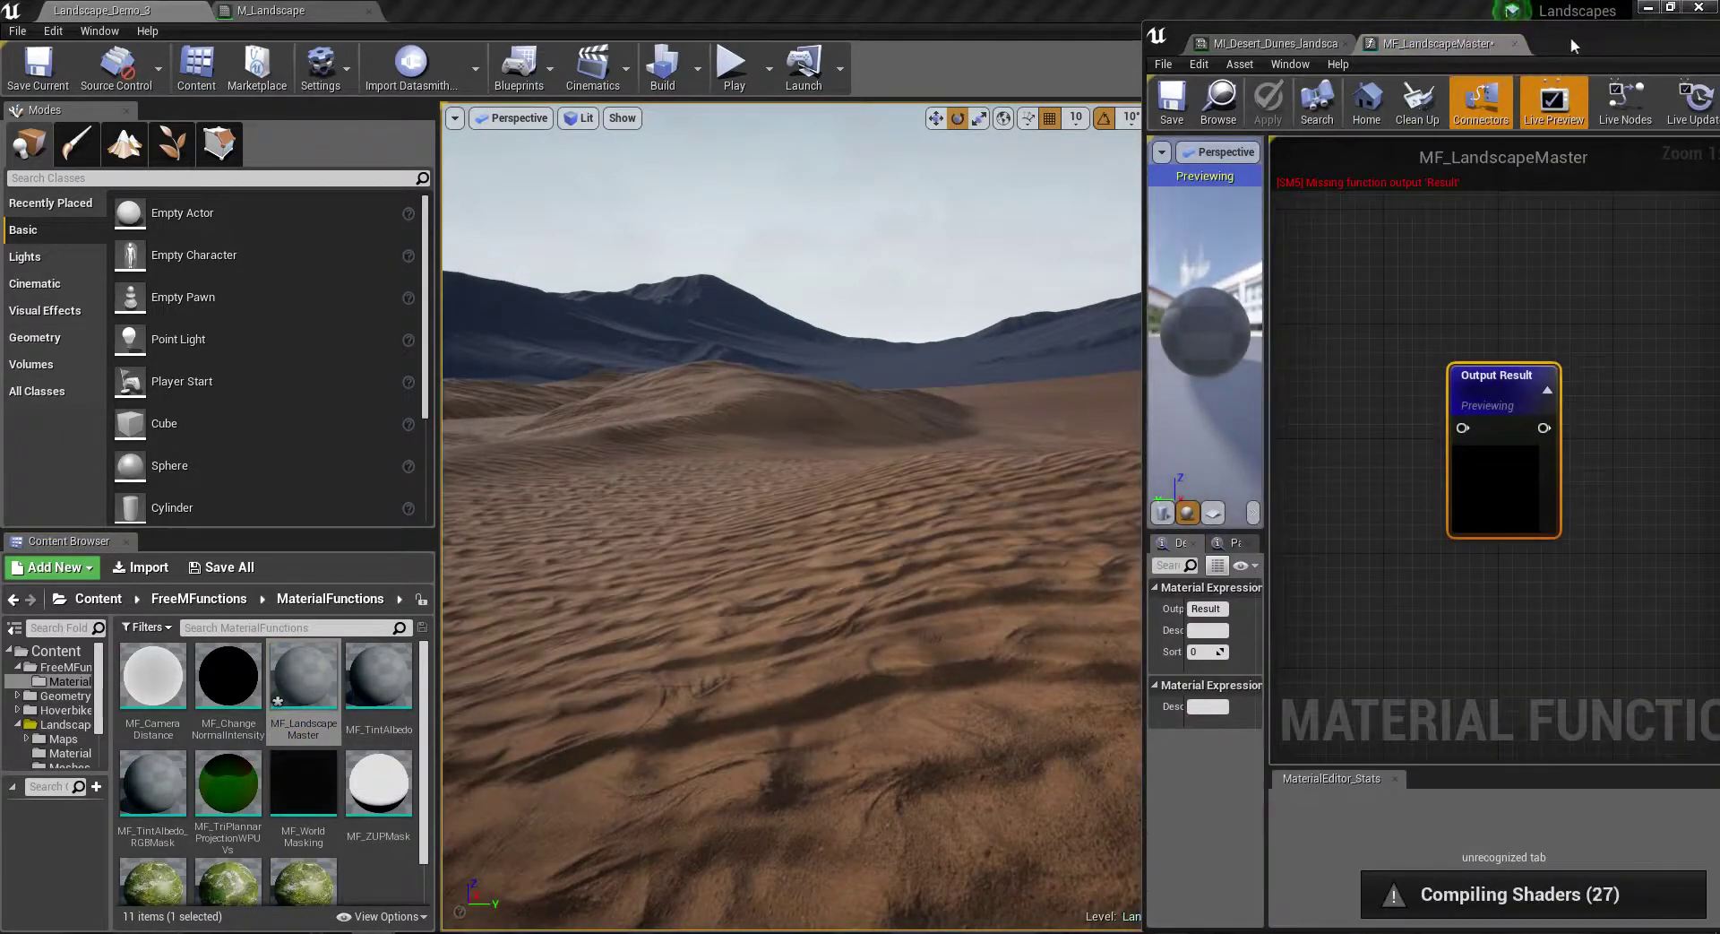
Step: Dock the desert dunes instance and MF_LandscapeMaster editors as tabs in the main window
left_click_drag(1573, 38, 774, 134)
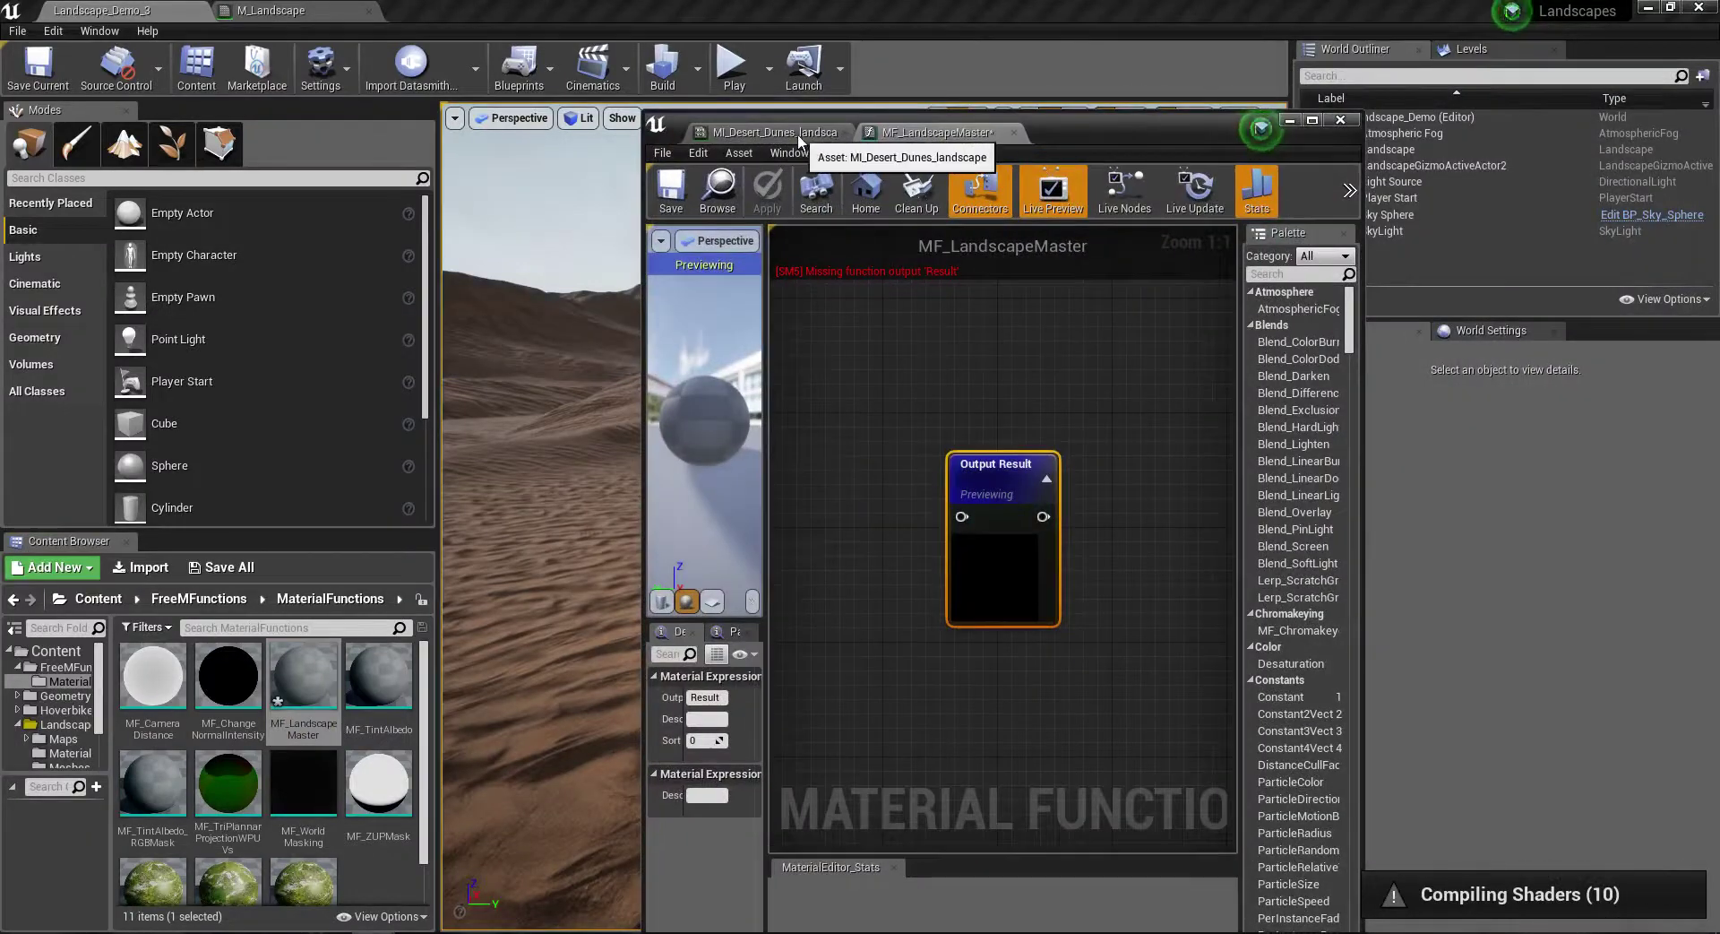
left_click_drag(774, 135, 466, 10)
left_click_drag(749, 121, 462, 11)
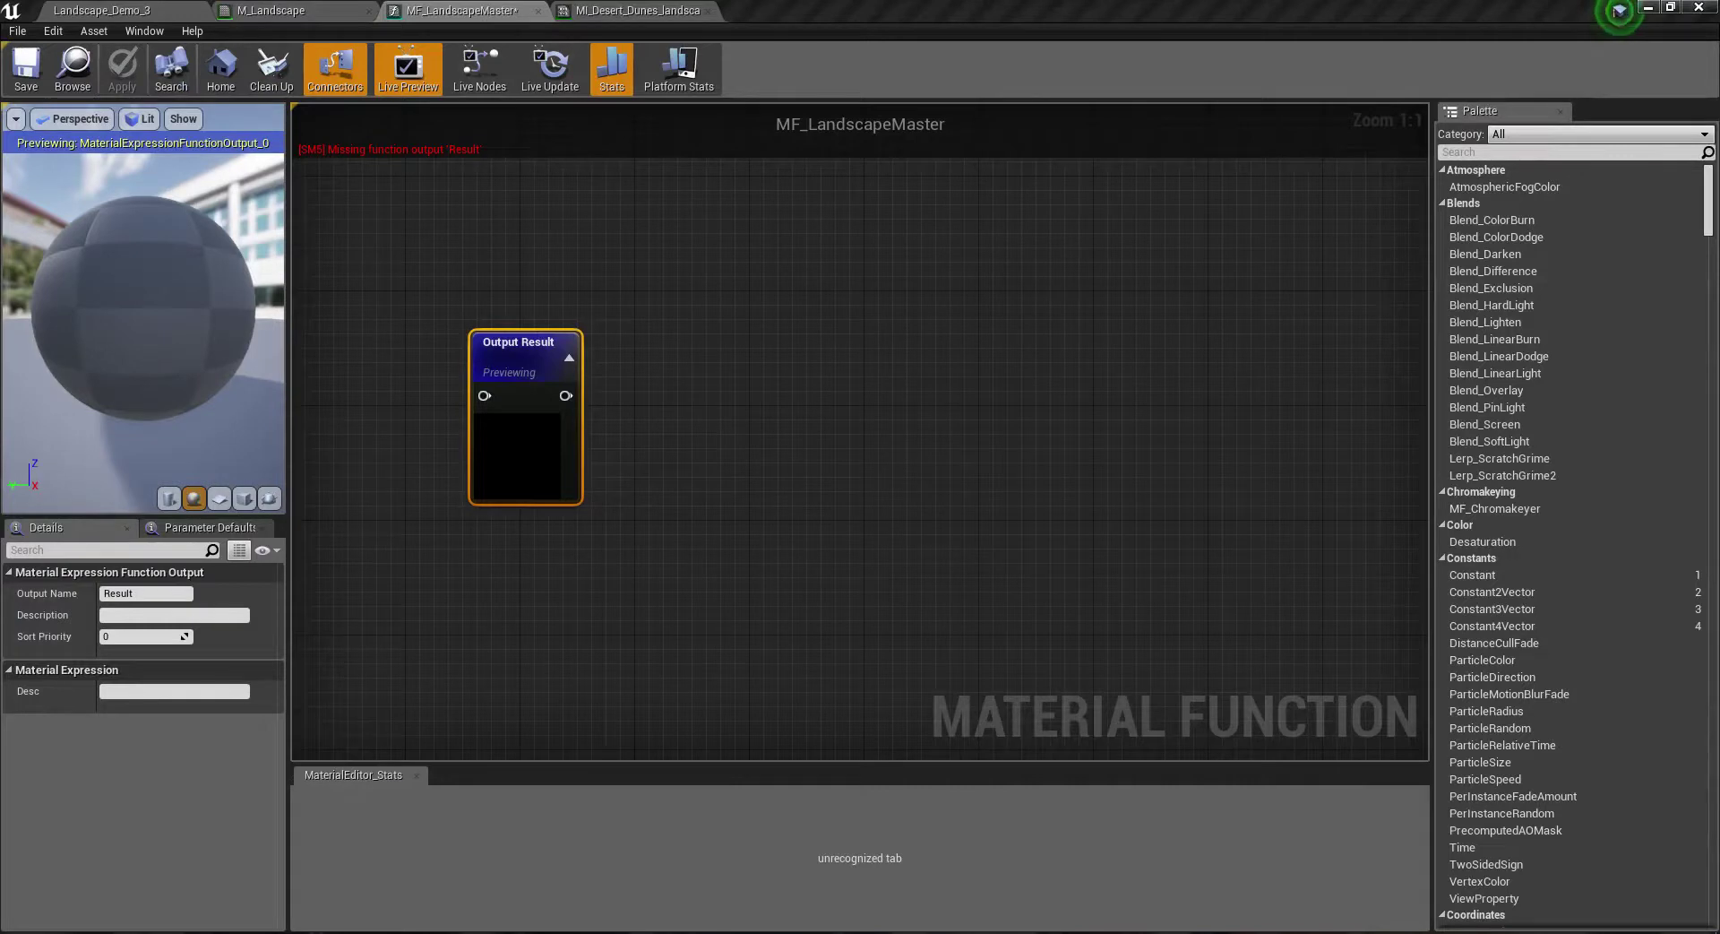
Step: Place the function's Stats tab beside MaterialEditor_Stats and recentre the Output Result node
left_click_drag(395, 776, 486, 776)
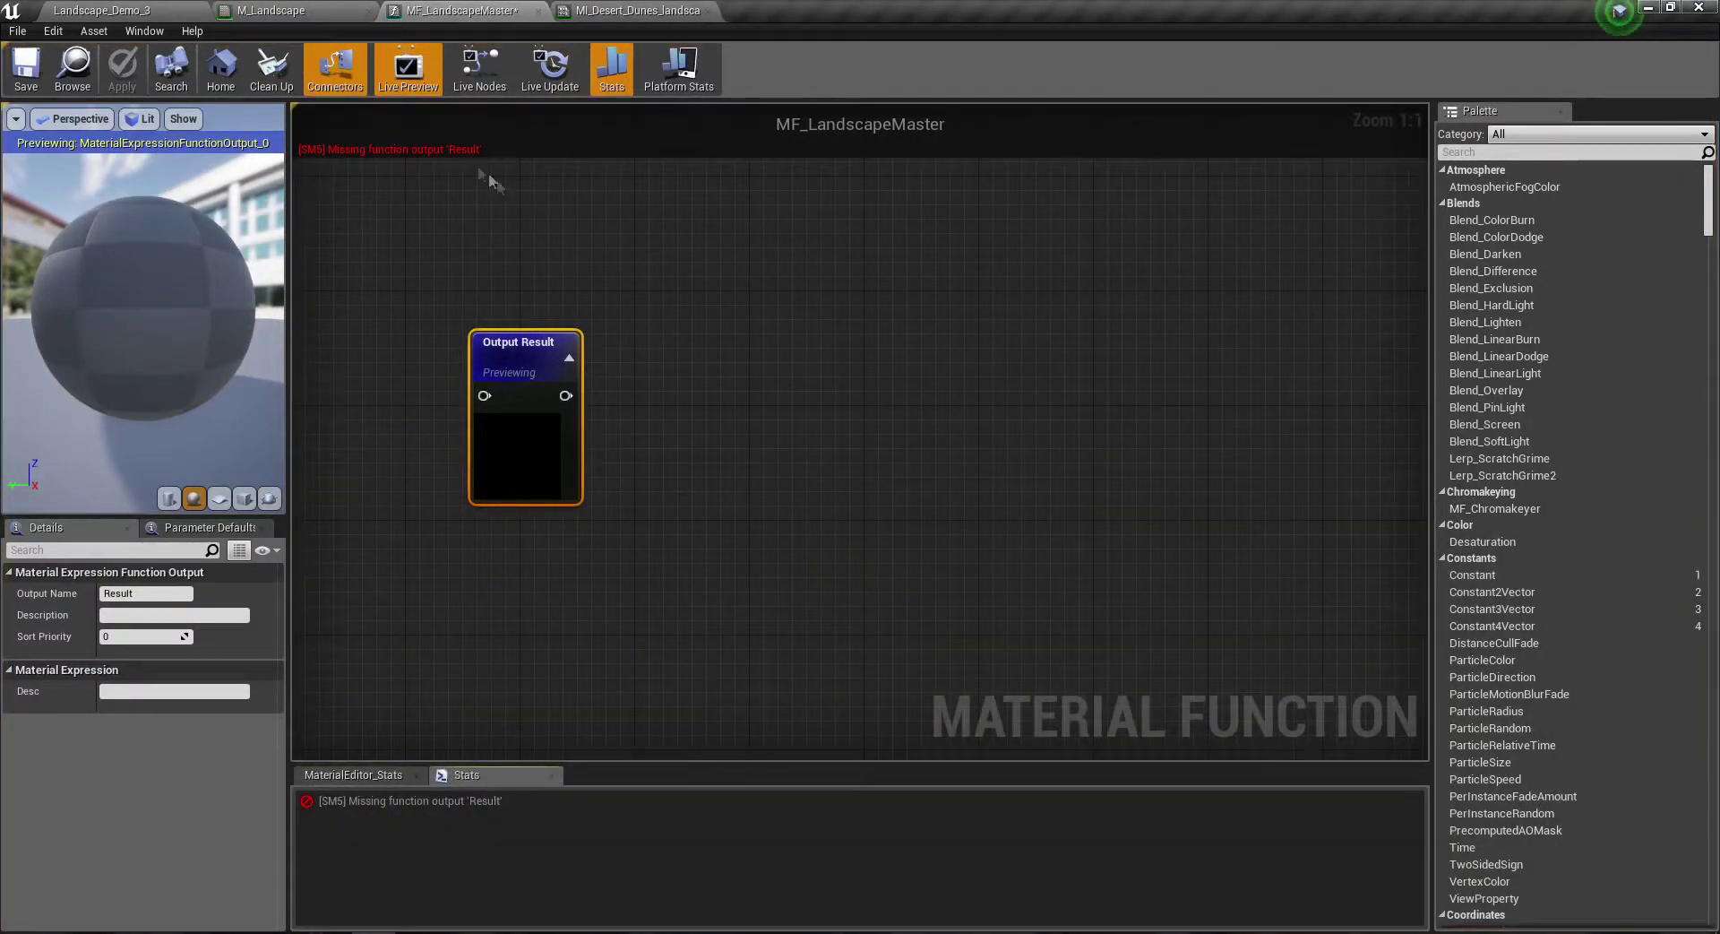
right_click_drag(460, 165, 742, 296)
scroll(567, 356, "down", 3)
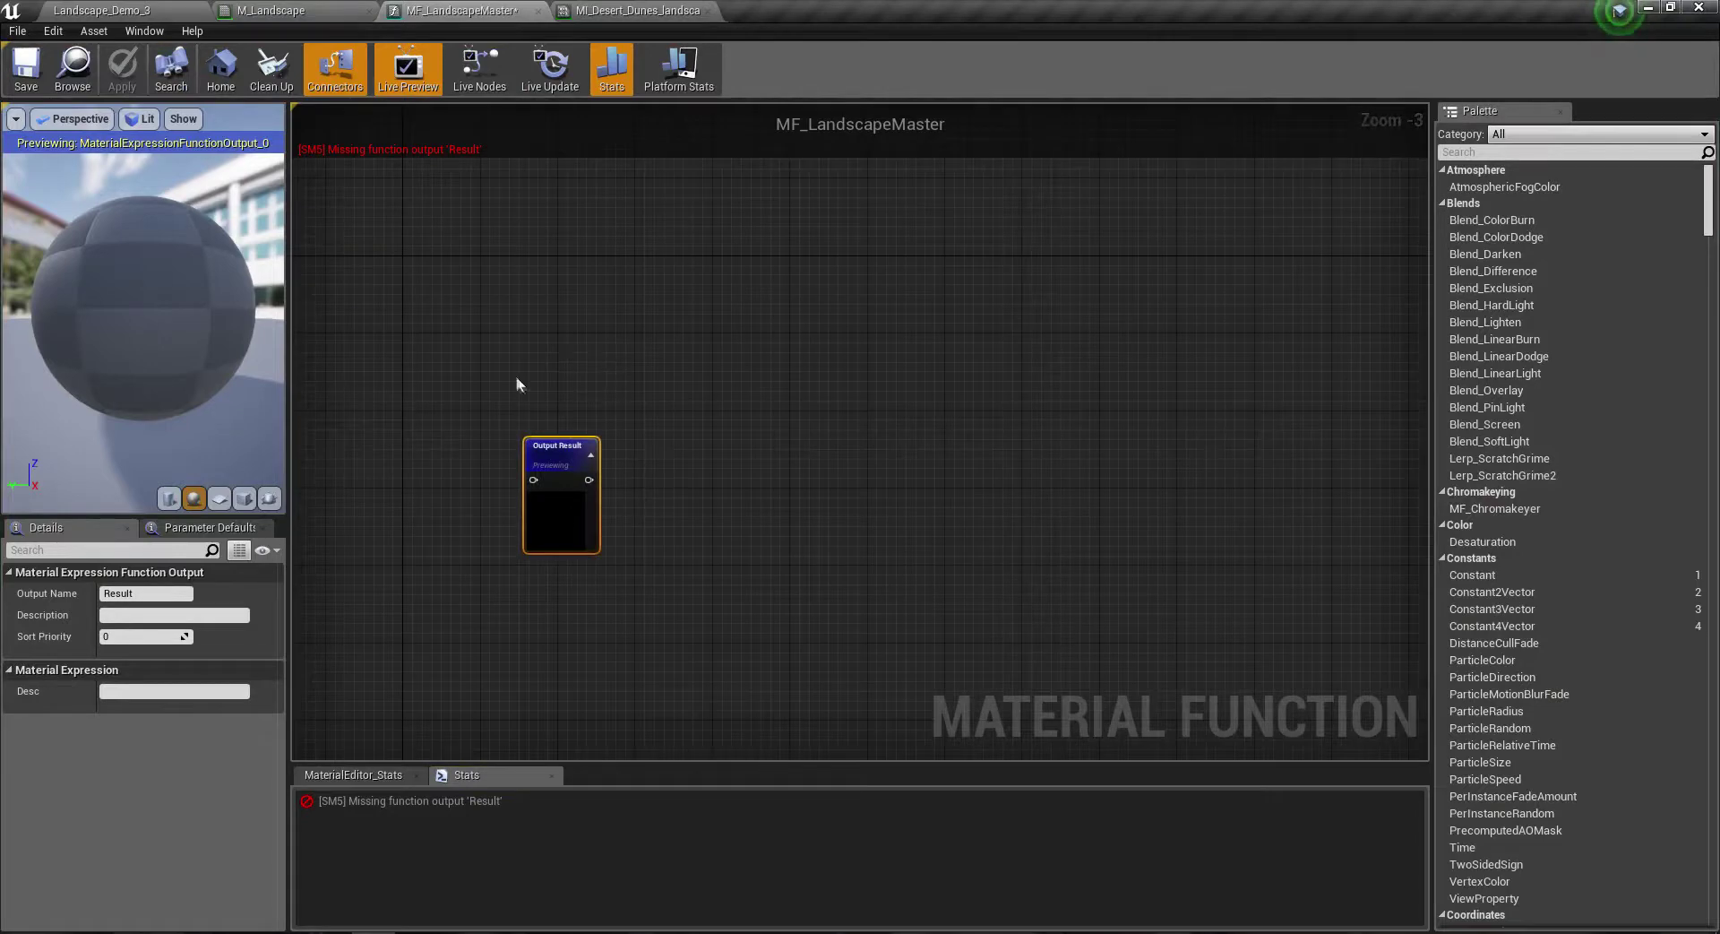
right_click_drag(529, 385, 809, 343)
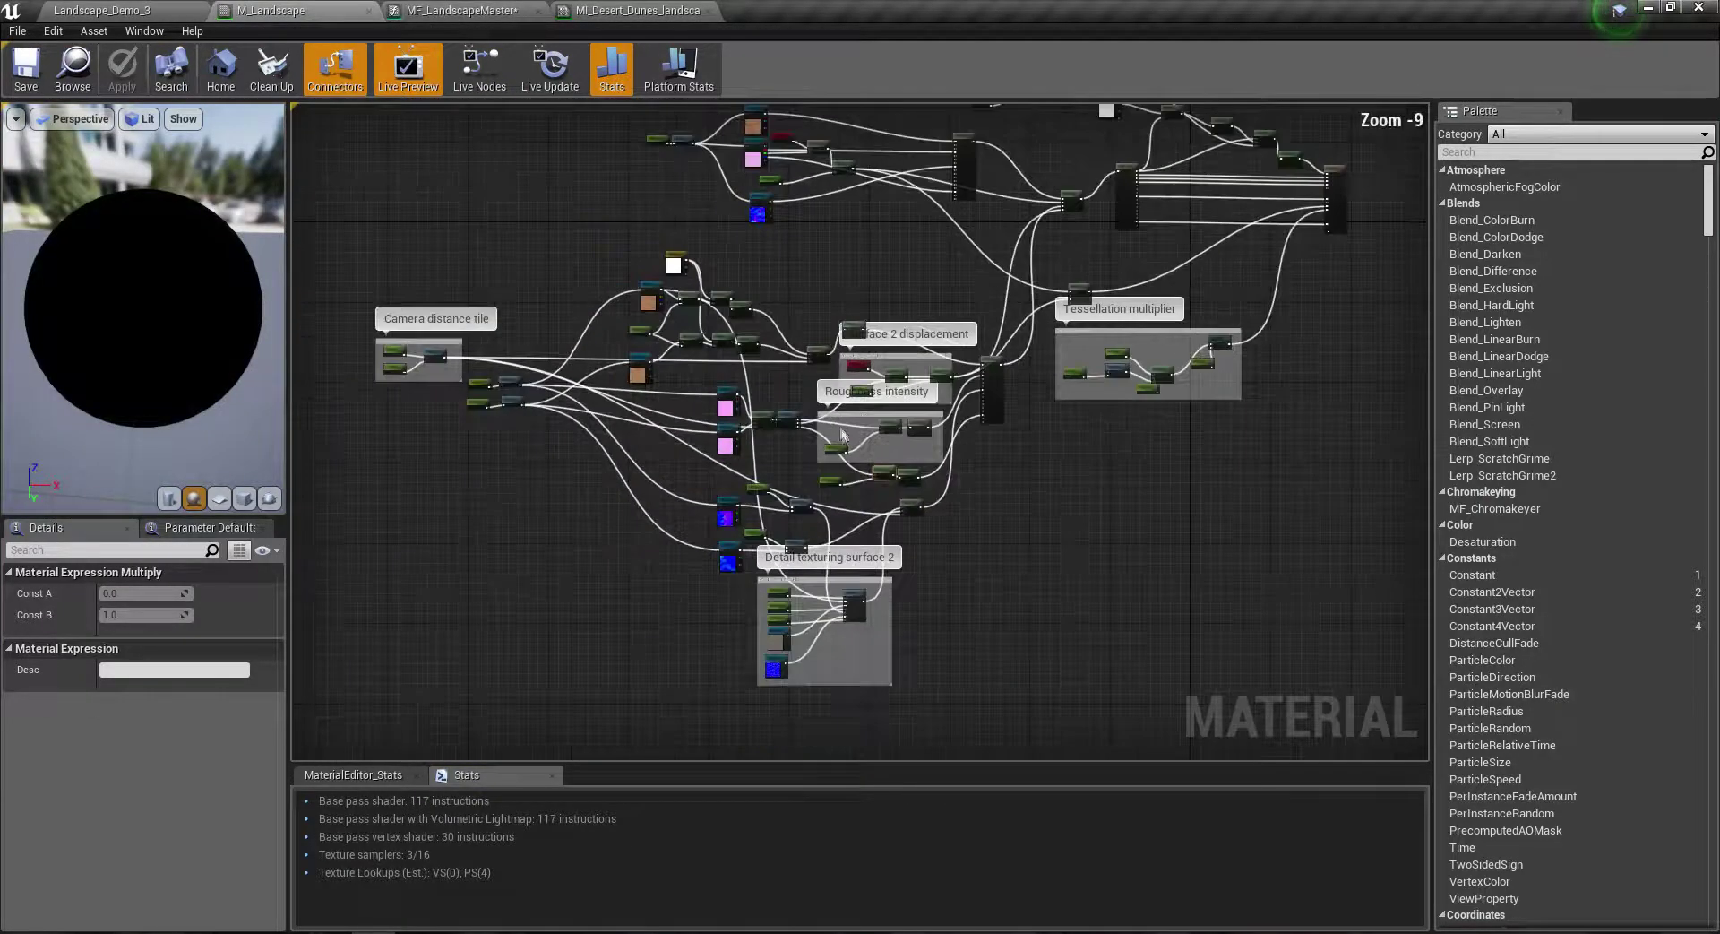
Step: Marquee-select the Camera distance tile and texturing nodes, then bring up the MF_LandscapeMaster graph
left_click_drag(970, 691, 378, 238)
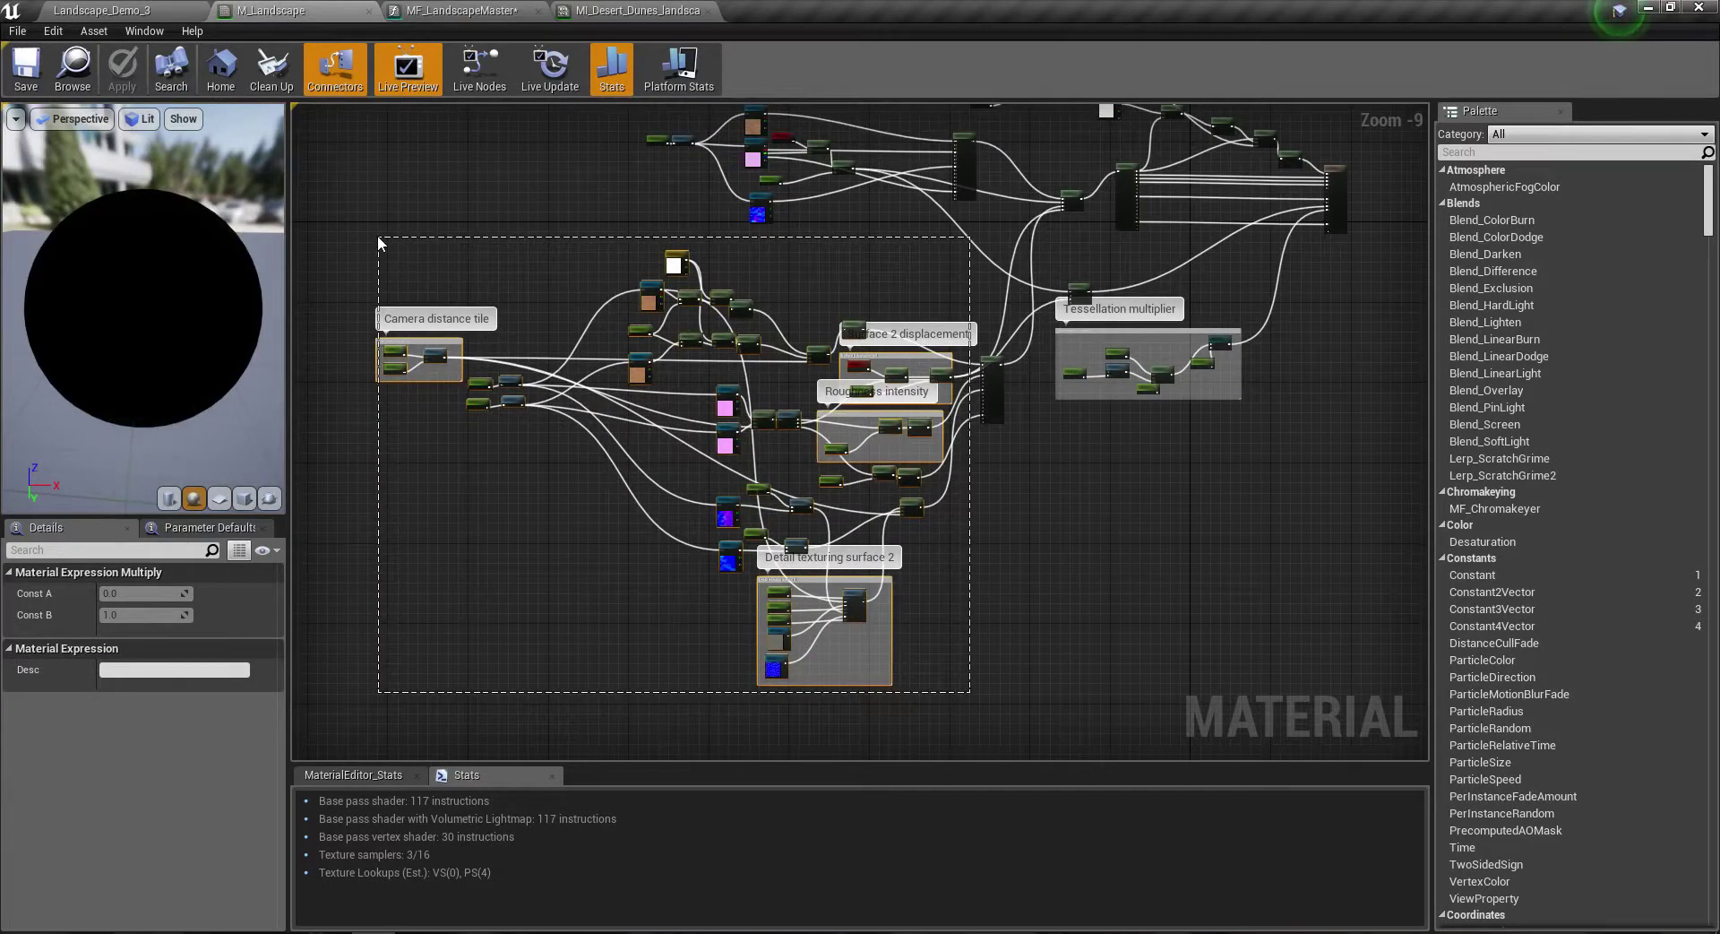
left_click_drag(378, 235, 380, 238)
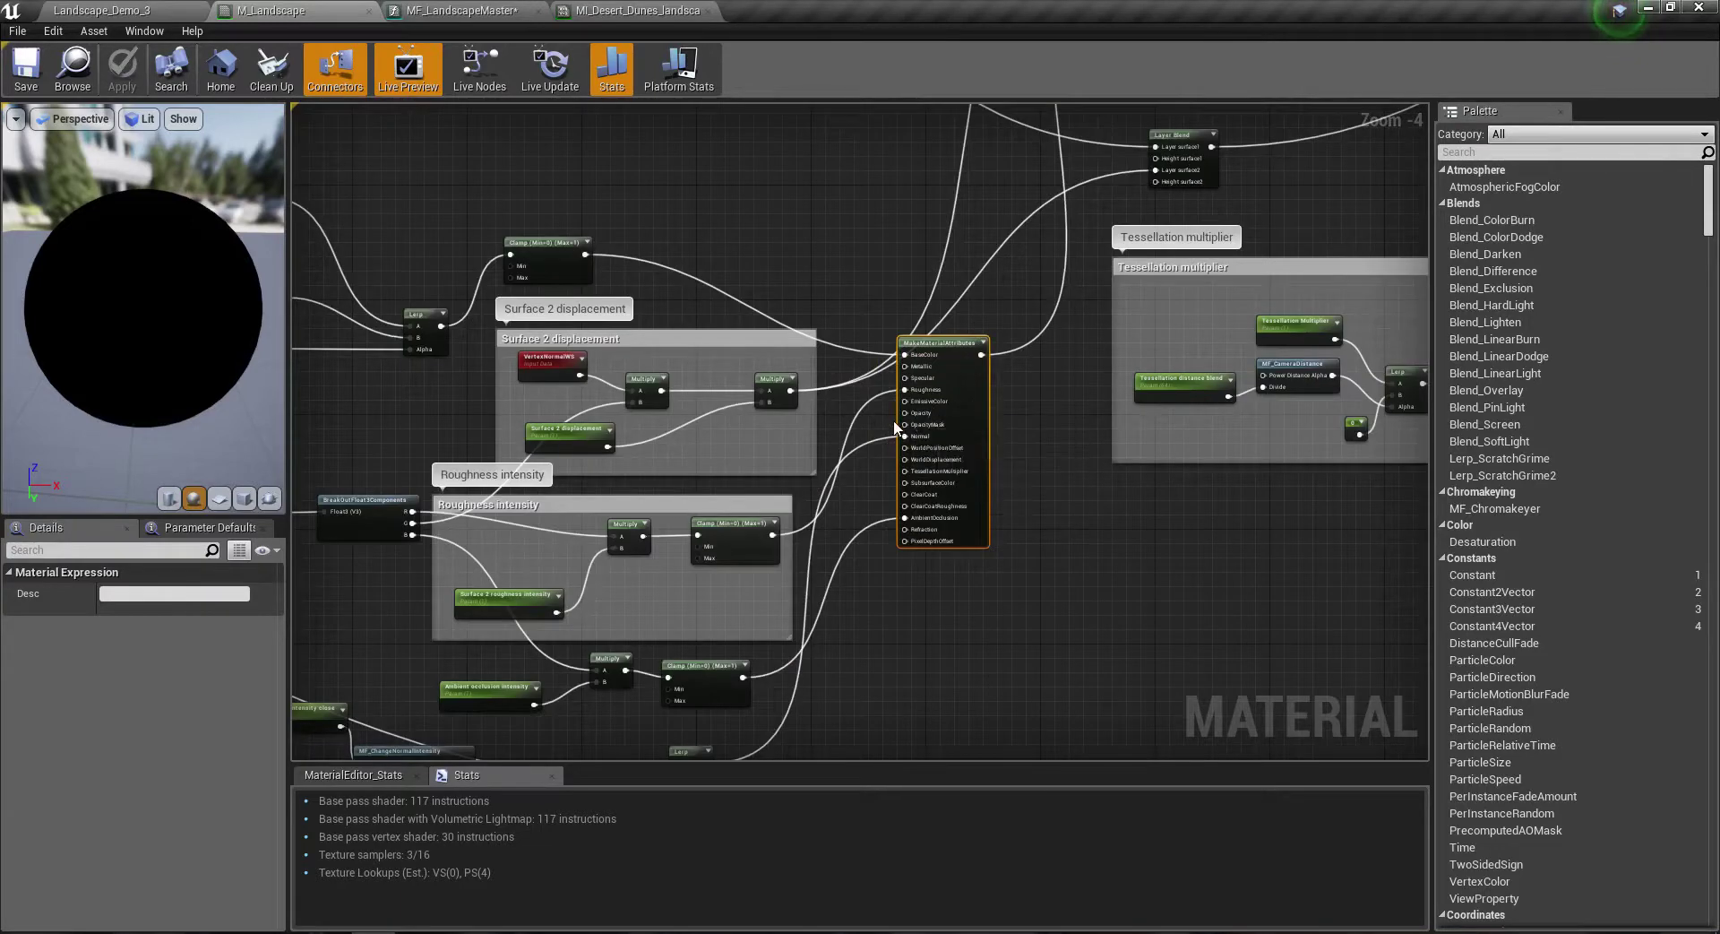
scroll(1080, 330, "down", 3)
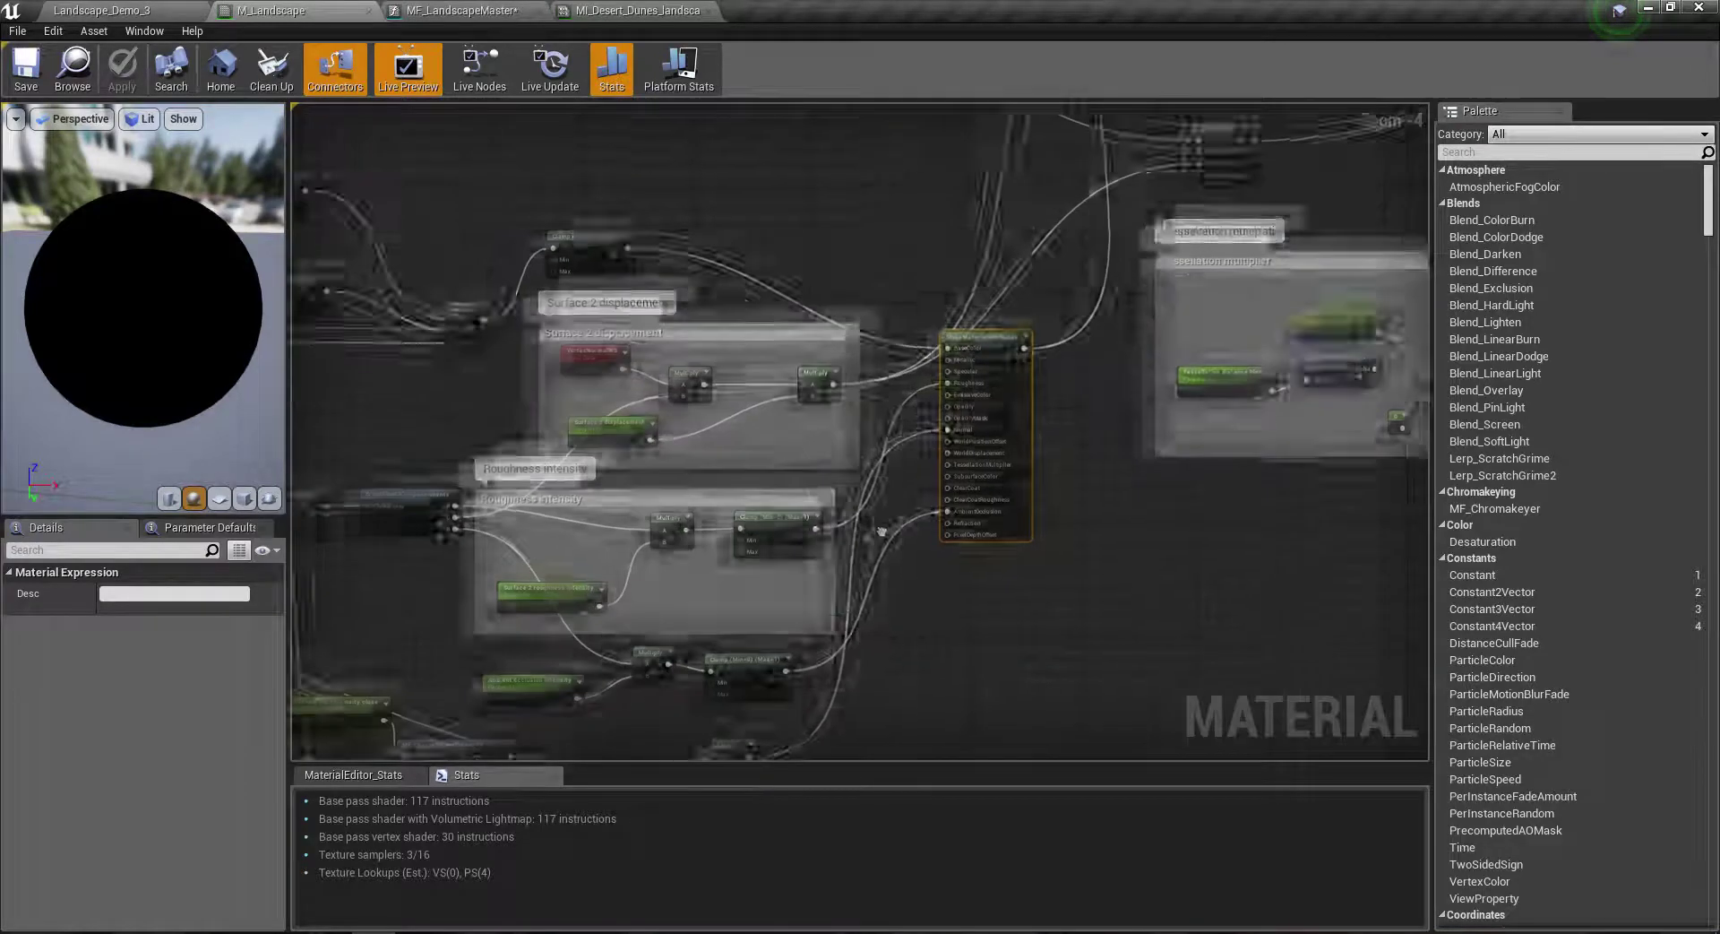
left_click(636, 10)
left_click(461, 10)
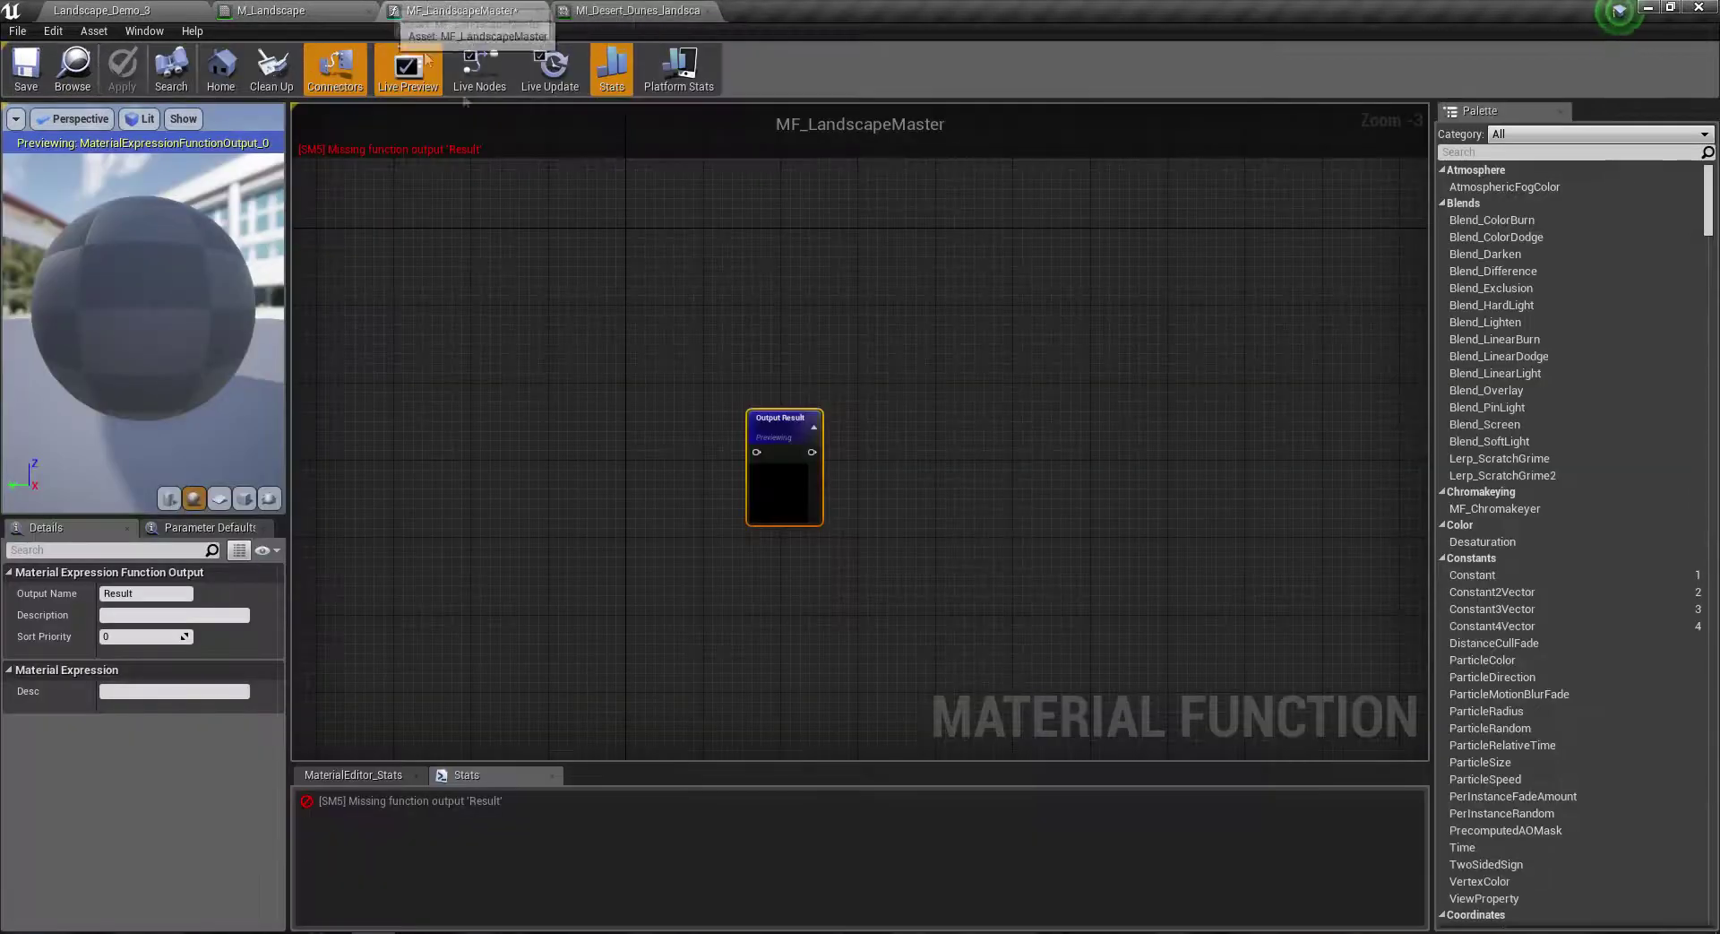
Step: Add a second FunctionOutput node below the existing Output Result
scroll(801, 352, "up", 3)
right_click(805, 472)
type("output")
key("Down")
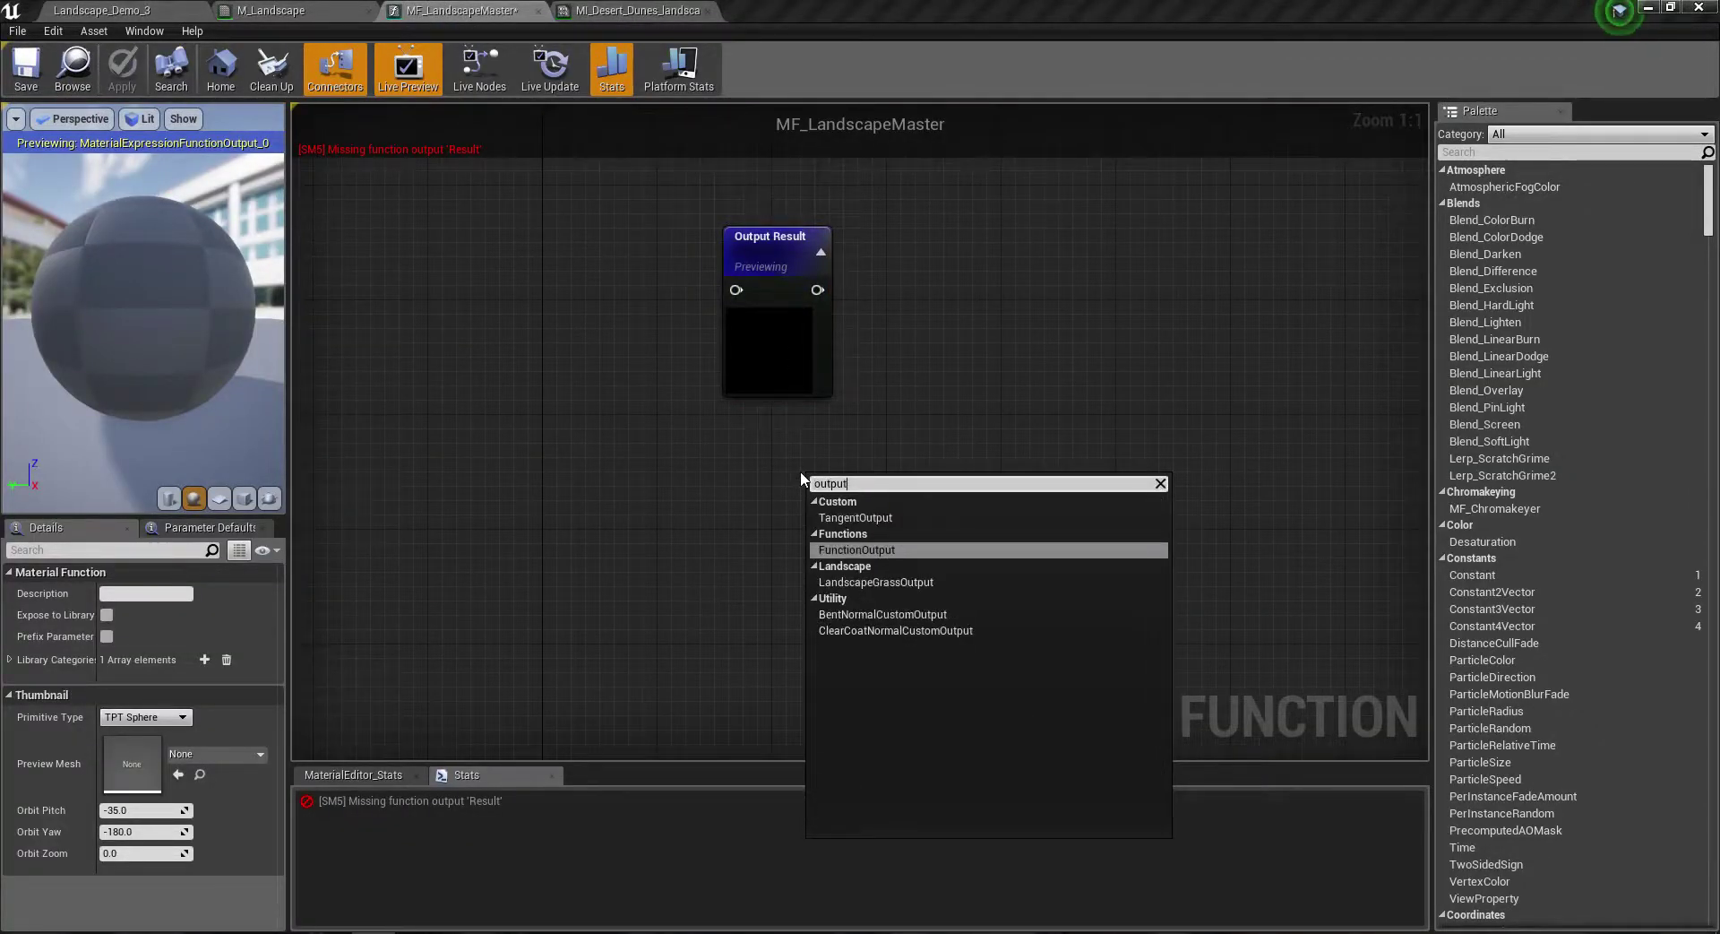
key("Return")
left_click_drag(862, 500, 784, 474)
Step: Name the two outputs 'Landscape material' and 'Landscape heightmap'
left_click(806, 332)
left_click(162, 594)
type("Landscape mater")
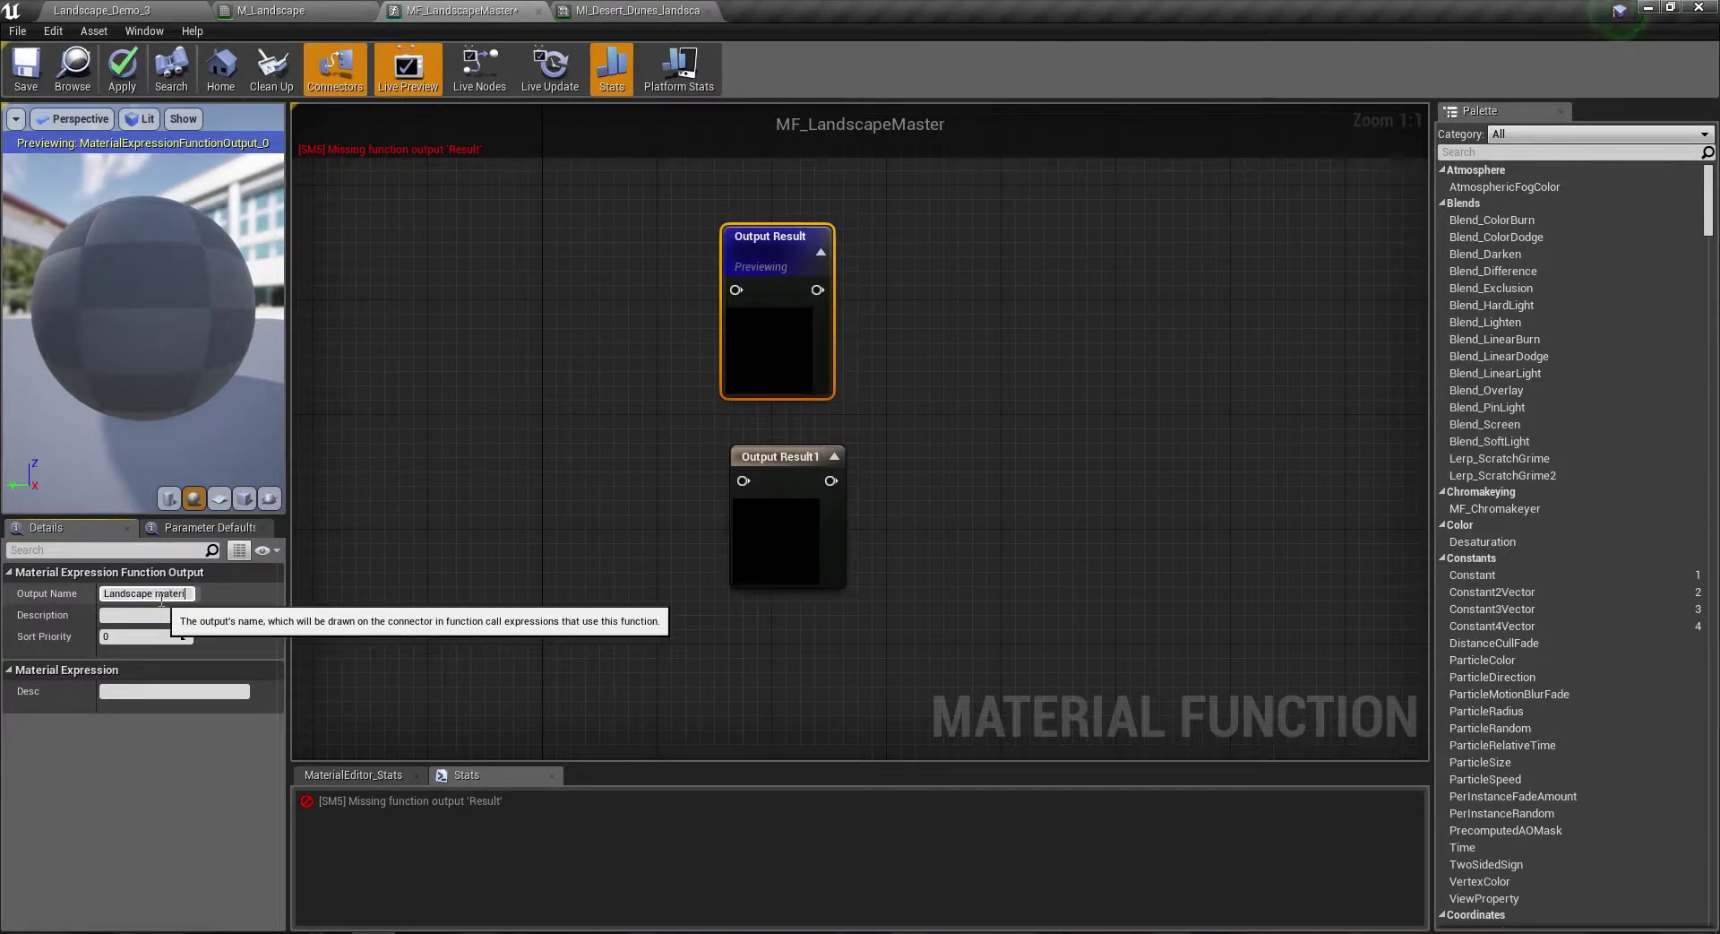
type("al")
key("Return")
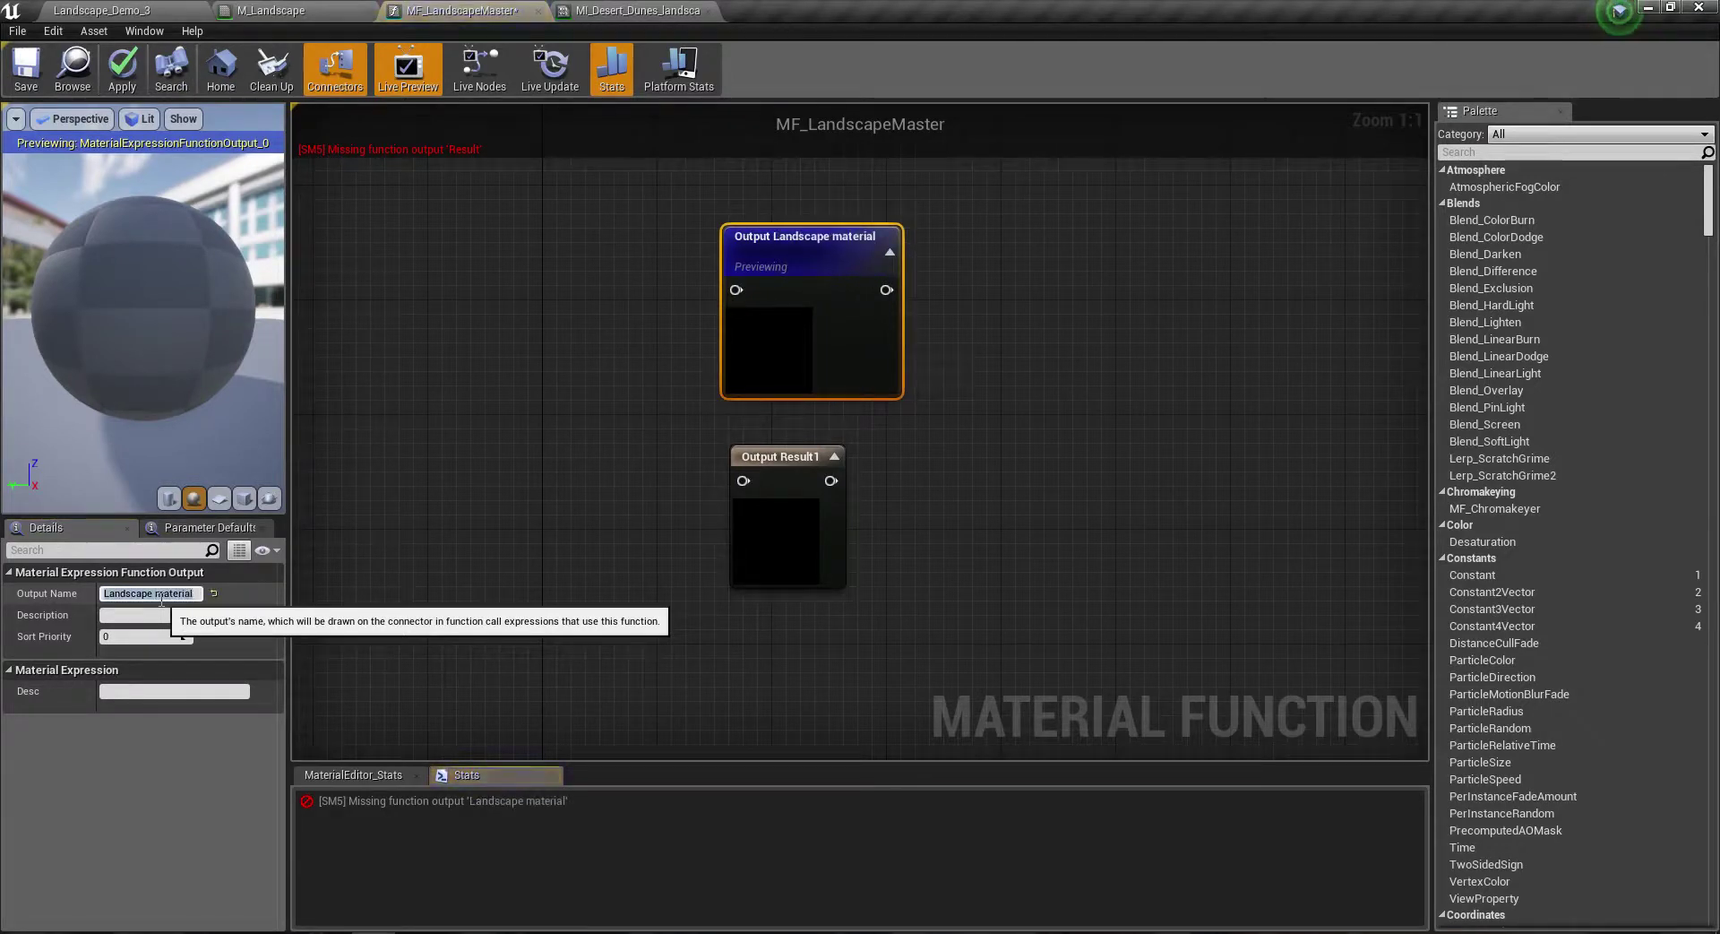
left_click_drag(769, 557, 754, 542)
left_click(155, 595)
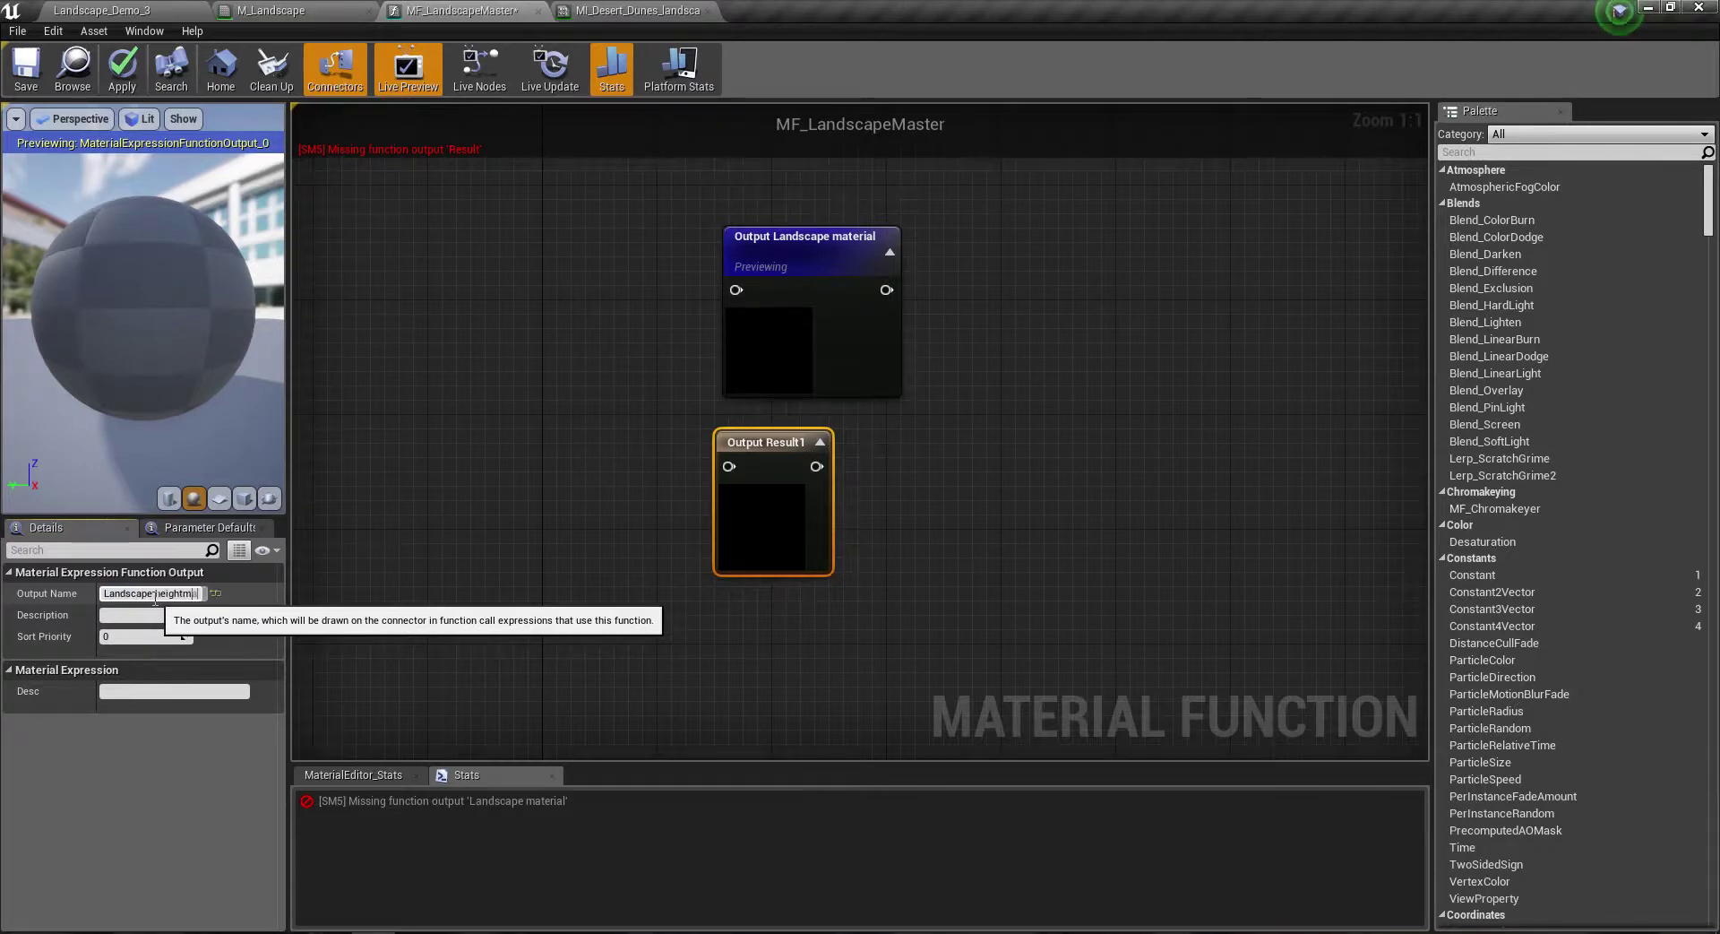
type("ap")
key("Return")
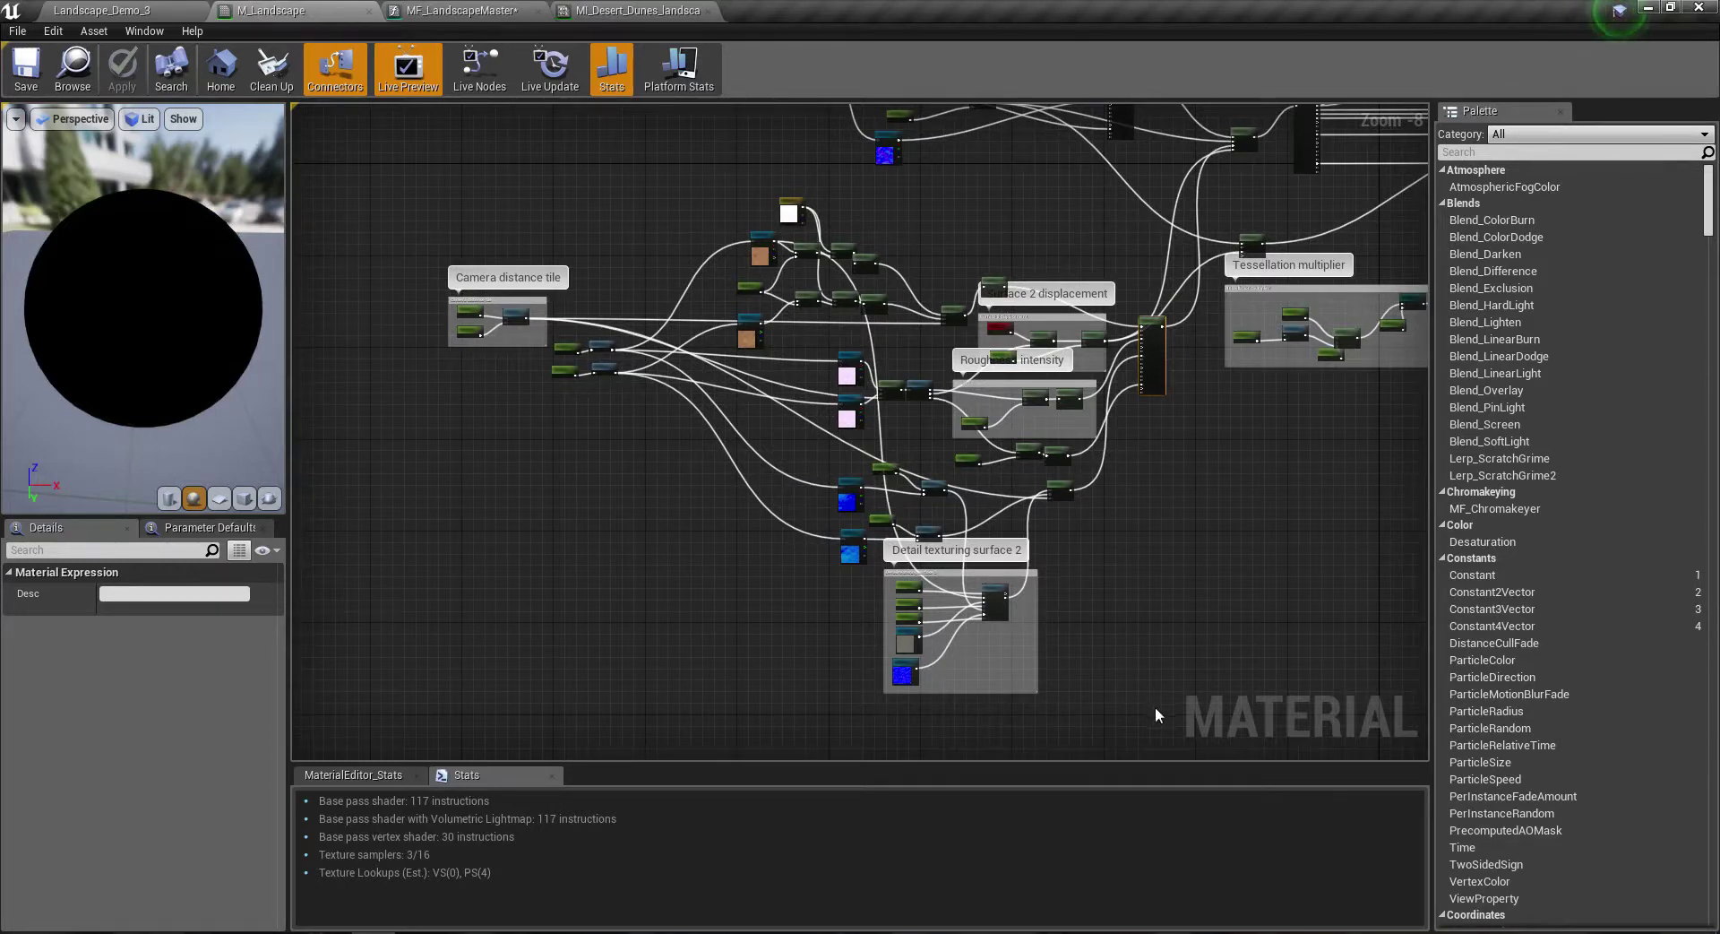
Step: Select the whole M_Landscape node network and move to the MF_LandscapeMaster graph
left_click_drag(1153, 708, 430, 202)
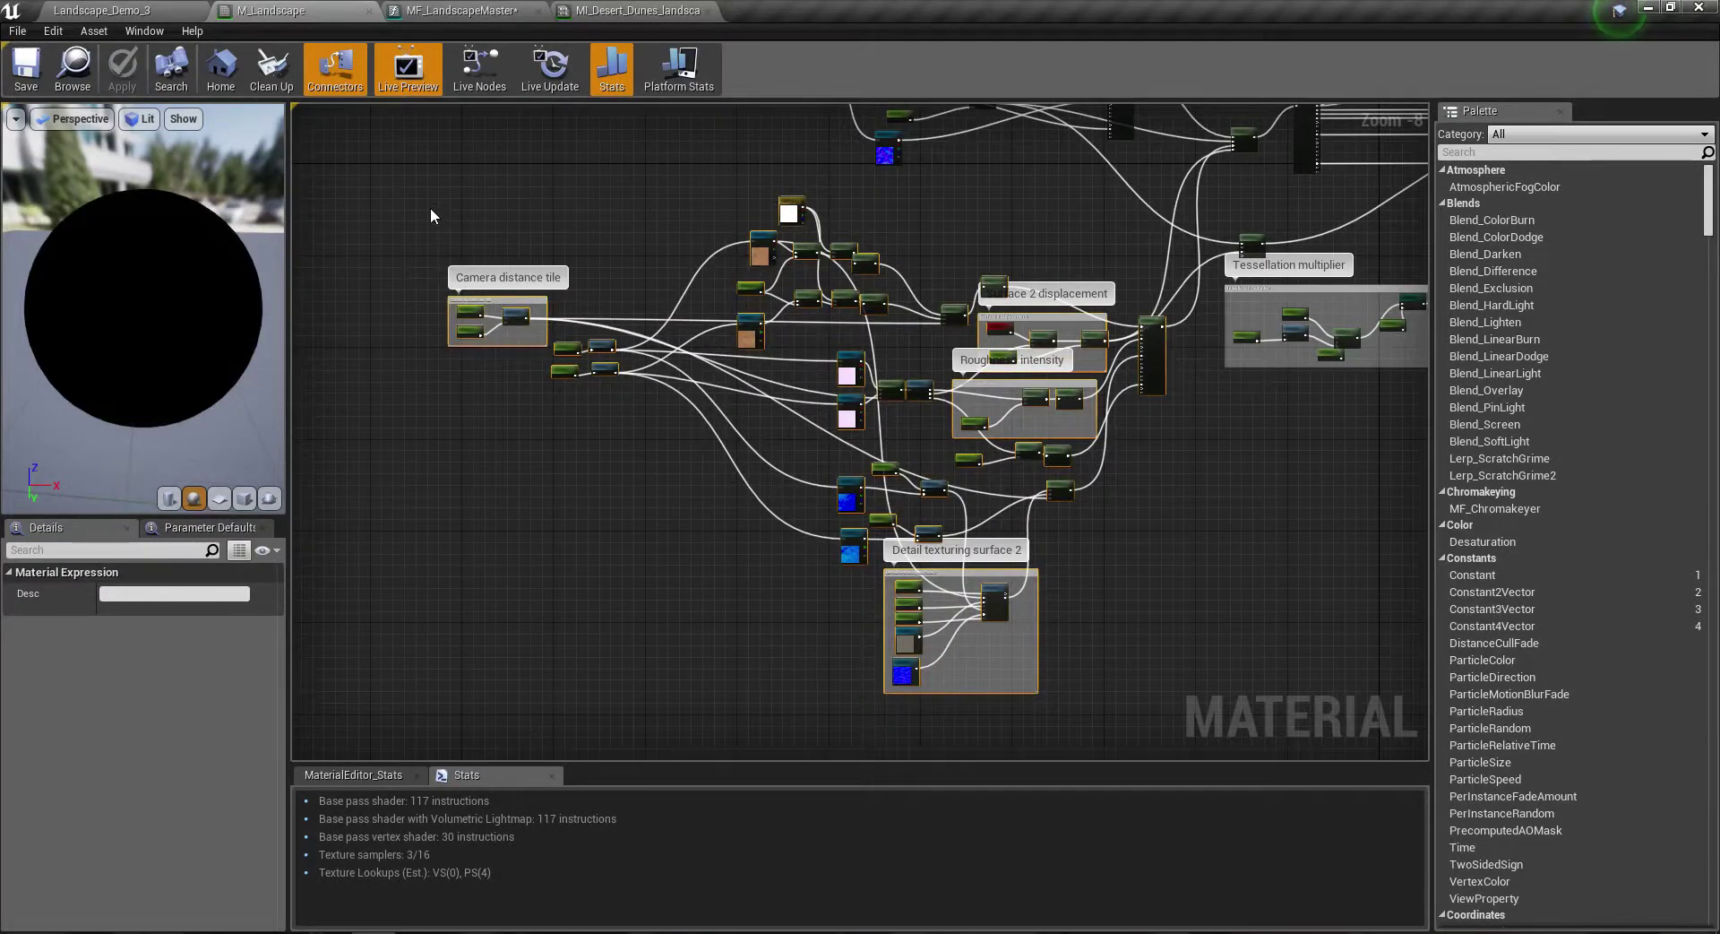
left_click(627, 10)
left_click(466, 10)
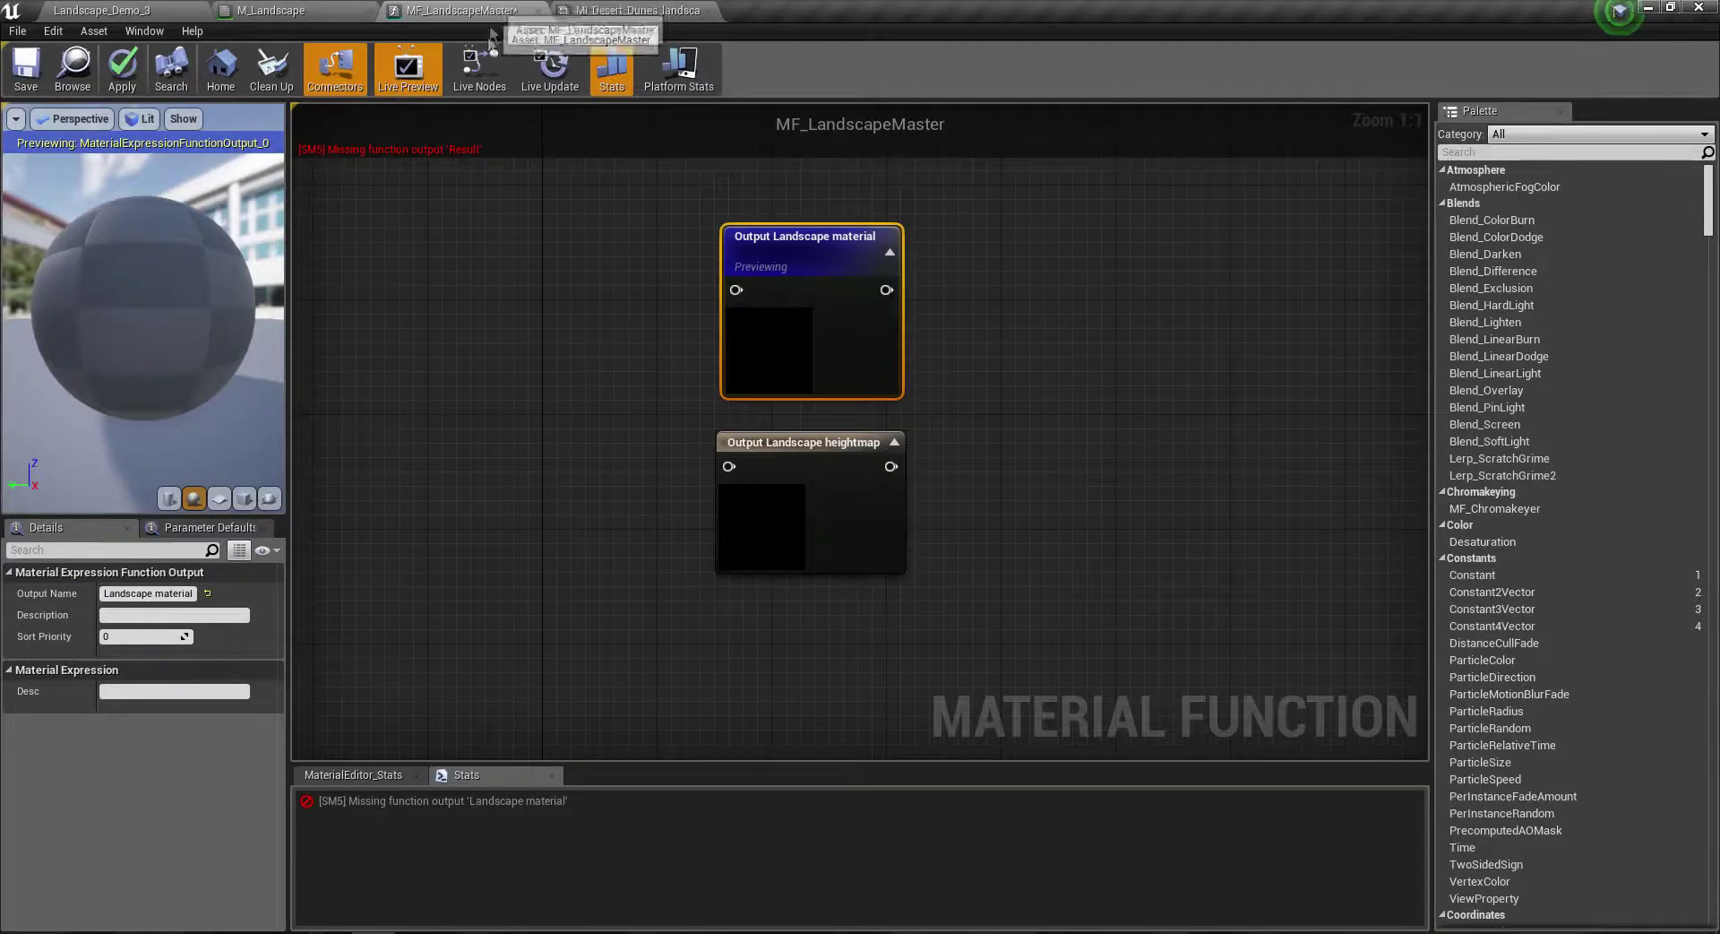
scroll(899, 391, "down", 9)
Step: Paste the network beside the two outputs and frame the Camera distance tile group
left_click(448, 351)
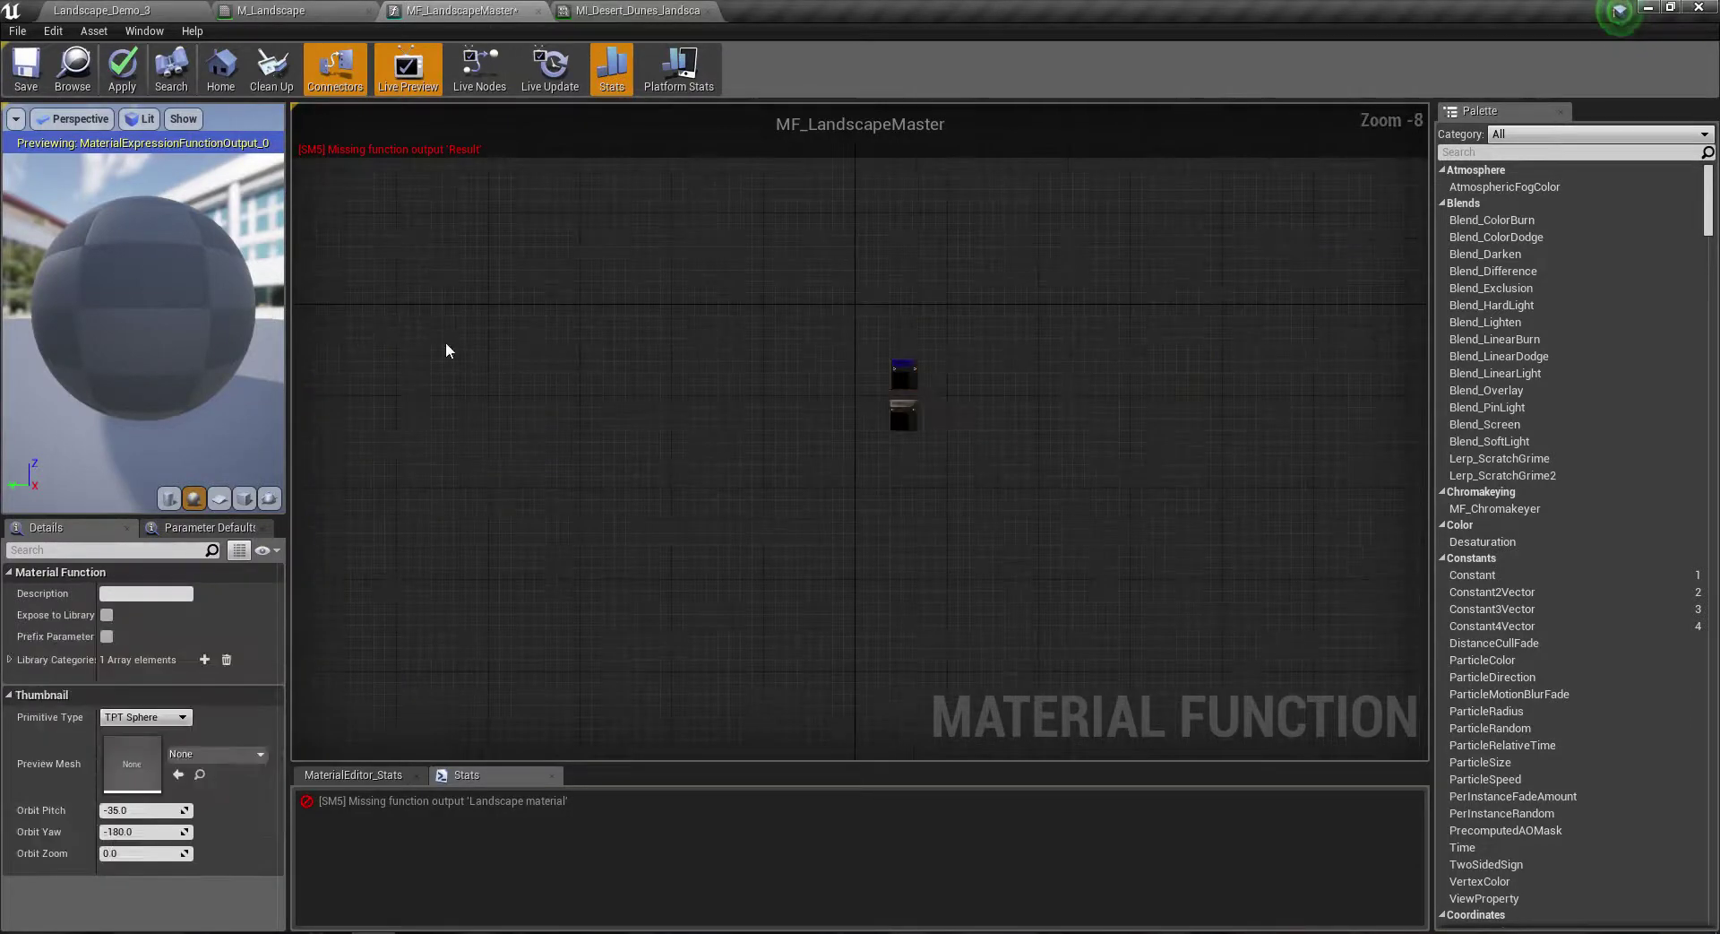
key("ctrl+v")
mouse_move(755, 281)
left_mouse_down()
mouse_move(807, 372)
mouse_move(842, 368)
left_mouse_up()
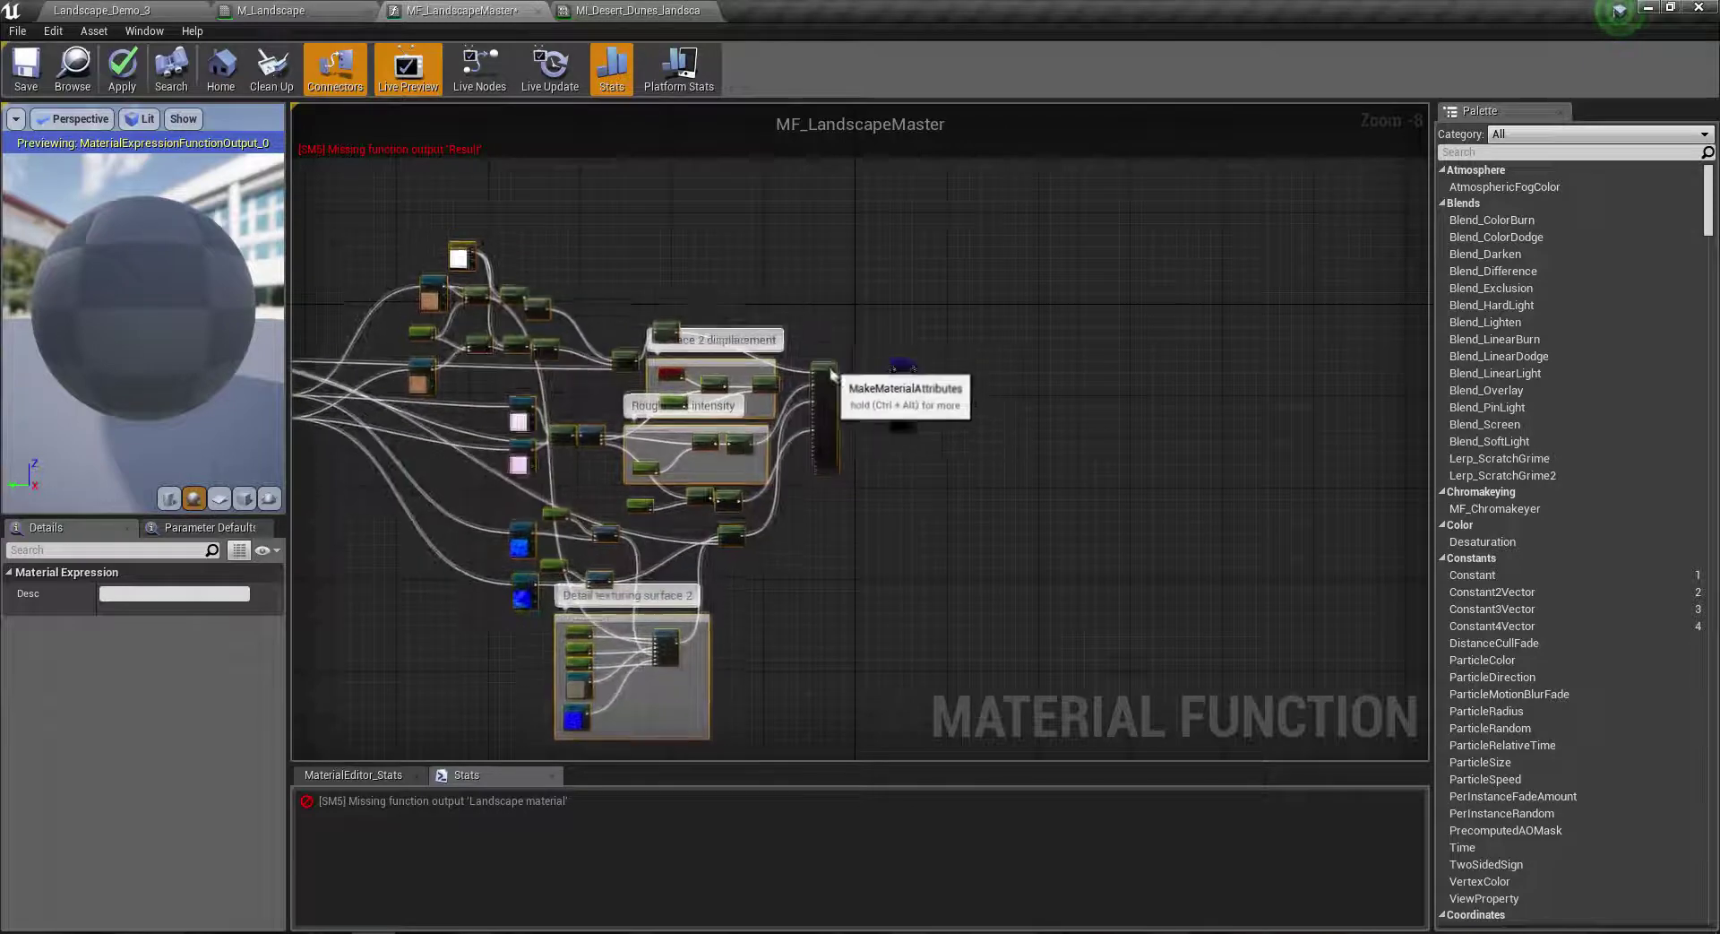
left_click(351, 561)
scroll(351, 562, "up", 4)
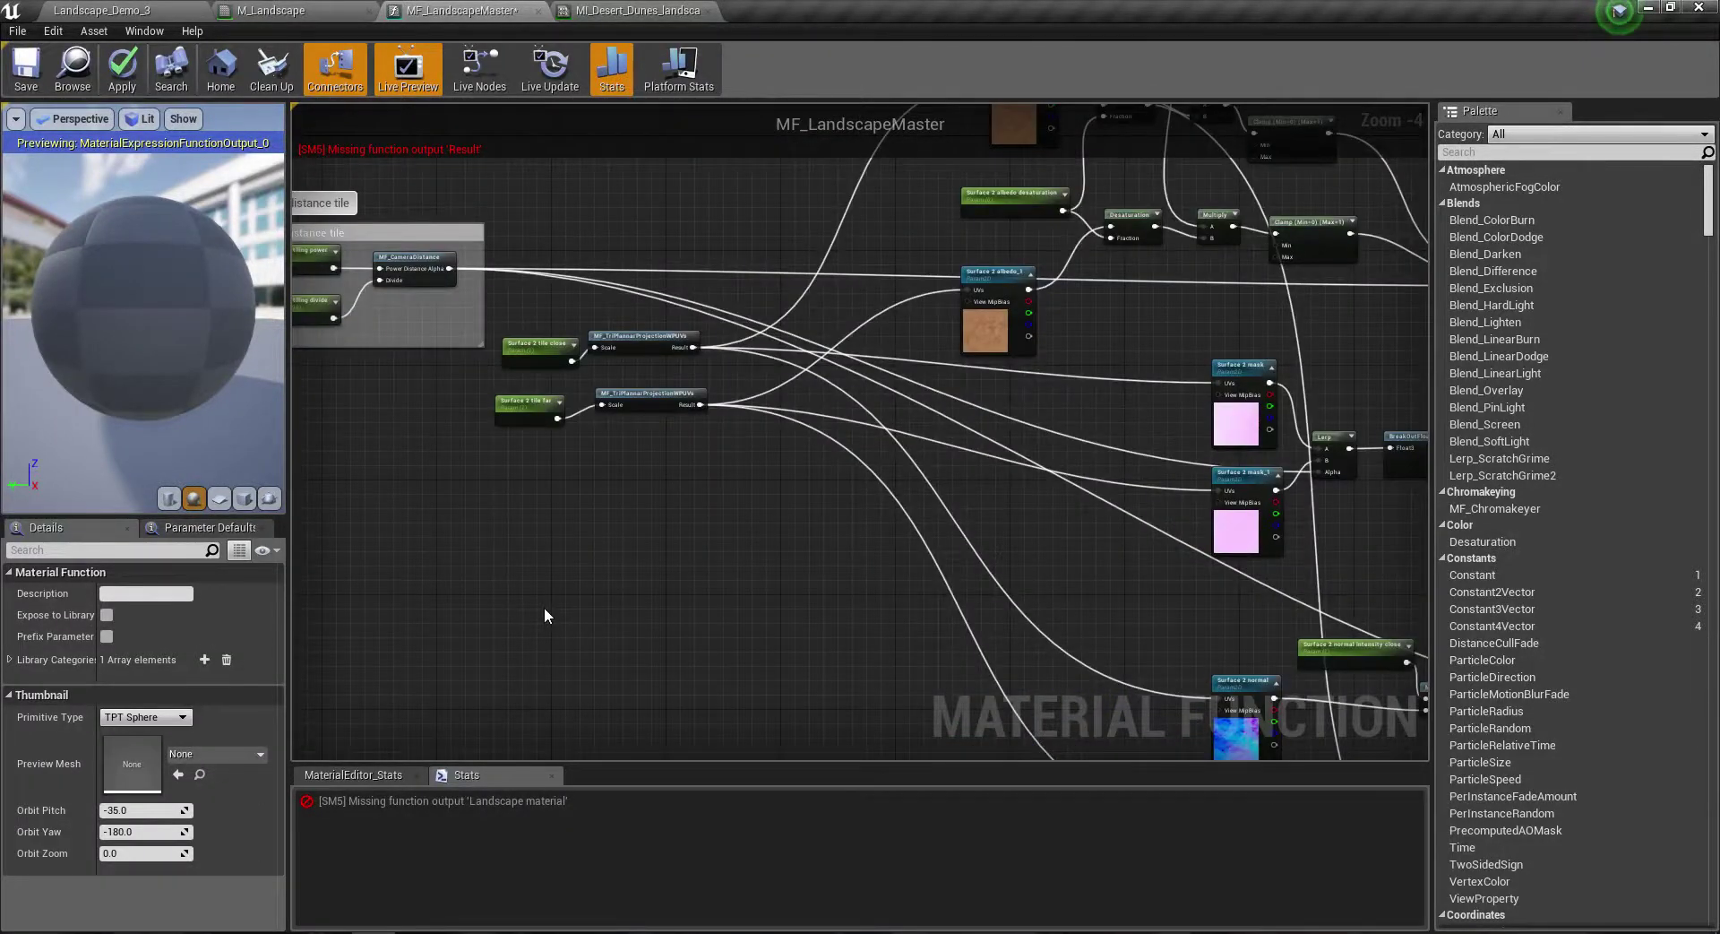
right_click_drag(544, 609, 853, 667)
scroll(594, 337, "up", 4)
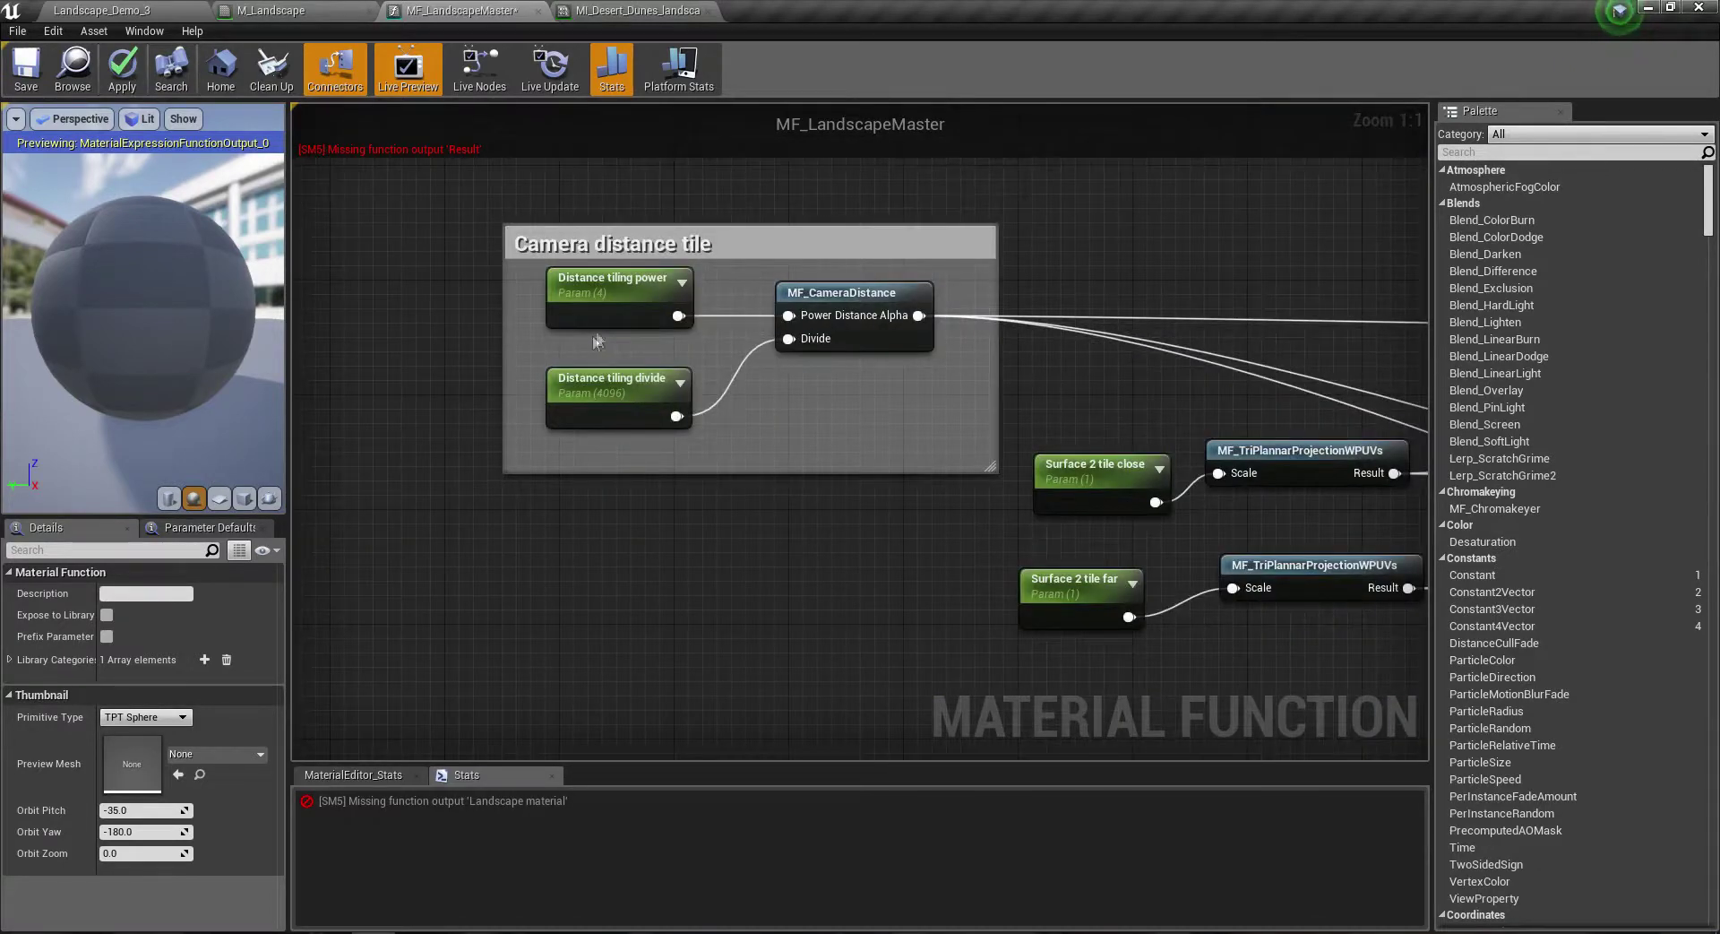
Step: Set the Distance tiling divide default value to 8192
left_click(686, 11)
left_click(461, 11)
left_click(618, 381)
left_click(142, 692)
type("8192")
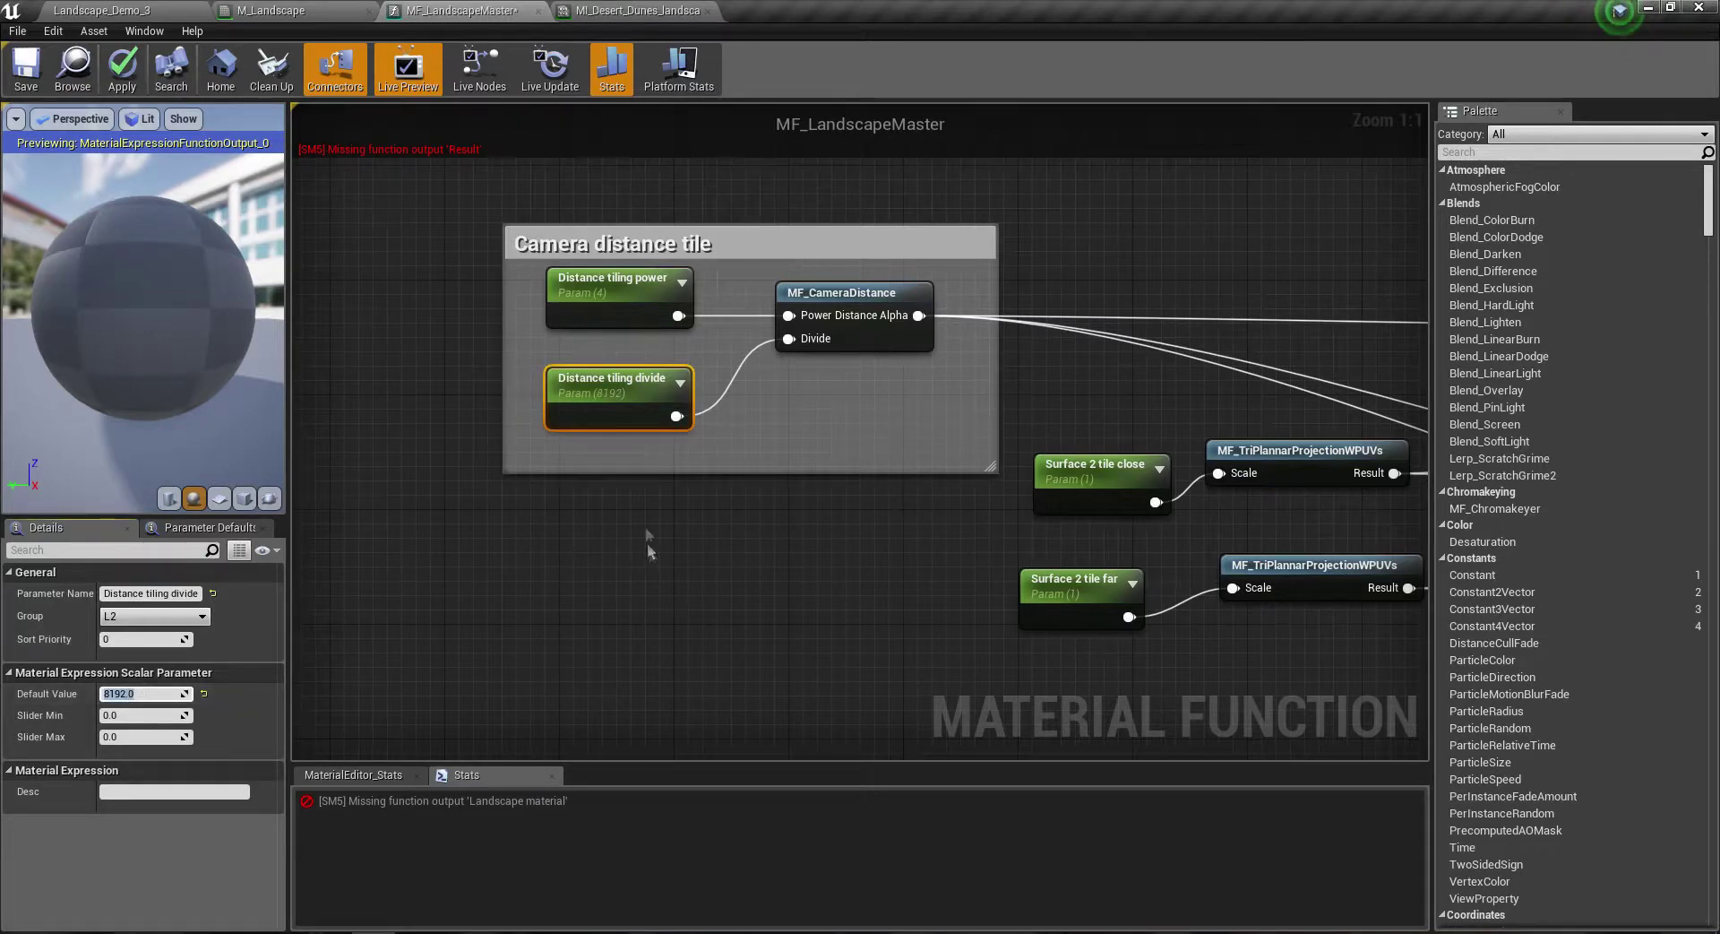
Step: Make room below the Camera distance tile group and add a scalar FunctionInput named Distance tiling power
left_click(561, 235)
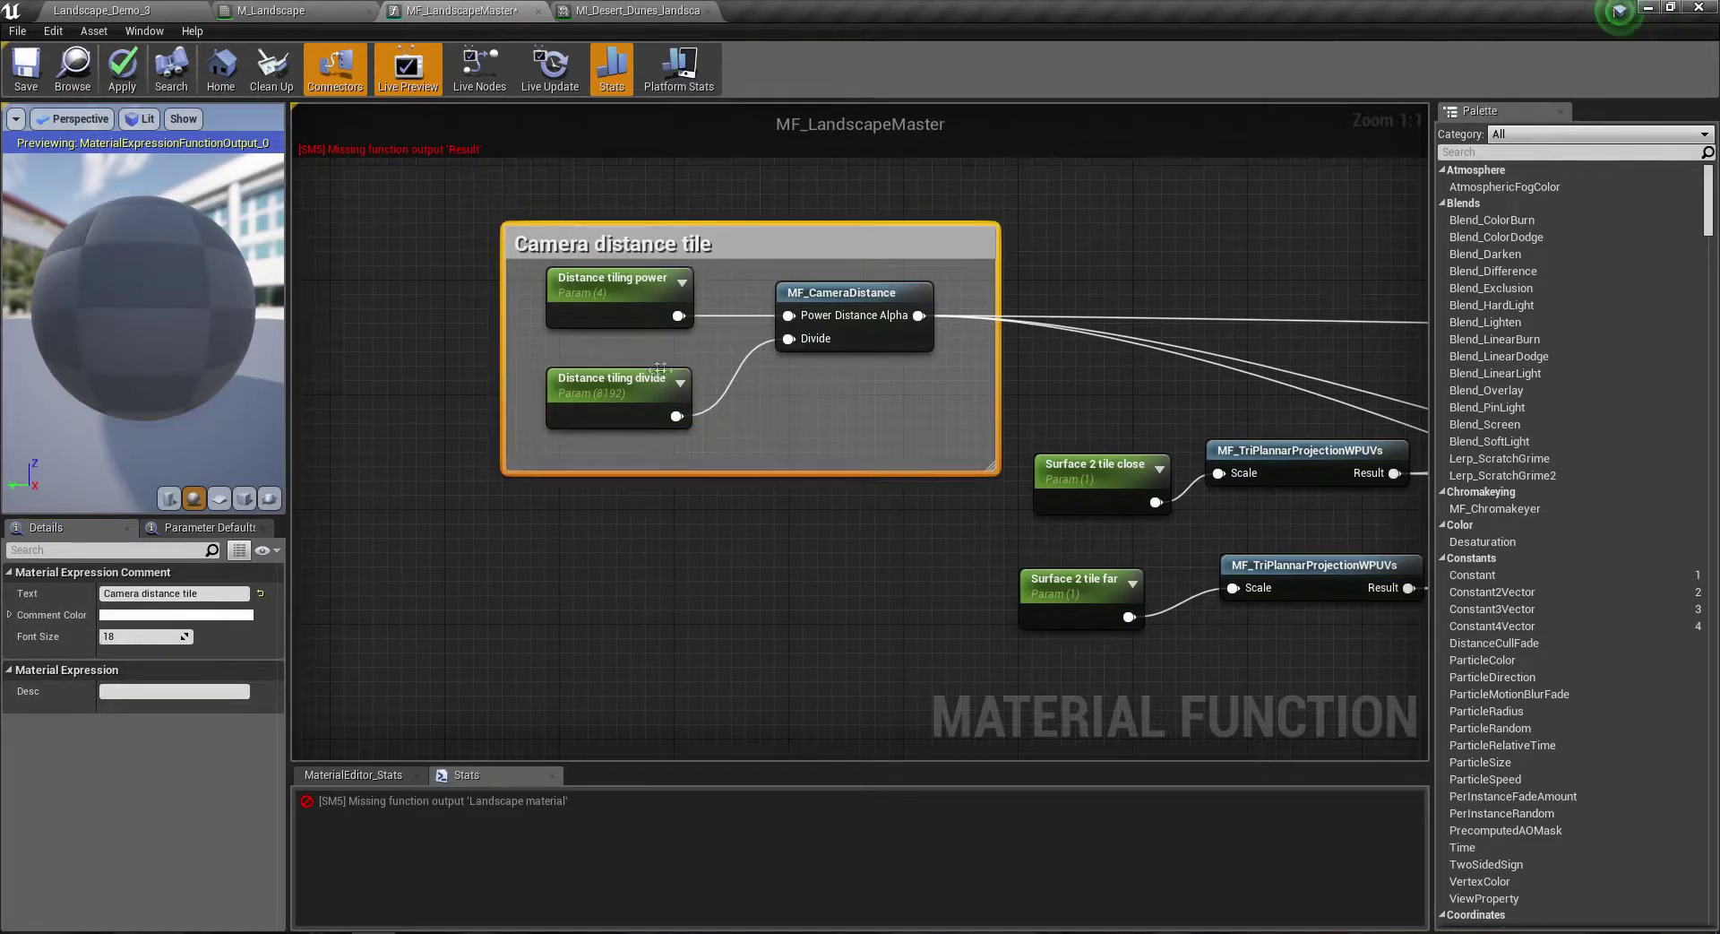
right_click_drag(651, 367, 814, 469)
mouse_move(694, 329)
left_mouse_down()
mouse_move(475, 231)
mouse_move(425, 175)
left_mouse_up()
right_click_drag(691, 364, 946, 513)
left_click(846, 529)
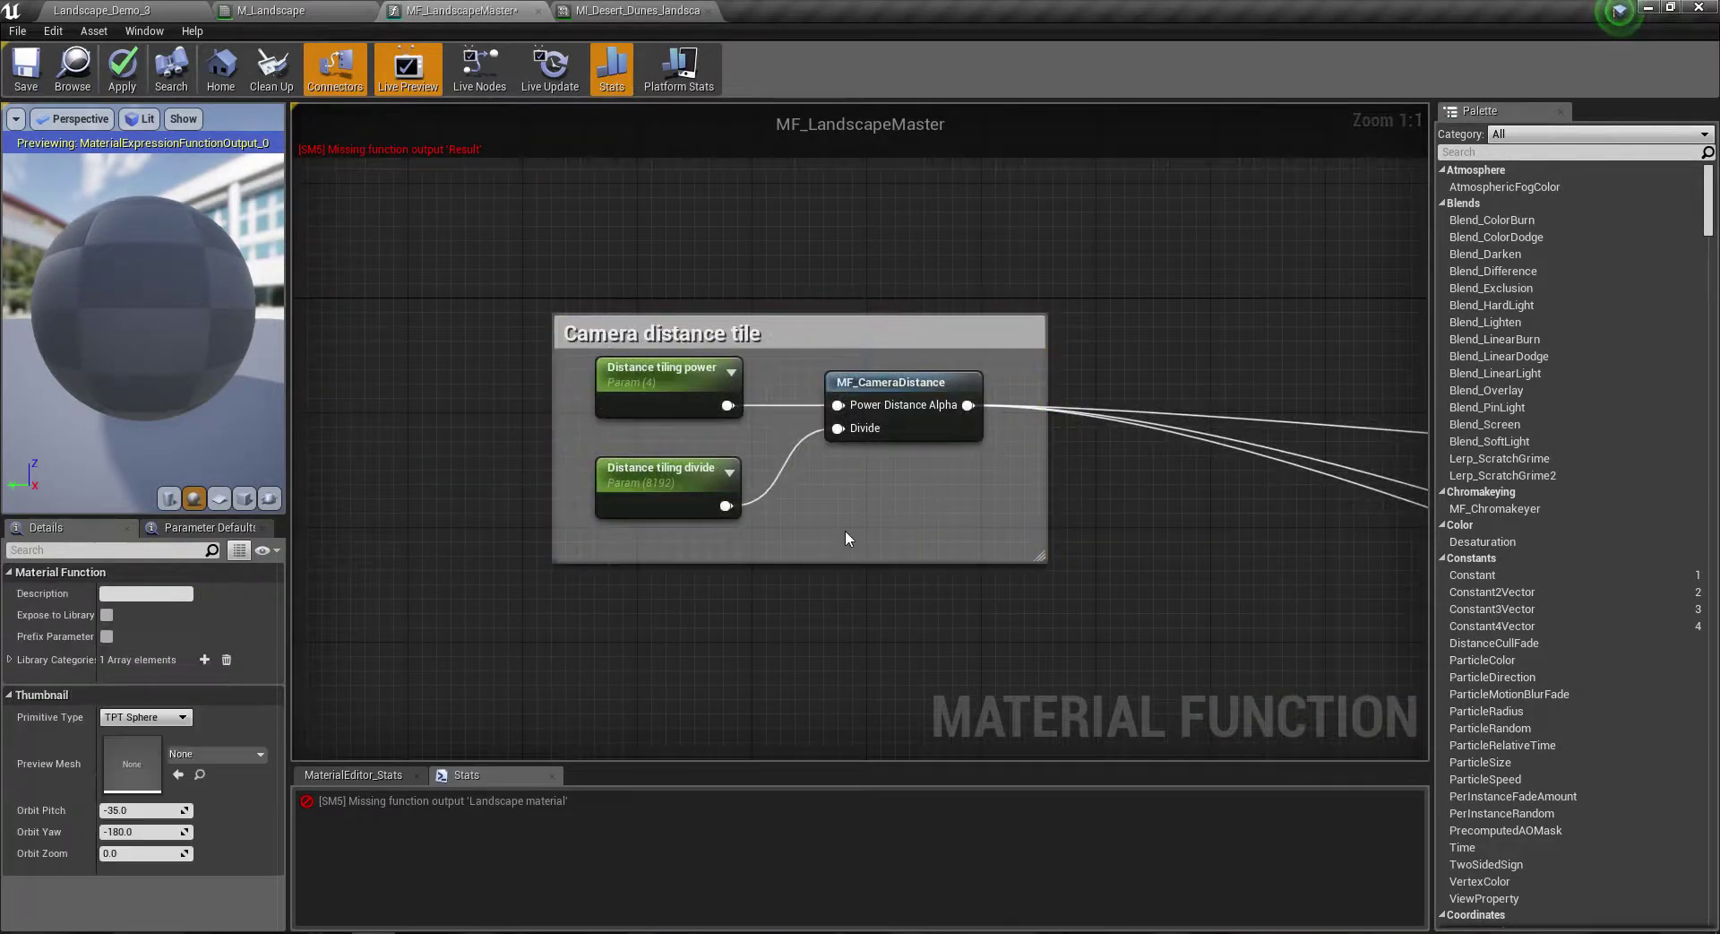
right_click(846, 531)
type("function")
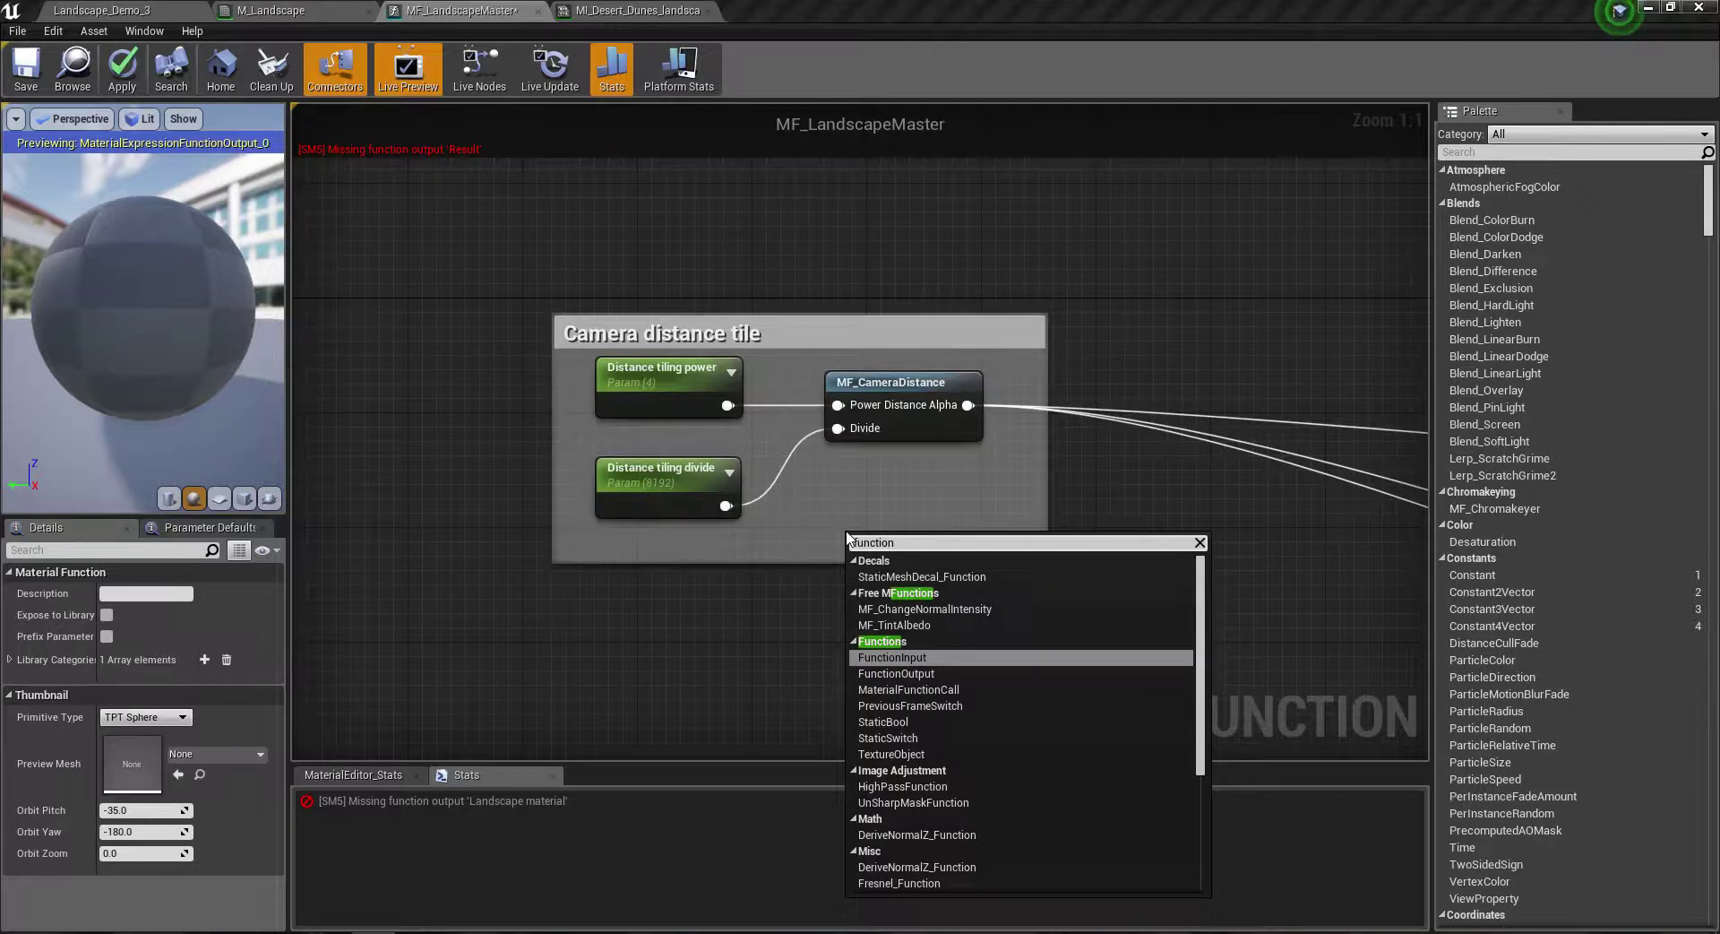
key("Return")
left_click(179, 637)
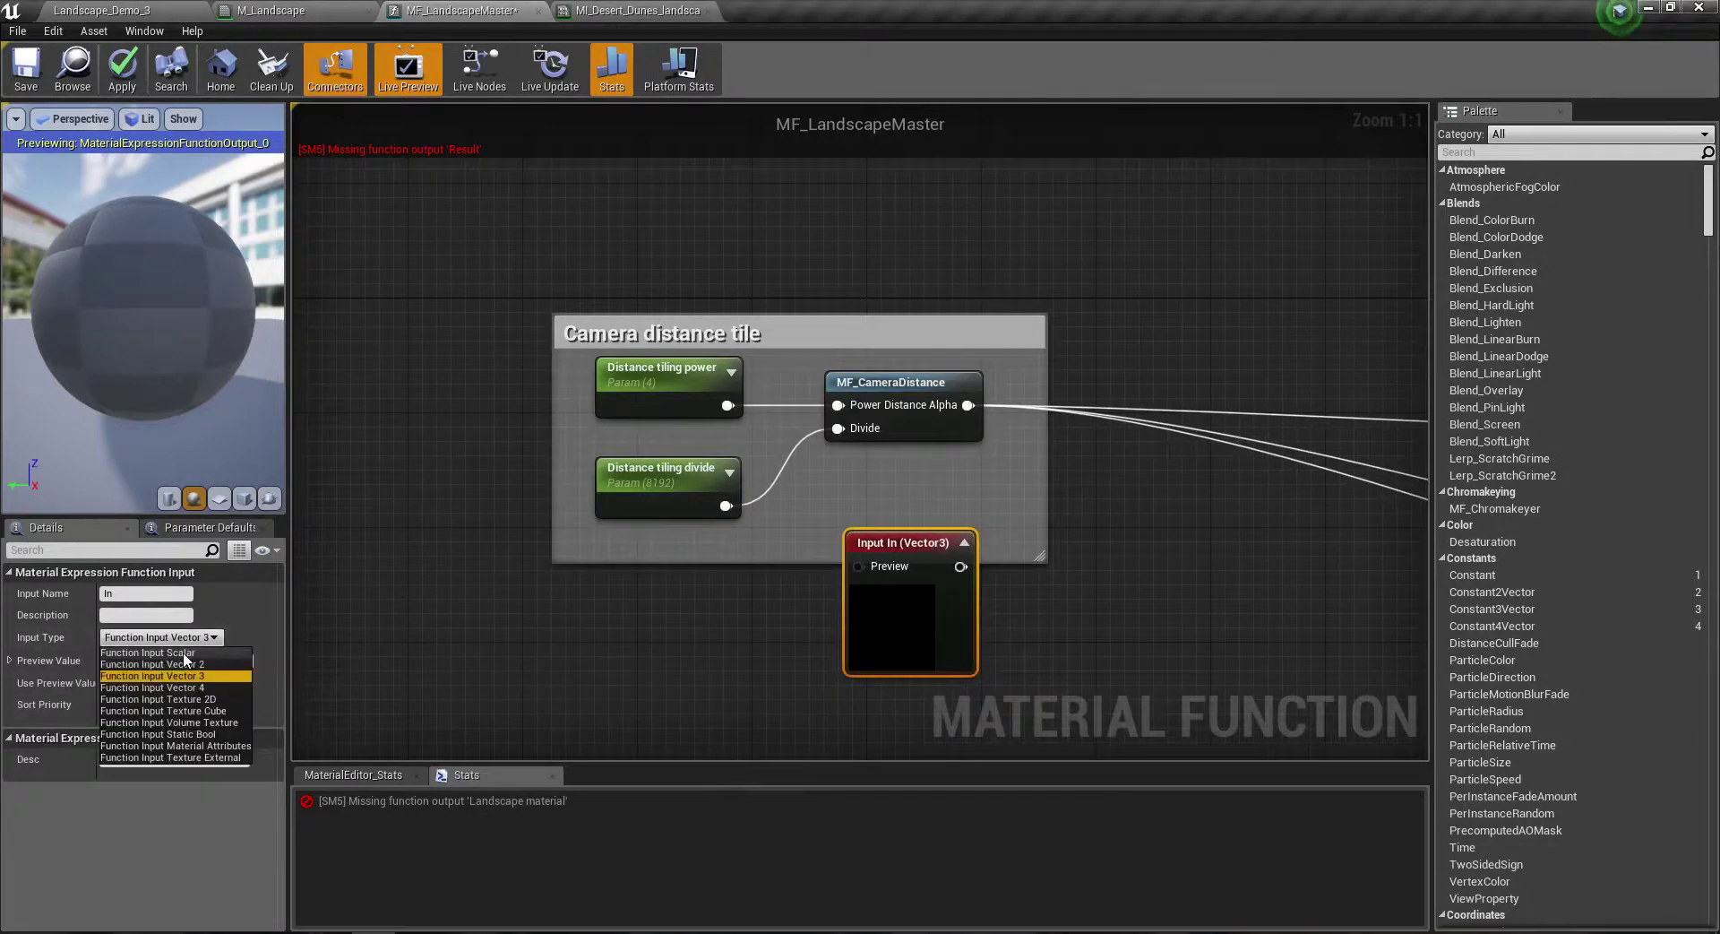
left_click(184, 654)
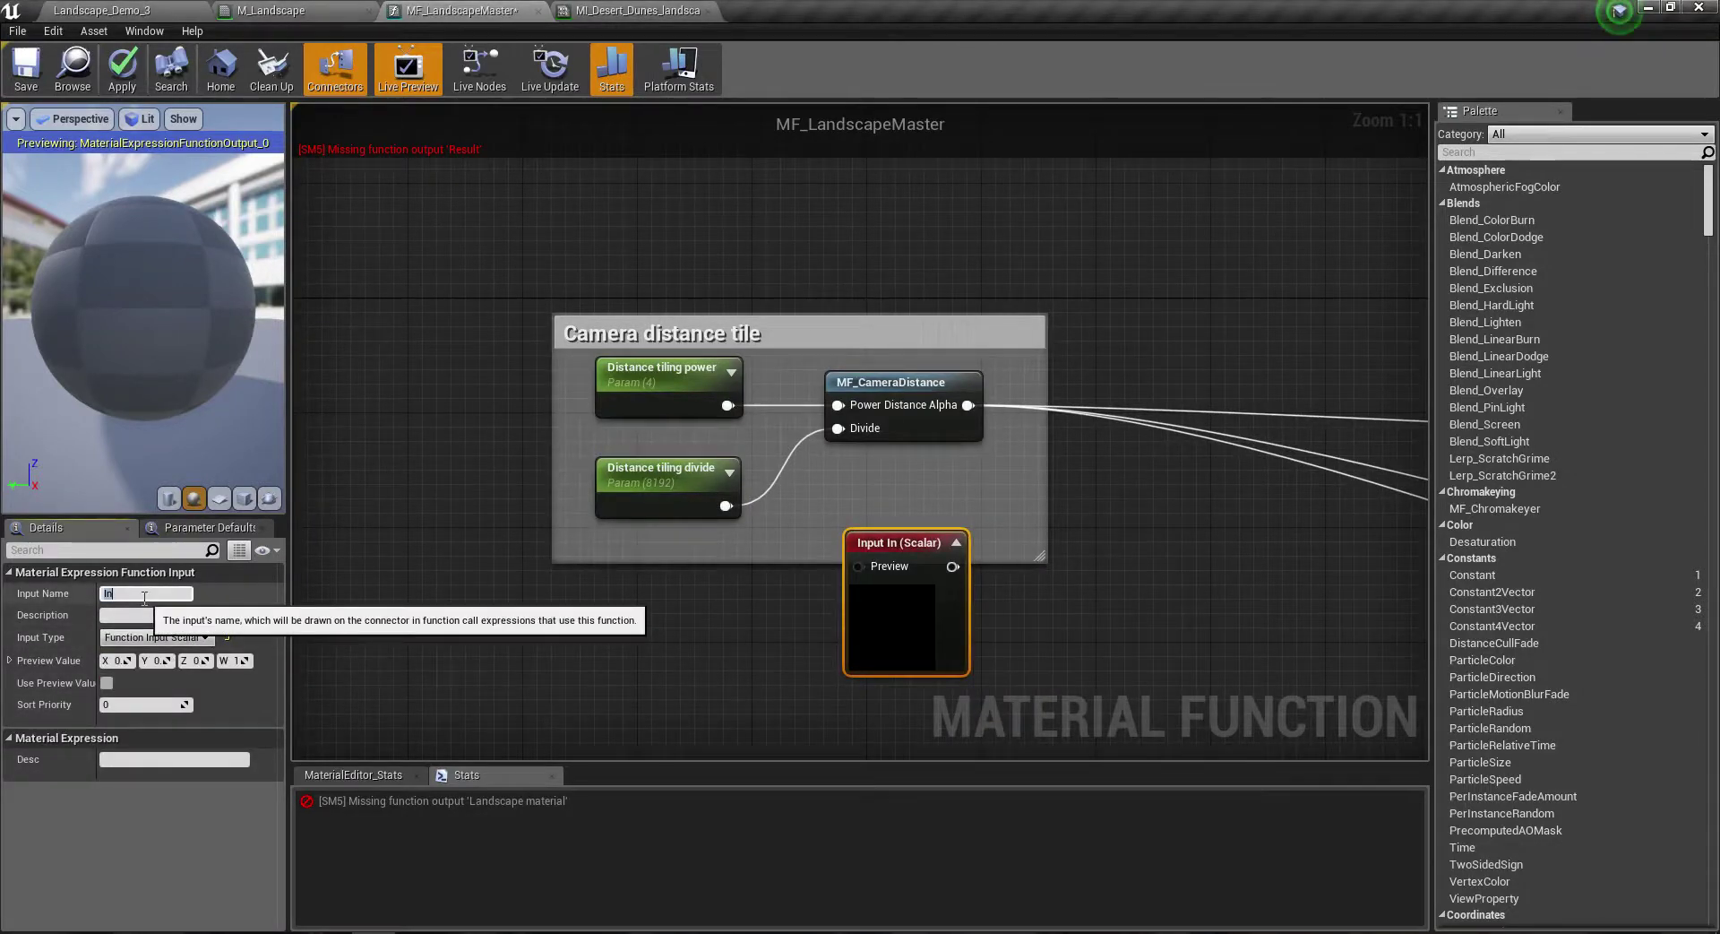
left_click(143, 593)
type("Distance tiling")
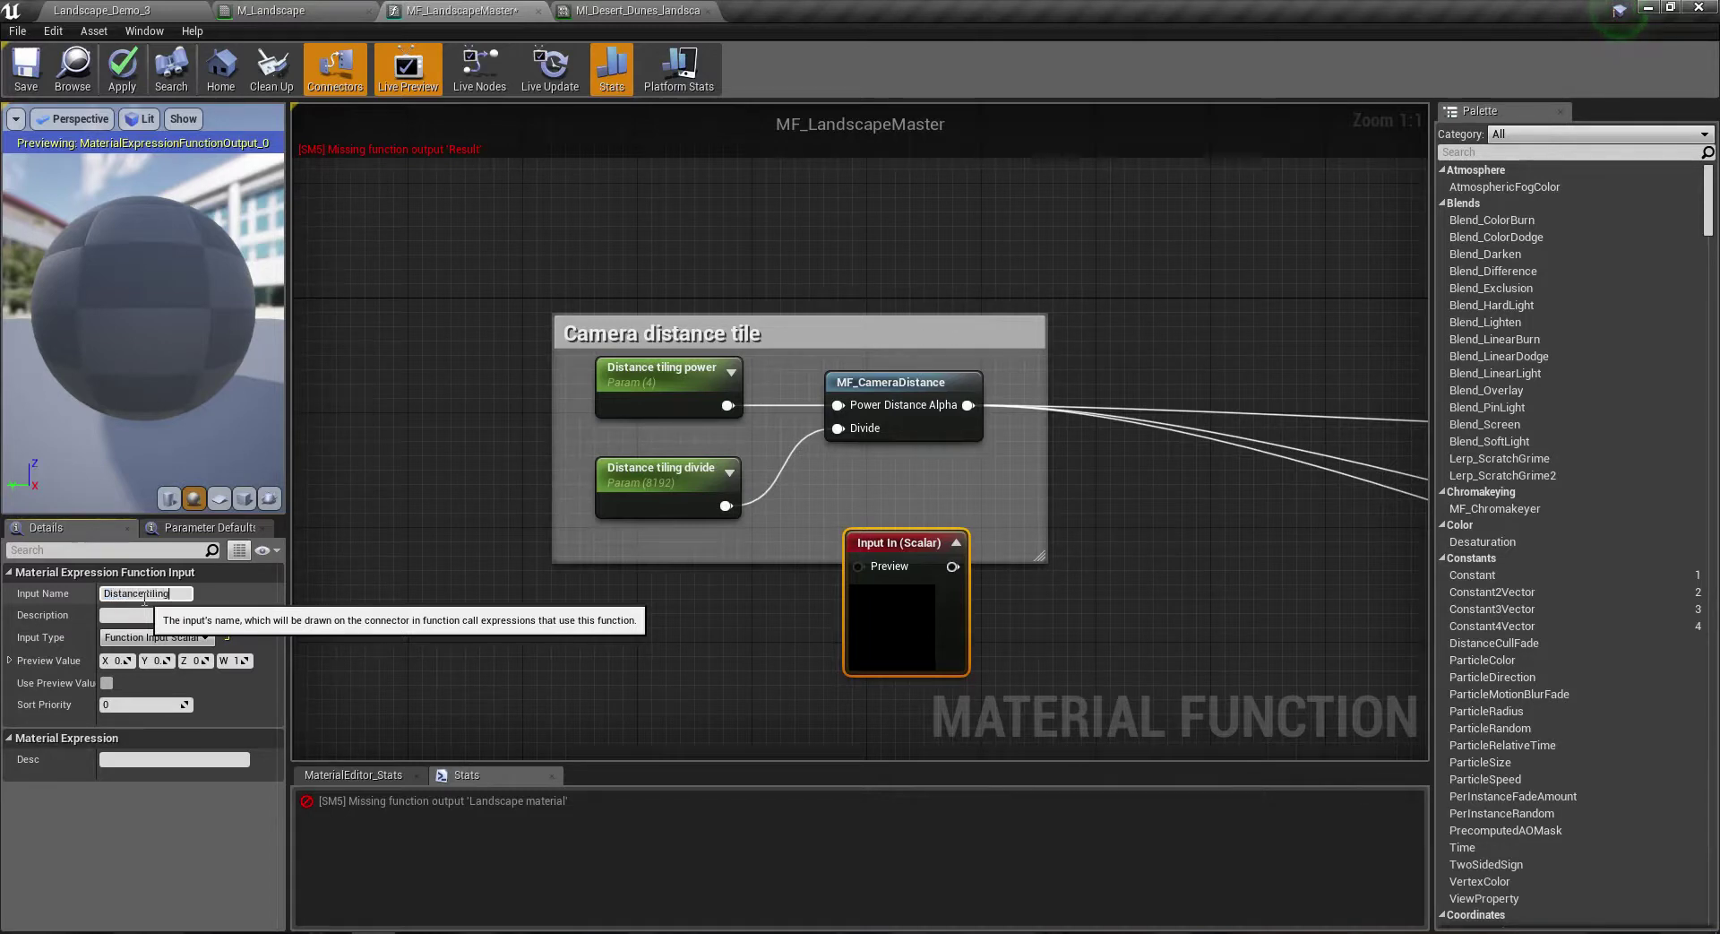
type("power")
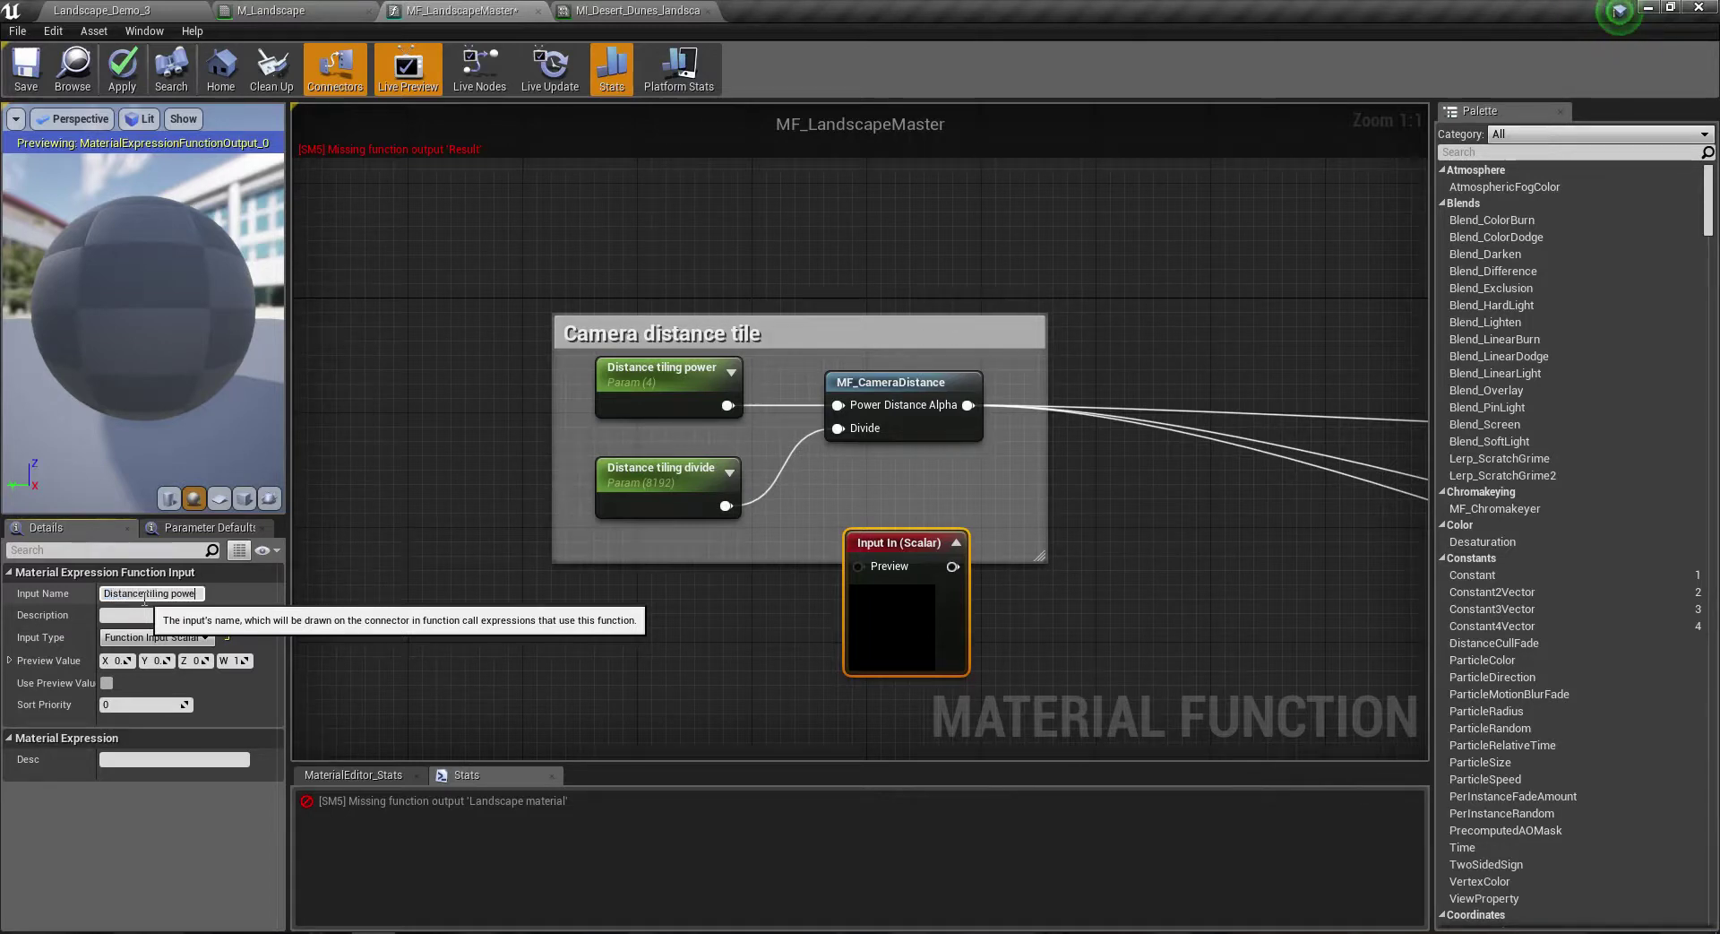
key("Return")
Step: Set the Distance tiling power default value to 1
left_click(627, 399)
left_click(166, 696)
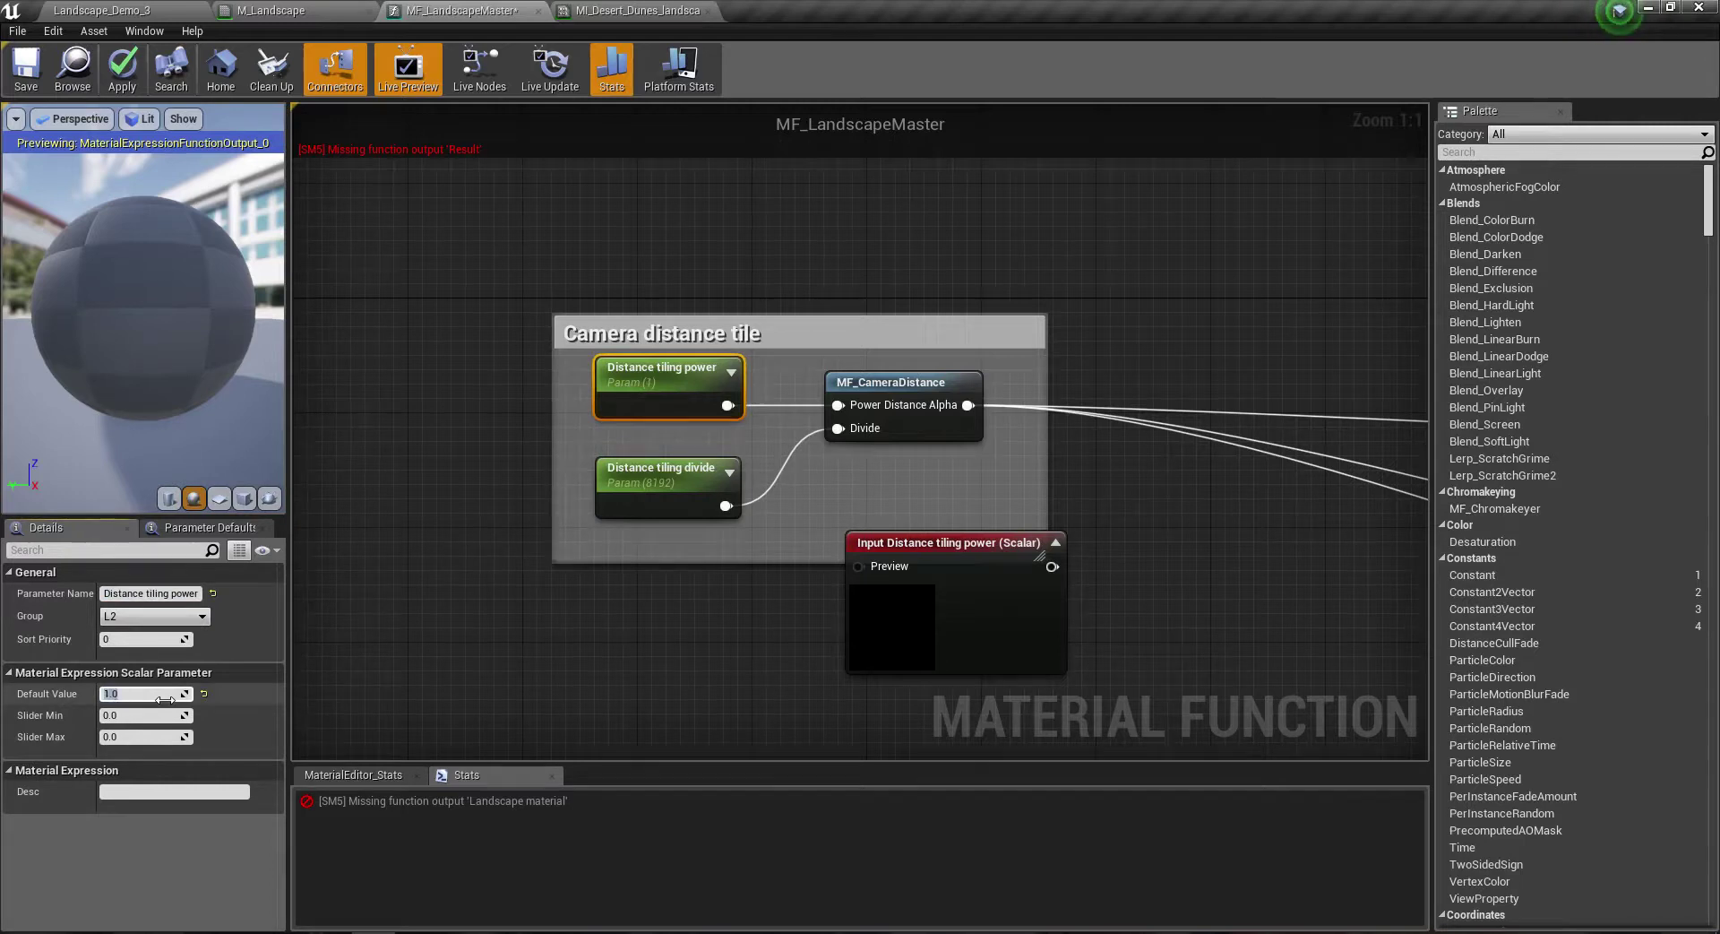
left_click(873, 341)
double_click(998, 341)
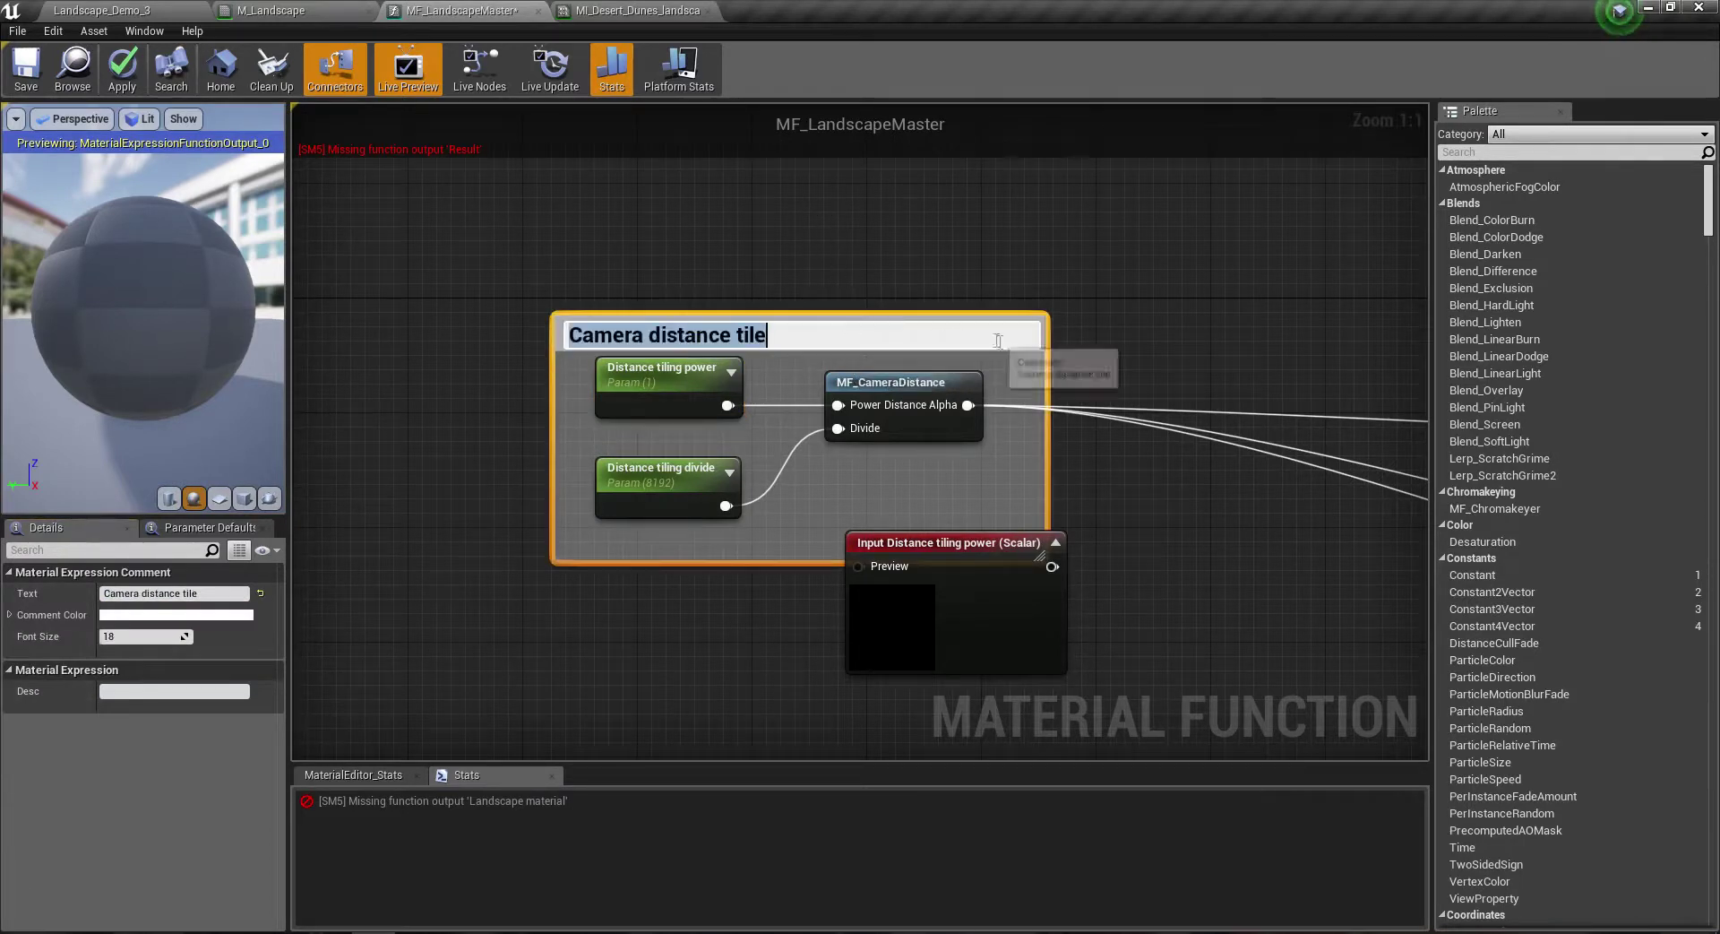
left_click(552, 407)
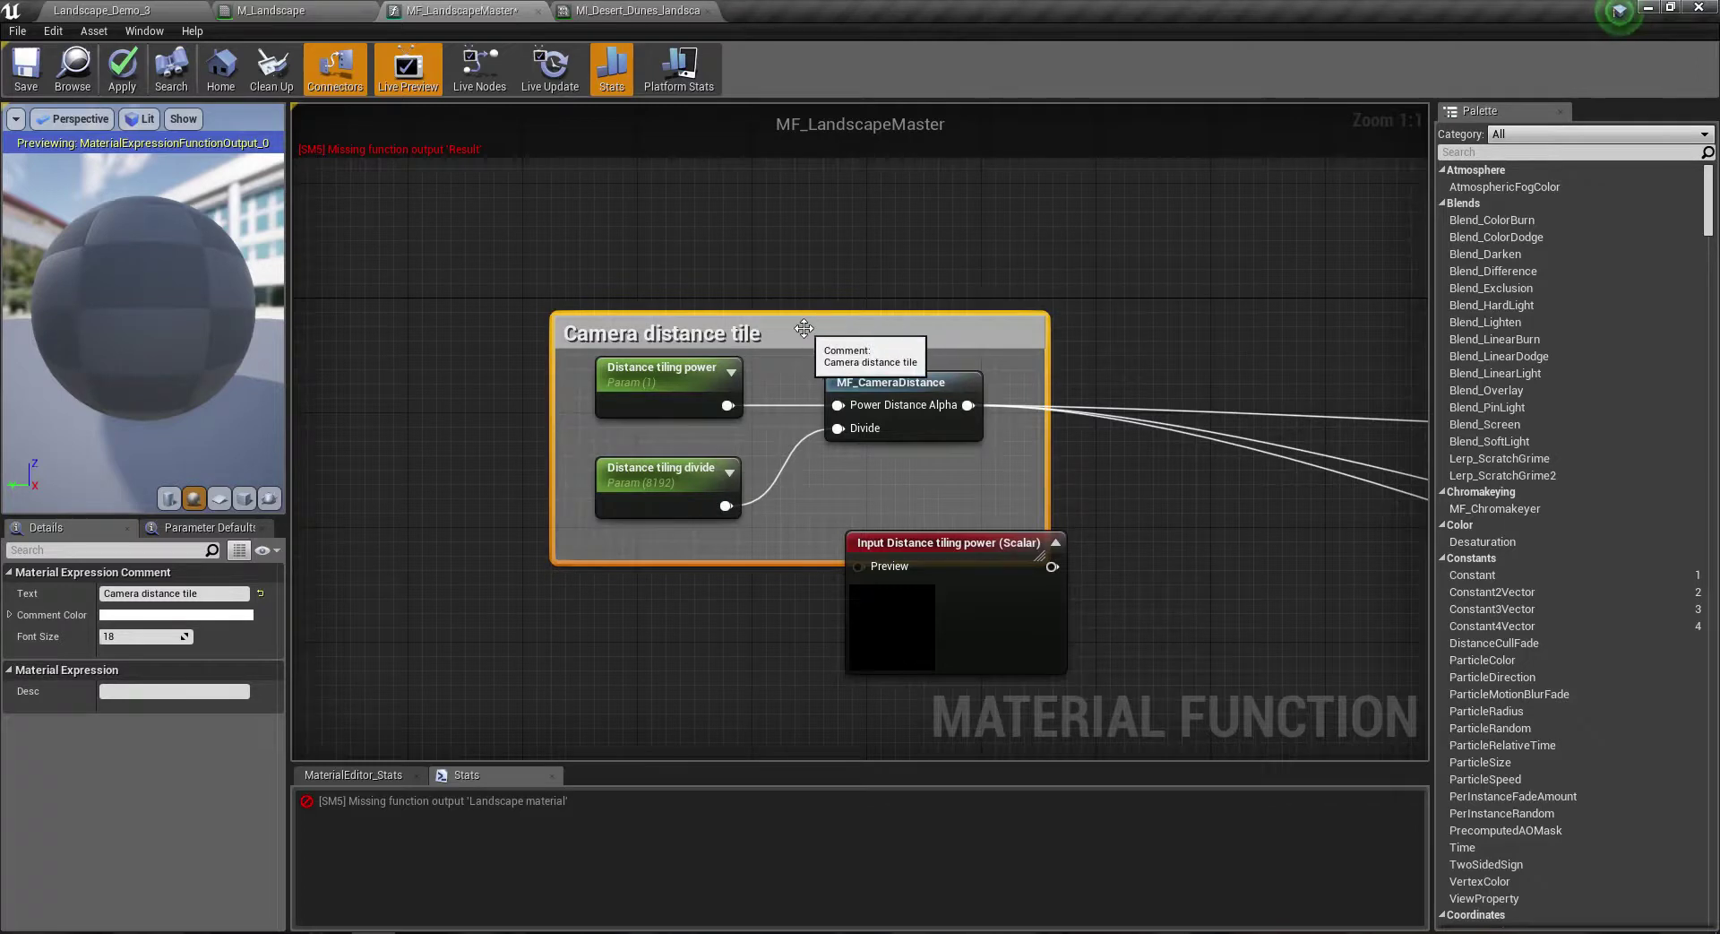
Step: Enlarge the comment, place the input inside it, and wire Distance tiling power into its preview
left_click_drag(803, 332, 747, 261)
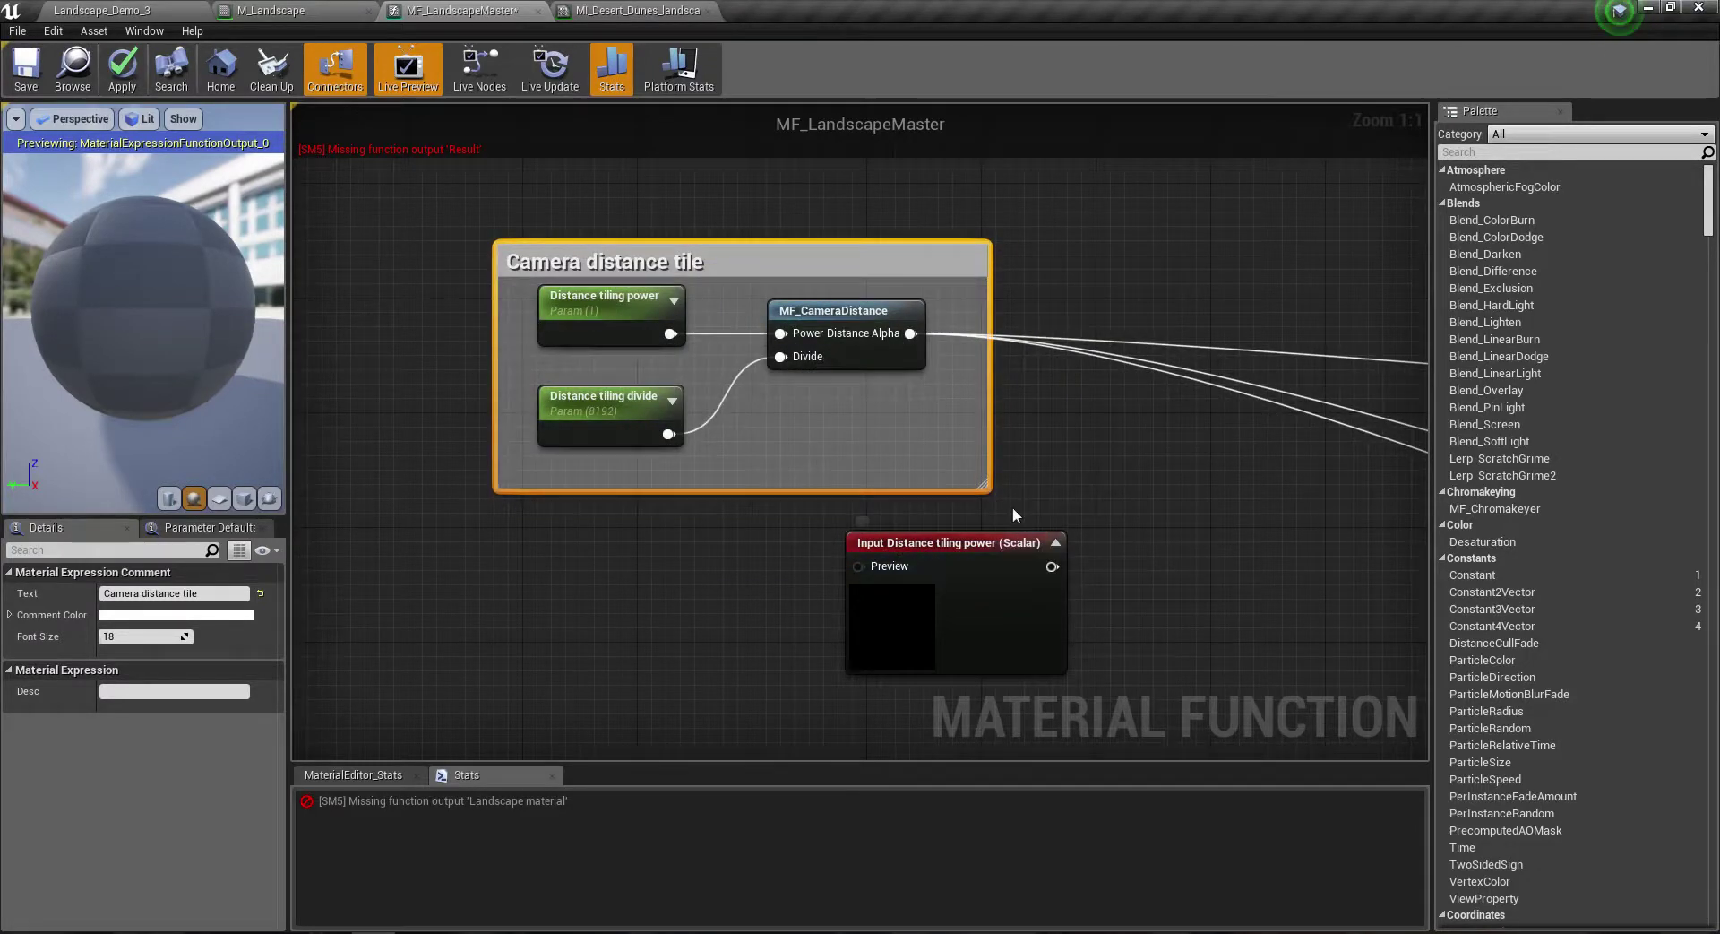
left_click_drag(985, 491, 1163, 708)
left_click_drag(1049, 562, 740, 531)
left_click_drag(860, 311, 975, 411)
left_click_drag(634, 550, 744, 552)
left_click_drag(670, 334, 650, 536)
left_click_drag(845, 536, 895, 434)
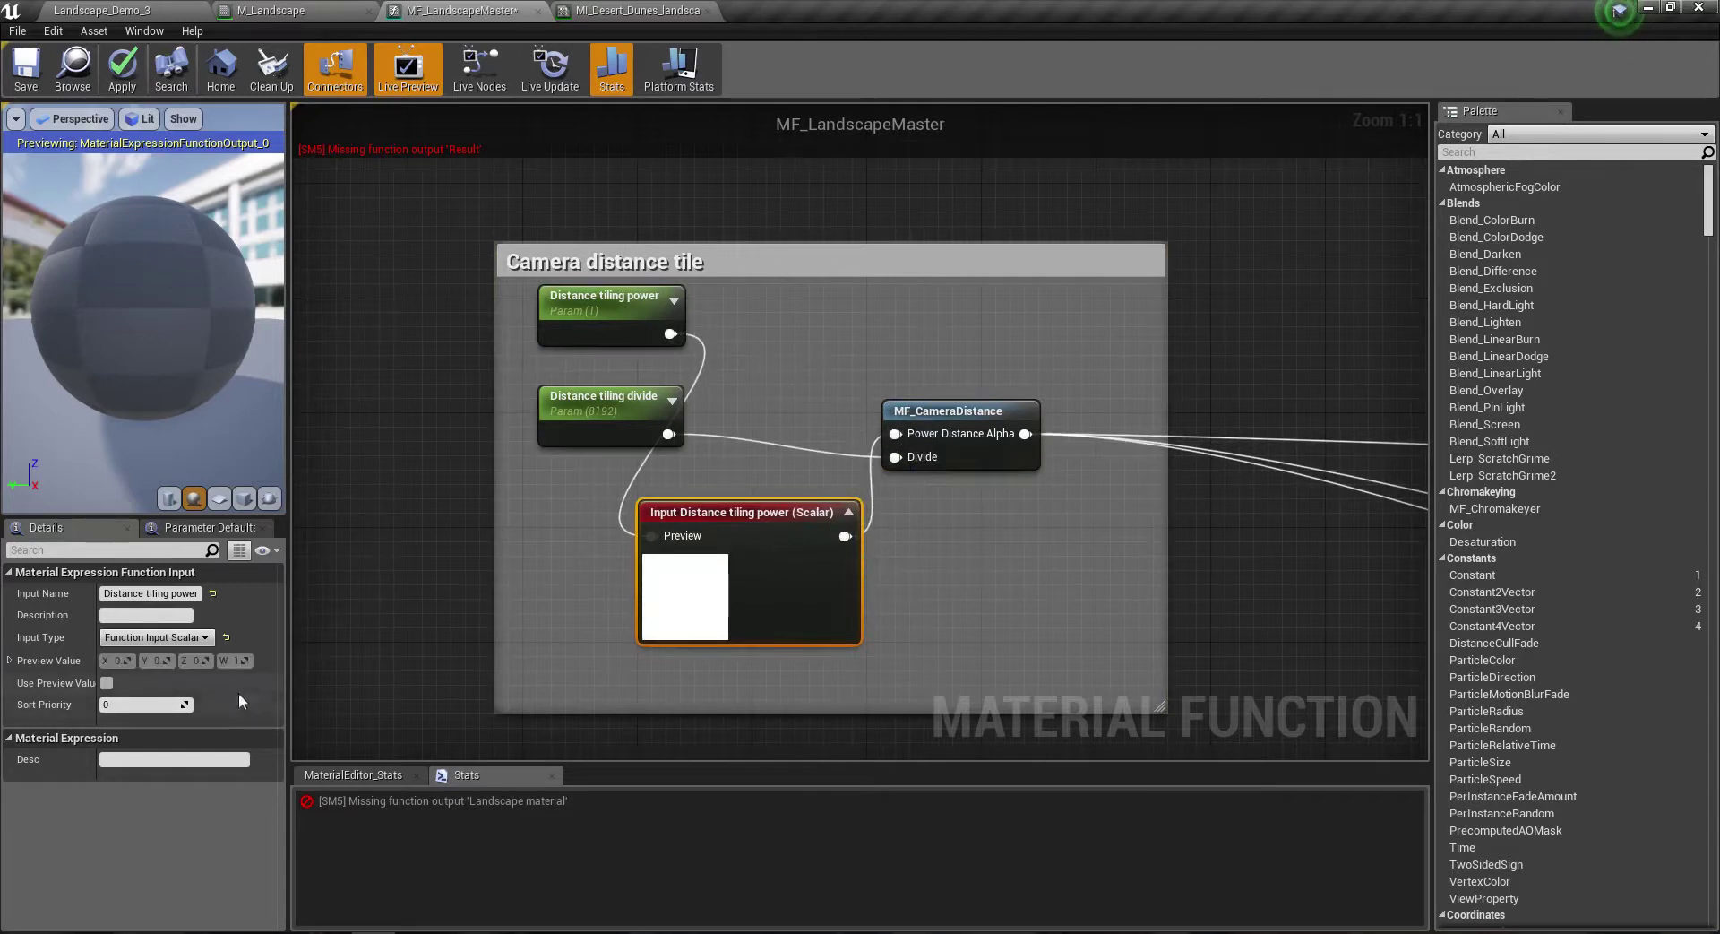
Step: Enable the input's preview value and rearrange the tiling parameters and MF_CameraDistance
left_click(107, 682)
left_click_drag(707, 512, 766, 296)
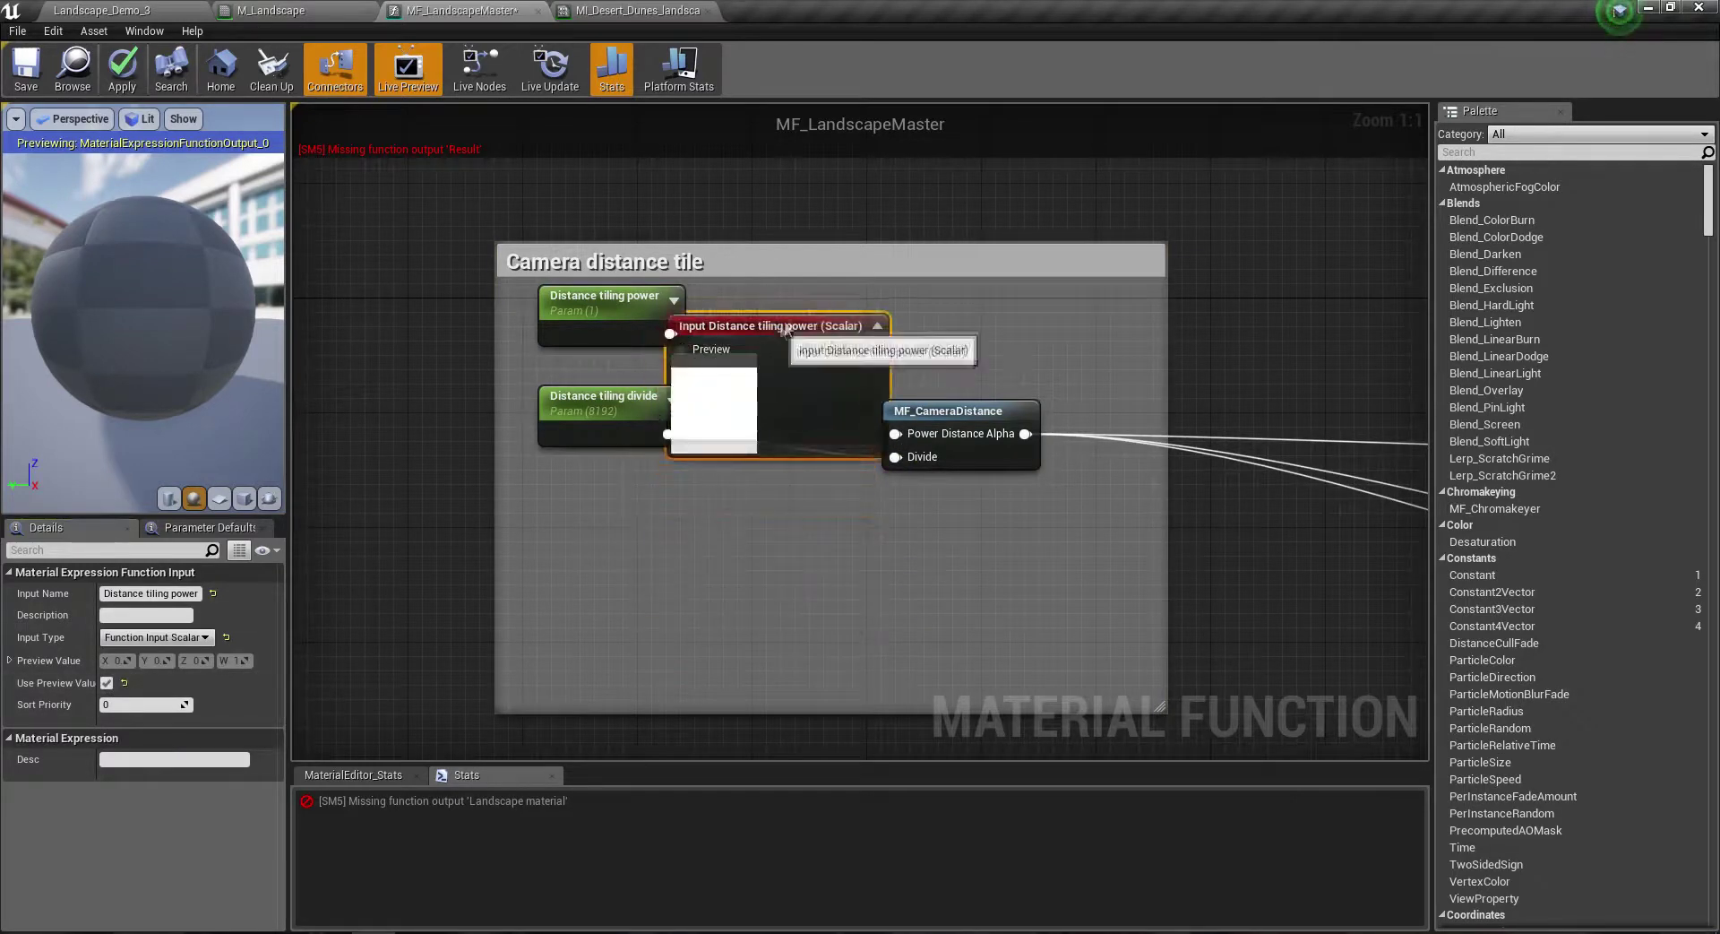
left_click_drag(659, 318, 616, 318)
left_click_drag(923, 411, 1024, 396)
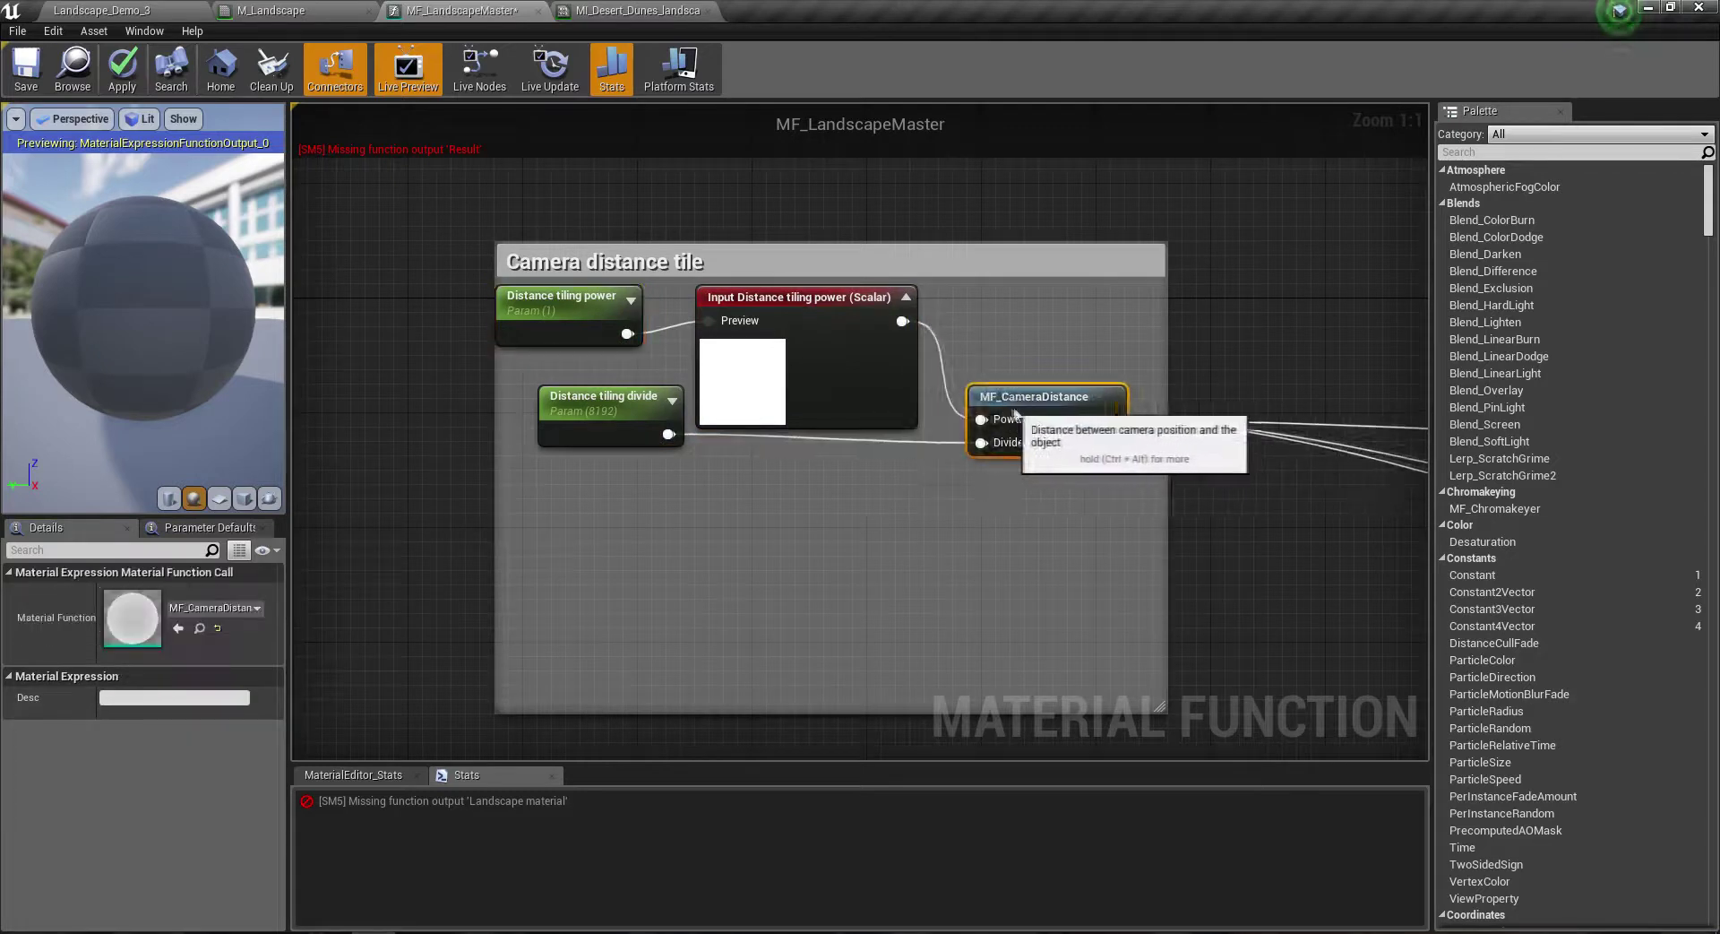
left_click_drag(611, 421, 583, 536)
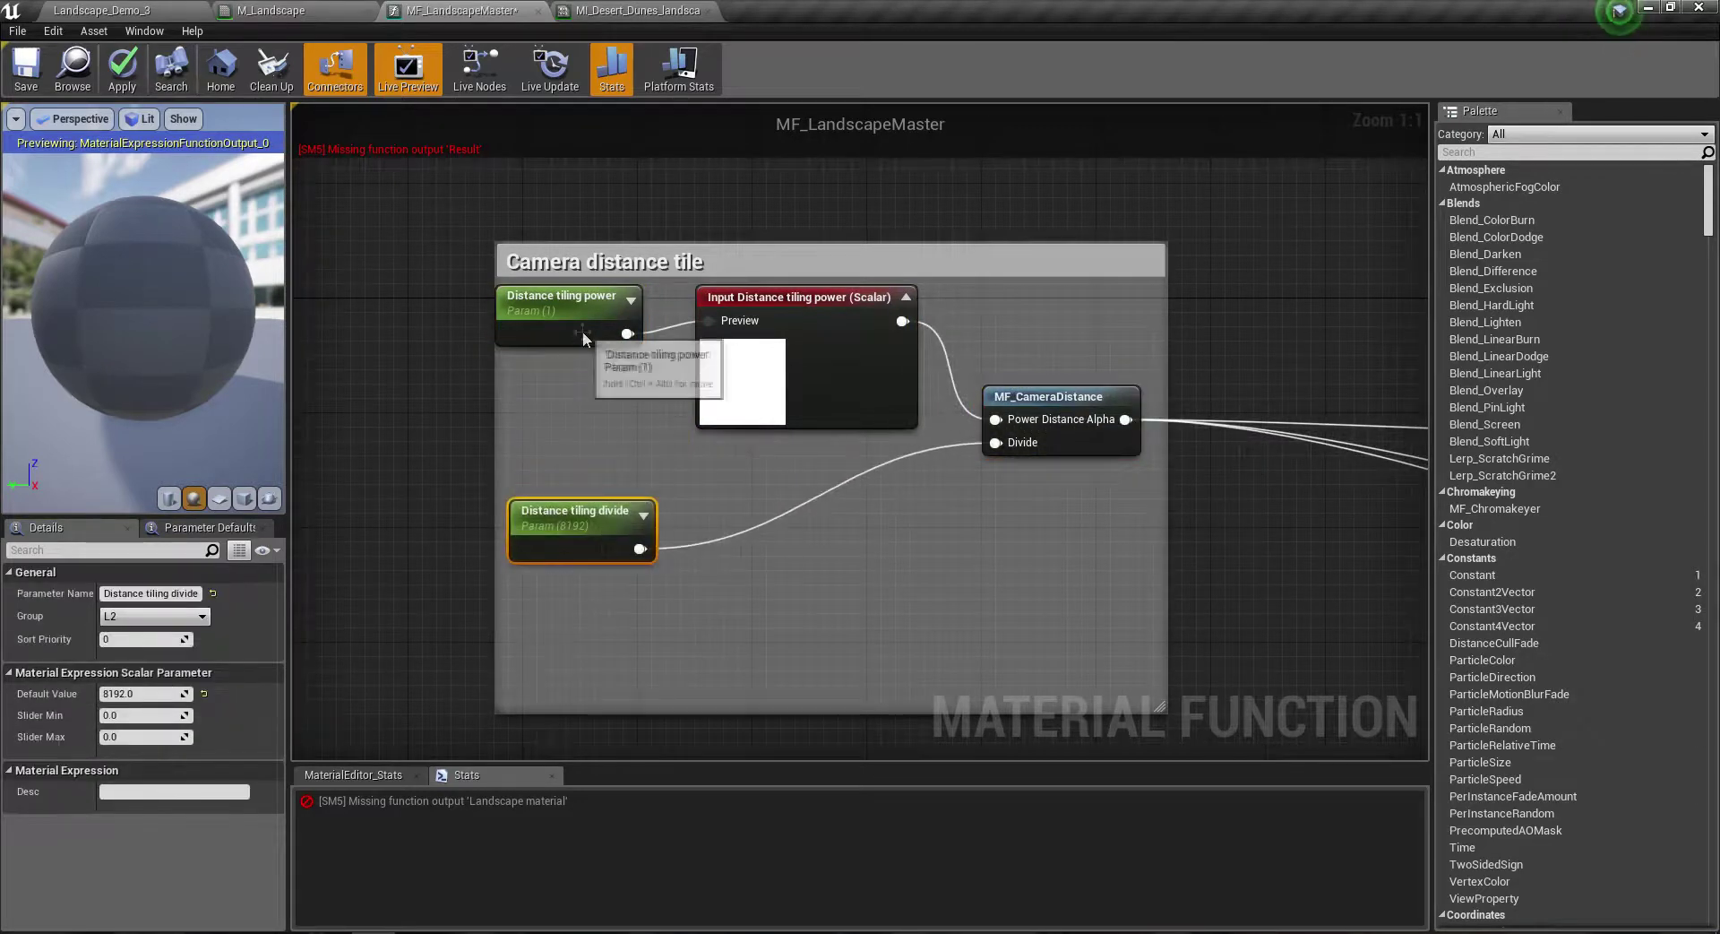
left_click_drag(599, 331, 599, 345)
Step: Duplicate the input as 'Distance tiling divide', fed by its parameter and connected to MF_CameraDistance's Divide
left_click(721, 377)
key("ctrl+w")
left_click_drag(891, 510, 887, 632)
left_click(187, 593)
type("Distance til")
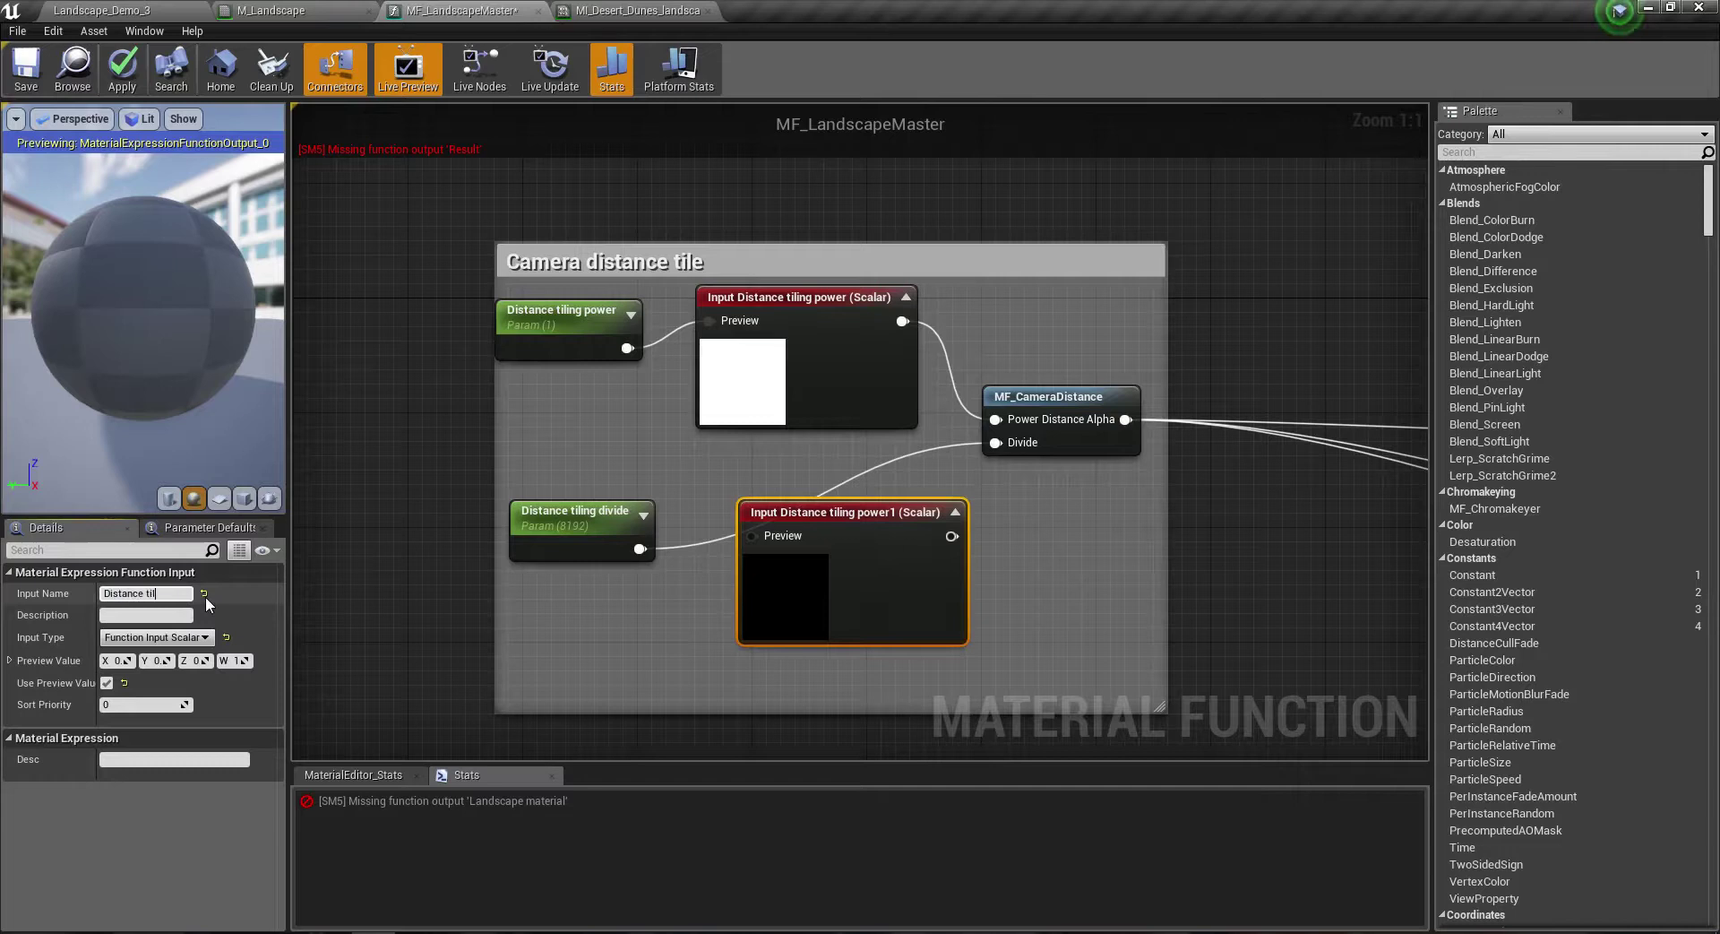
type("ing divide")
key("Return")
left_click_drag(640, 548, 752, 535)
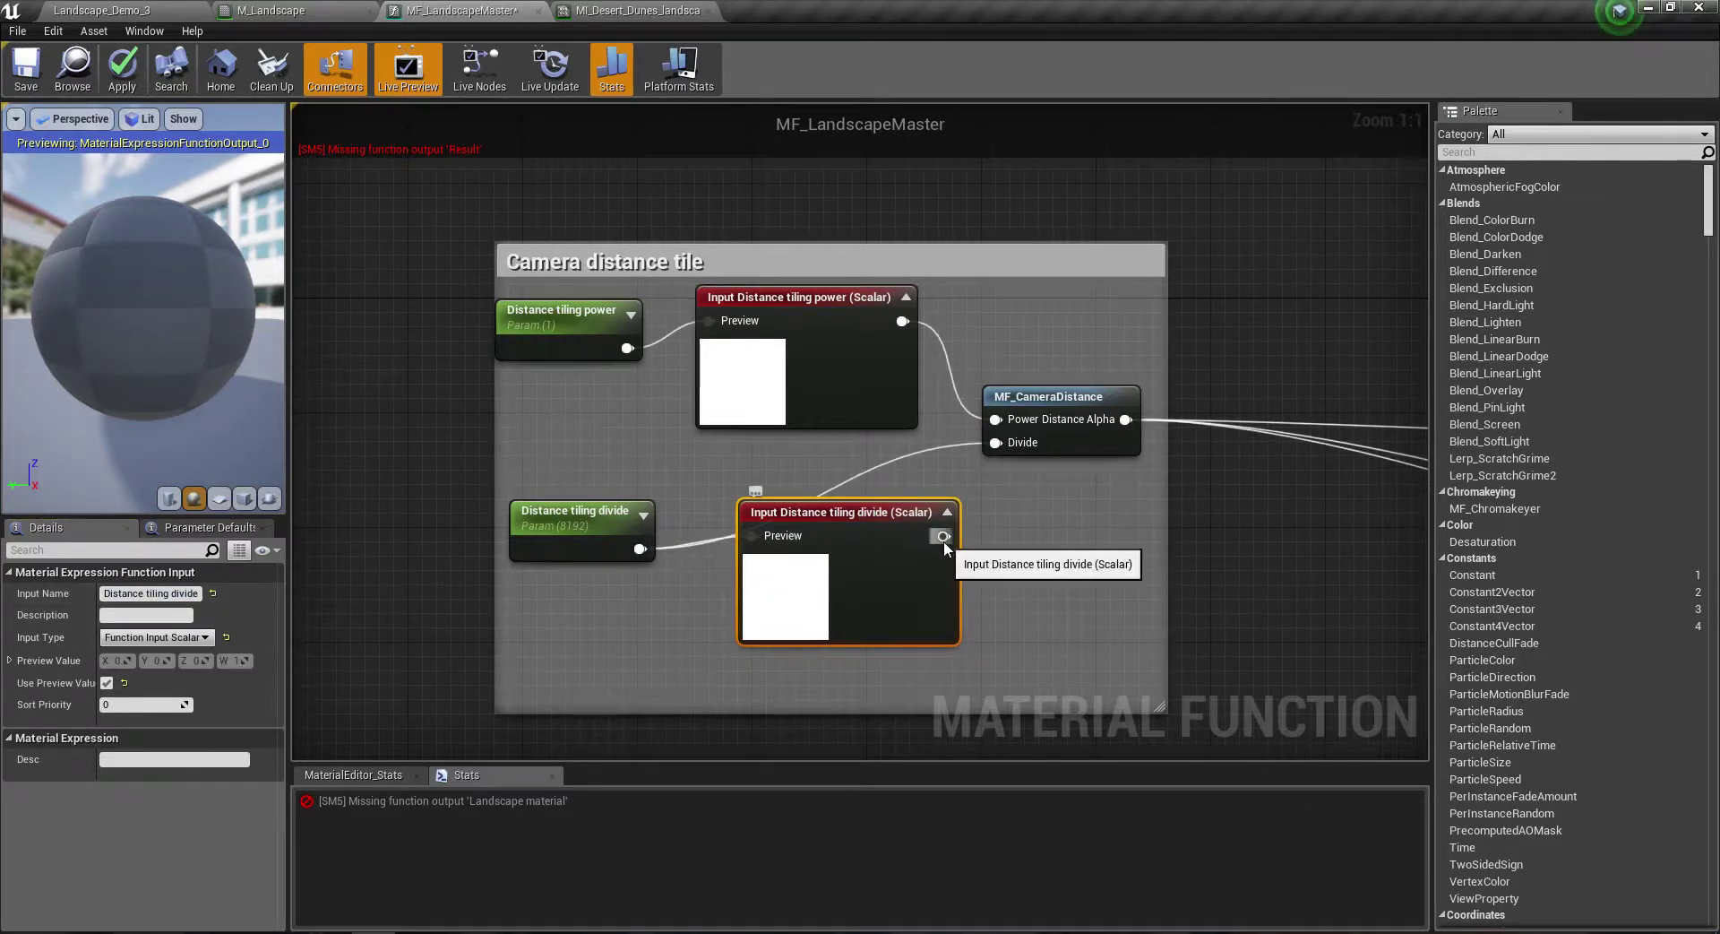
left_click_drag(943, 536, 995, 442)
left_click(846, 387)
type("Contrast betw")
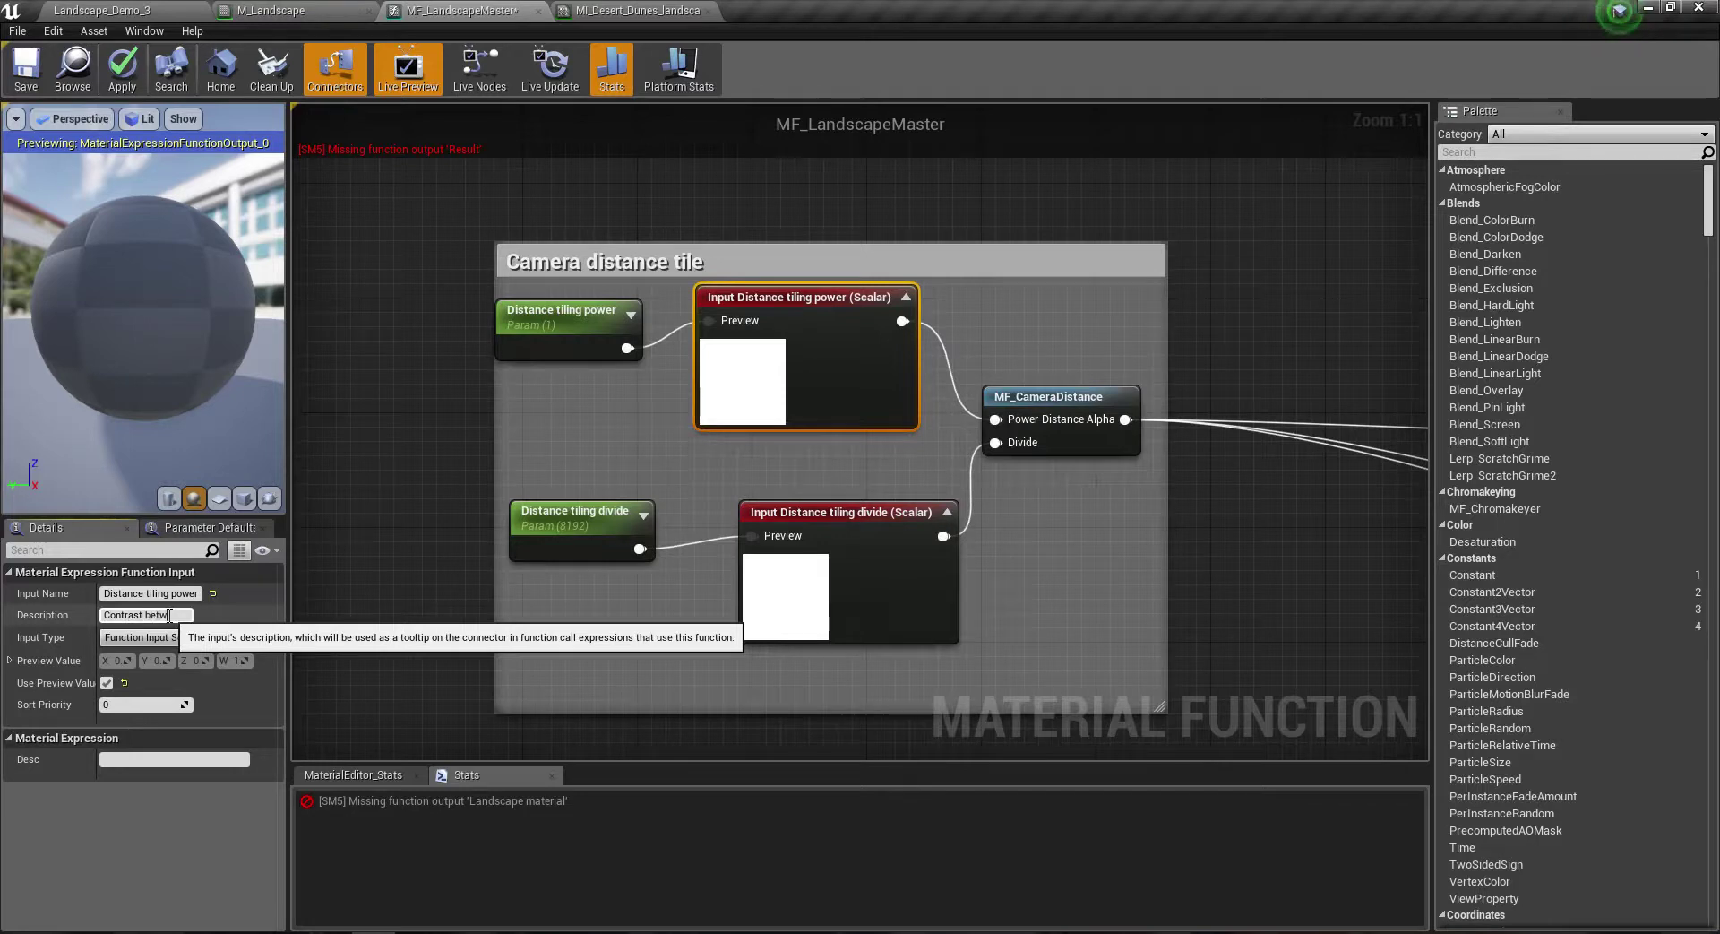
Step: Describe the Distance tiling power input as 'Contrast between the two distances'
type("een the clo")
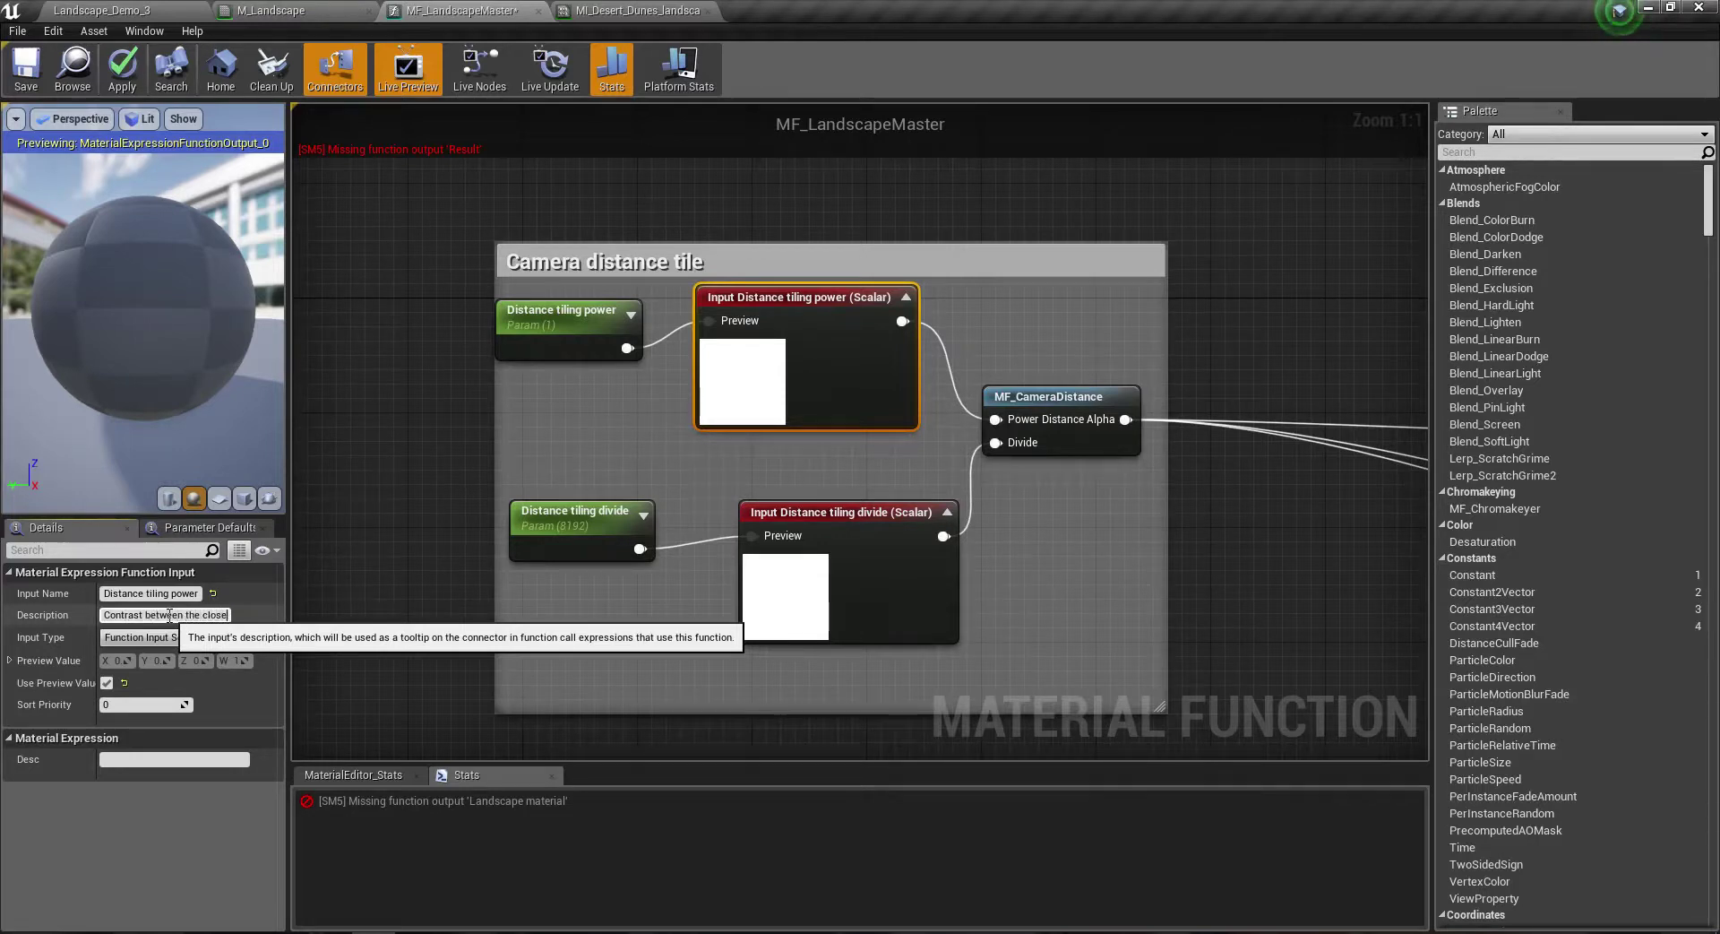
type("sest surface and the")
key("BackSpace")
key("BackSpace")
key("BackSpace")
key("BackSpace")
key("BackSpace")
key("BackSpace")
key("BackSpace")
key("BackSpace")
key("BackSpace")
type("nces")
key("Return")
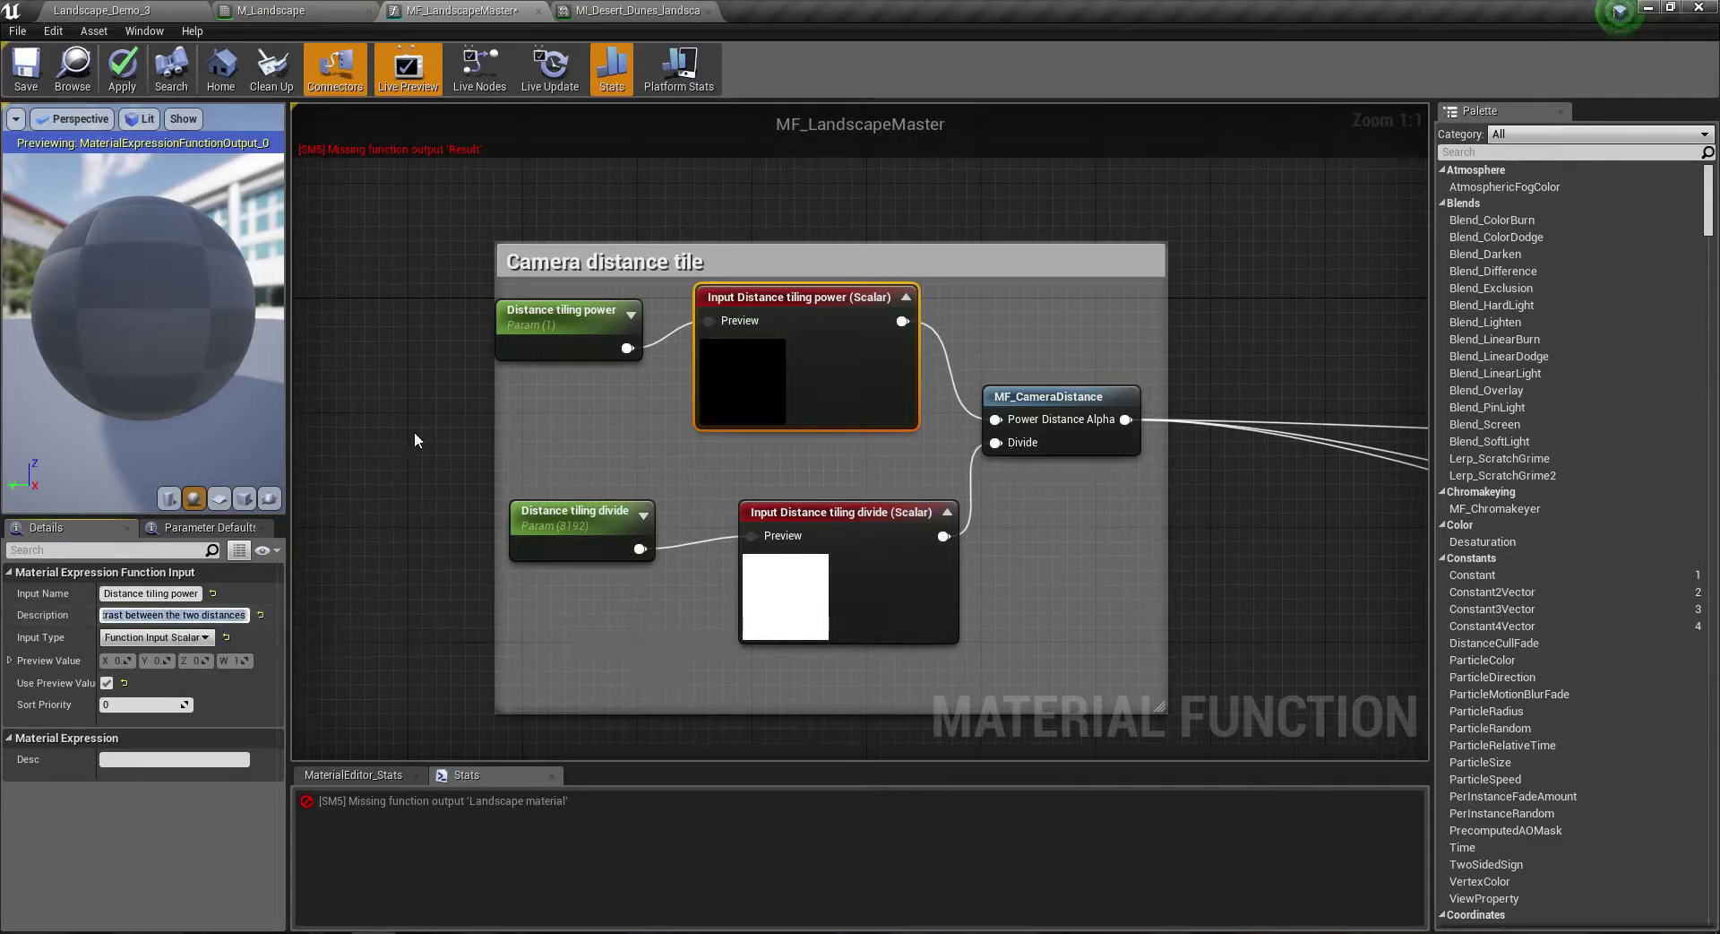
Step: Place the divide input under the power input, describe it 'Camera distance tile', and zoom out
right_click_drag(575, 461, 477, 395)
mouse_move(741, 496)
left_mouse_down()
mouse_move(697, 425)
mouse_move(696, 468)
left_mouse_up()
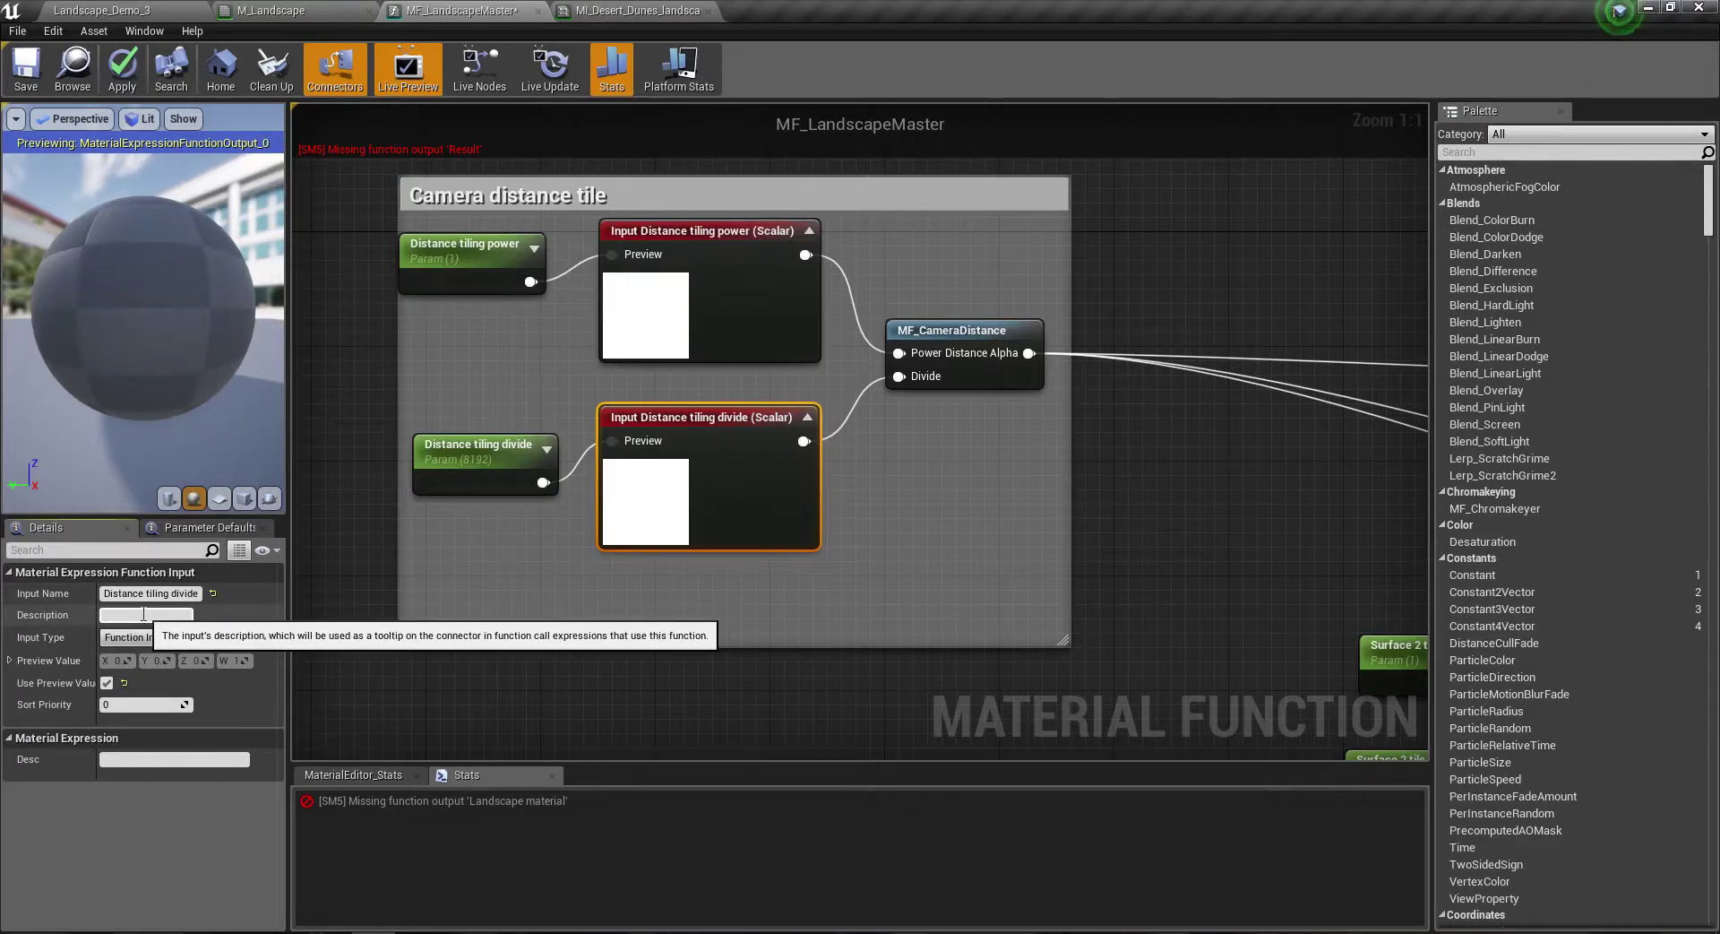
type("camera distance til")
type("e til")
key("Return")
scroll(862, 553, "down", 8)
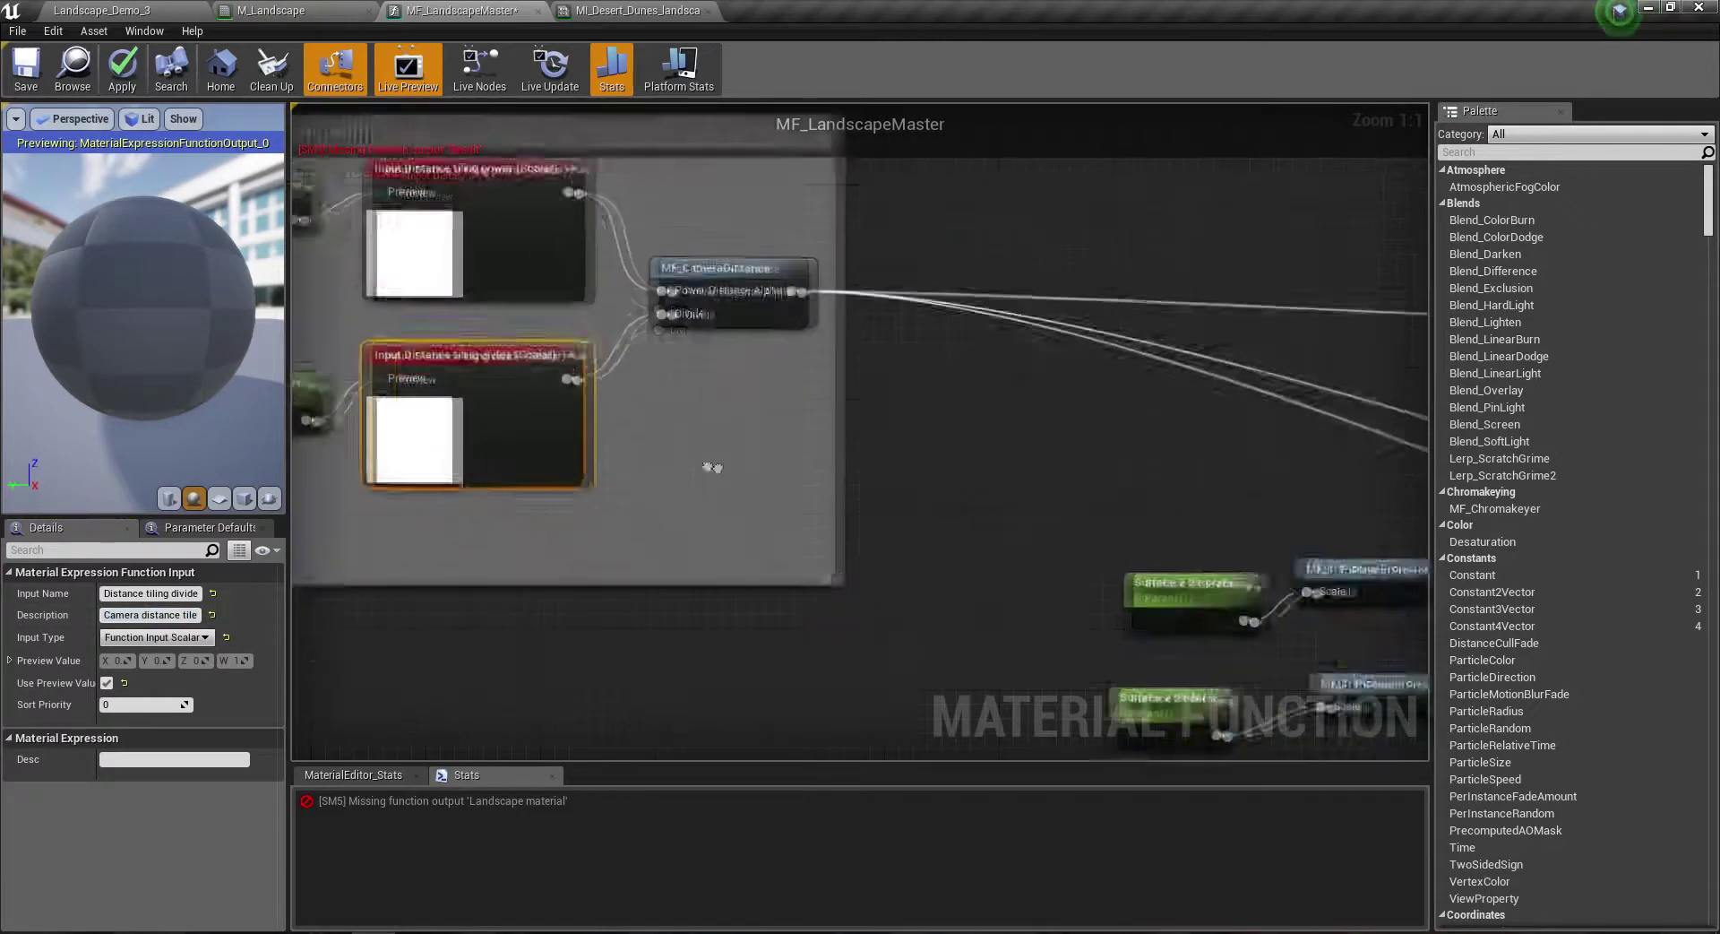
left_click_drag(788, 557, 615, 428)
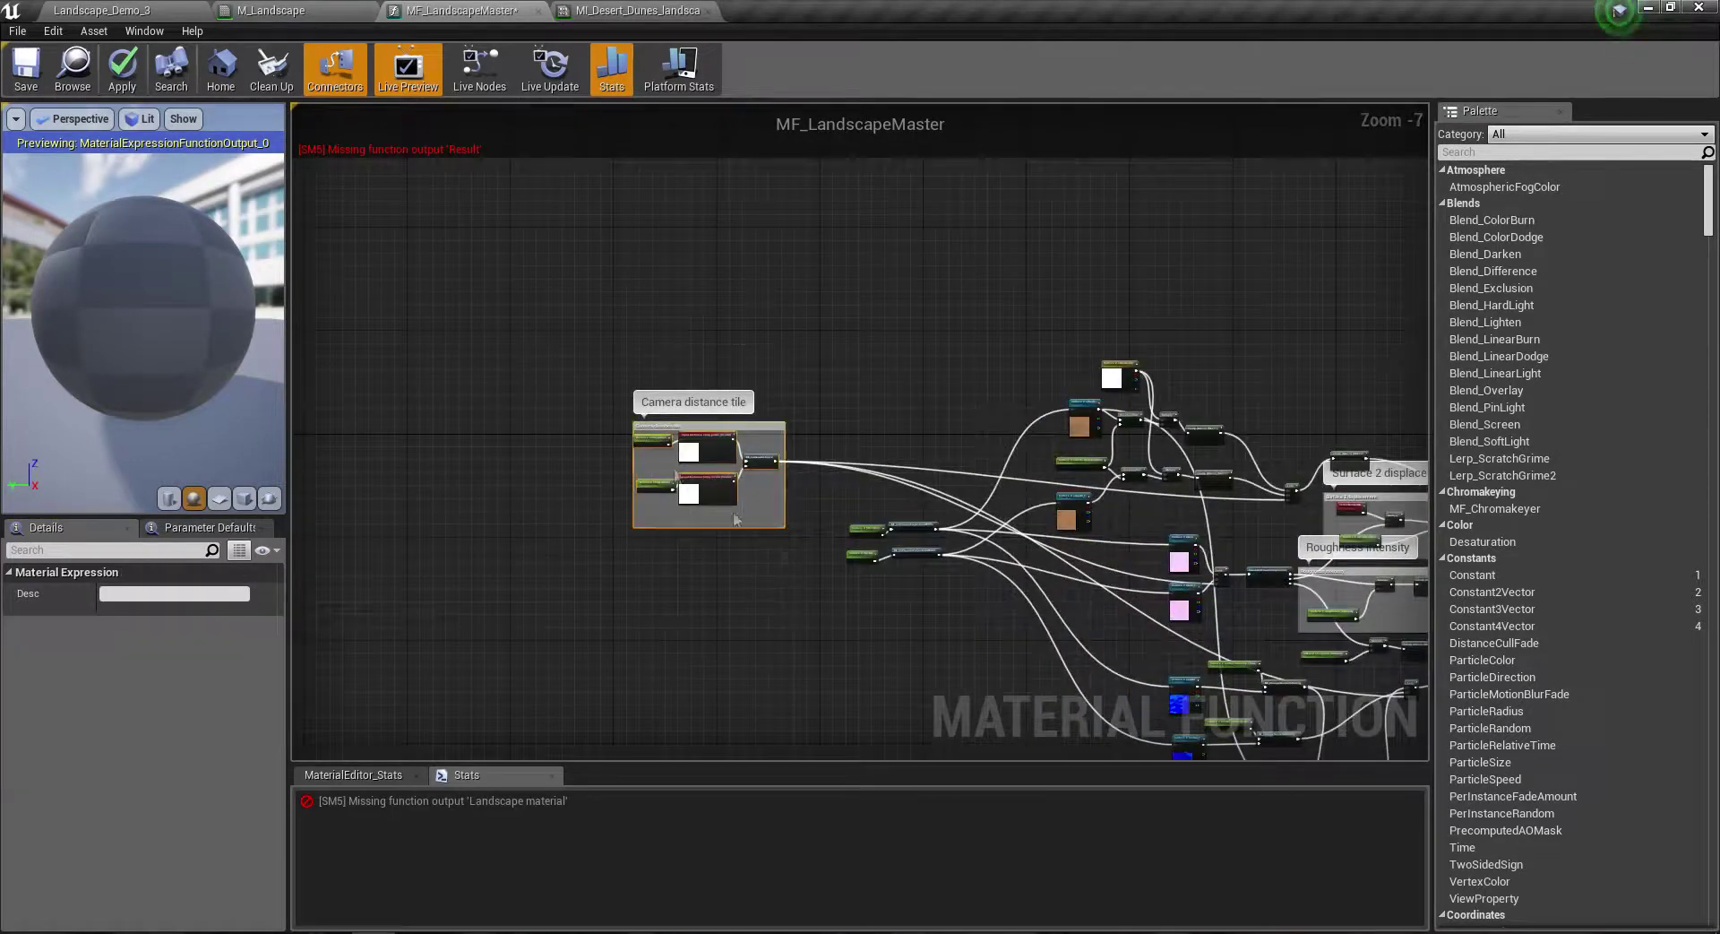
Step: Rearrange the Surface 2 tile close and tile far nodes up and to the left
scroll(759, 551, "up", 6)
scroll(825, 499, "up", 2)
right_click_drag(1017, 492, 620, 454)
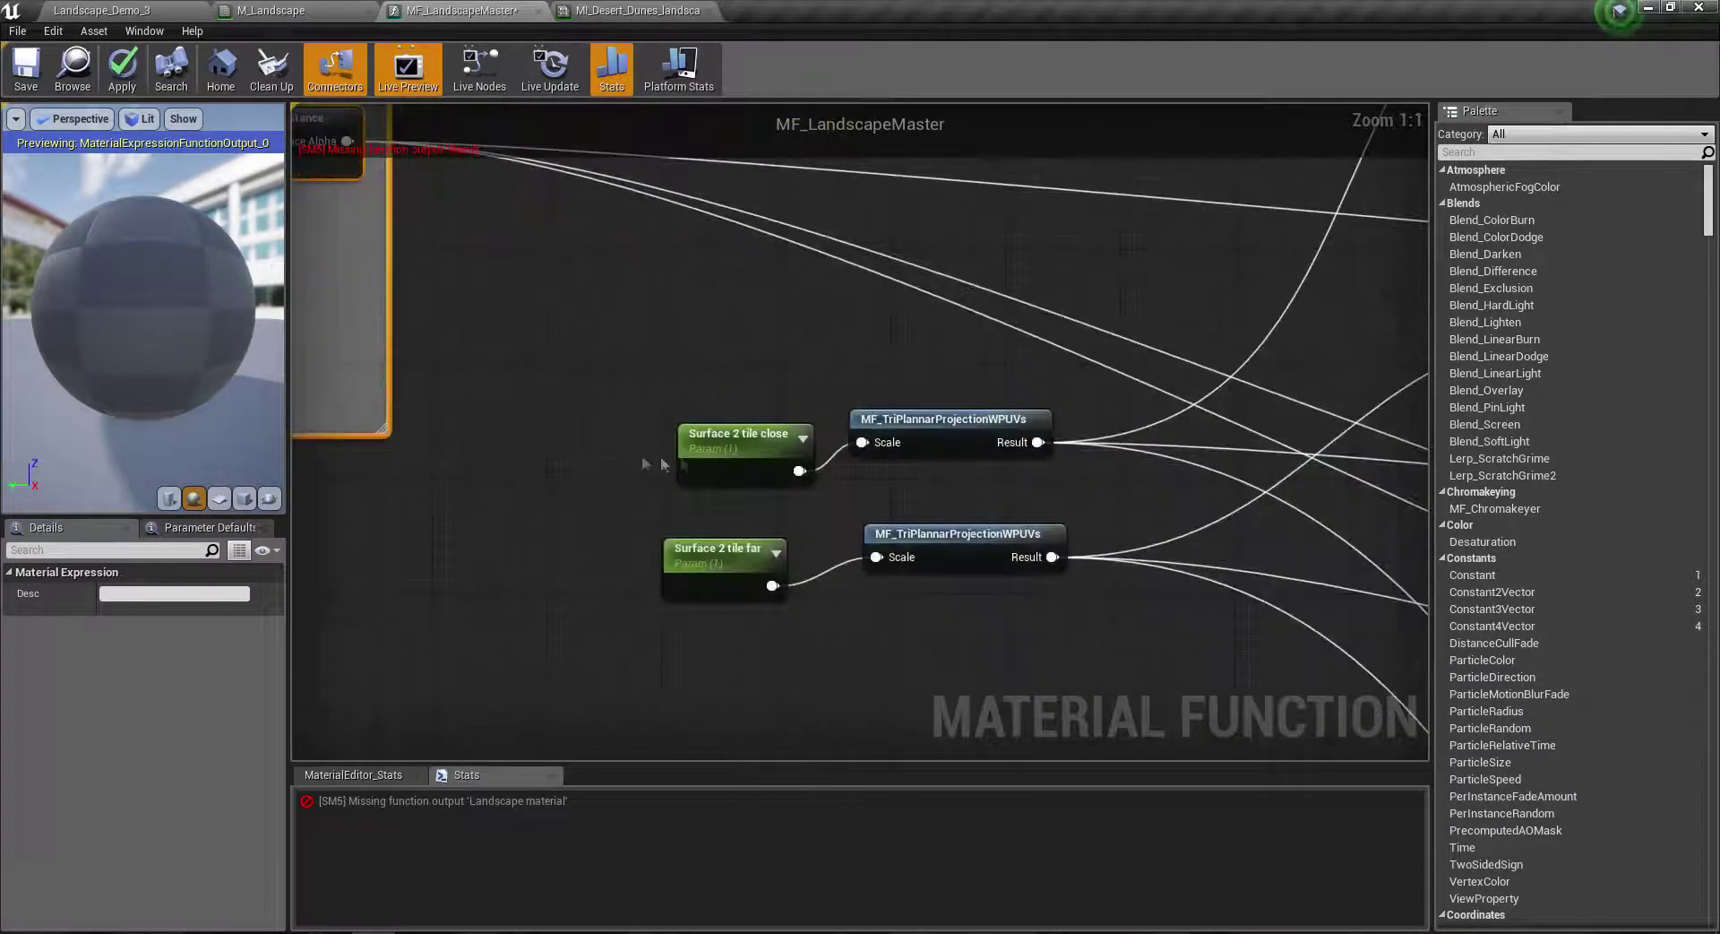
left_click_drag(737, 463, 601, 396)
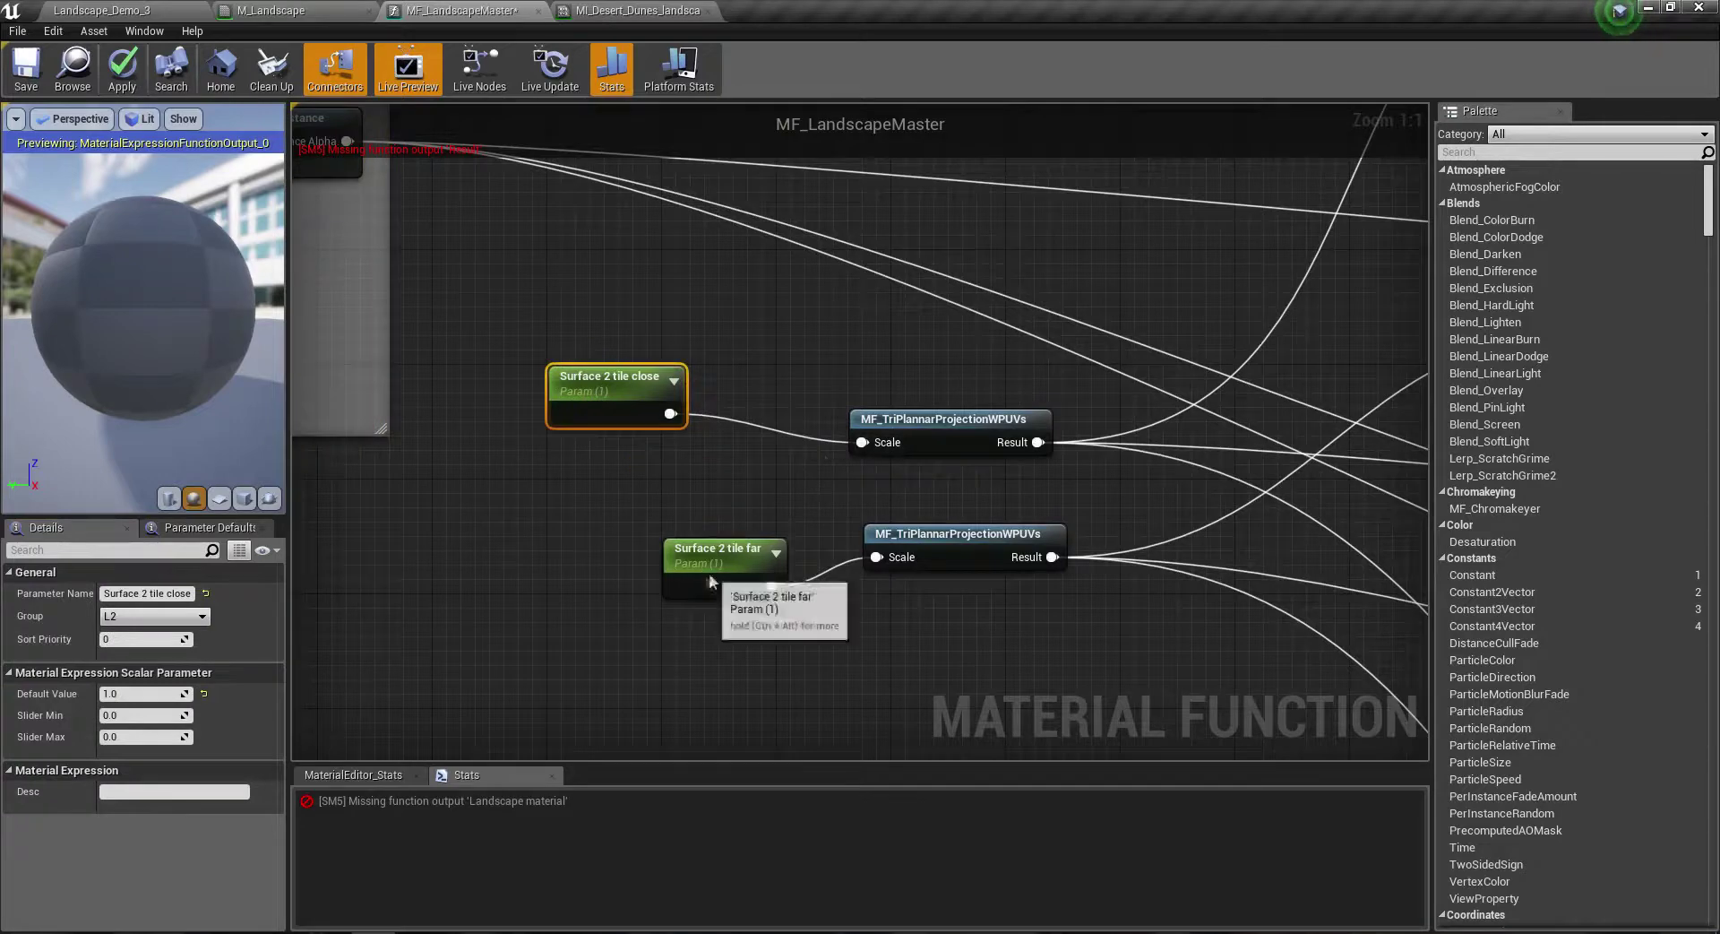
left_click_drag(716, 580, 613, 593)
left_click_drag(588, 408, 576, 313)
left_click(551, 428)
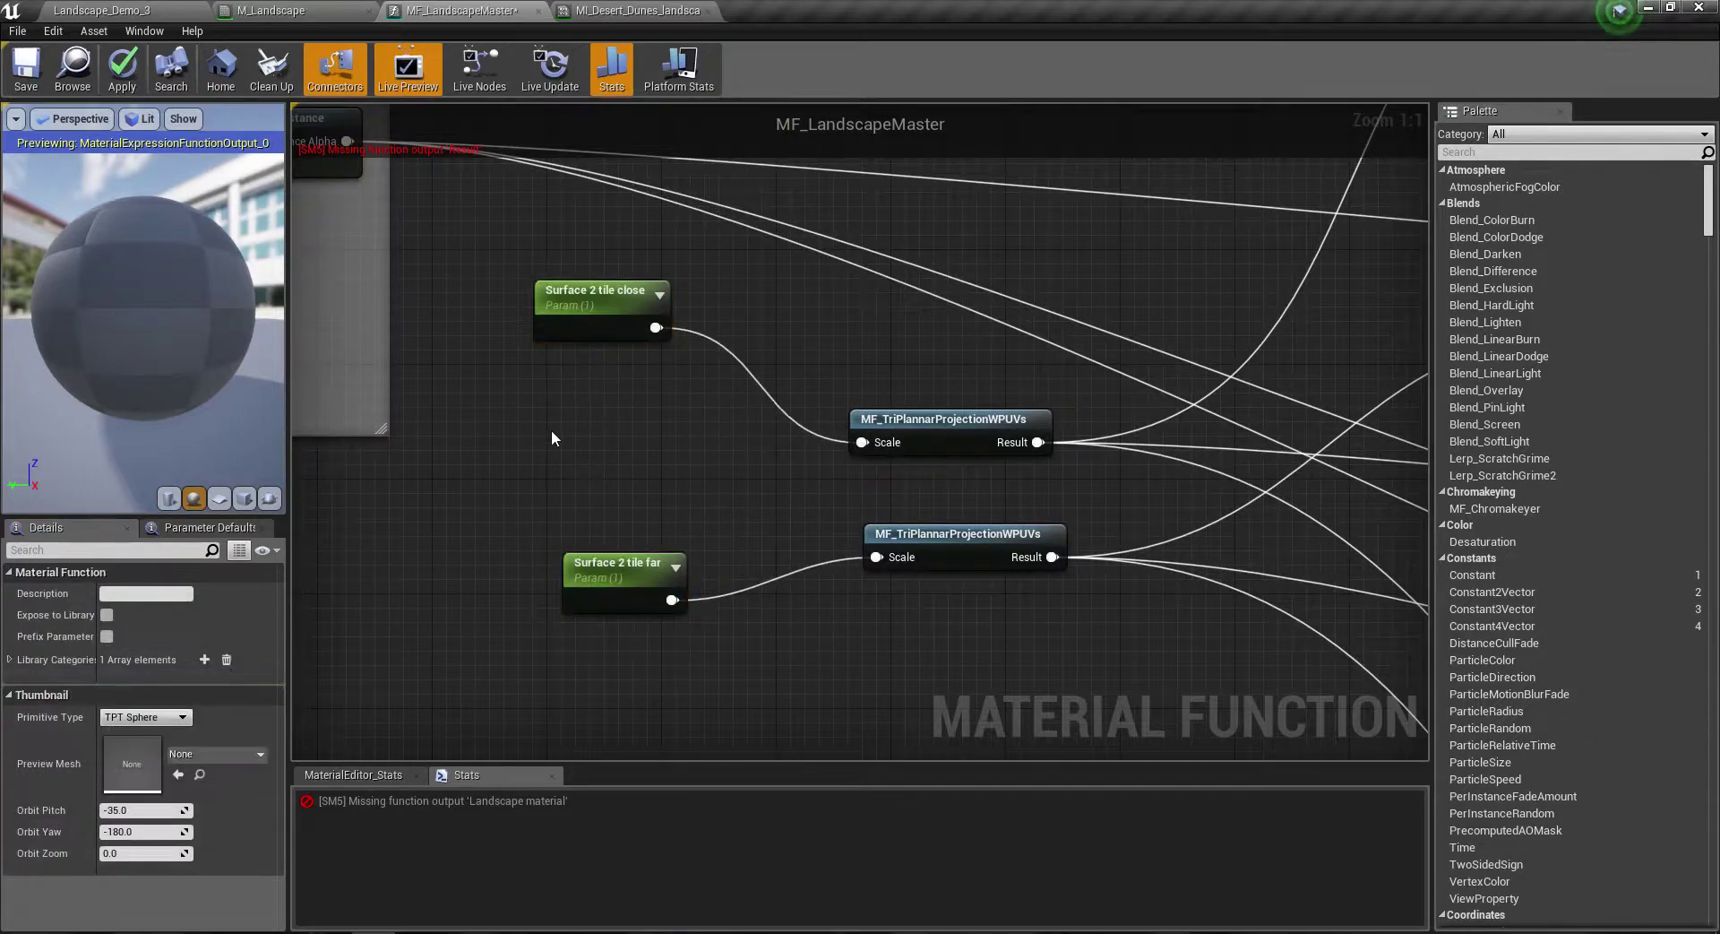
right_click(551, 428)
right_click_drag(551, 429, 846, 500)
scroll(696, 492, "down", 1)
Step: Duplicate the Input Distance tiling power node and place the copy beside the Surface 2 tile nodes
left_click(576, 323)
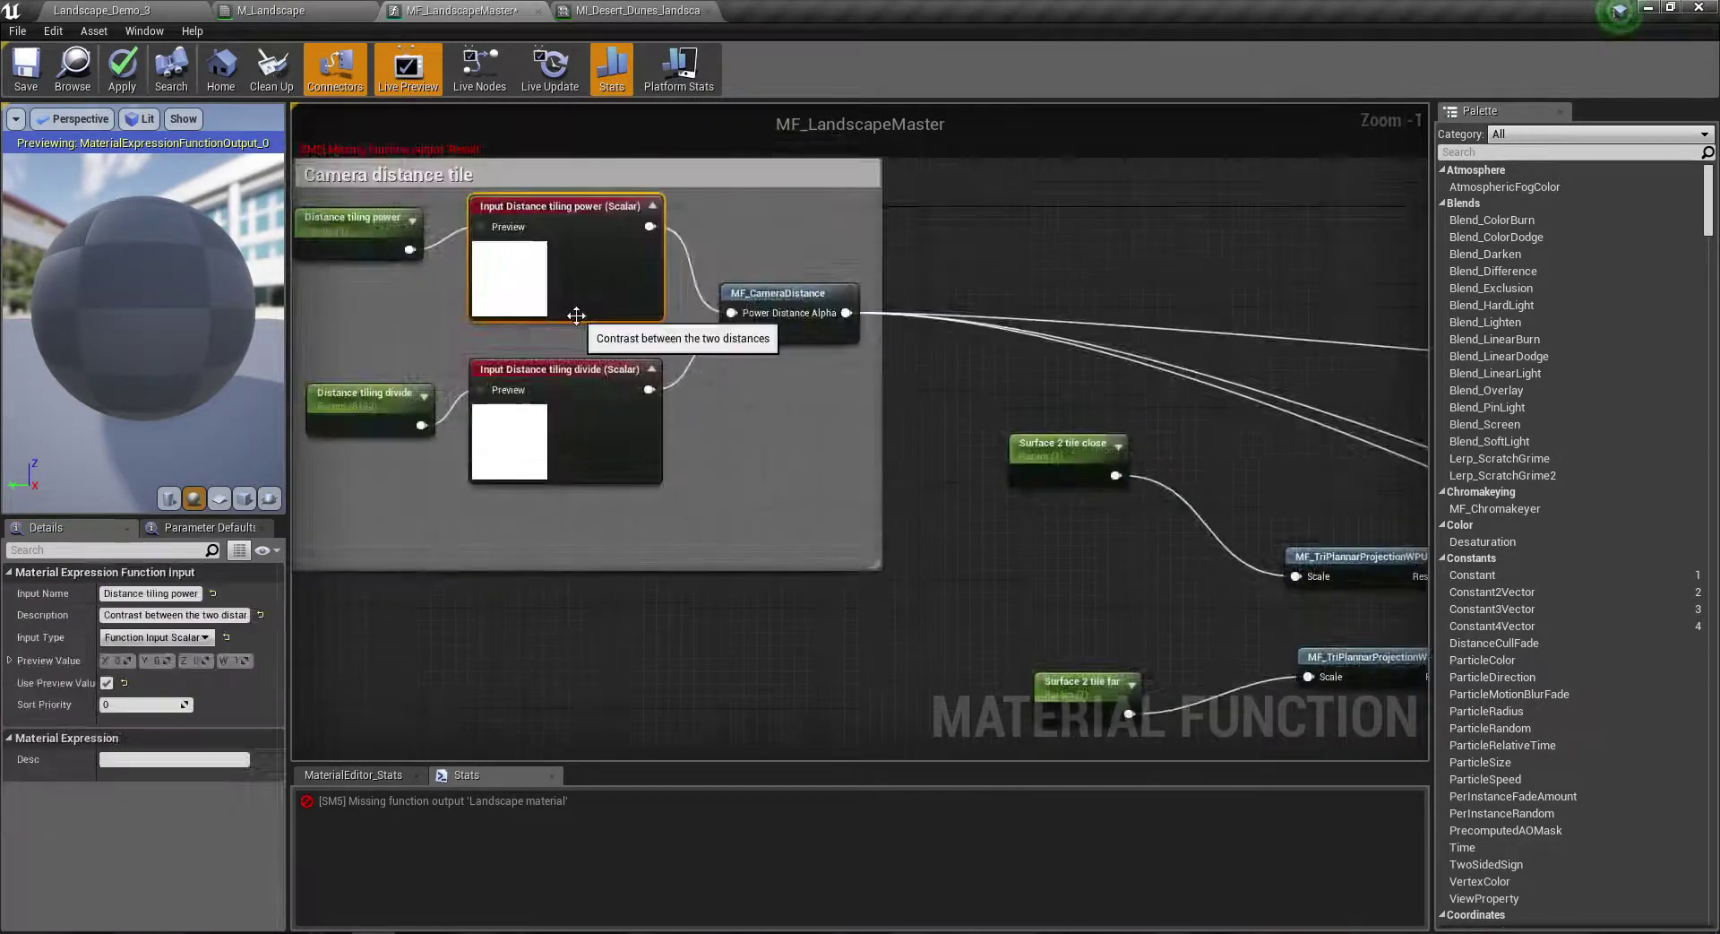
key("ctrl+w")
mouse_move(576, 340)
left_mouse_down()
mouse_move(728, 428)
mouse_move(1030, 538)
left_mouse_up()
scroll(1031, 537, "up", 2)
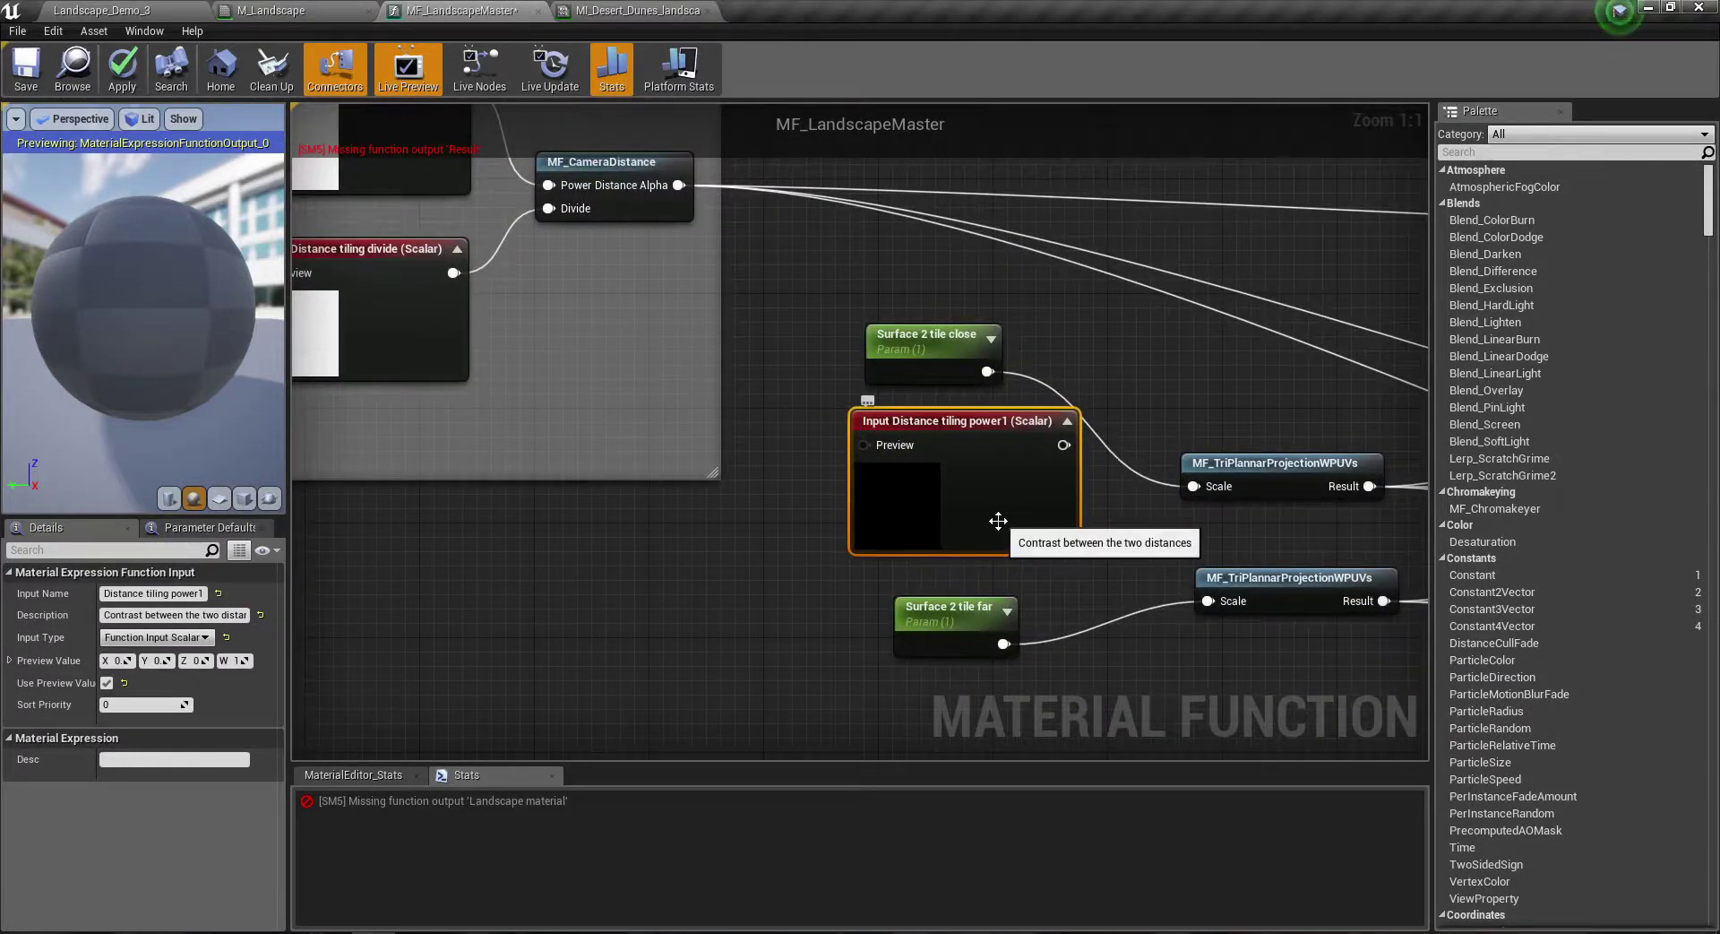
right_click_drag(999, 520, 926, 484)
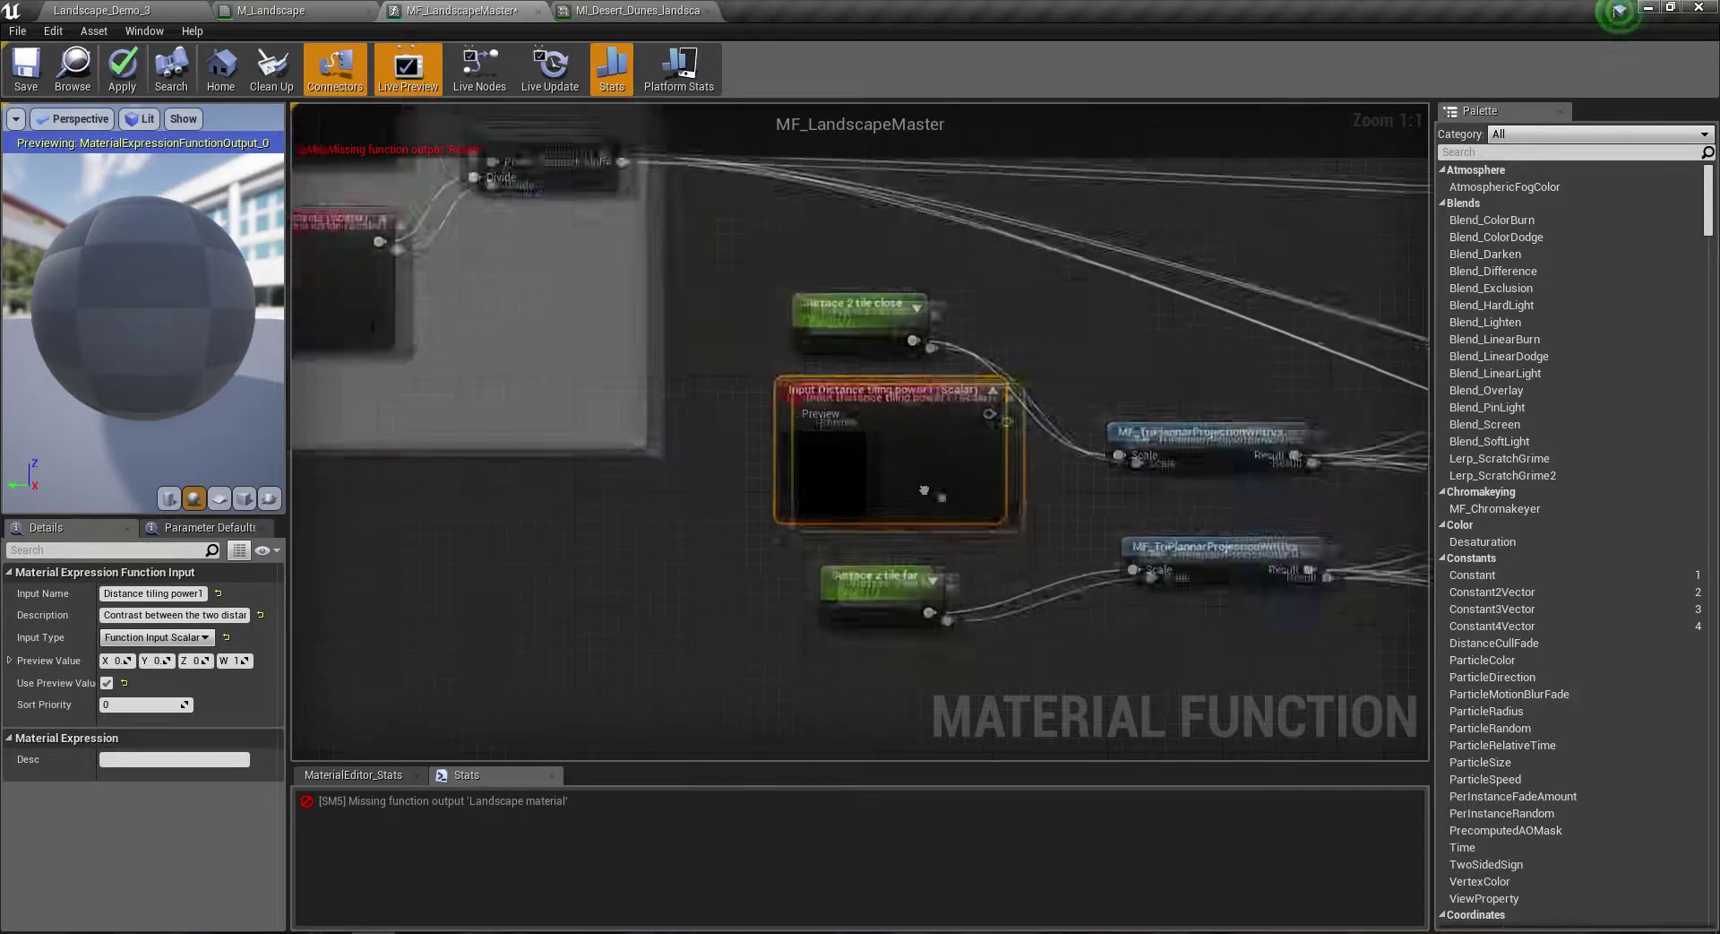
scroll(627, 421, "down", 2)
scroll(802, 381, "up", 2)
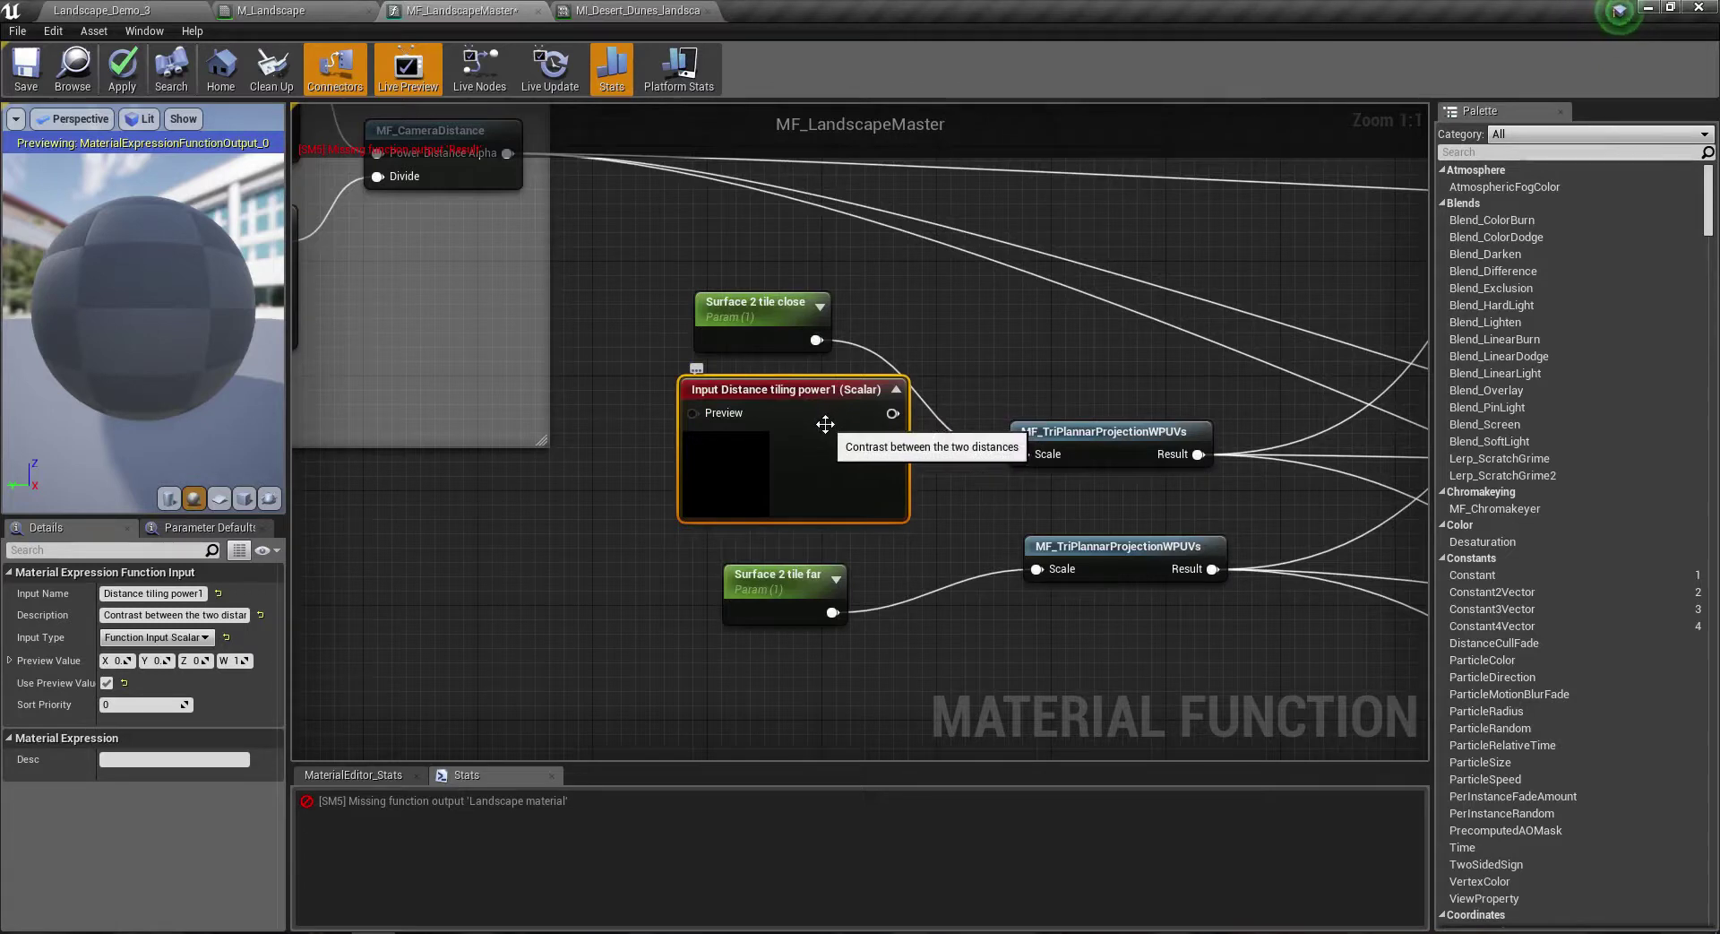
Step: Rename the duplicate input 'Tile close distance', add a description, and turn off preview-value-as-default
left_click(106, 683)
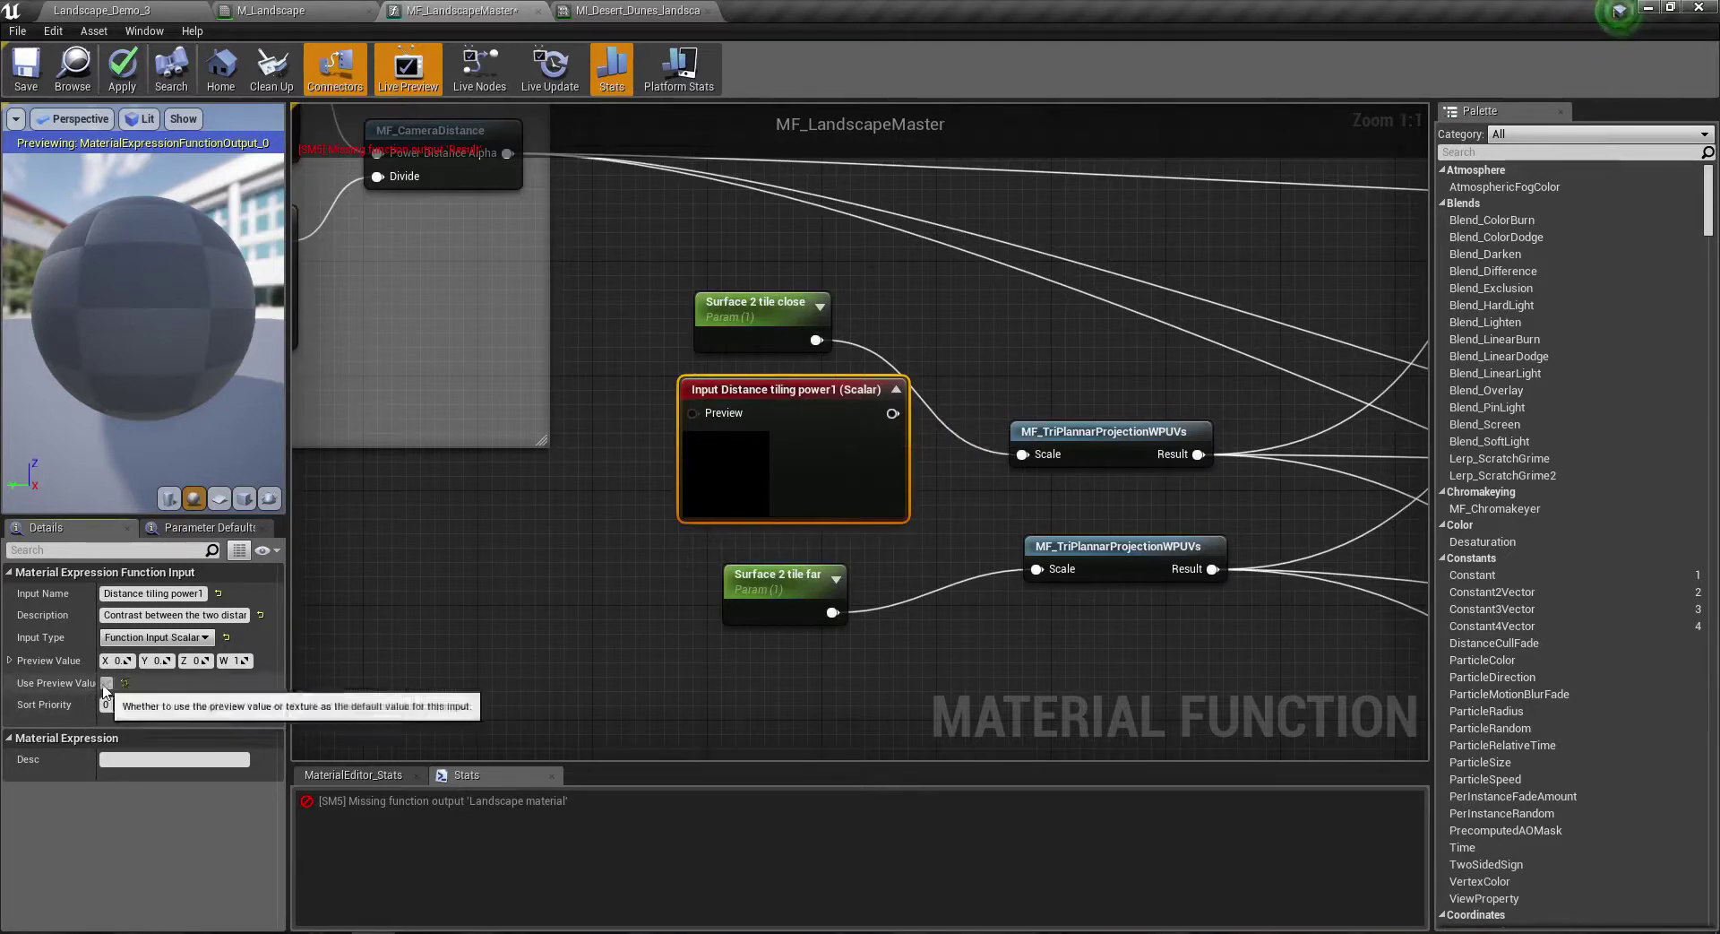
left_click(171, 615)
type("Contrast betw")
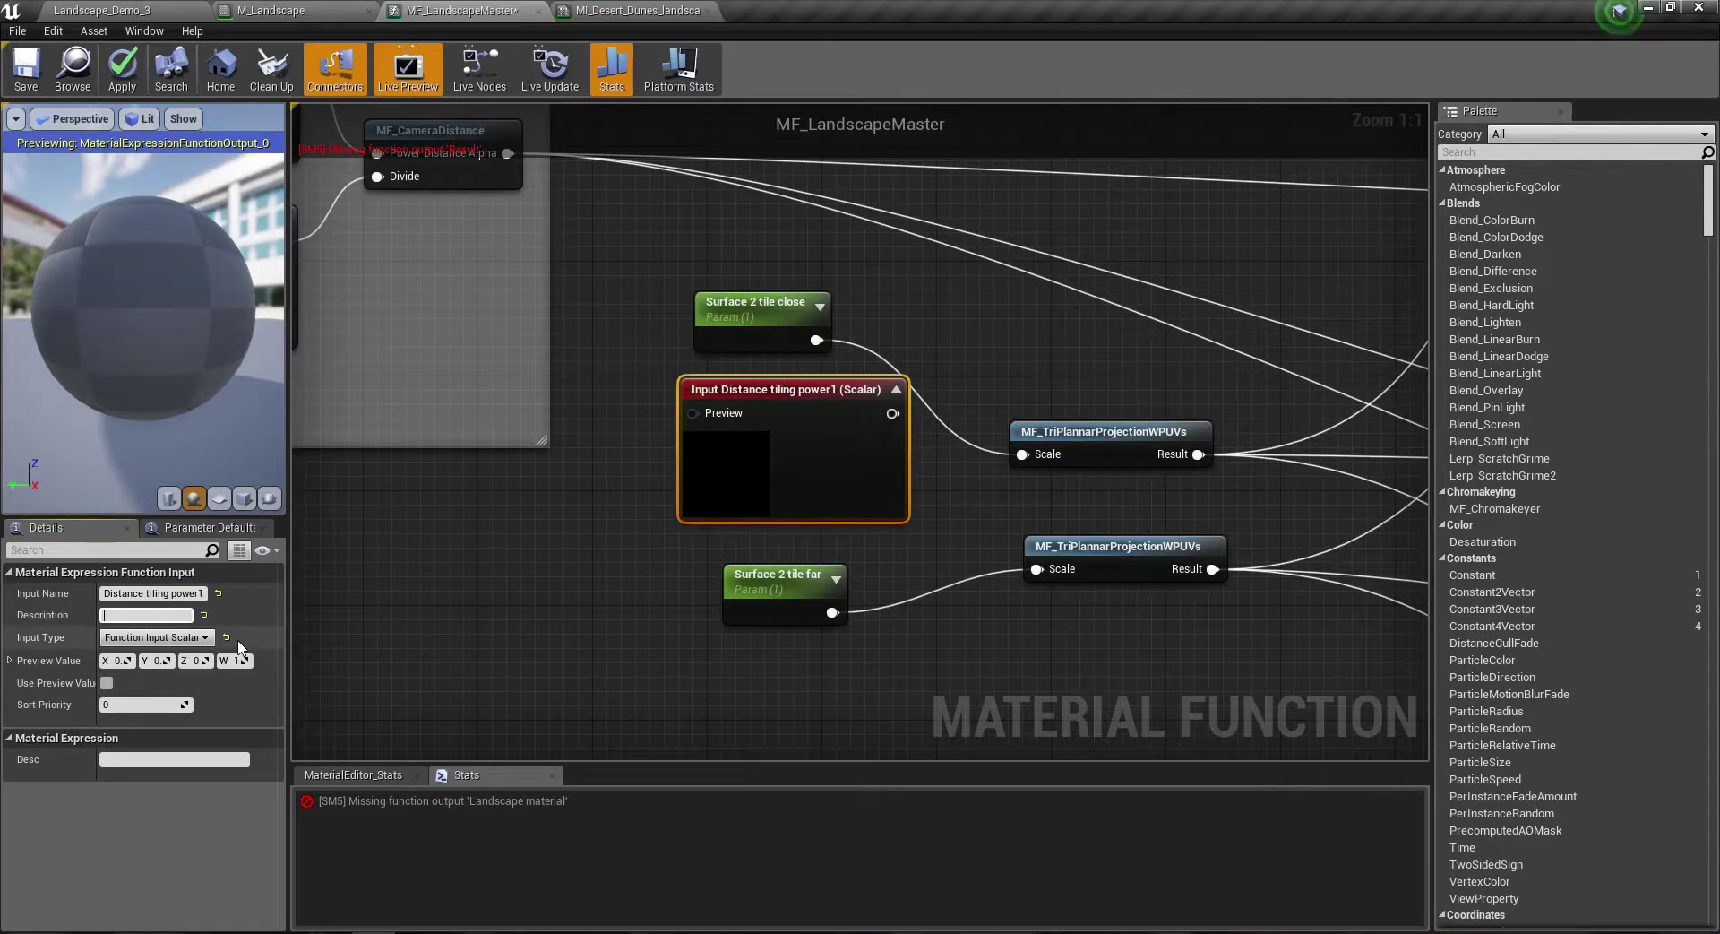
type("Close tili")
type("ng")
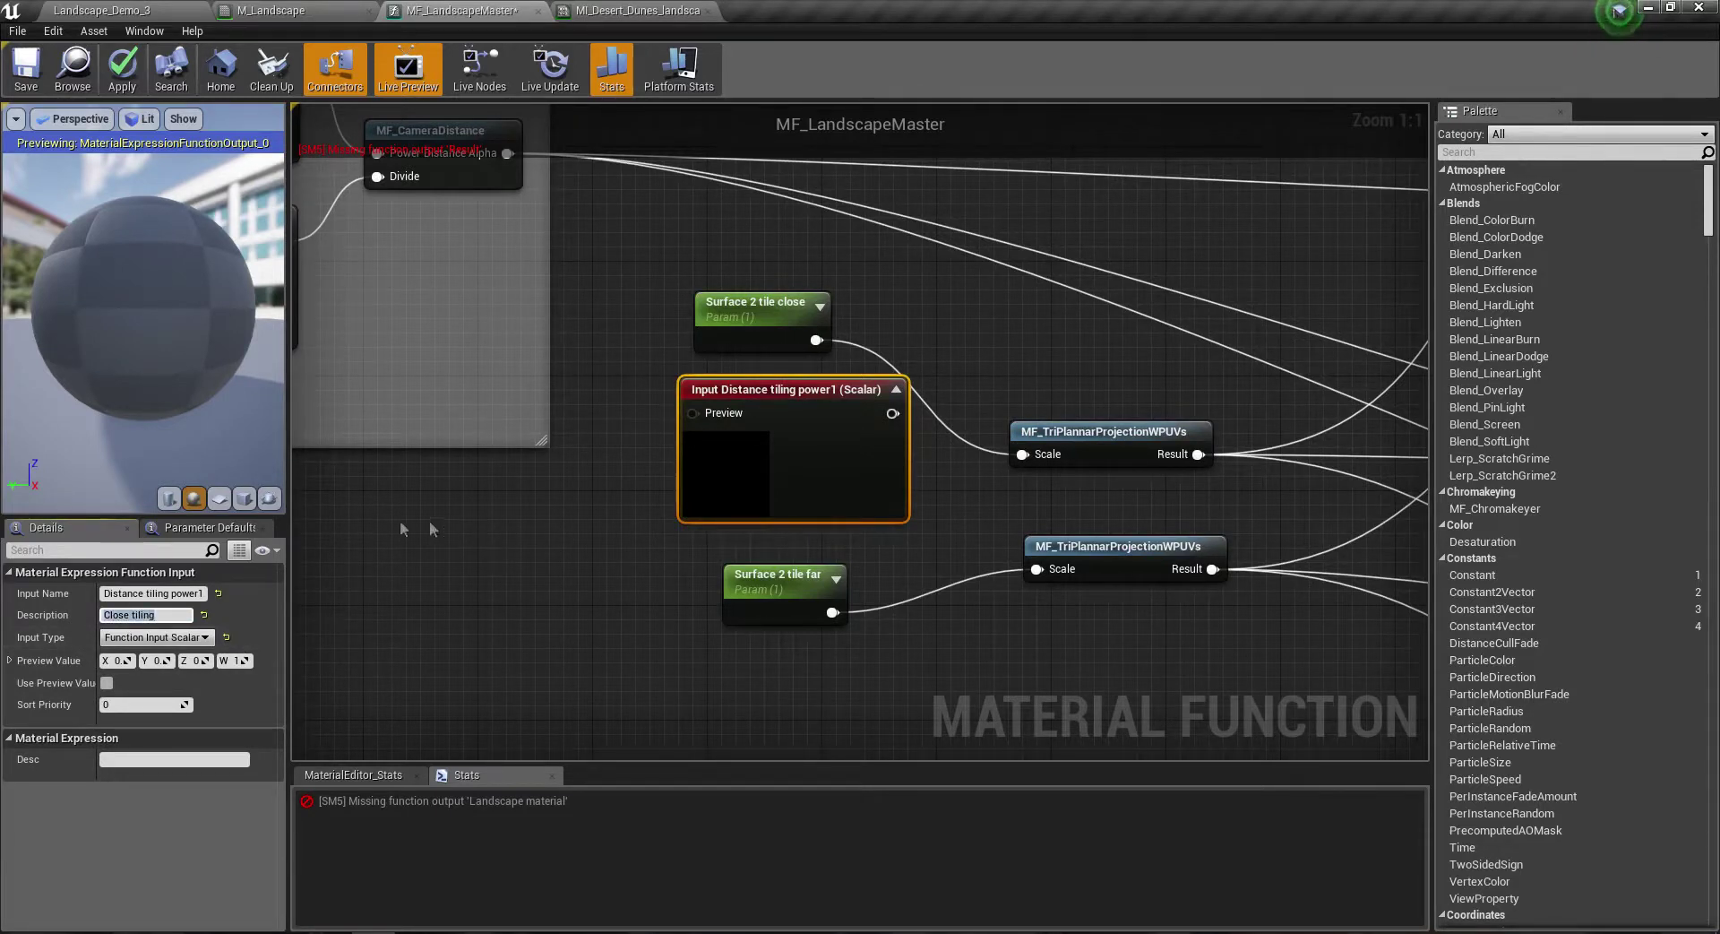
left_click(147, 594)
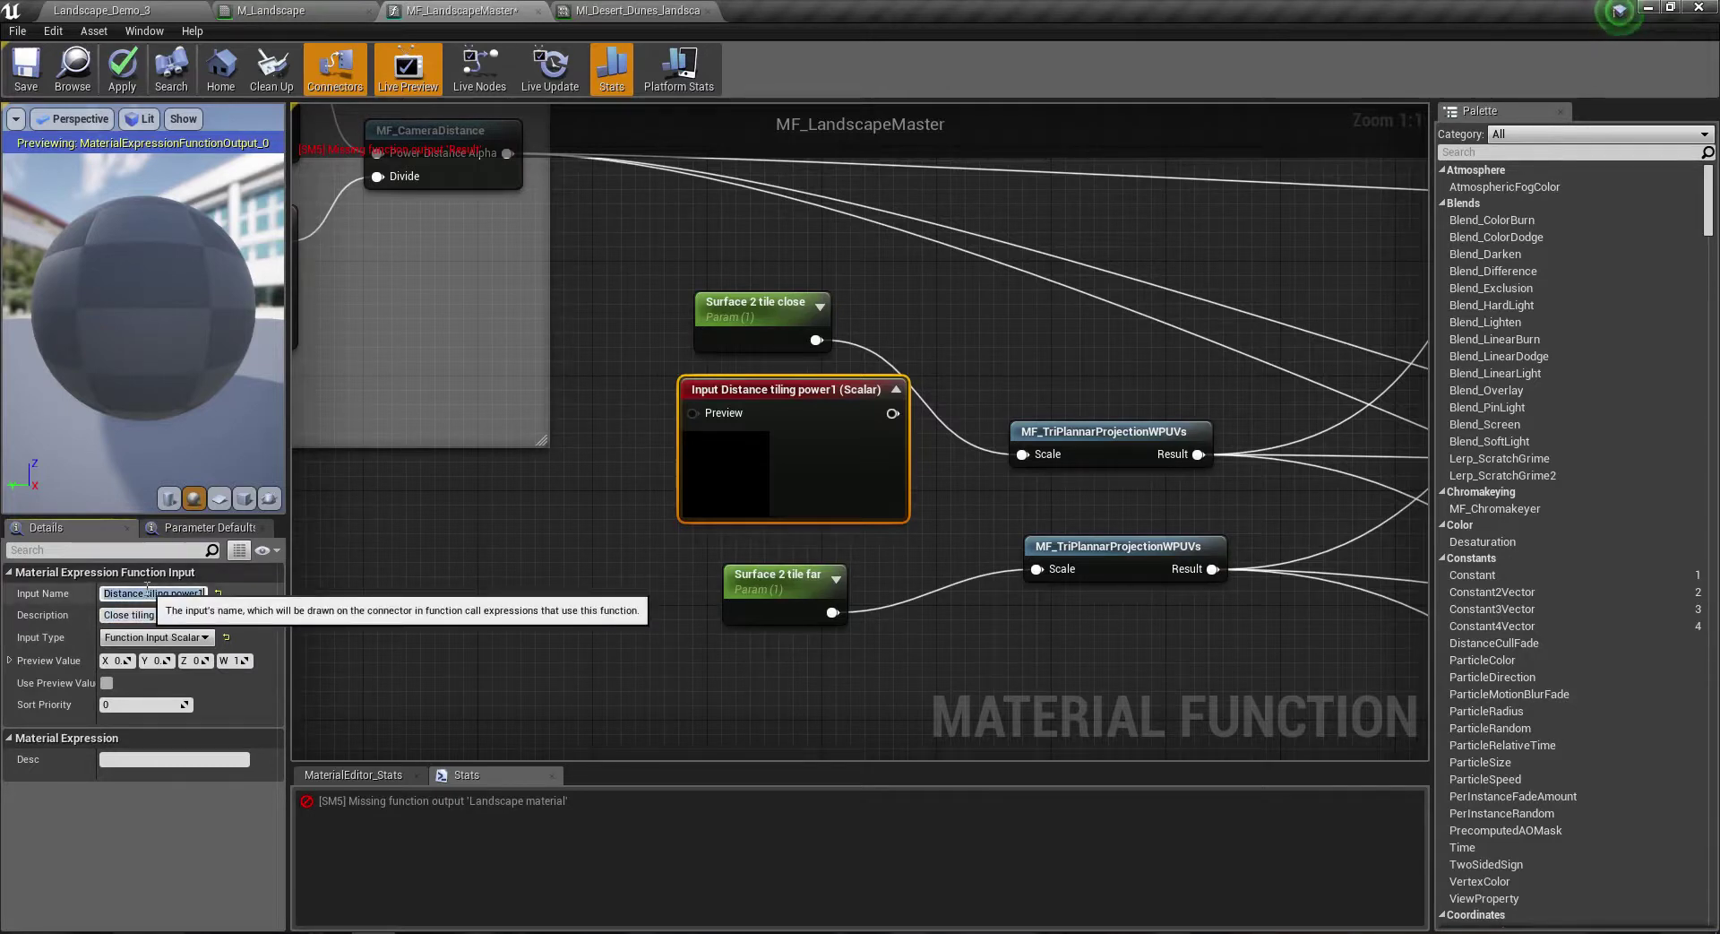
type("Ti")
type("tance")
key("Return")
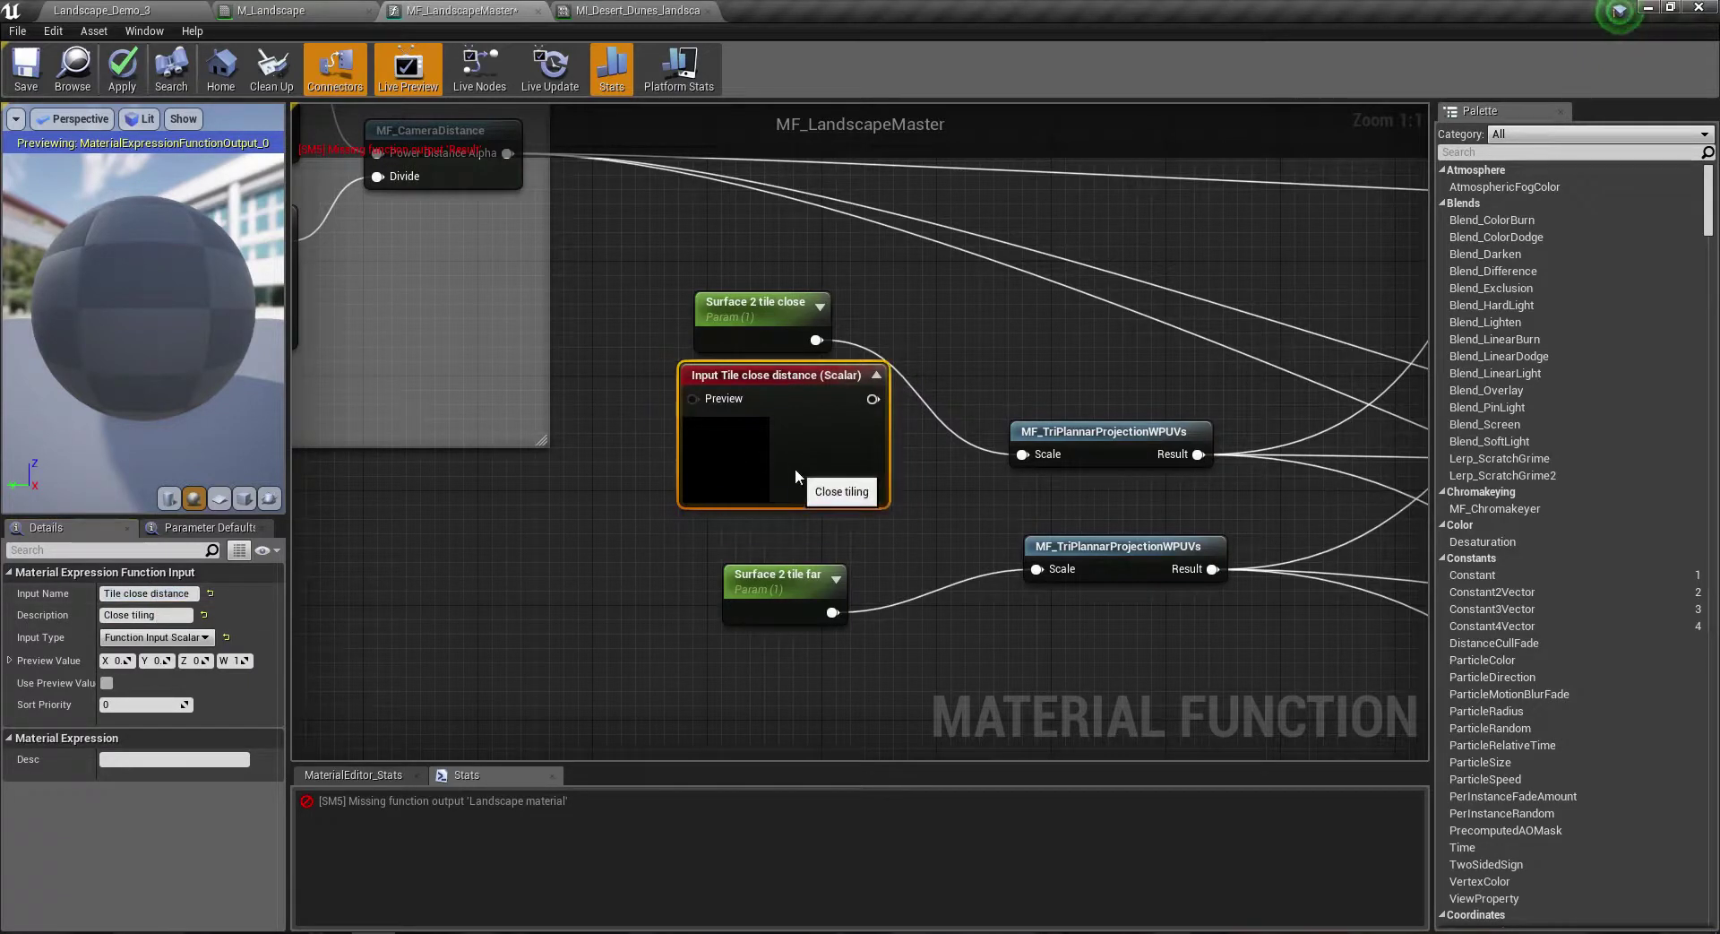
Step: Place the Tile close distance input beside its parameter and rename Surface 2 tile close to 'Tile close'
left_click_drag(794, 468, 809, 454)
left_click_drag(785, 350, 742, 321)
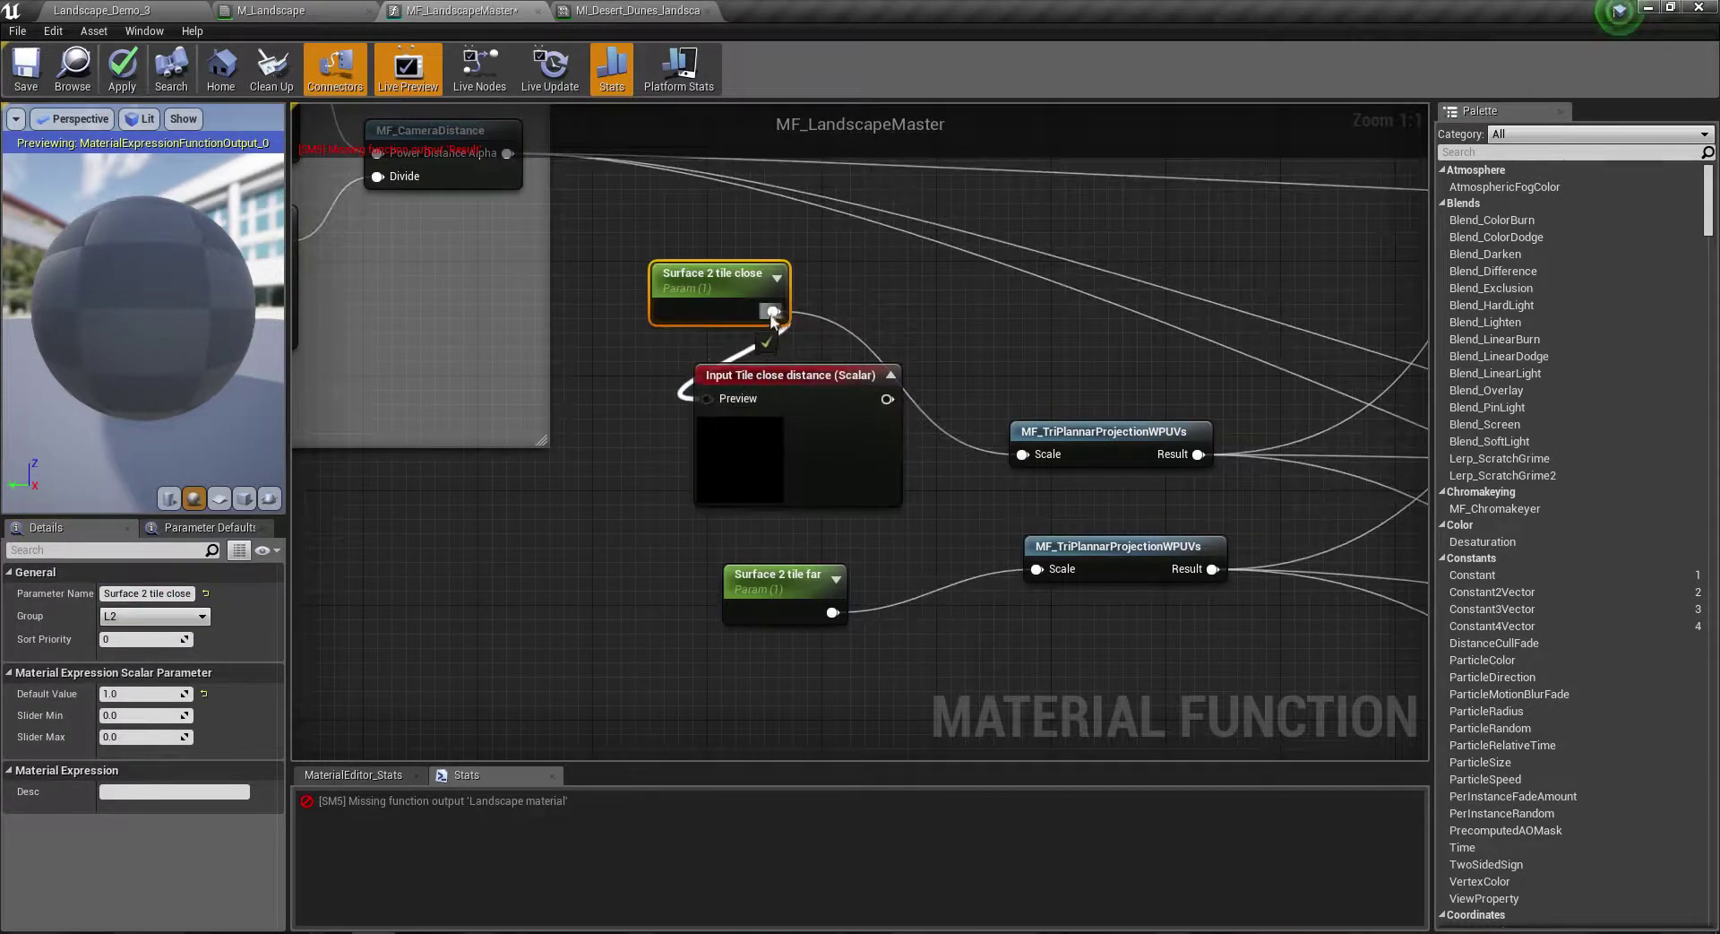
left_click_drag(708, 296, 611, 326)
left_click_drag(786, 410, 828, 394)
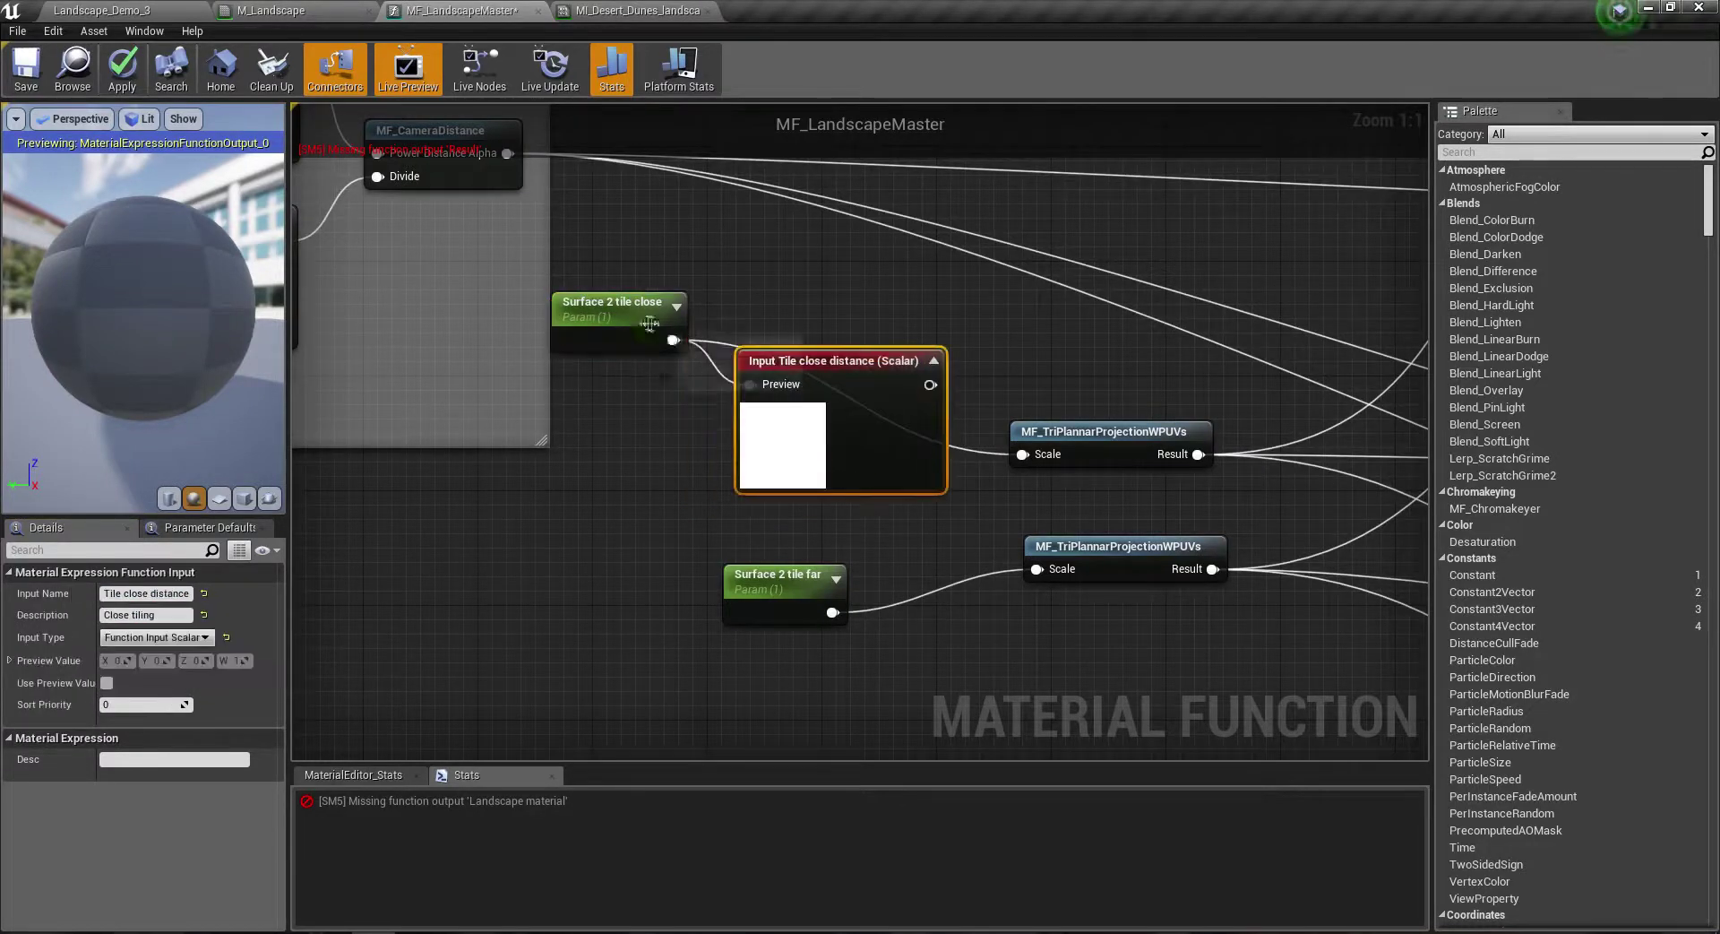
left_click(612, 304)
left_click(128, 595)
left_click(177, 593)
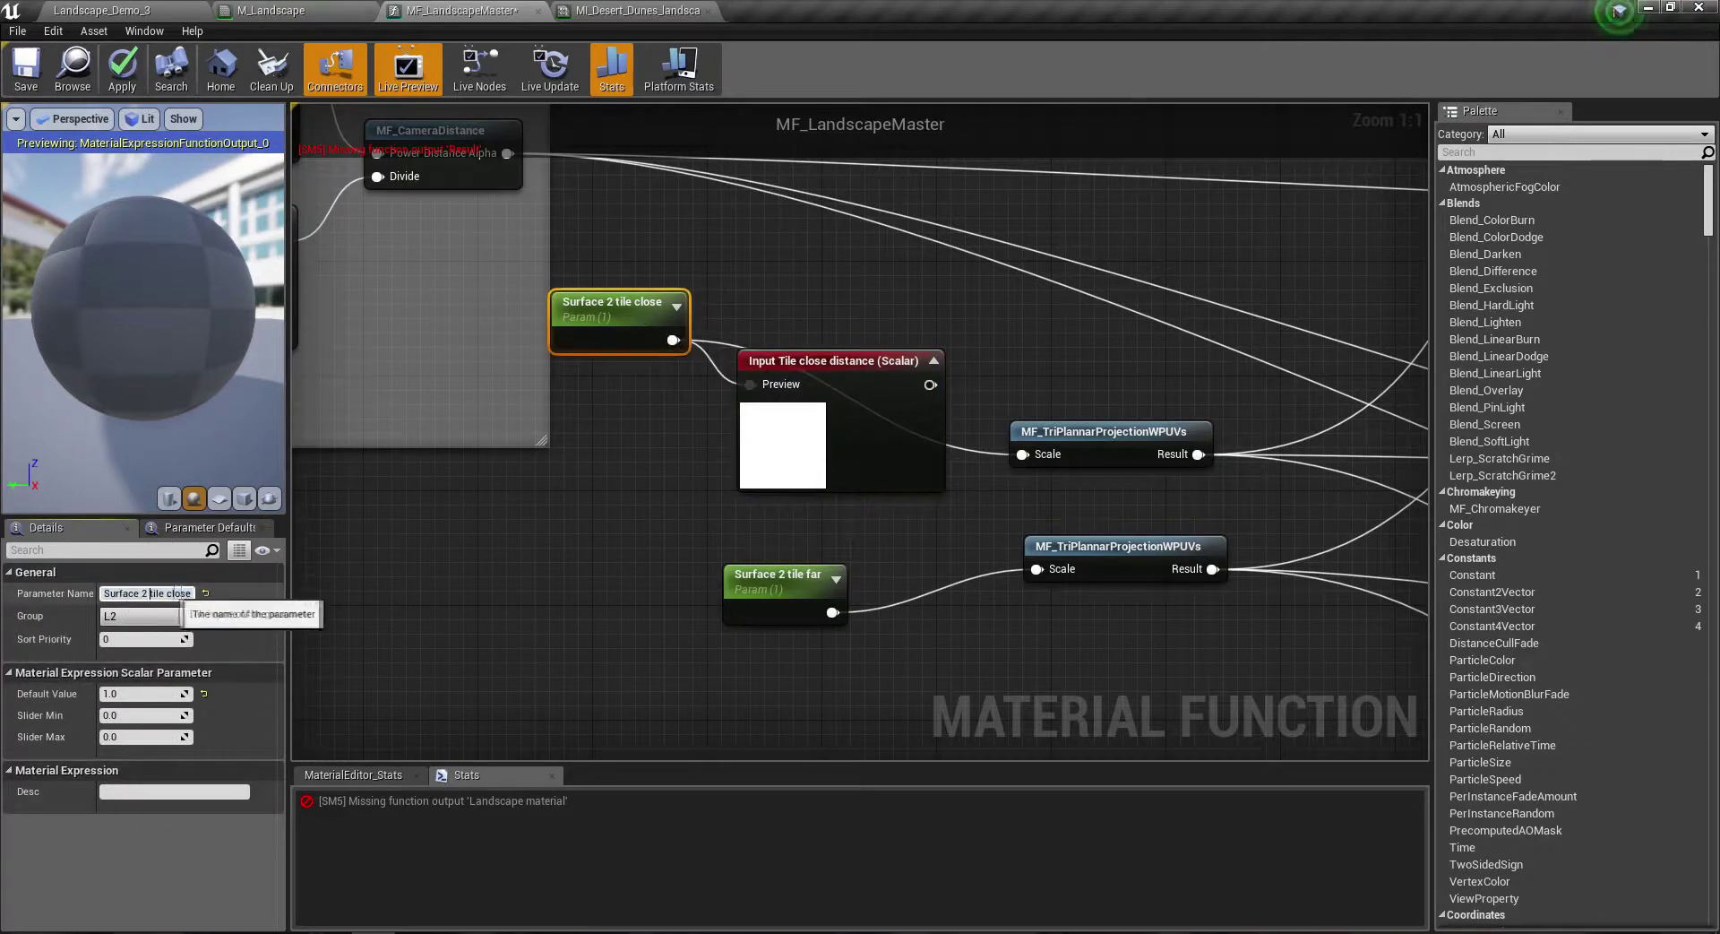
key("BackSpace")
key("BackSpace")
key("BackSpace")
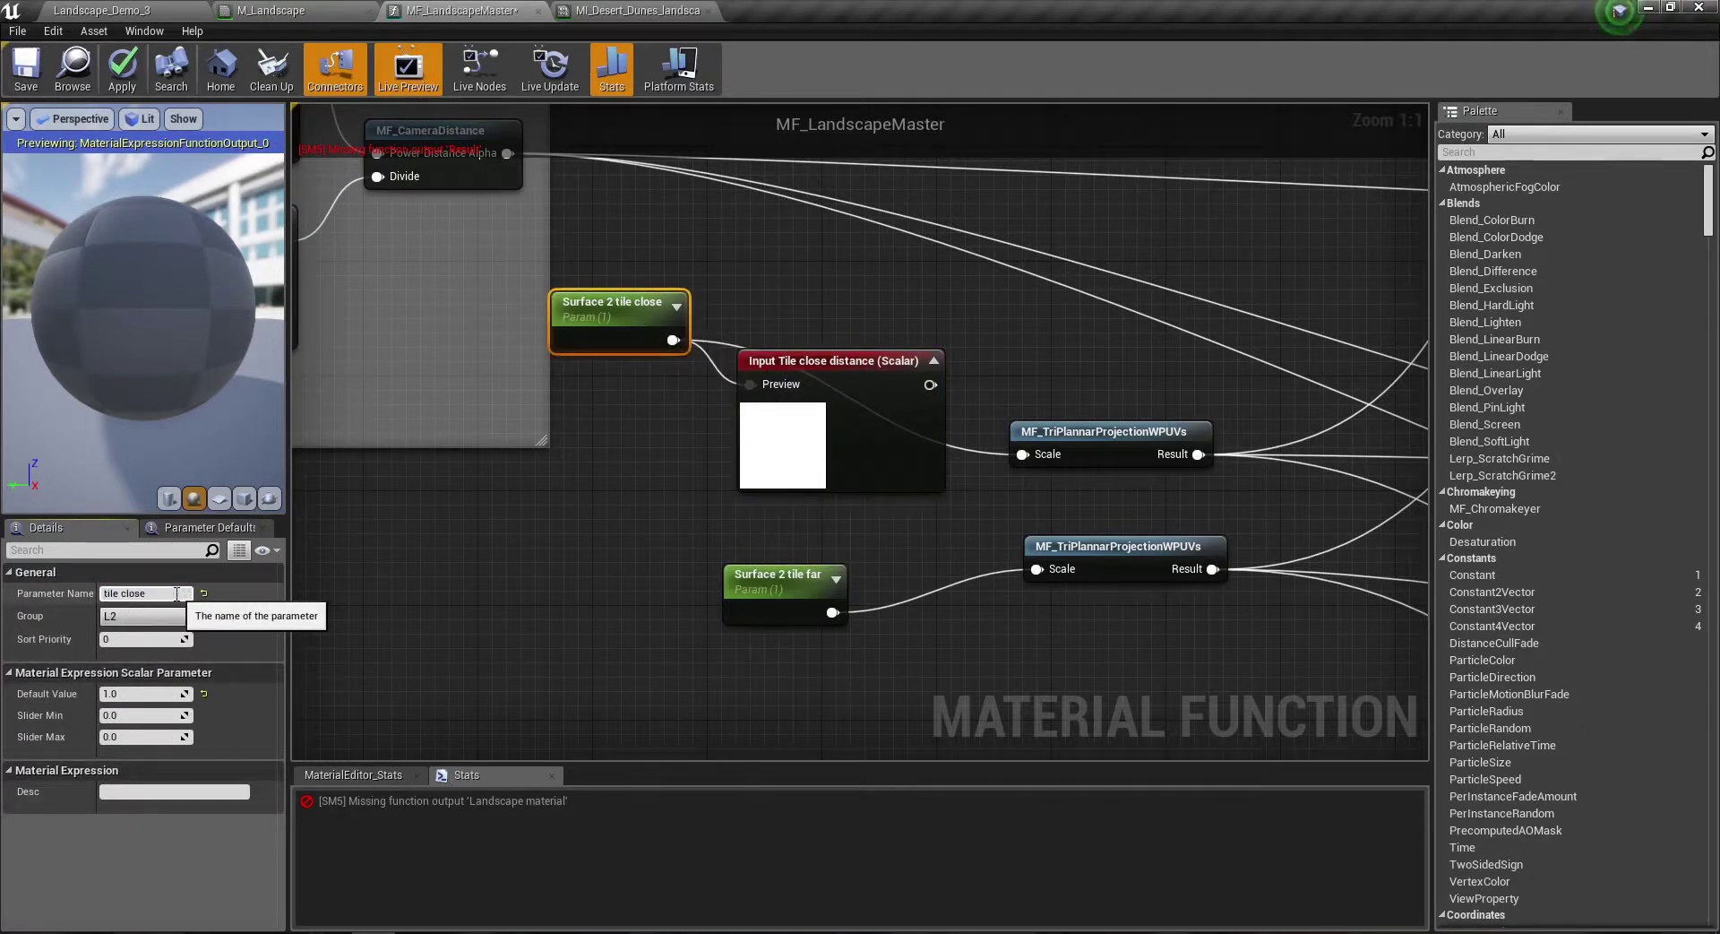
type("T")
key("Return")
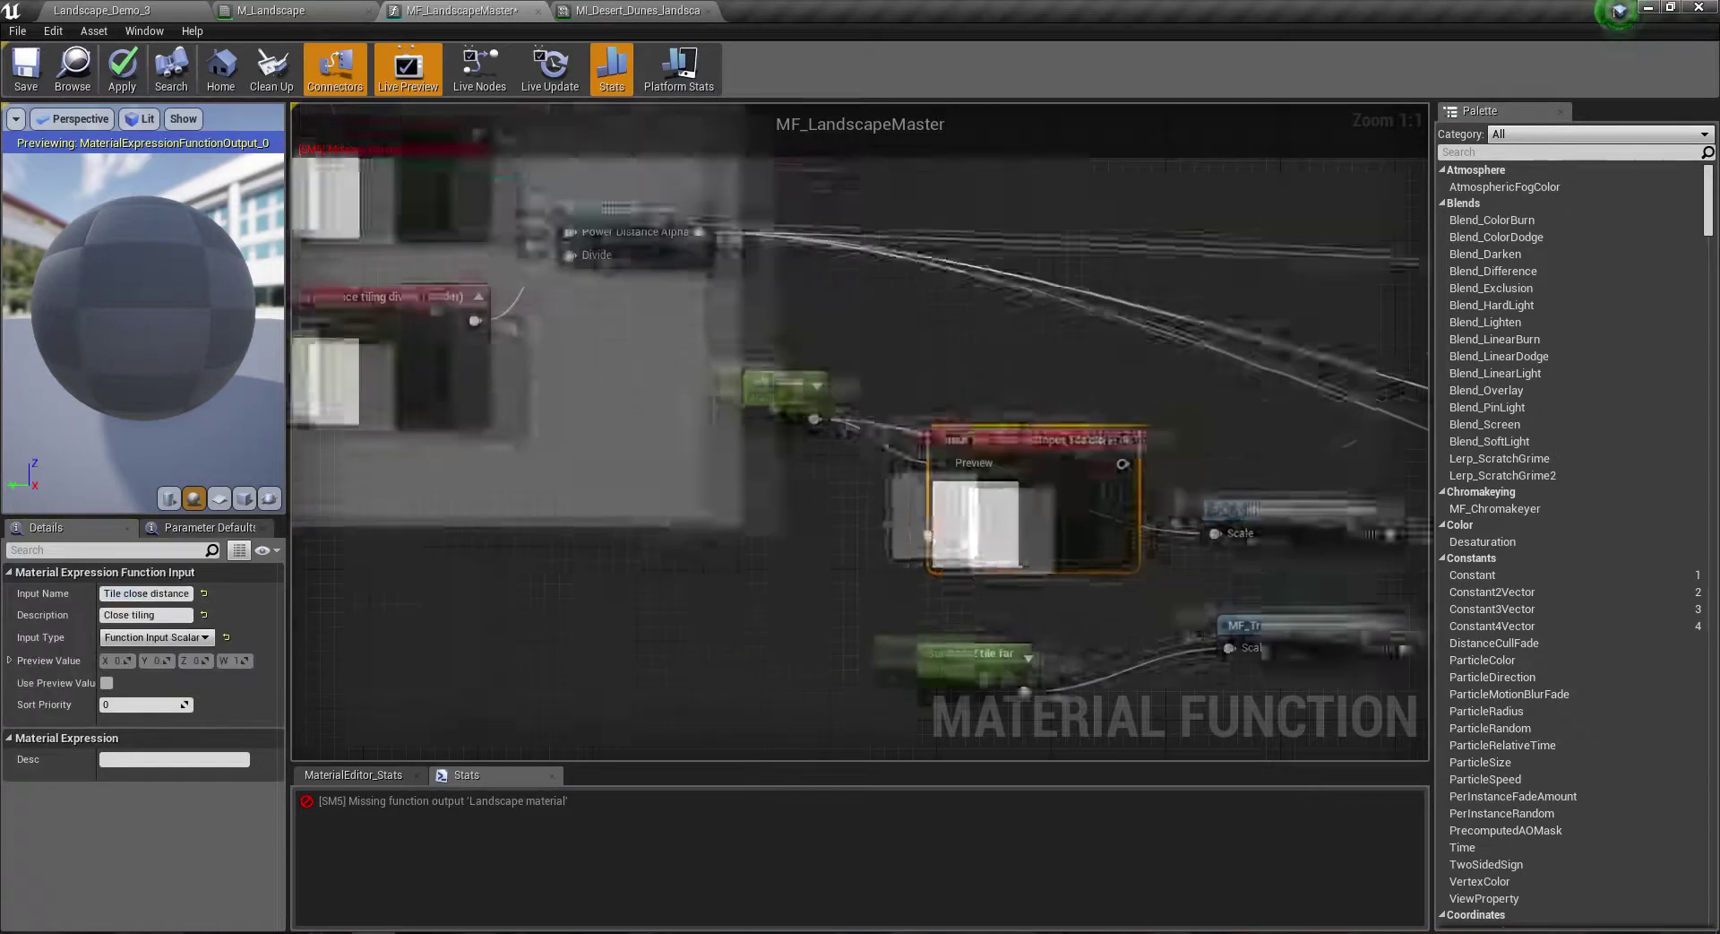
Step: Keep Distance tiling power and Tile close in group L2, and set Surface 2 tile far's group to None
right_click_drag(826, 492, 1476, 643)
left_click(566, 213)
left_click(117, 615)
key("Return")
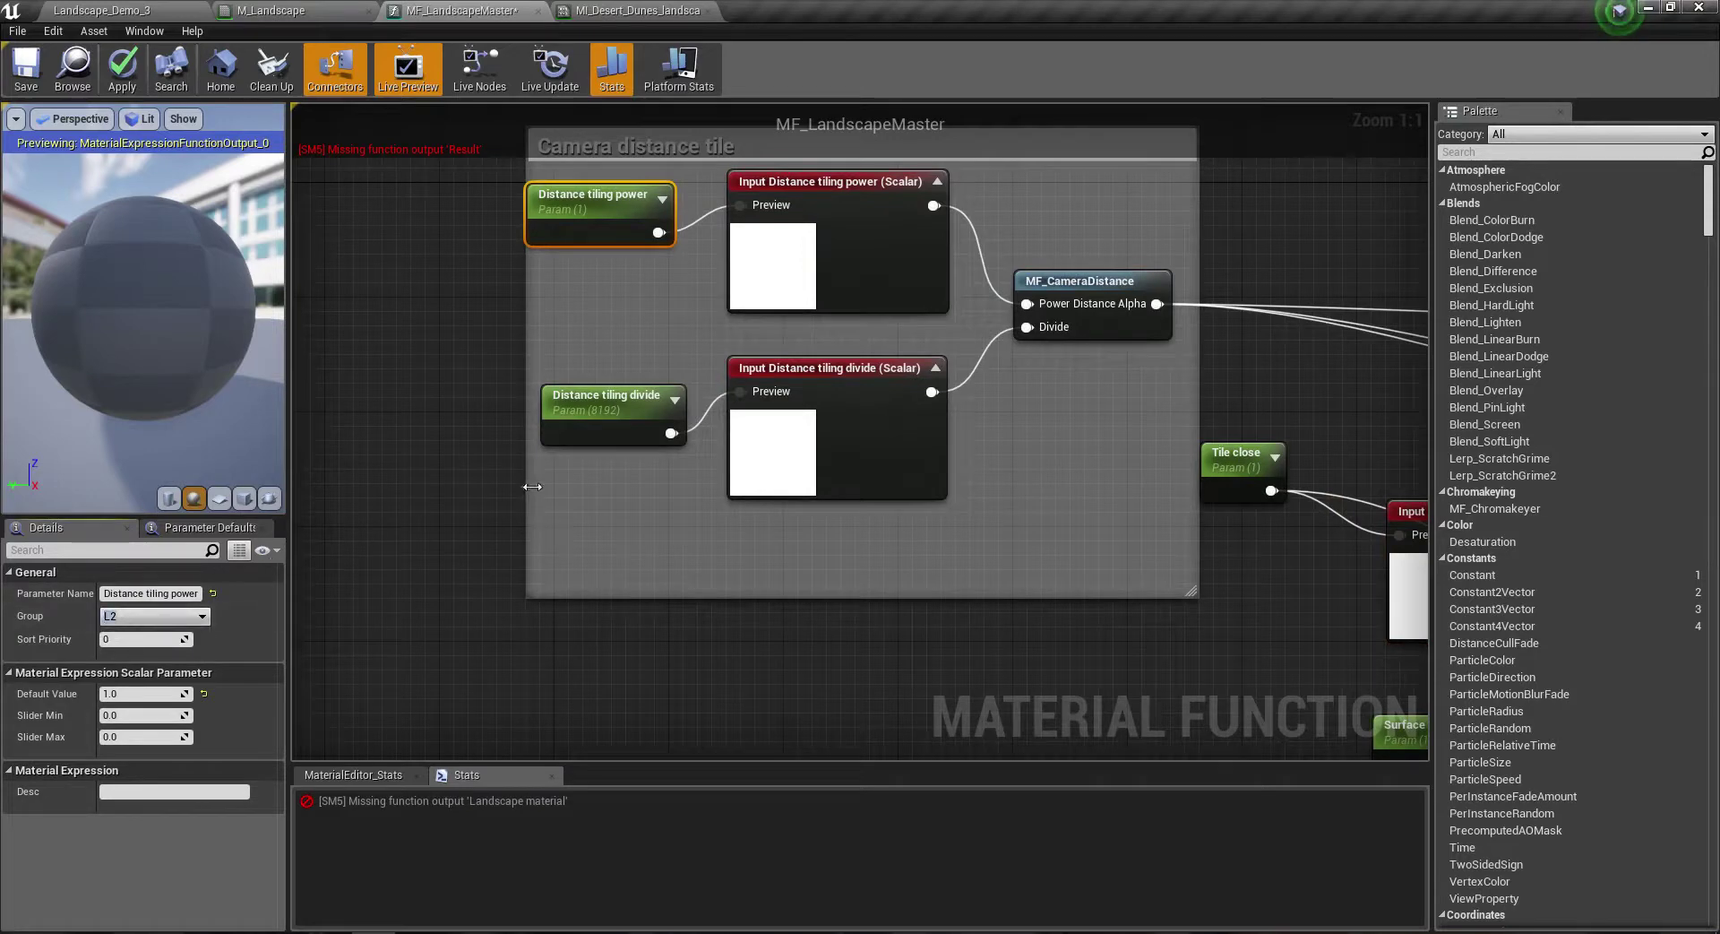
left_click(591, 441)
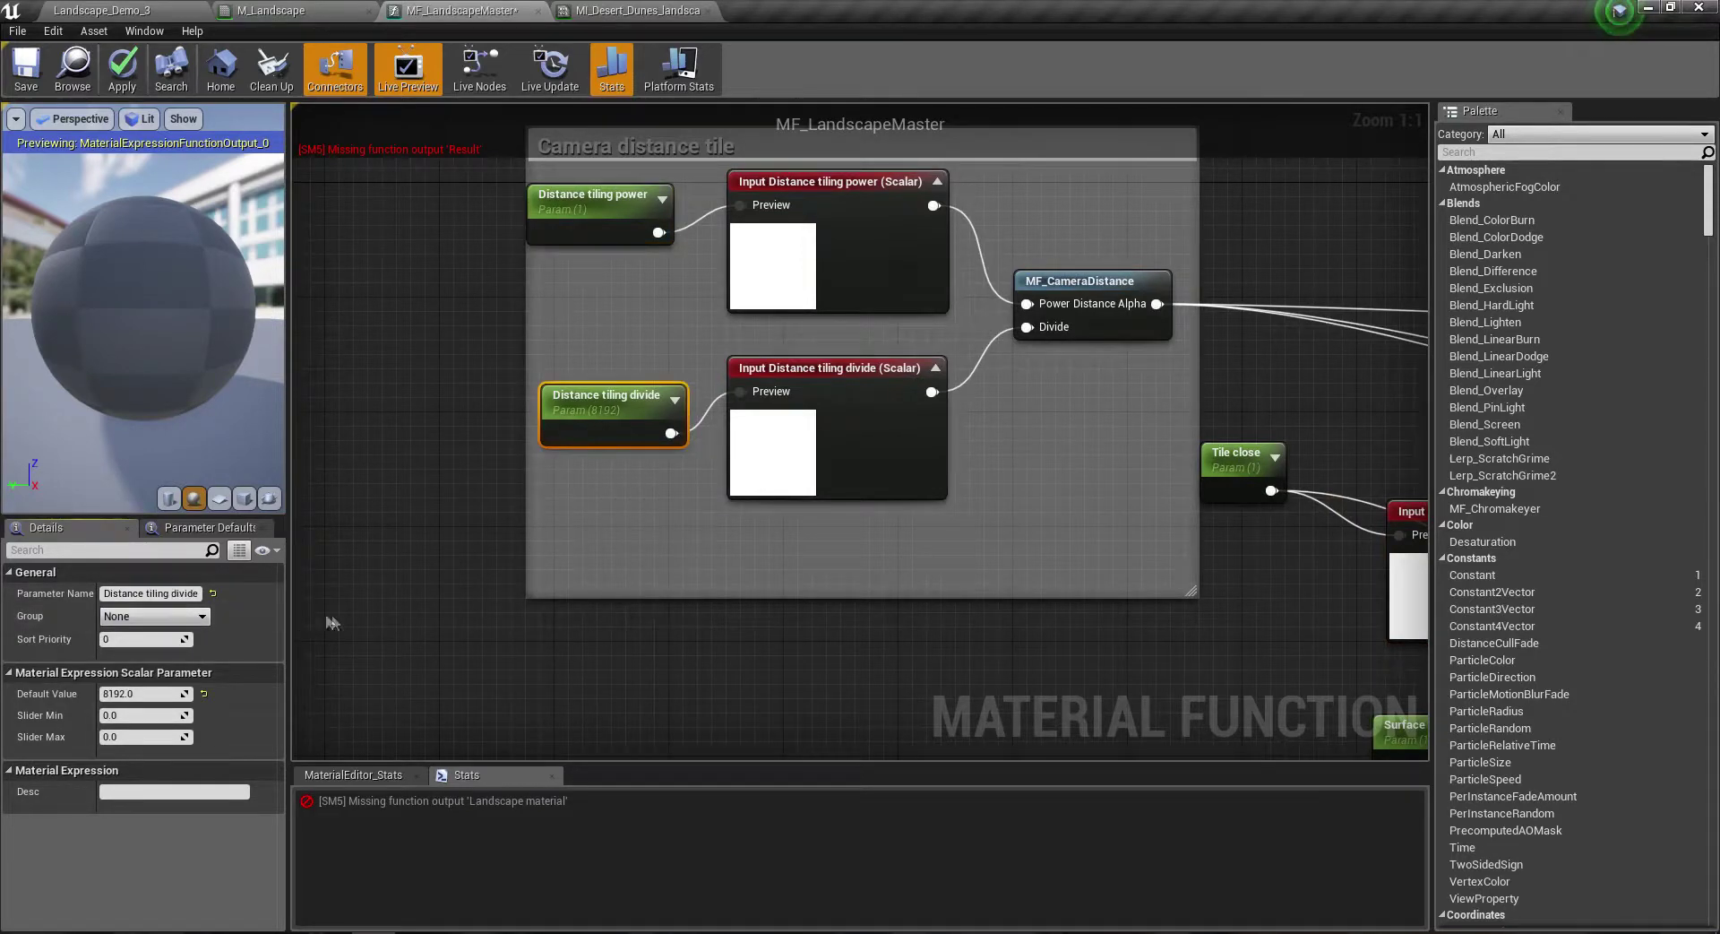
right_click_drag(591, 440, 439, 390)
left_click(950, 345)
left_click(156, 616)
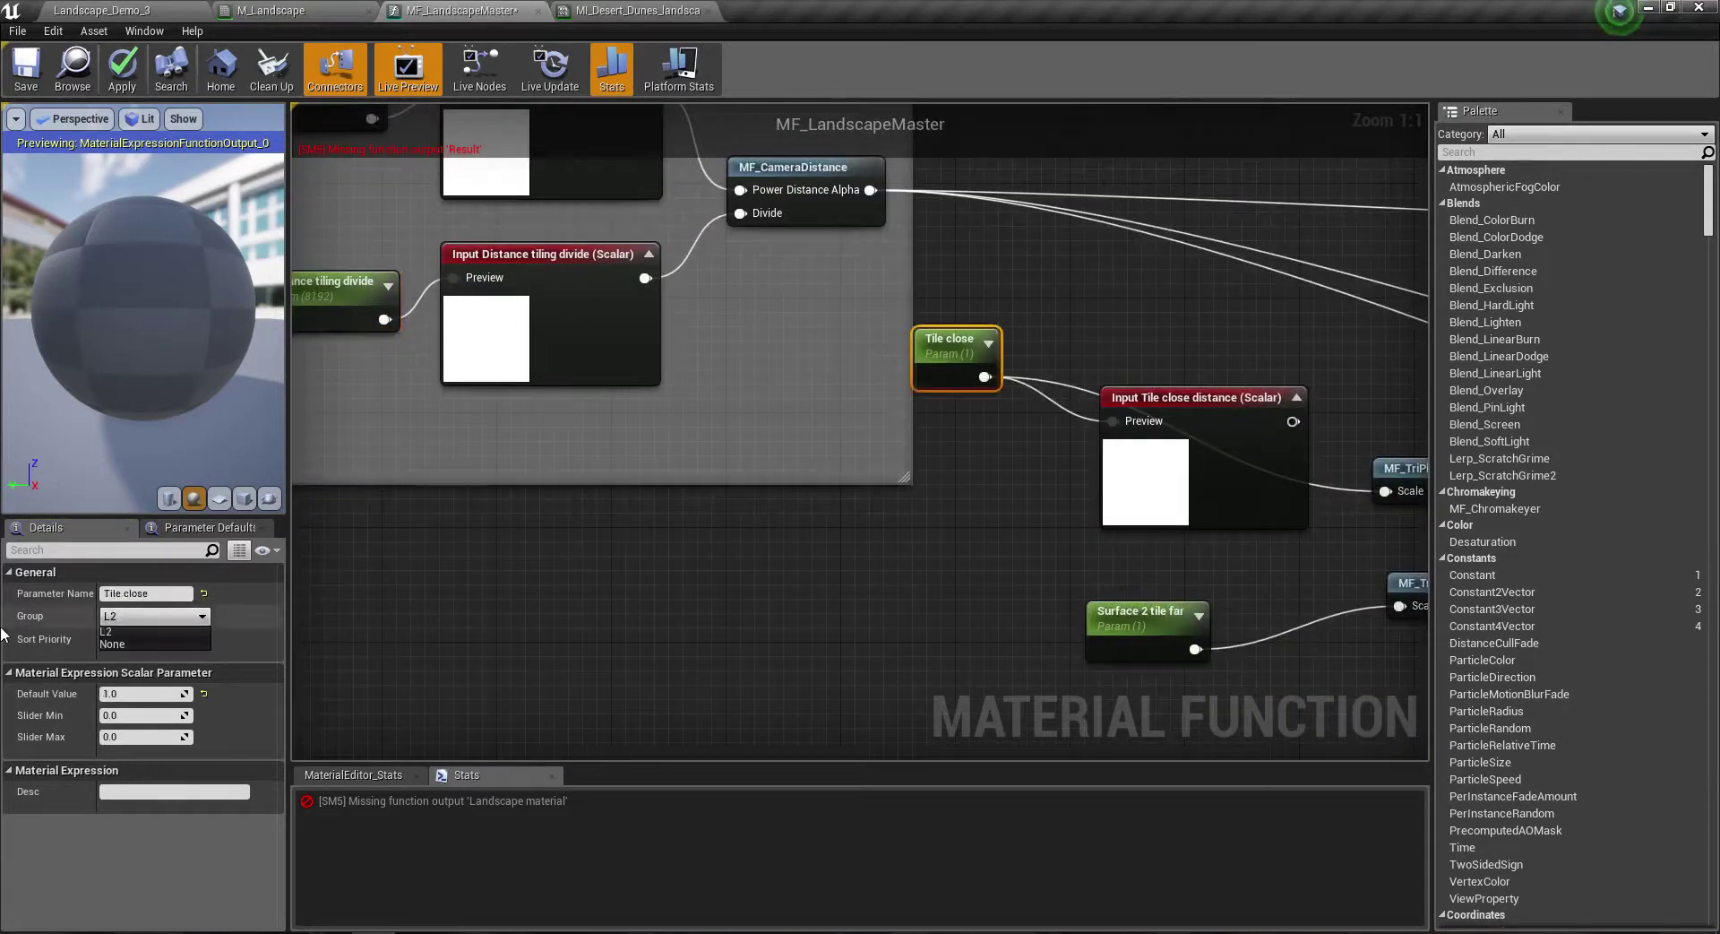
left_click(107, 631)
right_click_drag(1034, 653, 790, 556)
left_click(856, 551)
left_click(152, 616)
left_click(112, 645)
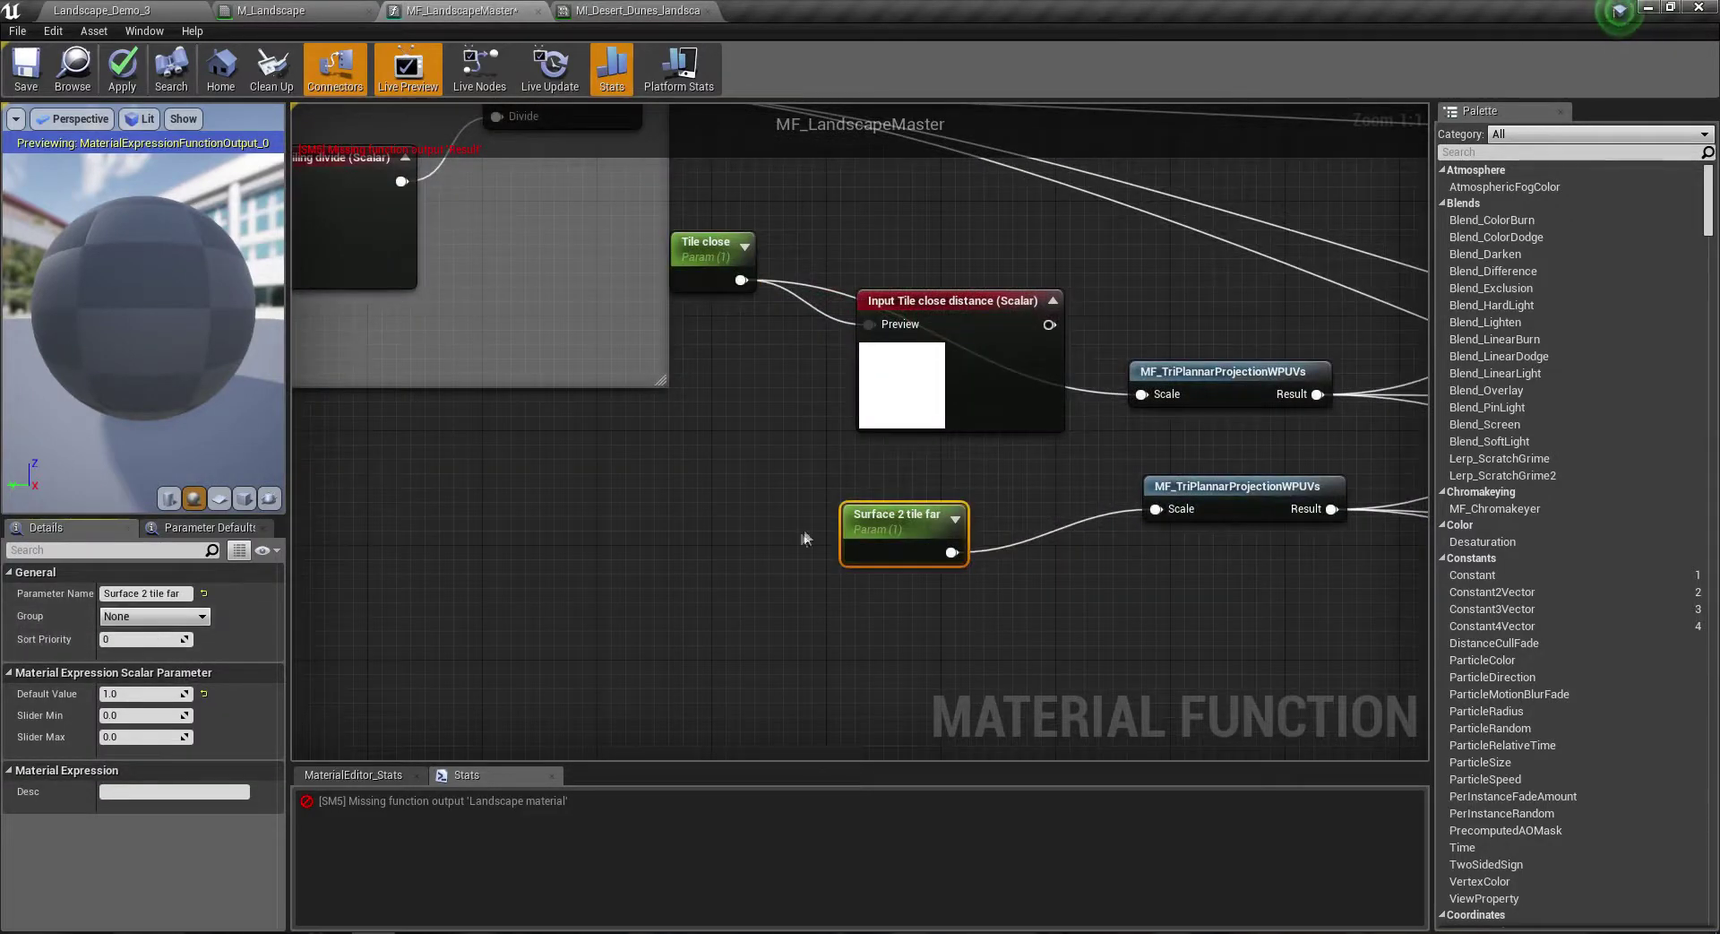
Step: Raise the Tile close distance input, set its description to 'Close tiling', and tidy the Surface 2 tile far node
right_click_drag(1092, 343, 807, 397)
left_click_drag(697, 407, 696, 378)
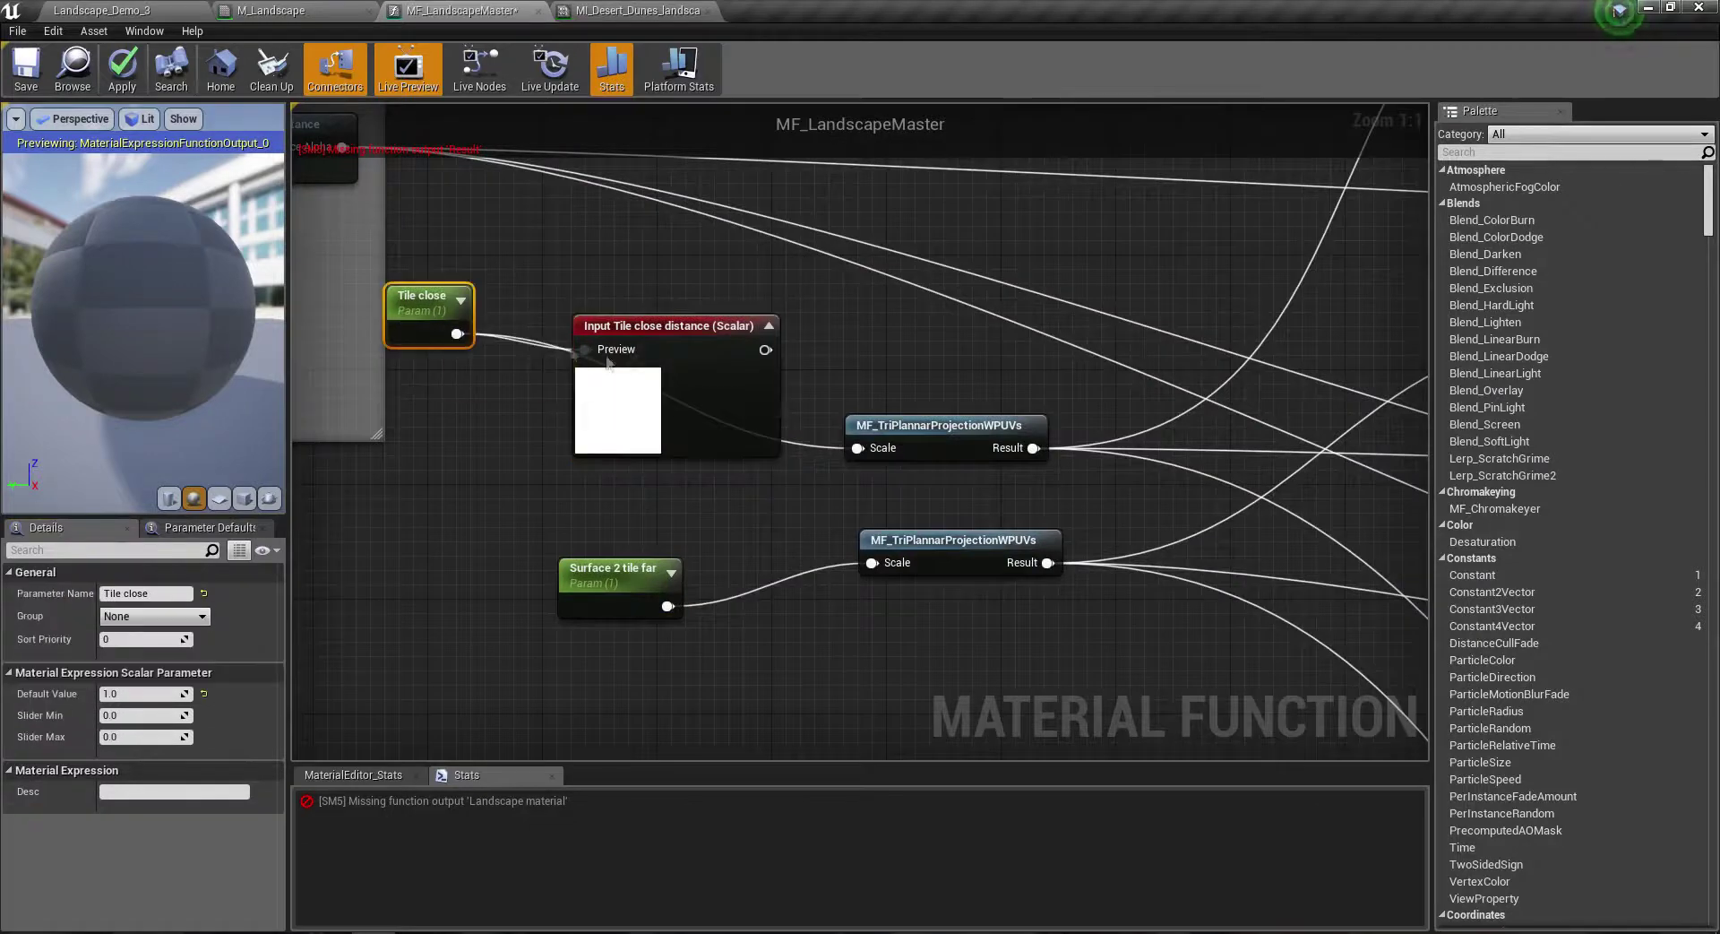
left_click(148, 615)
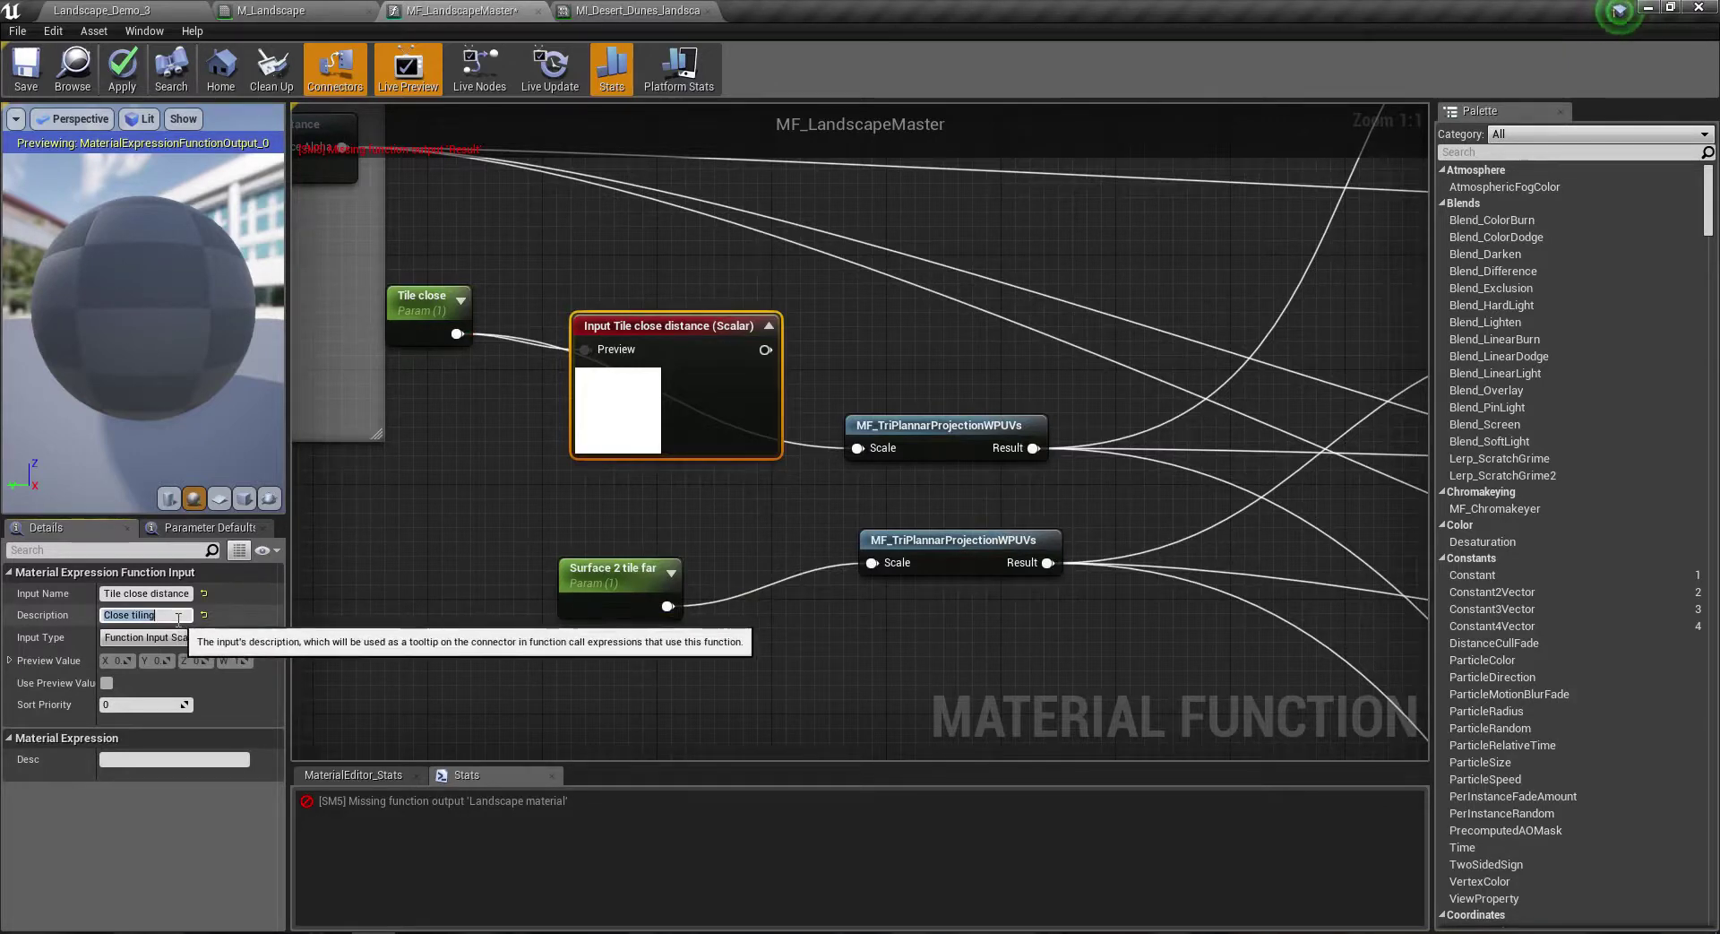
right_click_drag(423, 556, 482, 527)
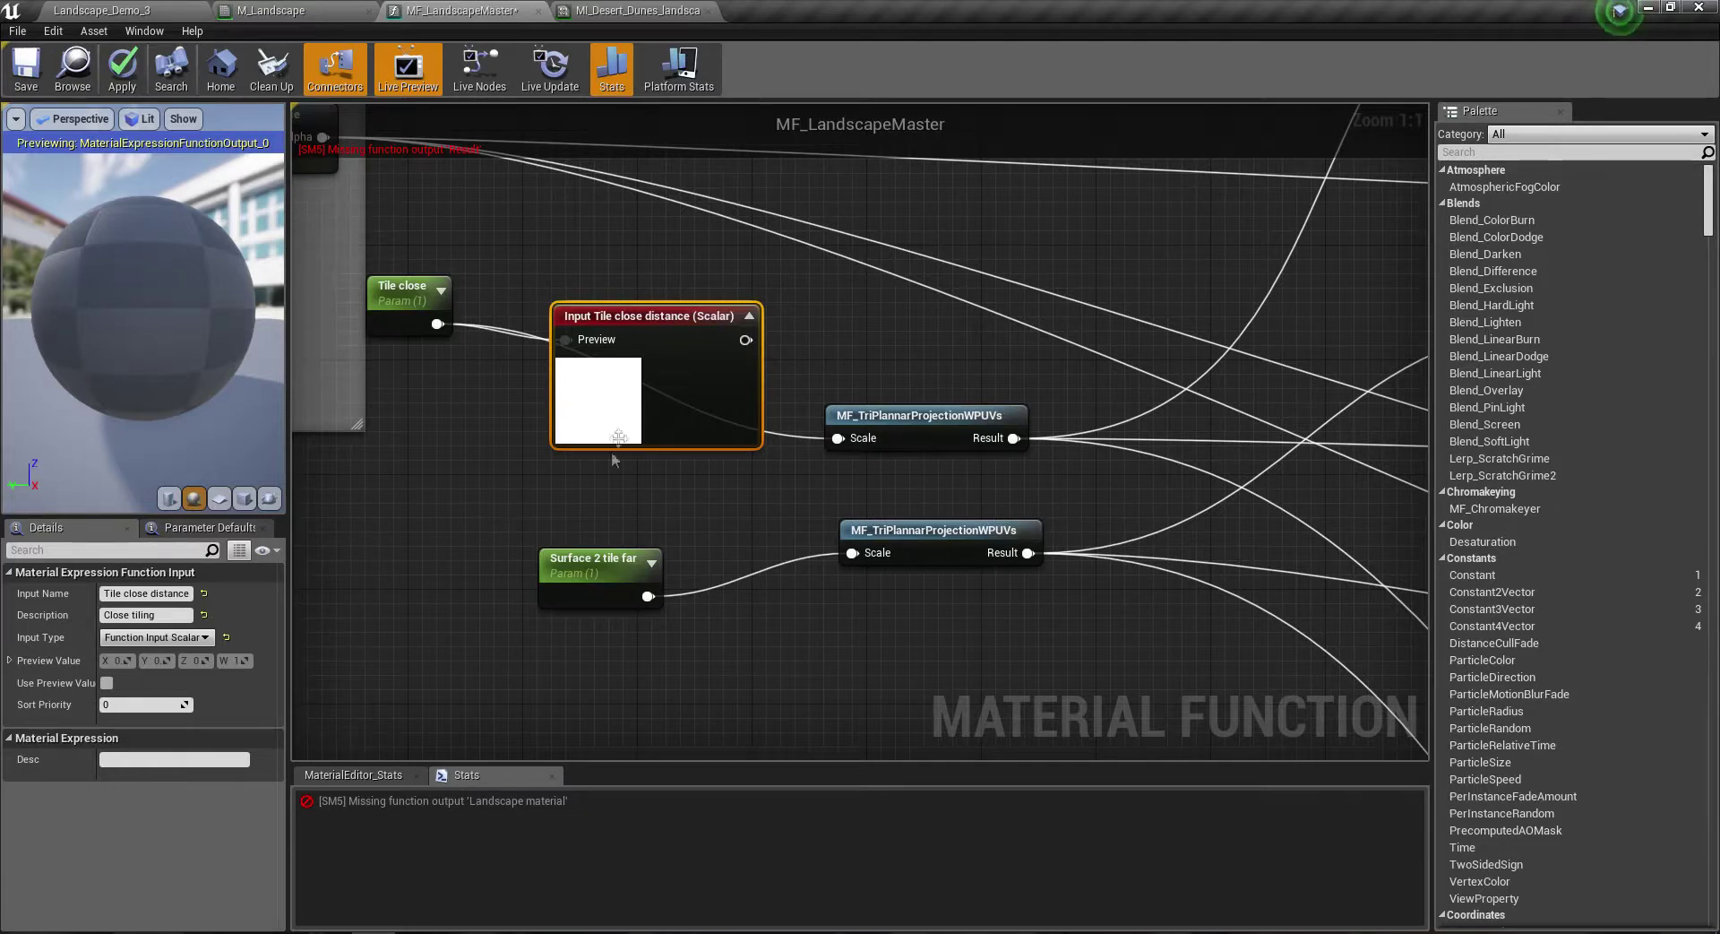
left_click_drag(596, 580, 422, 538)
Step: Duplicate the Tile close parameter below the others and rename the copy 'Tile far'
left_click(406, 322)
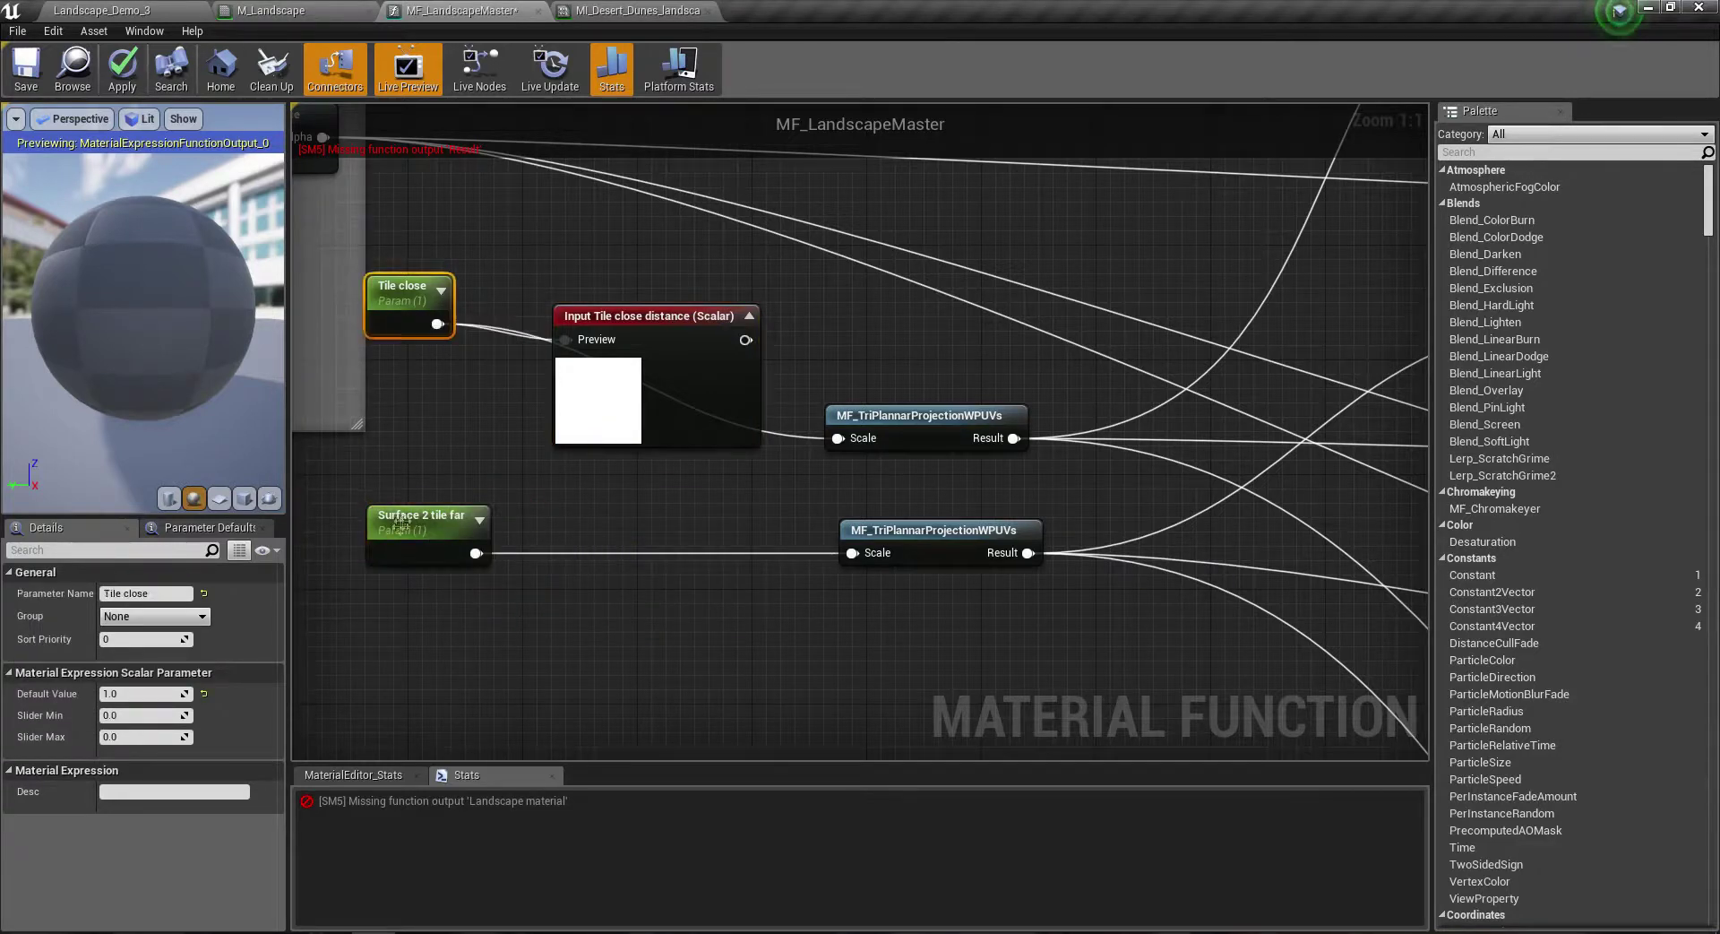
key("ctrl+w")
left_click_drag(448, 428, 437, 675)
left_click(134, 593)
type("T")
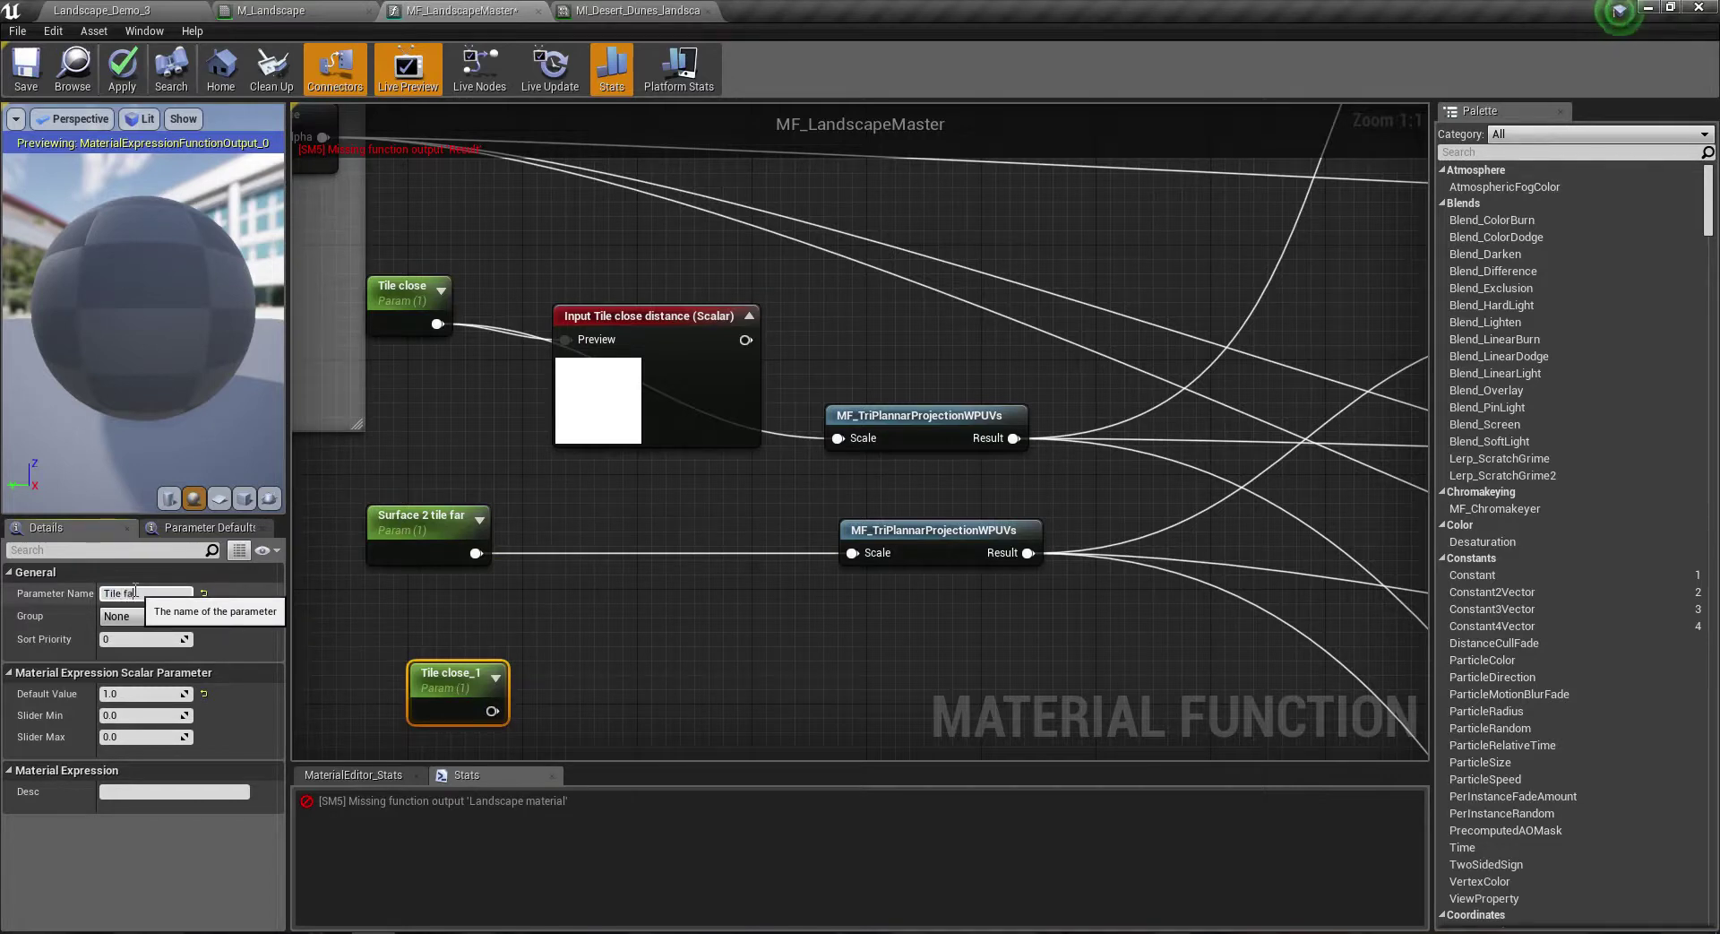
type("r")
key("Return")
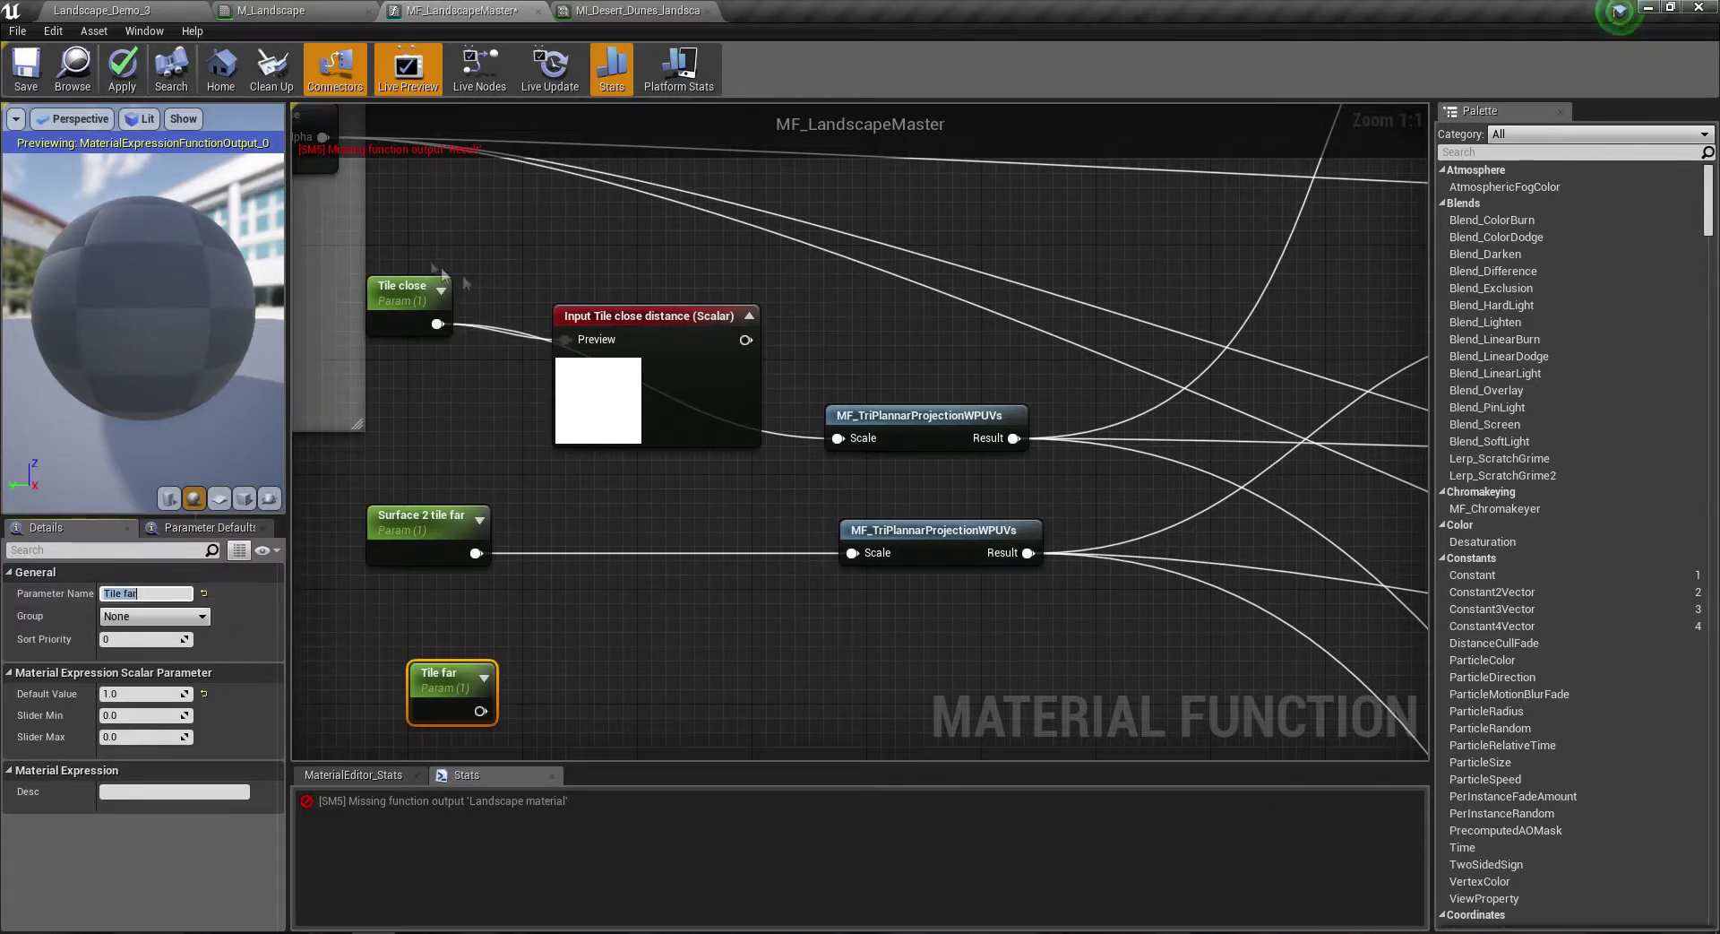
Step: Duplicate the Tile close distance input, clear the original's description text, and rename the copy 'Tile far distance'
left_click(627, 412)
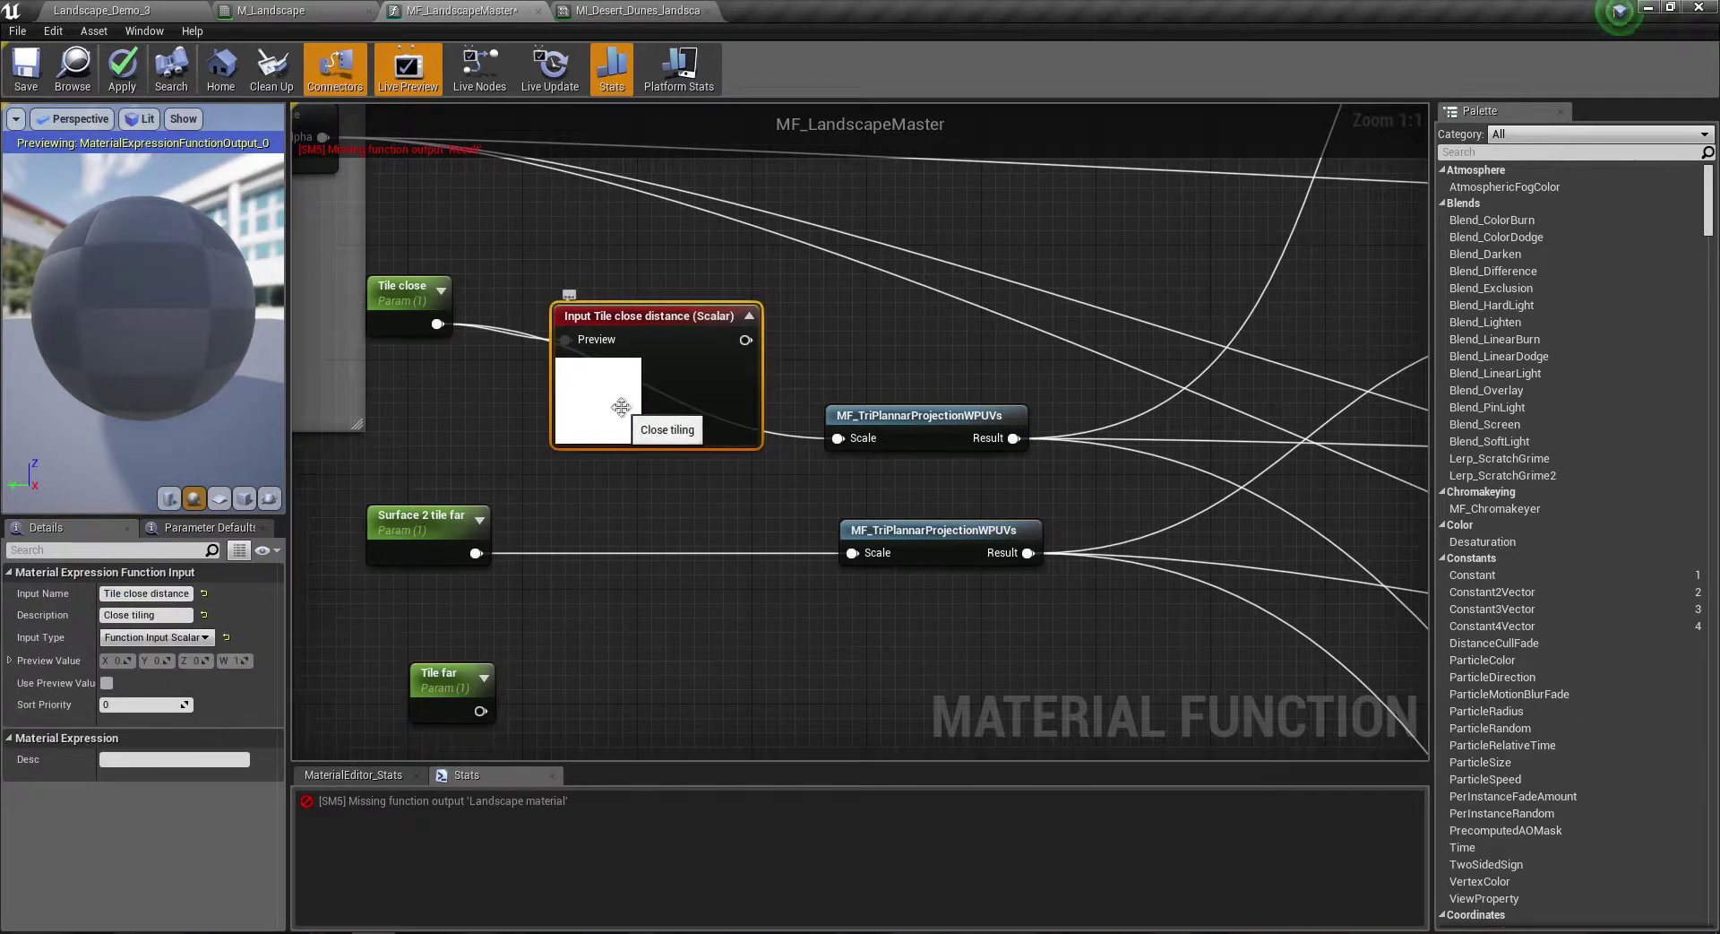
key("ctrl+w")
left_click_drag(695, 482, 595, 610)
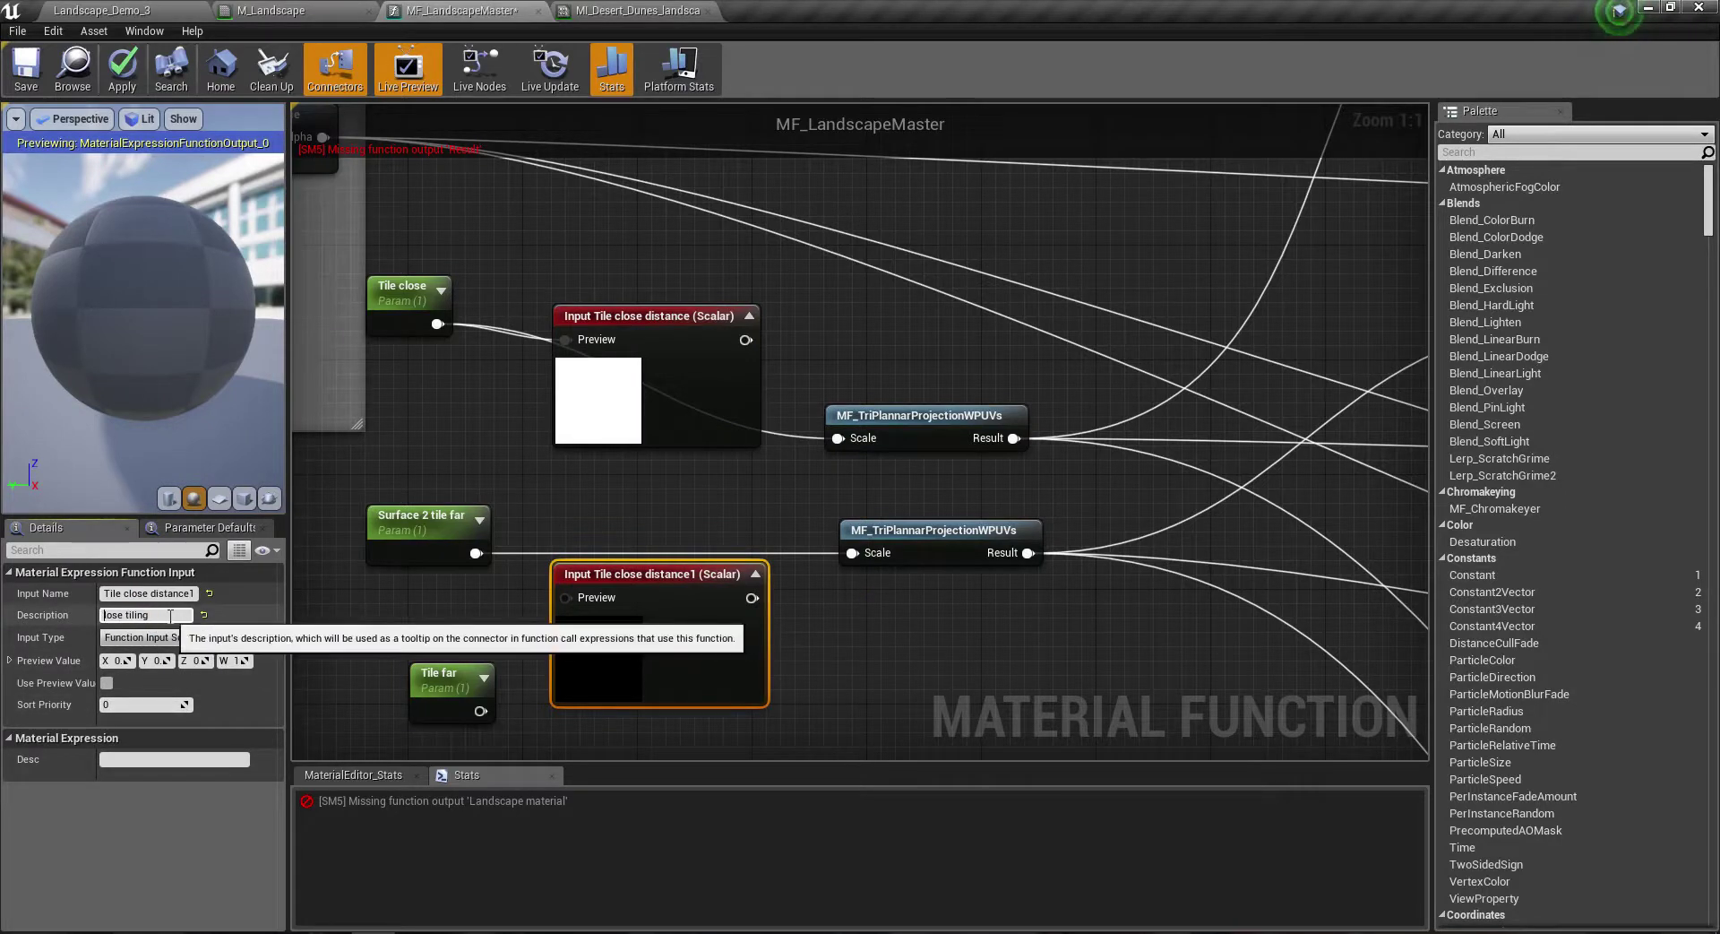
left_click(588, 436)
left_click(146, 614)
key("BackSpace")
left_click_drag(582, 643, 568, 615)
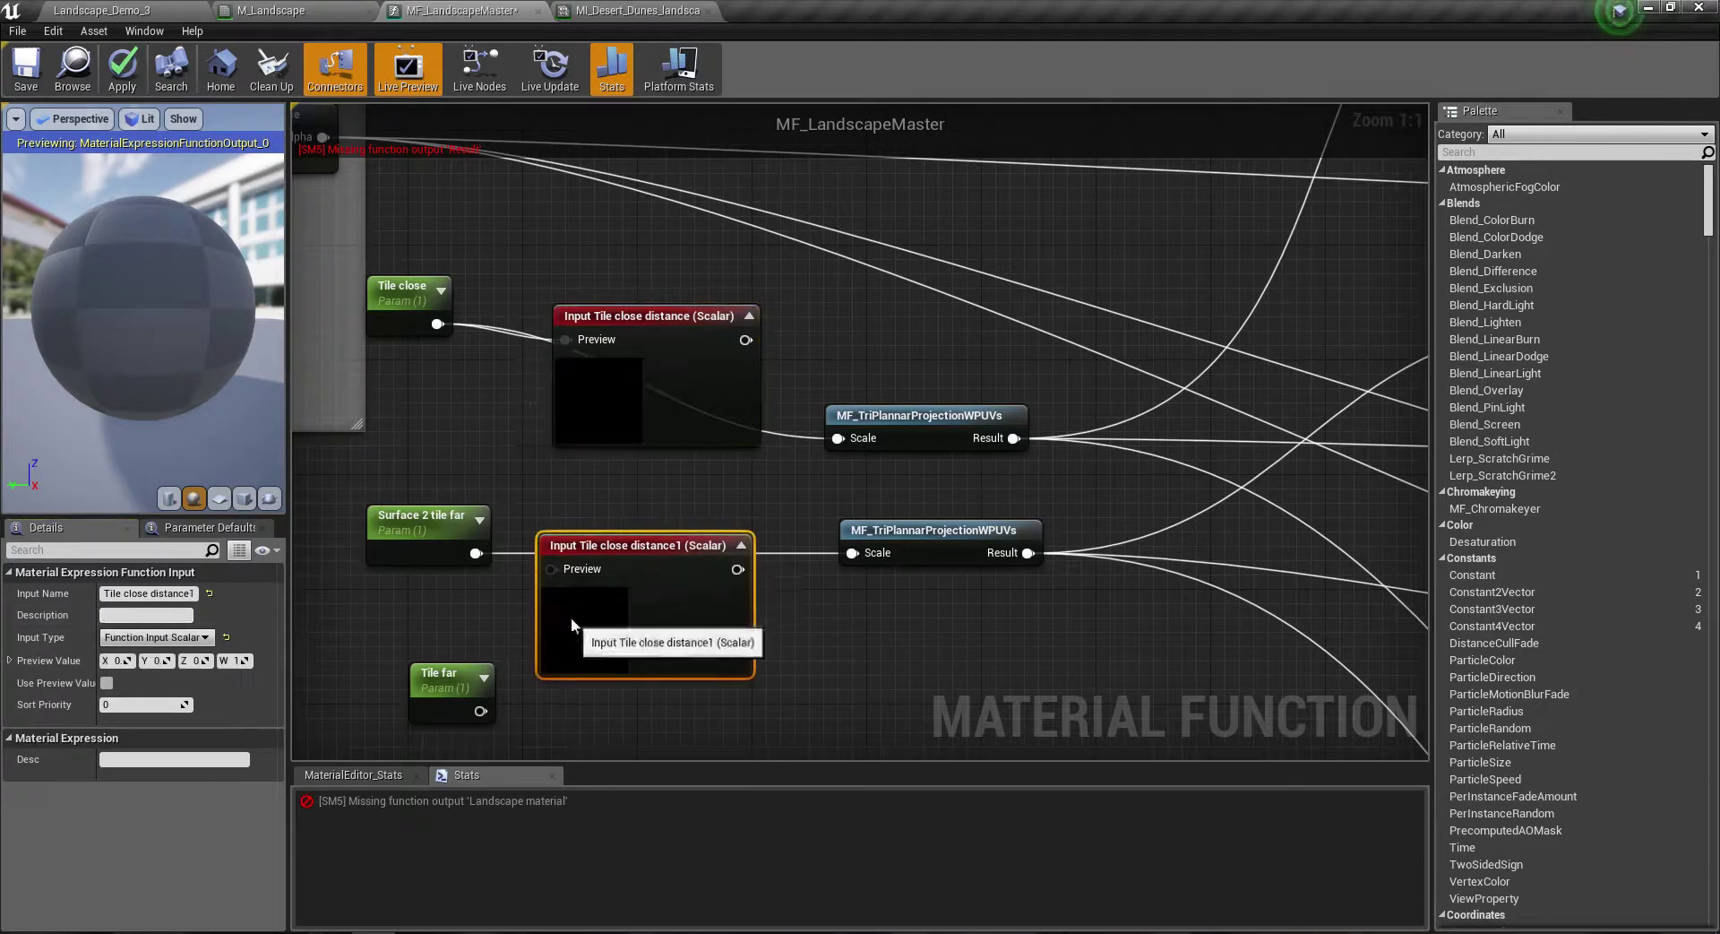
left_click(160, 594)
type("Tile far dis")
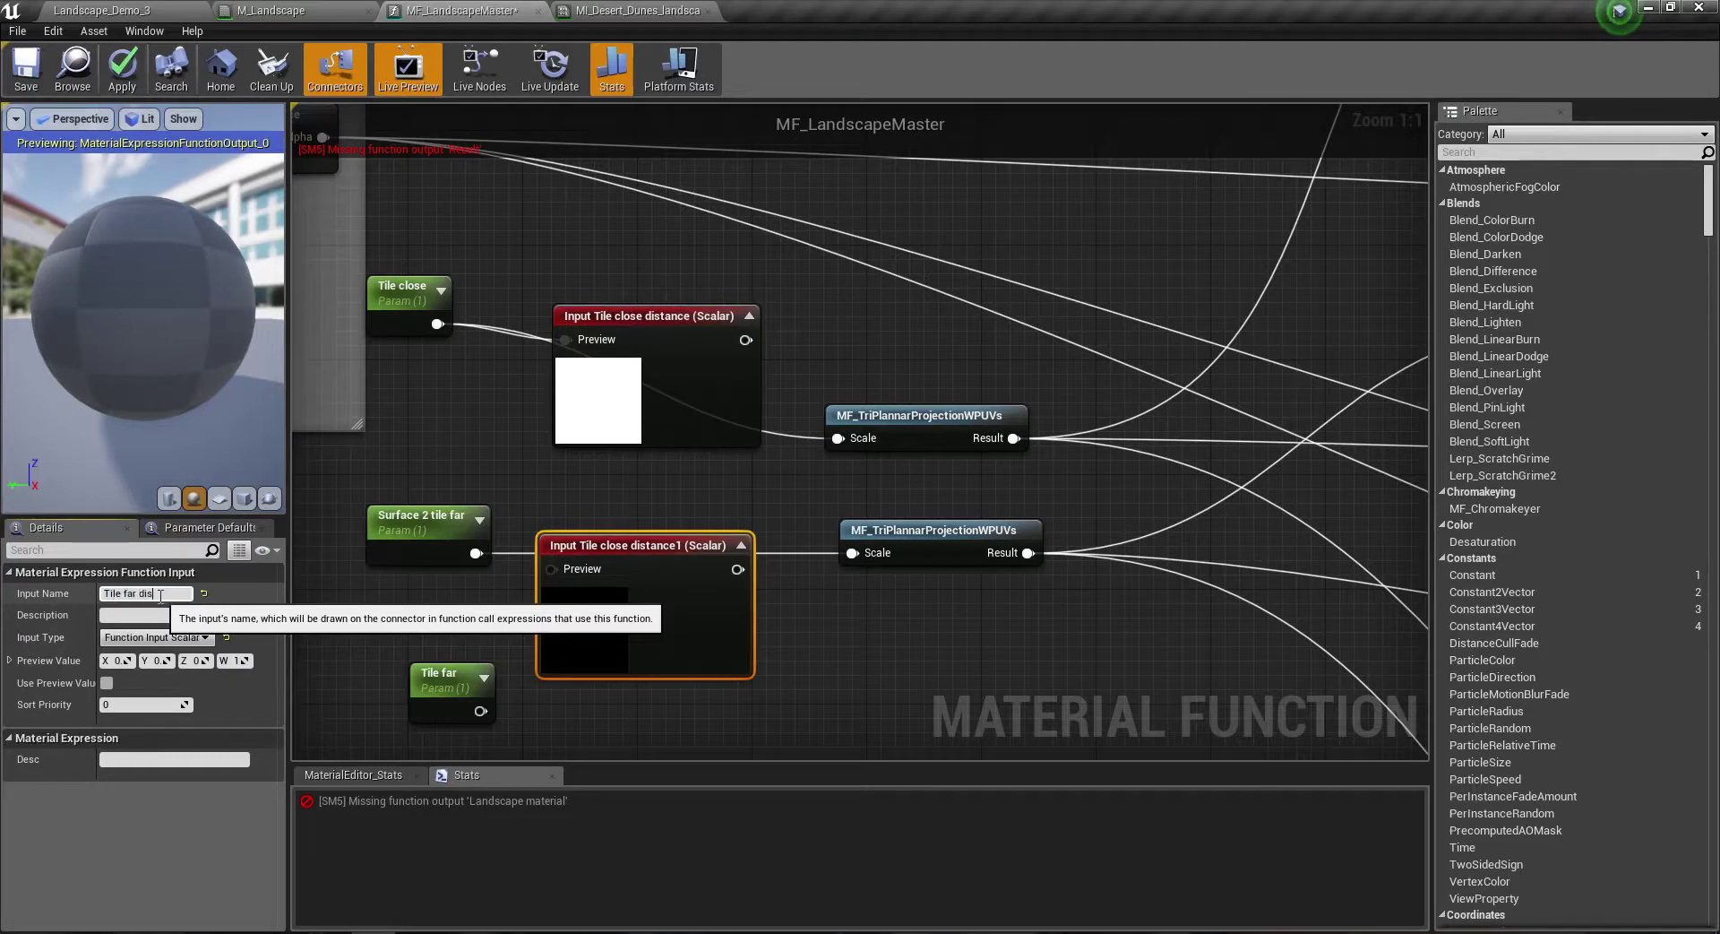
type("tance")
key("Return")
Step: Rename Surface 2 tile far to 'Tile far', then delete and restore the extra Tile far node
left_click_drag(421, 524, 377, 524)
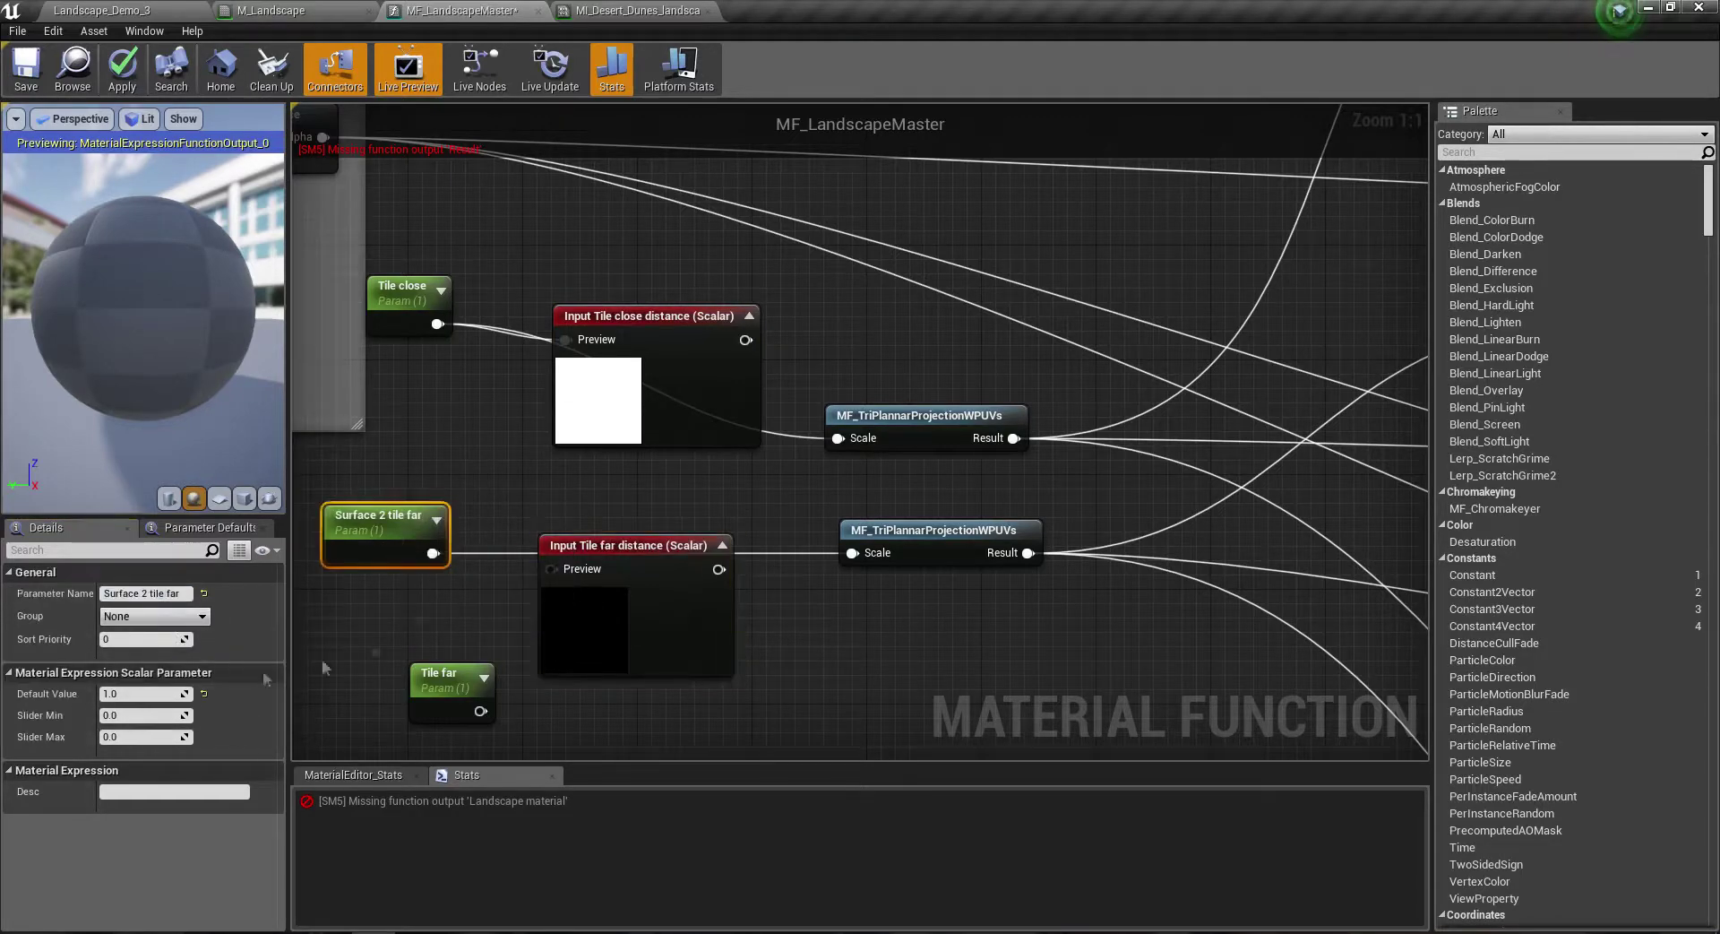
left_click(106, 593)
key("BackSpace")
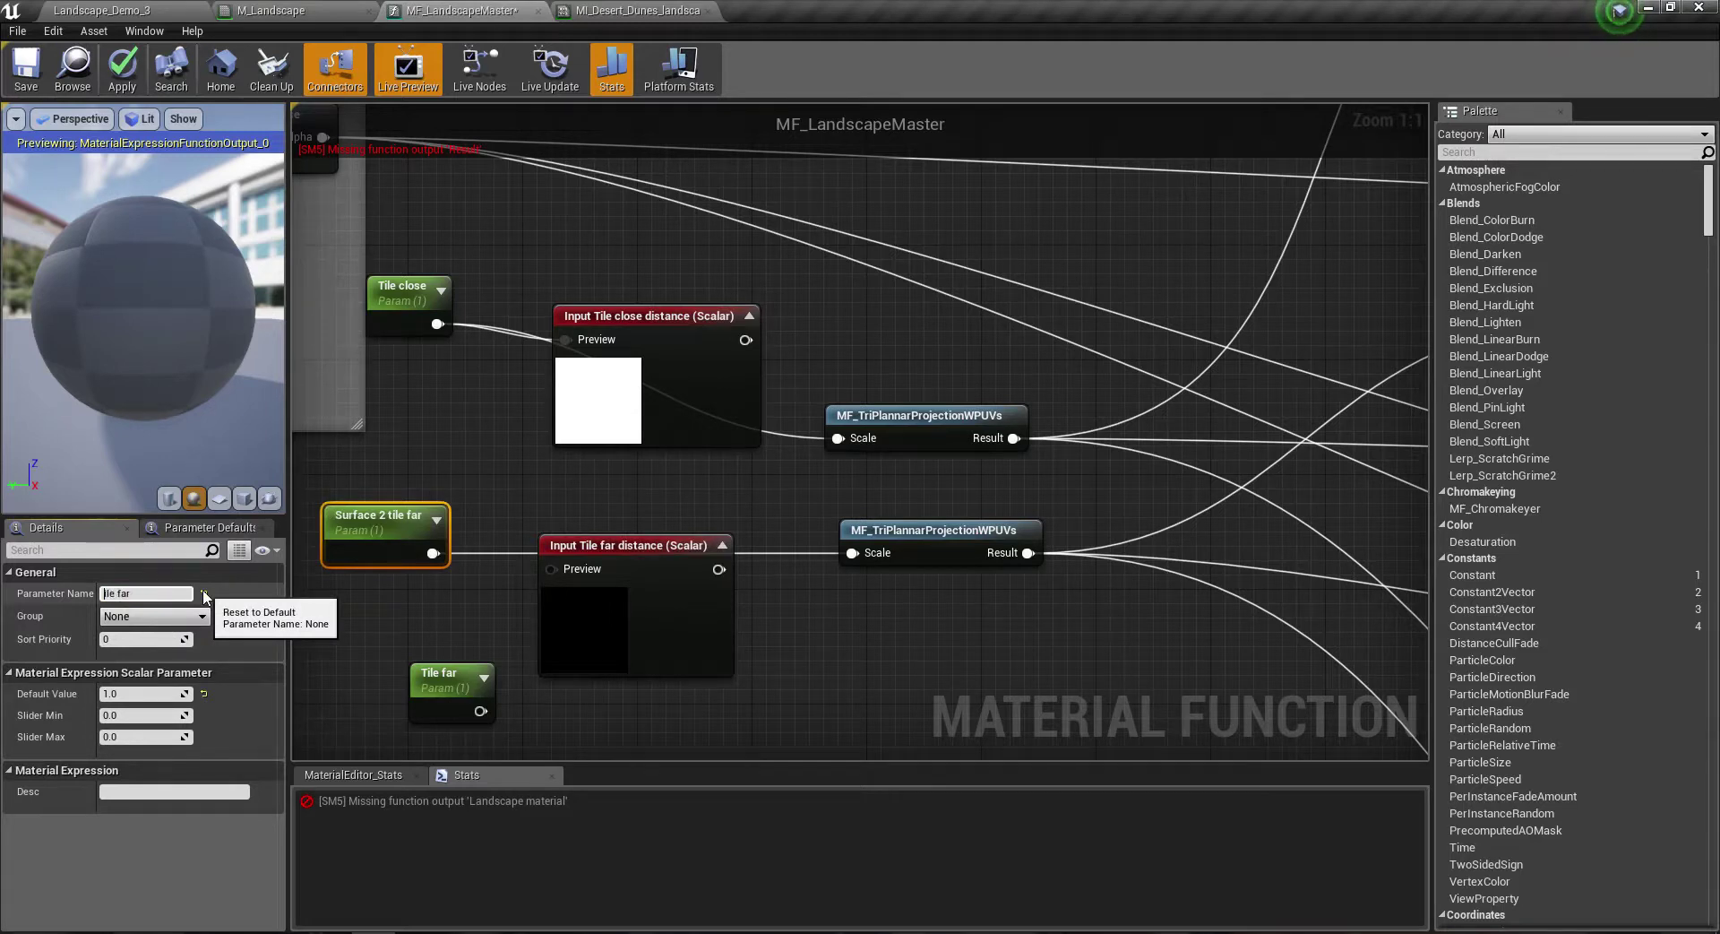
type("T")
key("Return")
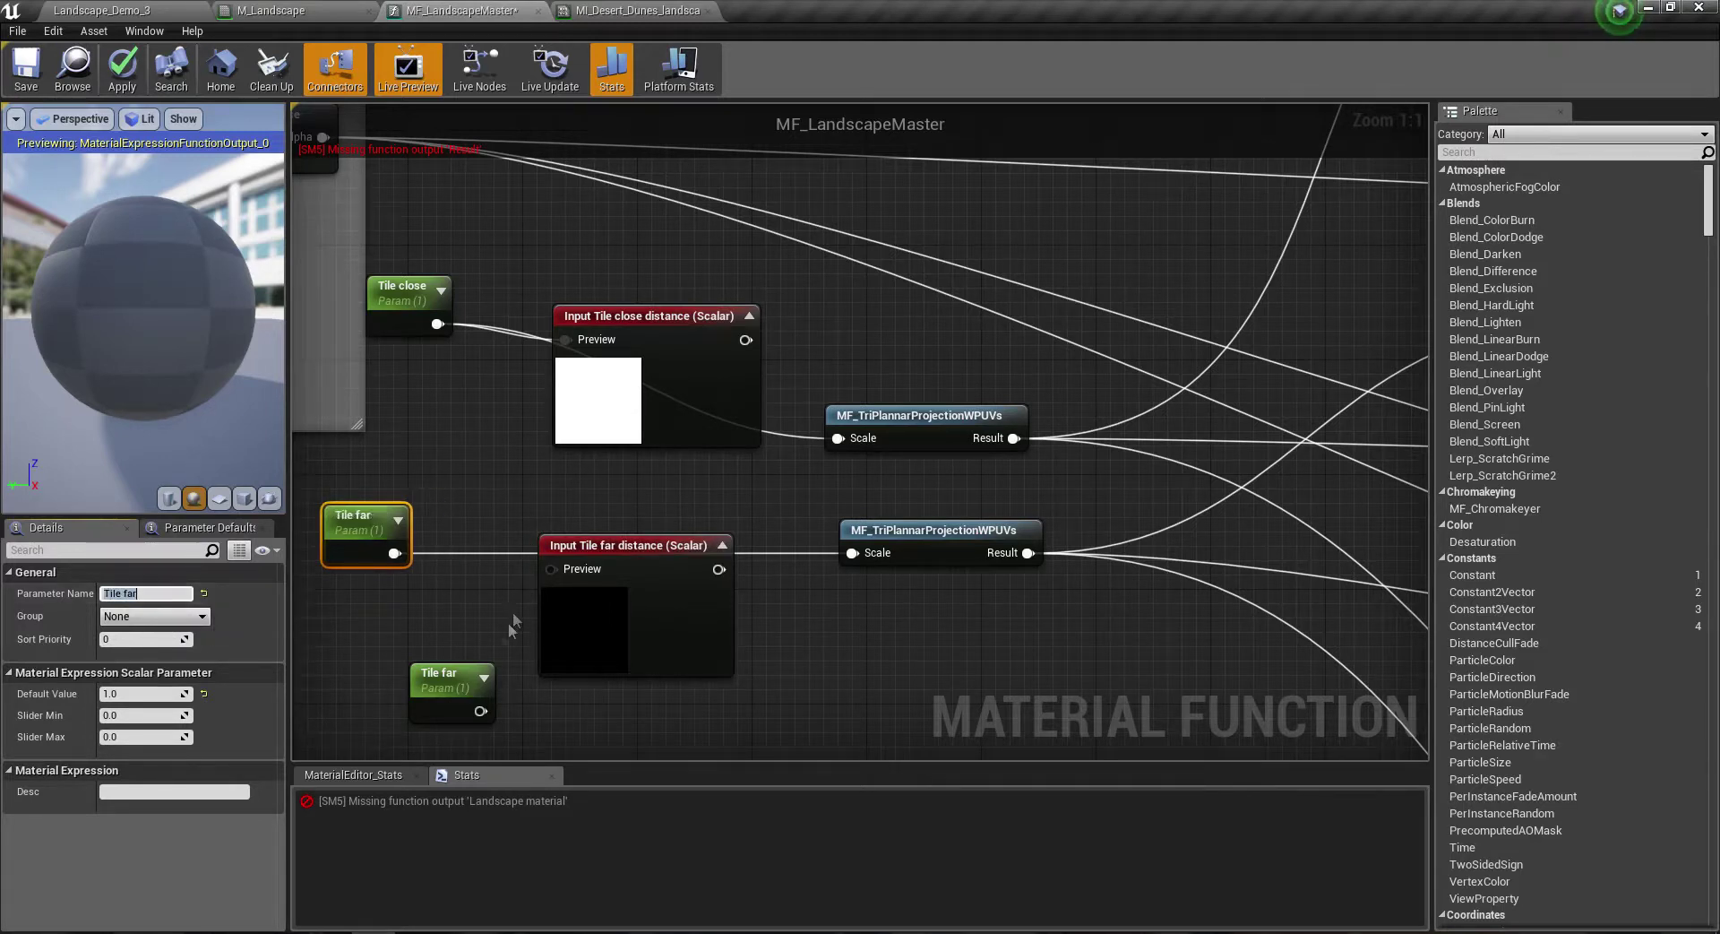
left_click(439, 676)
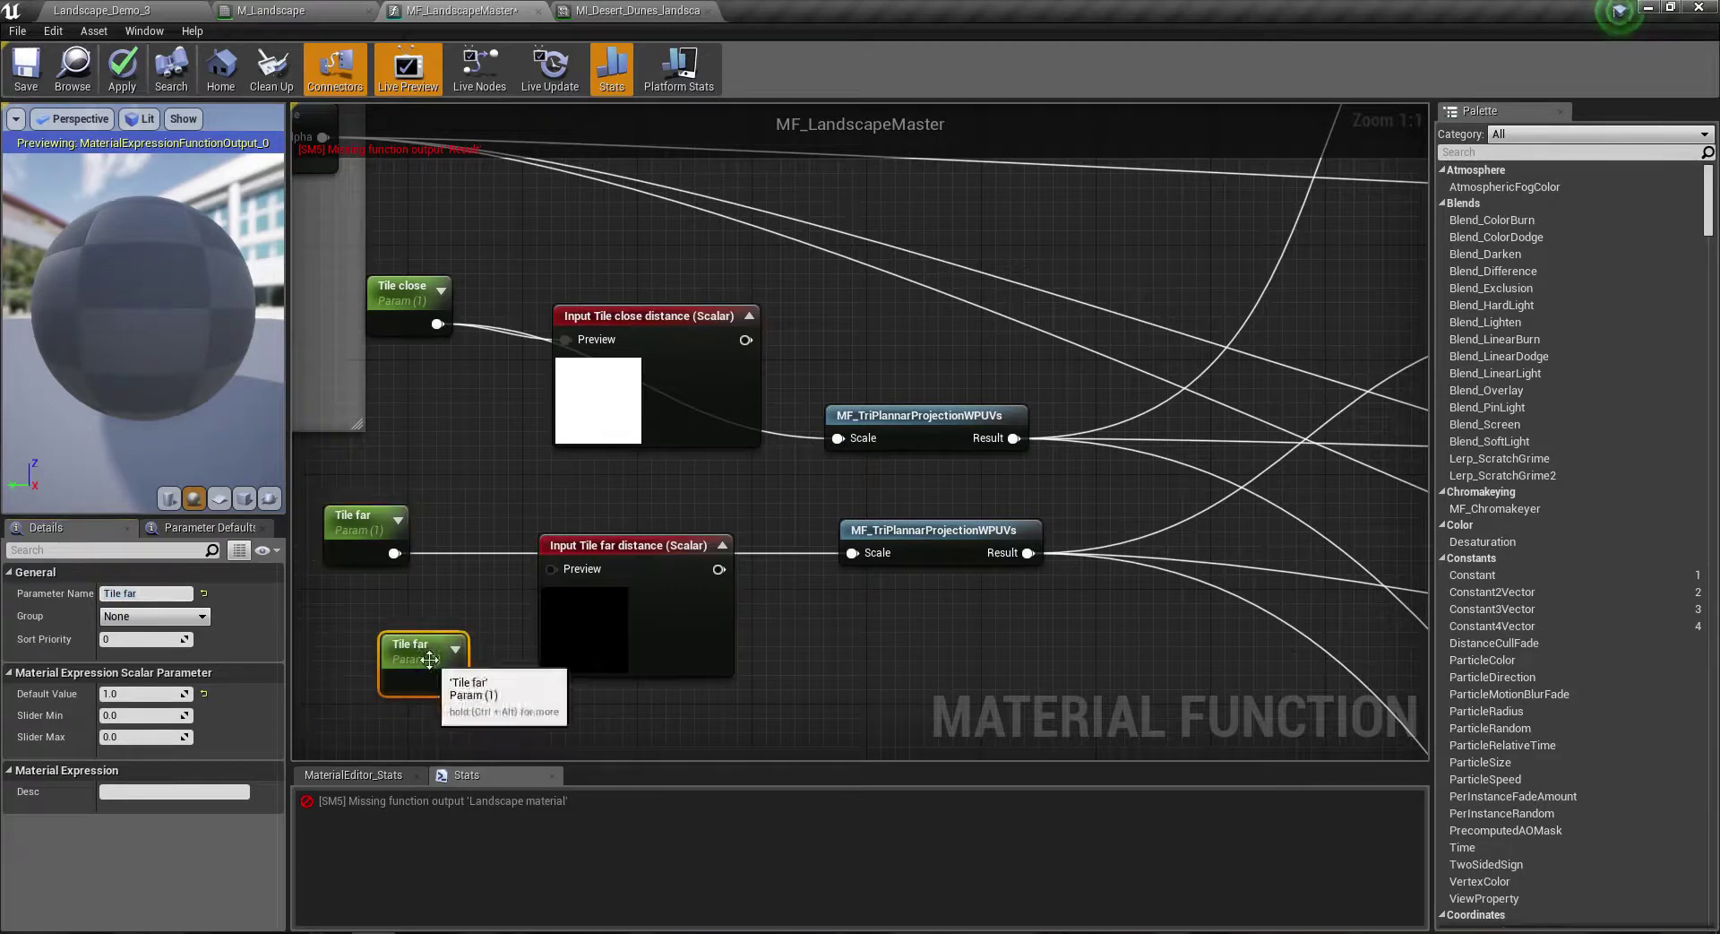
key("Delete")
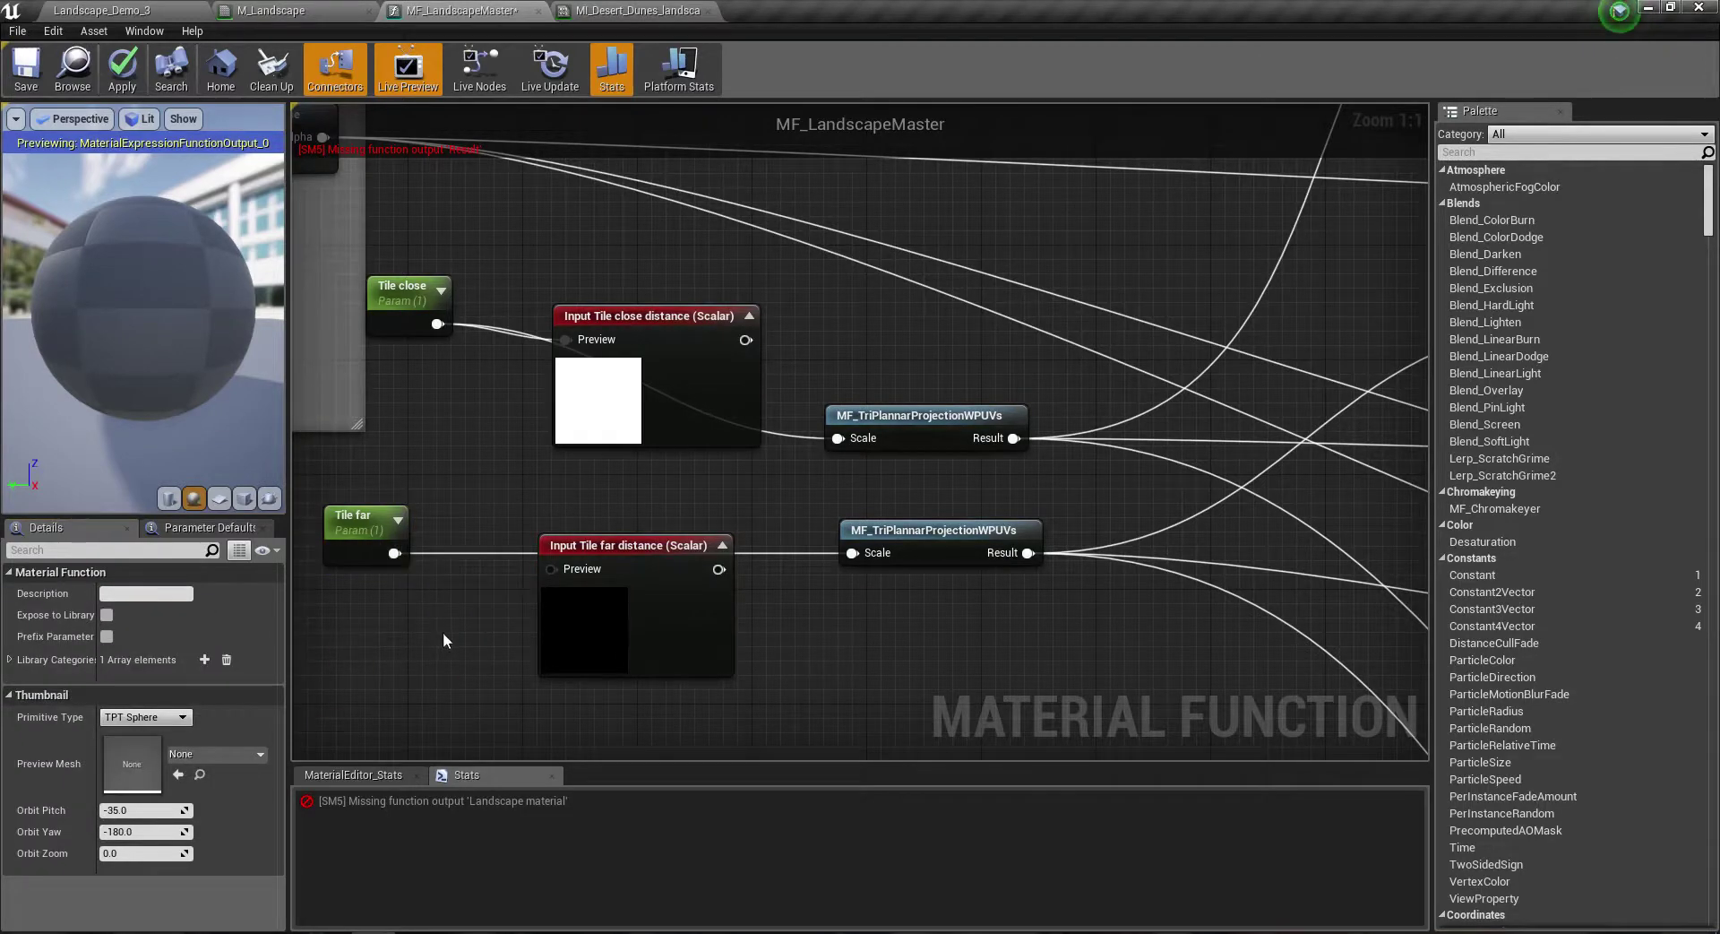
key("ctrl+z")
Step: Wire Tile far through Tile far distance into the lower Scale, and Tile close distance into the upper Scale
right_click_drag(432, 599, 457, 488)
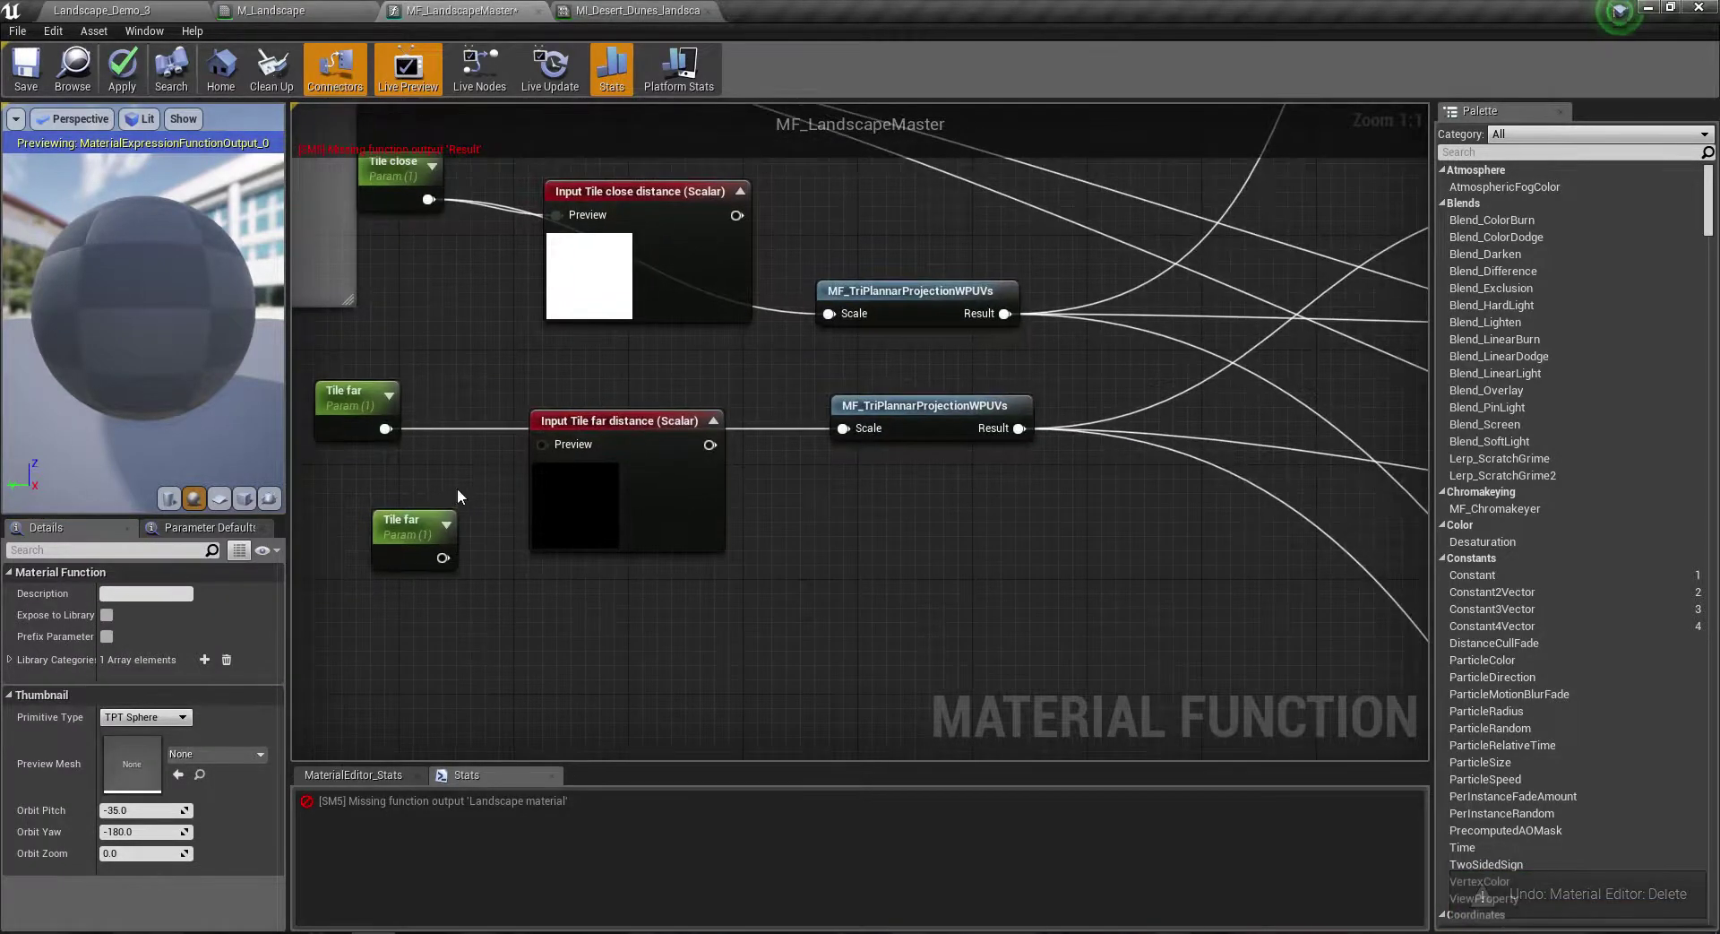
mouse_move(381, 436)
left_mouse_down()
mouse_move(410, 421)
mouse_move(543, 444)
left_mouse_up()
left_click_drag(710, 444, 841, 432)
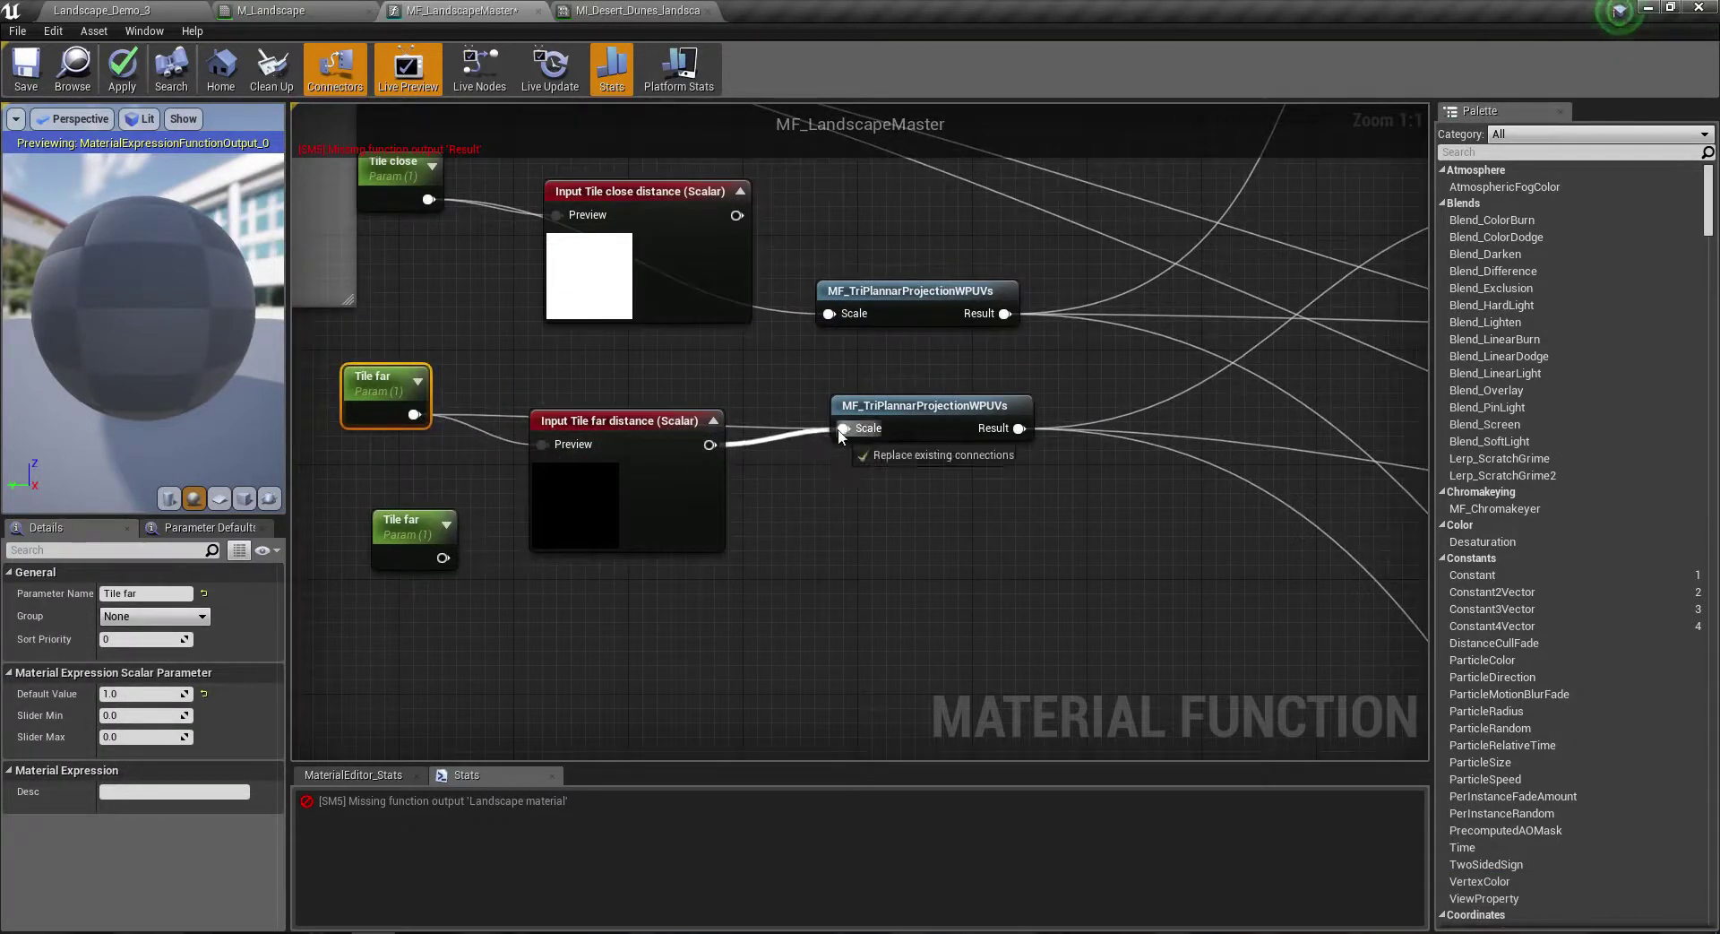
left_click(590, 269)
left_click(593, 499)
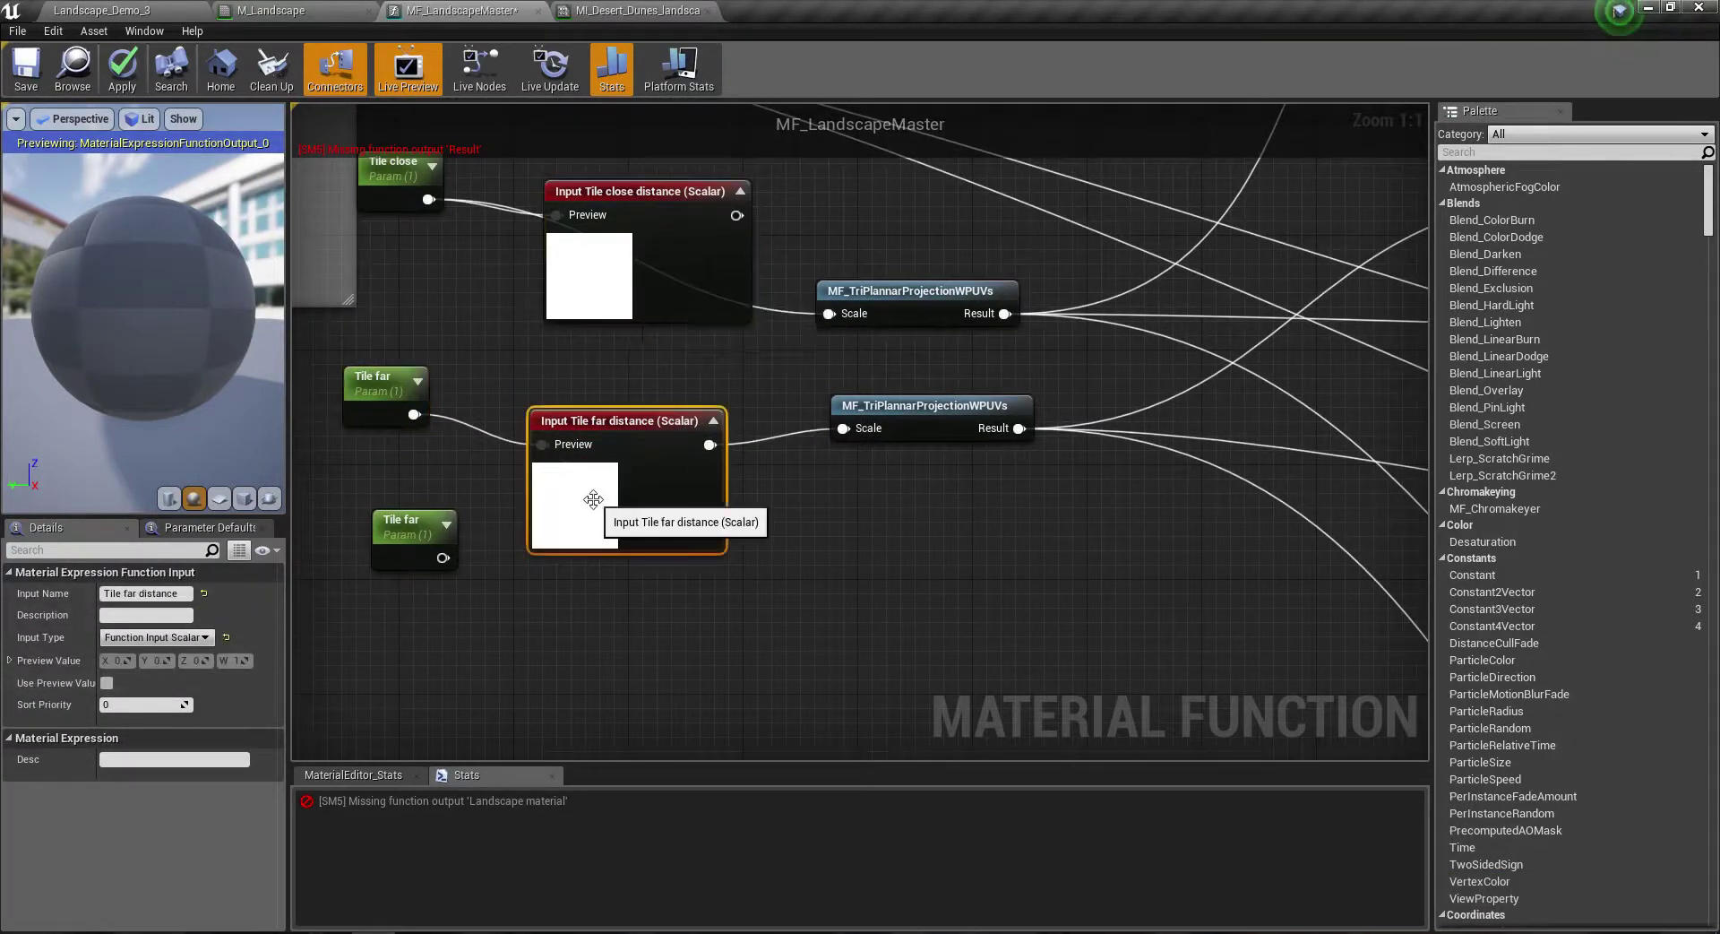
right_click_drag(482, 368, 480, 487)
left_click(588, 431)
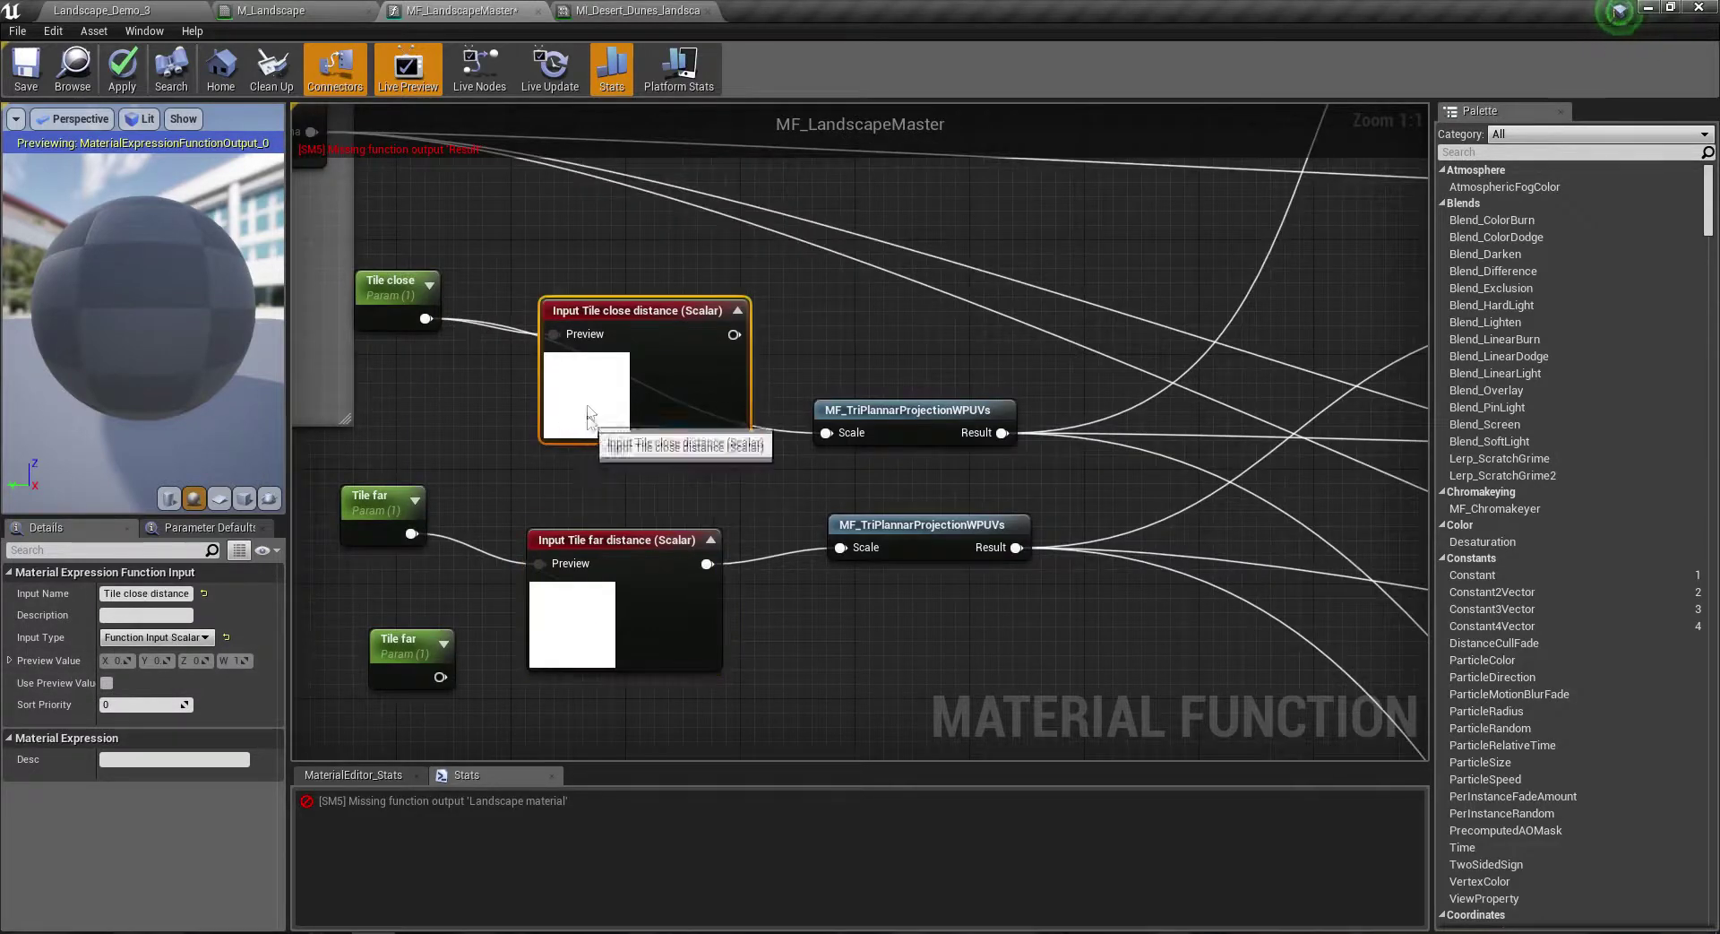
left_click_drag(588, 430, 587, 401)
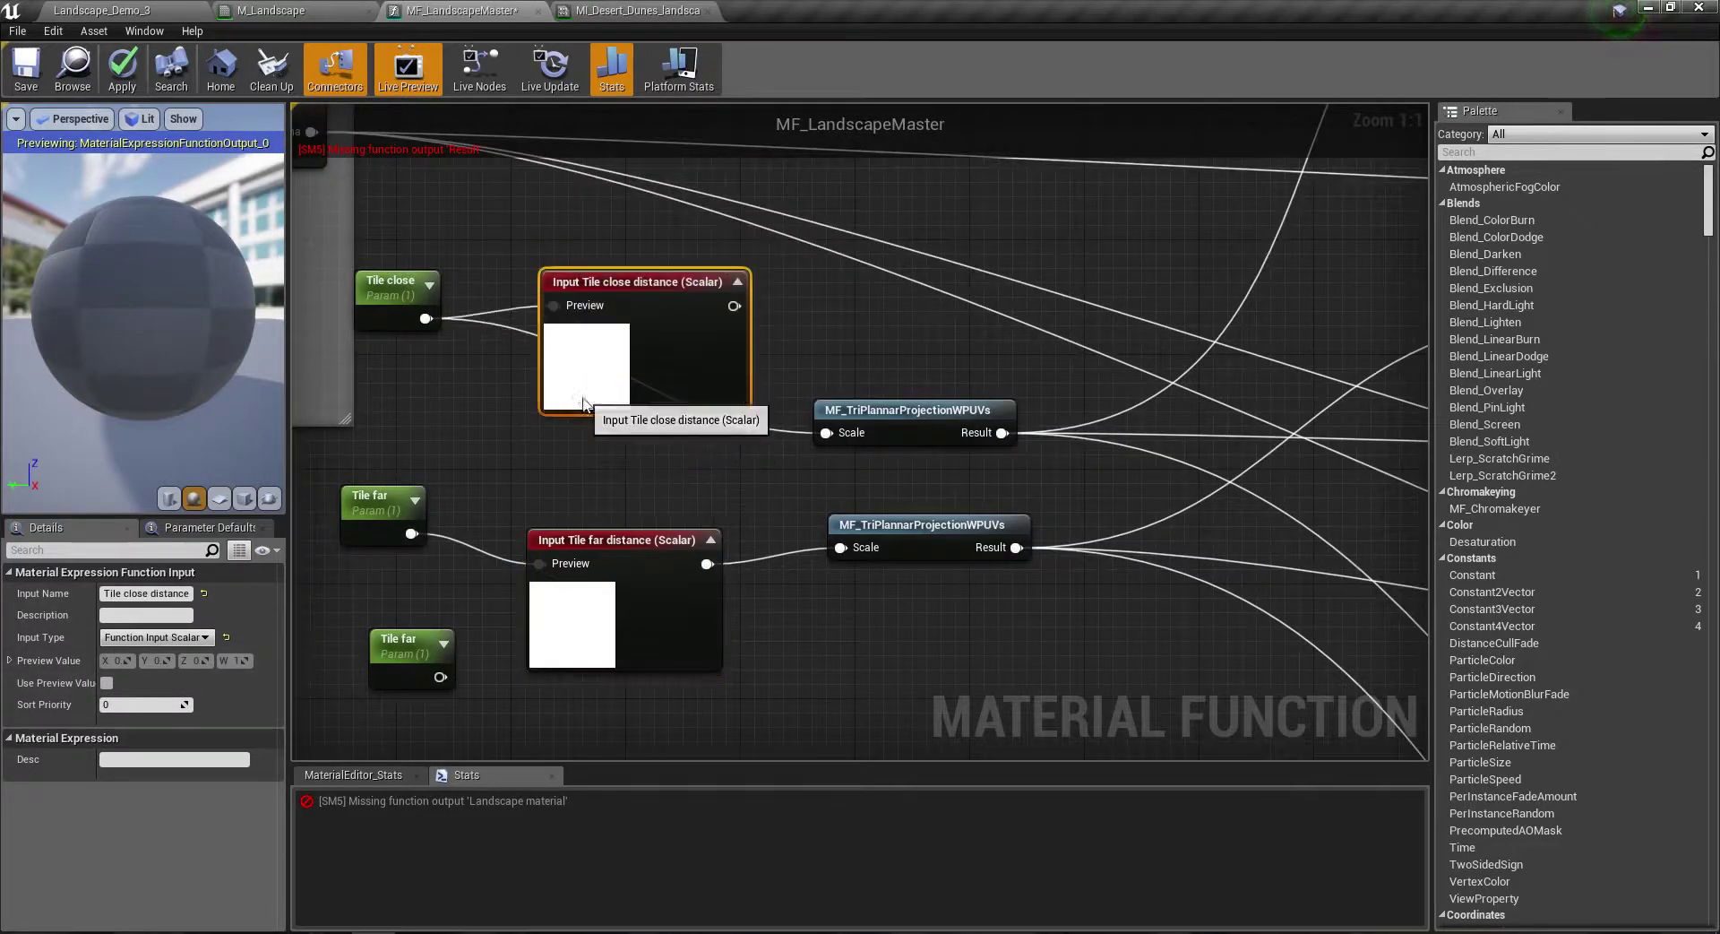
left_click(417, 647)
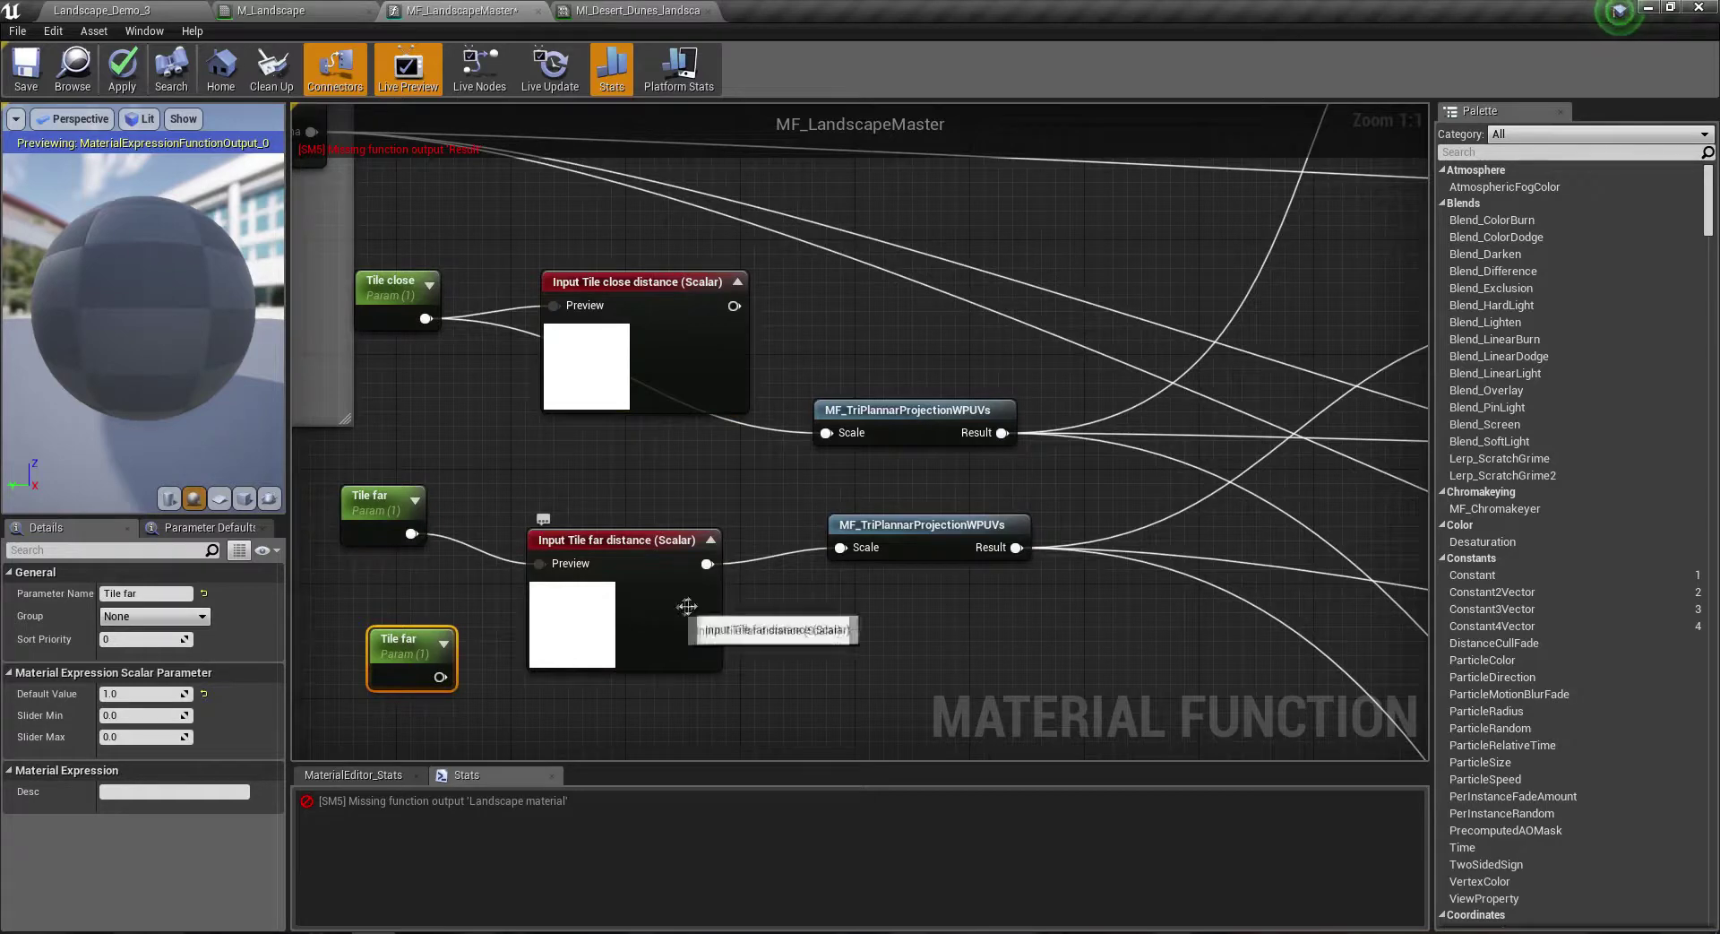
left_click_drag(734, 306, 826, 435)
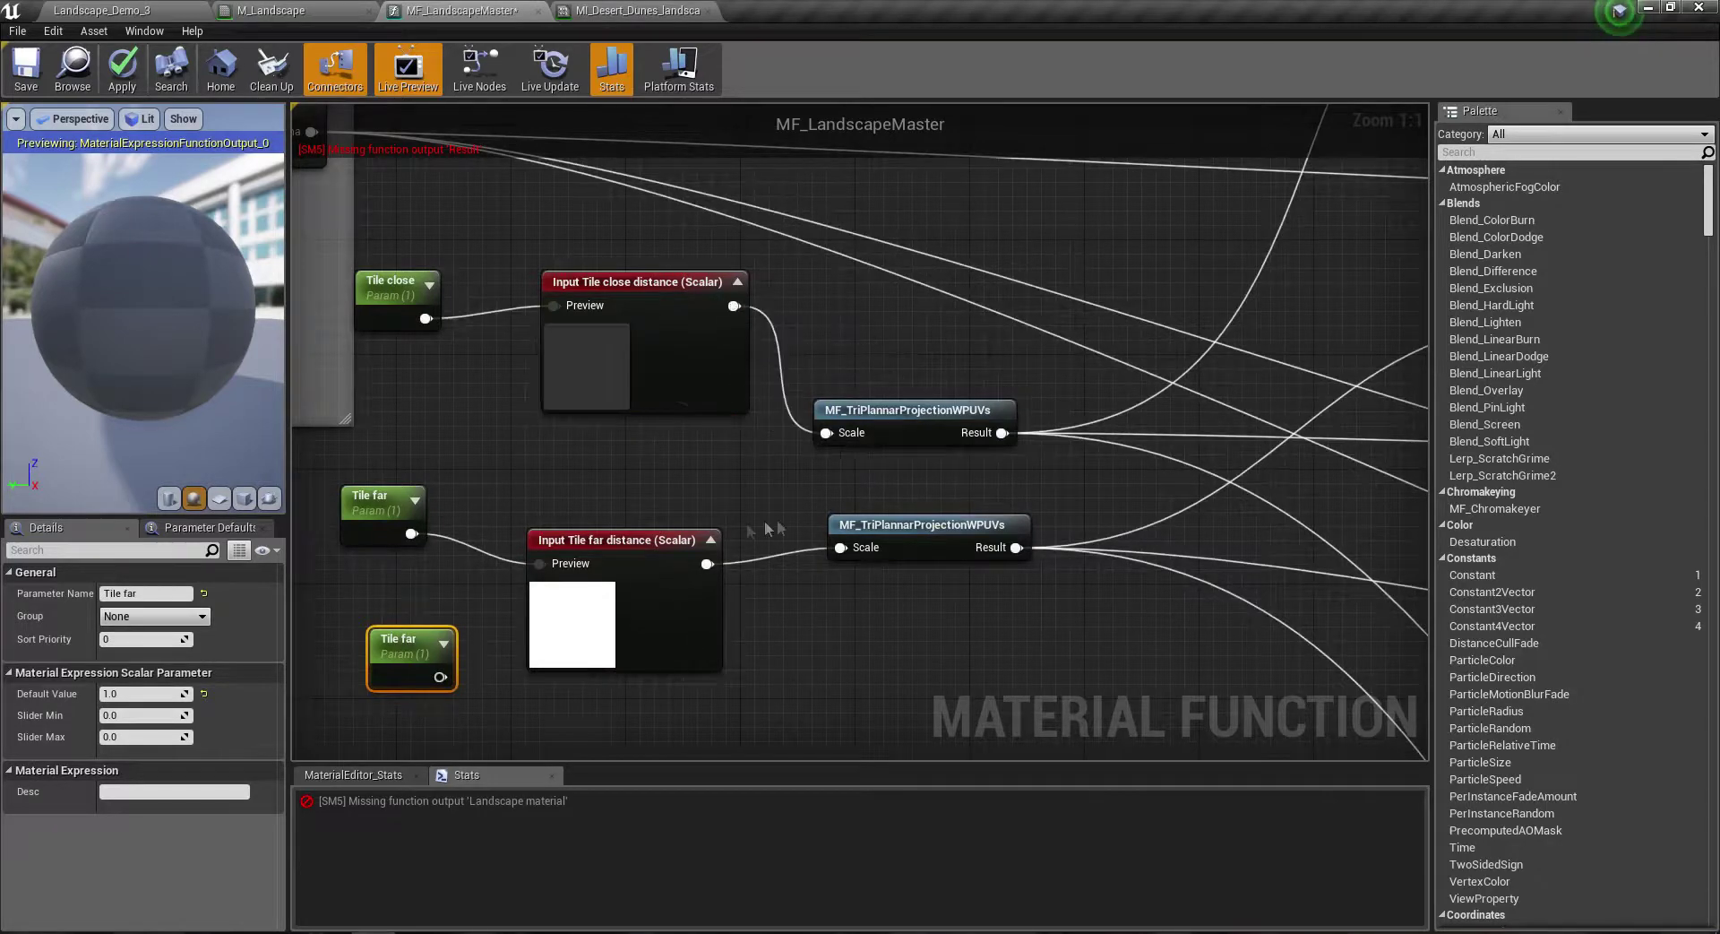
left_click_drag(616, 600, 617, 528)
left_click(394, 638)
scroll(499, 602, "down", 4)
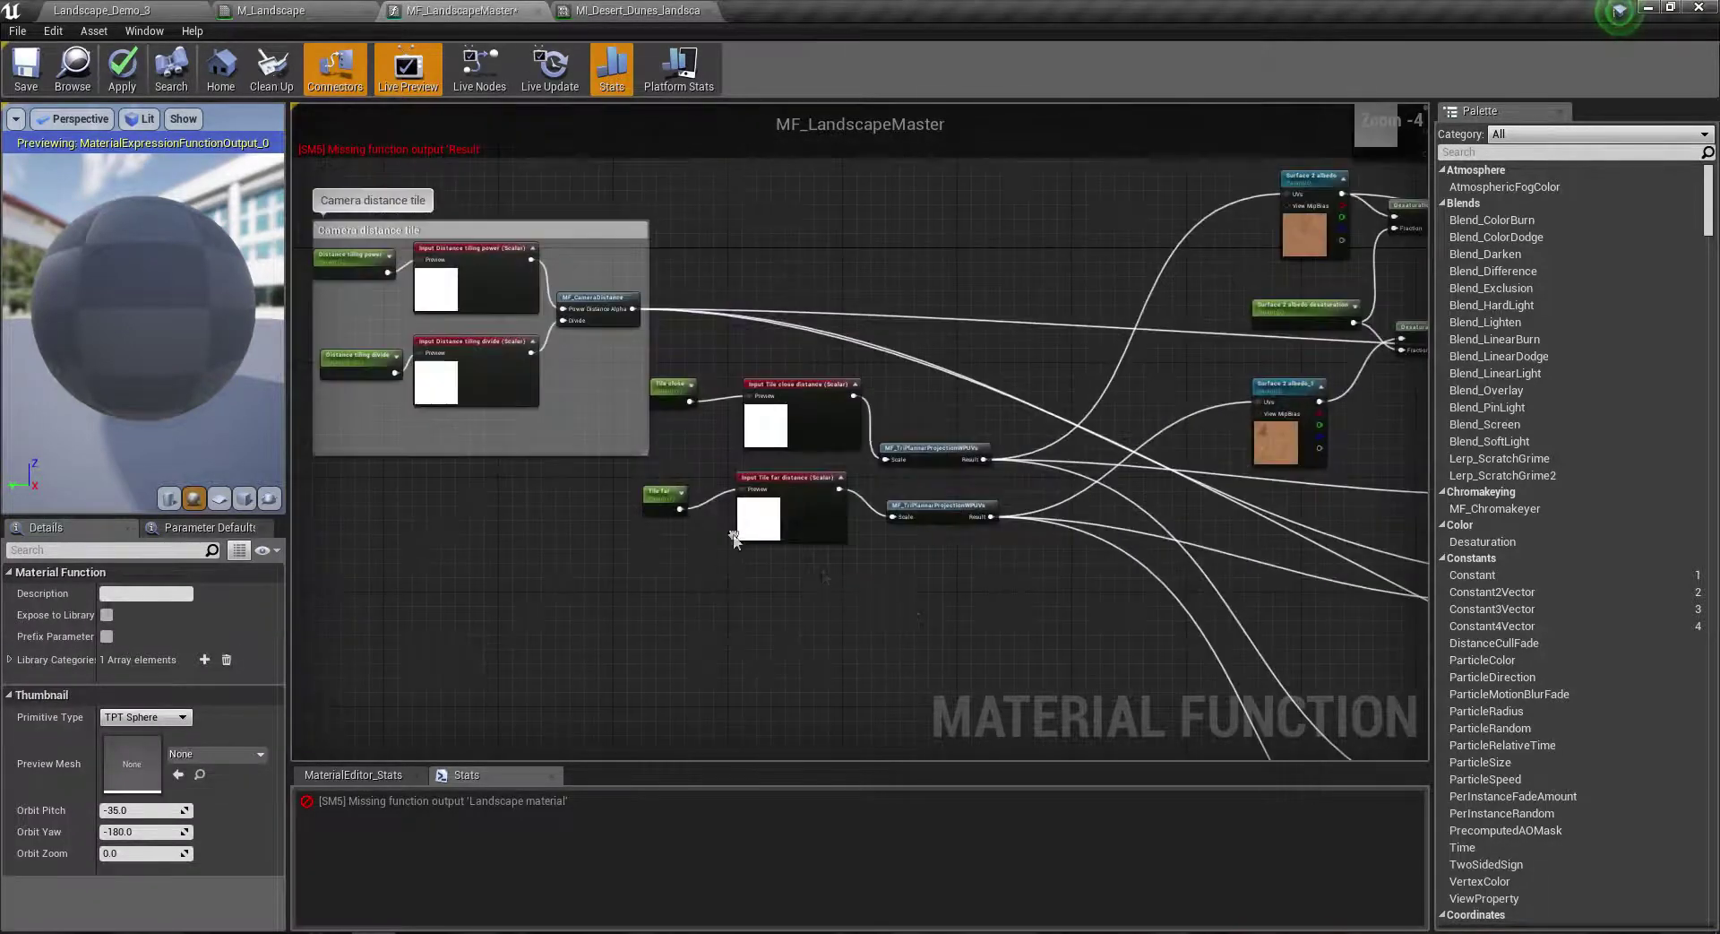
Step: Select the tiling nodes and shift the Surface 2 albedo node left to make room
left_click_drag(1087, 629, 676, 368)
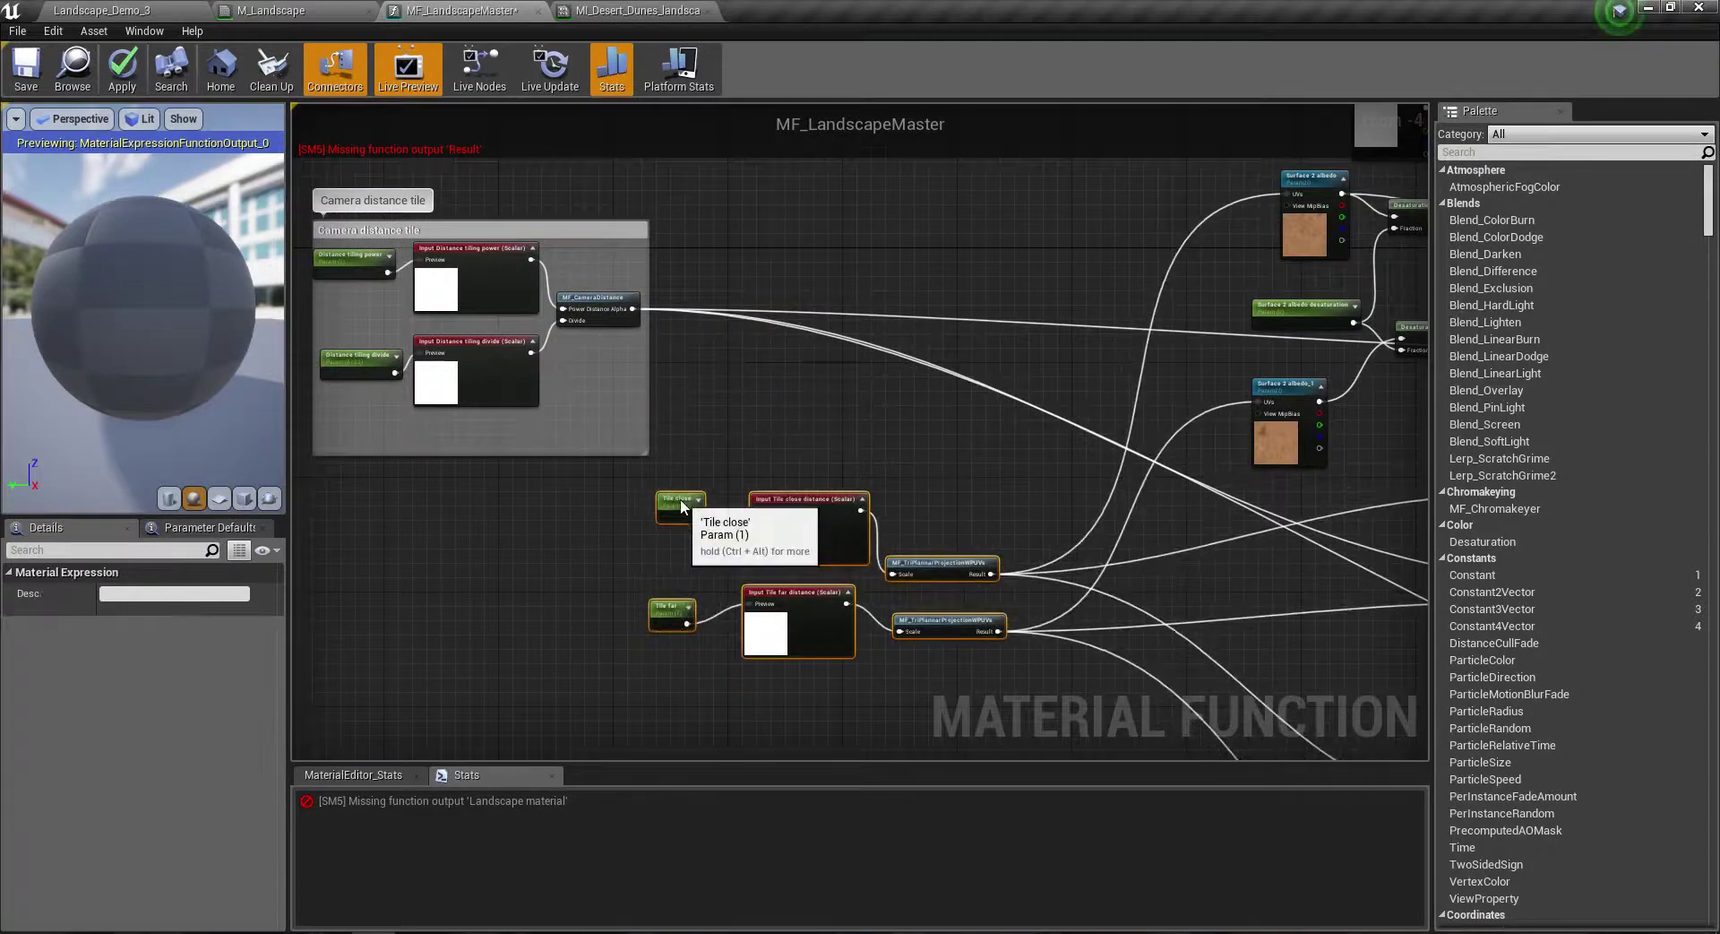
right_click_drag(897, 421, 390, 638)
scroll(898, 421, "up", 5)
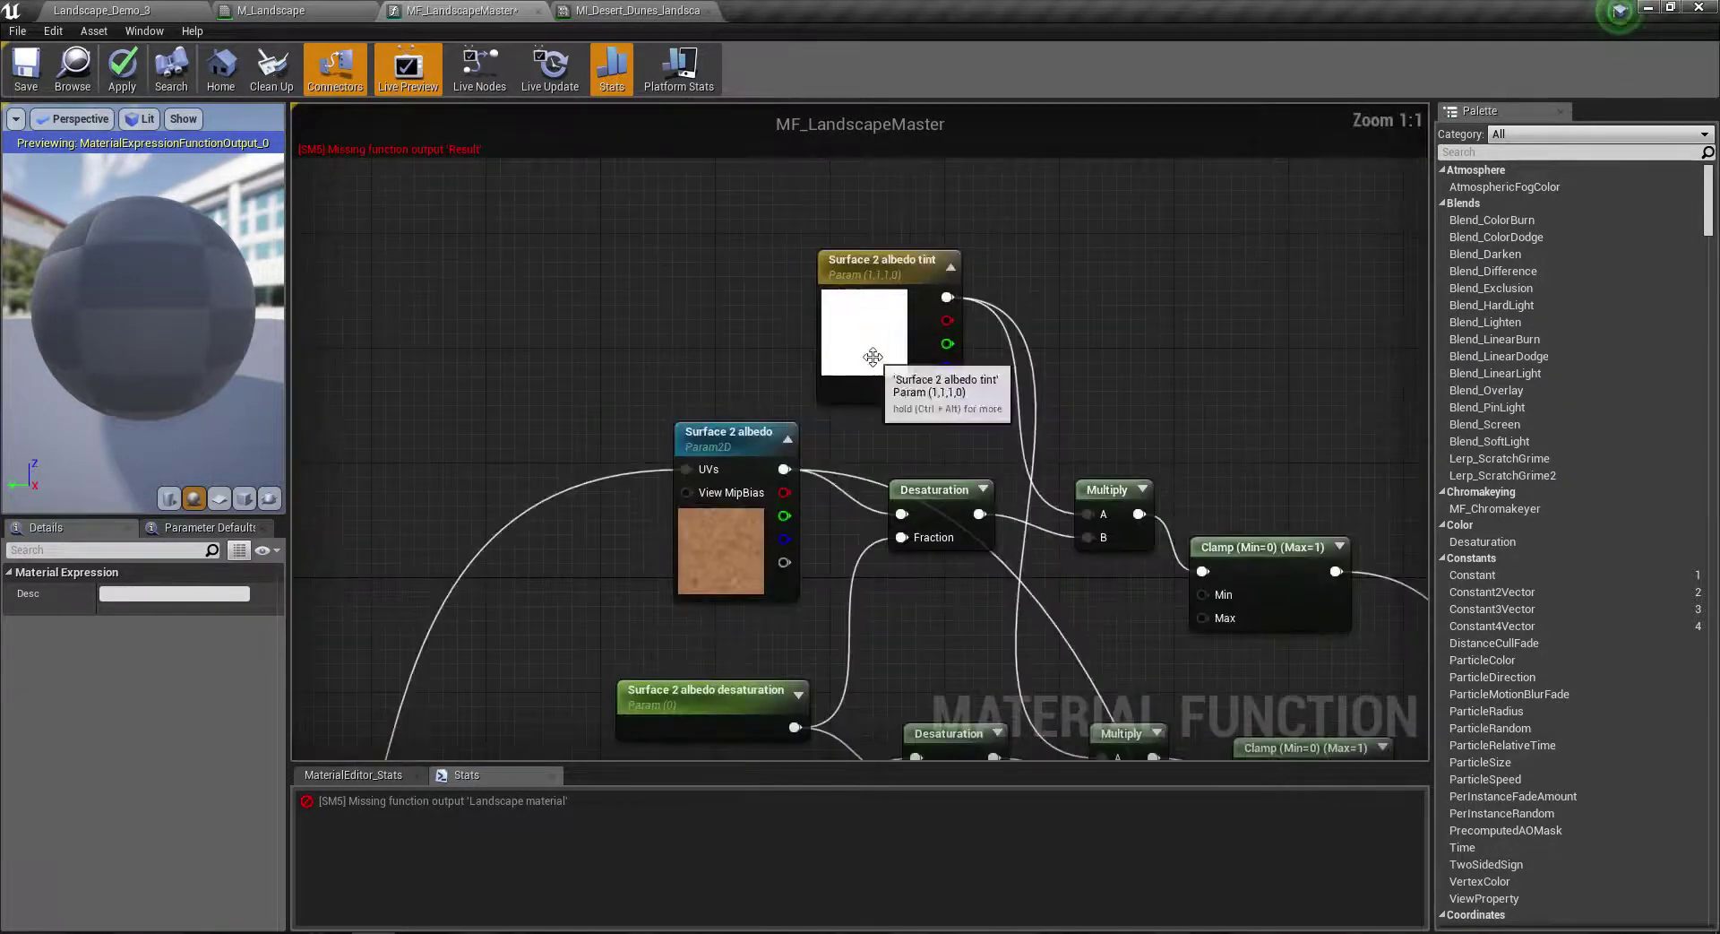
left_click_drag(694, 539, 608, 538)
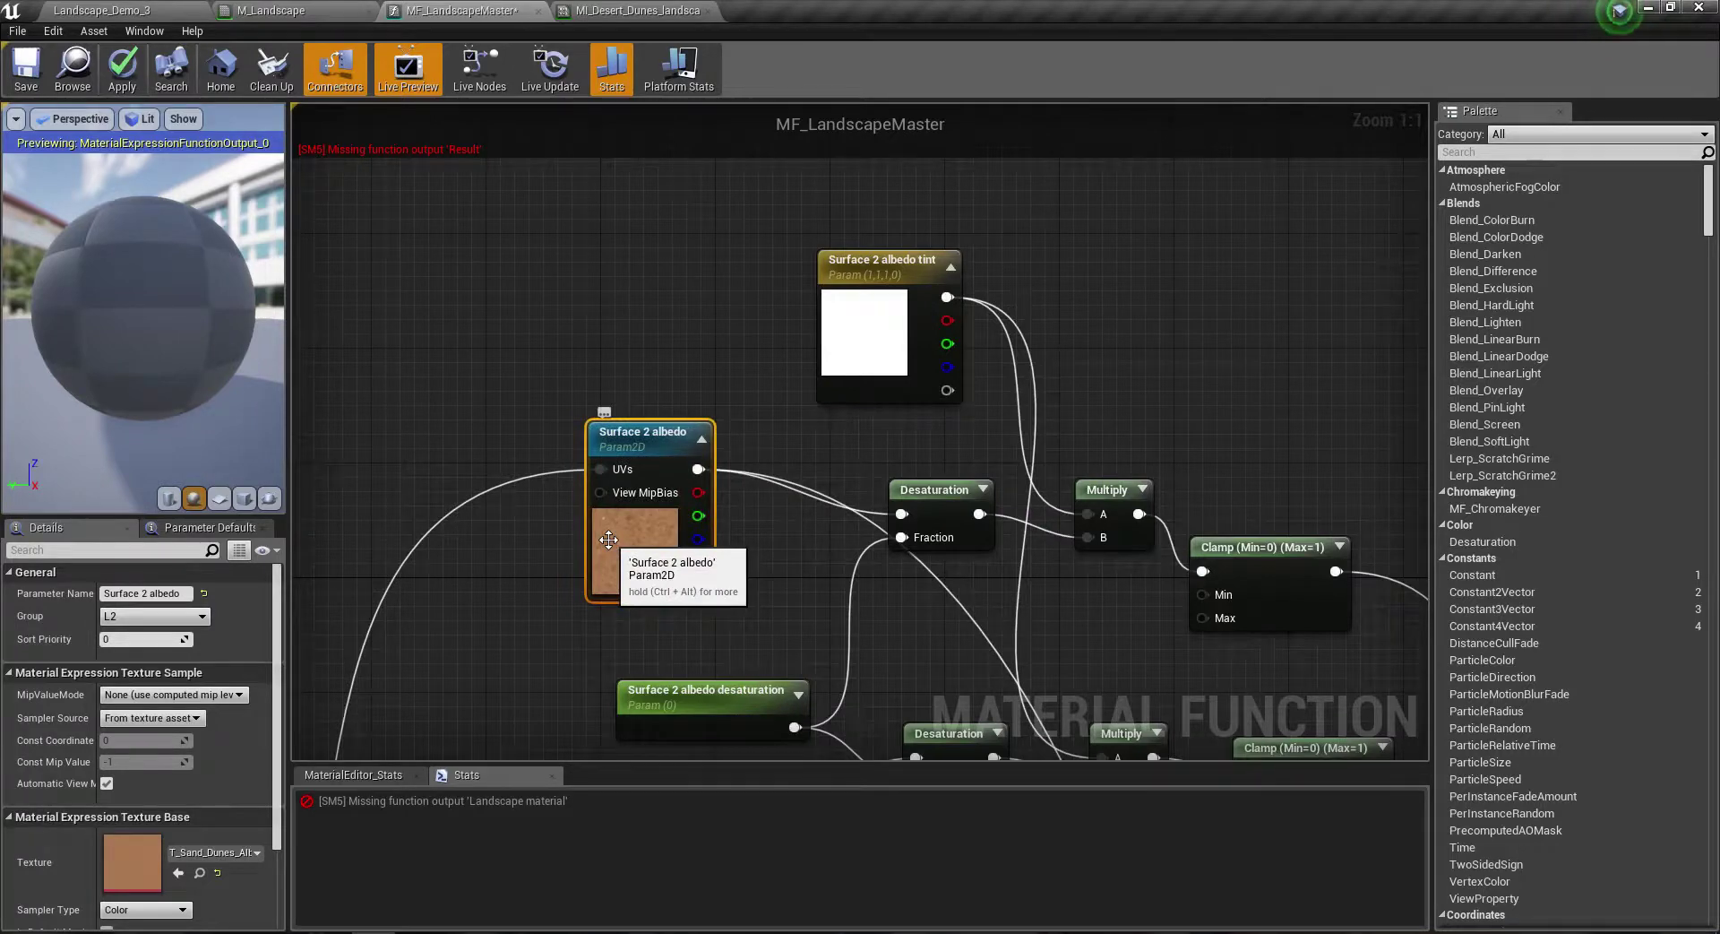
Step: Add a Function Input node named 'Albedo' above the Surface 2 albedo node
left_click(457, 356)
right_click(455, 351)
type("function")
key("Return")
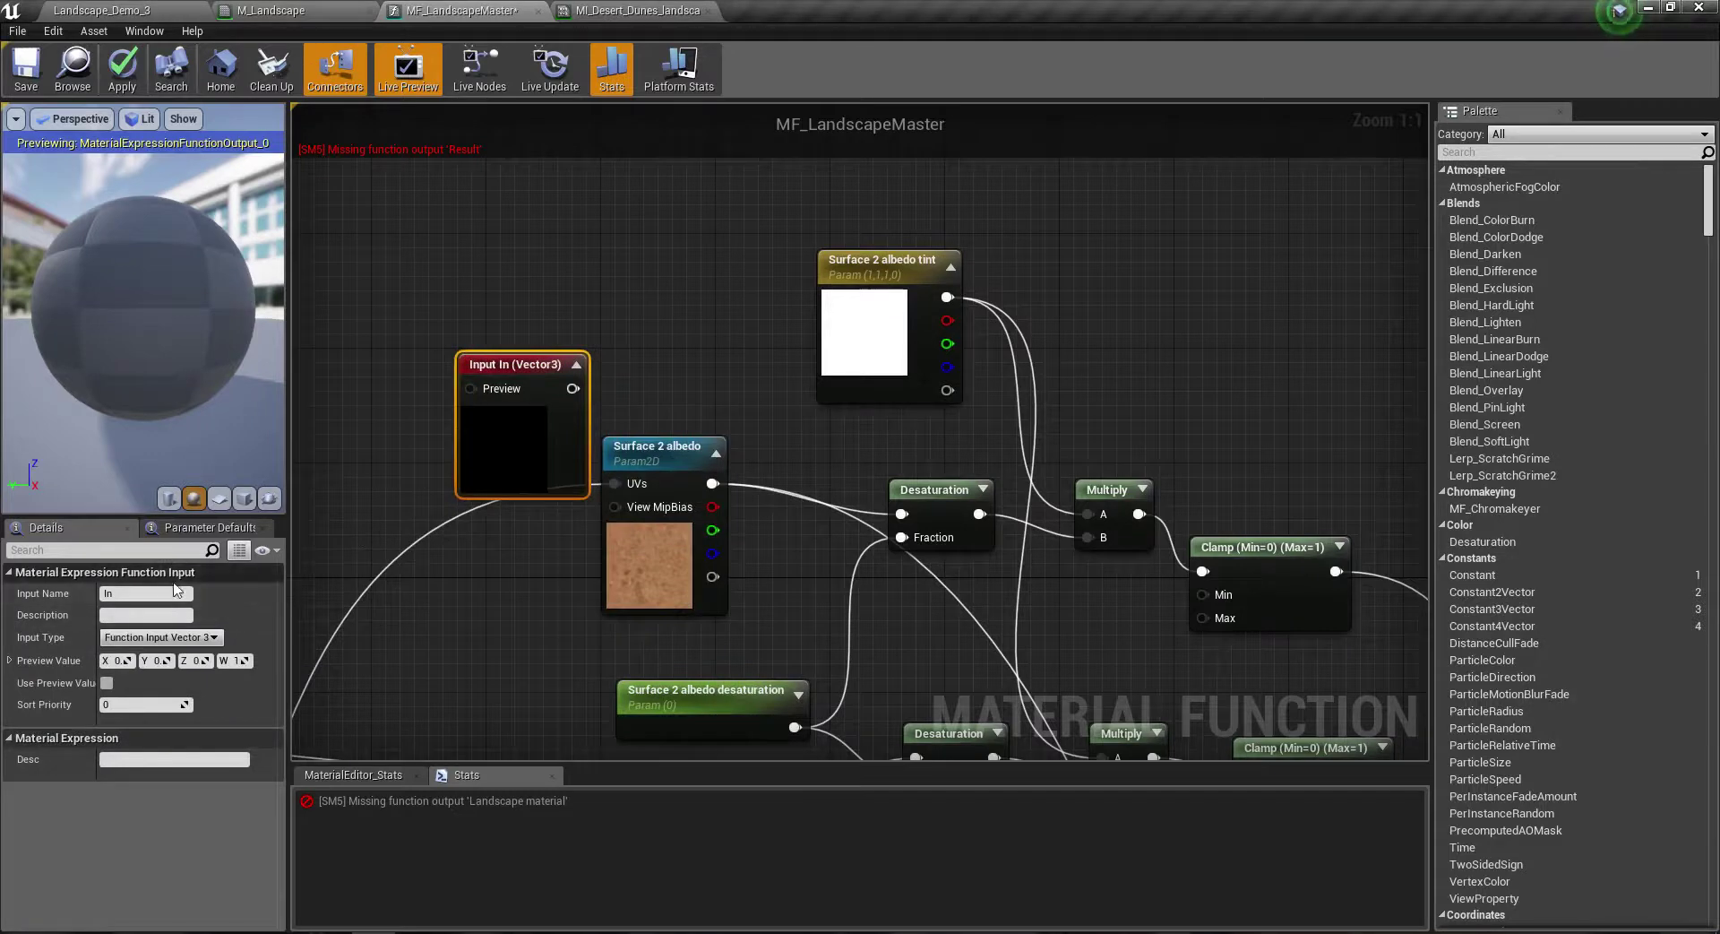
left_click(150, 592)
type("Albedo")
key("Return")
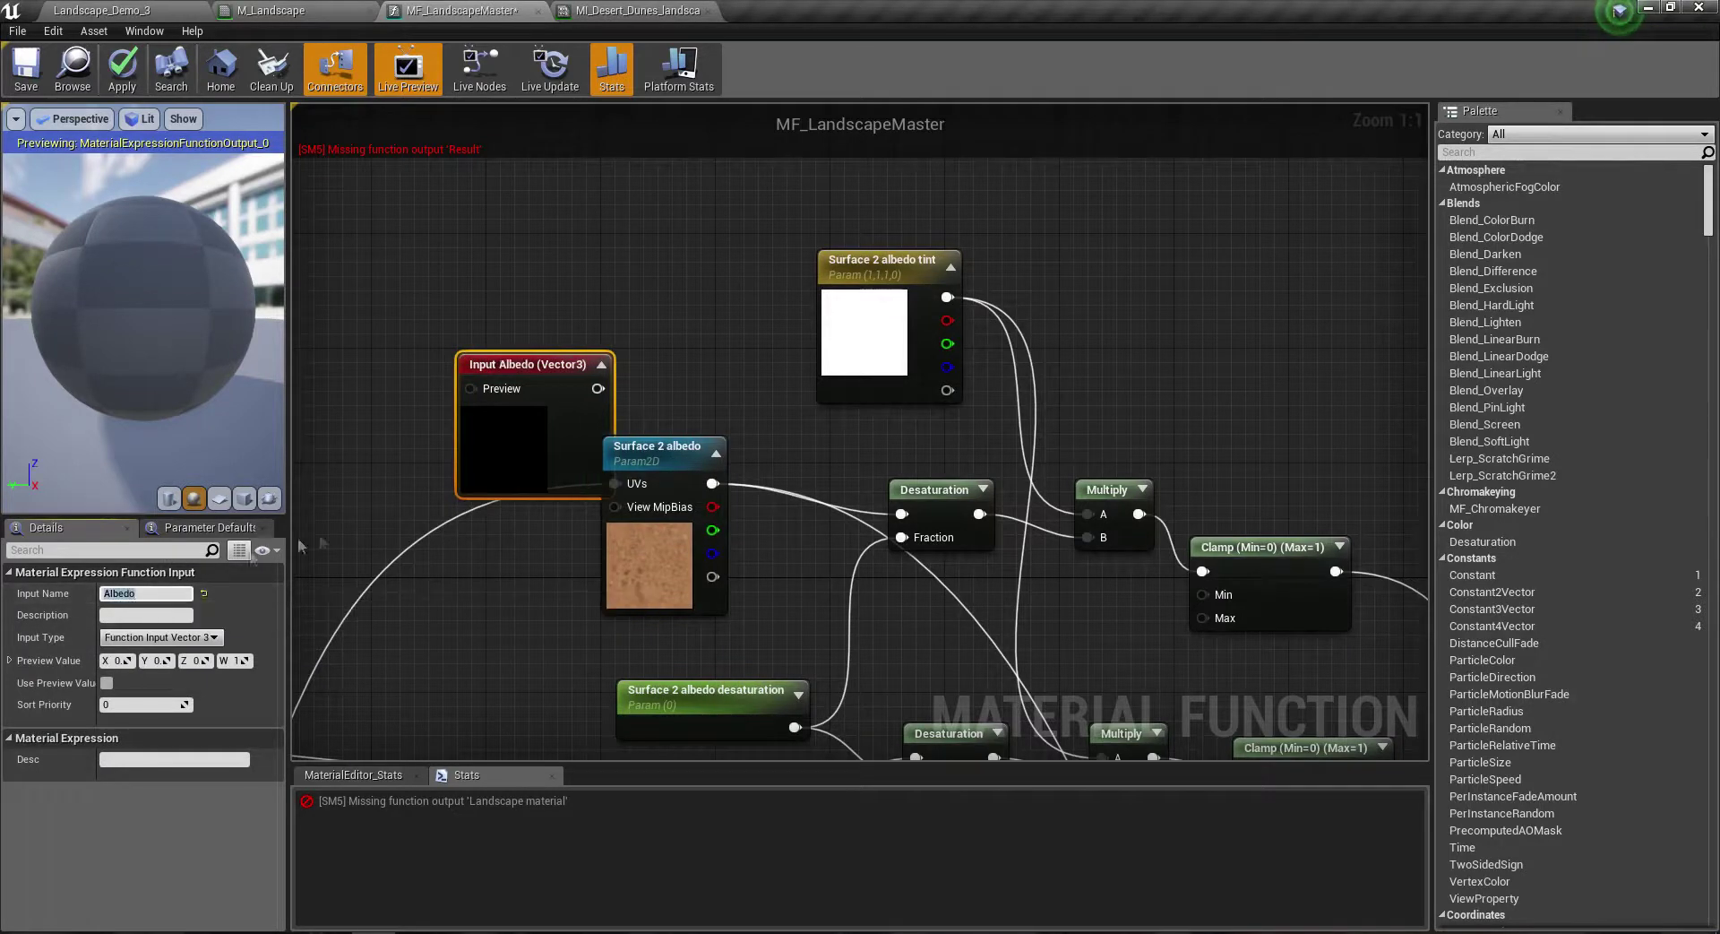
mouse_move(535, 482)
left_mouse_down()
mouse_move(492, 357)
mouse_move(544, 378)
left_mouse_up()
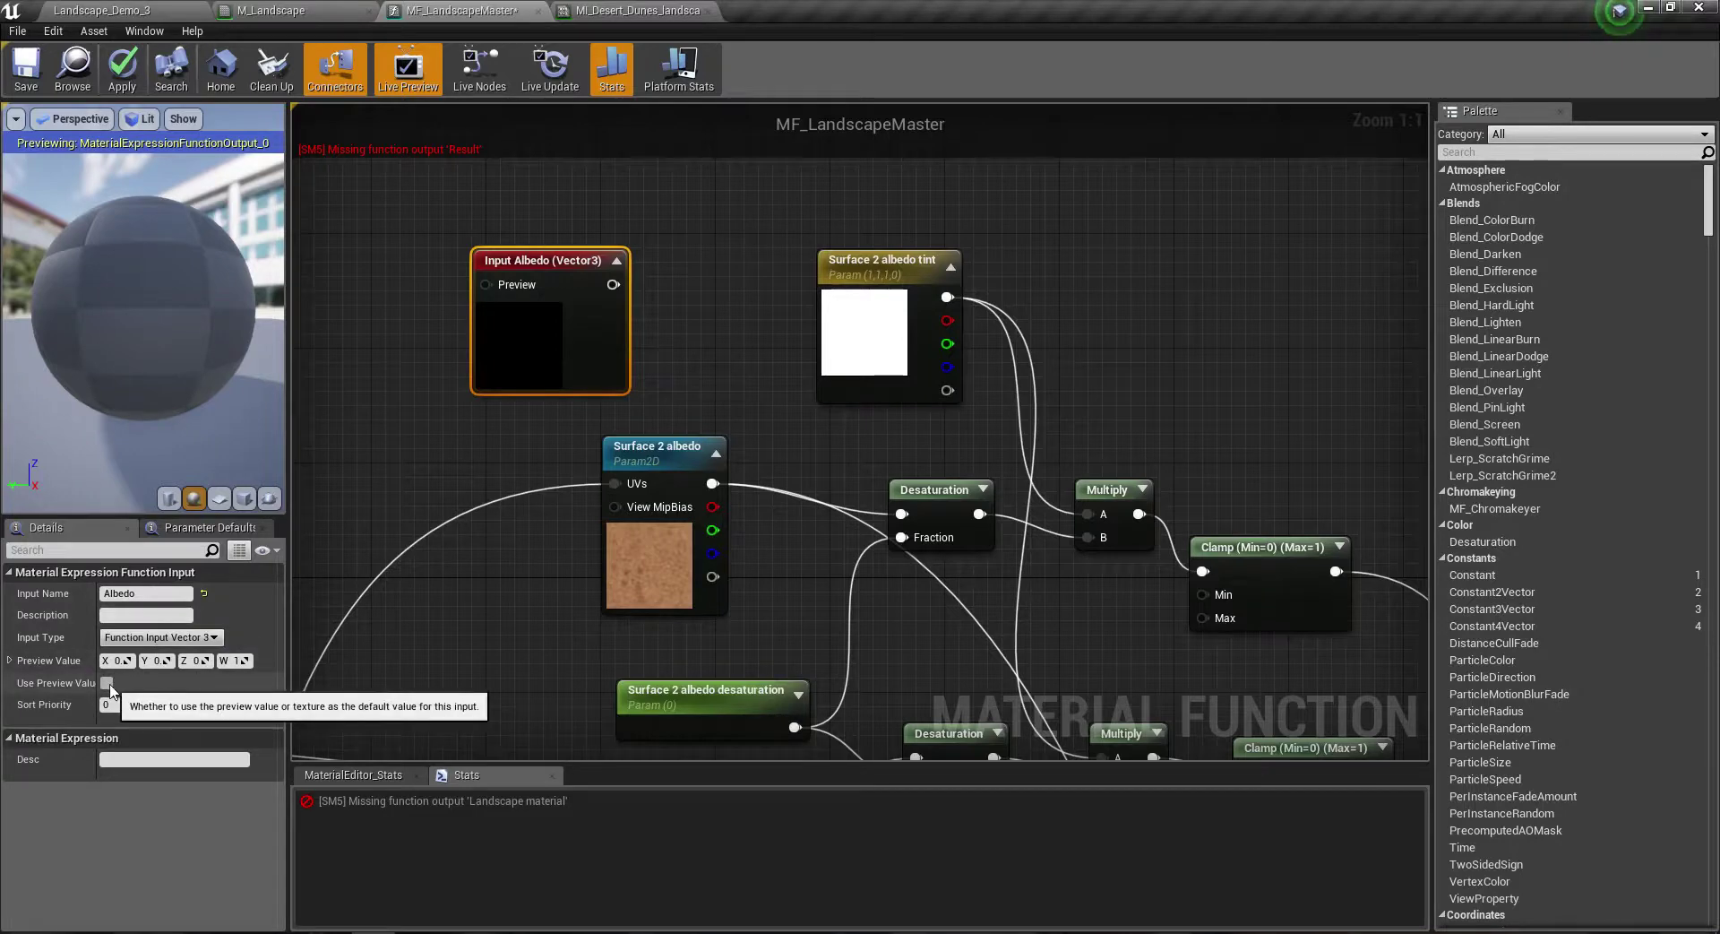
Step: Set the Input Albedo node's Input Type to Function Input Texture 2D
right_click_drag(577, 520, 647, 359)
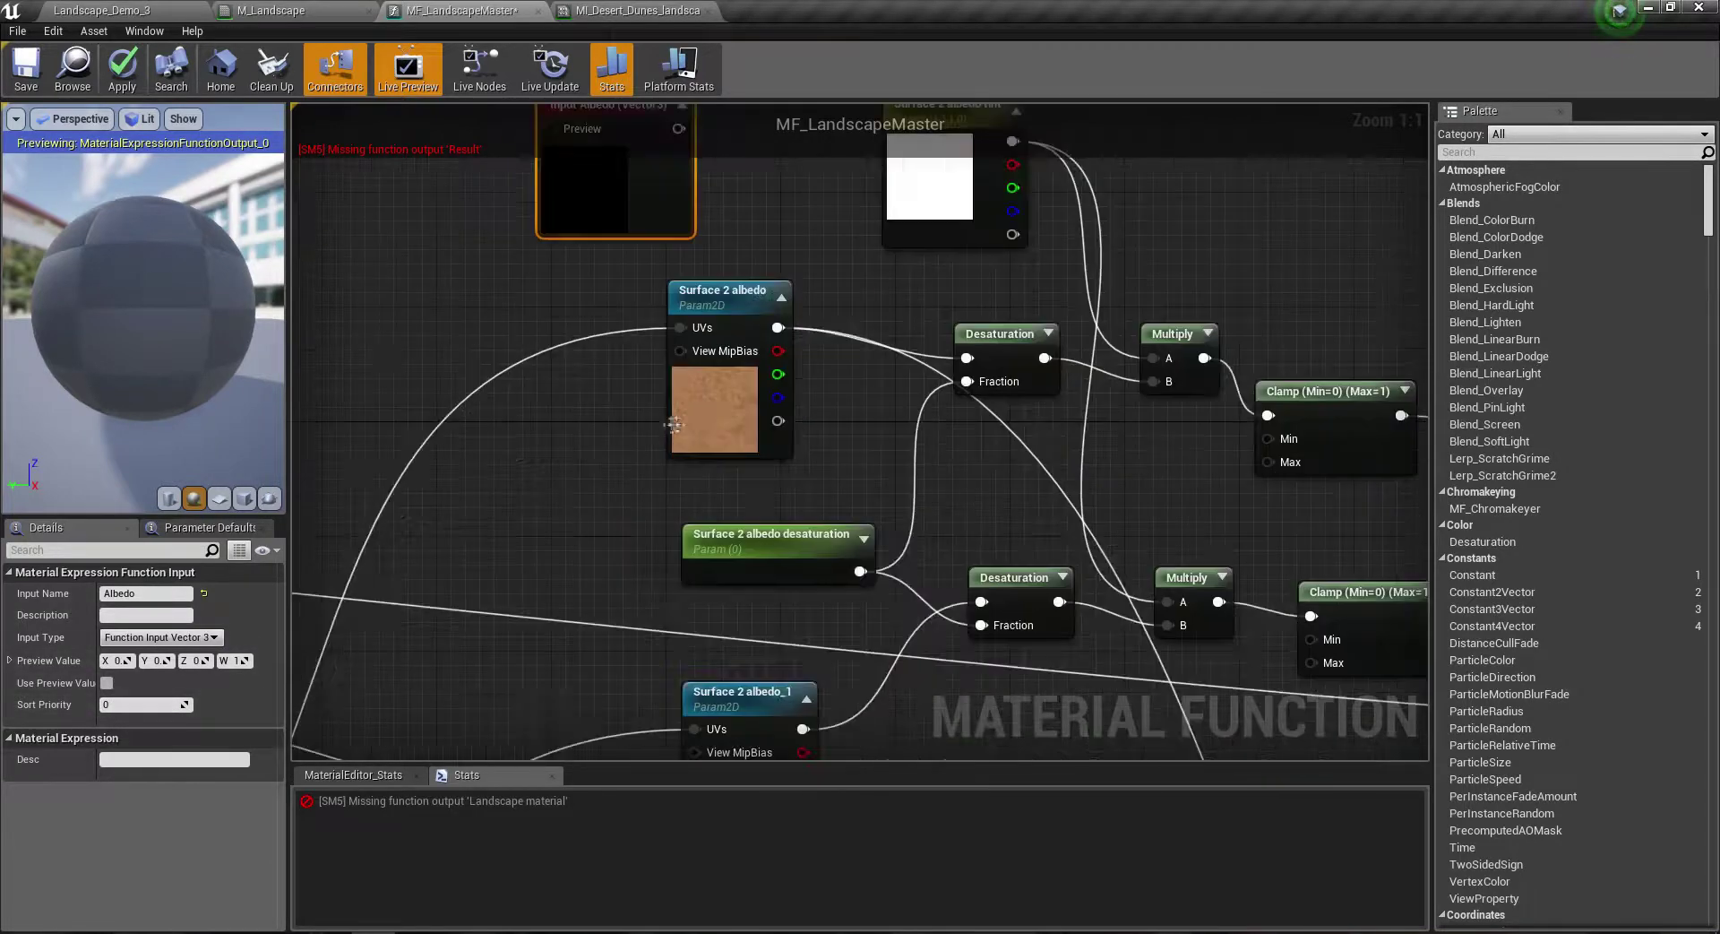
left_click(661, 427)
scroll(567, 470, "down", 3)
mouse_move(567, 471)
right_mouse_down()
mouse_move(884, 425)
mouse_move(826, 457)
right_mouse_up()
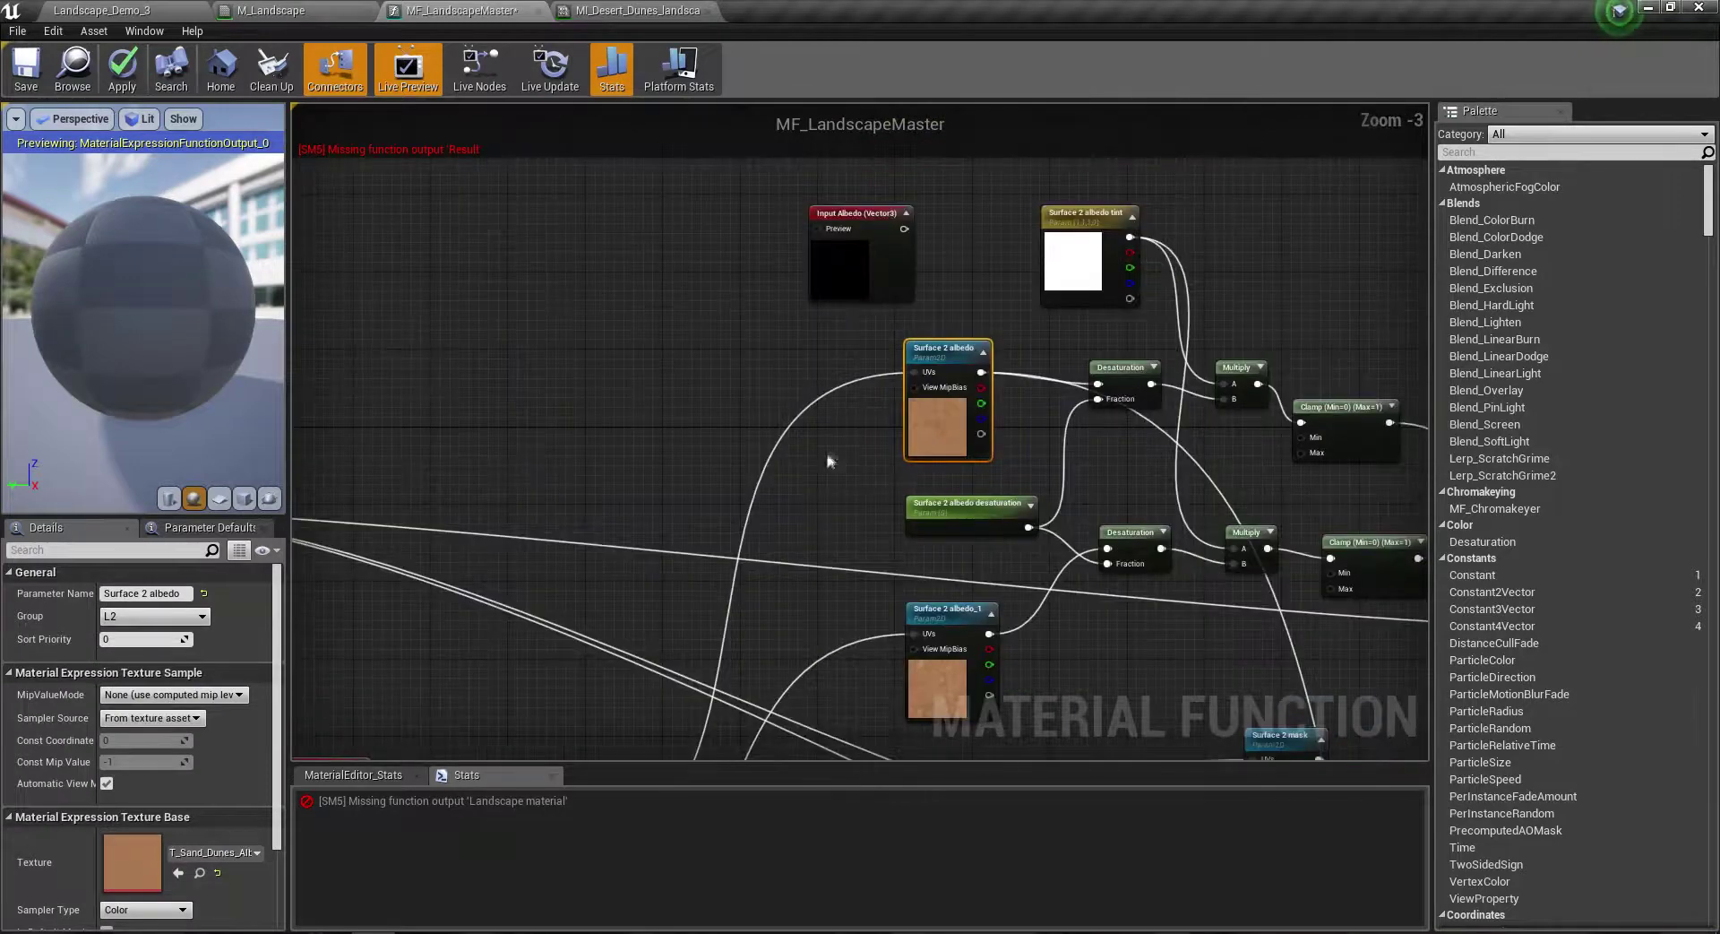
scroll(871, 430, "up", 3)
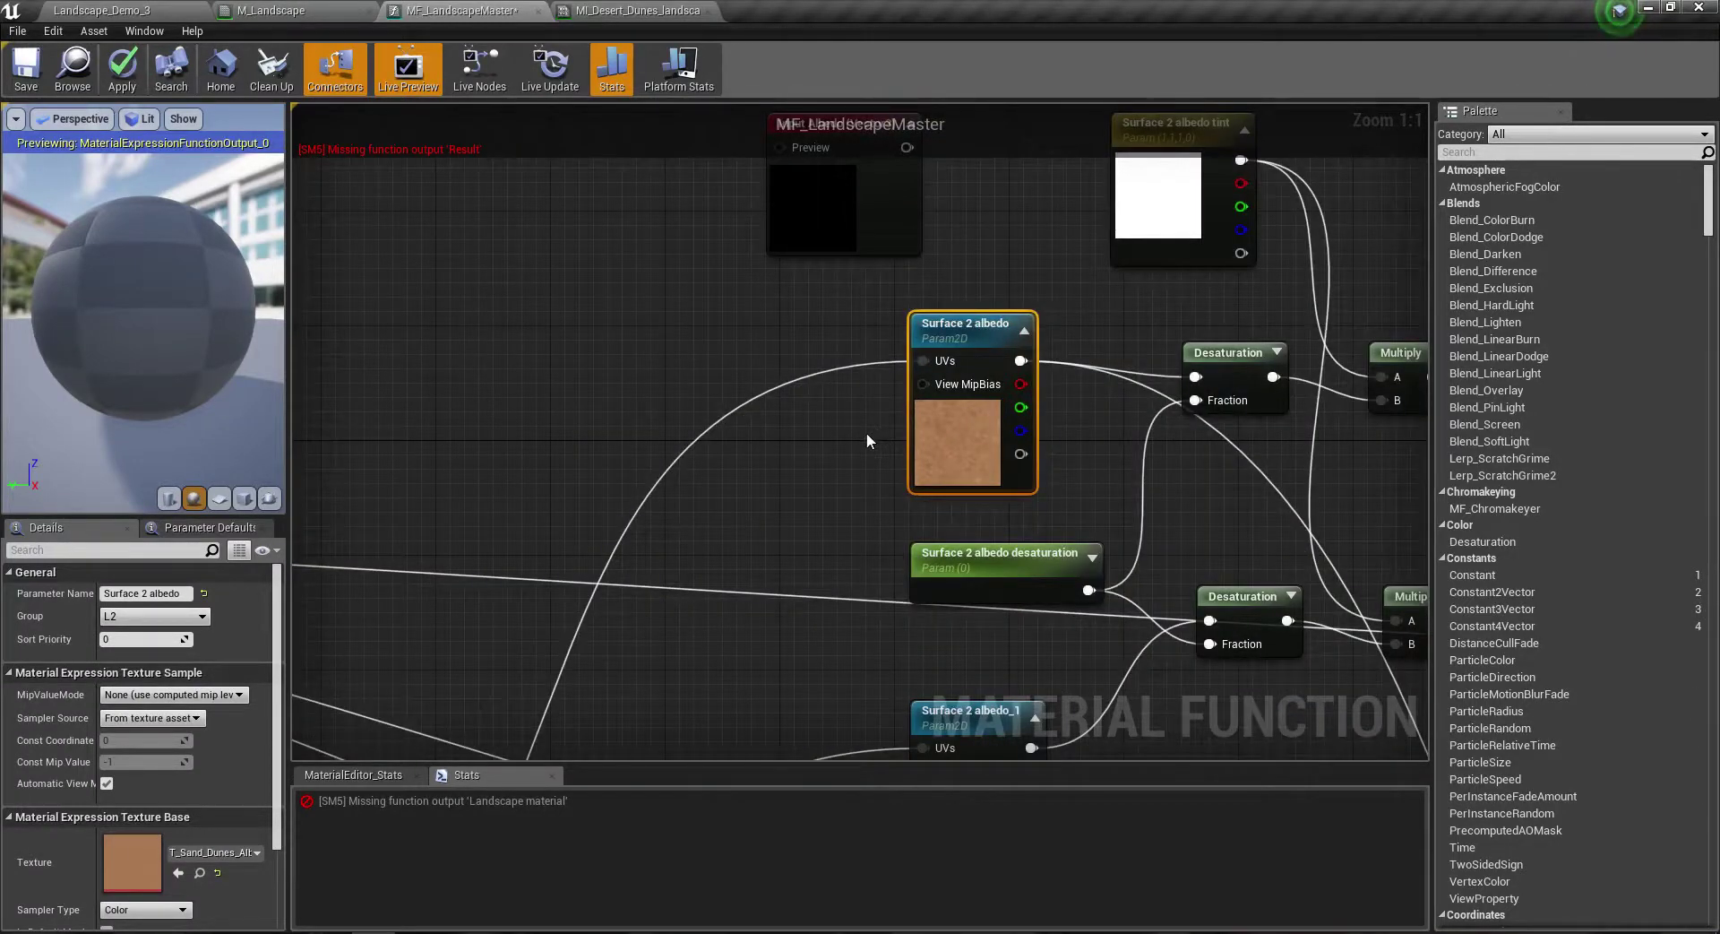
scroll(863, 433, "down", 3)
mouse_move(863, 434)
right_mouse_down()
mouse_move(864, 336)
mouse_move(762, 407)
right_mouse_up()
scroll(820, 287, "up", 3)
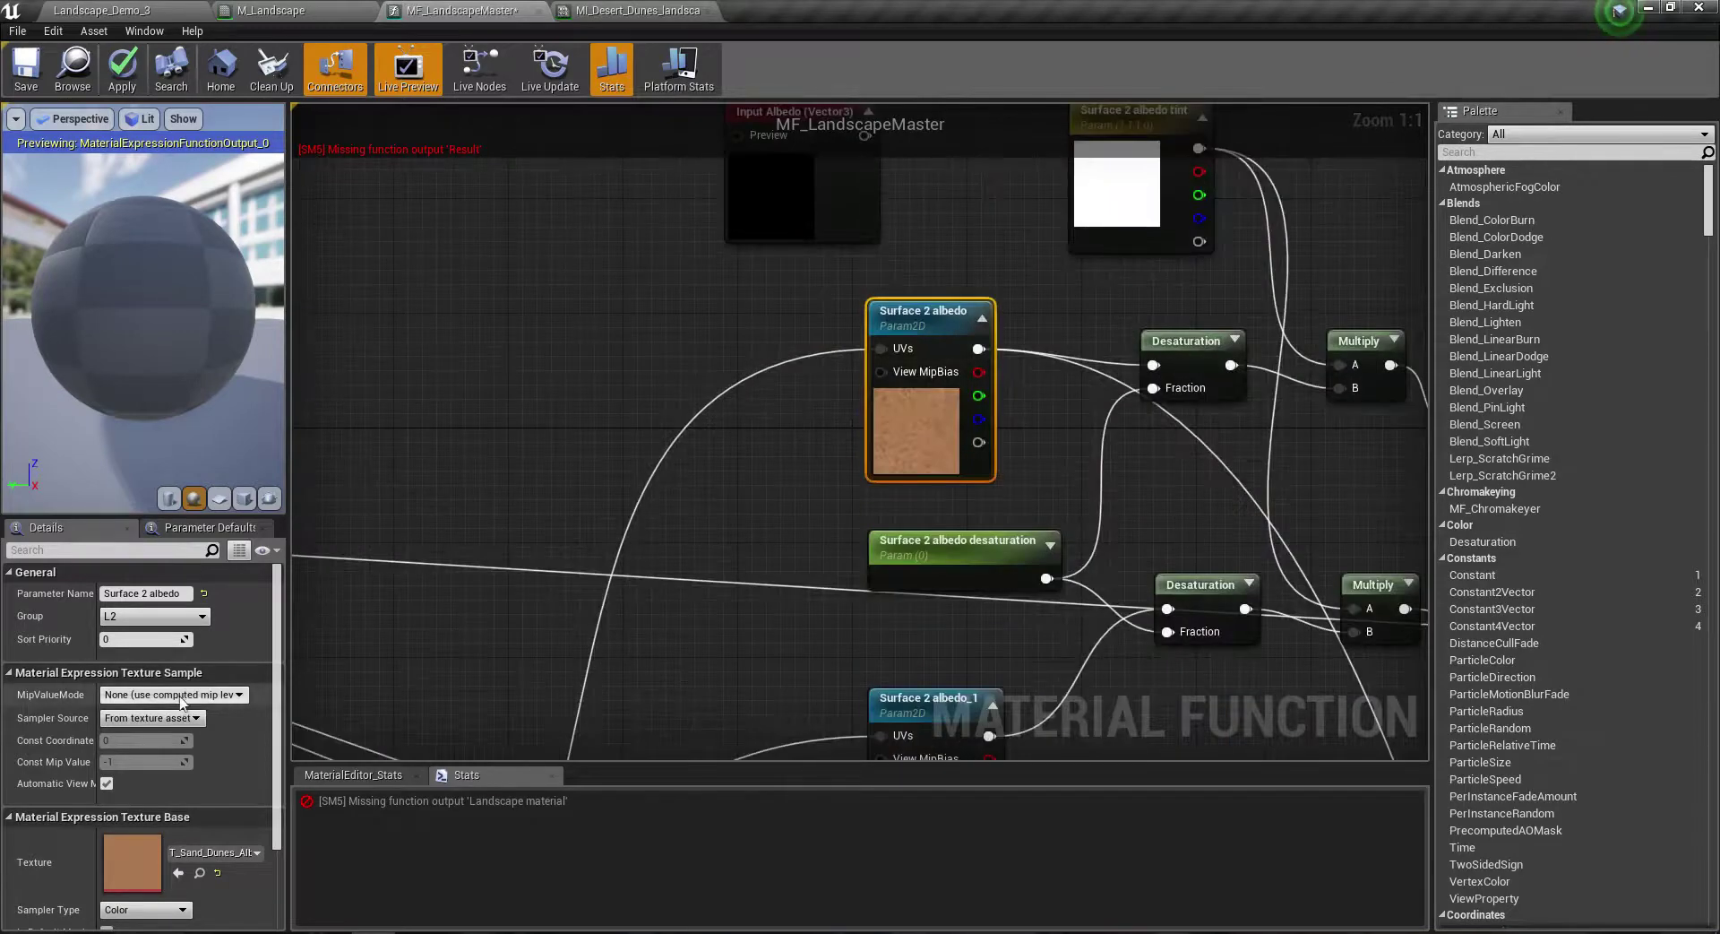
right_click_drag(651, 347, 569, 499)
left_click(717, 263)
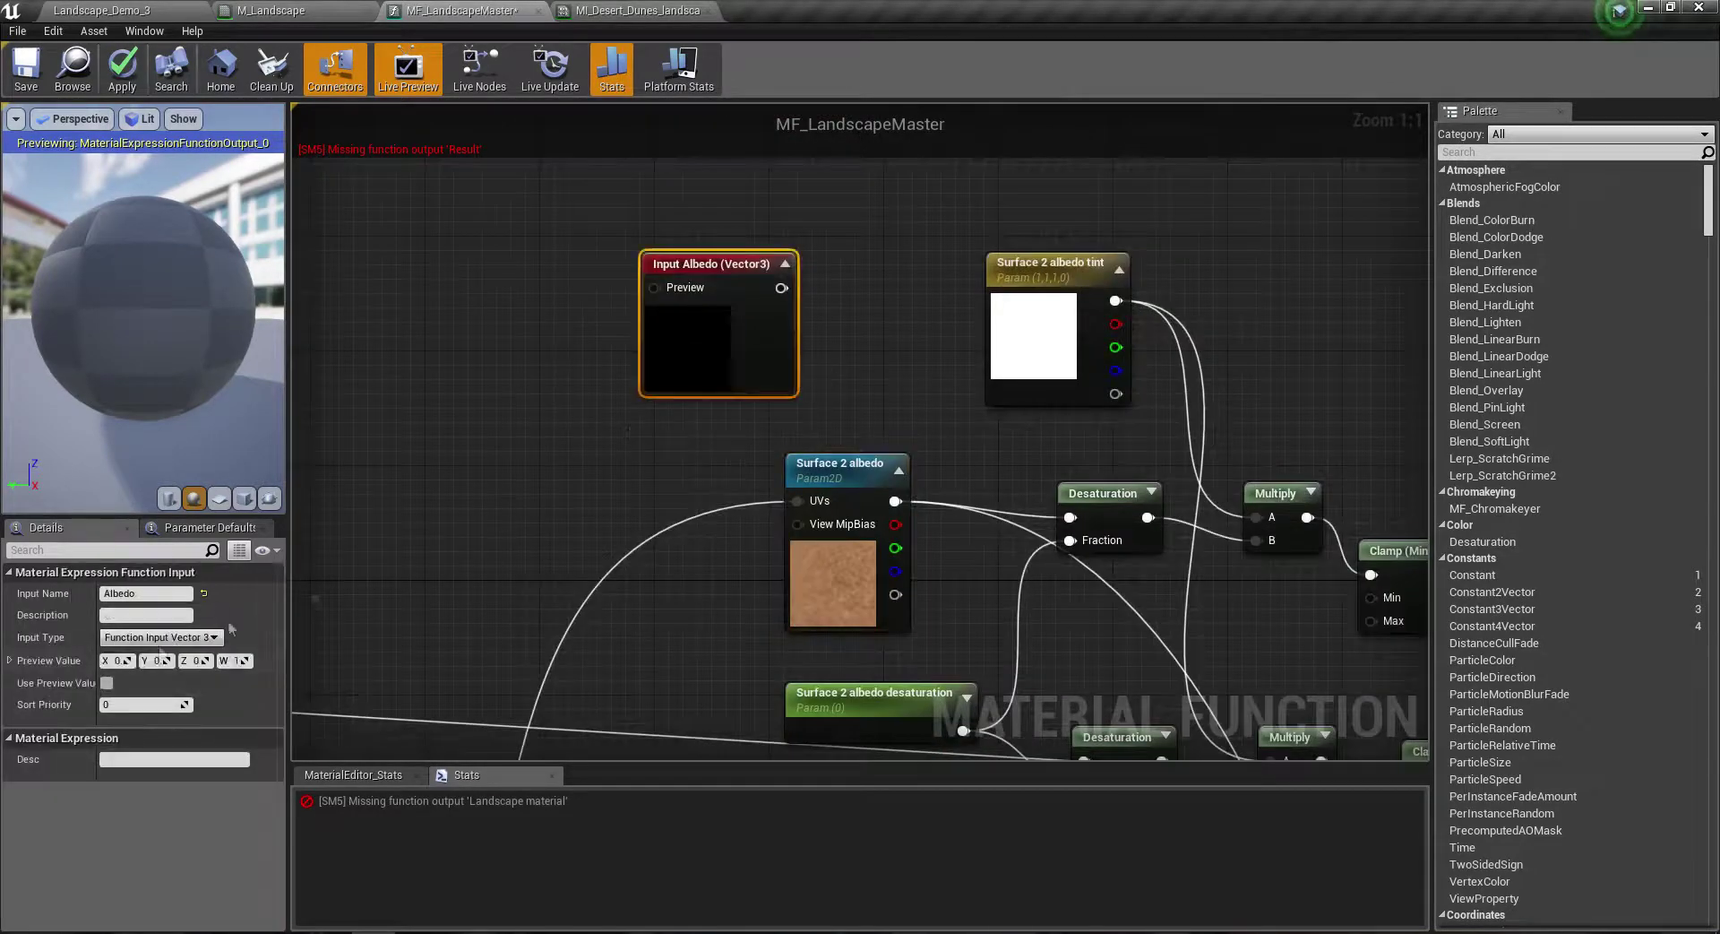
left_click(177, 638)
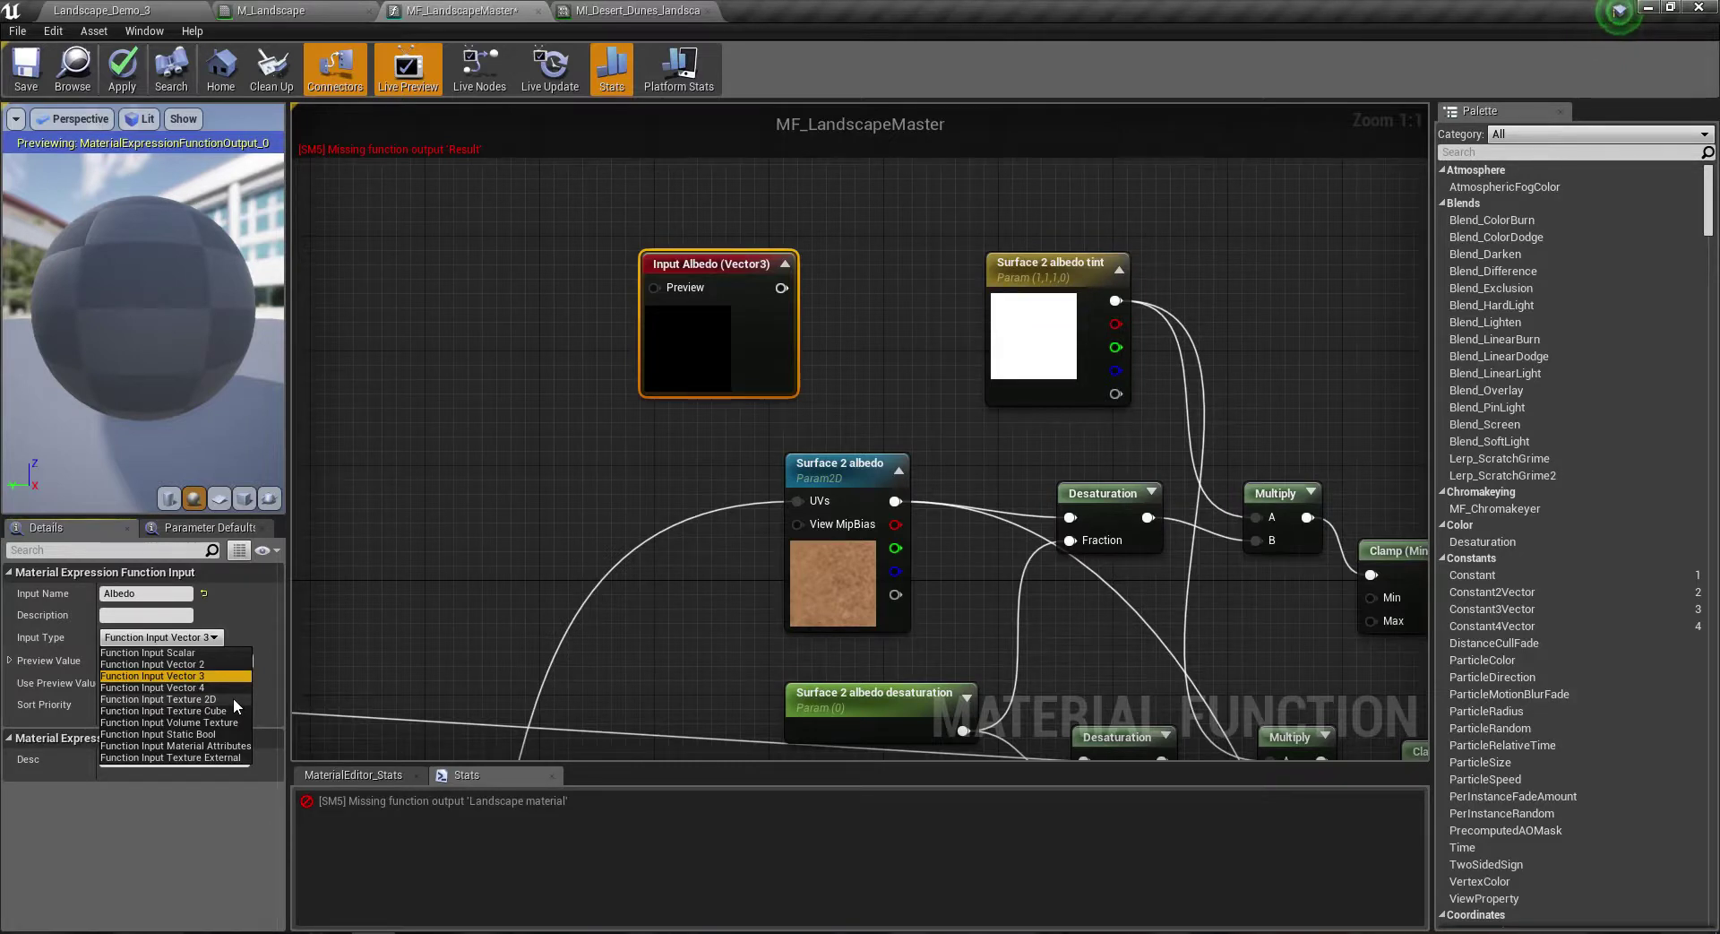
left_click(233, 697)
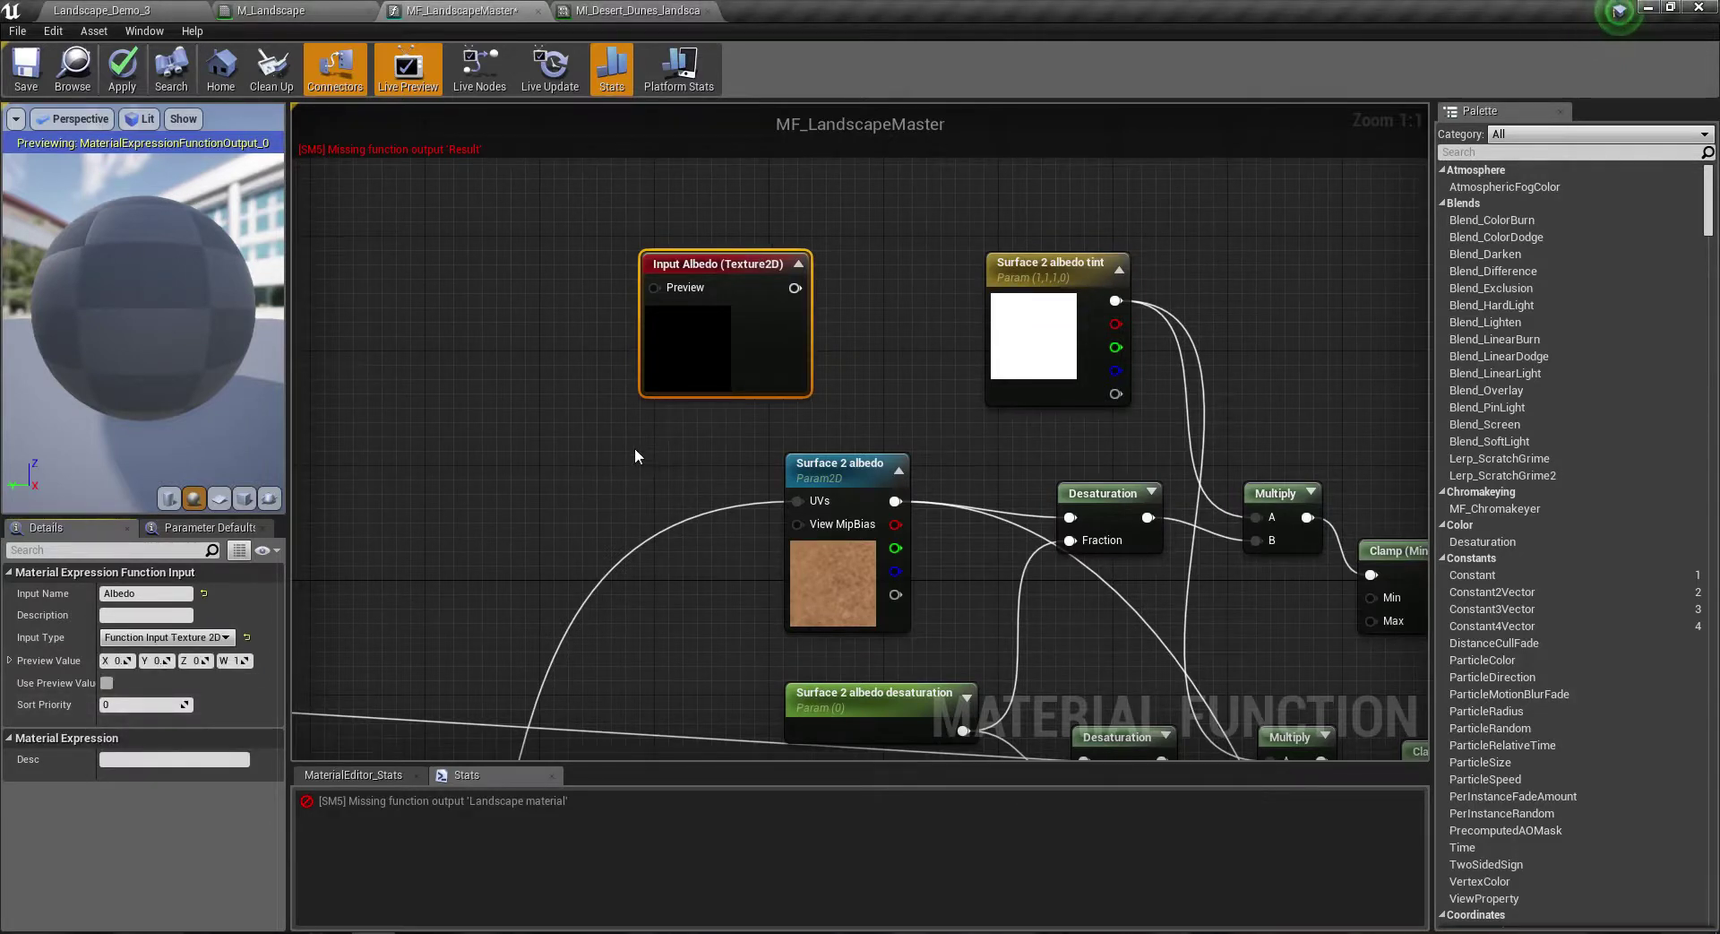
Step: Move the Input Albedo node right, then delete it and confirm the removal
left_click_drag(703, 391, 732, 392)
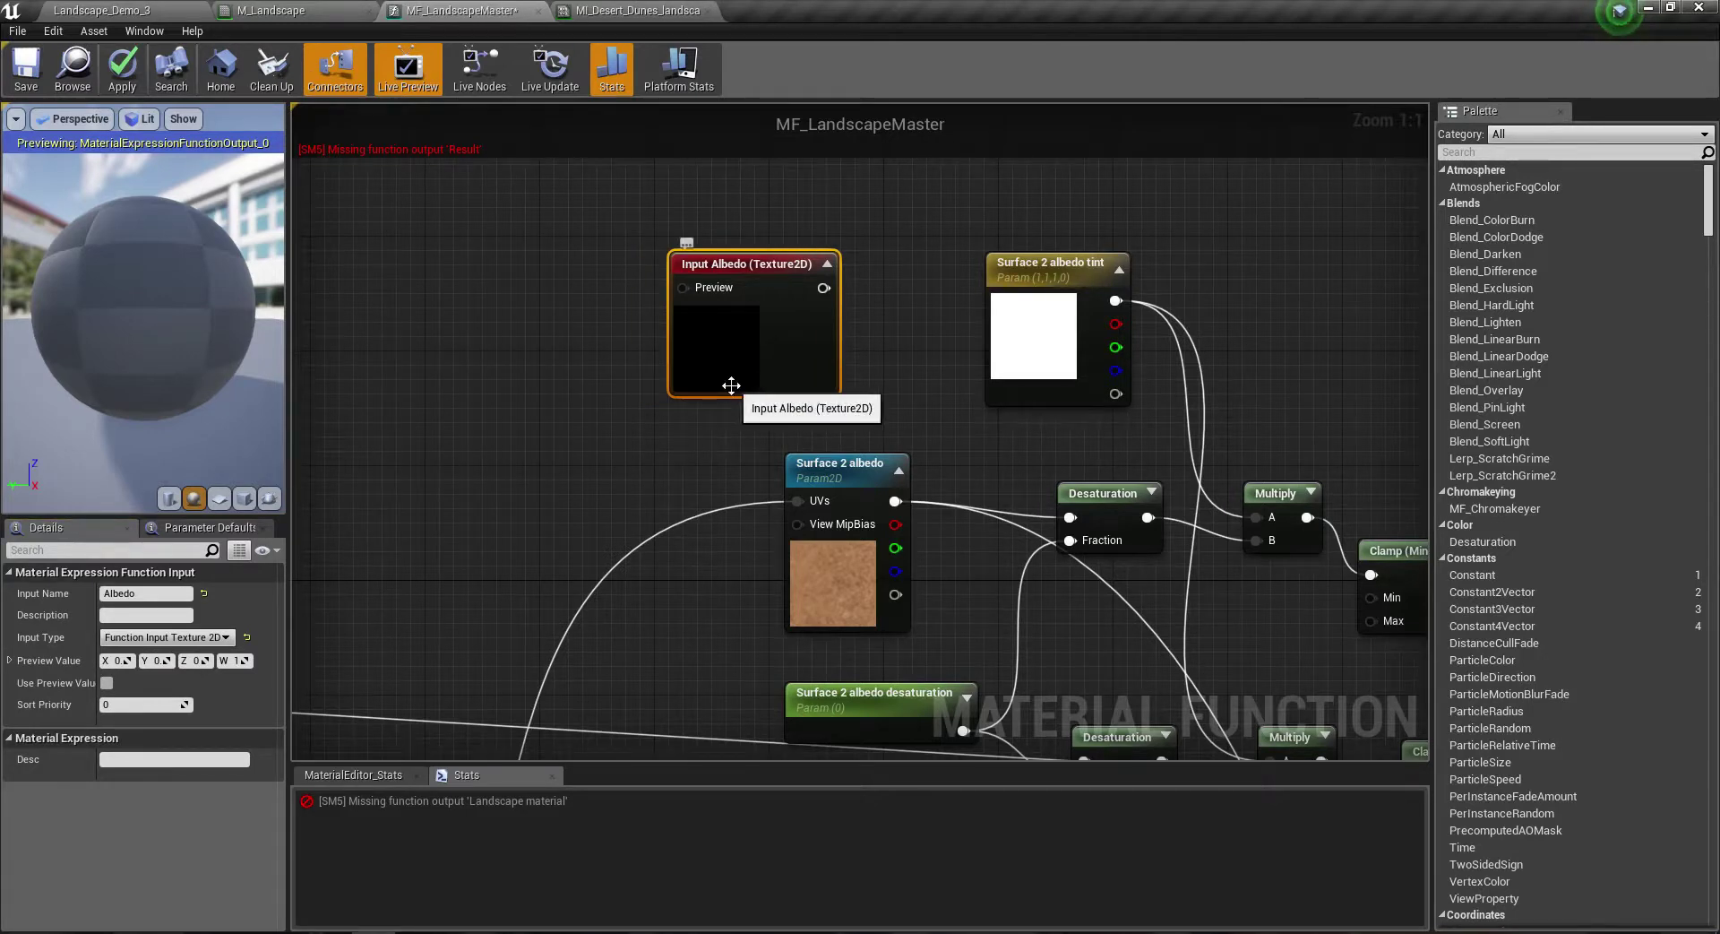
mouse_move(737, 379)
left_mouse_down()
mouse_move(852, 375)
mouse_move(854, 311)
left_mouse_up()
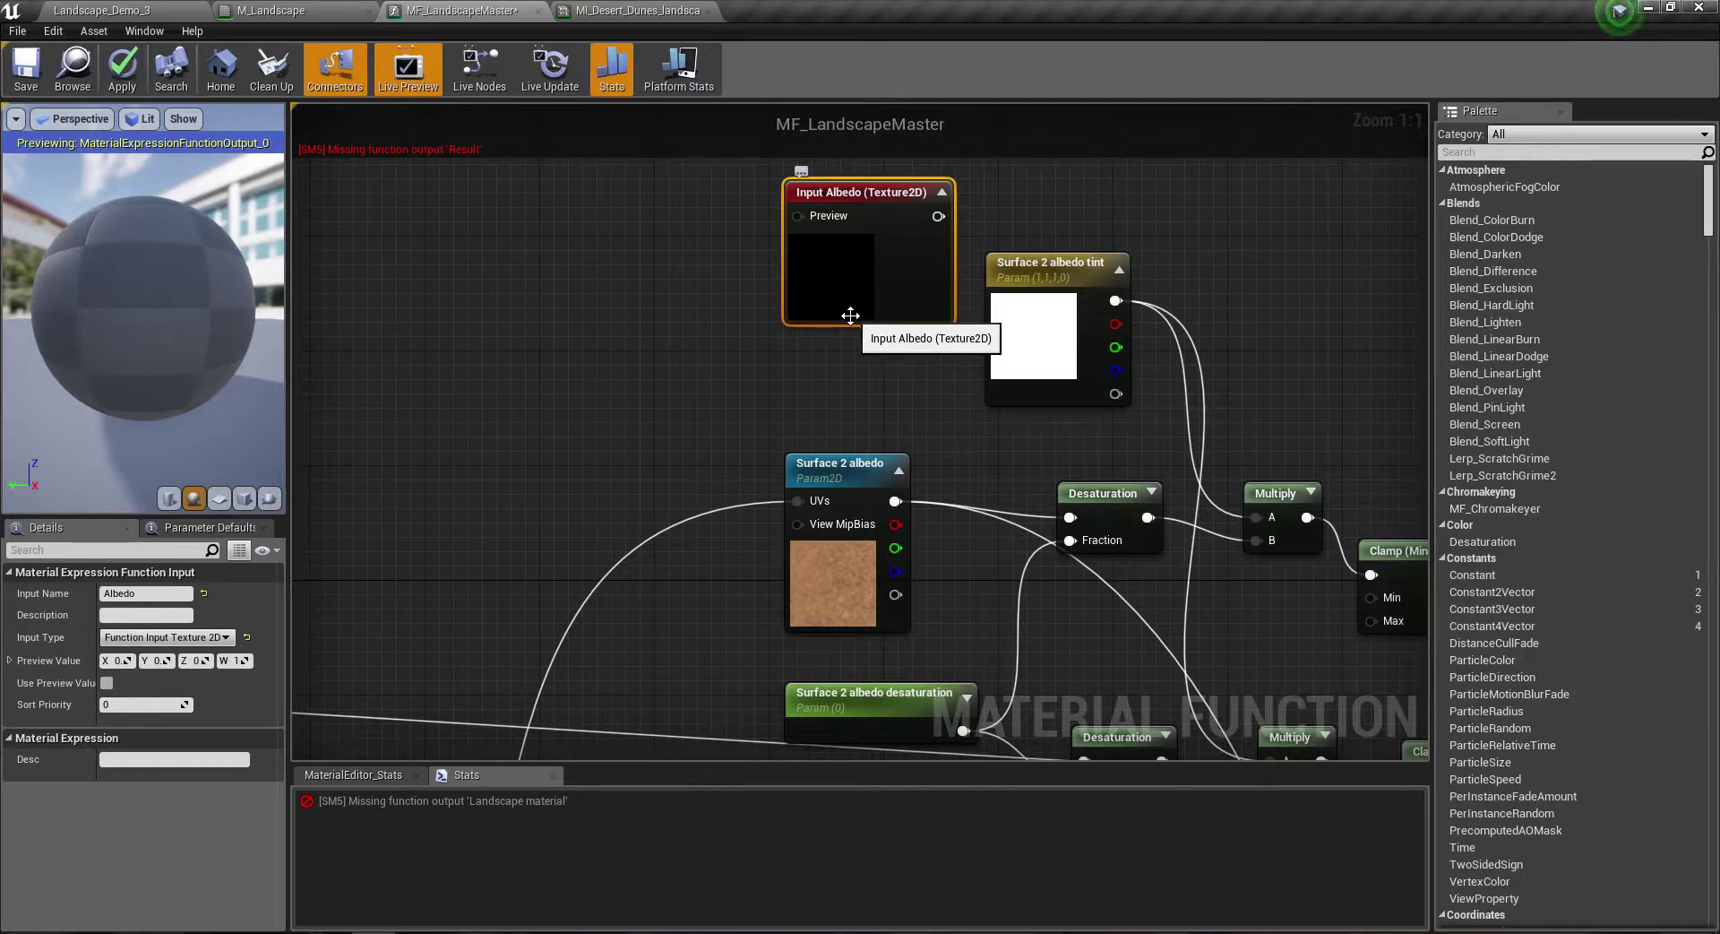
right_click_drag(851, 314, 702, 384)
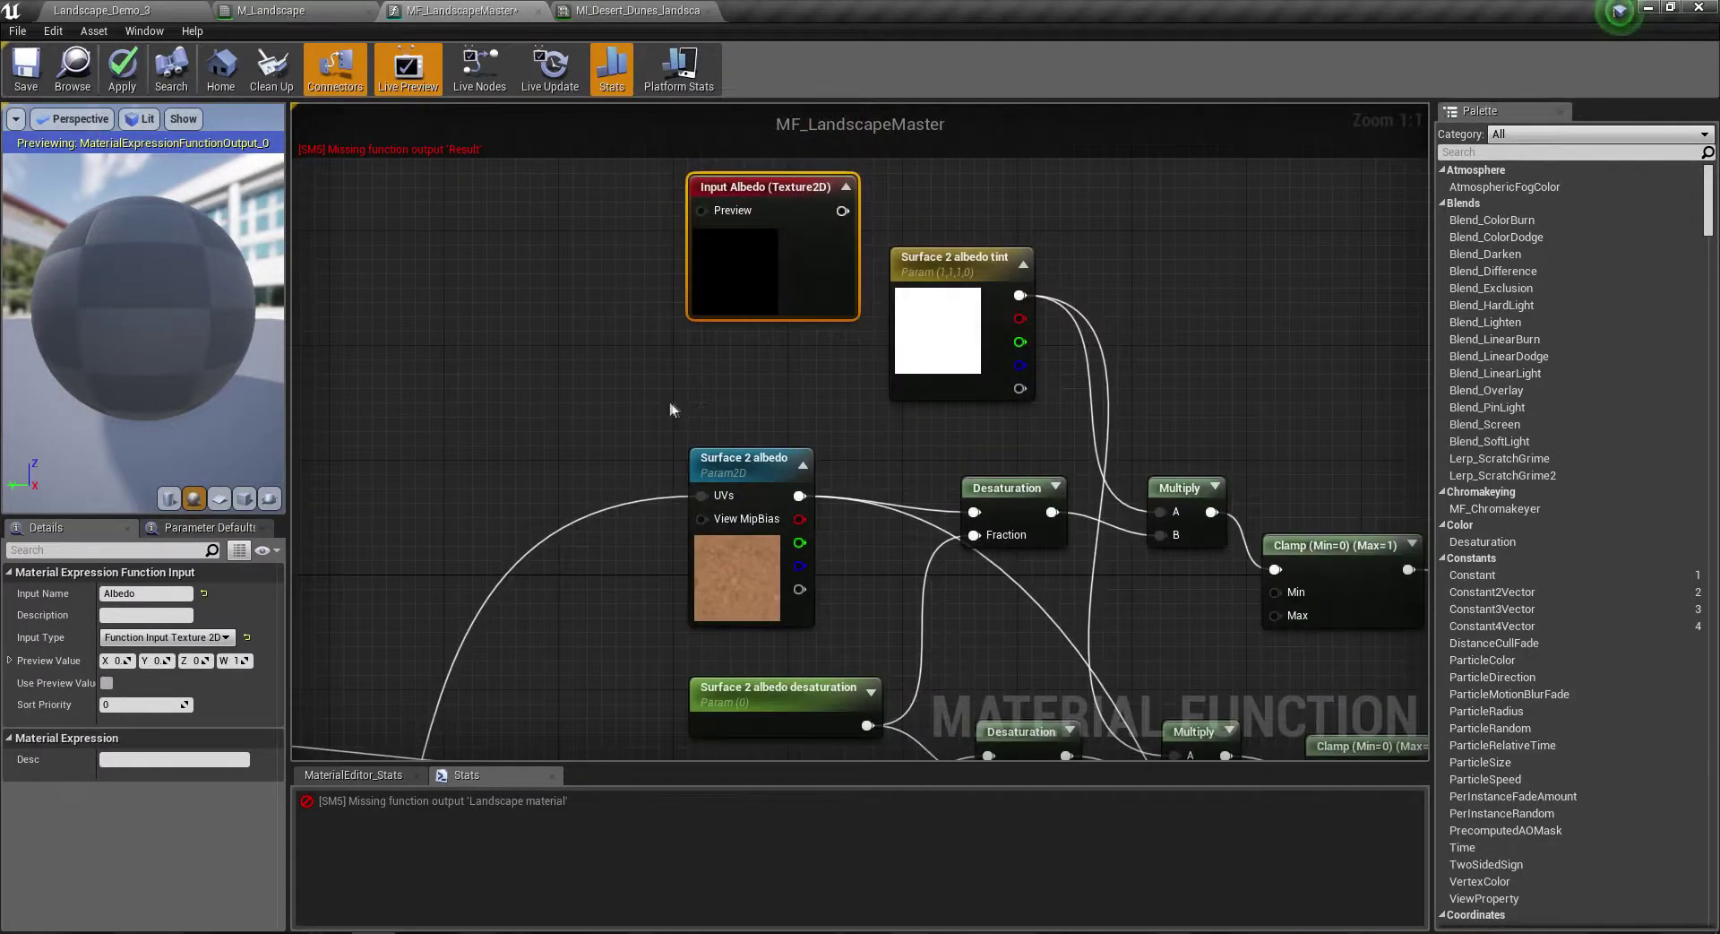
key("Delete")
left_click(996, 539)
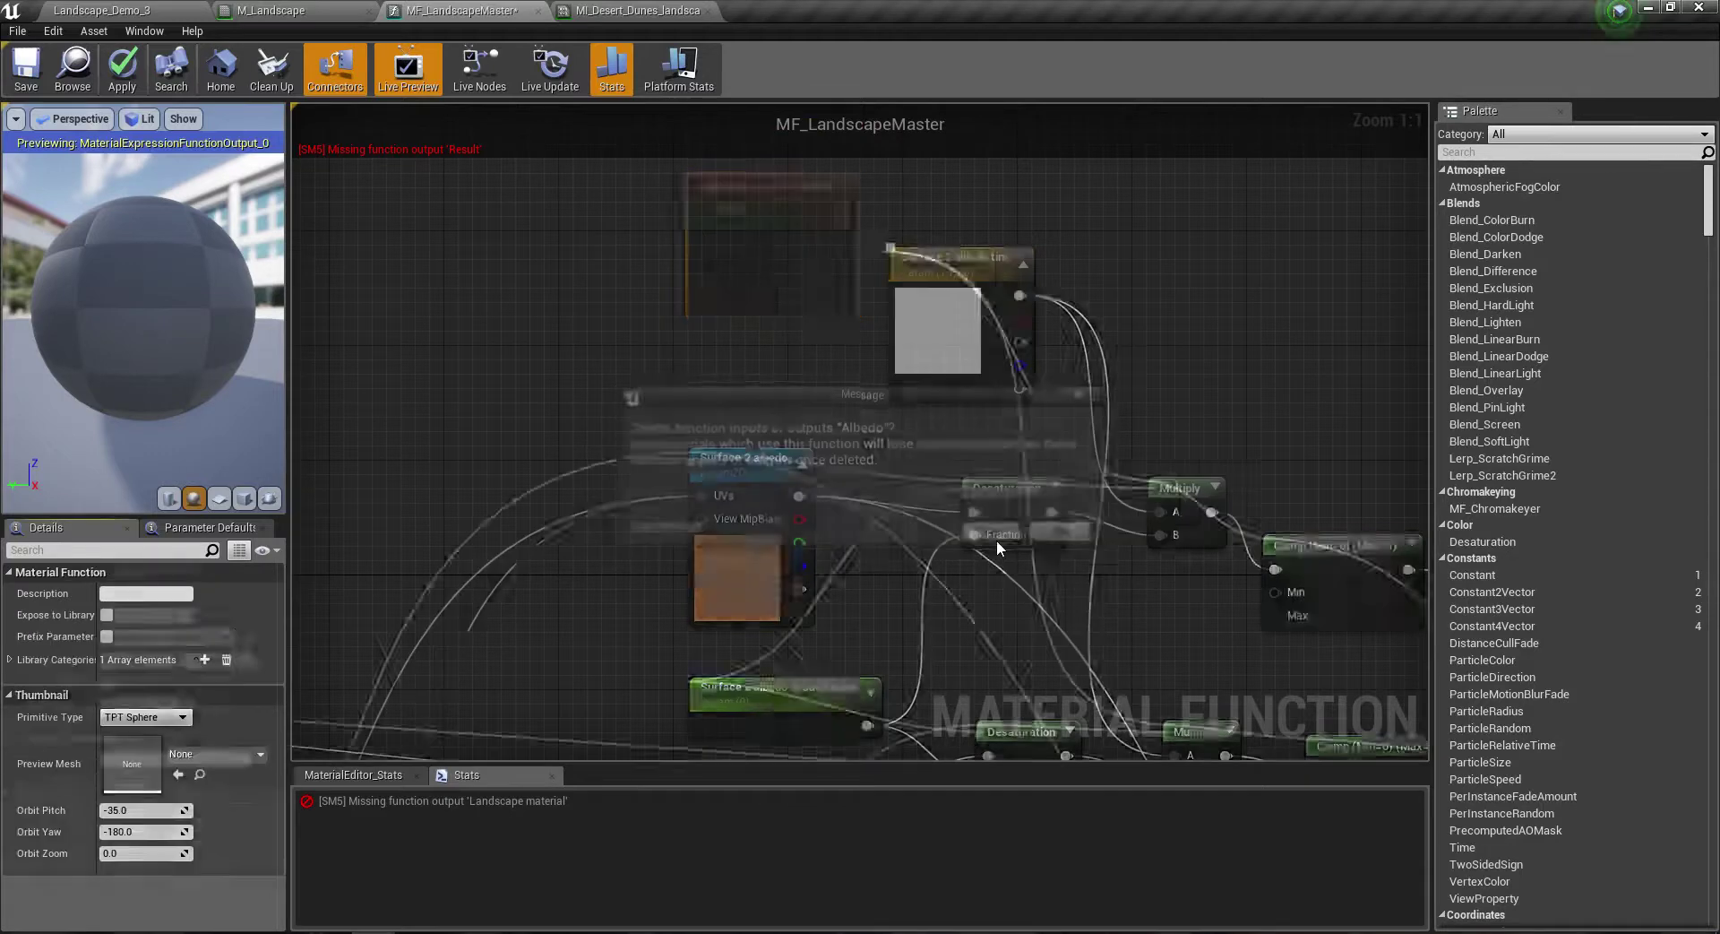
left_click(754, 583)
Step: Move the Surface 2 albedo texture node up slightly
left_click_drag(754, 585, 755, 556)
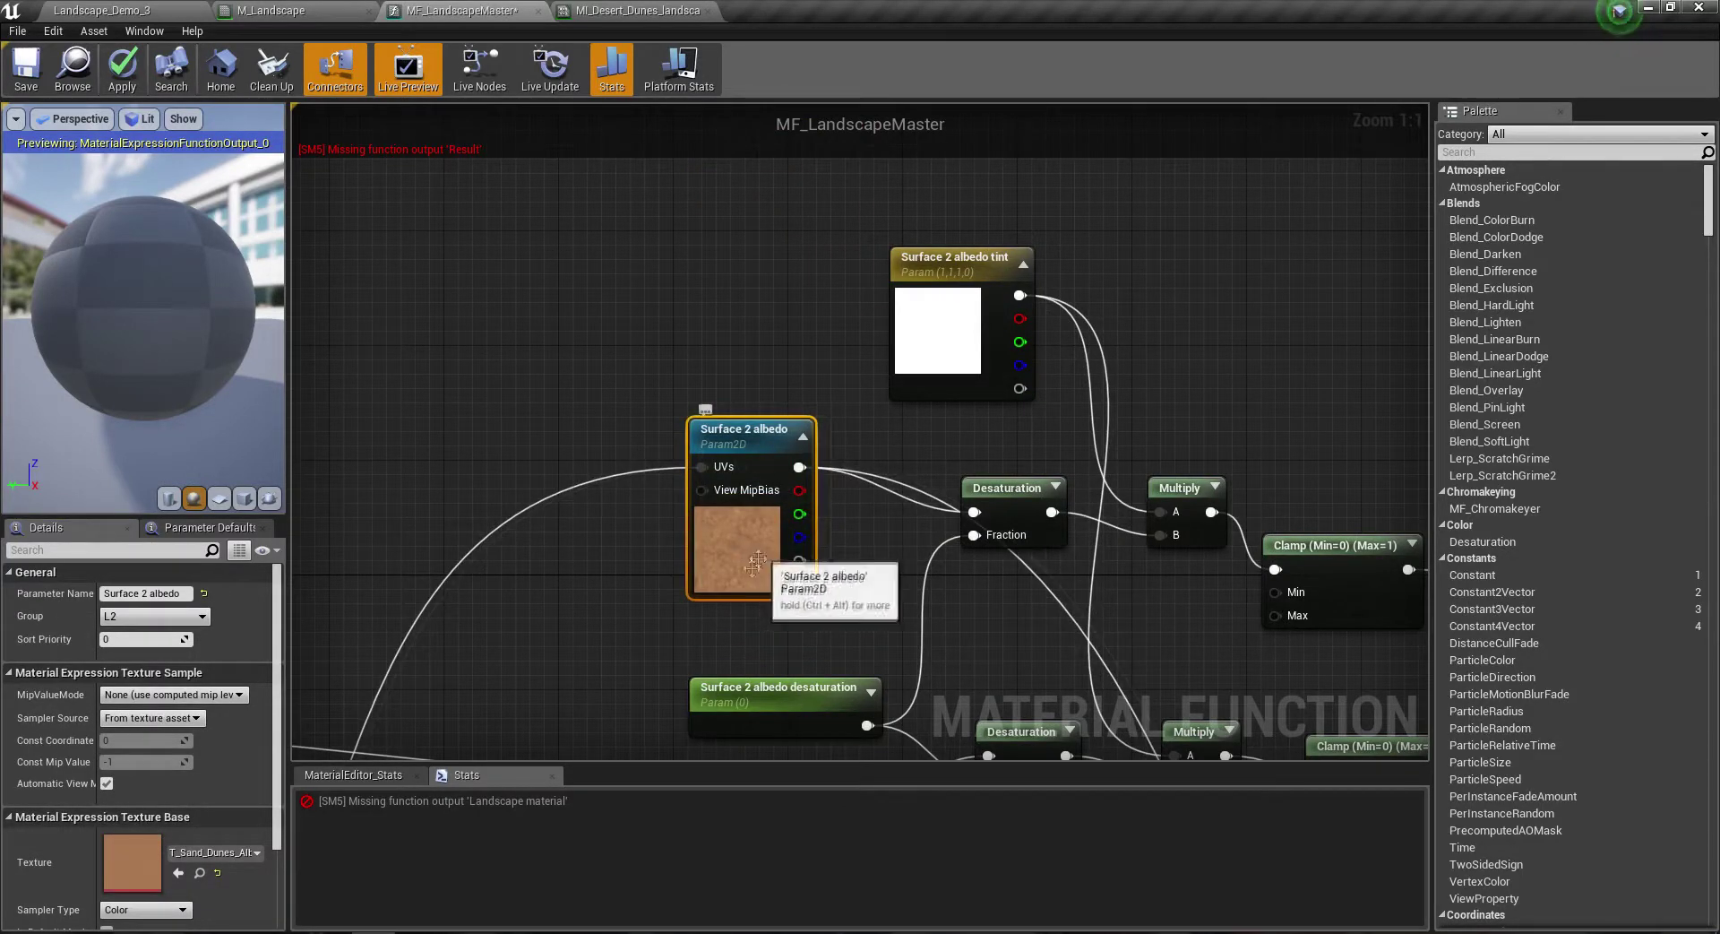
scroll(757, 562, "down", 2)
scroll(768, 336, "up", 2)
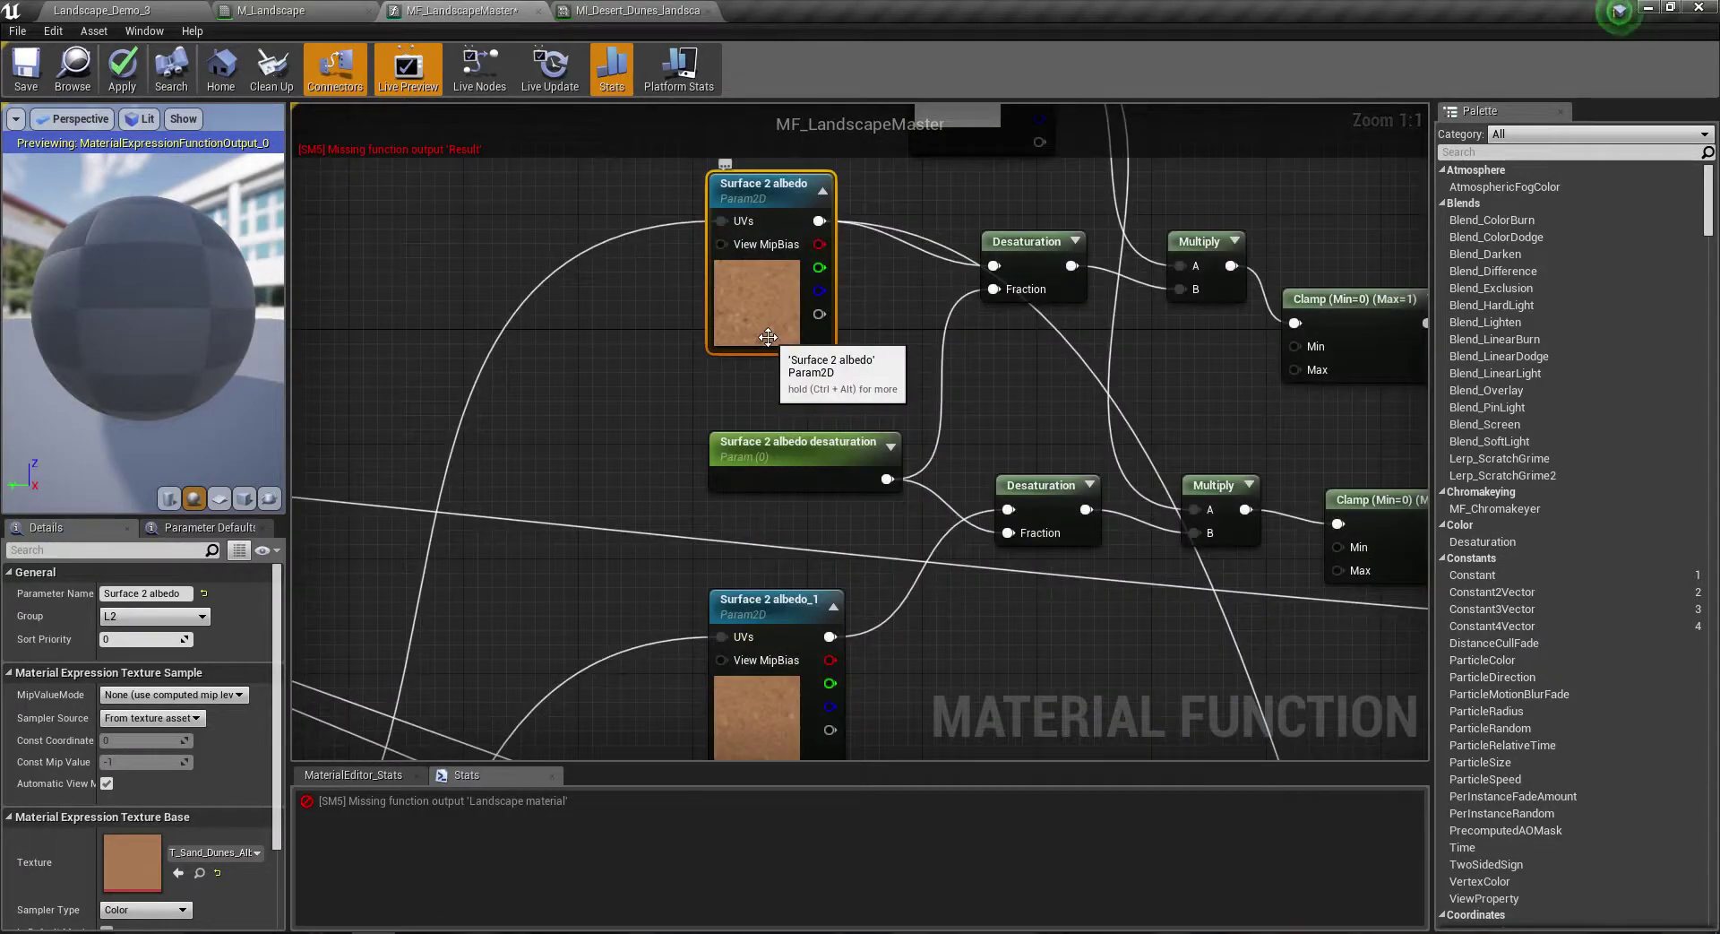
scroll(768, 336, "down", 2)
scroll(763, 421, "up", 2)
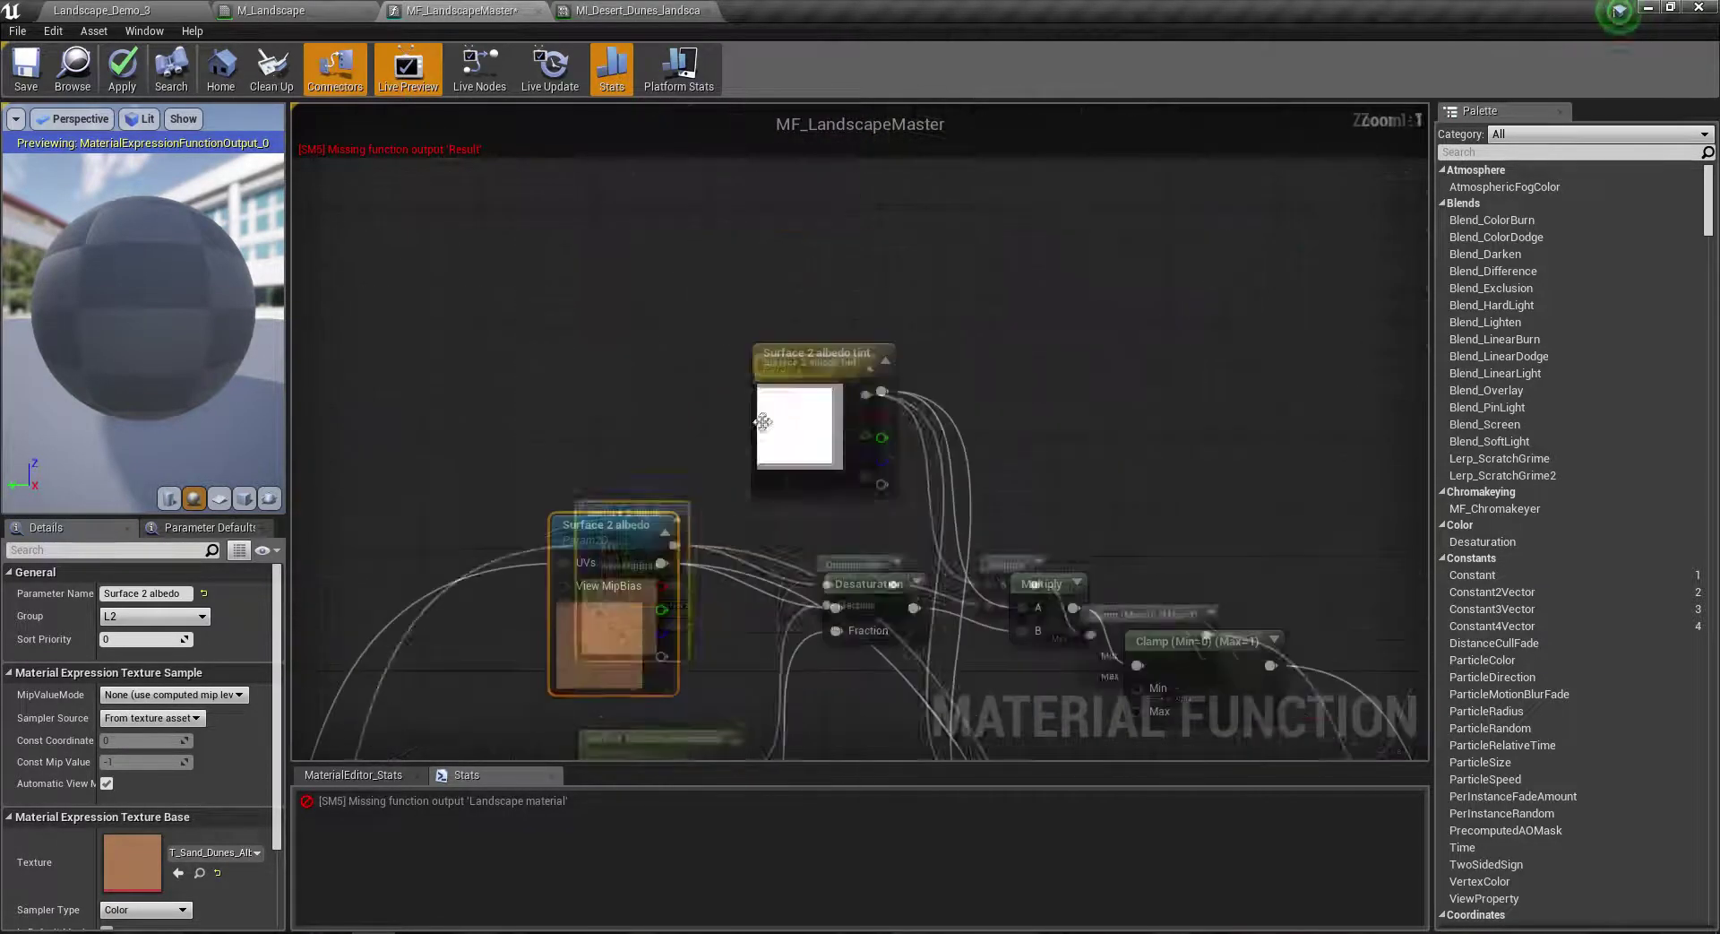
scroll(762, 421, "down", 4)
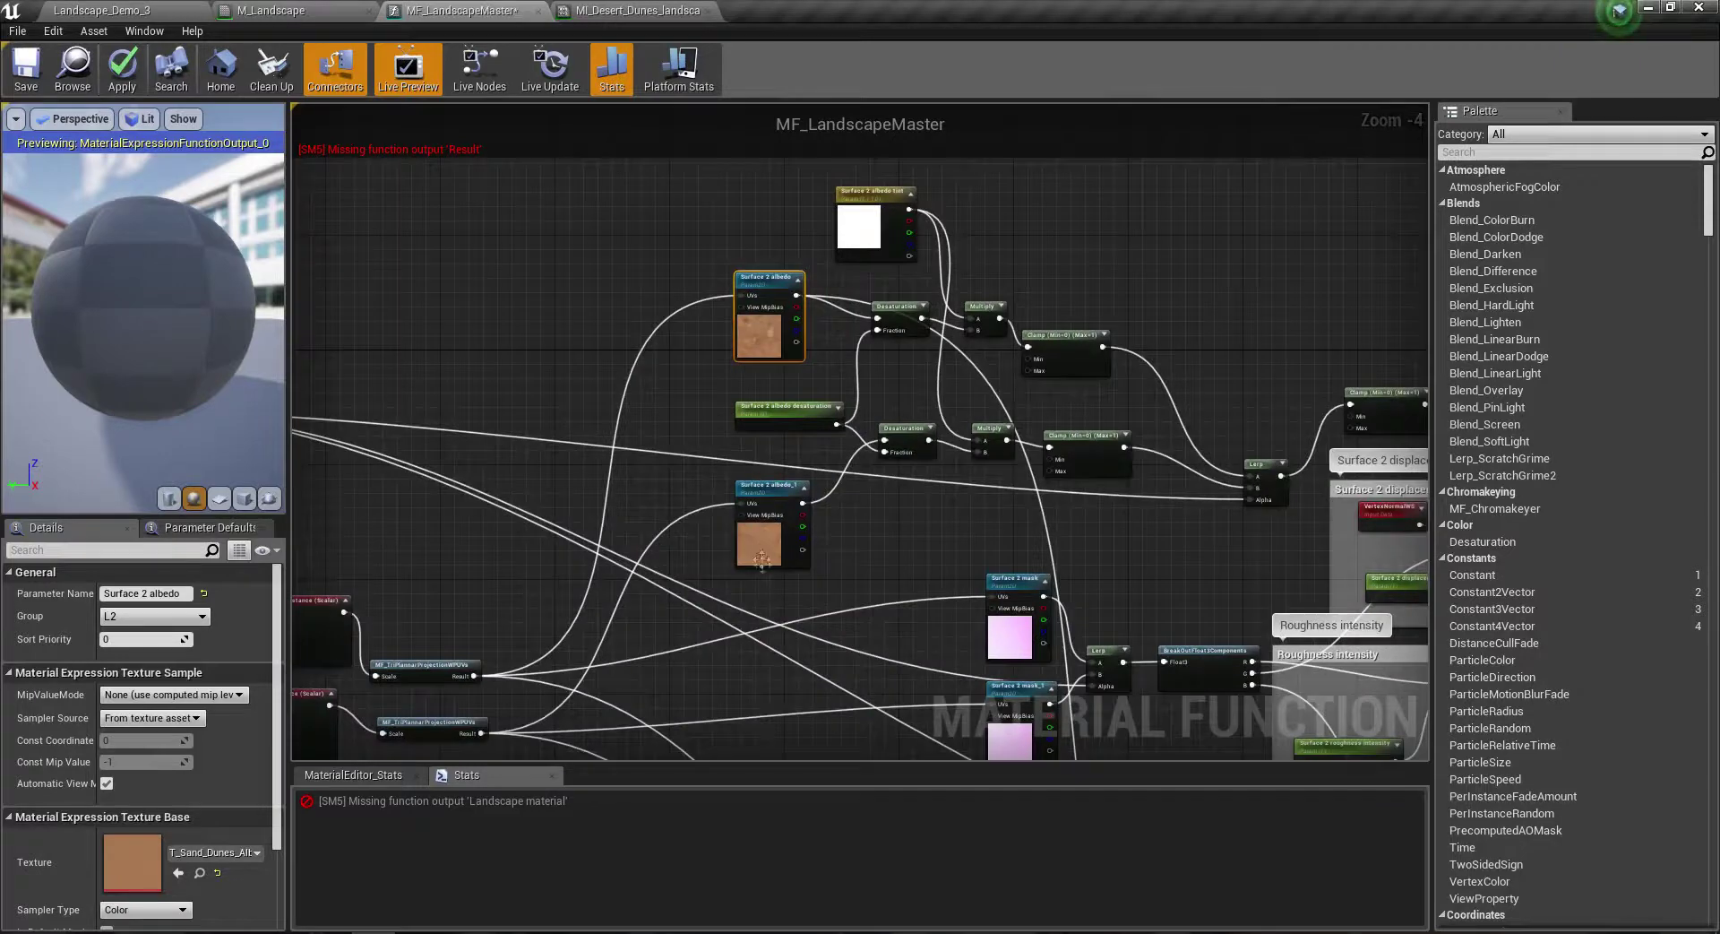
left_click(760, 560)
scroll(771, 551, "up", 2)
scroll(789, 448, "down", 2)
scroll(798, 362, "up", 4)
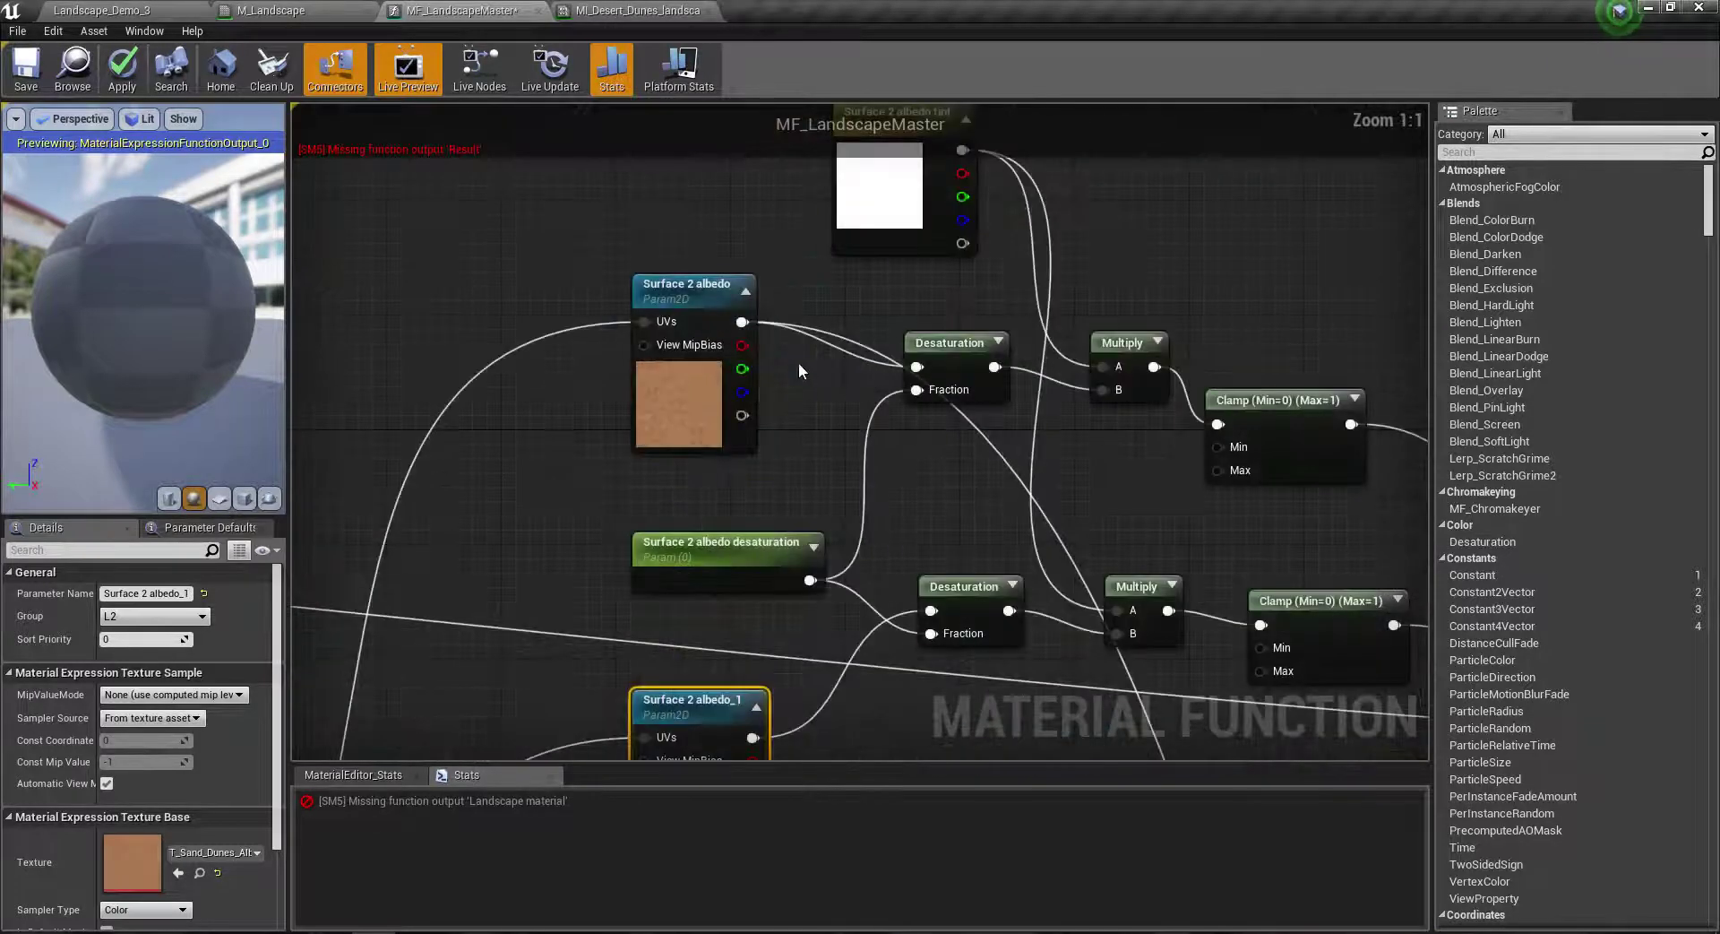
Step: Reposition the Surface 2 albedo tint node beside the albedo texture and deselect everything
right_click_drag(869, 219, 825, 398)
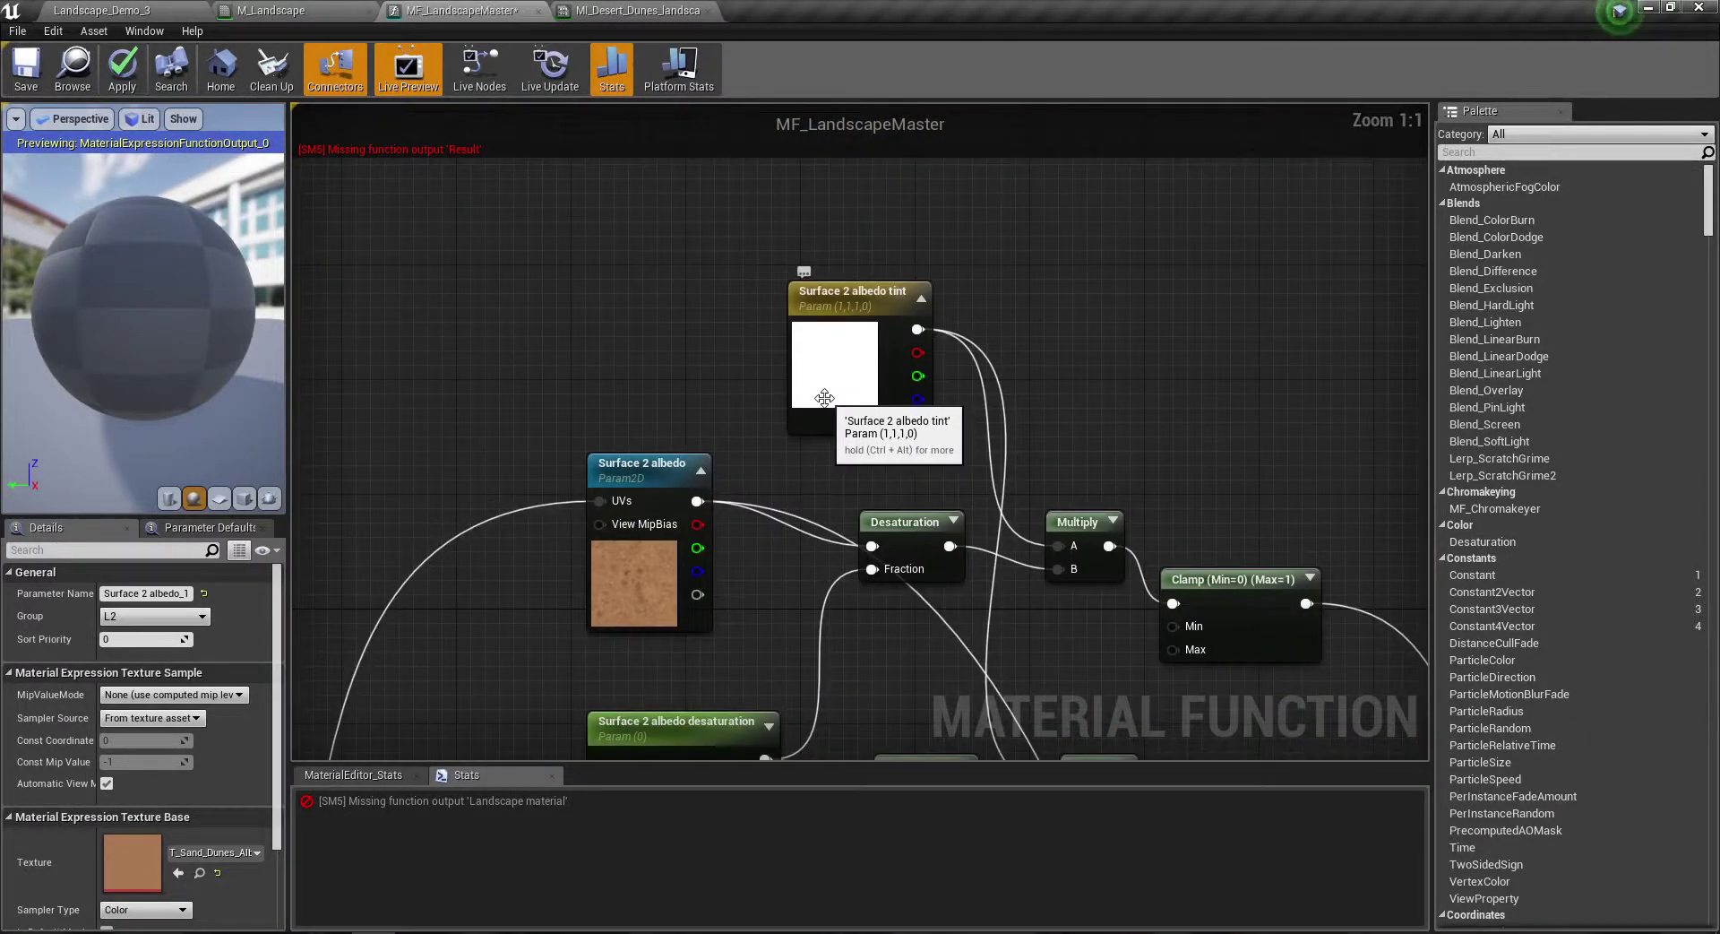
left_click_drag(824, 398, 829, 450)
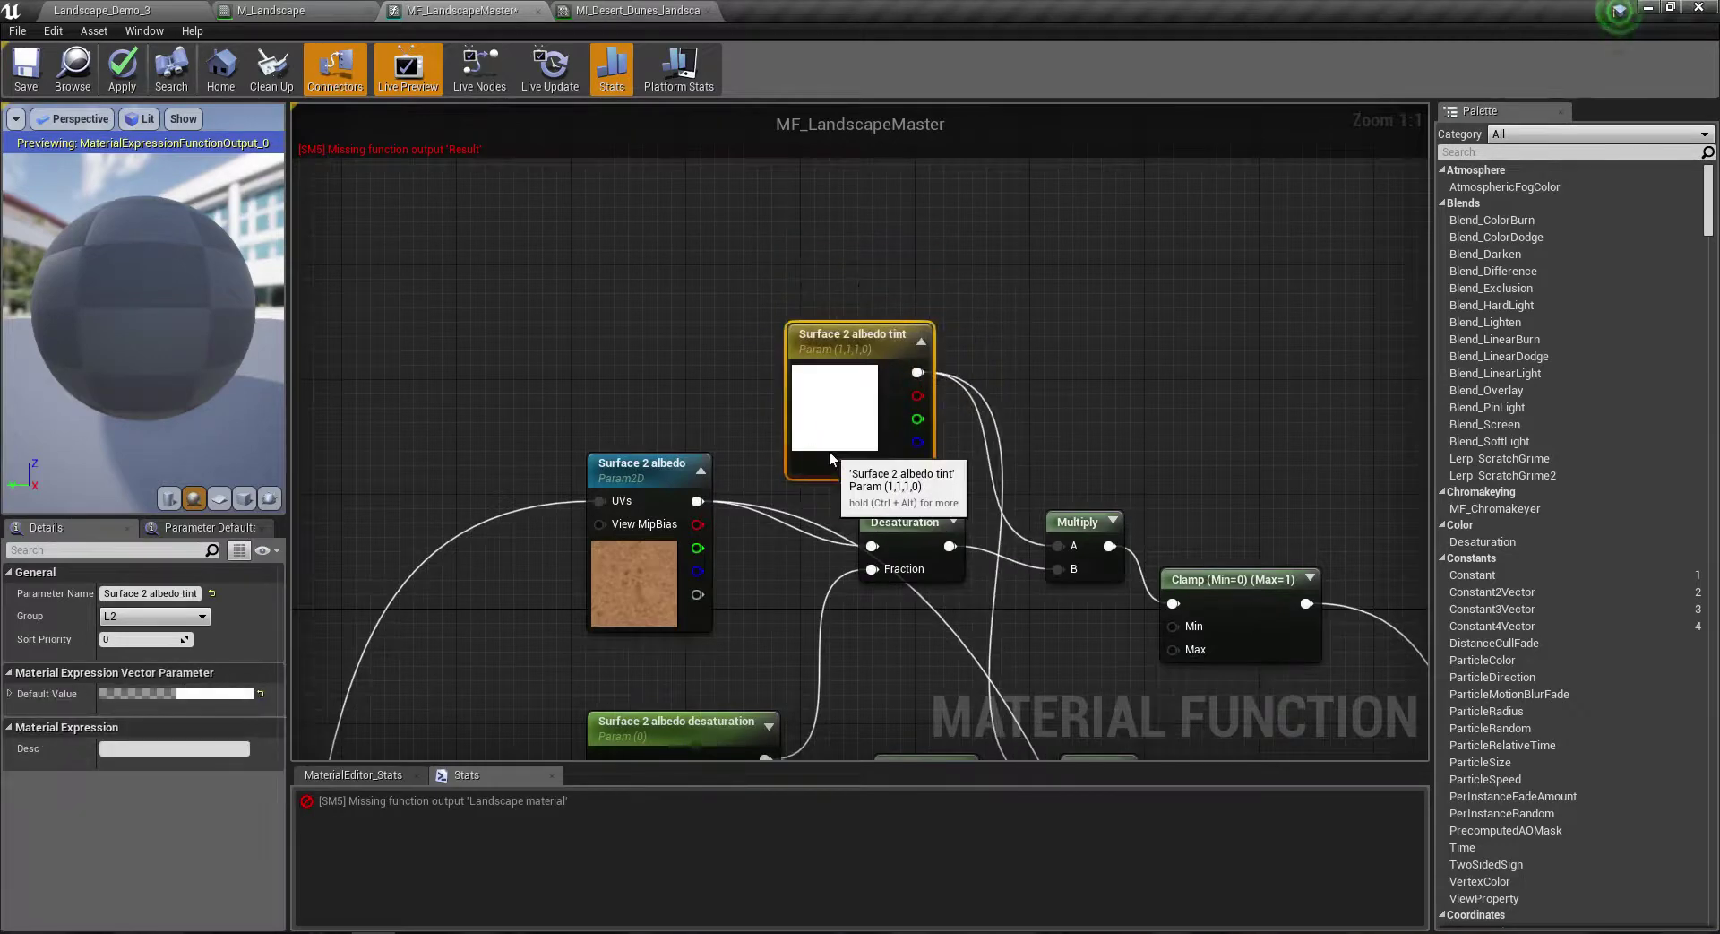
scroll(829, 453, "down", 2)
scroll(860, 376, "up", 2)
left_click_drag(853, 390, 867, 305)
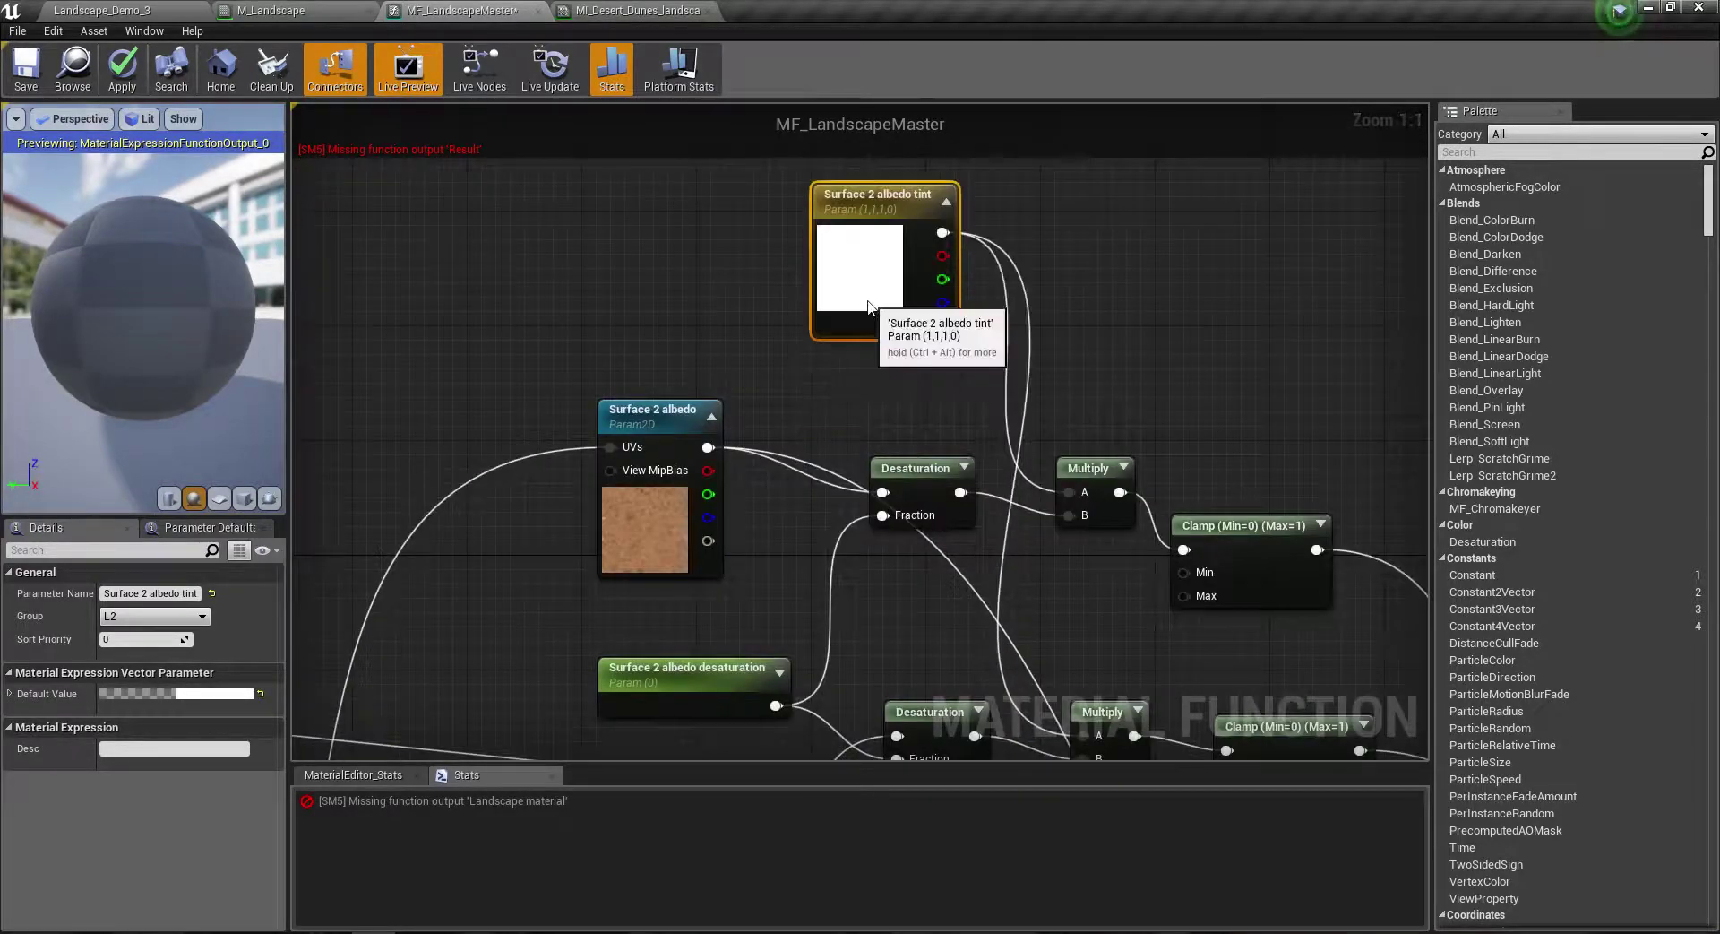
right_click_drag(869, 307, 733, 350)
left_click(603, 367)
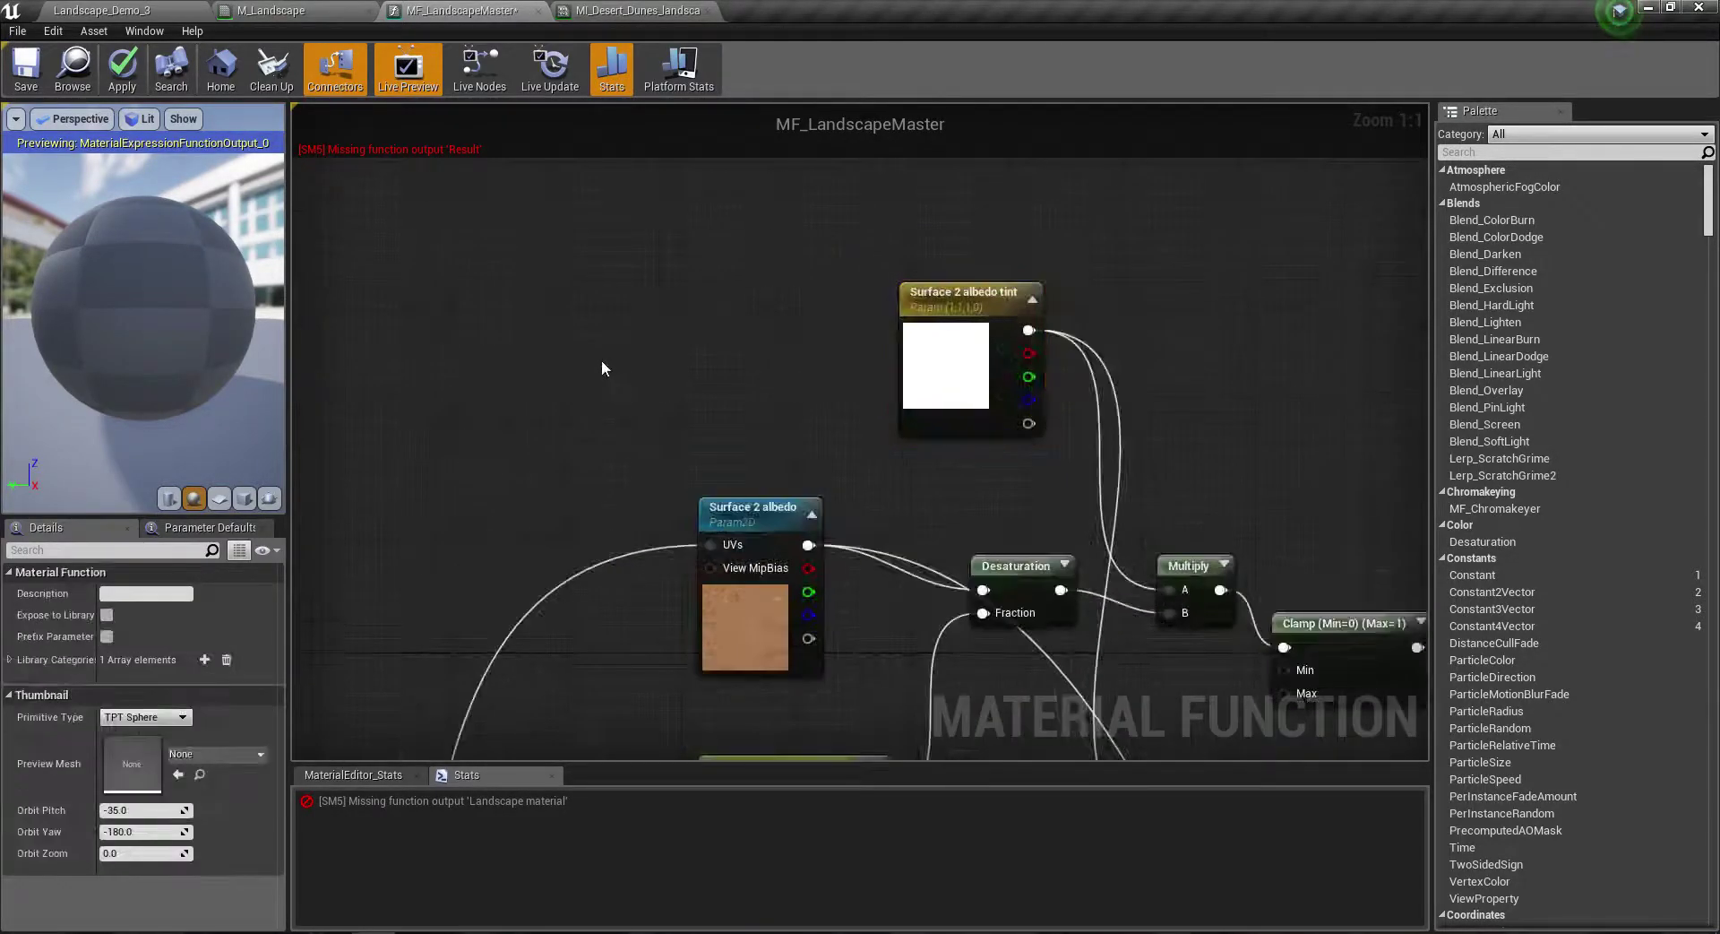
Step: Remove a stray vector parameter and add a Function Input node left of the tint parameter
left_click(636, 286)
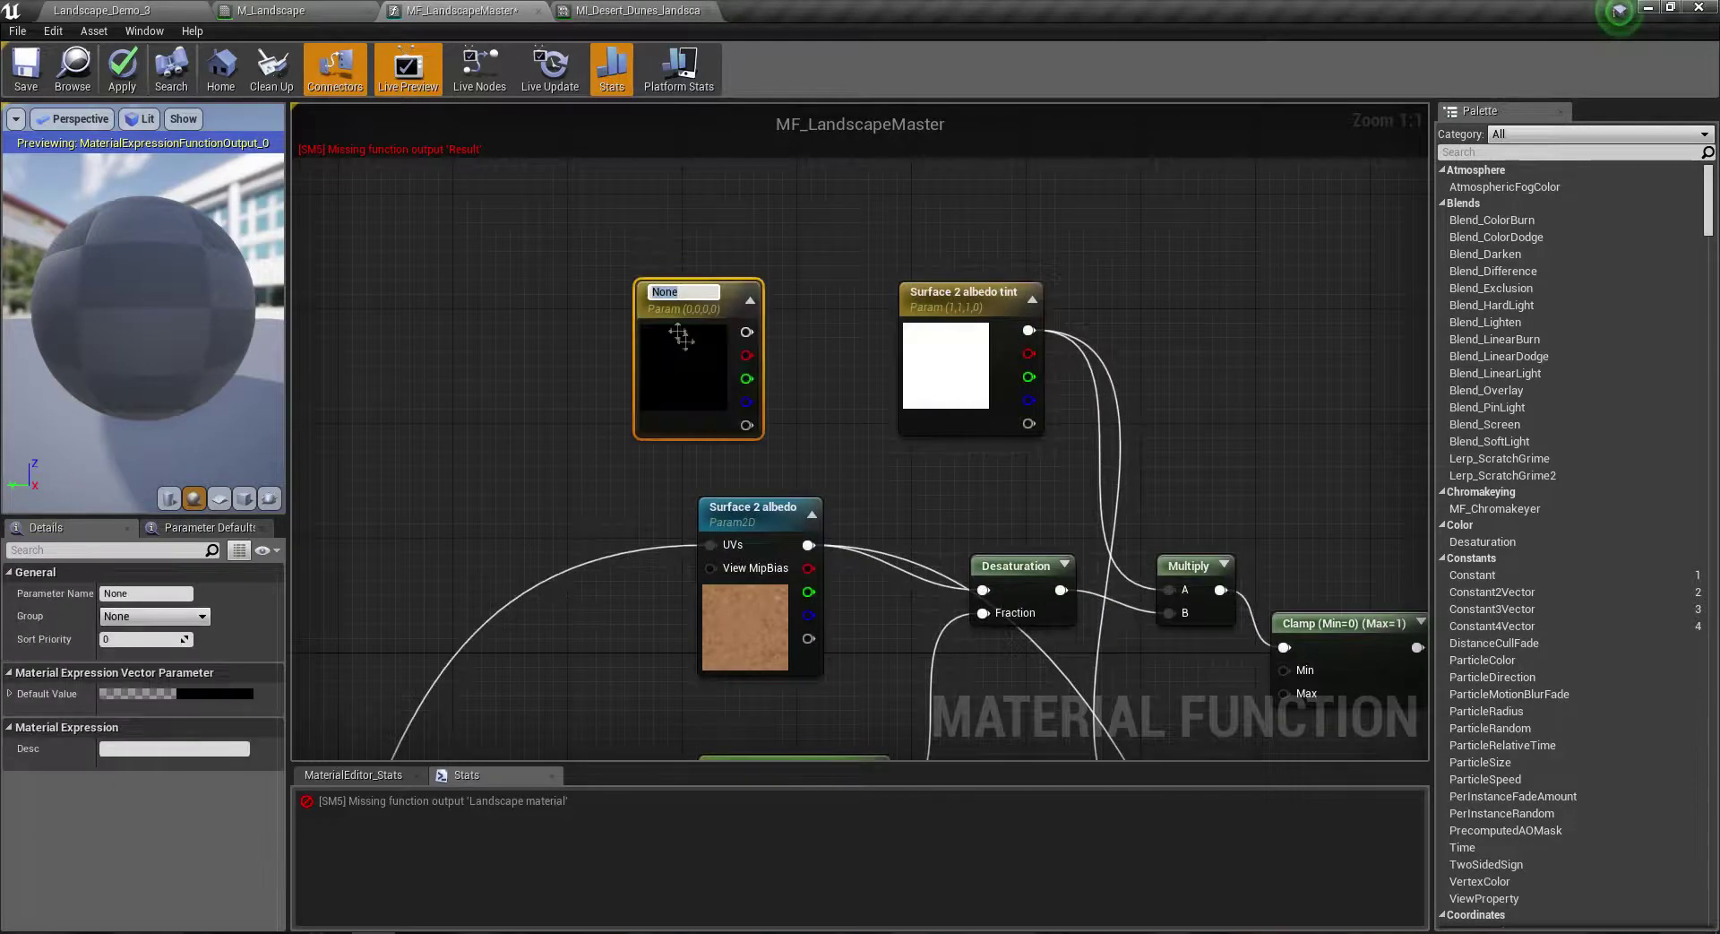
key("Delete")
right_click(726, 341)
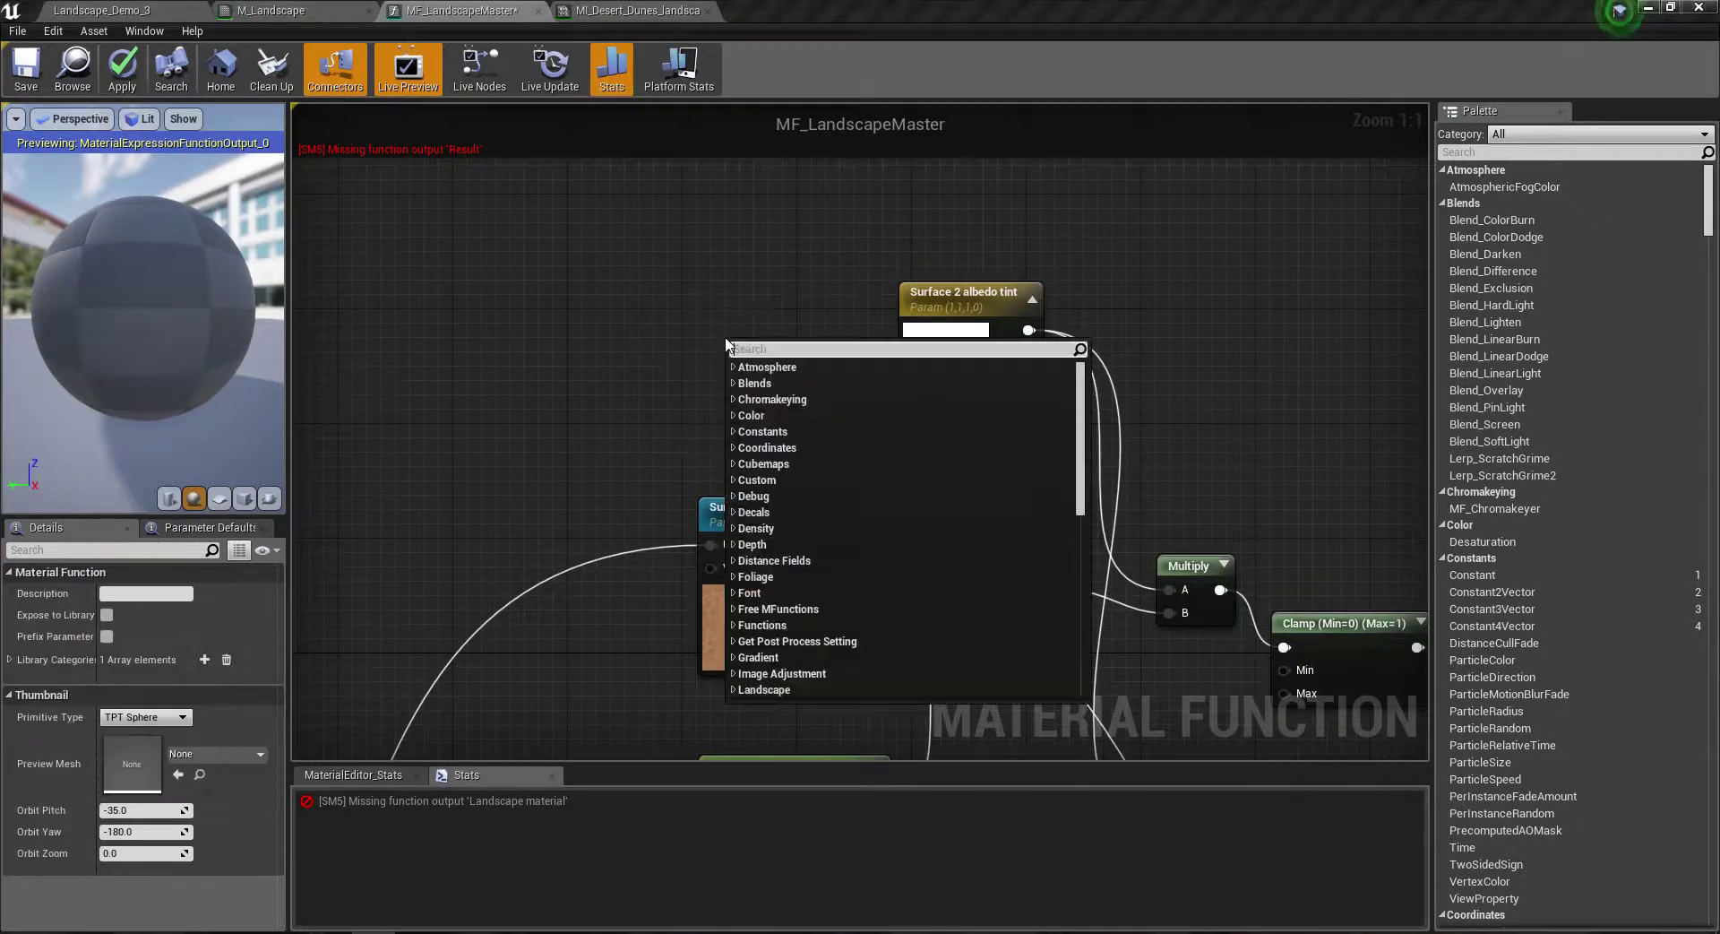
type("input")
key("Return")
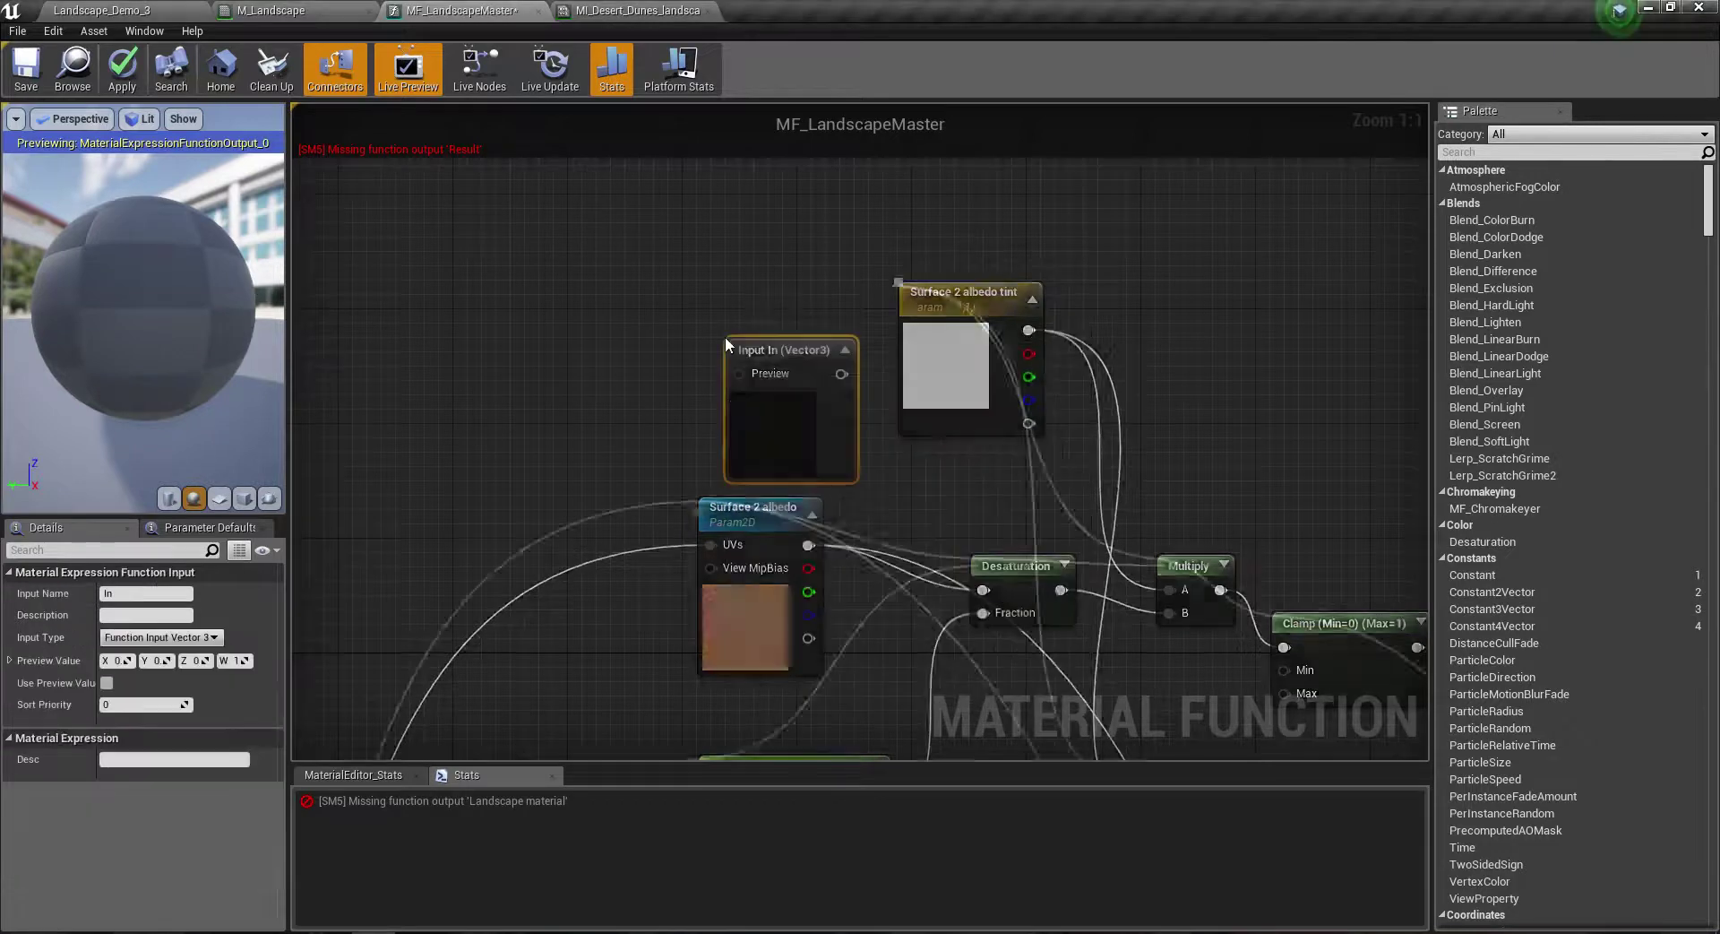
mouse_move(777, 432)
left_mouse_down()
mouse_move(745, 385)
mouse_move(757, 372)
left_mouse_up()
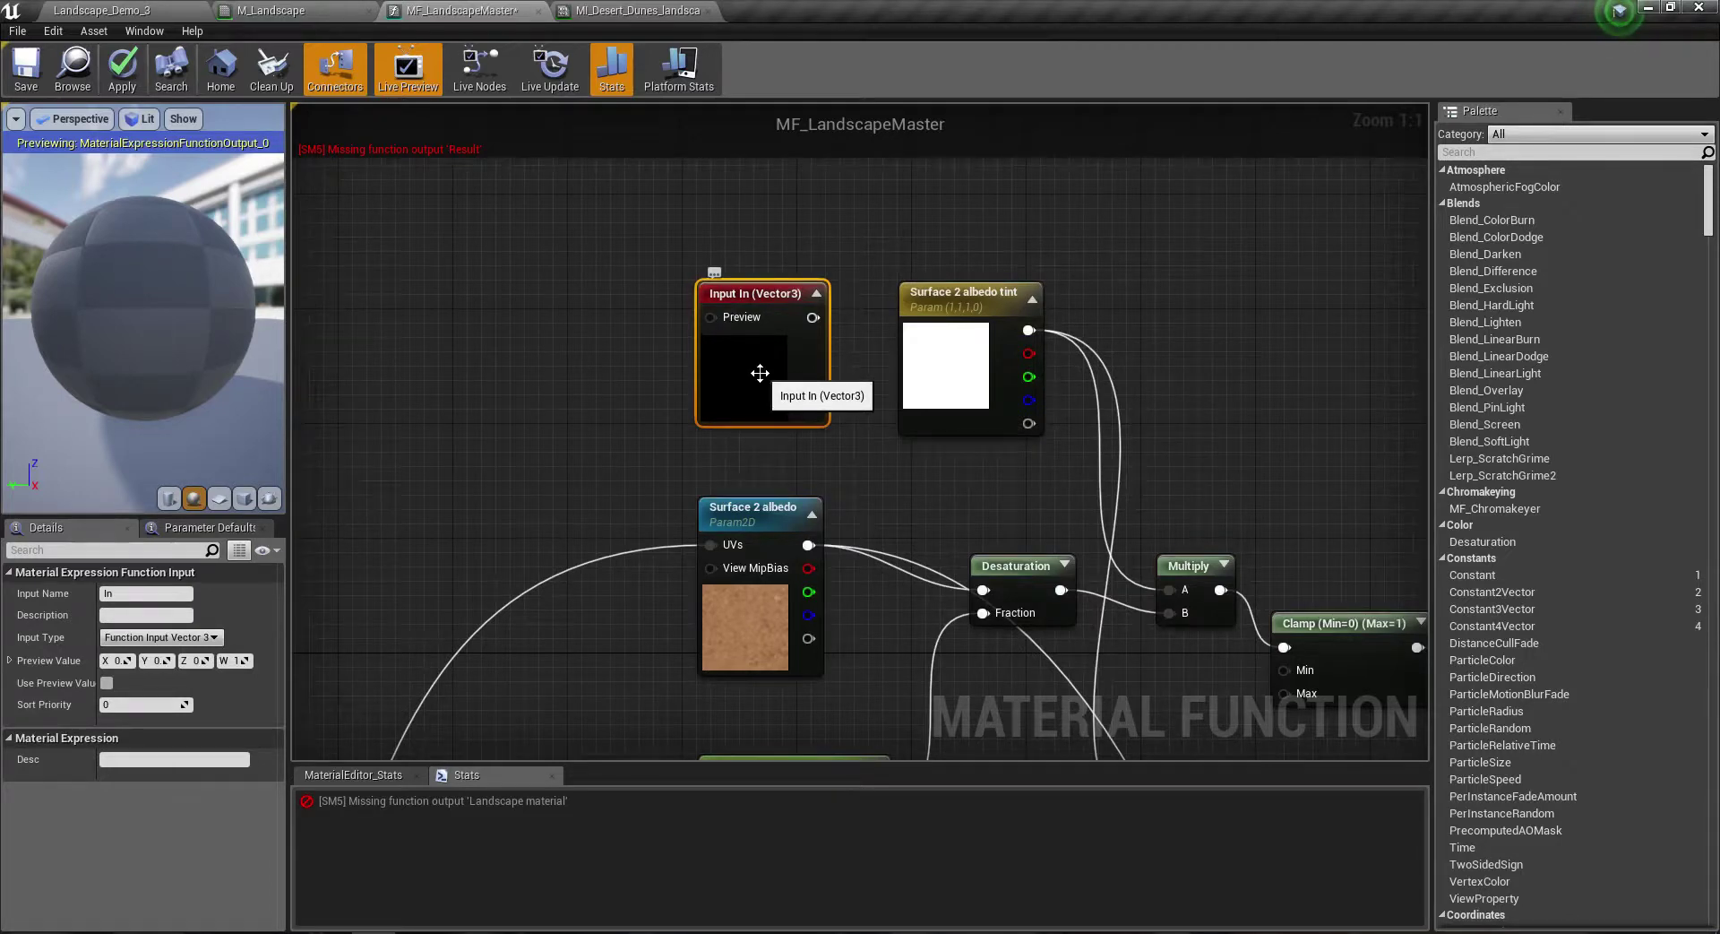
Step: Keep the input type Vector 3, name it 'Albedo tint', and move it clear of the tint node
left_click(211, 637)
left_click(213, 640)
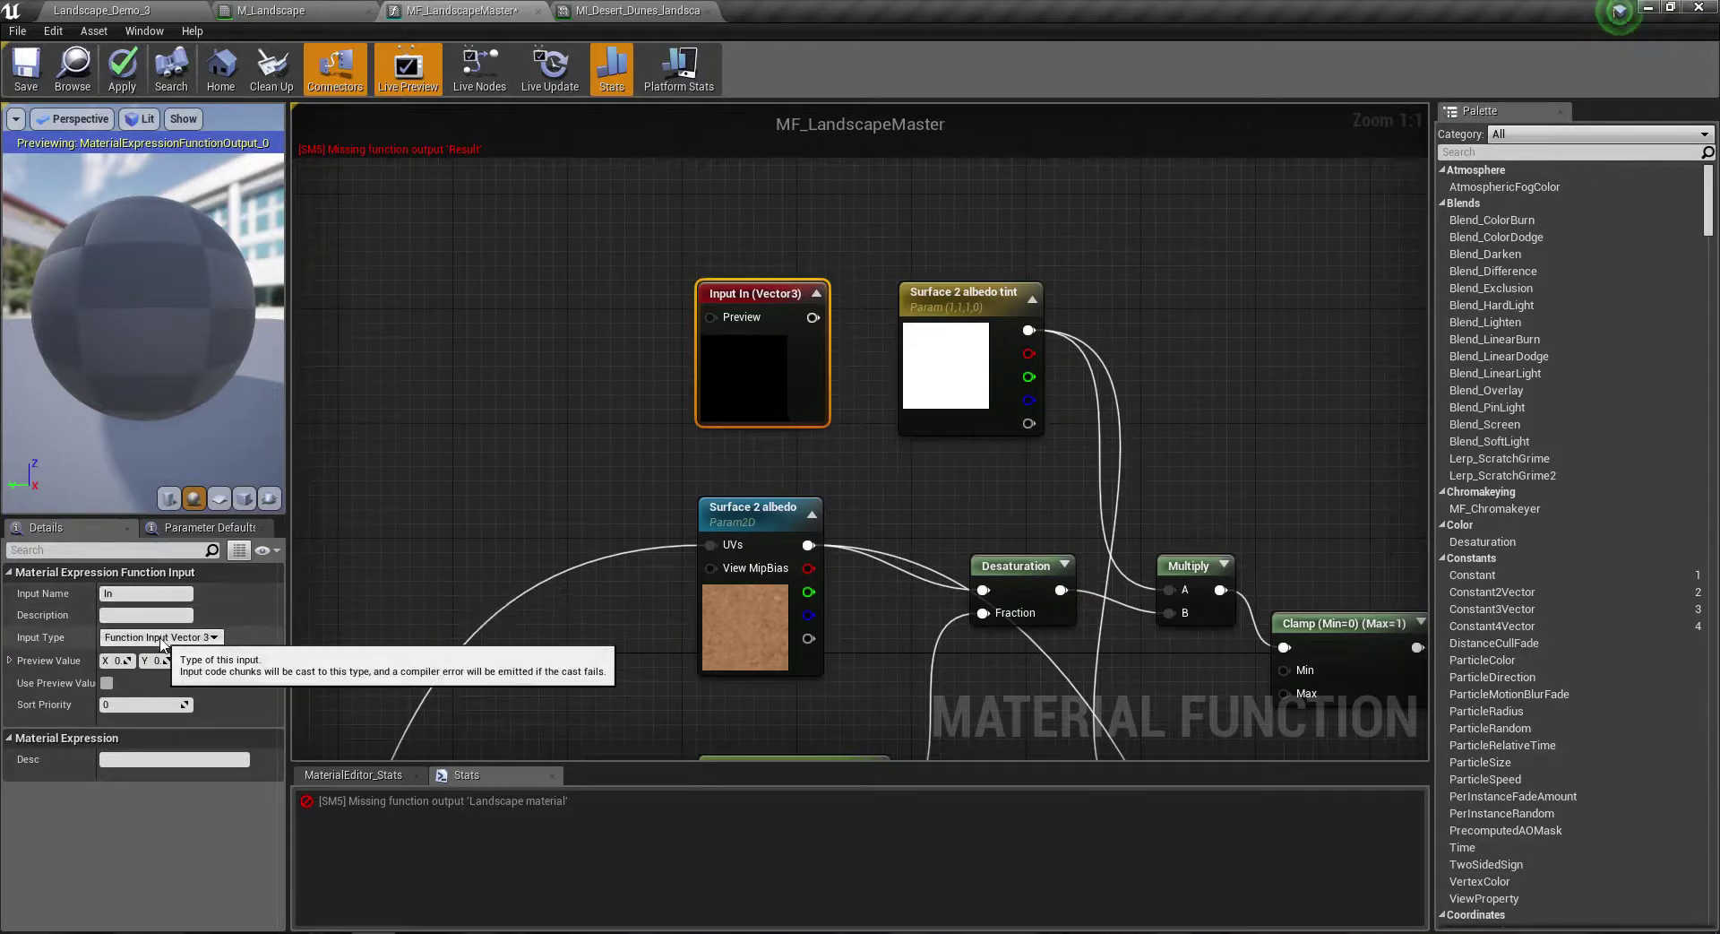
left_click(155, 596)
type("Surface albedo t")
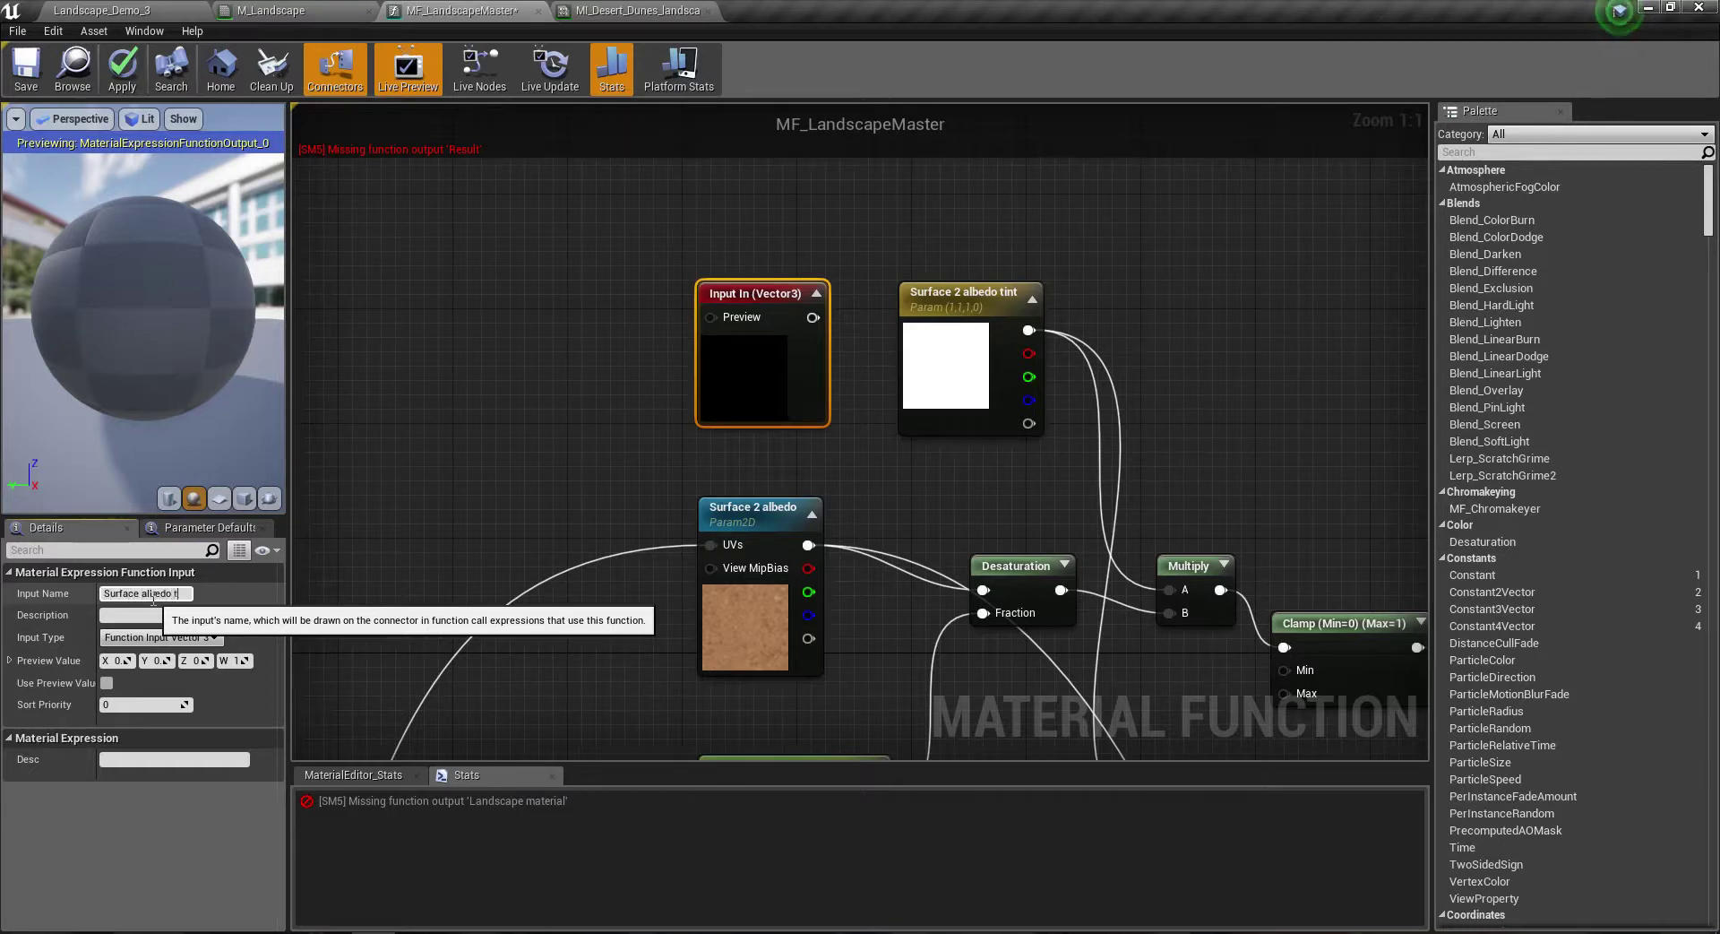
type("int")
key("Return")
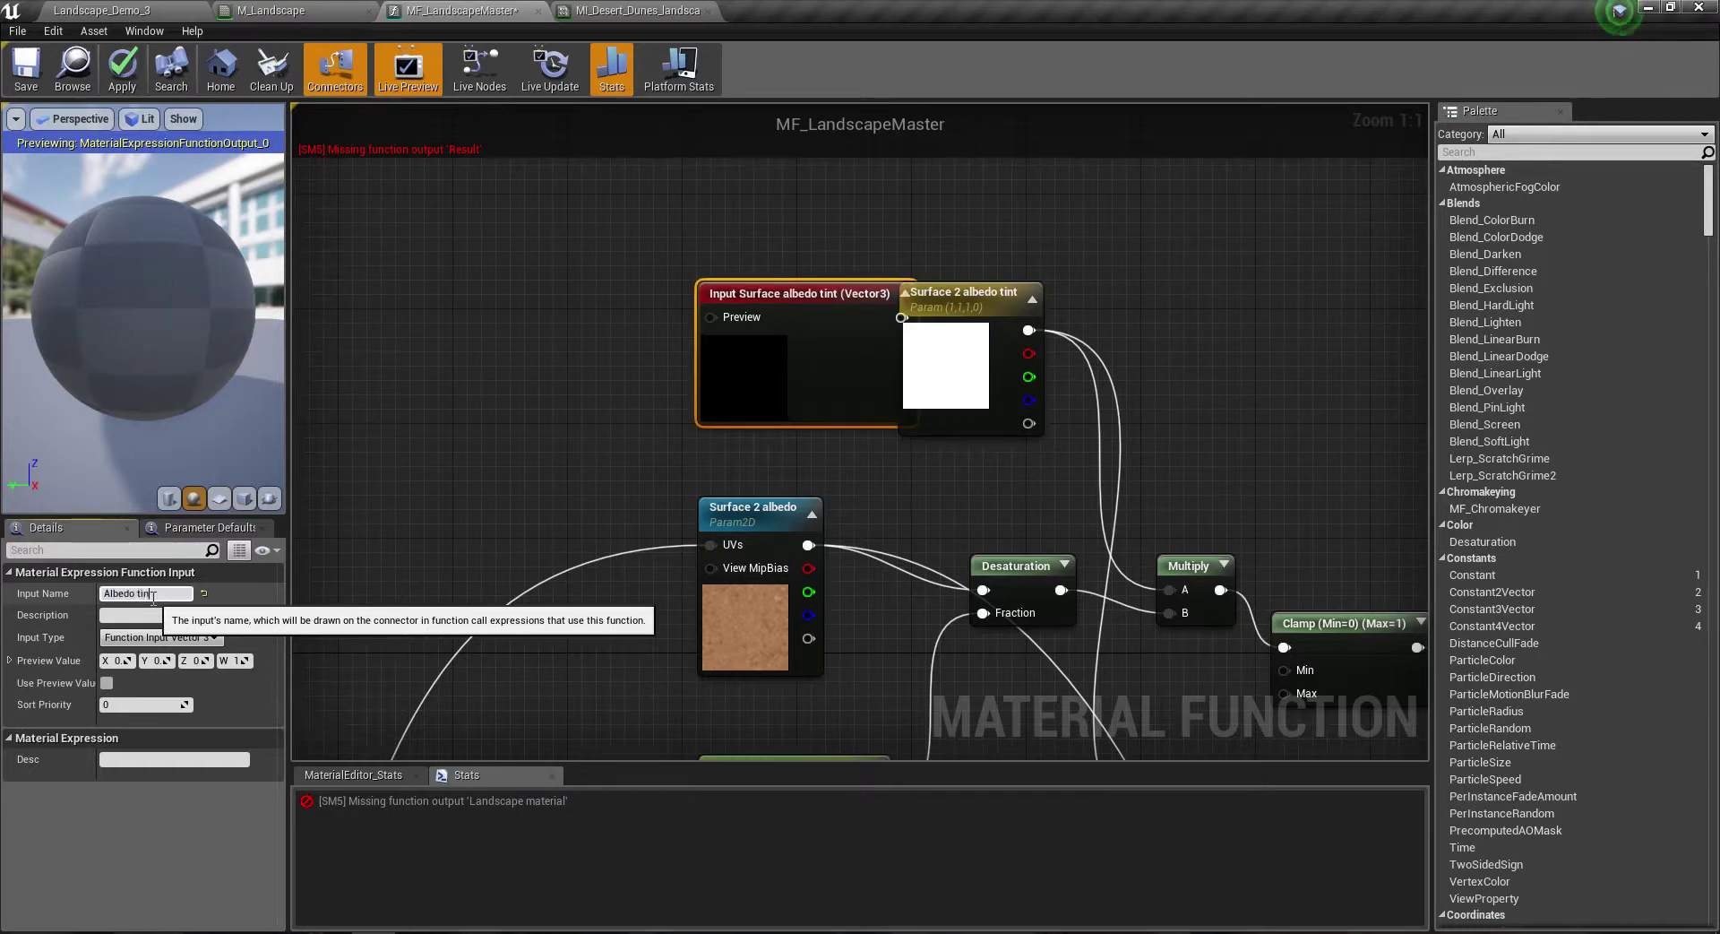
type("t")
key("Return")
left_click_drag(769, 402, 756, 402)
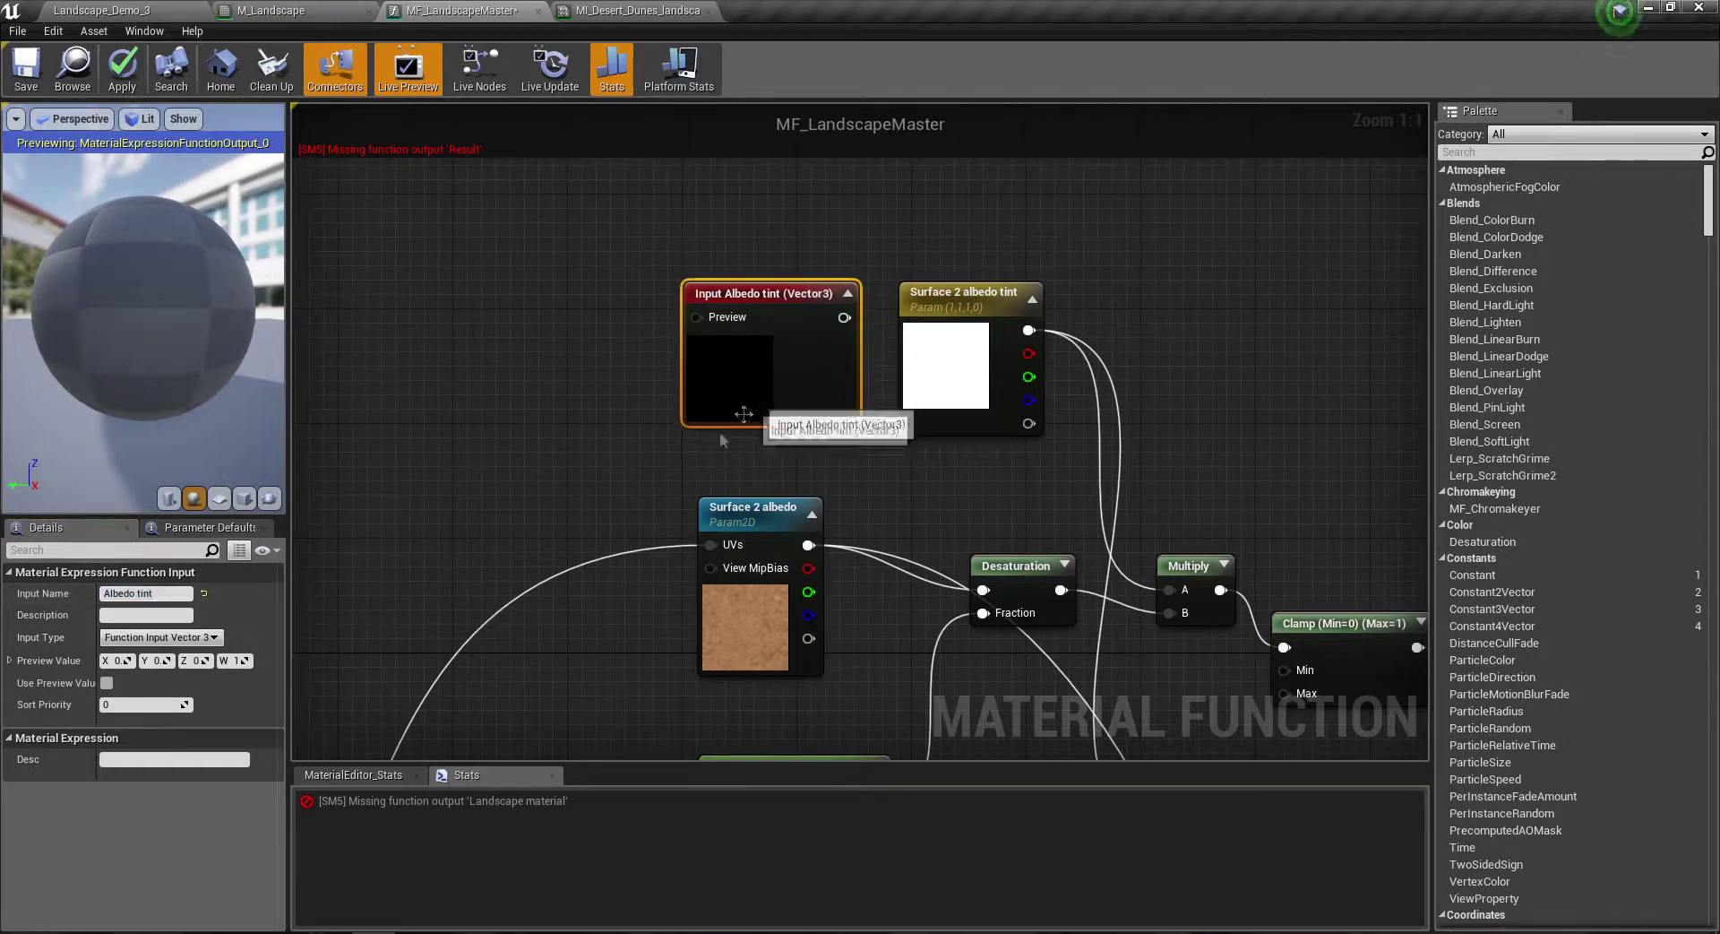
Step: Enable the Albedo tint input's preview and wire the tint parameter into it, placed to its left
left_click(106, 683)
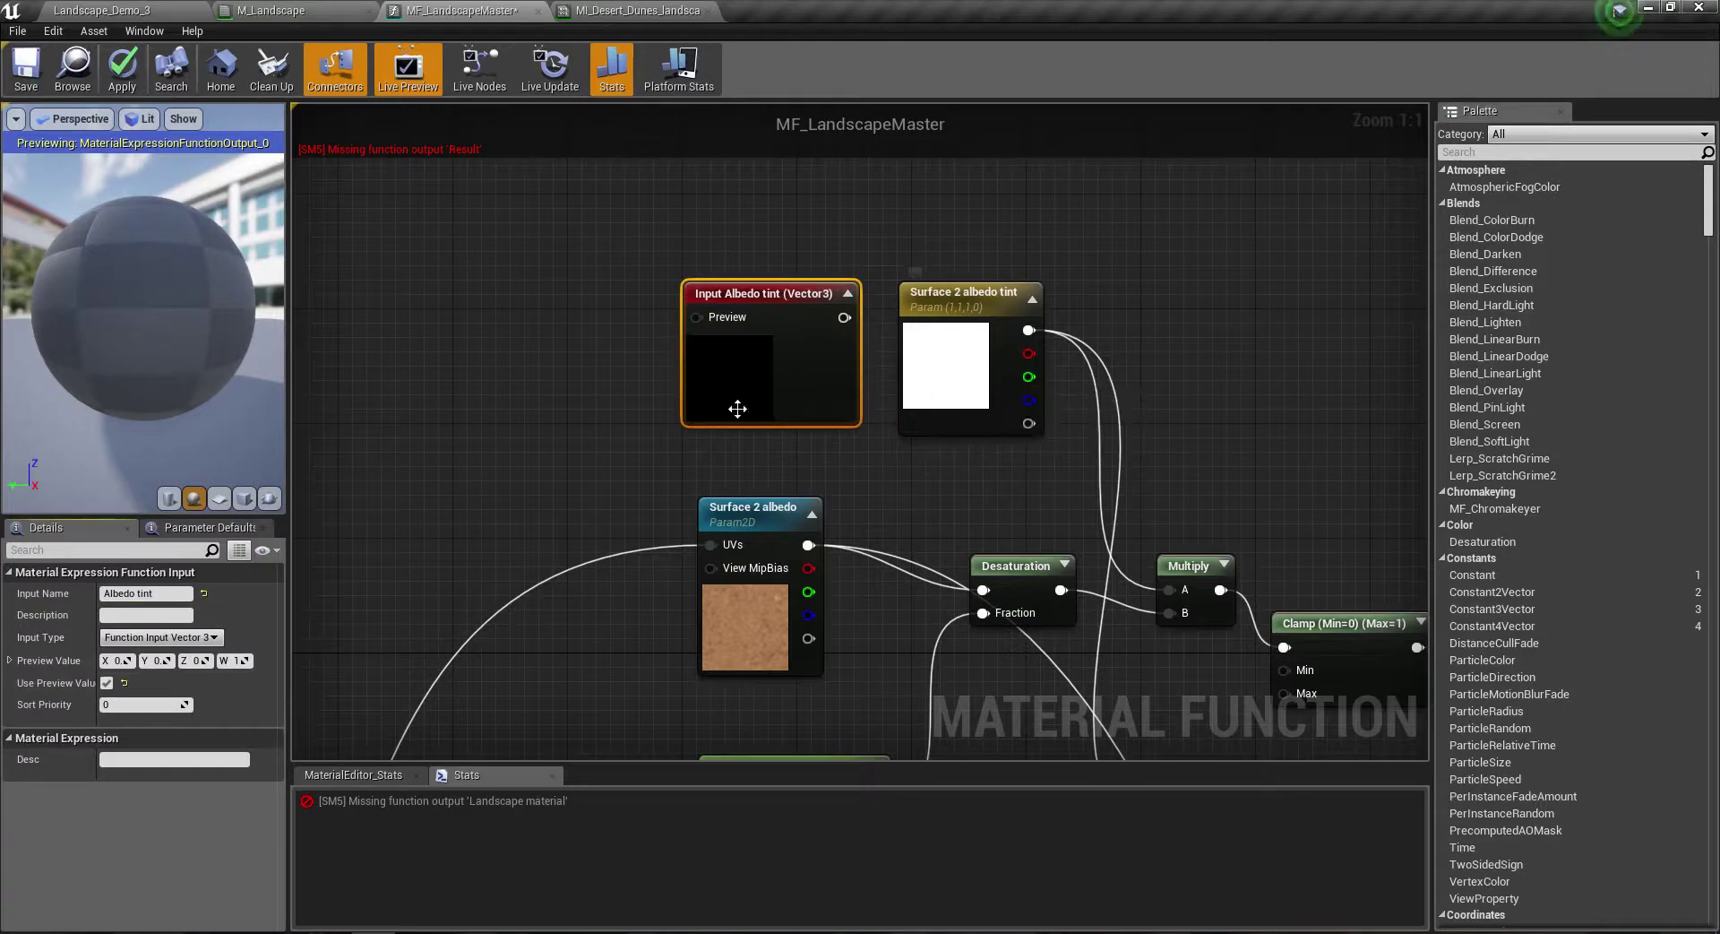
left_click_drag(794, 407, 780, 392)
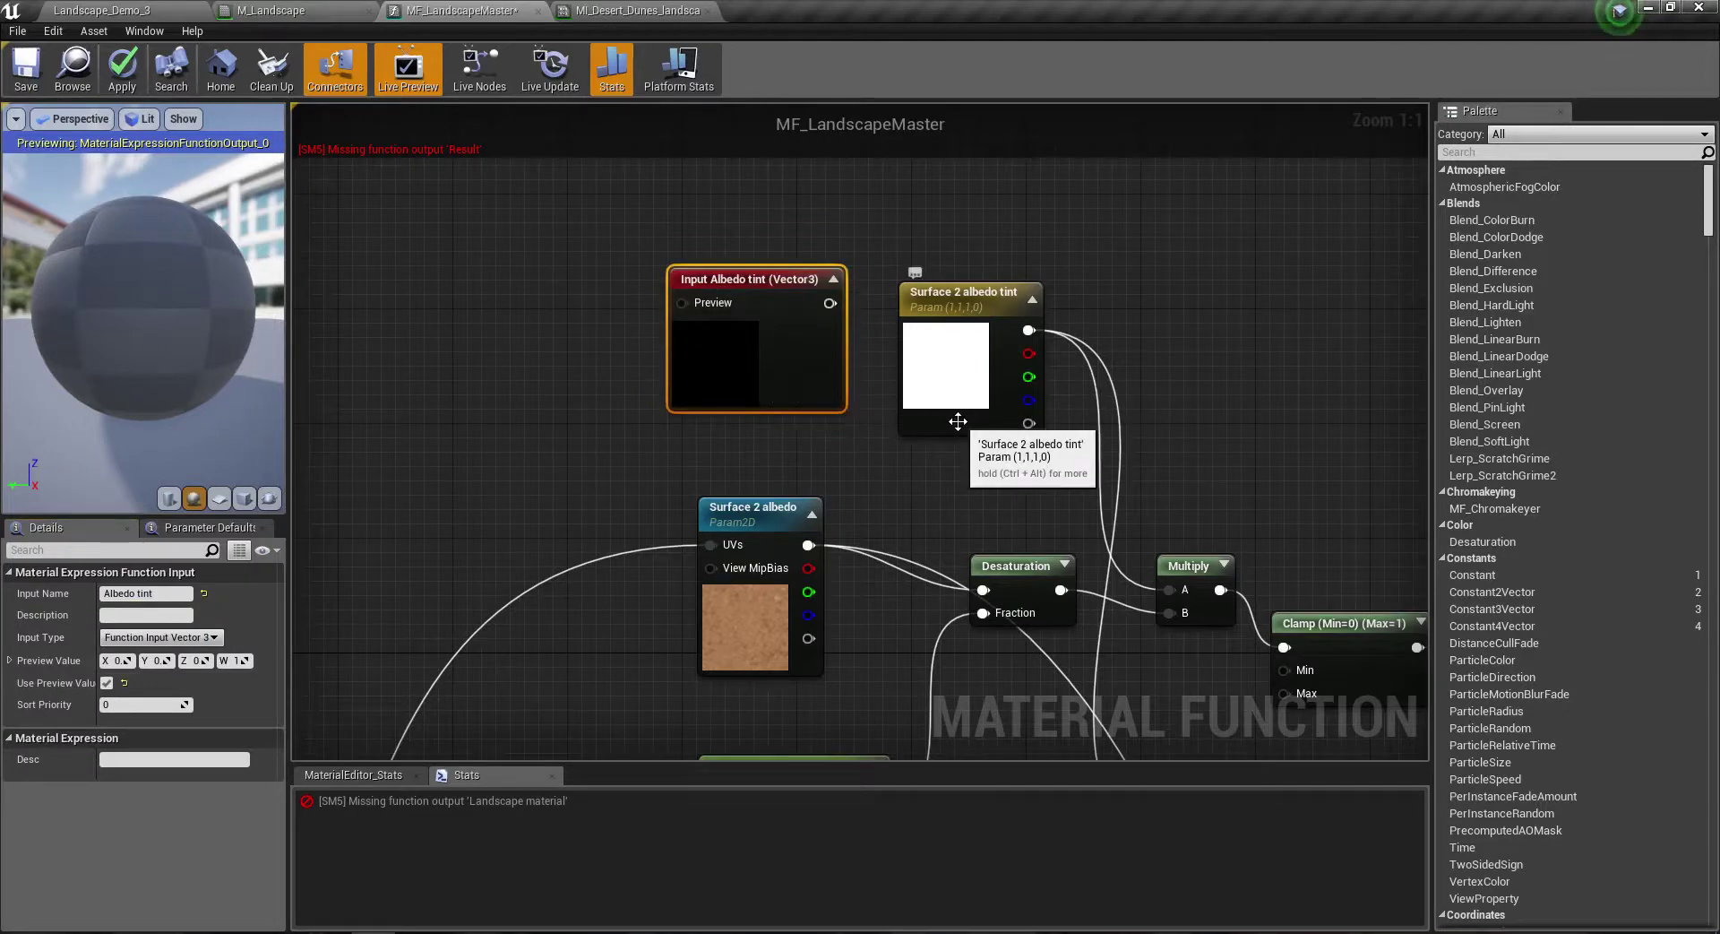
scroll(958, 421, "down", 1)
scroll(1027, 299, "up", 1)
left_click_drag(1027, 298, 829, 273, "ctrl")
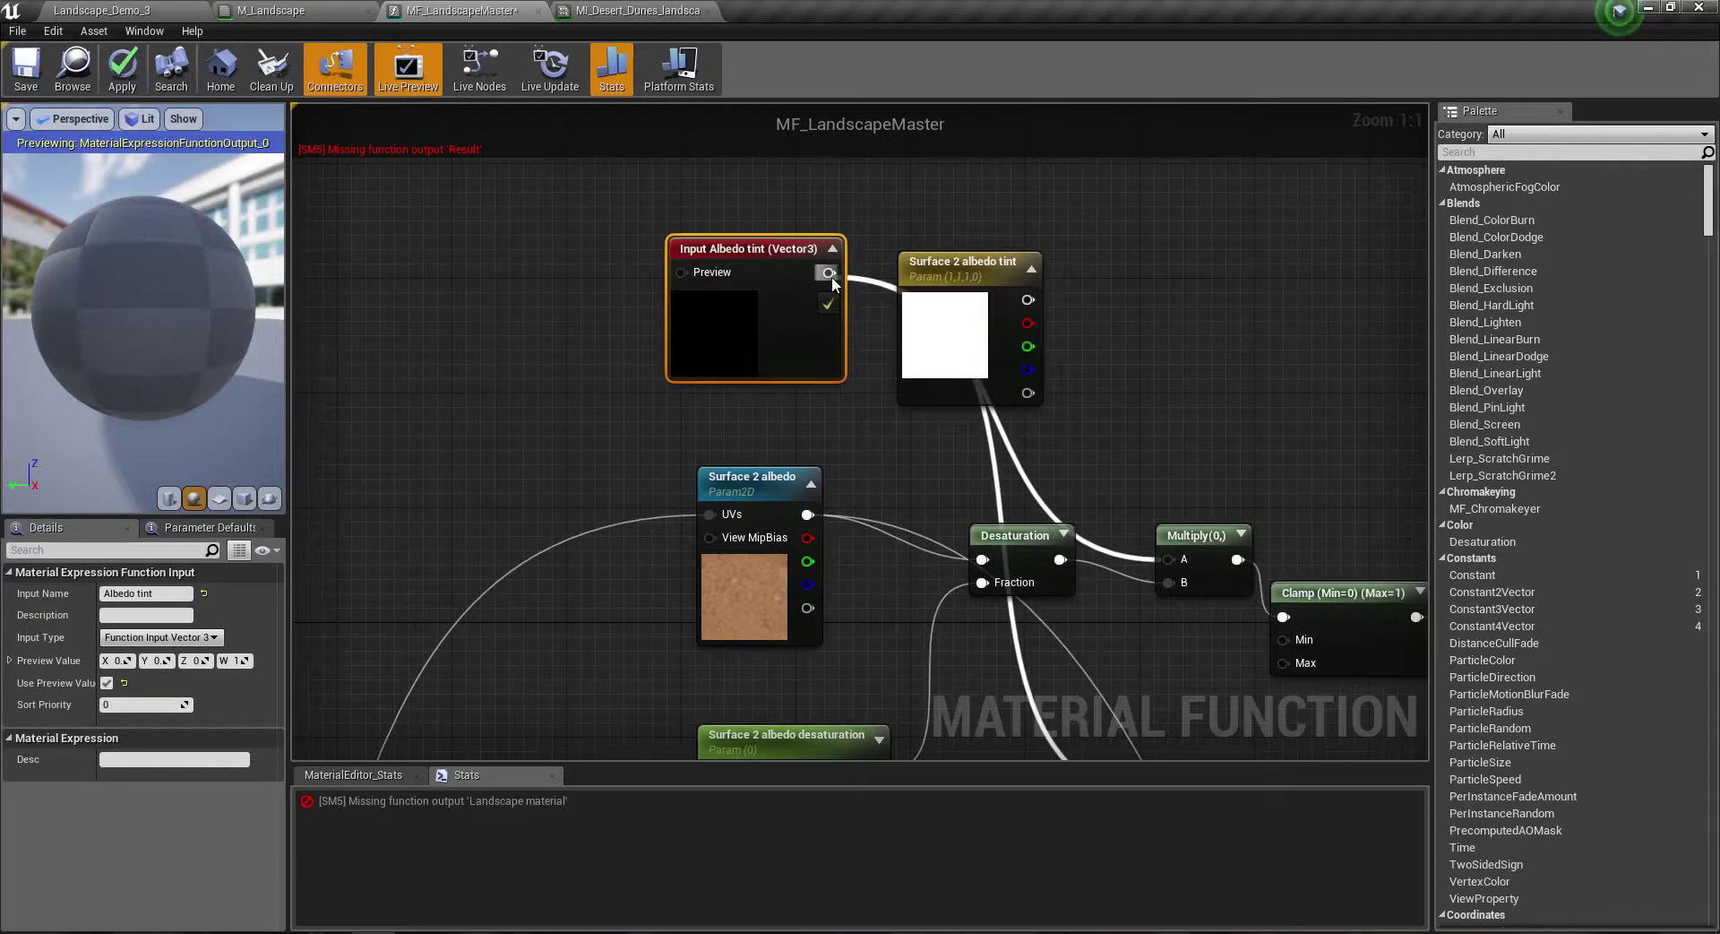
left_click_drag(985, 339, 553, 339)
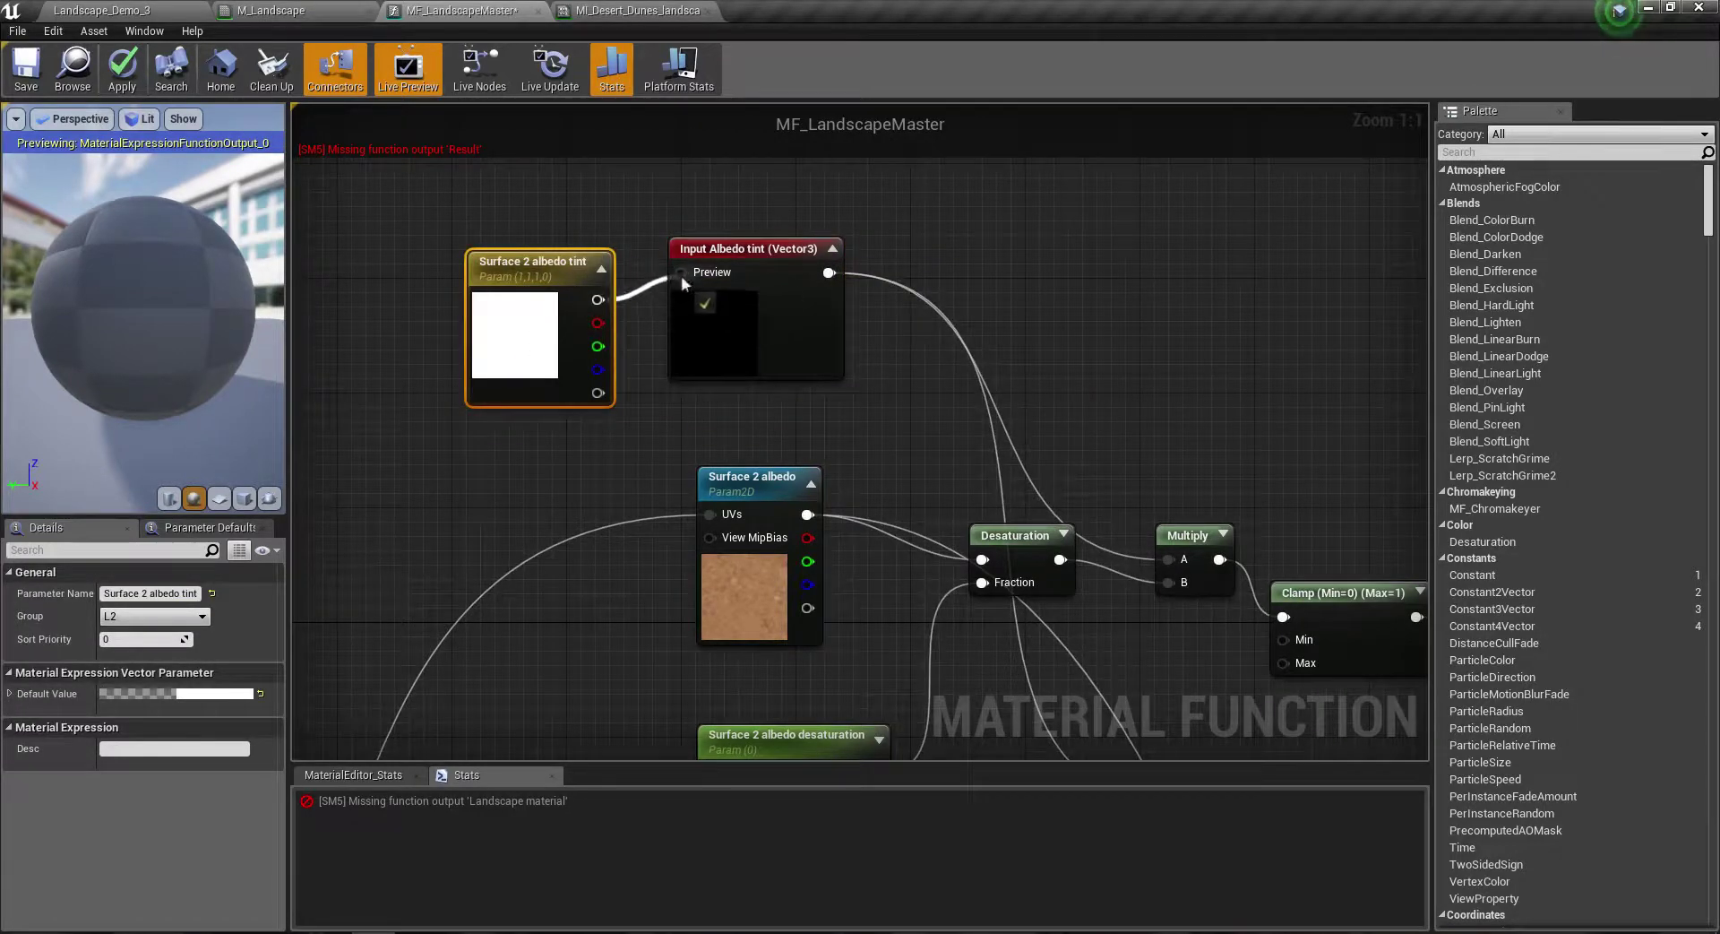
Step: Rename the Surface 2 albedo tint parameter to 'Albedo tint'
scroll(655, 307, "down", 5)
scroll(655, 306, "up", 5)
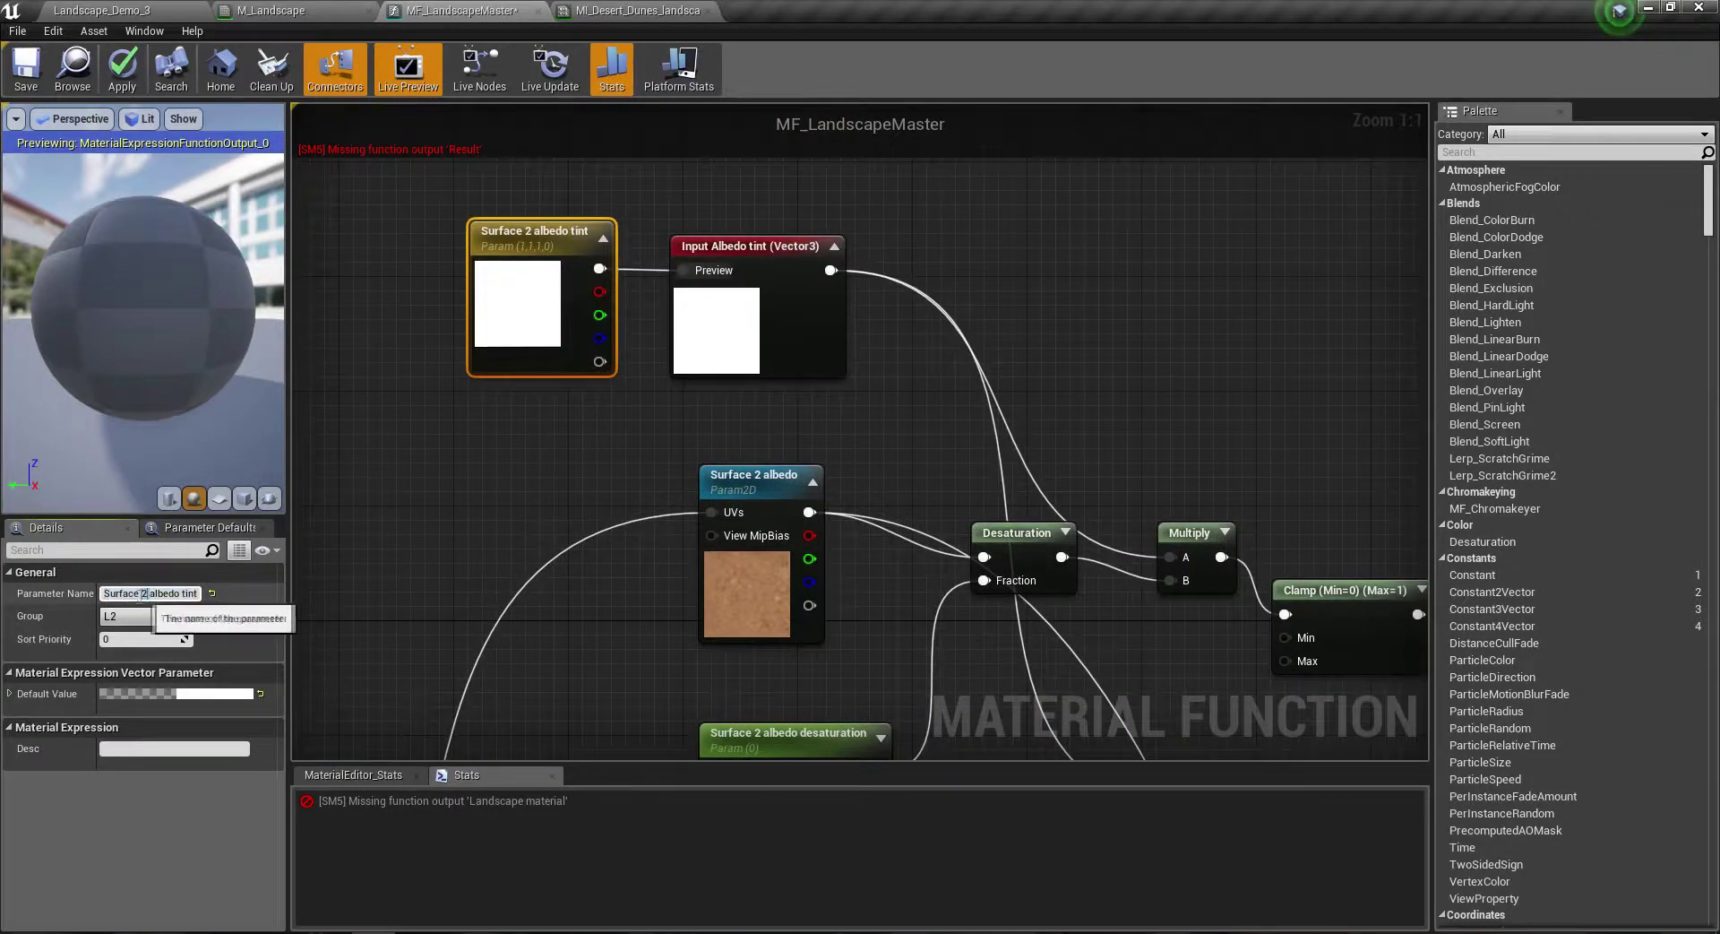
left_click_drag(150, 594, 56, 590)
key("BackSpace")
type("A")
key("Return")
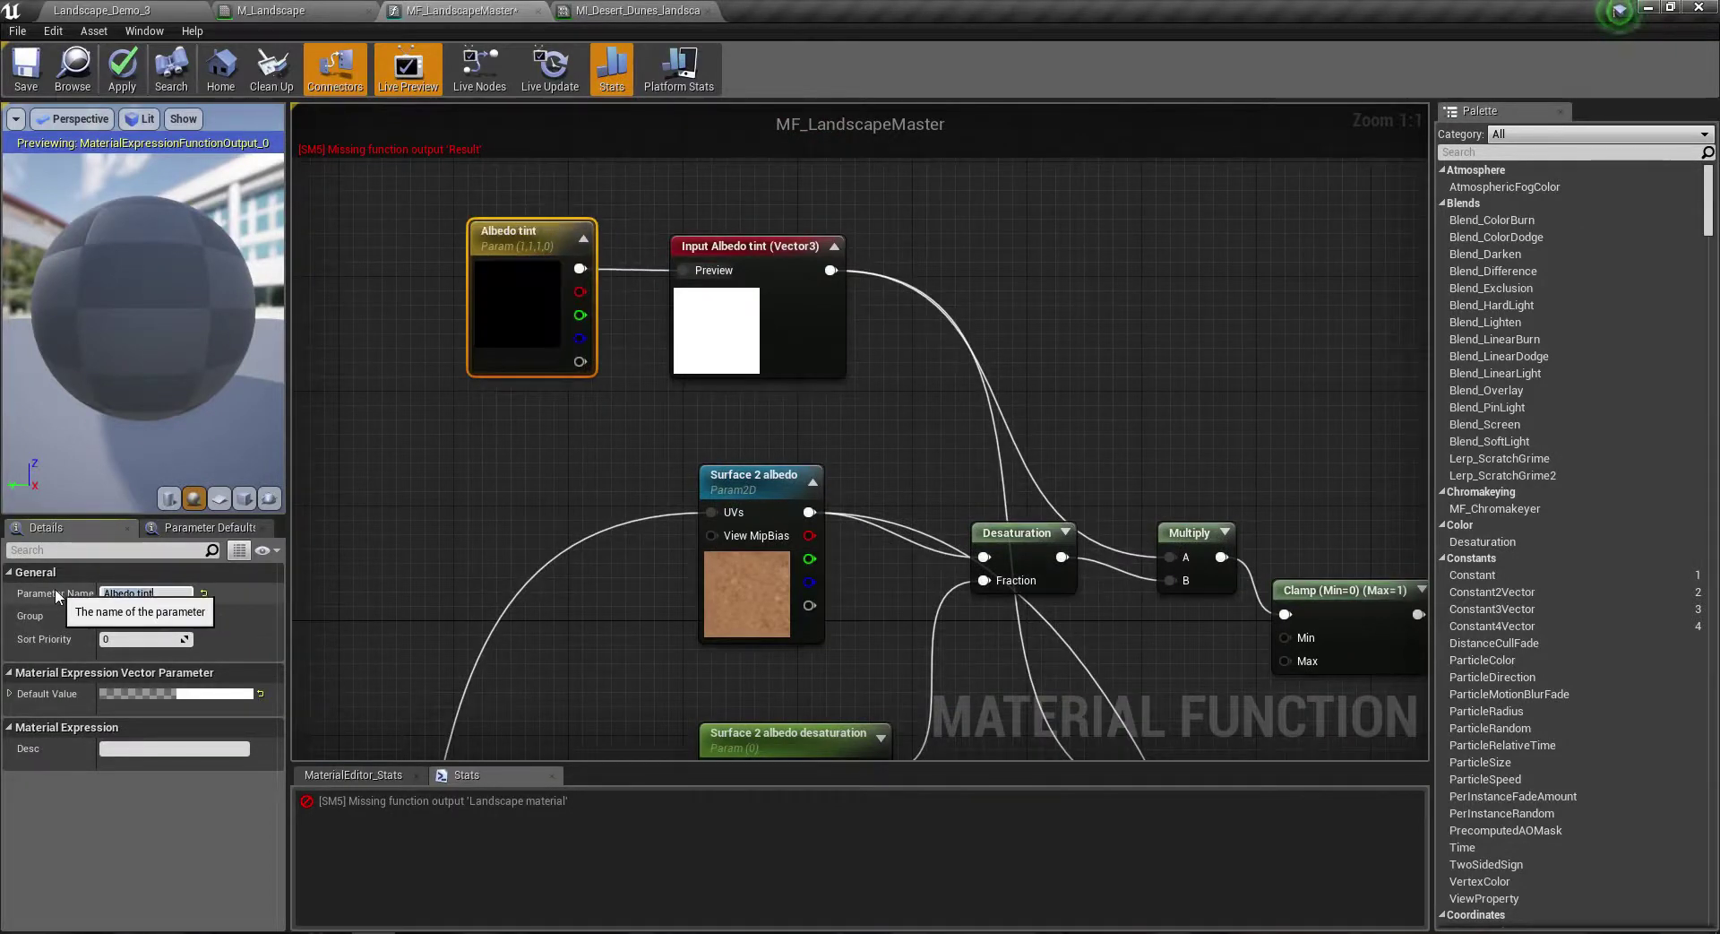
right_click_drag(717, 423, 687, 288)
left_click(690, 224)
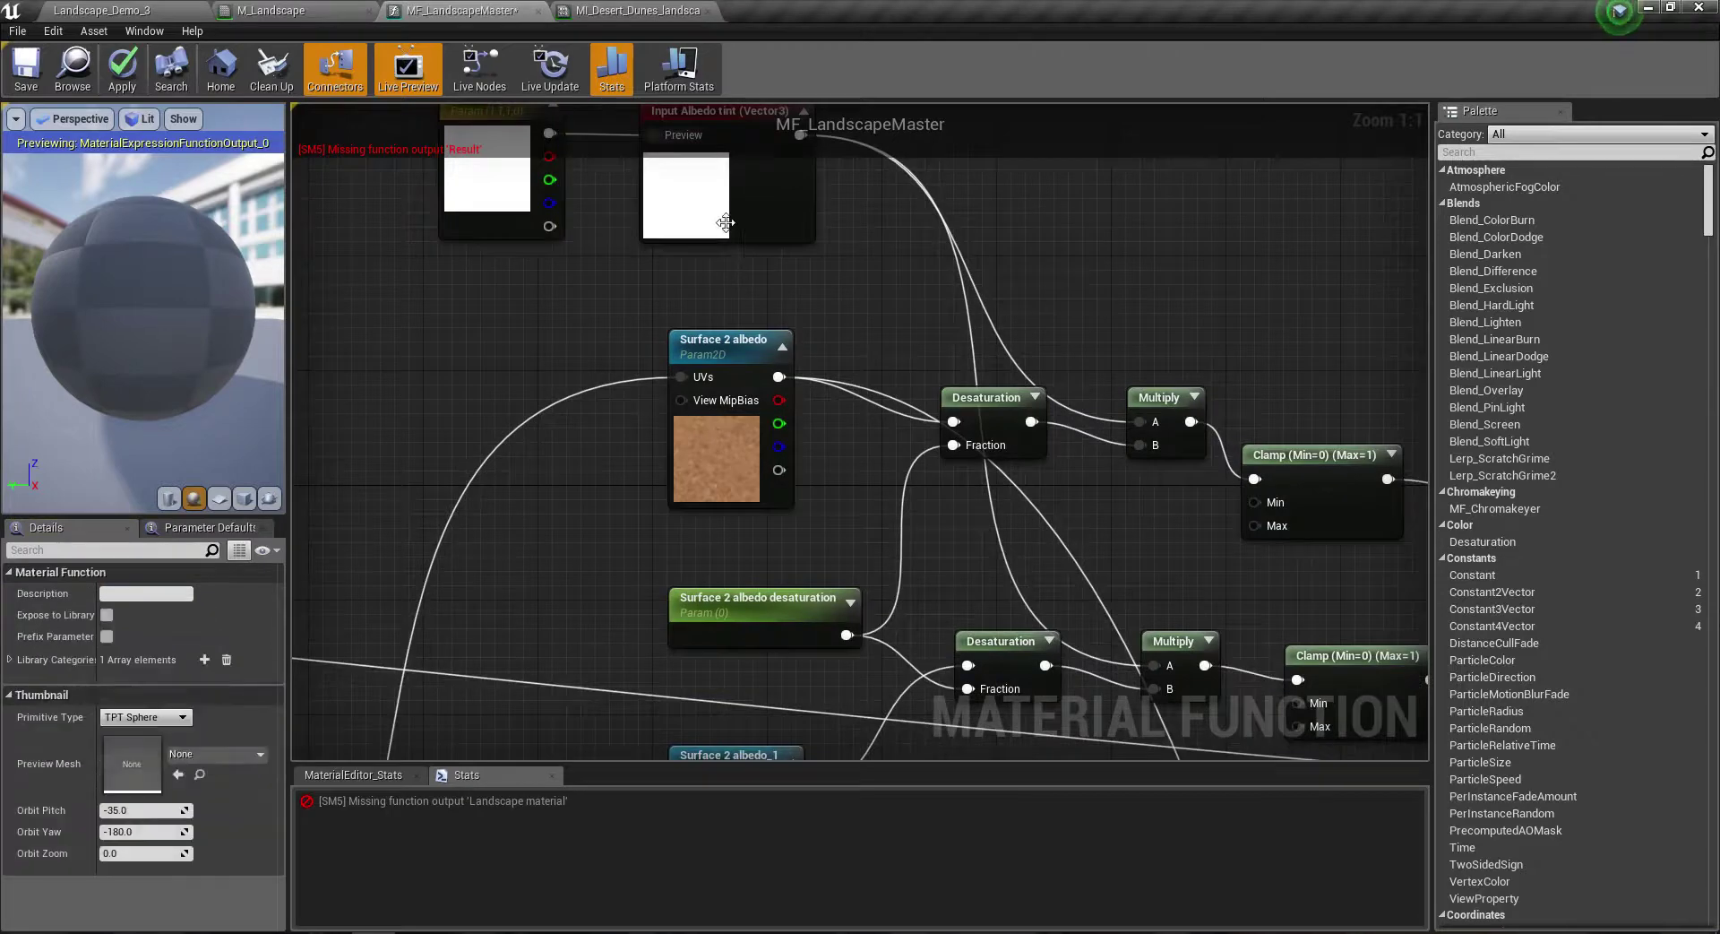
scroll(631, 292, "down", 1)
scroll(606, 537, "up", 1)
scroll(609, 538, "down", 6)
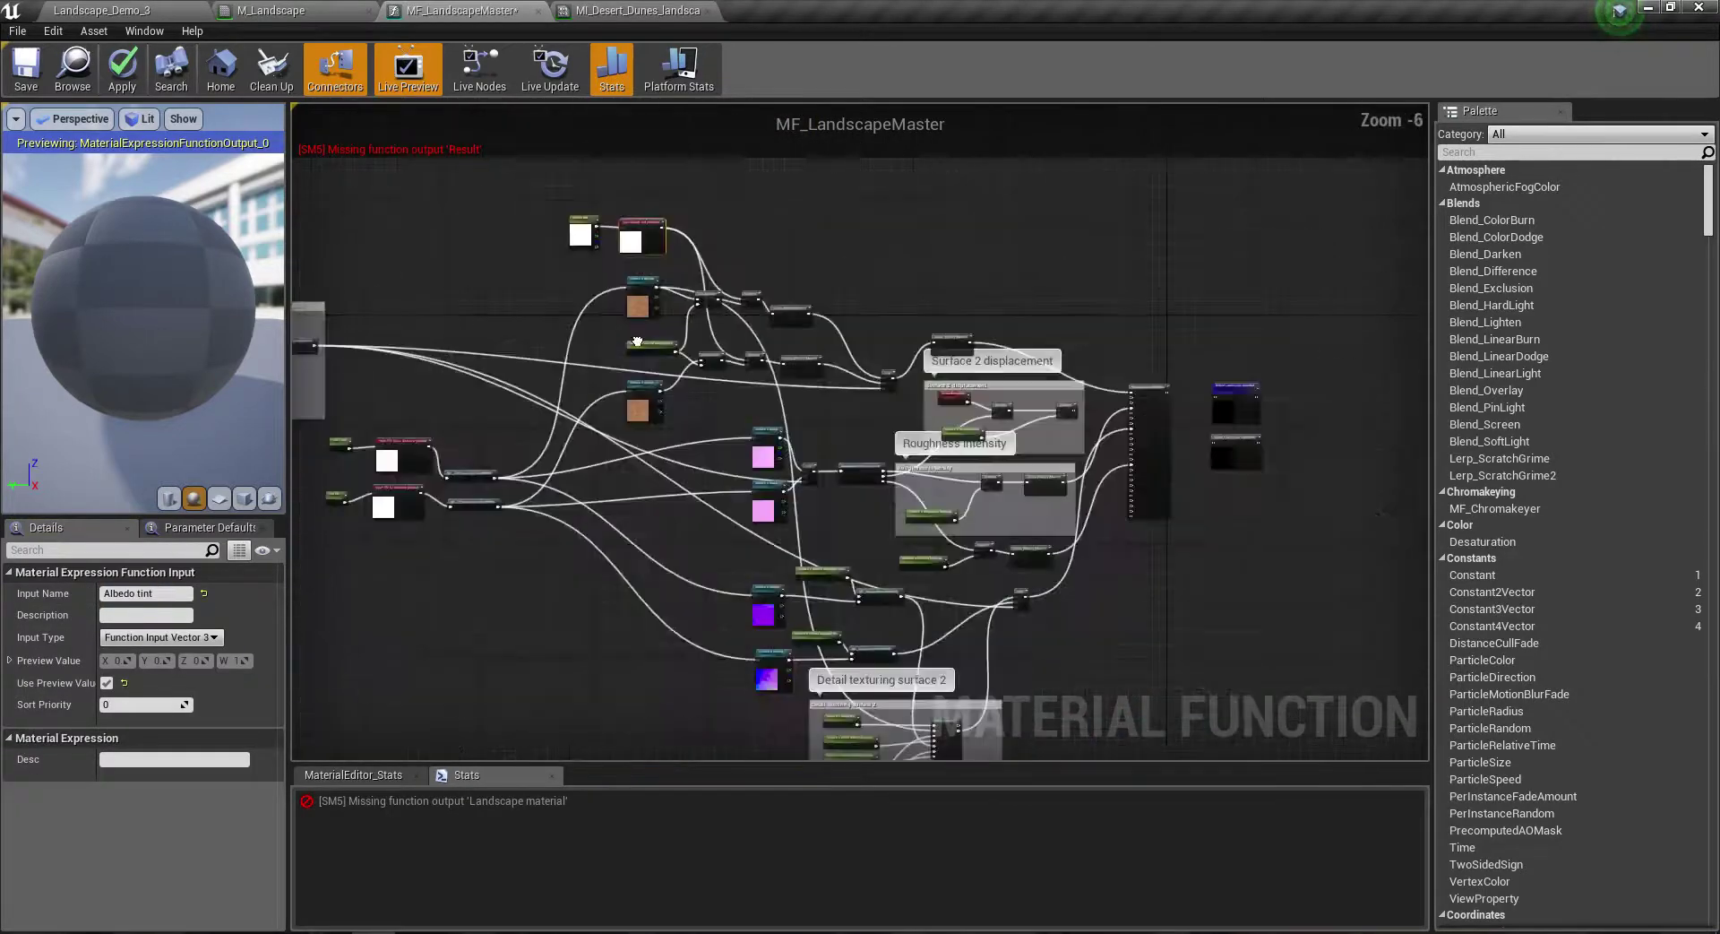
left_click_drag(844, 377, 845, 377)
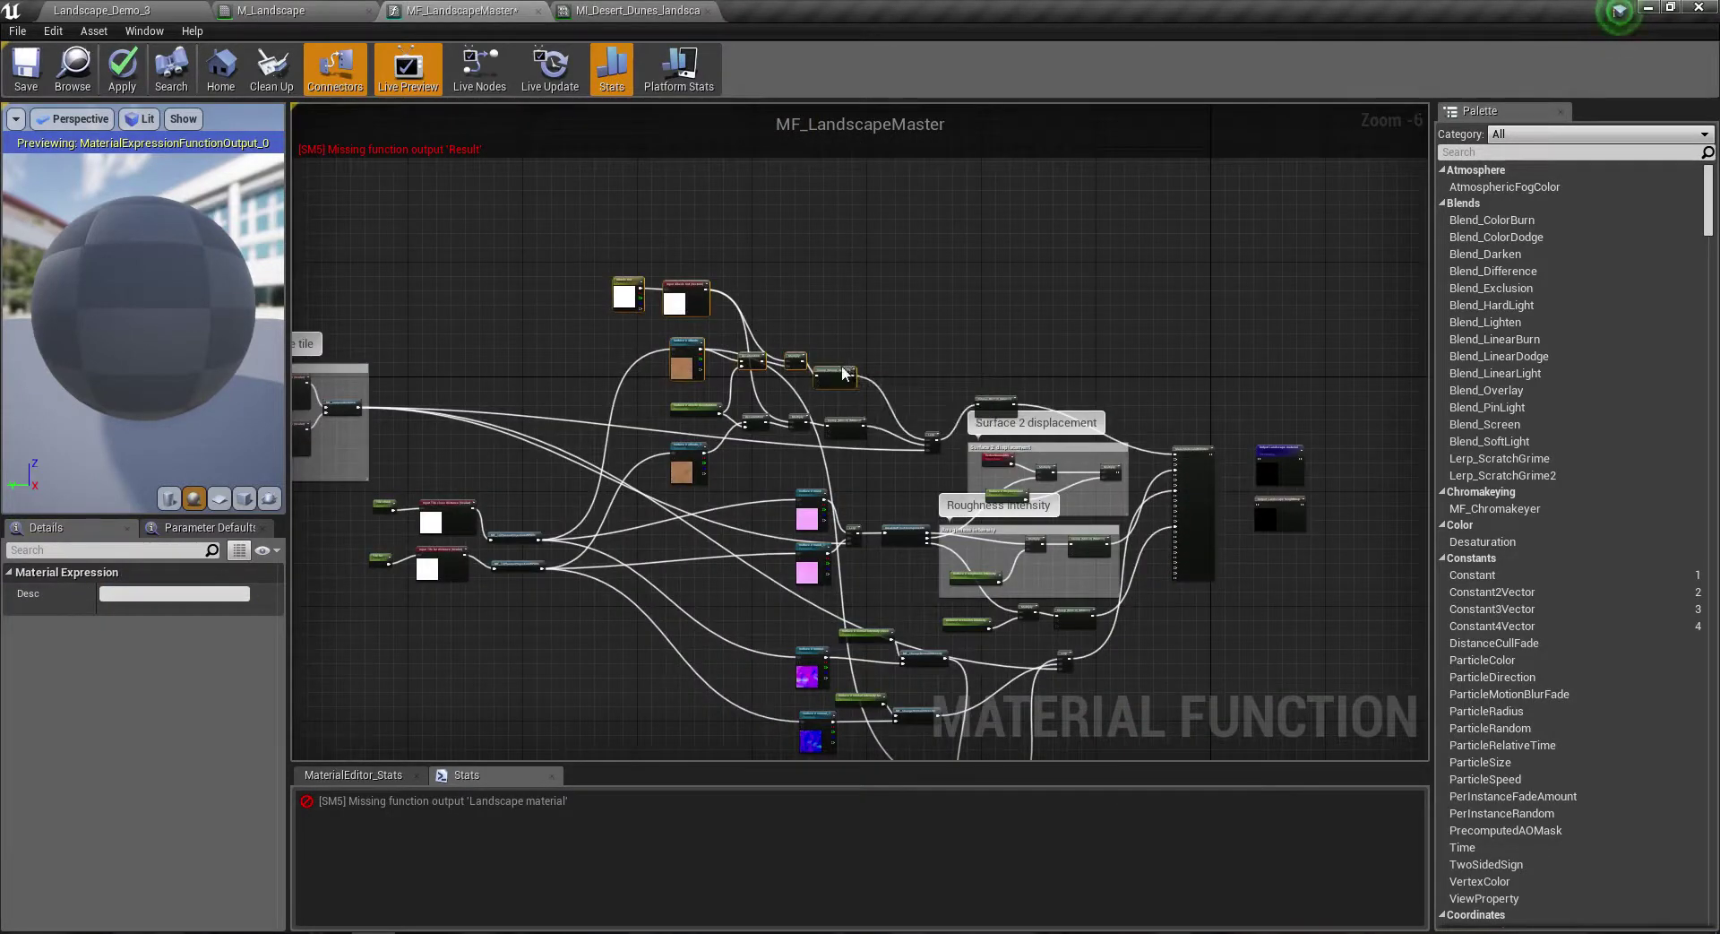
scroll(714, 262, "up", 5)
left_click(762, 296)
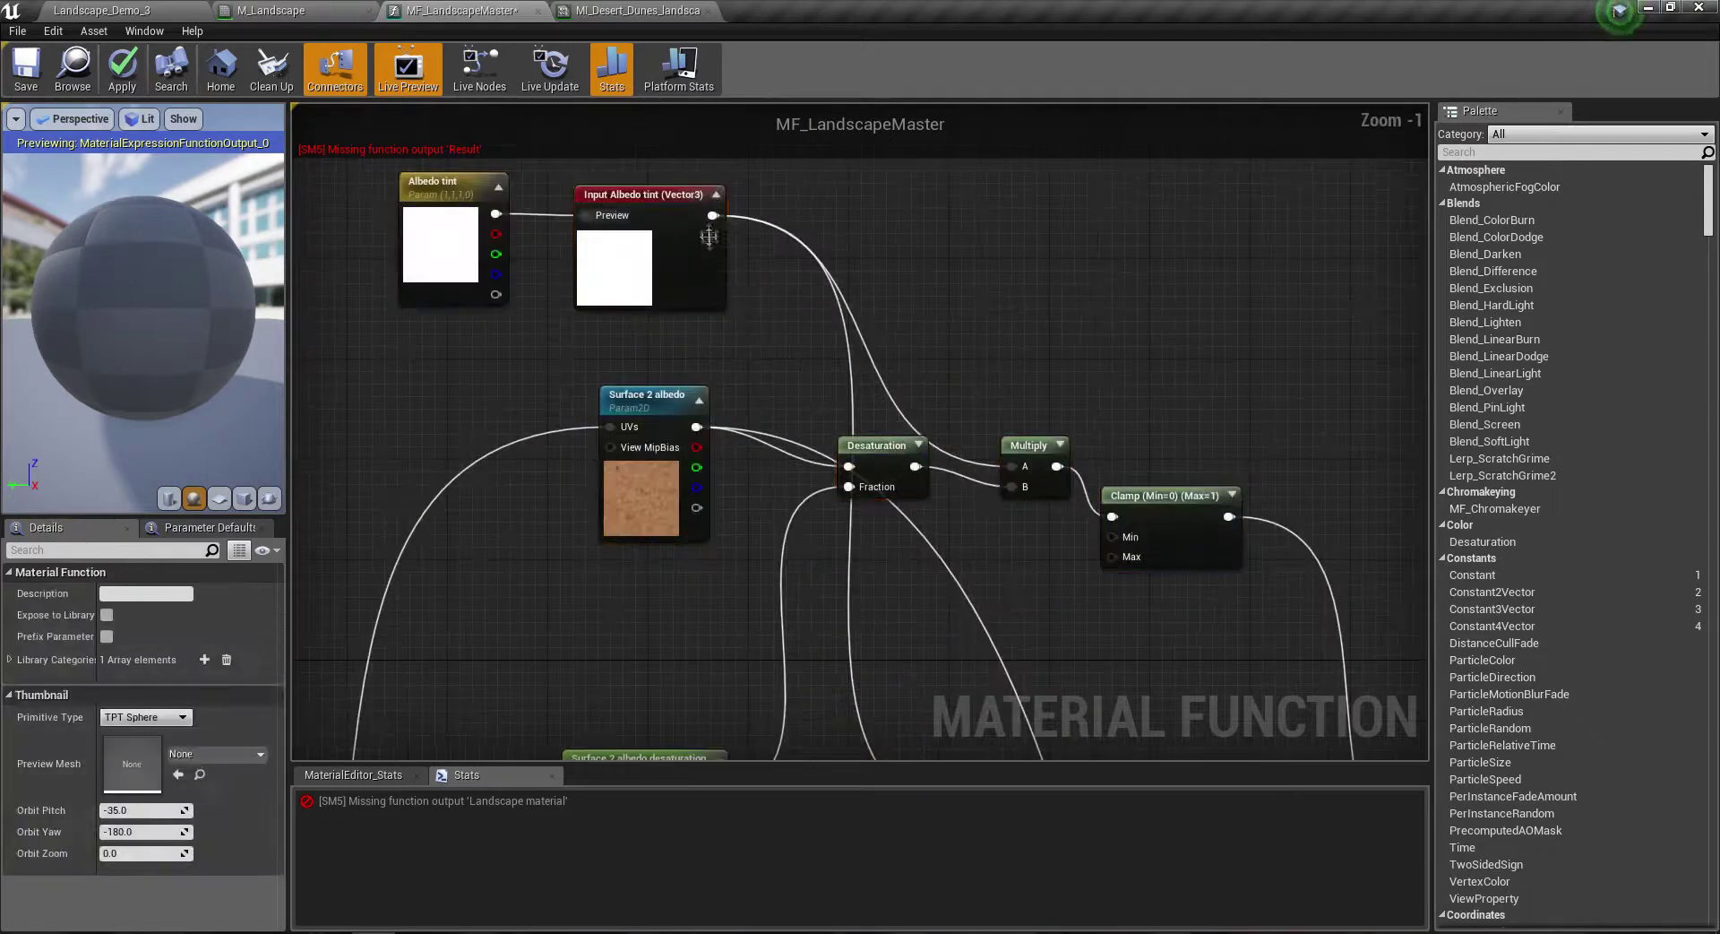
right_click_drag(678, 401, 645, 363)
scroll(645, 363, "down", 4)
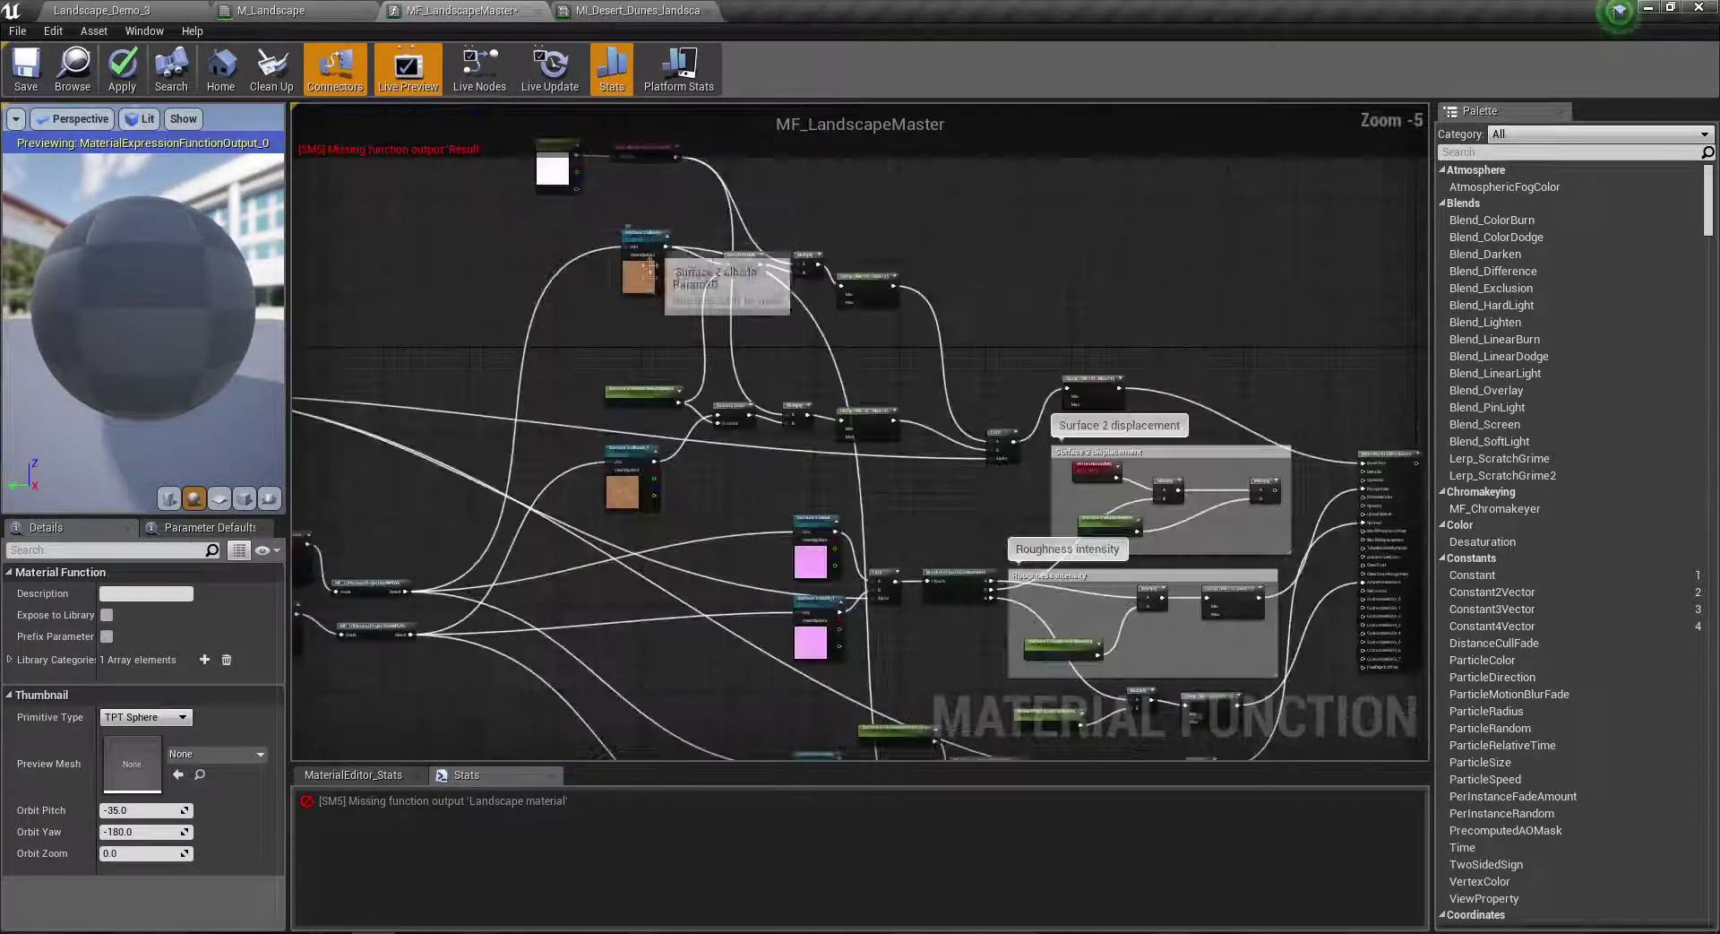
scroll(743, 437, "up", 5)
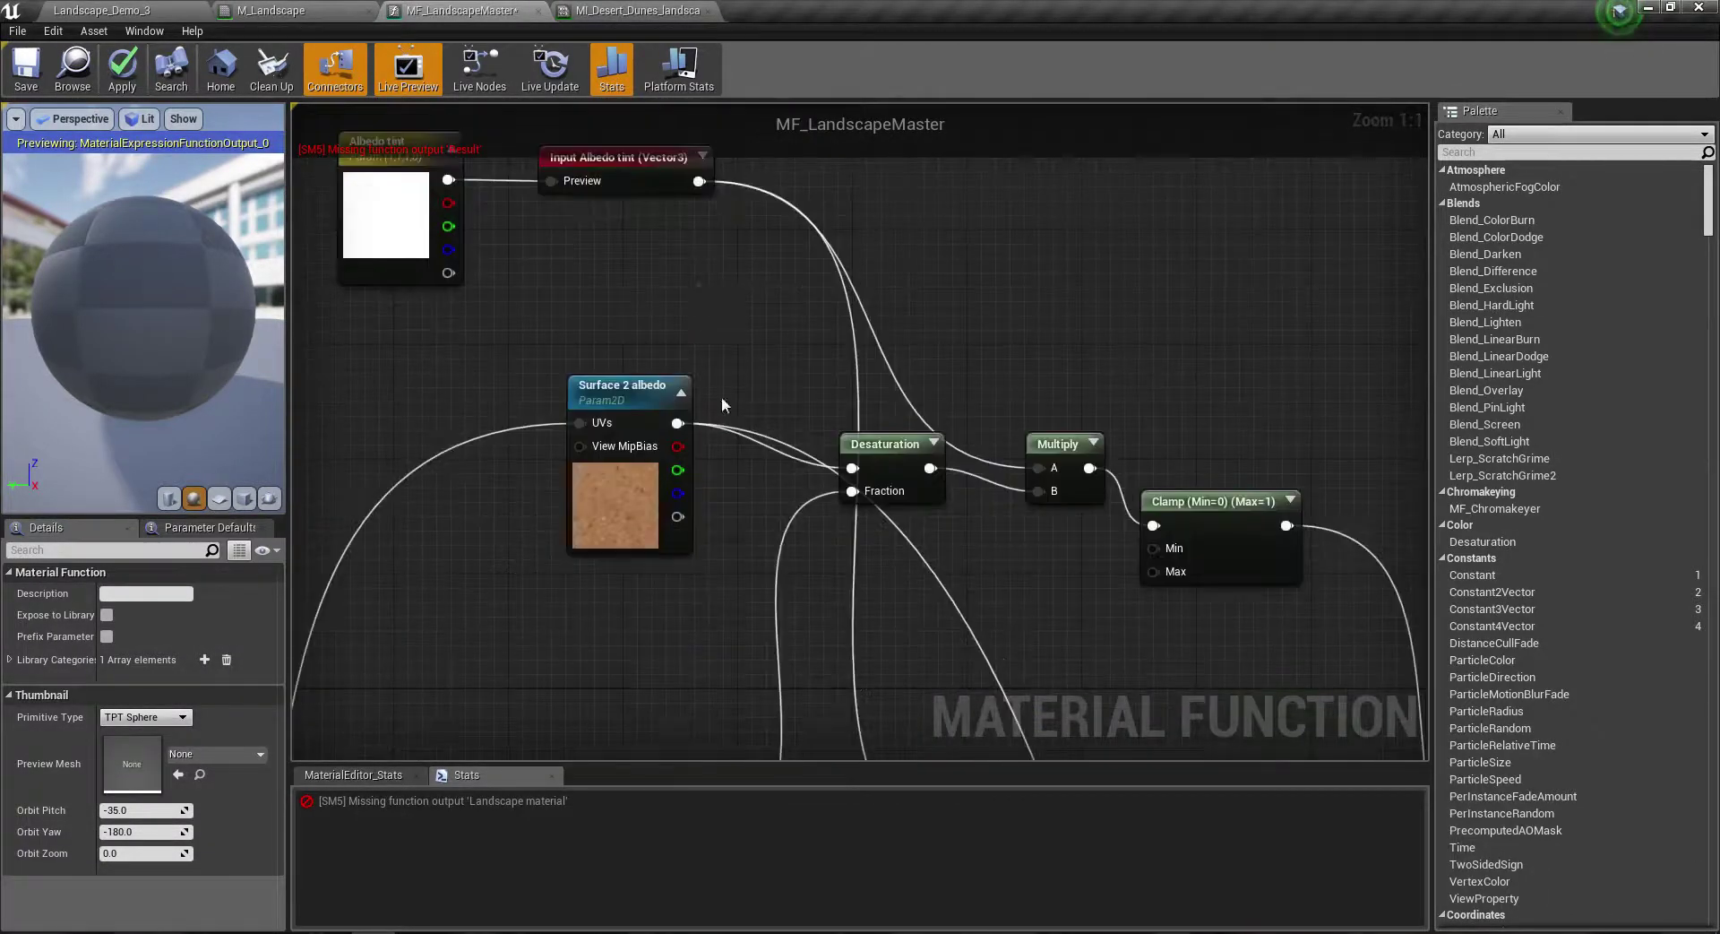
right_click_drag(722, 396, 659, 376)
left_click(617, 469)
right_click(616, 469)
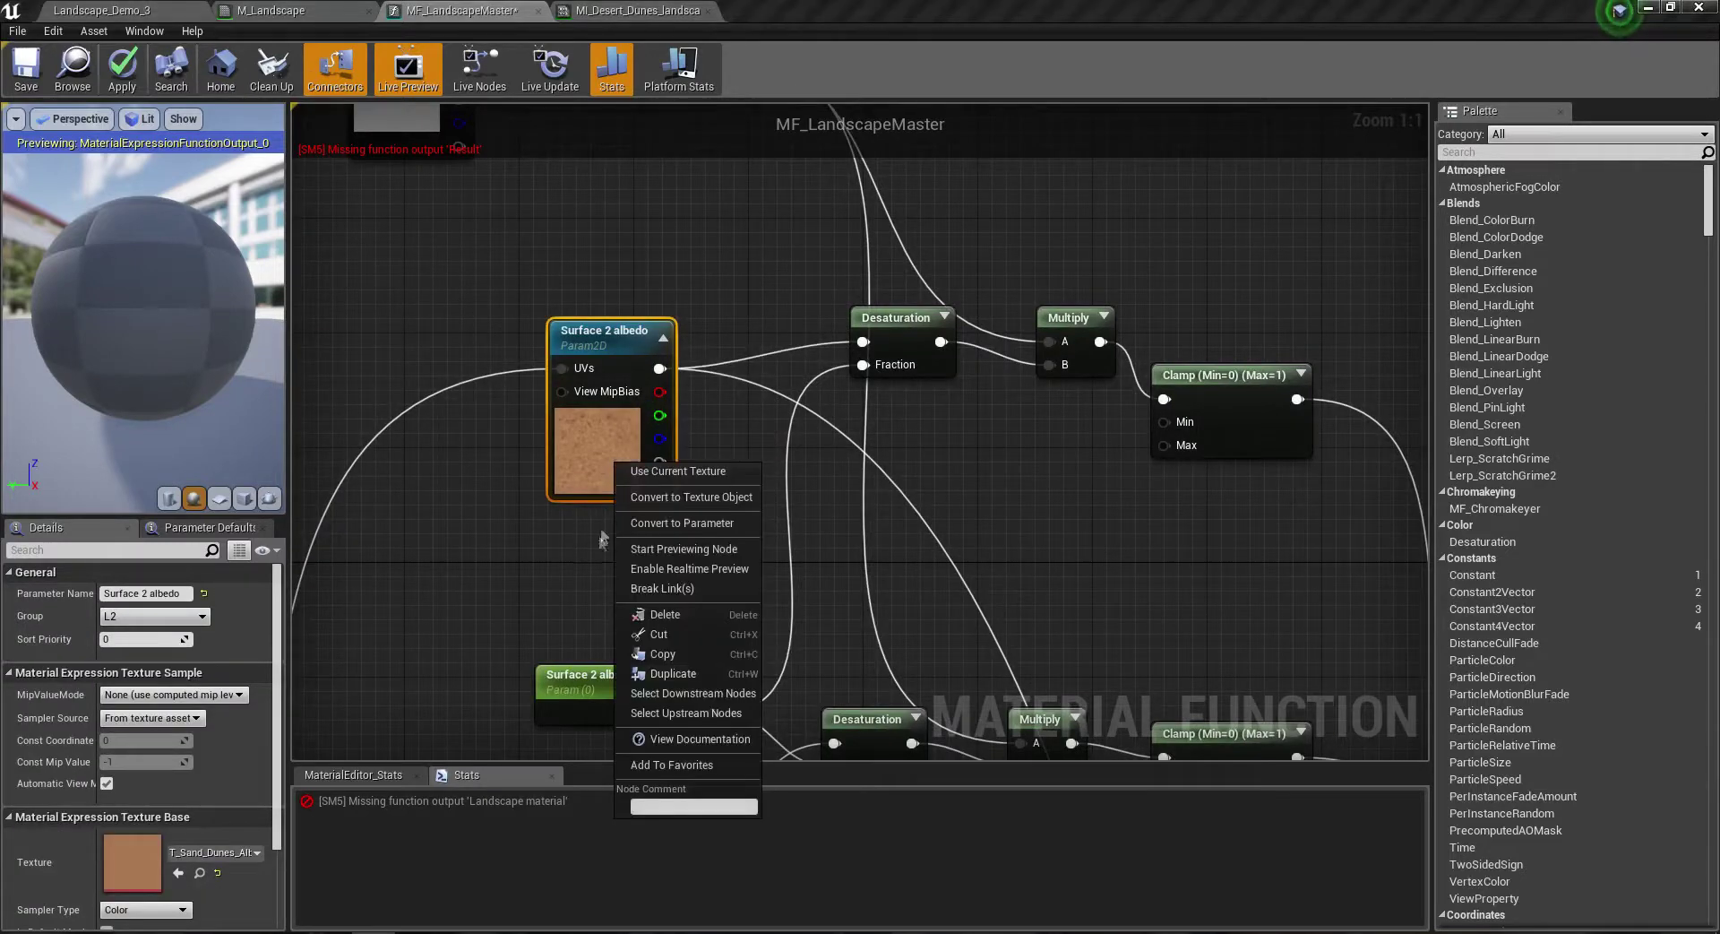
left_click(538, 568)
scroll(555, 448, "down", 2)
scroll(583, 366, "up", 2)
left_click(584, 366)
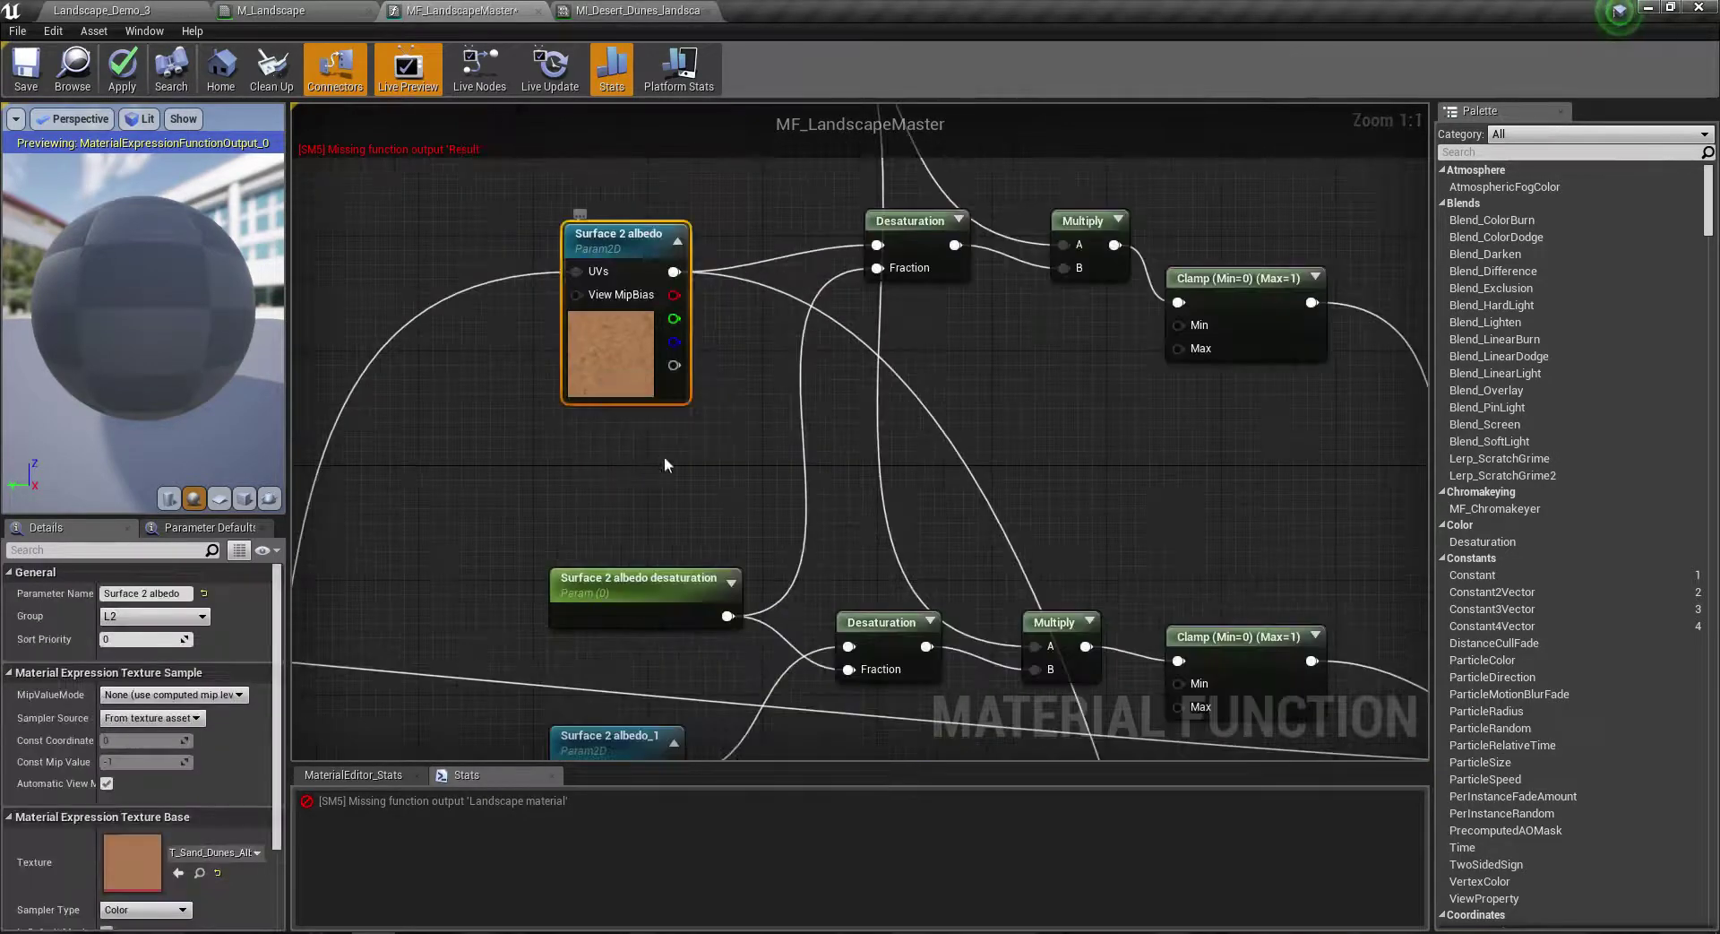
right_click_drag(658, 460, 661, 307)
left_click(659, 427)
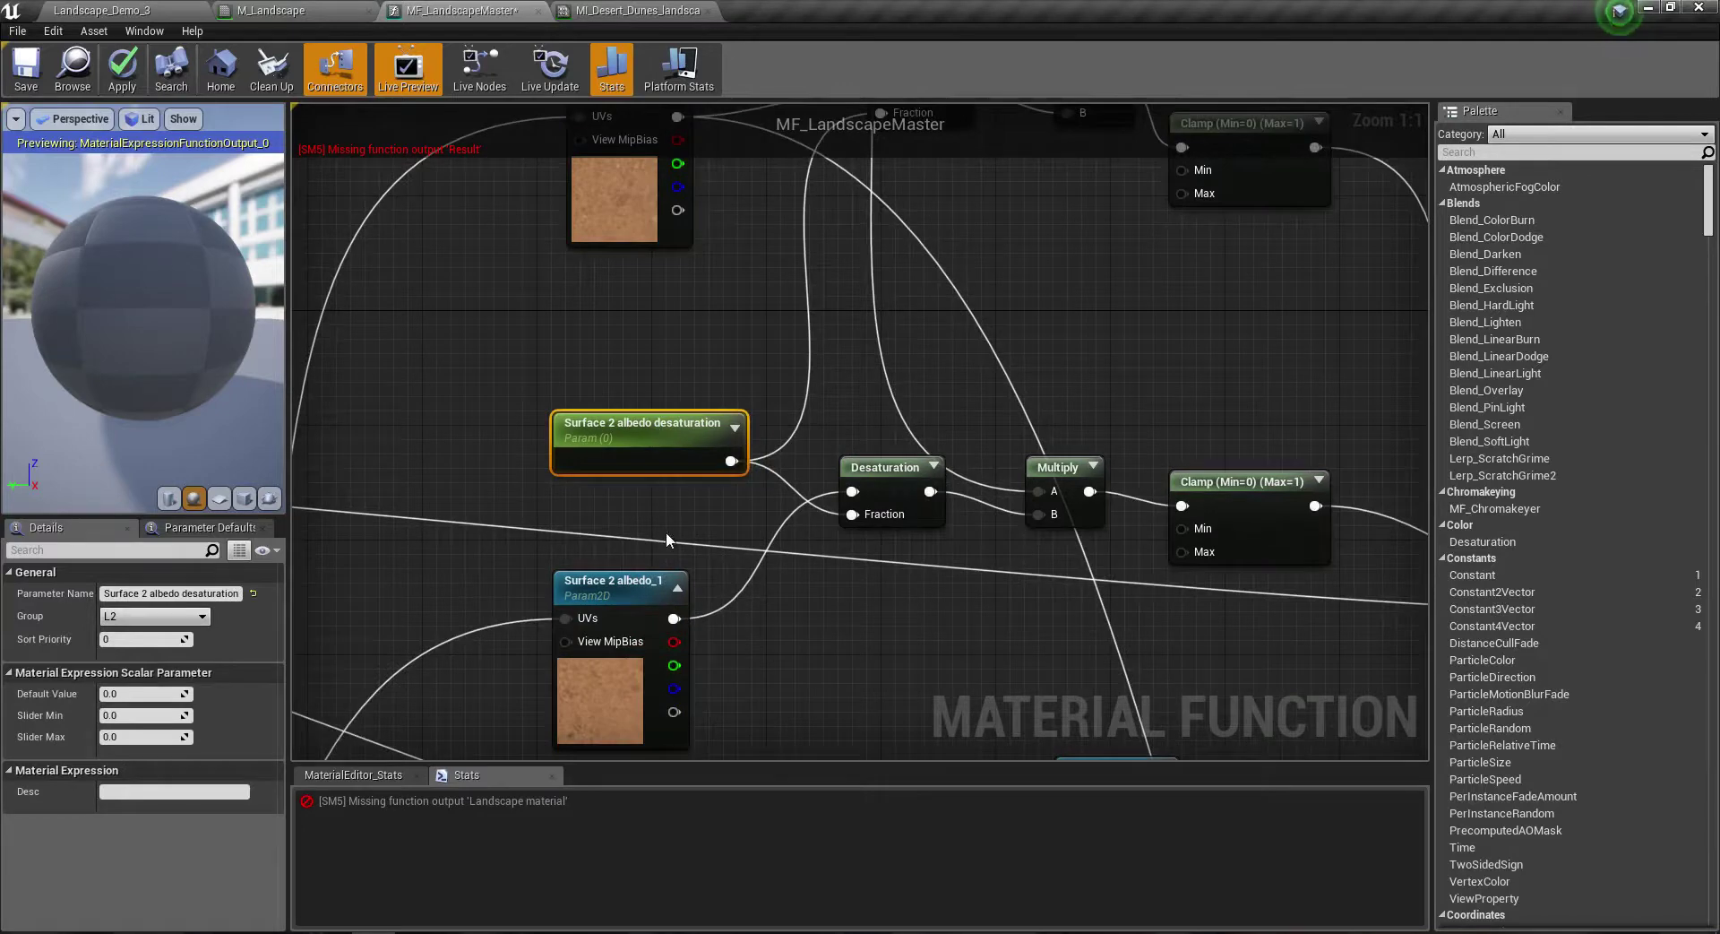
right_click_drag(665, 531, 713, 621)
scroll(708, 622, "down", 3)
scroll(702, 622, "up", 3)
scroll(744, 562, "down", 2)
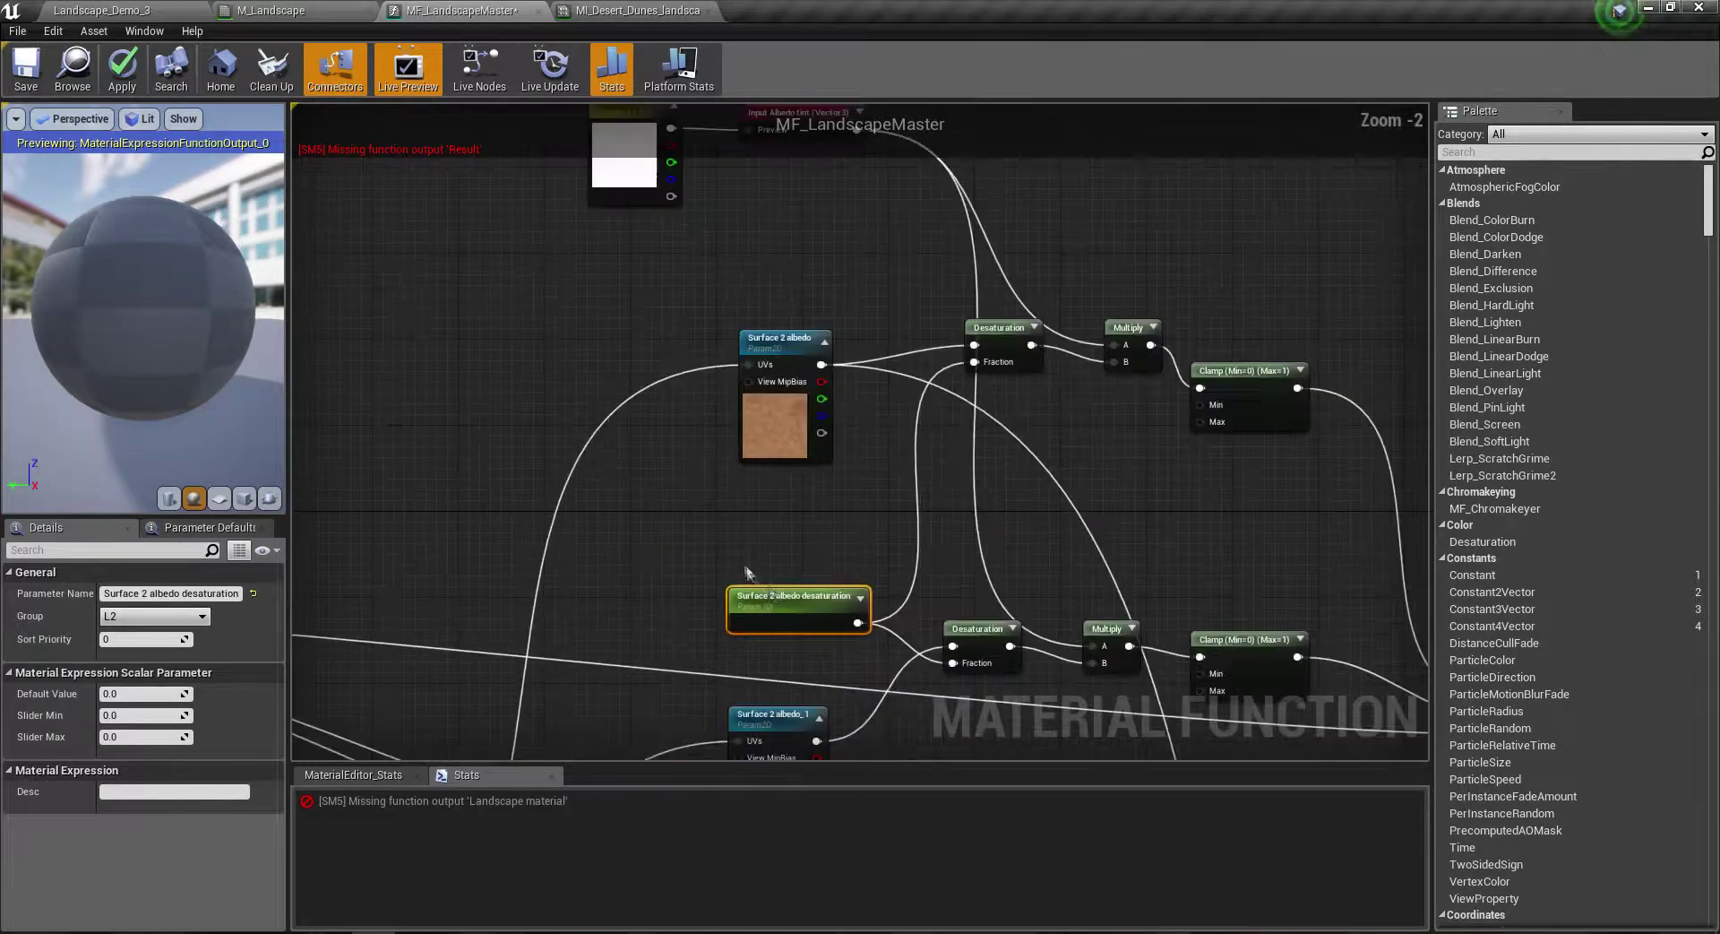
right_click_drag(595, 276, 606, 388)
Step: Duplicate the Input Albedo tint node, discarding a stray parameter copy, and make the copy a Scalar input
left_click(613, 311)
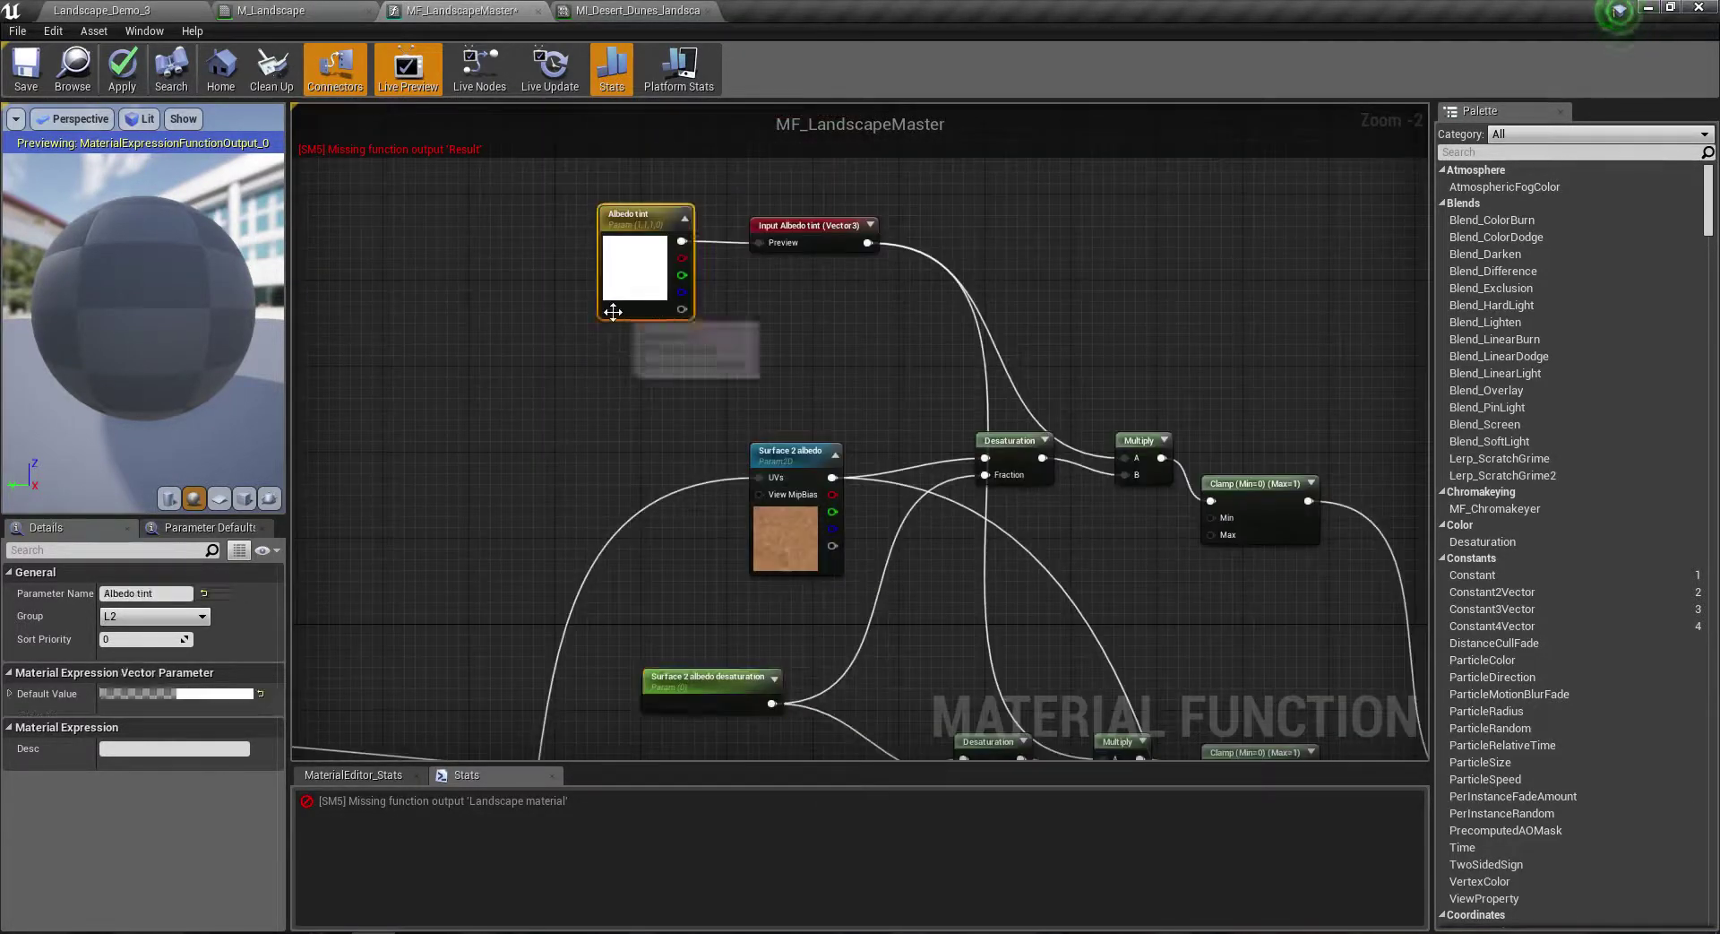
key("ctrl+w")
left_click_drag(627, 323, 546, 414)
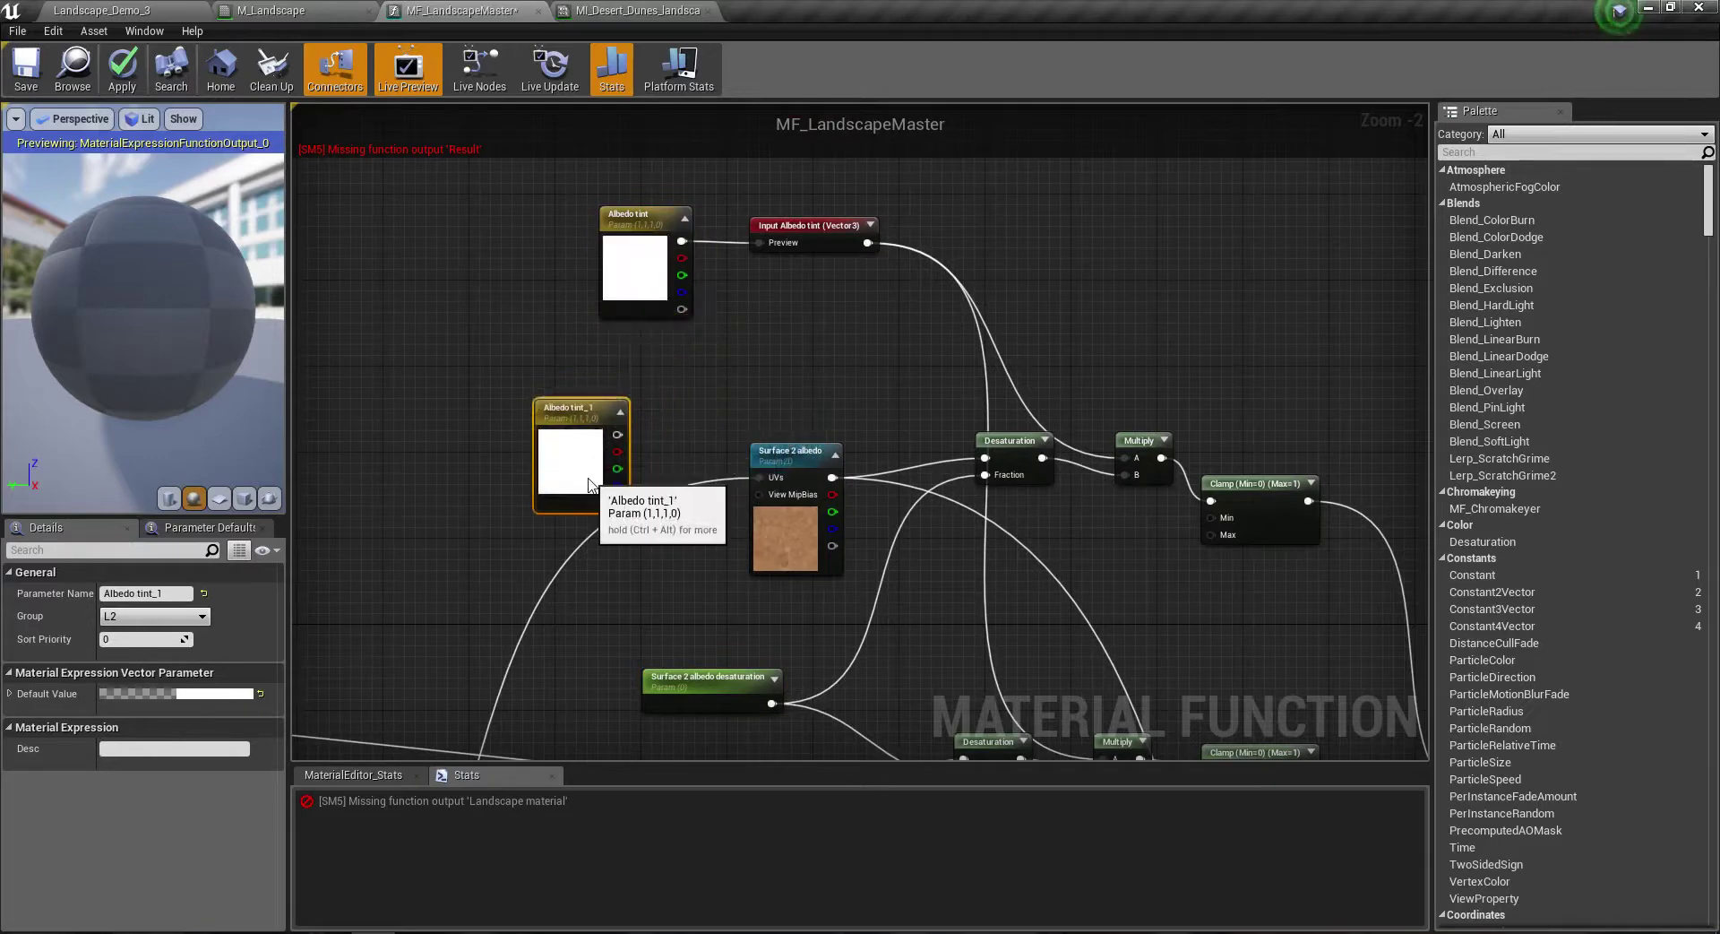
key("Delete")
left_click(802, 247)
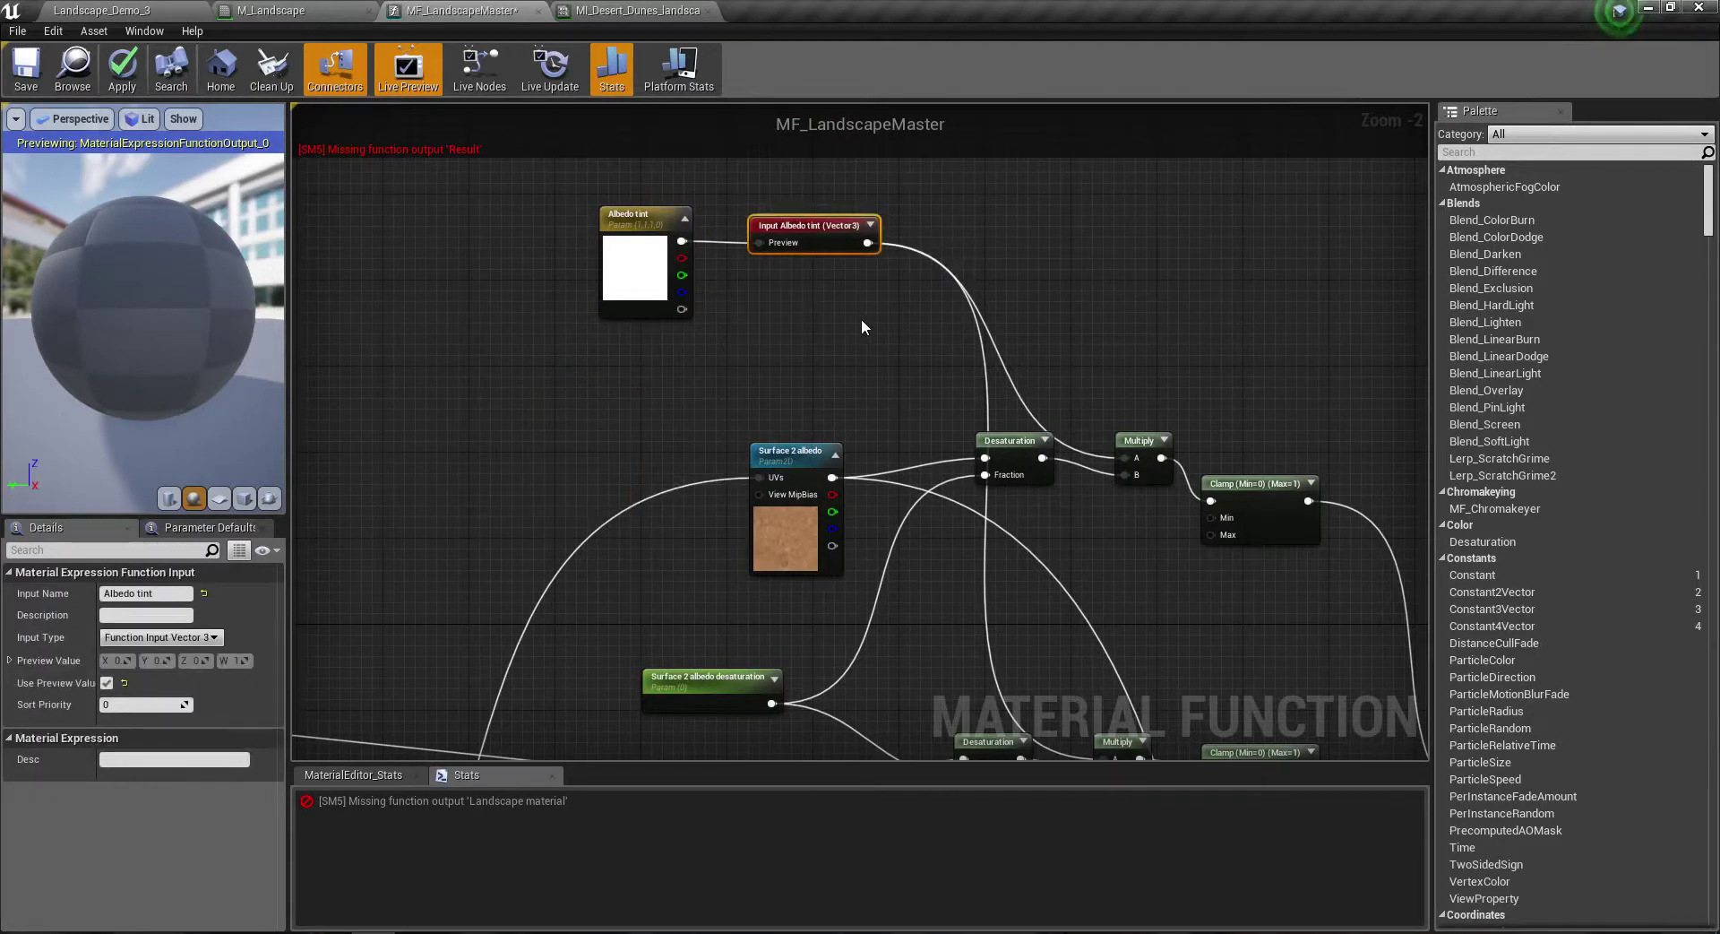
key("ctrl+w")
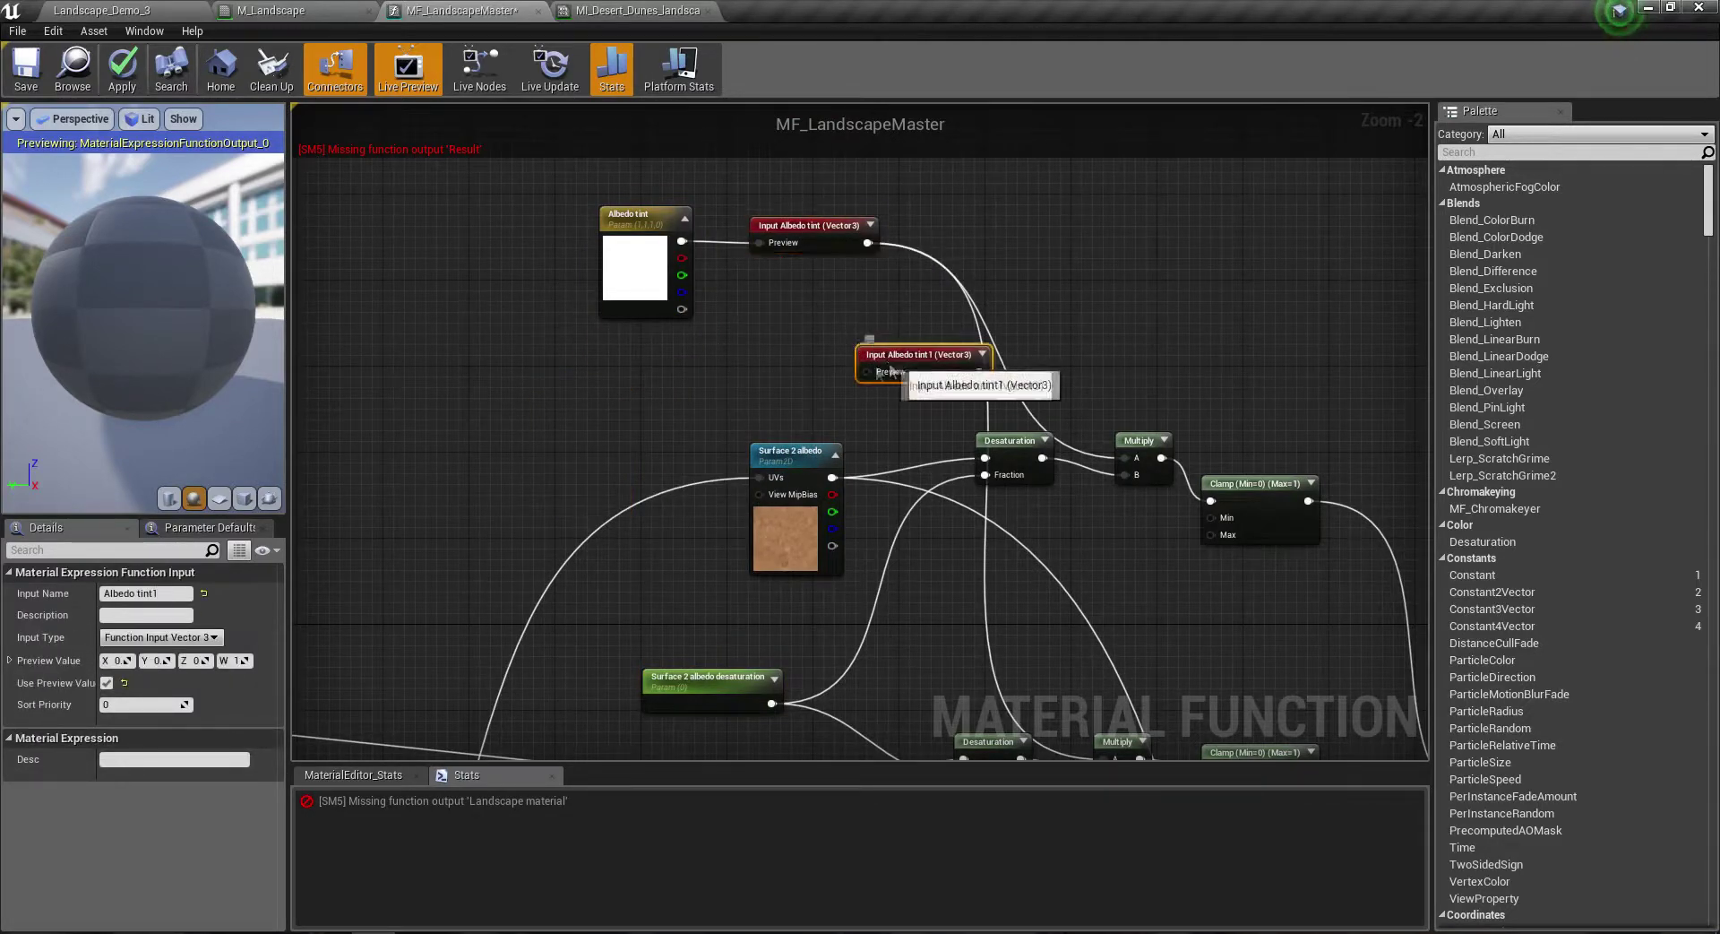
left_click_drag(860, 349, 473, 407)
left_click(179, 637)
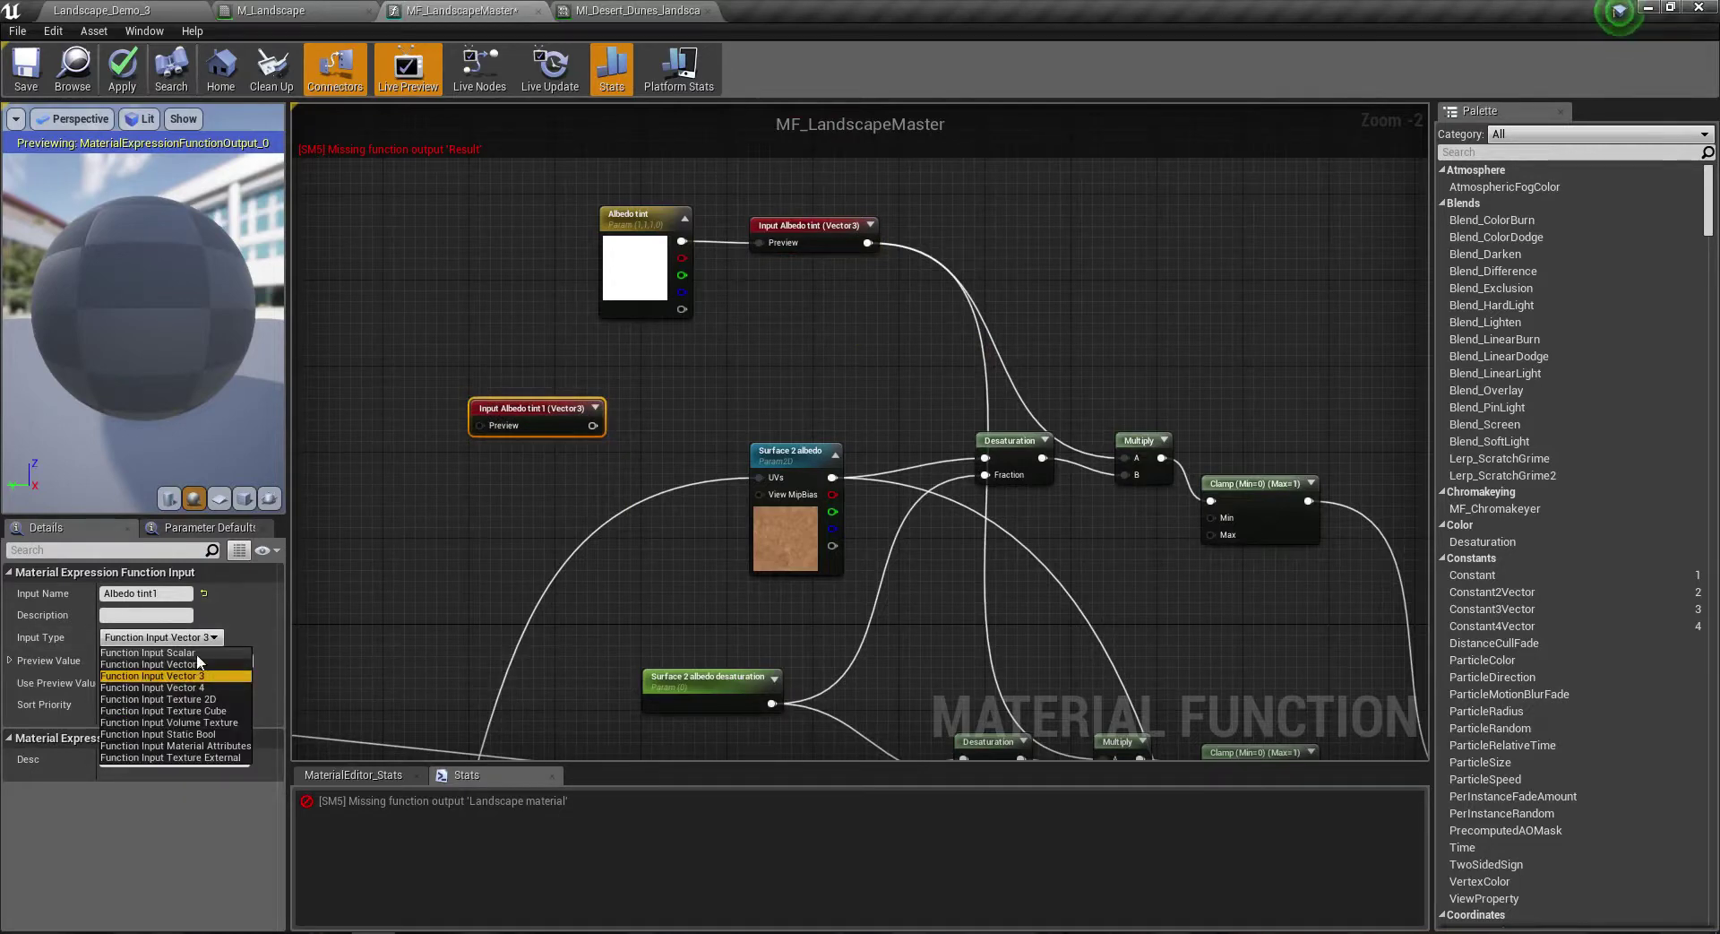
left_click(196, 653)
Step: Name the scalar input 'Albedo desaturation' and position it above the desaturation parameter
scroll(479, 534, "up", 2)
left_click_drag(475, 278, 708, 542)
left_click(186, 593)
type("A")
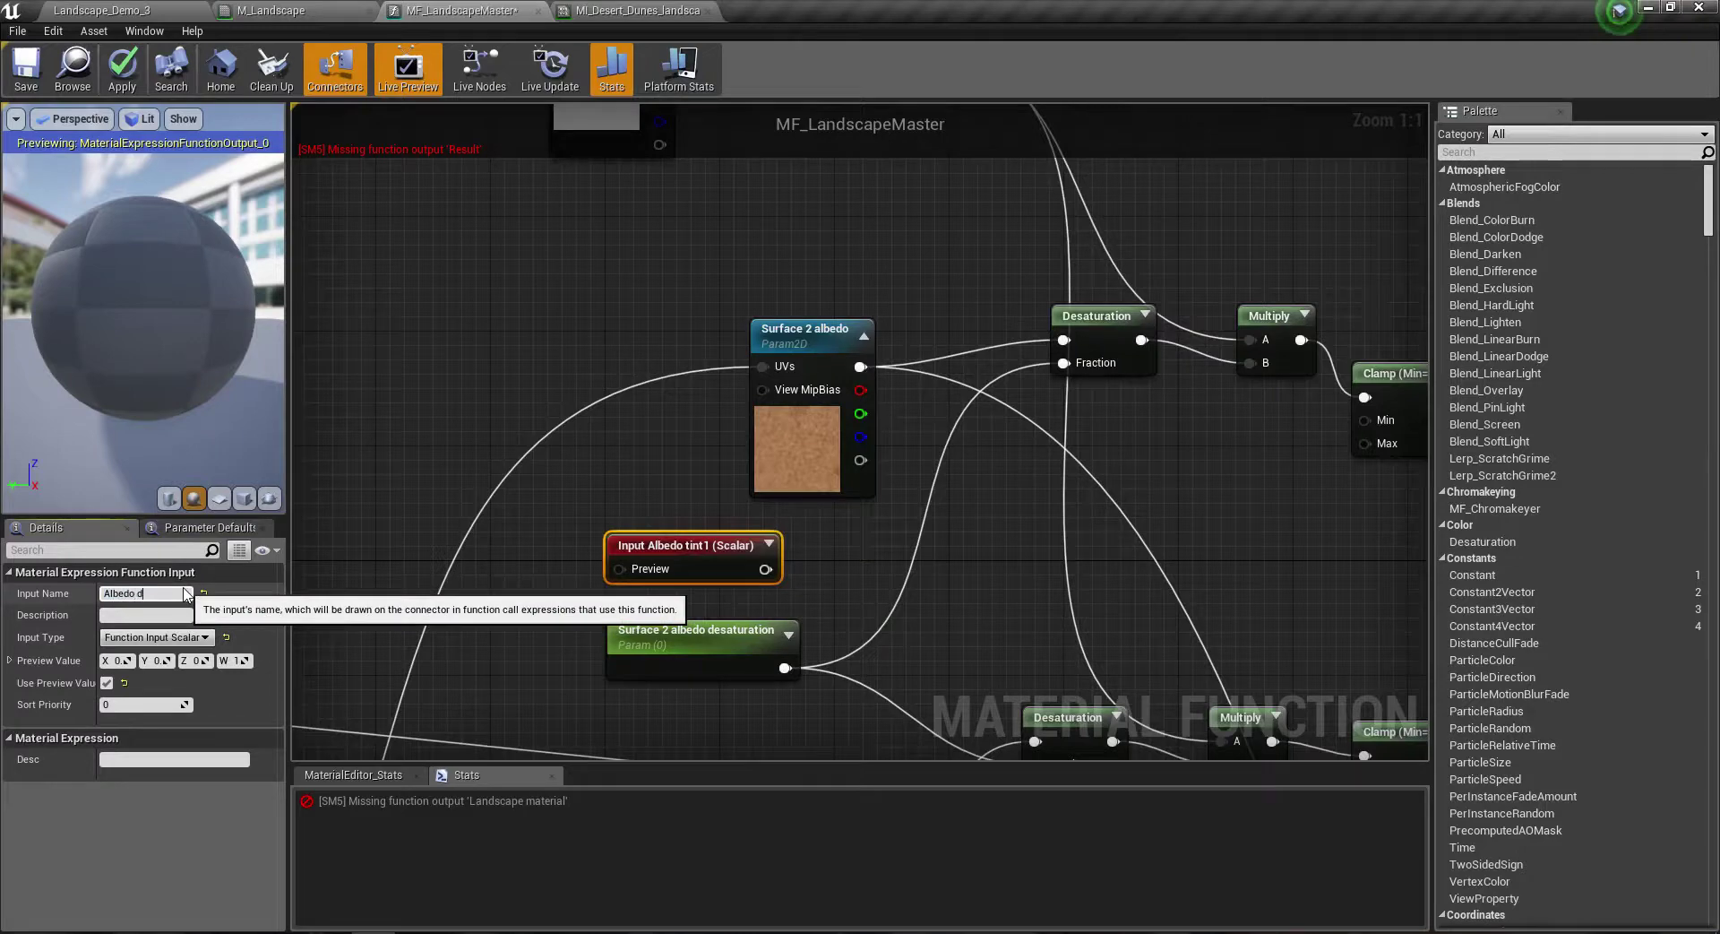
key("Return")
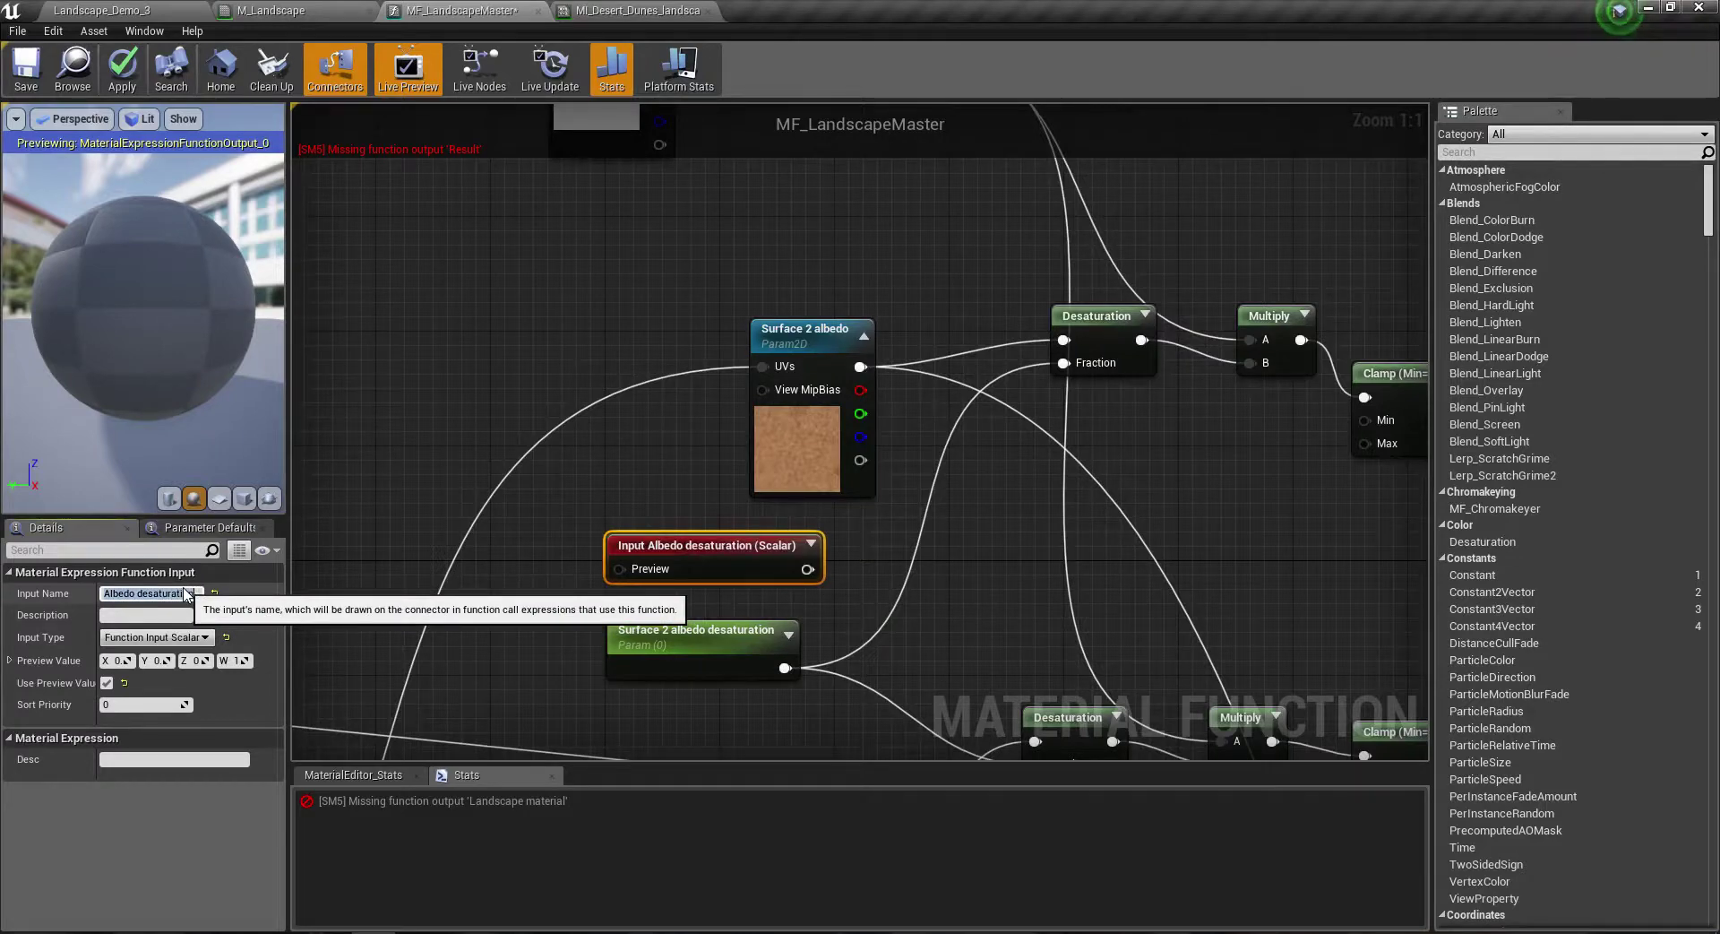
right_click_drag(740, 619, 665, 544)
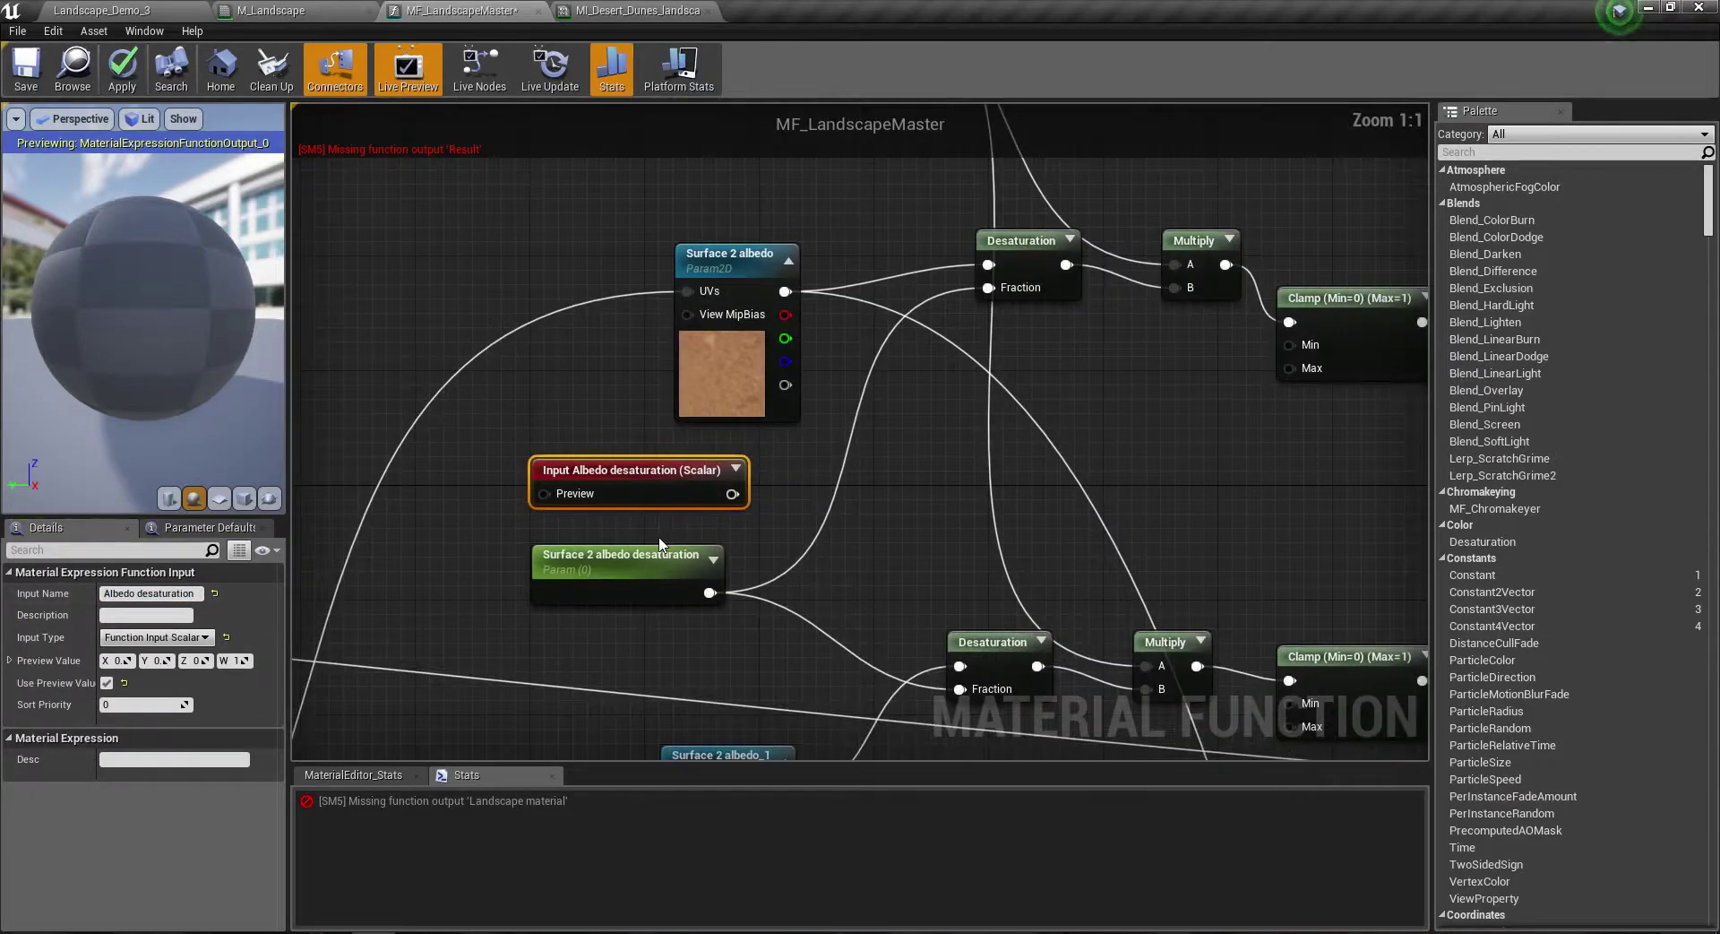
mouse_move(652, 479)
left_mouse_down()
mouse_move(666, 493)
mouse_move(654, 482)
left_mouse_up()
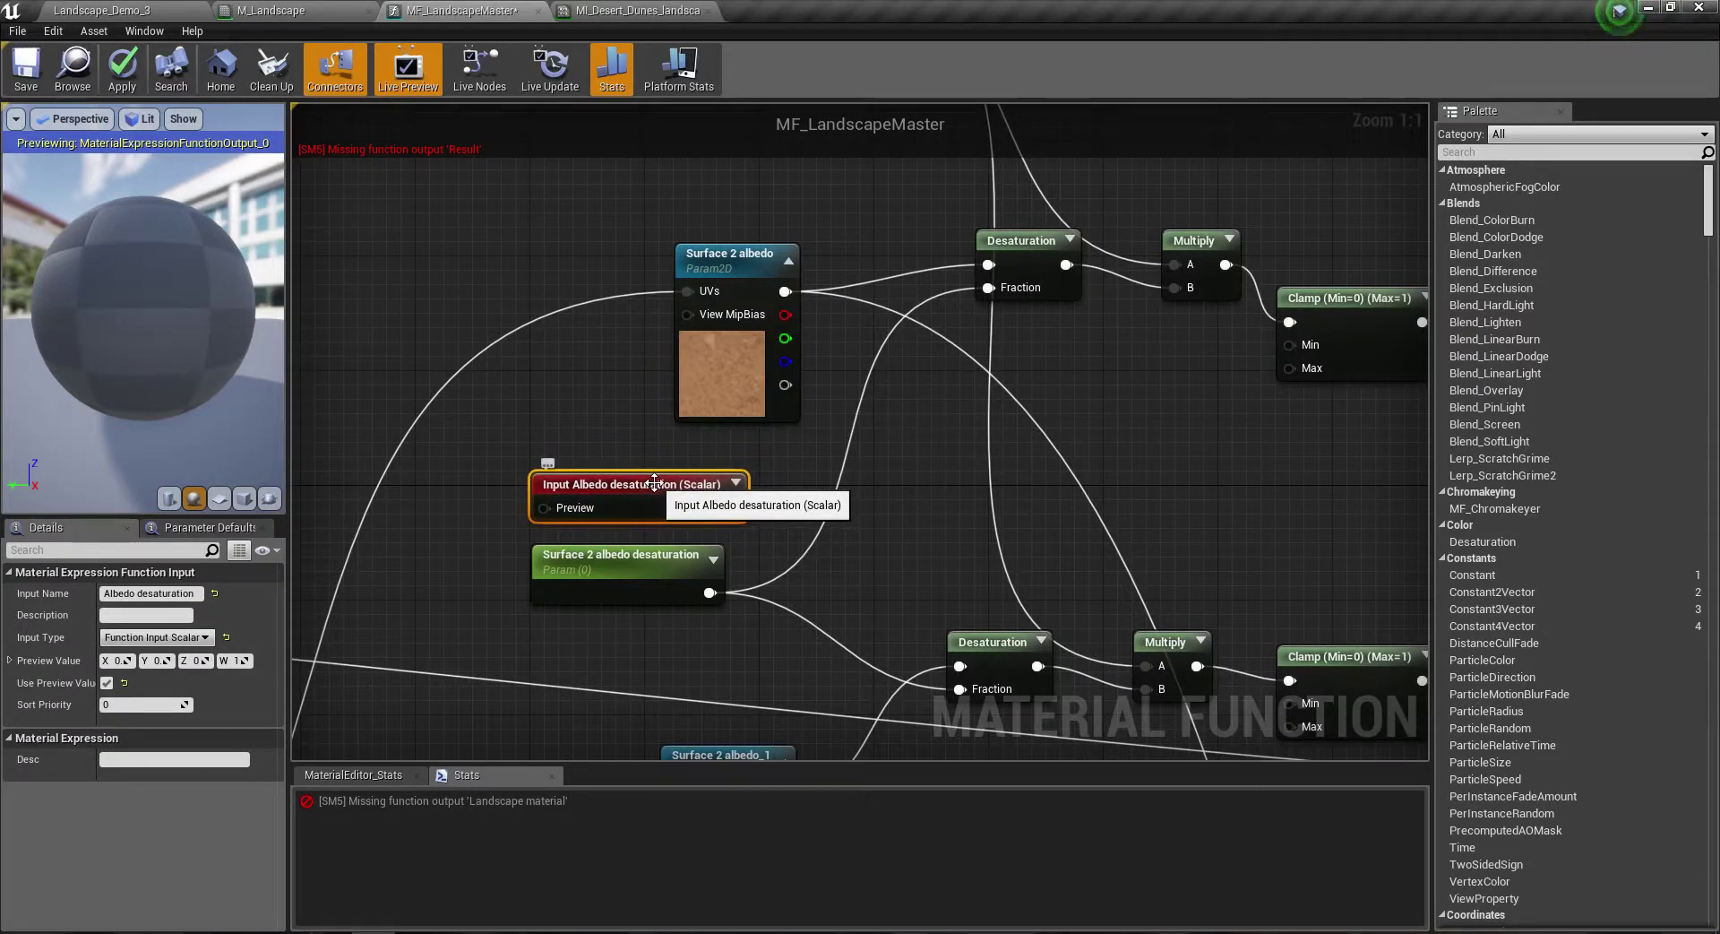
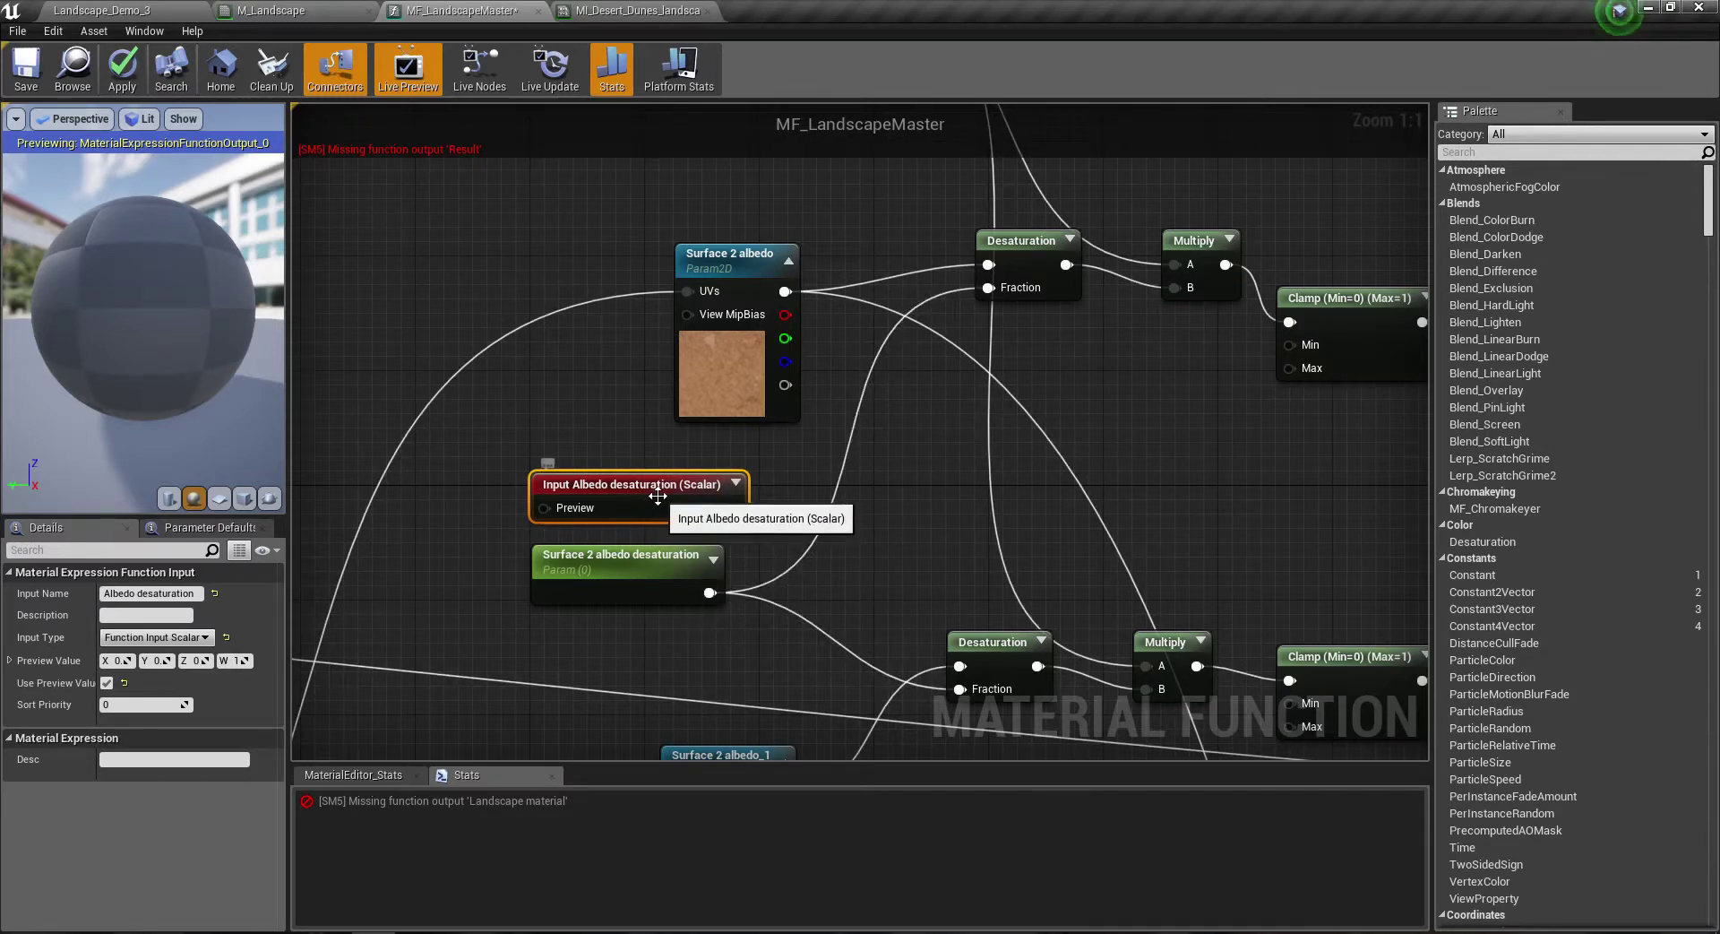
Step: Move the albedo desaturation links onto the Input Albedo desaturation output and wire the parameter into its Preview
mouse_move(711, 593)
left_mouse_down("ctrl")
mouse_move(757, 593)
mouse_move(732, 508)
left_mouse_up("ctrl")
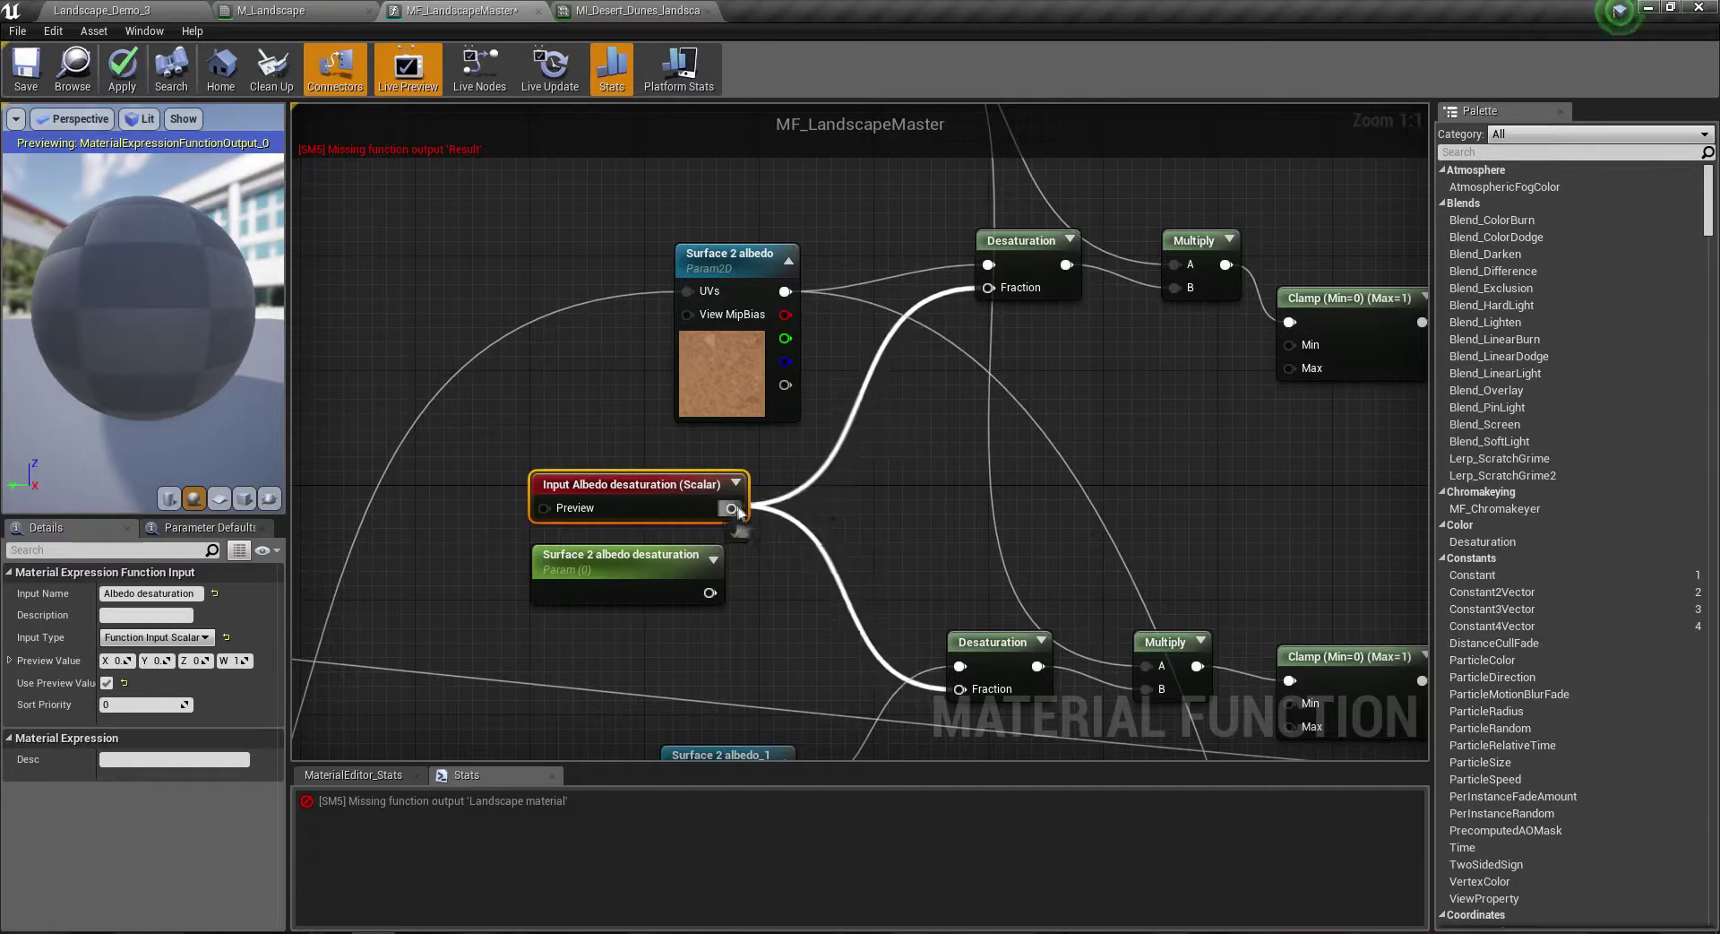
mouse_move(702, 590)
left_mouse_down()
mouse_move(463, 519)
mouse_move(546, 508)
left_mouse_up()
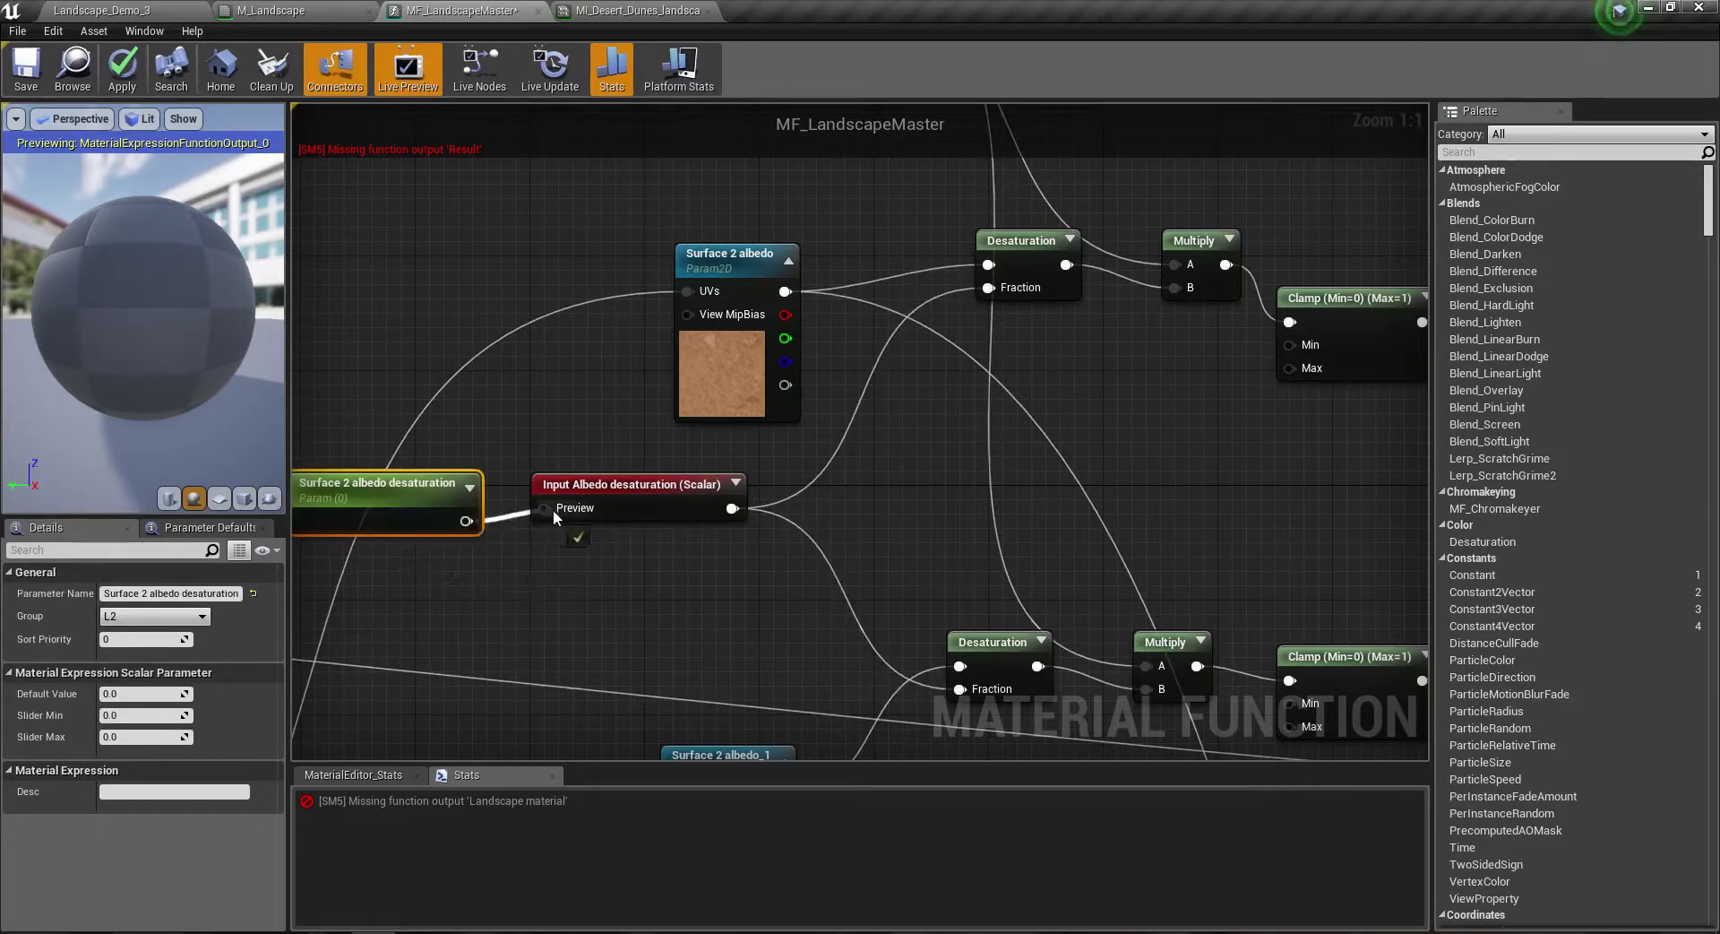
left_click(583, 498)
right_click_drag(432, 577, 573, 569)
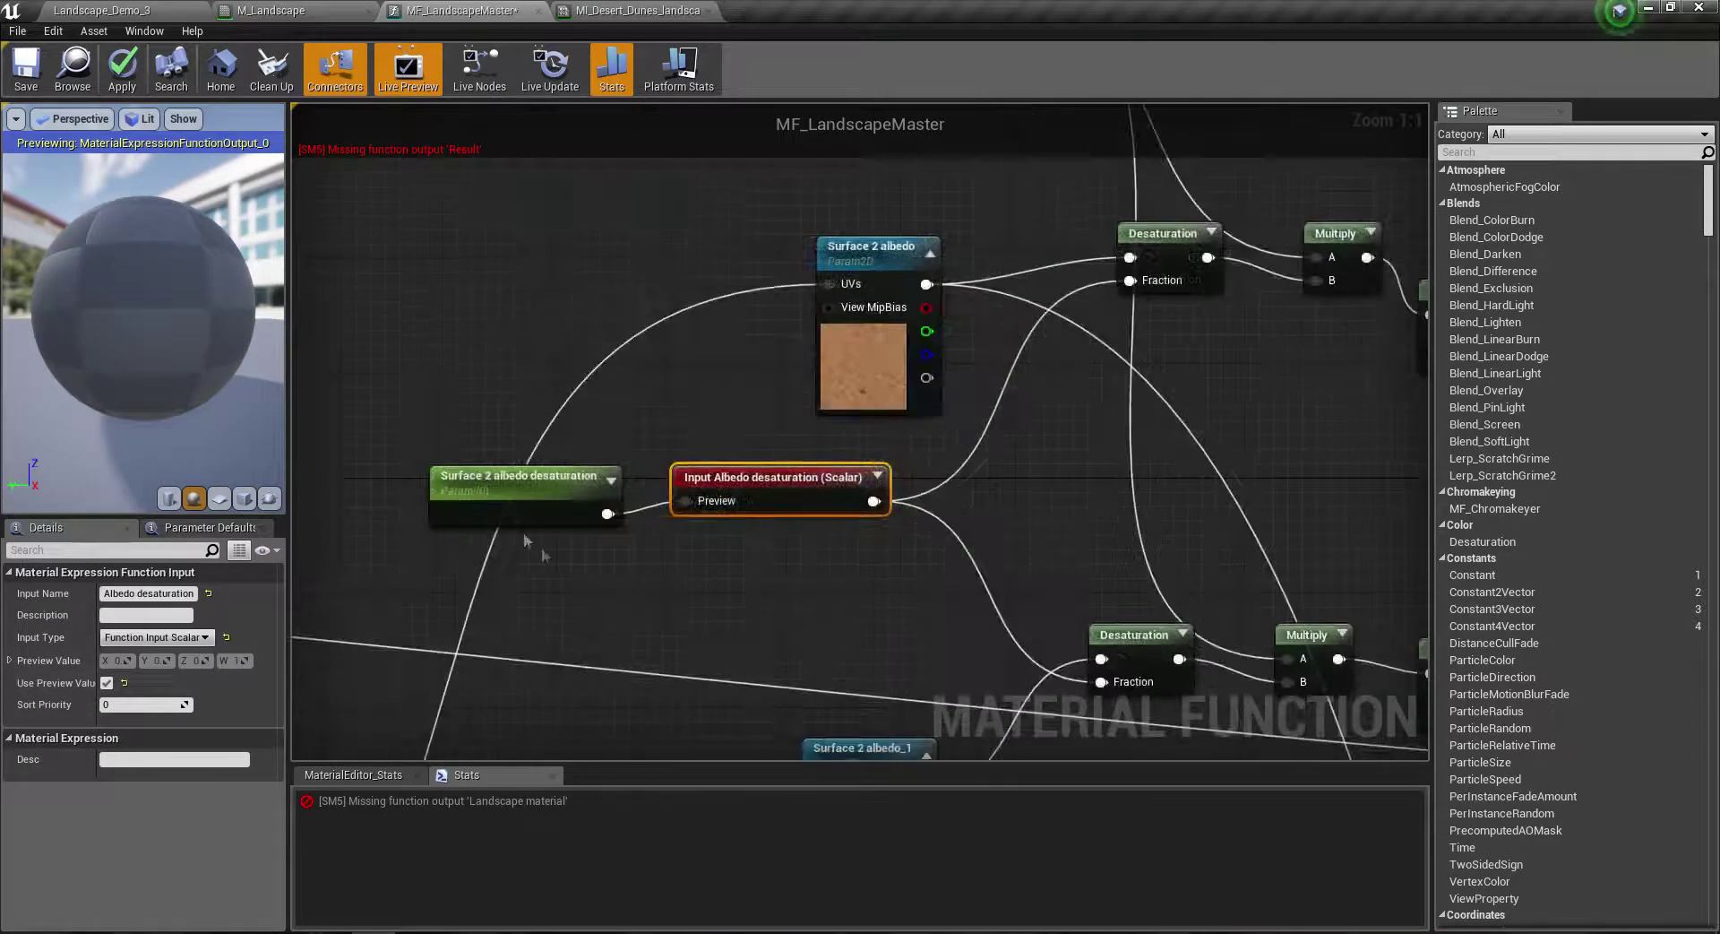
Step: Rename the Surface 2 albedo desaturation parameter to 'Albedo desaturation'
left_click(520, 497)
left_click(181, 593)
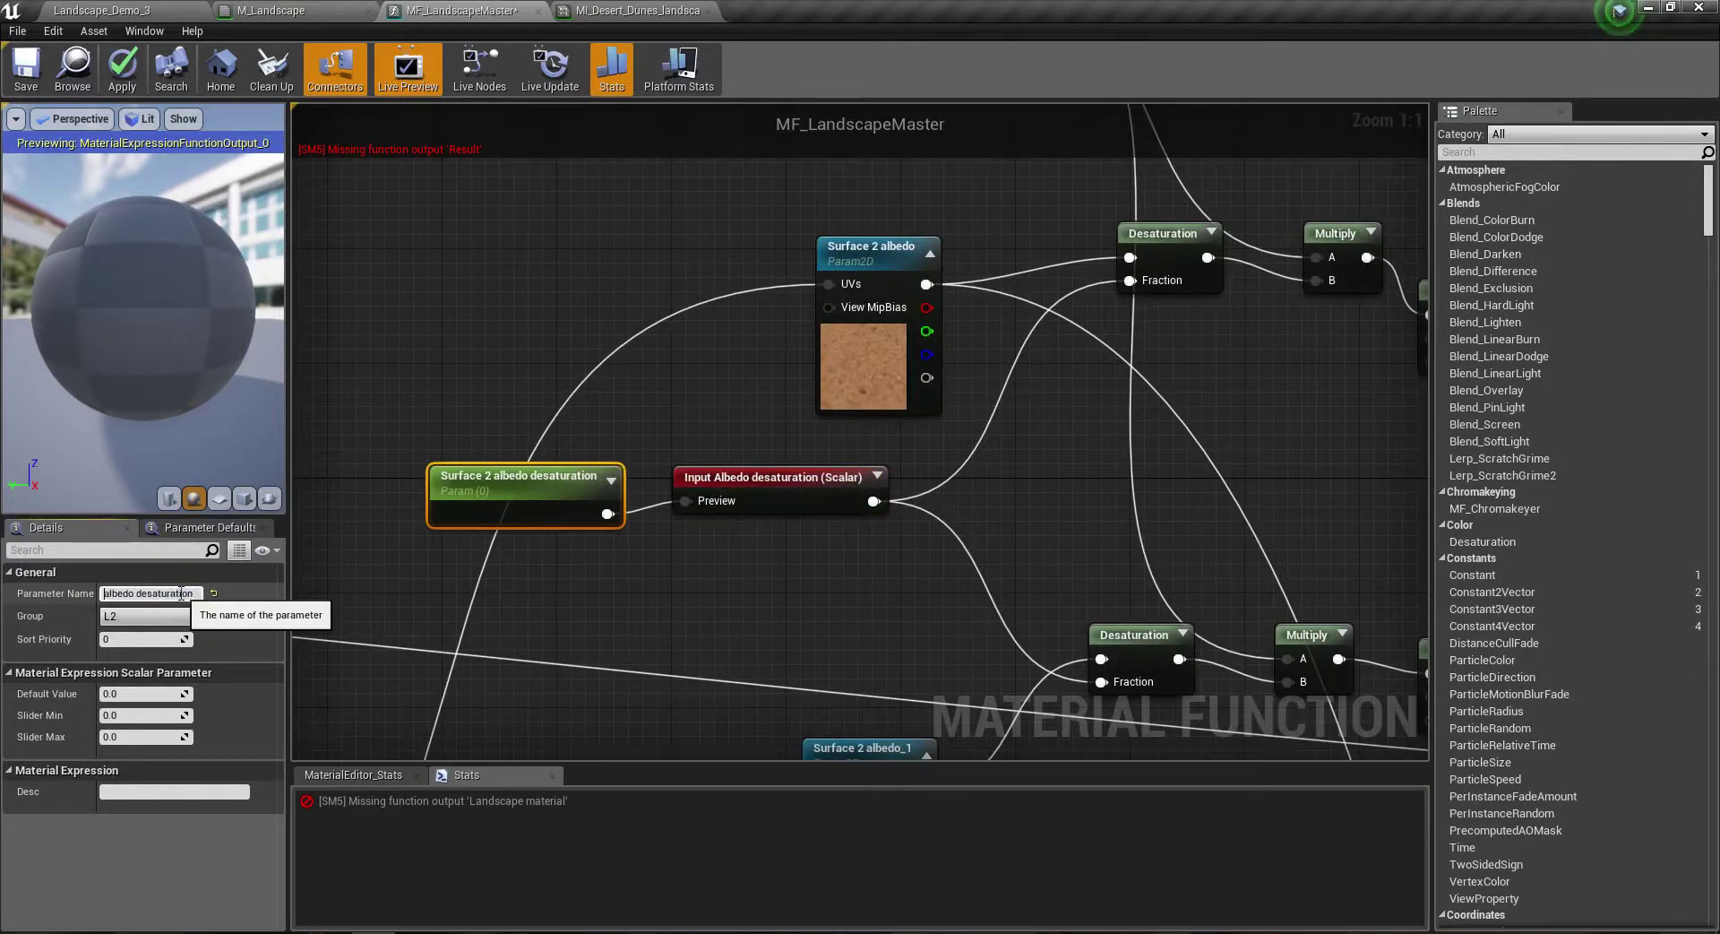
key("Return")
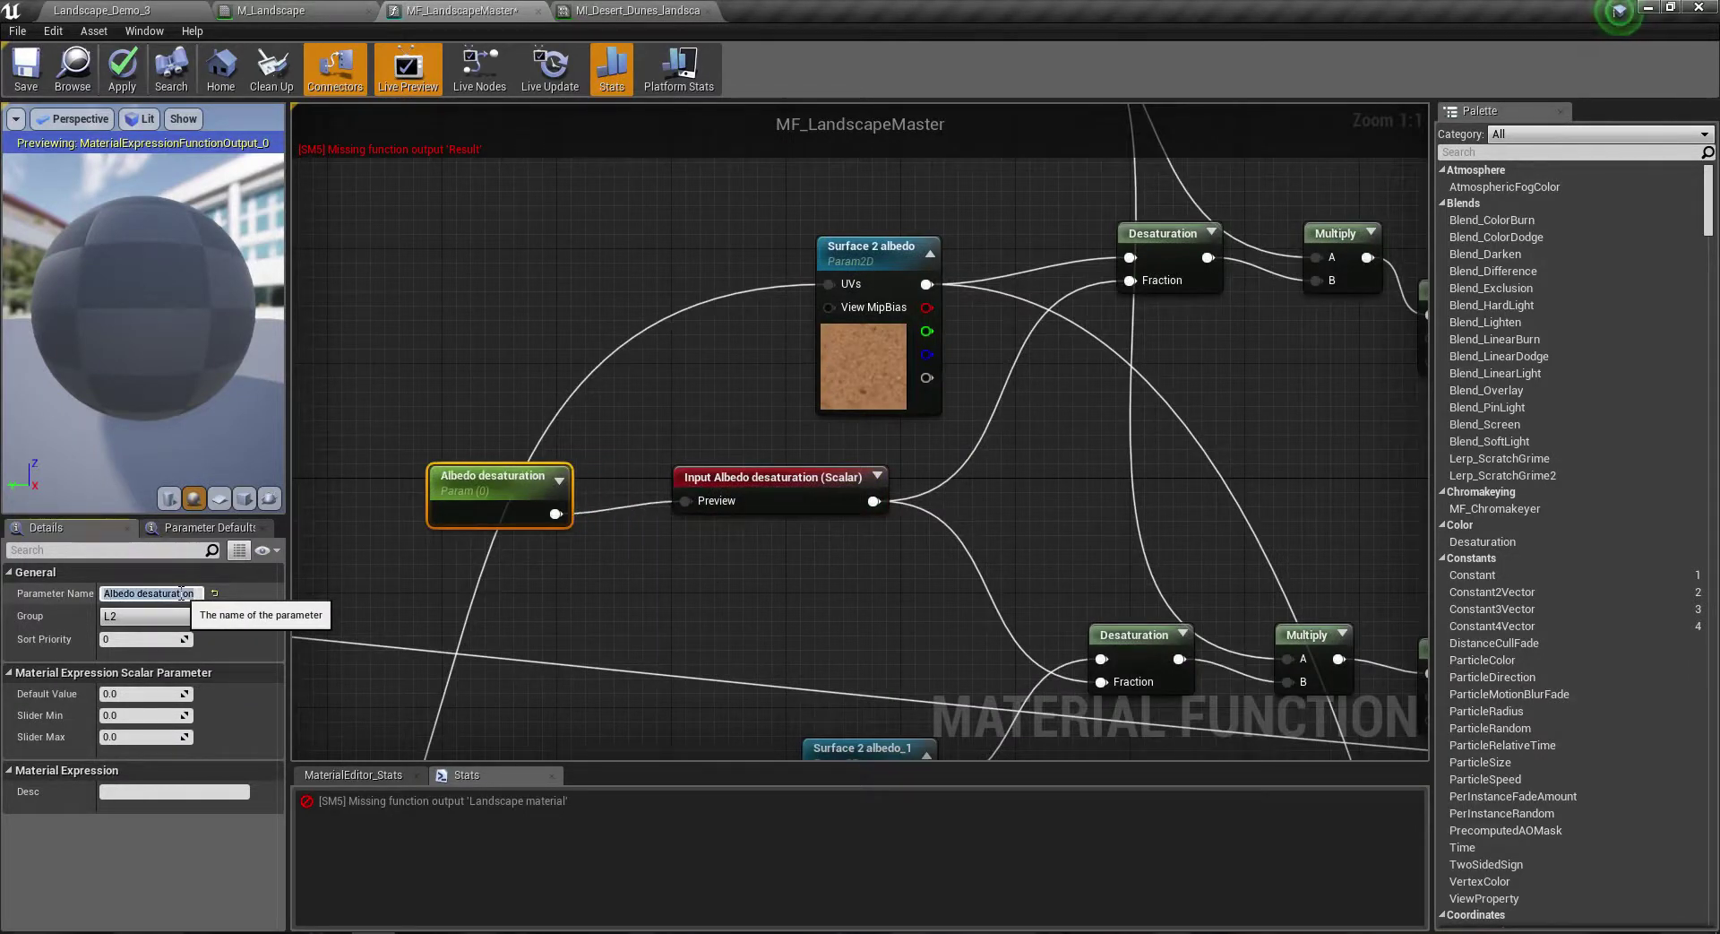
scroll(589, 490, "down", 3)
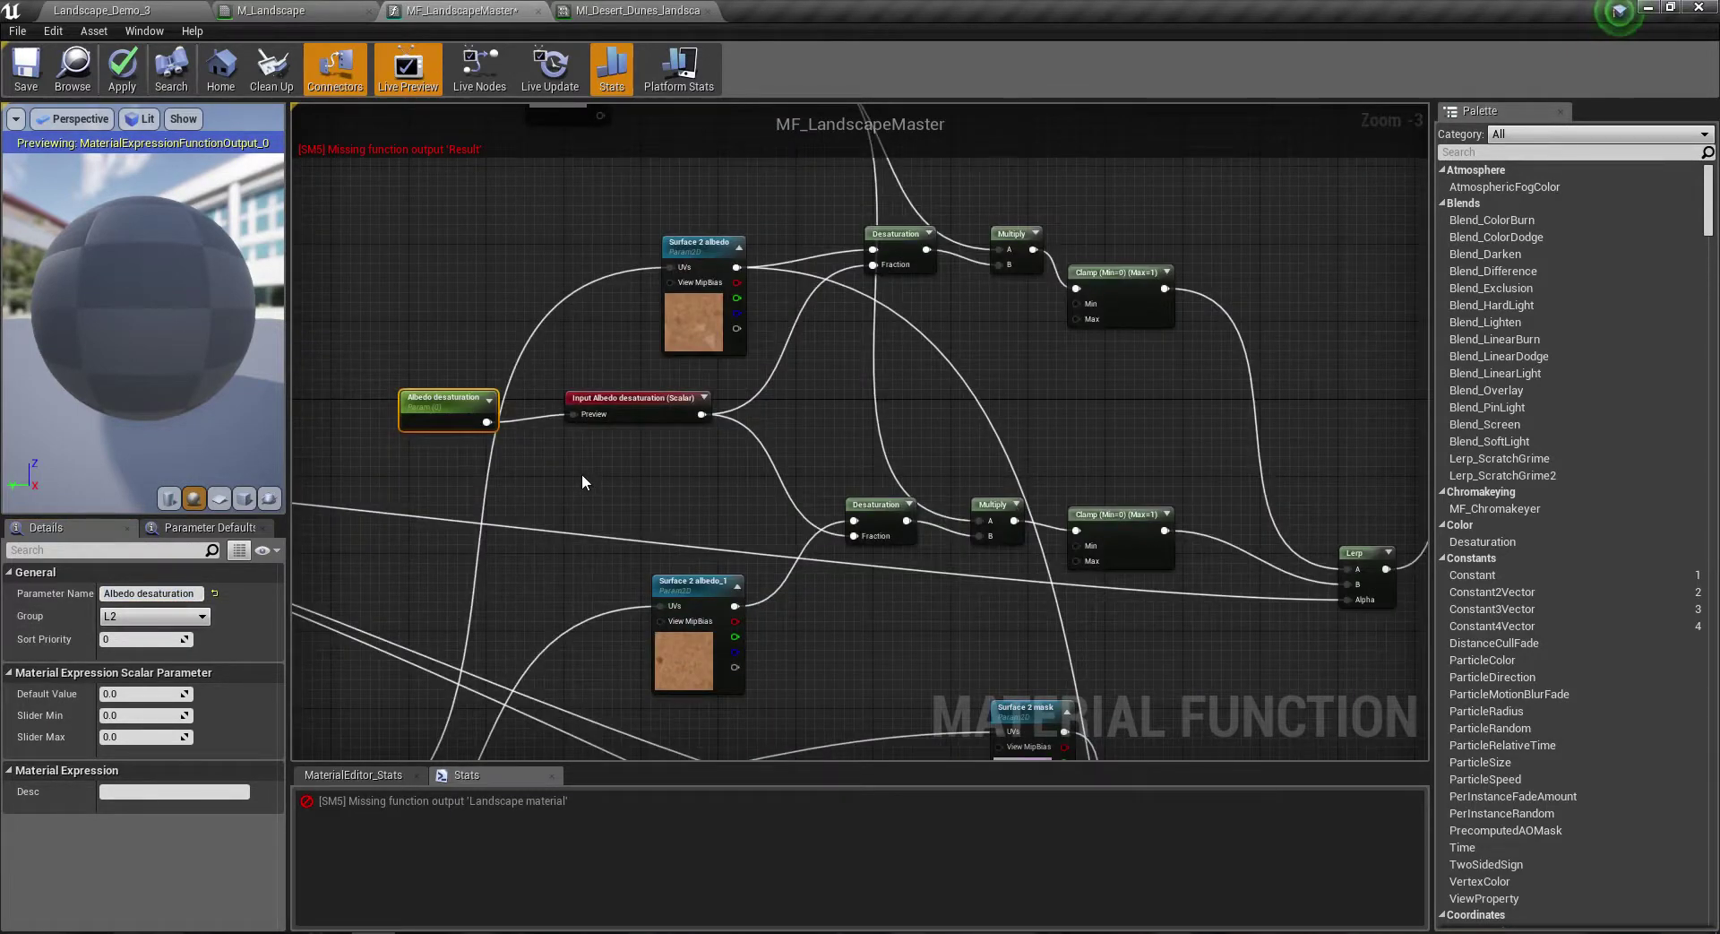
Step: Nudge the Albedo desaturation node up and move down to the Surface 2 texture parameters
left_click_drag(448, 417, 448, 398)
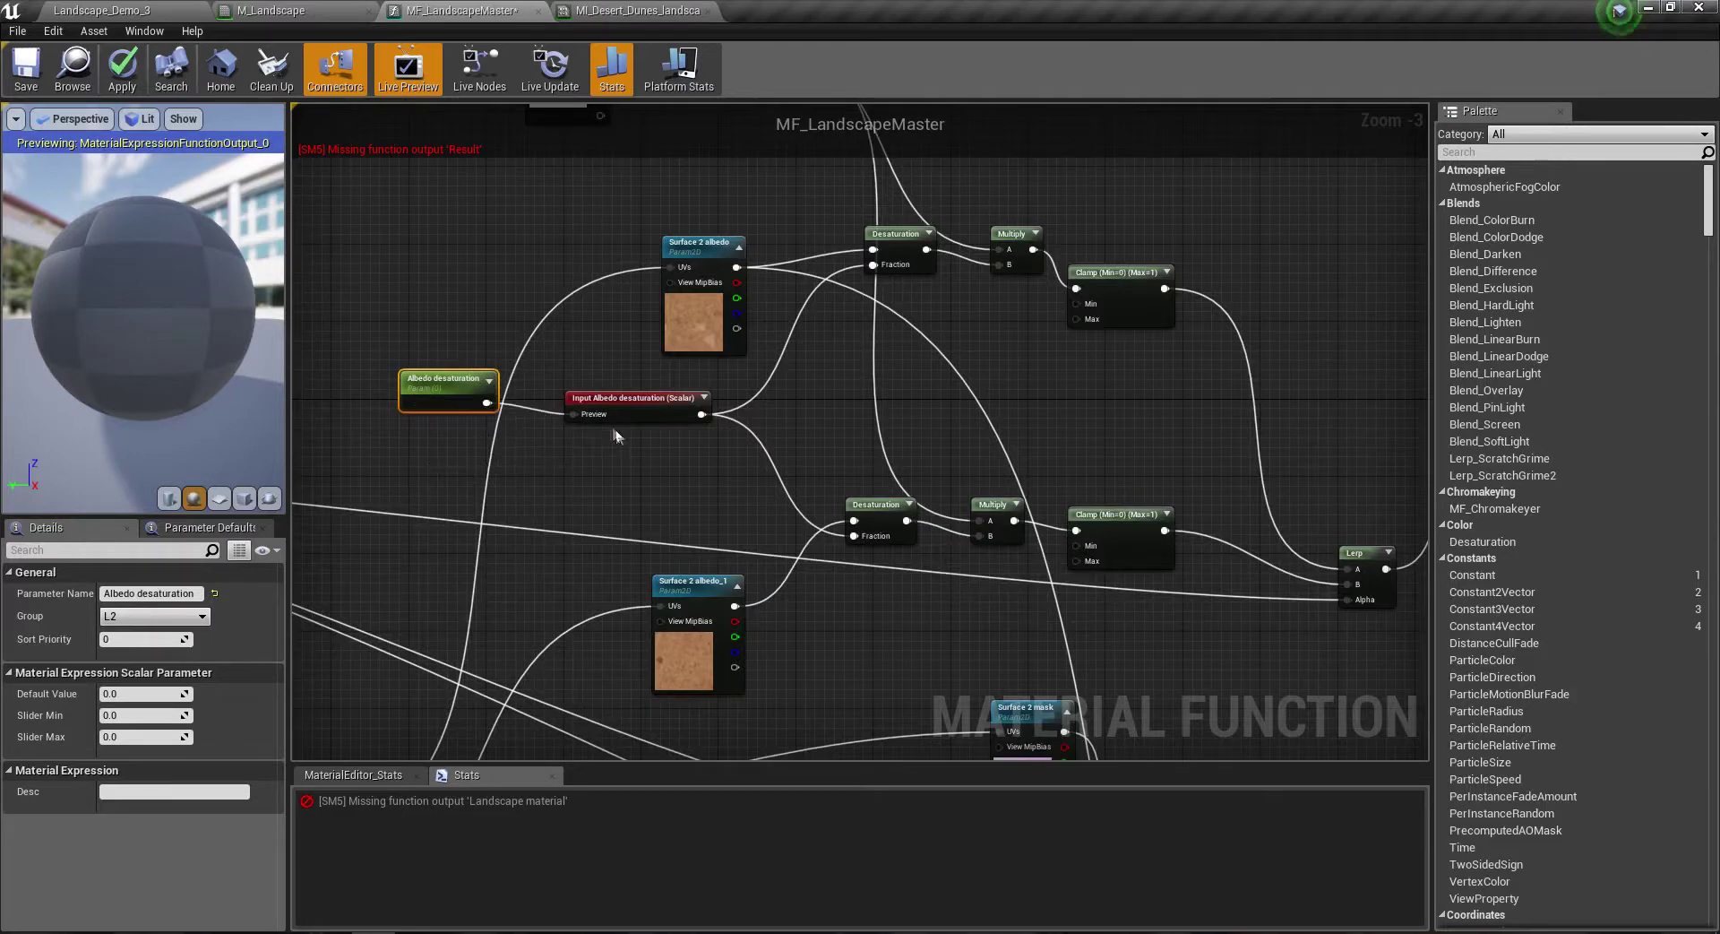
left_click(619, 416)
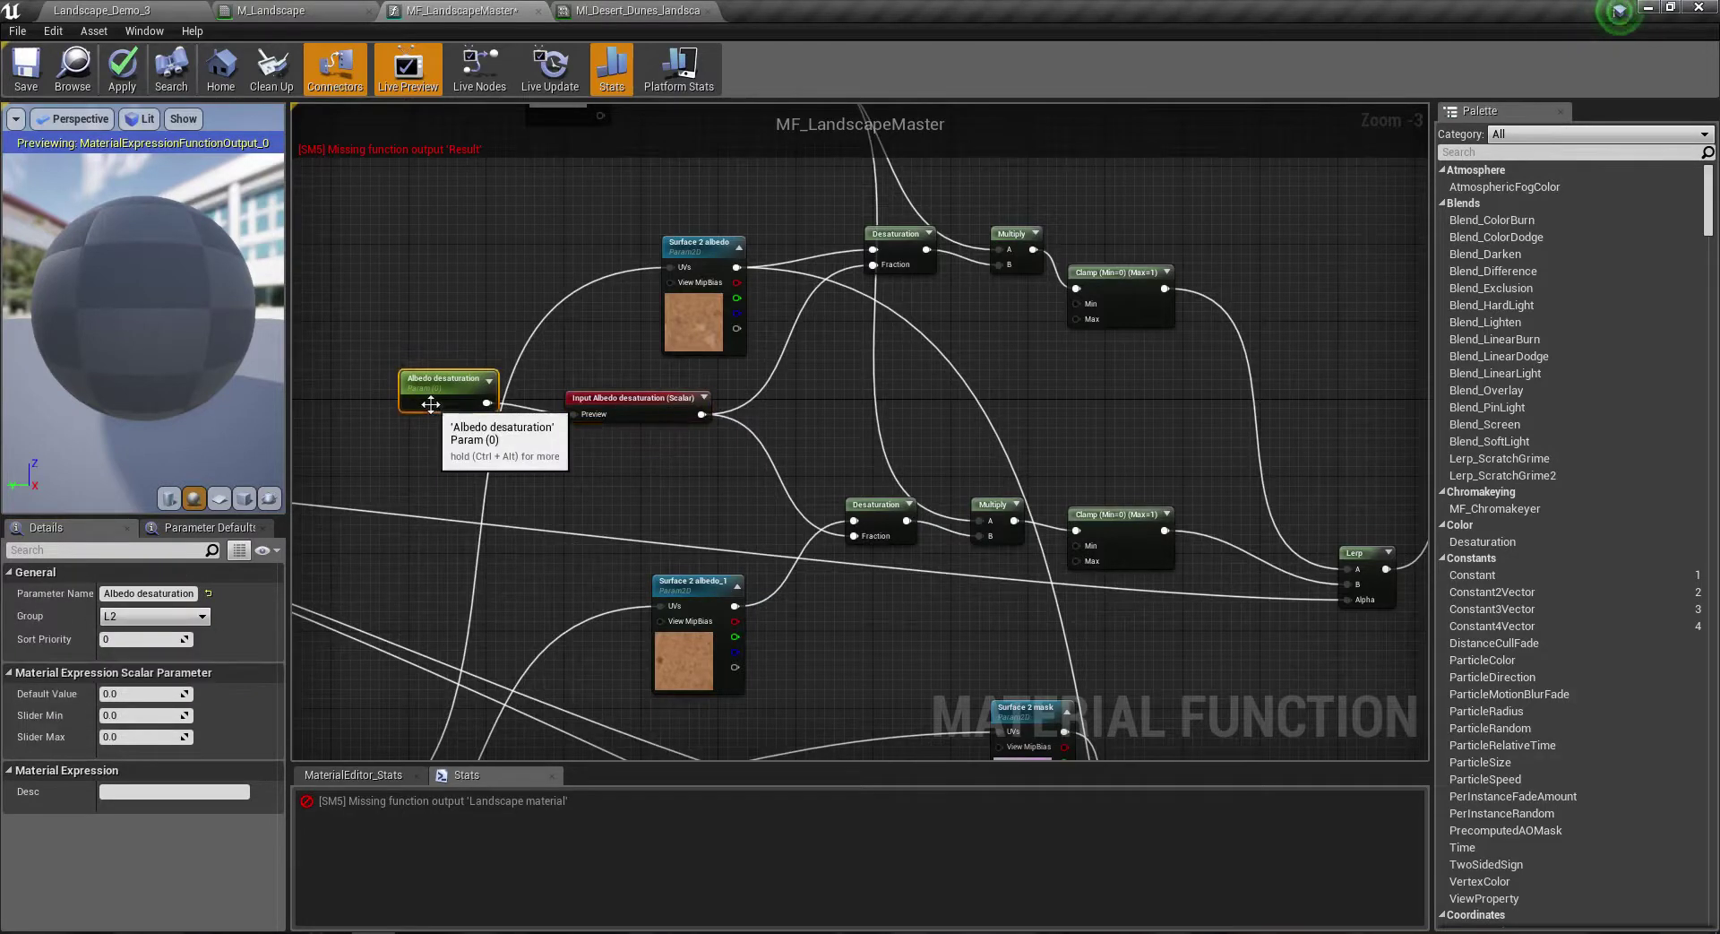
right_click_drag(654, 448, 530, 467)
scroll(568, 373, "down", 1)
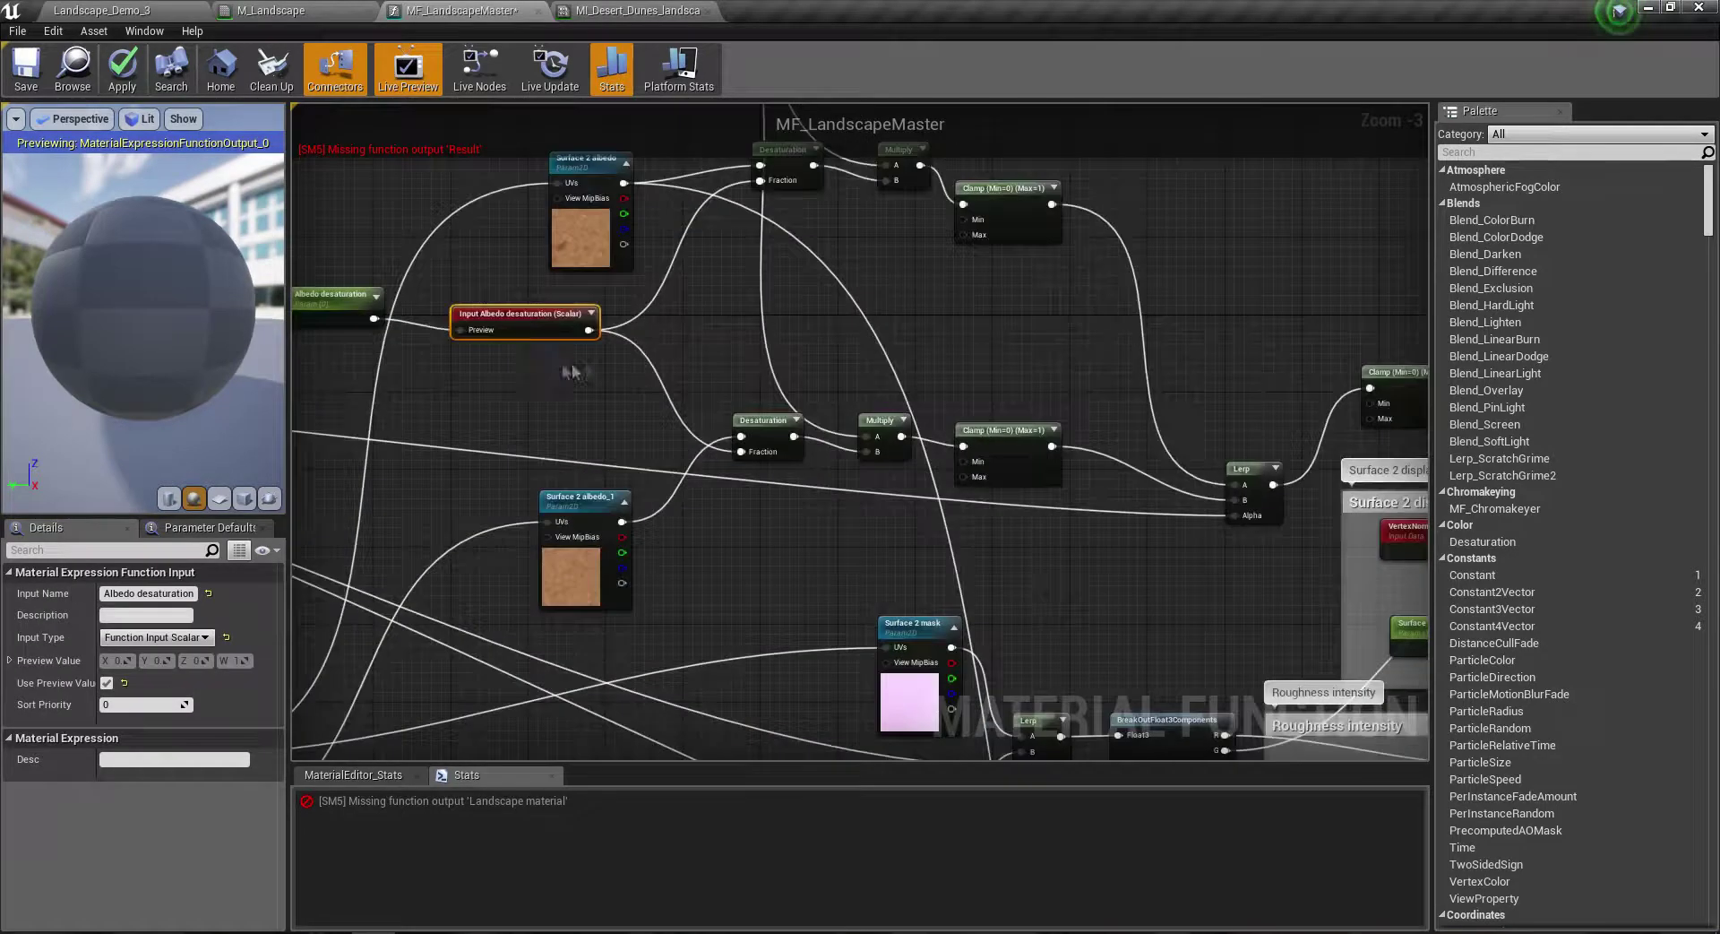
scroll(595, 422, "down", 1)
scroll(759, 368, "down", 1)
scroll(760, 368, "up", 6)
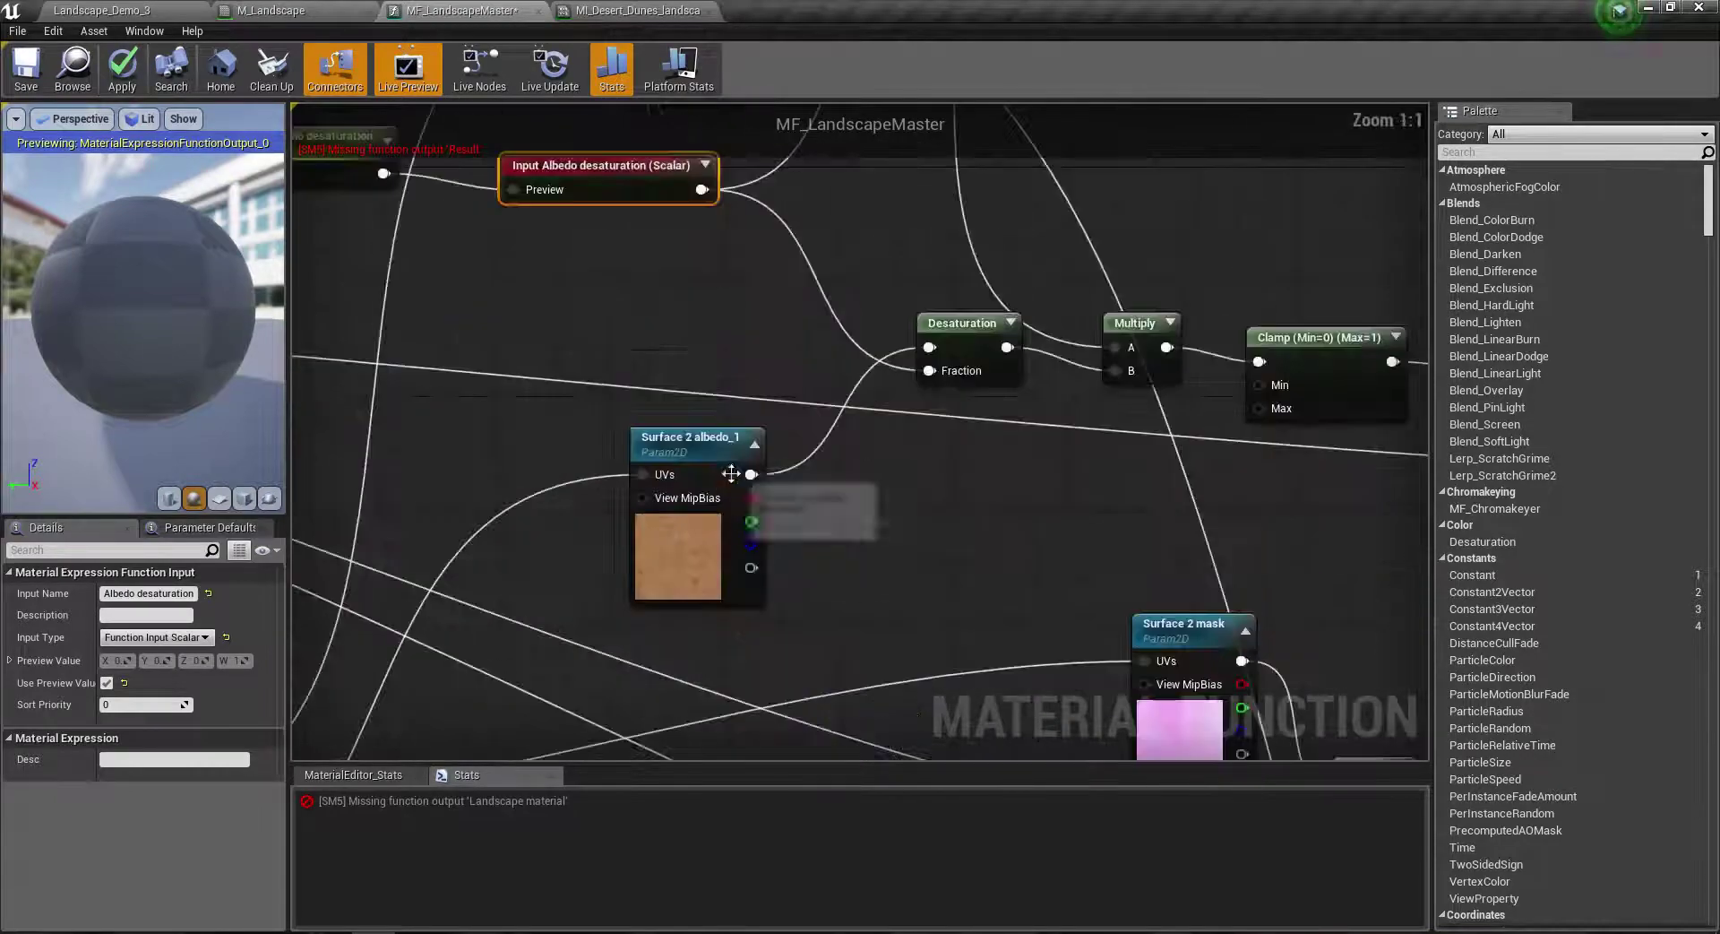
scroll(883, 396, "down", 2)
scroll(741, 454, "down", 1)
Step: Rename the 'Surface 2 albedo_1' texture parameter to 'Surface 2 albedo'
left_click(741, 454)
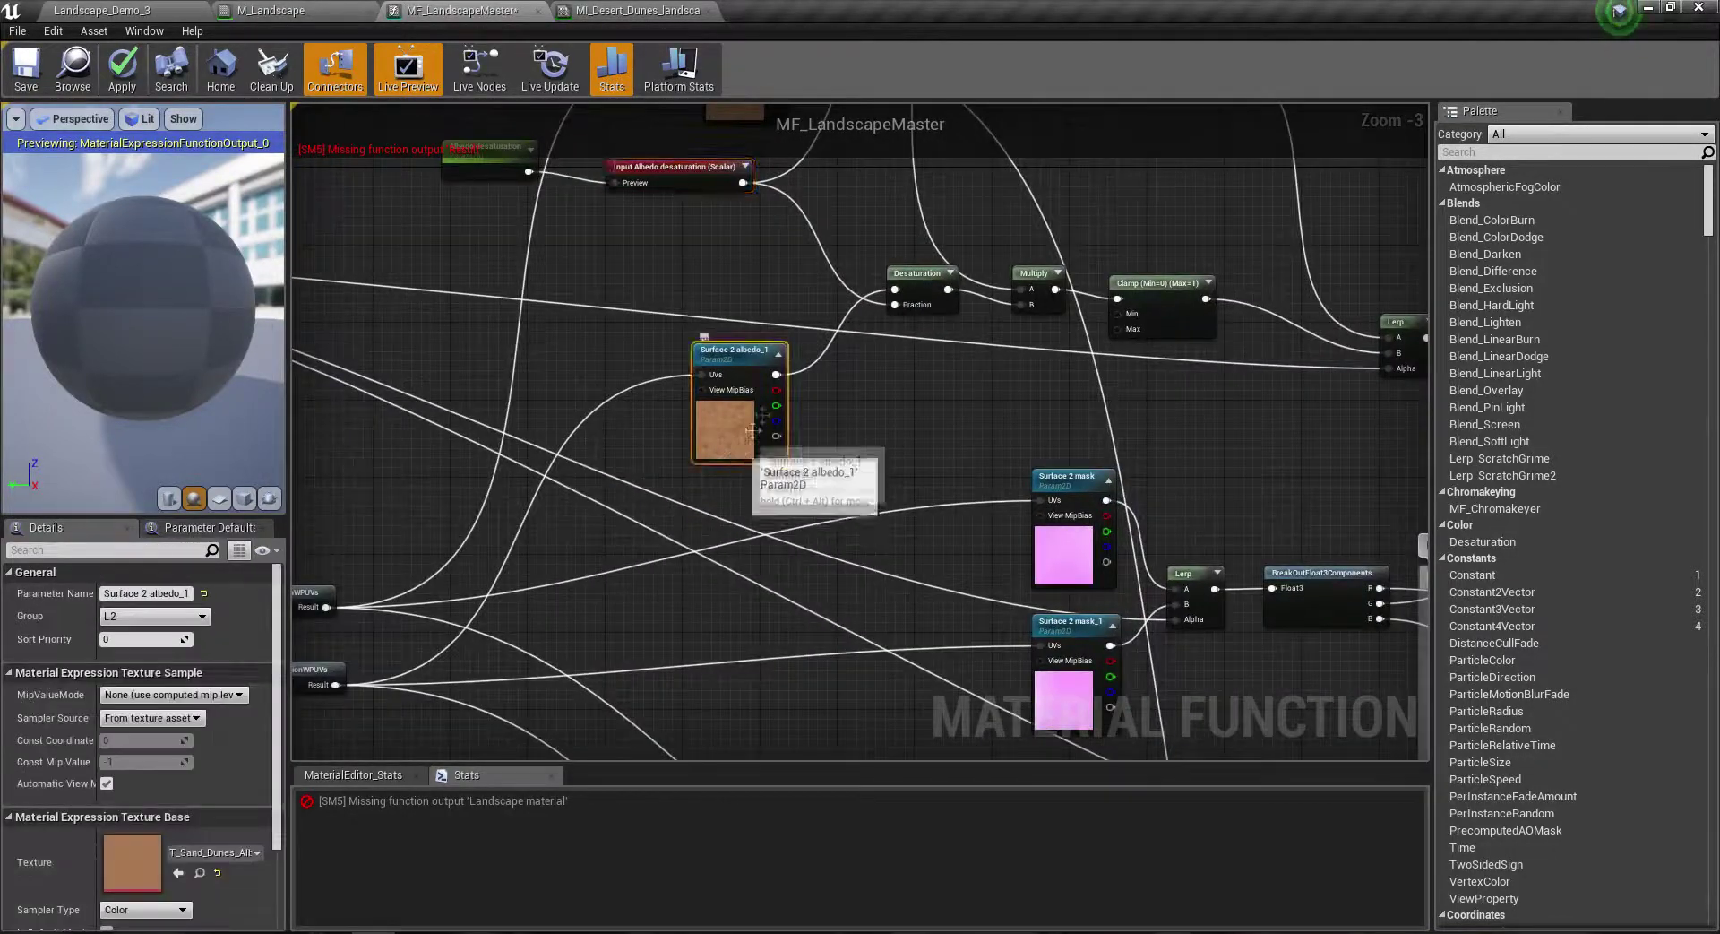
right_click_drag(793, 380, 814, 602)
scroll(816, 610, "up", 3)
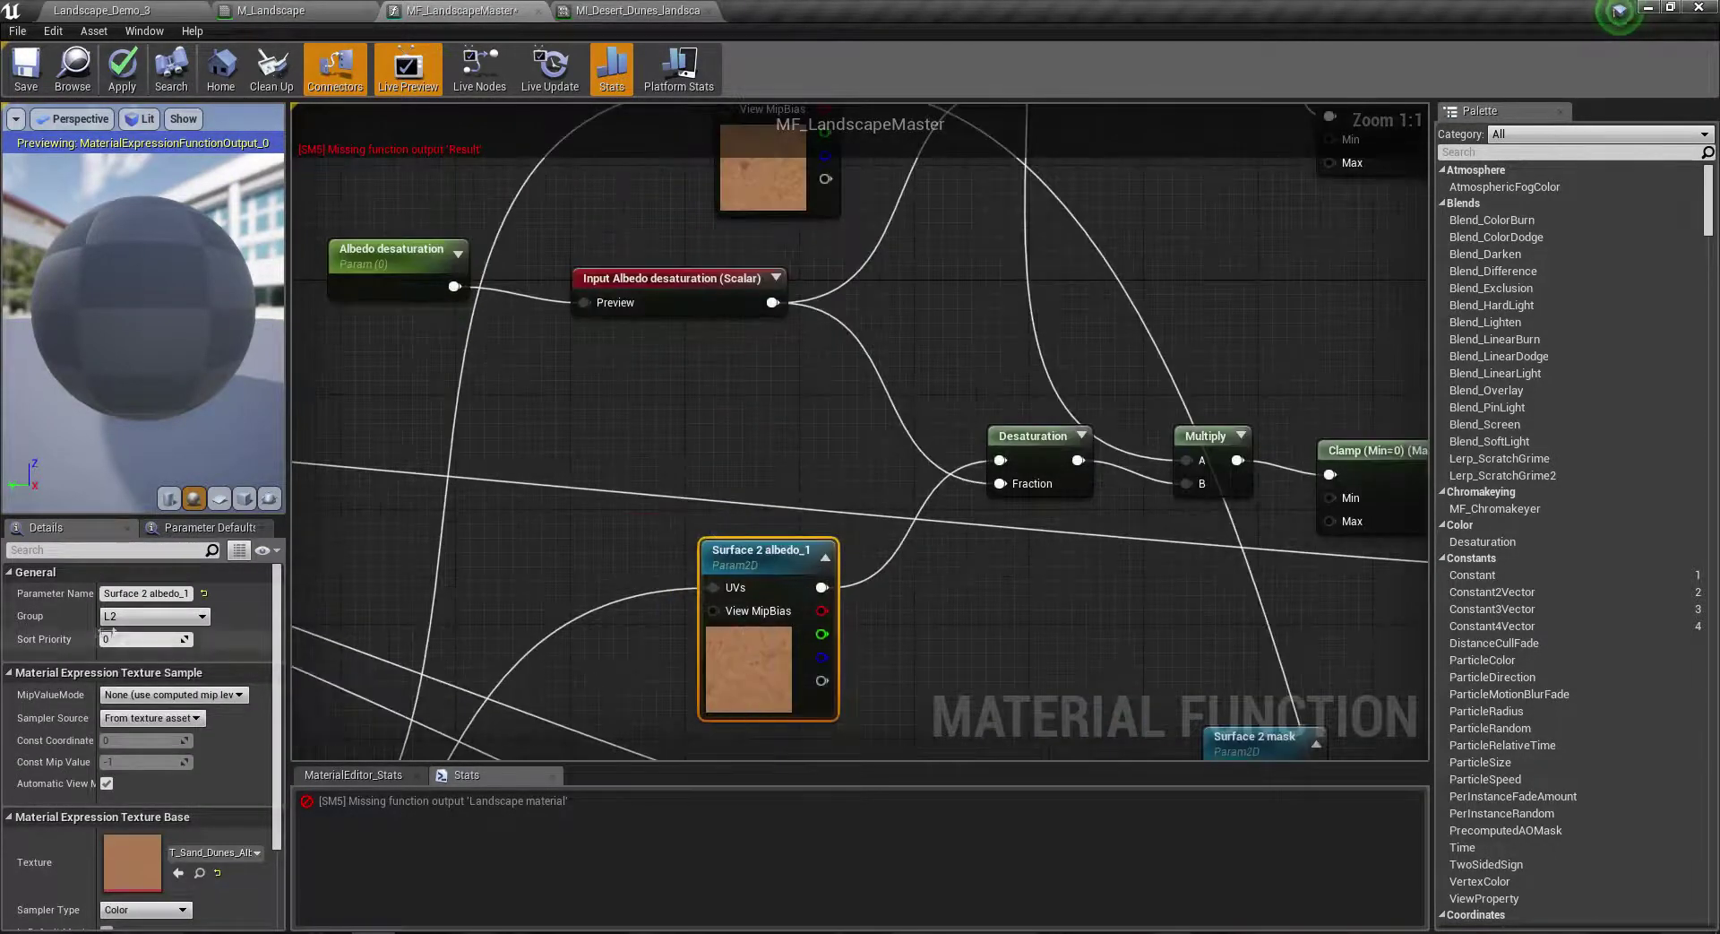
left_click(148, 593)
key("End")
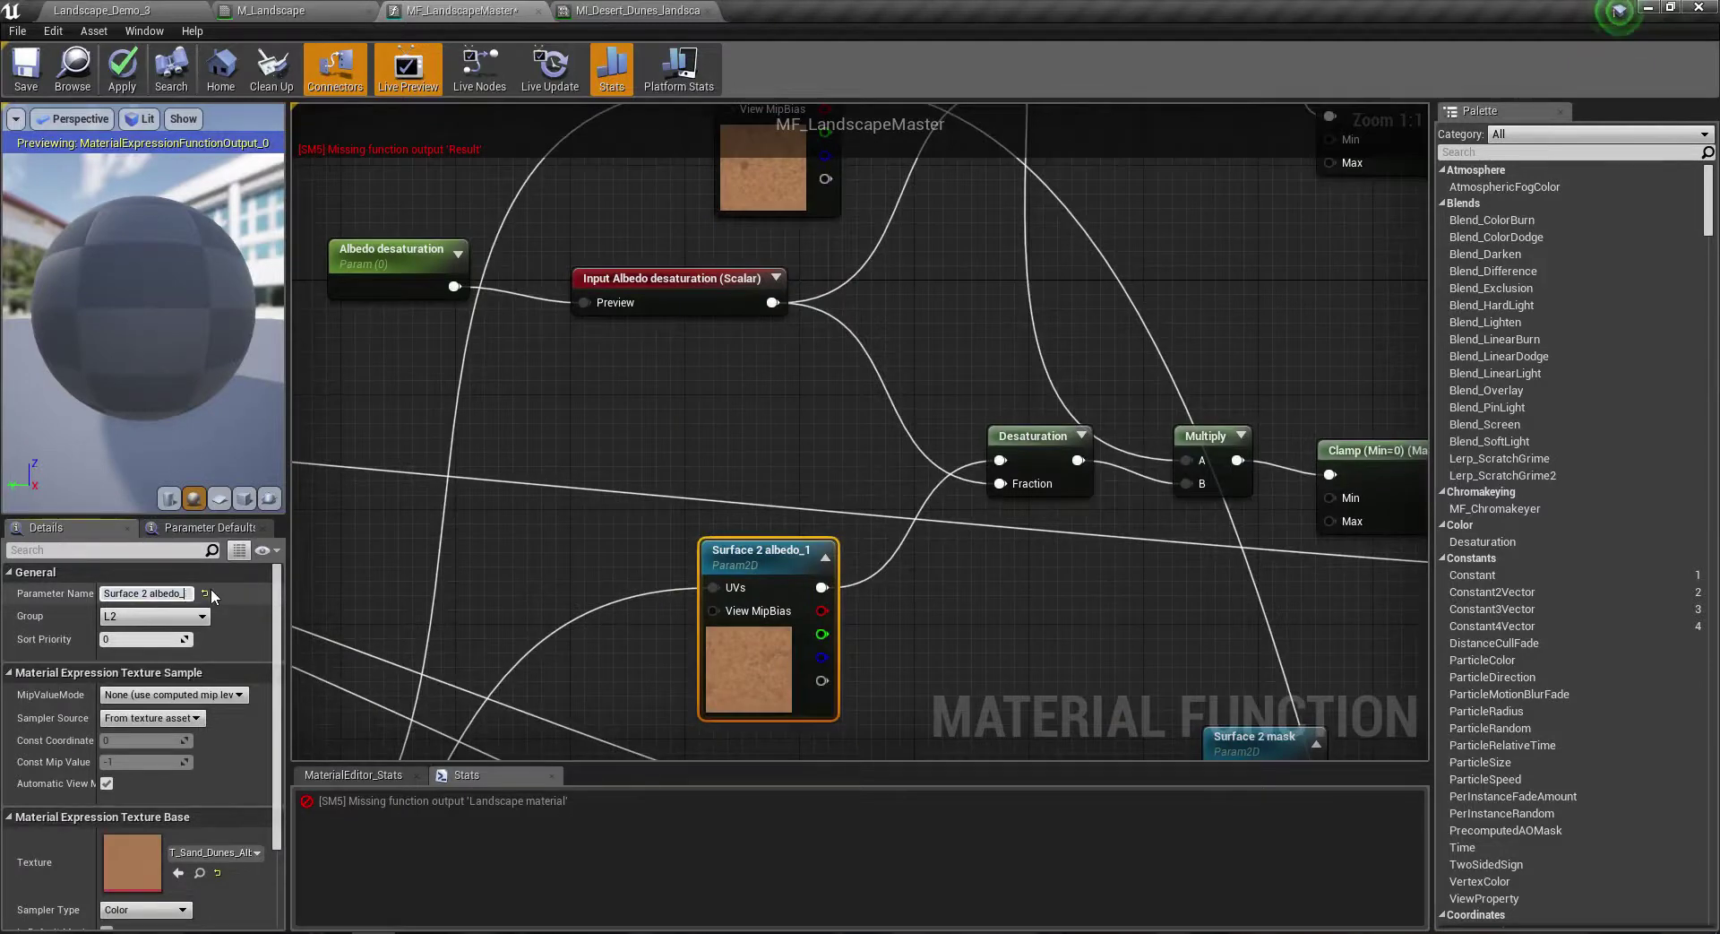
key("BackSpace")
key("BackSpace")
key("Return")
Step: Rename 'Surface 2 mask_1' and 'Surface 2 normal_1' to 'Surface 2 mask' and 'Surface 2 normal'
right_click_drag(718, 527, 1001, 582)
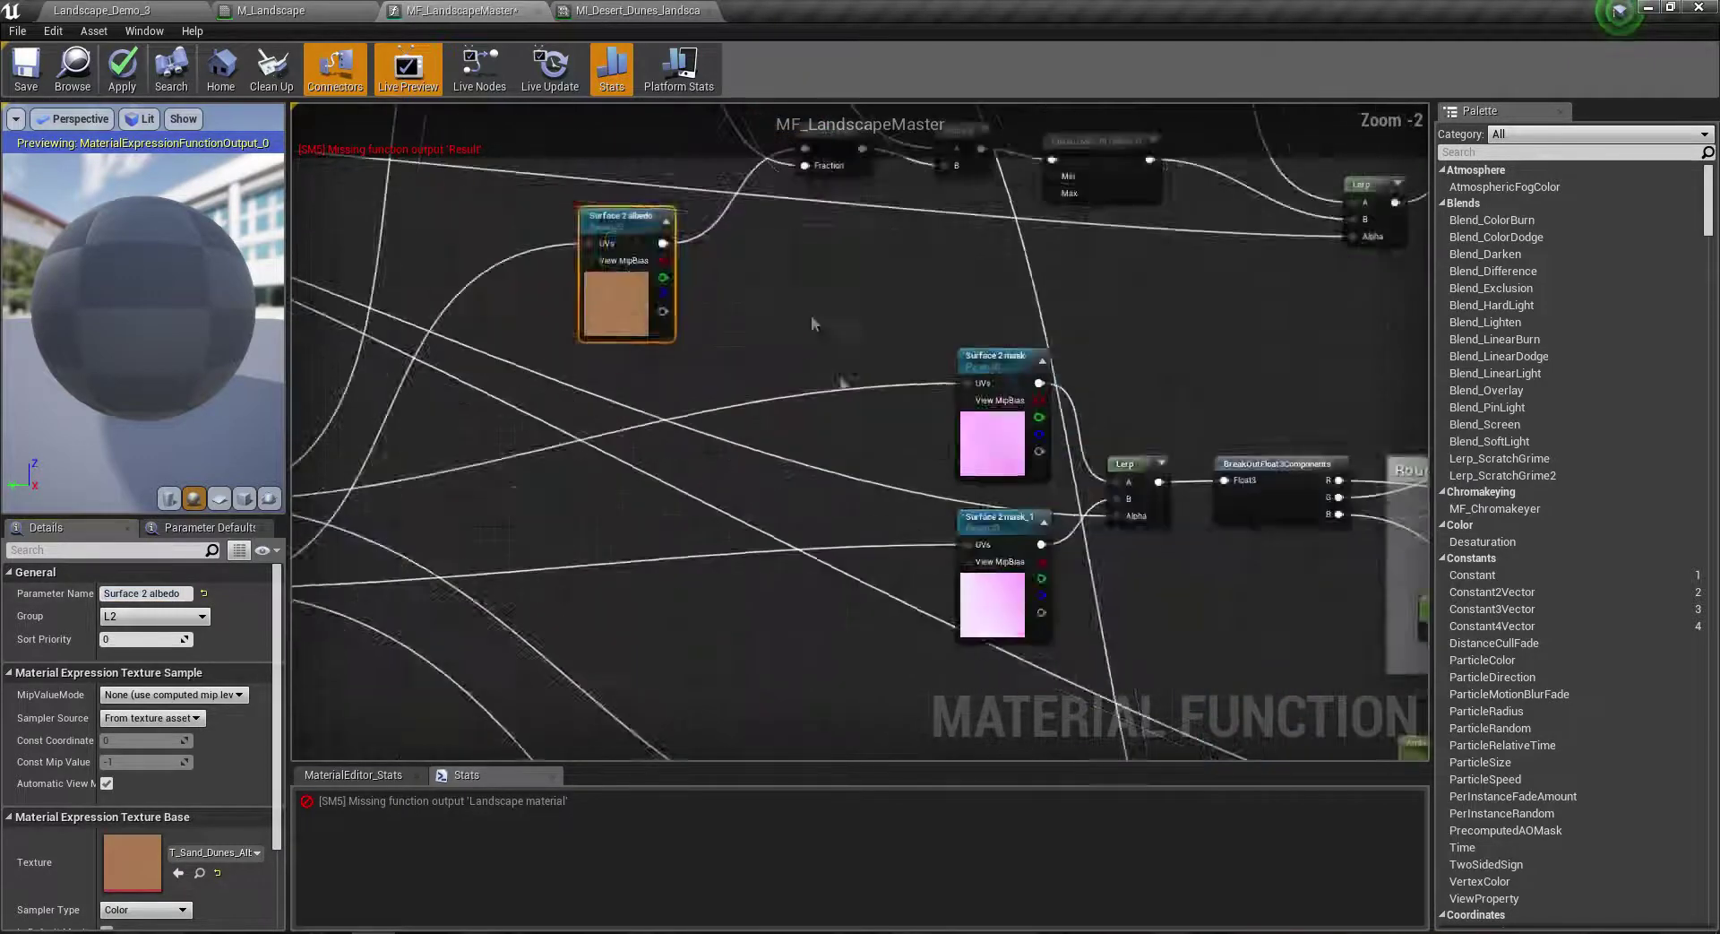
left_click(984, 650)
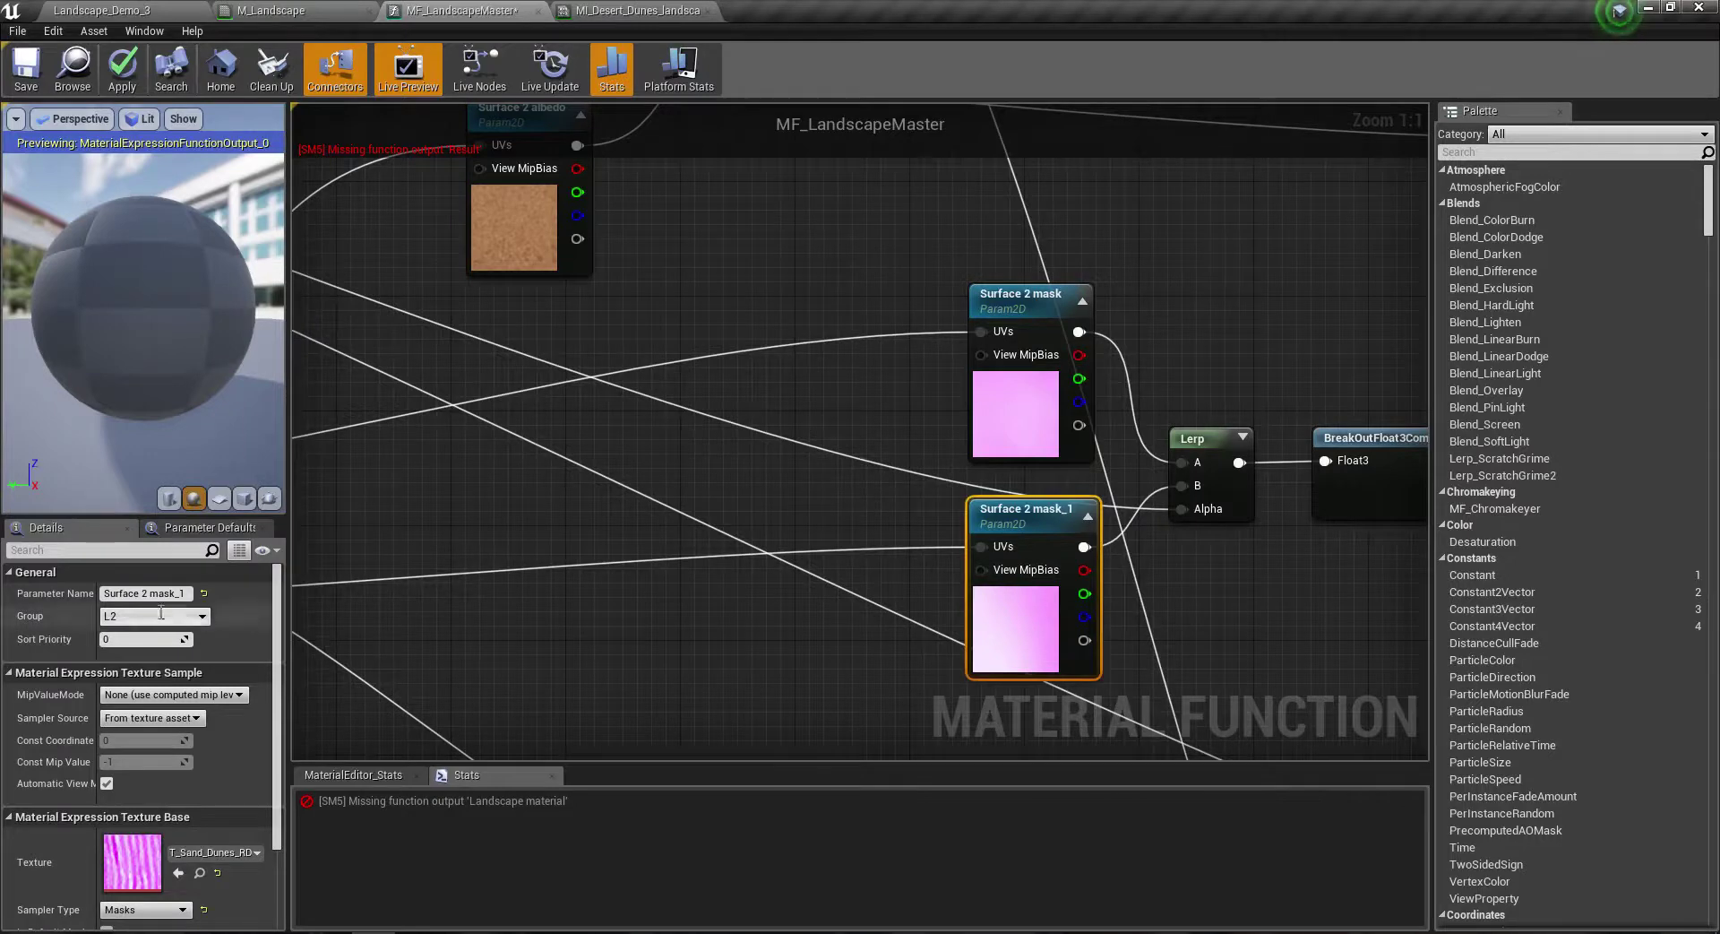
key("BackSpace")
key("BackSpace")
key("Return")
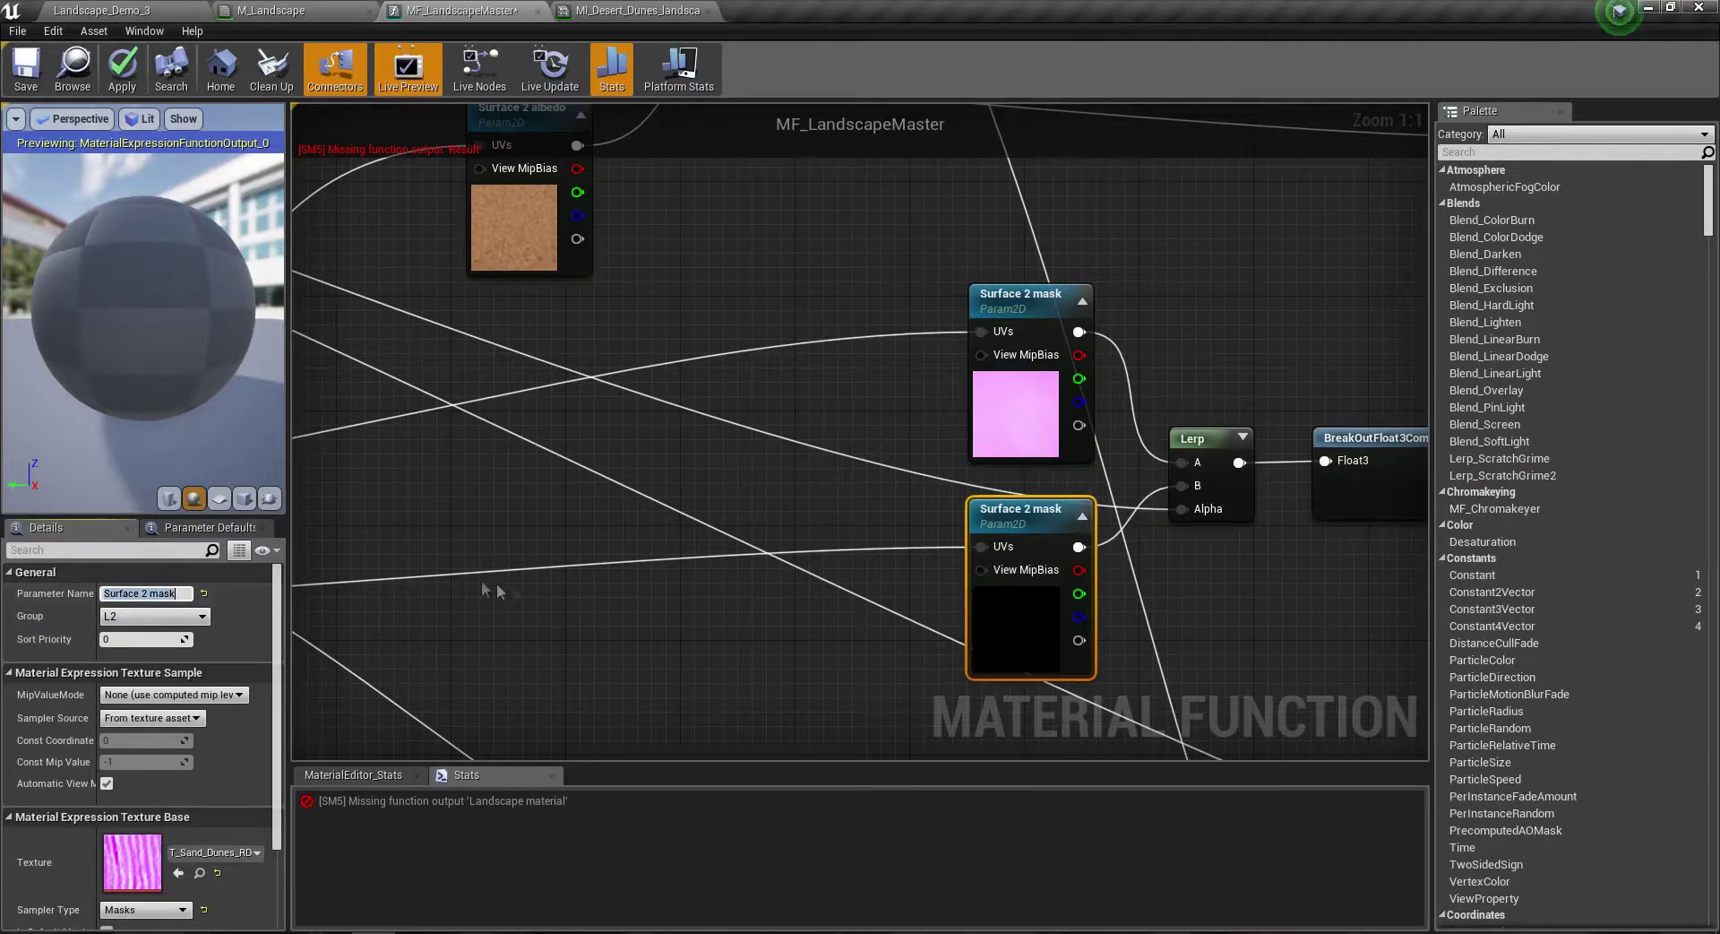
scroll(630, 385, "down", 4)
scroll(732, 598, "up", 4)
left_click(763, 425)
left_click(766, 628)
left_click(186, 594)
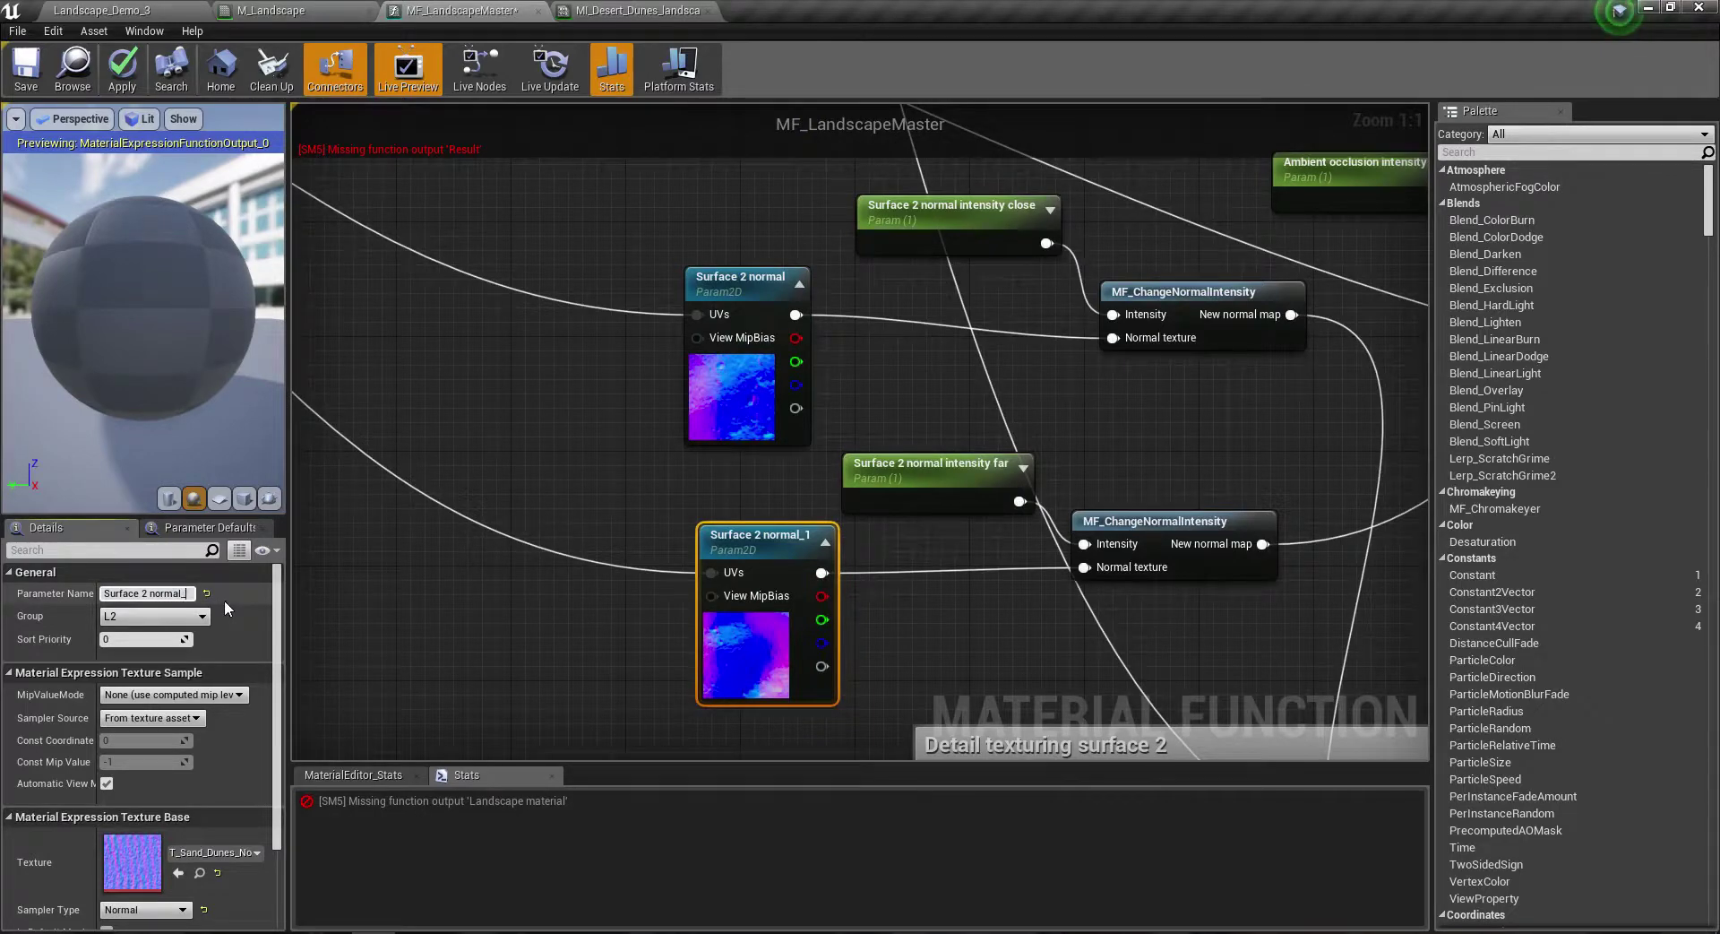
key("BackSpace")
key("Return")
Step: Pan across the graph to centre the Surface 2 displacement comment box
scroll(569, 502, "down", 5)
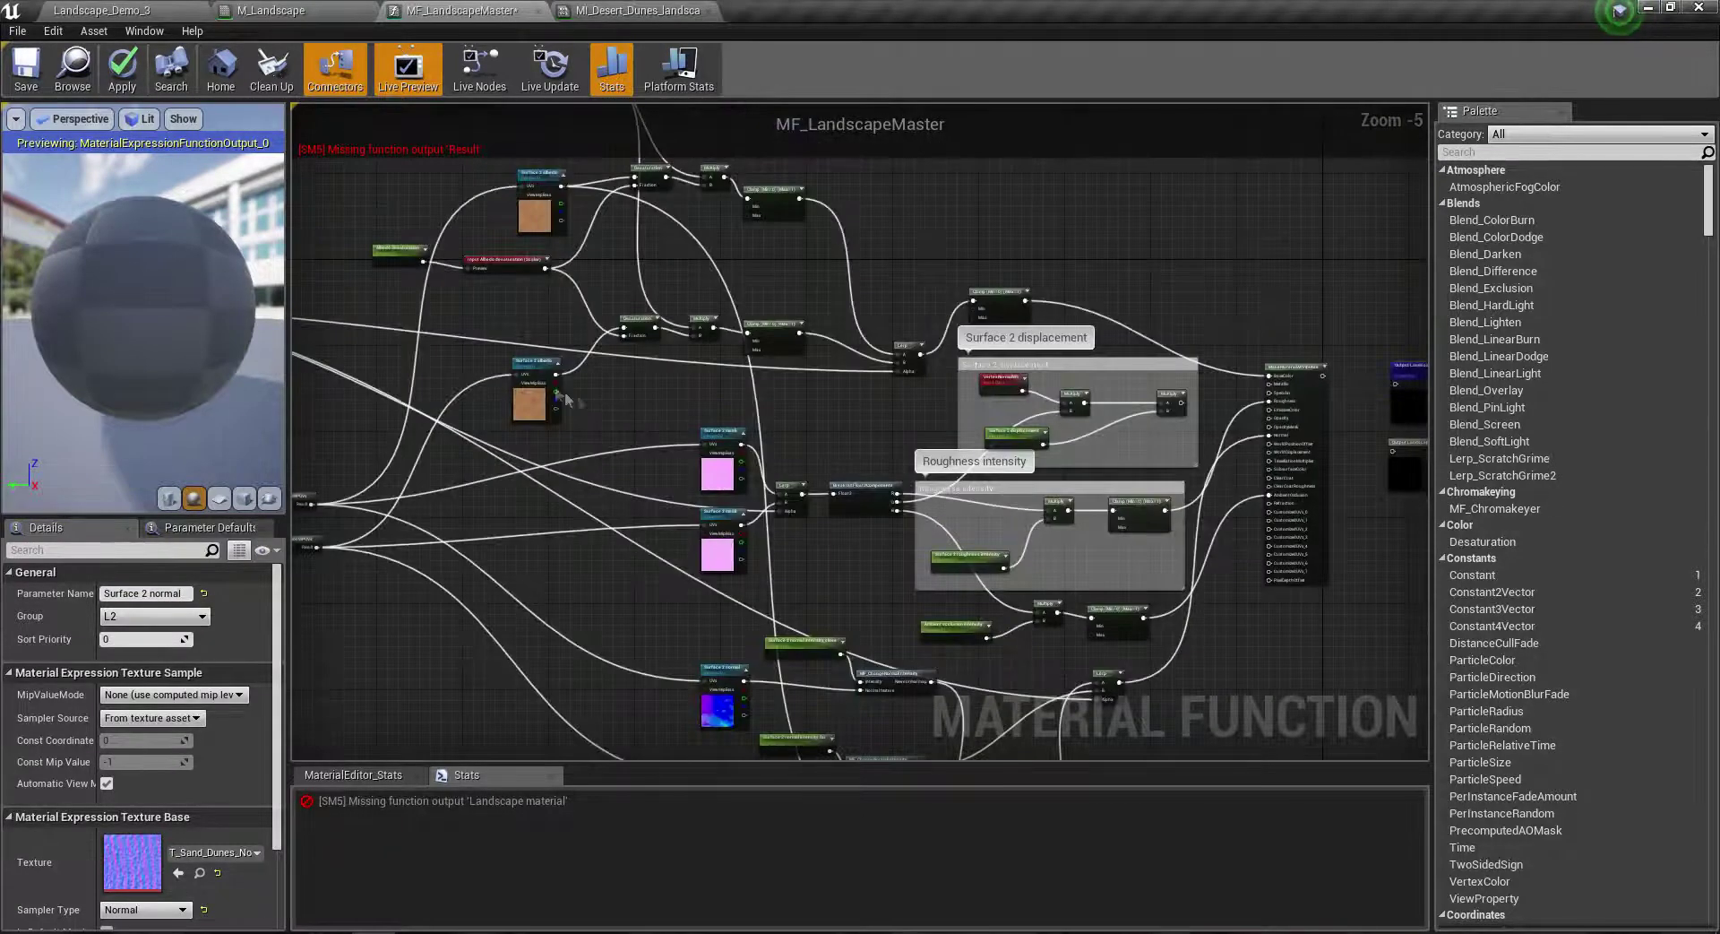
scroll(593, 408, "up", 3)
right_click_drag(642, 397, 730, 596)
scroll(806, 536, "down", 3)
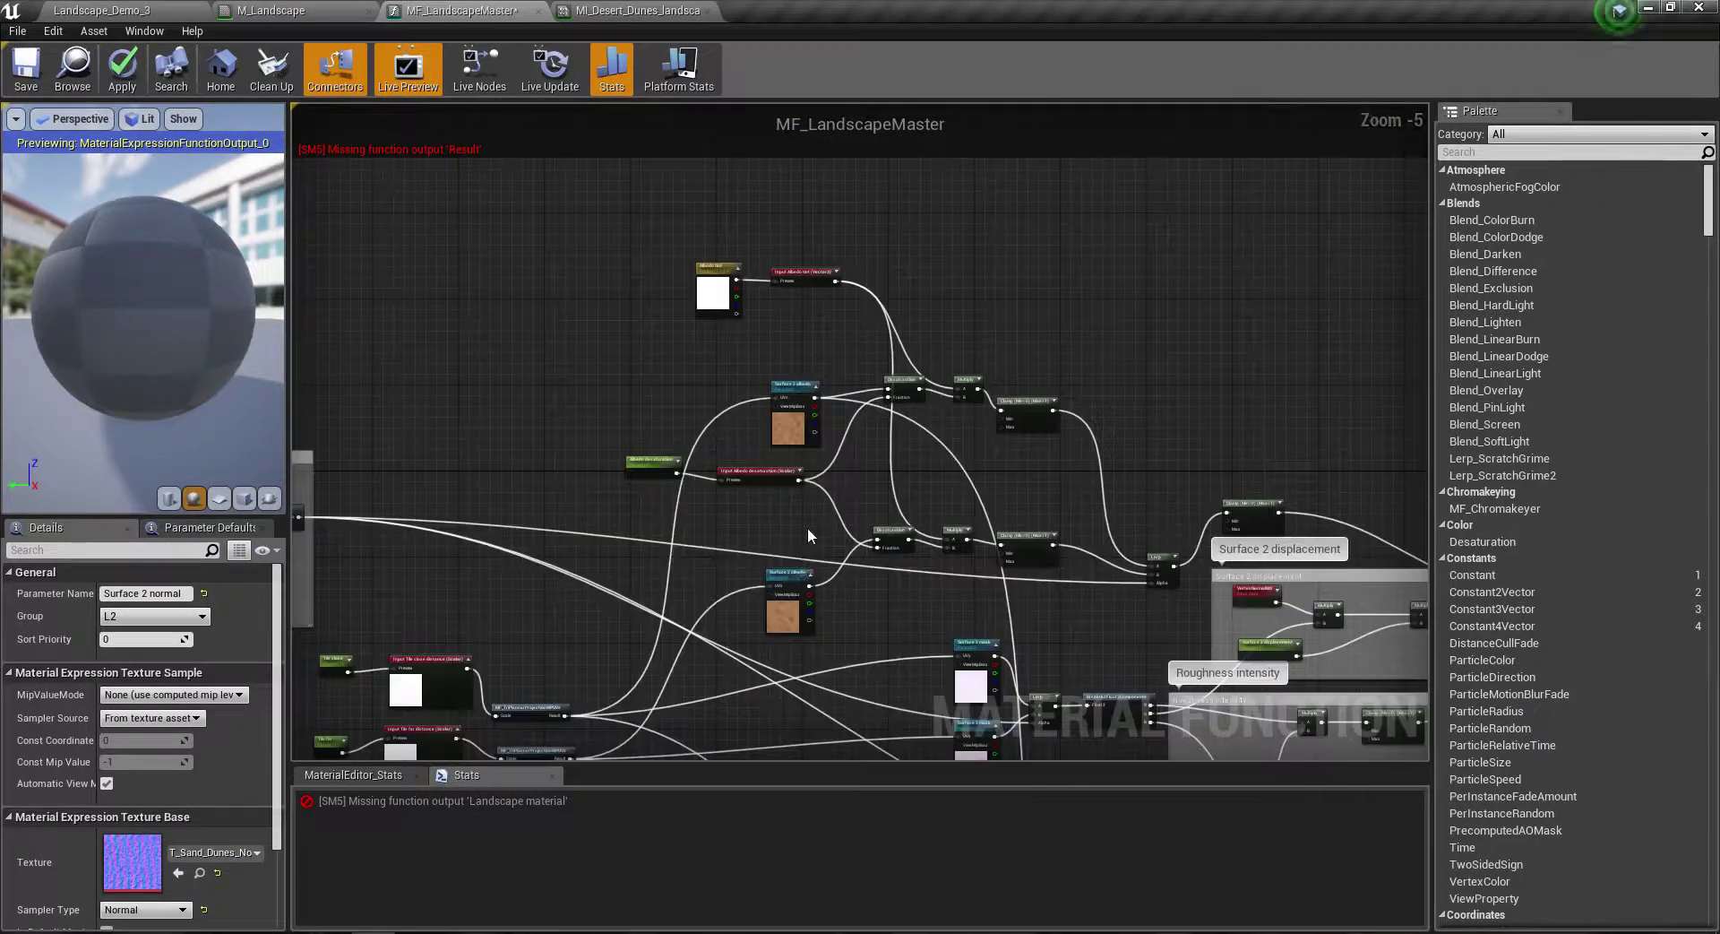
mouse_move(873, 630)
right_mouse_down()
mouse_move(920, 427)
mouse_move(623, 415)
right_mouse_up()
scroll(858, 495, "up", 2)
scroll(858, 494, "up", 3)
scroll(859, 495, "down", 3)
scroll(880, 759, "down", 2)
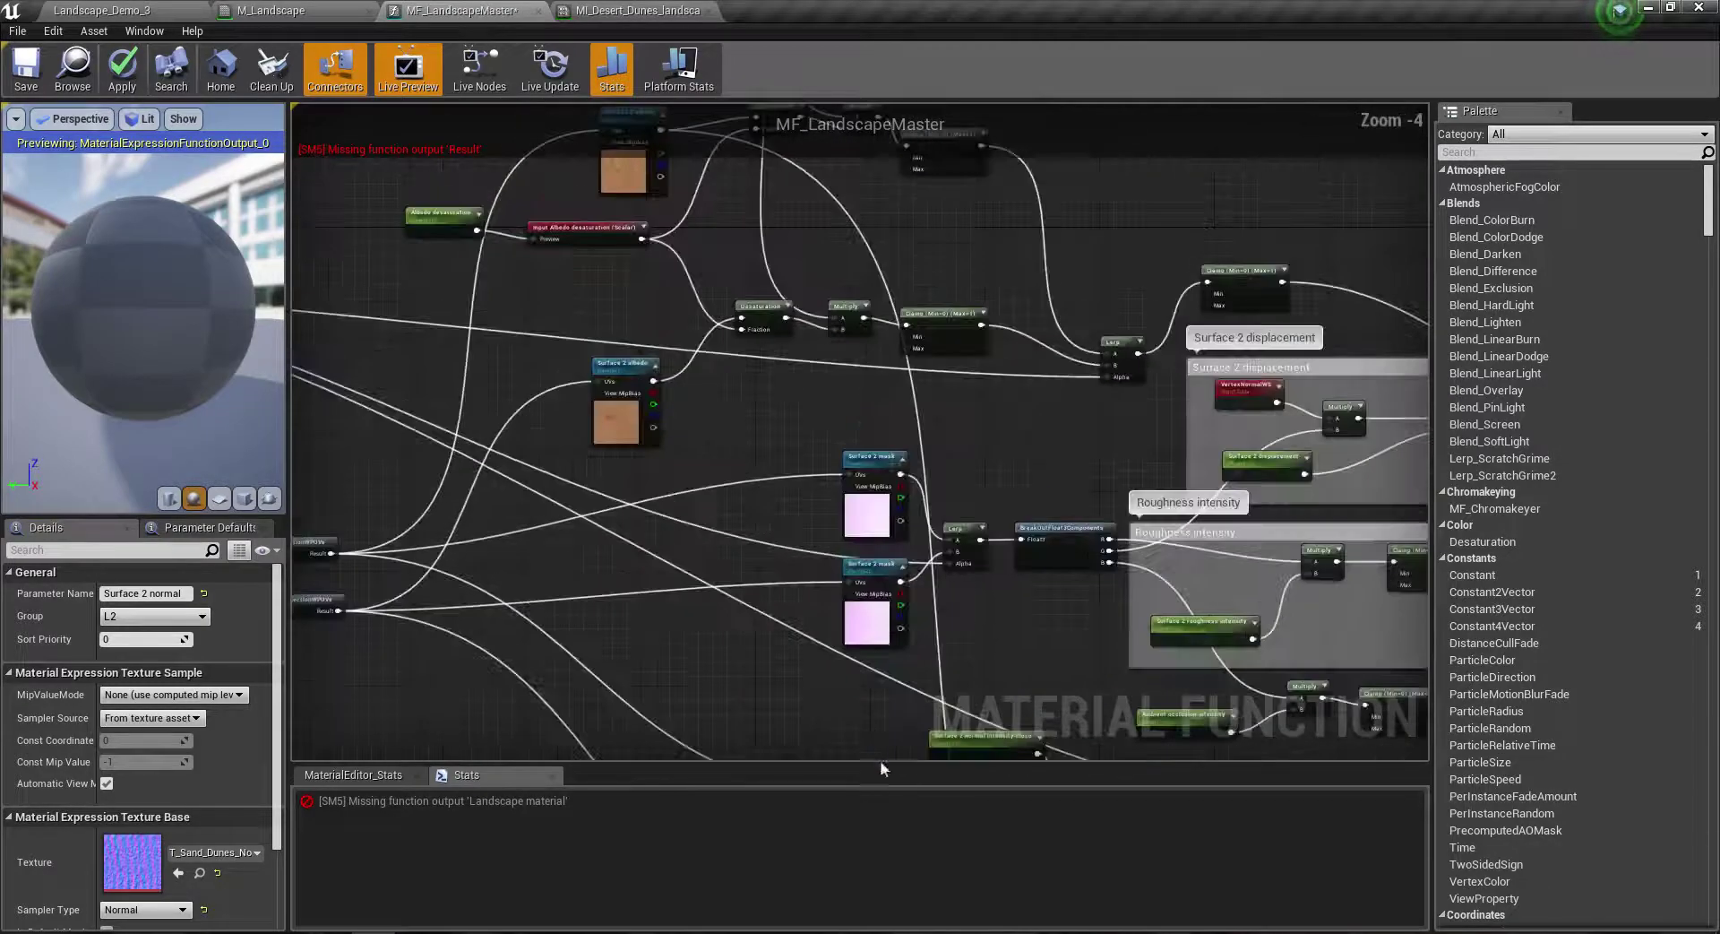
mouse_move(835, 411)
right_mouse_down()
mouse_move(676, 453)
mouse_move(772, 634)
mouse_move(621, 556)
right_mouse_up()
scroll(1202, 620, "up", 4)
right_click_drag(1202, 620, 780, 518)
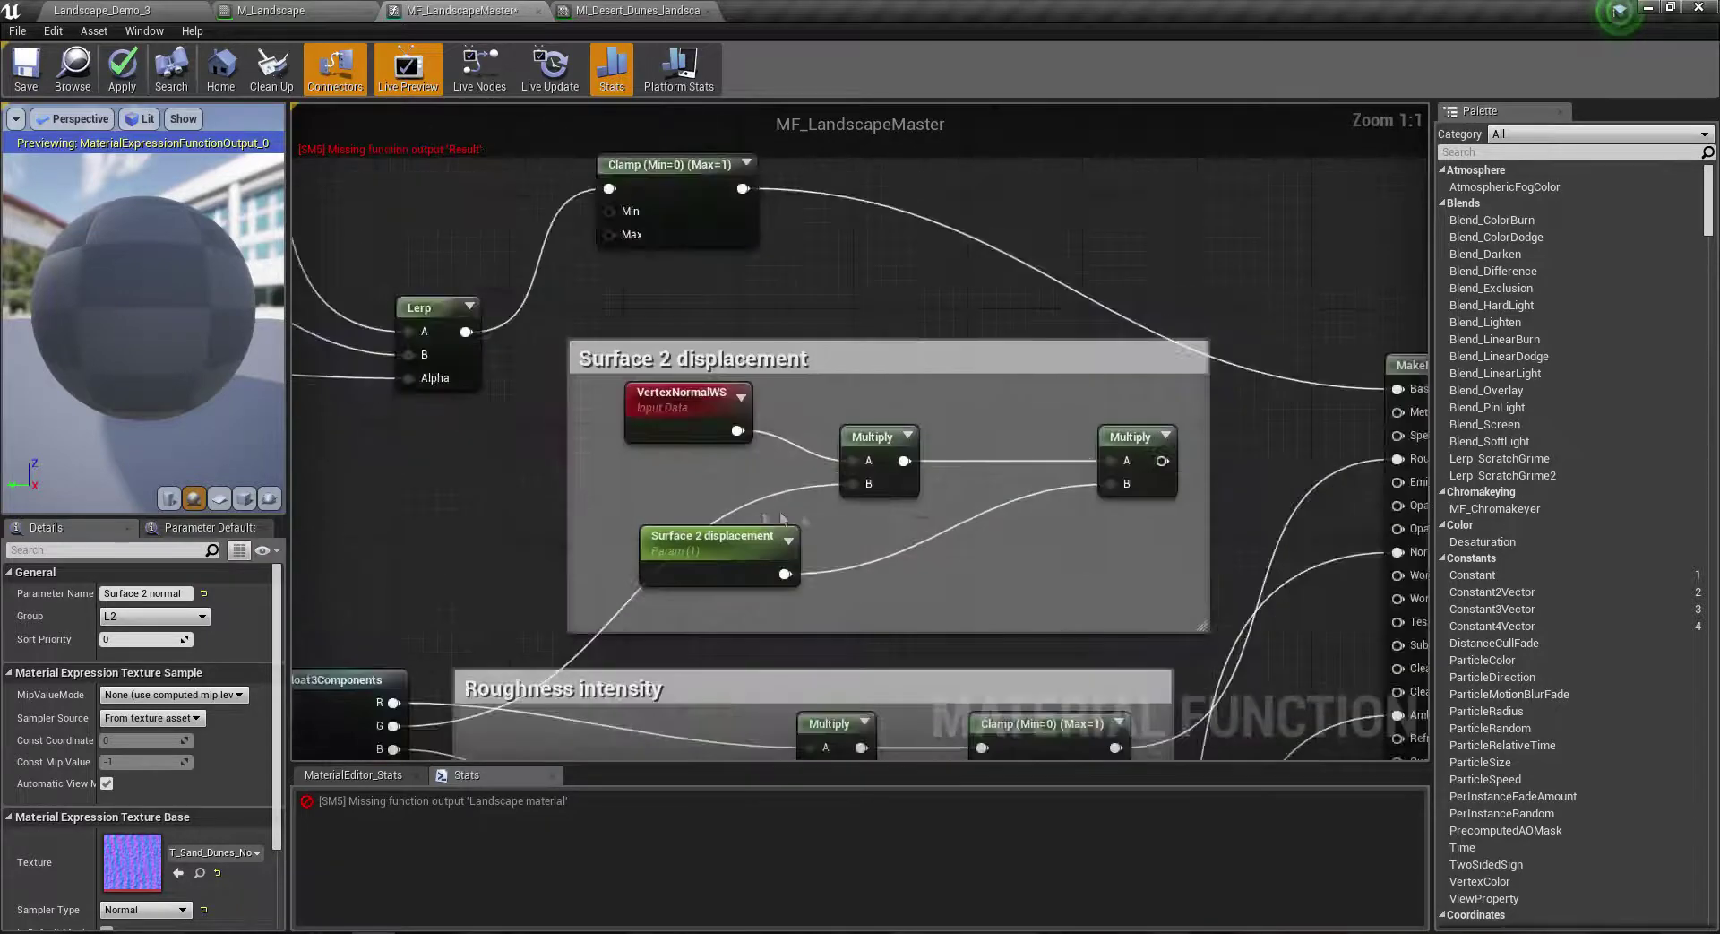
Step: Add a scalar FunctionInput node with Use Preview Value enabled
left_click(924, 559)
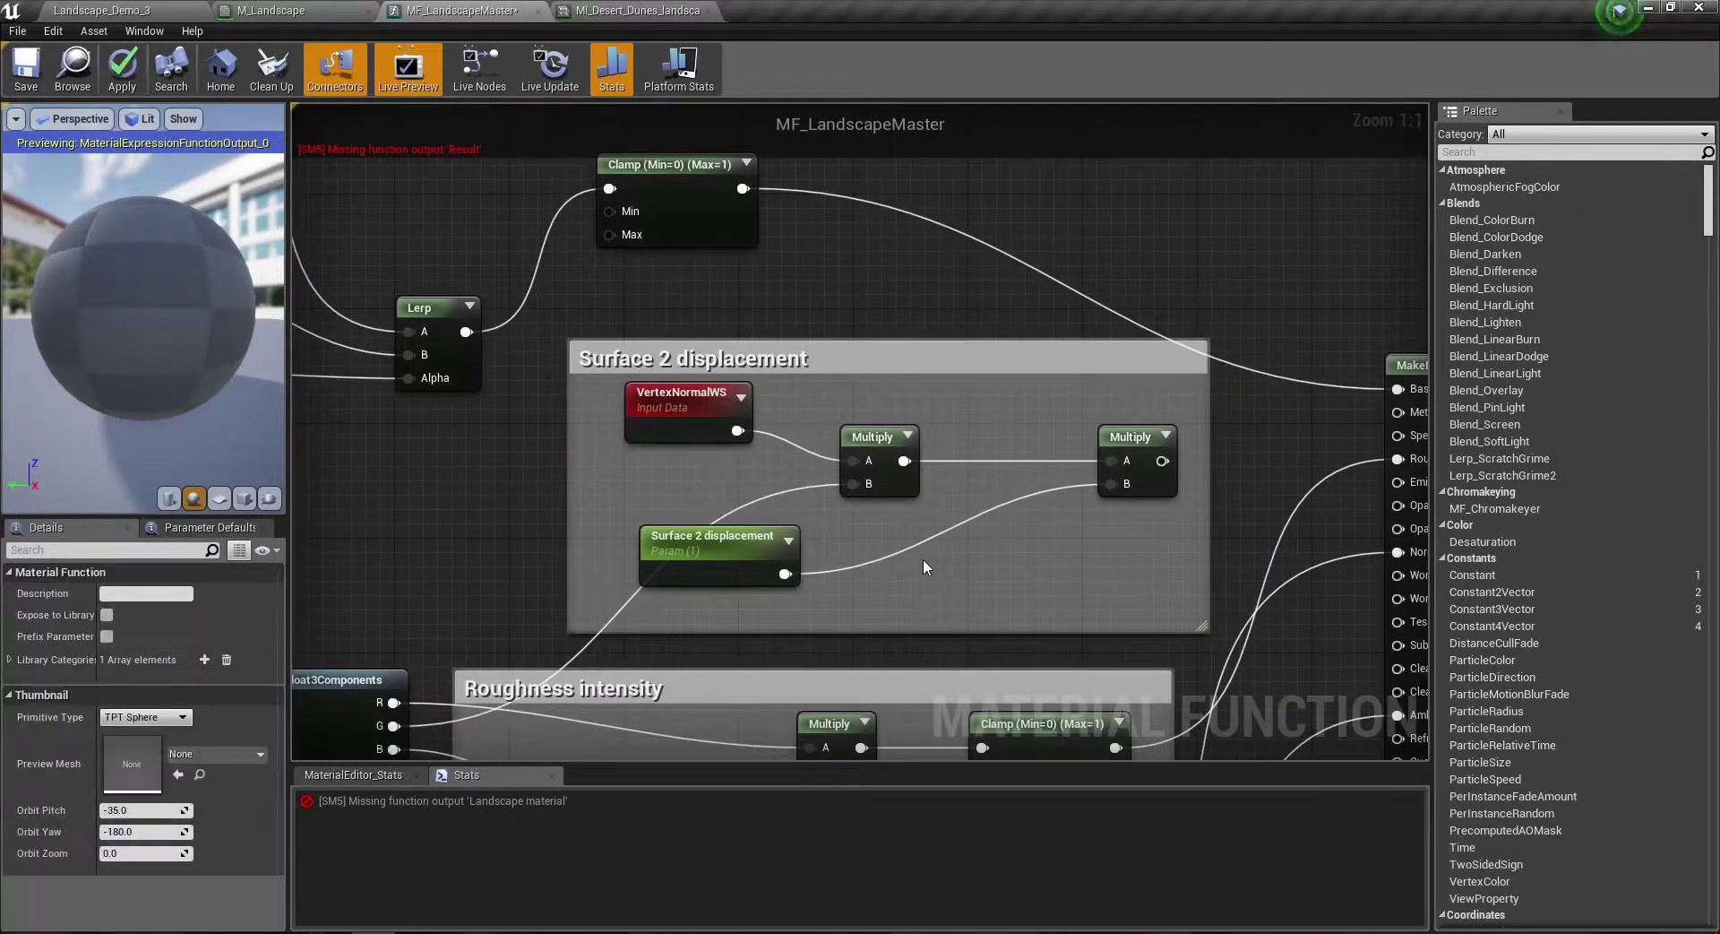
right_click(941, 568)
type("function")
key("Return")
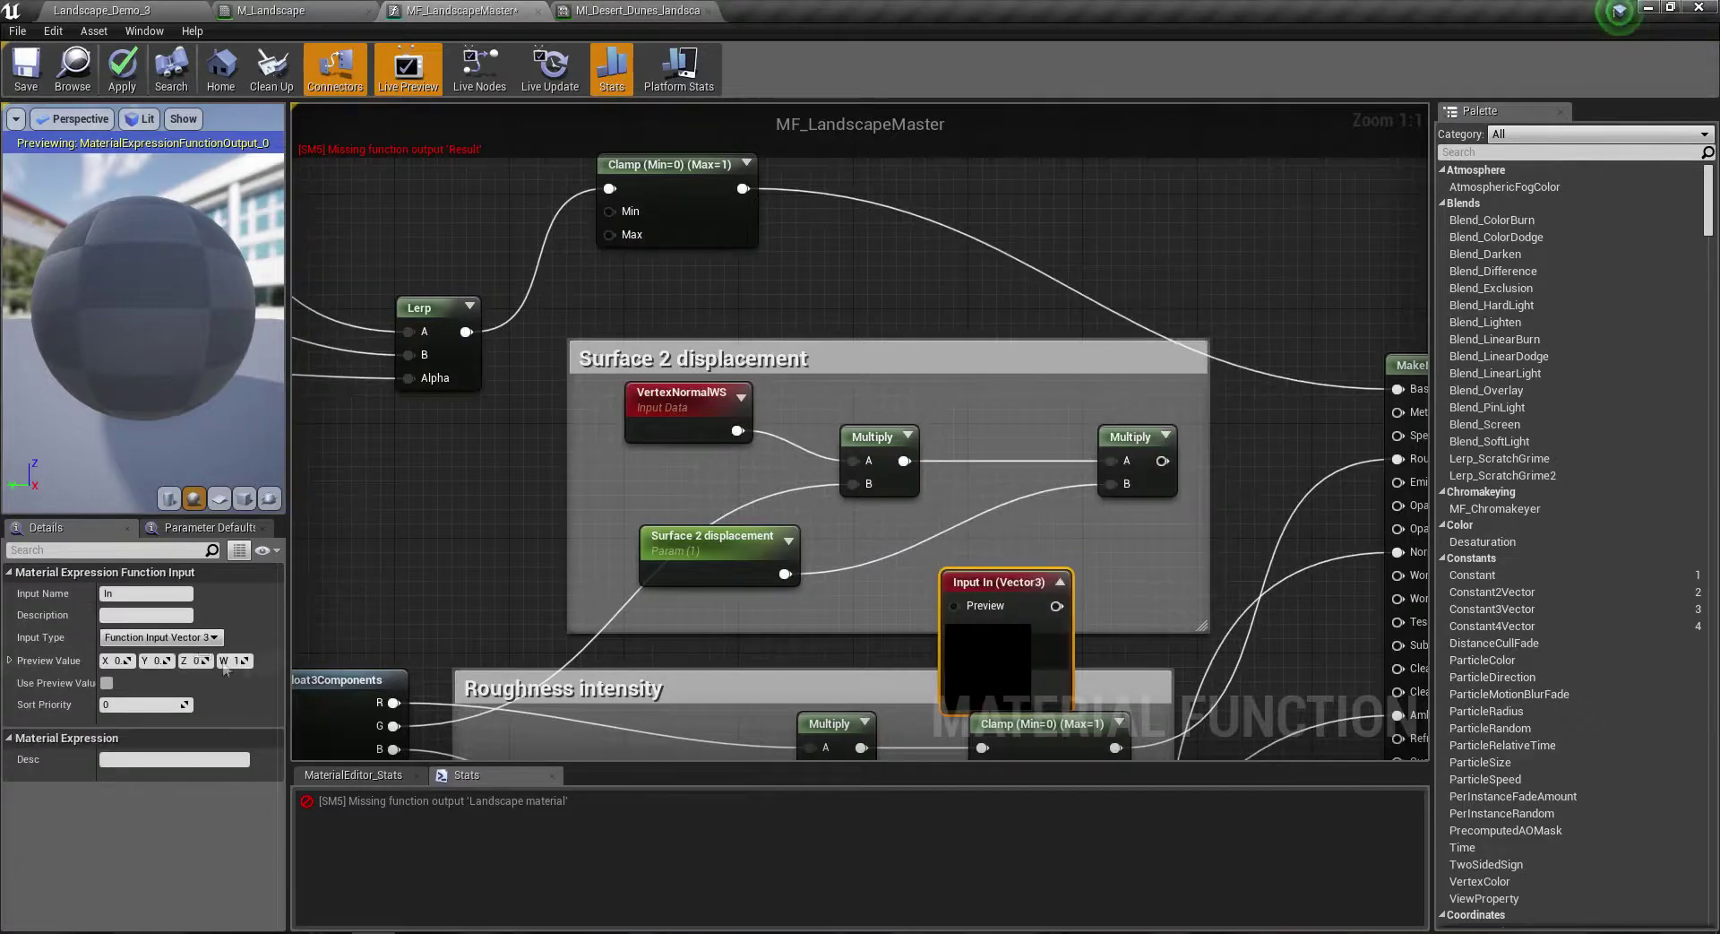
left_click(161, 637)
left_click(172, 655)
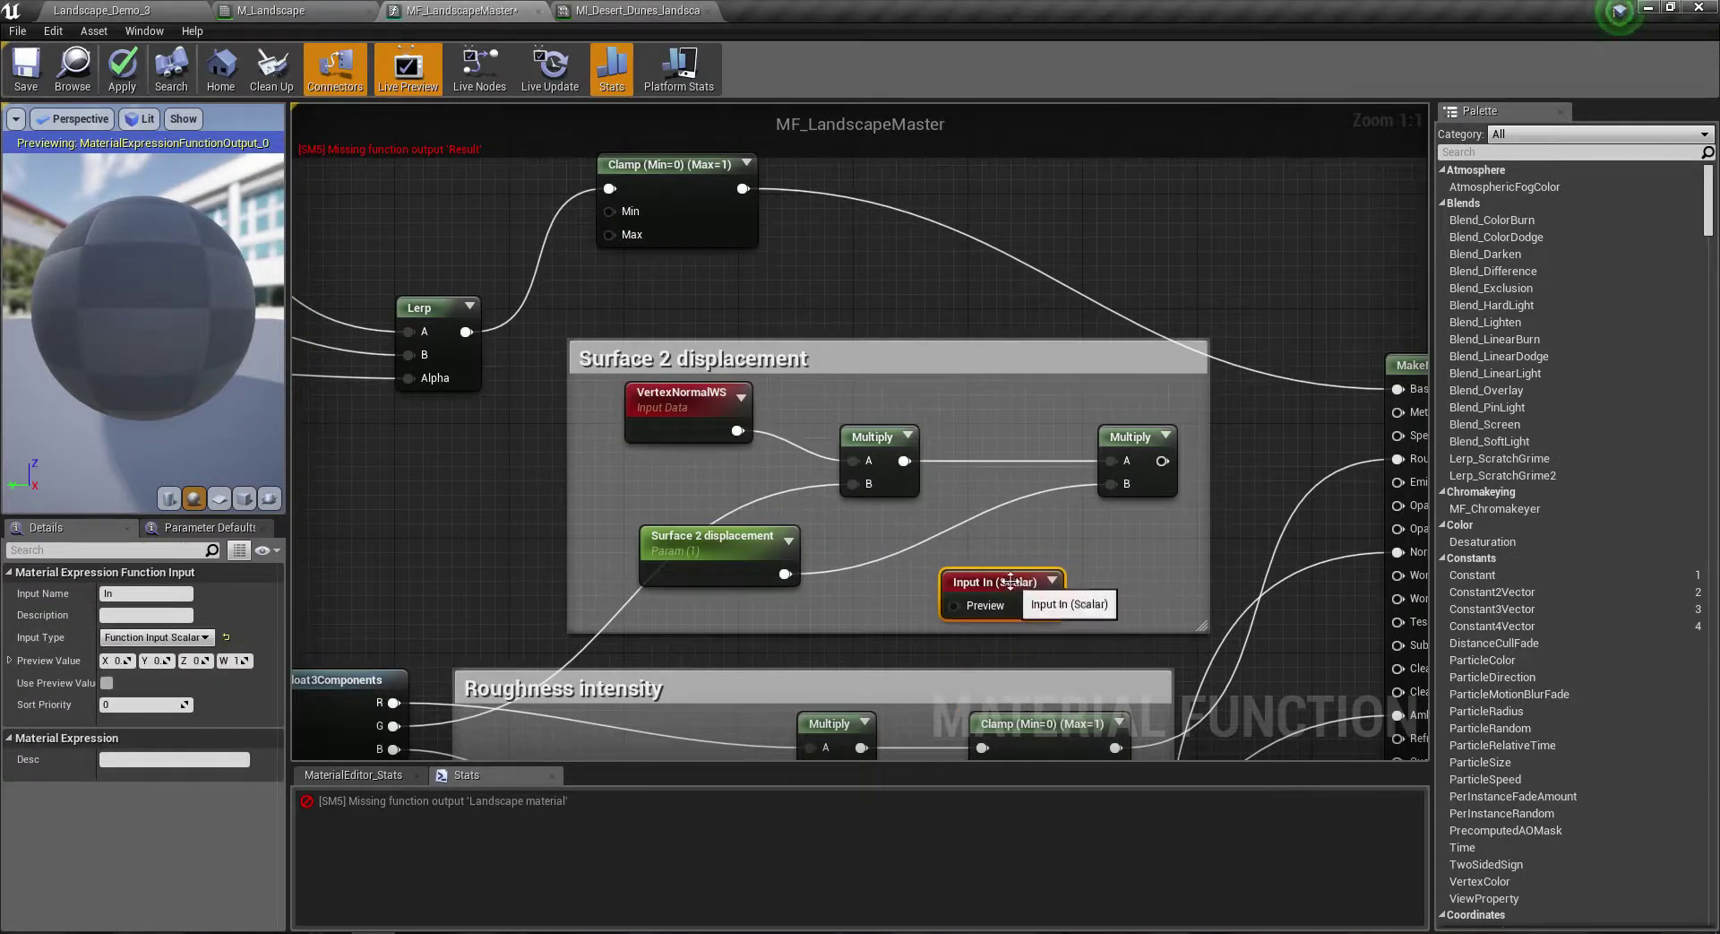
left_click(107, 684)
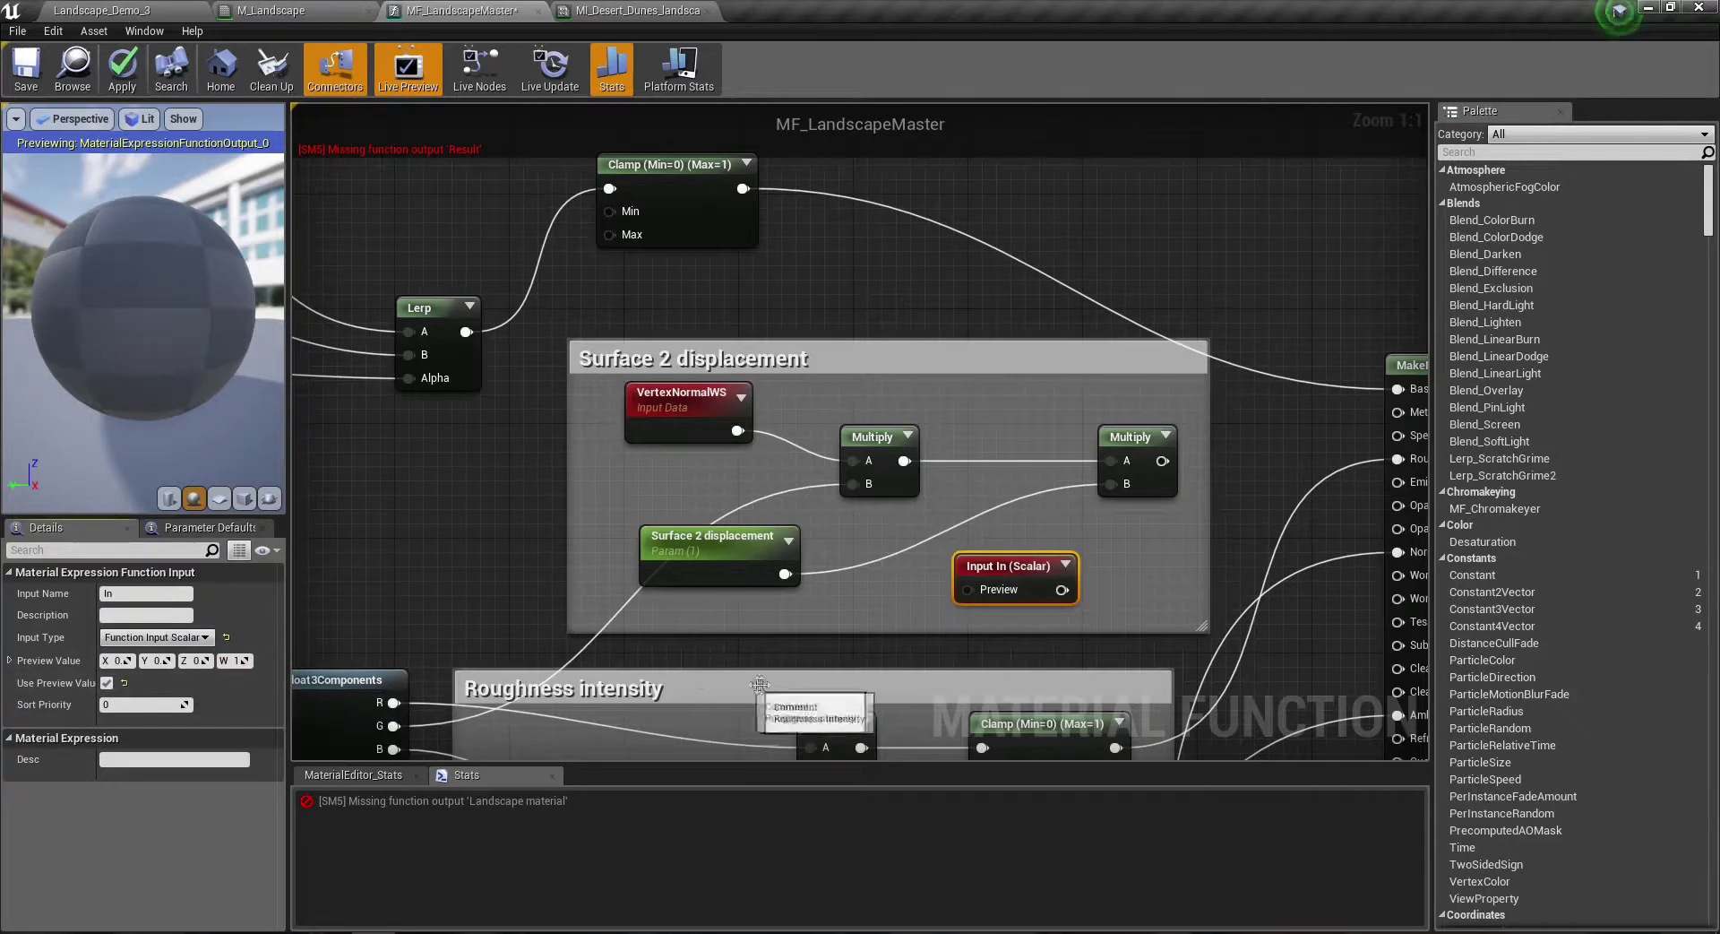
Step: Rename the Surface 2 displacement parameter to 'Displacement'
left_click(719, 583)
left_click(152, 592)
key("ctrl+a")
key("BackSpace")
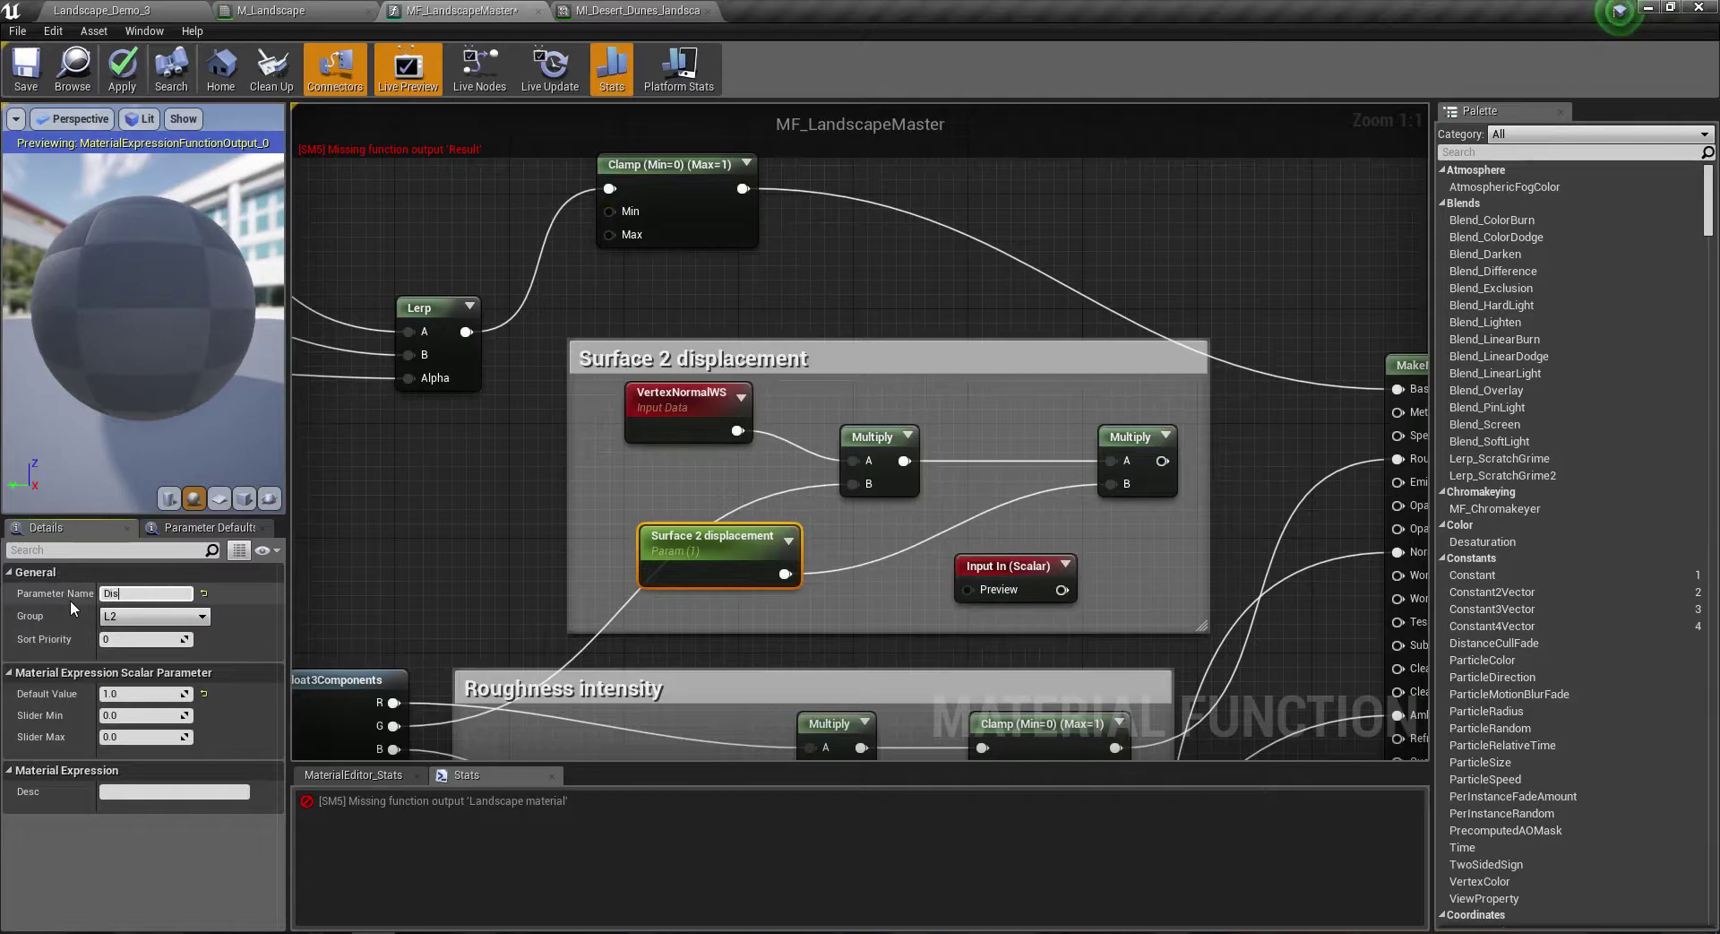
type("placement")
key("Return")
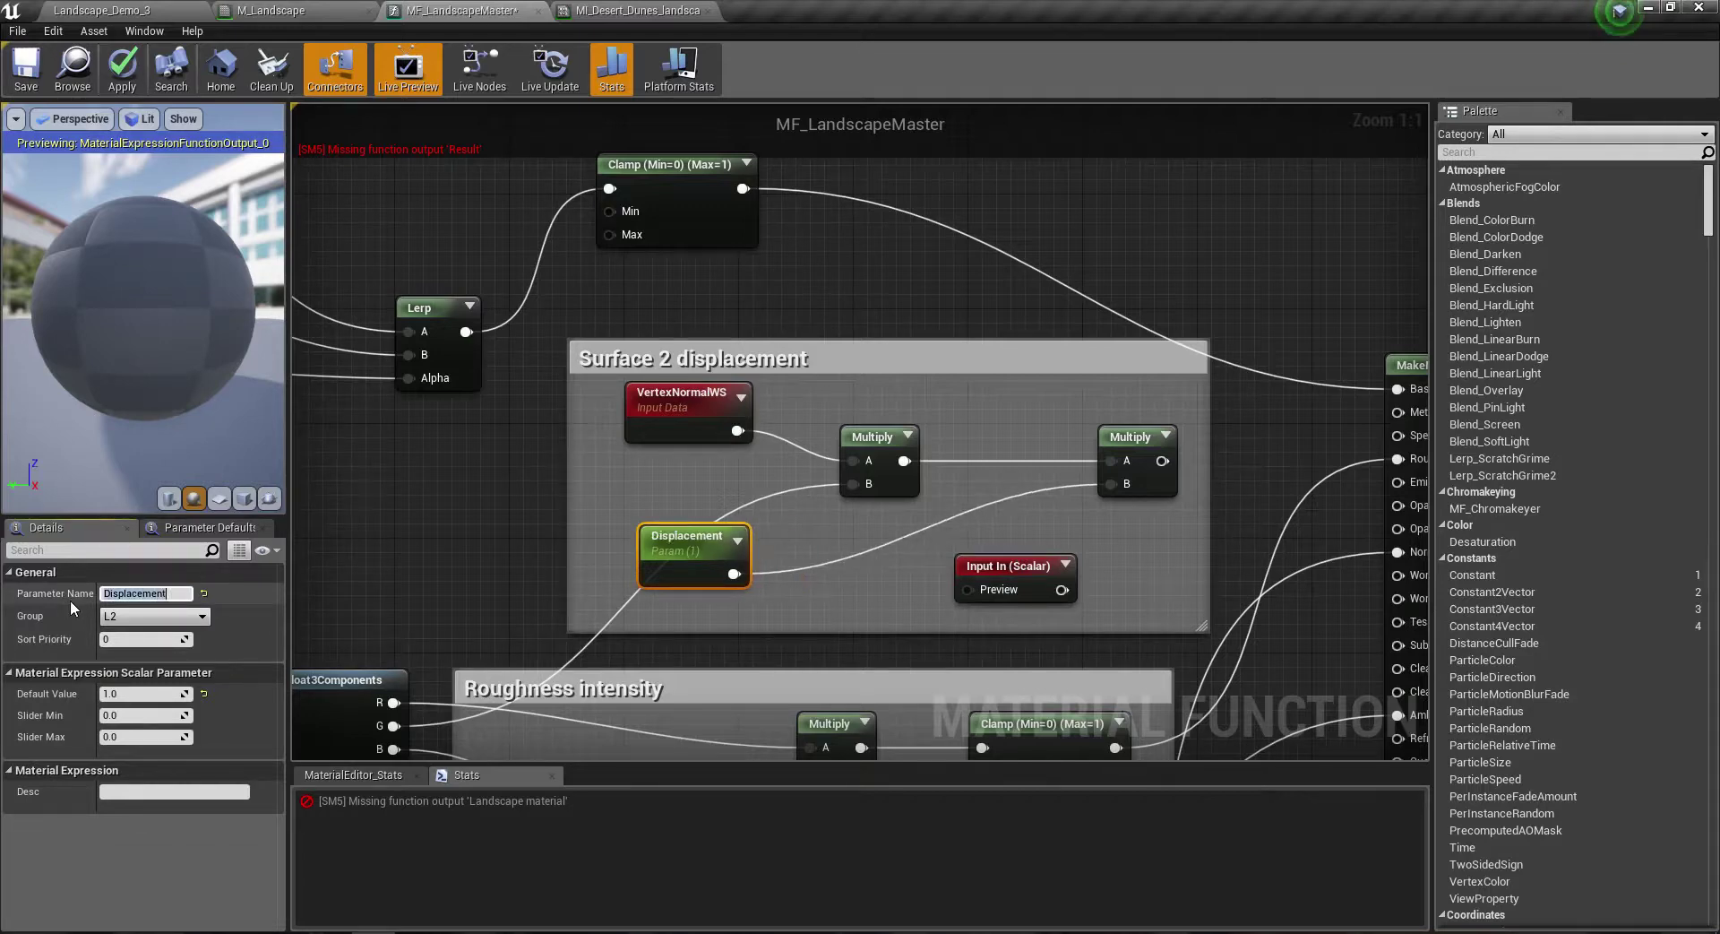
Step: Plug Displacement into the new input's Preview pin and line the two nodes up
mouse_move(968, 589)
left_mouse_down()
mouse_move(736, 578)
mouse_move(852, 610)
left_mouse_up()
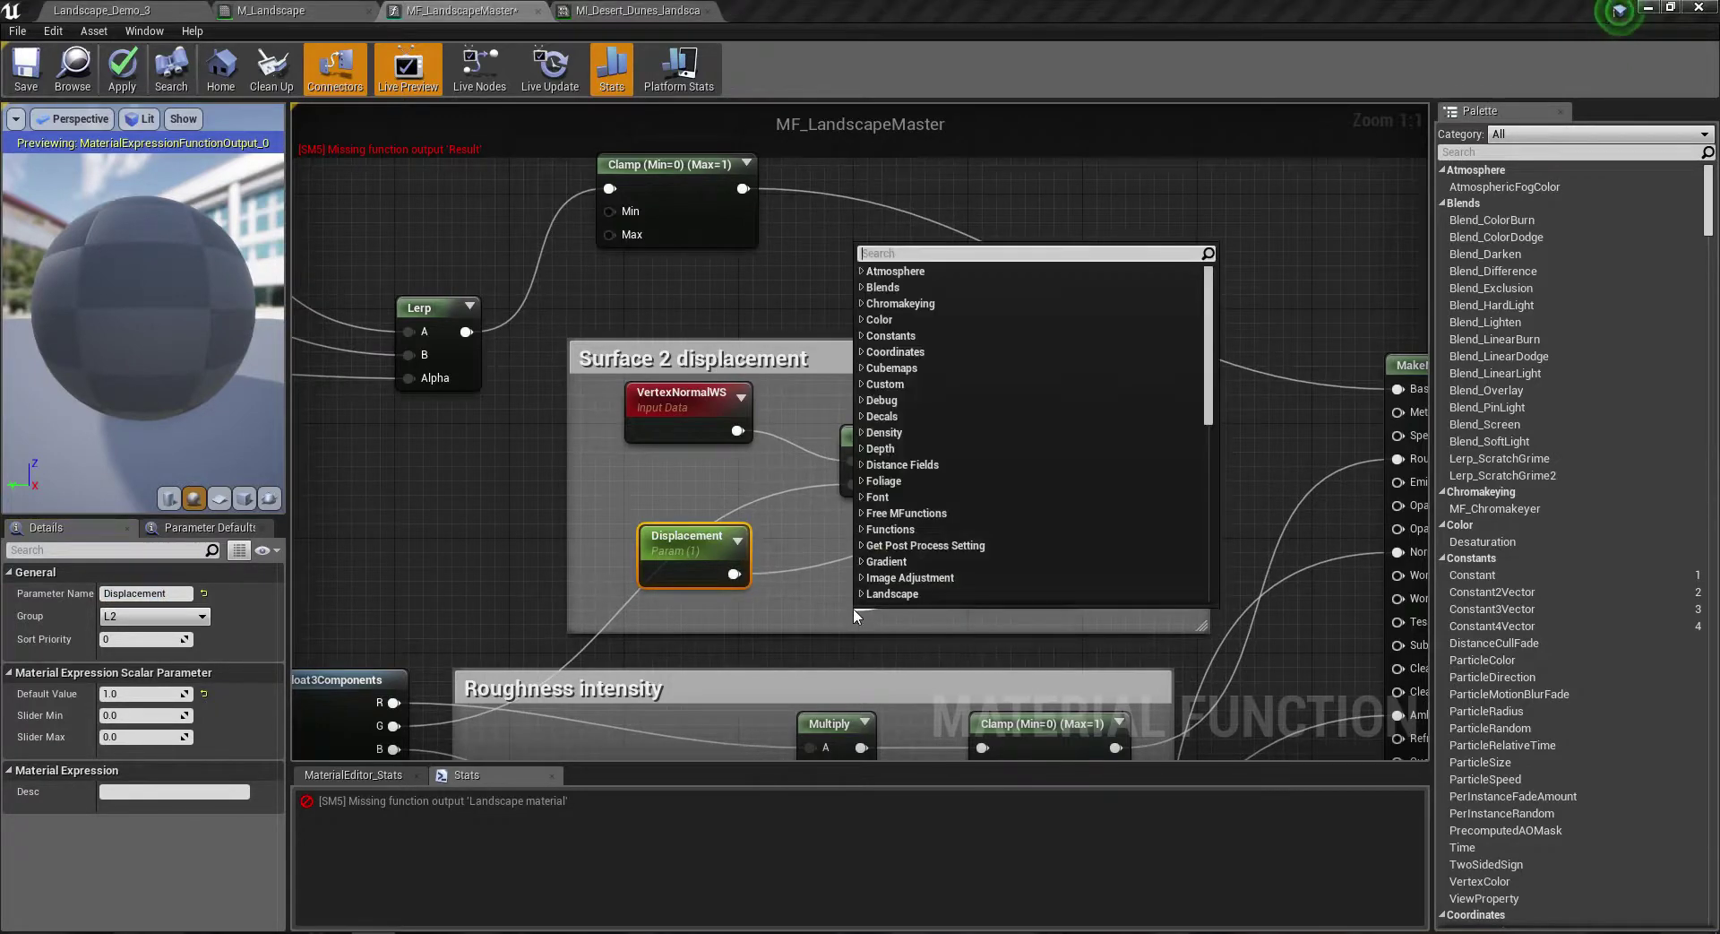
left_click(802, 611)
left_click_drag(980, 576, 895, 590)
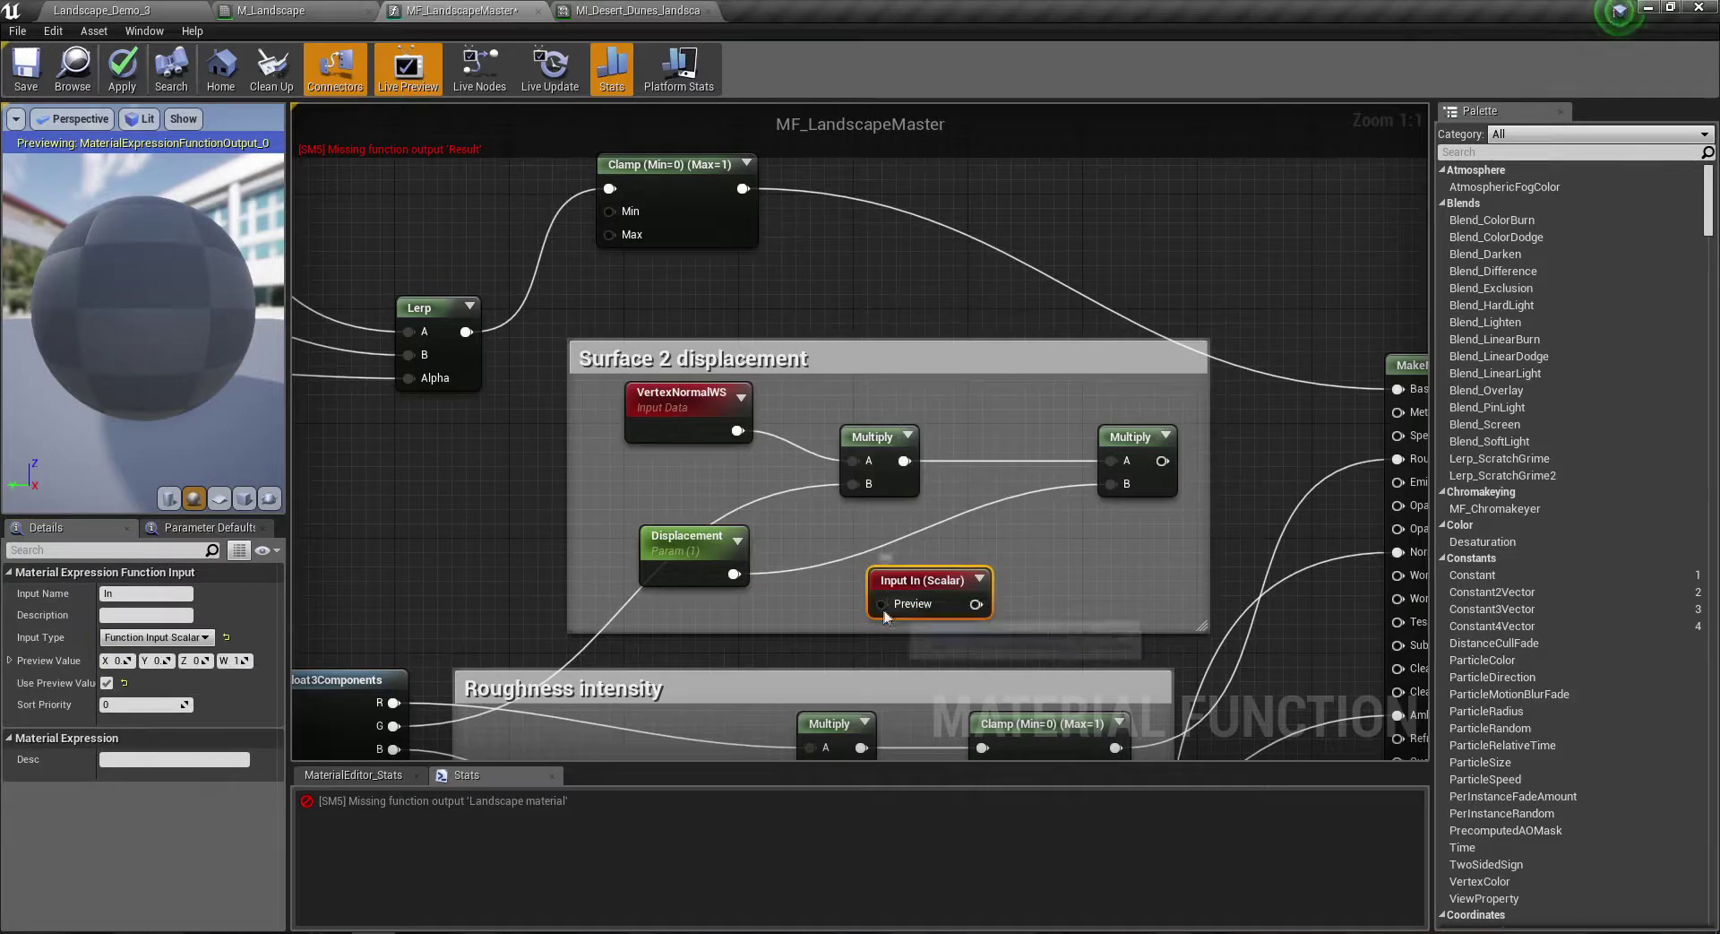
mouse_move(733, 578)
left_mouse_down("ctrl")
mouse_move(977, 604)
mouse_move(851, 551)
left_mouse_up("ctrl")
mouse_move(734, 574)
left_mouse_down()
mouse_move(809, 575)
mouse_move(843, 538)
left_mouse_up()
left_click_drag(708, 538, 665, 523)
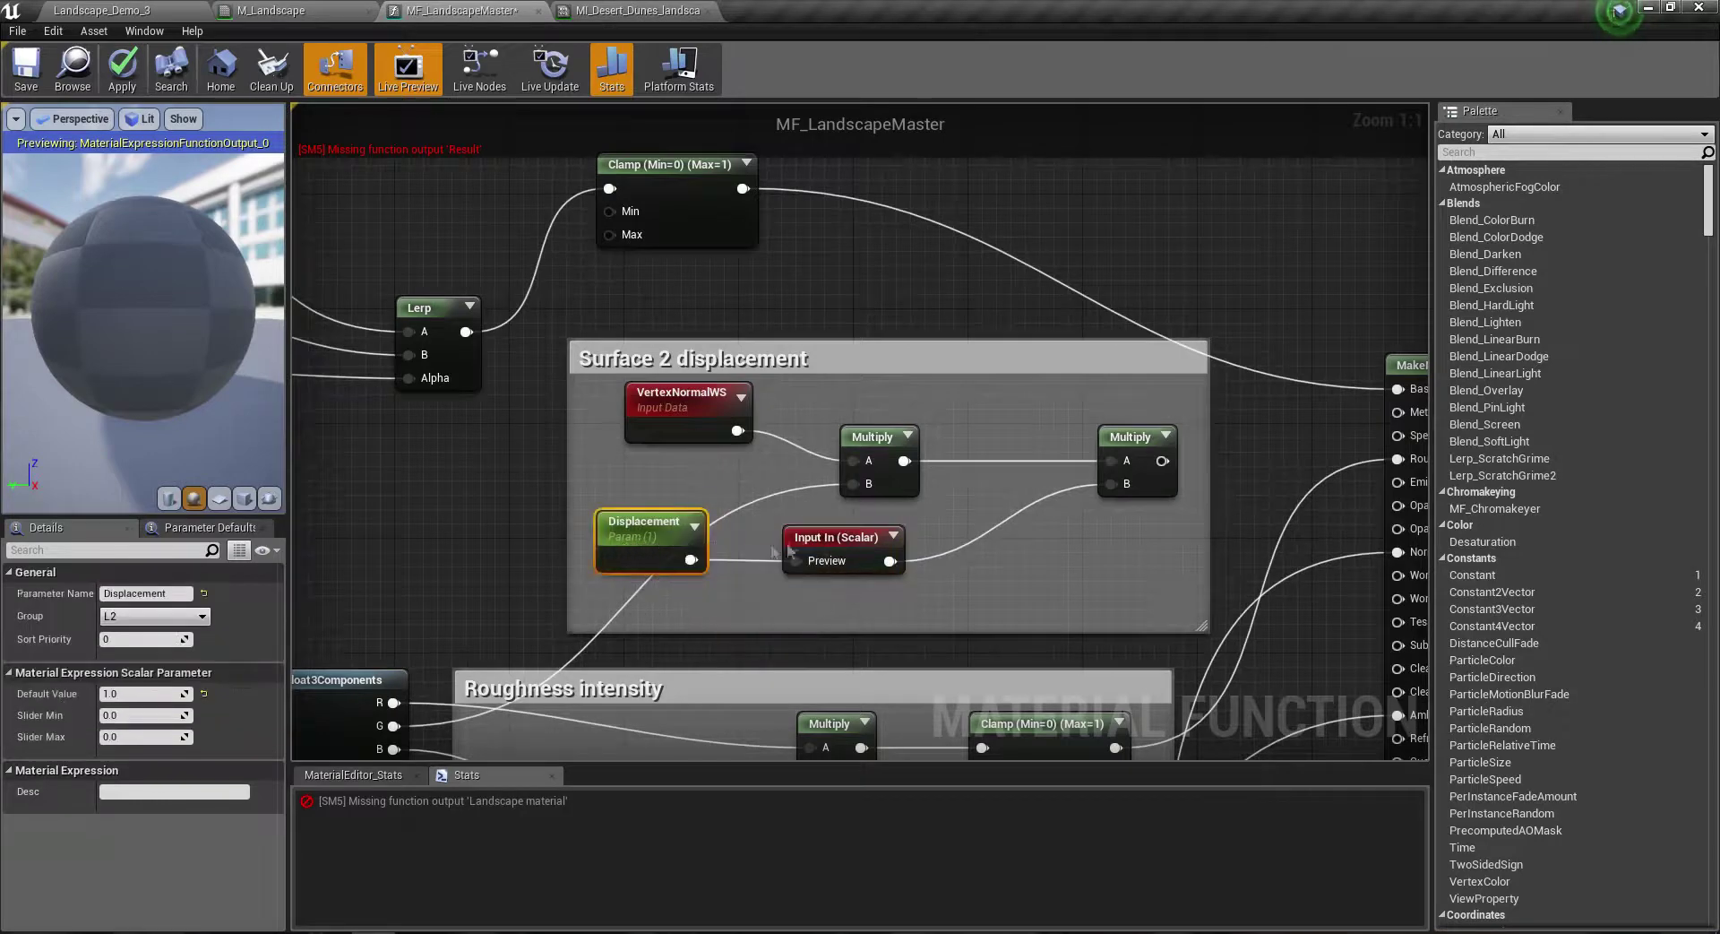
left_click_drag(844, 549, 800, 548)
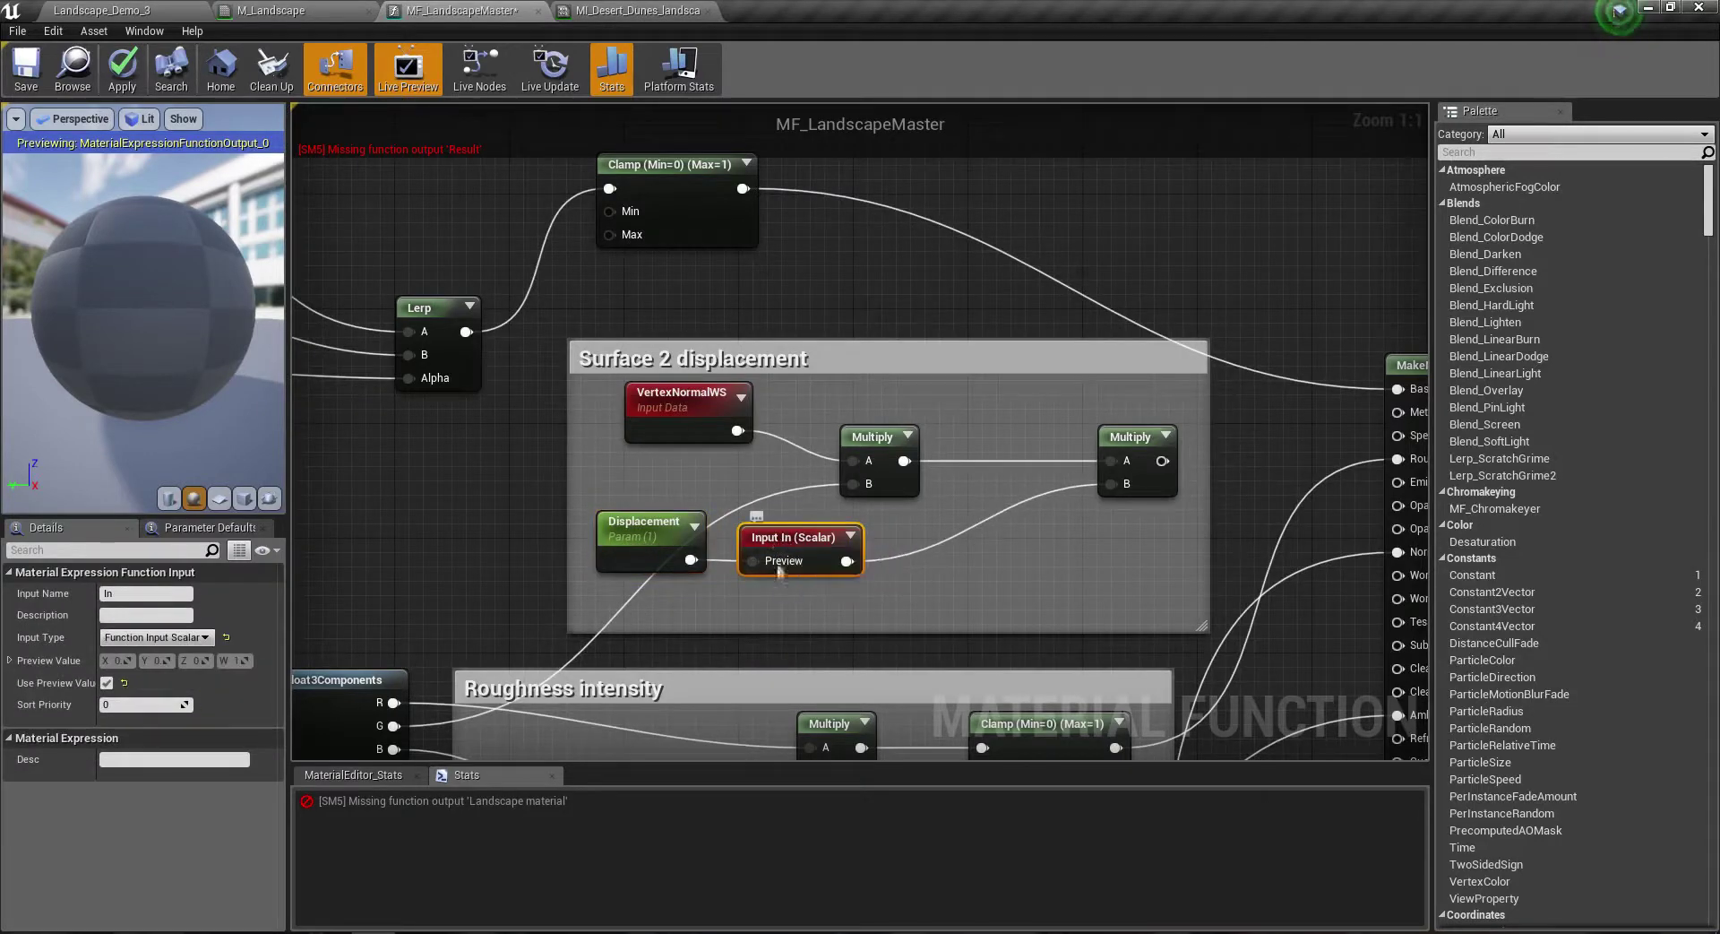
scroll(943, 364, "down", 3)
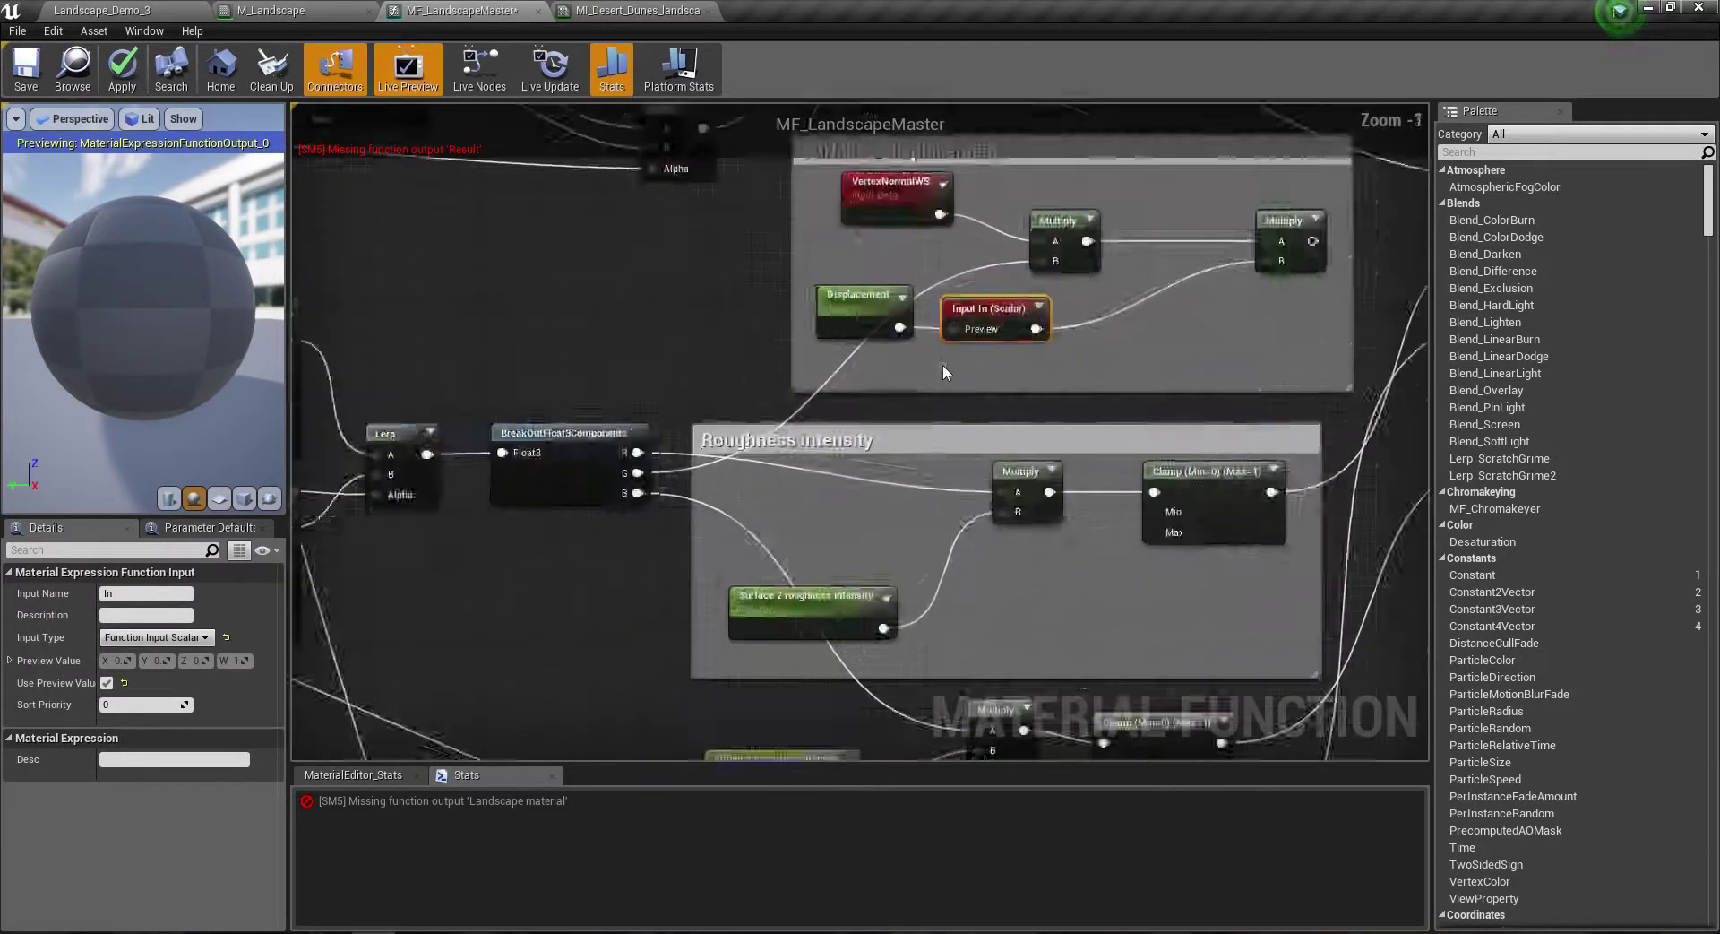
Step: Duplicate the function input into the Roughness intensity group with Ctrl+W
mouse_move(663, 502)
right_mouse_down()
mouse_move(824, 518)
mouse_move(622, 496)
right_mouse_up()
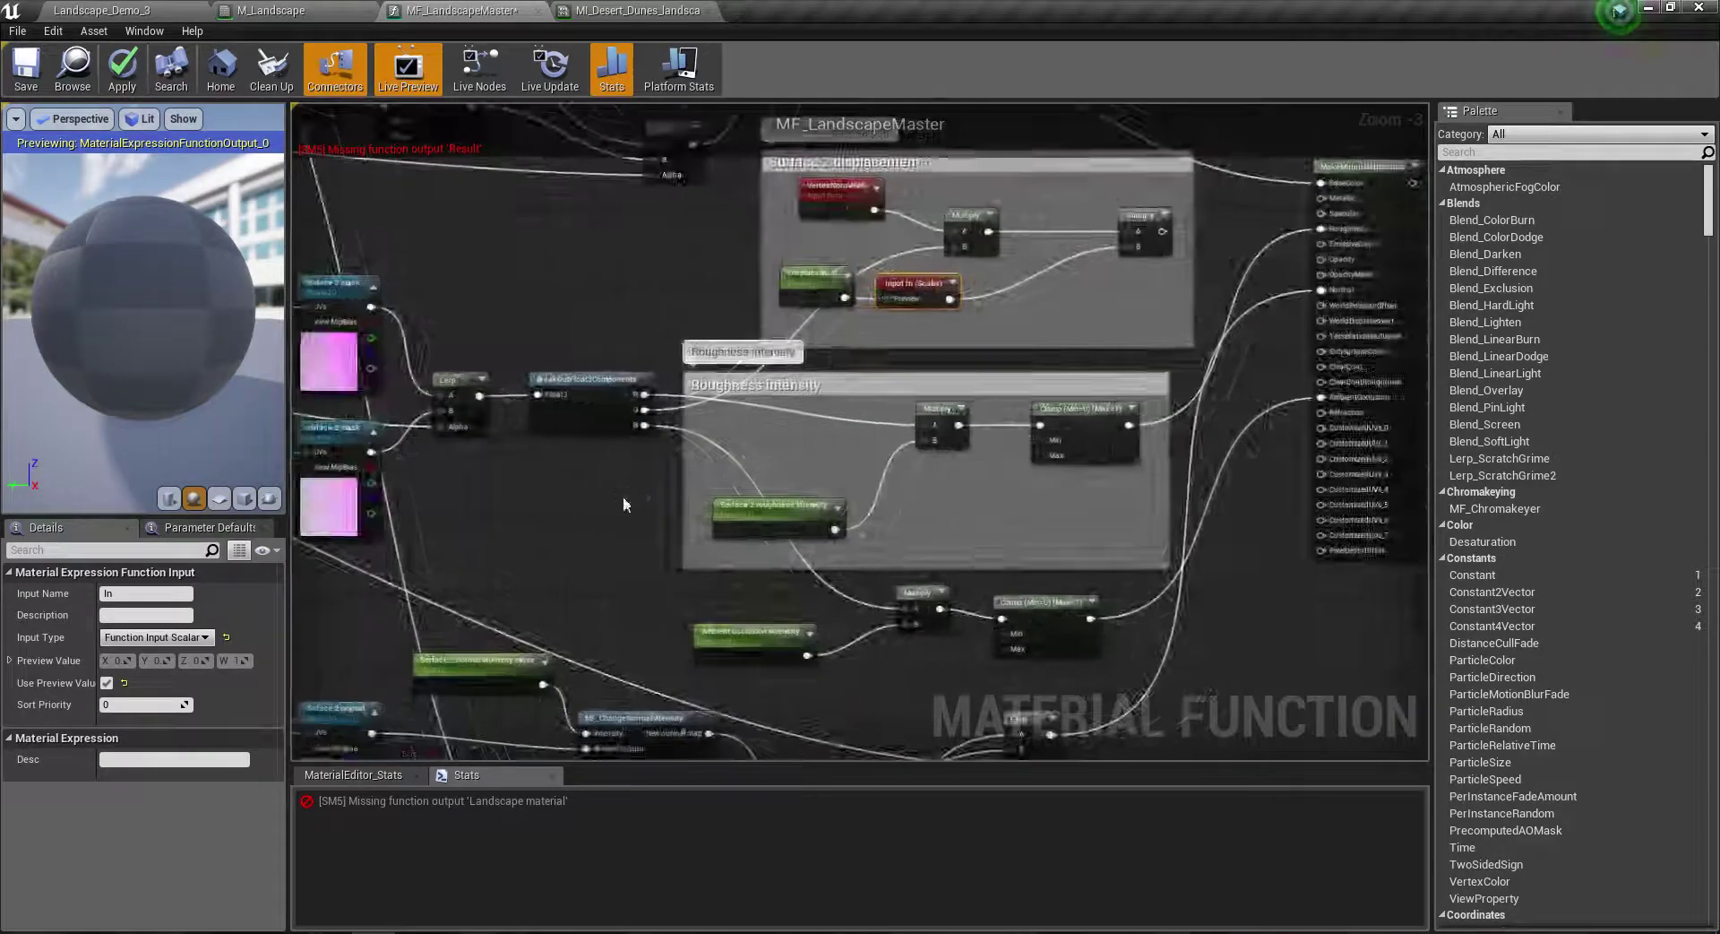
scroll(855, 502, "up", 3)
right_click_drag(977, 511, 778, 509)
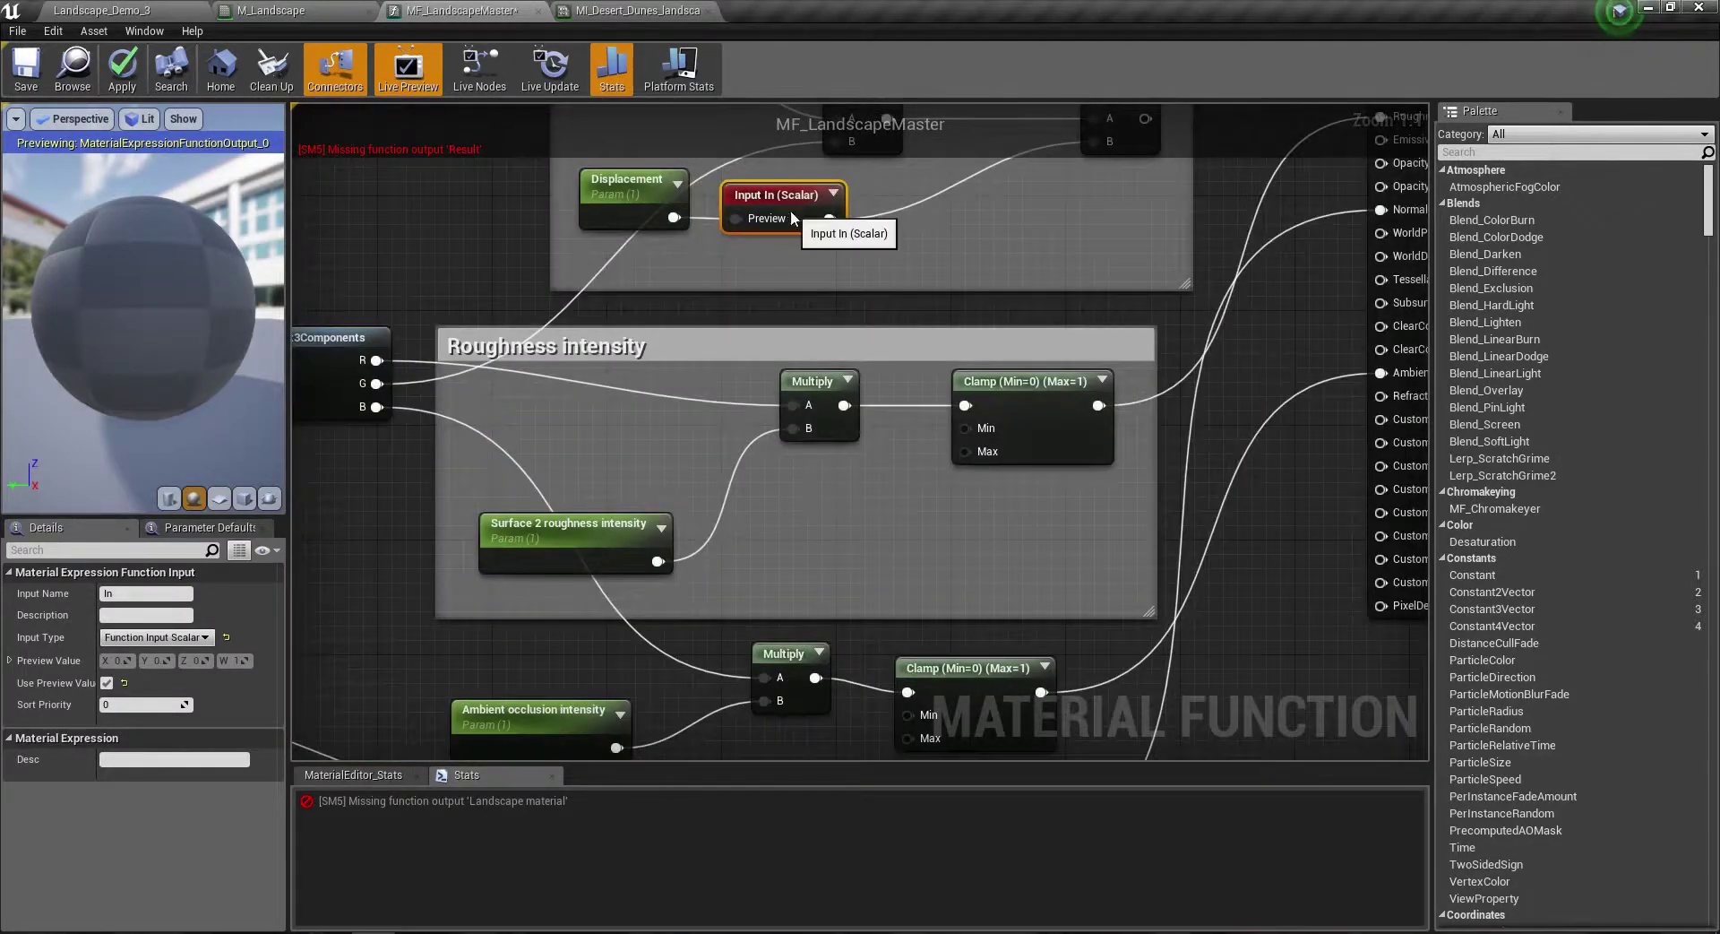
key("ctrl+w")
left_click_drag(927, 226, 858, 475)
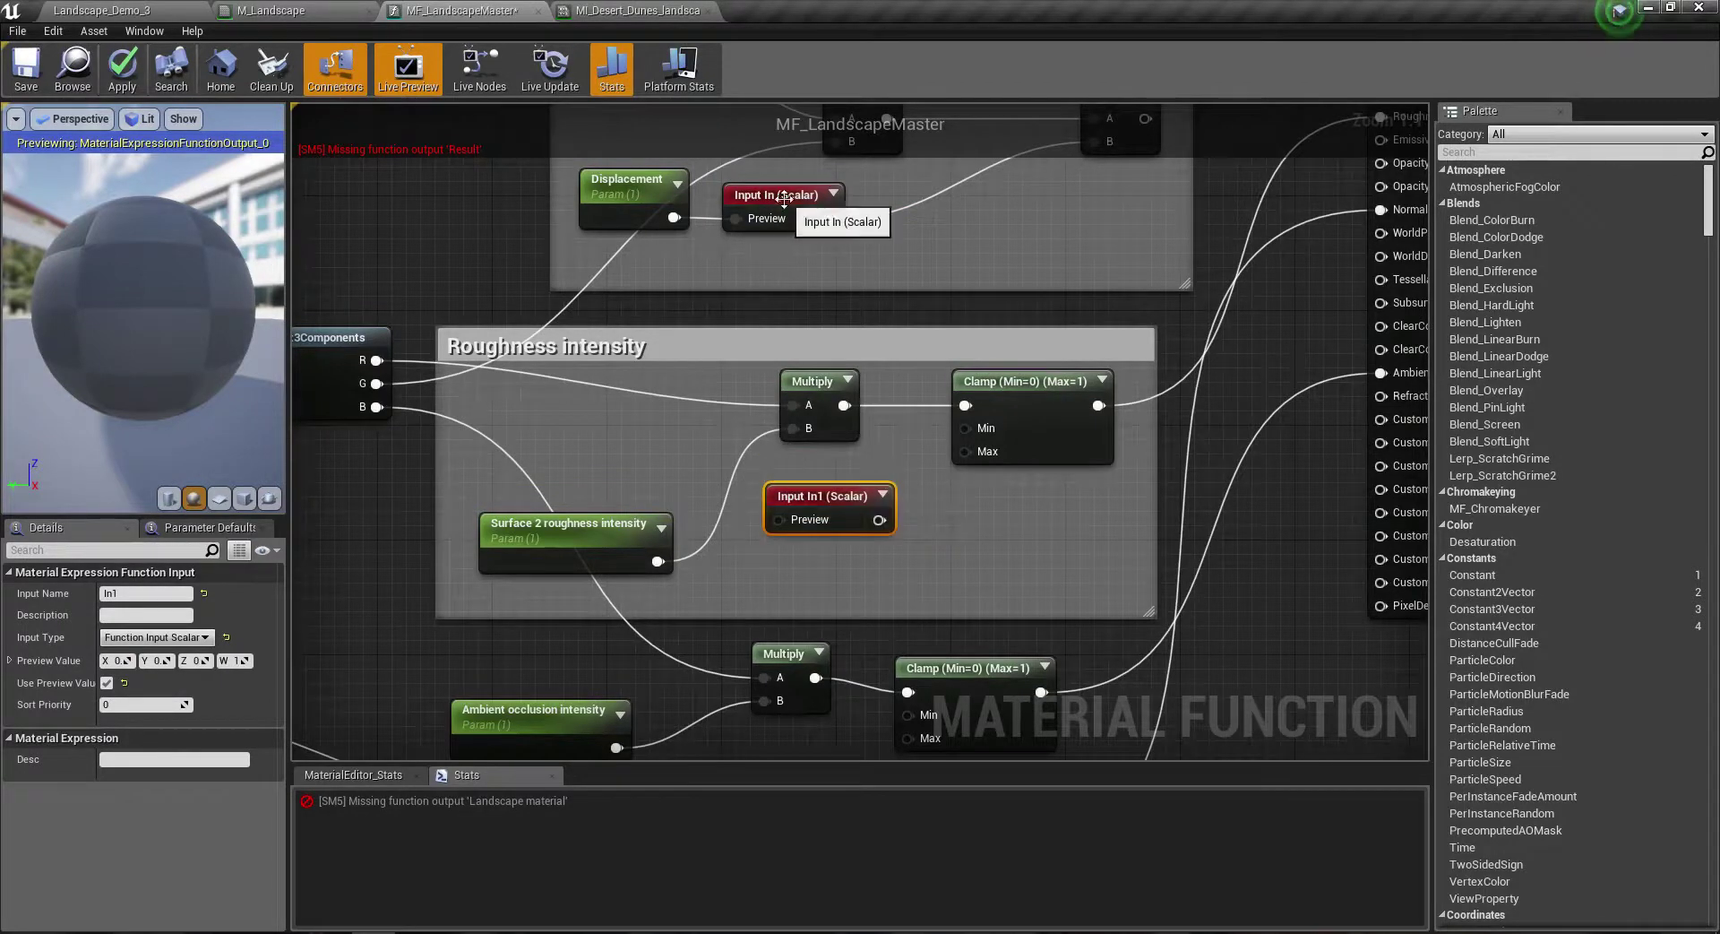
Step: Rename the original function input to 'Displacement strength'
left_click(779, 202)
left_click(134, 592)
type("Displacement")
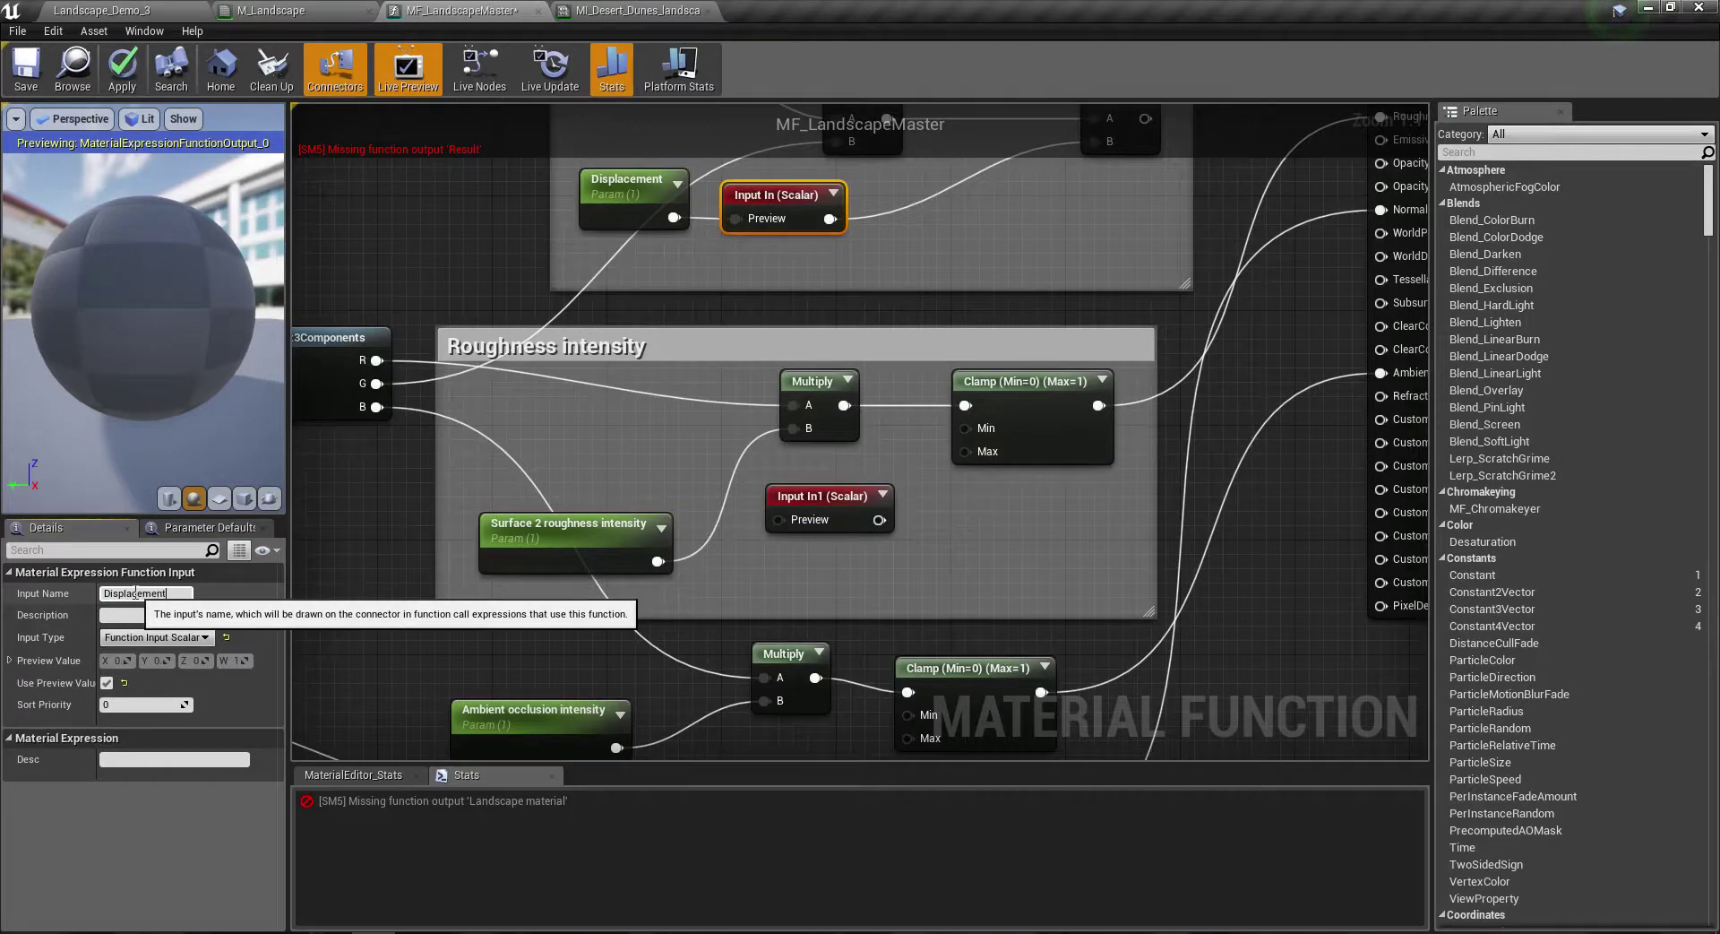
key("Return")
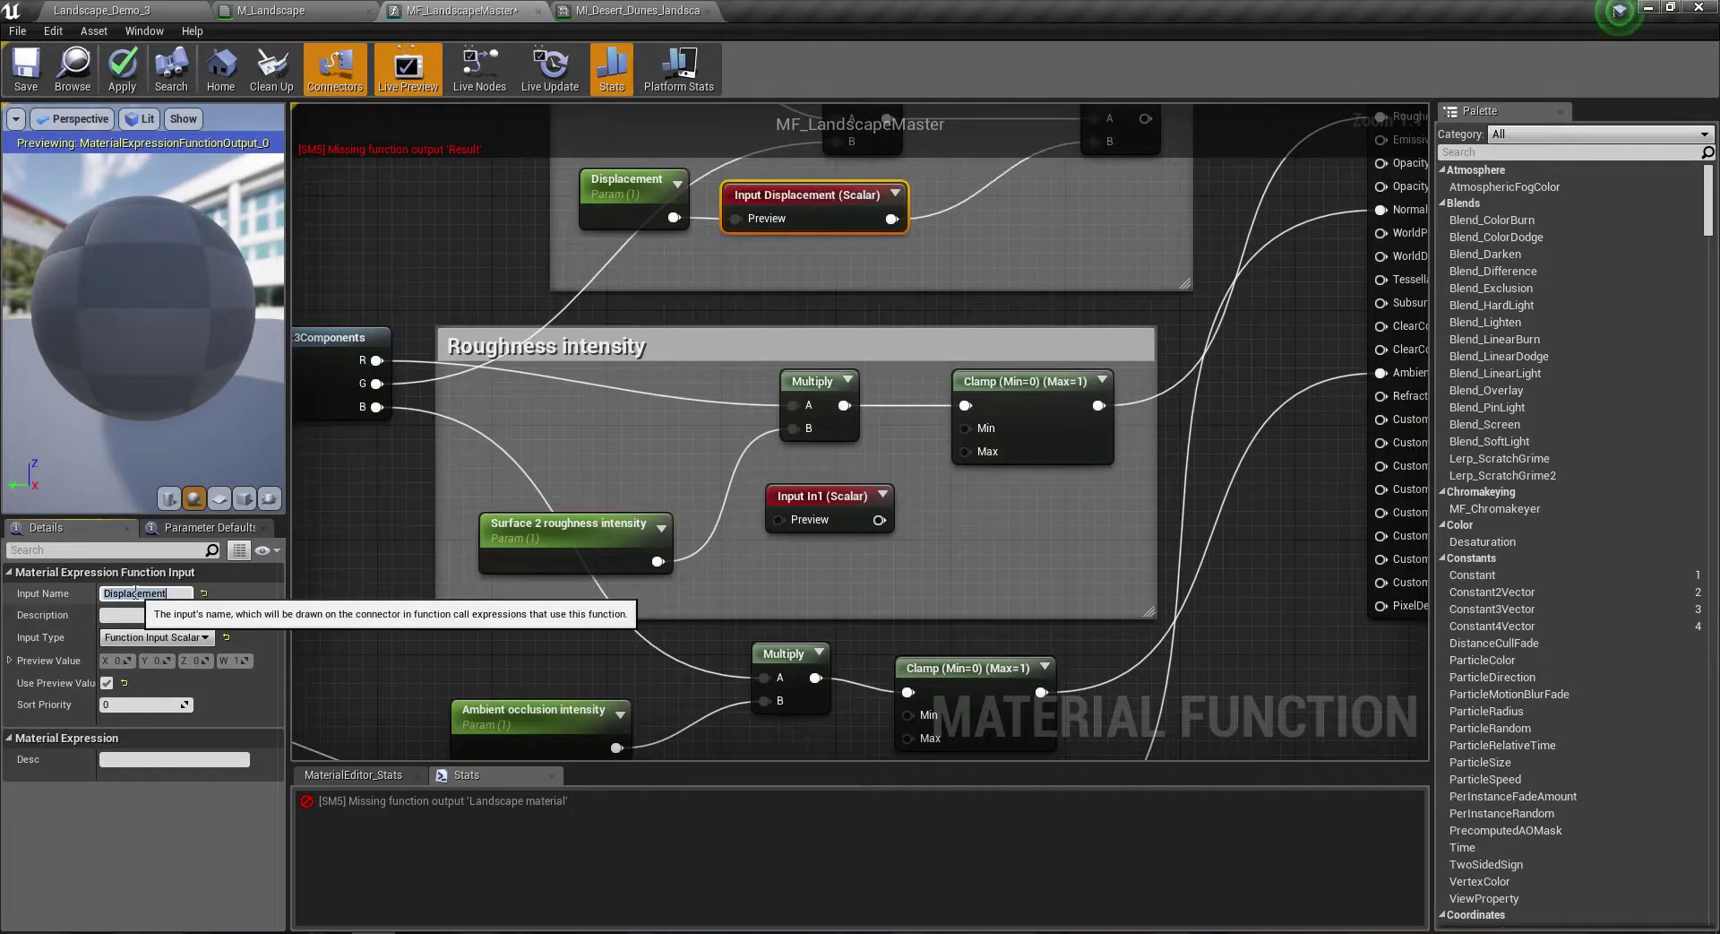
mouse_move(831, 355)
right_mouse_down()
mouse_move(847, 536)
mouse_move(828, 482)
right_mouse_up()
left_click(186, 595)
type("streng")
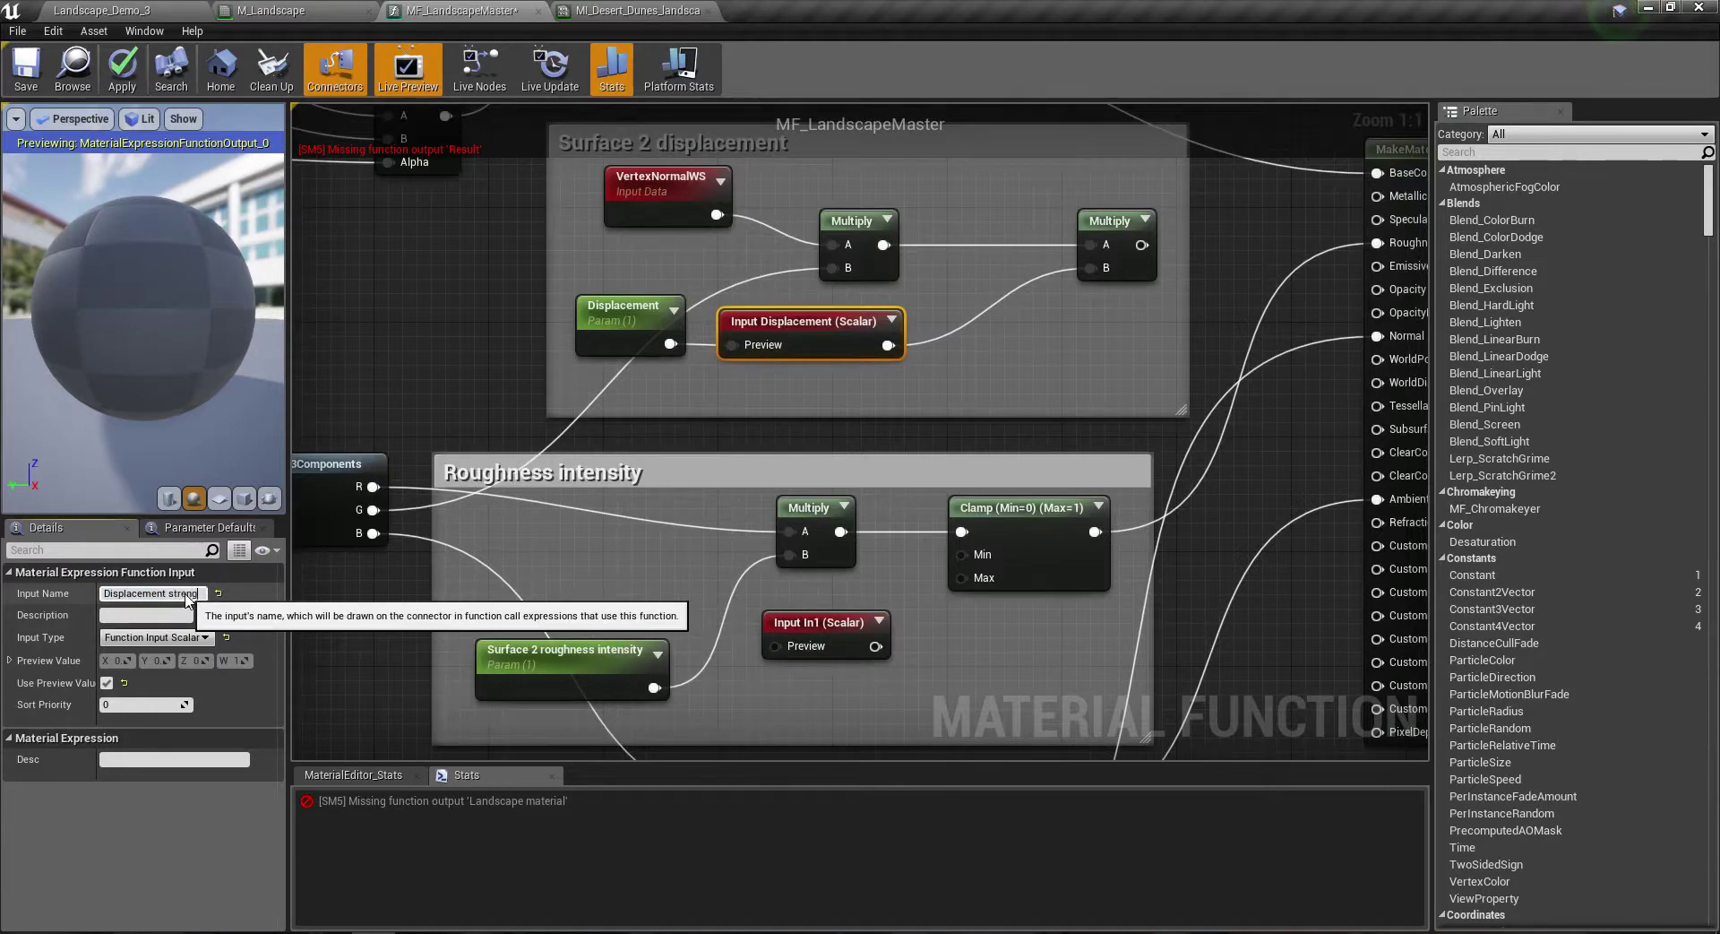
type("th")
key("Return")
Step: Name the copied In1 input 'Roughness intensity'
right_click_drag(592, 547, 534, 340)
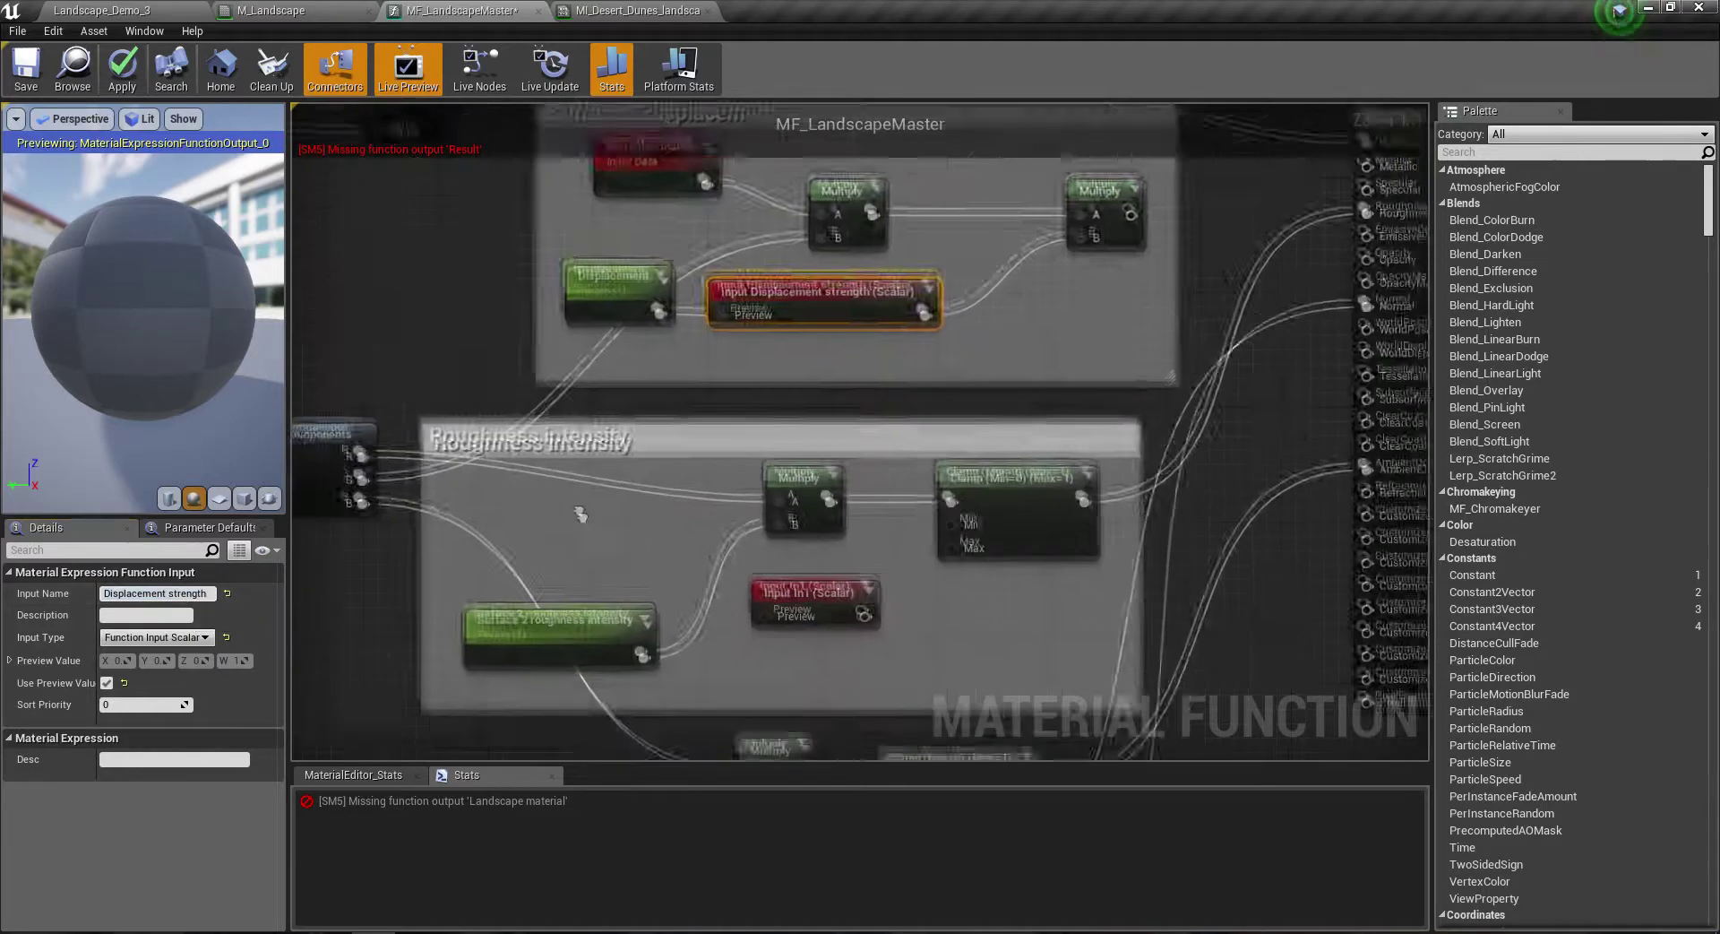
left_click(735, 407)
left_click(182, 592)
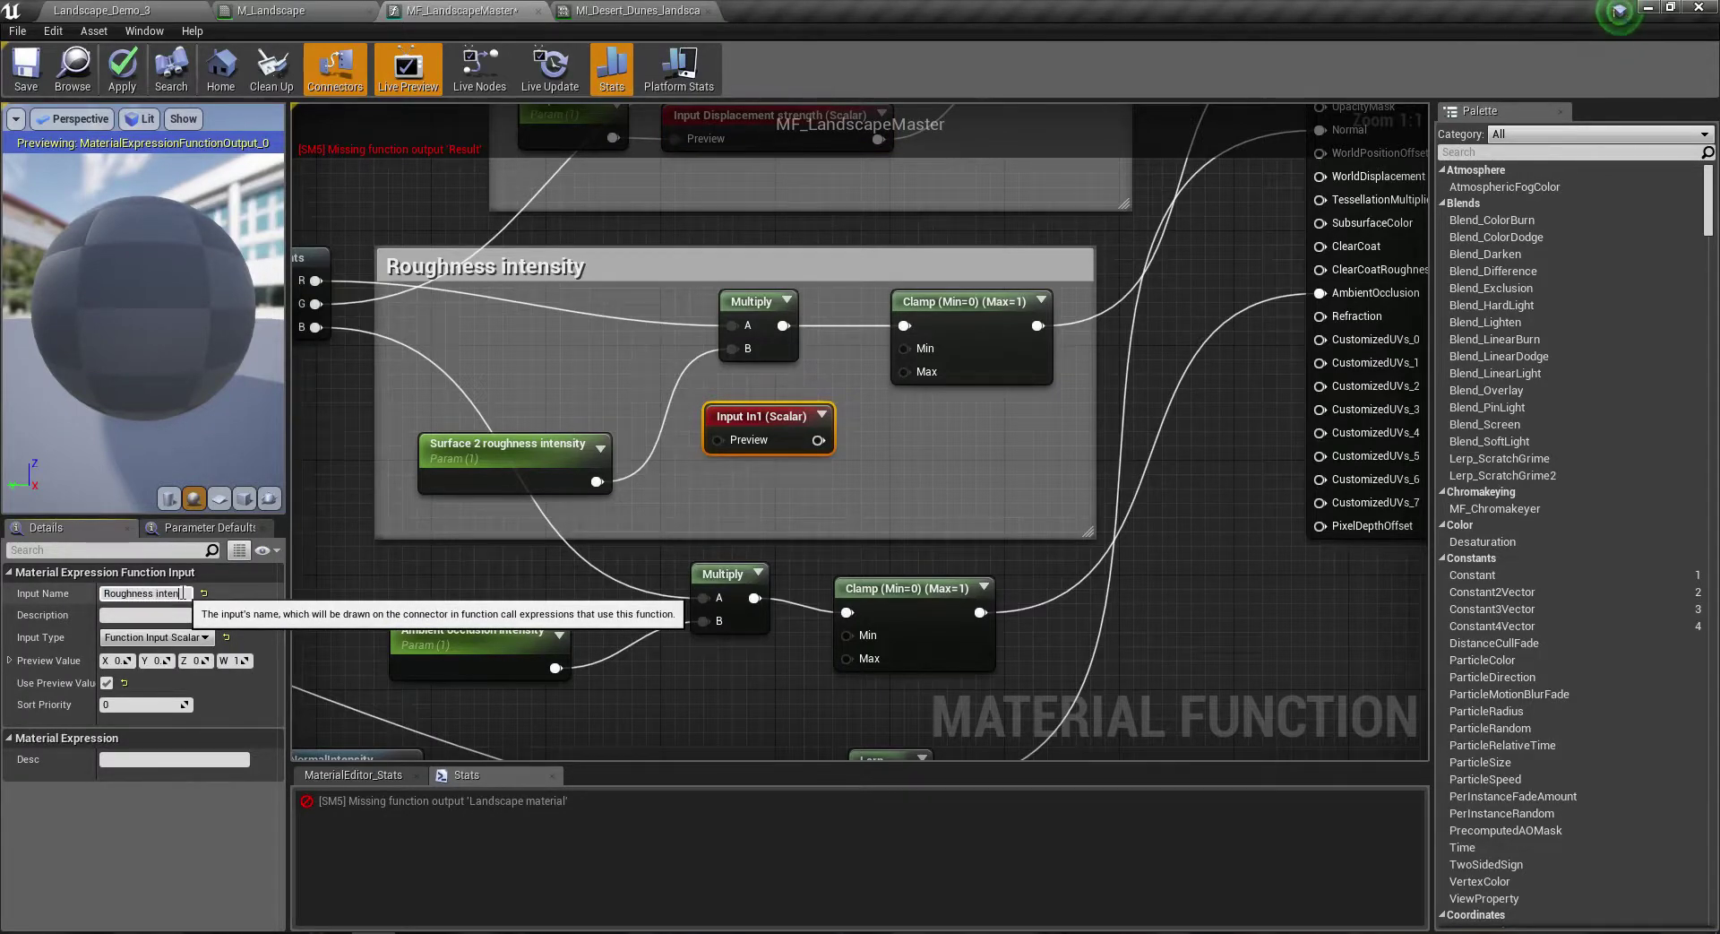
type("sity")
key("Return")
Step: Change the displacement input's name to 'Displacement intensity'
right_click_drag(728, 176, 673, 302)
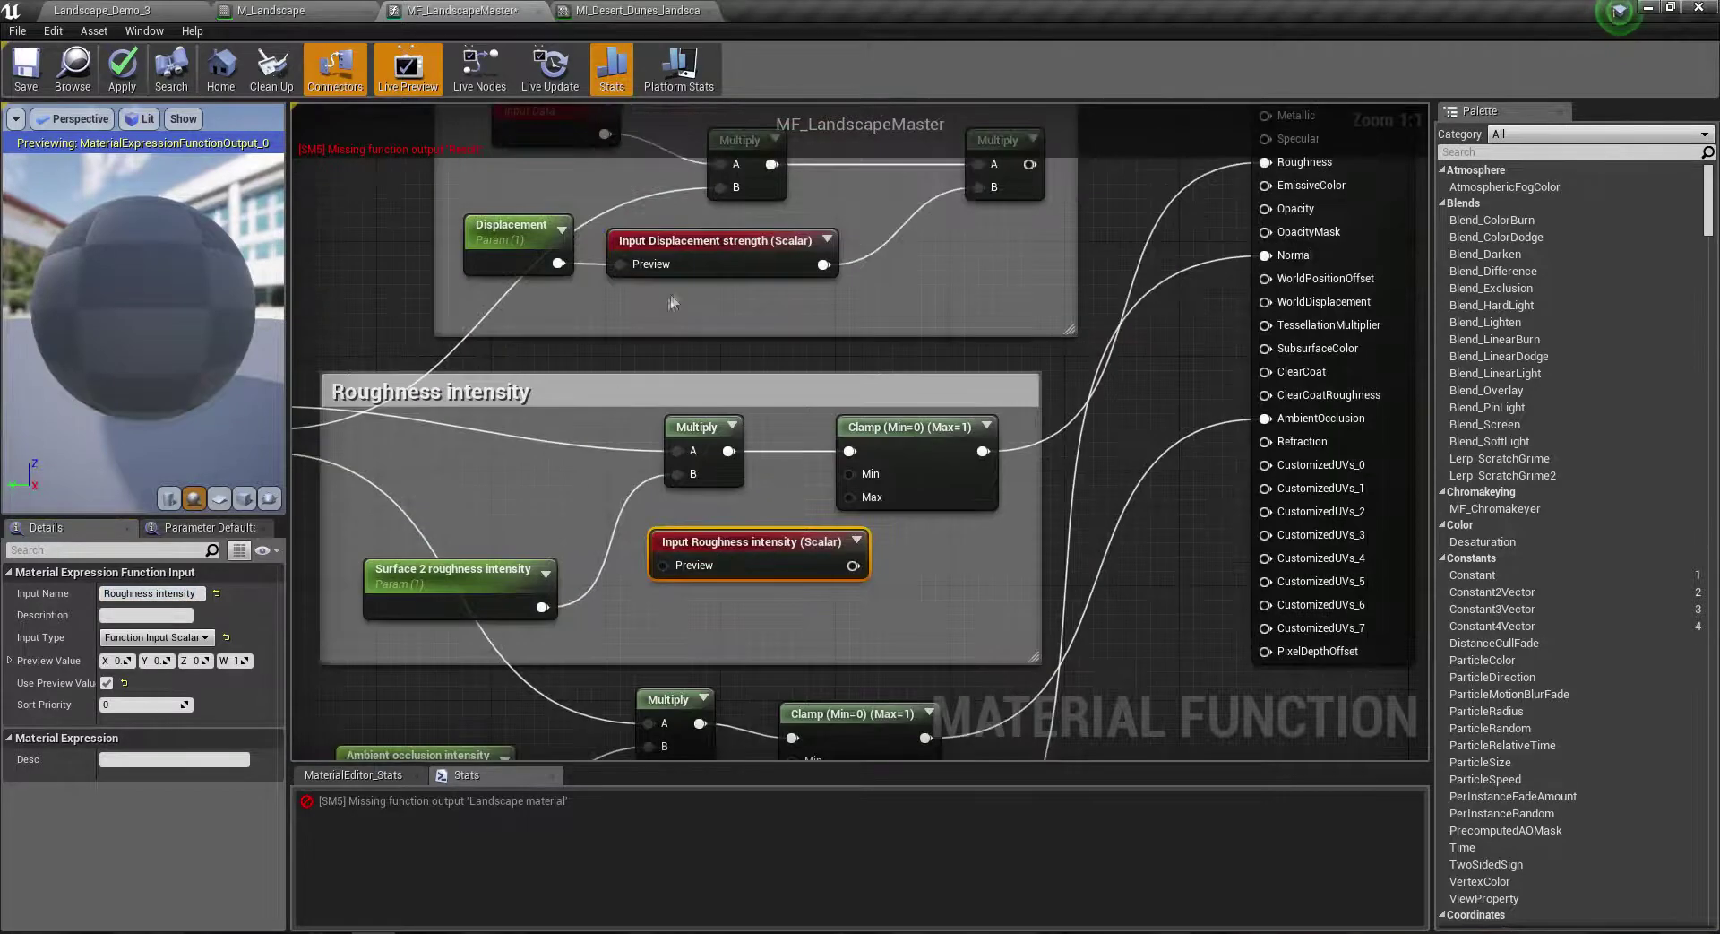
left_click(682, 259)
left_click(167, 594)
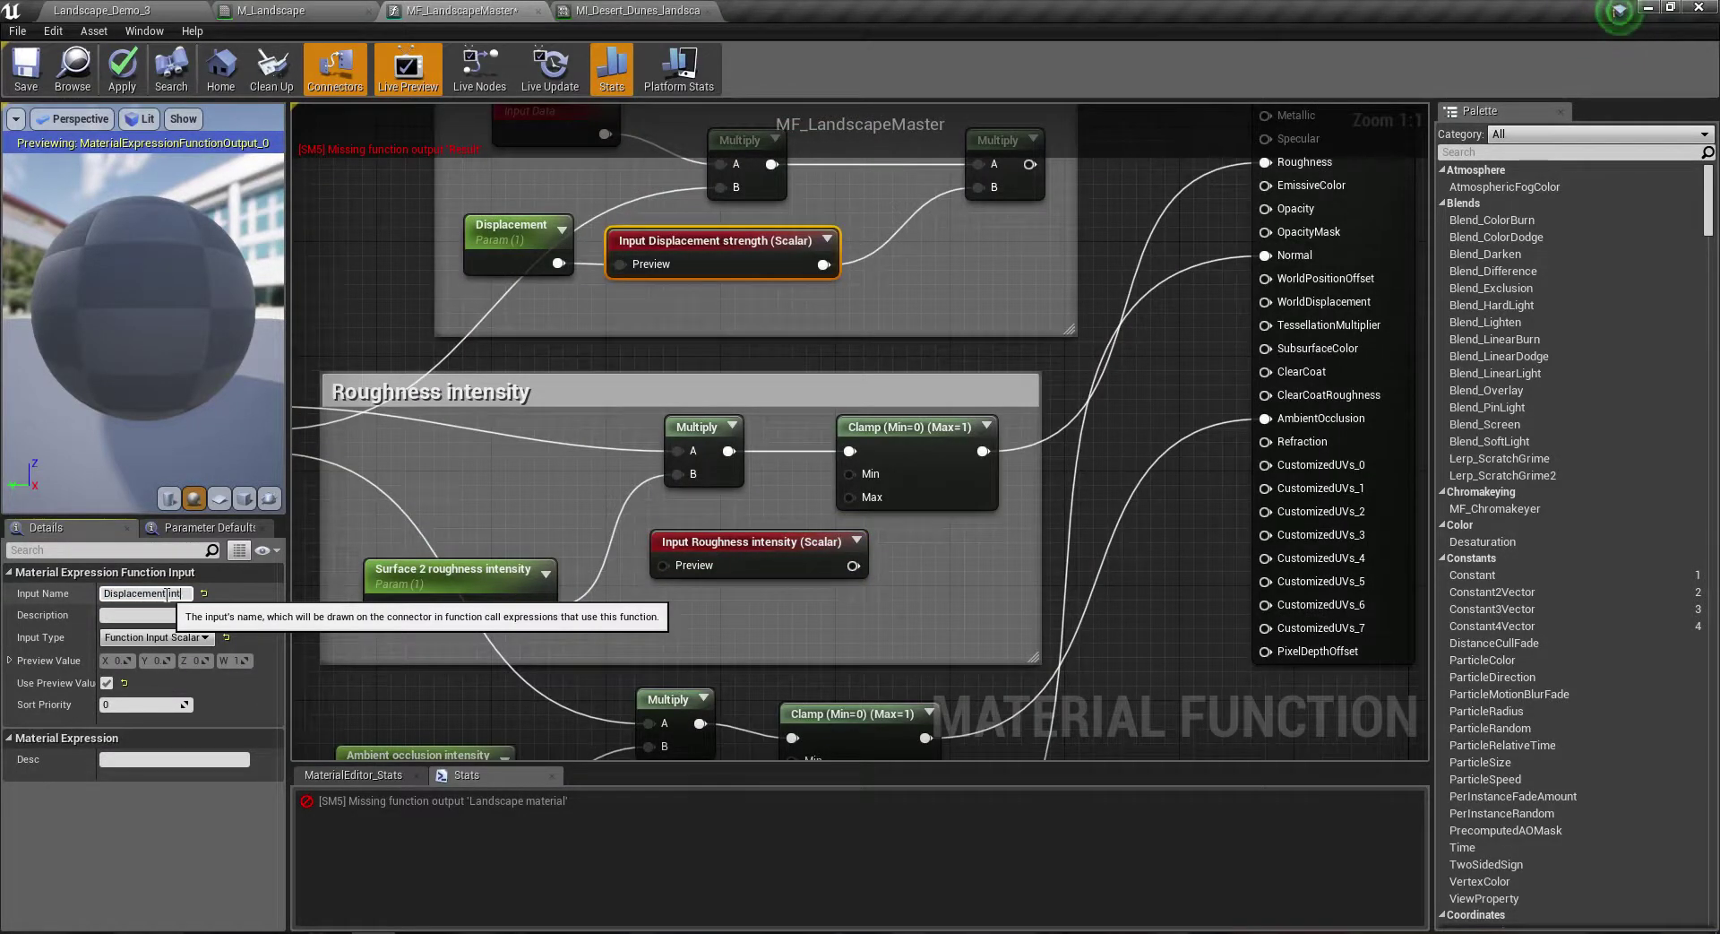
type("y")
key("Return")
Step: Feed the roughness Multiply's B from Roughness intensity and strip 'Surface 2' from the roughness parameter name
right_click_drag(681, 502, 769, 453)
mouse_move(766, 426)
left_mouse_down()
mouse_move(874, 509)
mouse_move(941, 517)
left_mouse_up()
mouse_move(630, 558)
left_mouse_down()
mouse_move(752, 517)
mouse_move(739, 532)
left_mouse_up()
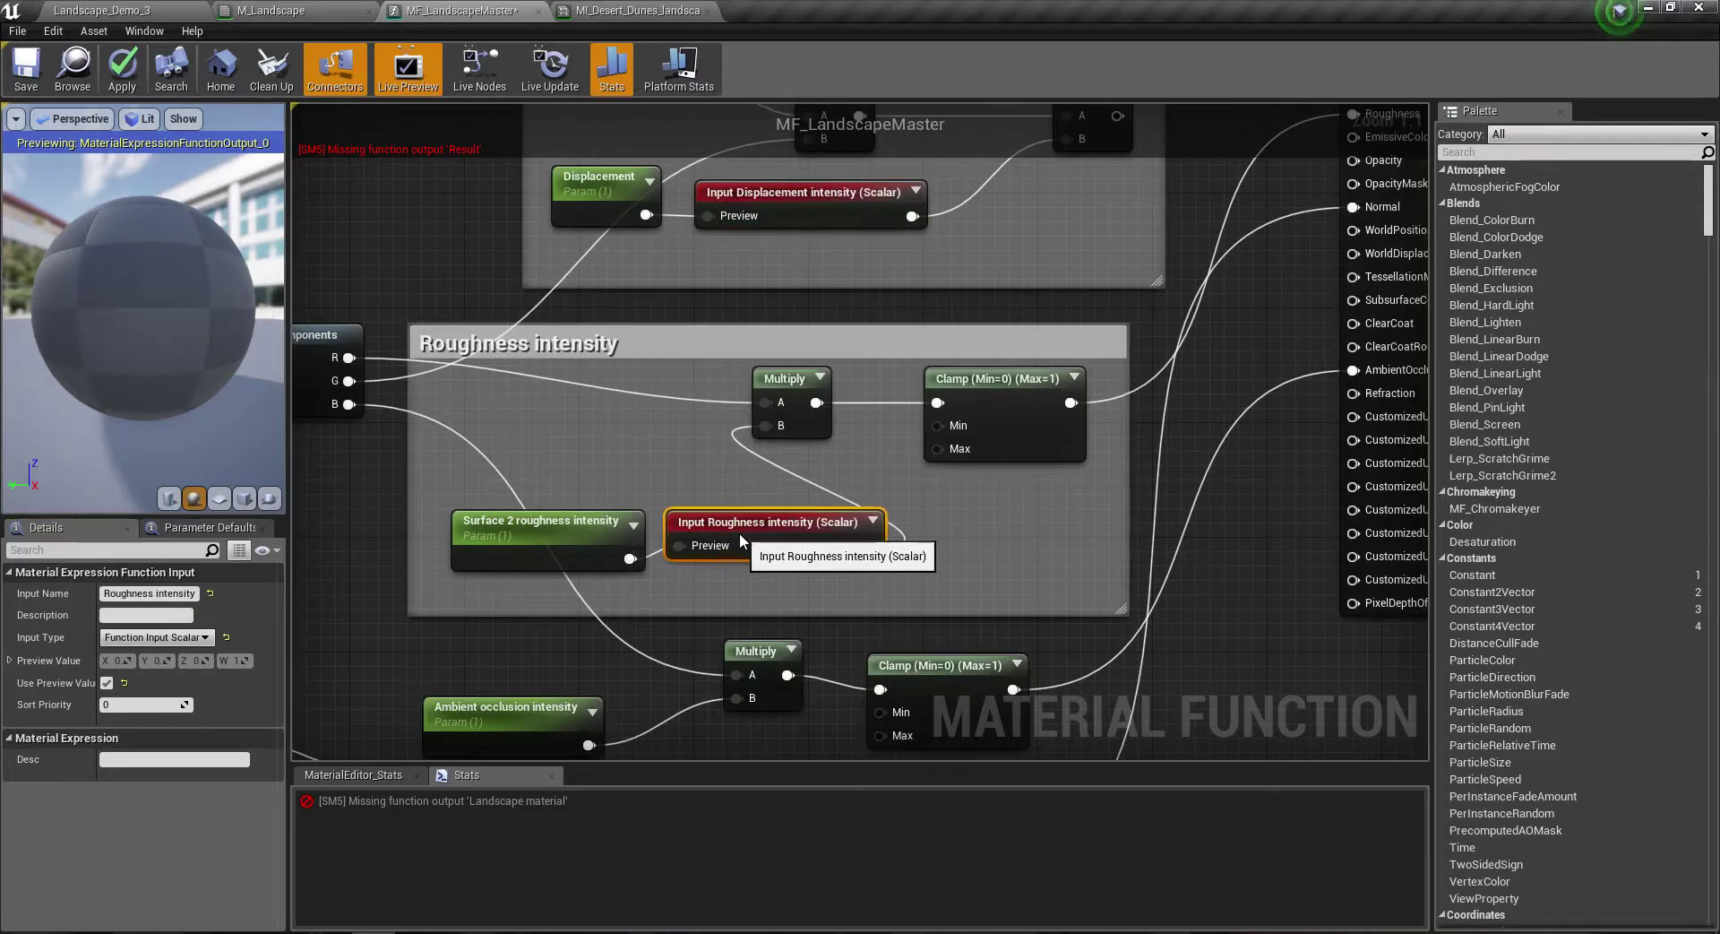
left_click(537, 551)
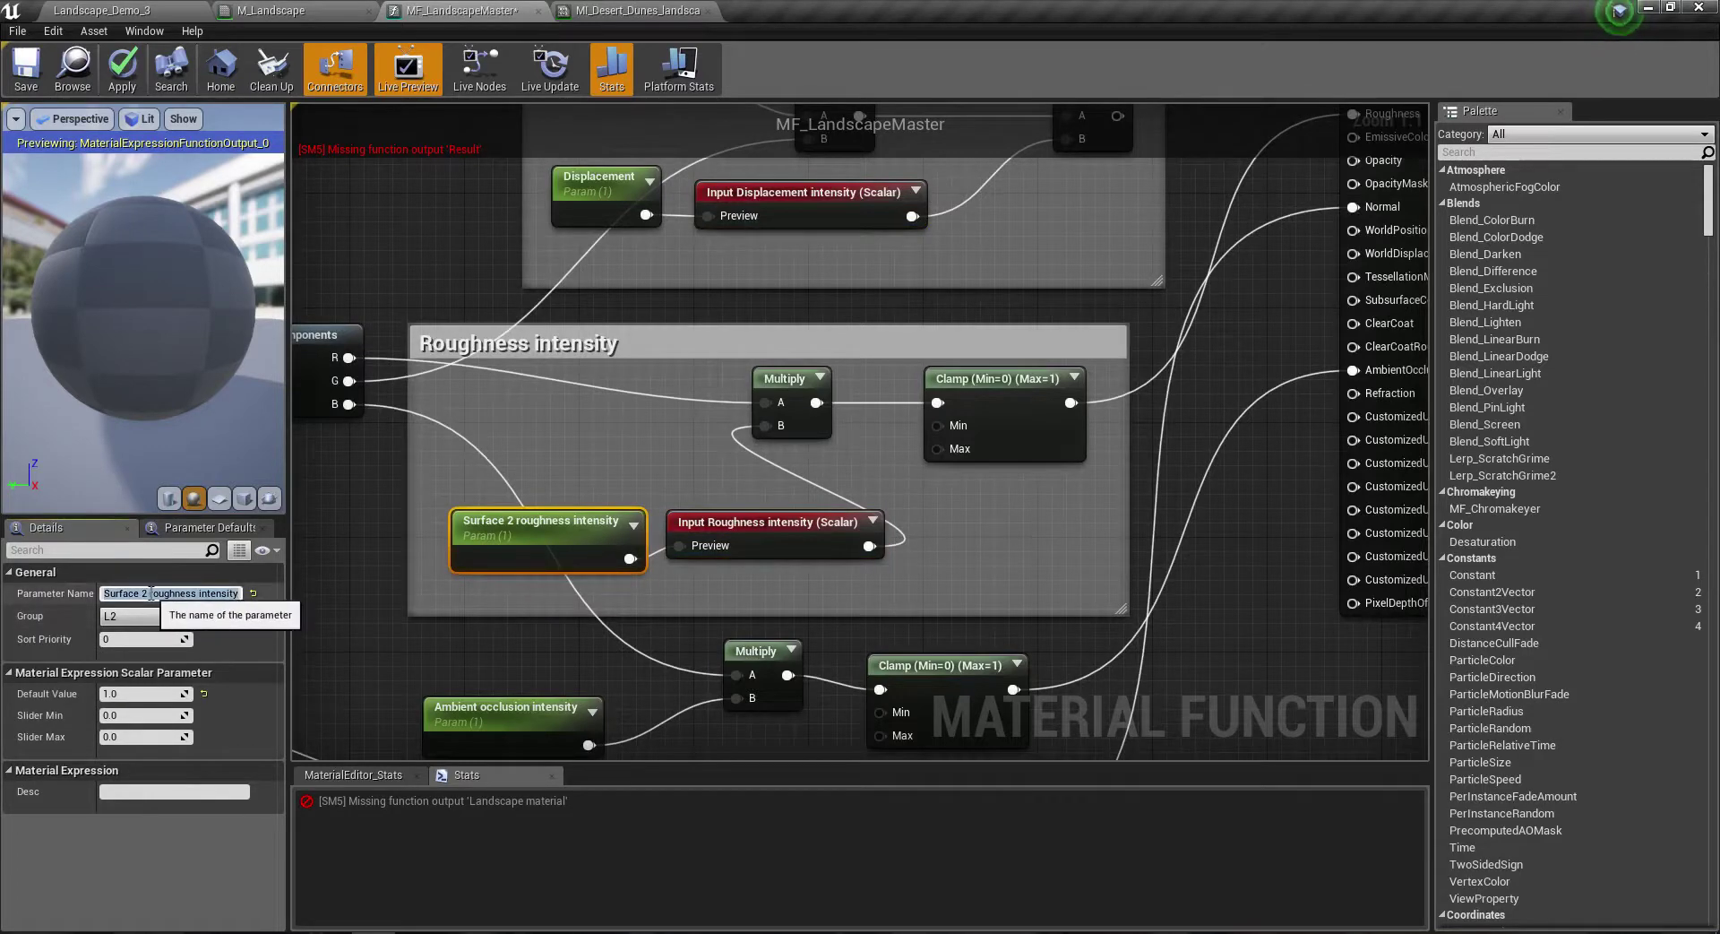
left_click_drag(151, 593, 38, 605)
key("BackSpace")
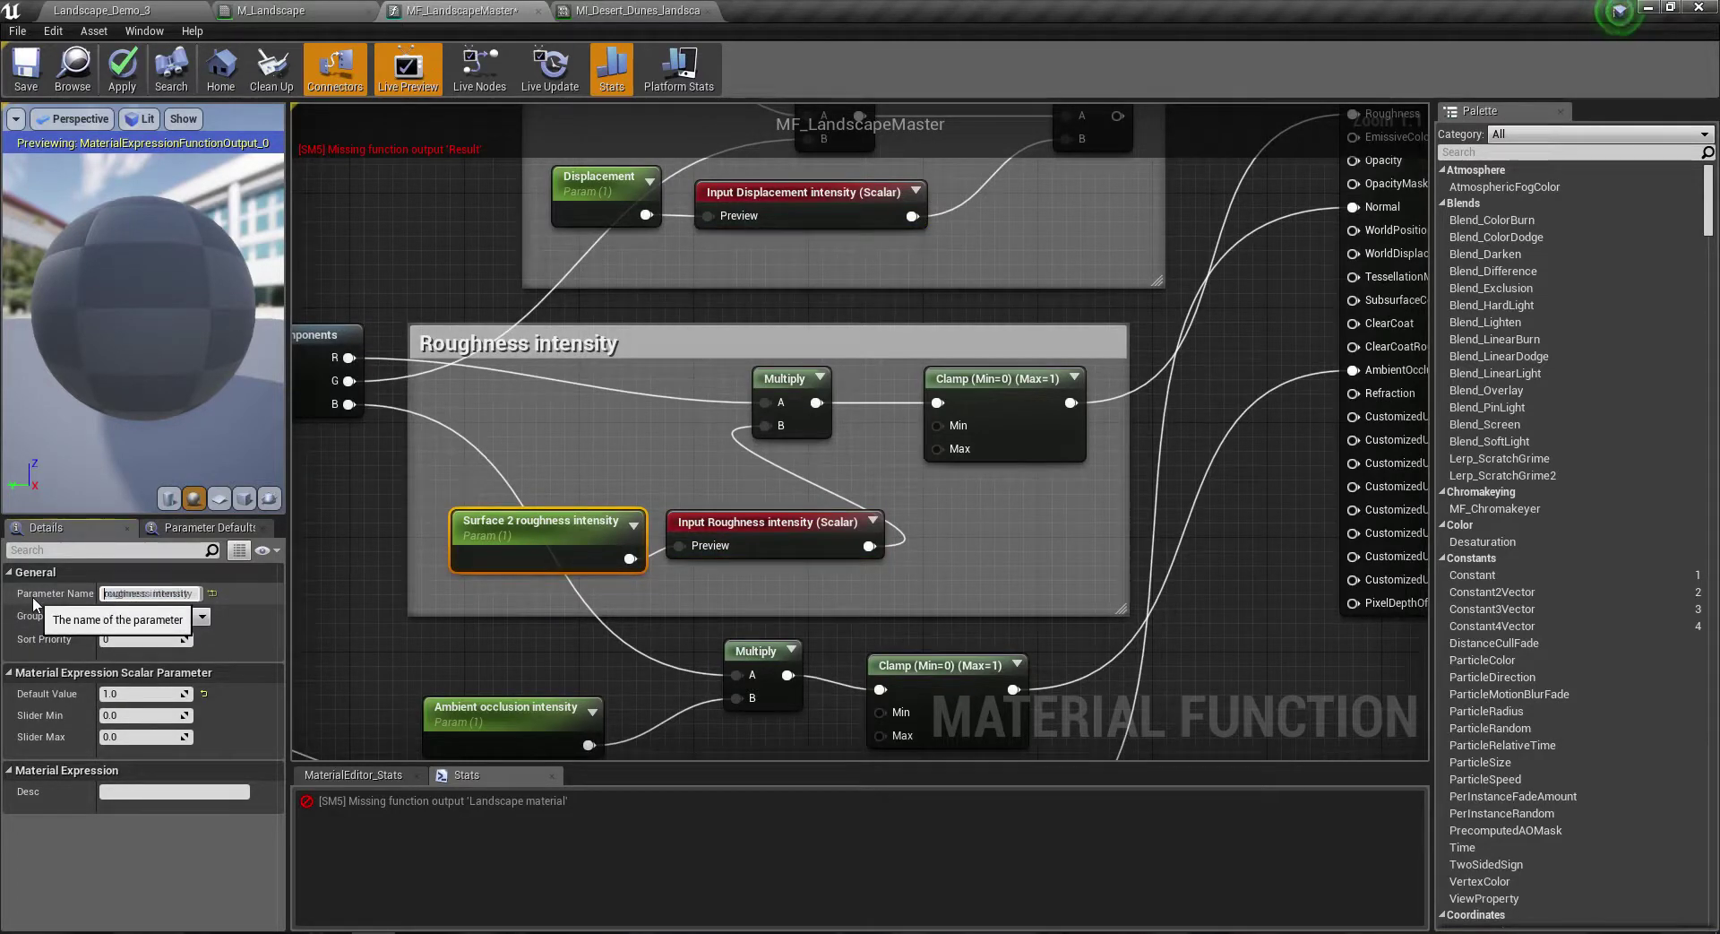
Step: Name the parameter 'Roughness intensity' and duplicate its input as 'AO intensity' near the AO nodes
type("R")
key("Return")
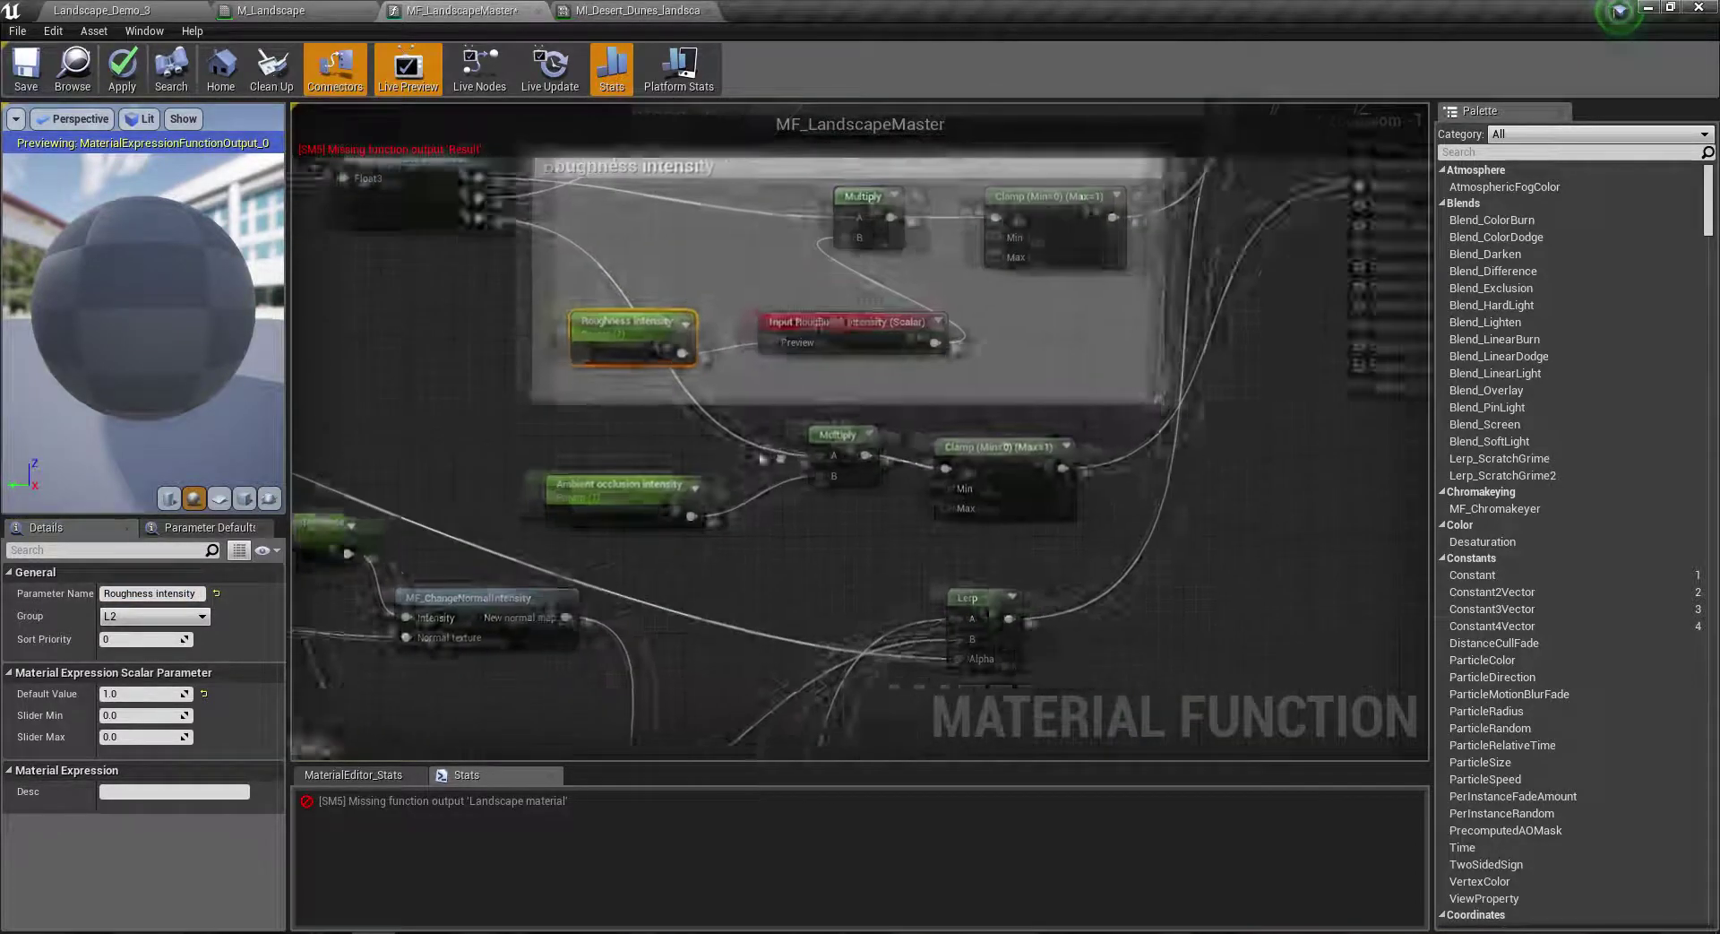
left_click(869, 324)
key("ctrl+w")
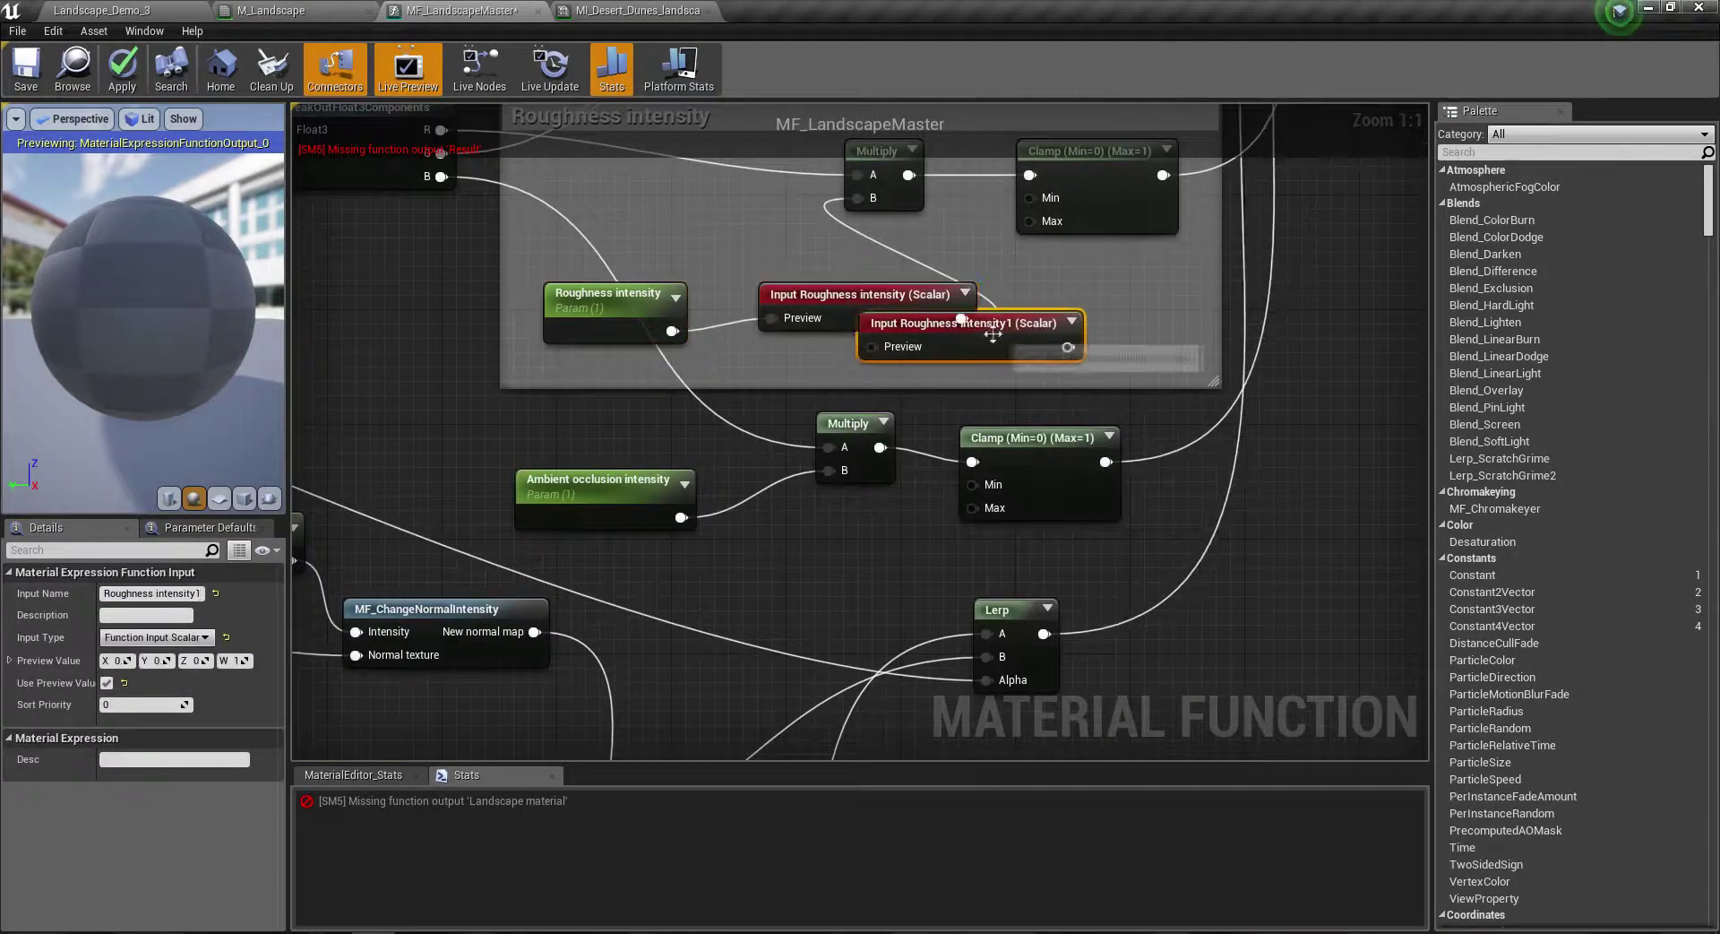
left_click_drag(887, 331, 869, 574)
left_click(184, 593)
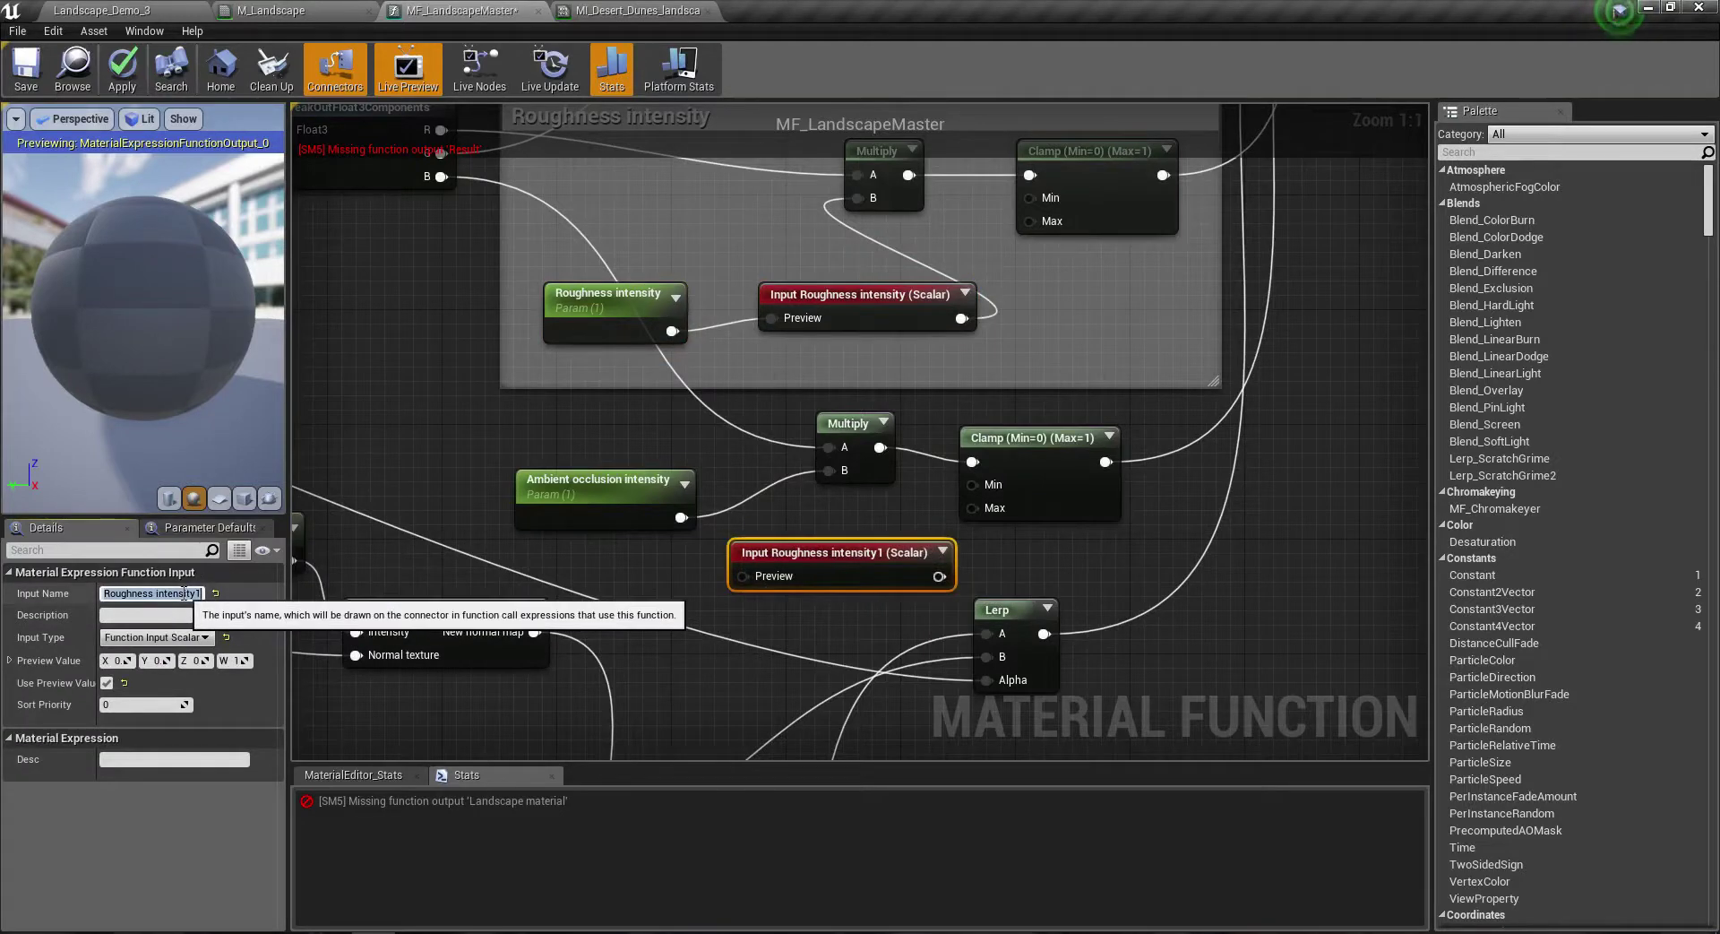
type("AO intensity")
key("Return")
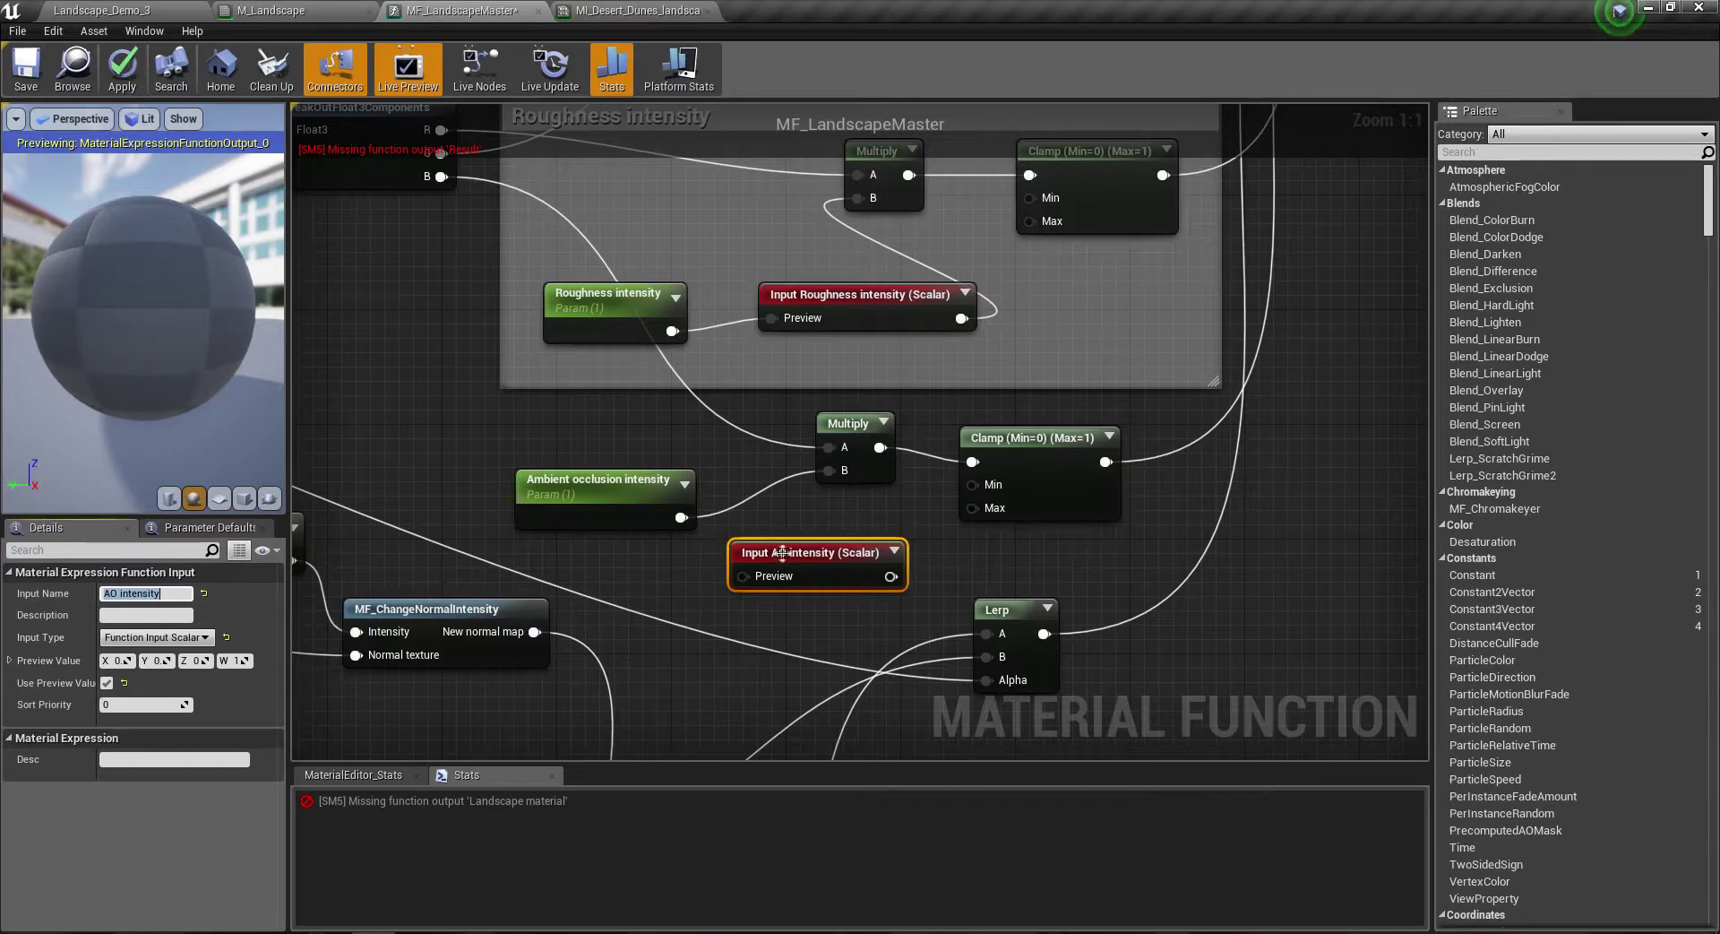
Step: Route the ambient occlusion parameter through AO intensity into the Multiply
left_click_drag(681, 518, 742, 576, "ctrl")
left_click_drag(609, 480, 452, 422)
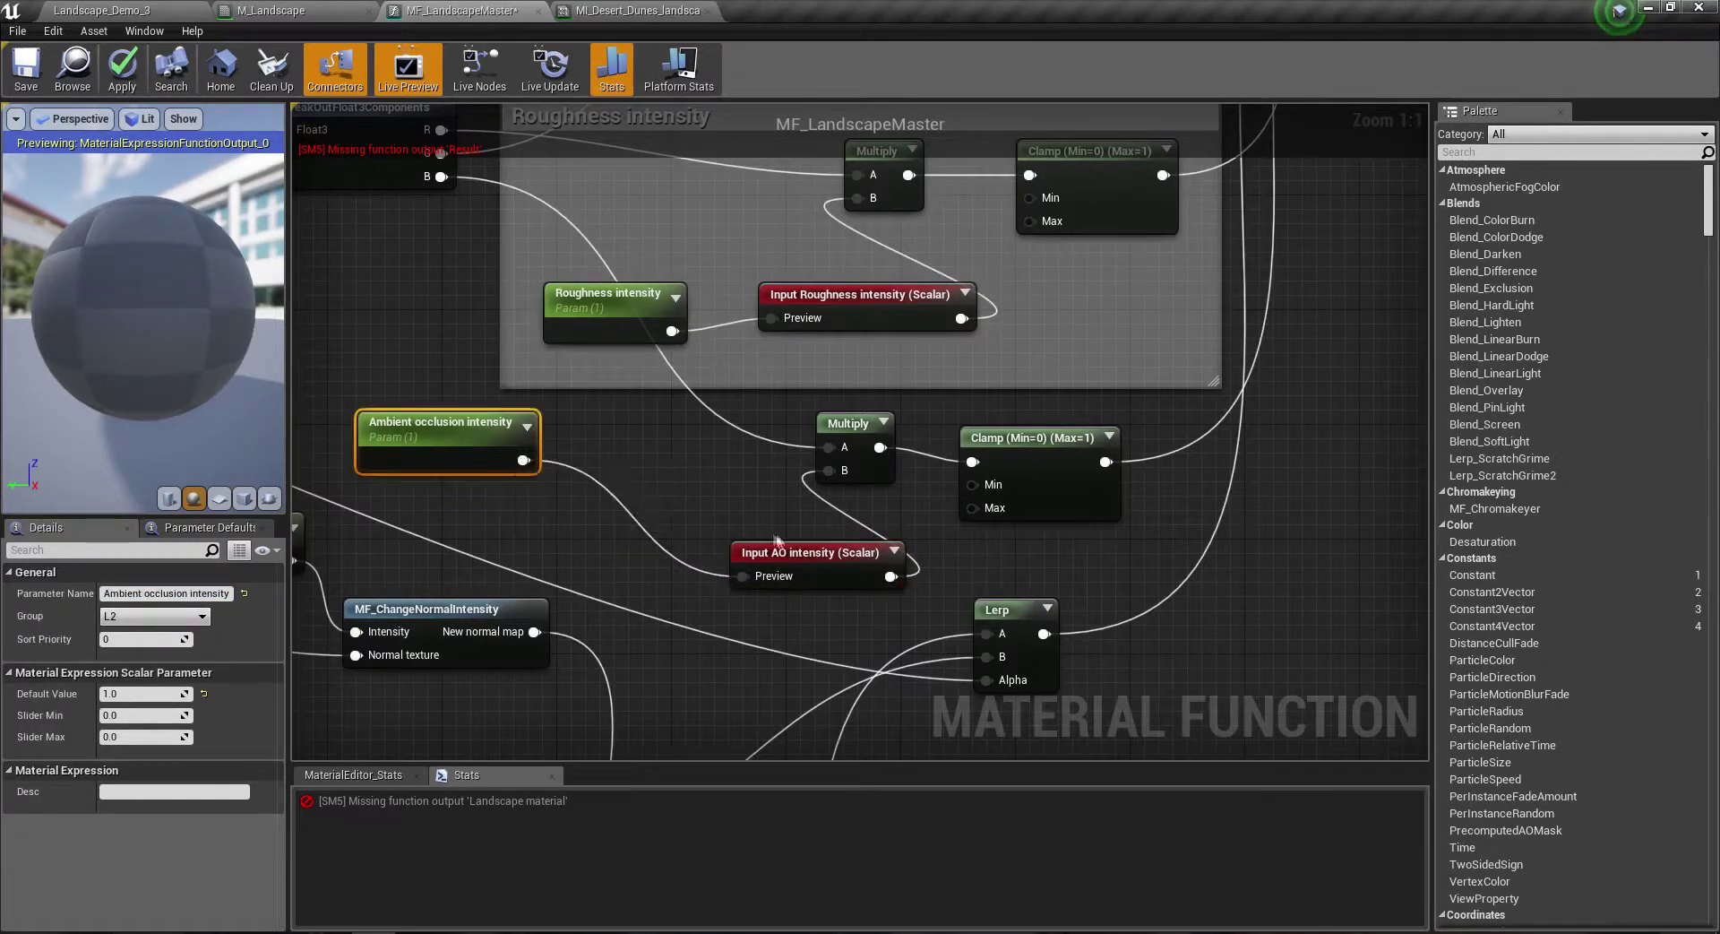
left_click_drag(784, 576, 654, 488)
scroll(655, 486, "down", 5)
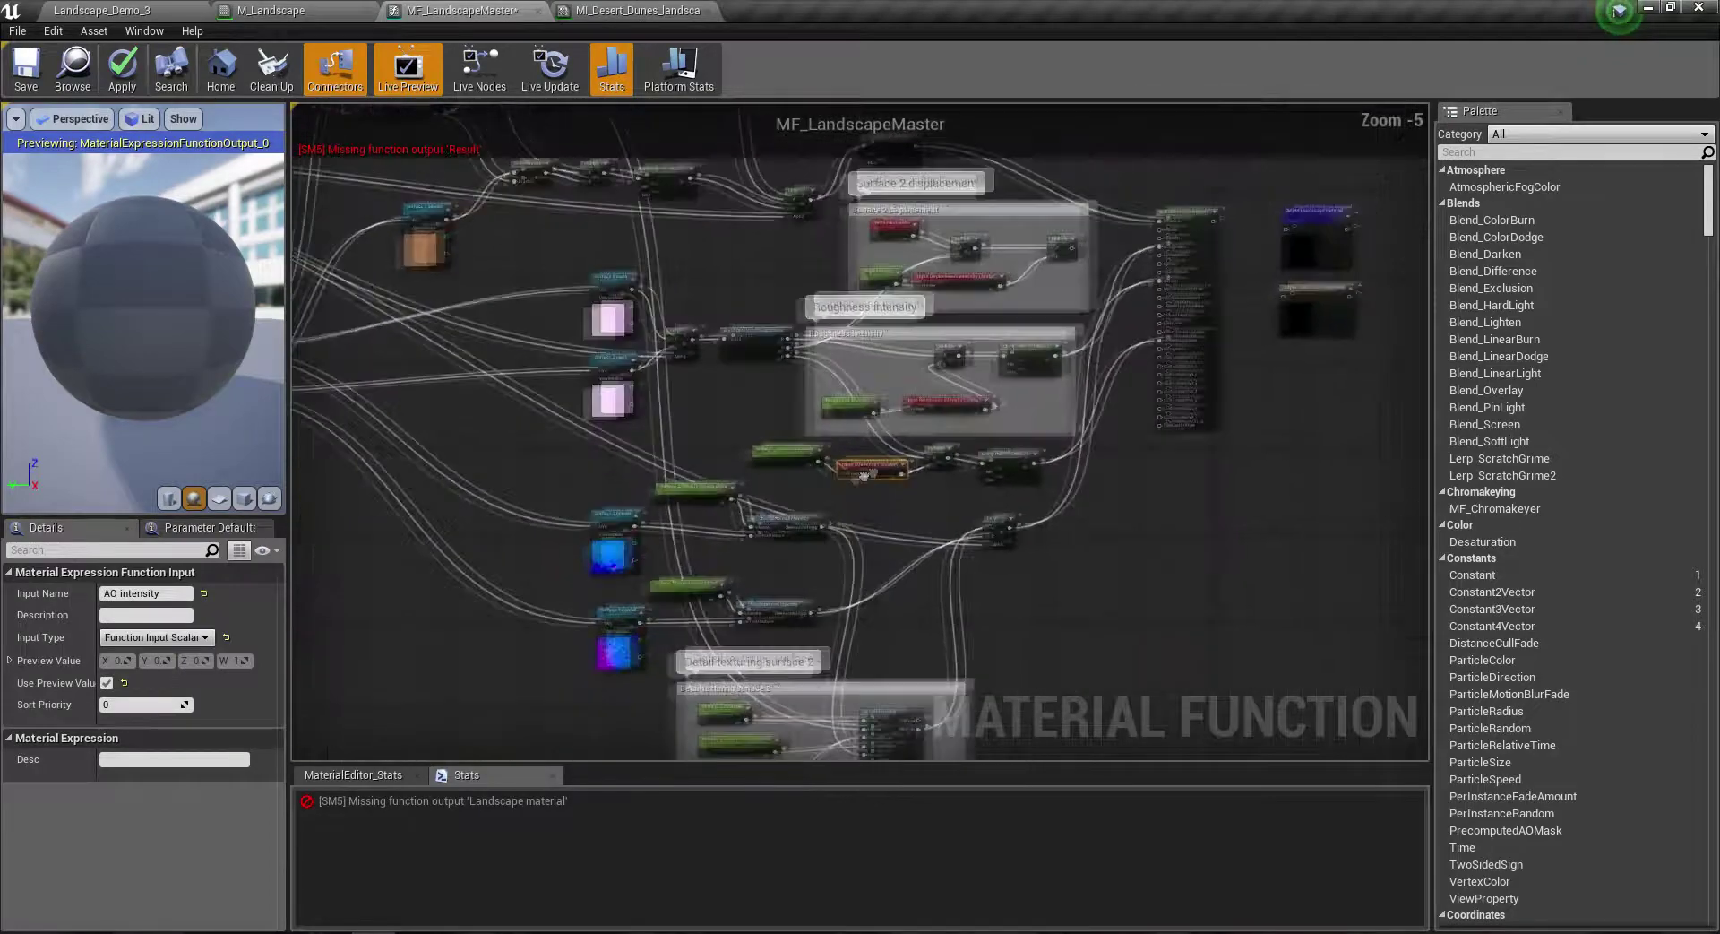
Step: Space out the Surface 2 normal nodes, moving MF_ChangeNormalIntensity right and the close parameter left
right_click_drag(706, 475, 833, 509)
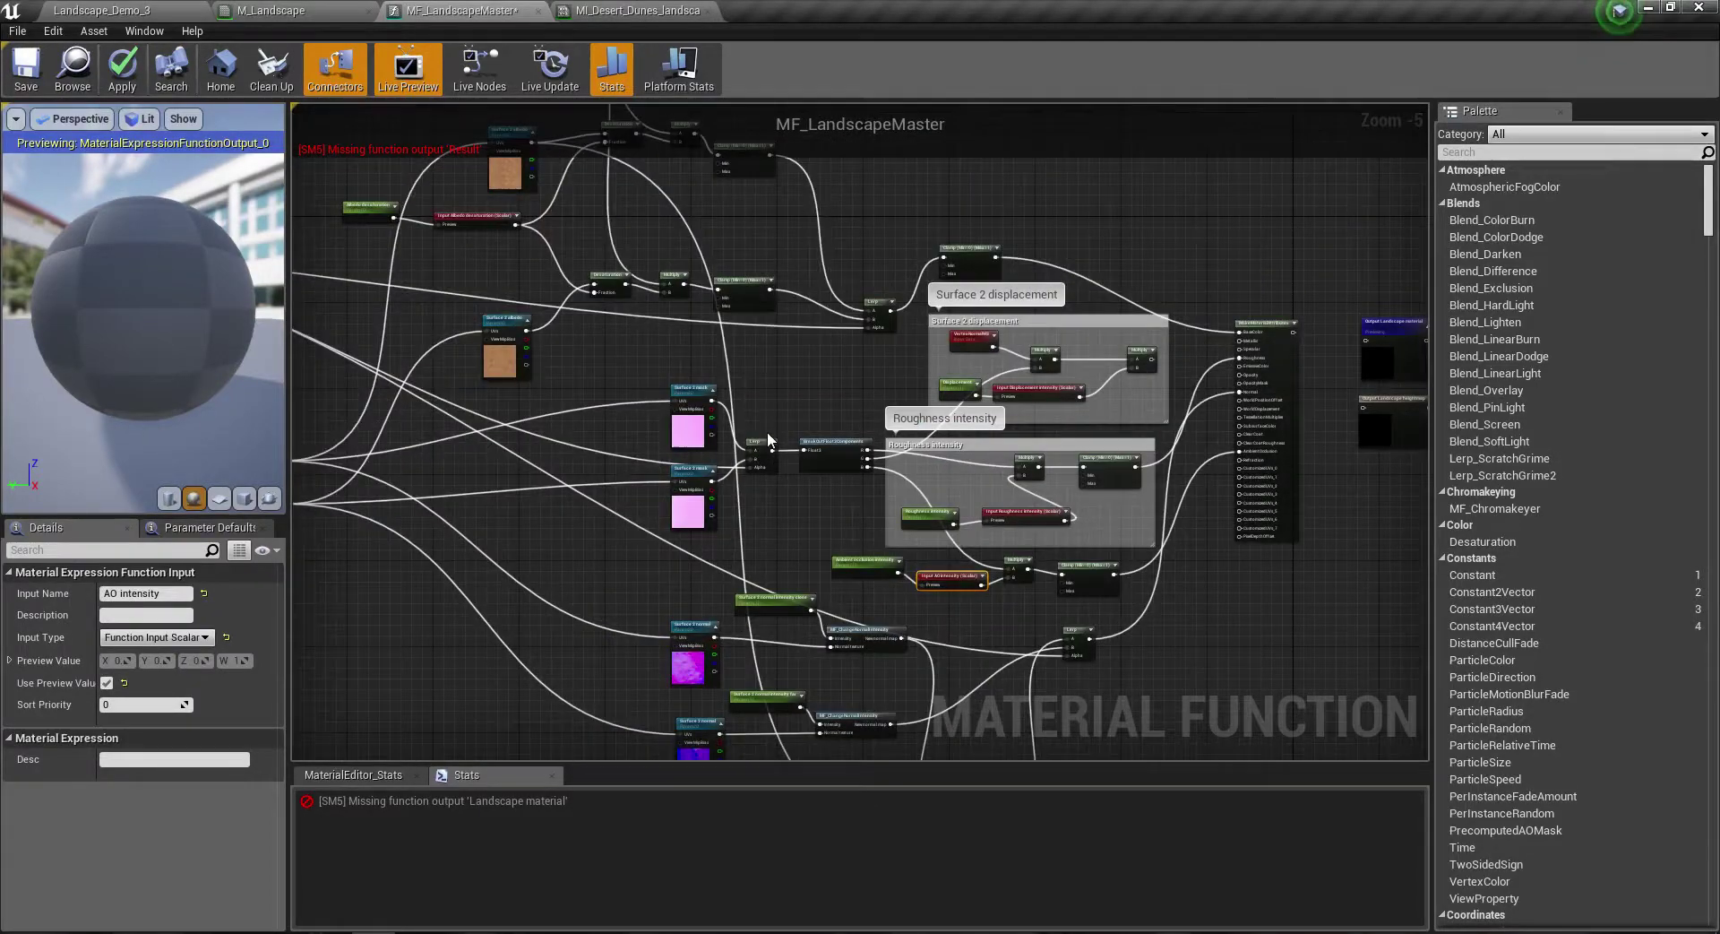
right_click_drag(768, 439, 740, 438)
scroll(1246, 220, "up", 4)
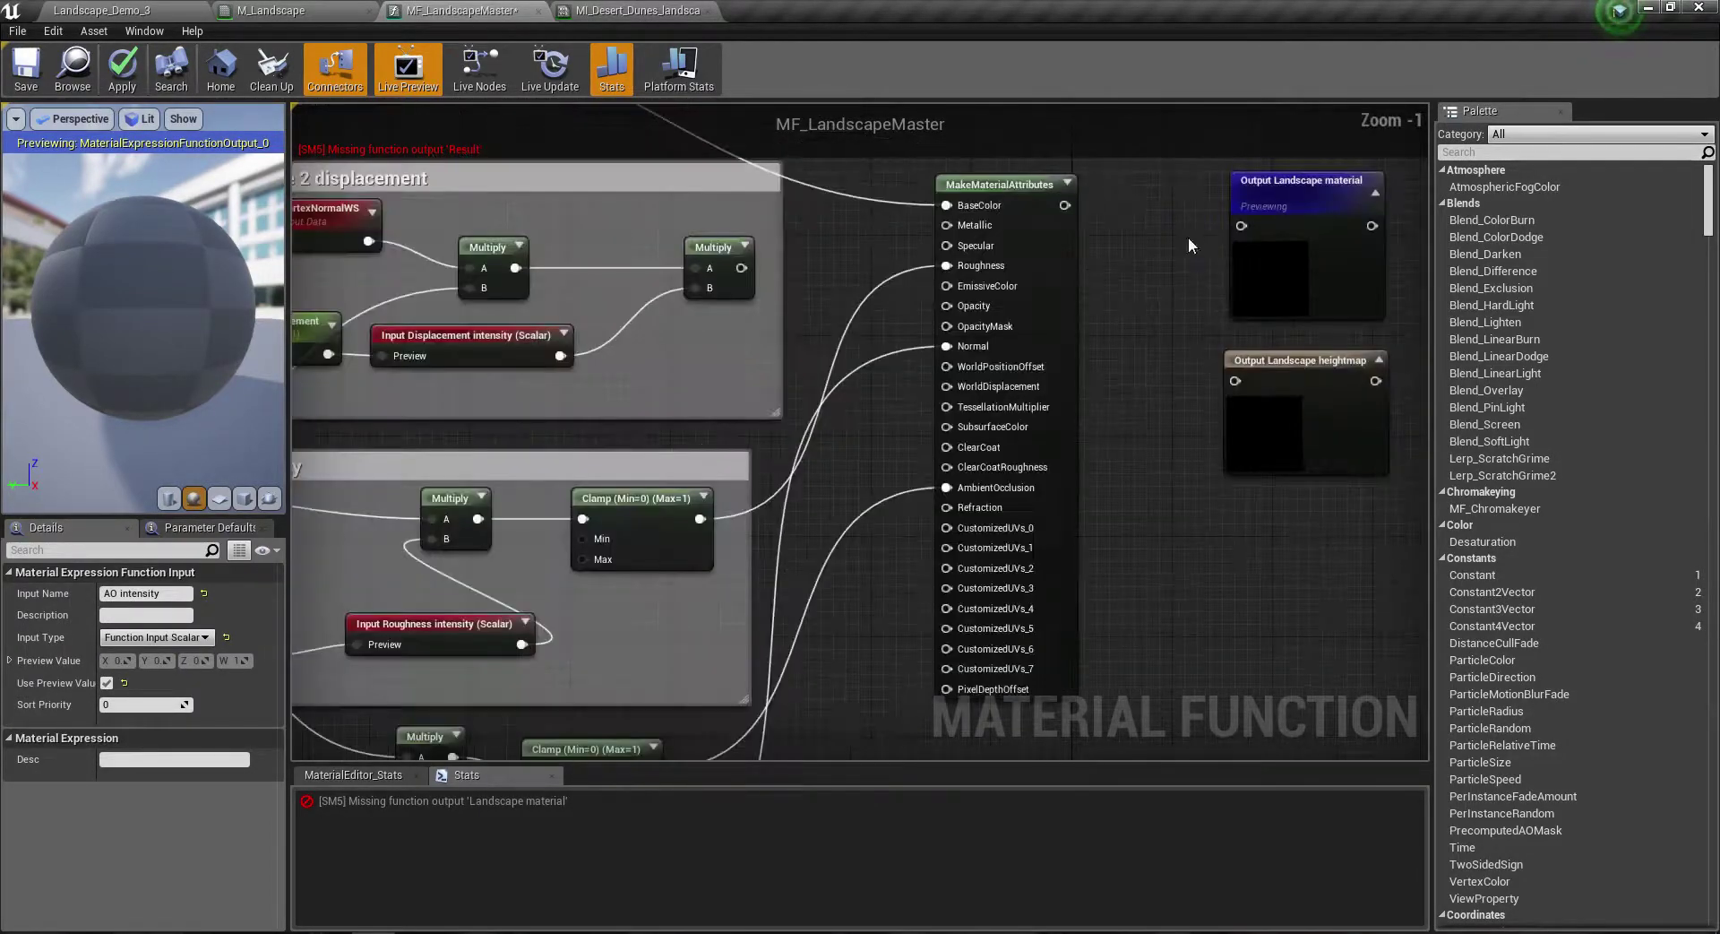
right_click_drag(1165, 441, 1195, 369)
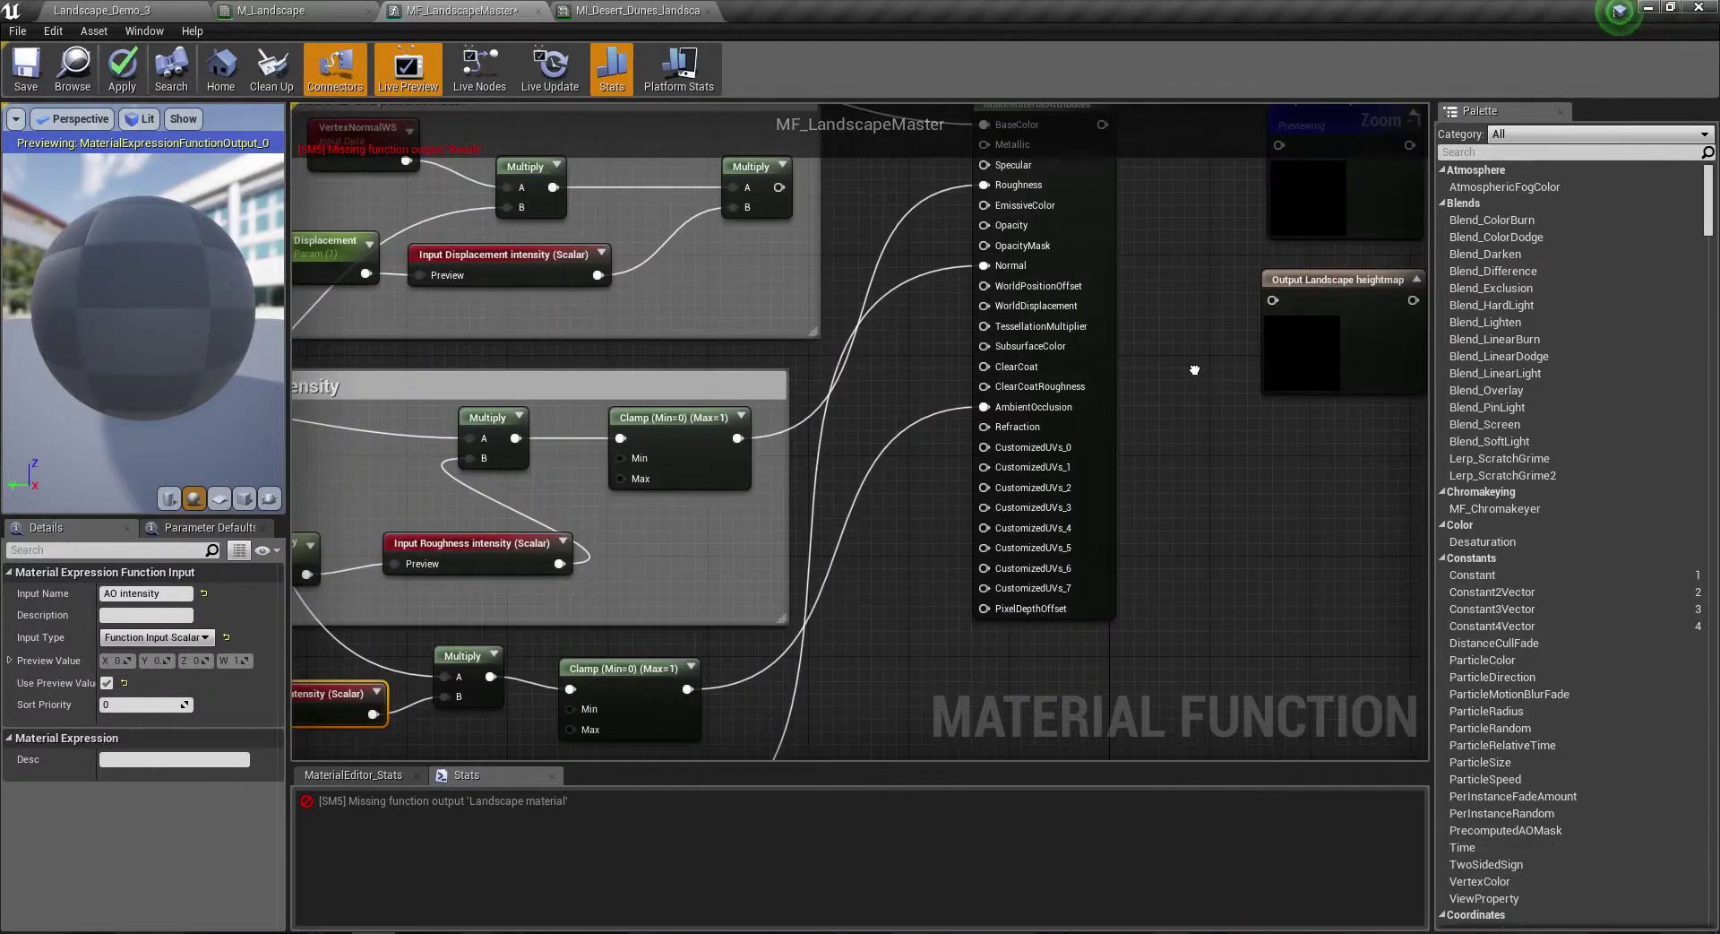
scroll(1195, 369, "down", 4)
scroll(829, 459, "up", 6)
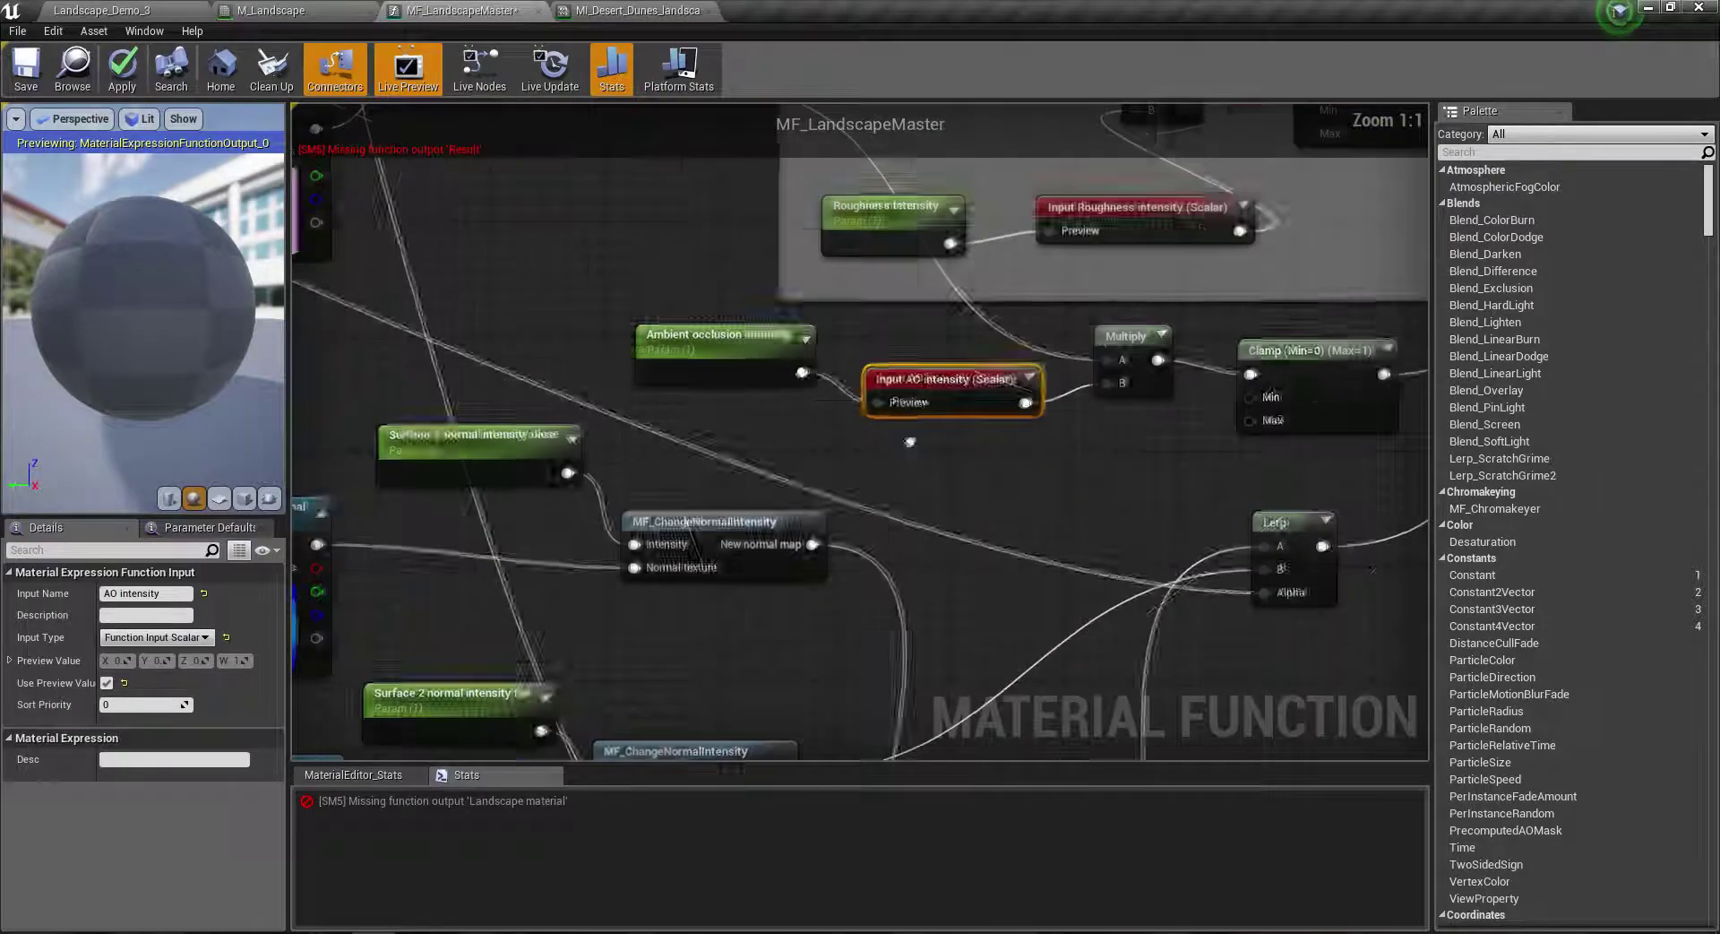
right_click_drag(910, 441, 857, 363)
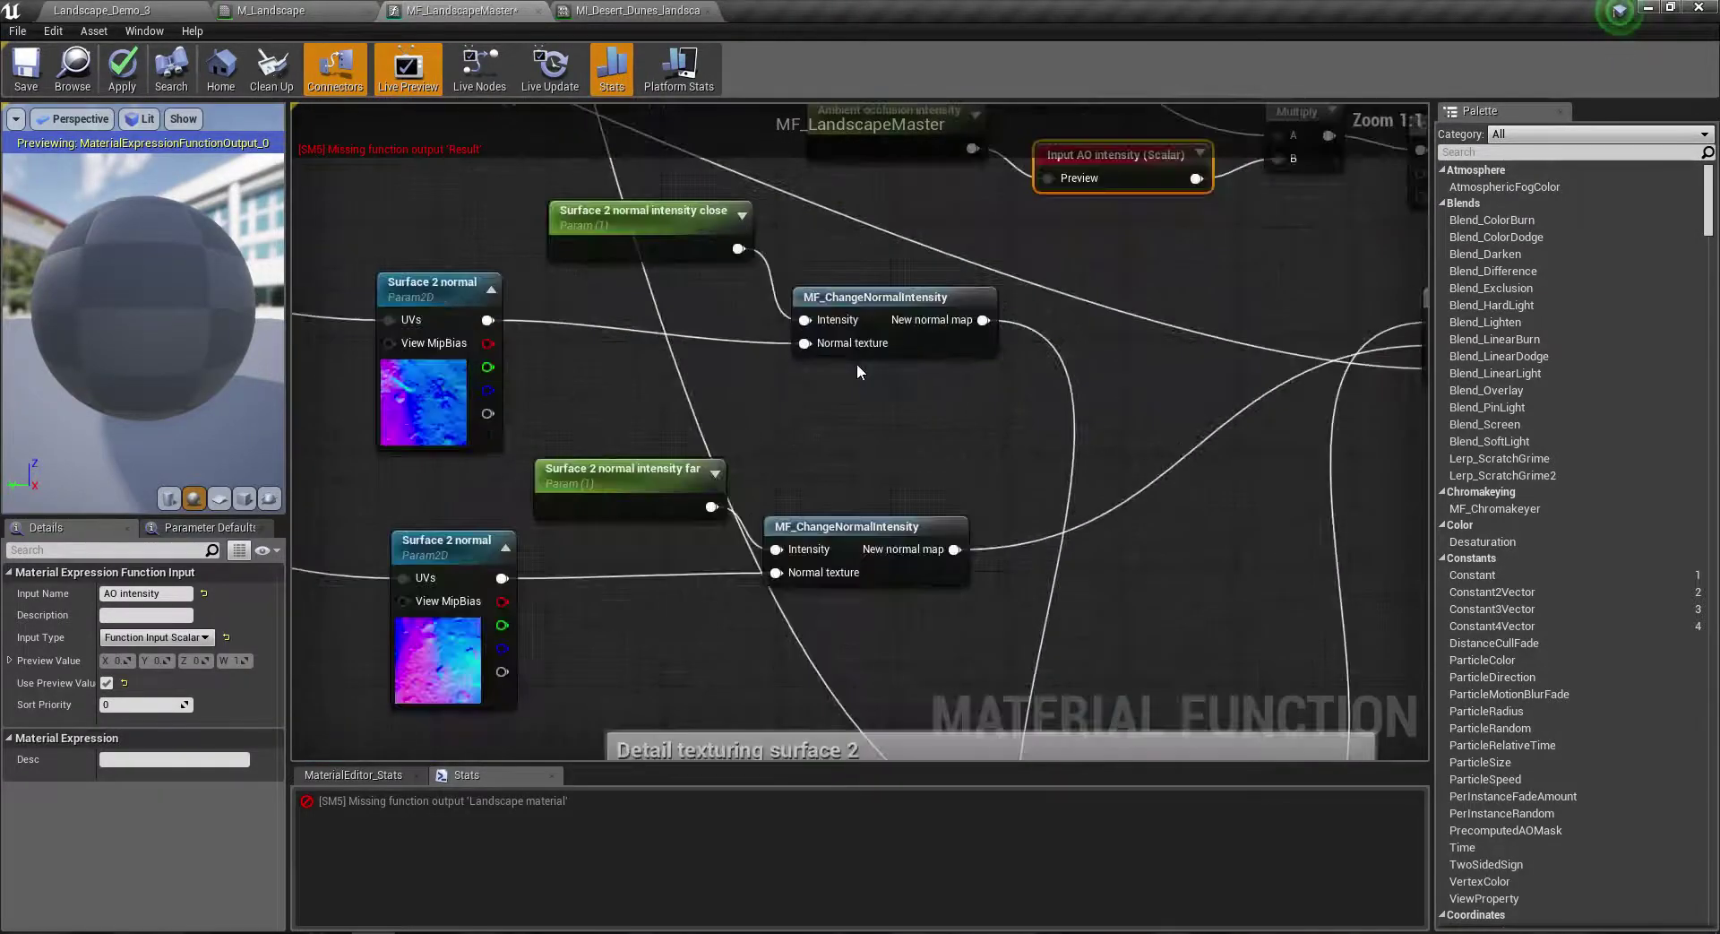
right_click_drag(857, 363, 985, 409)
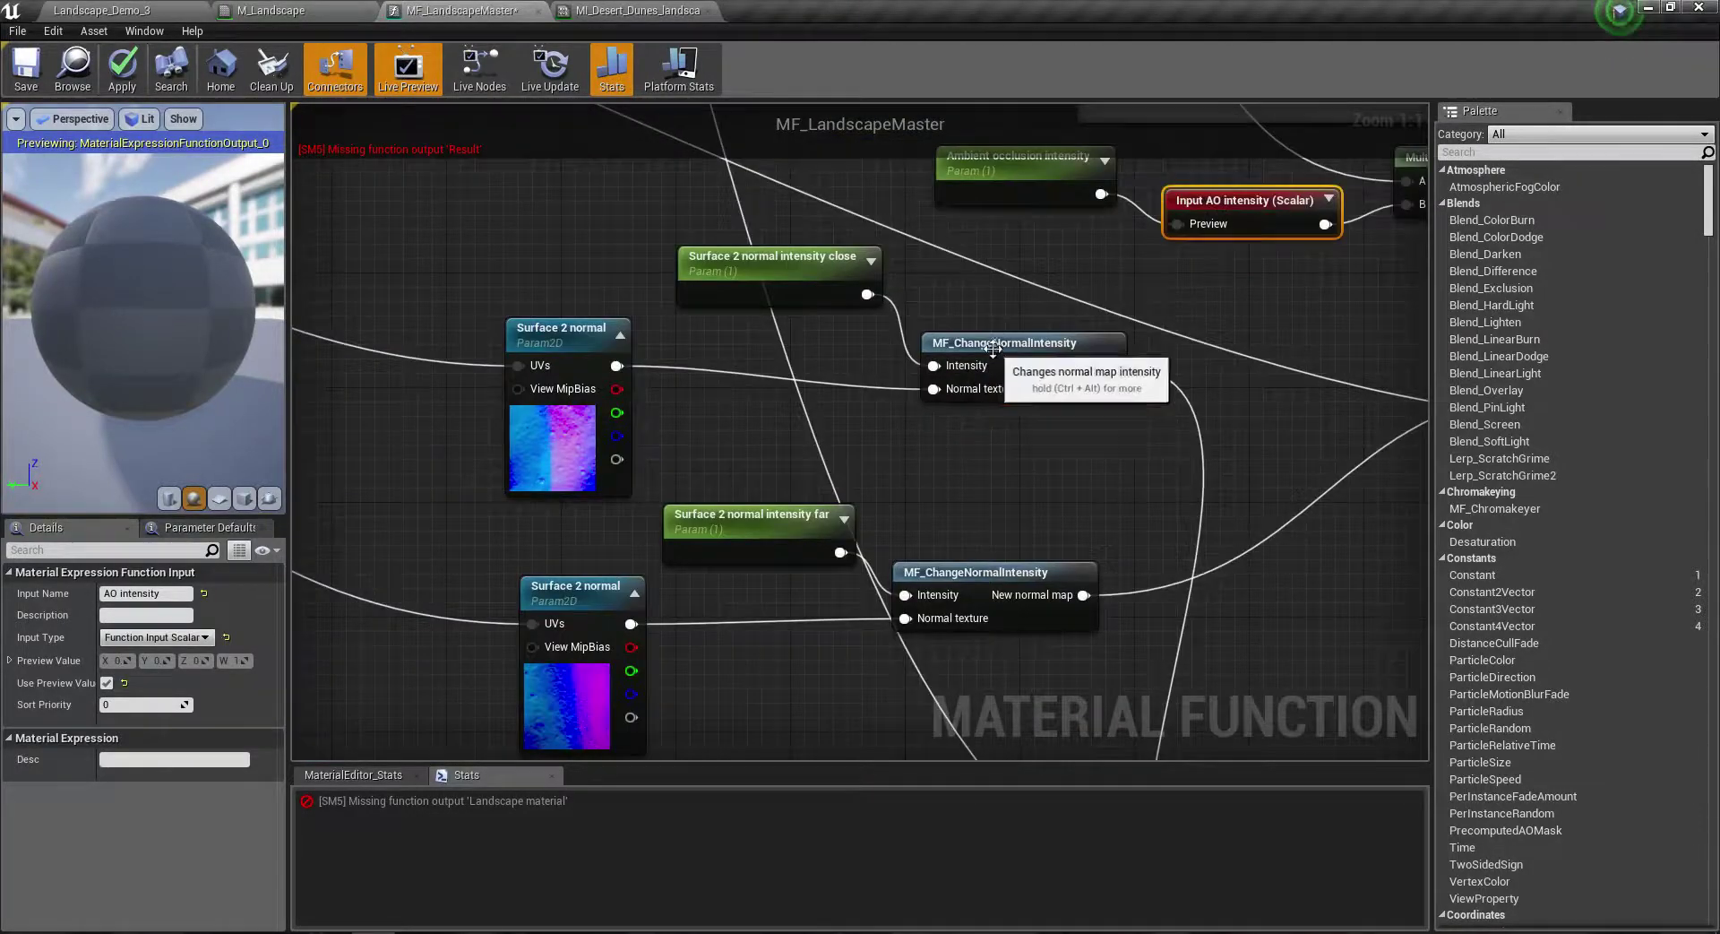
left_click_drag(993, 349, 1079, 350)
left_click_drag(789, 260, 731, 260)
Step: Duplicate the AO intensity input and name the copy 'Normal intensity close'
left_click(1226, 215)
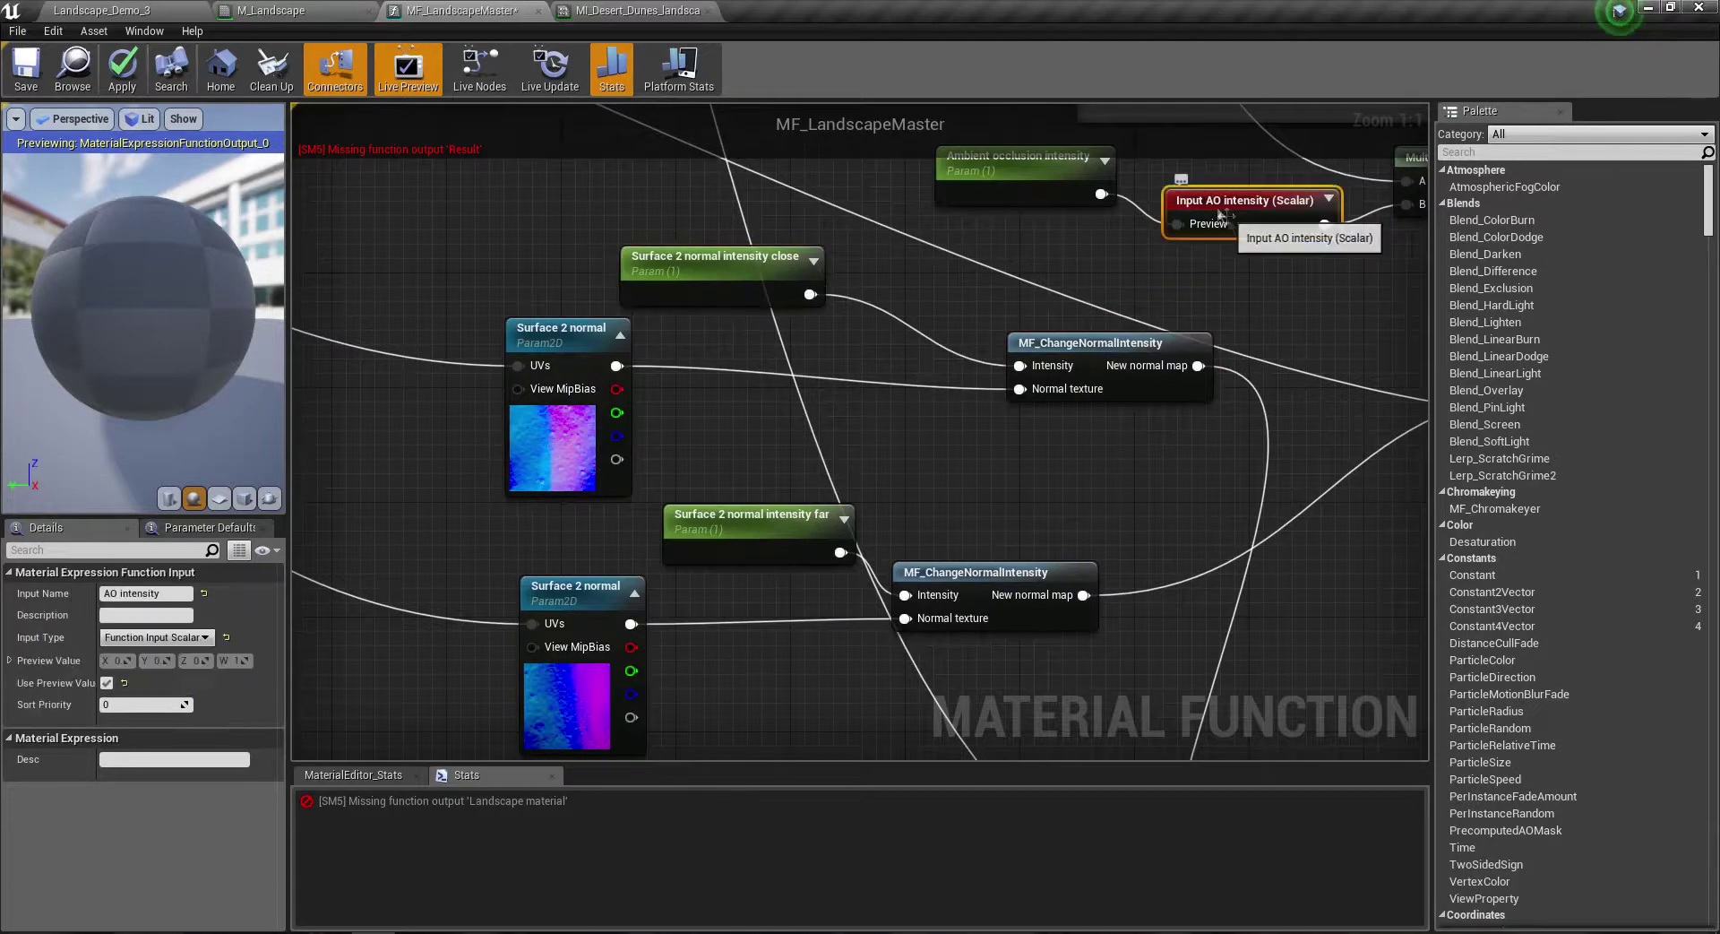
key("ctrl+w")
left_click_drag(1273, 269, 900, 296)
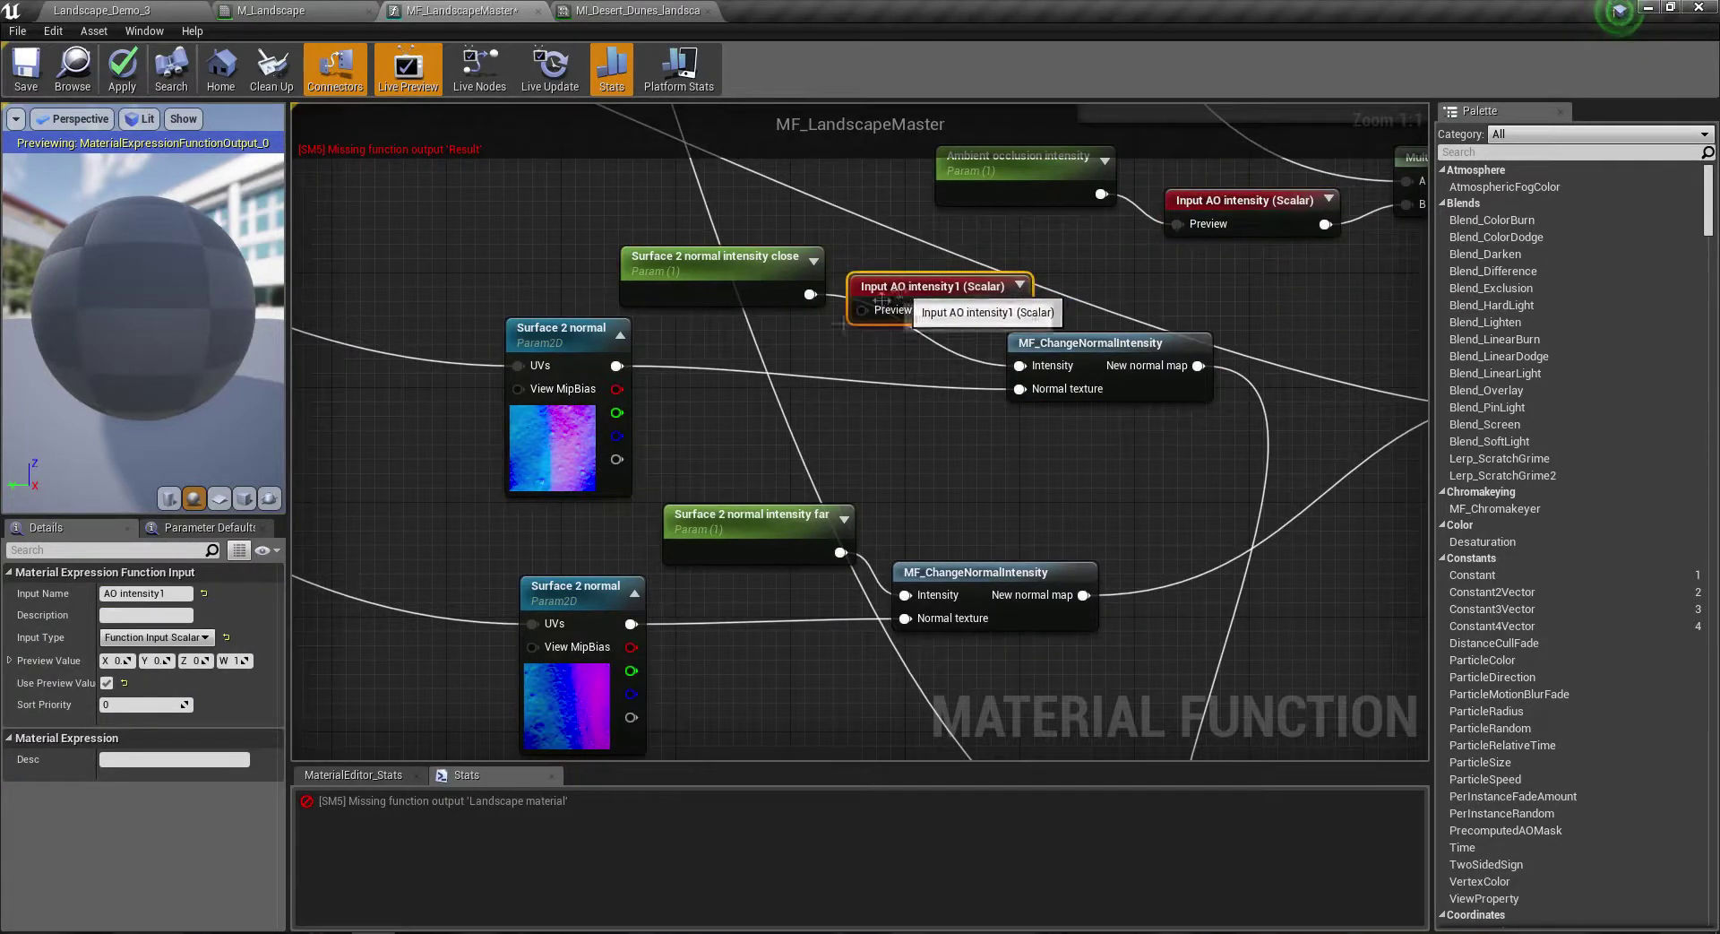
left_click(166, 594)
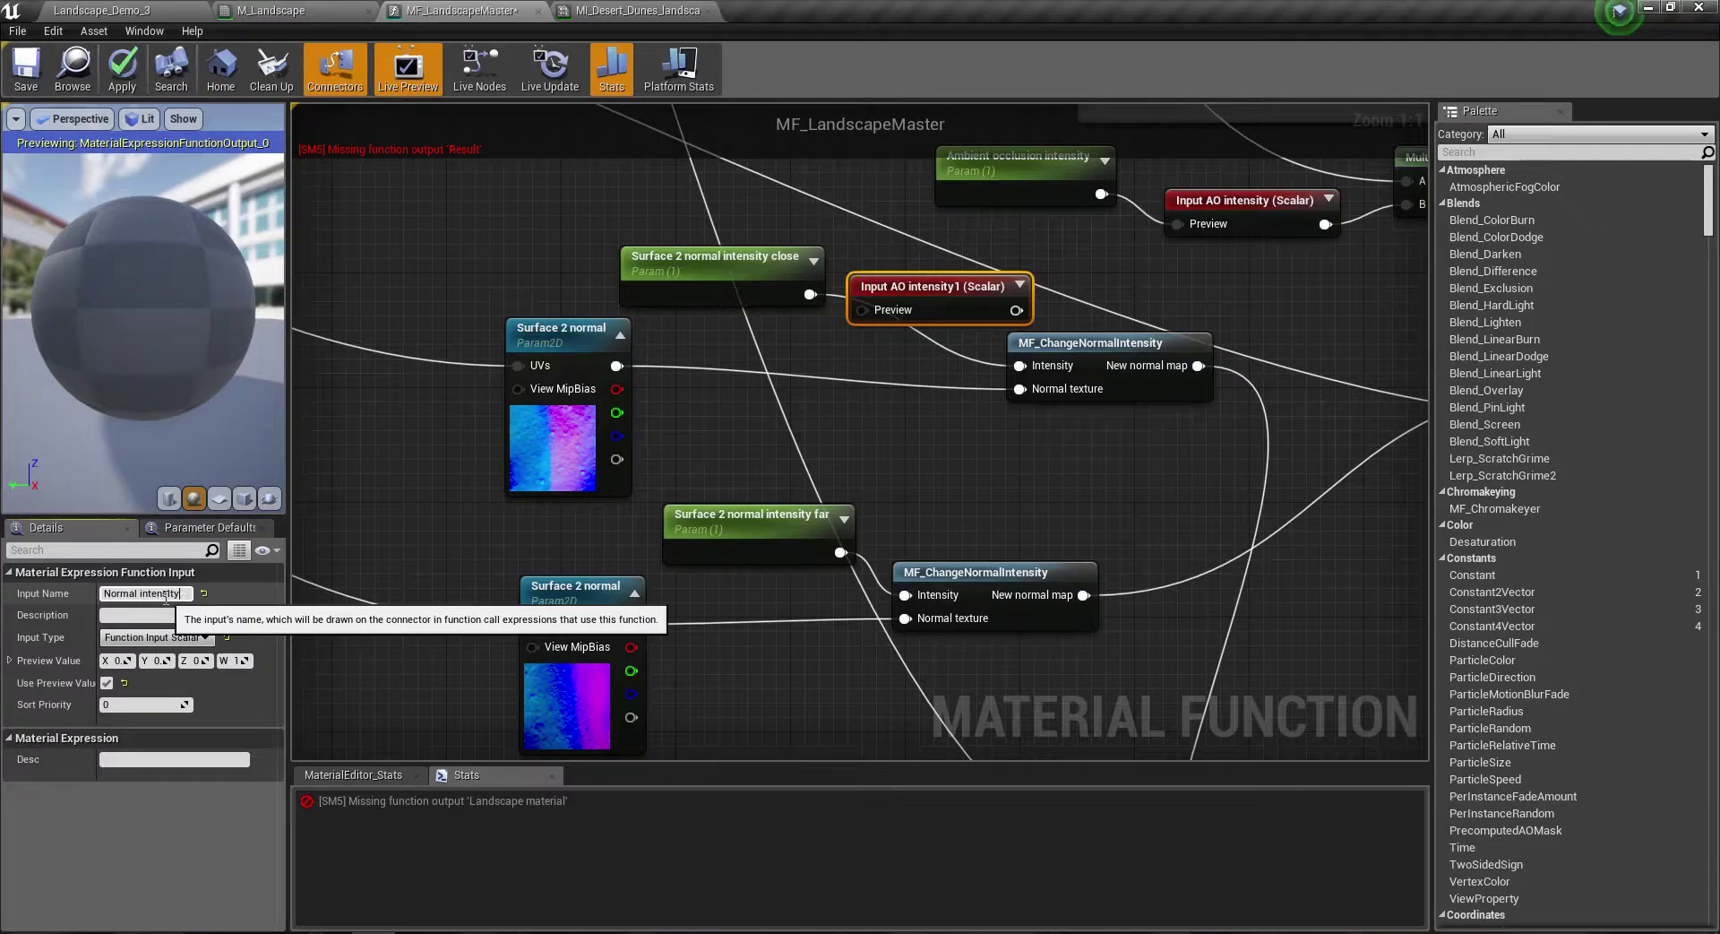
type(" close")
key("Return")
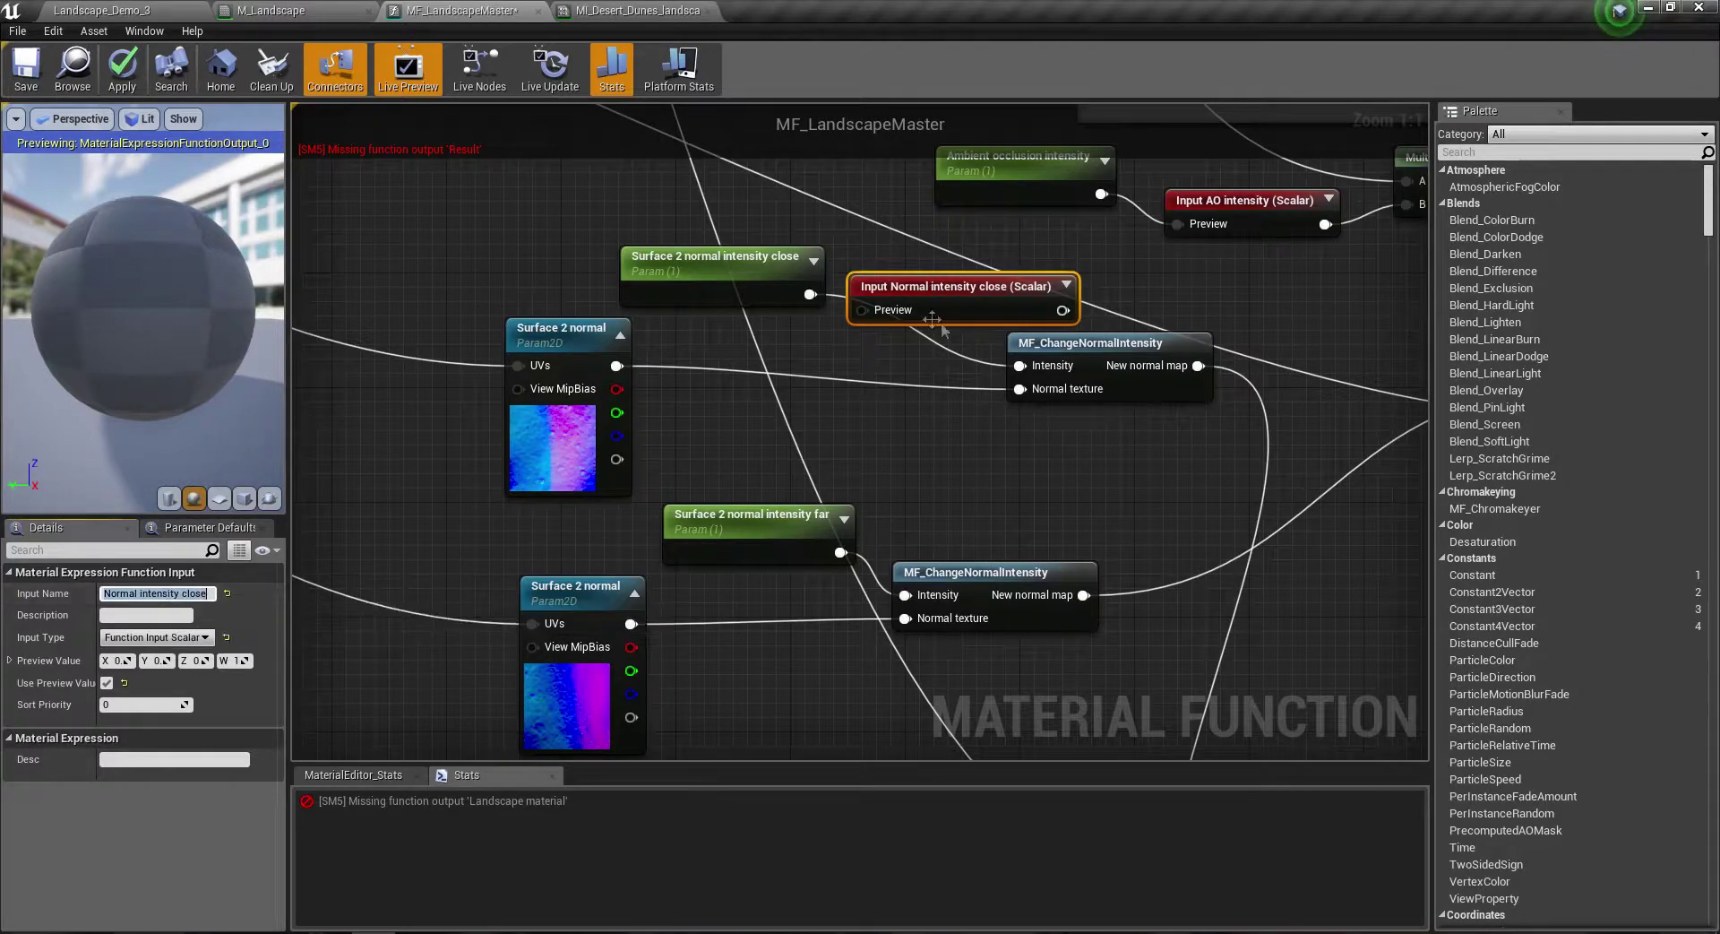
Step: Wire the close parameter through Normal intensity close into the upper MF_ChangeNormalIntensity, then tidy nodes
left_click_drag(912, 318, 740, 433)
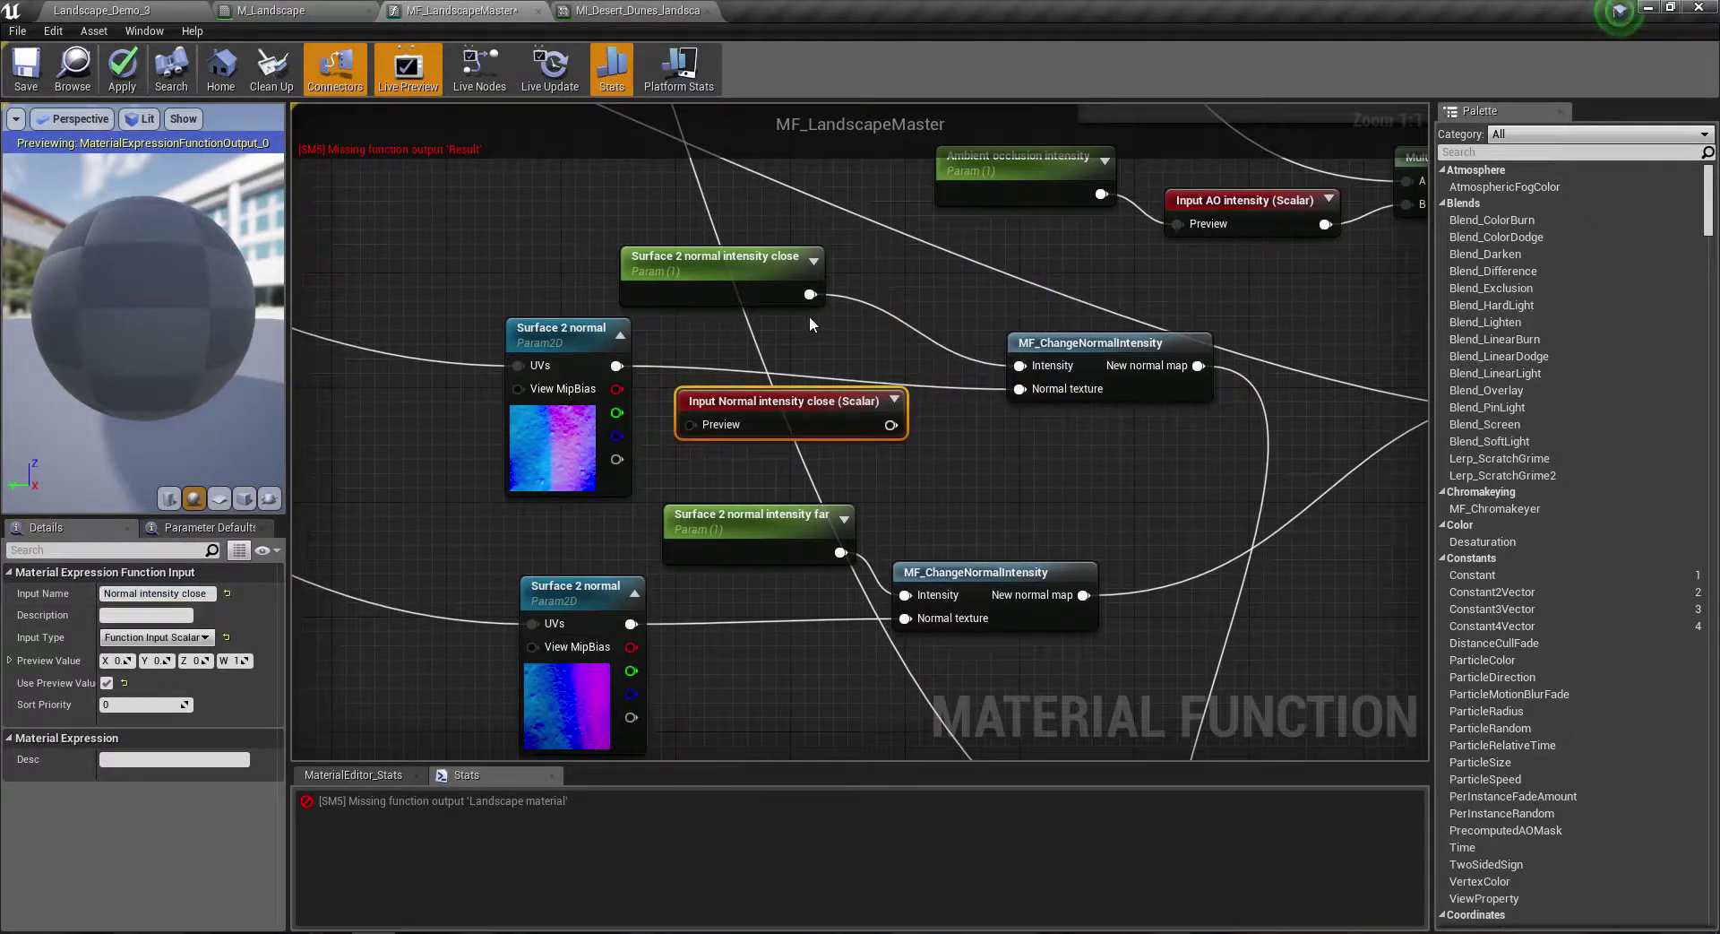
left_click_drag(1020, 366, 892, 425)
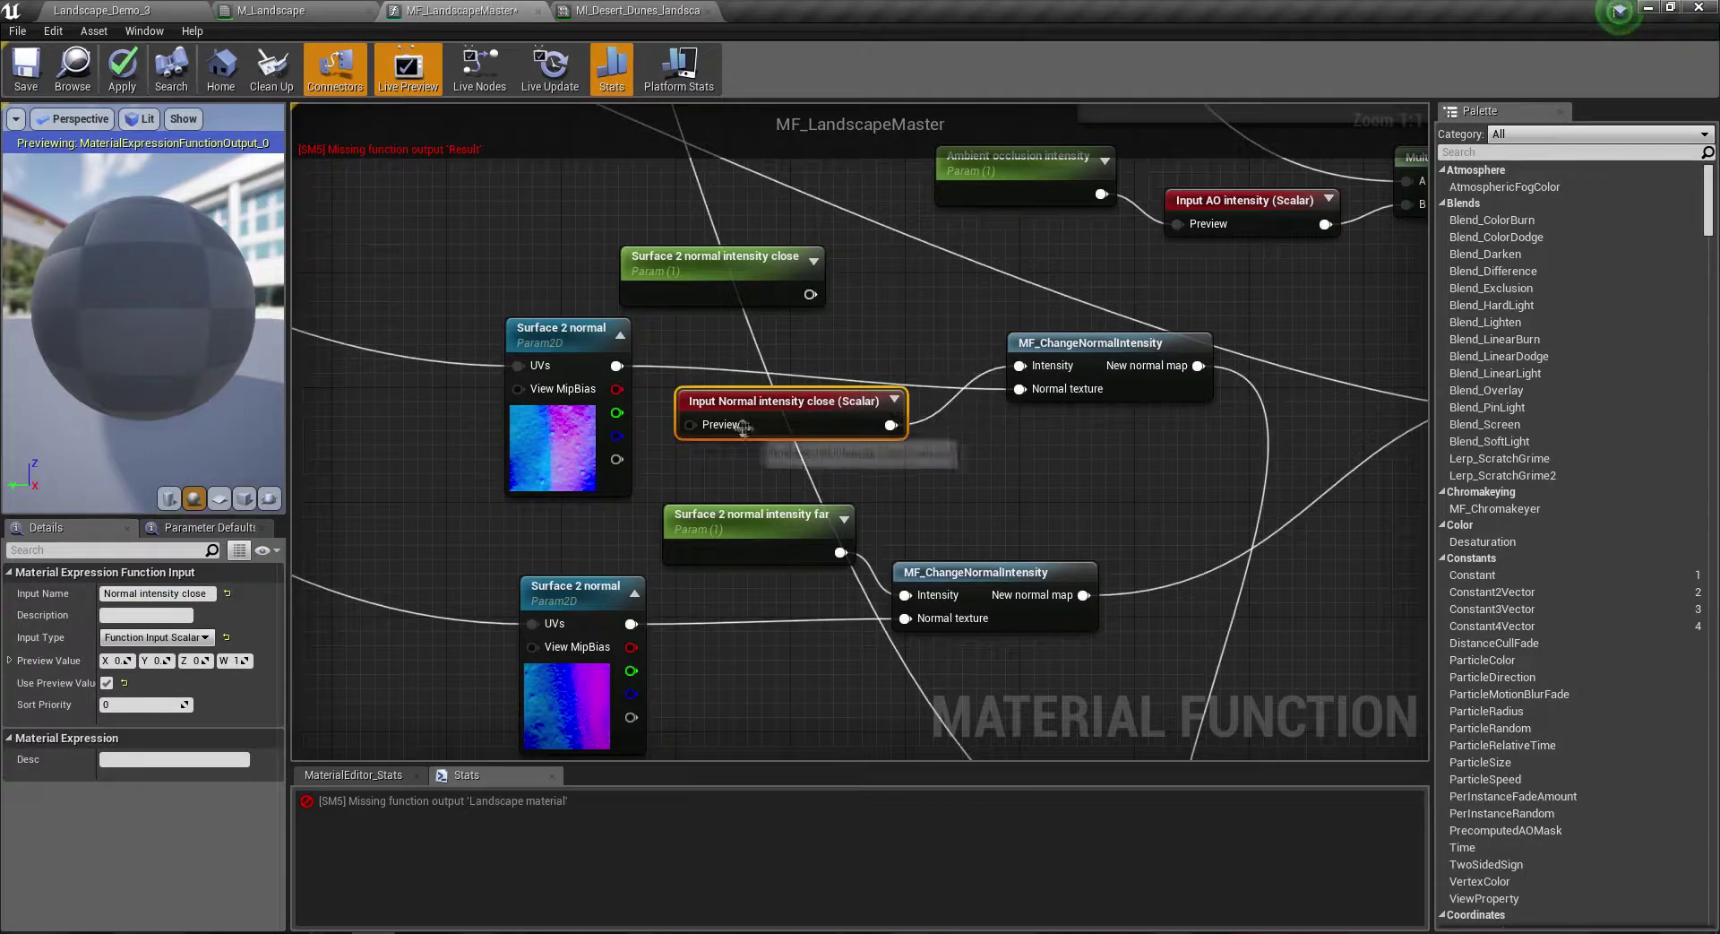
left_click_drag(686, 425, 810, 294)
left_click_drag(716, 257, 602, 242)
mouse_move(780, 401)
left_mouse_down()
mouse_move(896, 368)
mouse_move(823, 287)
left_mouse_up()
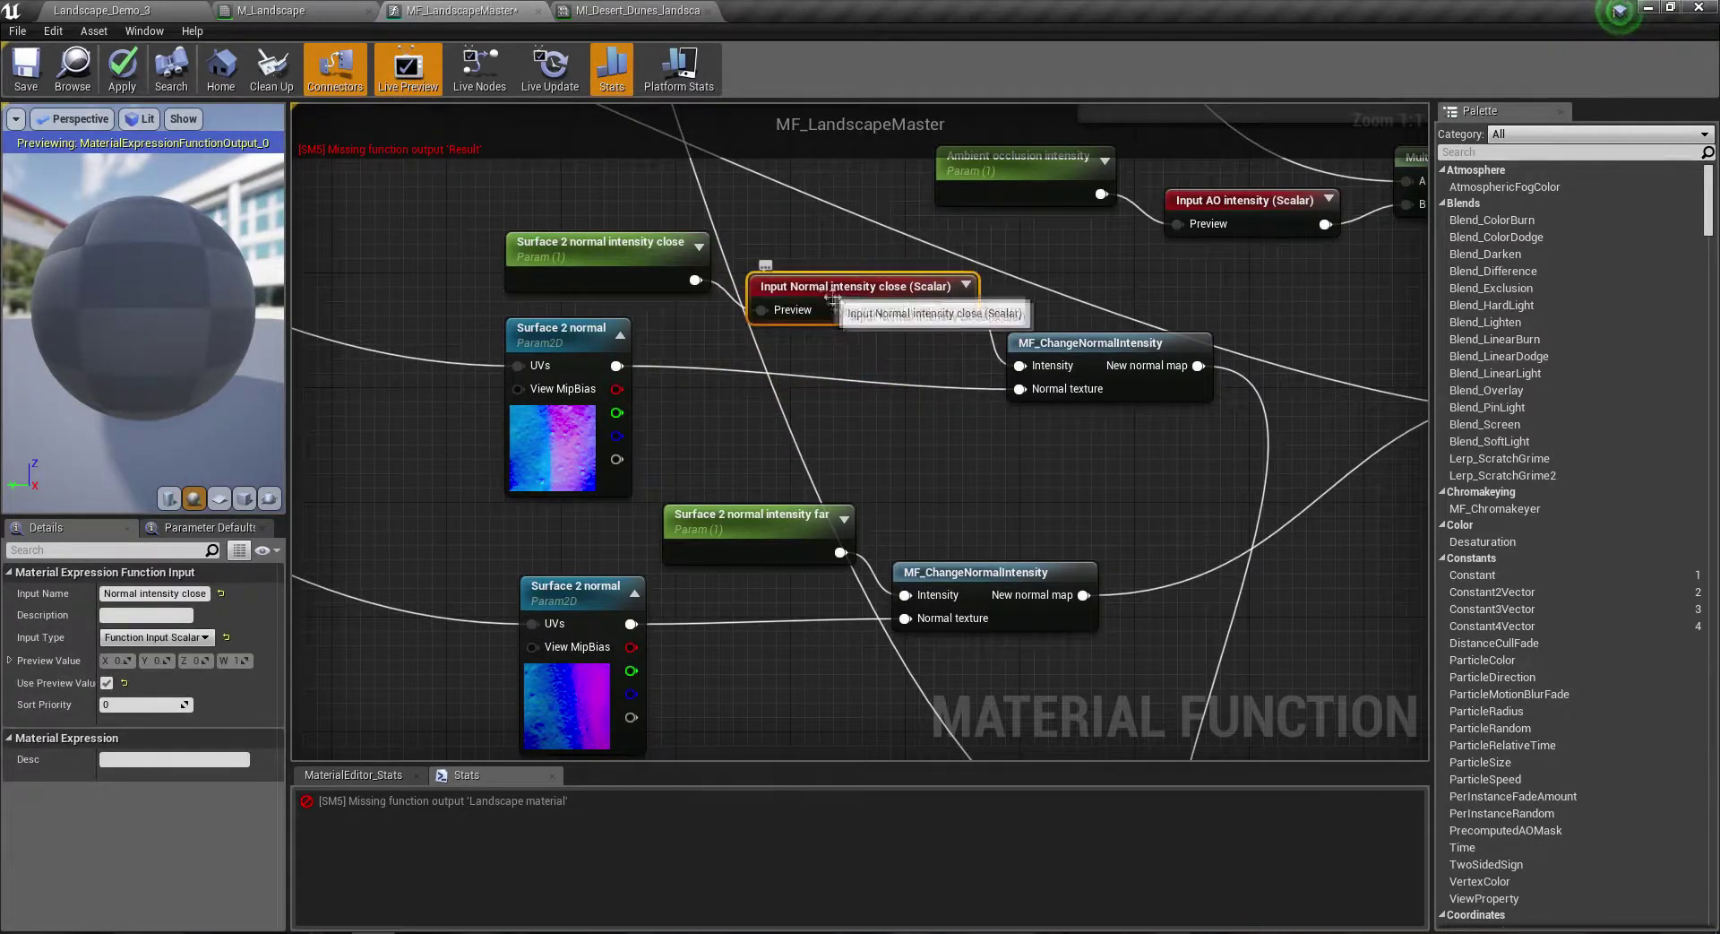
left_click_drag(858, 309, 859, 324)
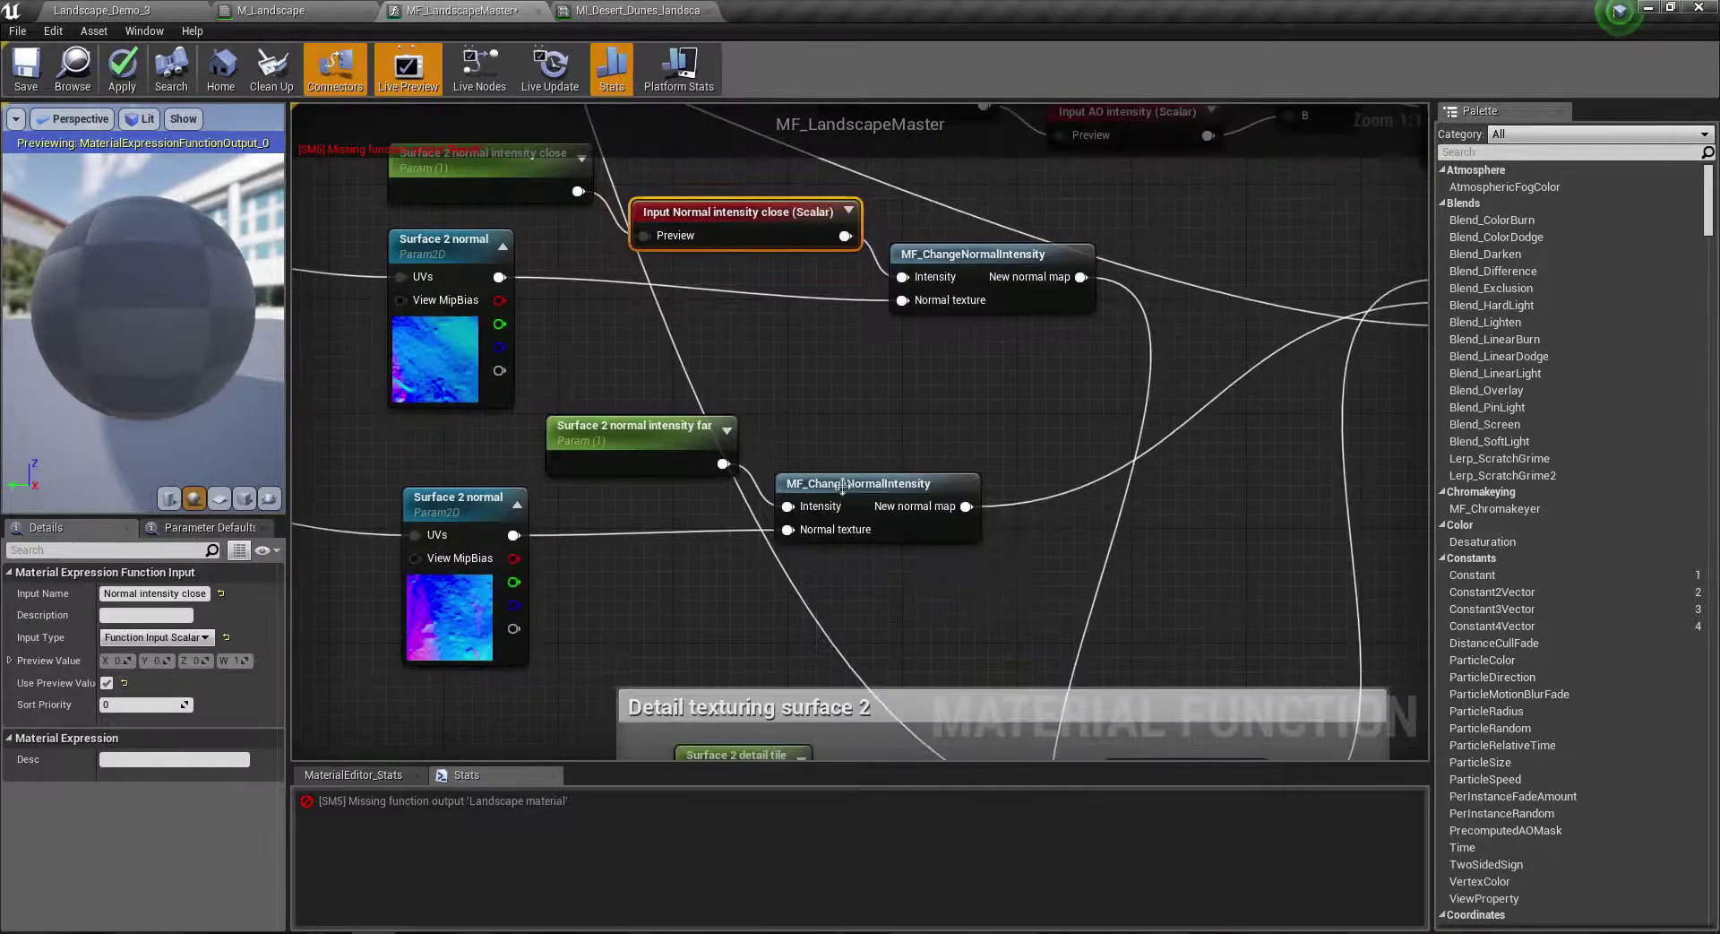
left_click_drag(900, 488, 898, 490)
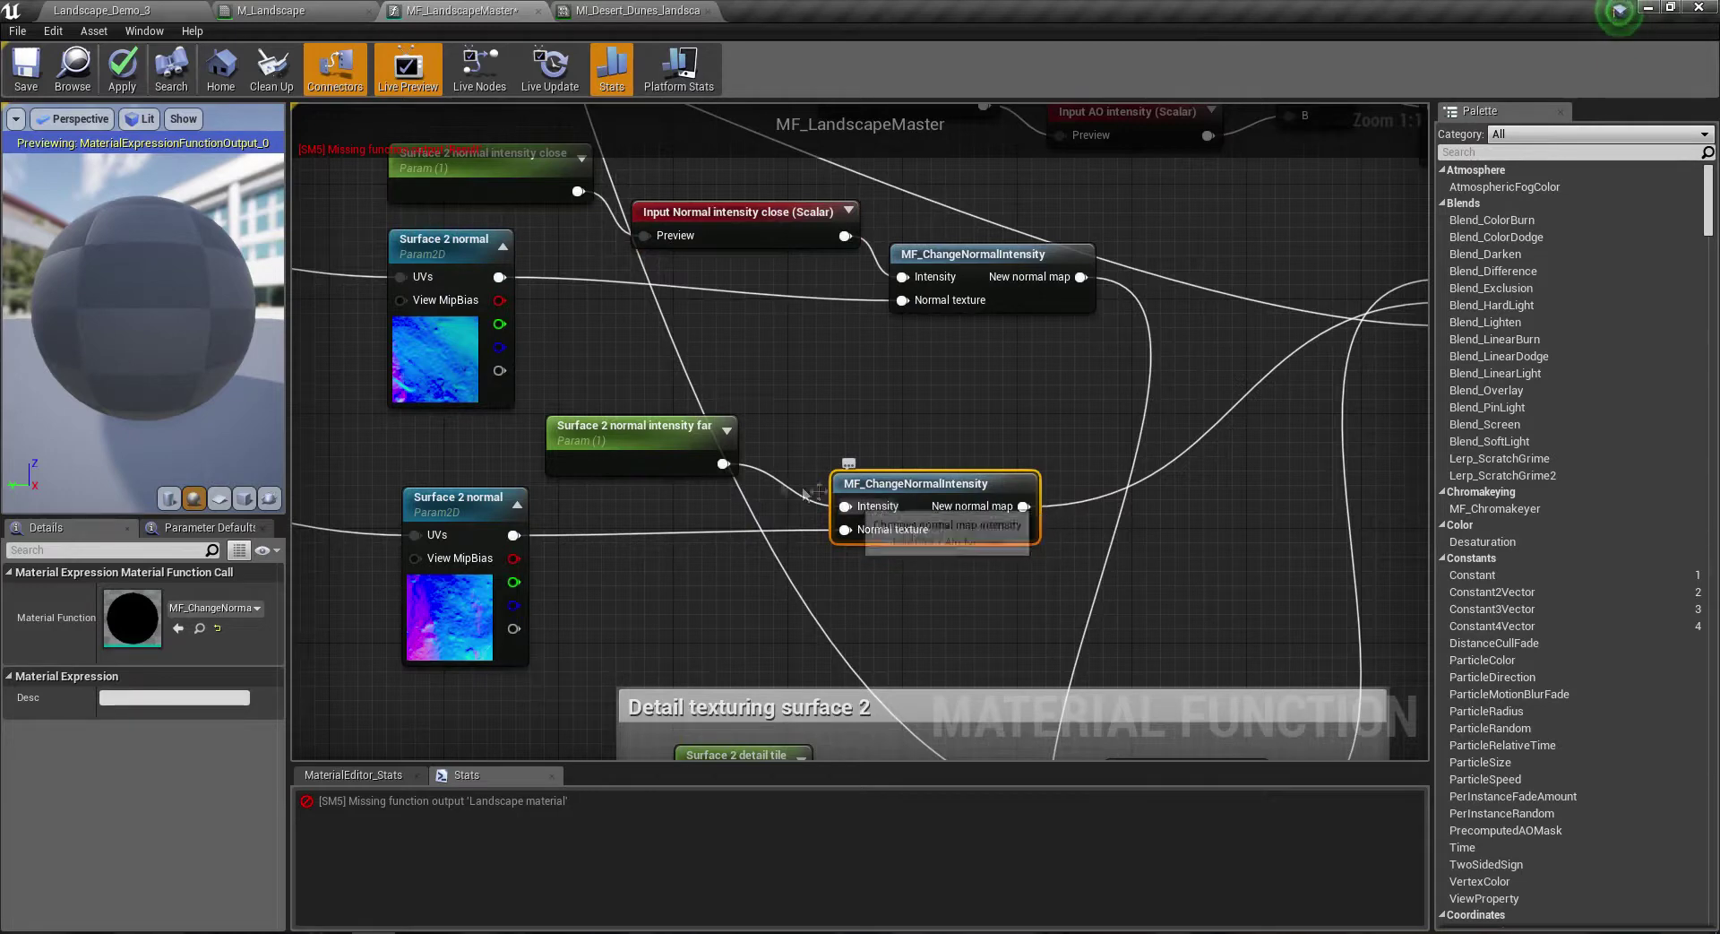
Step: Shift the lower MF_ChangeNormalIntensity node right to make room for a new input
left_click(617, 450)
right_click_drag(616, 450, 643, 531)
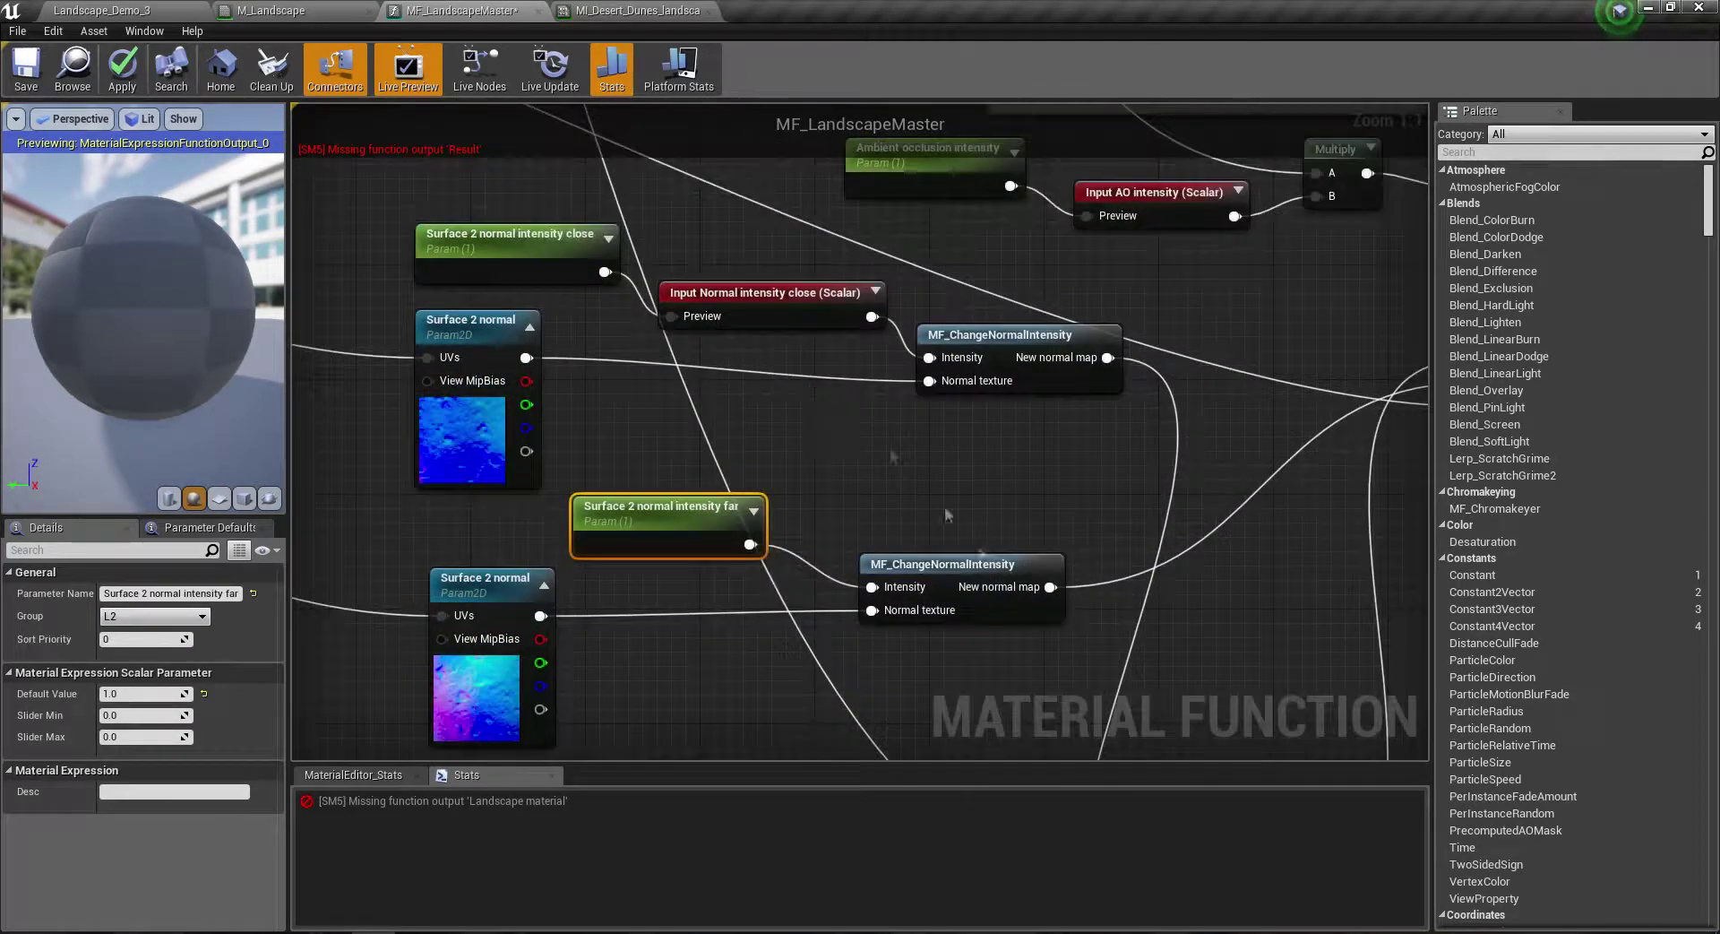
left_click_drag(979, 567, 1029, 585)
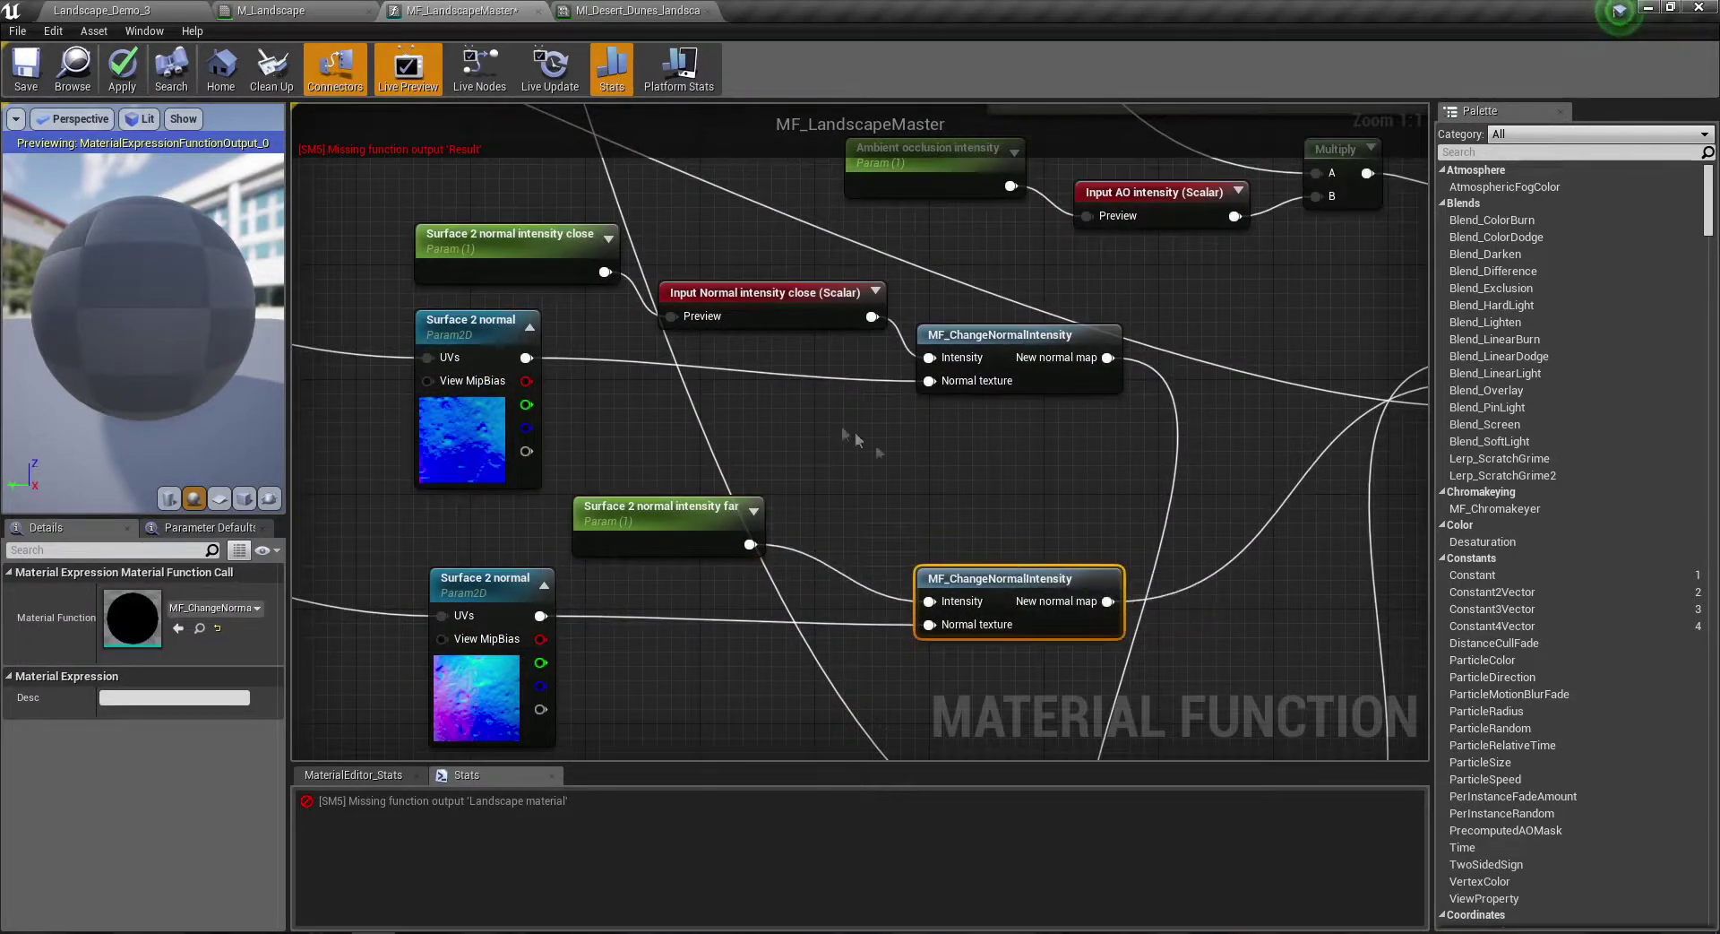
Step: Duplicate the Normal intensity close input and rename the copy Normal intensity far
left_click(807, 309)
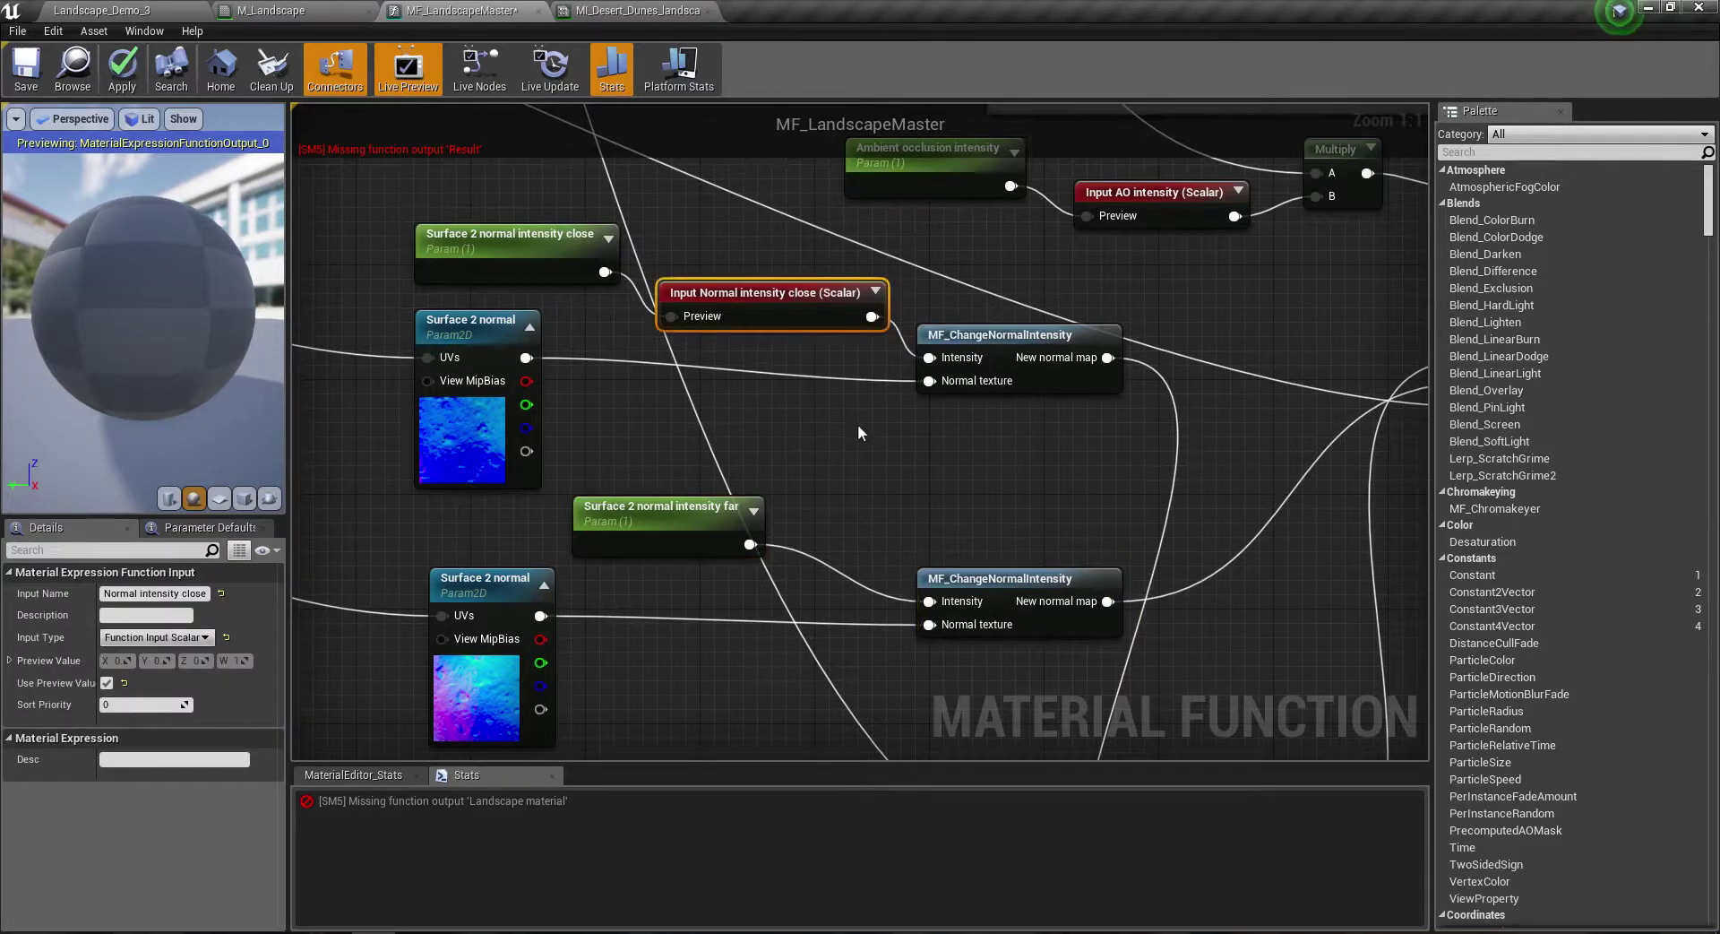
key("ctrl+w")
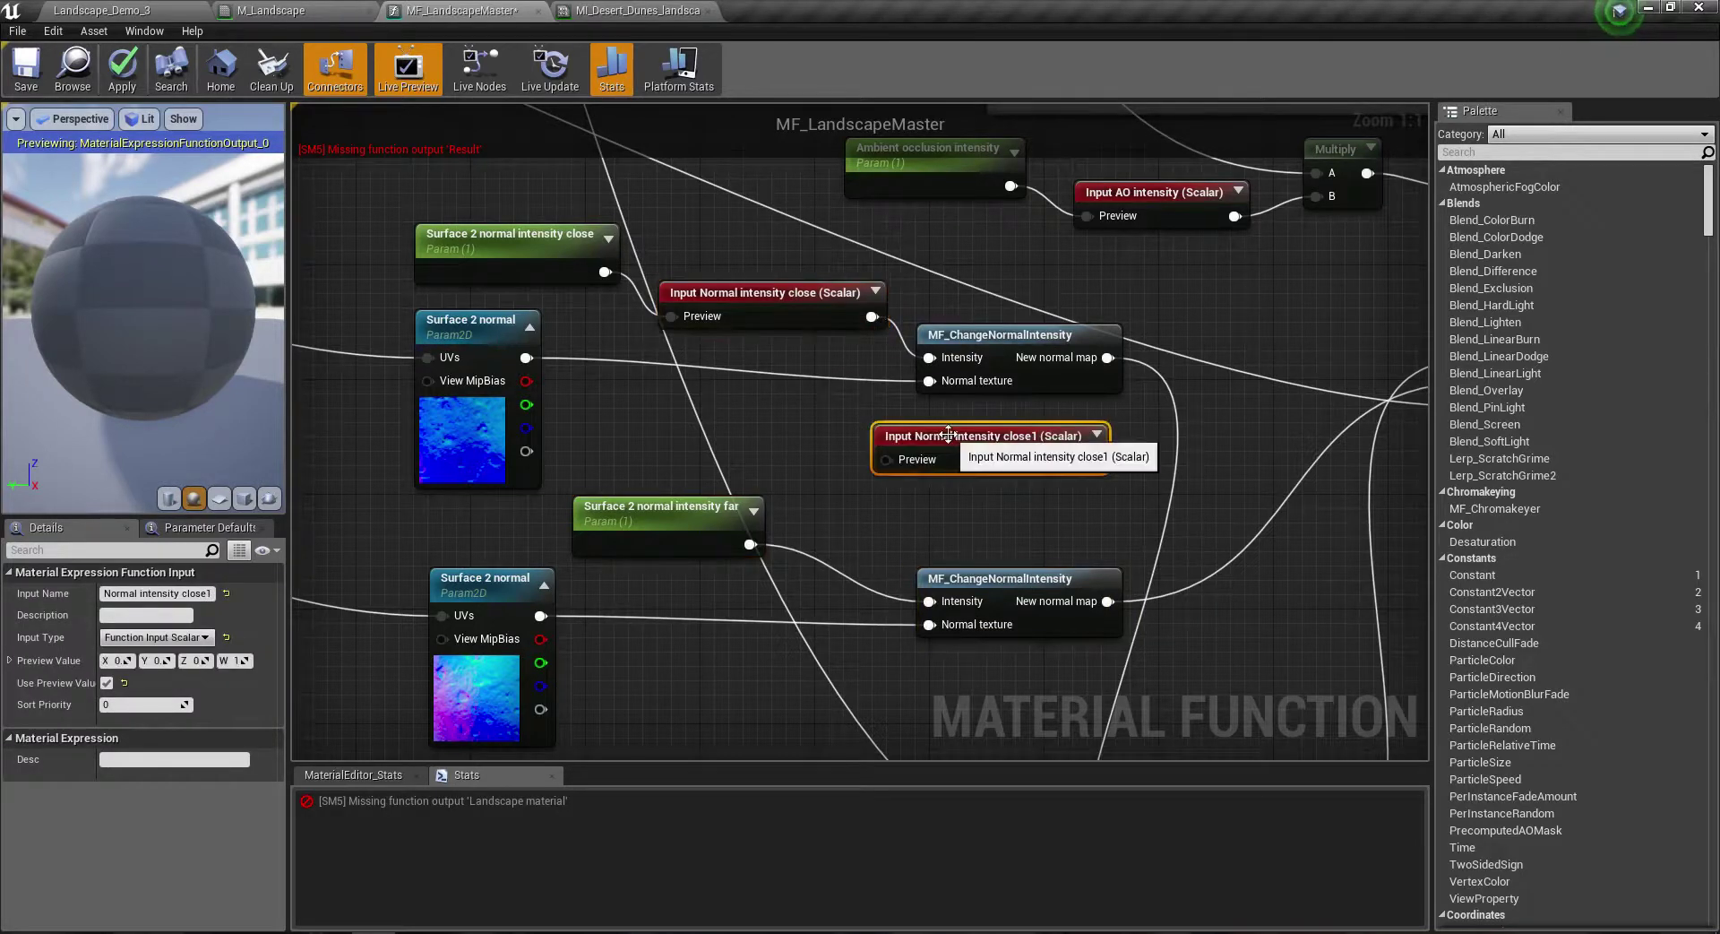
left_click_drag(936, 435, 886, 491)
left_click(154, 594)
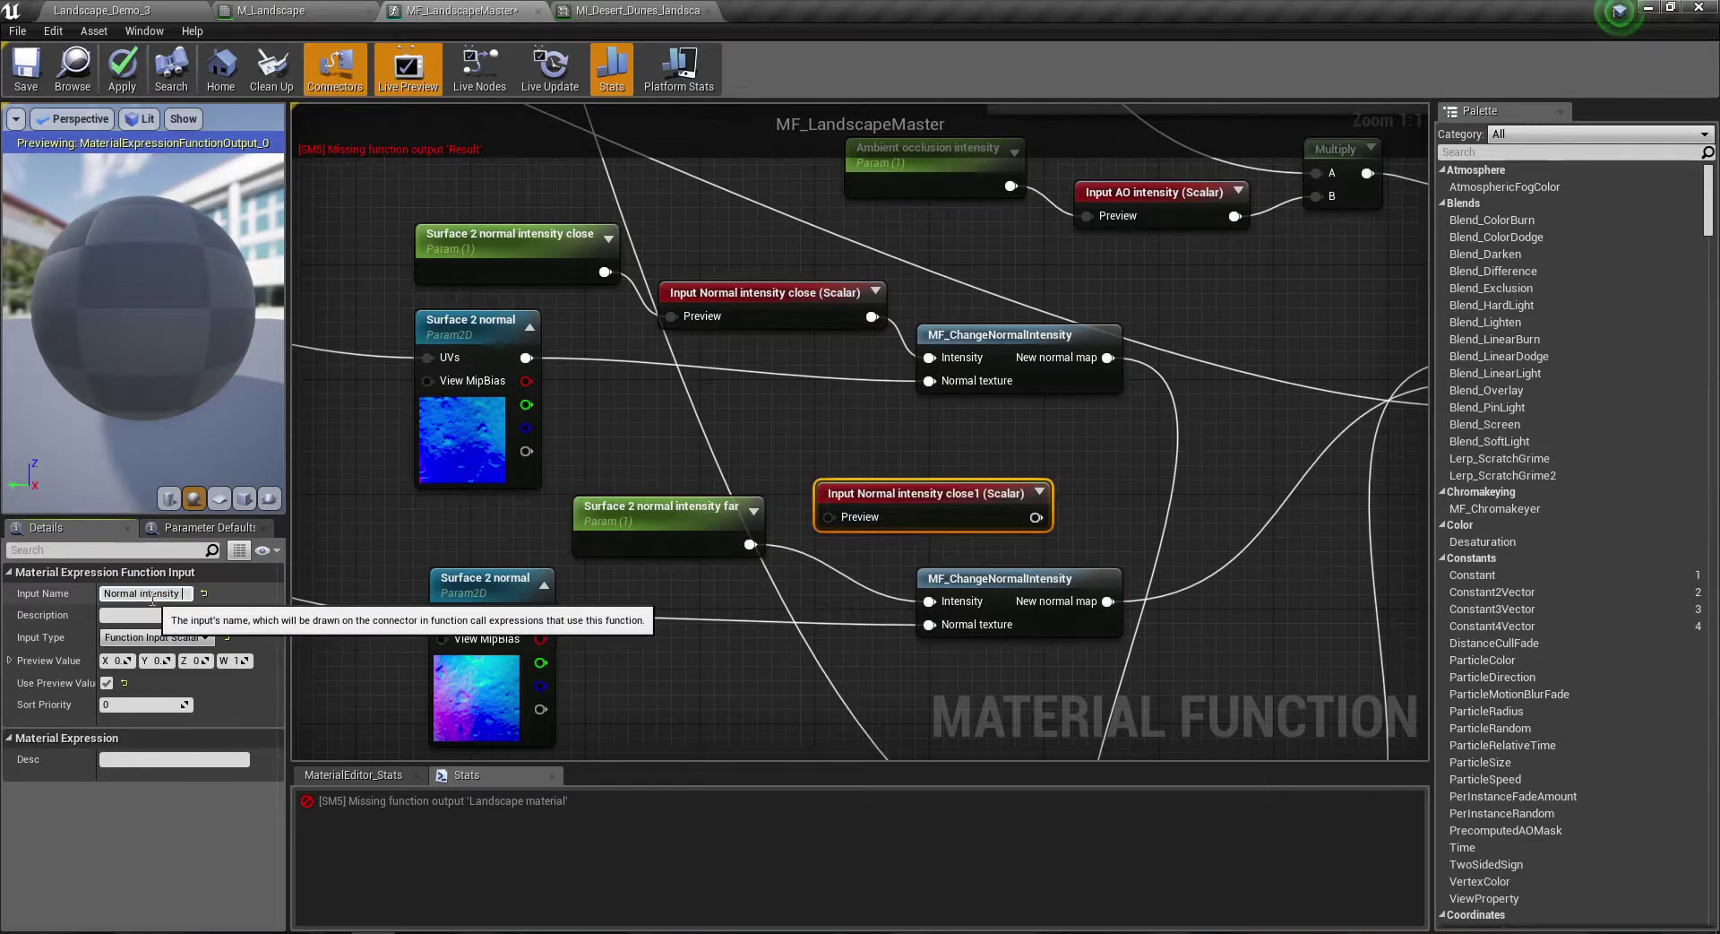
type("far")
key("Return")
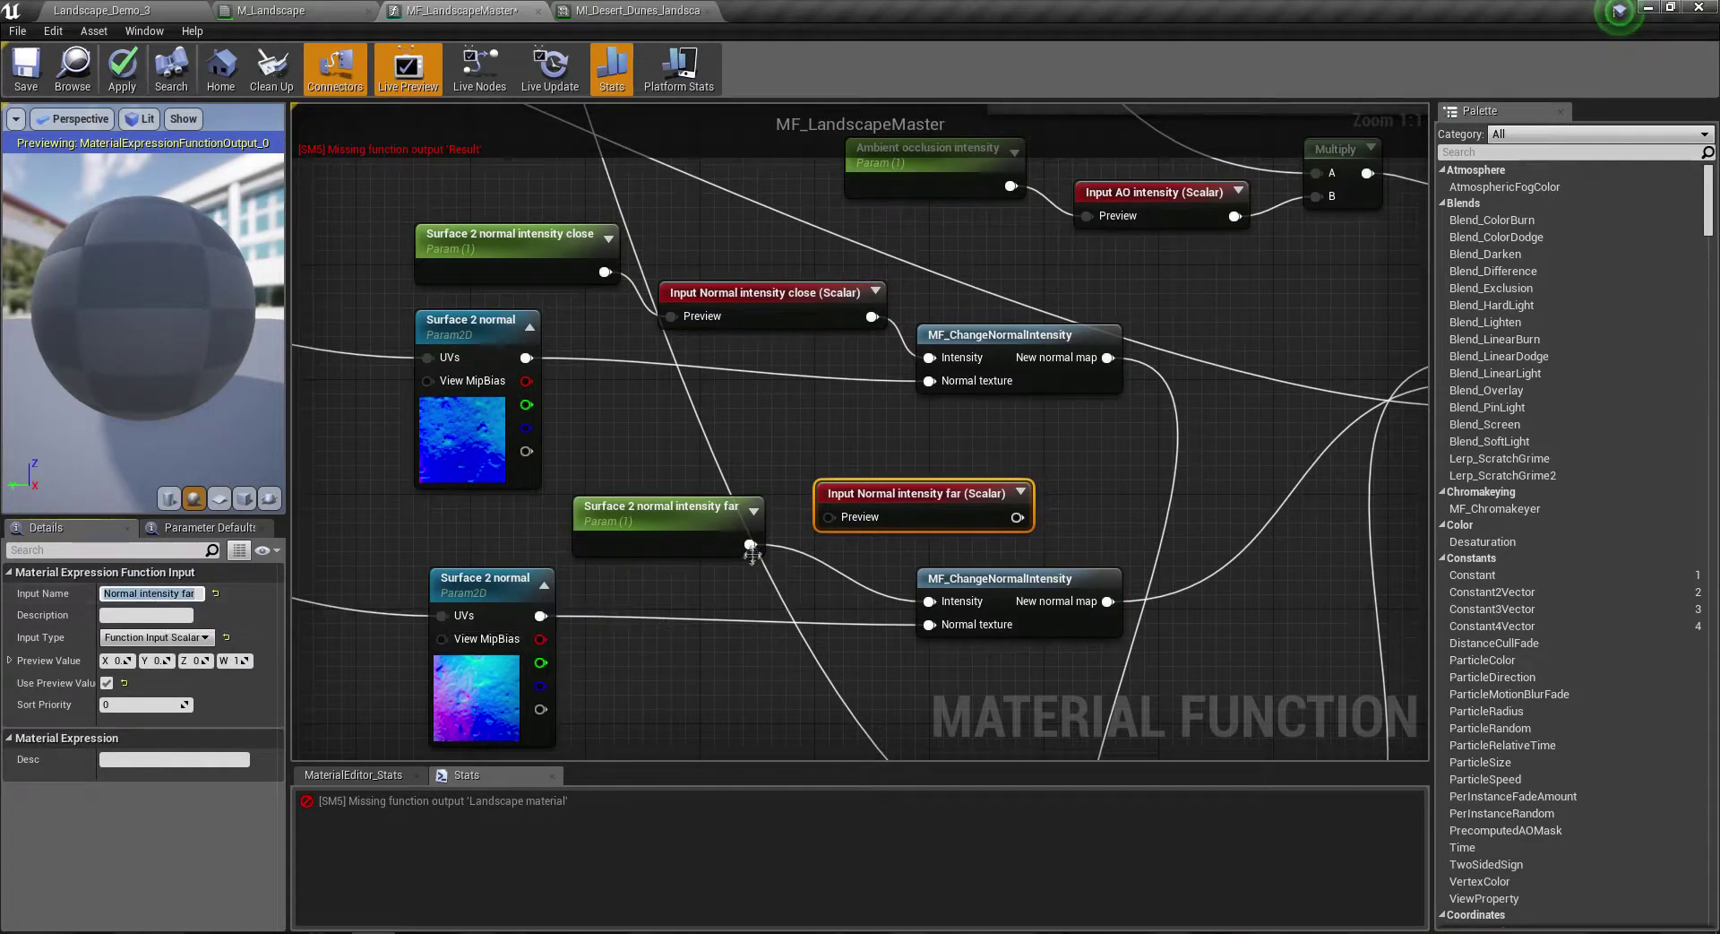
Step: Wire the far parameter through Normal intensity far into the lower node's Intensity pin
left_click_drag(750, 544, 1017, 517, "ctrl")
left_click_drag(828, 517, 750, 544)
left_click(511, 240)
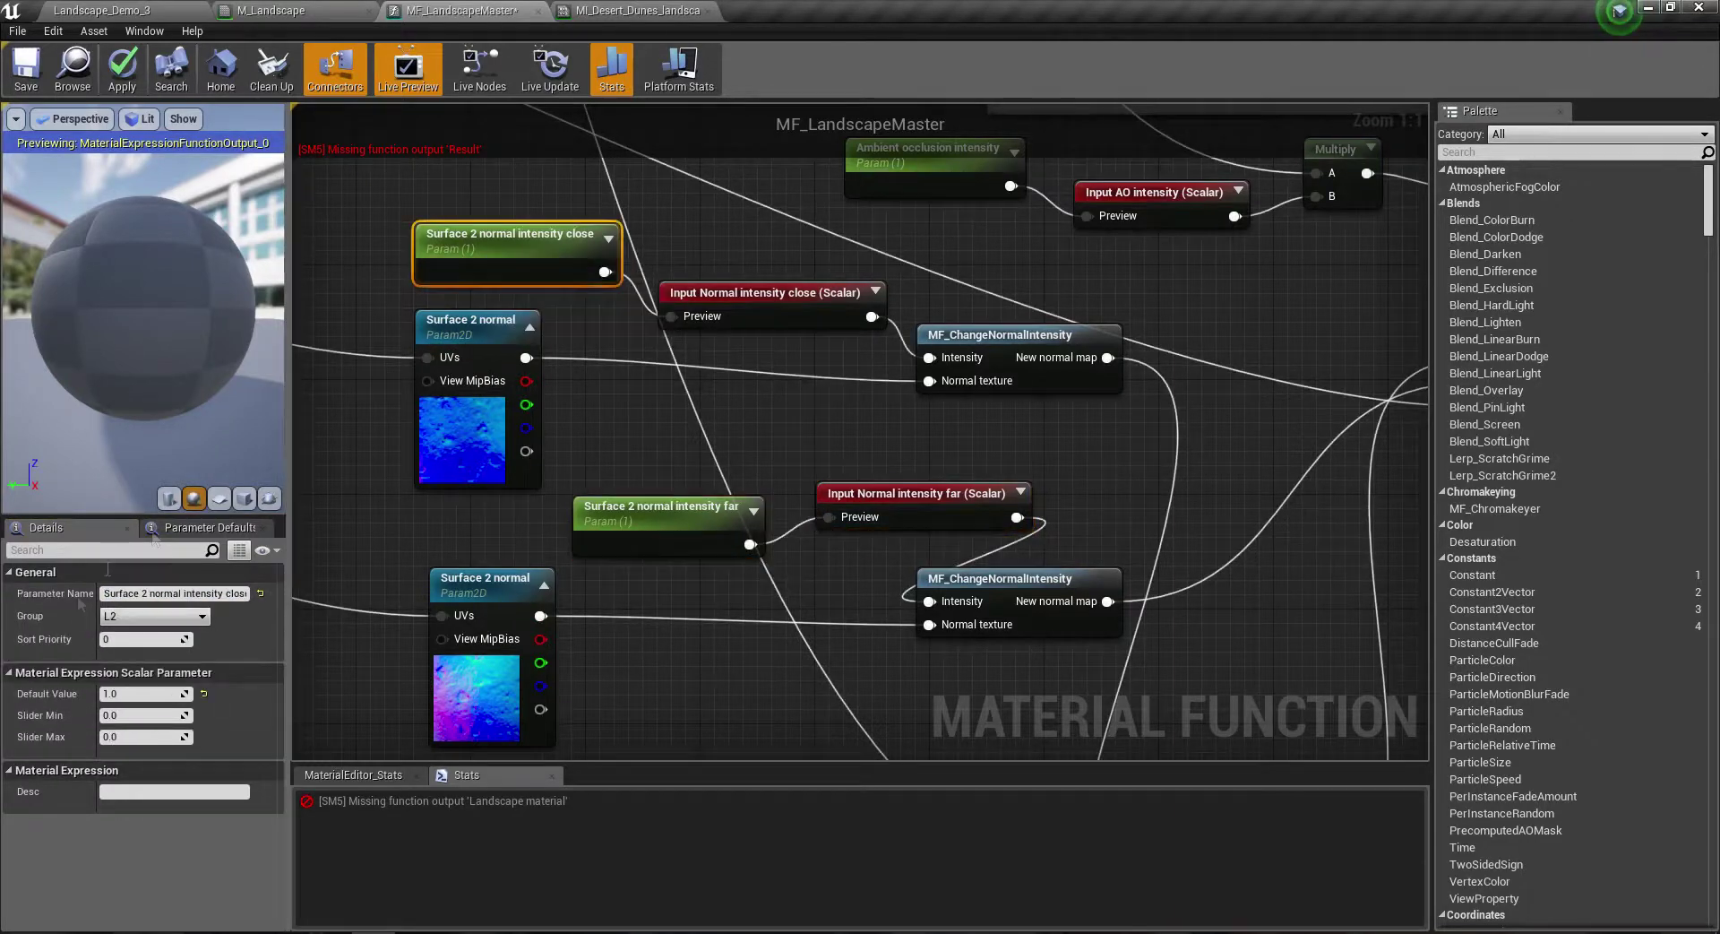
Step: Strip the 'Surface 2' prefix so the parameters read Normal intensity close and Normal intensity far
left_click_drag(150, 594, 12, 598)
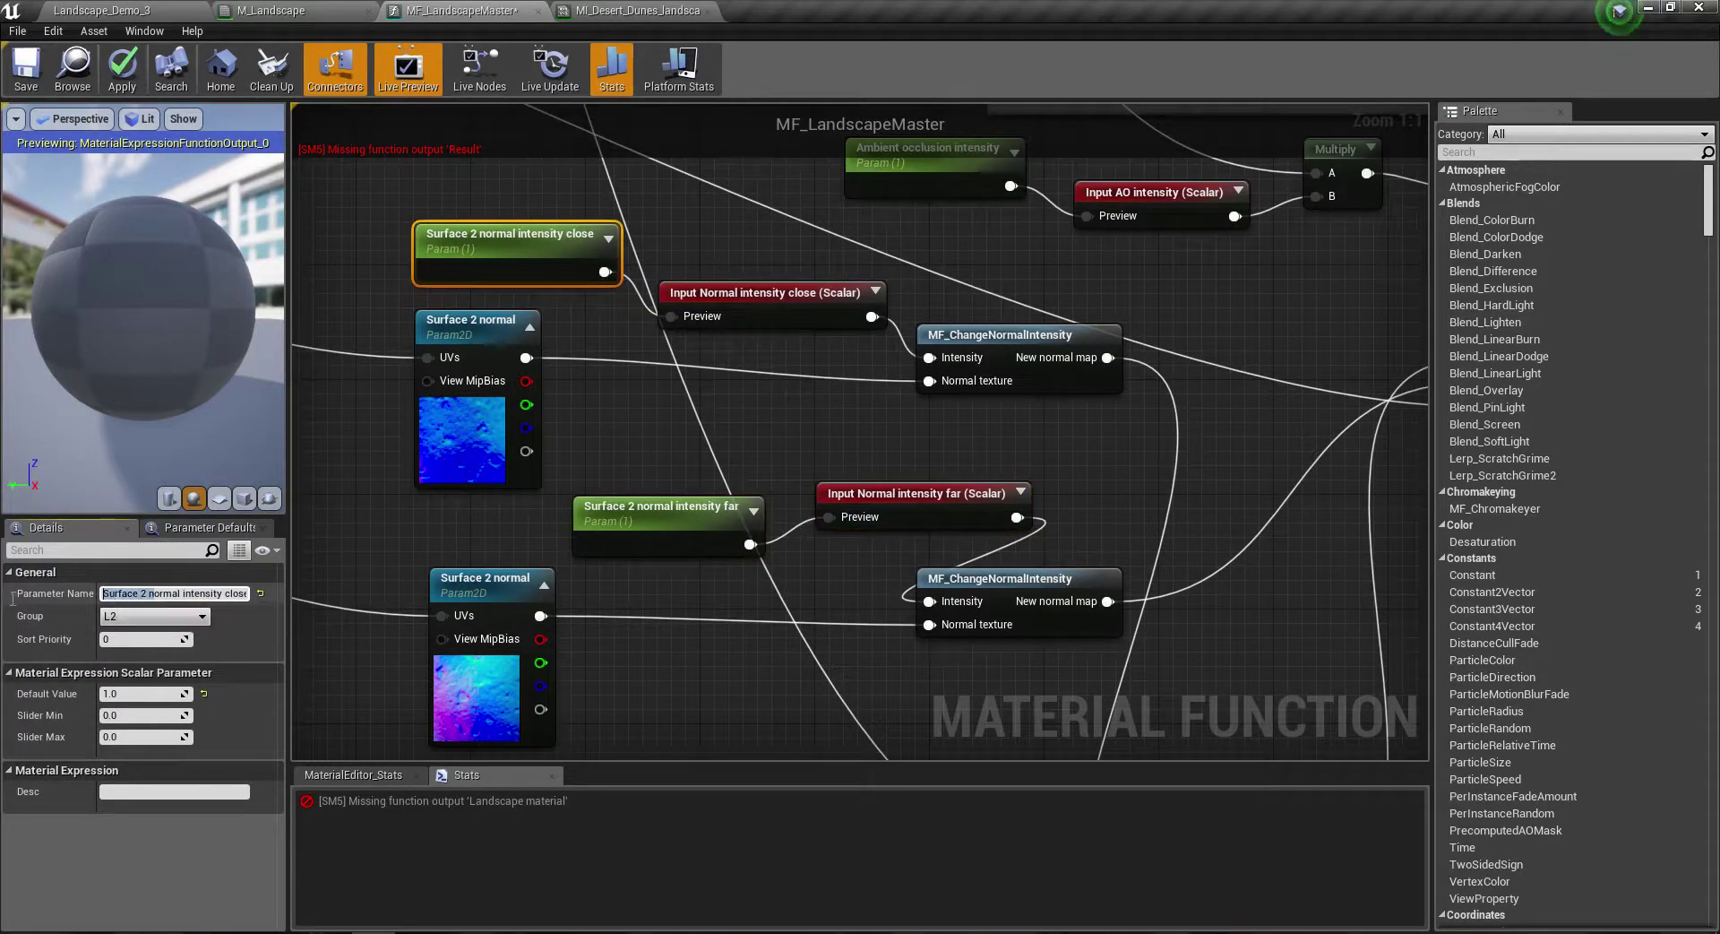
type("N")
key("Return")
left_click(667, 515)
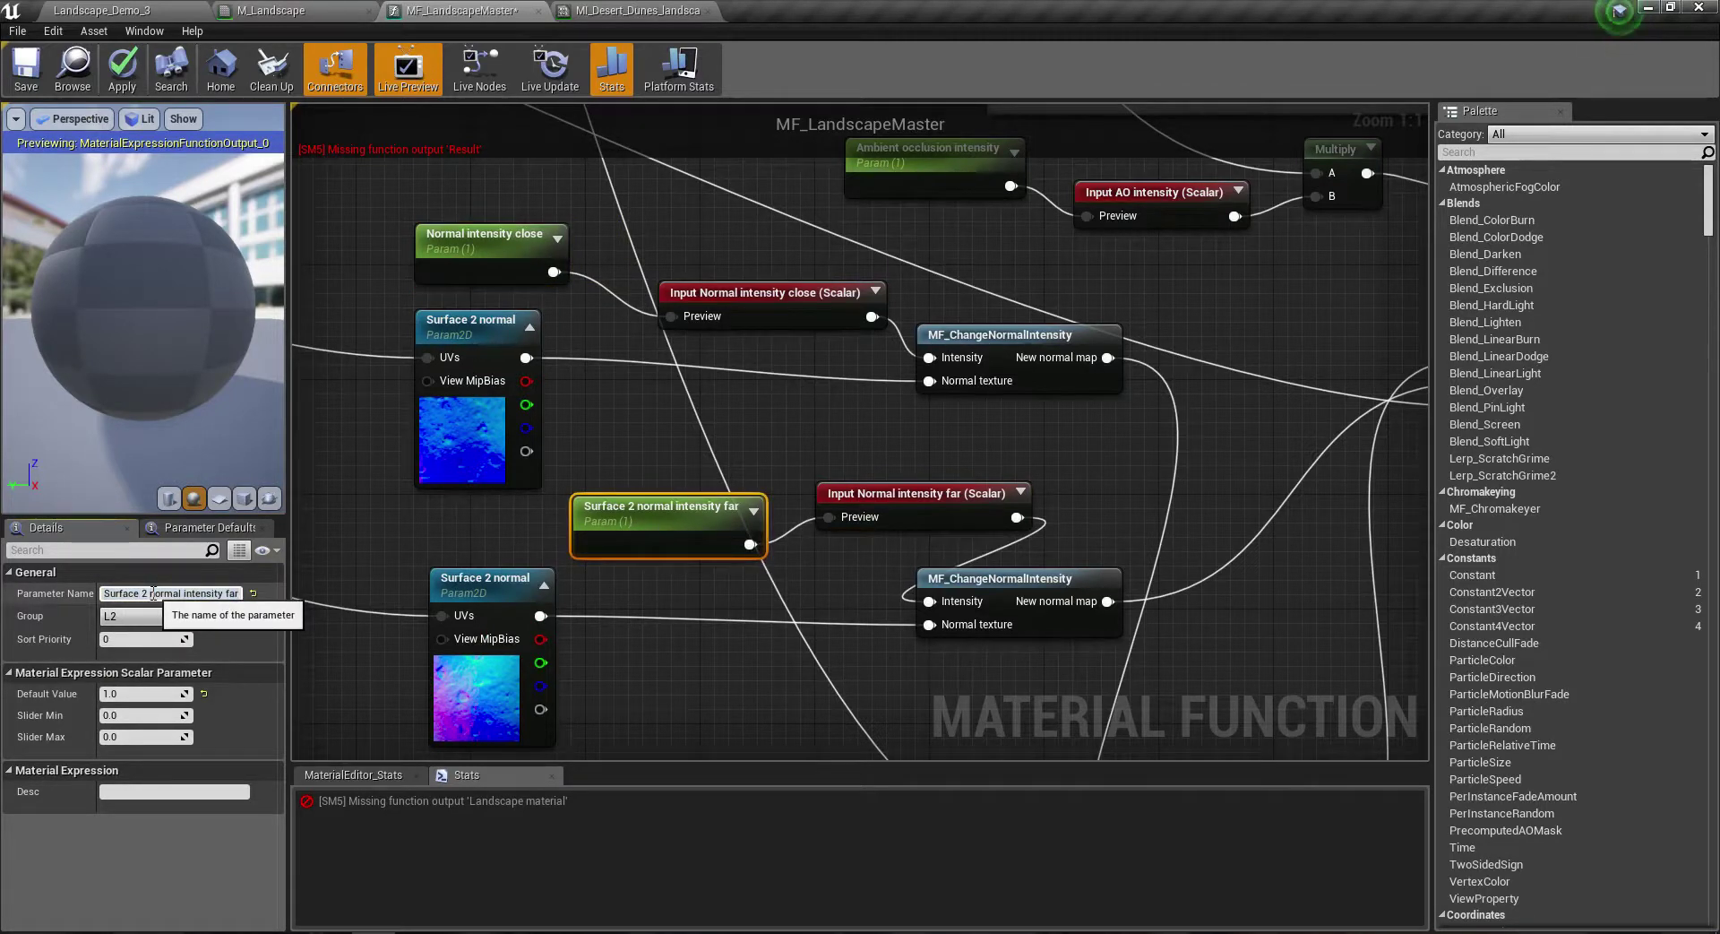
left_click_drag(151, 594, 18, 607)
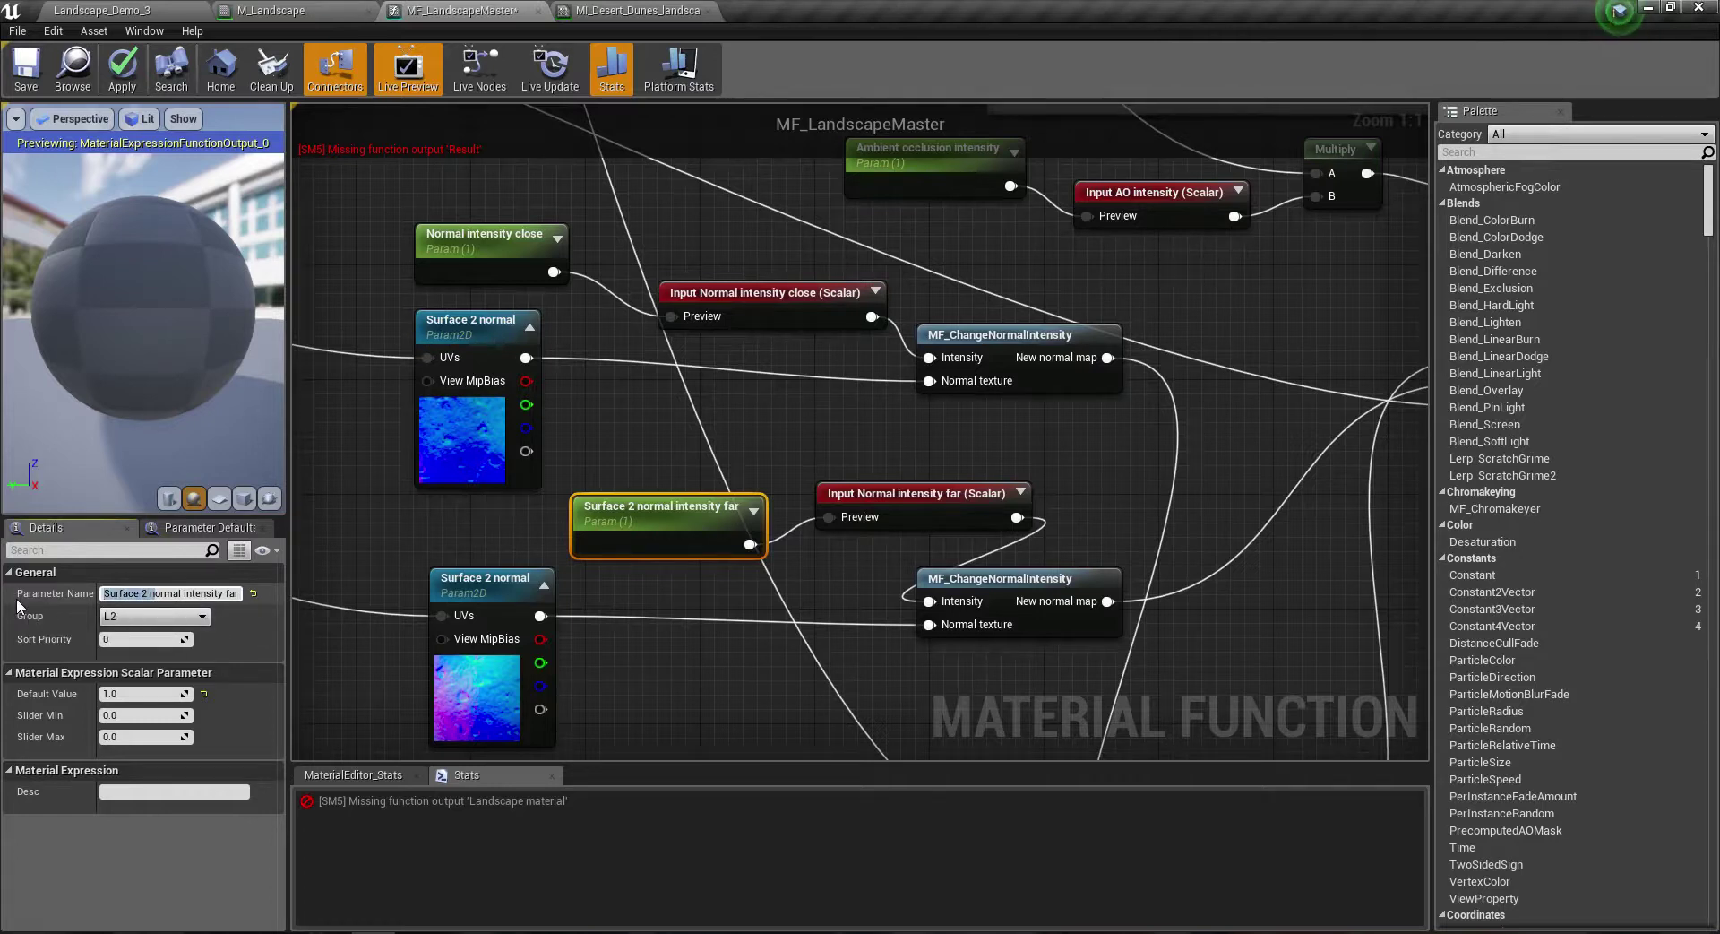
type("N")
key("Return")
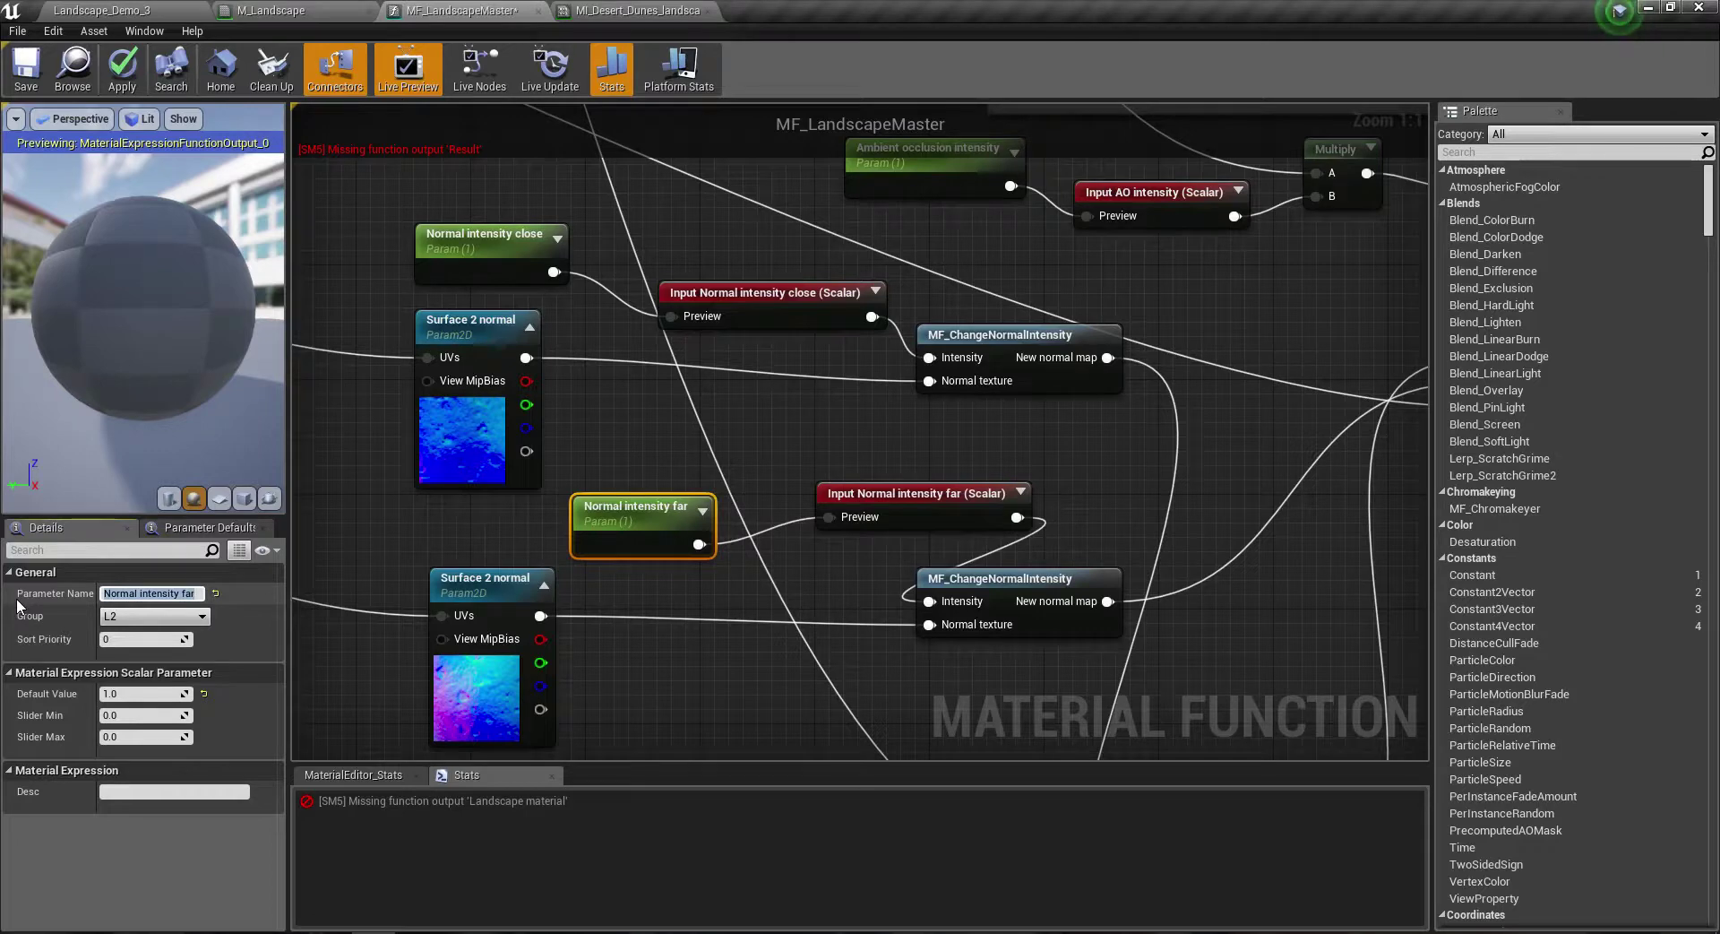
Step: Rearrange the intensity parameters, normal textures and function inputs into a neater layout
left_click_drag(470, 312, 469, 297)
left_click_drag(488, 235, 488, 206)
left_click_drag(470, 304, 469, 276)
left_click_drag(610, 529, 451, 528)
left_click_drag(846, 494, 689, 521)
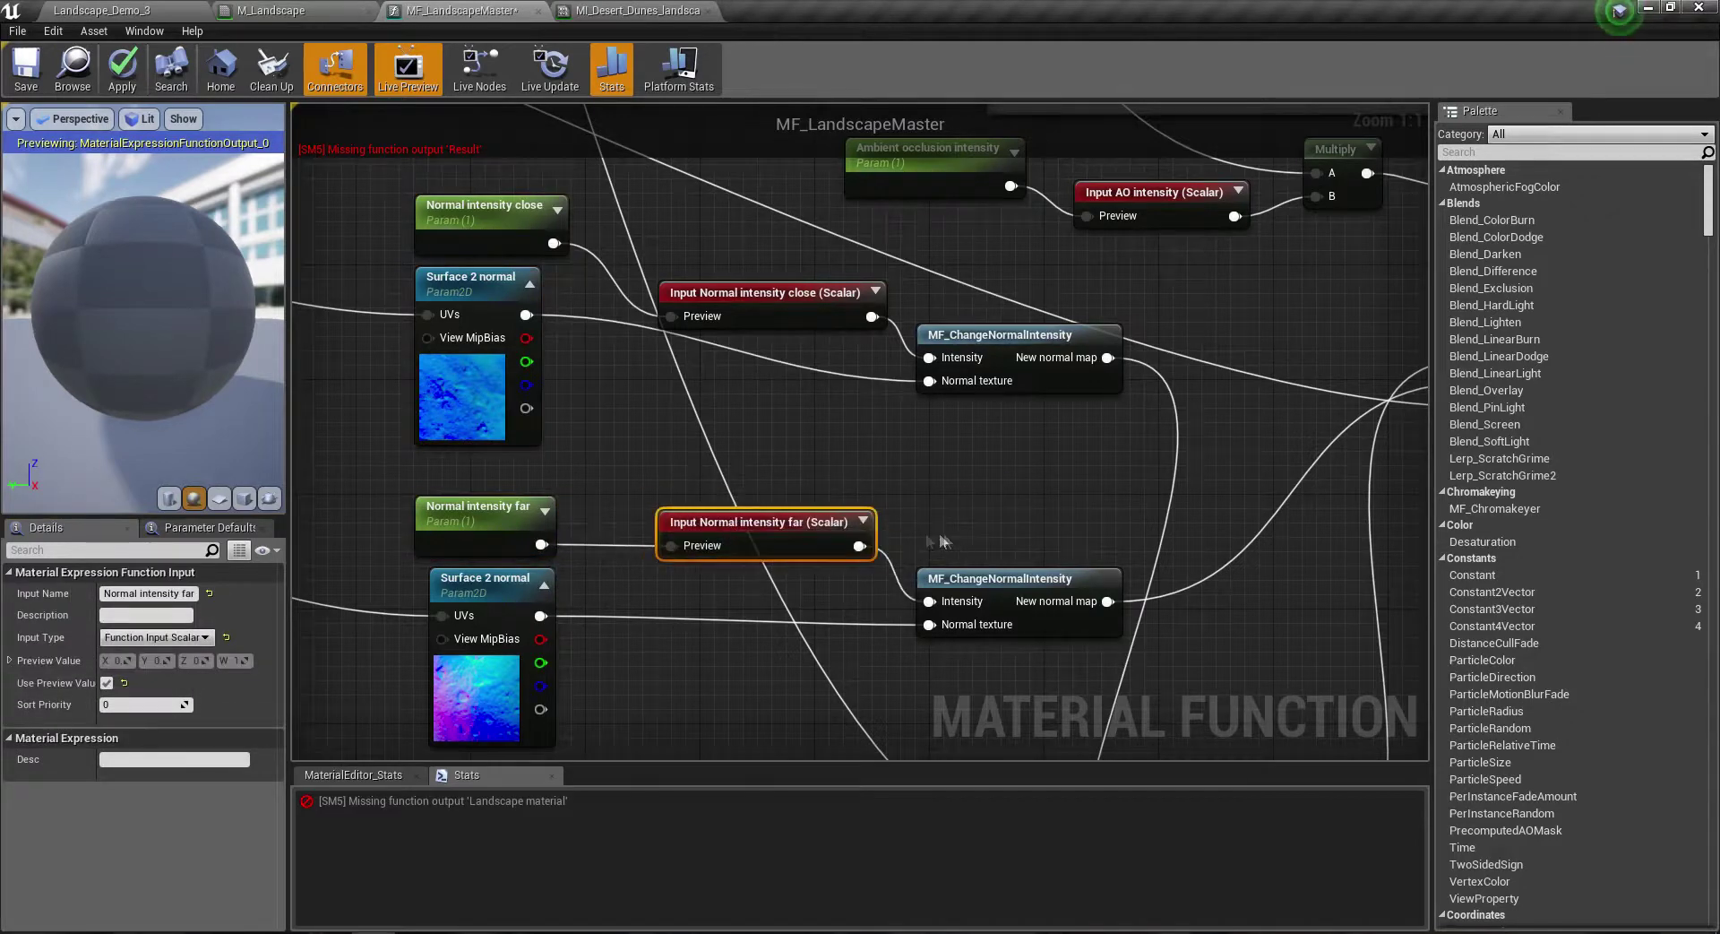
left_click_drag(986, 578, 1000, 578)
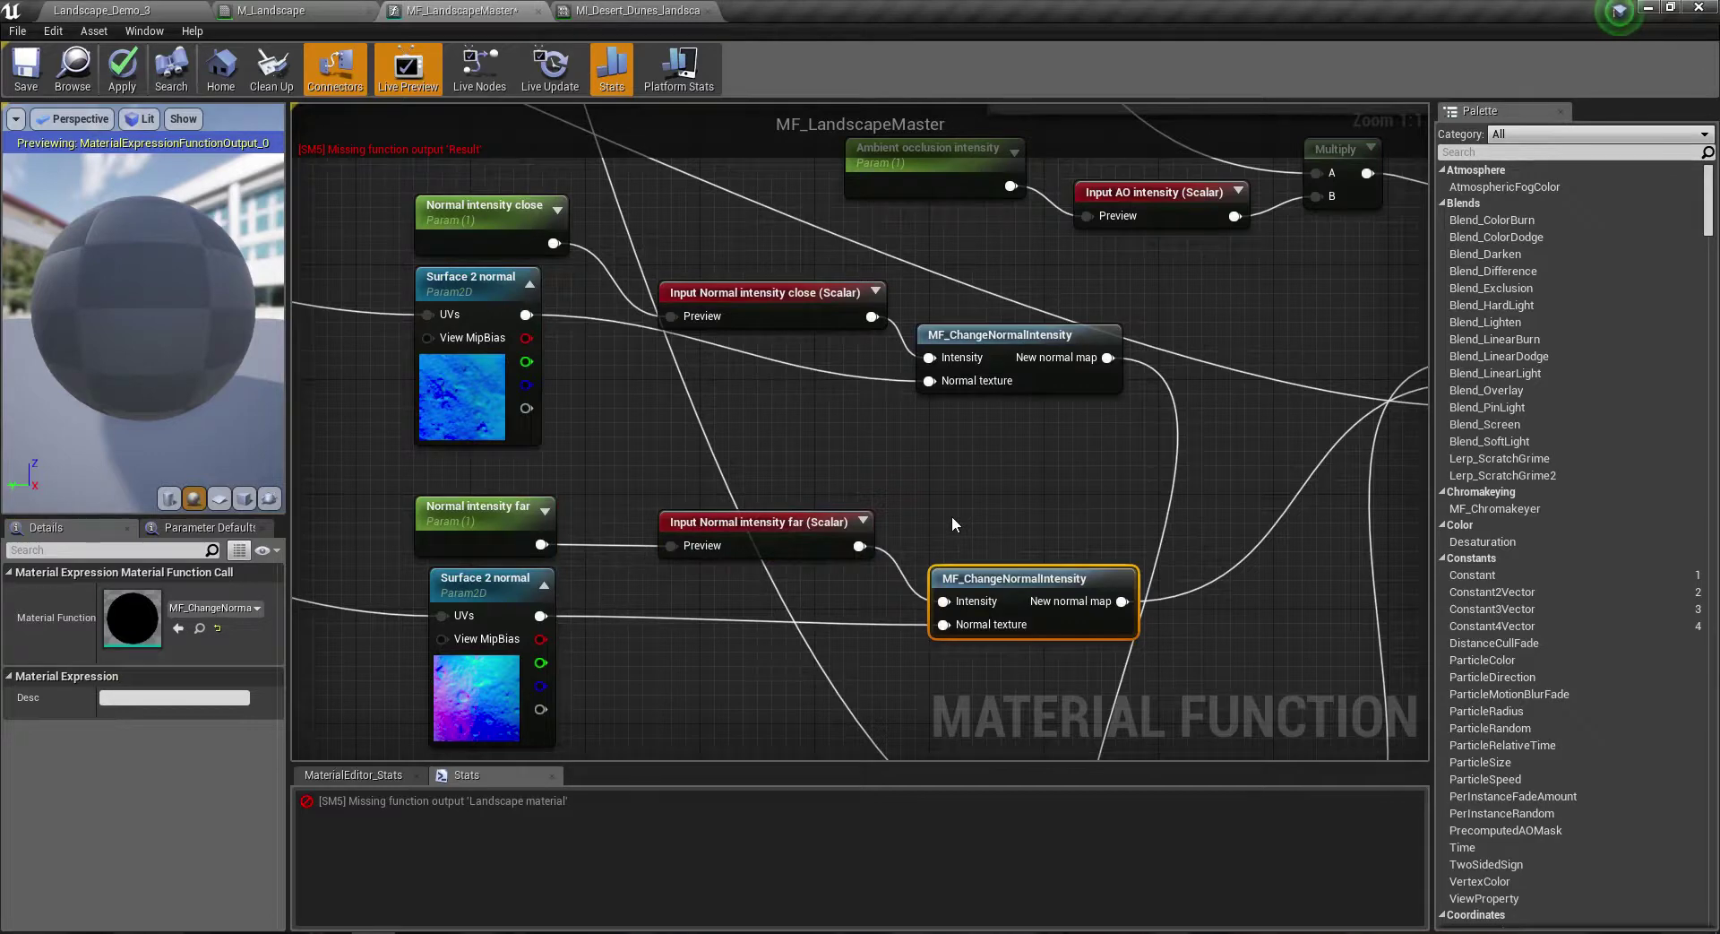
right_click_drag(952, 514, 989, 476)
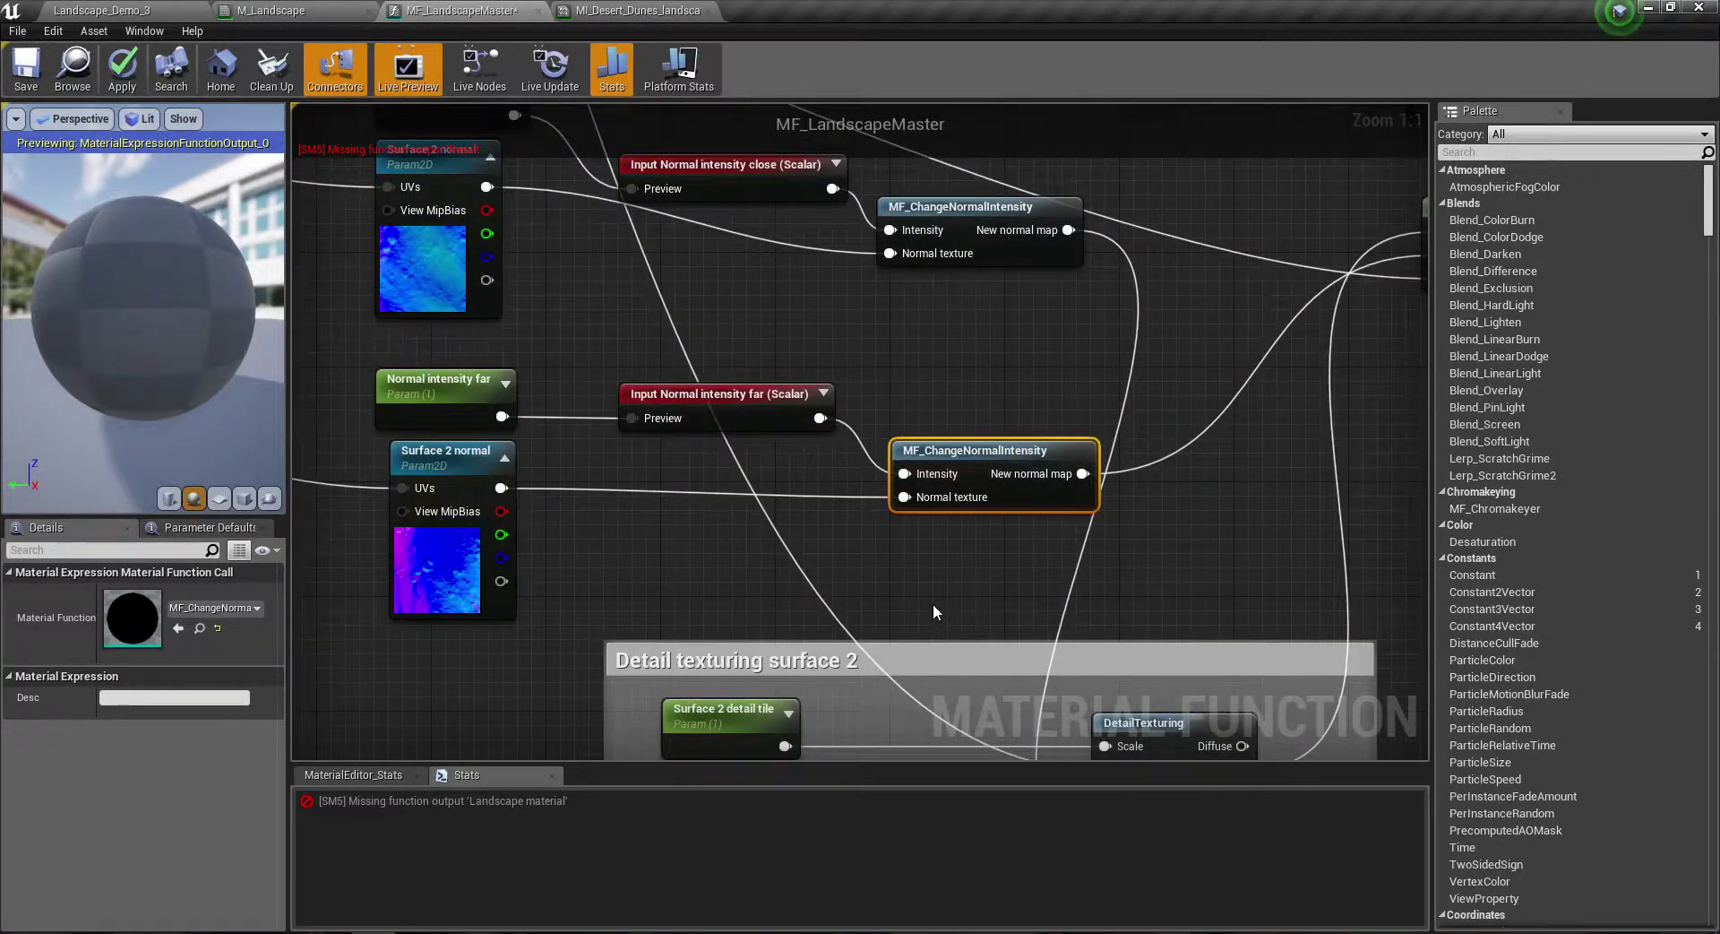
left_click_drag(742, 406, 742, 391)
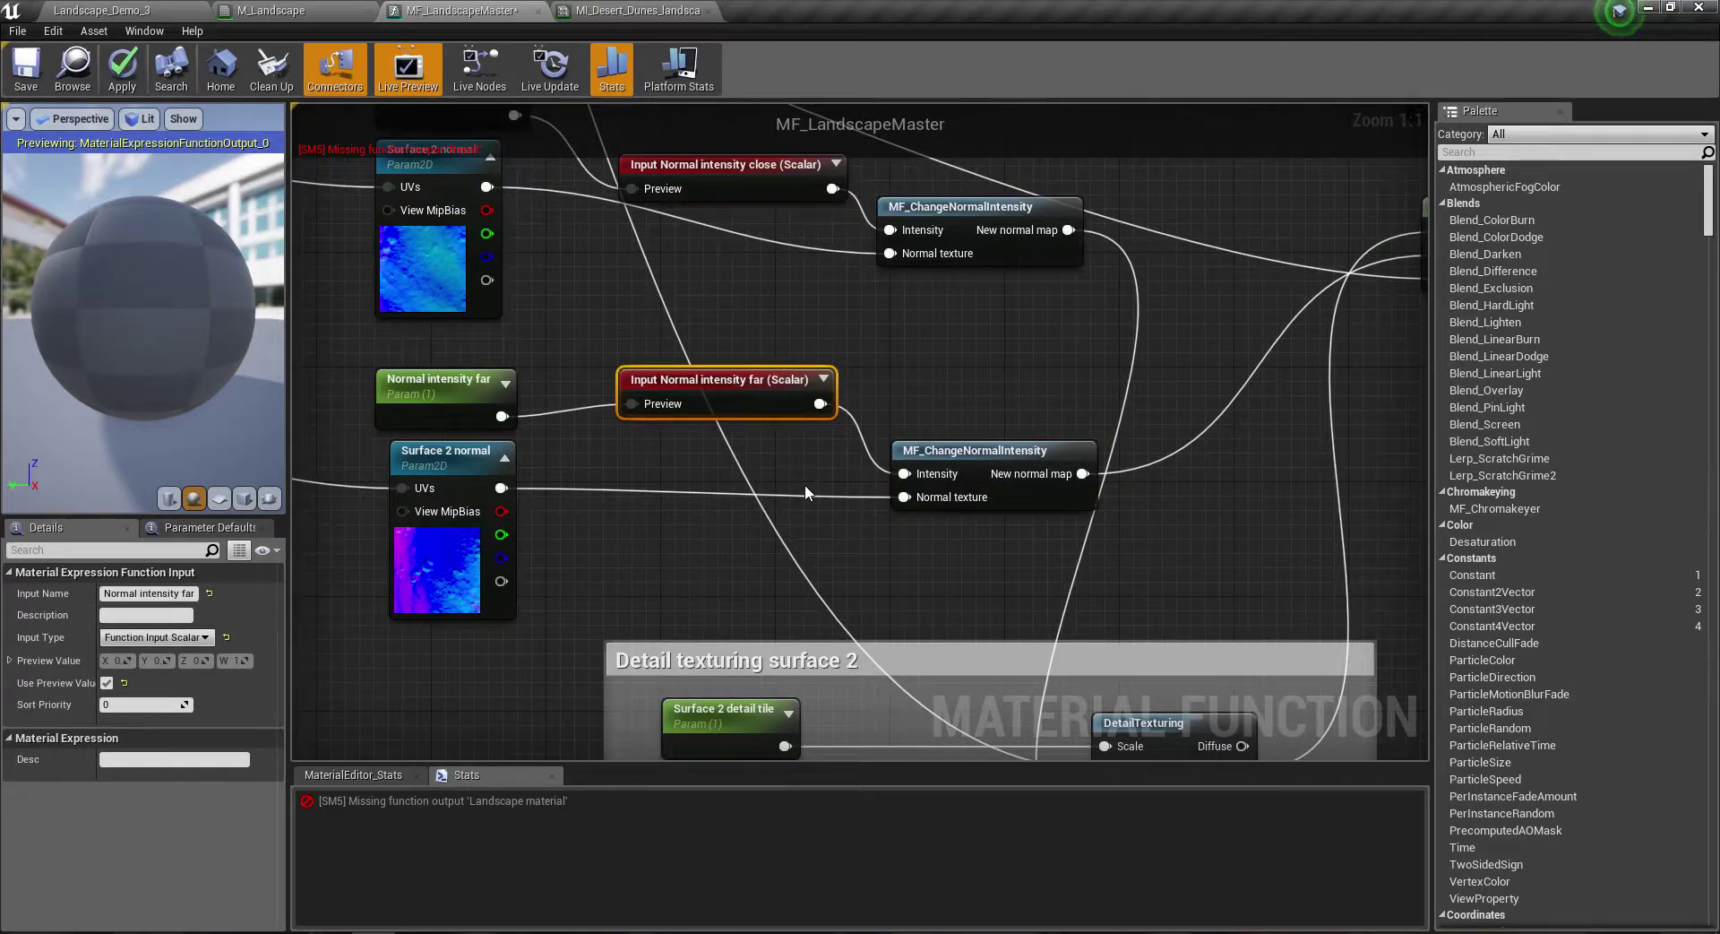
Step: Enlarge the Detail texturing surface 2 comment box by dragging its corner
scroll(804, 484, "down", 2)
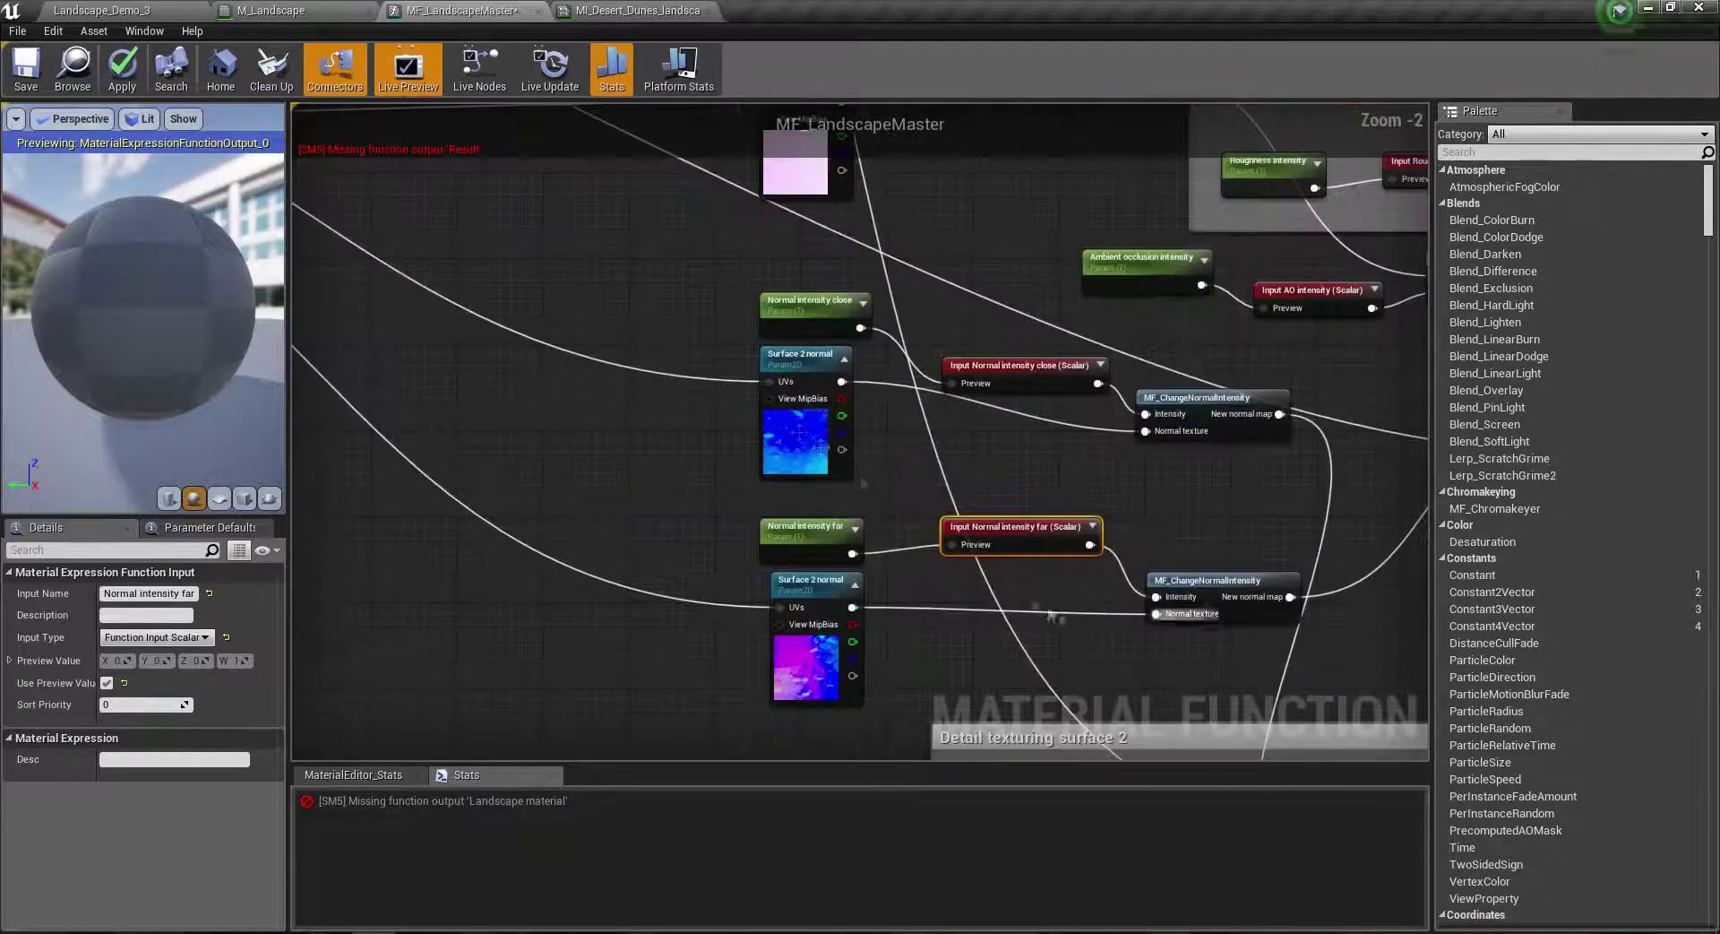
right_click_drag(805, 484, 1118, 663)
left_click(842, 484)
scroll(772, 518, "down", 2)
scroll(729, 411, "up", 3)
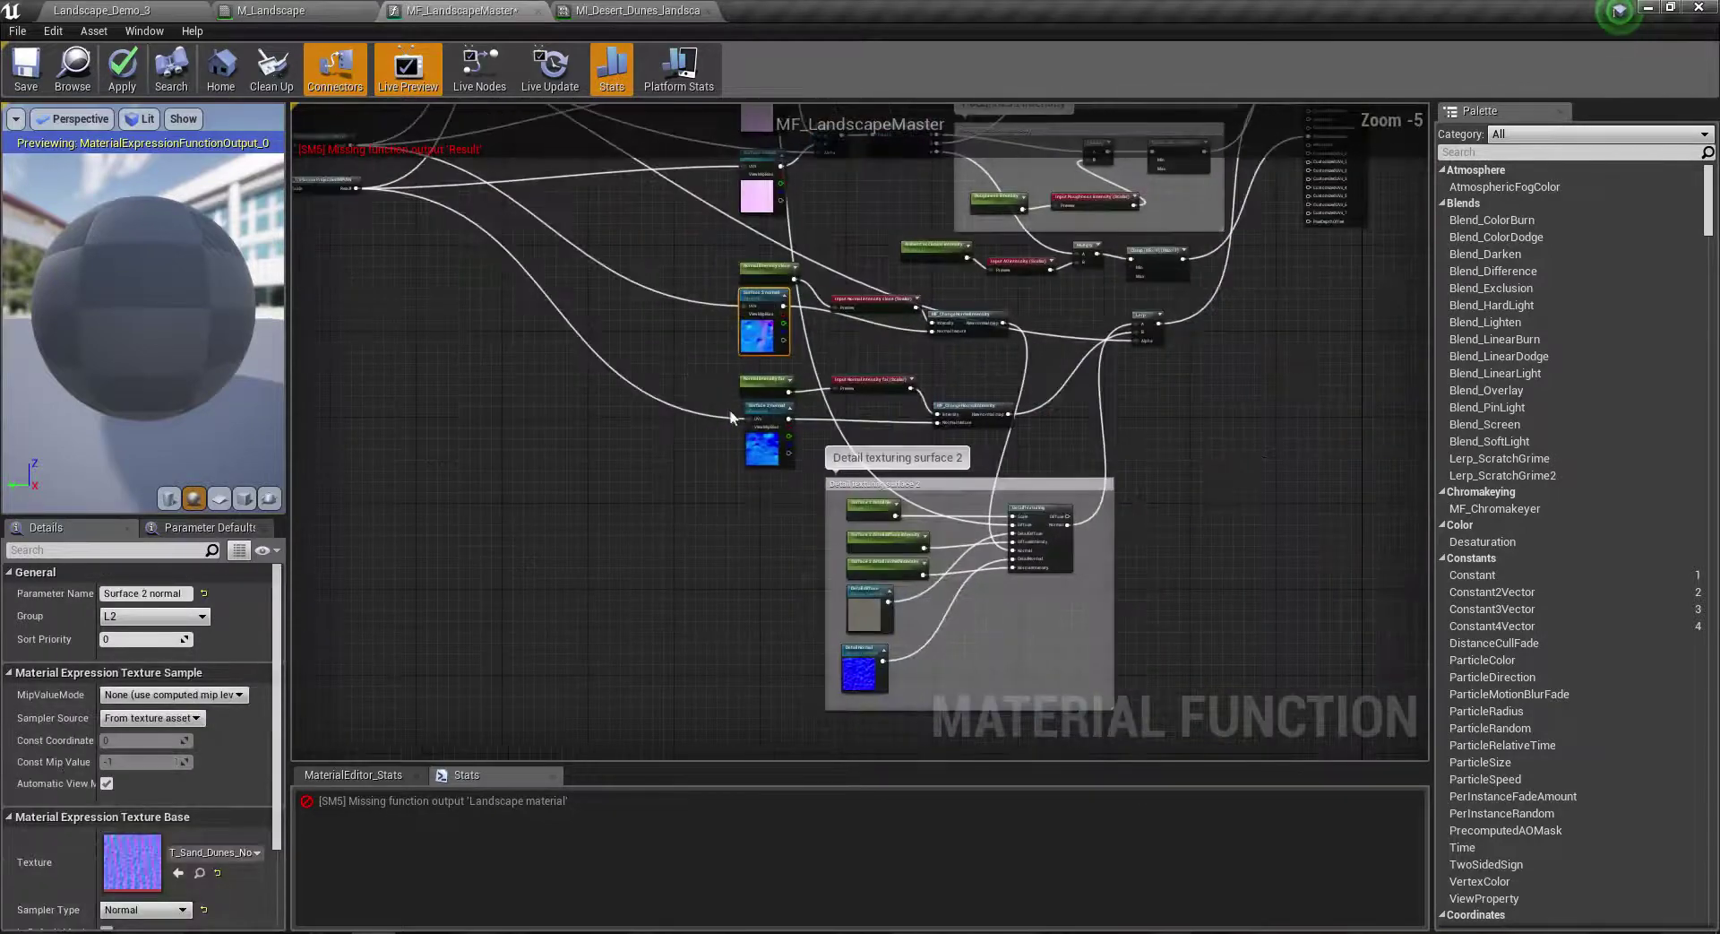
scroll(826, 521, "up", 2)
scroll(864, 553, "down", 3)
mouse_move(958, 631)
right_mouse_down()
mouse_move(615, 355)
mouse_move(910, 633)
right_mouse_up()
scroll(615, 355, "down", 2)
scroll(905, 592, "up", 4)
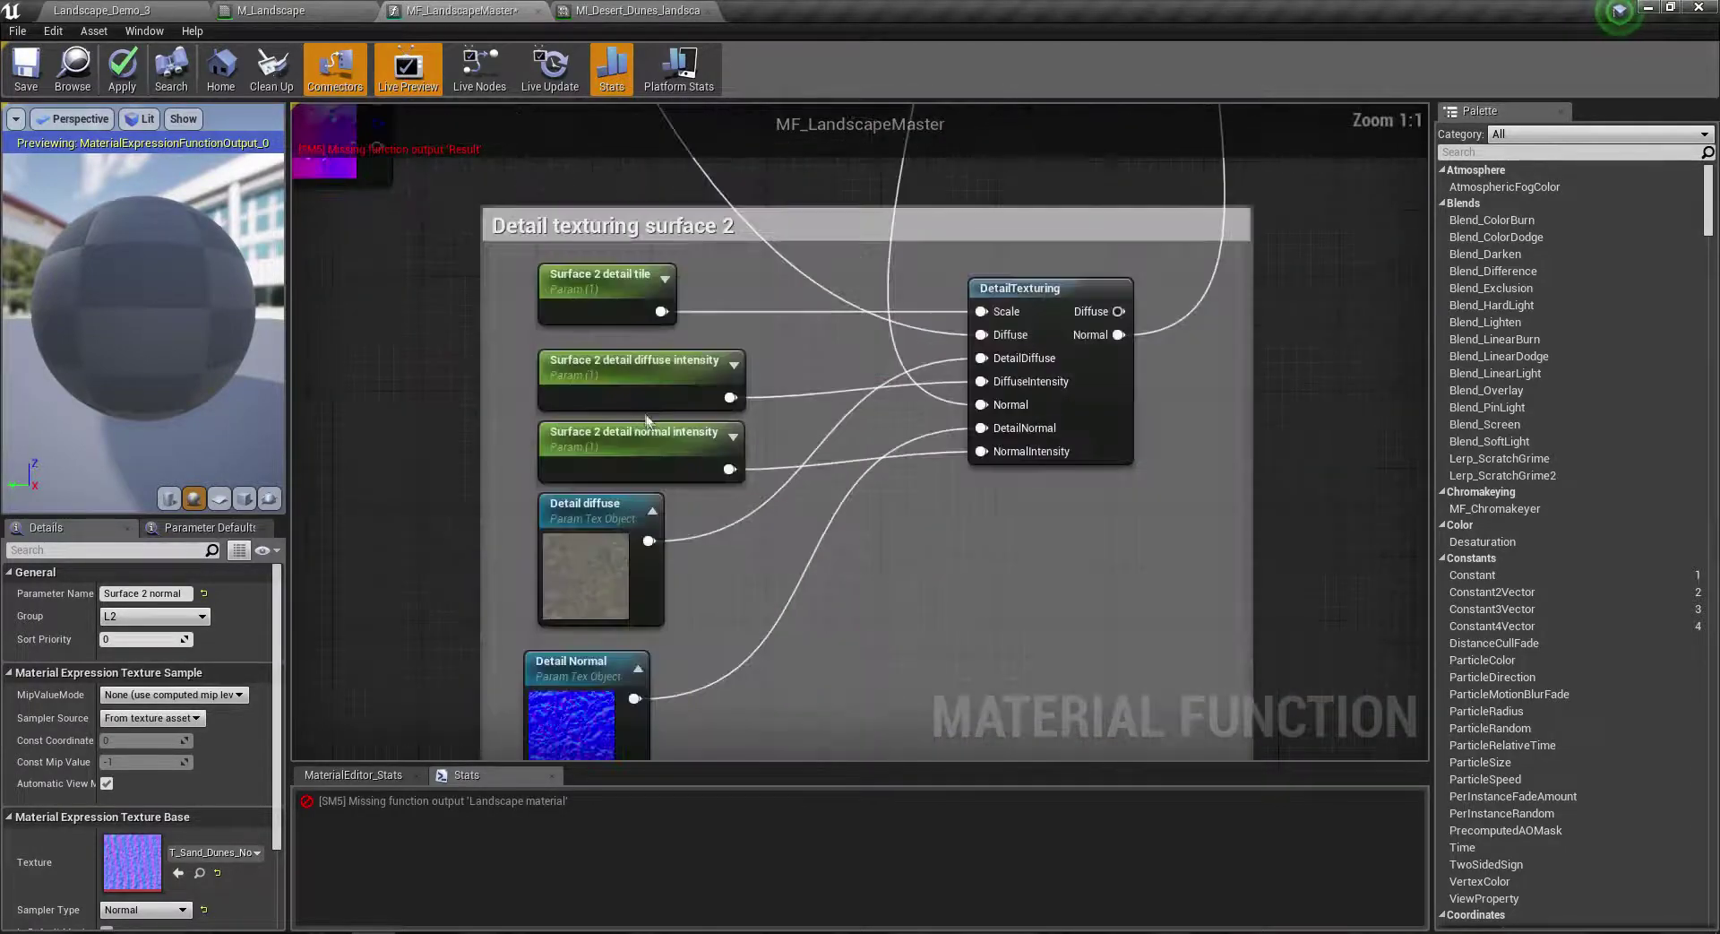
scroll(750, 533, "down", 2)
right_click_drag(750, 533, 796, 382)
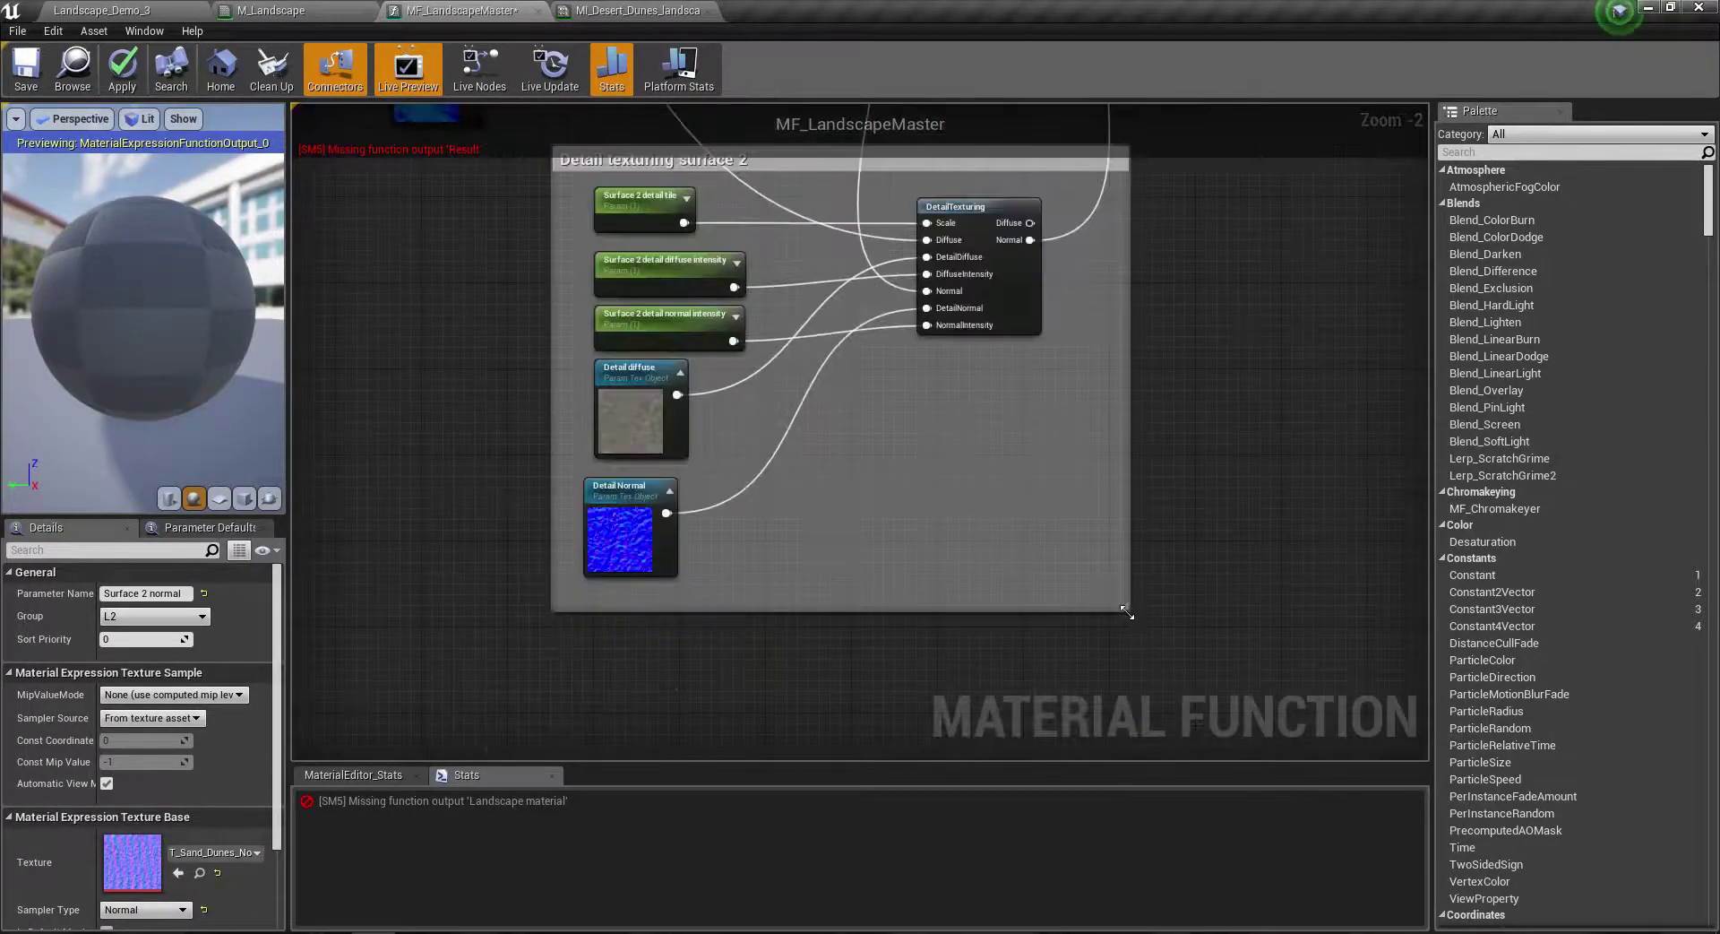
left_click_drag(1127, 608, 1344, 687)
Step: Move the DetailTexturing node to the right side of the comment box
left_click_drag(987, 212, 1154, 255)
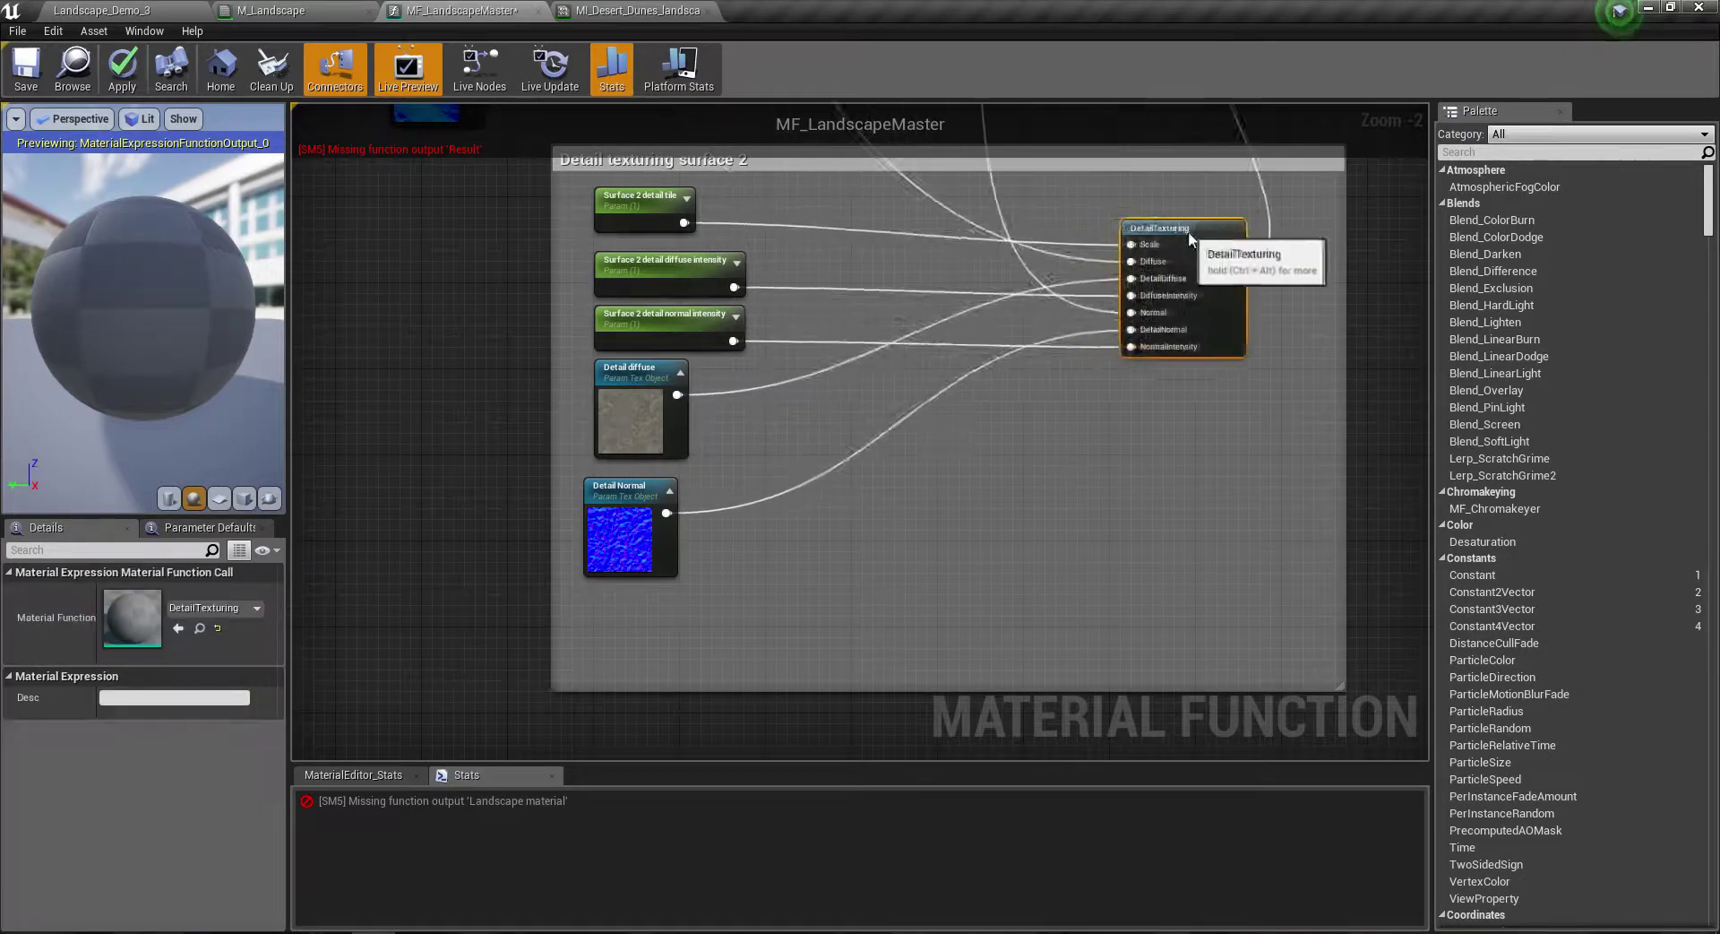
scroll(717, 357, "up", 3)
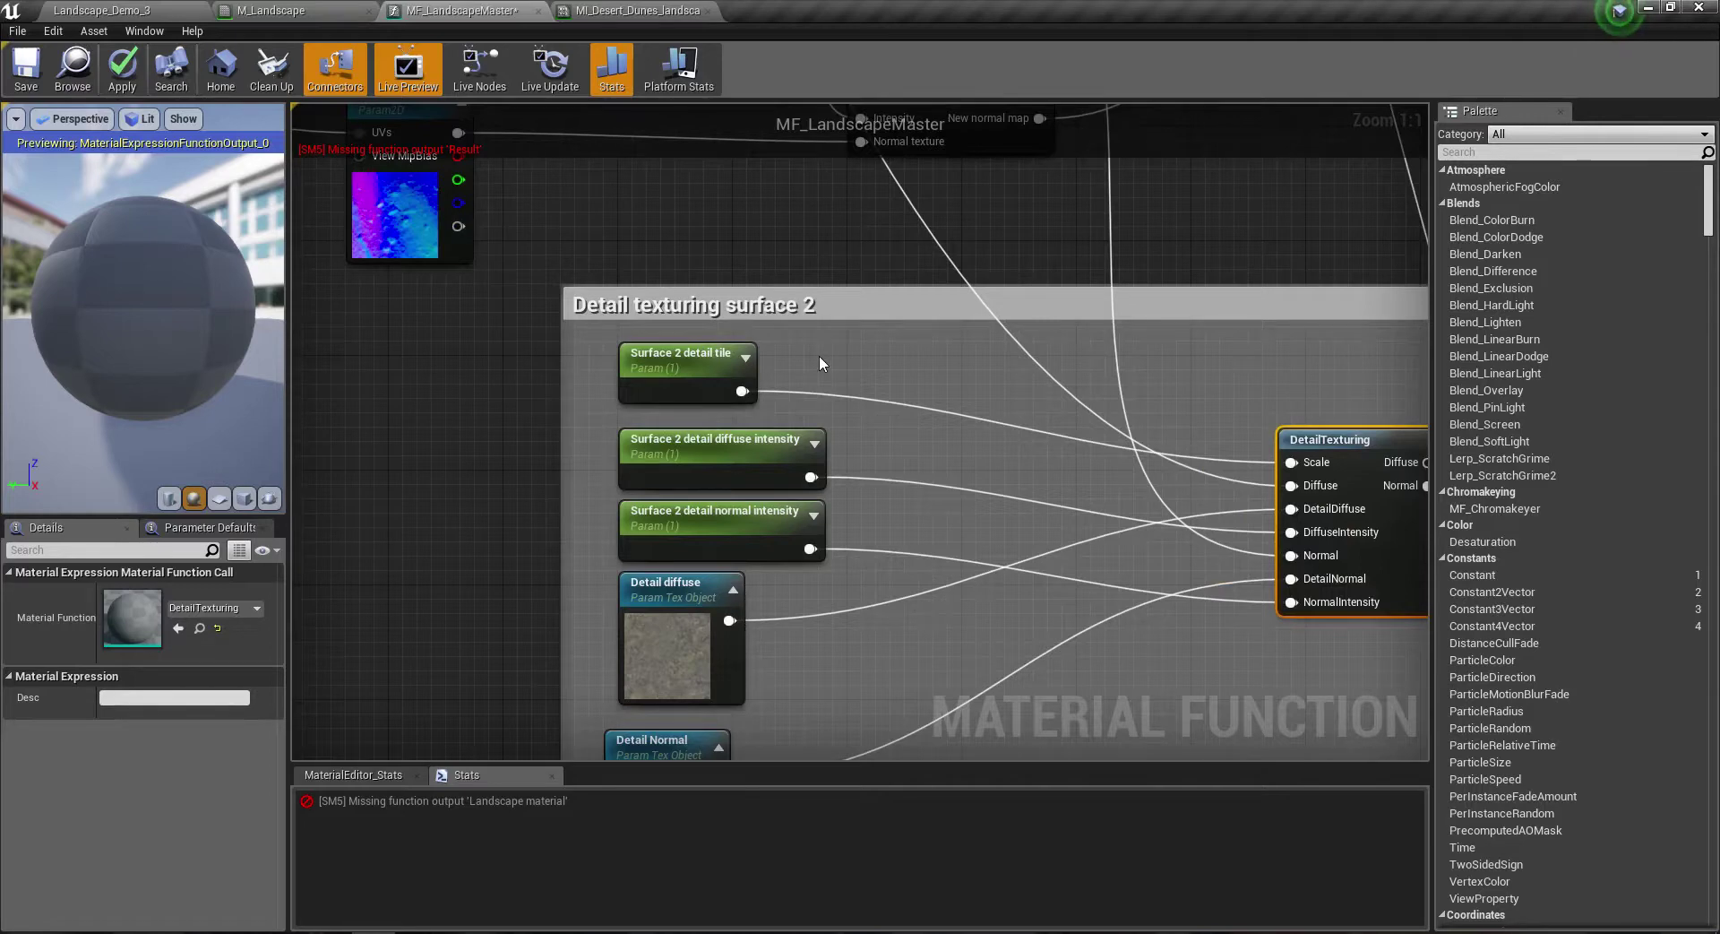
right_click_drag(944, 415, 815, 396)
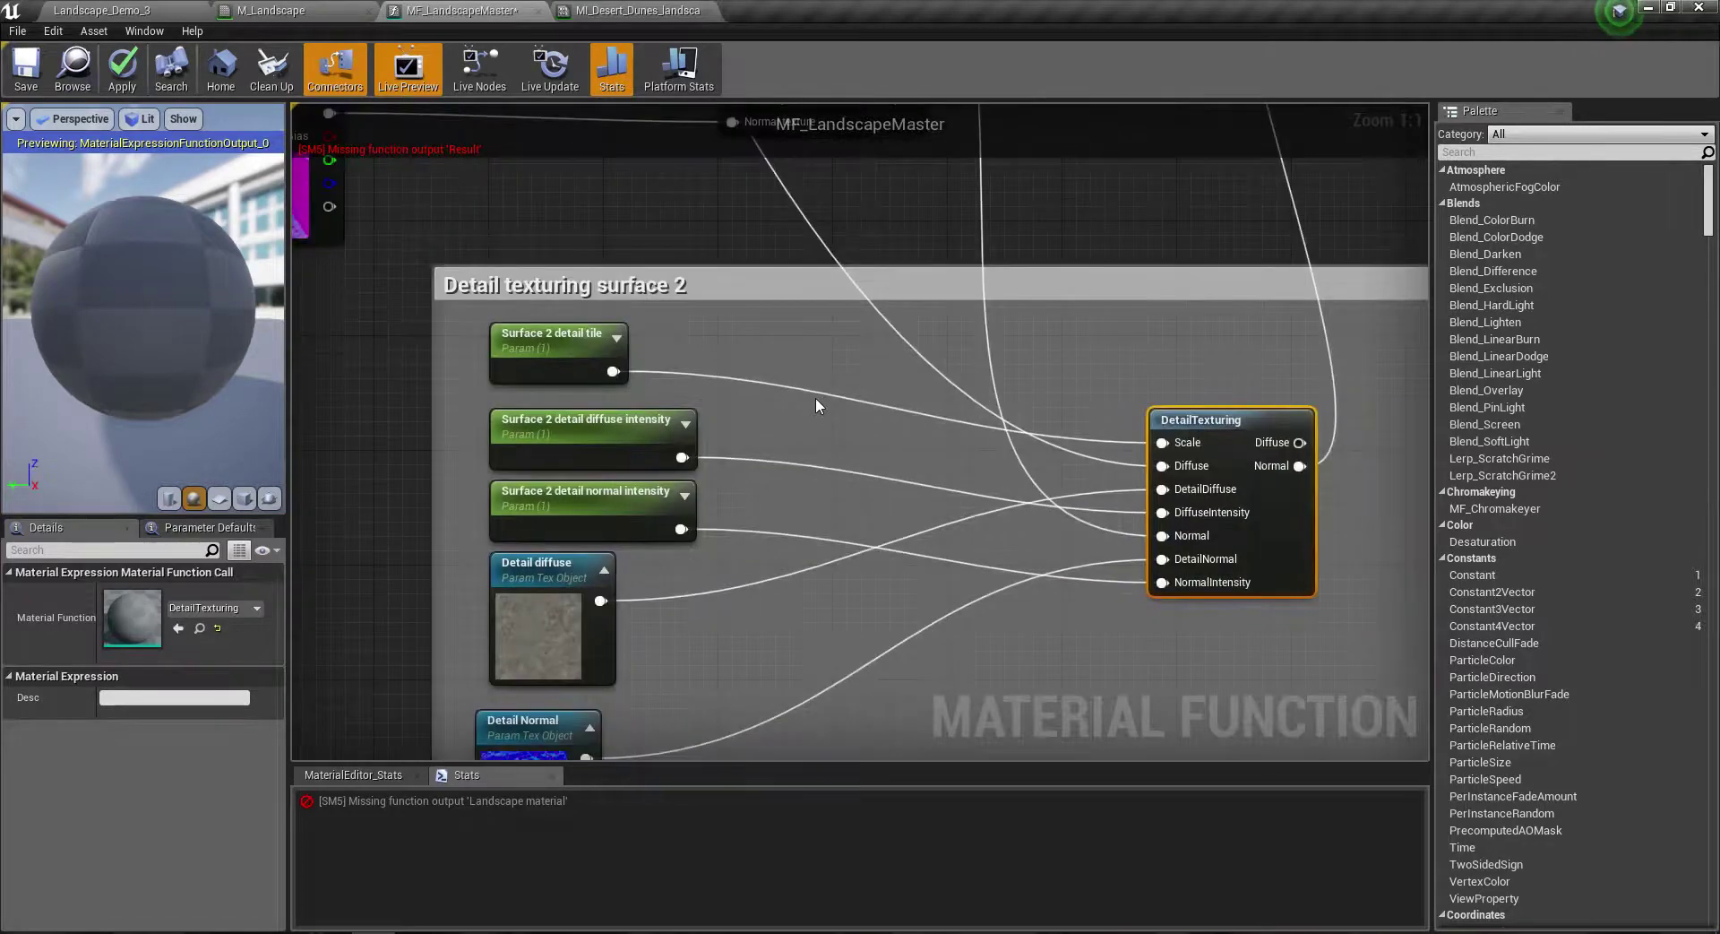
right_click(782, 351)
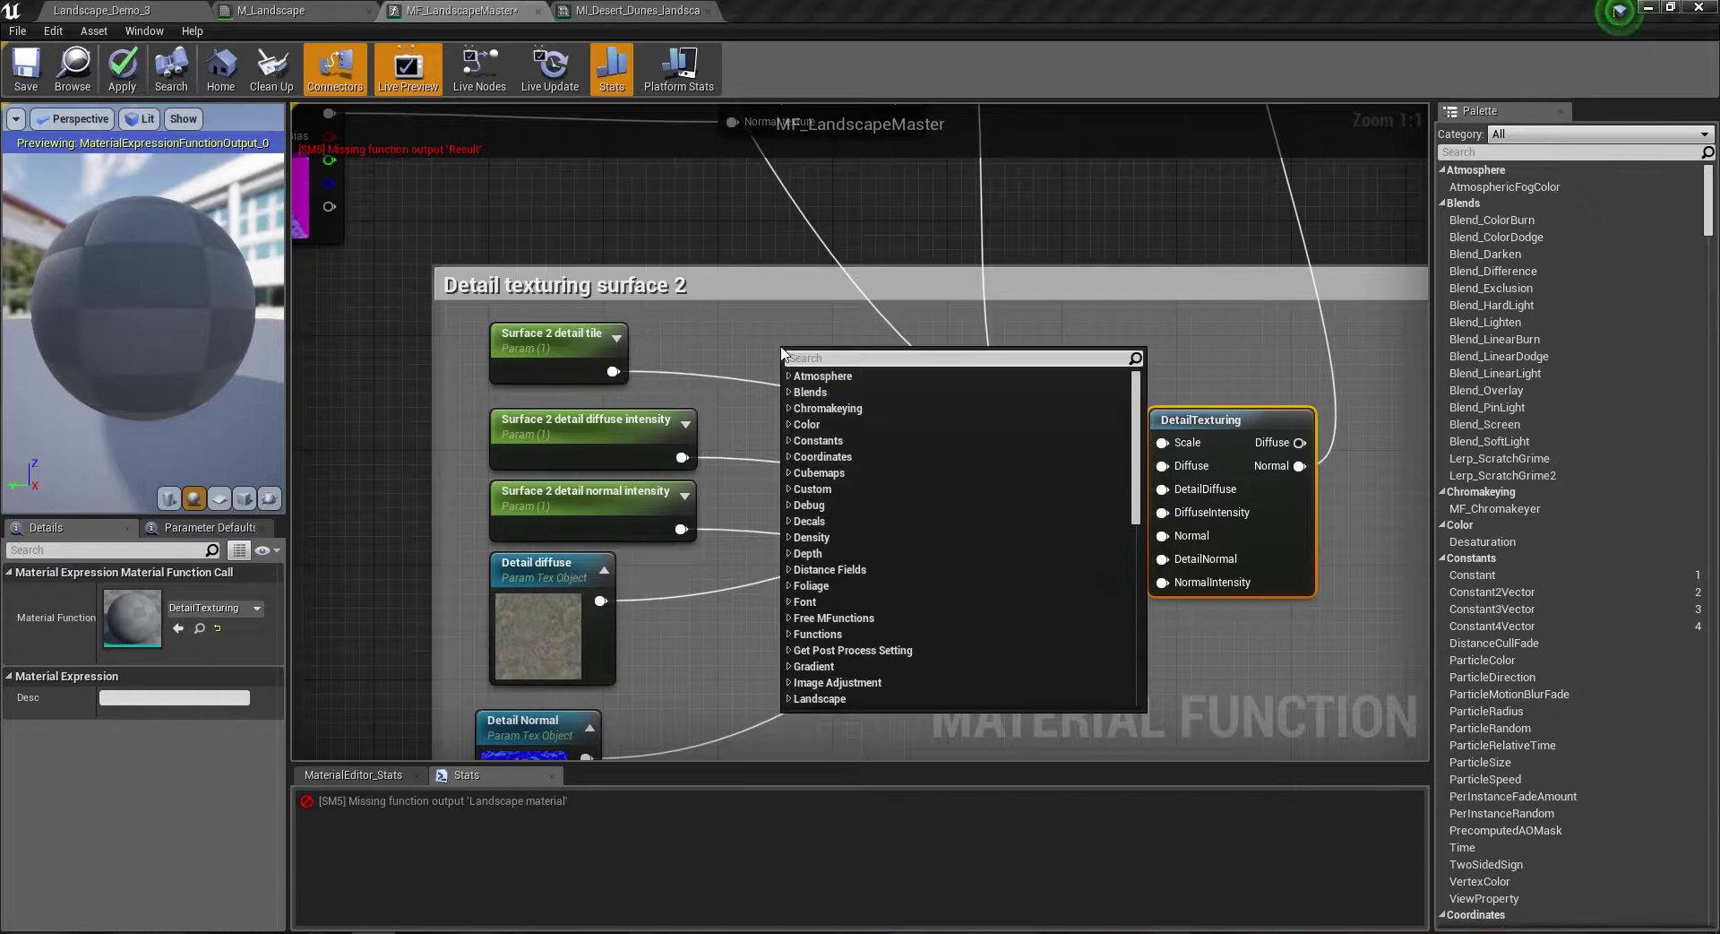
left_click(729, 333)
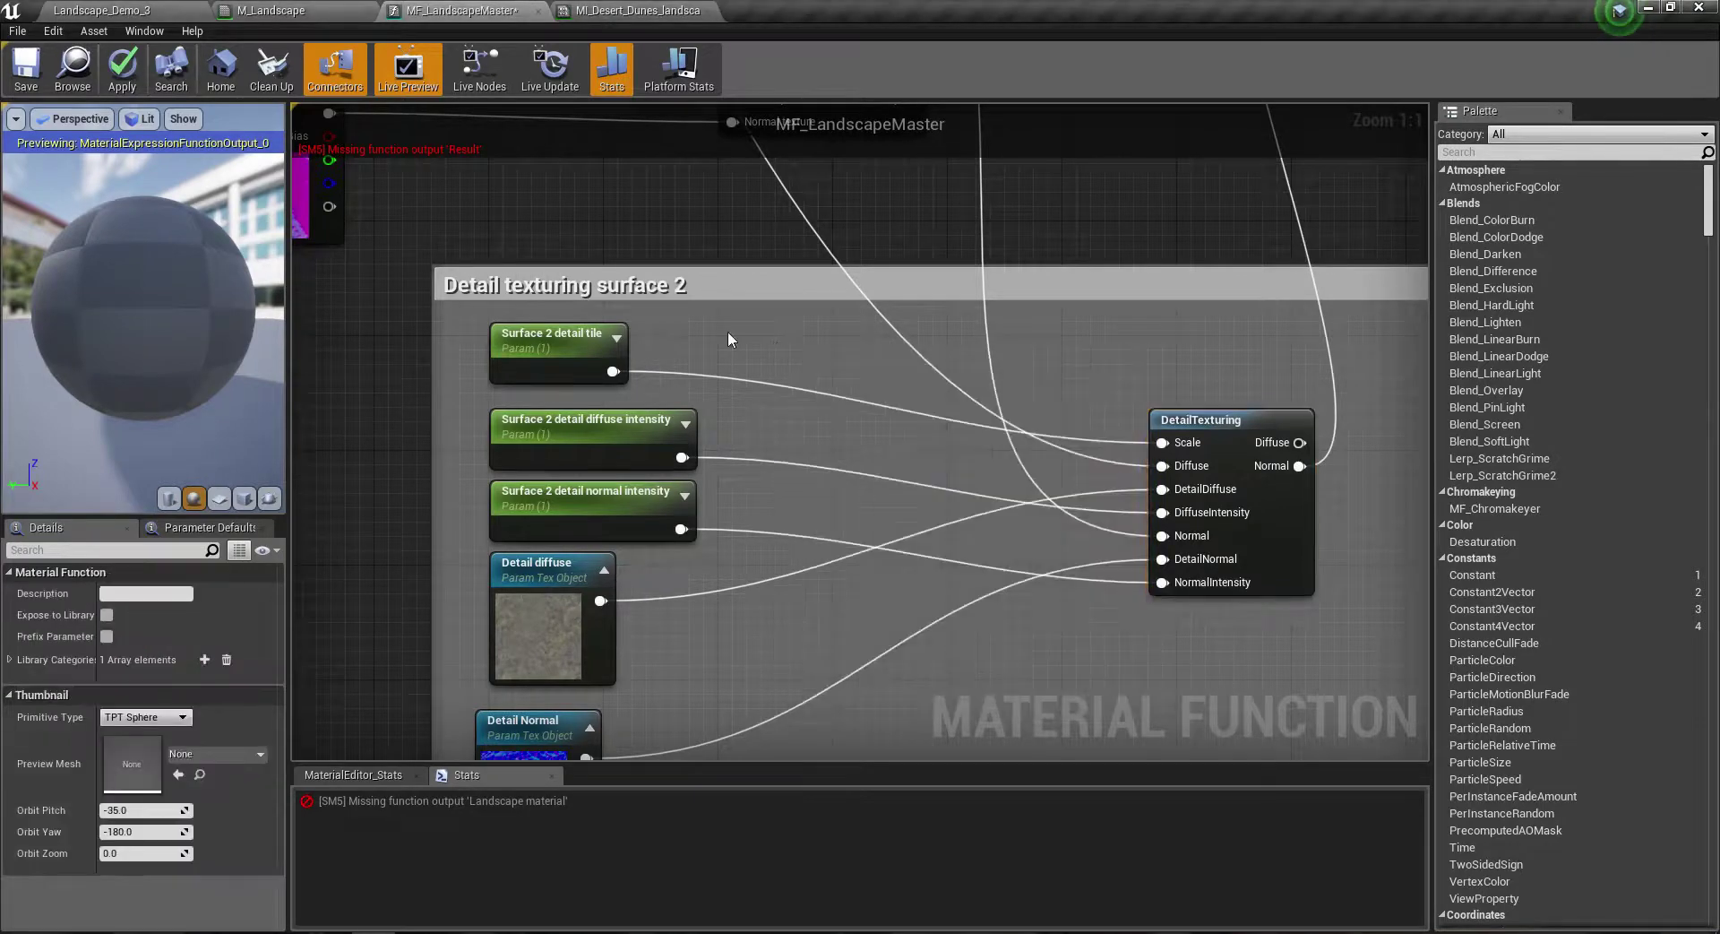
Step: Add a scalar function input named Detail tiling with its preview collapsed
right_click(728, 332)
type("input")
key("Return")
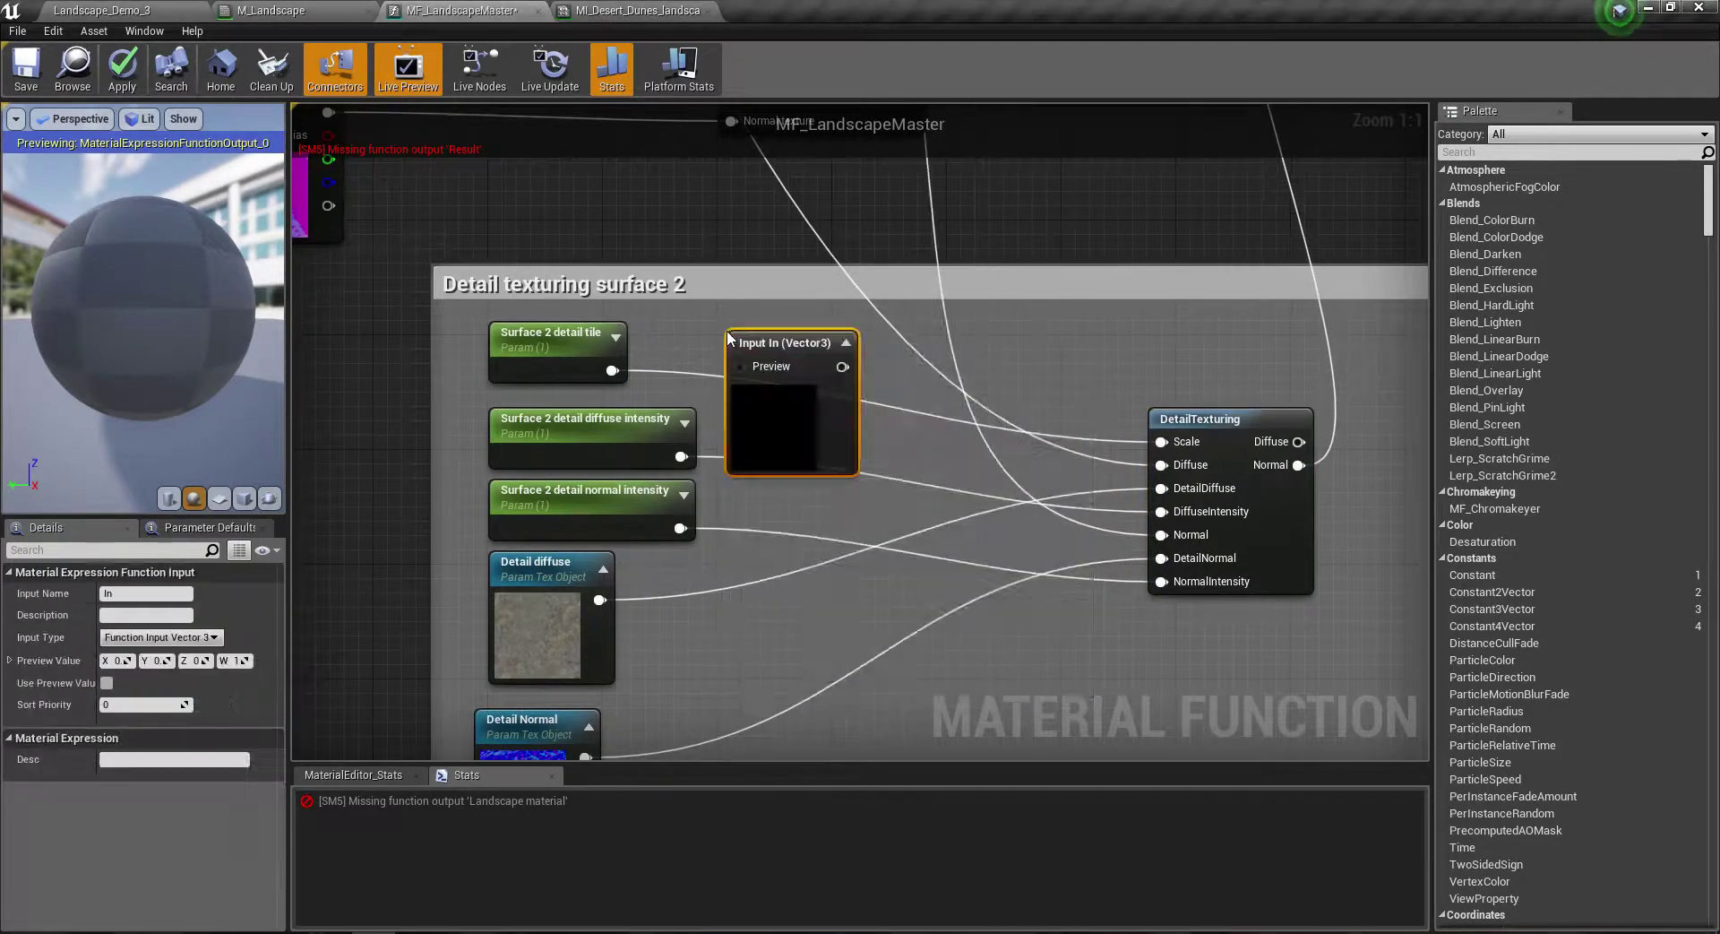
left_click(160, 637)
left_click(148, 655)
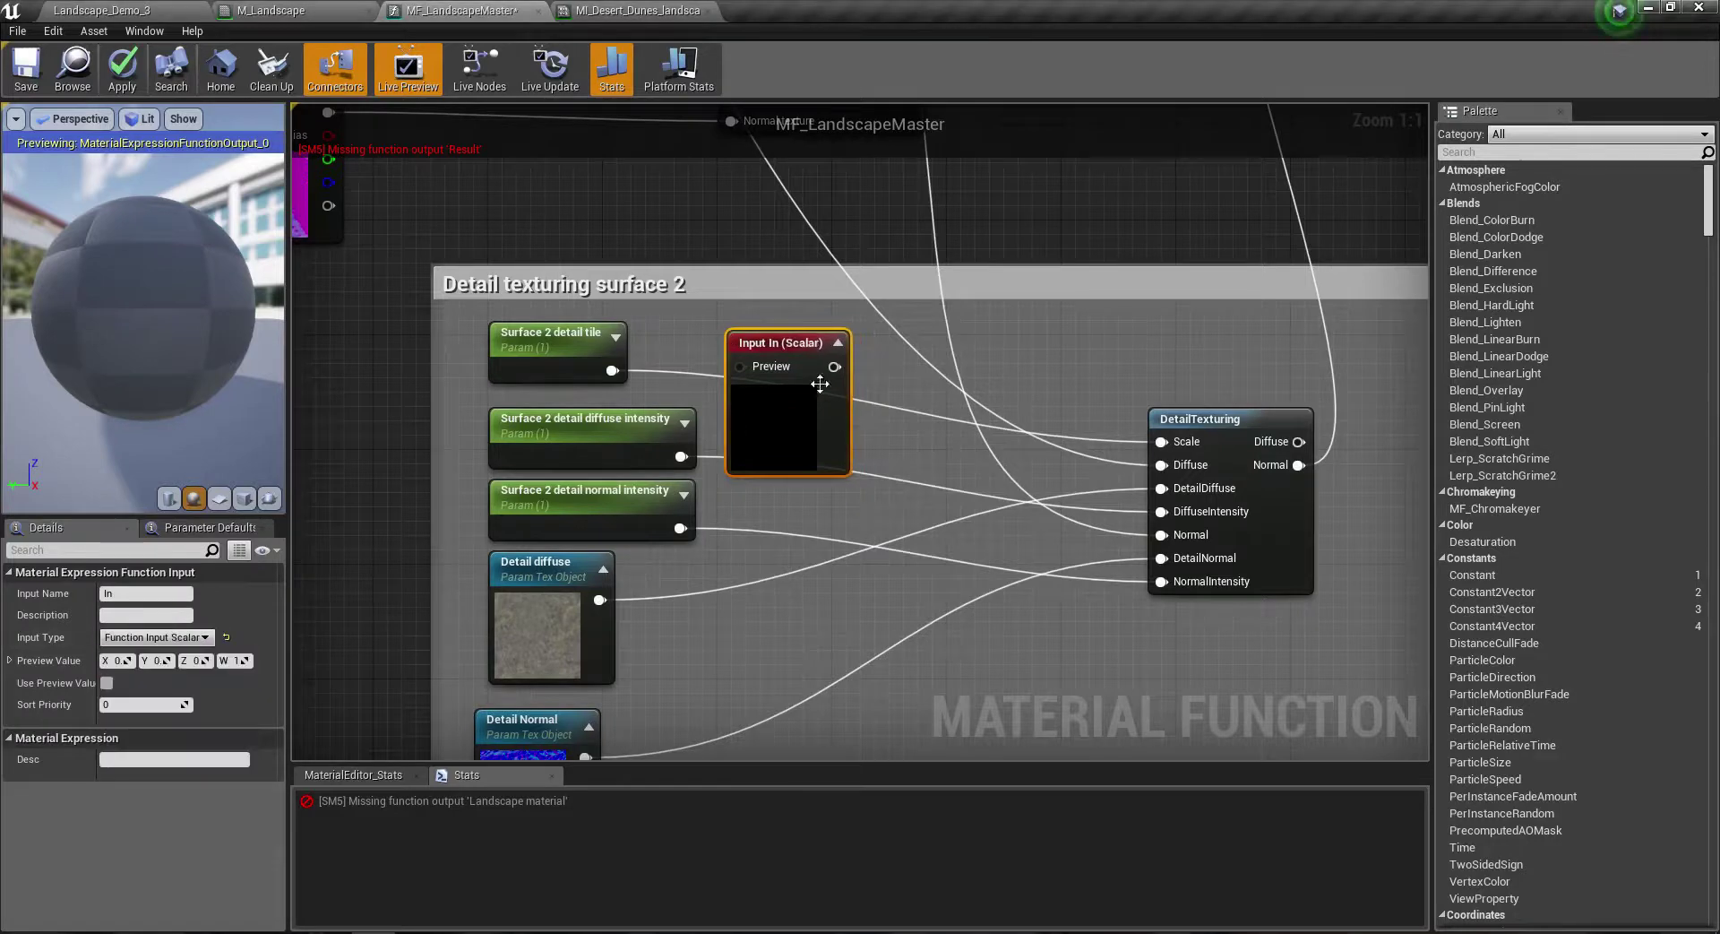
left_click(837, 344)
type("DetailTil")
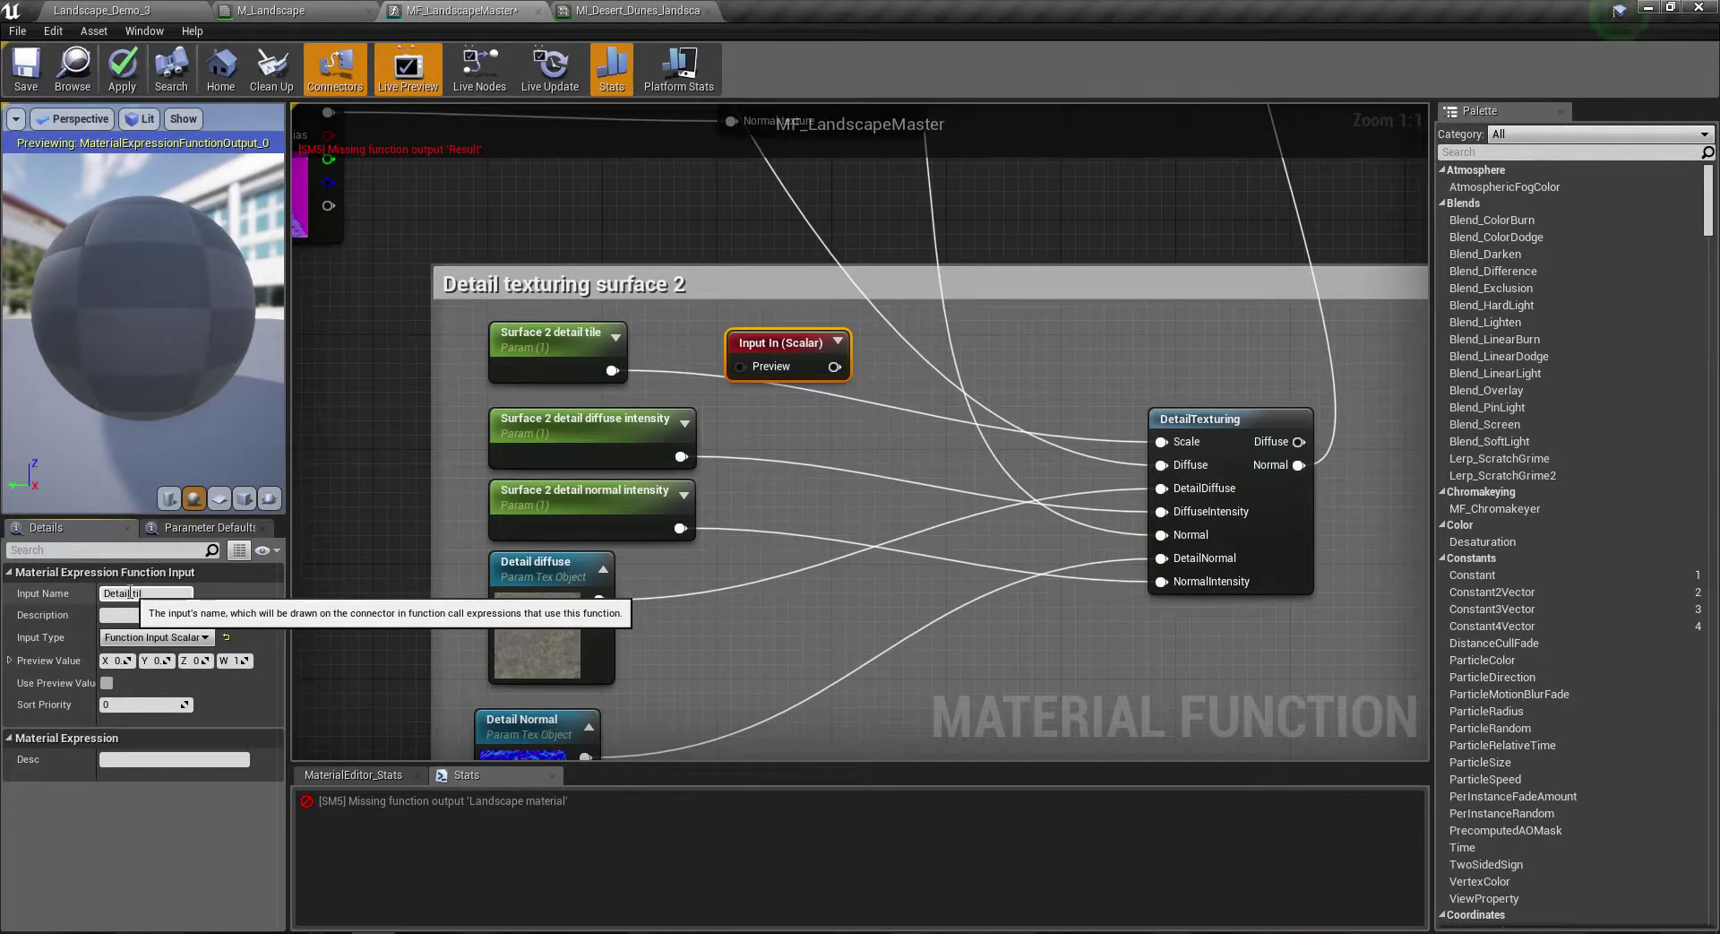
type("ing")
key("Return")
Step: Wire the detail tile parameter through Detail tiling into DetailTexturing's Scale, with preview value enabled
left_click_drag(611, 369, 744, 367)
left_click_drag(612, 370, 882, 367, "ctrl")
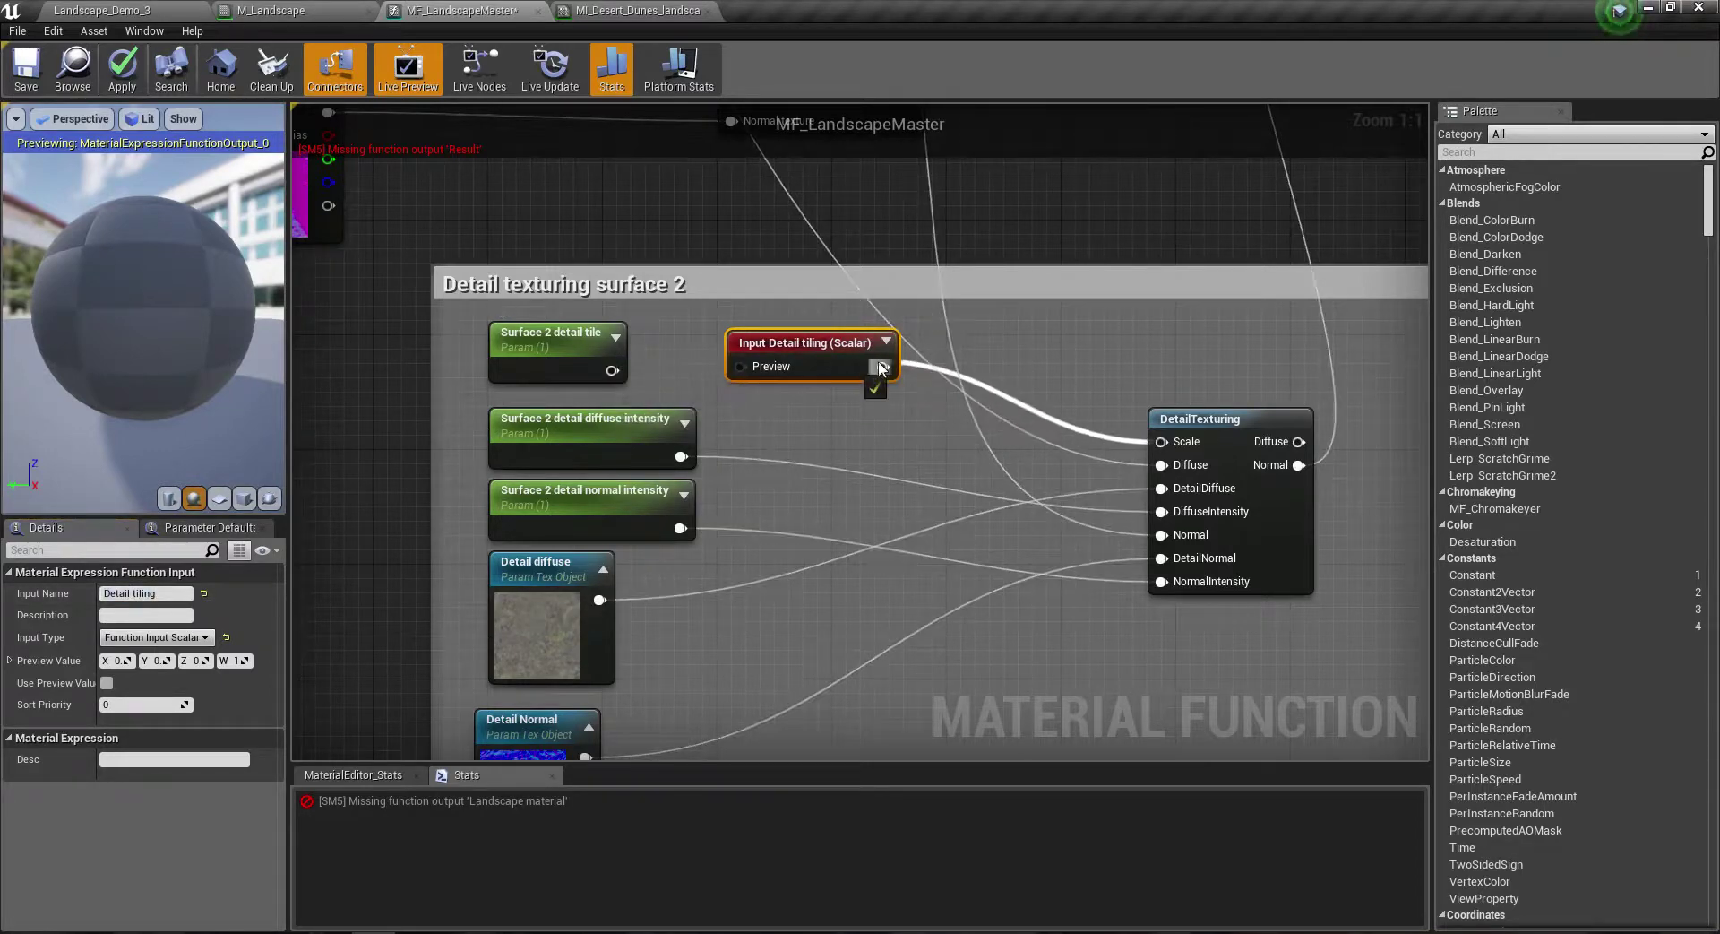
left_click(107, 683)
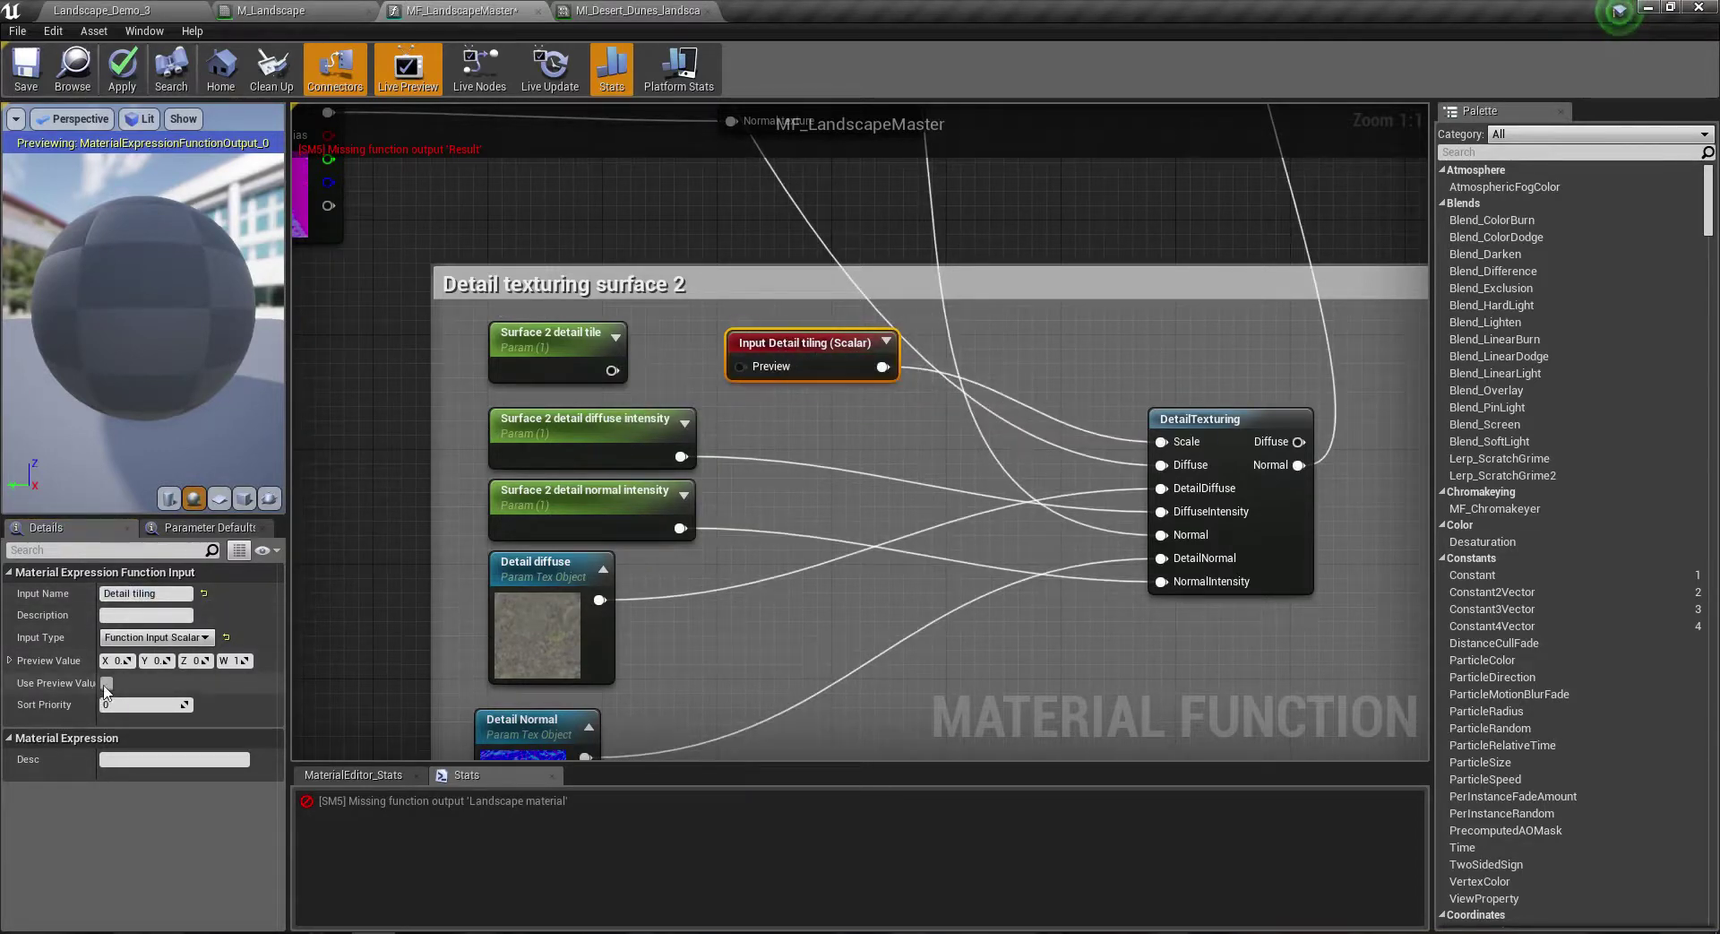
left_click_drag(740, 366, 614, 370)
scroll(615, 369, "down", 2)
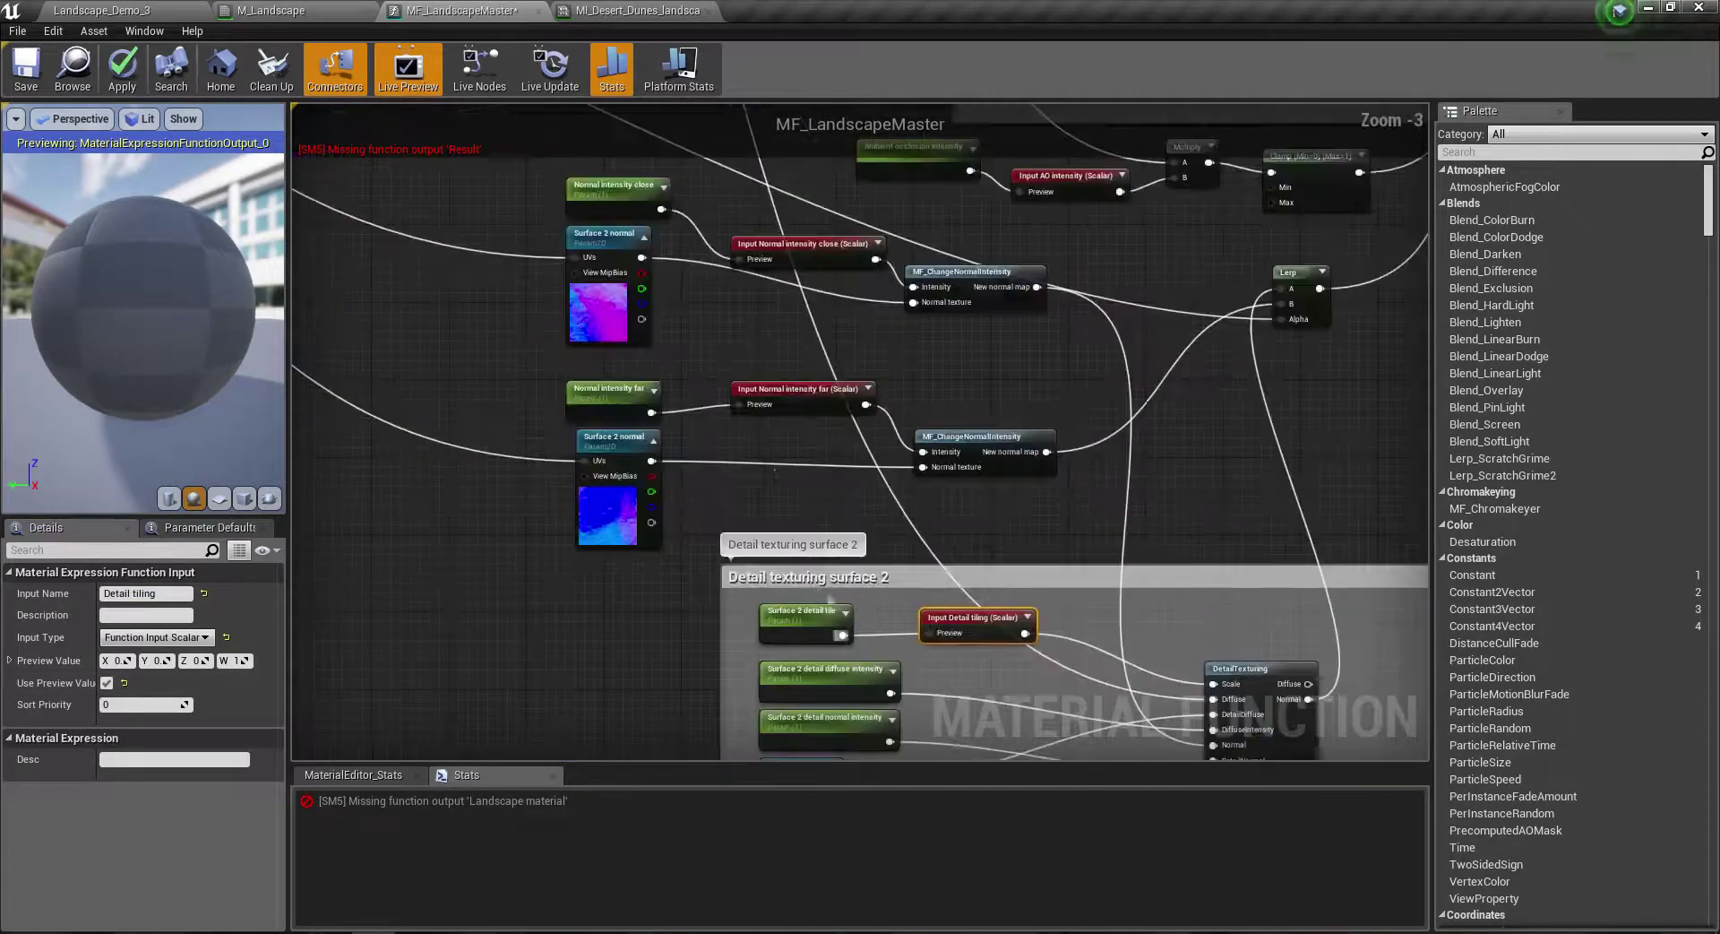
scroll(654, 537, "up", 2)
left_click(780, 376)
right_click_drag(843, 237, 815, 313)
left_click(811, 267)
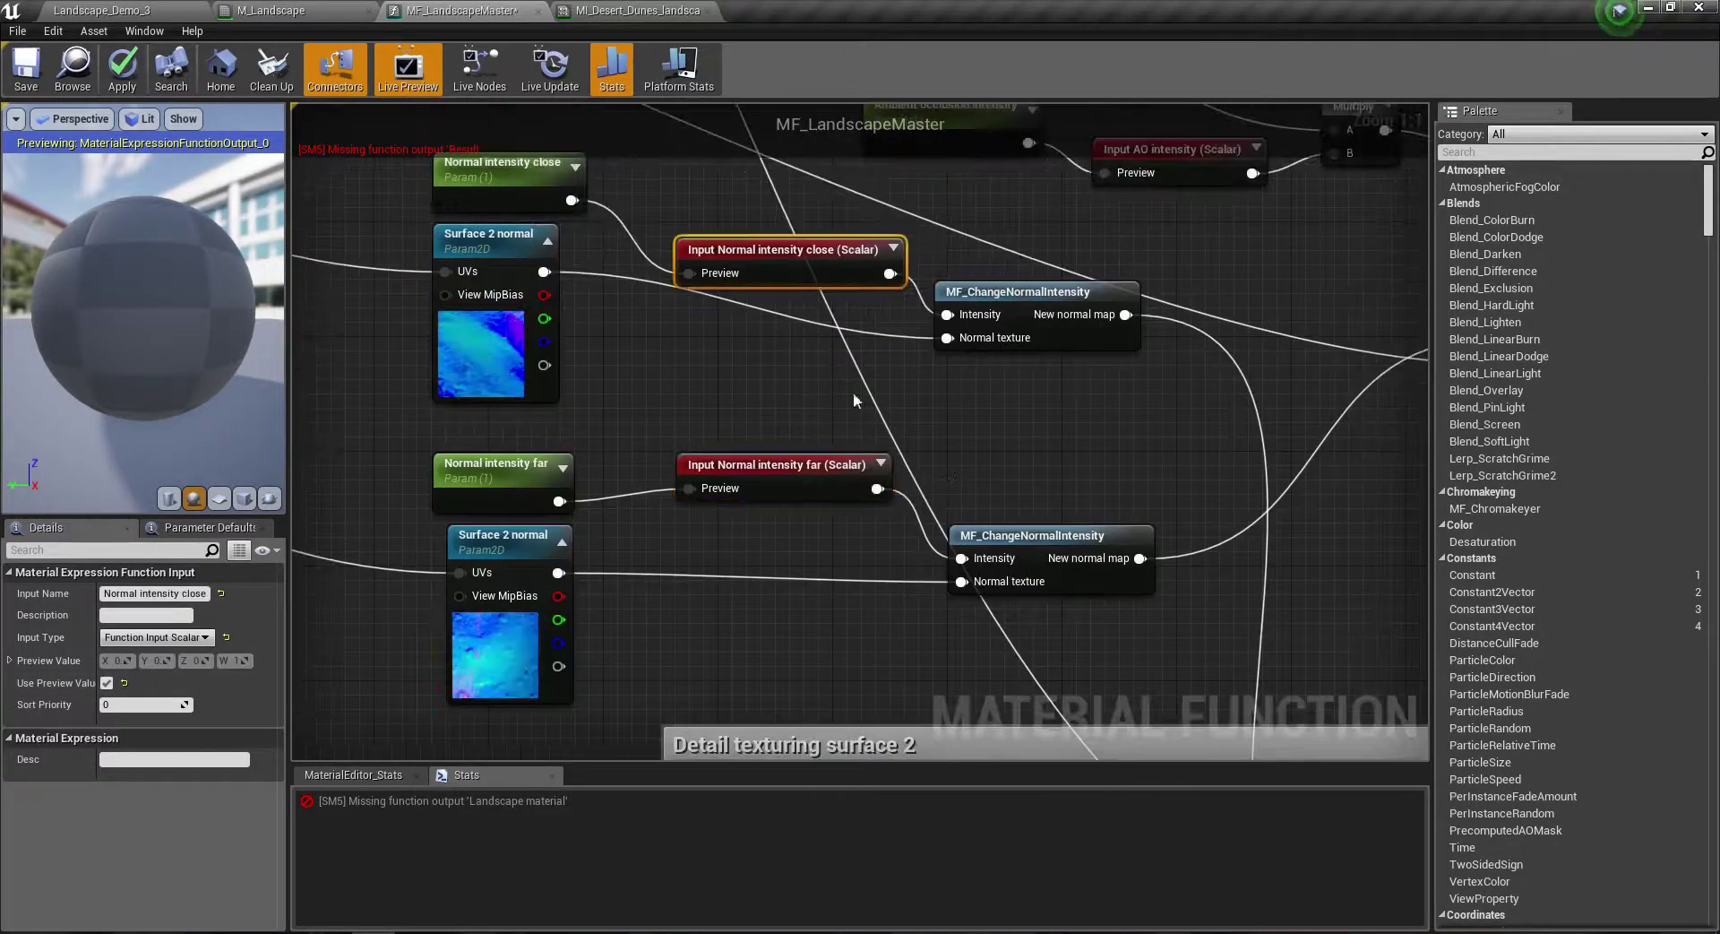
right_click_drag(853, 391, 829, 215)
scroll(896, 377, "down", 2)
scroll(958, 419, "up", 2)
right_click_drag(968, 475, 885, 373)
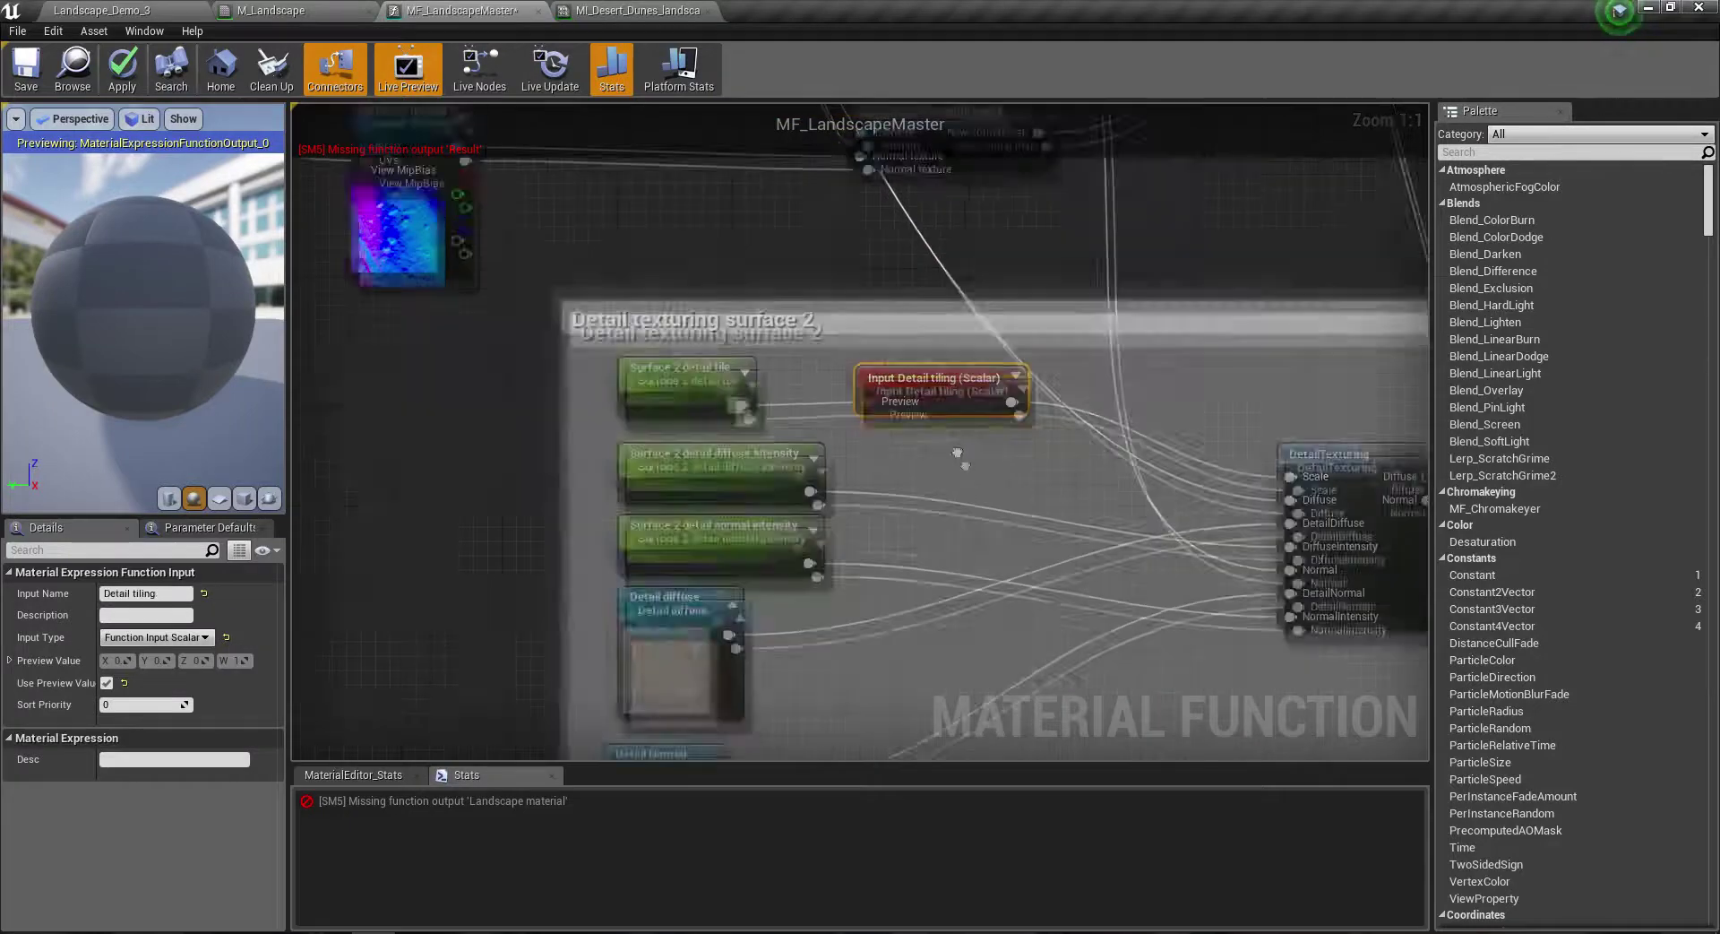
Step: Duplicate the input as Detail diffuse intensity and route the diffuse intensity parameter through it
key("ctrl+w")
left_click_drag(976, 412, 932, 412)
left_click(146, 591)
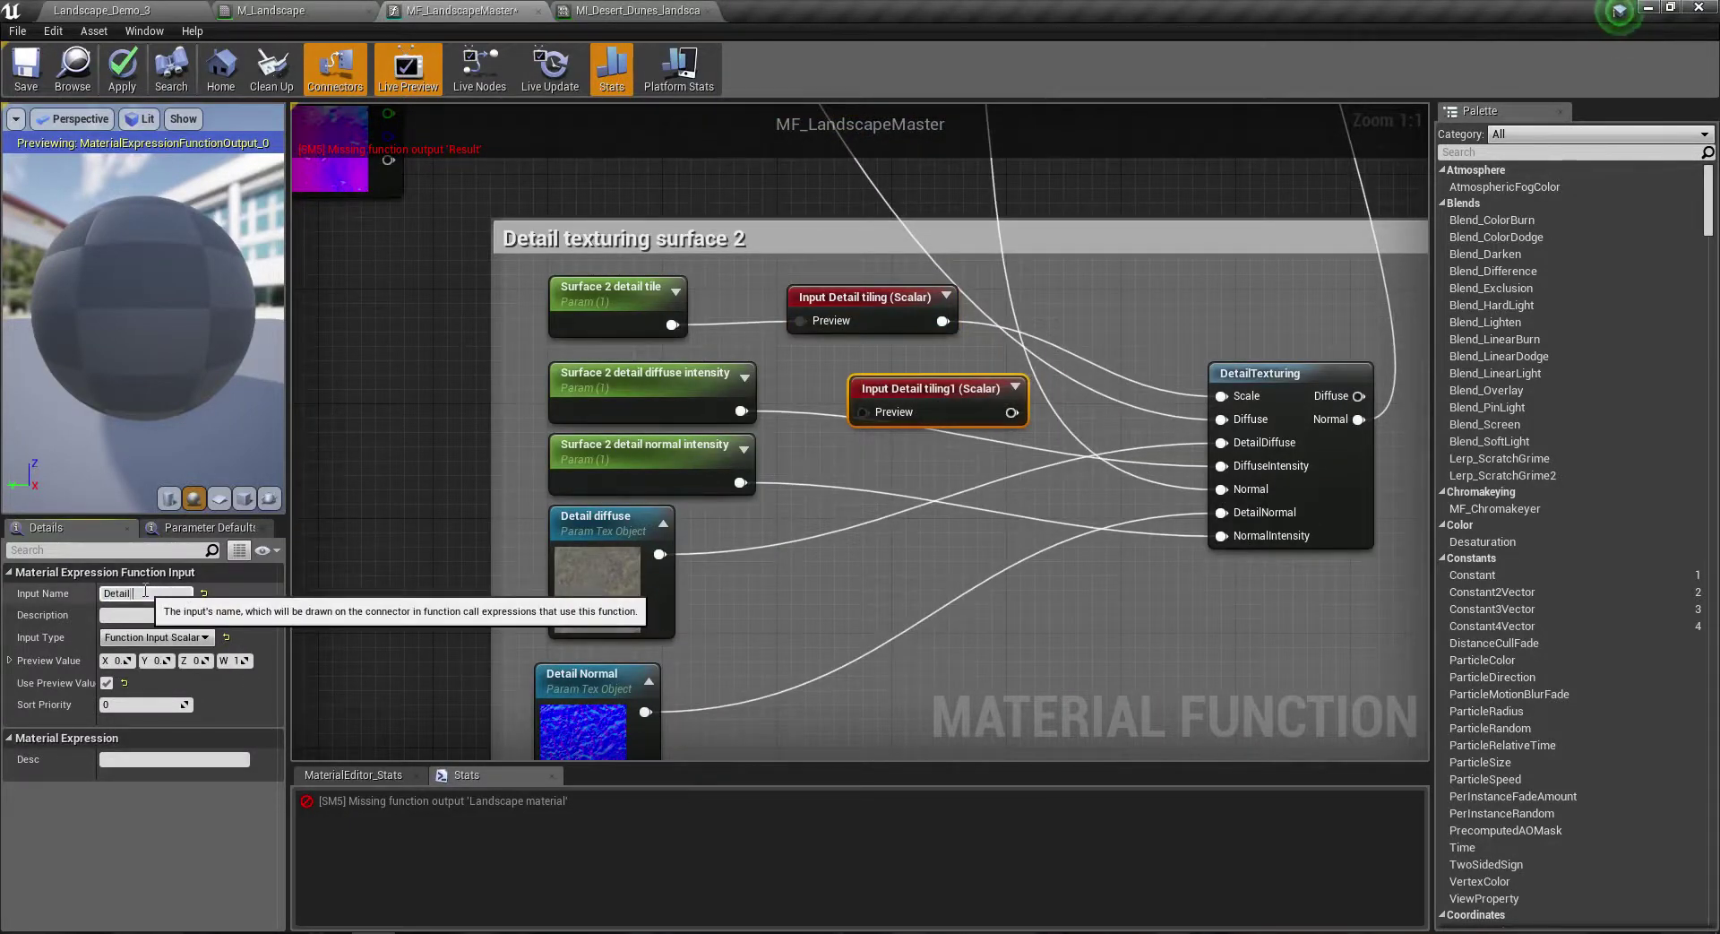
type("diffuse intensity")
key("Return")
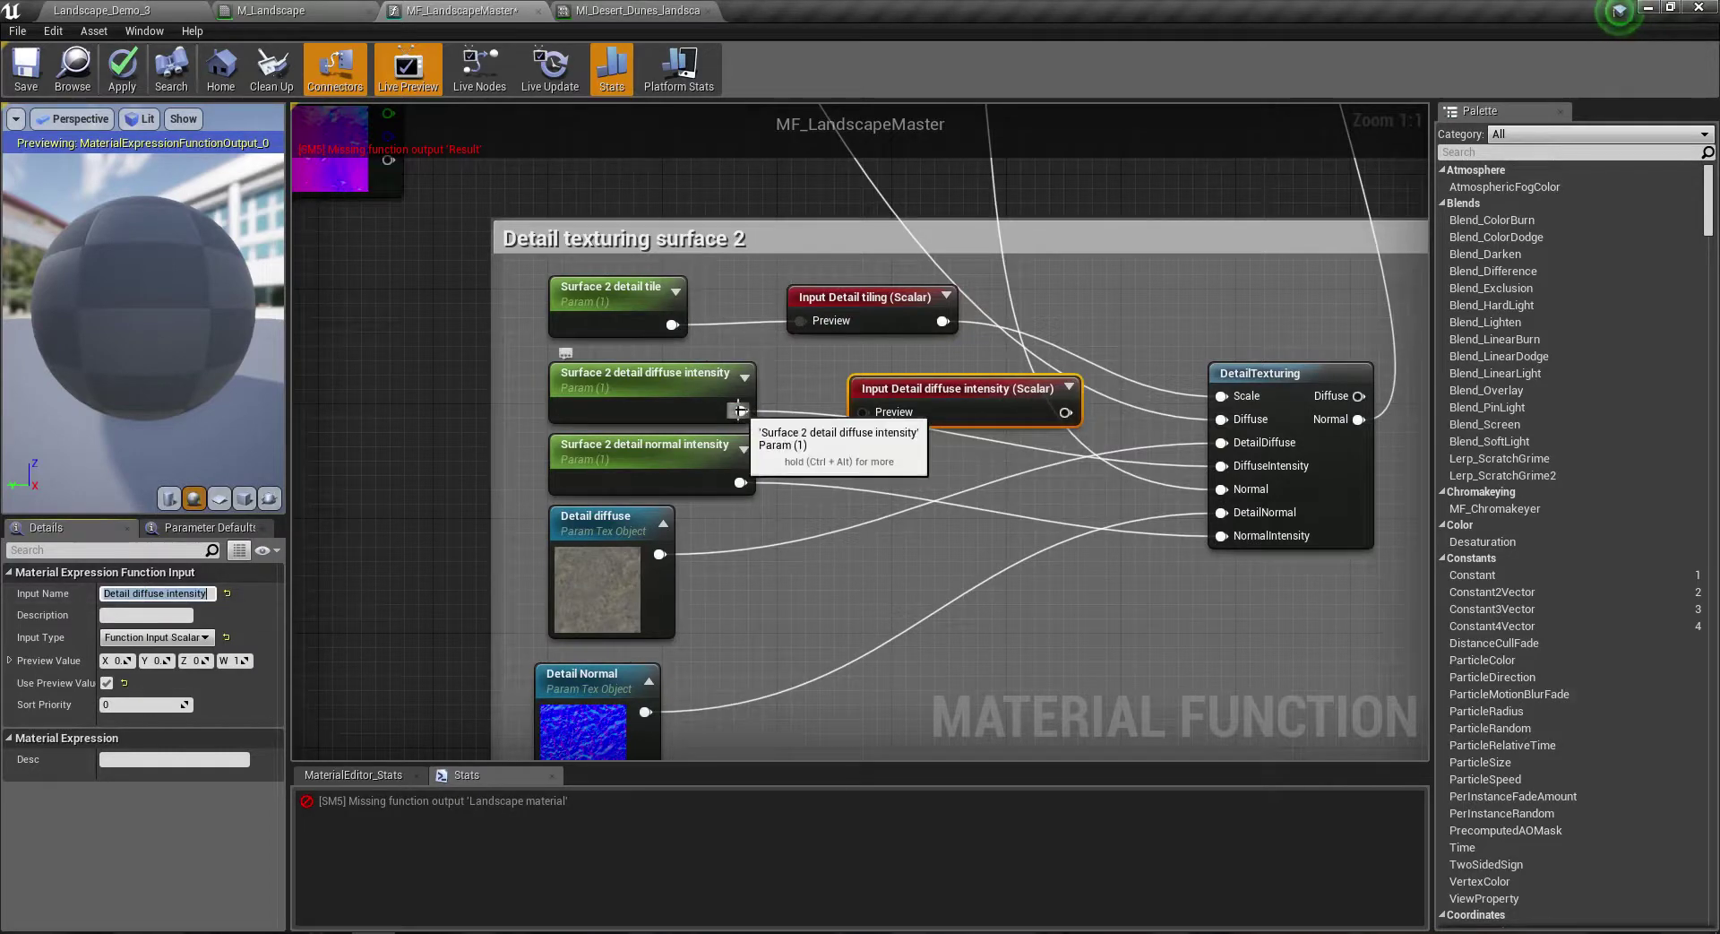
left_click_drag(740, 409, 873, 428)
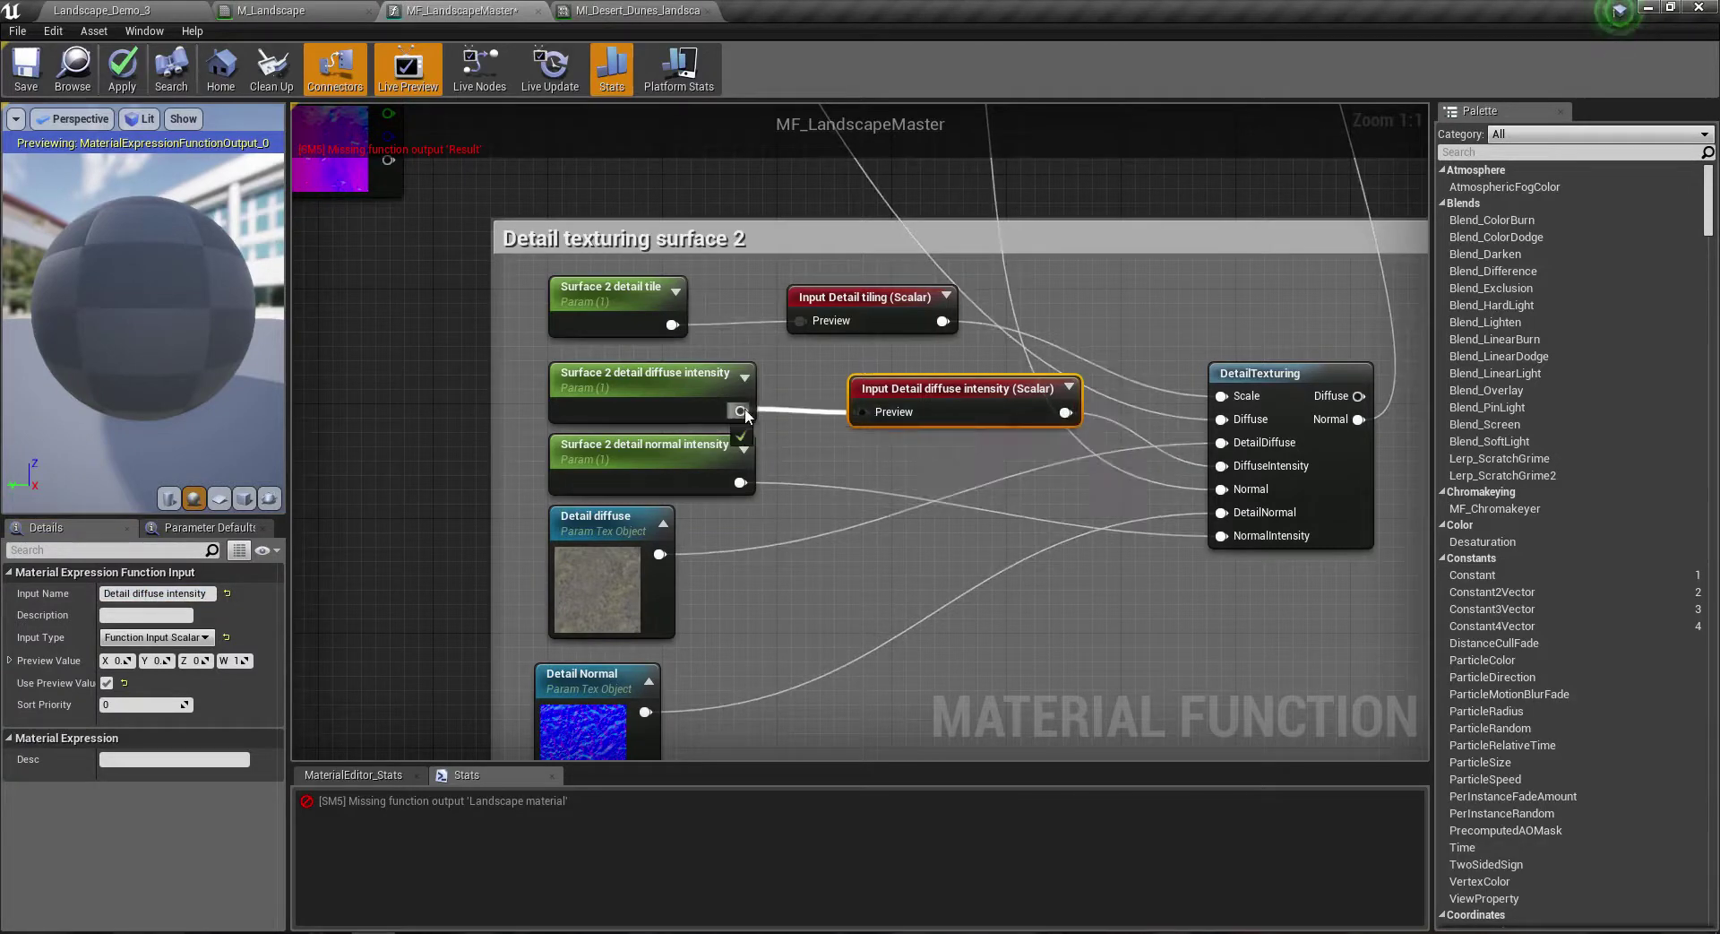
left_click_drag(968, 393, 896, 393)
Step: Add a Detail normal intensity input between the normal intensity parameter and NormalIntensity
key("ctrl+w")
left_click_drag(1030, 455, 870, 468)
left_click(157, 593)
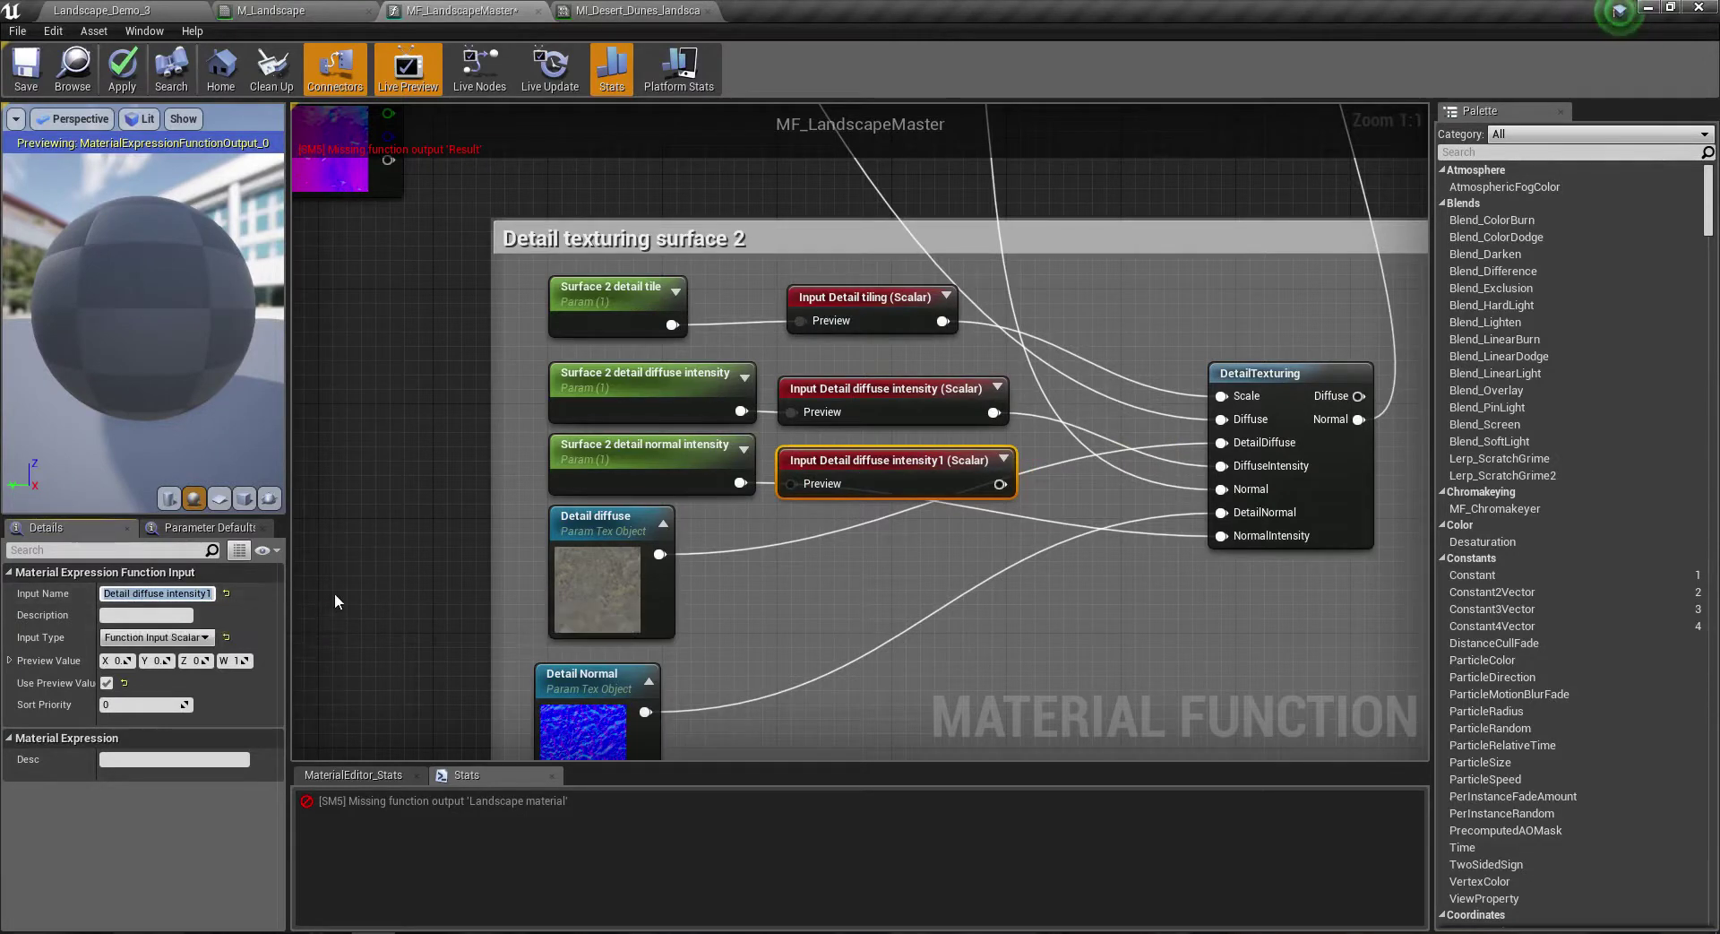
type("De")
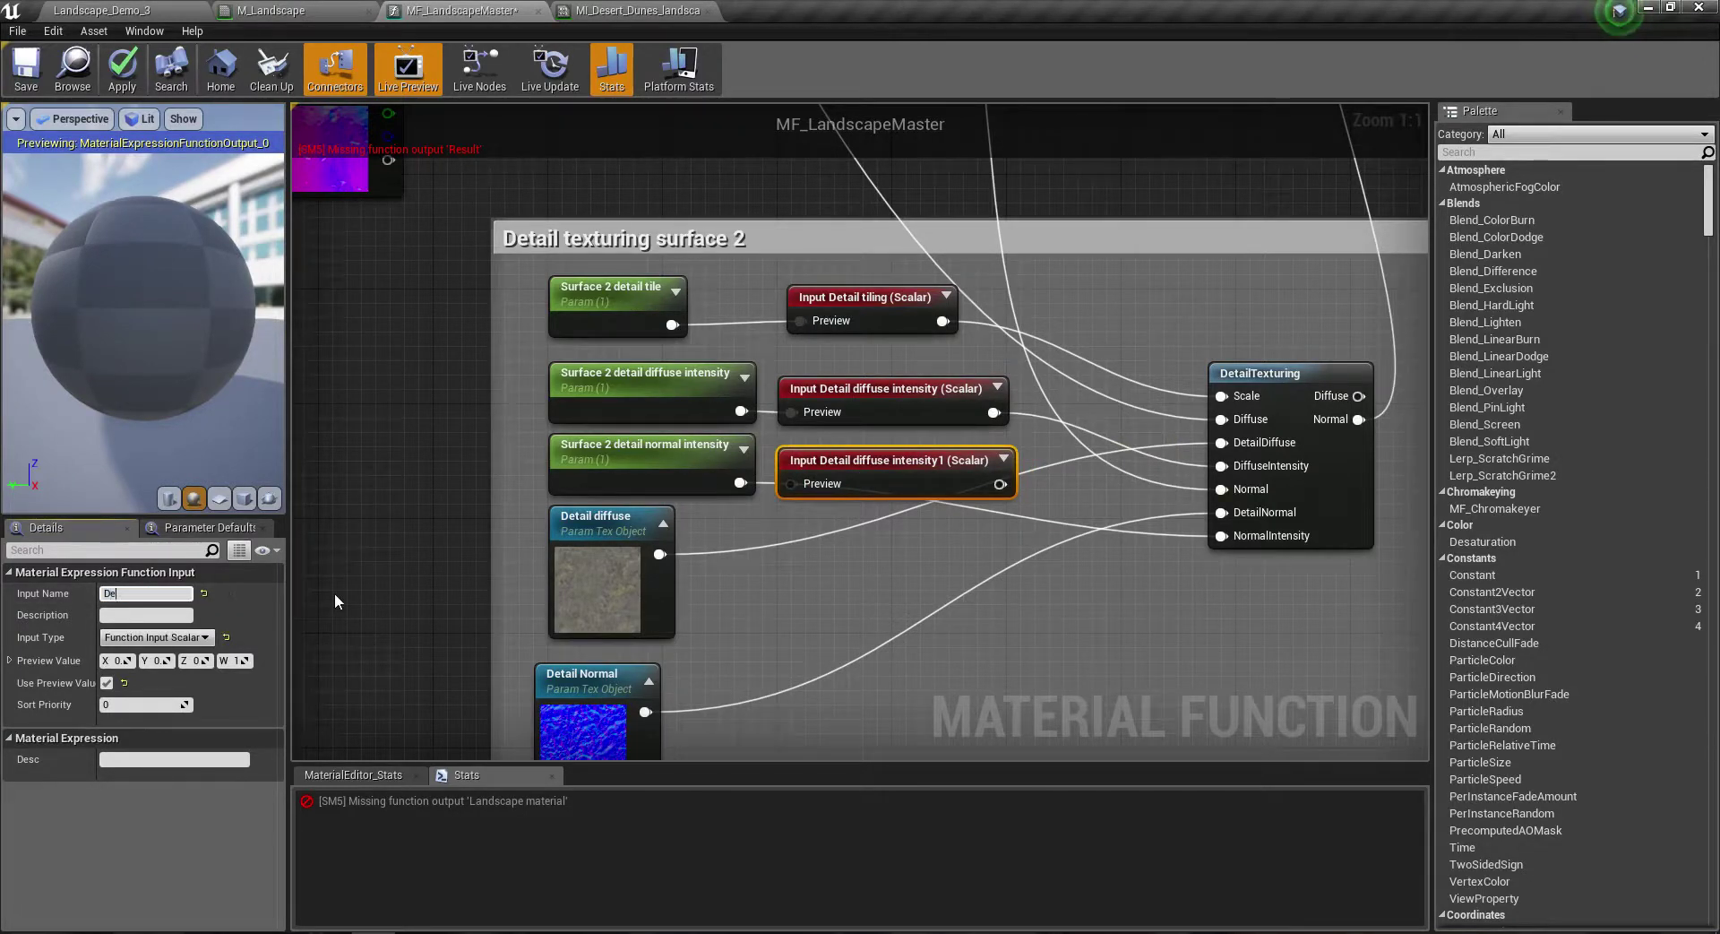
type("tail normal intensity")
key("Return")
left_click_drag(740, 482, 993, 483, "ctrl")
left_click_drag(788, 485, 740, 482)
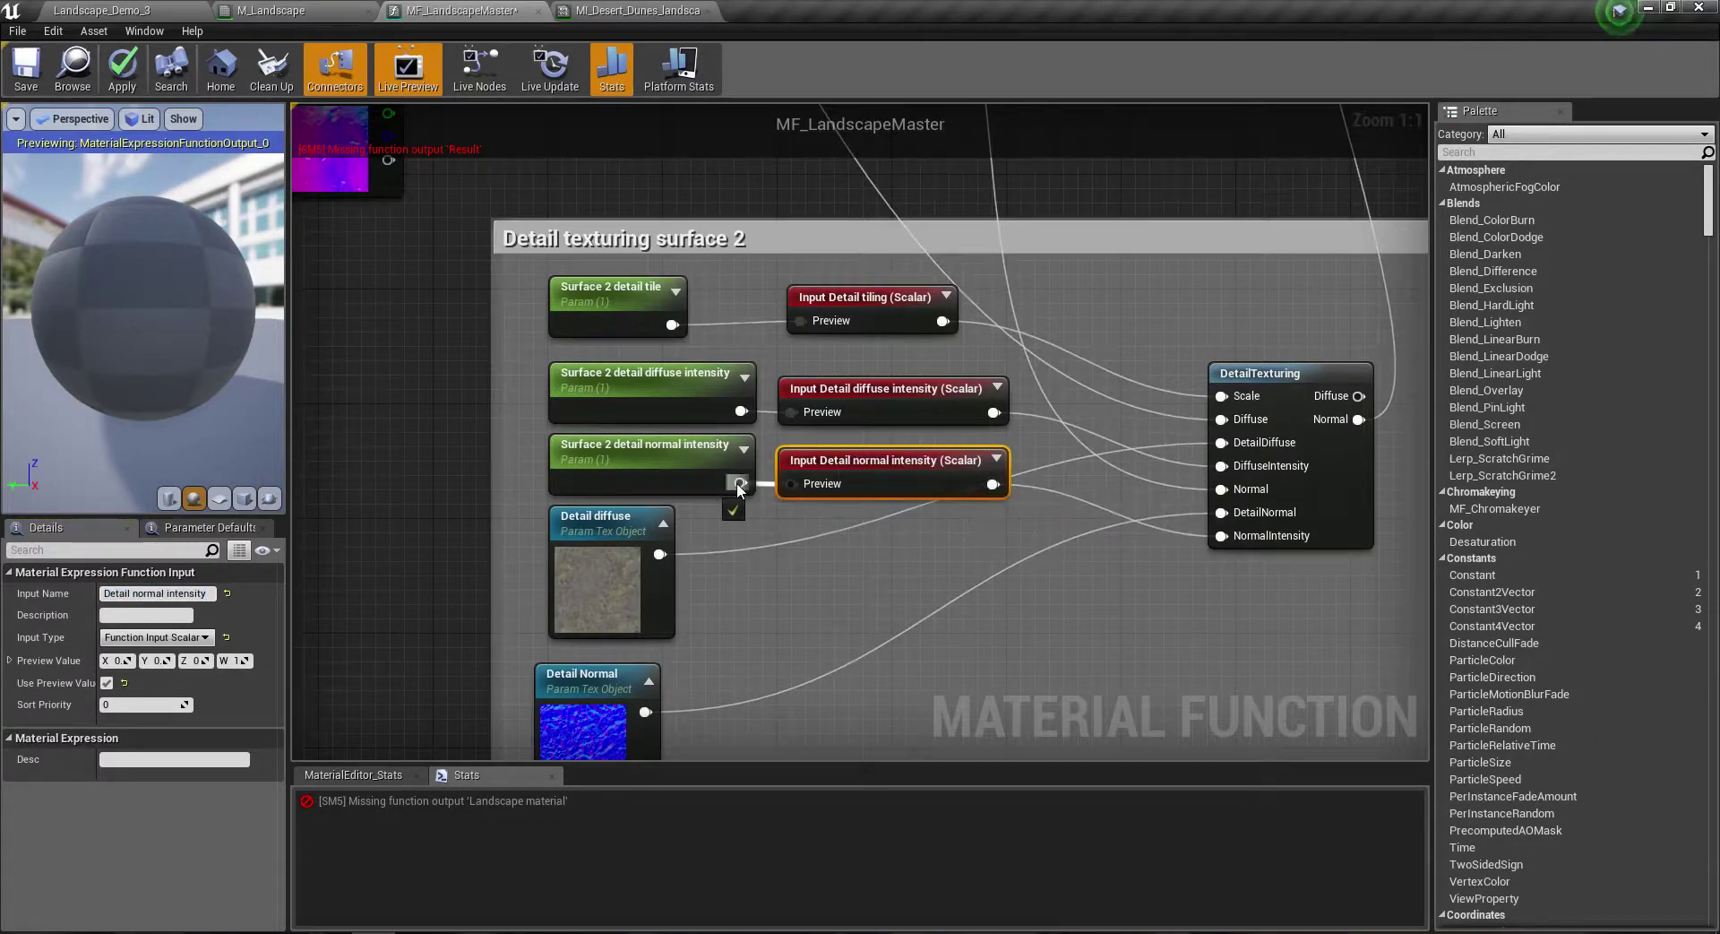
Step: Rename the detail tile and diffuse intensity parameters to Detail tile and Detail diffuse intensity
left_click(619, 296)
left_click(154, 593)
left_click_drag(148, 593, 29, 593)
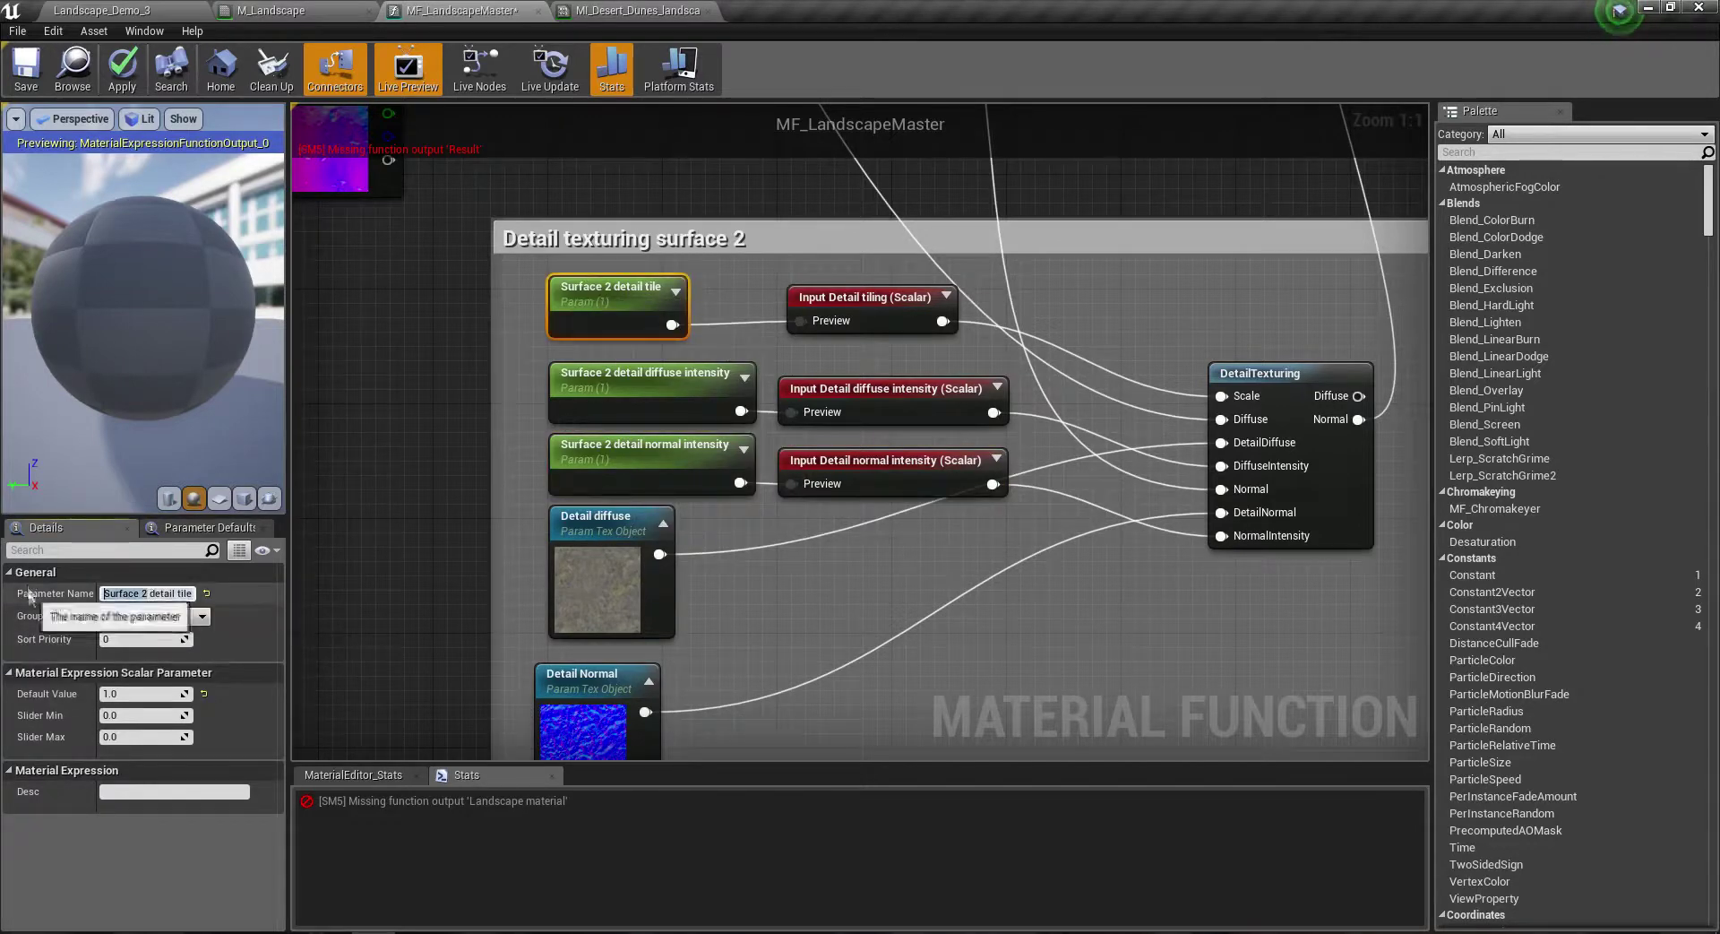
key("Return")
left_click(627, 394)
left_click(143, 593)
left_click_drag(149, 598, 4, 602)
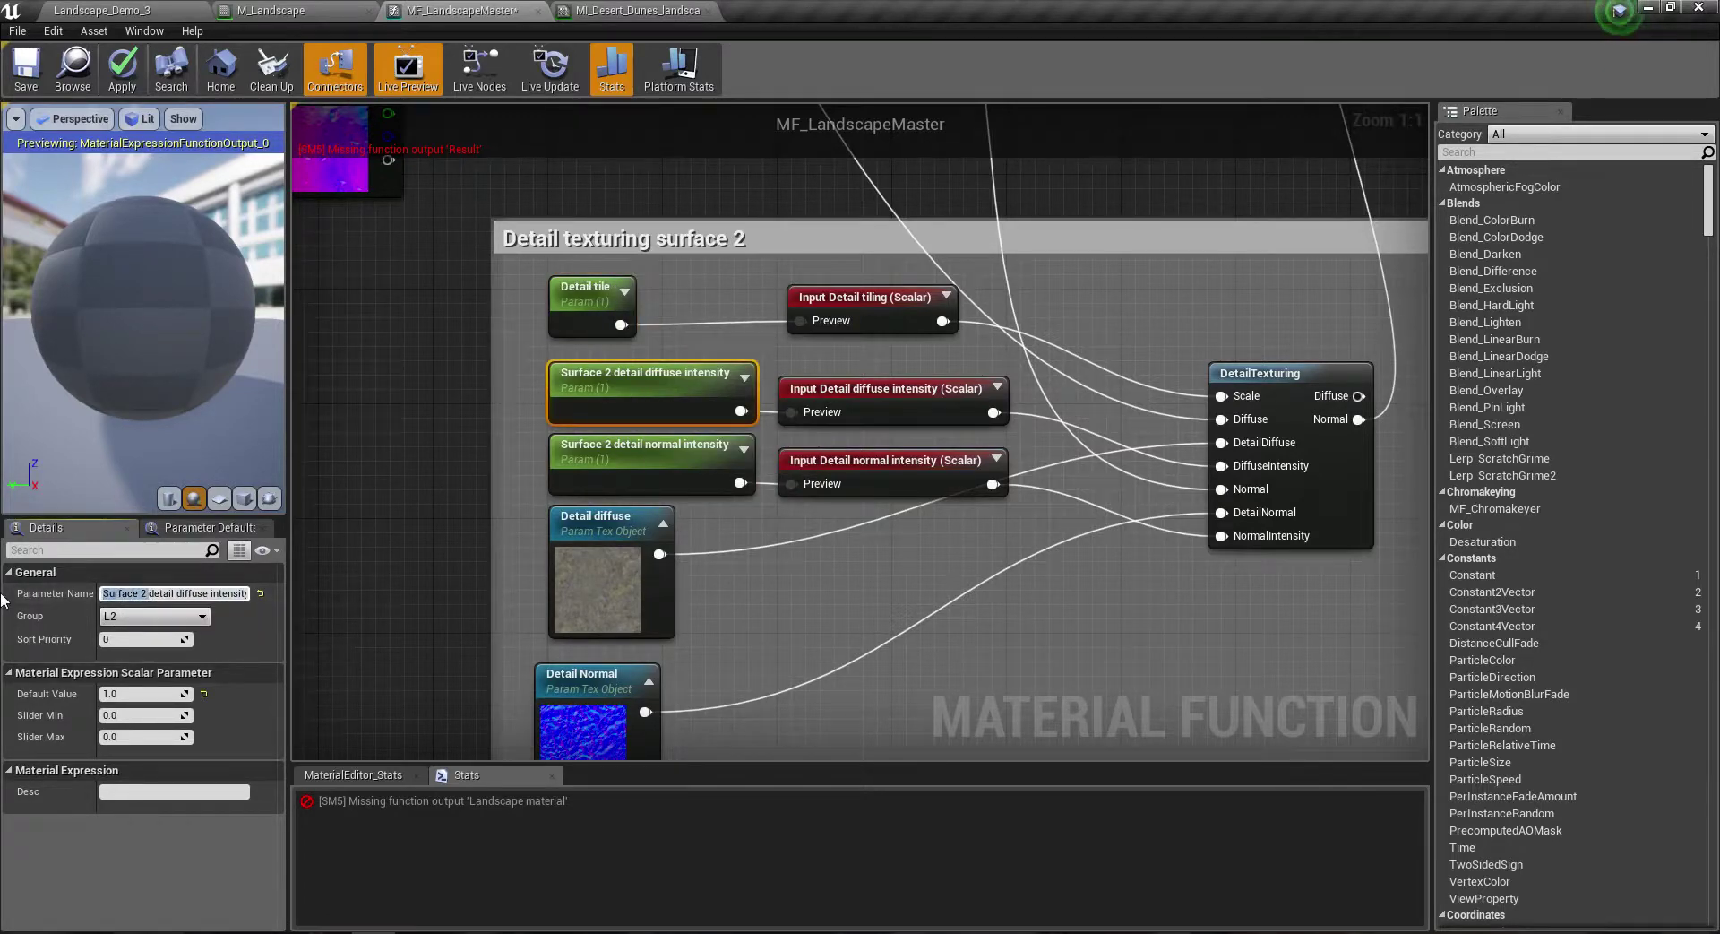
key("Return")
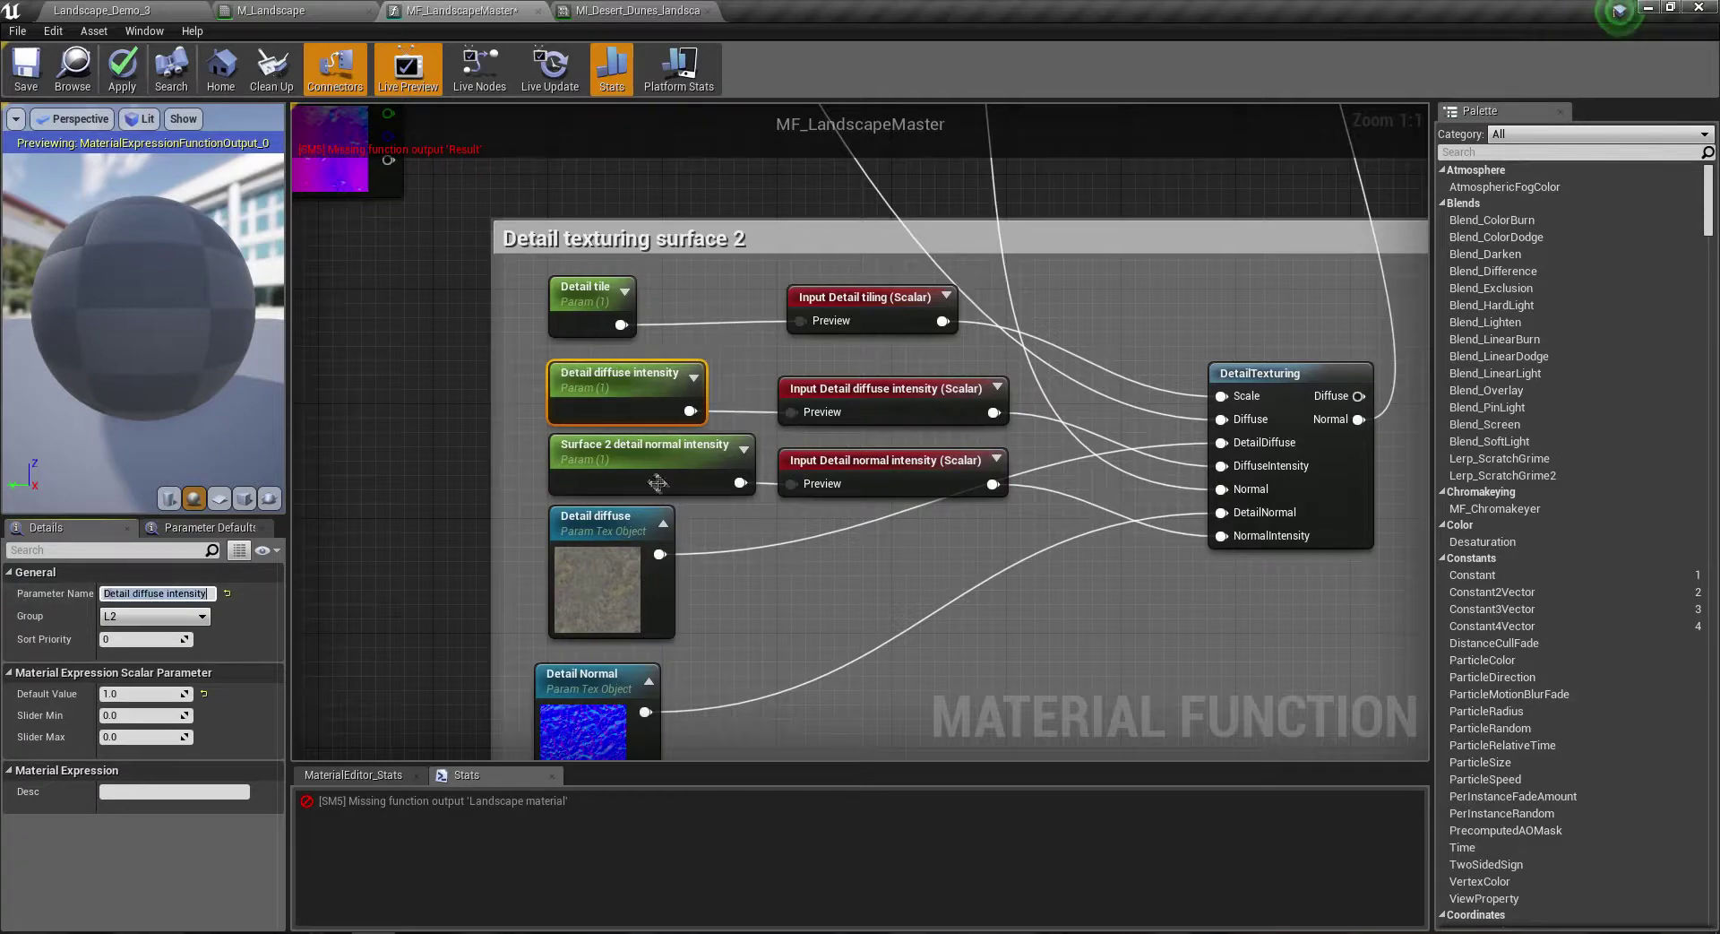
Step: Rename the Surface 2 detail normal intensity parameter to Detail normal intensity
left_click(657, 483)
left_click(164, 593)
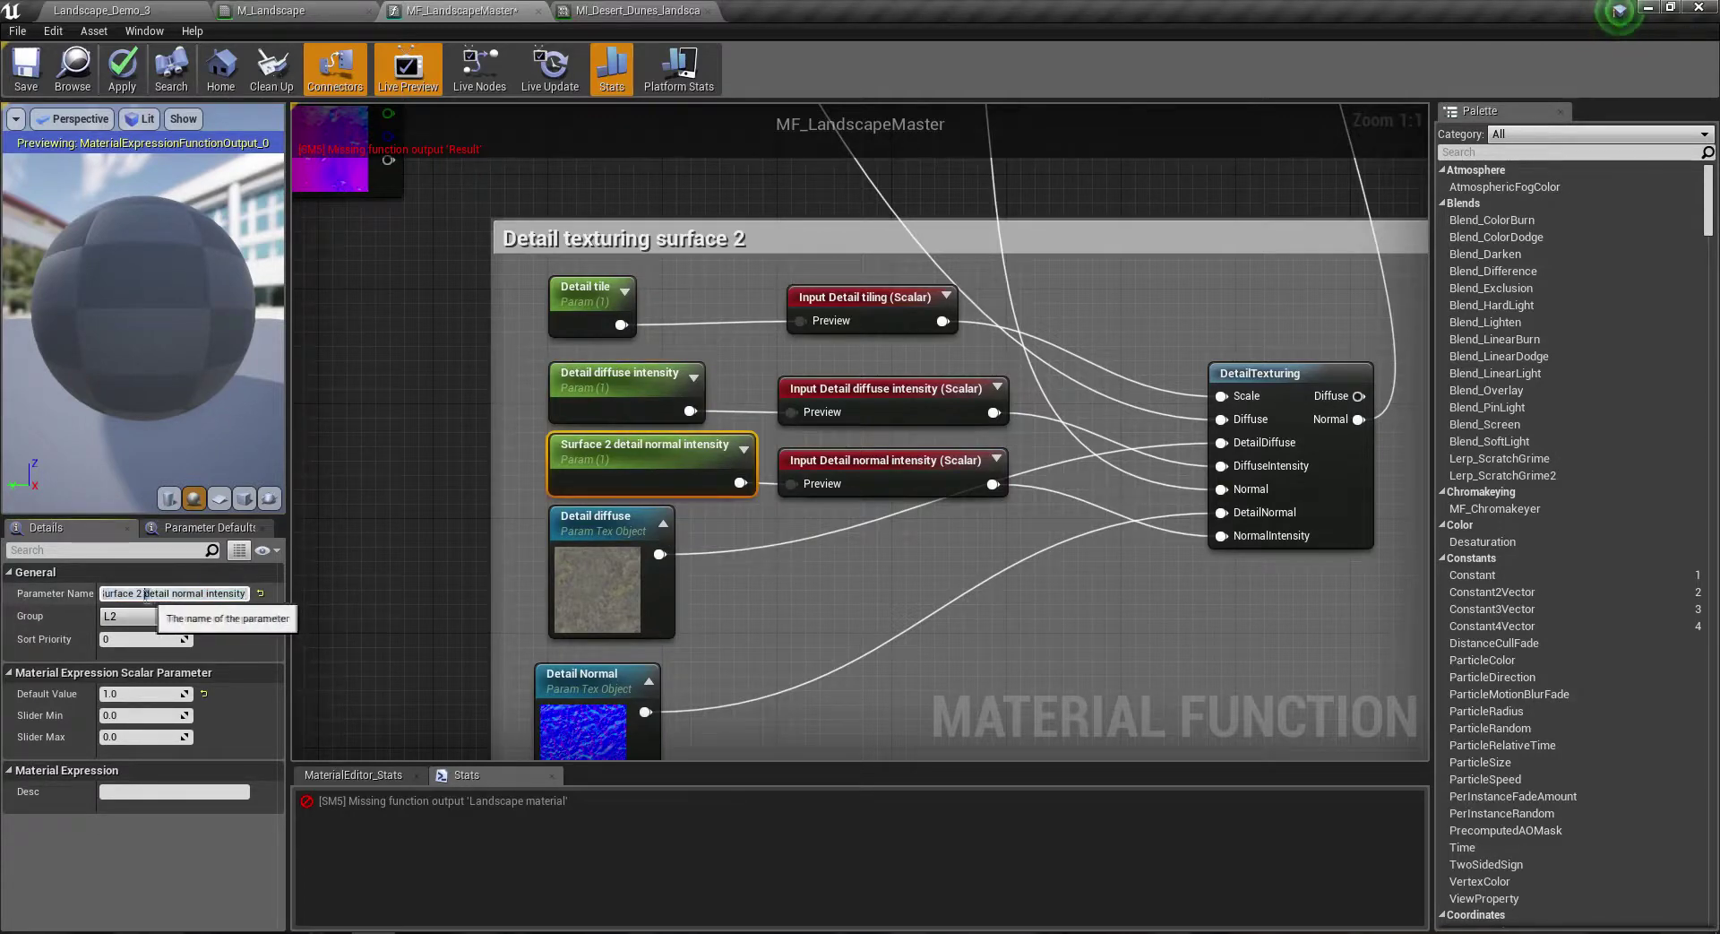
left_click_drag(148, 595, 3, 597)
type("D")
key("Return")
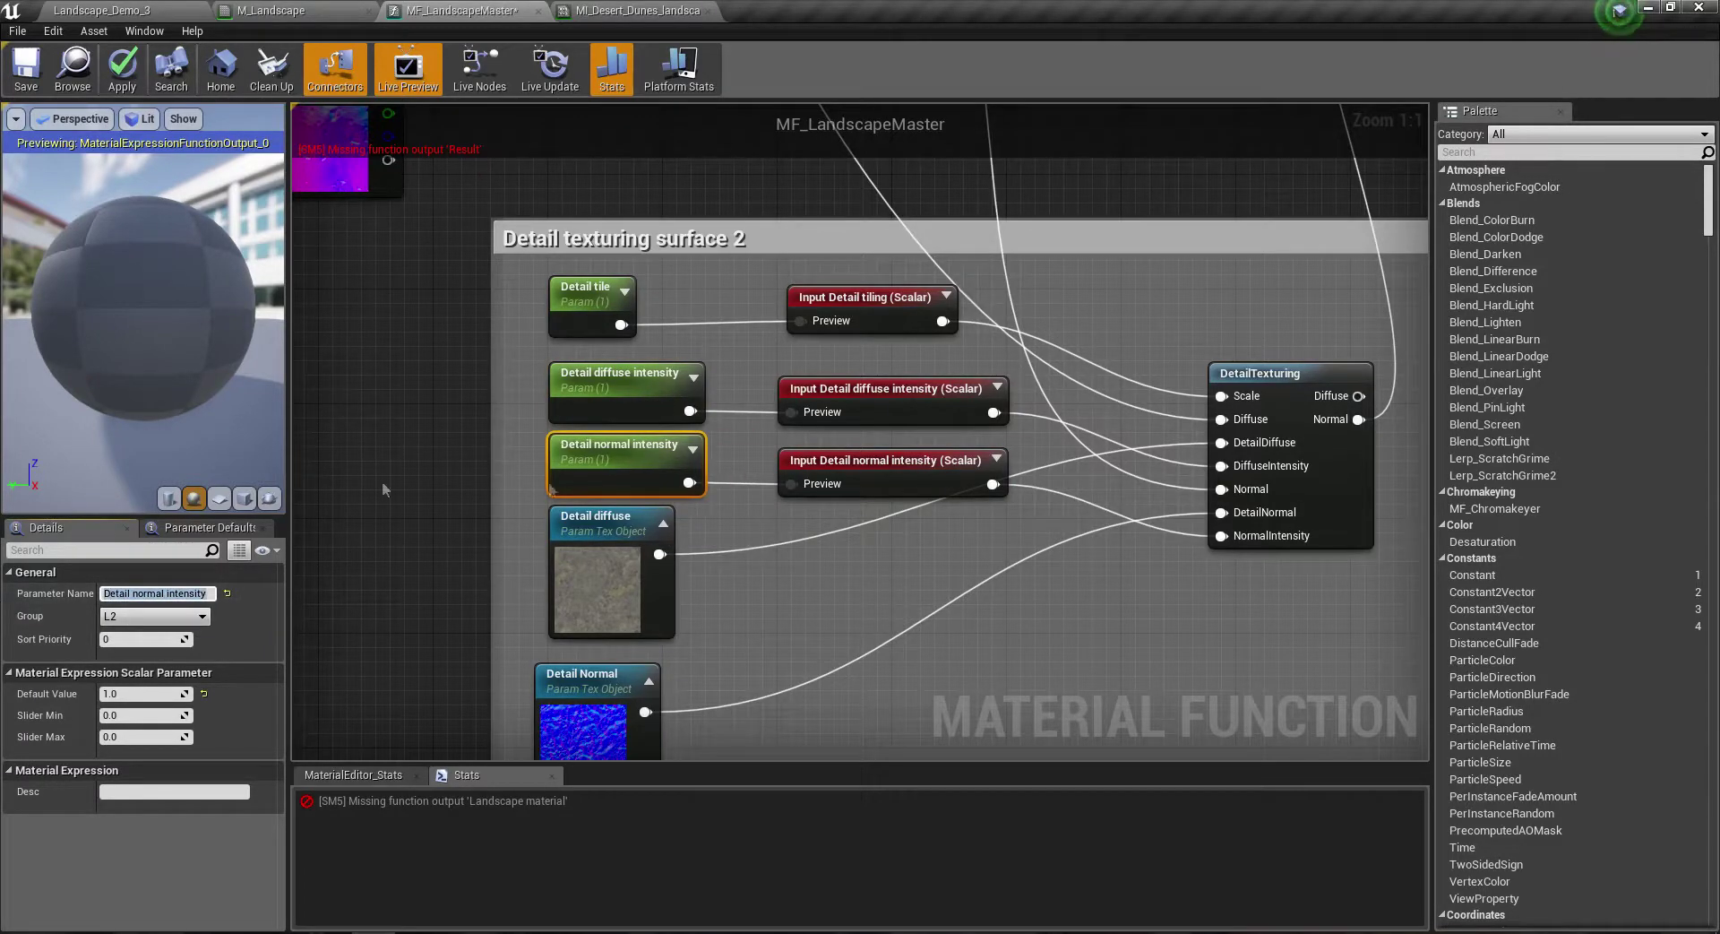
right_click_drag(1089, 540, 991, 482)
left_click(481, 693)
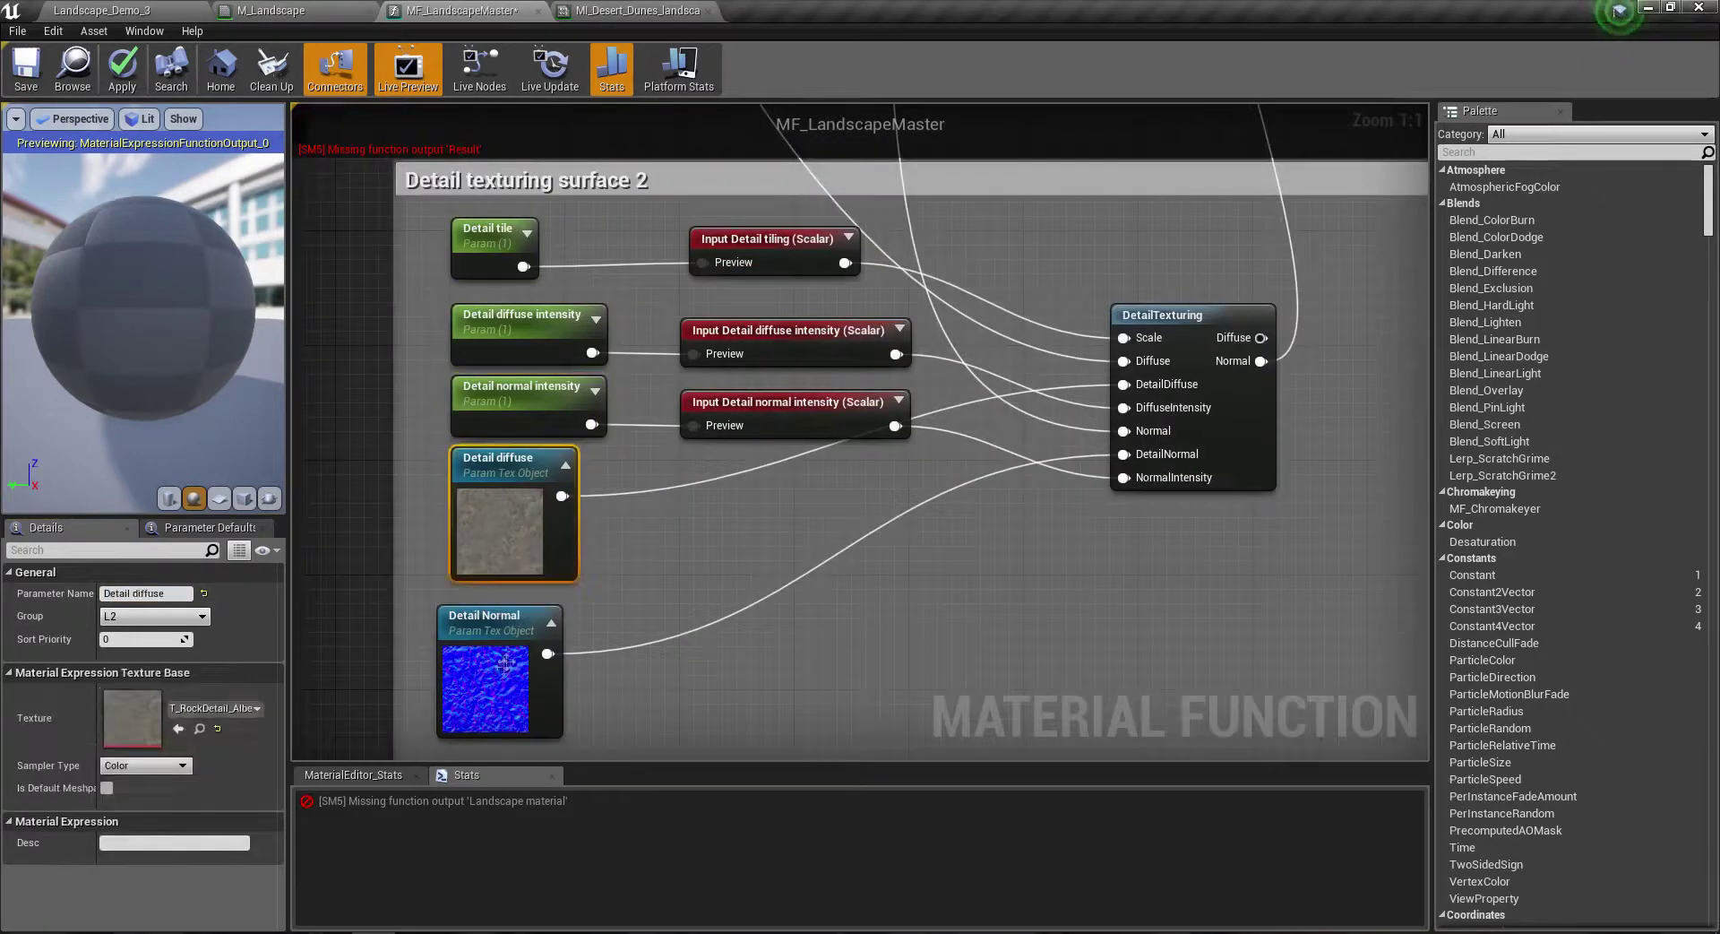
Step: Link the MakeMaterialAttributes output into the Output Landscape material node's input
right_click_drag(692, 513, 695, 644)
scroll(873, 429, "down", 4)
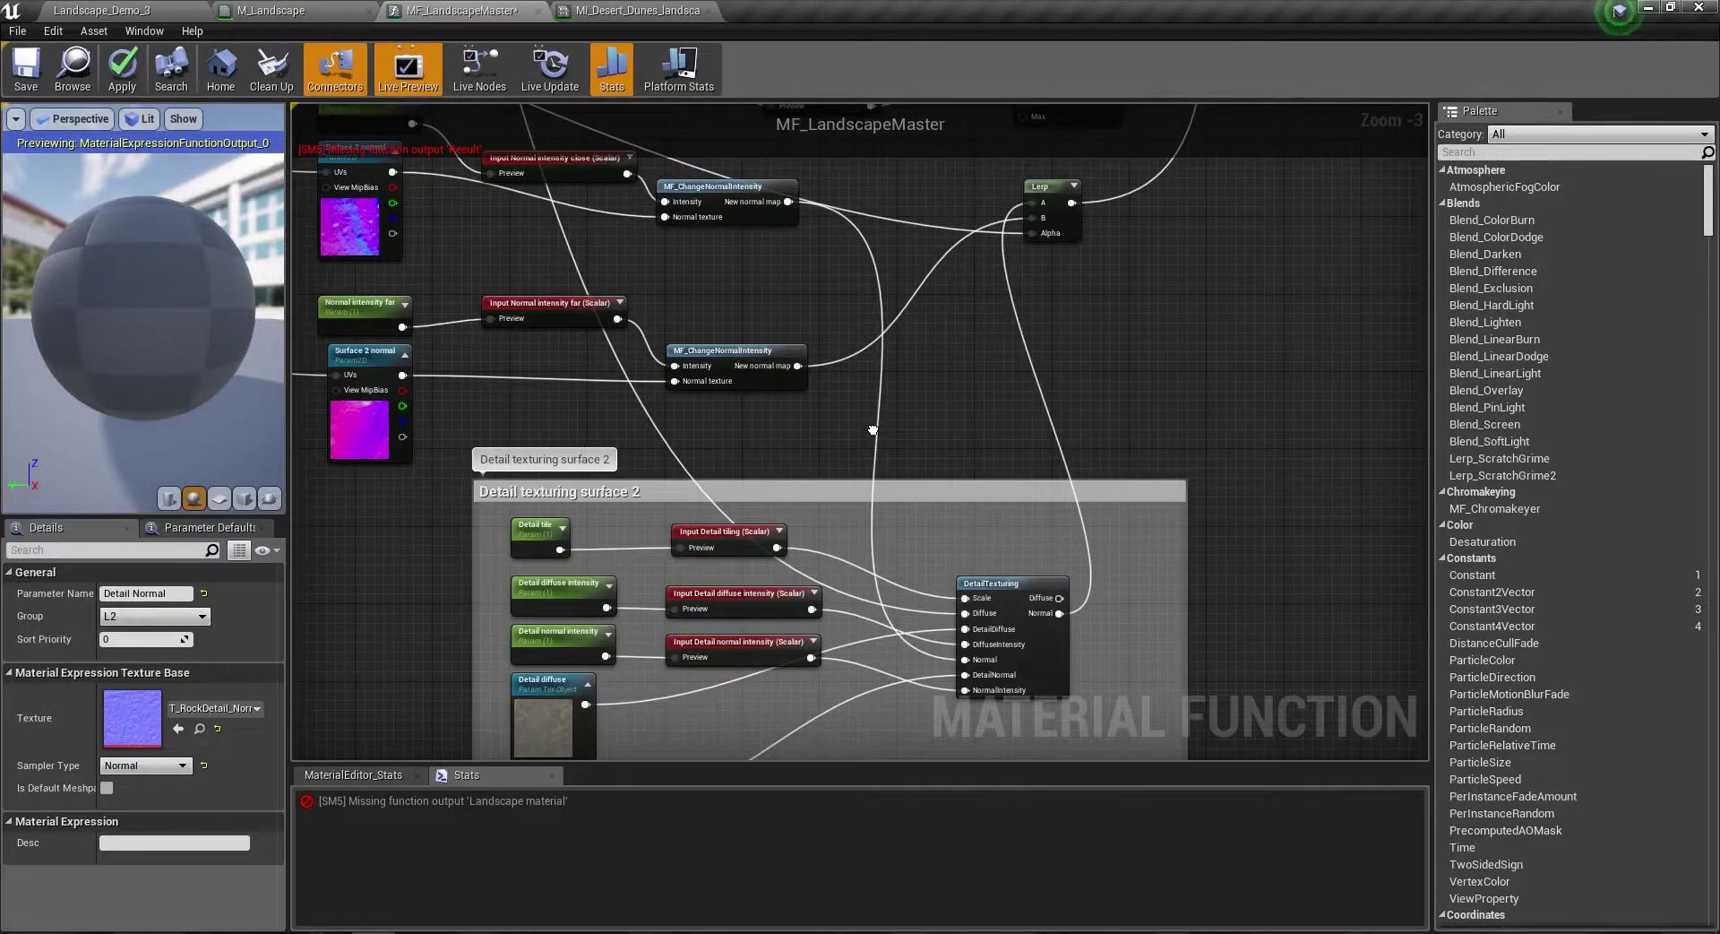
right_click_drag(873, 429, 986, 332)
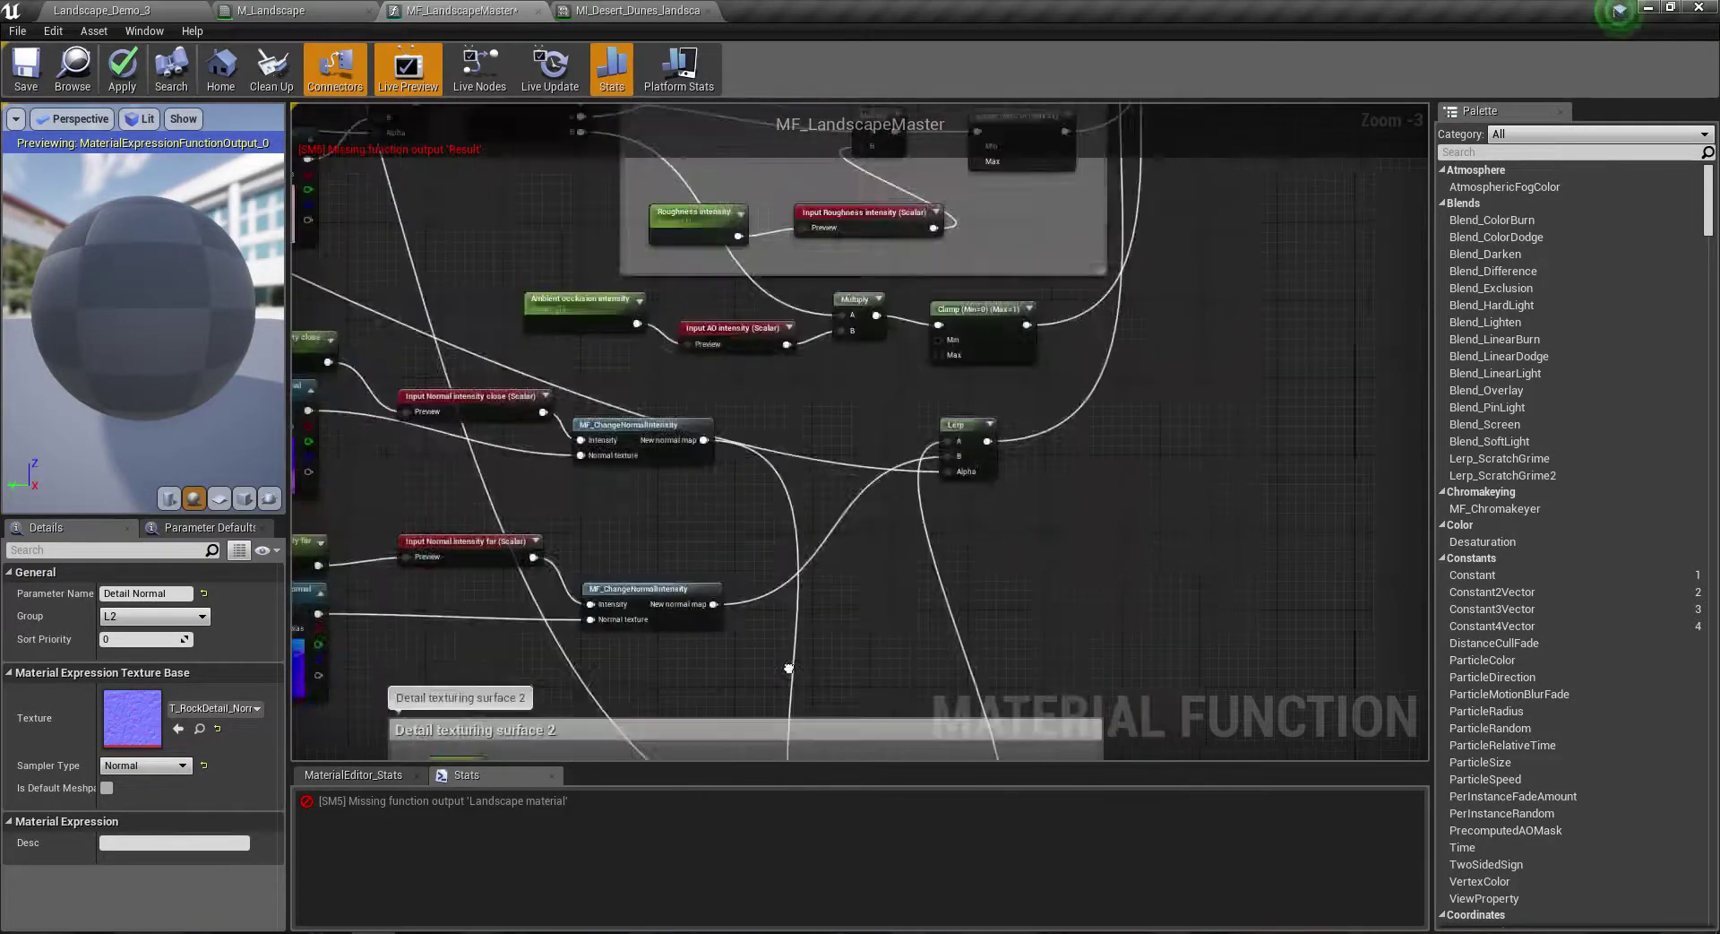
right_click_drag(986, 332, 923, 560)
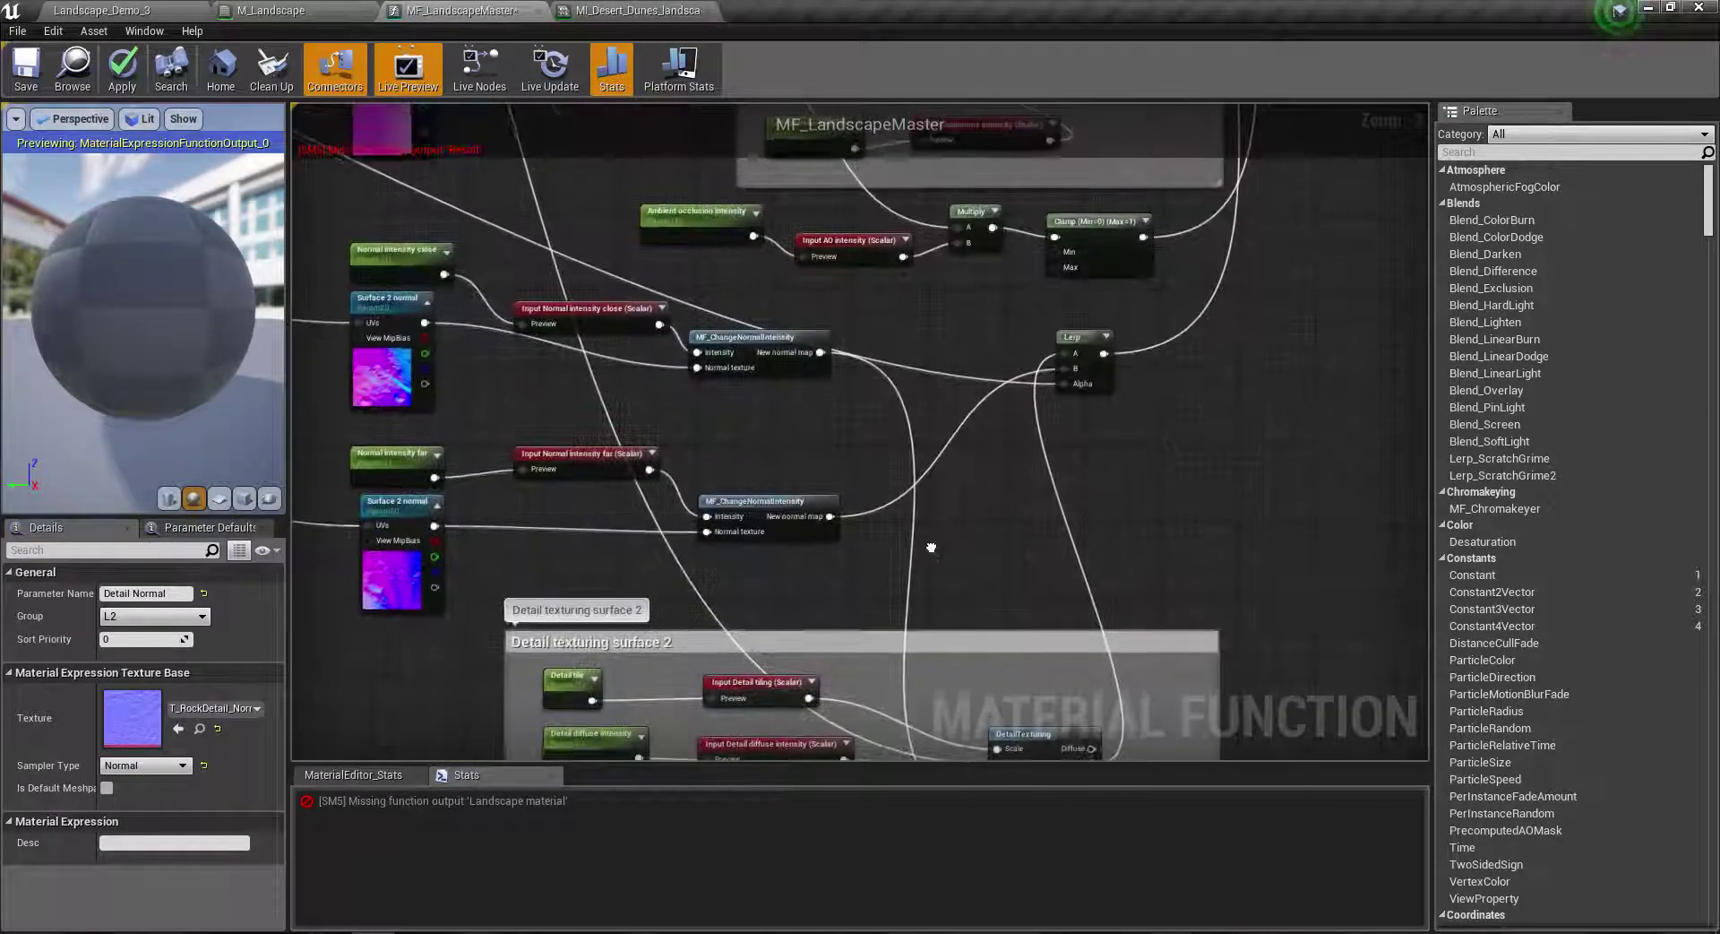
left_click(1075, 352)
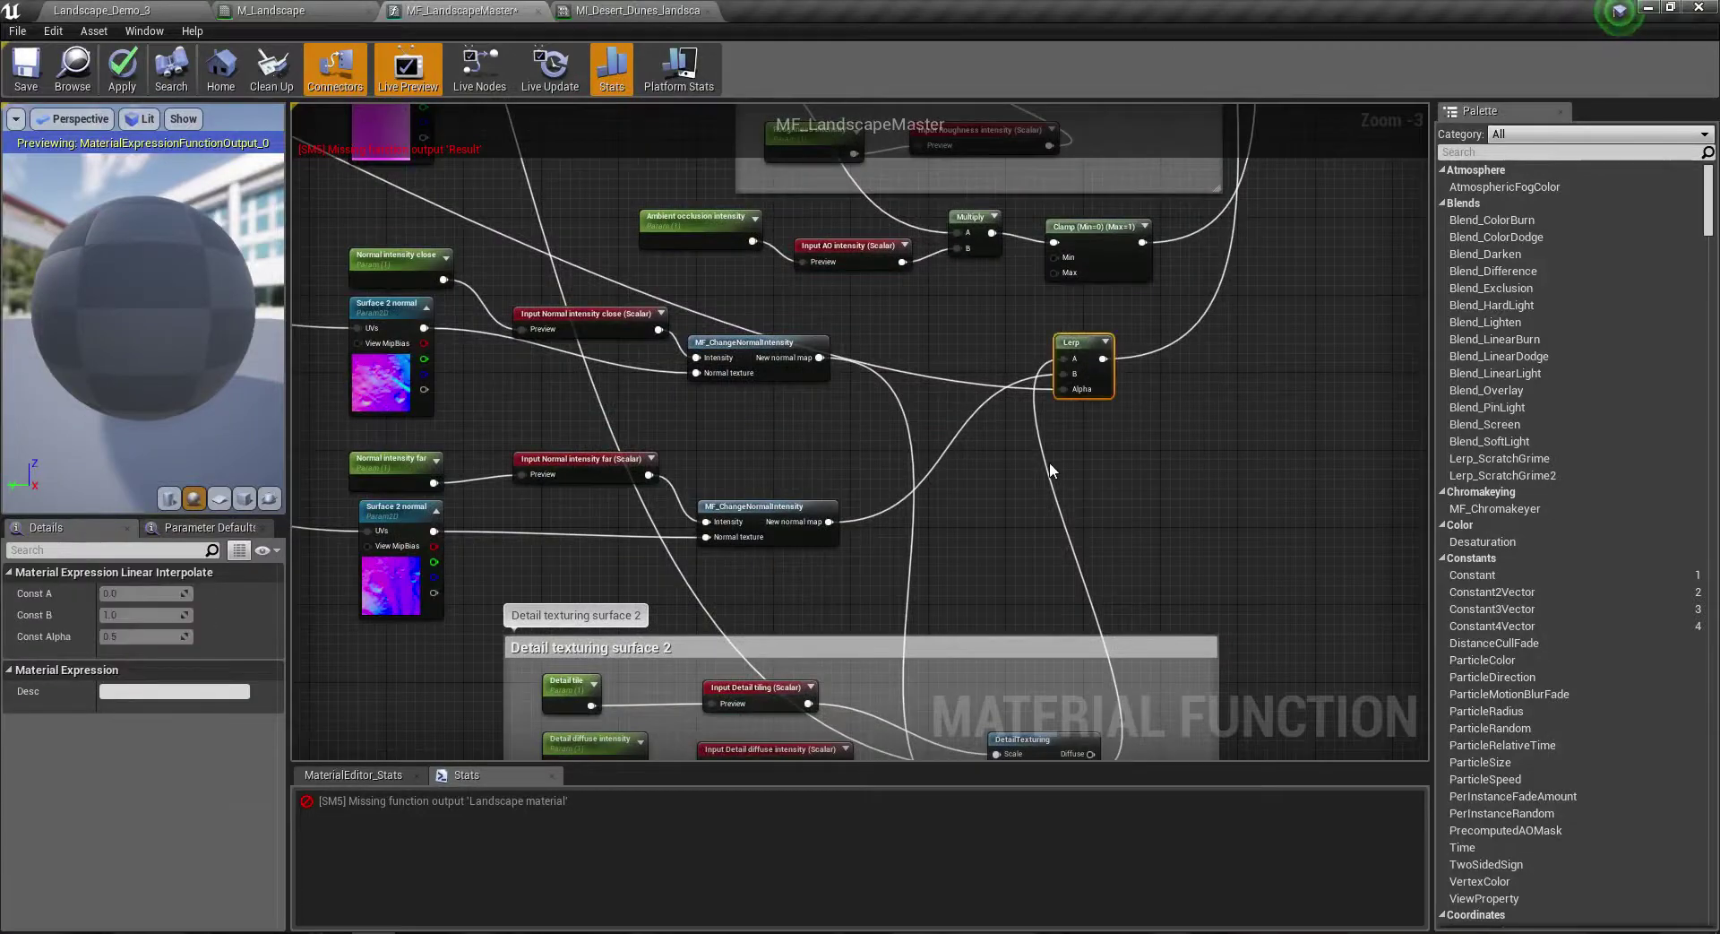
scroll(1052, 469, "down", 4)
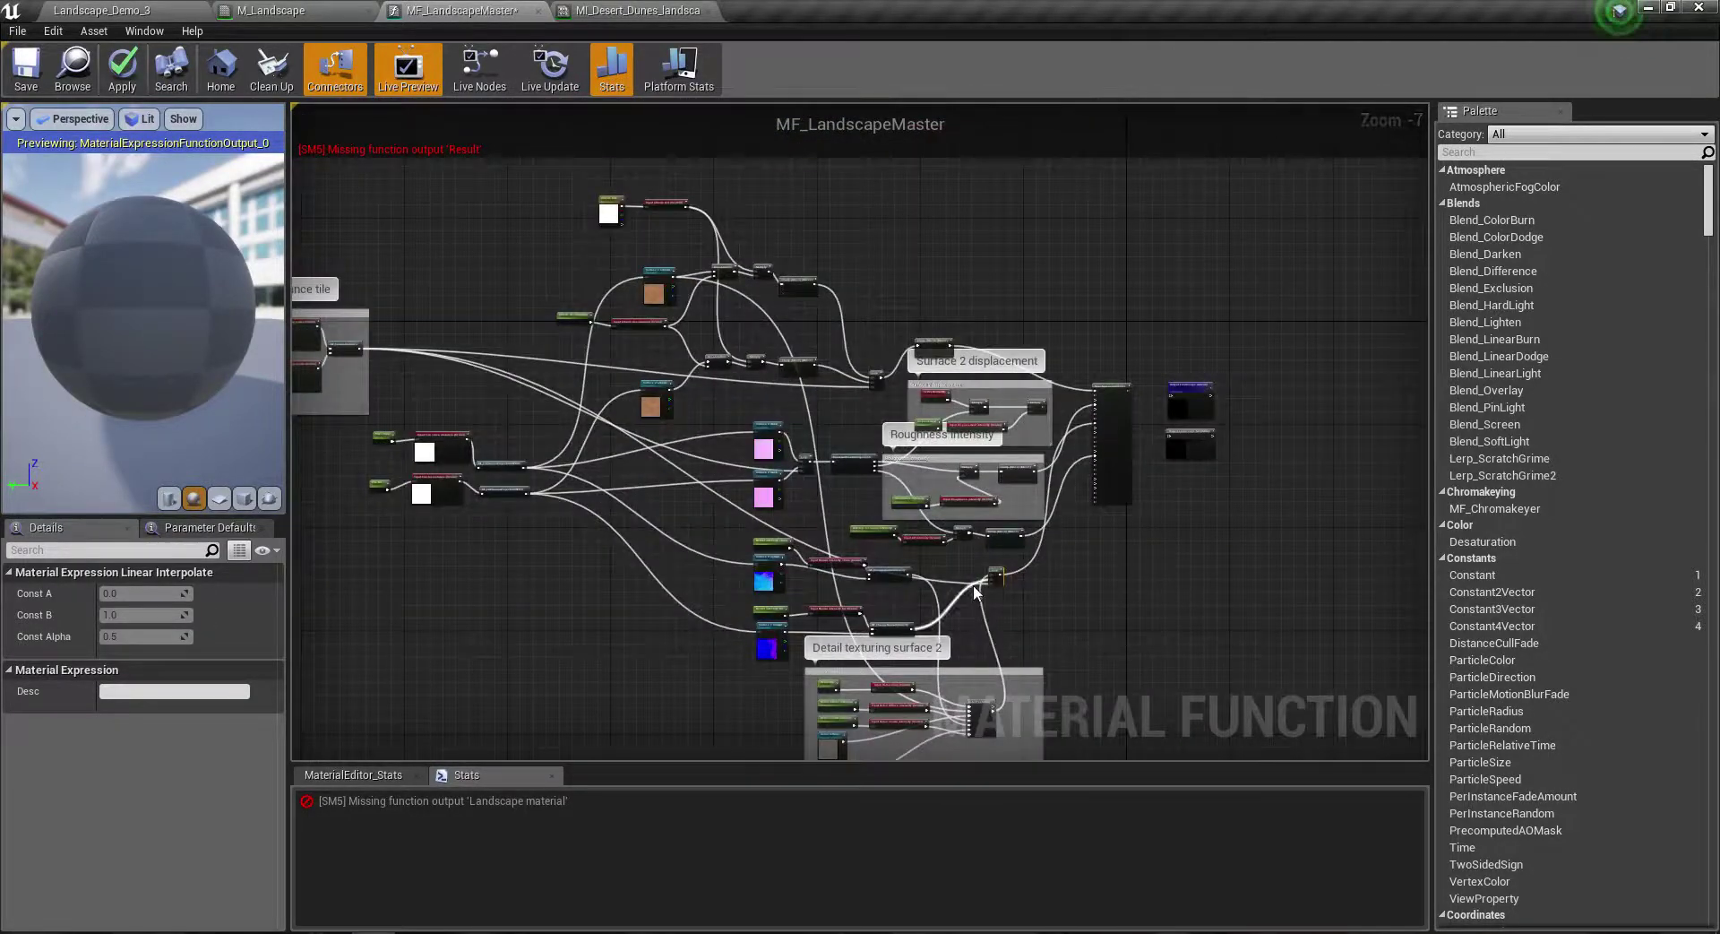
scroll(1192, 327, "up", 5)
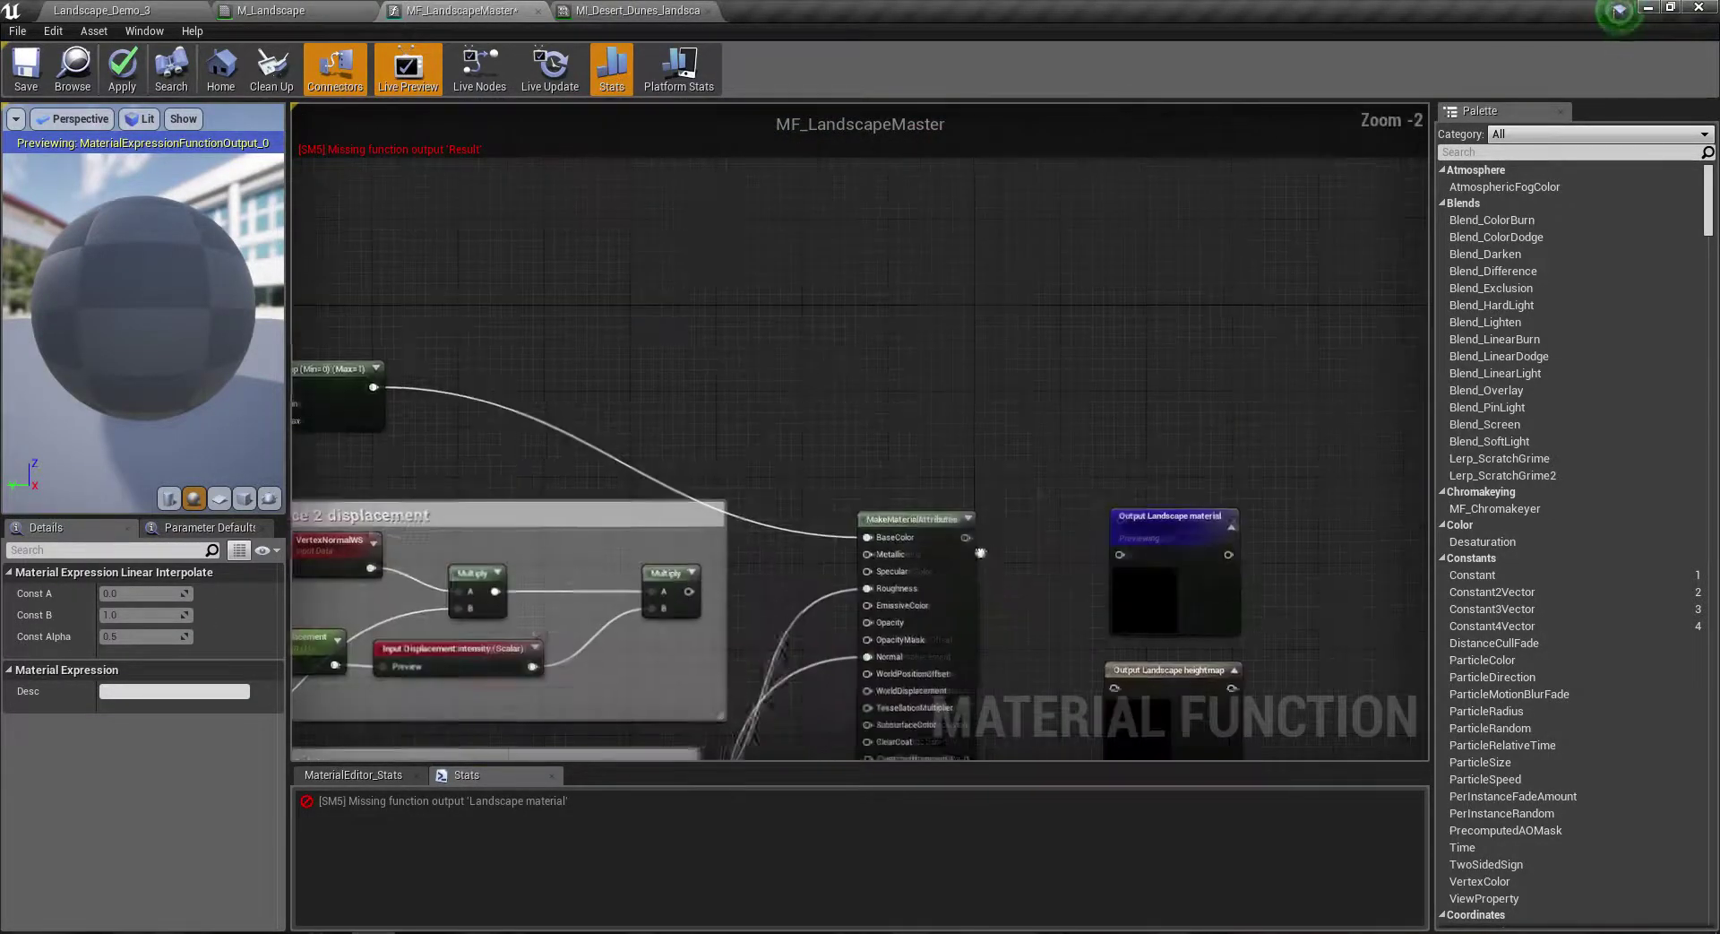
mouse_move(997, 274)
left_mouse_down()
mouse_move(1095, 310)
mouse_move(1149, 292)
left_mouse_up()
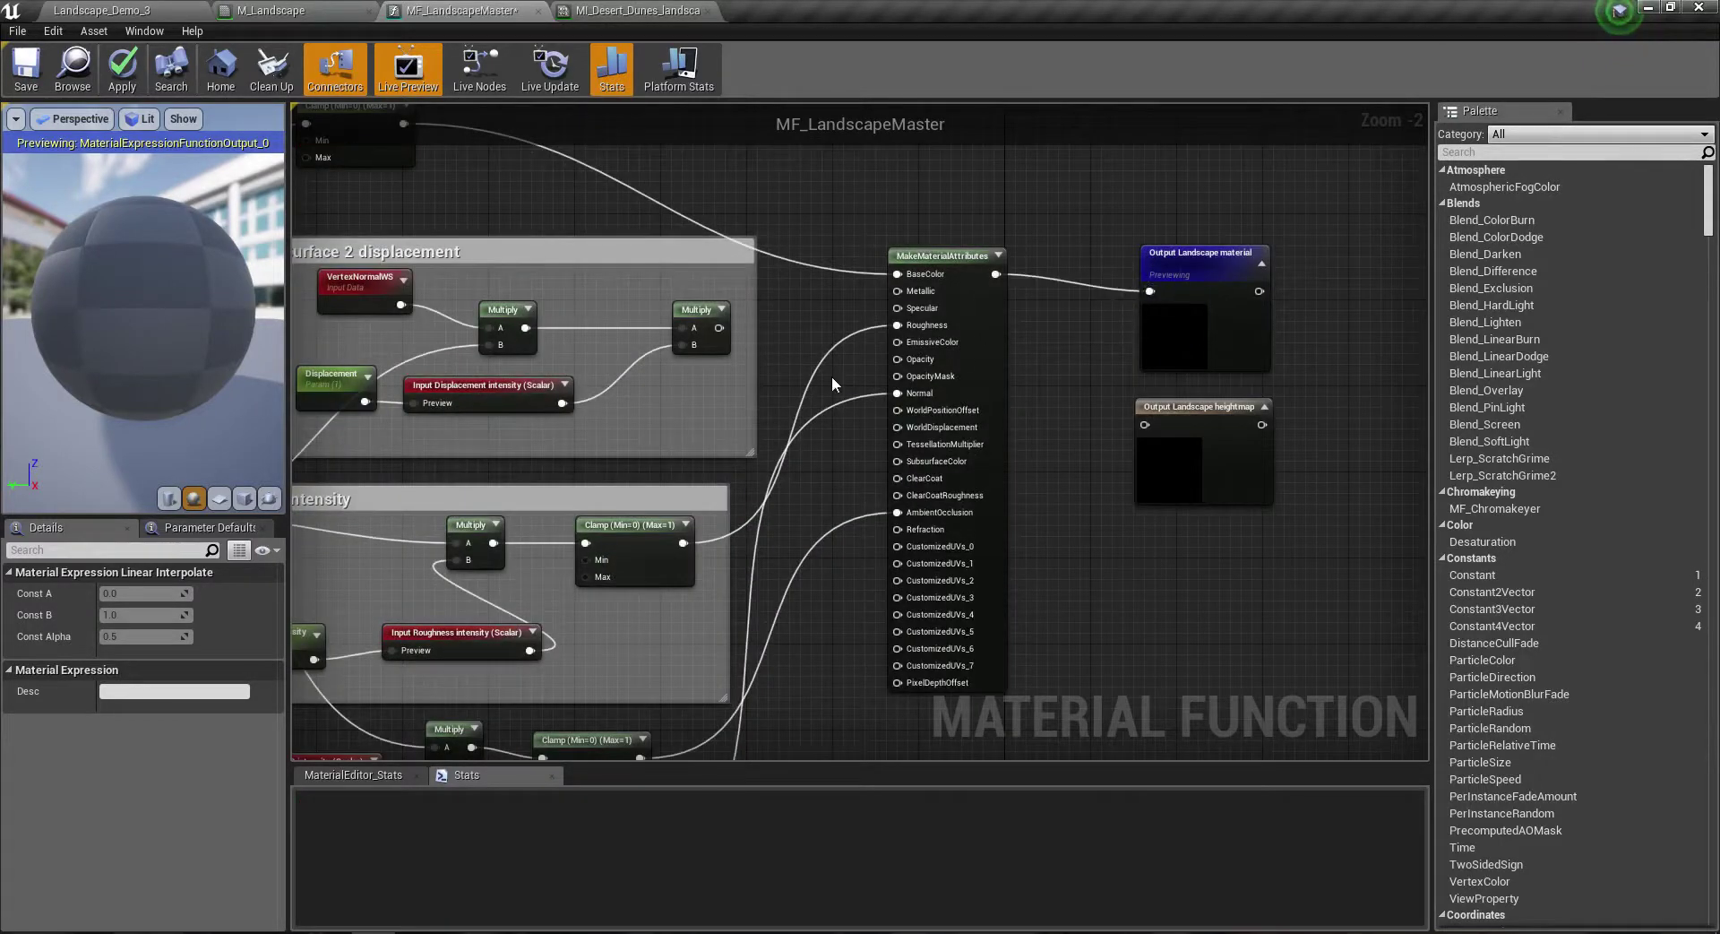
scroll(969, 311, "up", 1)
scroll(813, 349, "down", 1)
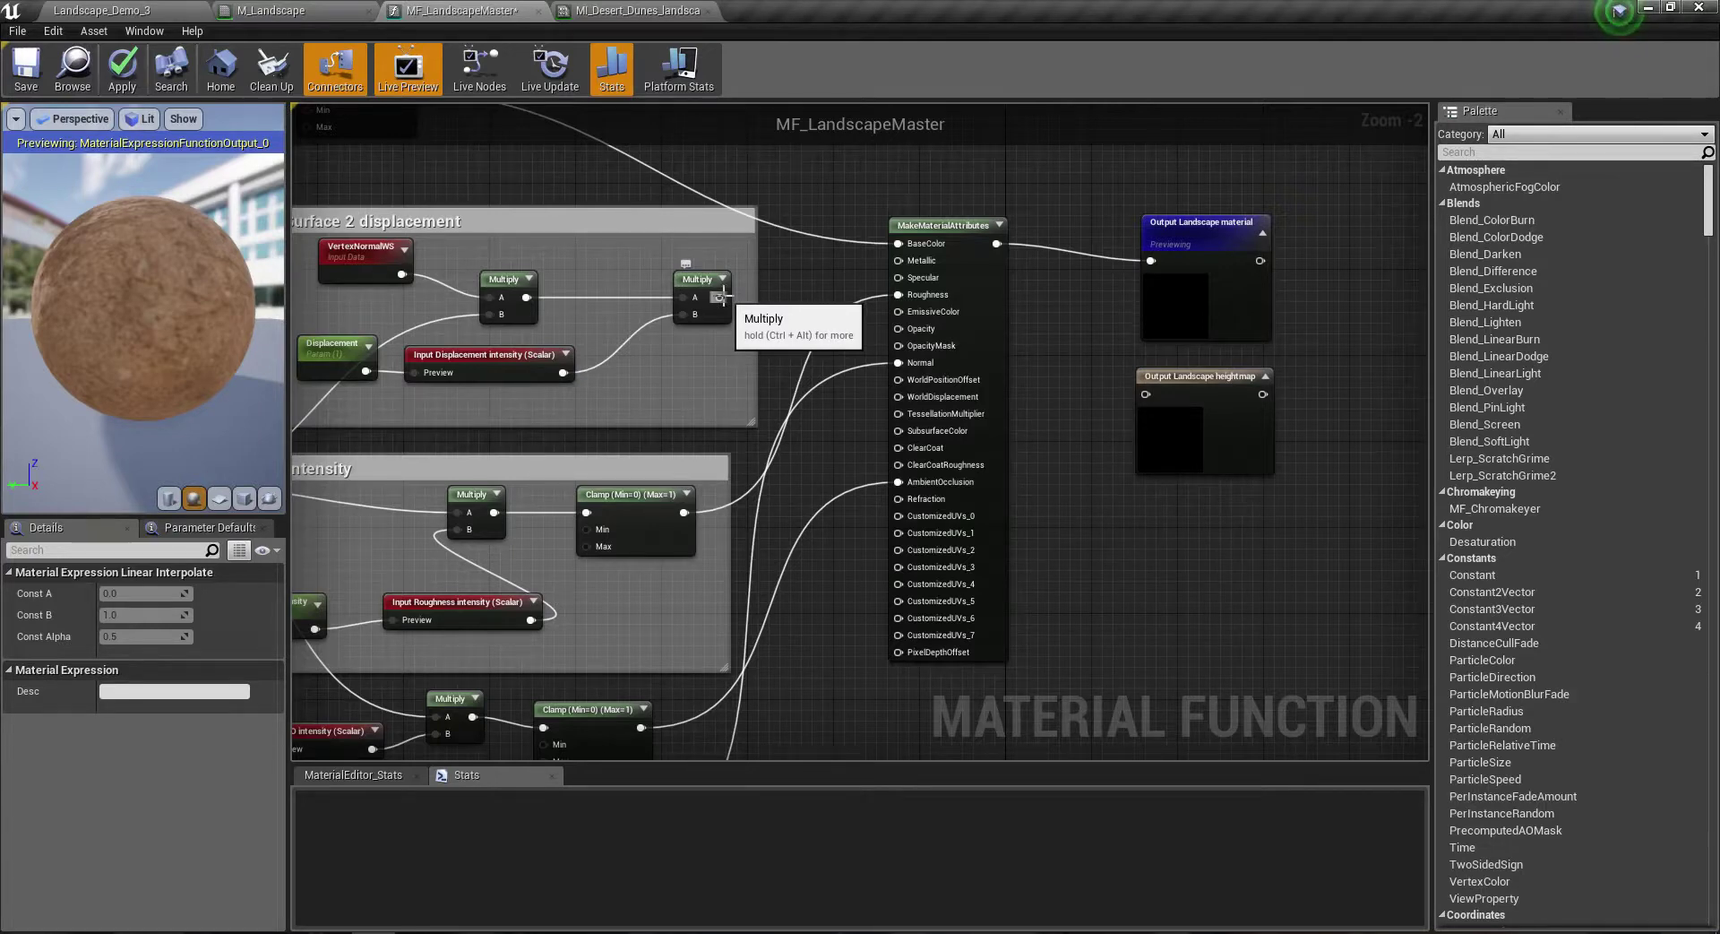
Step: Wire the displacement Multiply into Output Landscape heightmap, placed above the material output
left_click_drag(721, 296, 1147, 394)
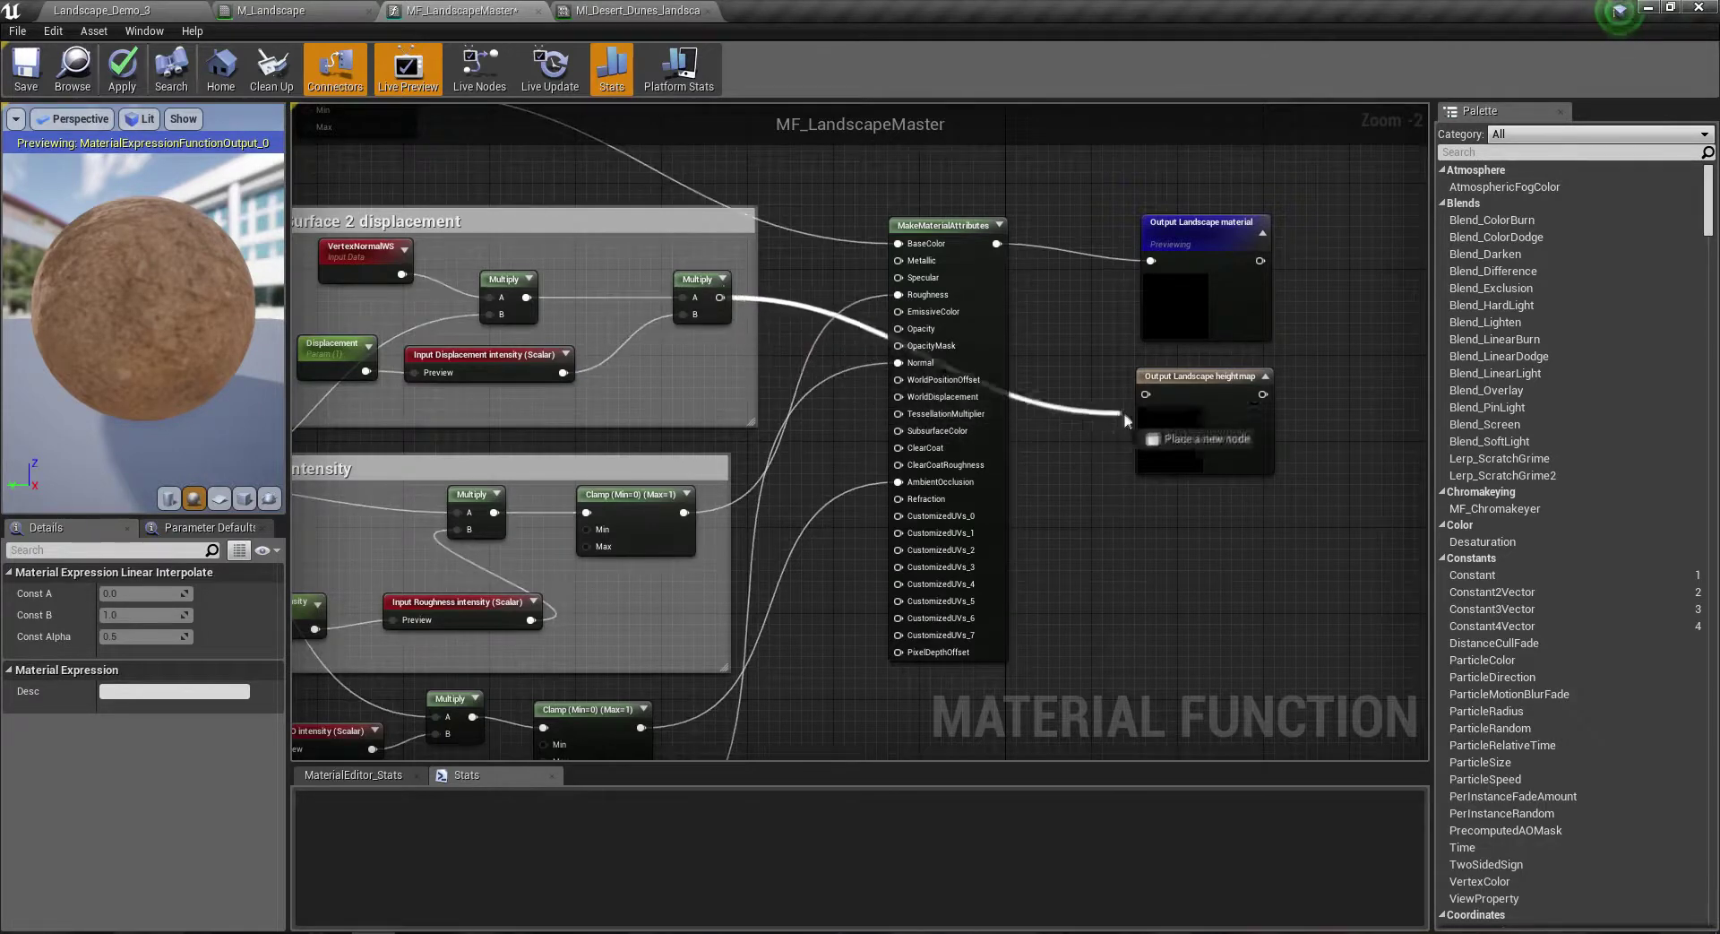
scroll(1205, 339, "down", 2)
mouse_move(1200, 349)
left_mouse_down()
mouse_move(1232, 426)
mouse_move(1244, 139)
left_mouse_up()
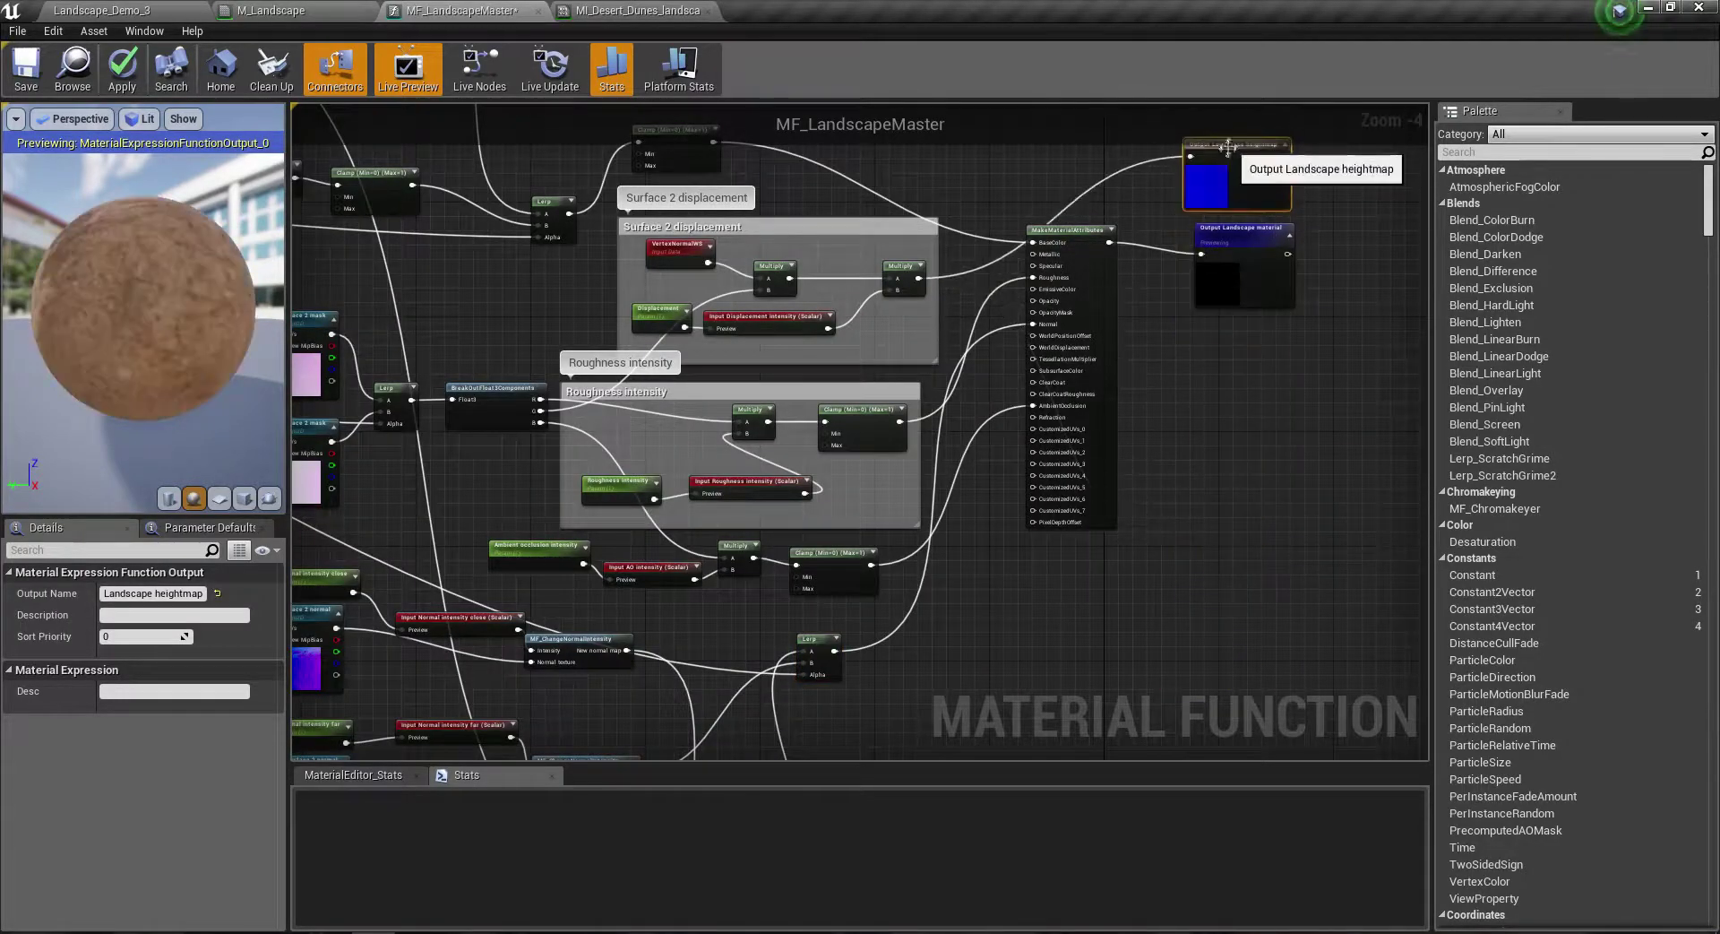
right_click_drag(1245, 139, 1218, 314)
scroll(1218, 314, "up", 4)
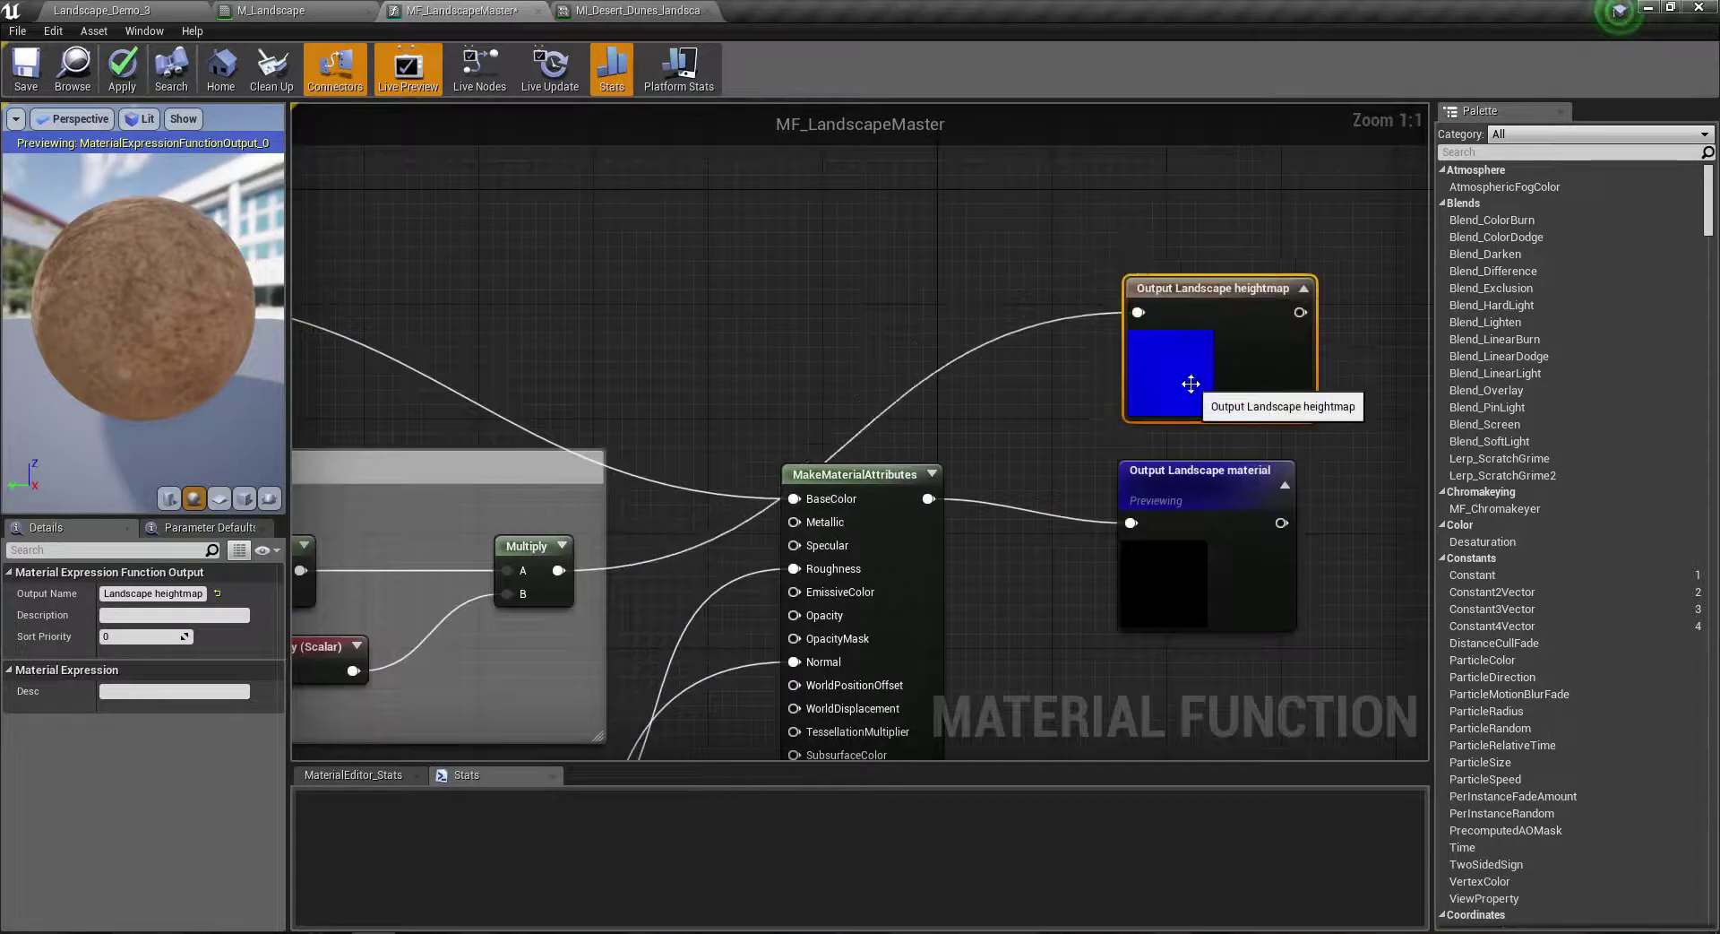
right_click_drag(1191, 384, 1120, 578)
left_click(1125, 552)
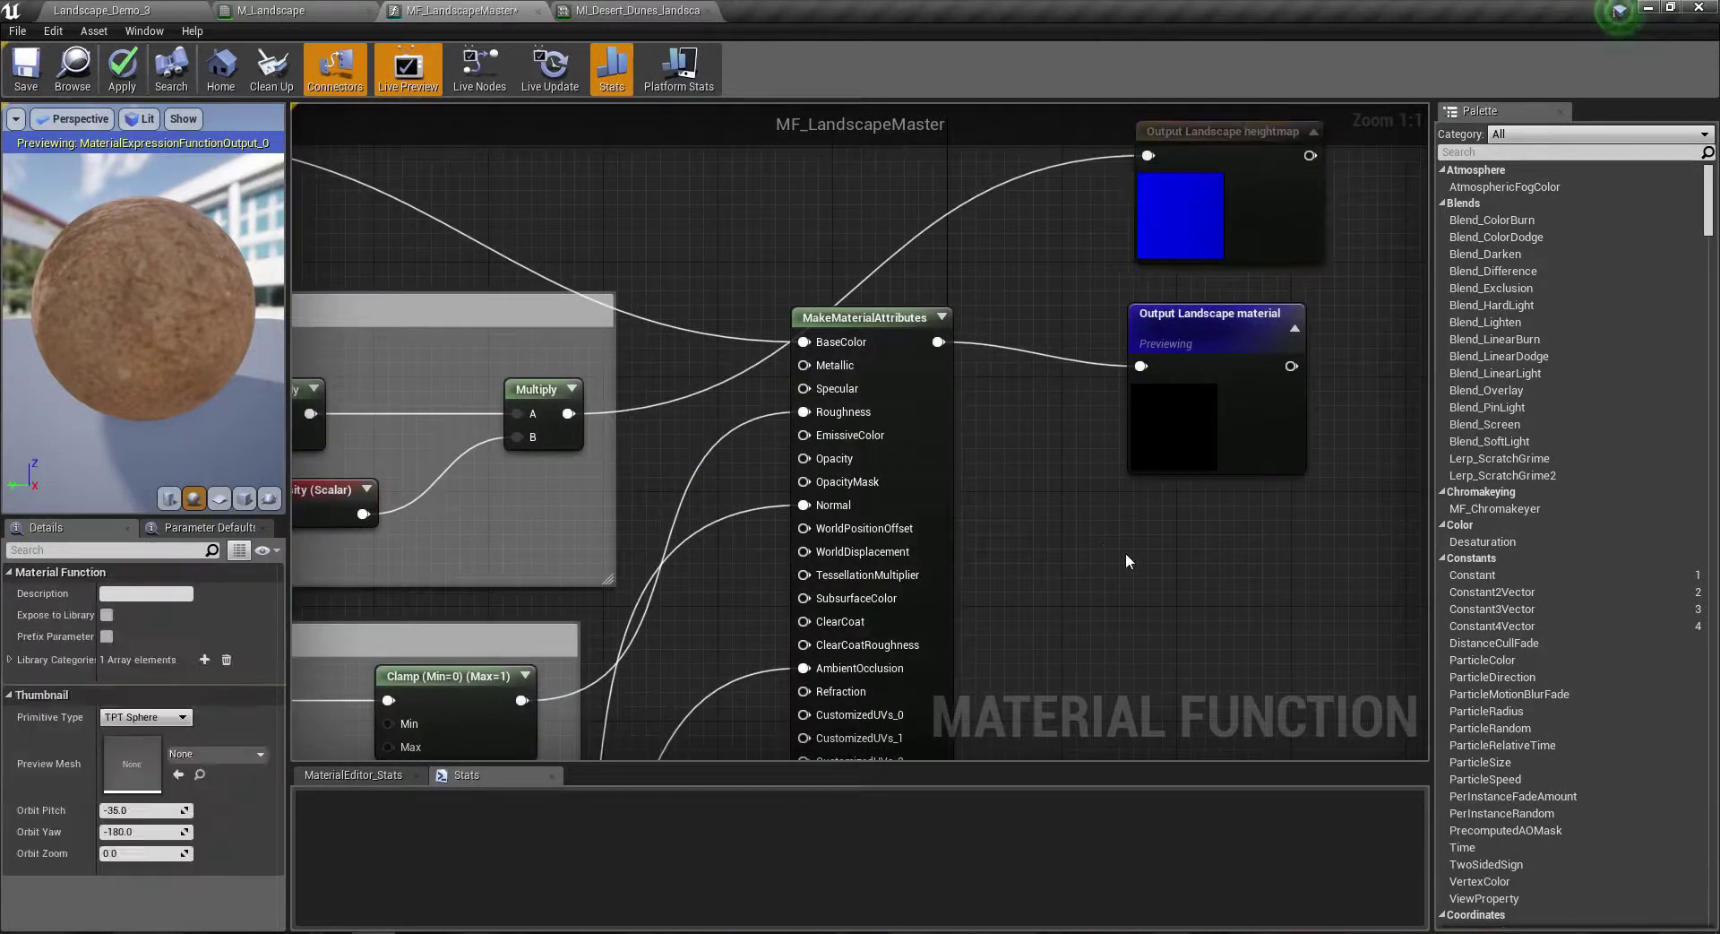
Step: Apply the MF_LandscapeMaster function edits to the material
left_click(1234, 441)
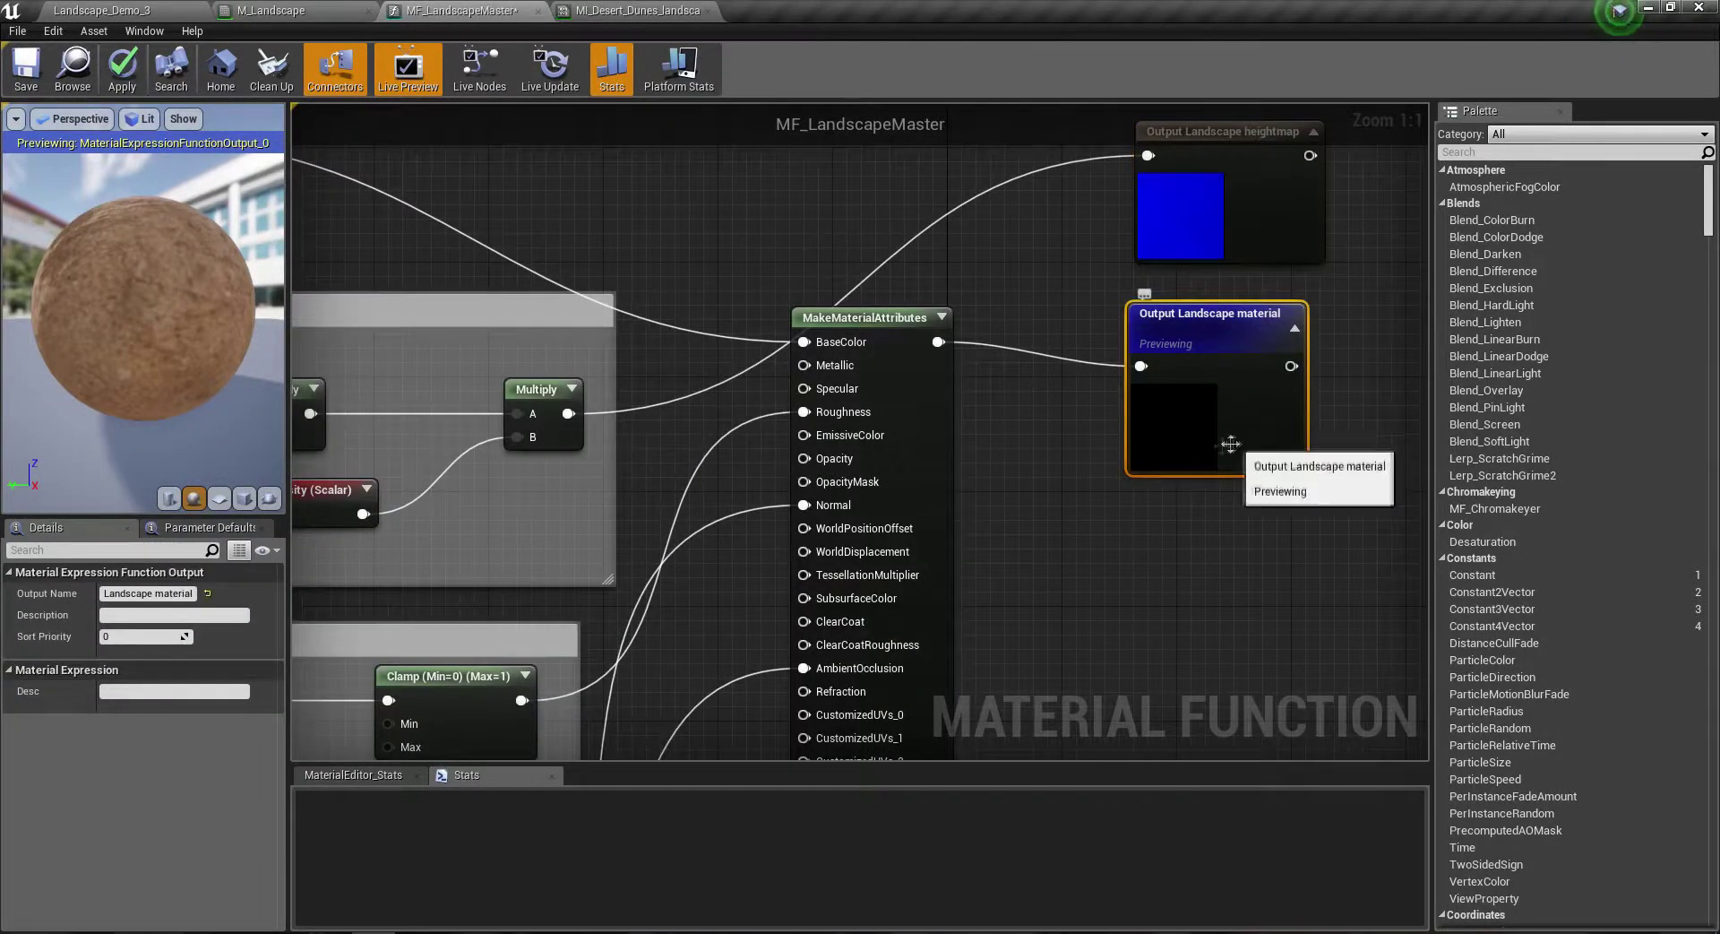
type("1")
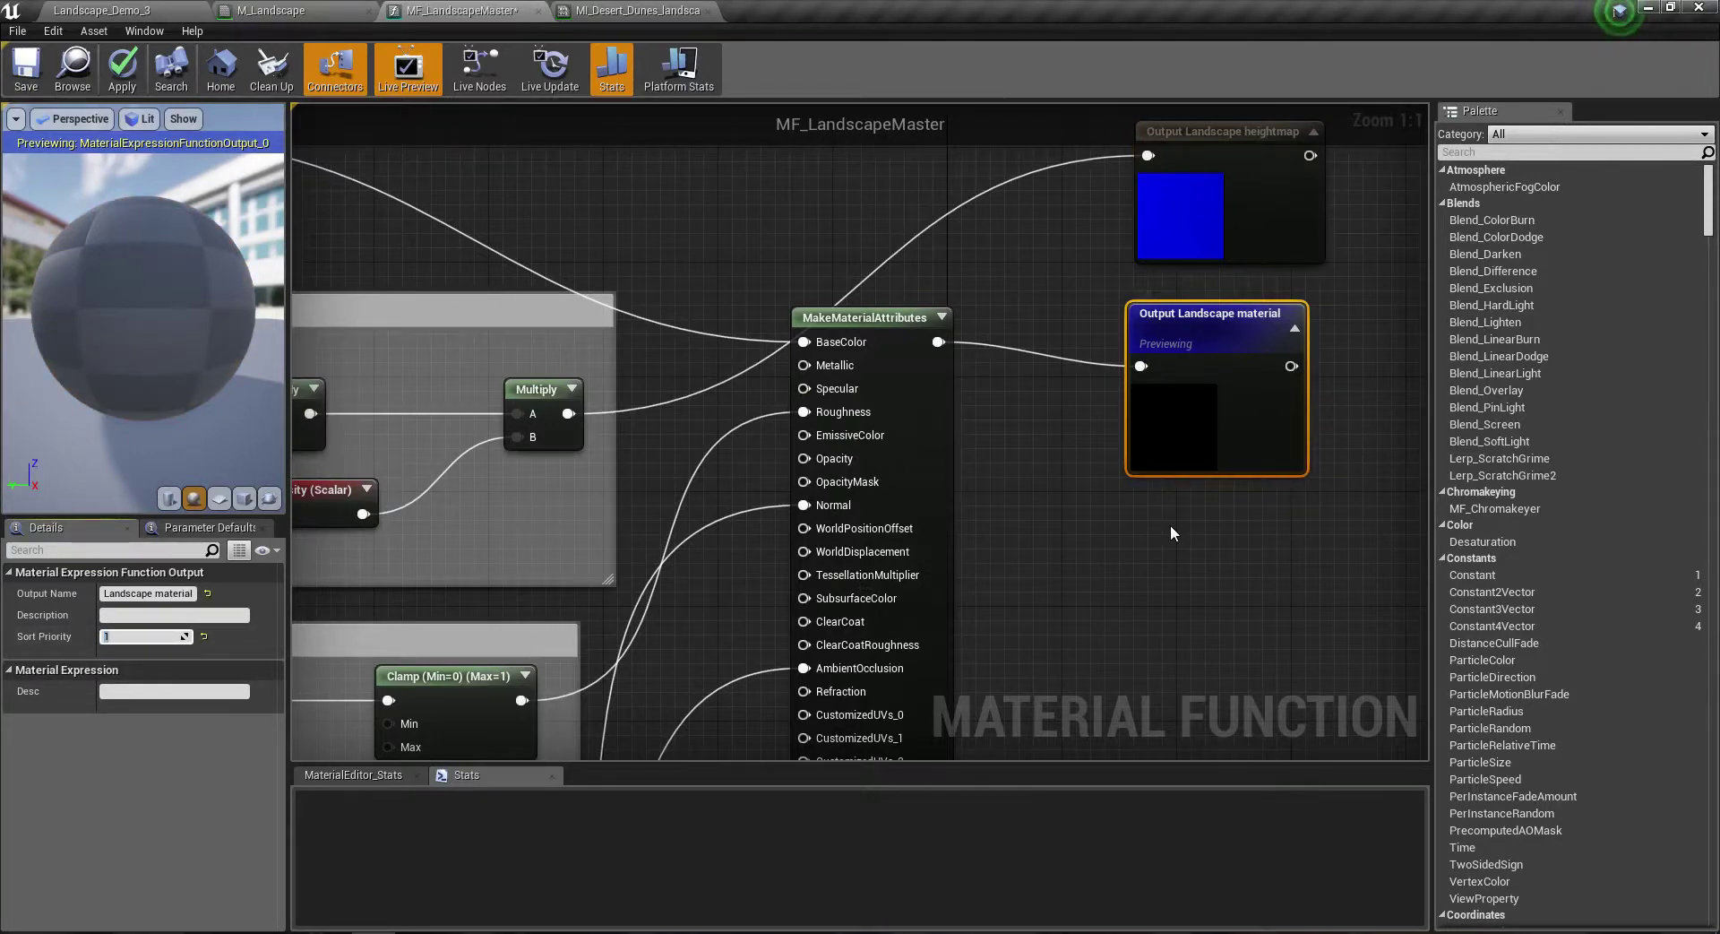
right_click_drag(1170, 524, 1233, 591)
scroll(1308, 550, "down", 3)
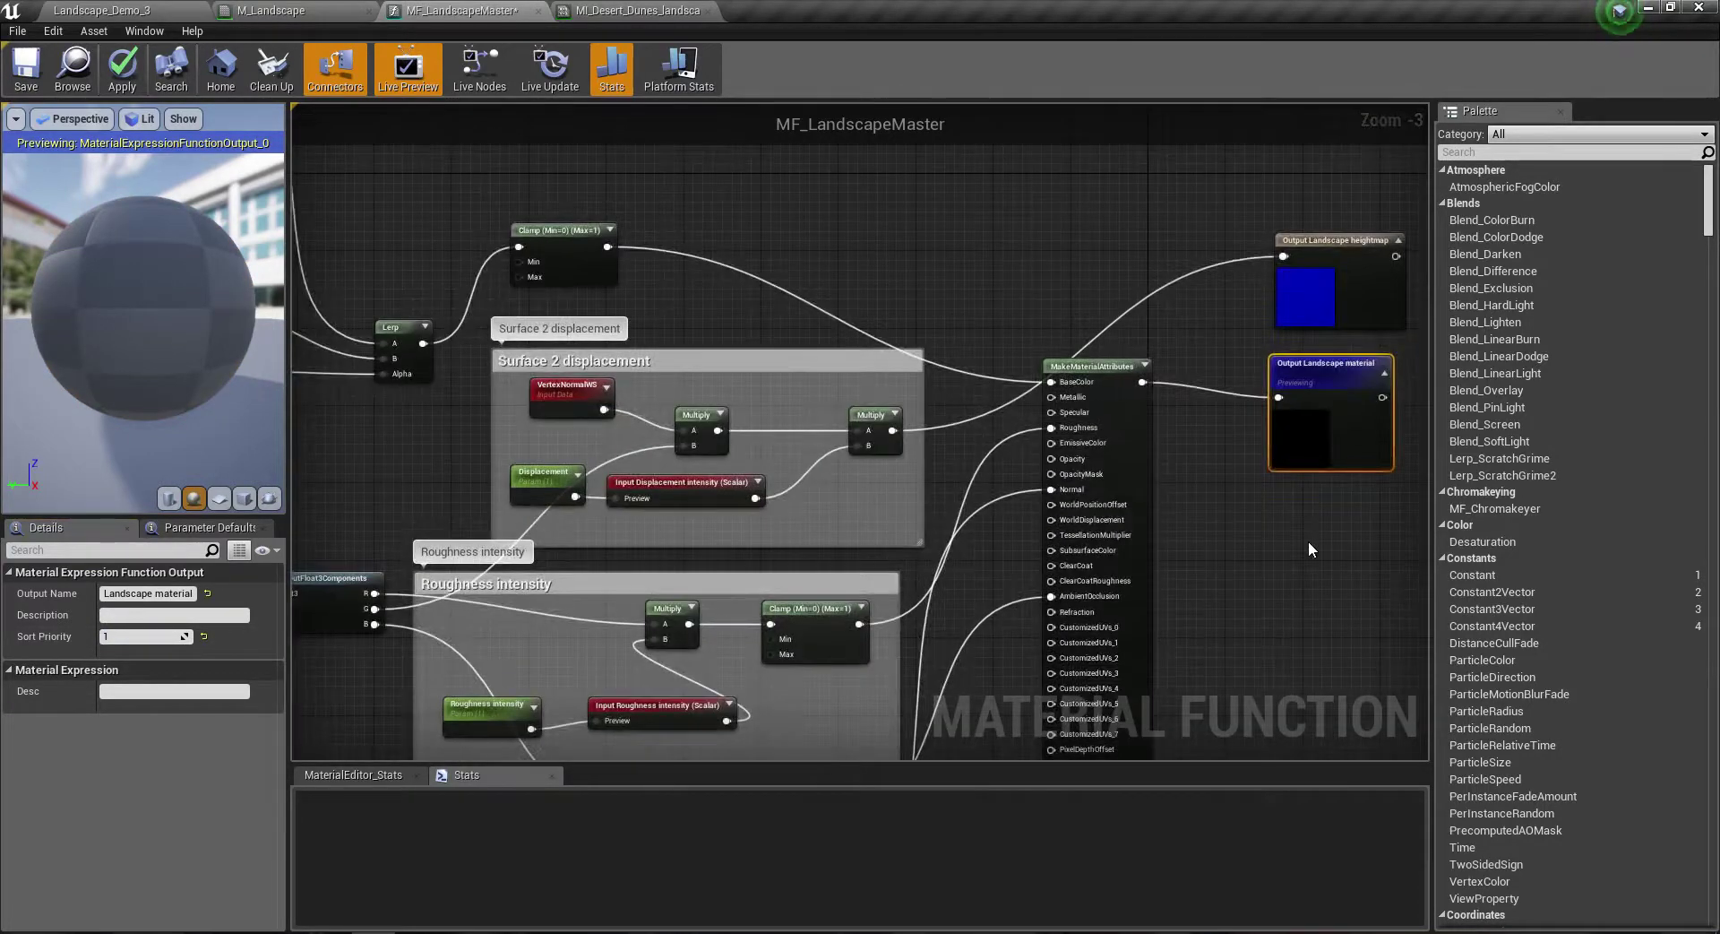
scroll(1308, 549, "down", 3)
right_click_drag(1308, 549, 1174, 500)
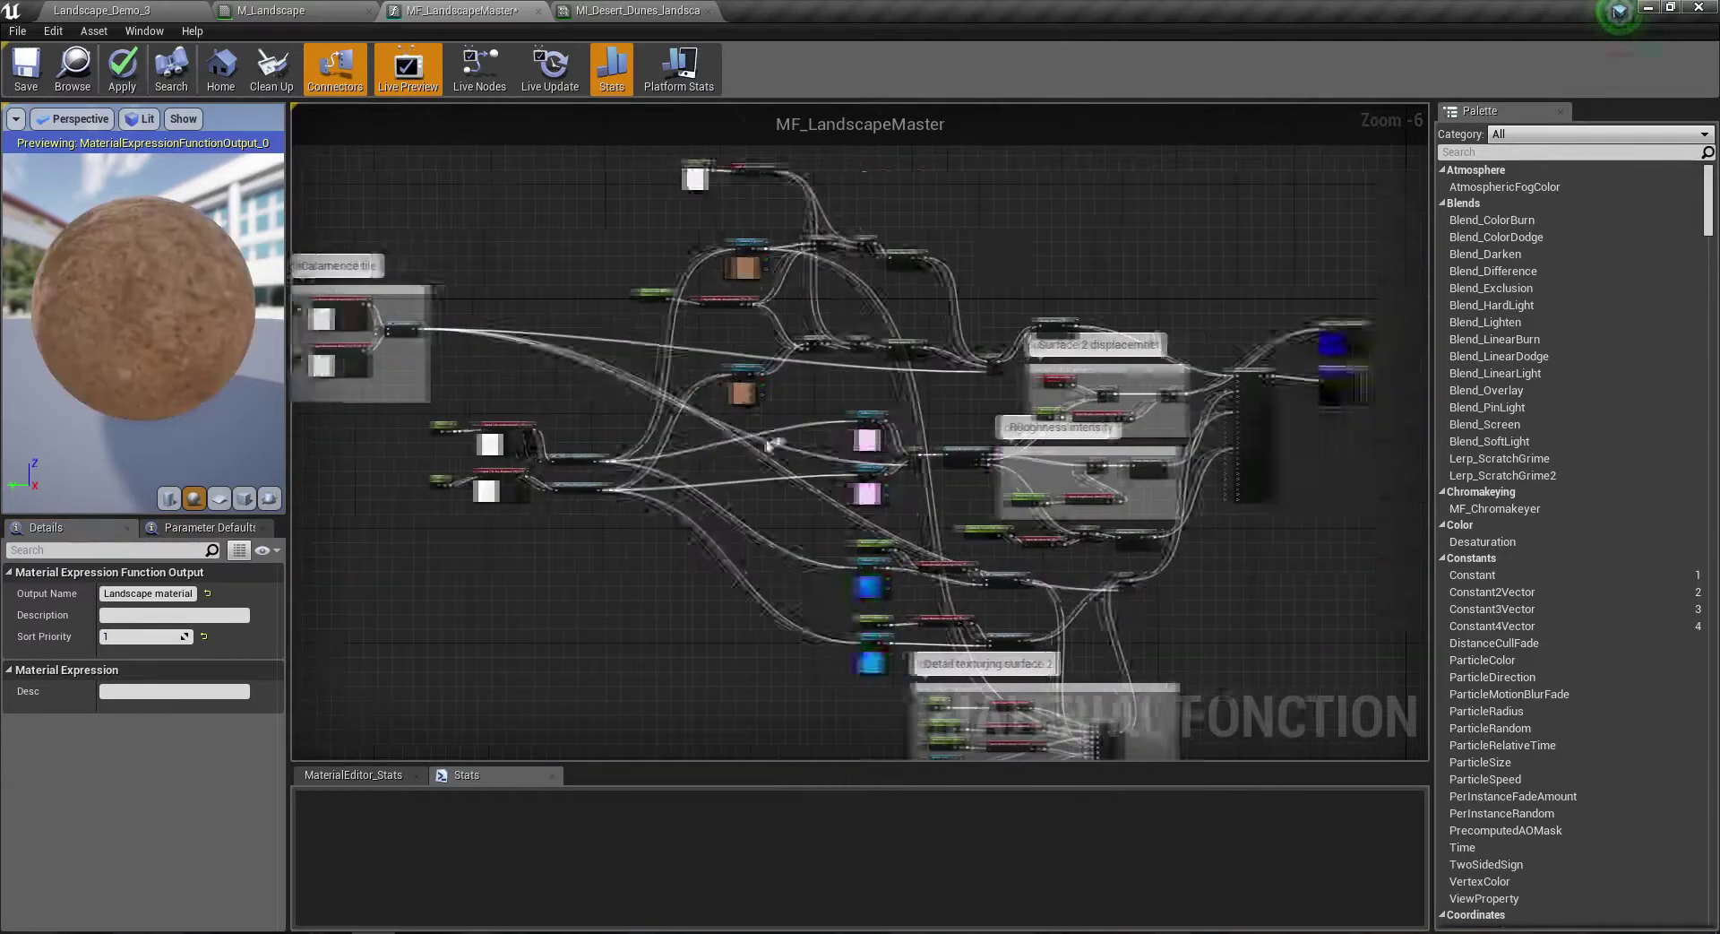
scroll(770, 444, "up", 5)
scroll(836, 442, "down", 2)
scroll(835, 443, "up", 4)
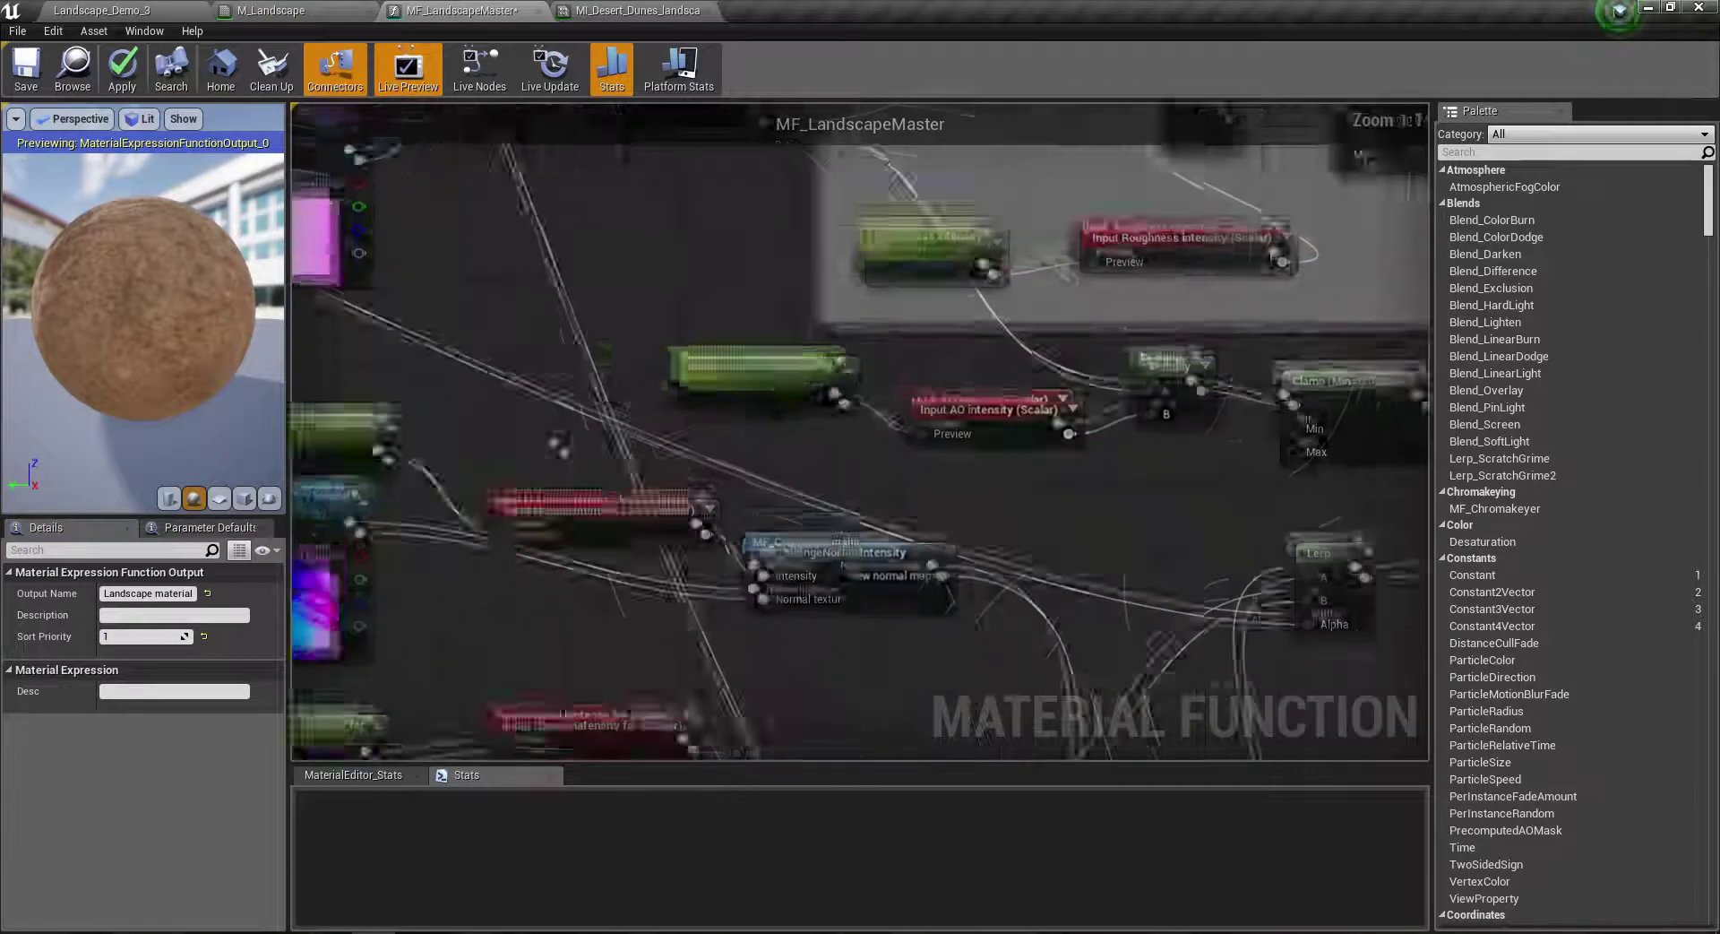
scroll(556, 441, "down", 5)
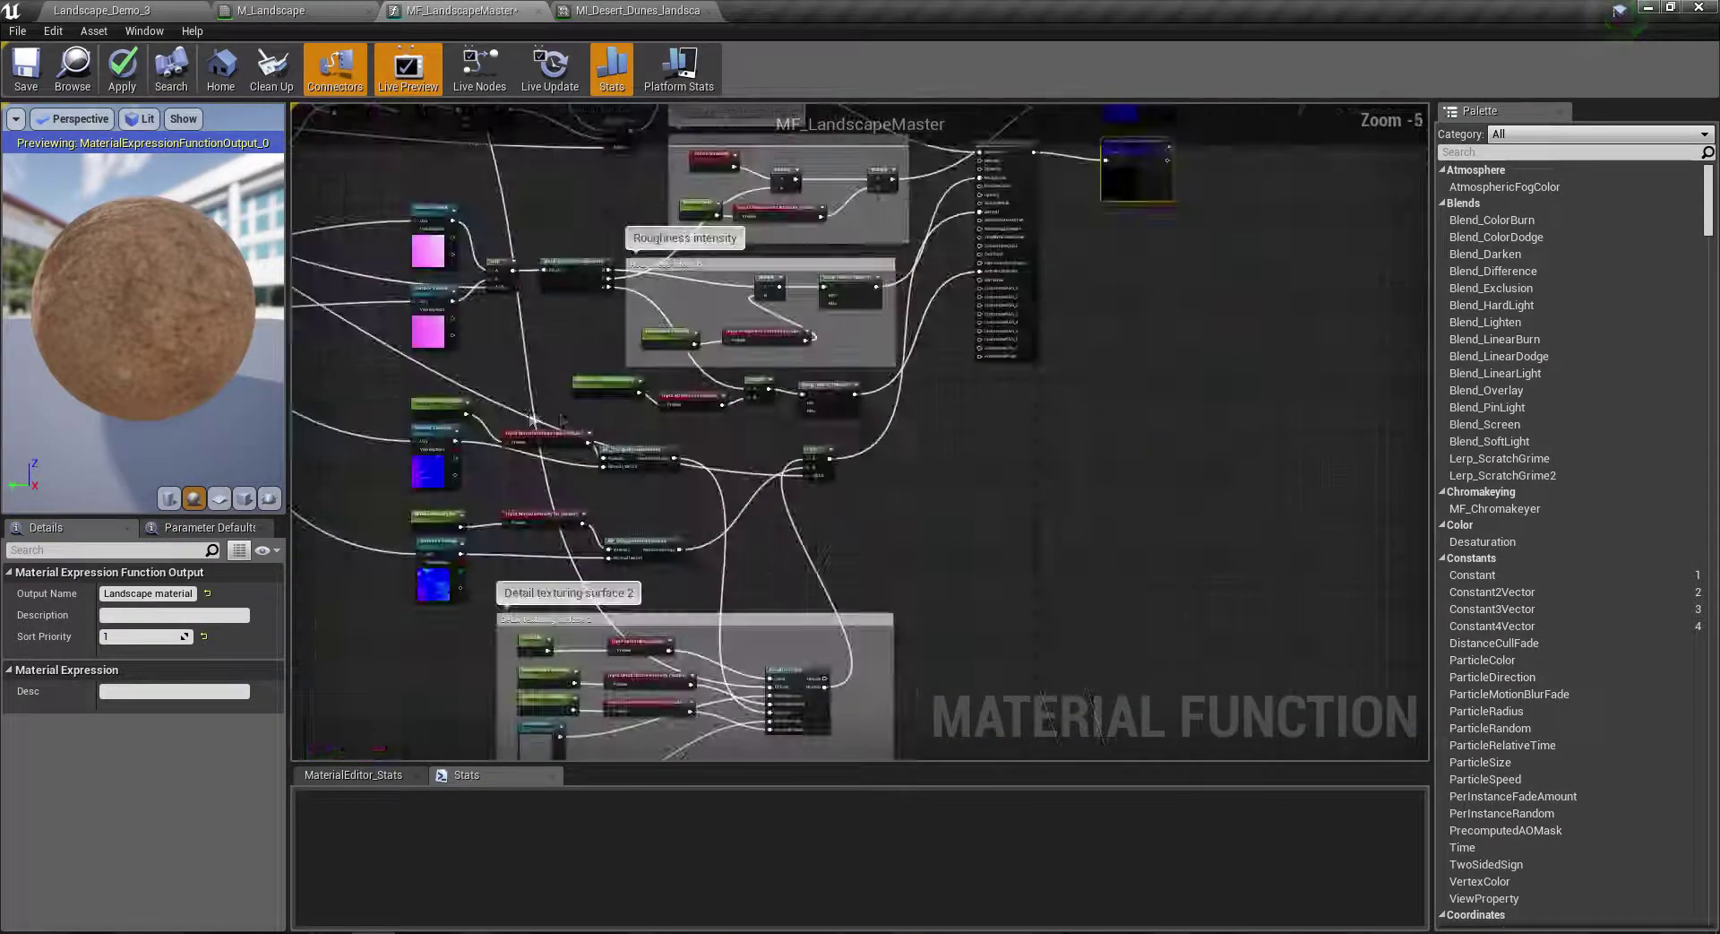
left_click(131, 78)
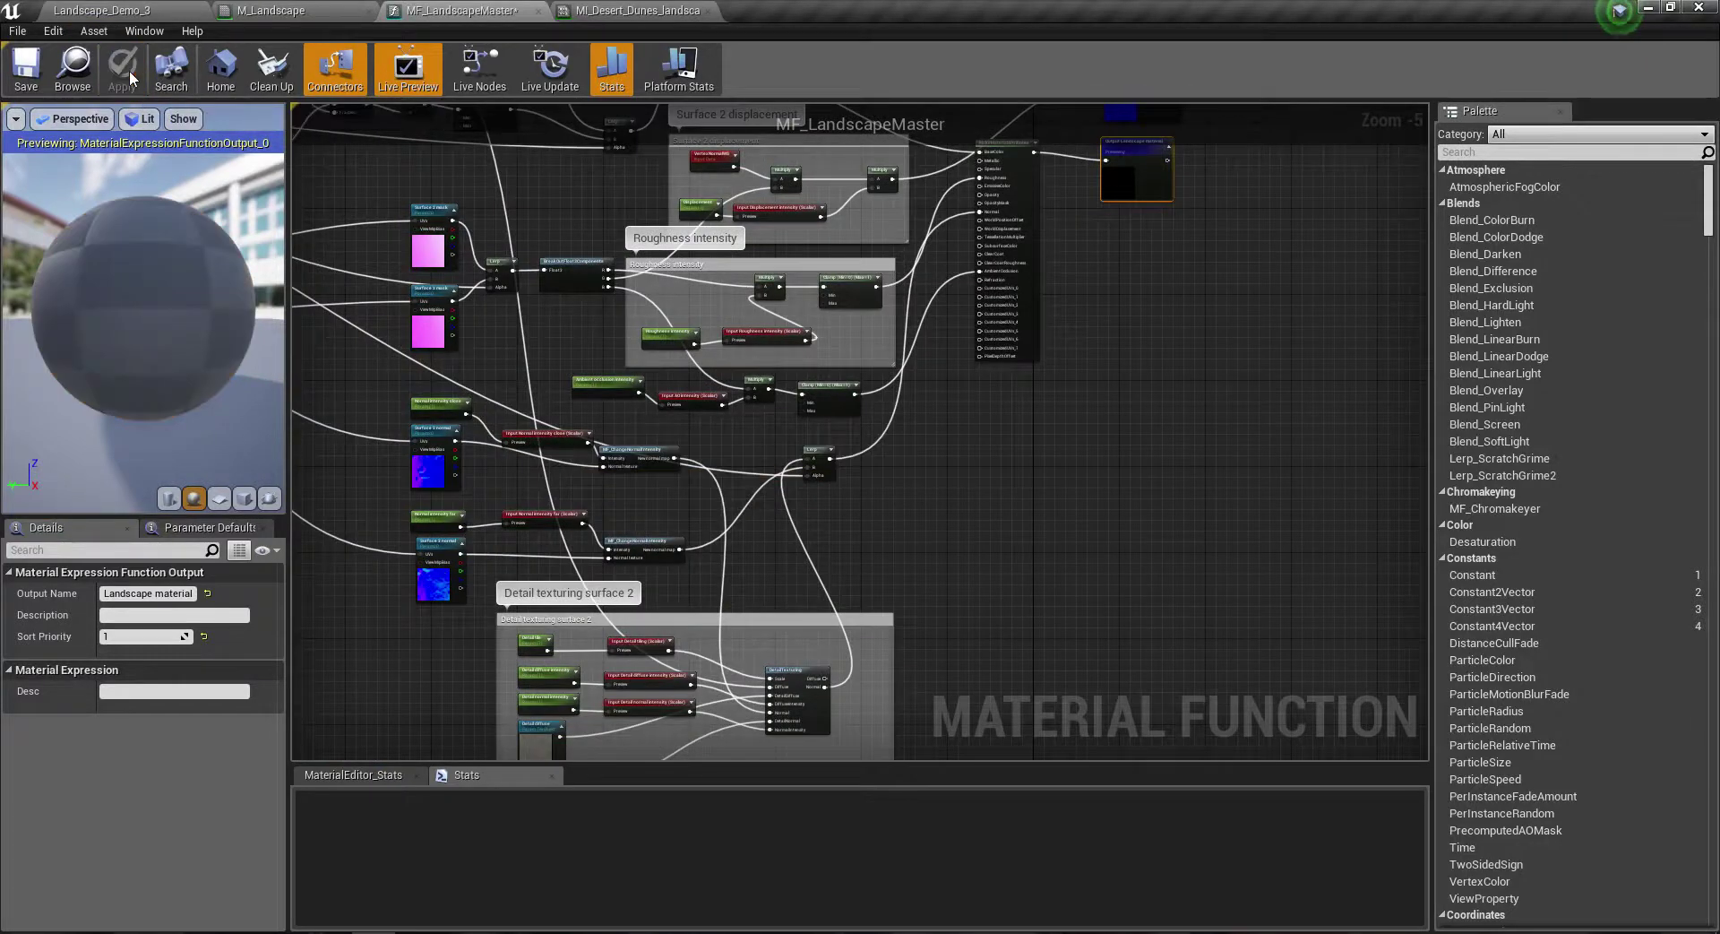
Step: Select the Surface 2 albedo node and open the LandscapeStarterPack Textures folder in the Content Browser
scroll(627, 466, "up", 2)
scroll(627, 466, "up", 2)
scroll(627, 466, "up", 2)
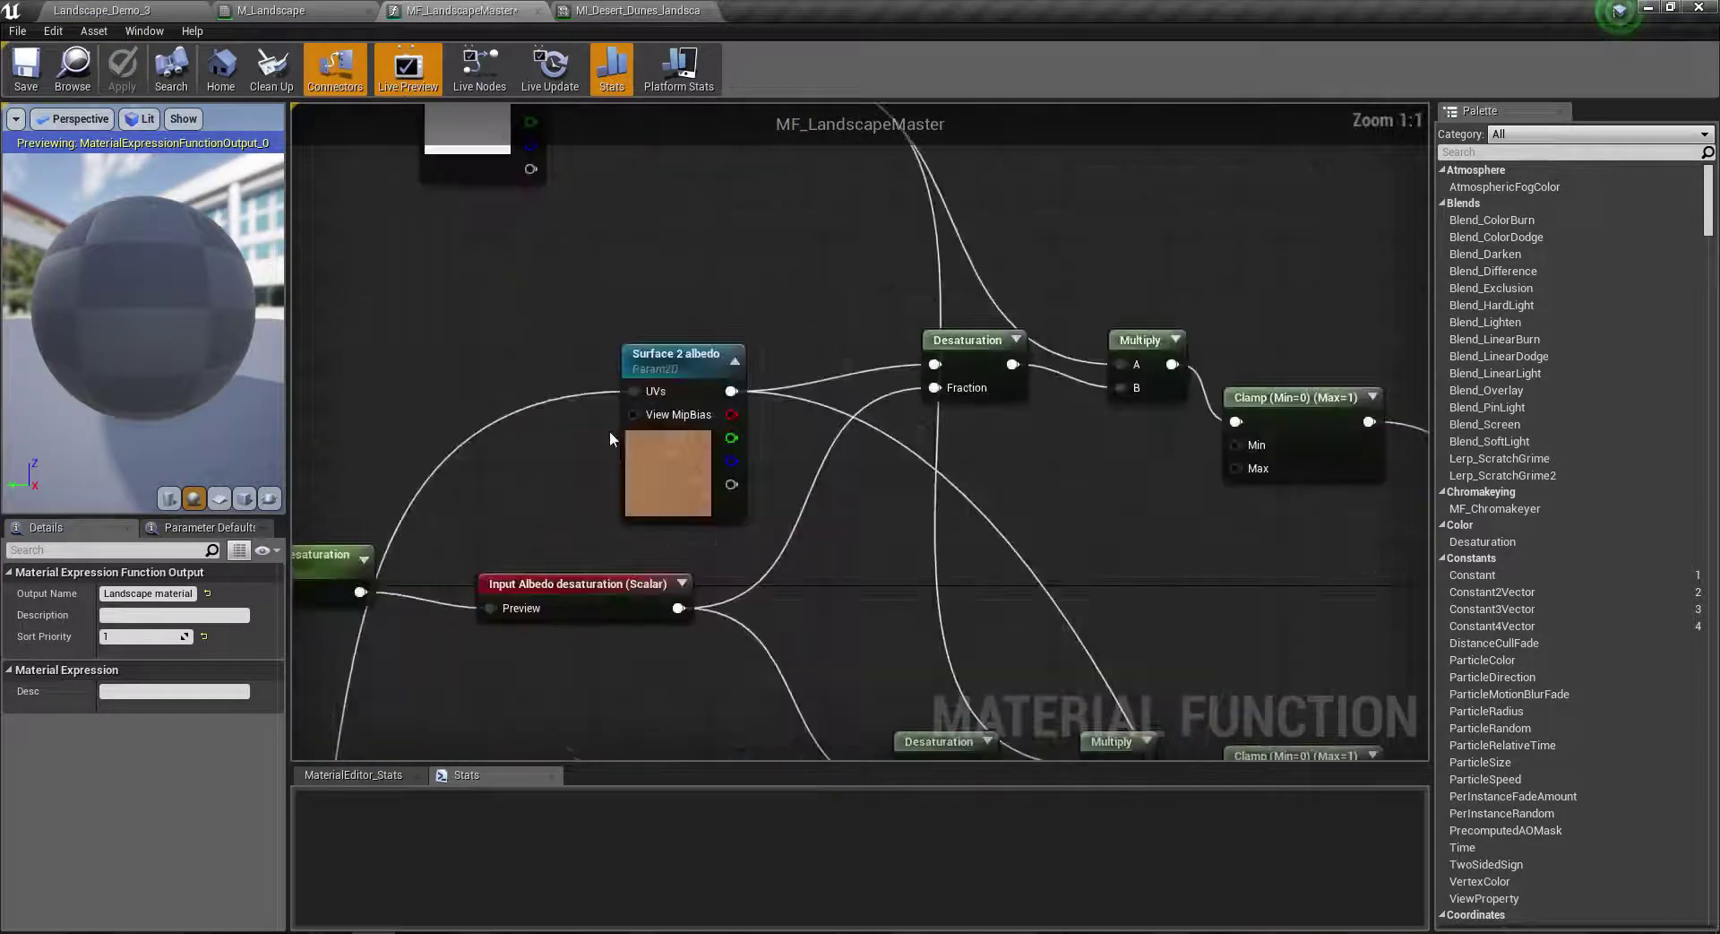
left_click(633, 475)
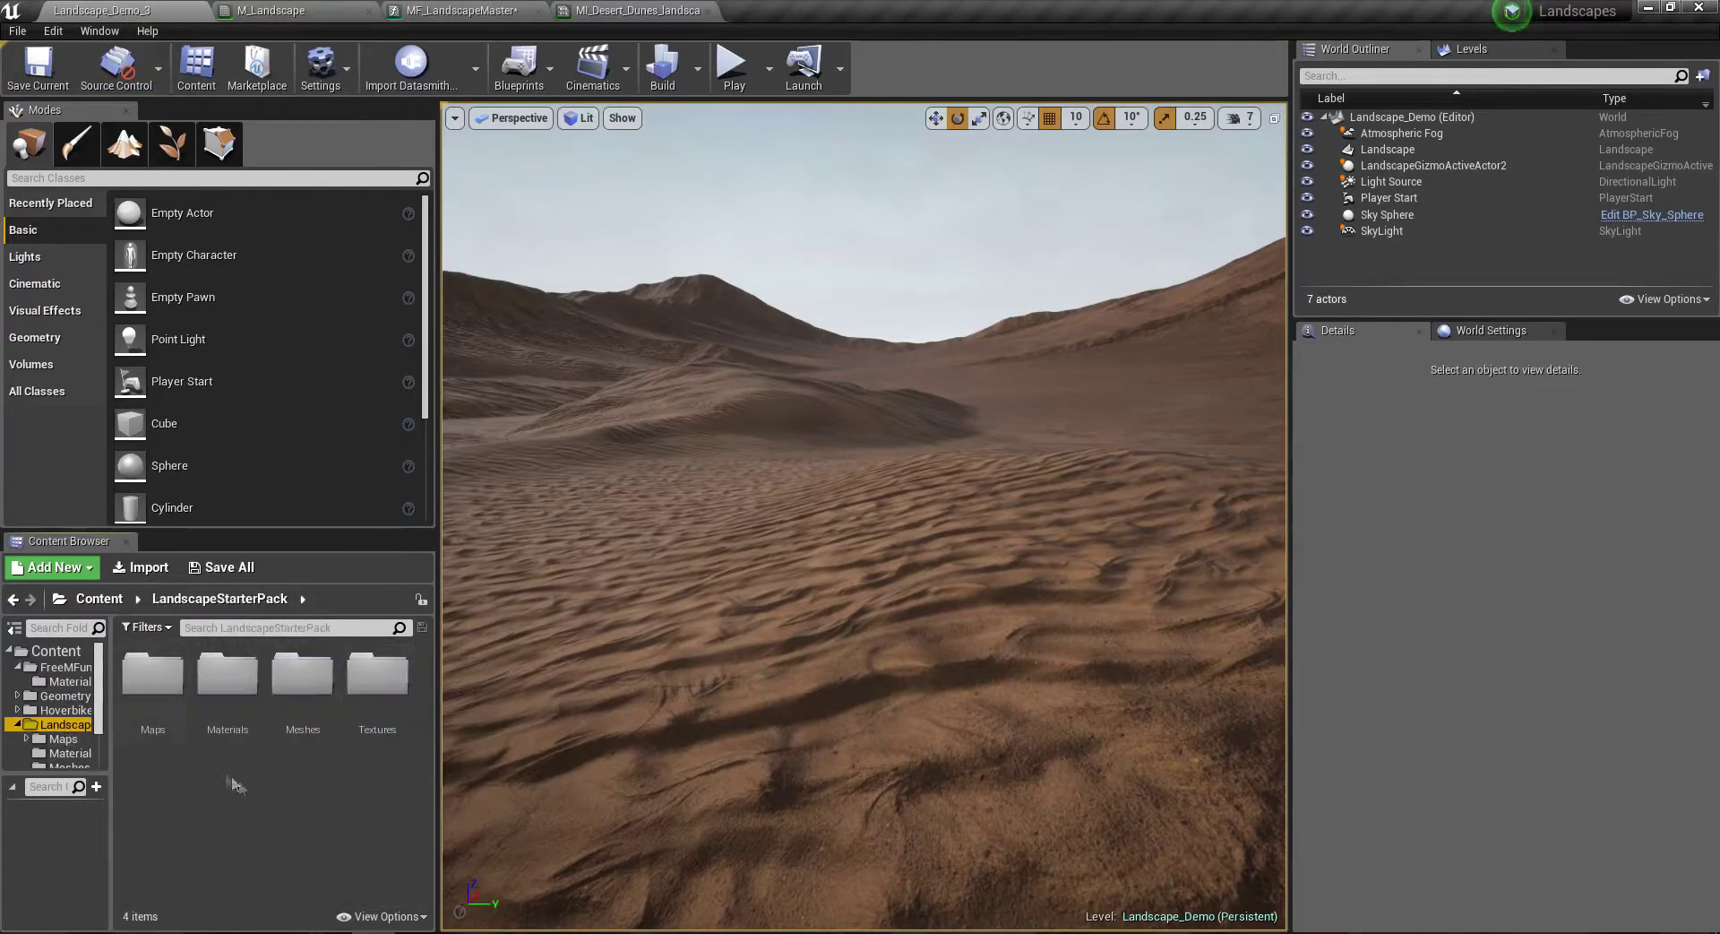
double_click(369, 716)
scroll(383, 737, "down", 1)
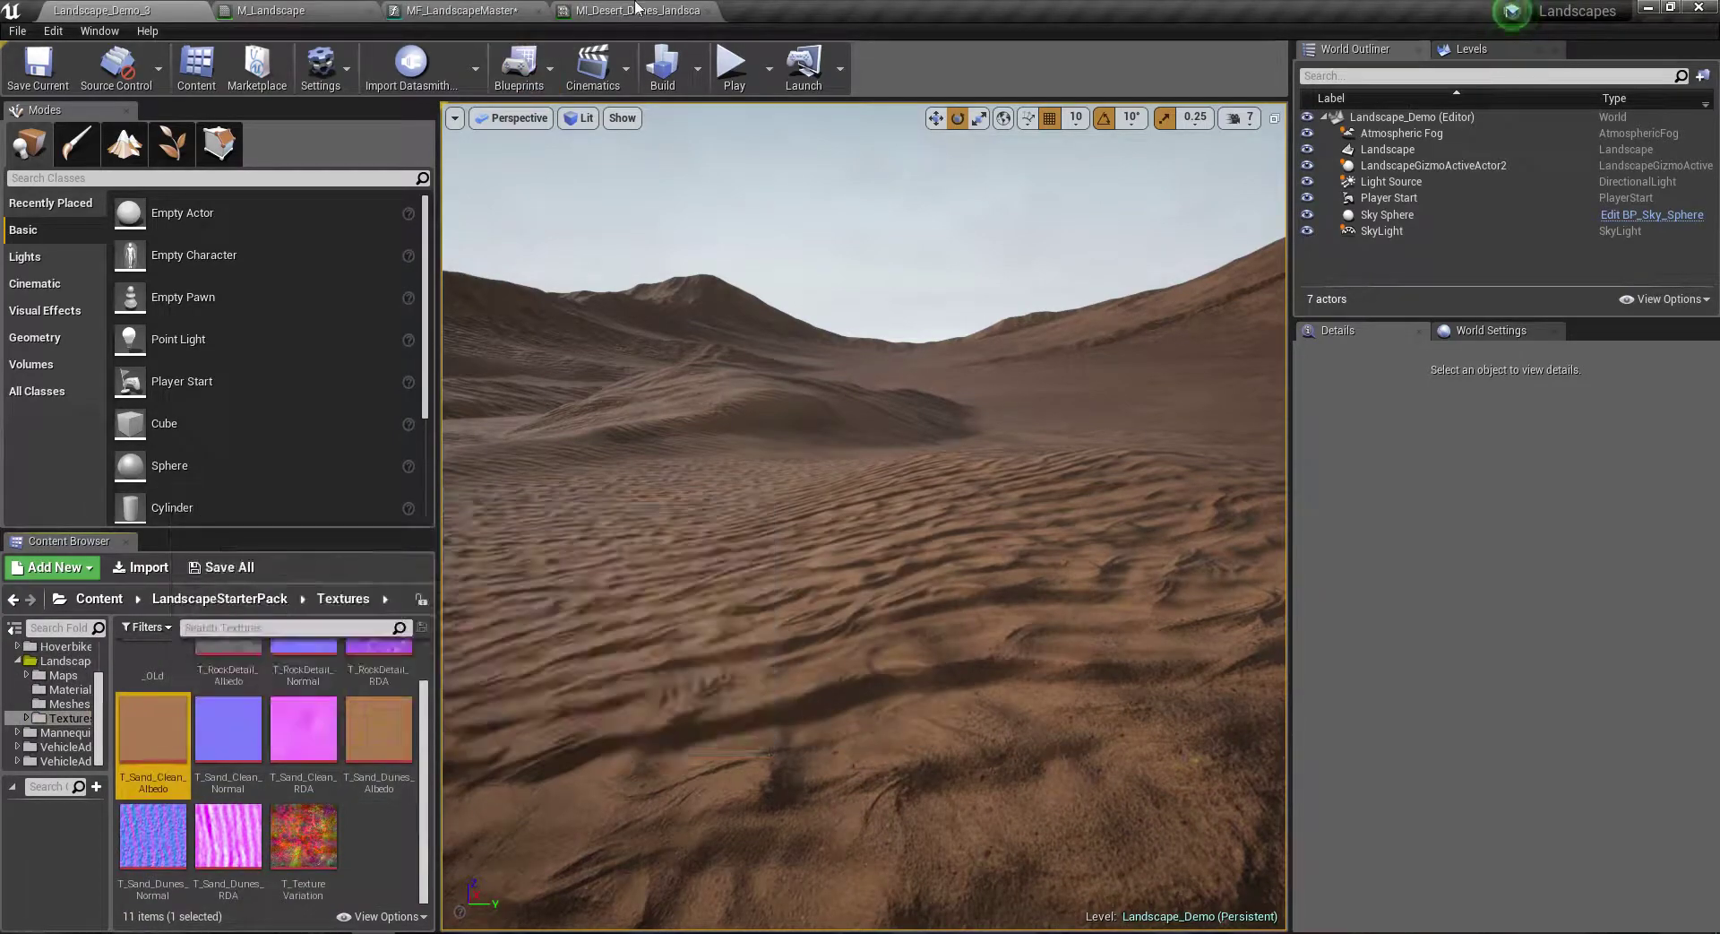
left_click(451, 10)
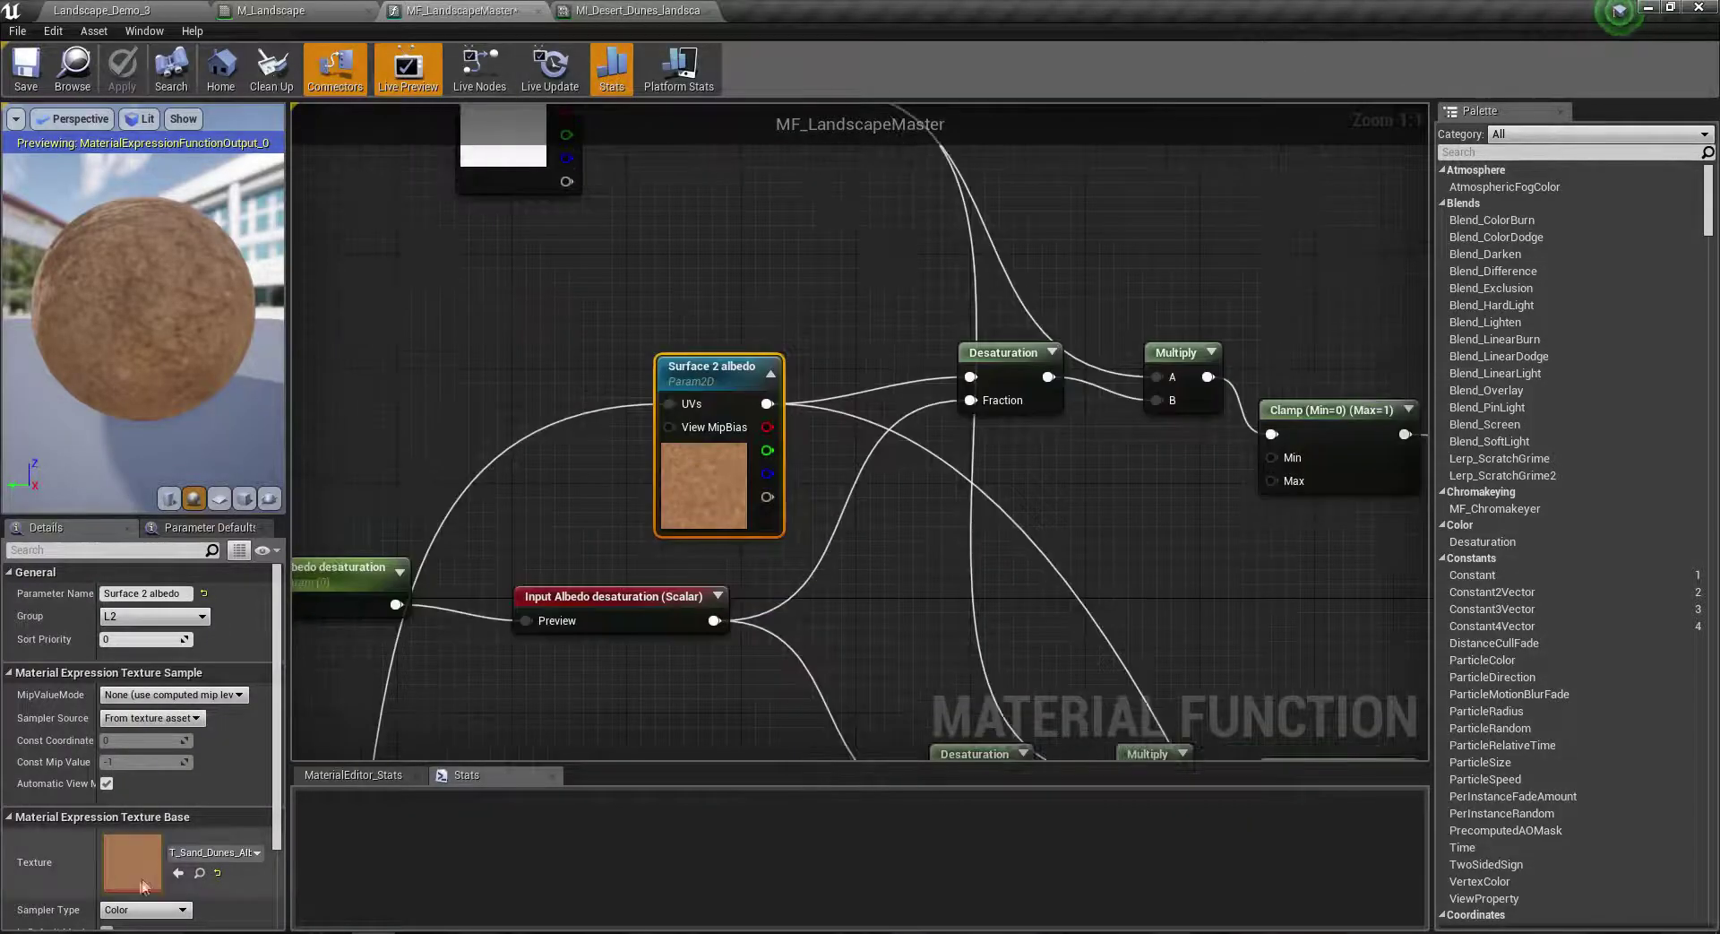
Step: Assign T_Sand_Clean_Albedo to the Surface 2 albedo texture parameter
left_click(179, 882)
scroll(607, 365, "down", 2)
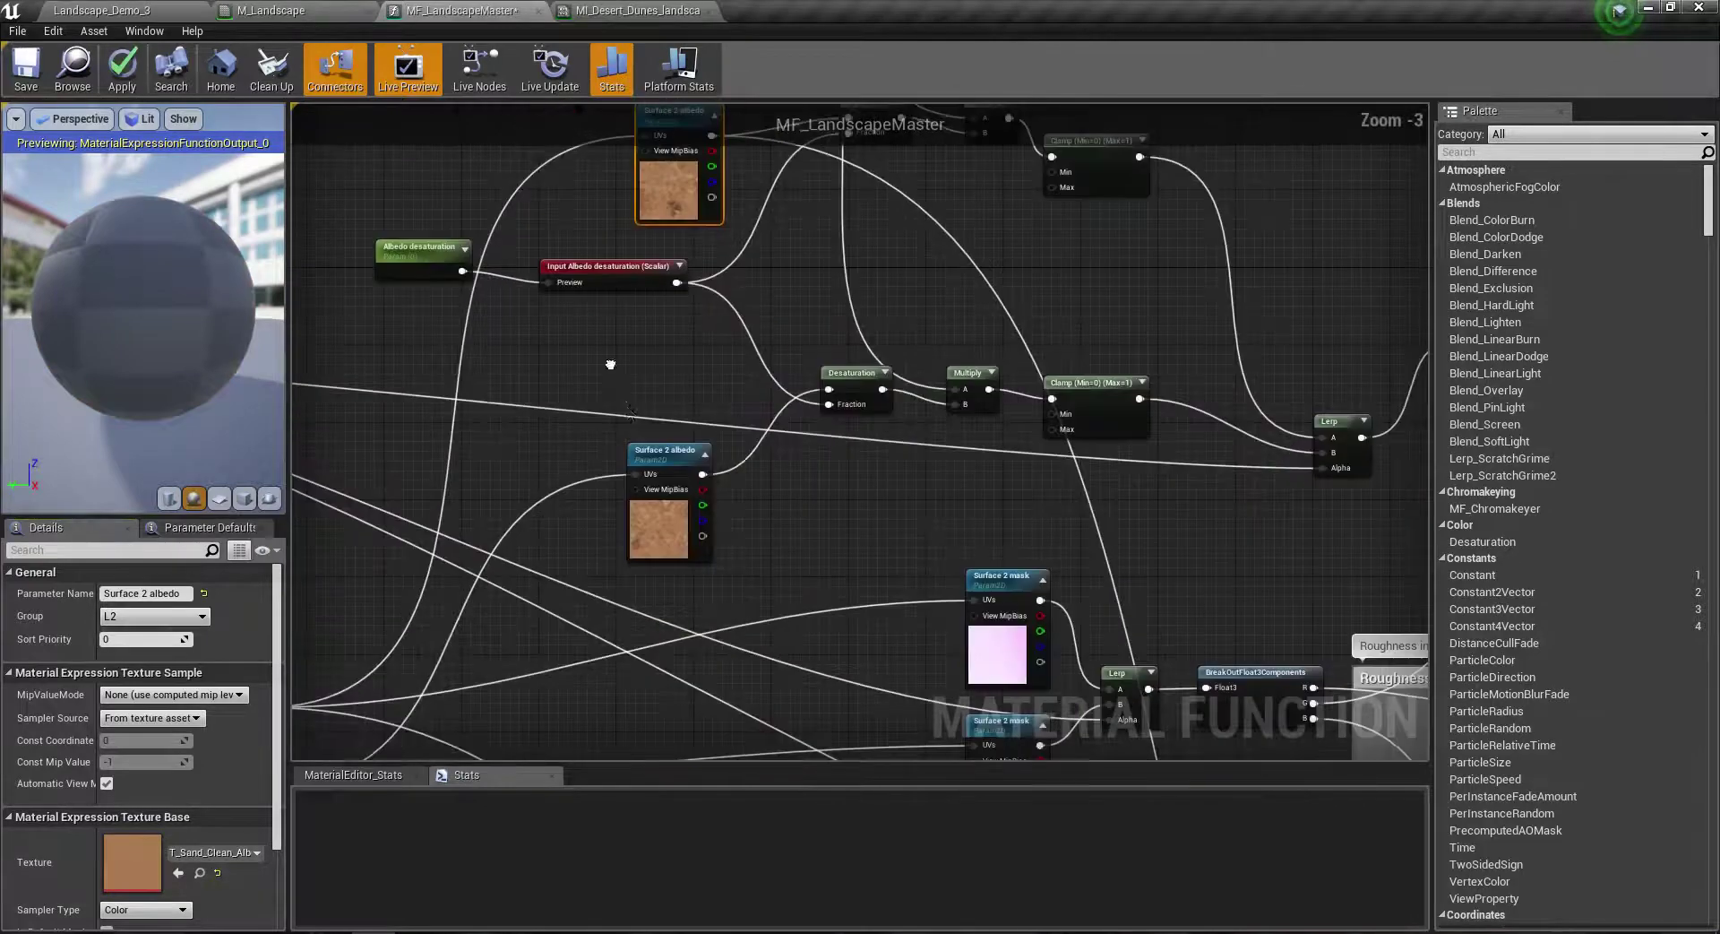
scroll(662, 528, "up", 2)
left_click(662, 529)
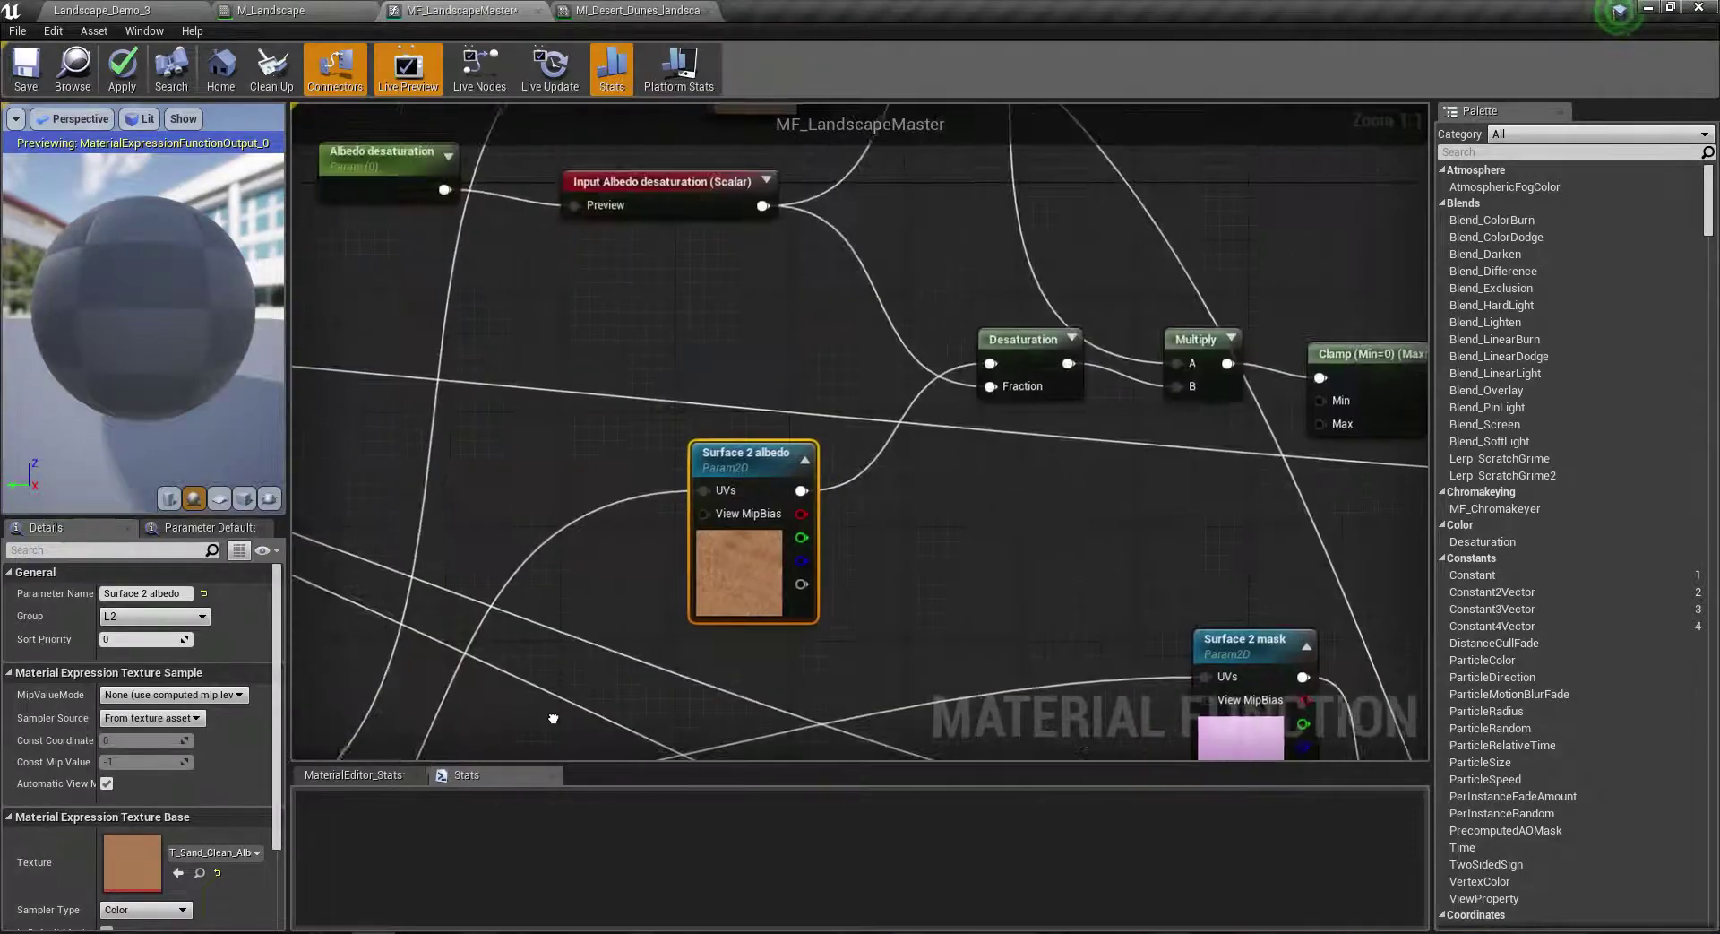
Step: Set both Surface 2 mask nodes to T_Sand_Clean_RDA
left_click(1104, 399)
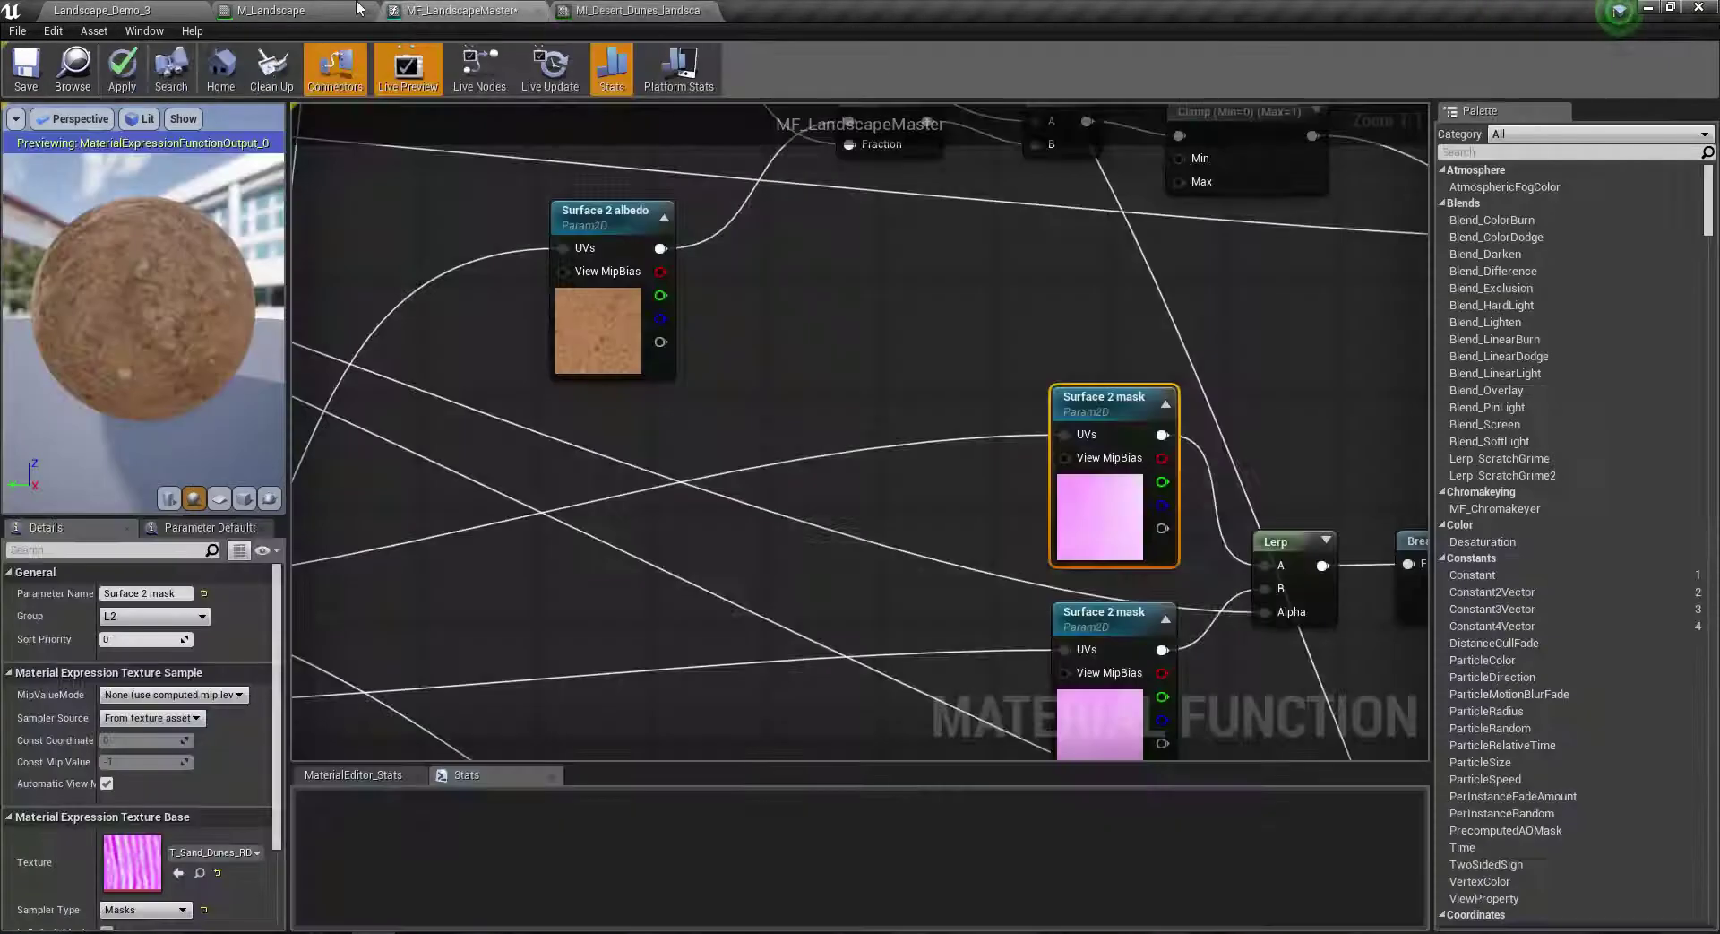
left_click(178, 873)
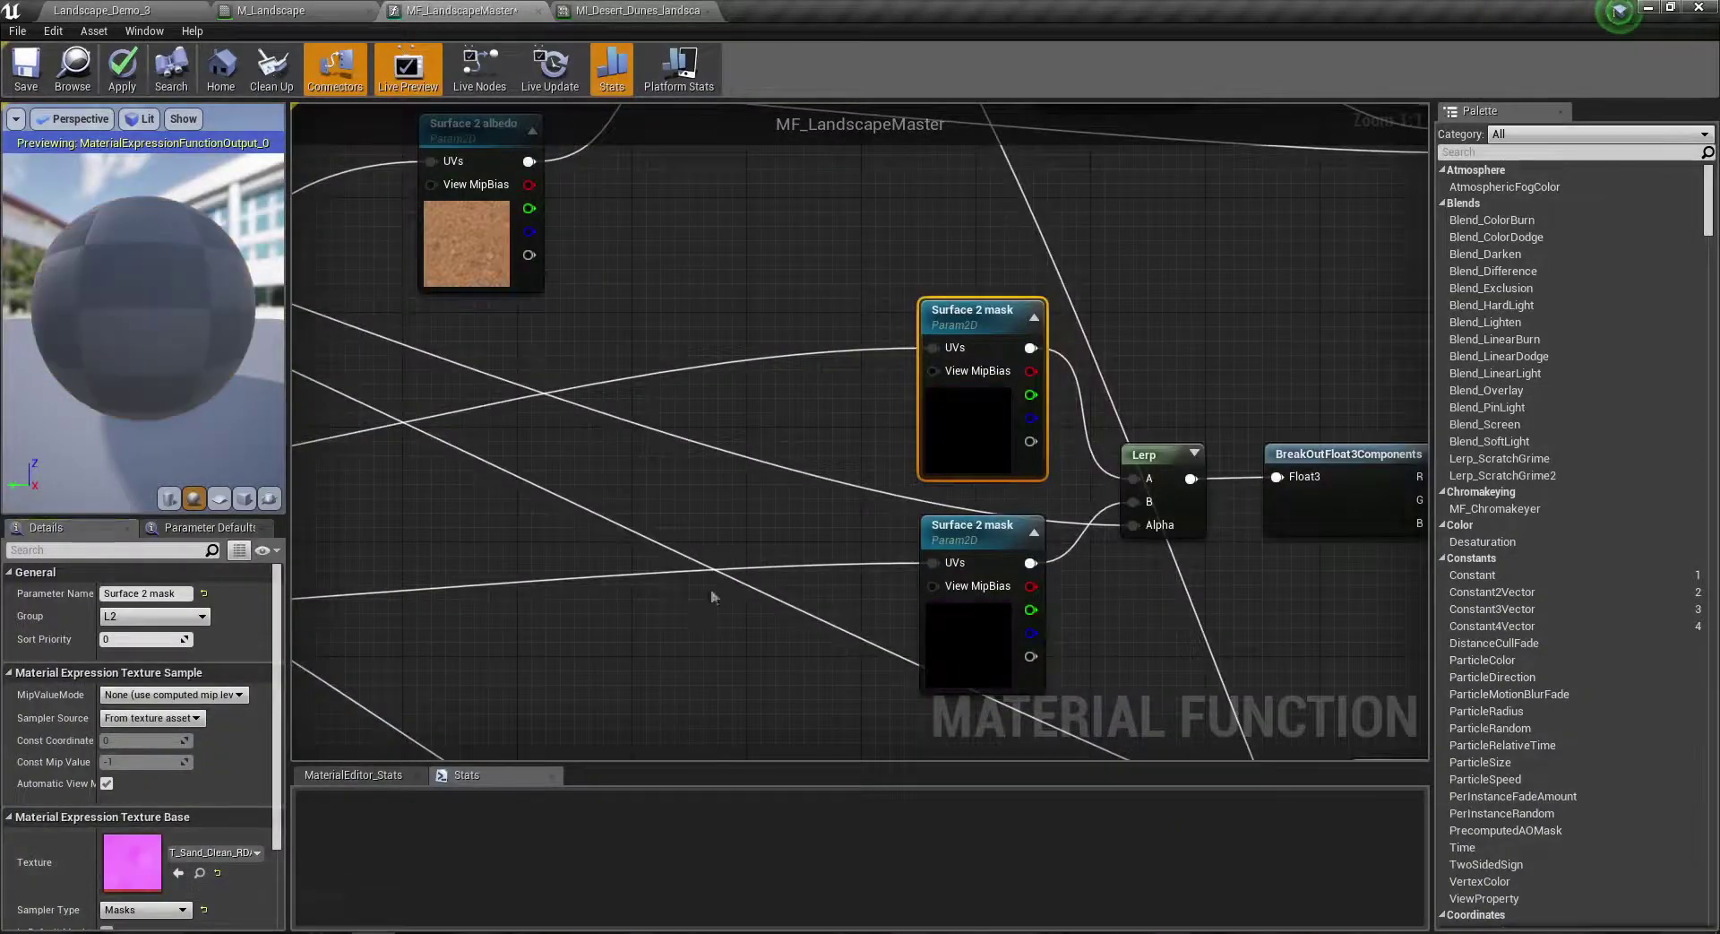
left_click(843, 430)
left_click(181, 872)
Step: Assign T_Sand_Clean_Normal to the upper Surface 2 normal node
right_click_drag(390, 674, 387, 517)
left_click(170, 9)
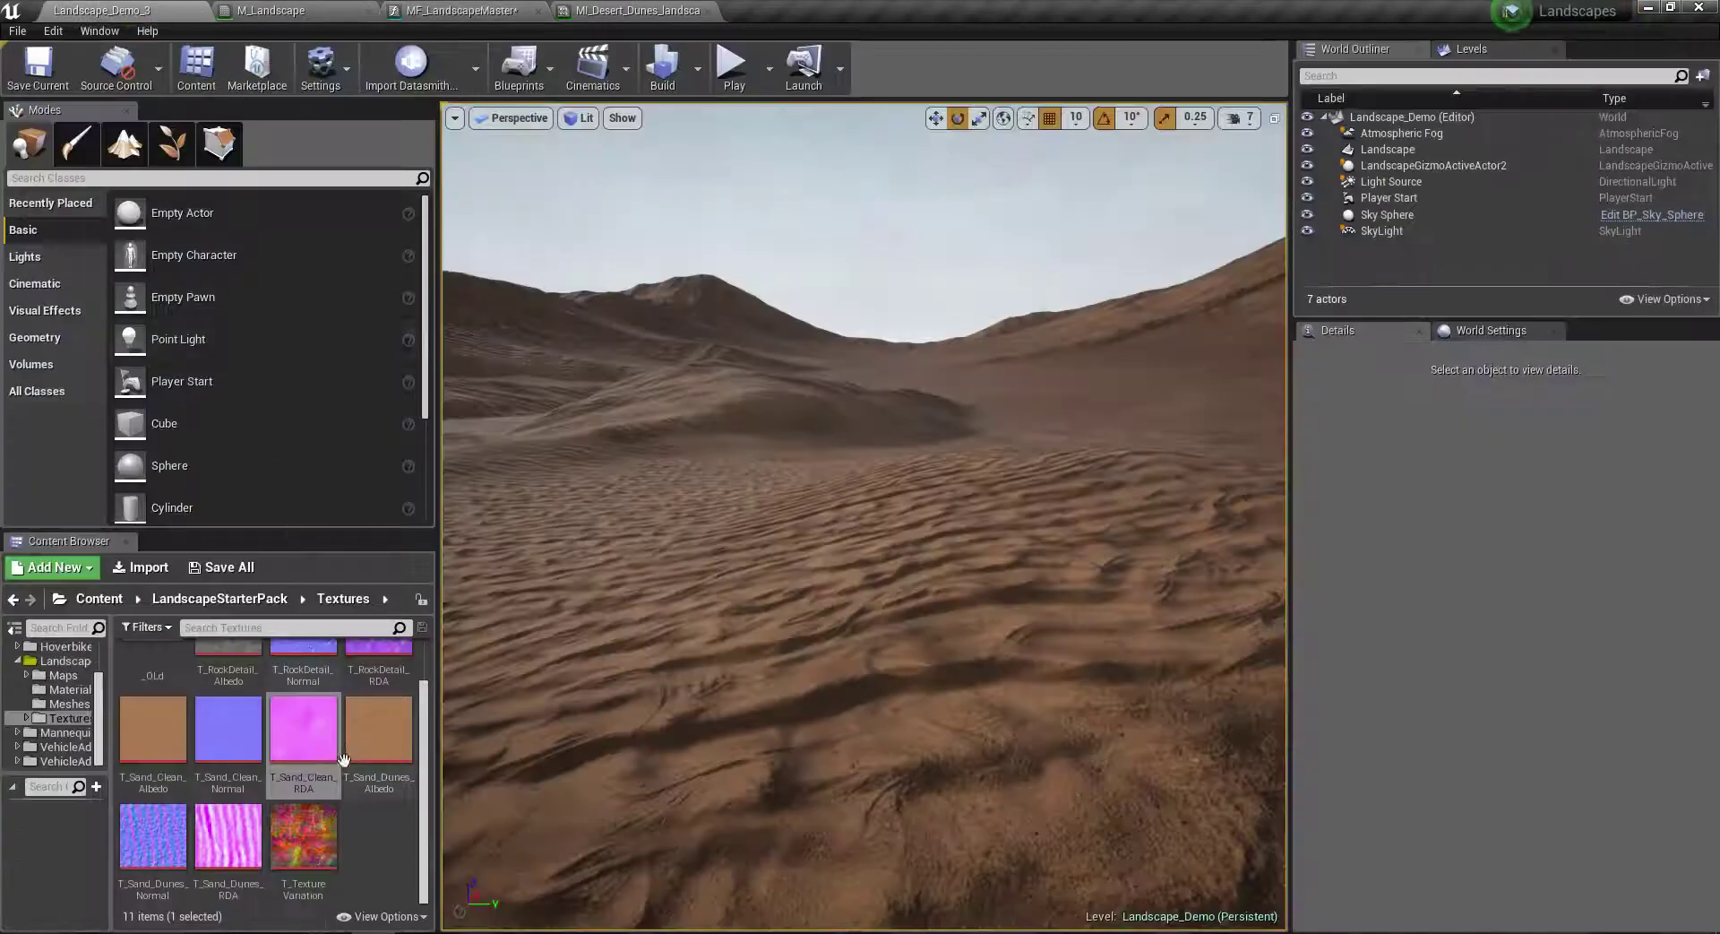
left_click(269, 10)
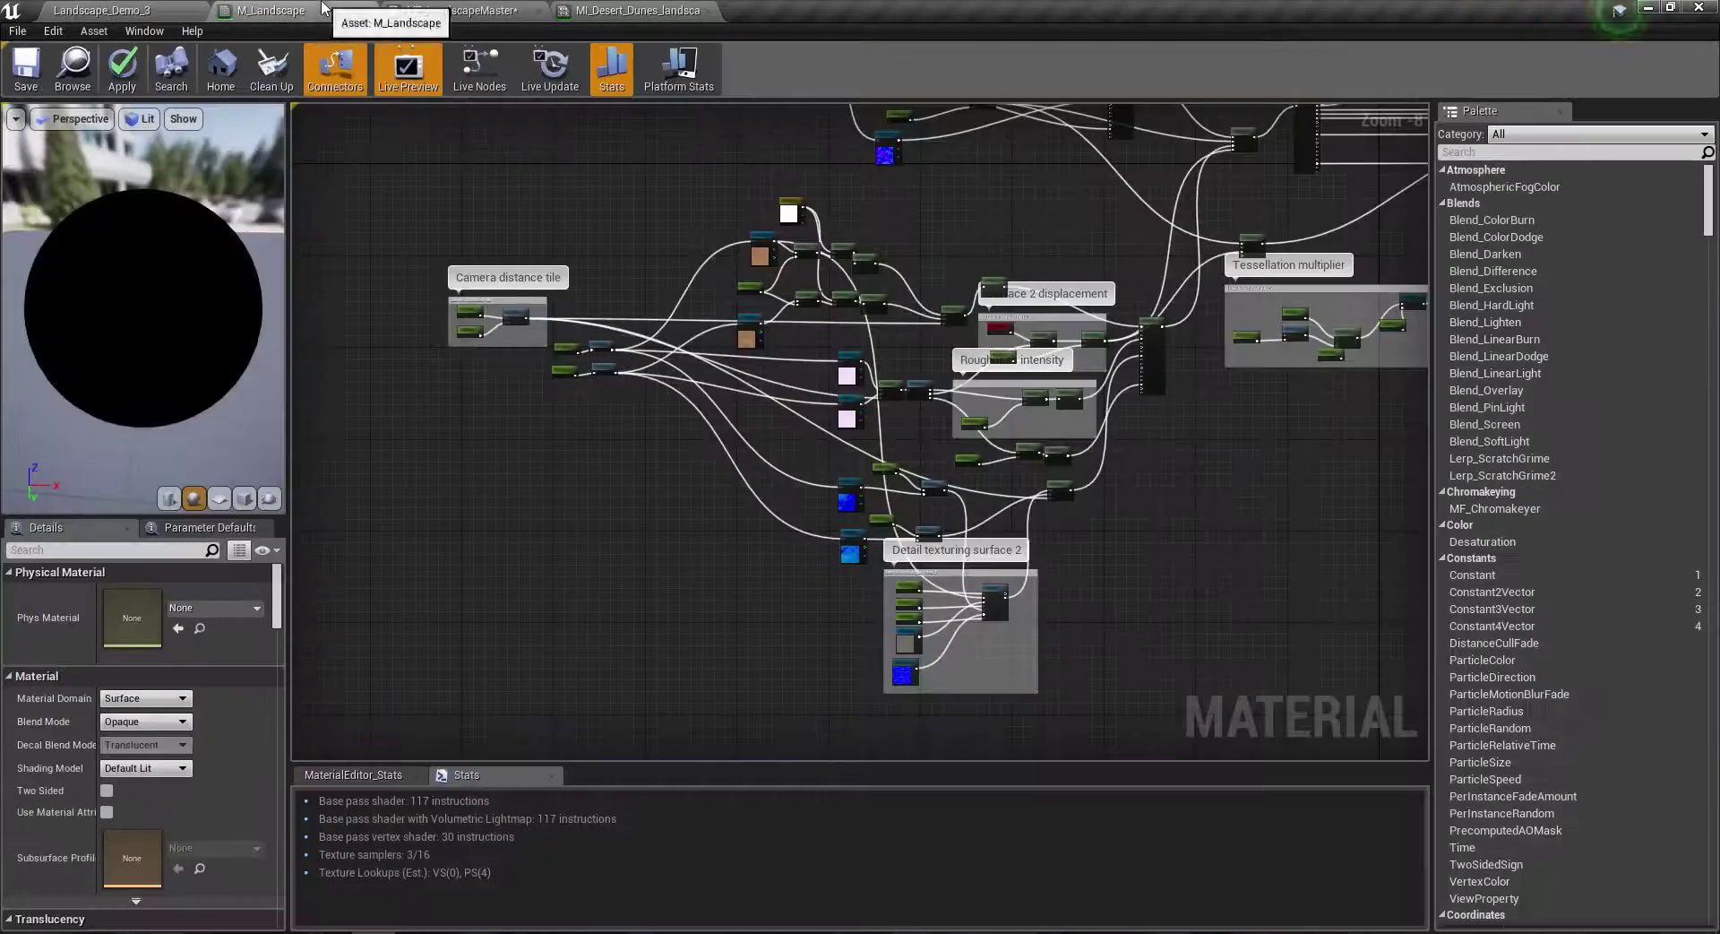
left_click(462, 10)
left_click(789, 385)
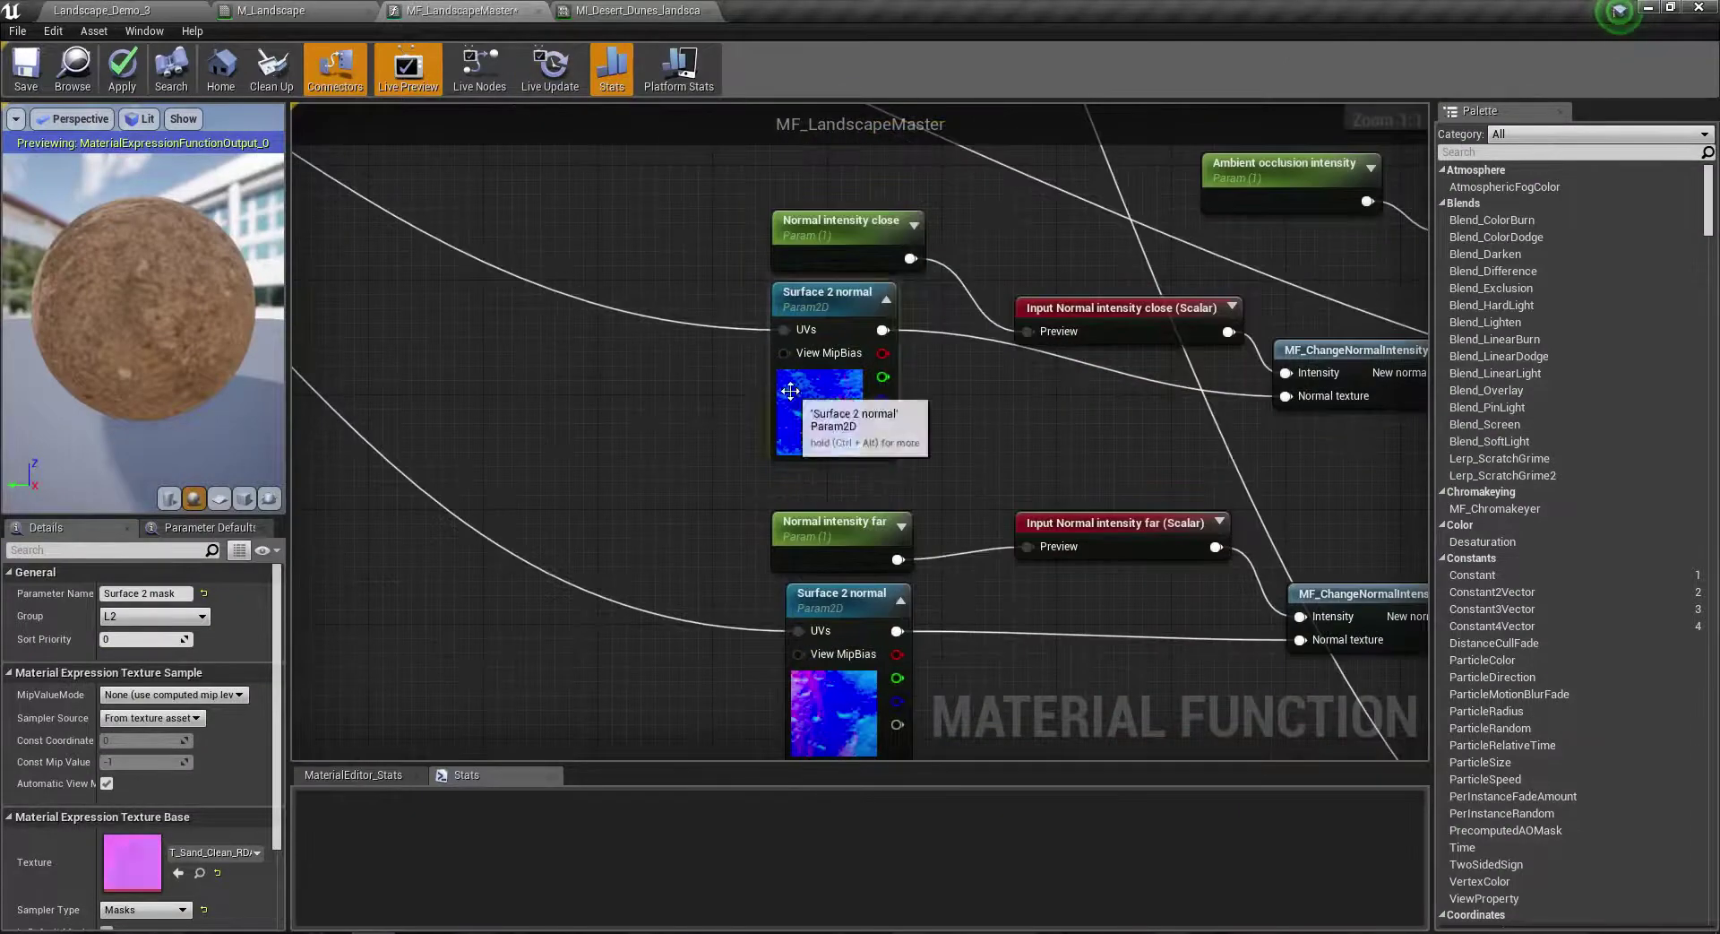
left_click(177, 873)
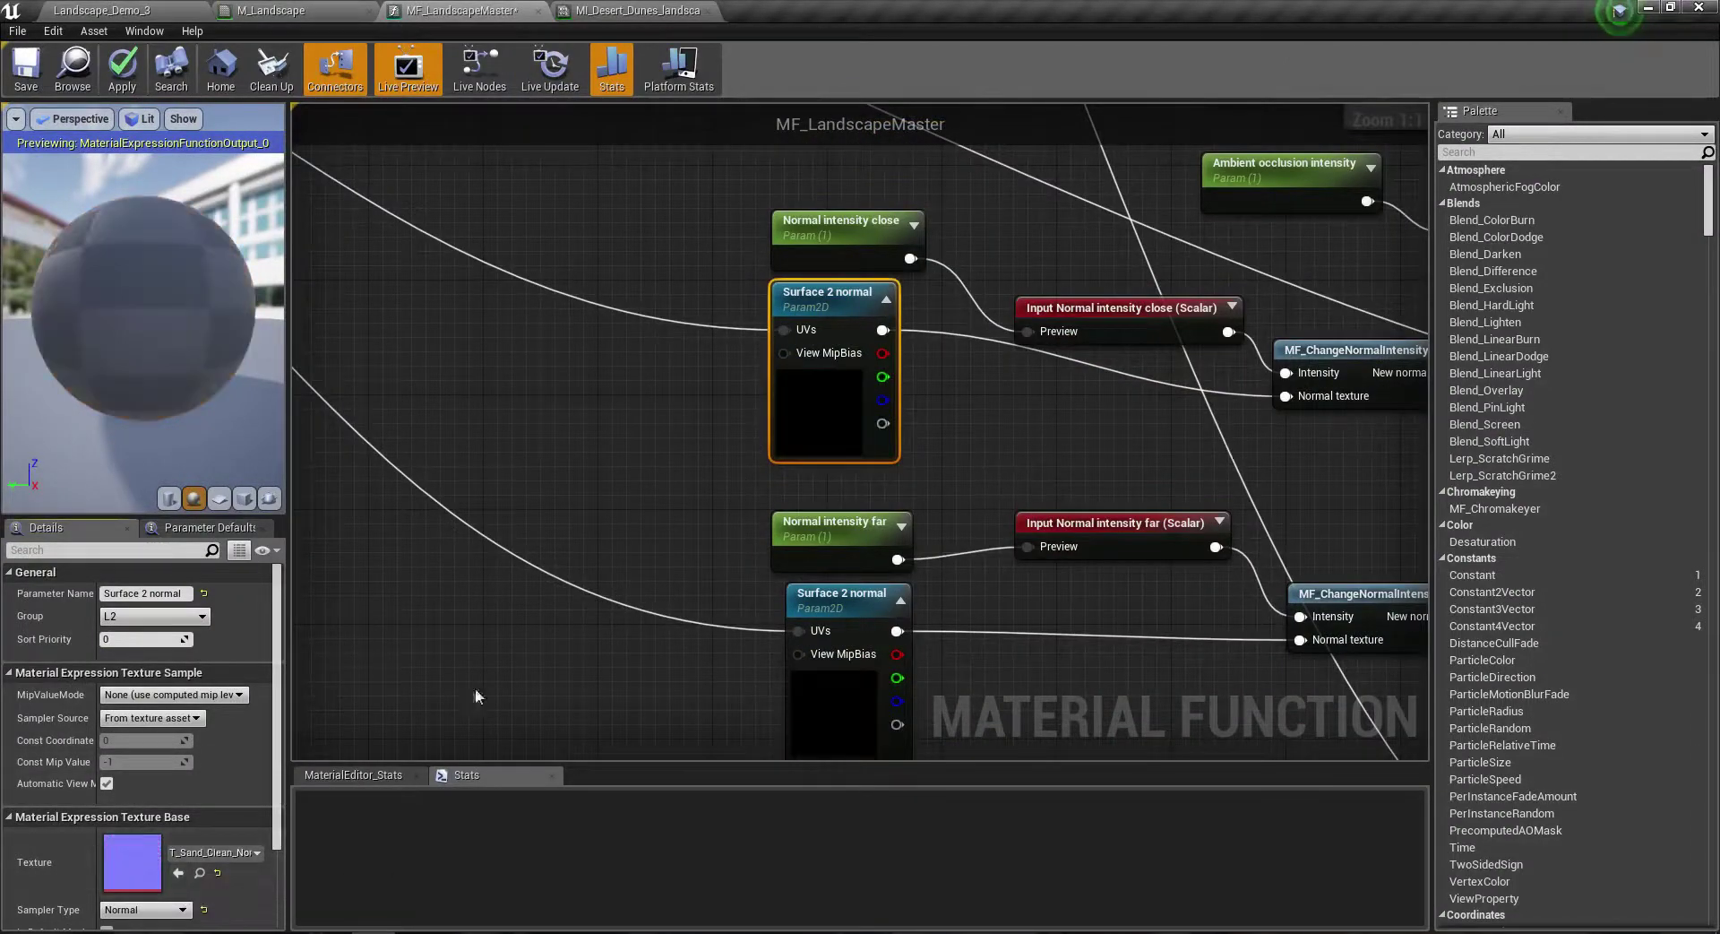
Step: Assign T_Sand_Clean_Normal to the lower Surface 2 normal node and verify it
right_click_drag(475, 686, 430, 427)
left_click(766, 483)
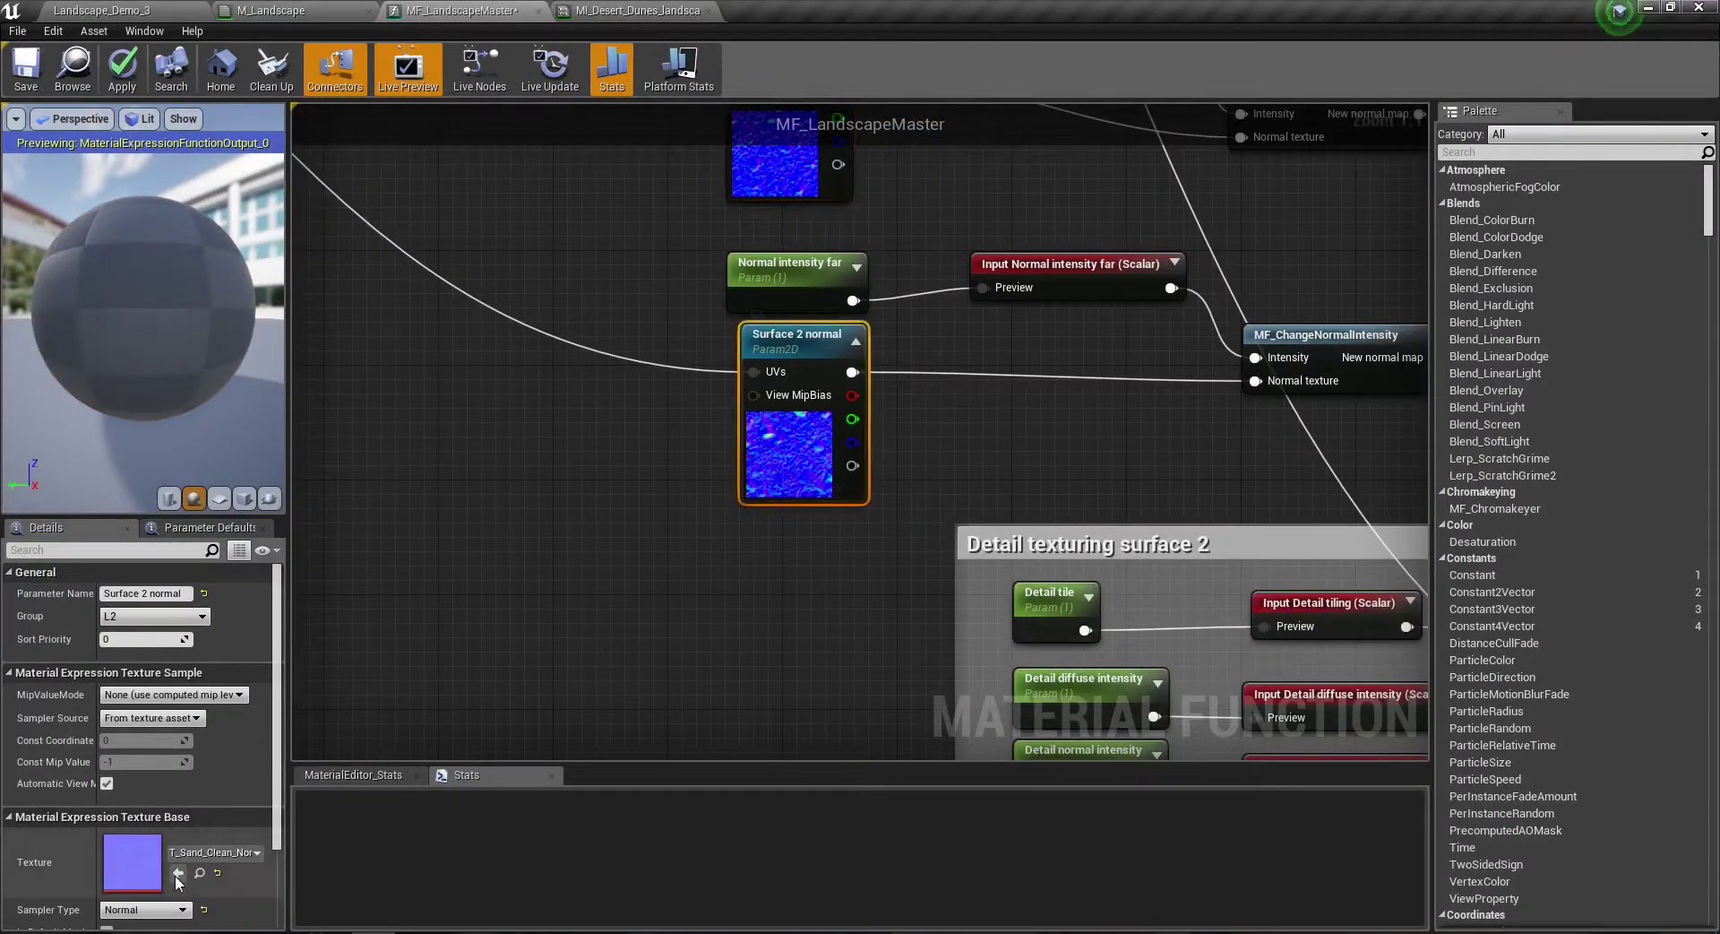
left_click(178, 873)
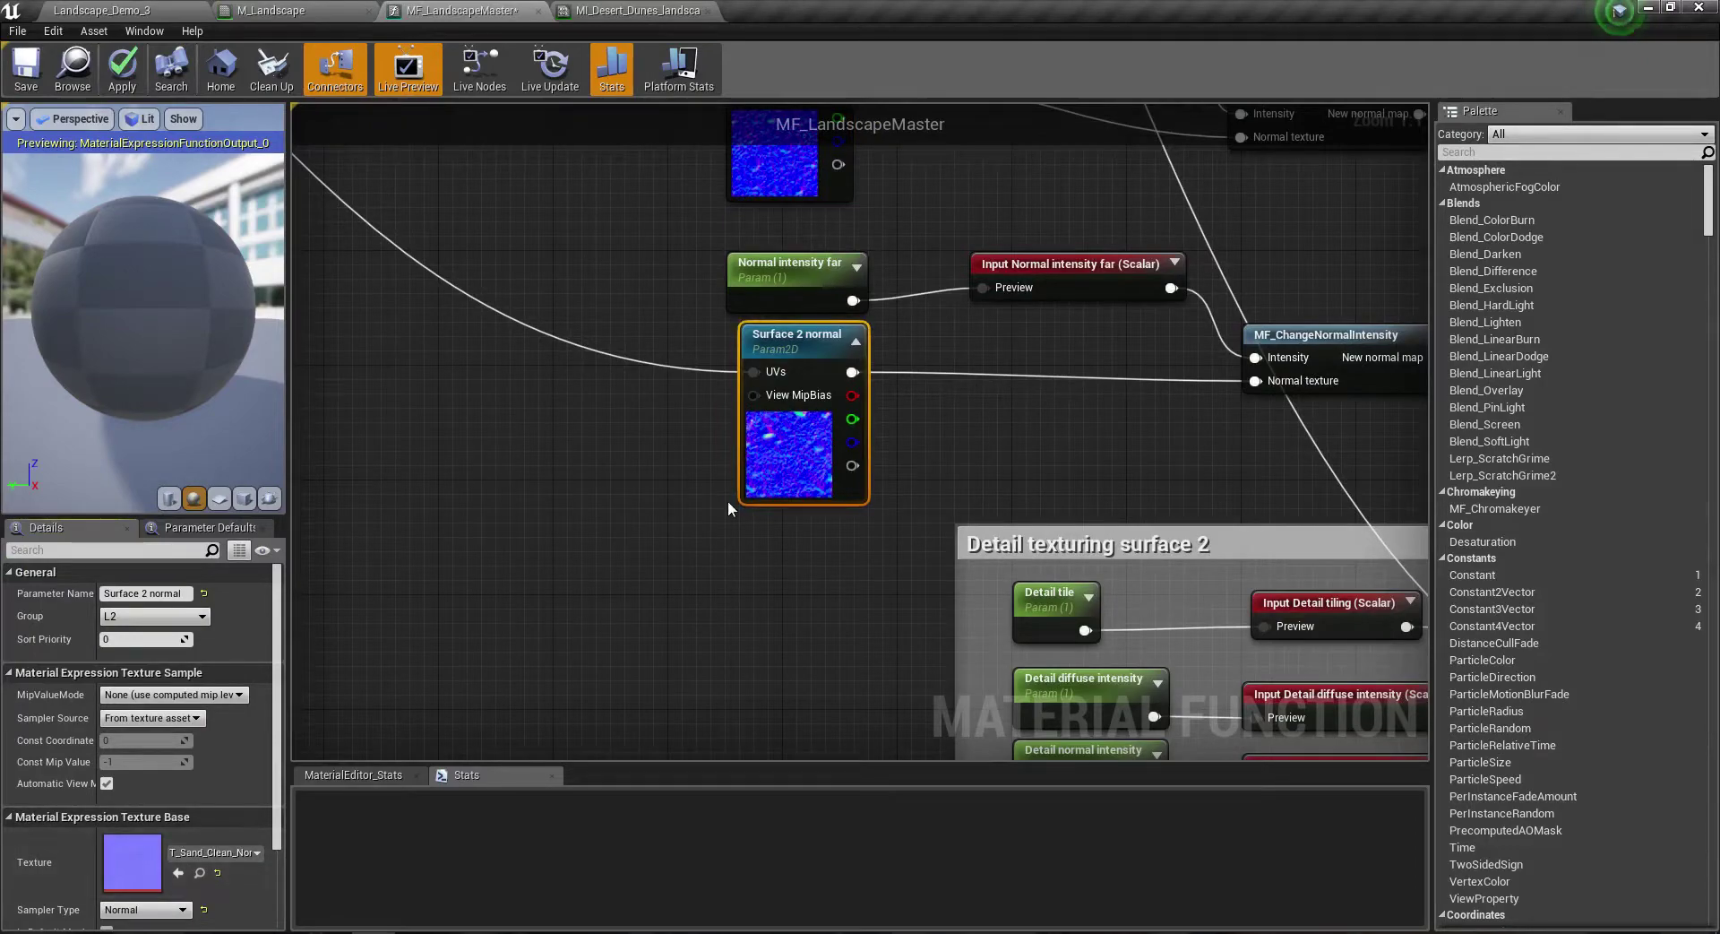
right_click_drag(728, 500, 674, 633)
left_click(716, 282)
scroll(726, 592, "down", 3)
Step: Inspect the textures on the Detail Normal and Detail diffuse nodes
scroll(708, 421, "up", 3)
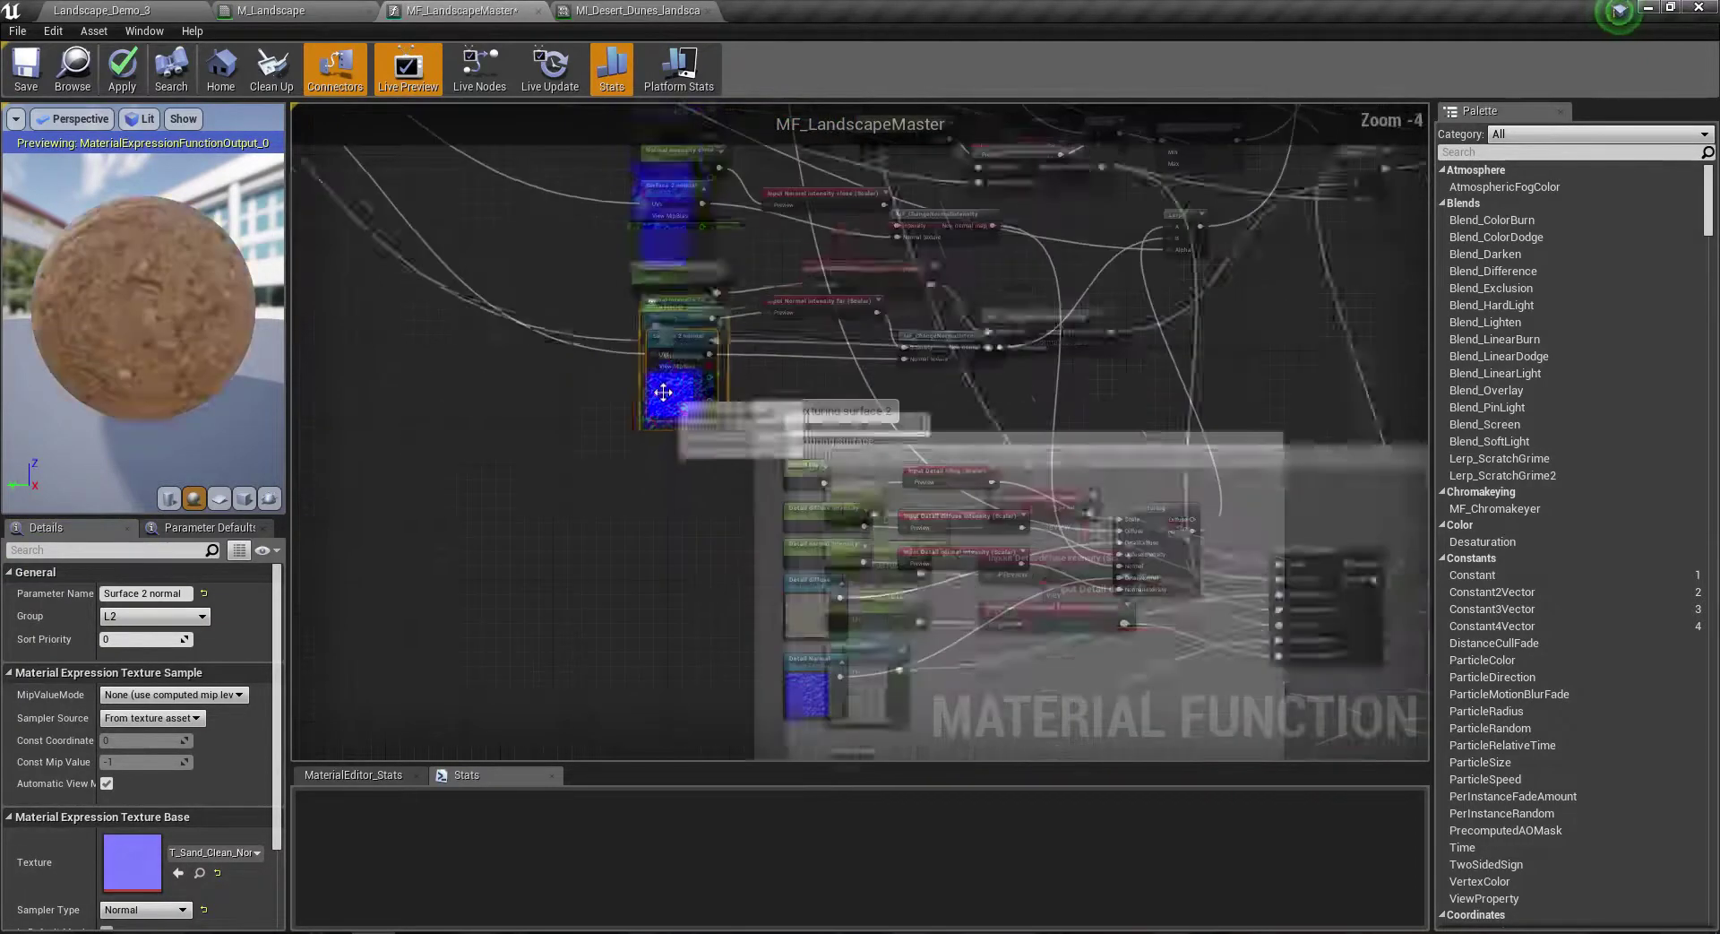
scroll(577, 277, "down", 2)
scroll(640, 567, "up", 2)
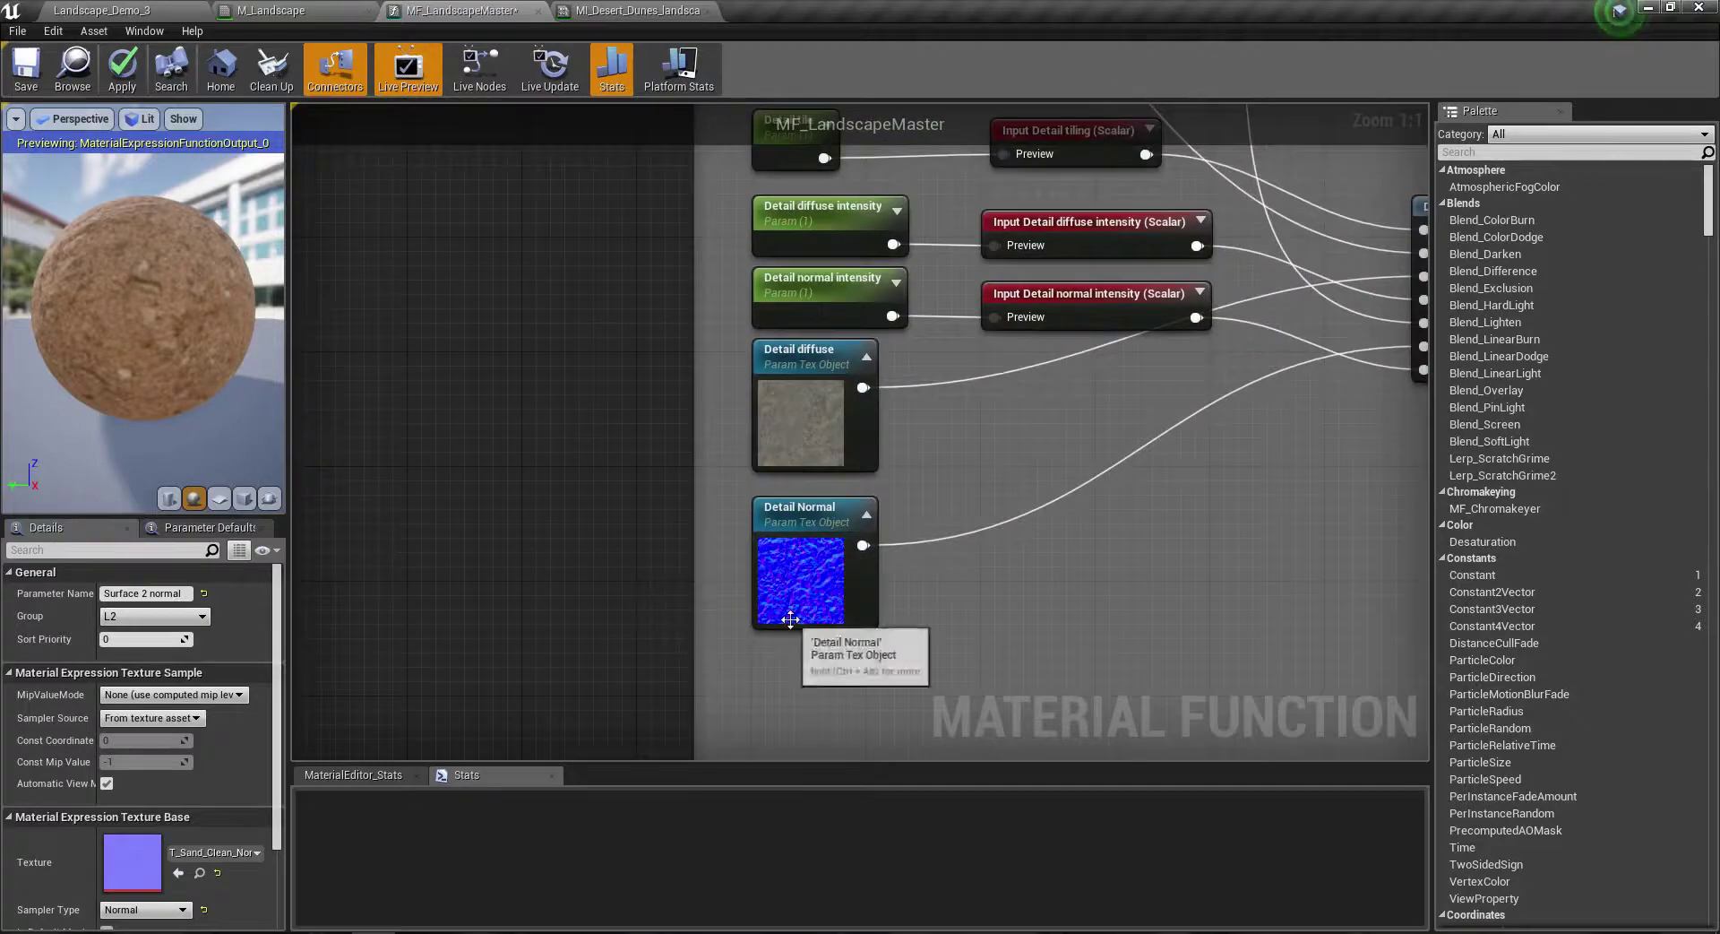
left_click(802, 583)
left_click(780, 427)
right_click_drag(779, 427, 667, 636)
Step: Review the displacement and roughness nodes, then save MF_LandscapeMaster
scroll(667, 637, "down", 4)
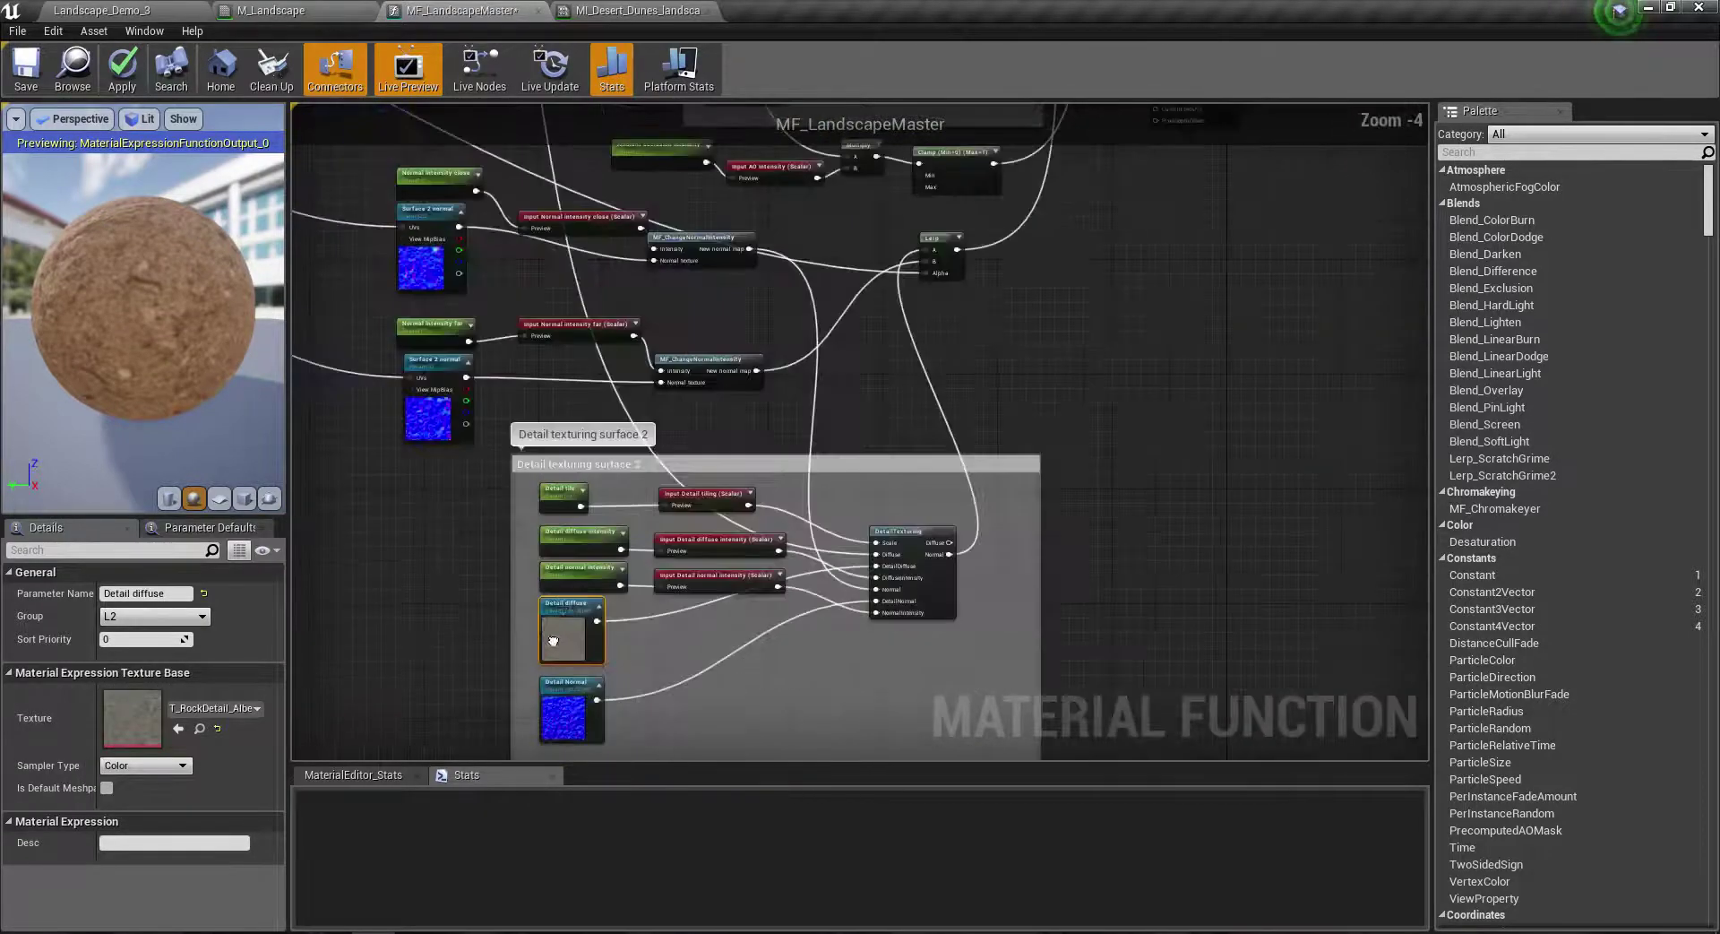
mouse_move(722, 398)
right_mouse_down()
mouse_move(985, 502)
mouse_move(896, 628)
right_mouse_up()
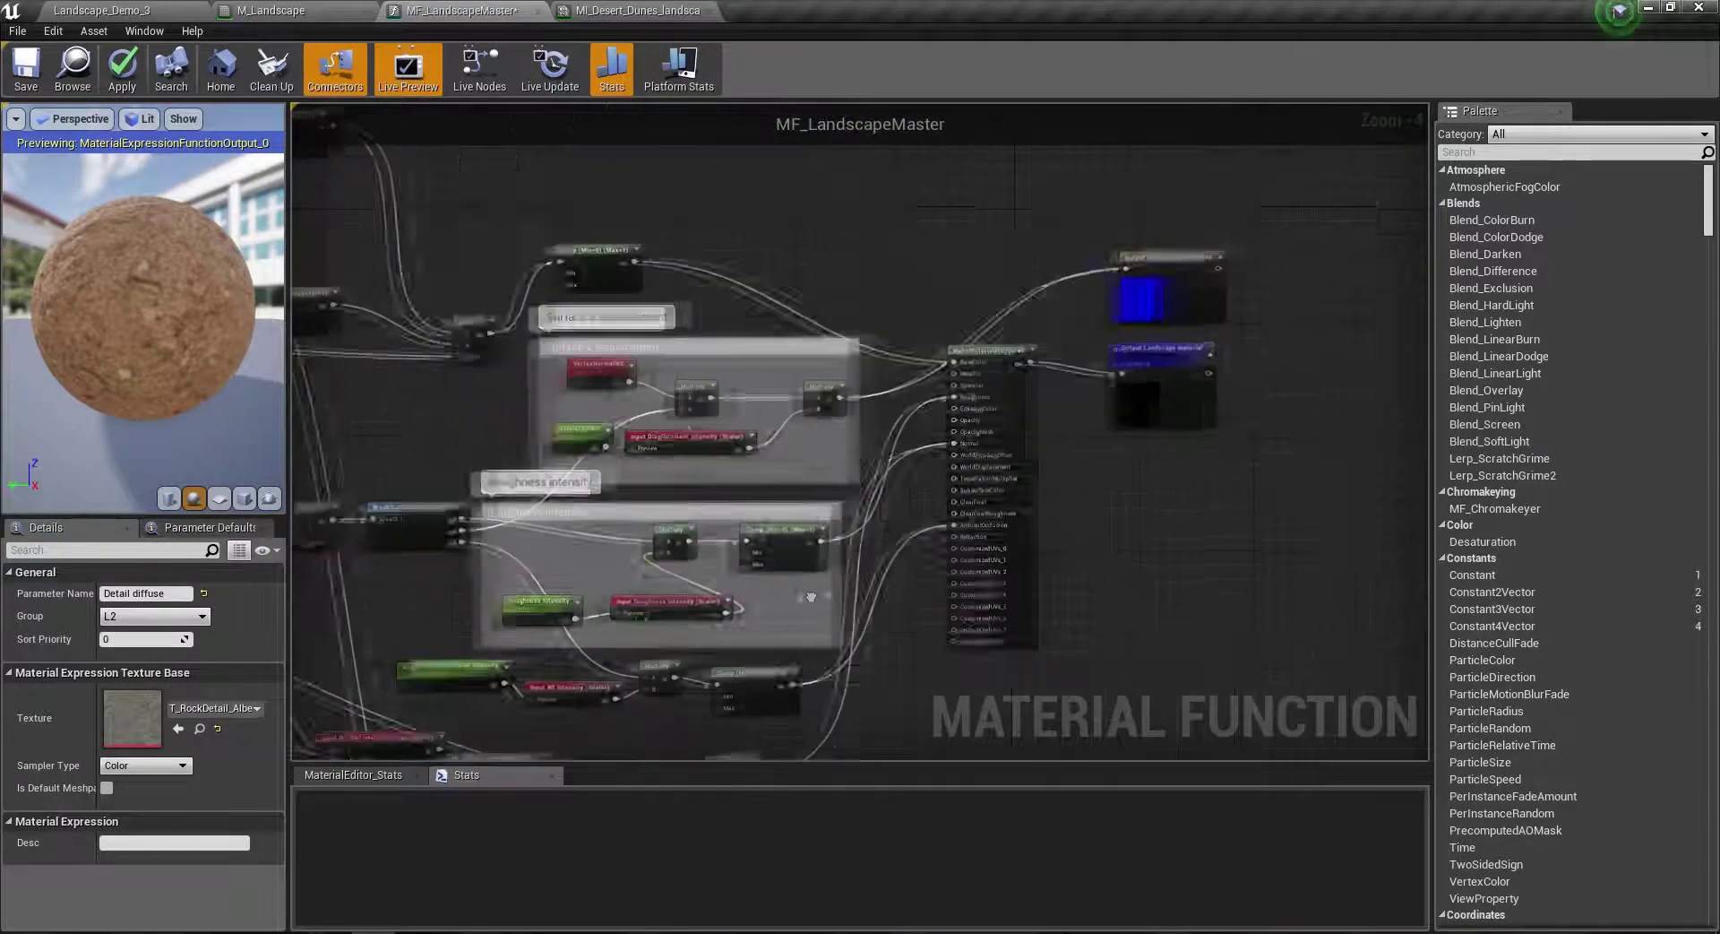
right_click_drag(628, 269, 555, 349)
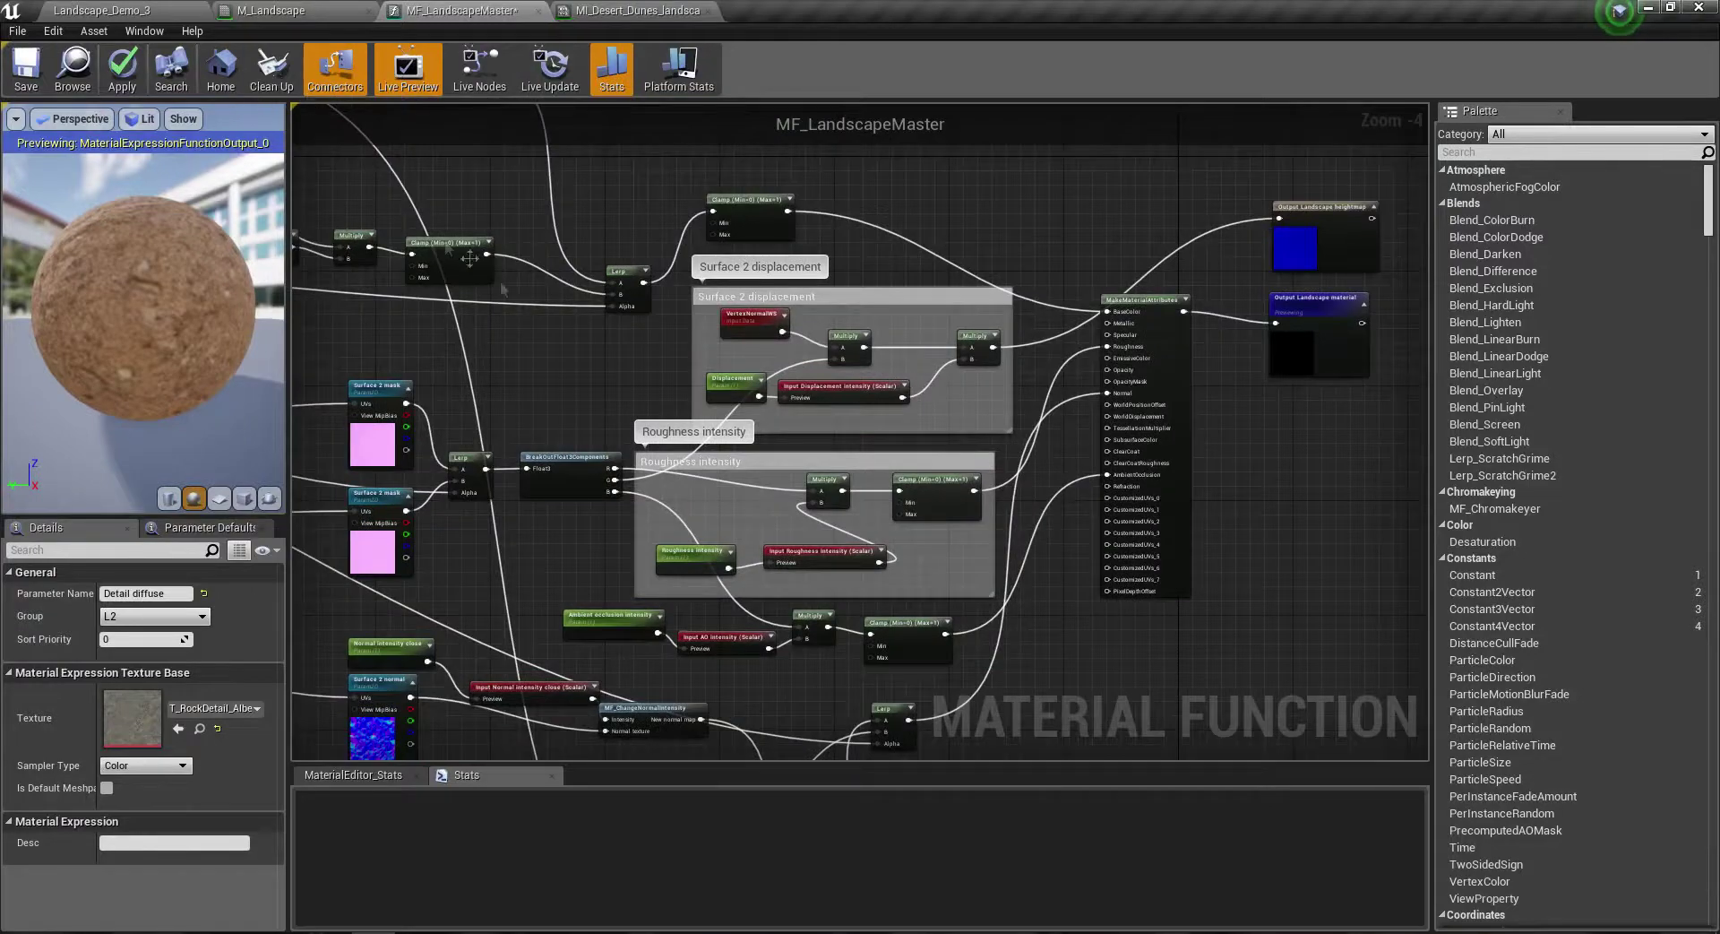
scroll(733, 497, "down", 4)
right_click_drag(733, 497, 851, 403)
scroll(851, 403, "up", 3)
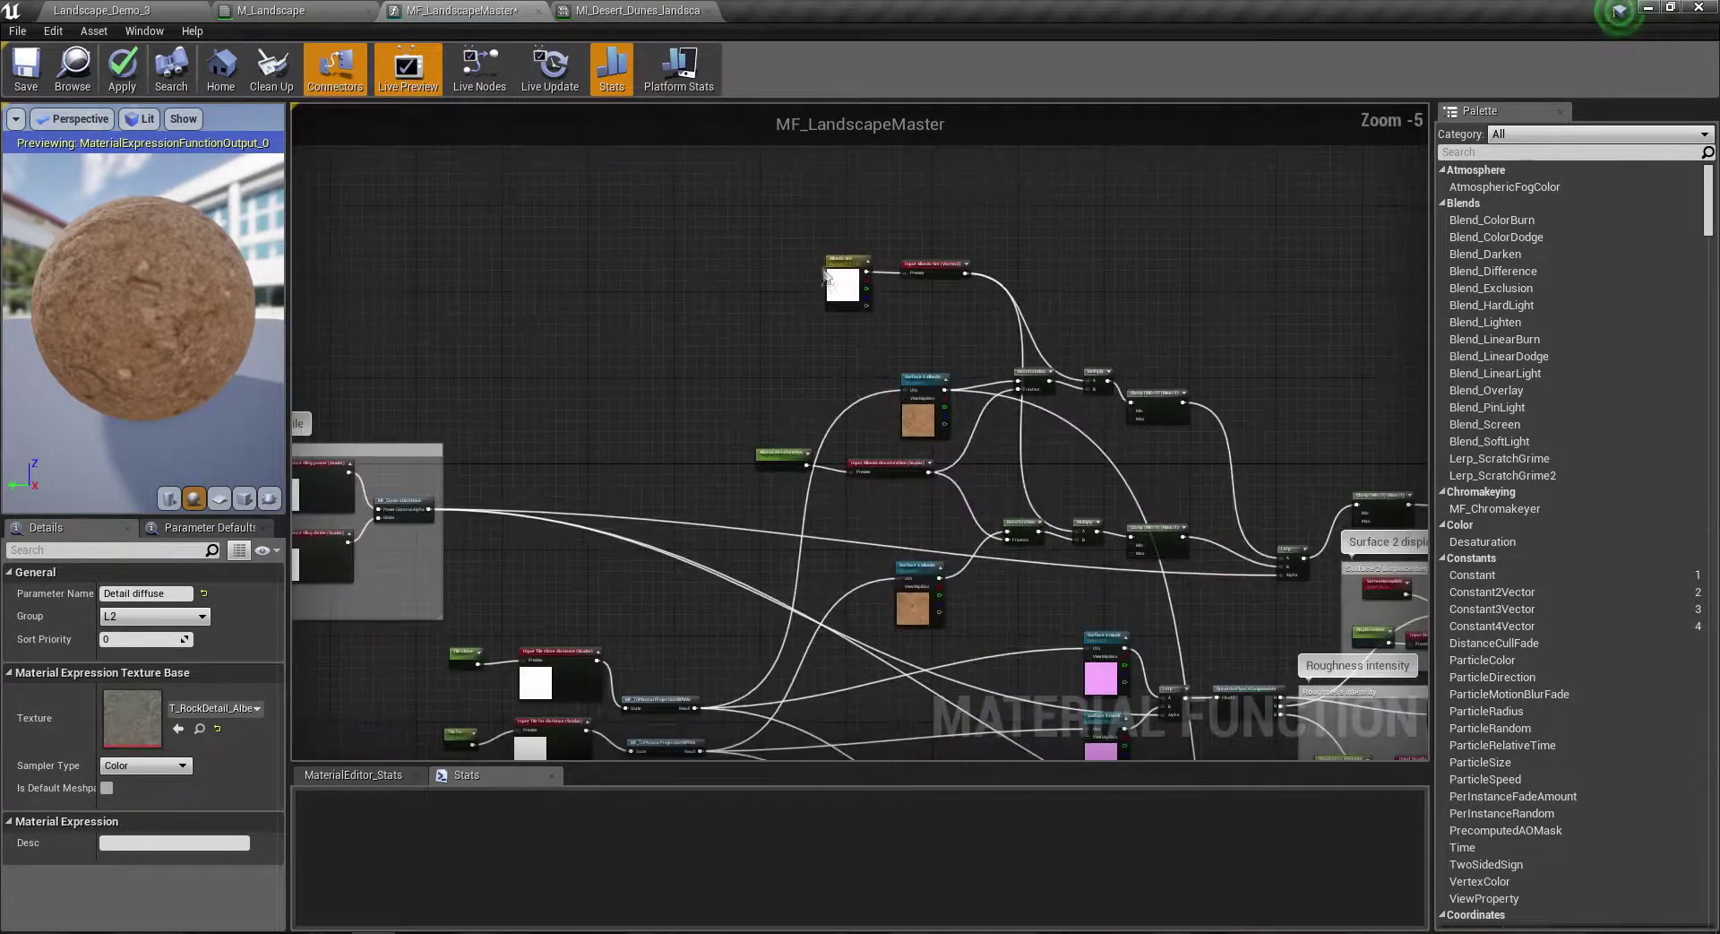
scroll(740, 283, "down", 6)
scroll(926, 419, "up", 6)
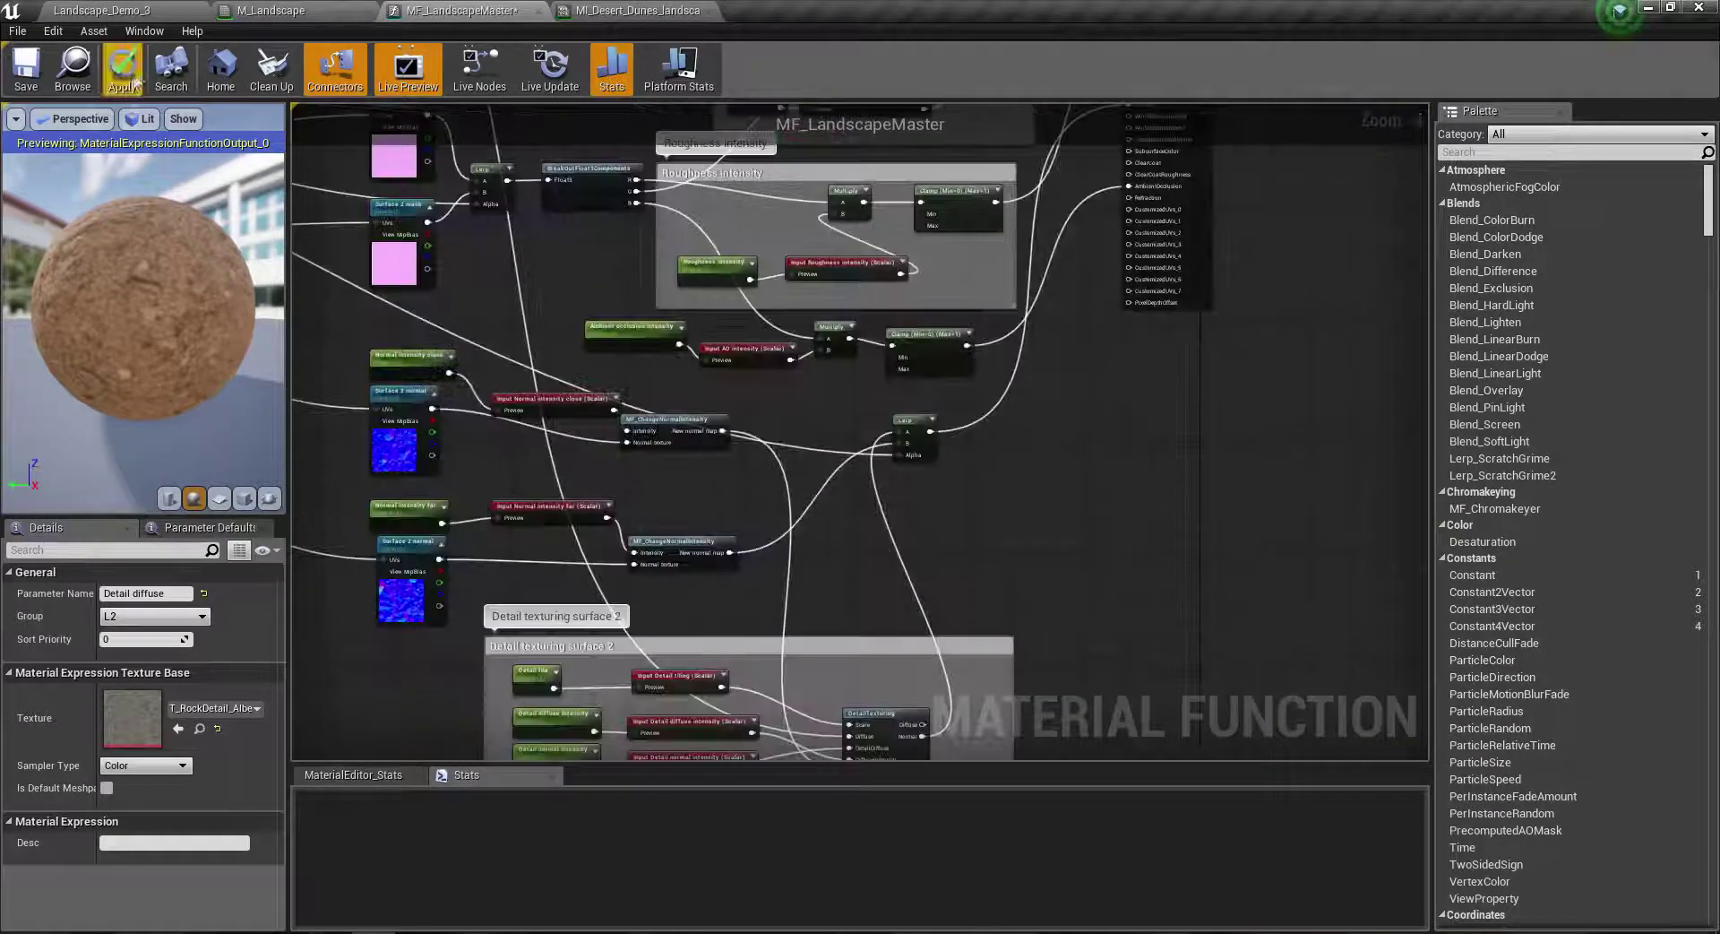
left_click(25, 83)
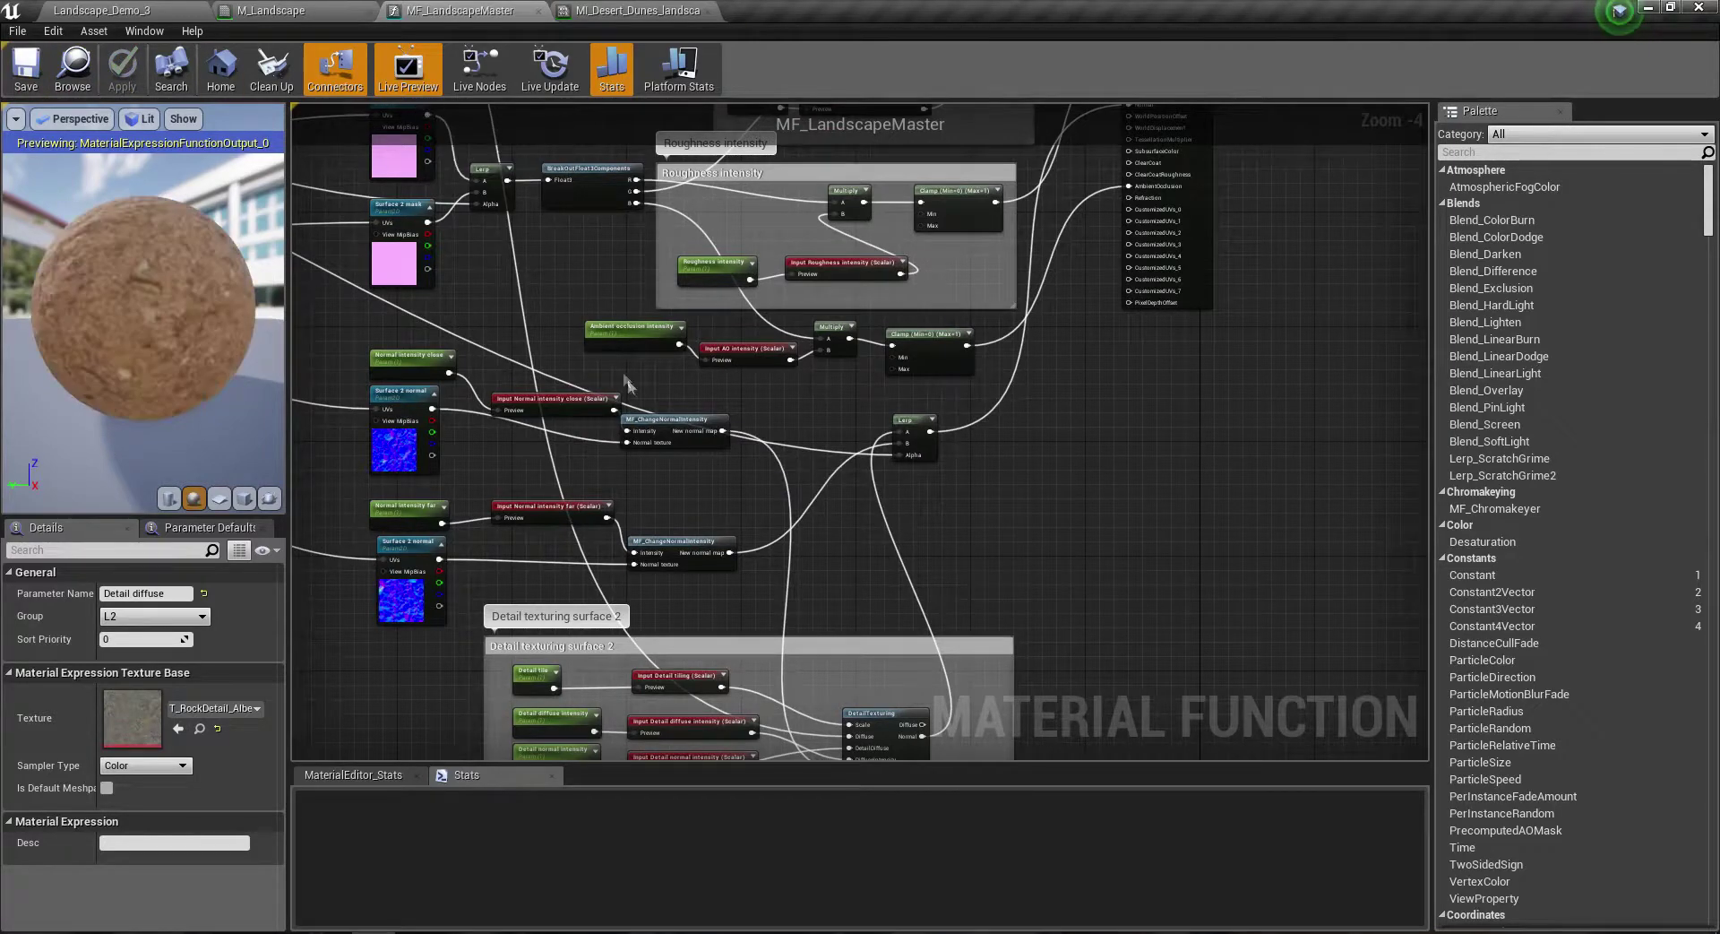
Step: Check the upper nodes of the M_Landscape graph, then go back to the level editor
left_click(235, 10)
right_click_drag(1050, 145, 1050, 467)
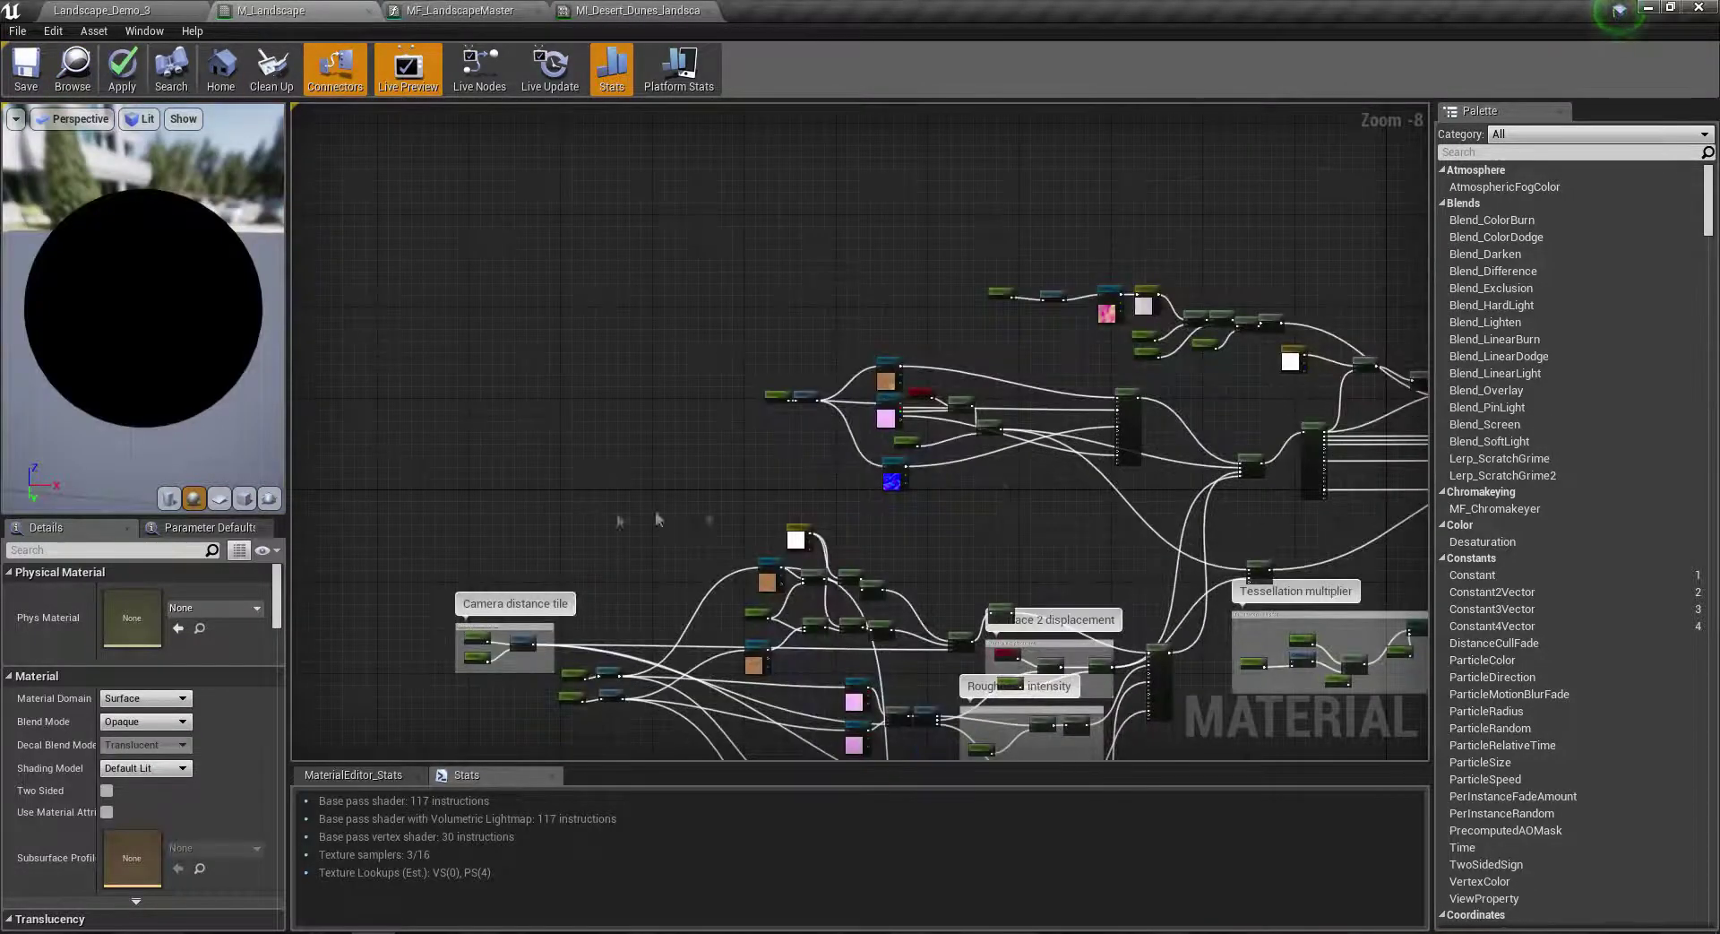
scroll(1050, 467, "up", 1)
scroll(1228, 412, "up", 7)
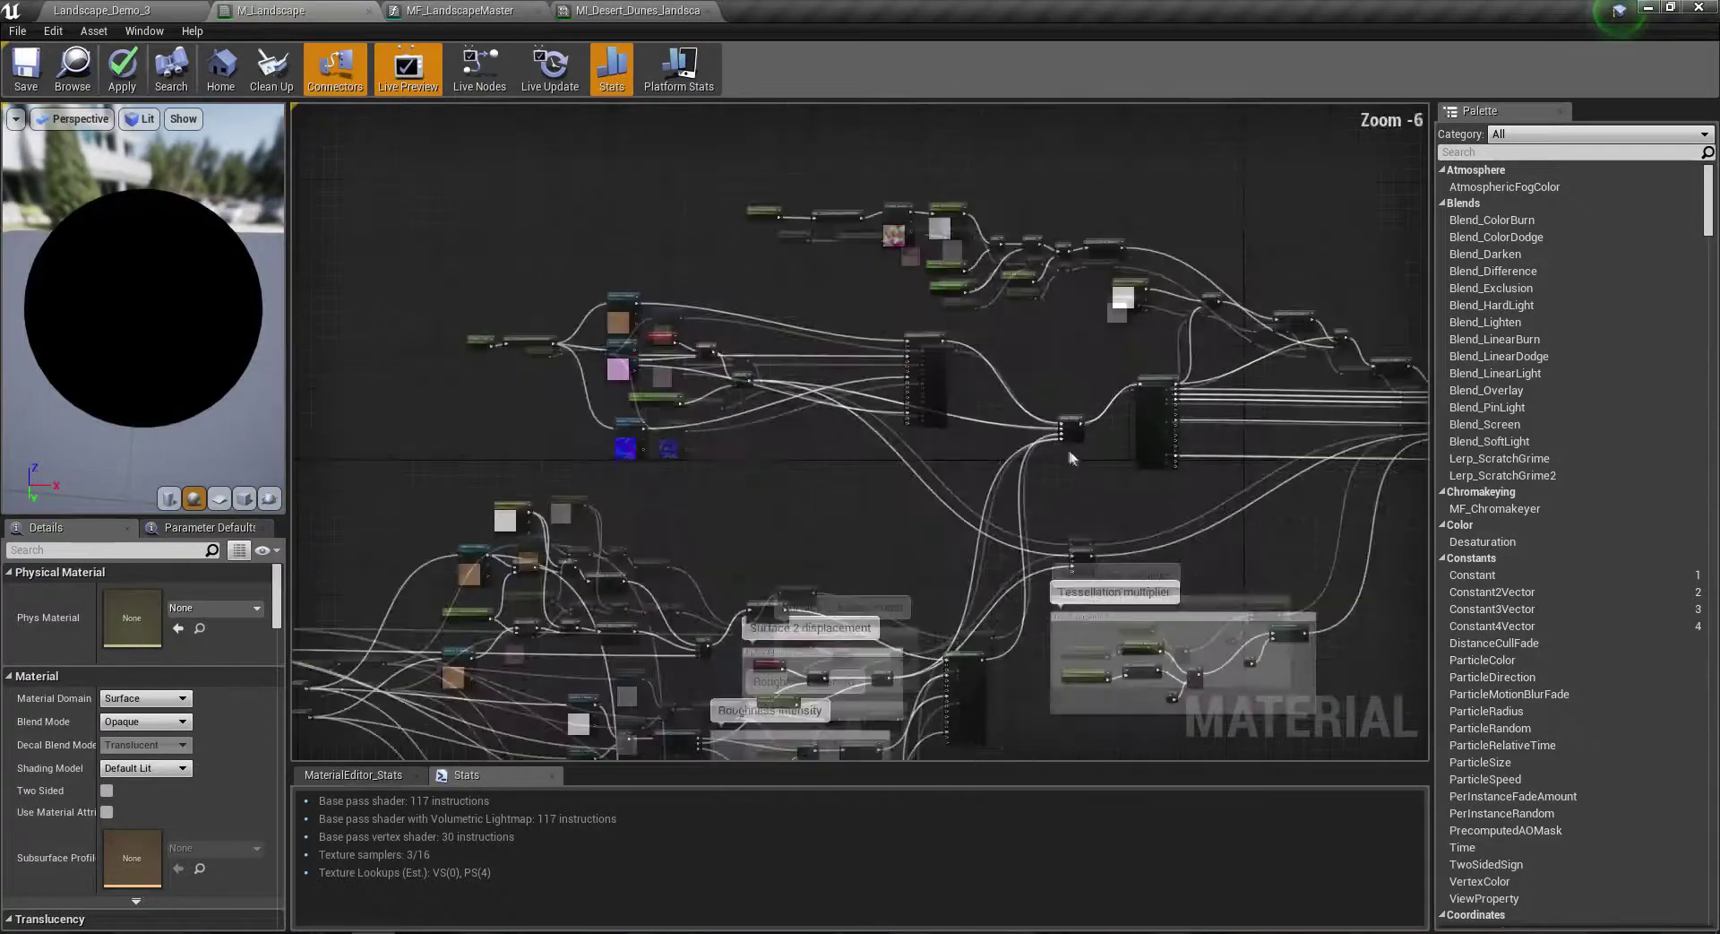
scroll(918, 516, "down", 5)
right_click_drag(564, 379, 1067, 408)
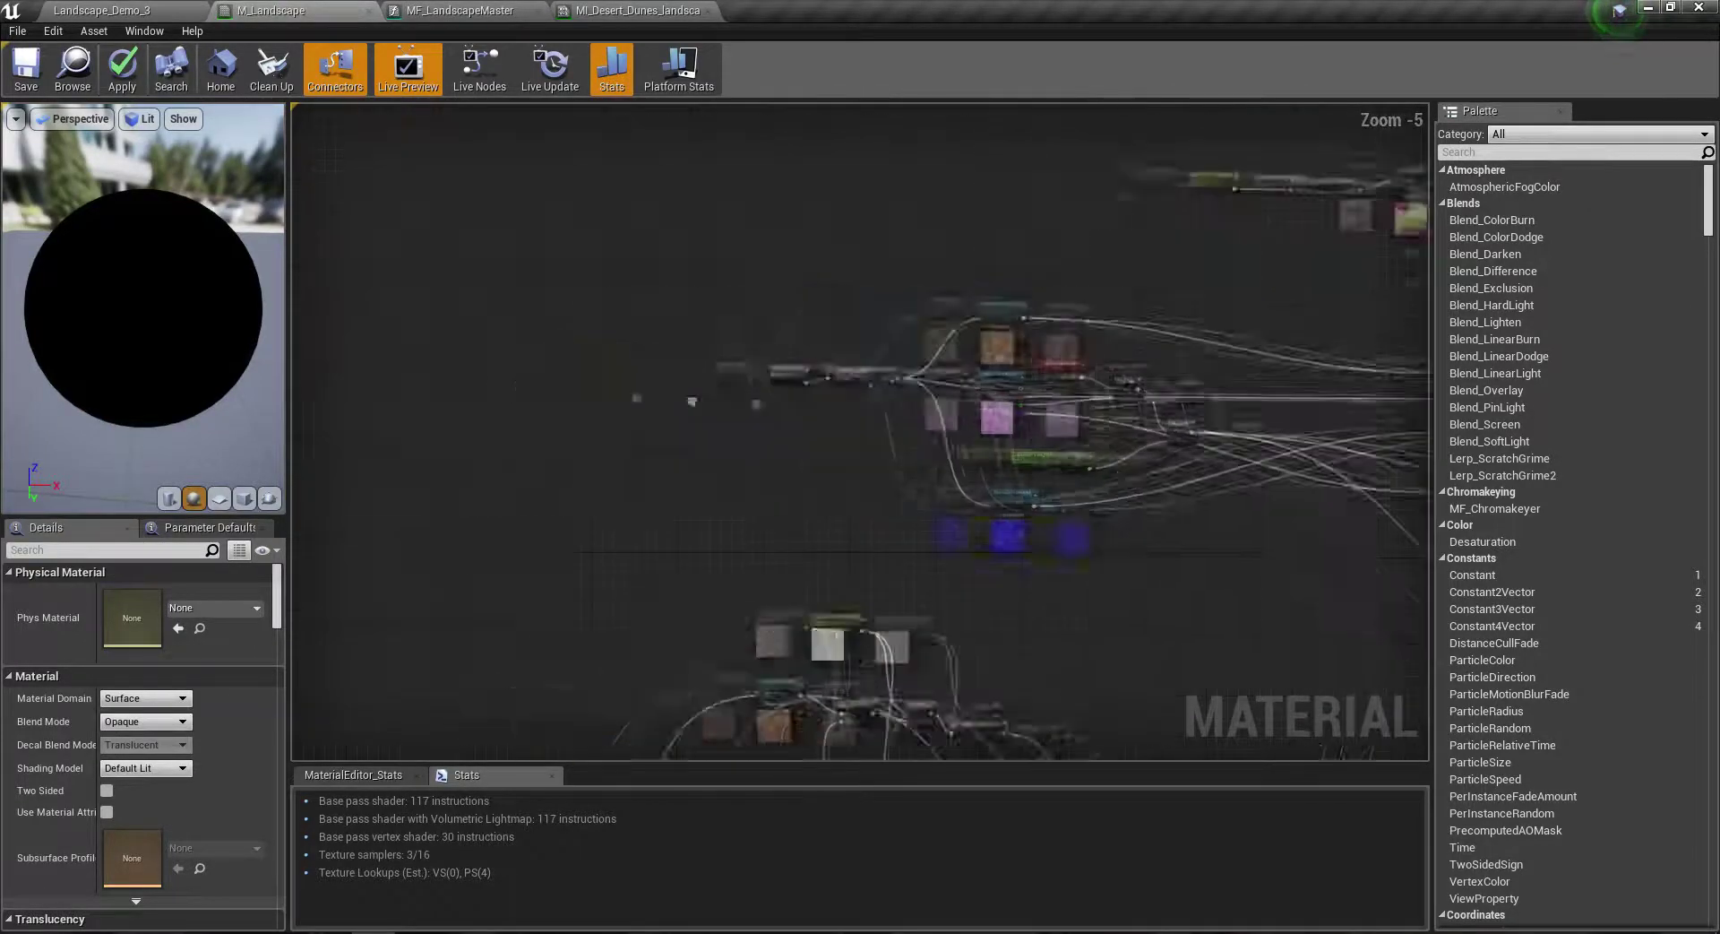
left_click(448, 10)
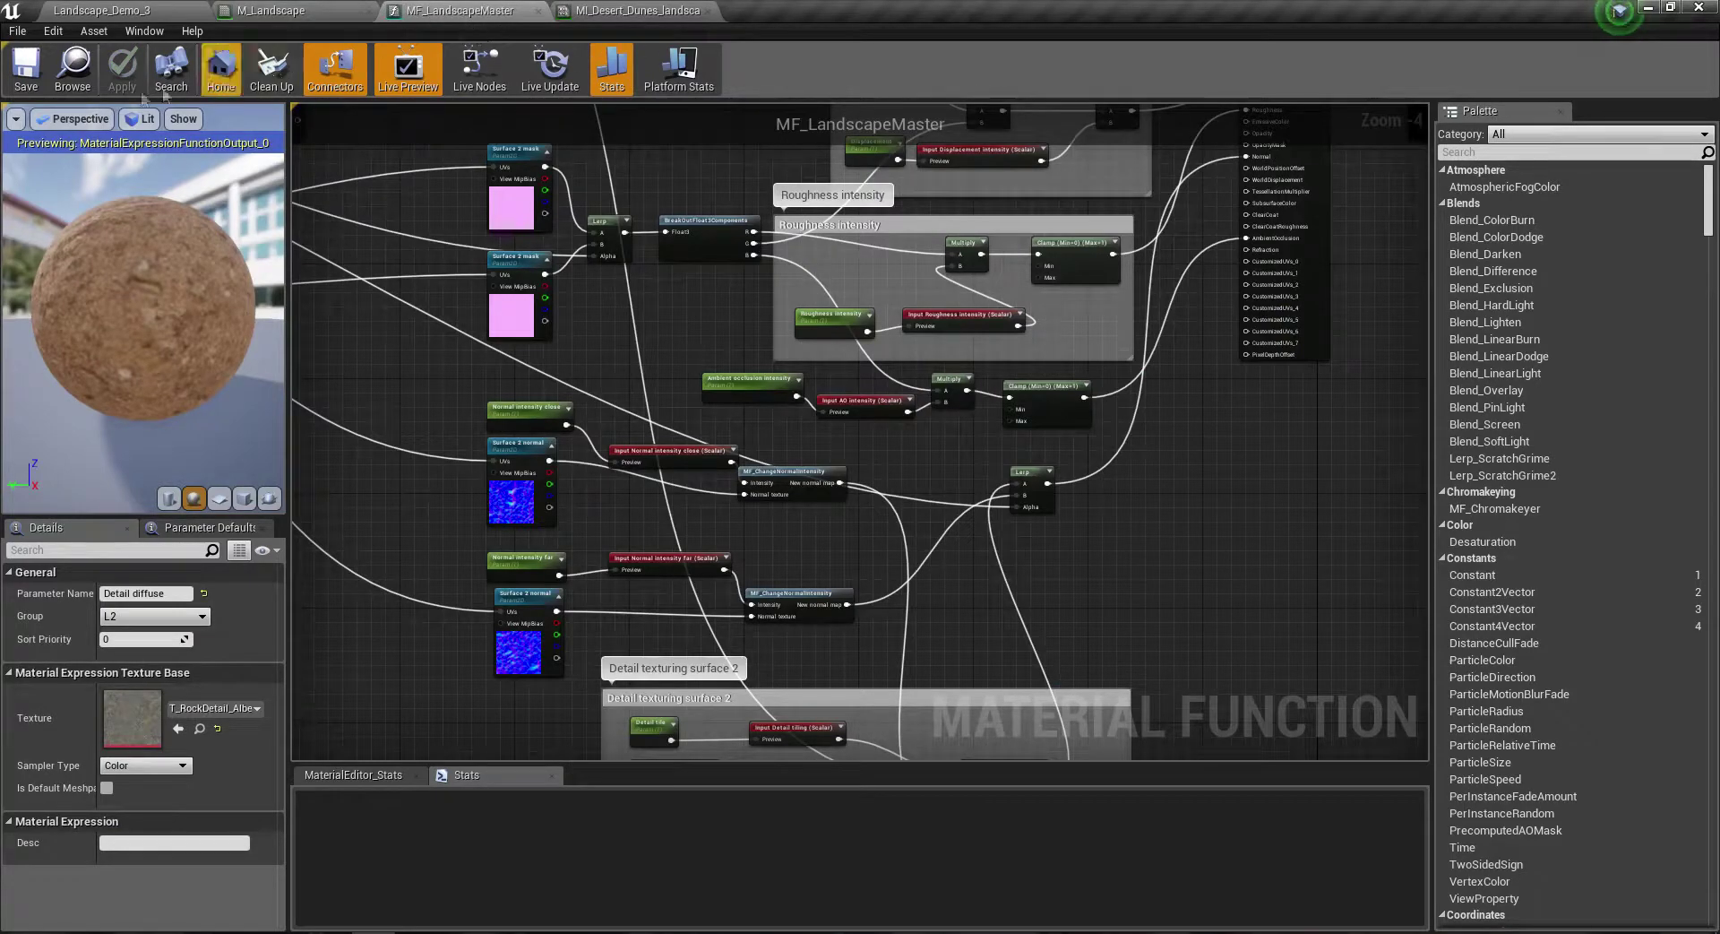
left_click(220, 70)
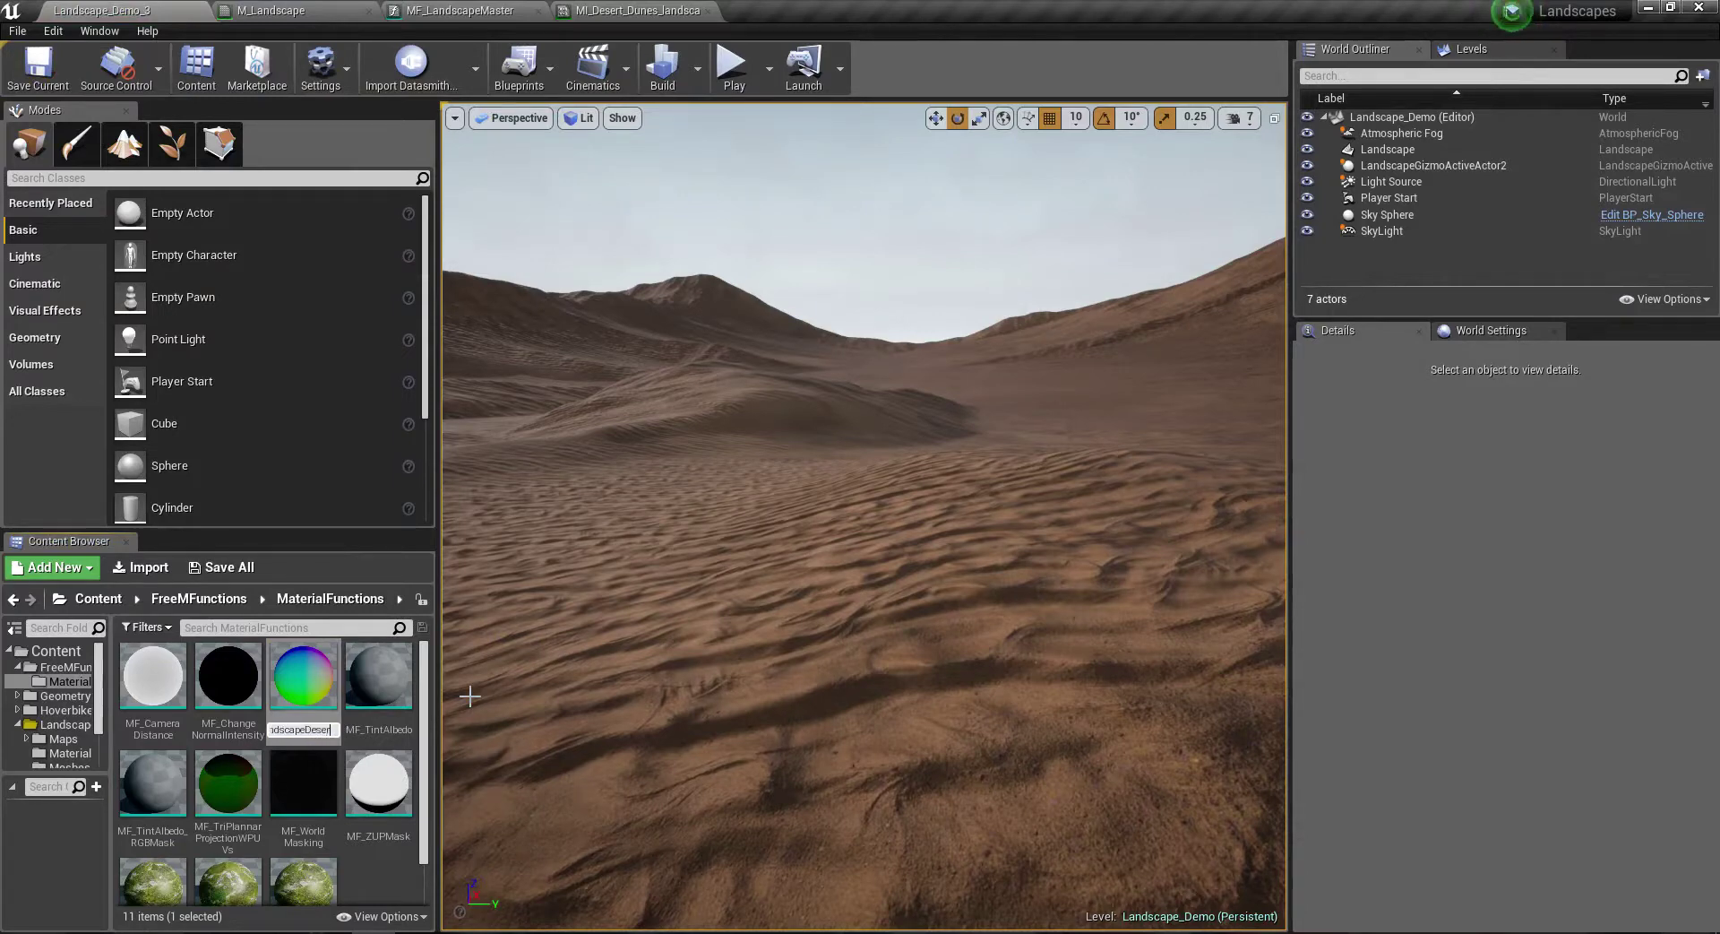
Step: Finish renaming the function to MF_LandscapeDesertClean and open it in its editor
type("an")
key("Return")
double_click(319, 681)
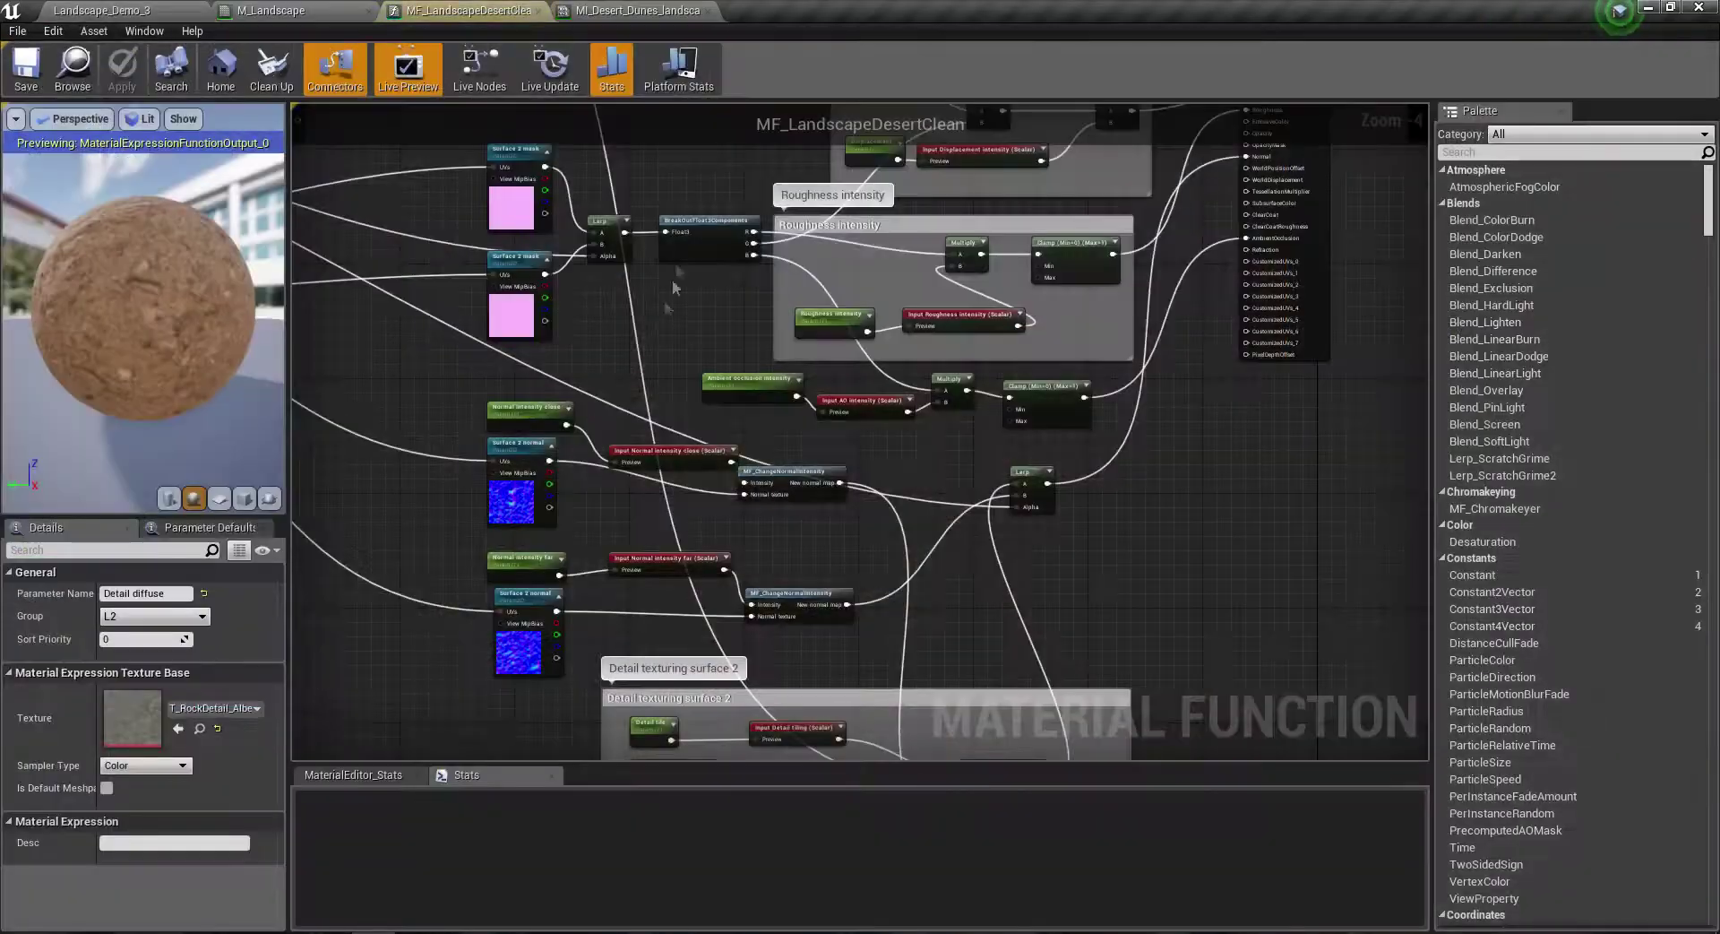
right_click_drag(653, 323, 896, 433)
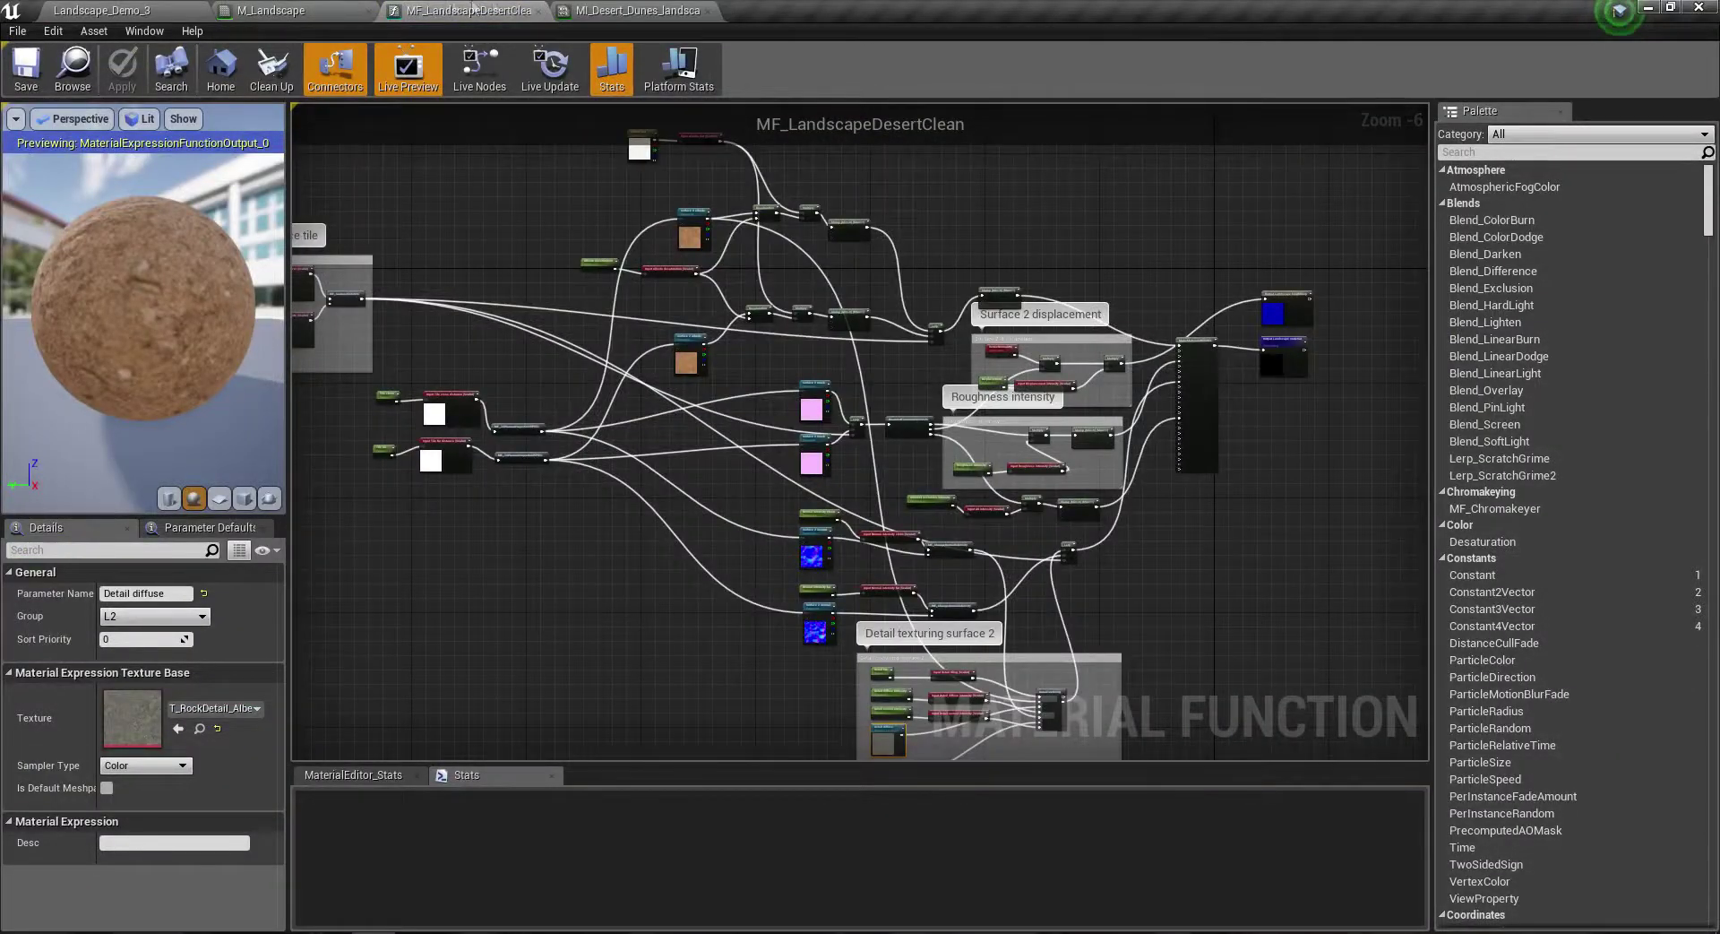
Step: Cycle through the open editor tabs and drag MF_LandscapeDesertClean onto the M_Landscape tab
left_click(296, 10)
left_click(161, 10)
left_click(613, 10)
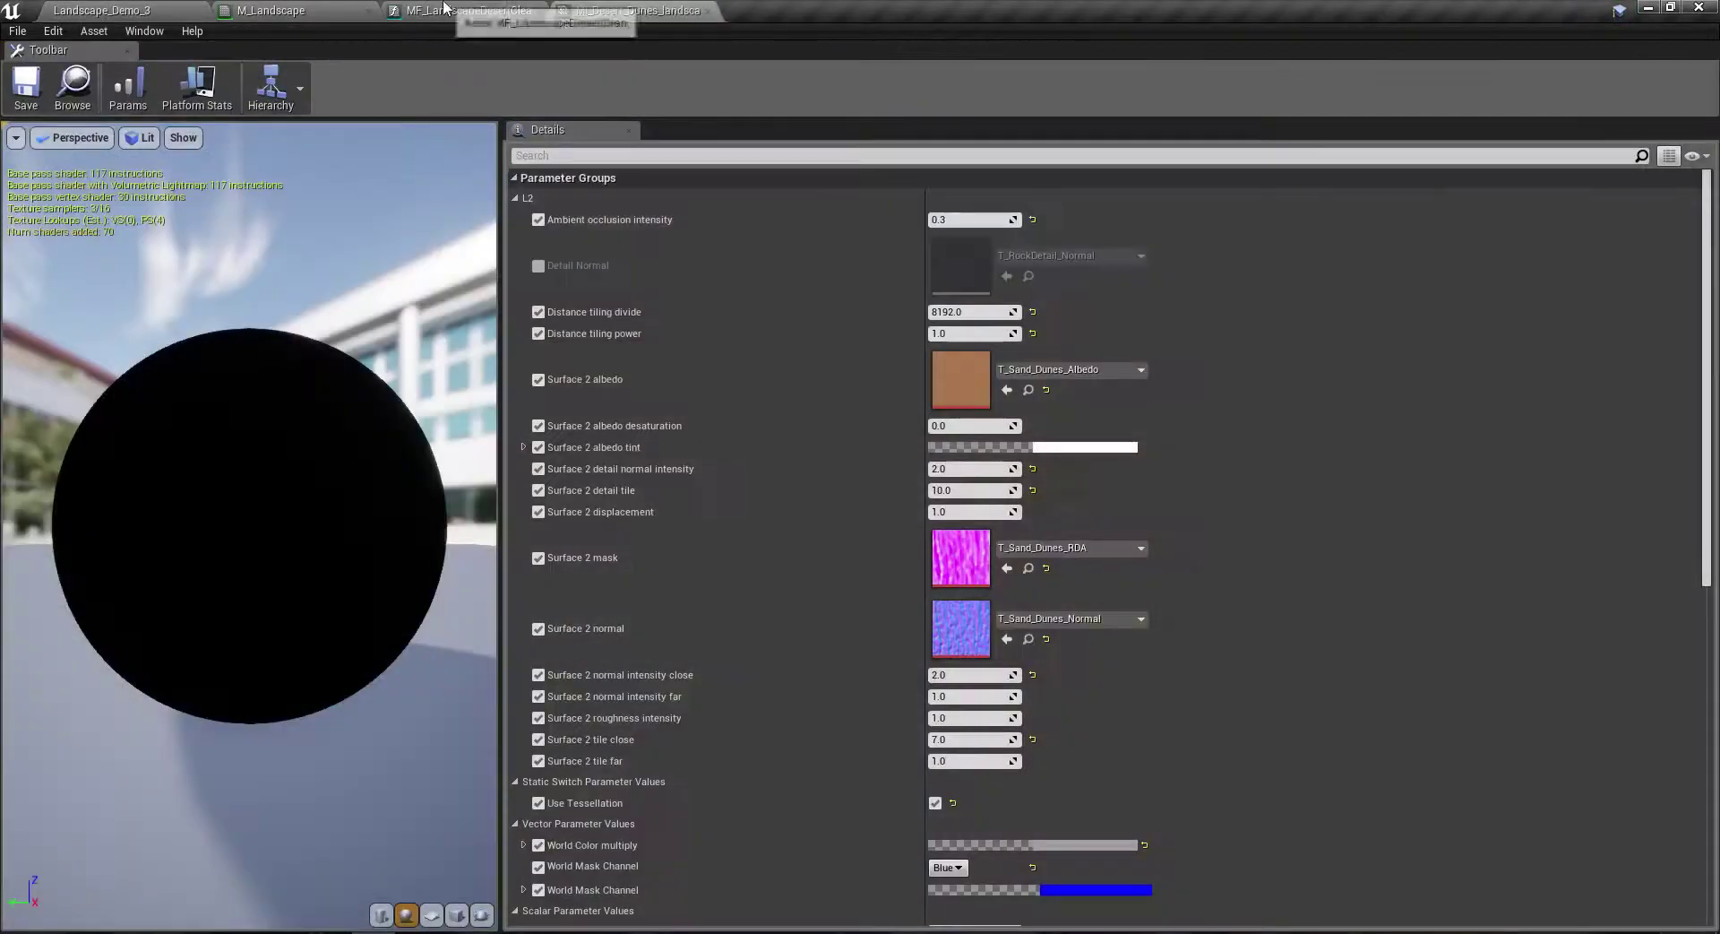
left_click(466, 10)
left_click(295, 10)
left_click(148, 10)
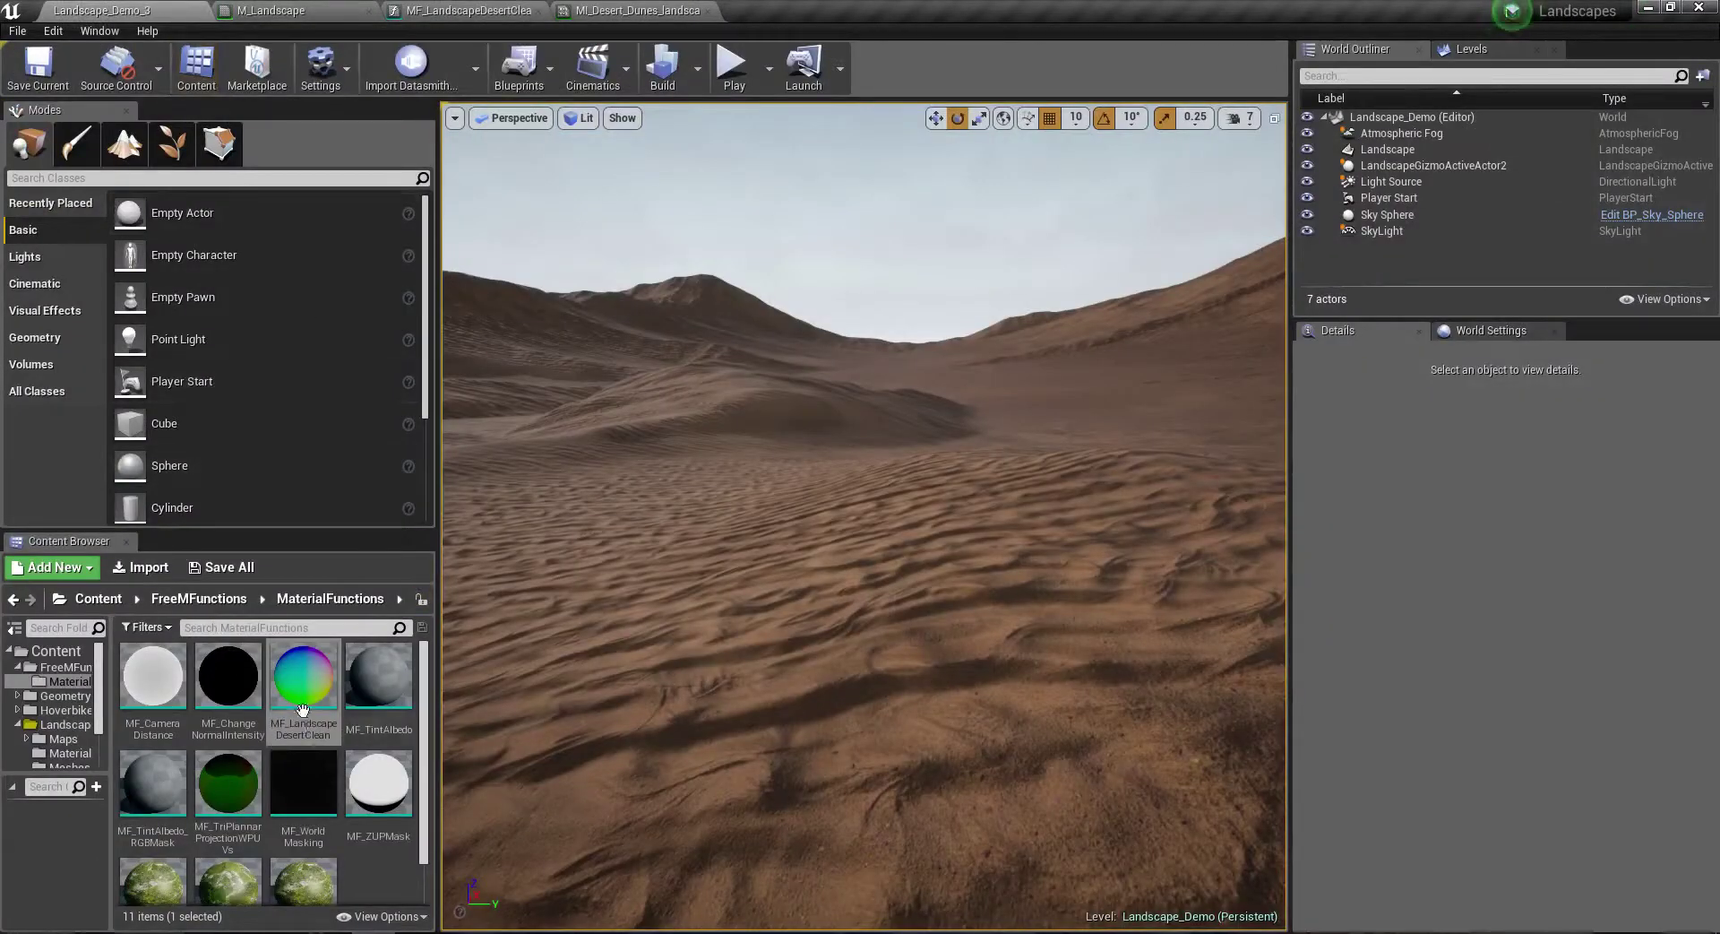
left_click_drag(318, 682, 303, 4)
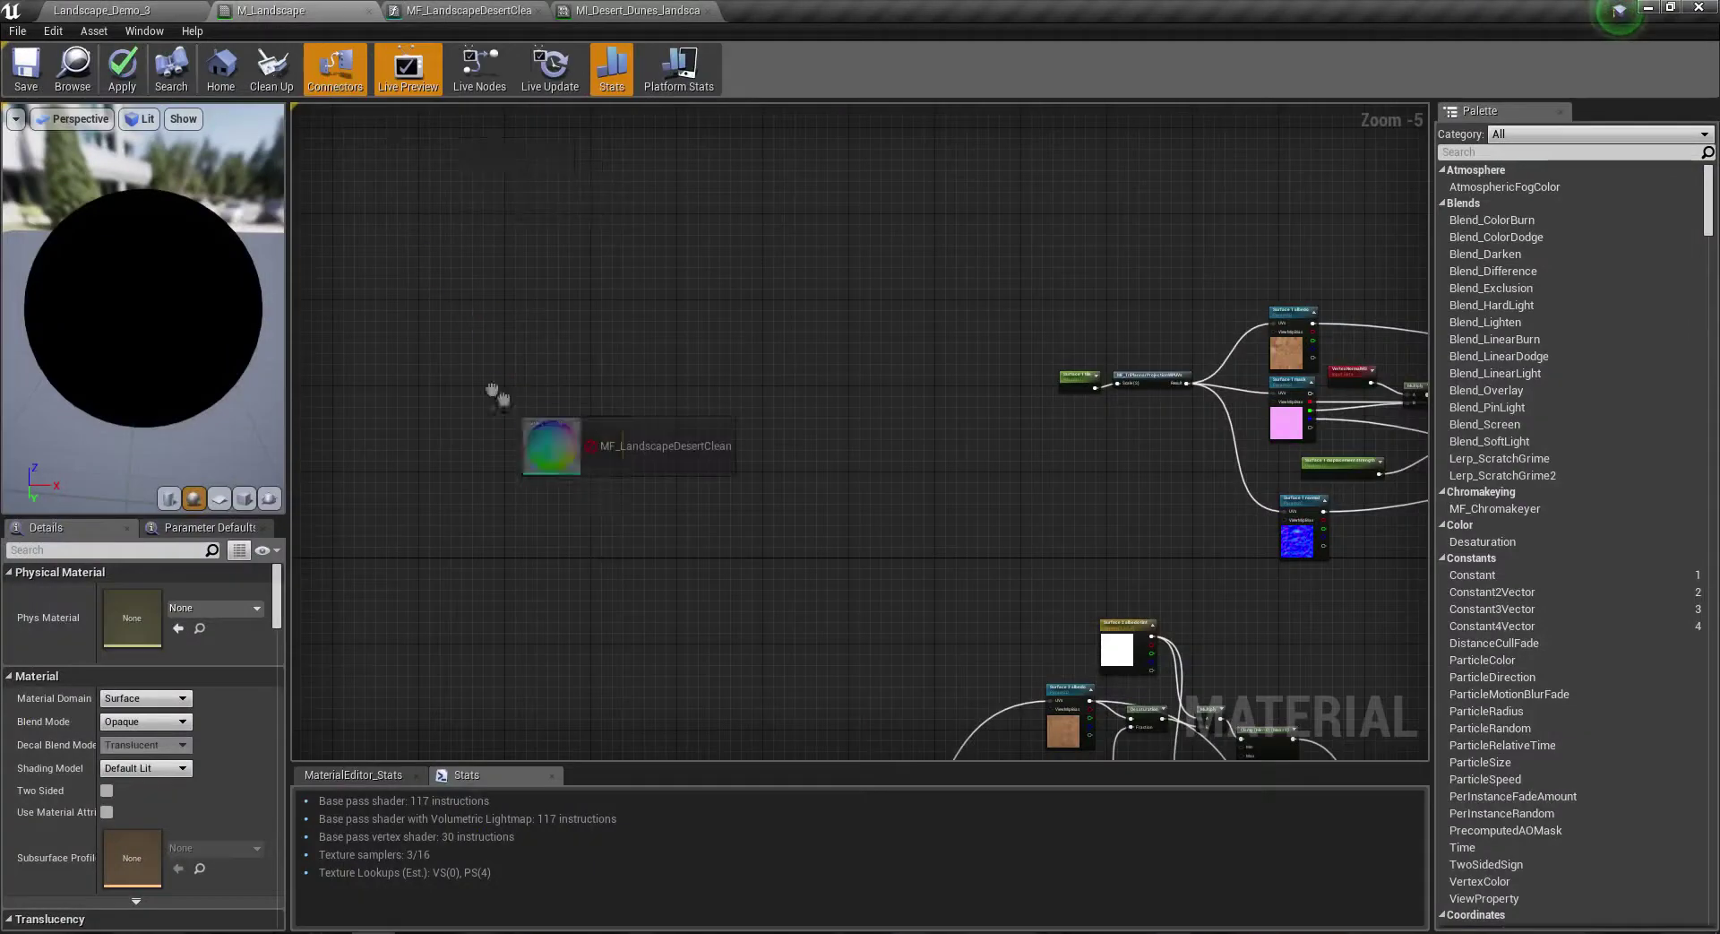
Step: Drop MF_LandscapeDesertClean into the M_Landscape graph and use File > Save All
left_click_drag(302, 4, 508, 405)
left_click(17, 31)
left_click(63, 139)
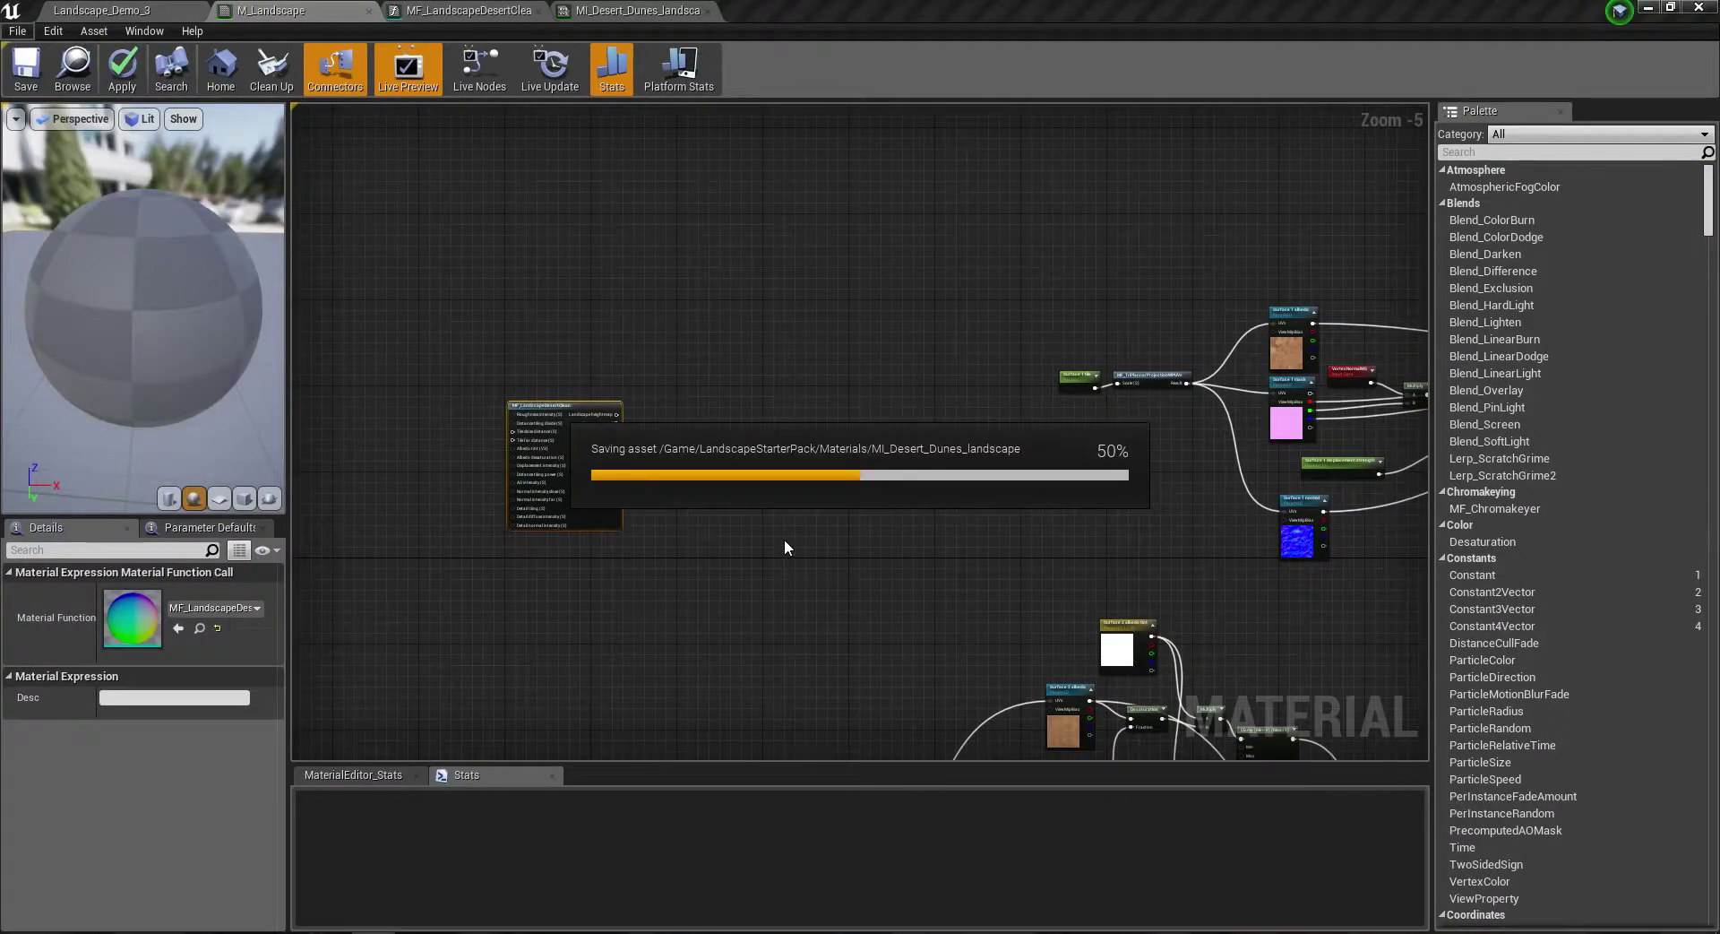
Step: Move the function node beside the Surface 1 nodes
left_click_drag(620, 427, 1032, 400)
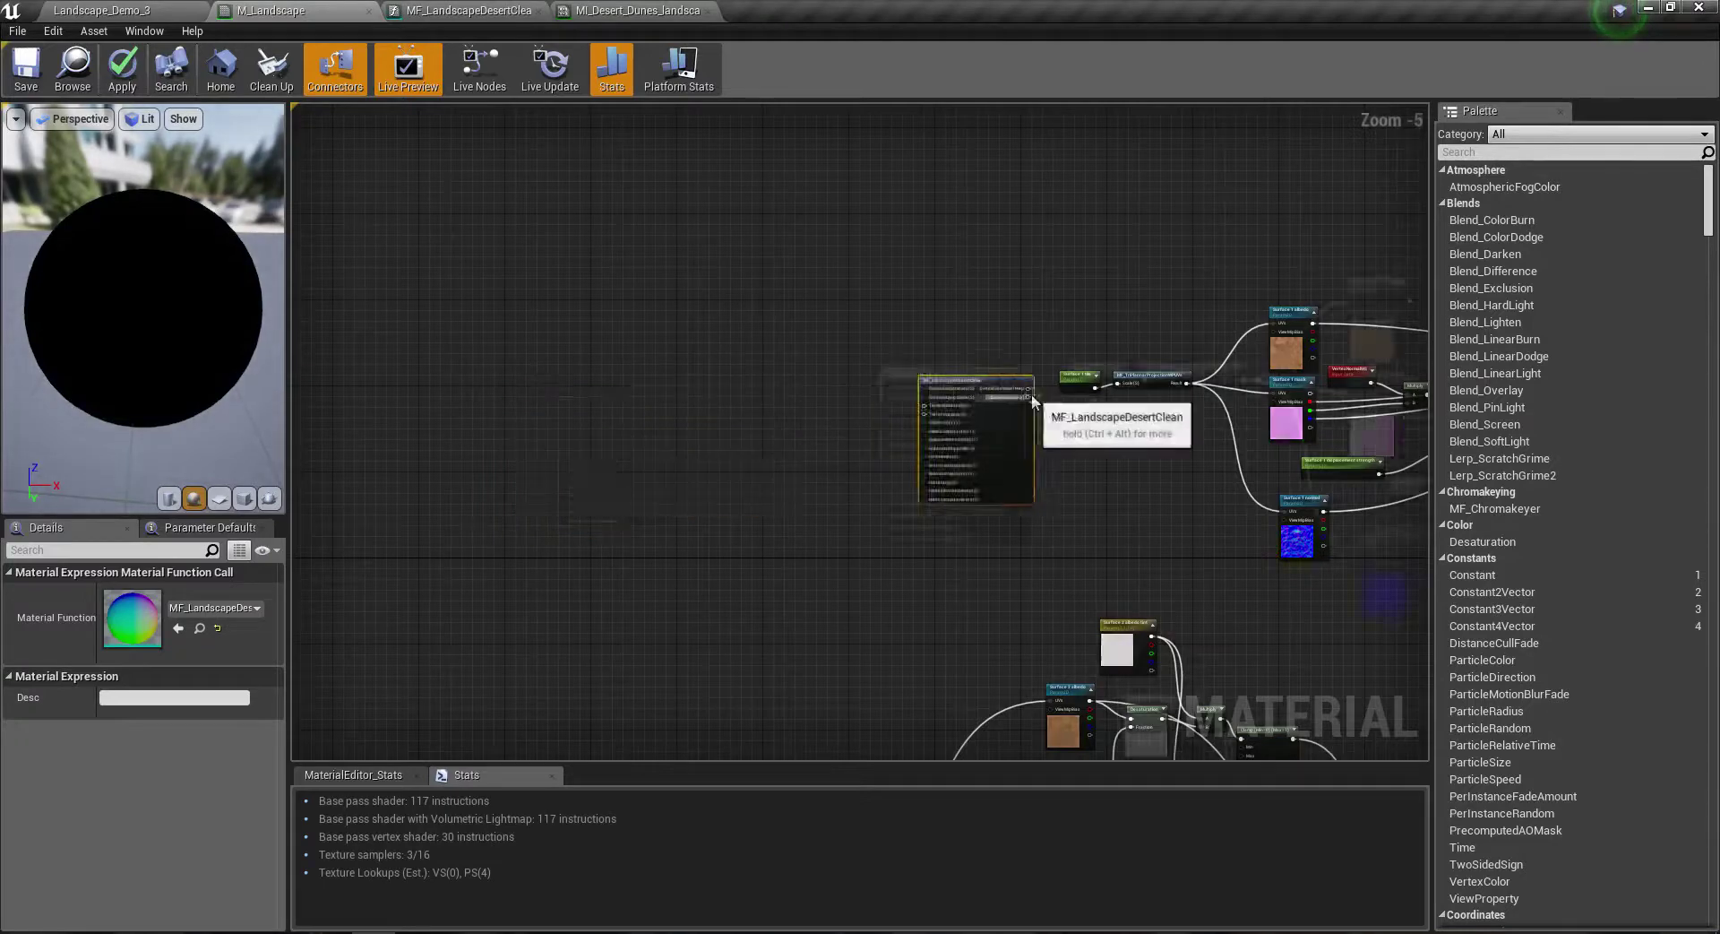
scroll(1032, 401, "up", 5)
right_click_drag(1192, 513, 1043, 448)
scroll(1045, 449, "down", 2)
scroll(654, 347, "up", 2)
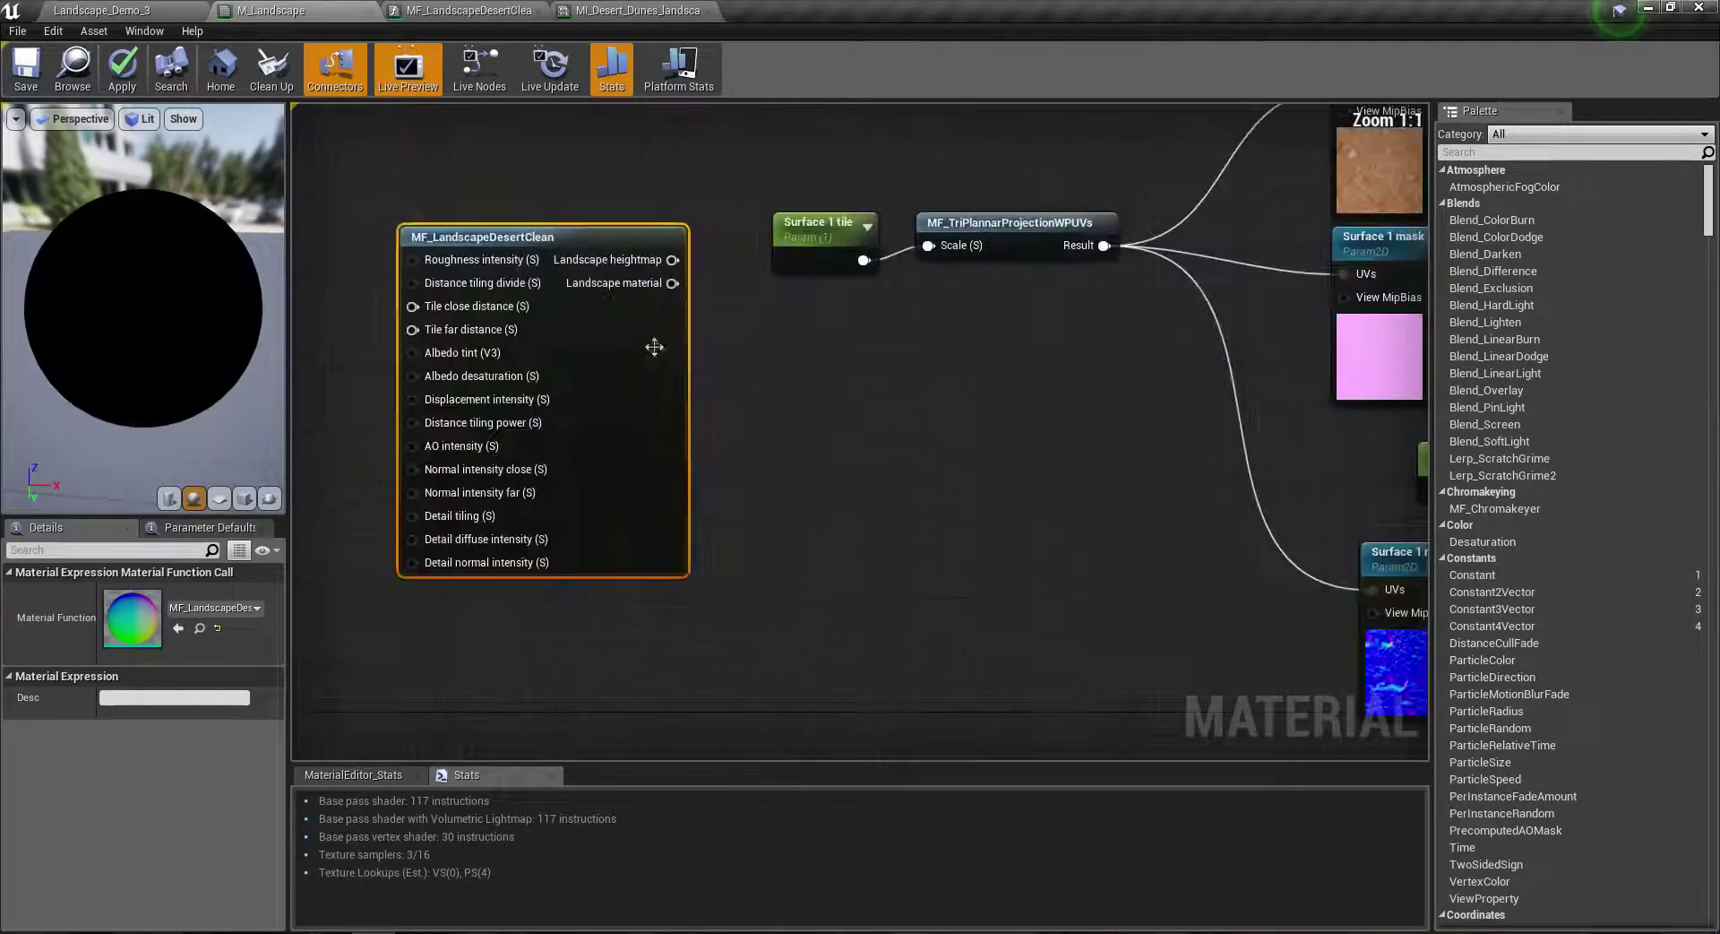
scroll(724, 375, "down", 4)
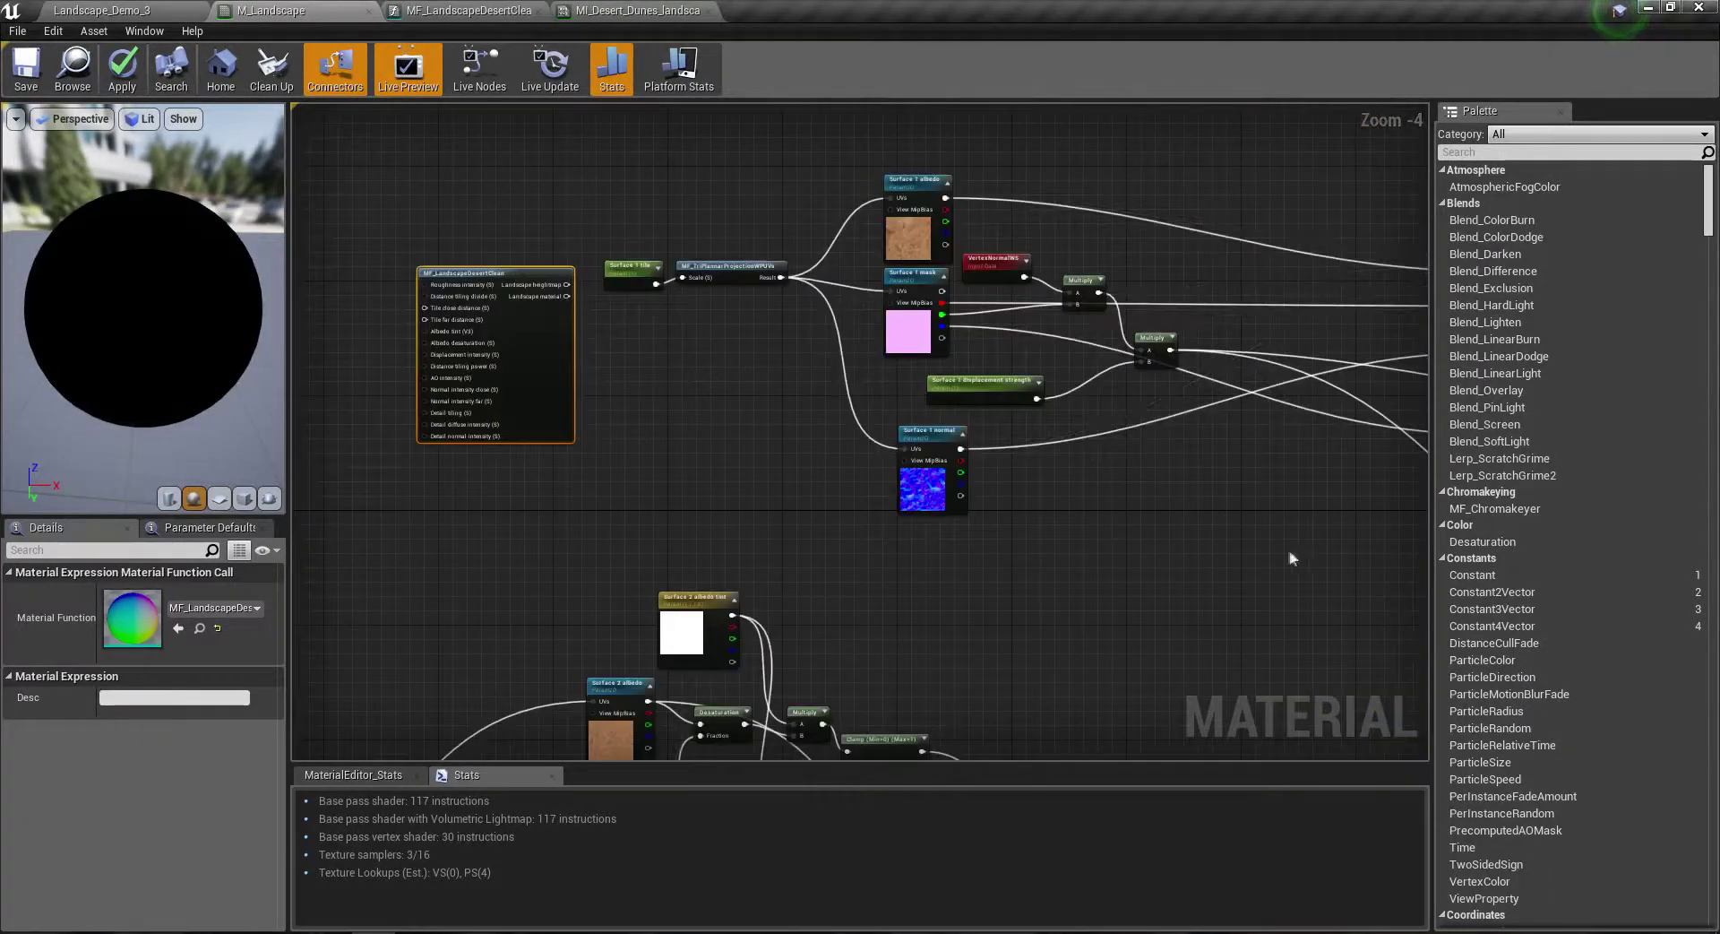
scroll(891, 460, "down", 2)
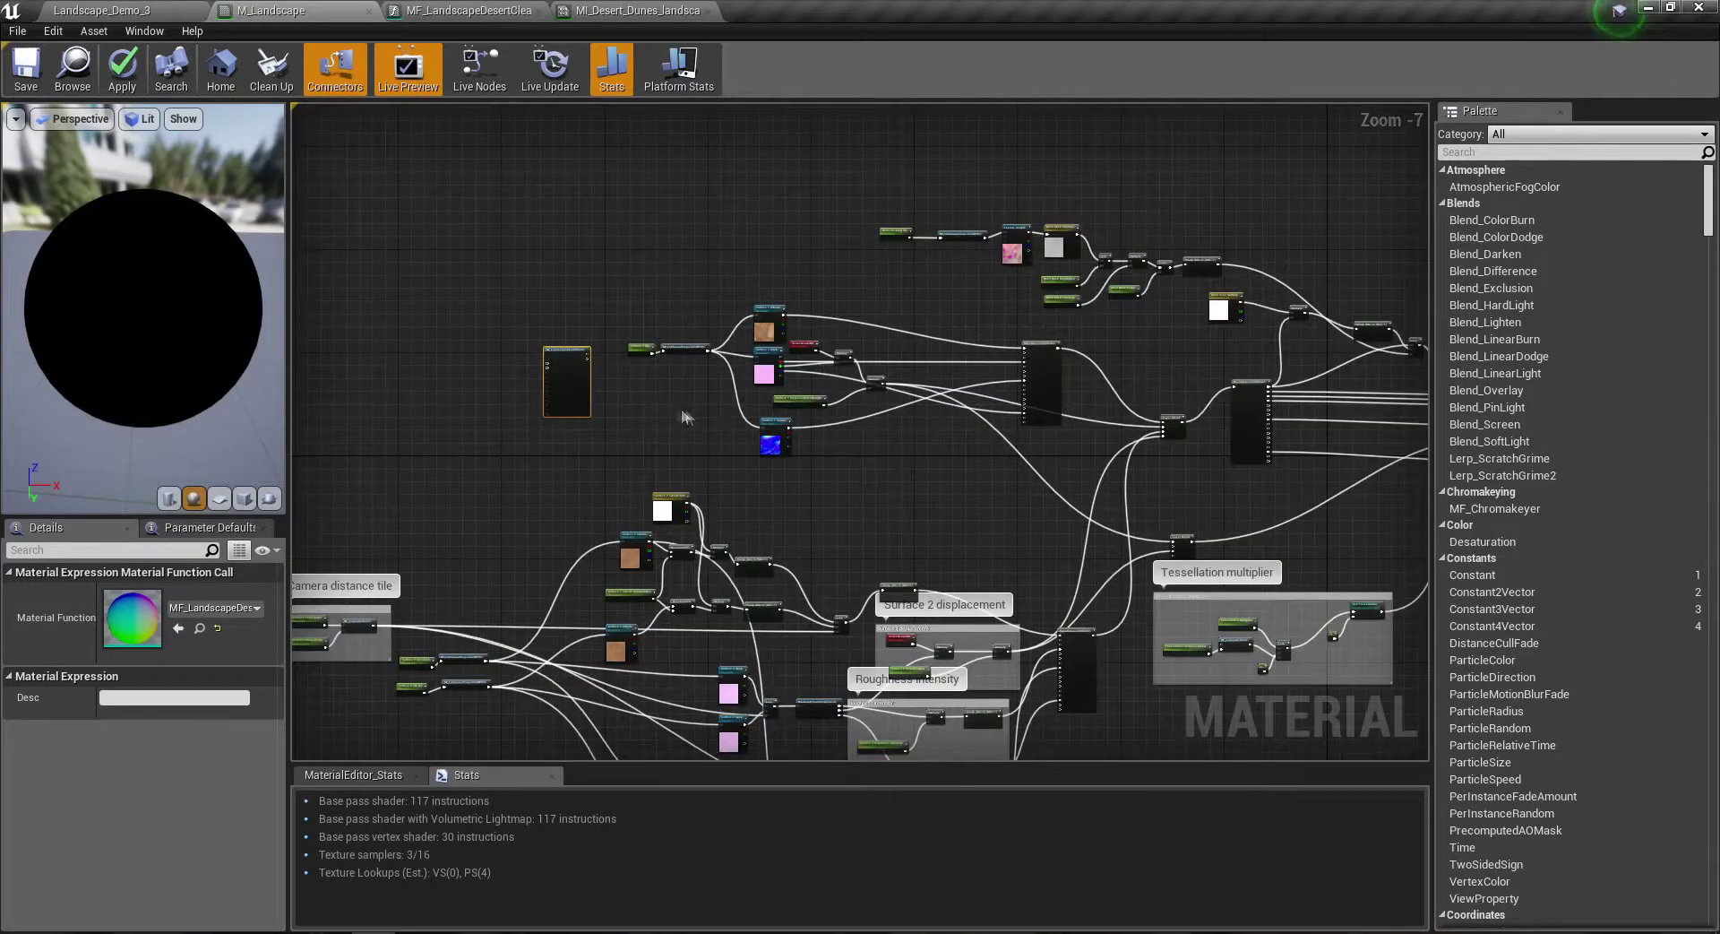
Step: Frame the function node and move it down next to the Layer Blend nodes
key("Home")
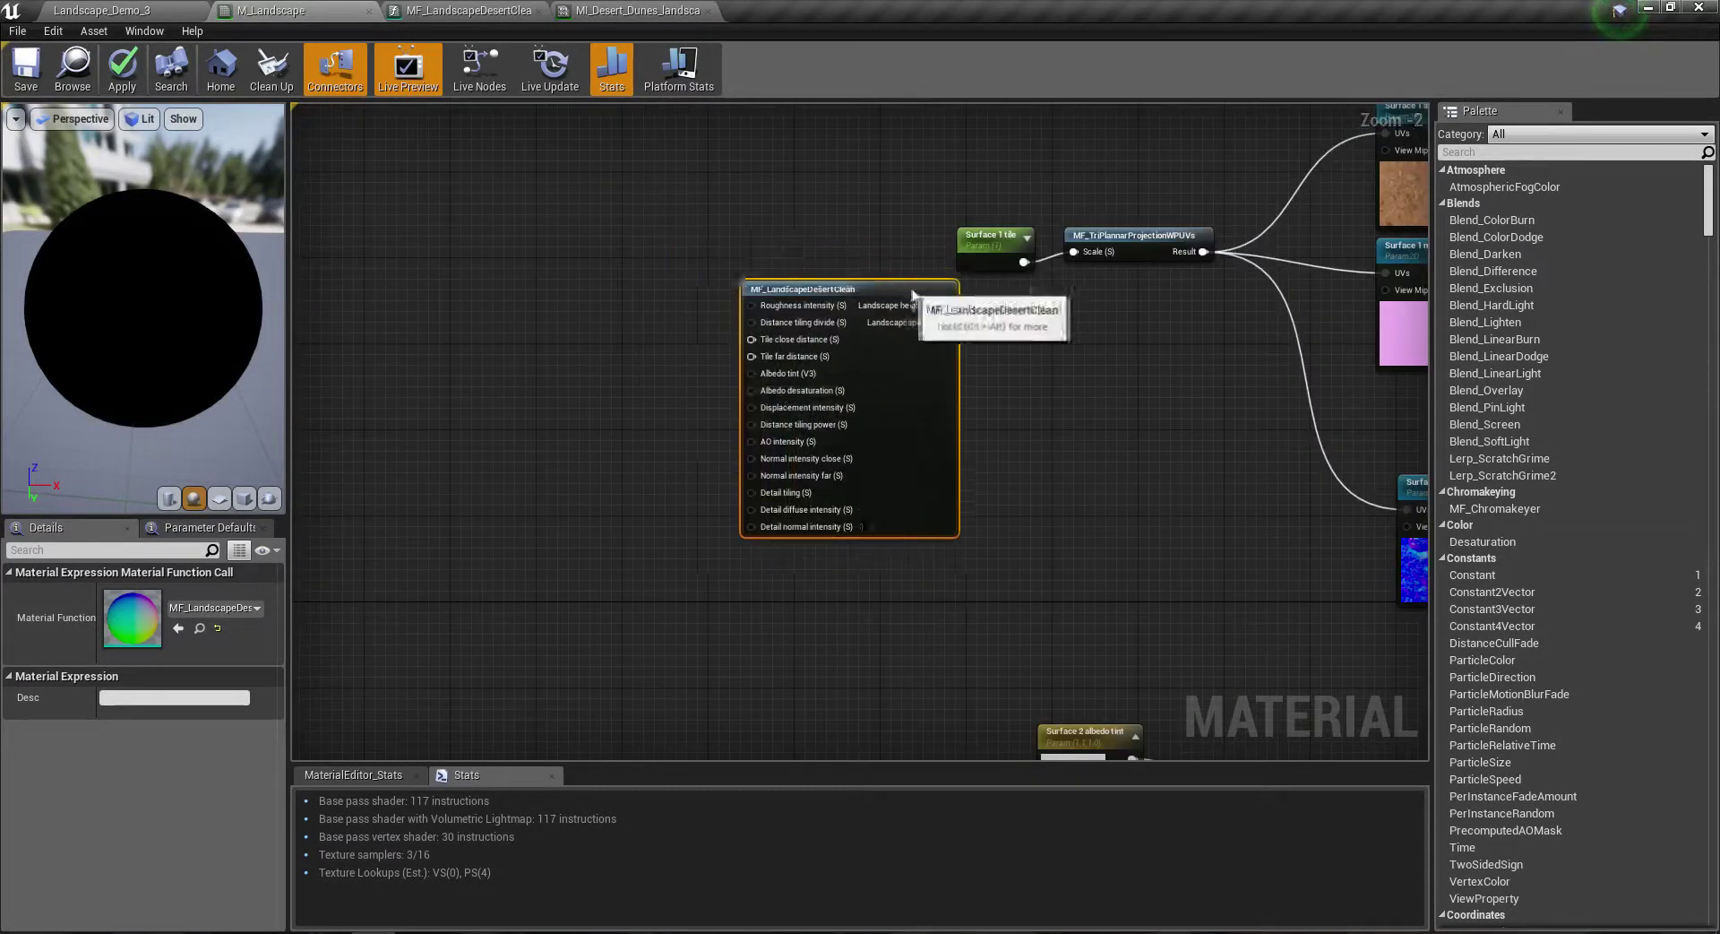
scroll(926, 457, "down", 2)
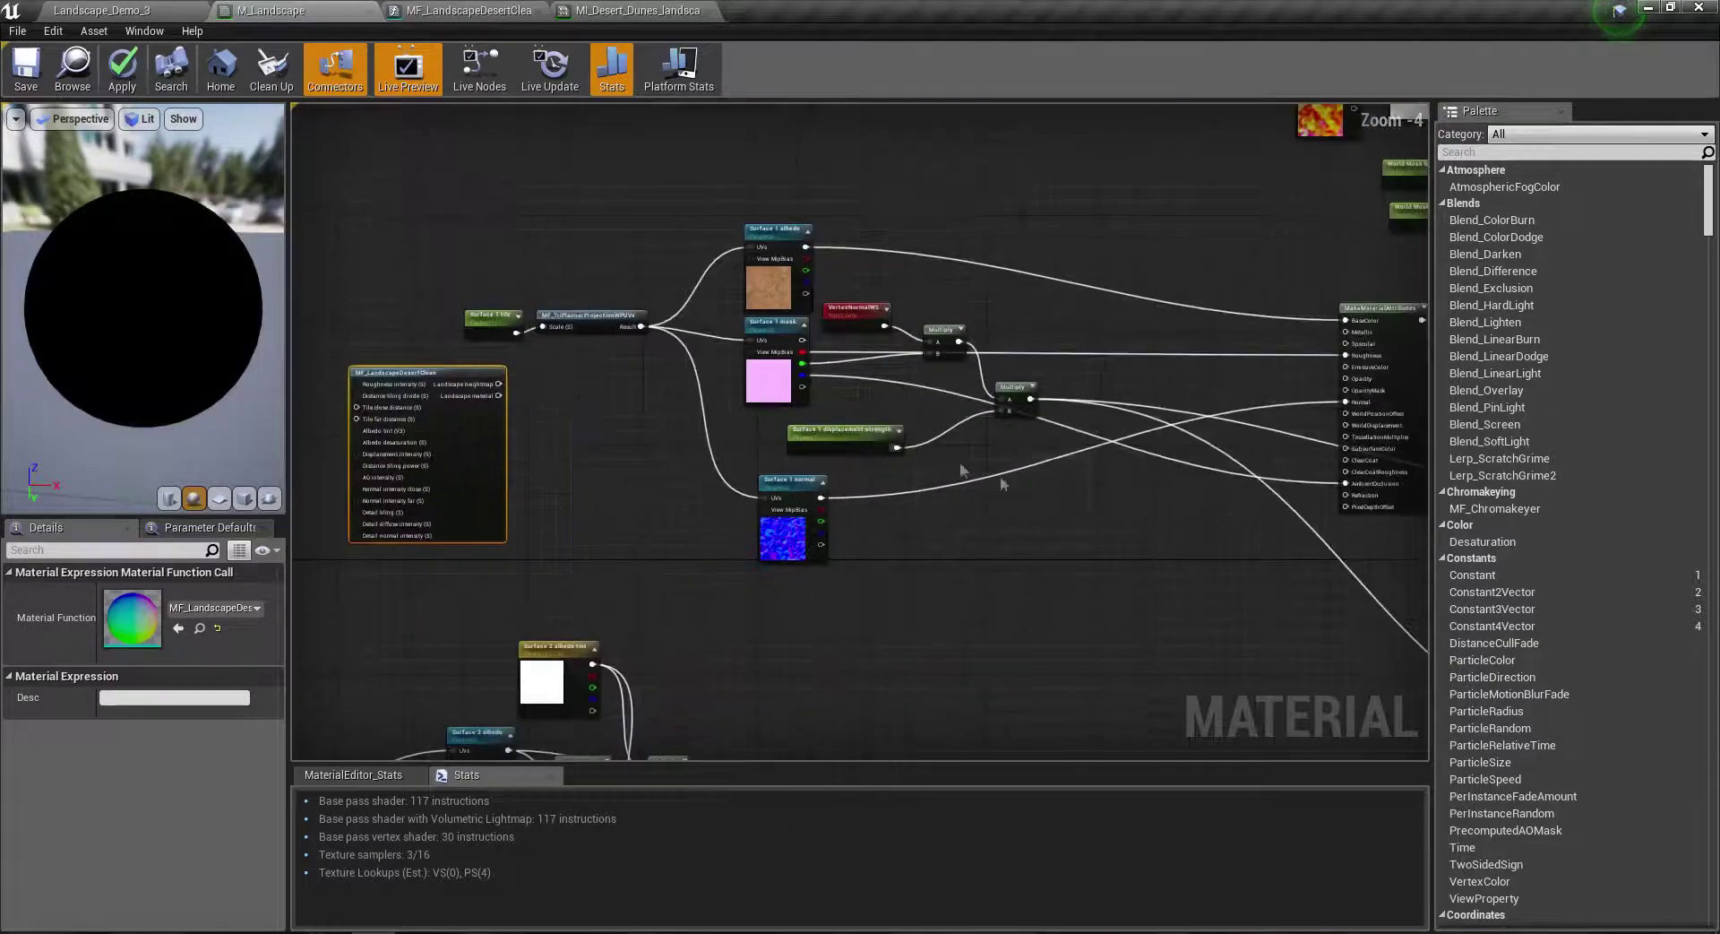
scroll(1104, 559, "down", 3)
scroll(1036, 488, "up", 3)
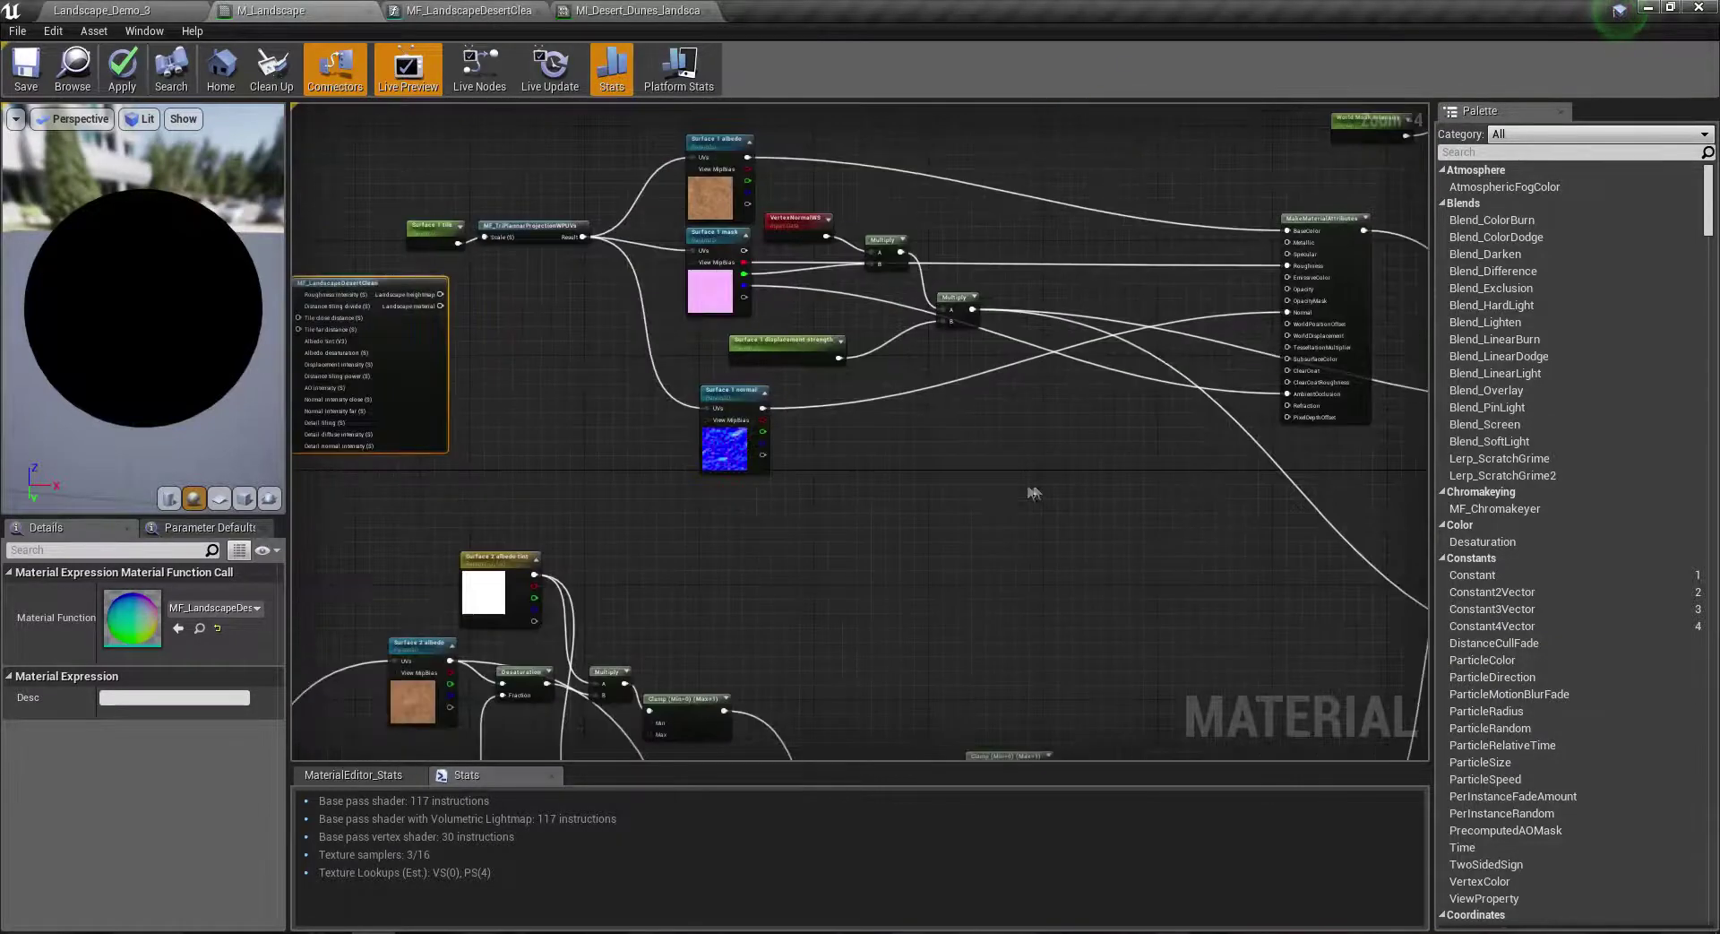
left_click_drag(392, 421, 1120, 623)
scroll(899, 512, "up", 5)
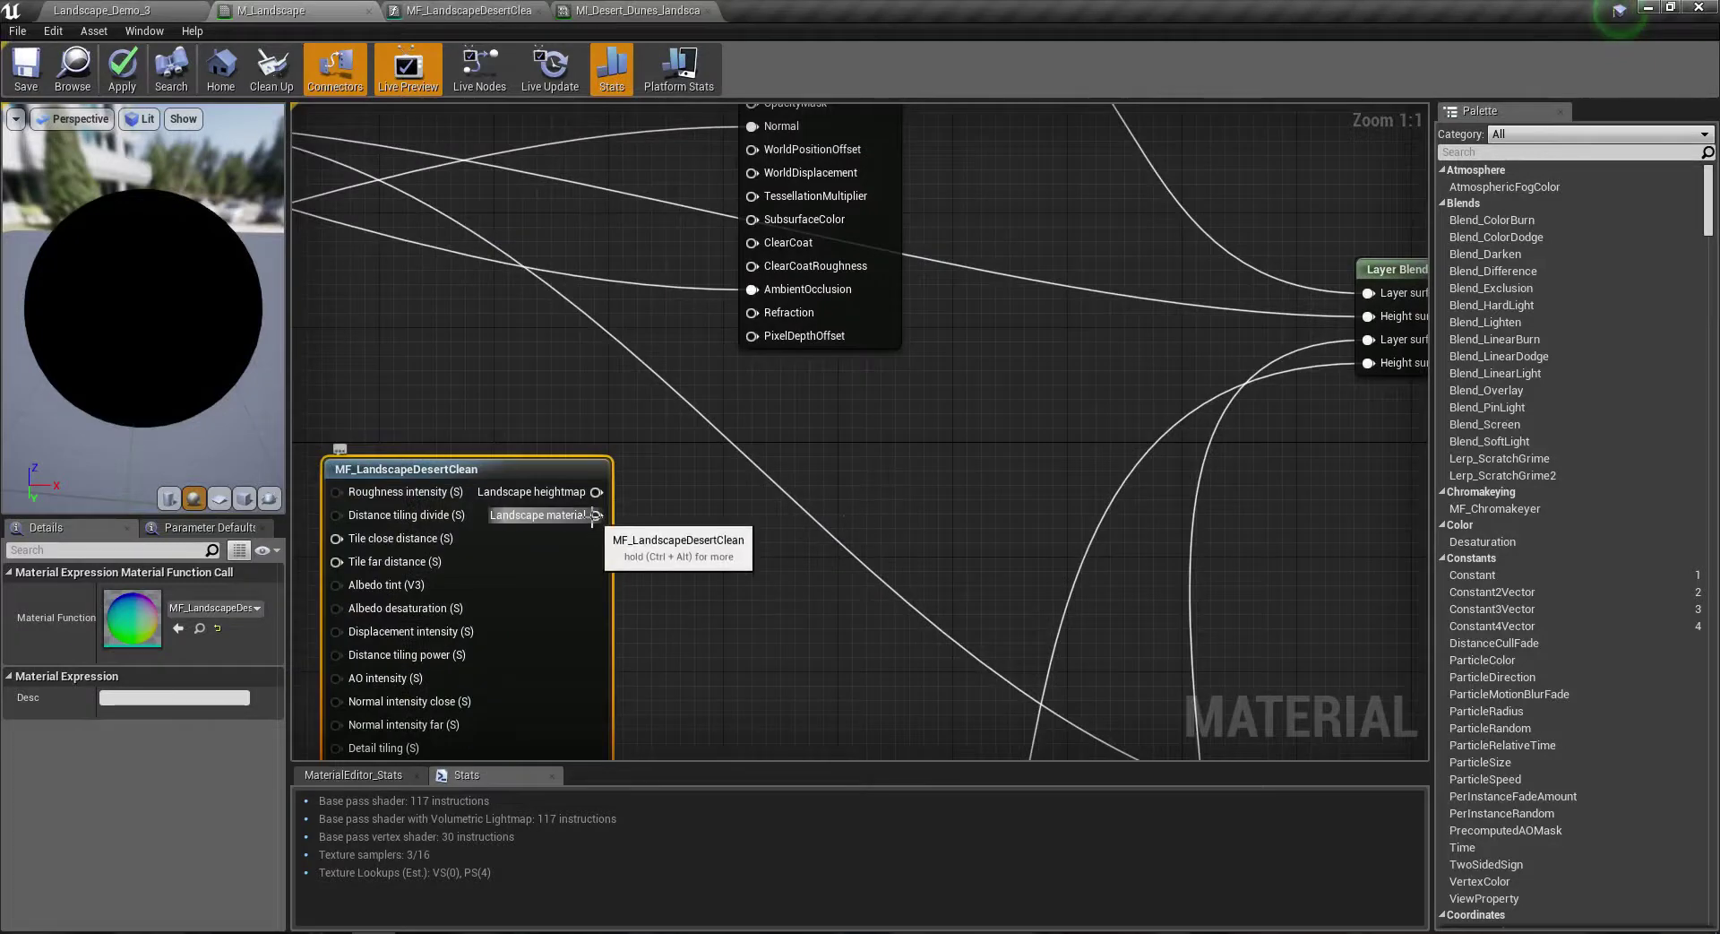
right_click_drag(592, 524, 589, 566)
scroll(881, 575, "down", 2)
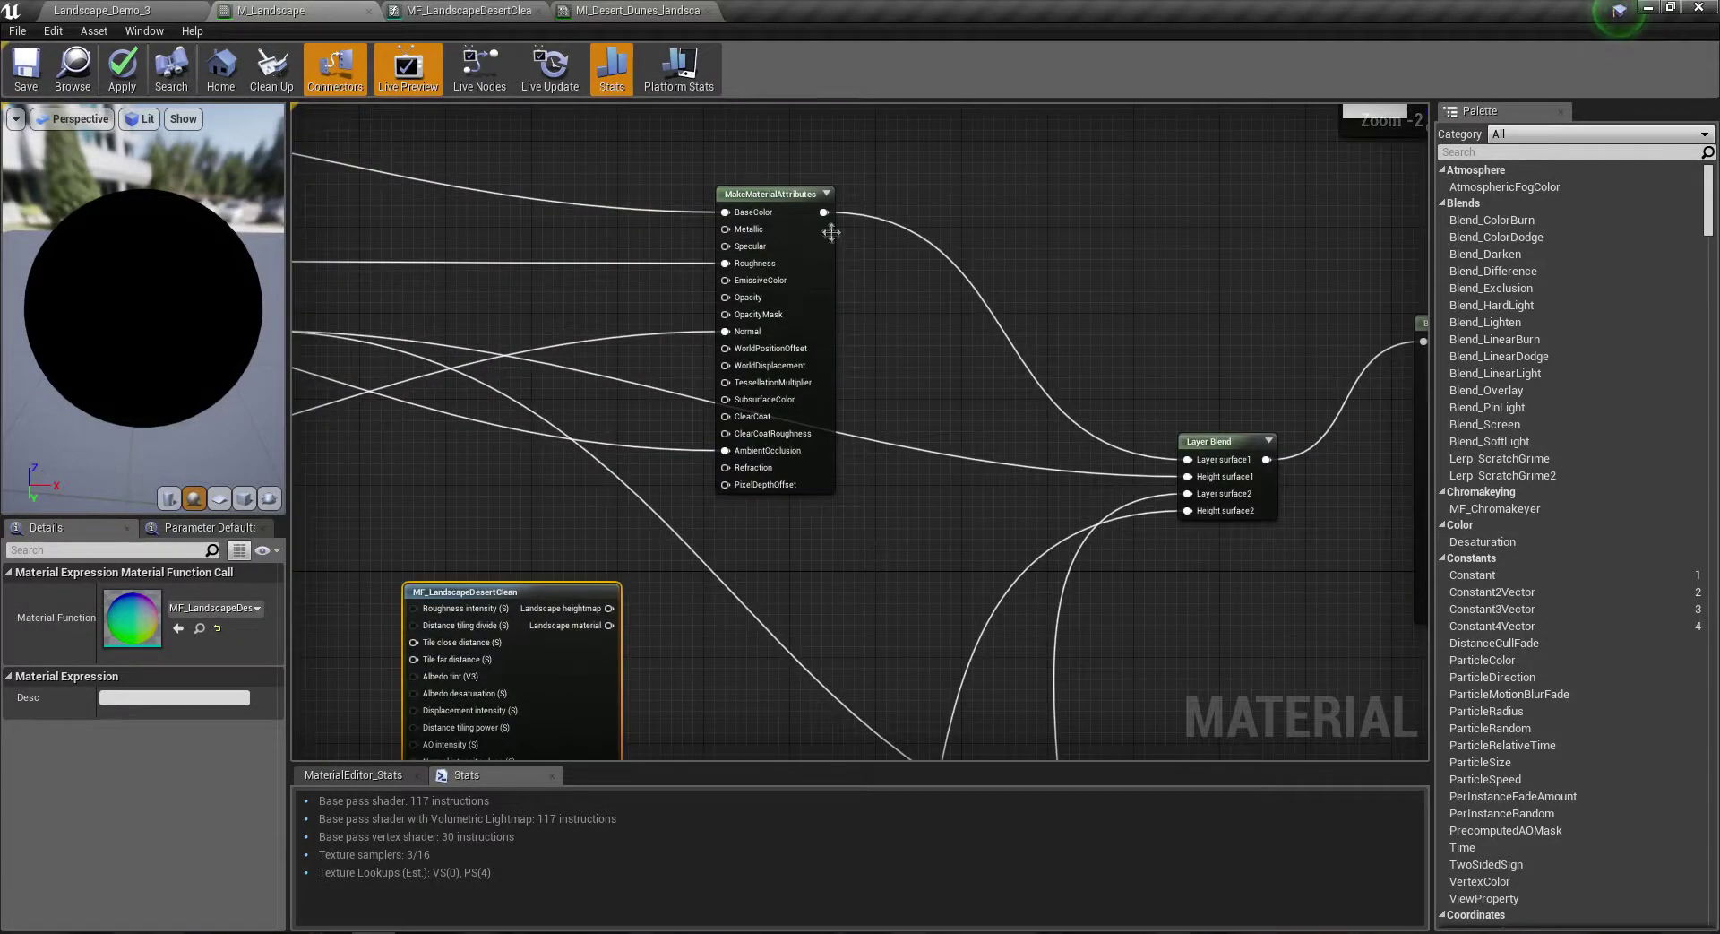
Step: Connect Layer surface1 to the function's Landscape material output
left_click_drag(826, 213, 609, 626, "ctrl")
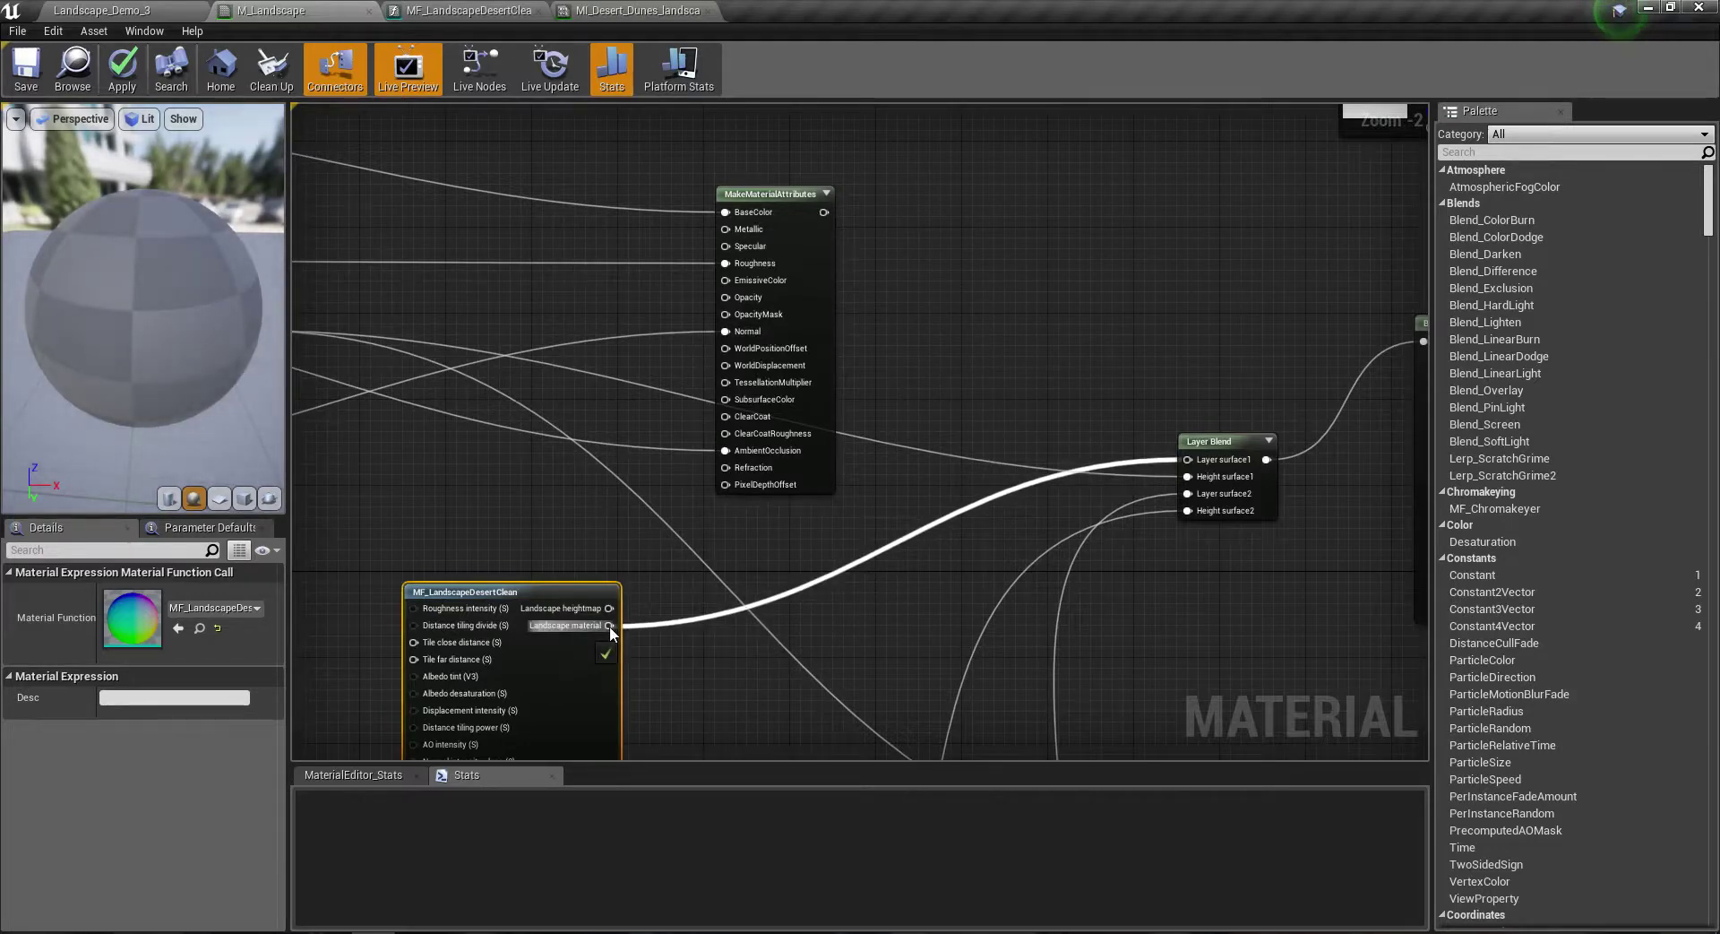
left_click_drag(609, 626, 610, 626, "ctrl")
scroll(806, 457, "down", 2)
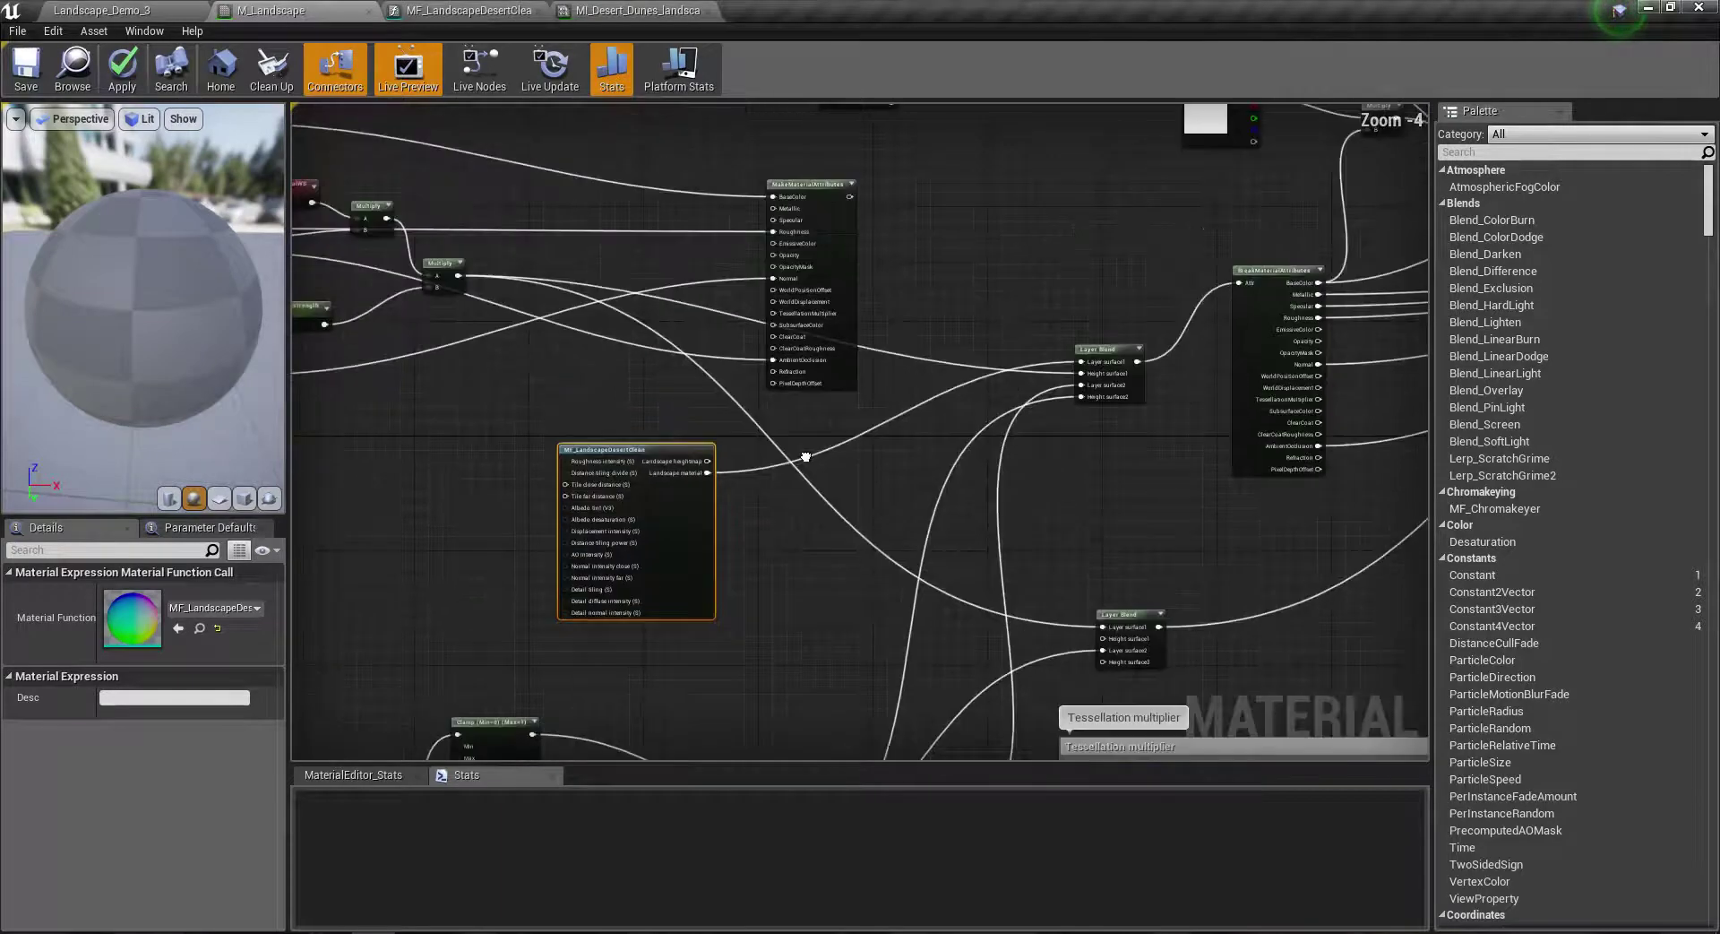
scroll(806, 457, "down", 2)
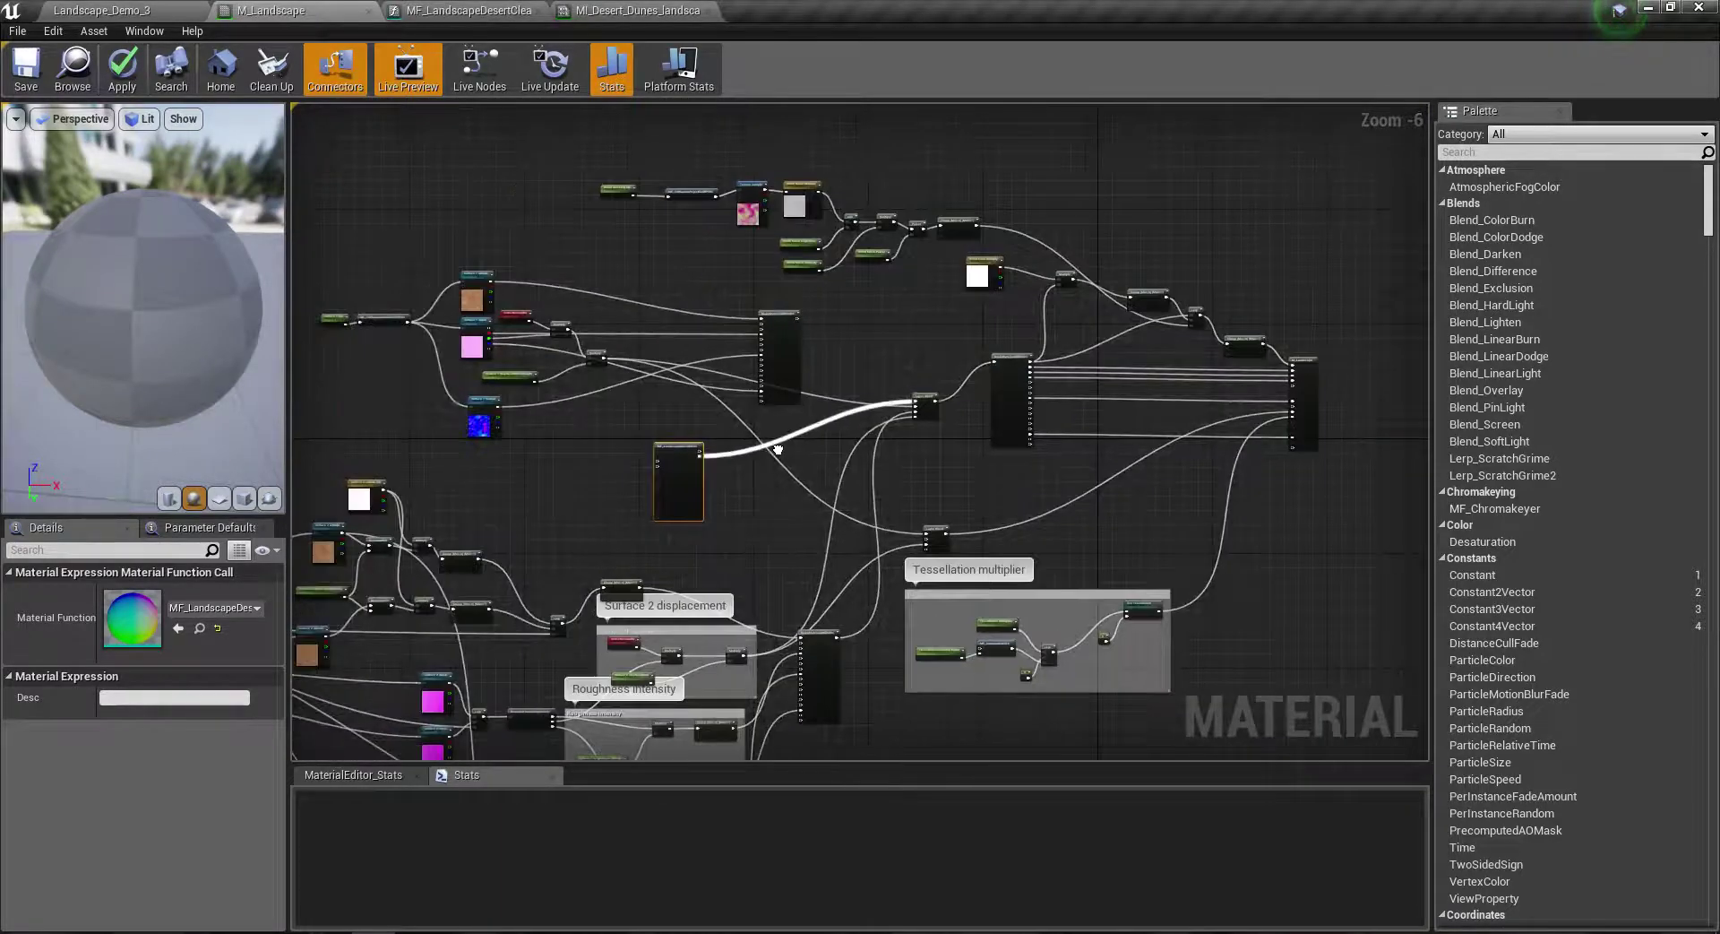
right_click_drag(778, 448, 803, 378)
scroll(802, 378, "up", 5)
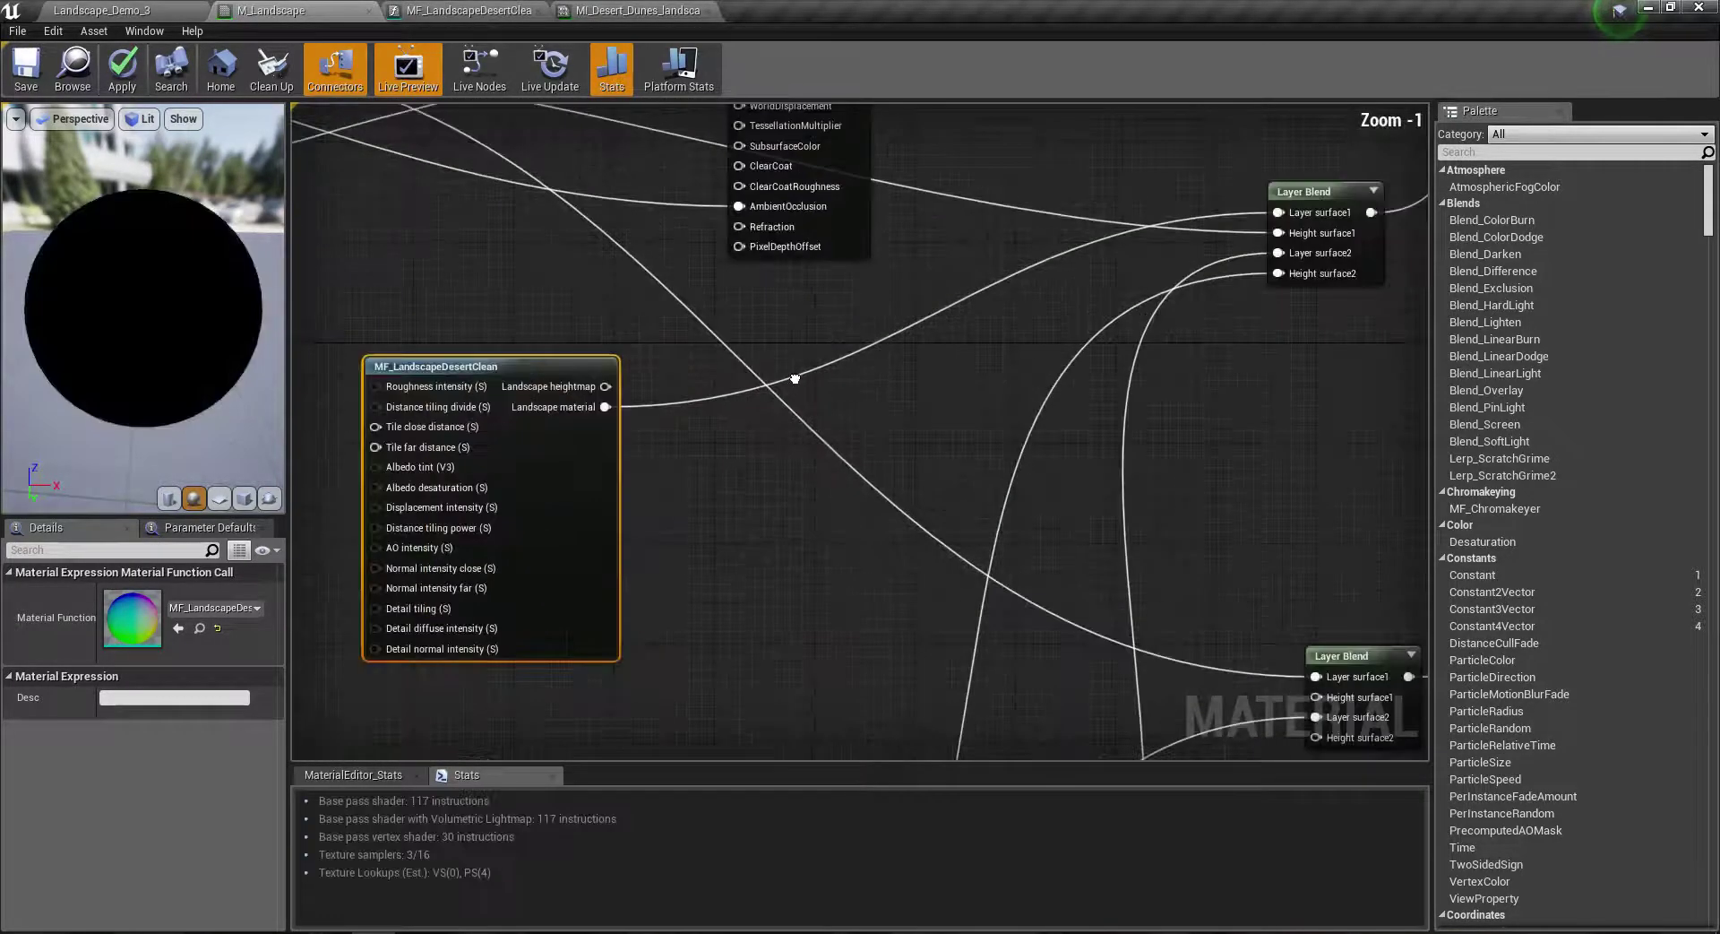
scroll(750, 246, "down", 2)
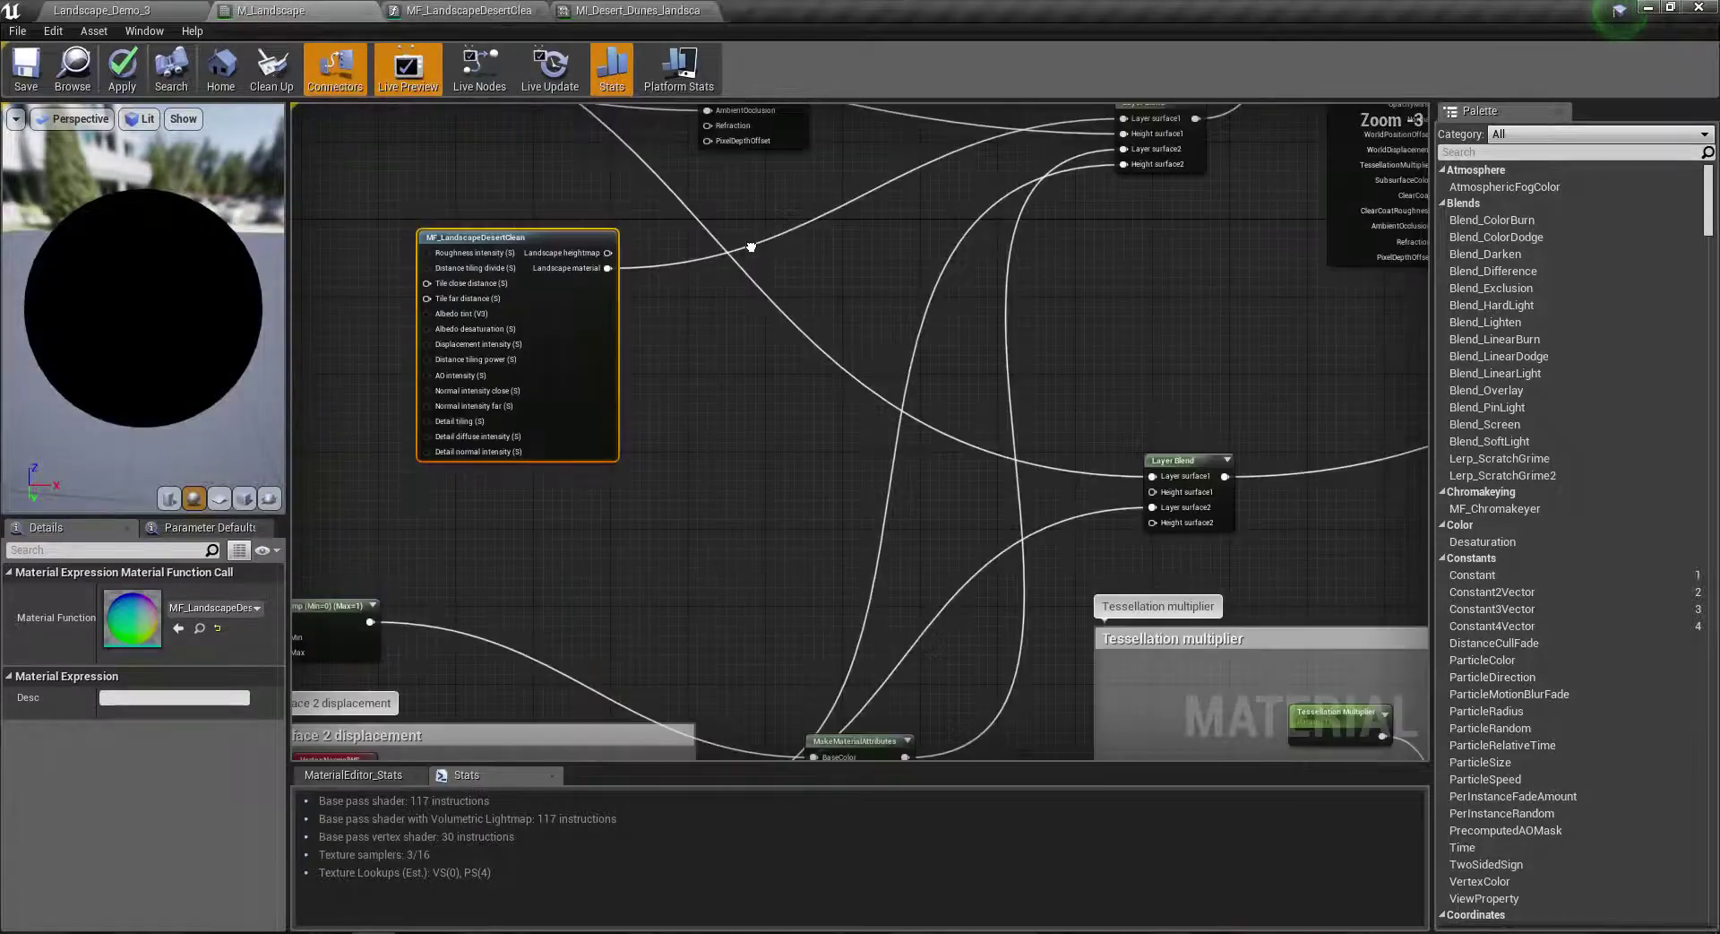
mouse_move(751, 246)
right_mouse_down()
mouse_move(925, 456)
mouse_move(899, 436)
right_mouse_up()
scroll(926, 456, "down", 1)
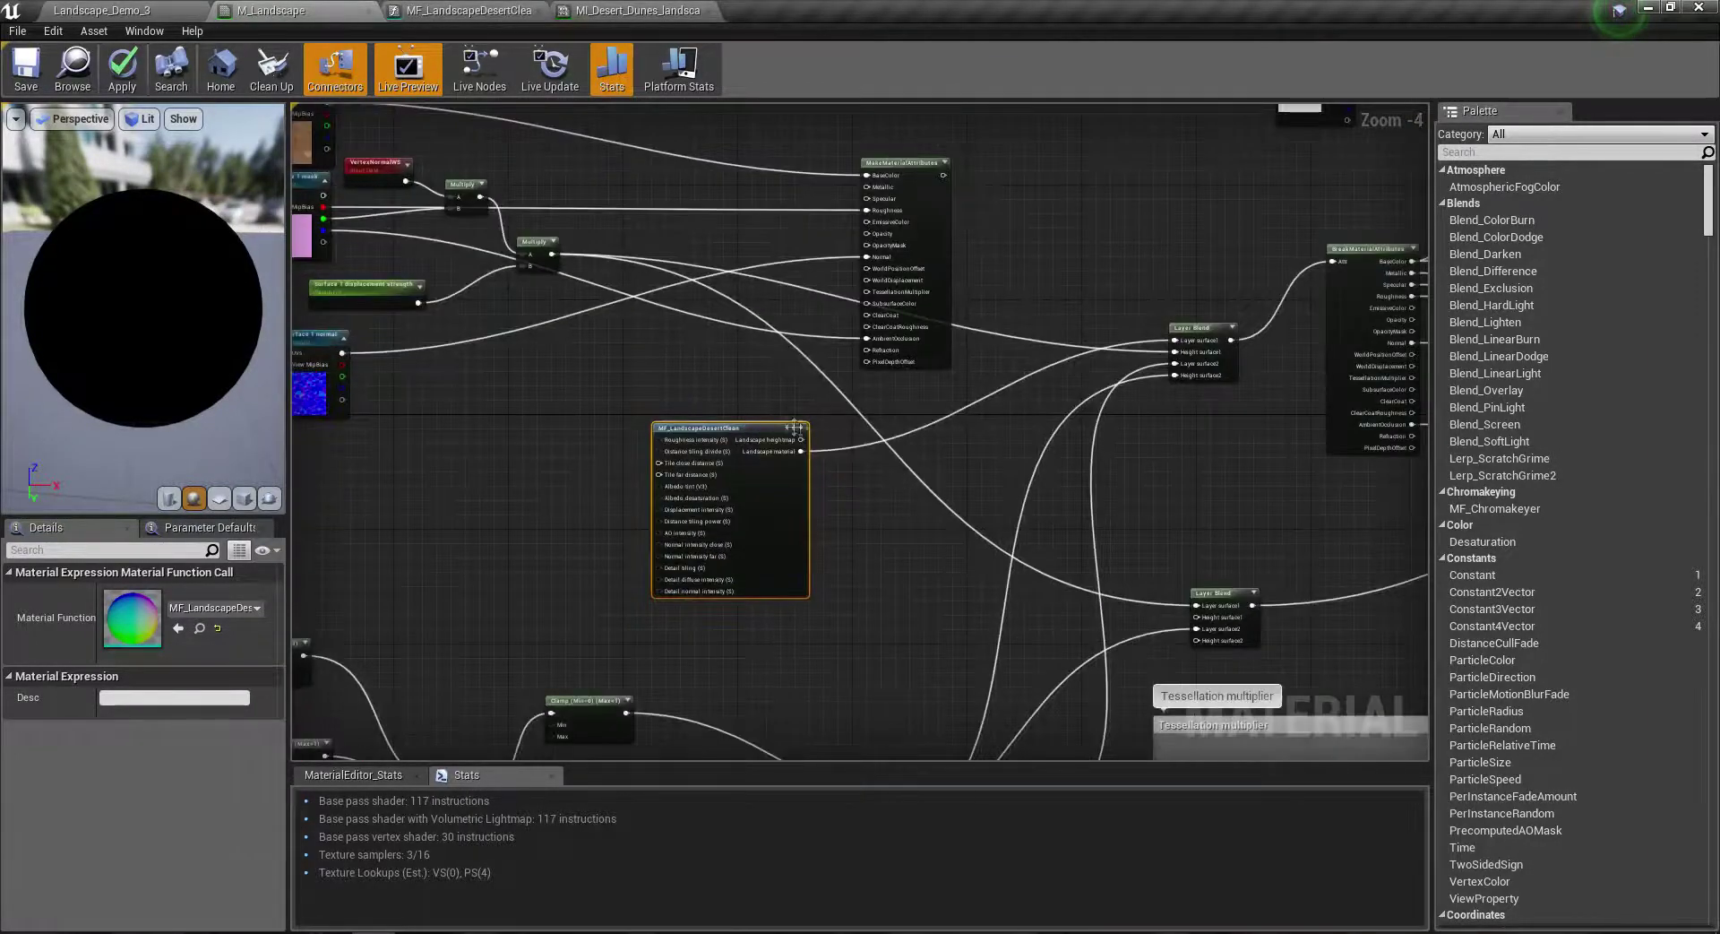
scroll(864, 479, "up", 4)
scroll(864, 479, "down", 2)
right_click_drag(774, 445, 580, 314)
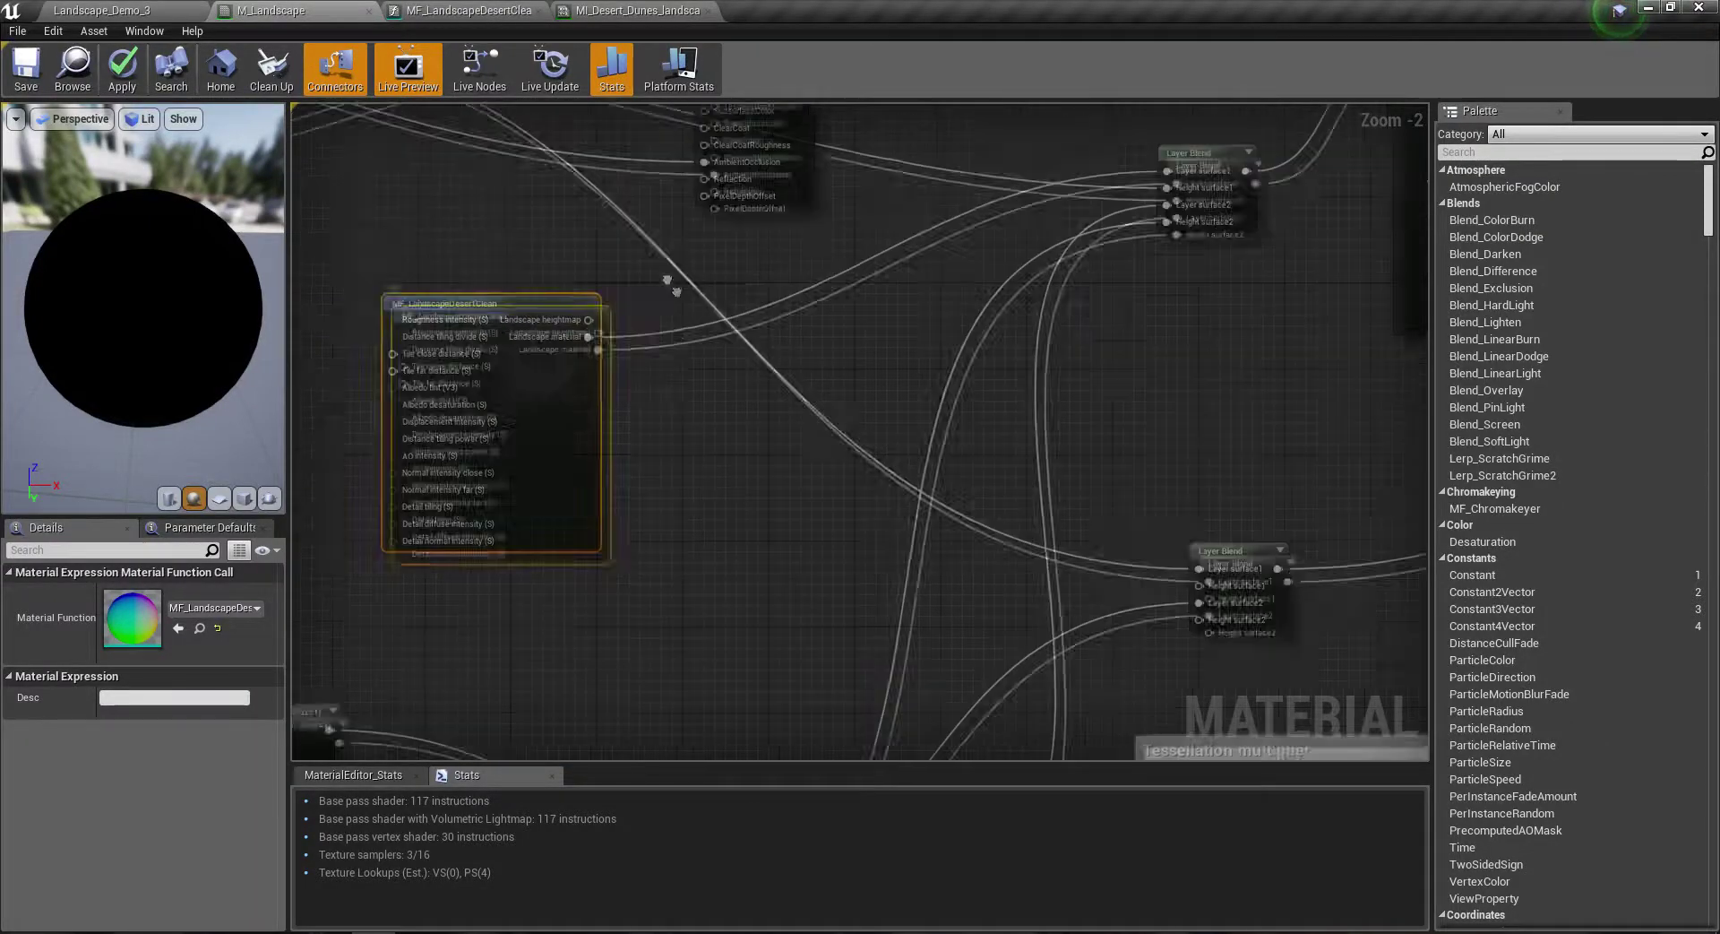
right_click_drag(580, 314, 690, 502)
Step: Wire Landscape heightmap into Height surface1 and into the lower Layer Blend
left_click_drag(662, 500, 1242, 369)
right_click_drag(1250, 373, 1036, 216)
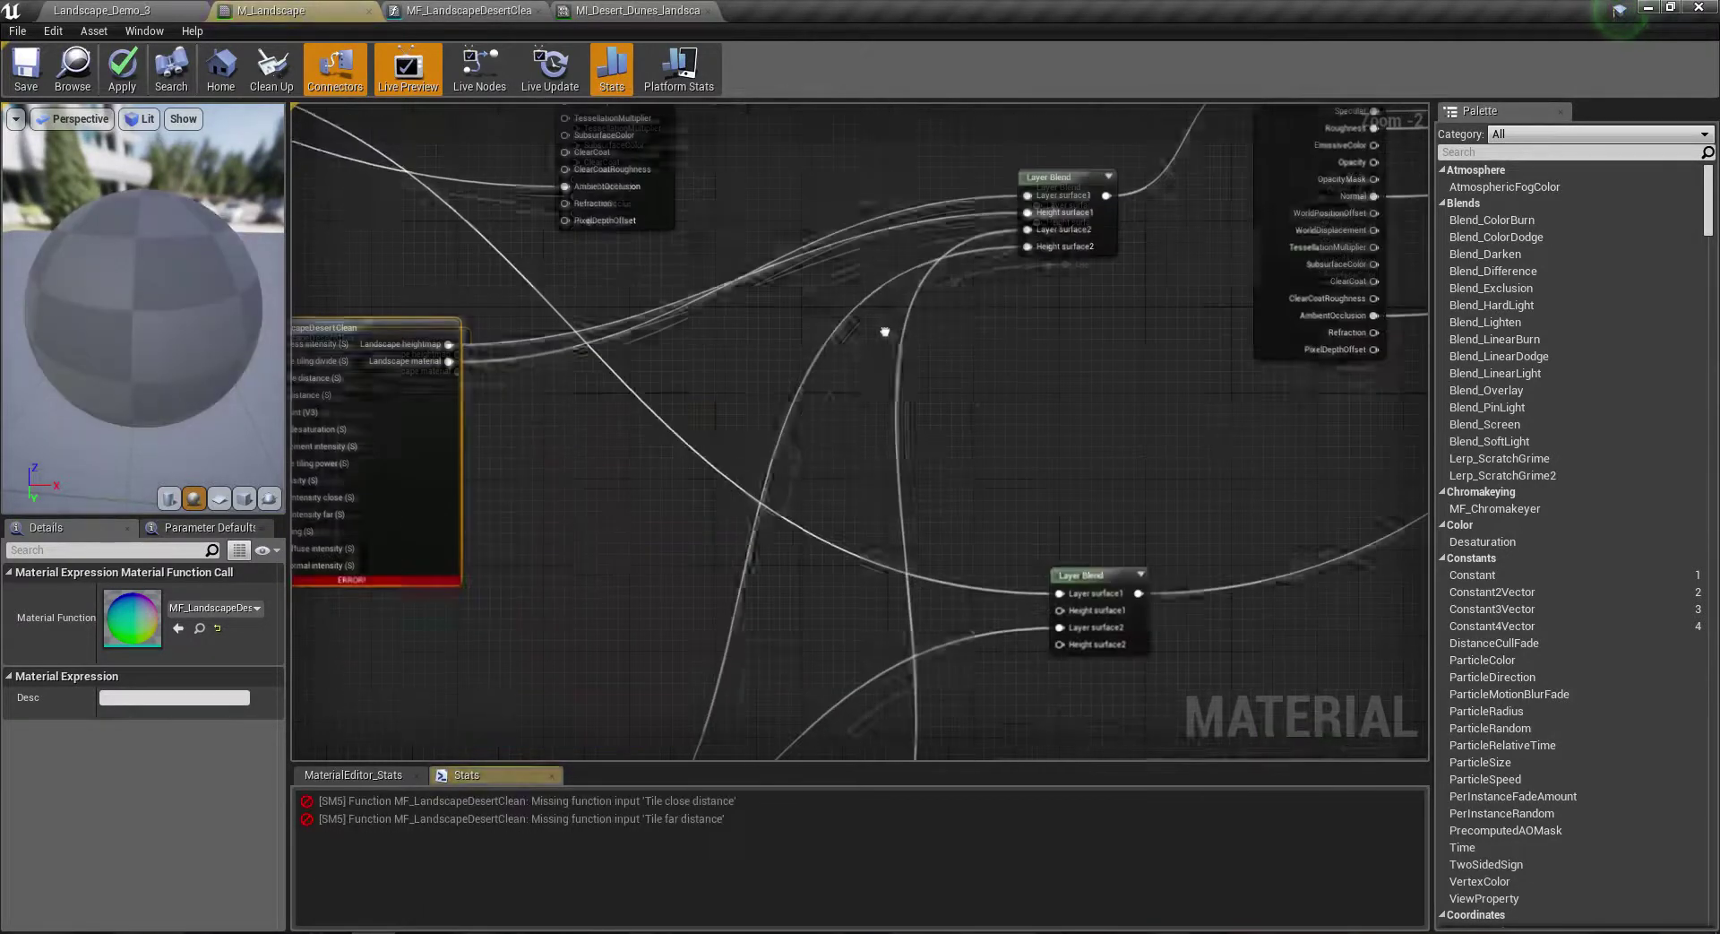
left_click_drag(448, 344, 840, 600)
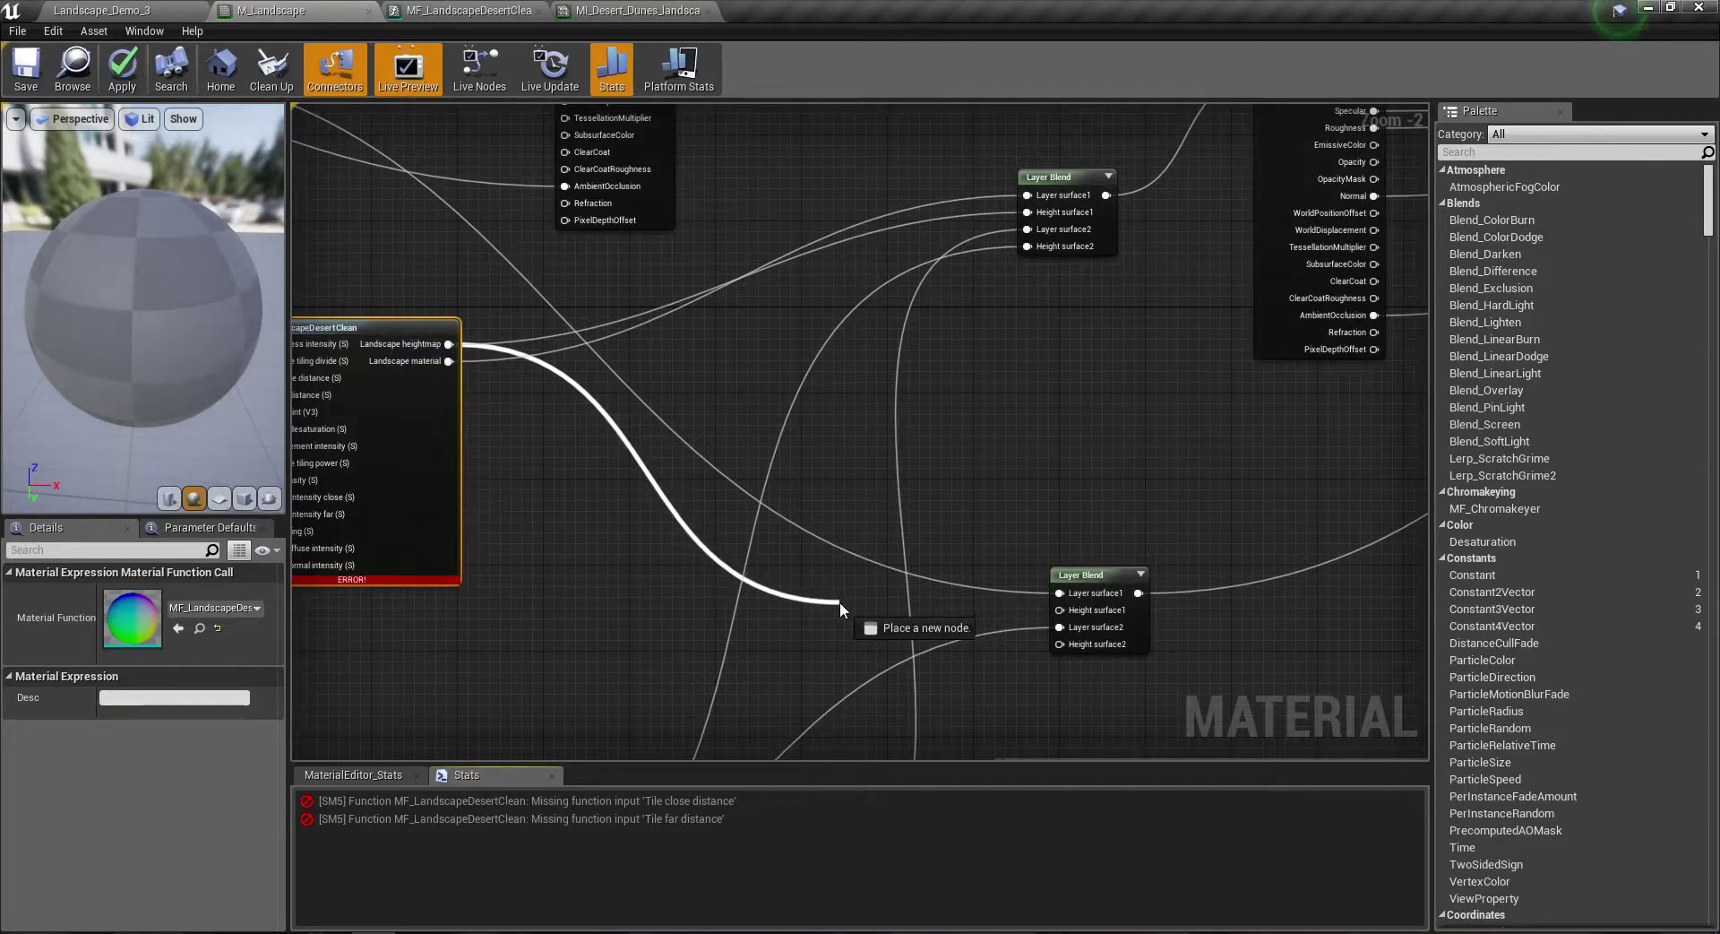
left_click_drag(840, 600, 1061, 598)
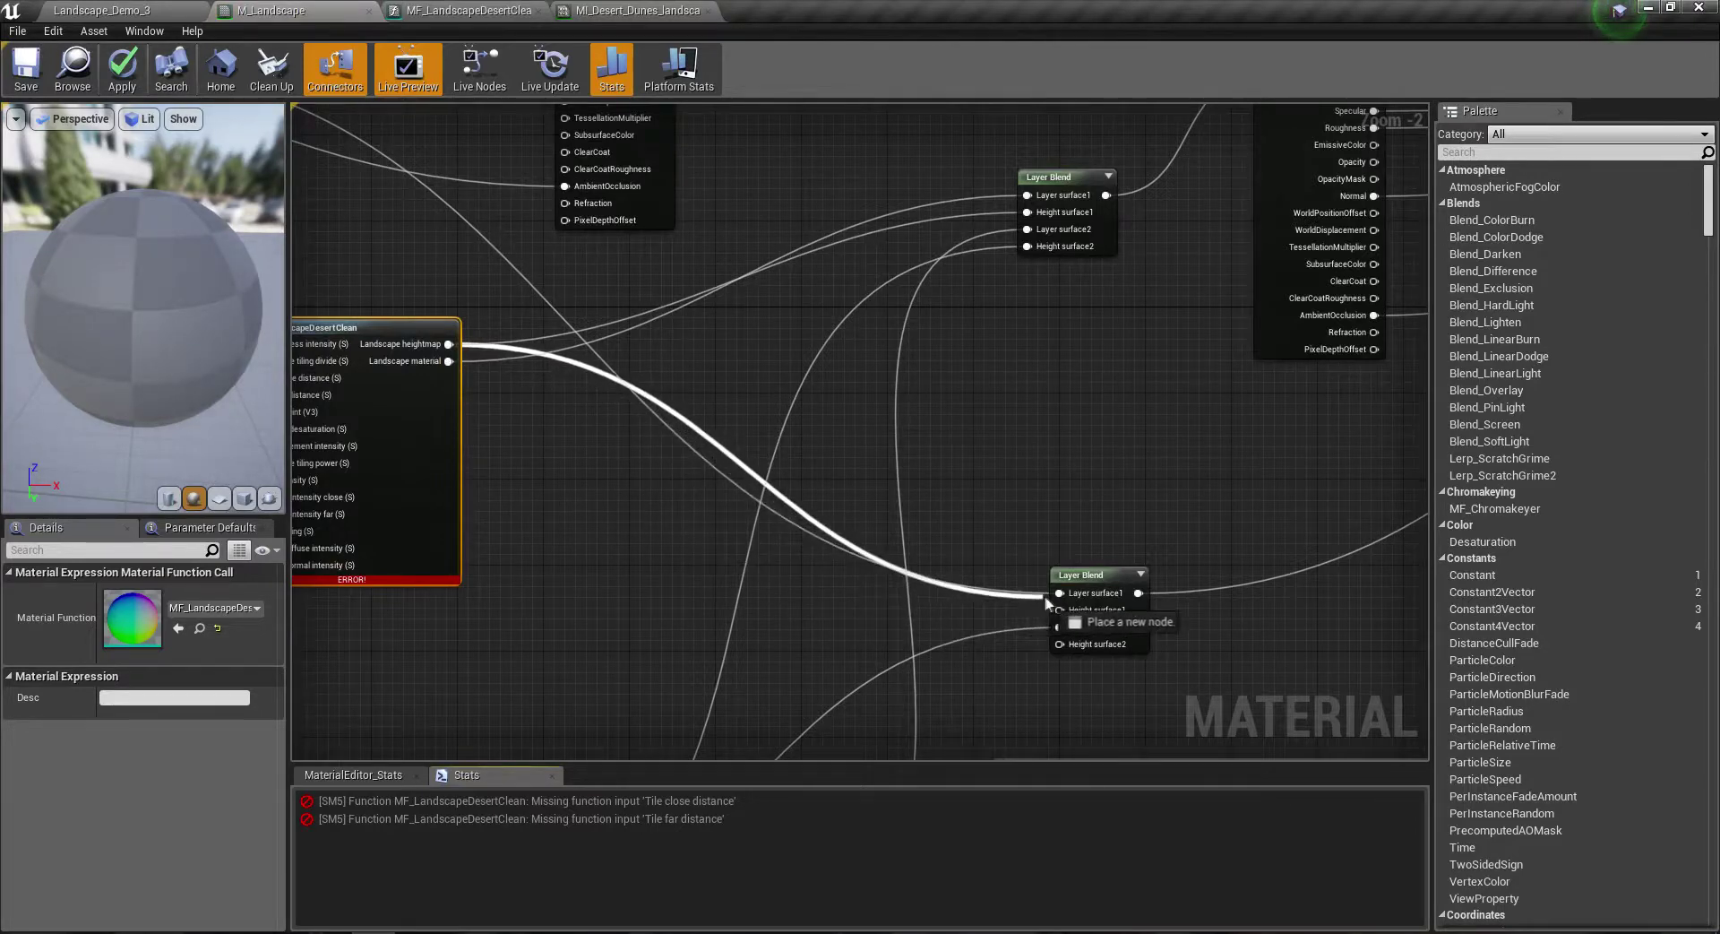
left_click_drag(1060, 599, 1060, 597)
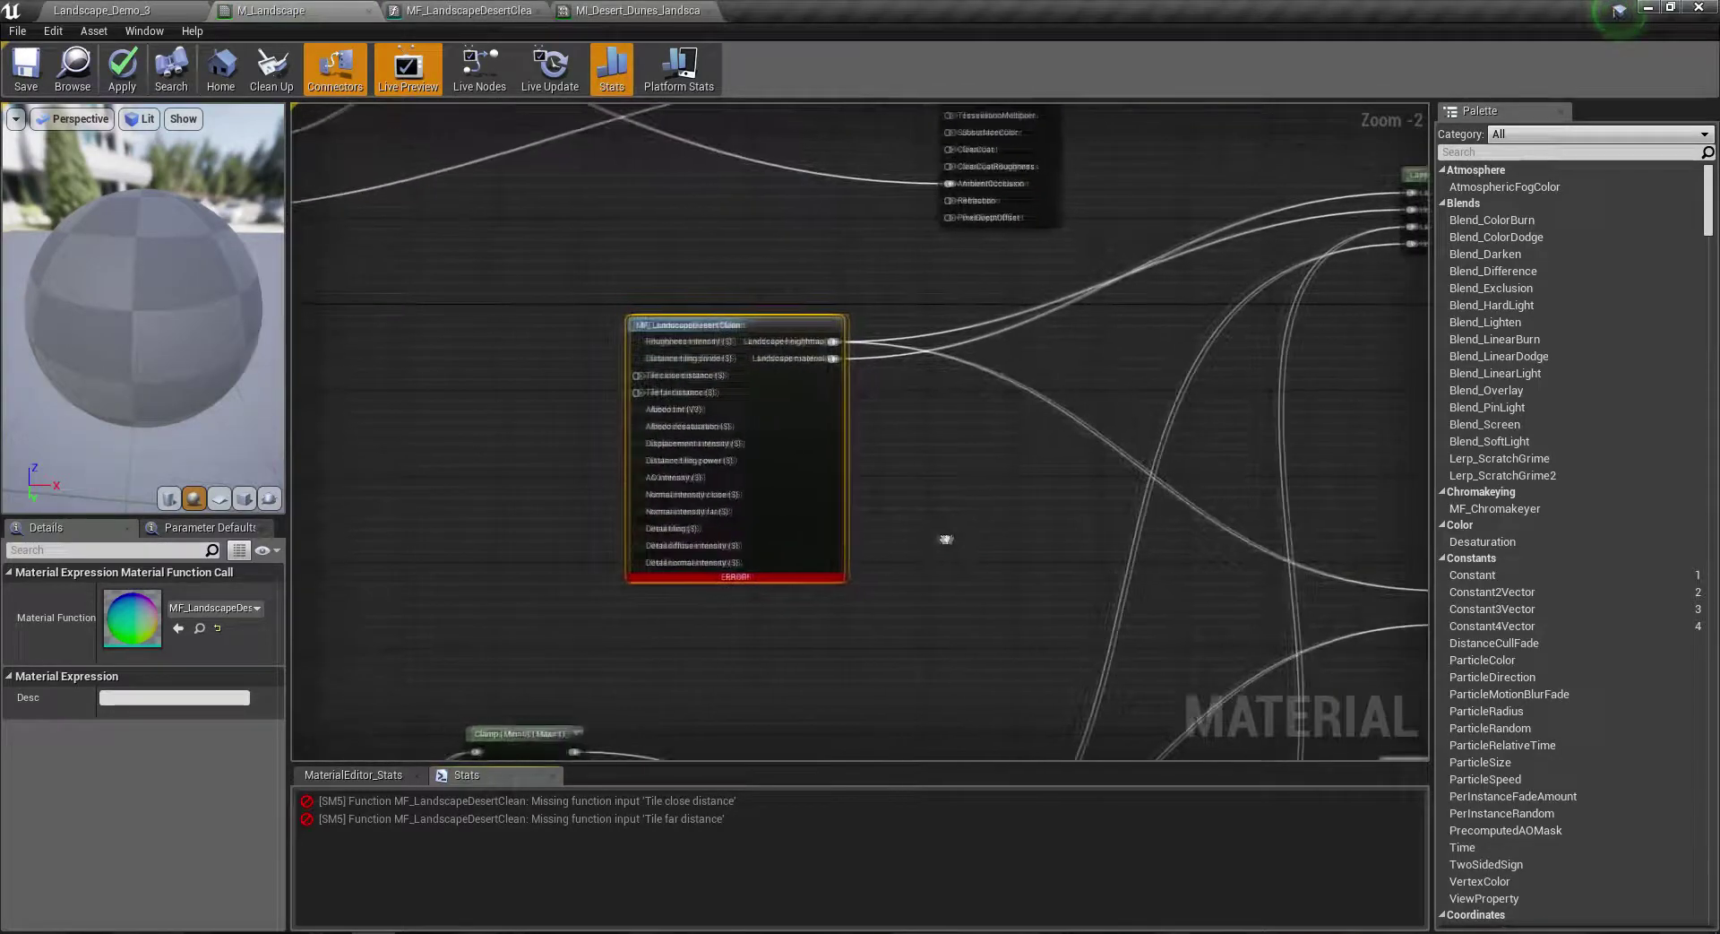
right_click_drag(563, 544, 778, 568)
scroll(778, 567, "down", 1)
scroll(778, 567, "up", 3)
right_click_drag(511, 537, 1035, 522)
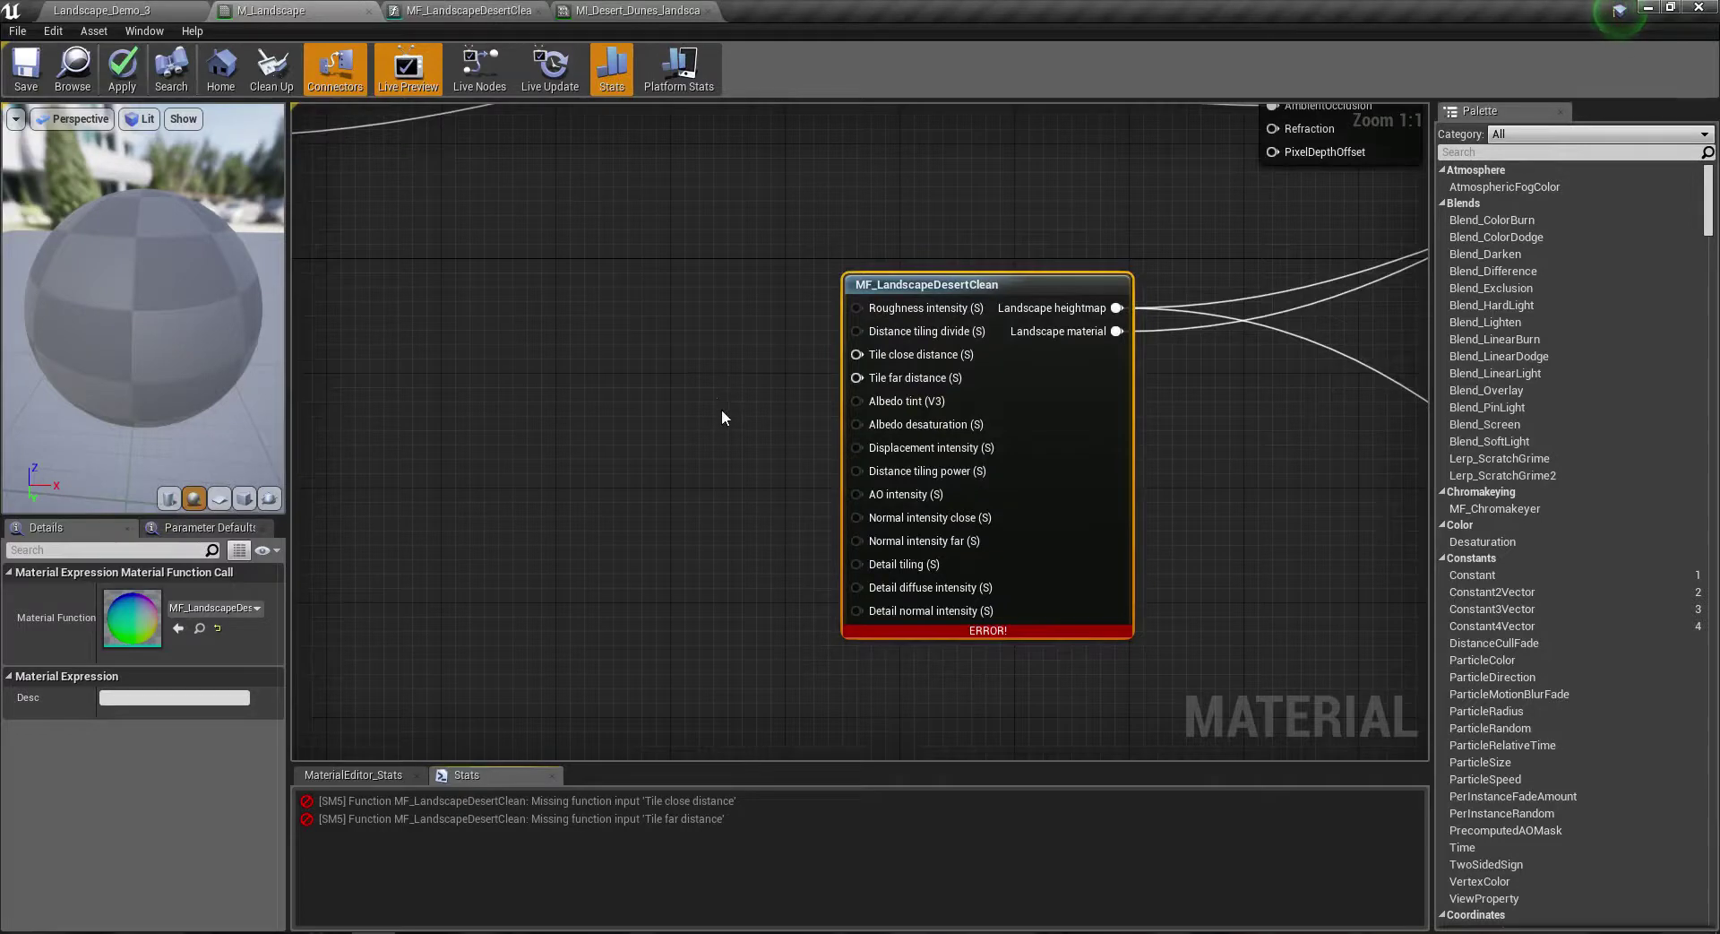
Step: Create scalar parameter 'Surface 1 Tile close distance', set its default, and wire it into Tile close distance
left_click(677, 400)
left_click(674, 315)
left_click(668, 290)
left_click_drag(690, 295, 690, 329)
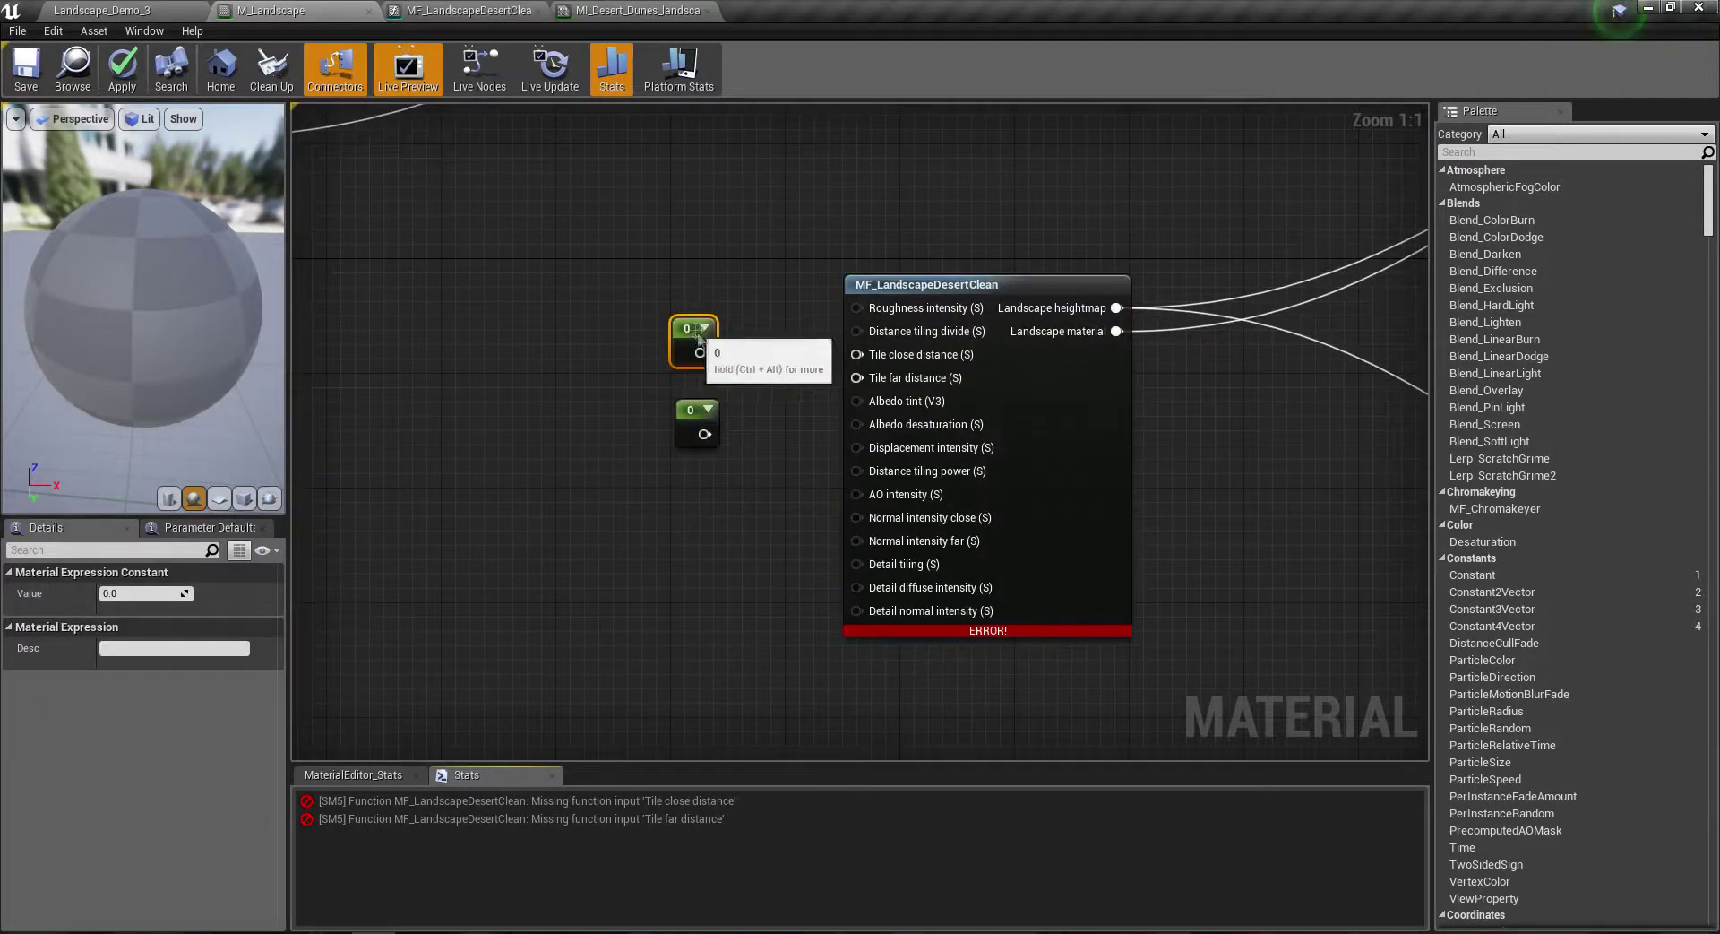
right_click(707, 359)
left_click(758, 405)
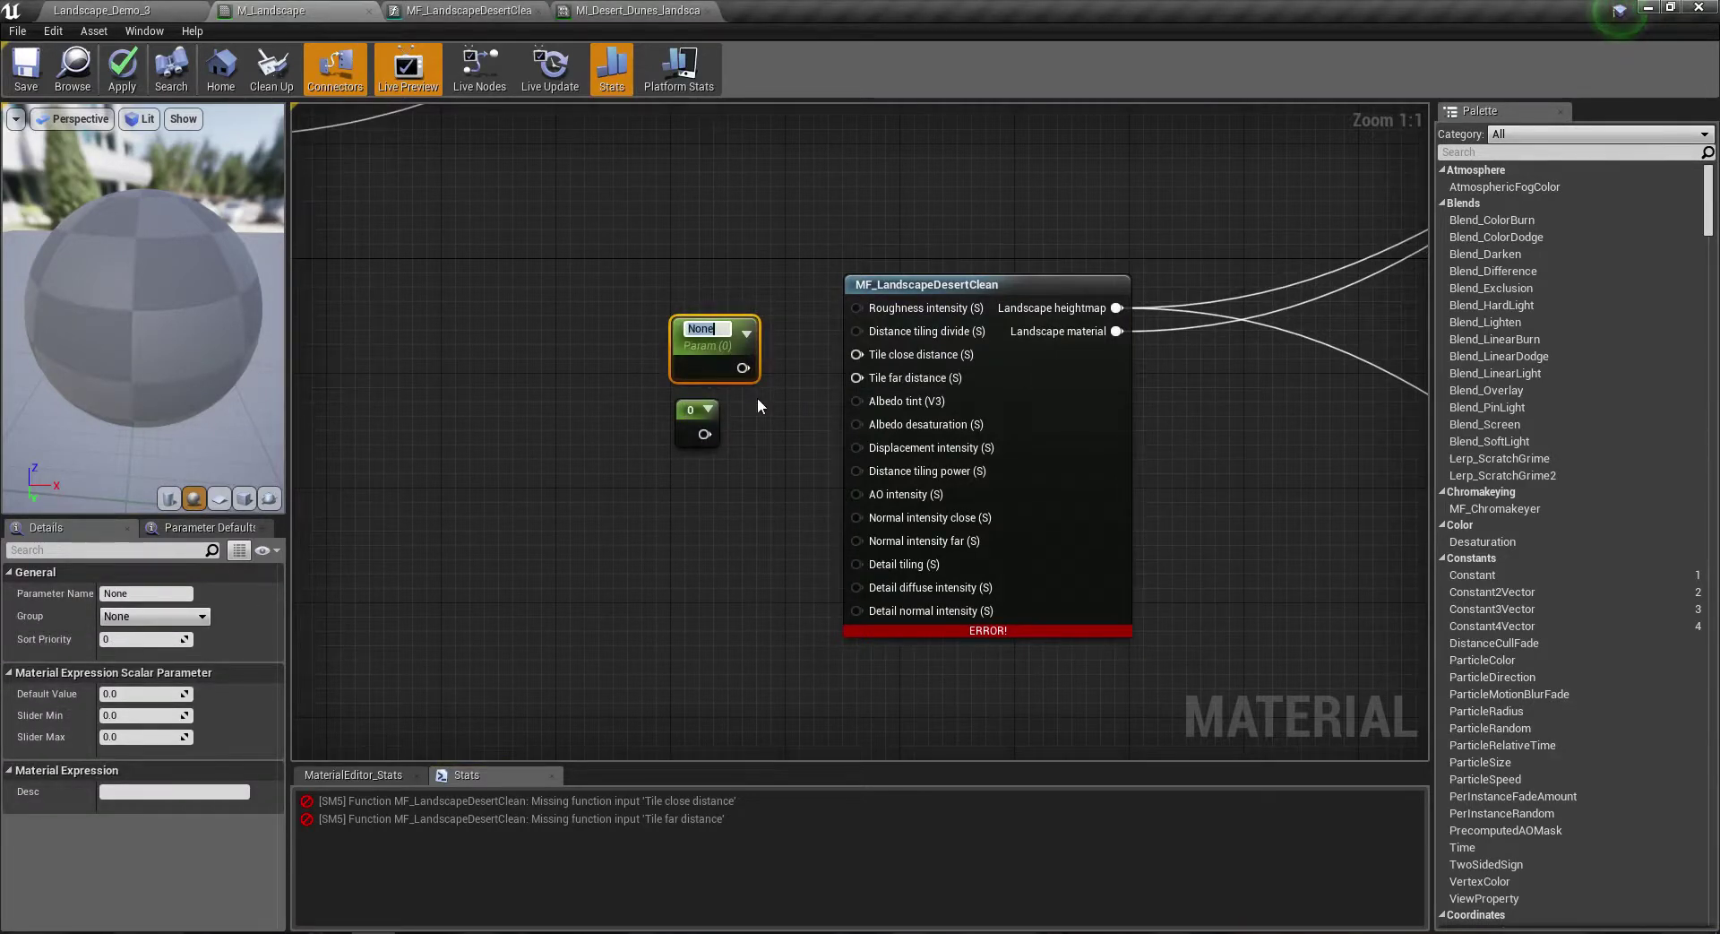
type("Surface 1 ")
type("T")
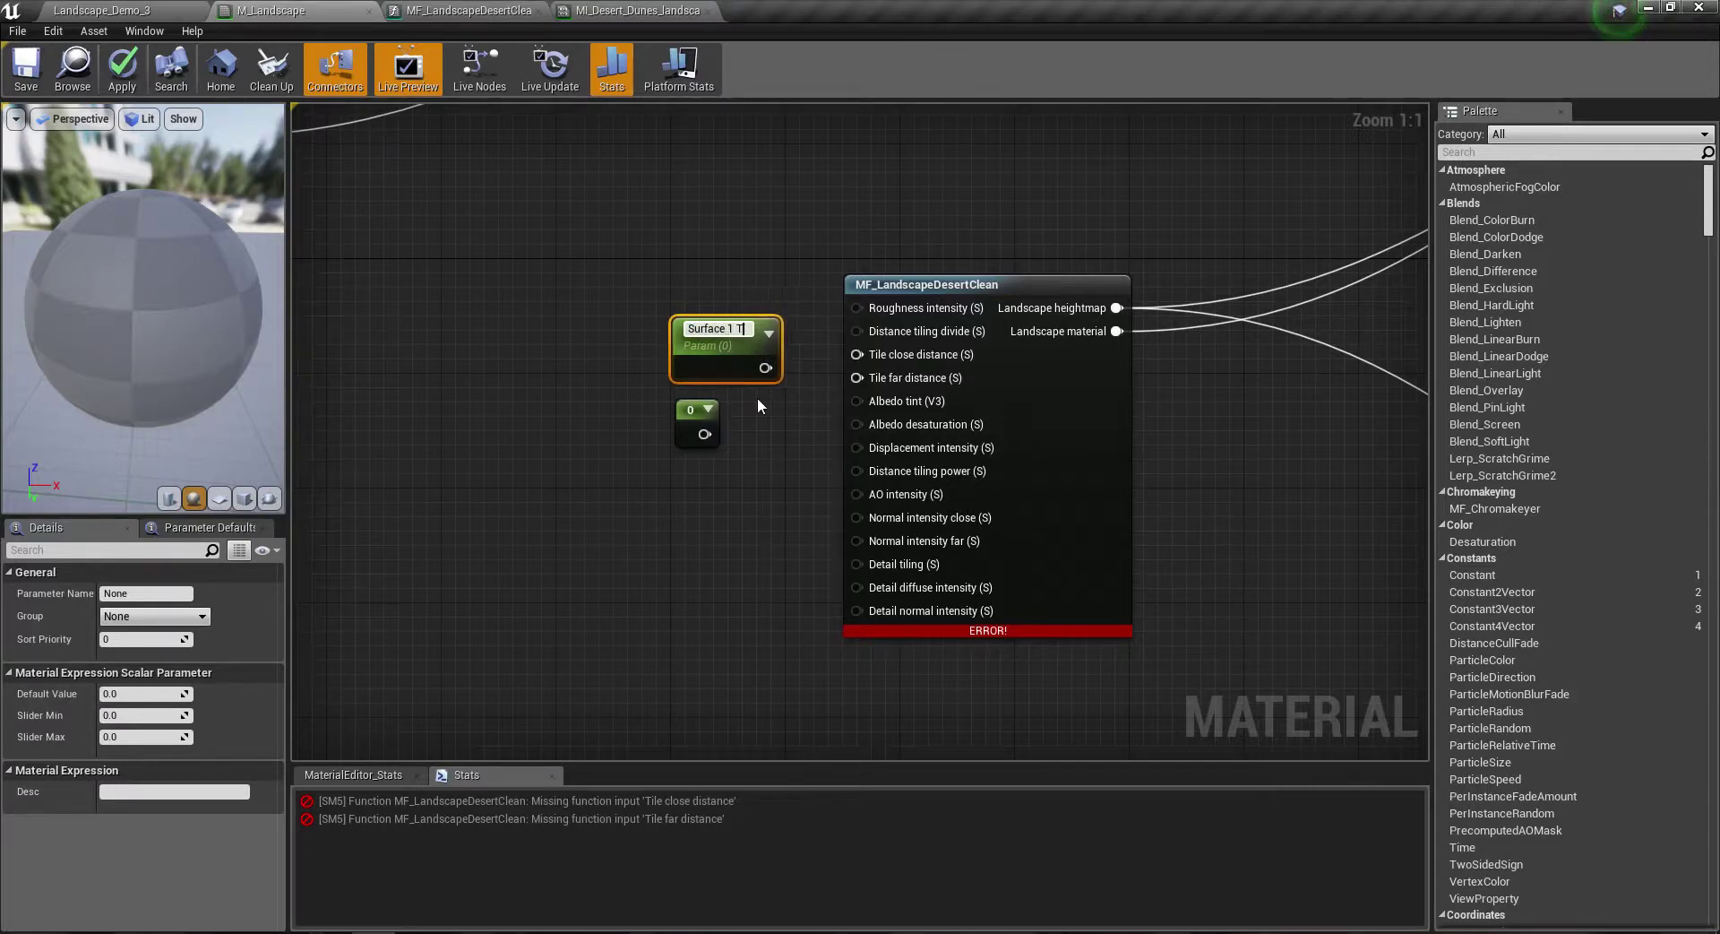
type("ile close distance")
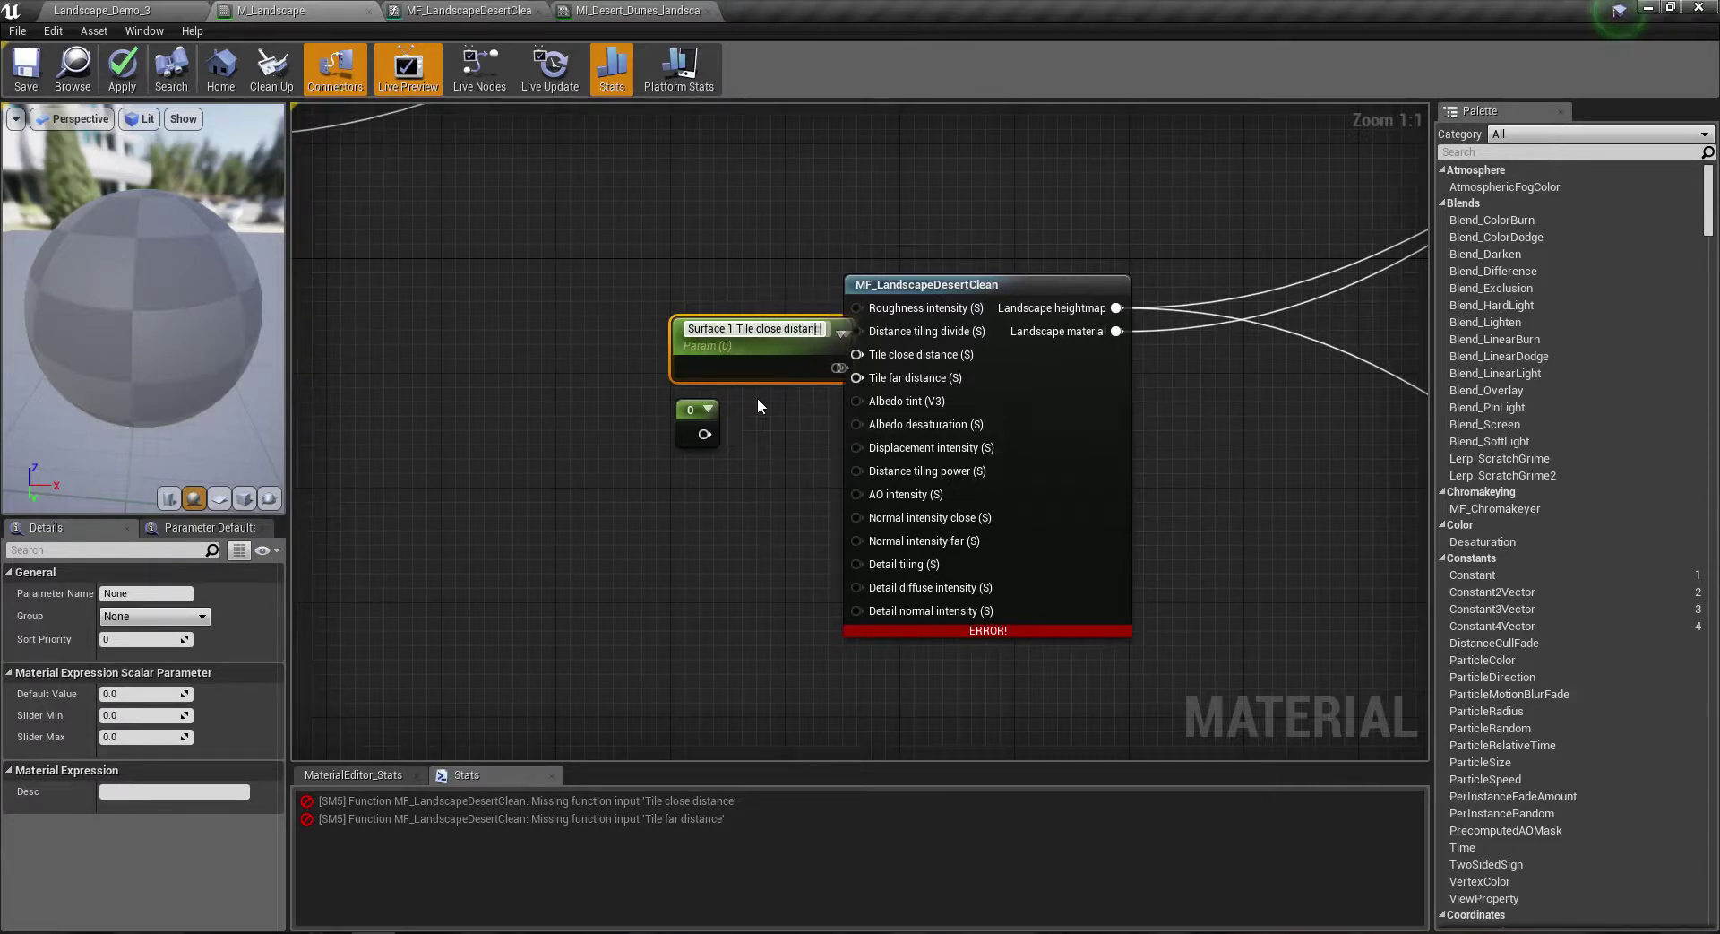
key("Return")
left_click_drag(757, 372, 628, 329)
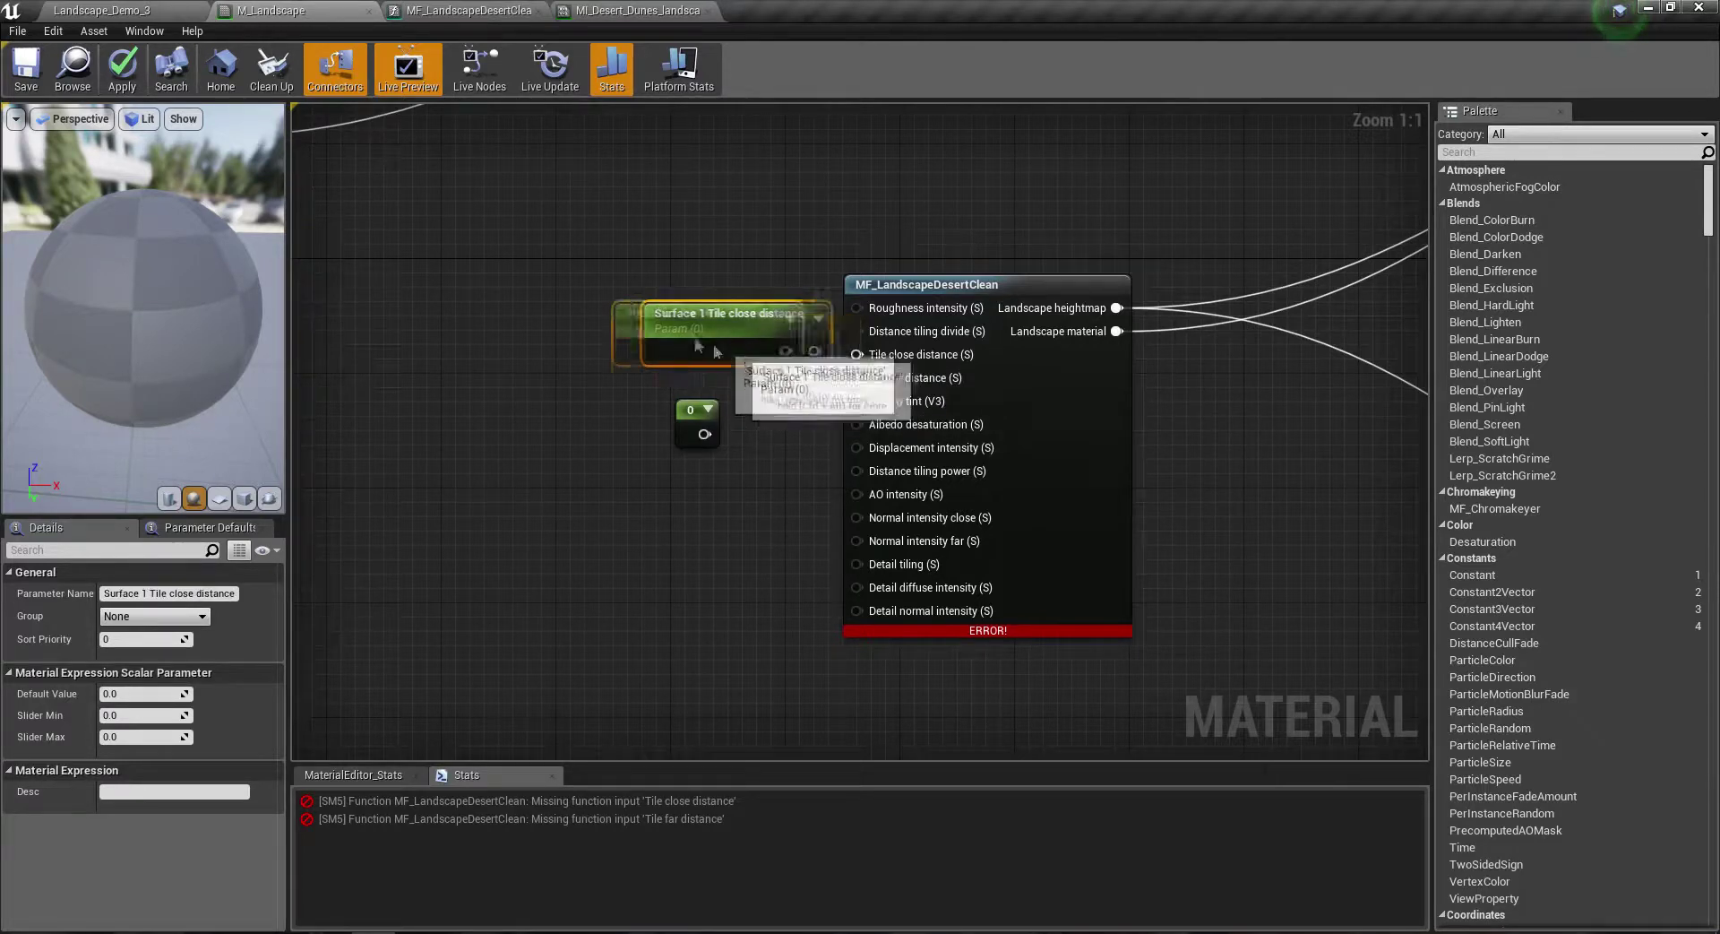
left_click(145, 693)
type("1")
left_click(156, 694)
mouse_move(653, 292)
left_mouse_down()
mouse_move(653, 320)
mouse_move(854, 363)
left_mouse_up()
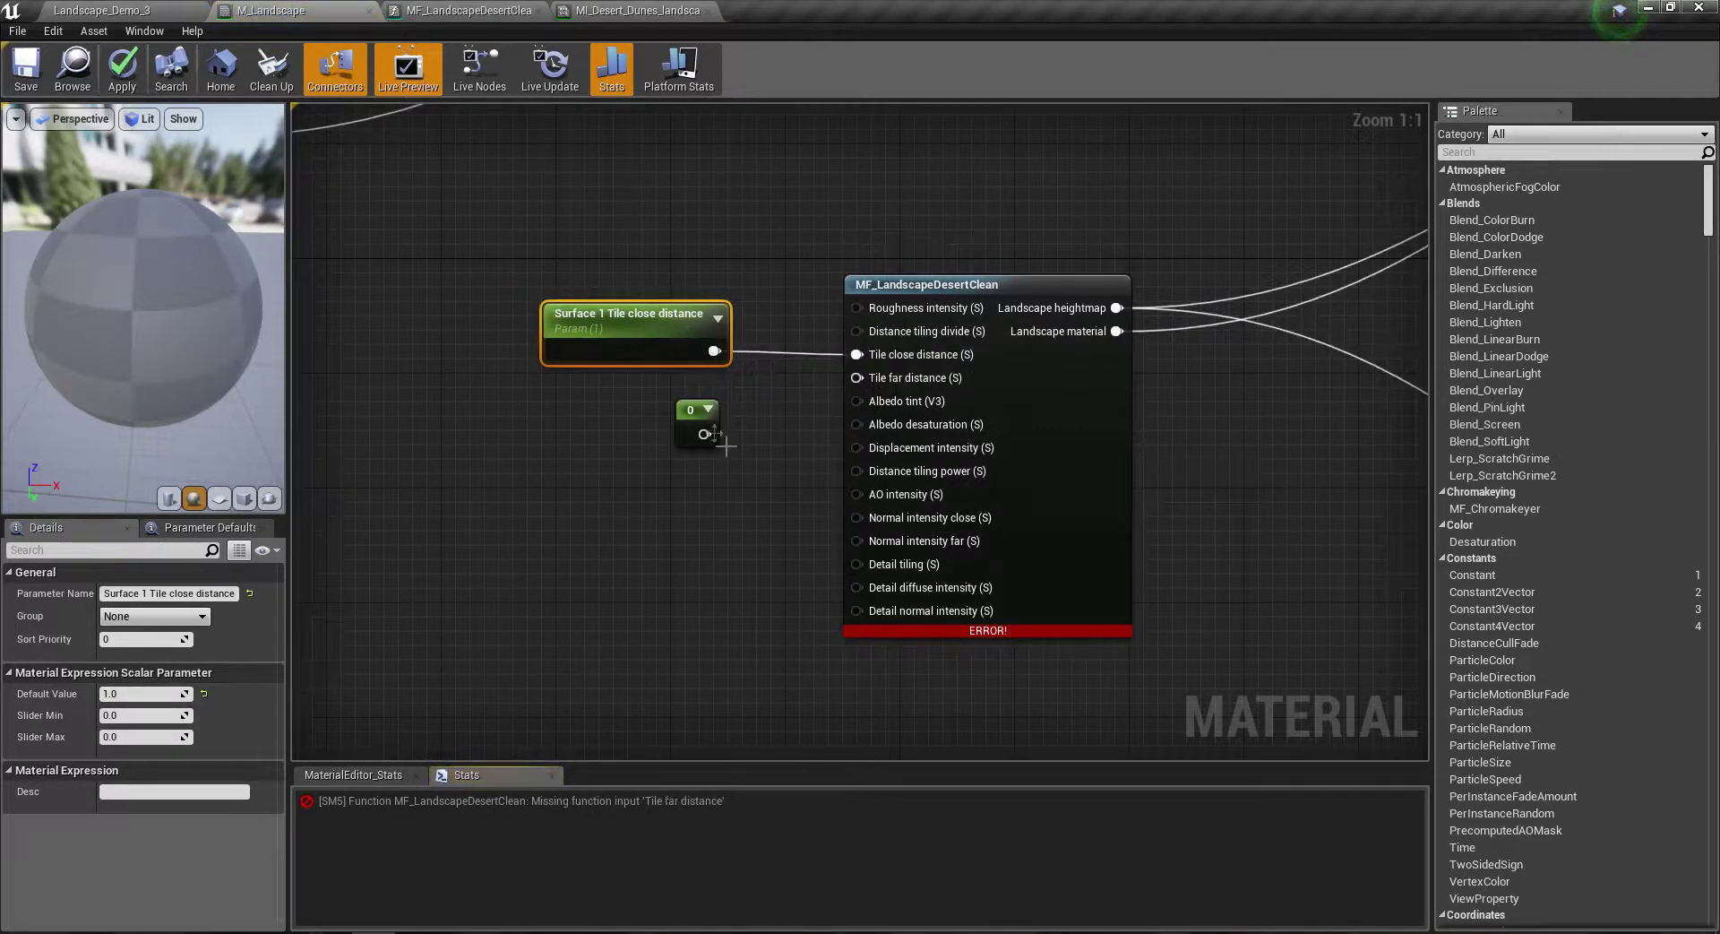
Step: Convert the second constant into scalar parameter 'Surface 1 Tile far distance' with default 1.0
left_click_drag(692, 423, 558, 412)
right_click(559, 413)
left_click(580, 421)
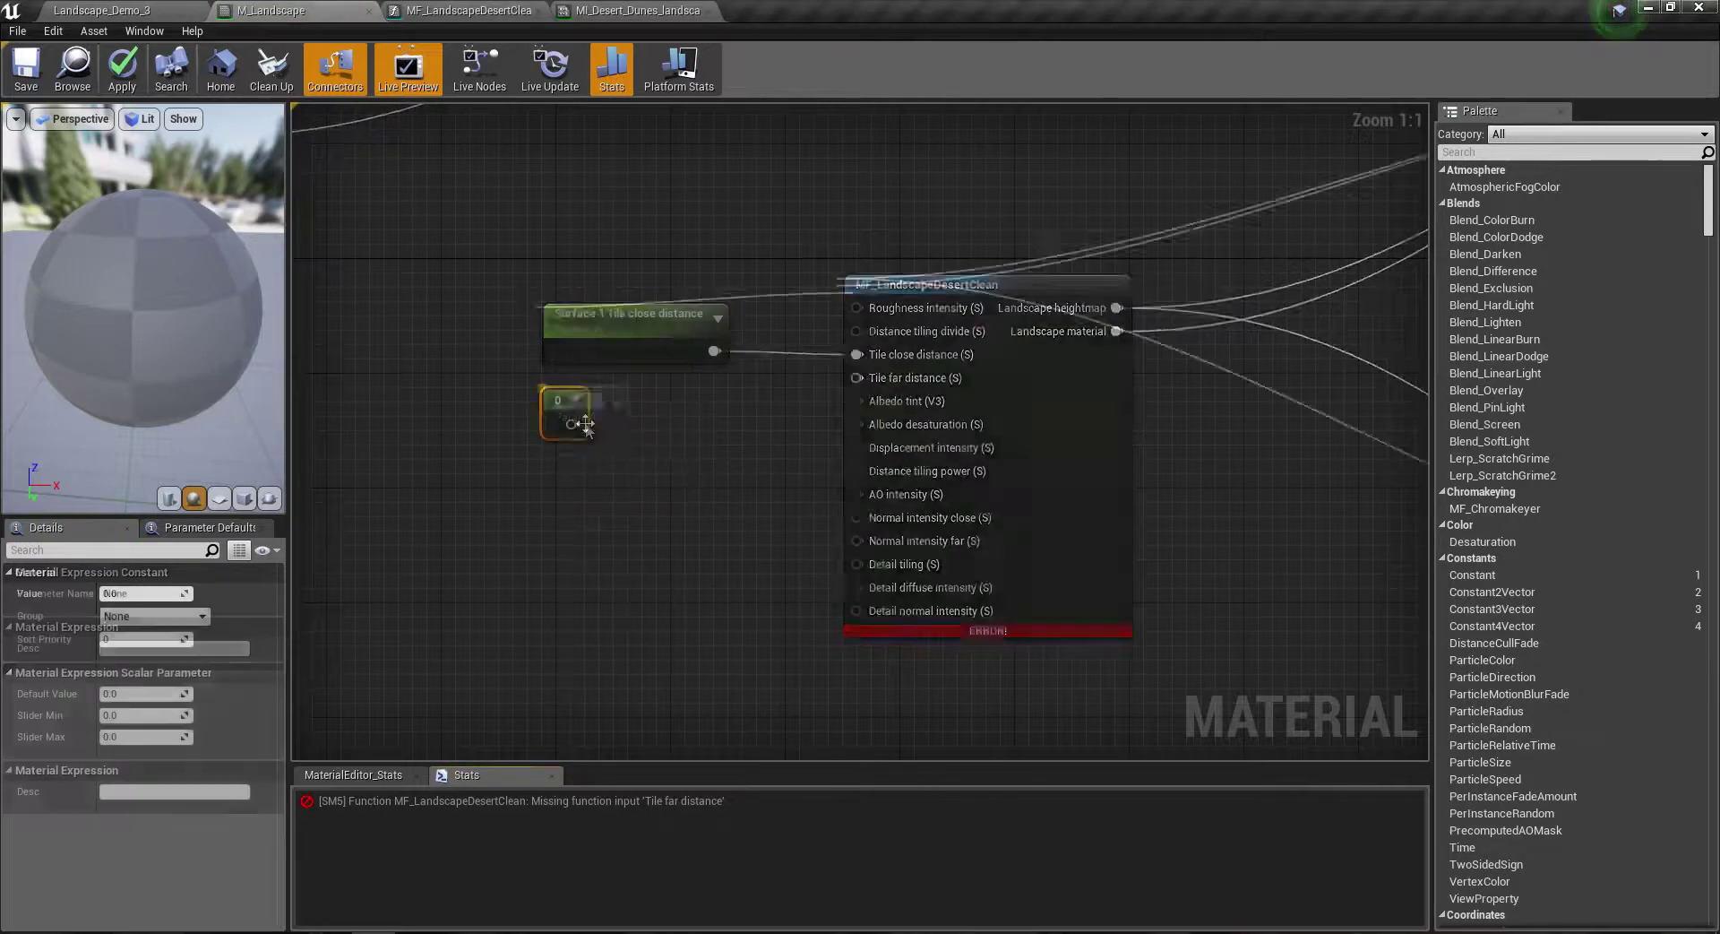
type("Surface 1 Tile far di")
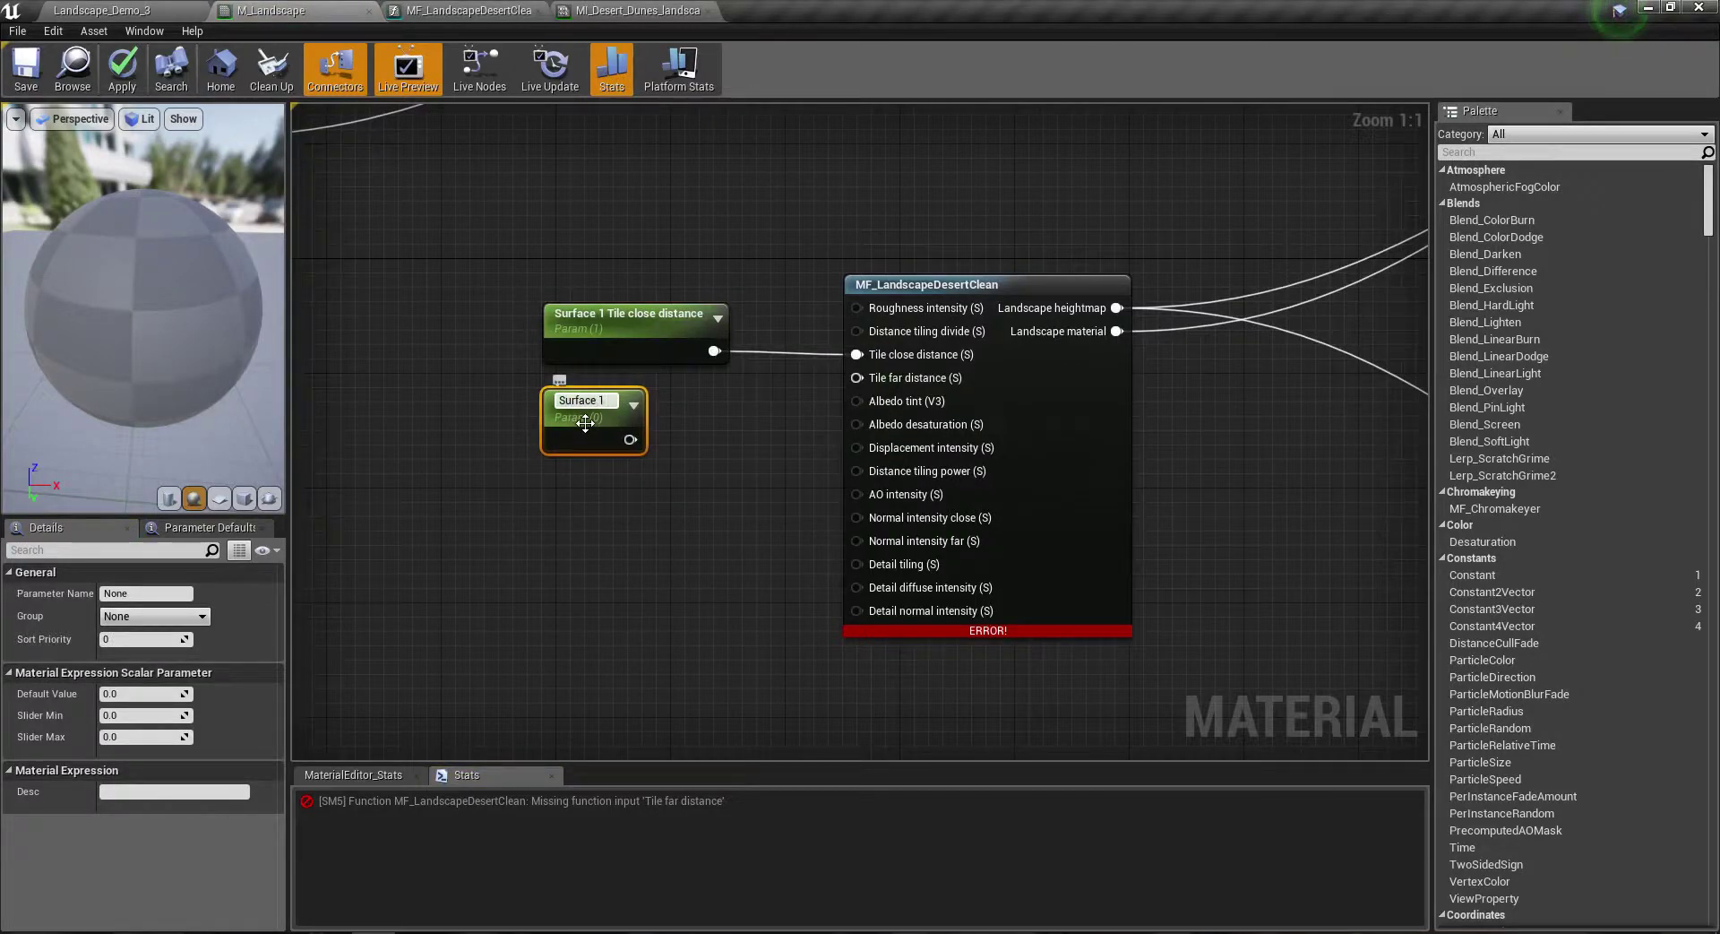
type("stan")
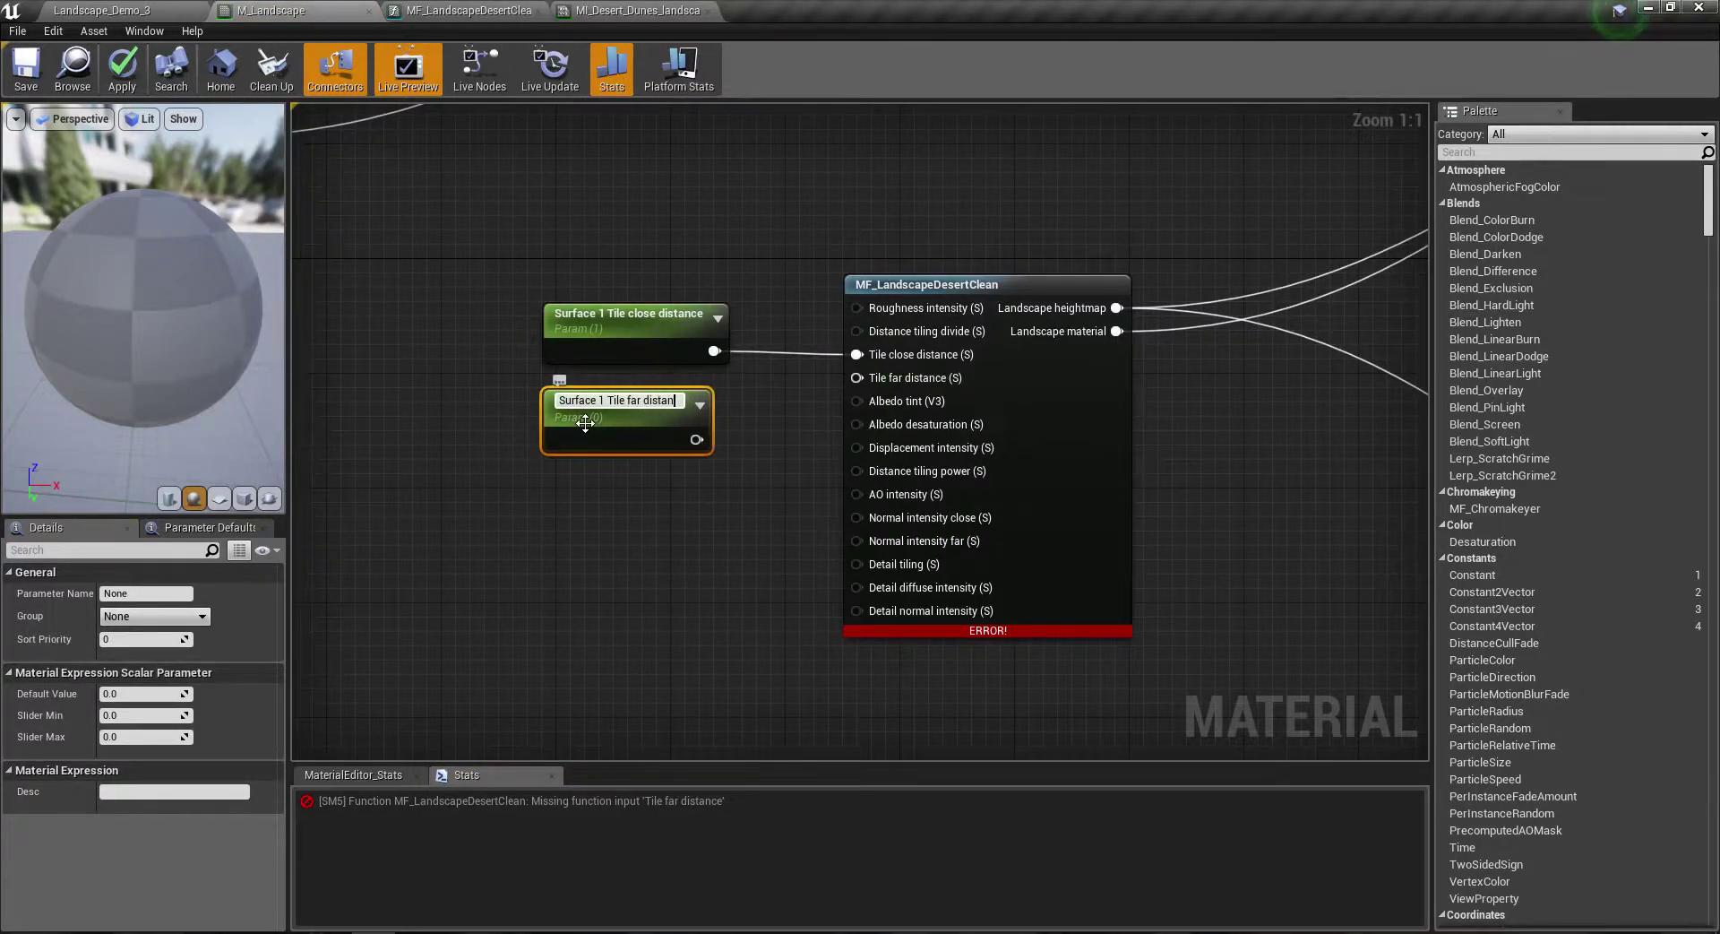
type("ce")
key("Return")
left_click(143, 697)
type("1")
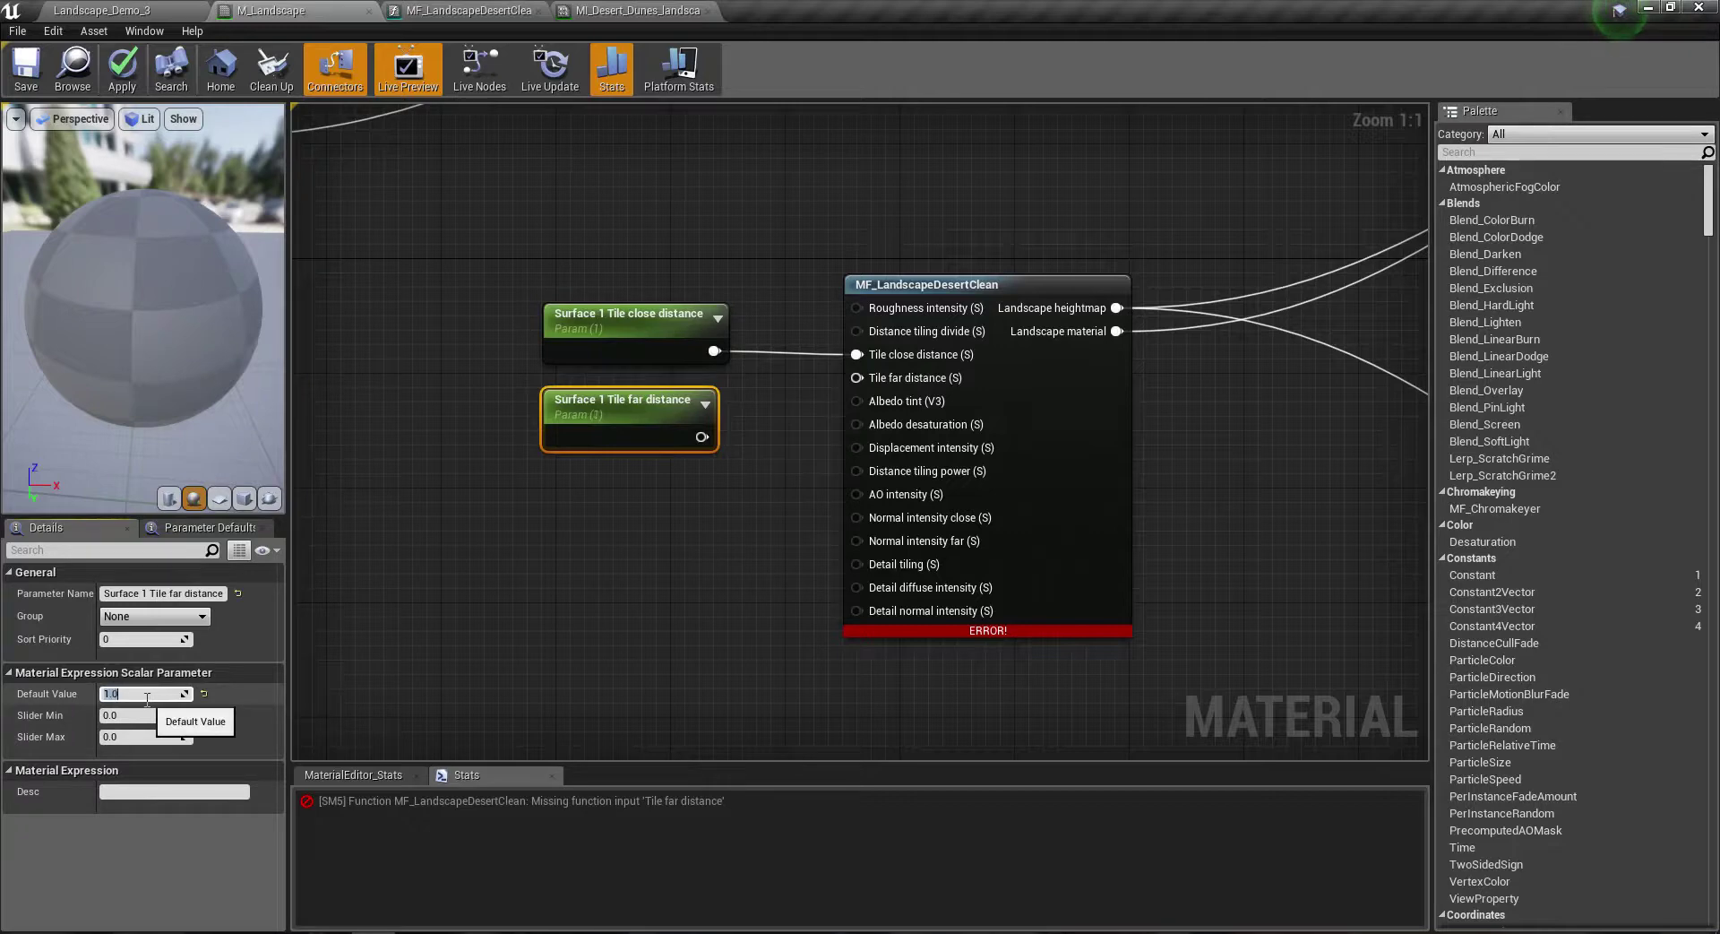
right_click_drag(653, 381, 745, 433)
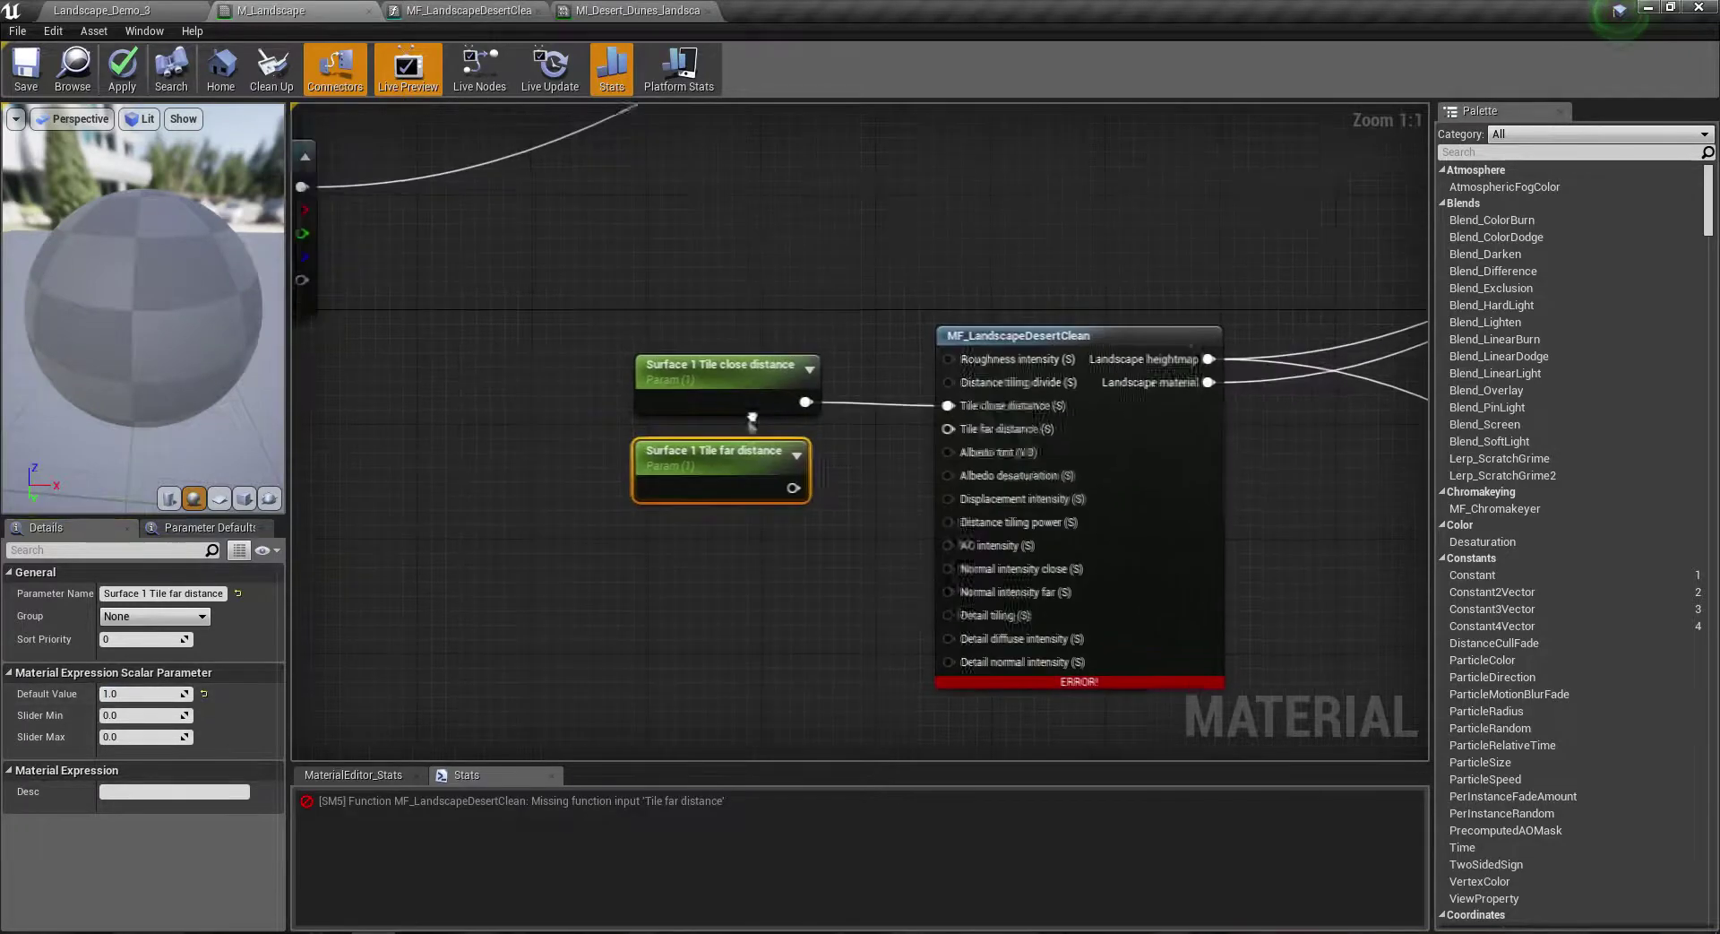
Step: Put both Surface 1 Tile distance parameters in group L1
left_click(157, 617)
left_click(152, 617)
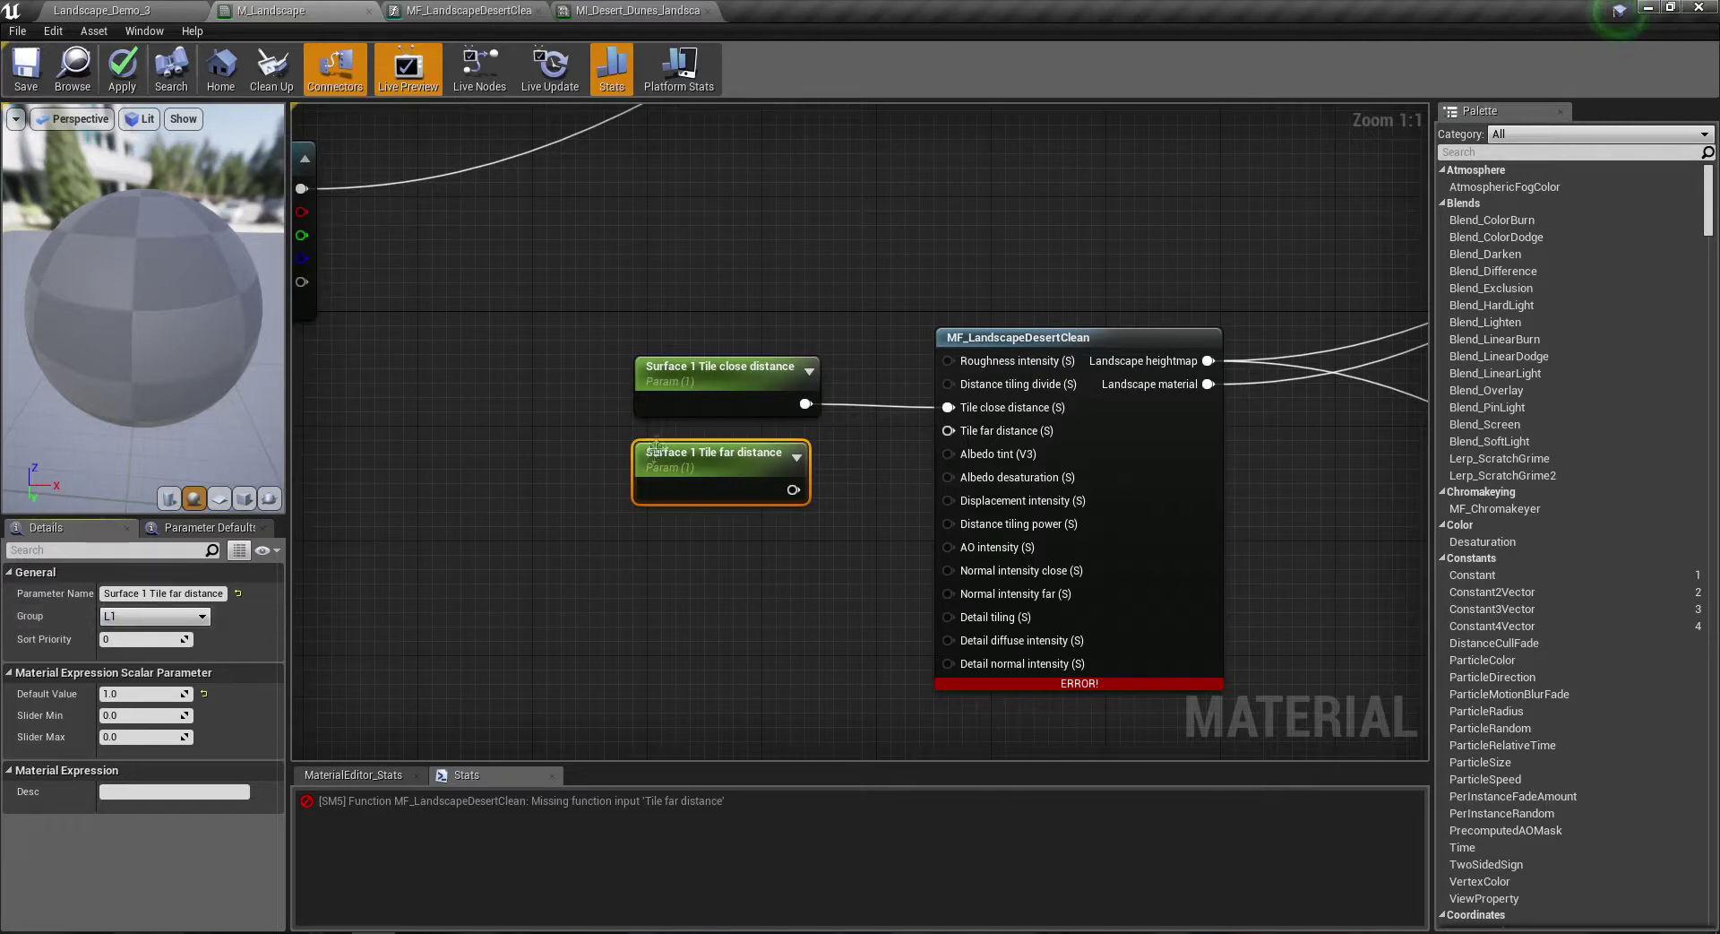
left_click(654, 393)
left_click(162, 617)
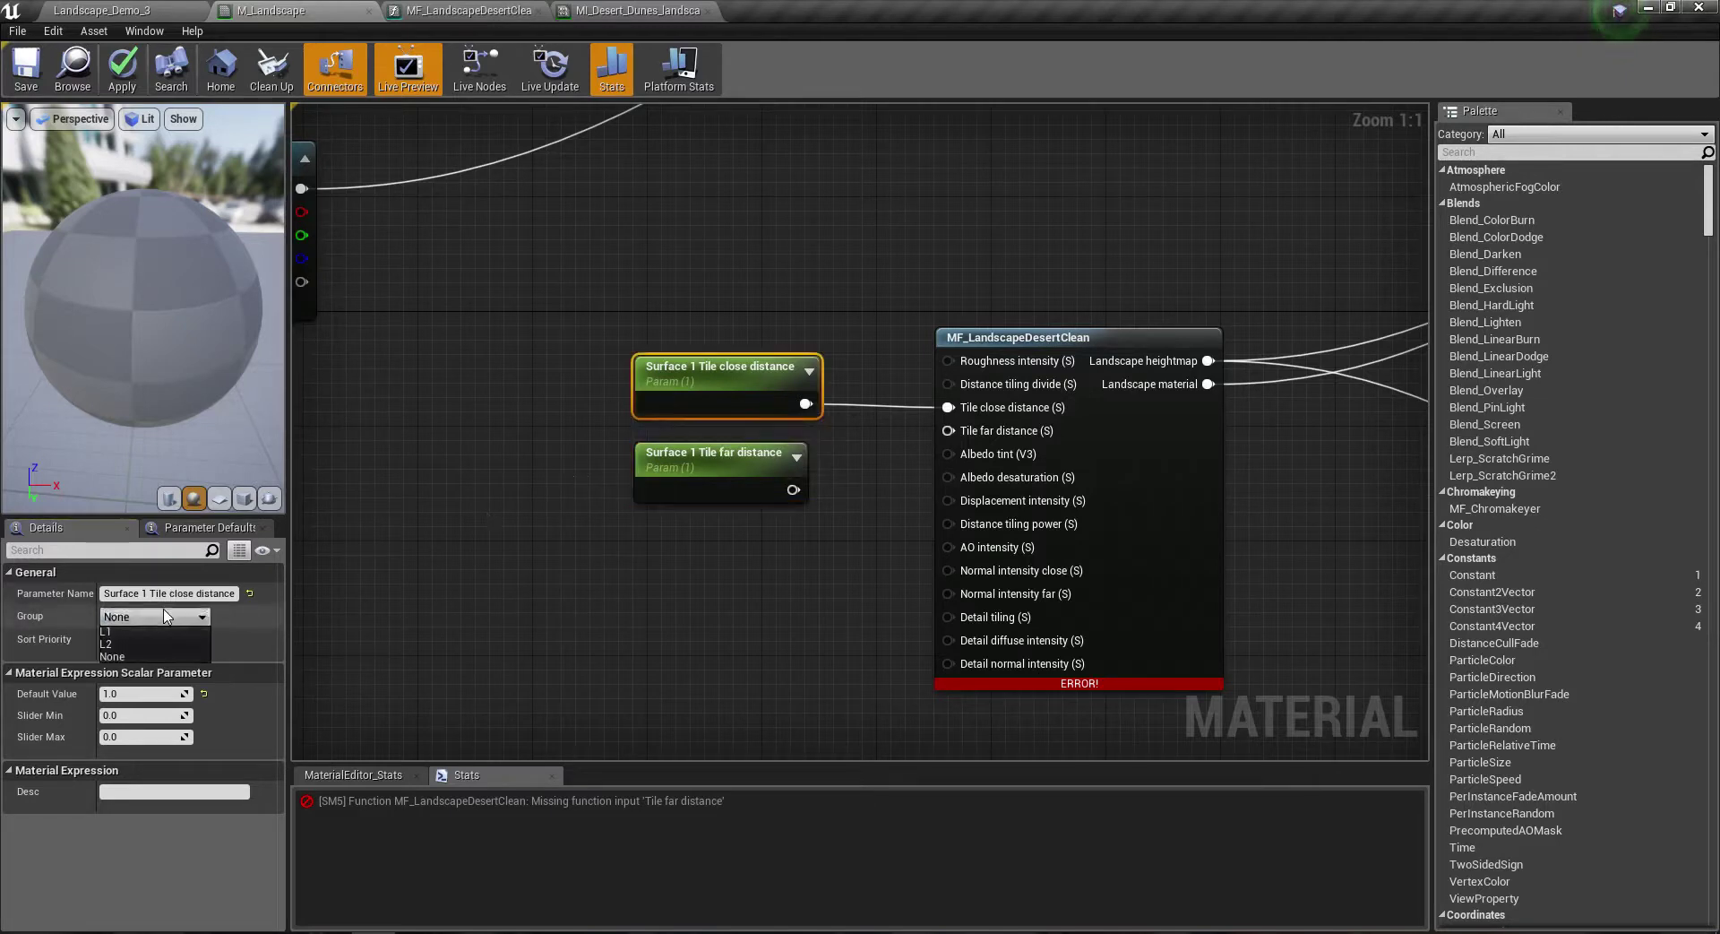
left_click(117, 631)
scroll(1299, 686, "down", 2)
Step: Wire Surface 1 Tile far distance into the function's Tile far distance input
scroll(1299, 685, "down", 2)
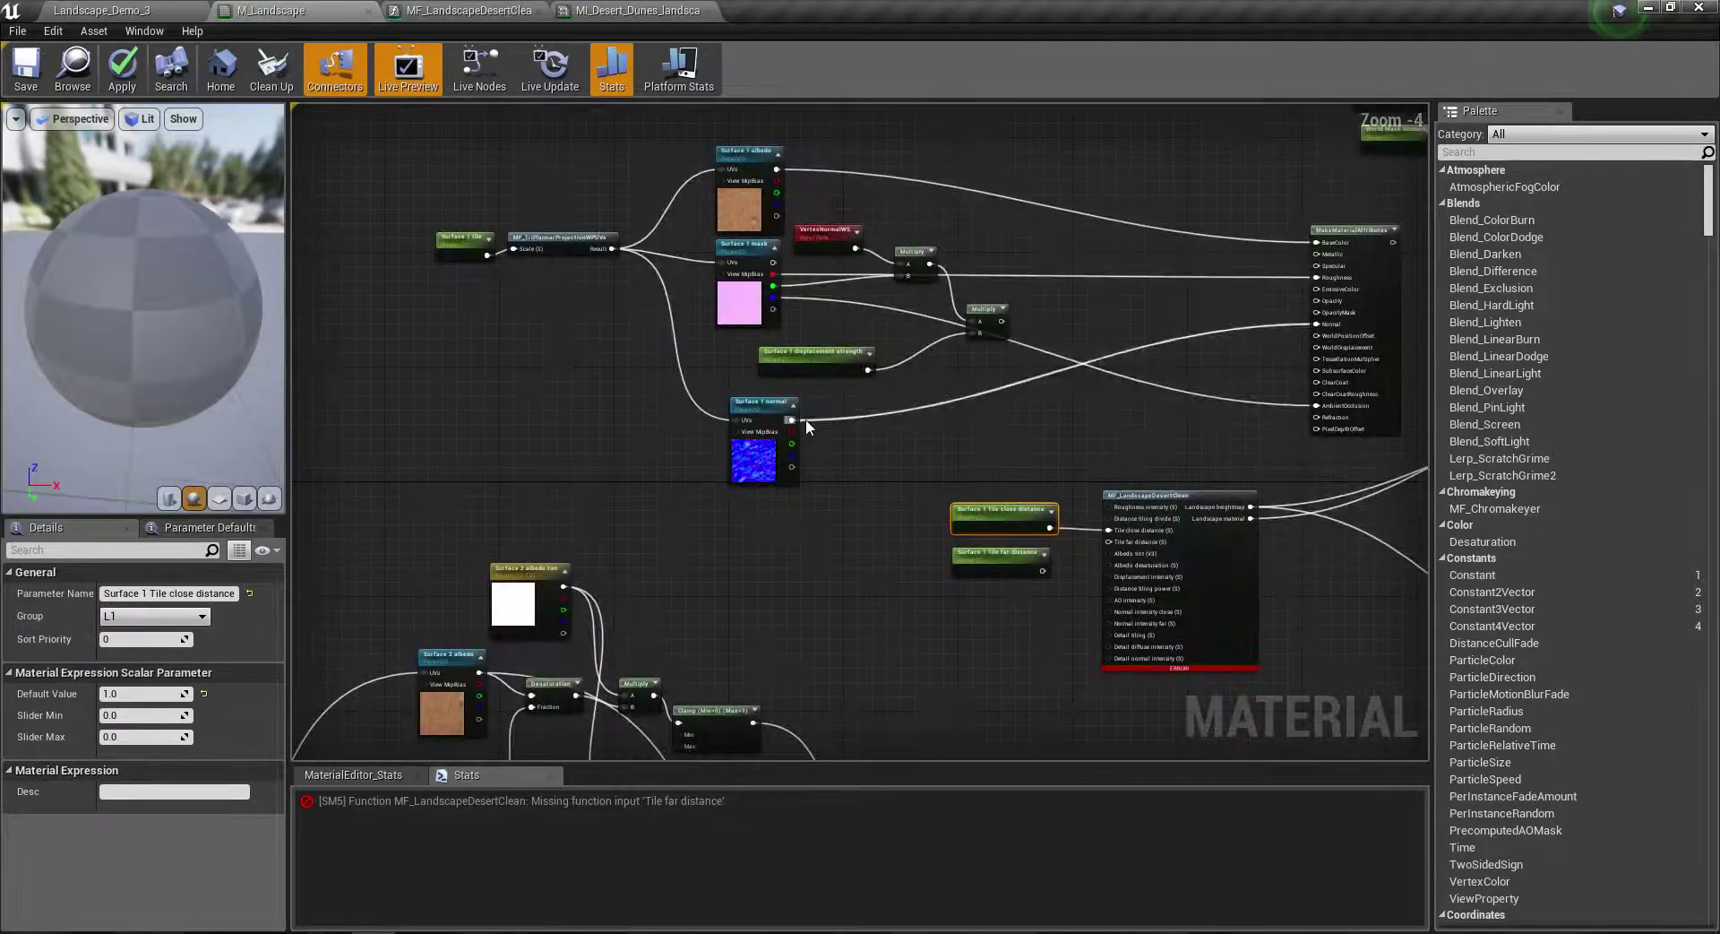
scroll(857, 471, "down", 1)
scroll(896, 484, "down", 1)
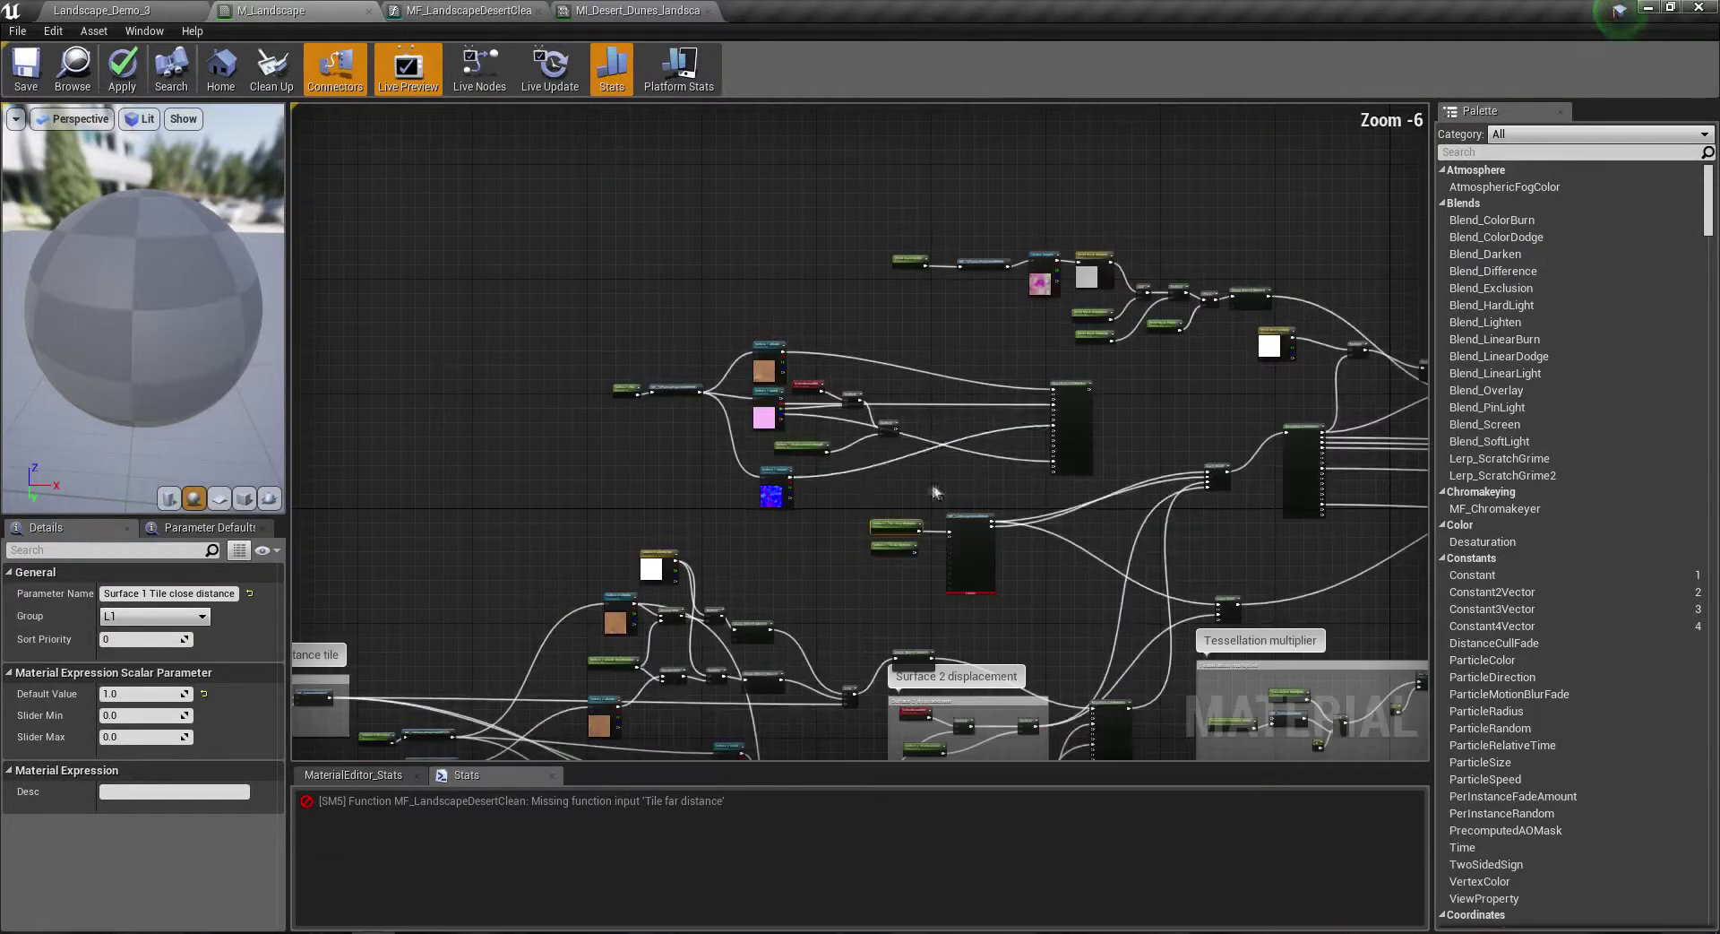
left_click_drag(925, 499, 568, 292)
scroll(1047, 623, "up", 5)
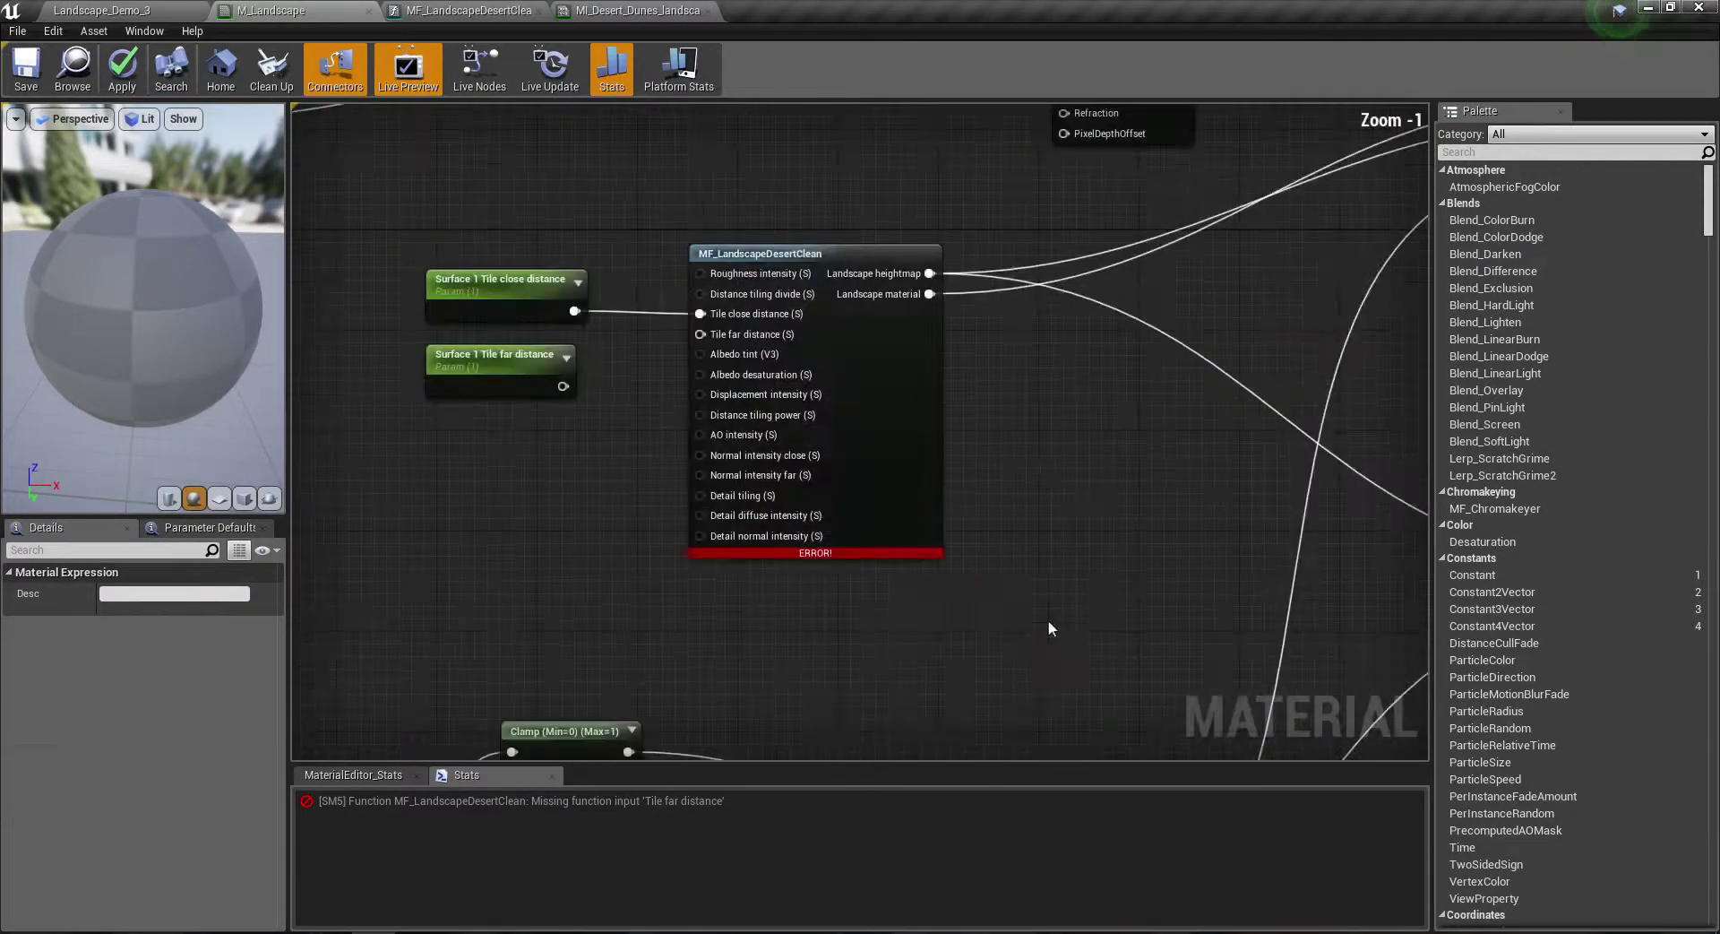
right_click_drag(633, 513, 859, 594)
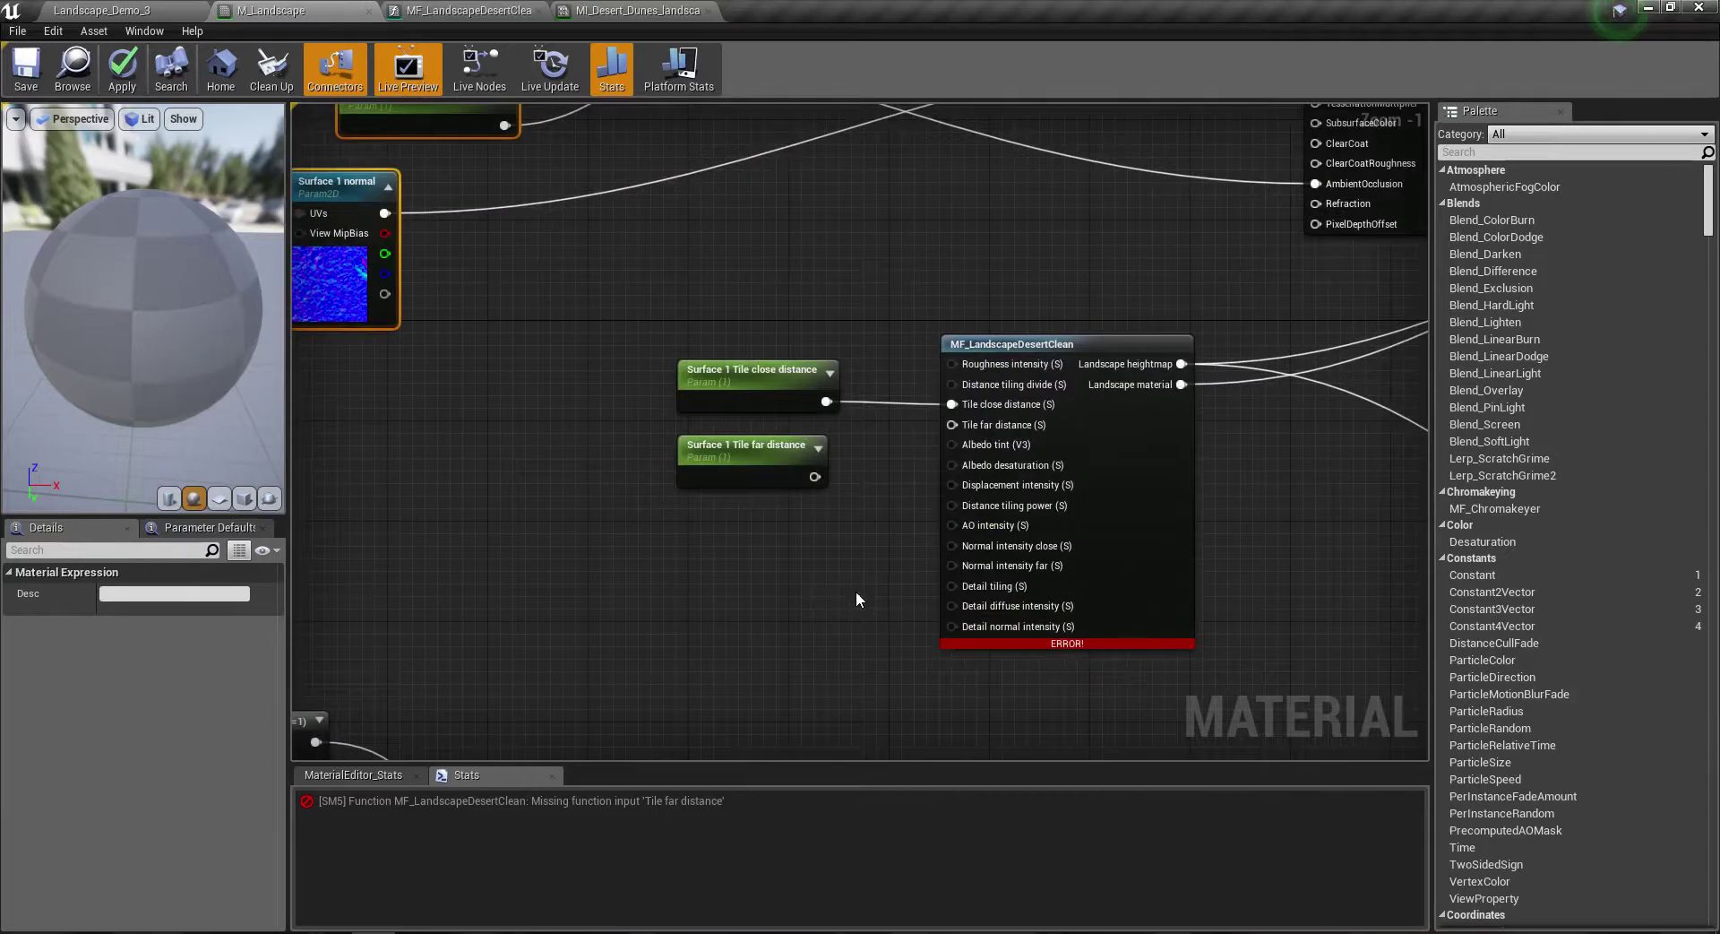
left_click(857, 598)
scroll(779, 411, "down", 3)
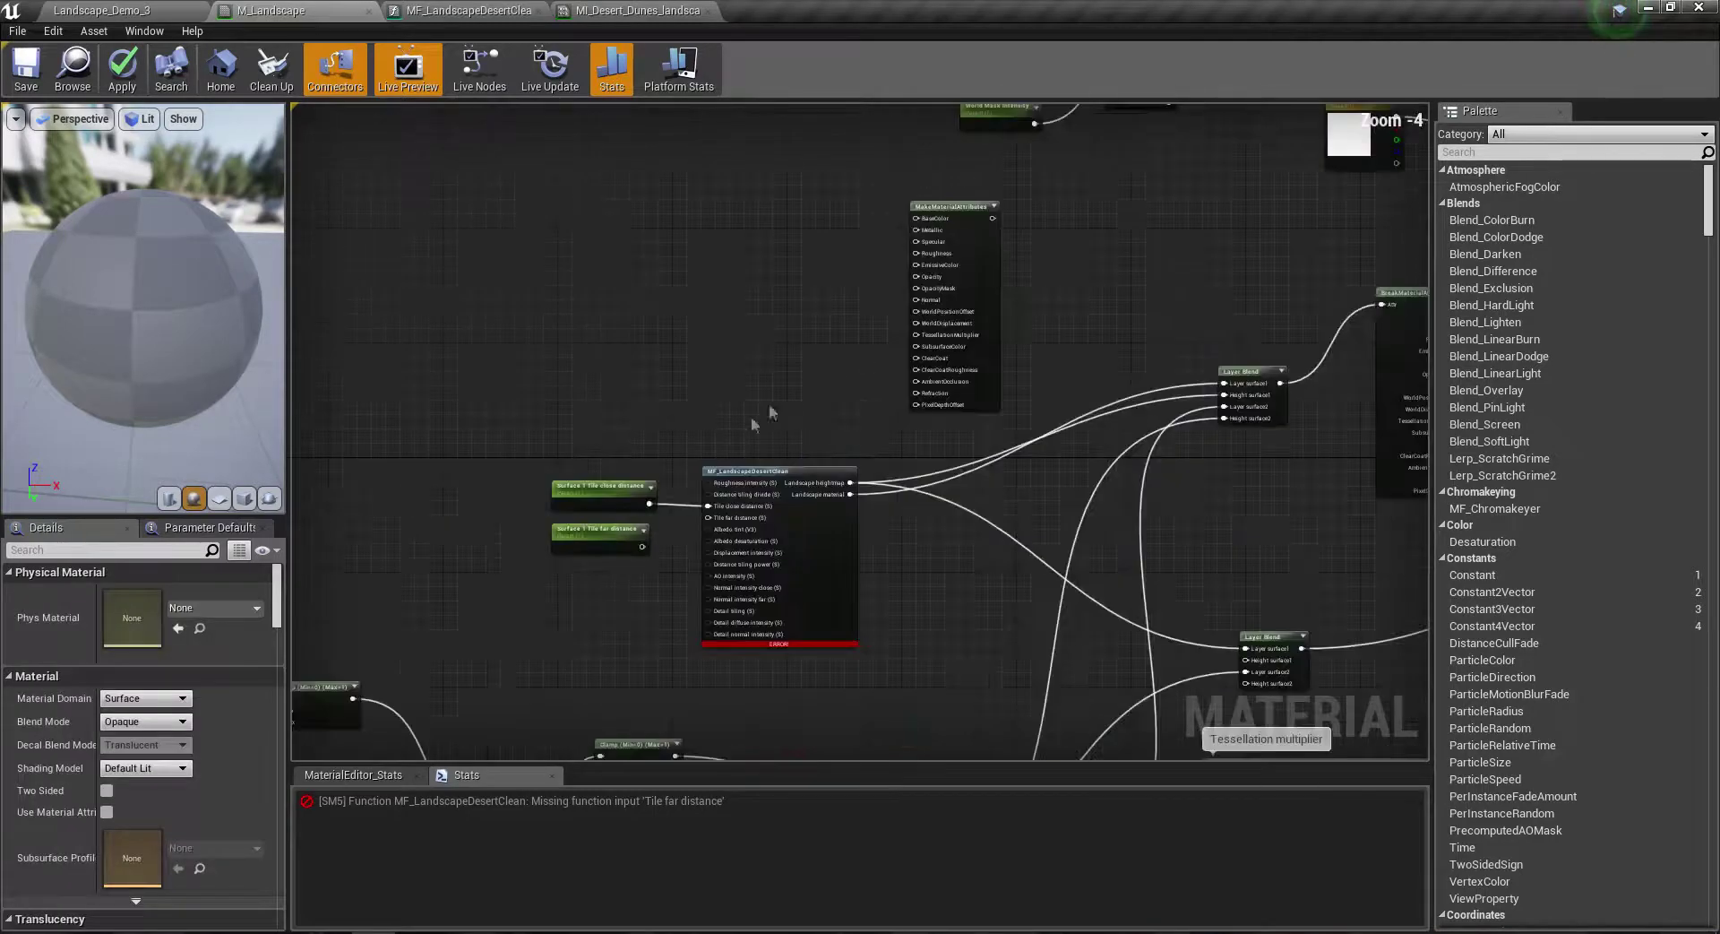
scroll(600, 551, "up", 4)
mouse_move(617, 549)
left_mouse_down()
mouse_move(692, 535)
mouse_move(772, 489)
left_mouse_up()
Step: Tidy the layout, moving the function and both Surface 1 Tile parameters up and left
scroll(776, 484, "down", 3)
left_click_drag(1026, 665, 514, 348)
scroll(672, 377, "down", 2)
left_click_drag(791, 413, 782, 290)
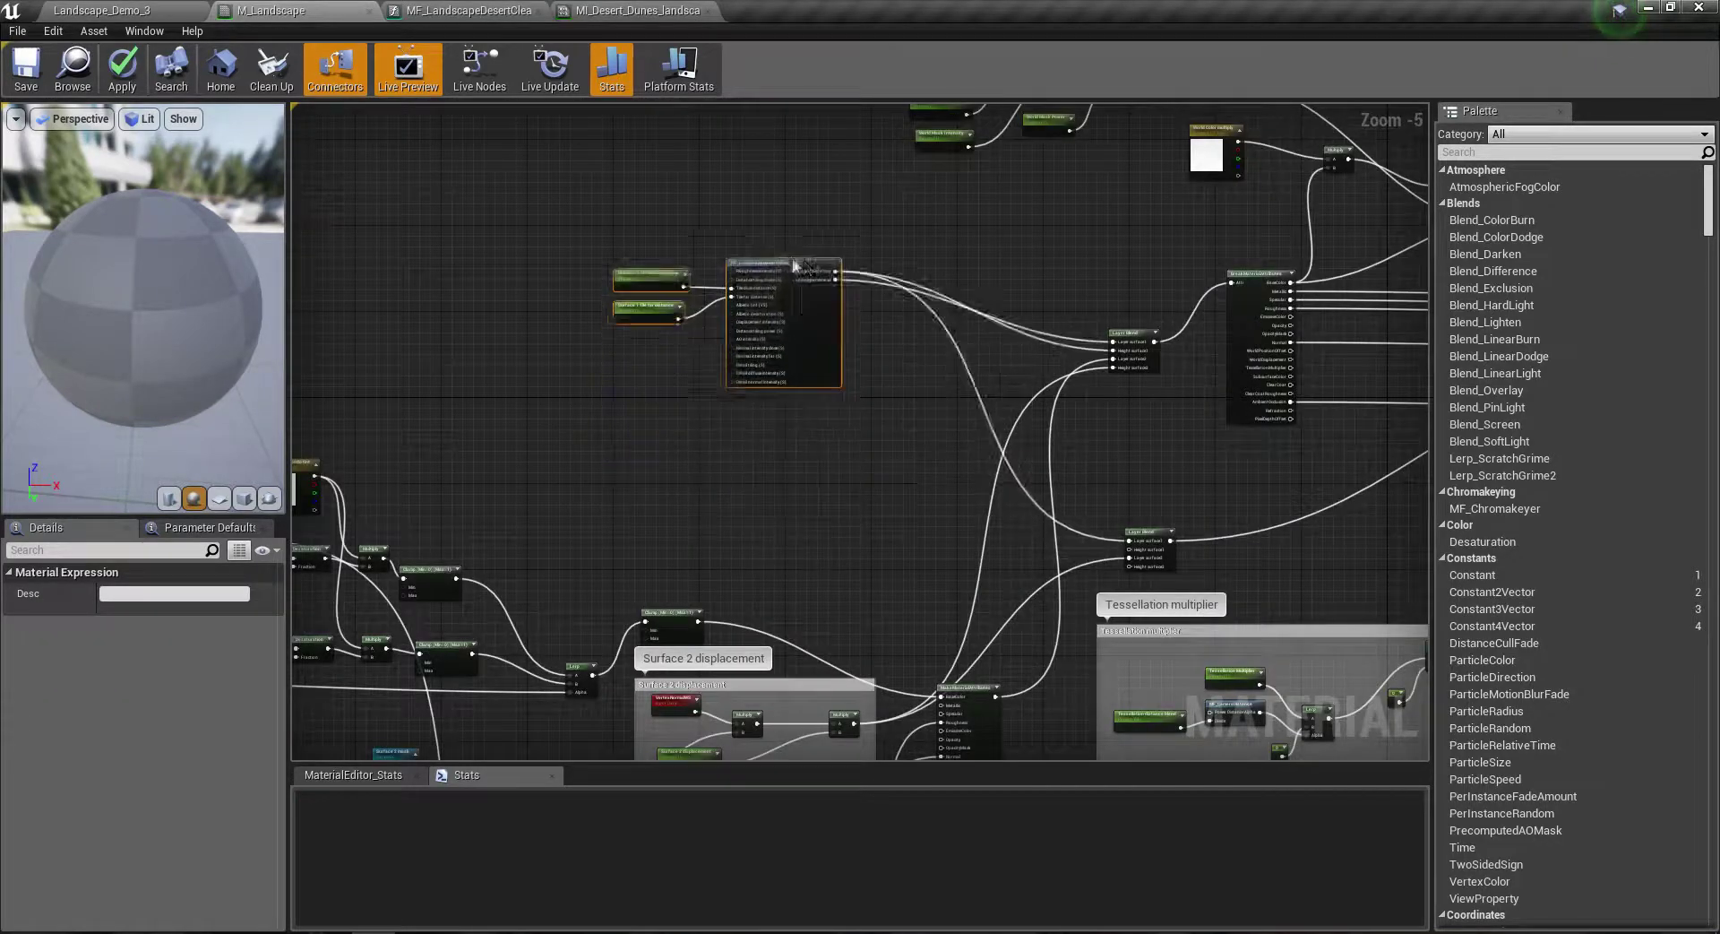
scroll(1024, 665, "down", 4)
scroll(1025, 665, "down", 2)
left_click_drag(999, 629, 578, 339)
scroll(819, 439, "up", 8)
scroll(819, 439, "up", 2)
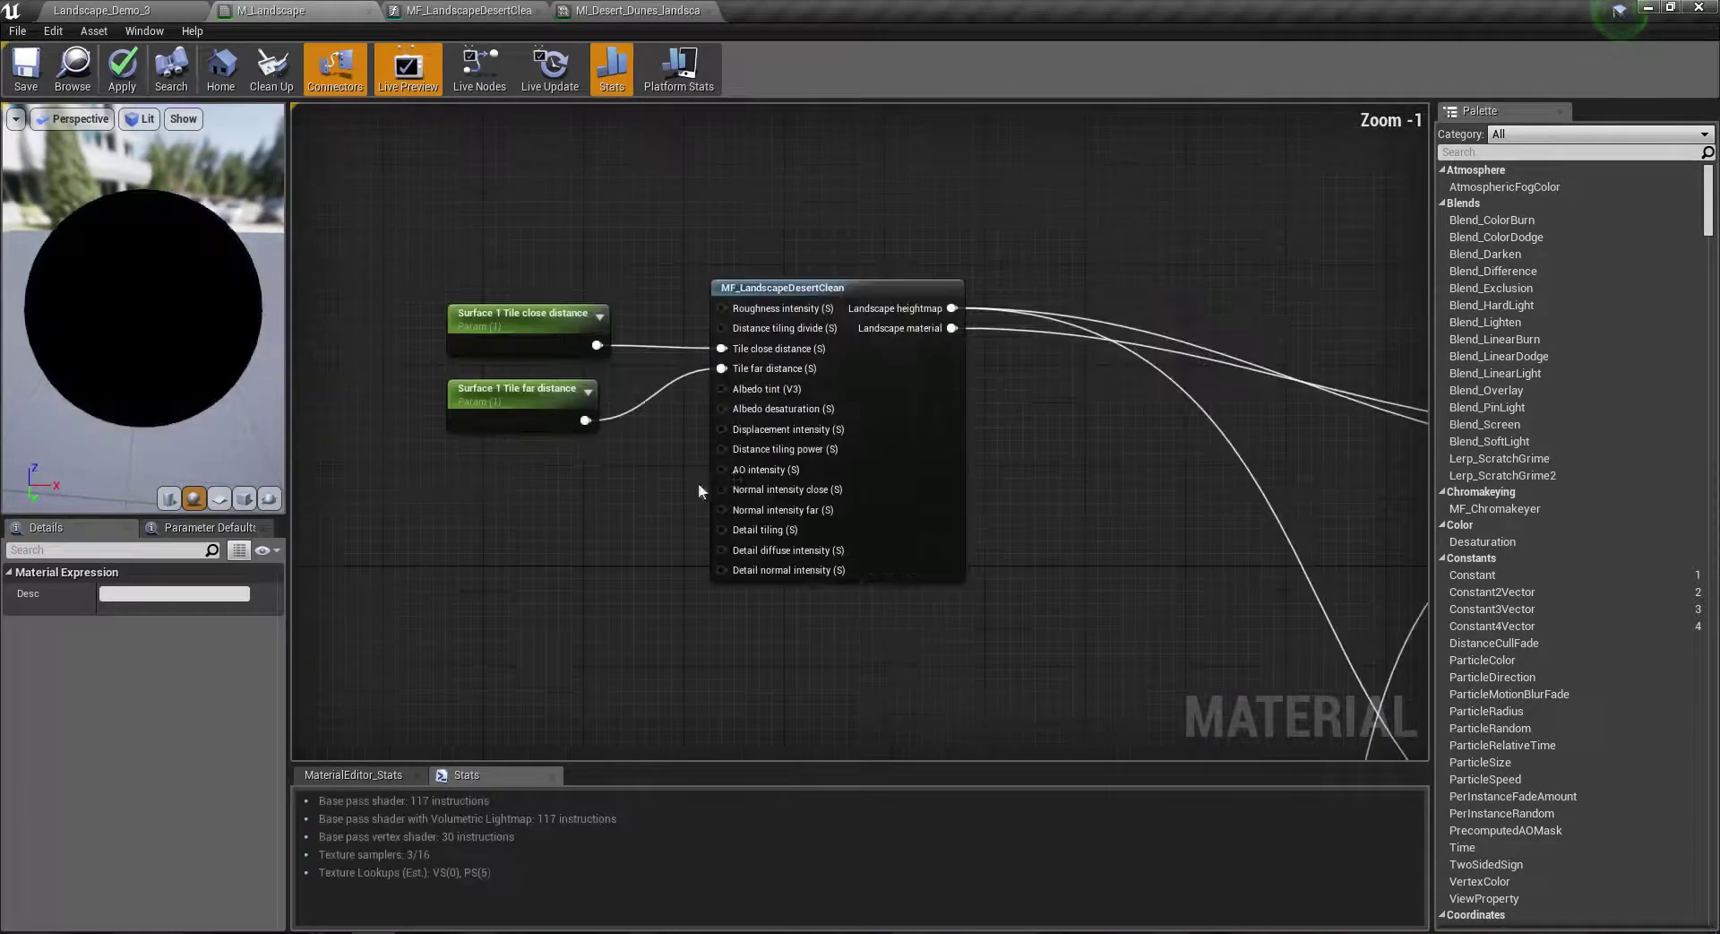
scroll(819, 439, "up", 2)
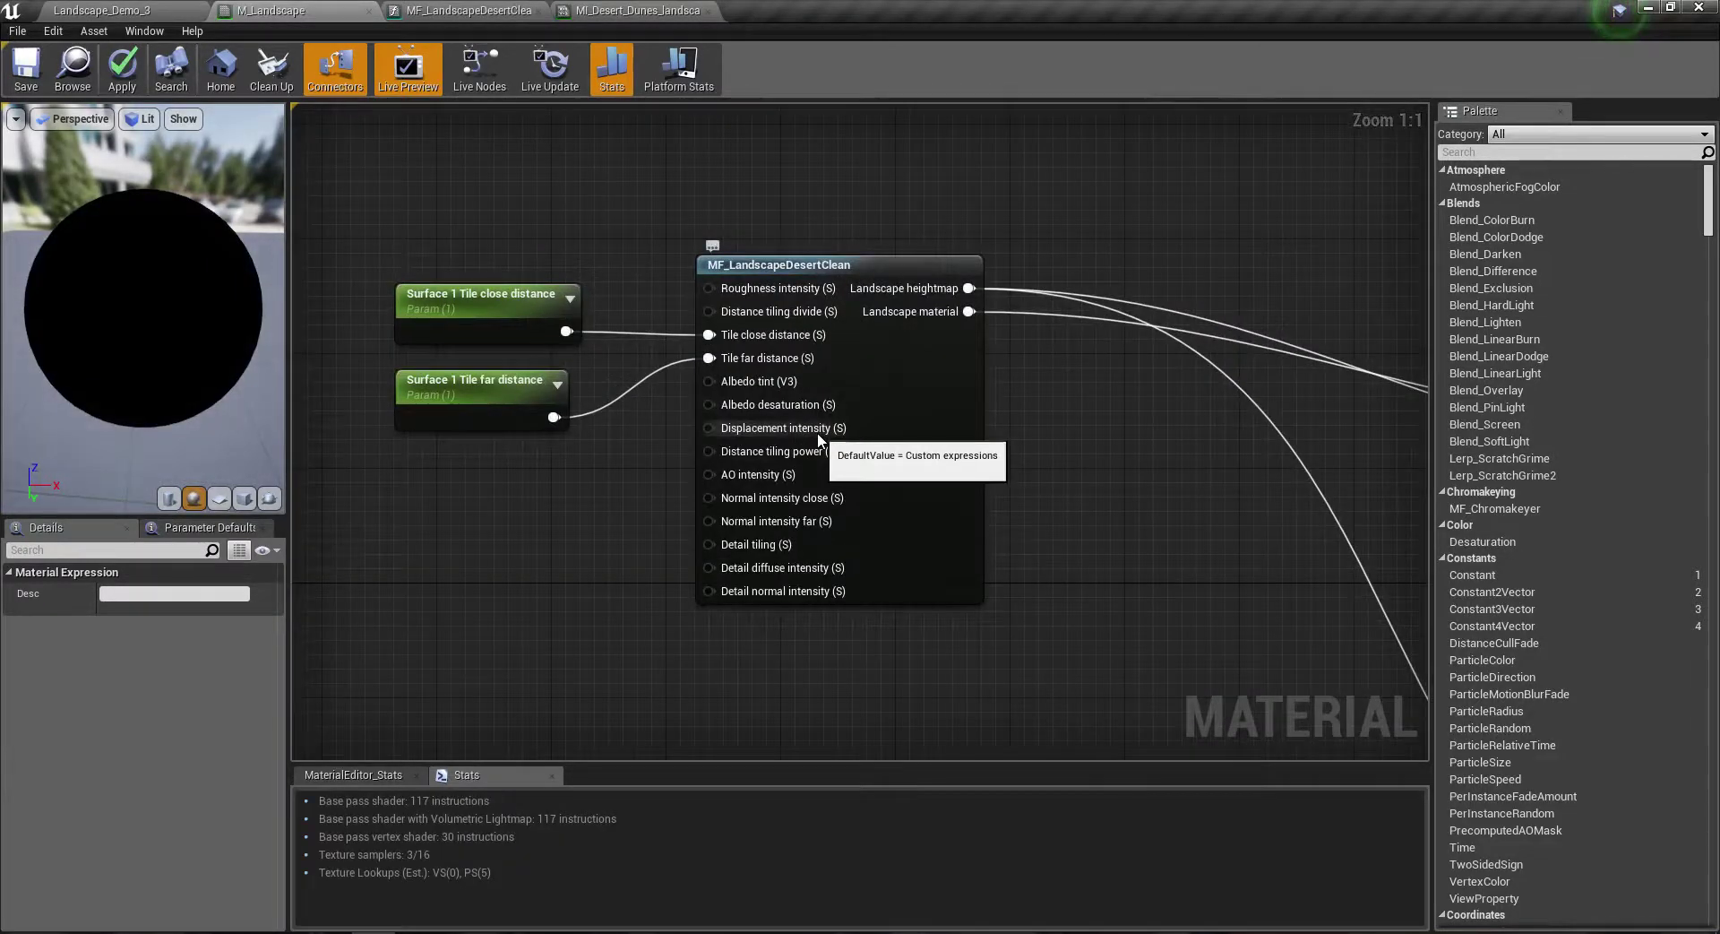
mouse_move(484, 526)
left_mouse_down()
mouse_move(424, 279)
mouse_move(429, 334)
left_mouse_up()
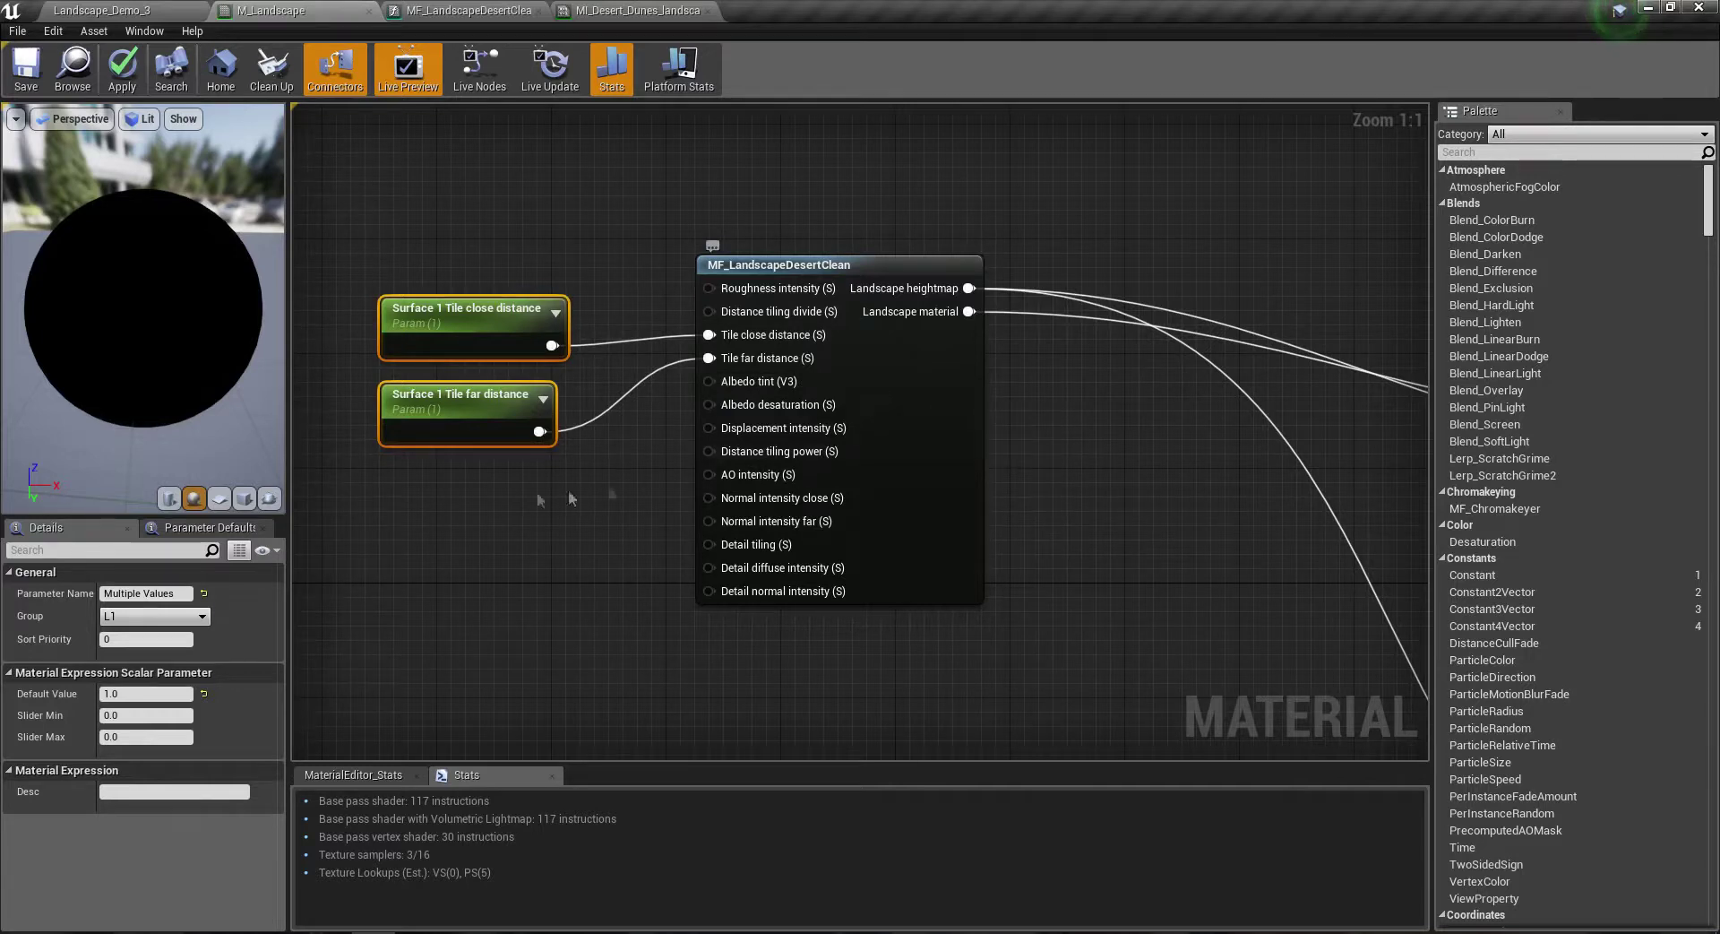
left_click_drag(466, 398, 452, 255)
Step: Add a white 'Surface 1 Albedo tint' vector parameter in group L1, wired to the Albedo tint input
left_click(427, 381)
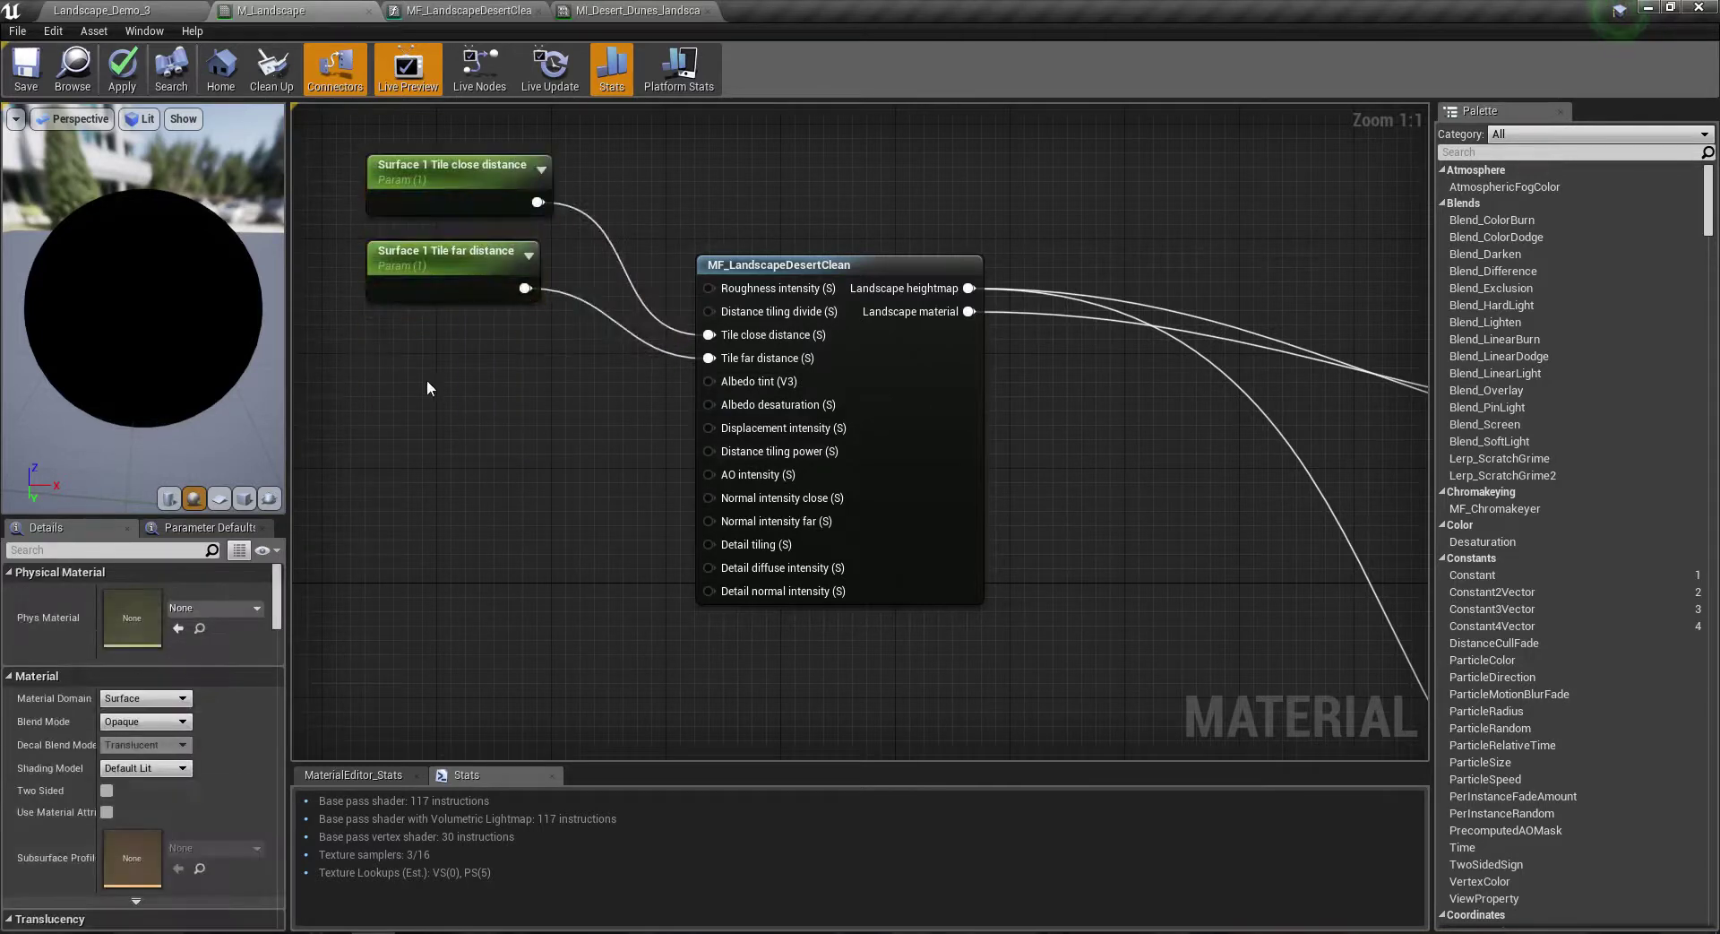
left_click(412, 354)
type("Surface 1 A")
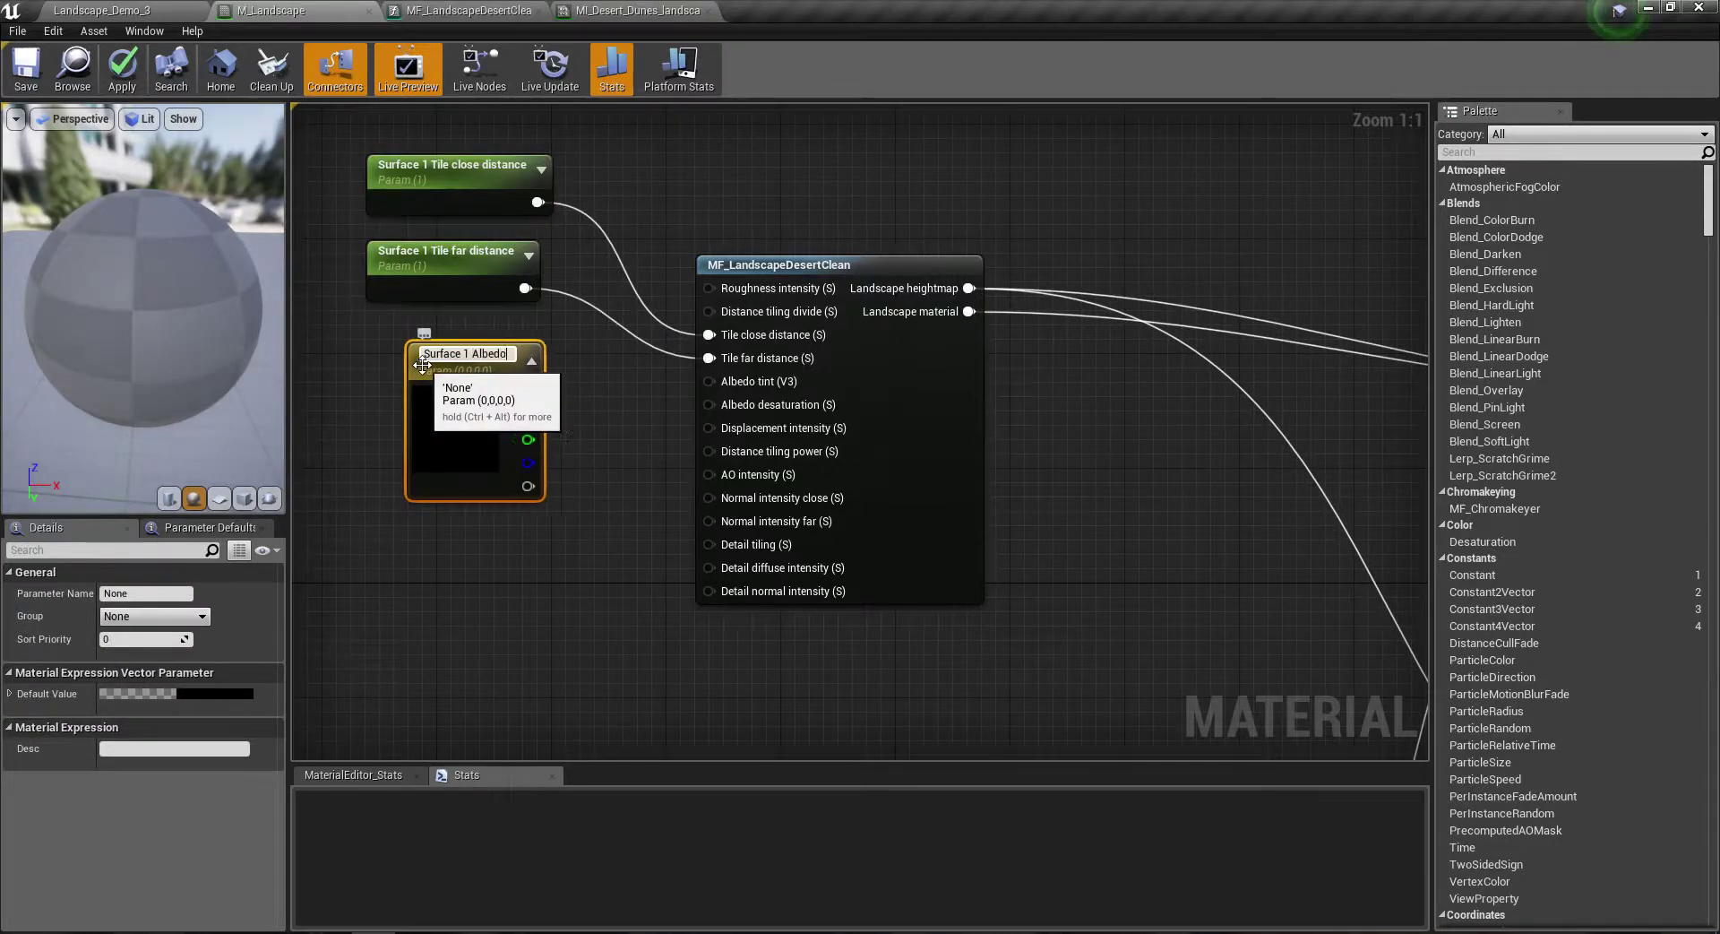
type("lbedo tint")
key("Return")
left_click(229, 693)
mouse_move(500, 604)
left_mouse_down()
mouse_move(491, 468)
mouse_move(446, 466)
left_mouse_up()
left_click(507, 885)
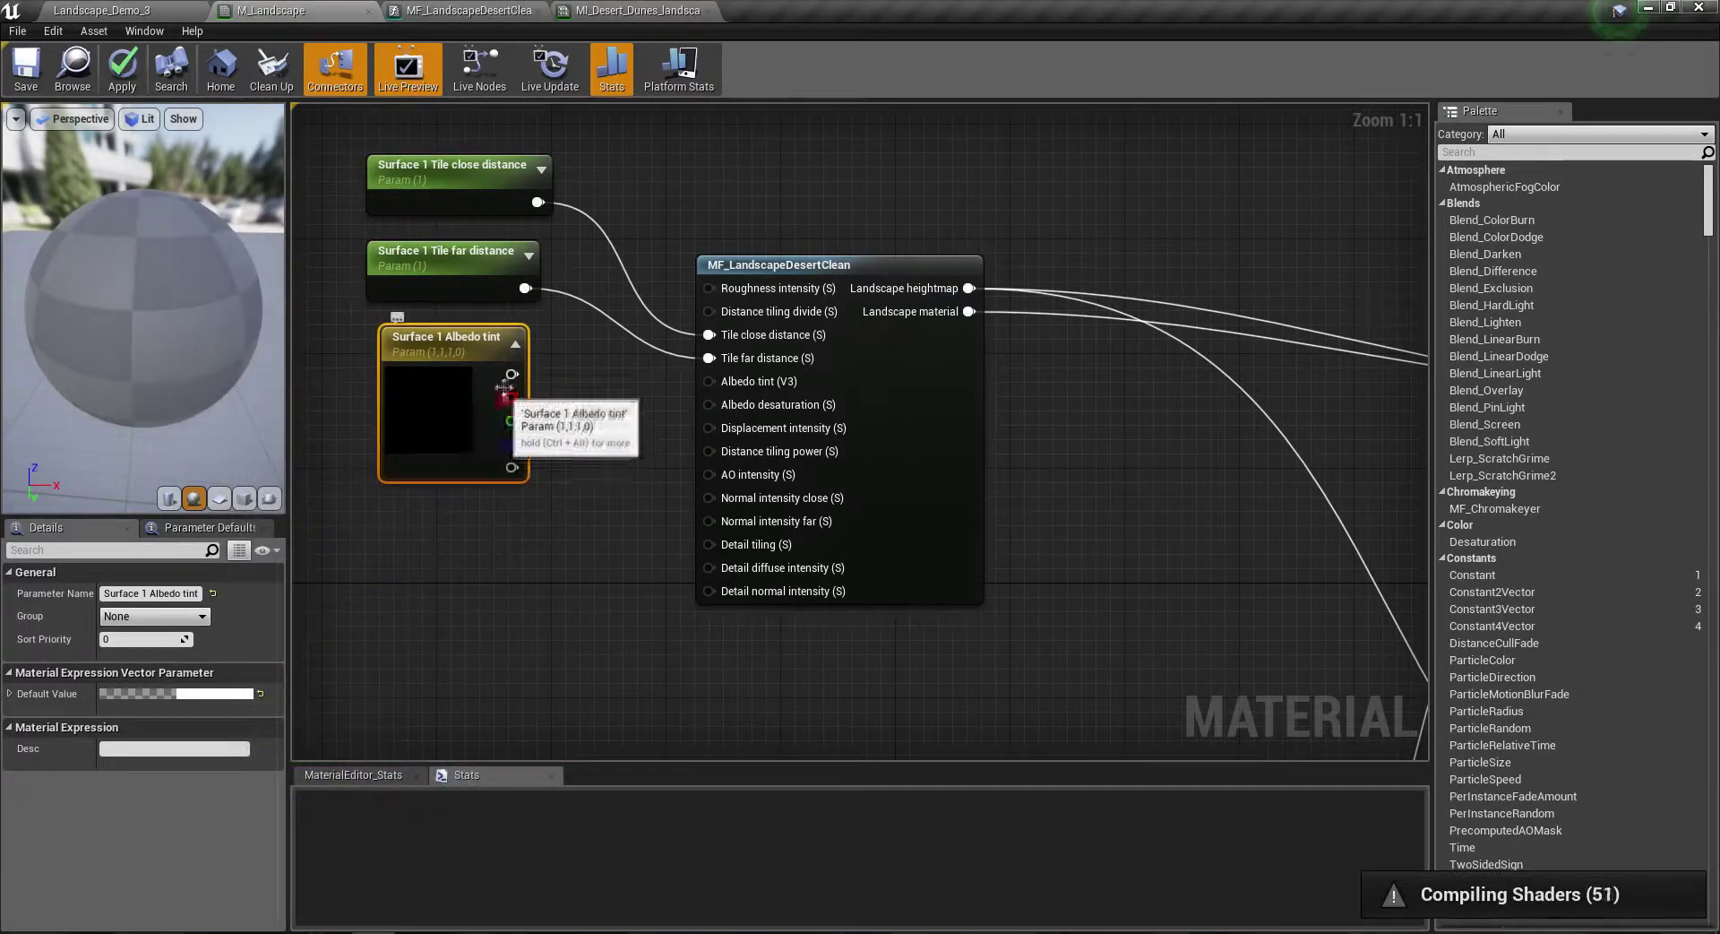
left_click(203, 616)
left_click(126, 647)
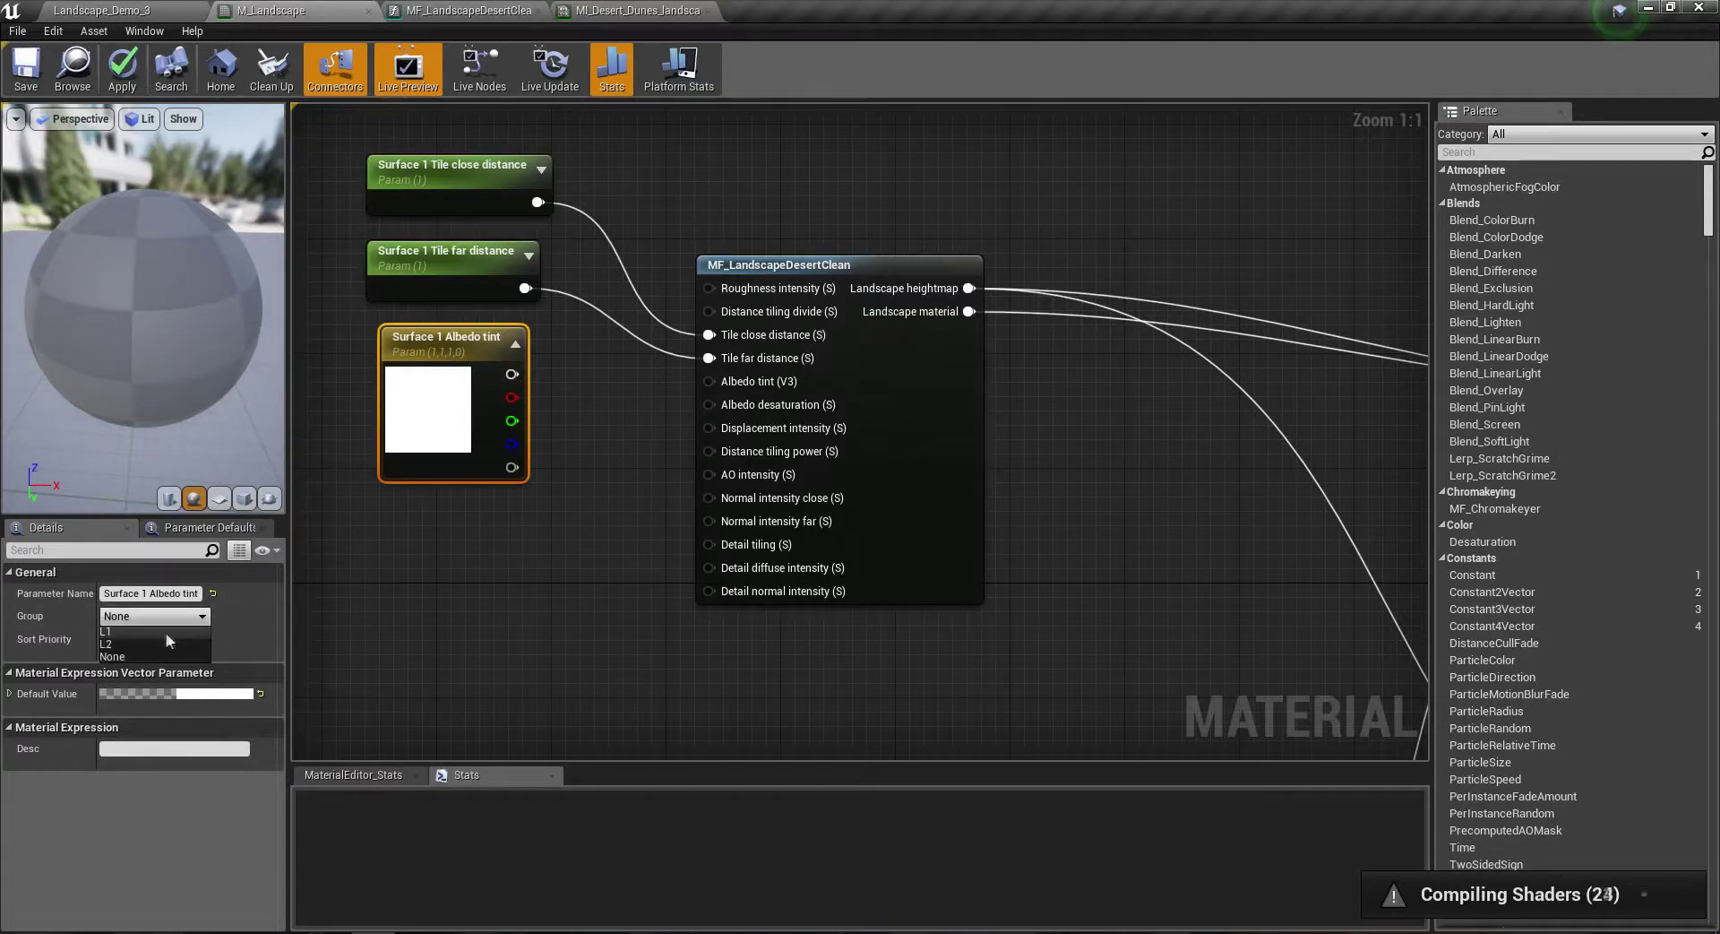
left_click_drag(512, 374, 708, 381)
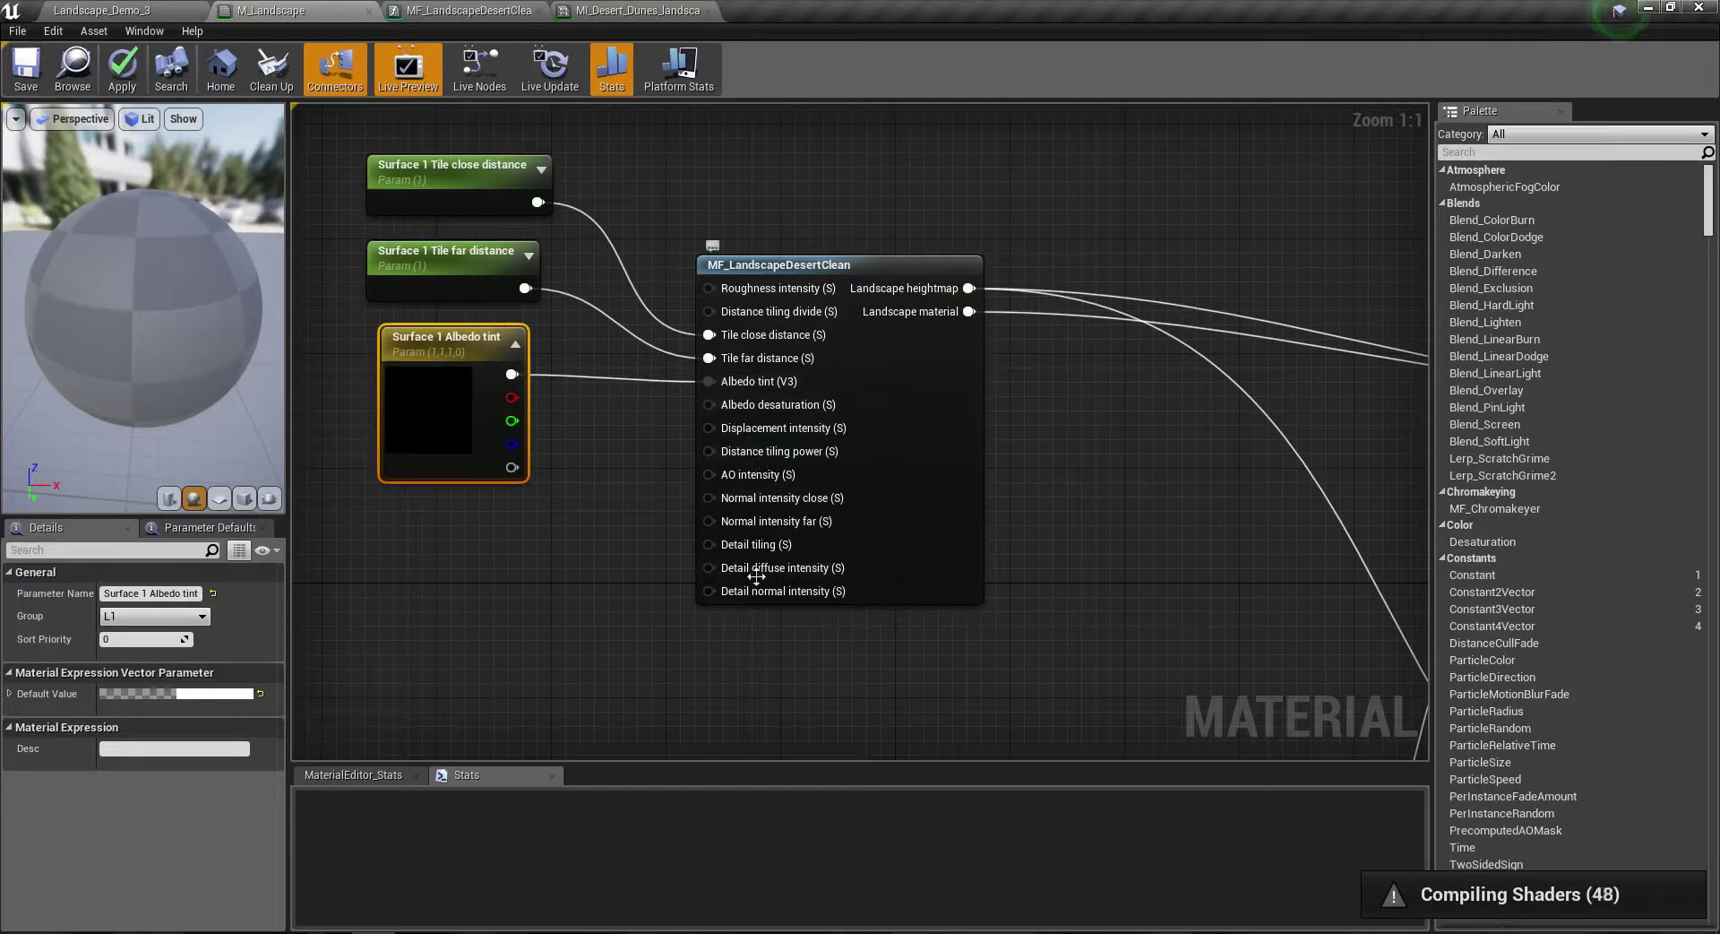
left_click_drag(475, 448, 475, 434)
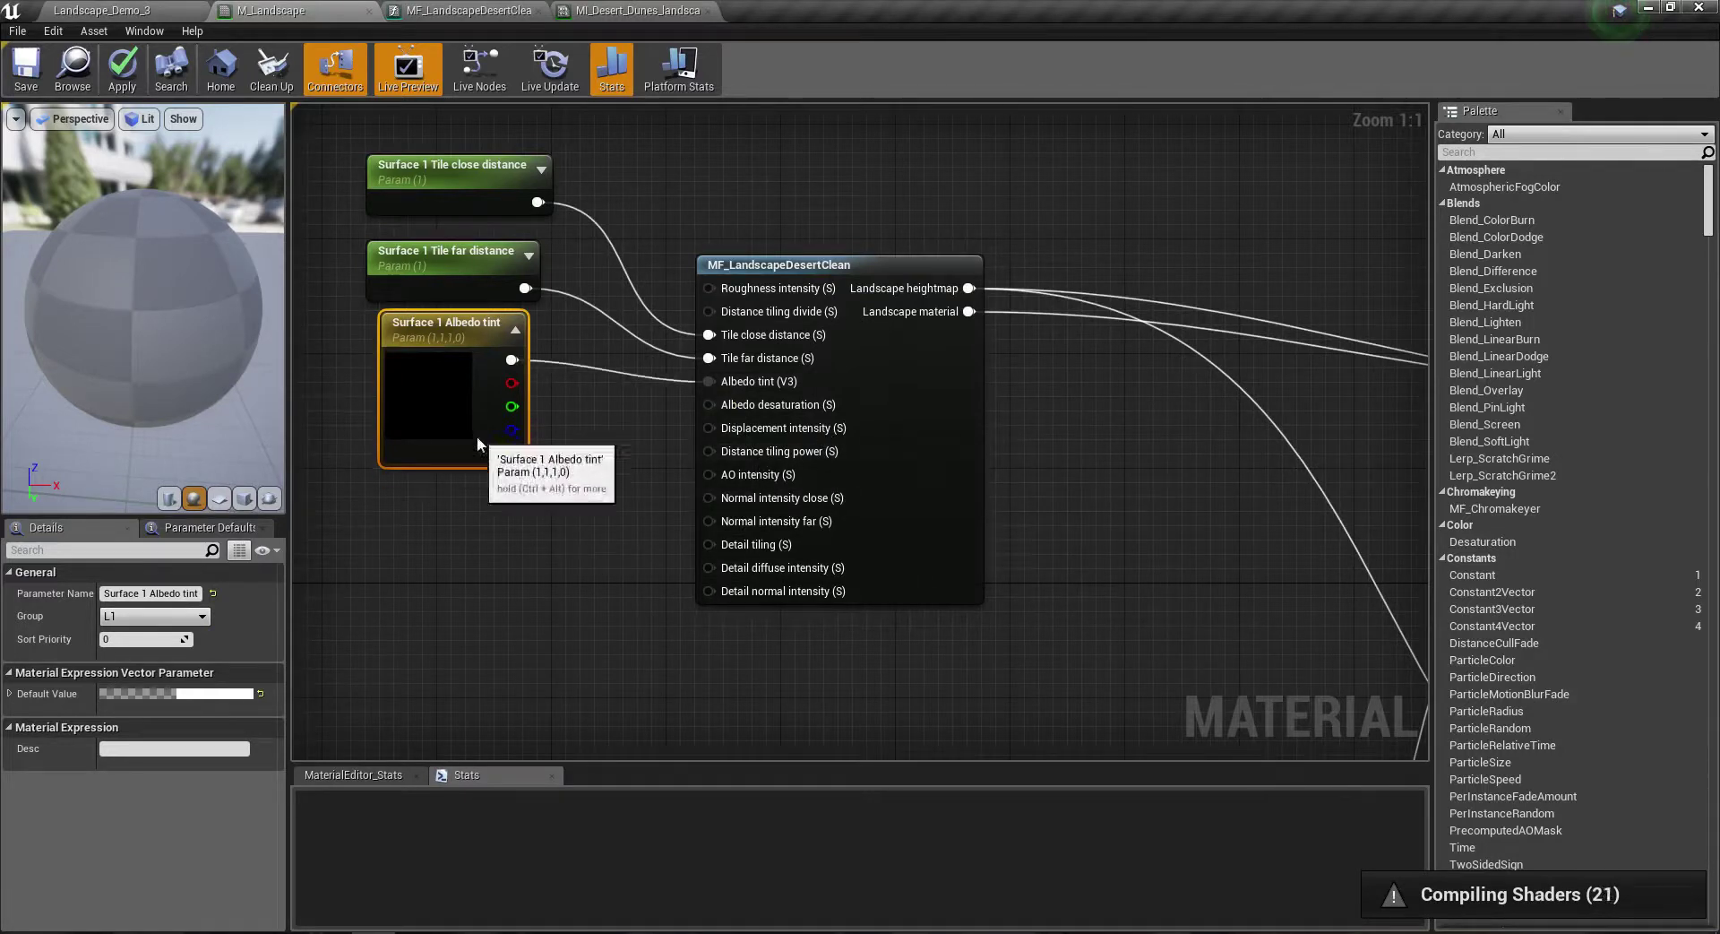
Step: Duplicate Tile far distance as 'Surface 1 normal intensity close' and wire it to Normal intensity close
mouse_move(298, 149)
left_mouse_down()
mouse_move(427, 275)
mouse_move(426, 232)
left_mouse_up()
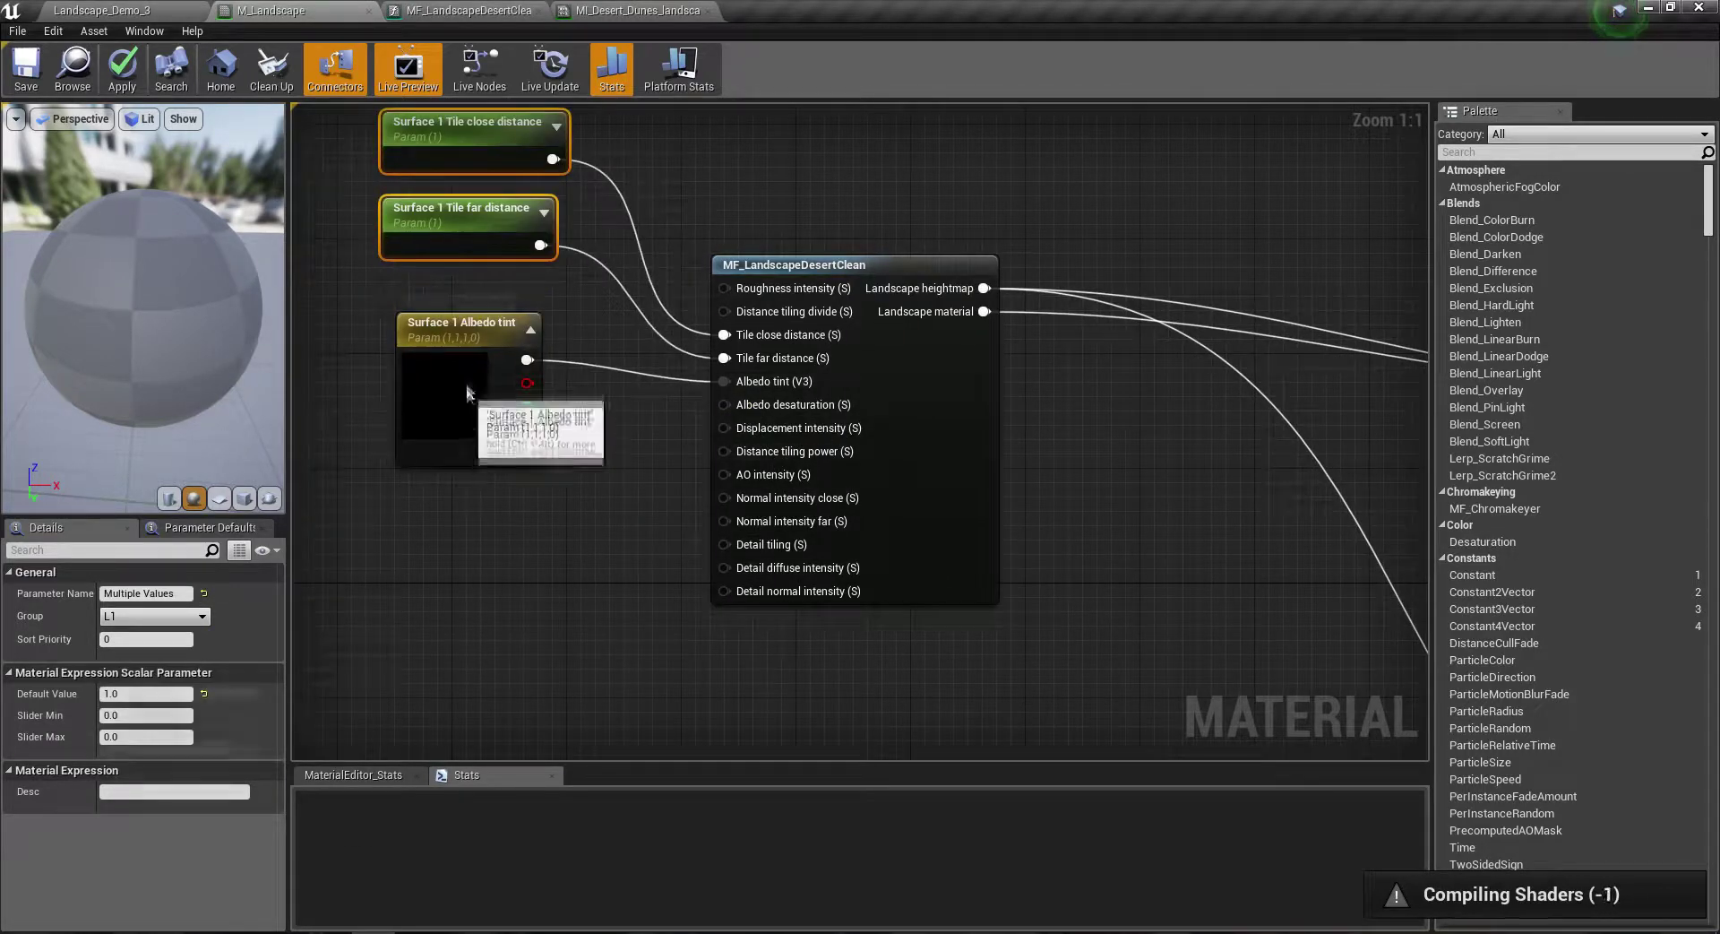
left_click_drag(458, 393, 444, 364)
left_click(572, 501)
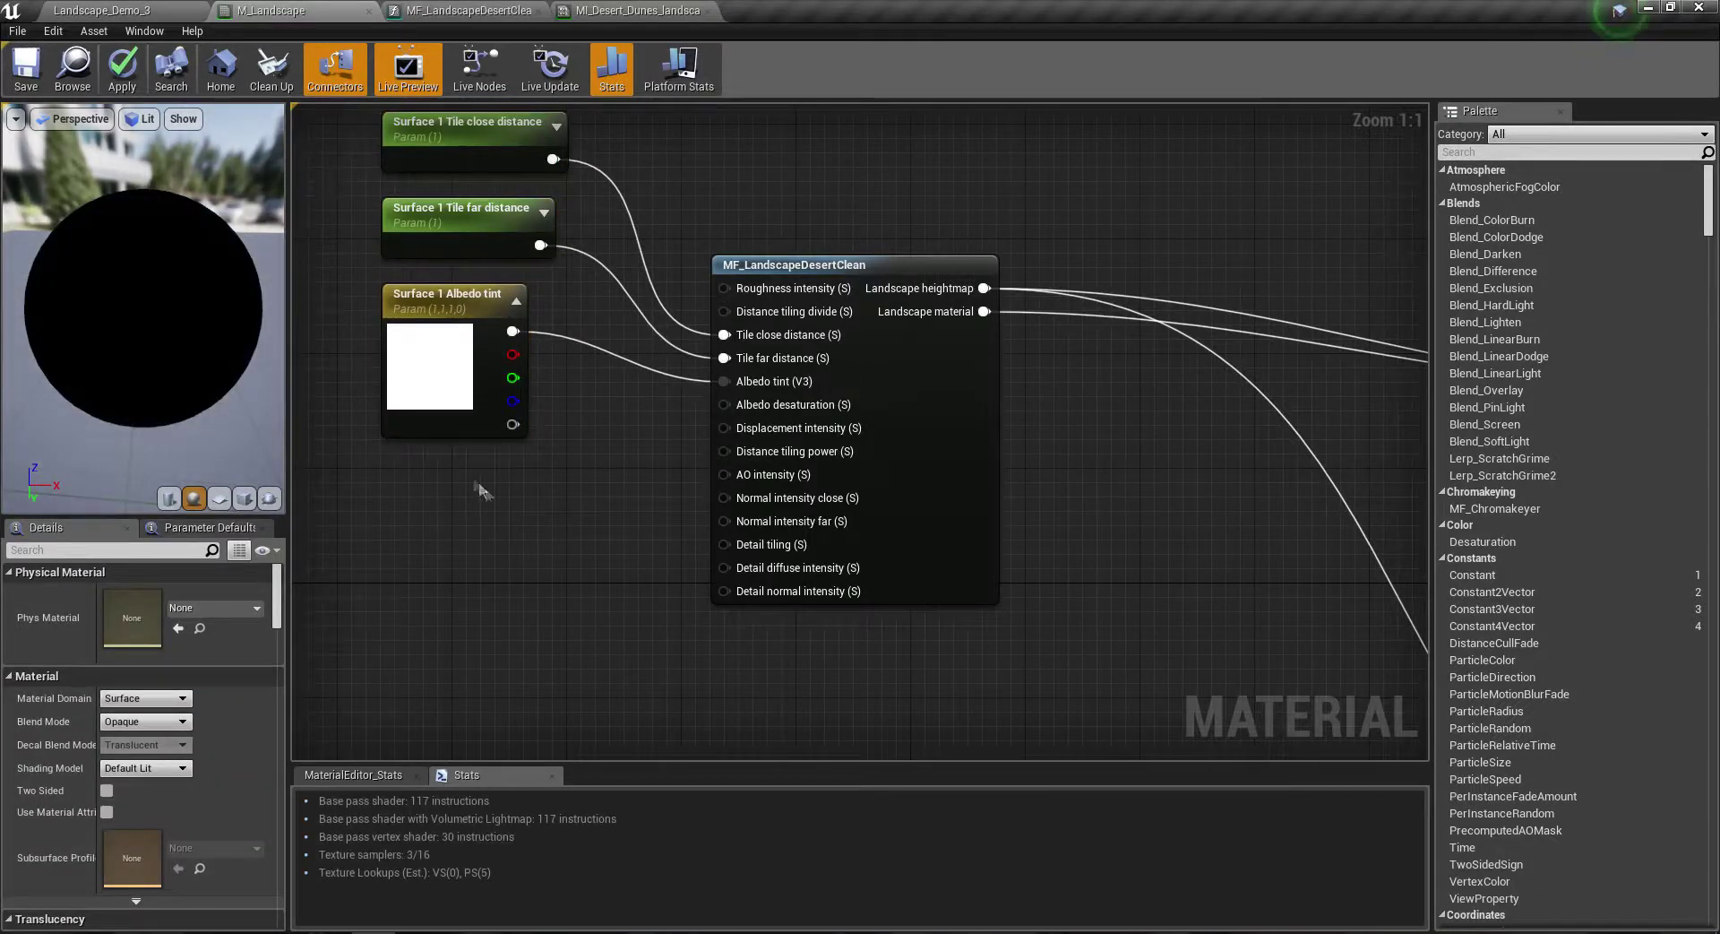
left_click(457, 214)
key("ctrl+w")
left_click_drag(538, 274, 516, 492)
left_click(148, 592)
type("Surface 1 normal")
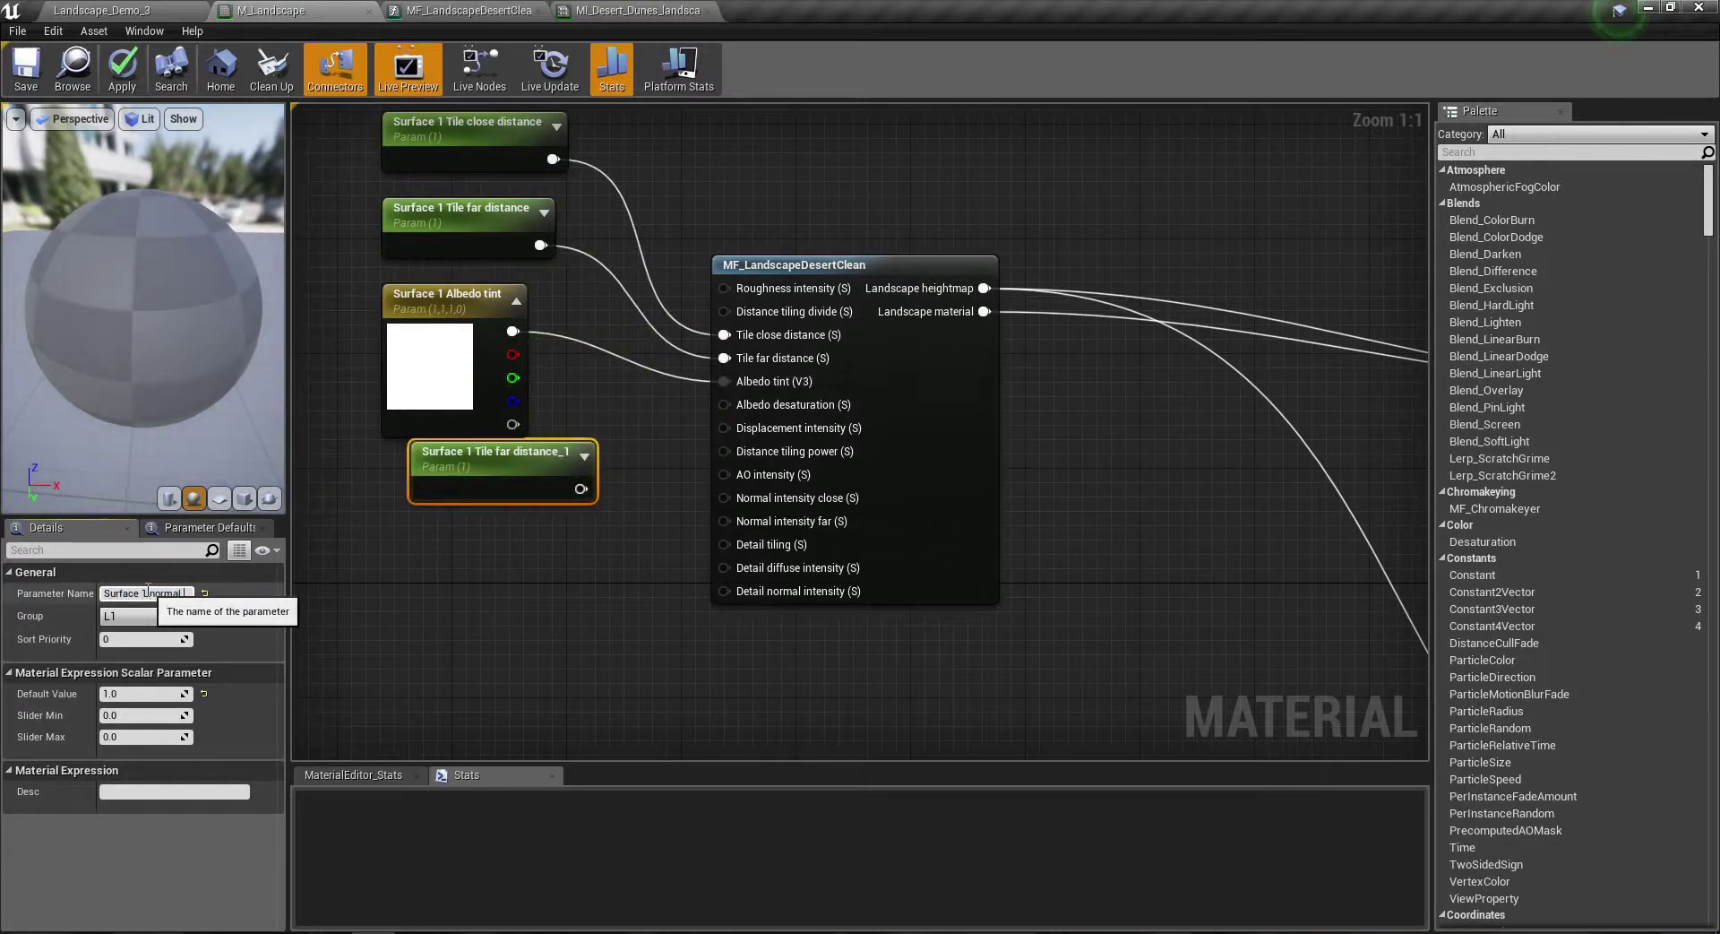
key("Return")
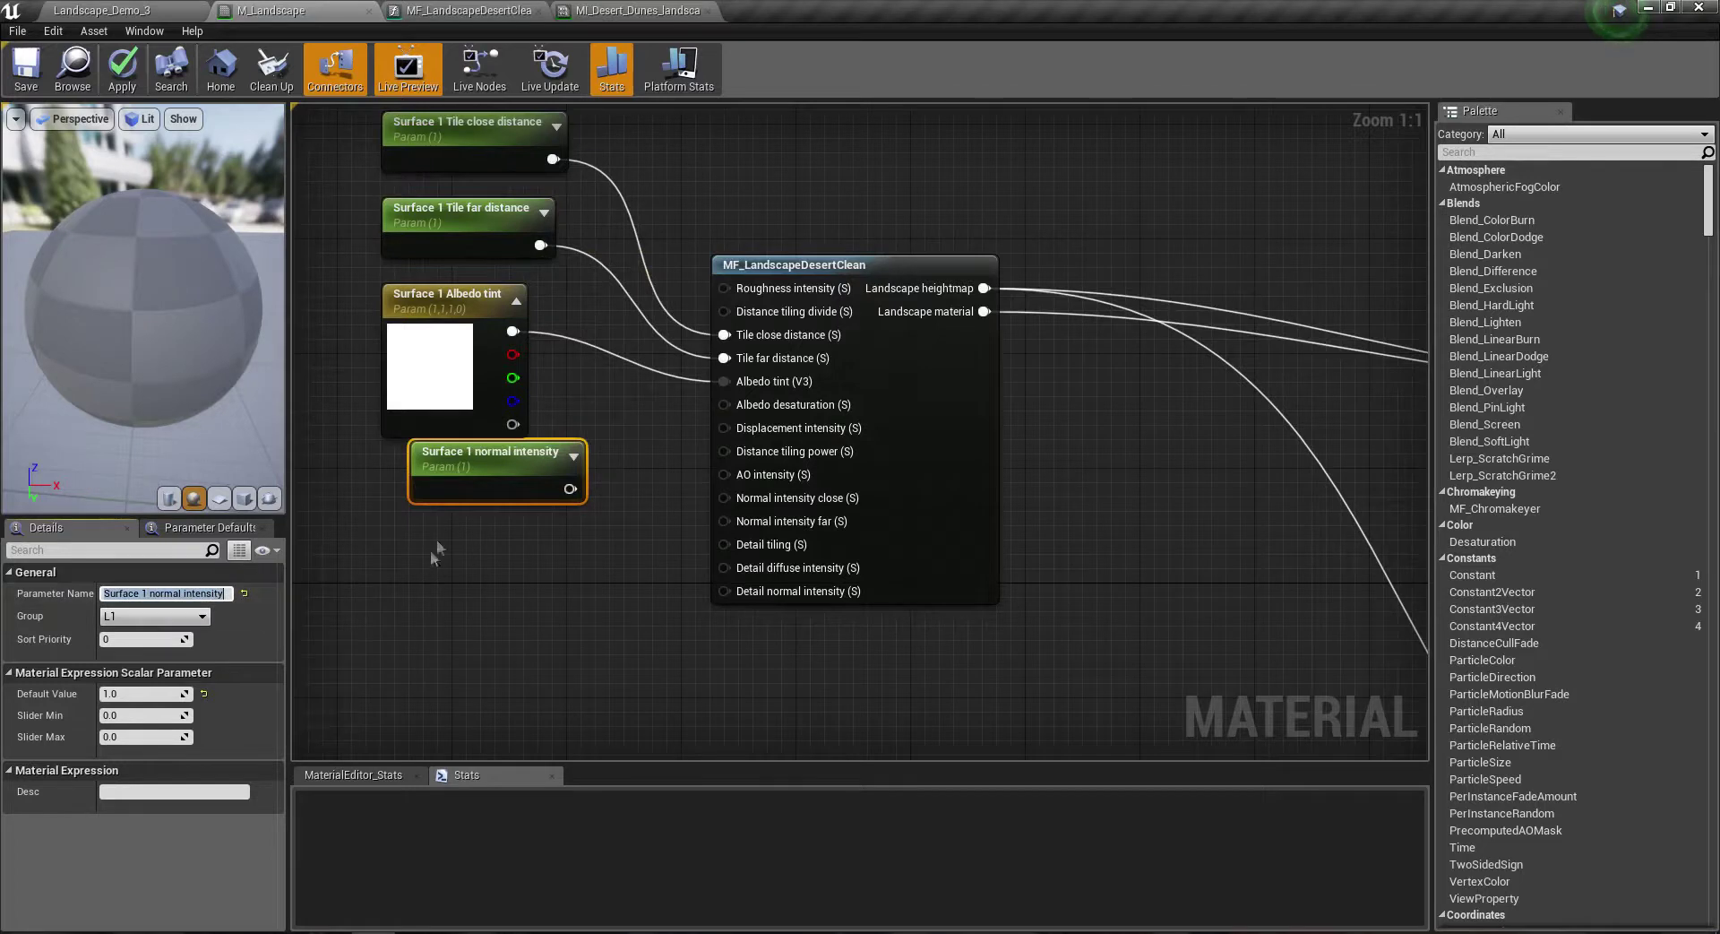
left_click_drag(573, 470, 544, 513)
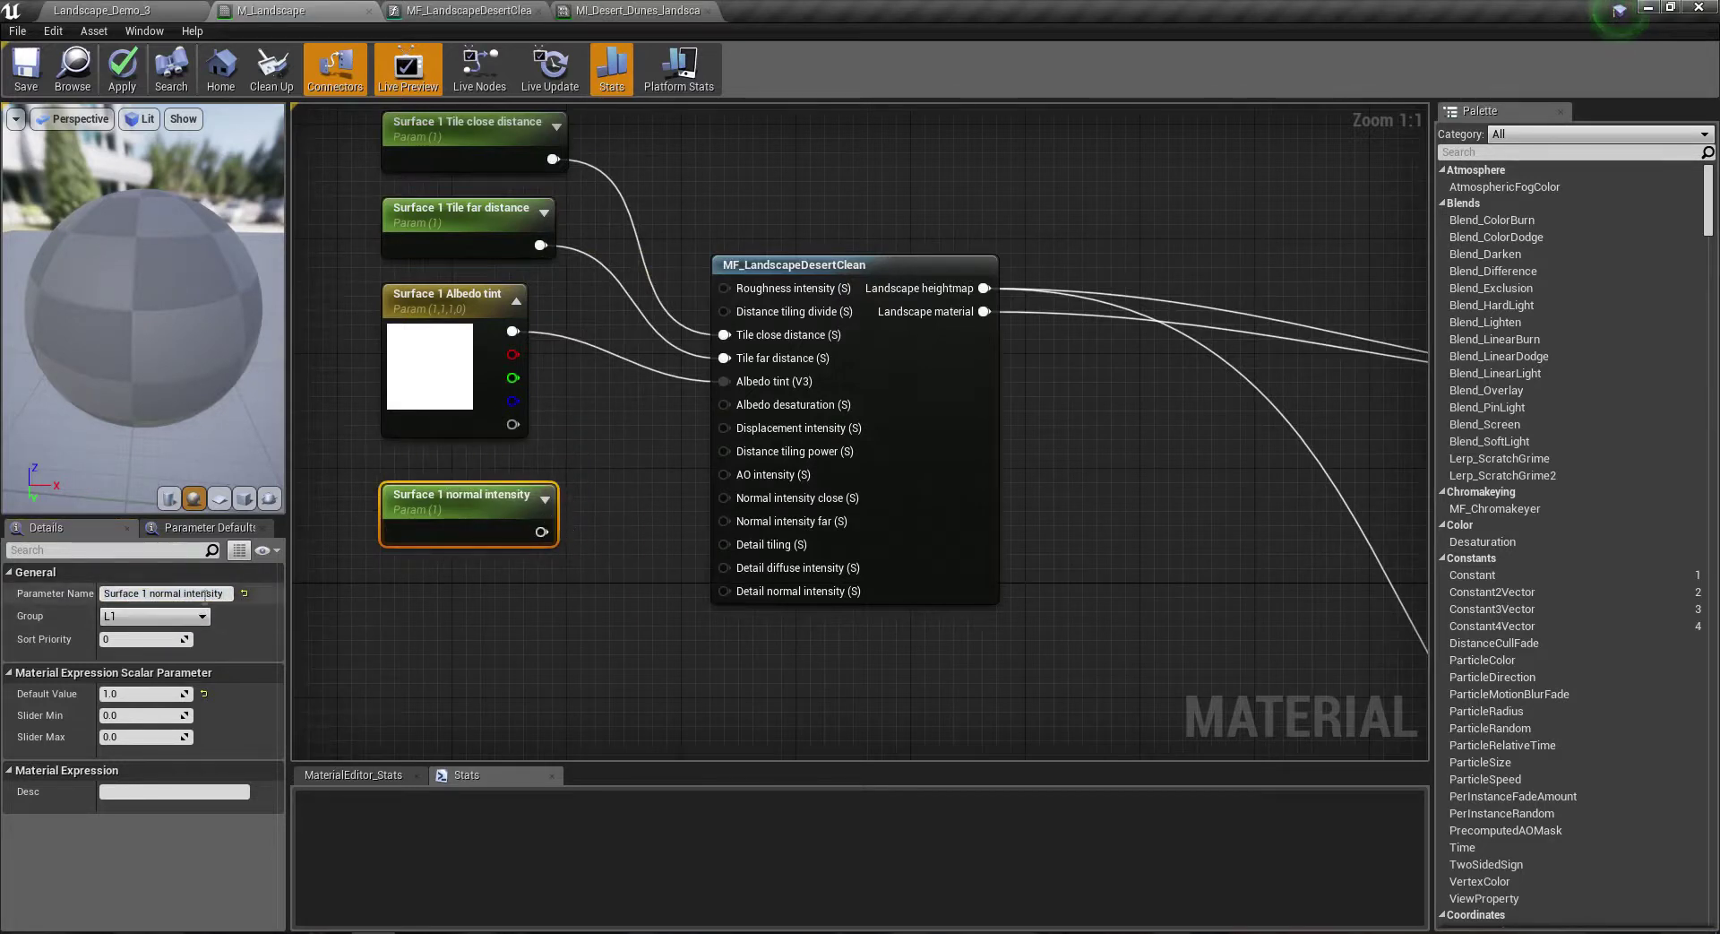
left_click(207, 593)
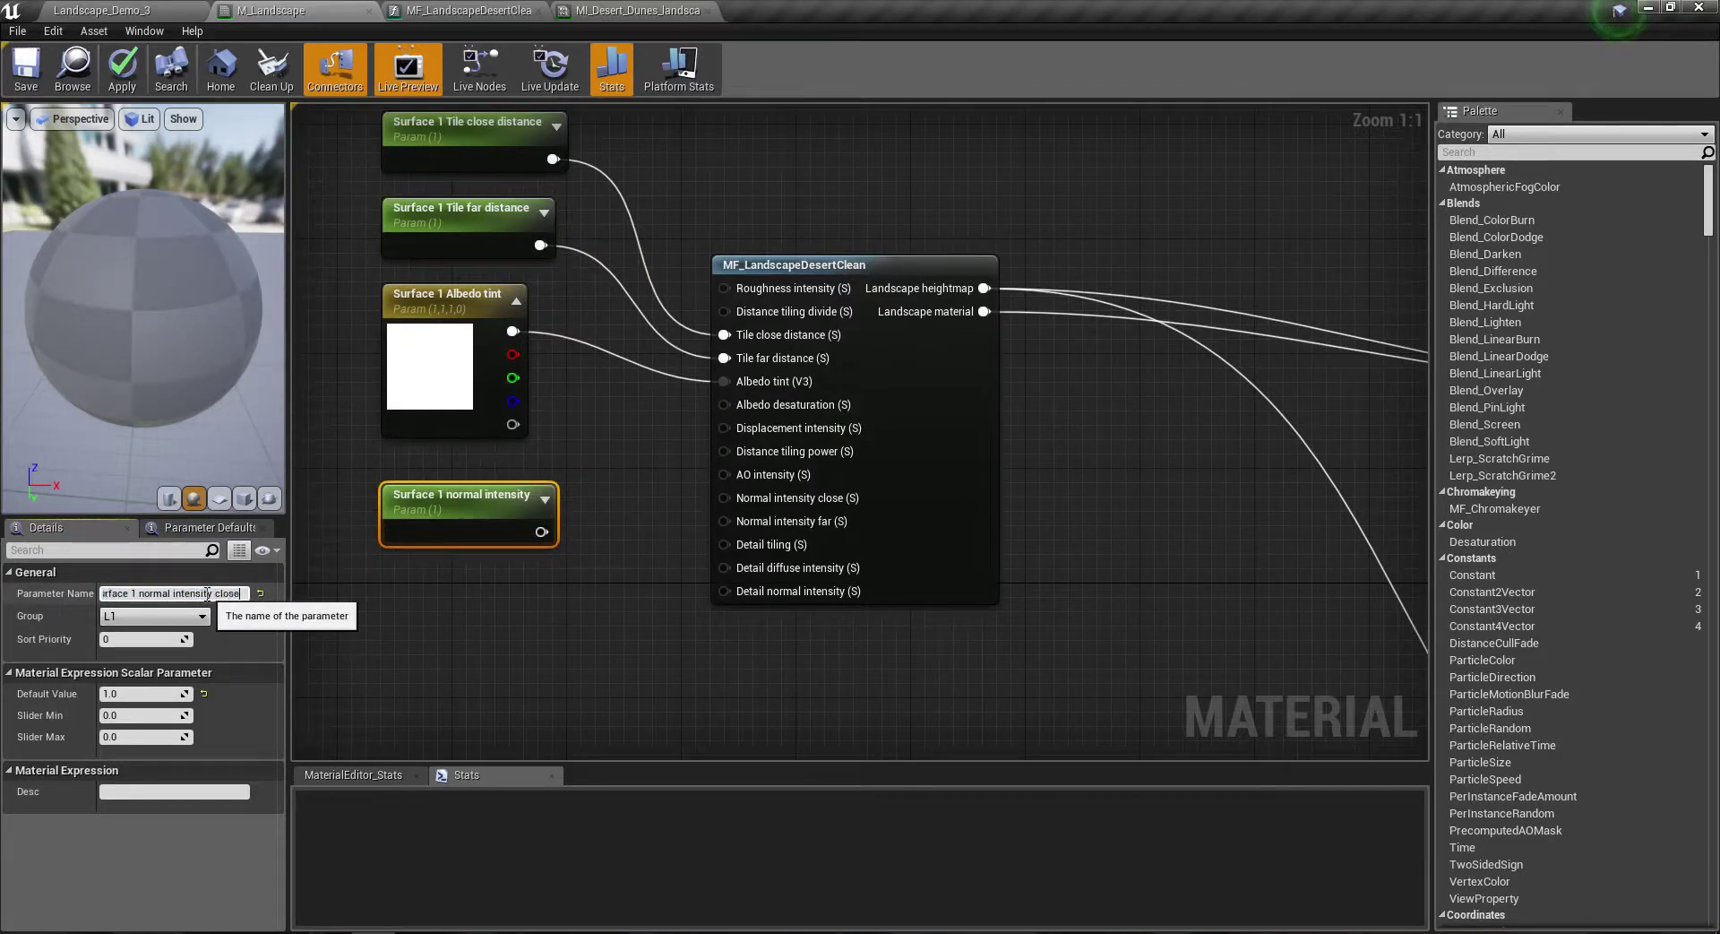
key("Return")
mouse_move(571, 532)
left_mouse_down()
mouse_move(728, 513)
mouse_move(724, 498)
left_mouse_up()
Step: Duplicate that as 'Surface 1 normal intensity far' and connect it to the Normal intensity far input
key("ctrl+w")
left_click_drag(542, 585, 412, 653)
left_click(181, 593)
type("Su")
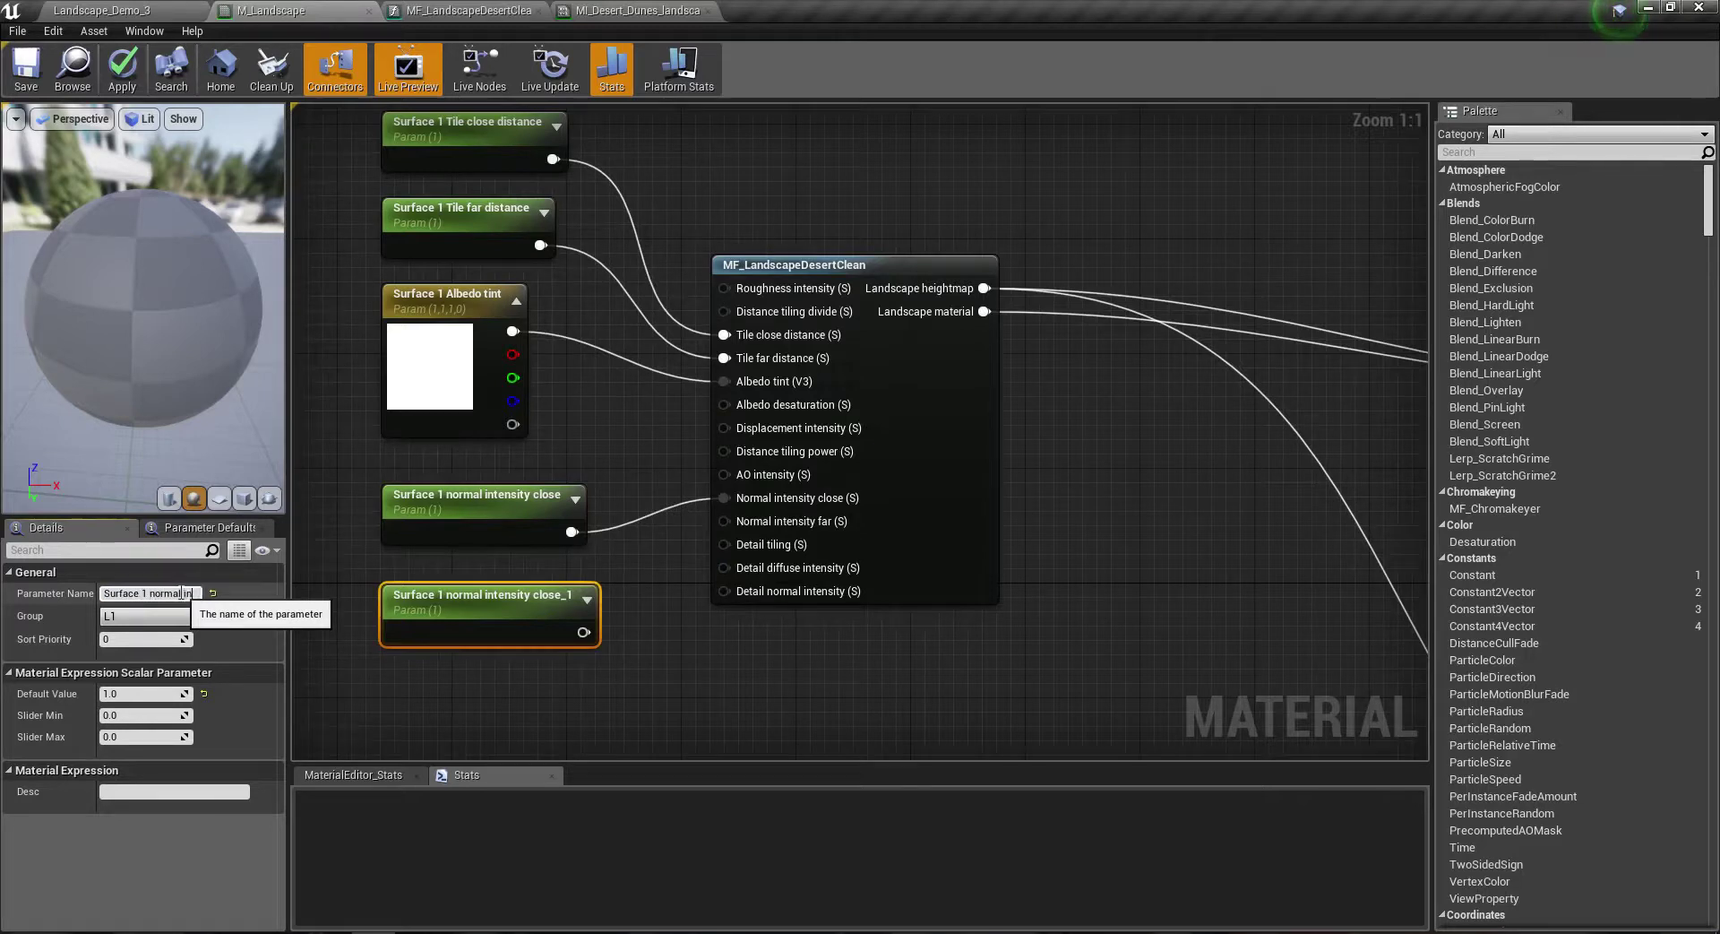
type("r")
key("Return")
left_click_drag(560, 631, 728, 522)
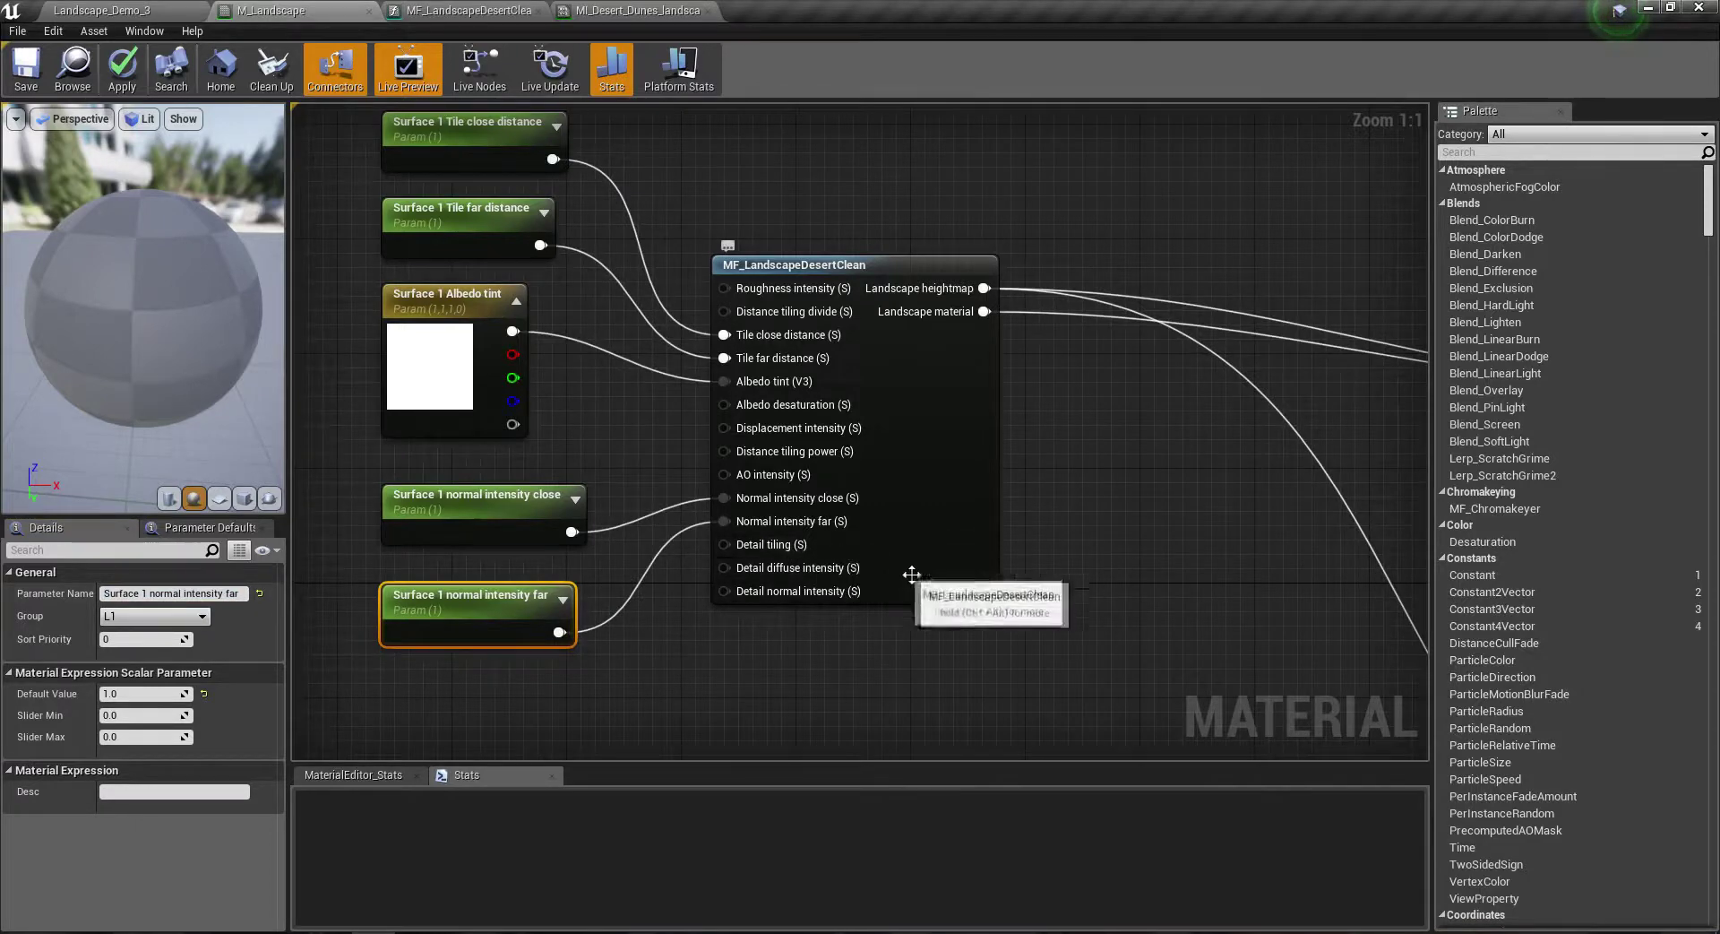
Step: Overview the M_Landscape graph, then bring up the MI_Desert_Dunes material instance
scroll(893, 556, "down", 3)
right_click_drag(893, 565, 854, 397)
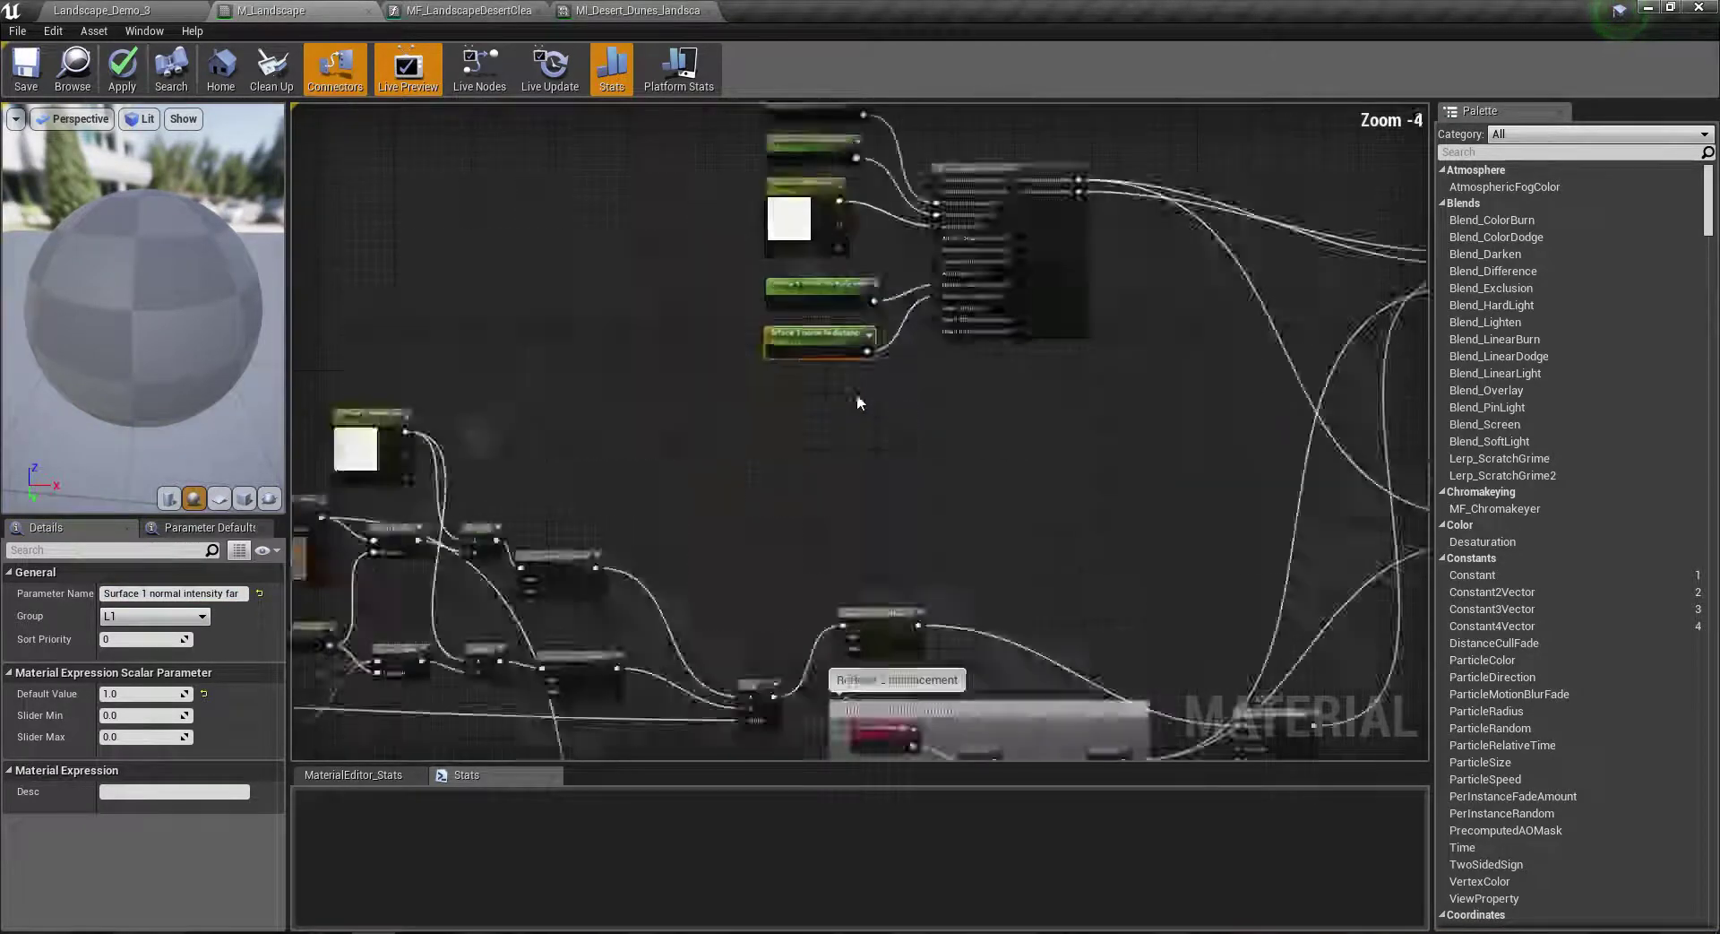
scroll(856, 412, "down", 6)
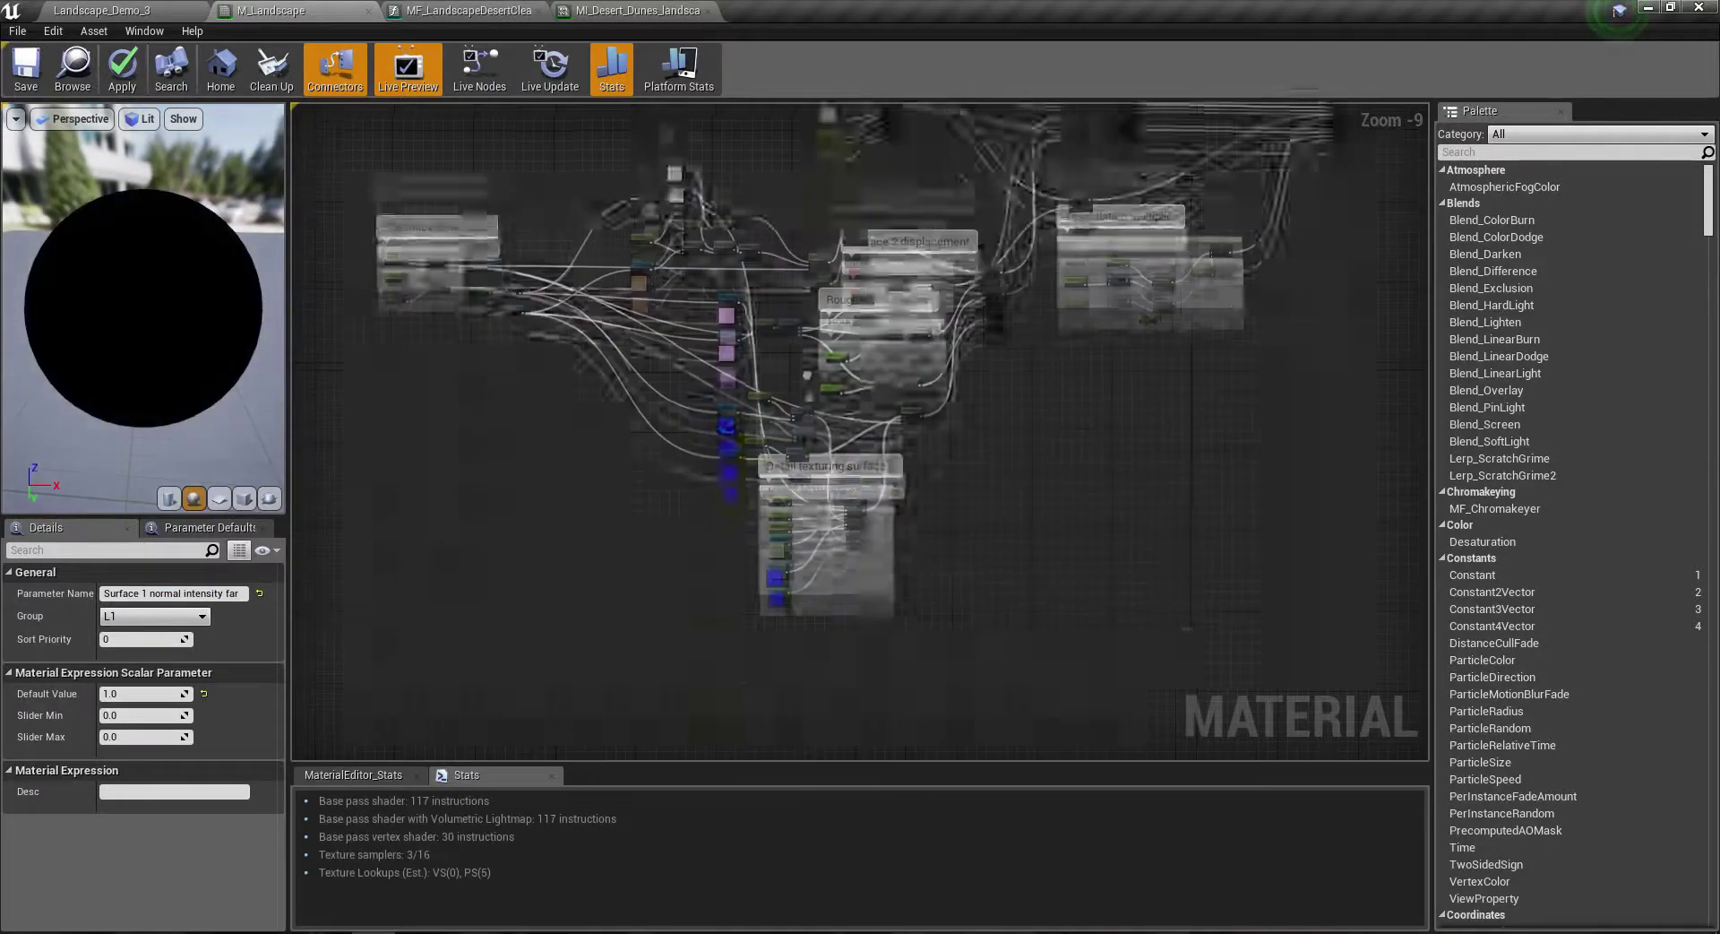
scroll(824, 717, "up", 7)
scroll(713, 387, "up", 2)
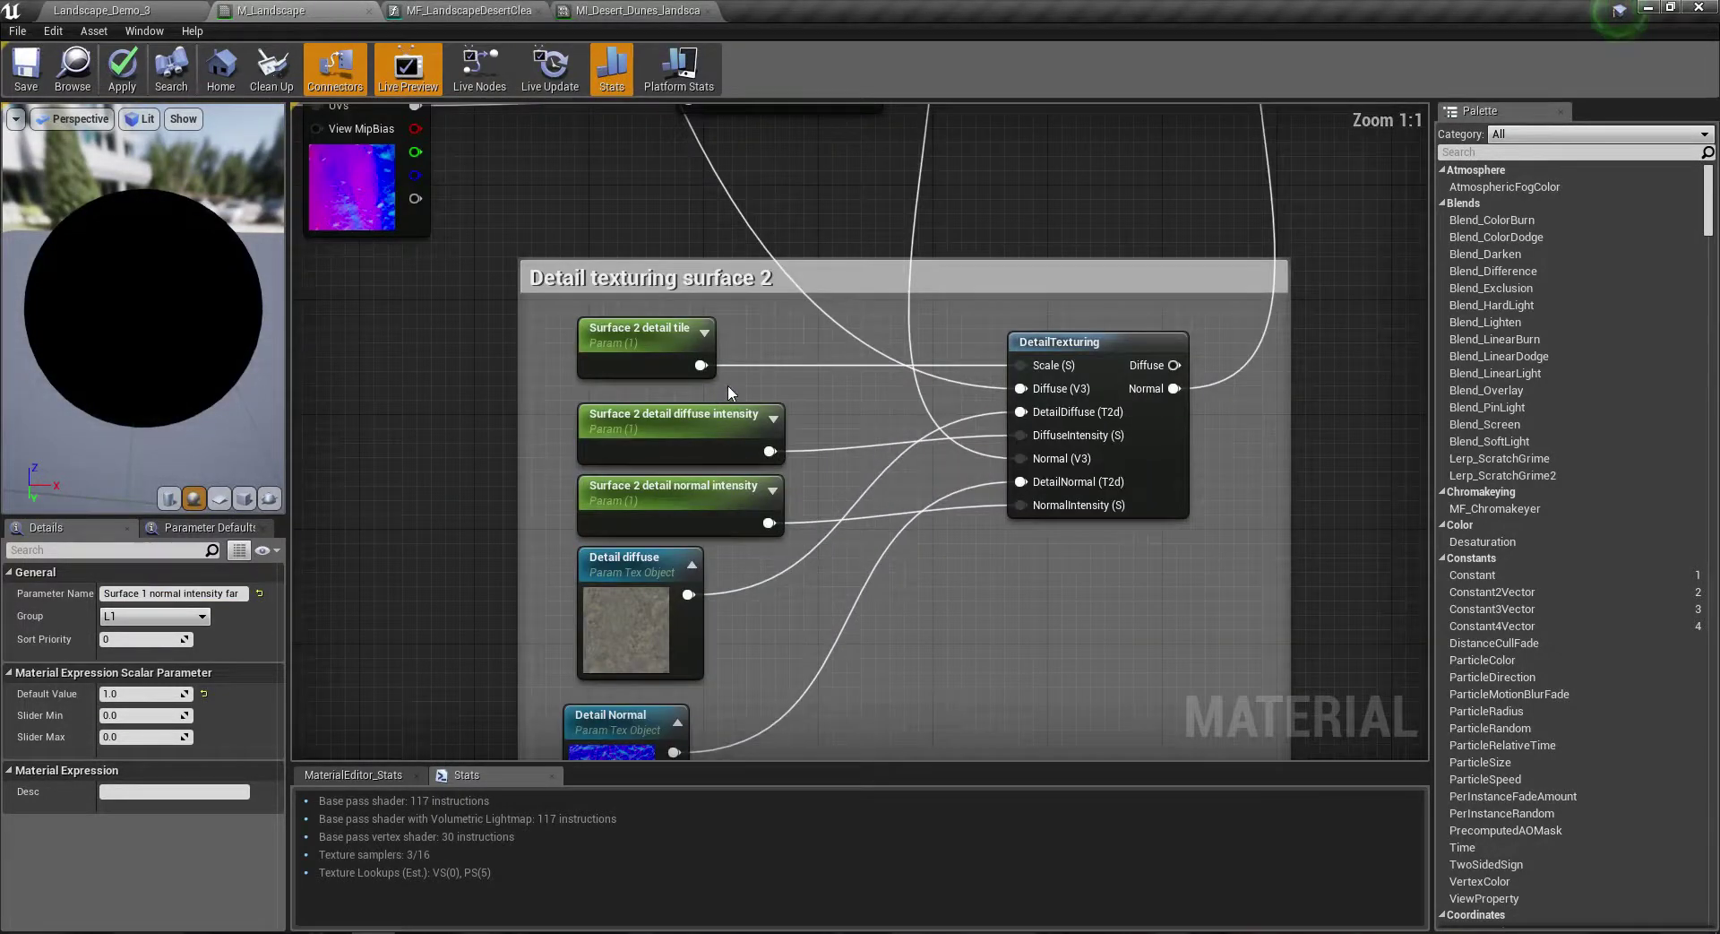
left_click(484, 10)
left_click(663, 9)
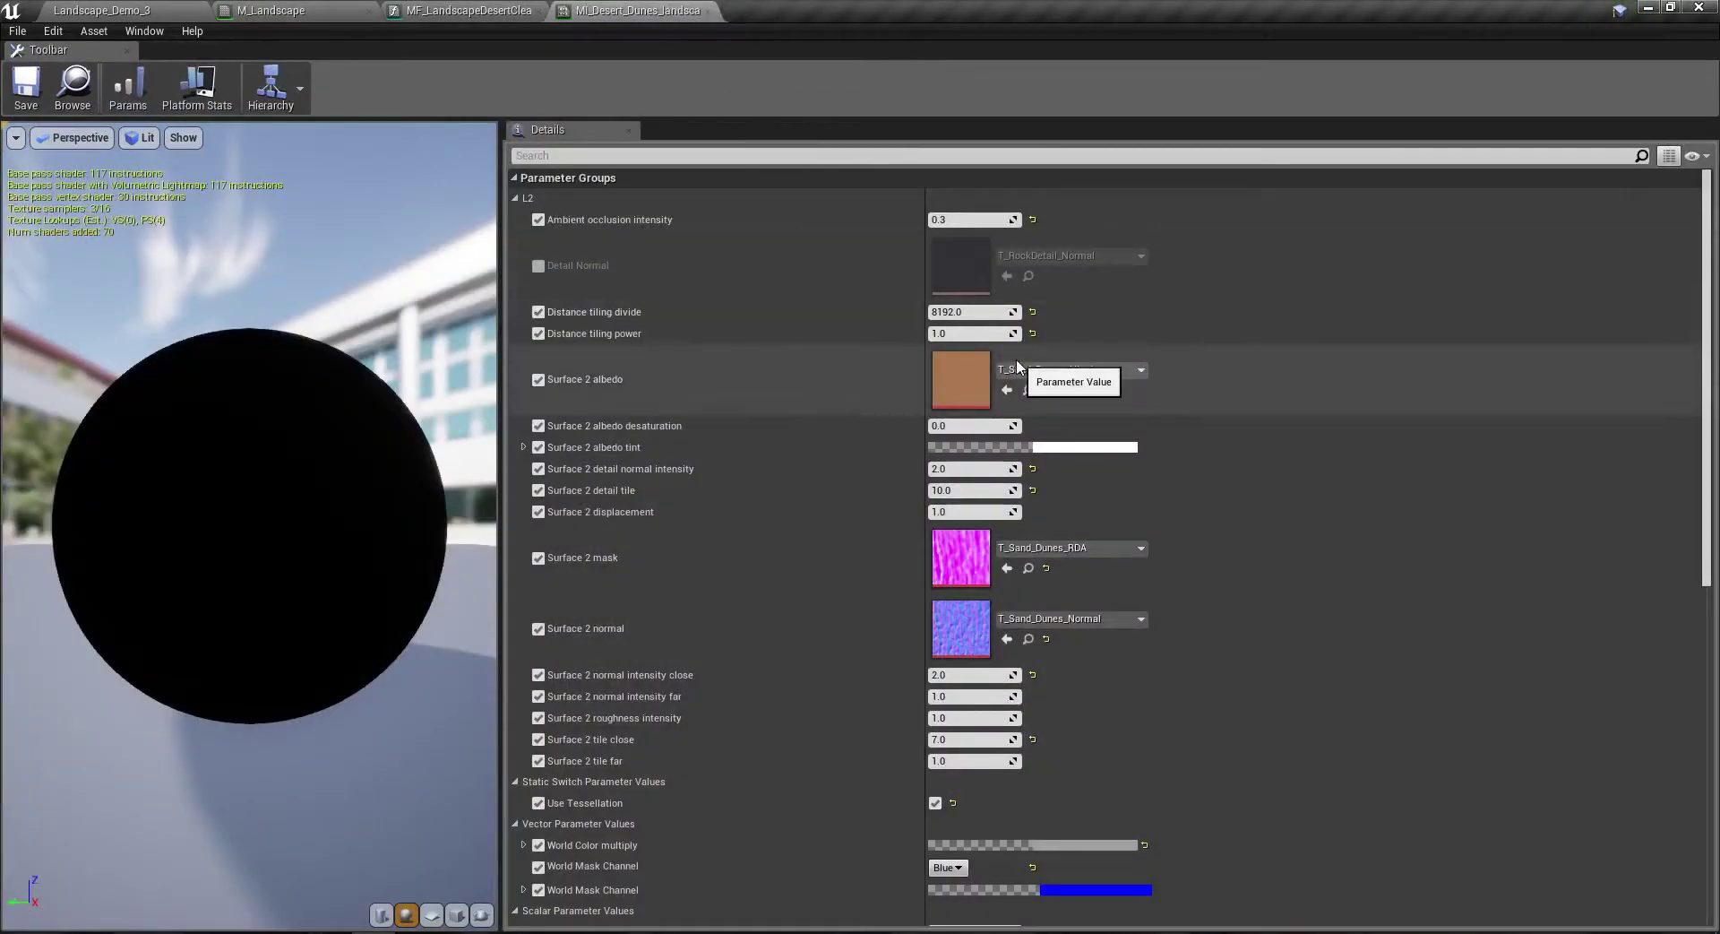
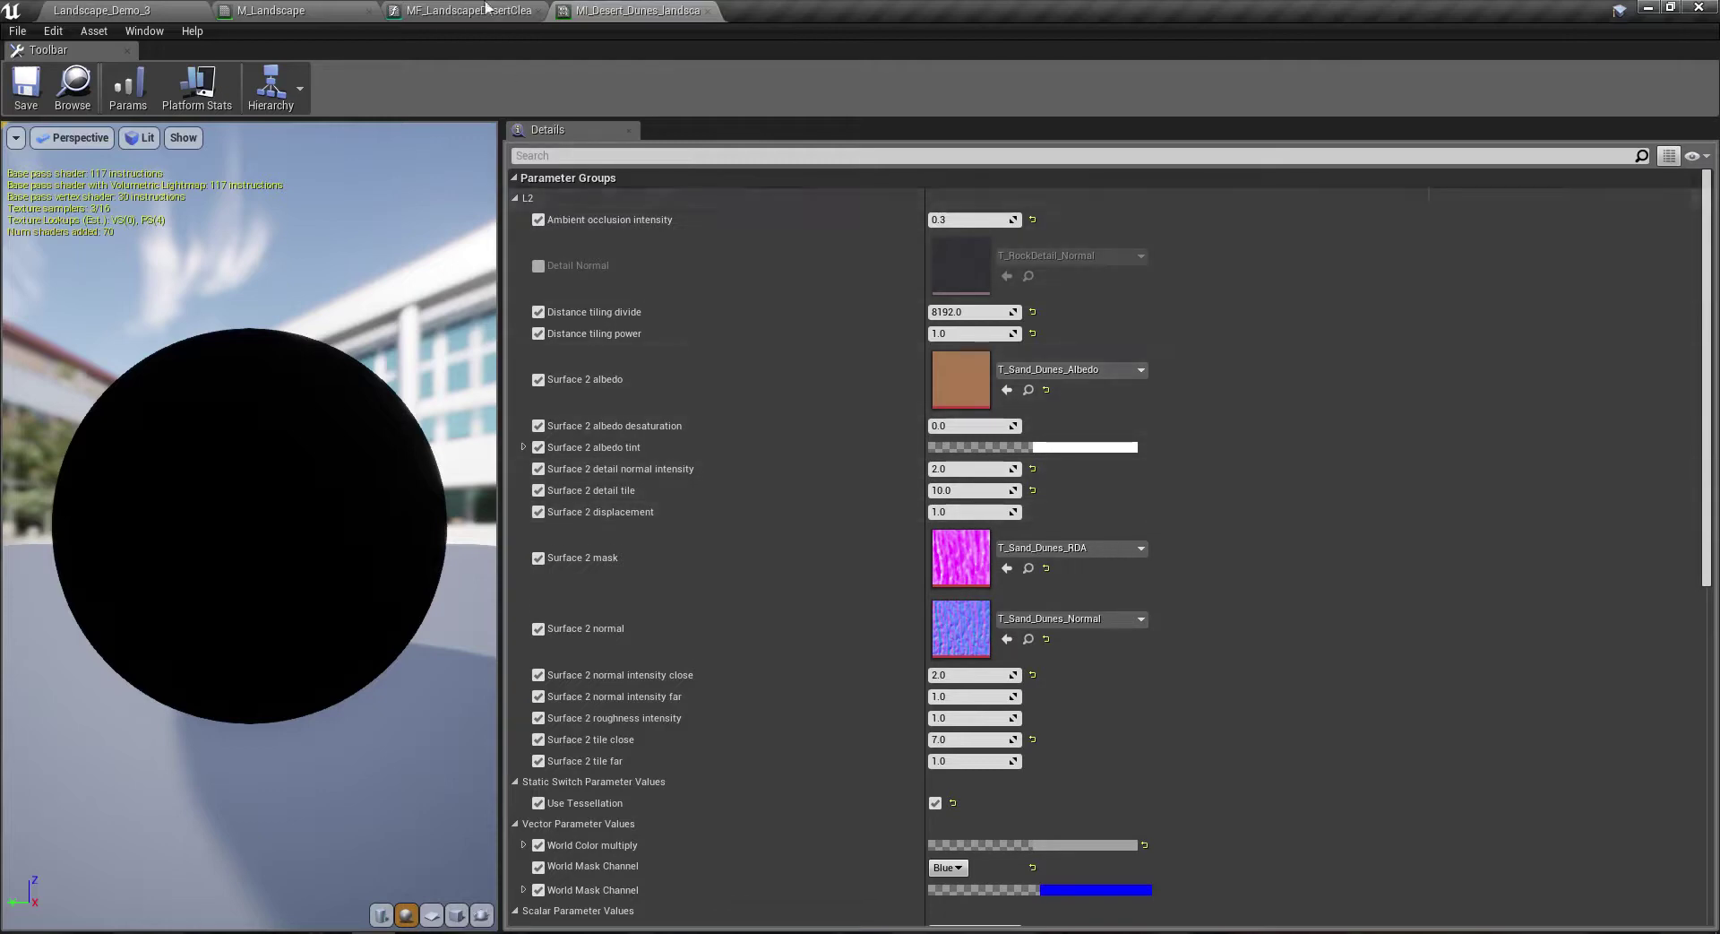
Step: Open the MF_LandscapeDesertClean function and frame its Detail texturing surface 2 comment
left_click(432, 9)
right_click_drag(1113, 740, 1038, 512)
scroll(846, 509, "up", 2)
scroll(846, 504, "up", 1)
scroll(789, 439, "up", 1)
scroll(738, 373, "up", 2)
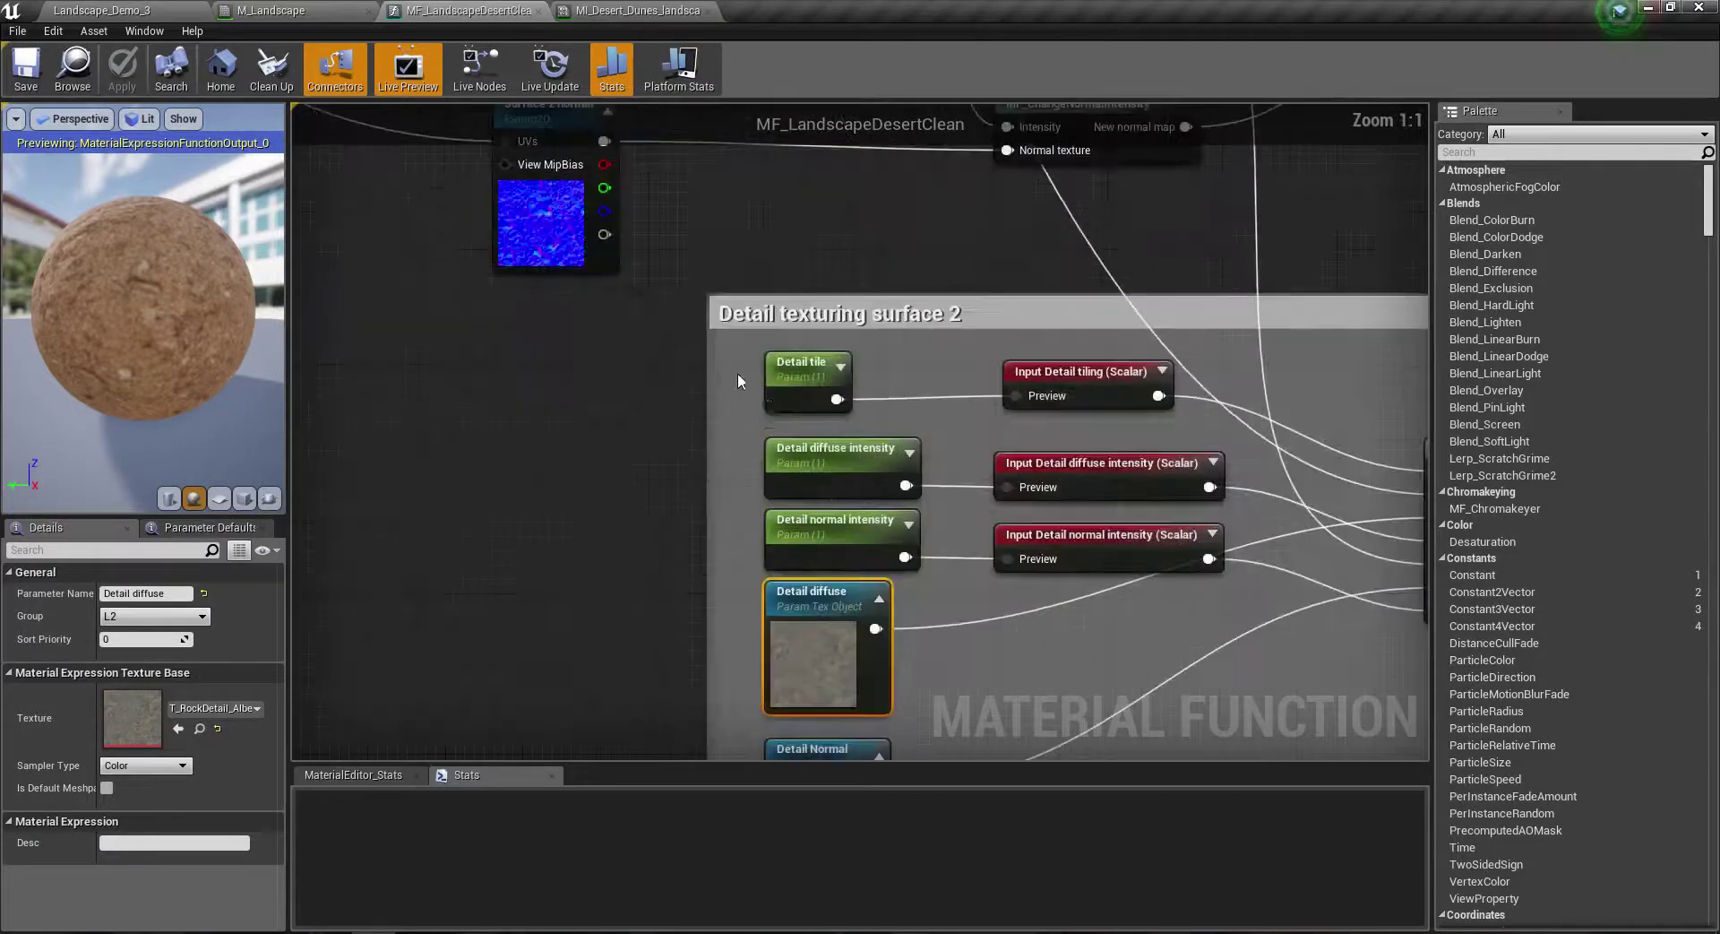
Step: Box-select the three green Surface 2 detail scalar parameters
left_click_drag(738, 373, 835, 540)
scroll(835, 539, "down", 3)
scroll(835, 539, "down", 3)
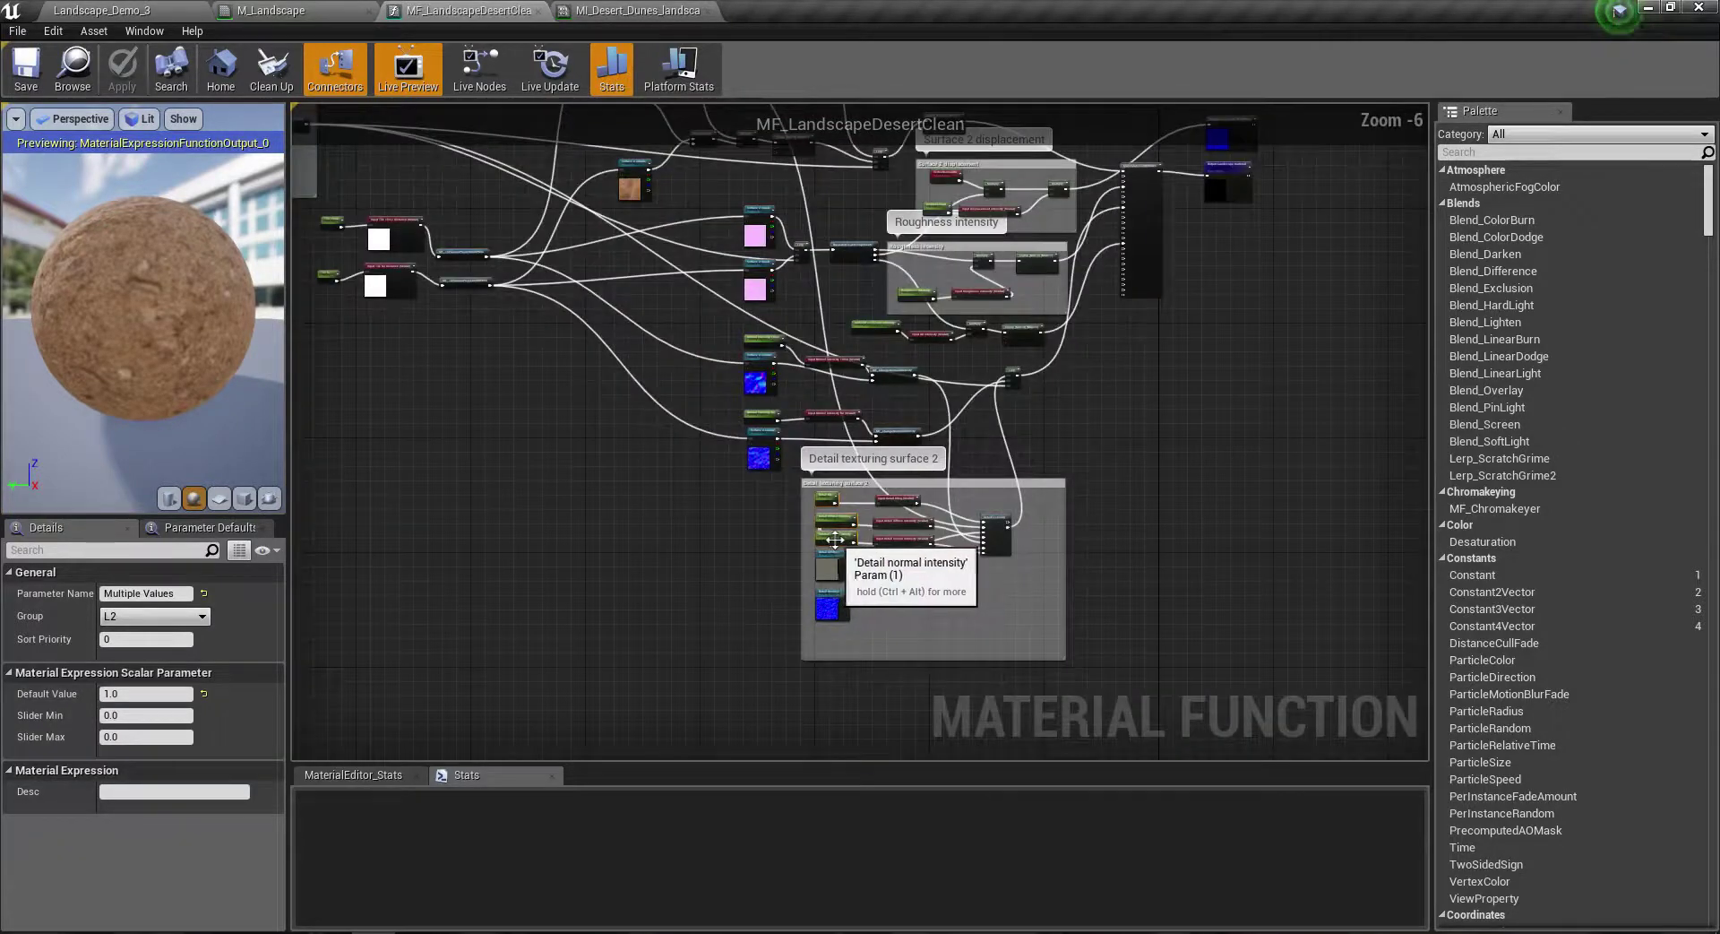
right_click_drag(582, 240, 595, 521)
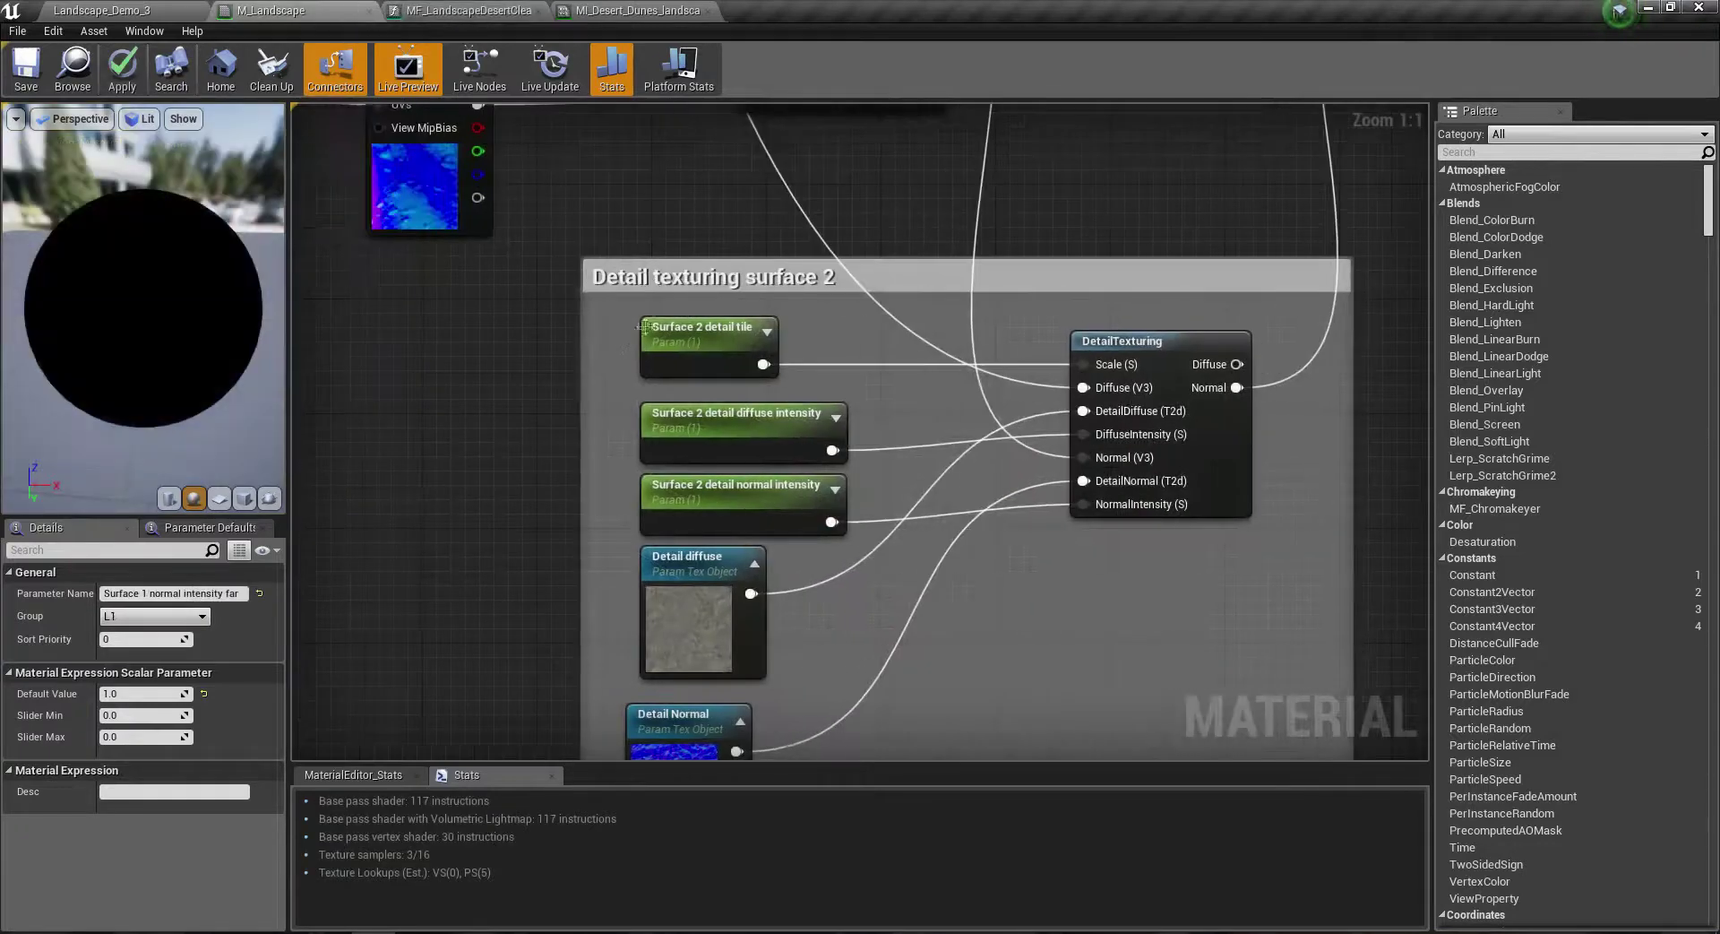
scroll(621, 338, "down", 1)
left_click_drag(621, 339, 778, 475)
scroll(778, 543, "down", 4)
scroll(777, 543, "up", 3)
scroll(778, 543, "up", 1)
scroll(784, 544, "down", 2)
scroll(793, 545, "up", 2)
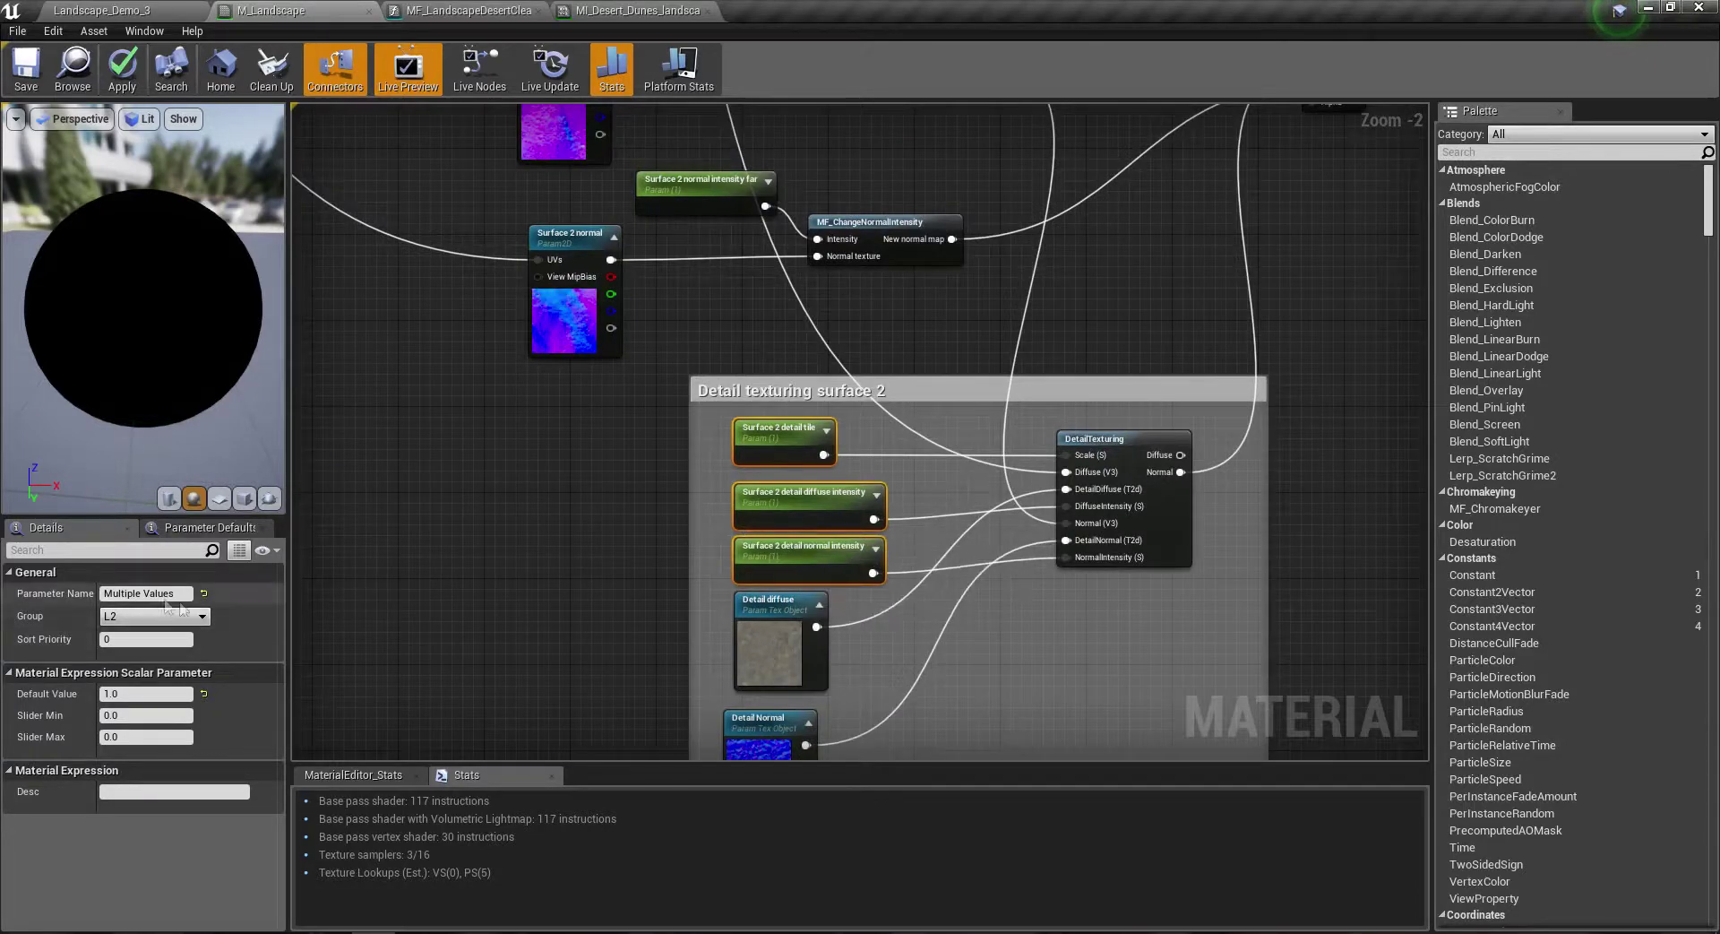
Step: Put the three parameters in the Global group and rename the tiling one 'Detail tiling'
type("Global")
key("Return")
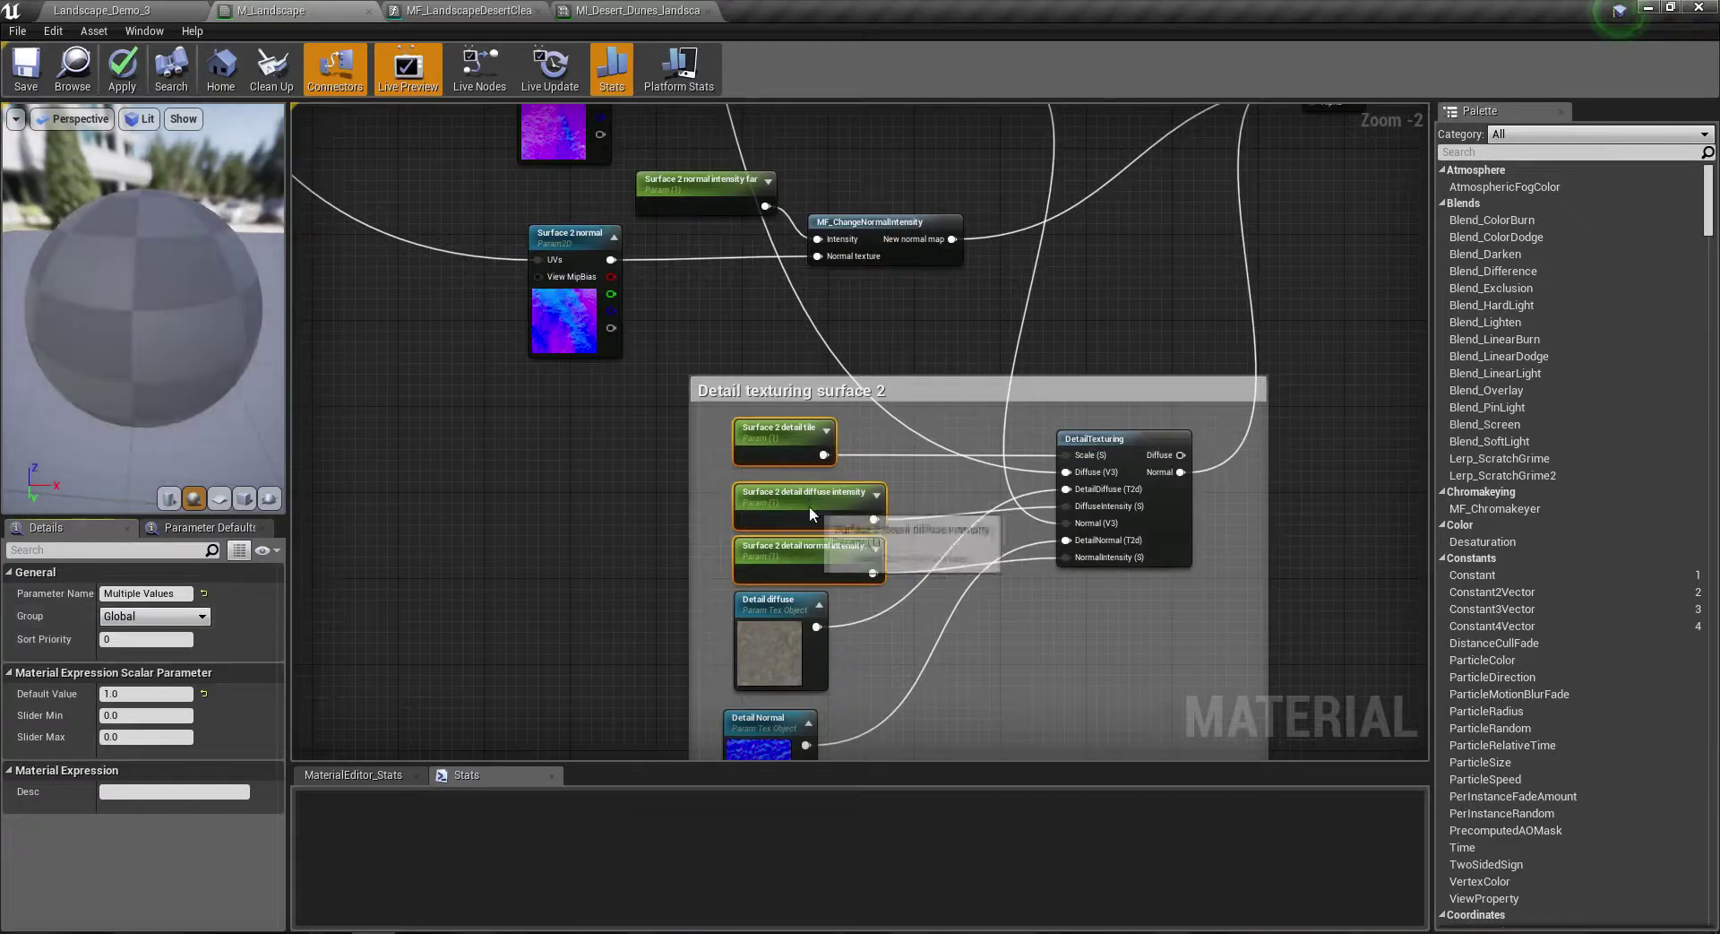
left_click(754, 453)
left_click(152, 593)
left_click_drag(144, 593, 11, 601)
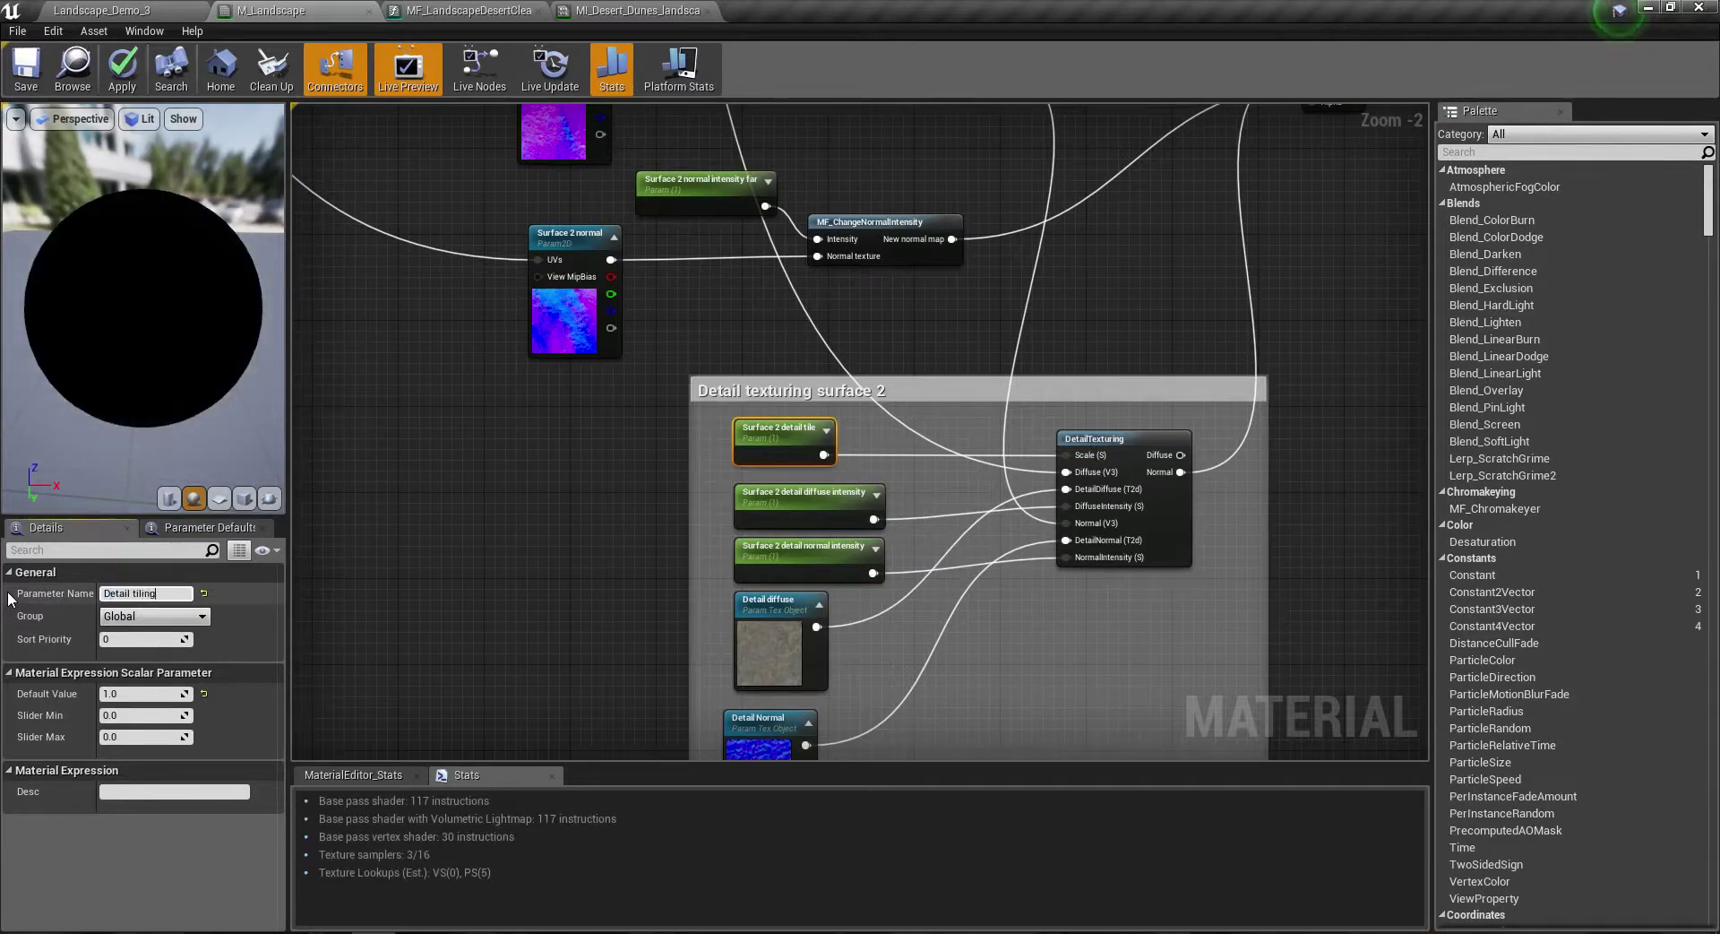
key("Return")
Step: Rename the intensity parameters 'Detail diffuse intensity' and 'Detail normal intensity'
scroll(813, 510, "up", 2)
left_click(813, 510)
left_click(169, 595)
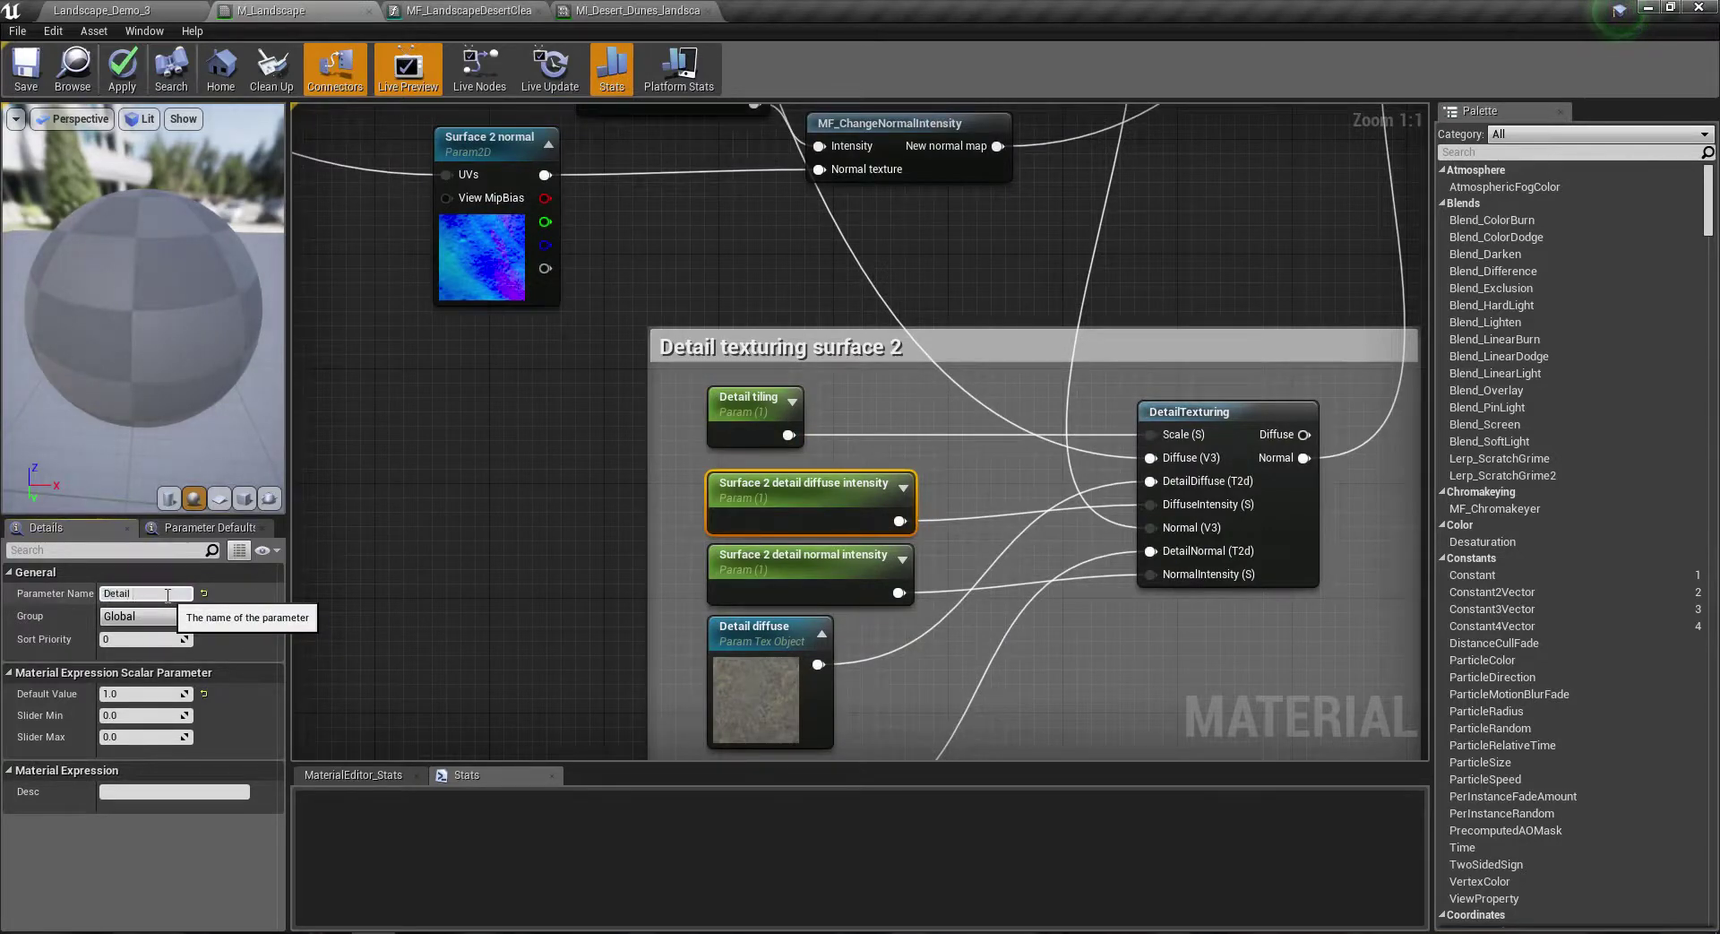
type(" diffuse intensity")
key("Return")
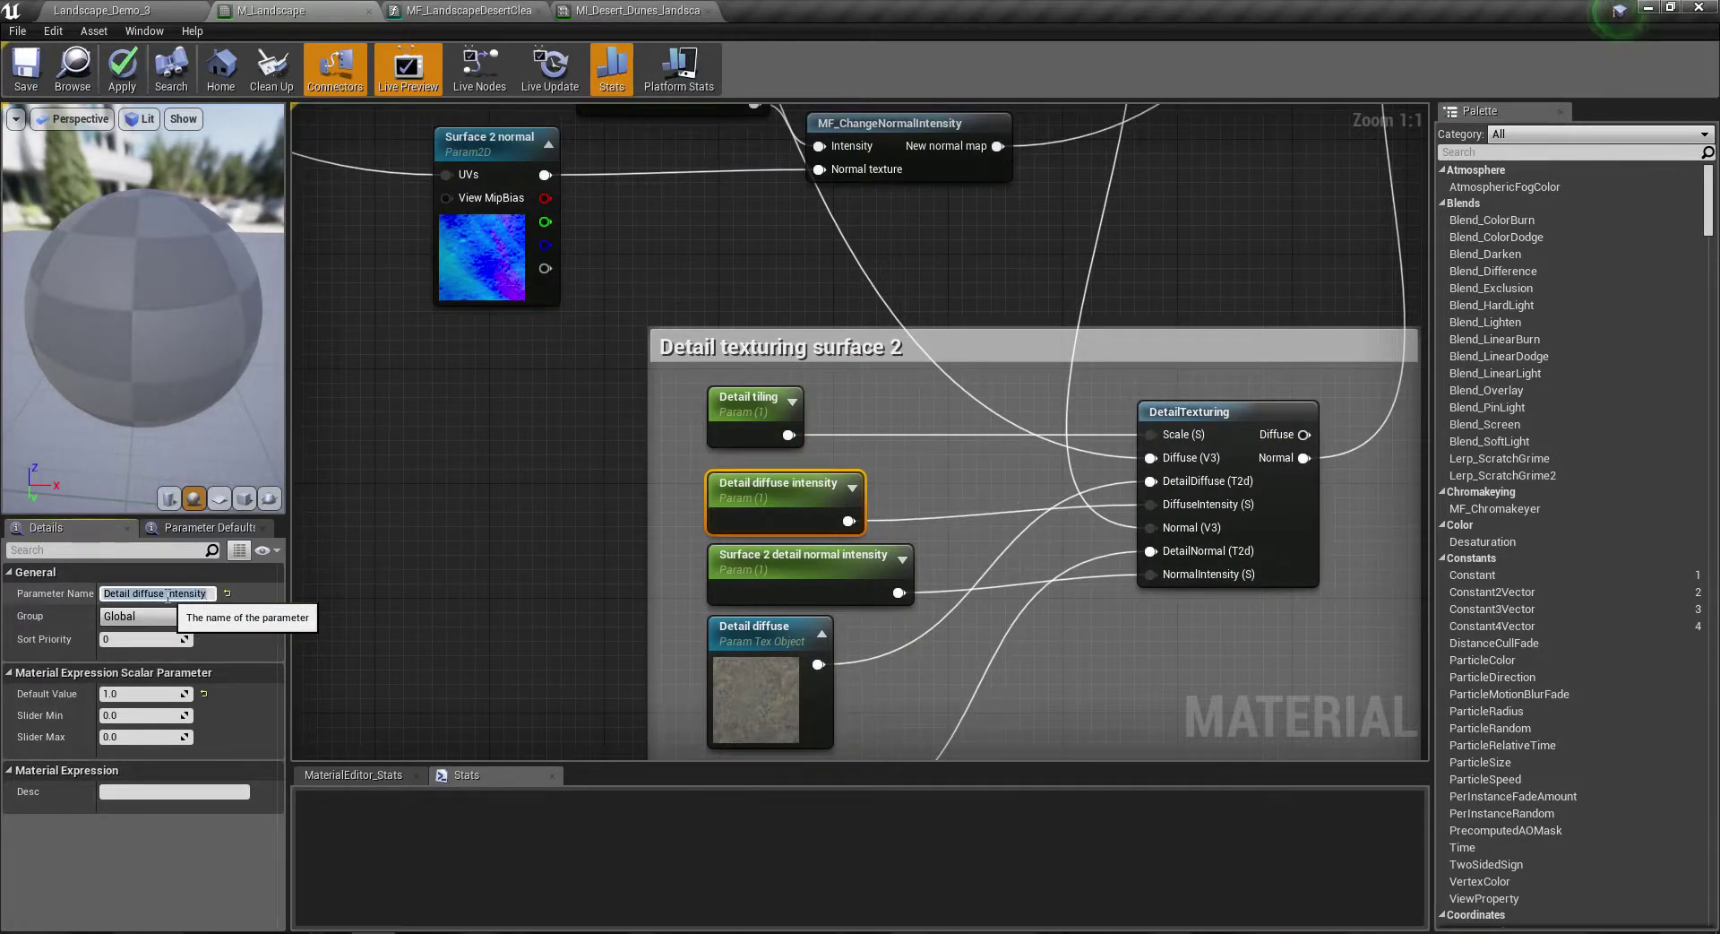
left_click(745, 562)
left_click(208, 592)
type("Detail normal intensity")
key("Return")
Step: Place the three Detail parameter nodes together in the M_Landscape graph
scroll(630, 453, "down", 1)
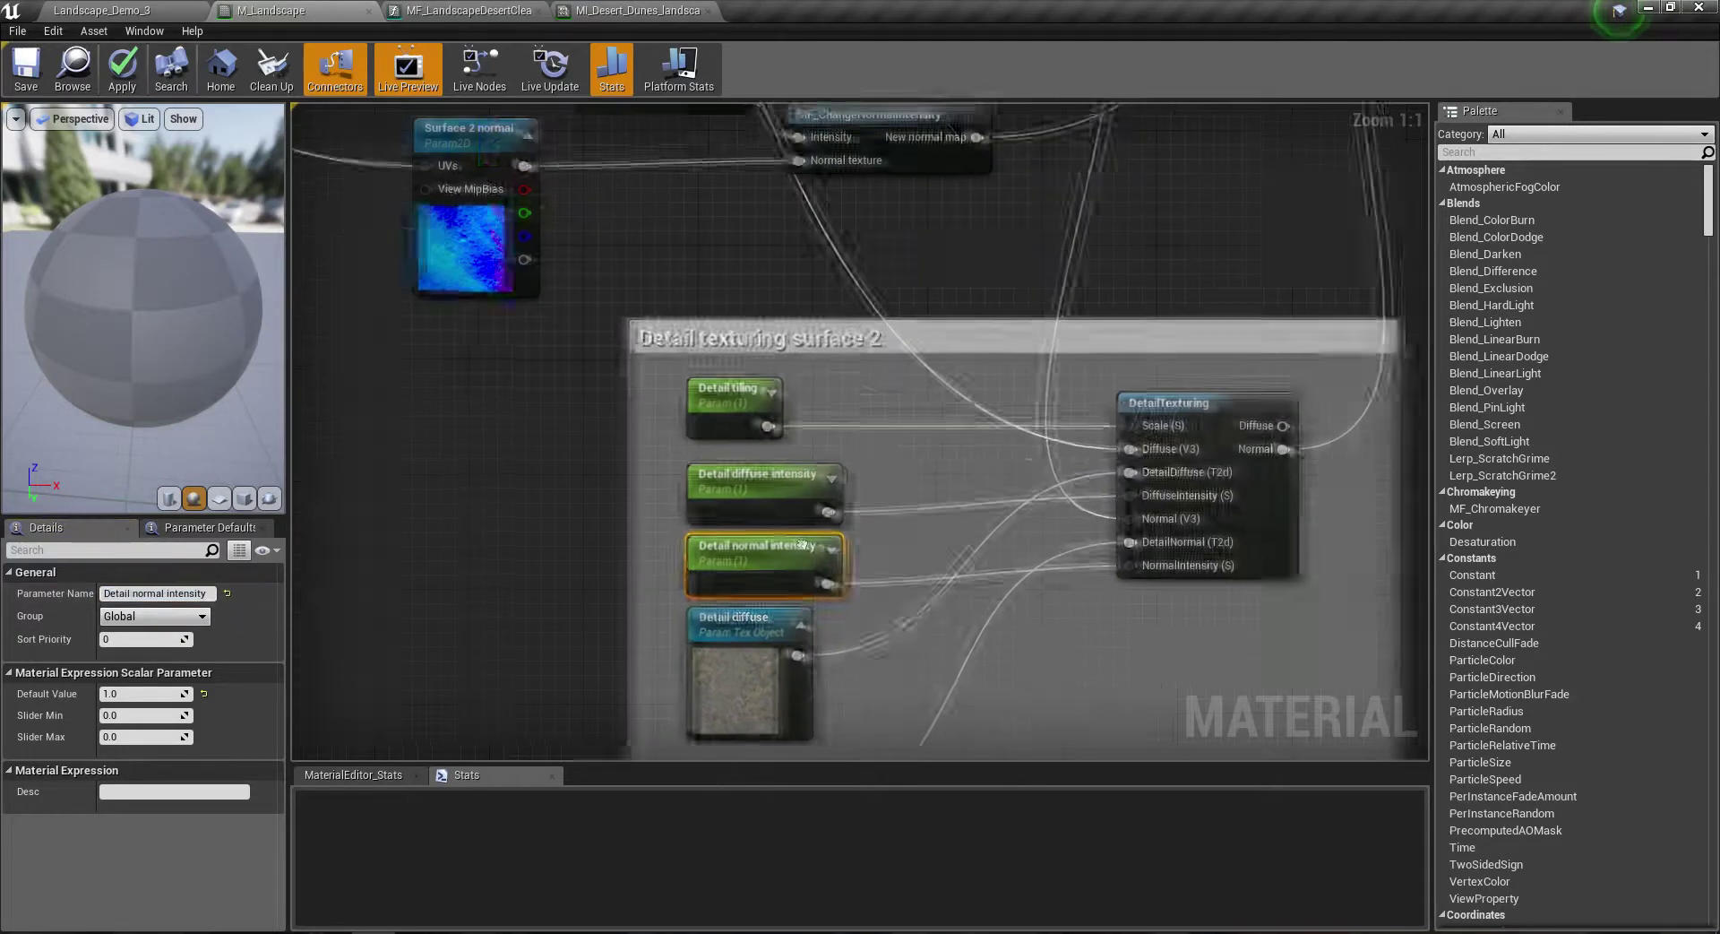
scroll(631, 453, "down", 2)
right_click_drag(676, 414, 647, 491)
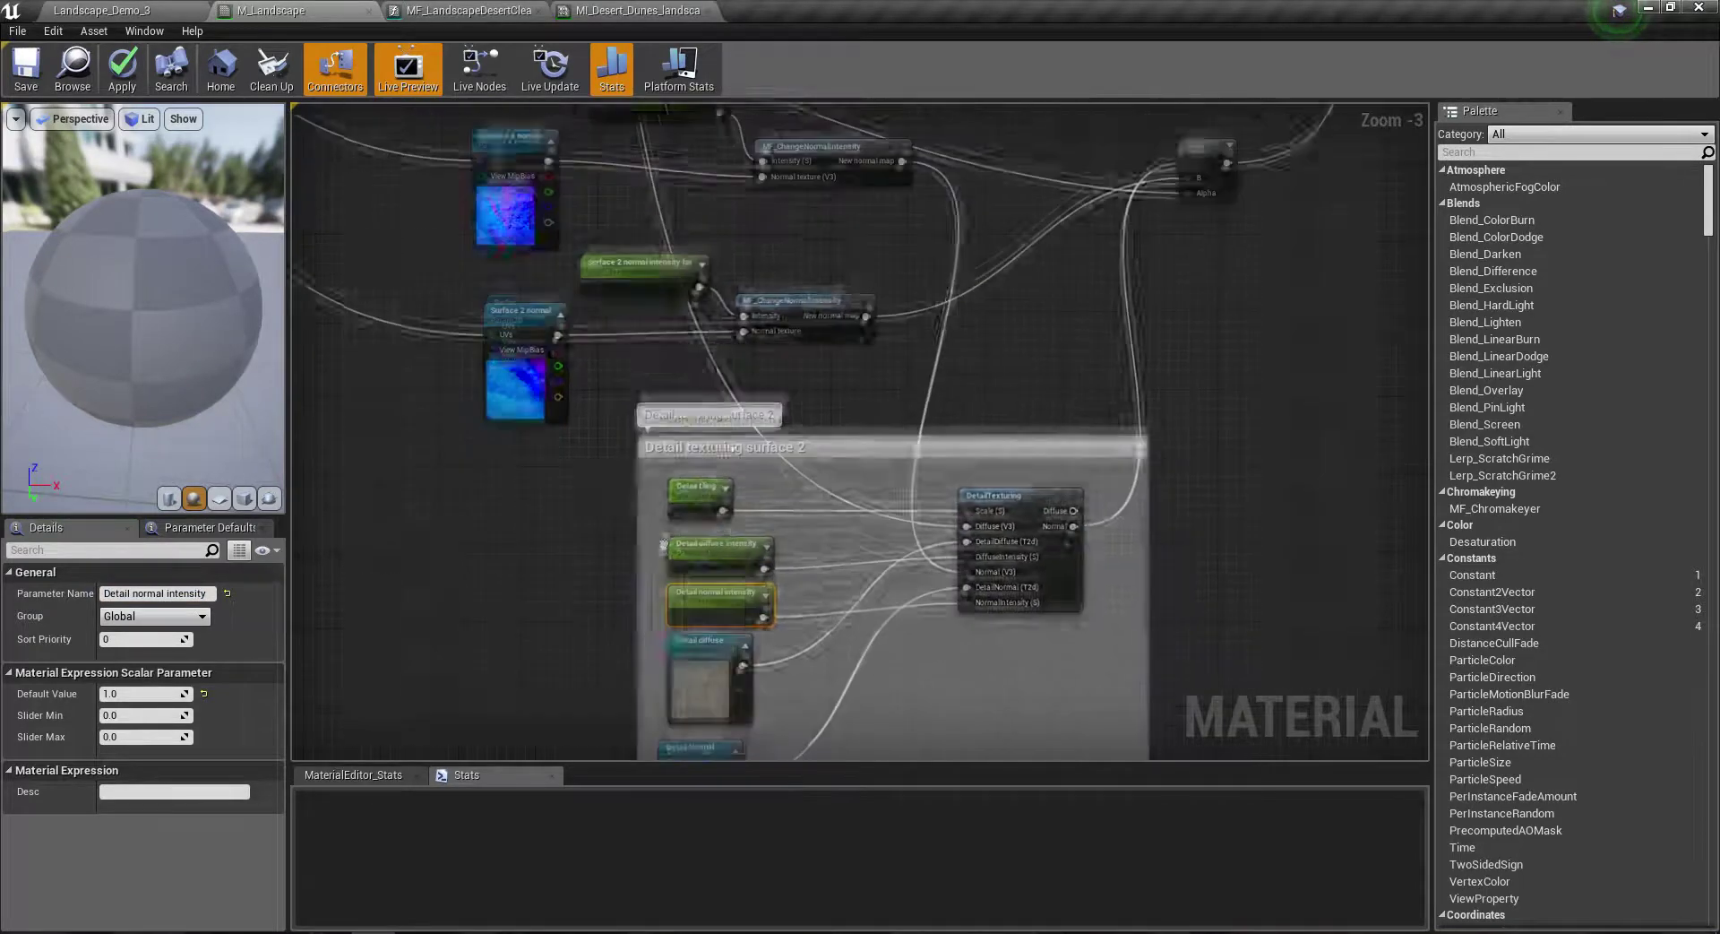
mouse_move(647, 491)
left_mouse_down()
mouse_move(705, 616)
mouse_move(350, 391)
left_mouse_up()
scroll(705, 615, "down", 3)
right_click_drag(350, 390, 502, 632)
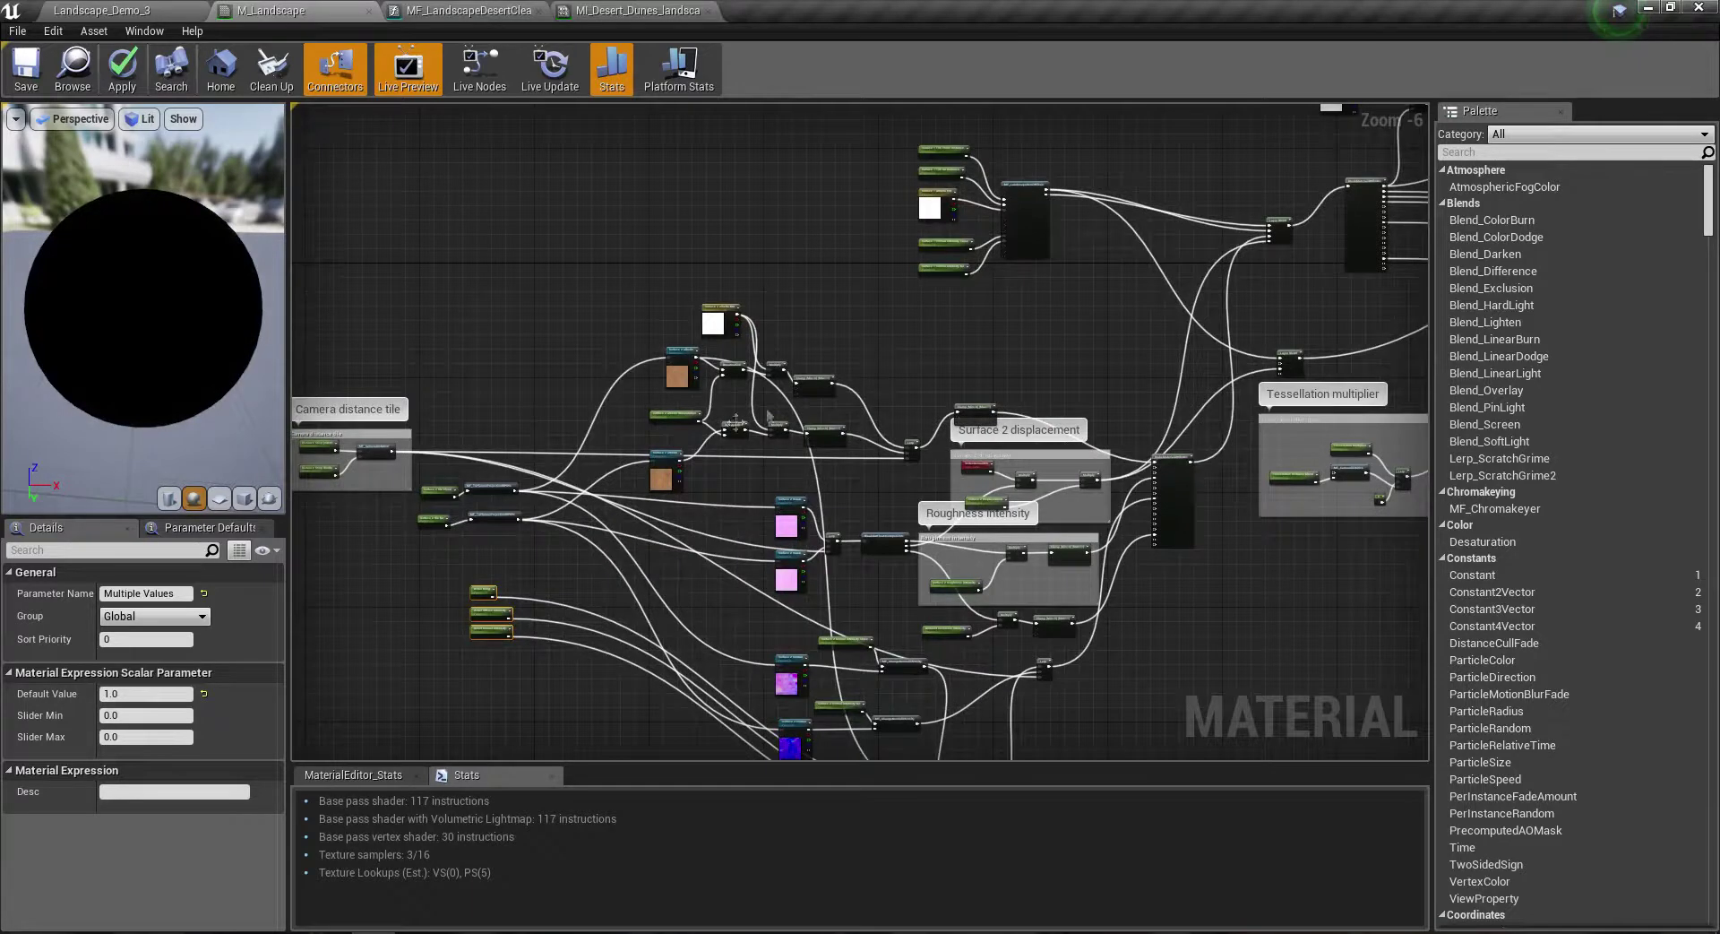
Step: Wire Detail tiling, diffuse intensity and normal intensity into the matching MF_LandscapeDesertClean inputs
left_click_drag(1035, 182, 543, 612)
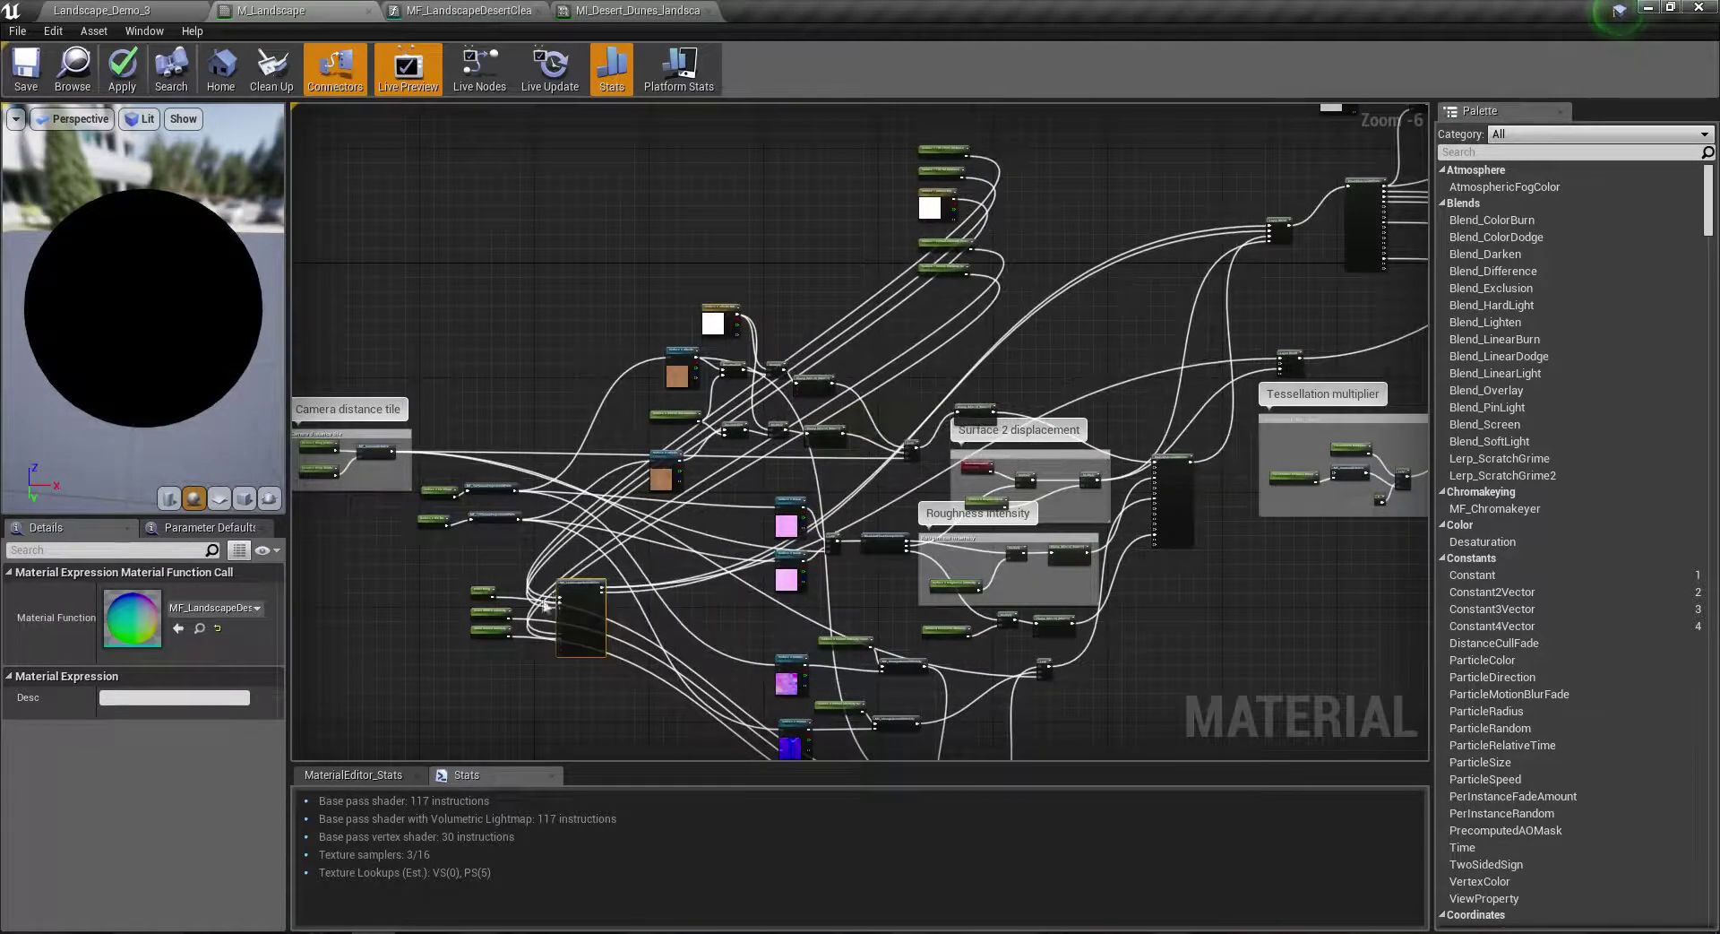
scroll(516, 623, "up", 6)
right_click_drag(516, 623, 673, 414)
mouse_move(494, 387)
left_mouse_down()
mouse_move(540, 441)
mouse_move(769, 600)
left_mouse_up()
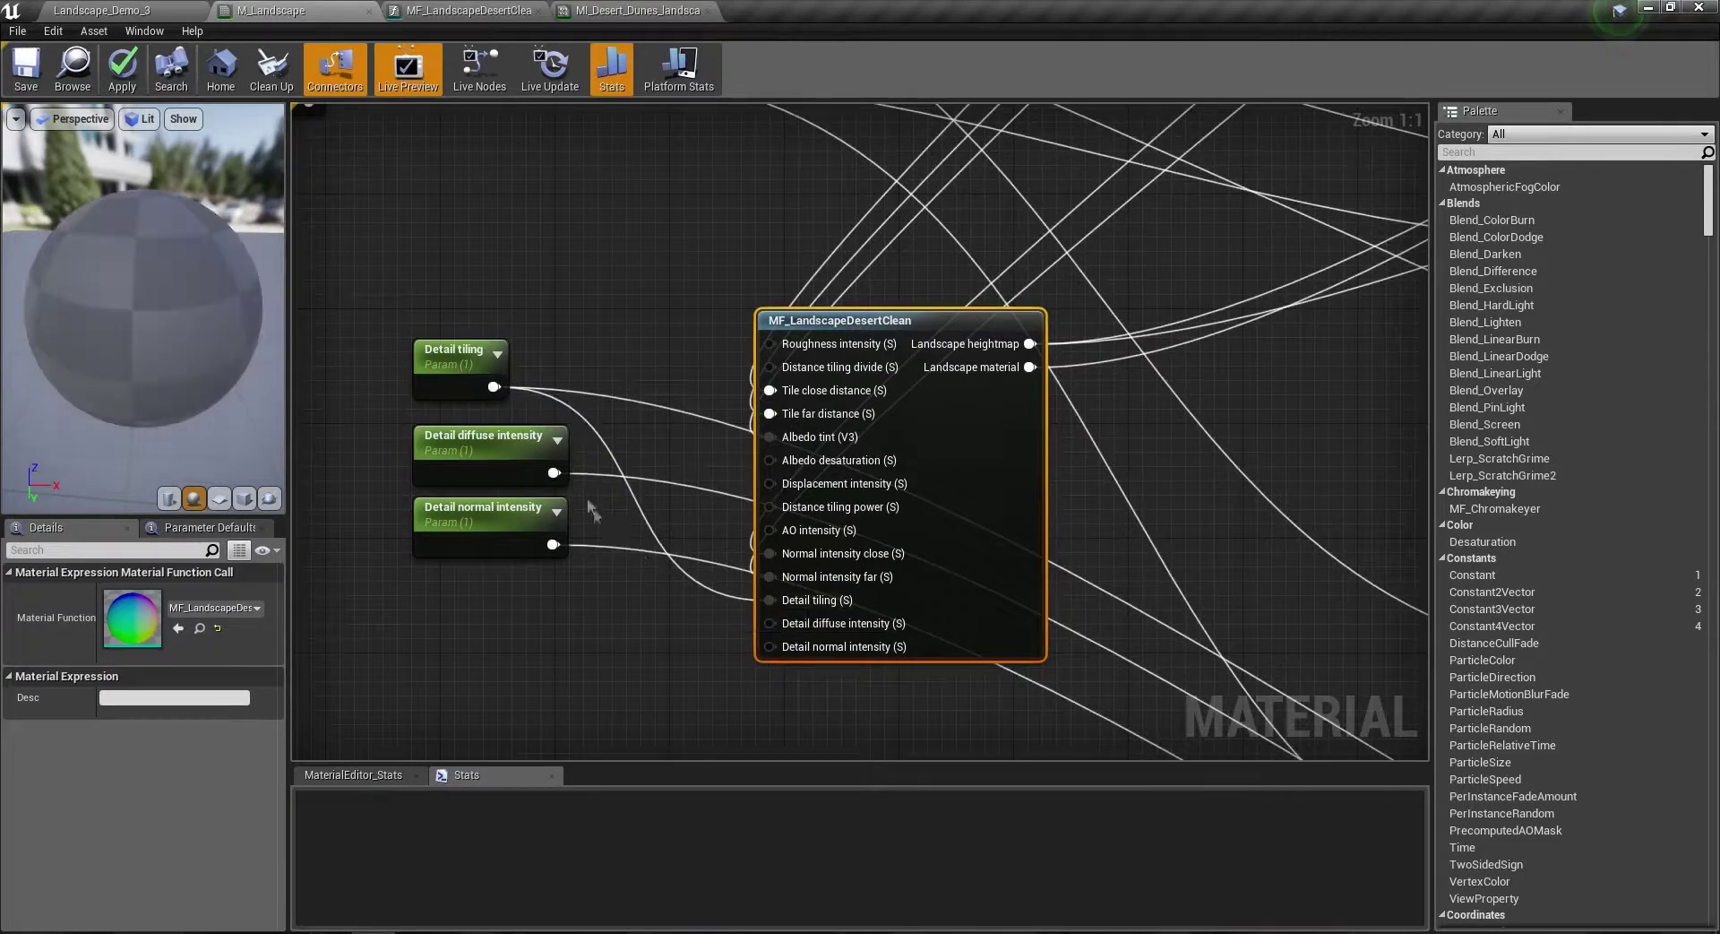
left_click_drag(553, 473, 768, 623)
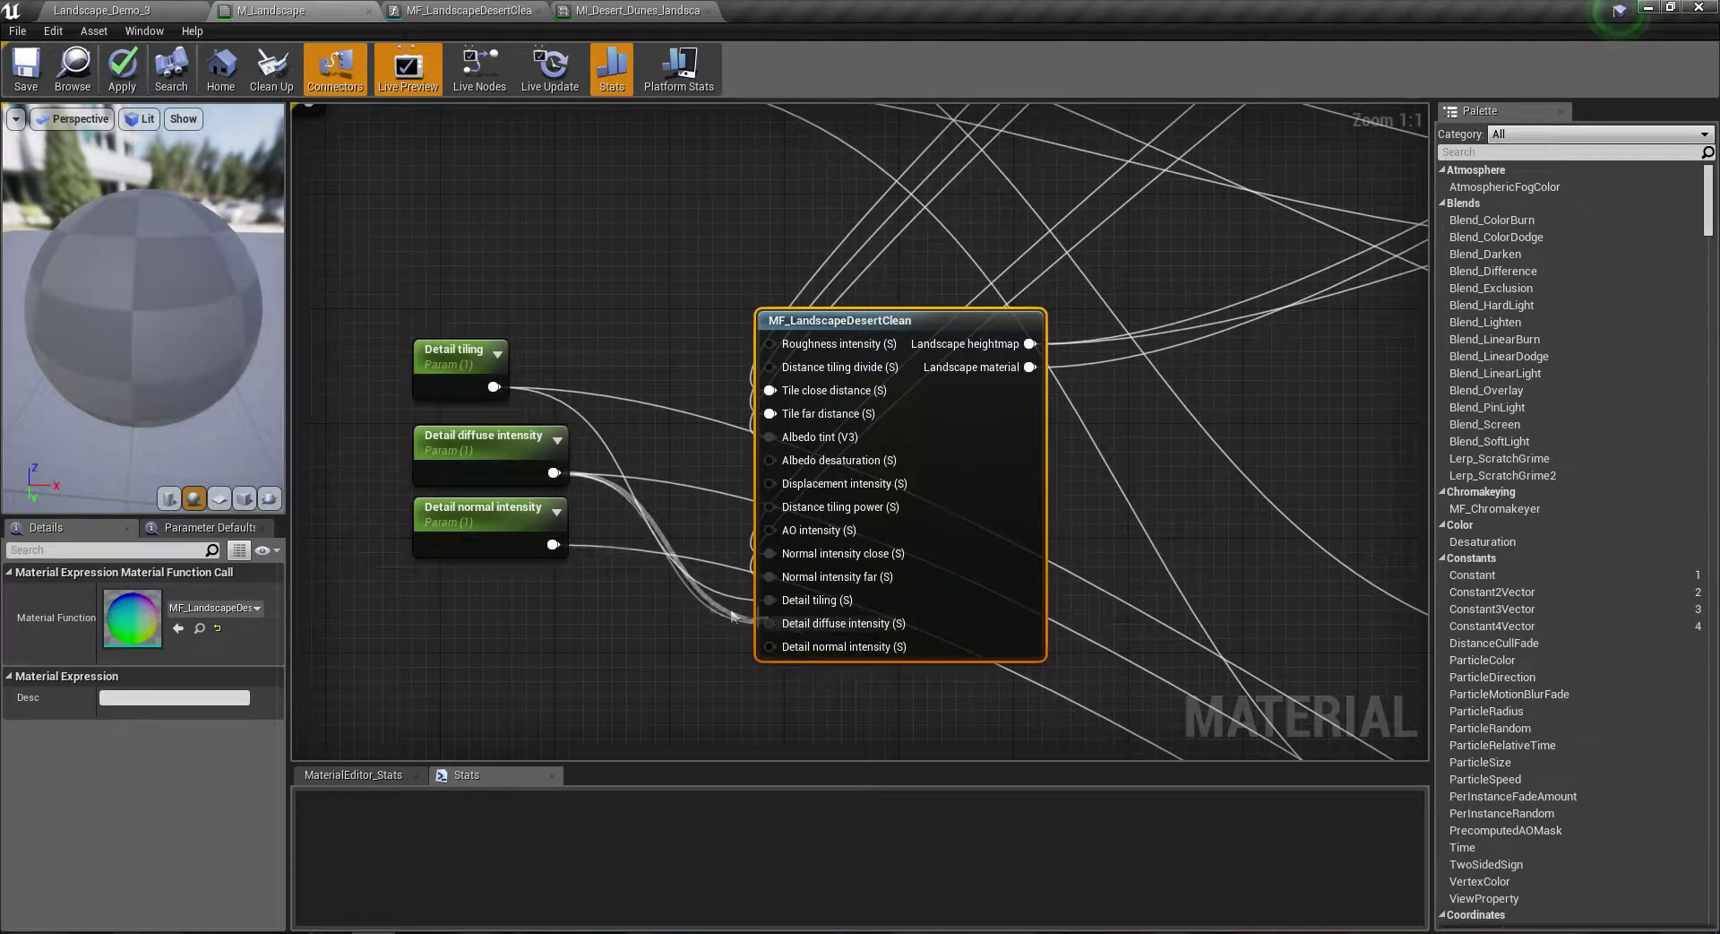
left_click_drag(555, 544, 776, 647)
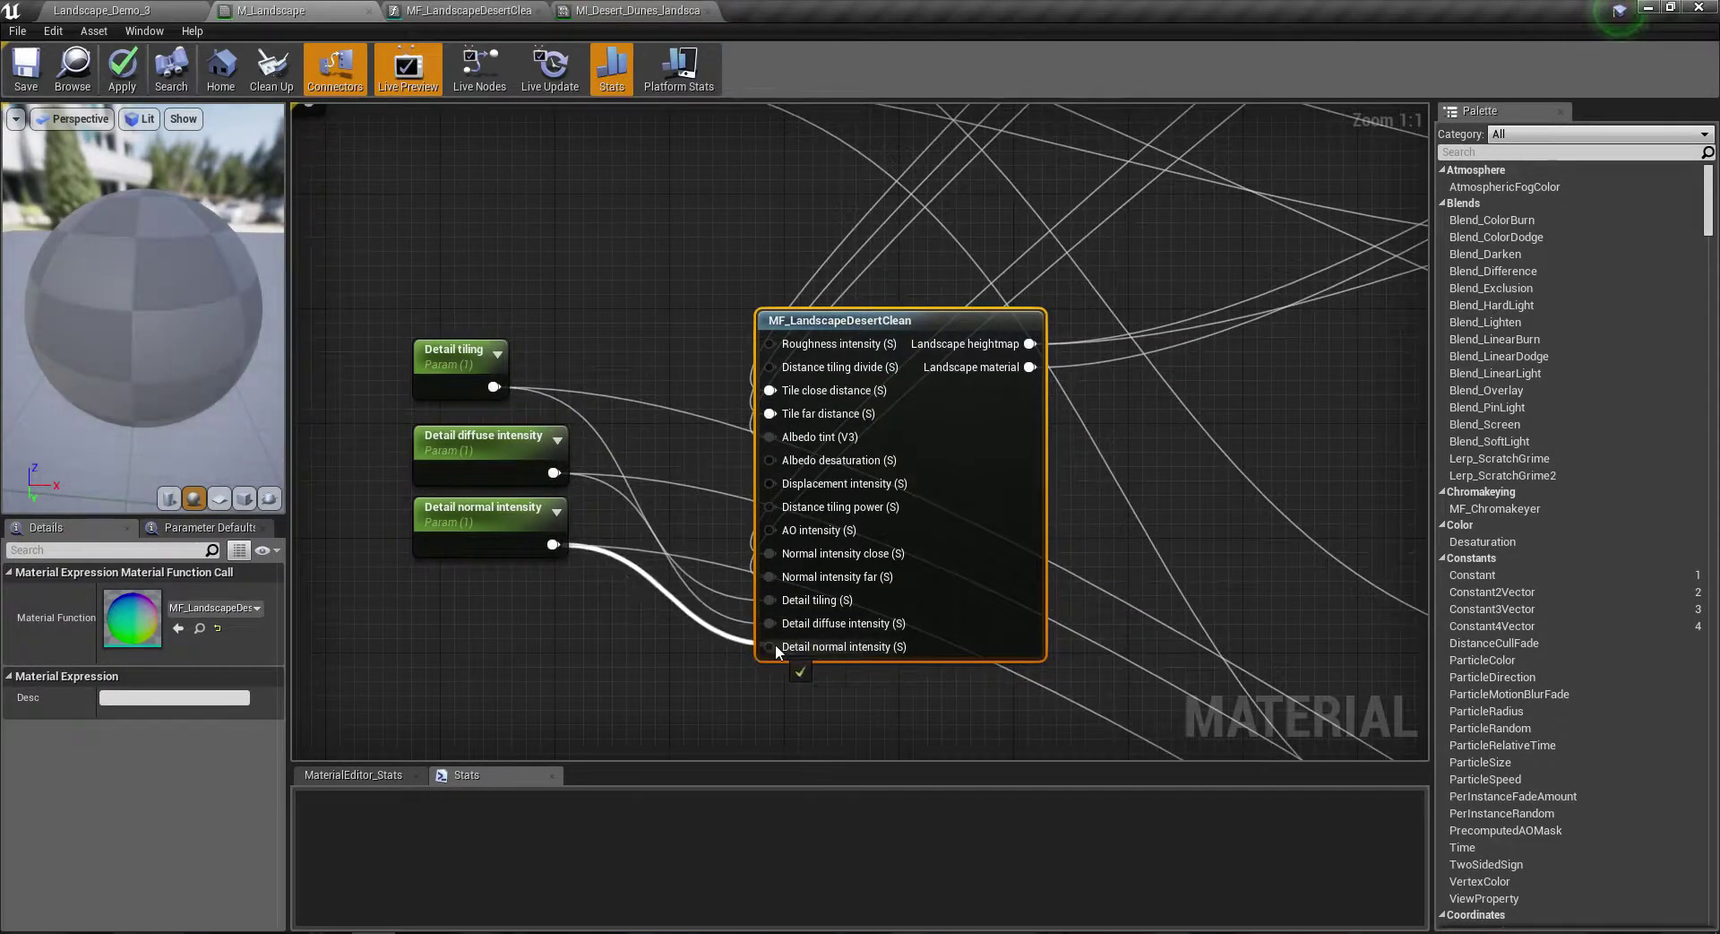
Step: Set Detail tiling default to 10 and Detail normal intensity to 2, matching the desert instance
left_click(641, 10)
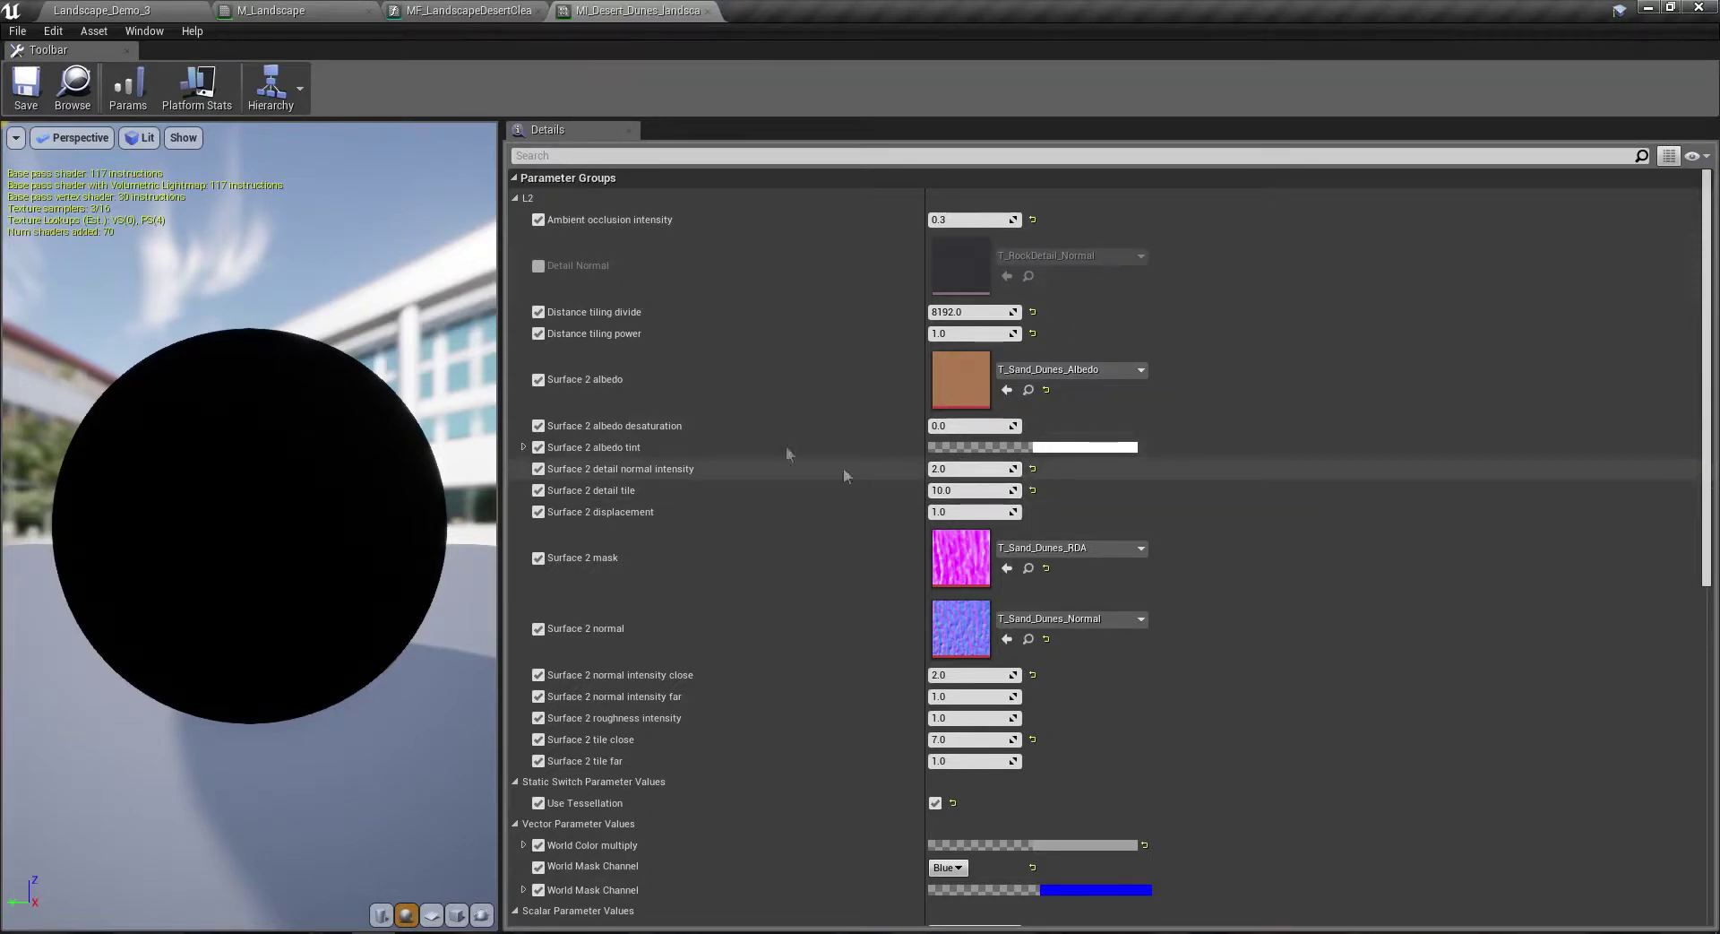
left_click(438, 7)
left_click(305, 10)
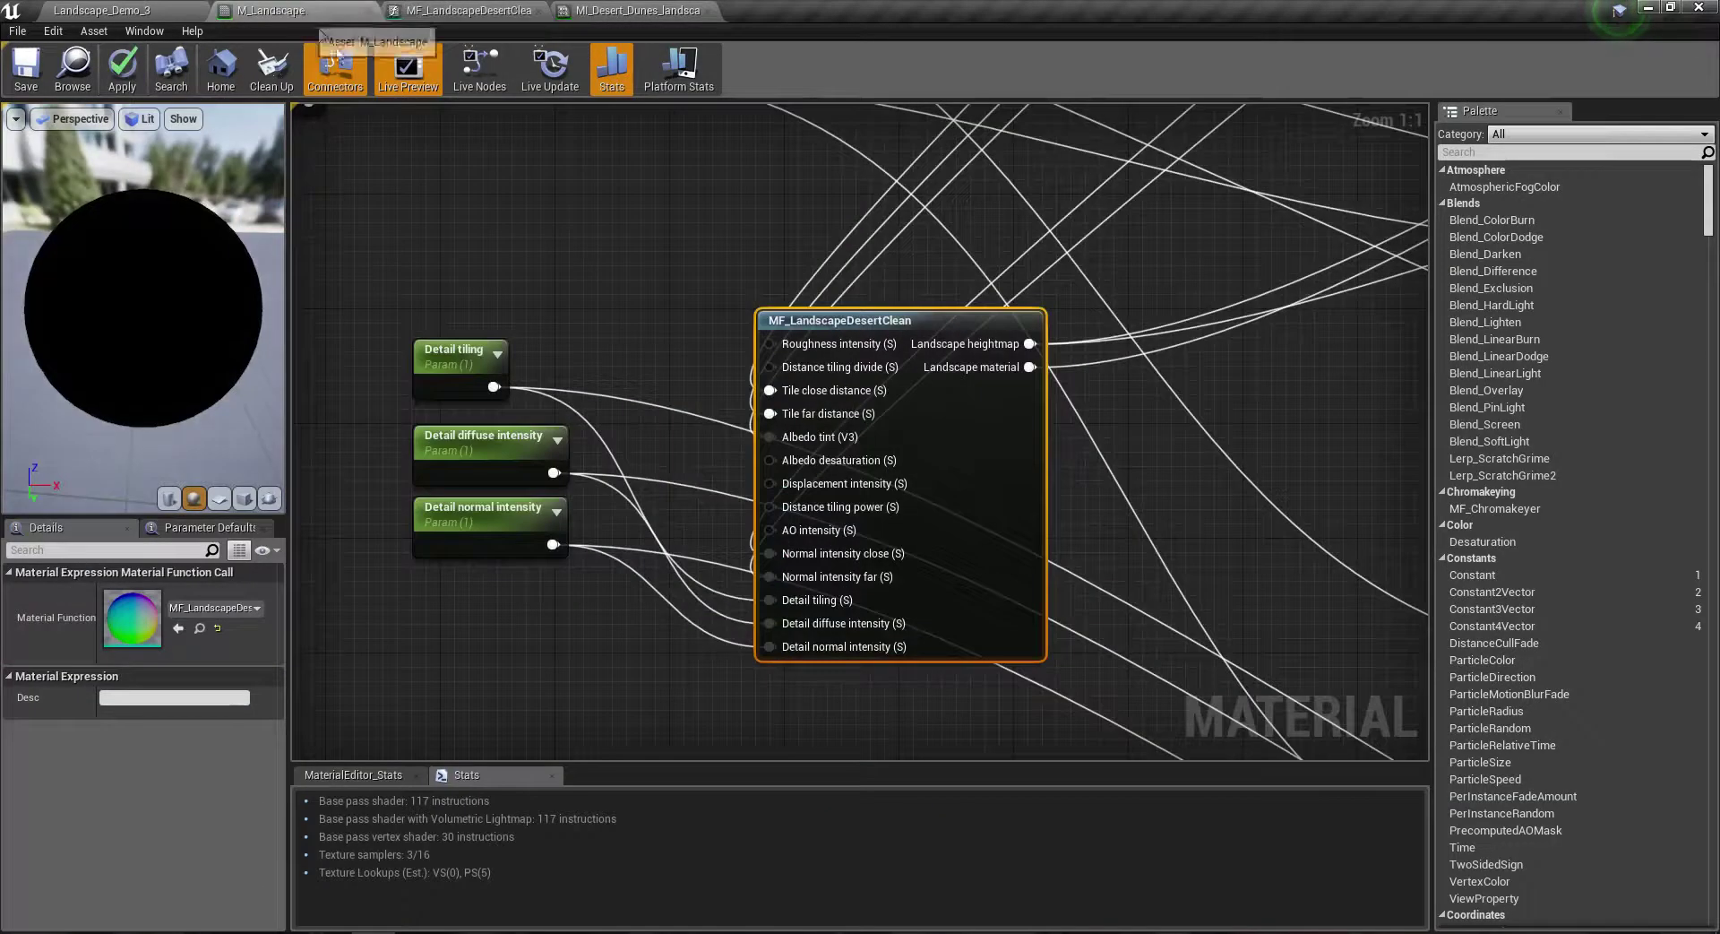
left_click(452, 383)
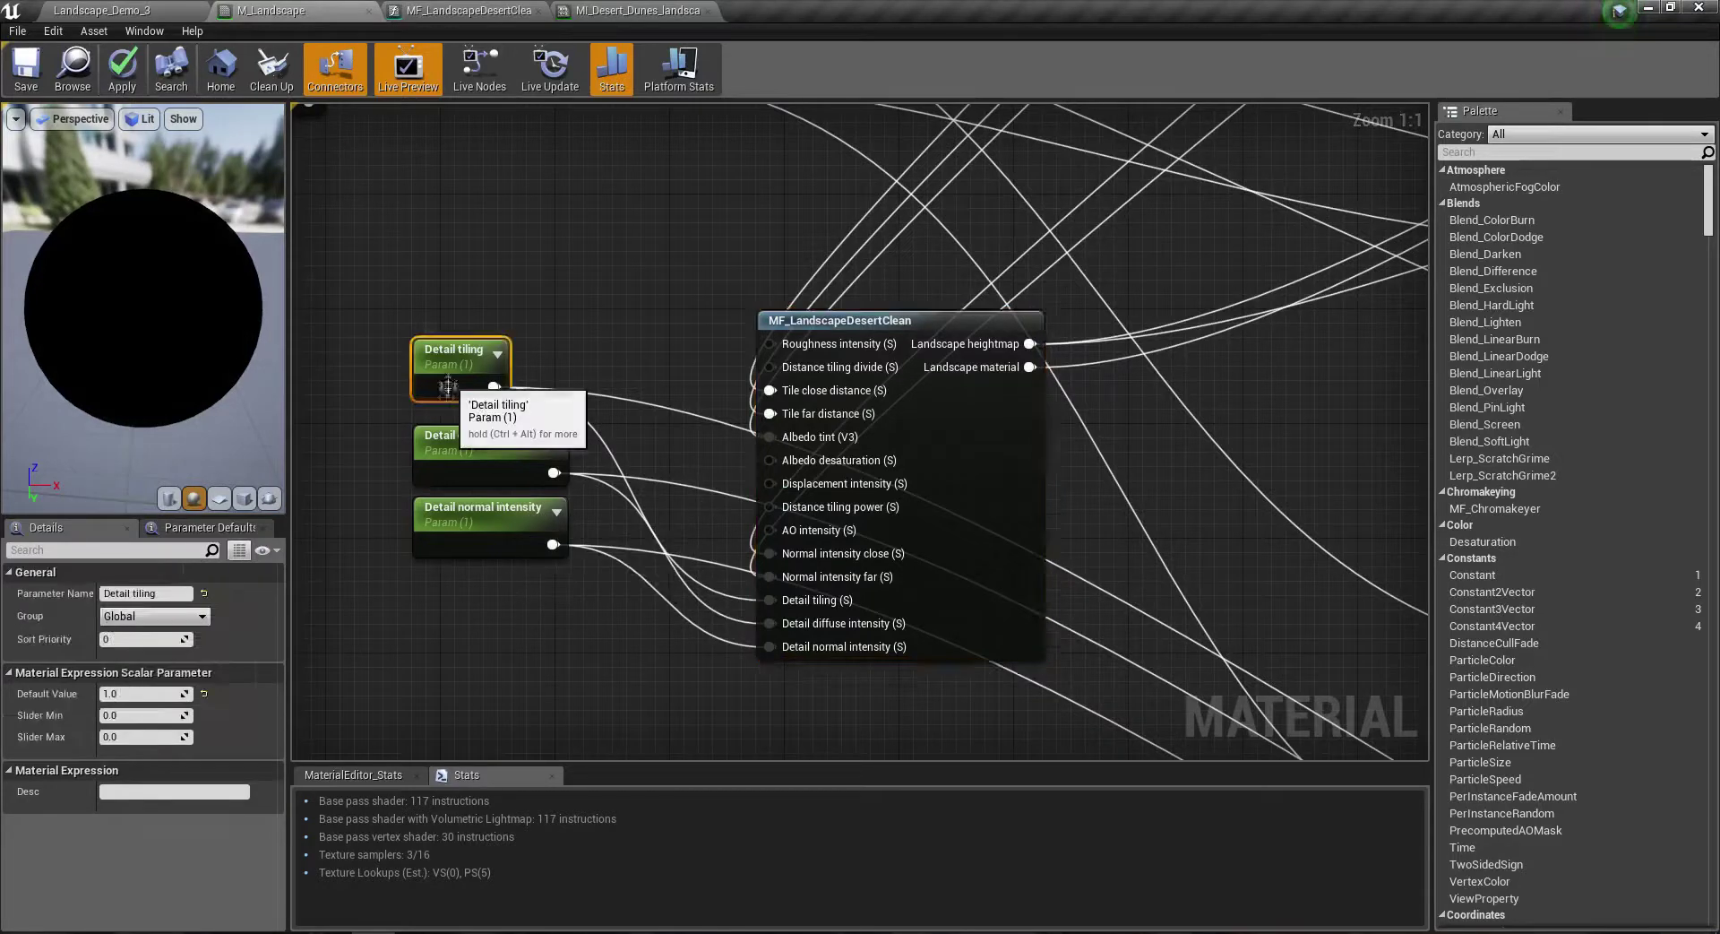
type("10")
key("Return")
left_click(453, 535)
left_click(130, 693)
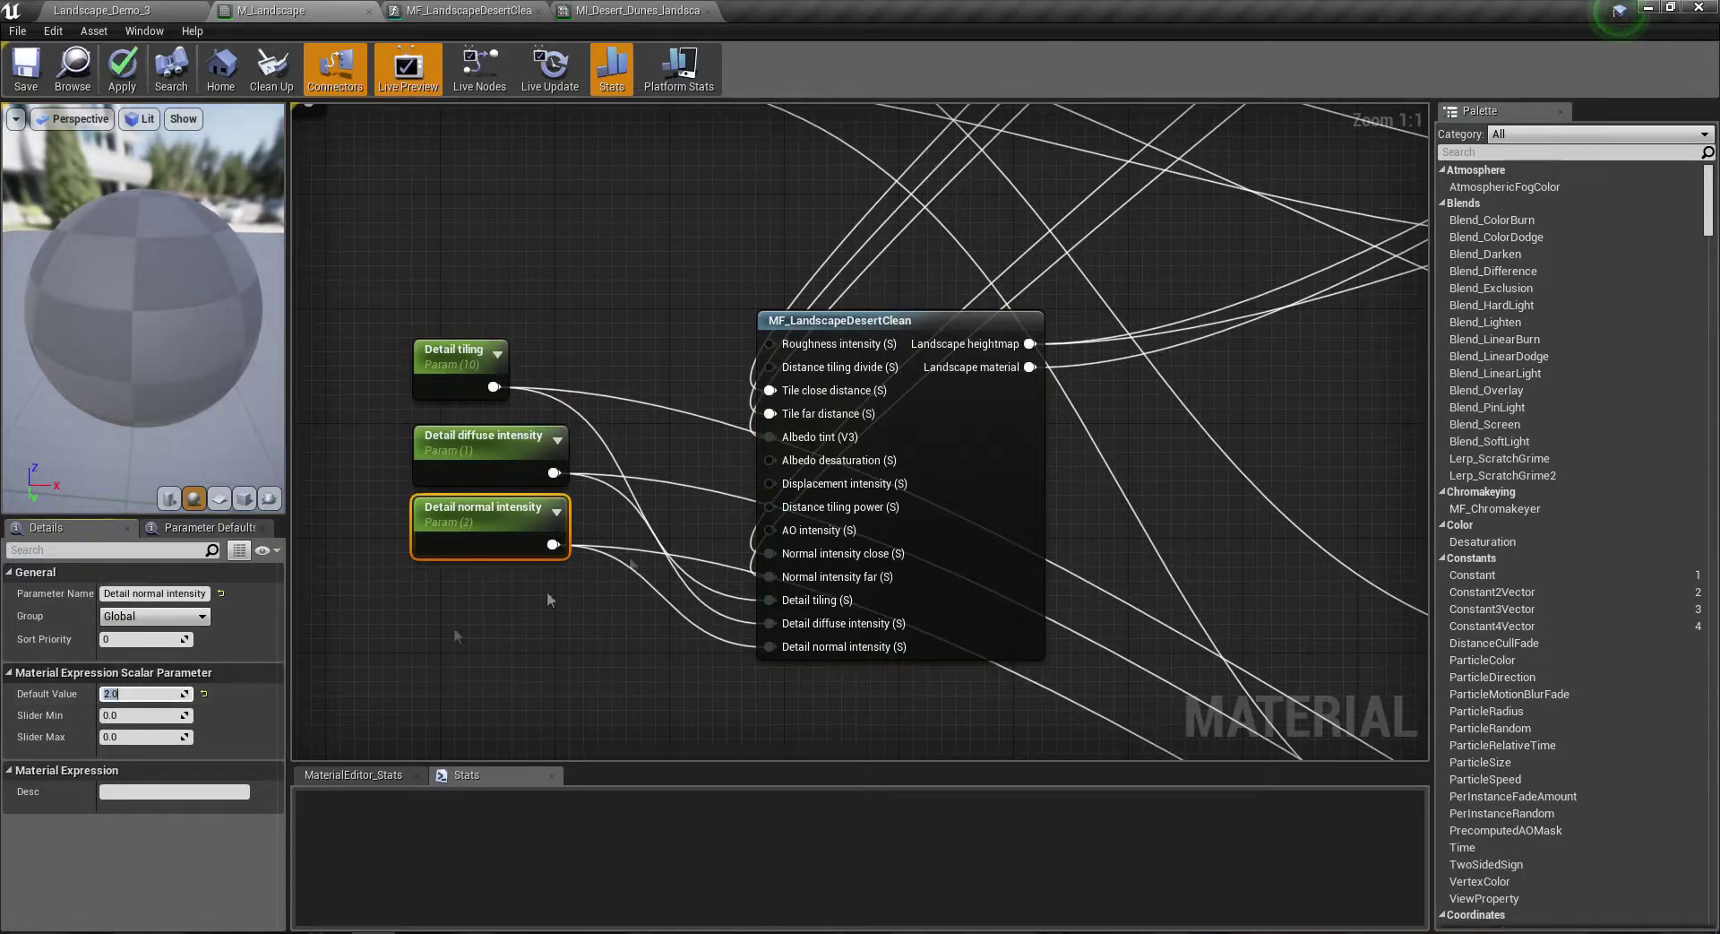
scroll(549, 599, "down", 8)
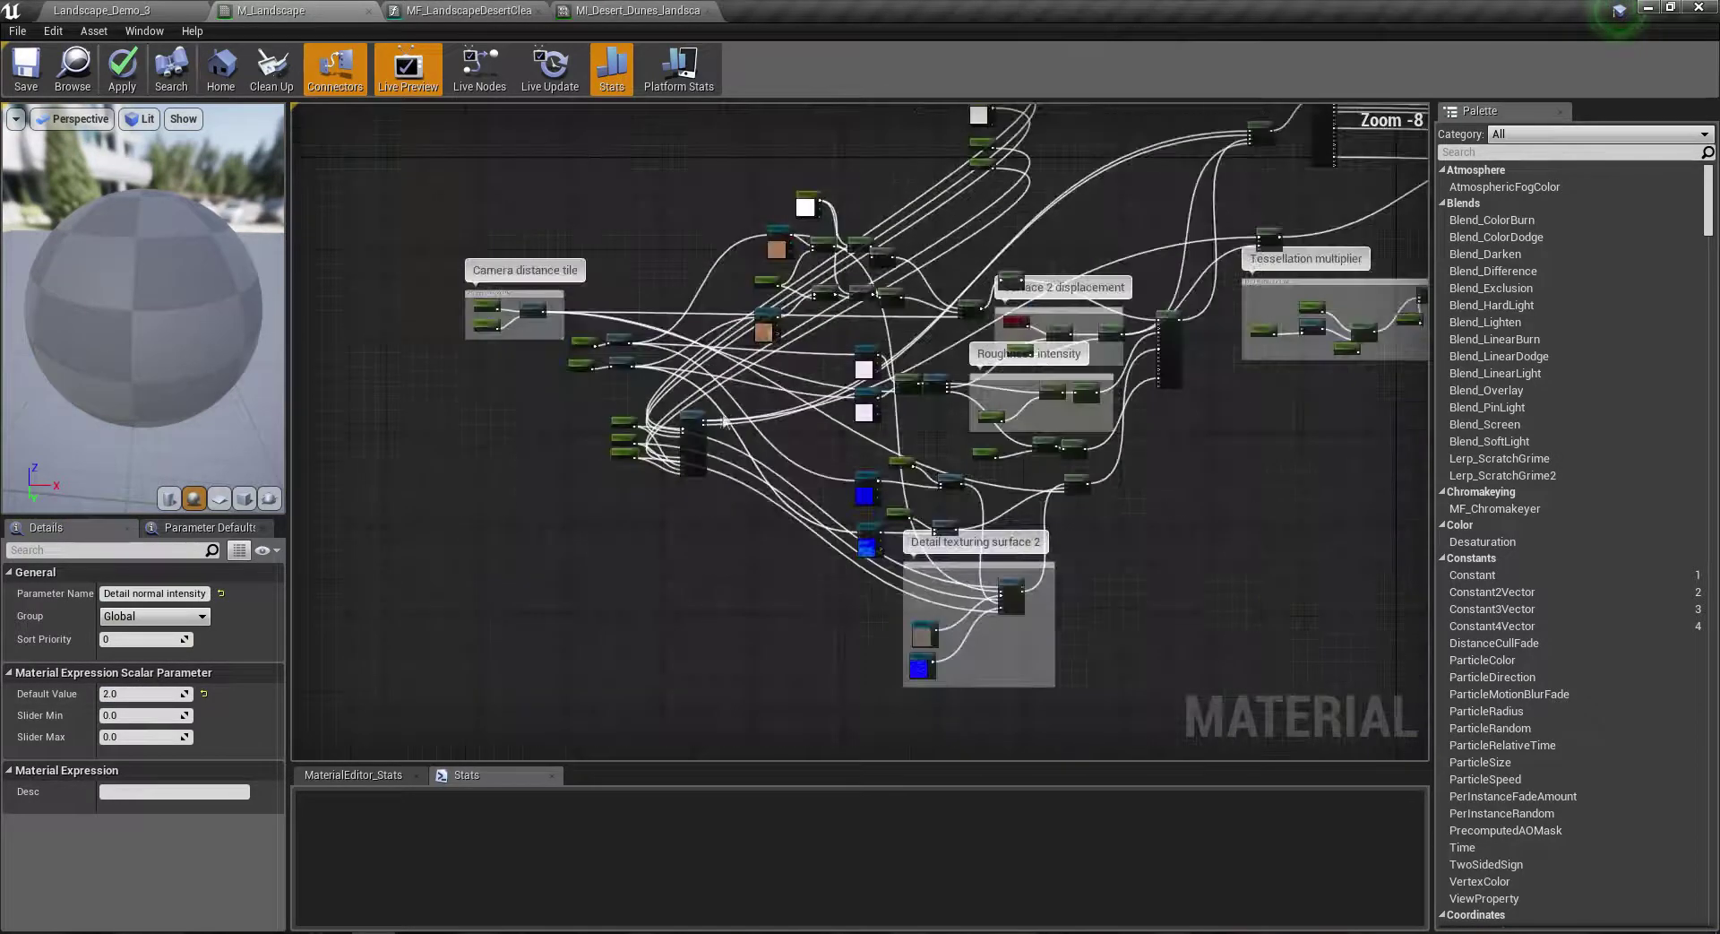
Step: Move the function node up and wrap it and its parameters in a 'Layer 1' comment
left_click_drag(697, 429, 1078, 151)
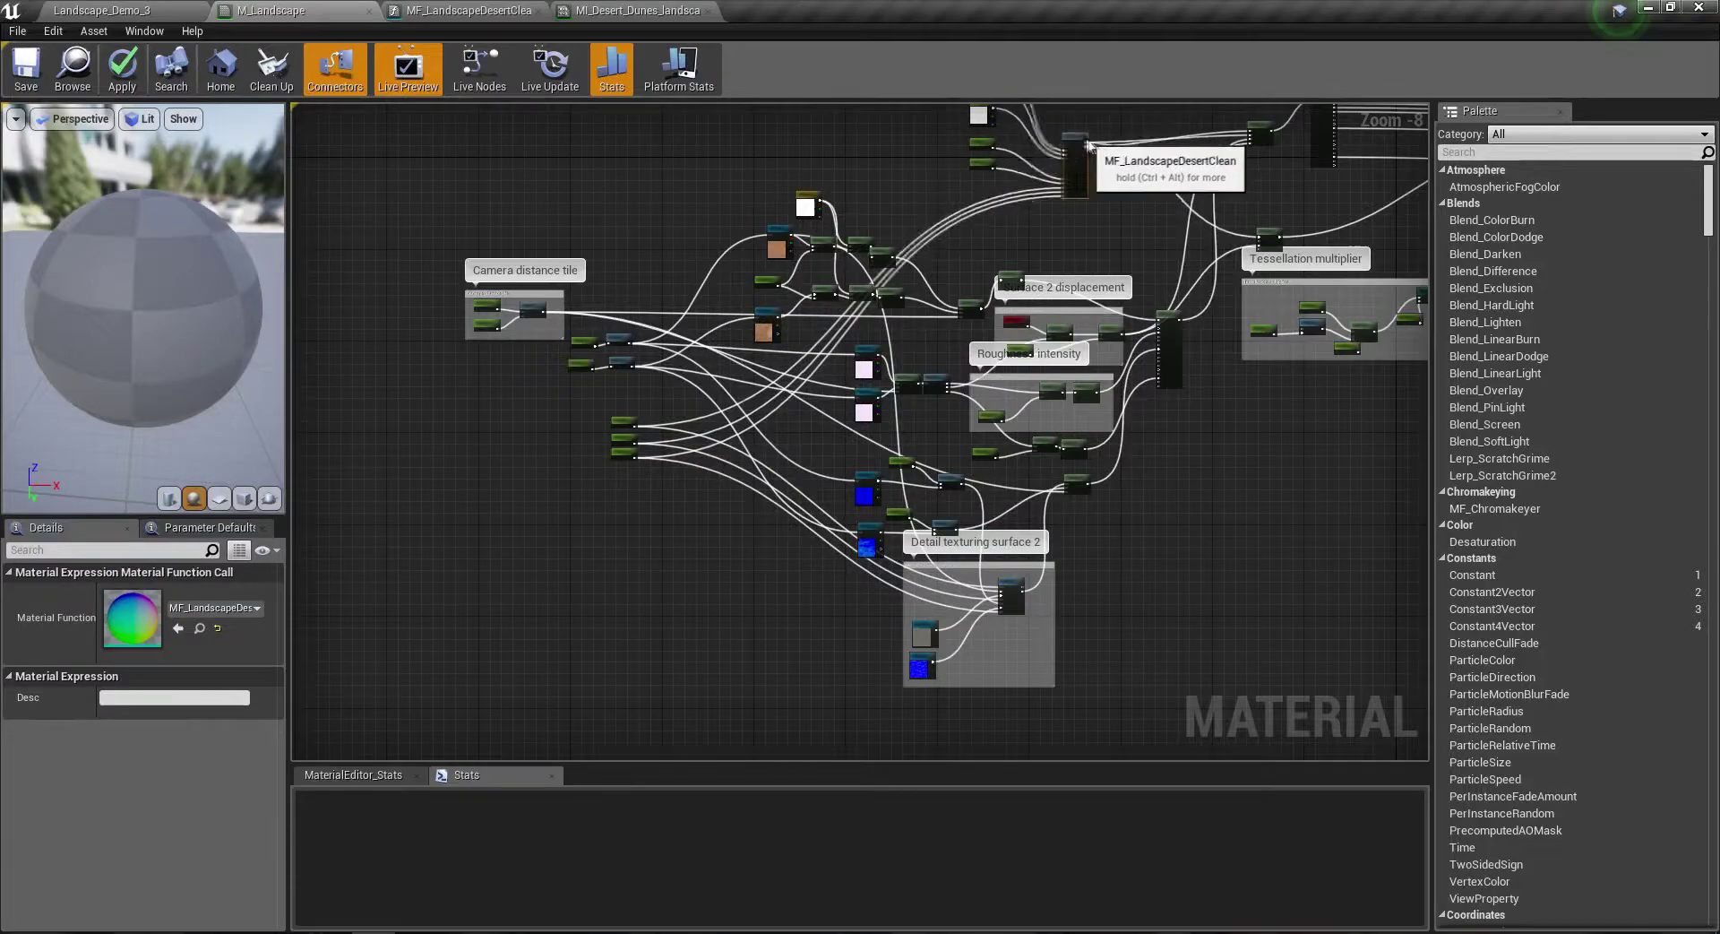
scroll(1086, 143, "up", 8)
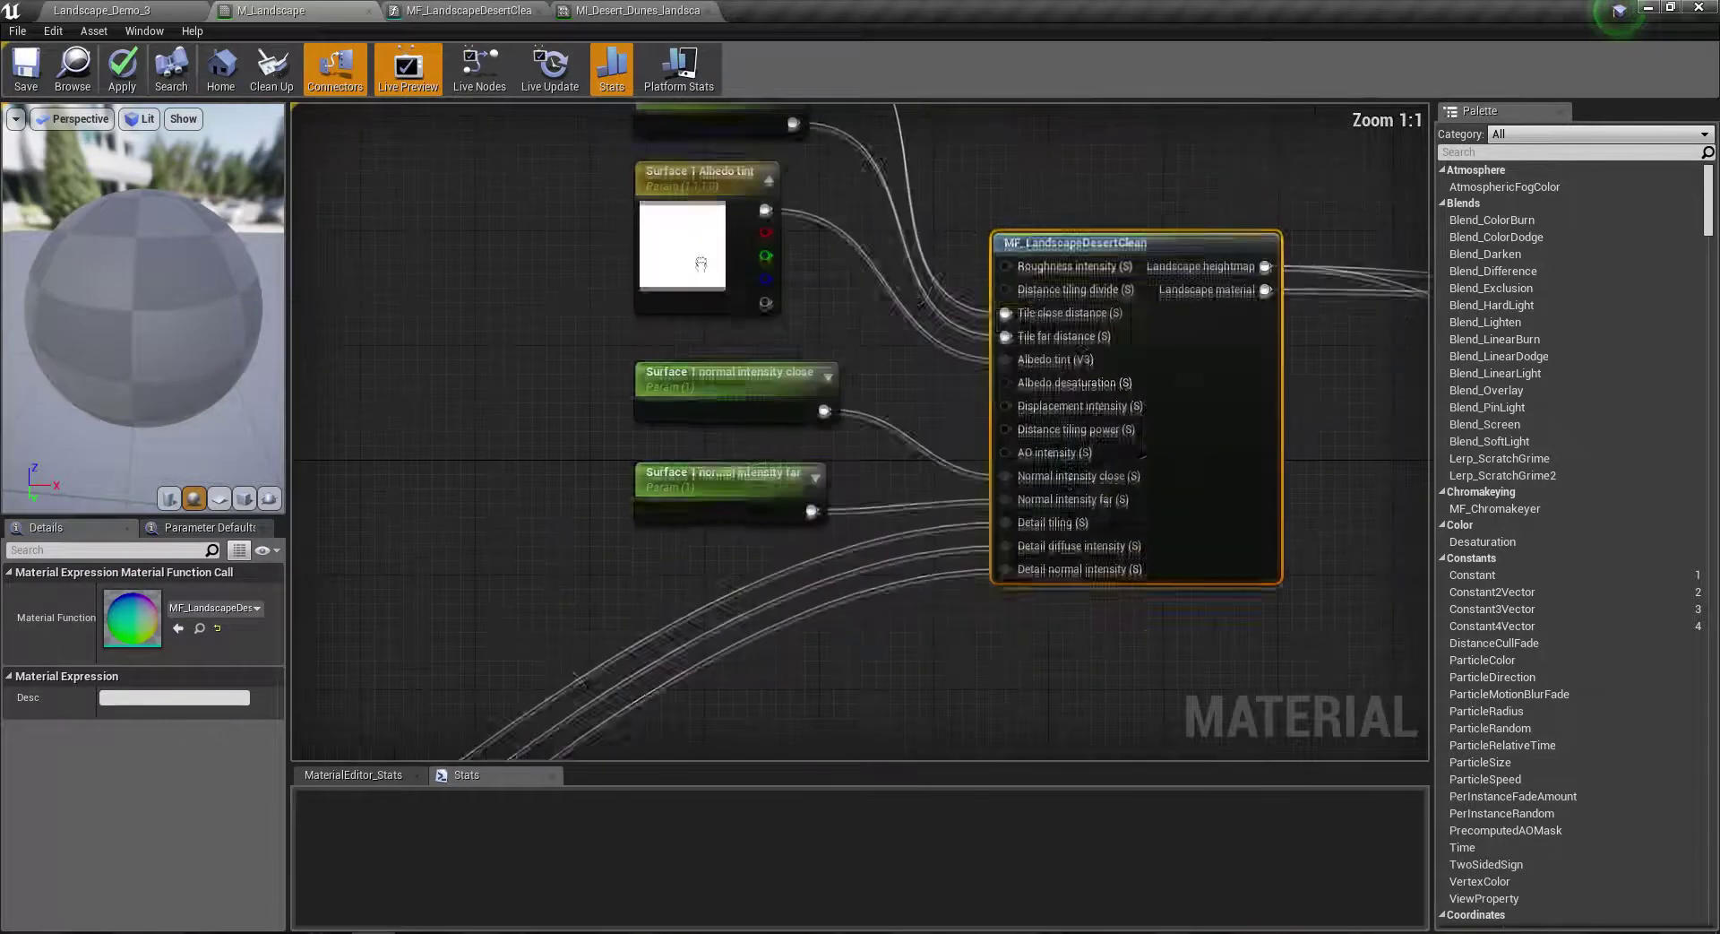
scroll(841, 392, "down", 6)
scroll(842, 391, "up", 6)
scroll(945, 507, "down", 3)
scroll(945, 507, "down", 2)
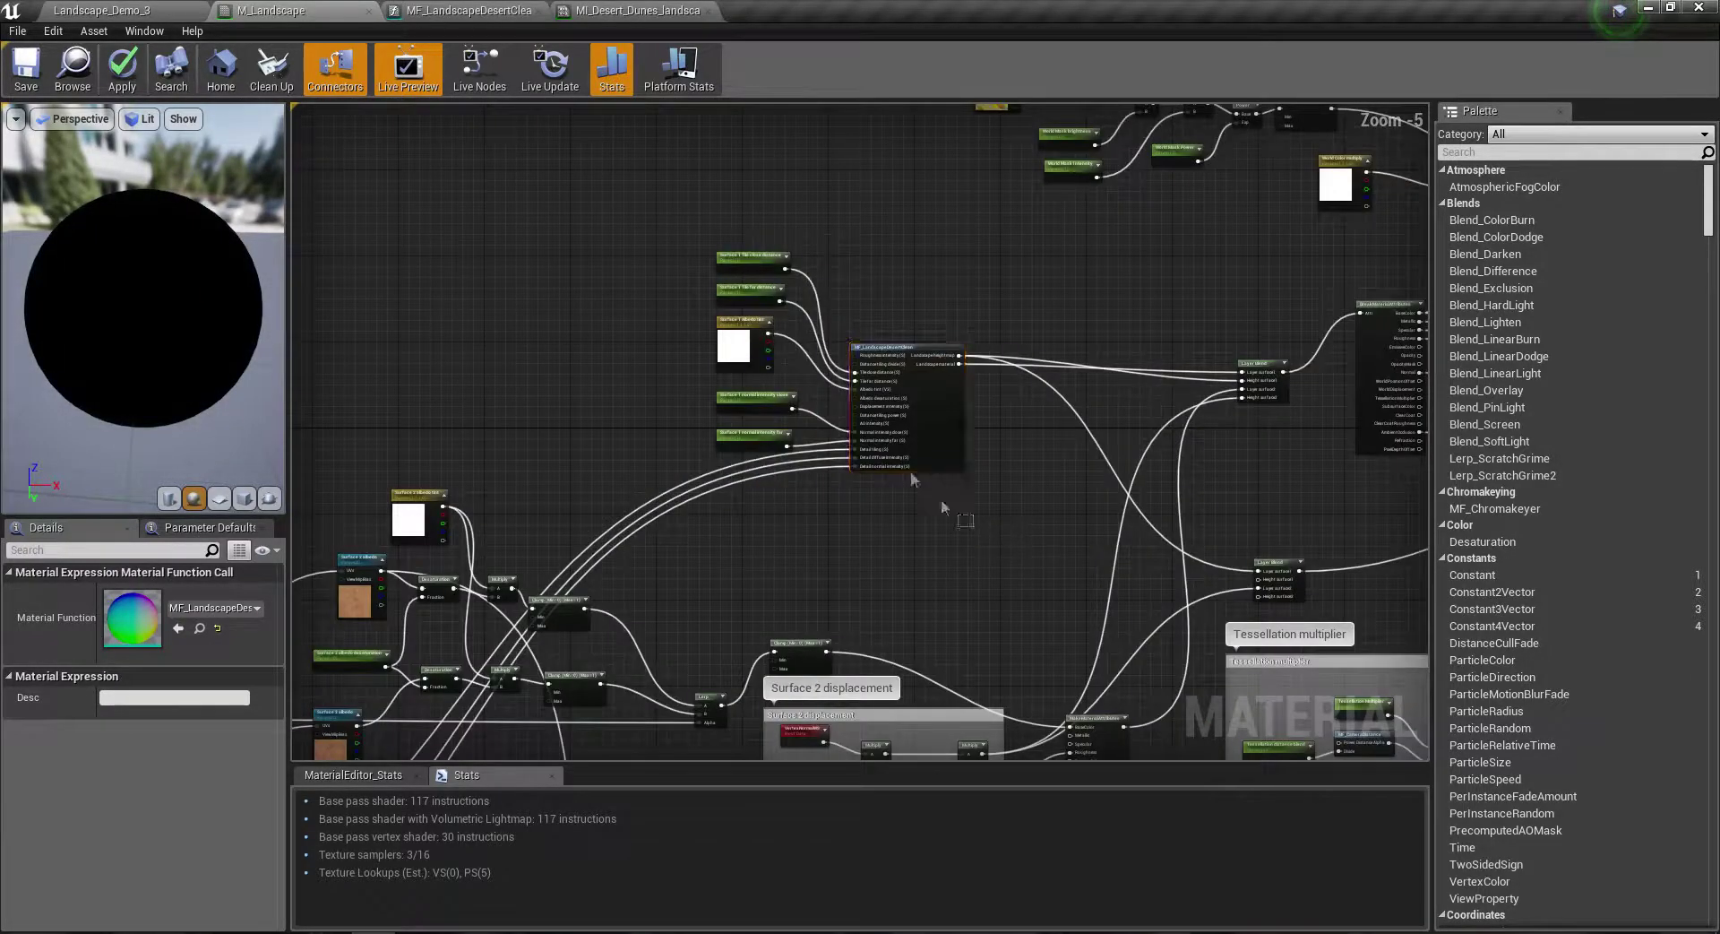
left_click_drag(943, 507, 684, 231)
type("c")
type("er 1")
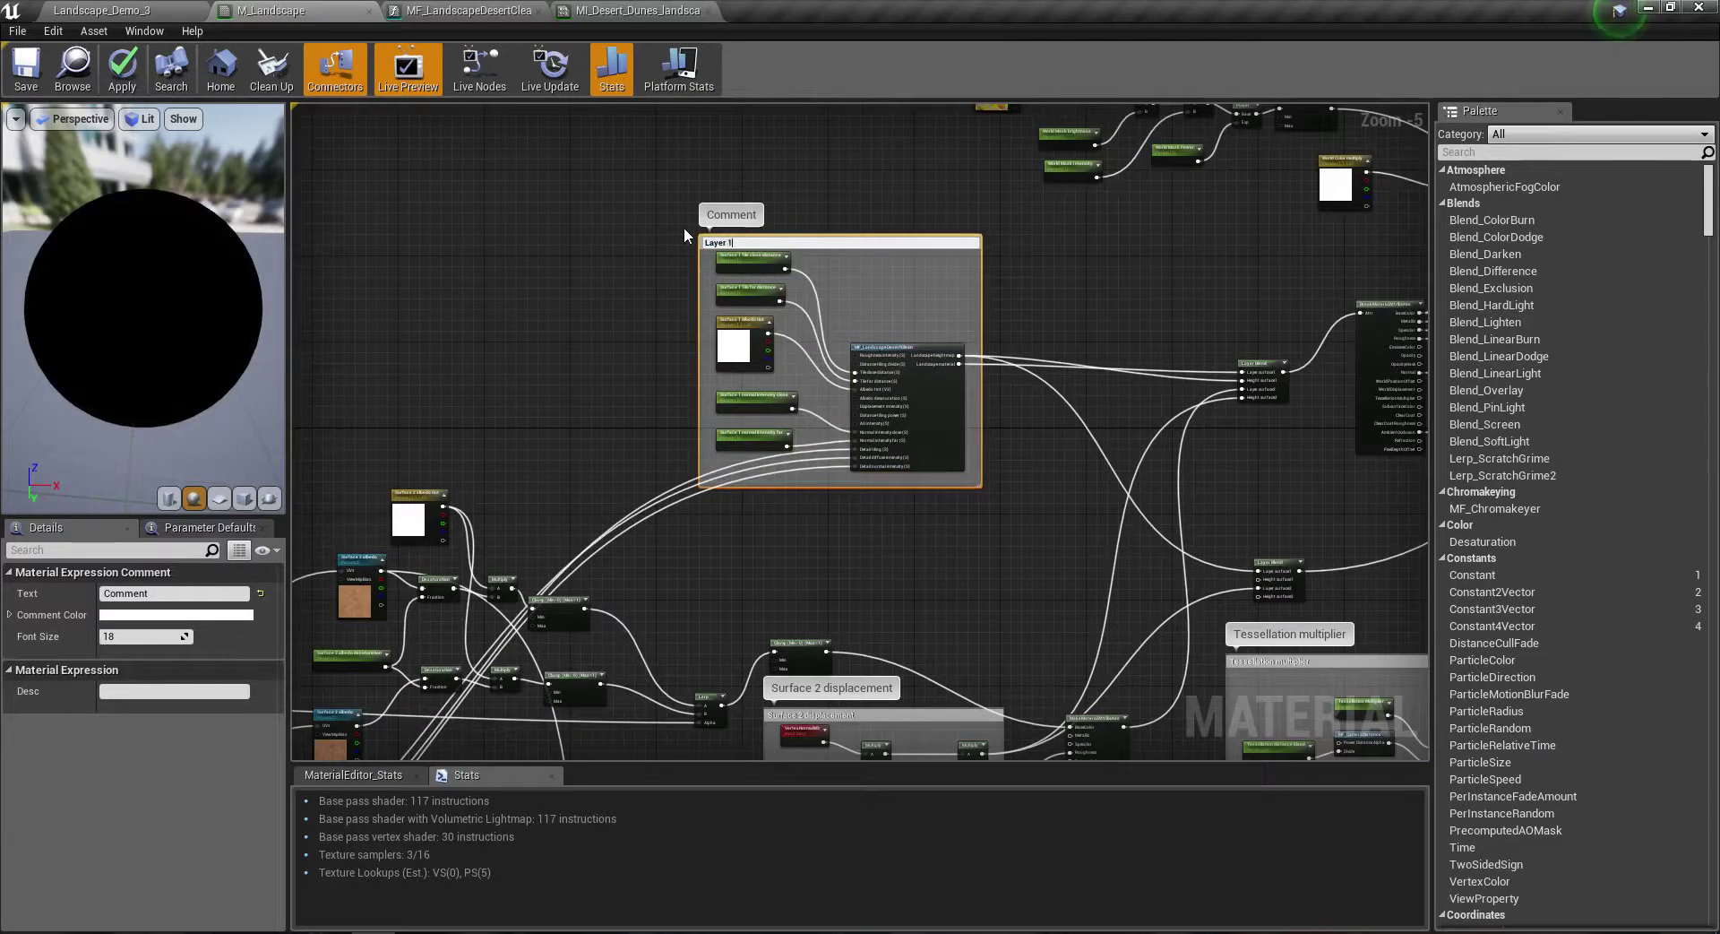
key("Return")
Step: Make the comment orange and complete its title as 'Layer 1: Clean sand'
left_click(184, 615)
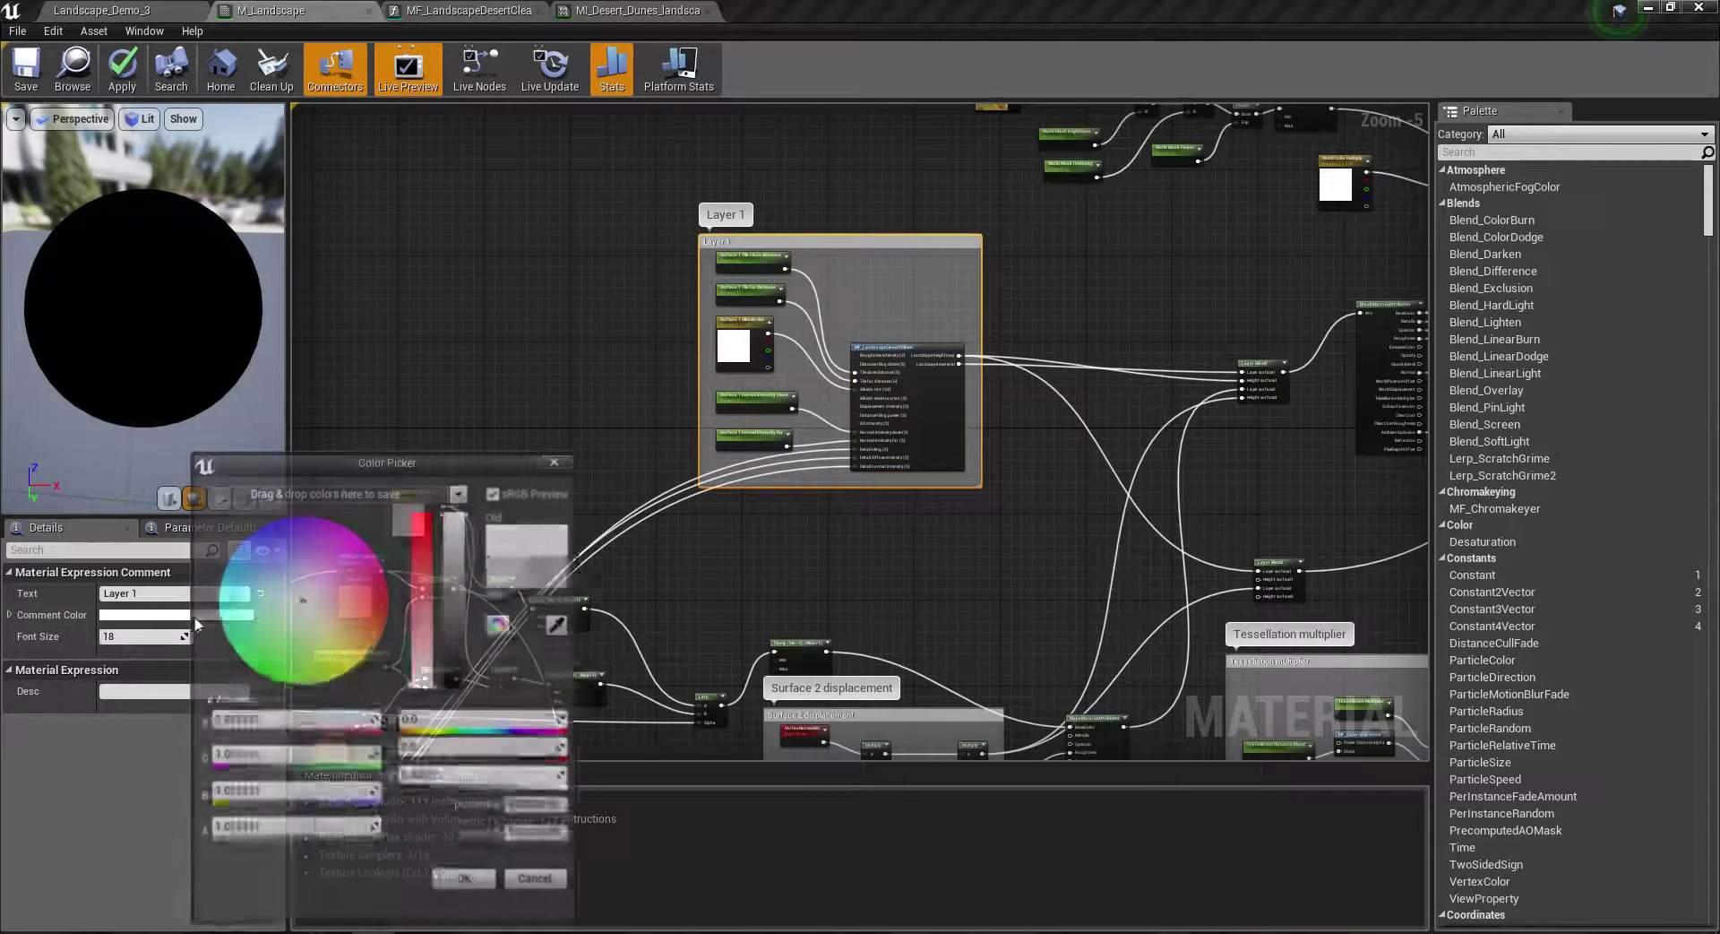
left_click_drag(328, 621, 377, 636)
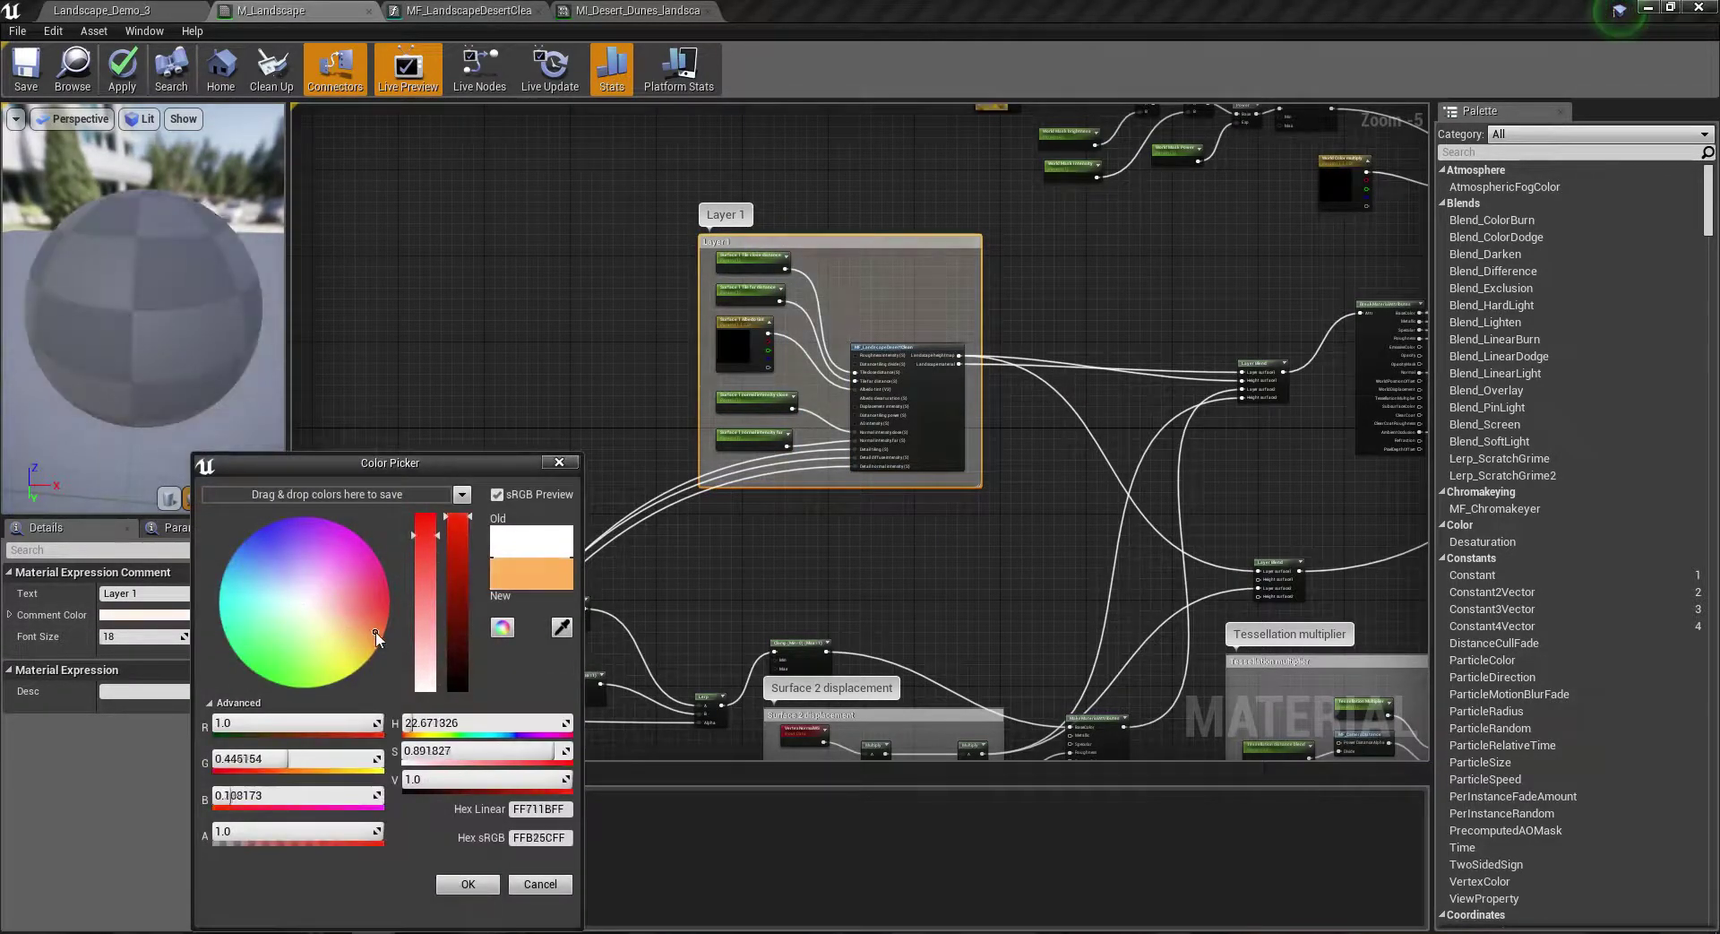
left_click(467, 883)
right_click_drag(816, 601, 609, 605)
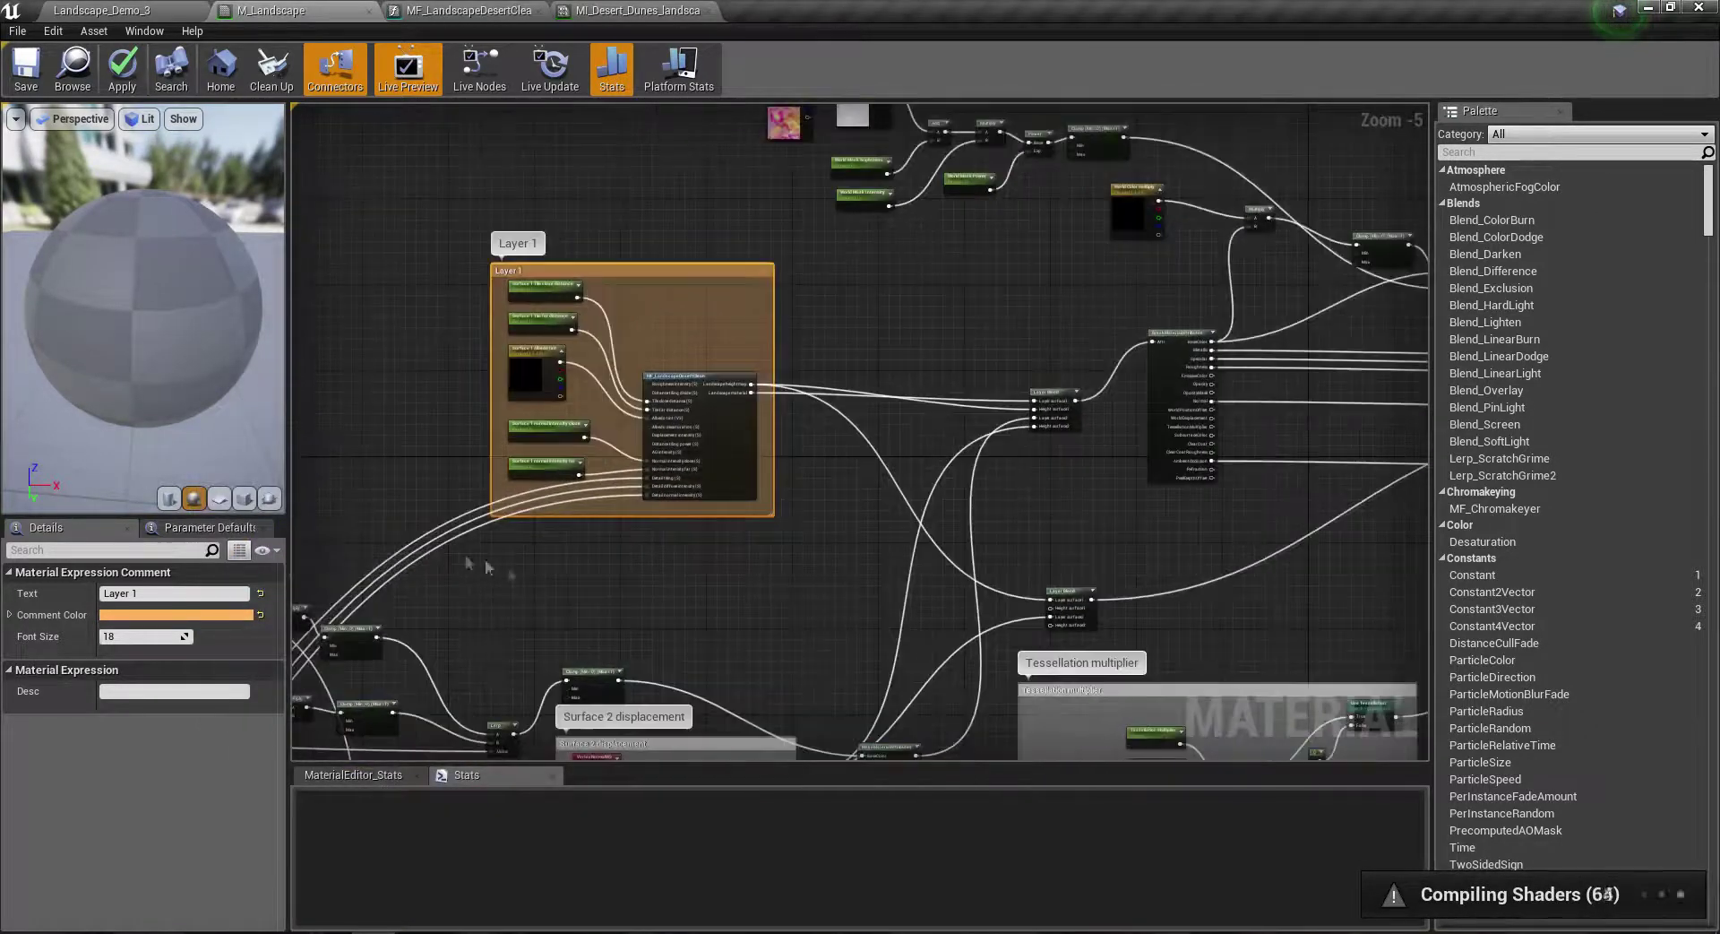
scroll(332, 439, "up", 1)
left_click(188, 590)
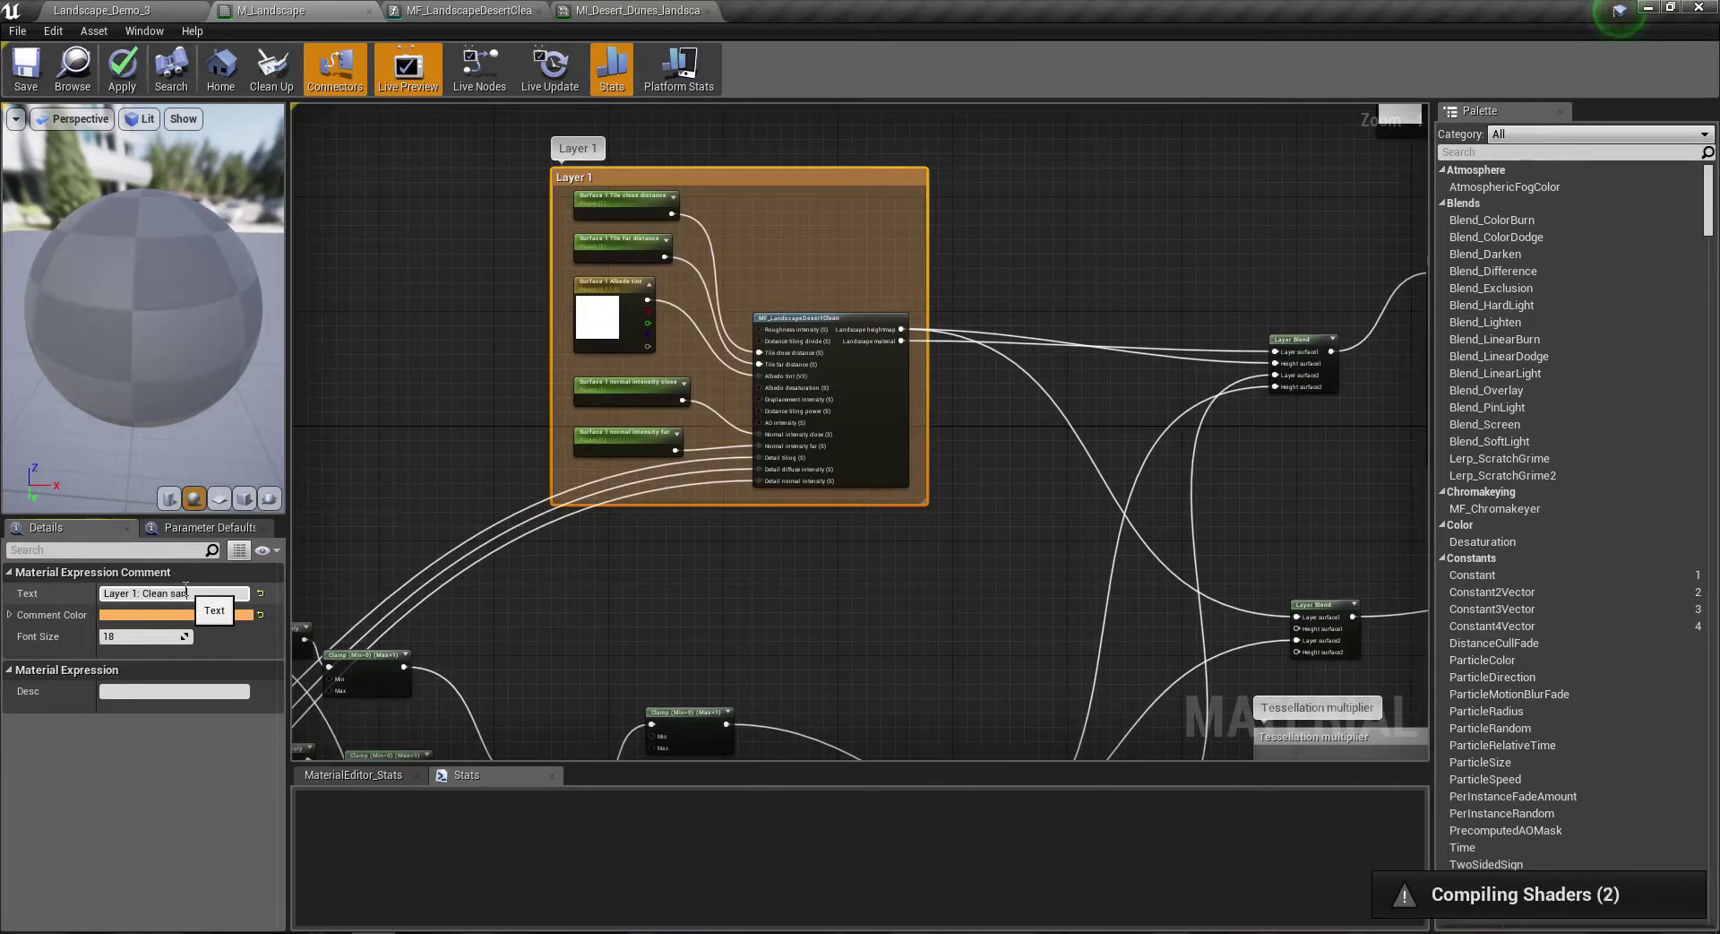
type("d")
key("Return")
right_click_drag(948, 450, 800, 388)
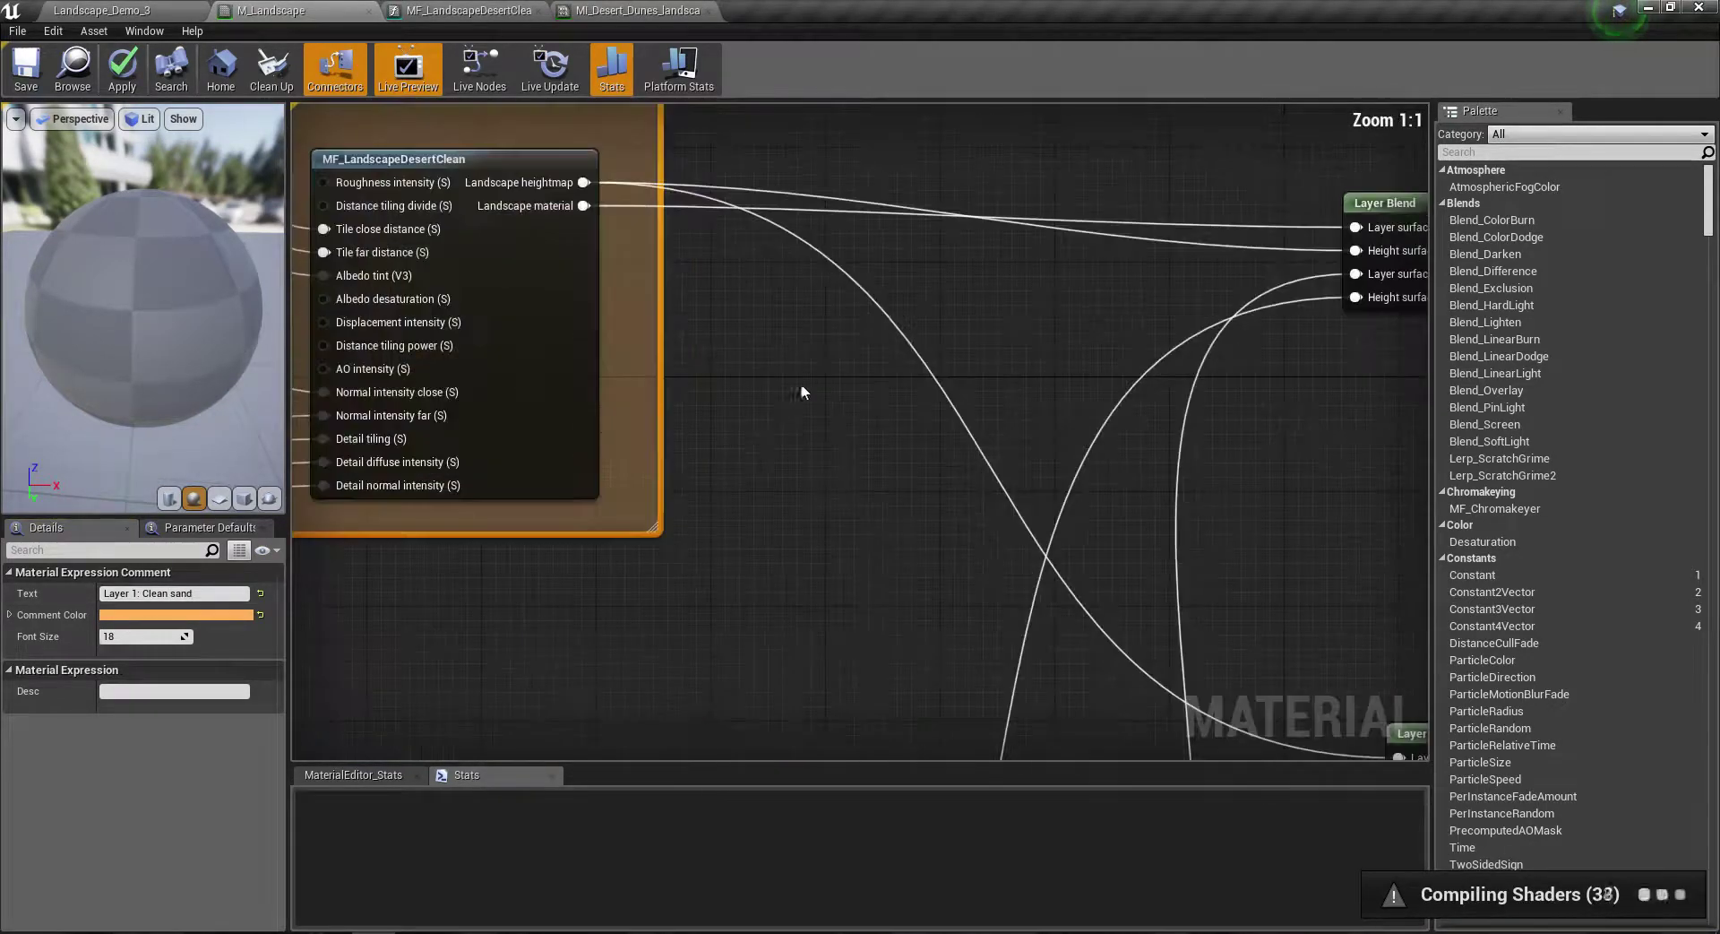
left_click(466, 10)
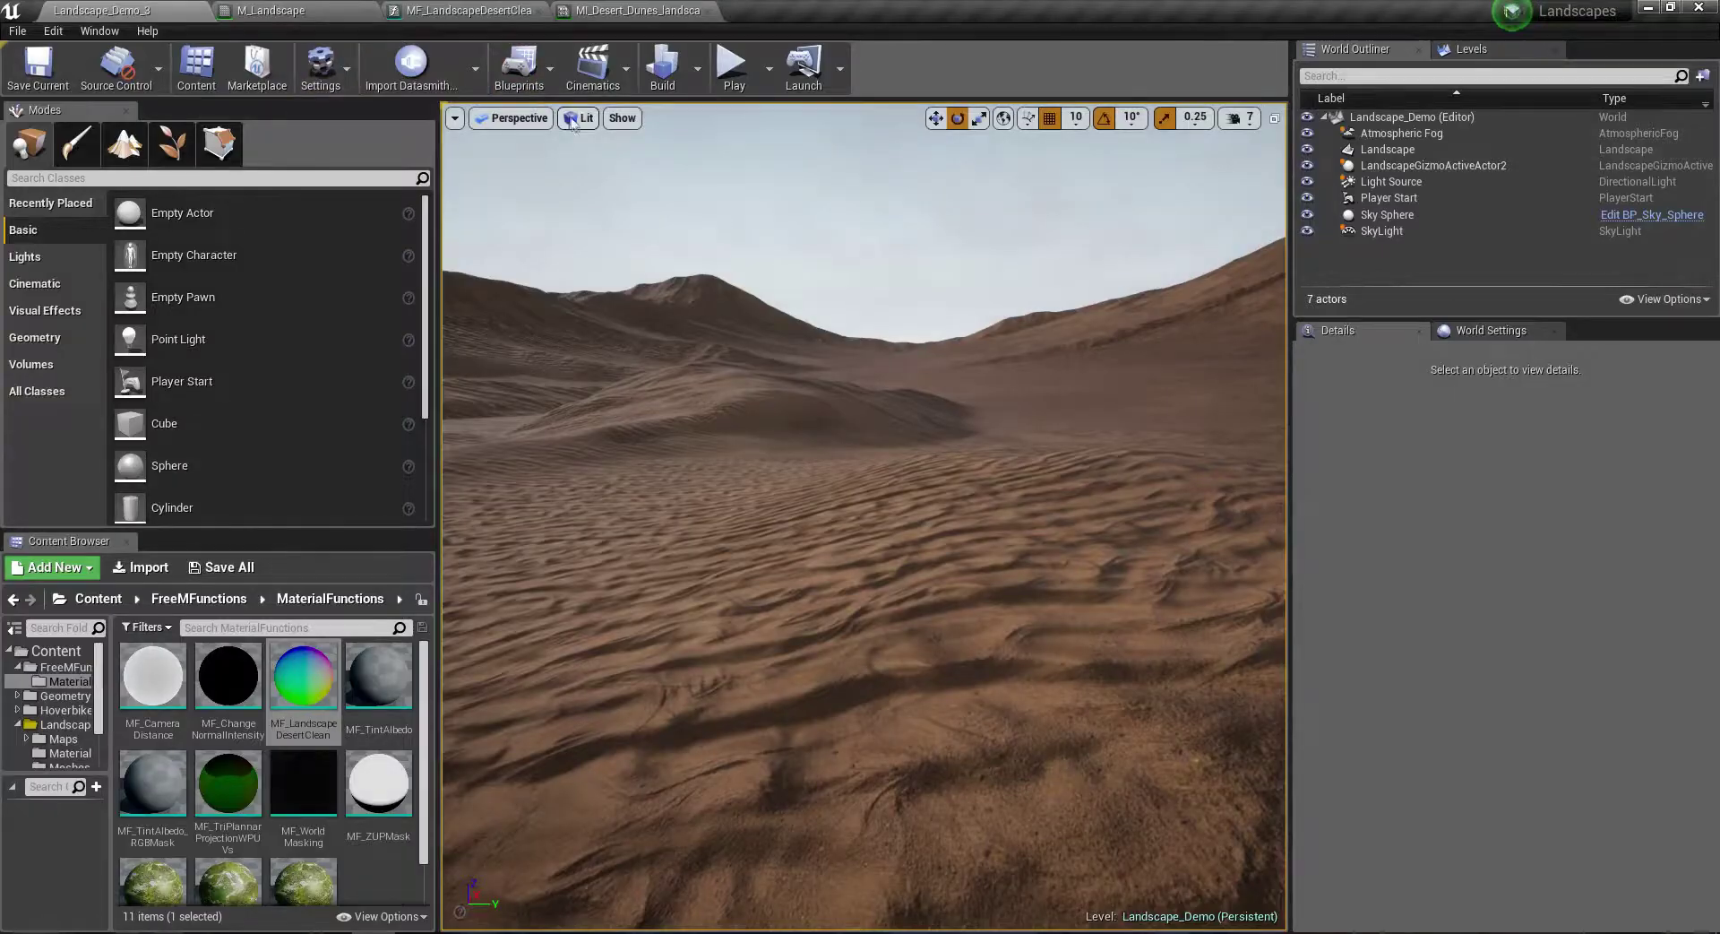
Step: Check the landscape in Shader Complexity view, then return to Lit and reopen MF_LandscapeDesertClean
left_click(580, 117)
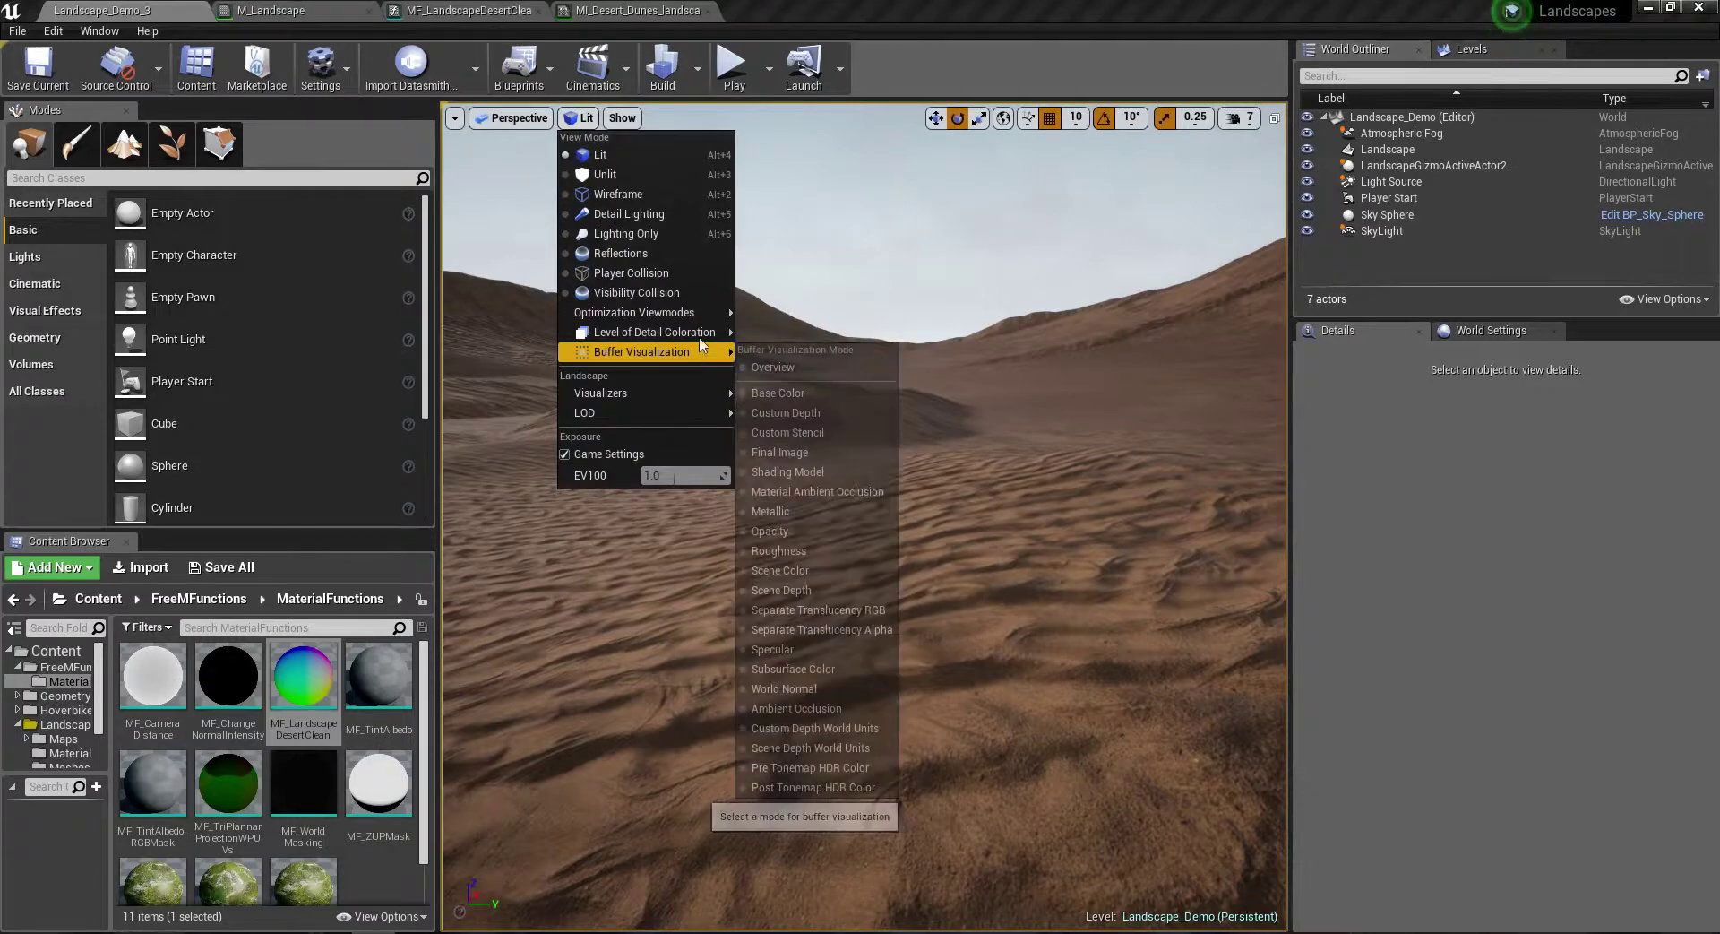
mouse_move(706, 319)
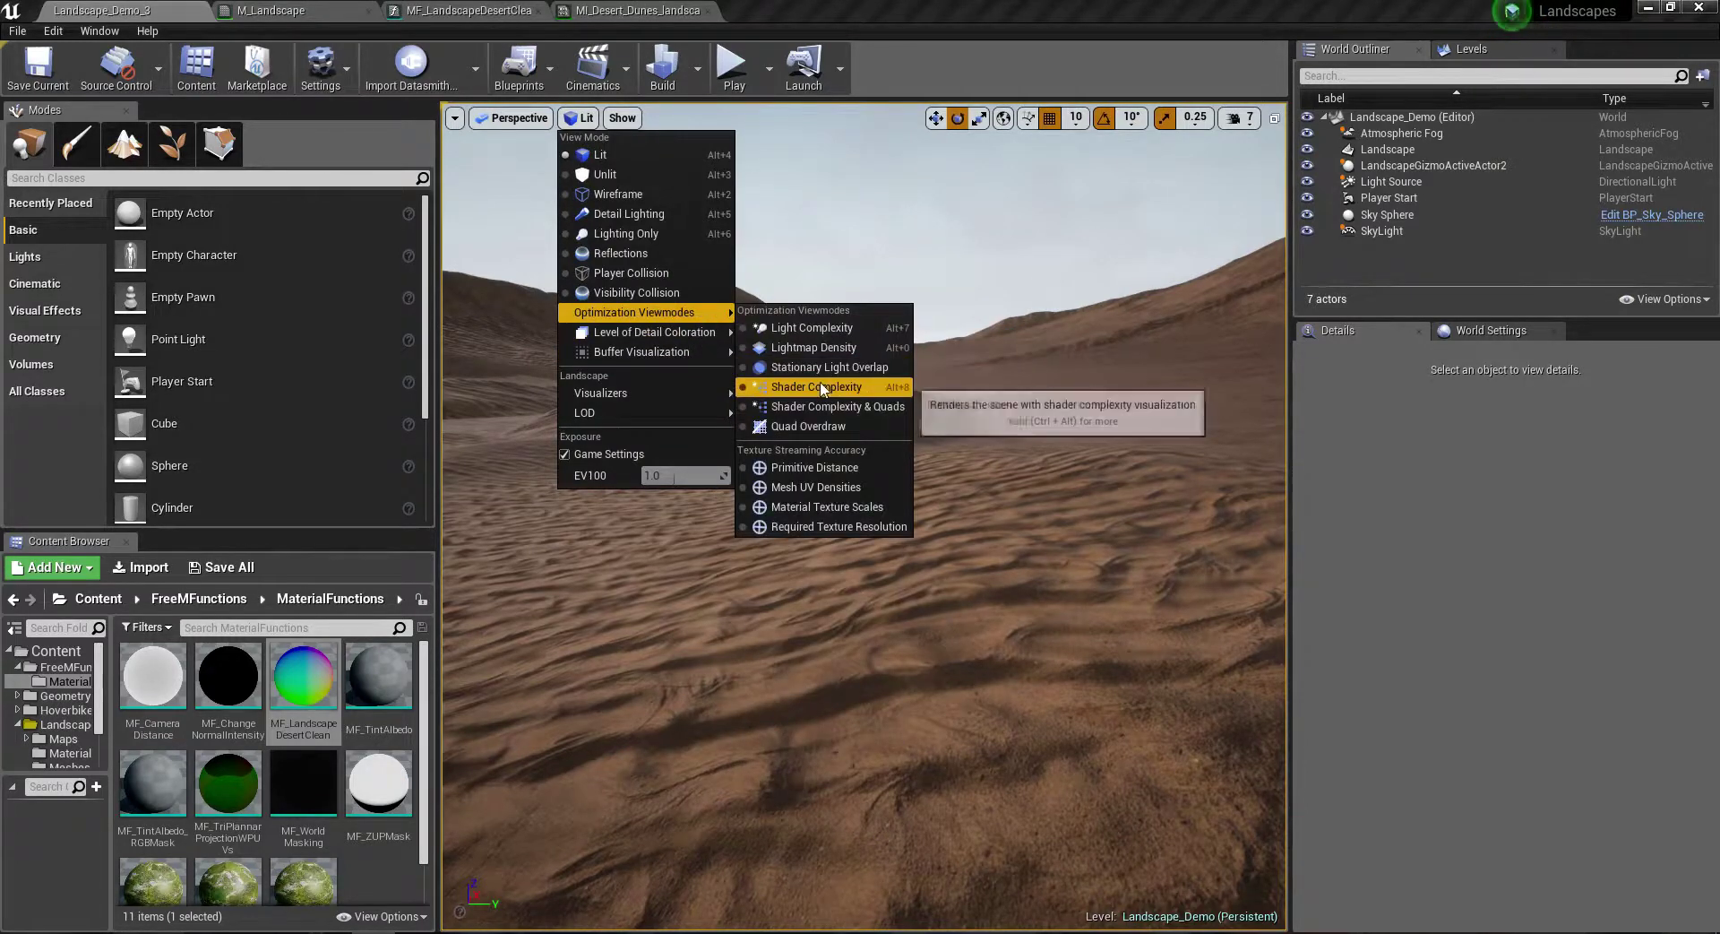
left_click(817, 386)
right_click_drag(864, 517, 864, 516)
key("alt+4")
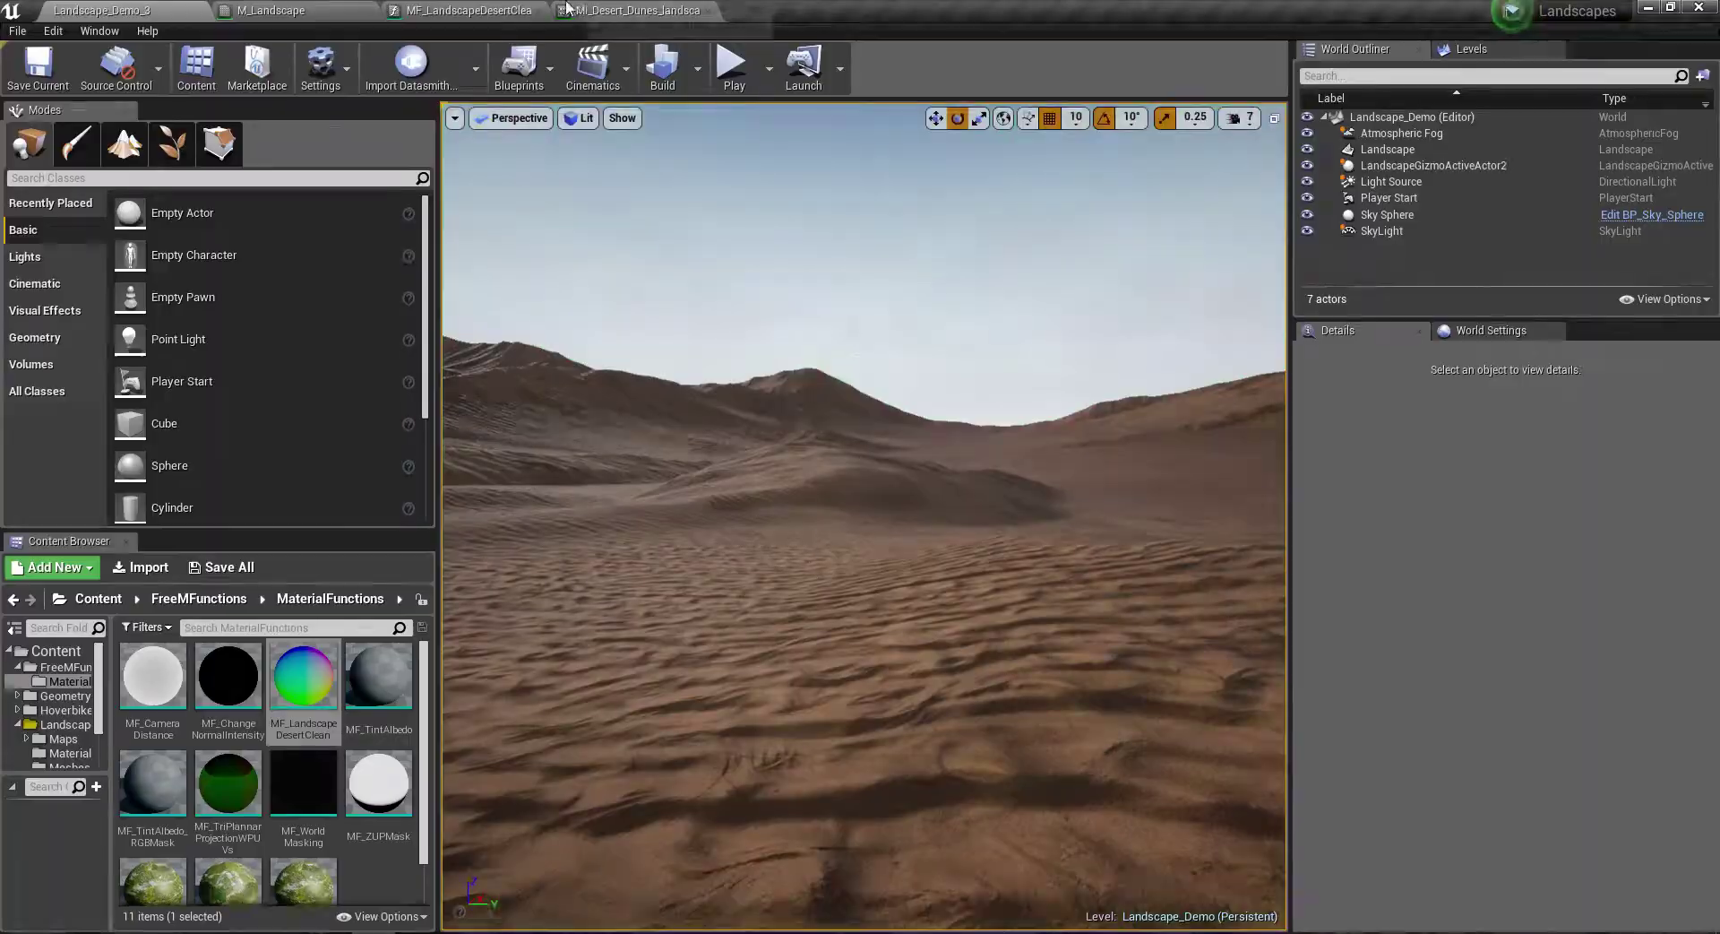
left_click(637, 10)
left_click(465, 10)
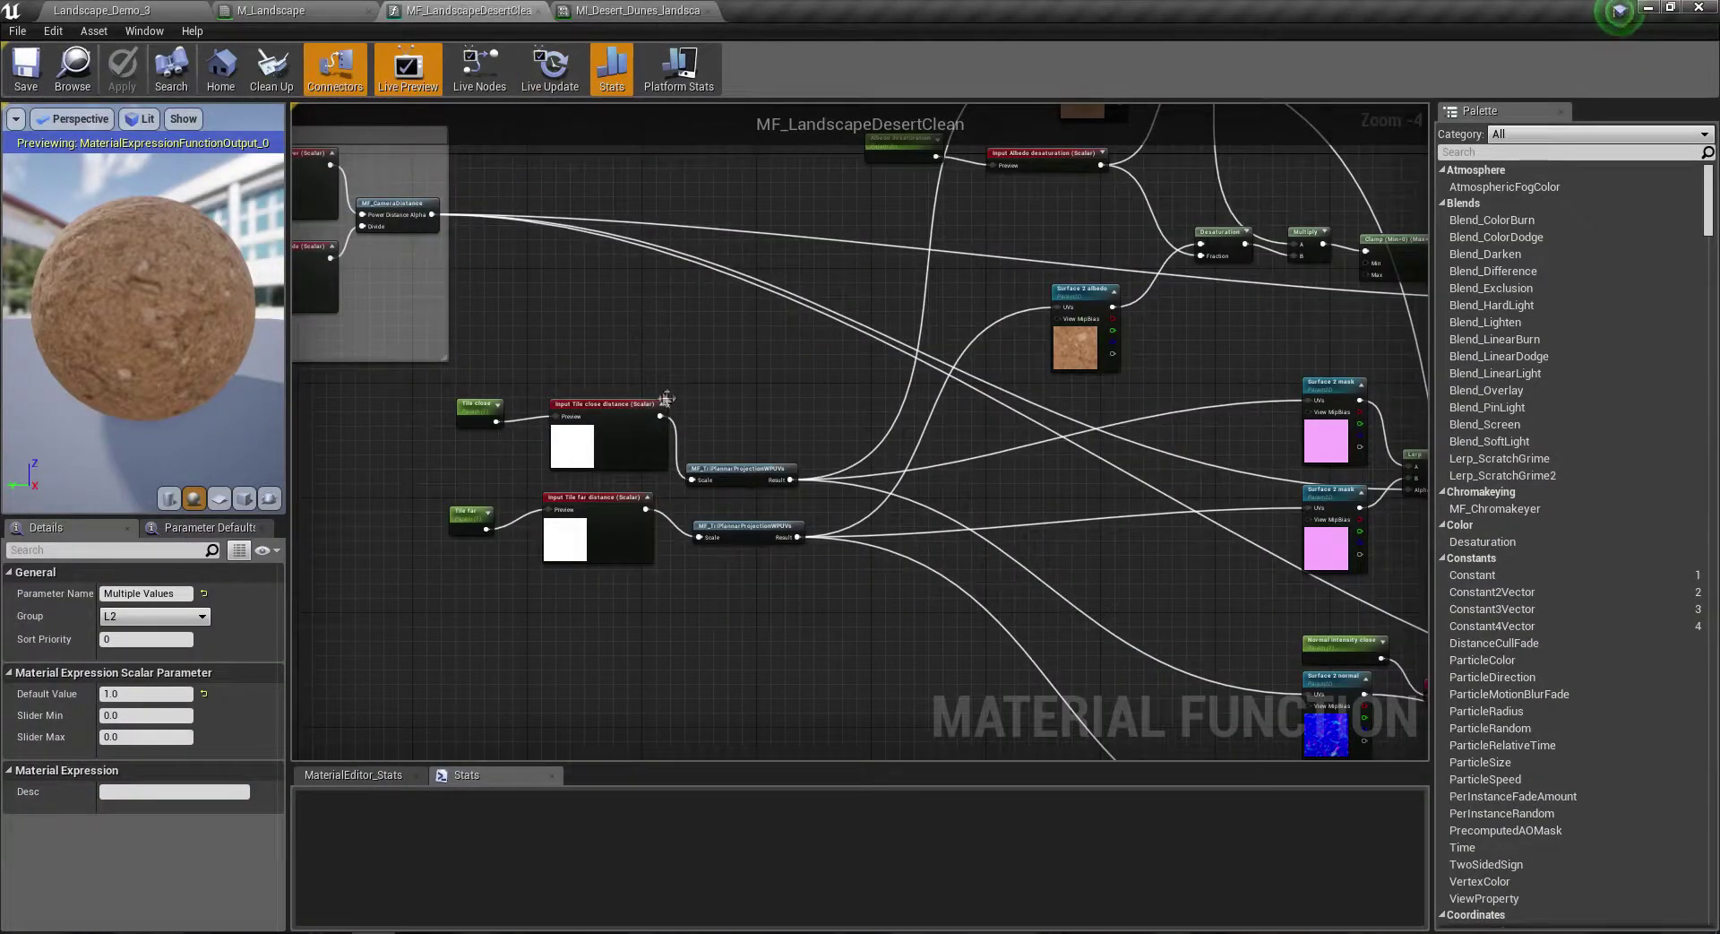
Step: Apply the M_Landscape material changes so the landscape shaders recompile
scroll(867, 535, "up", 2)
scroll(878, 589, "down", 6)
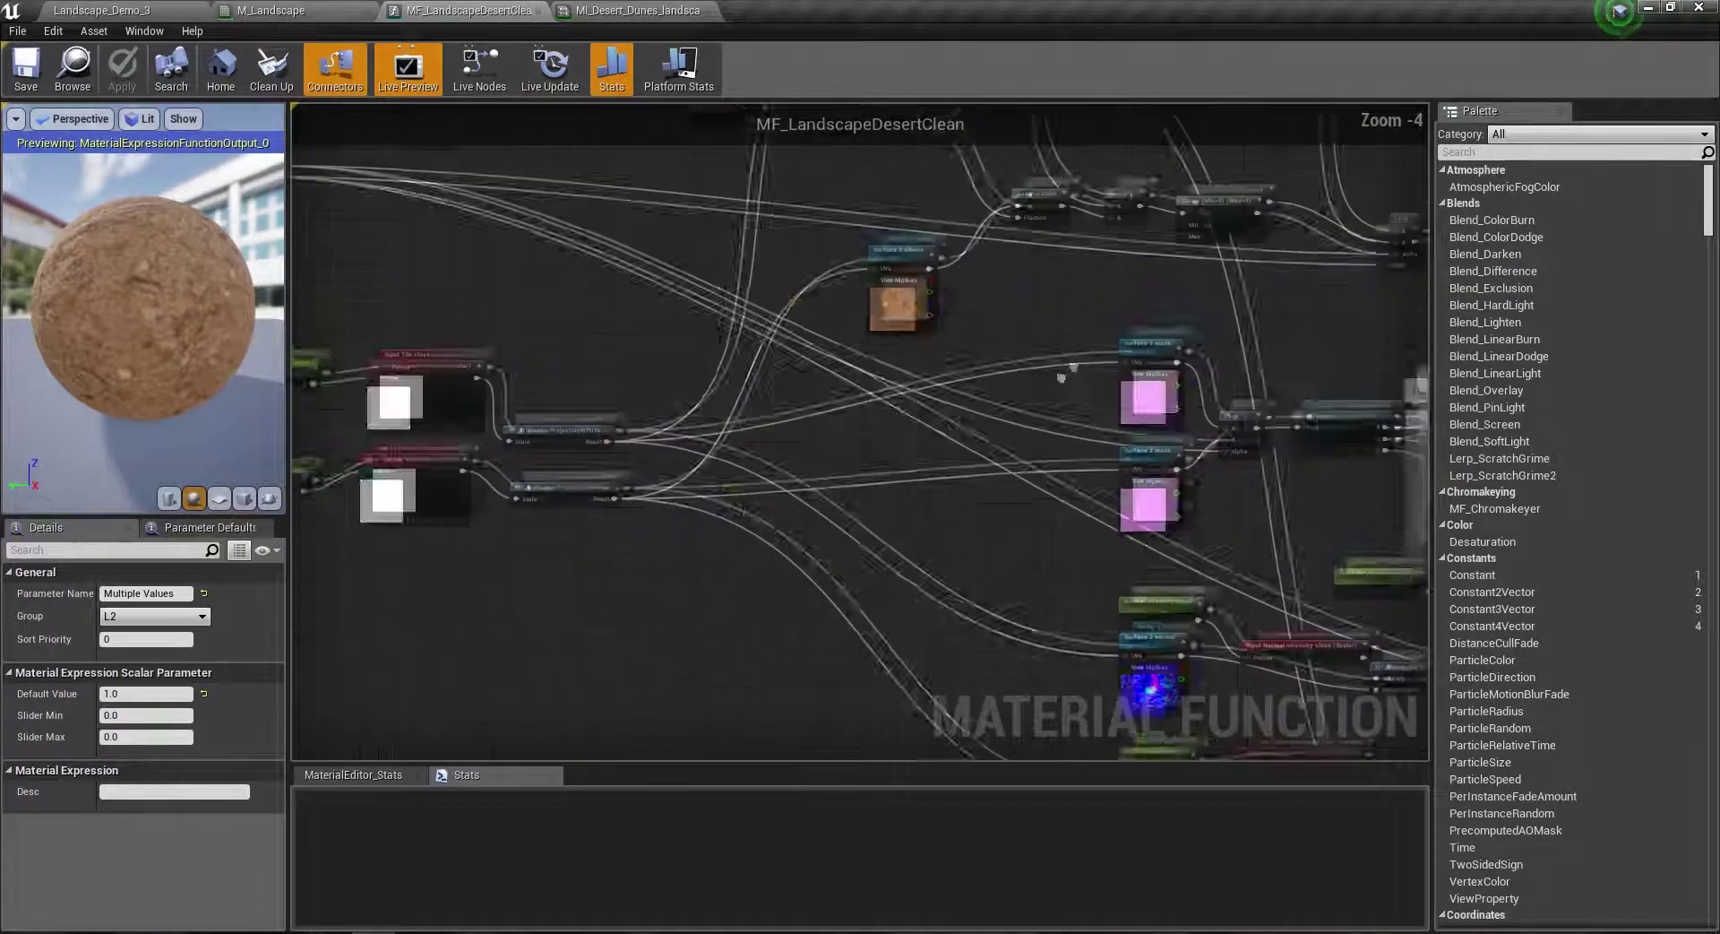
scroll(891, 517, "up", 5)
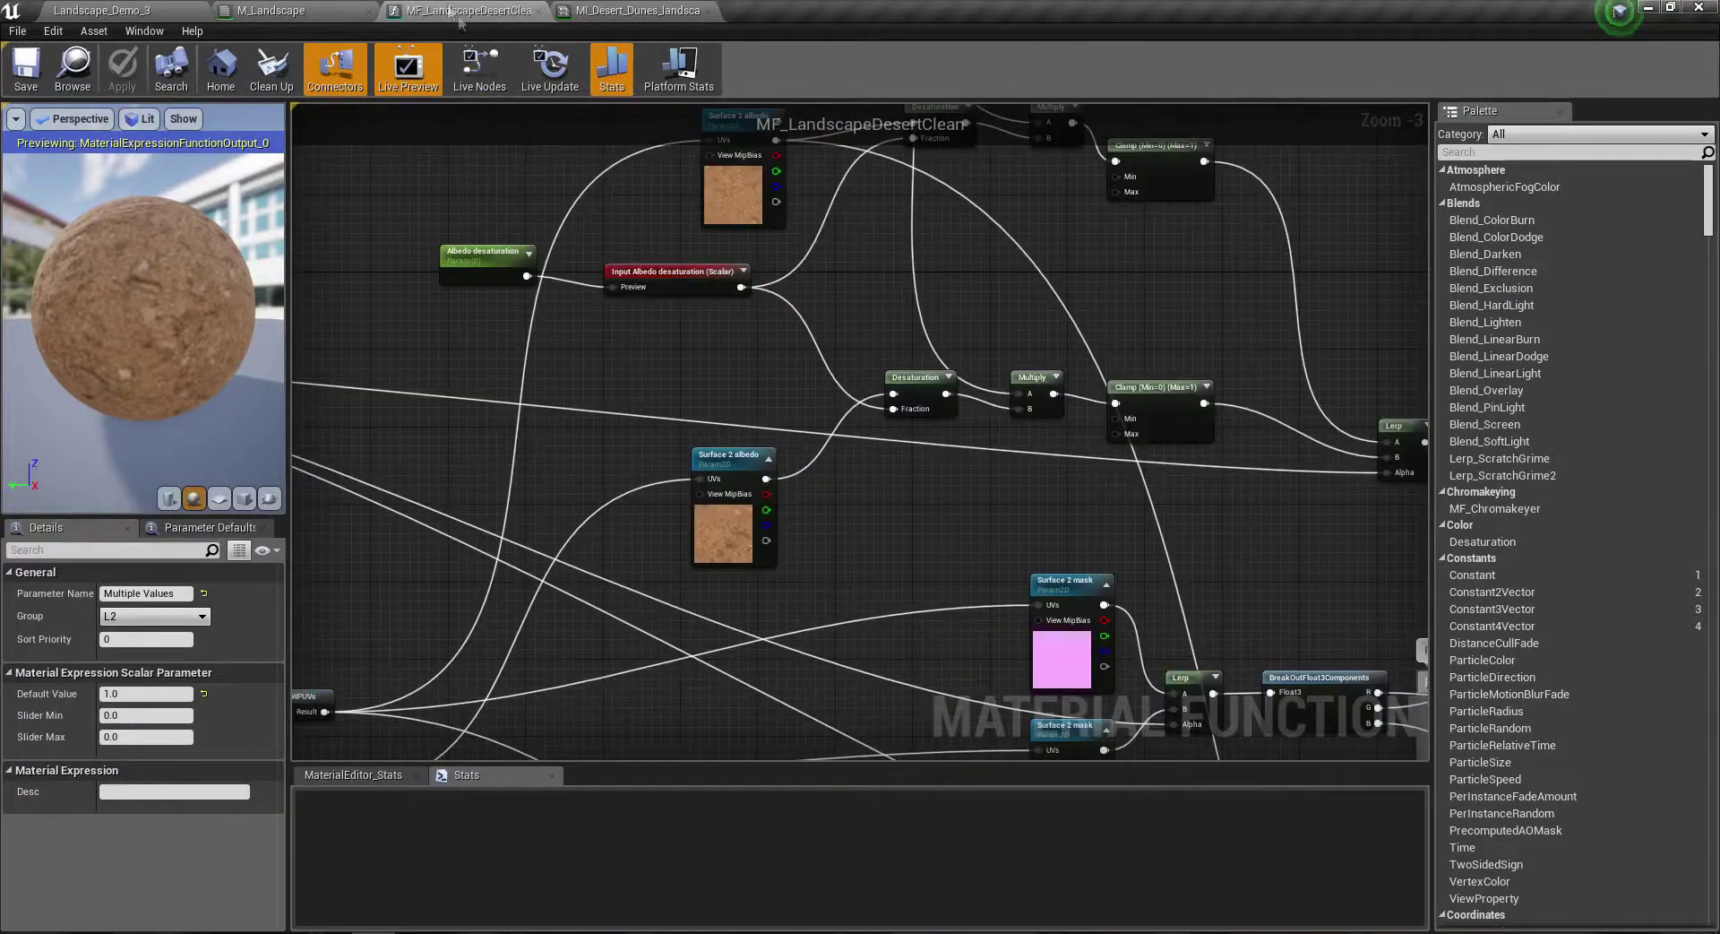
left_click(338, 10)
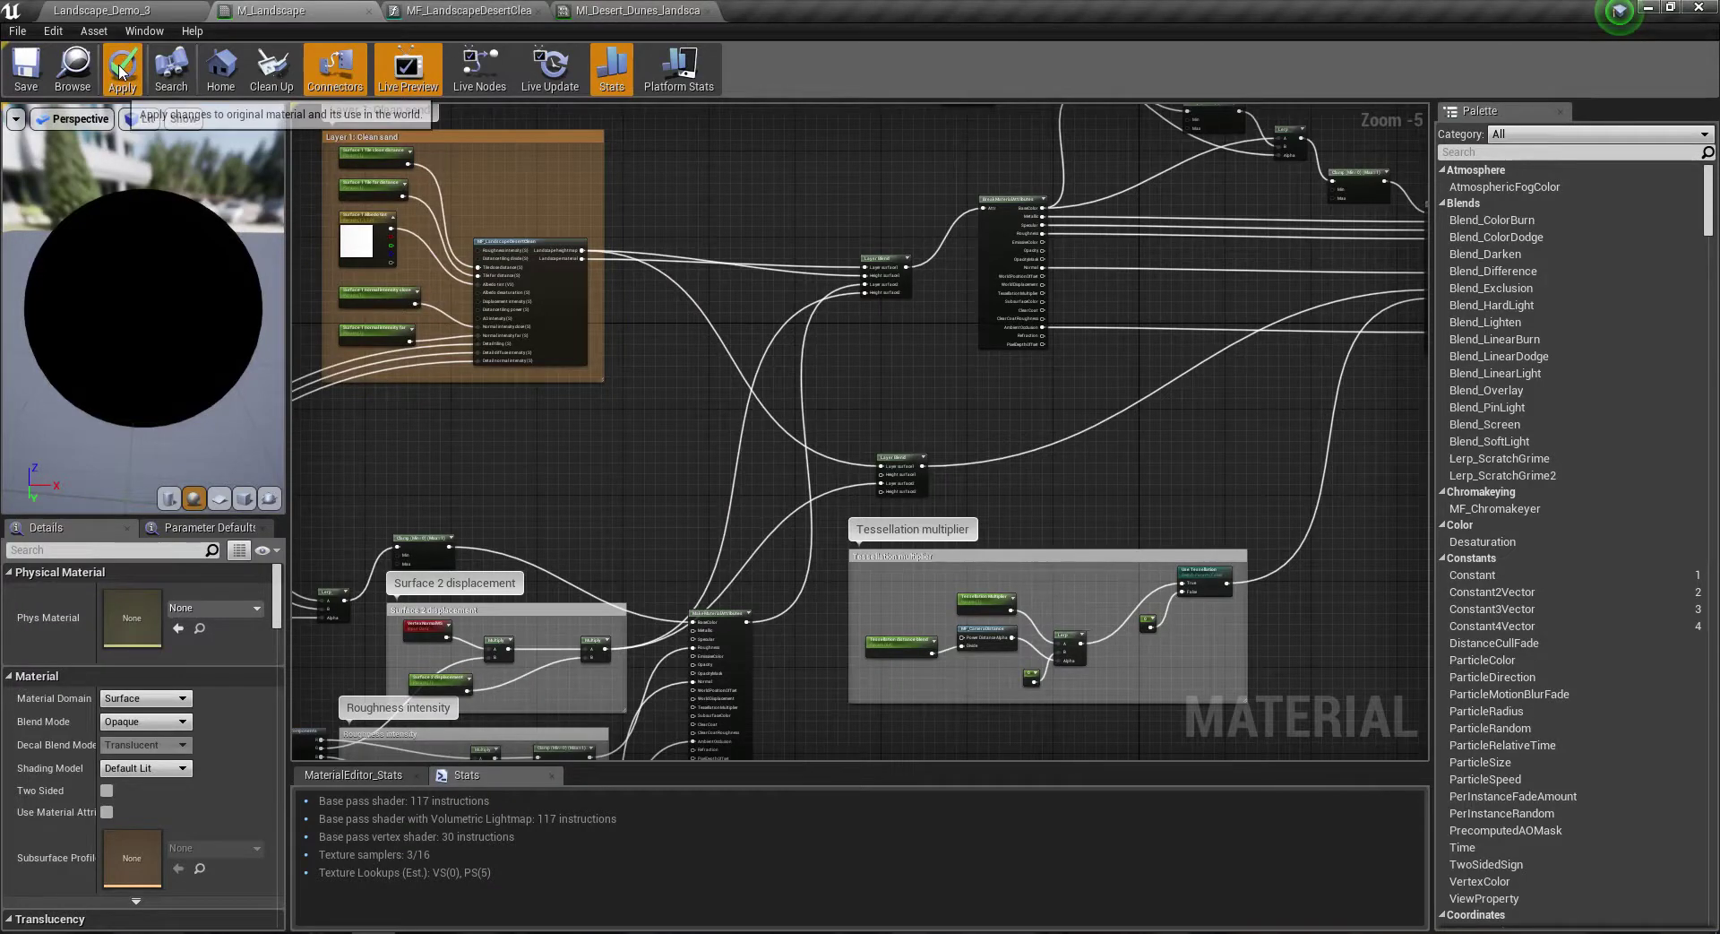
left_click(121, 72)
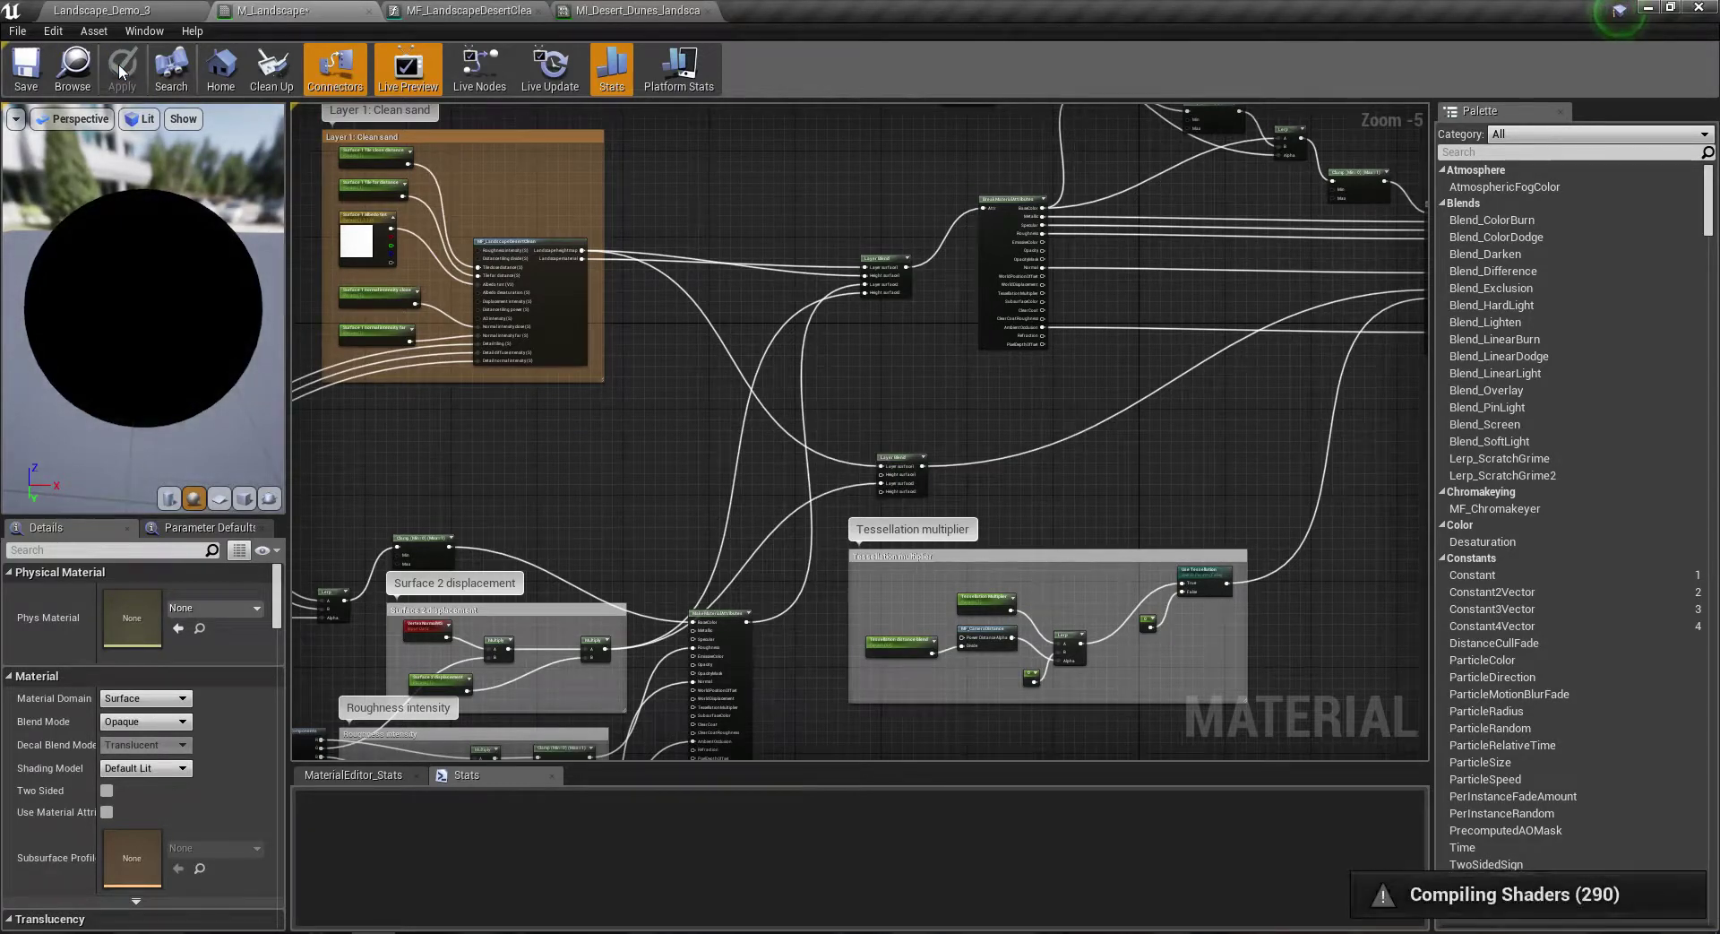
Step: Inspect the Layer 1: Clean sand group in the M_Landscape graph
left_click(161, 9)
left_click(273, 10)
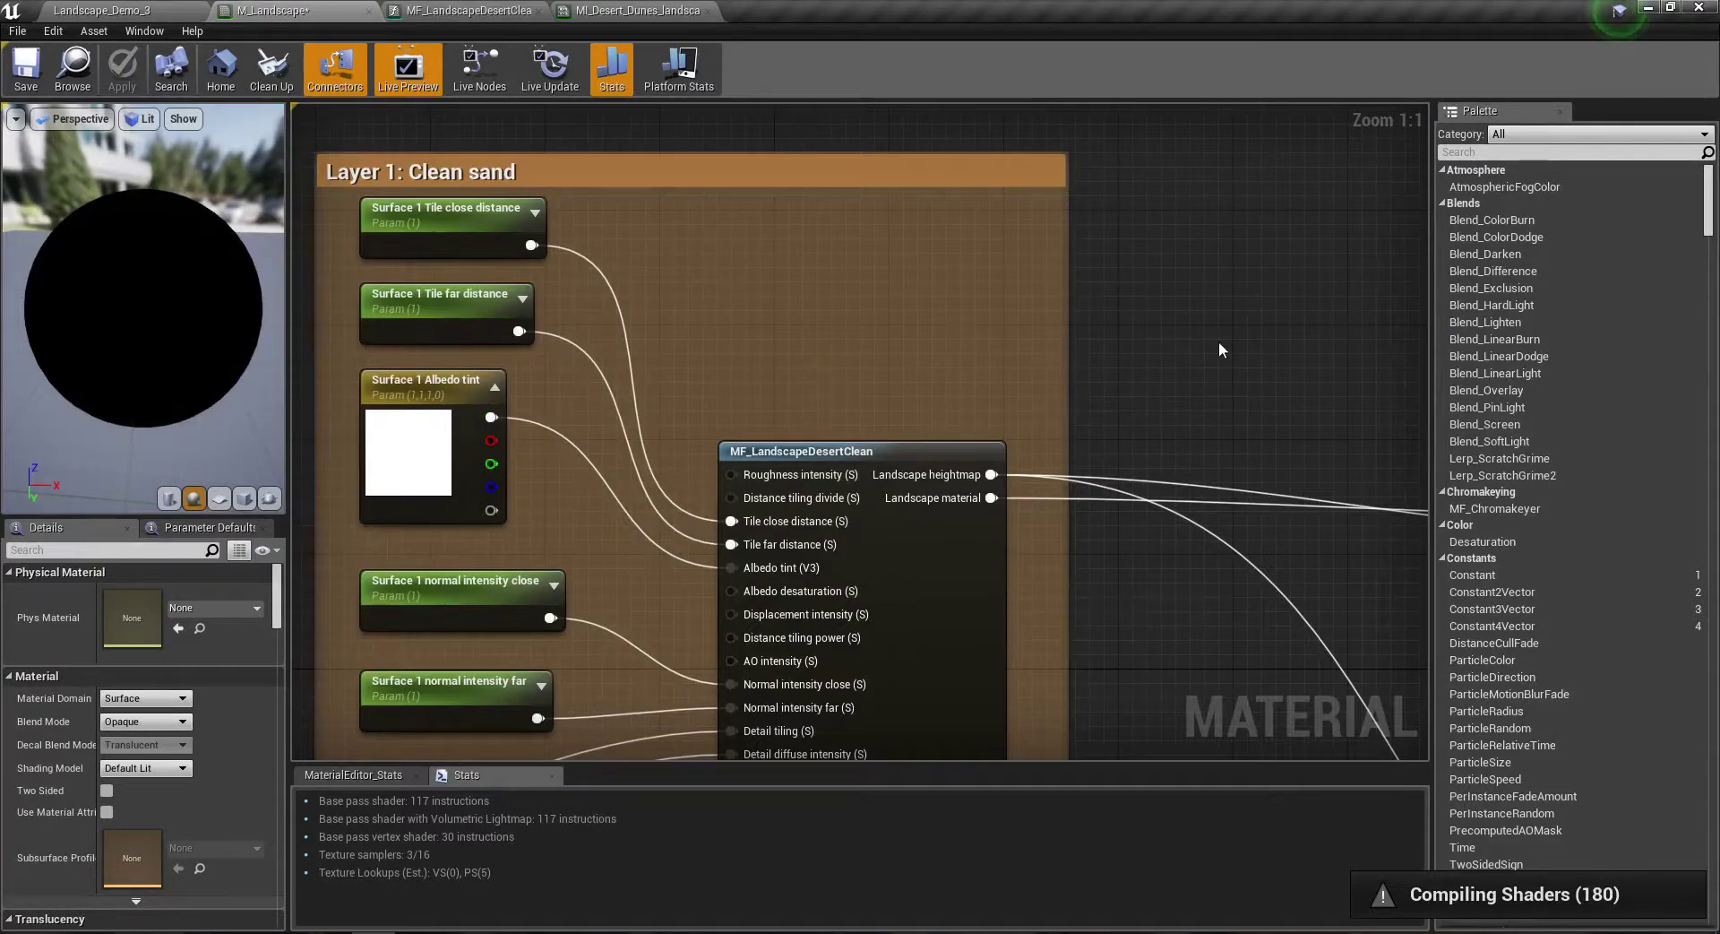
scroll(1212, 348, "down", 2)
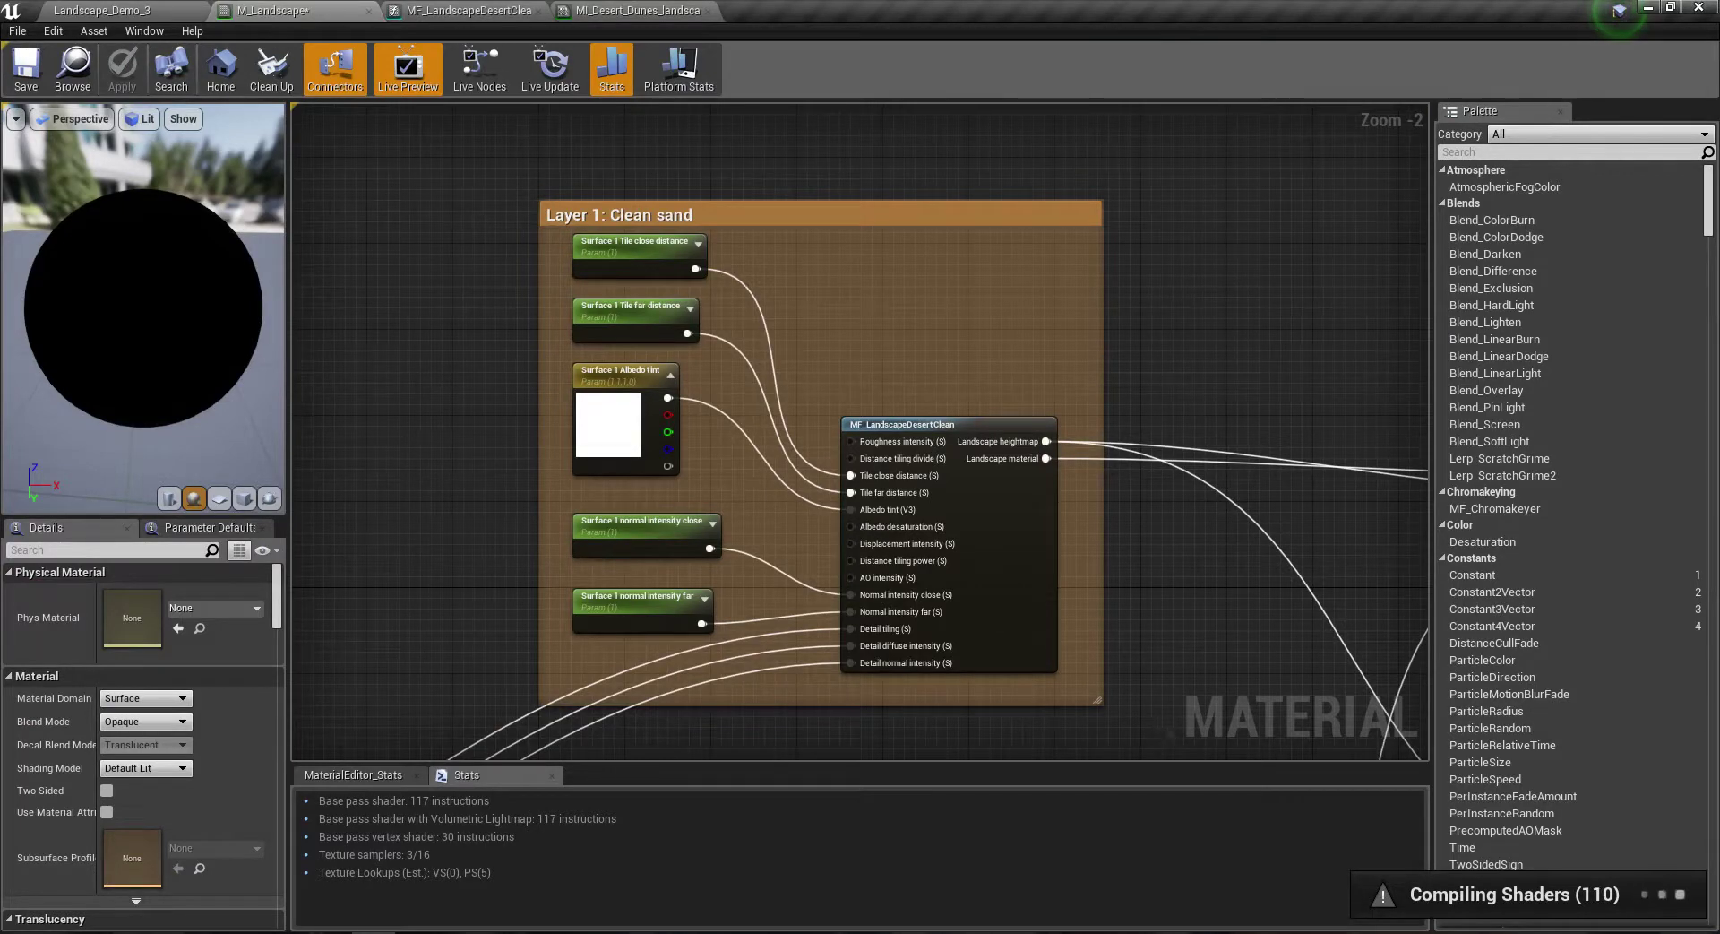
right_click_drag(1167, 724, 1028, 649)
left_click(842, 382)
right_click_drag(1123, 338, 913, 350)
left_click(912, 349)
scroll(868, 335, "down", 1)
scroll(912, 314, "up", 2)
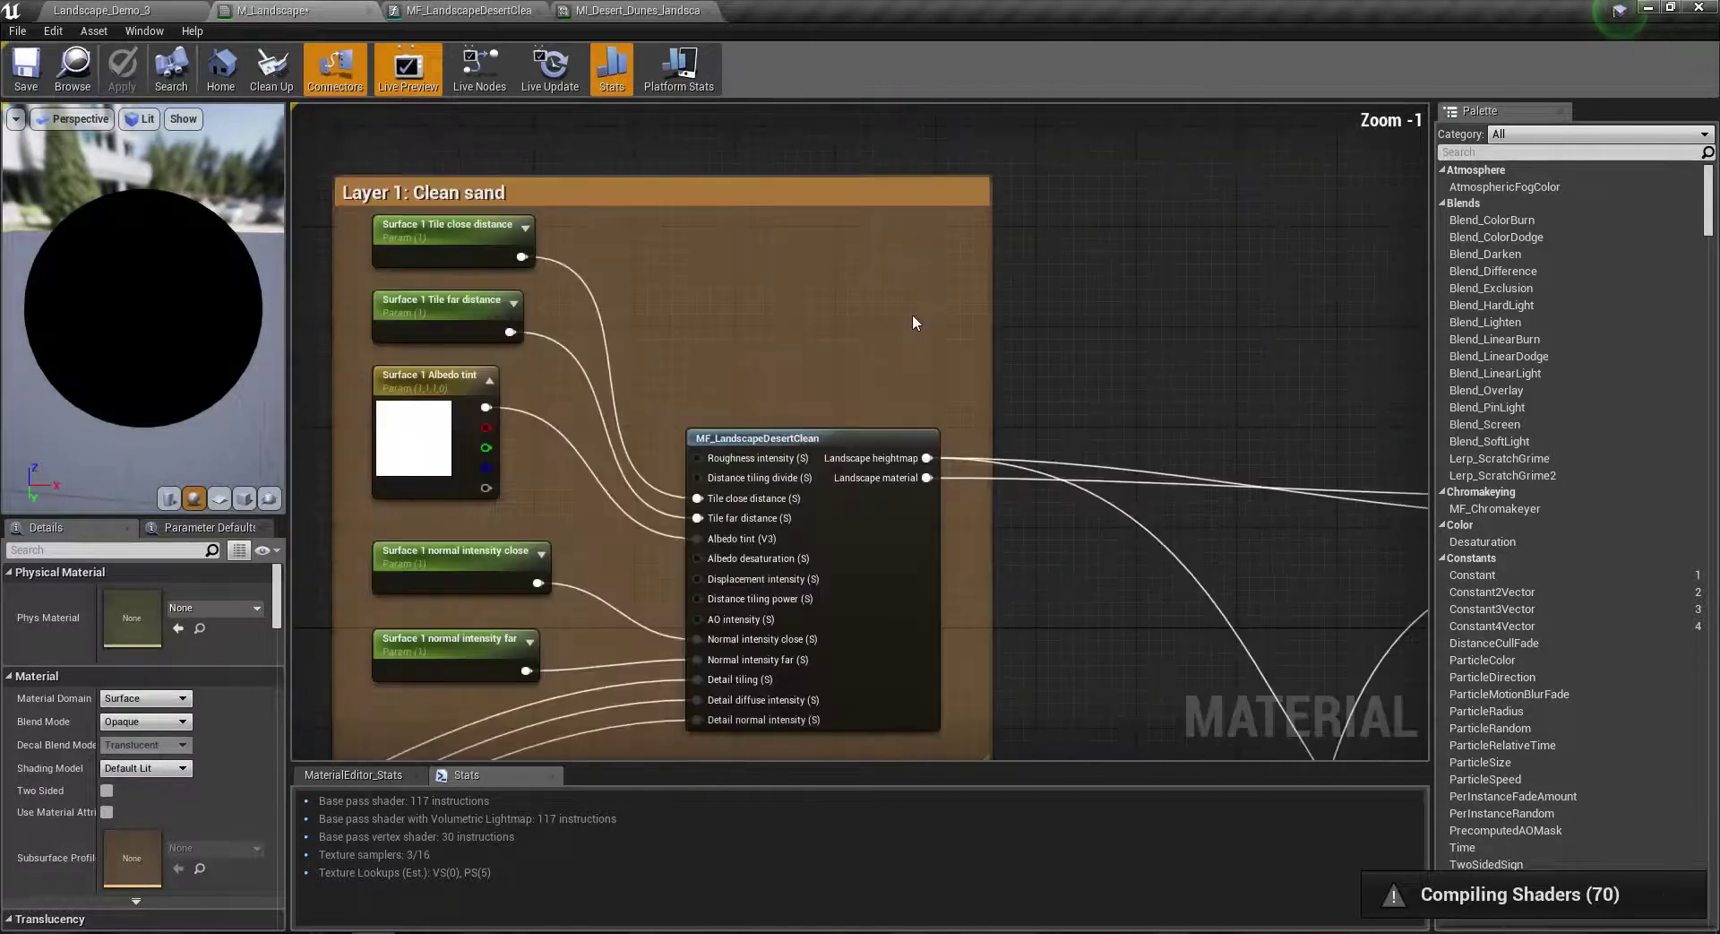
right_click_drag(912, 314, 1011, 268)
scroll(983, 383, "down", 1)
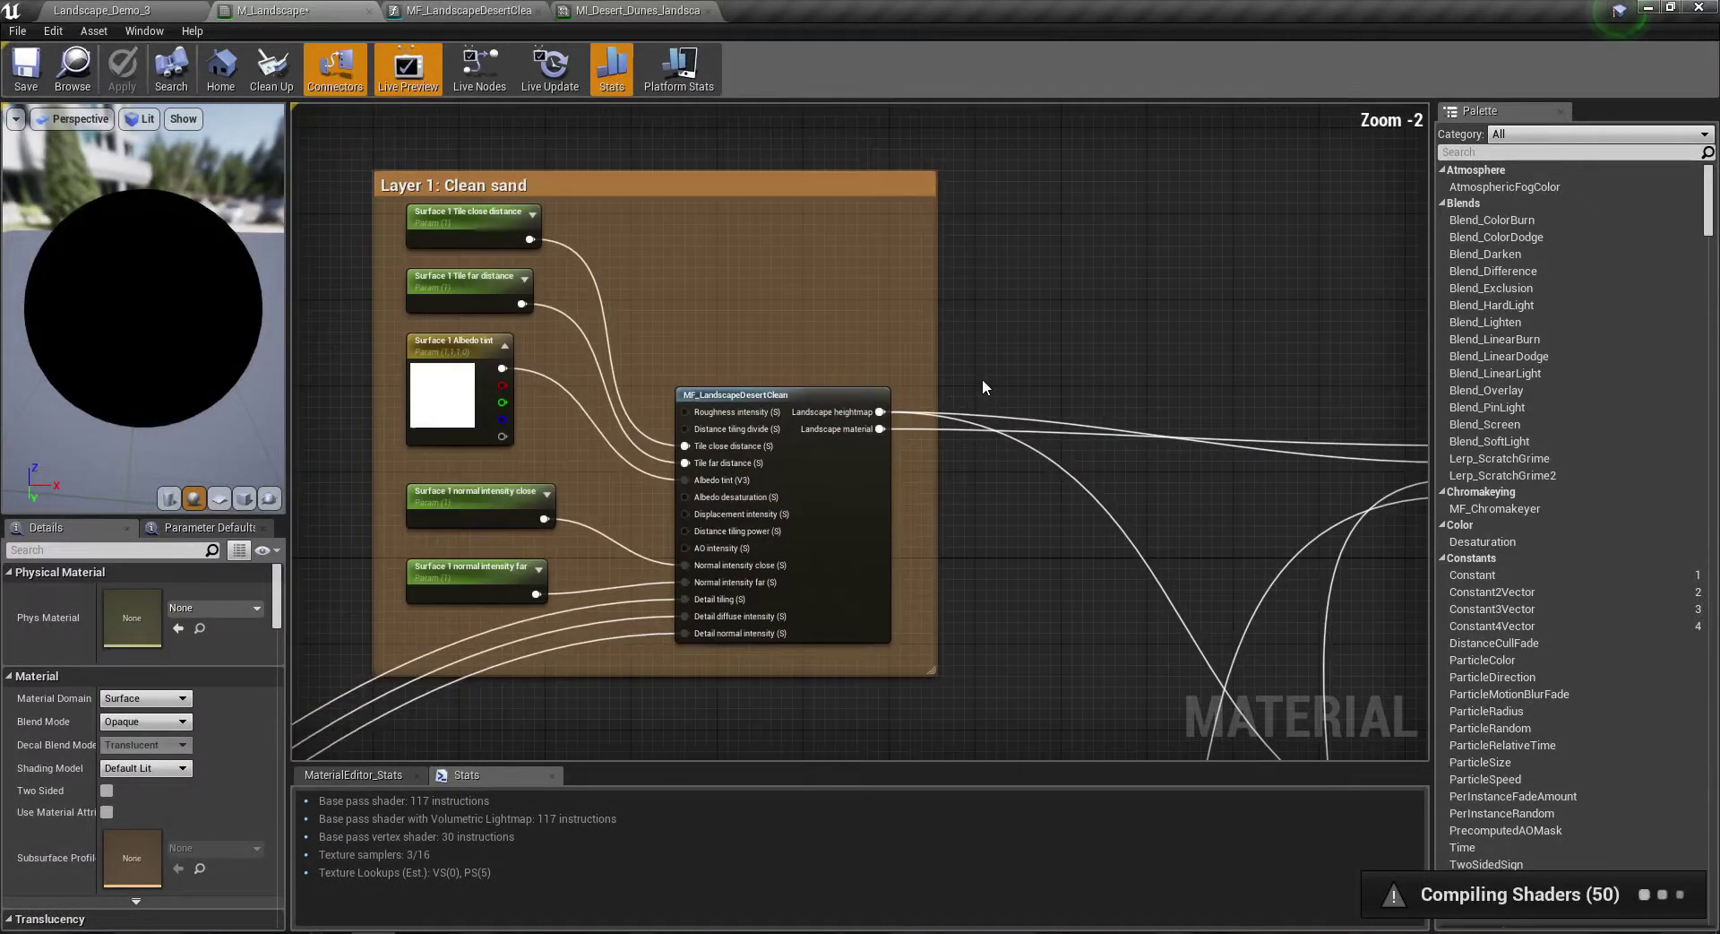
scroll(983, 384, "up", 2)
right_click_drag(983, 383, 1074, 383)
scroll(1073, 384, "down", 1)
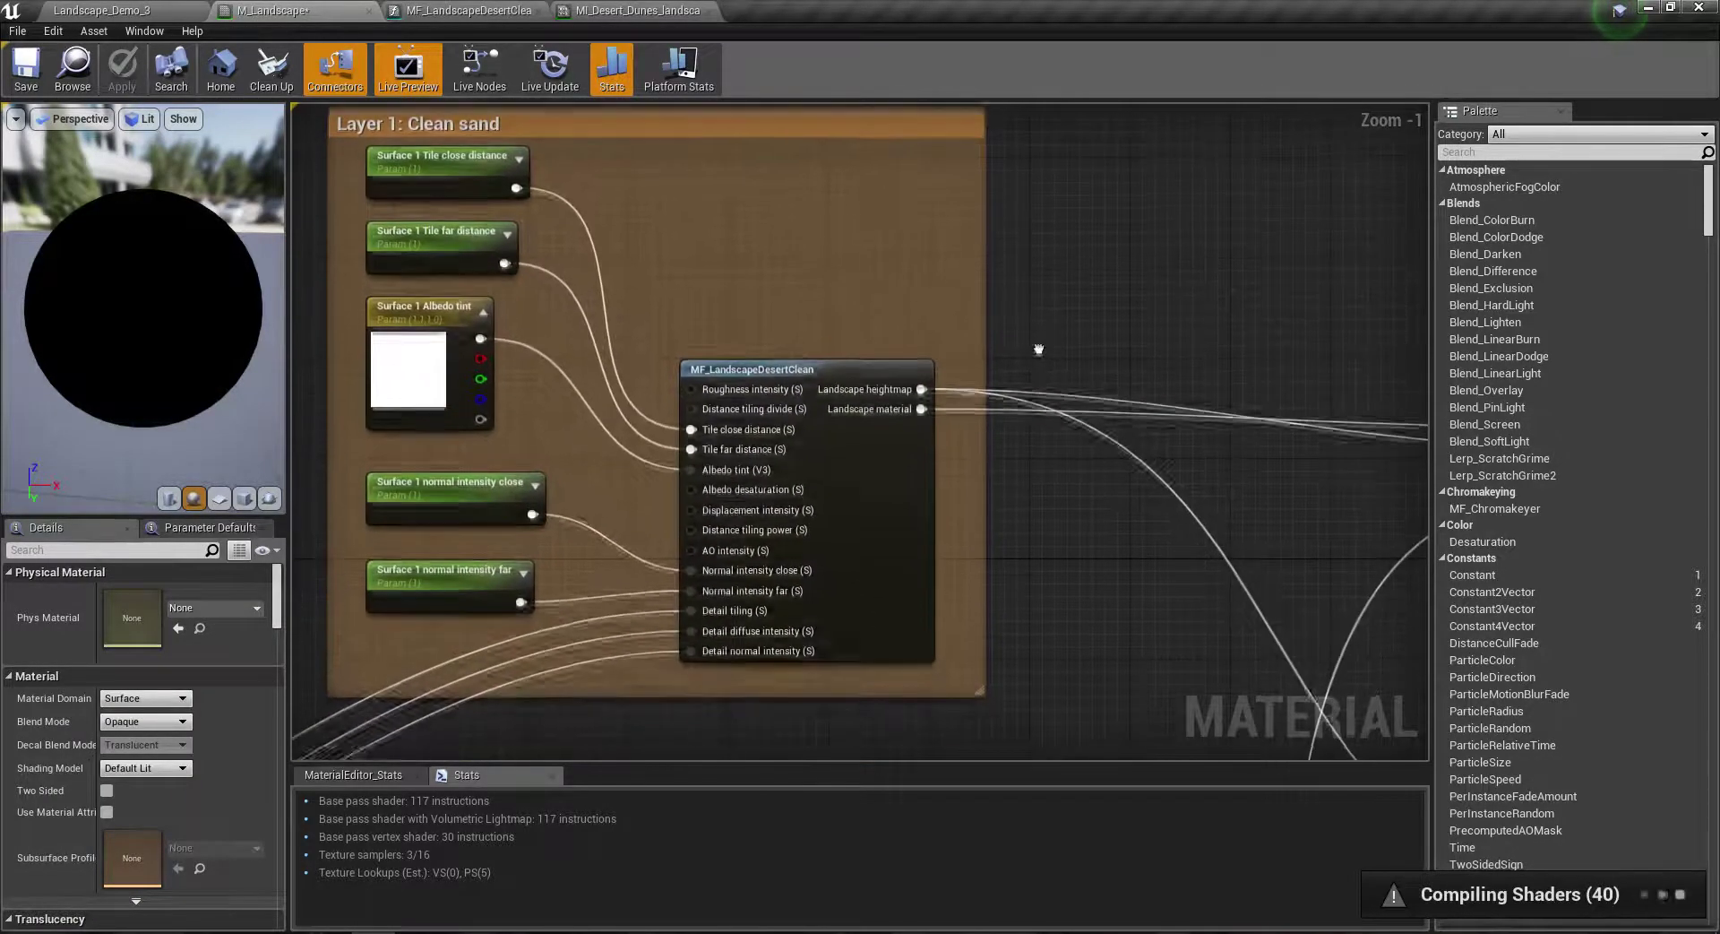
scroll(1079, 238, "down", 1)
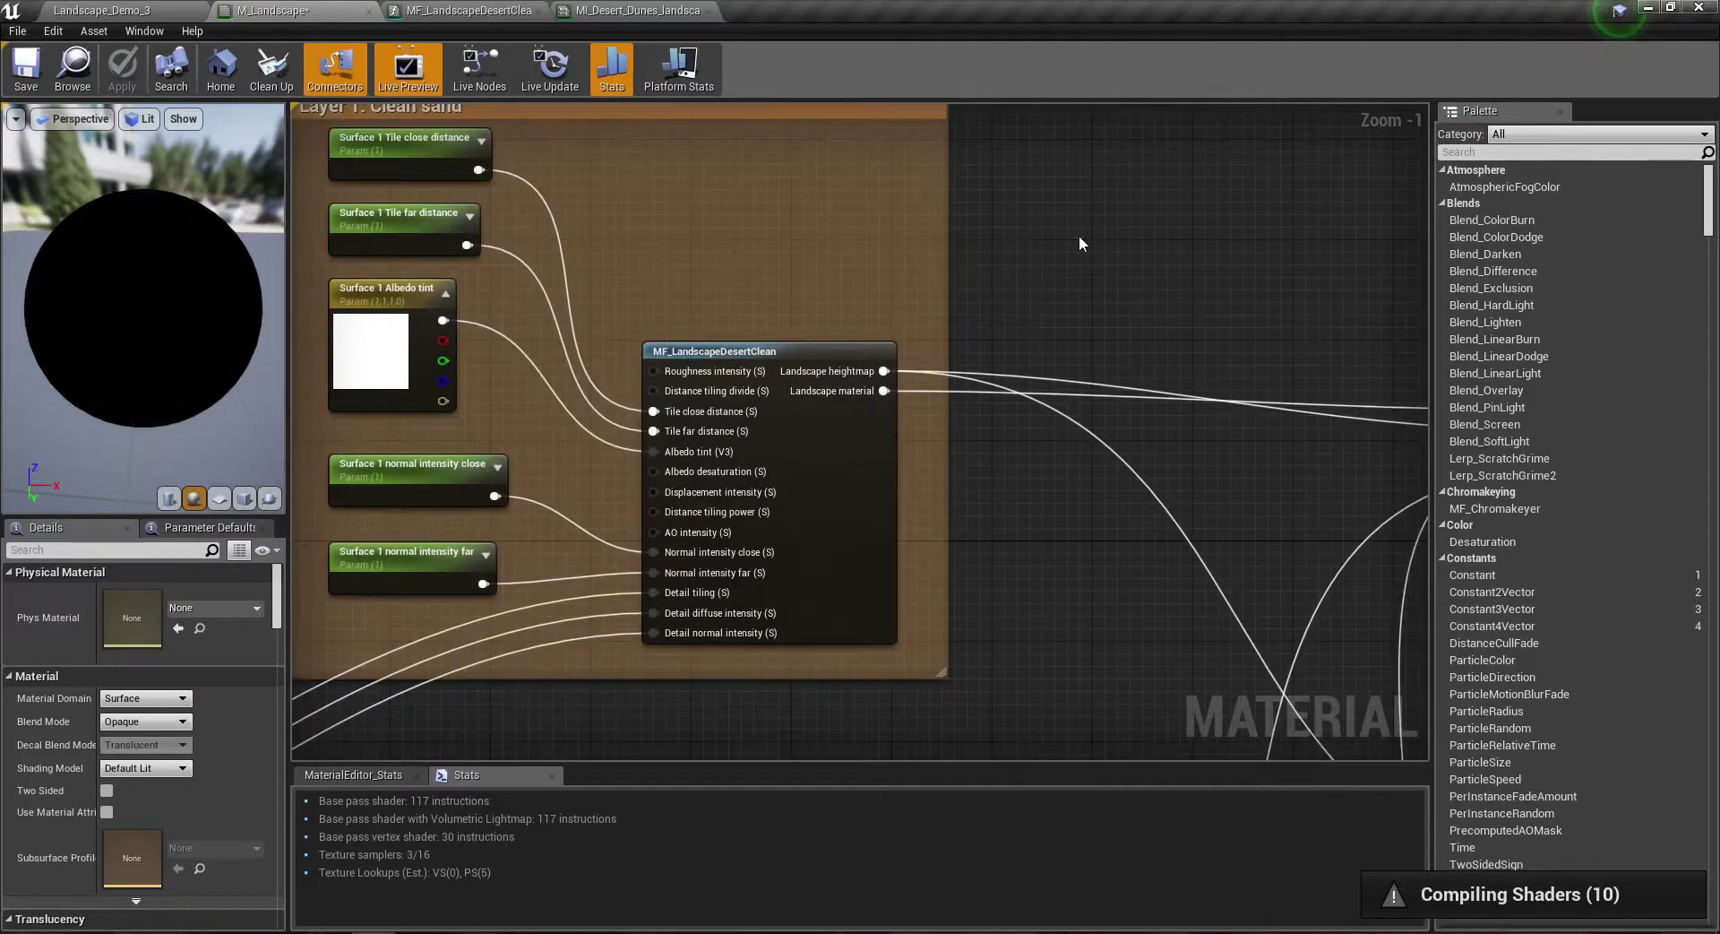
Step: Return to the Landscape_Demo level and fly forward over the dunes
left_click(413, 9)
left_click(305, 10)
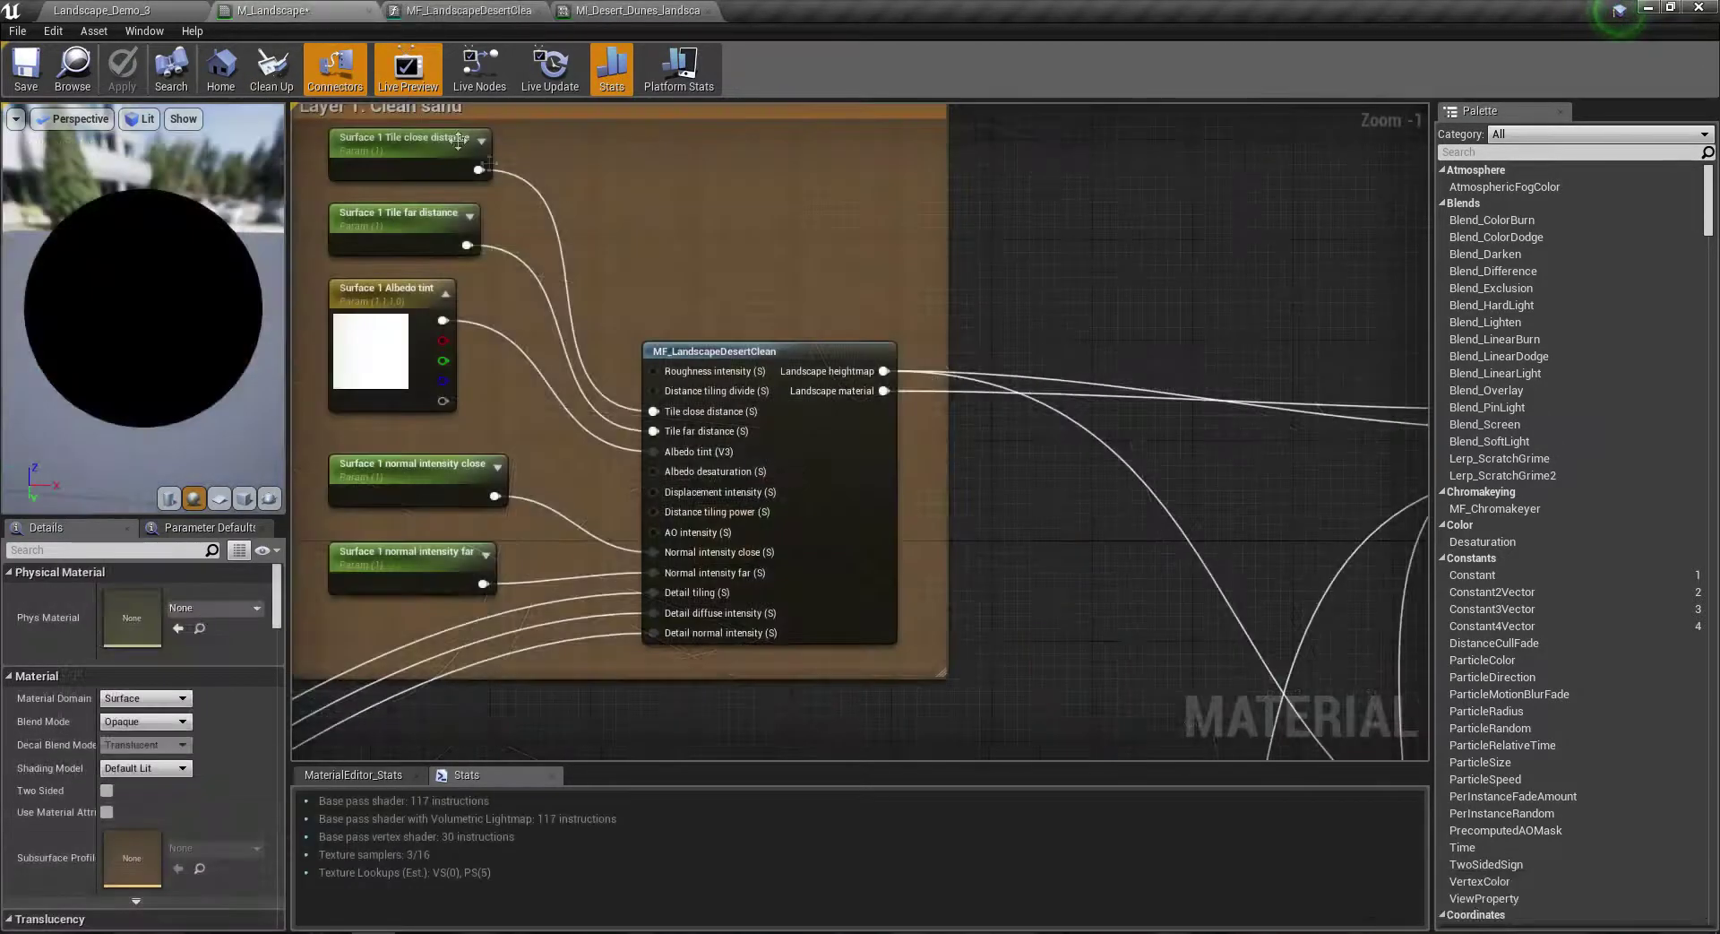
left_click(148, 9)
mouse_move(823, 484)
left_mouse_down()
mouse_move(823, 421)
mouse_move(875, 531)
mouse_move(861, 484)
left_mouse_up()
Step: Compare the dunes in unlit and lit shading from several camera positions
key("alt+3")
key("alt+4")
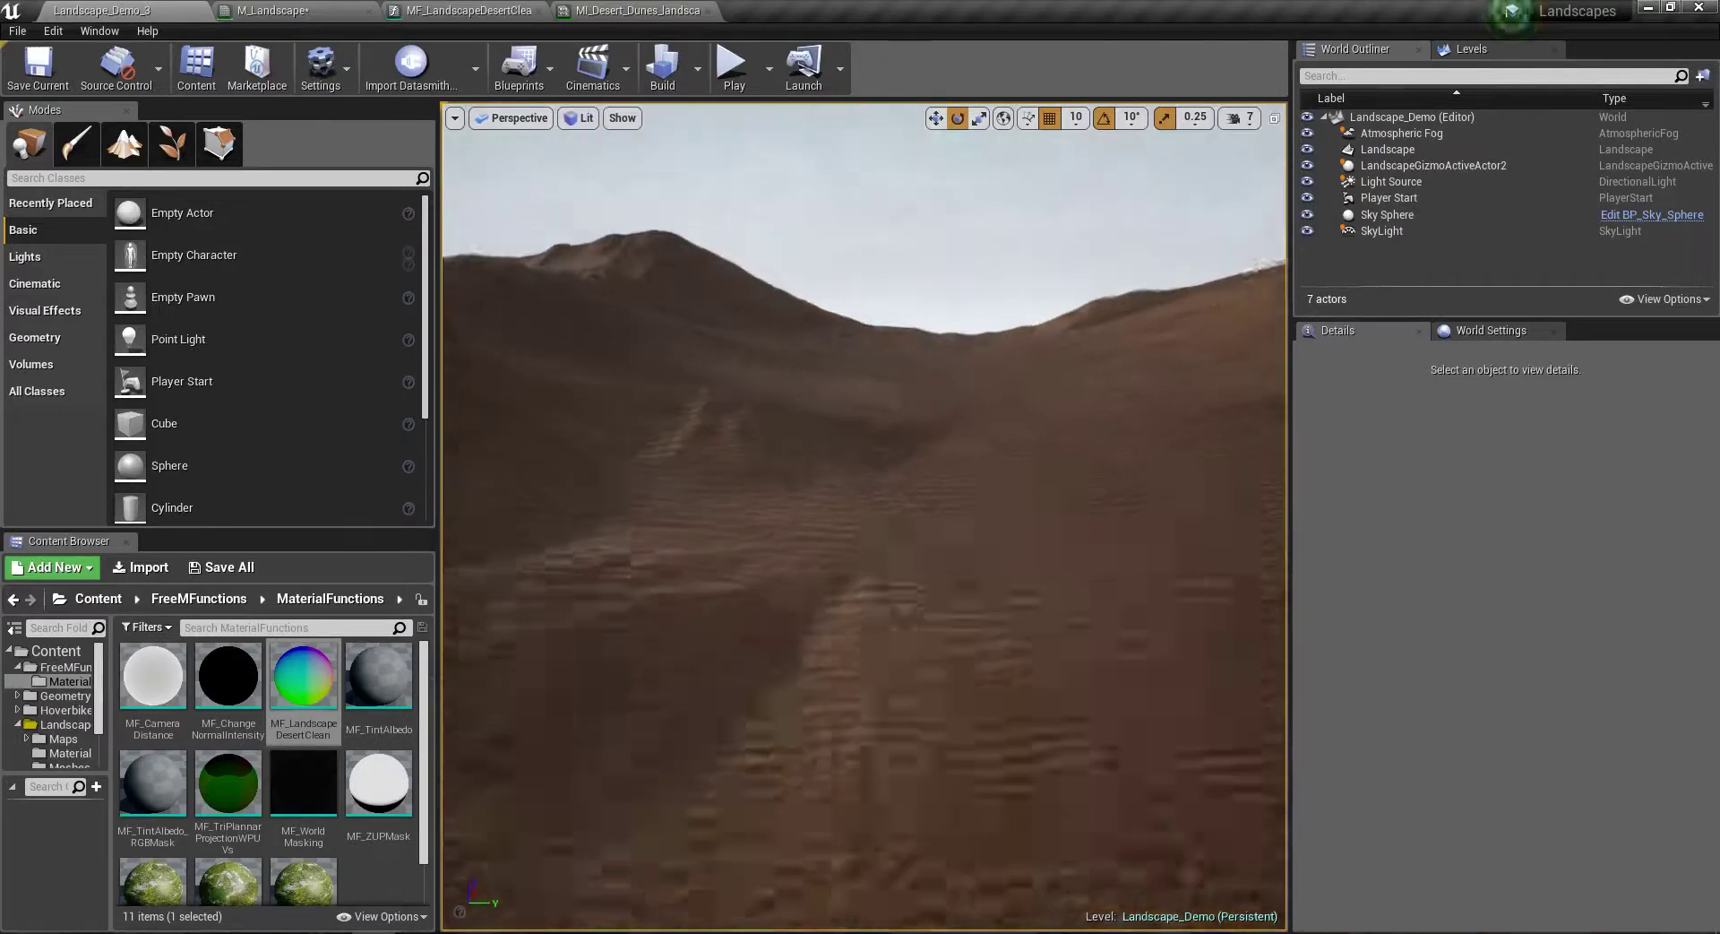
mouse_move(860, 484)
left_mouse_down()
mouse_move(905, 465)
mouse_move(949, 642)
mouse_move(860, 483)
left_mouse_up()
key("alt+3")
key("alt+4")
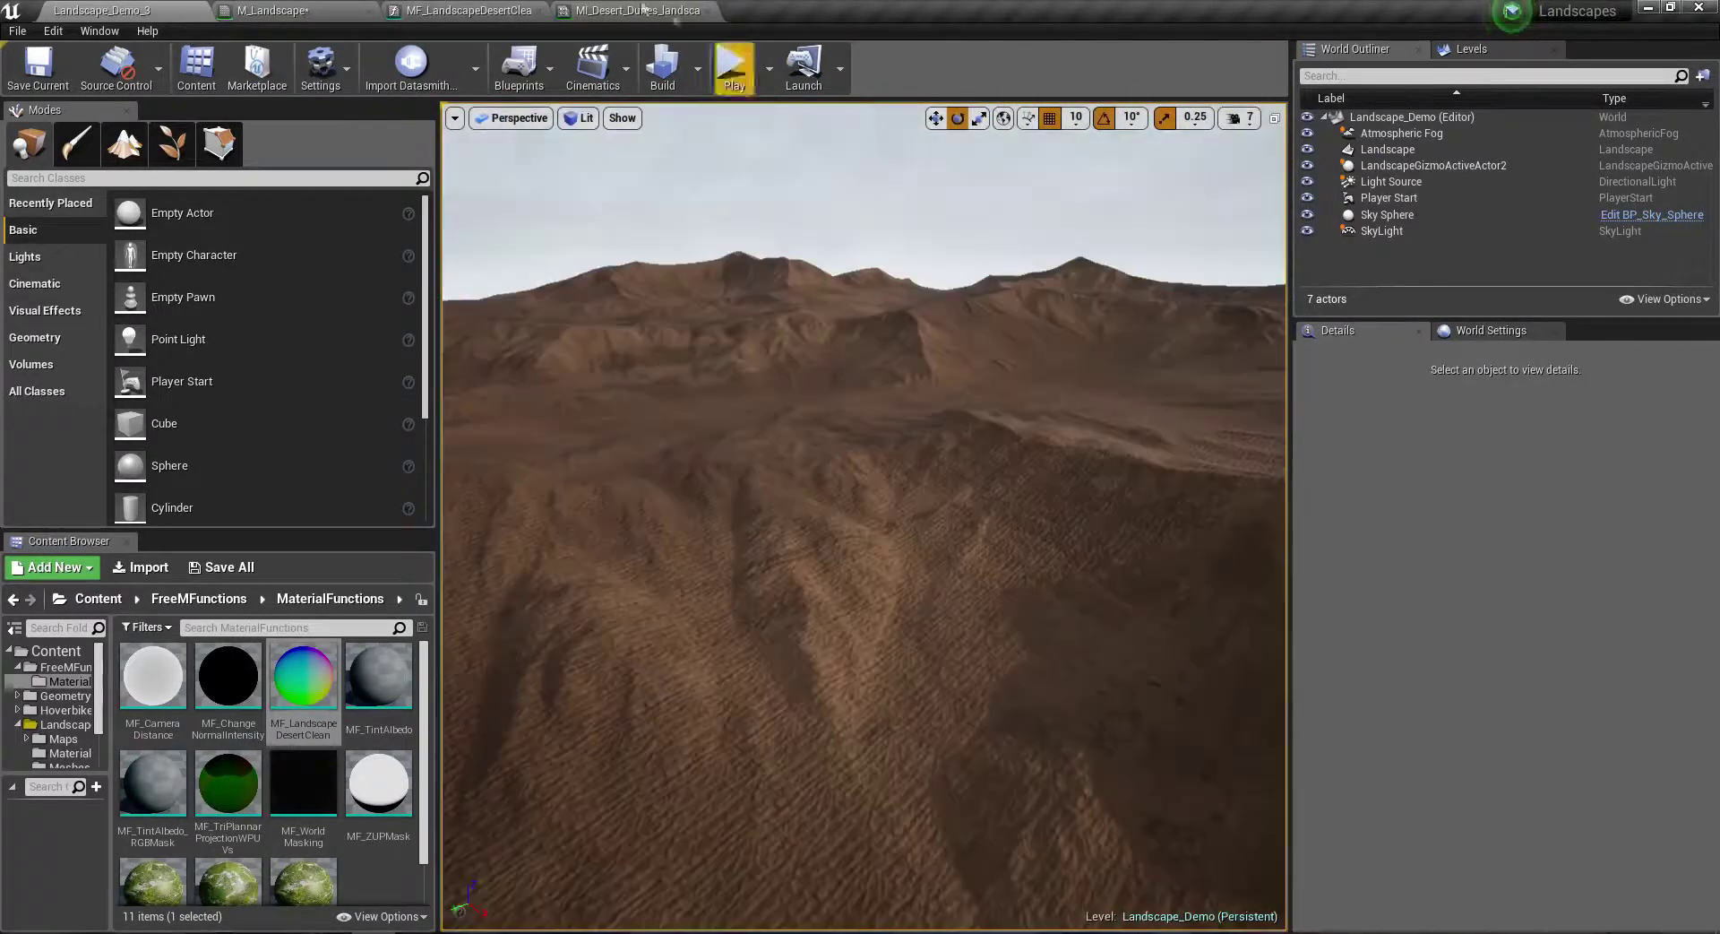
left_click_drag(825, 315, 825, 268)
right_click_drag(926, 507, 926, 376)
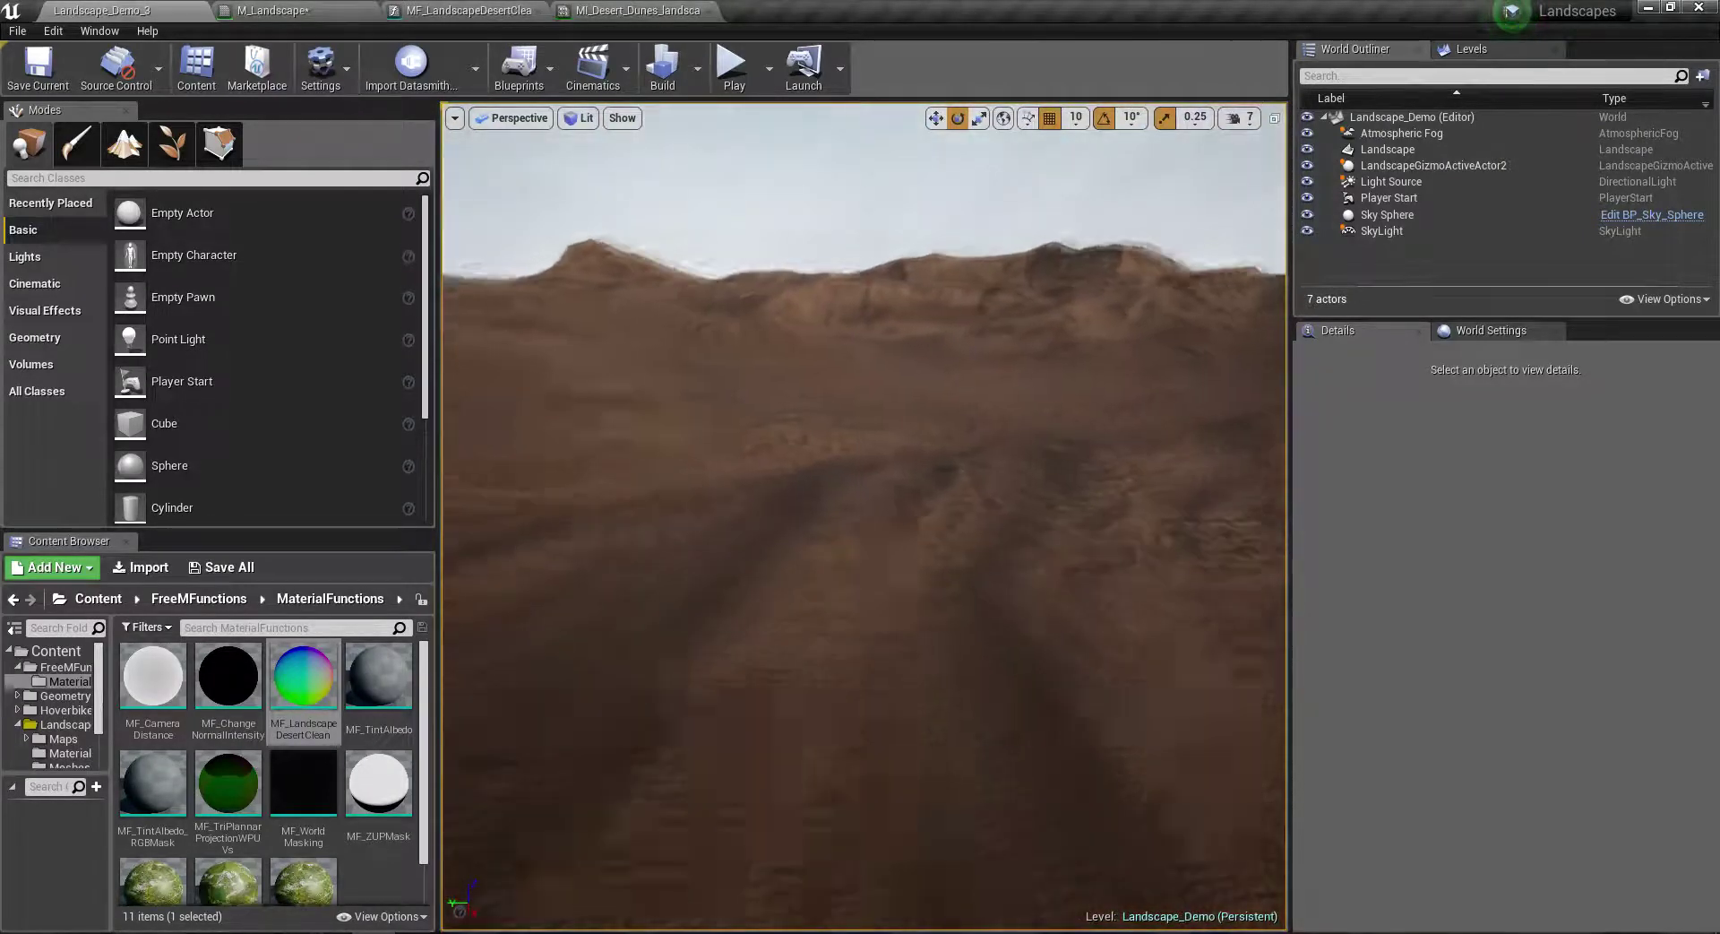
right_click_drag(926, 376, 927, 403)
key("alt+3")
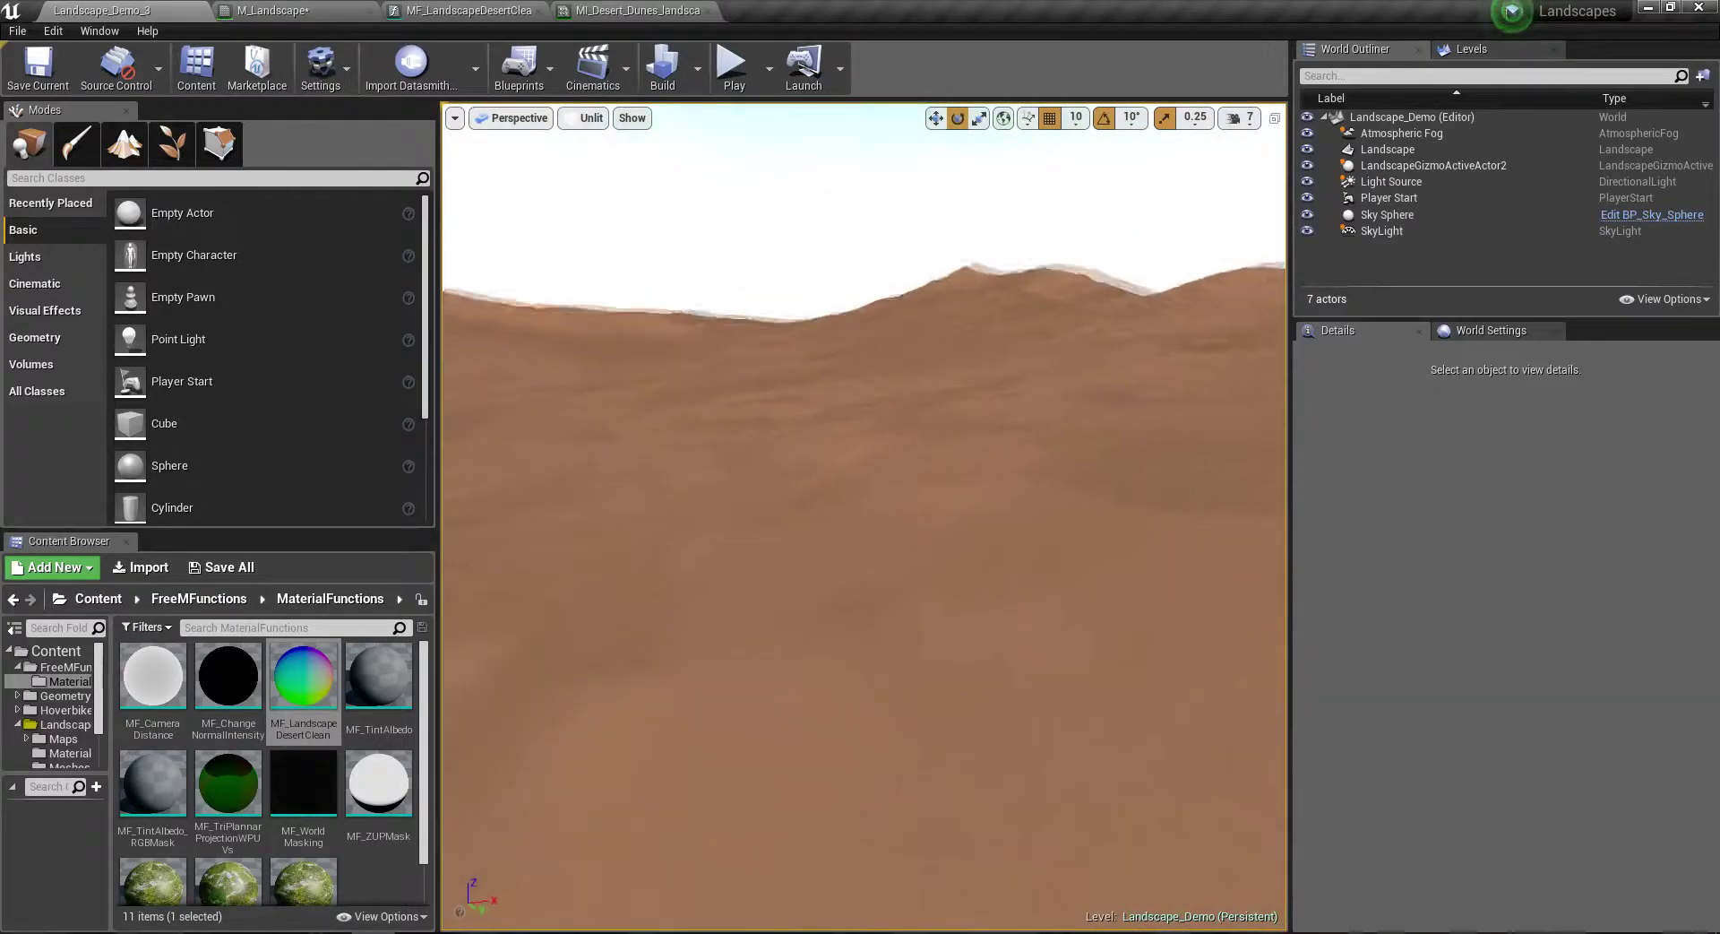
key("alt+4")
Step: Bring up the desert dunes material instance parameters
right_click_drag(864, 515, 905, 537)
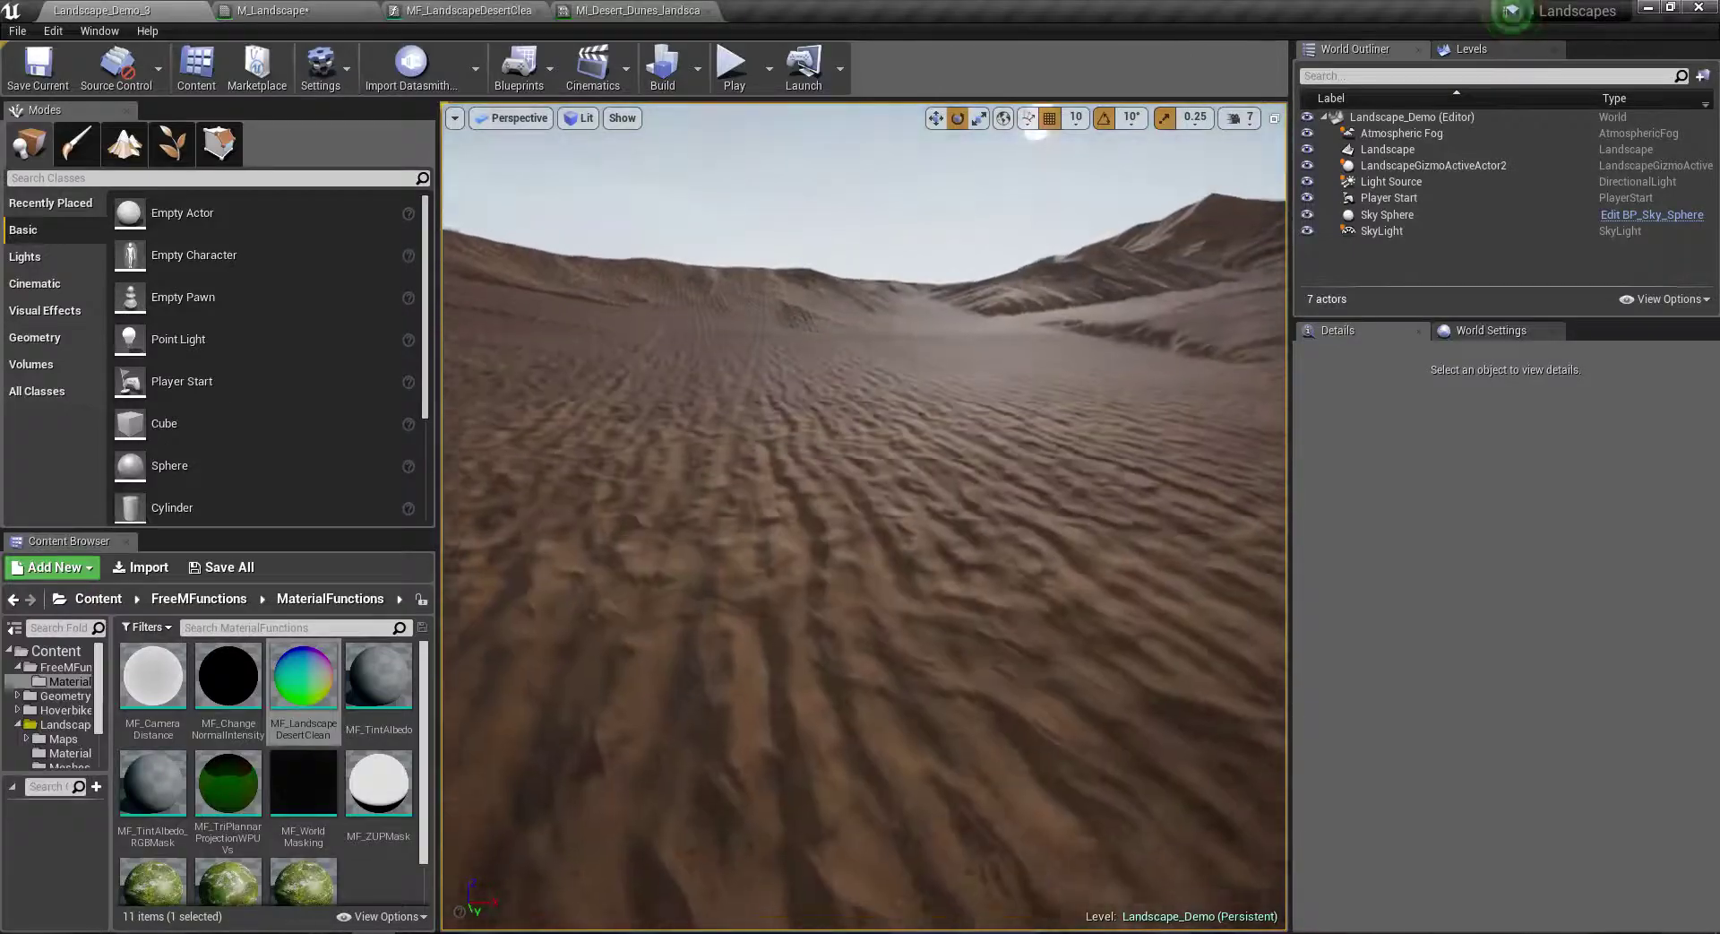
left_click(667, 9)
scroll(799, 505, "down", 4)
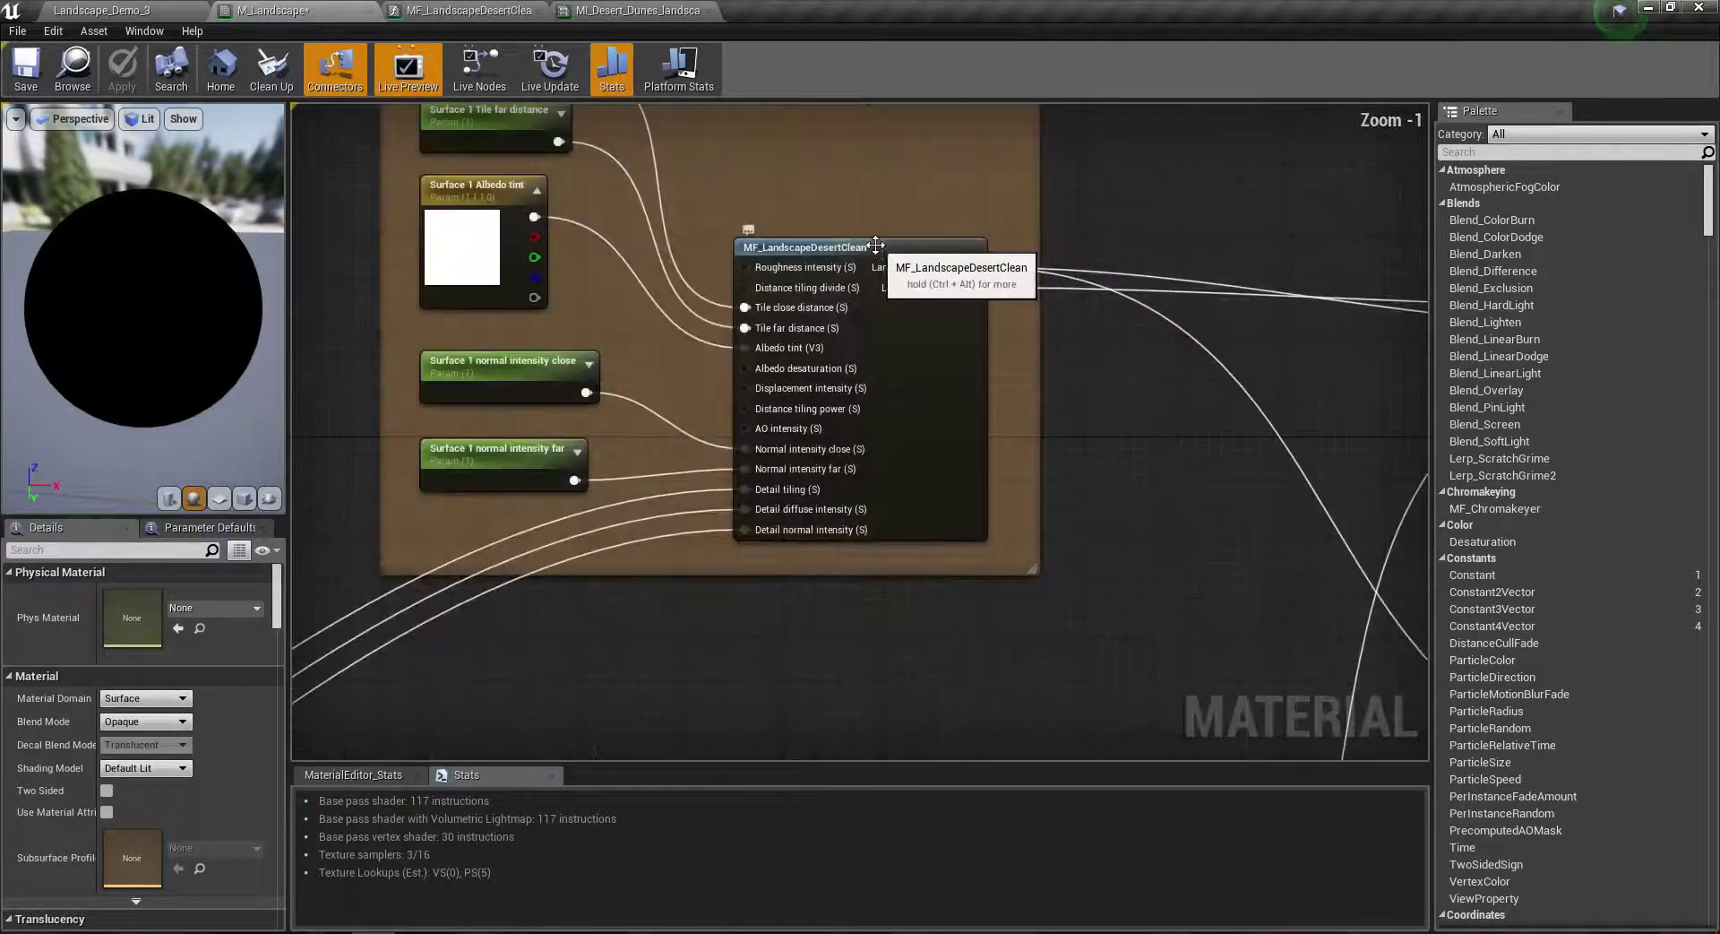
Step: Inspect the Surface 2 normal texture sample in MF_LandscapeDesertClean, then view the MI_Desert_Dunes instance
double_click(875, 247)
right_click_drag(824, 397, 658, 346)
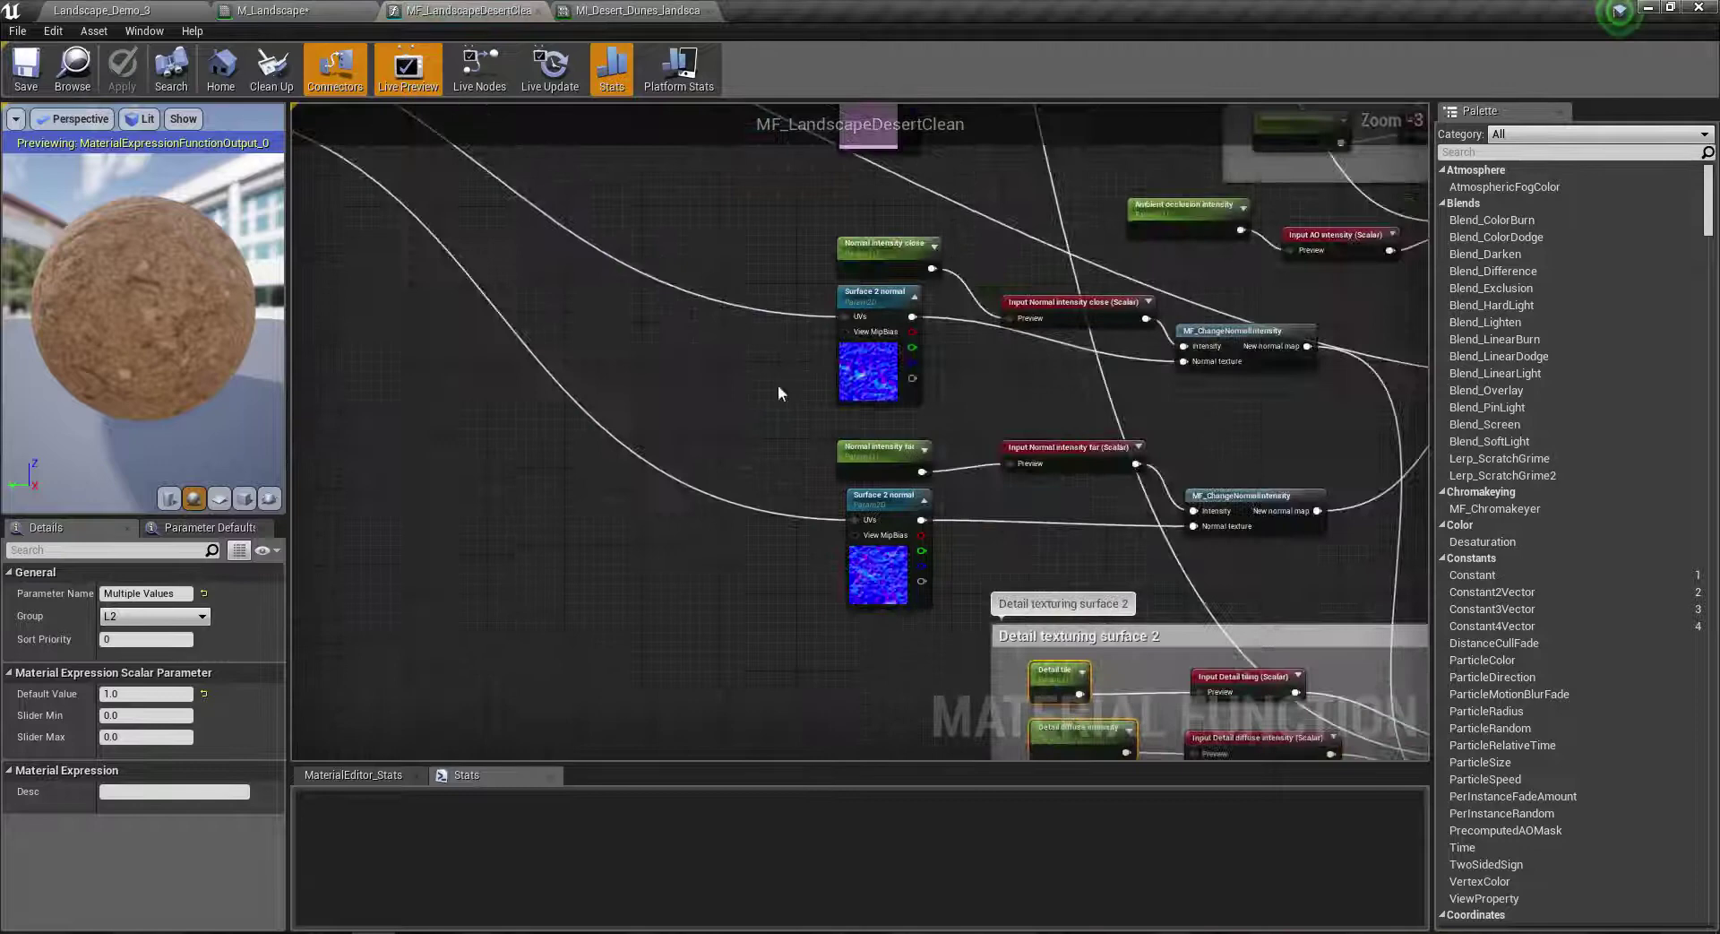
left_click(874, 295)
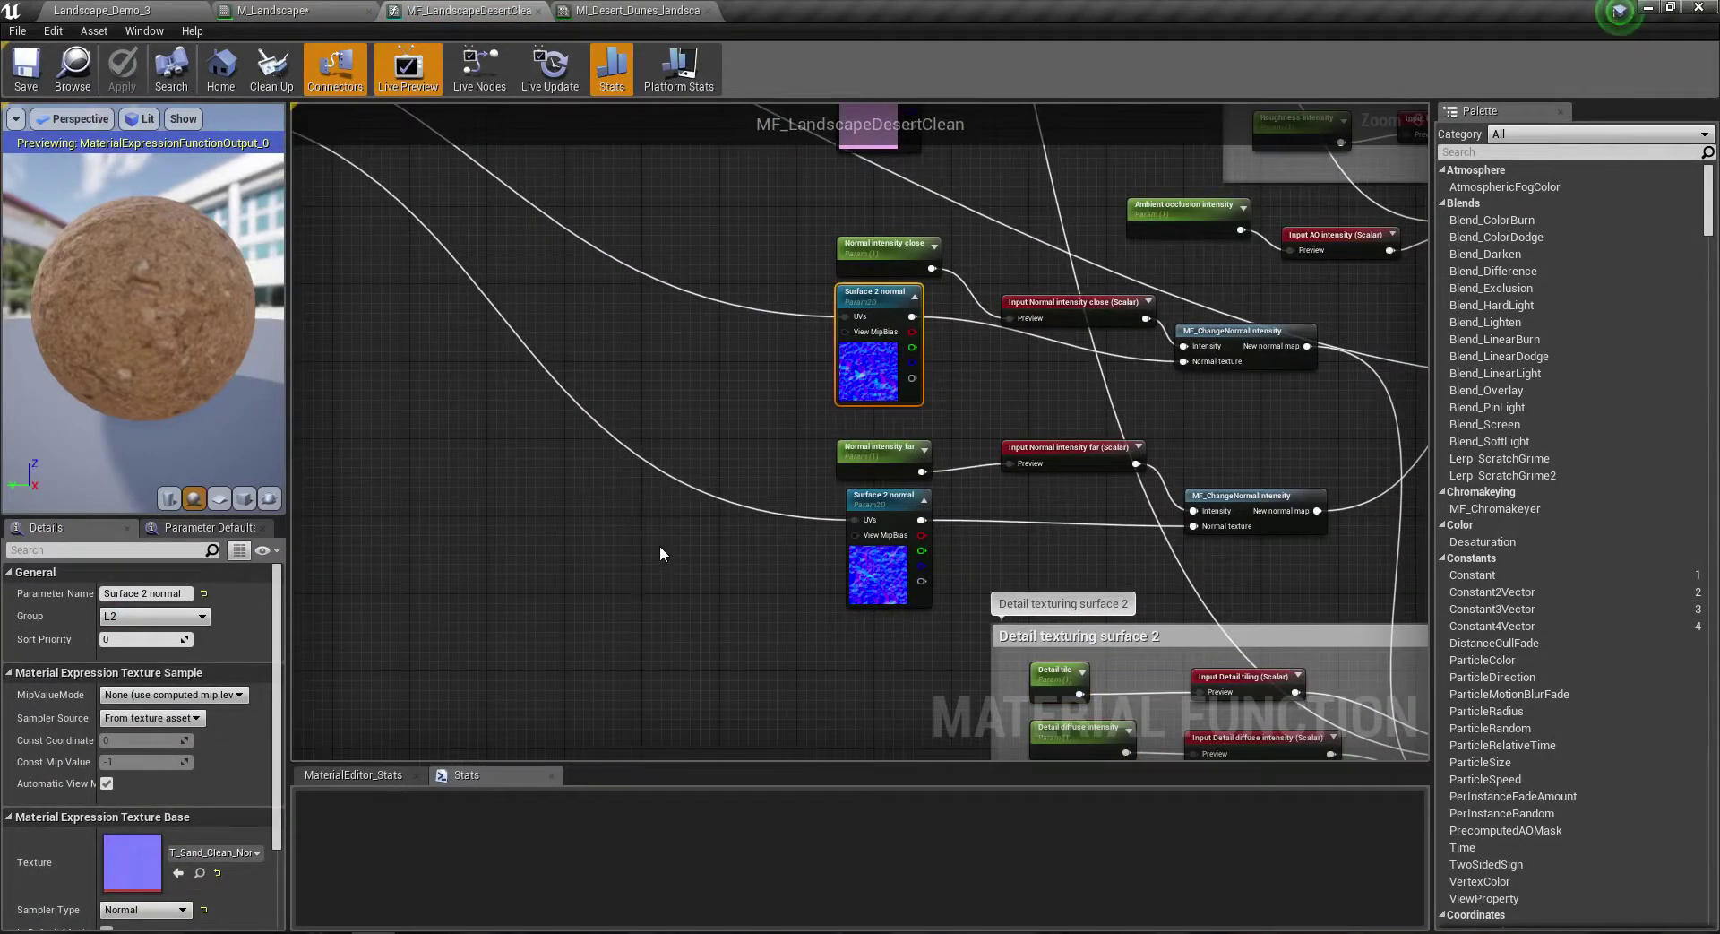
scroll(660, 549, "up", 3)
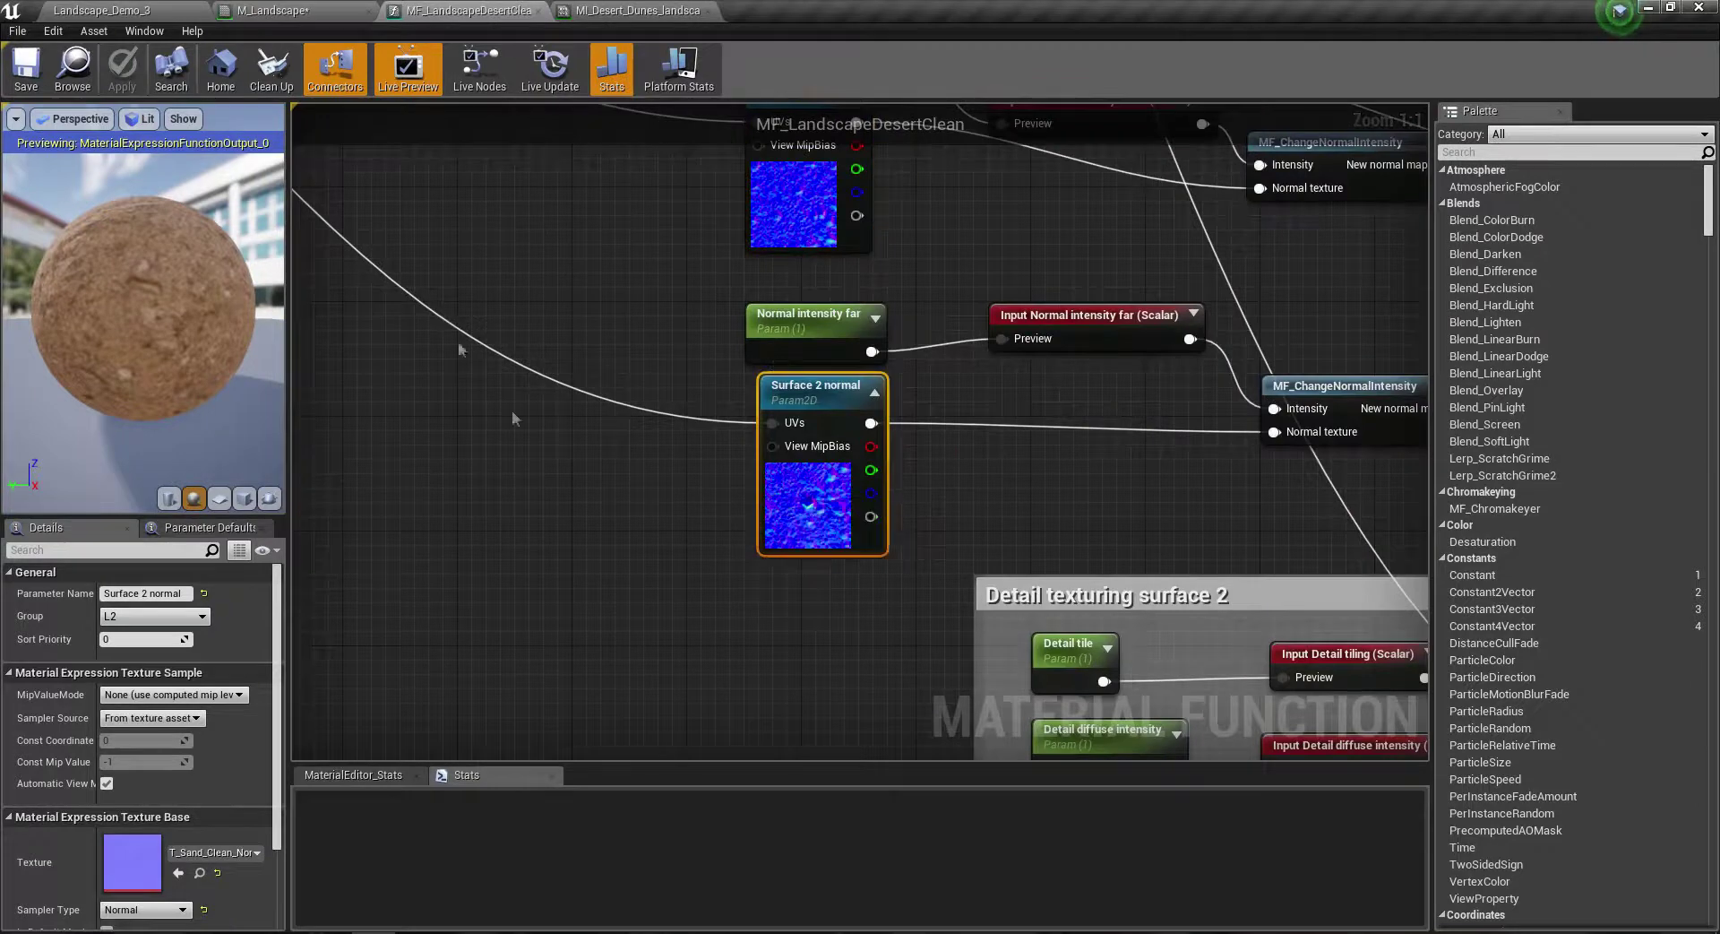
left_click(602, 8)
scroll(765, 445, "up", 2)
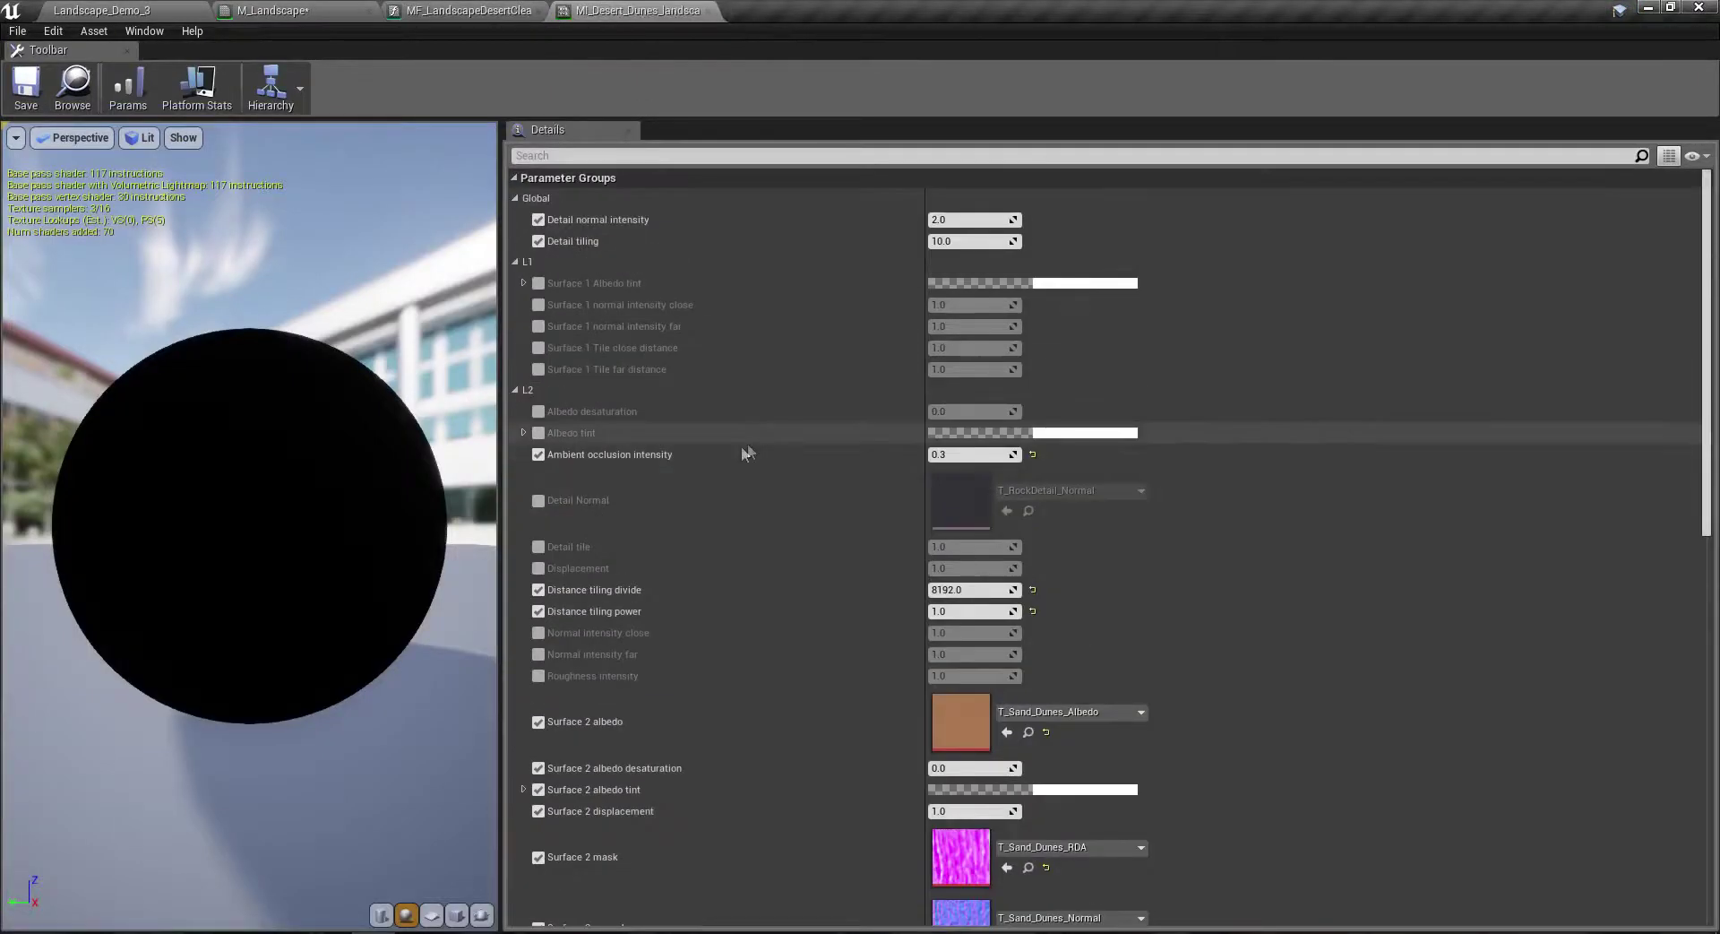
Step: Float the instance window and enable Surface 1 Albedo tint as yellow-green (sRGB D6FF00)
left_click_drag(638, 10, 1229, 35)
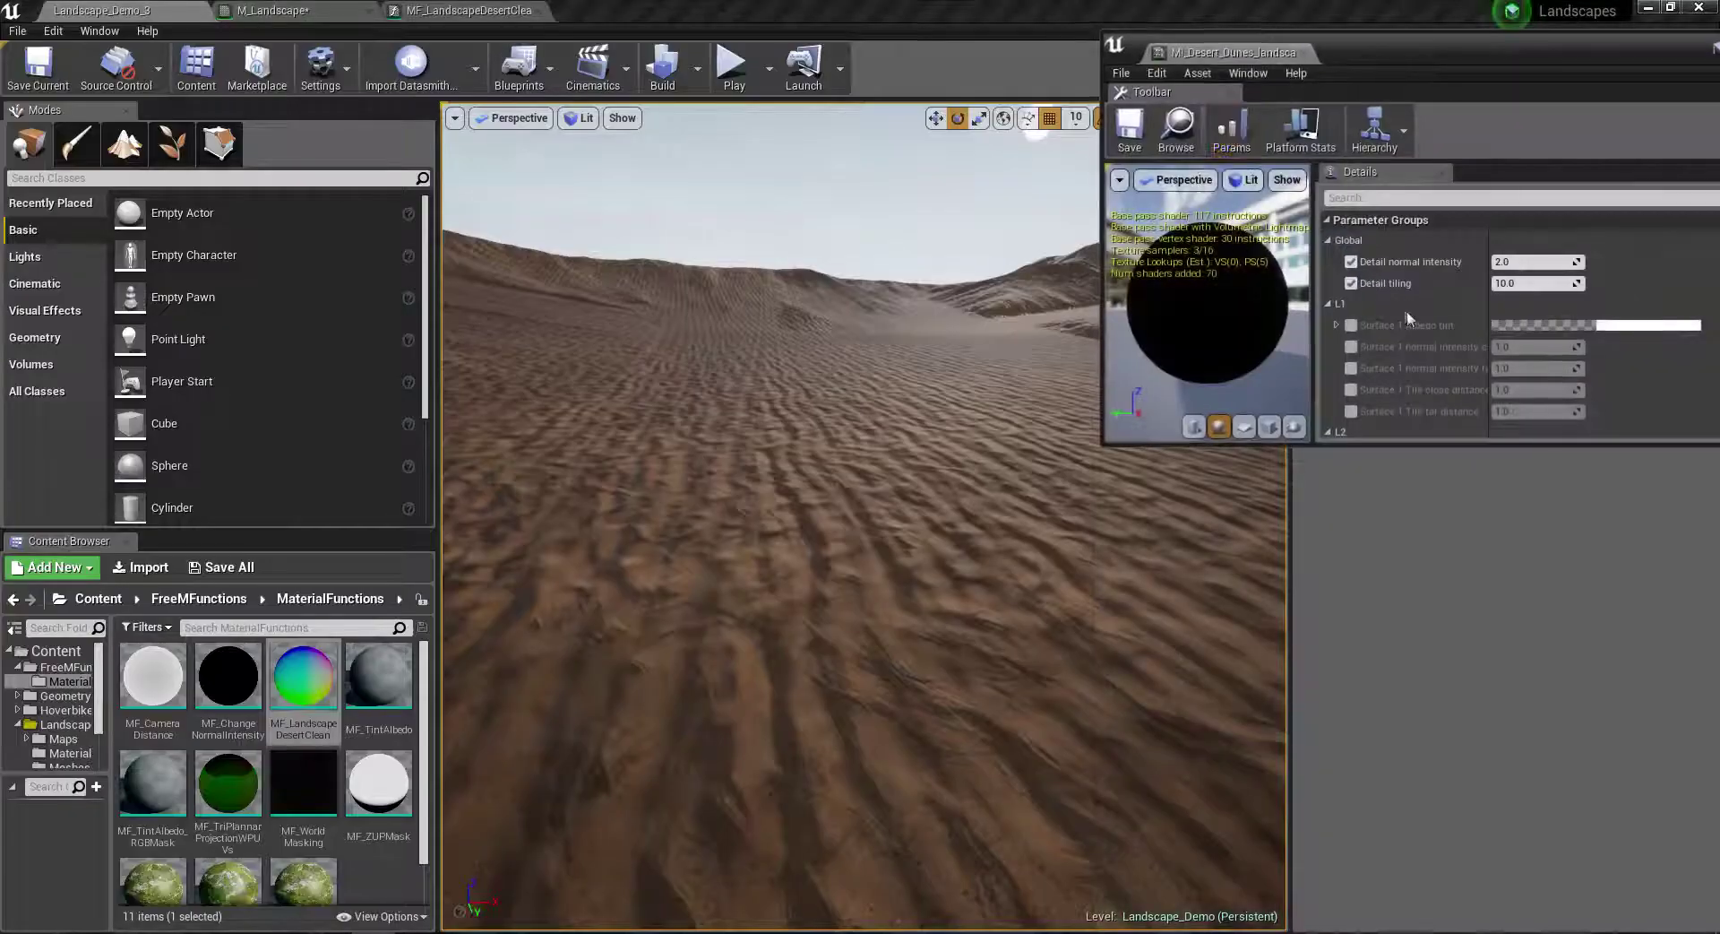
left_click(1351, 325)
left_click(1605, 327)
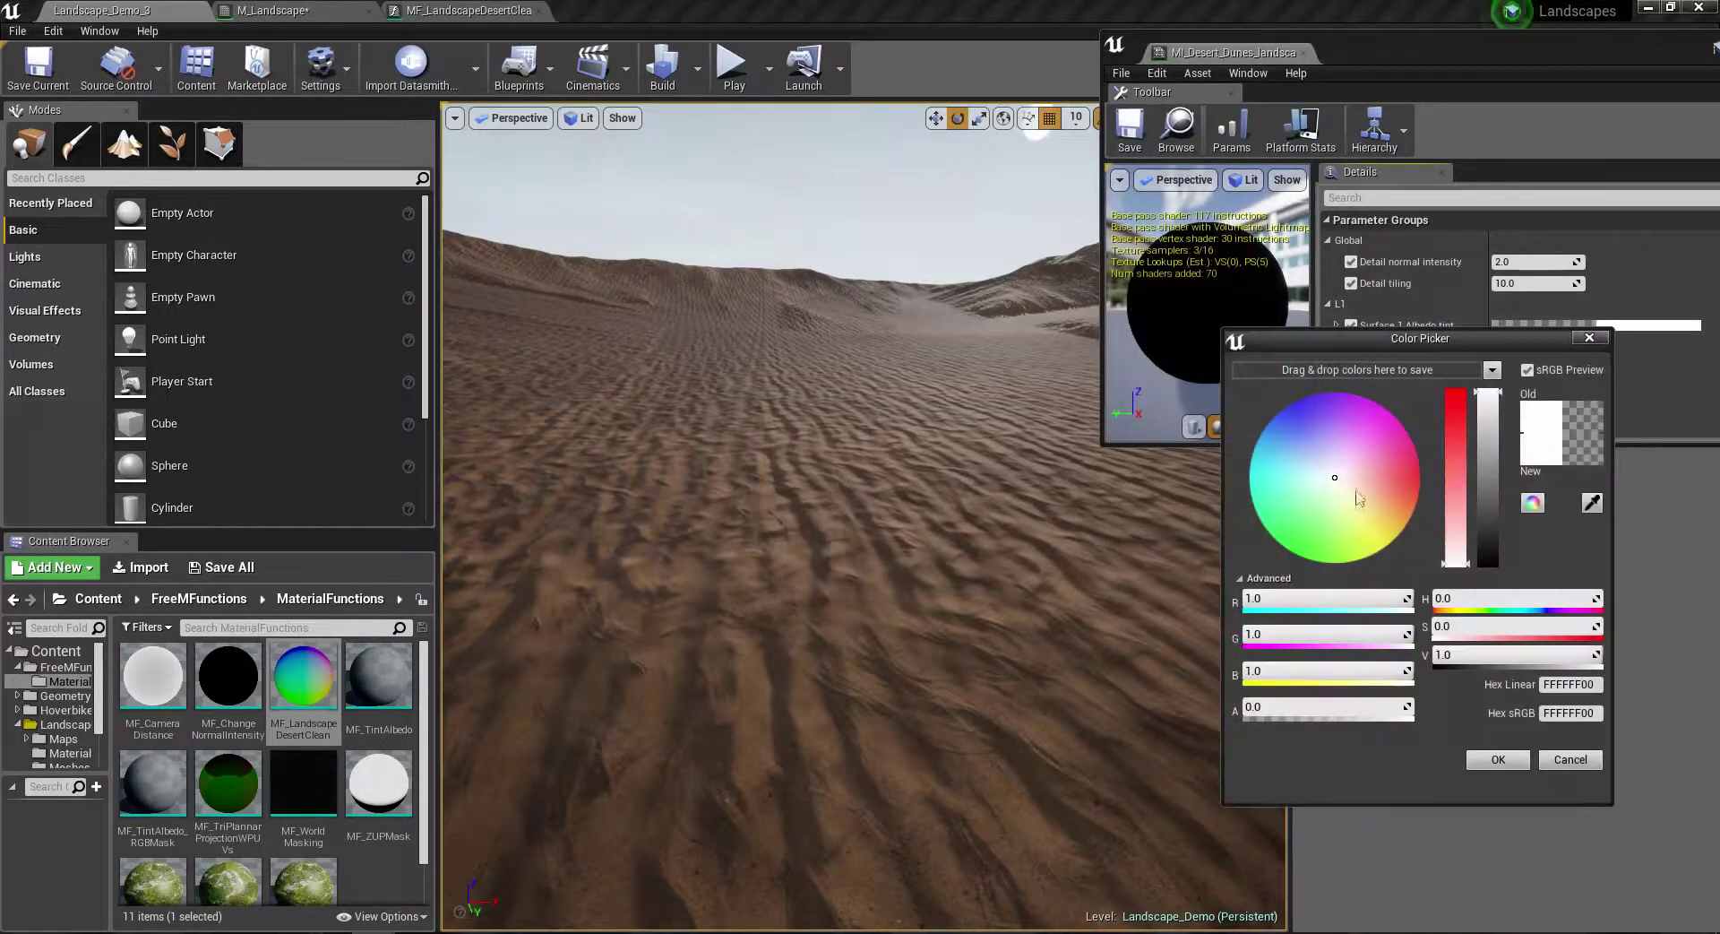
left_click_drag(1360, 498, 1384, 548)
right_click_drag(1066, 506, 1066, 506)
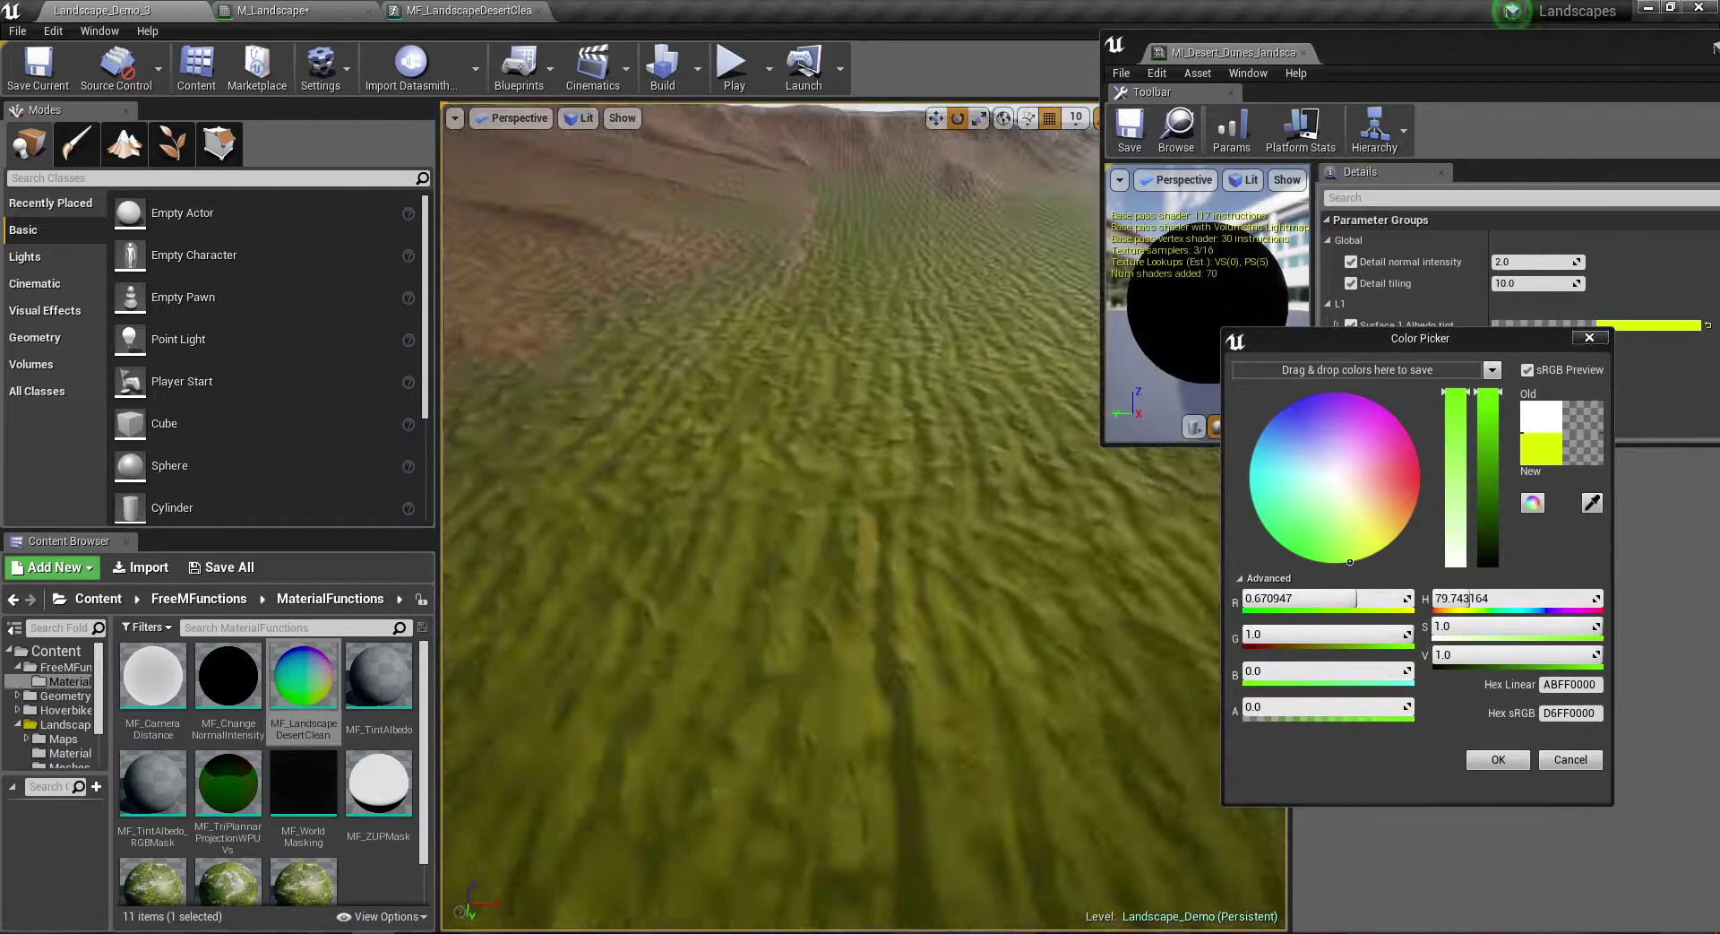
right_click_drag(1067, 506, 1066, 507)
left_click(1479, 760)
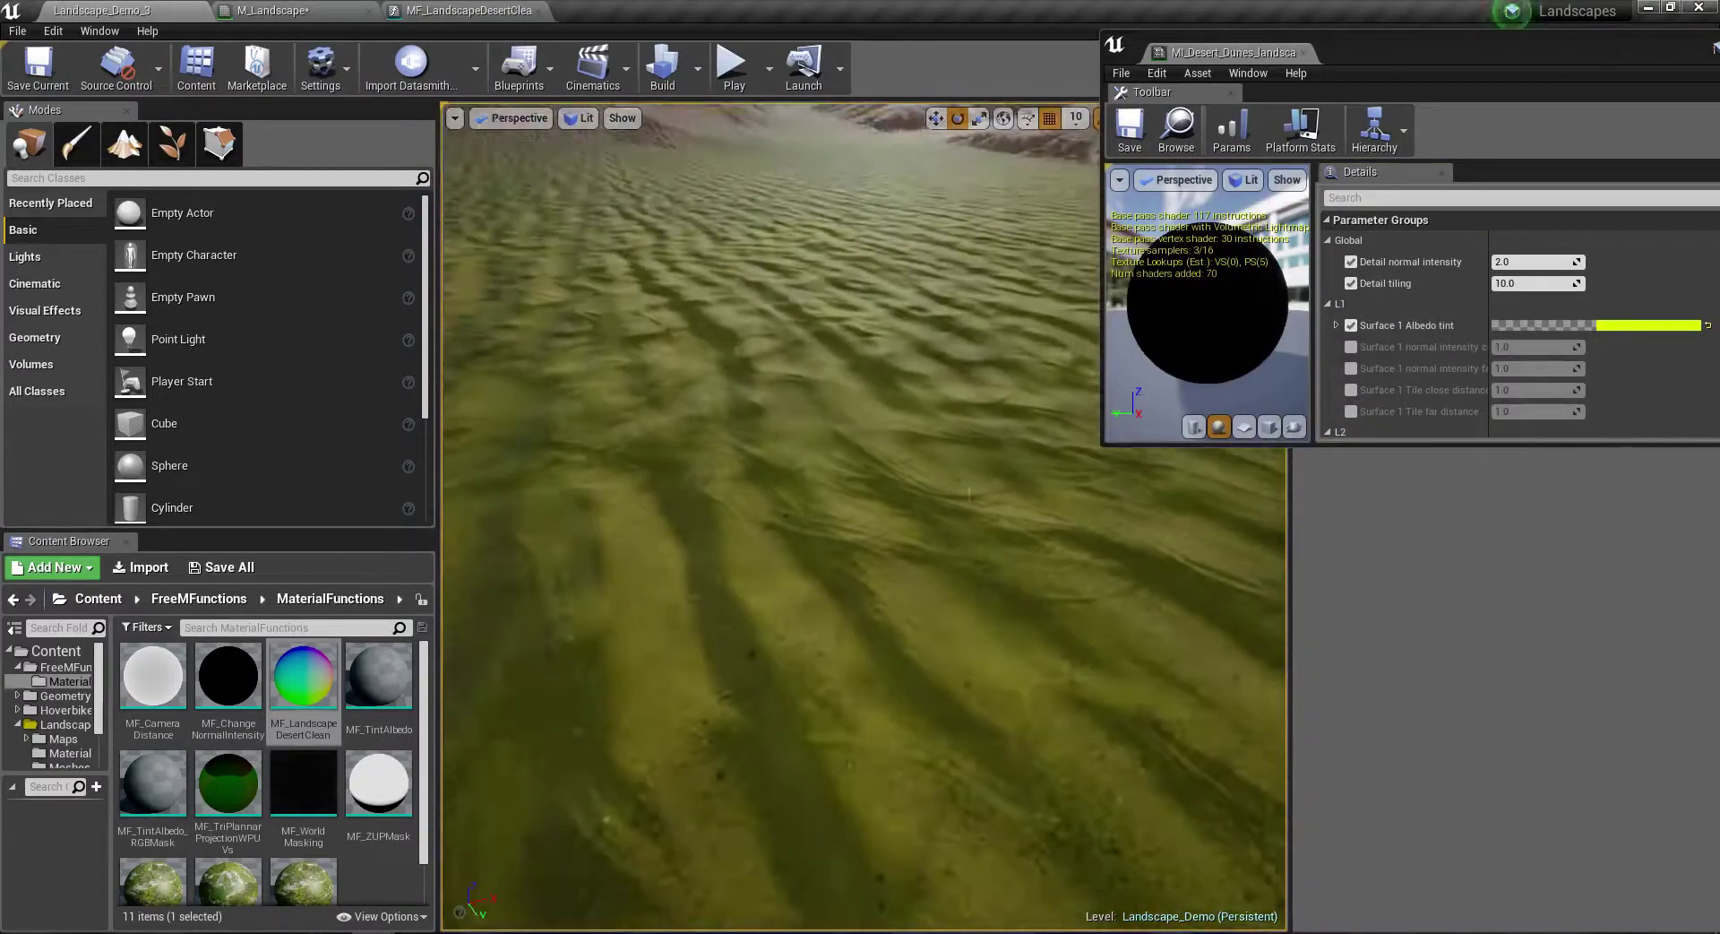
scroll(1384, 349, "down", 2)
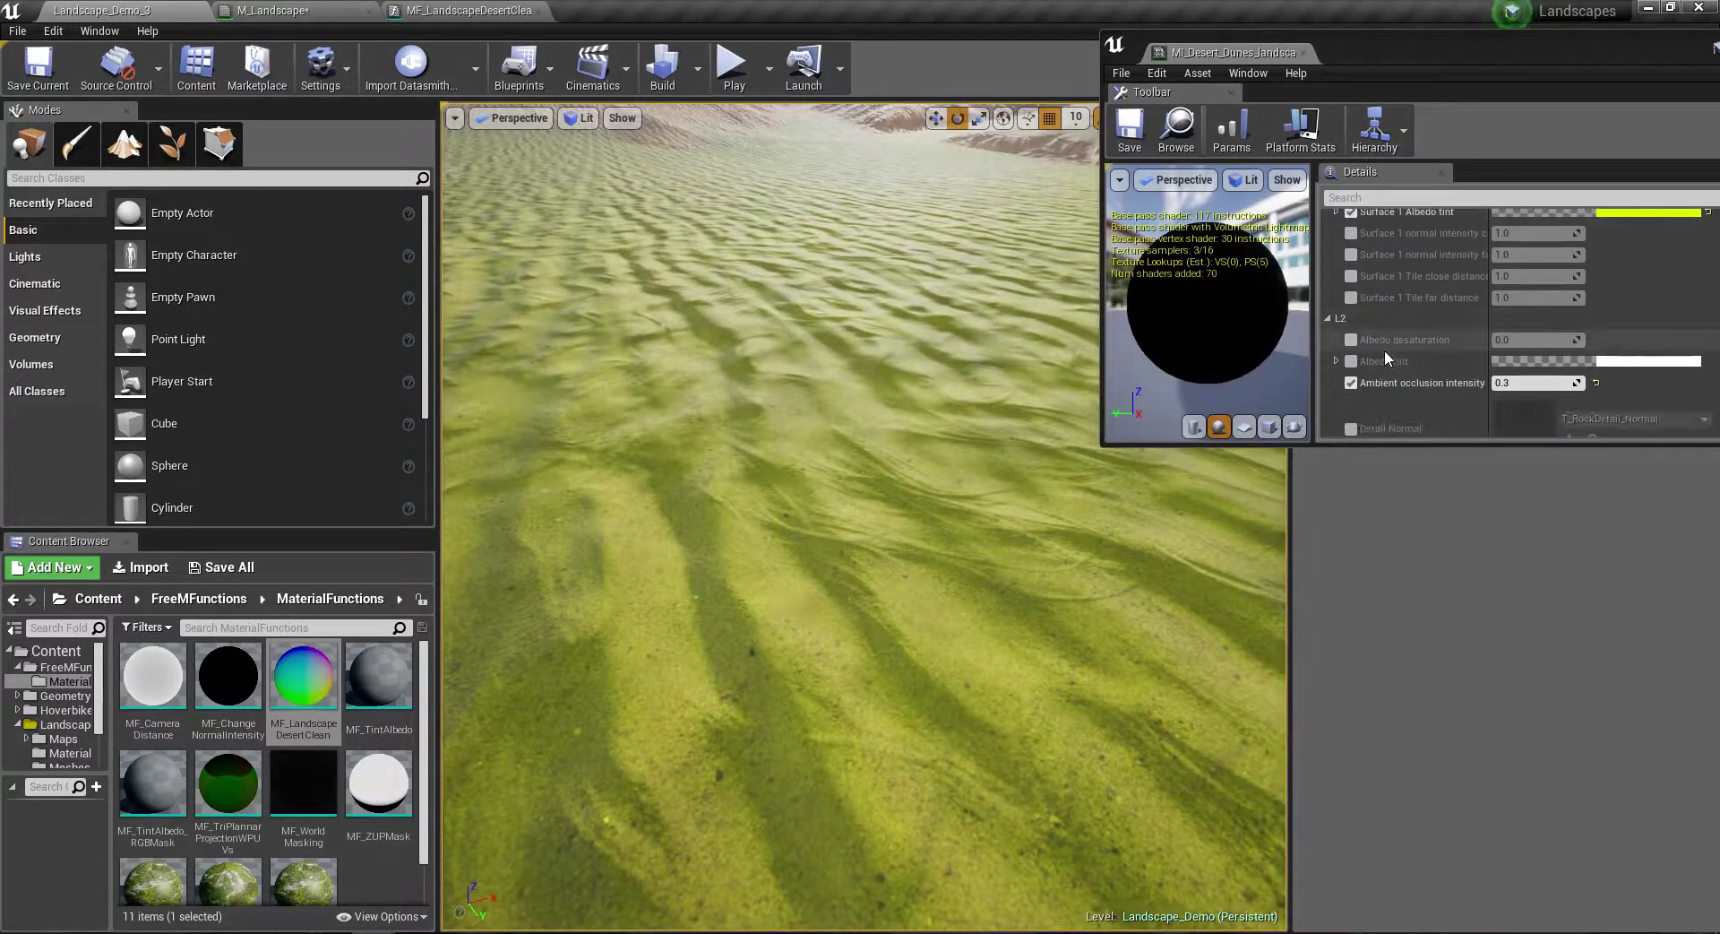
scroll(1386, 349, "down", 1)
scroll(1385, 349, "up", 3)
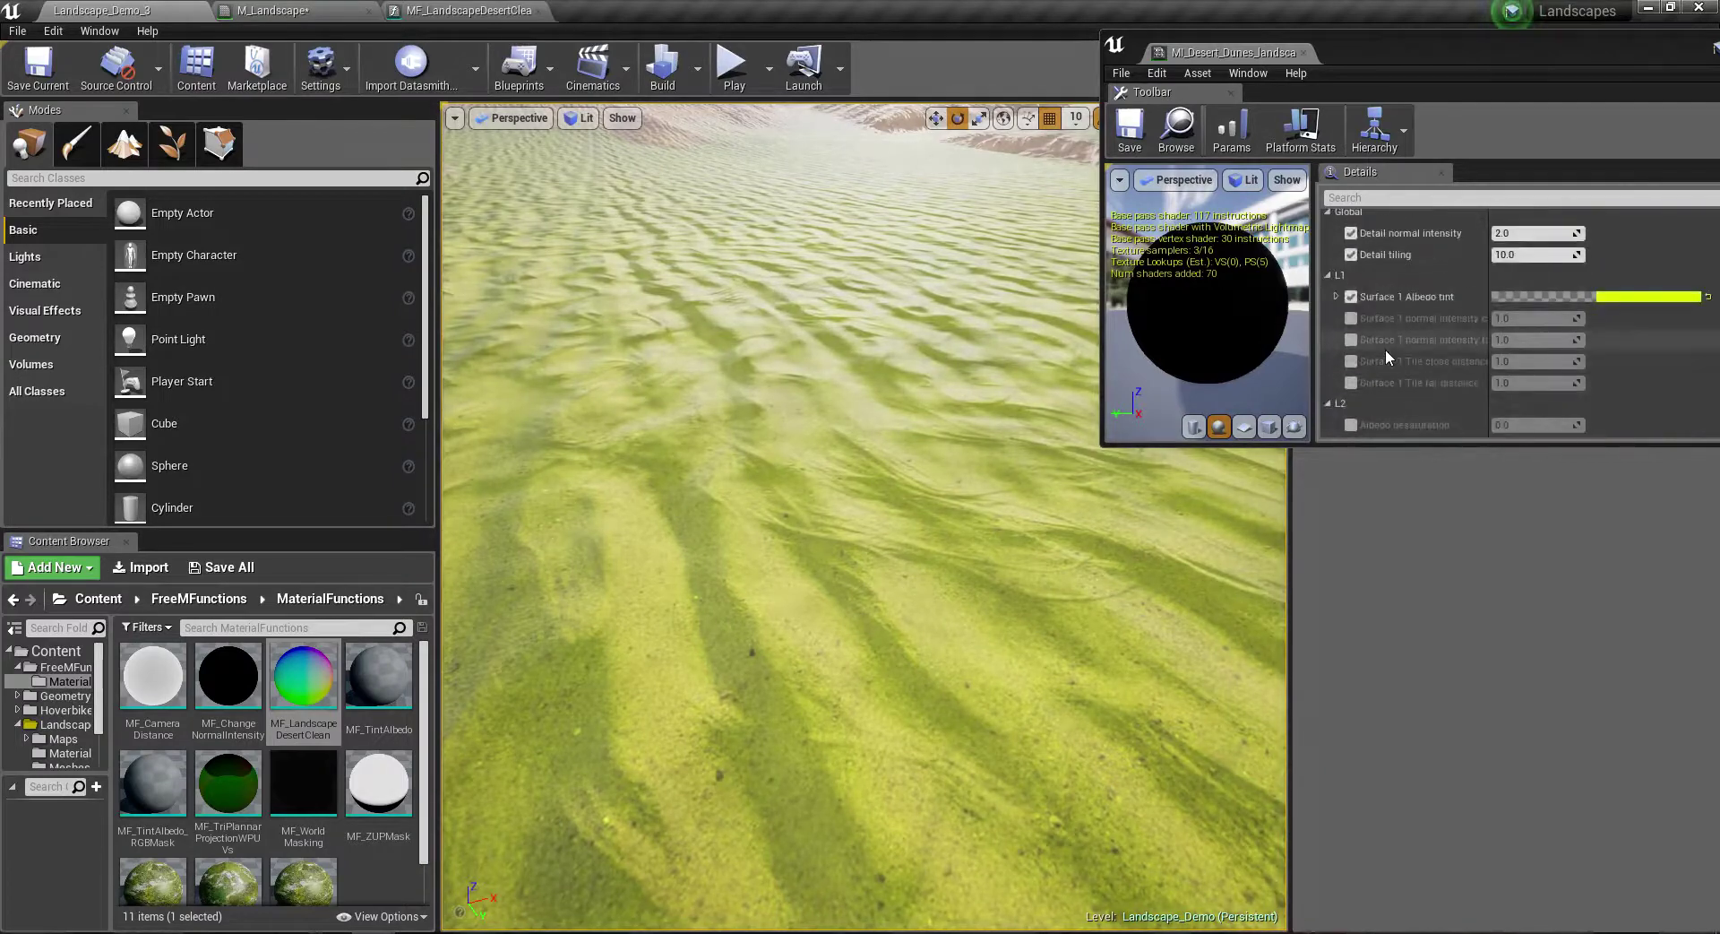
left_click(359, 13)
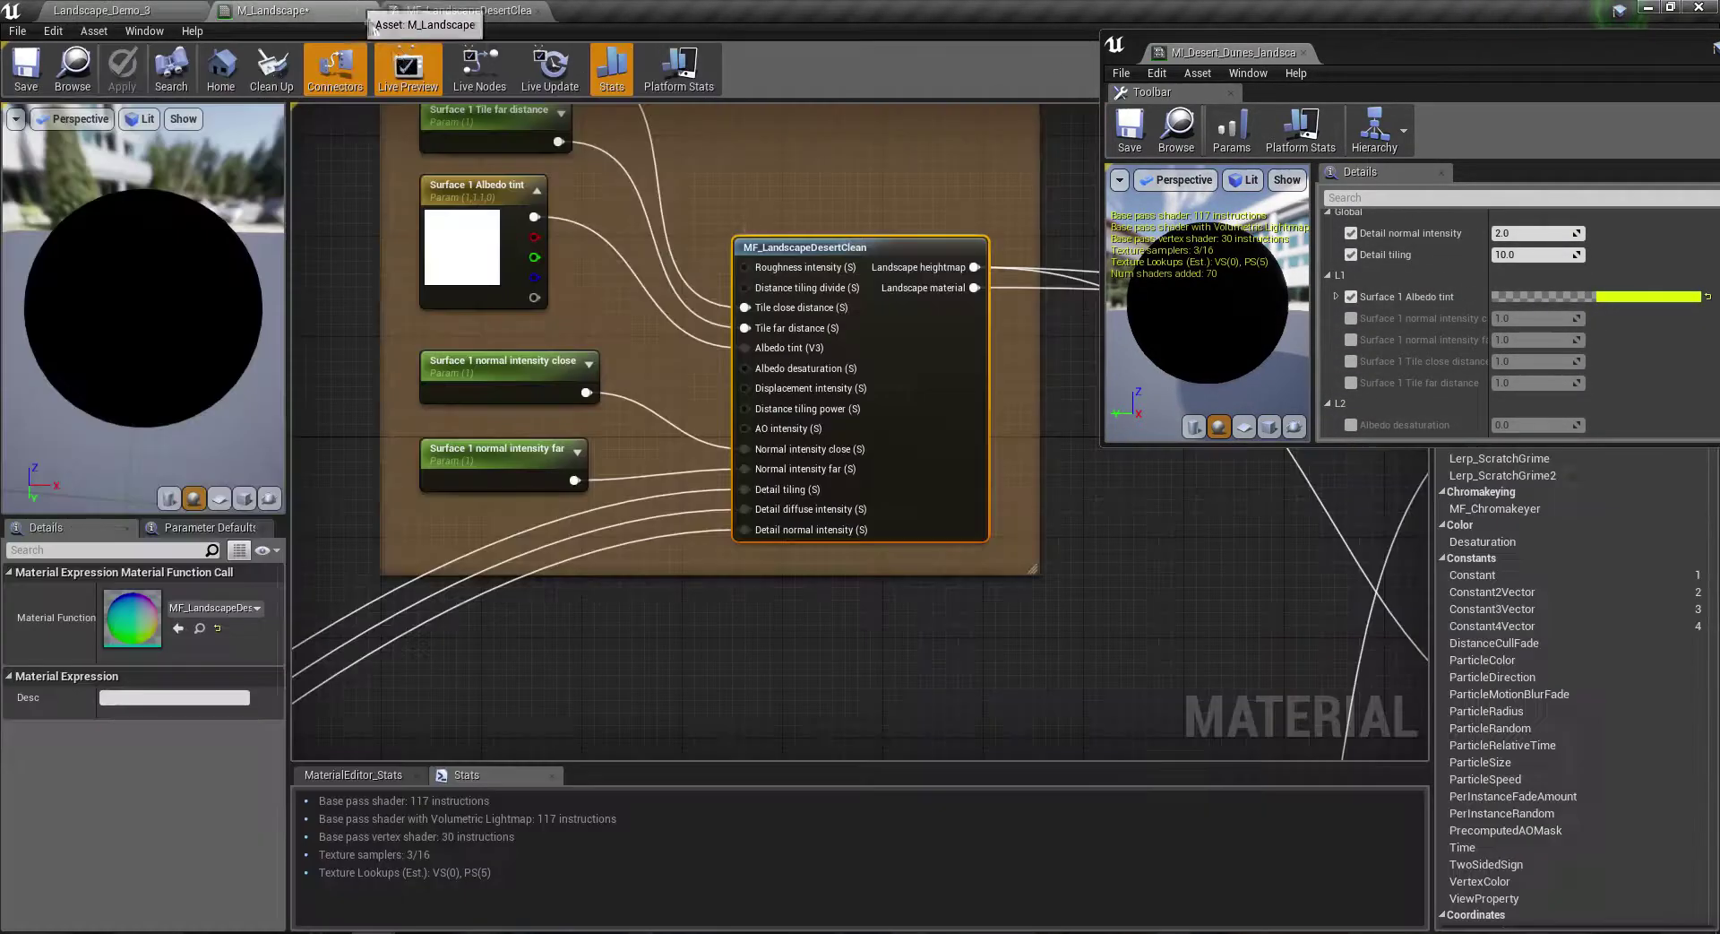
Step: Find the Layer 1 nodes in M_Landscape and open the MF_LandscapeDesertClean function graph
right_click_drag(833, 376, 856, 455)
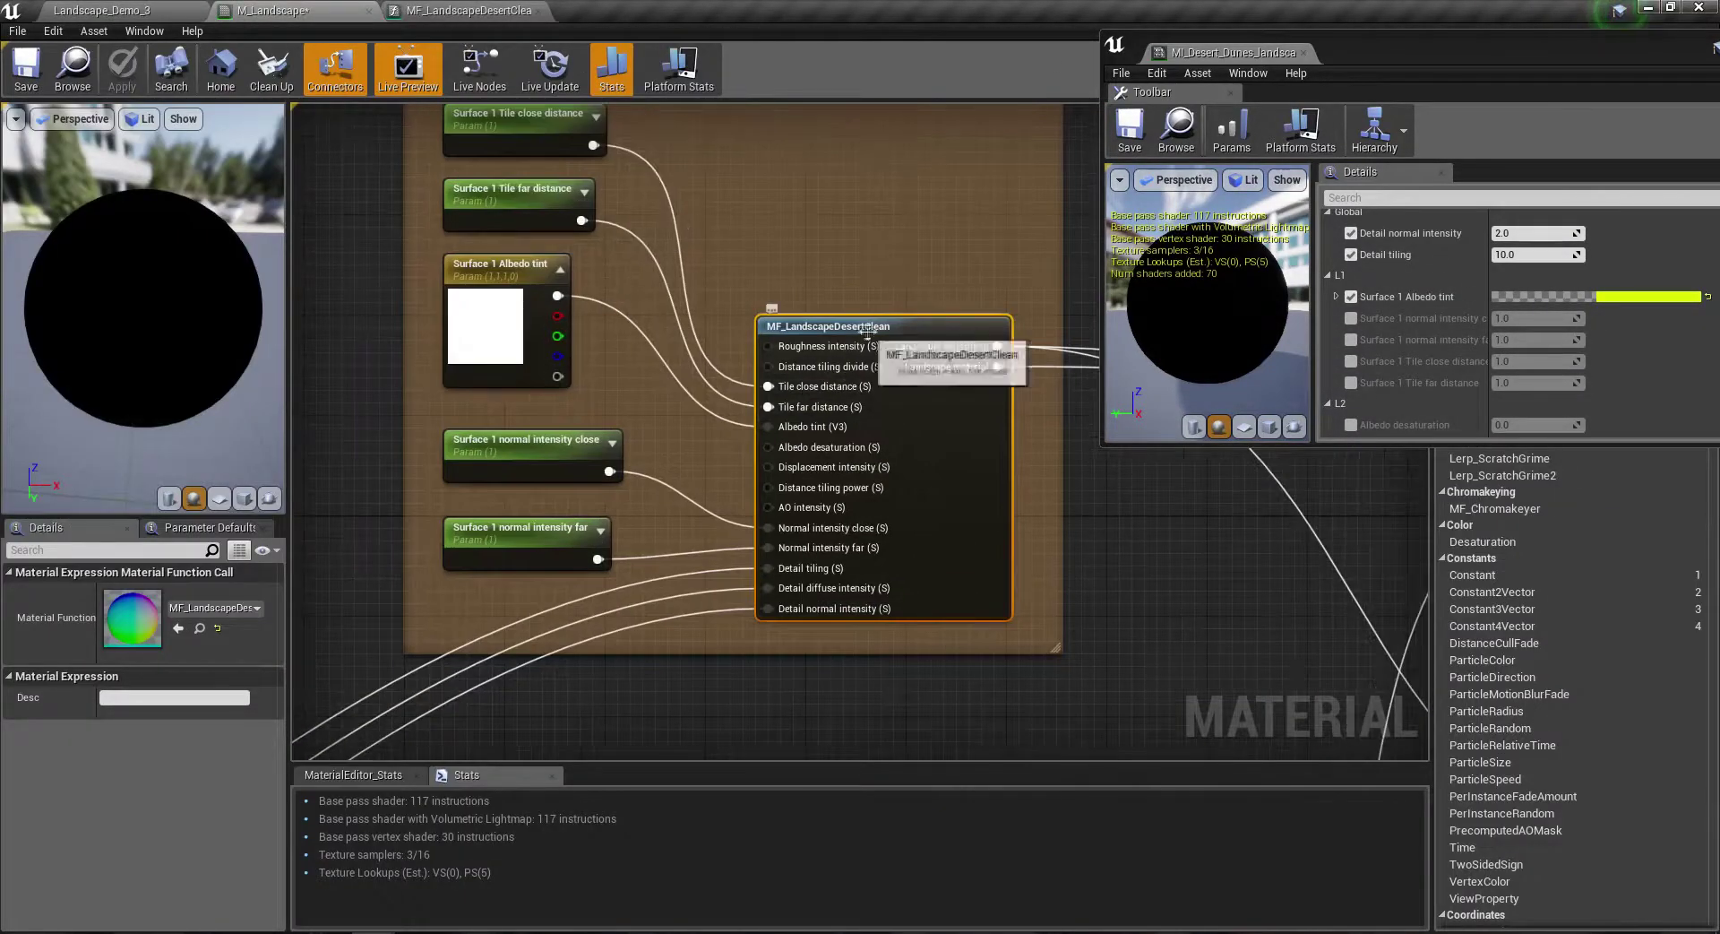
scroll(867, 331, "down", 3)
scroll(511, 303, "up", 5)
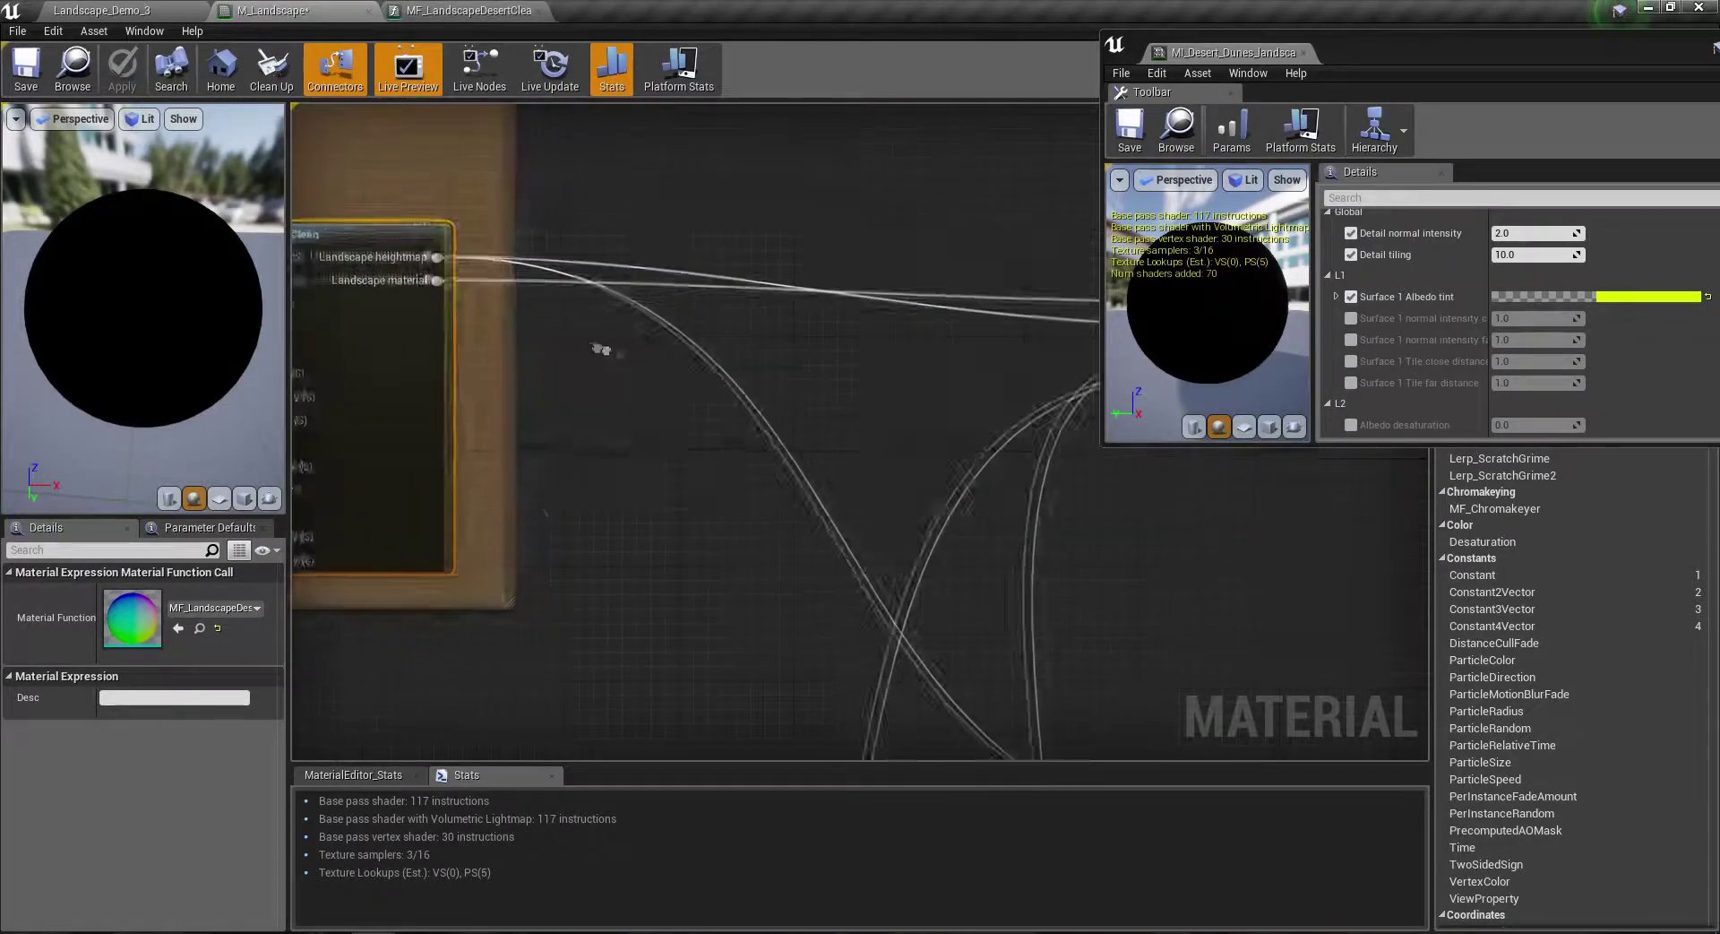
scroll(600, 348, "down", 2)
scroll(591, 403, "down", 2)
scroll(573, 493, "down", 2)
scroll(558, 585, "down", 2)
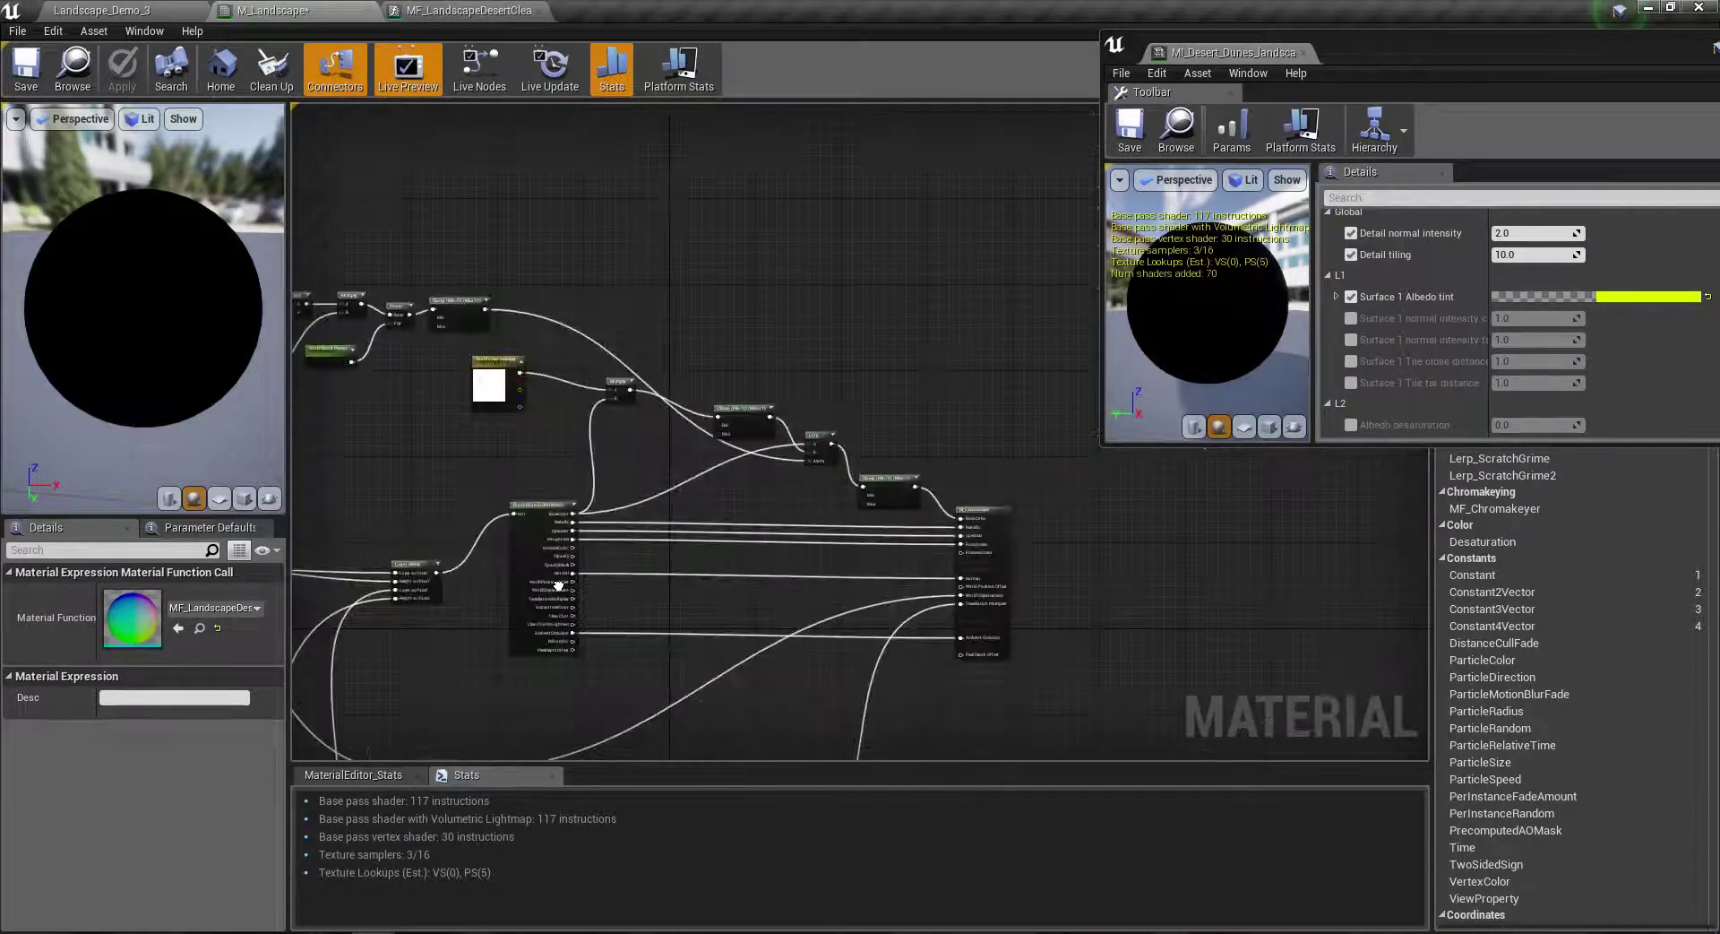
scroll(813, 565, "up", 3)
scroll(757, 441, "down", 3)
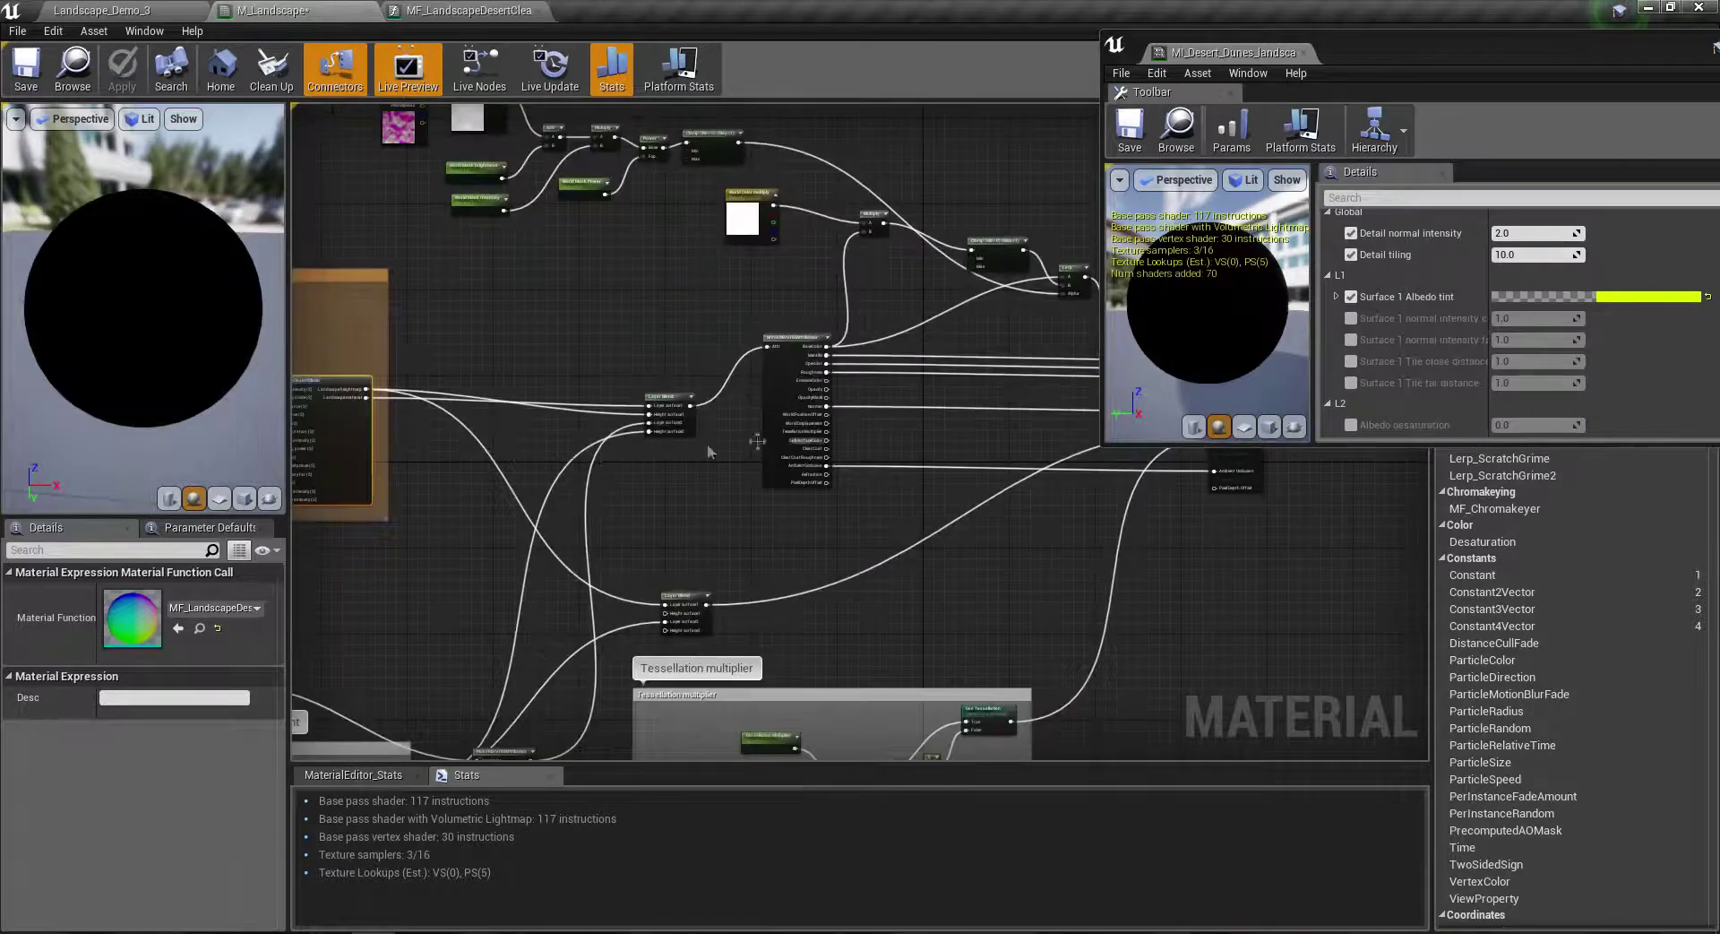
double_click(331, 385)
scroll(611, 314, "up", 3)
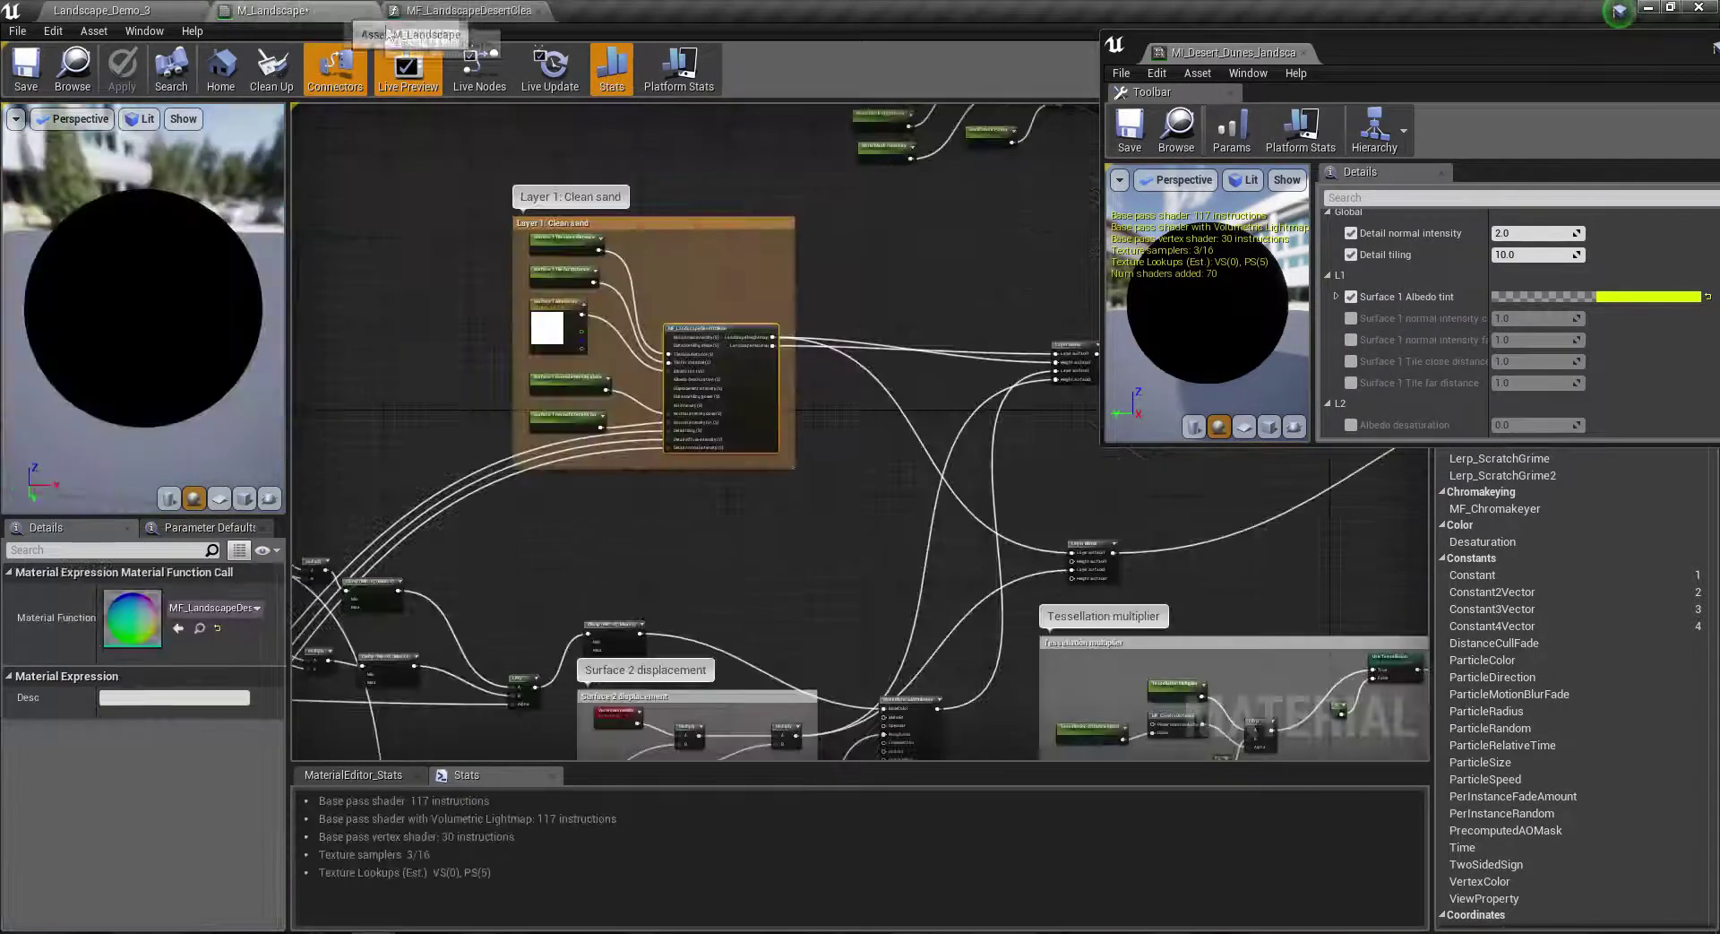
Step: Close the MF_LandscapeDesertClean function editor
left_click(522, 9)
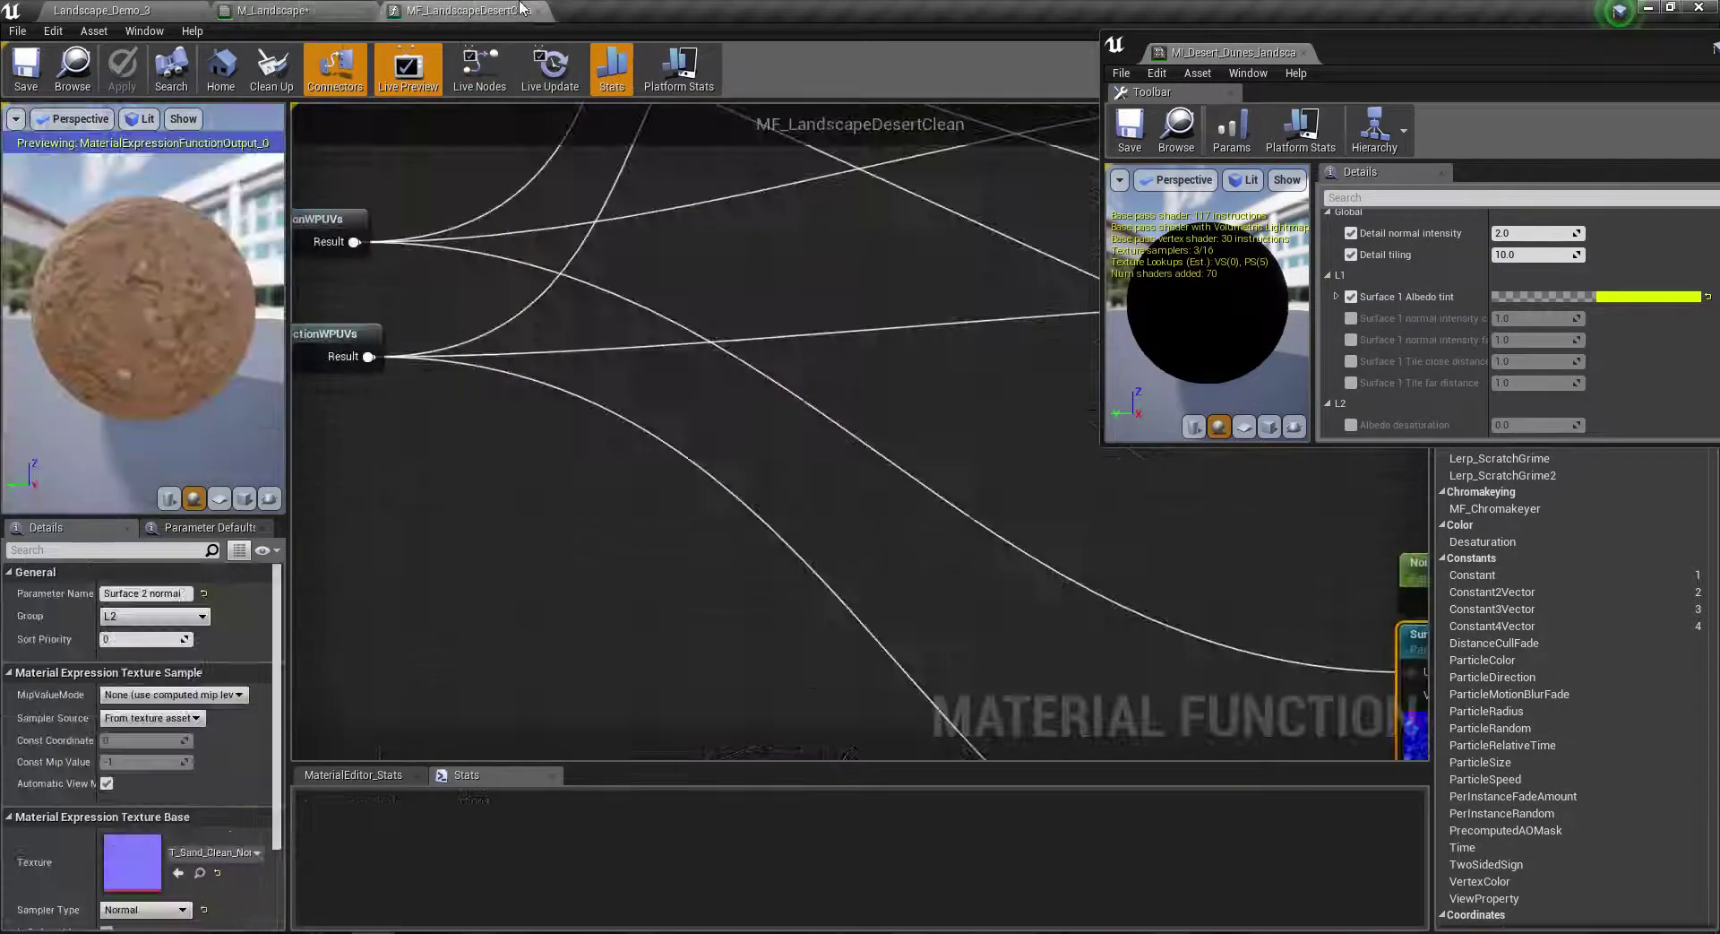
left_click(105, 9)
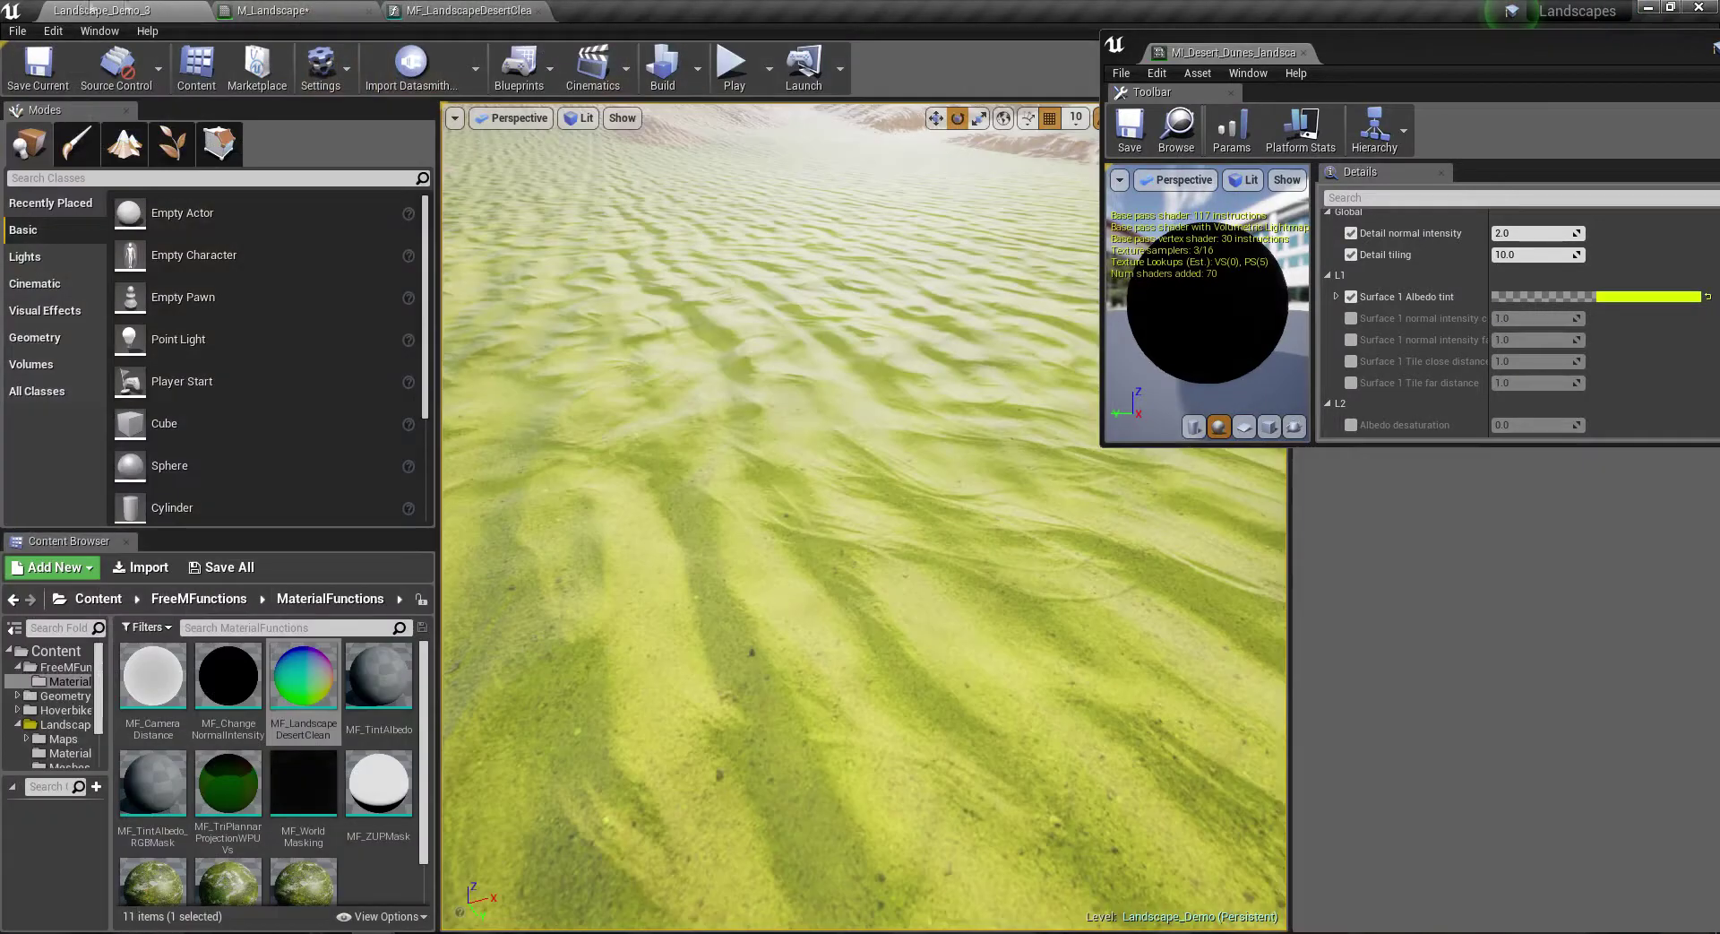
left_click(538, 11)
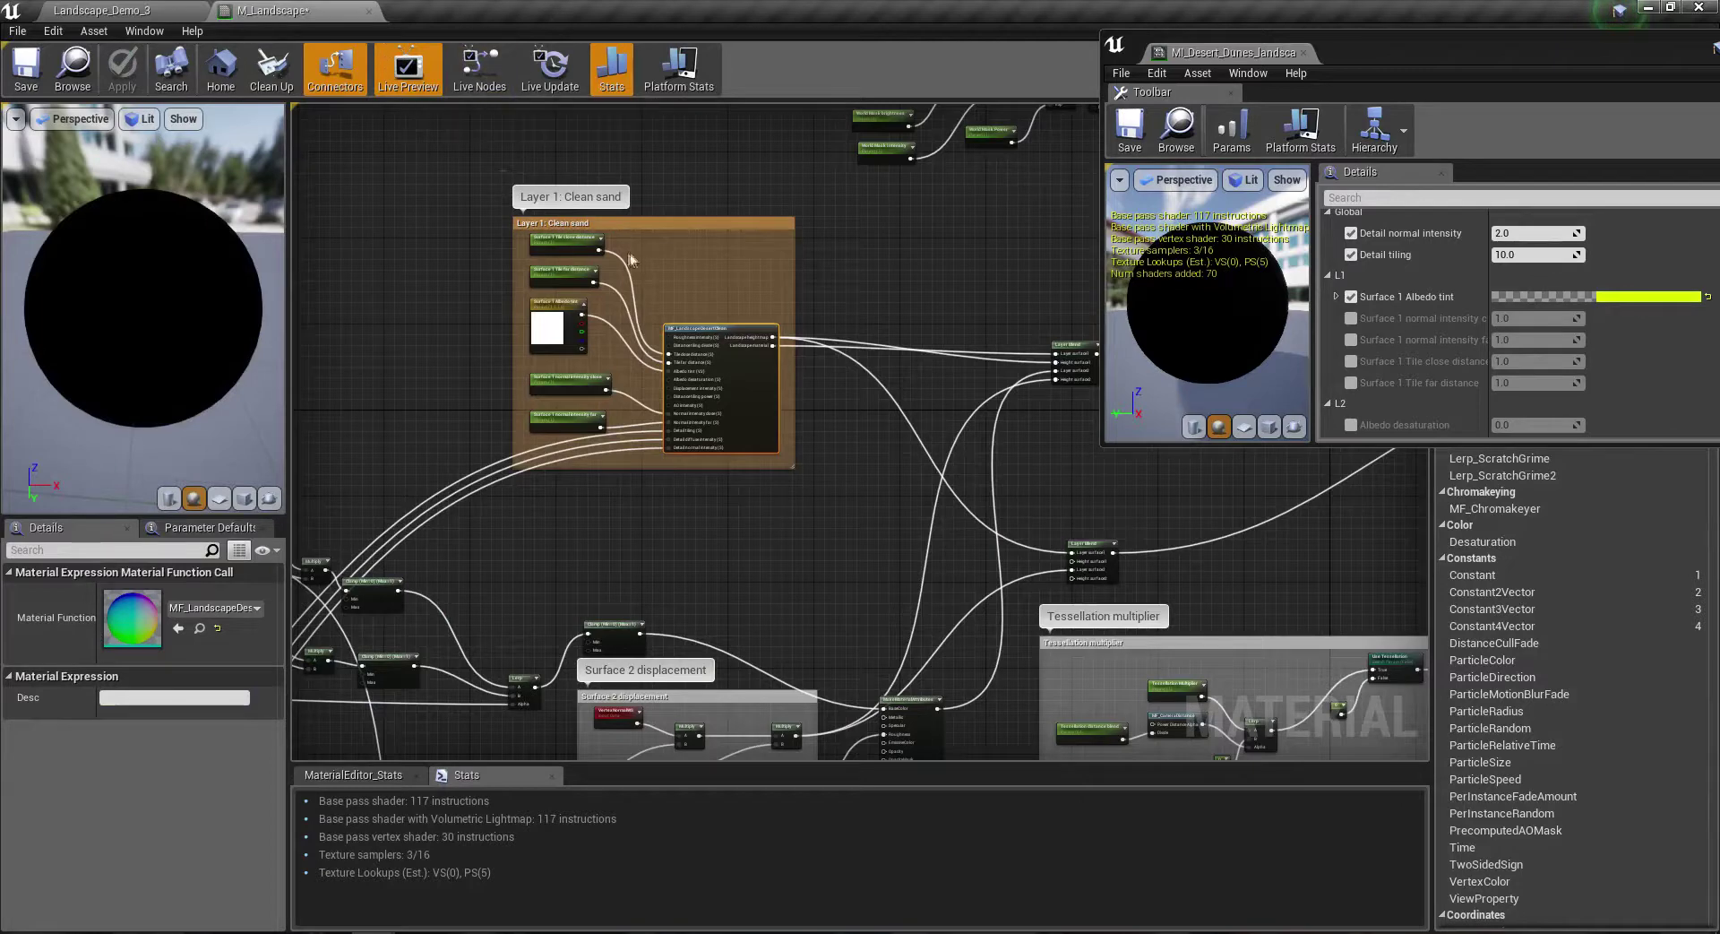
Step: Save M_Landscape and go back to the Landscape_Demo_3 level to view the dunes
left_click(10, 70)
scroll(634, 346, "up", 5)
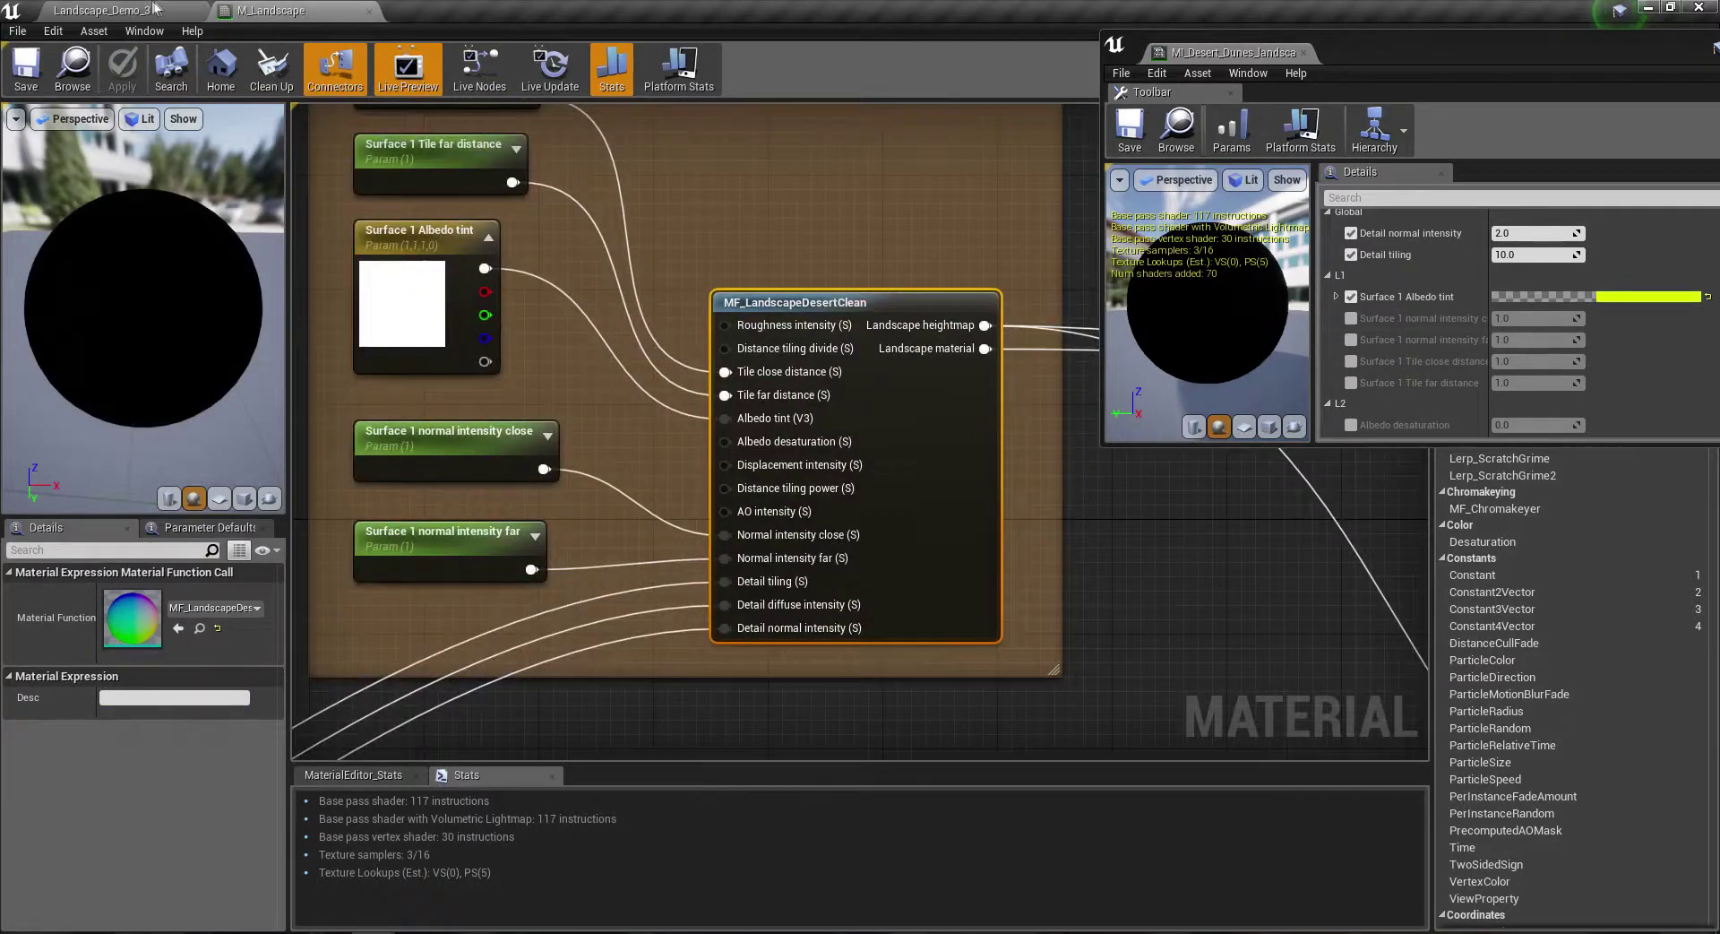
left_click(162, 8)
scroll(837, 511, "down", 10)
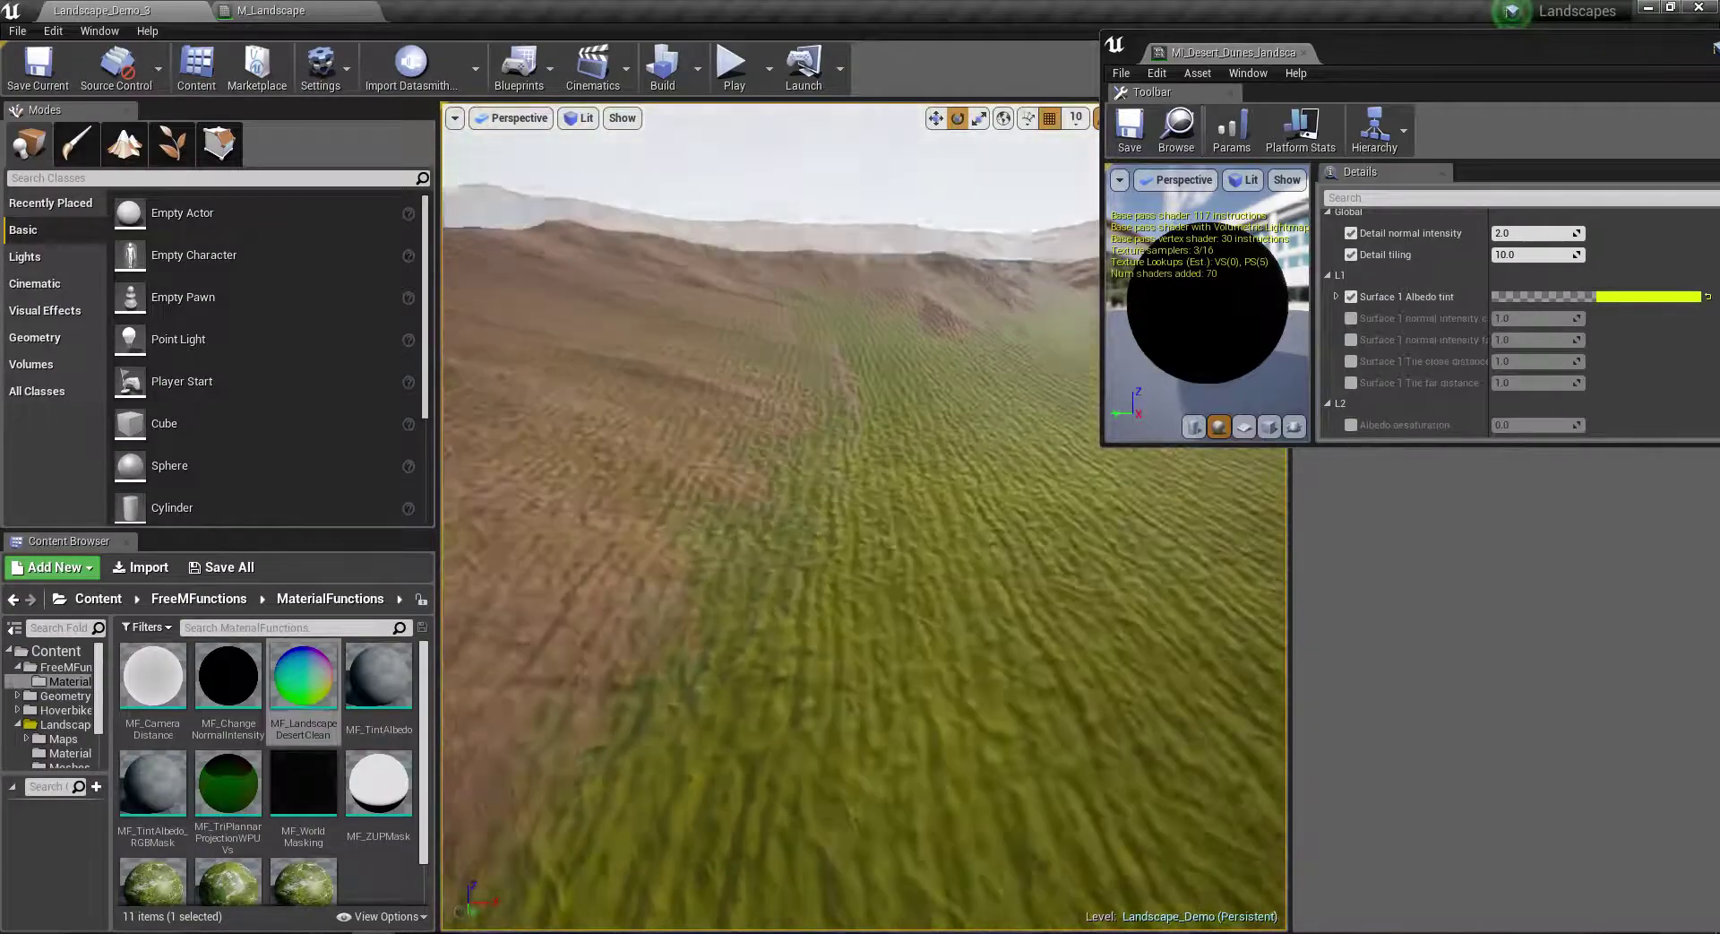
Step: Enable overrides for Surface 1 normal intensity close/far and tile close/far distance
scroll(837, 511, "up", 3)
scroll(837, 511, "up", 3)
scroll(837, 511, "up", 3)
scroll(837, 511, "up", 3)
scroll(844, 510, "down", 5)
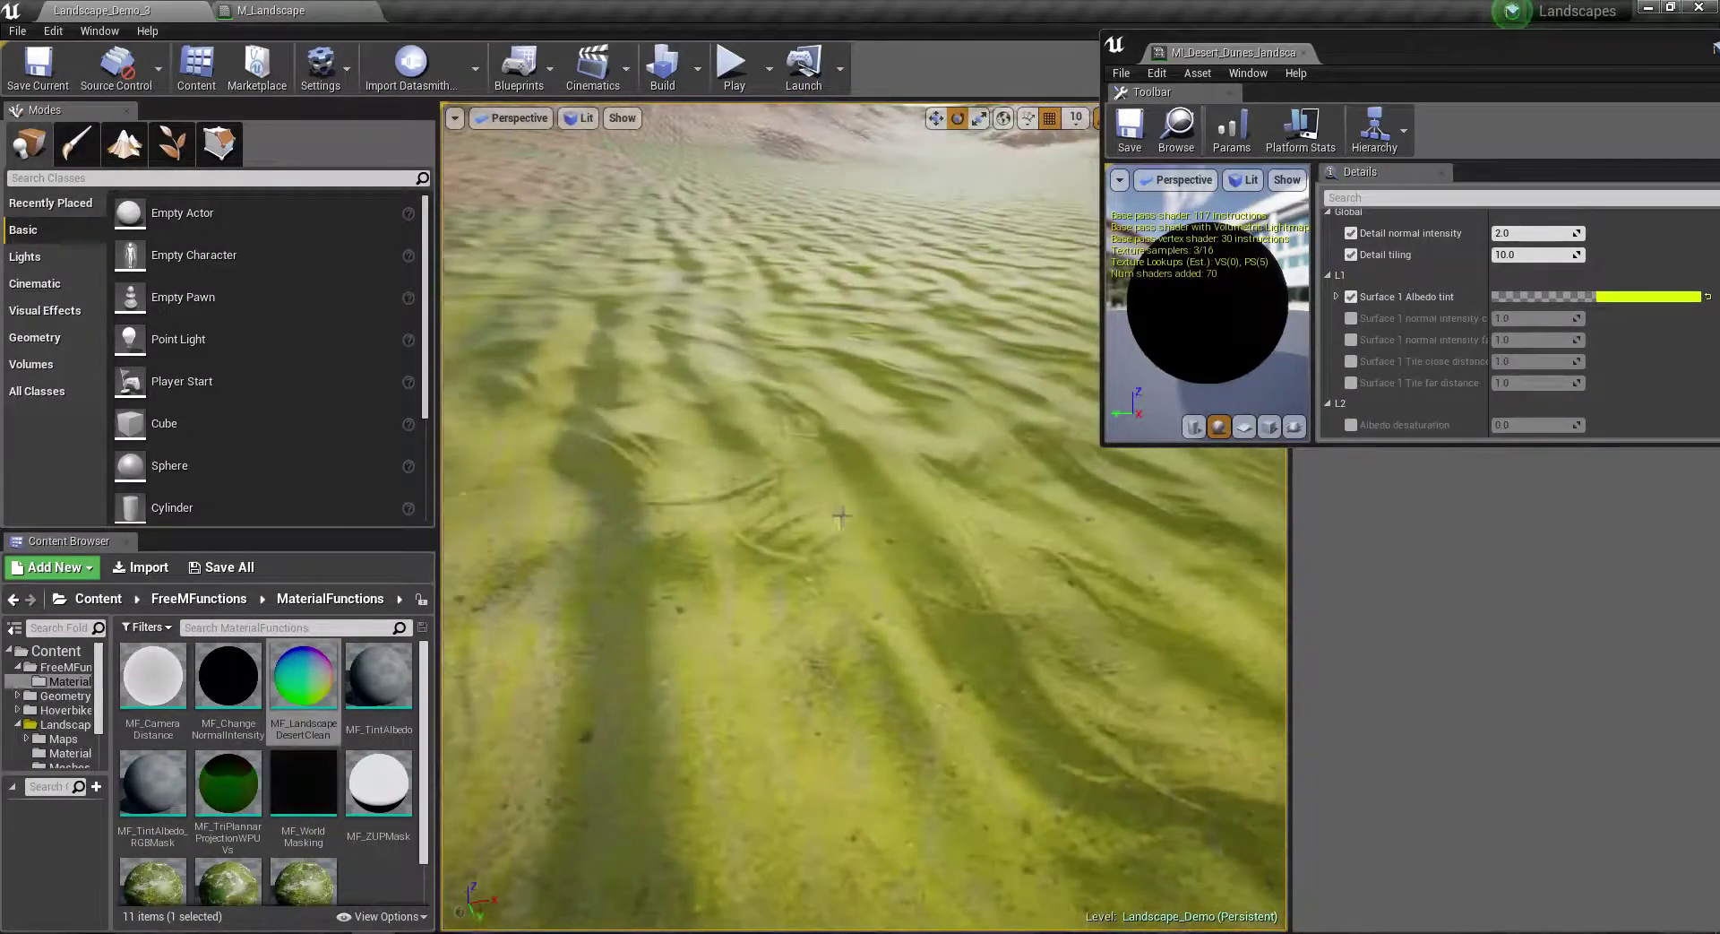
left_click(1350, 318)
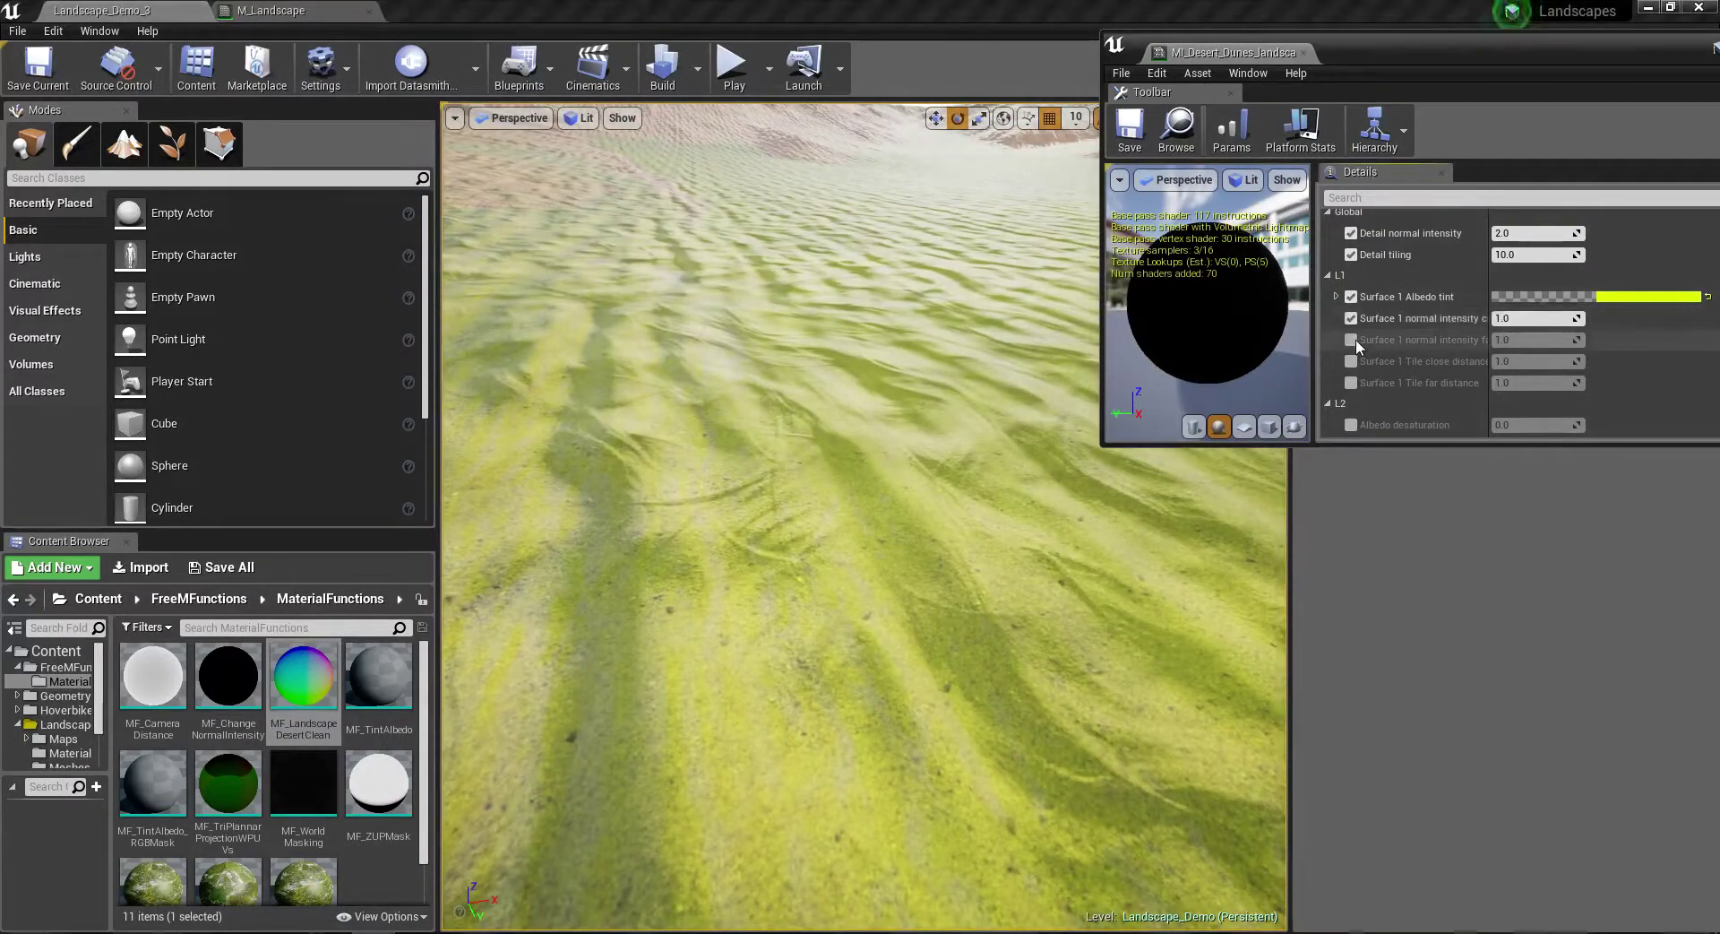
left_click(1351, 339)
left_click(1351, 362)
left_click(1351, 382)
Step: Set Surface 1 Tile close distance to 8.0
right_click_drag(934, 569, 934, 627)
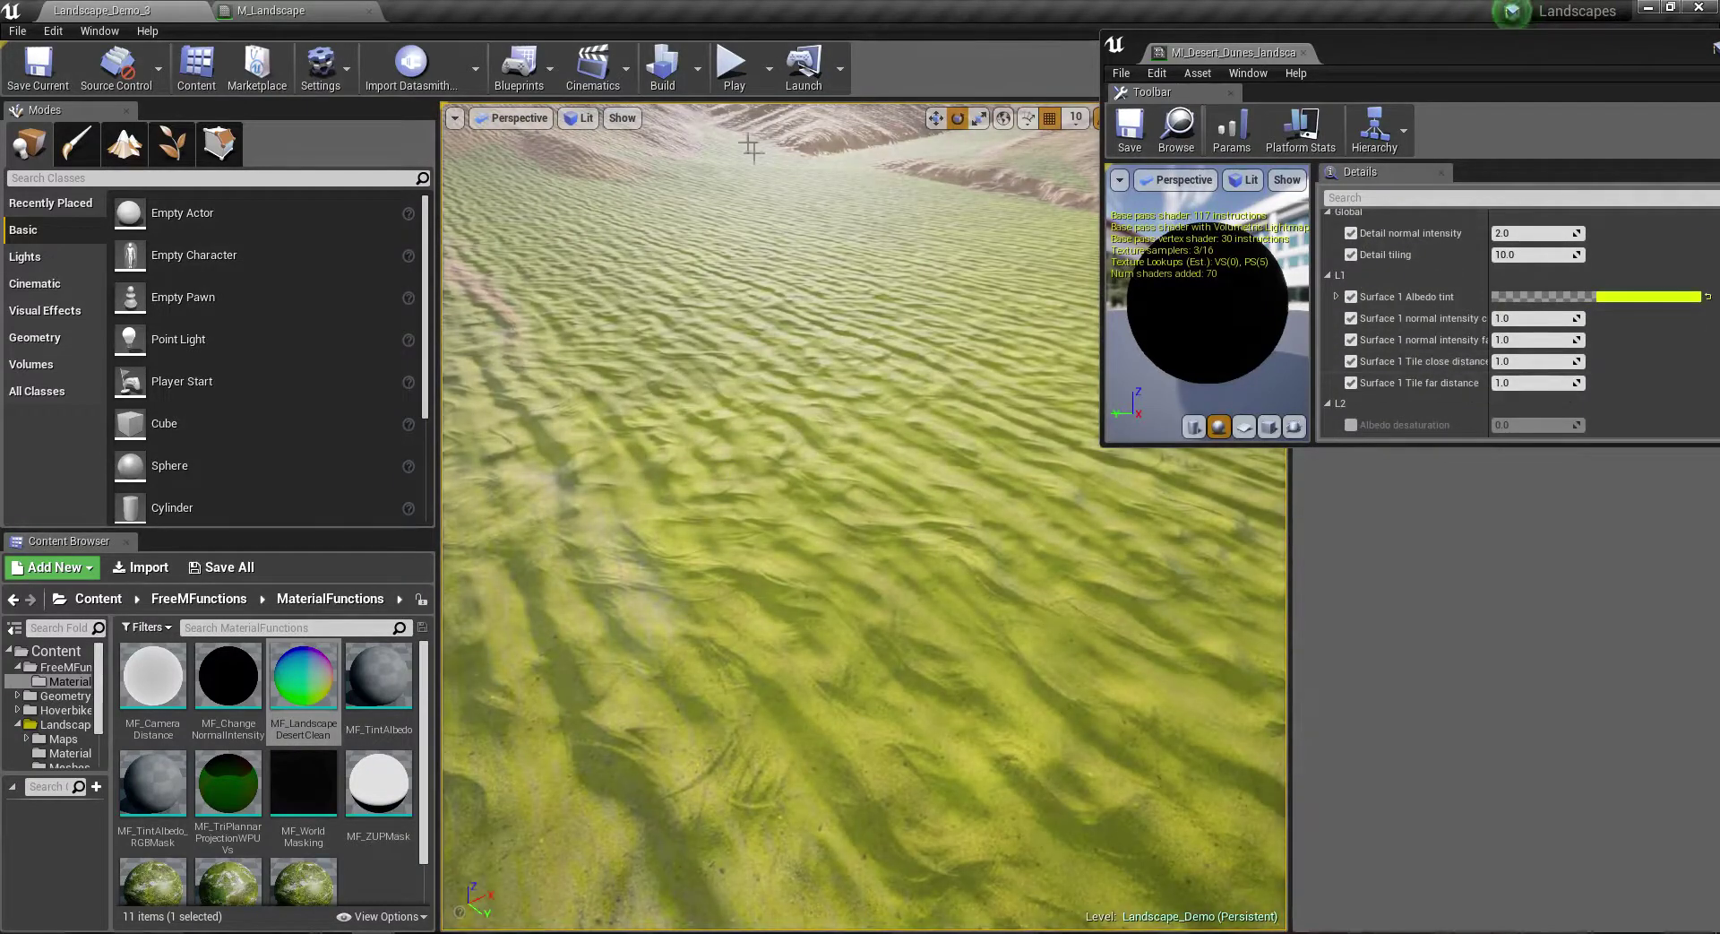
left_click(1535, 364)
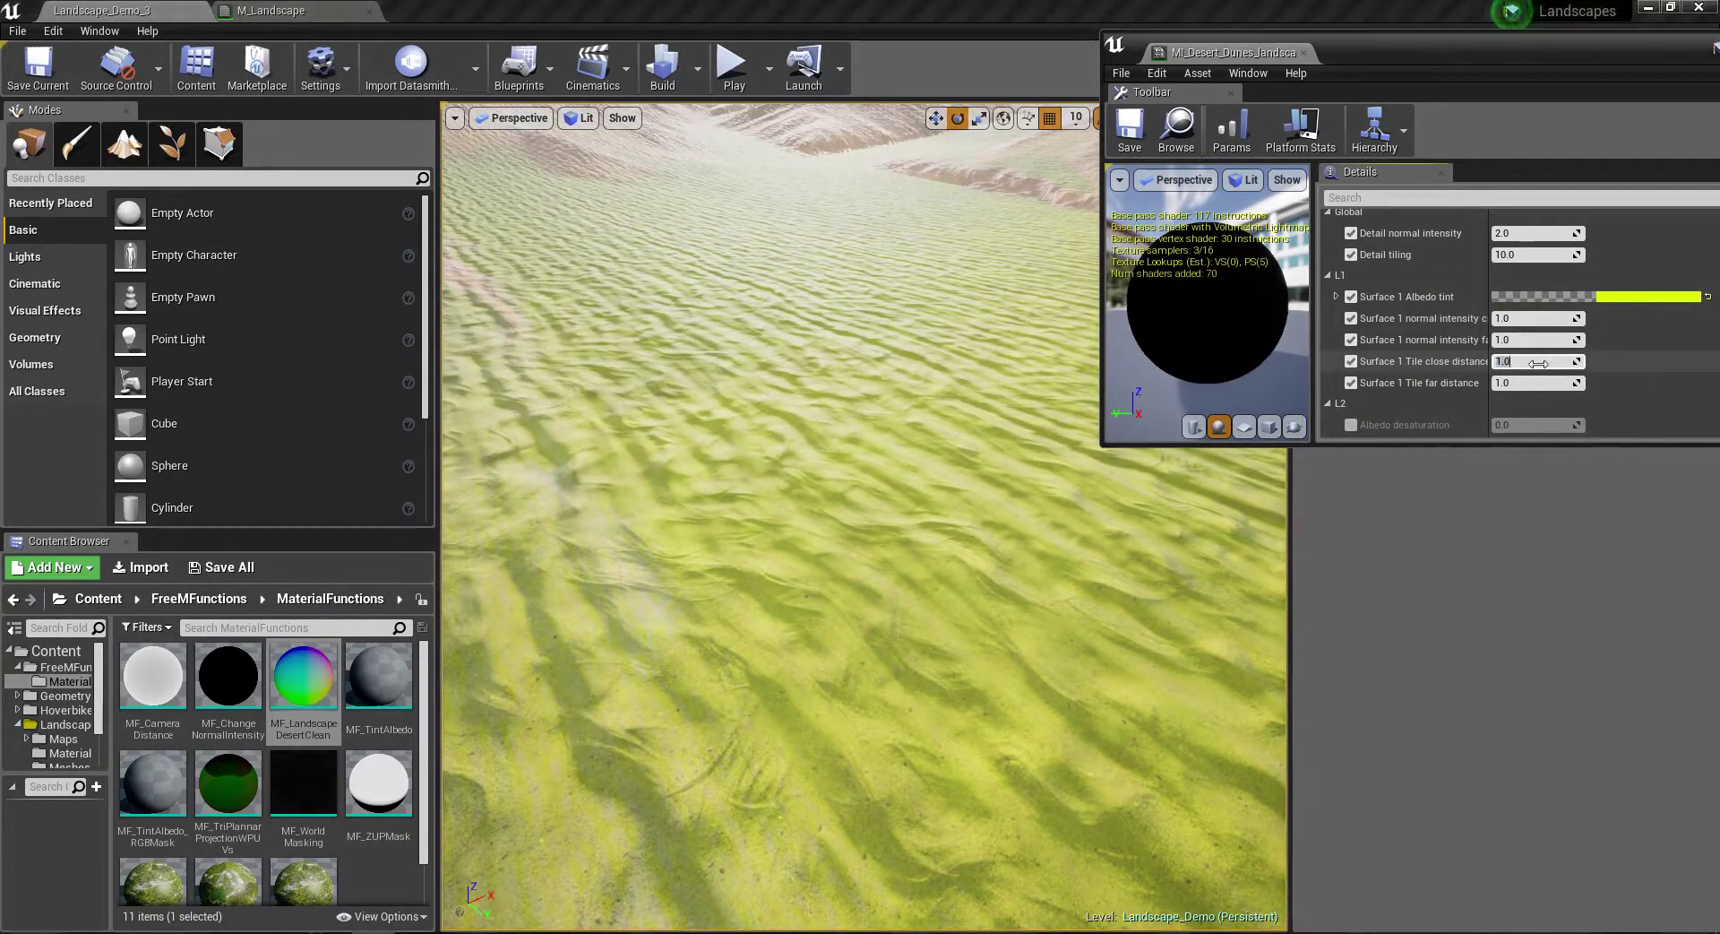
type("7")
key("Return")
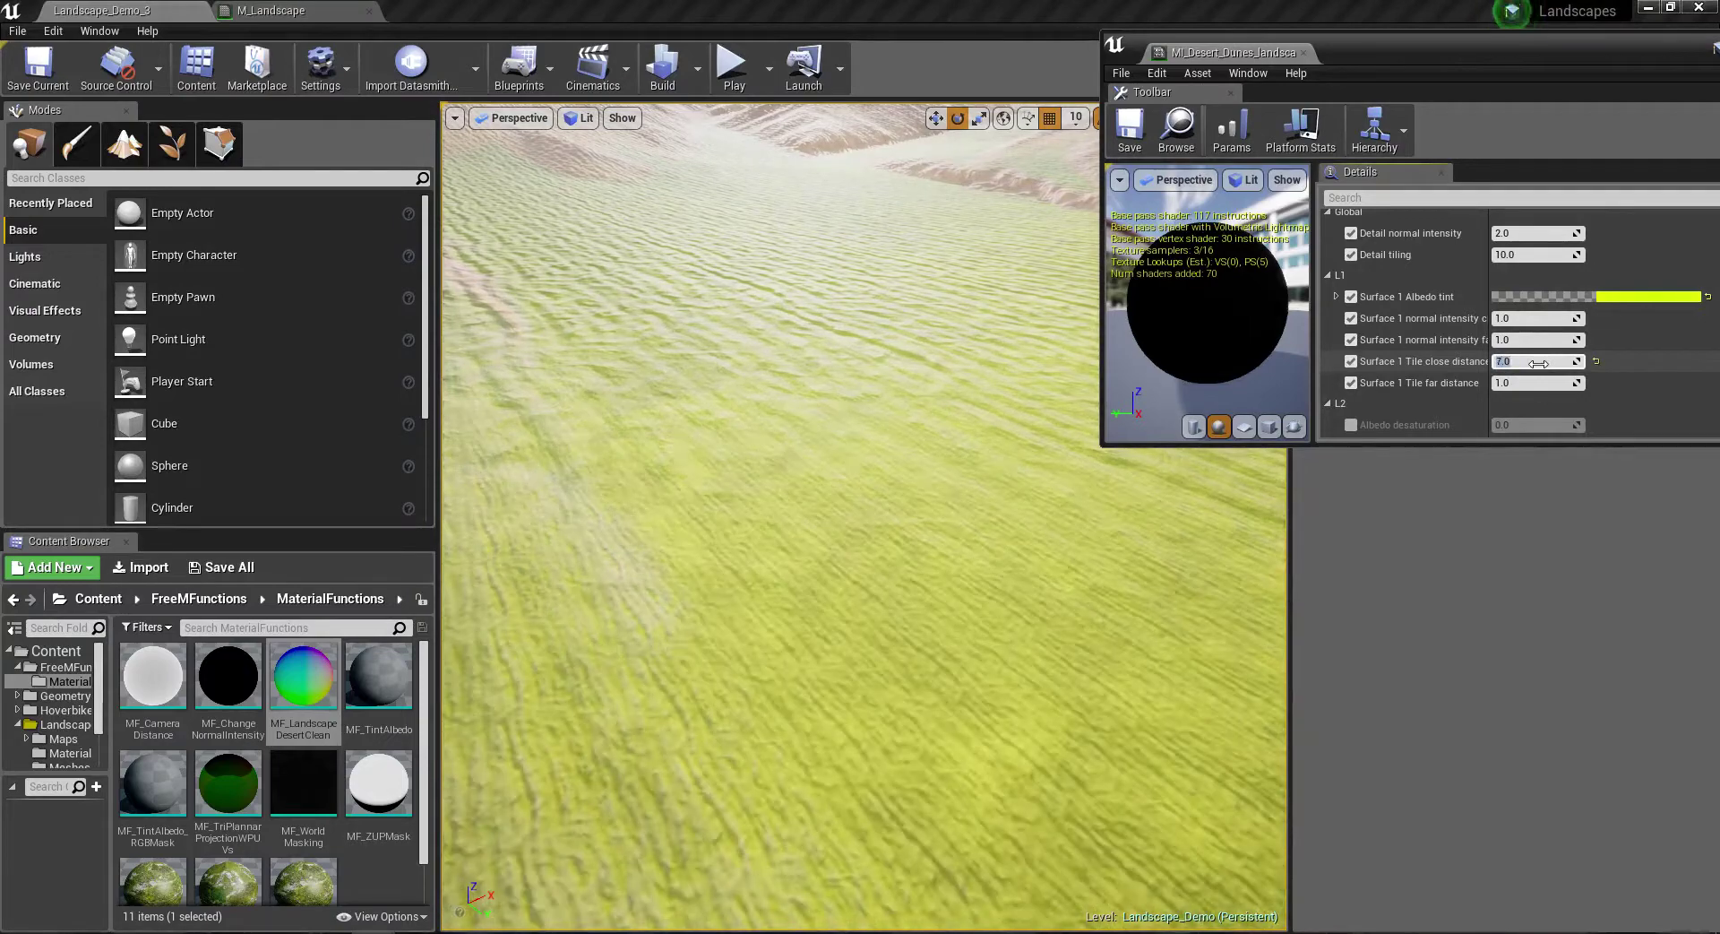
right_click(964, 914)
left_click(1012, 871)
key("Escape")
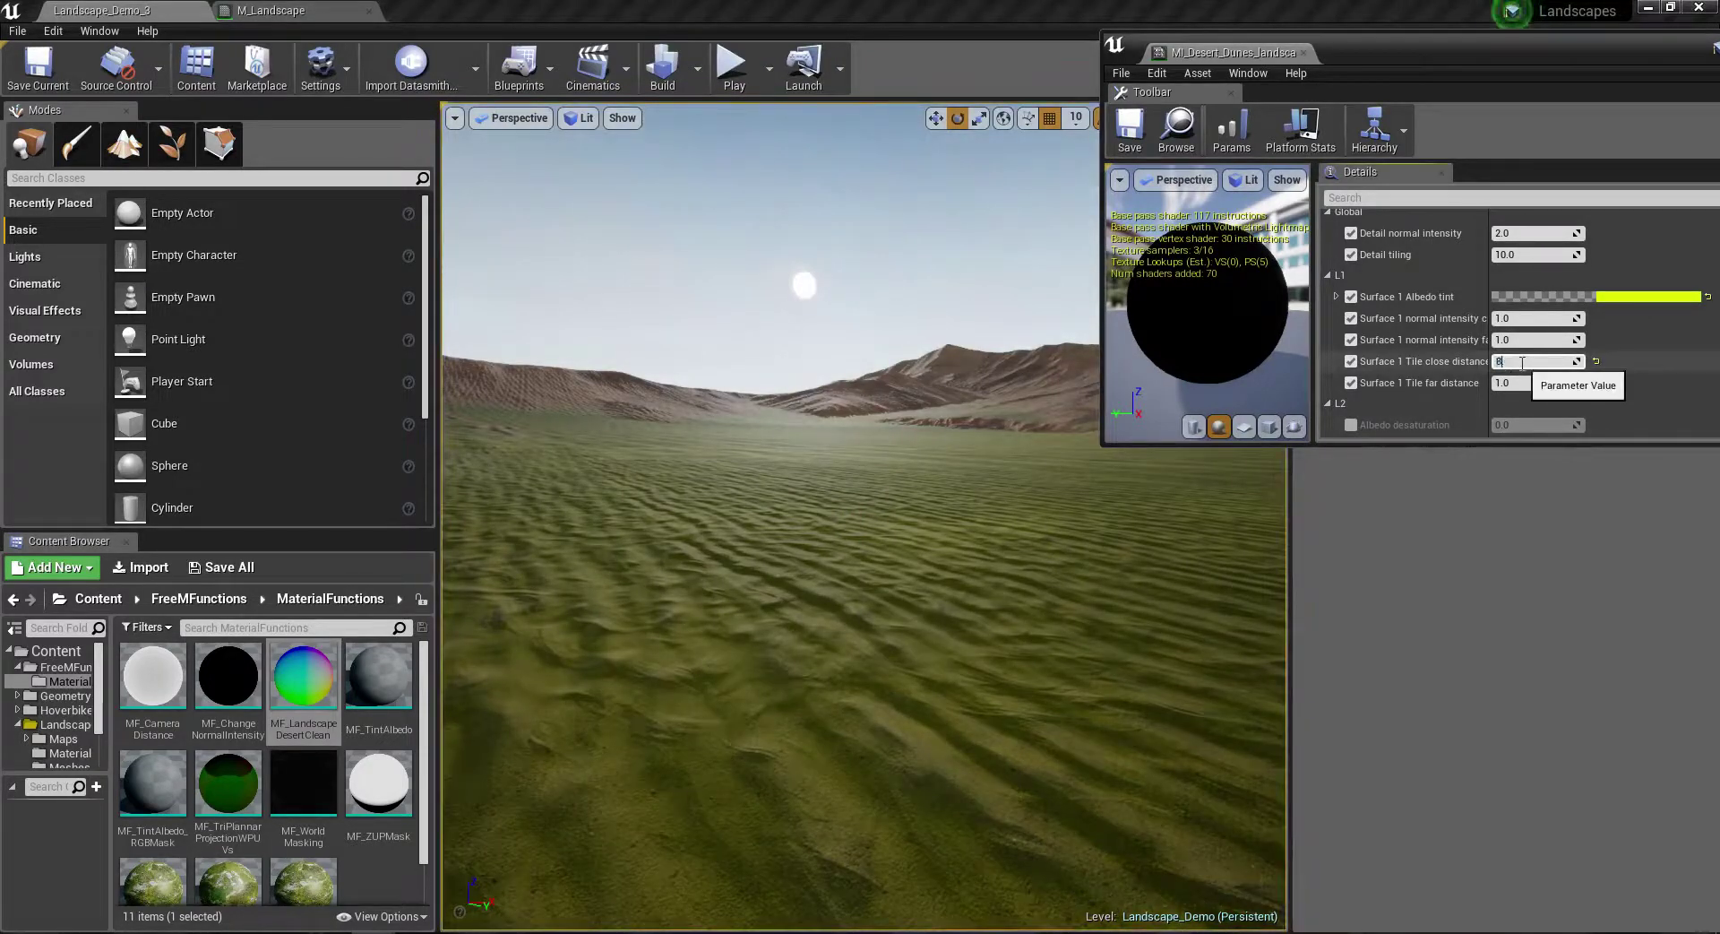
type("8")
key("Return")
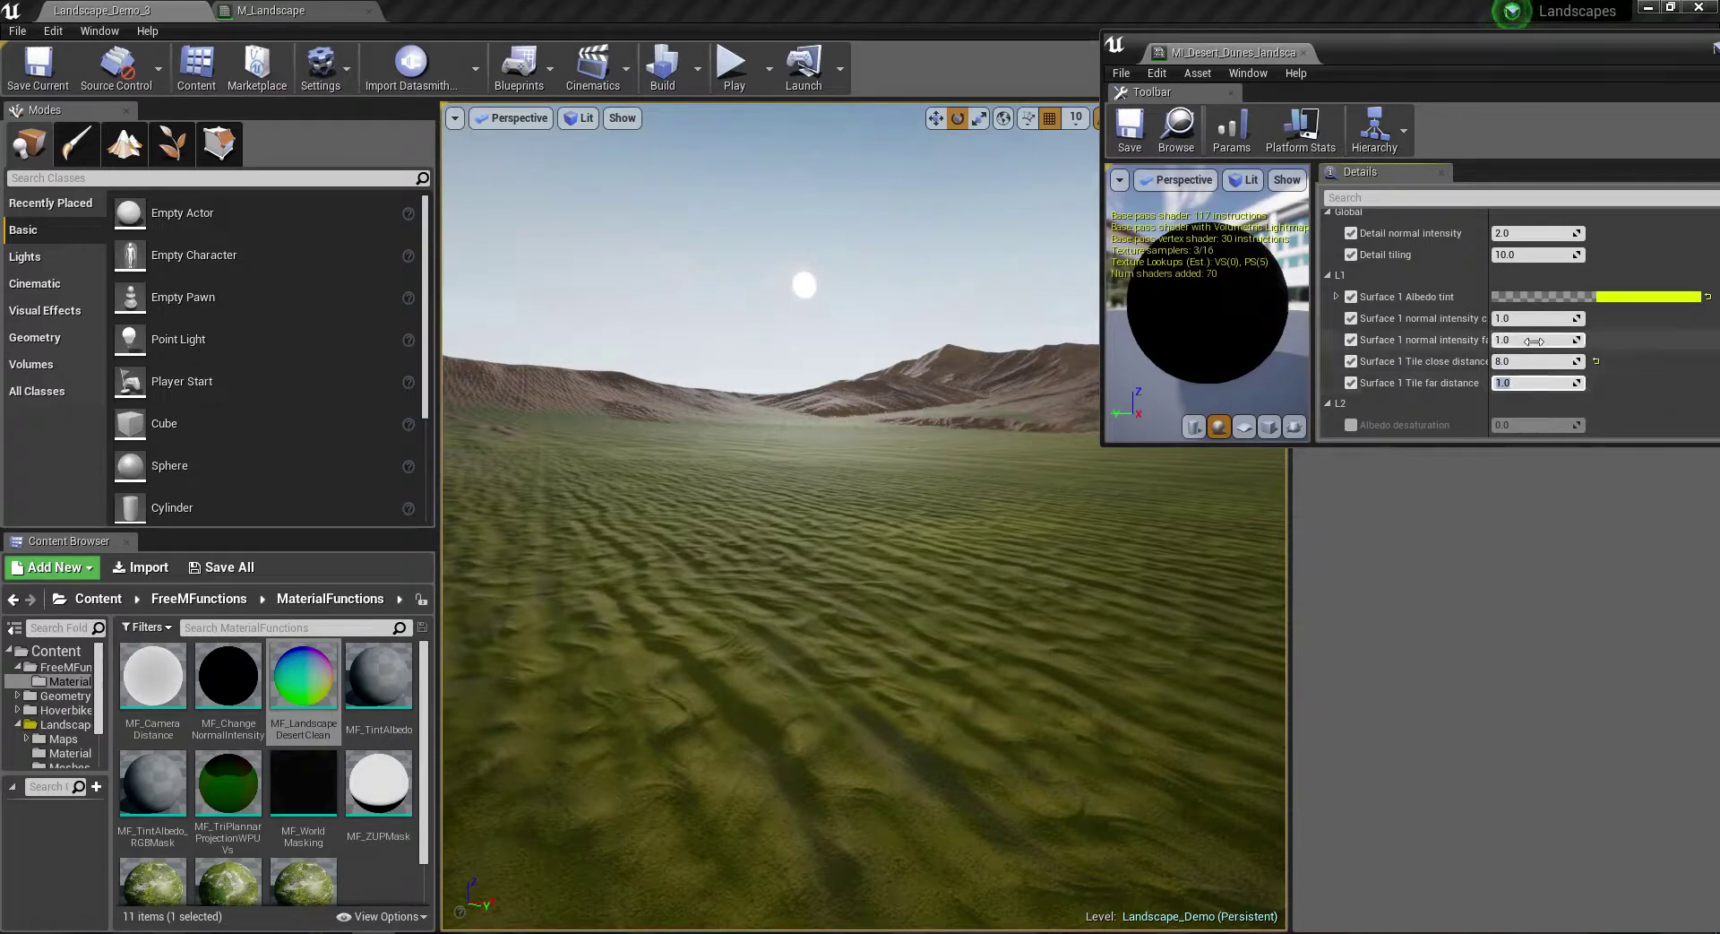
Step: Widen the parameter name column and save the desert dunes material instance
scroll(1584, 375, "down", 5)
scroll(1586, 373, "down", 2)
scroll(1586, 373, "down", 2)
scroll(1588, 374, "down", 2)
scroll(1591, 378, "down", 2)
scroll(1591, 378, "down", 2)
scroll(1589, 369, "down", 2)
scroll(1561, 368, "down", 2)
scroll(1562, 368, "up", 5)
scroll(1562, 368, "up", 5)
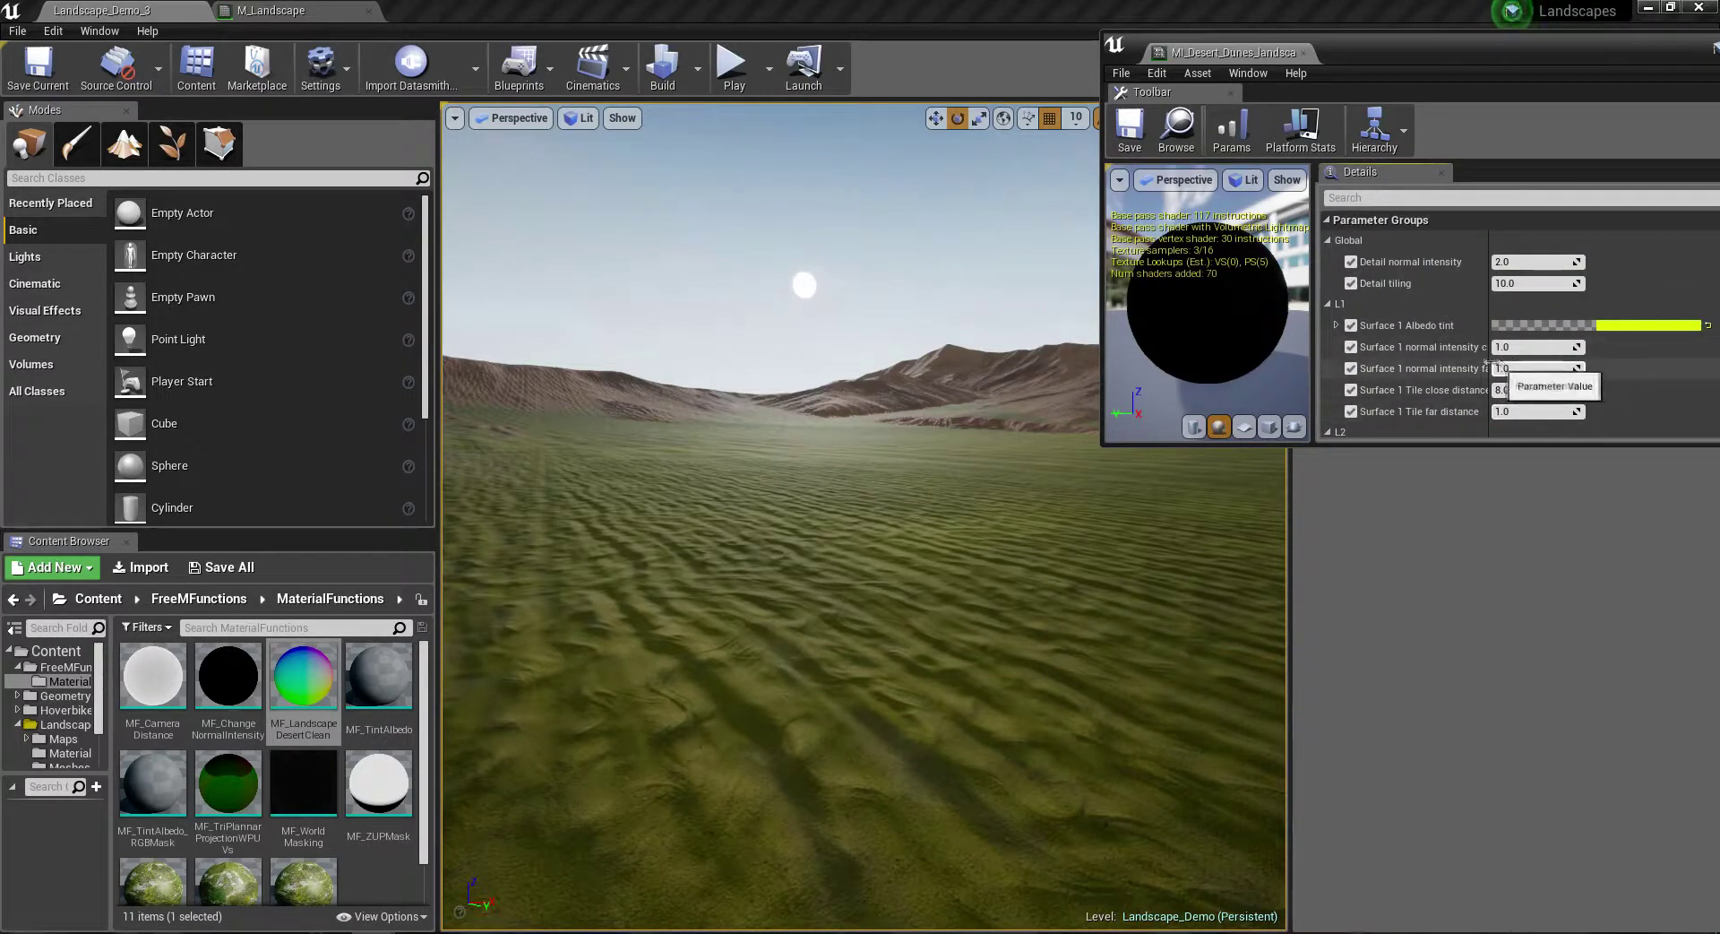
left_click_drag(1504, 360, 1522, 361)
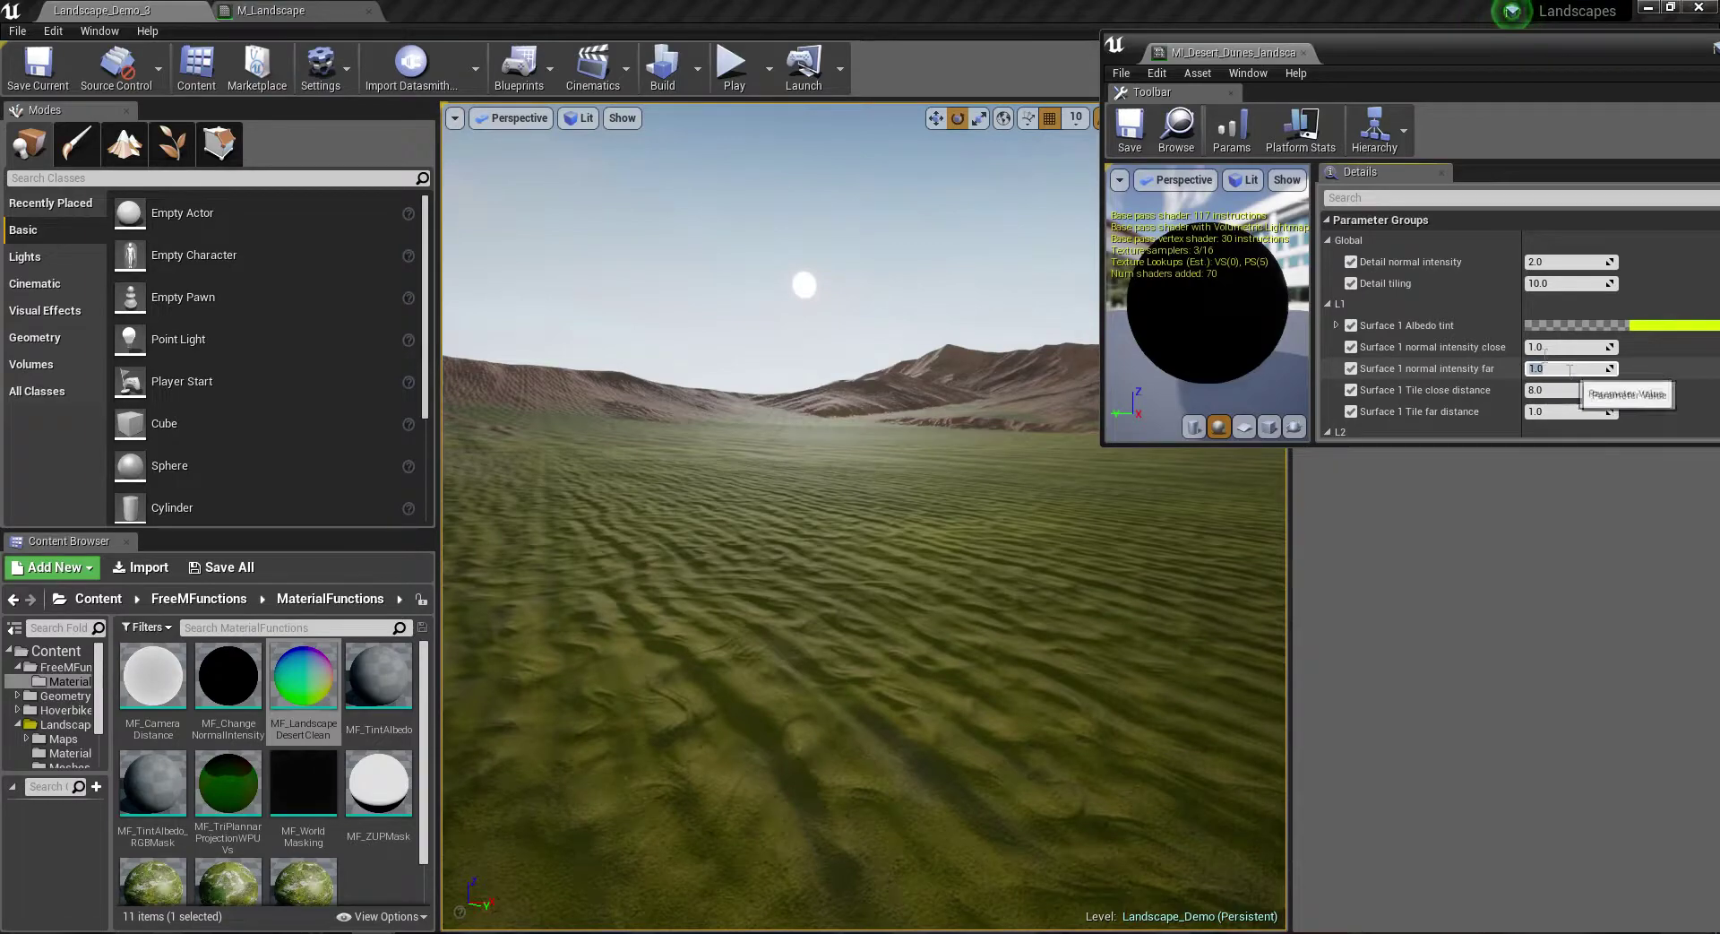
left_click(1131, 130)
left_click(269, 10)
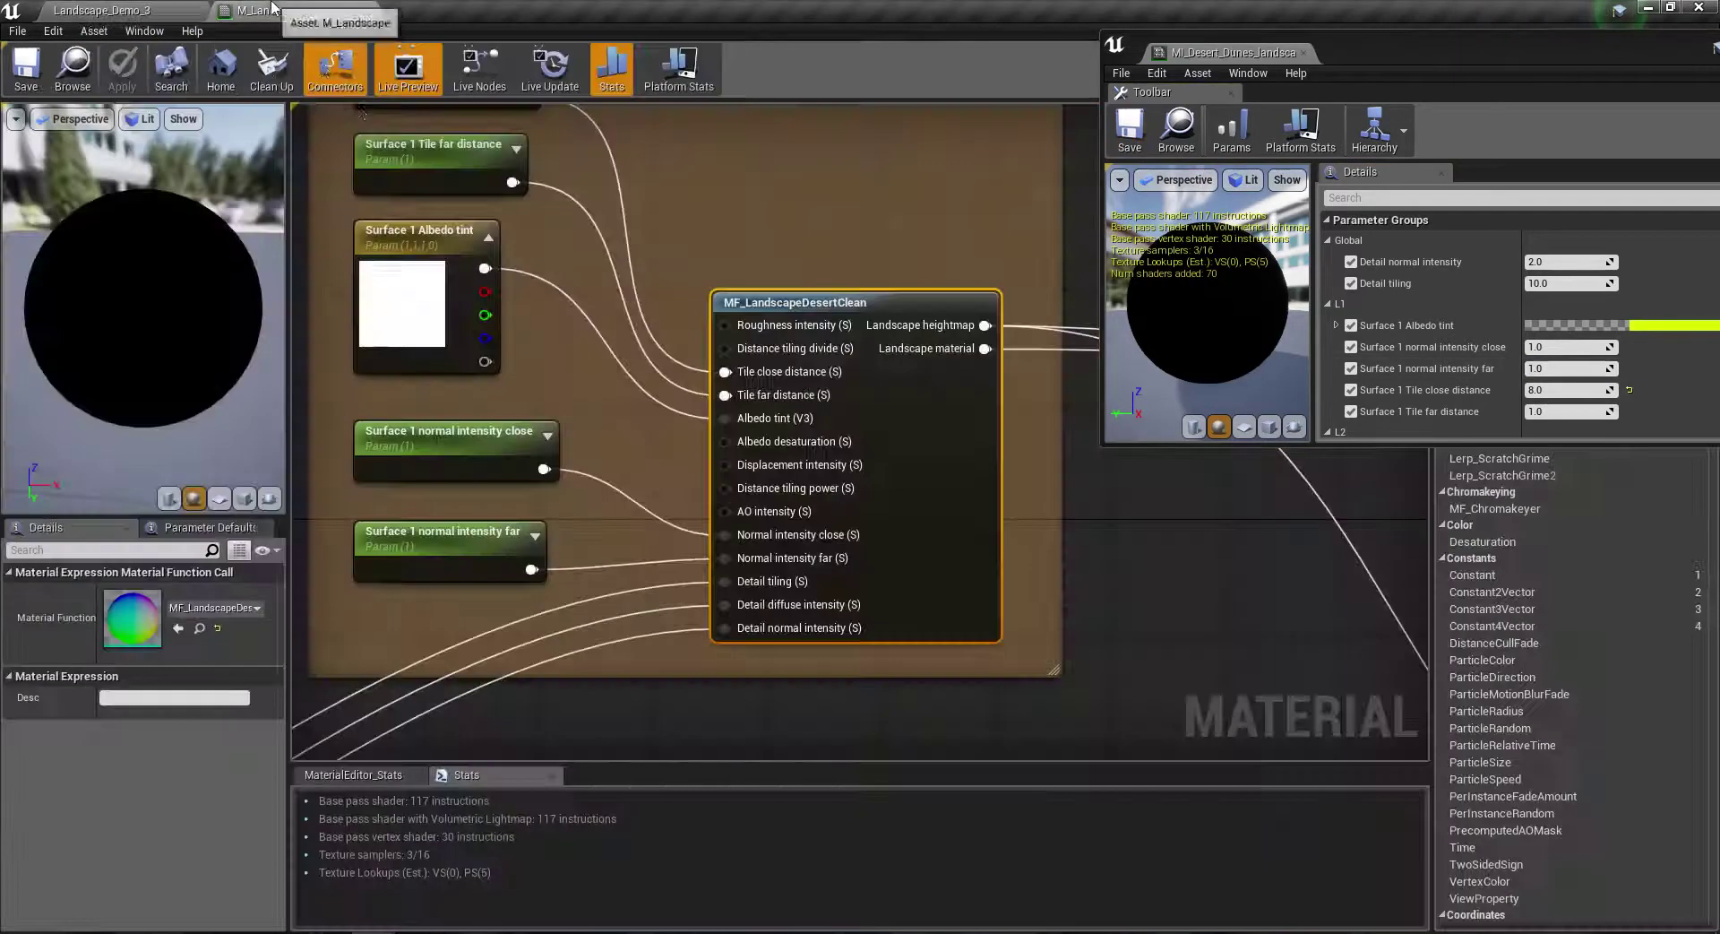
scroll(704, 416, "down", 5)
right_click_drag(704, 417, 714, 530)
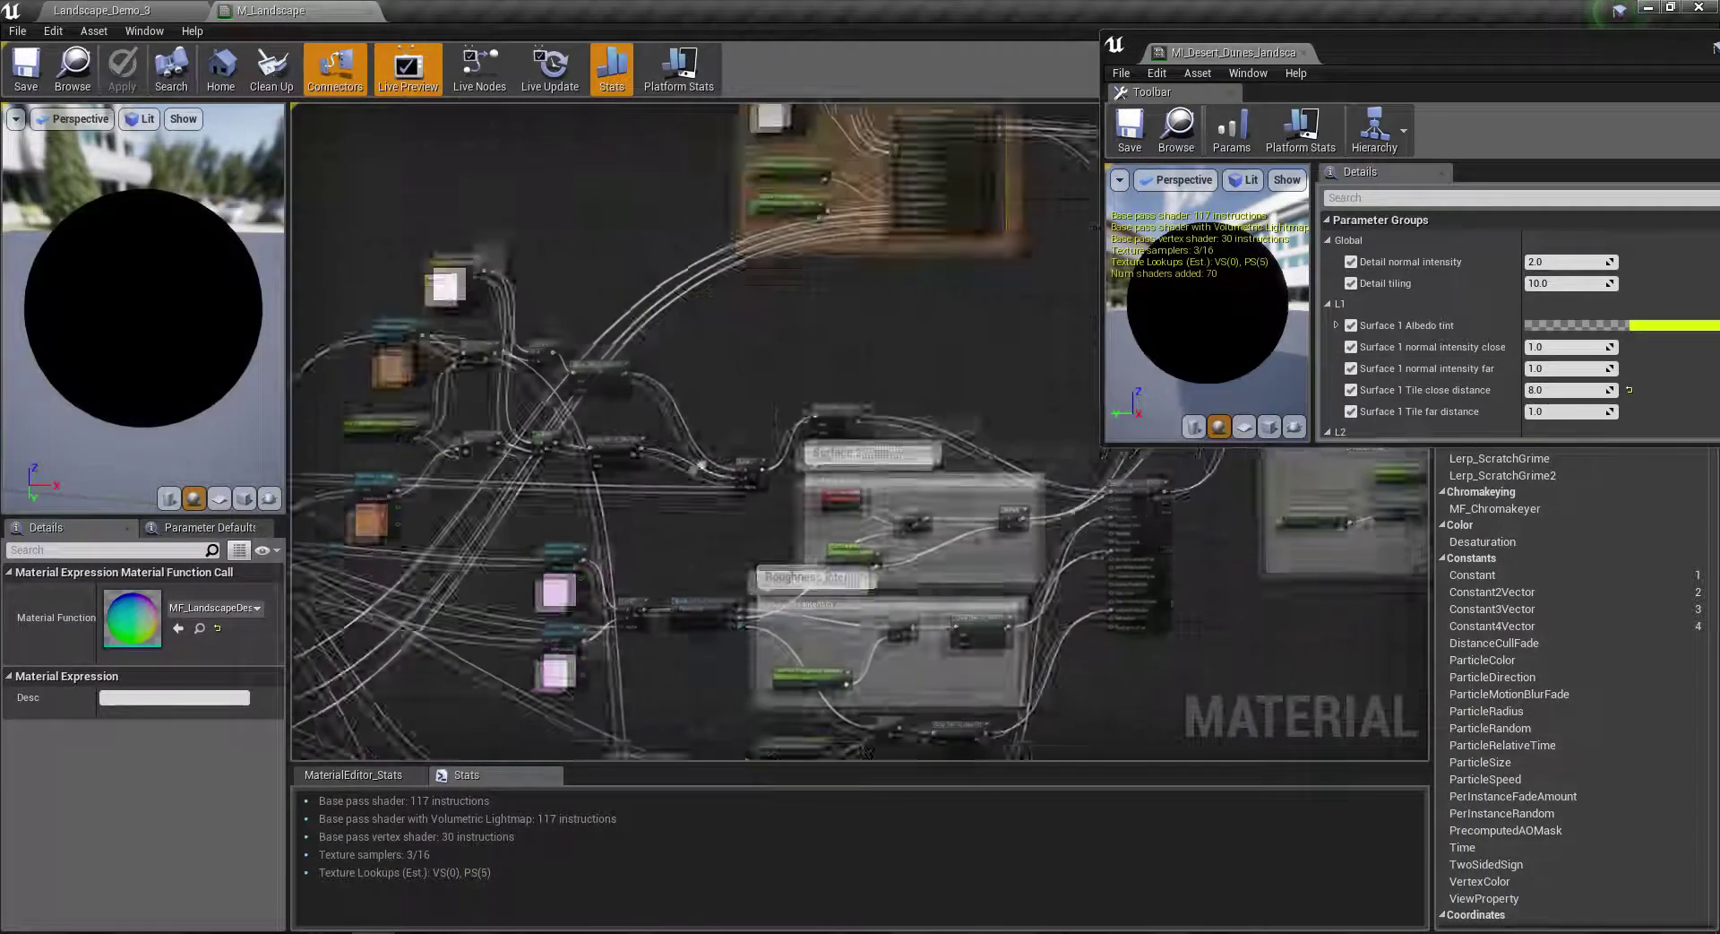
scroll(536, 482, "up", 4)
right_click_drag(718, 362, 727, 527)
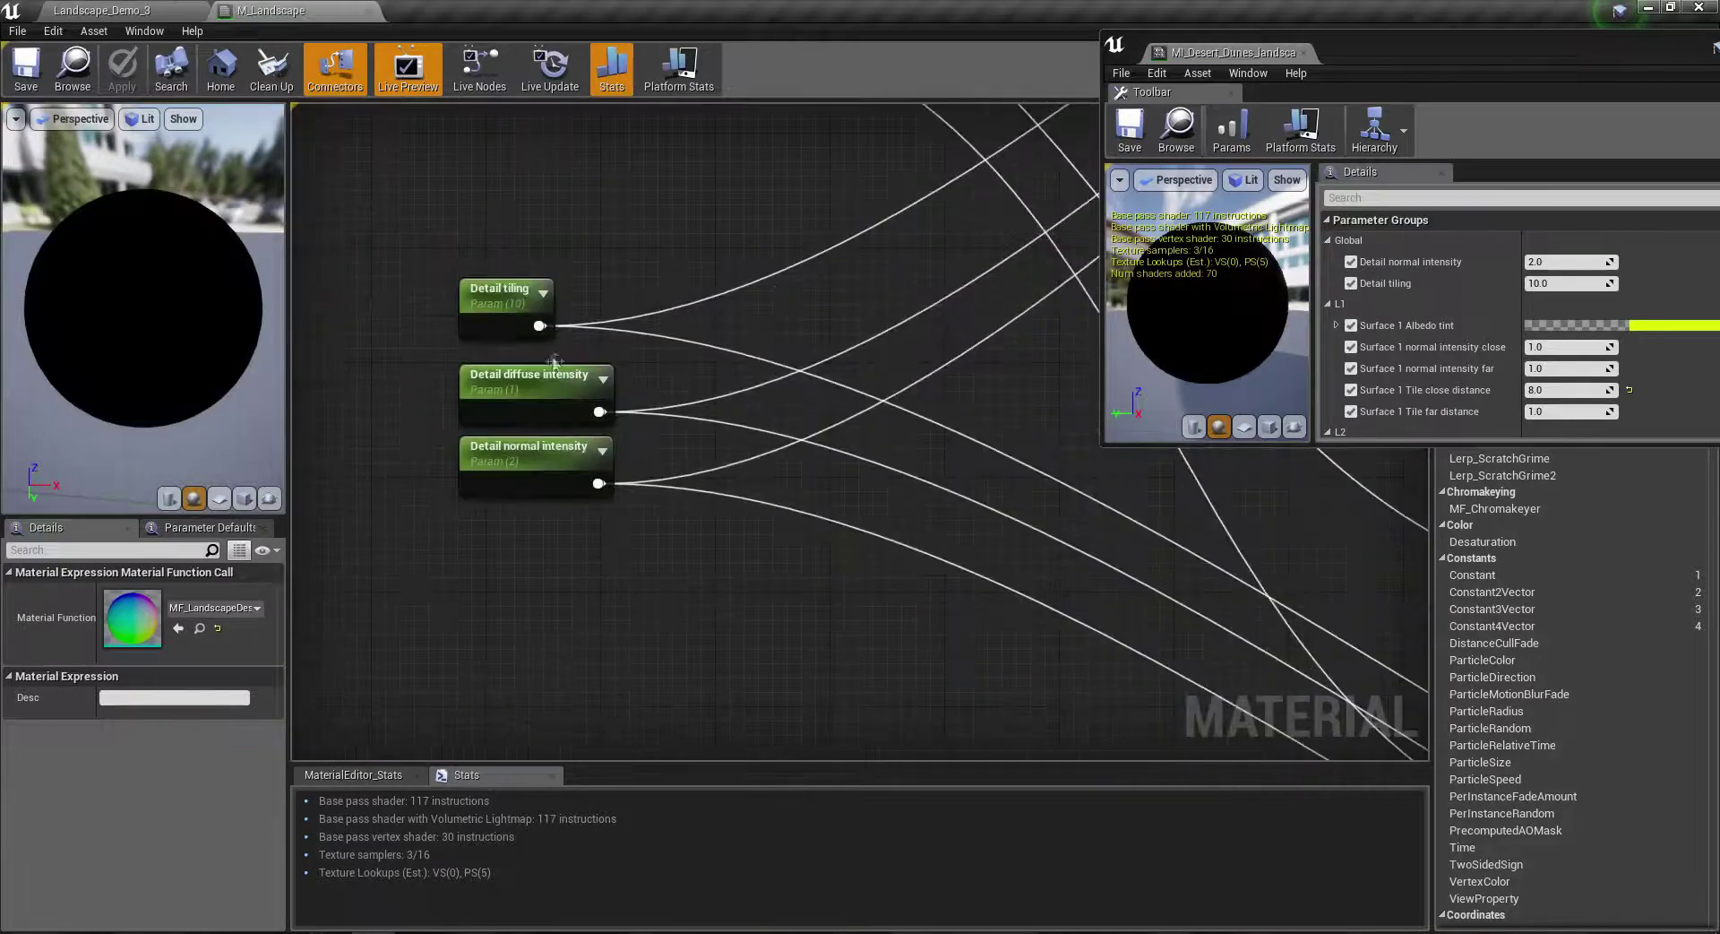
left_click(515, 322)
scroll(515, 321, "down", 4)
right_click_drag(515, 321, 852, 324)
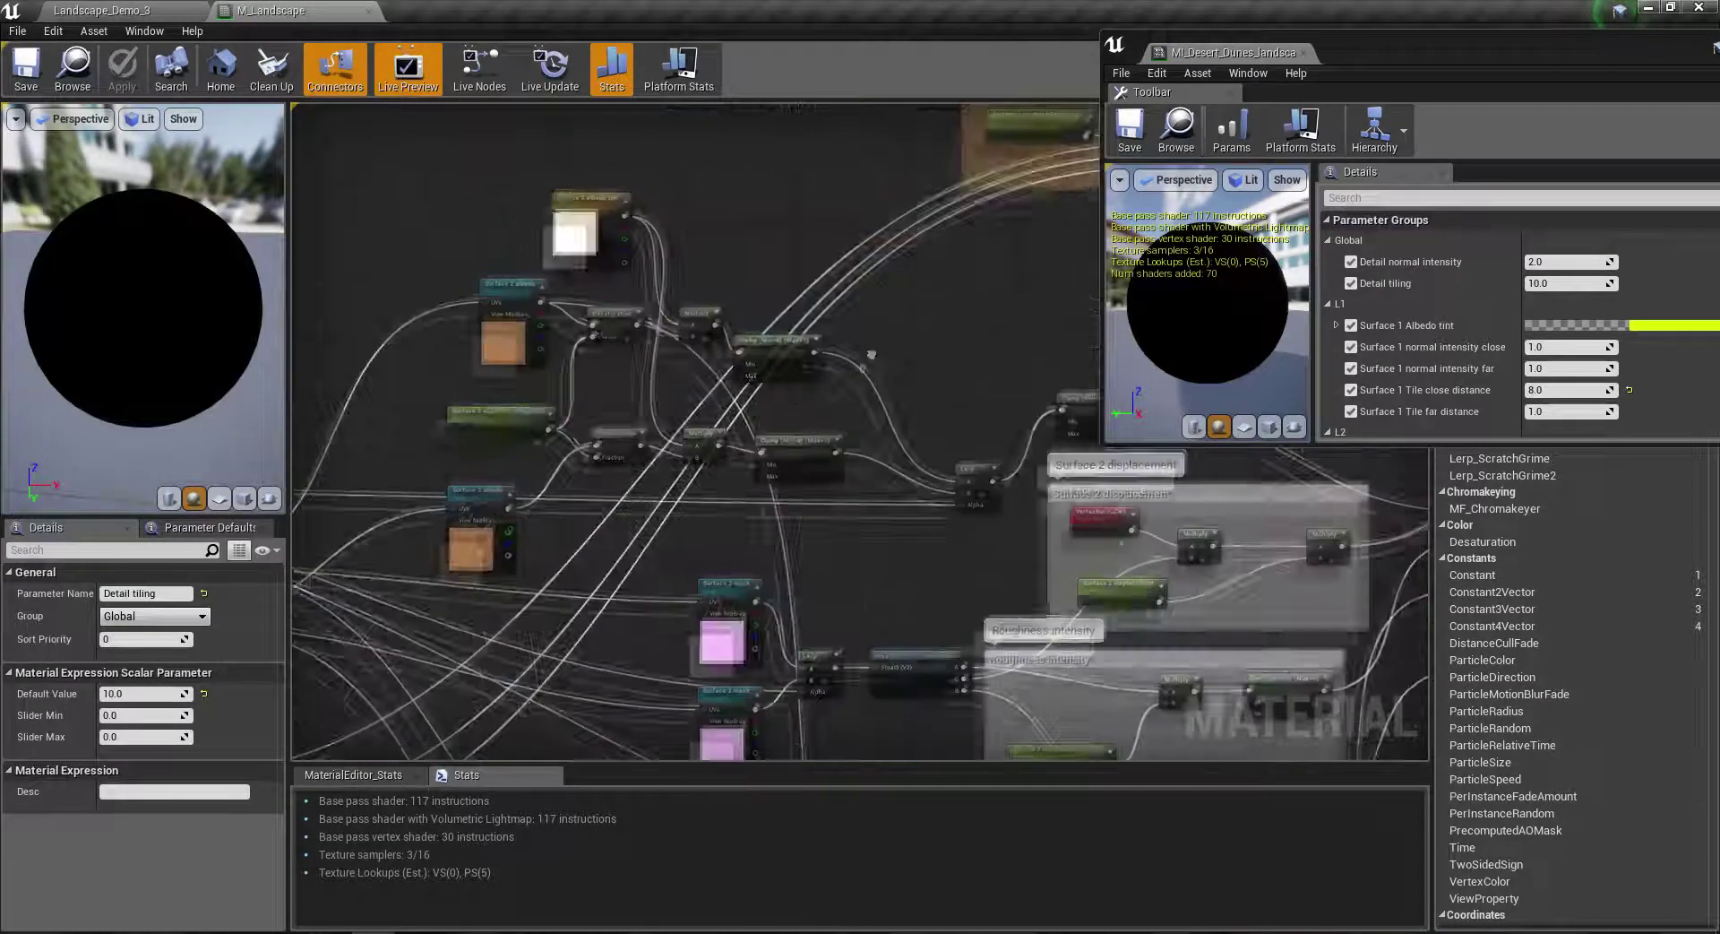
scroll(852, 324, "up", 3)
scroll(852, 325, "up", 2)
scroll(867, 497, "down", 3)
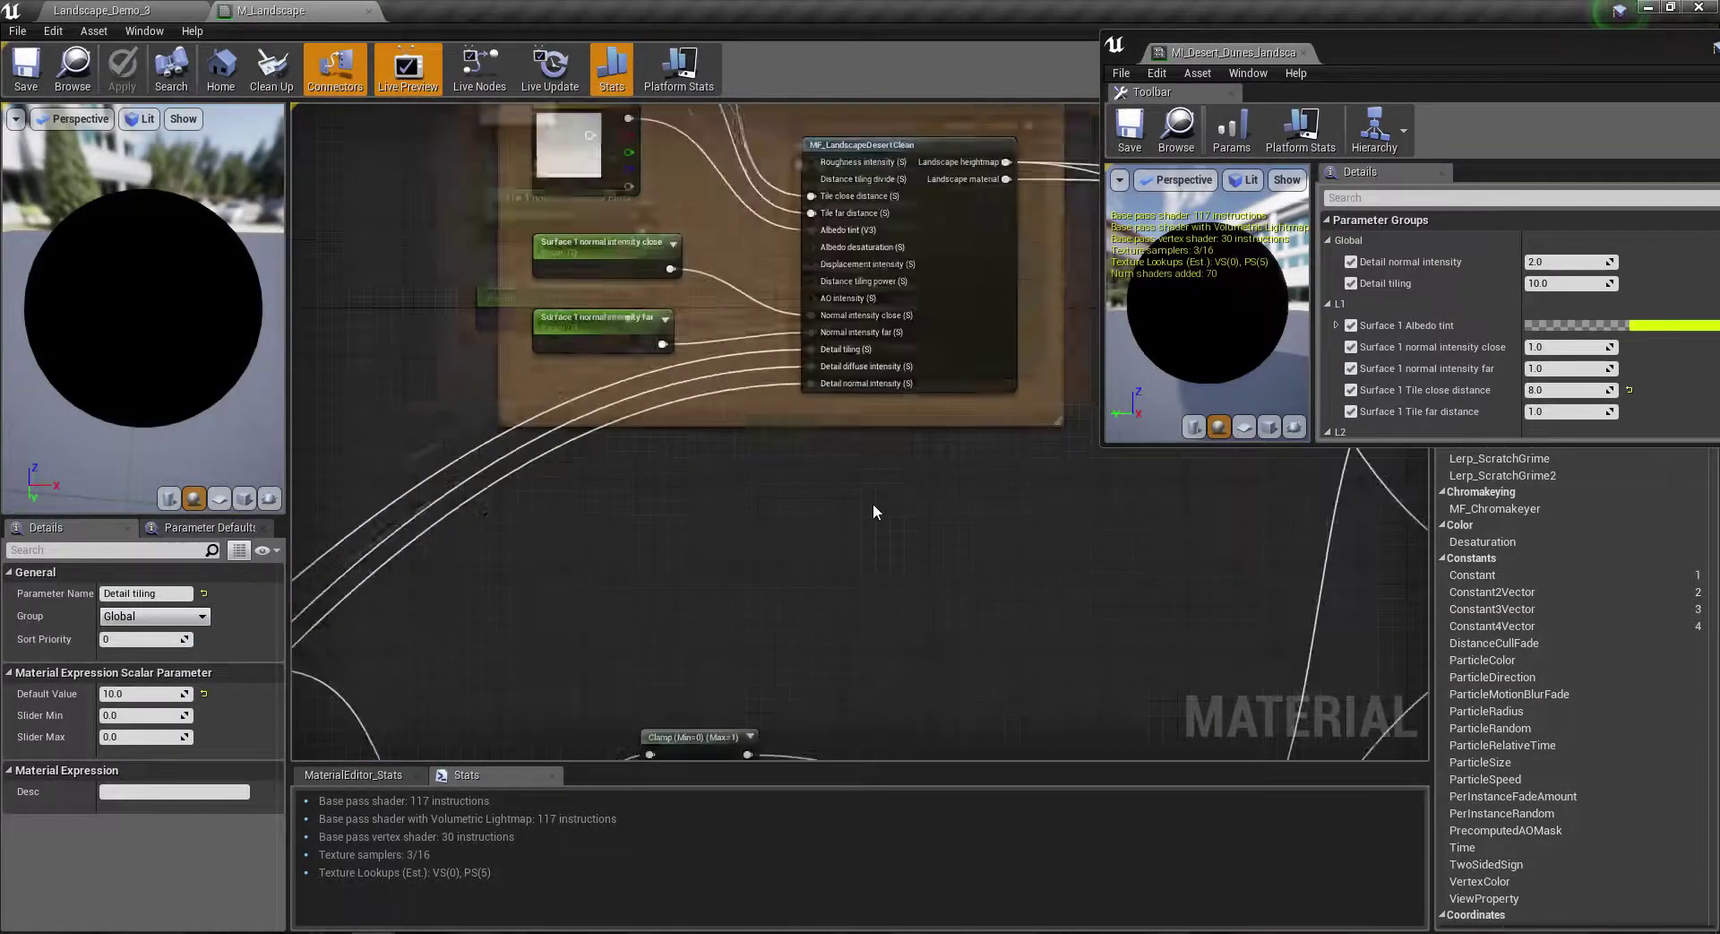
scroll(776, 576, "up", 2)
scroll(740, 428, "up", 1)
scroll(923, 539, "down", 2)
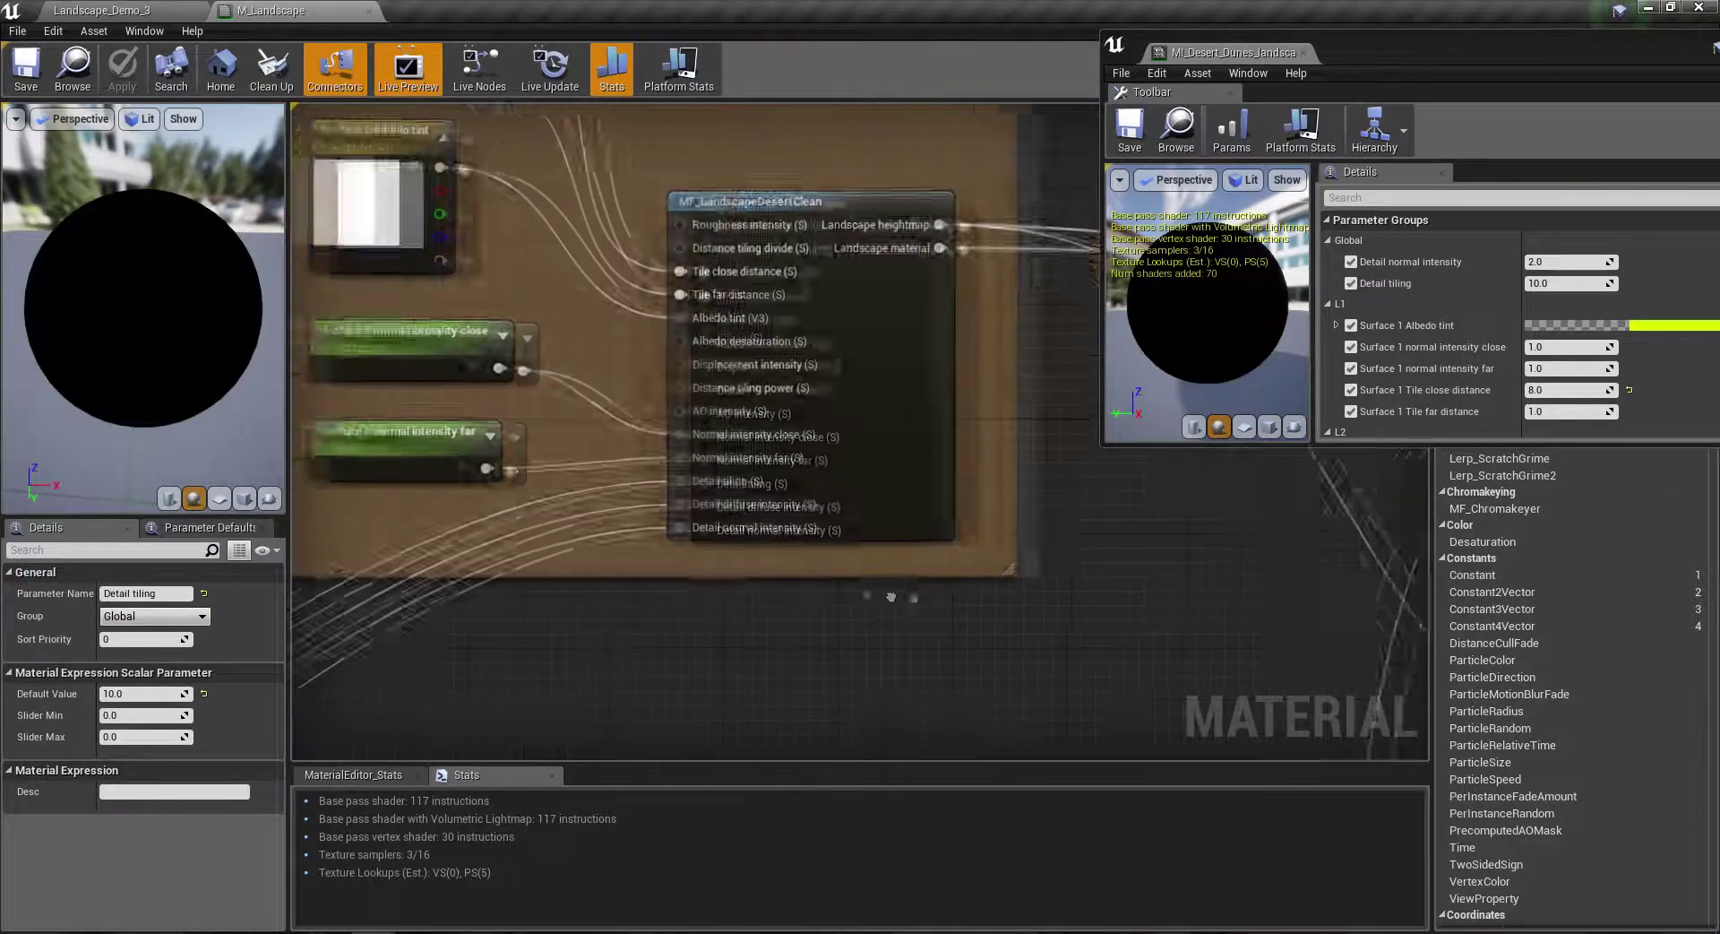
right_click_drag(491, 491, 643, 625)
scroll(719, 473, "up", 2)
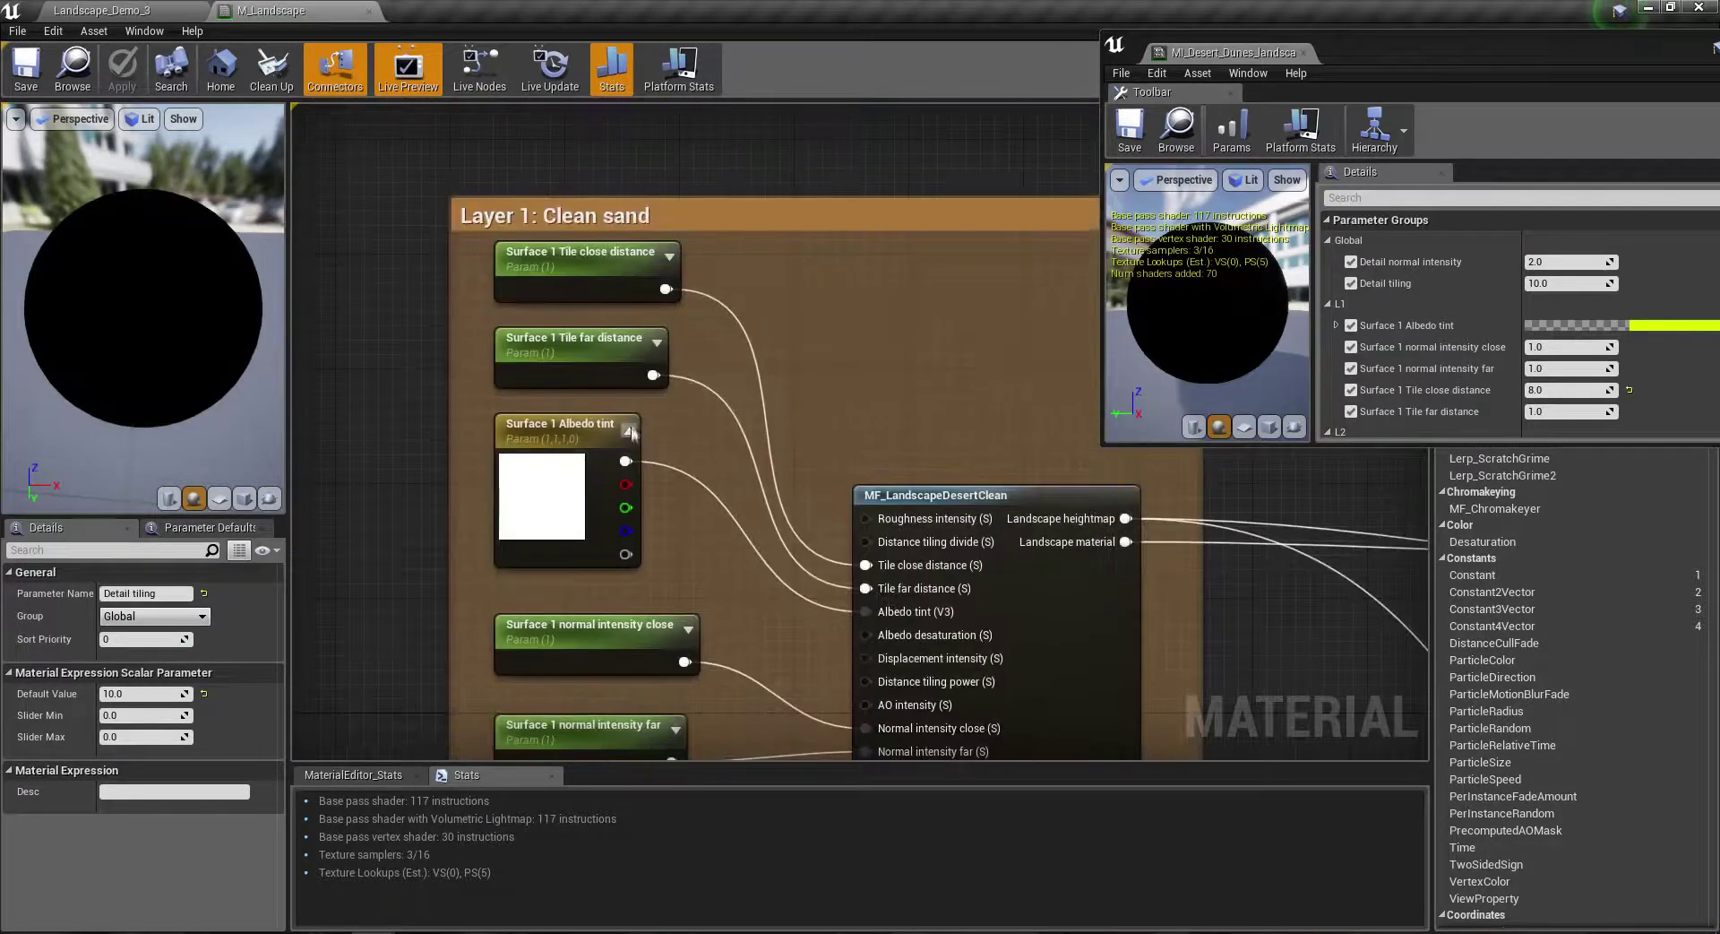
left_click(603, 533)
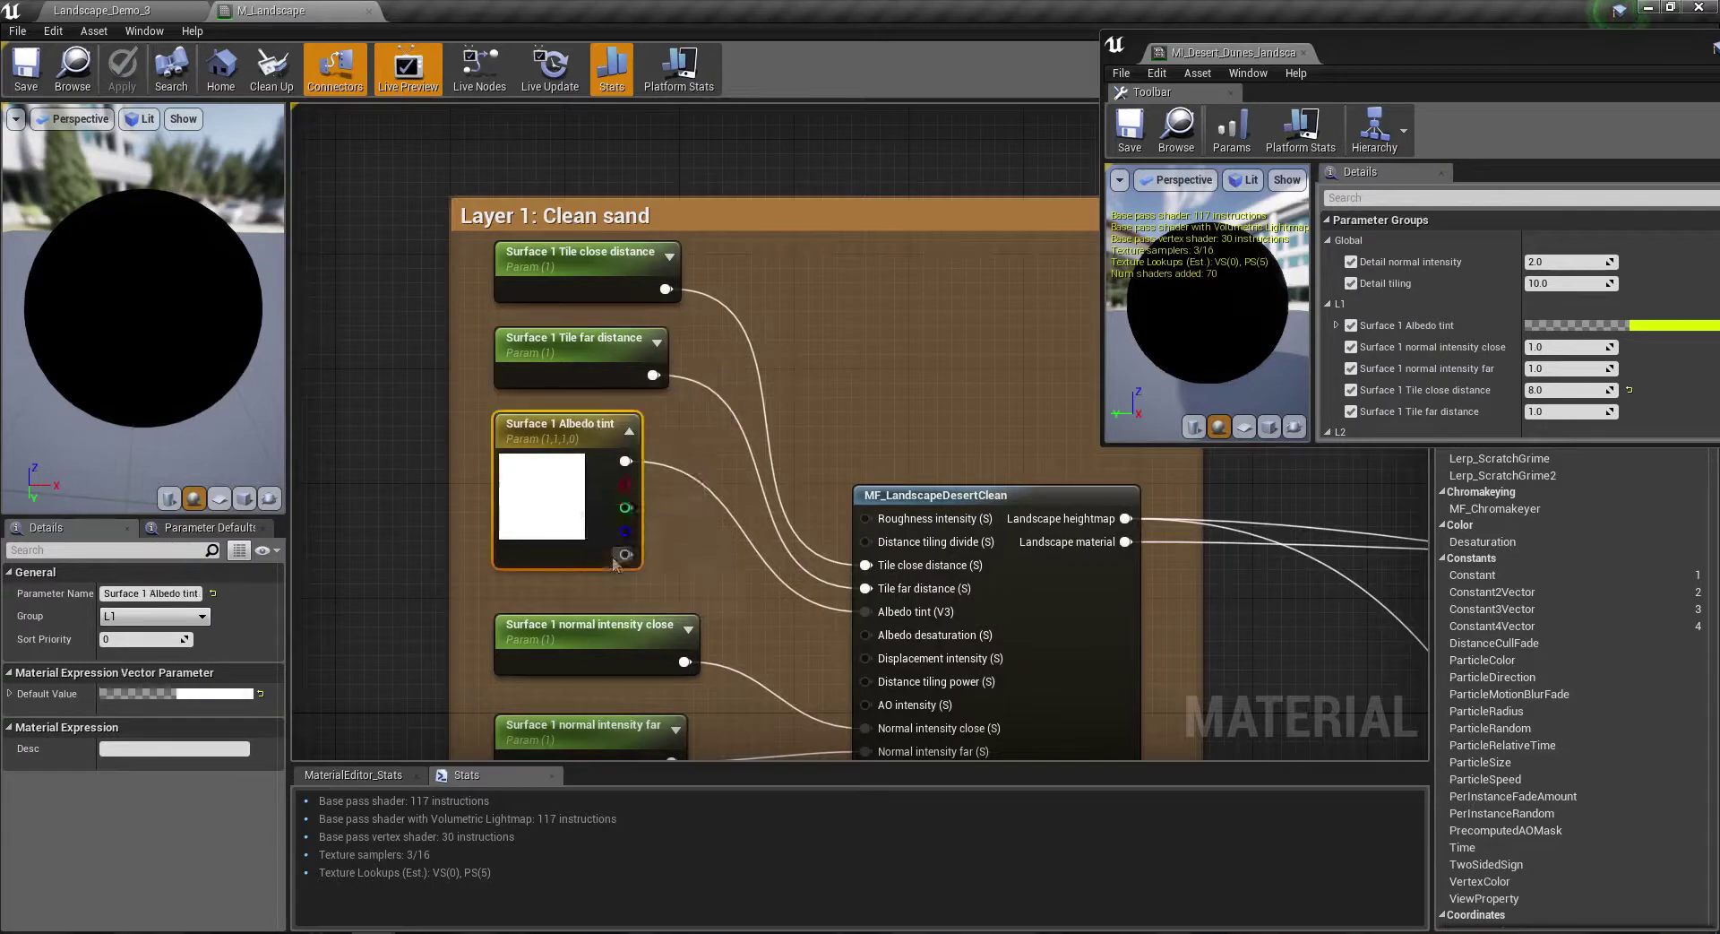
right_click_drag(603, 533, 571, 270)
scroll(570, 271, "down", 1)
scroll(851, 372, "up", 1)
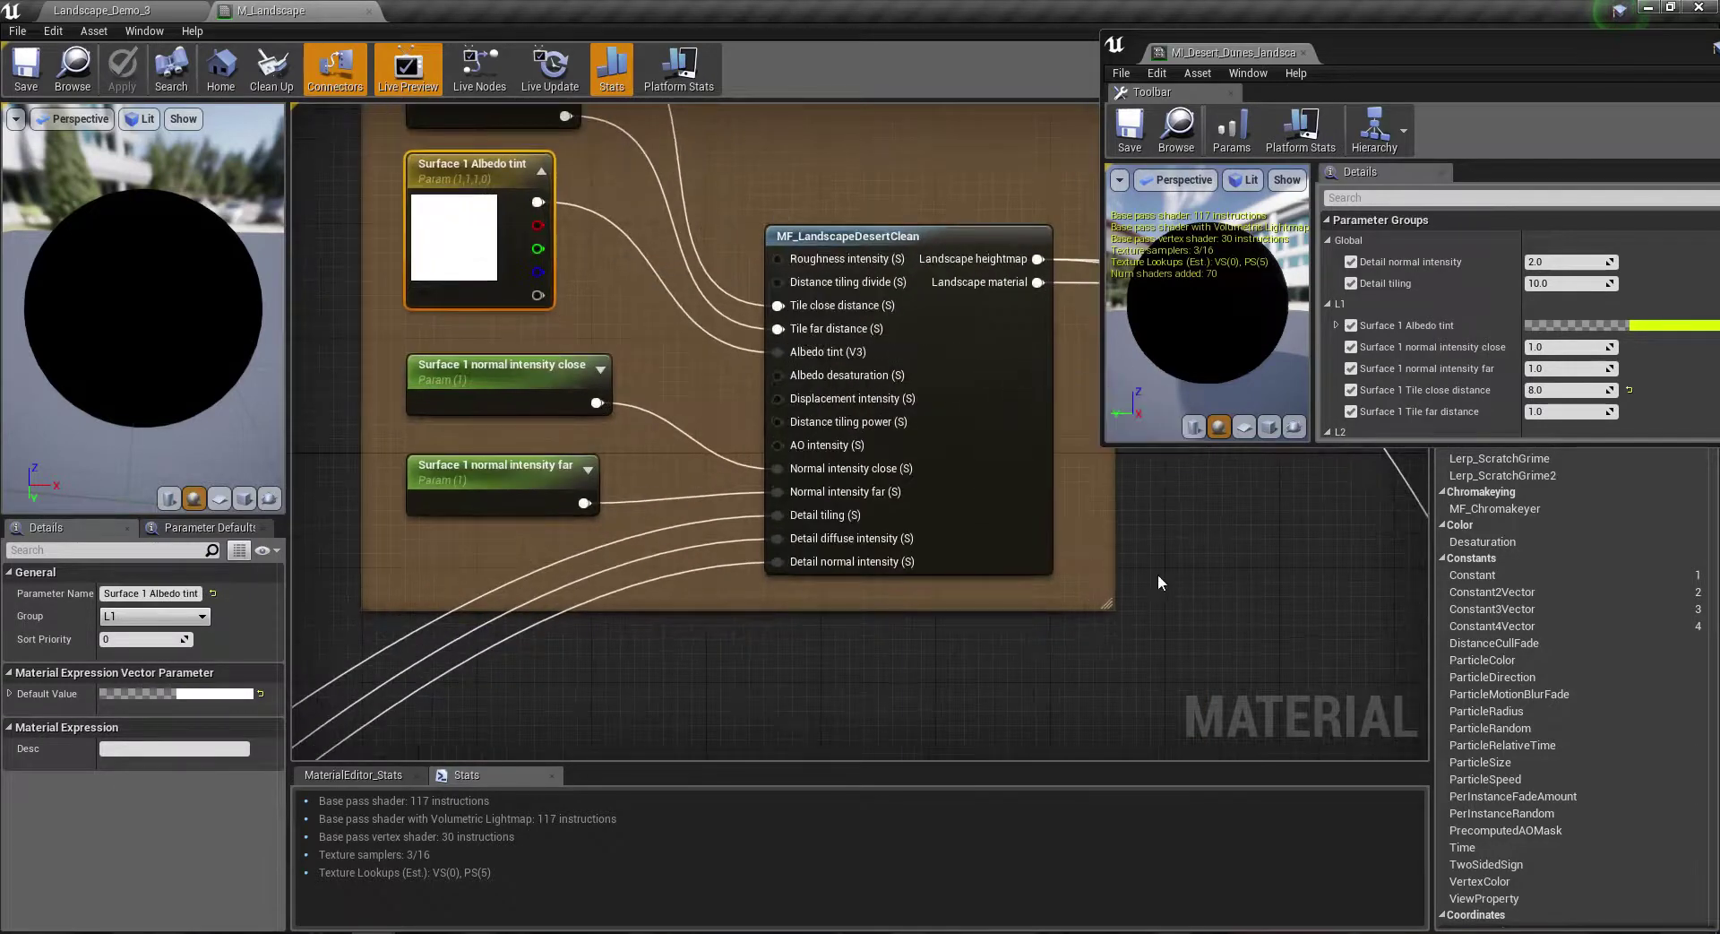
right_click_drag(1183, 565, 481, 400)
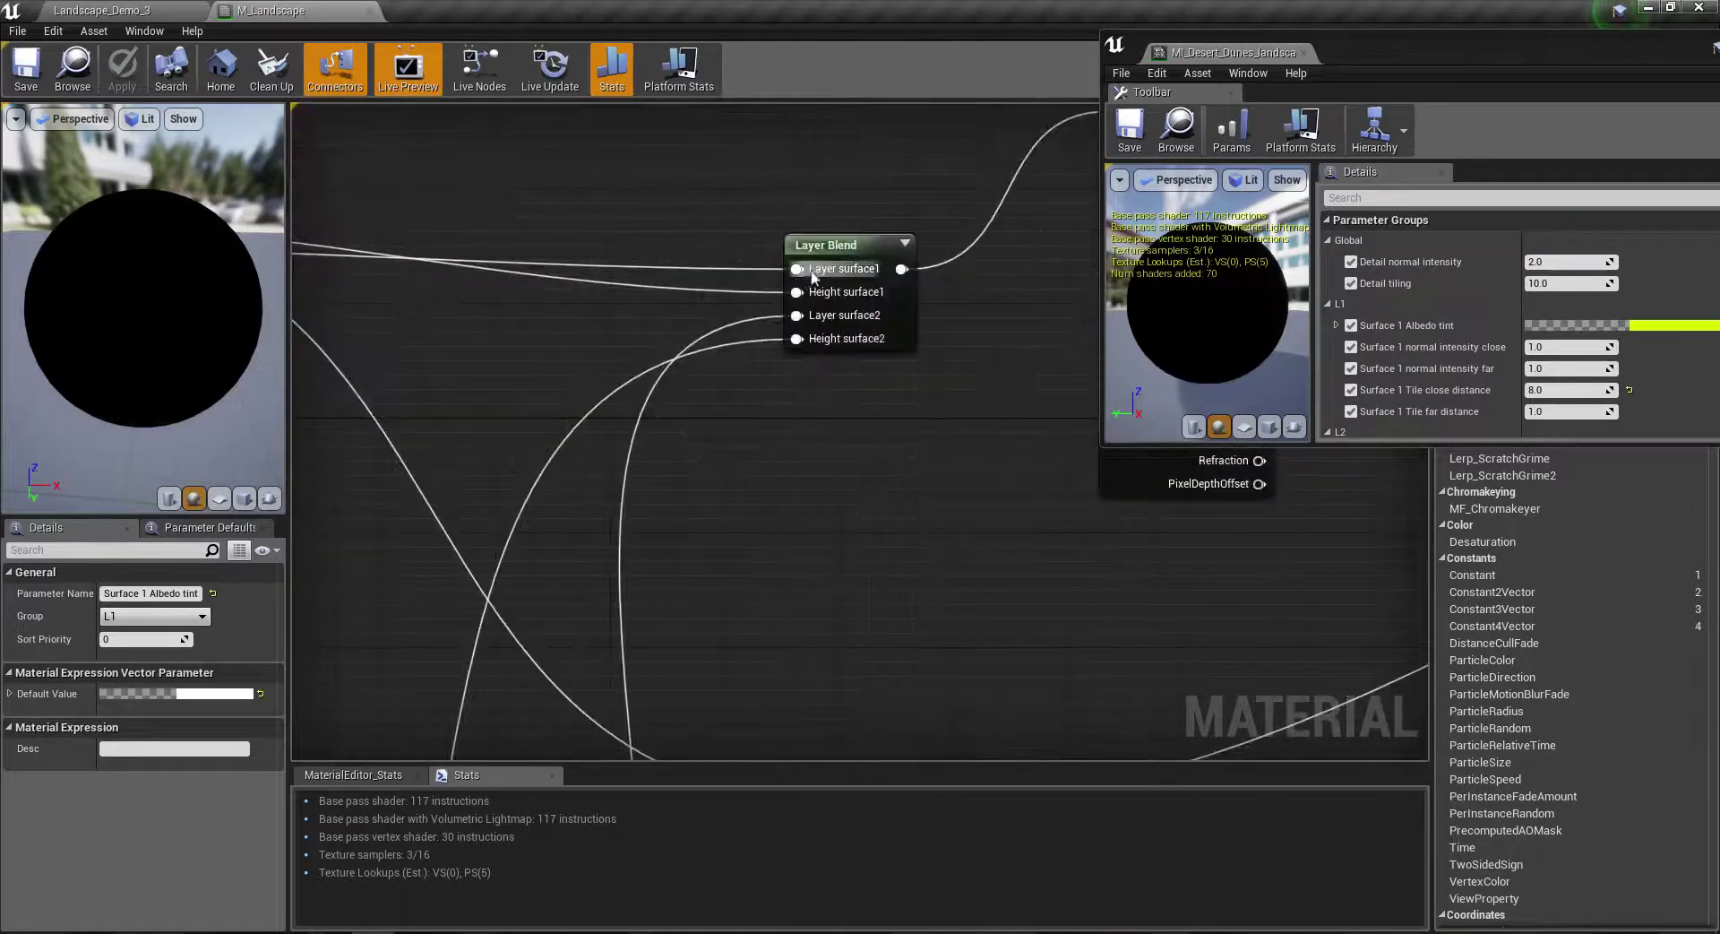
mouse_move(545, 462)
right_mouse_down()
mouse_move(972, 517)
mouse_move(724, 566)
right_mouse_up()
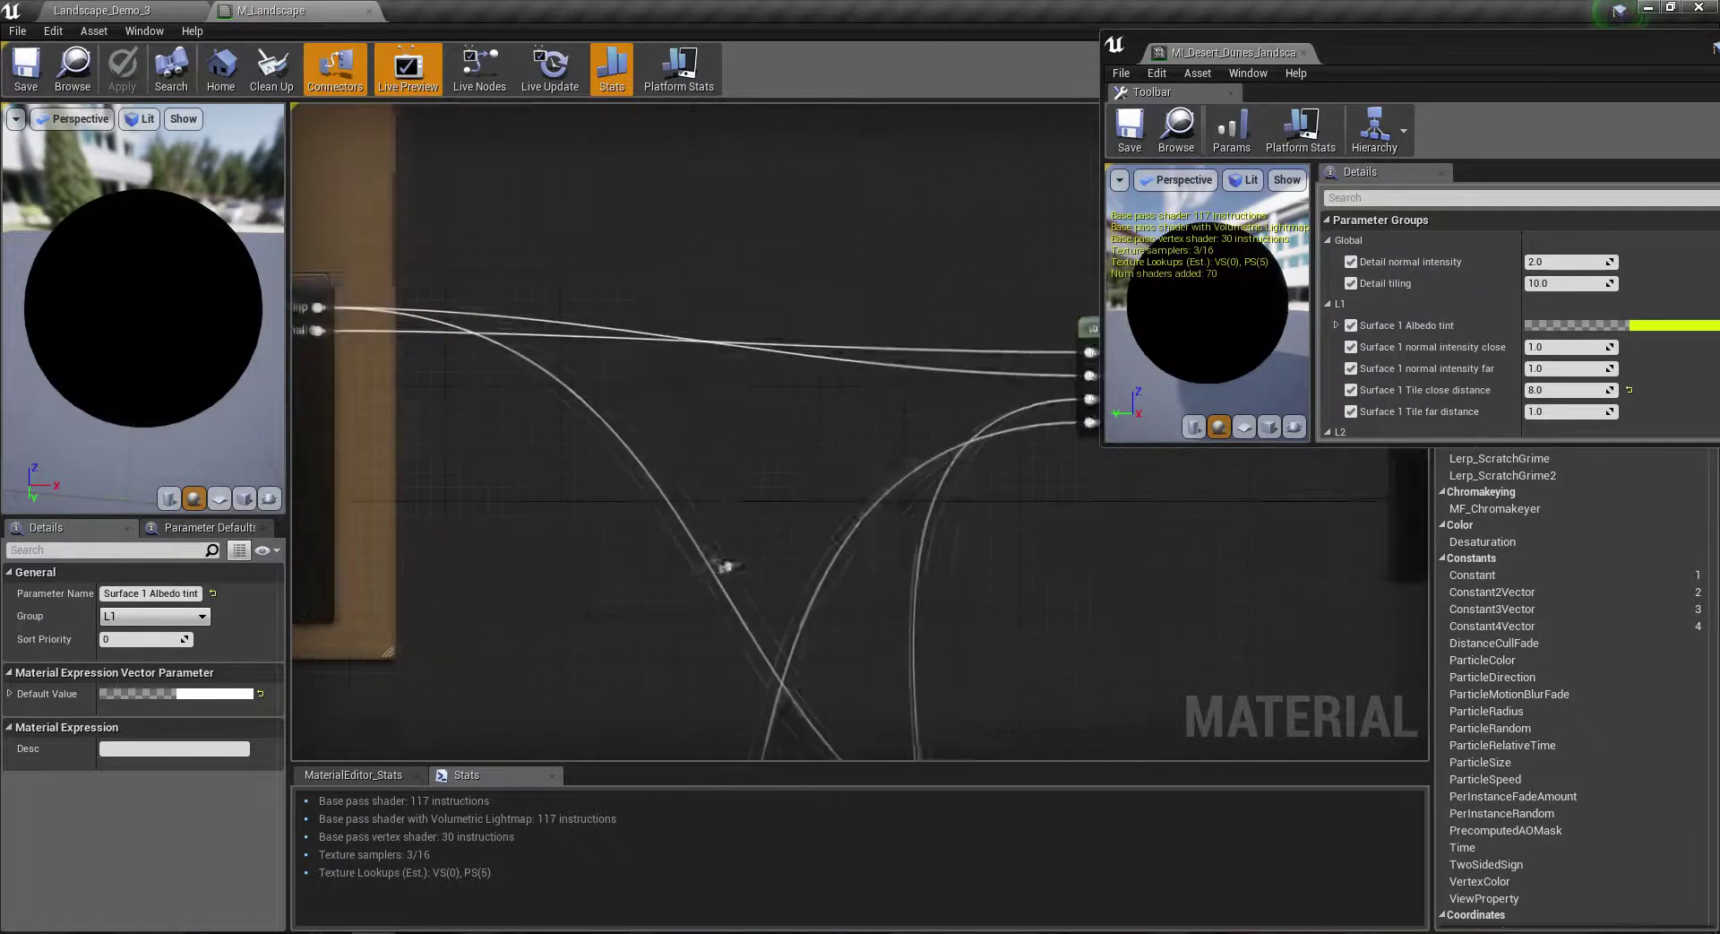
right_click_drag(977, 356, 635, 428)
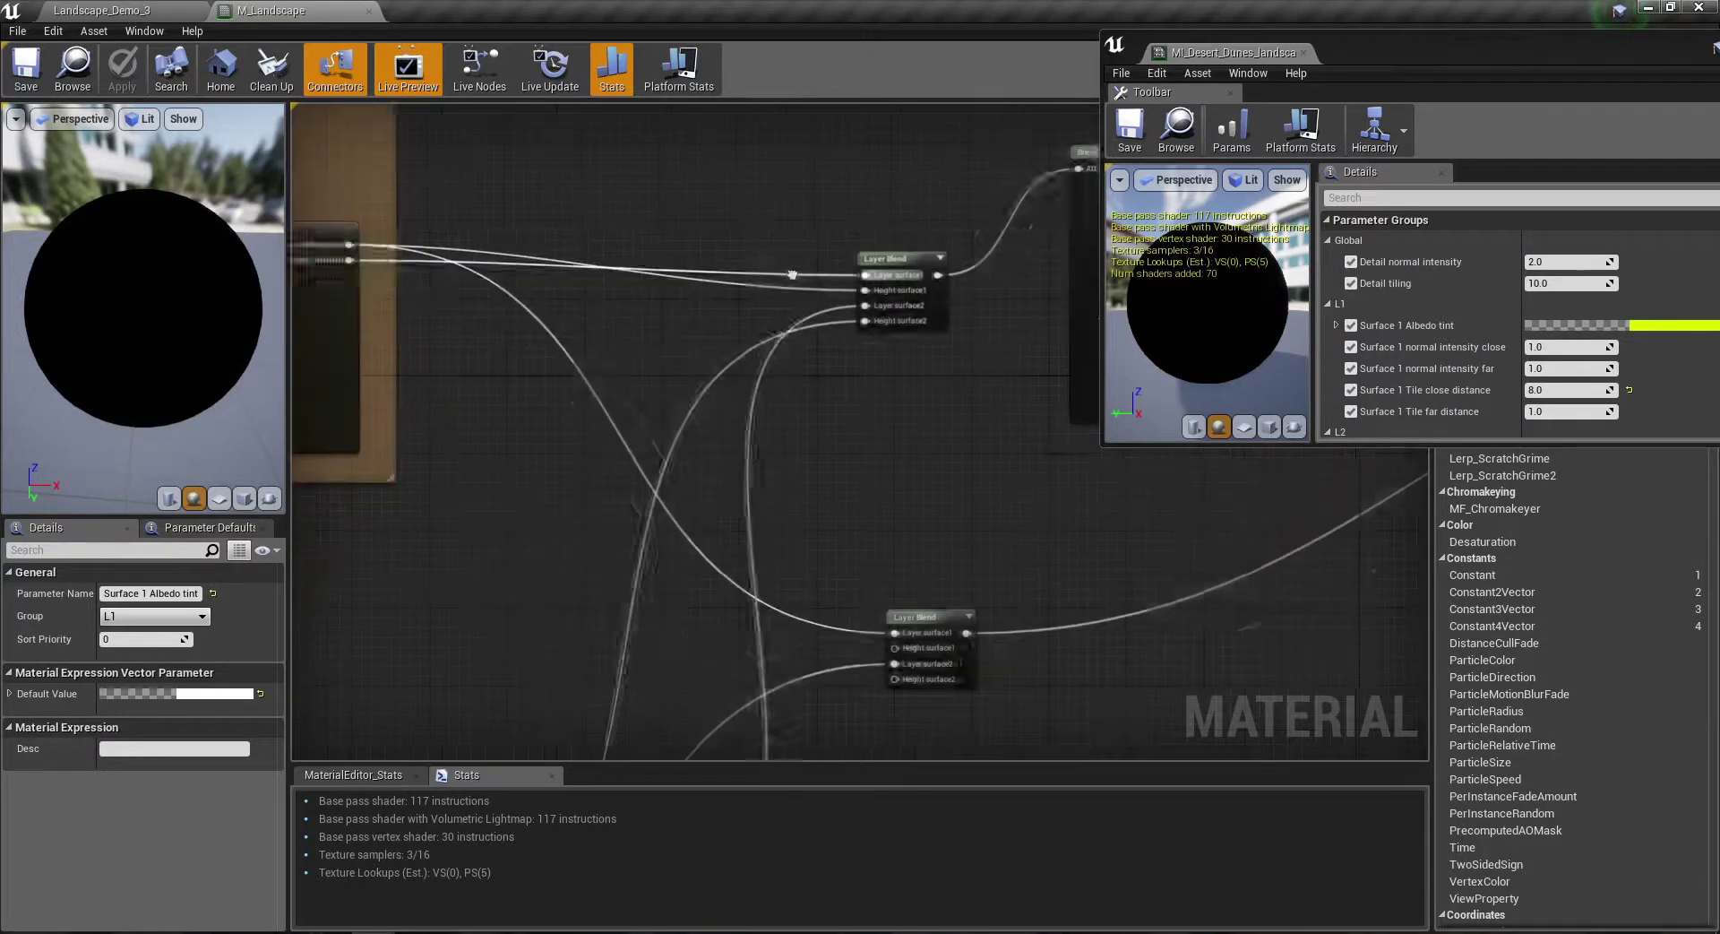
scroll(635, 428, "down", 4)
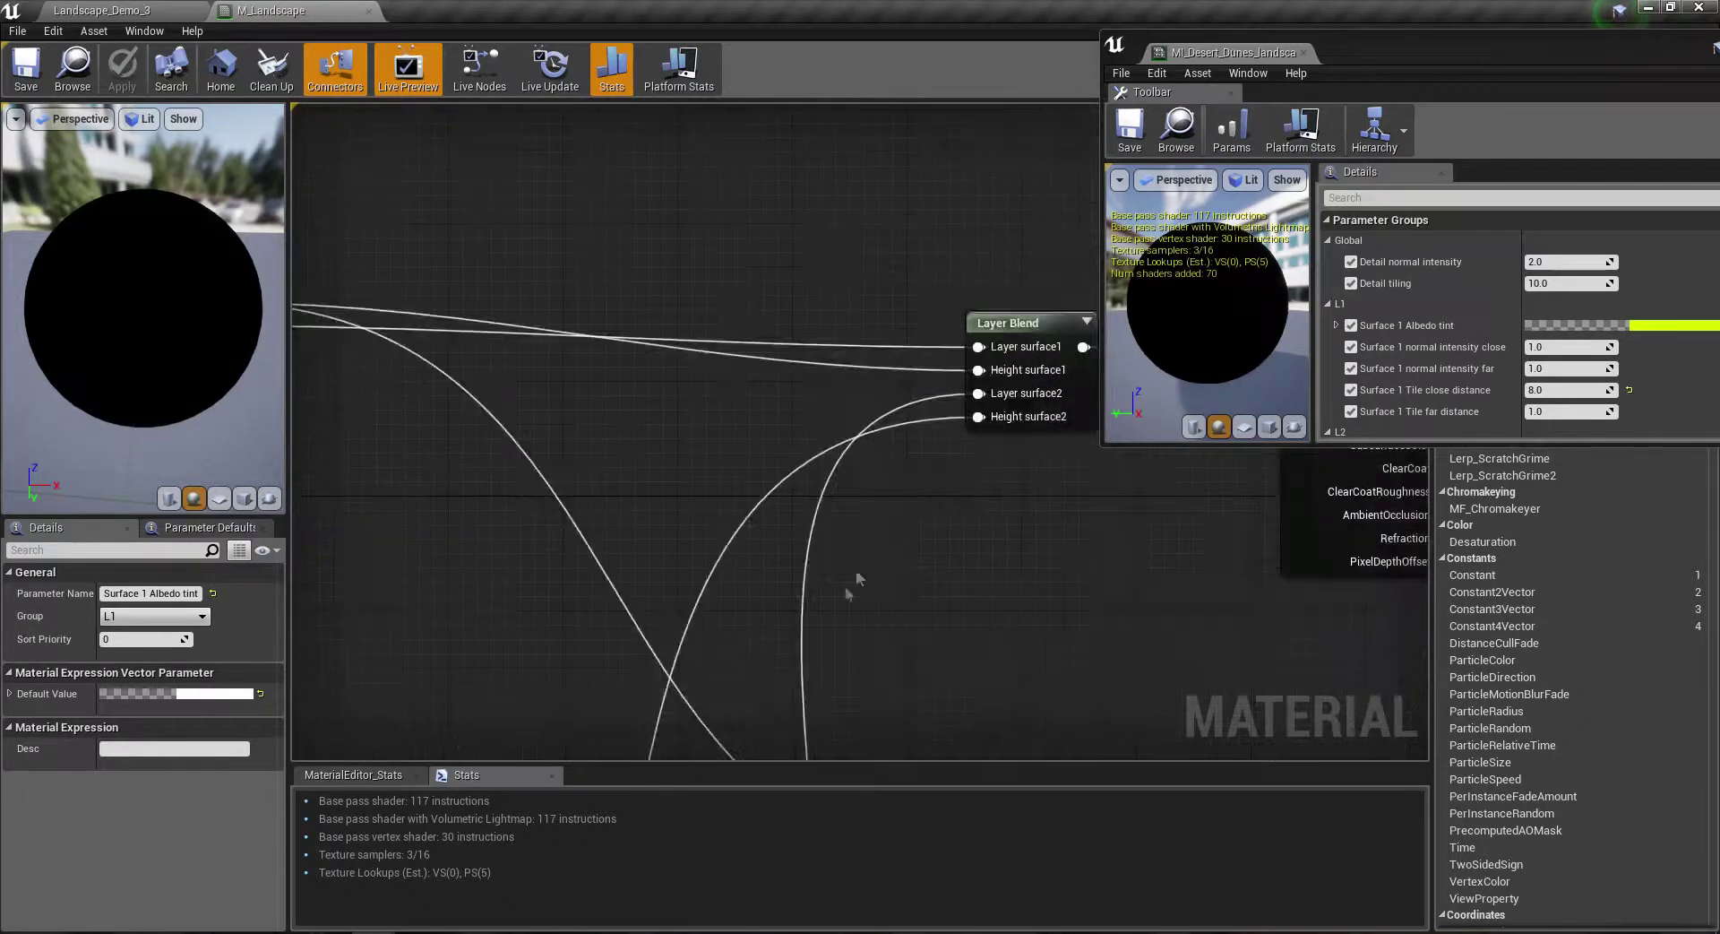
right_click_drag(846, 522, 860, 451)
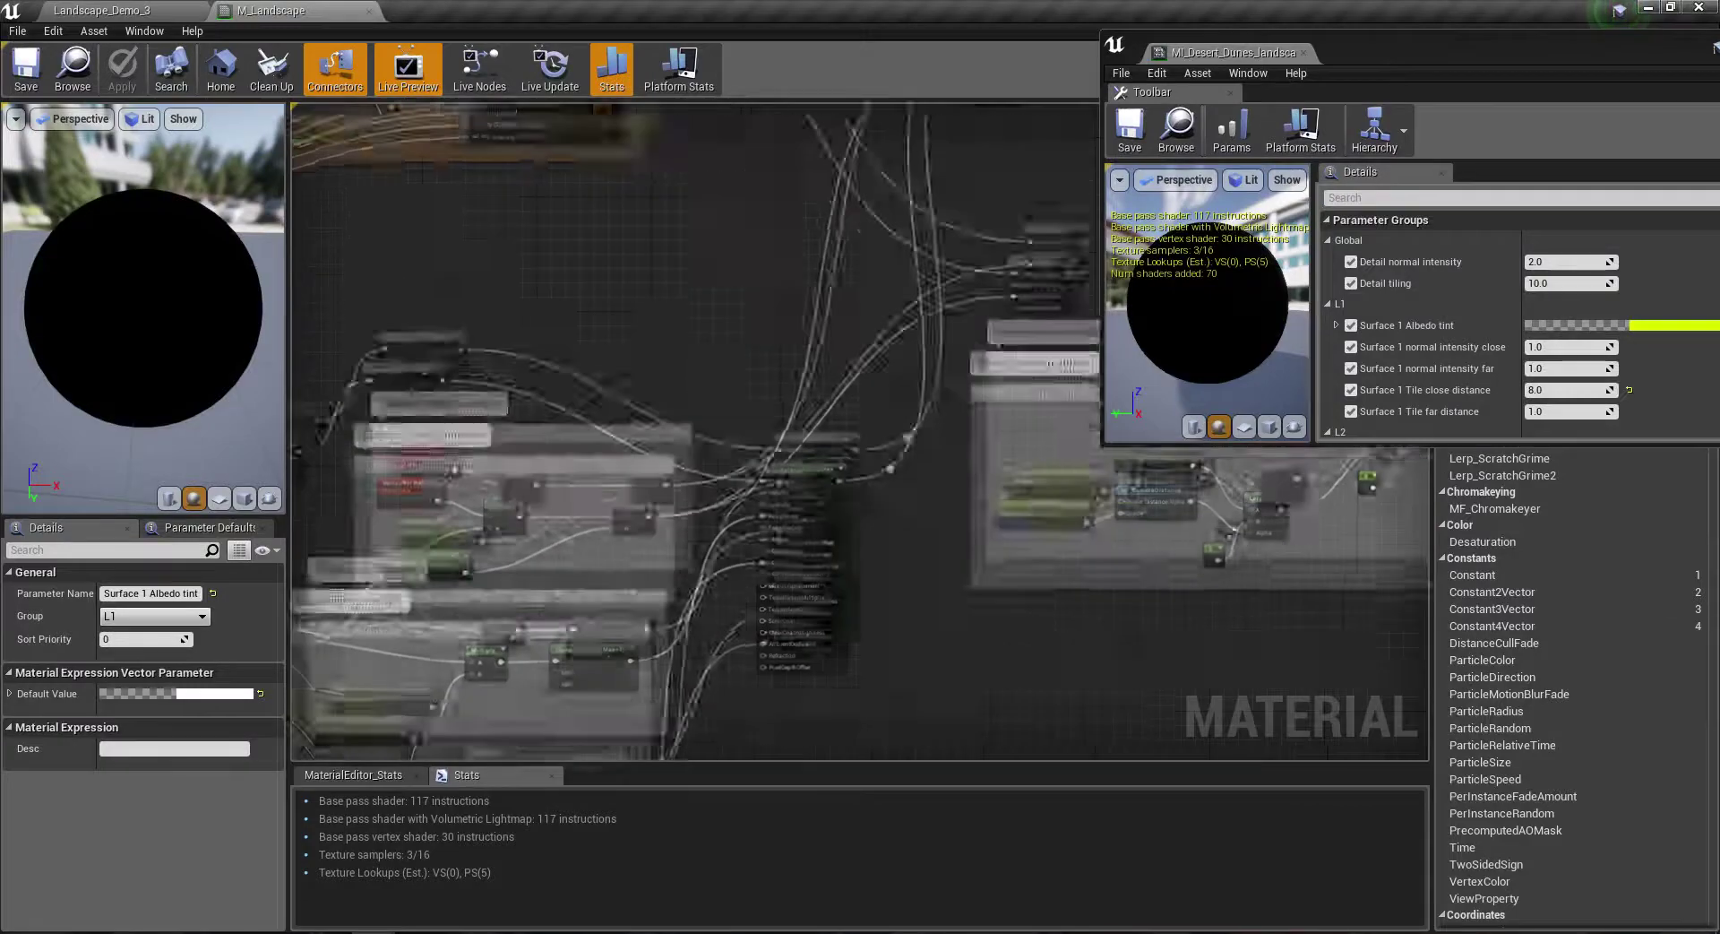
right_click_drag(644, 474, 778, 416)
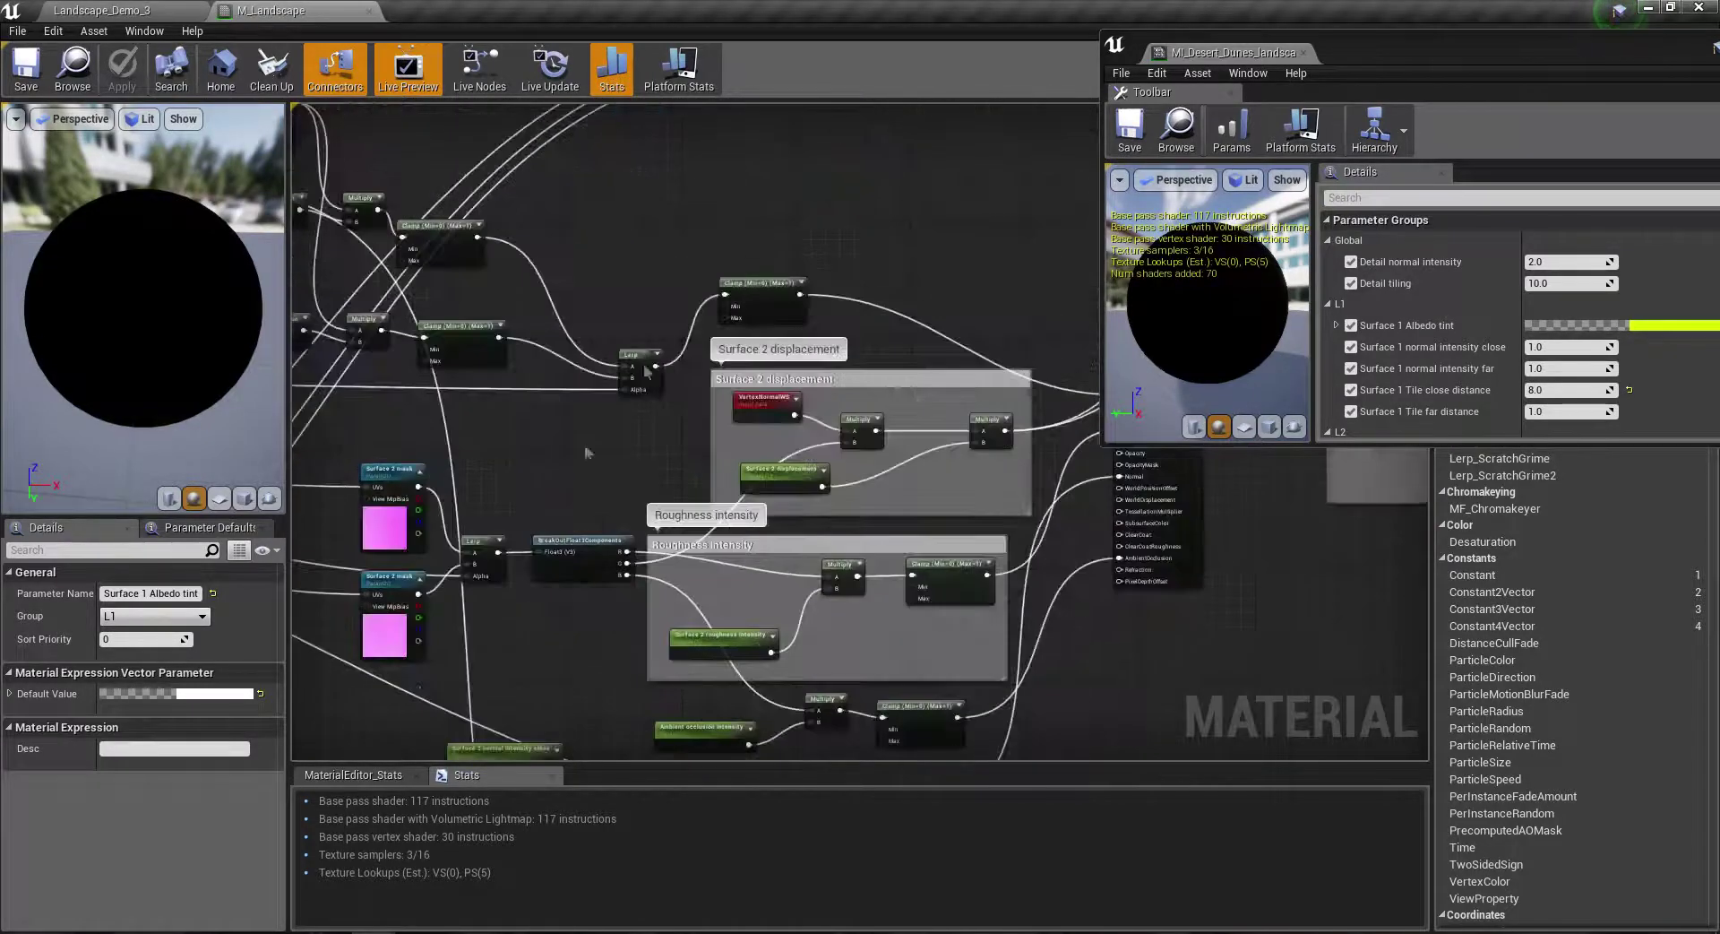
scroll(739, 423, "up", 3)
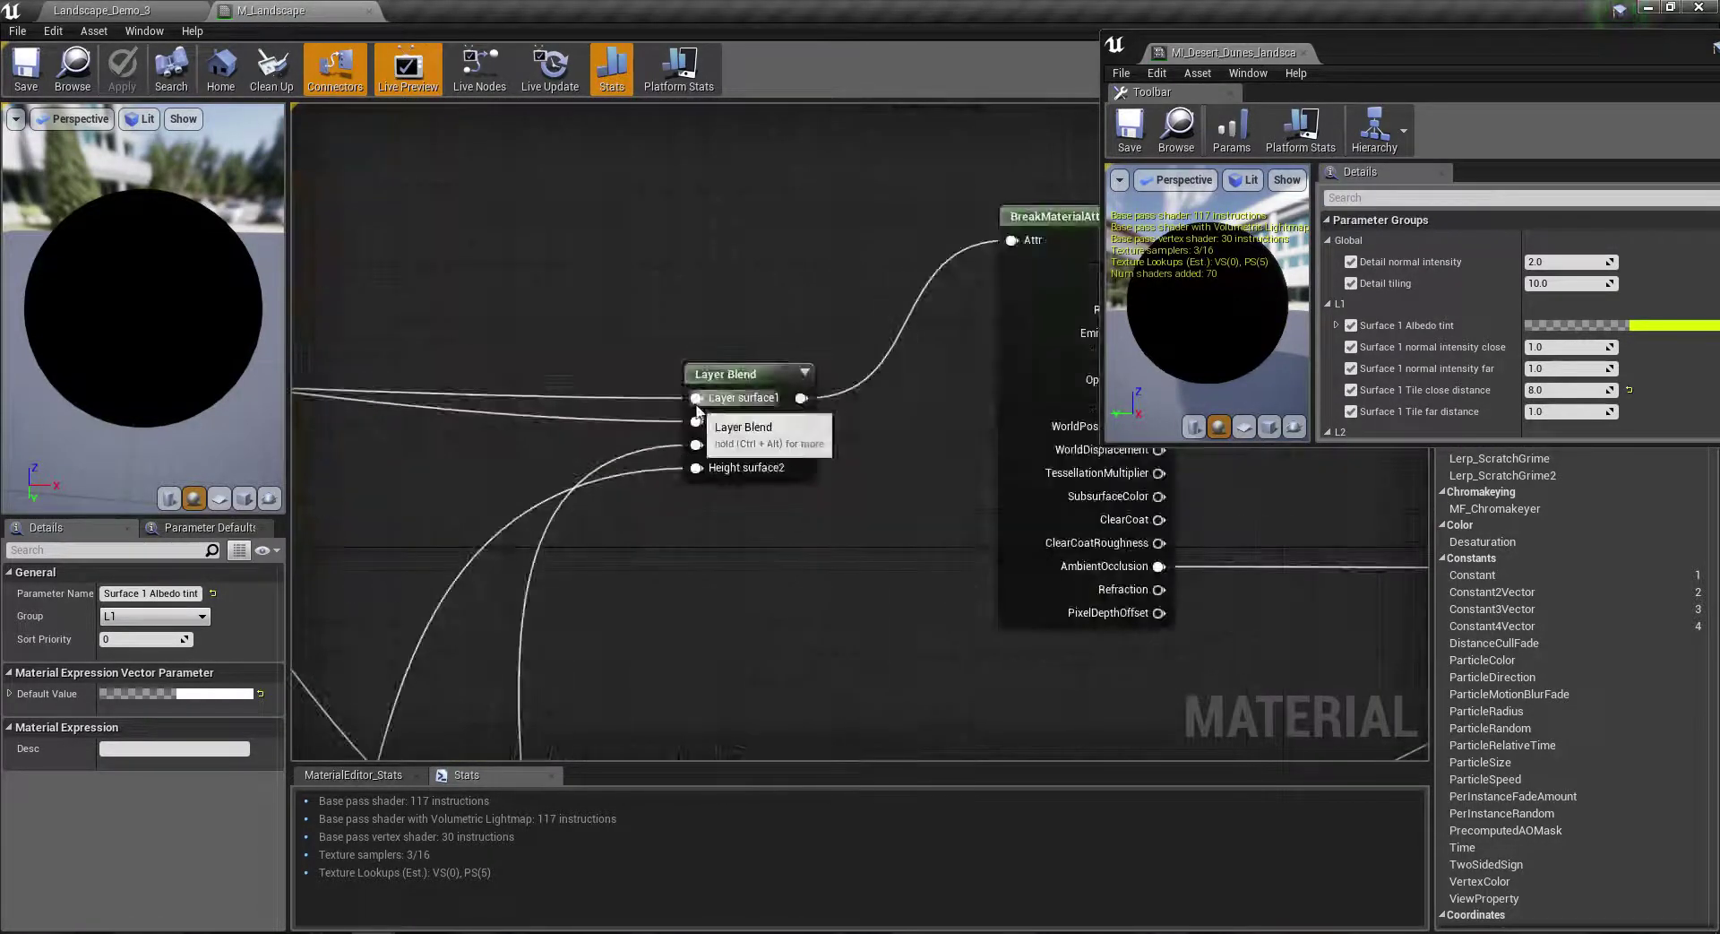
double_click(738, 423)
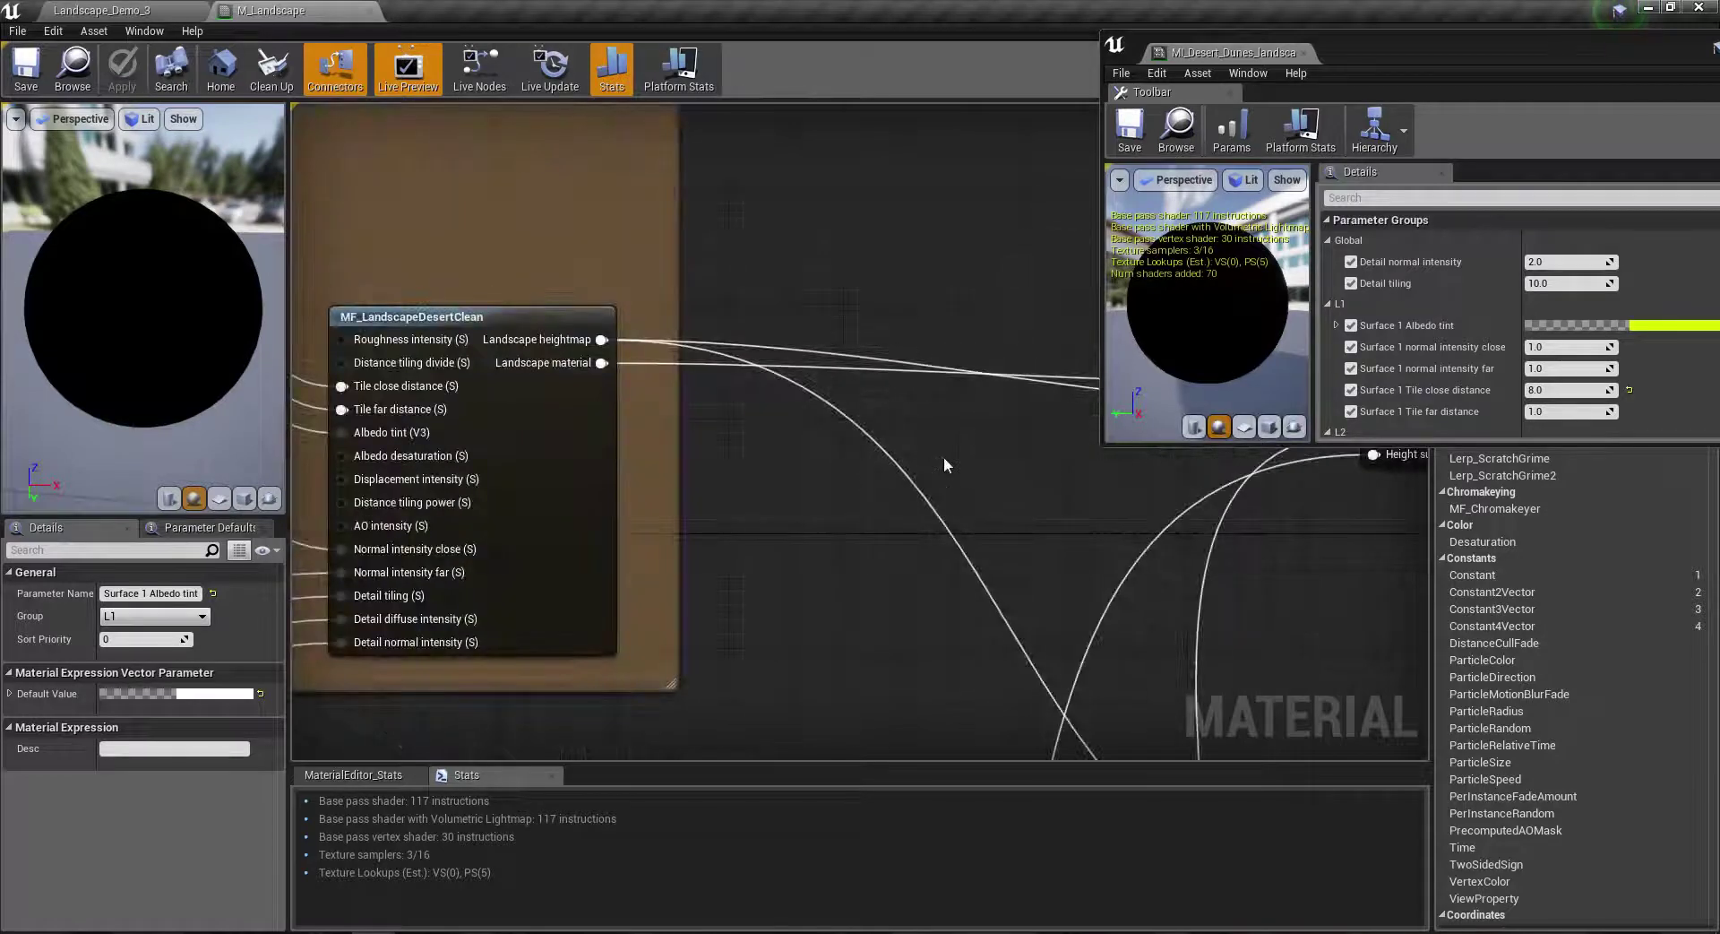
double_click(923, 461)
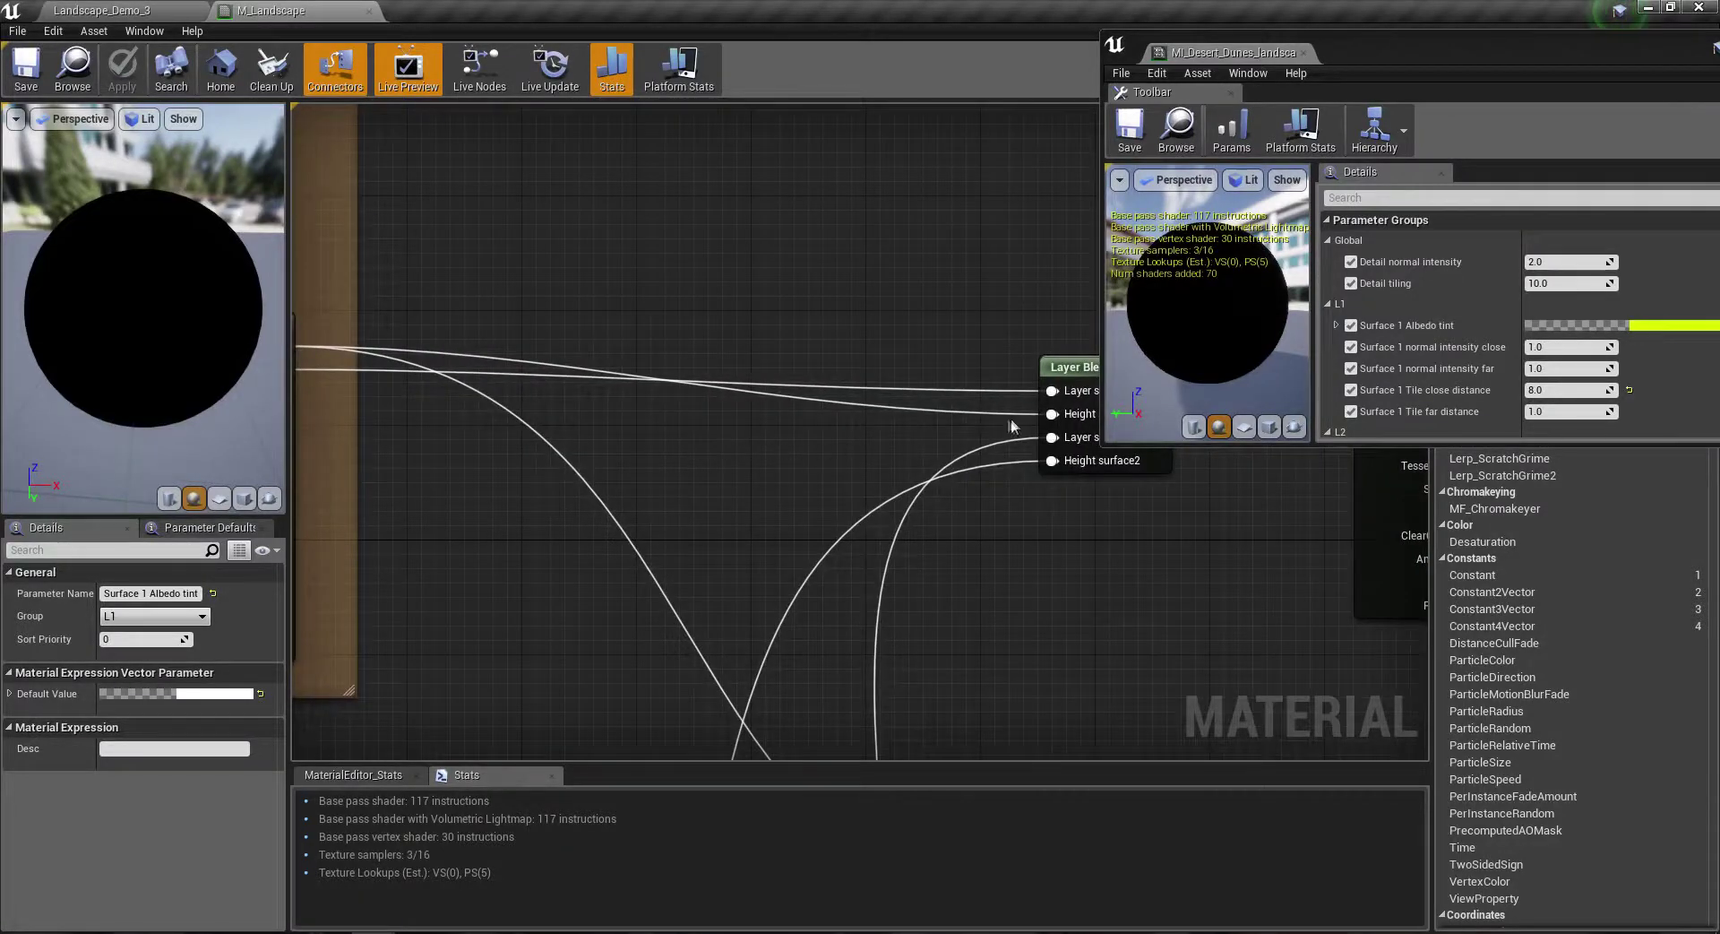
double_click(1013, 414)
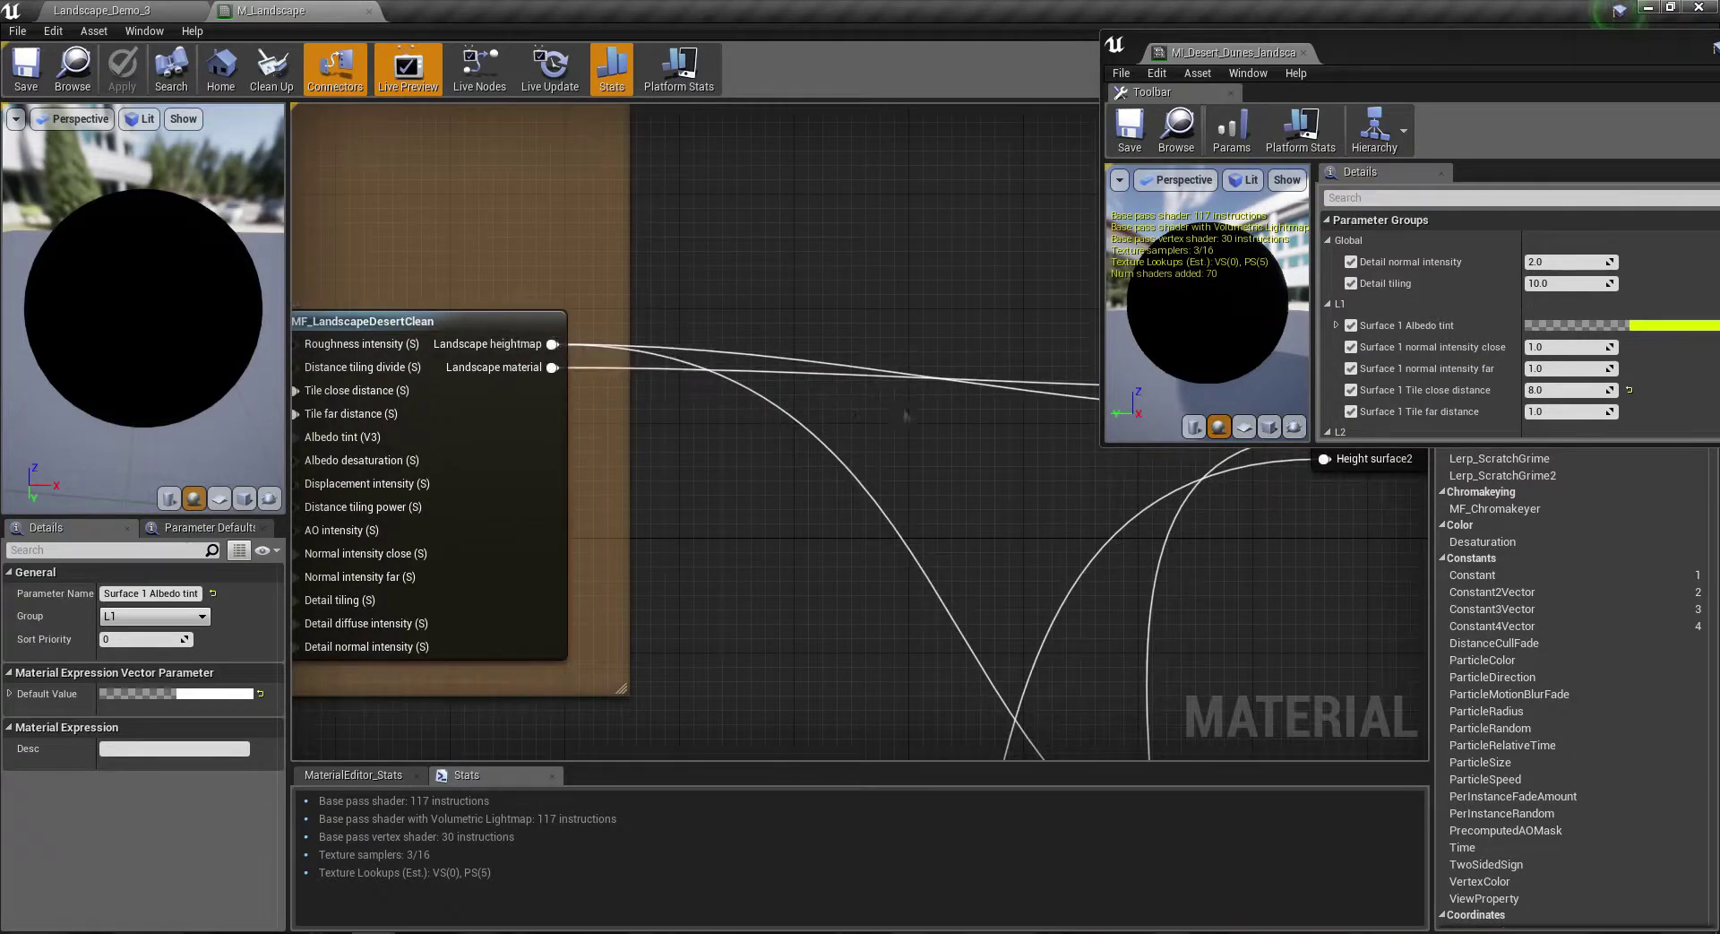
right_click_drag(906, 414, 519, 373)
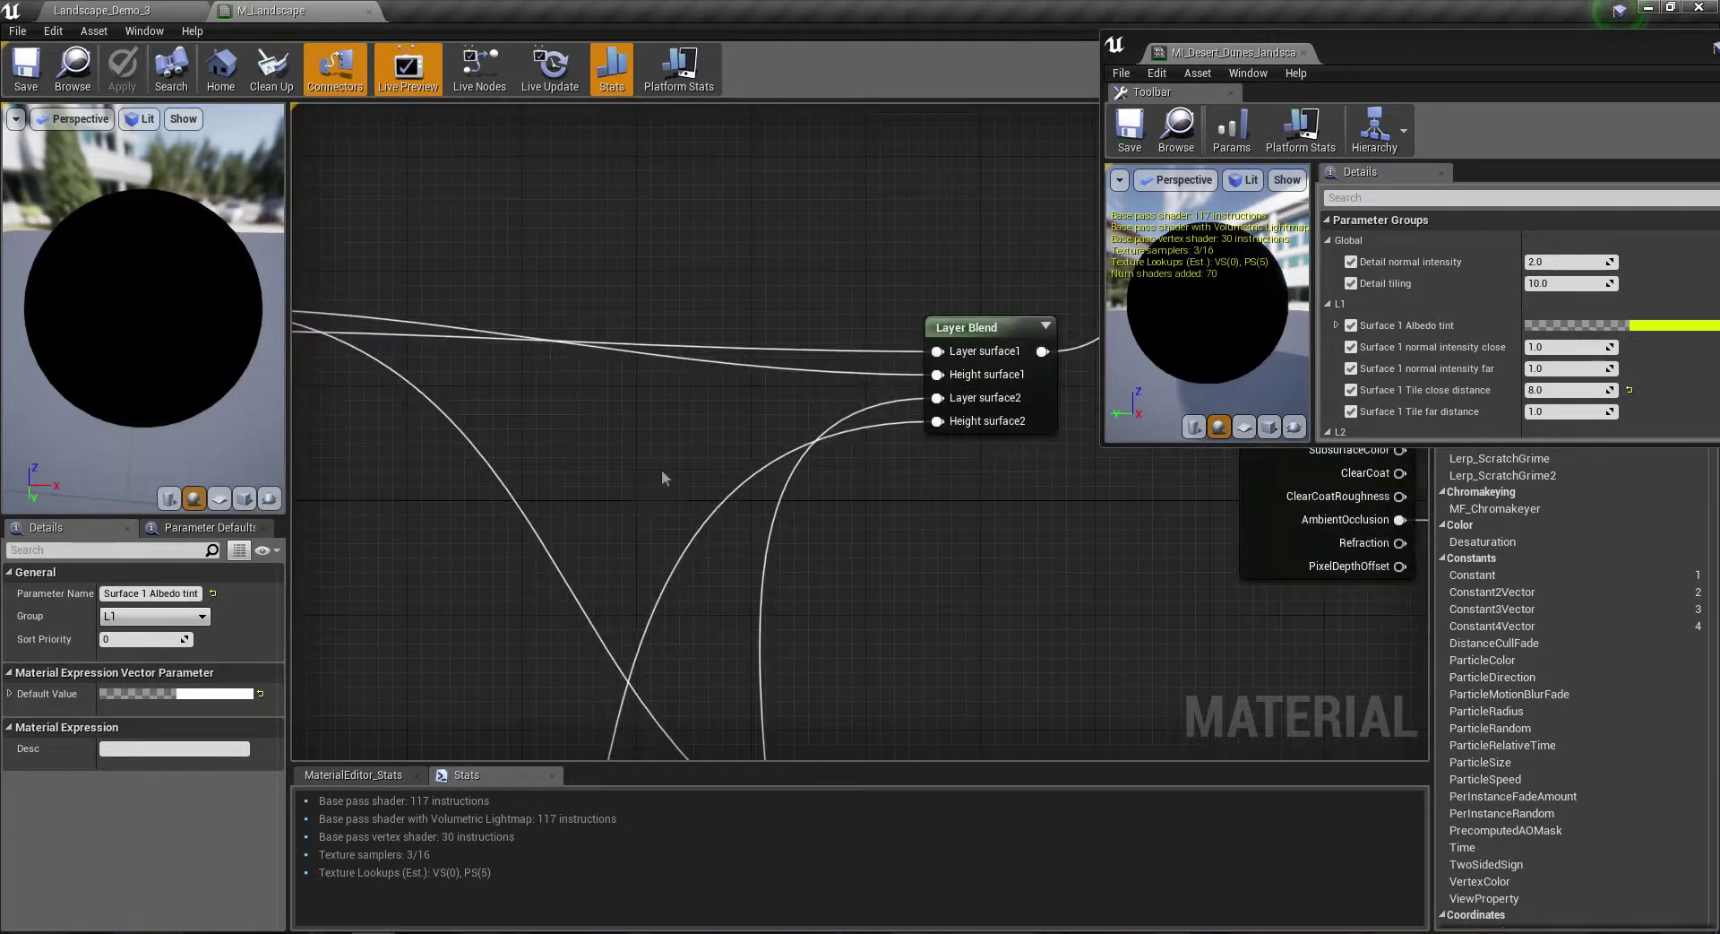
right_click_drag(661, 470, 741, 253)
right_click_drag(976, 310, 932, 397)
scroll(932, 397, "down", 2)
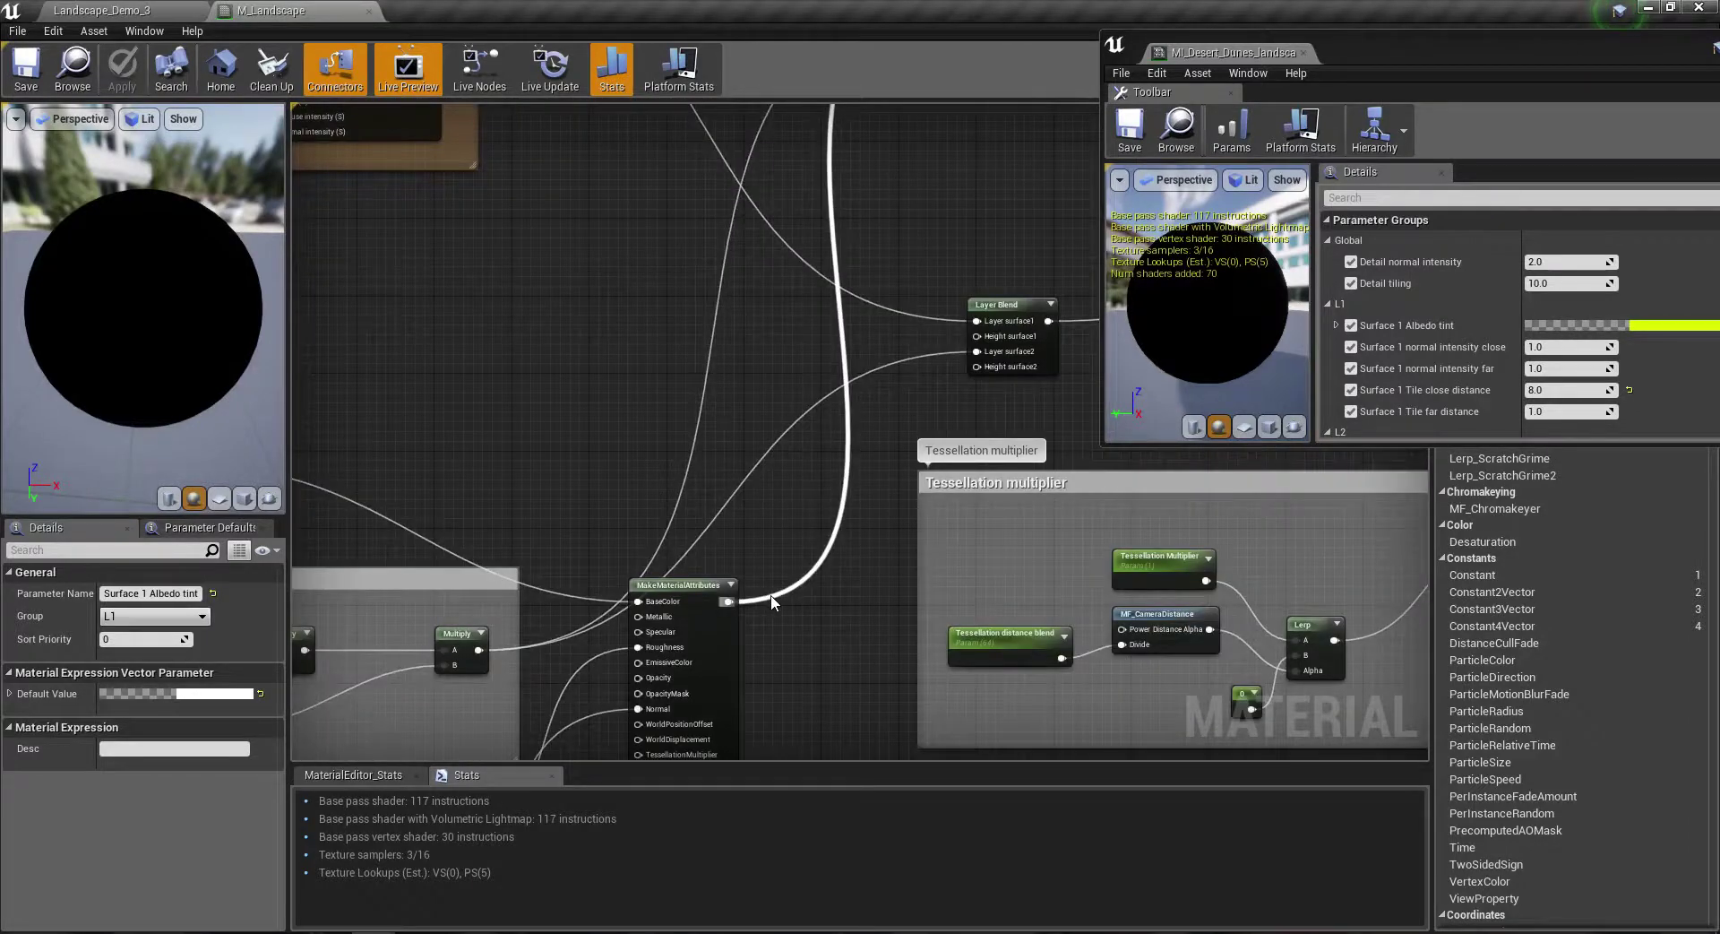
right_click_drag(767, 593, 717, 889)
right_click_drag(727, 763, 727, 761)
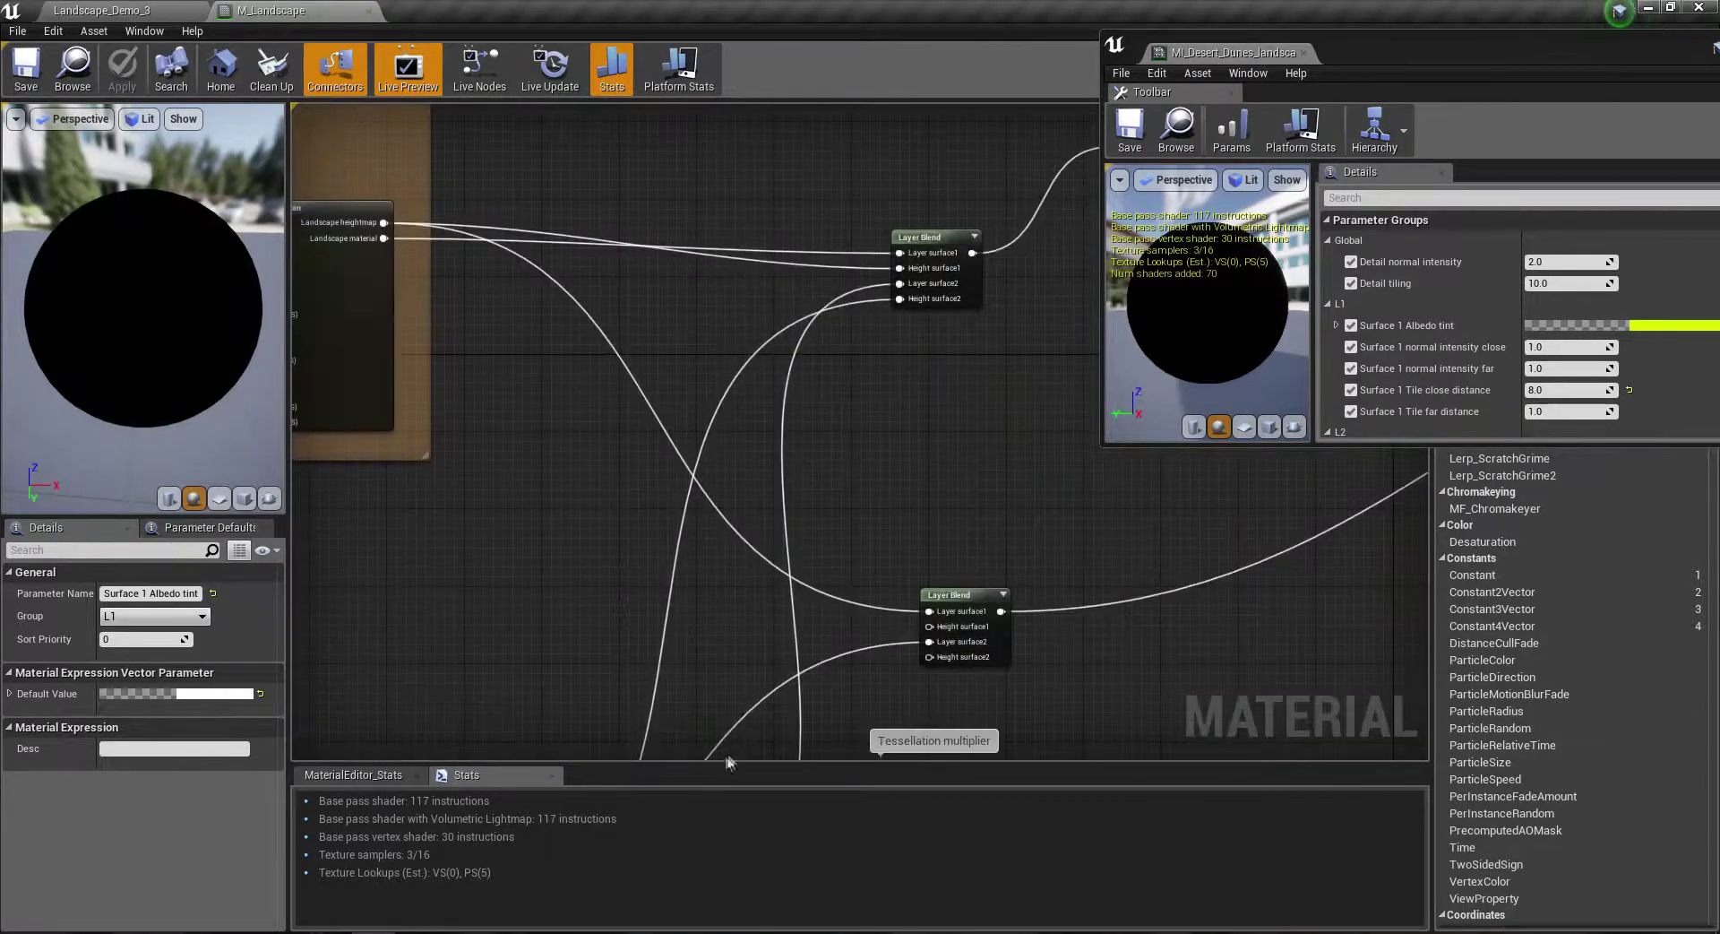
left_click(966, 601)
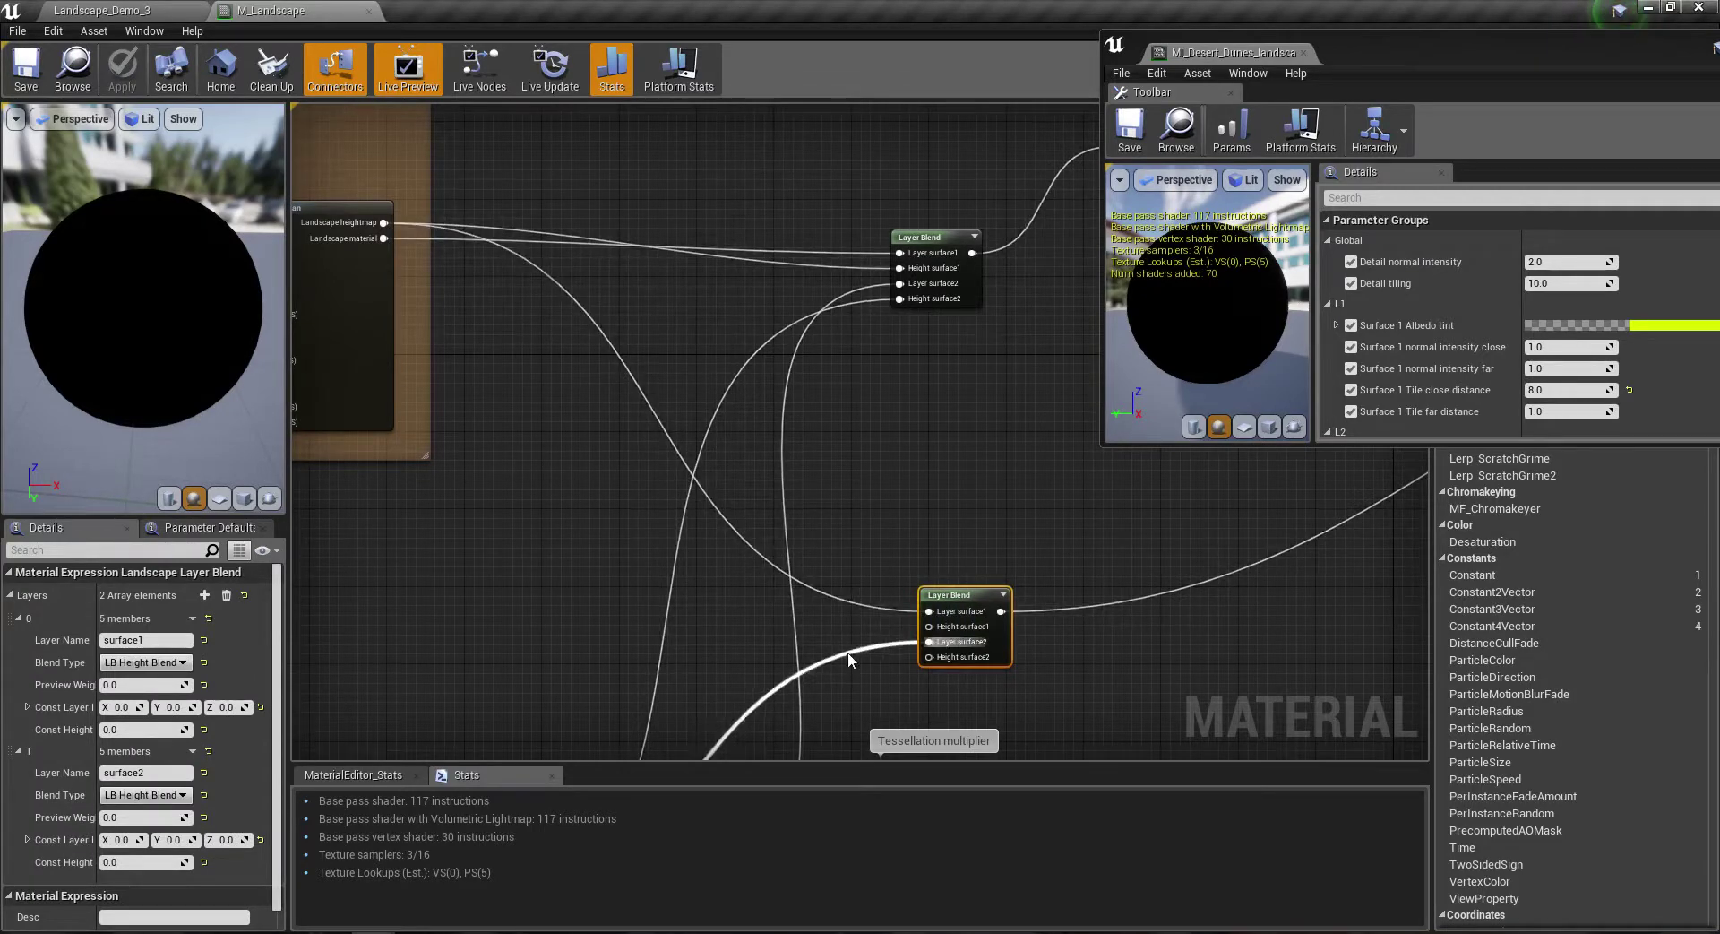
right_click_drag(848, 652, 953, 346)
scroll(953, 346, "down", 5)
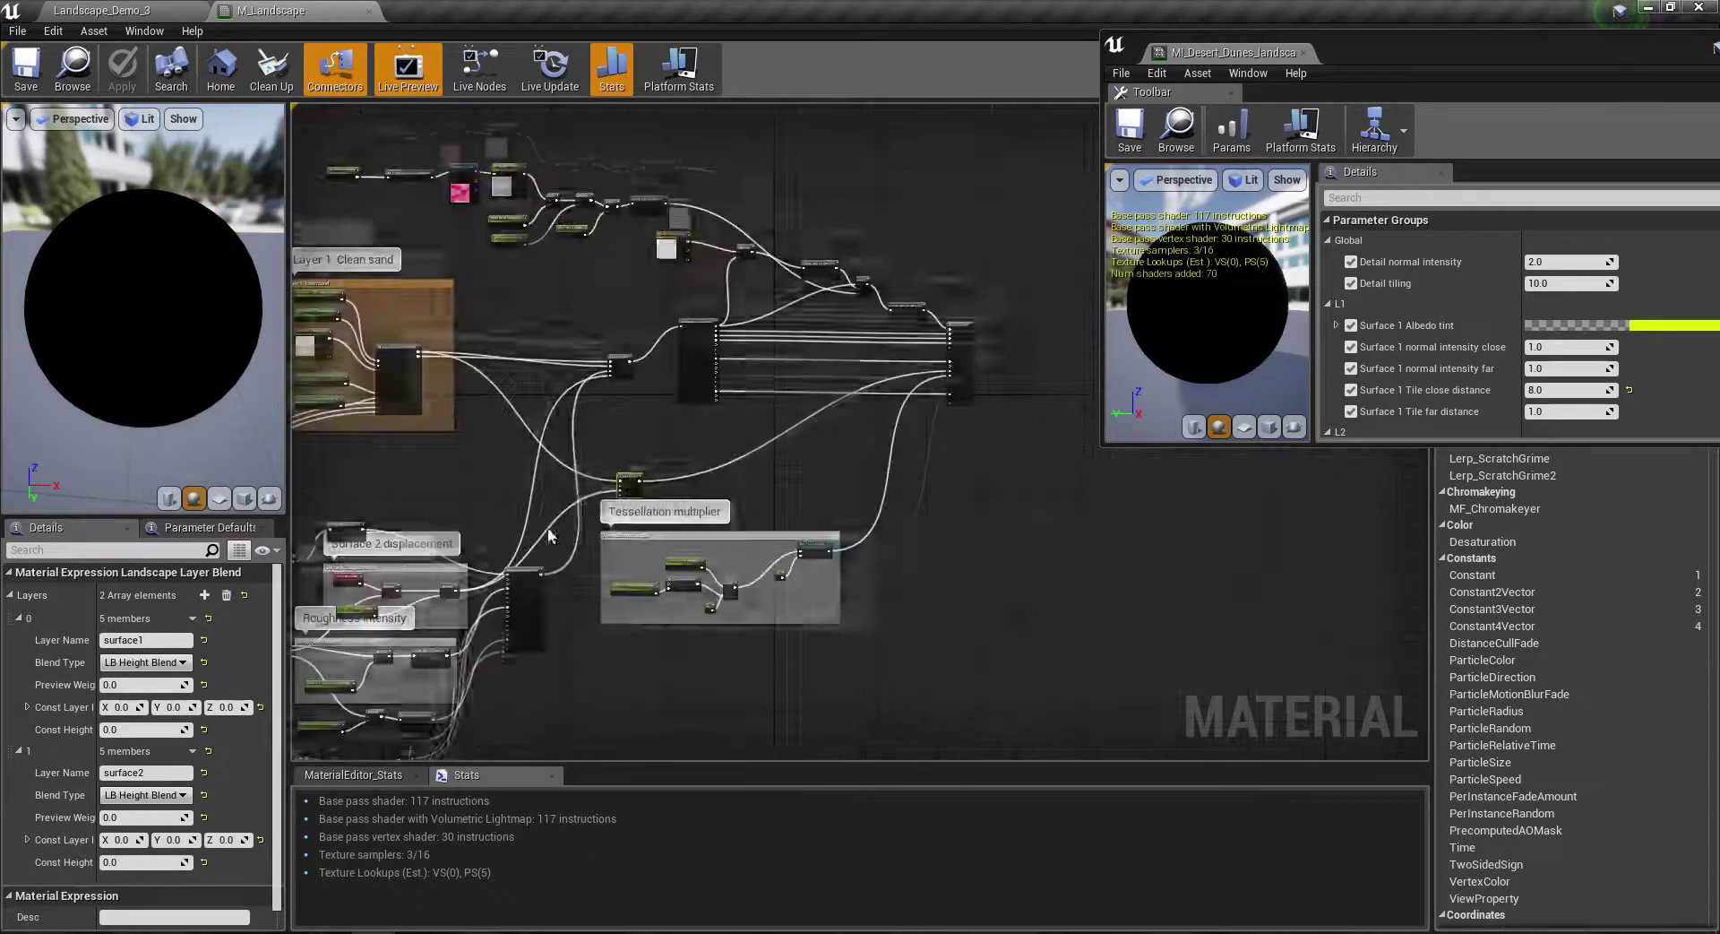
right_click_drag(567, 489, 964, 515)
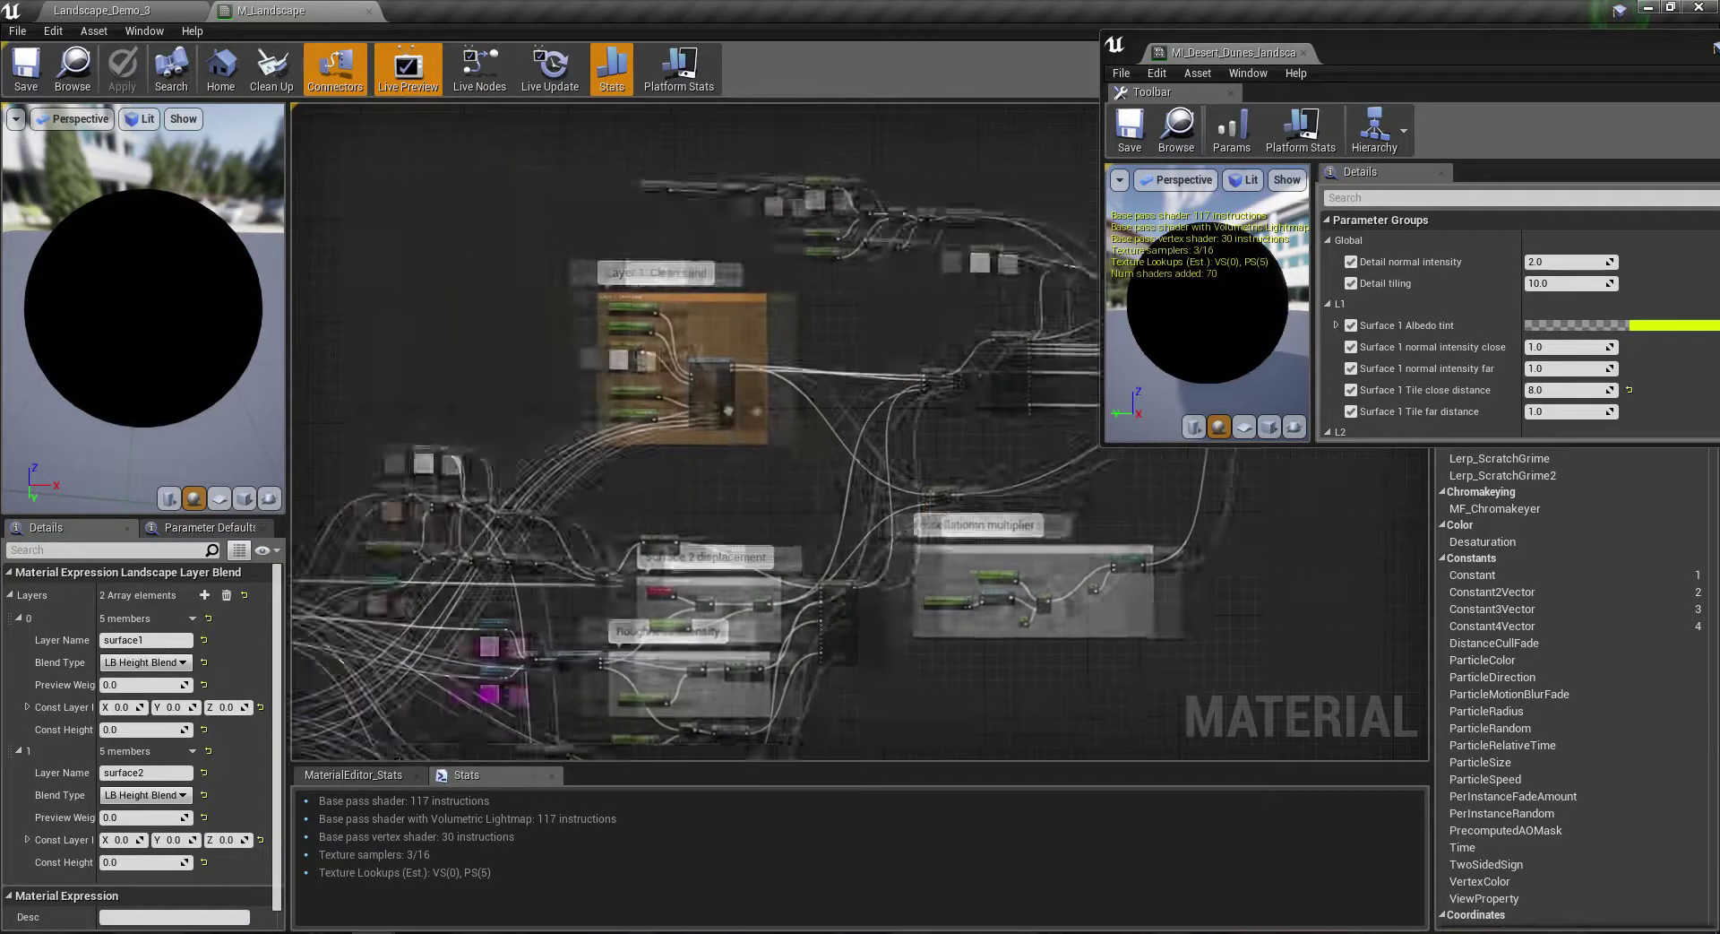
scroll(728, 378, "up", 6)
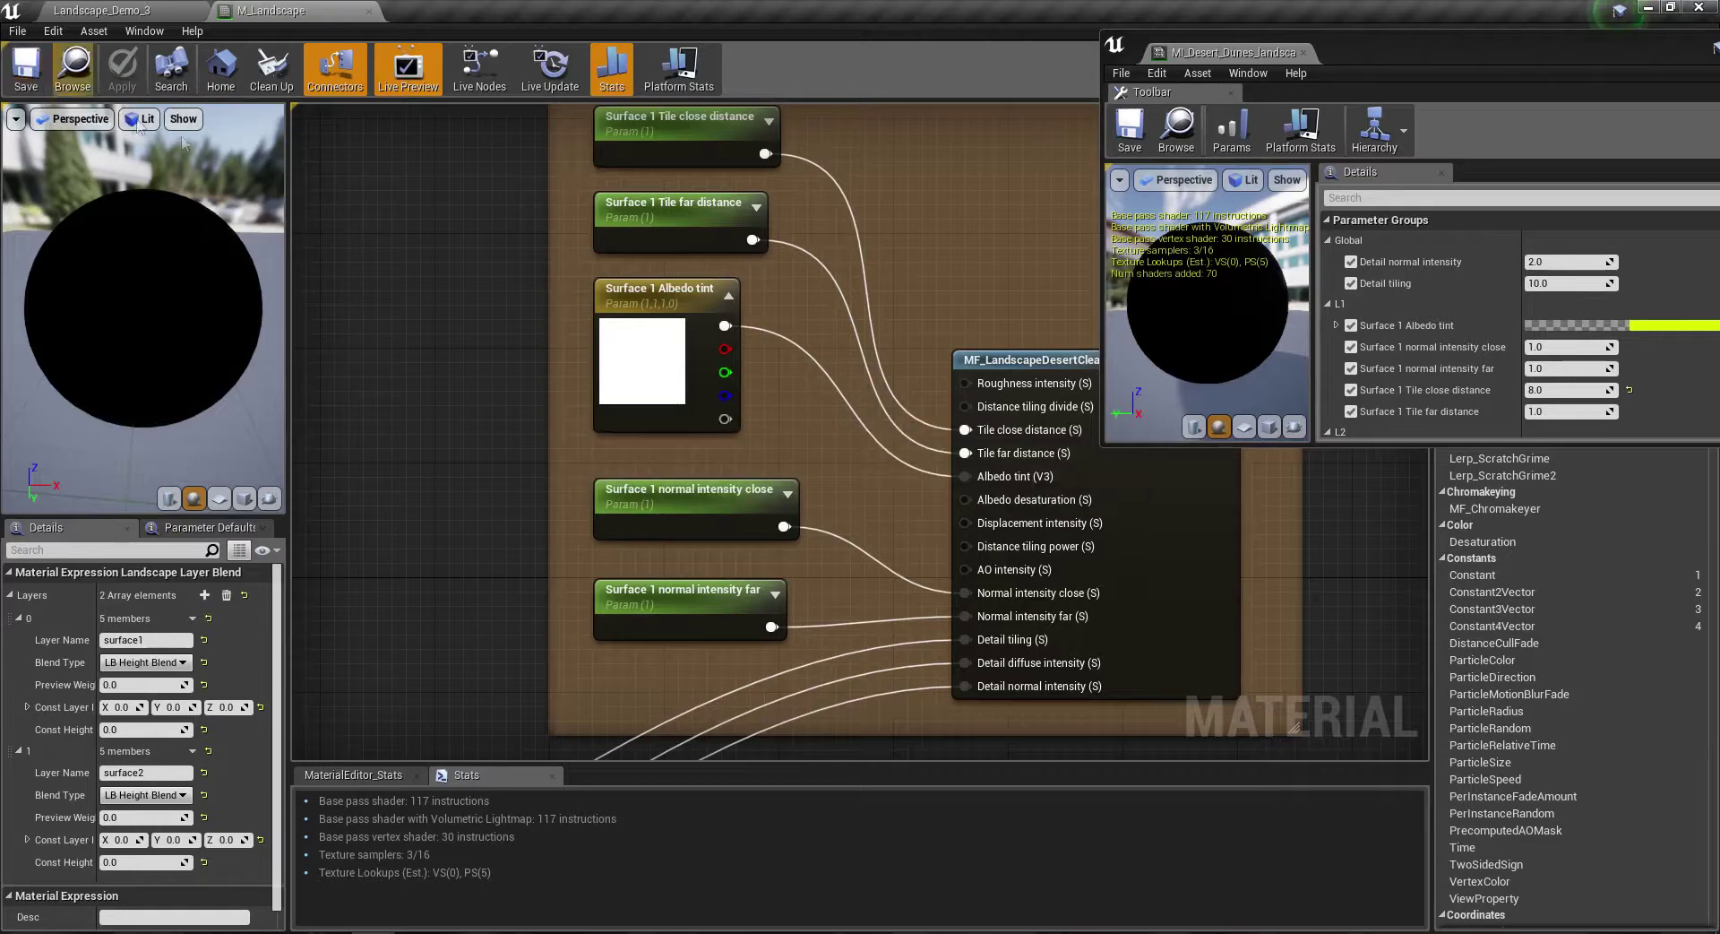
Step: Open the T_Sand_Clean_Normal texture used by MF_LandscapeDesertClean's Surface 2 normal node
double_click(1006, 364)
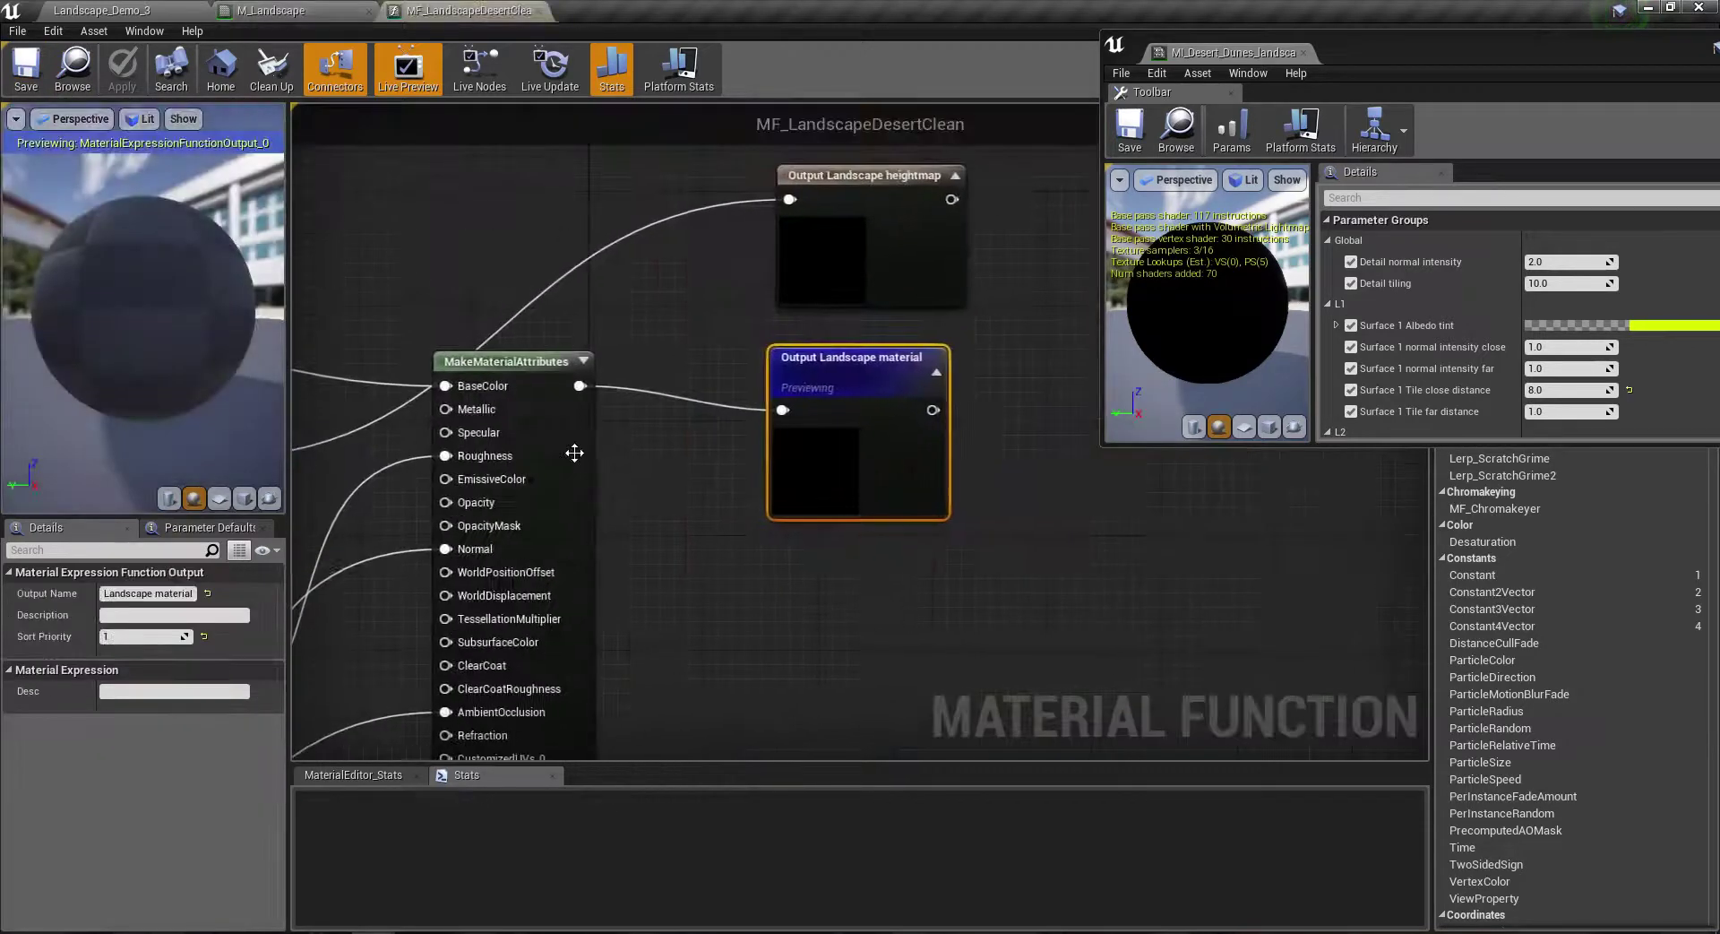
scroll(491, 573, "up", 5)
left_click(743, 525)
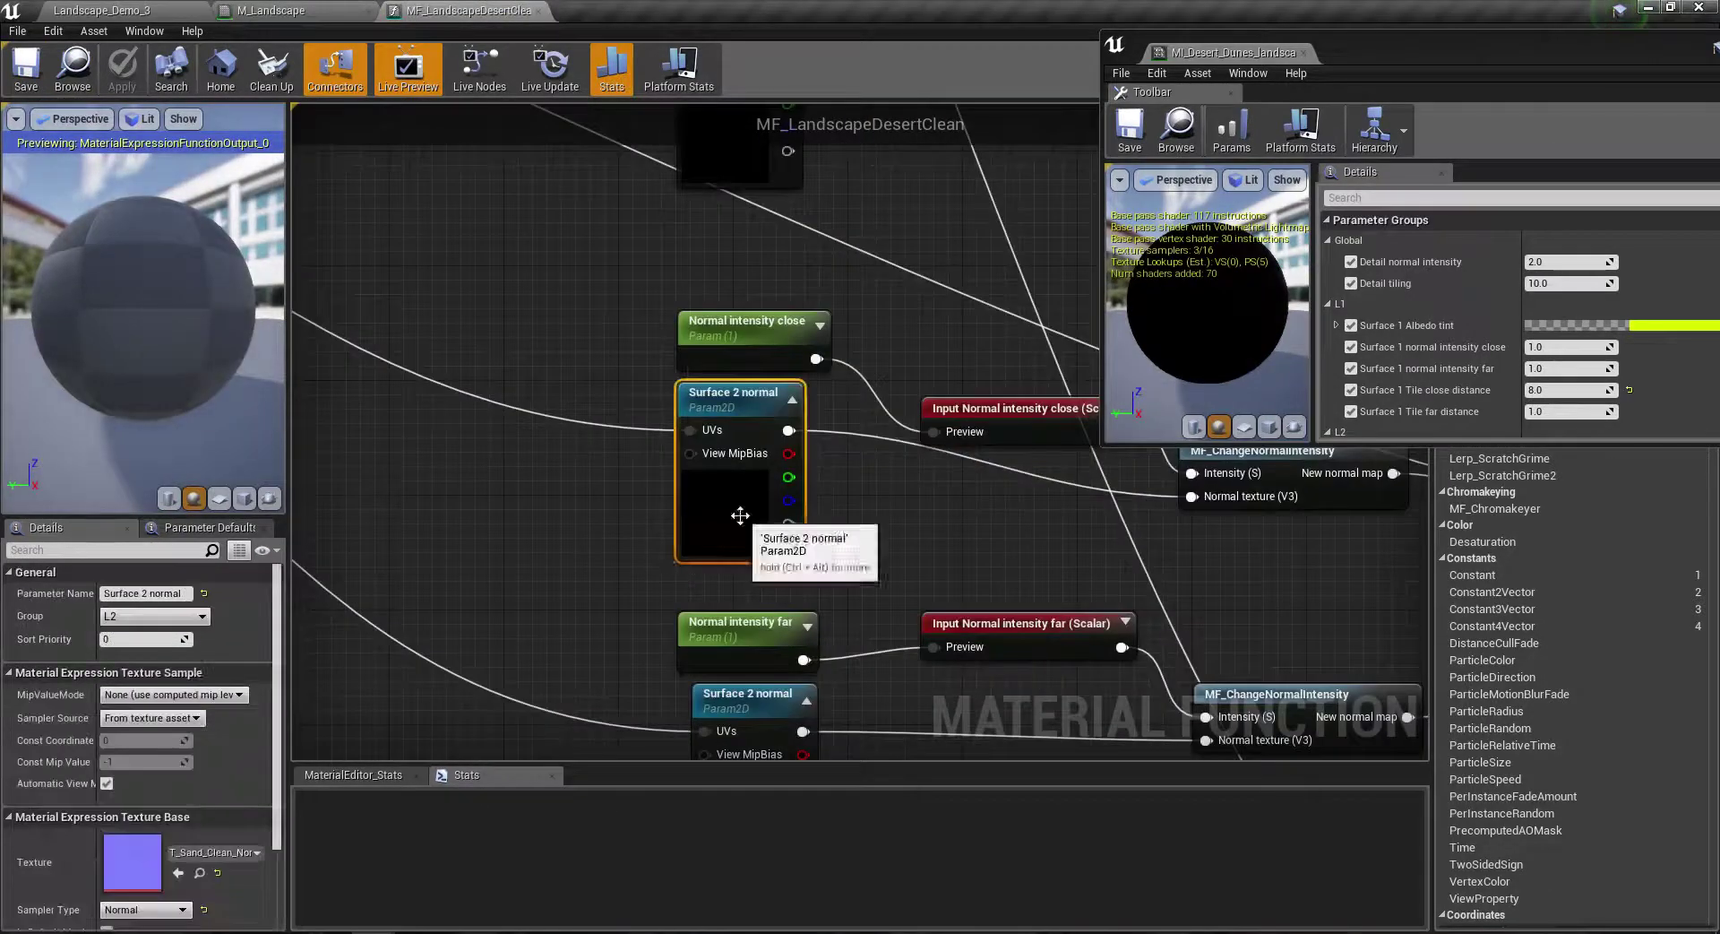
double_click(132, 887)
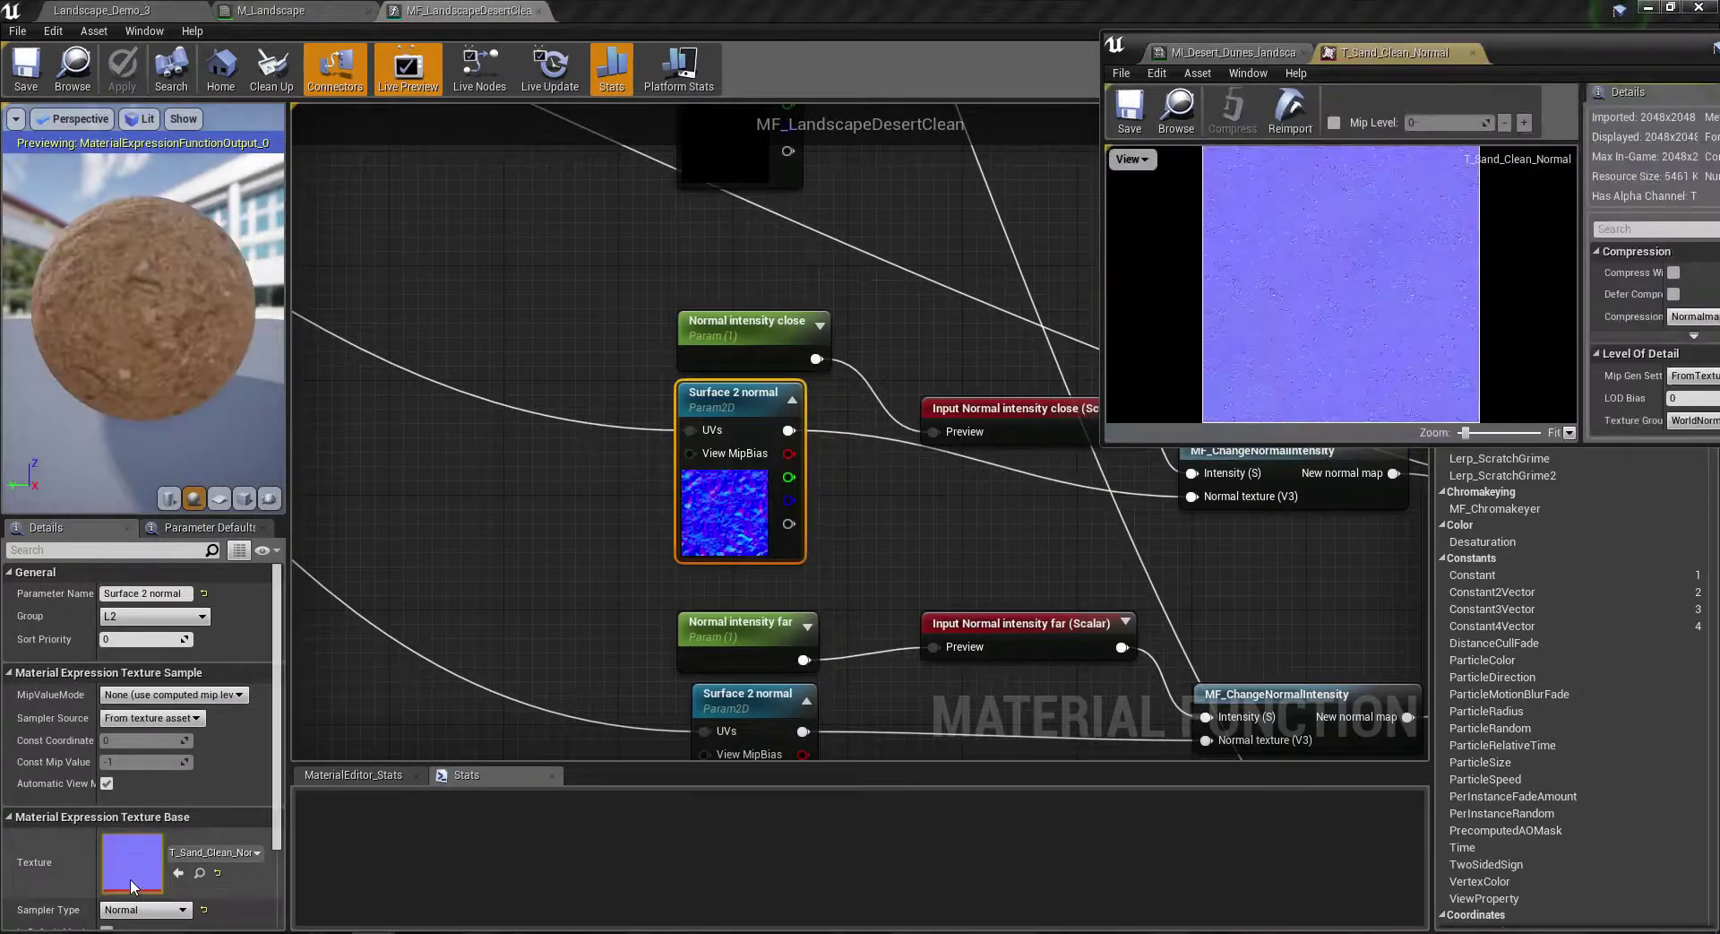
double_click(1504, 60)
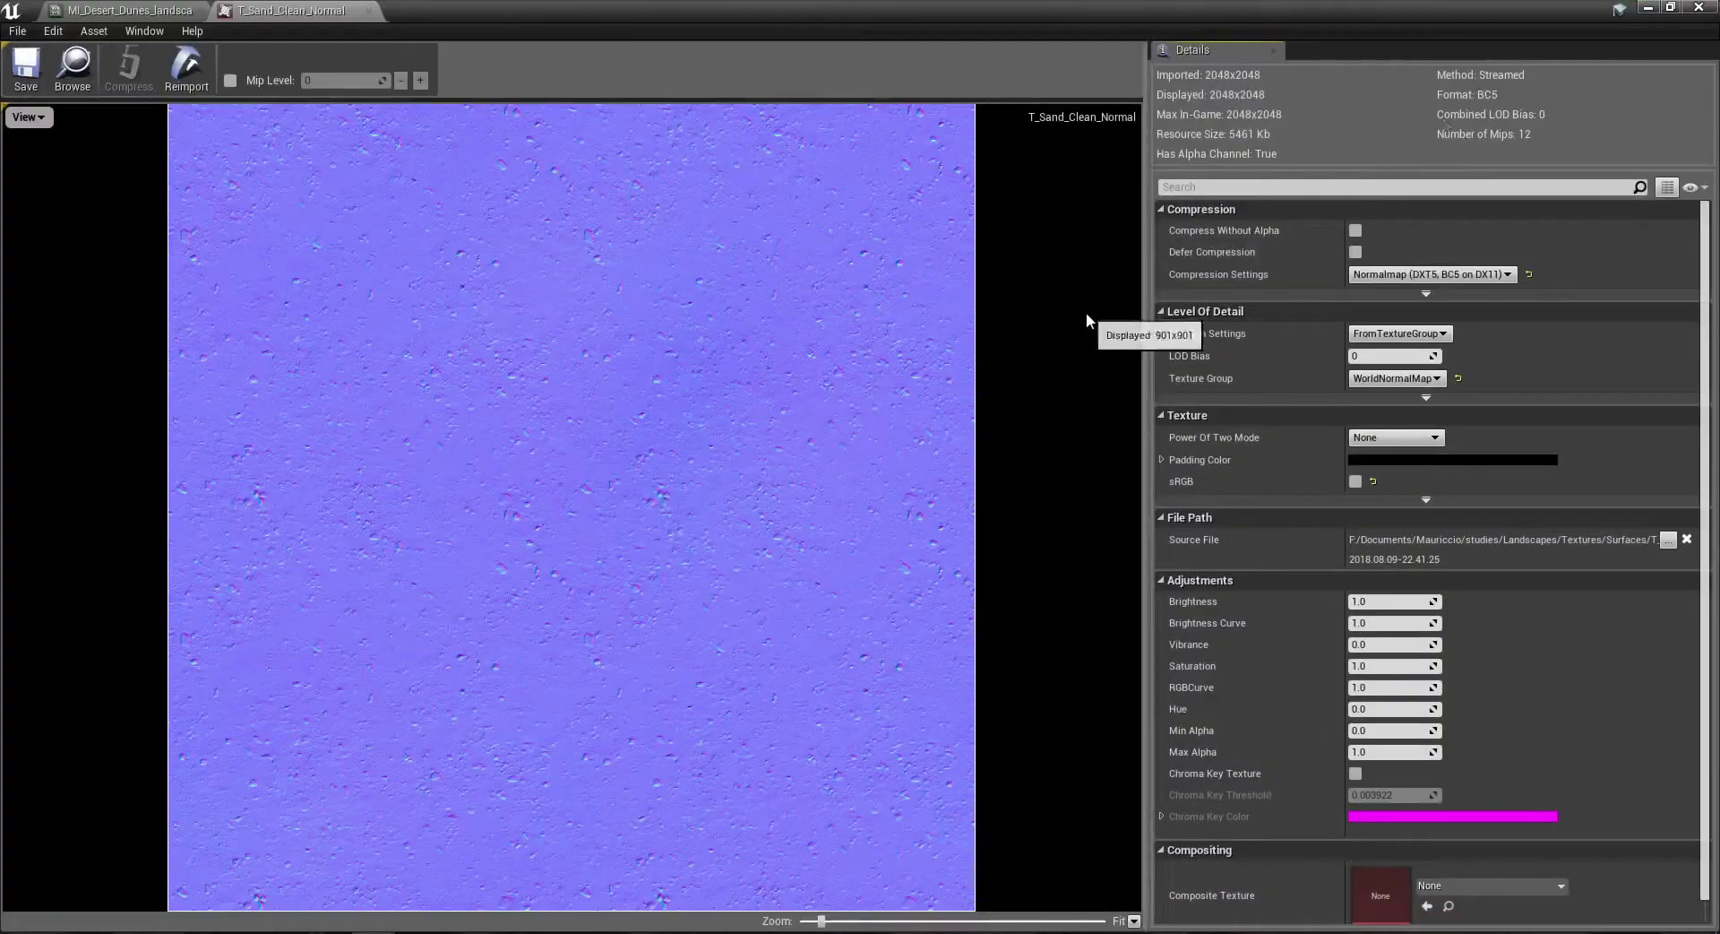
Step: Close the texture and desert dunes instance editors, returning to Landscape_Demo
left_click(369, 11)
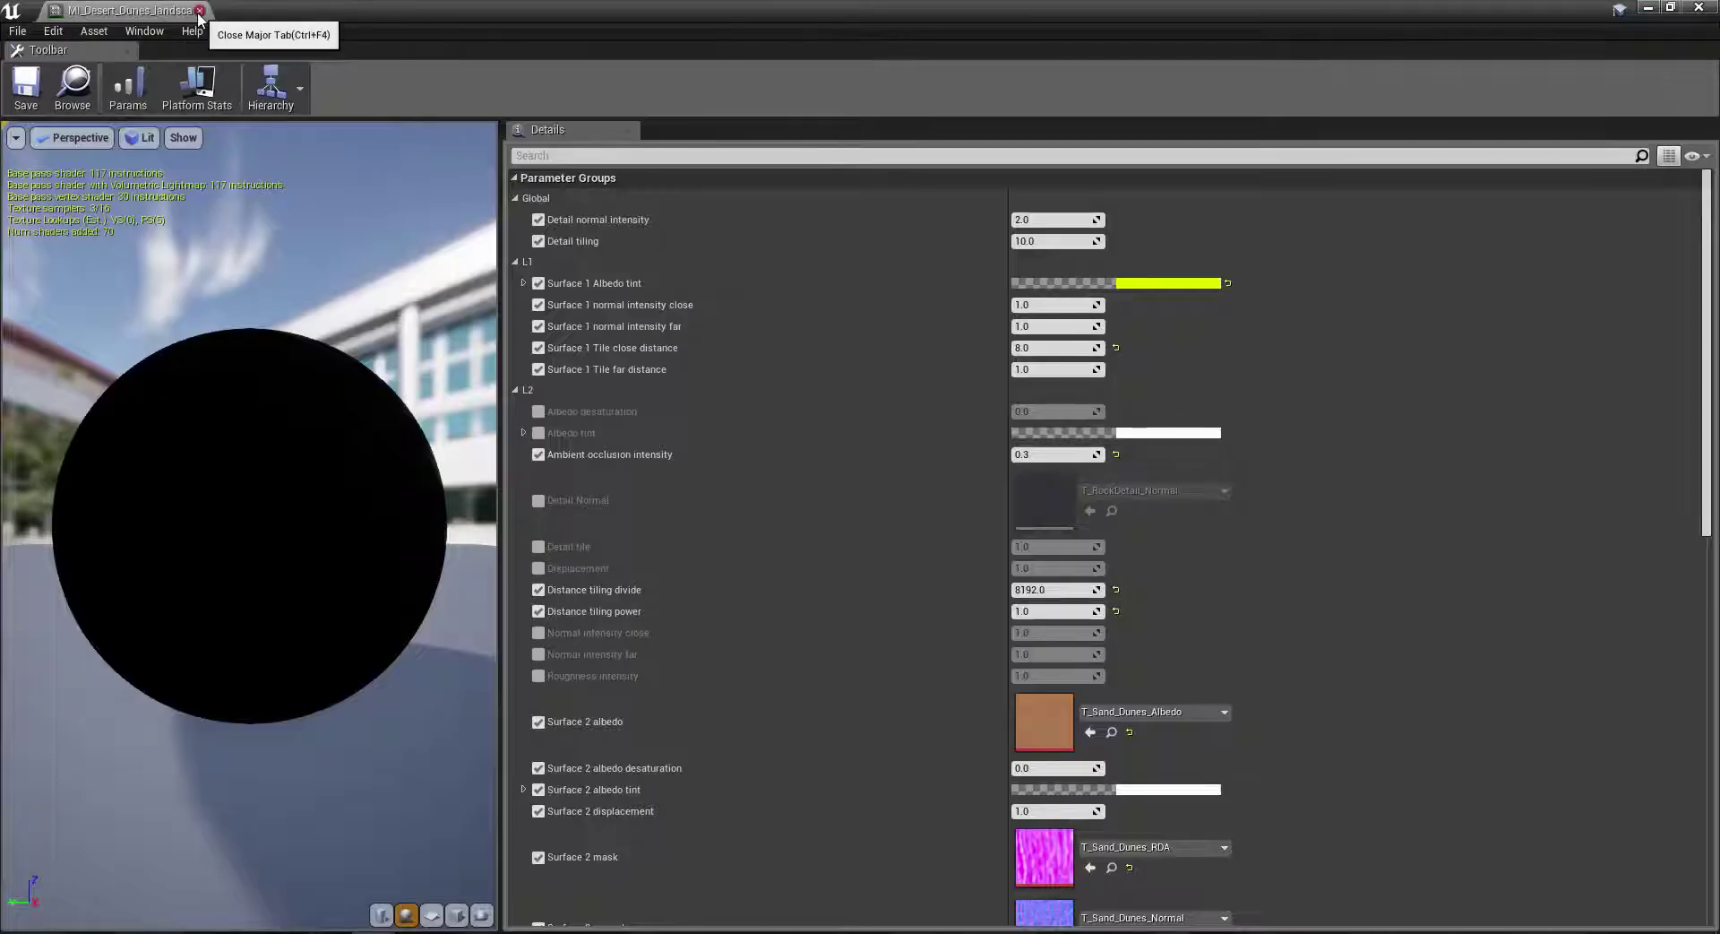
left_click(199, 11)
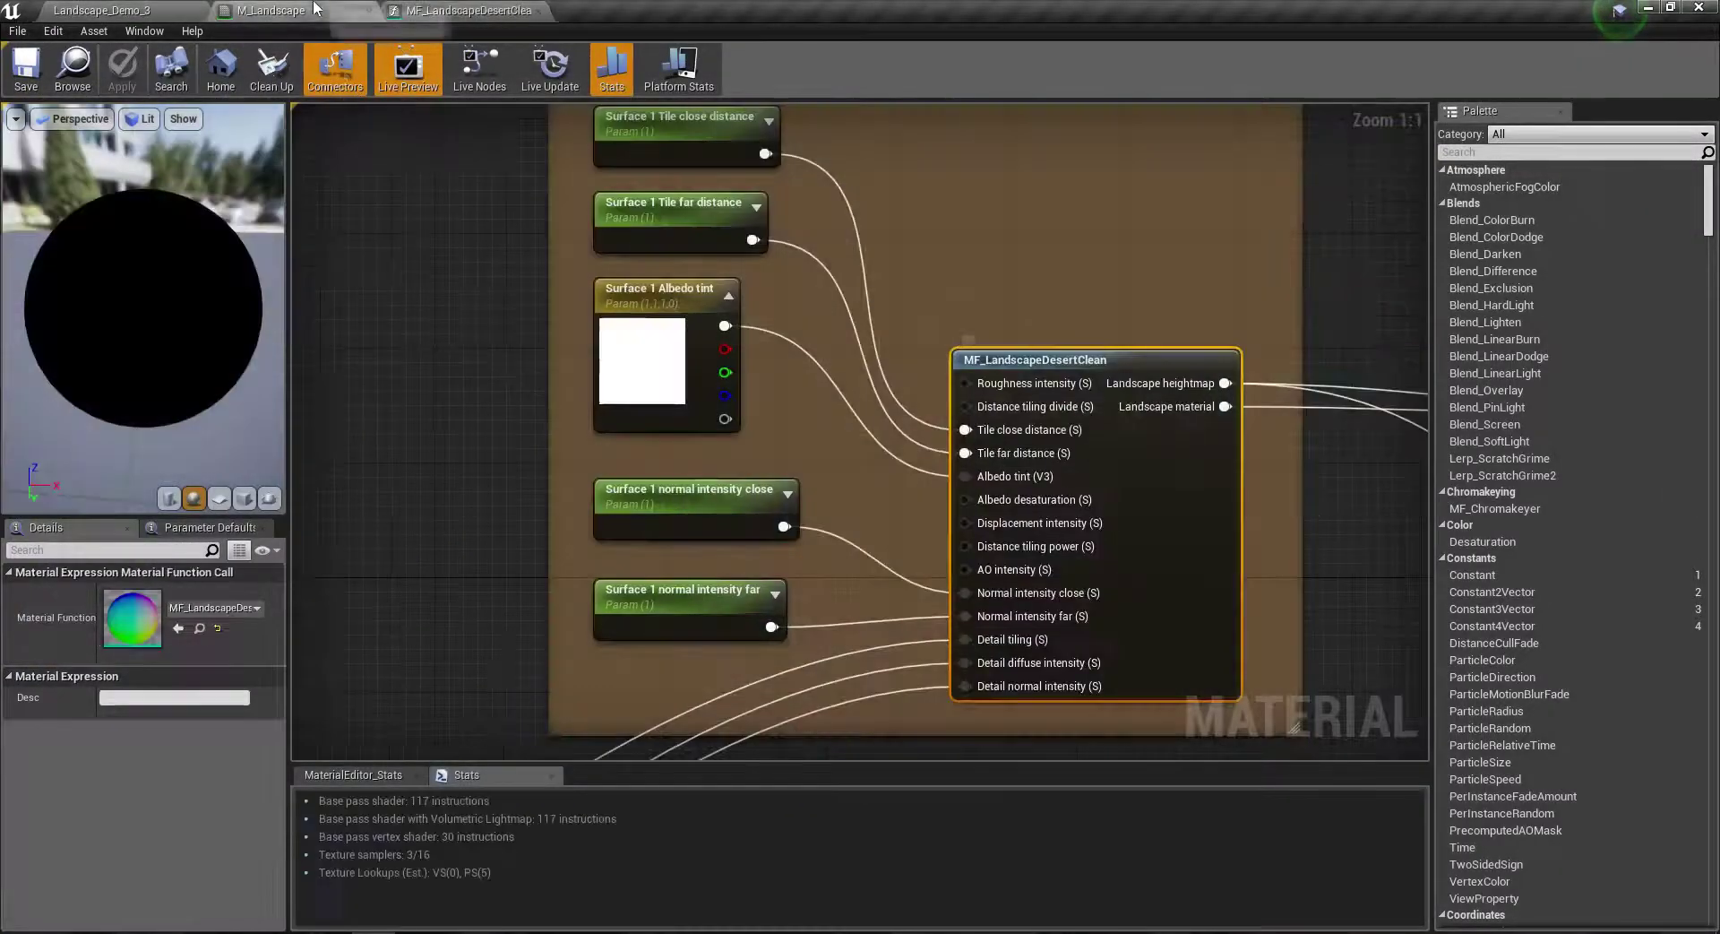
left_click(174, 9)
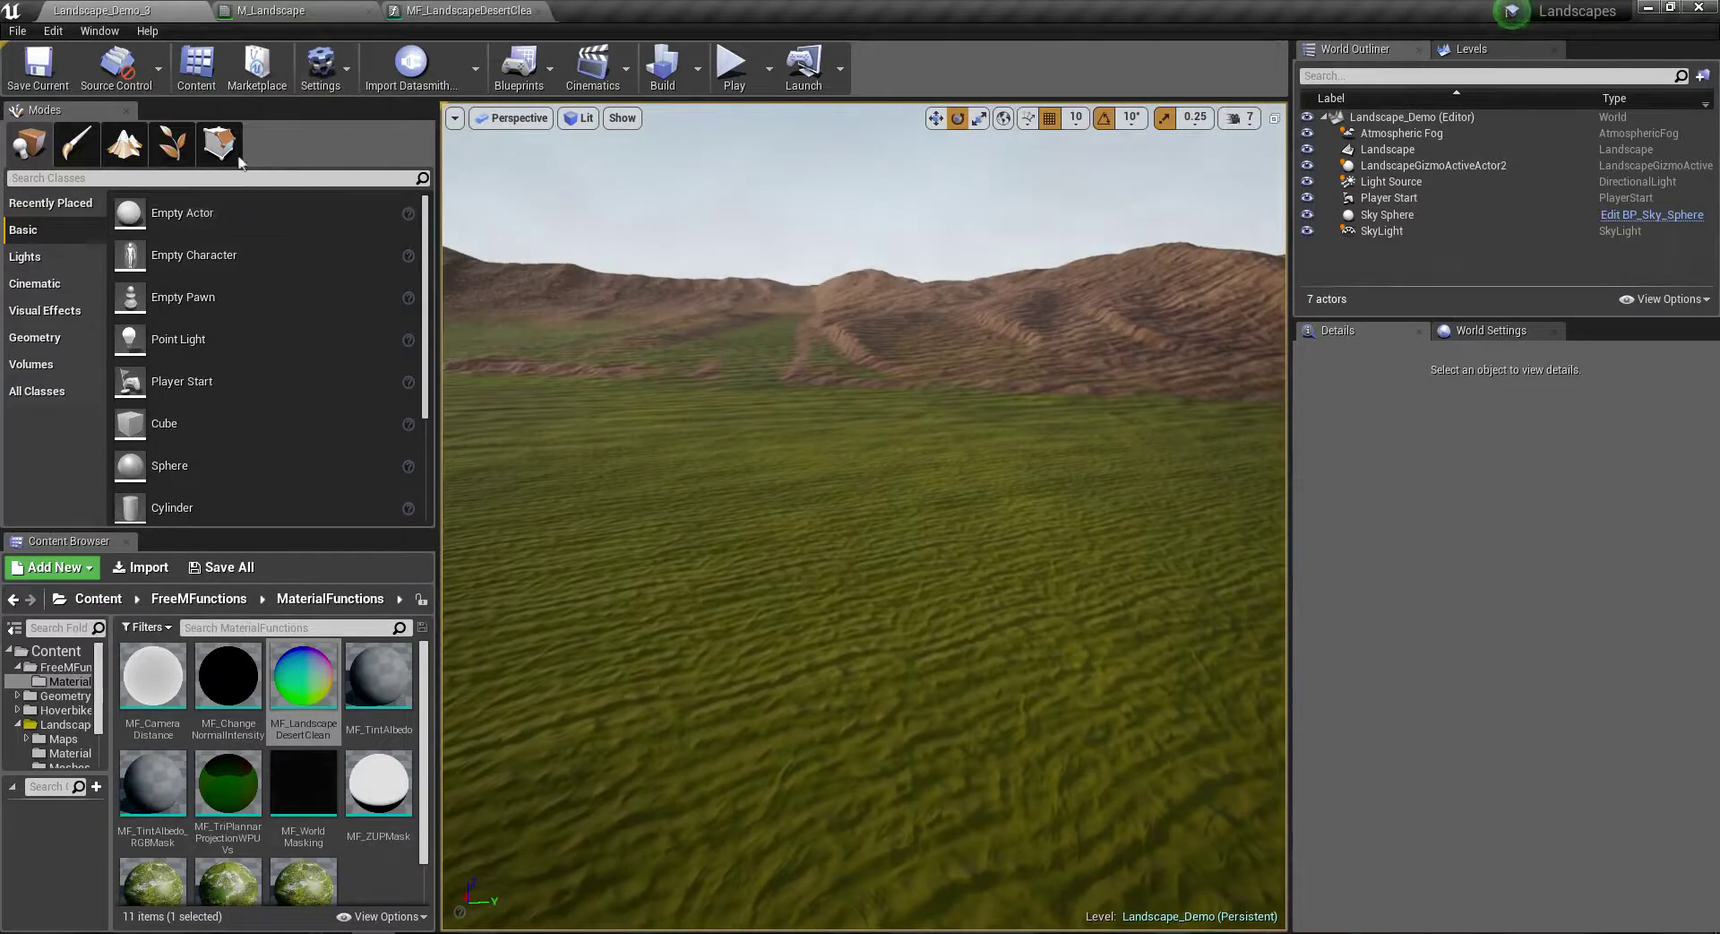
Step: Switch to Landscape mode's Paint tools and fly toward the sand dune
left_click(224, 148)
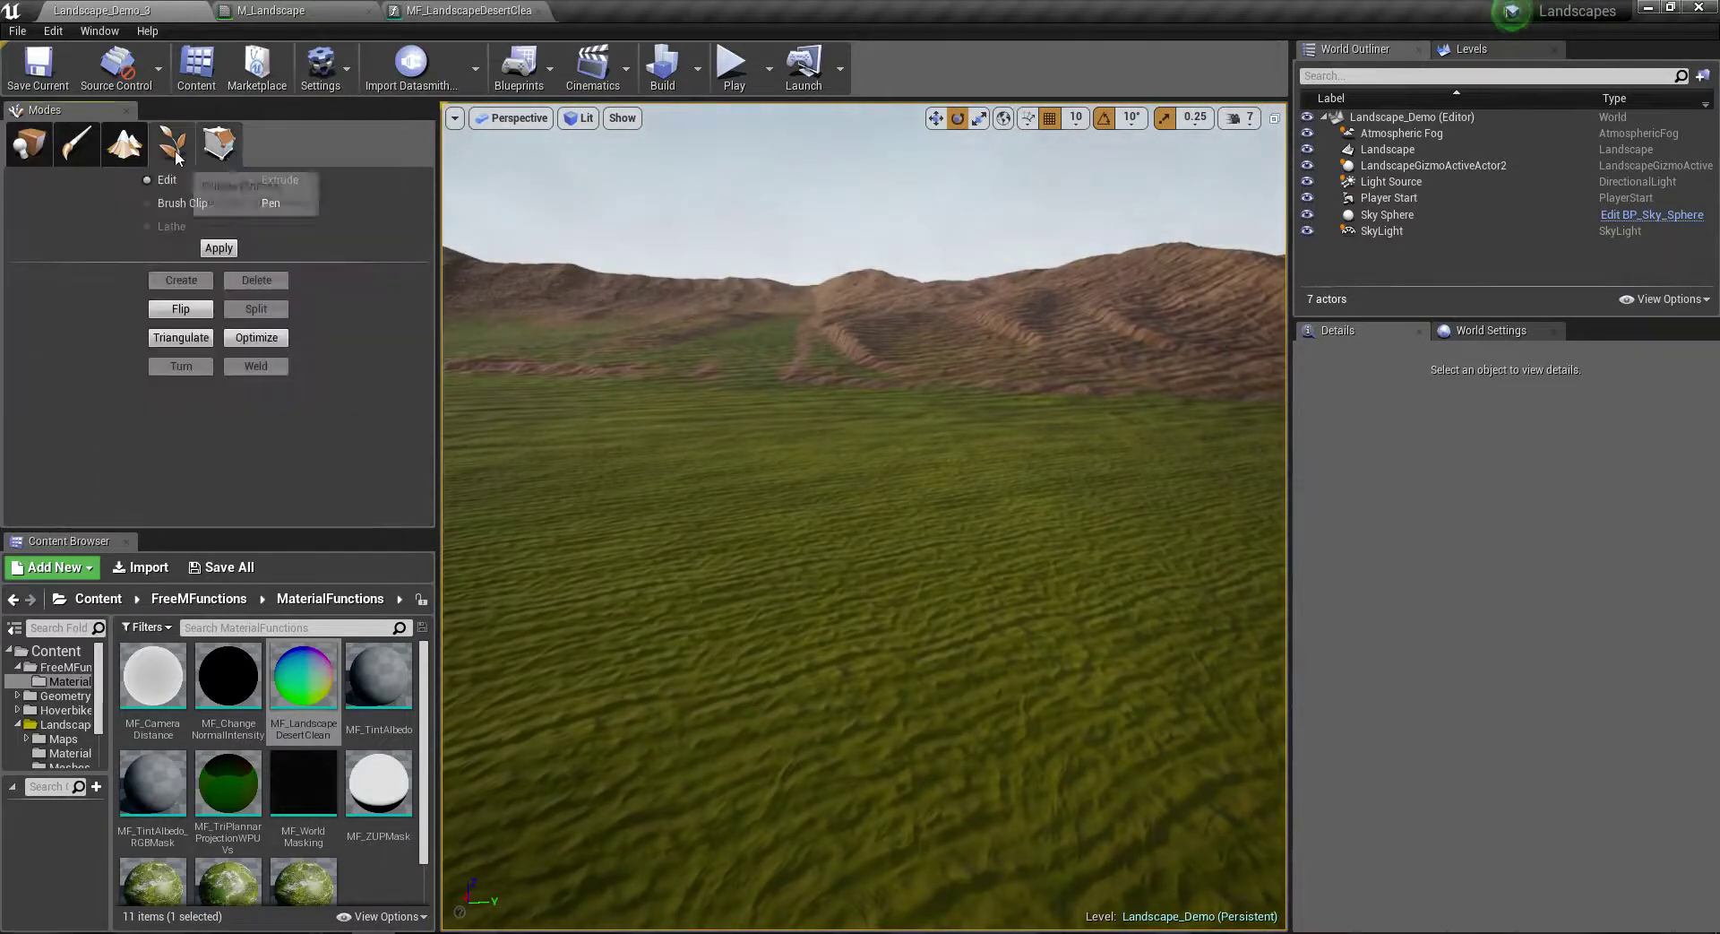
left_click(175, 154)
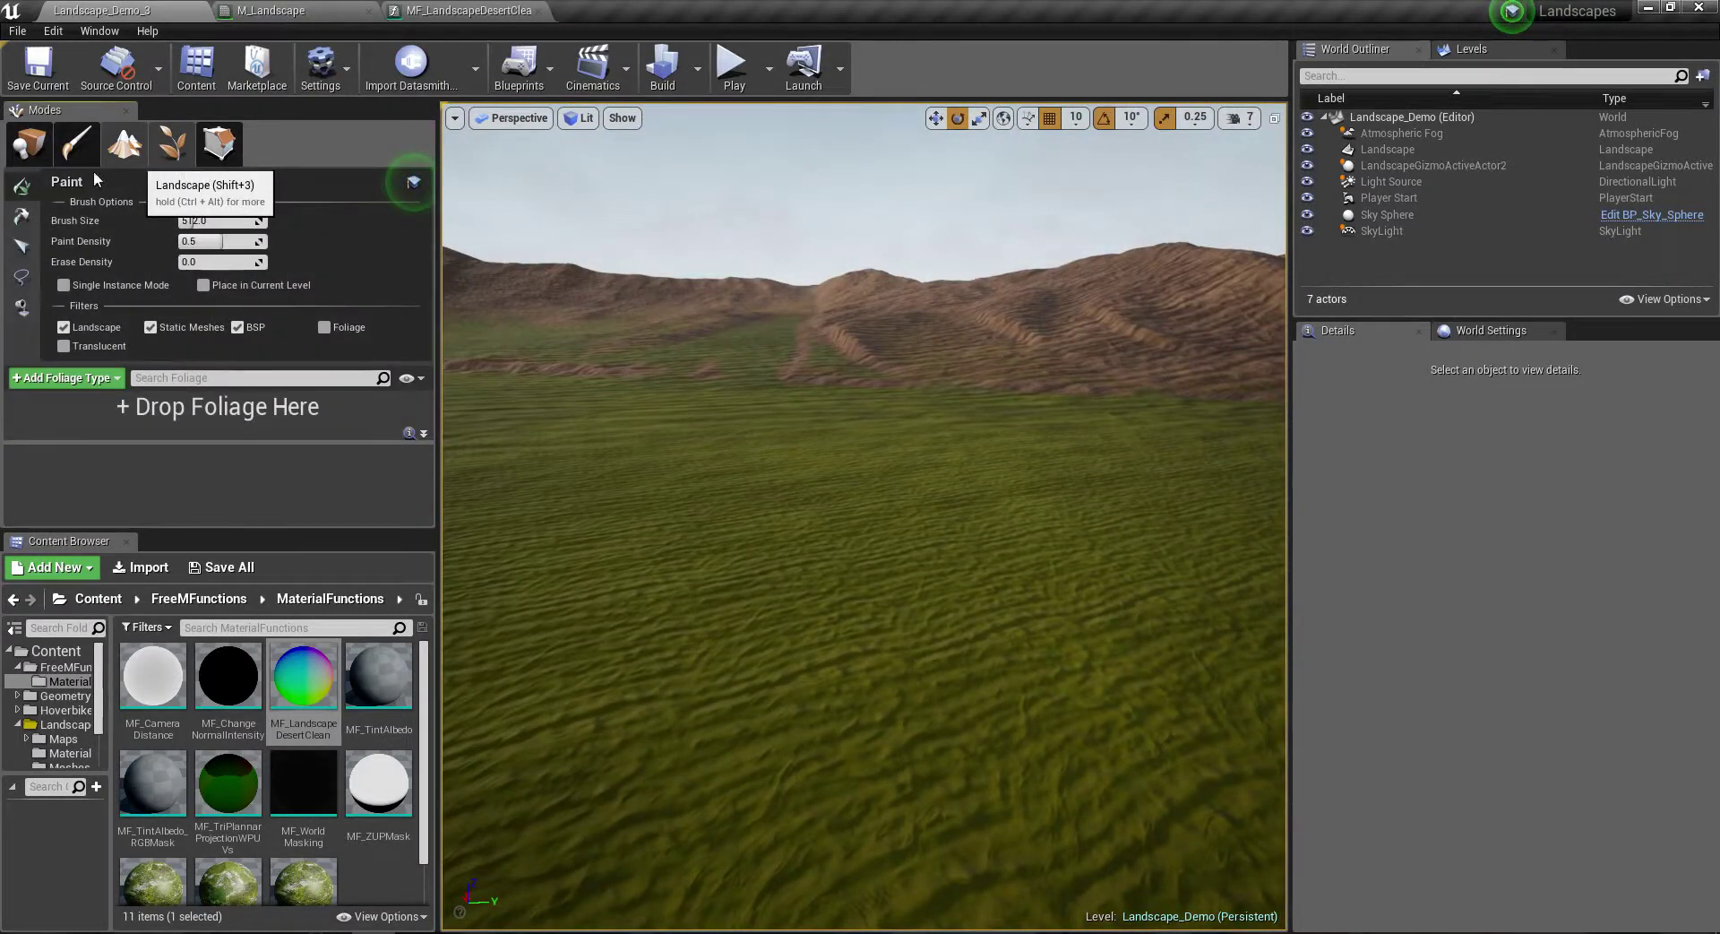
left_click(125, 143)
left_click(270, 191)
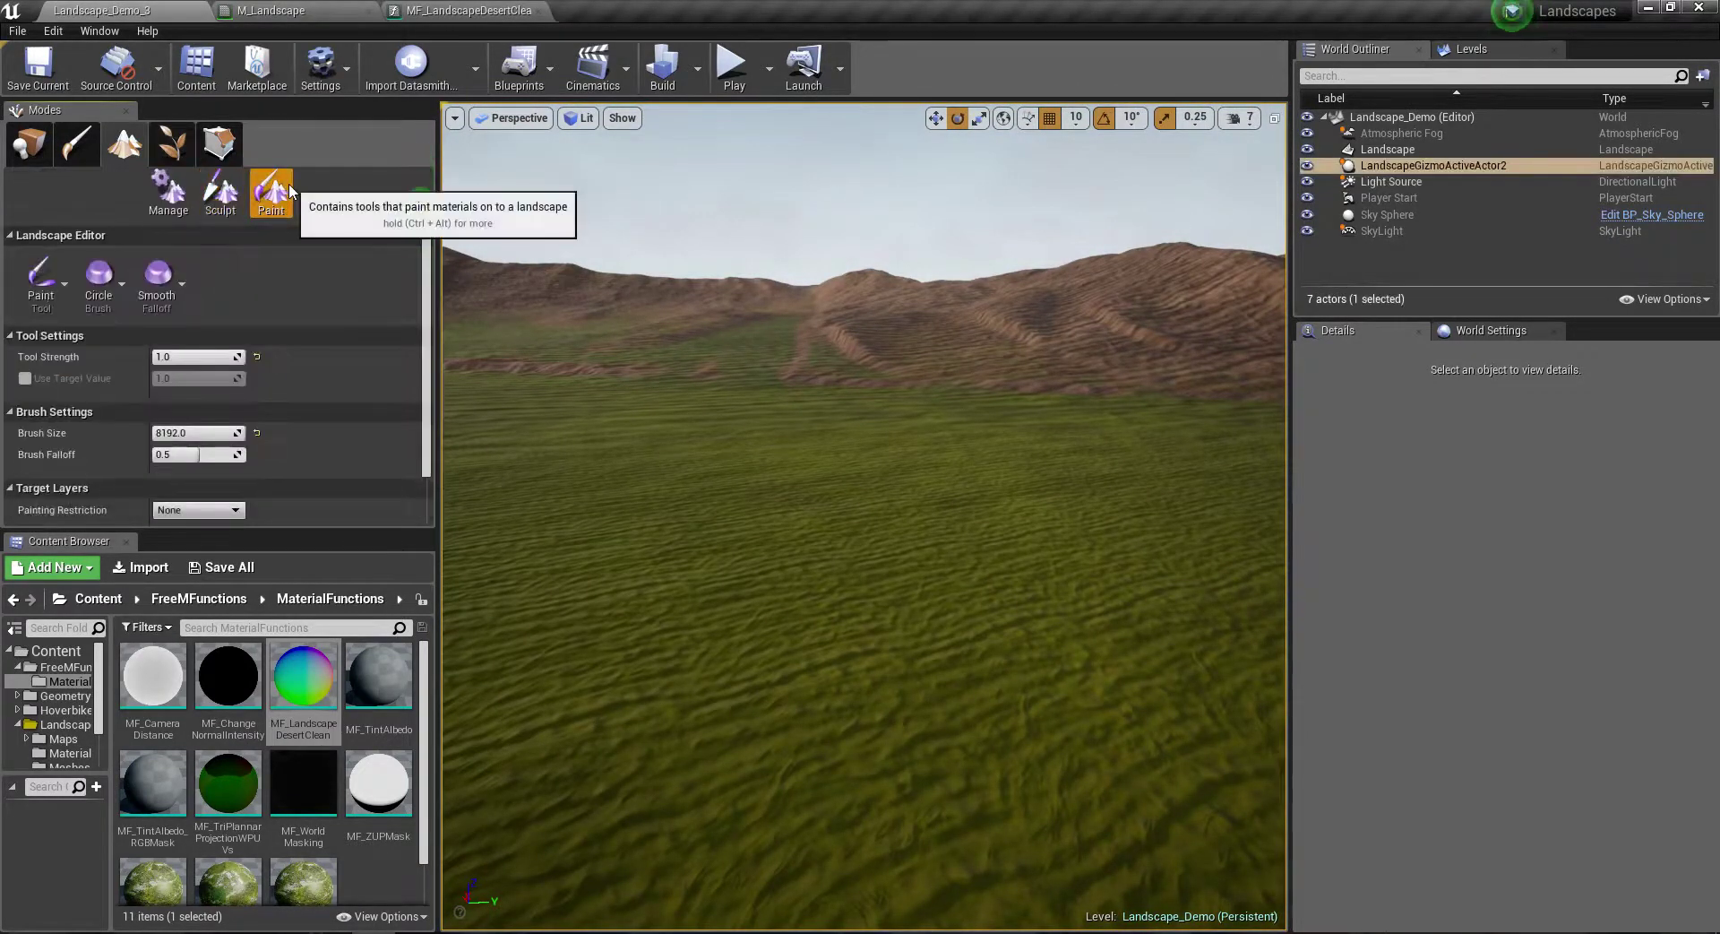
scroll(296, 401, "down", 2)
right_click_drag(445, 421, 475, 421)
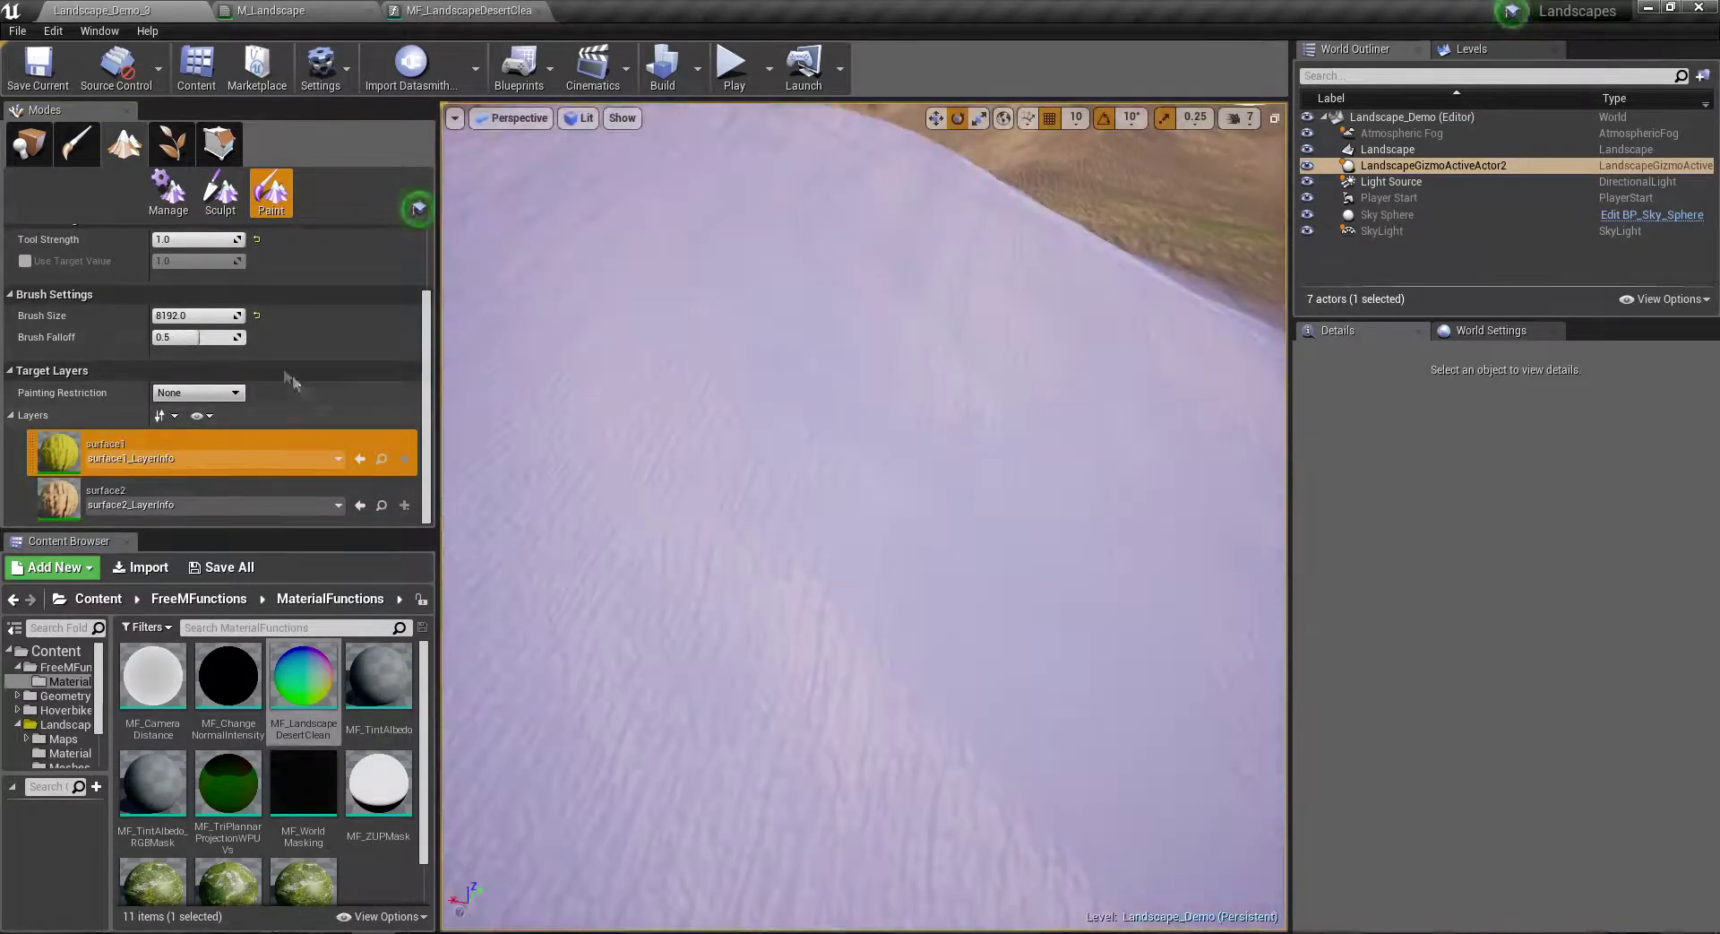
Step: Resize the brush and paint a patch of the surface1 layer onto the dune
key("bracketleft")
key("bracketleft")
key("bracketleft")
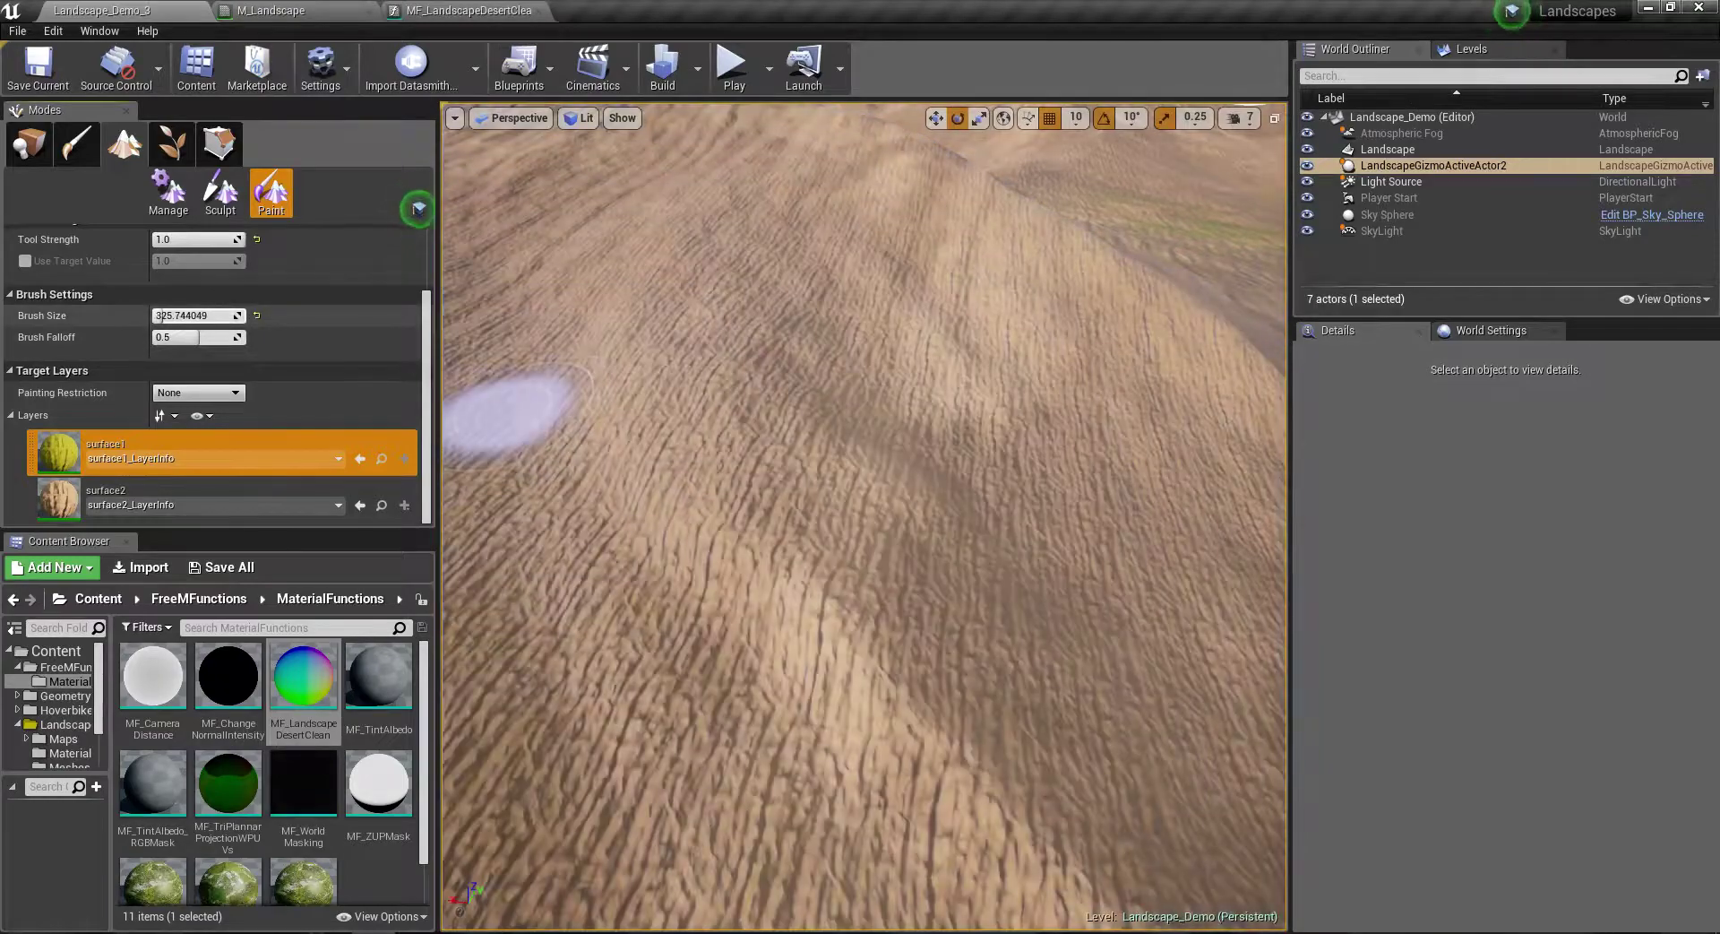
key("bracketright")
mouse_move(825, 672)
left_mouse_down()
mouse_move(1017, 365)
mouse_move(836, 551)
left_mouse_up()
right_click_drag(798, 353, 798, 376)
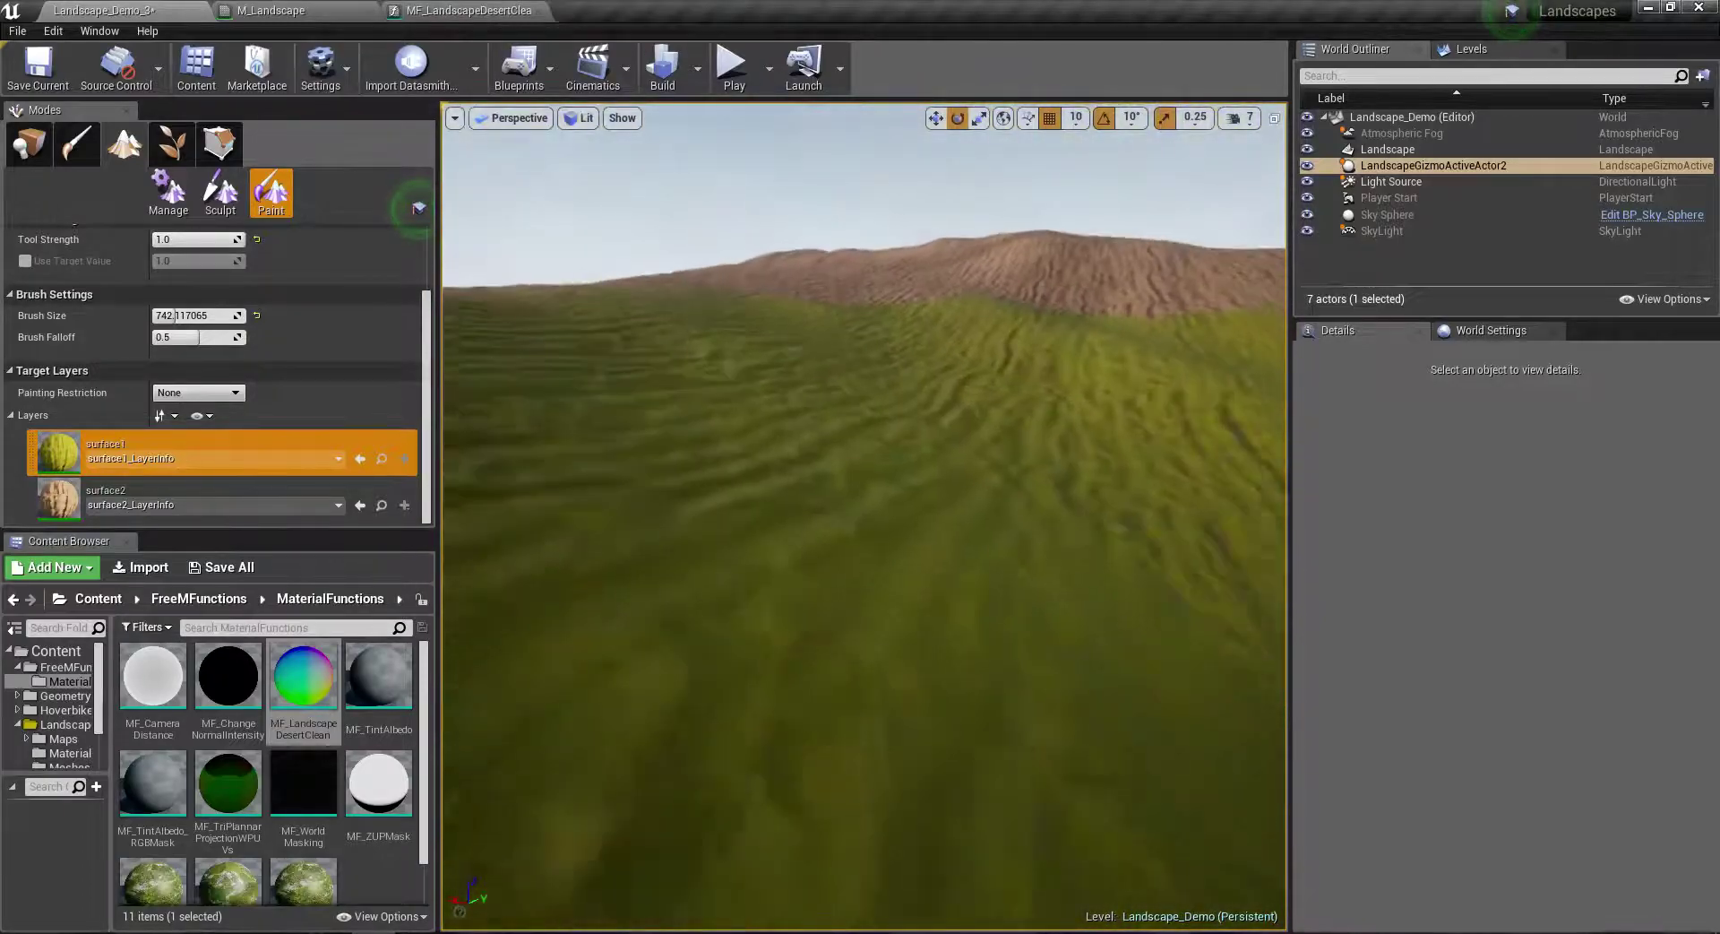
right_click_drag(798, 376, 883, 403)
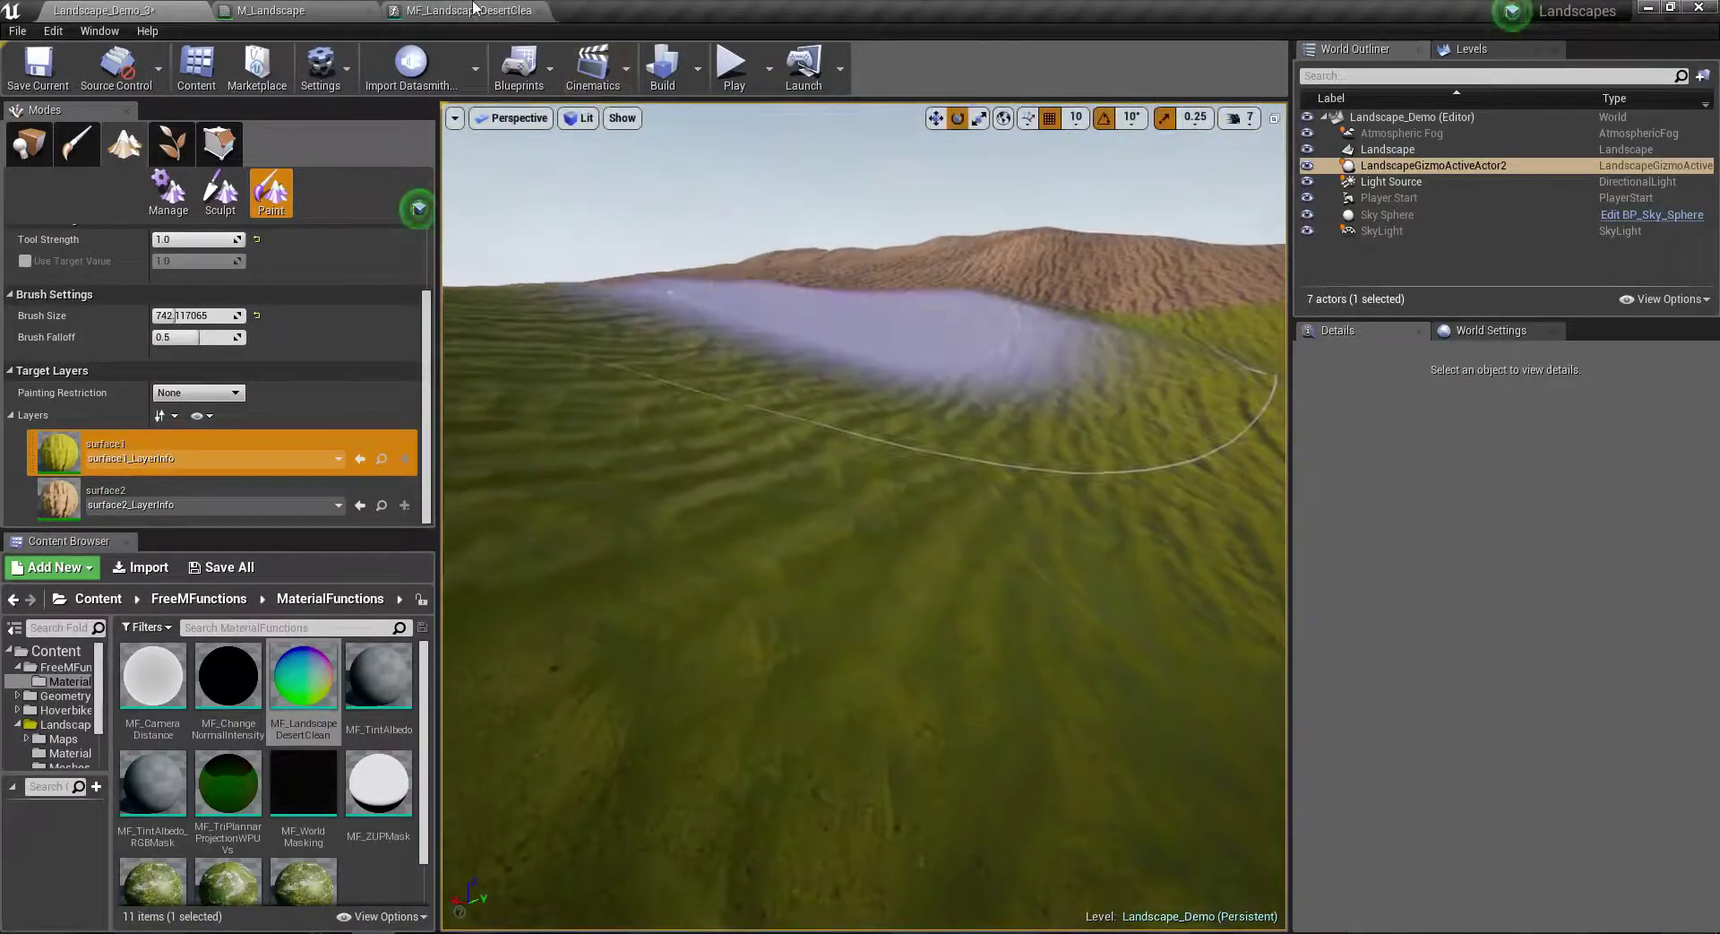
left_click(404, 11)
scroll(536, 584, "down", 5)
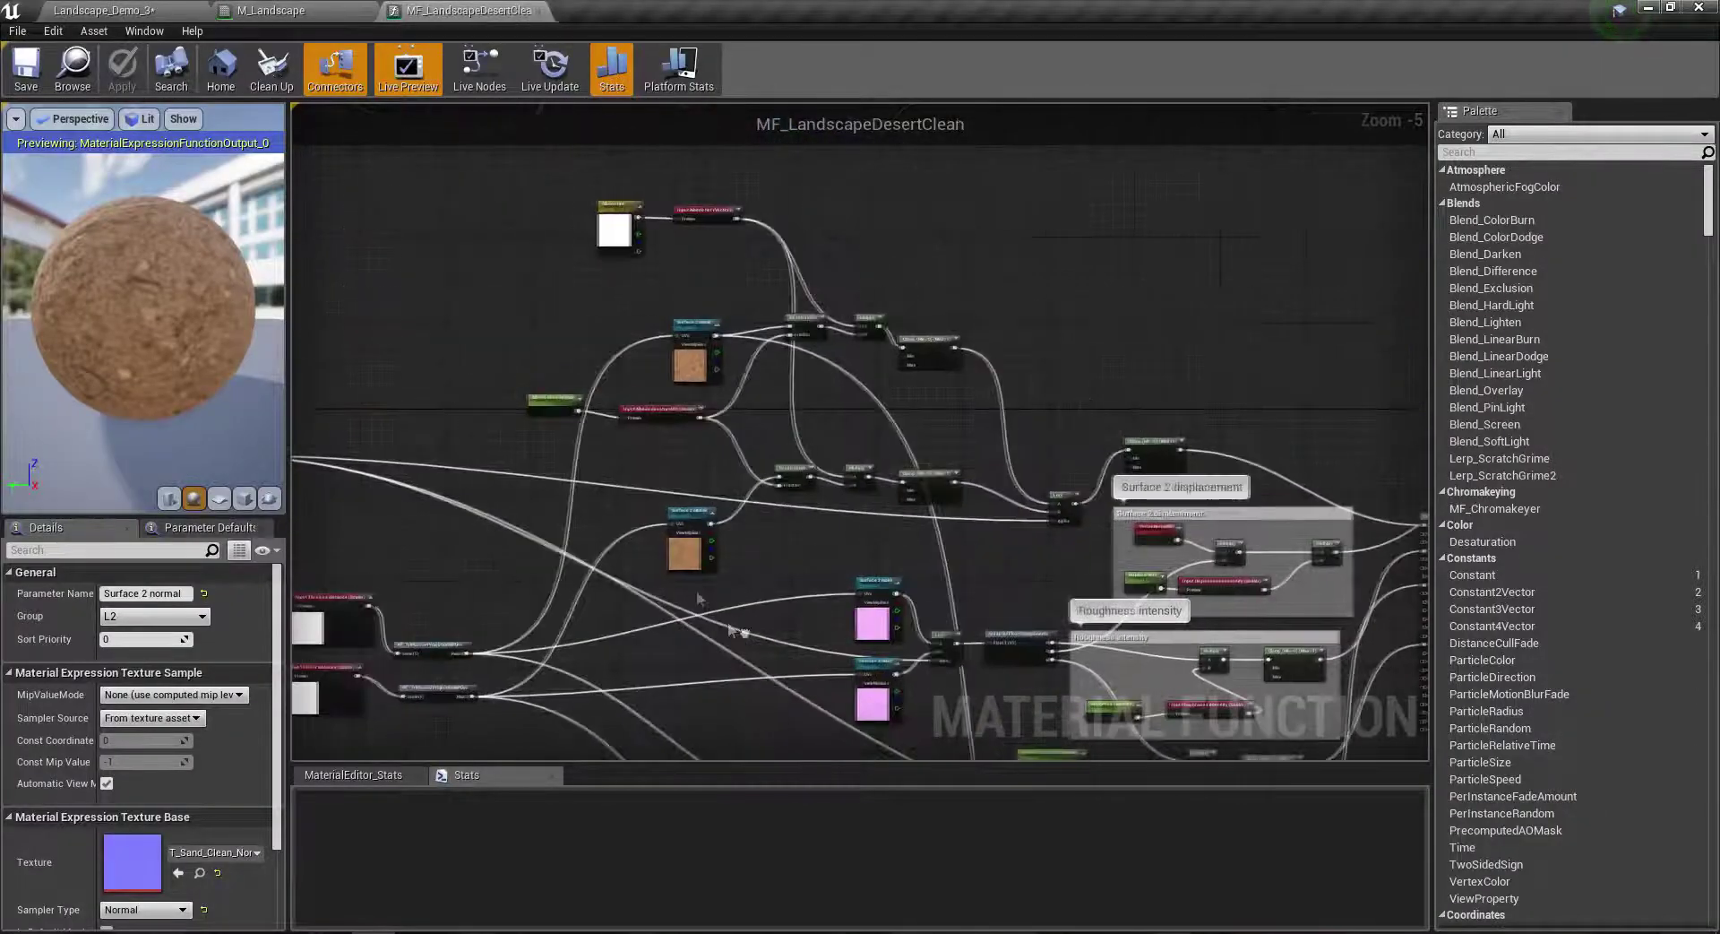
Step: Inspect the desert function's Surface 2 normal nodes and Normal intensity close input
left_click(273, 9)
scroll(749, 430, "down", 6)
scroll(879, 378, "up", 6)
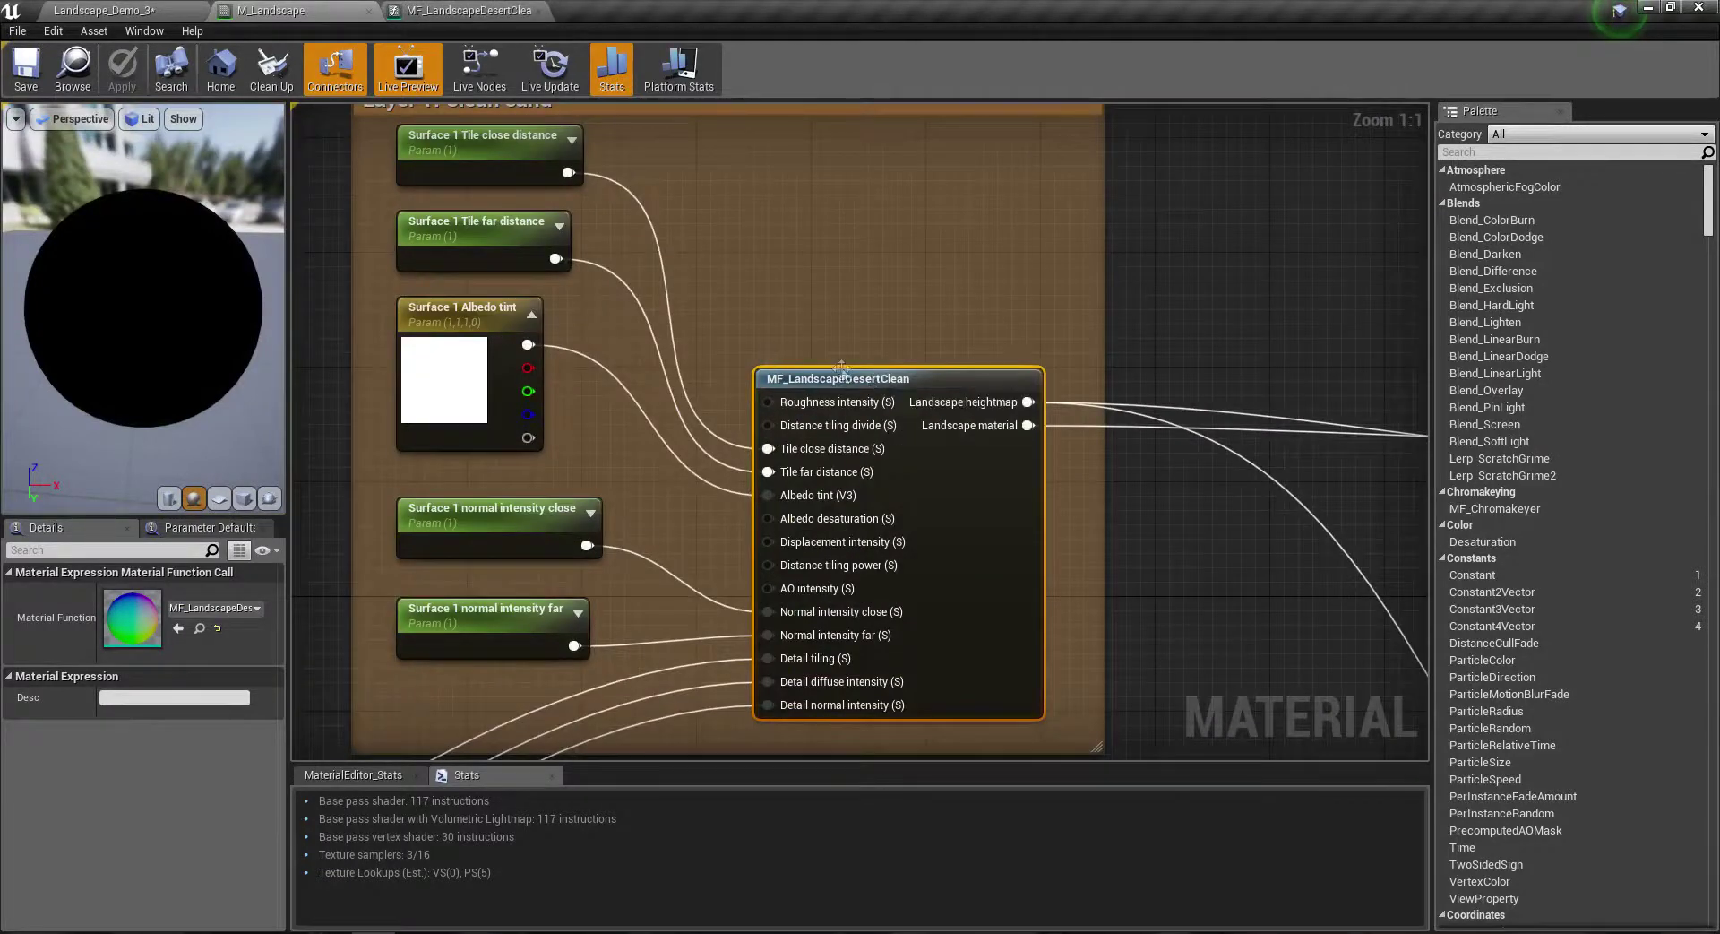
double_click(842, 375)
scroll(782, 416, "up", 4)
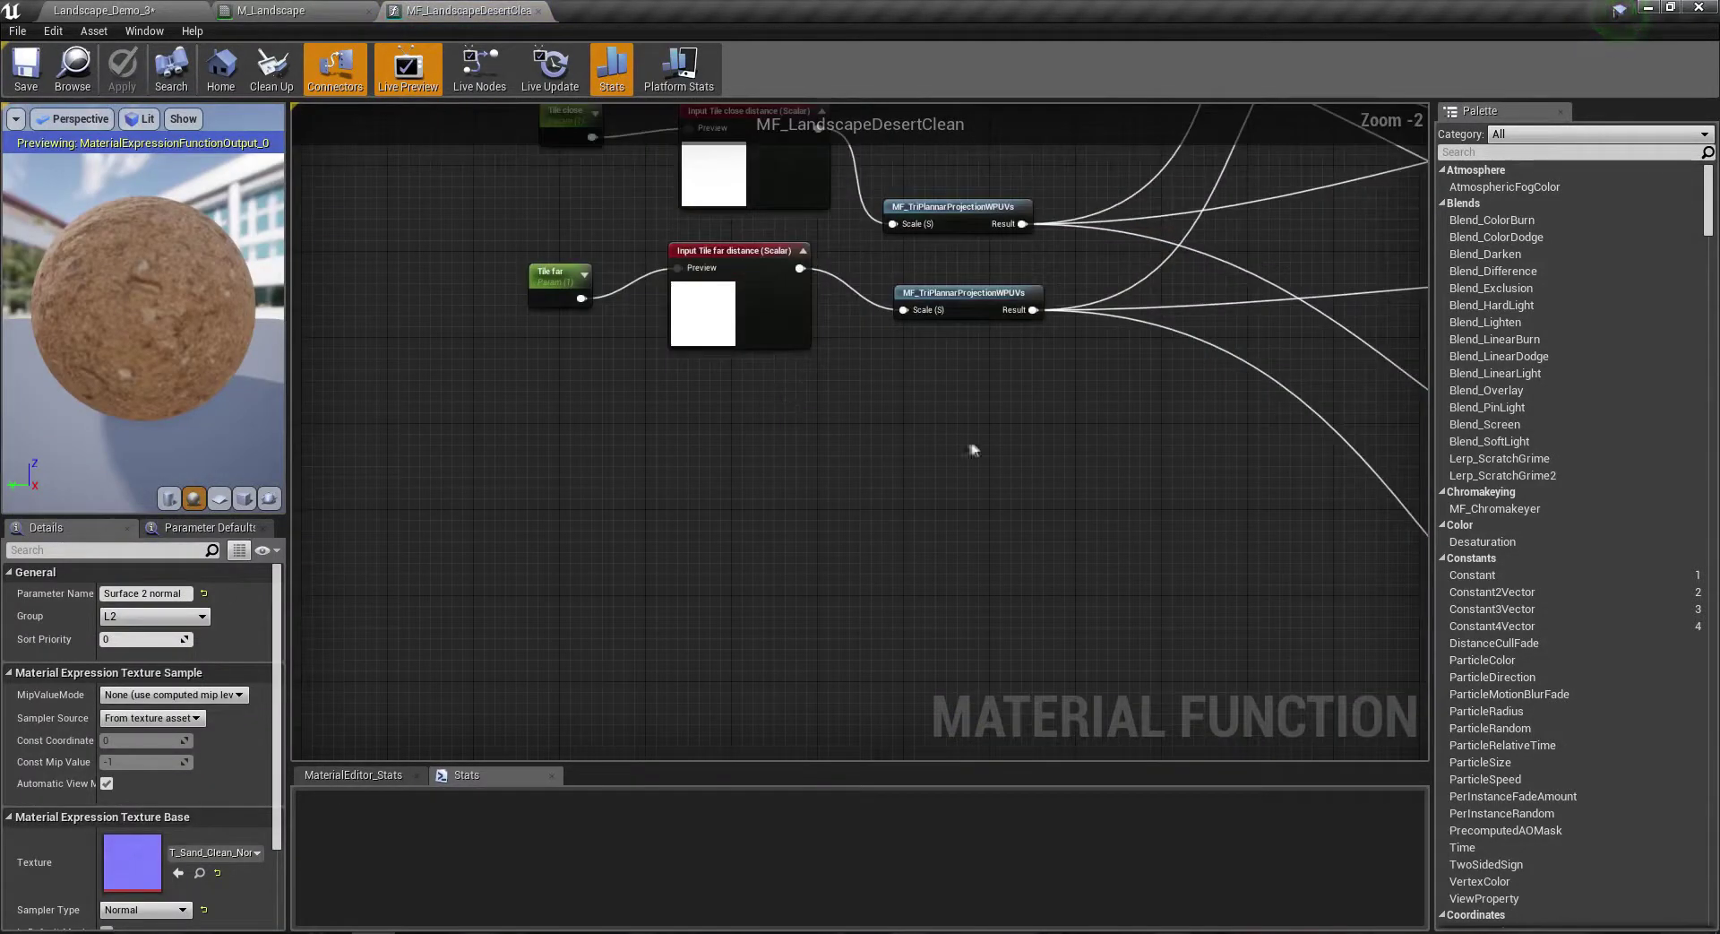
left_click(915, 605)
right_click_drag(799, 376, 537, 307)
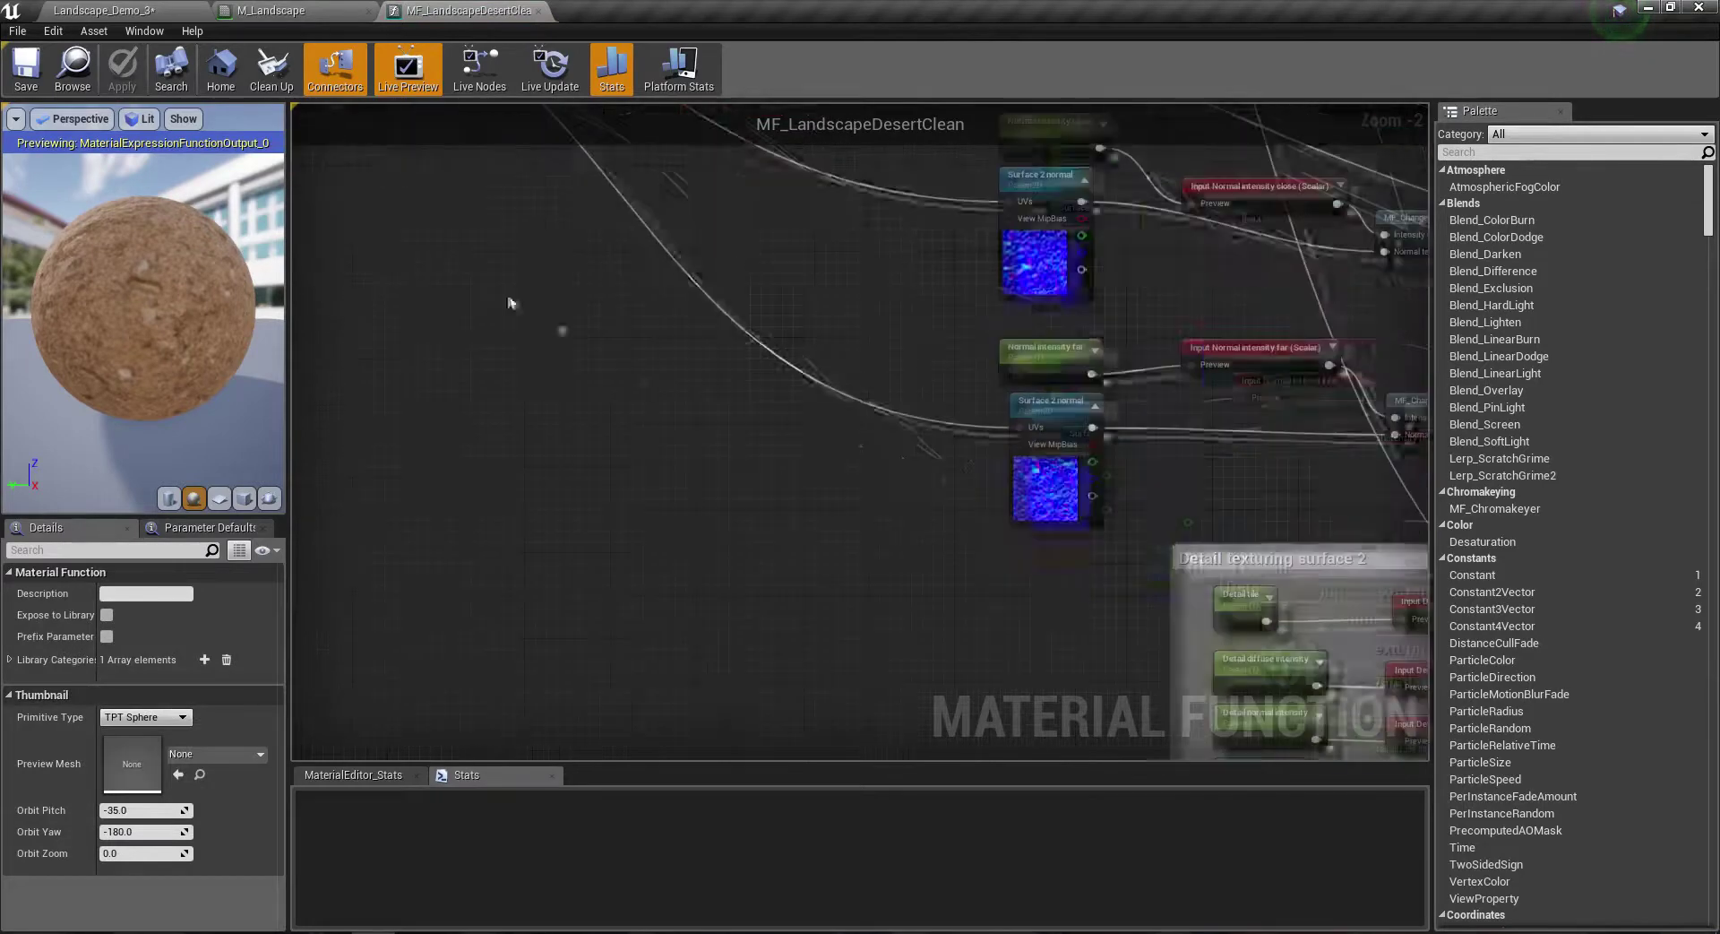
left_click(1067, 483)
right_click_drag(977, 578, 788, 549)
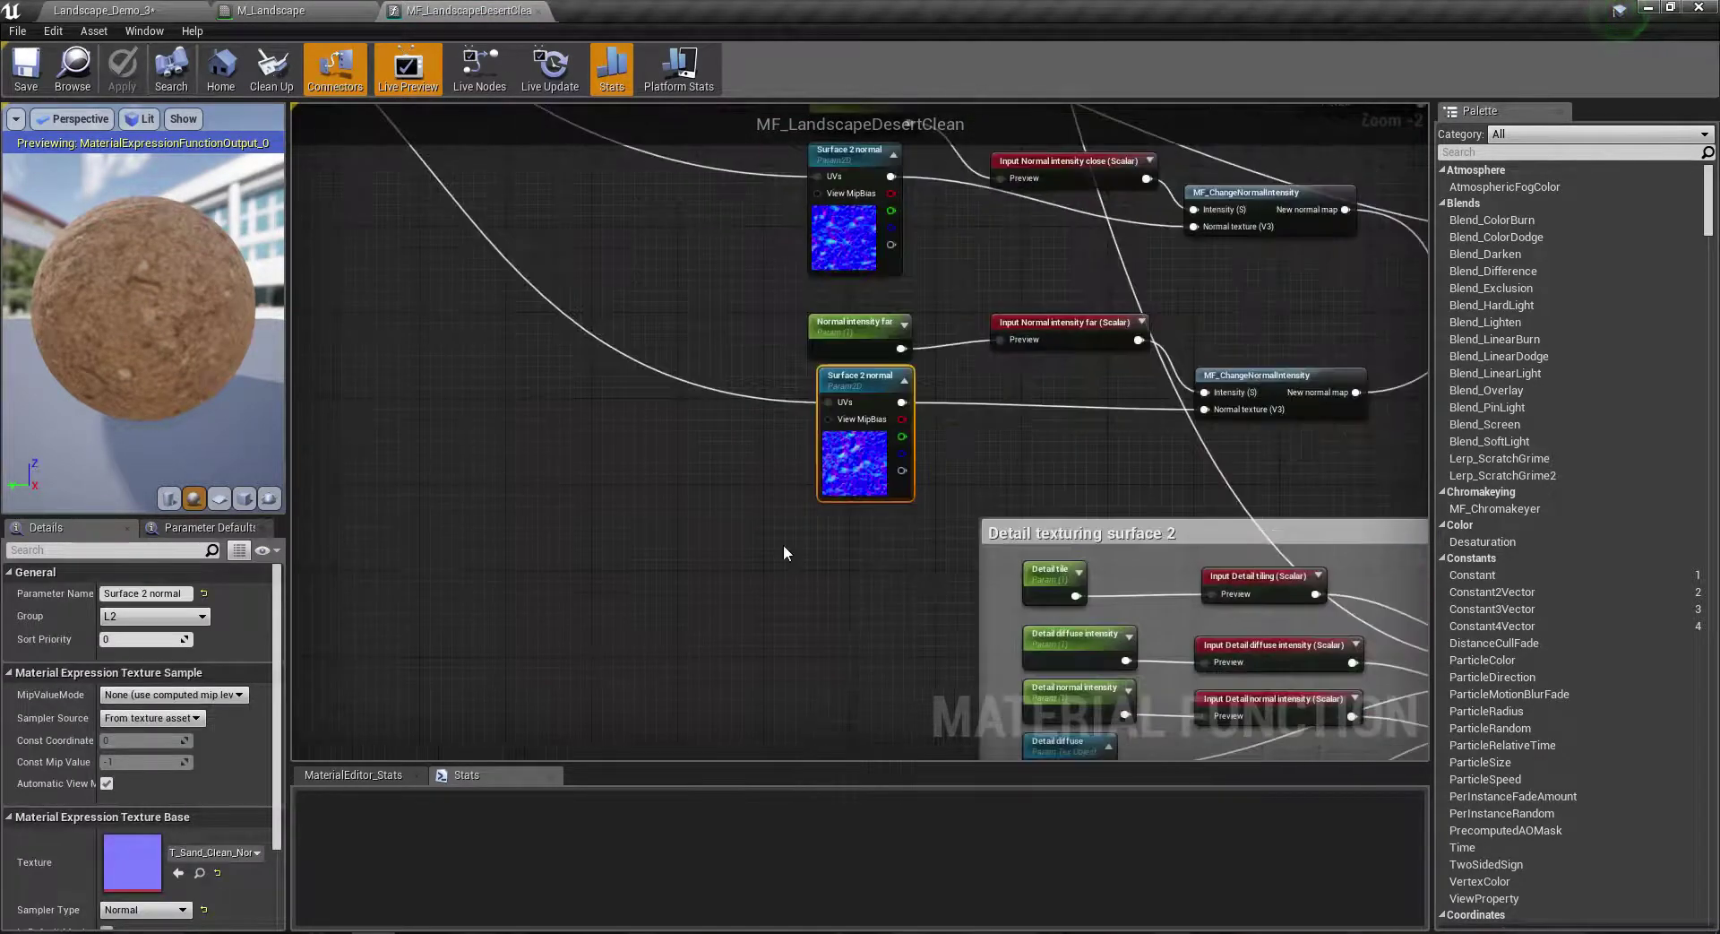
scroll(872, 461, "up", 2)
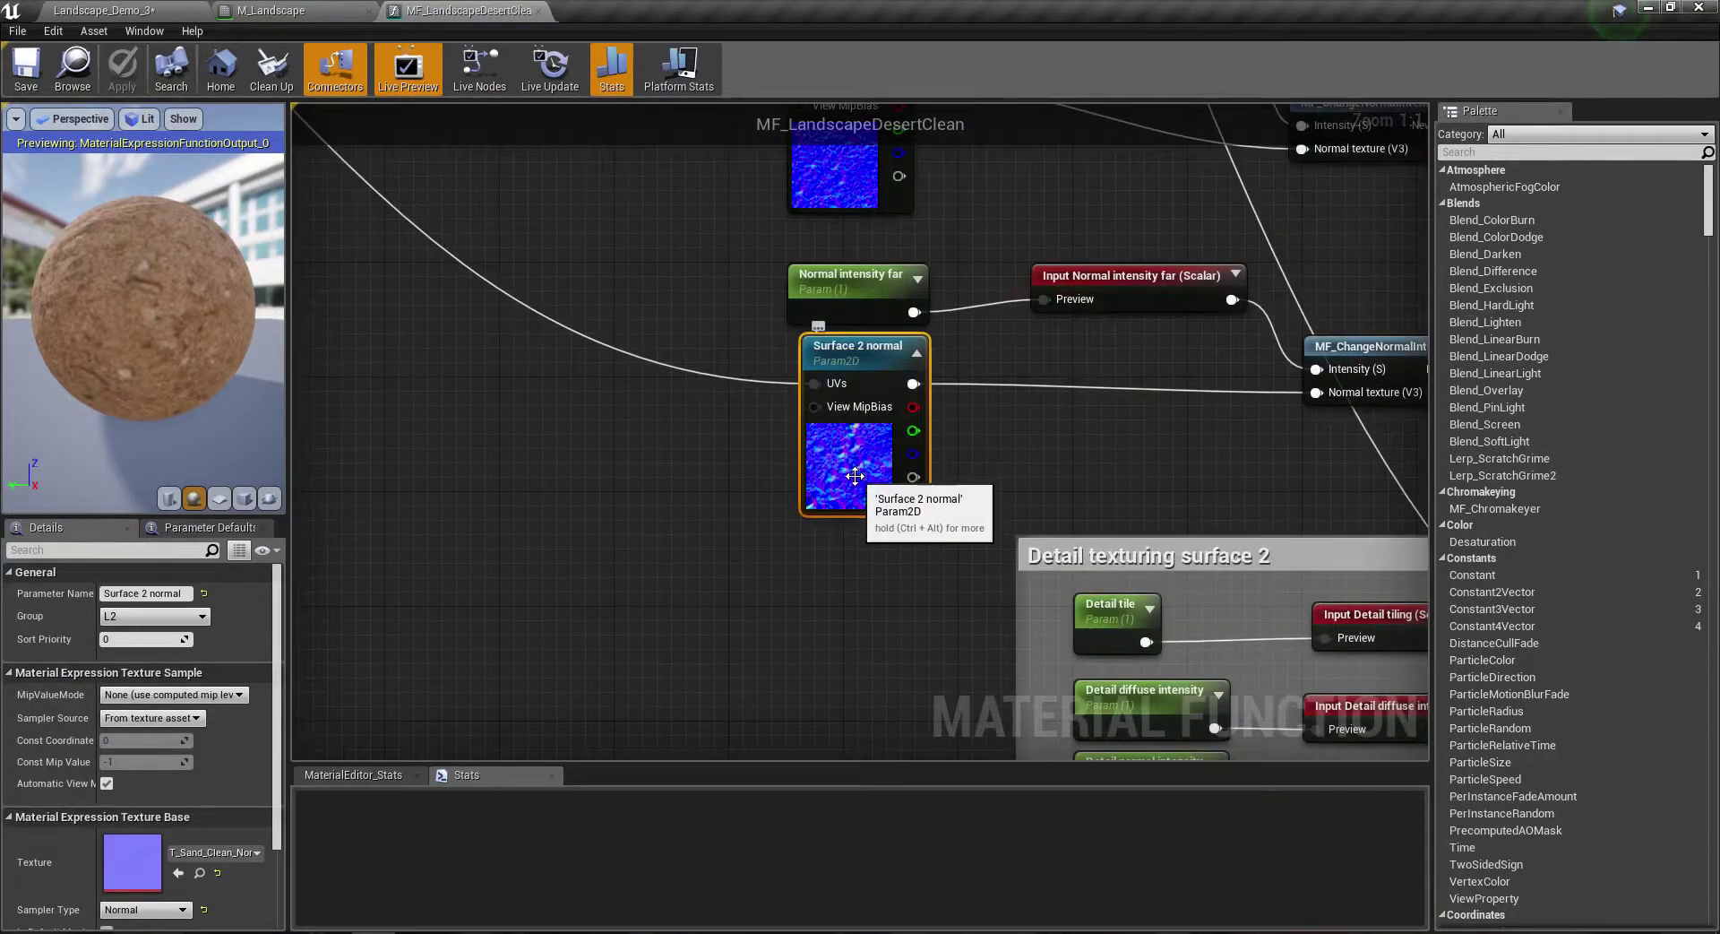
right_click_drag(759, 530, 693, 745)
left_click(768, 394)
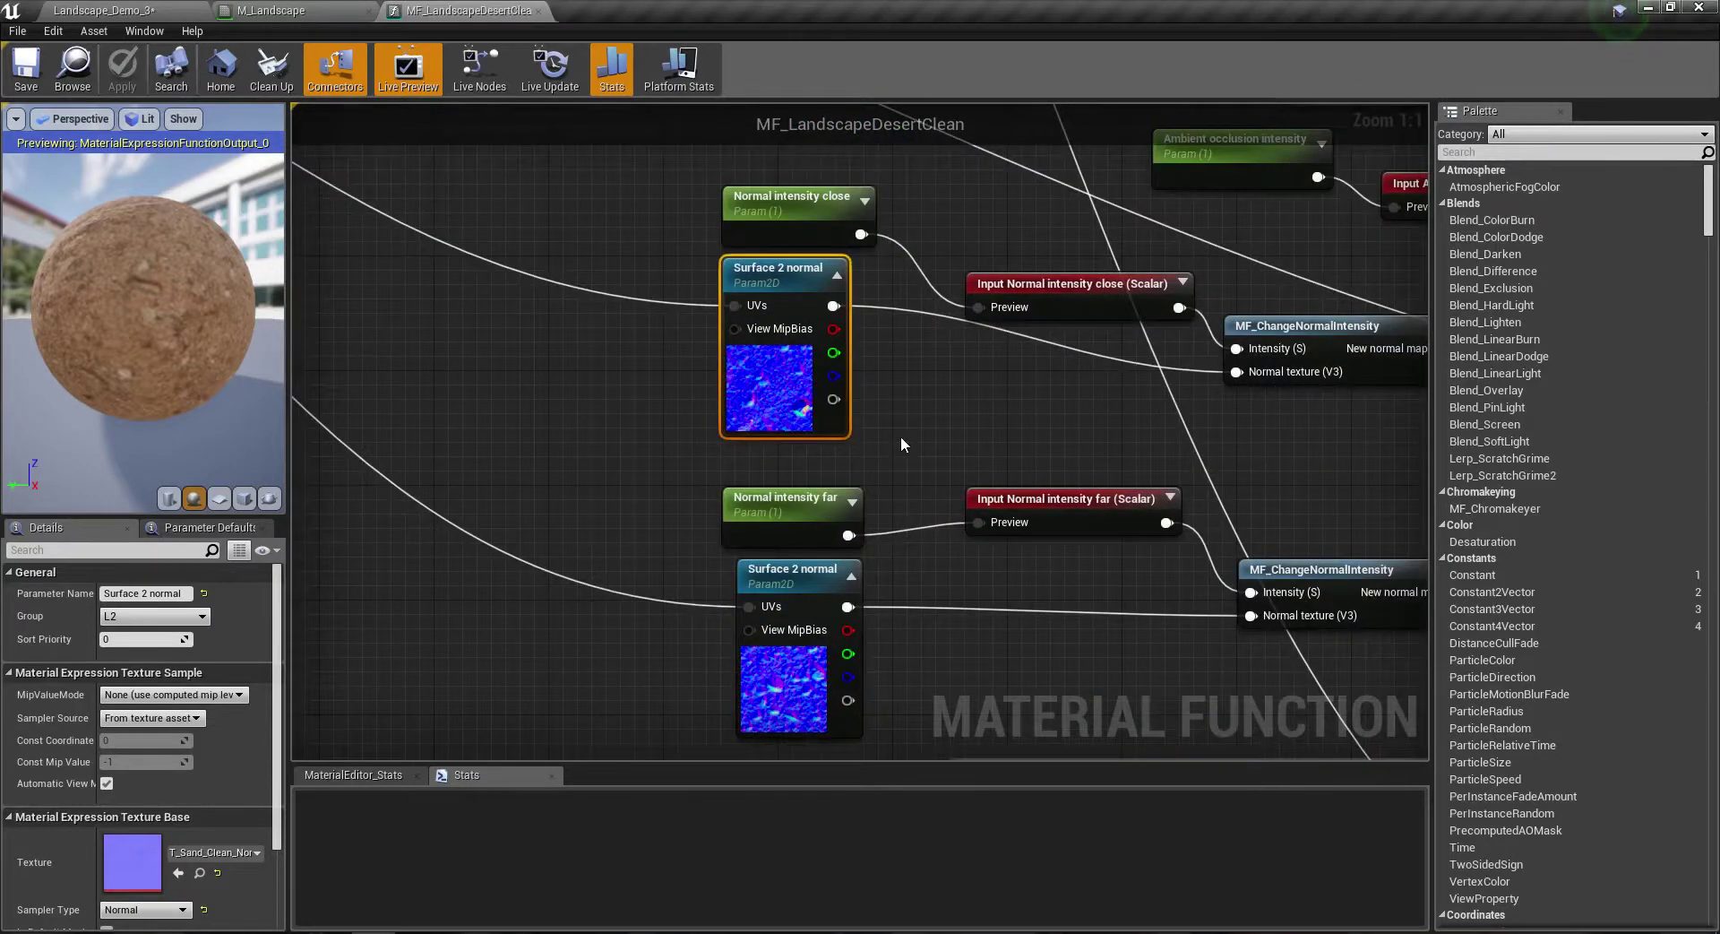
right_click_drag(902, 444, 846, 408)
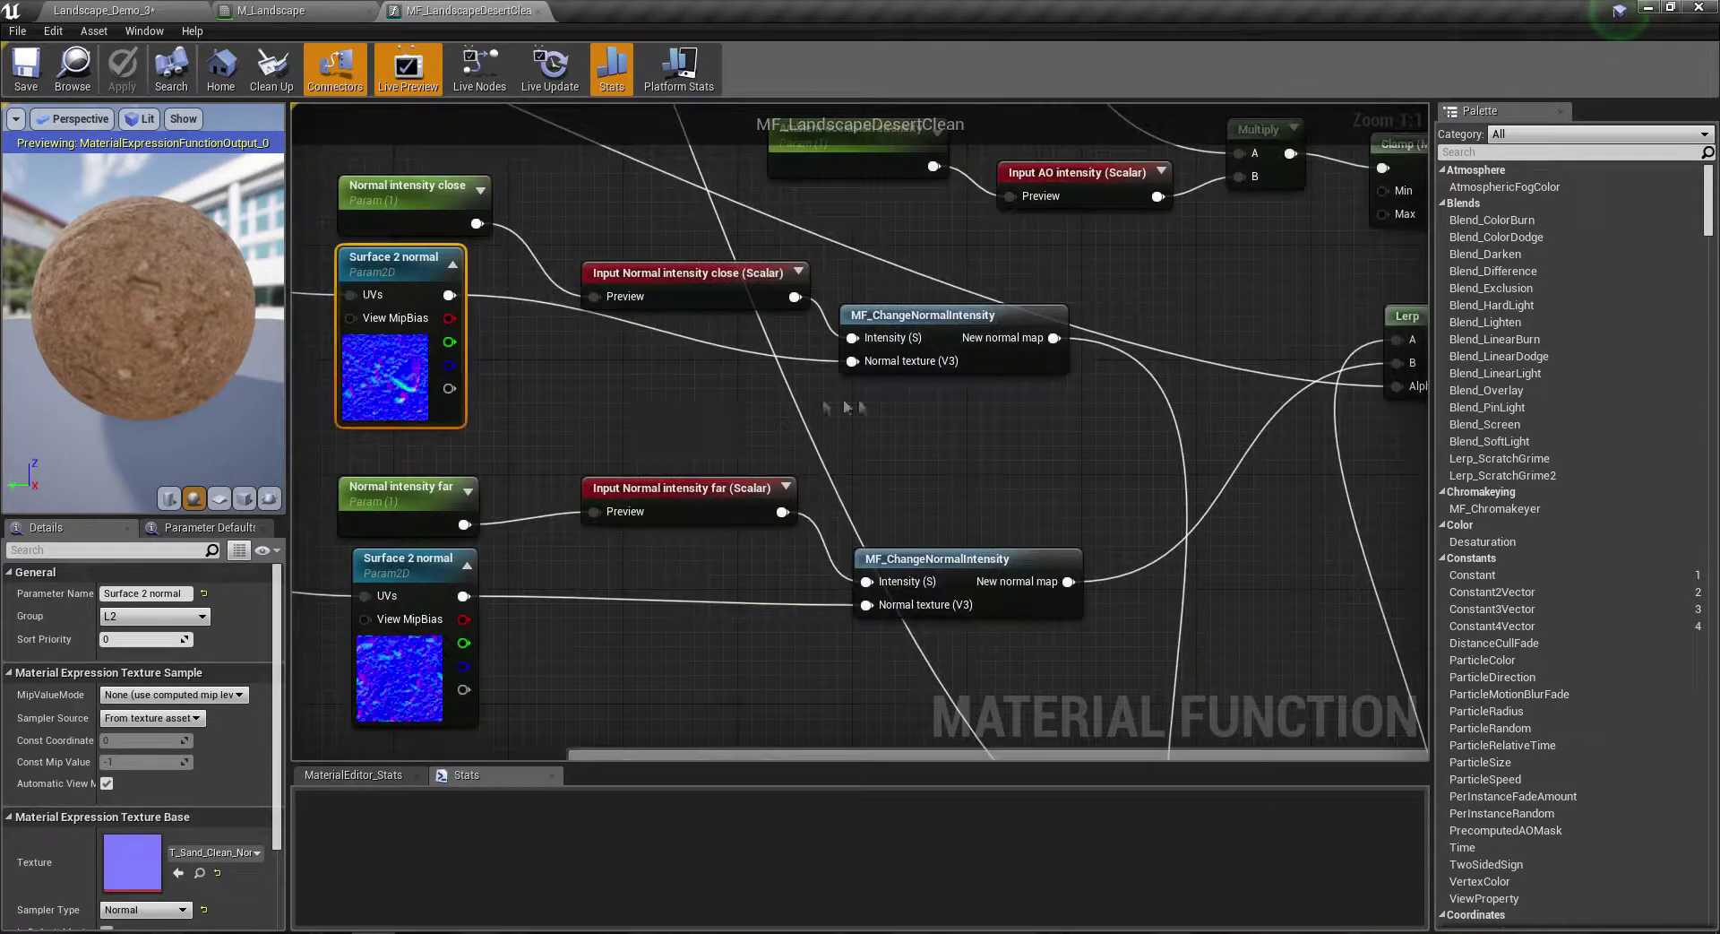
left_click(701, 278)
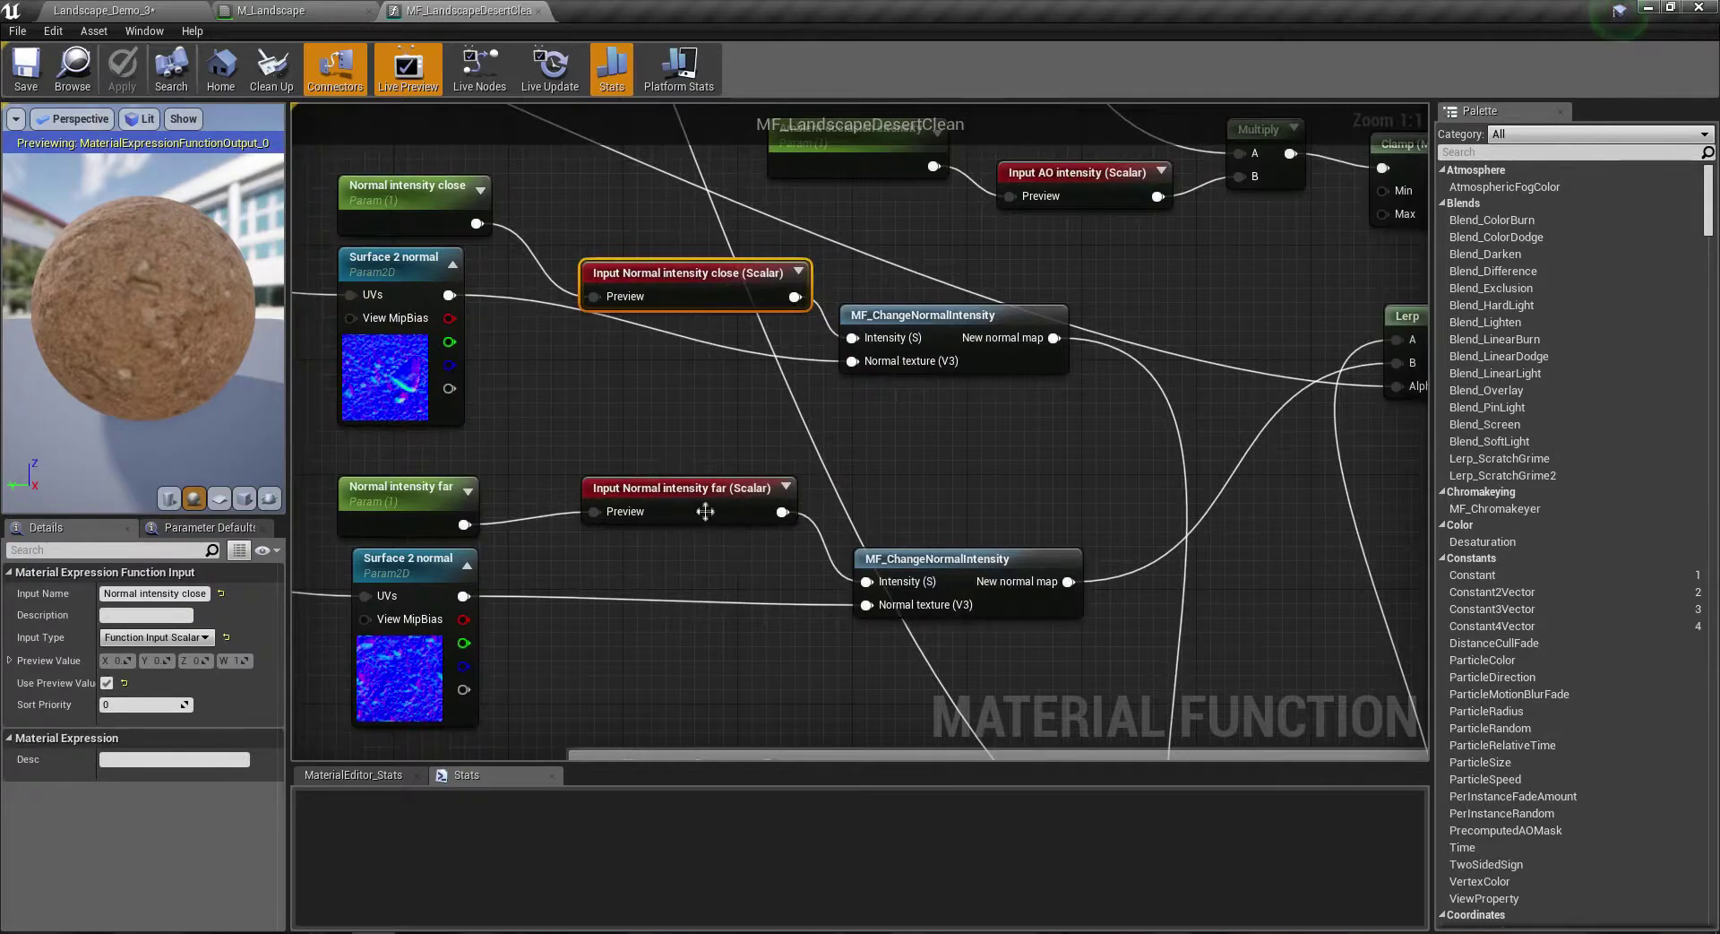
Step: Inspect the Detail texturing surface 2 group, Detail Normal texture, roughness group and output pins
right_click_drag(706, 534, 650, 372)
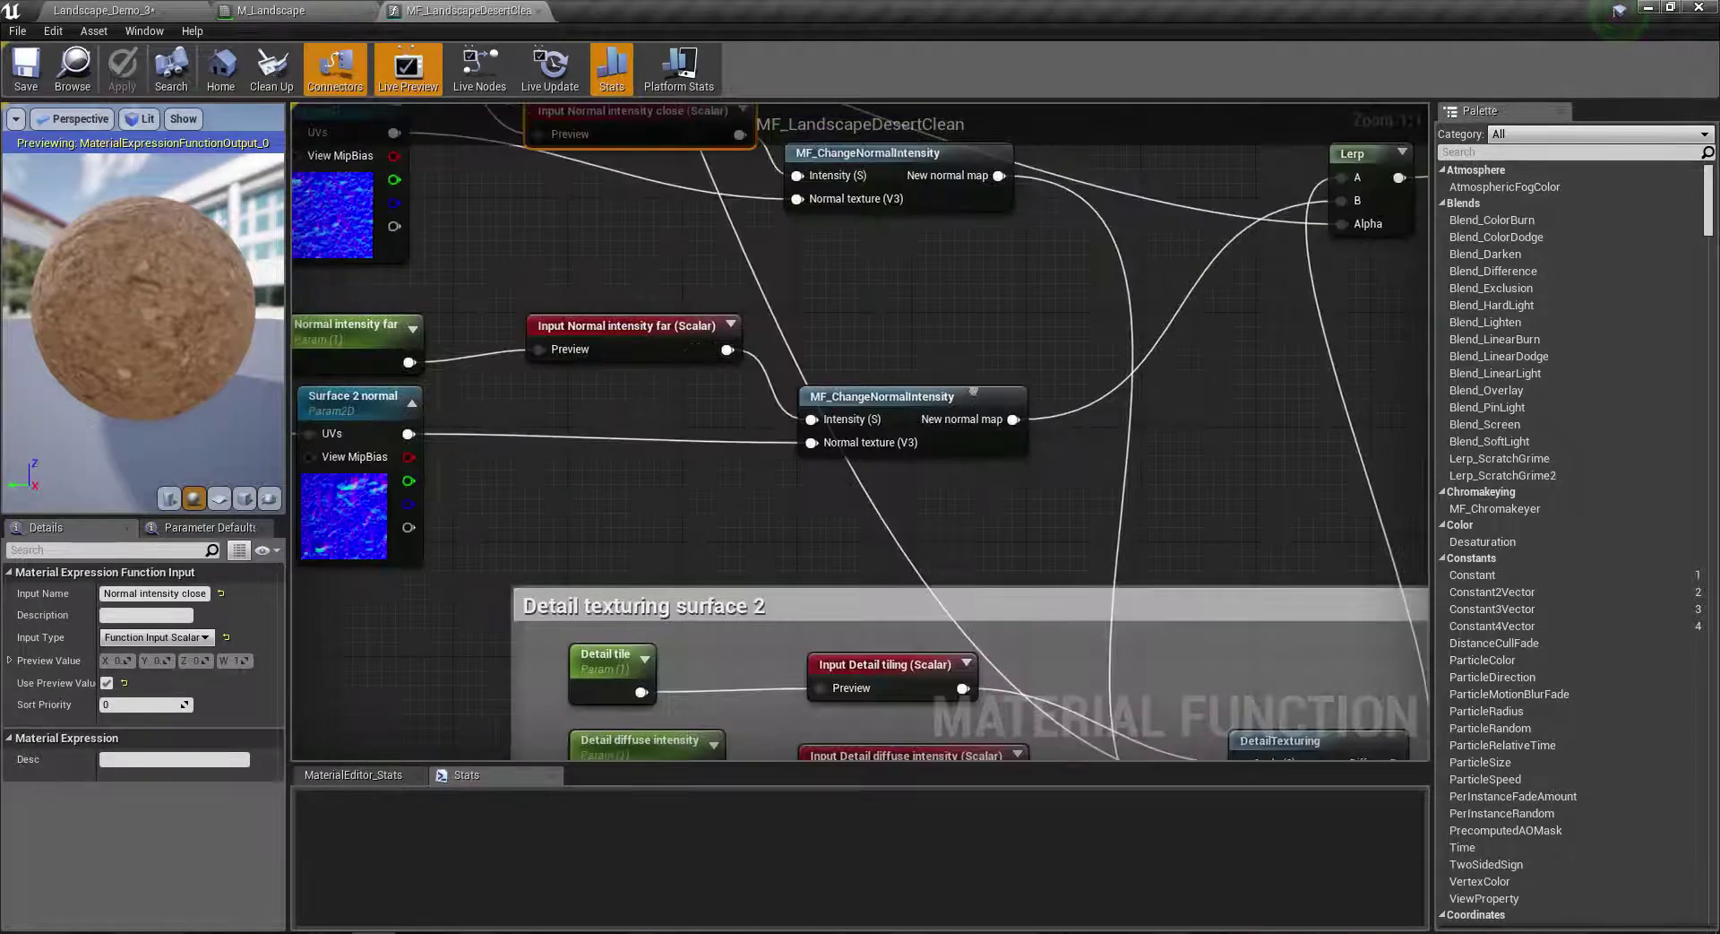
right_click_drag(973, 389, 760, 511)
scroll(775, 518, "down", 3)
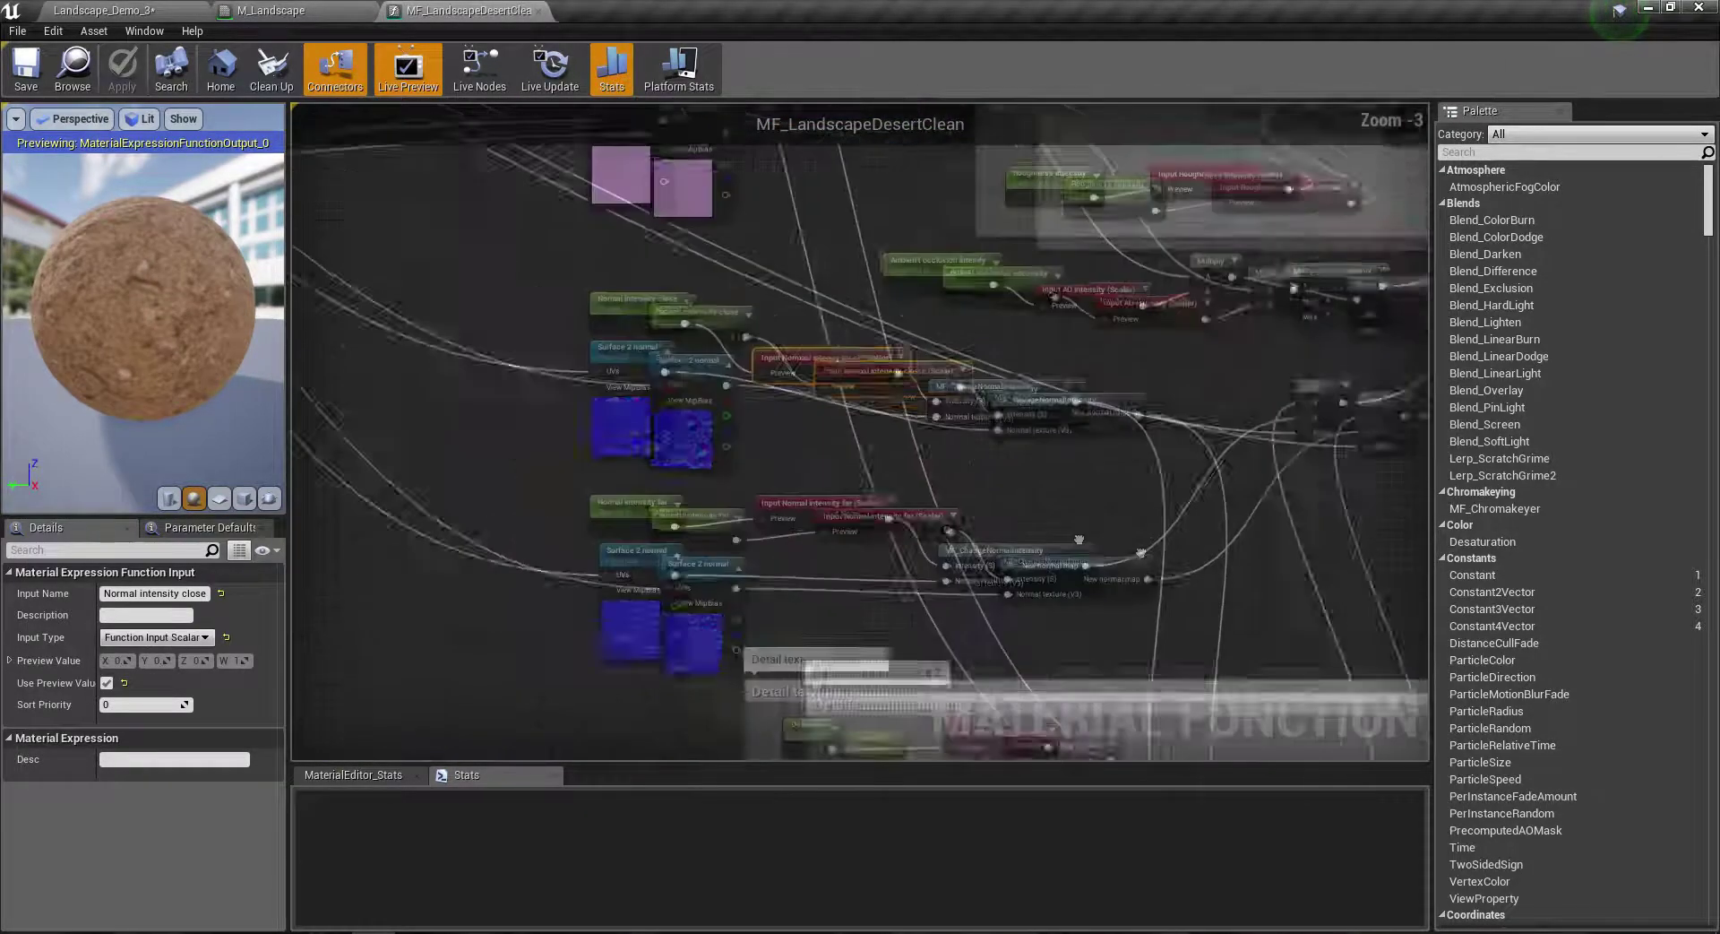
mouse_move(775, 518)
right_mouse_down()
mouse_move(834, 489)
mouse_move(767, 301)
right_mouse_up()
scroll(834, 489, "down", 3)
left_click(619, 421)
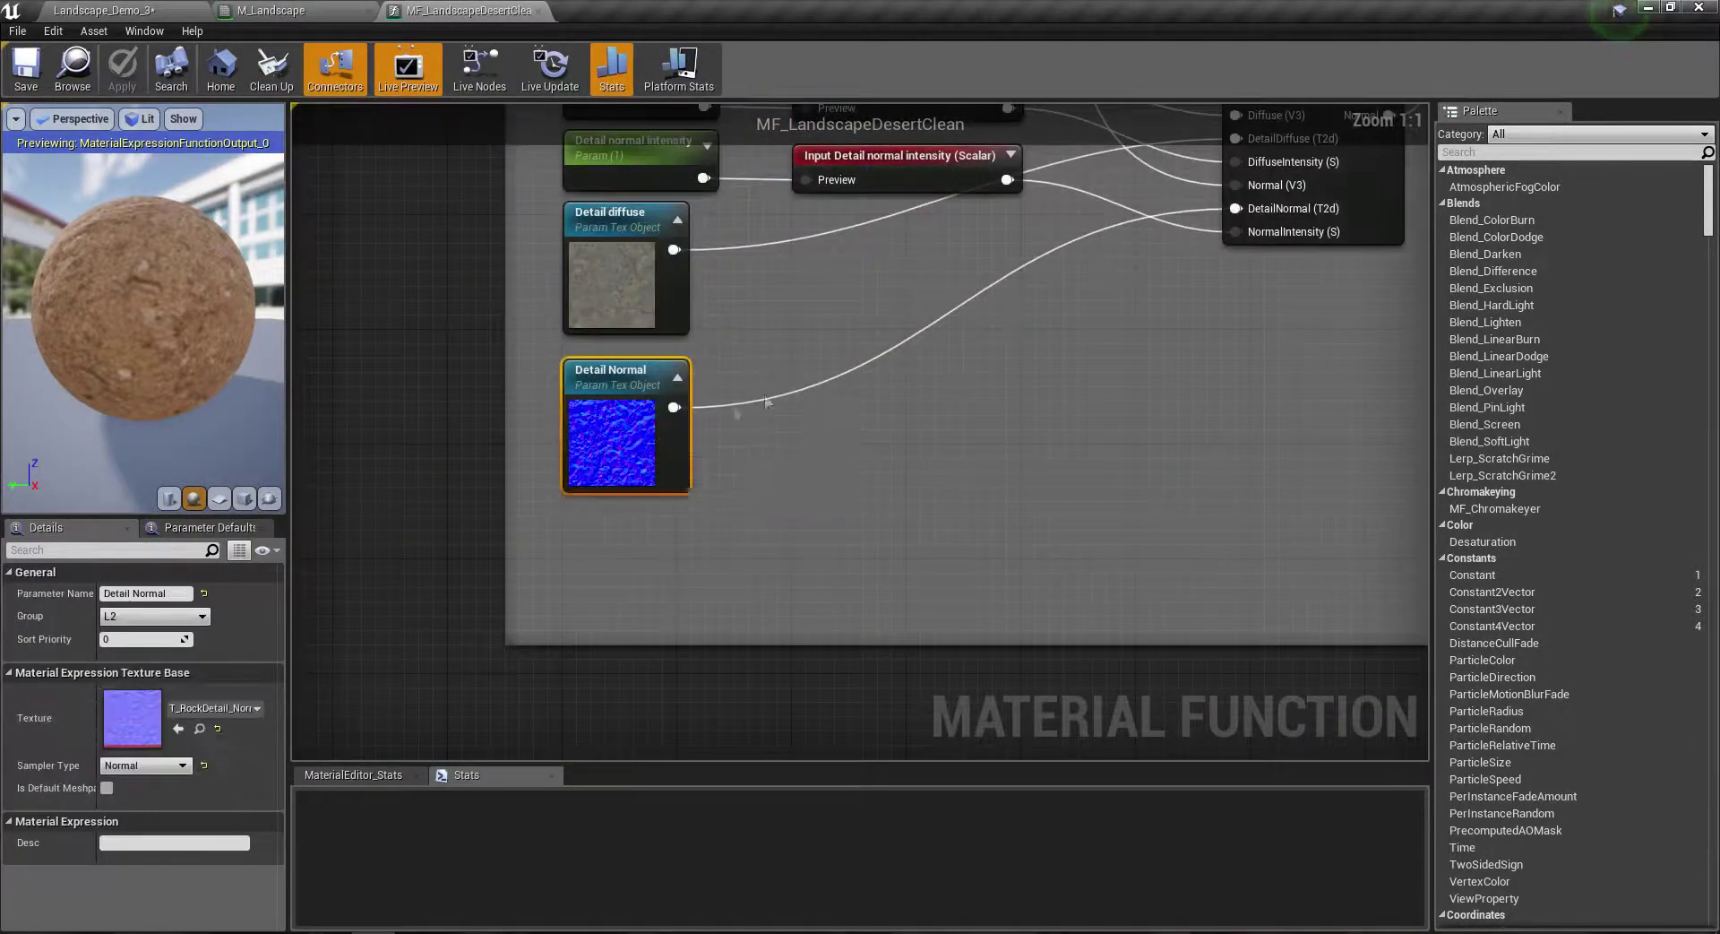
scroll(842, 525, "up", 4)
right_click_drag(842, 525, 949, 562)
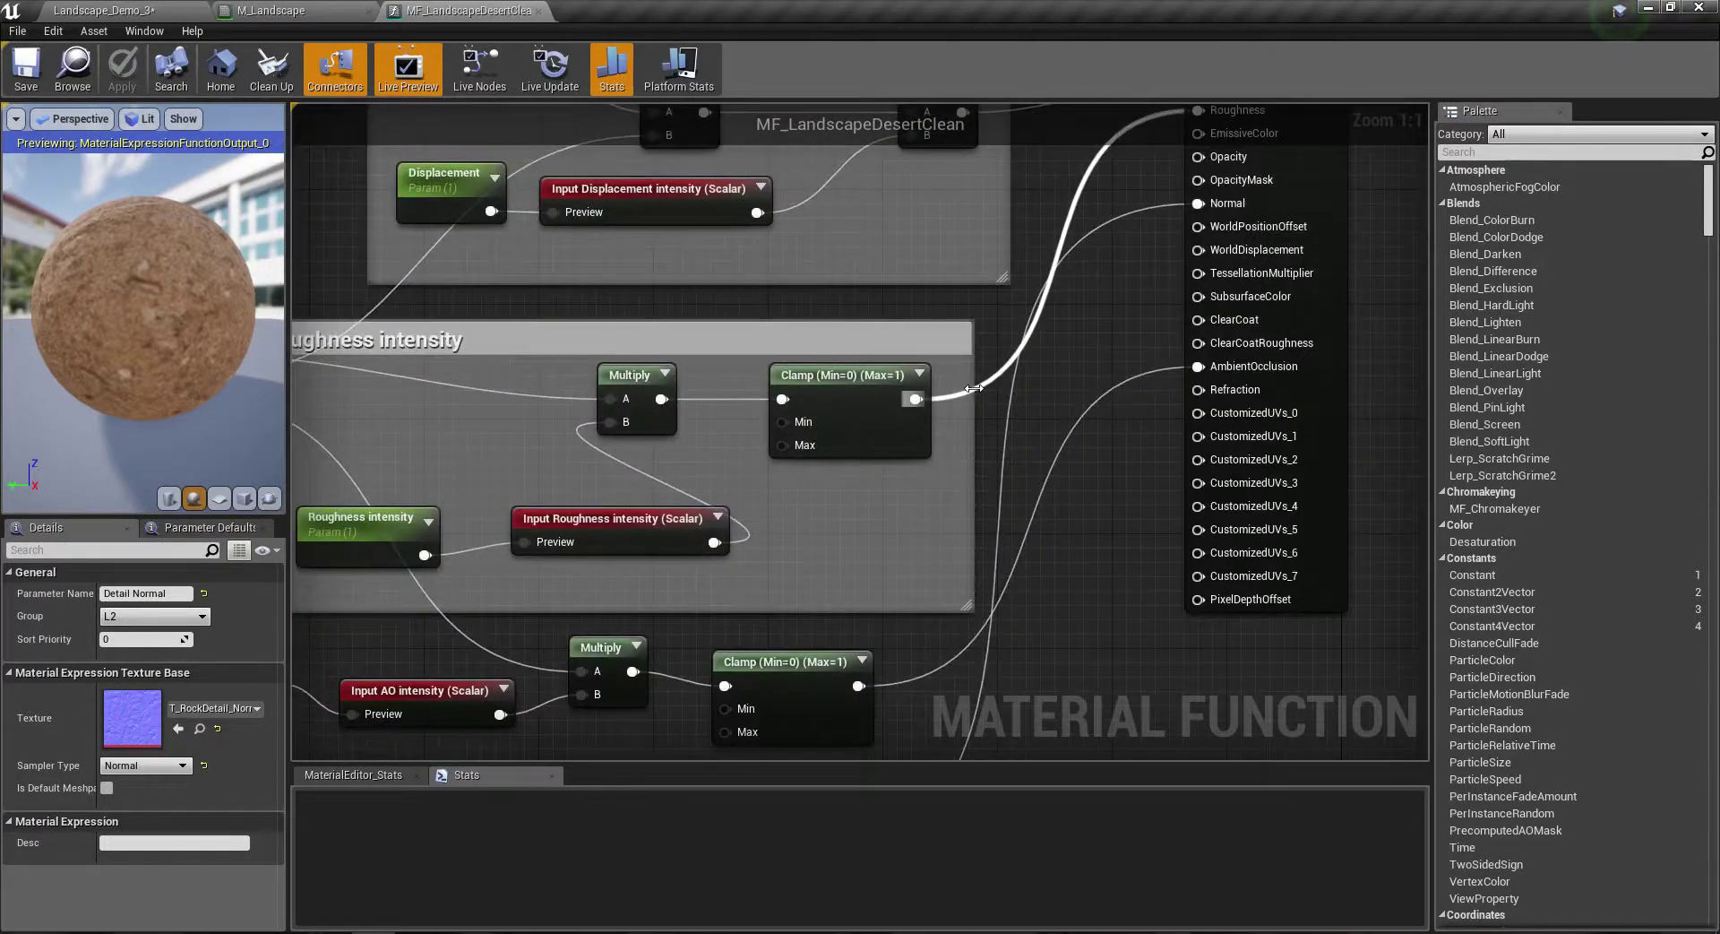
right_click_drag(974, 388, 986, 442)
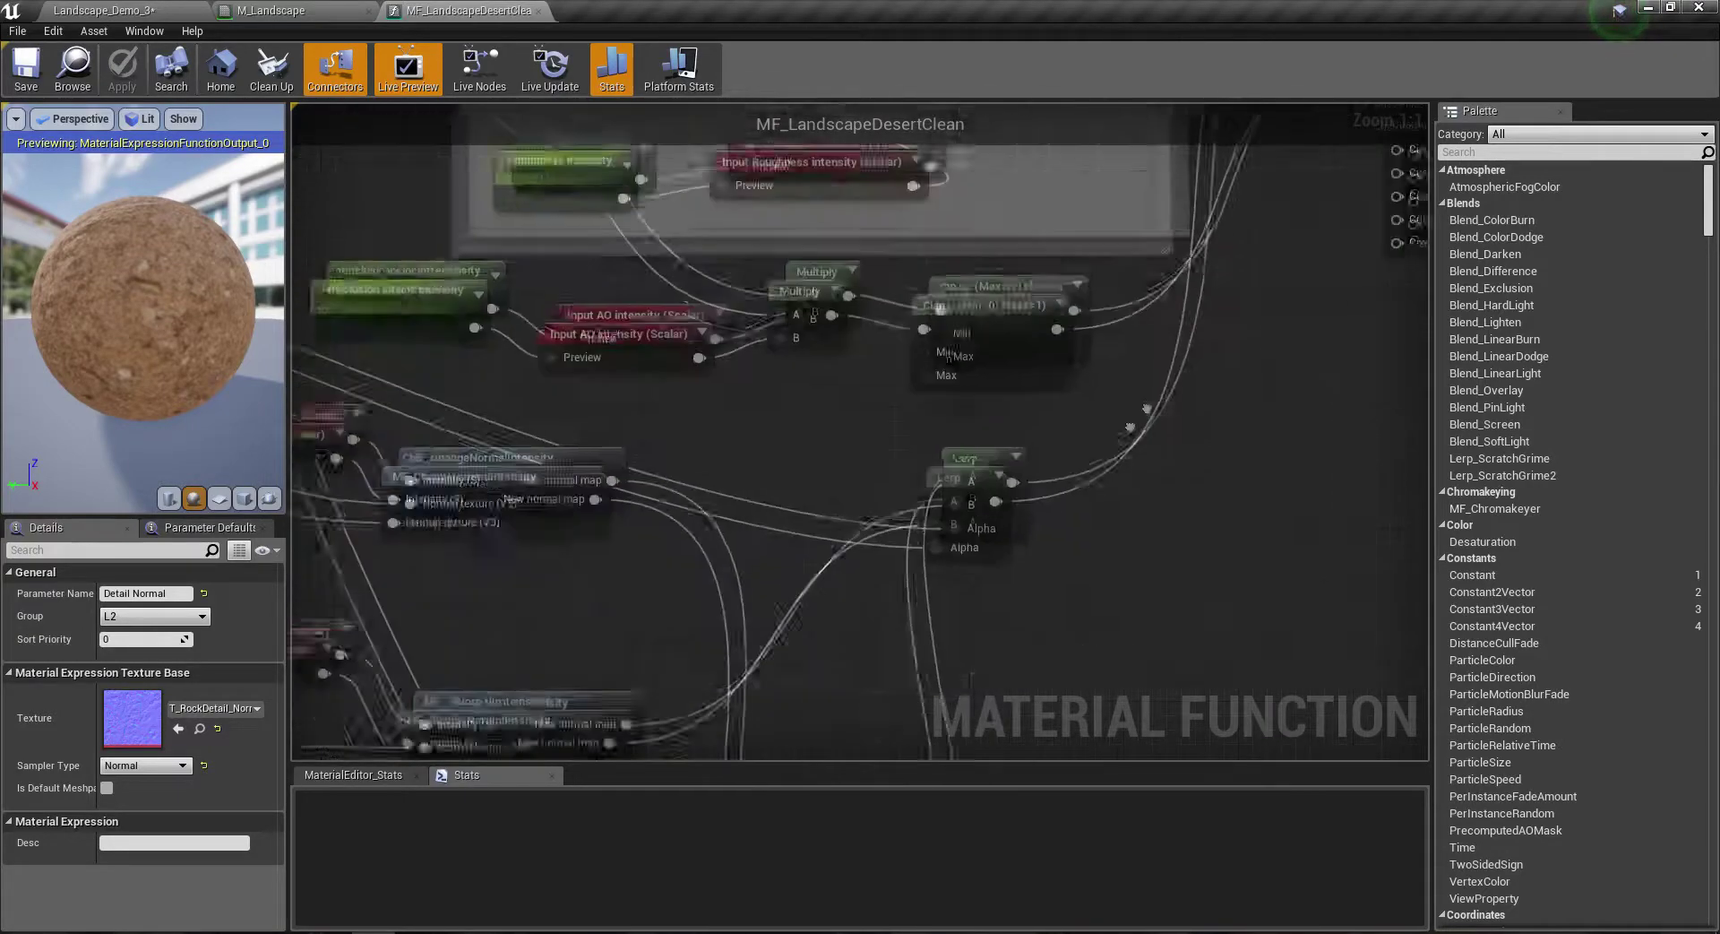
scroll(520, 380, "up", 4)
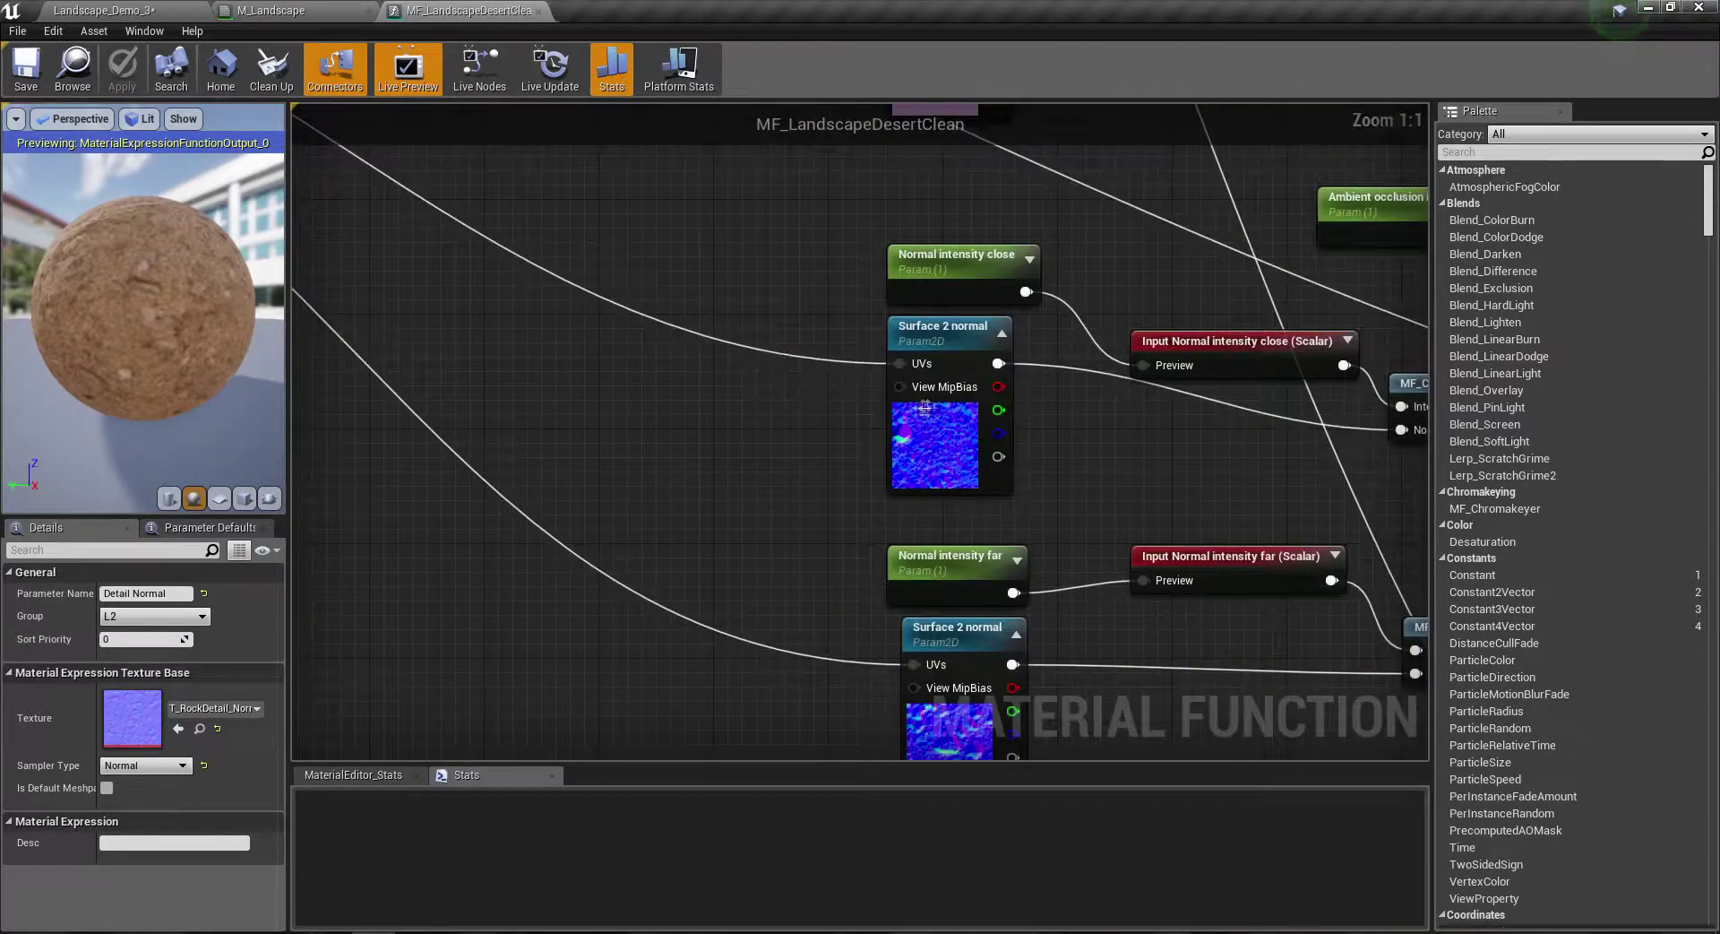
left_click(909, 408)
left_click(330, 9)
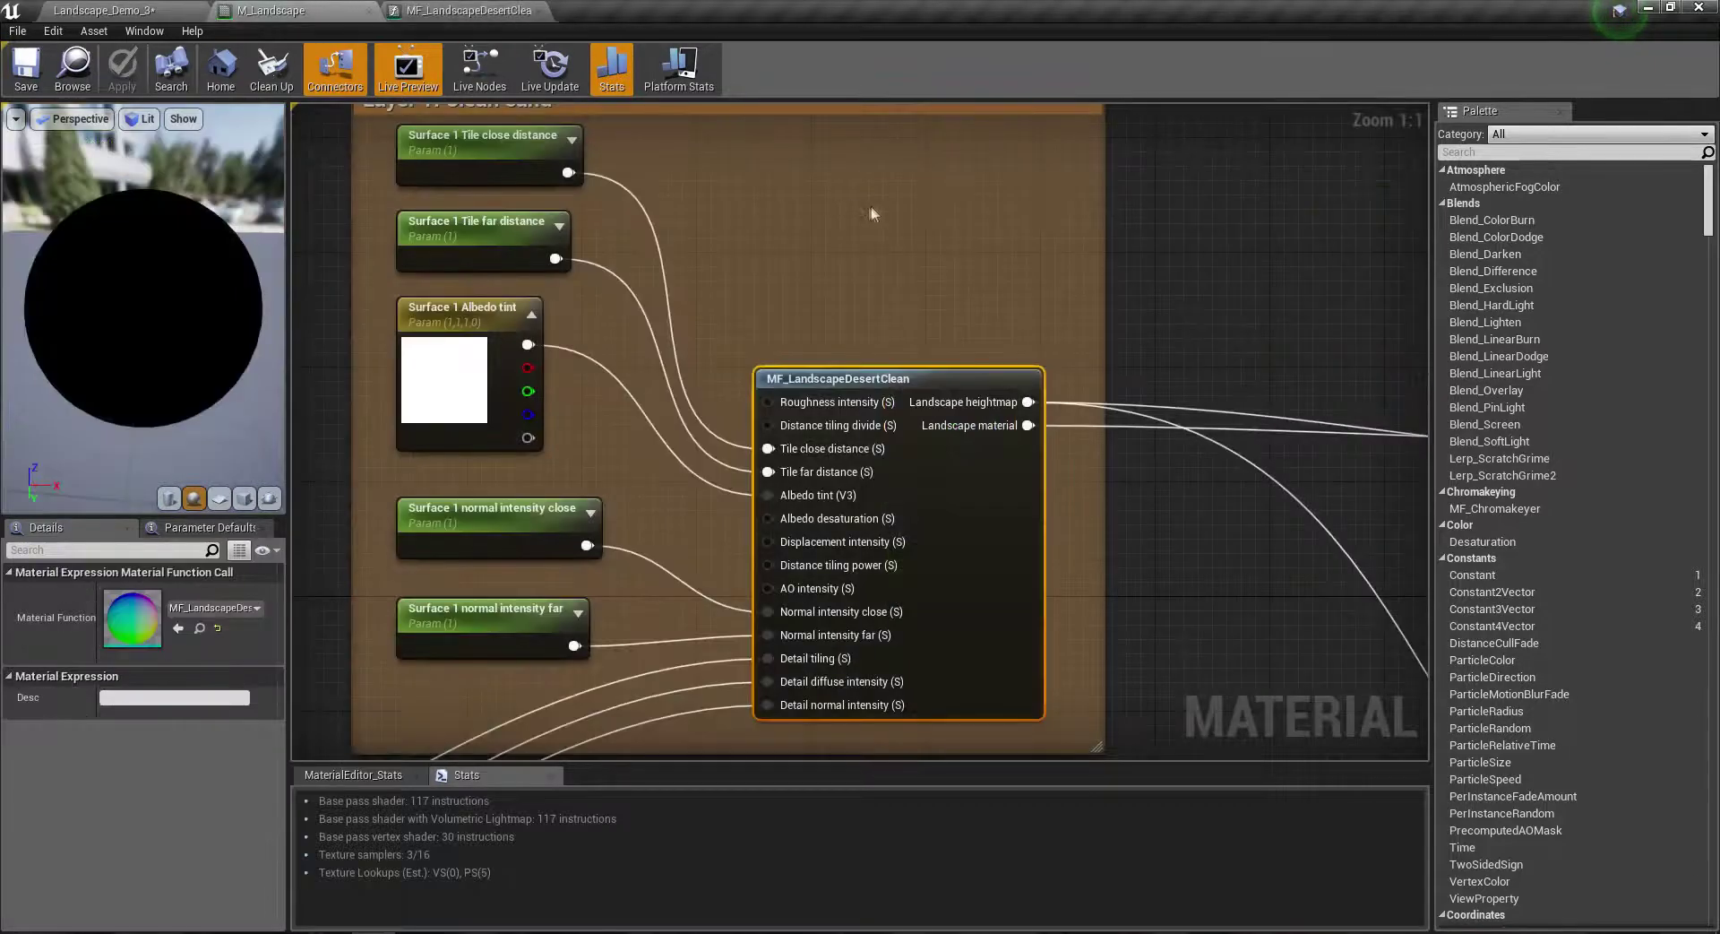
Step: Start previewing the MF_LandscapeDesertClean function node's output
right_click(797, 399)
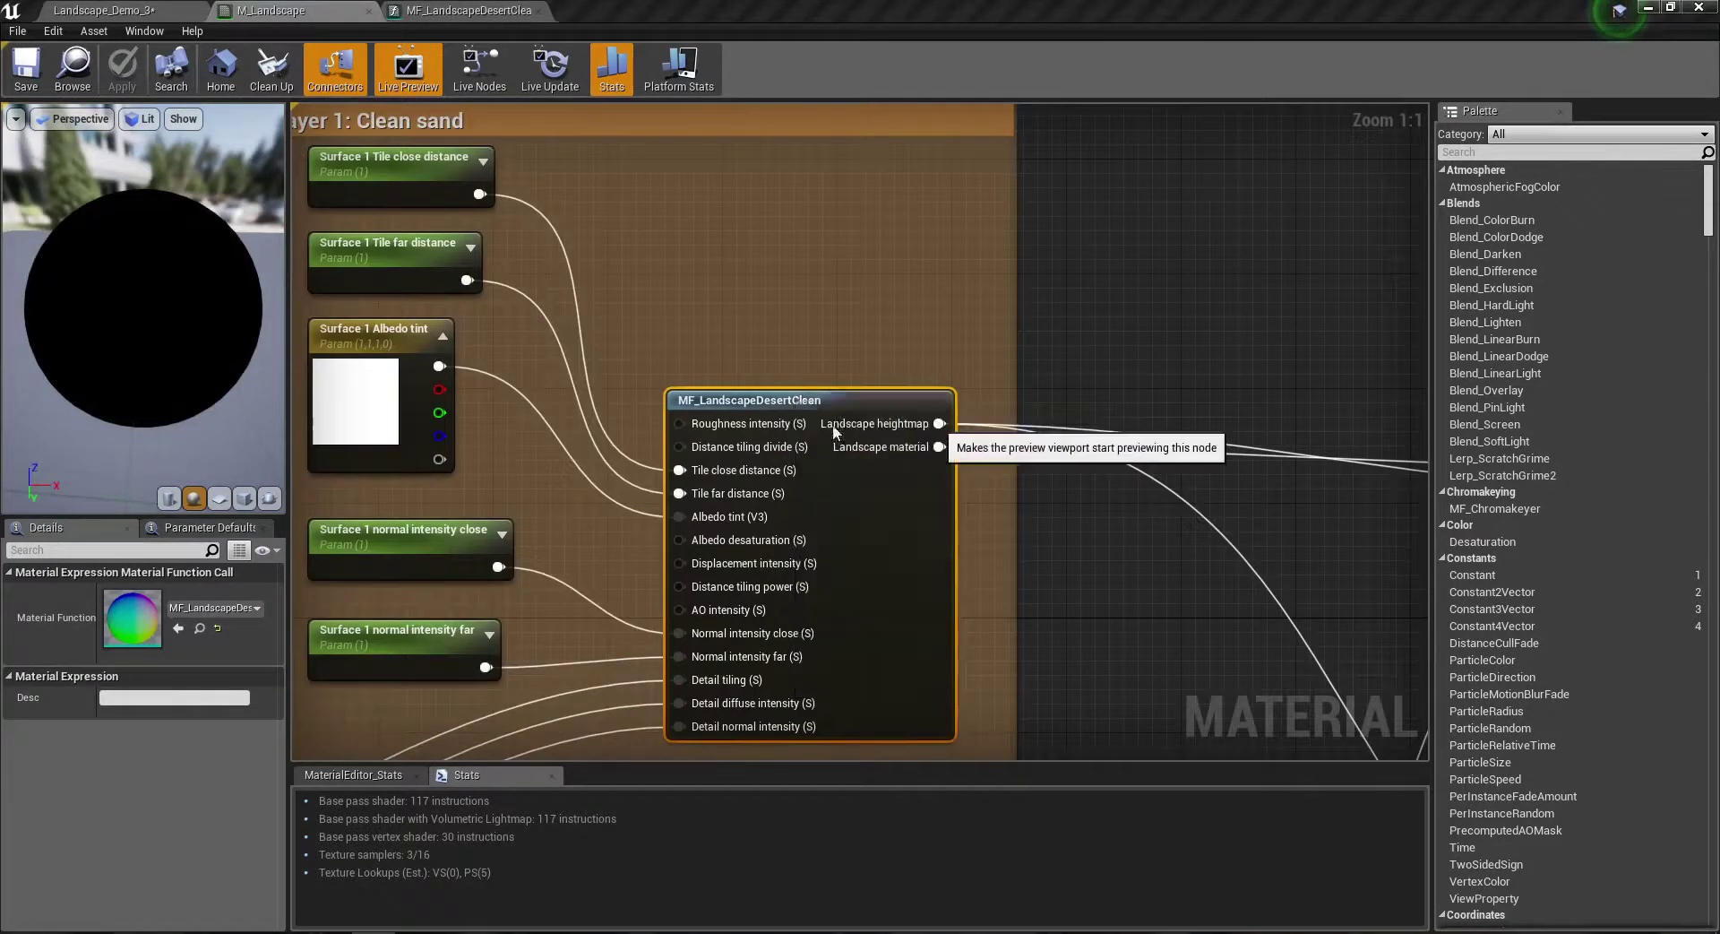
left_click(832, 423)
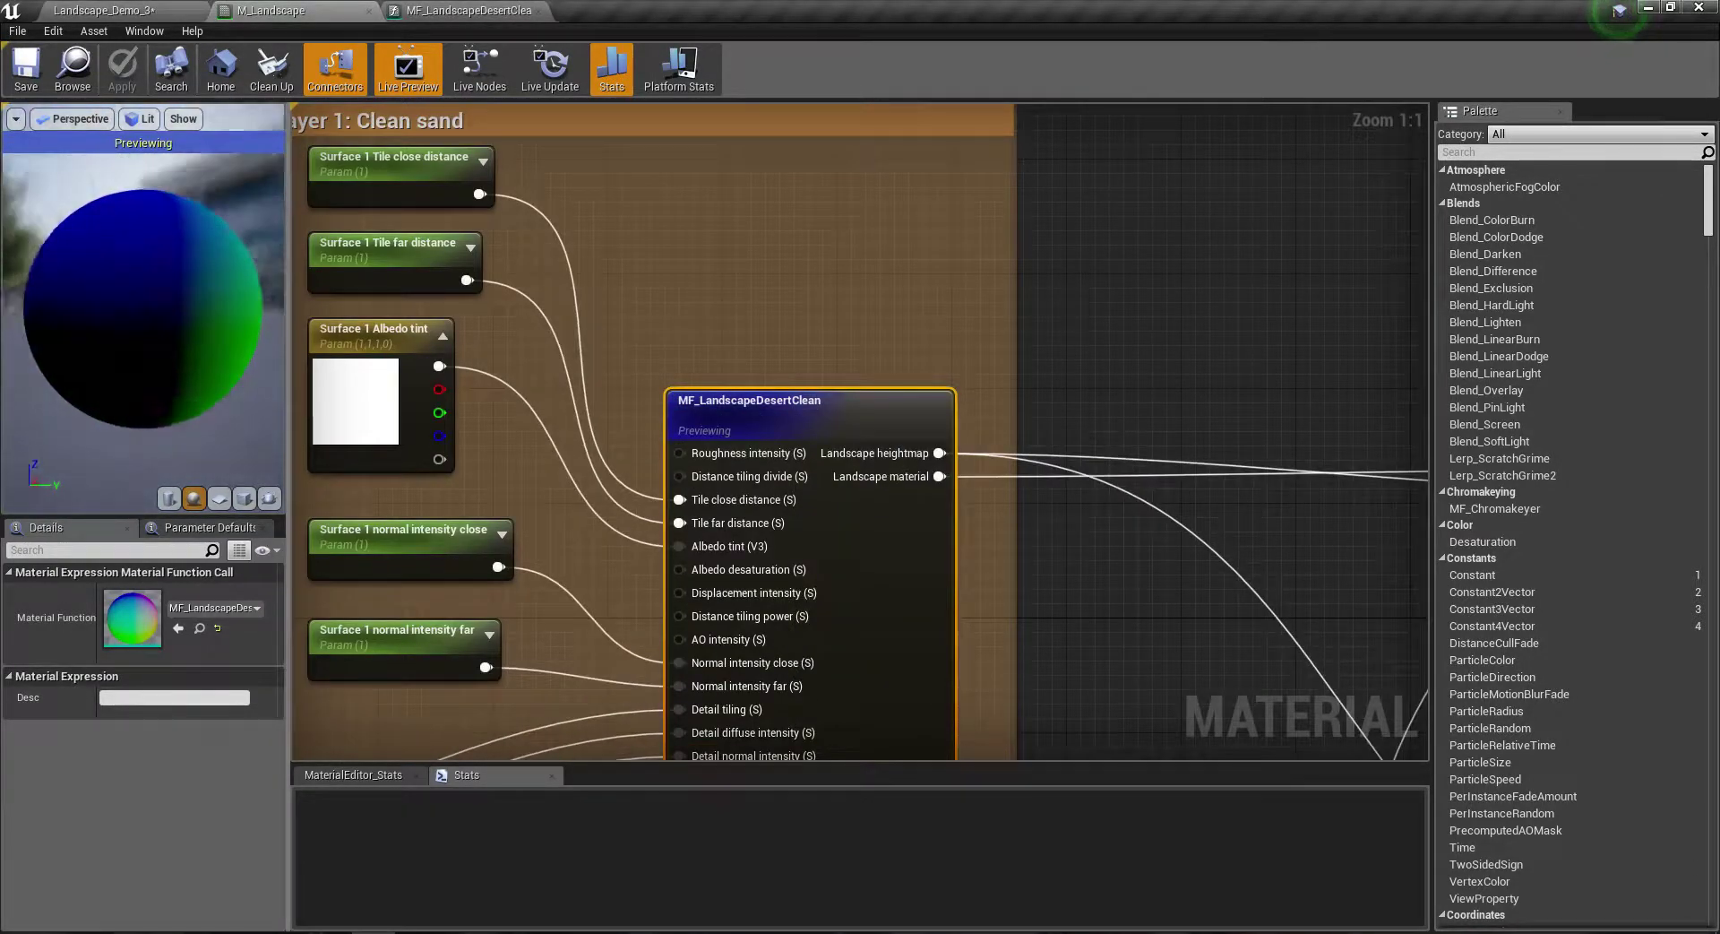
right_click_drag(974, 351, 944, 353)
scroll(944, 353, "down", 5)
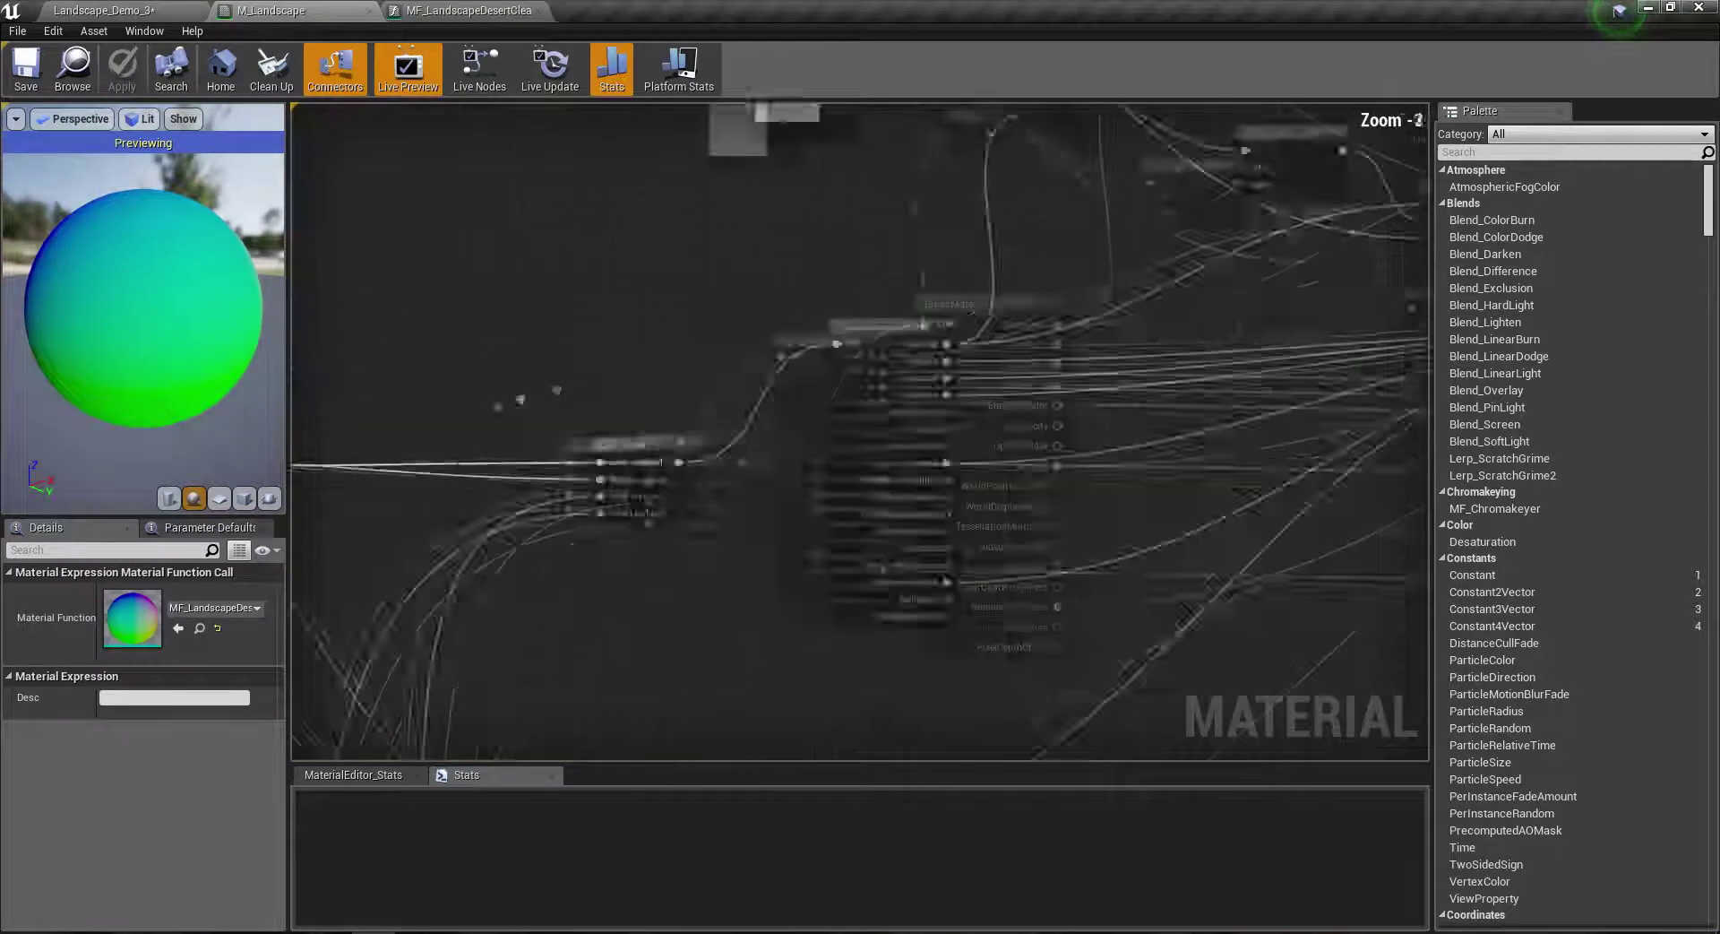
scroll(776, 397, "up", 4)
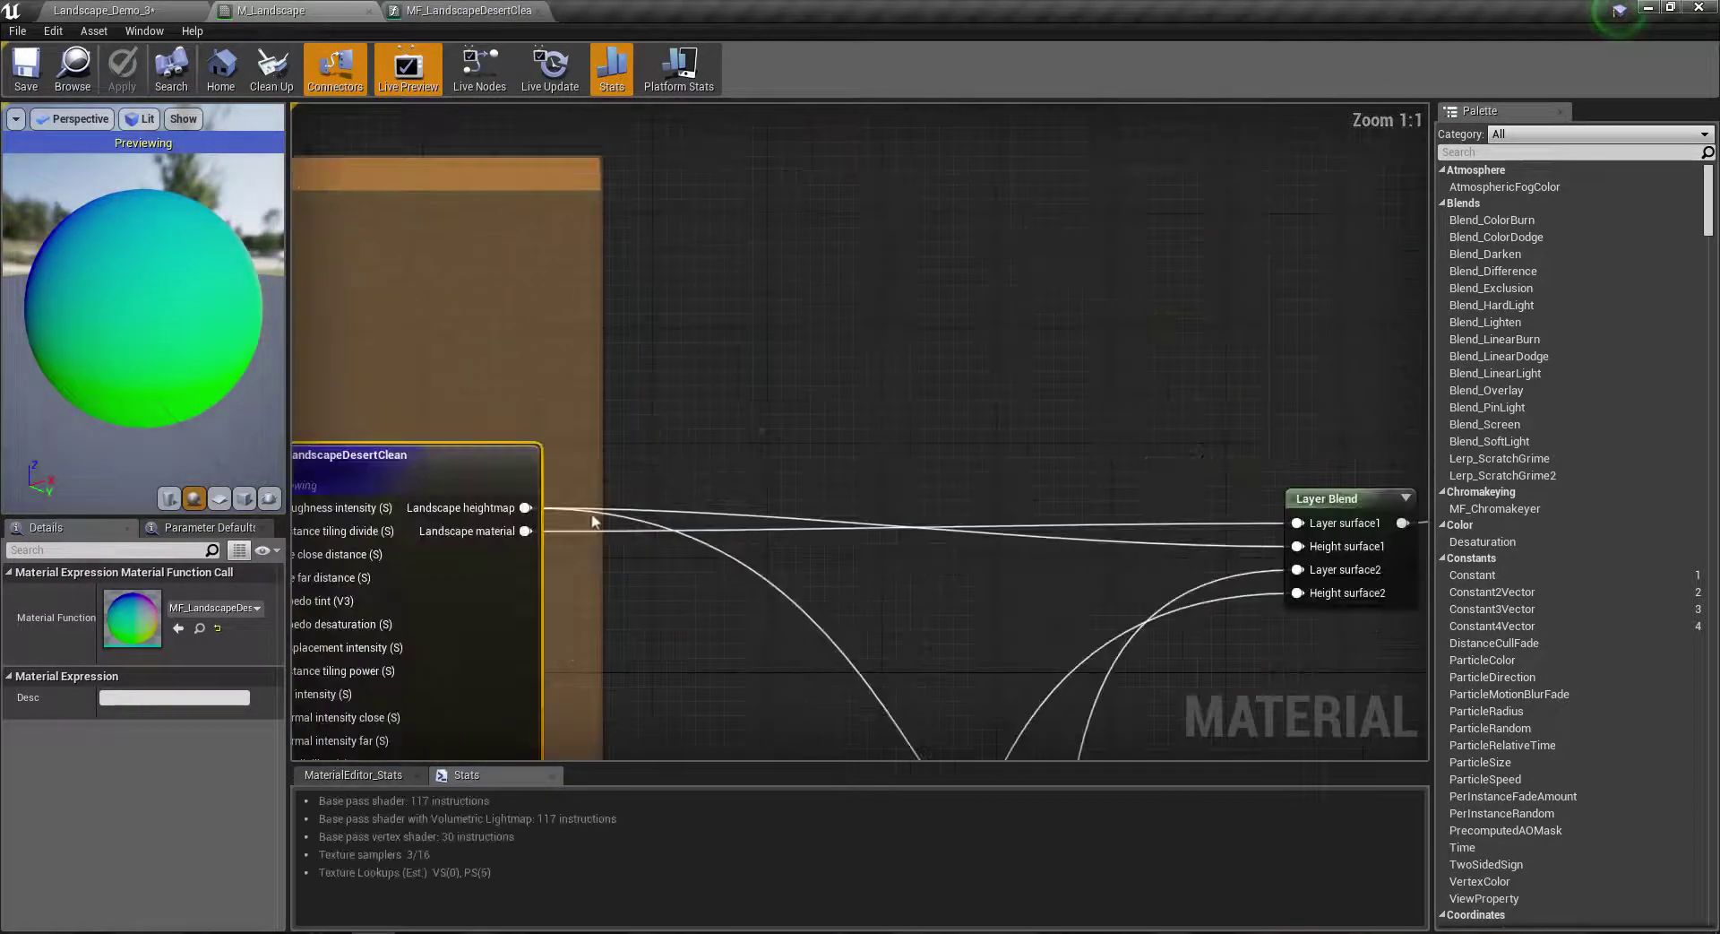
Step: Add a BreakMaterialAttributes node fed by the Landscape material output and preview it
right_click(729, 364)
type("make")
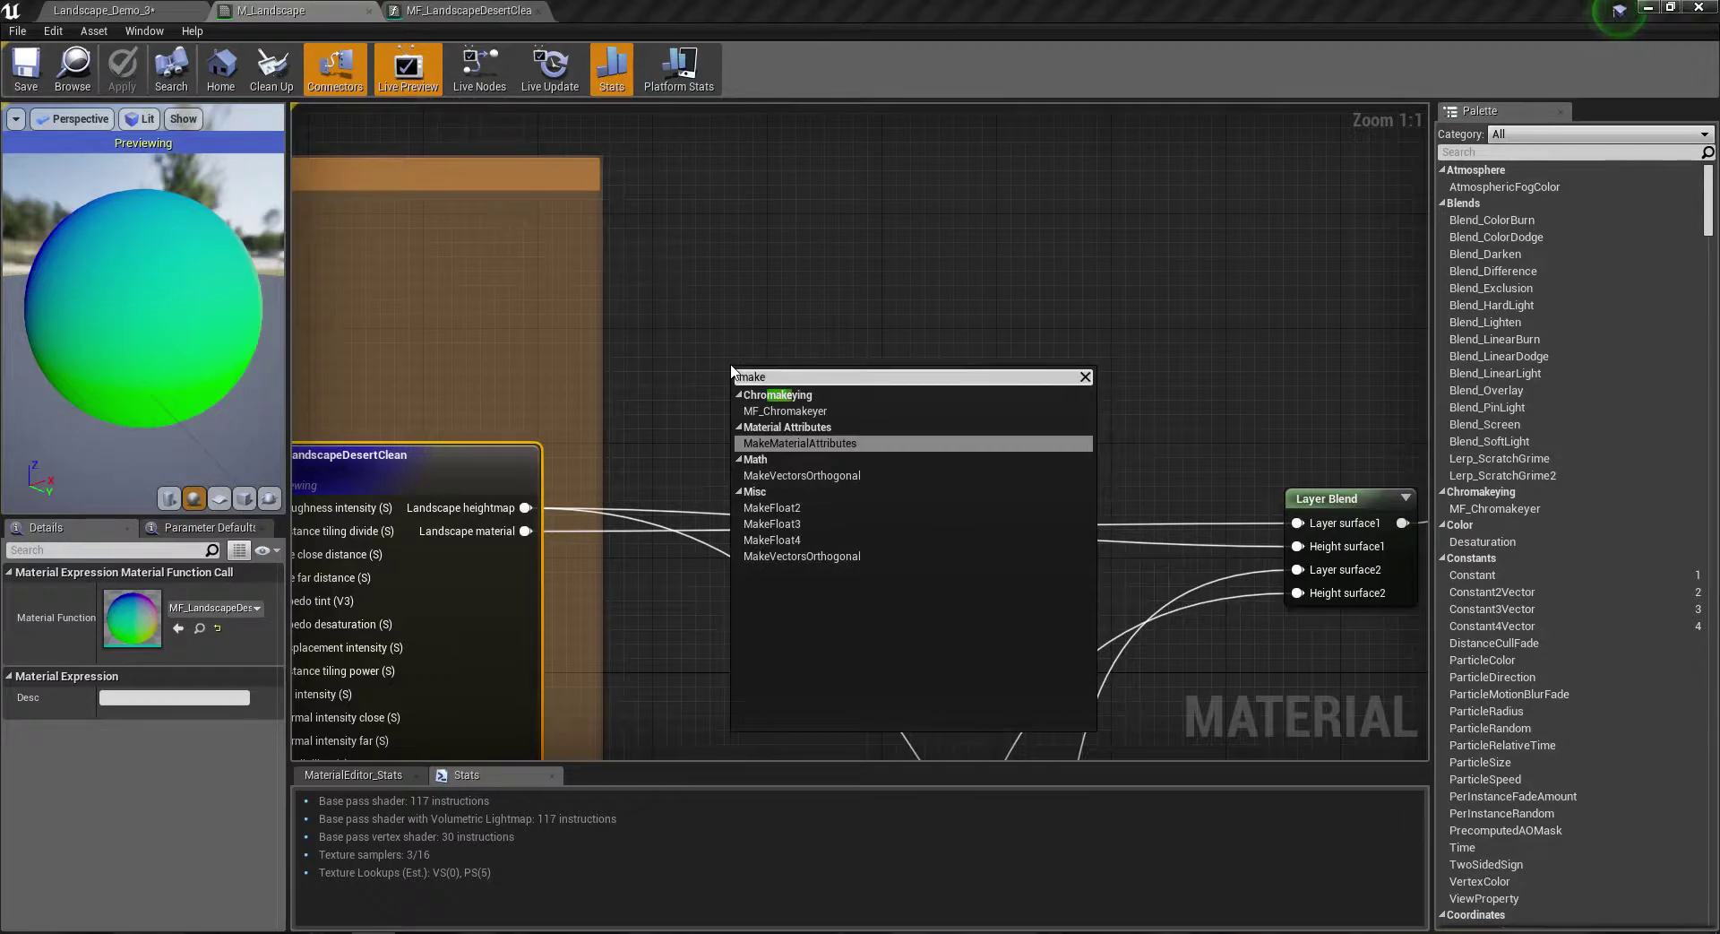
type("break")
key("Return")
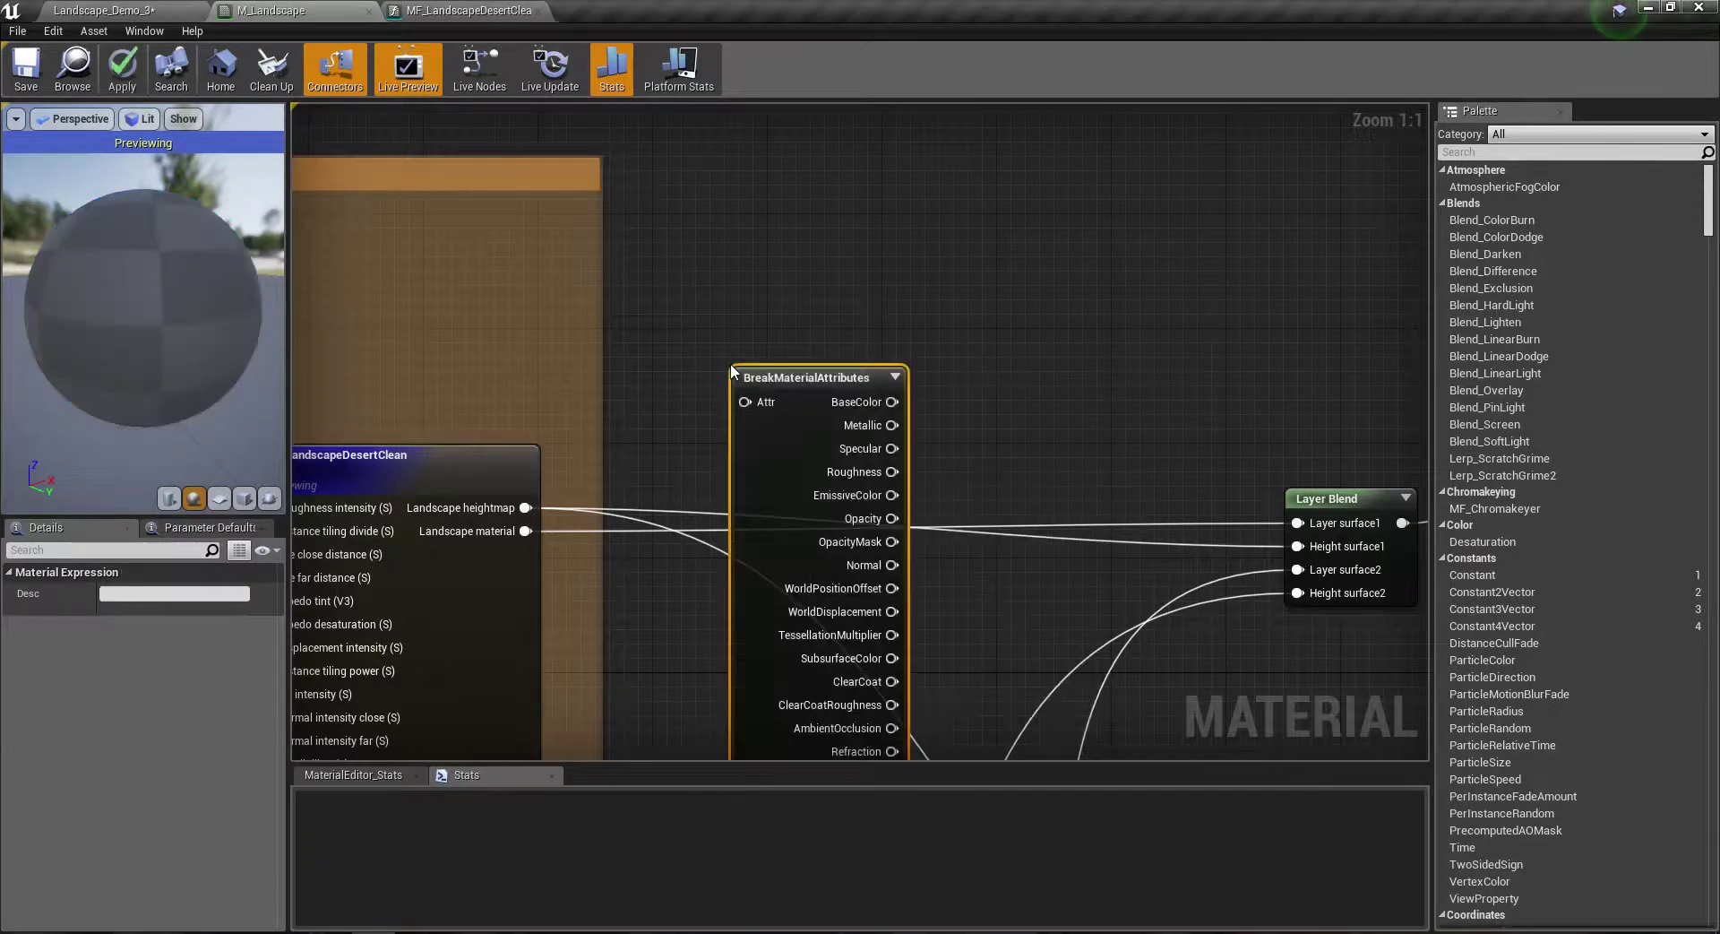
left_click_drag(817, 386, 840, 351)
mouse_move(539, 532)
left_mouse_down()
mouse_move(787, 391)
mouse_move(778, 367)
left_mouse_up()
right_click(772, 342)
left_click(811, 357)
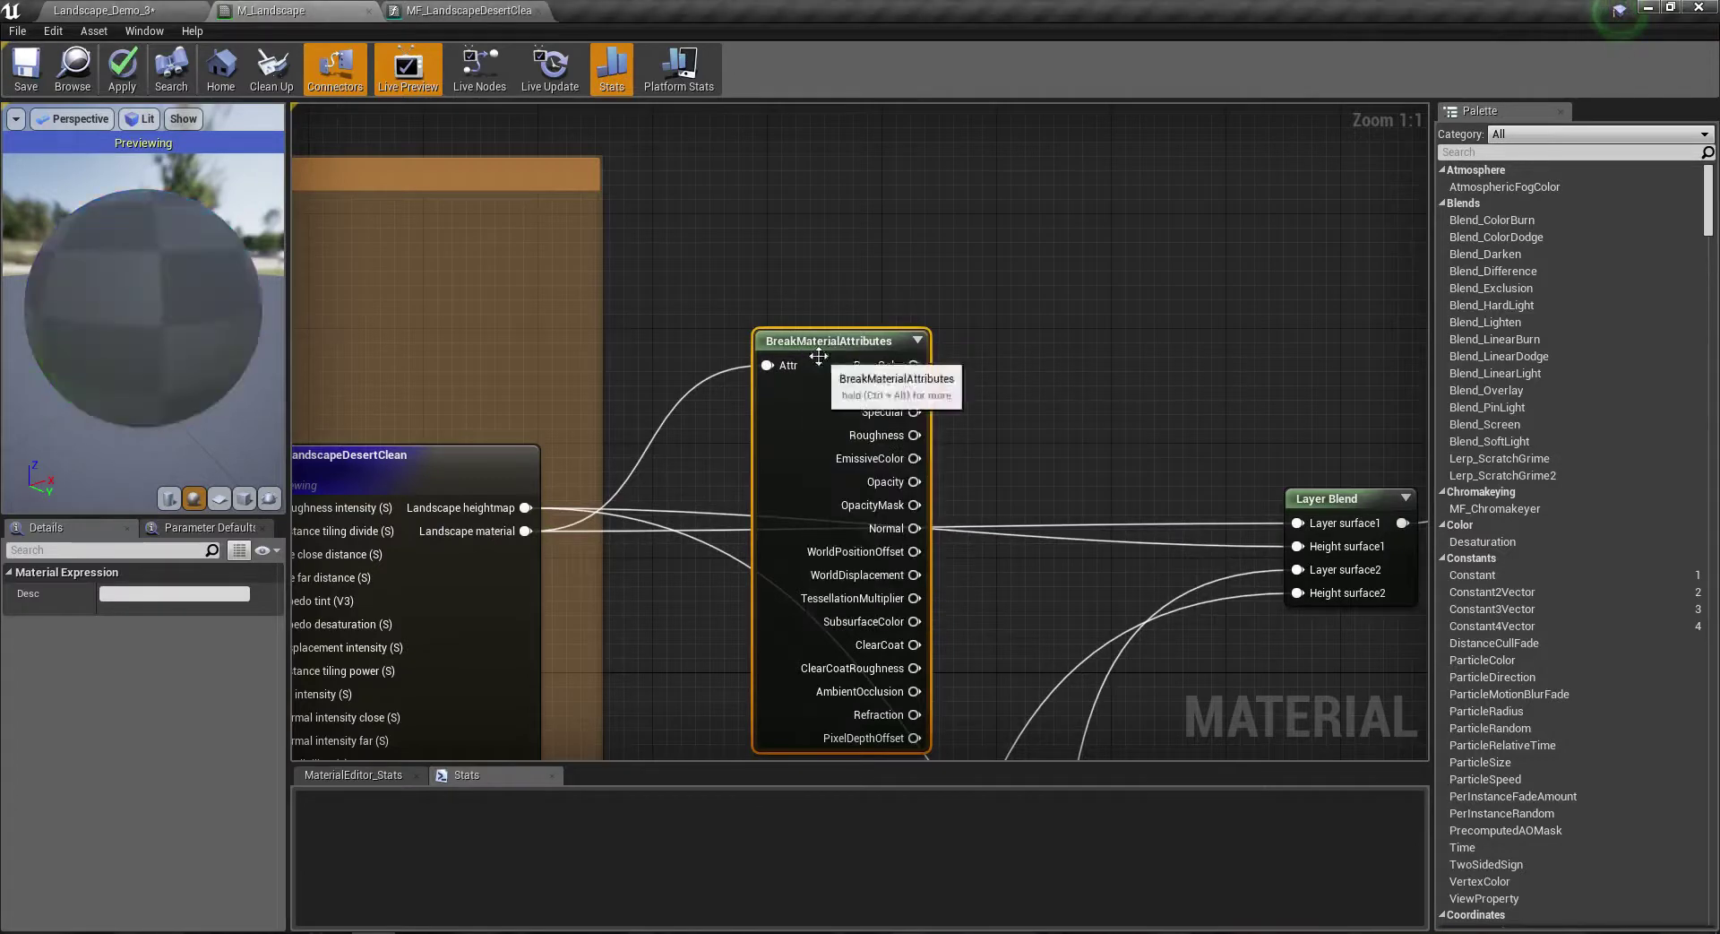
left_click_drag(154, 359, 215, 361)
left_click_drag(778, 332, 706, 217)
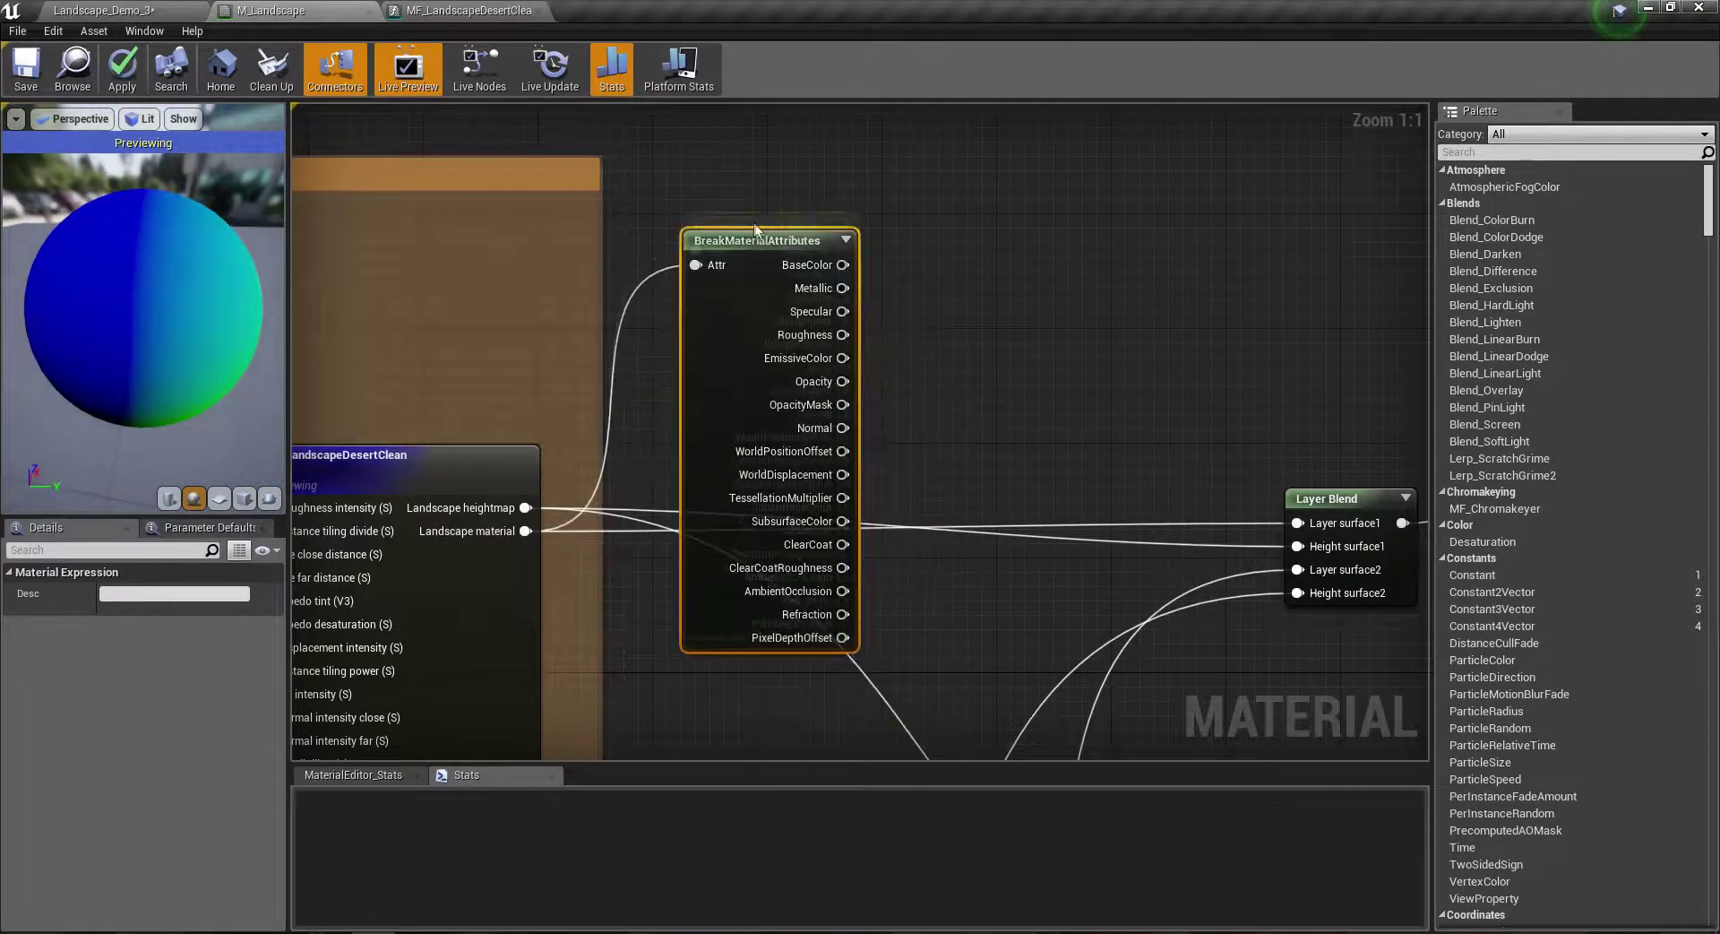
Step: Preview the Normal output through an Add node (Const B 0) on a flat plane, then delete it
left_click_drag(841, 413, 938, 391)
left_click(876, 376)
type("add")
key("Return")
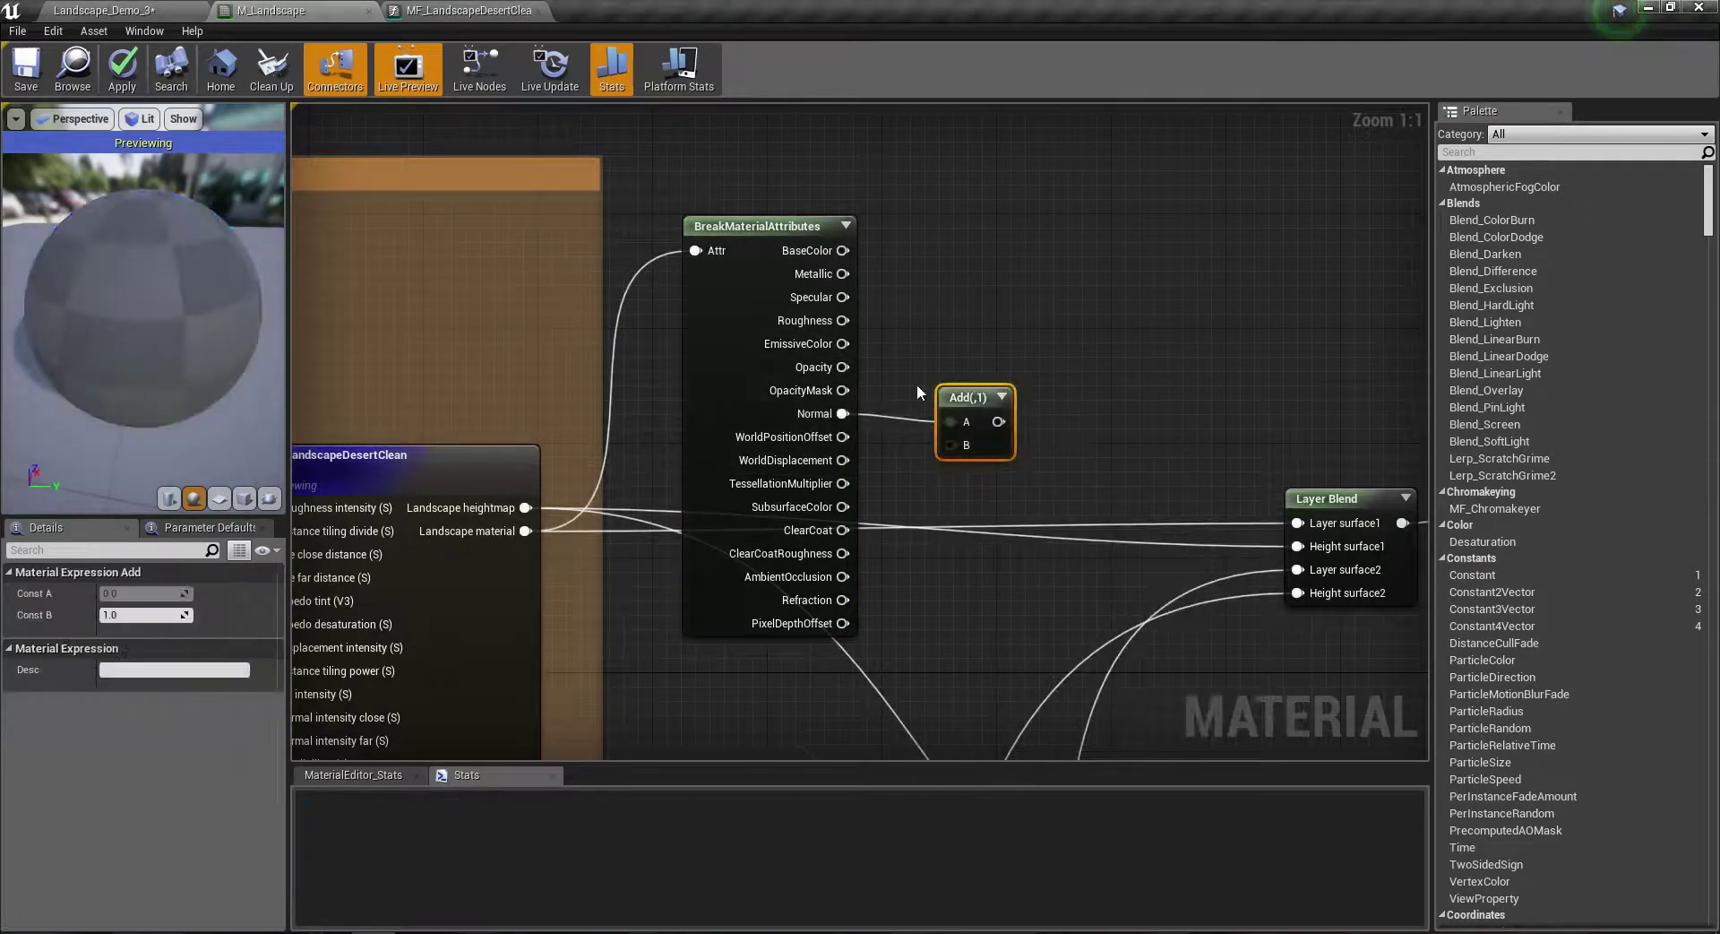
type("0")
key("Return")
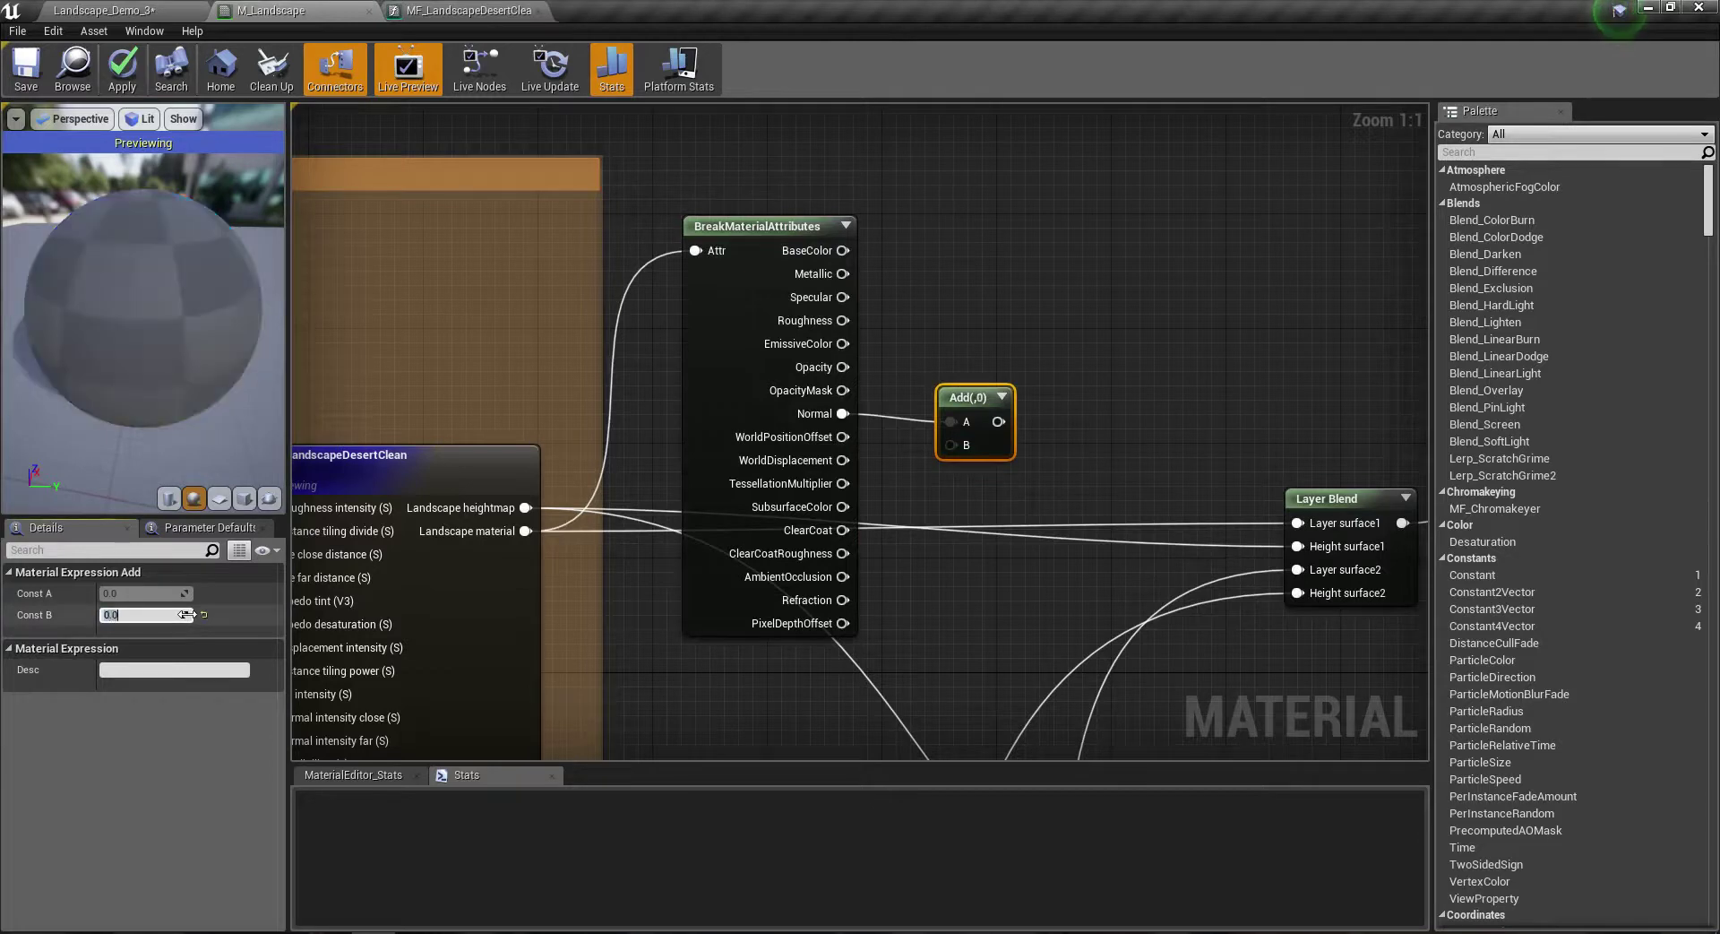
right_click(976, 397)
left_click(1031, 408)
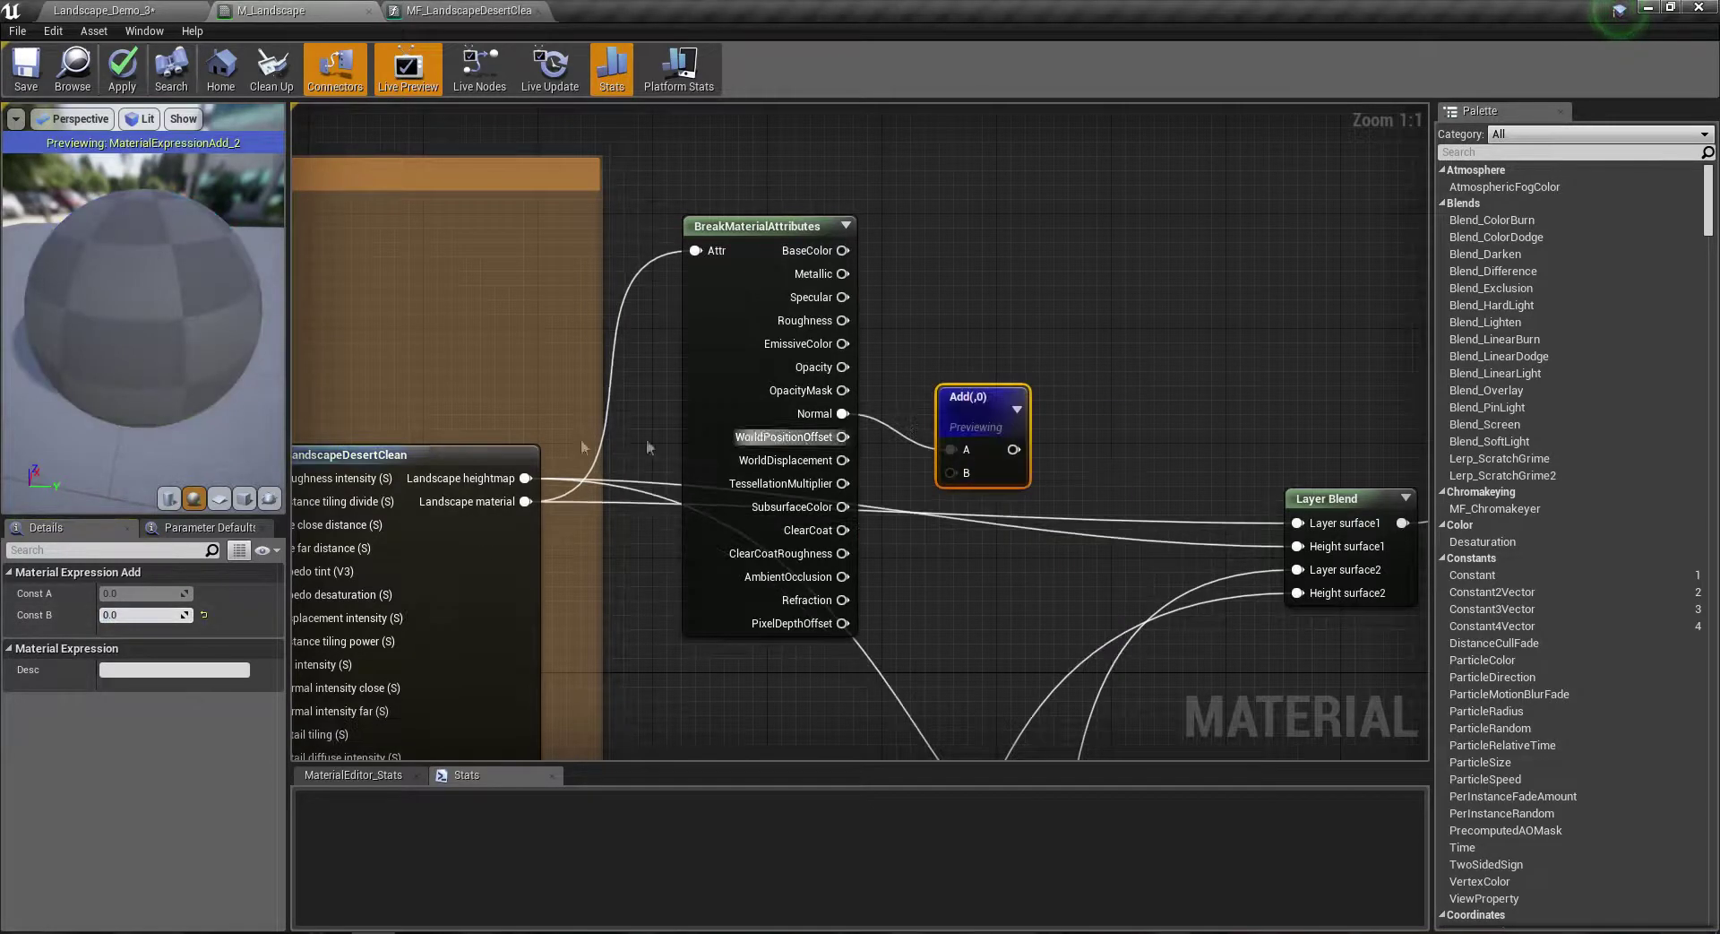
left_click(219, 498)
scroll(144, 314, "up", 5)
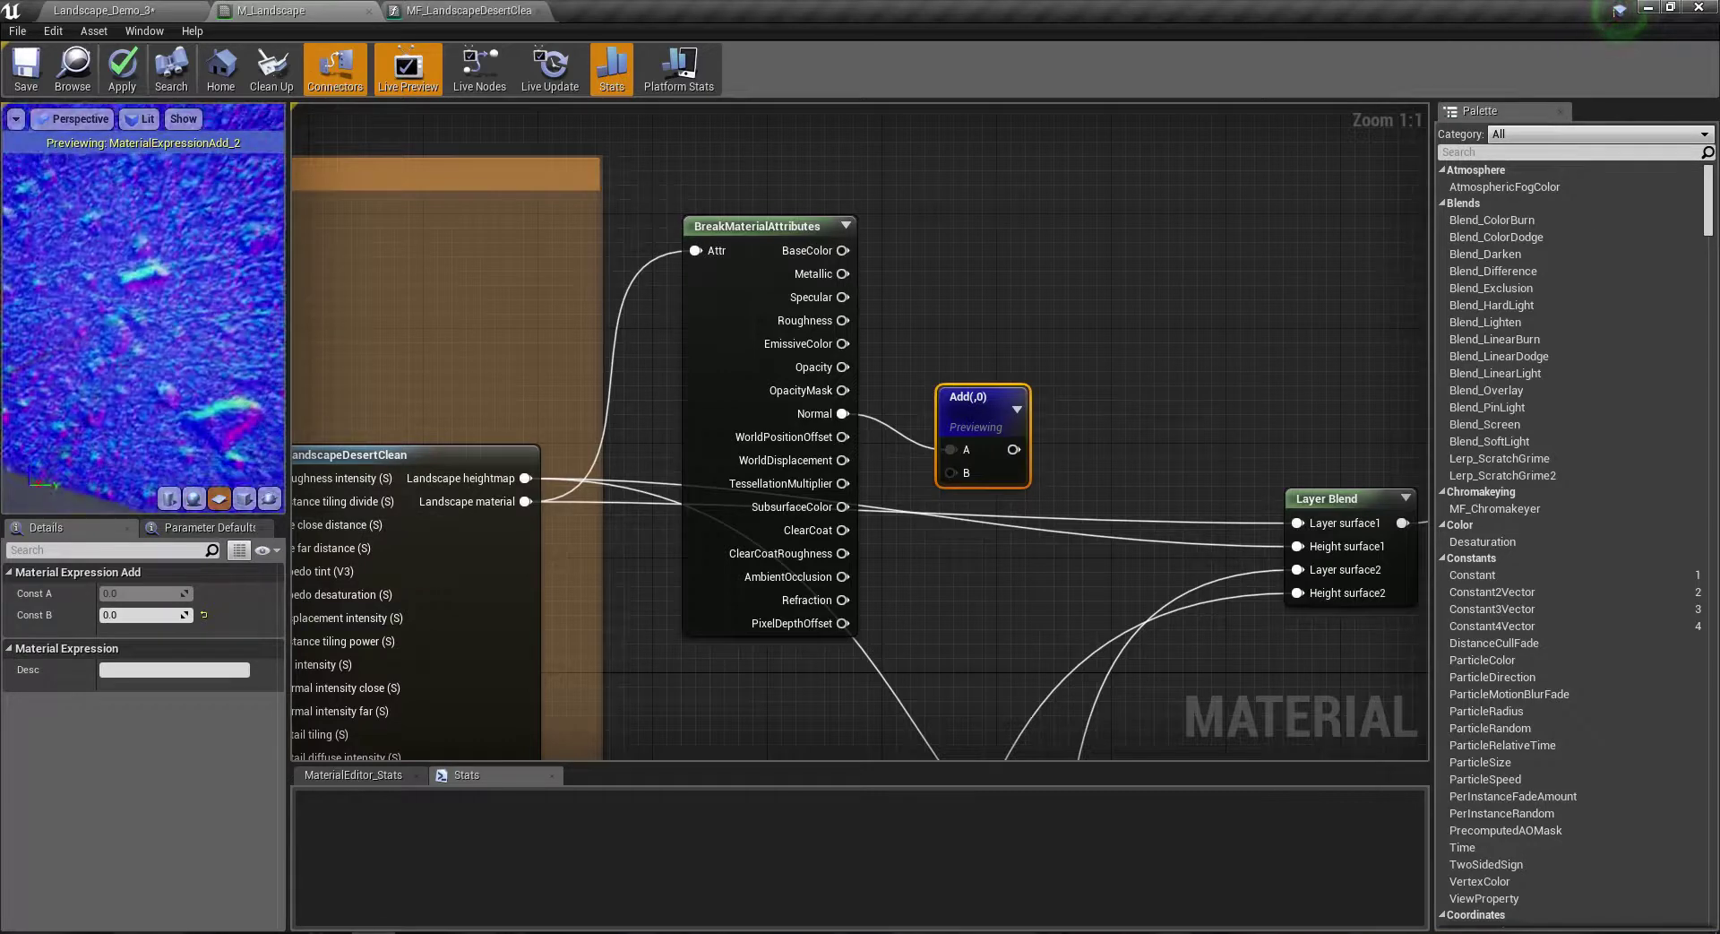
mouse_move(228, 334)
left_mouse_down()
mouse_move(228, 269)
mouse_move(227, 343)
left_mouse_up()
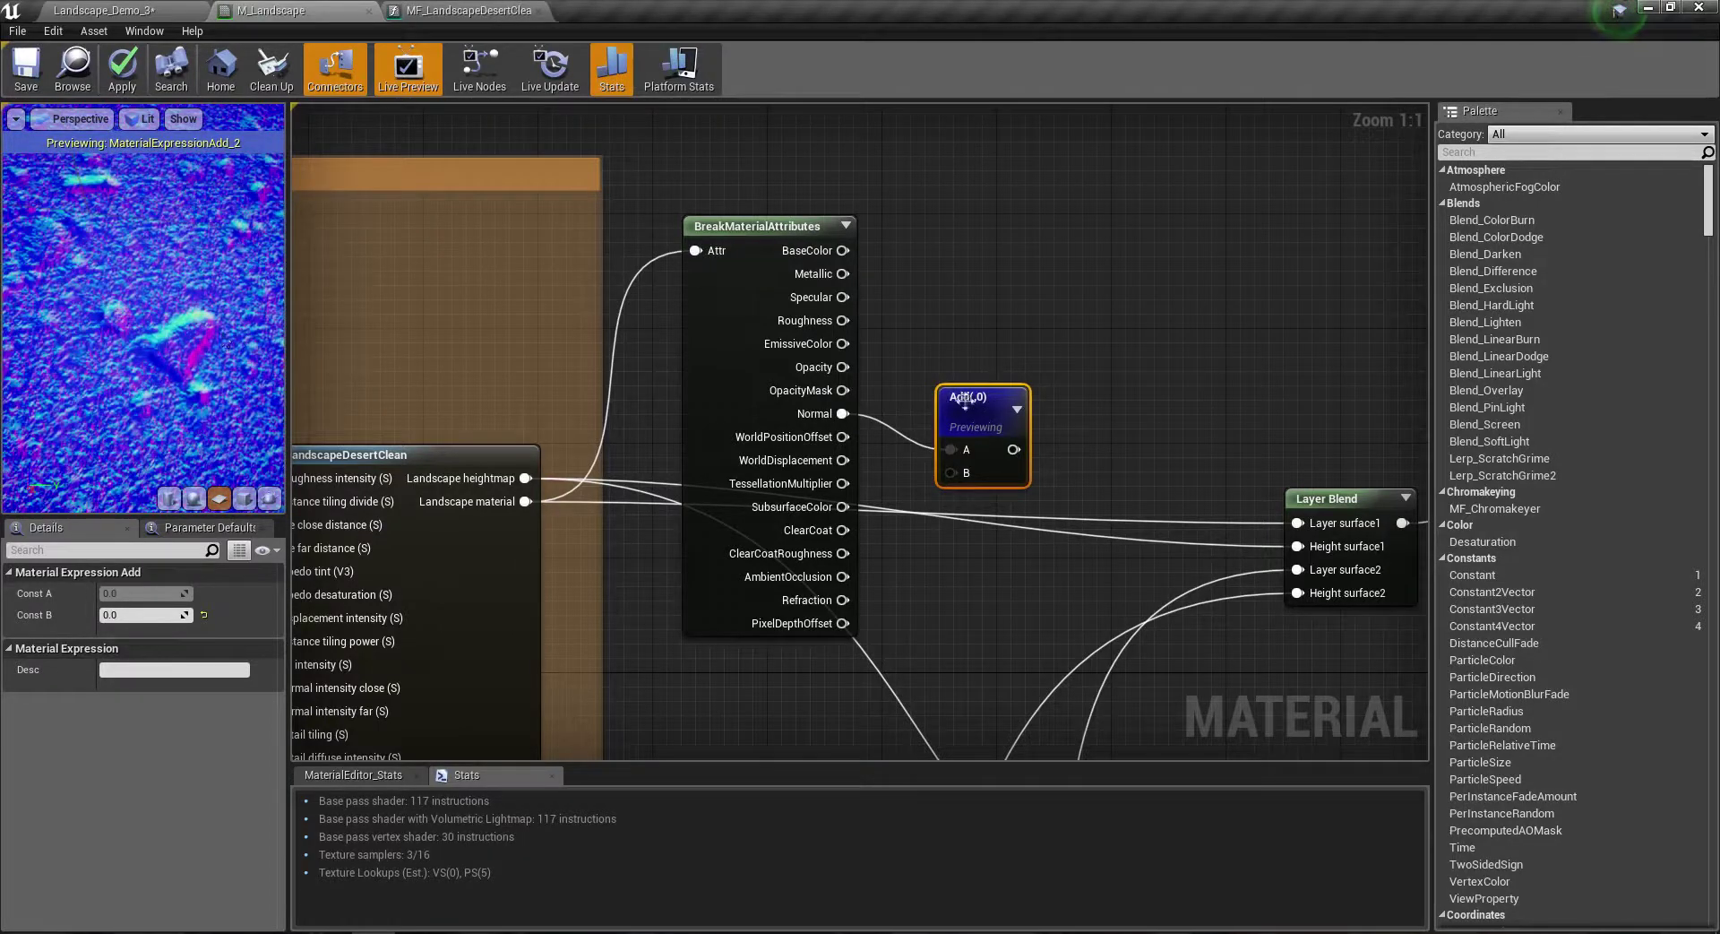
key("Delete")
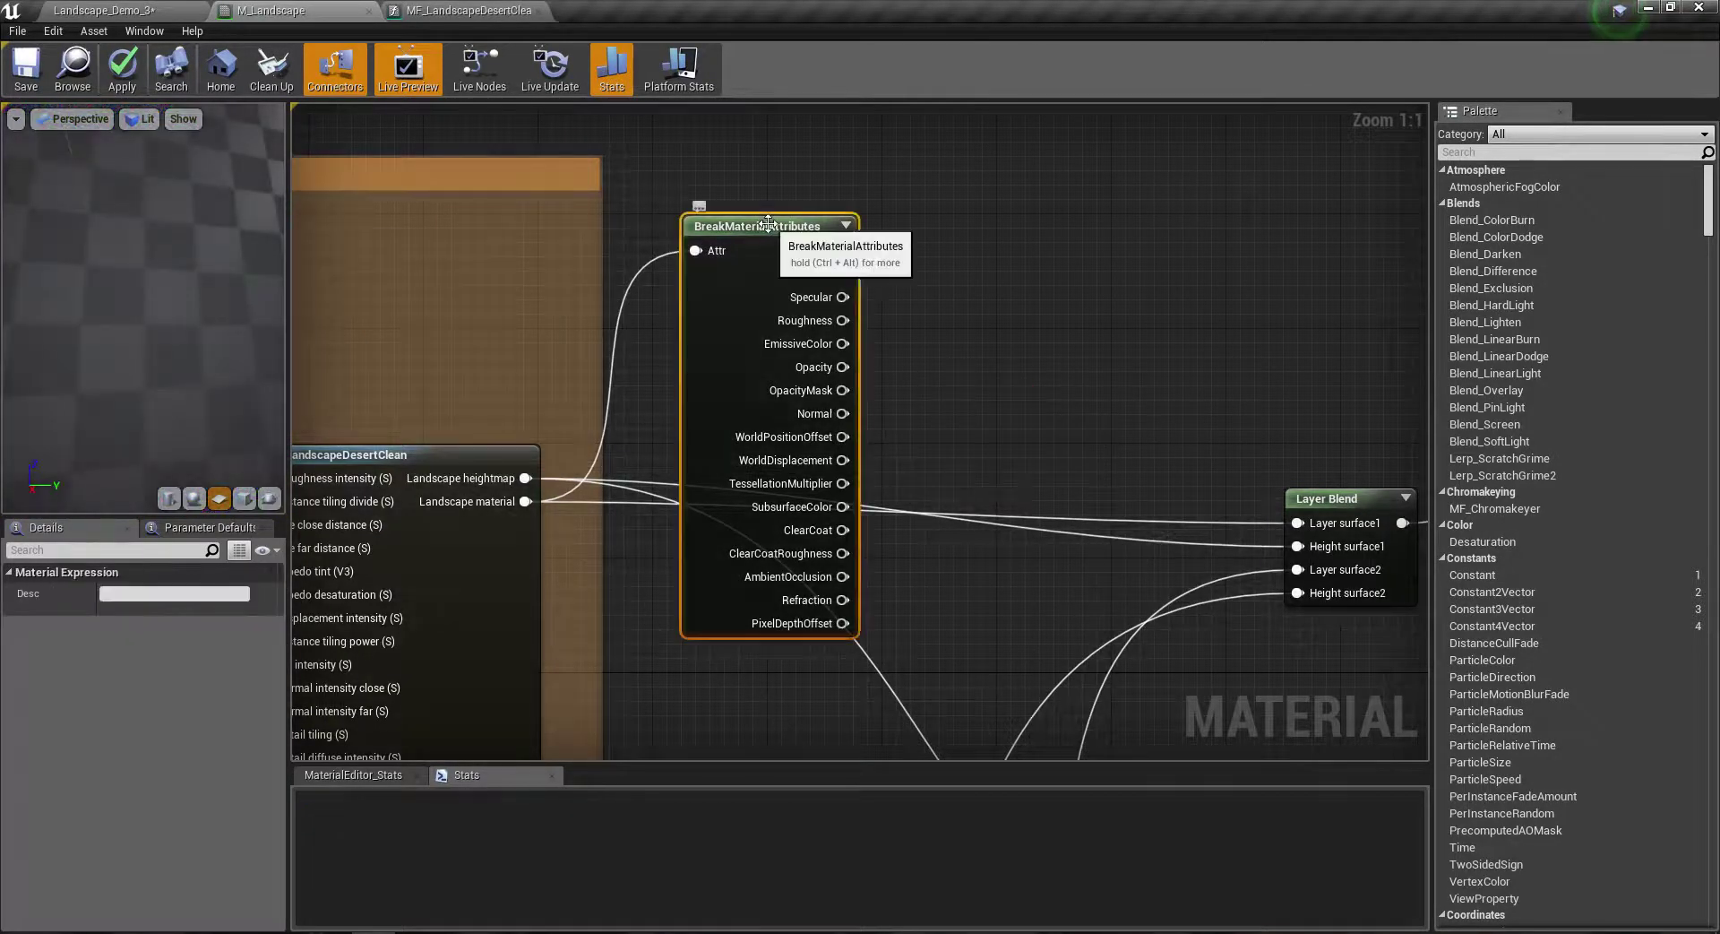
Step: Delete the temporary BreakMaterialAttributes node
left_click(761, 225)
key("Delete")
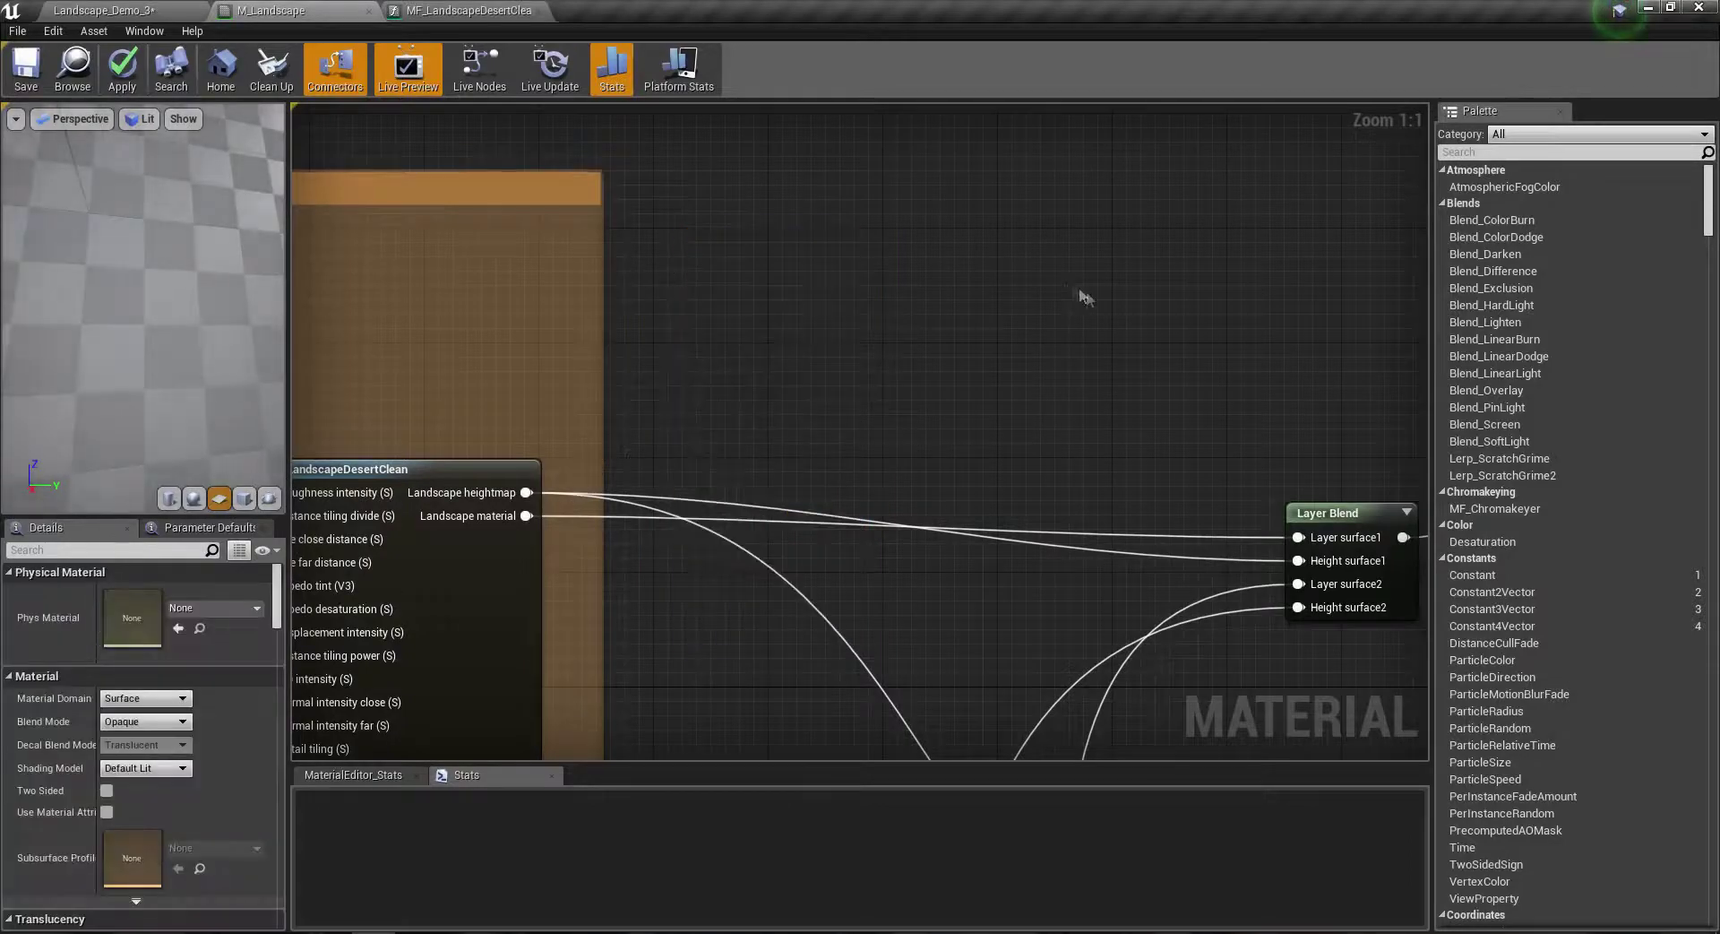
scroll(872, 260, "down", 4)
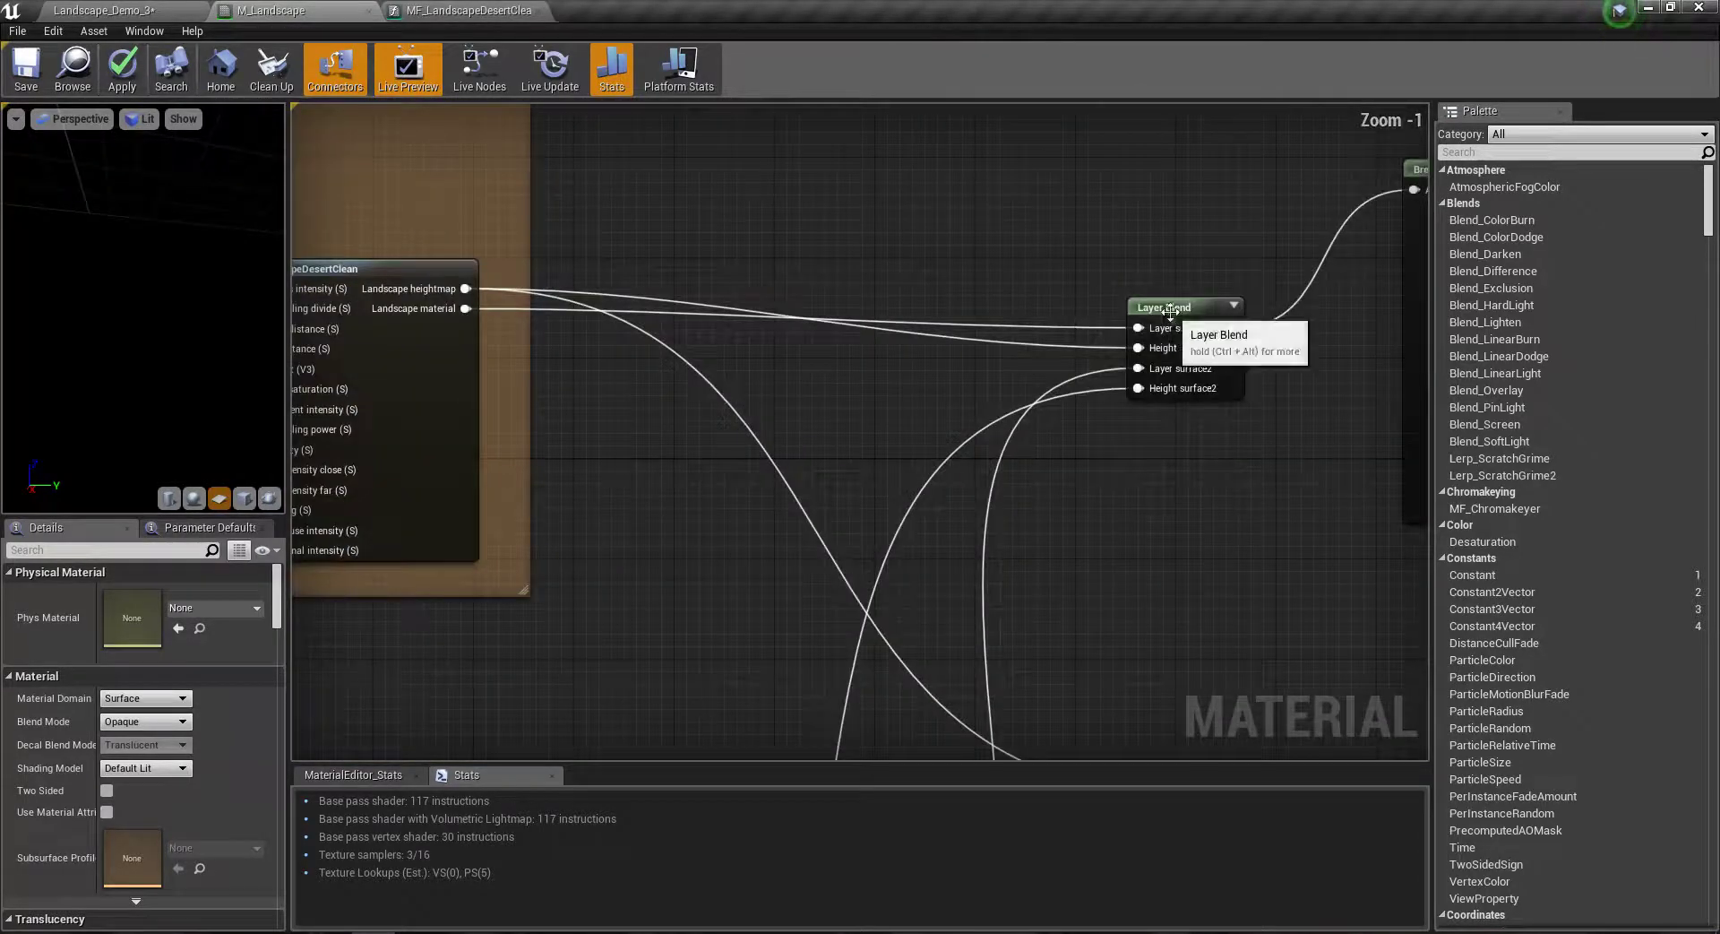
Step: Apply and save M_Landscape, then return to the Landscape_Demo_3 level
left_click(1169, 309)
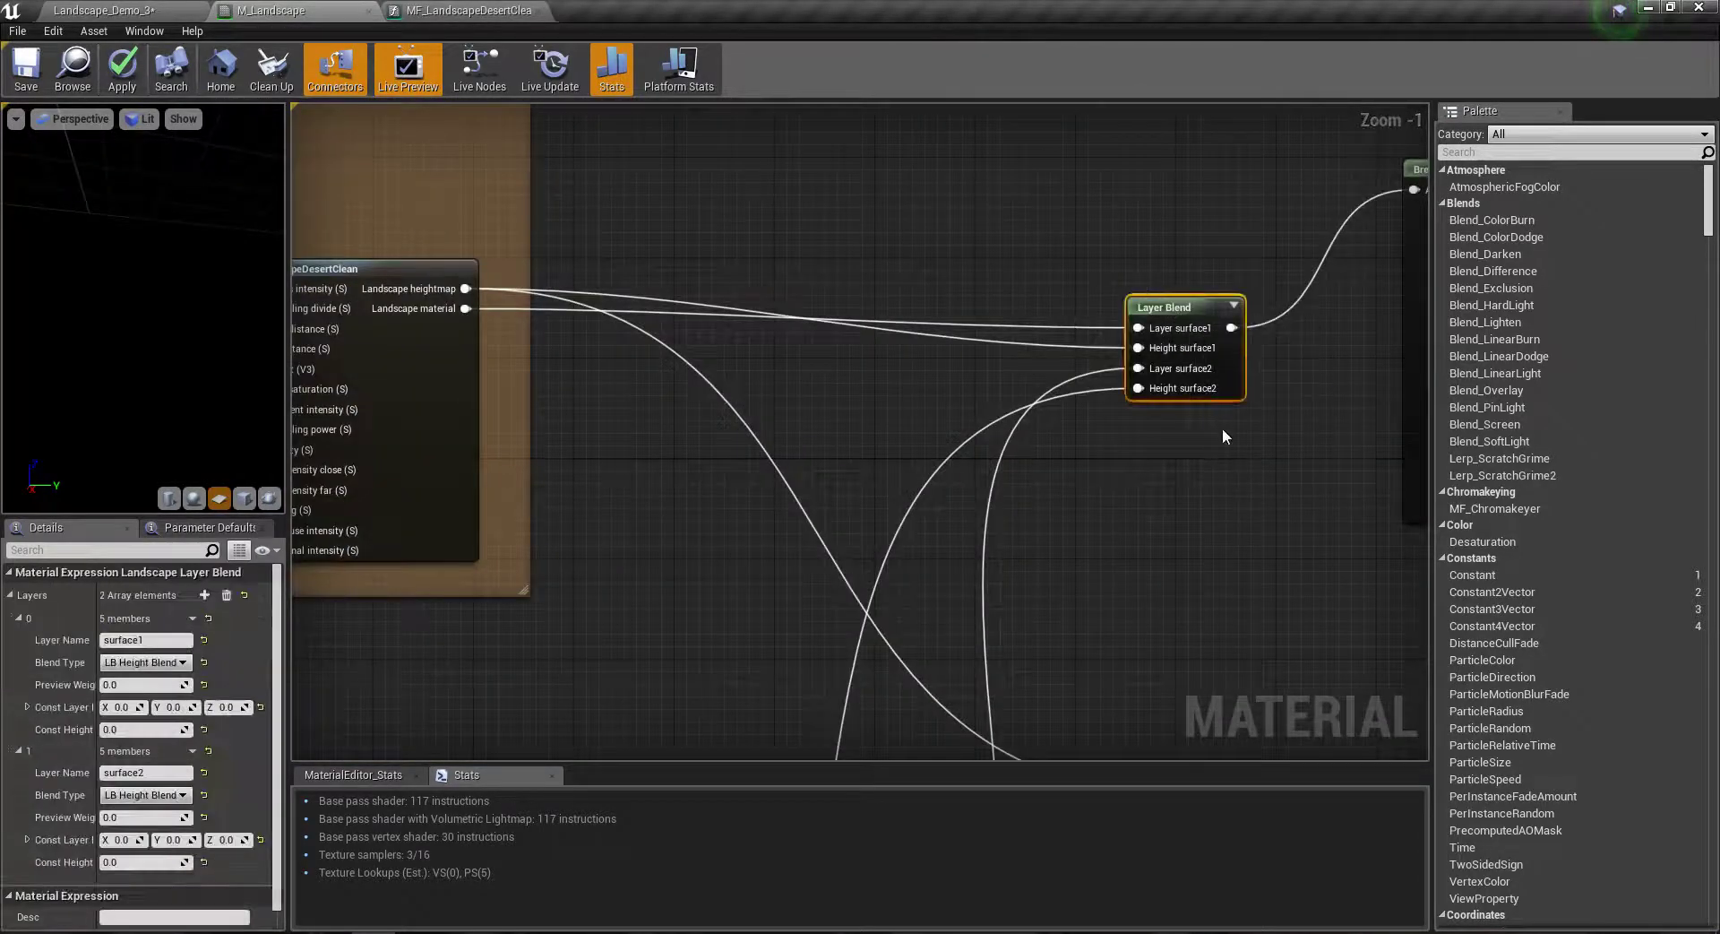
left_click(119, 80)
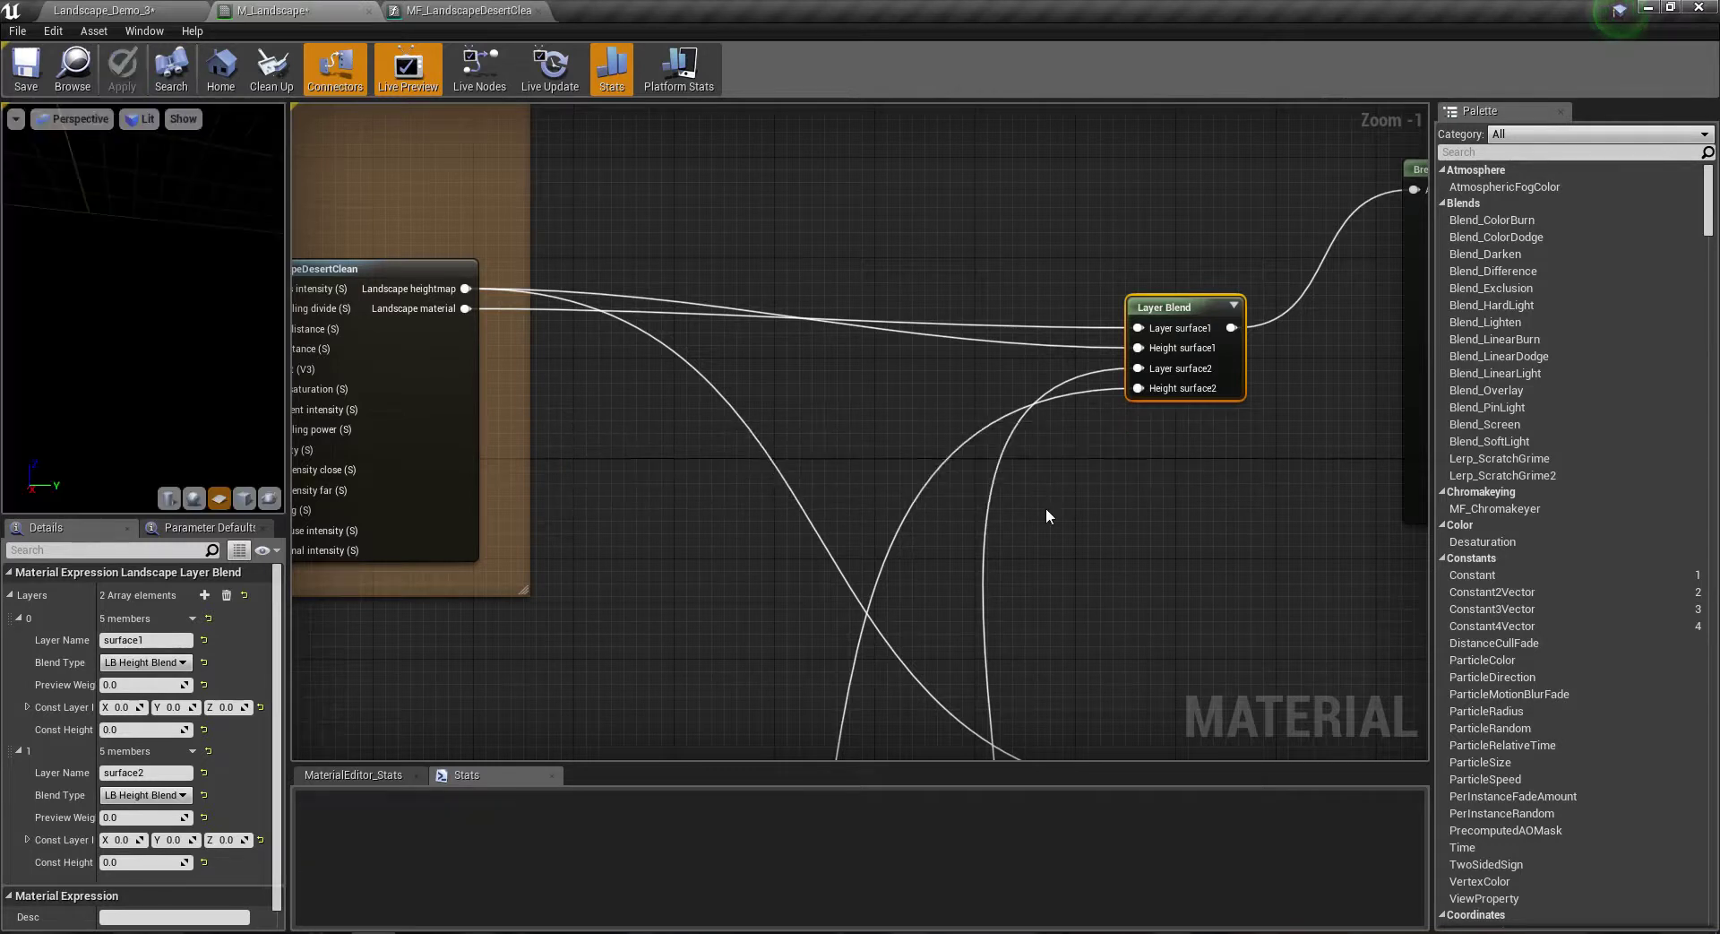
left_click(26, 68)
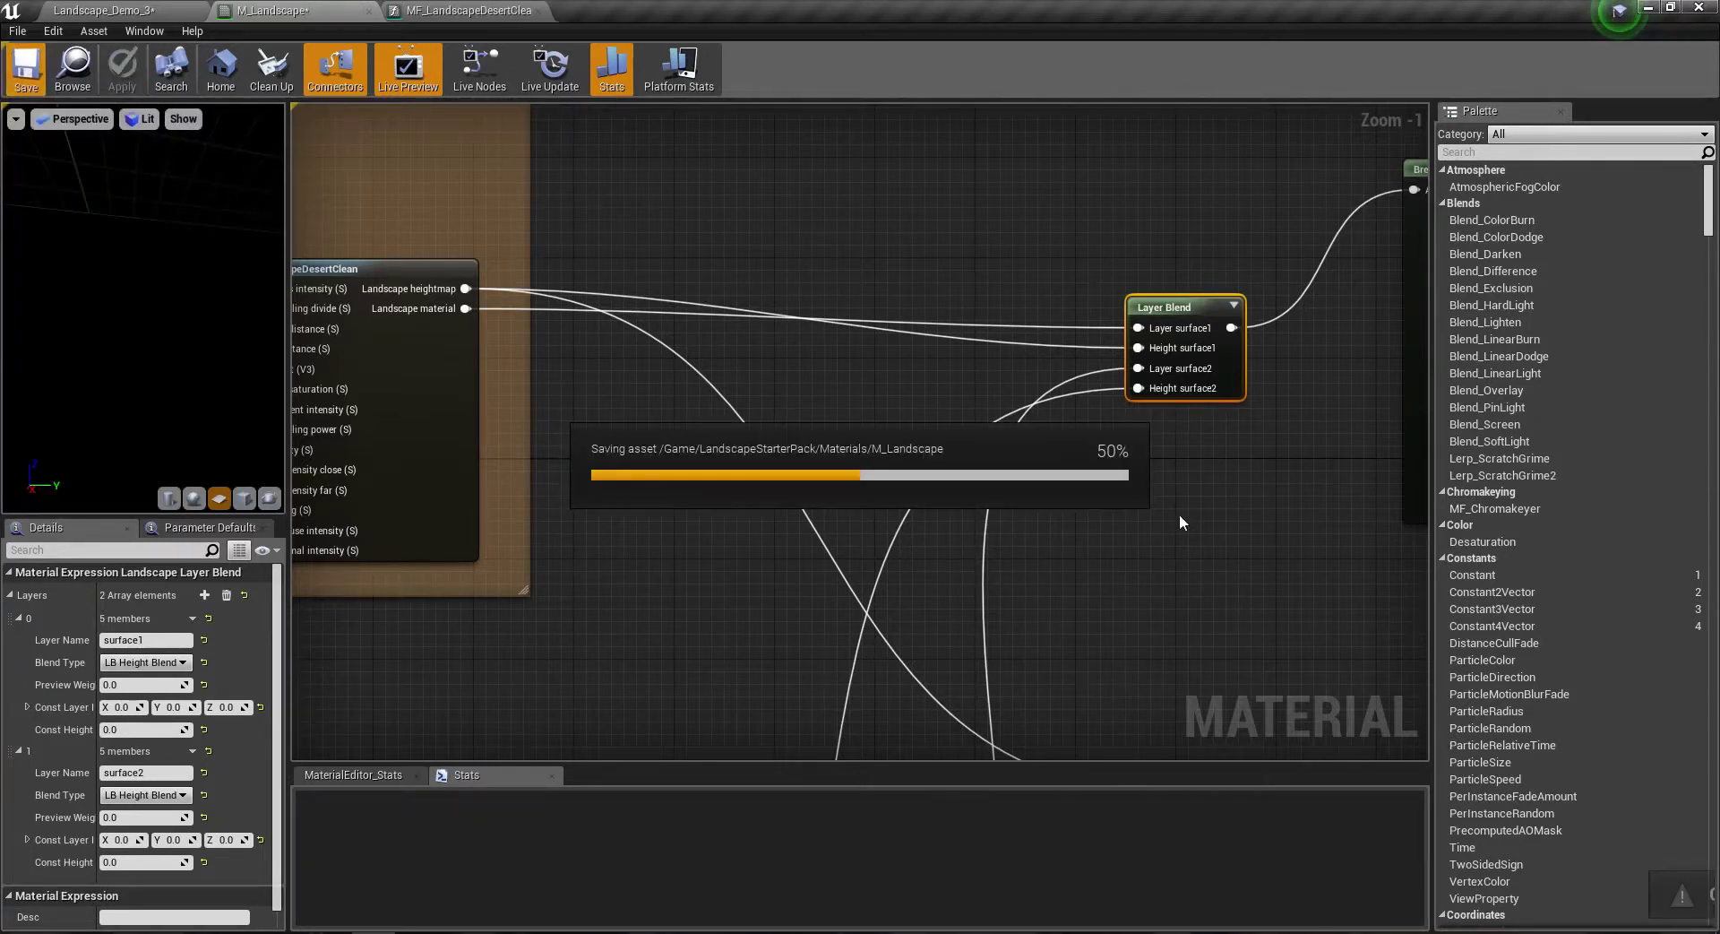
left_click(470, 9)
left_click(107, 10)
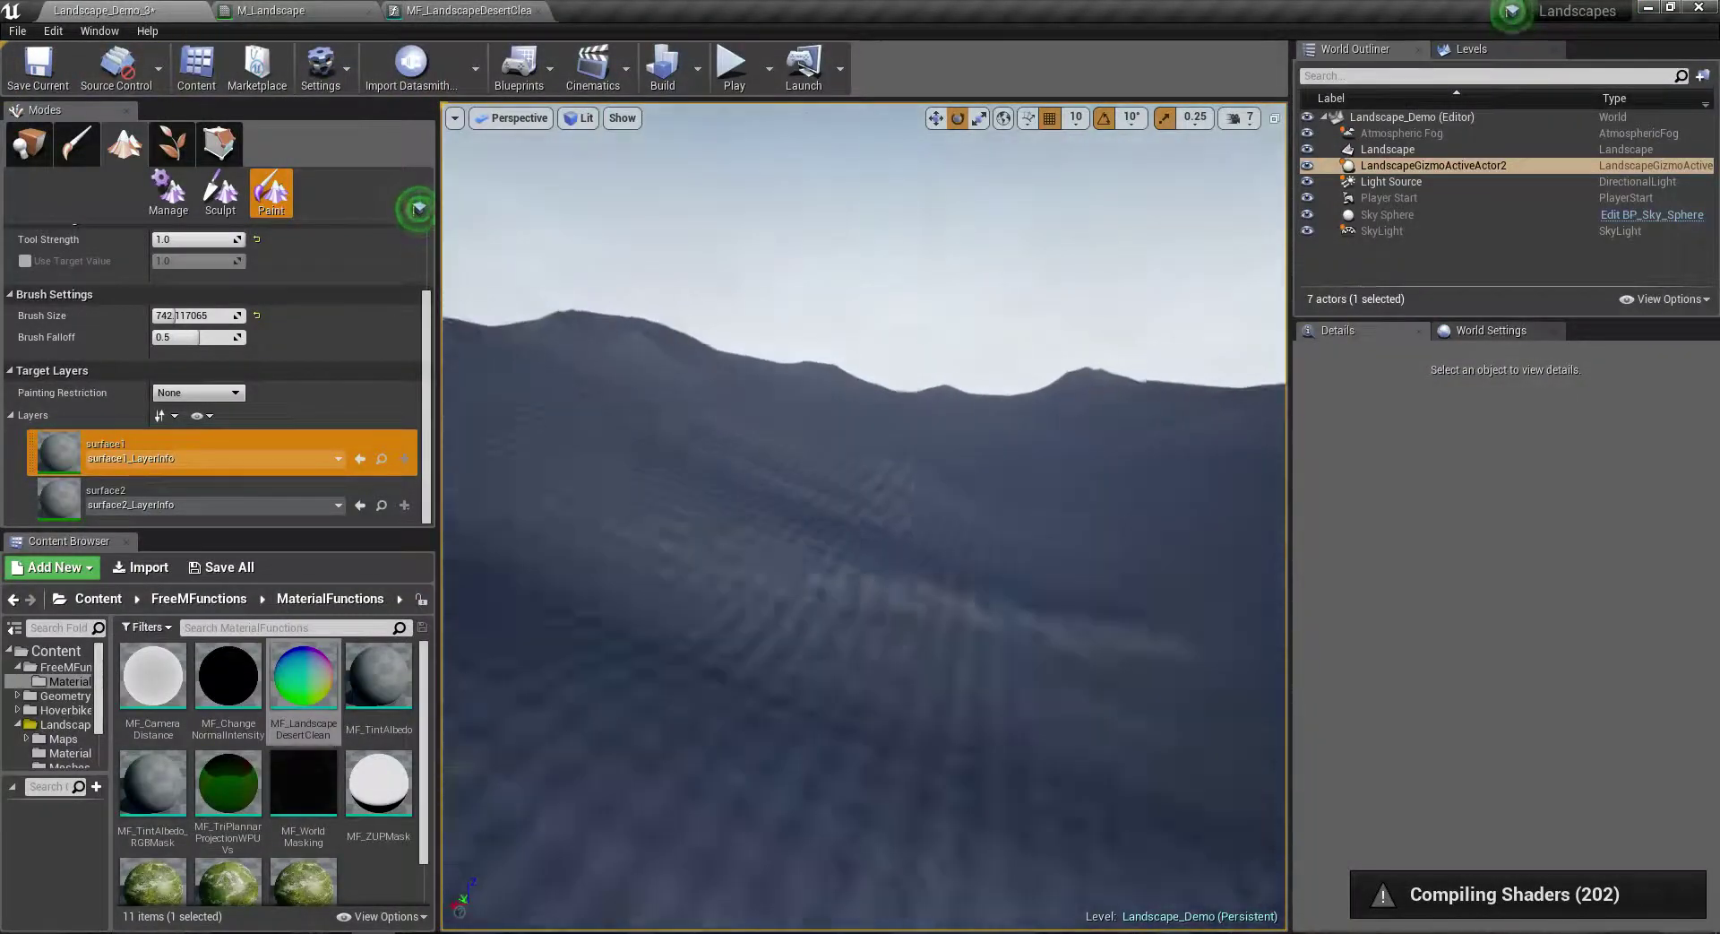
Step: Leave landscape painting and save the Landscape_Demo_3 map
left_click(29, 143)
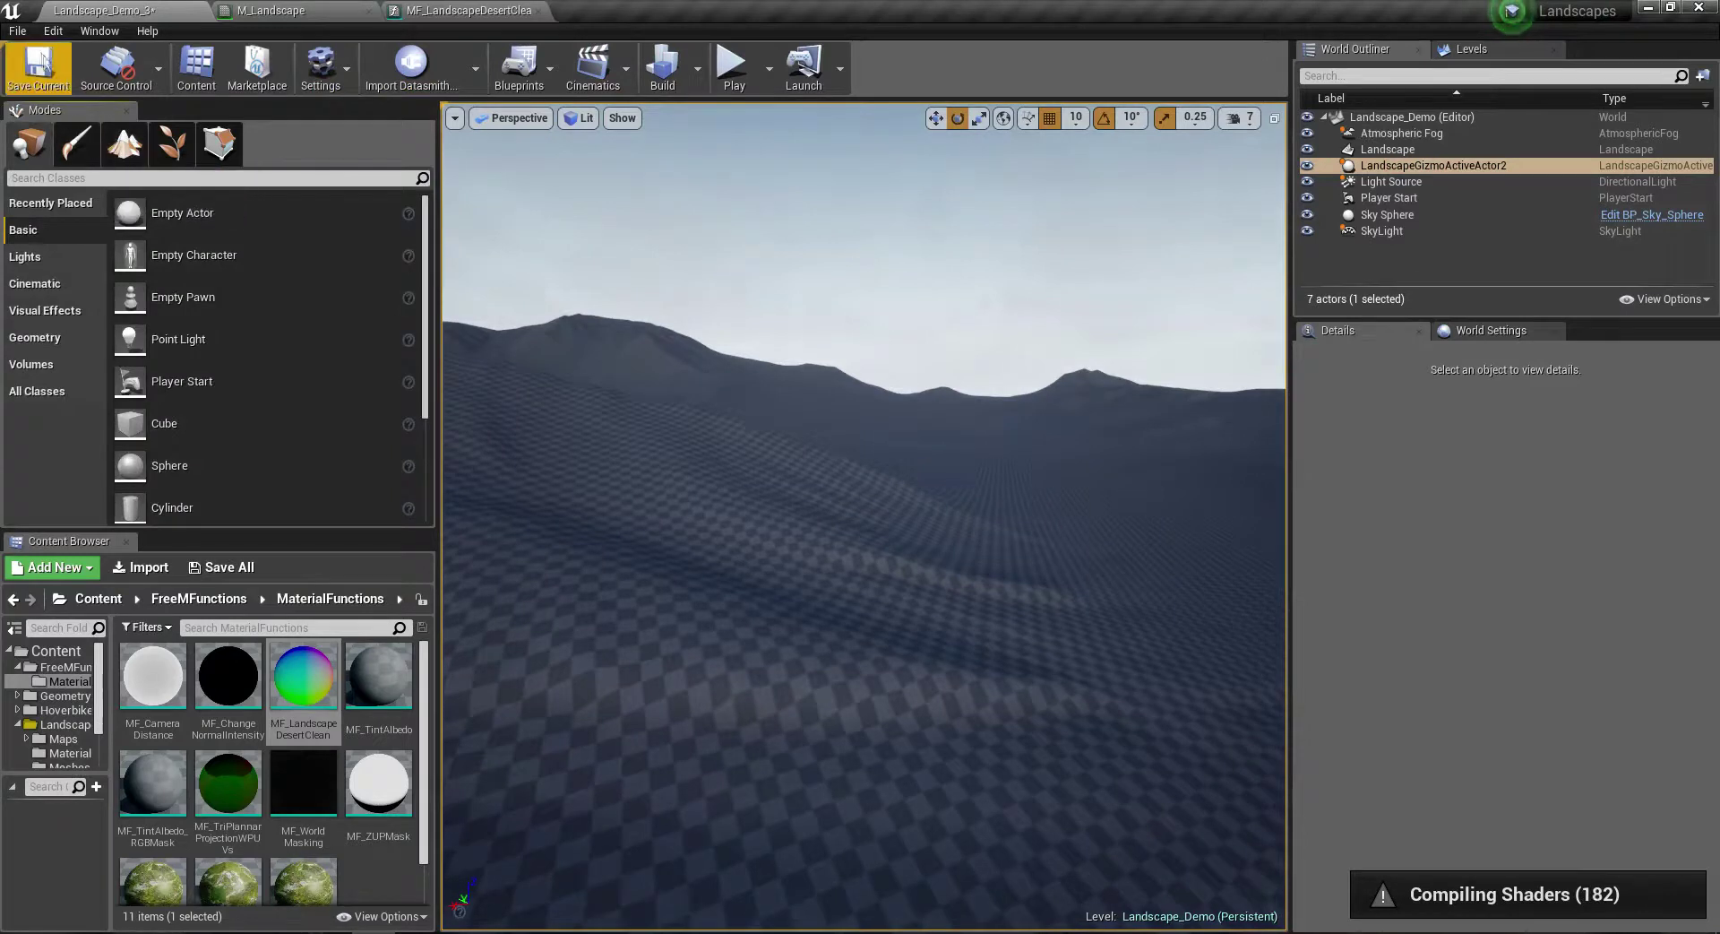
left_click(17, 31)
left_click(75, 188)
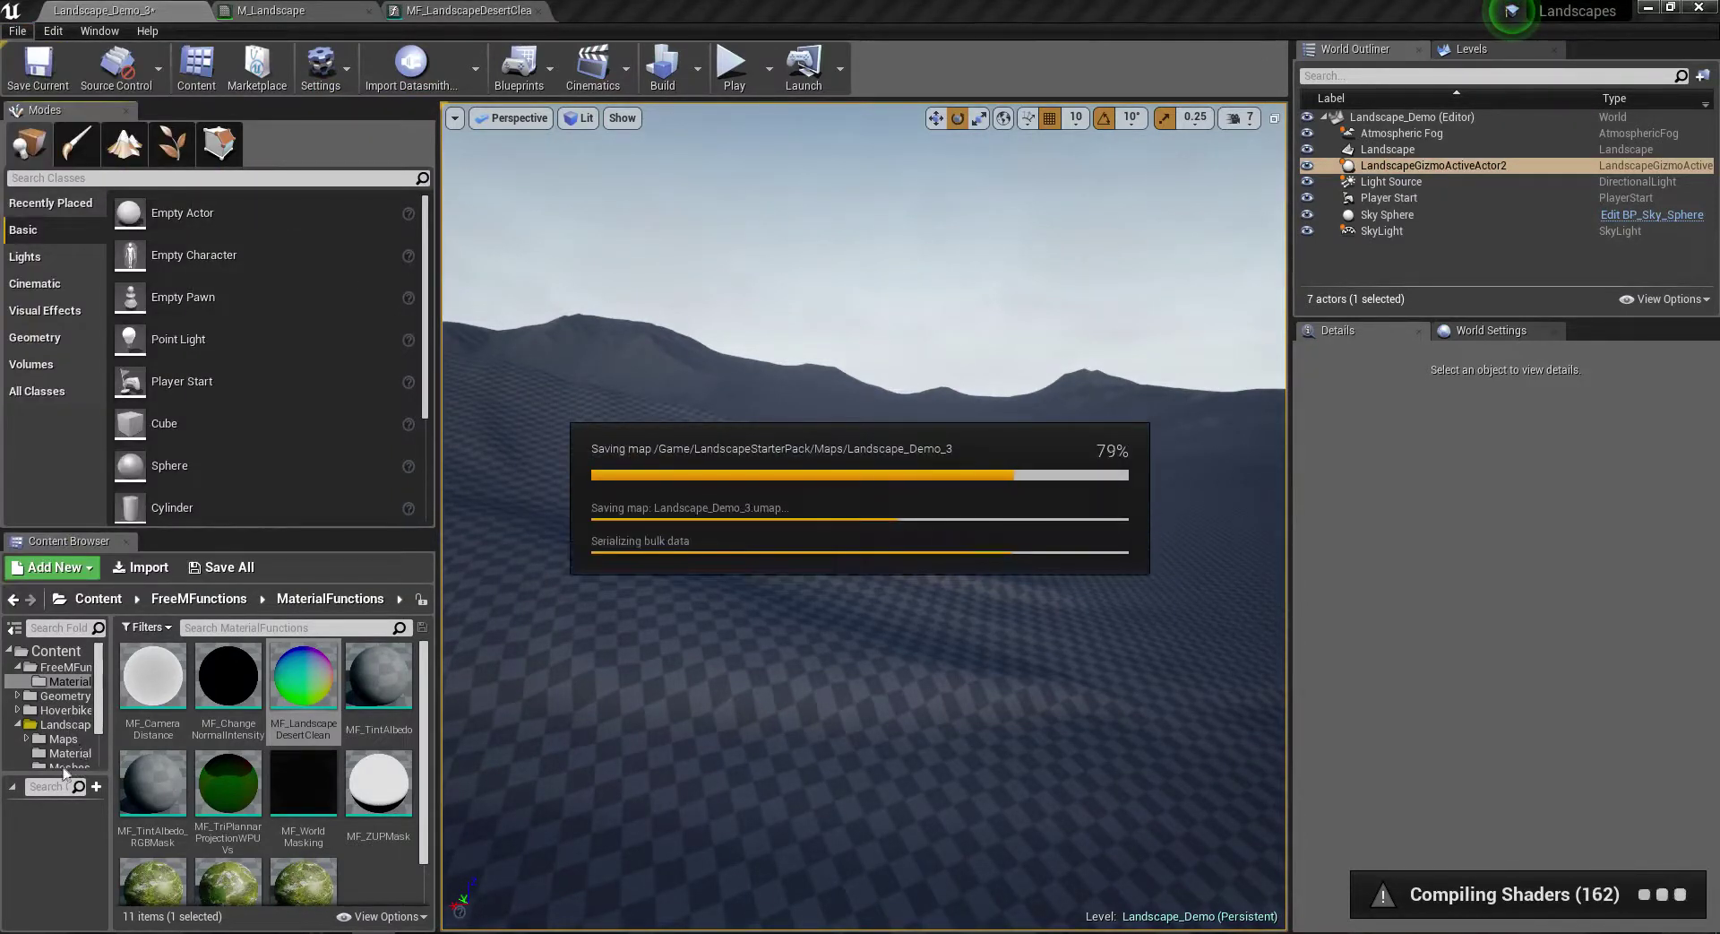
Step: Create a new material named M_Landscape2 in the LandscapeStarterPack Materials folder
left_click(72, 754)
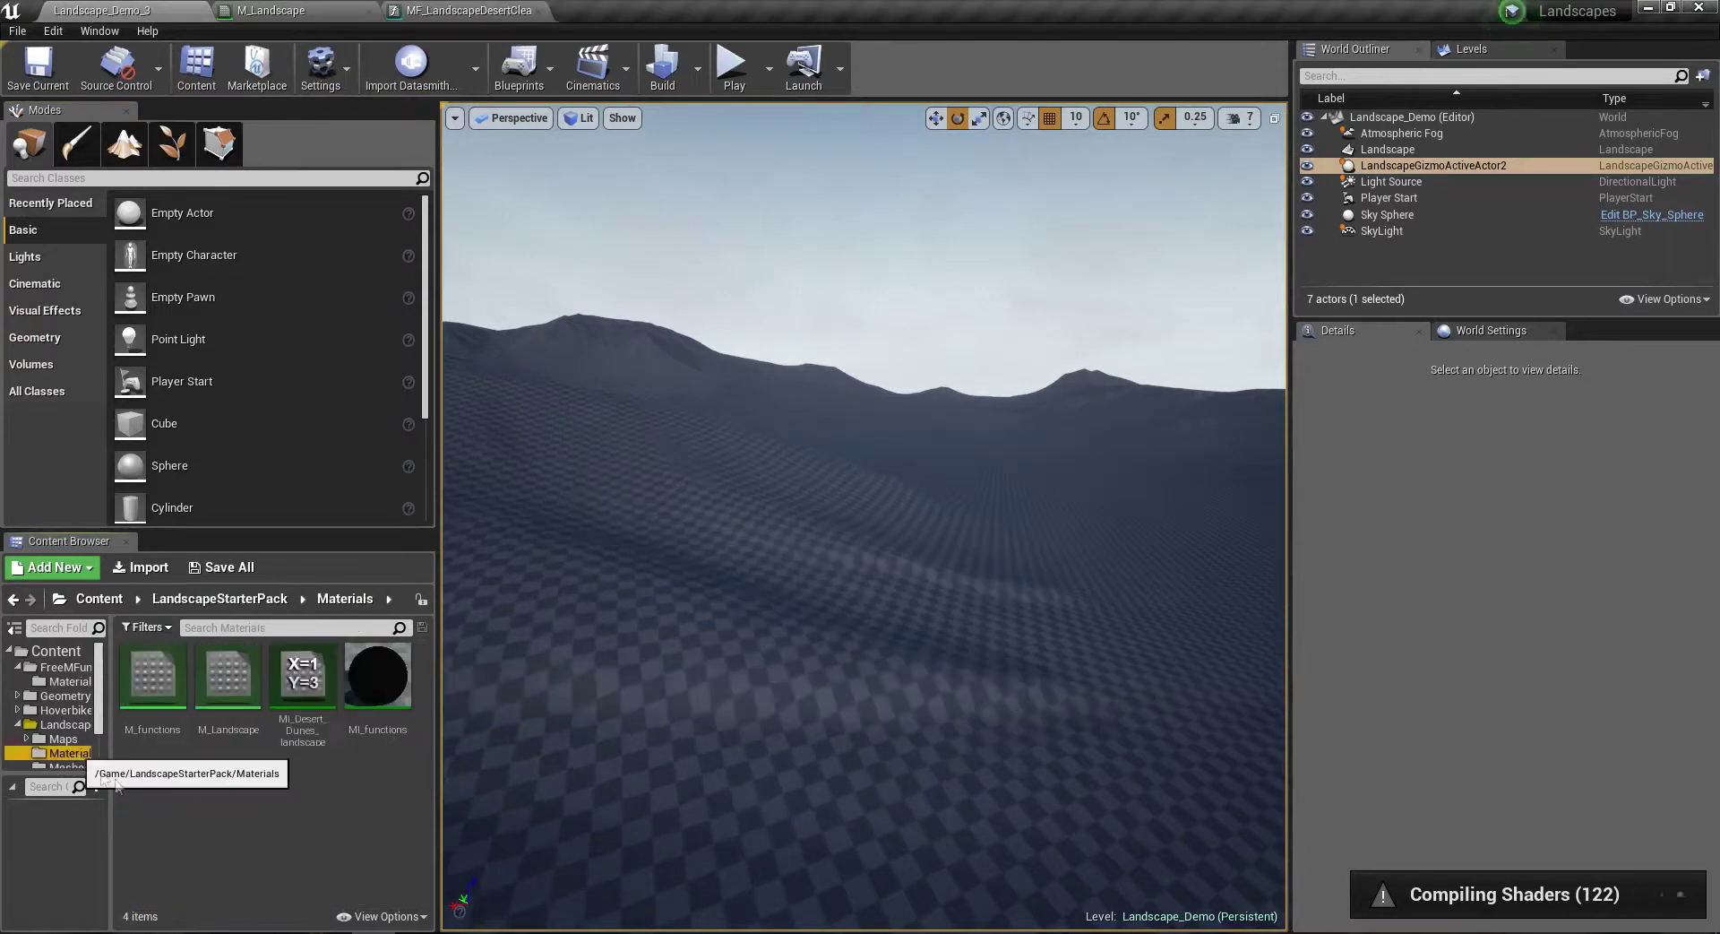
right_click(219, 812)
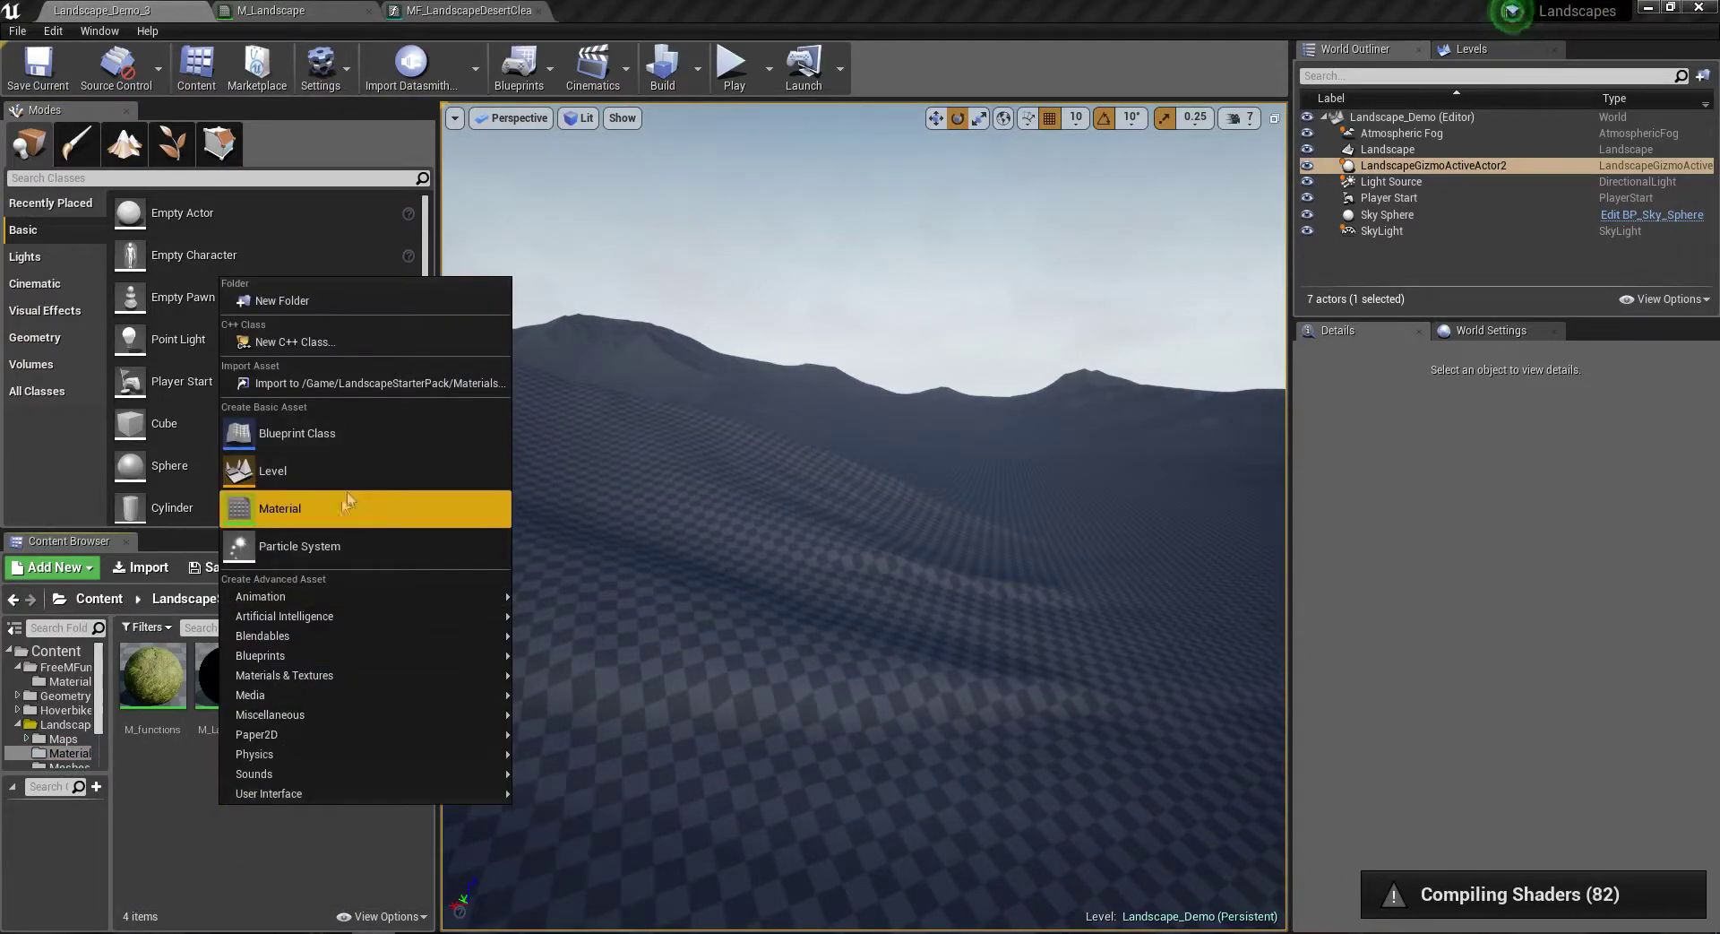
left_click(348, 504)
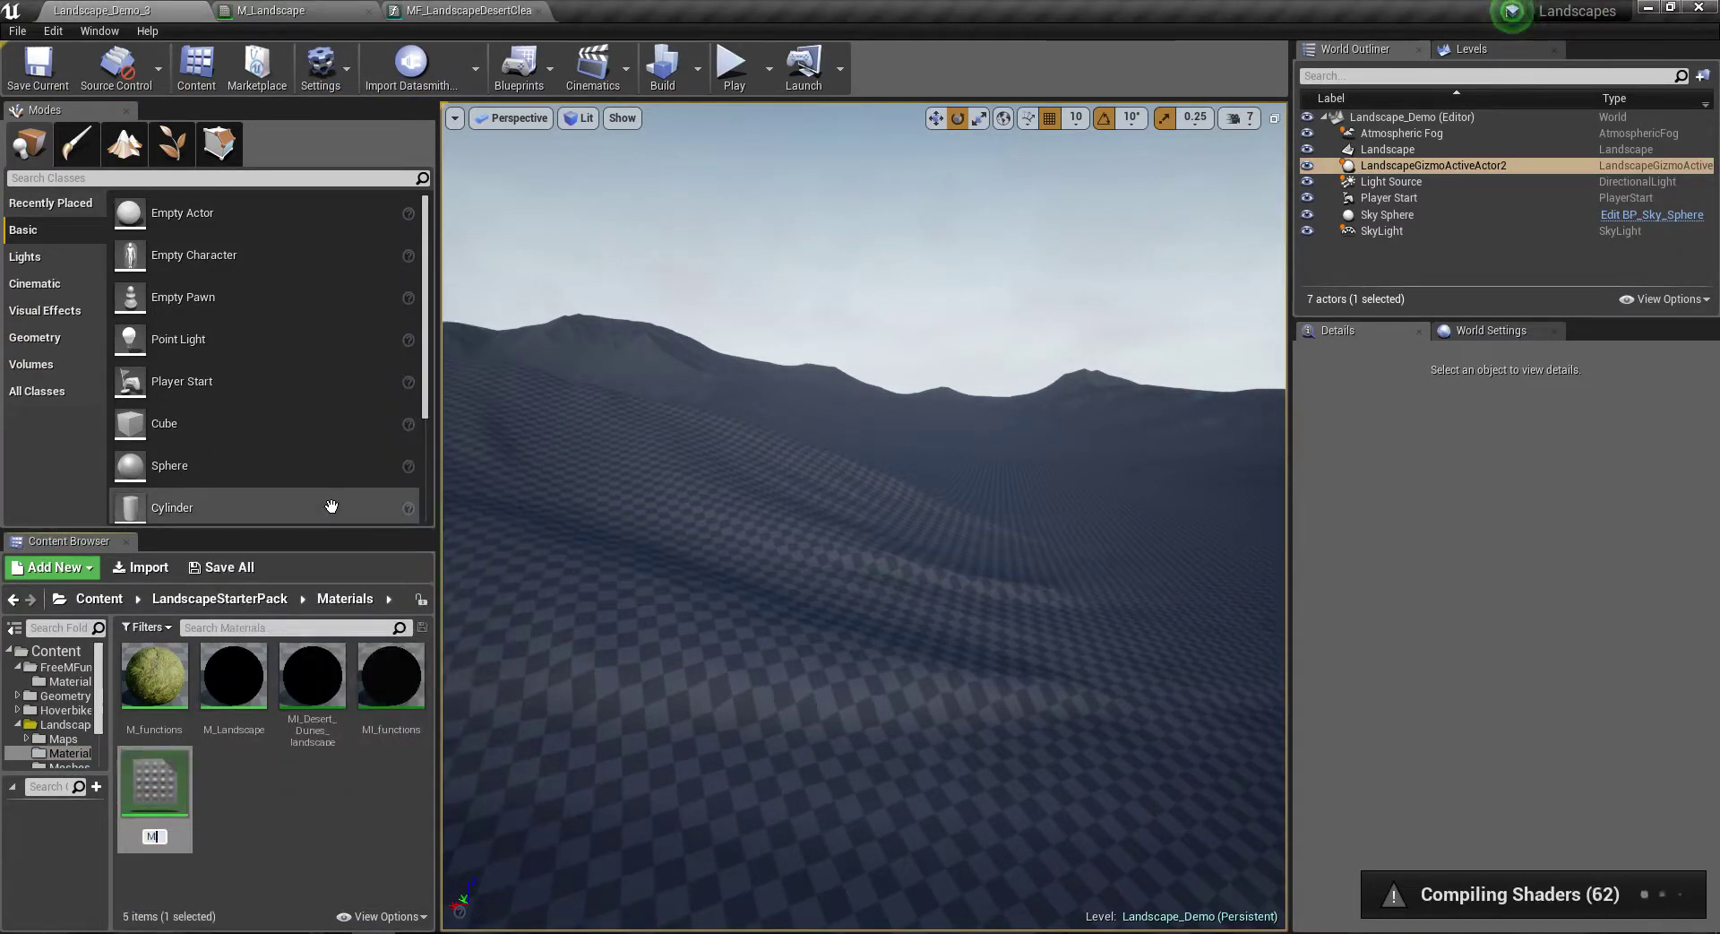
type("_Landscape3")
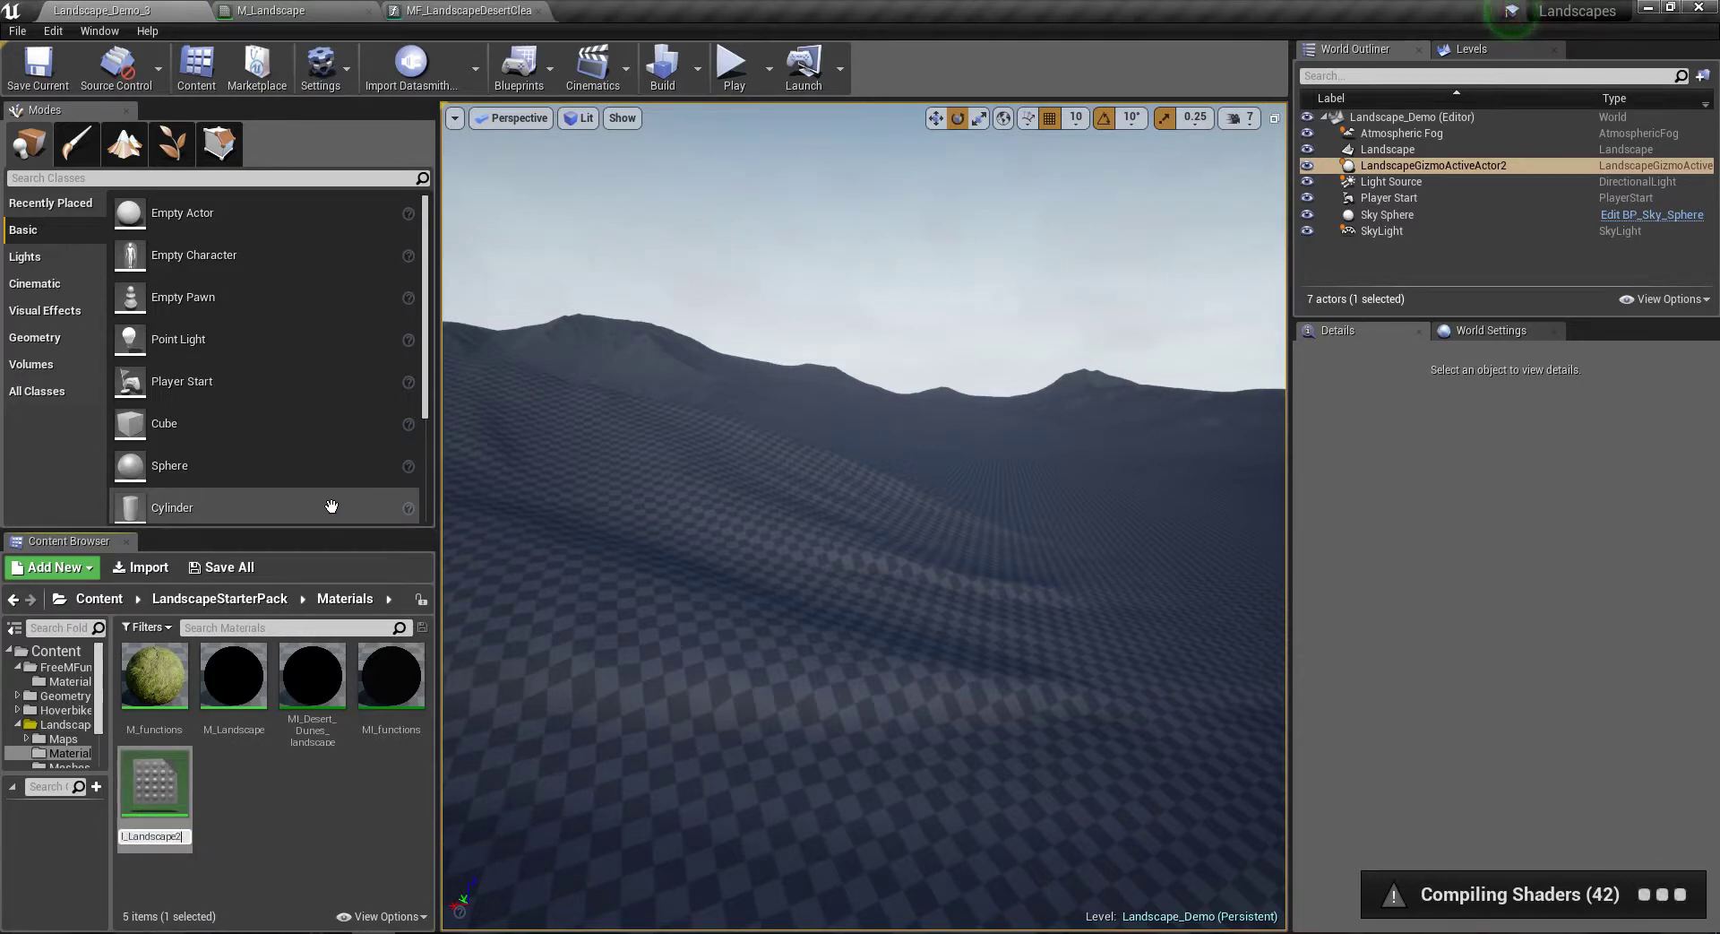
key("Return")
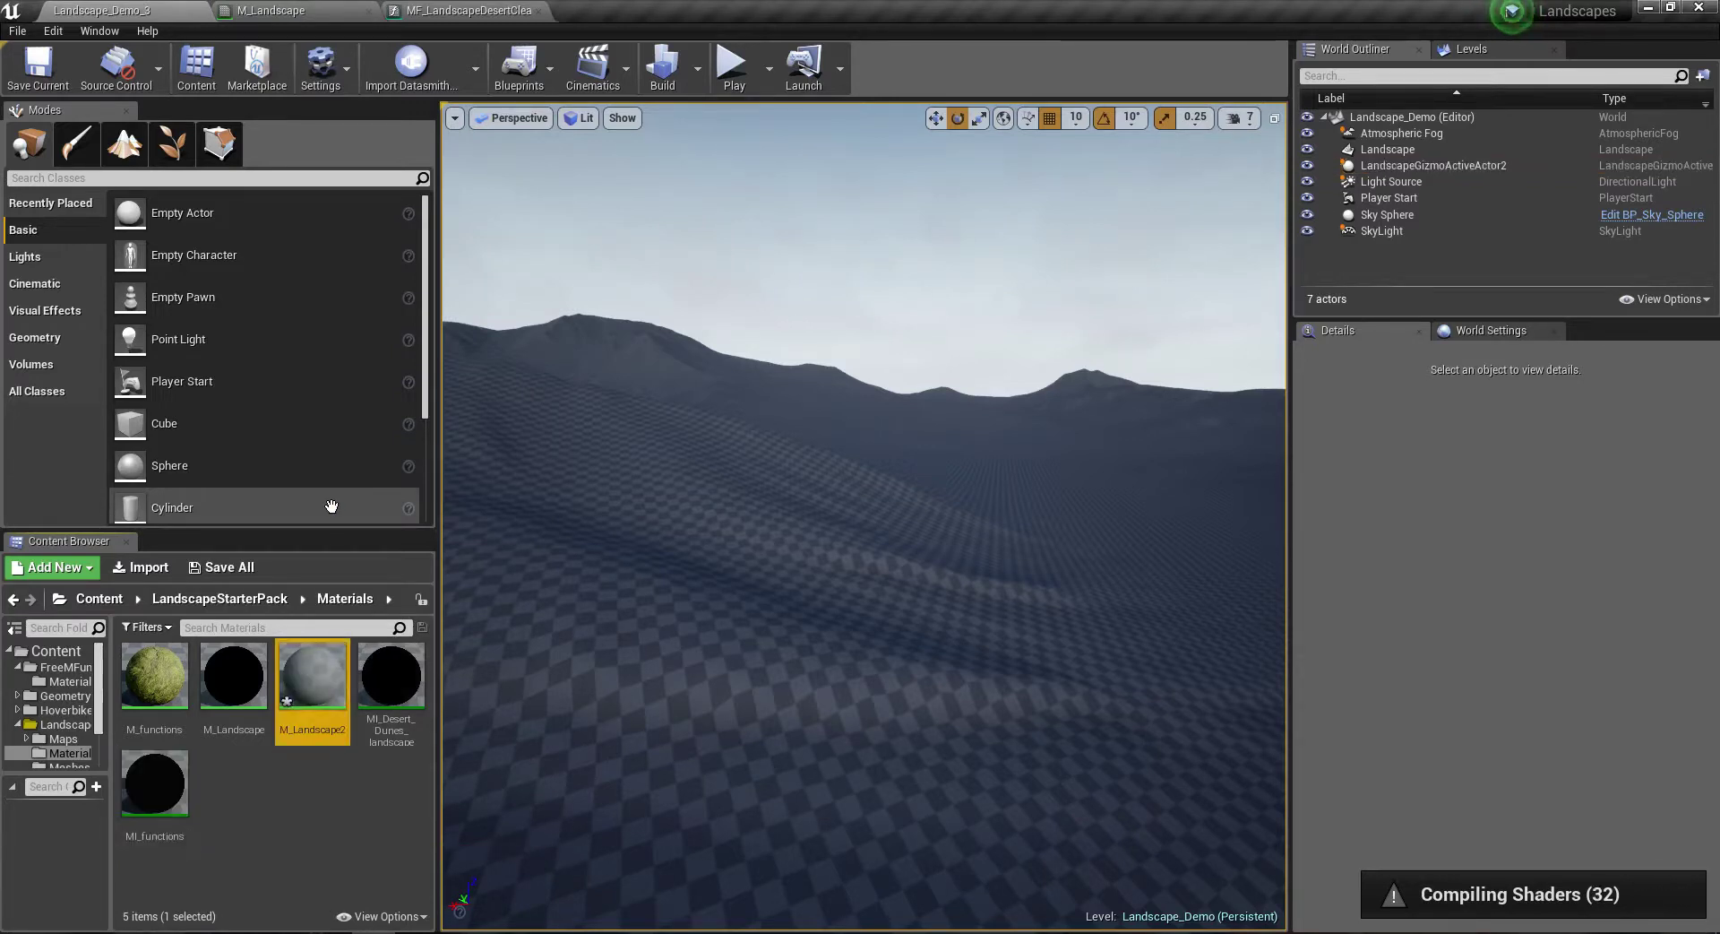
Step: Open M_Landscape2 in the Material Editor
left_click(1388, 148)
right_click_drag(864, 515, 863, 466)
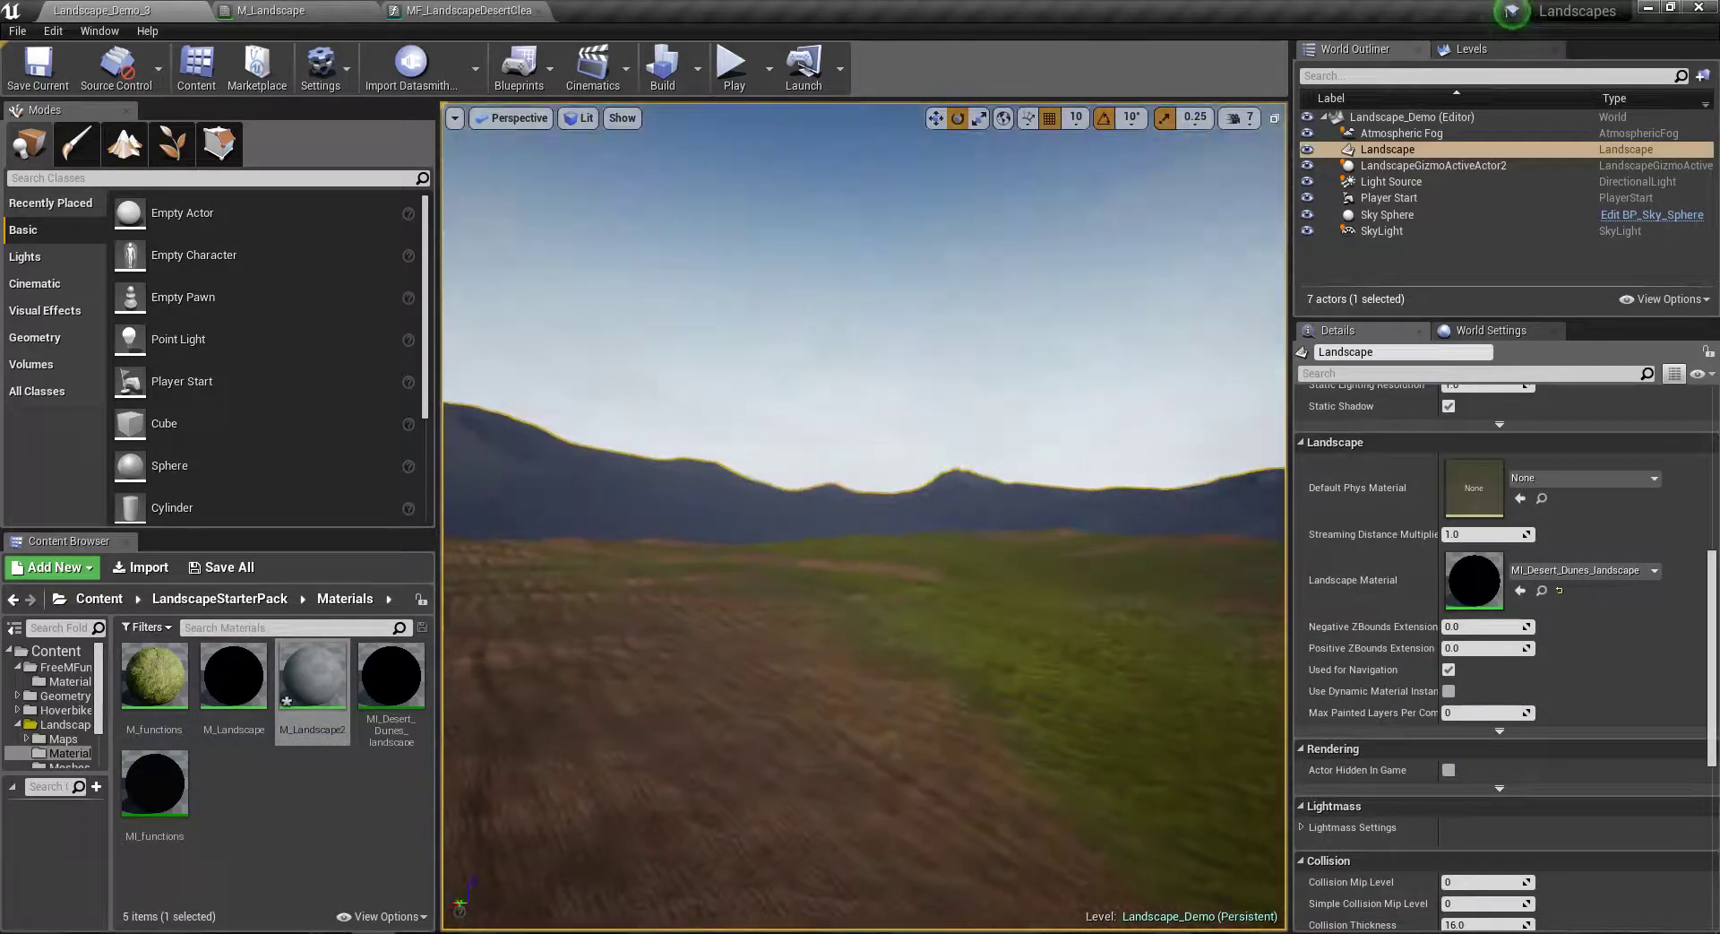
mouse_move(863, 615)
right_mouse_down()
mouse_move(505, 623)
mouse_move(475, 681)
right_mouse_up()
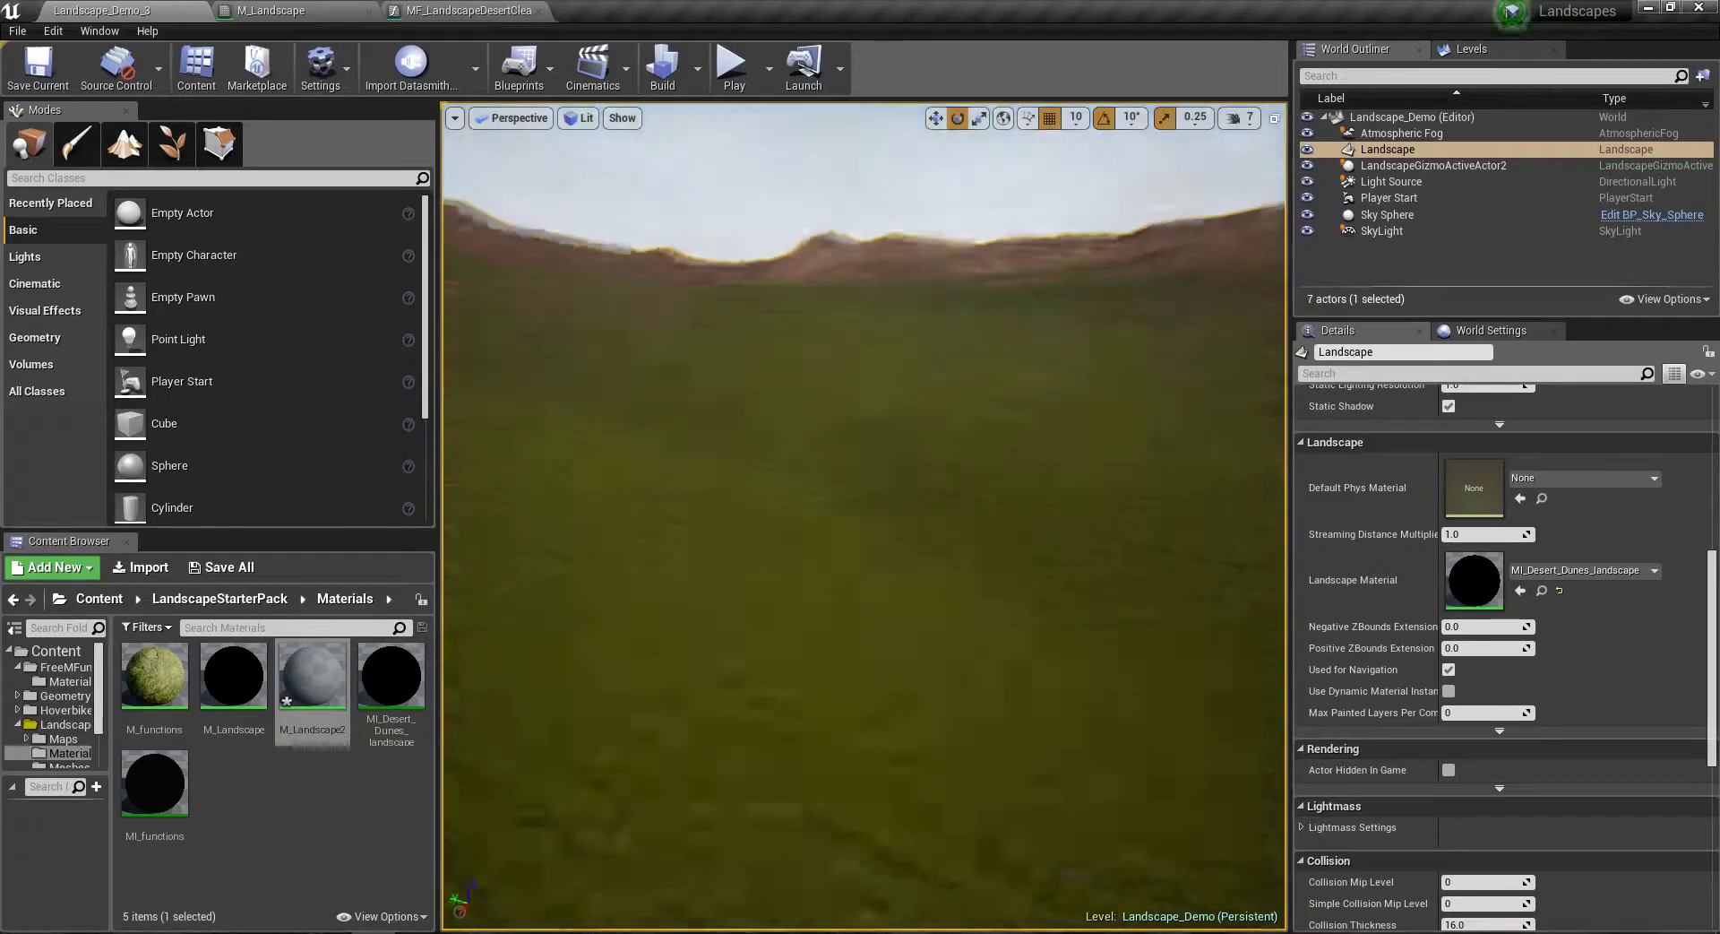
double_click(342, 681)
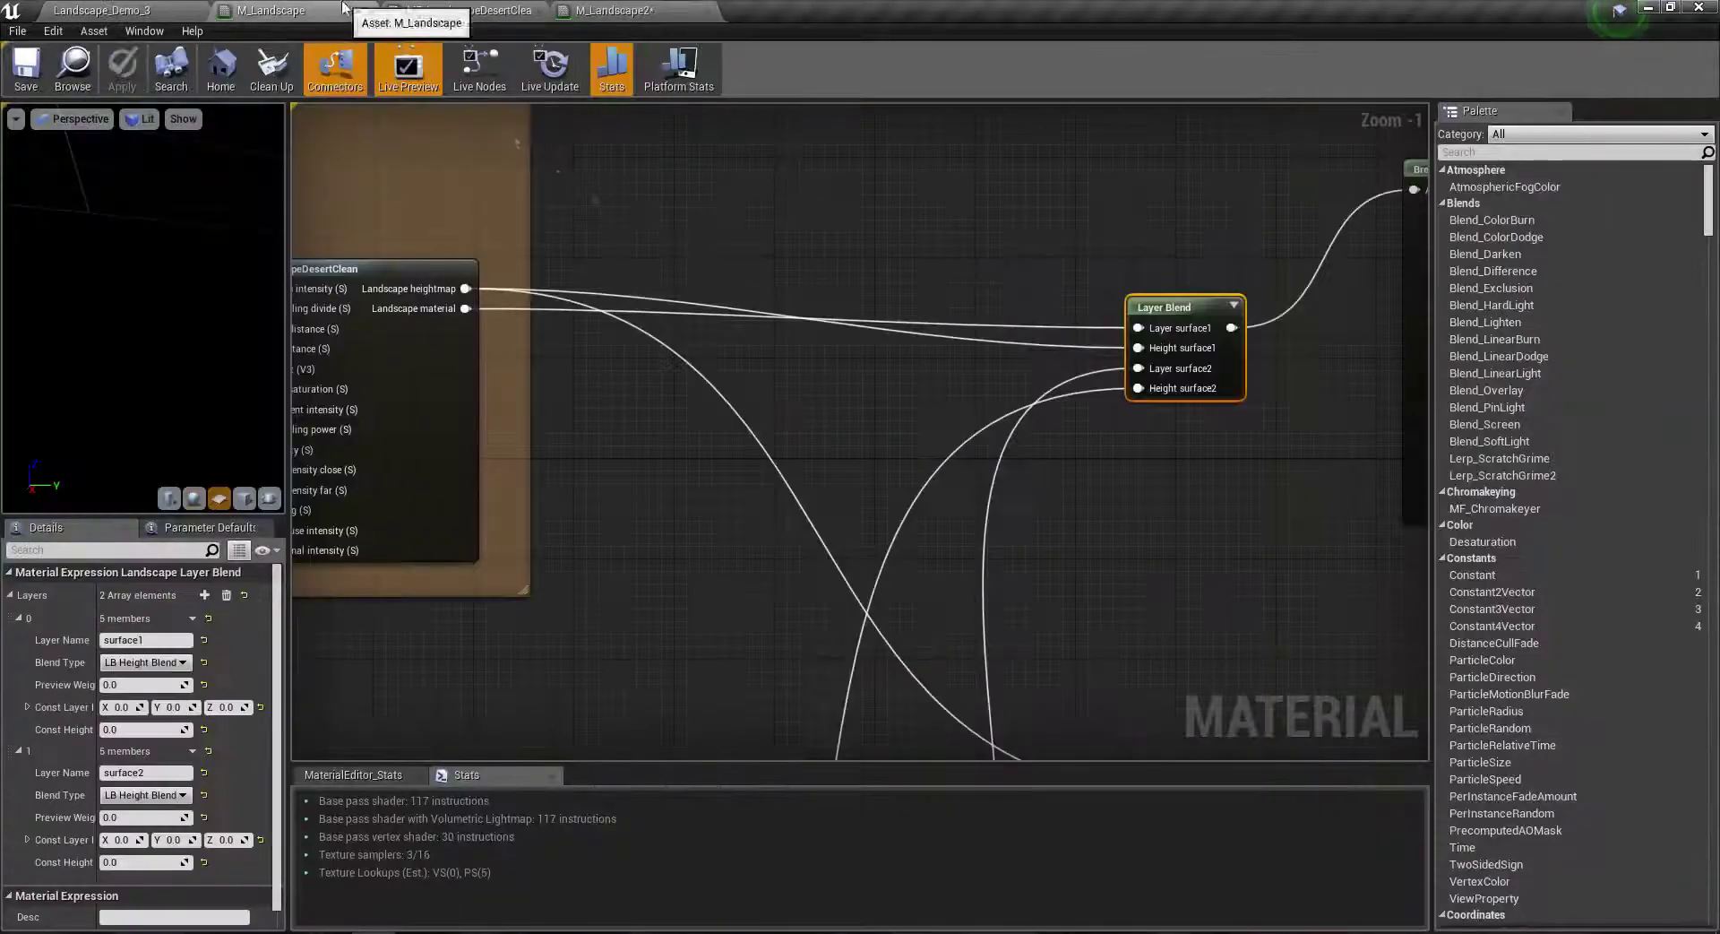
Step: Inspect the Layer 1 Clean sand parameters and MF_LandscapeDesertClean node in M_Landscape
scroll(831, 384, "up", 6)
right_click_drag(640, 129, 641, 209)
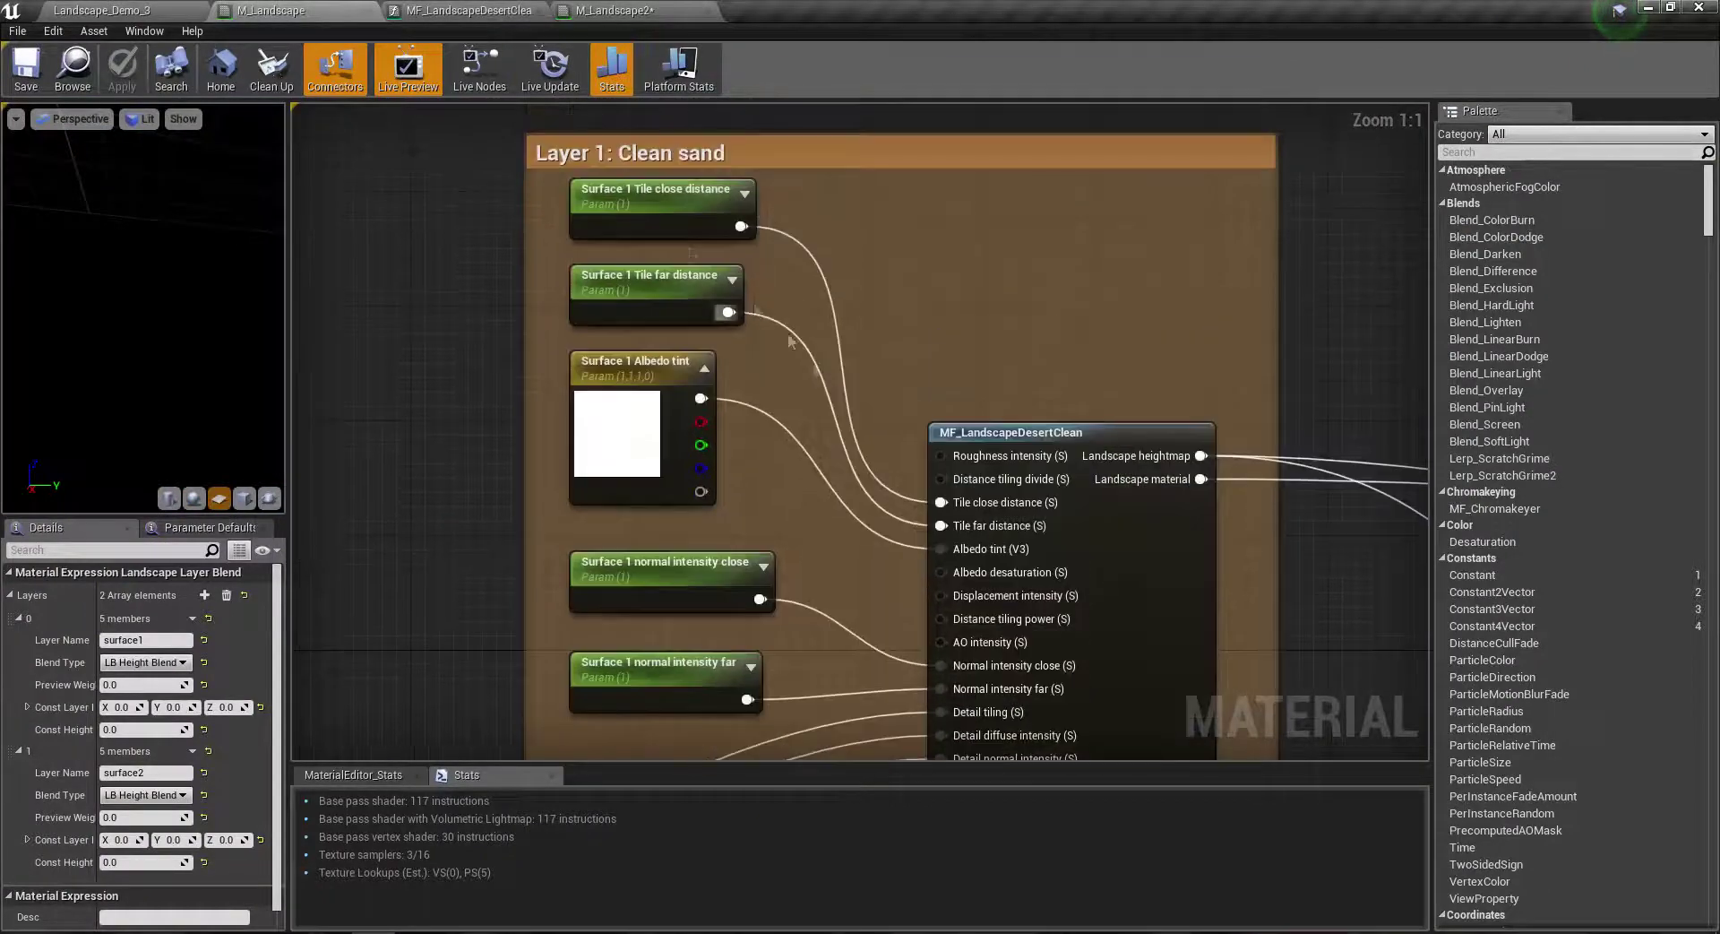
left_click(646, 278)
right_click_drag(681, 392, 643, 267)
left_click(643, 267)
left_click(627, 545)
right_click_drag(626, 457, 499, 389)
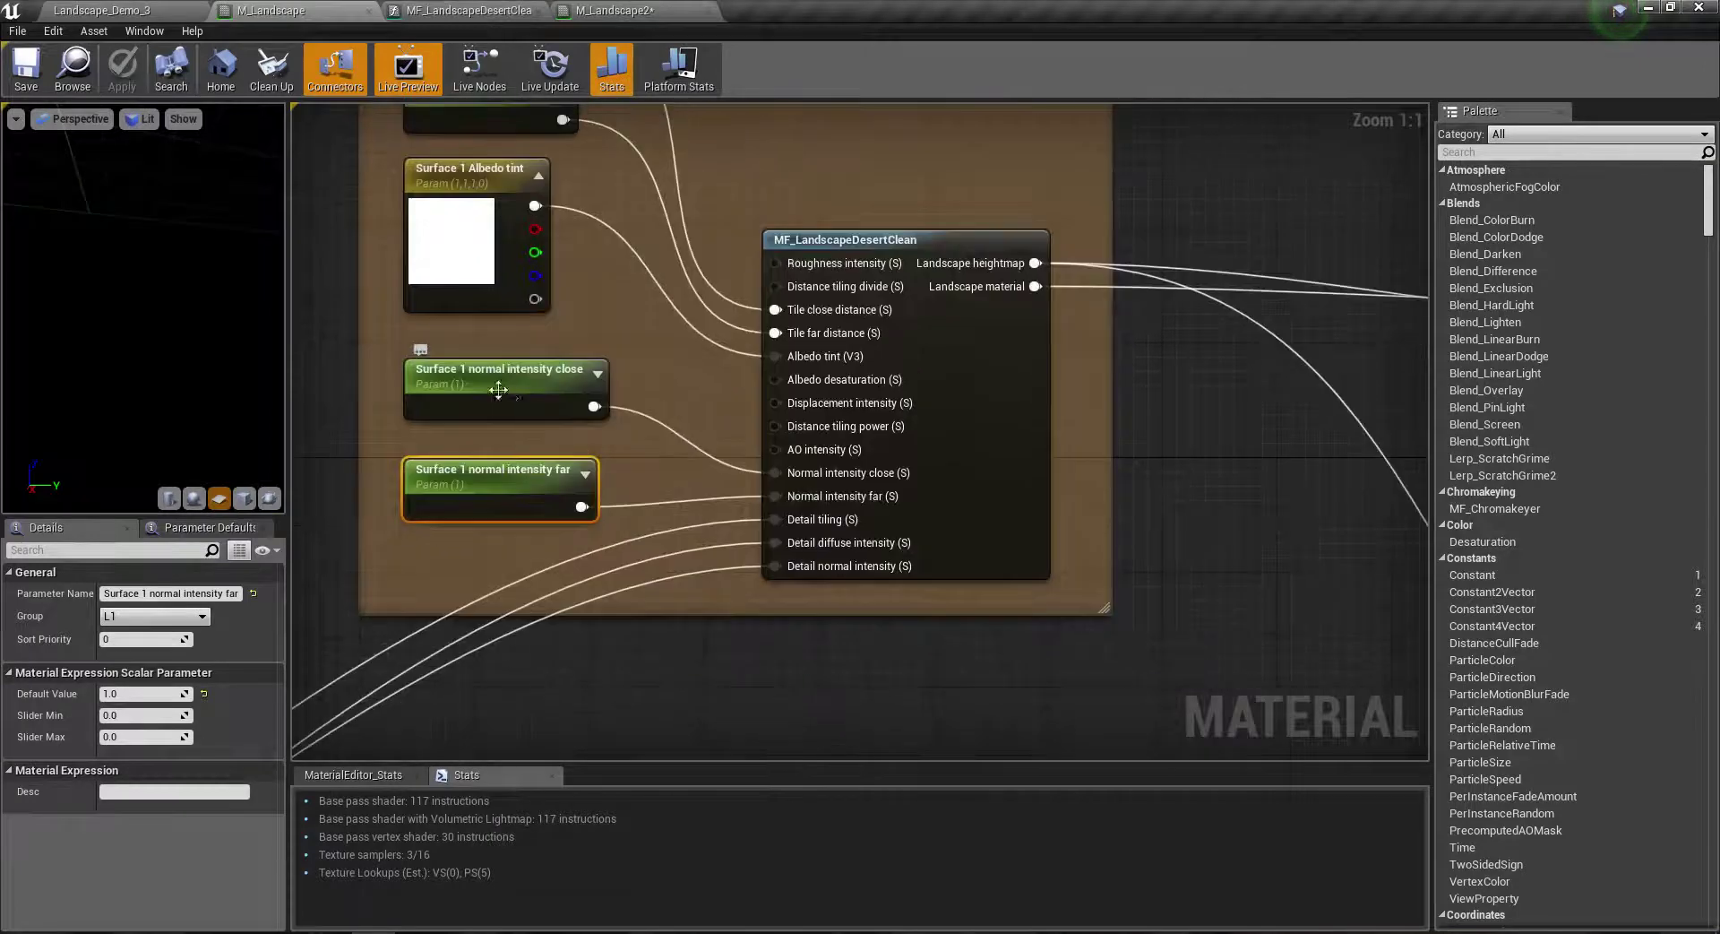
left_click(896, 252)
mouse_move(1194, 342)
right_mouse_down()
mouse_move(1069, 470)
mouse_move(713, 382)
right_mouse_up()
scroll(717, 403, "down", 1)
Step: Add a BreakMaterialAttributes node to the M_Landscape graph via the 'break' search
right_click(700, 452)
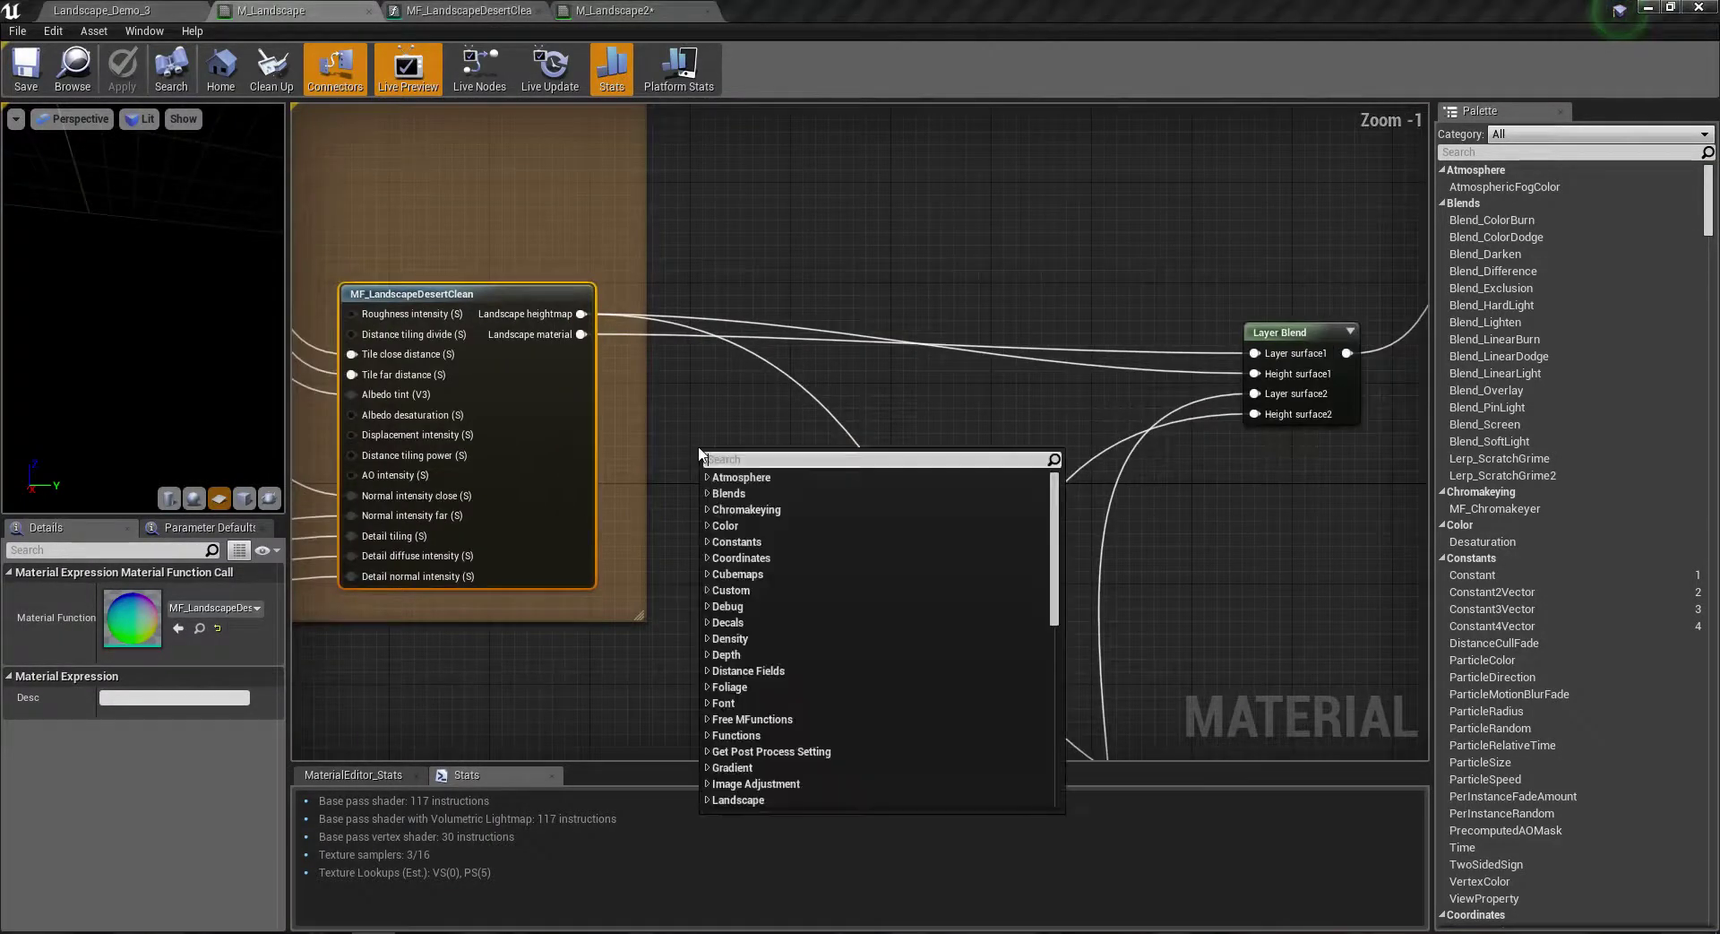
type("break")
key("Return")
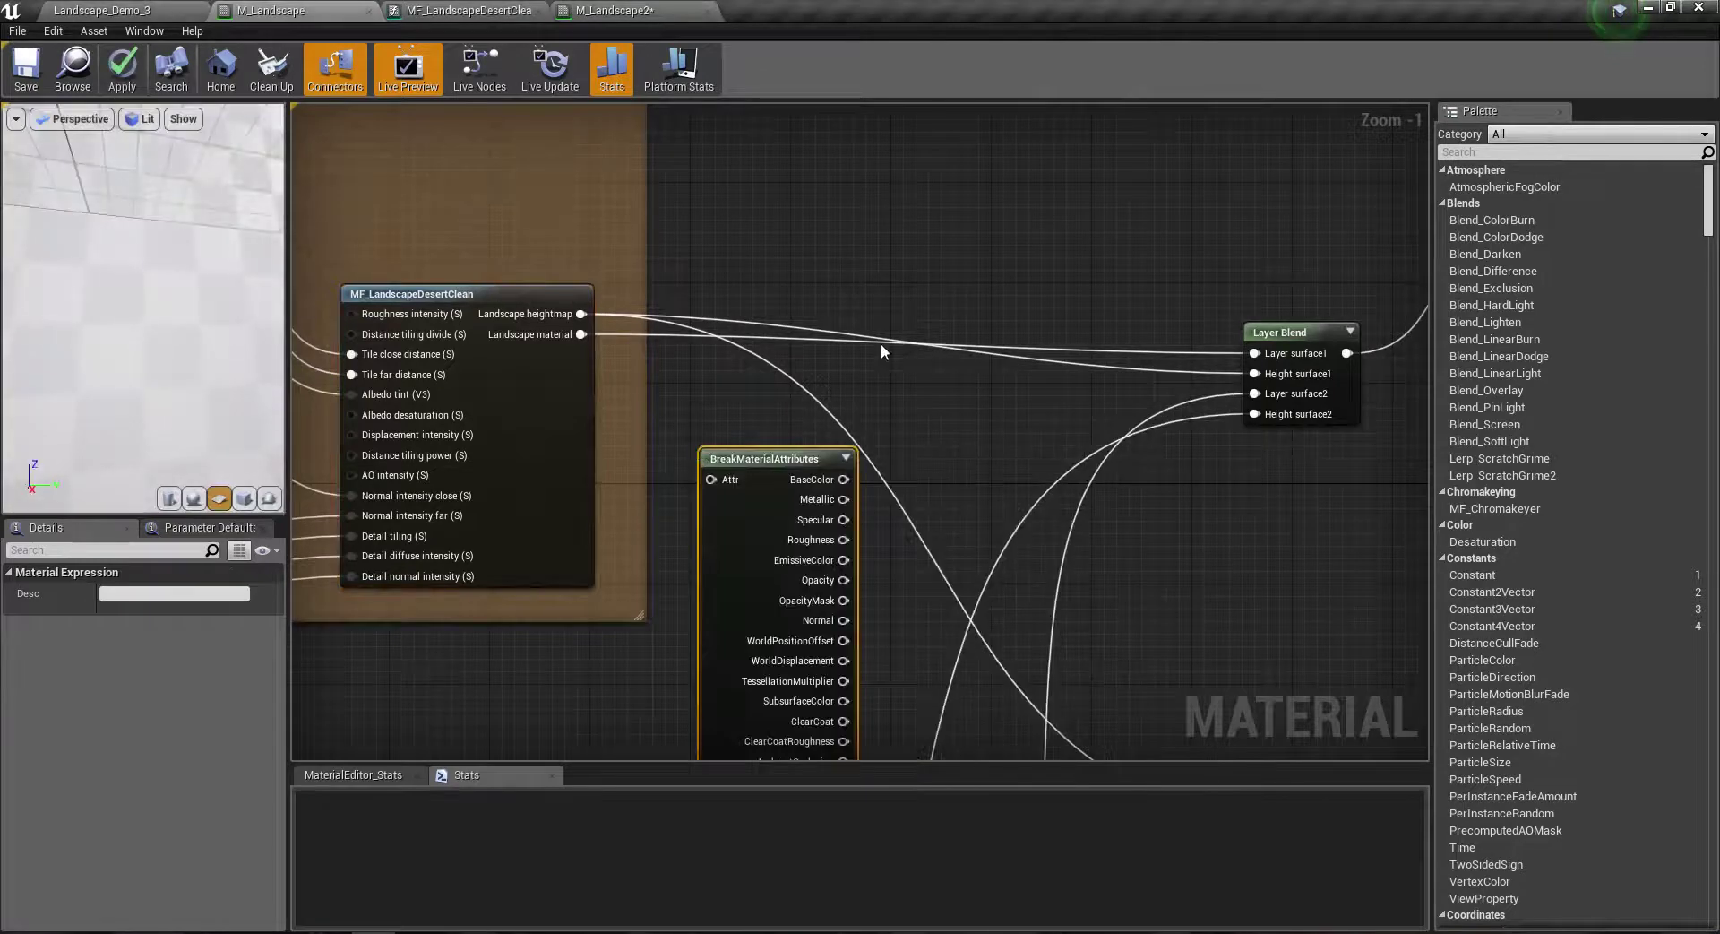
Step: Inspect the Layer Blend node and frame the whole node network
left_click(1310, 330)
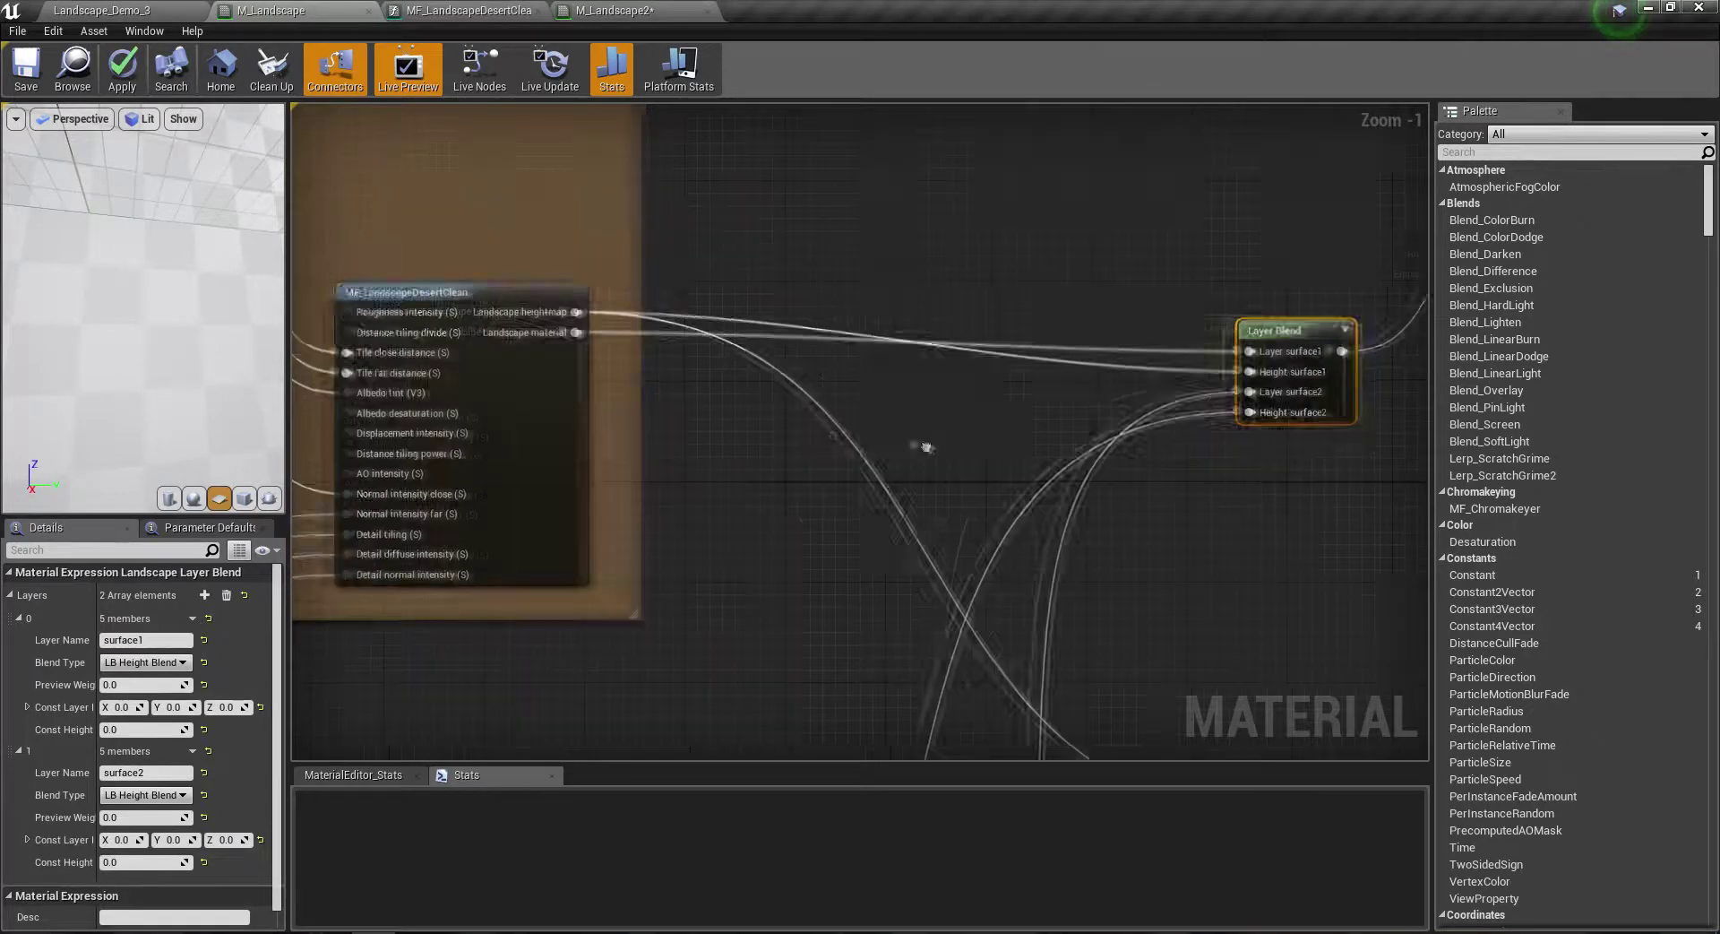
right_click_drag(1041, 459, 595, 414)
scroll(595, 415, "down", 3)
scroll(851, 385, "up", 4)
scroll(595, 415, "down", 6)
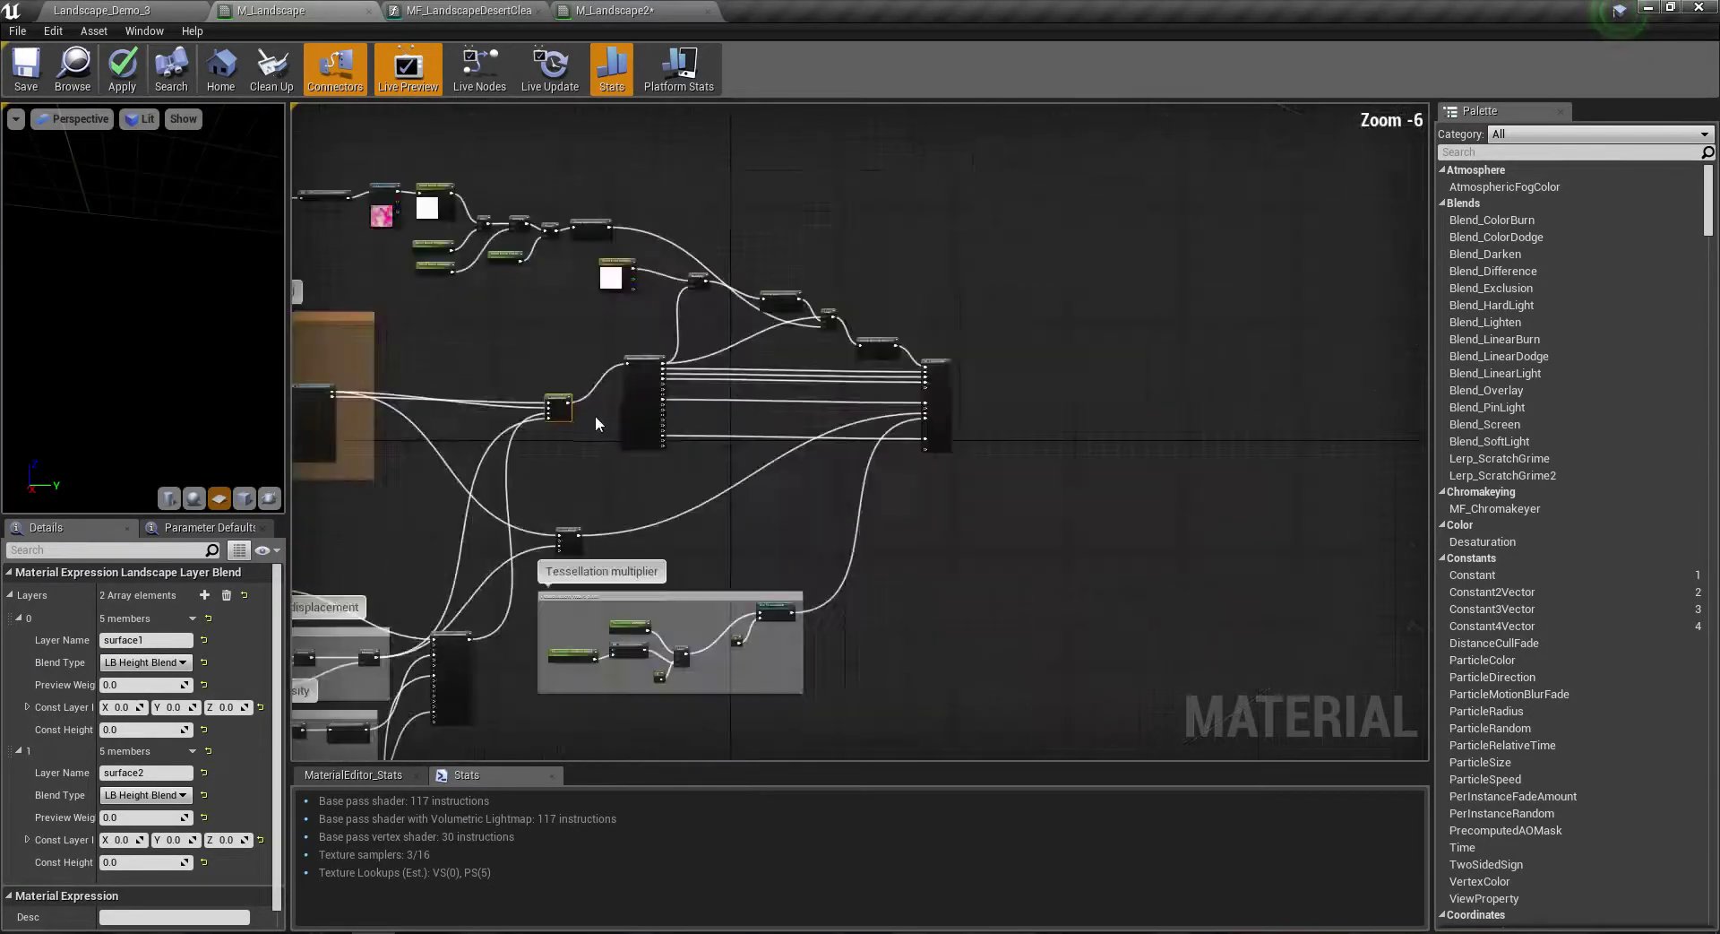
scroll(595, 414, "up", 6)
right_click_drag(595, 414, 972, 324)
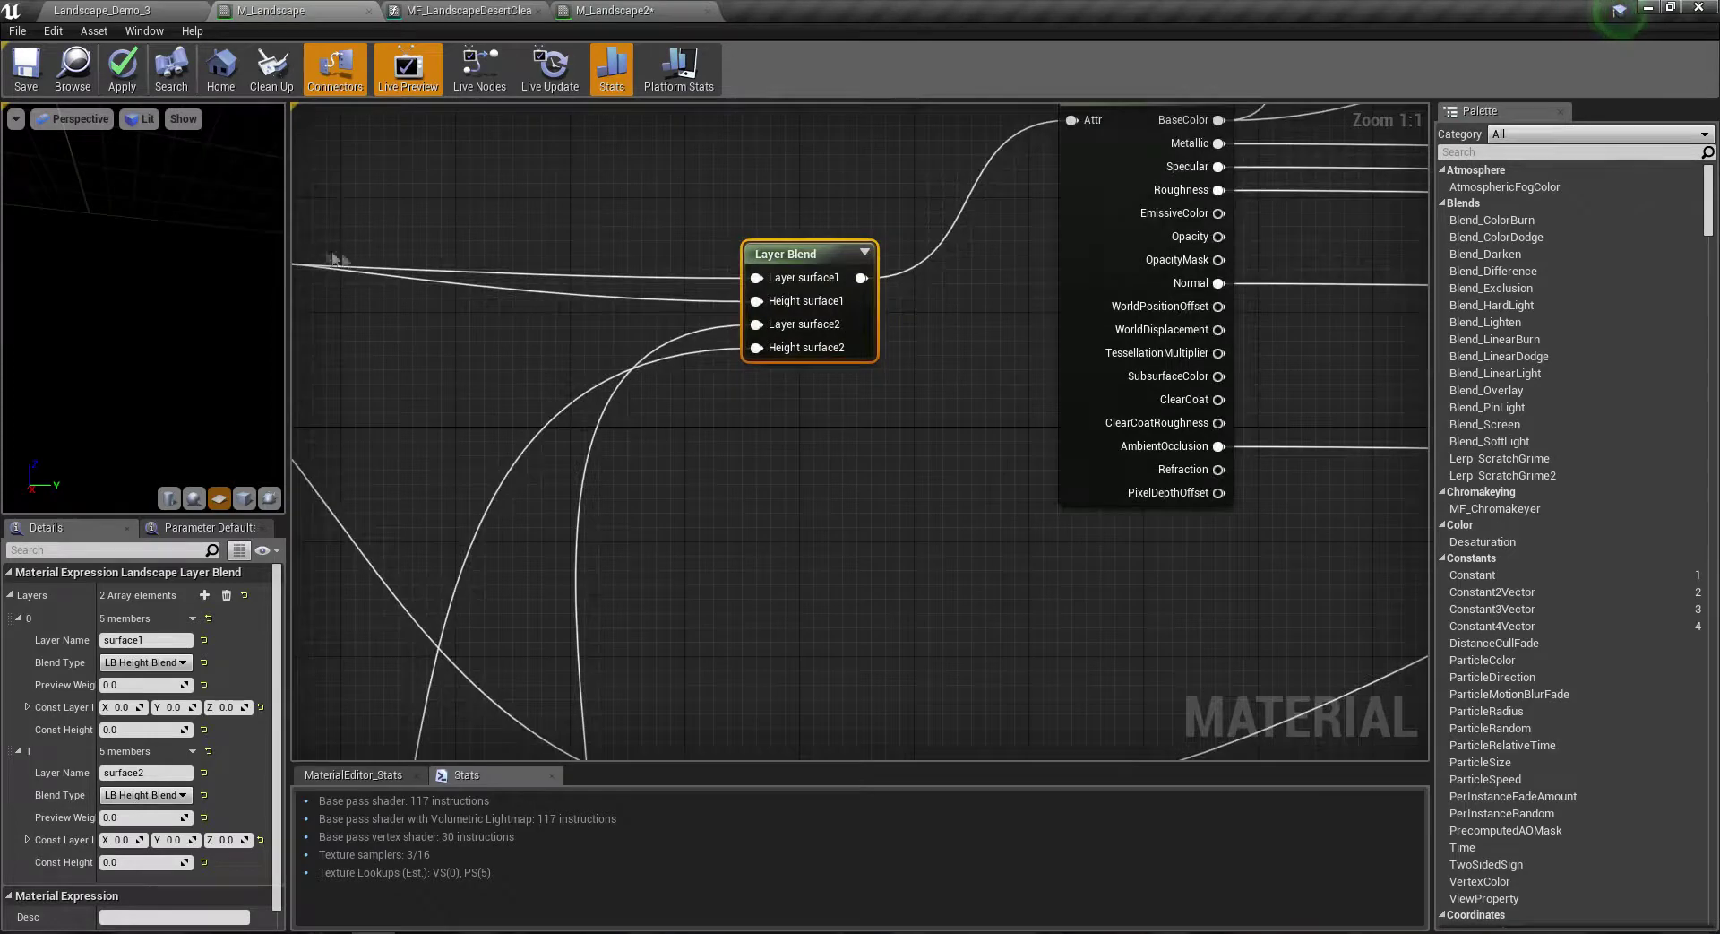
scroll(629, 331, "down", 4)
scroll(640, 342, "down", 7)
right_click_drag(625, 363, 919, 335)
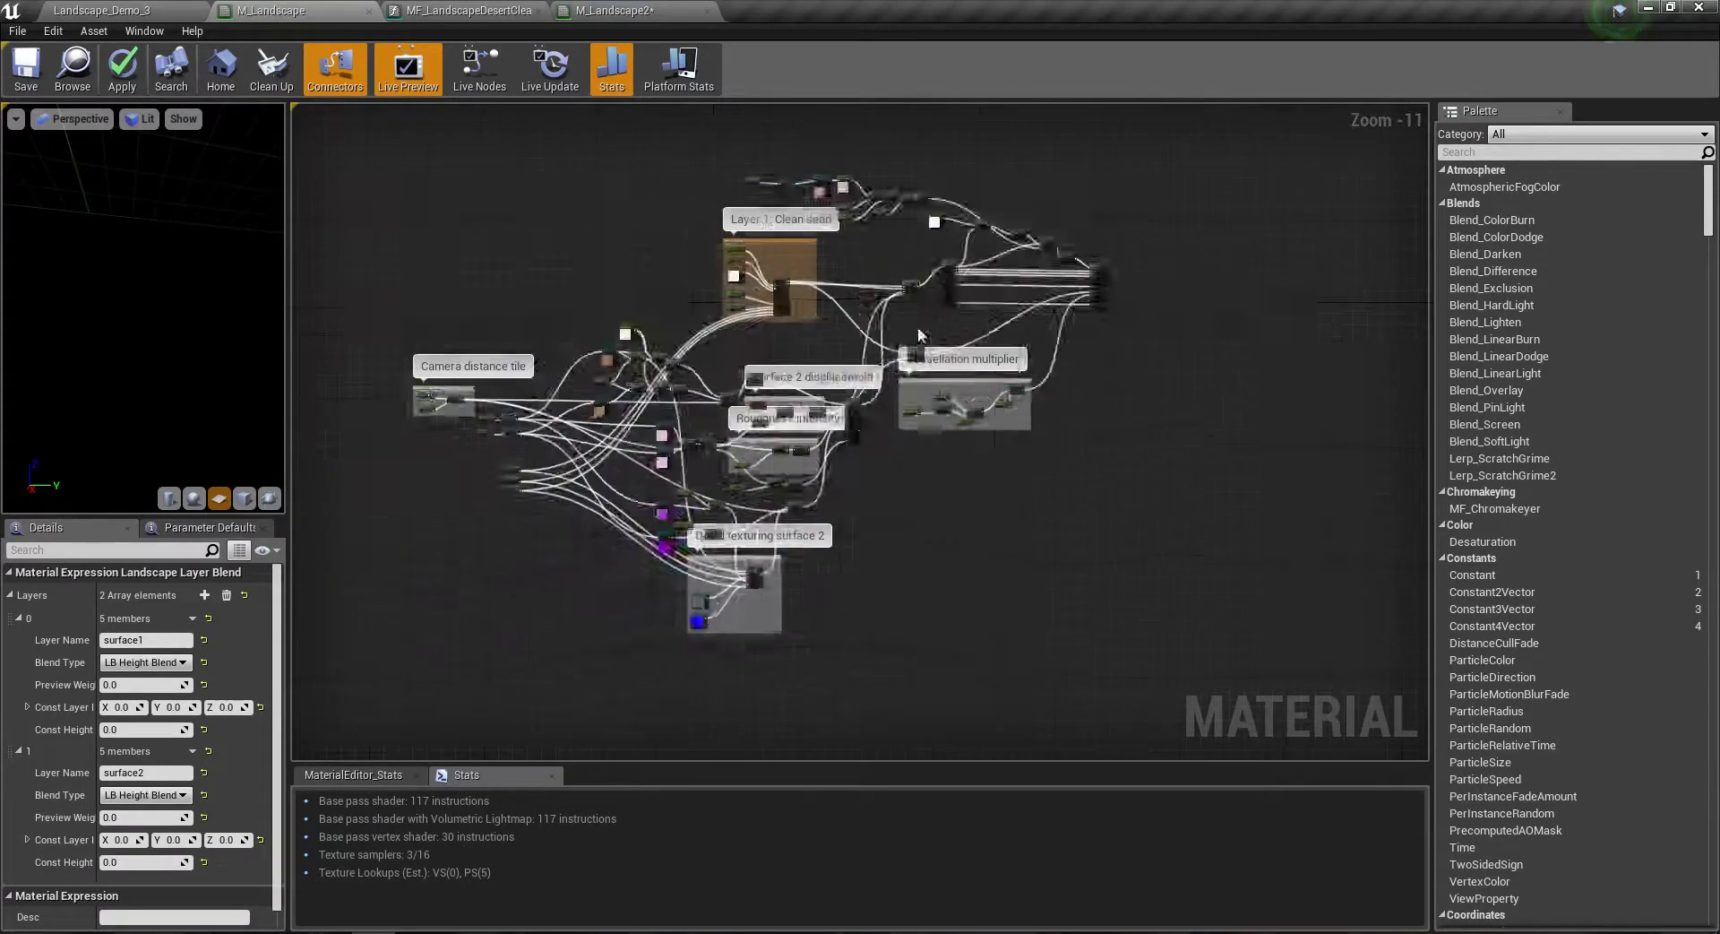
scroll(918, 335, "down", 1)
Step: Select every node in the M_Landscape graph and switch to M_Landscape2
left_click_drag(387, 184, 960, 546)
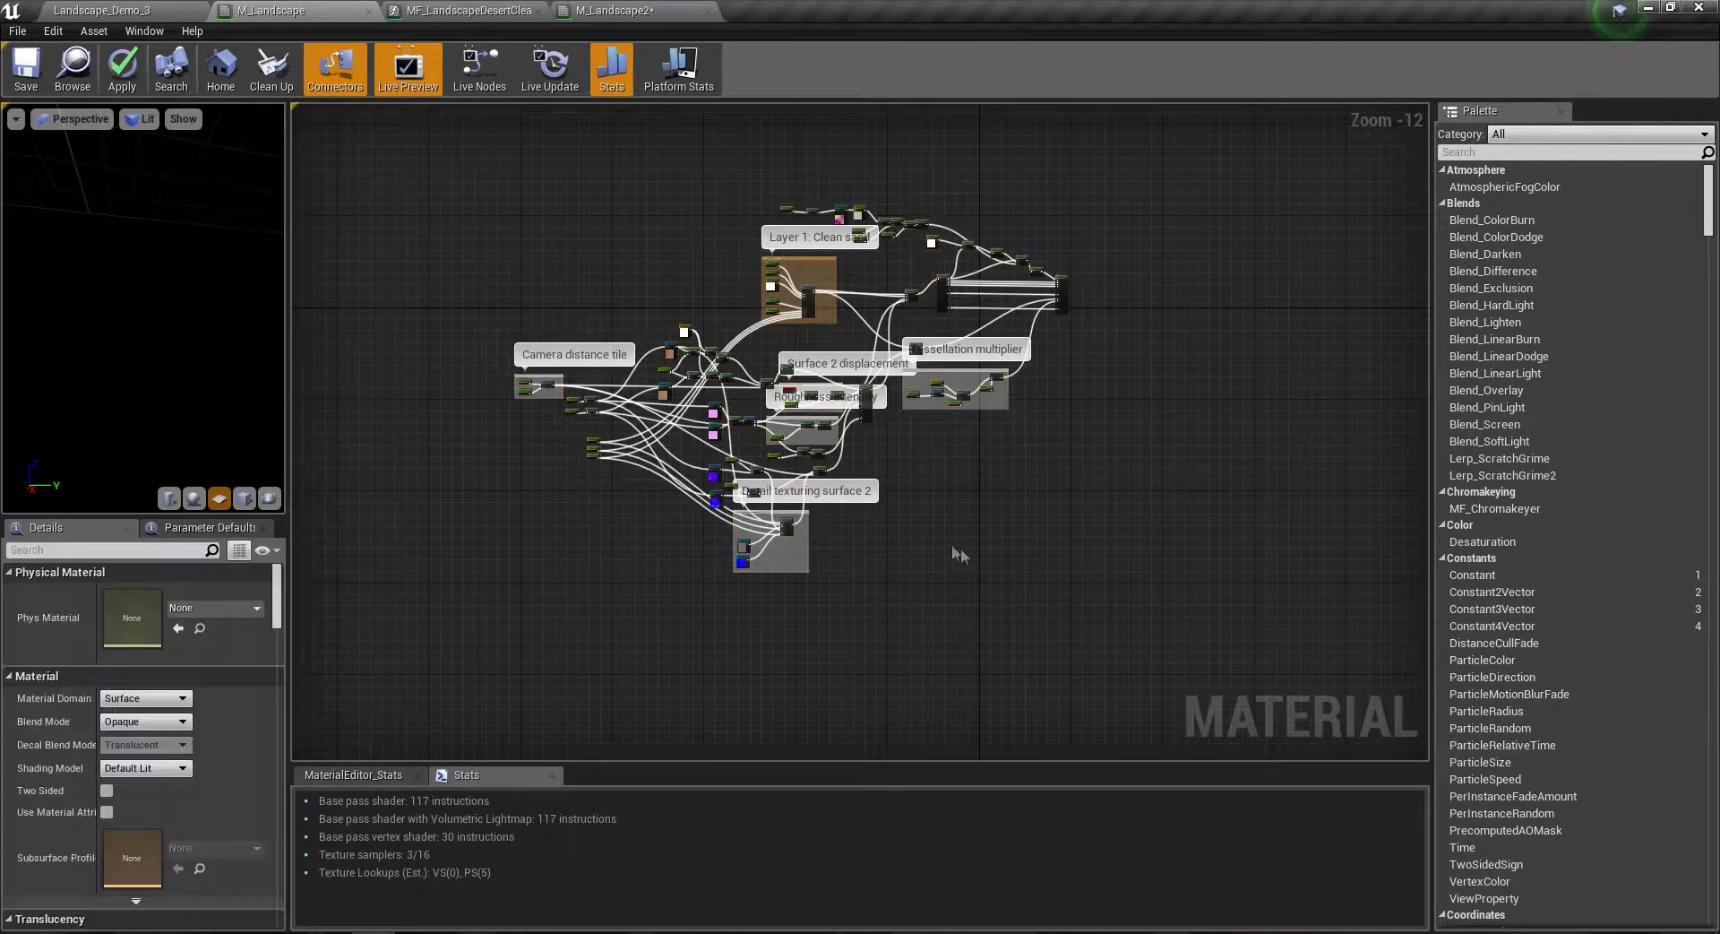
scroll(1020, 269, "up", 4)
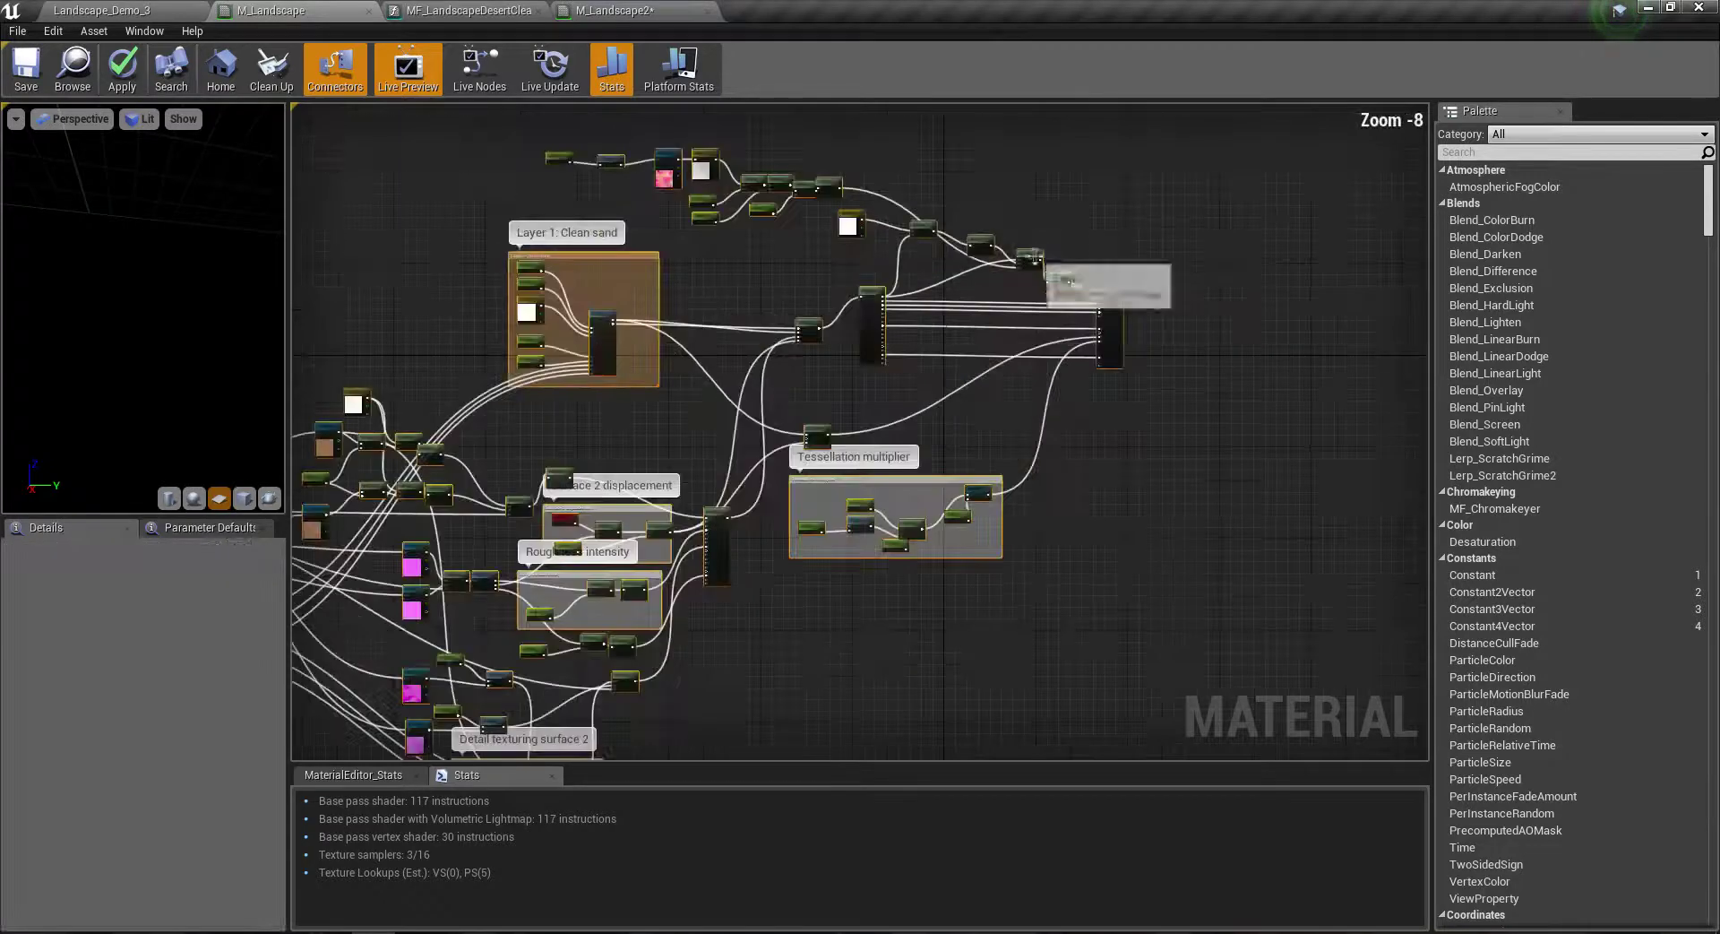
scroll(1079, 519, "down", 2)
left_click(1122, 614)
key("ctrl+a")
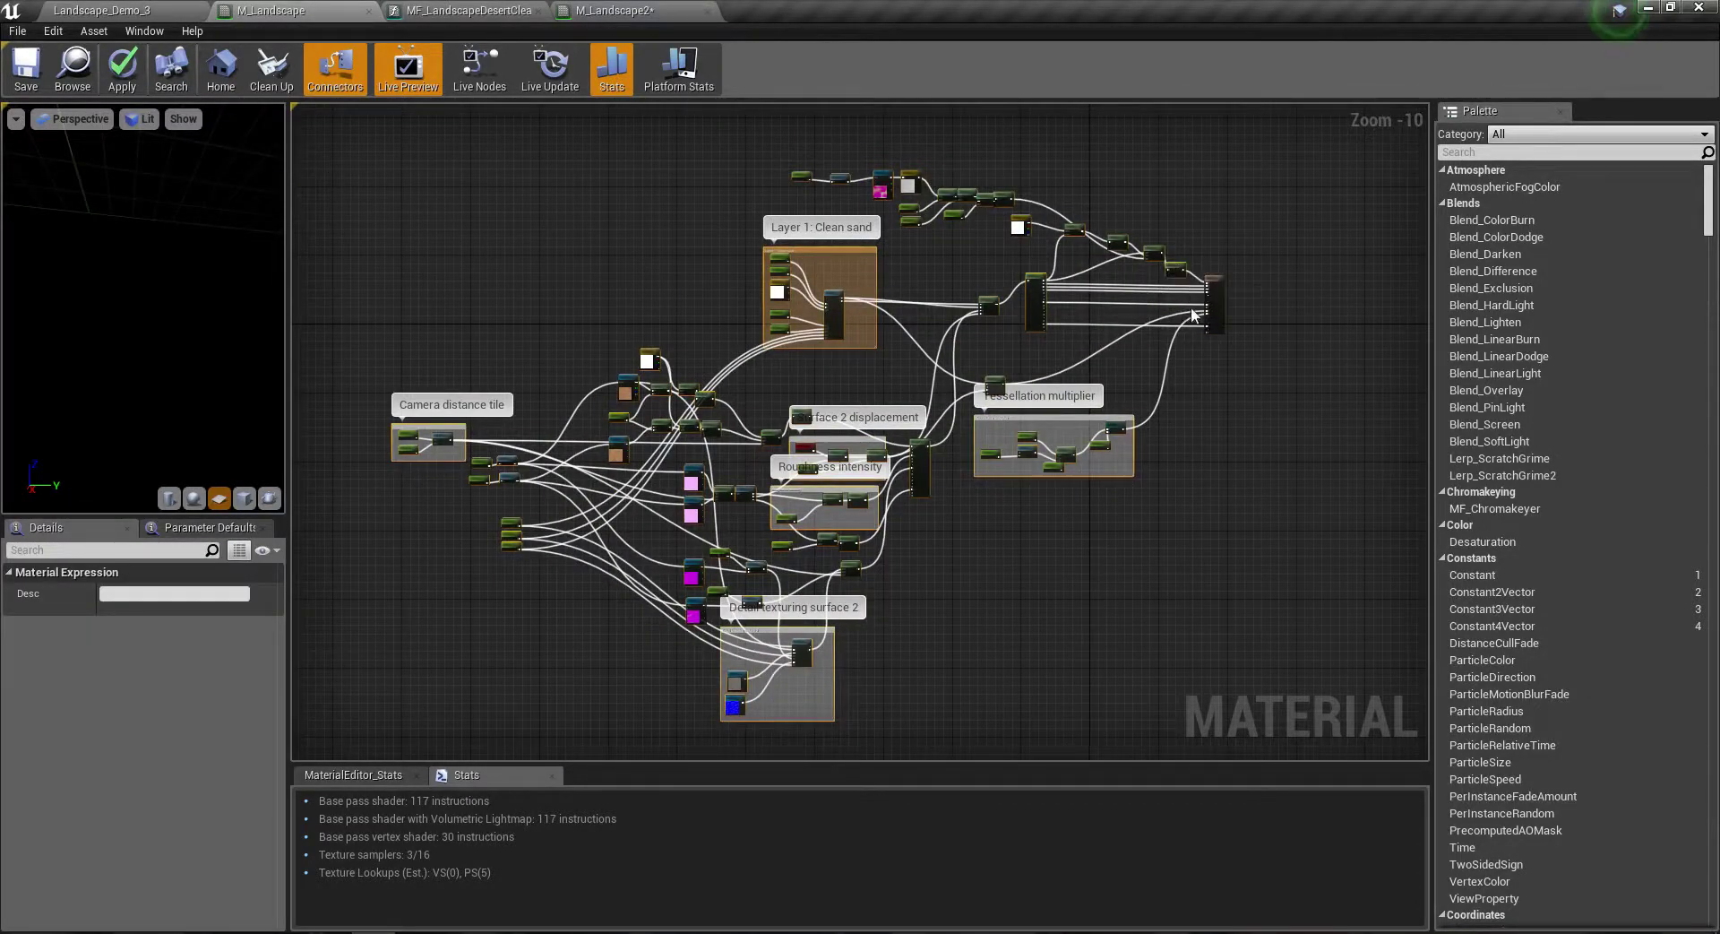
left_click(632, 10)
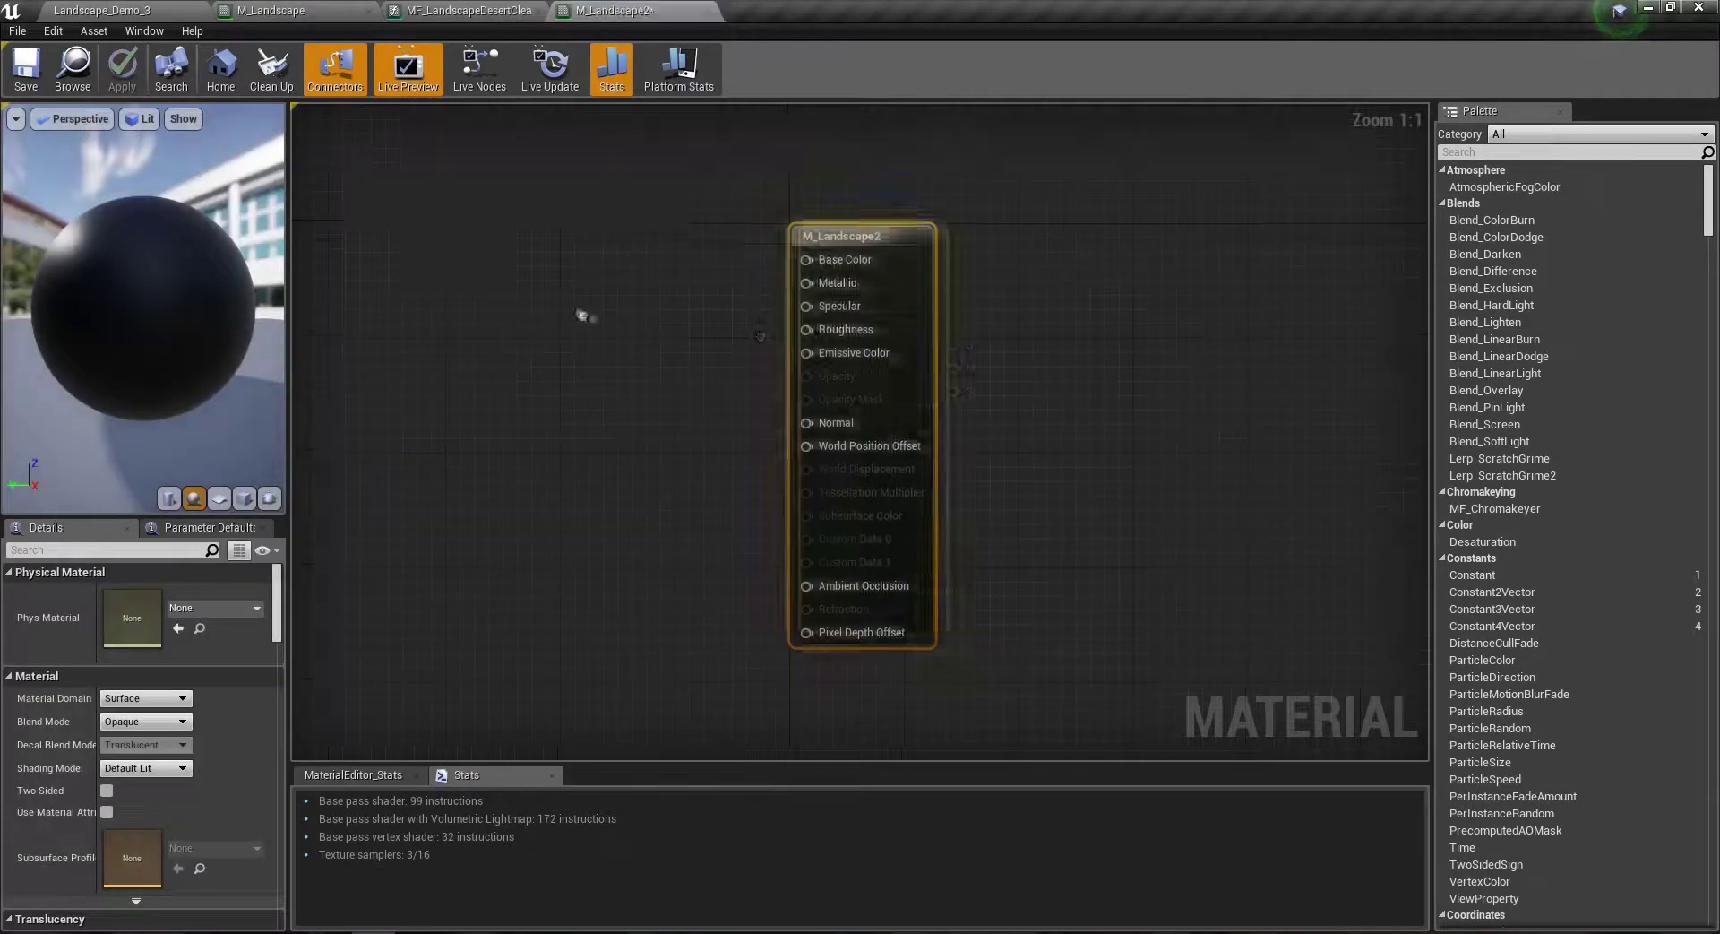
Step: Paste the copied network into M_Landscape2 and wire the Clamp into Base Color
scroll(549, 363, "down", 5)
key("ctrl+v")
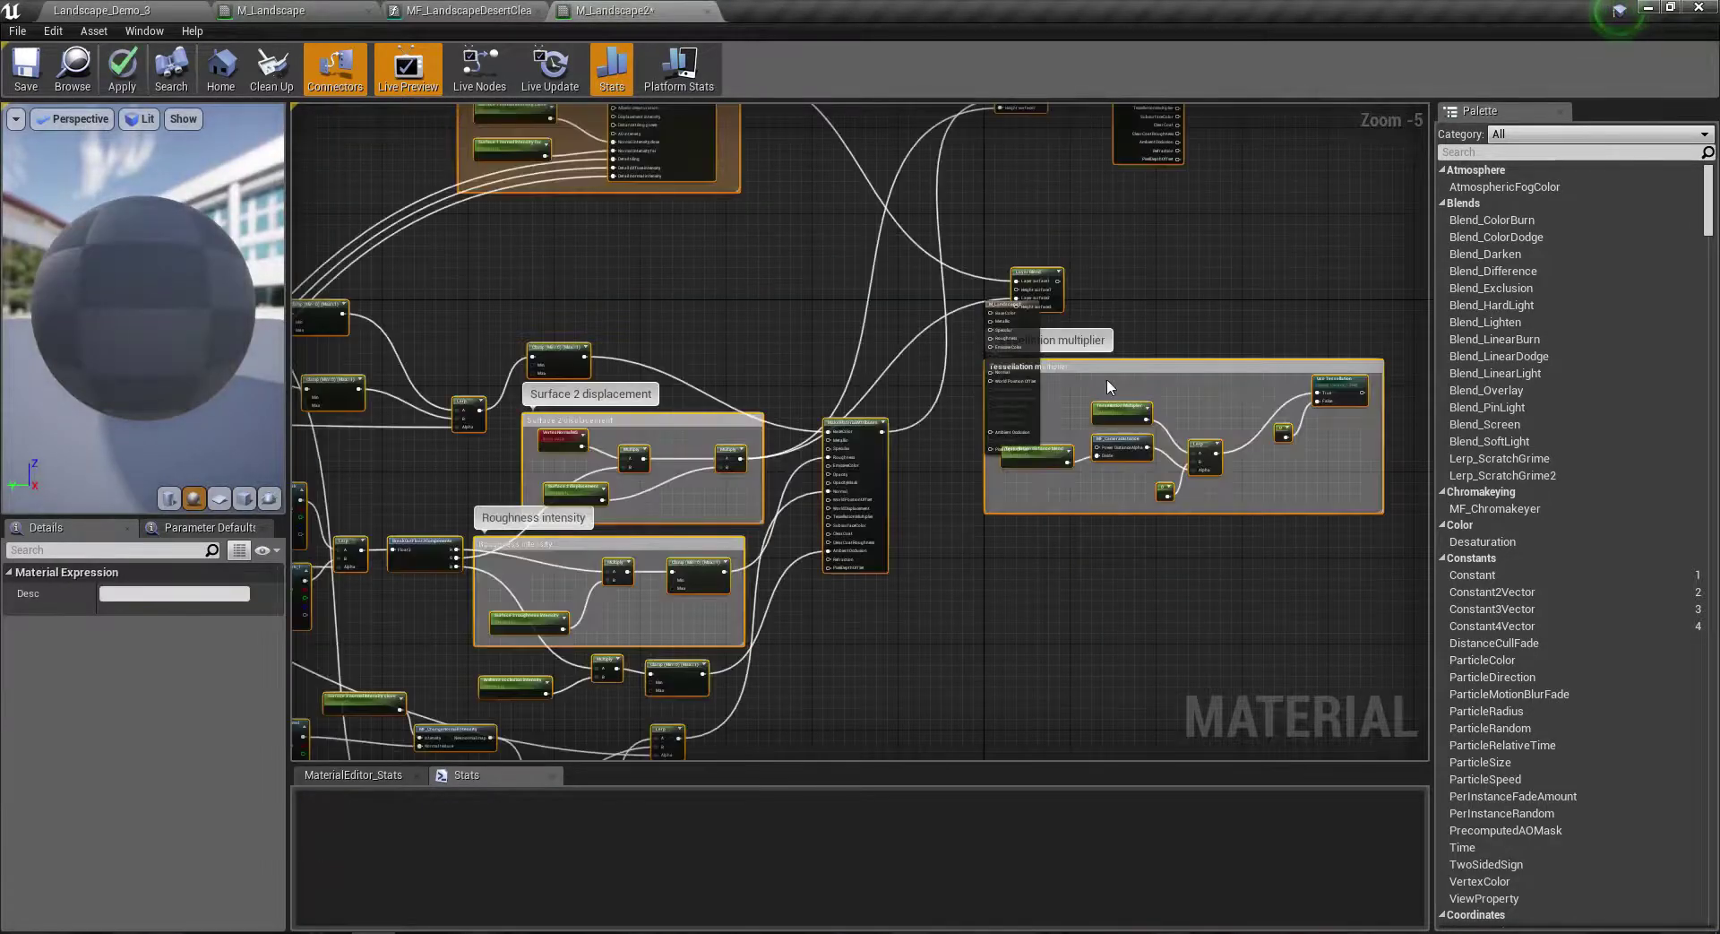
mouse_move(1105, 378)
left_mouse_down()
mouse_move(783, 691)
mouse_move(552, 670)
left_mouse_up()
scroll(1003, 334, "up", 5)
left_click_drag(1134, 202, 1233, 243)
Step: Connect BreakMaterialAttributes Roughness and Normal to the output node's Roughness and Normal
scroll(1138, 352, "down", 1)
right_click(1136, 352)
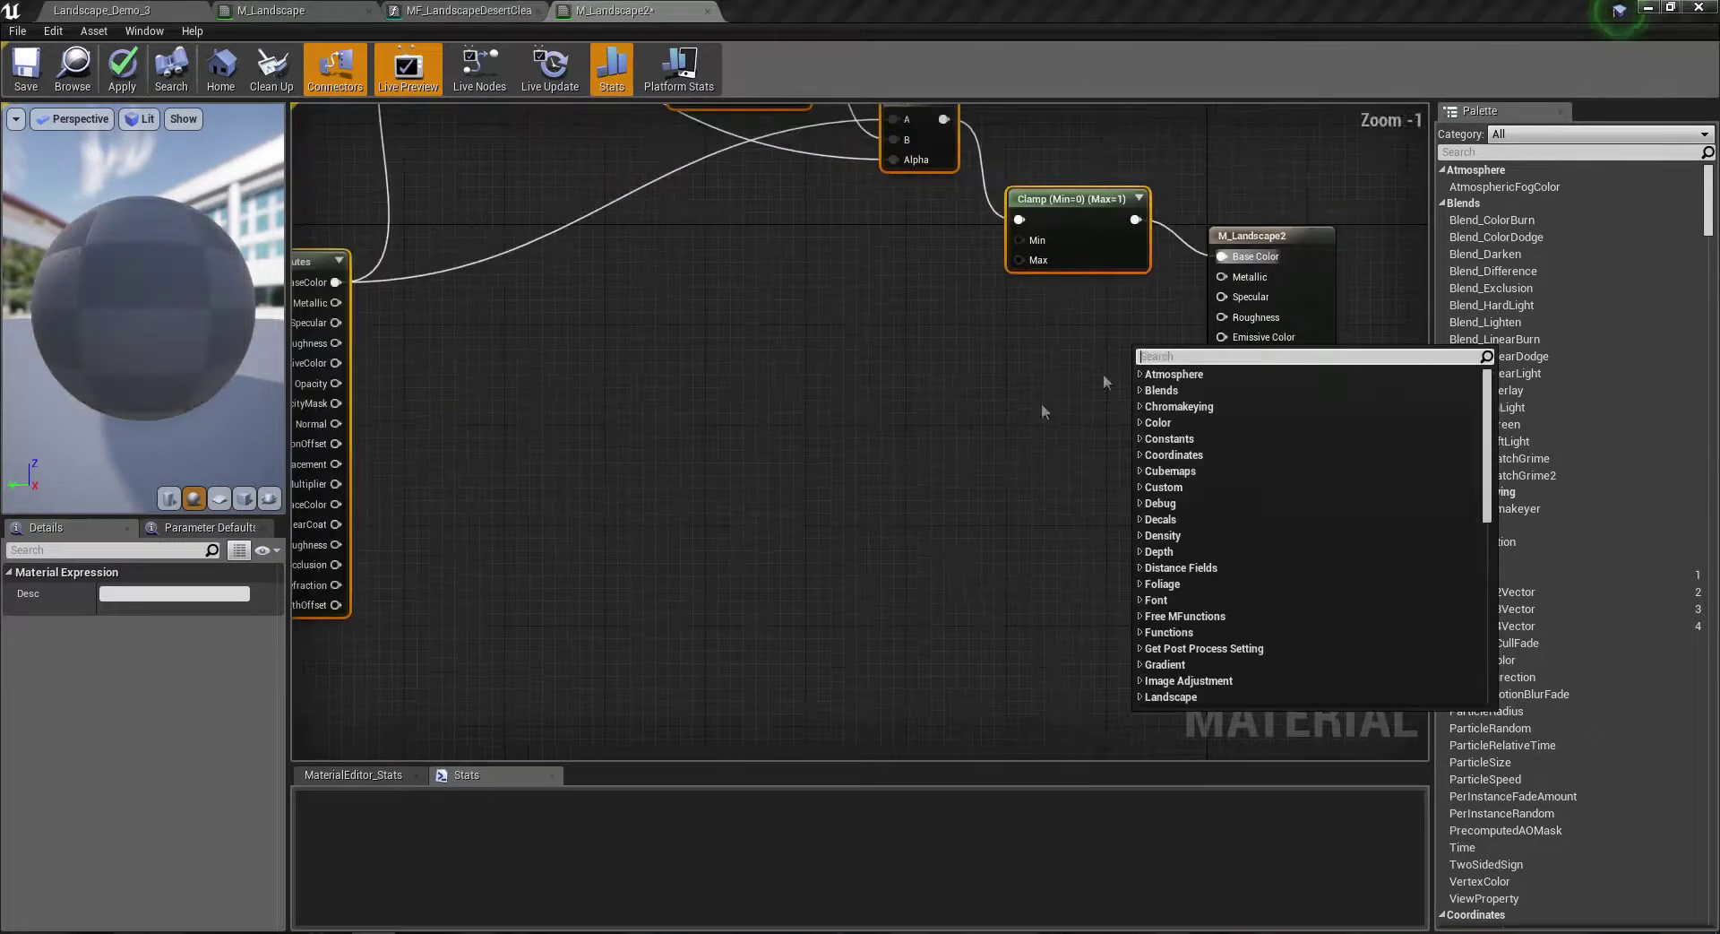
left_click(767, 422)
right_click_drag(767, 422, 852, 393)
left_click_drag(420, 273, 1287, 260)
left_click(1244, 325)
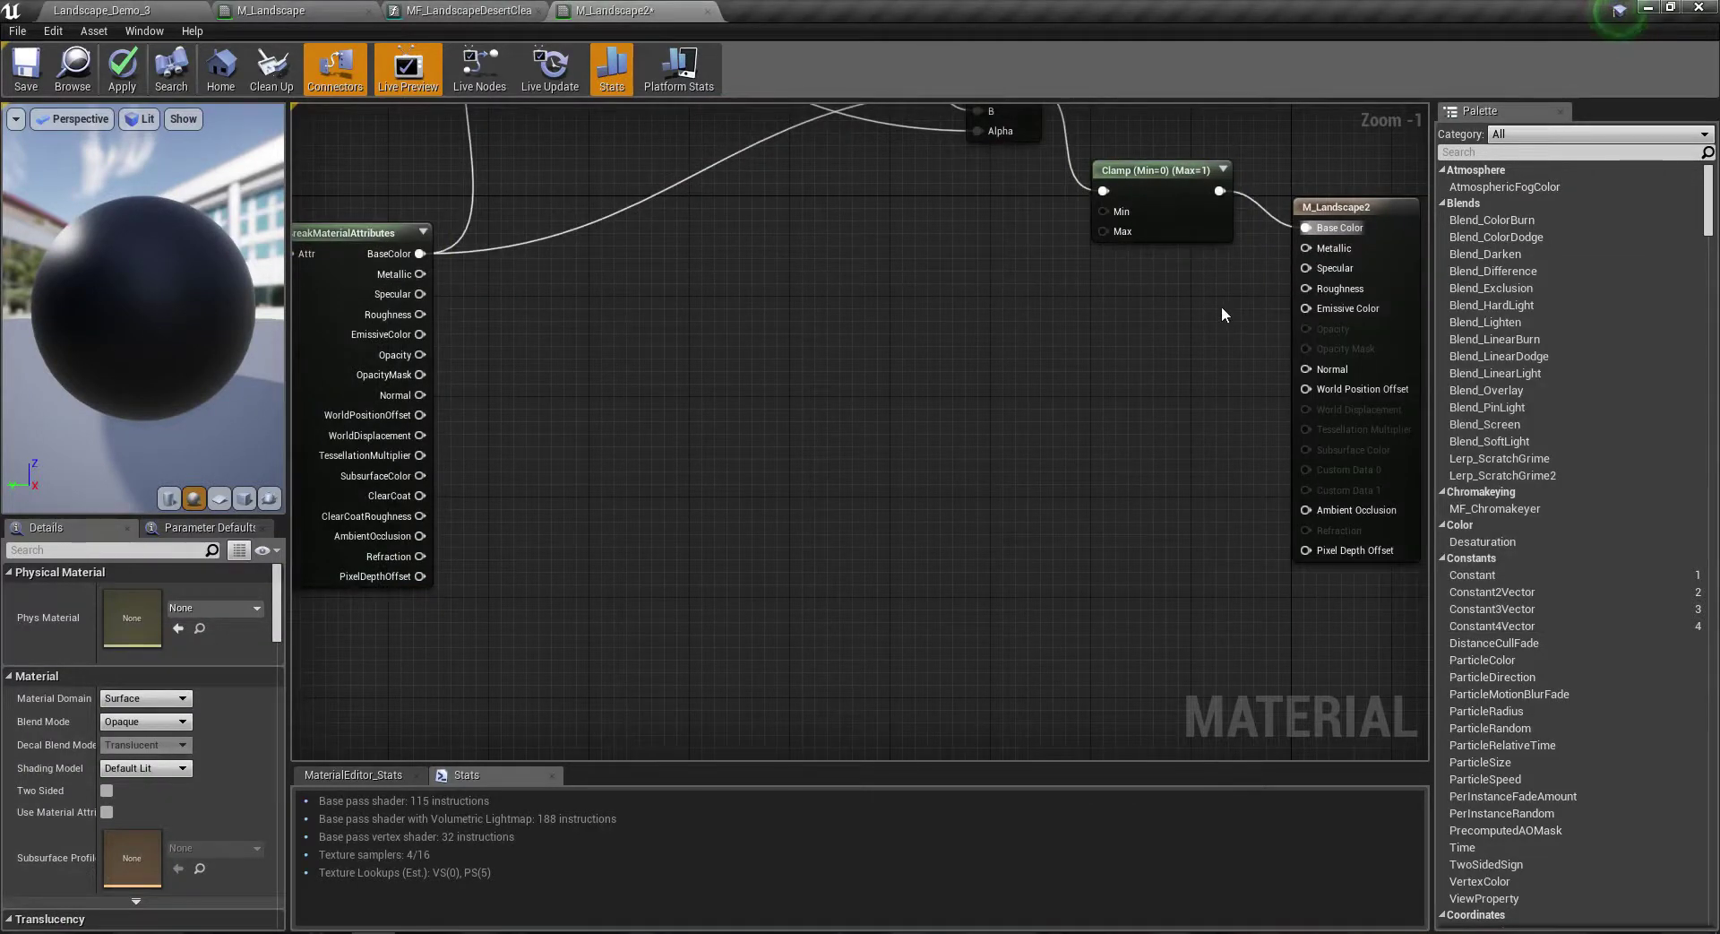
left_click_drag(1306, 288, 421, 315)
left_click_drag(420, 395, 1314, 369)
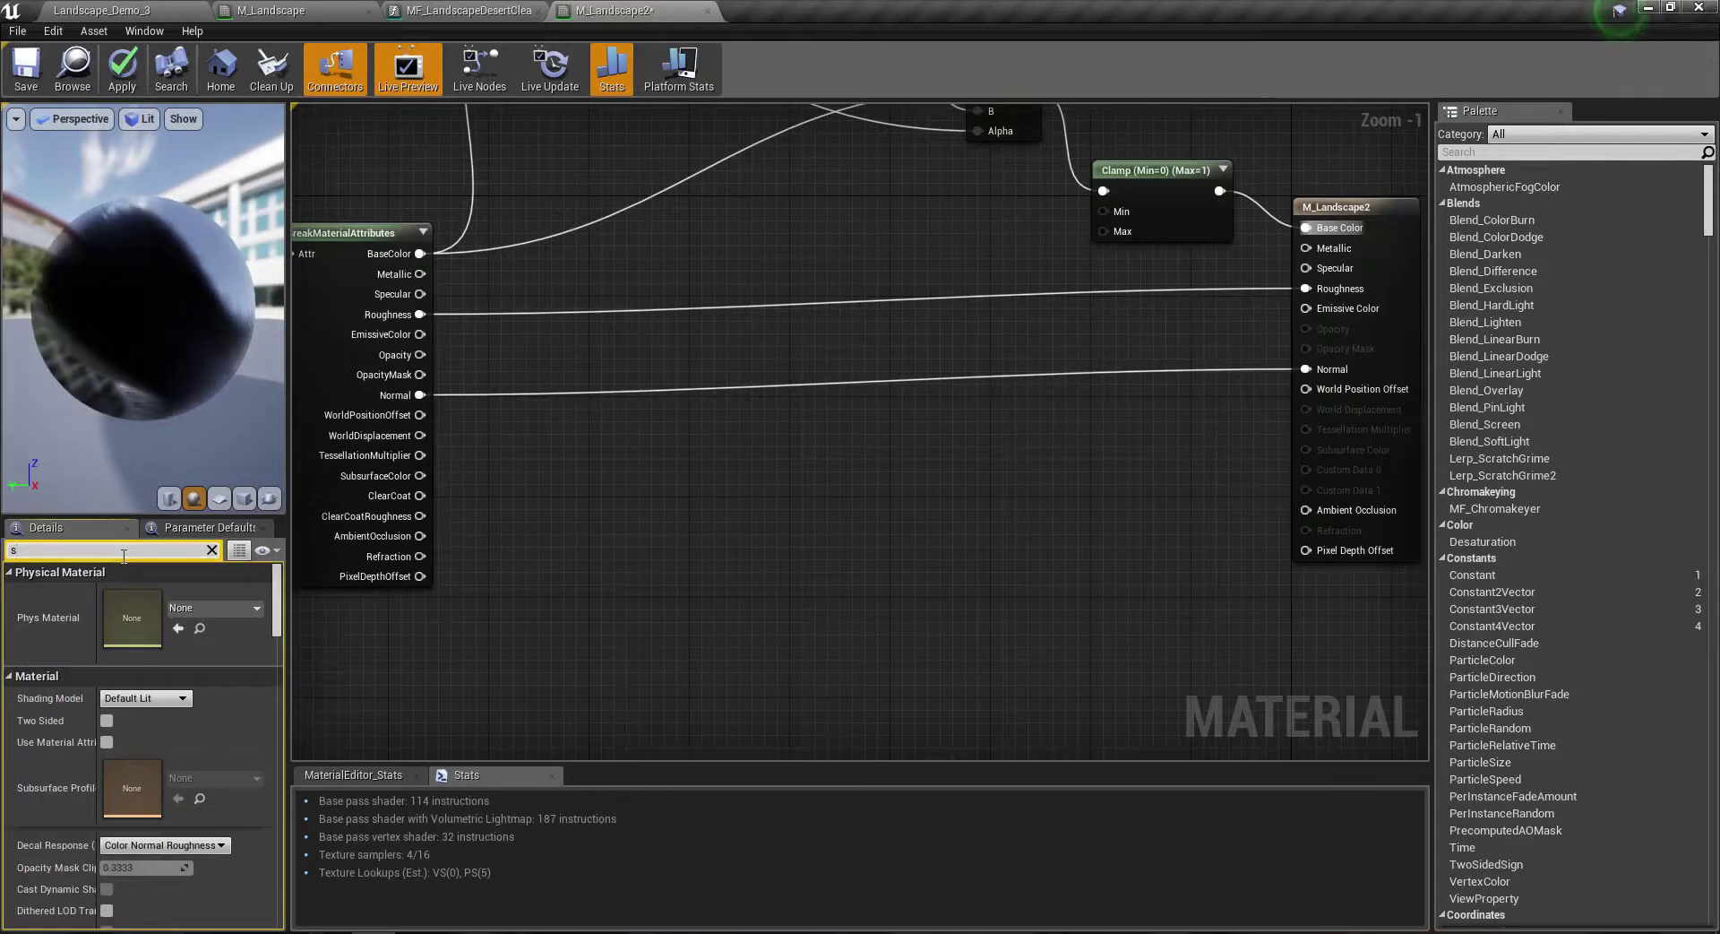
Step: Deselect nodes to show M_Landscape2's own properties and reveal its output node
scroll(631, 507, "down", 1)
mouse_move(632, 506)
right_mouse_down()
mouse_move(1201, 536)
mouse_move(653, 499)
right_mouse_up()
scroll(651, 563, "up", 2)
left_click(668, 451)
left_click(653, 499)
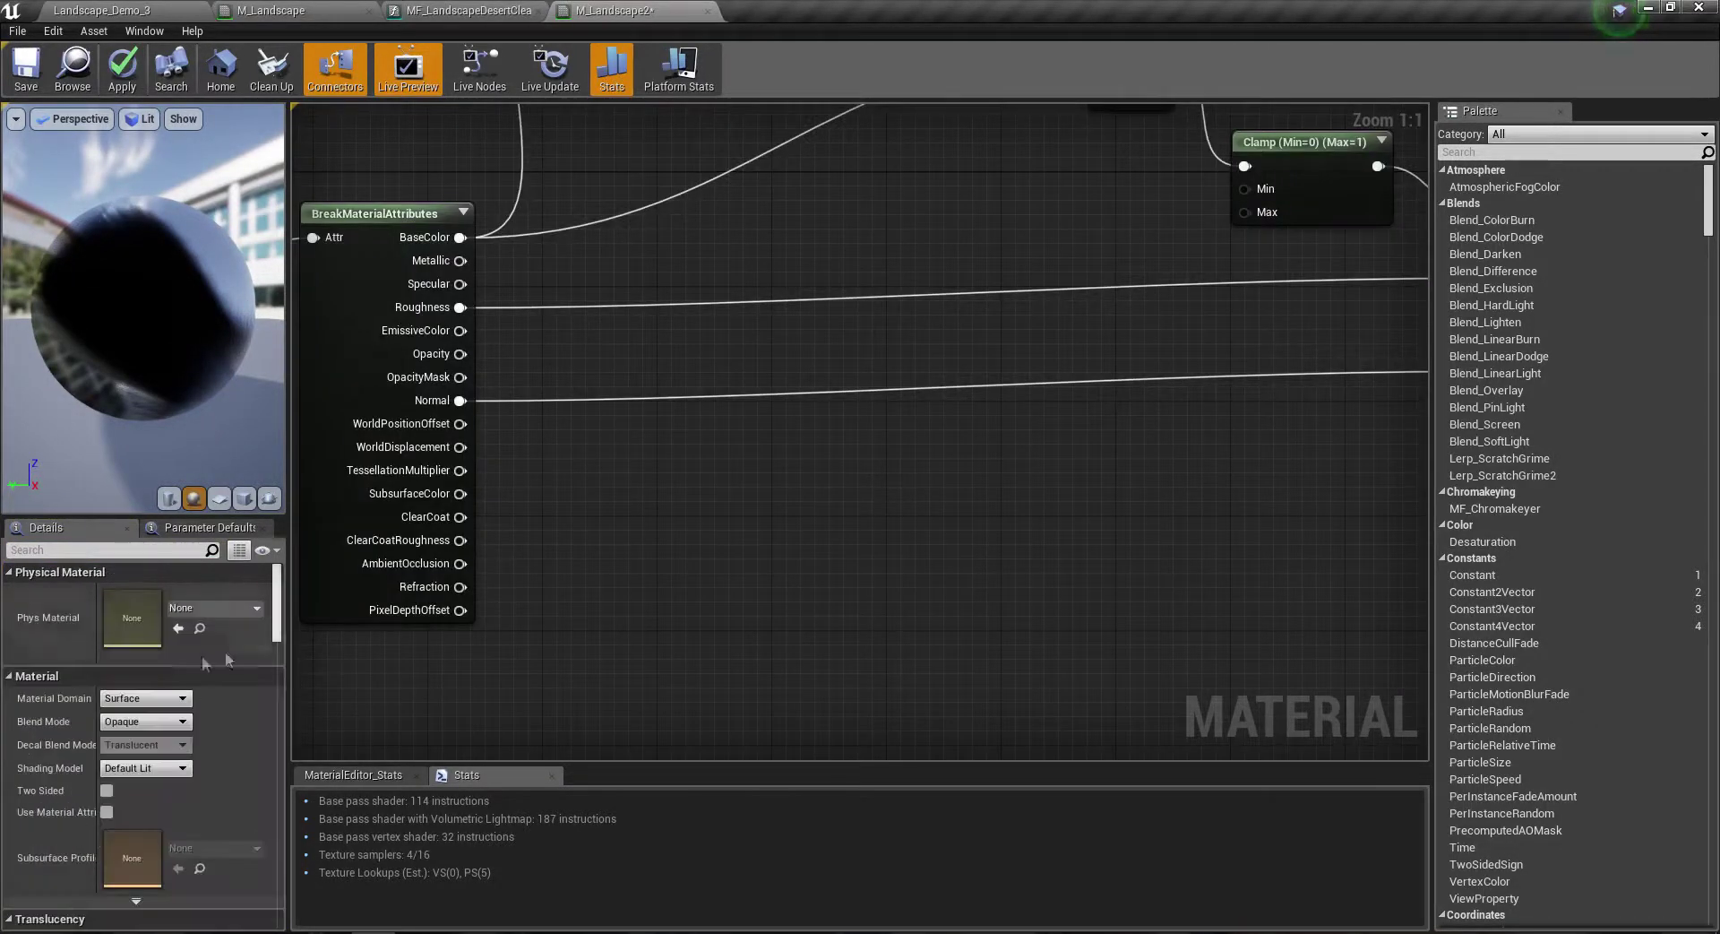
right_click_drag(845, 586, 675, 606)
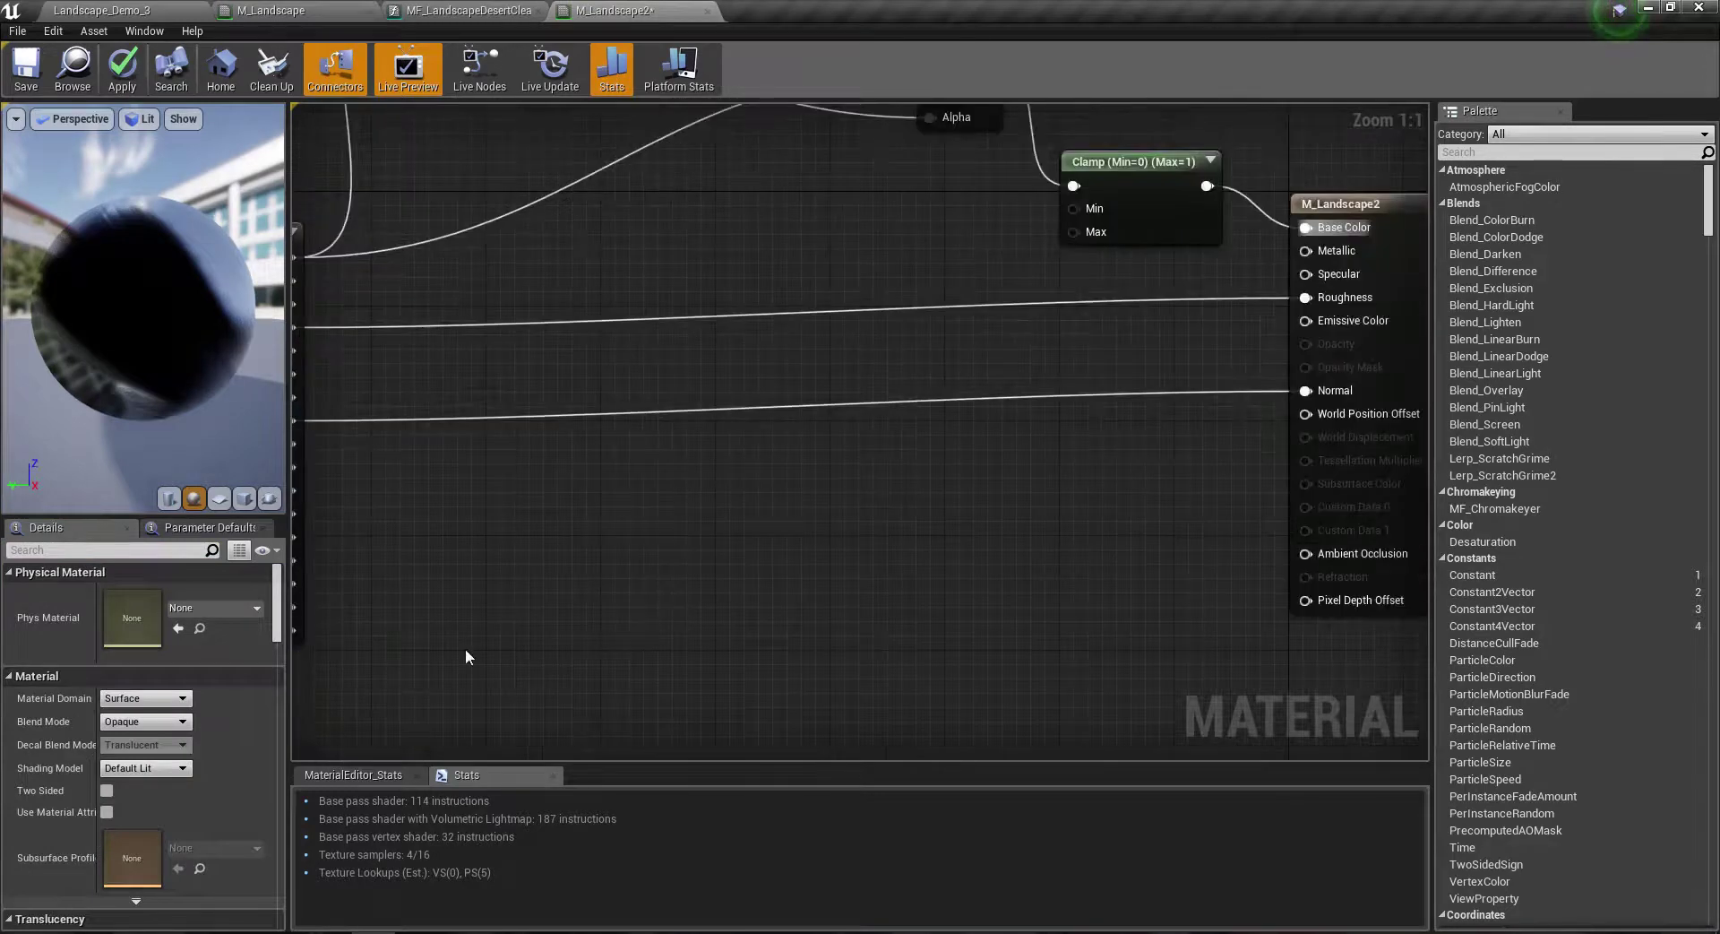
Step: Set D3D11 Tessellation to Flat Tessellation with Max Displacement 30
left_click(109, 550)
type("tes")
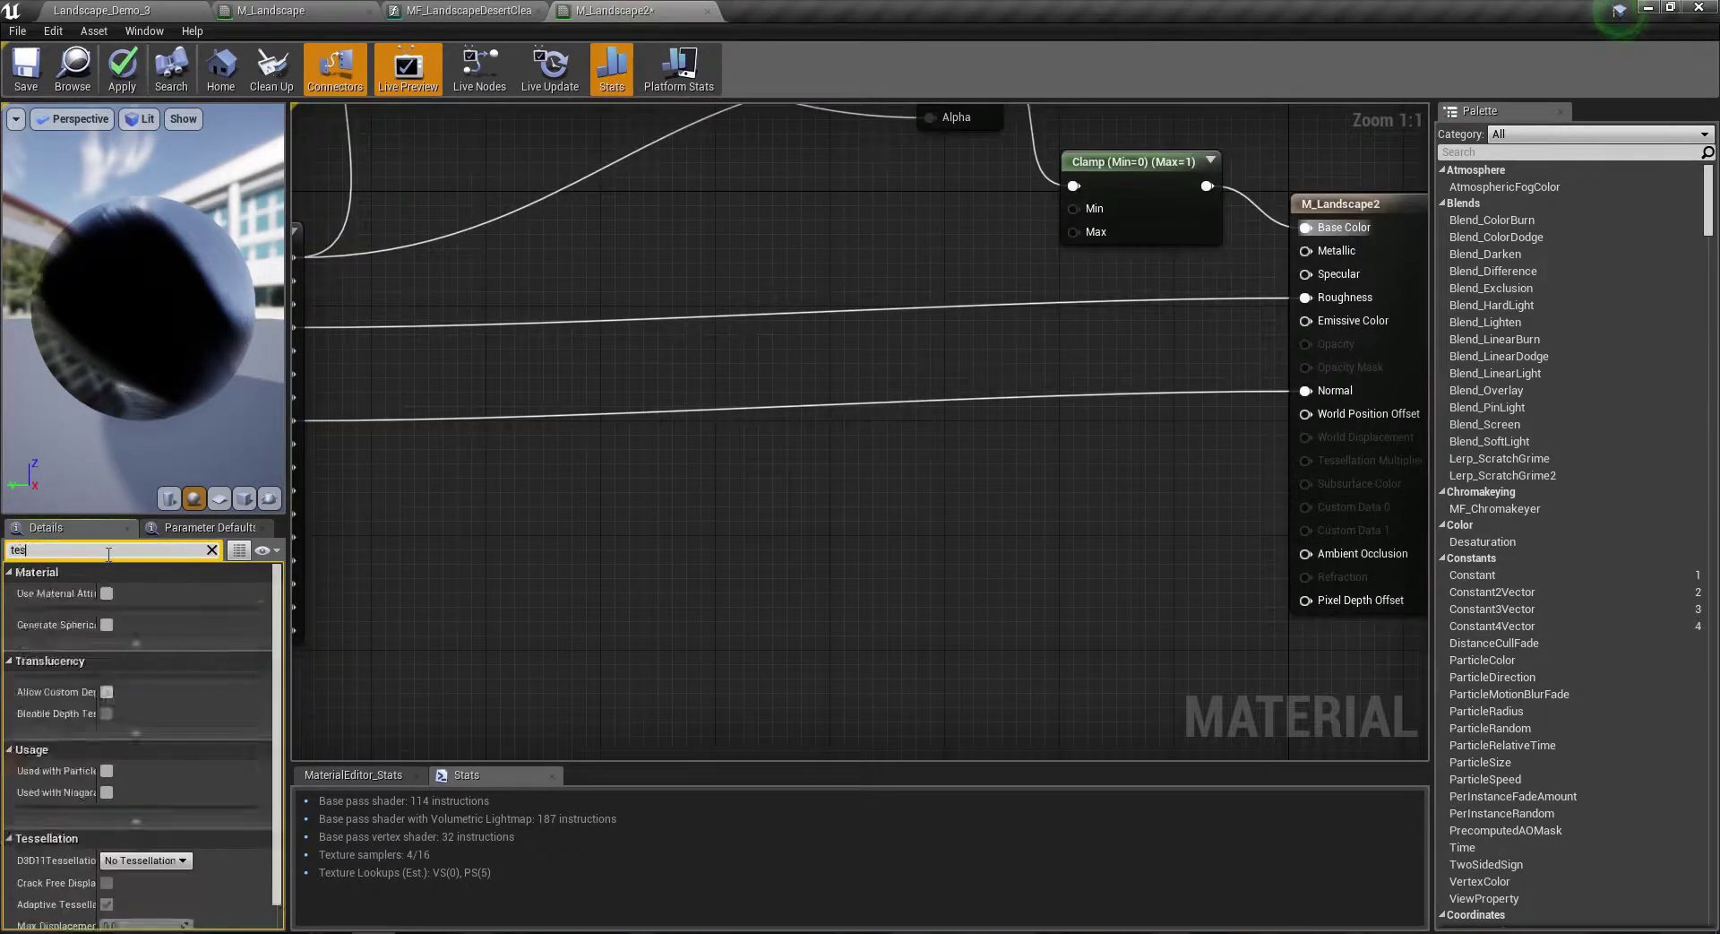
type("s")
left_click(145, 594)
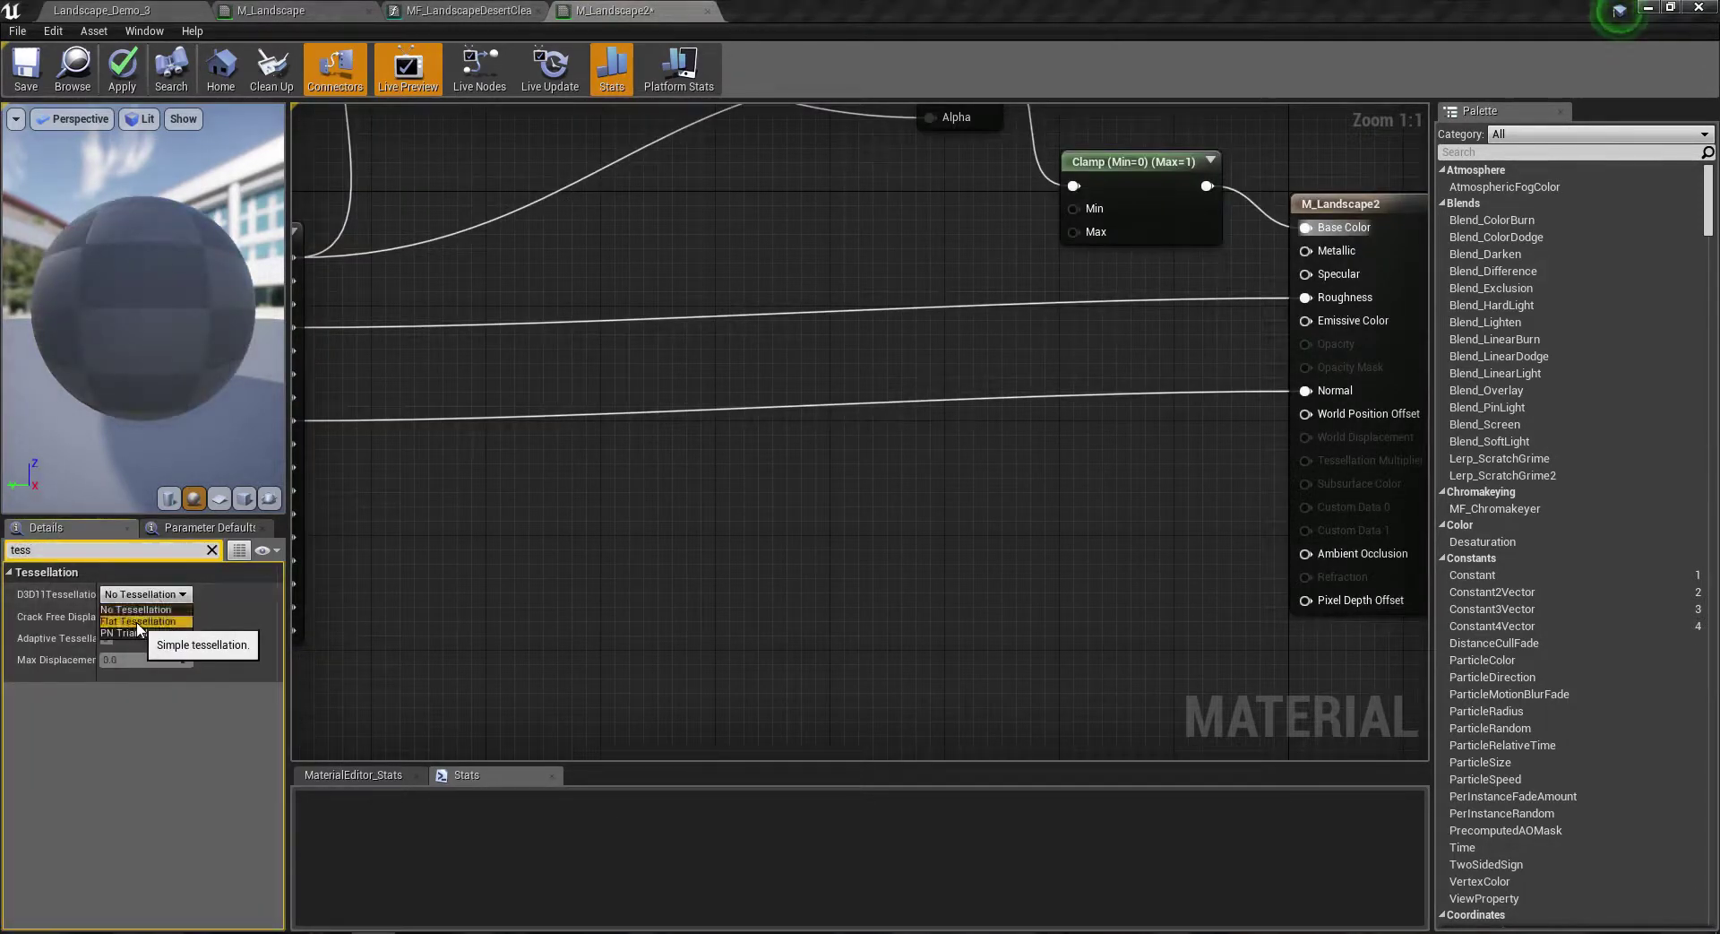
left_click(137, 621)
left_click(167, 660)
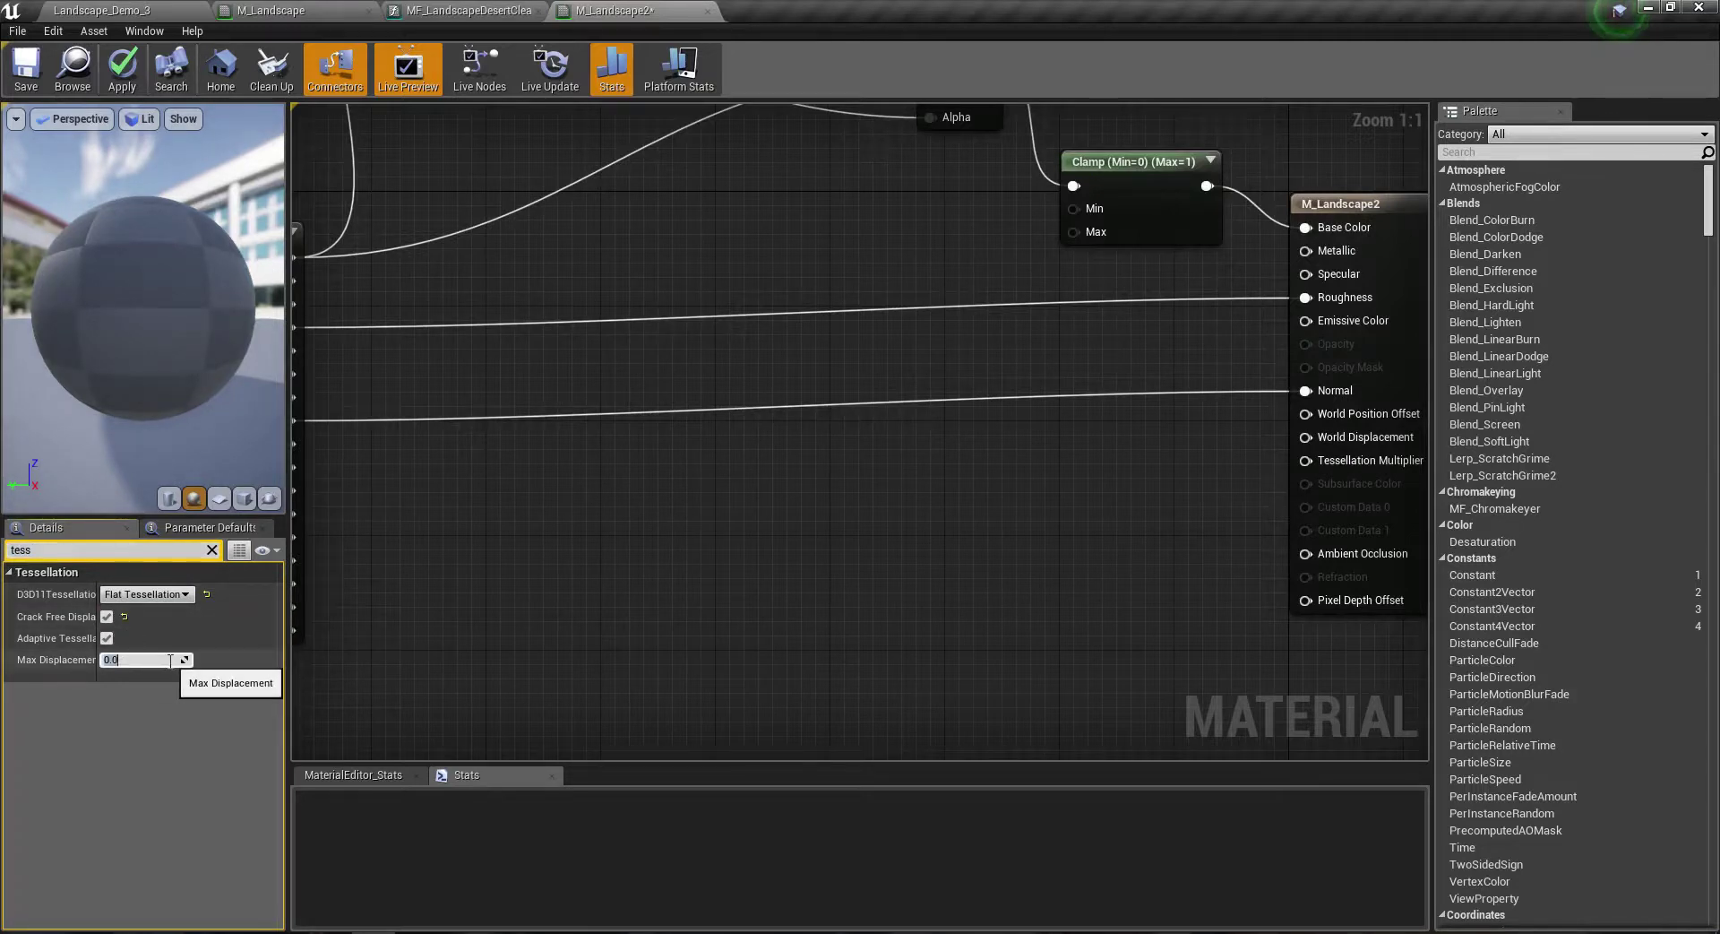
type("30")
scroll(679, 534, "down", 5)
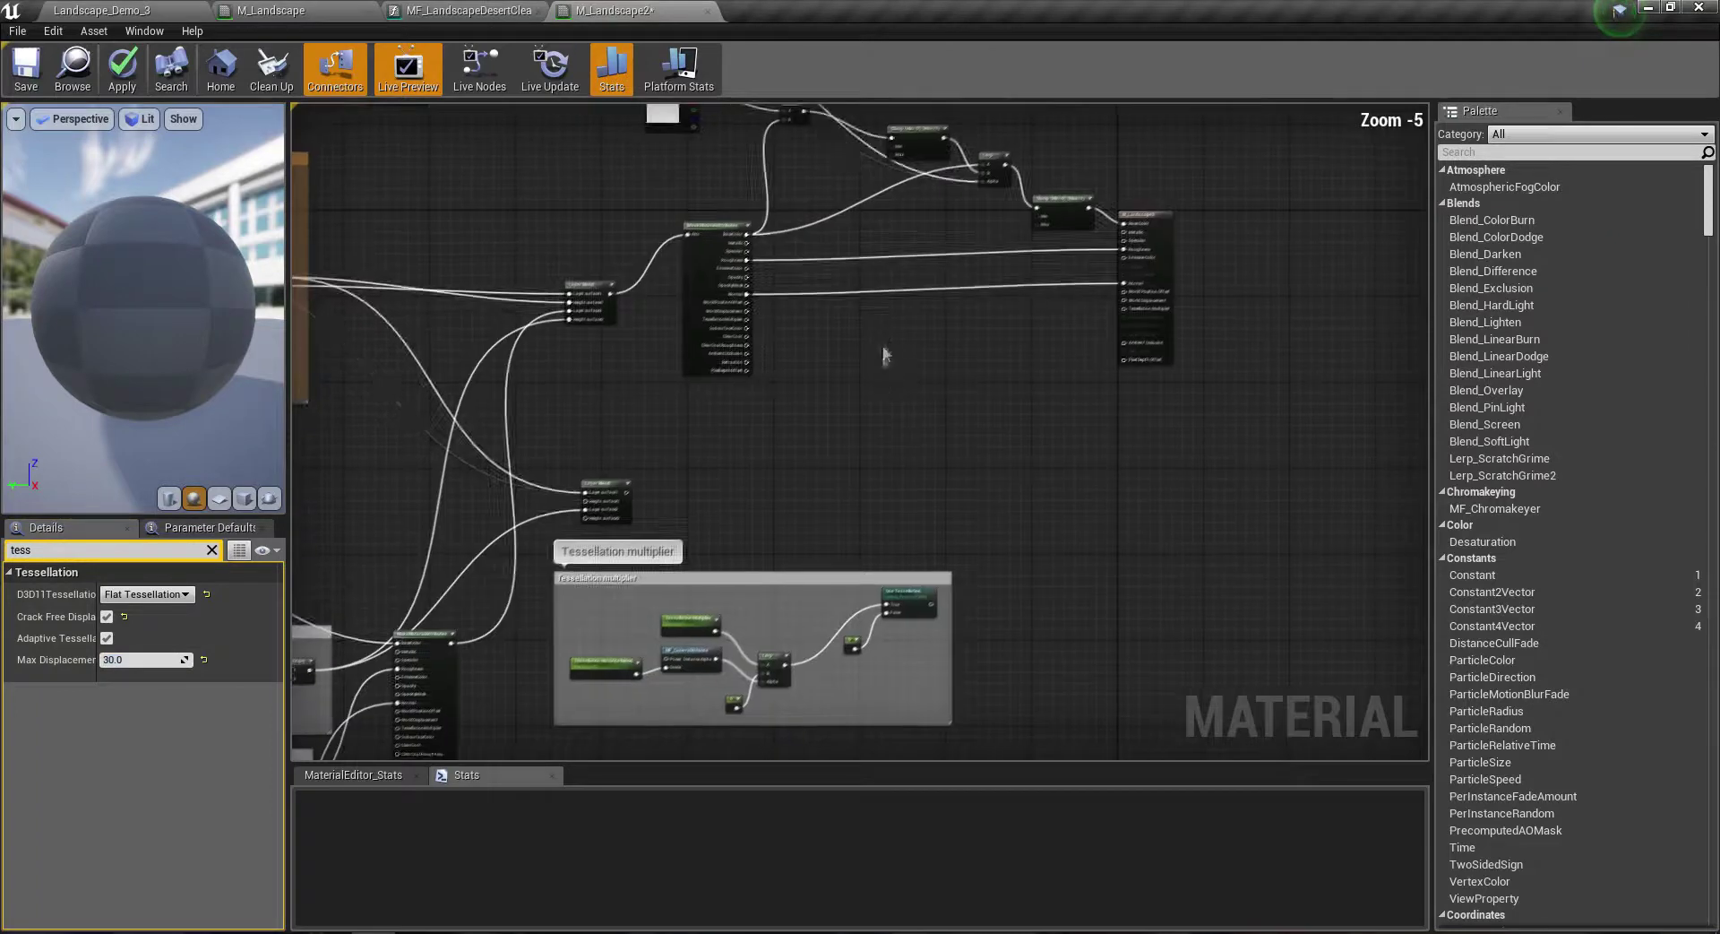
scroll(896, 663, "up", 5)
scroll(896, 663, "down", 1)
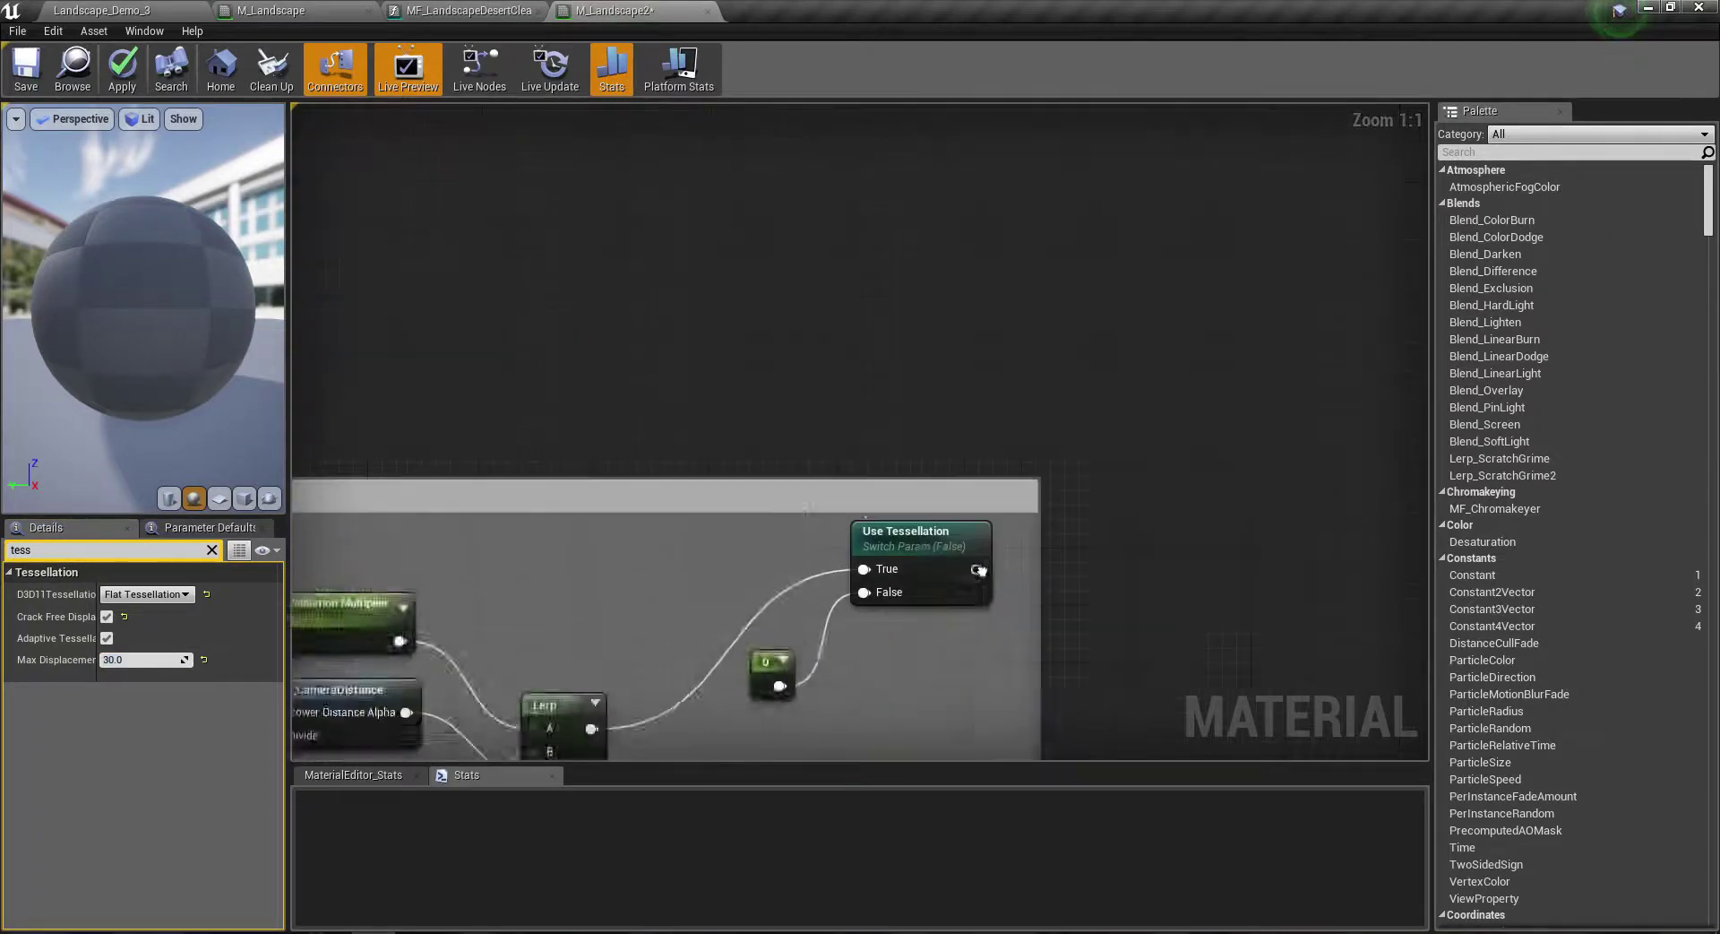
Step: Feed the Use Tessellation switch into the Tessellation Multiplier output
right_click_drag(1009, 472, 857, 523)
right_click_drag(938, 378, 951, 462)
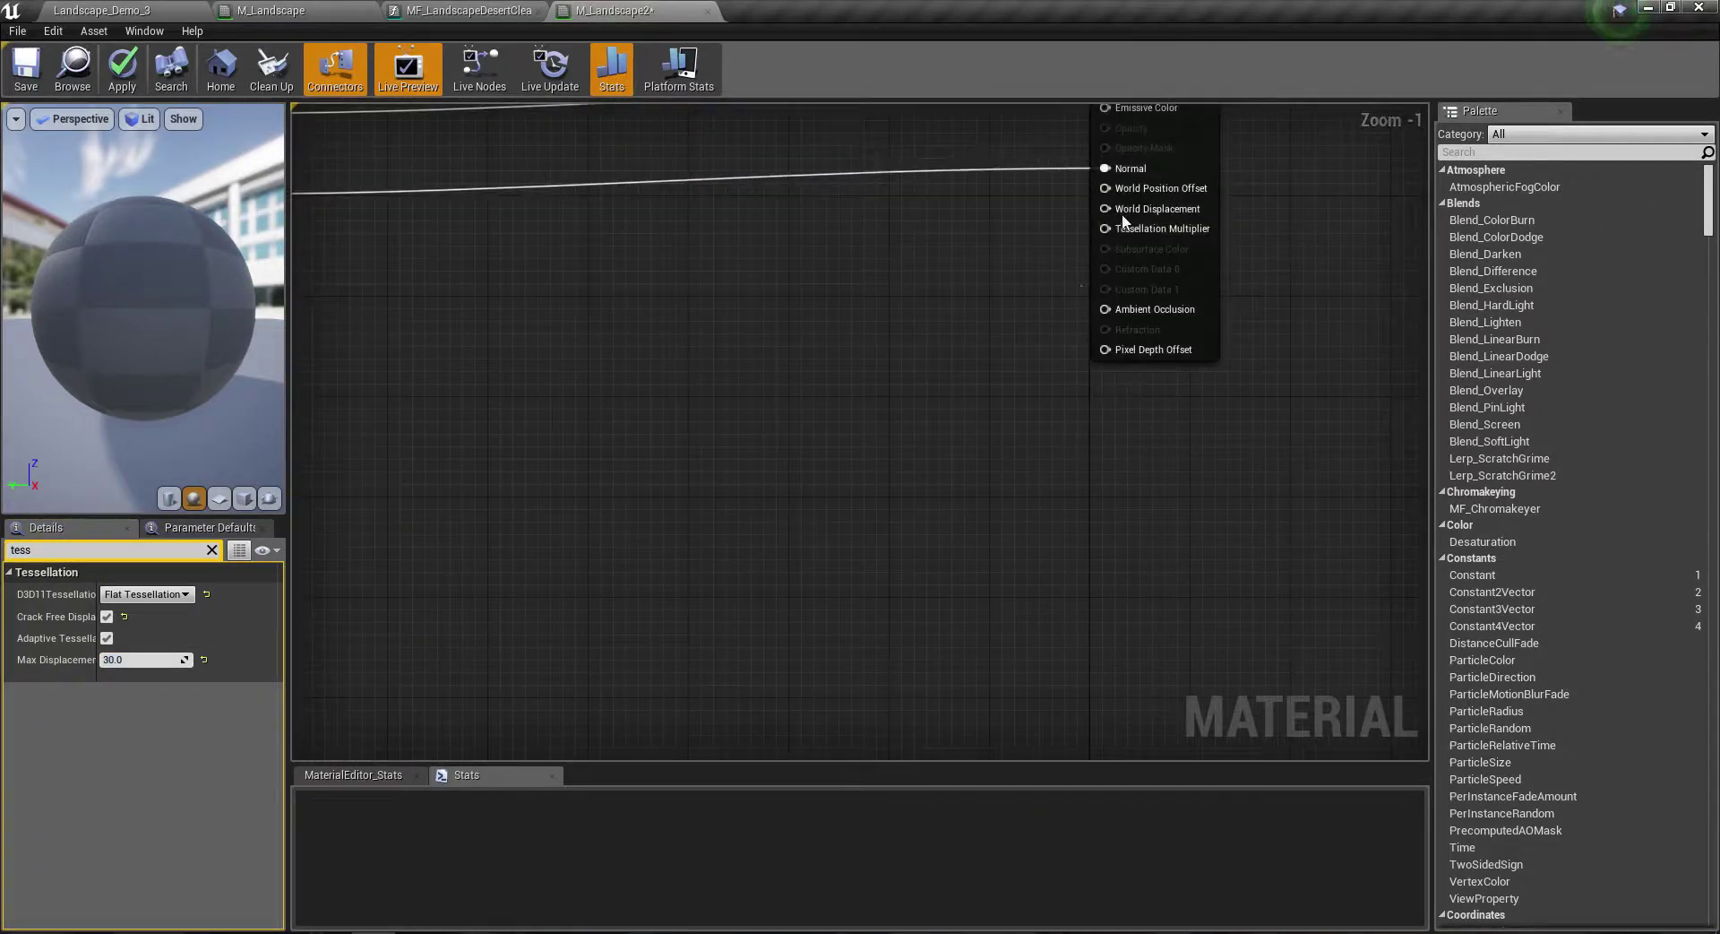
left_click_drag(1102, 230, 651, 340)
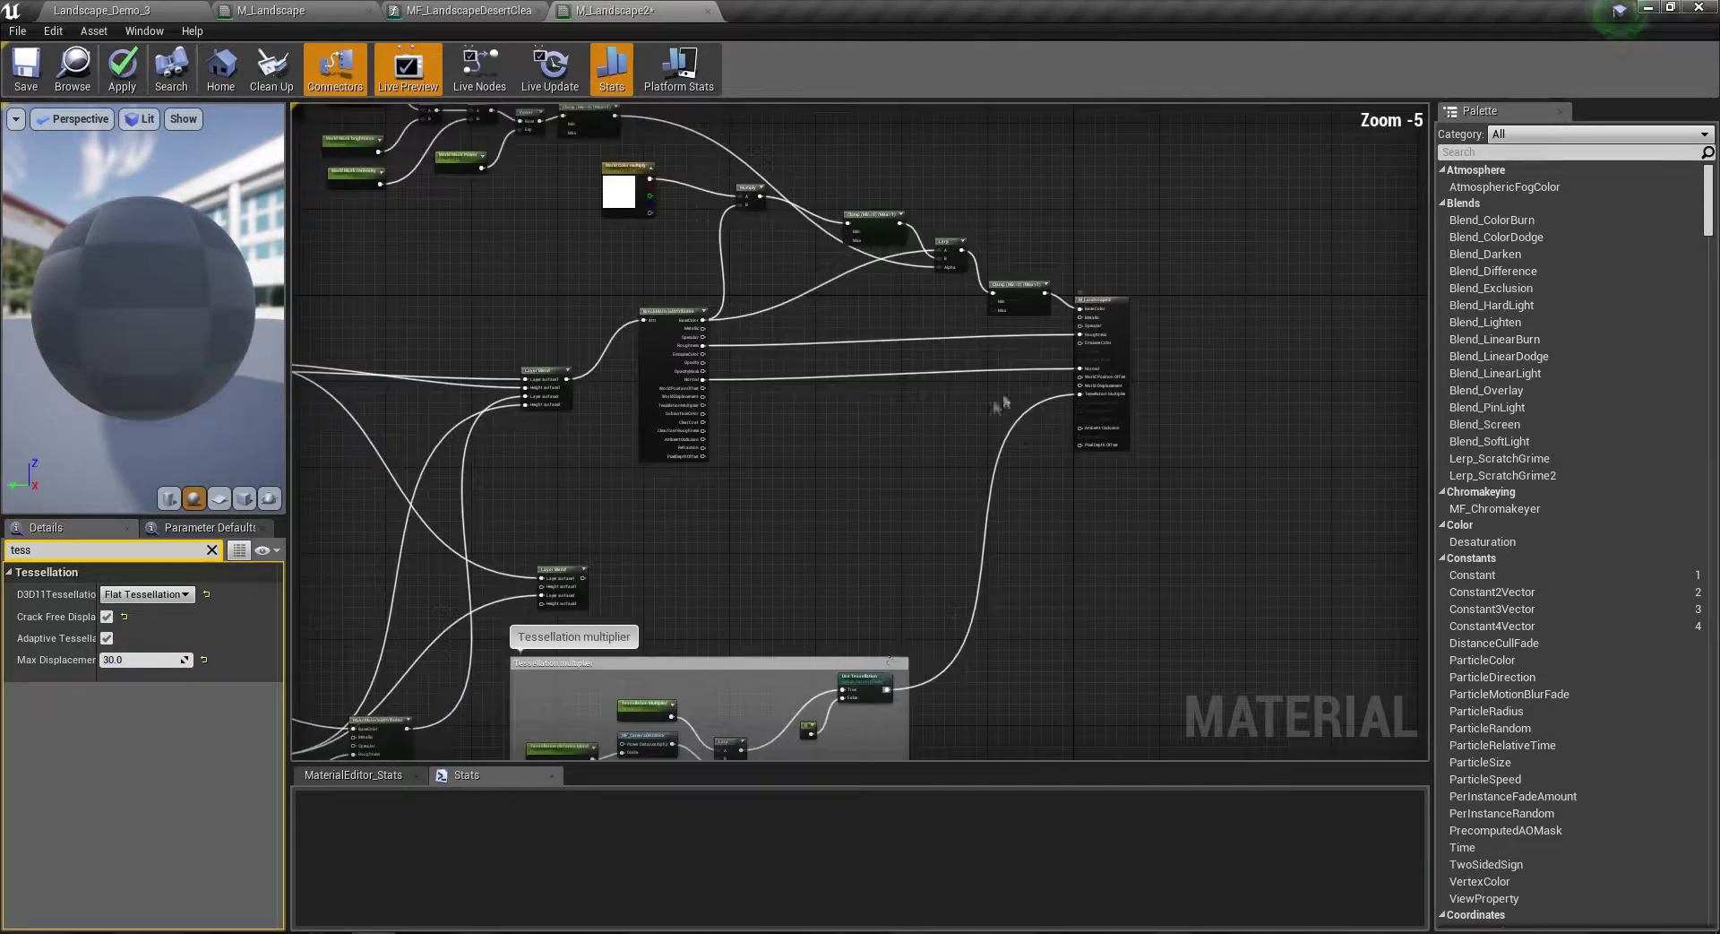
scroll(760, 498, "down", 2)
mouse_move(760, 498)
right_mouse_down()
mouse_move(1045, 387)
mouse_move(913, 453)
right_mouse_up()
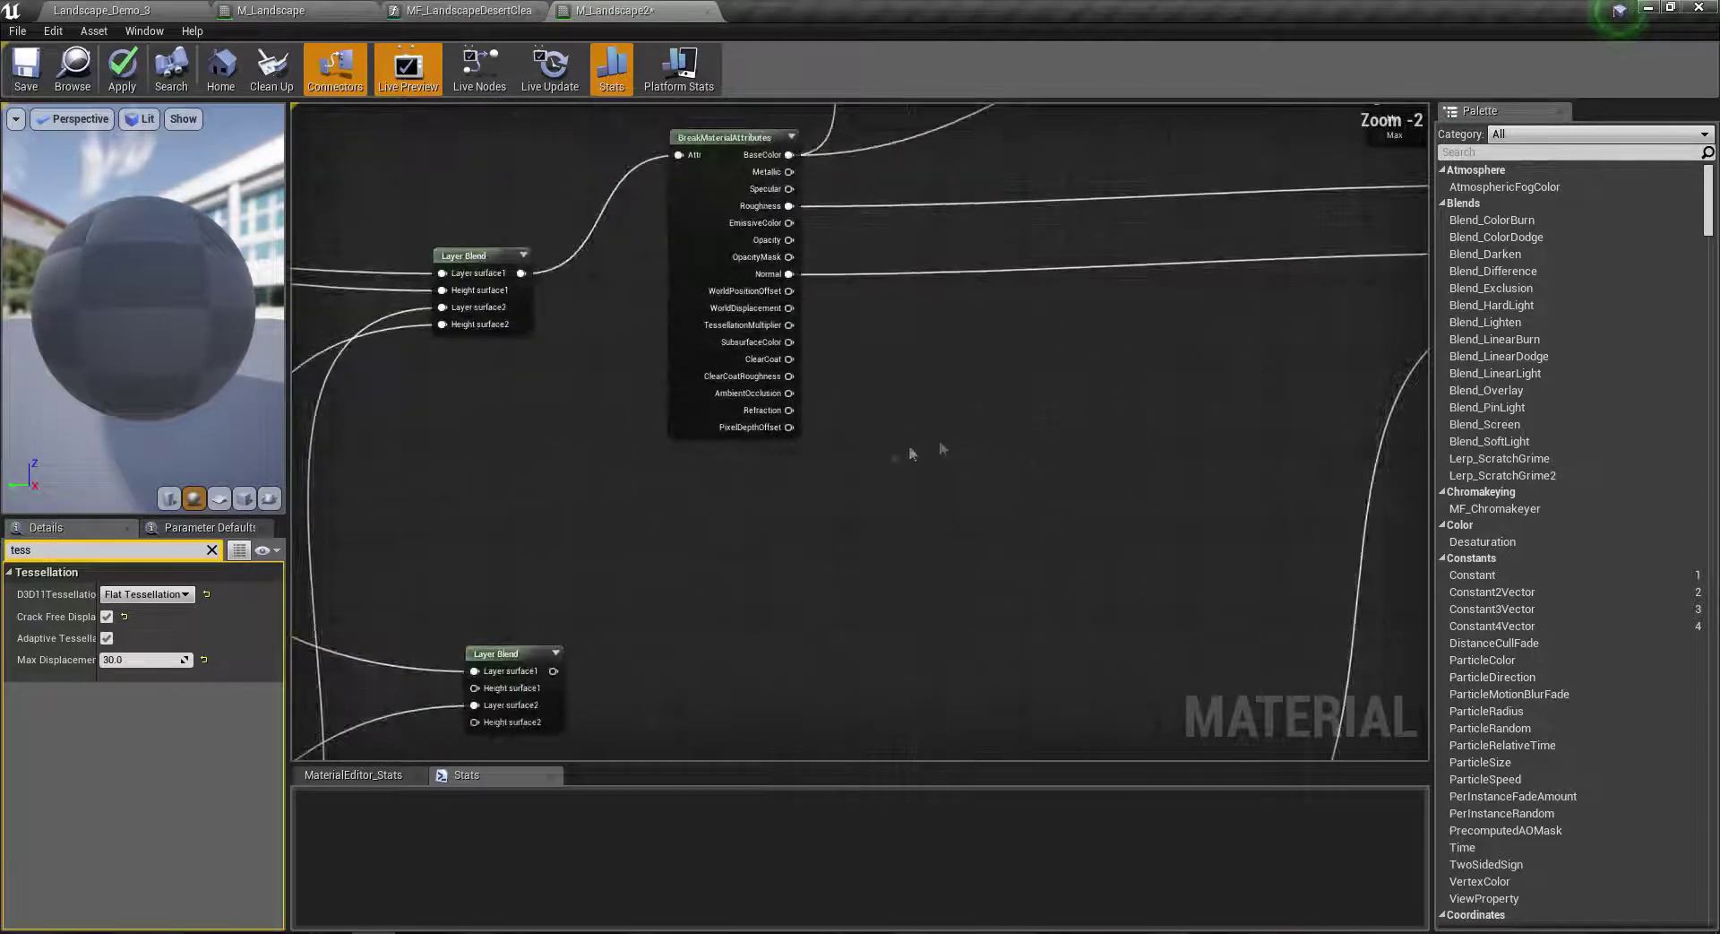
Step: Connect the lower Layer Blend output to M_Landscape2's World Displacement
left_click_drag(554, 670, 1131, 322)
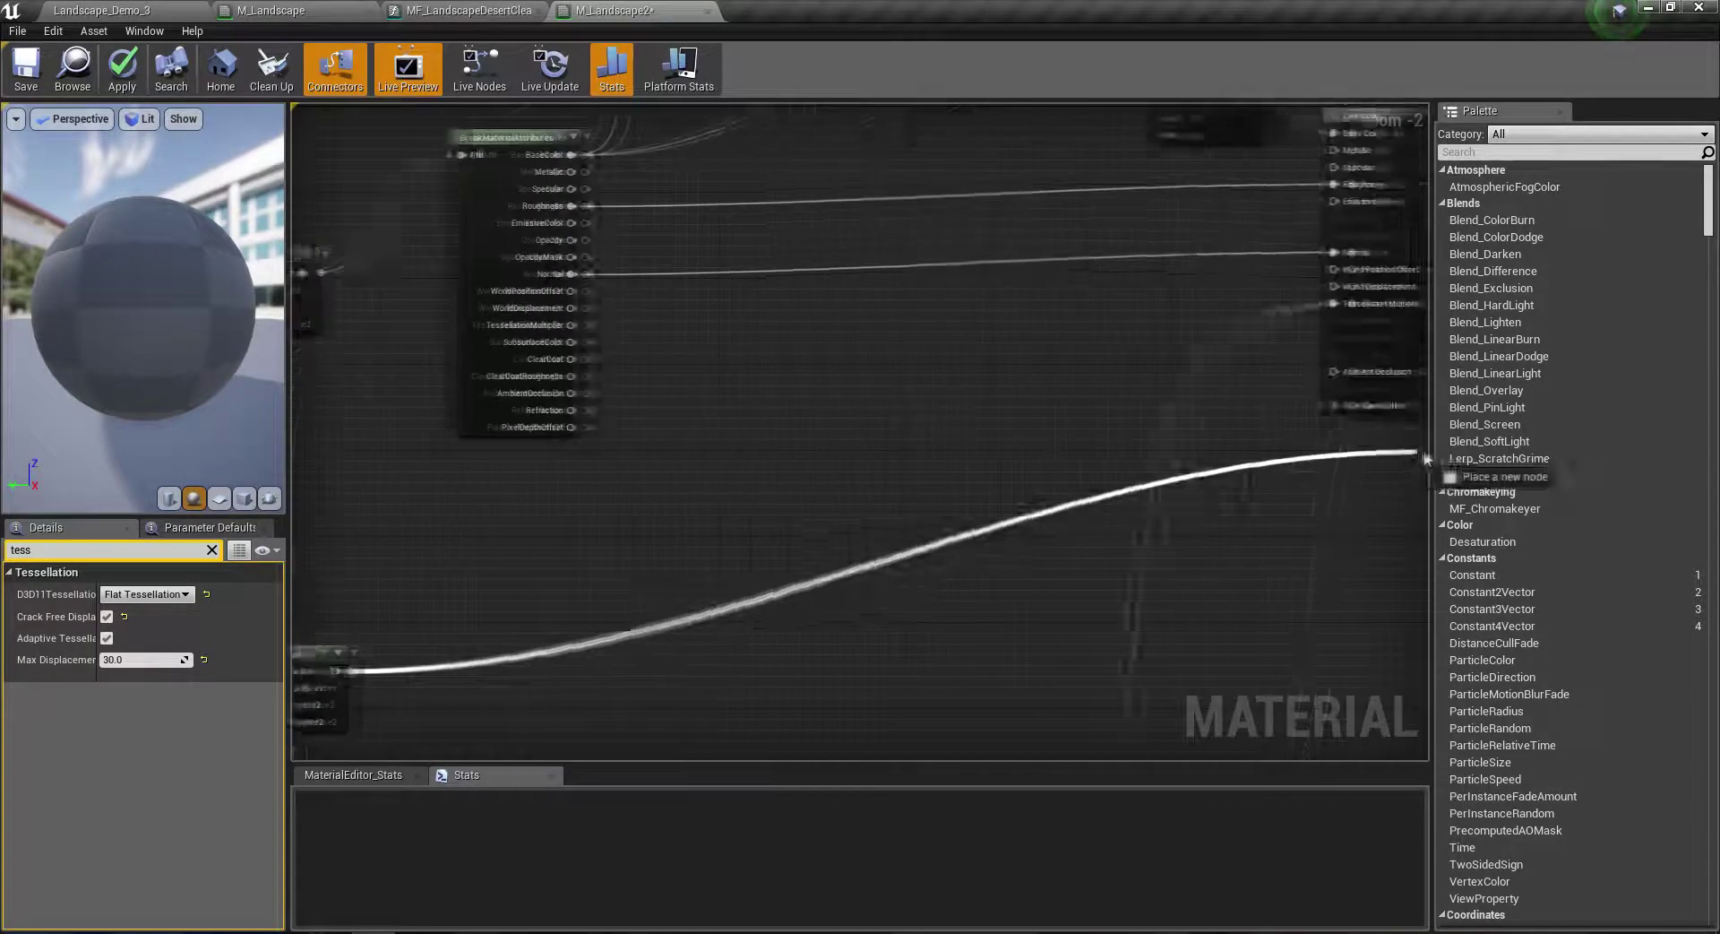
left_click_drag(1130, 322, 1095, 288)
left_click(502, 10)
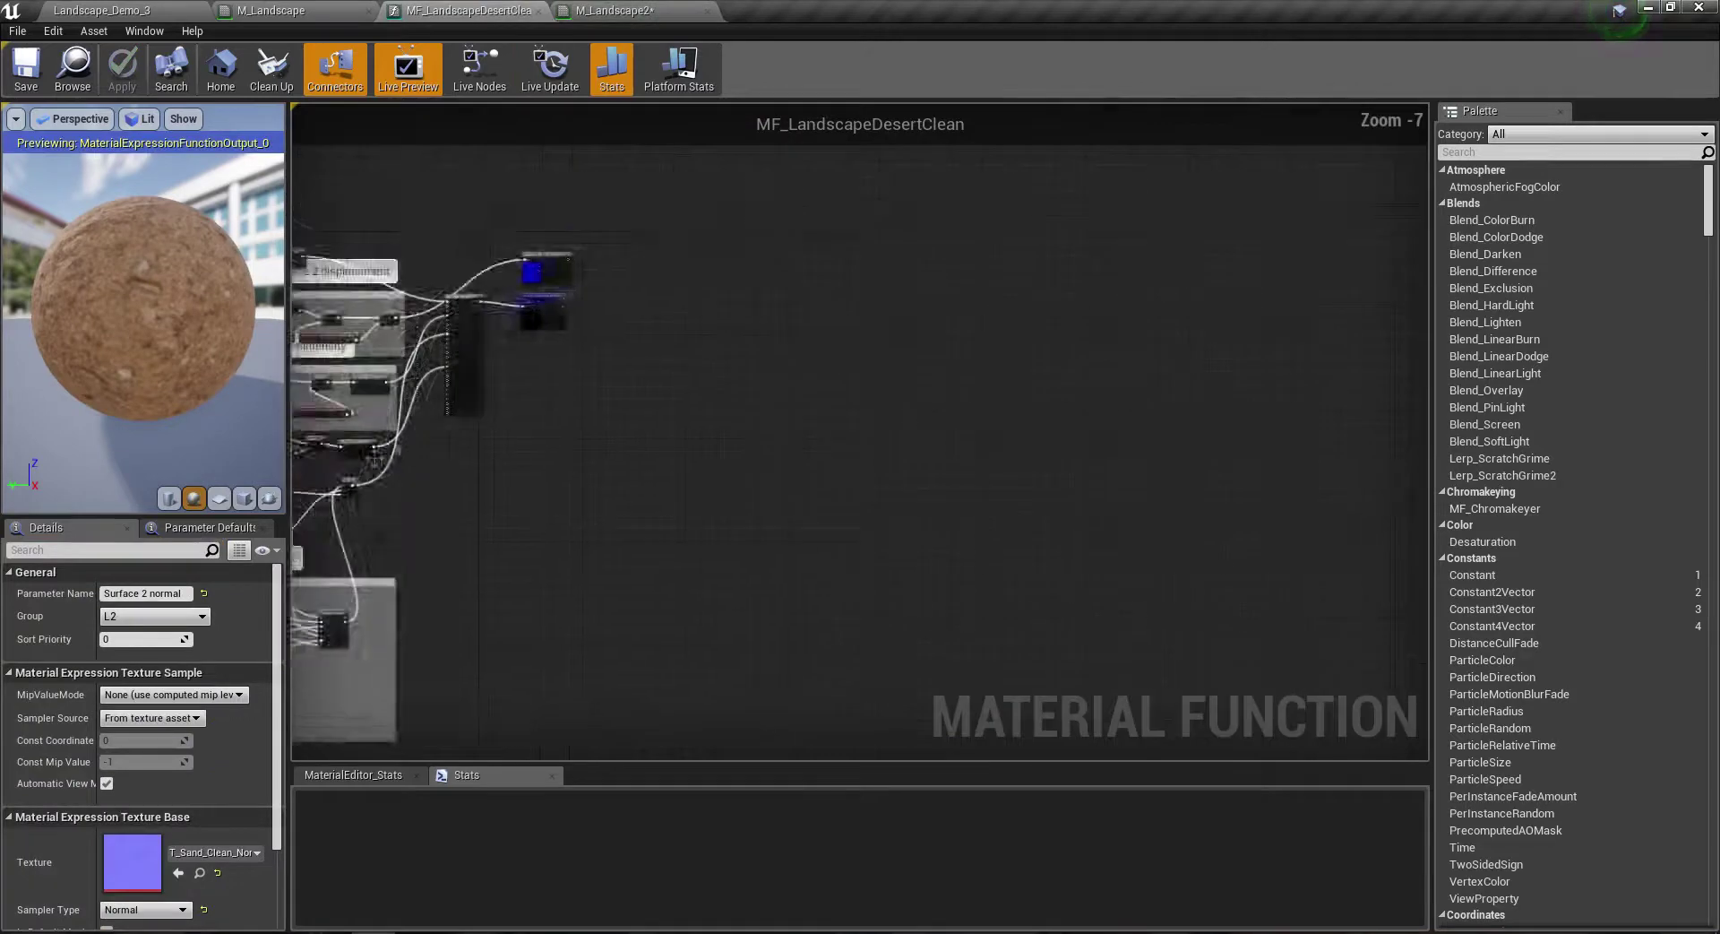
Step: Review M_Landscape's Layer Blend and tessellation multiplier nodes, then return to M_Landscape2
scroll(548, 340, "up", 3)
left_click(347, 9)
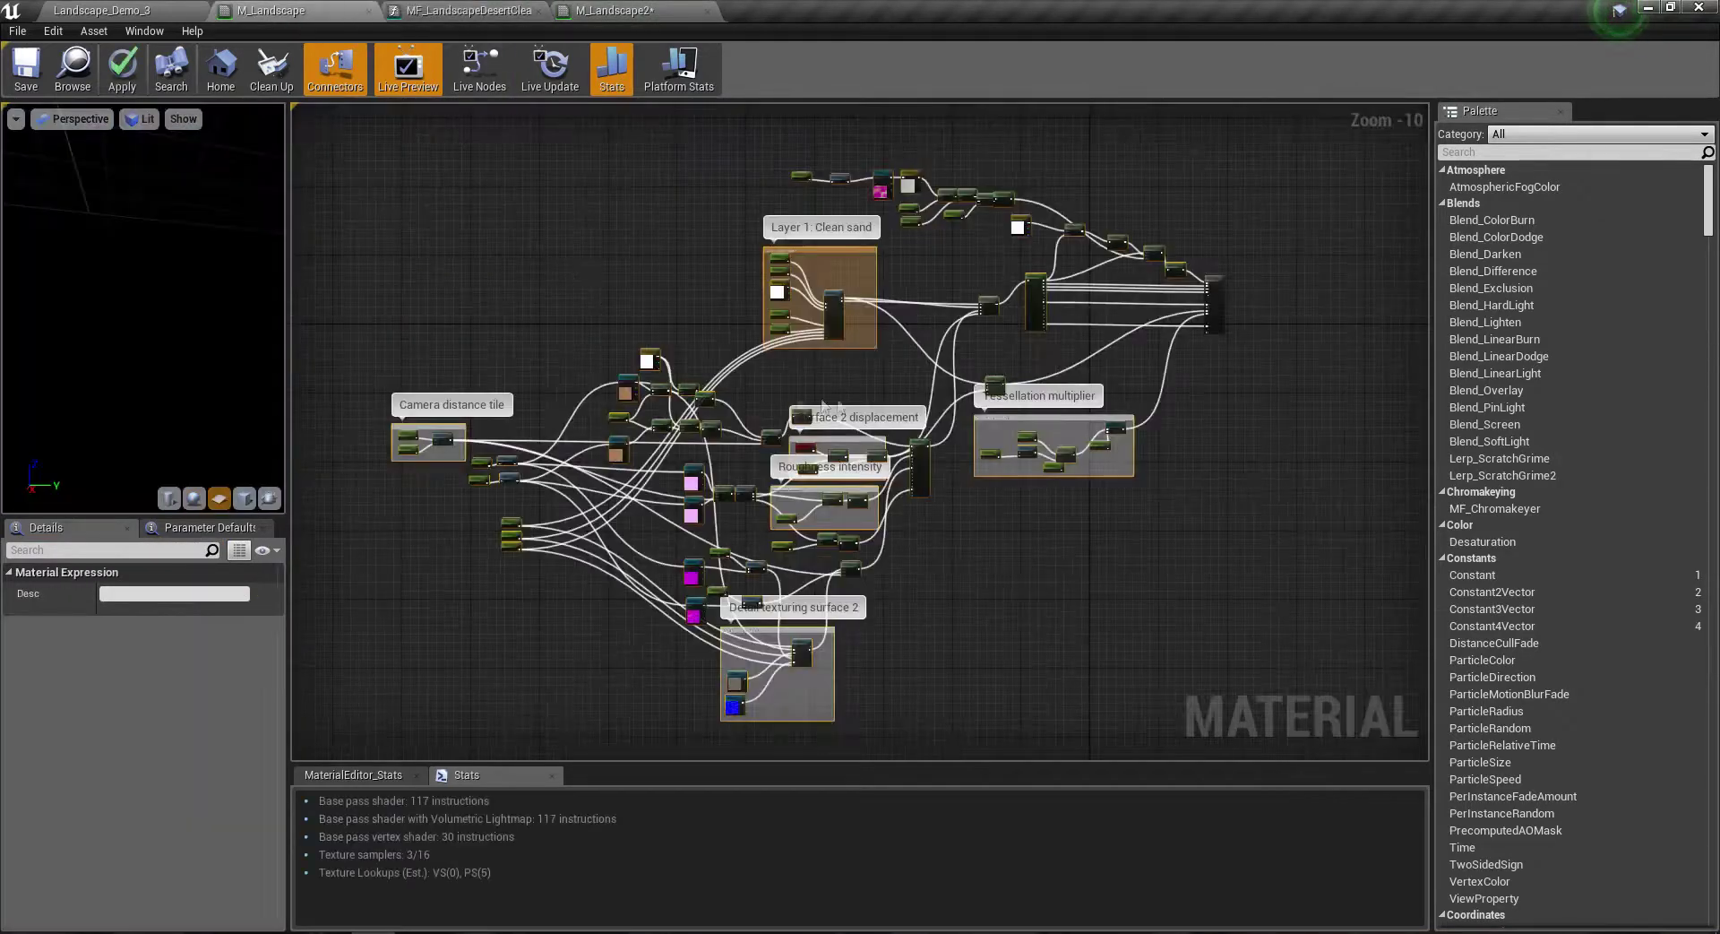
scroll(1220, 323, "up", 6)
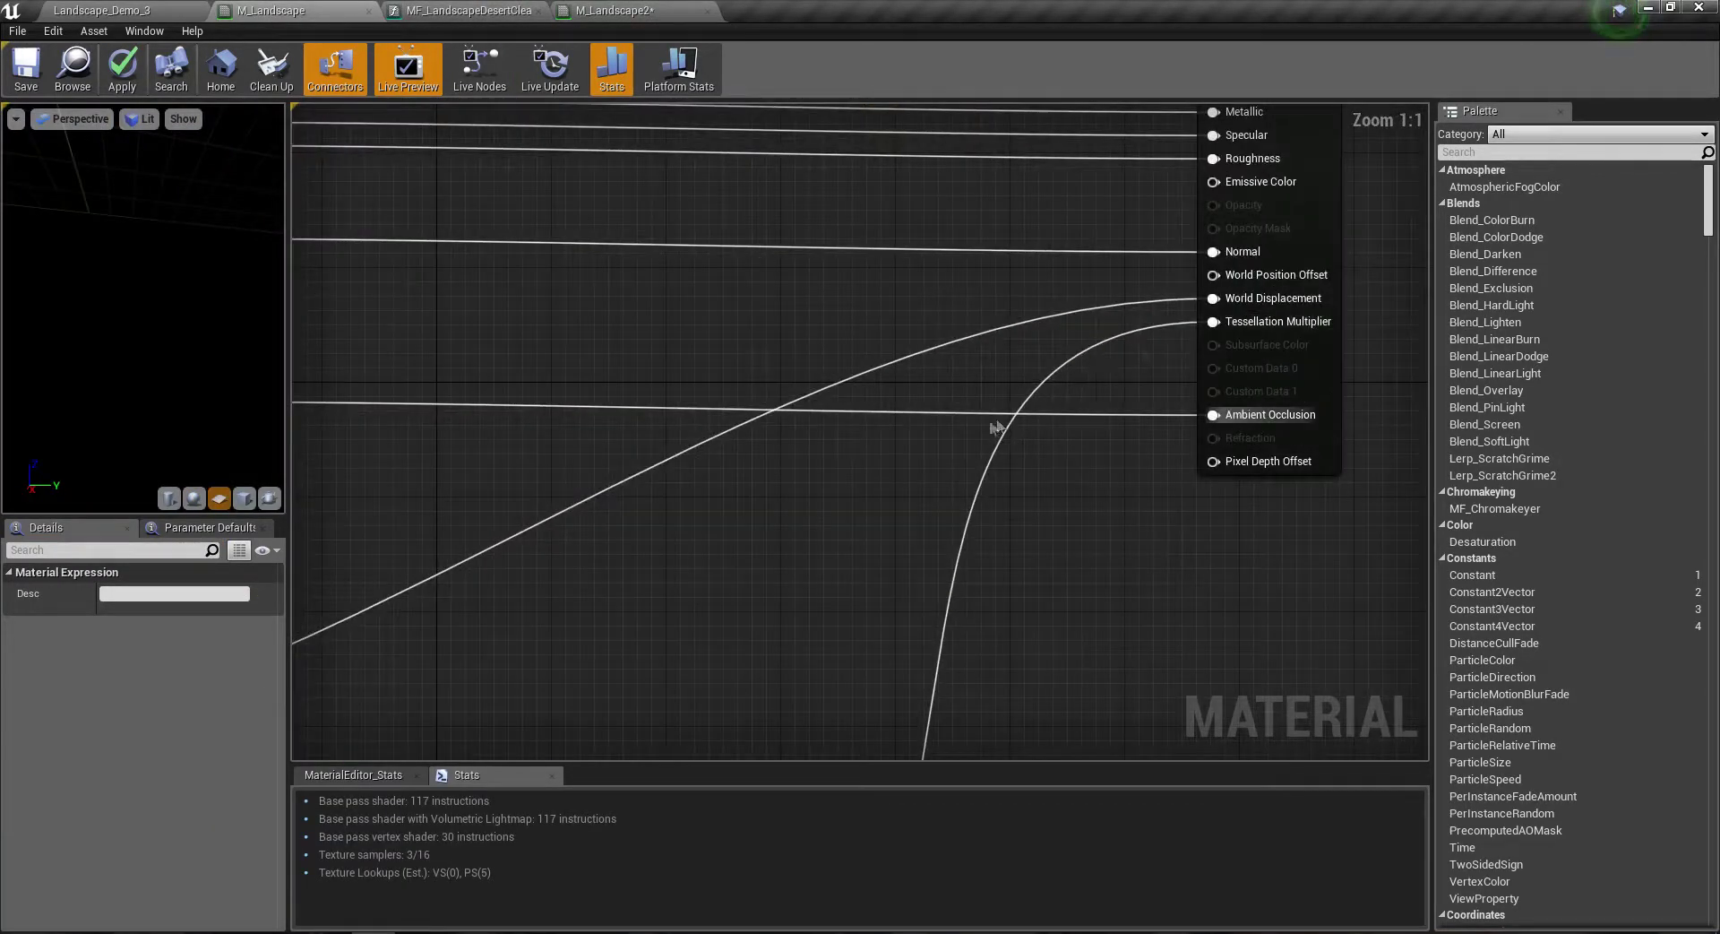
scroll(970, 420, "down", 4)
scroll(1088, 356, "up", 4)
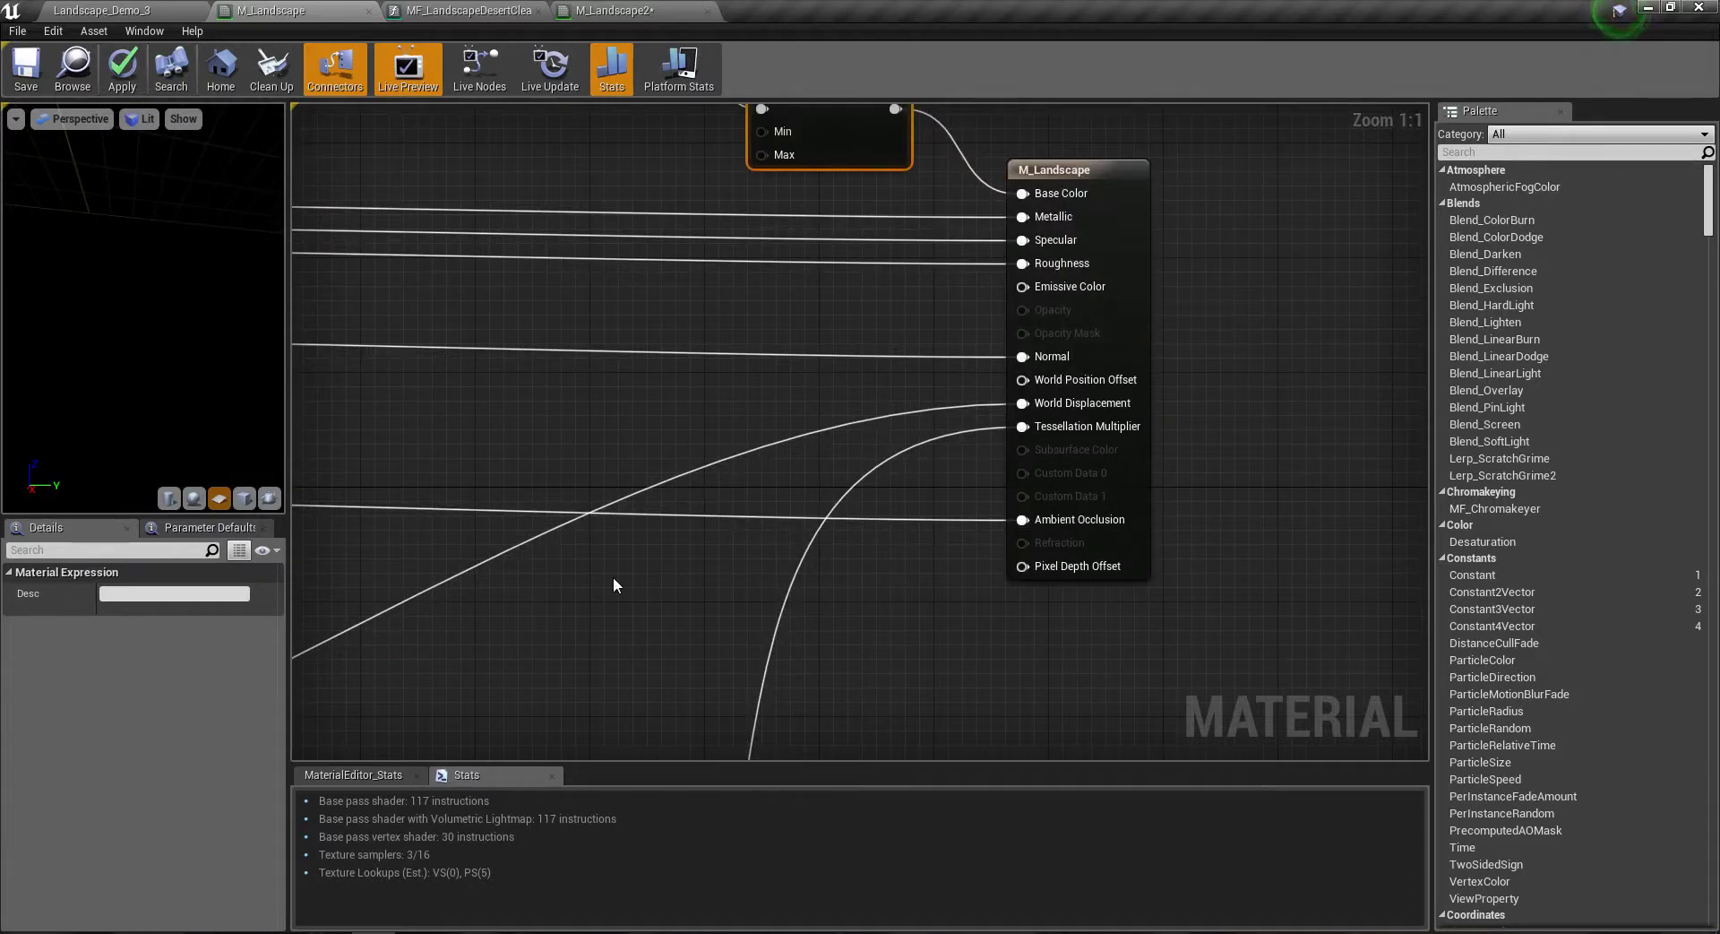
scroll(613, 578, "down", 1)
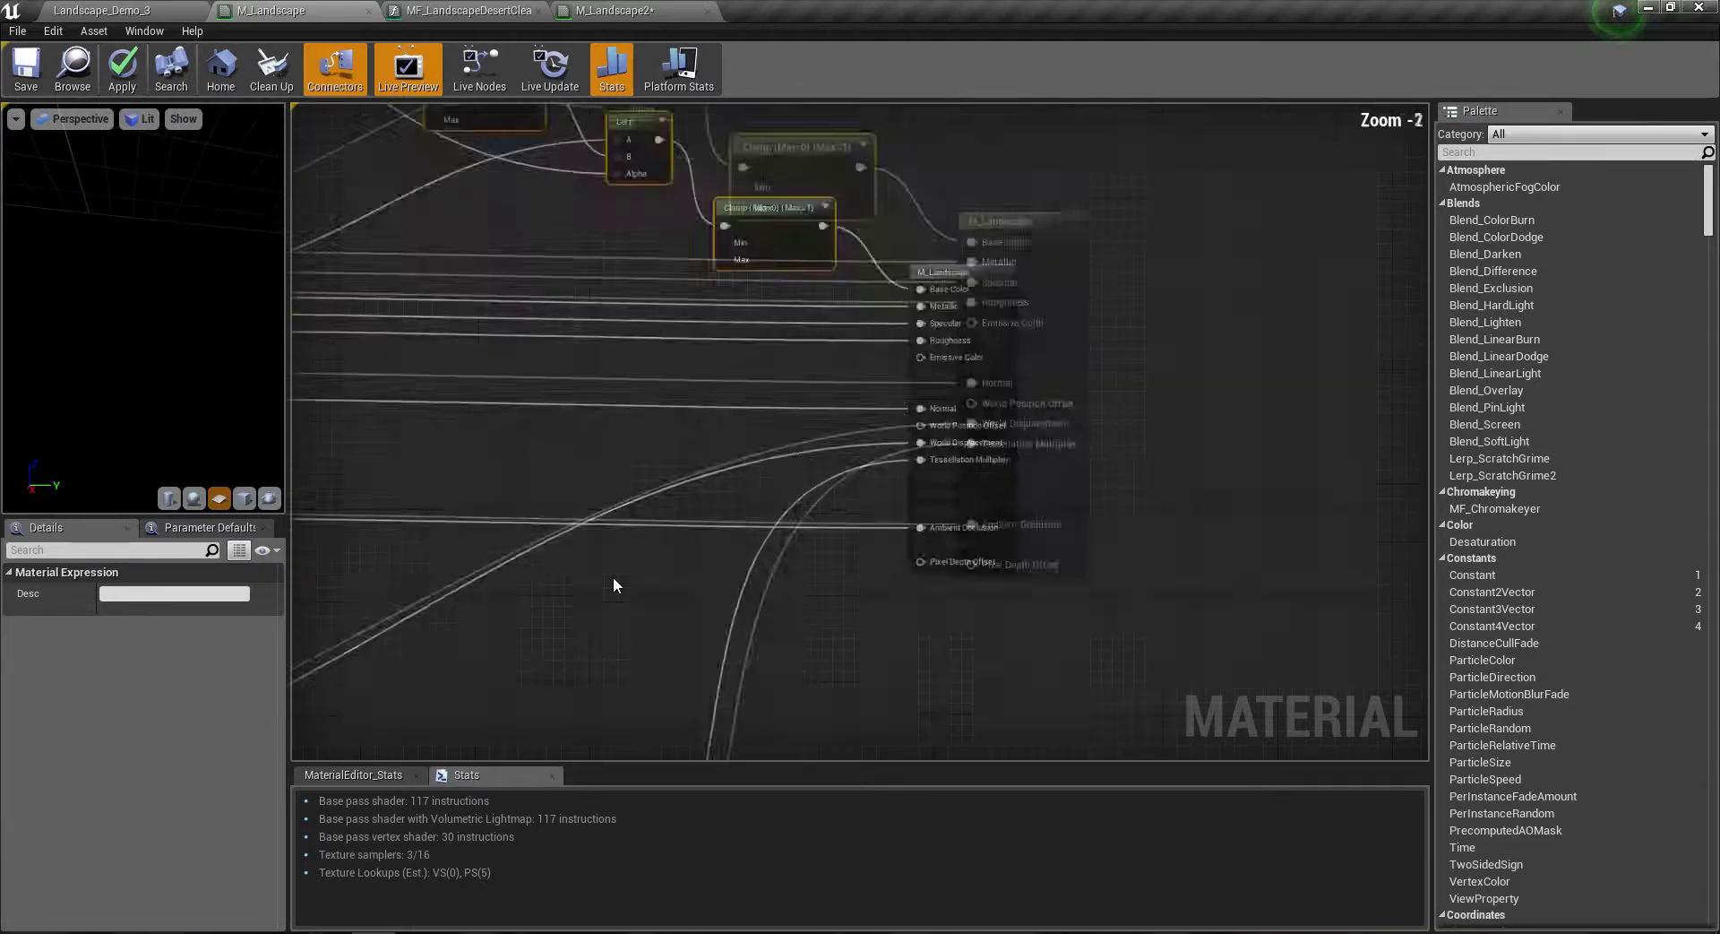
scroll(613, 578, "down", 2)
scroll(612, 578, "down", 2)
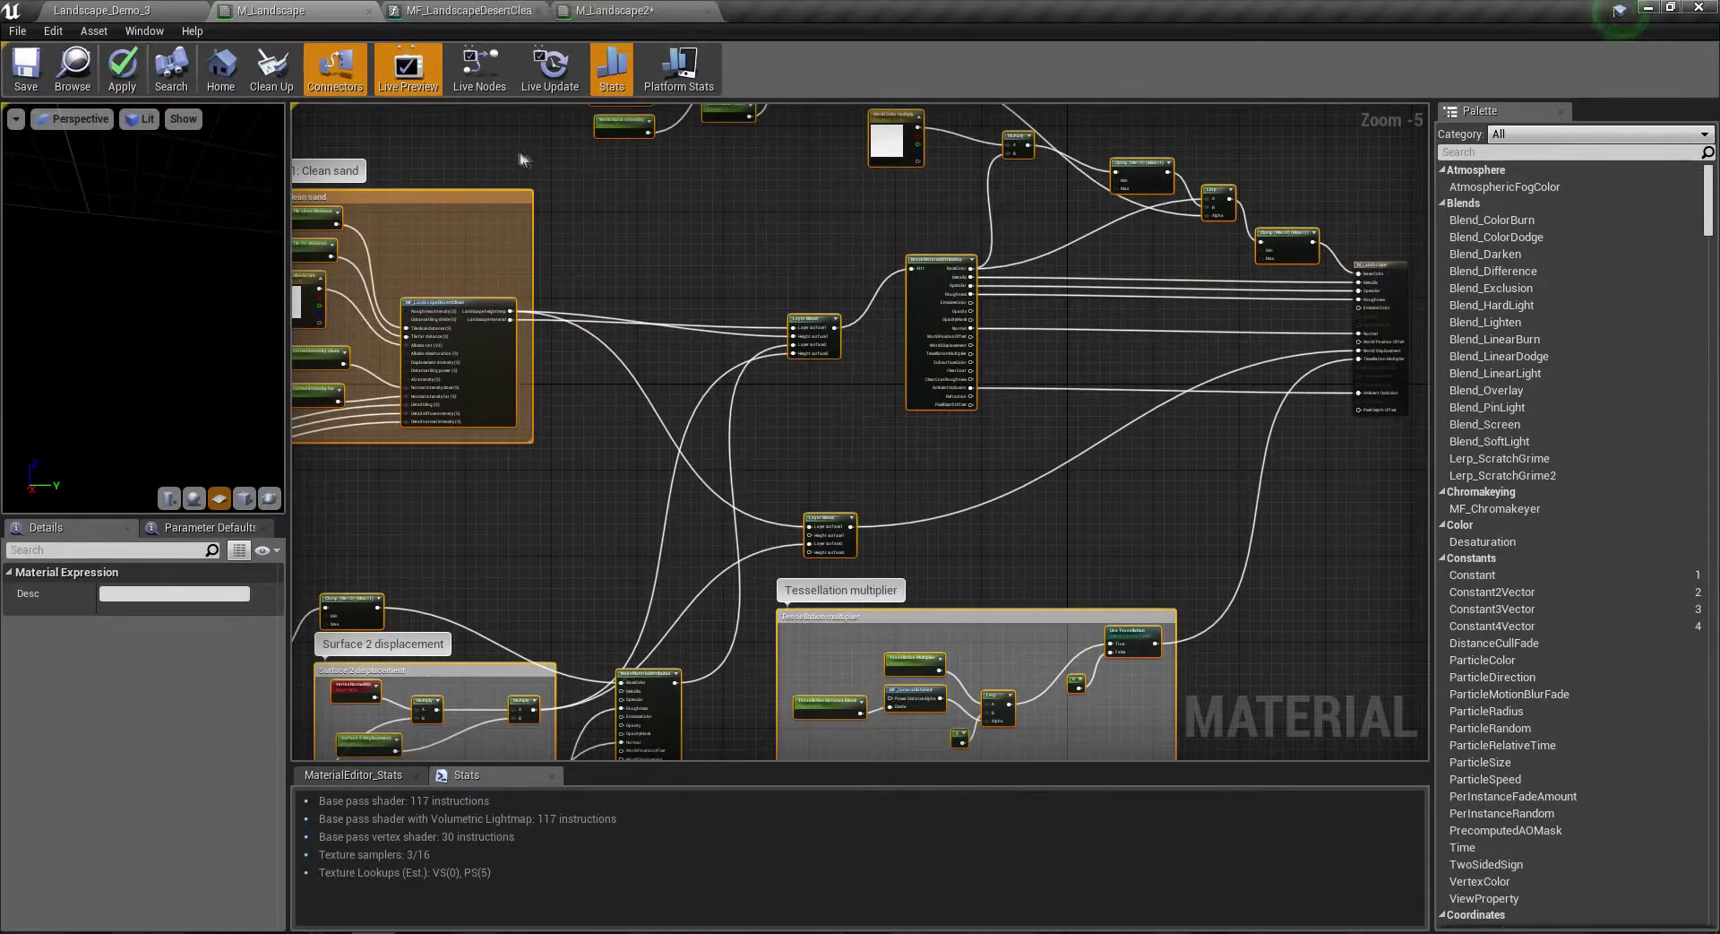
scroll(773, 335, "up", 6)
right_click_drag(968, 199, 990, 518)
scroll(991, 518, "down", 3)
scroll(990, 518, "down", 2)
scroll(923, 376, "up", 3)
scroll(1102, 434, "up", 2)
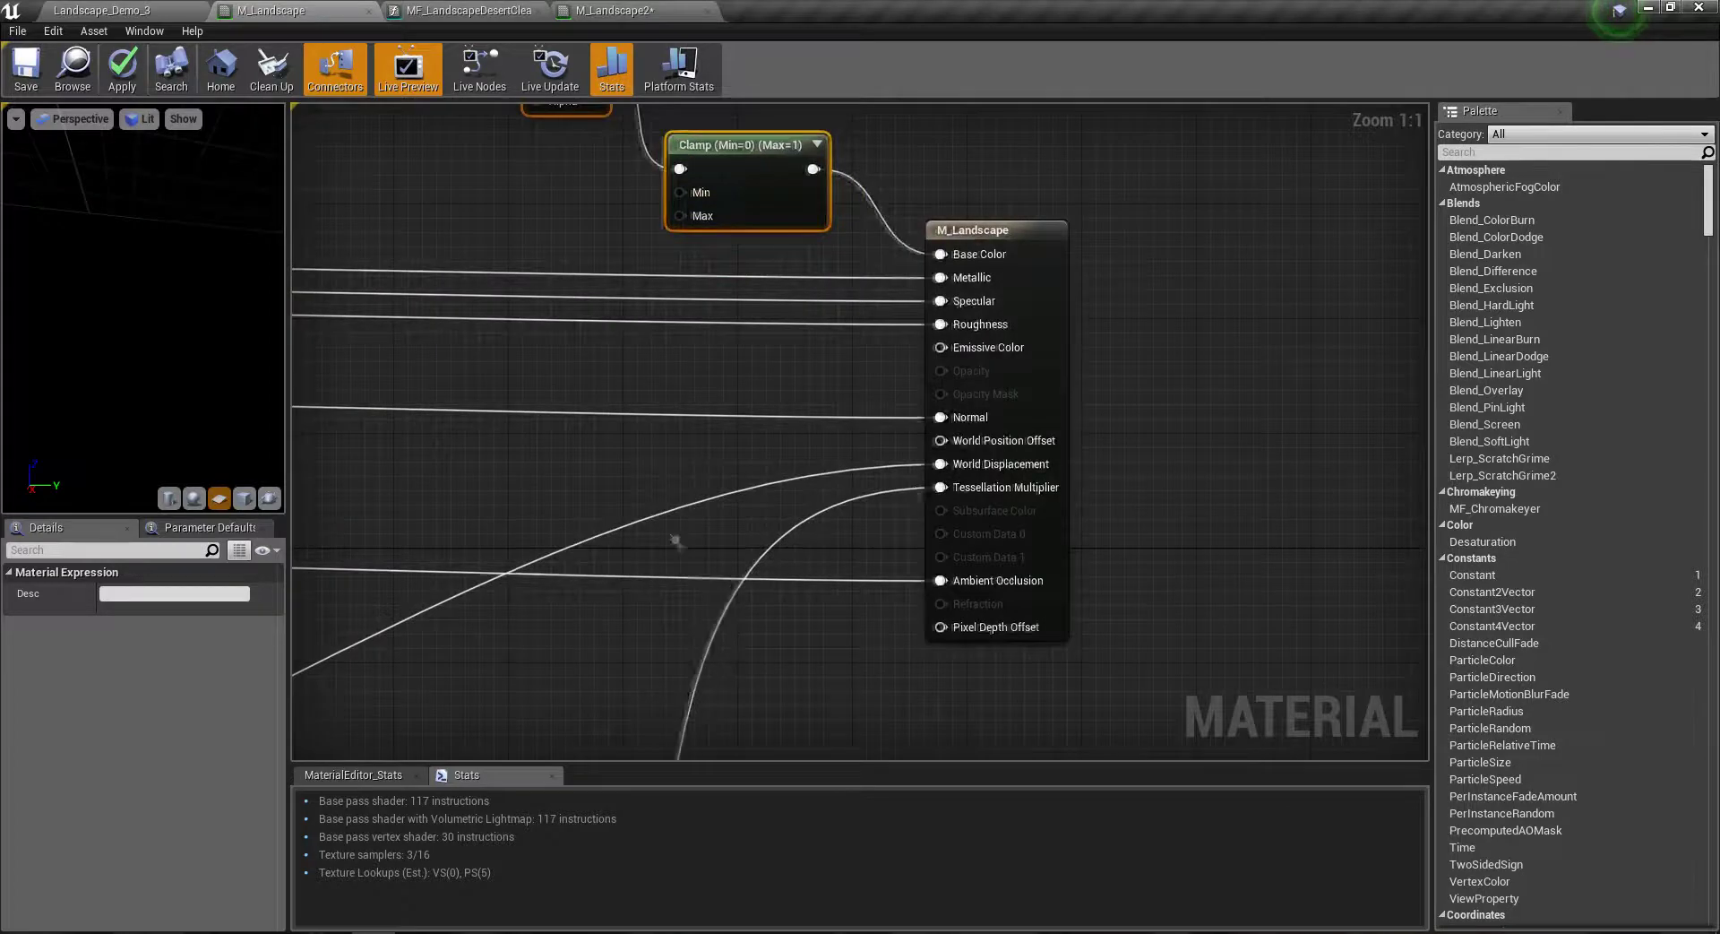
scroll(683, 541, "down", 4)
right_click_drag(726, 530, 1200, 423)
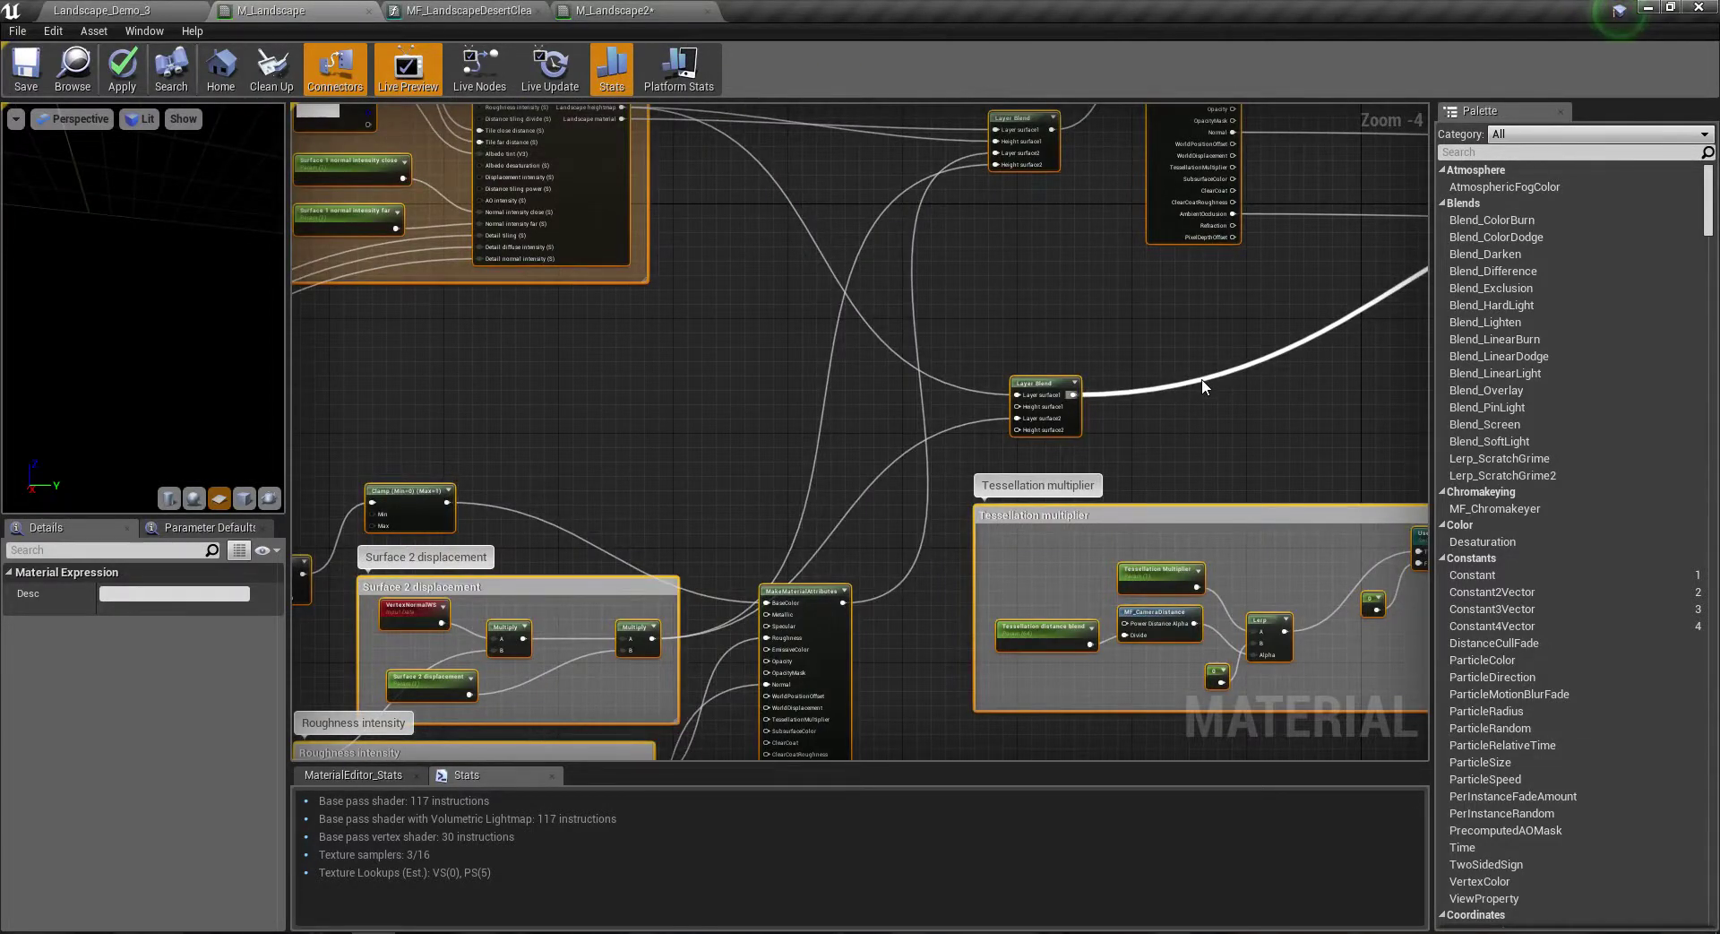
left_click(618, 10)
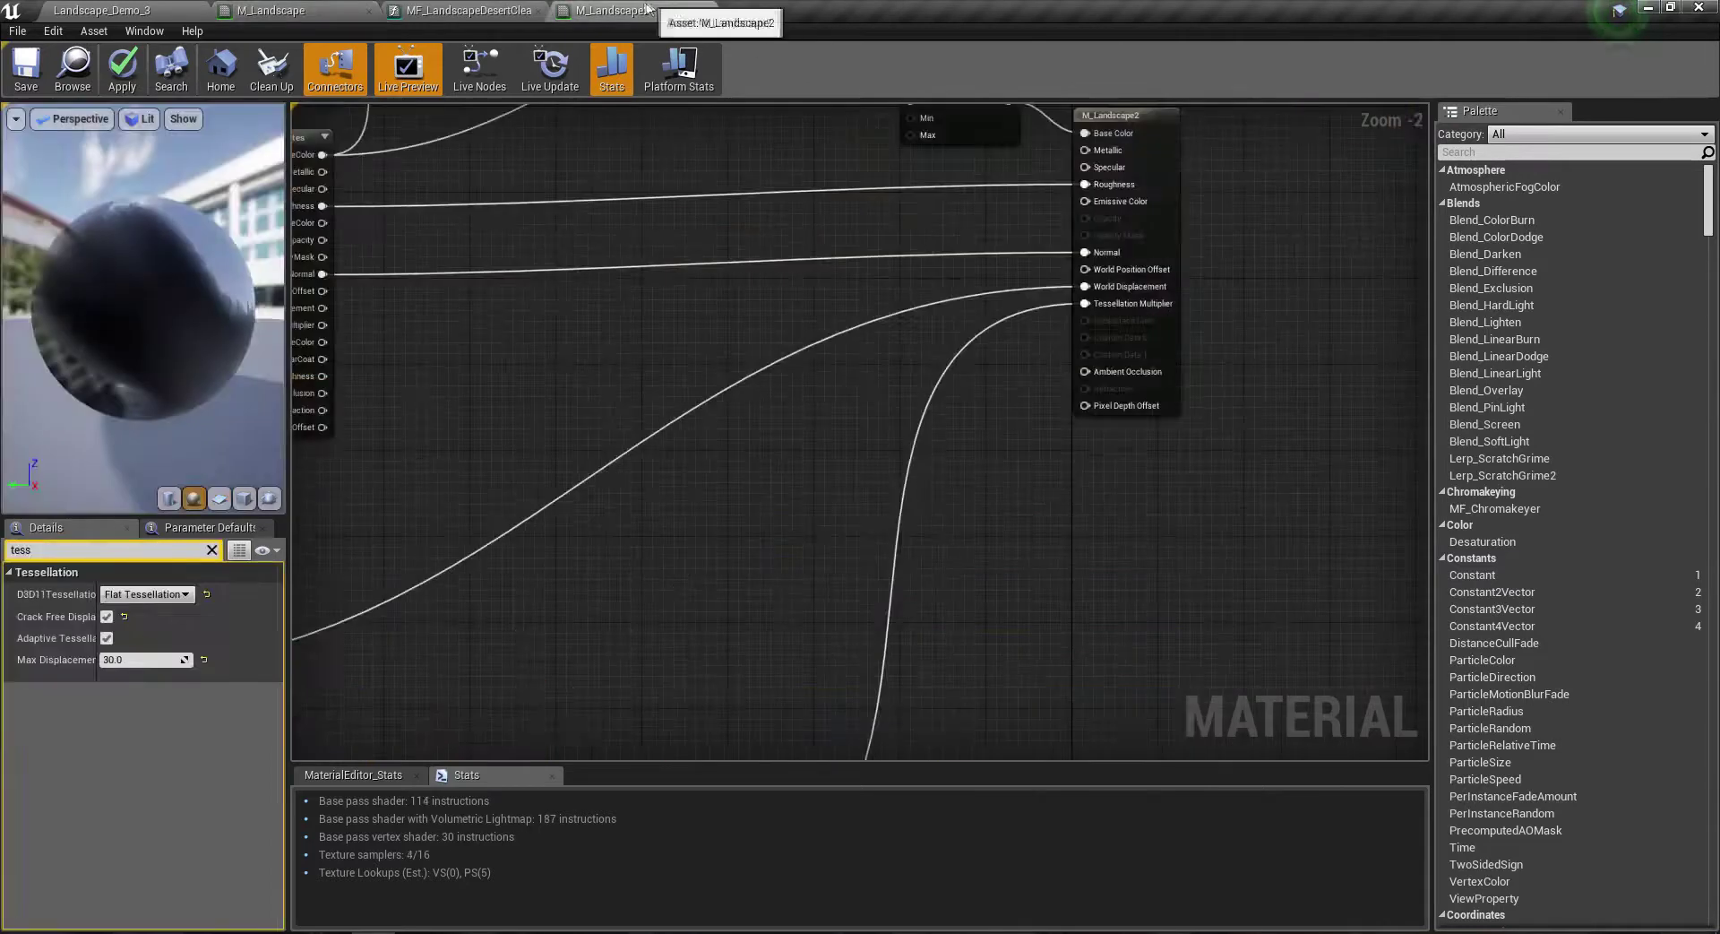
Step: Apply and save the M_Landscape2 material
left_click(128, 74)
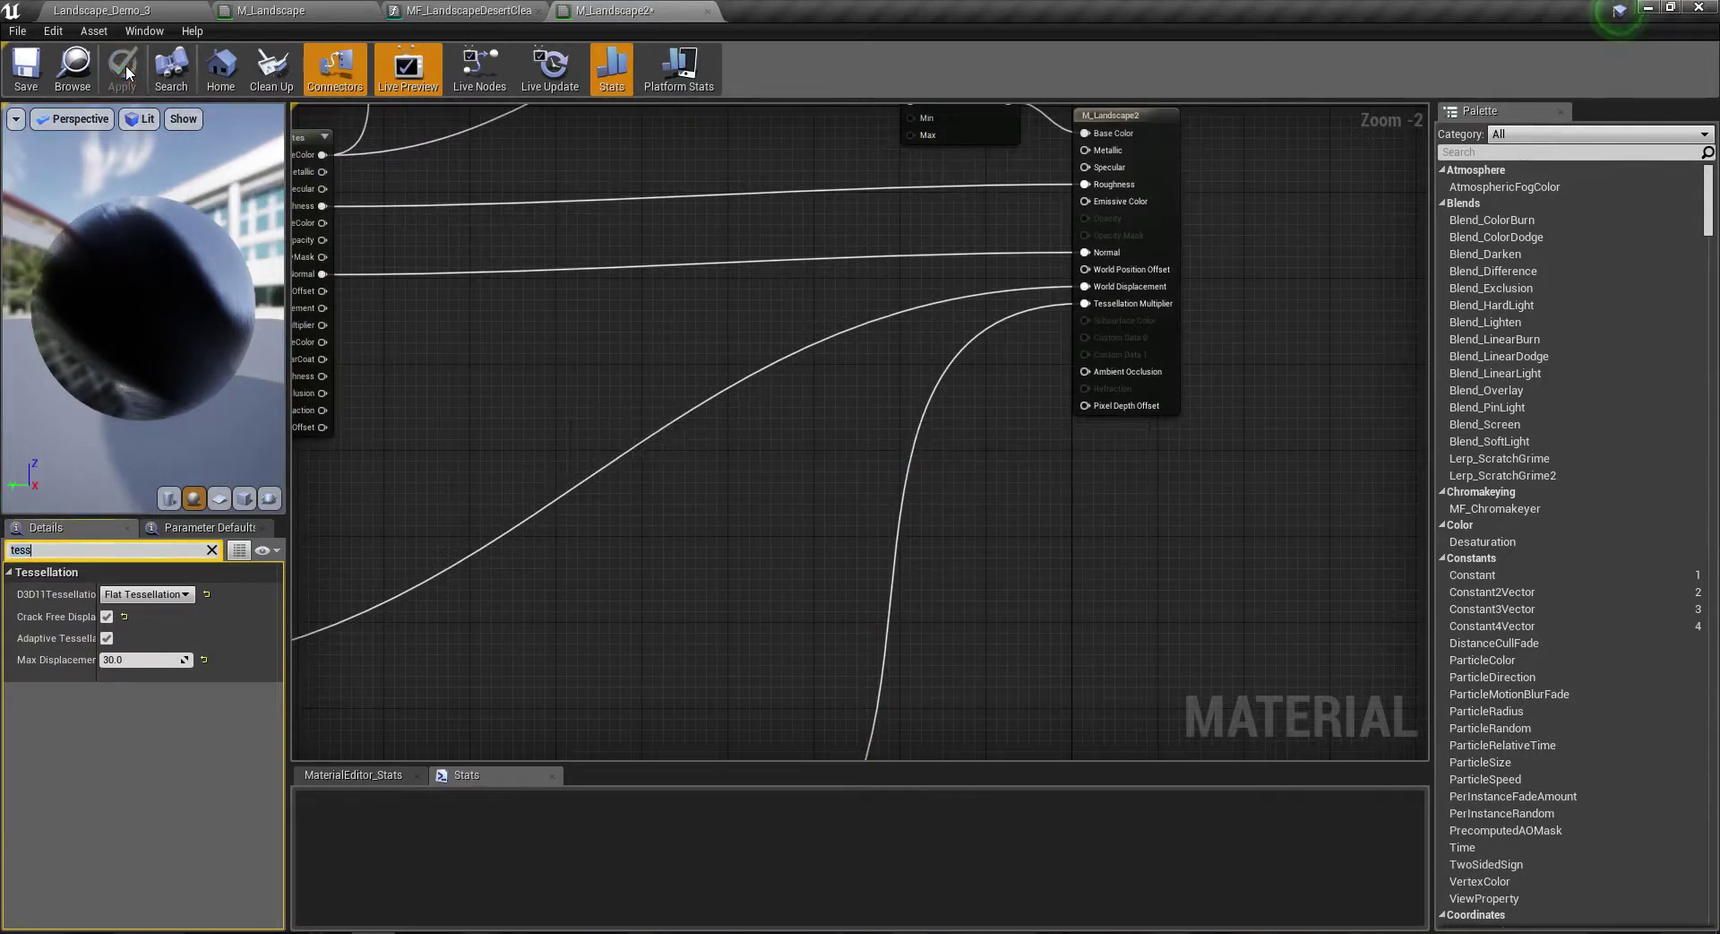
left_click(24, 76)
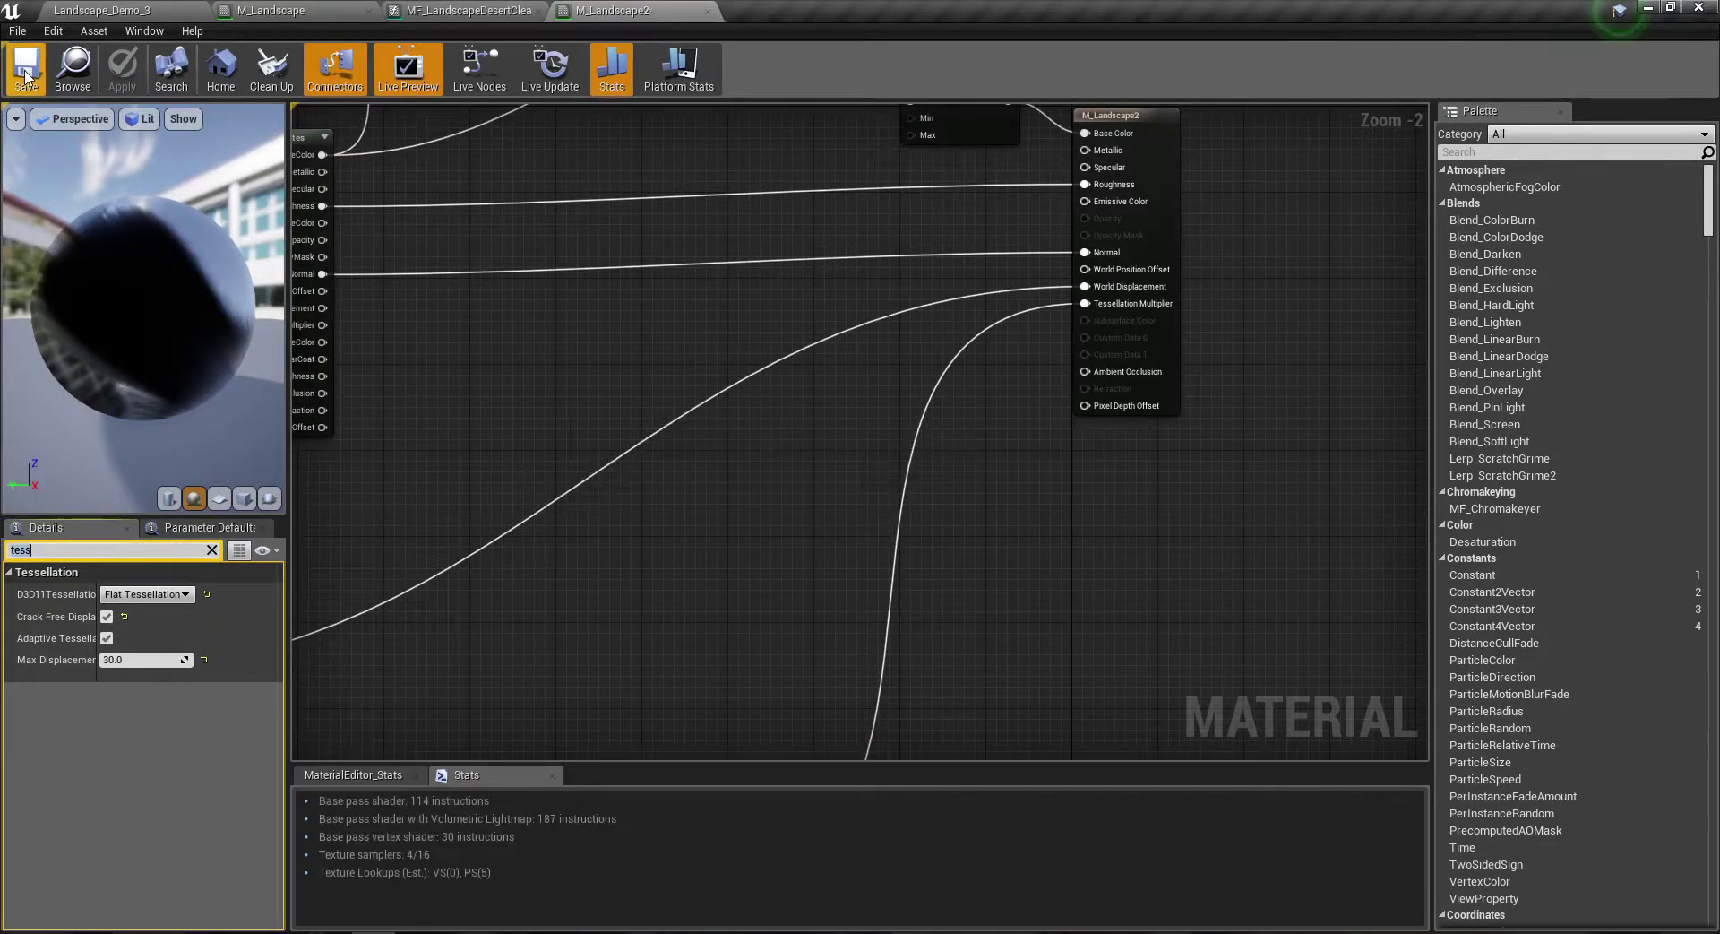
left_click(448, 10)
Step: Close the M_Landscape editor, choosing to apply its changes
left_click(340, 11)
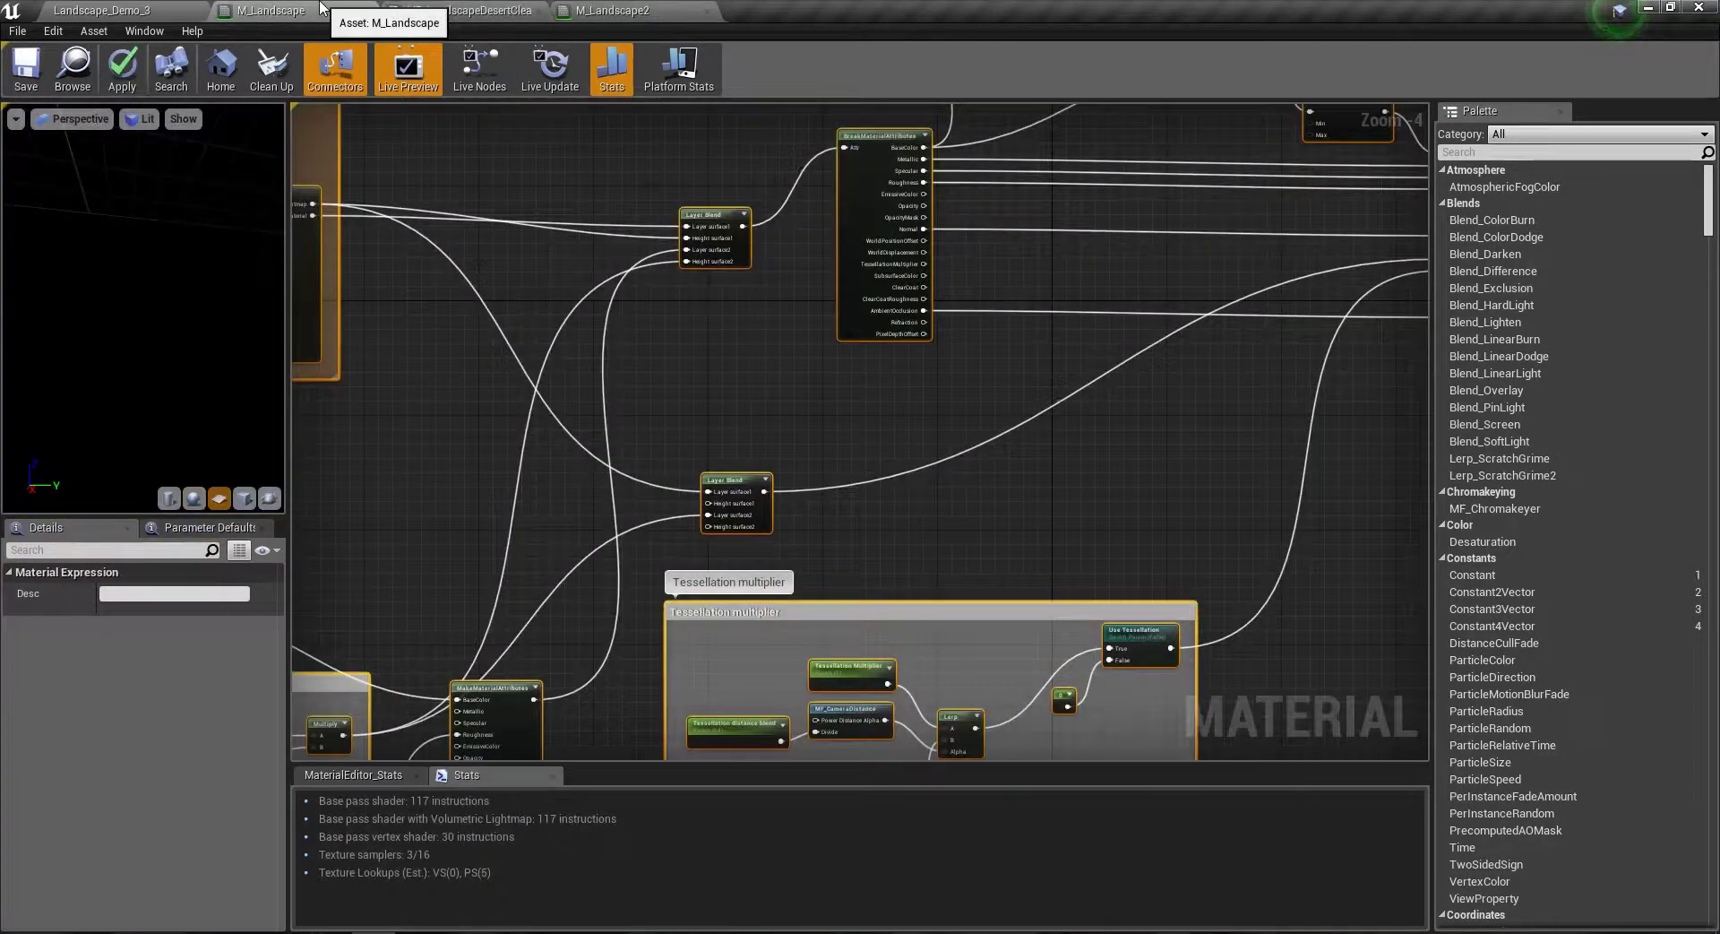
right_click_drag(757, 395, 645, 430)
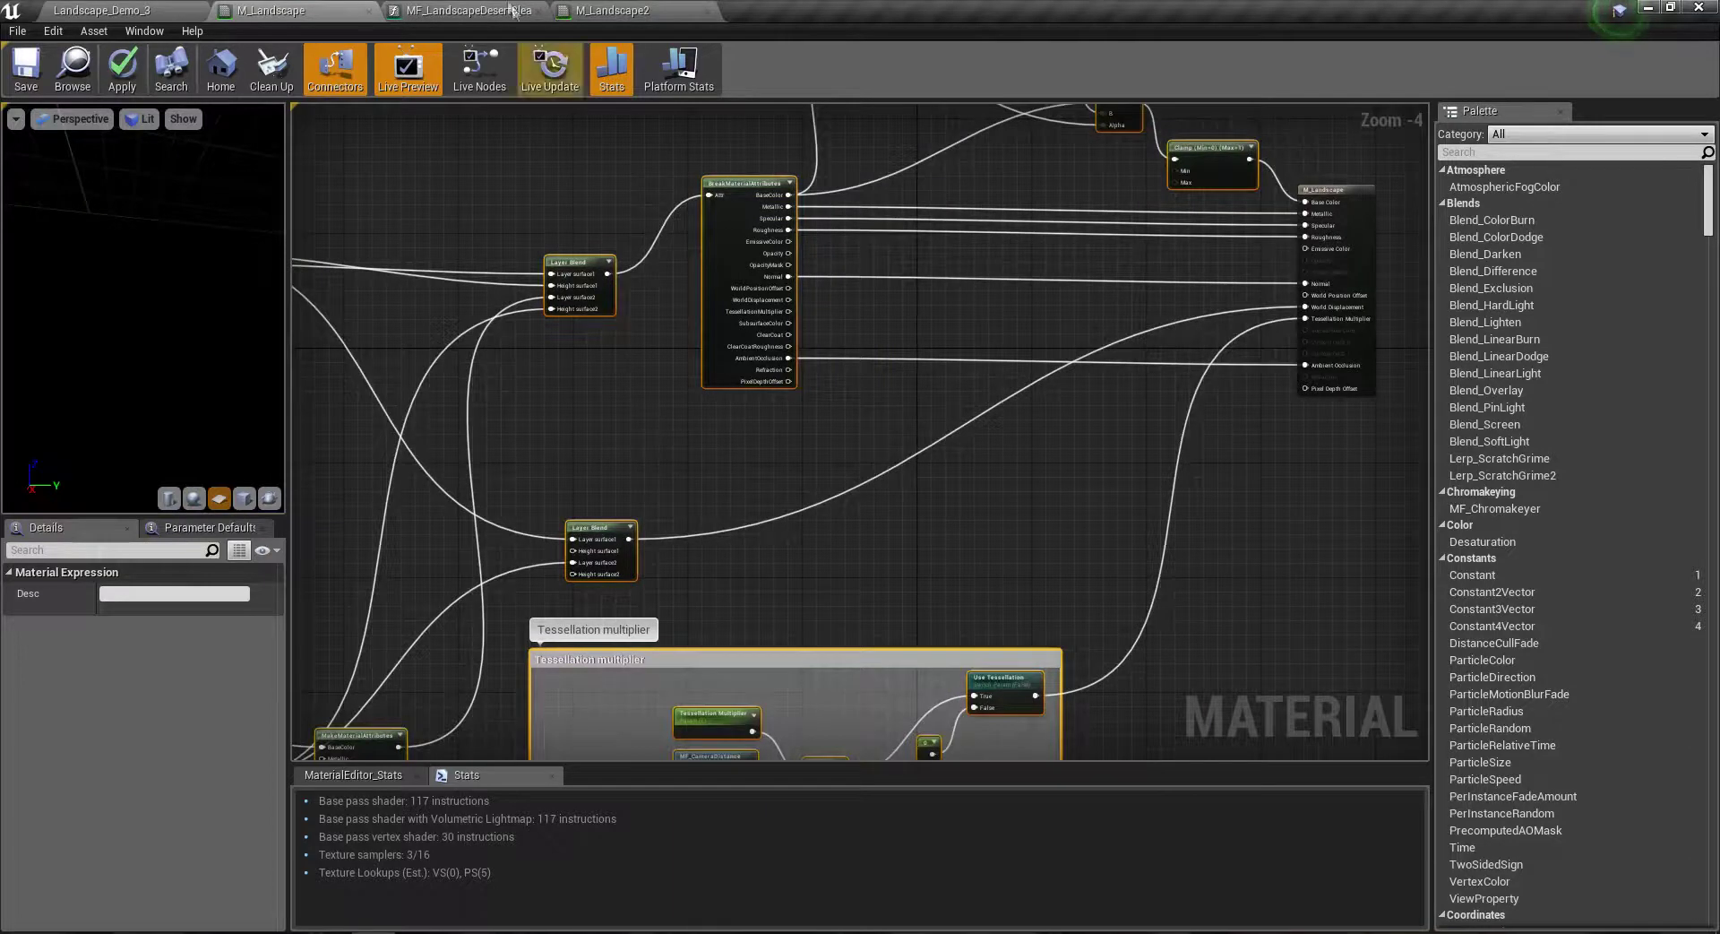
left_click(368, 10)
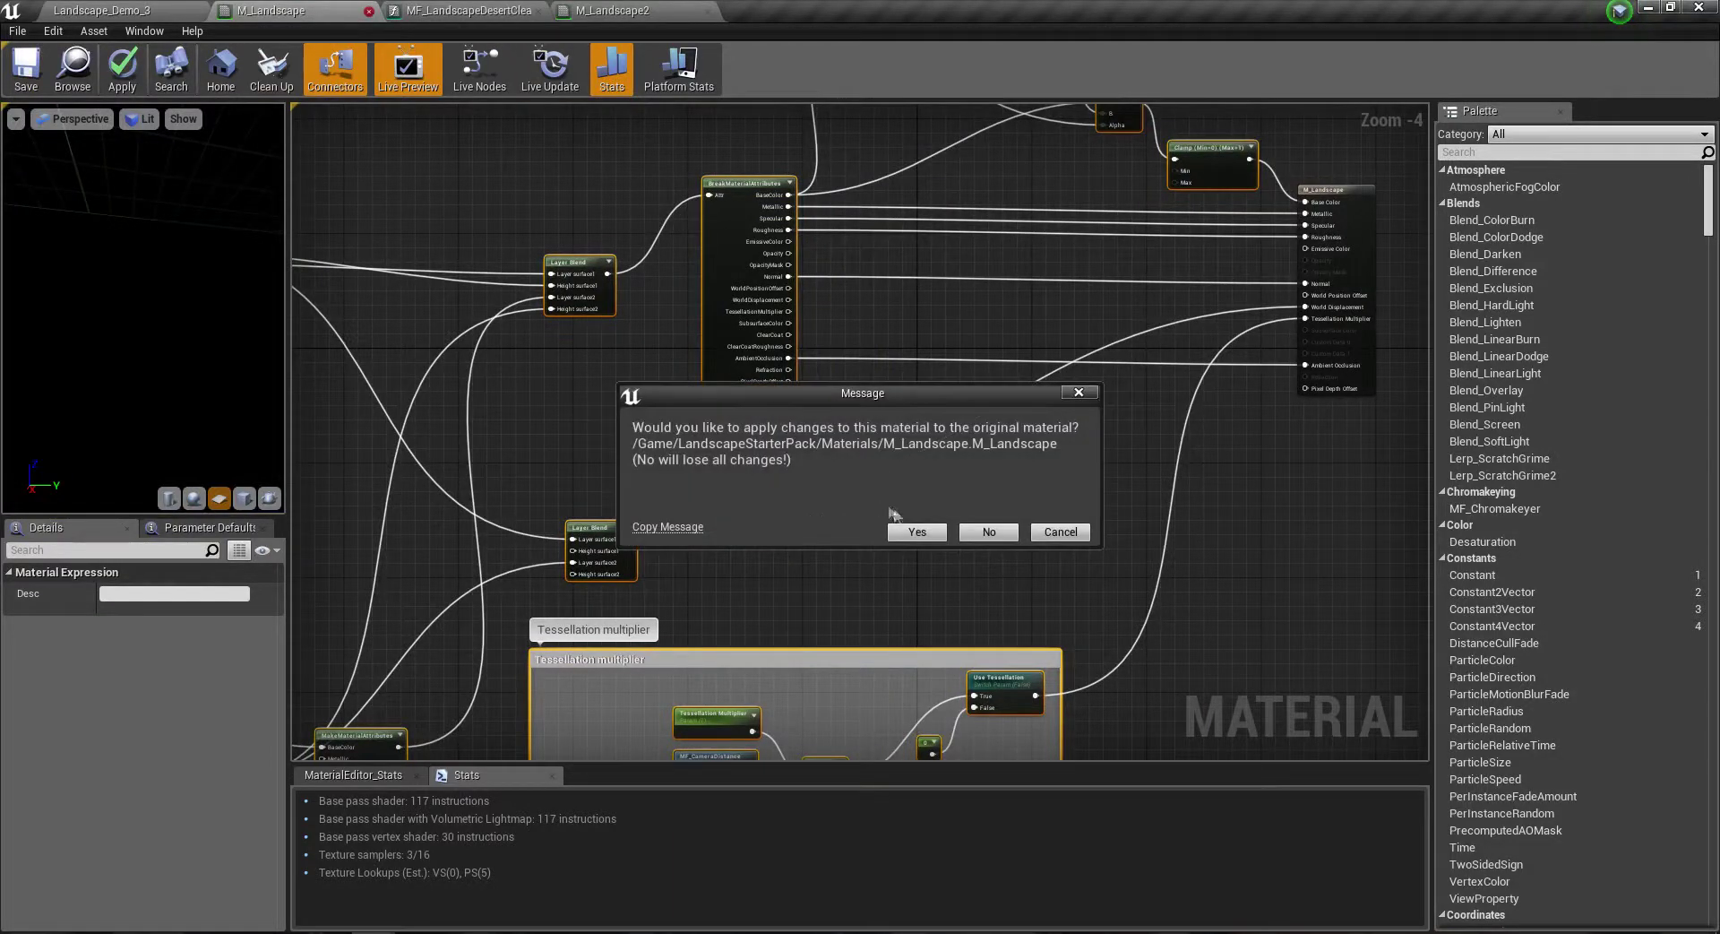
left_click(915, 532)
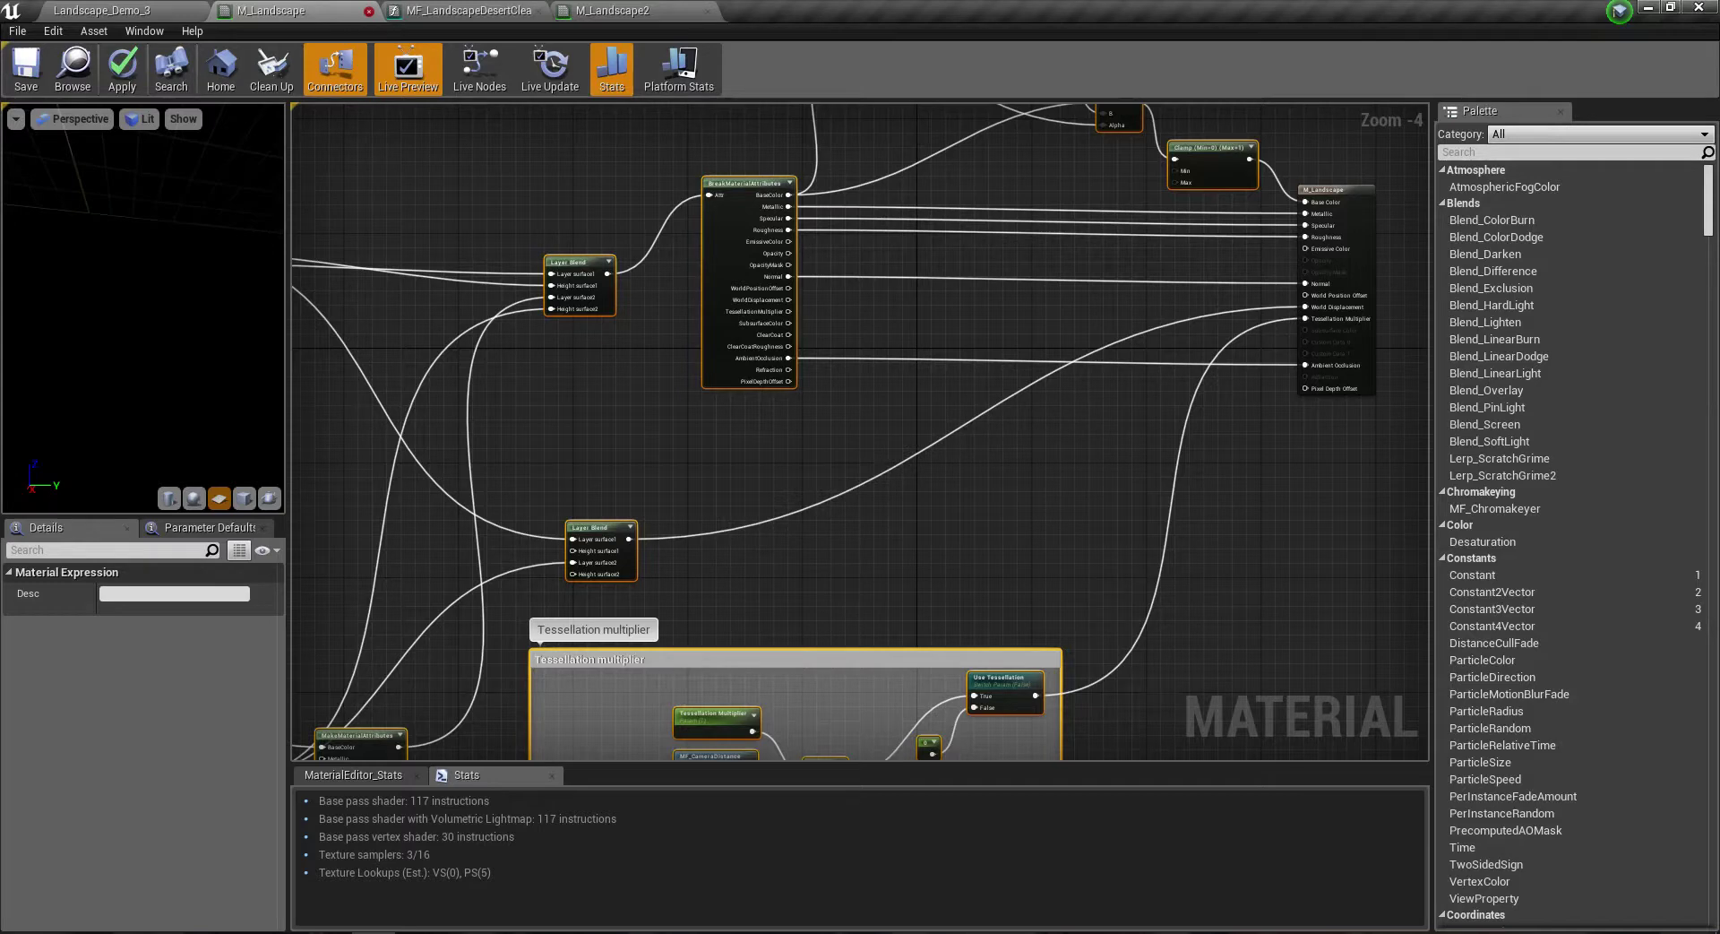
left_click(368, 10)
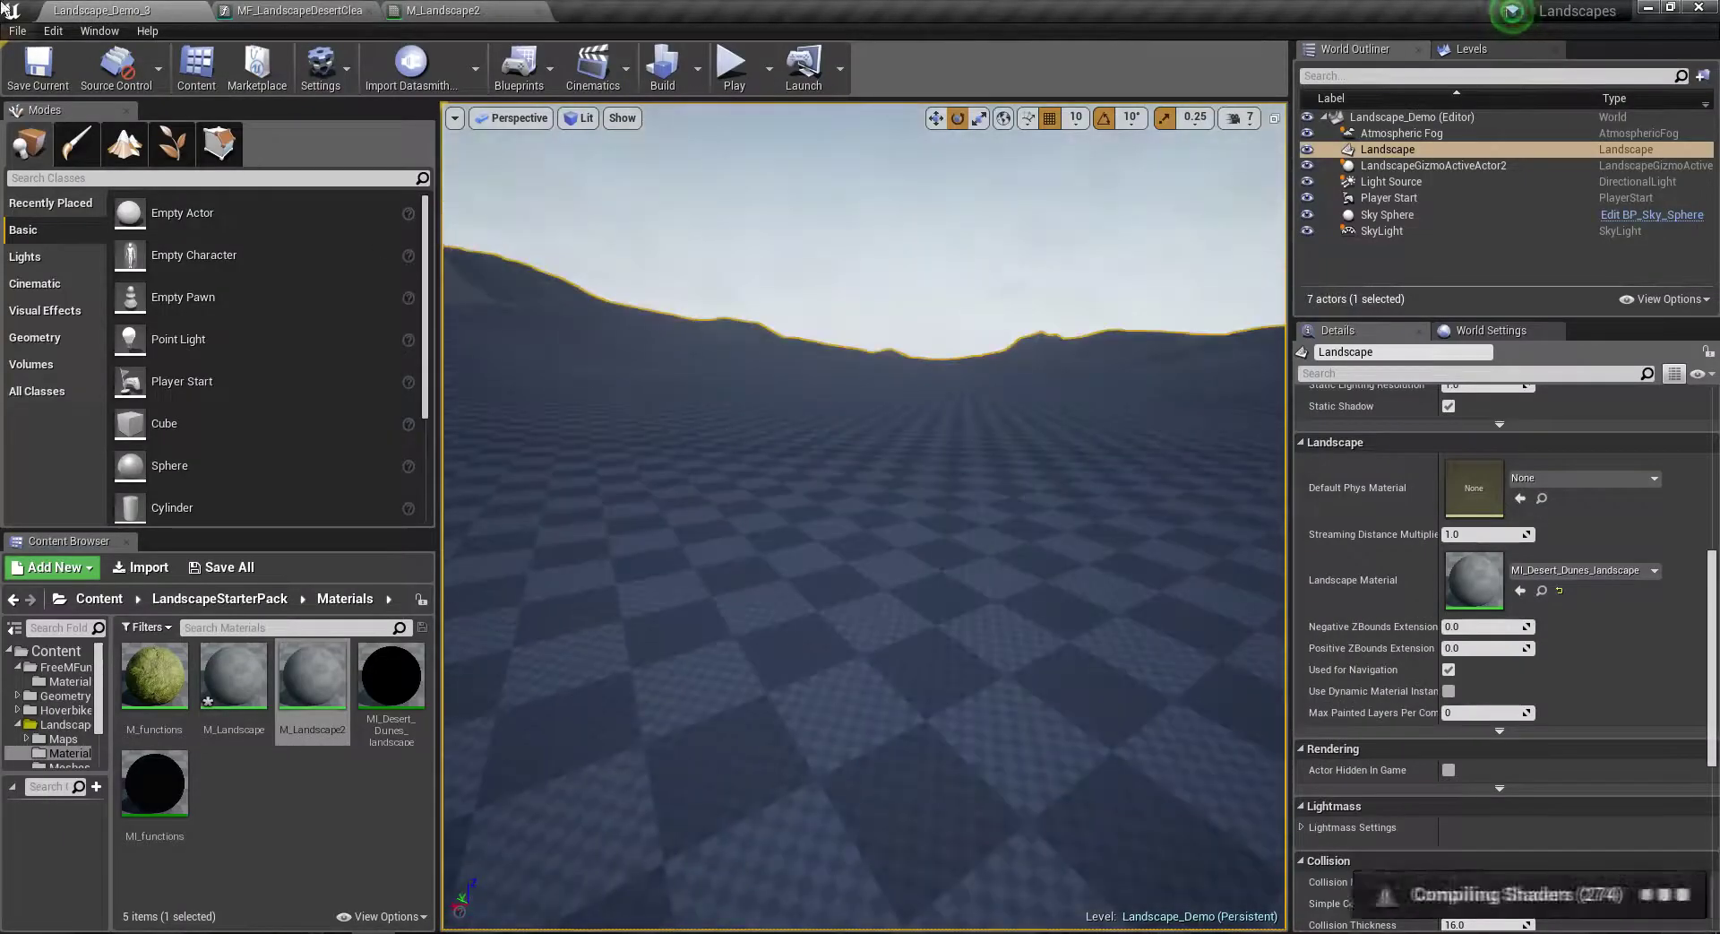
Step: Save all modified assets with File > Save All
left_click(18, 31)
left_click(63, 201)
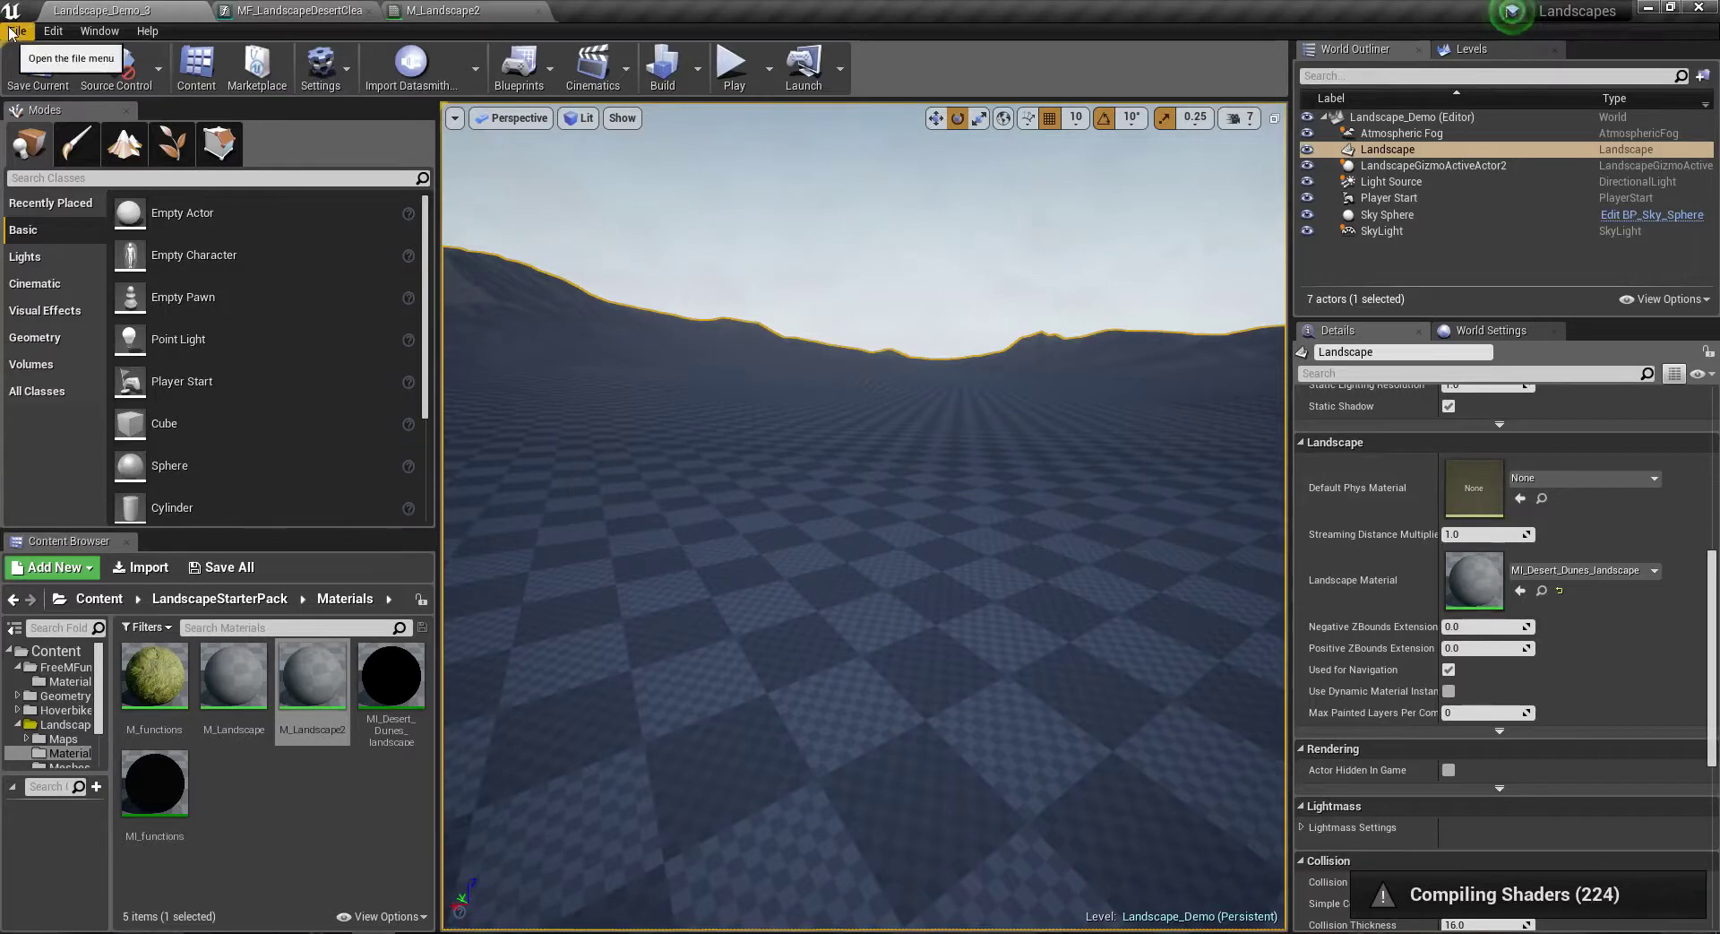
mouse_move(753, 404)
right_mouse_down()
mouse_move(752, 483)
mouse_move(697, 369)
right_mouse_up()
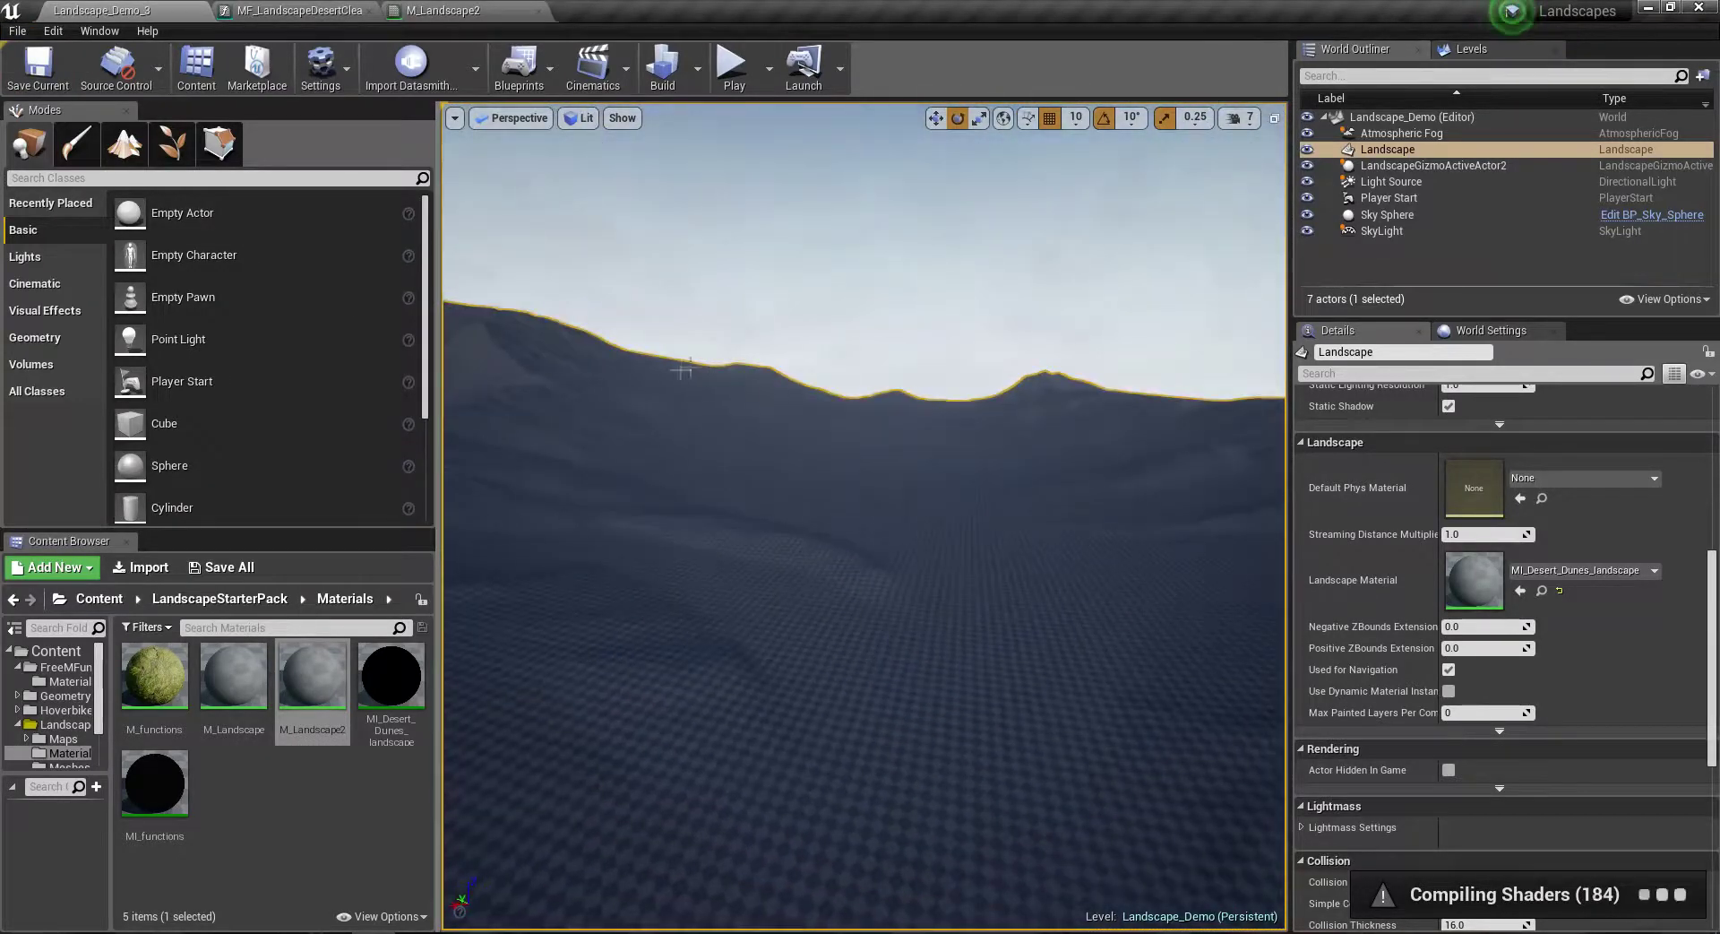
Step: Duplicate the Landscape_Demo_3 map in Maps as Landscape_Demo_4
left_click(63, 738)
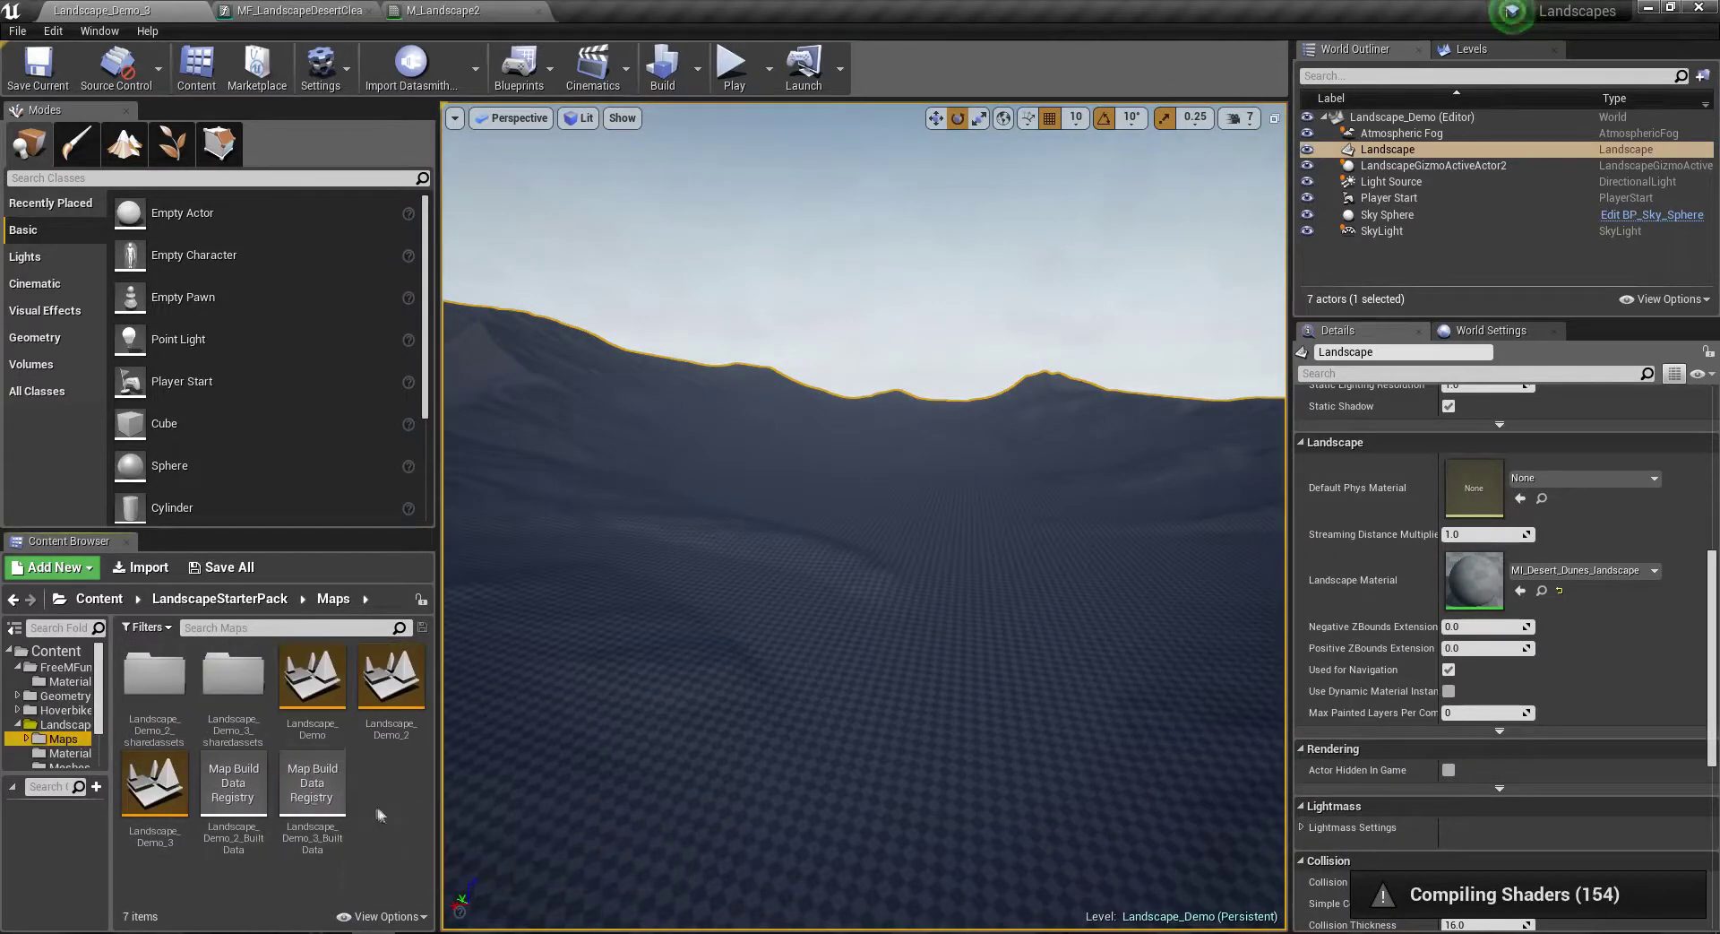
left_click(159, 806)
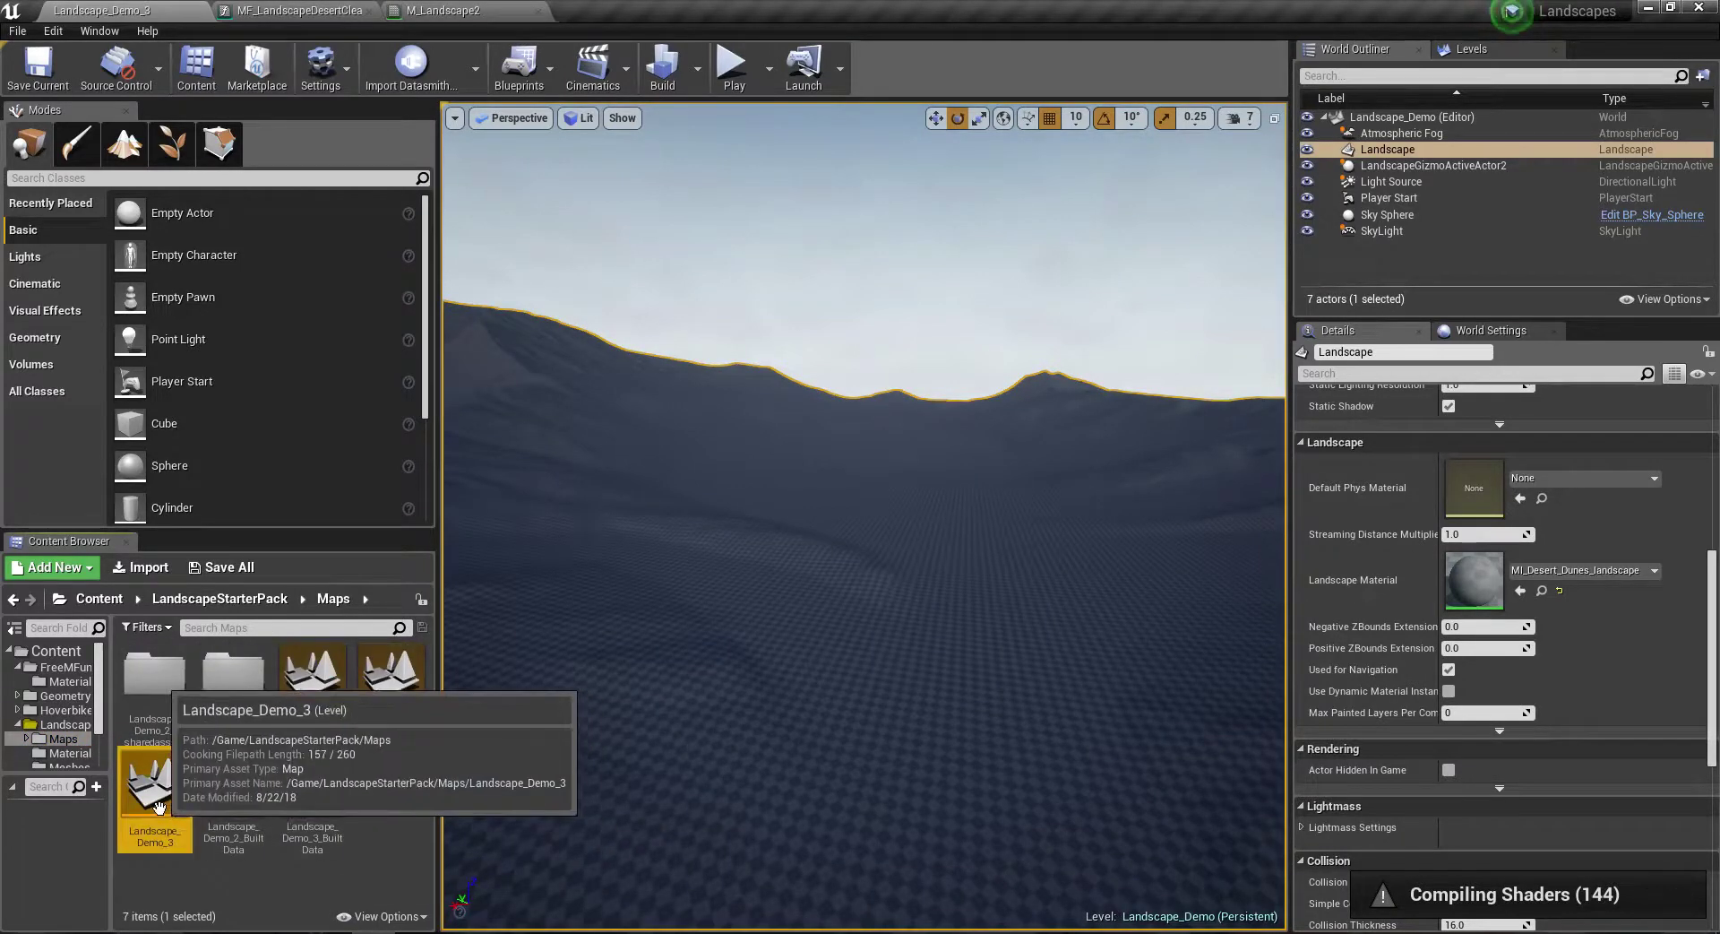
right_click(158, 807)
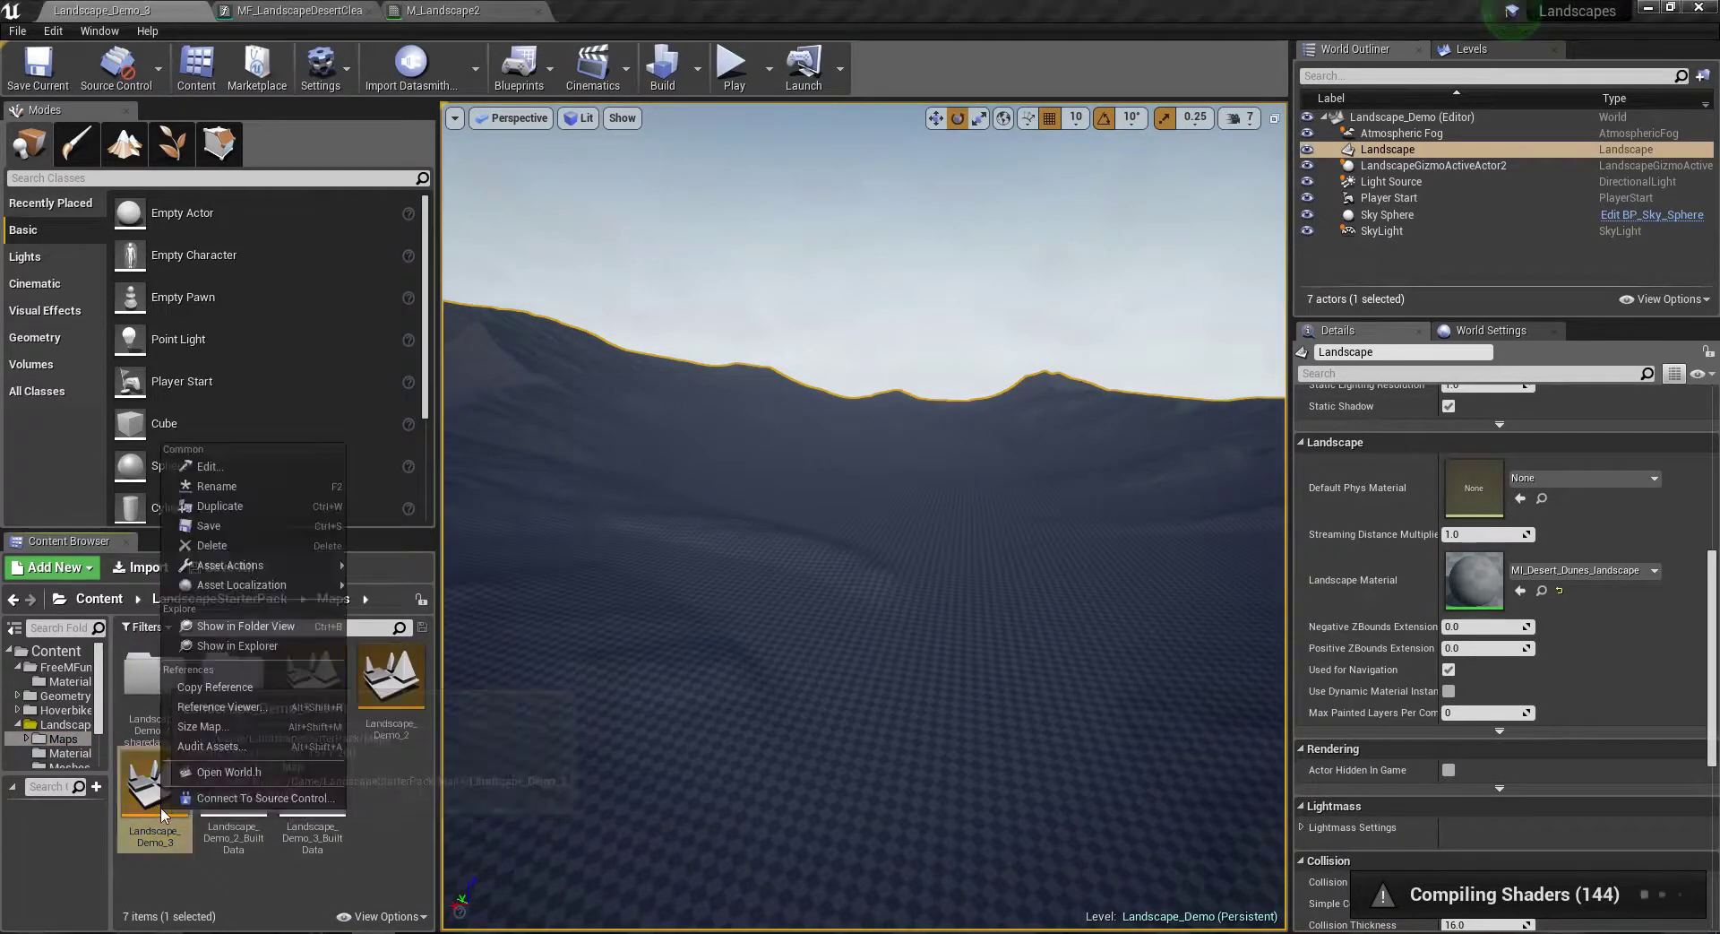
left_click(255, 510)
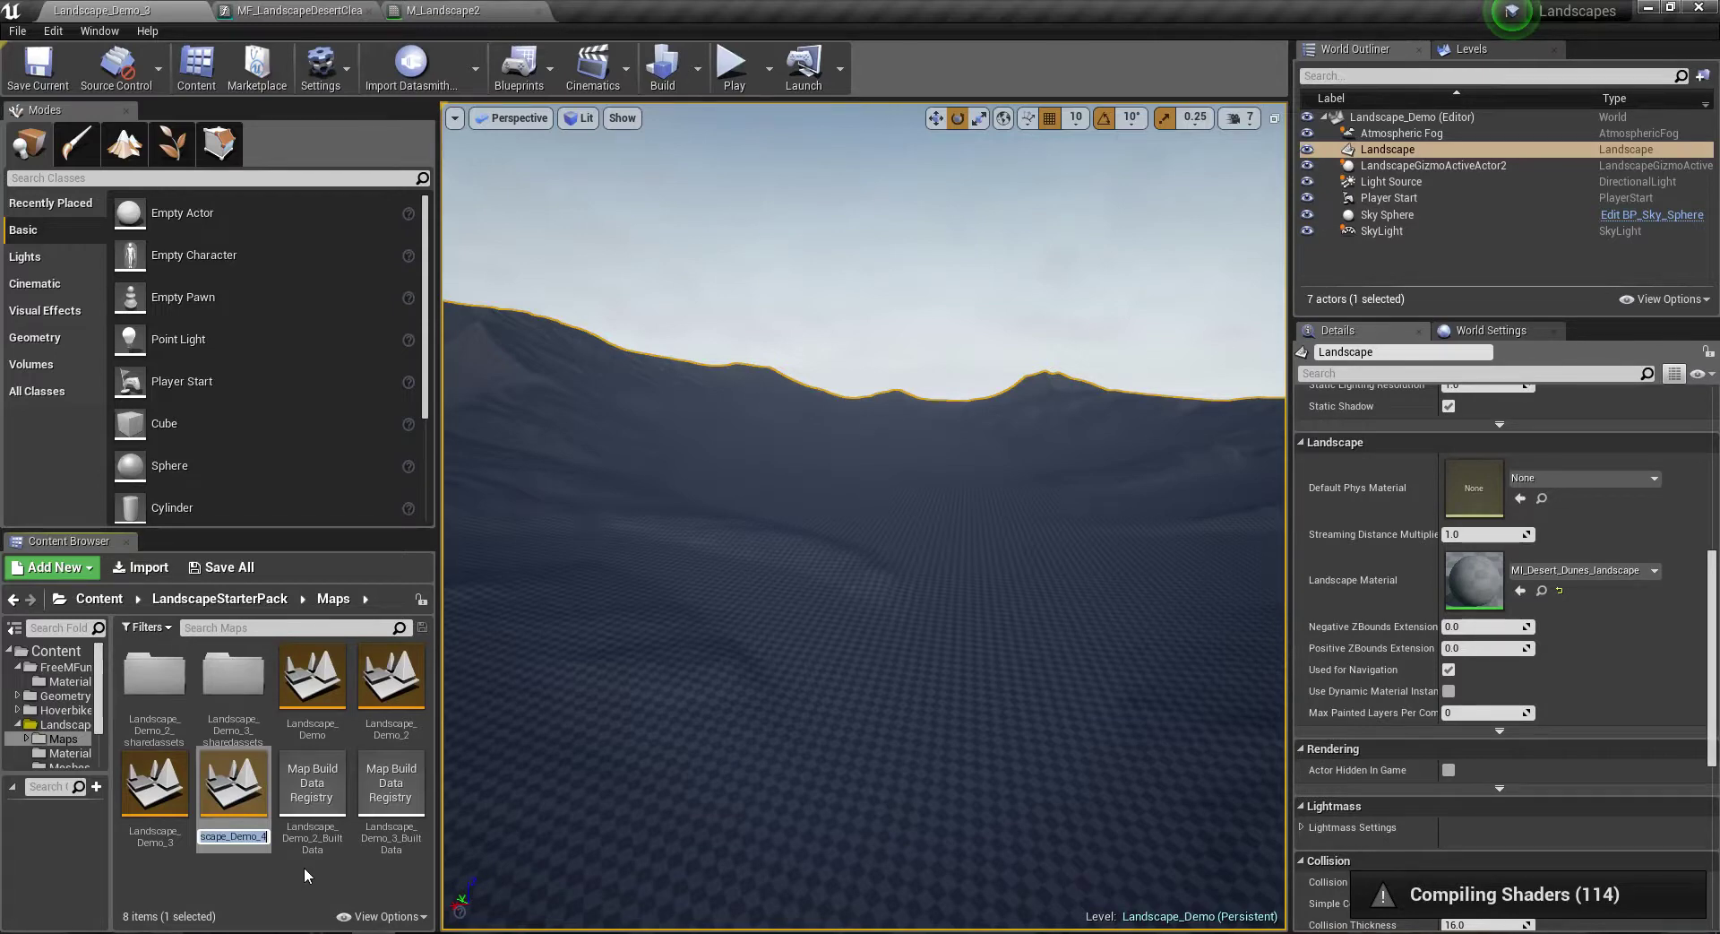
key("Return")
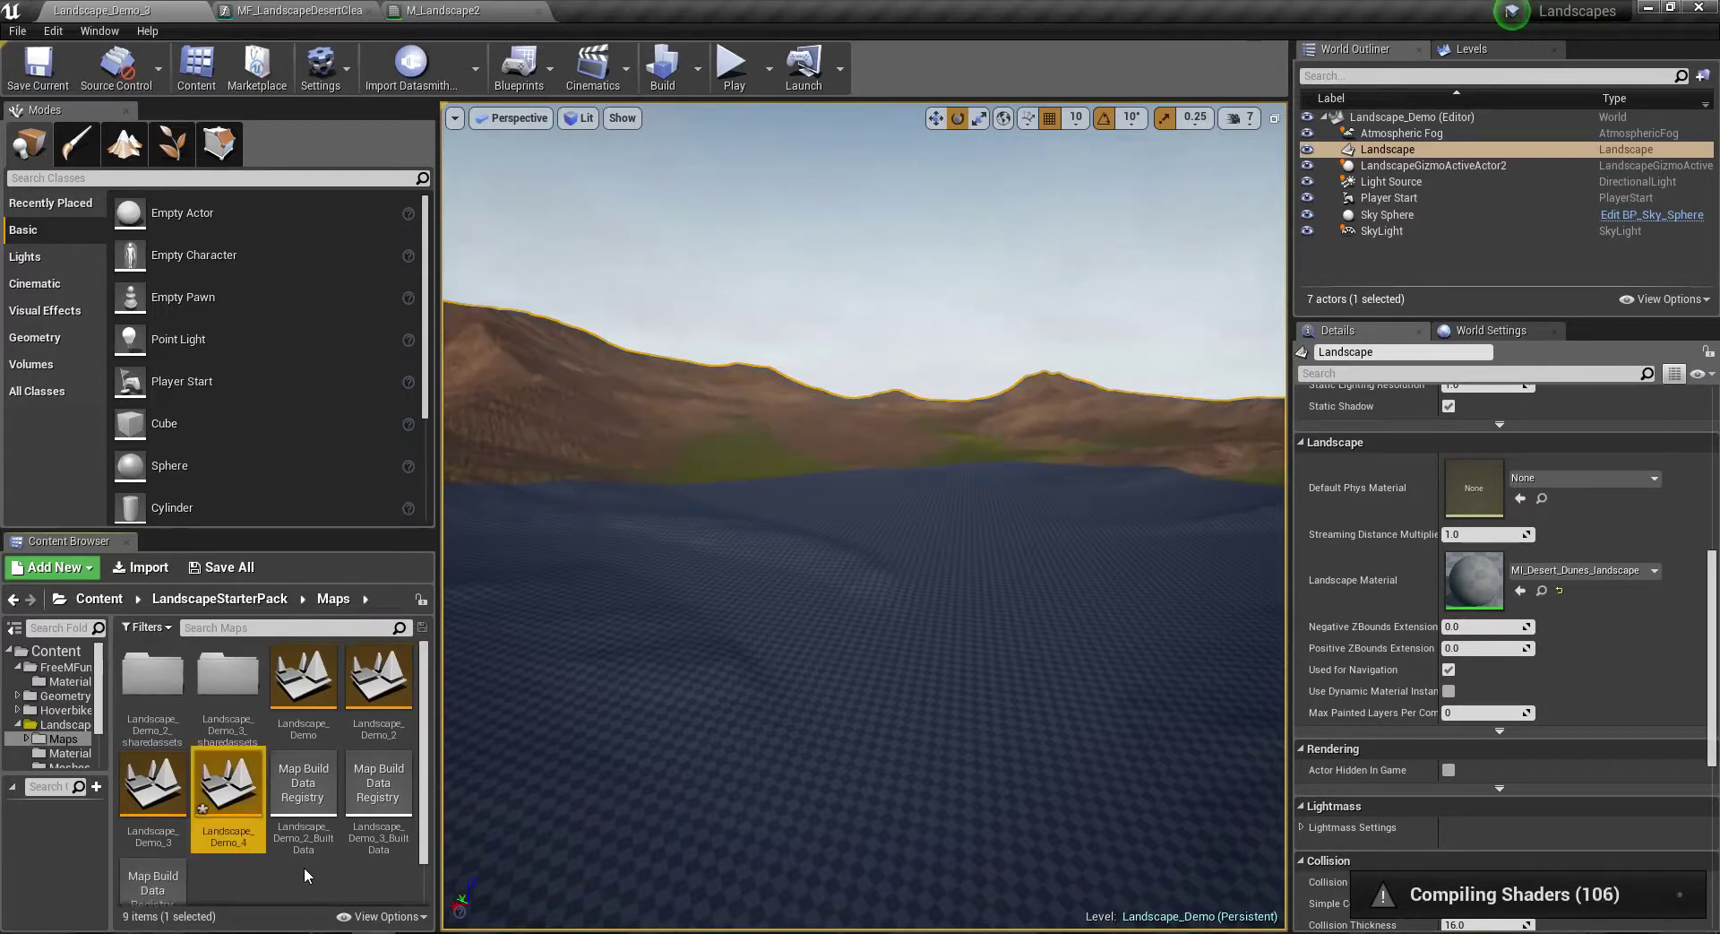
Step: Save the current map and open Landscape_Demo_4
left_click(308, 864)
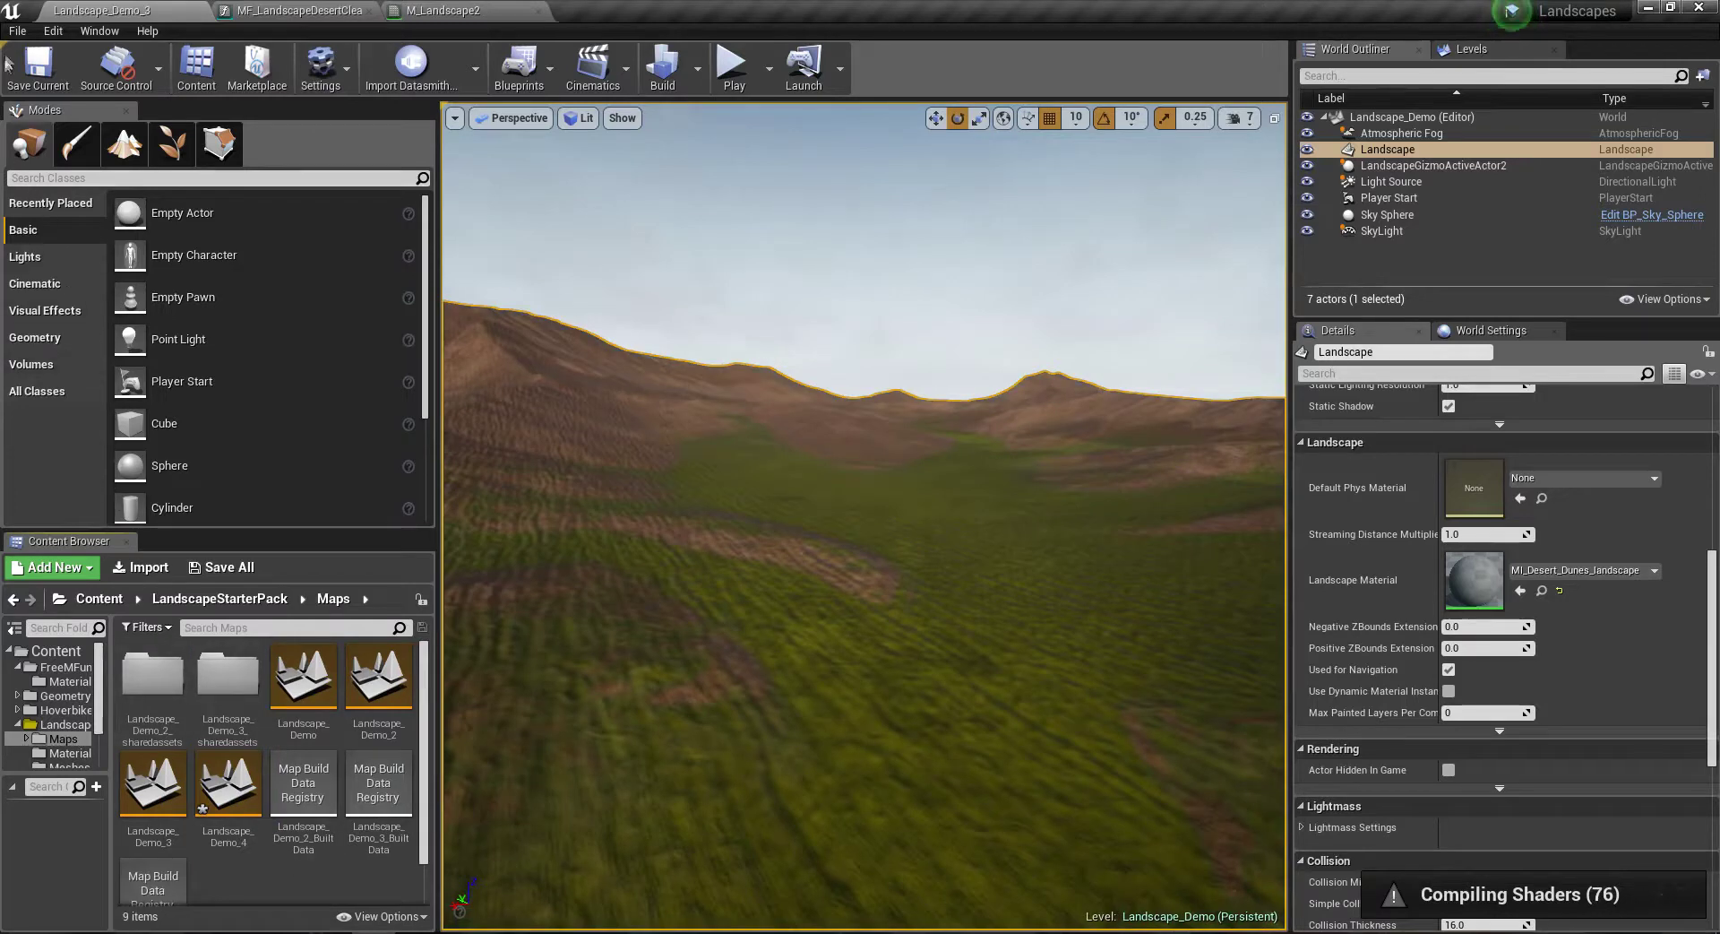
left_click(15, 33)
left_click(81, 199)
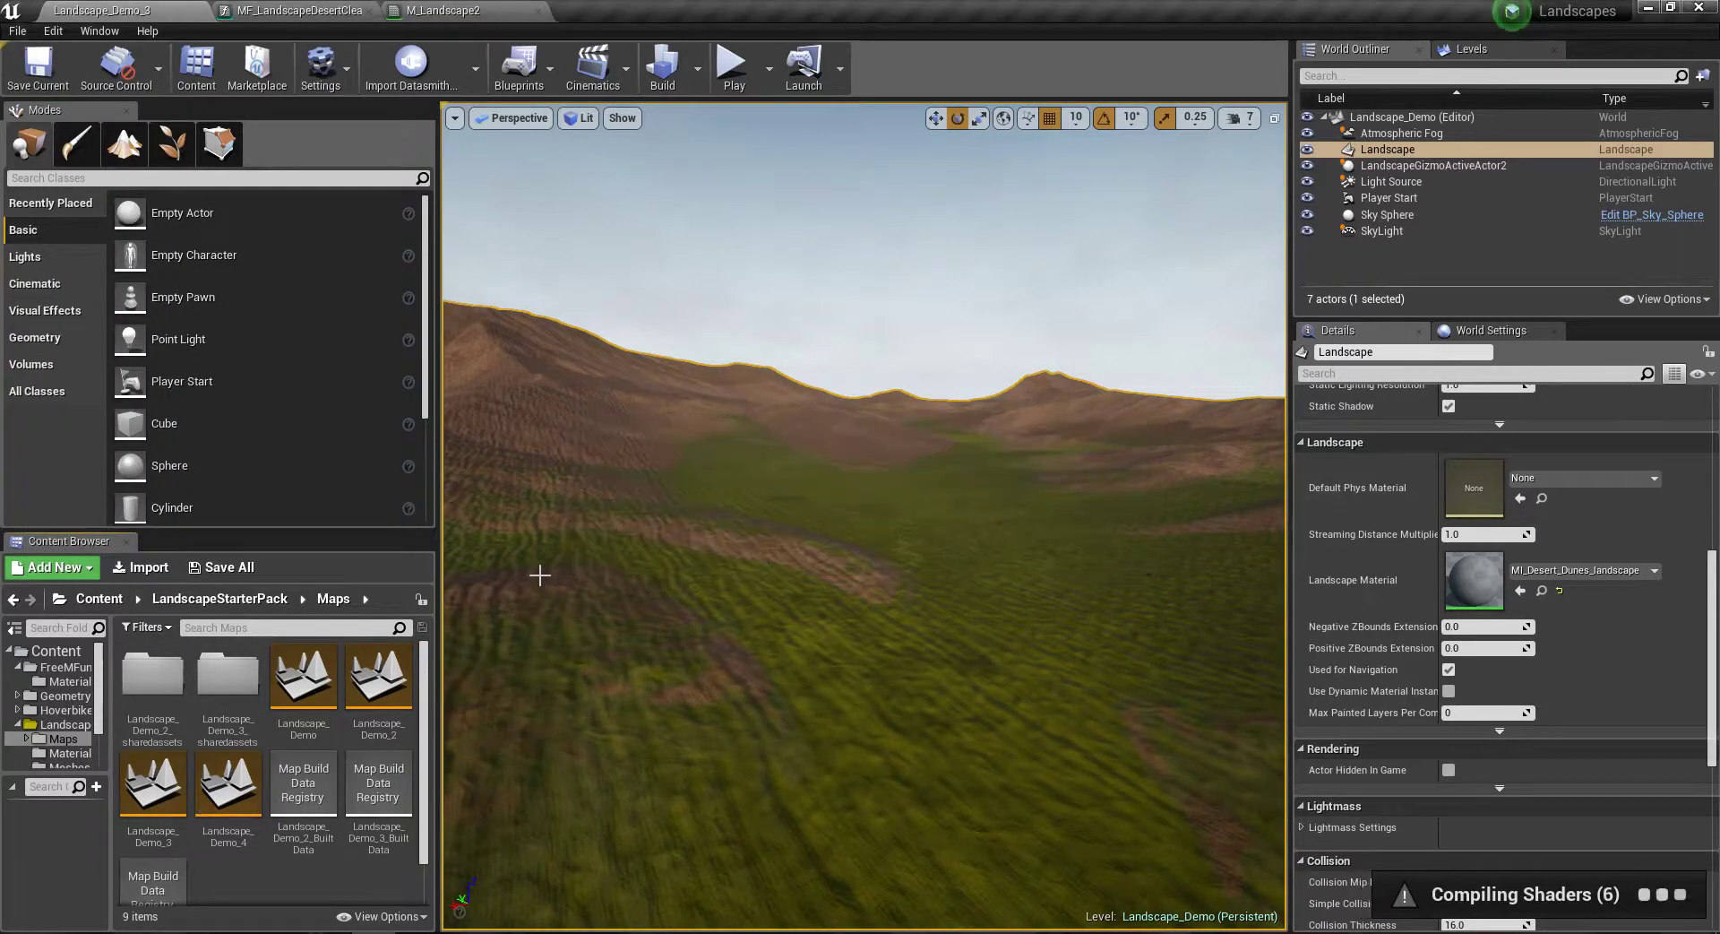
double_click(251, 811)
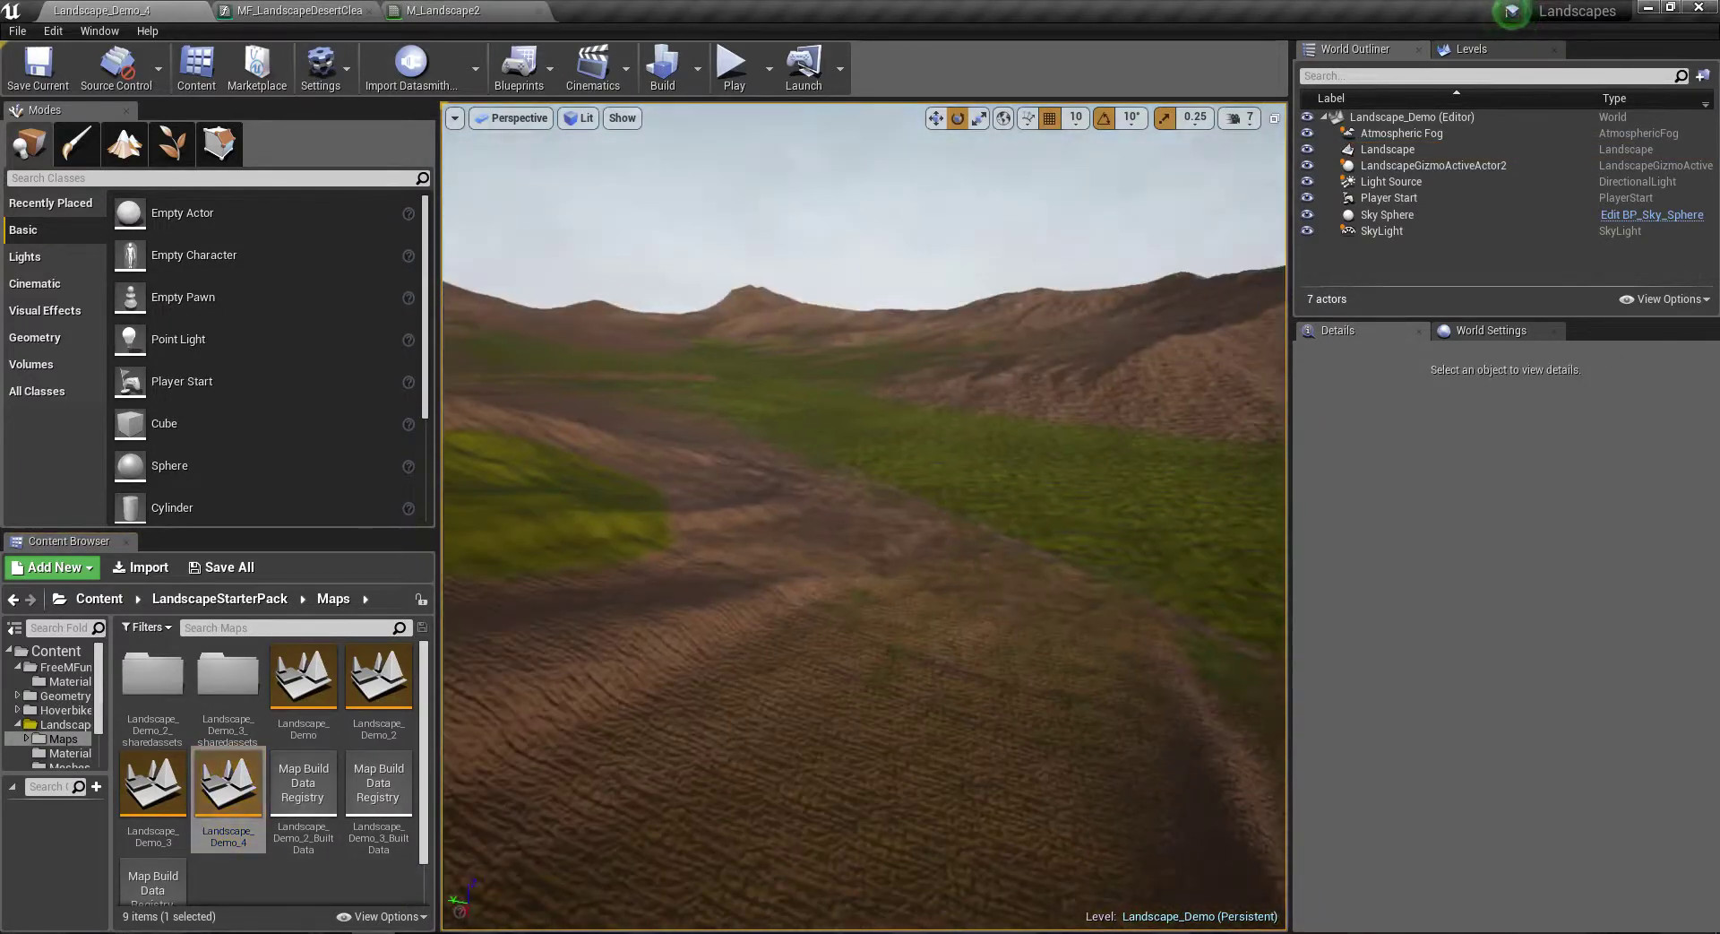
Step: Delete the existing landscape actor and switch to Landscape mode
left_click(865, 529)
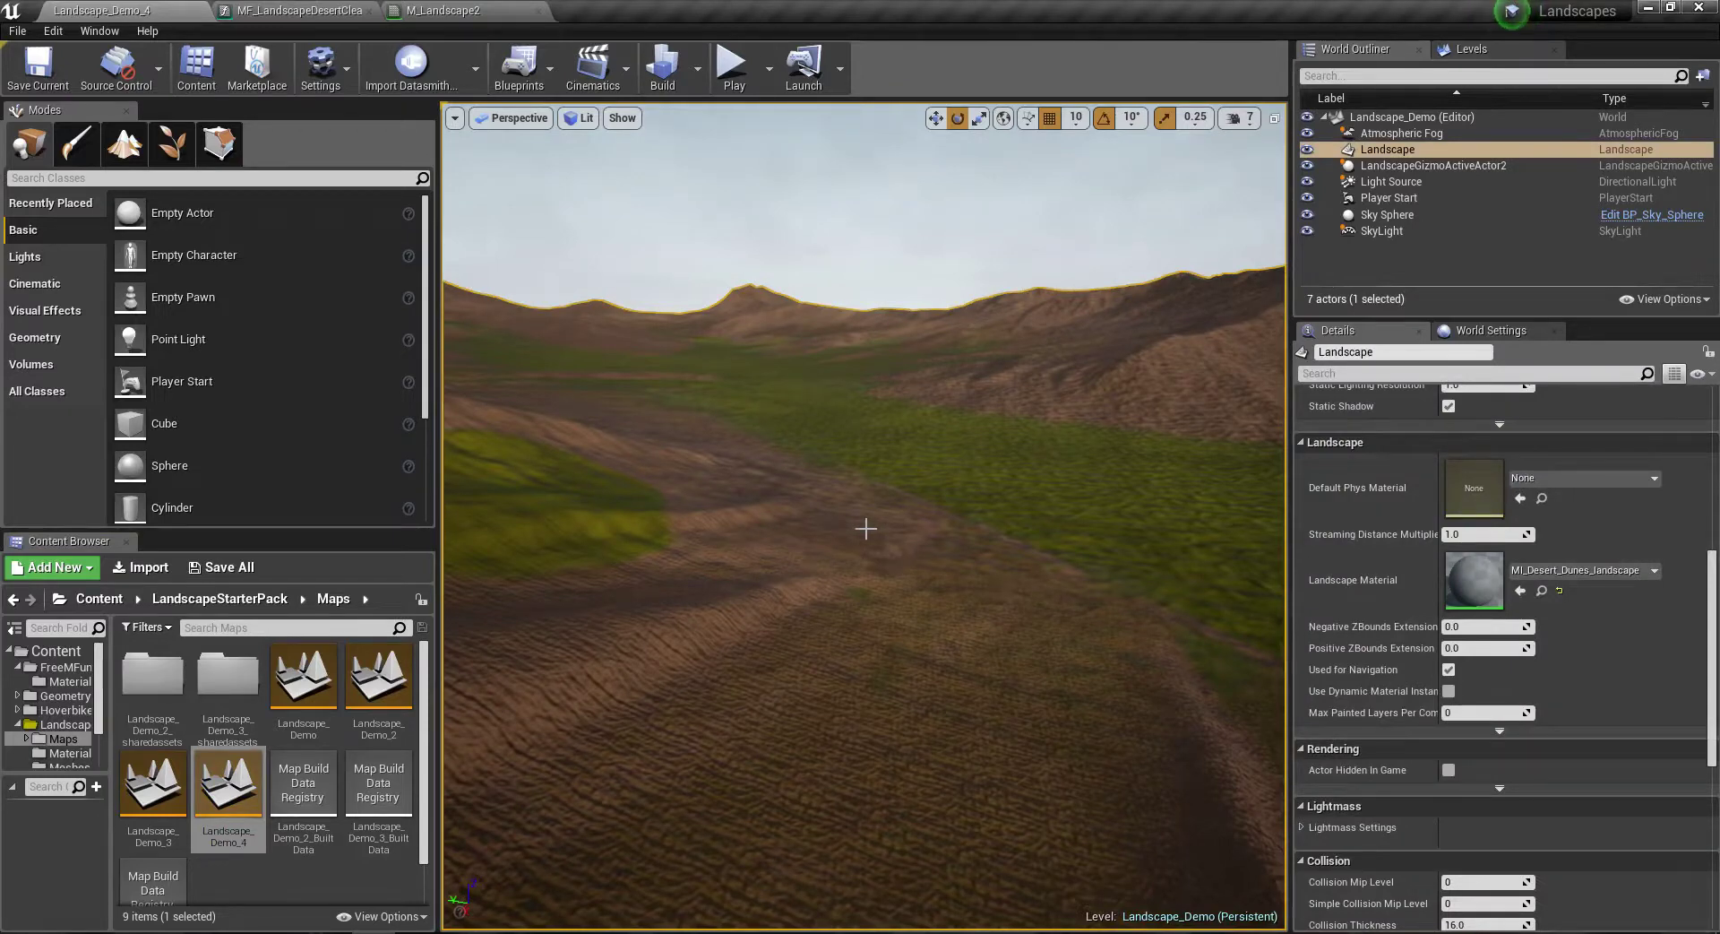
key("Delete")
left_click(115, 141)
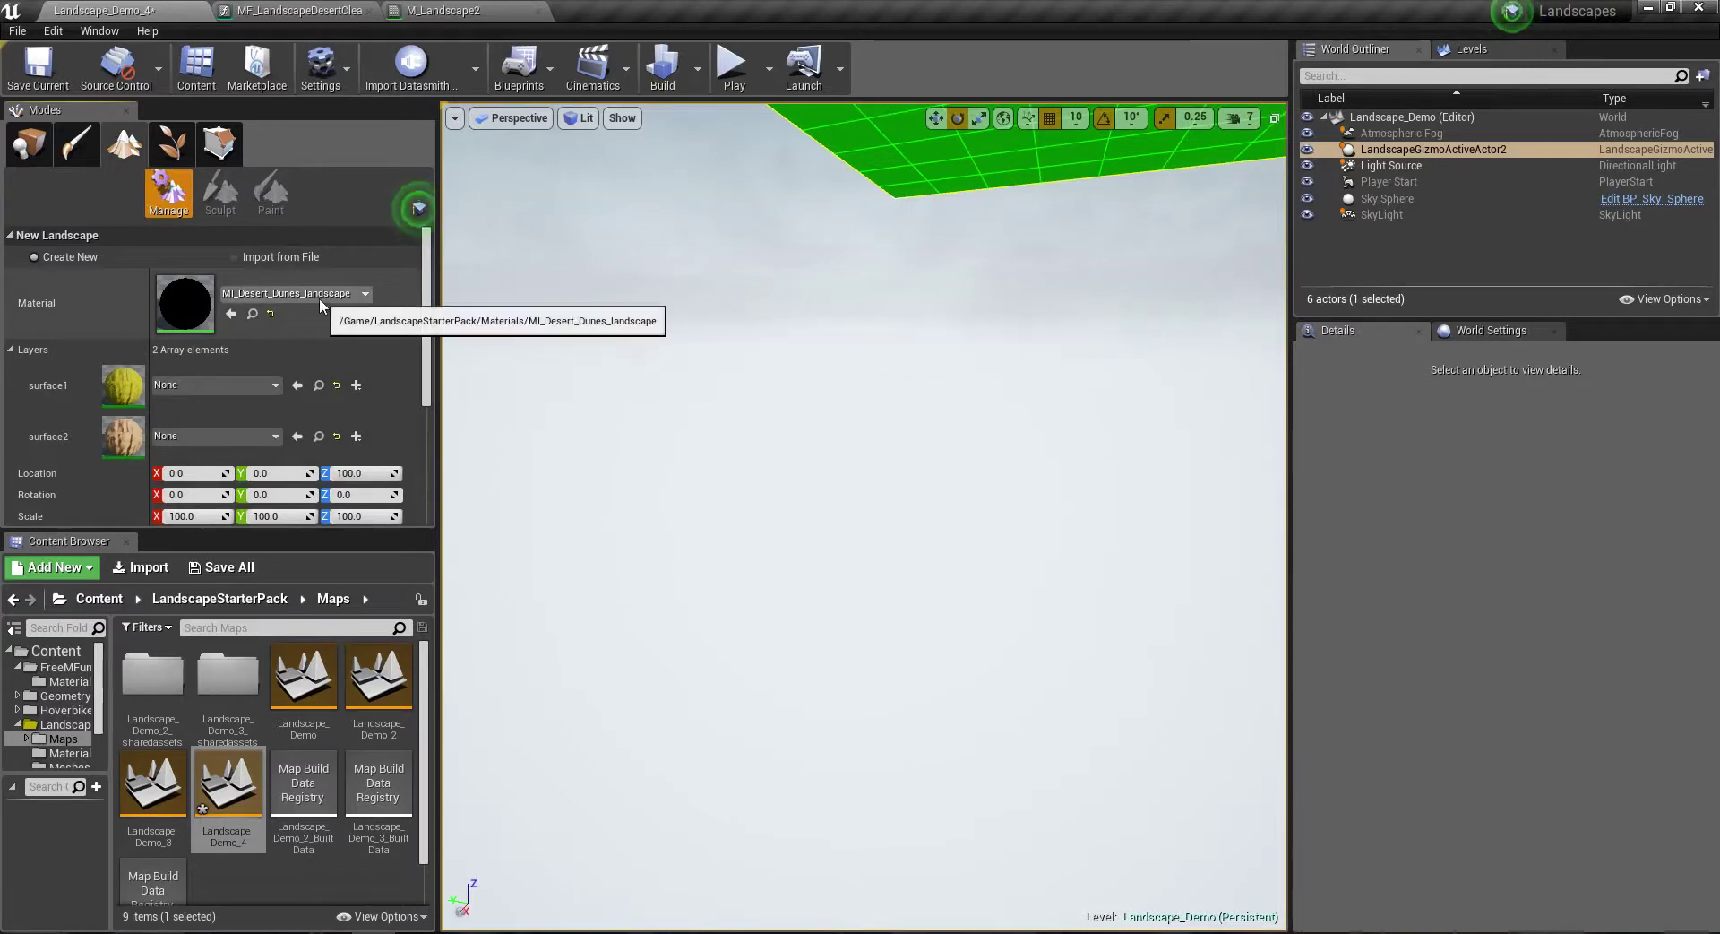
Step: Make an MI_Landscape2 instance from M_Landscape2 in the Materials folder
left_click(32, 146)
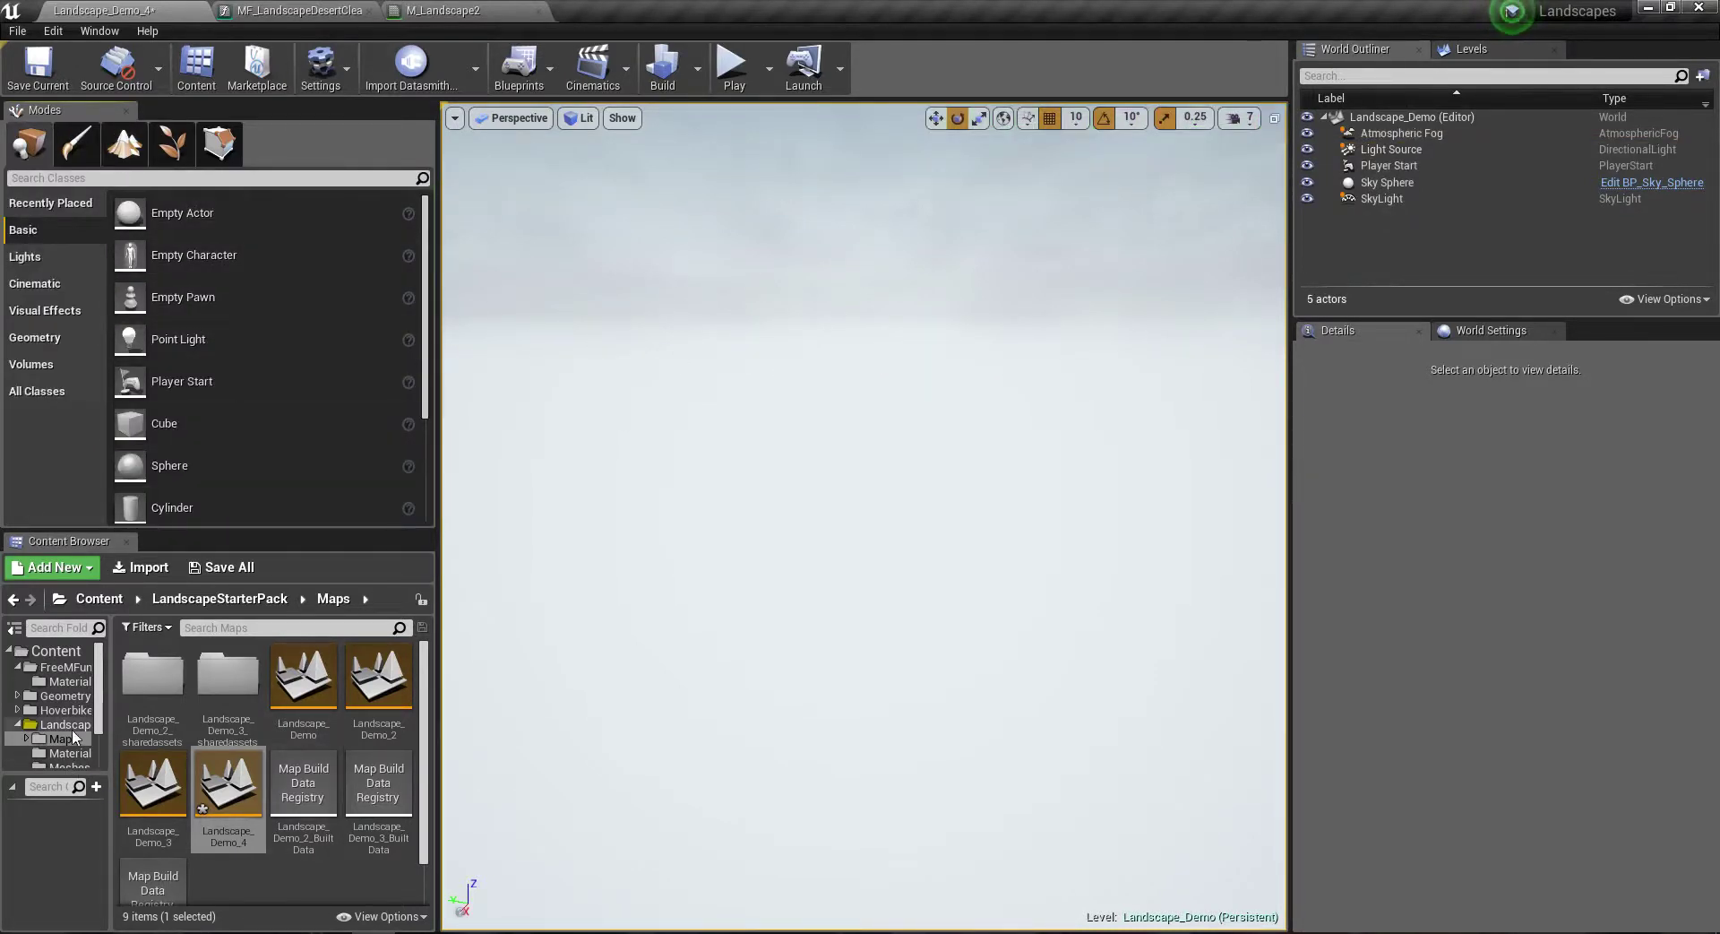
left_click(72, 753)
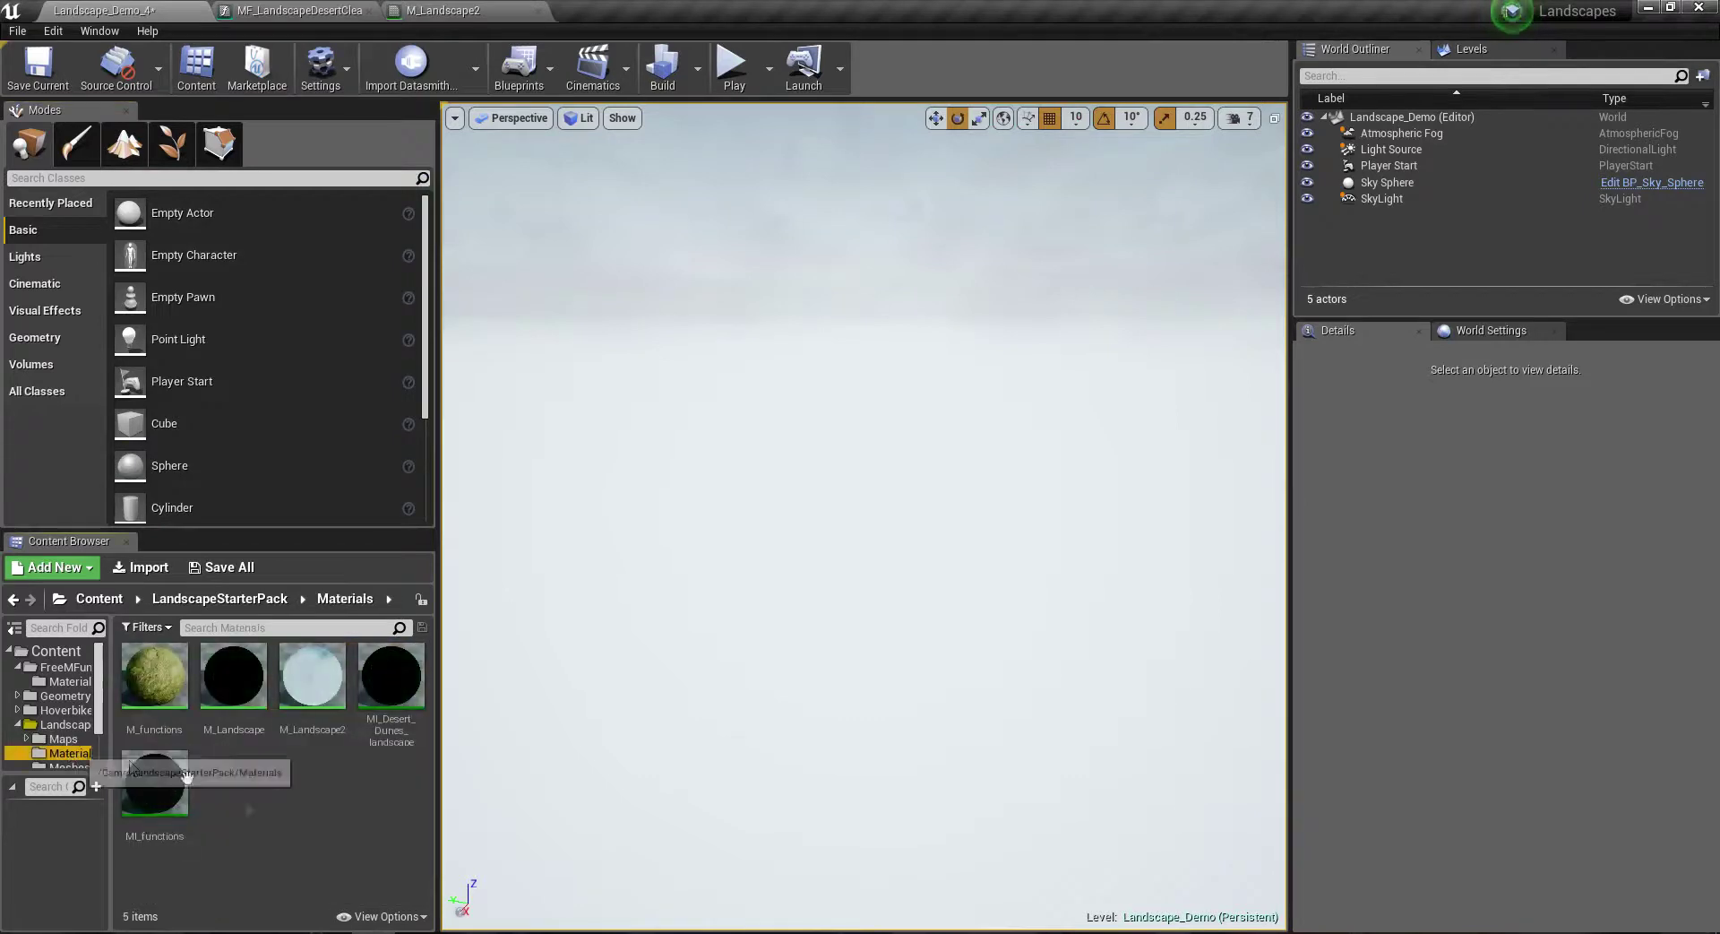
right_click(325, 709)
left_click(442, 300)
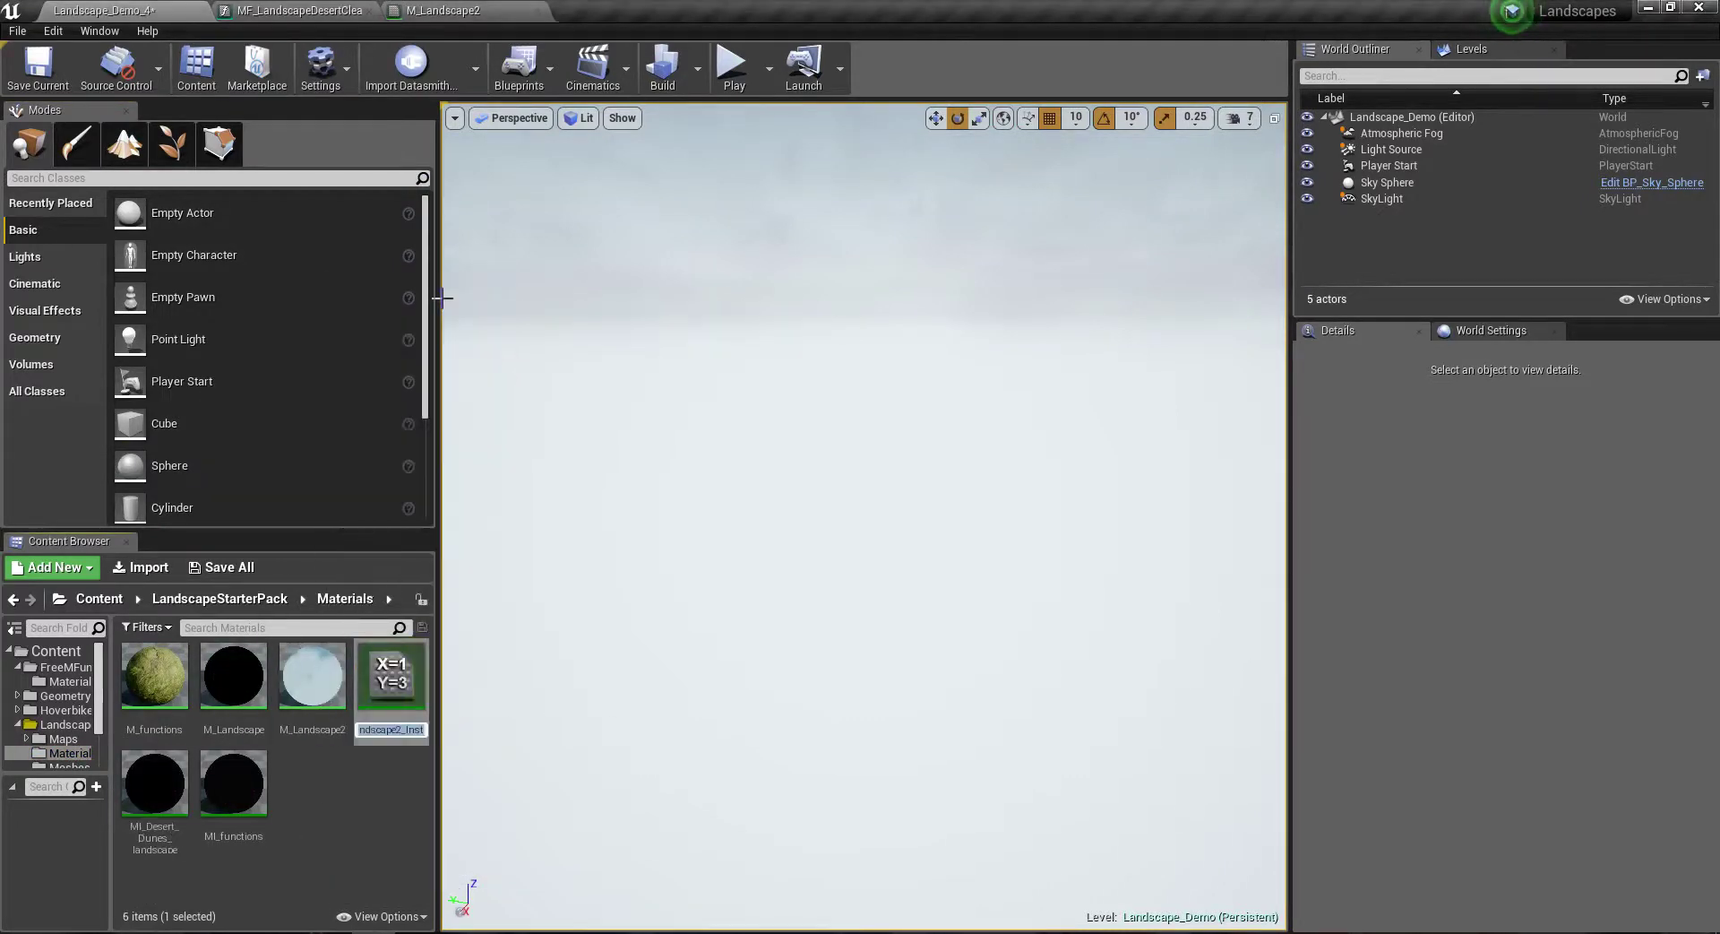
type("MI_")
type("2")
key("Return")
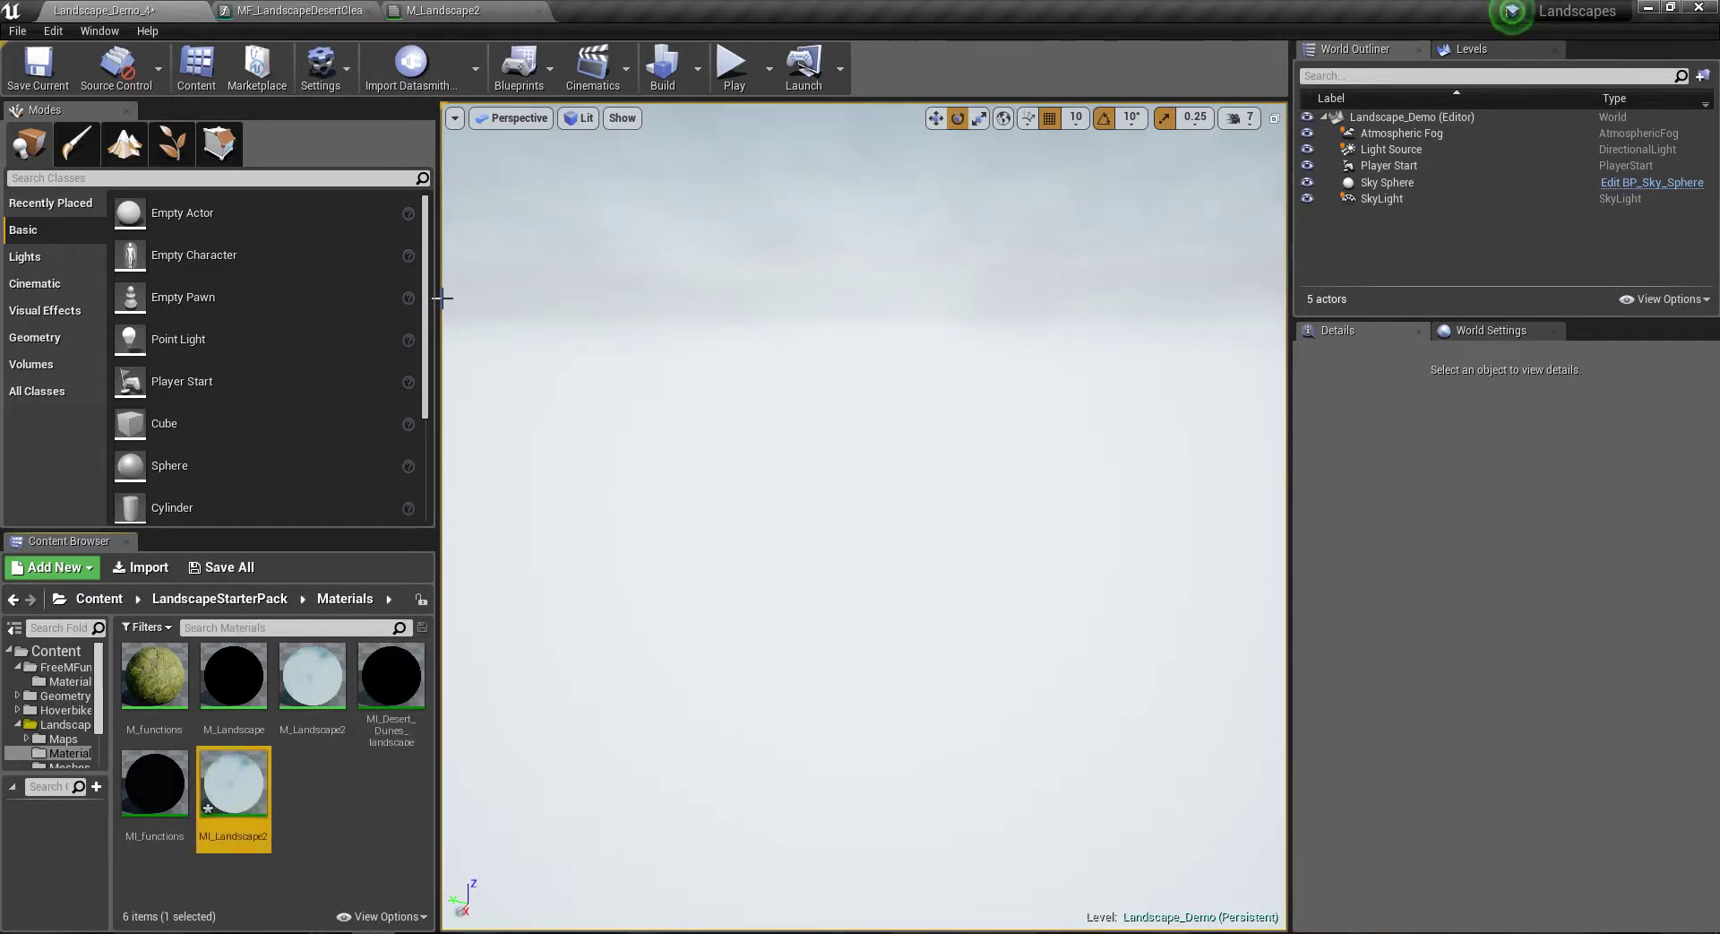
left_click(130, 139)
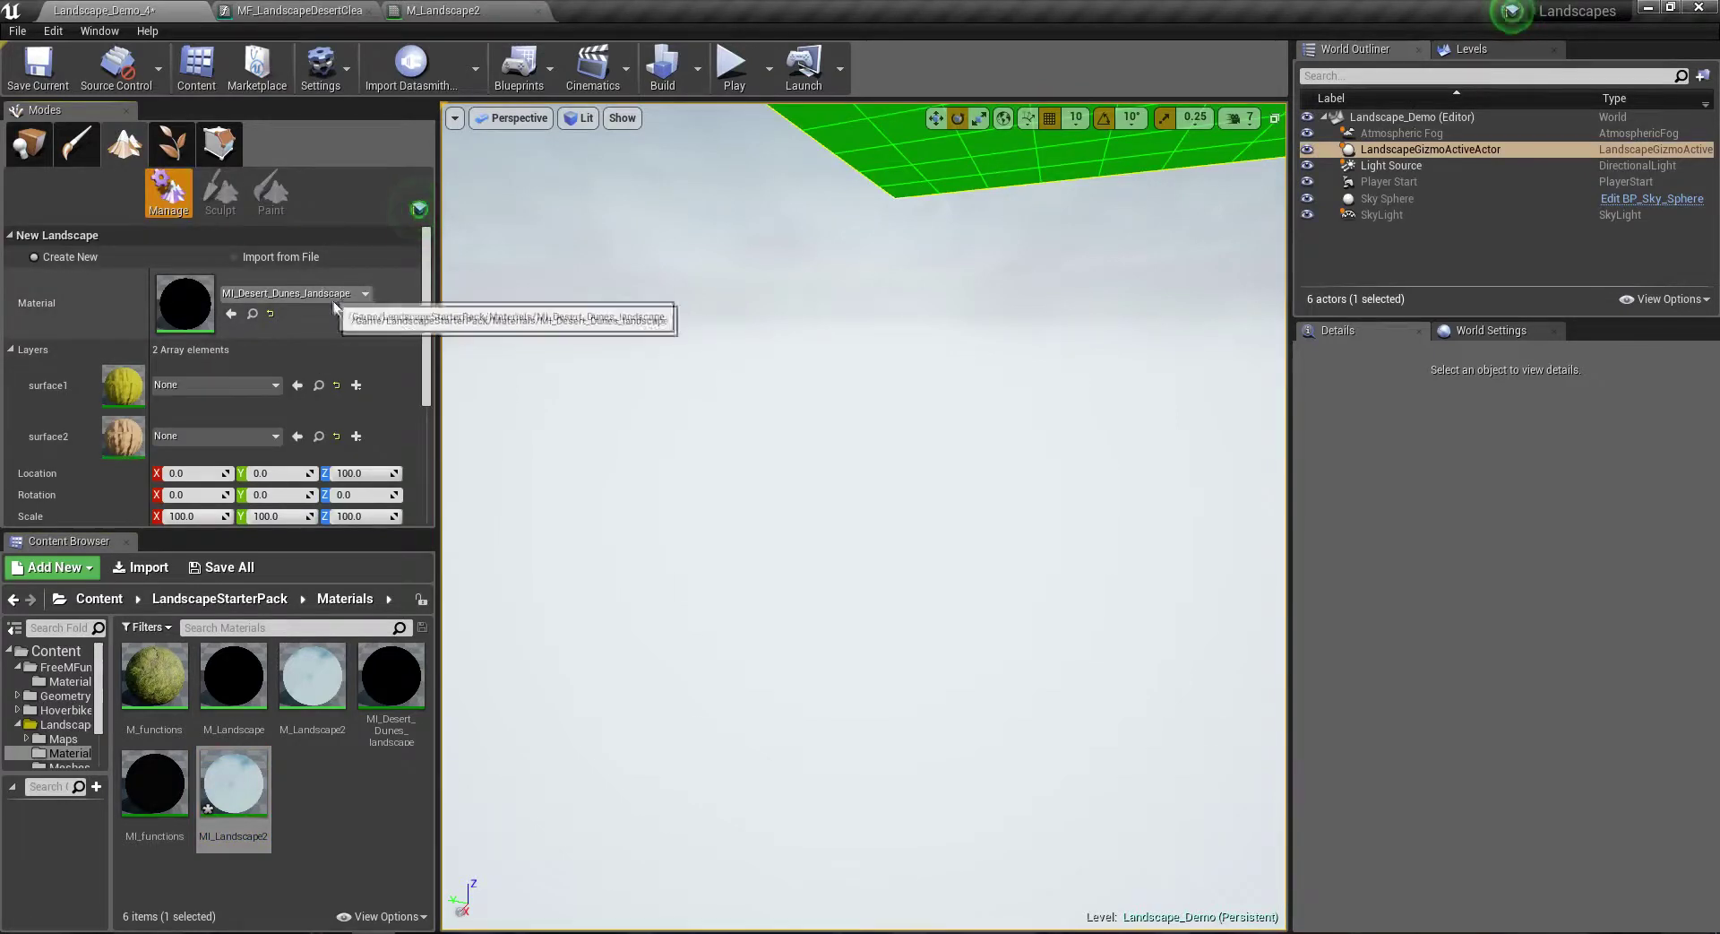
Step: Pick MI_Landscape2 as the landscape material and assign surface1_LayerInfo to surface1
left_click(346, 293)
scroll(377, 583, "down", 2)
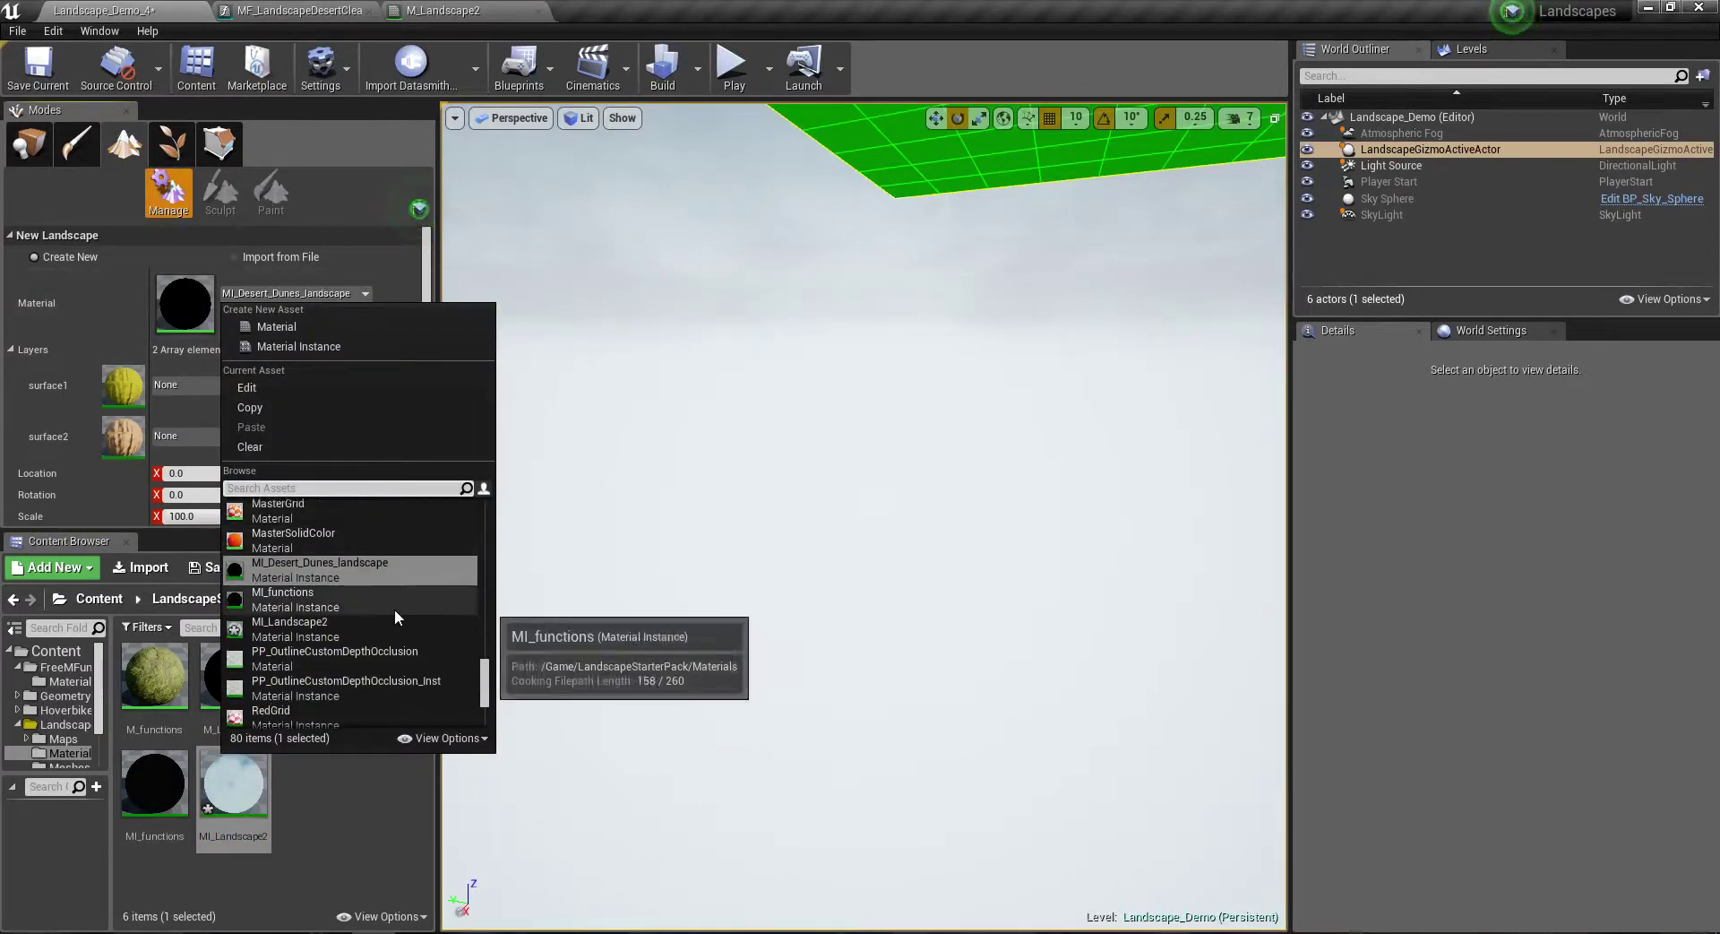
left_click(374, 632)
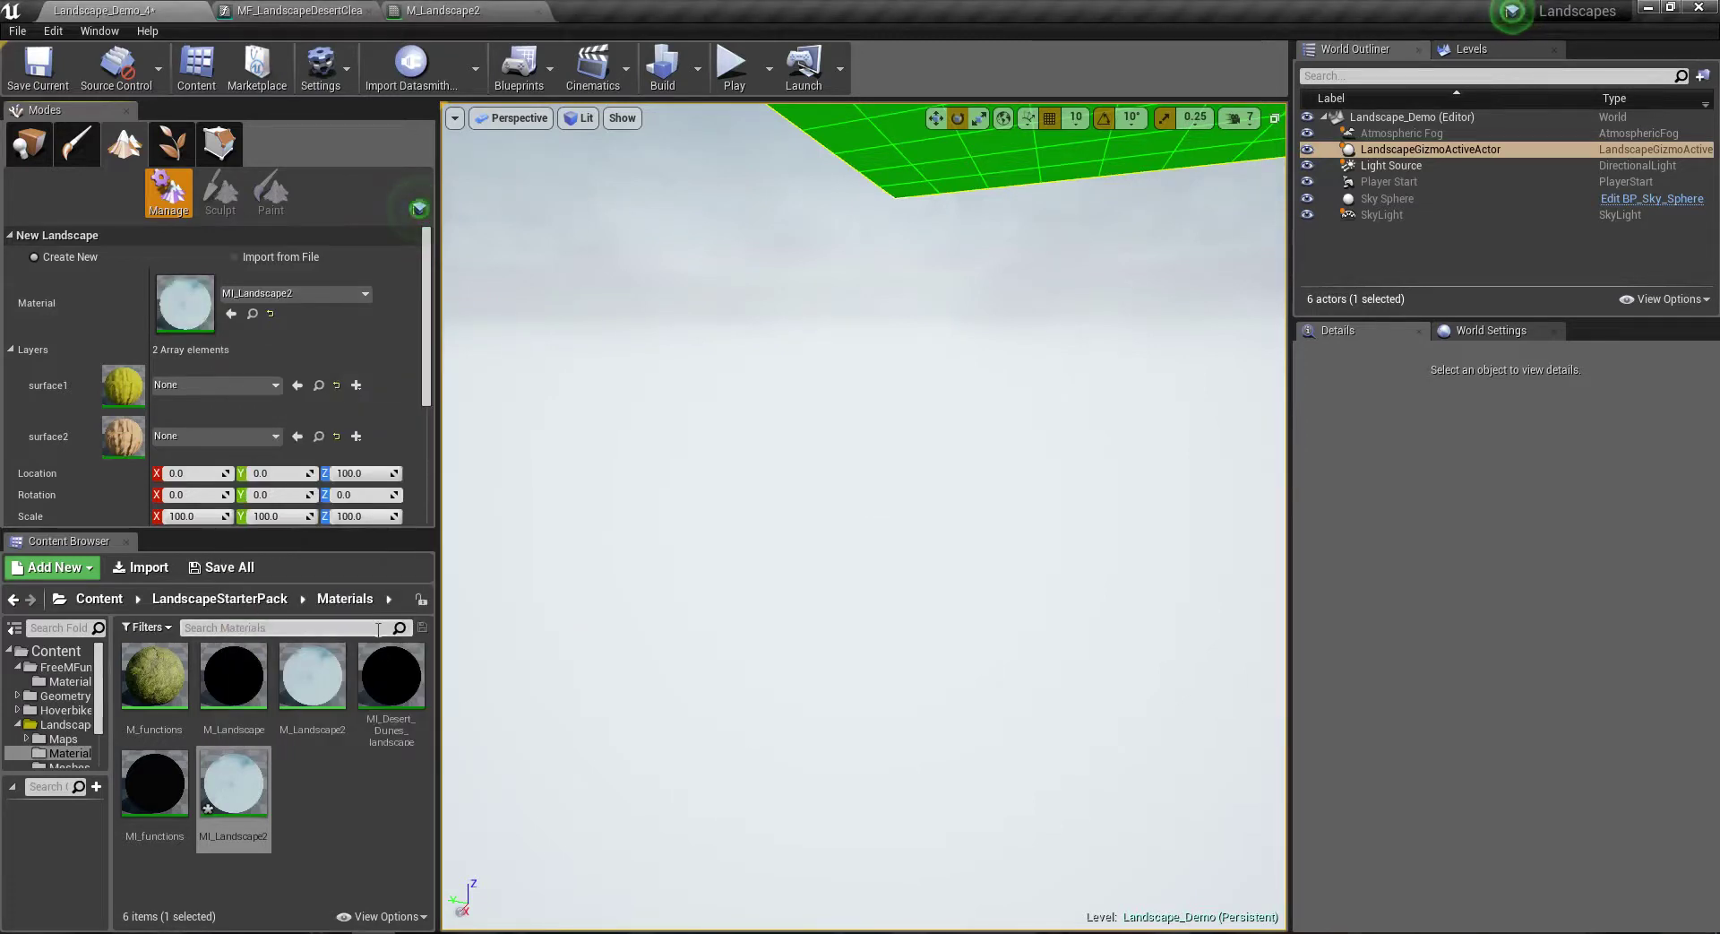
left_click(226, 386)
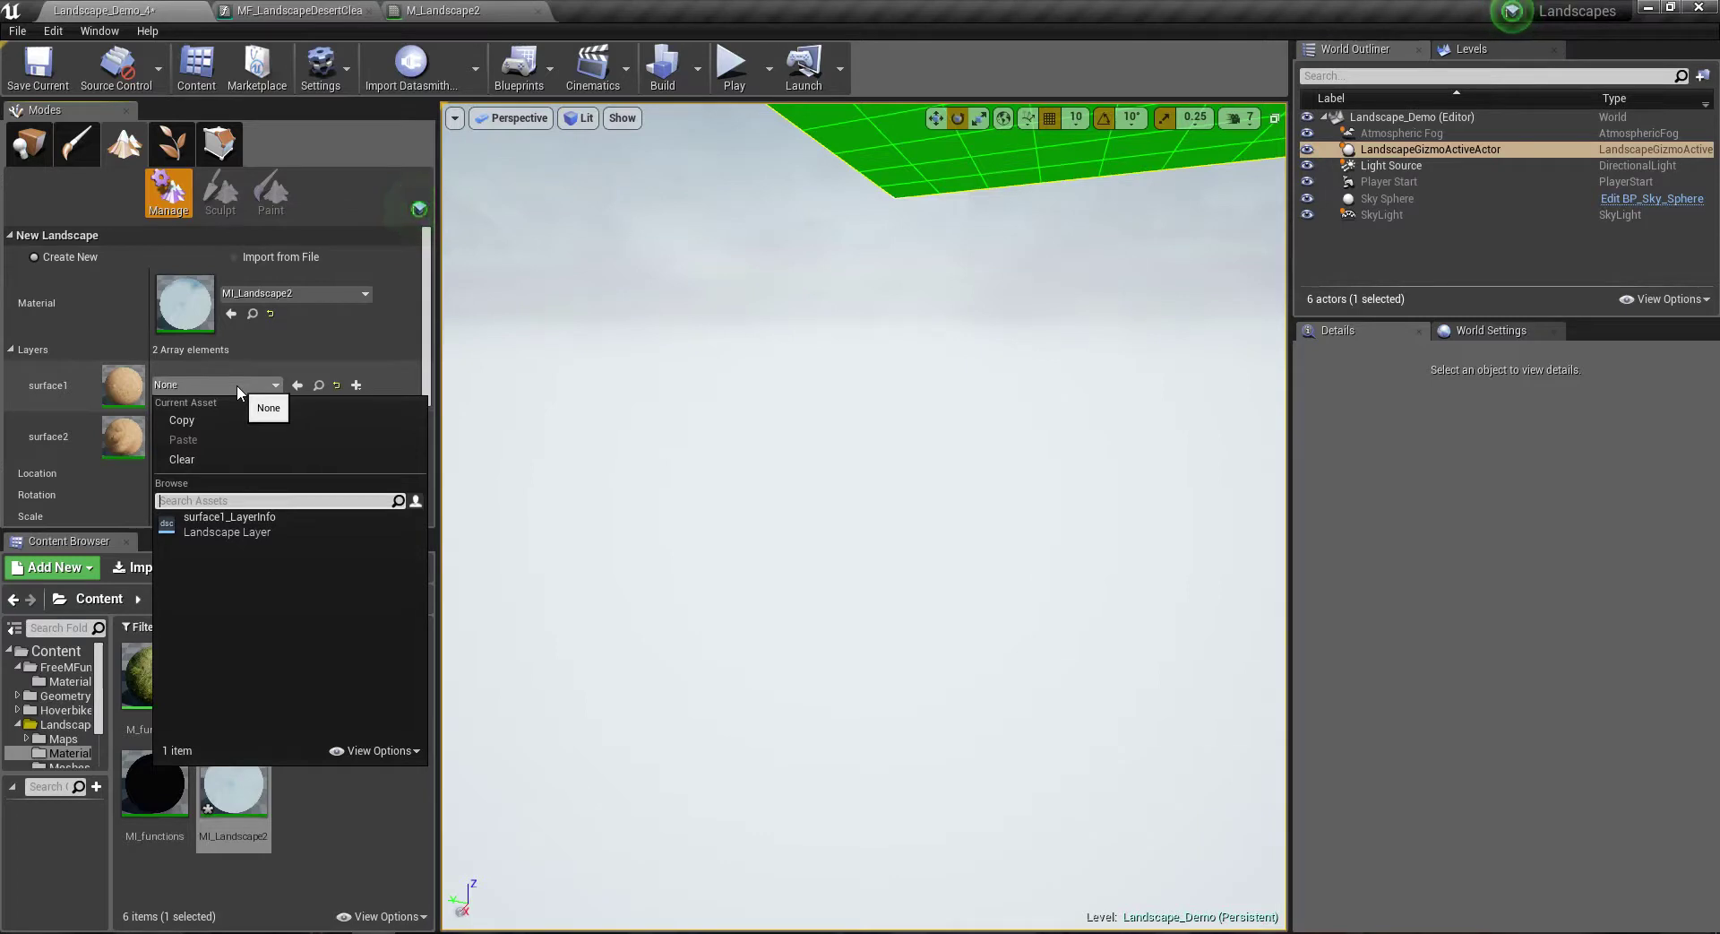
left_click(241, 532)
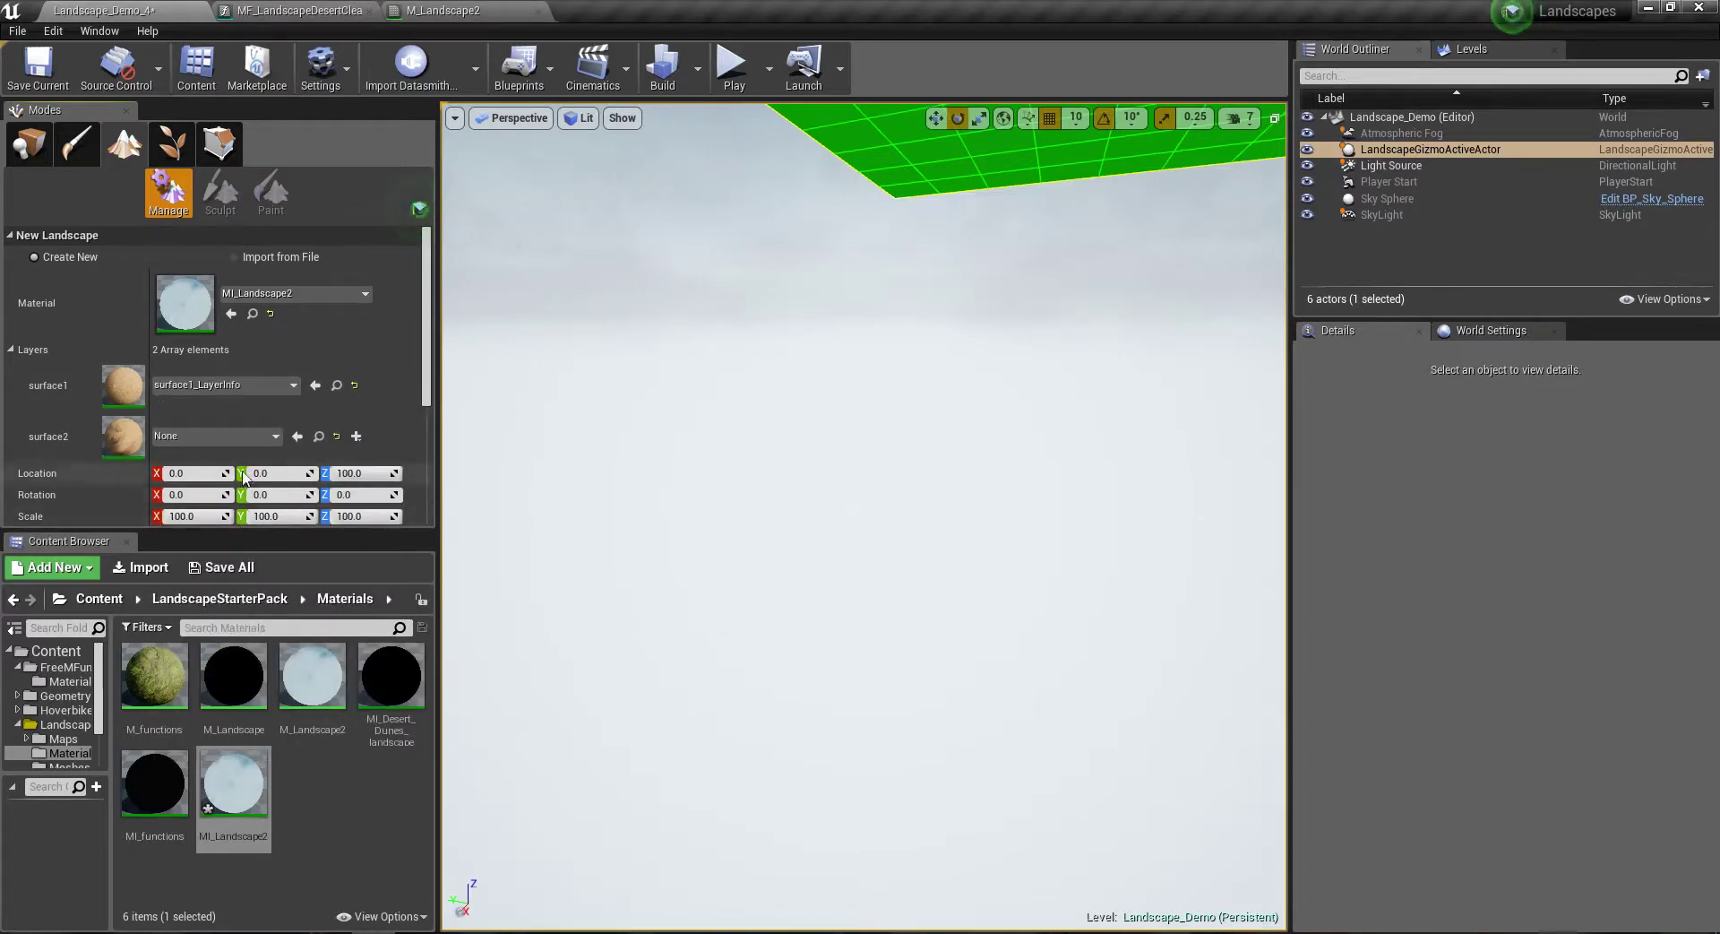
Step: Choose Import from File and load a test heightmap from the WorldMachine folder
left_click(235, 257)
left_click(352, 278)
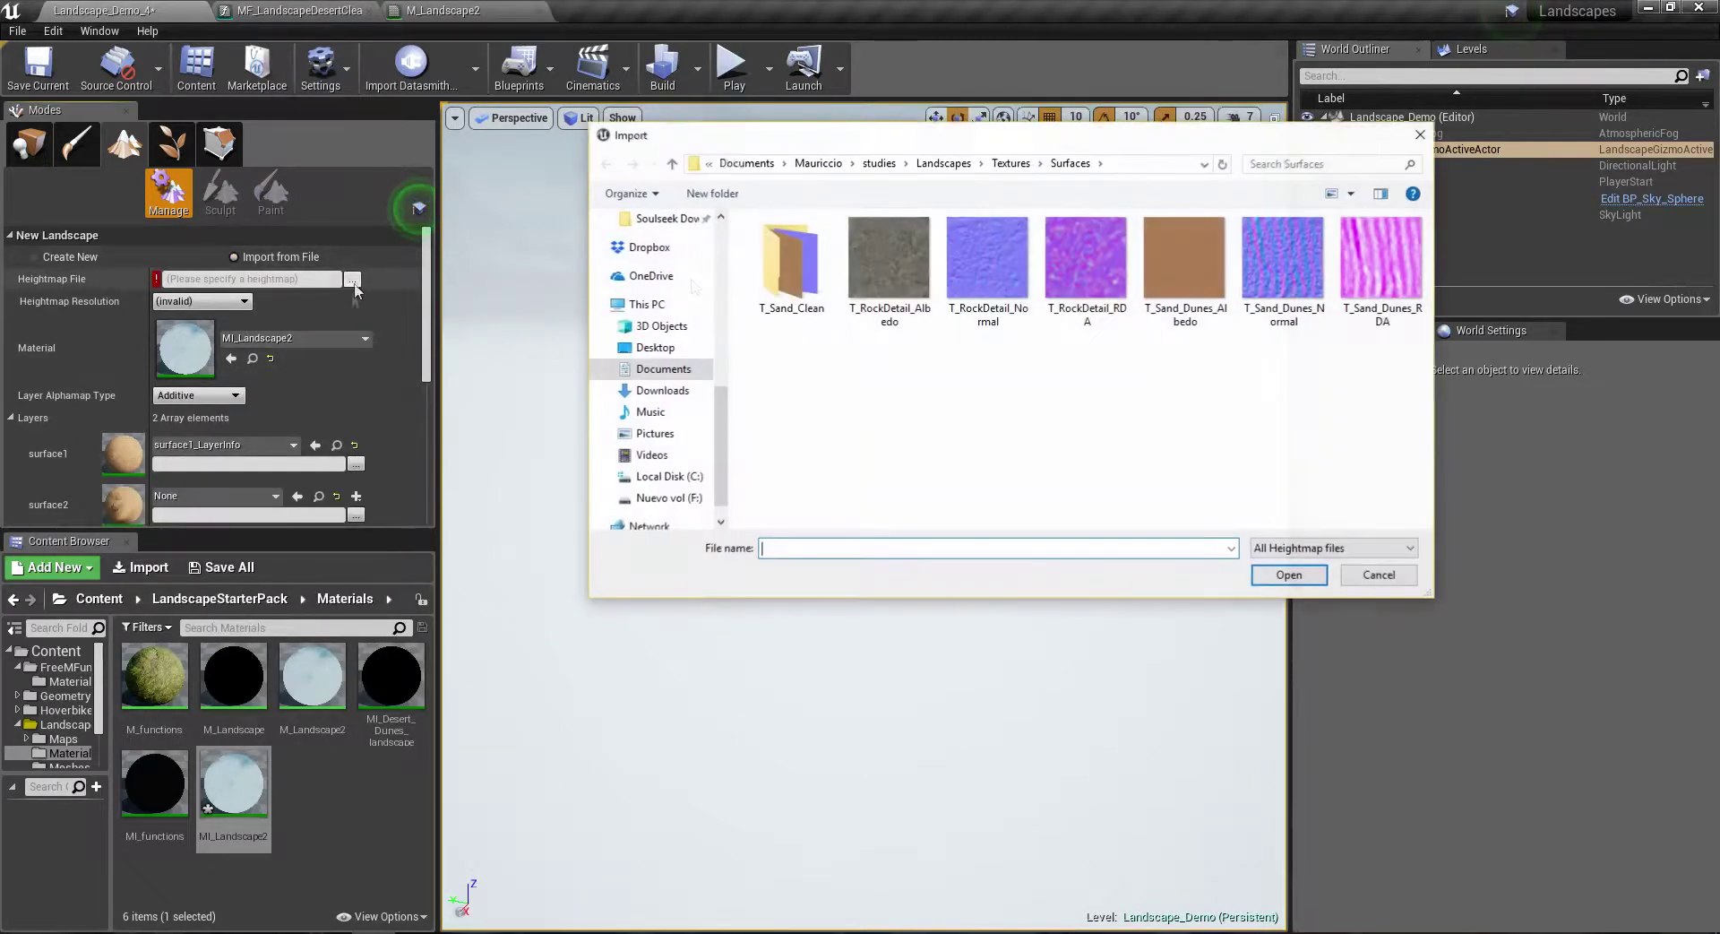
left_click(950, 163)
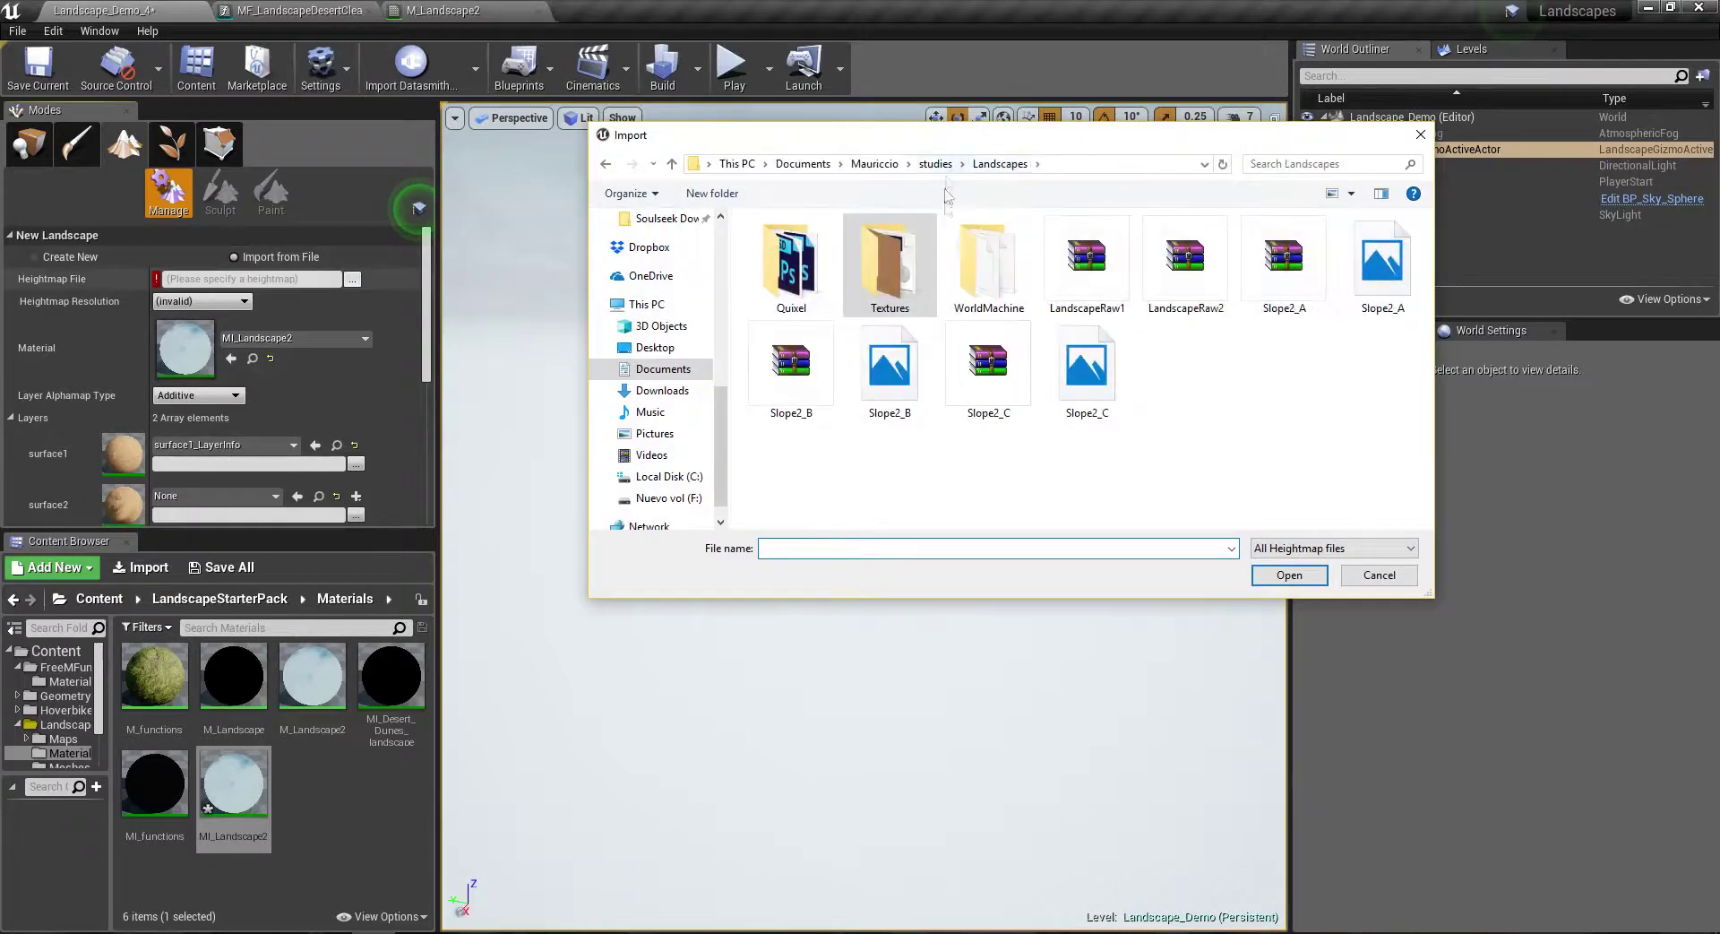
double_click(1004, 280)
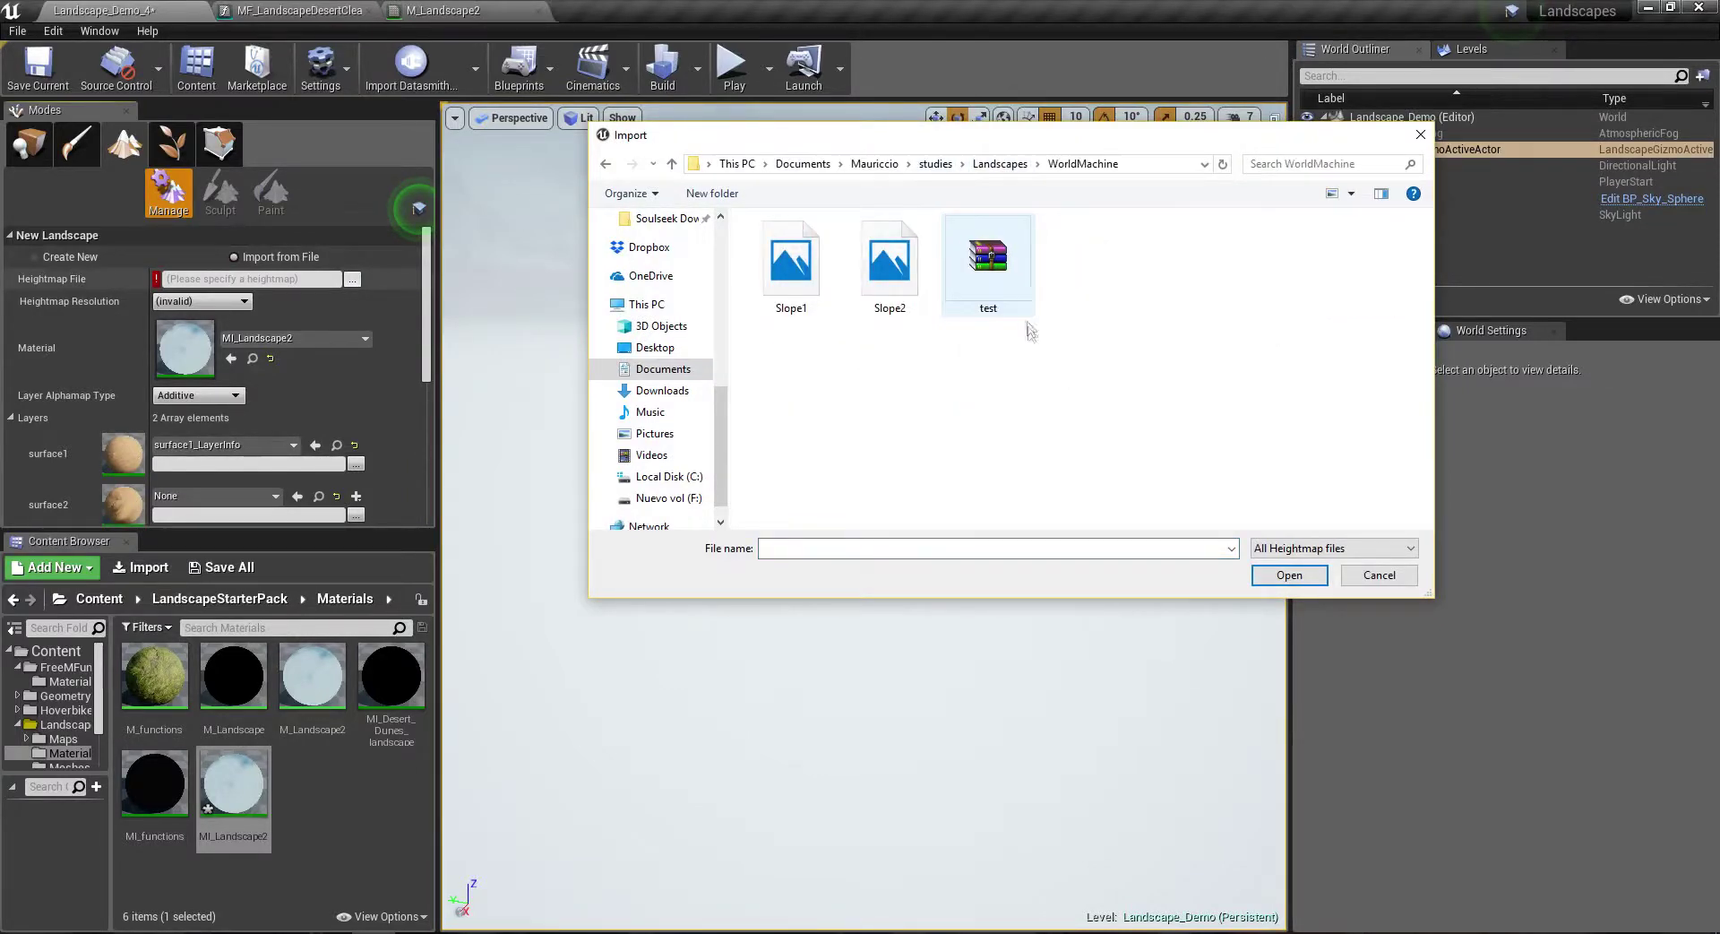
left_click(1000, 163)
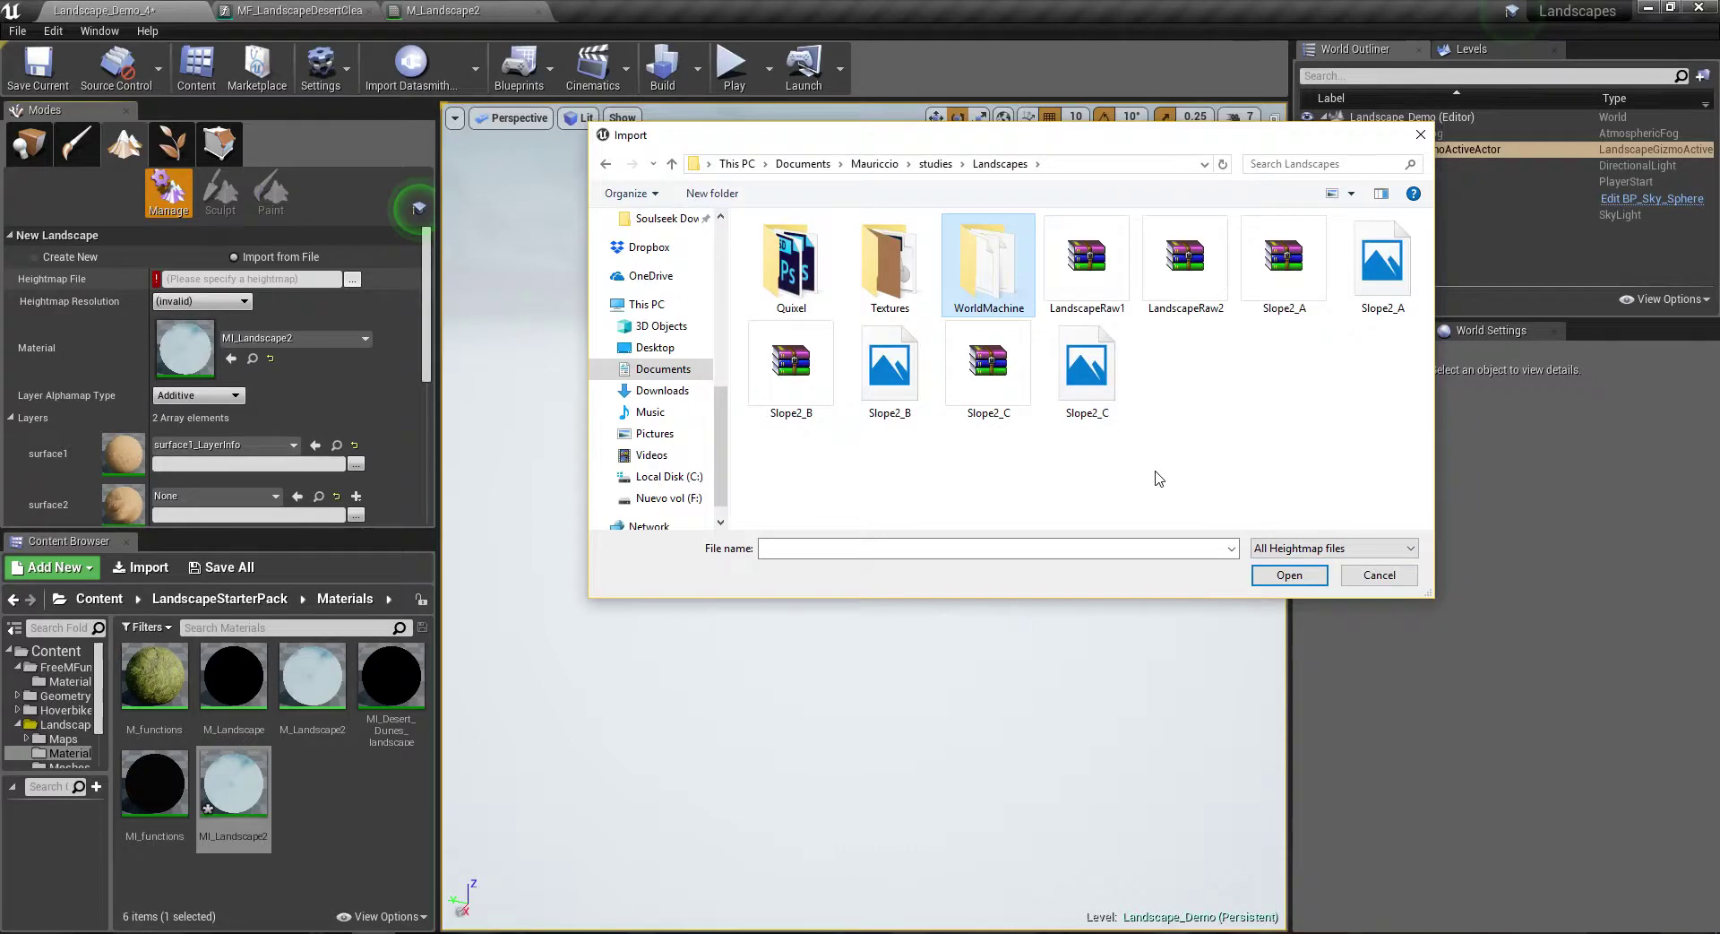
double_click(1001, 269)
double_click(988, 287)
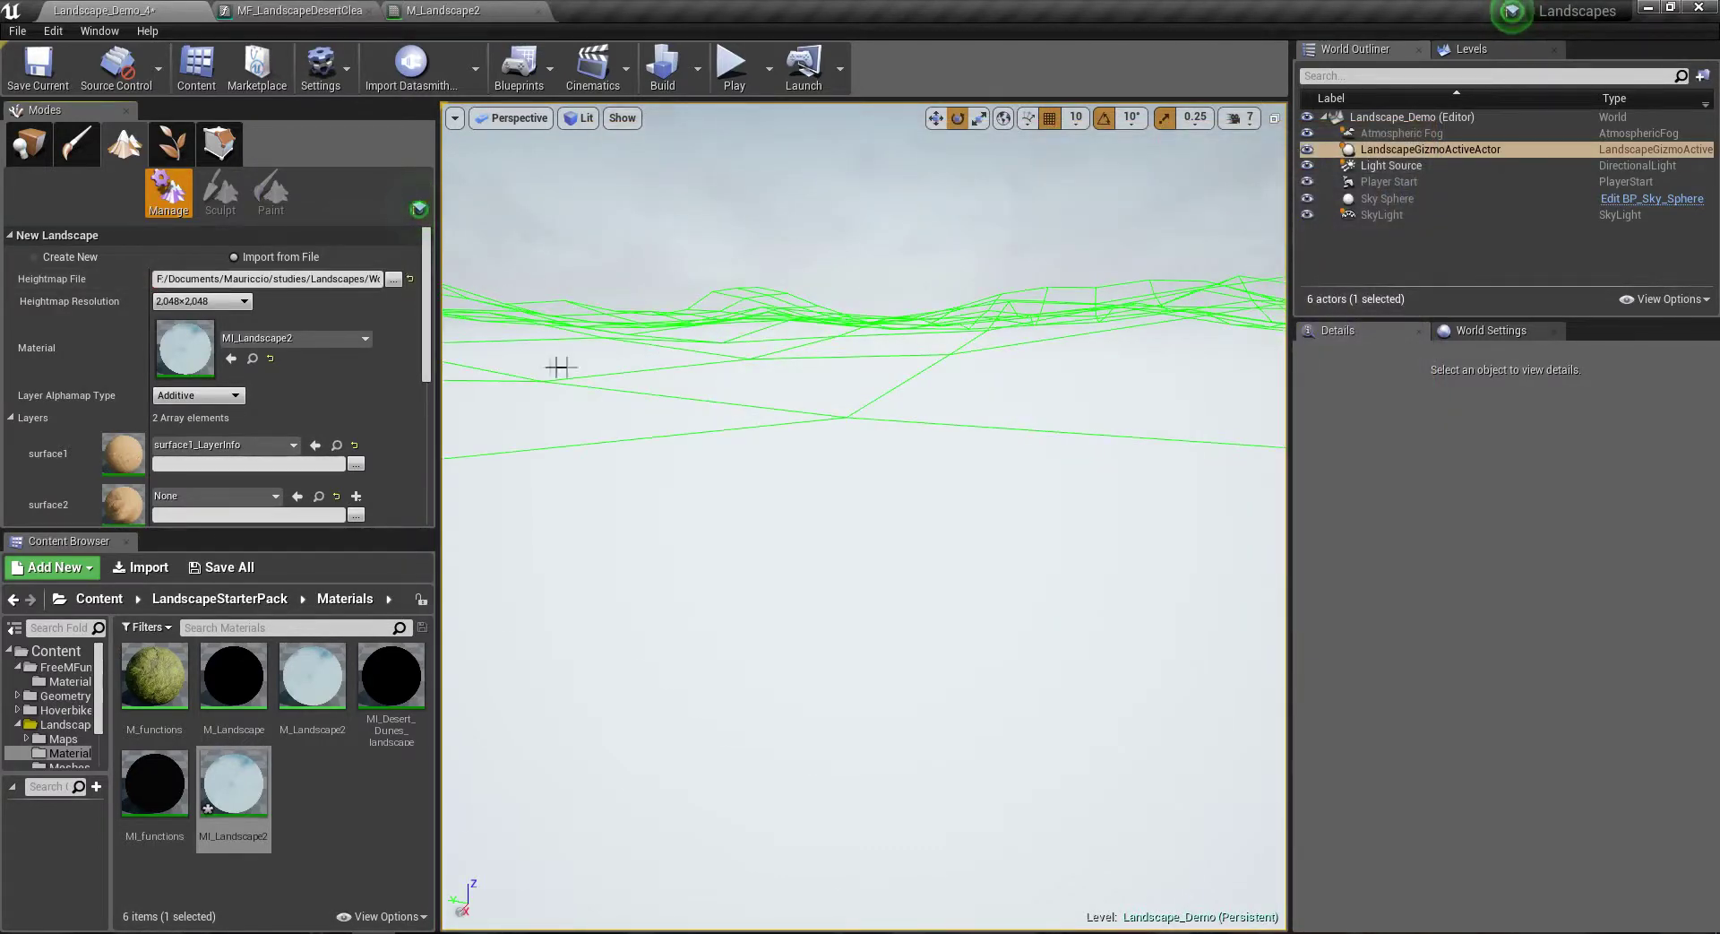
key("f")
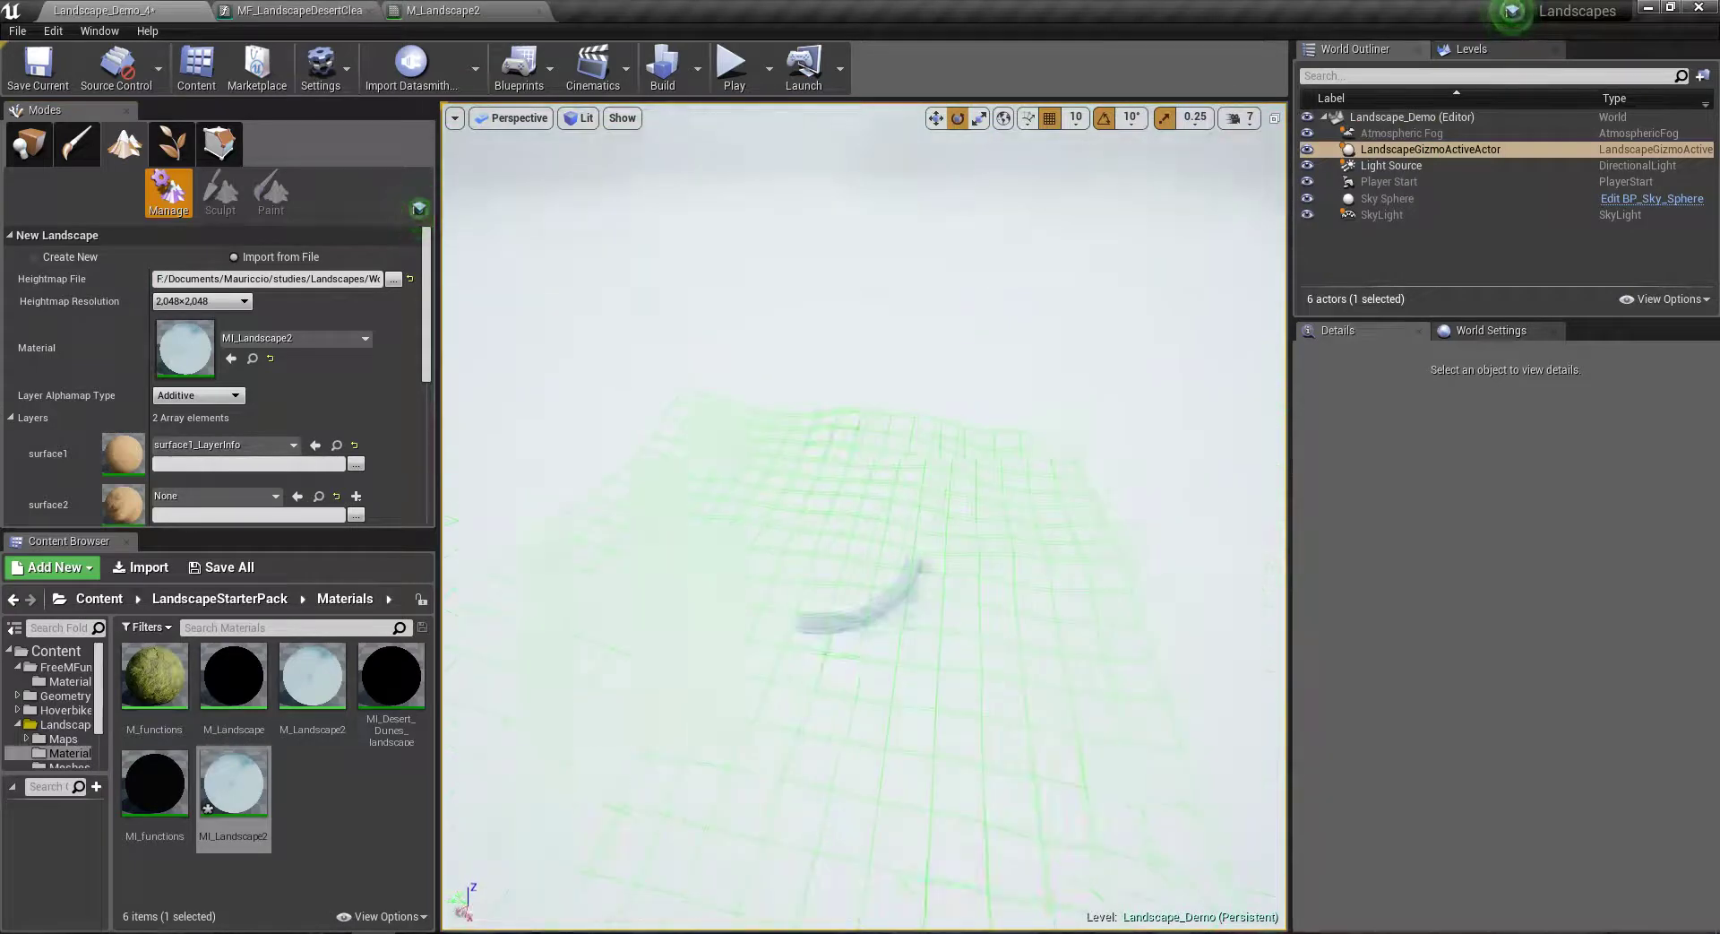
Step: Load LandscapeRaw2 as the heightmap and reduce the component count to 16×16
left_click(394, 278)
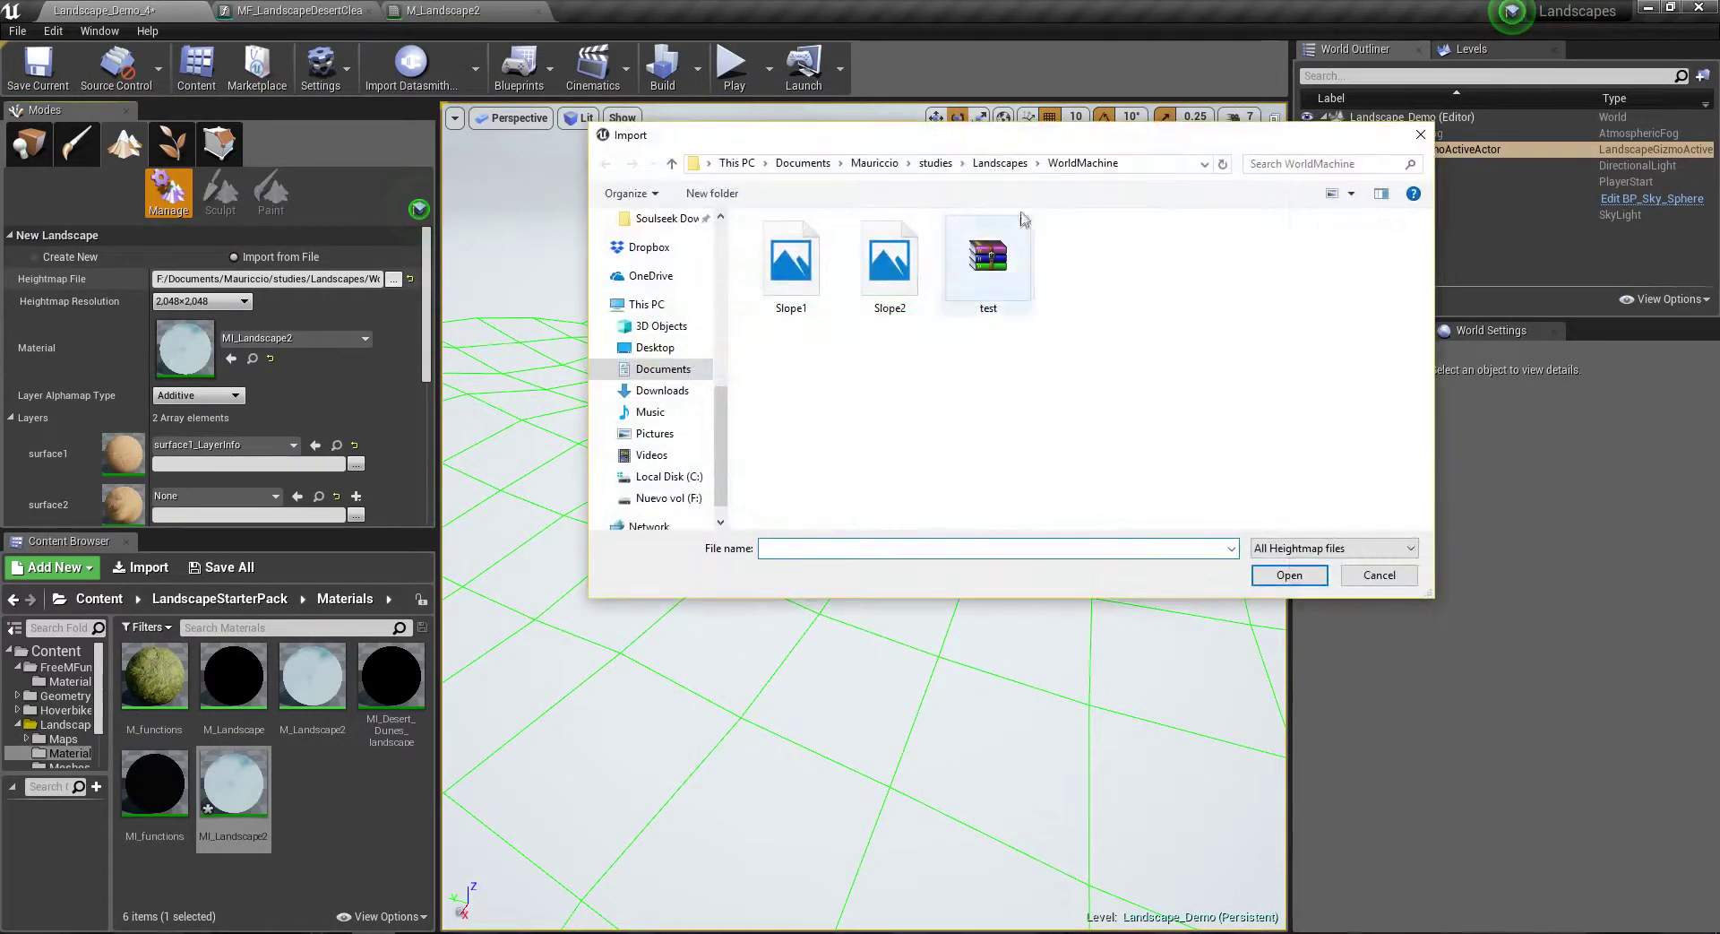
left_click(1004, 164)
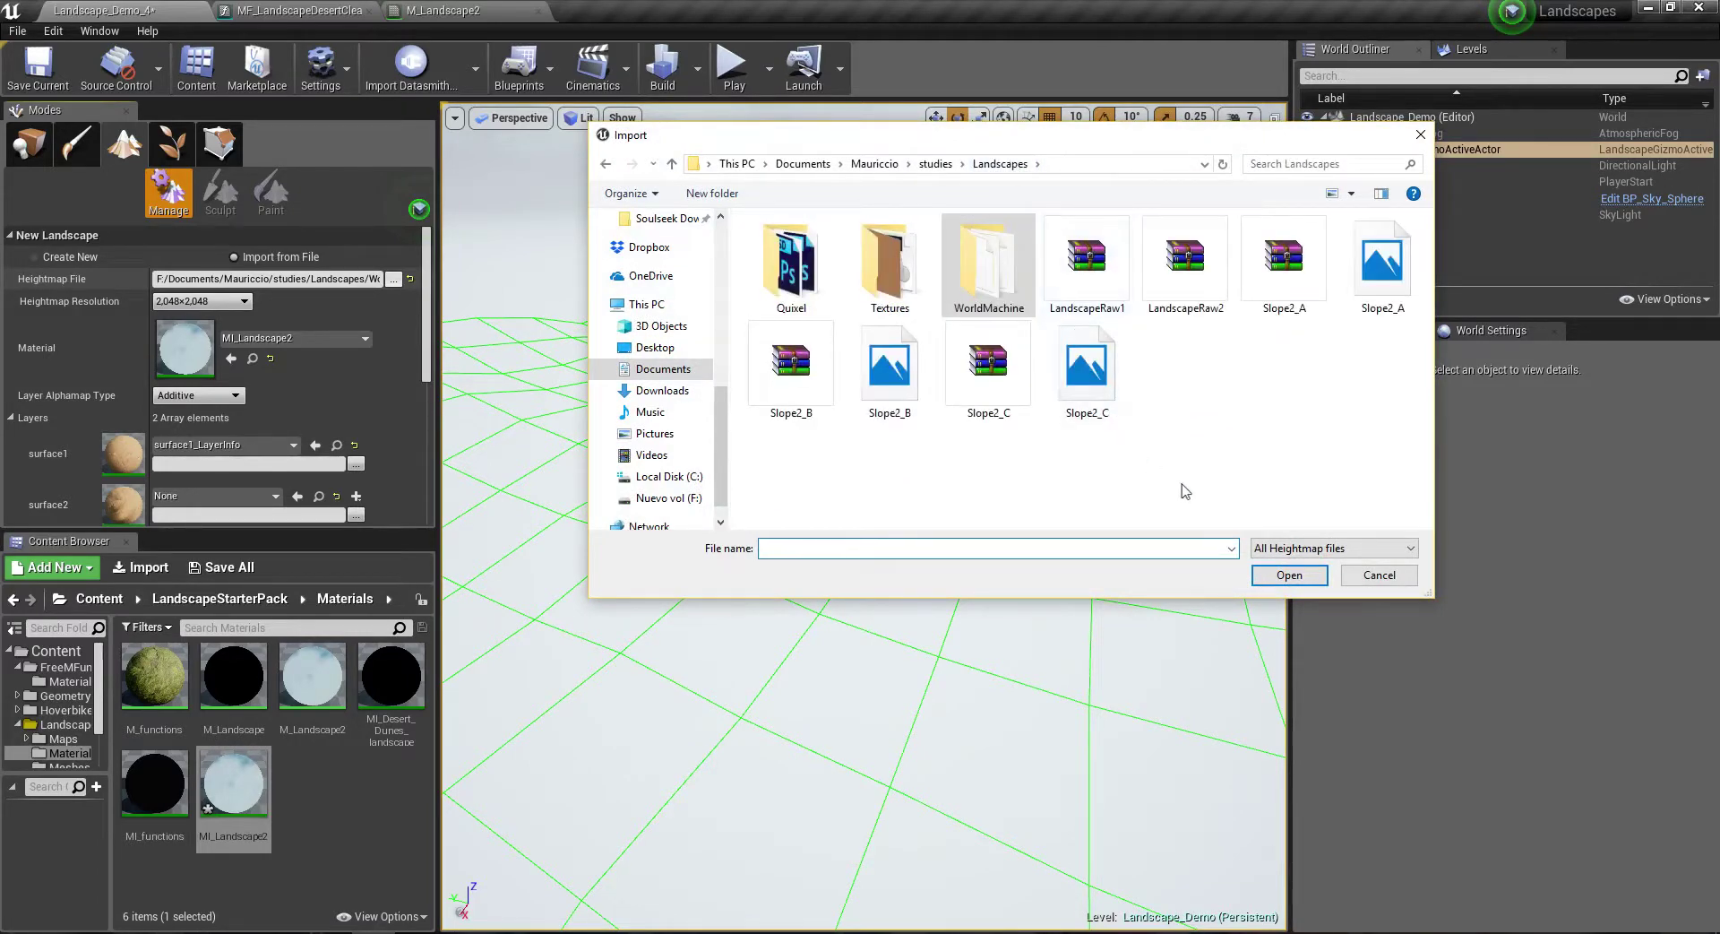
double_click(1196, 285)
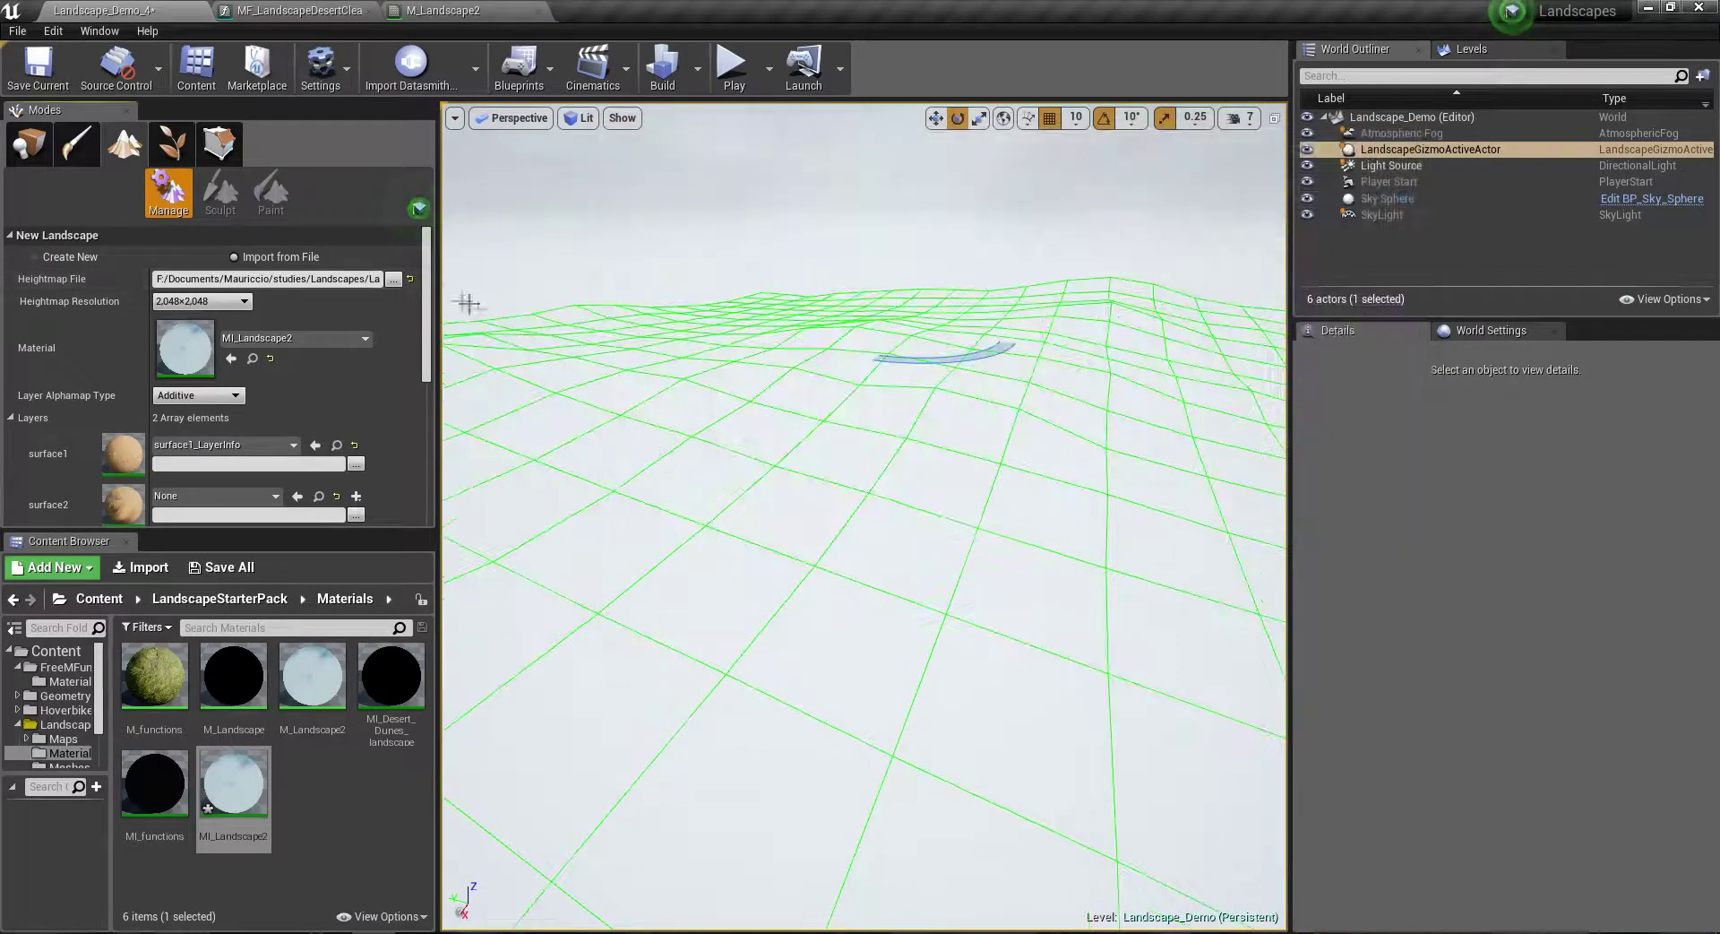
left_click(34, 257)
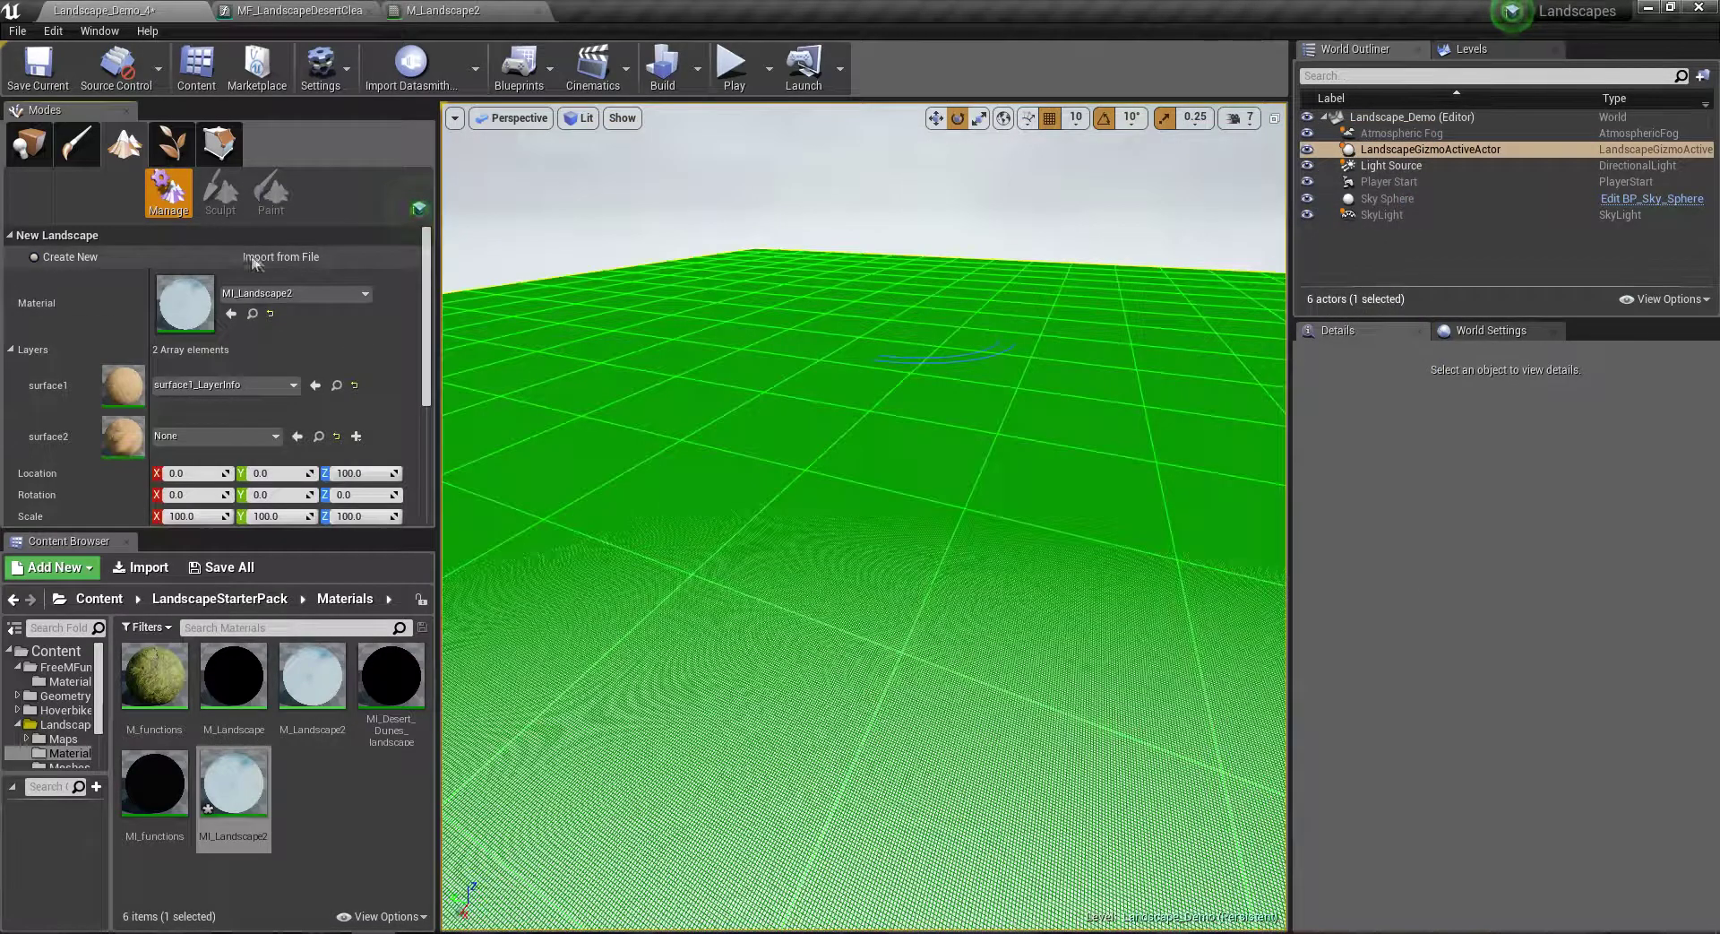
left_click(249, 261)
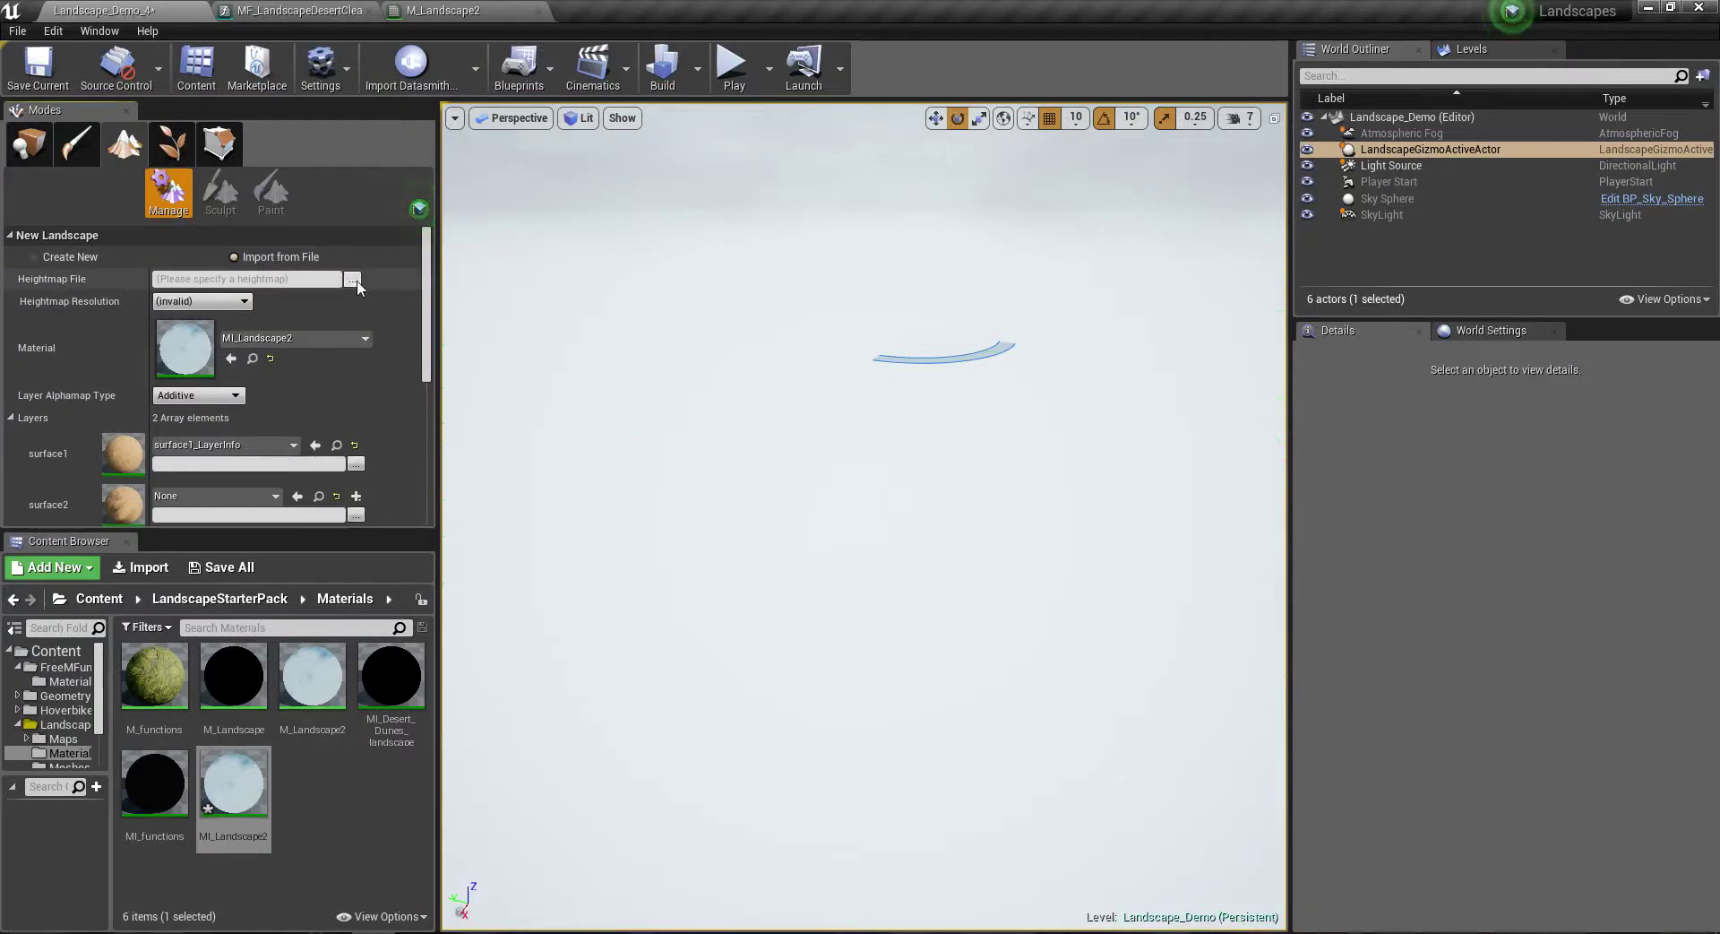
left_click(353, 280)
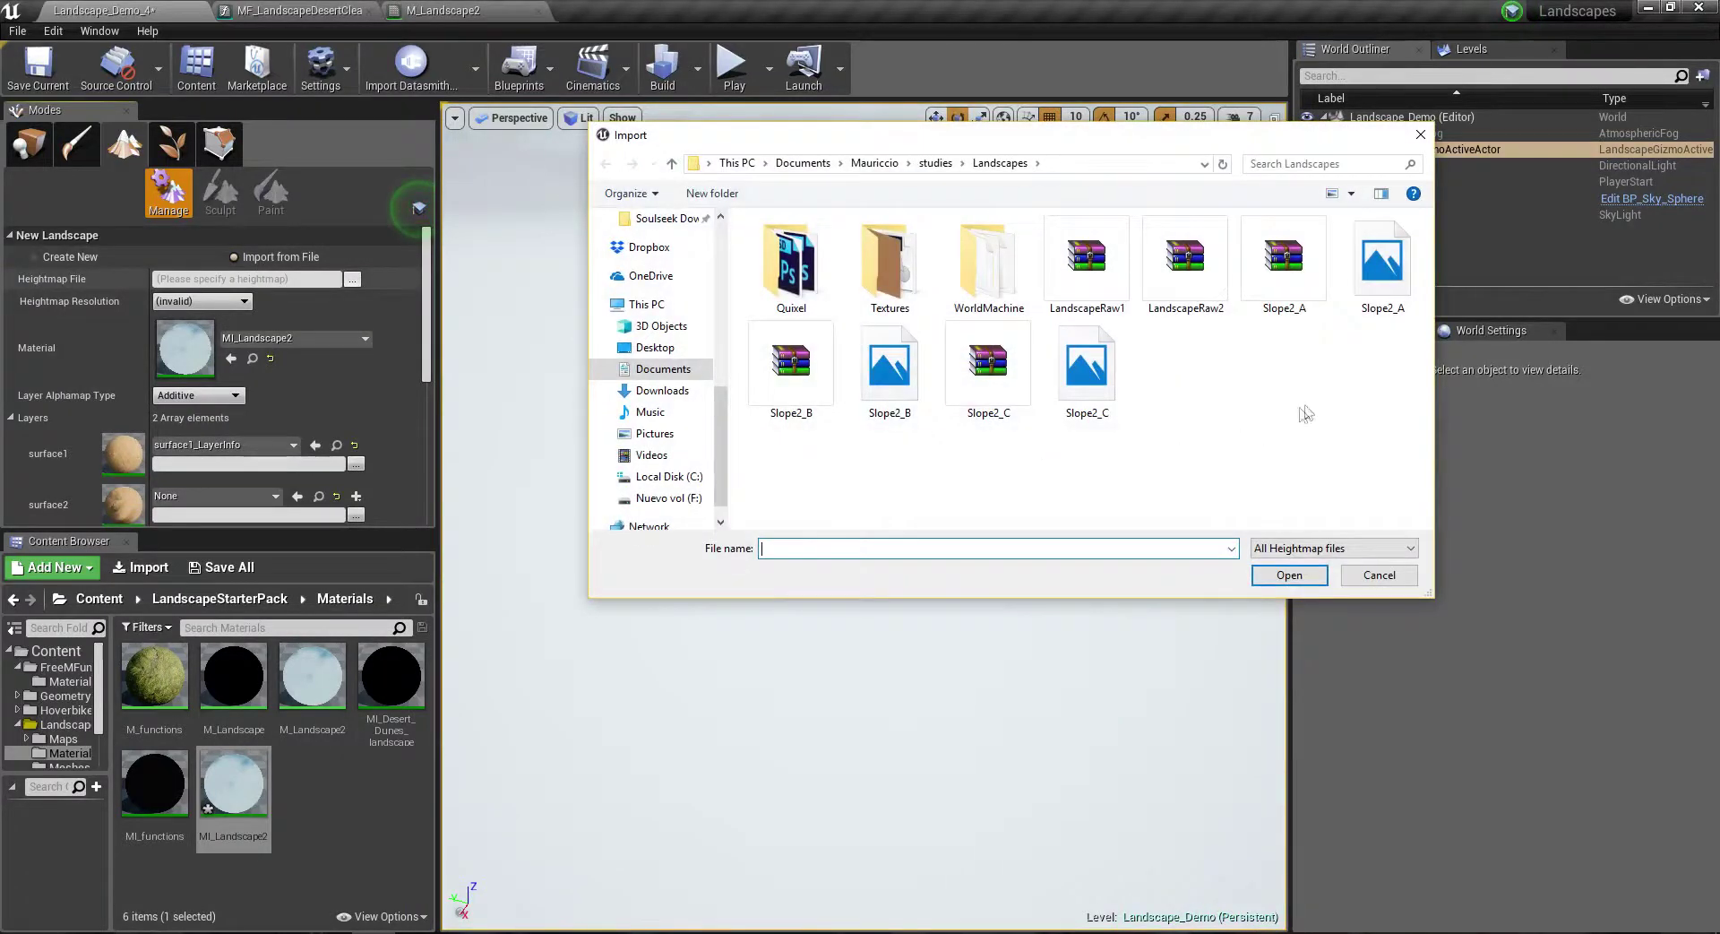
double_click(1195, 278)
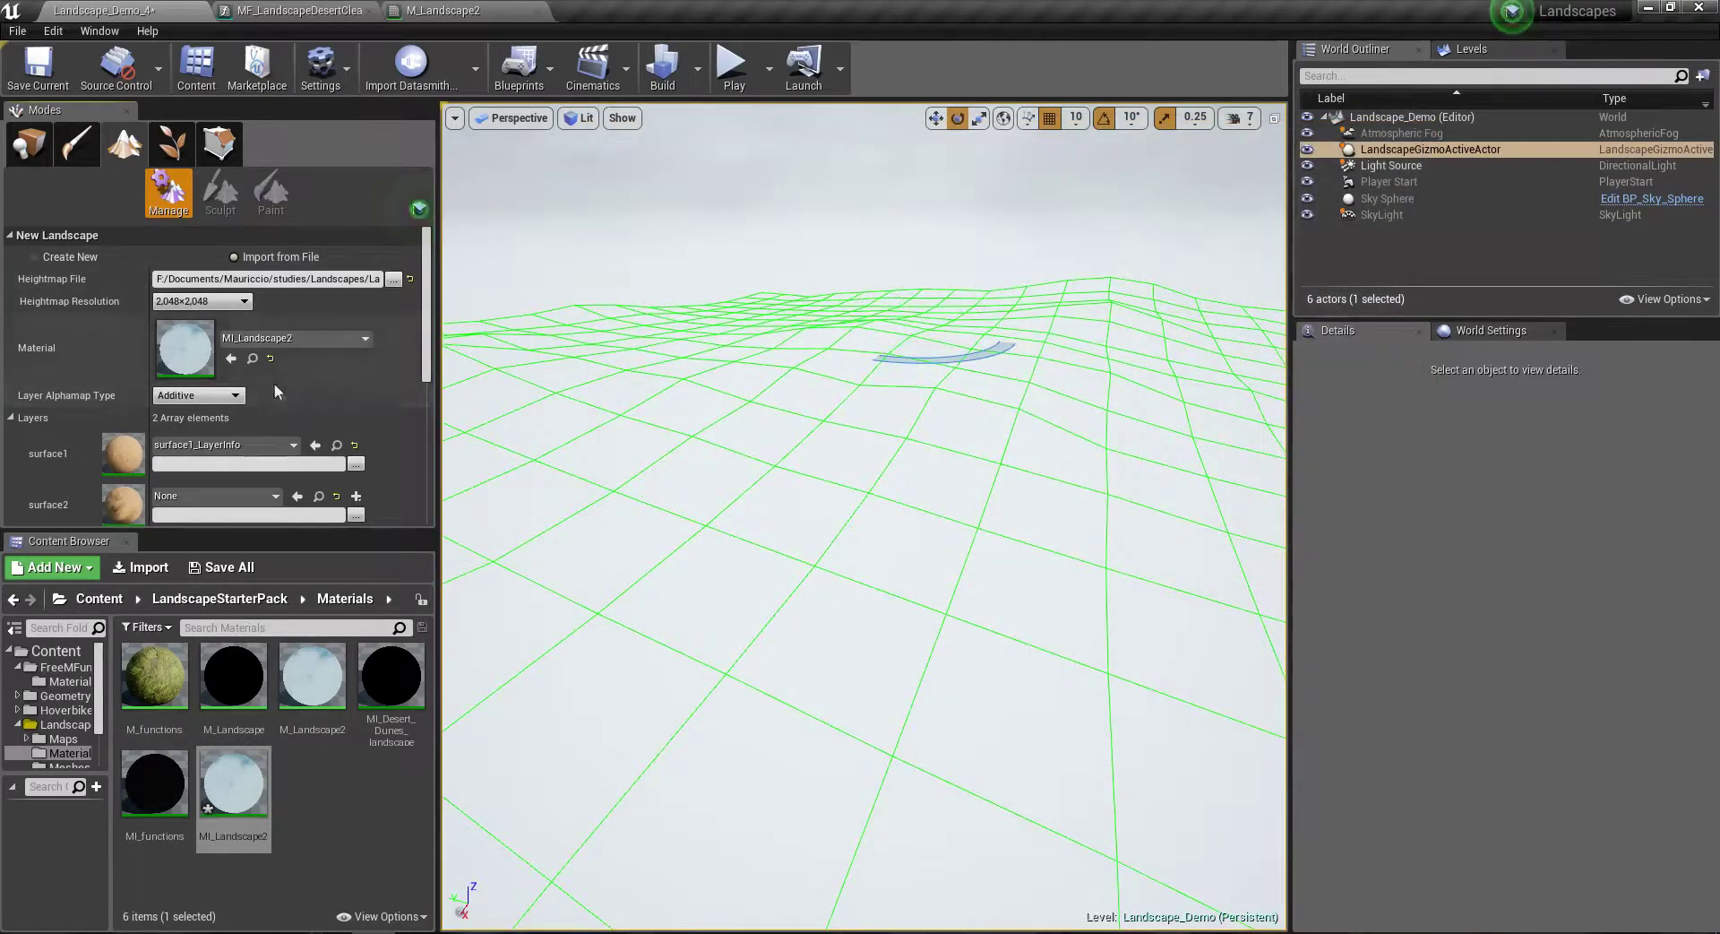
scroll(341, 415, "down", 4)
left_click_drag(190, 480, 214, 480)
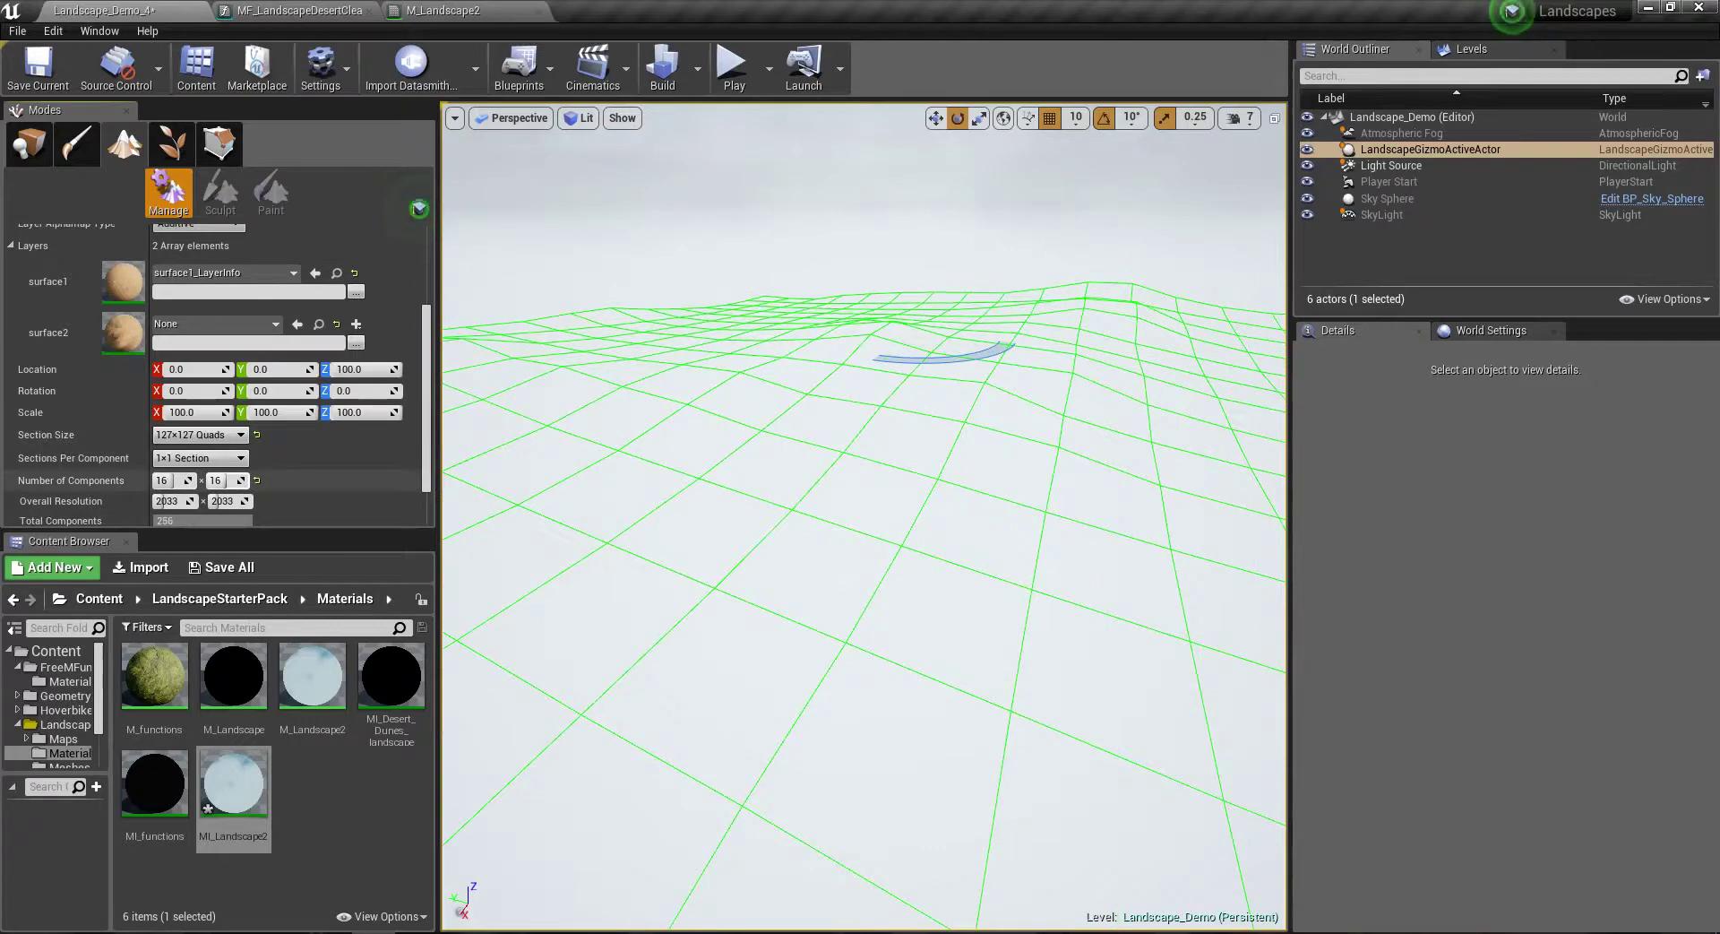
Step: Set surface1's layer info back to None and assign surface2_LayerInfo to surface2
left_click(277, 272)
left_click(244, 437)
left_click(260, 321)
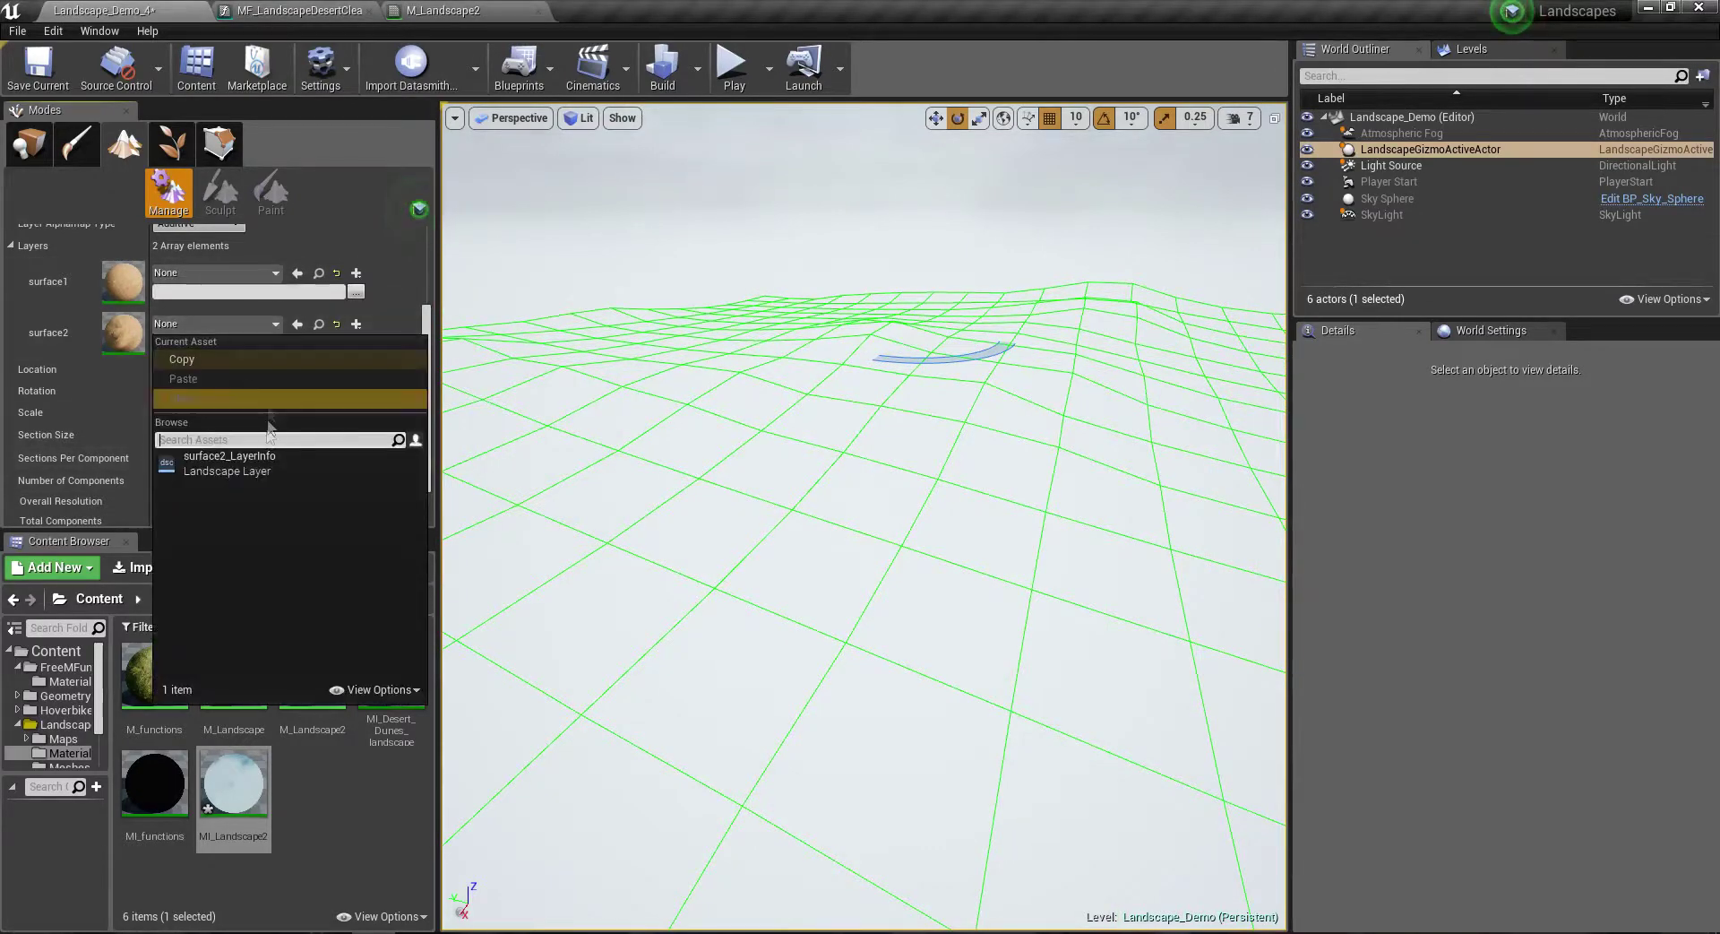
left_click(250, 466)
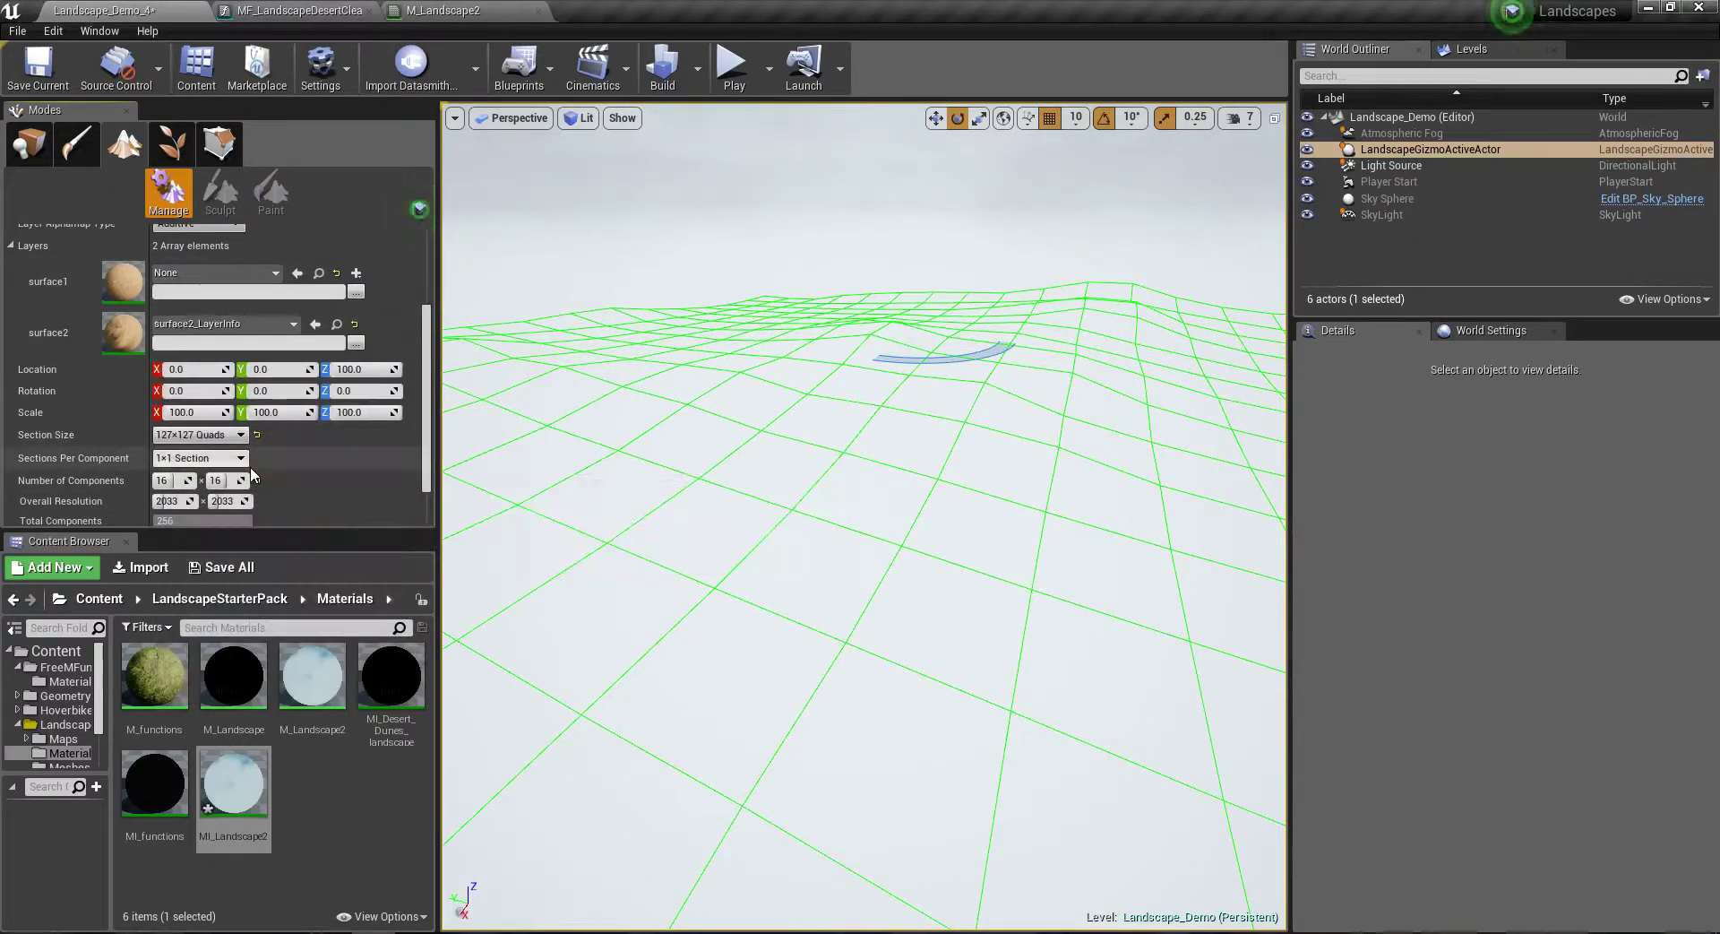
left_click(356, 293)
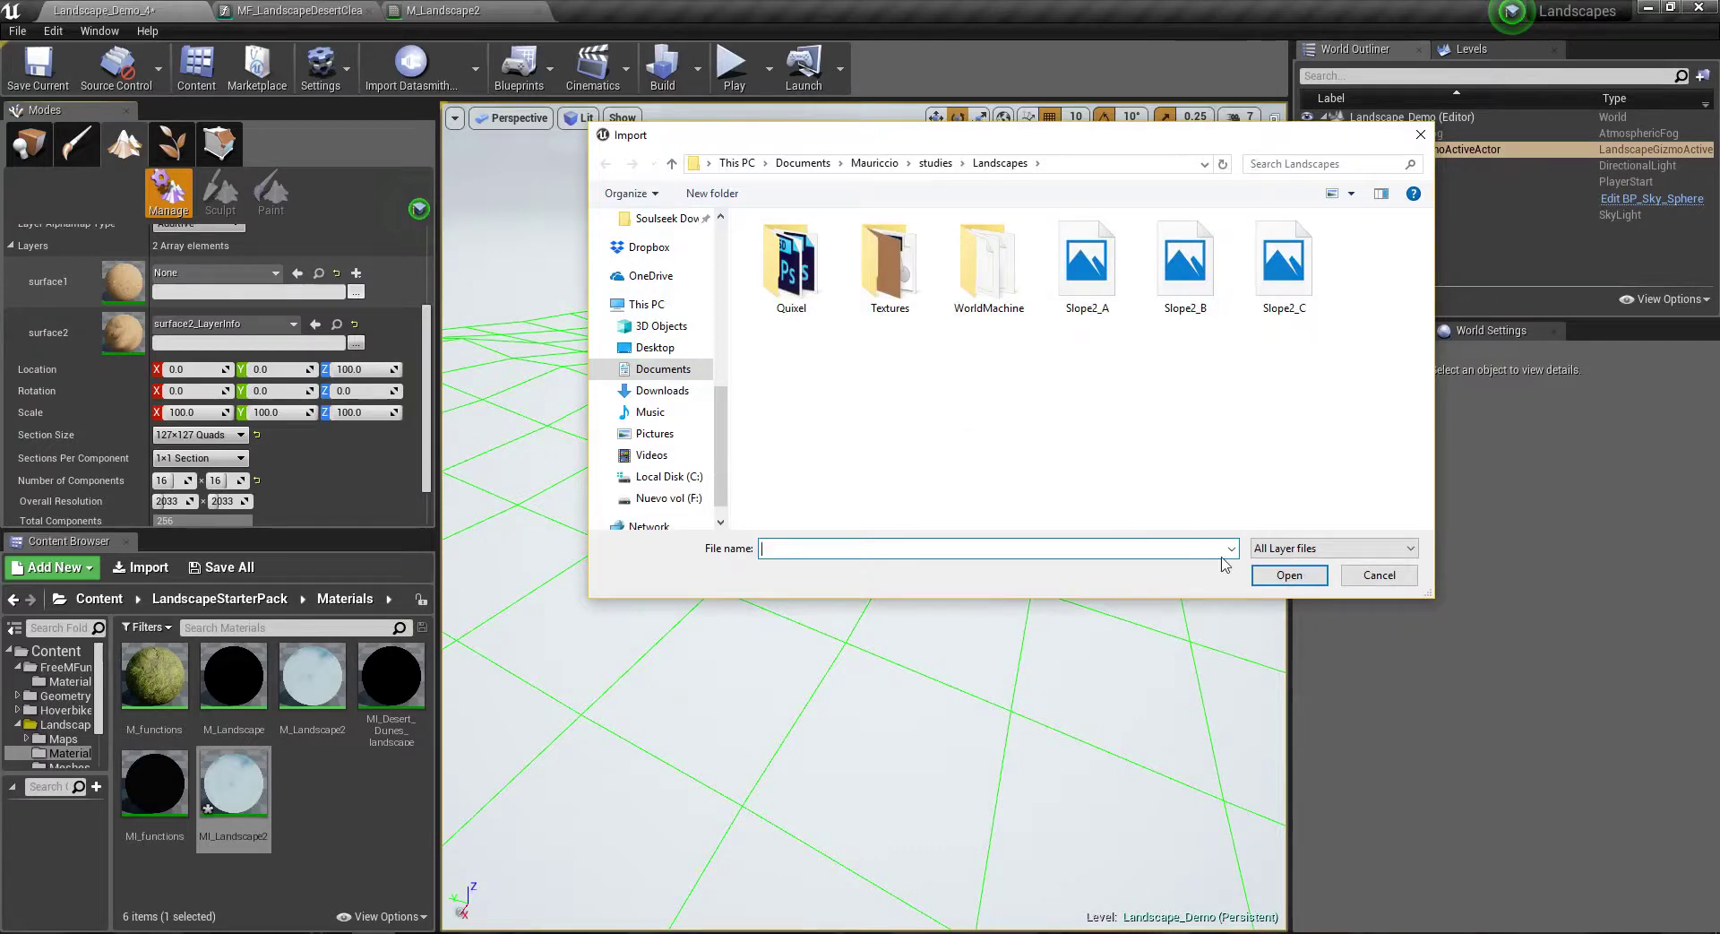
Step: Launch World Machine from the system search
key("super")
type("world")
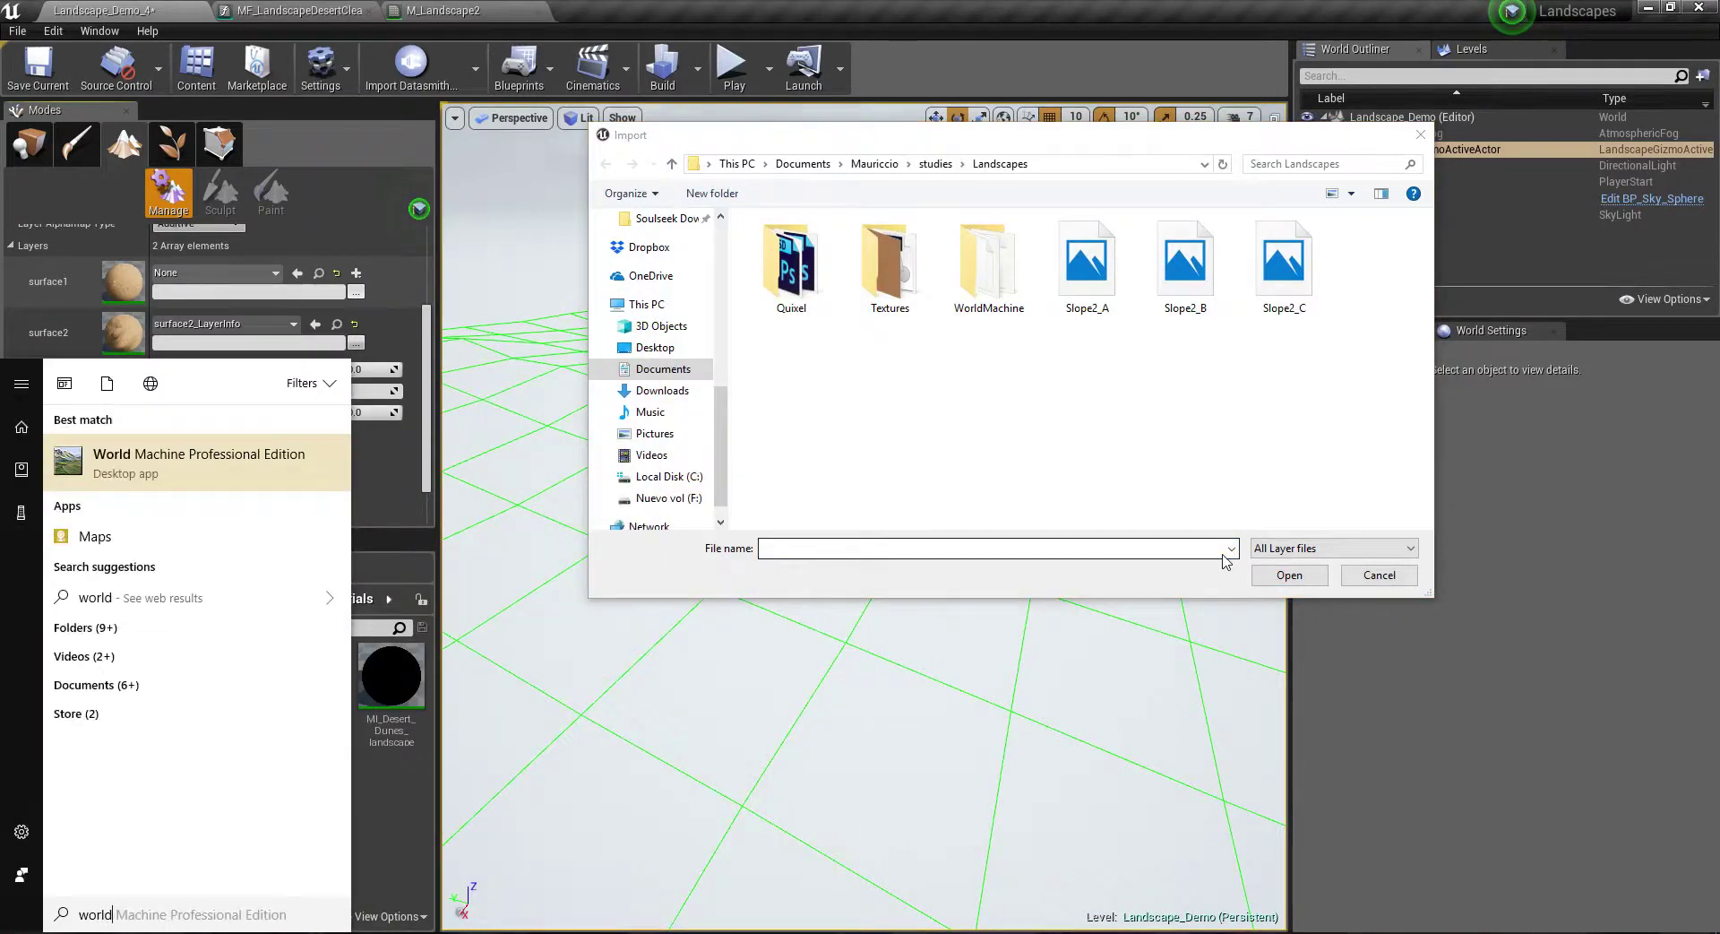
key("Return")
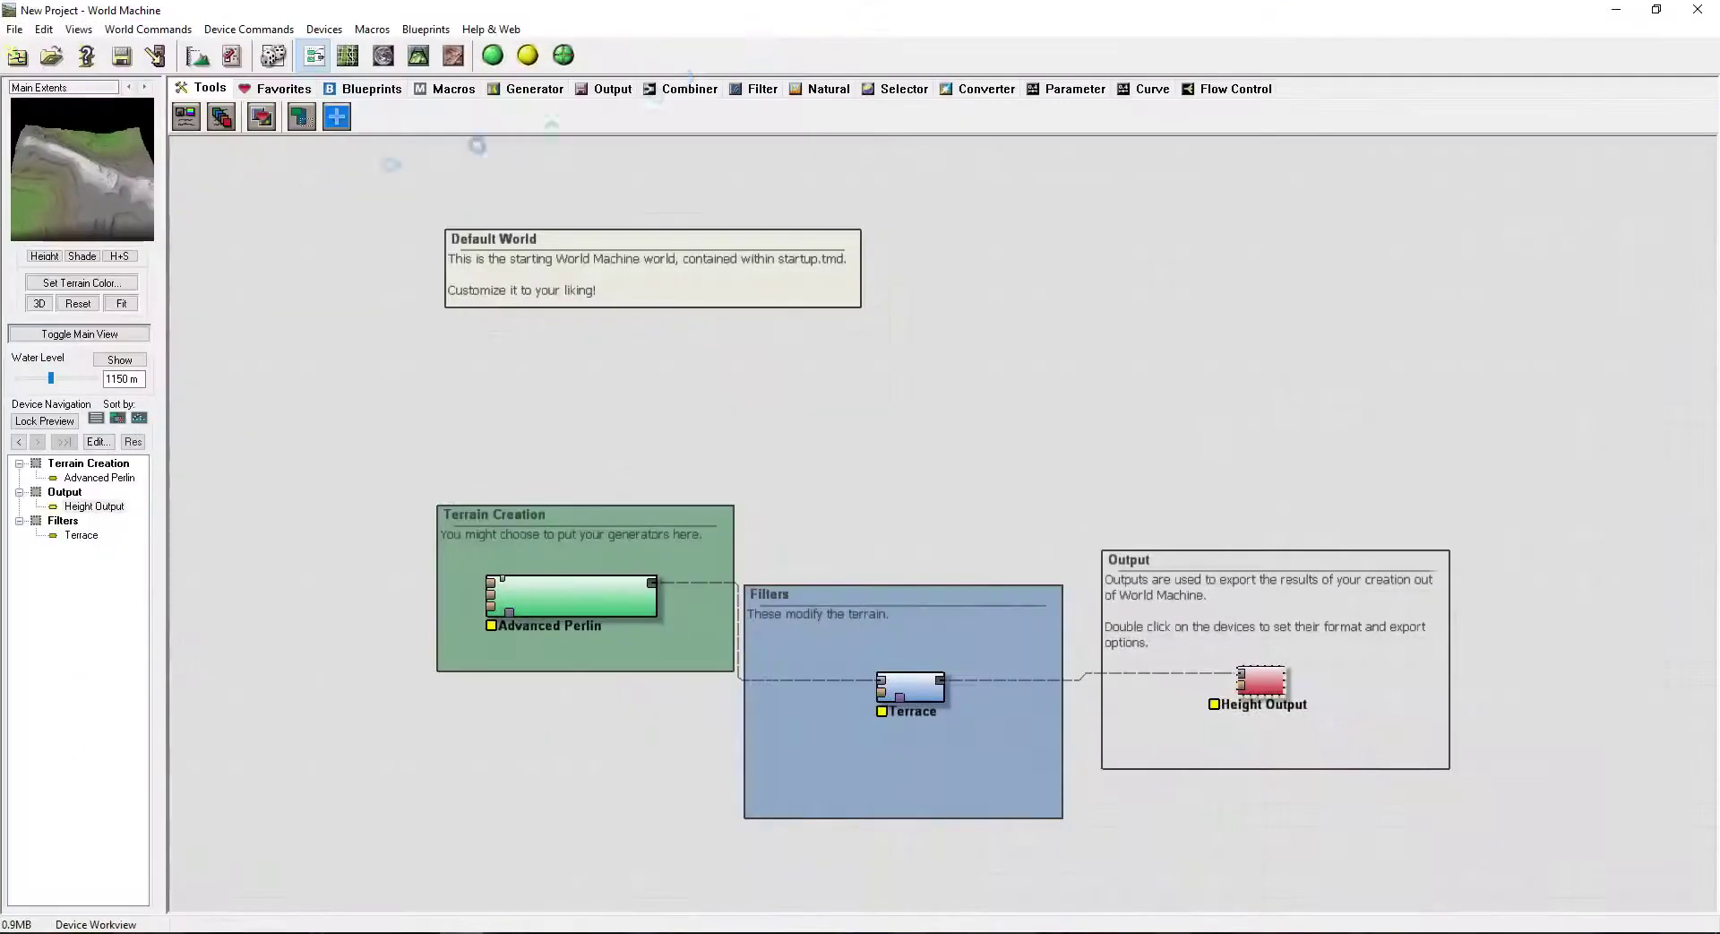
Step: Open the Desert.tmd project in World Machine, dismissing the startup notices
left_click(1060, 240)
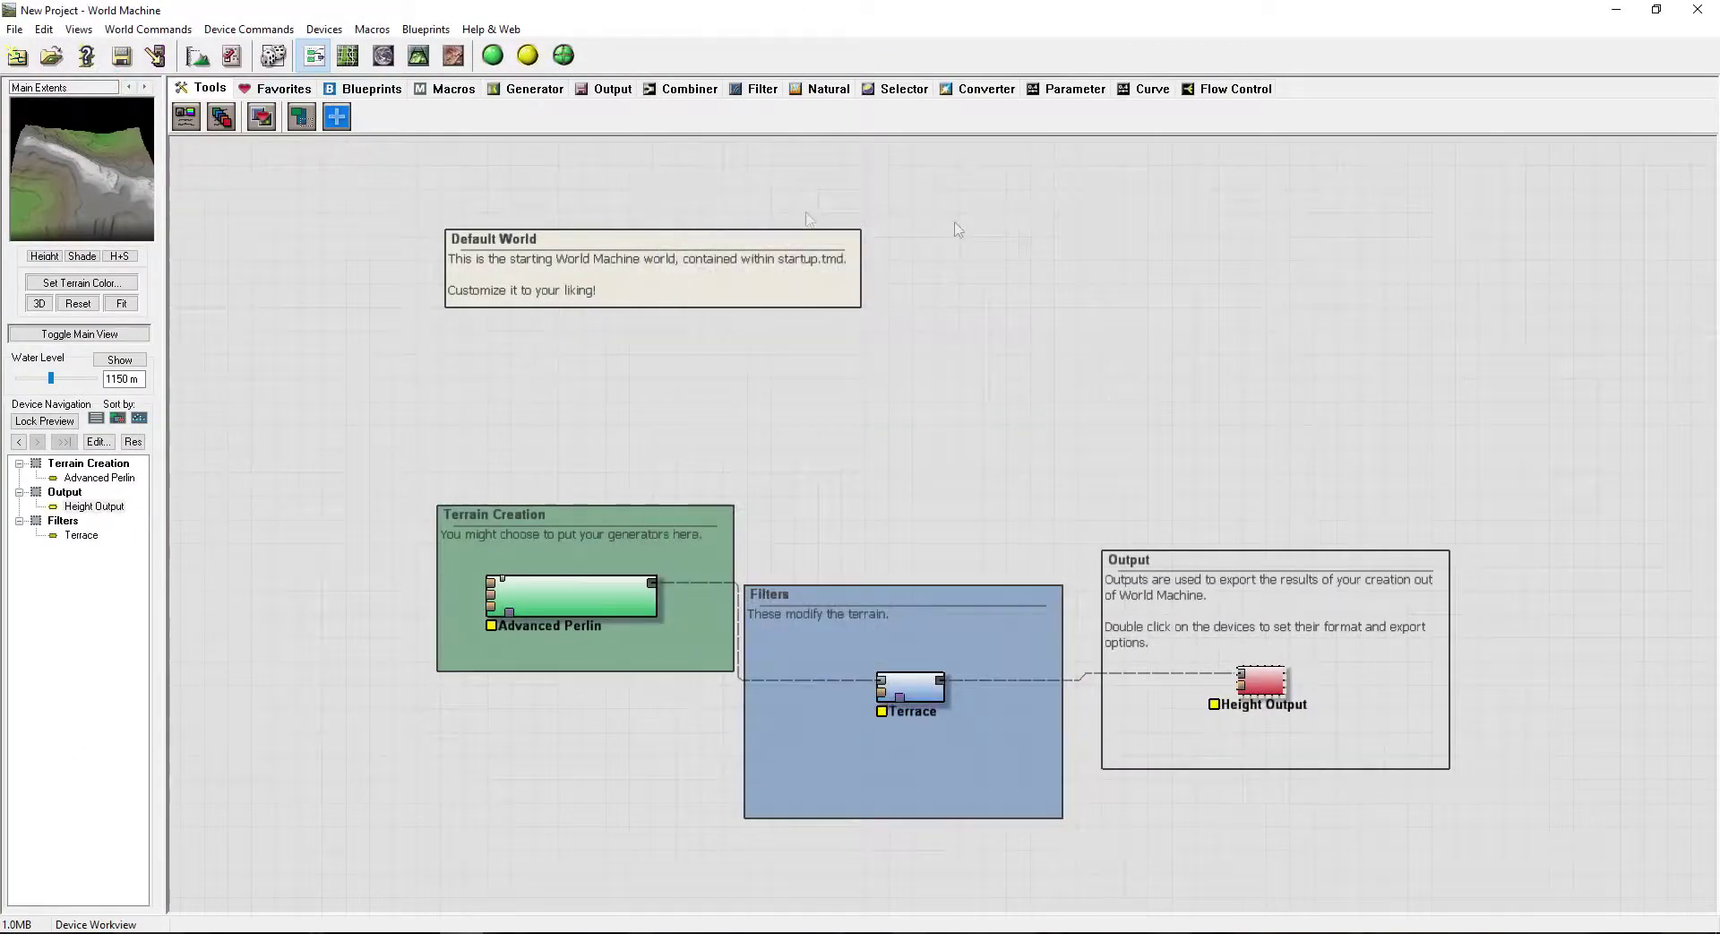
left_click(15, 29)
left_click(36, 164)
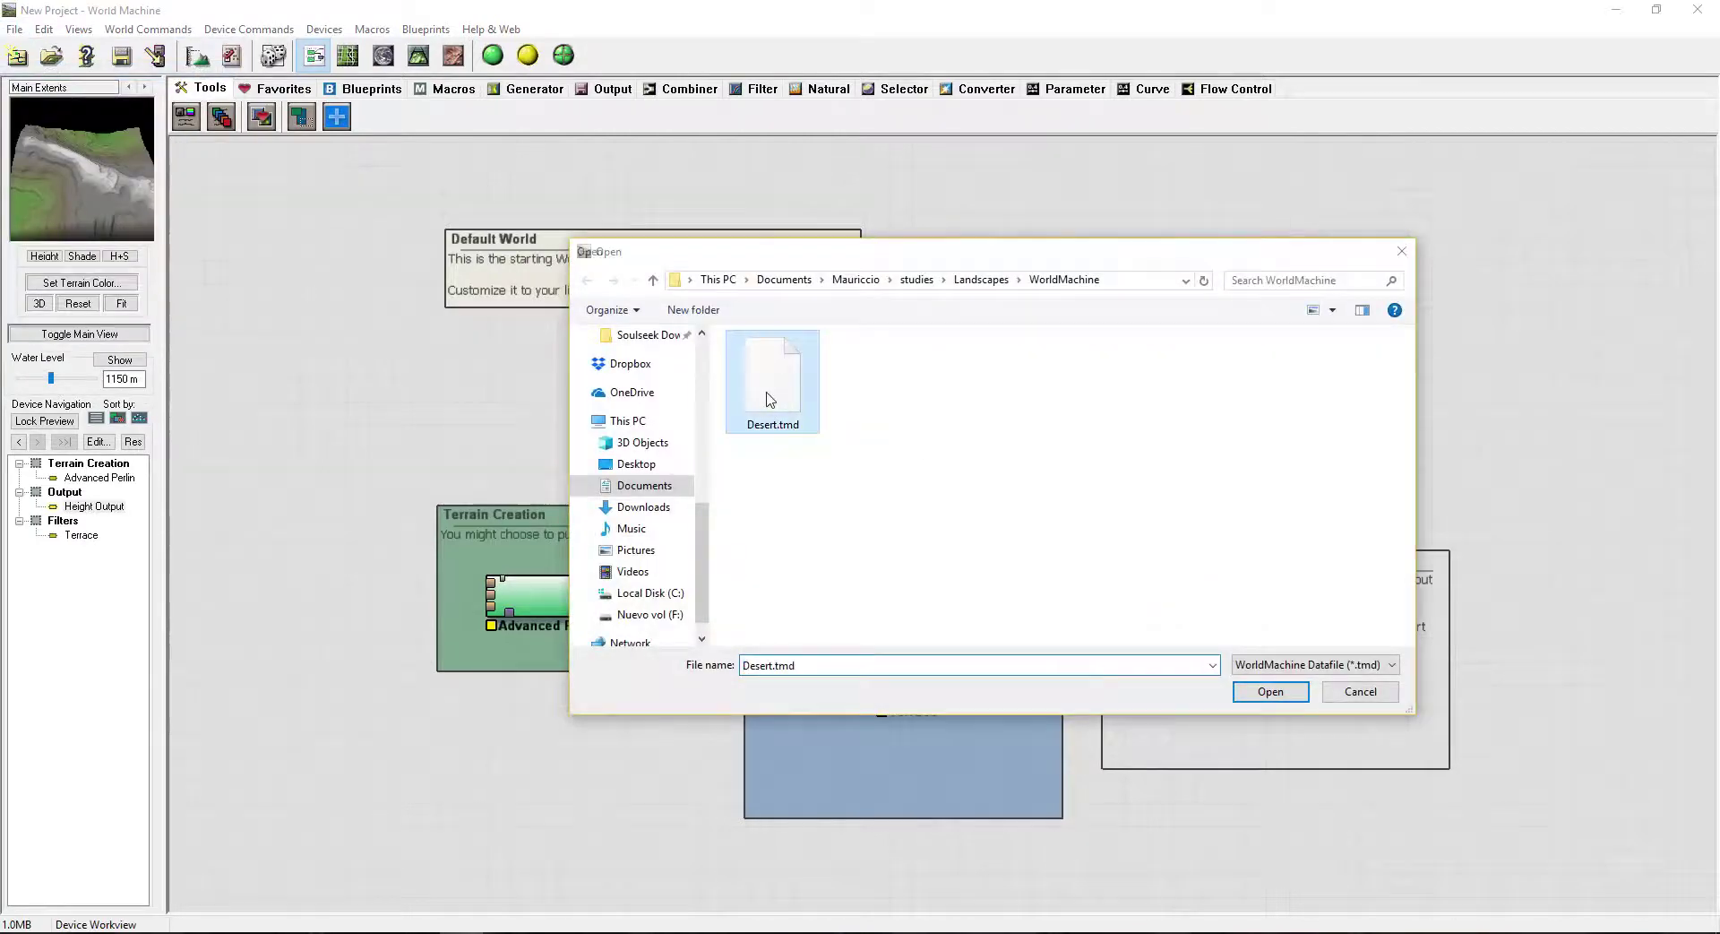
double_click(769, 398)
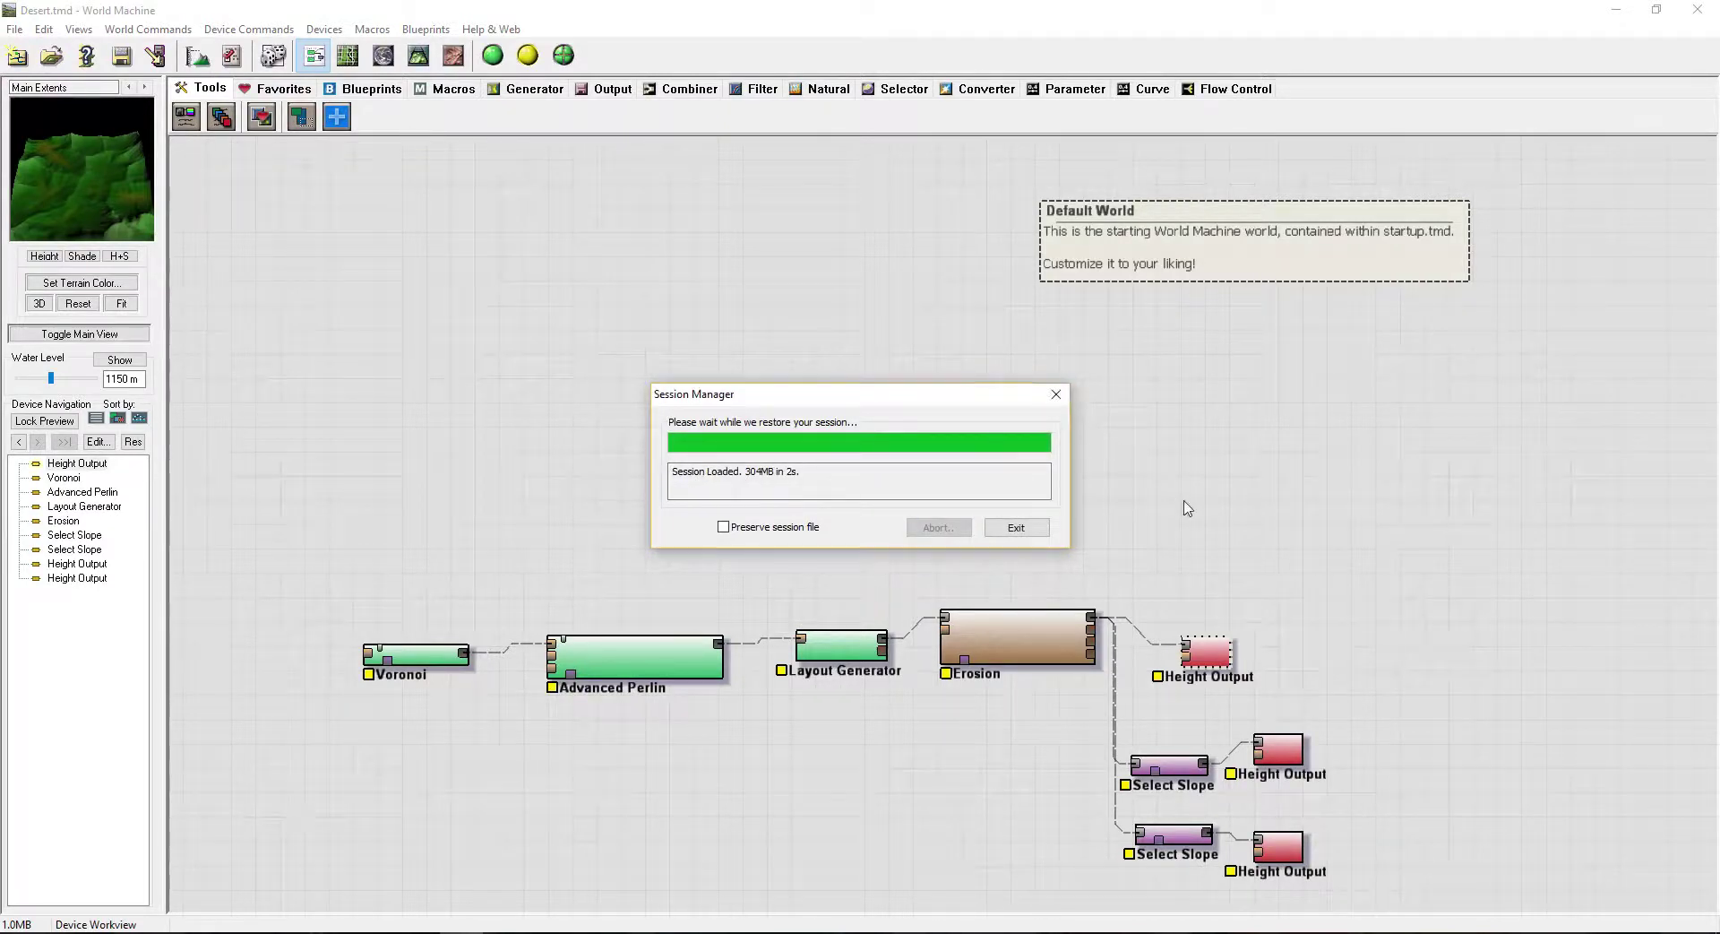
left_click(1016, 527)
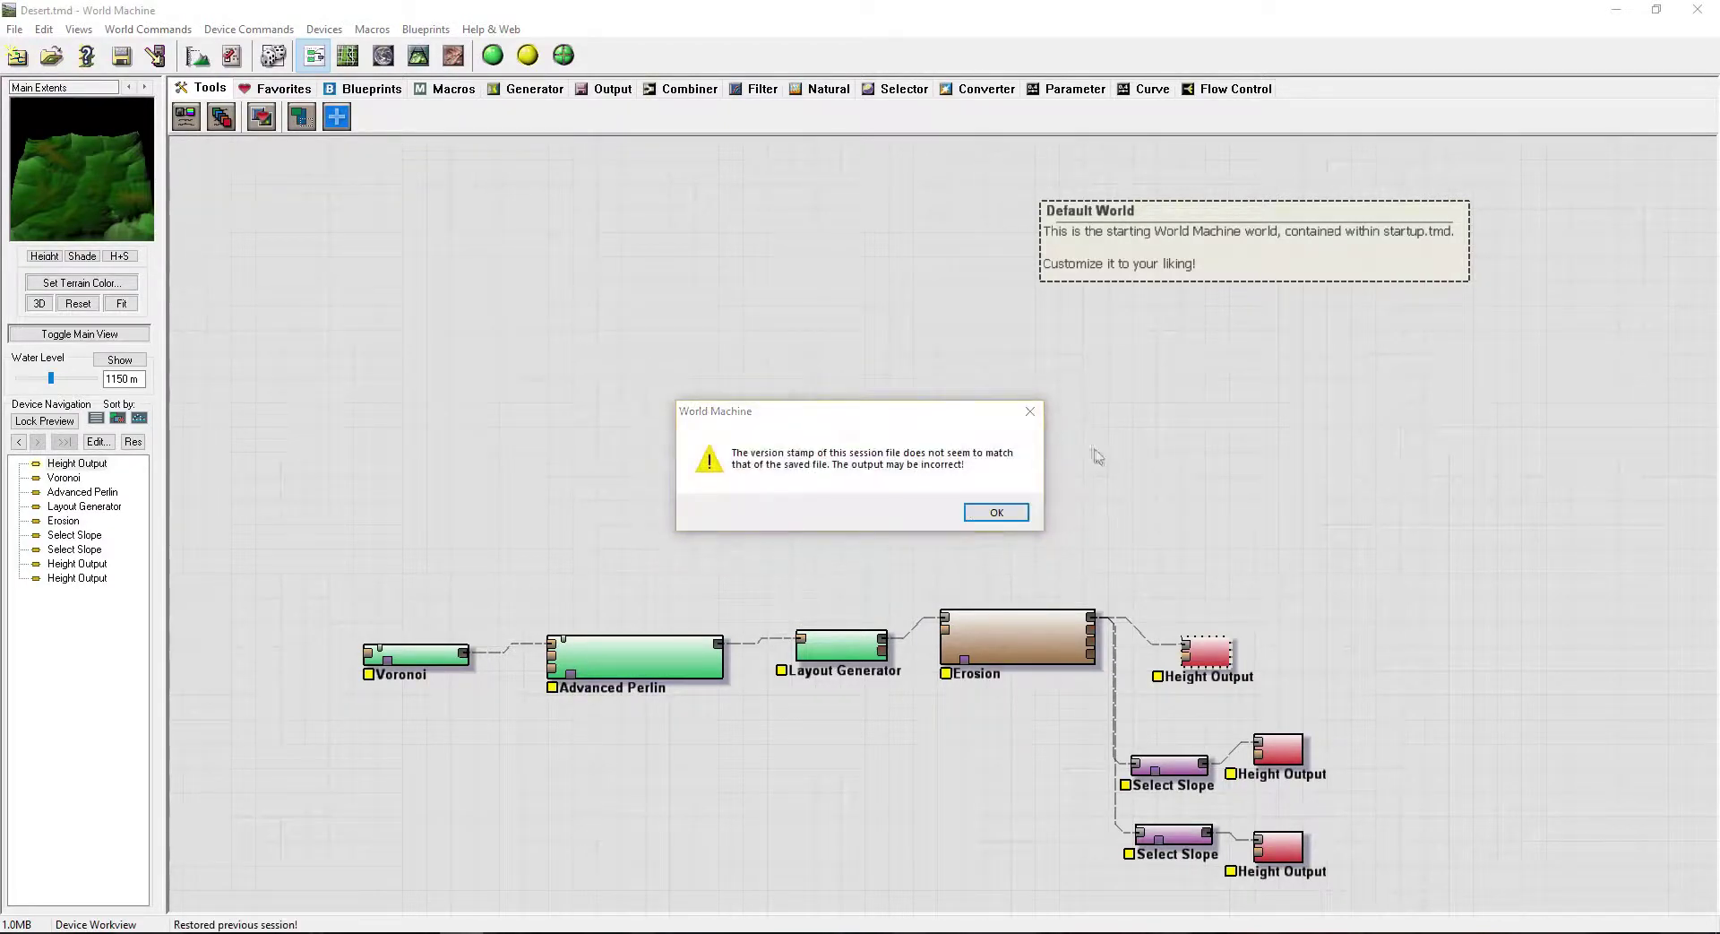
left_click(997, 512)
scroll(1201, 563, "up", 2)
Step: Confirm the Height Output exports RAW16 and keep its existing file name
double_click(1201, 562)
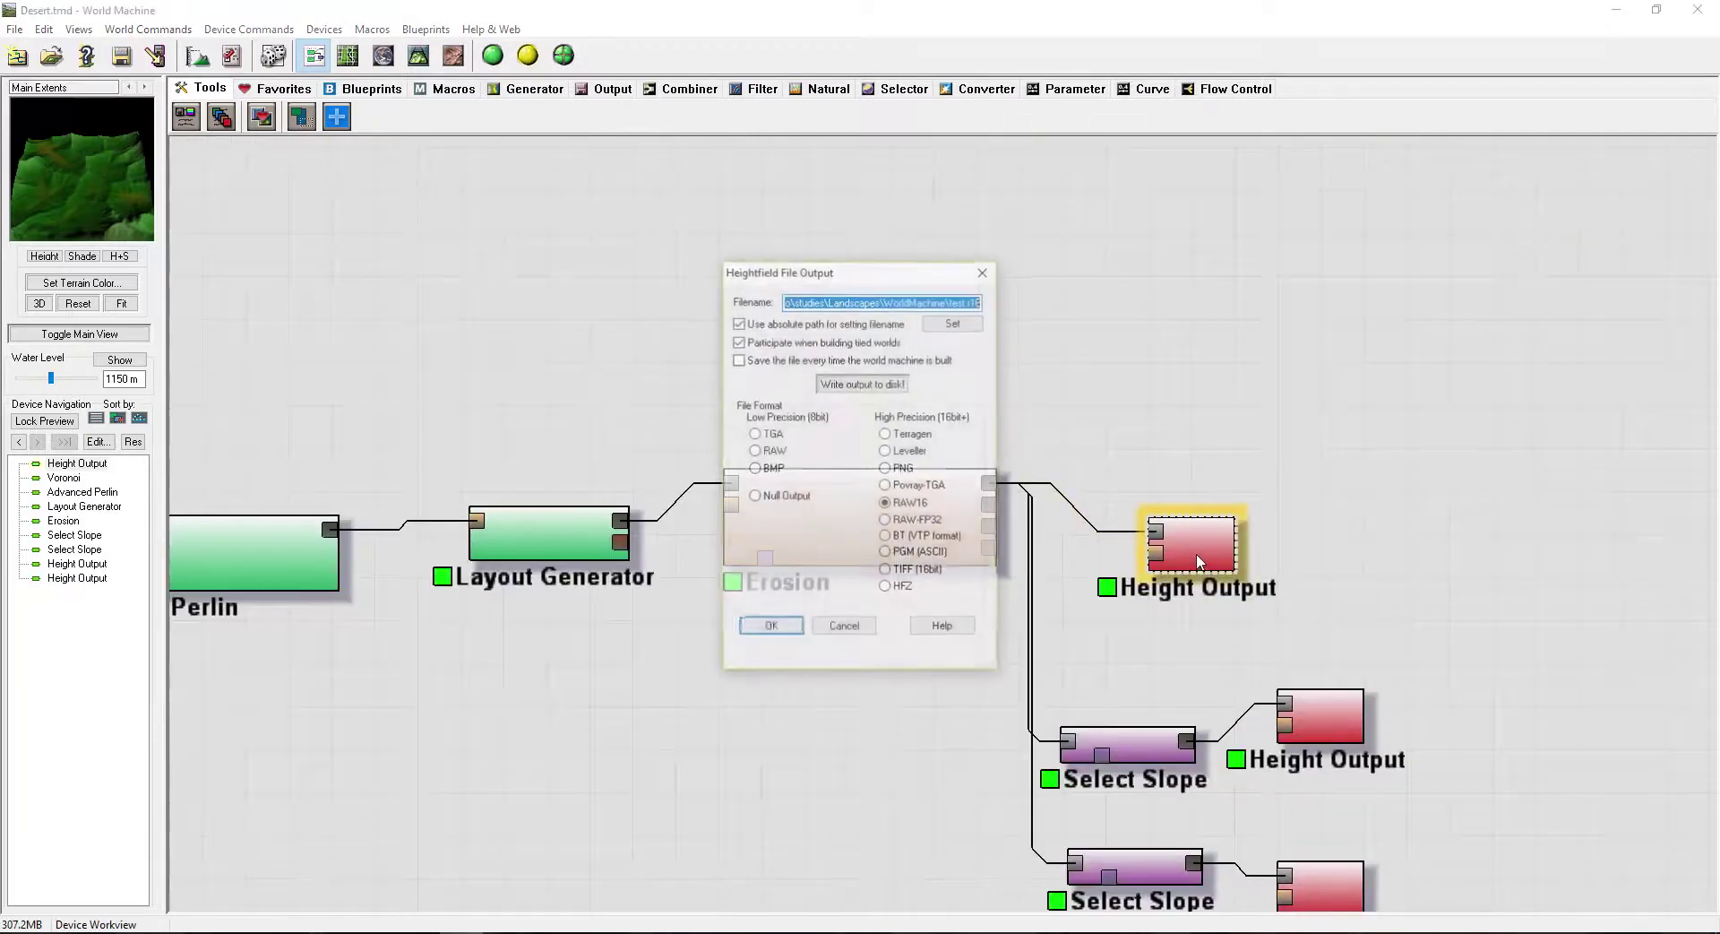
left_click(964, 300)
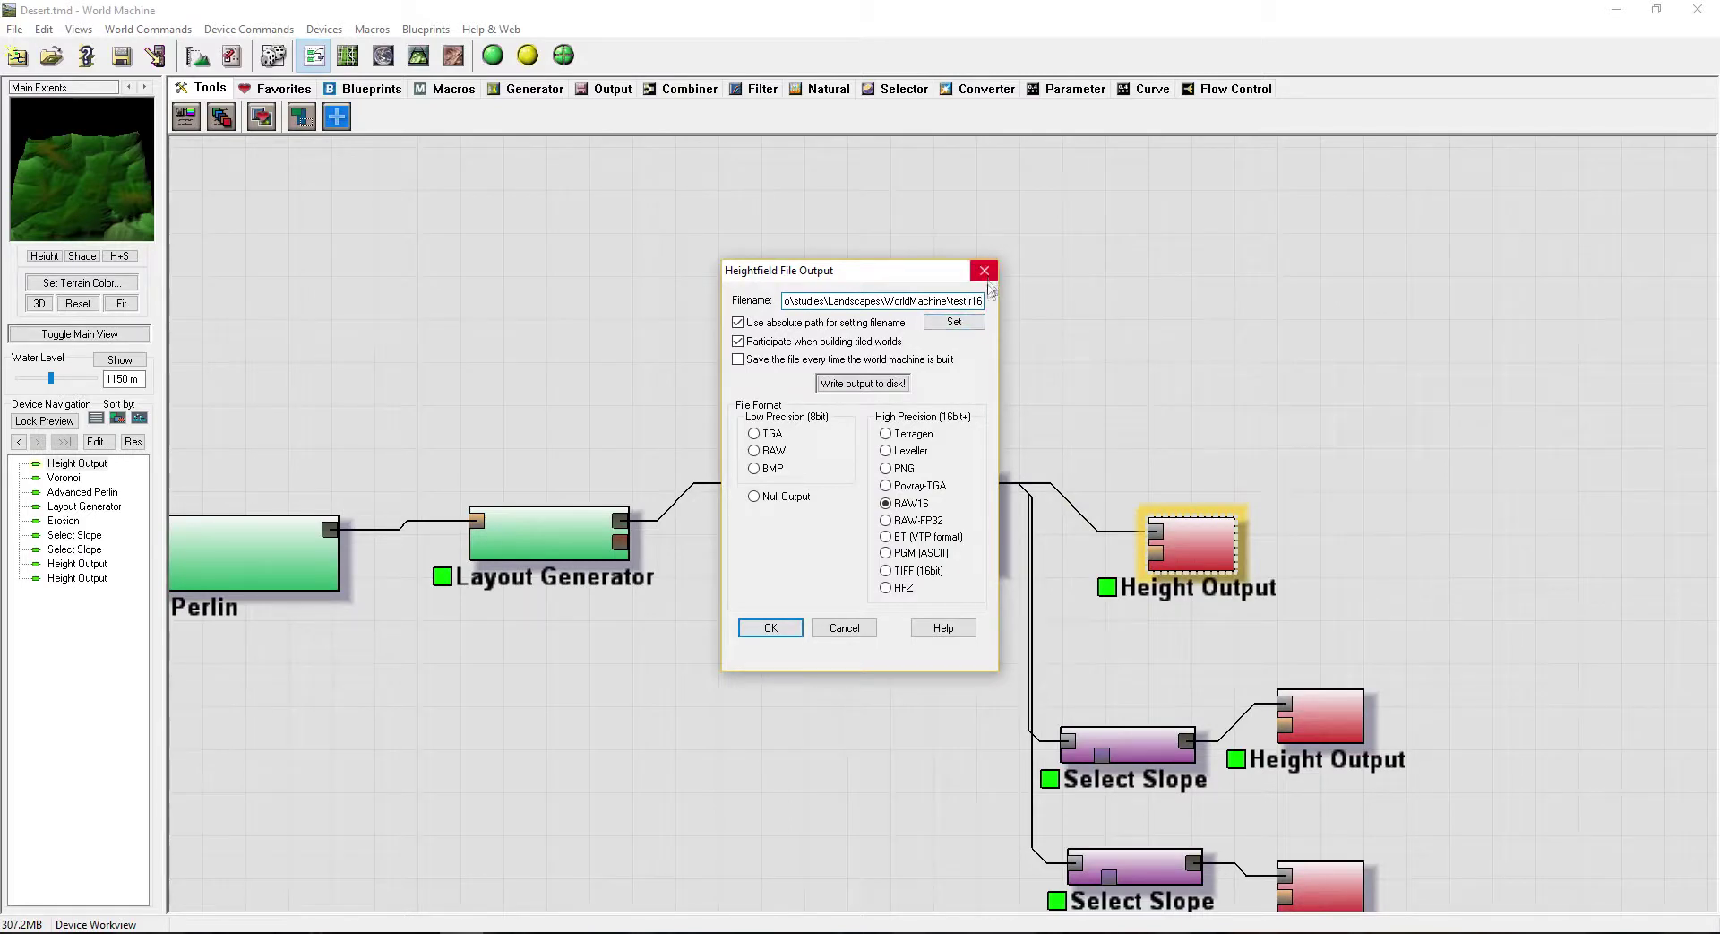
left_click(976, 326)
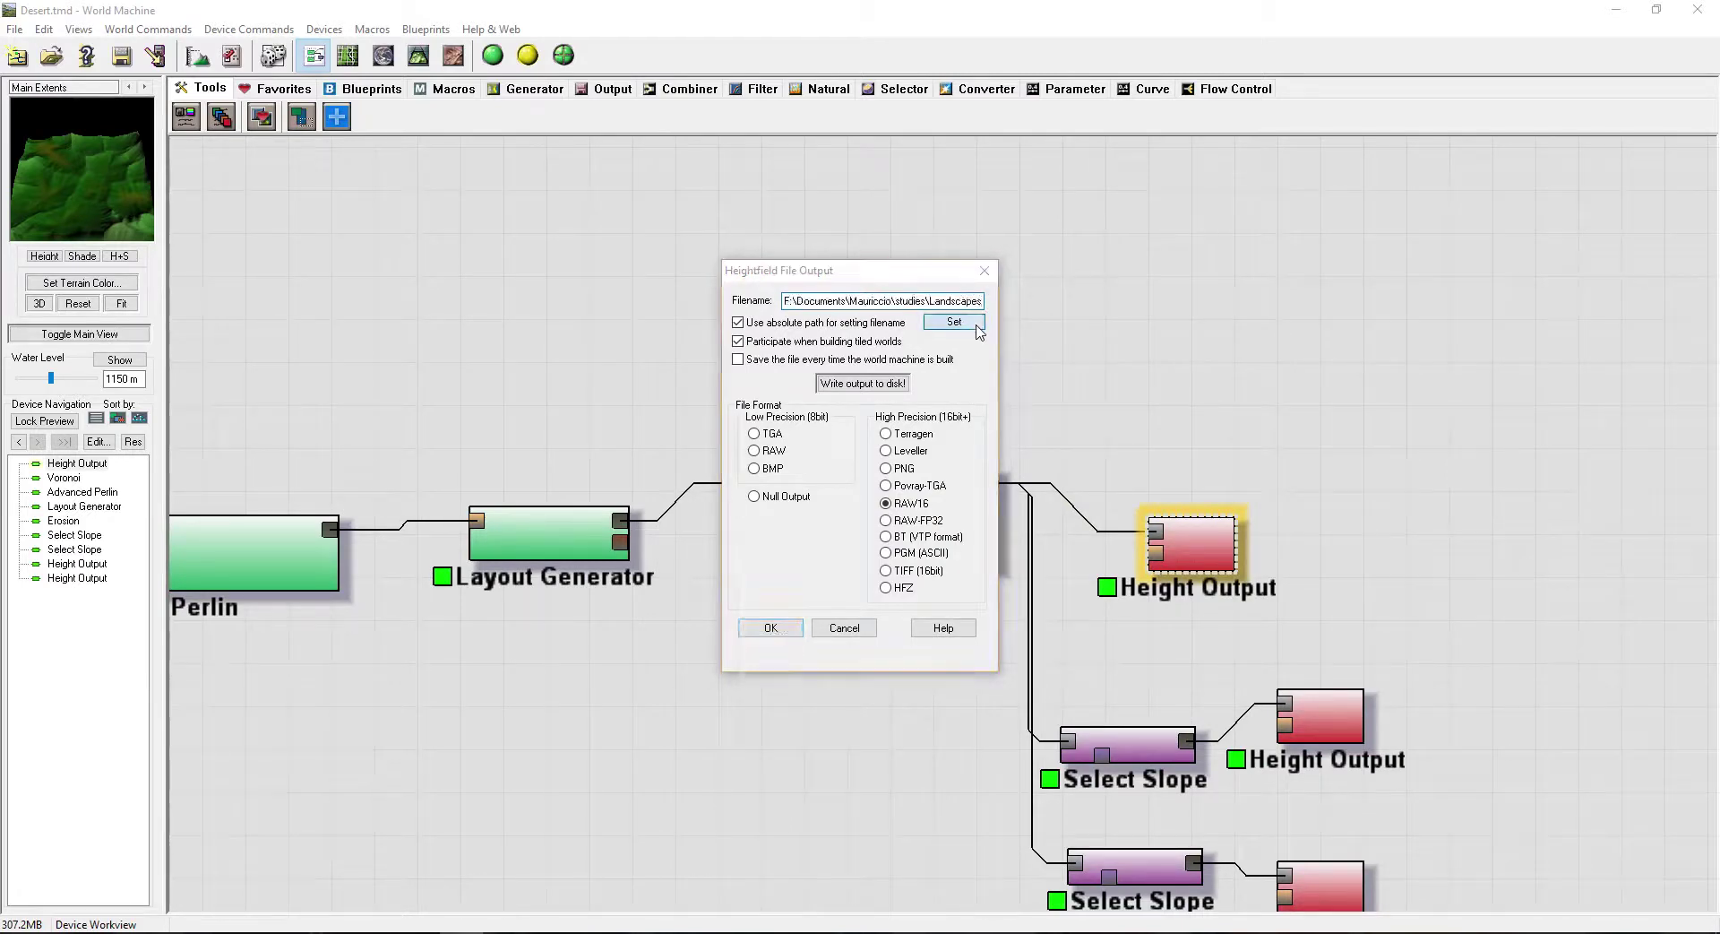
left_click(1518, 738)
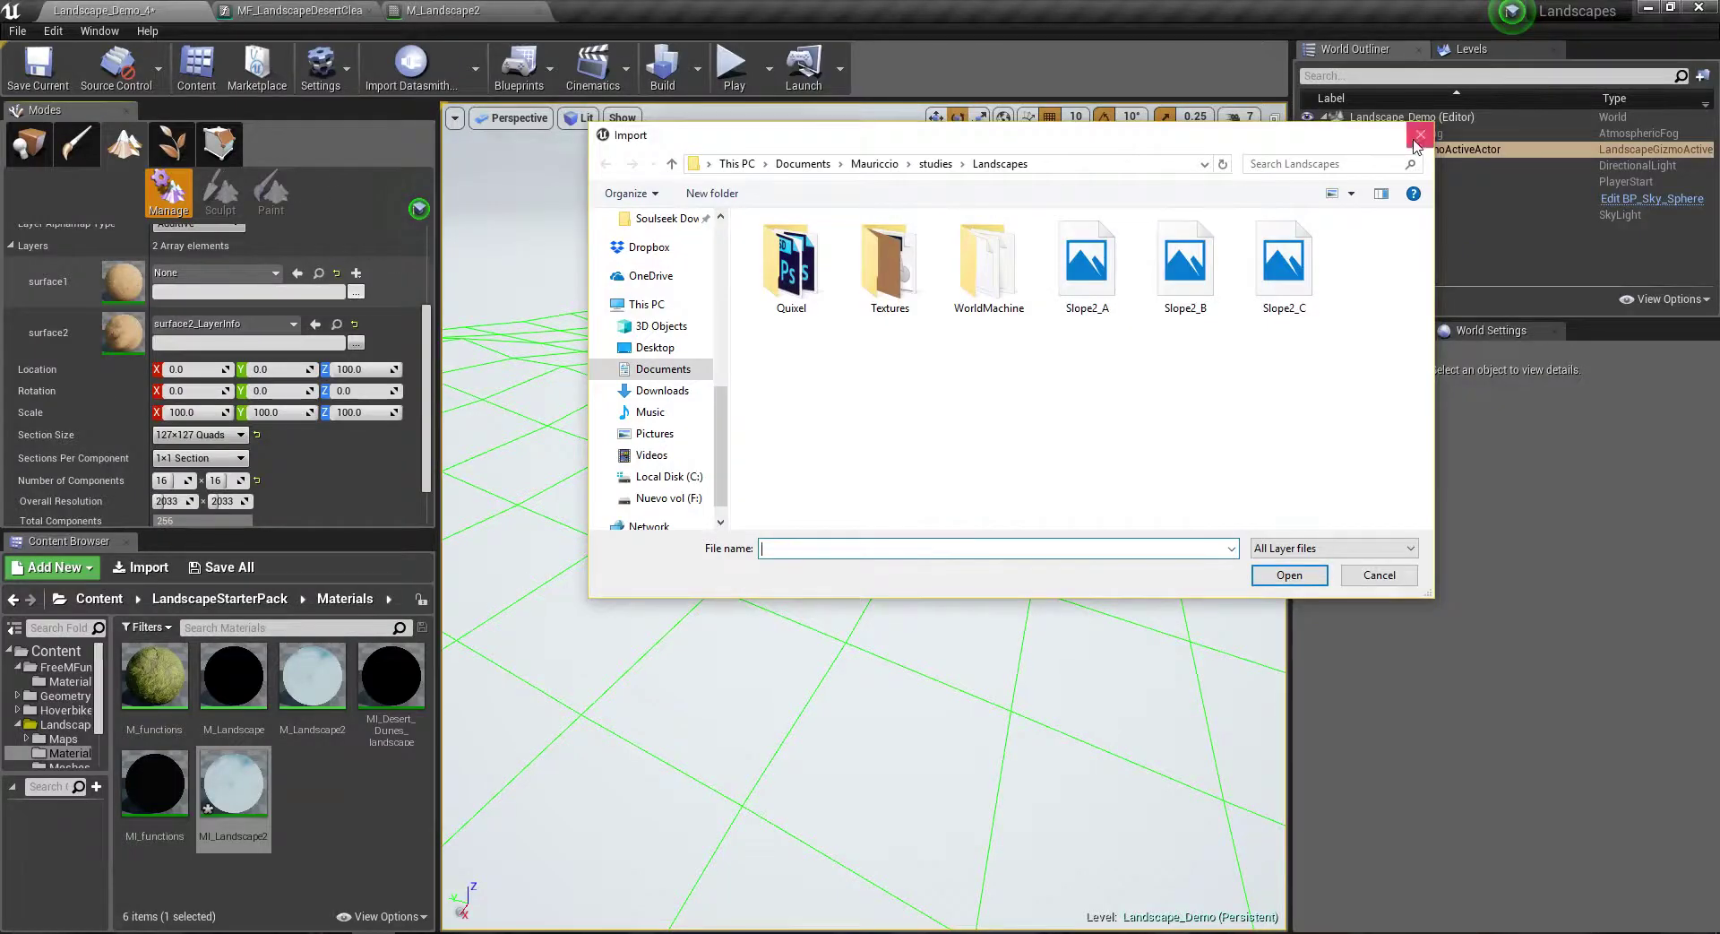
Step: Reset the new landscape via Place mode, clearing surface2's layer info and the material
left_click(1415, 141)
left_click(29, 143)
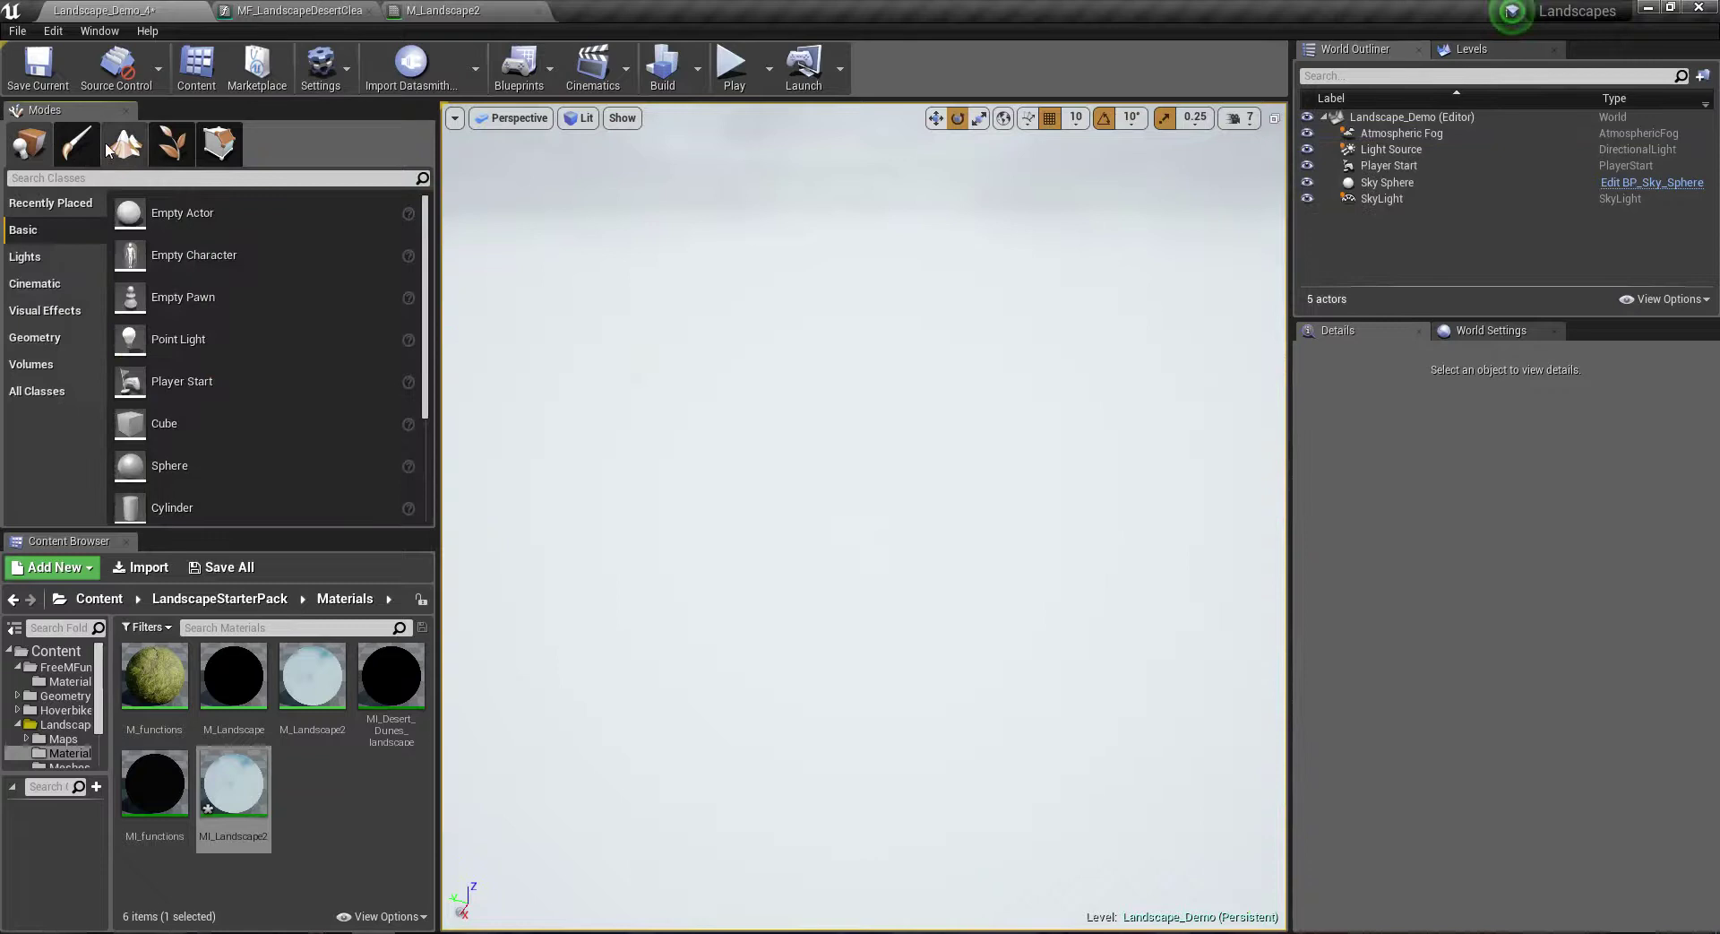
left_click(108, 148)
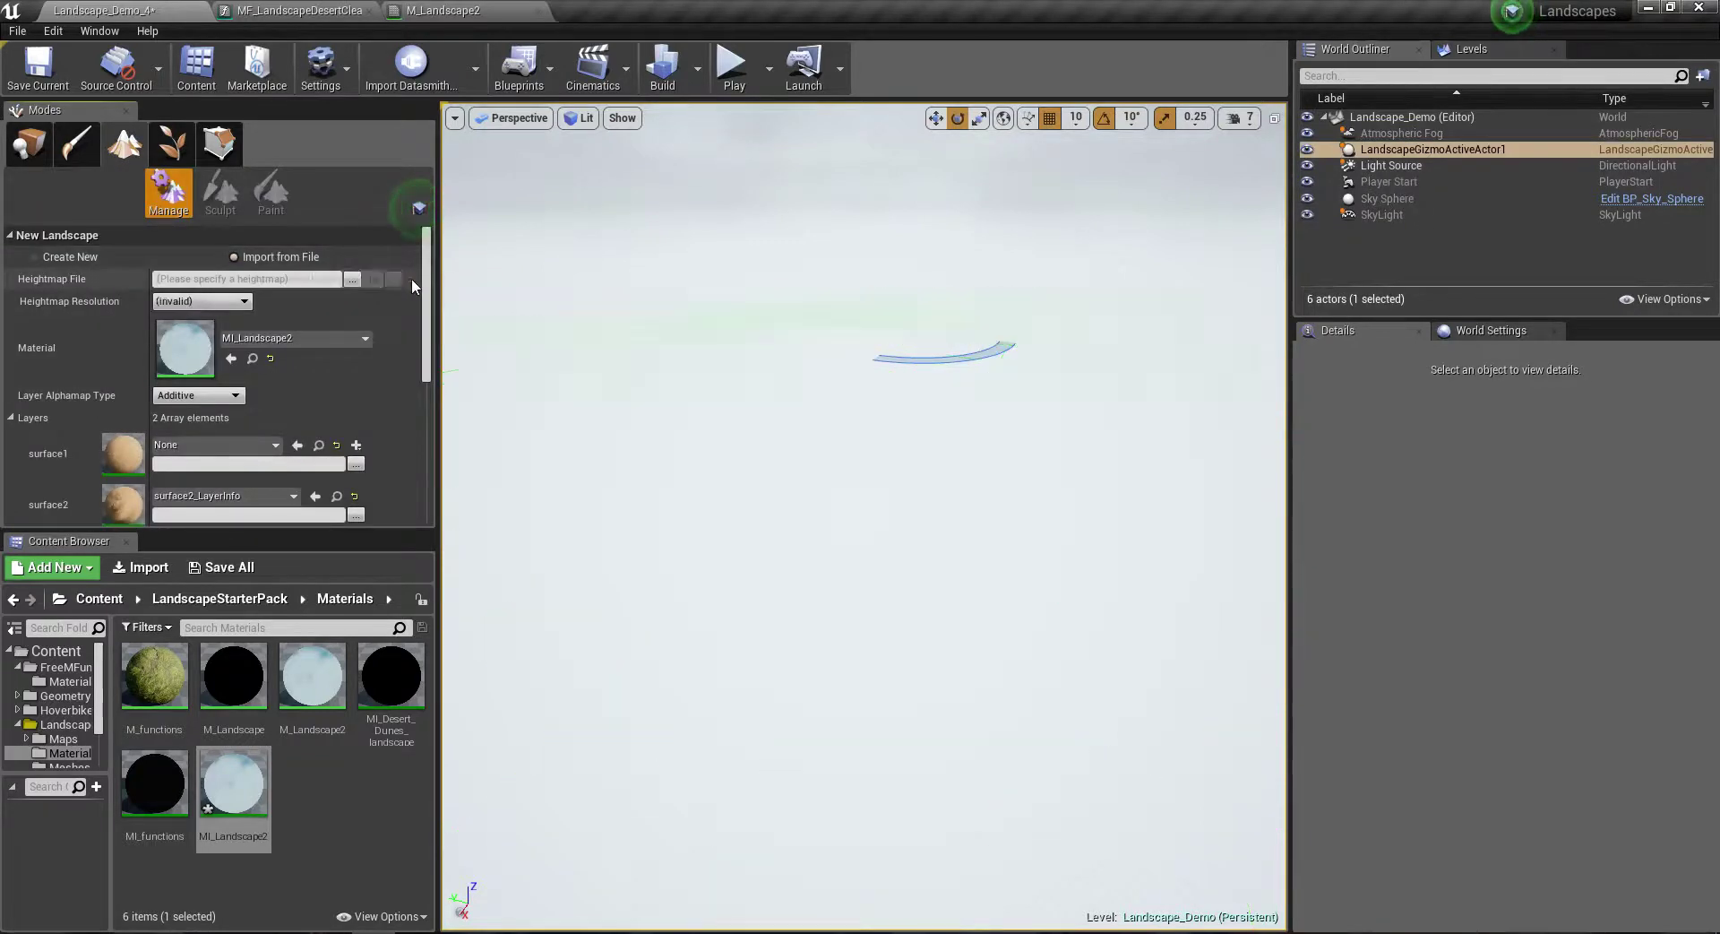
left_click(353, 495)
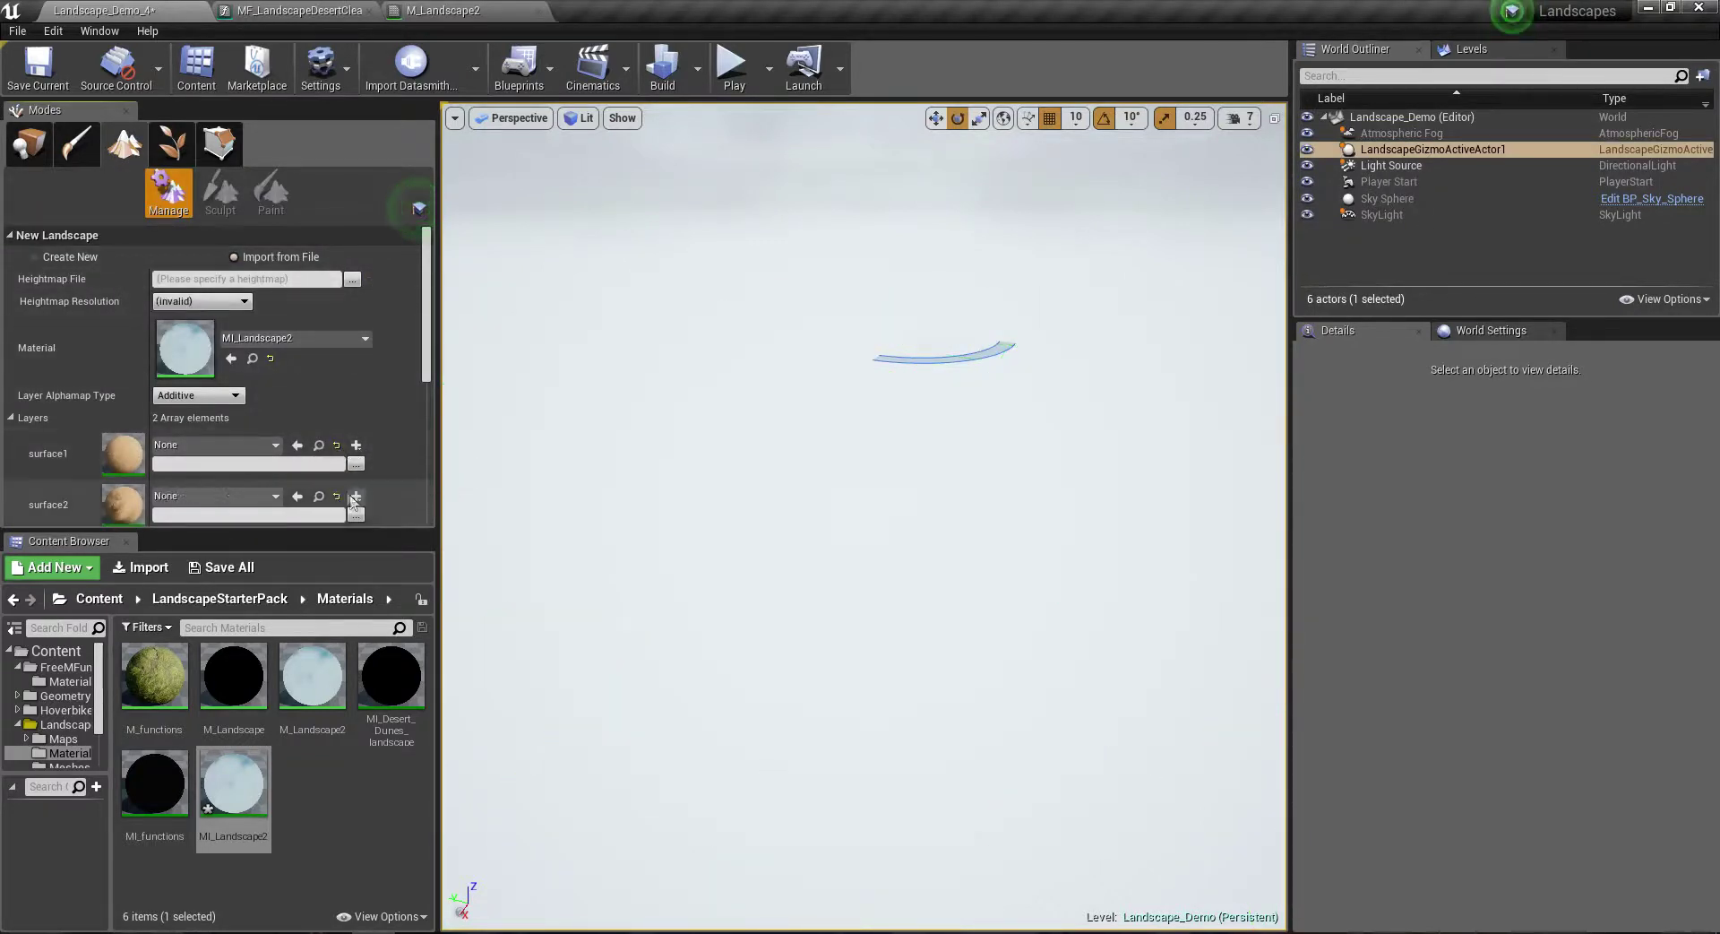
left_click(270, 359)
Step: Load the World Machine heightmap from the WorldMachine folder
left_click(352, 278)
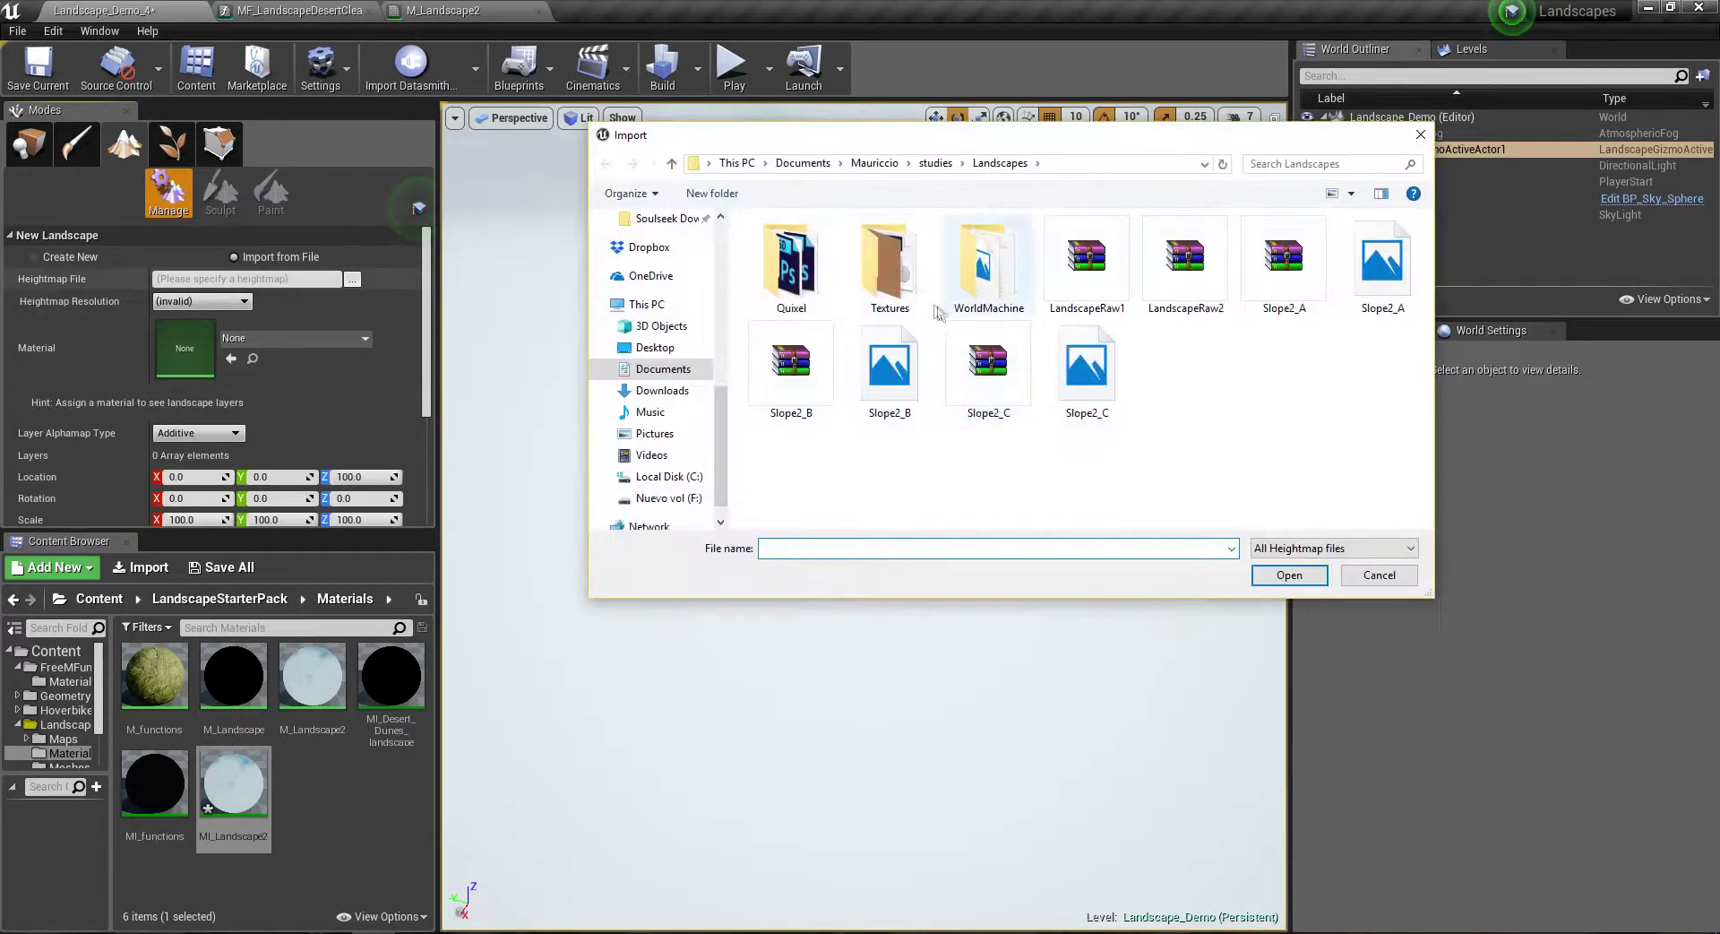
double_click(986, 285)
double_click(991, 274)
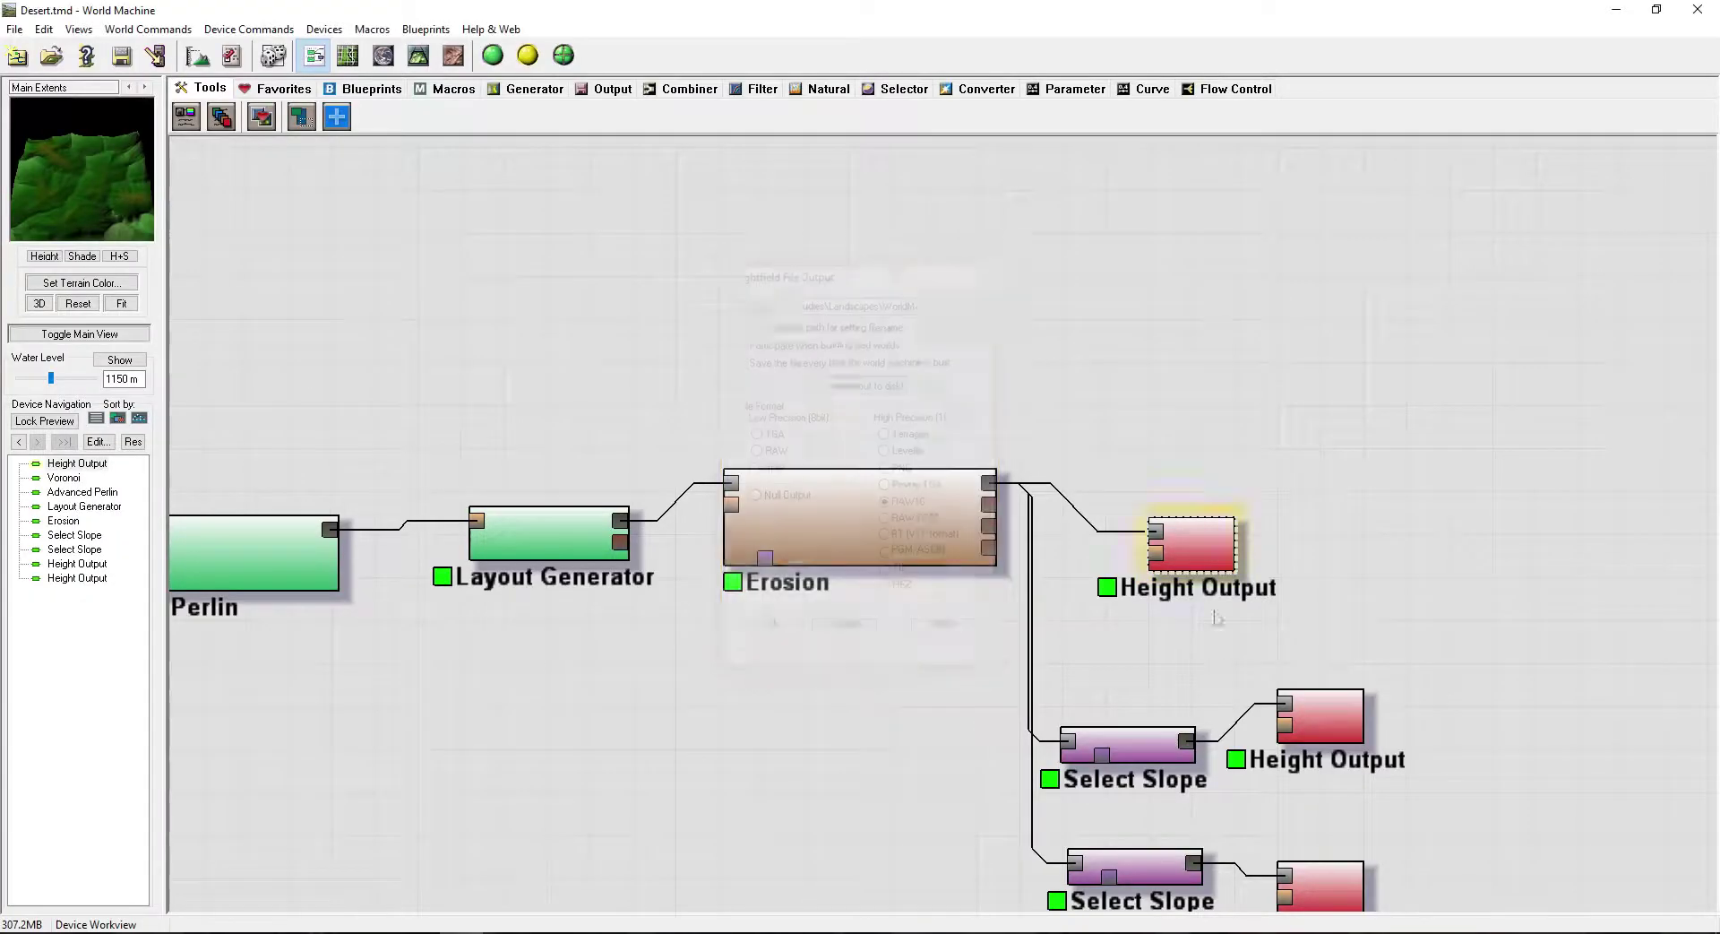
Step: Set the lower Height Output to RAW (8bit), saving as Slope1 in WorldMachine
double_click(1320, 719)
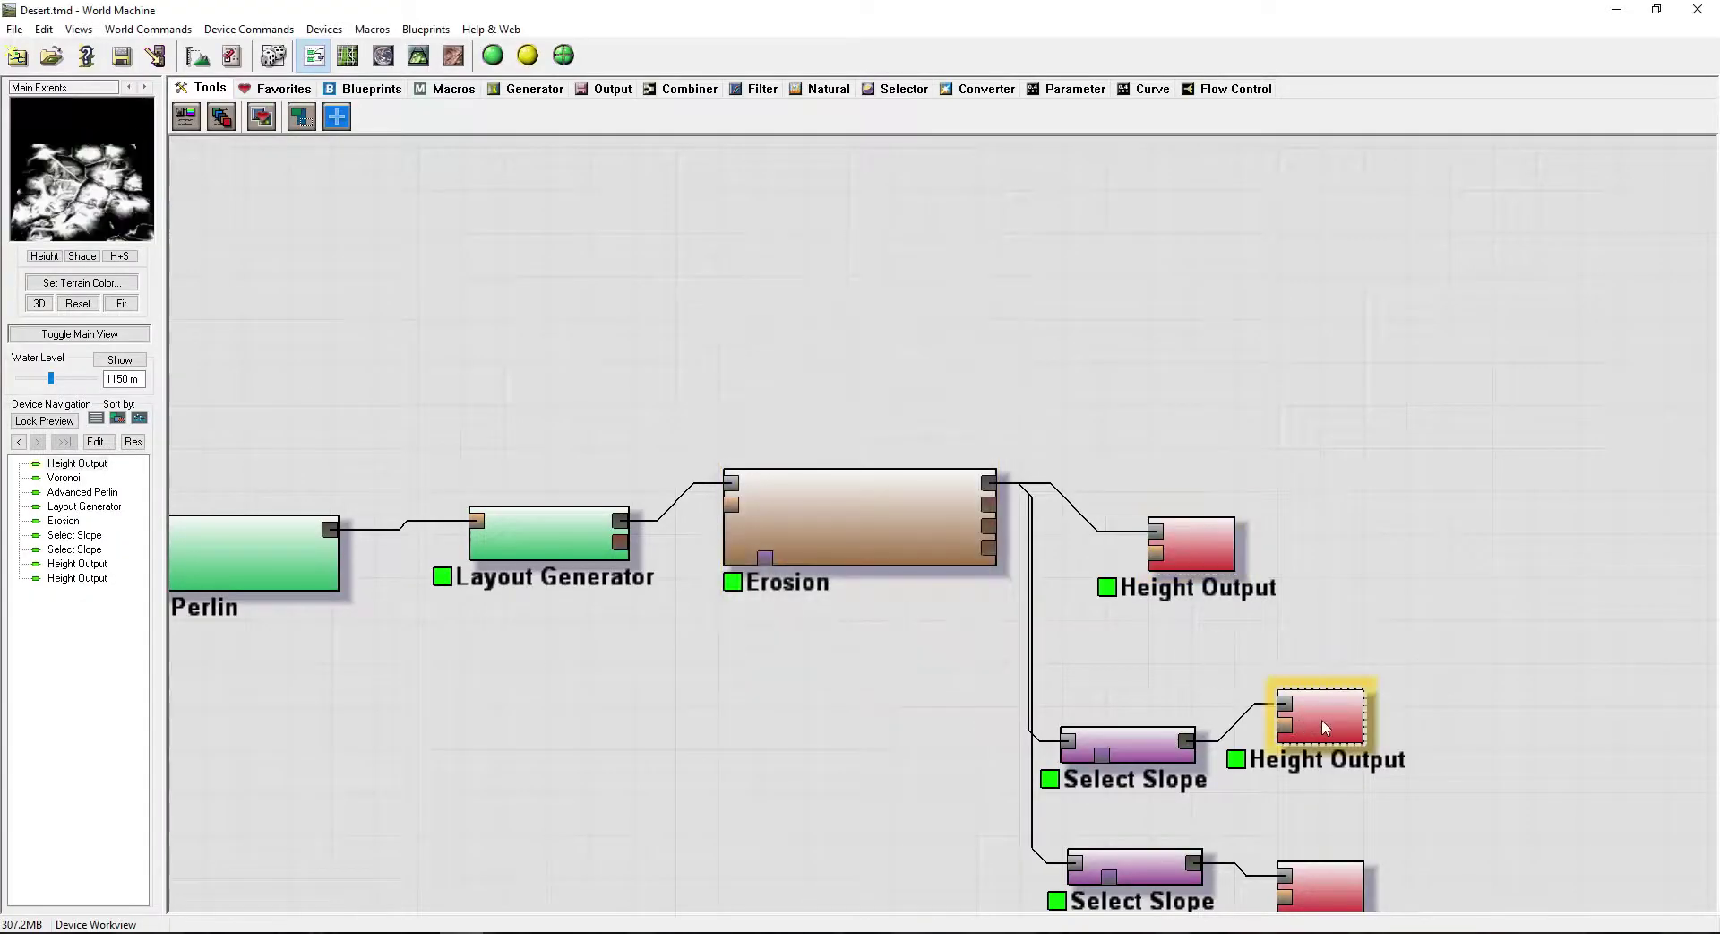
left_click(961, 300)
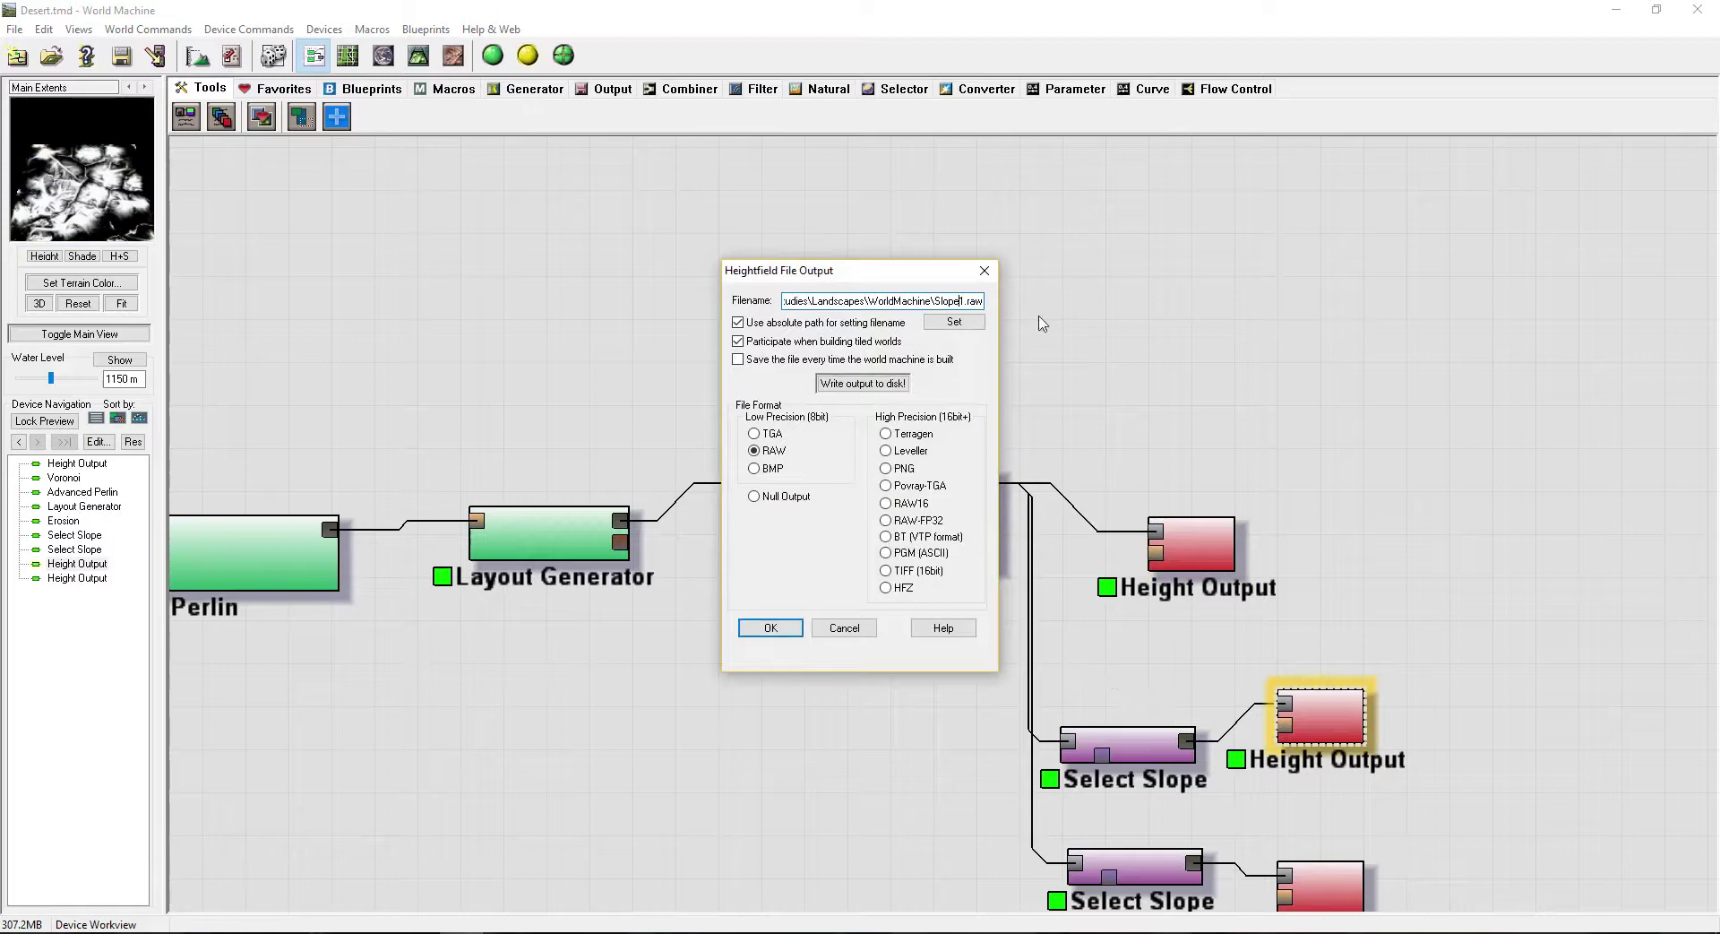
left_click(984, 323)
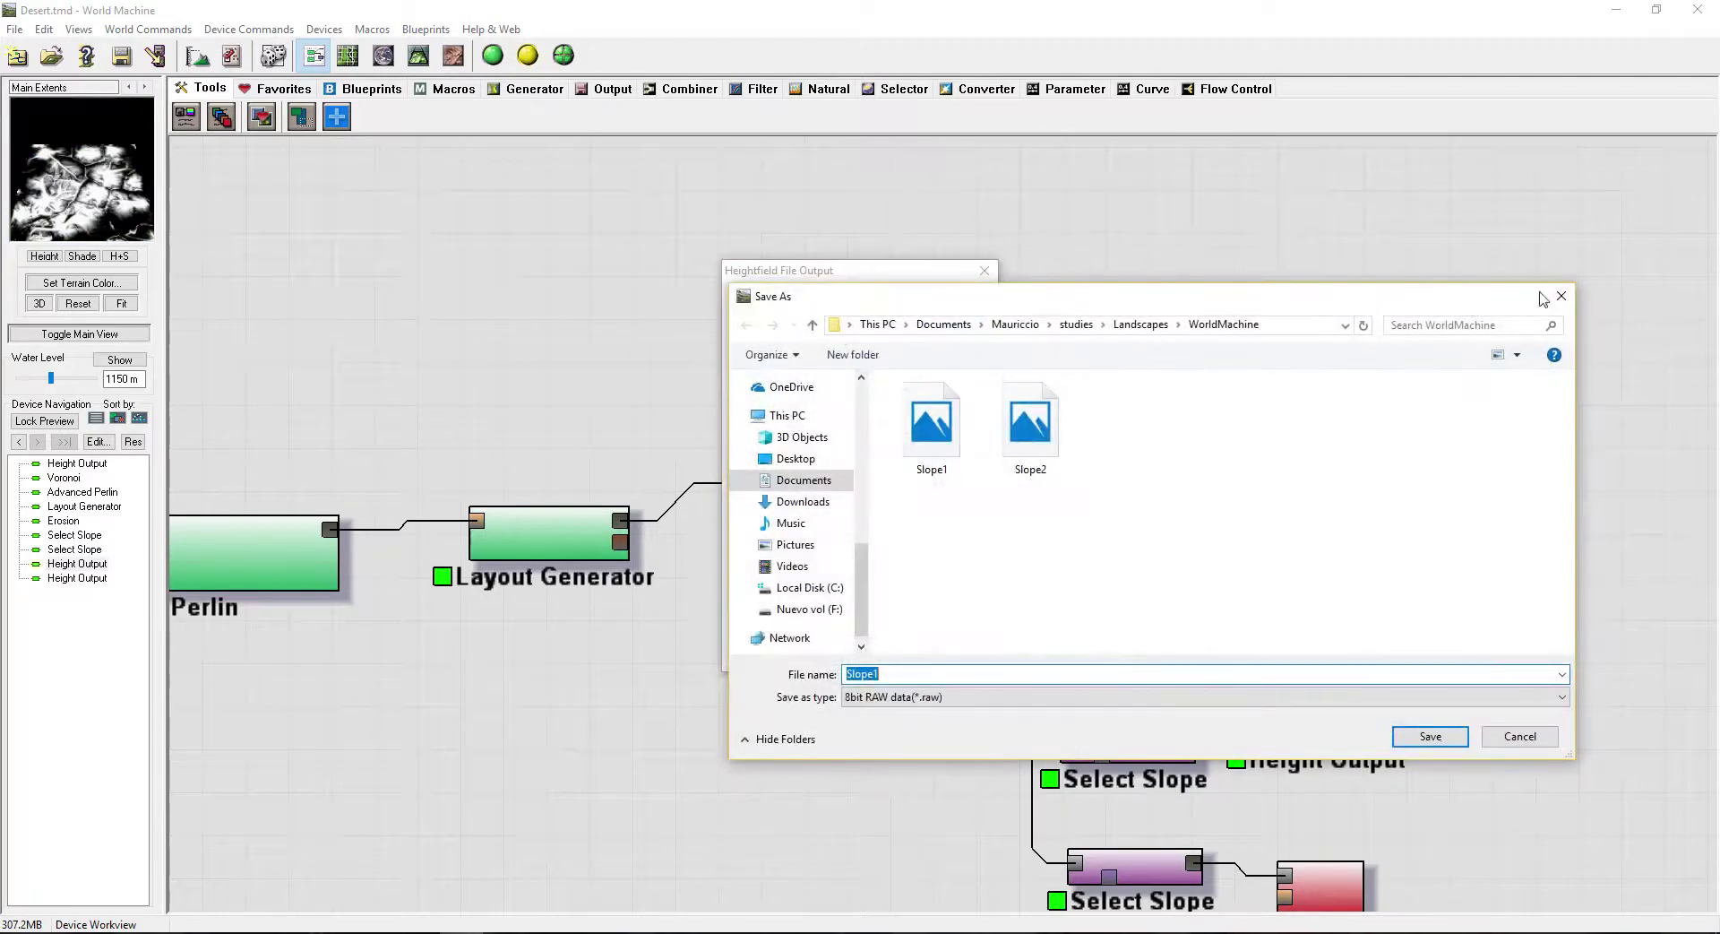
left_click(1561, 297)
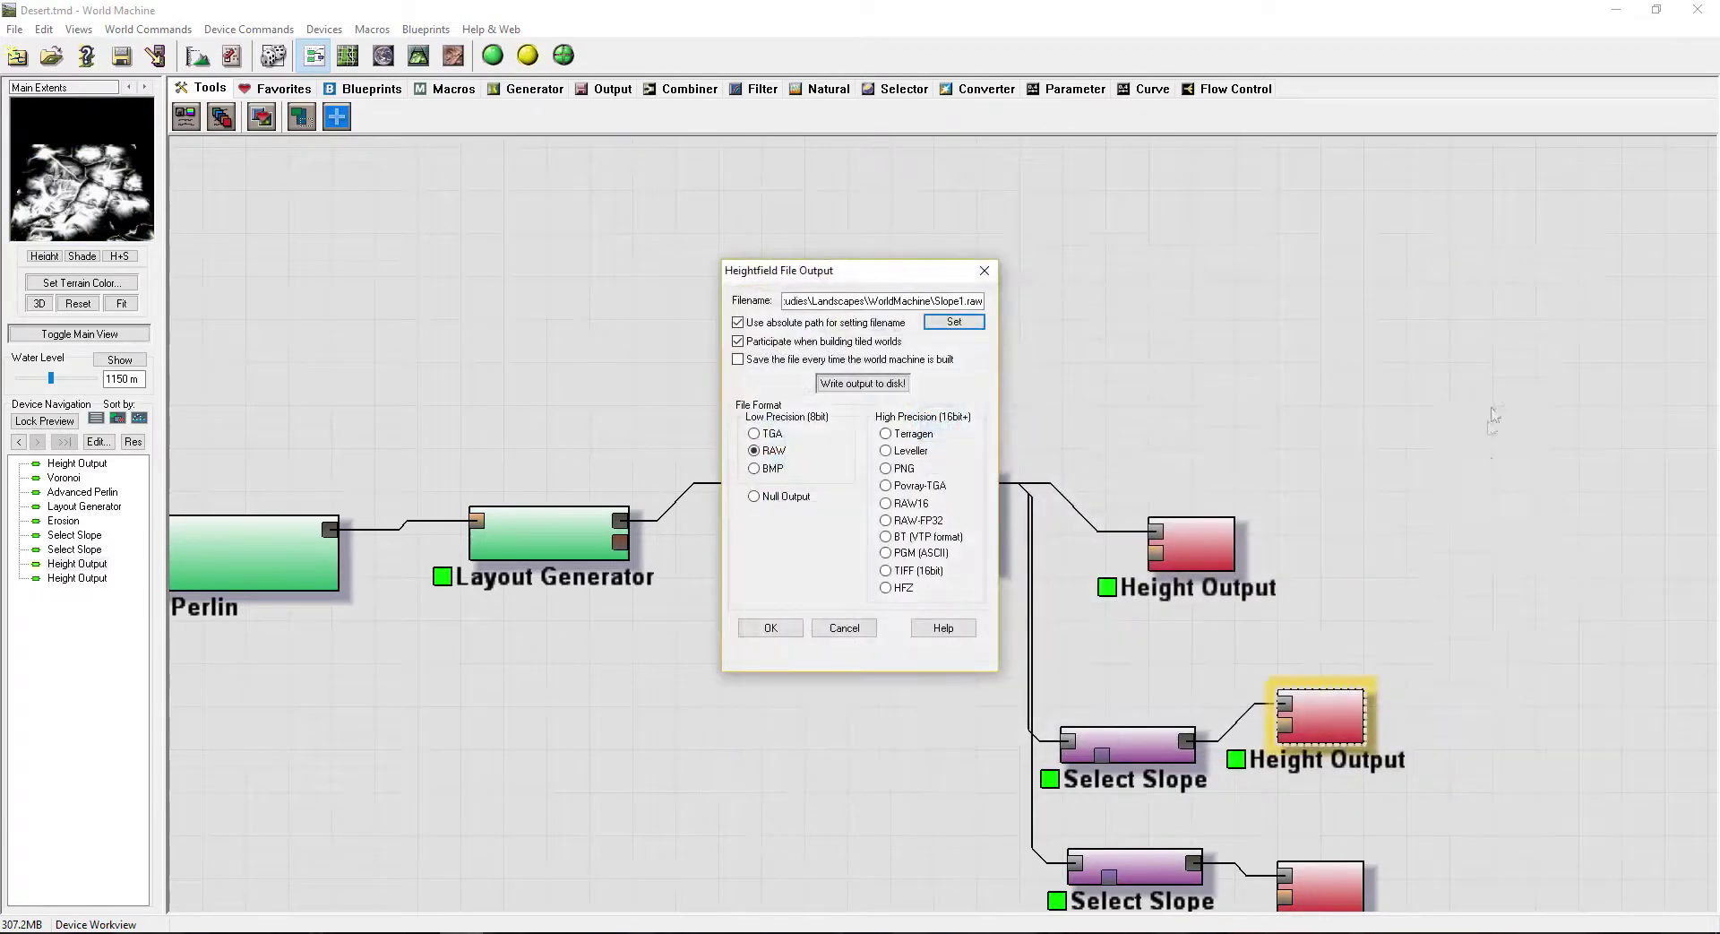
left_click(984, 270)
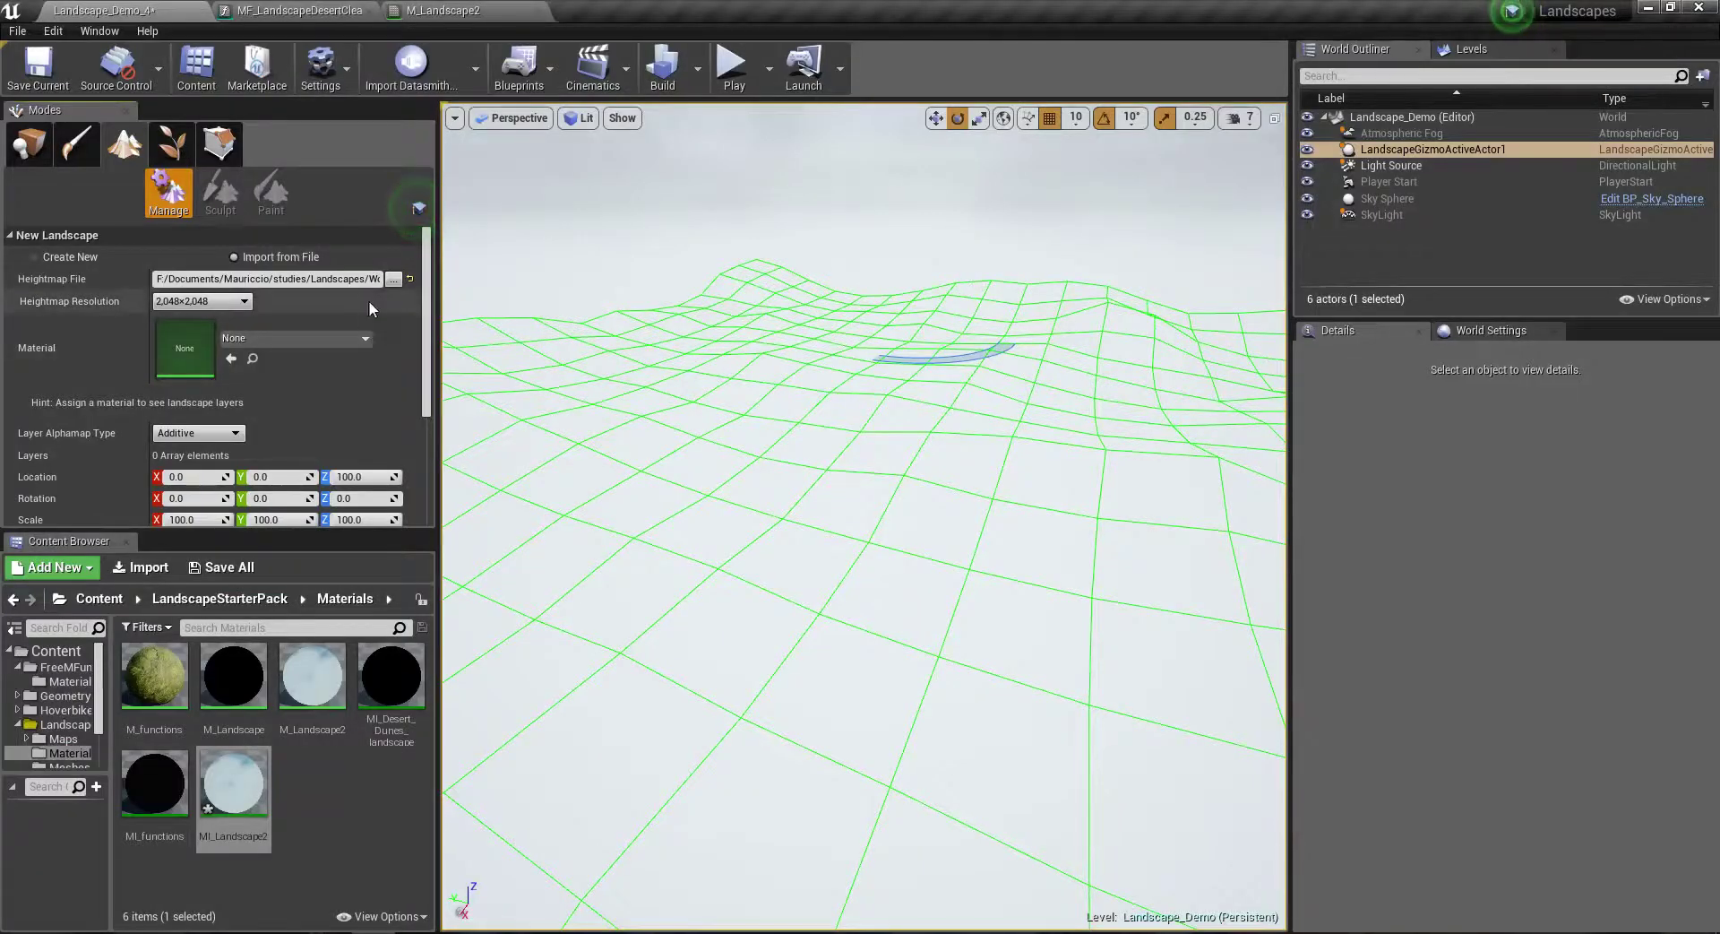
Step: Search the material picker and assign MI_Landscape2 as the landscape material
left_click(310, 336)
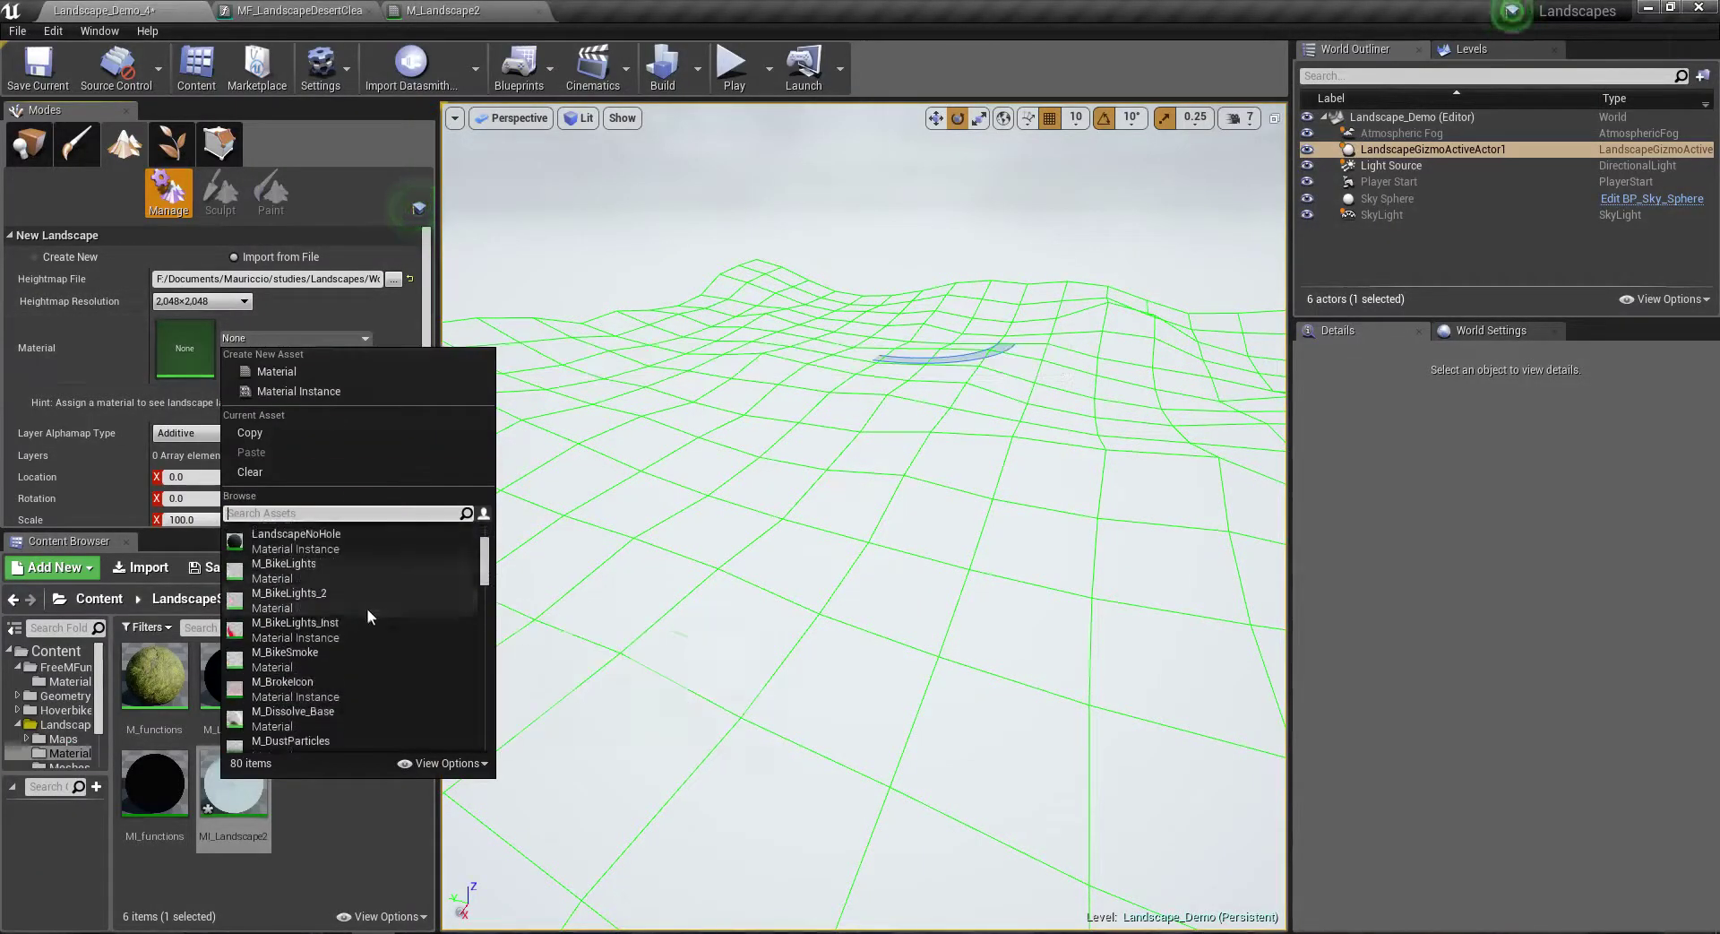
type("mi la")
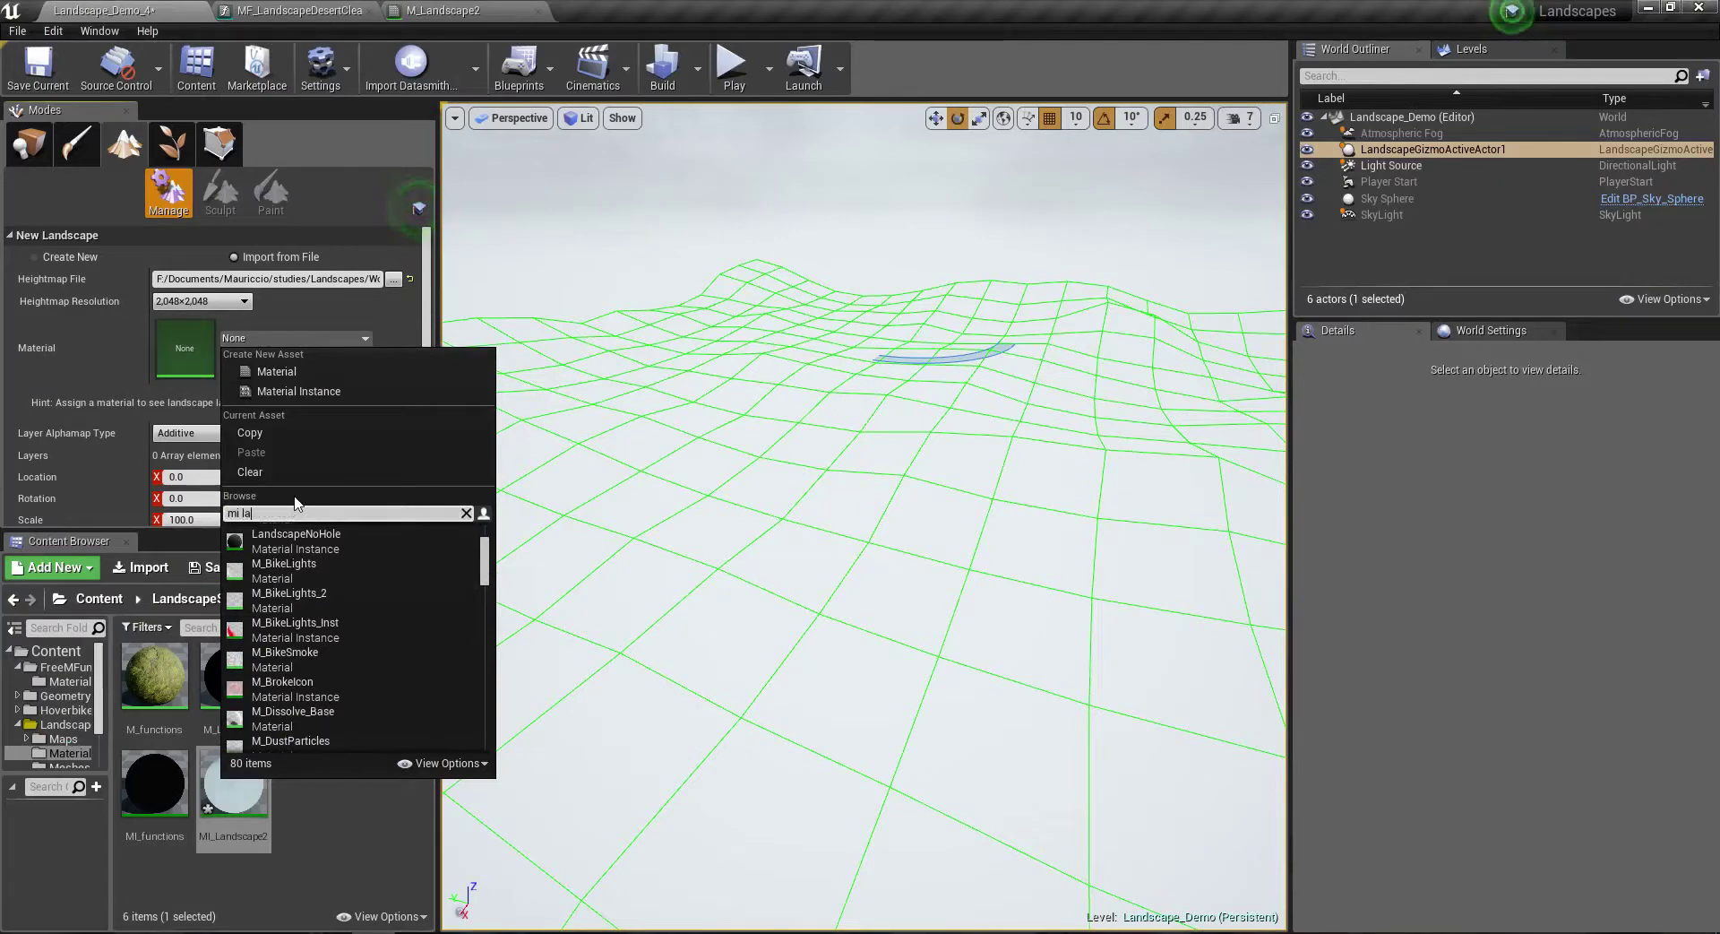
type("ndscape")
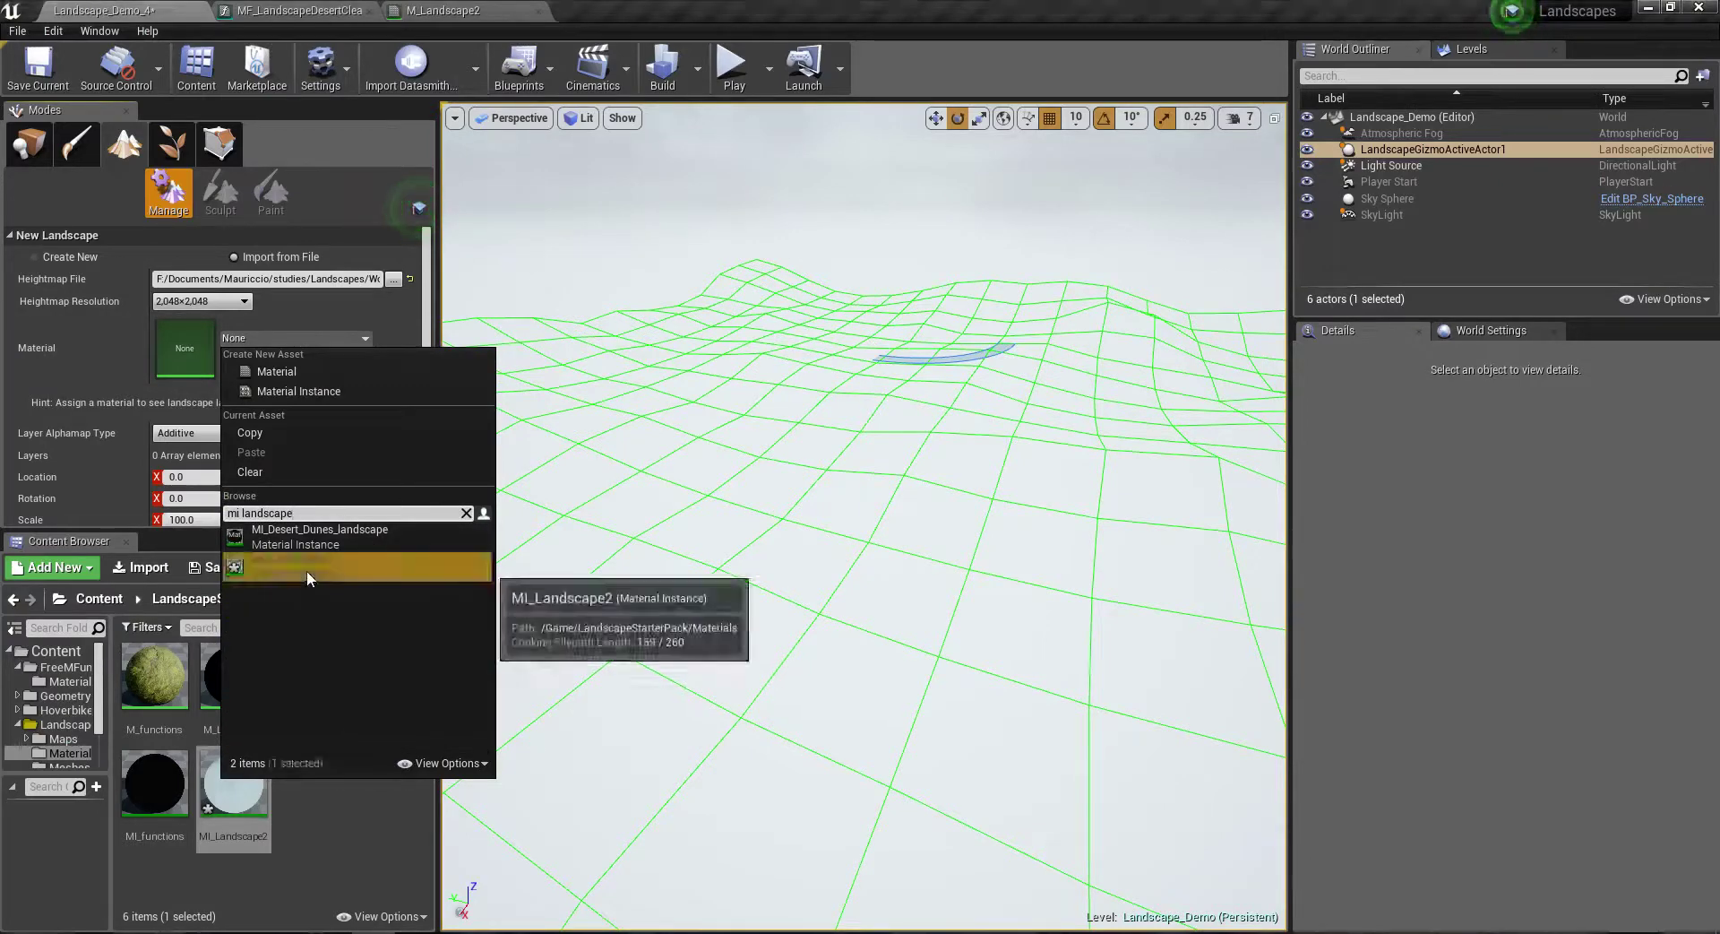
left_click(307, 568)
scroll(296, 339, "down", 4)
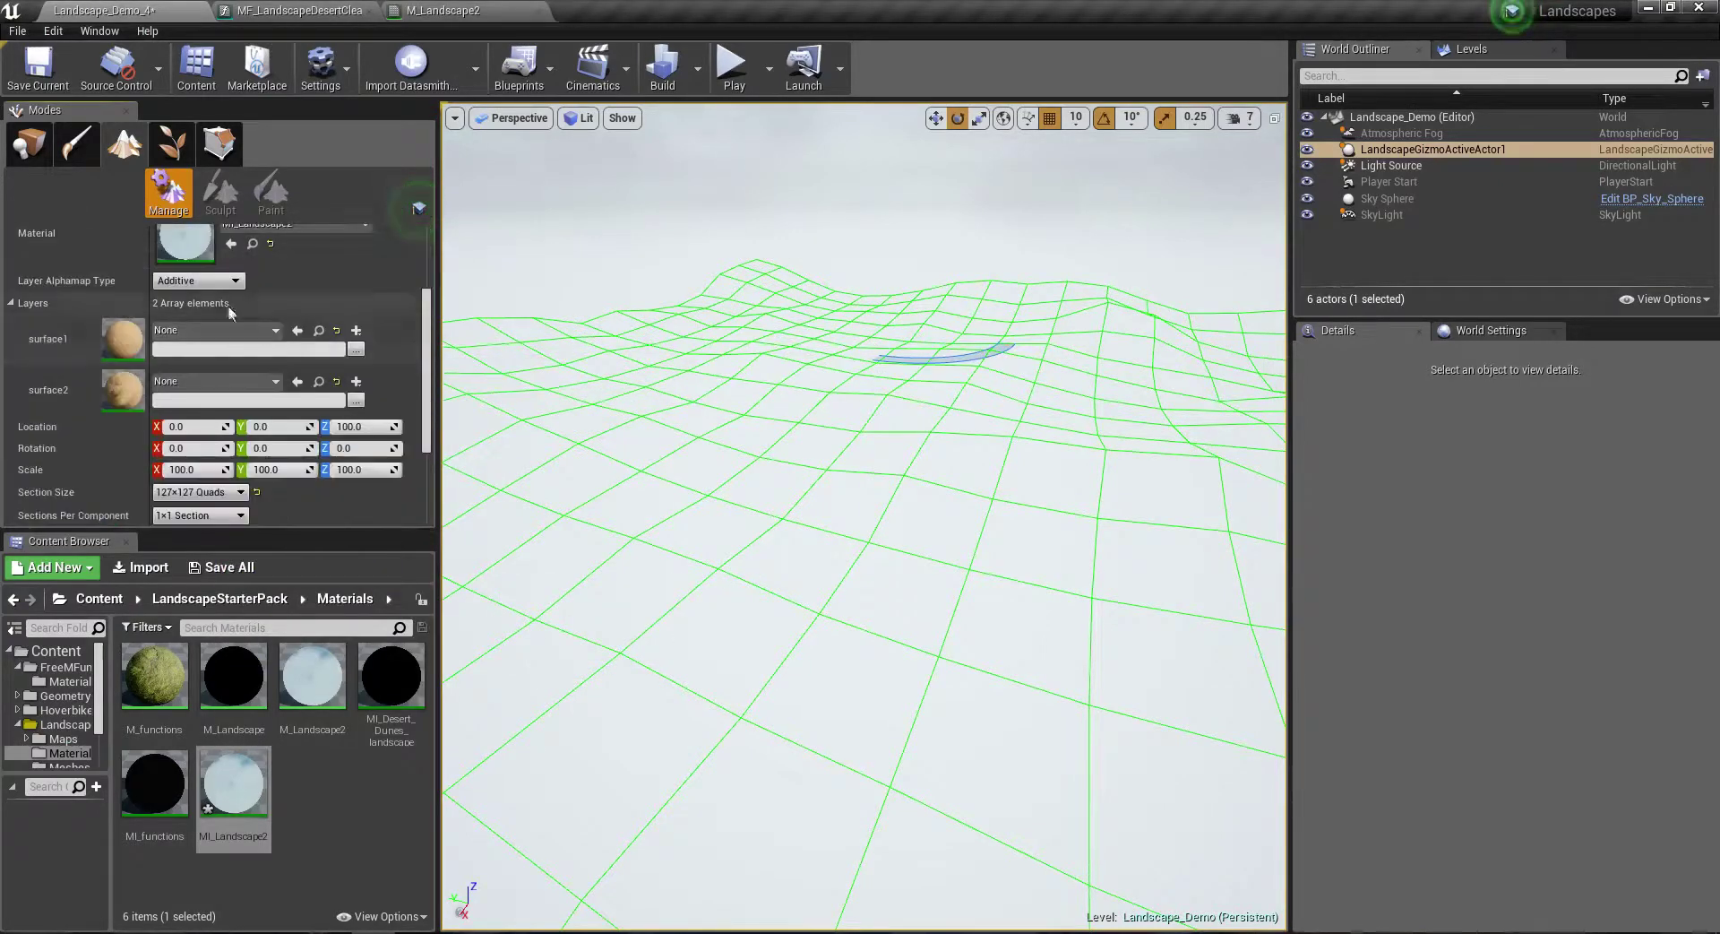
Step: Assign surface1_LayerInfo to surface1 and surface2_LayerInfo to surface2
left_click(274, 332)
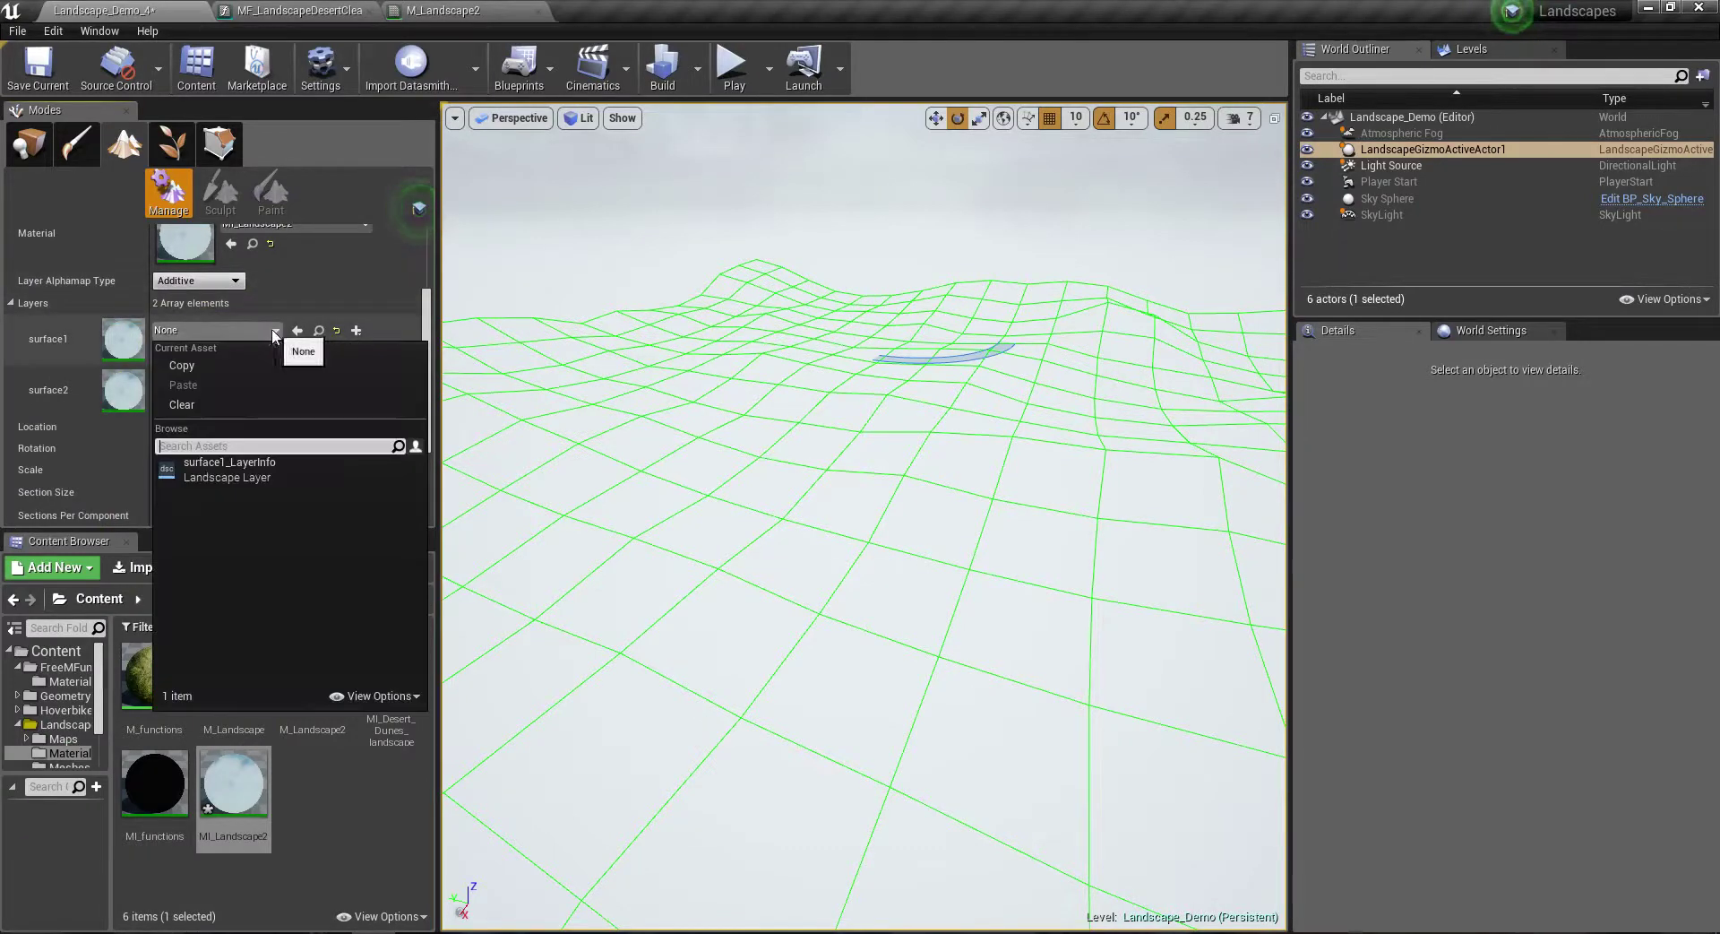
left_click(268, 460)
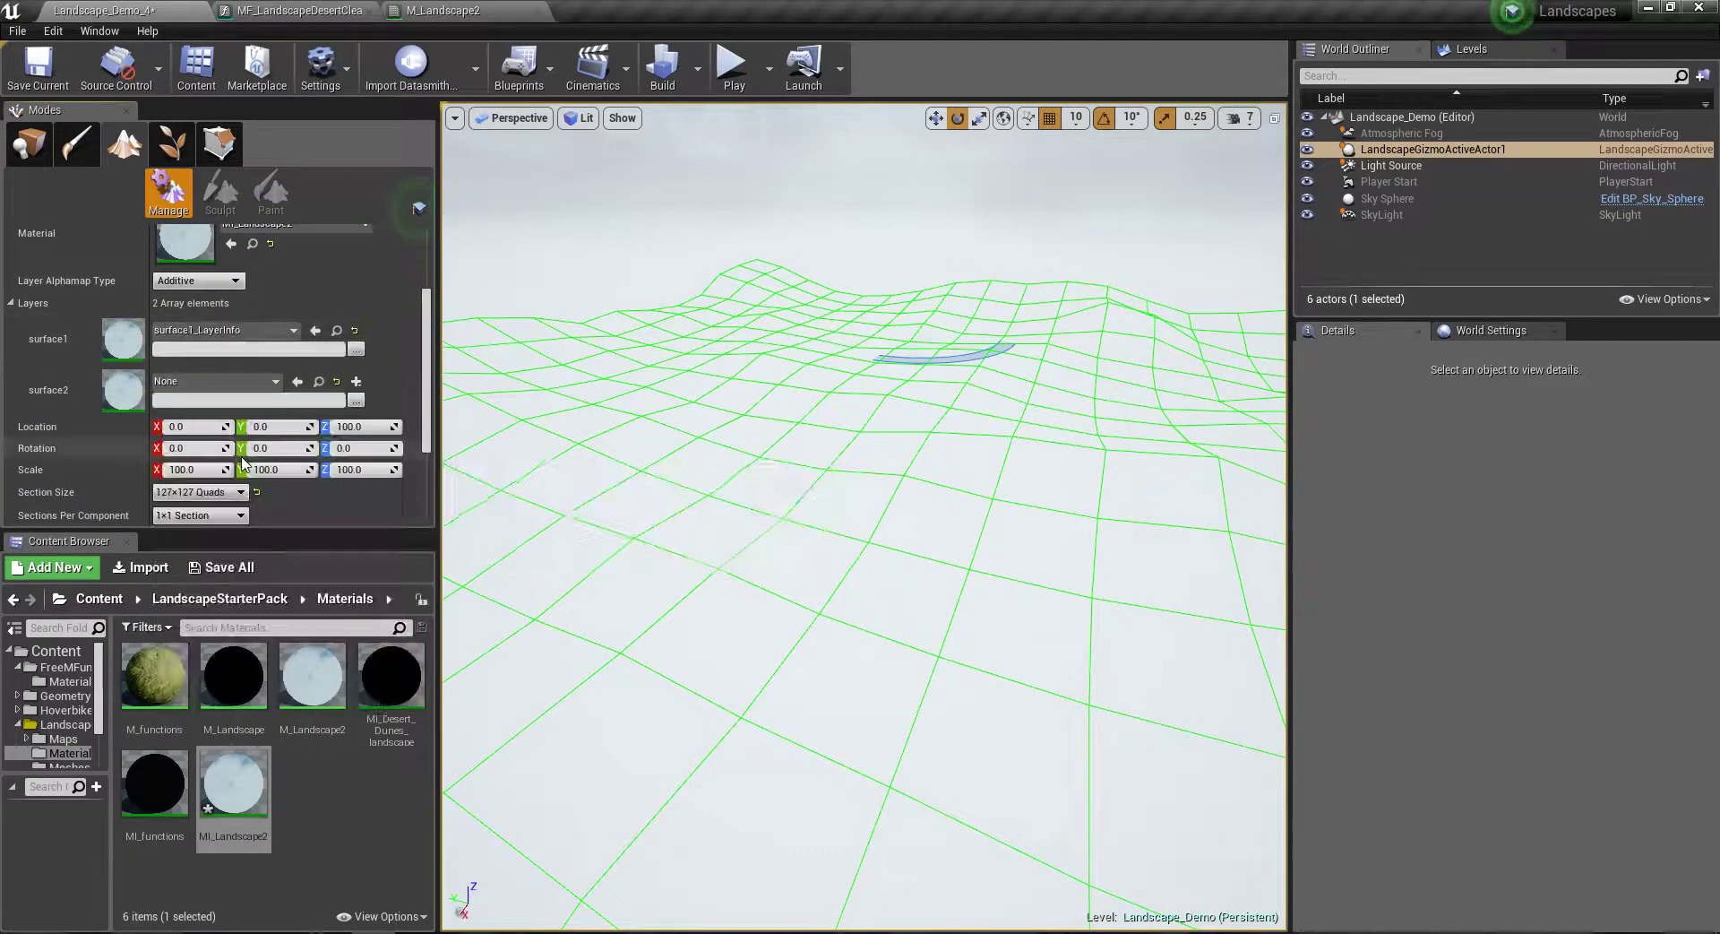
left_click(206, 381)
left_click(228, 529)
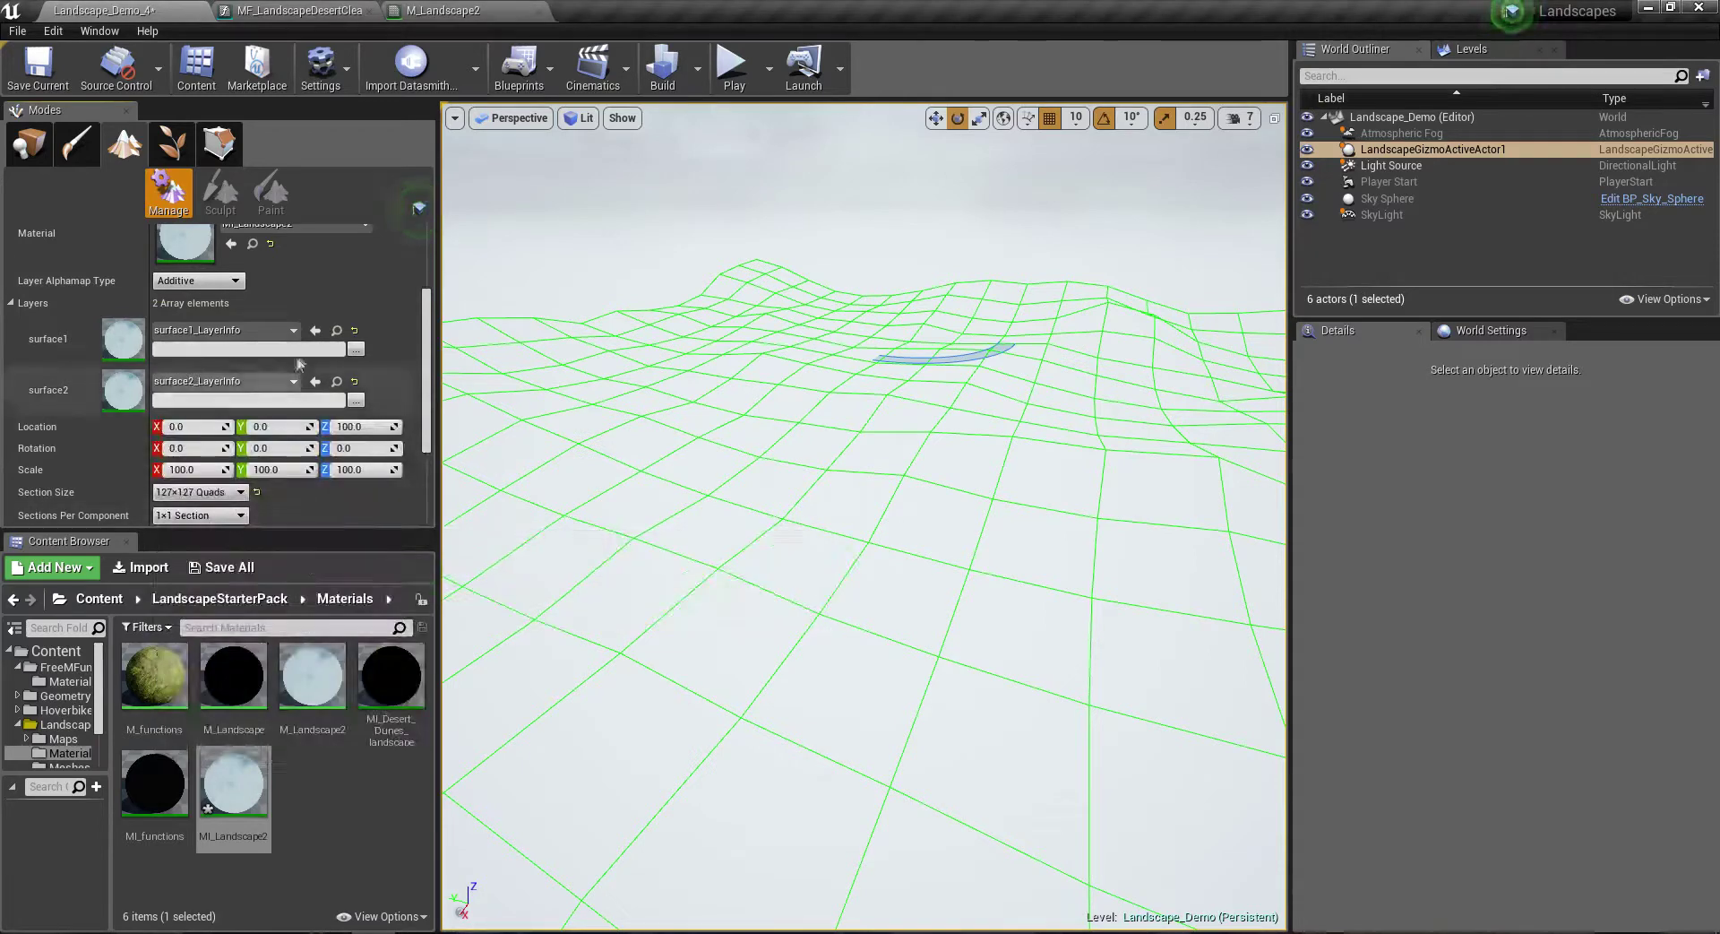
scroll(354, 381, "up", 1)
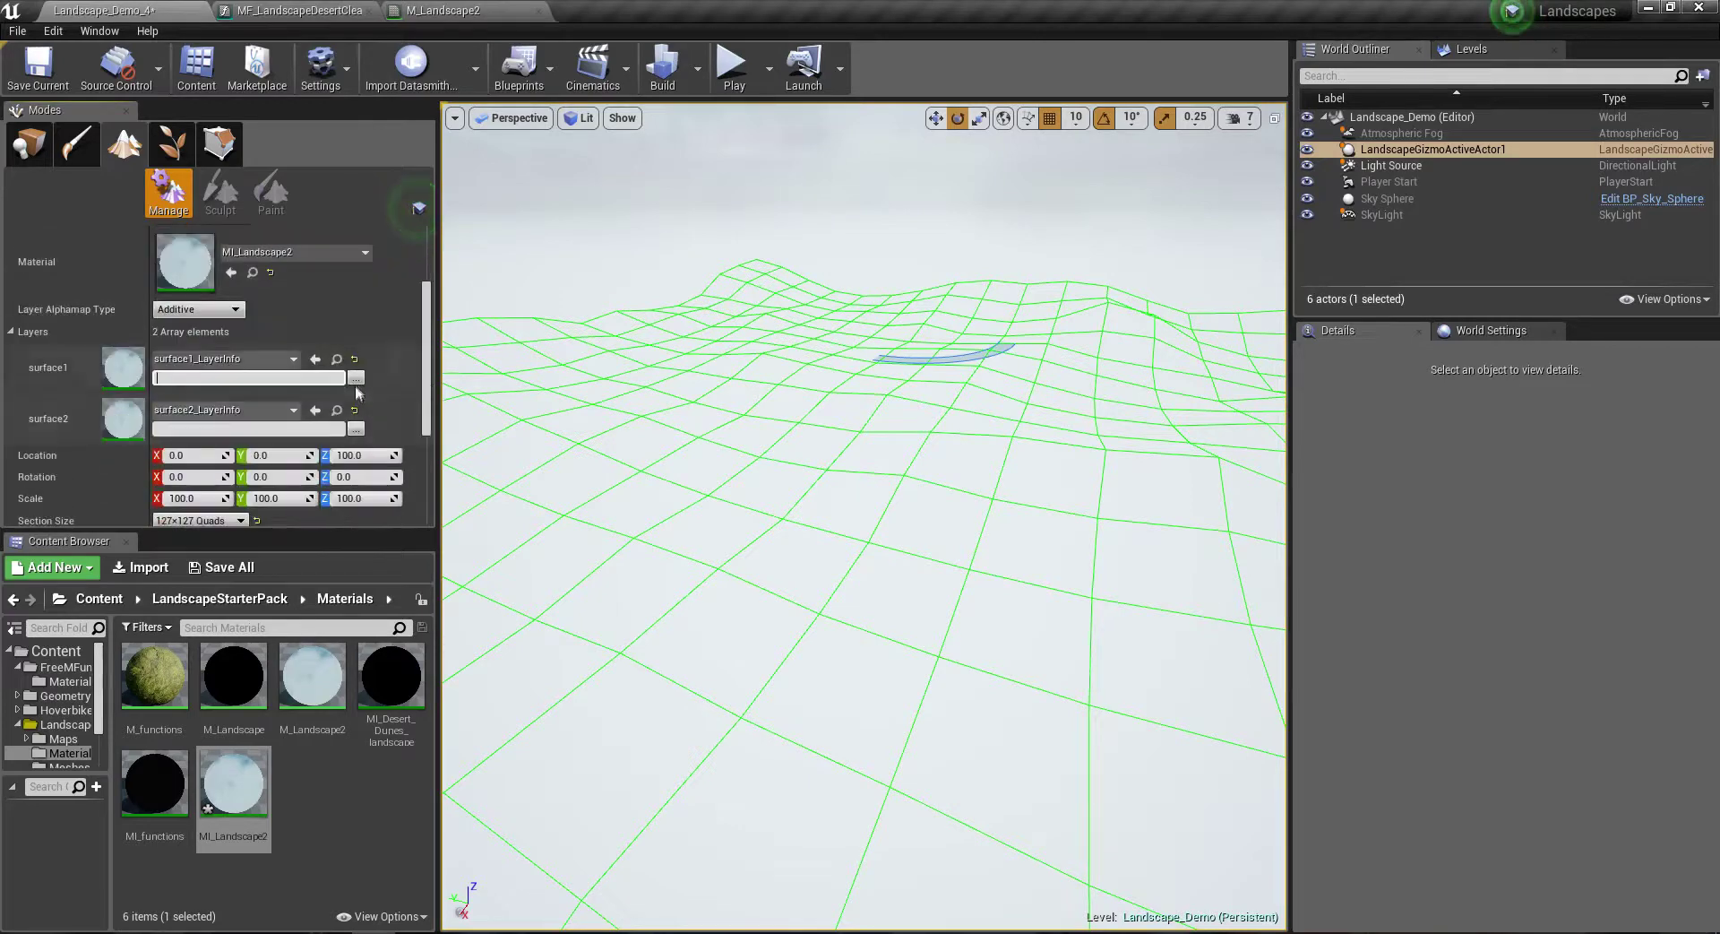
left_click(356, 380)
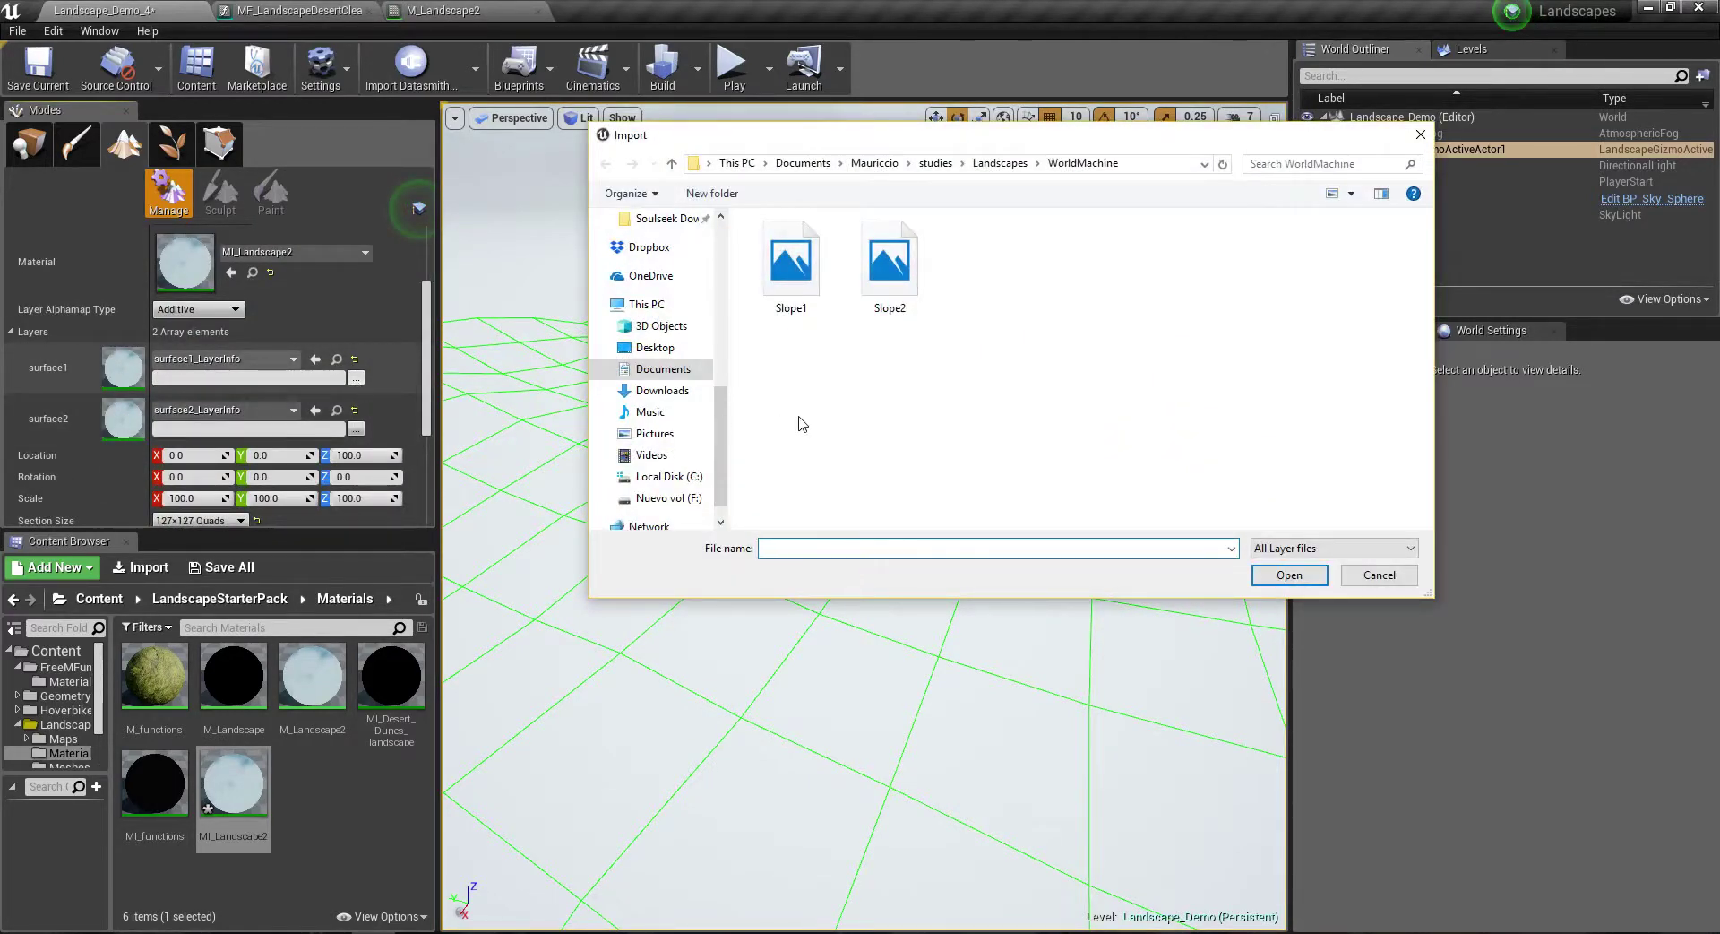
Step: Load Slope2 as surface1's weightmap and Slope1 as surface2's weightmap
double_click(789, 291)
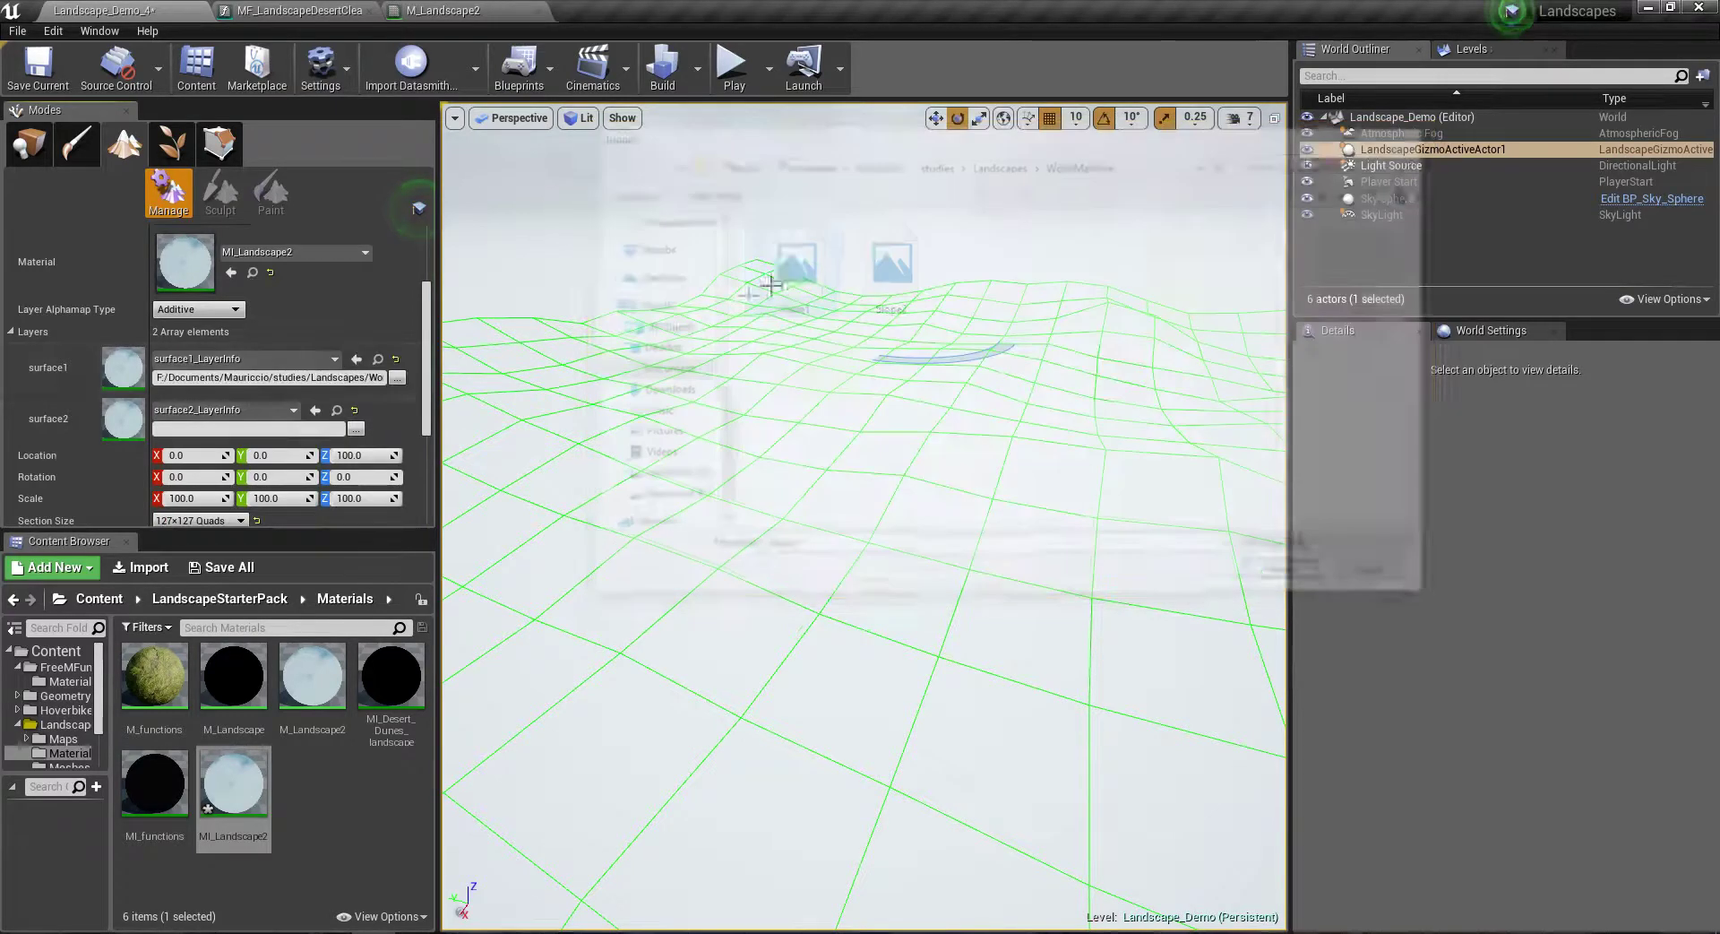
left_click(357, 430)
double_click(896, 304)
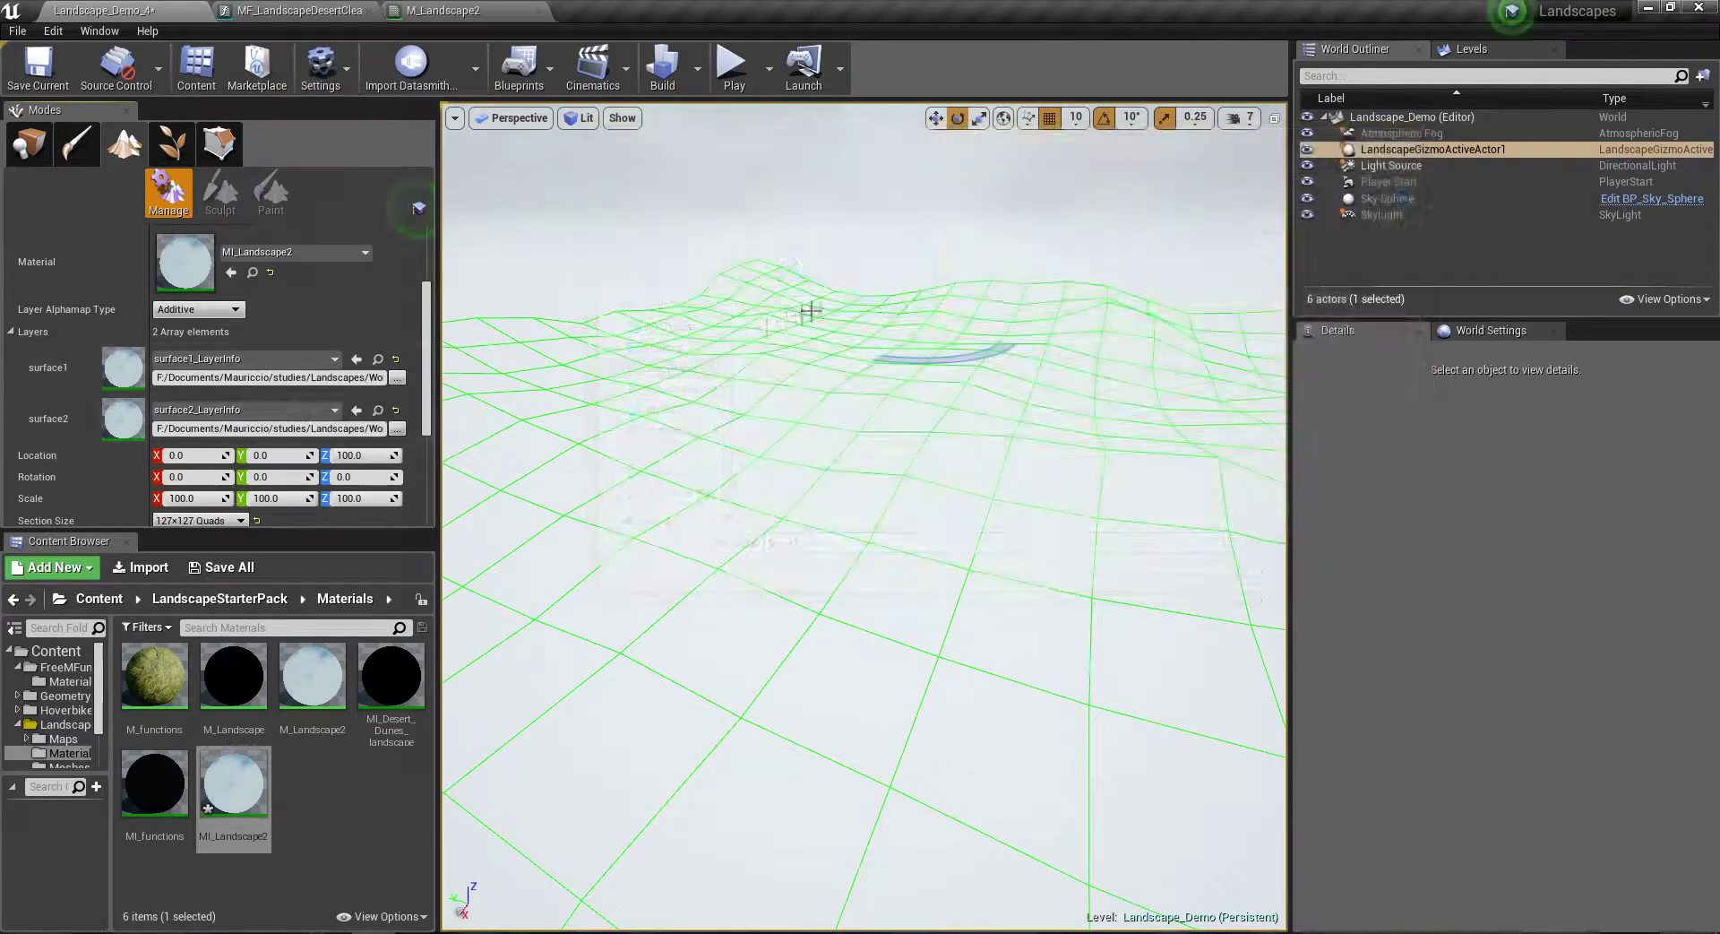
left_click(356, 377)
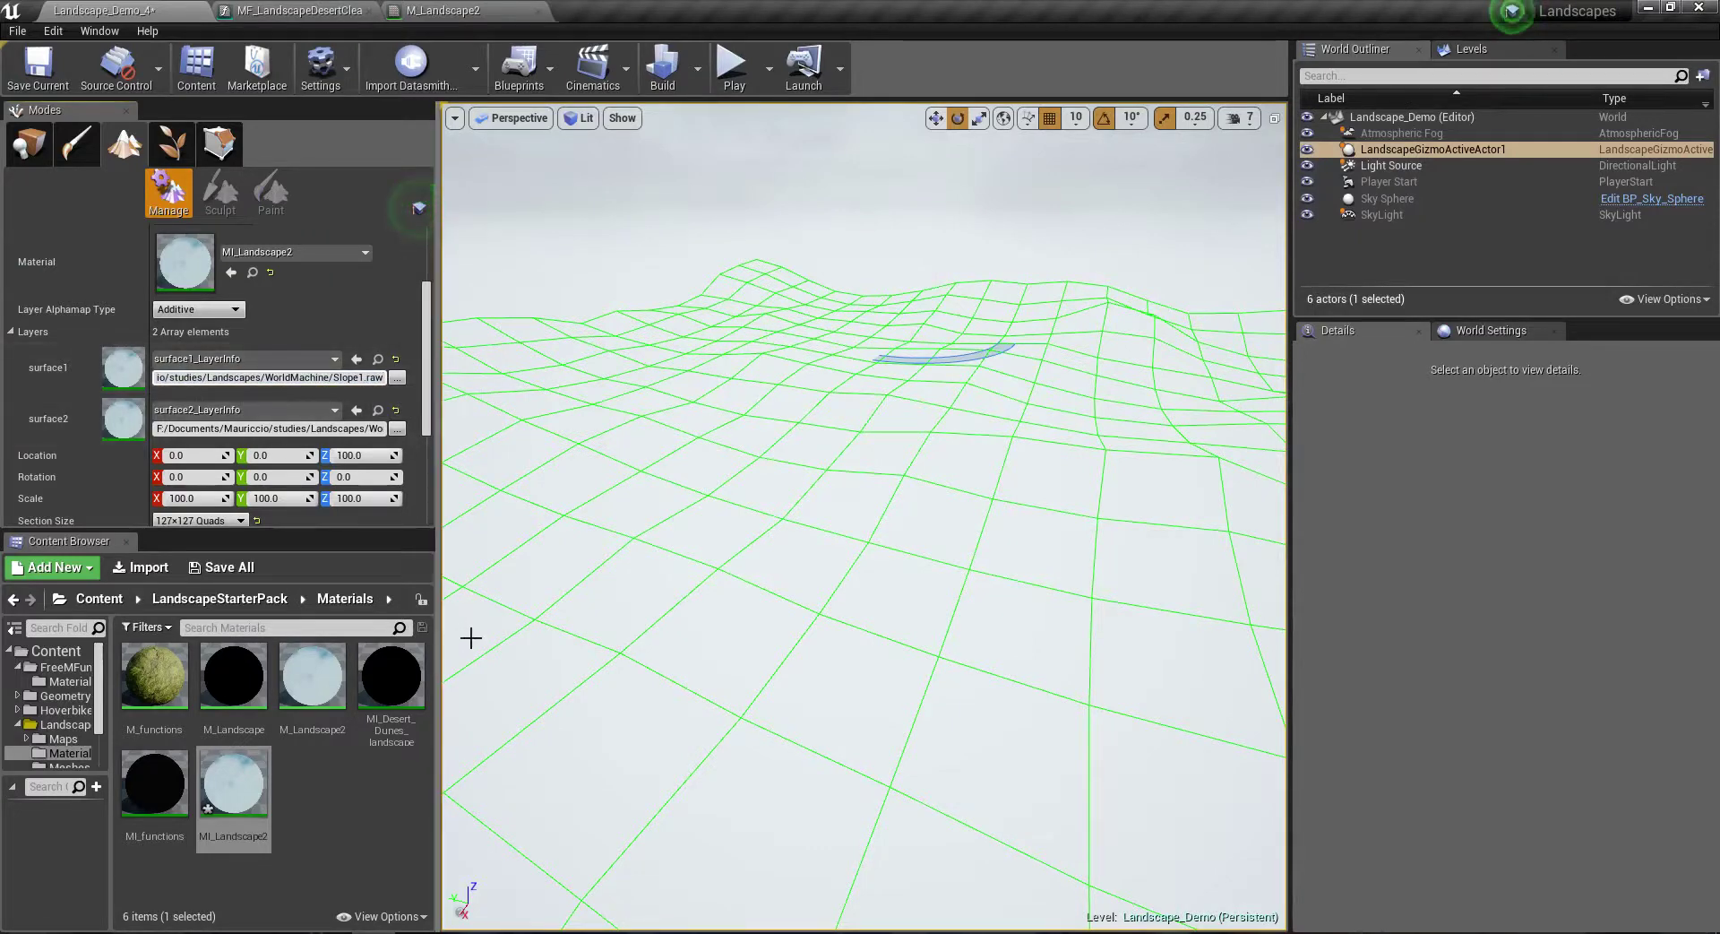
left_click(397, 378)
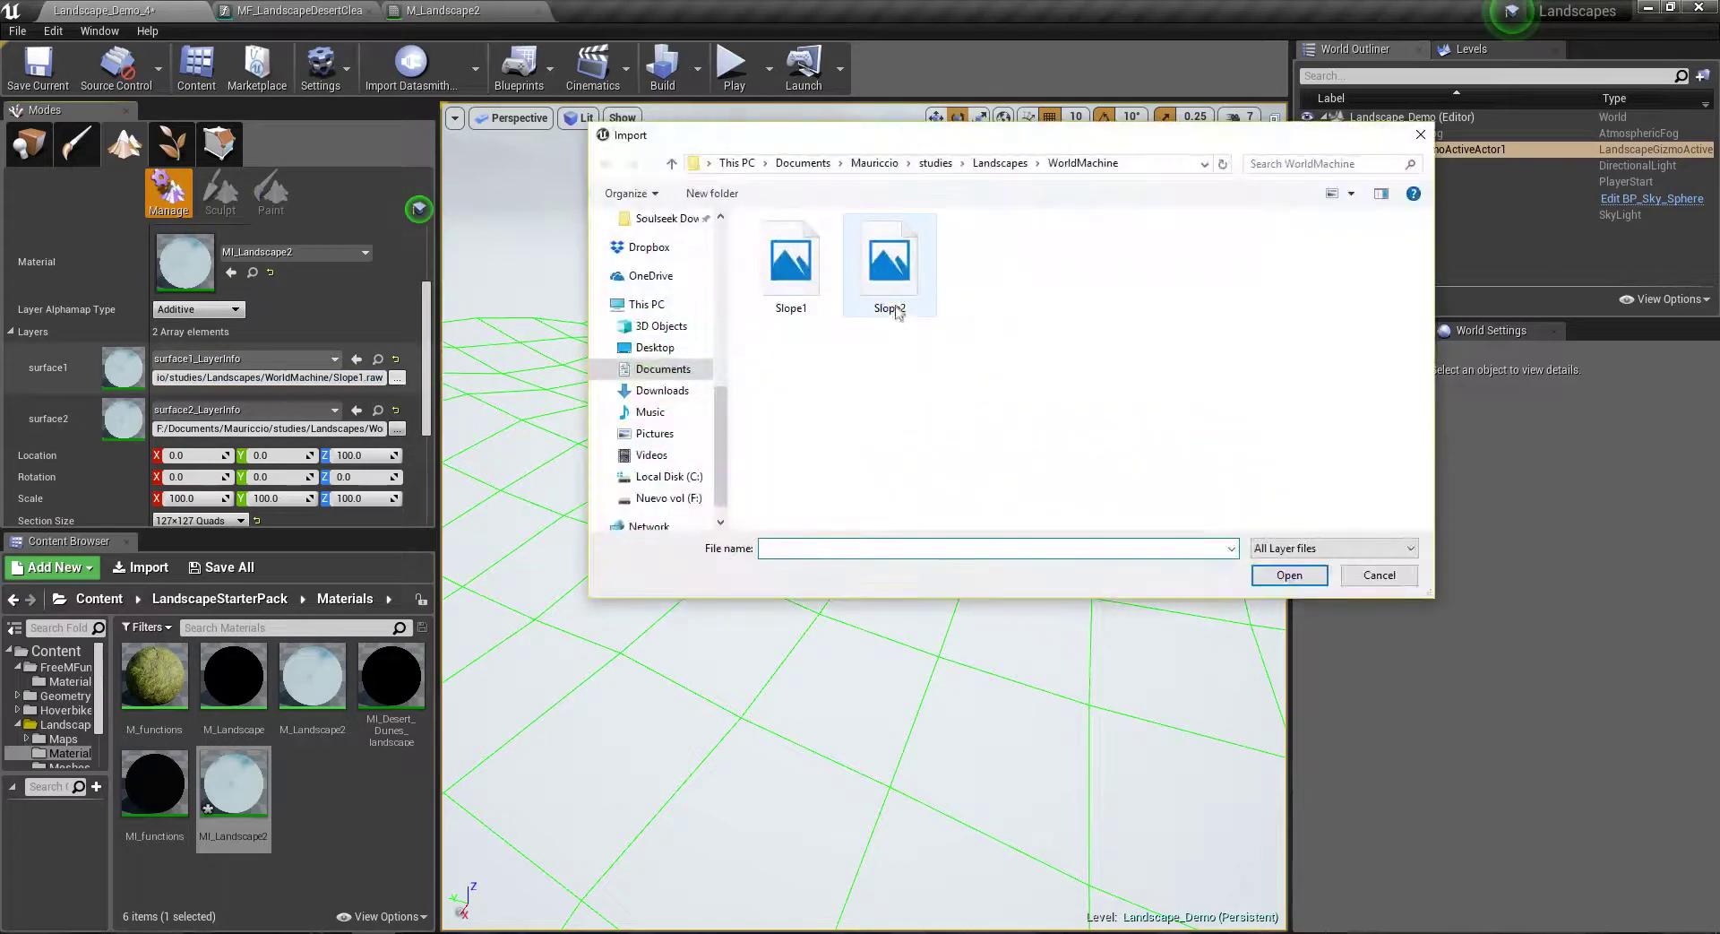
double_click(890, 259)
left_click(397, 428)
left_click(788, 260)
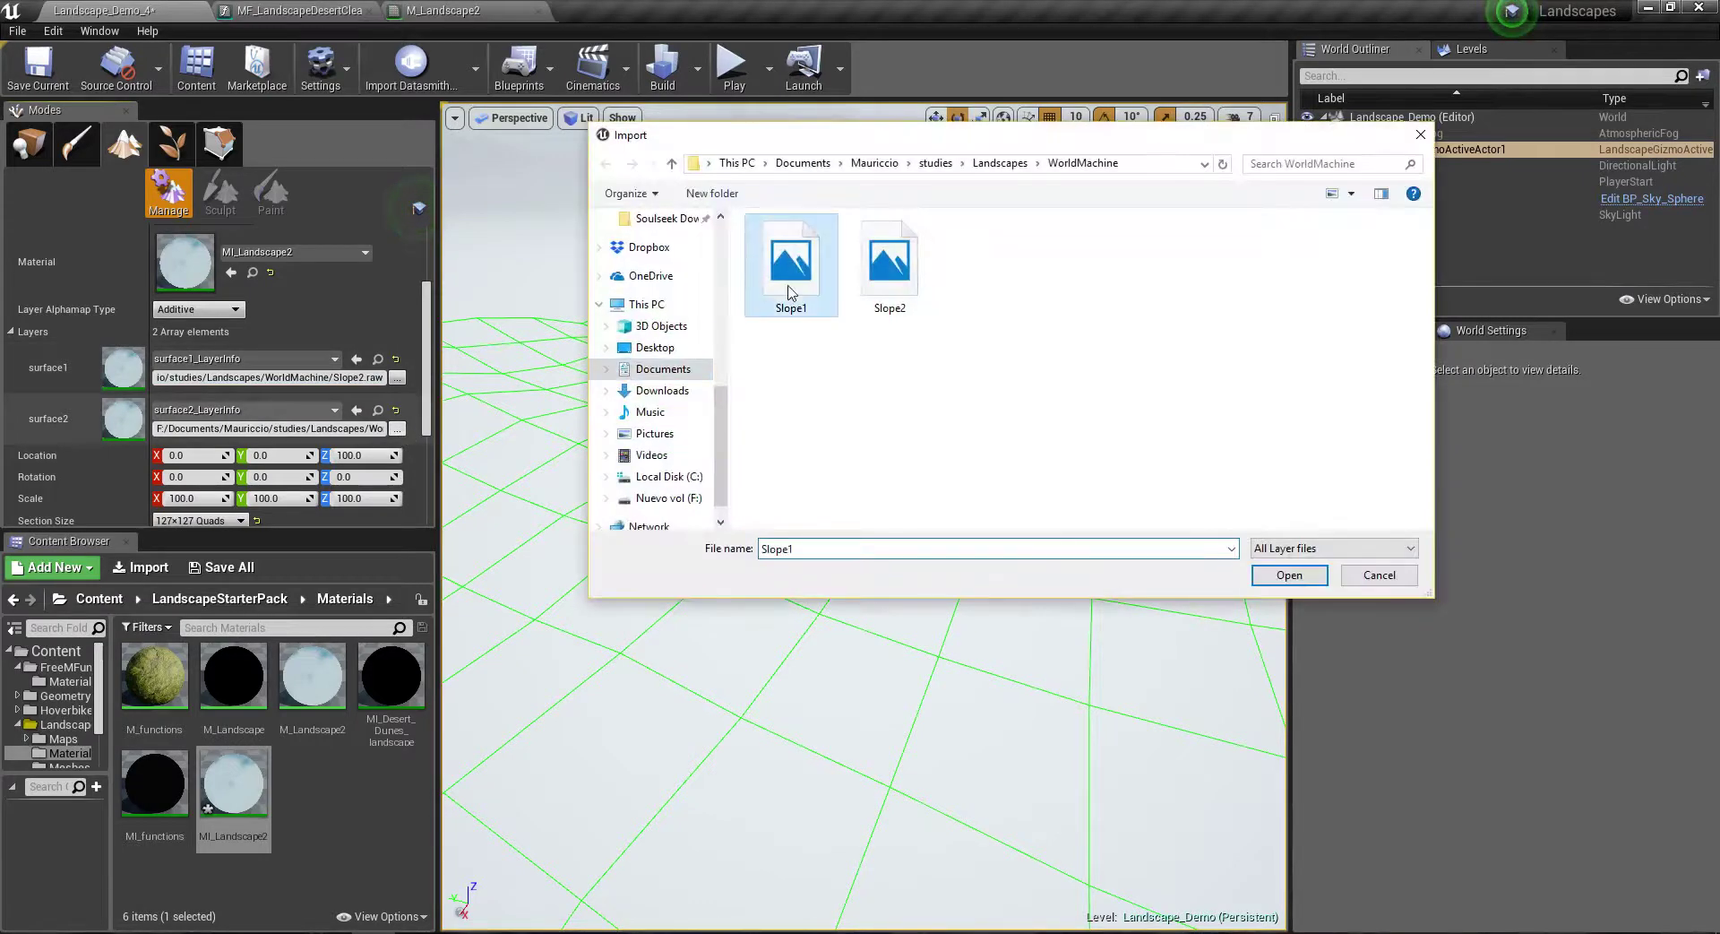
double_click(787, 259)
Step: Reduce the components to 16×16 for a 2033×2033 resolution
mouse_move(427, 405)
left_mouse_down()
mouse_move(445, 370)
mouse_move(419, 406)
left_mouse_up()
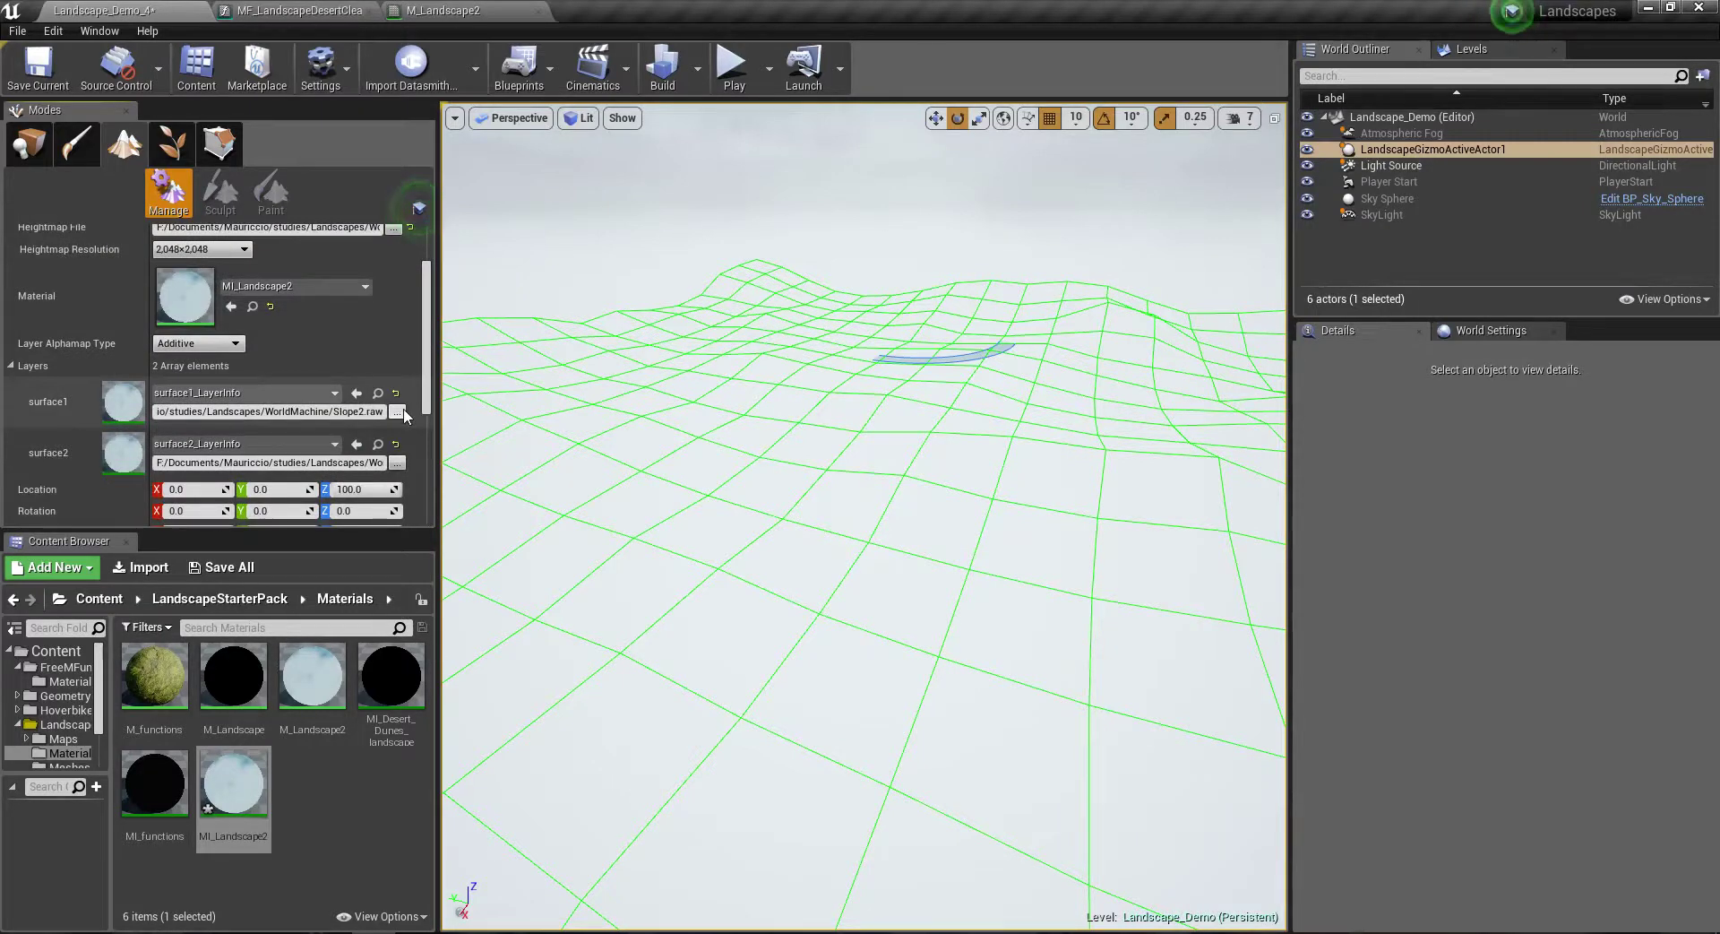
scroll(295, 477, "down", 3)
scroll(295, 477, "down", 2)
left_click_drag(170, 450, 211, 450)
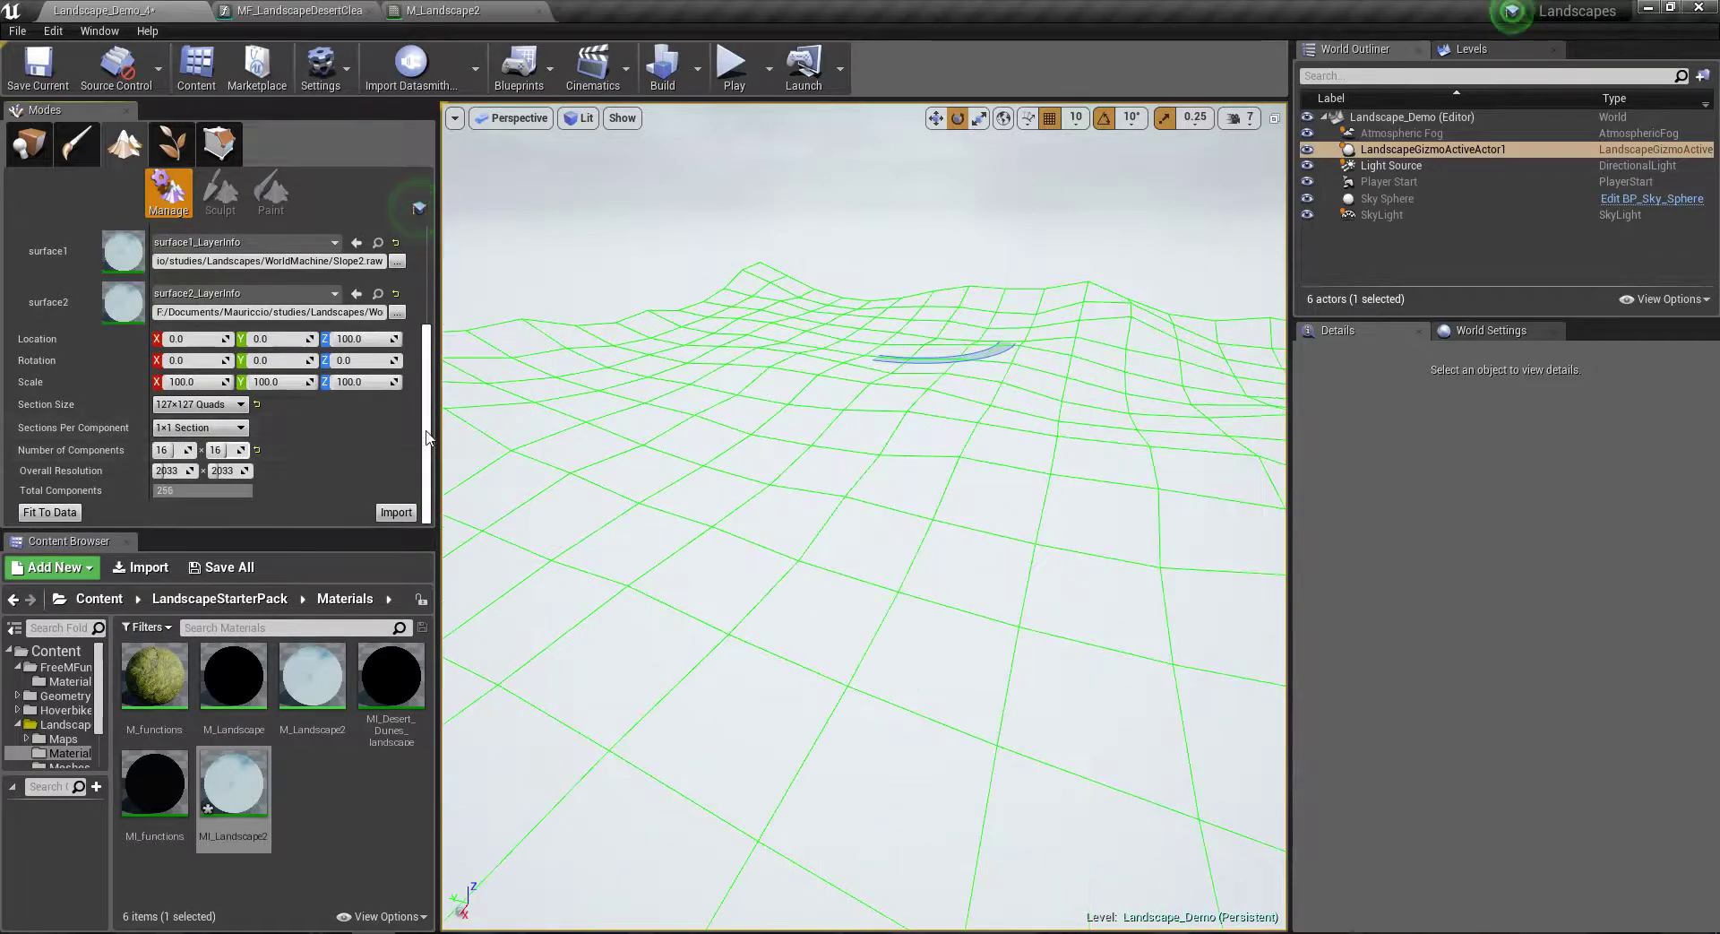
scroll(403, 295, "up", 5)
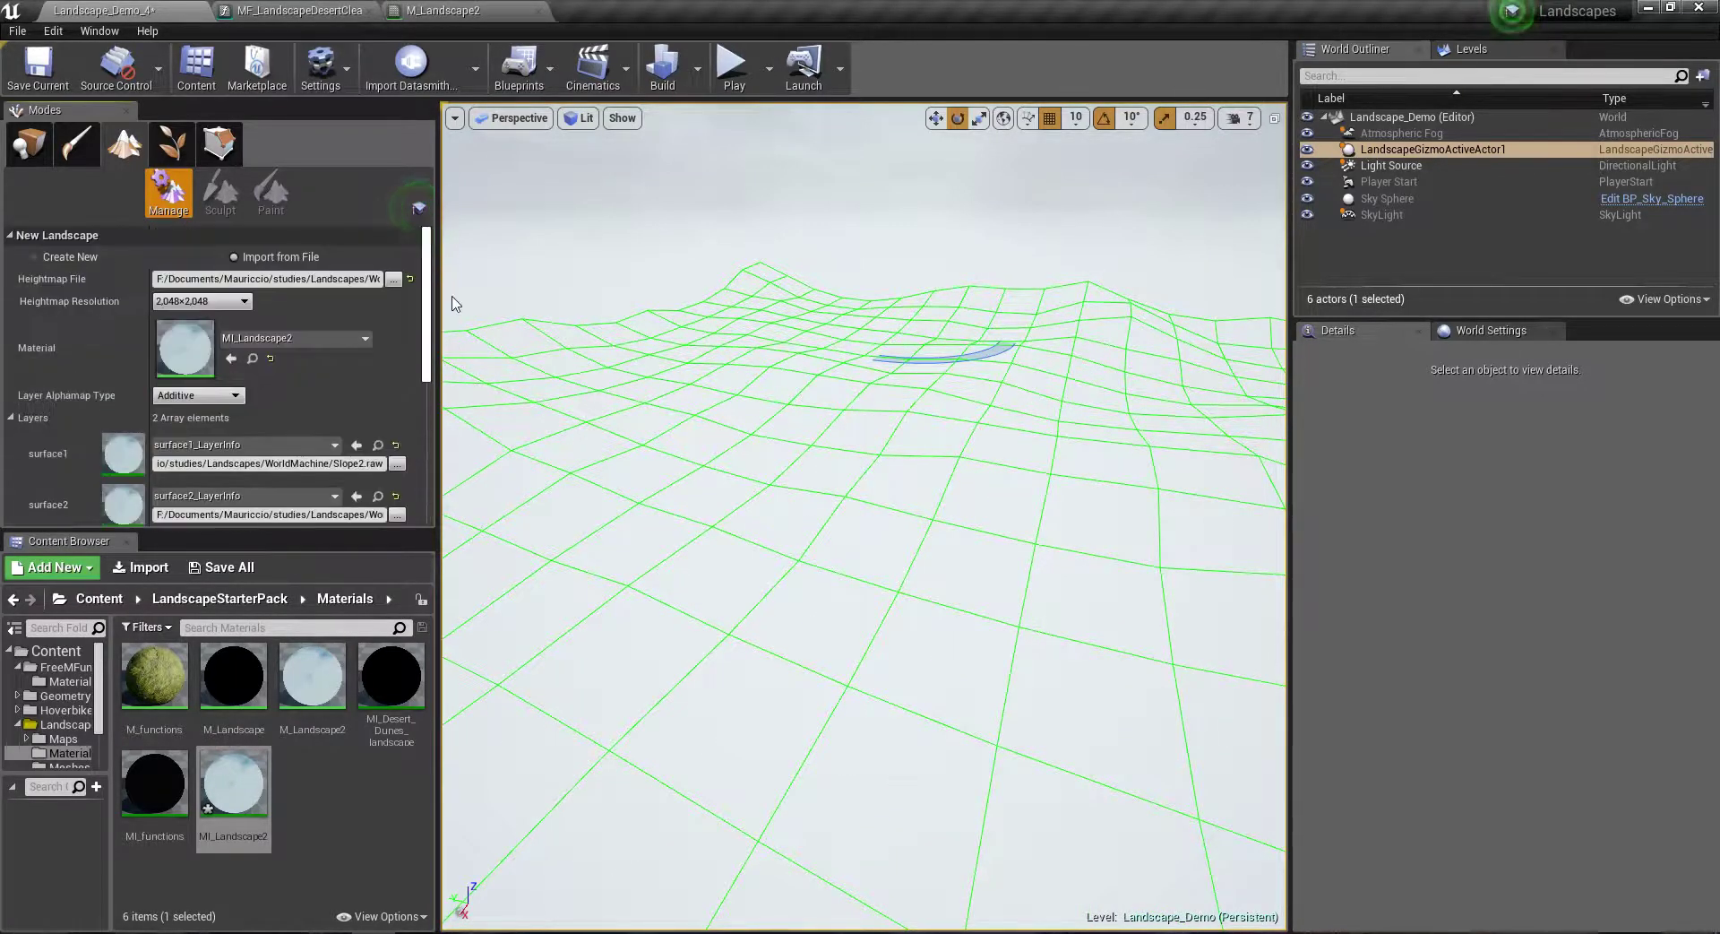
Step: Import the landscape with MI_Landscape2, 16×16 components and the slope weightmaps
scroll(431, 326, "down", 5)
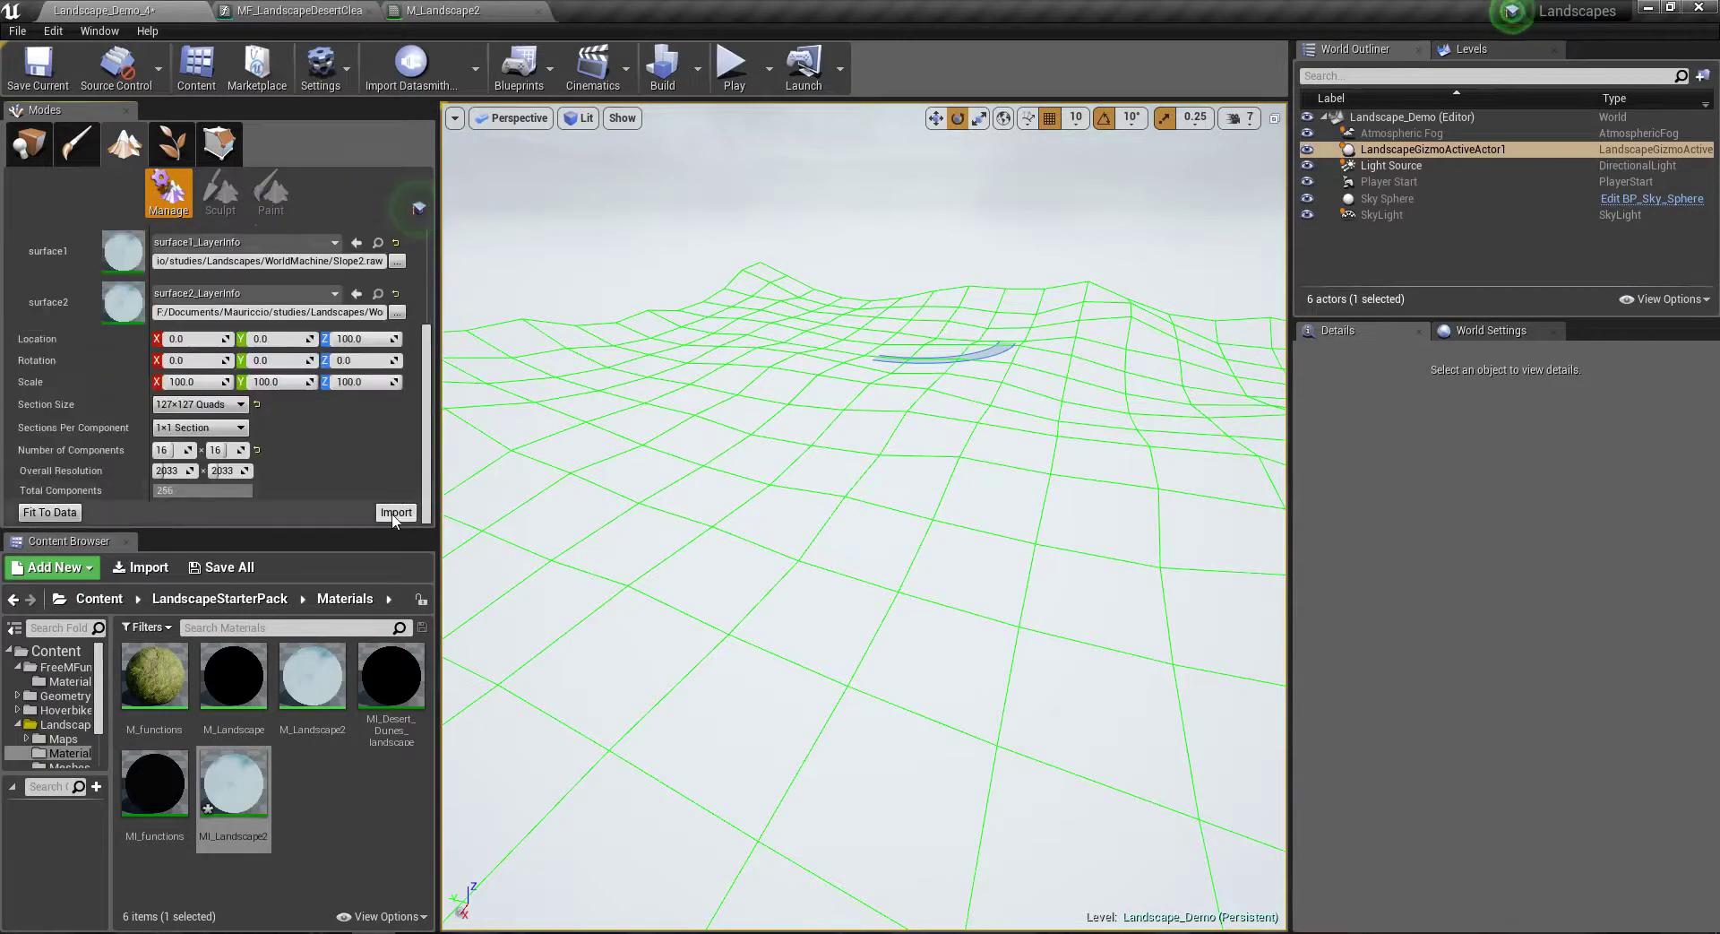
left_click(390, 513)
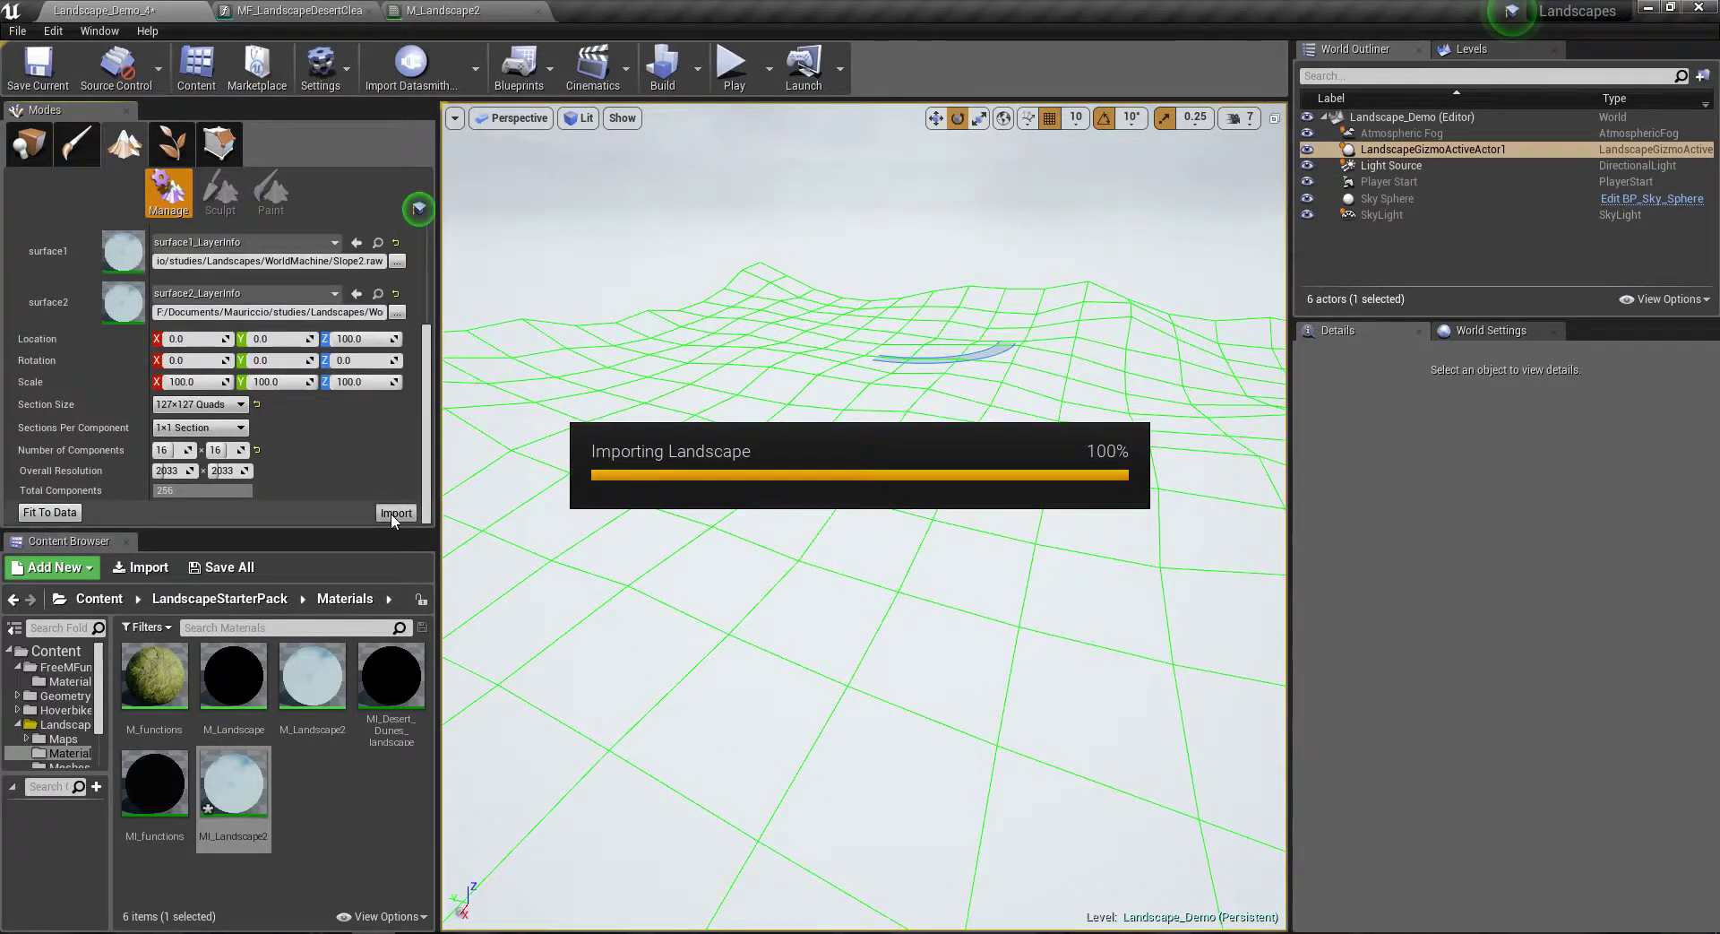
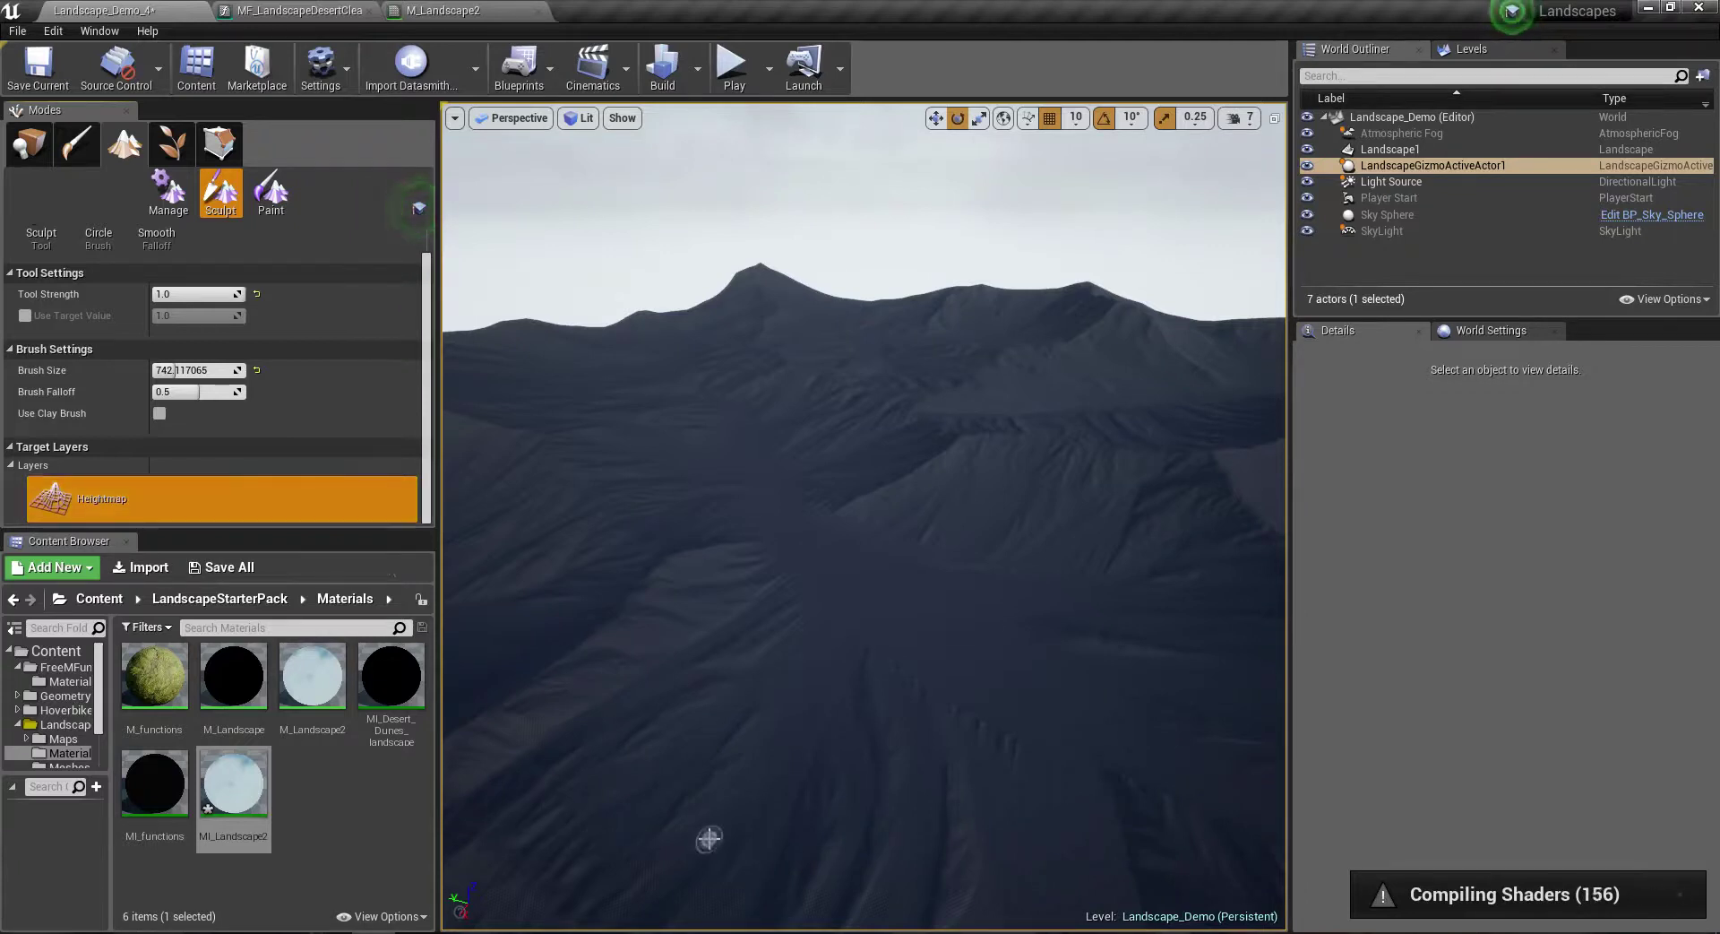
Step: Fly over the rippled sand dunes, then select Landscape1 to show its MI_Landscape2 material
left_click(270, 191)
right_click_drag(807, 537, 865, 515)
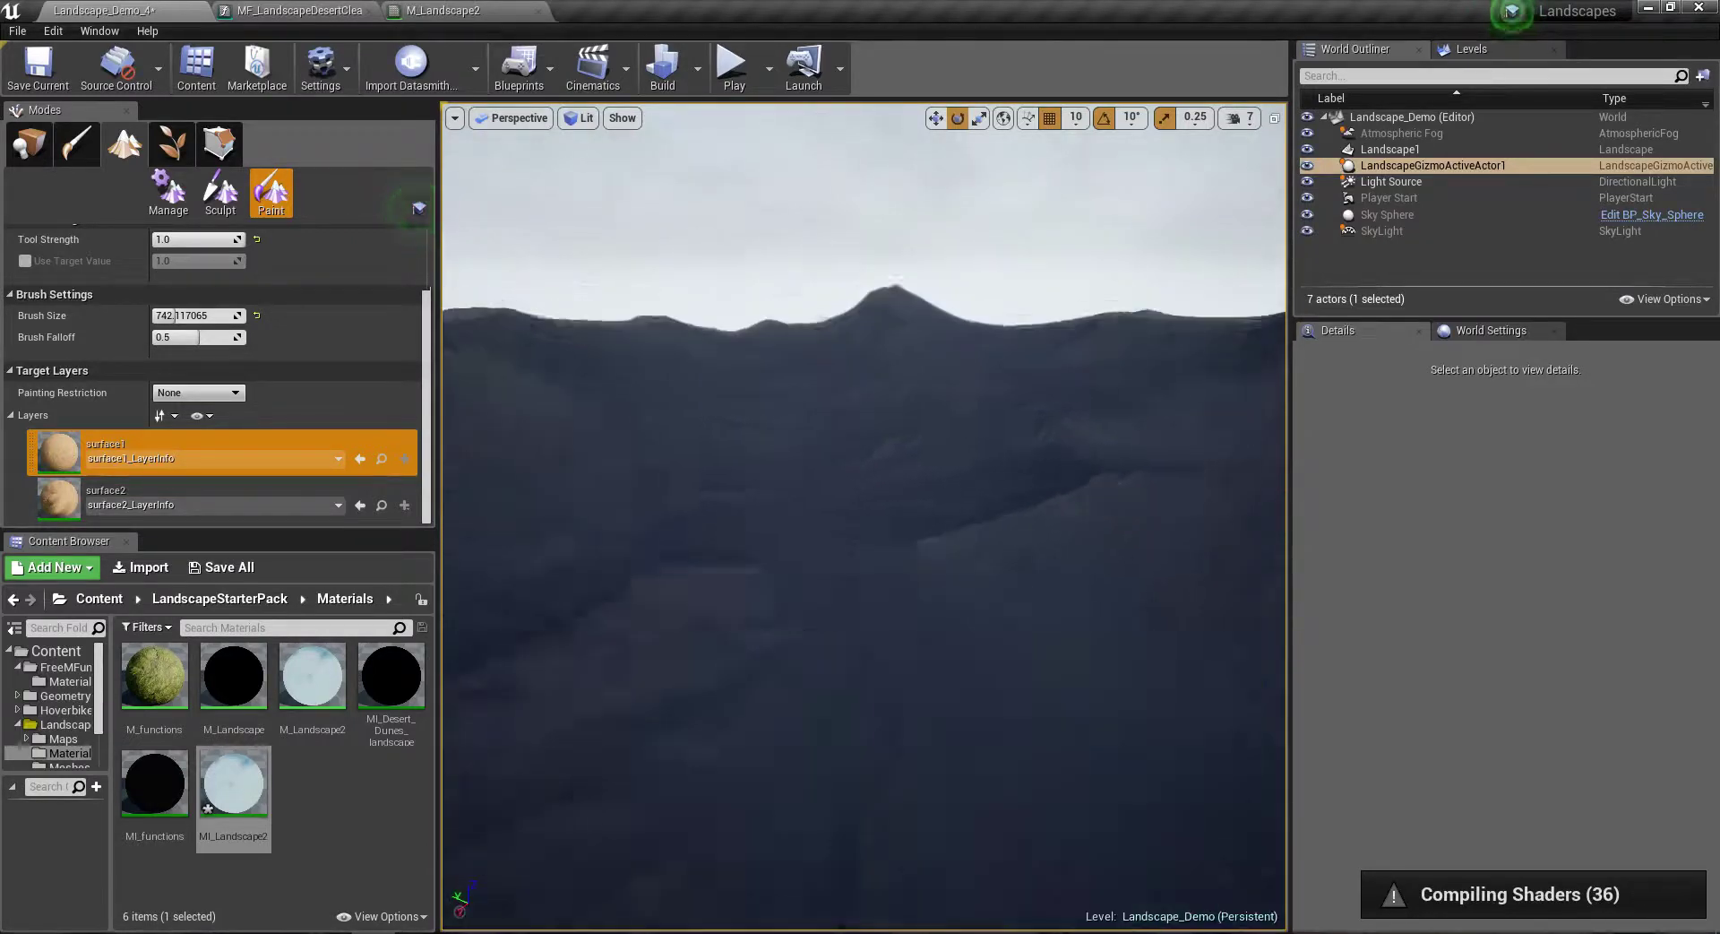
right_click_drag(864, 515, 865, 516)
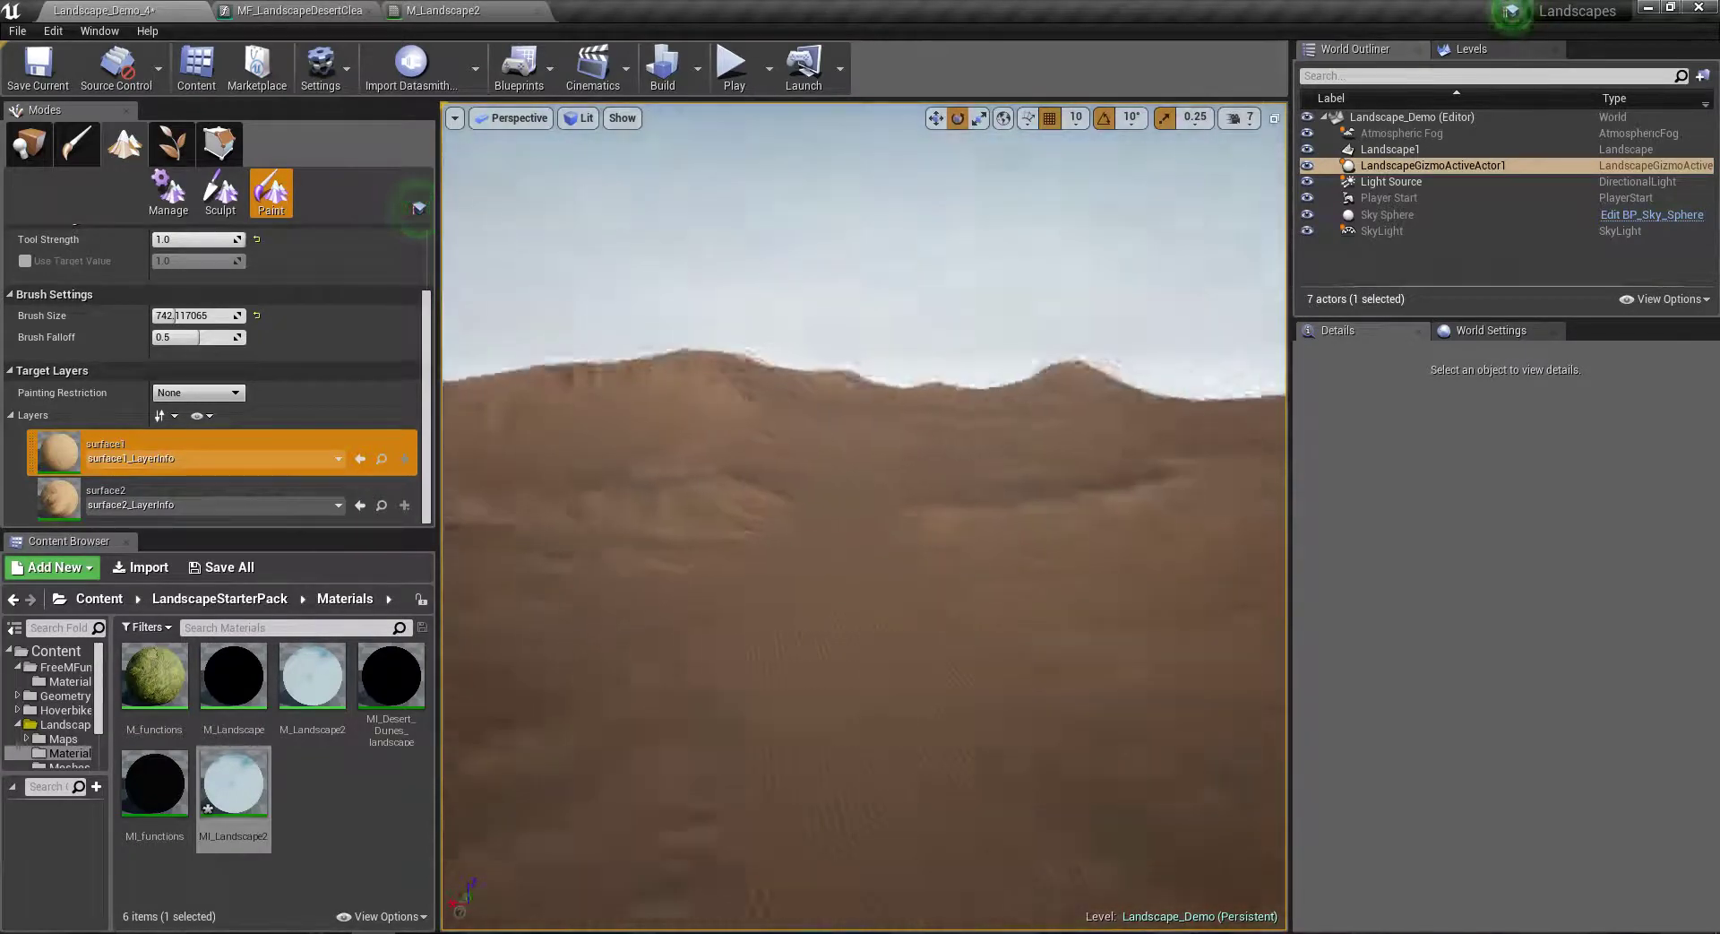
right_click_drag(989, 609, 989, 609)
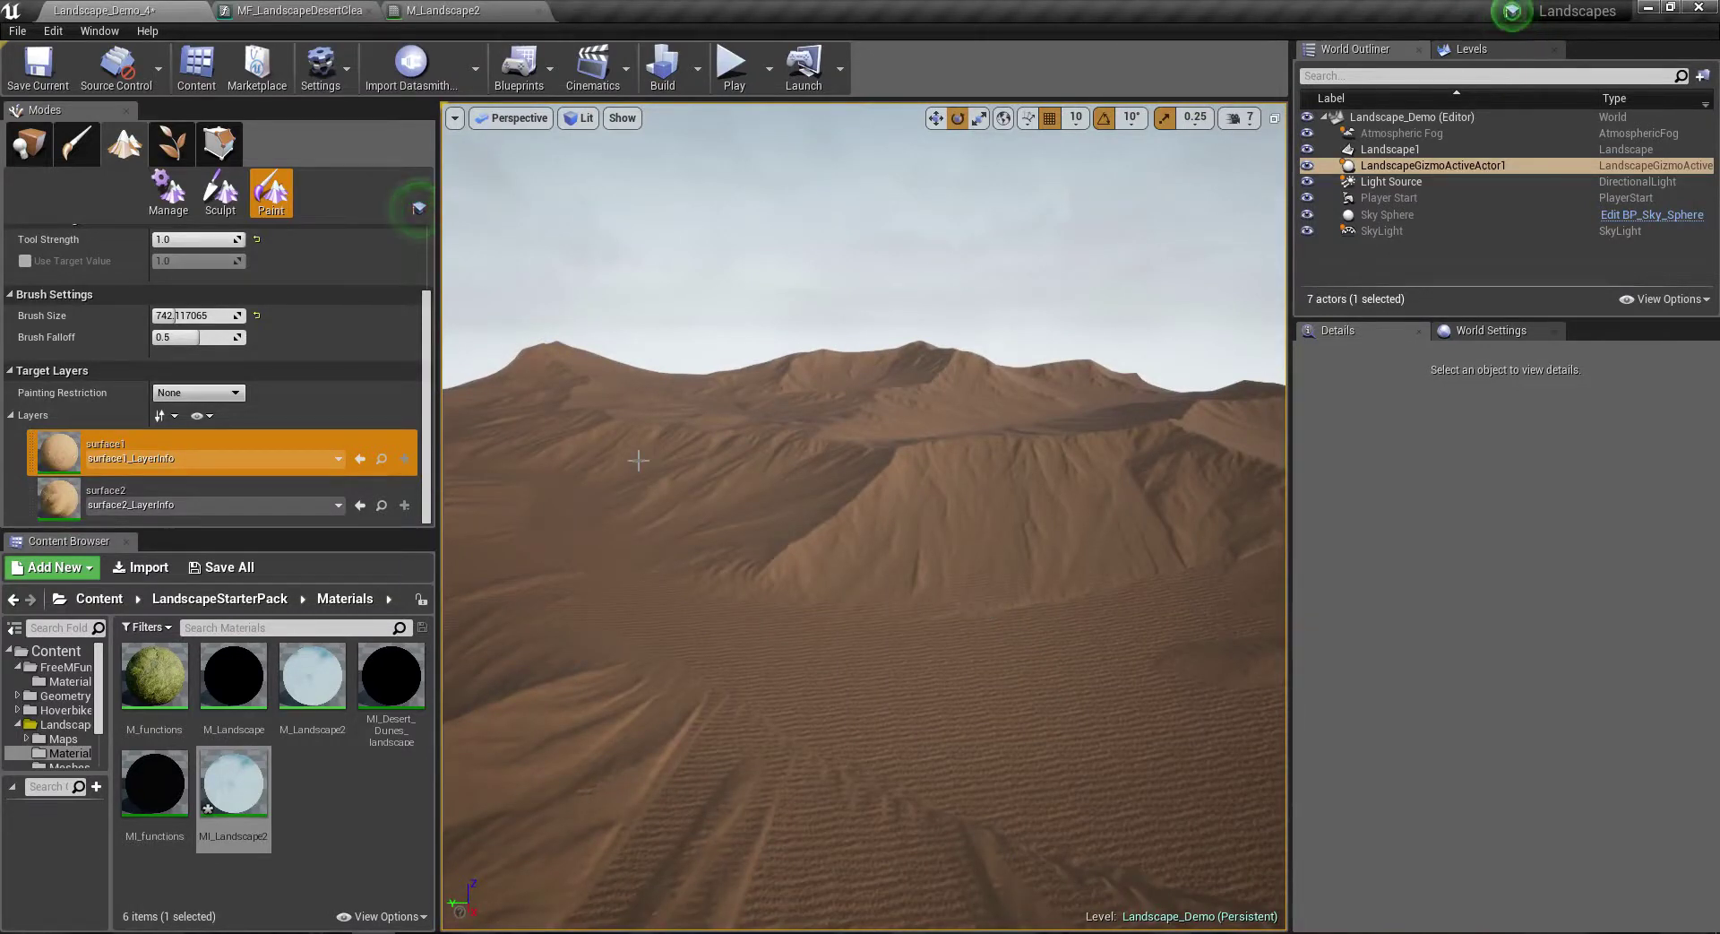
left_click(28, 143)
left_click(761, 551)
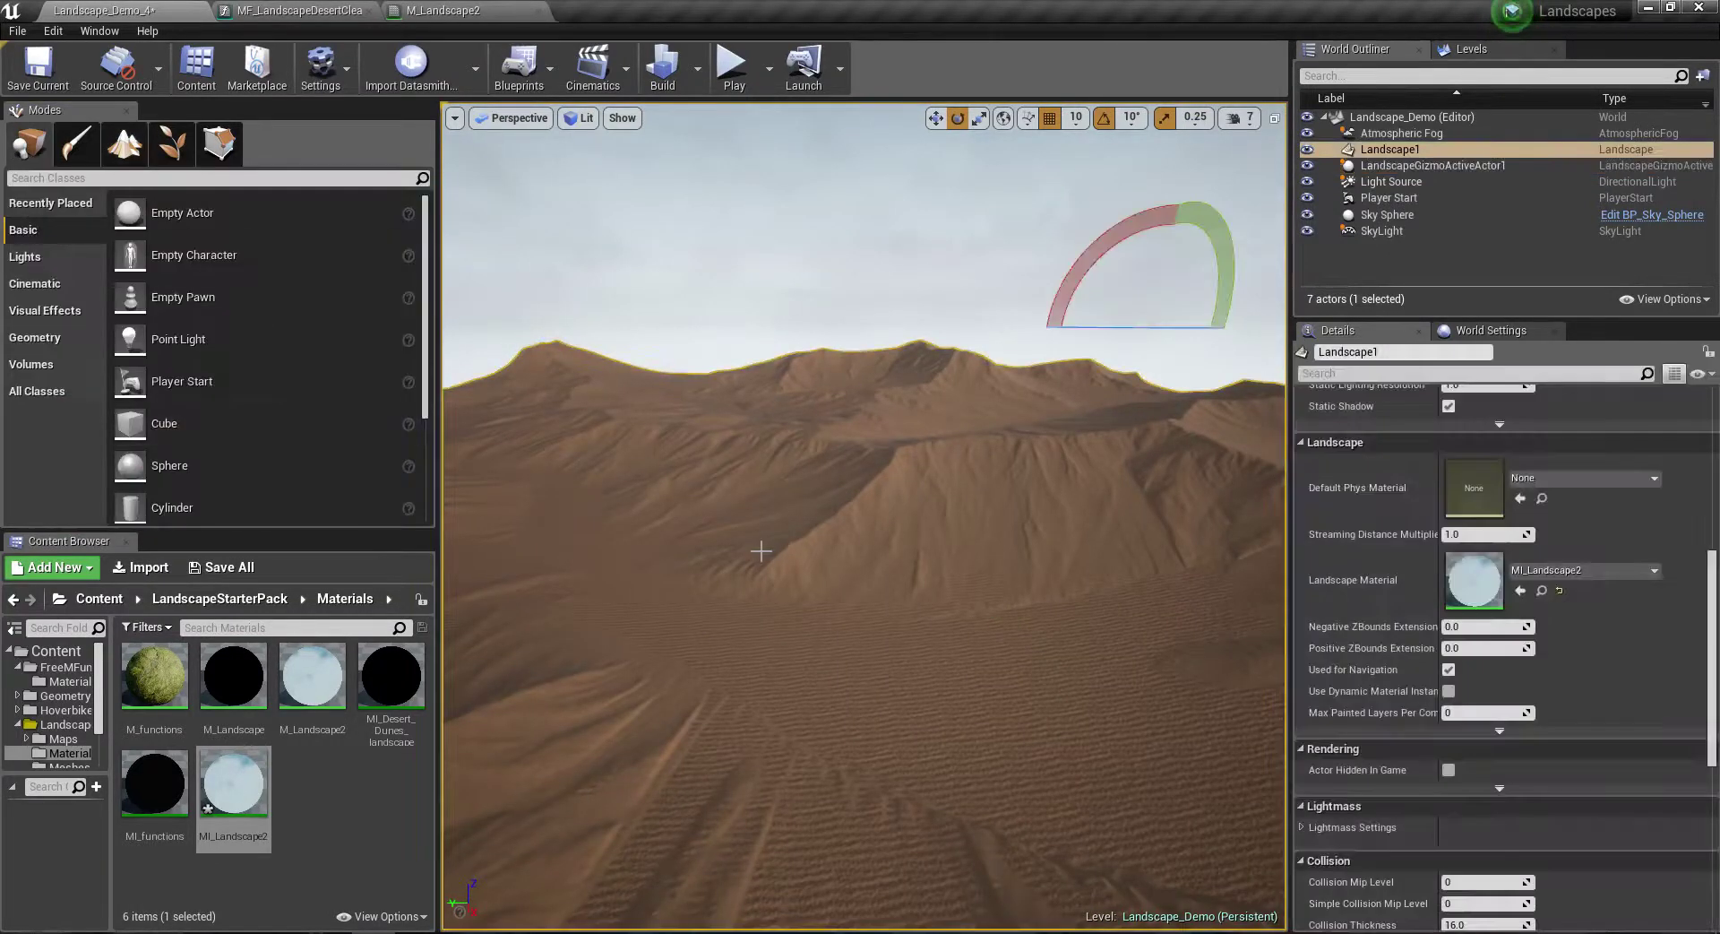
Step: Delete Landscape1 and load Slope1 and Slope2 as the surface1 and surface2 weight maps for import
key("Delete")
left_click(219, 144)
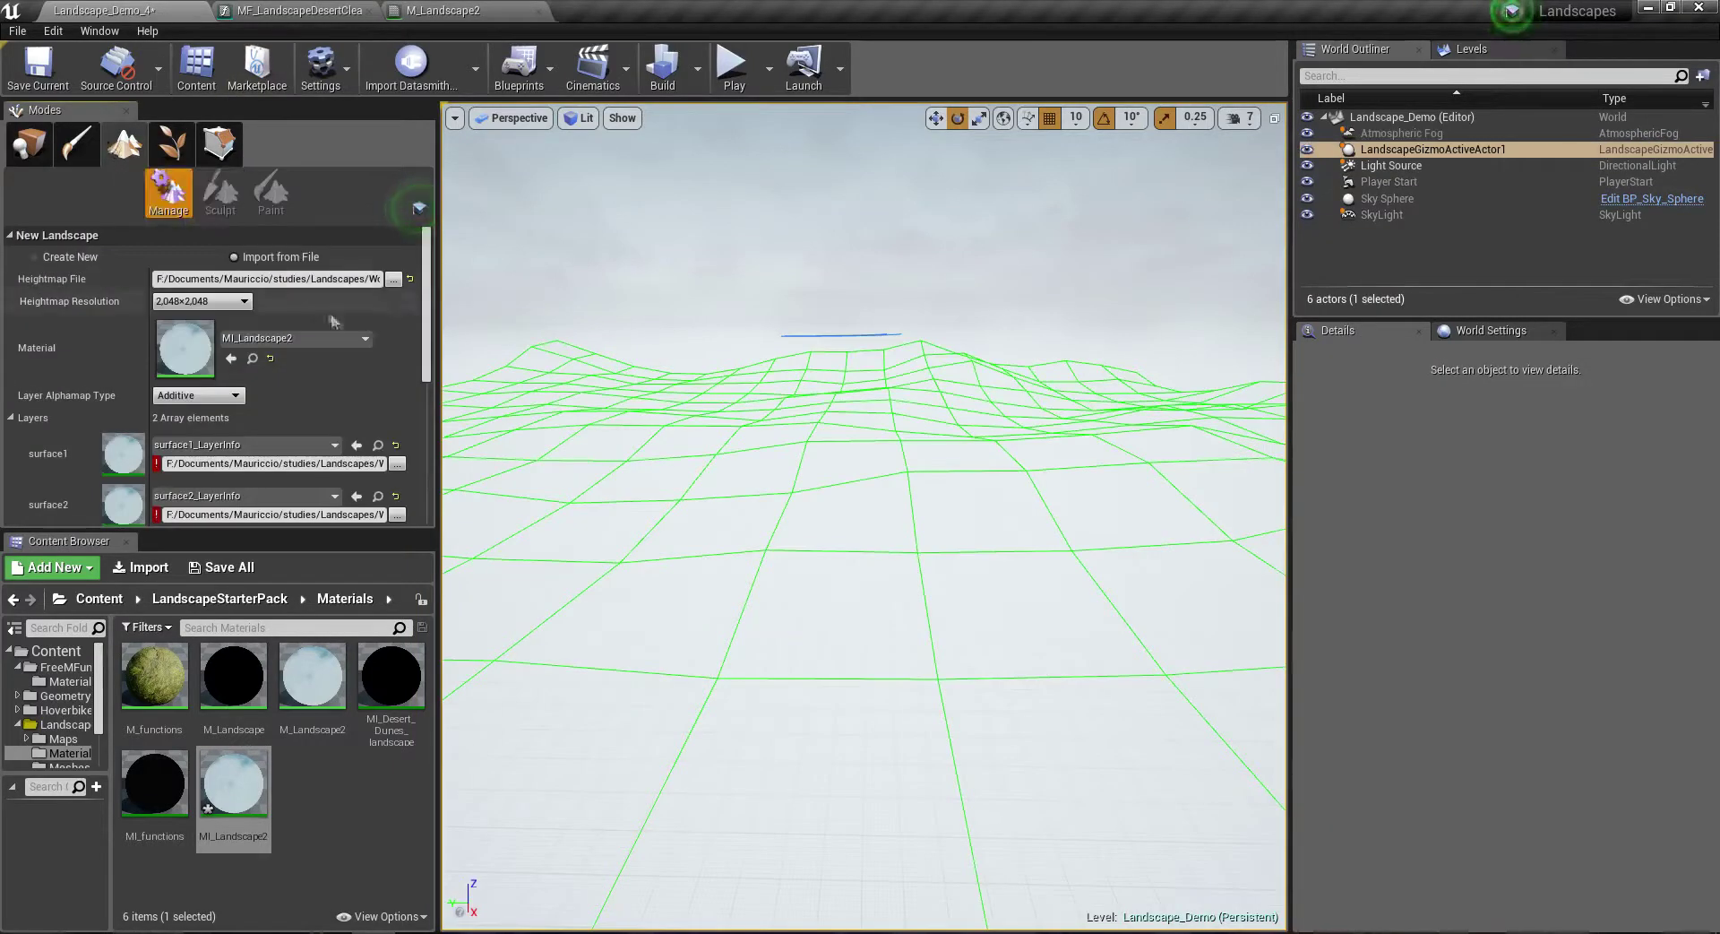
scroll(357, 427, "down", 2)
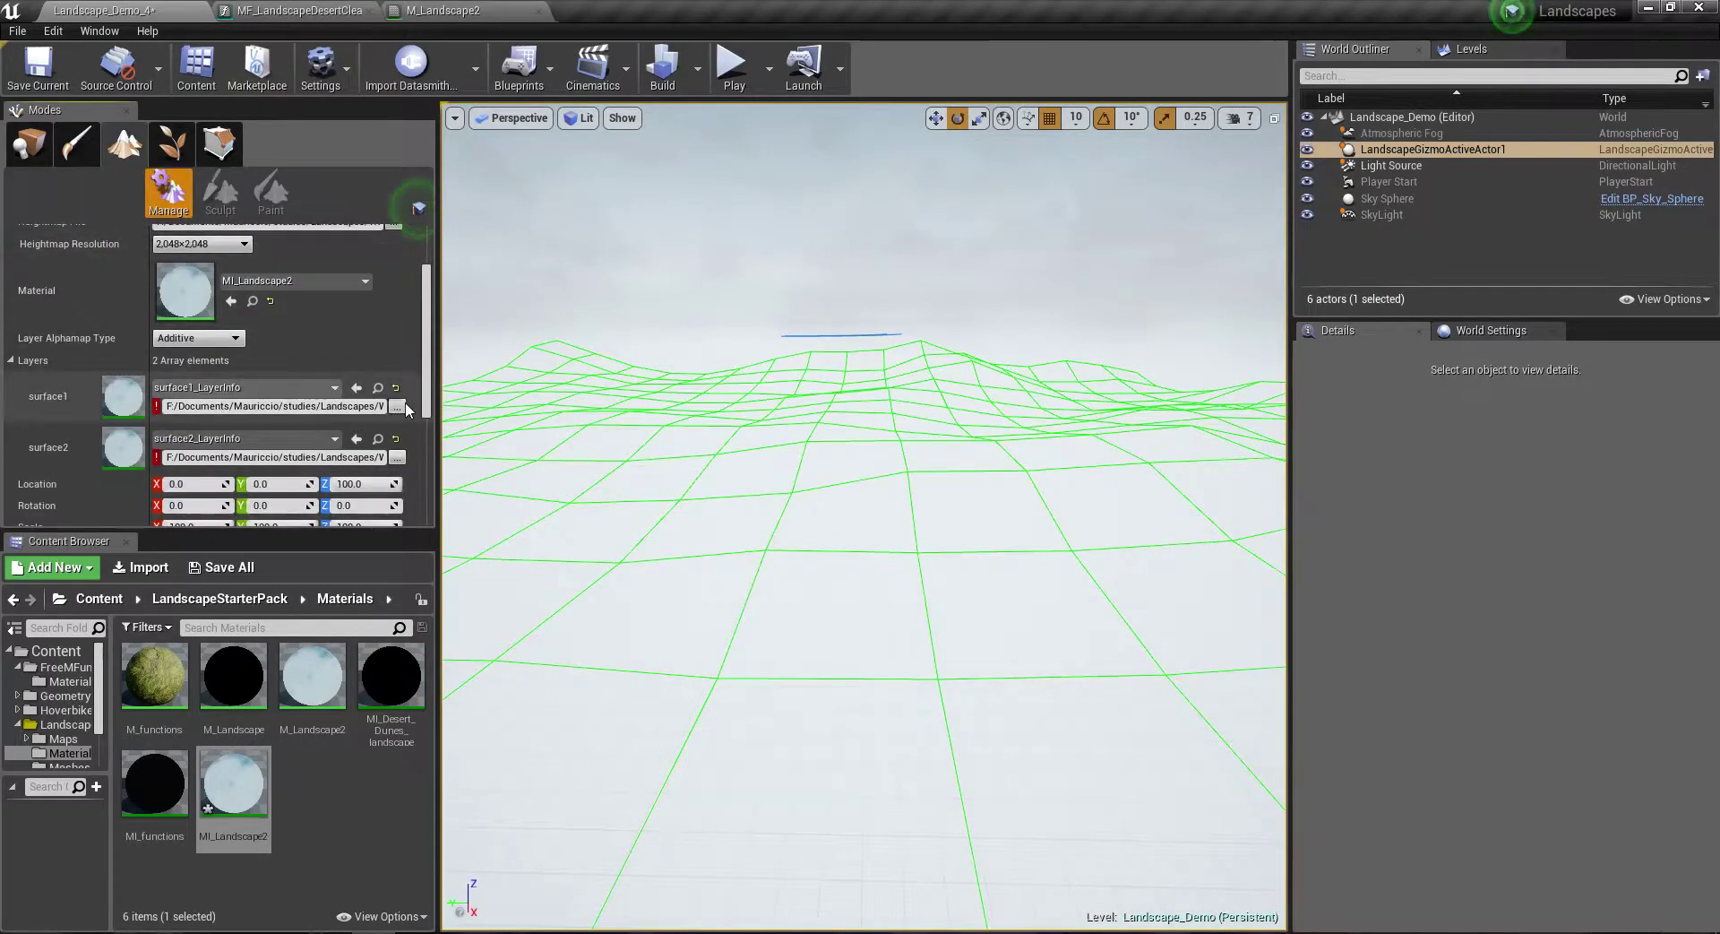
left_click(405, 408)
left_click(891, 269)
double_click(762, 291)
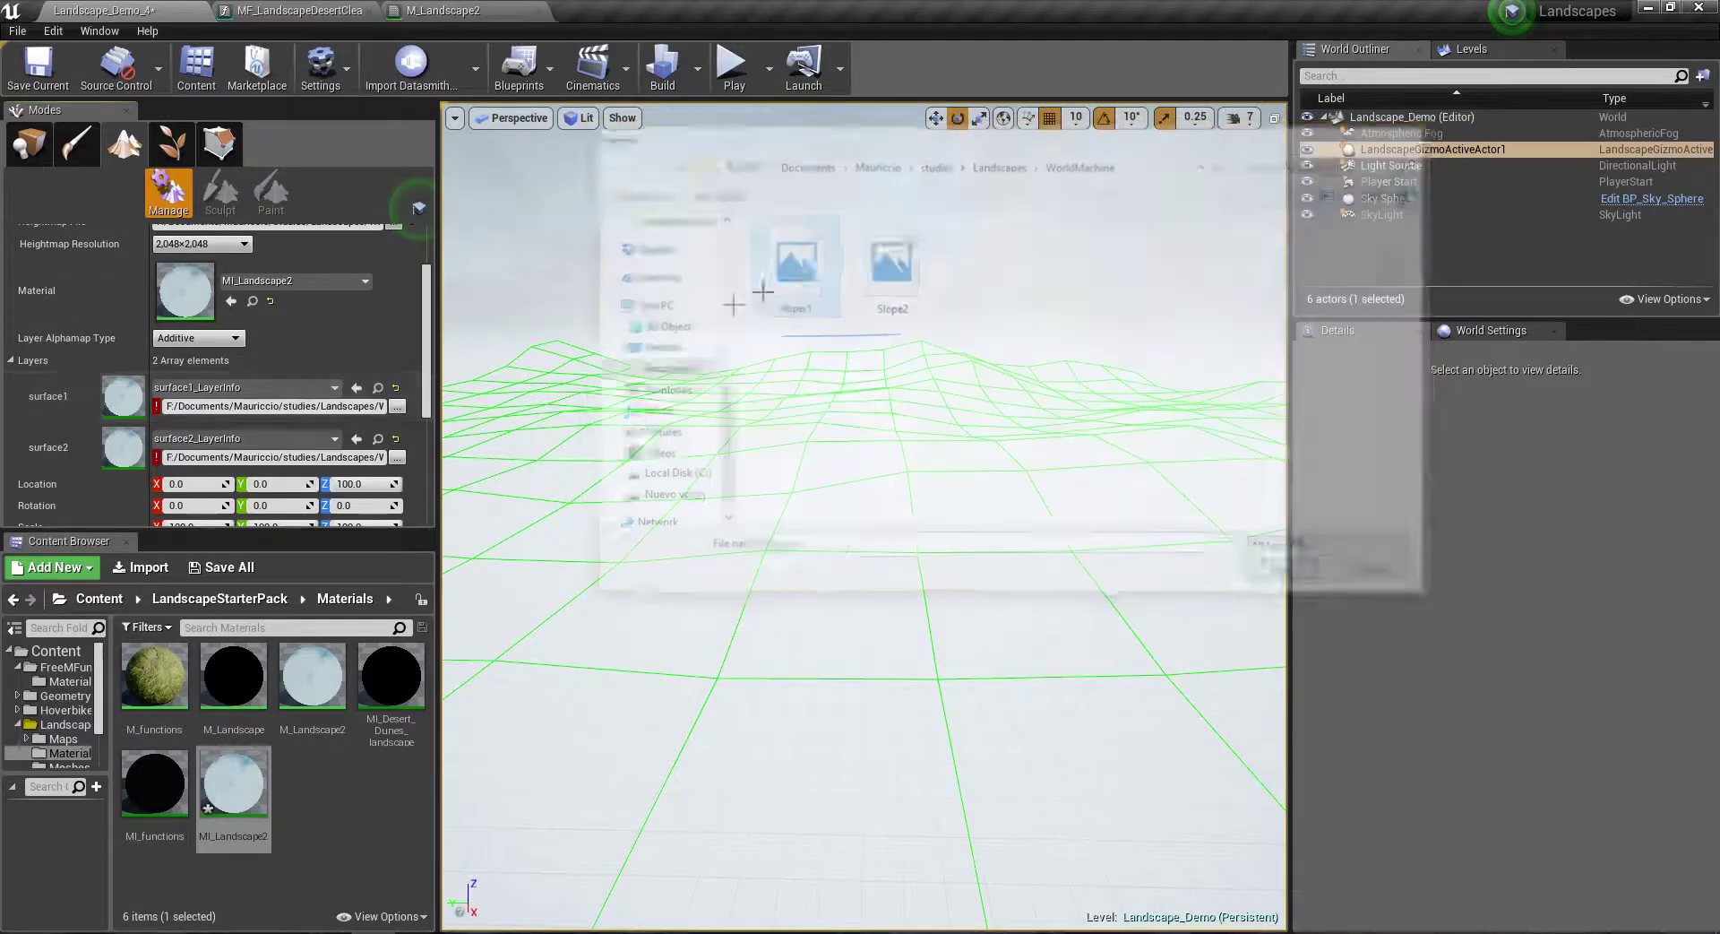
left_click(396, 457)
double_click(881, 272)
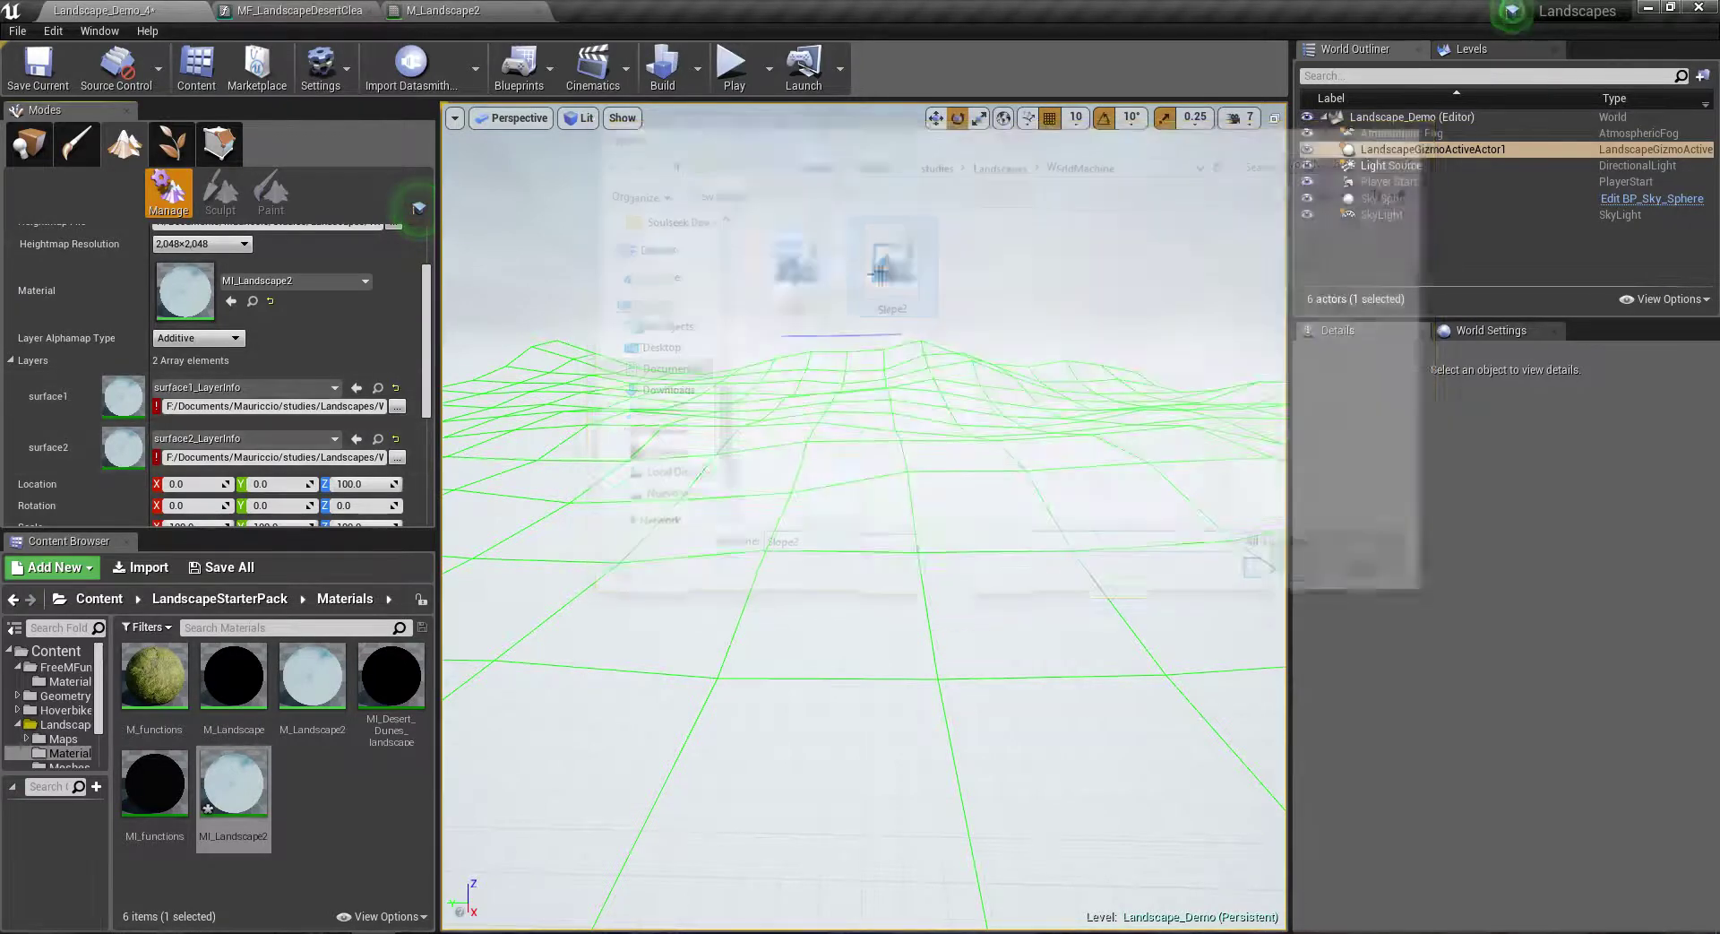
Step: Clear both layer infos, assign surface1_LayerInfo to surface1 and reload Slope1 as its weight map
left_click(395, 389)
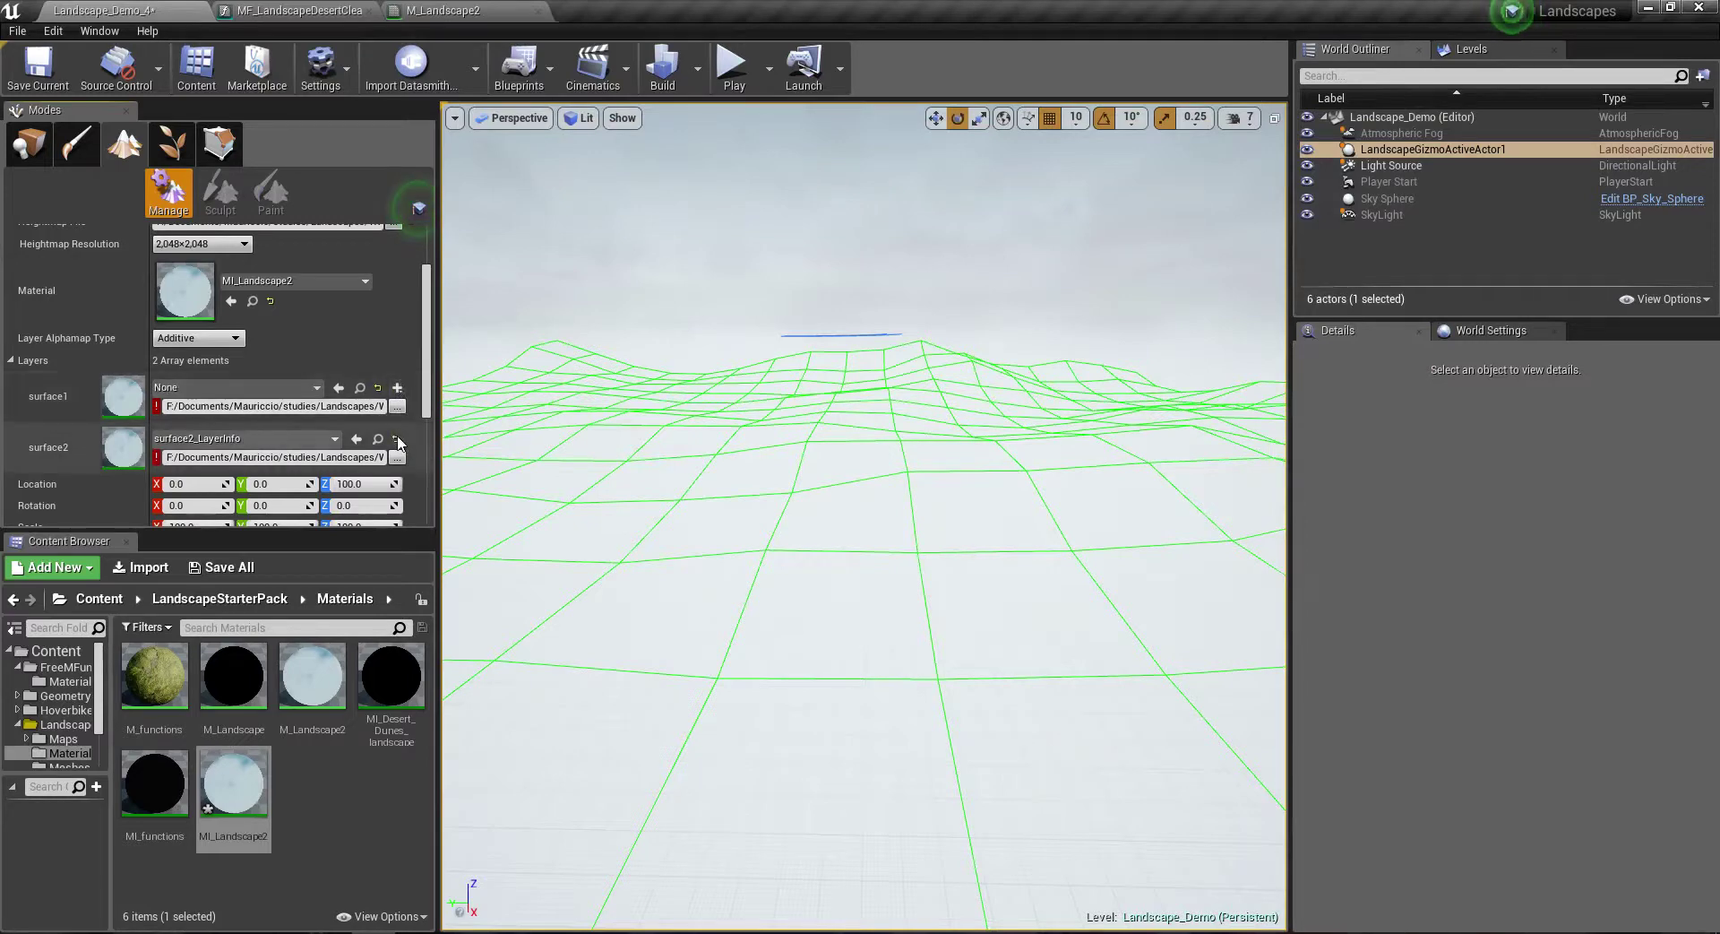
left_click(395, 439)
left_click(242, 387)
left_click(401, 421)
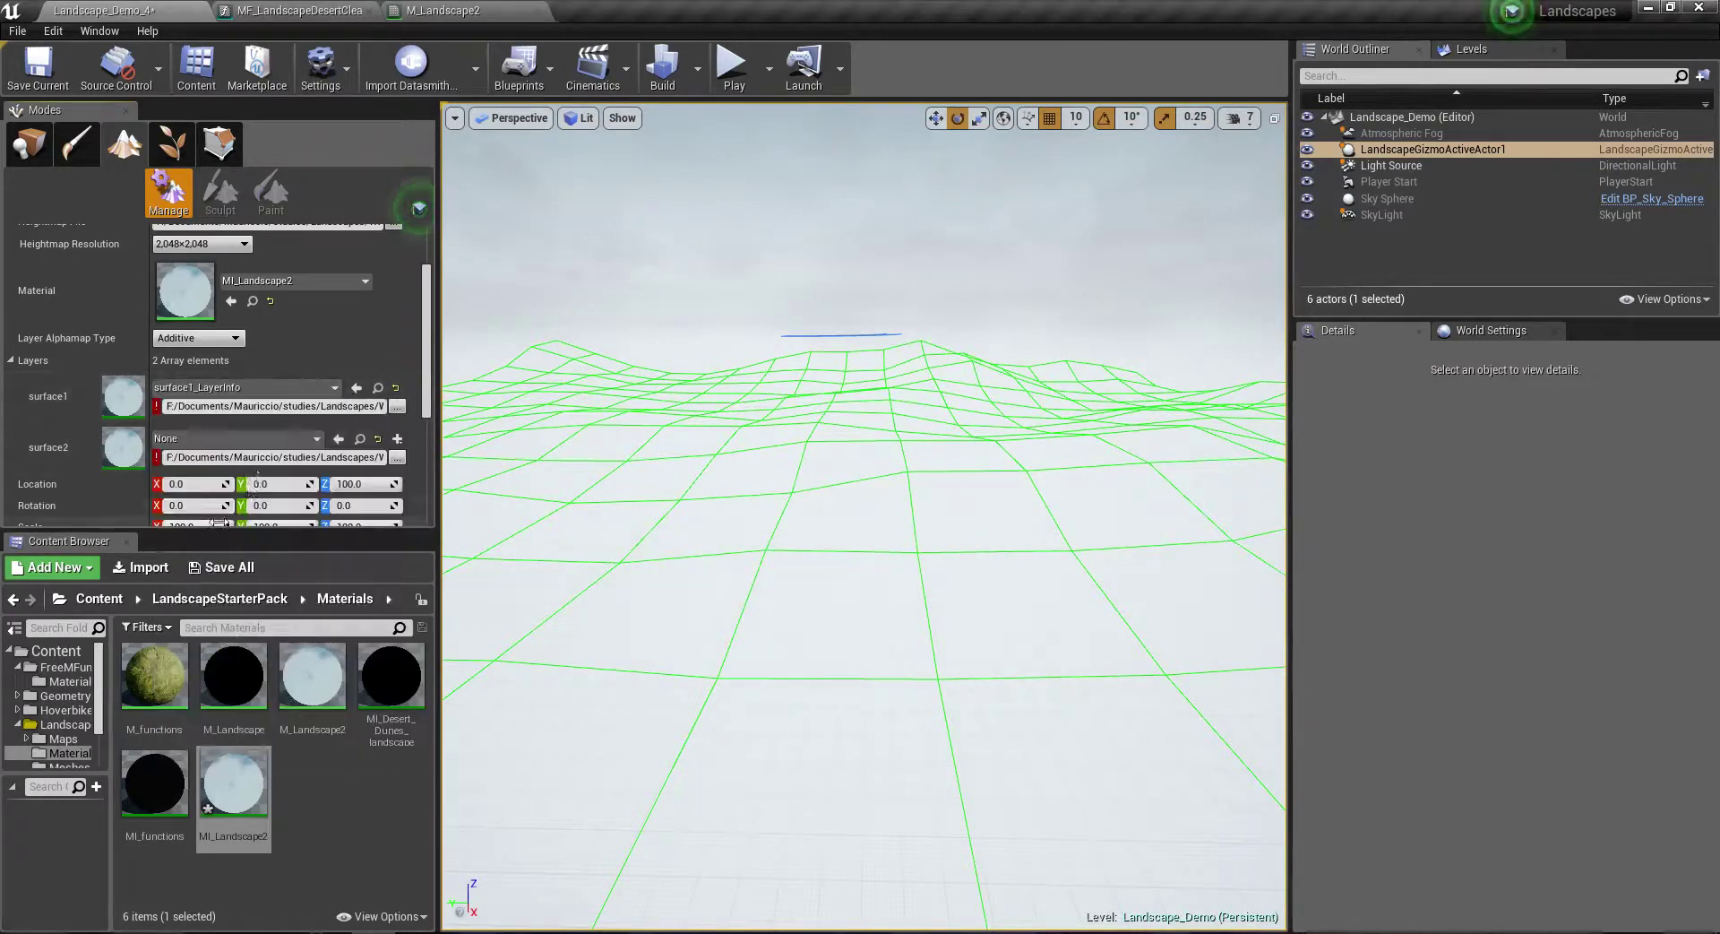
left_click(397, 405)
double_click(811, 287)
Step: Clear the heightmap file and both surface layer infos, returning to Import from File
scroll(339, 388, "up", 2)
left_click(409, 278)
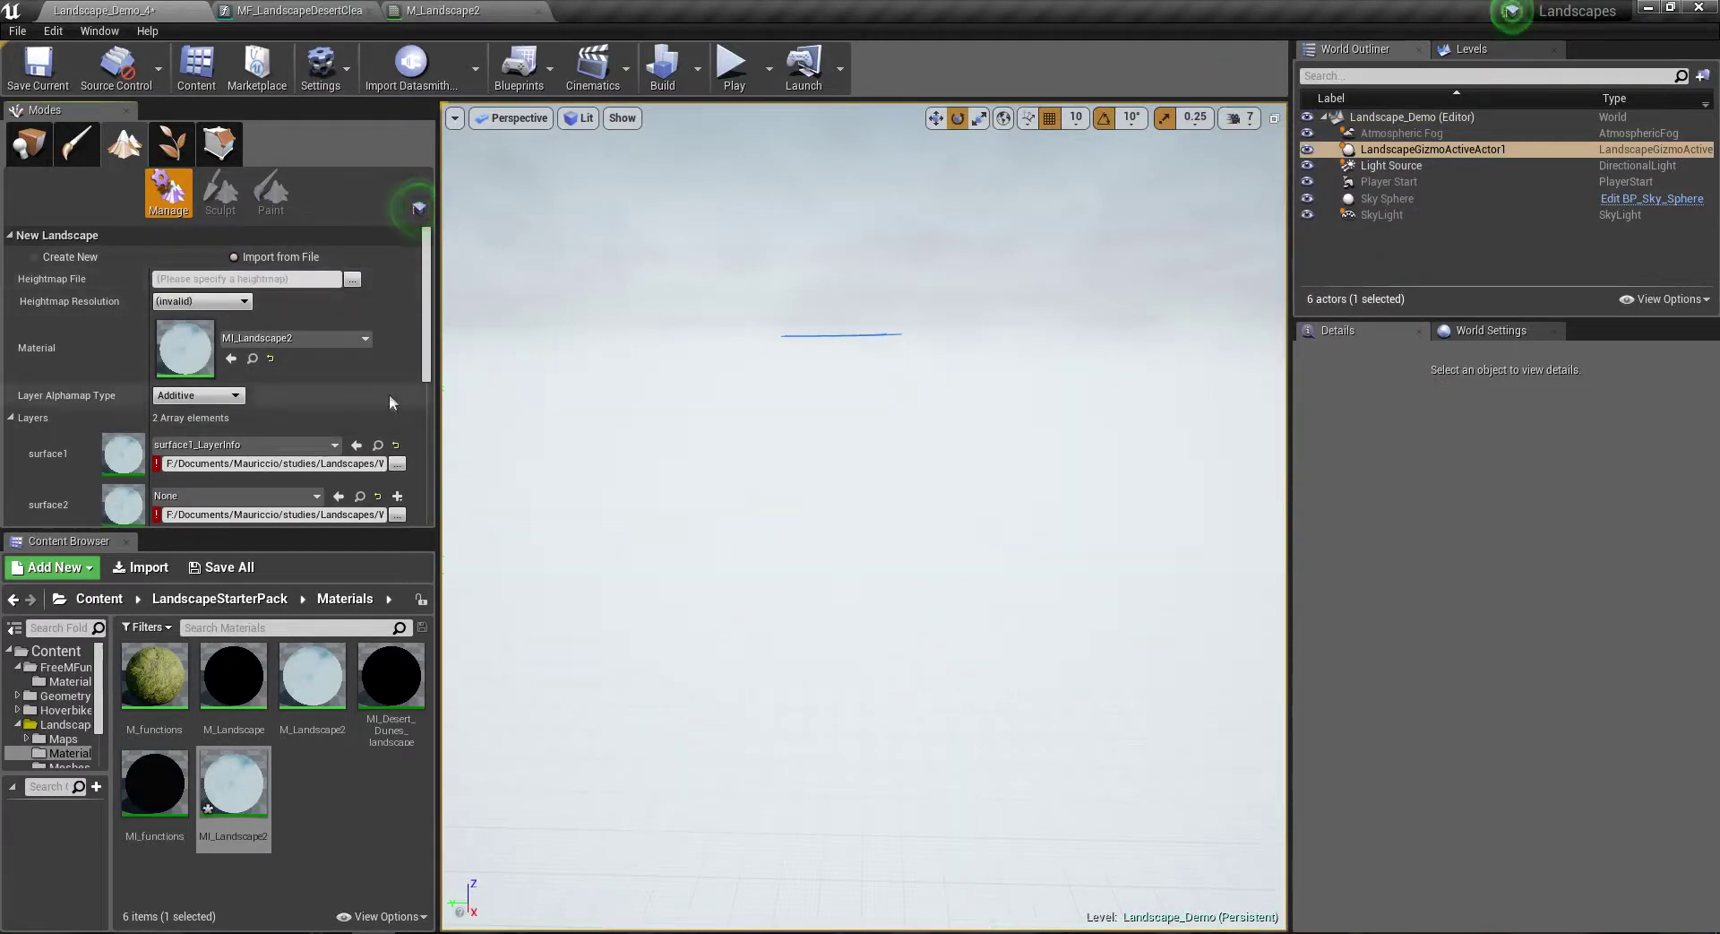
left_click(395, 445)
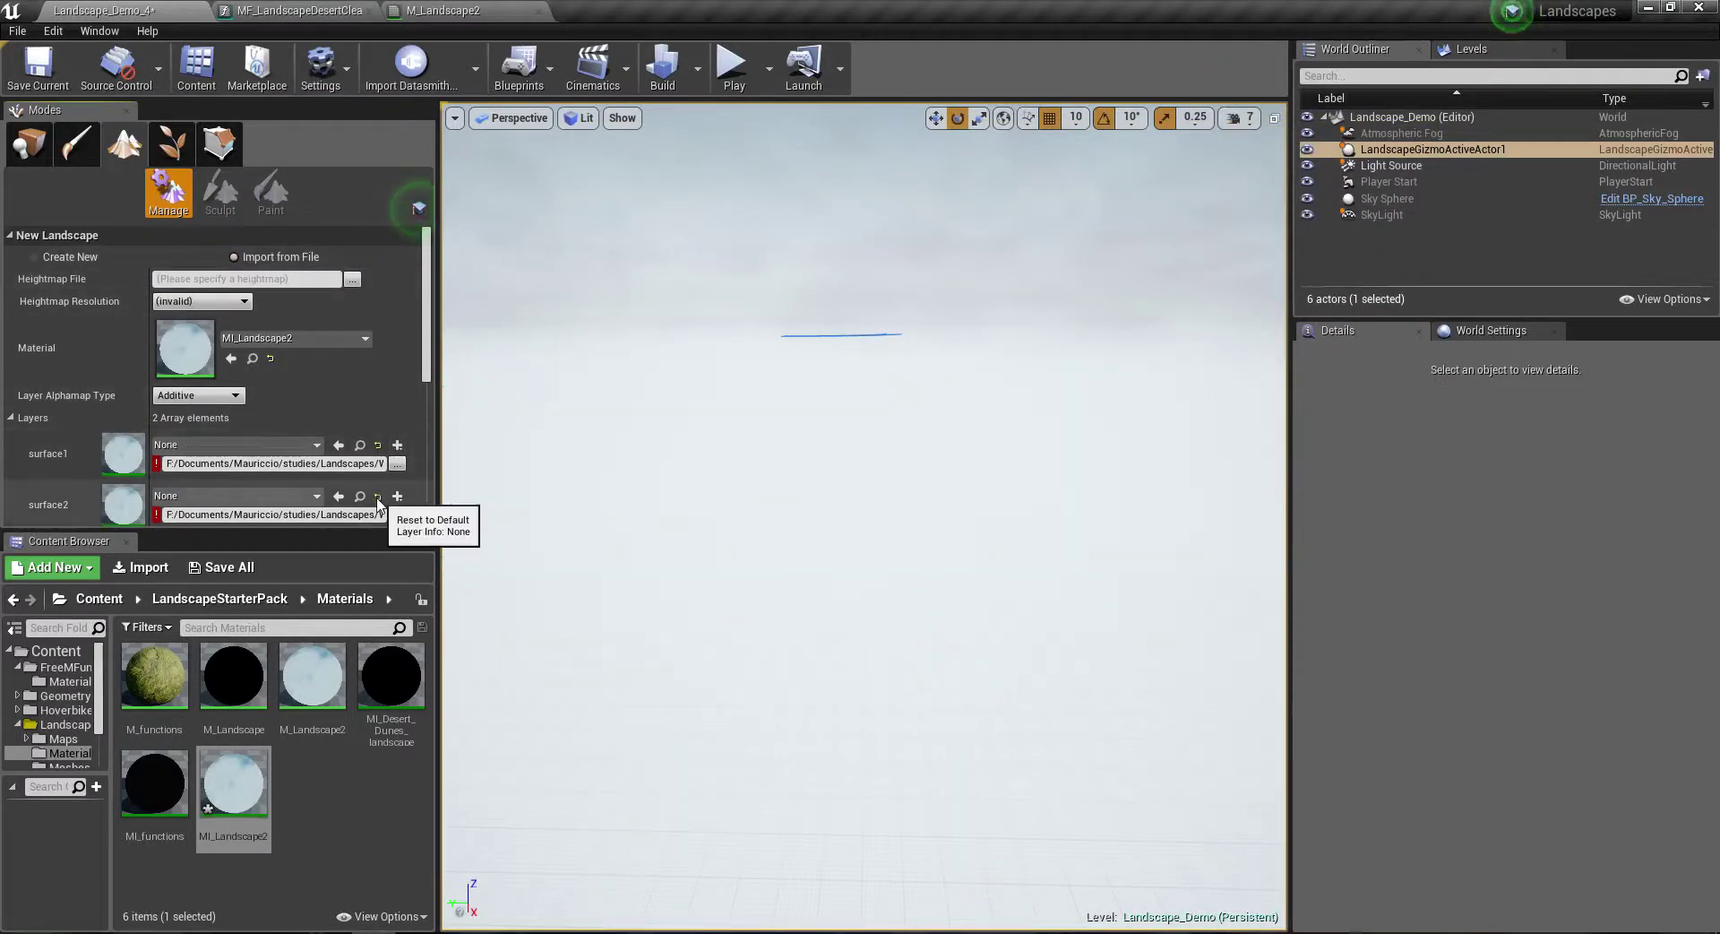
scroll(387, 465, "down", 3)
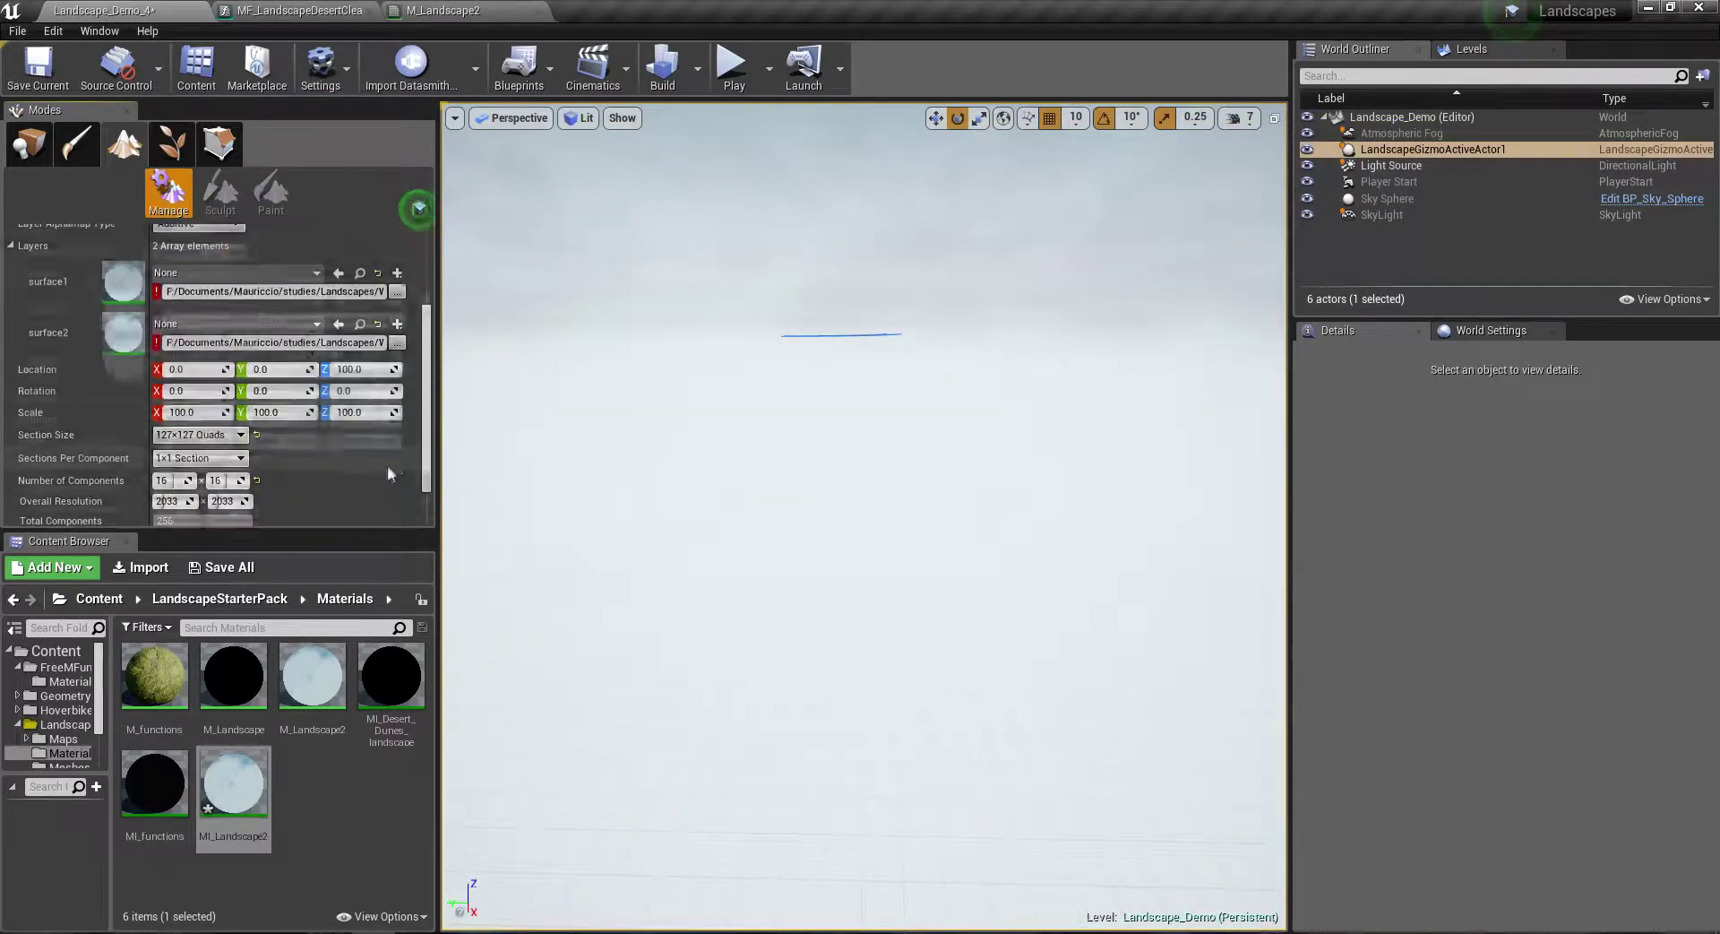
left_click(378, 327)
scroll(269, 295, "up", 3)
left_click(68, 258)
left_click(267, 256)
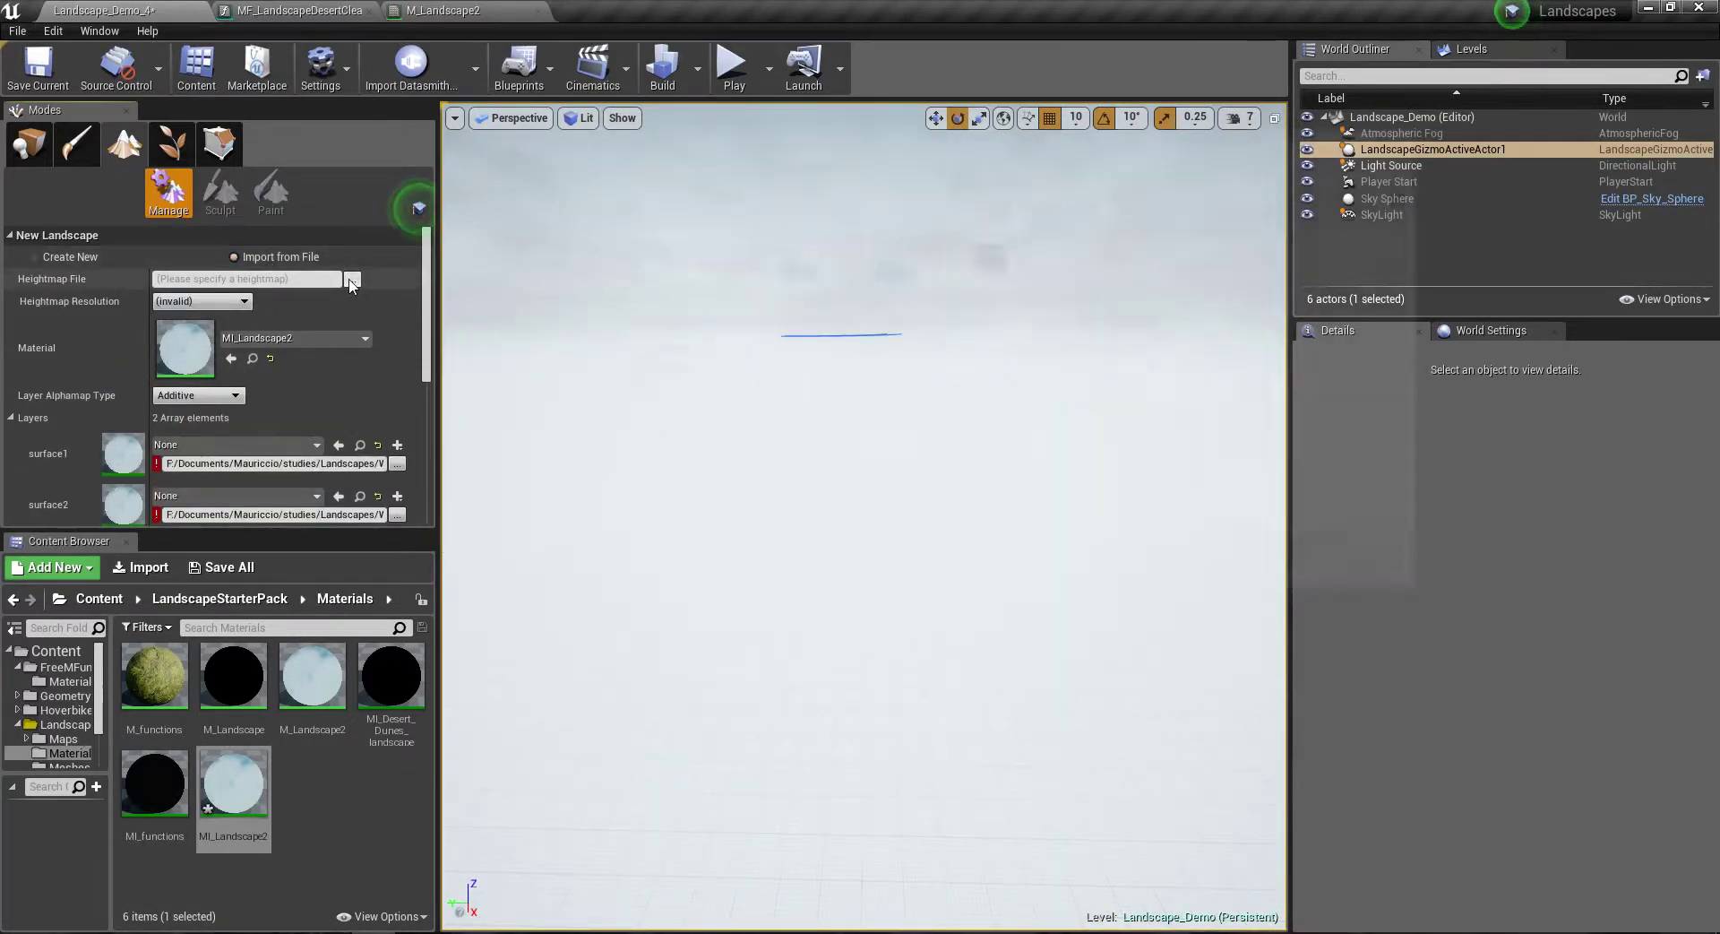
Step: Load the Sat heightmap and give surface1 surface1_LayerInfo with the Slope1 weight map
left_click(351, 279)
left_click(991, 260)
left_click(1294, 576)
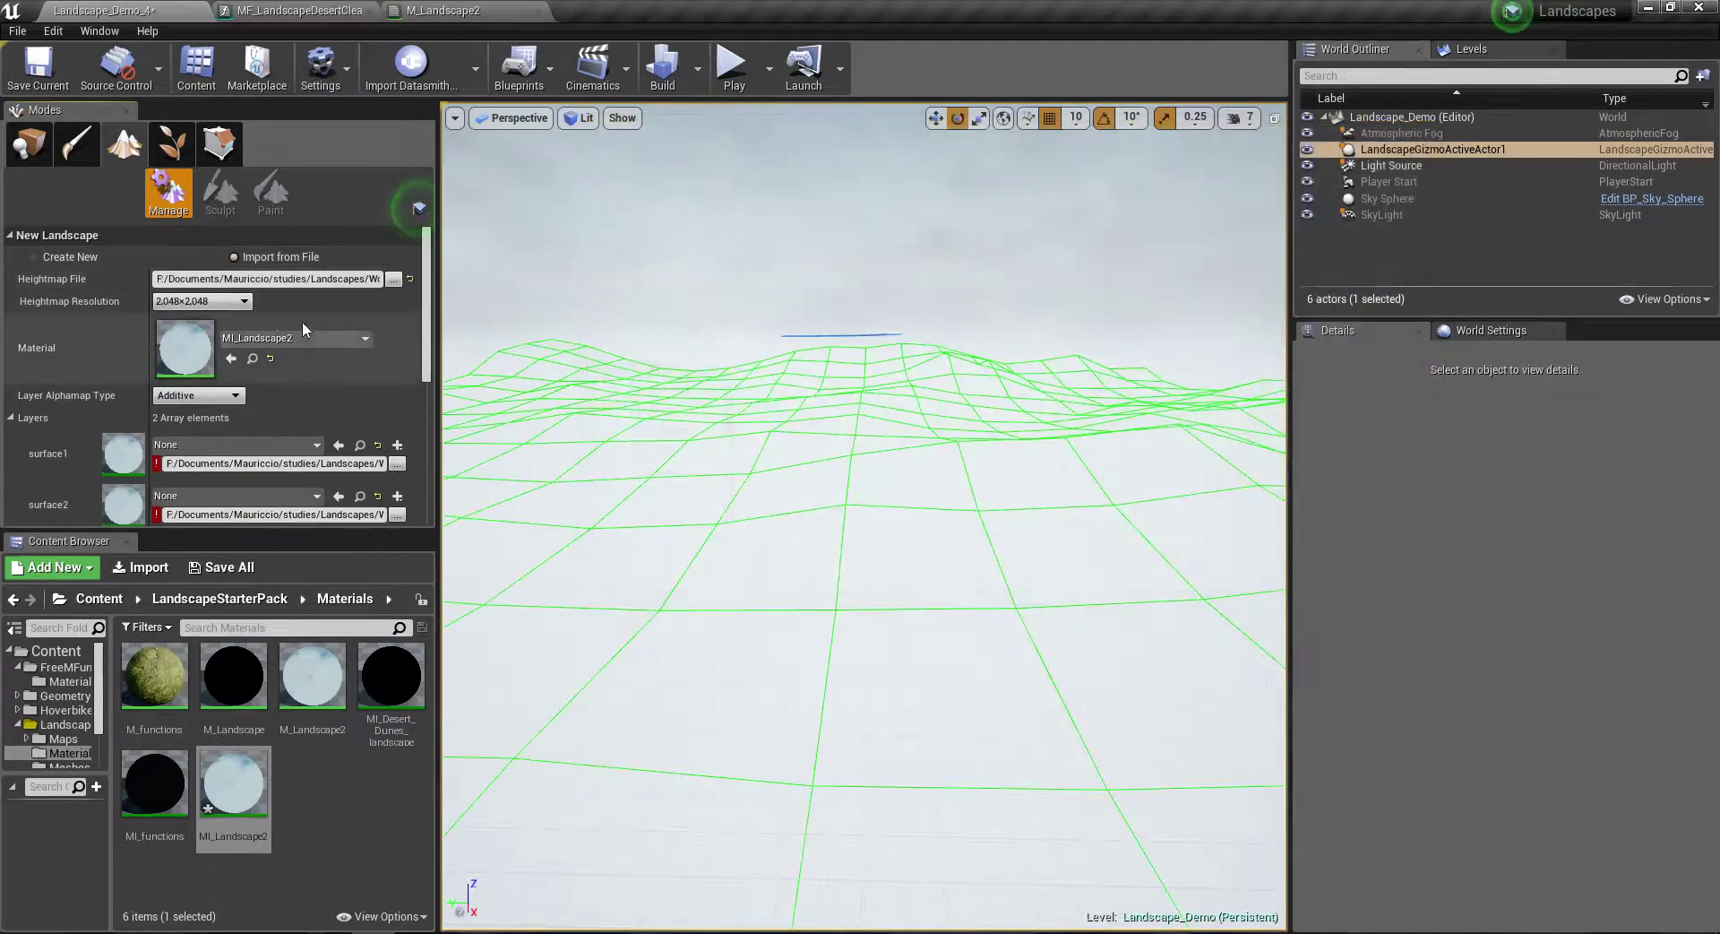
scroll(308, 341, "down", 2)
left_click(233, 387)
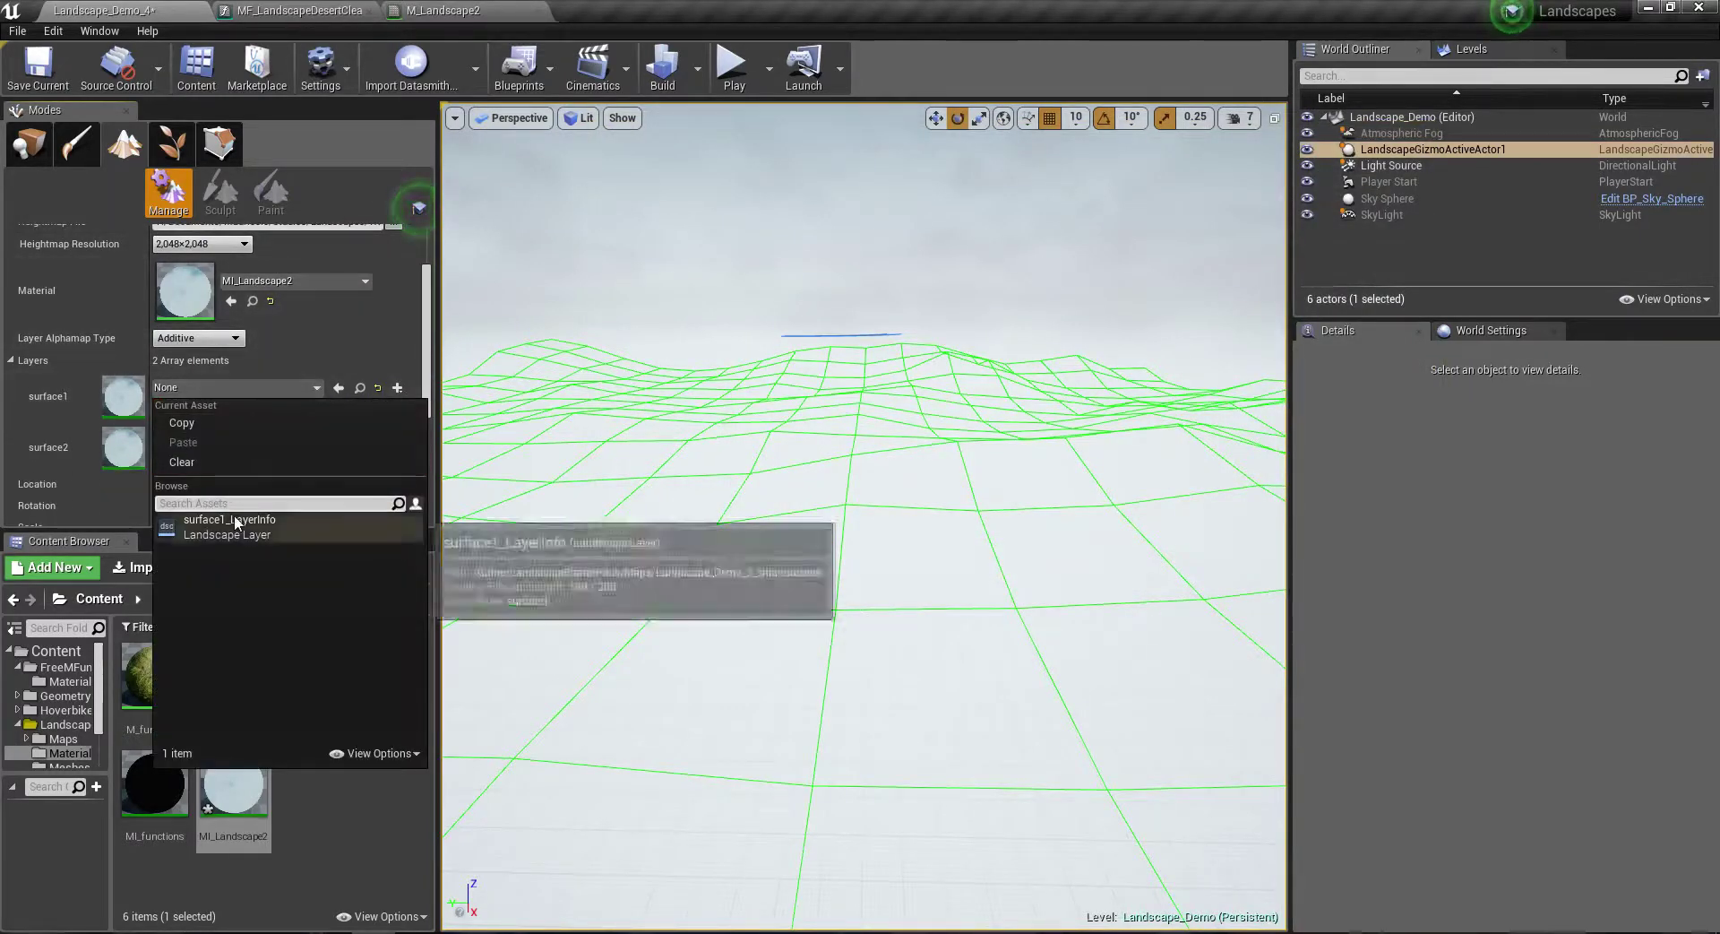
left_click(229, 526)
left_click(397, 406)
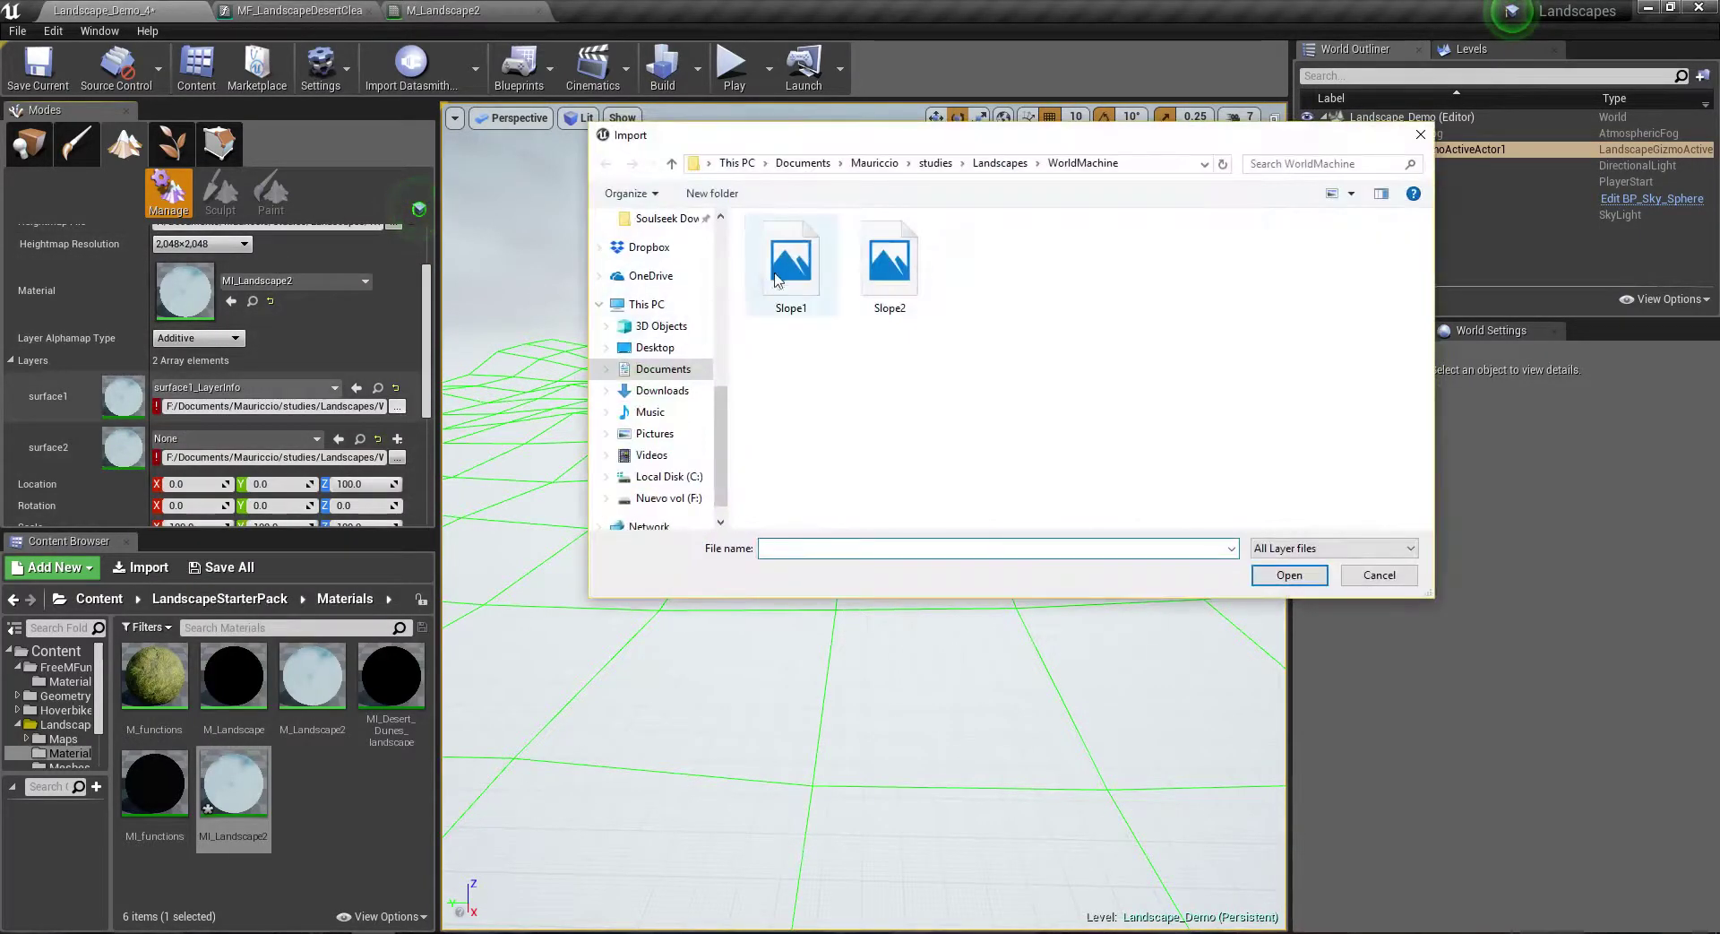
double_click(775, 278)
Step: Give surface2 the Slope2 weight map and surface2_LayerInfo, and set 16×16 components
left_click(396, 457)
left_click(890, 281)
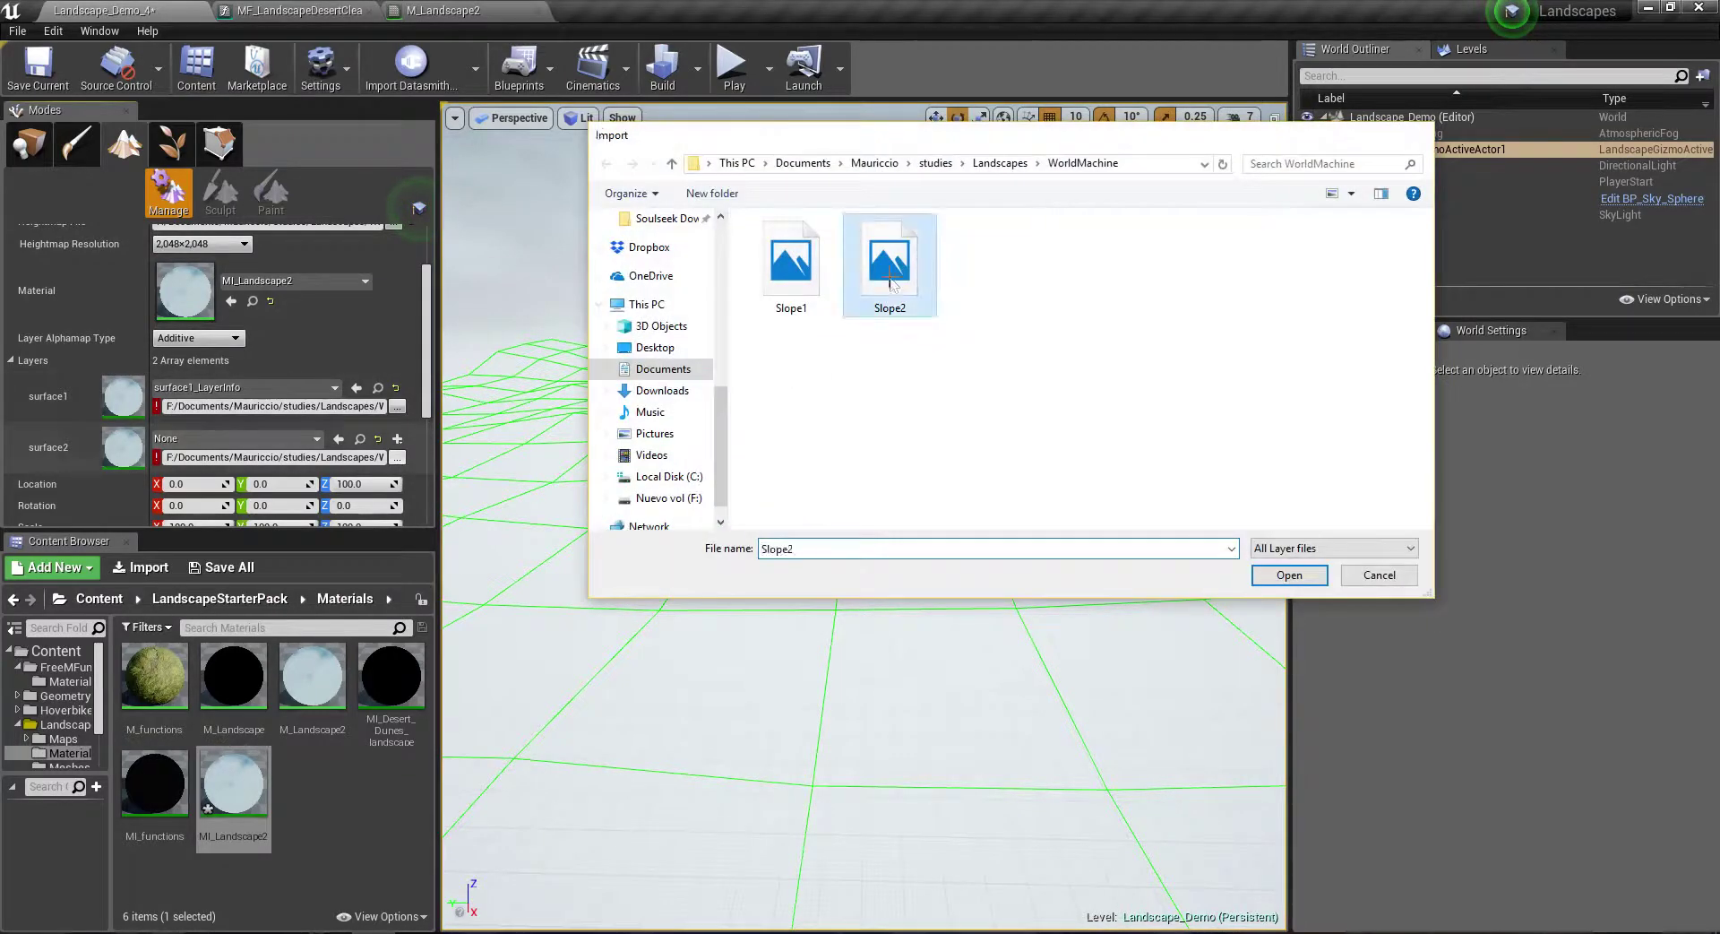
double_click(890, 281)
left_click(303, 438)
left_click(231, 566)
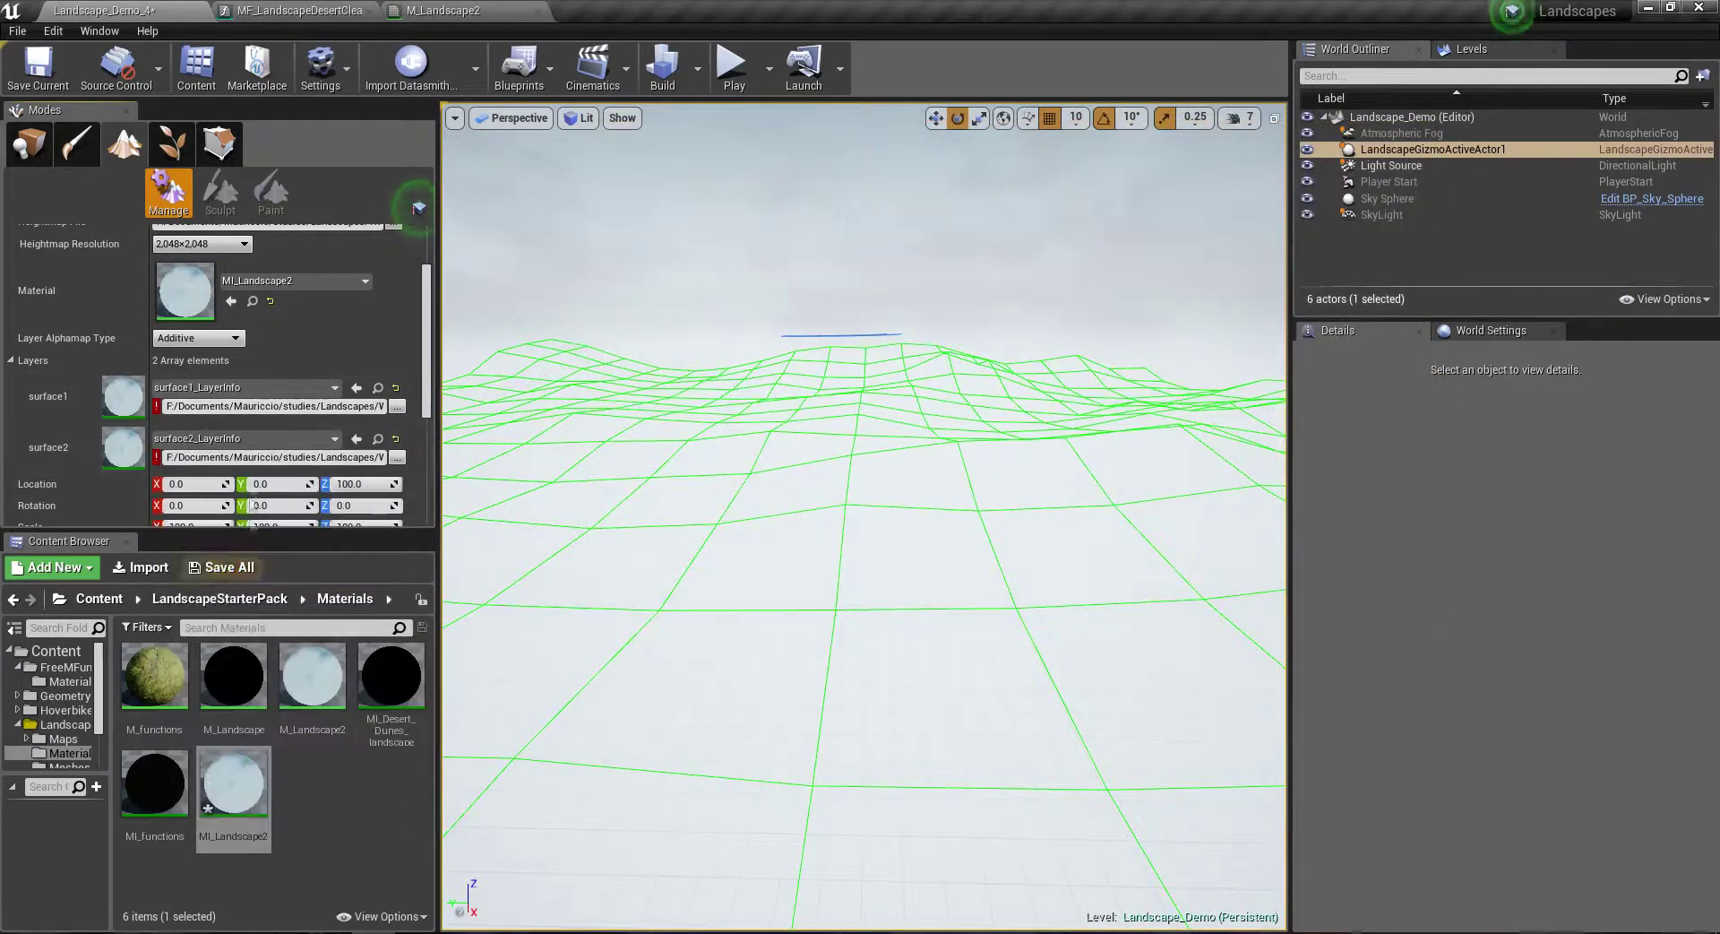
scroll(279, 453, "down", 3)
left_click_drag(166, 451, 160, 452)
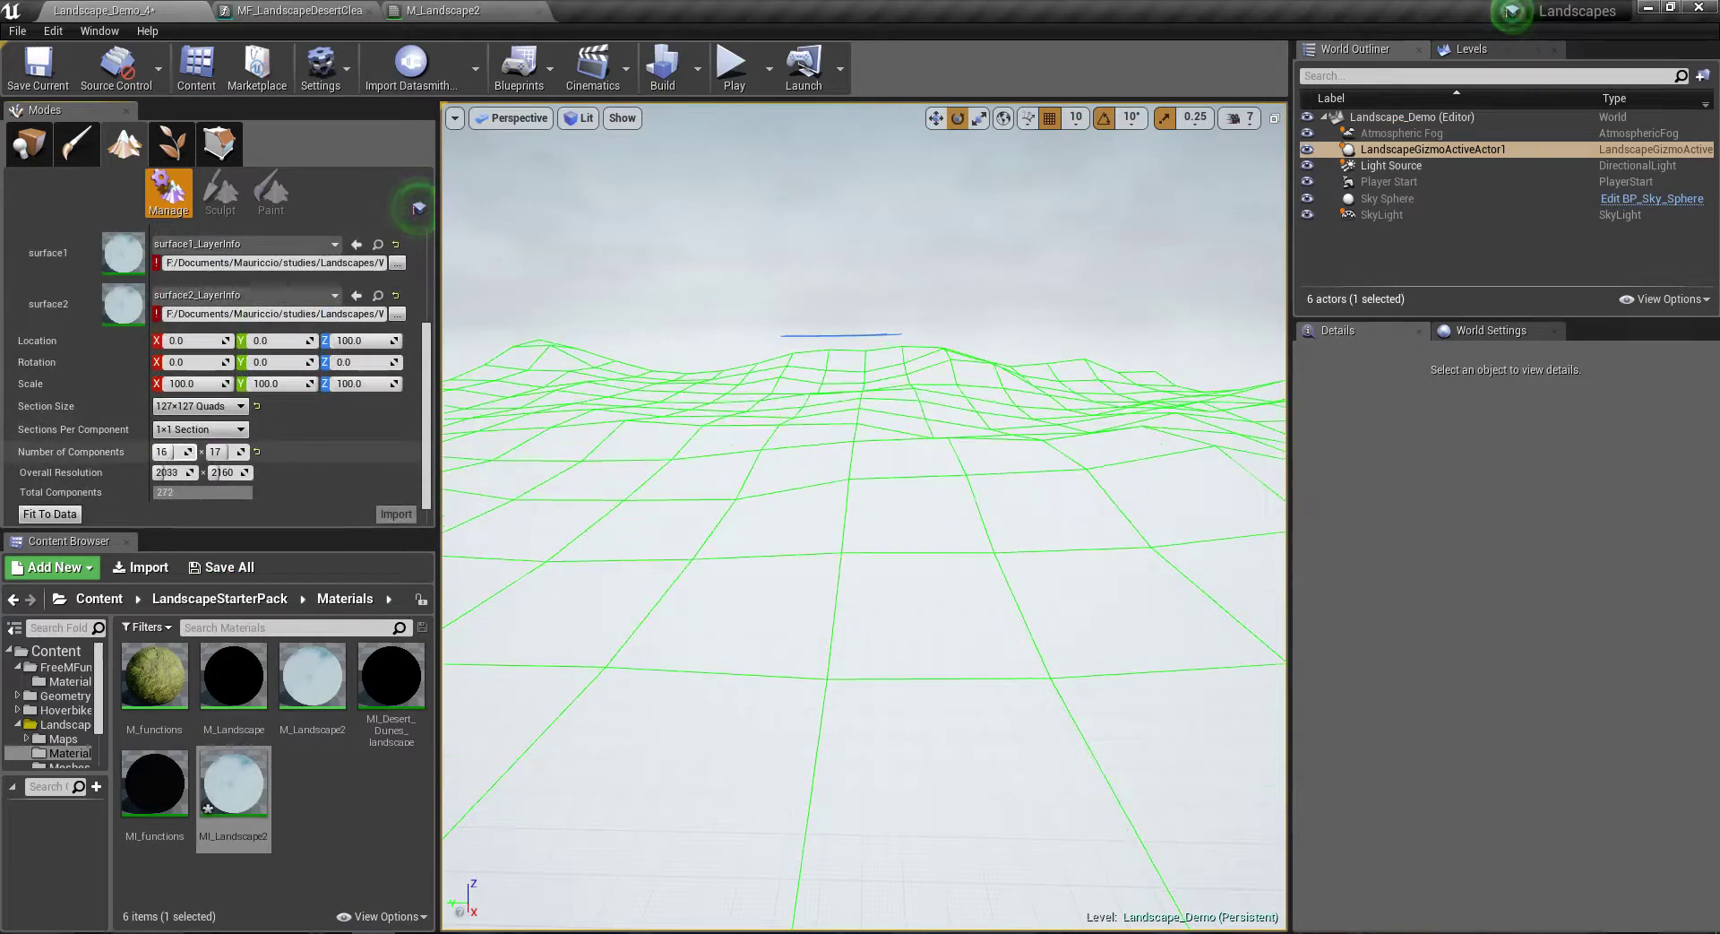
left_click_drag(215, 452, 221, 452)
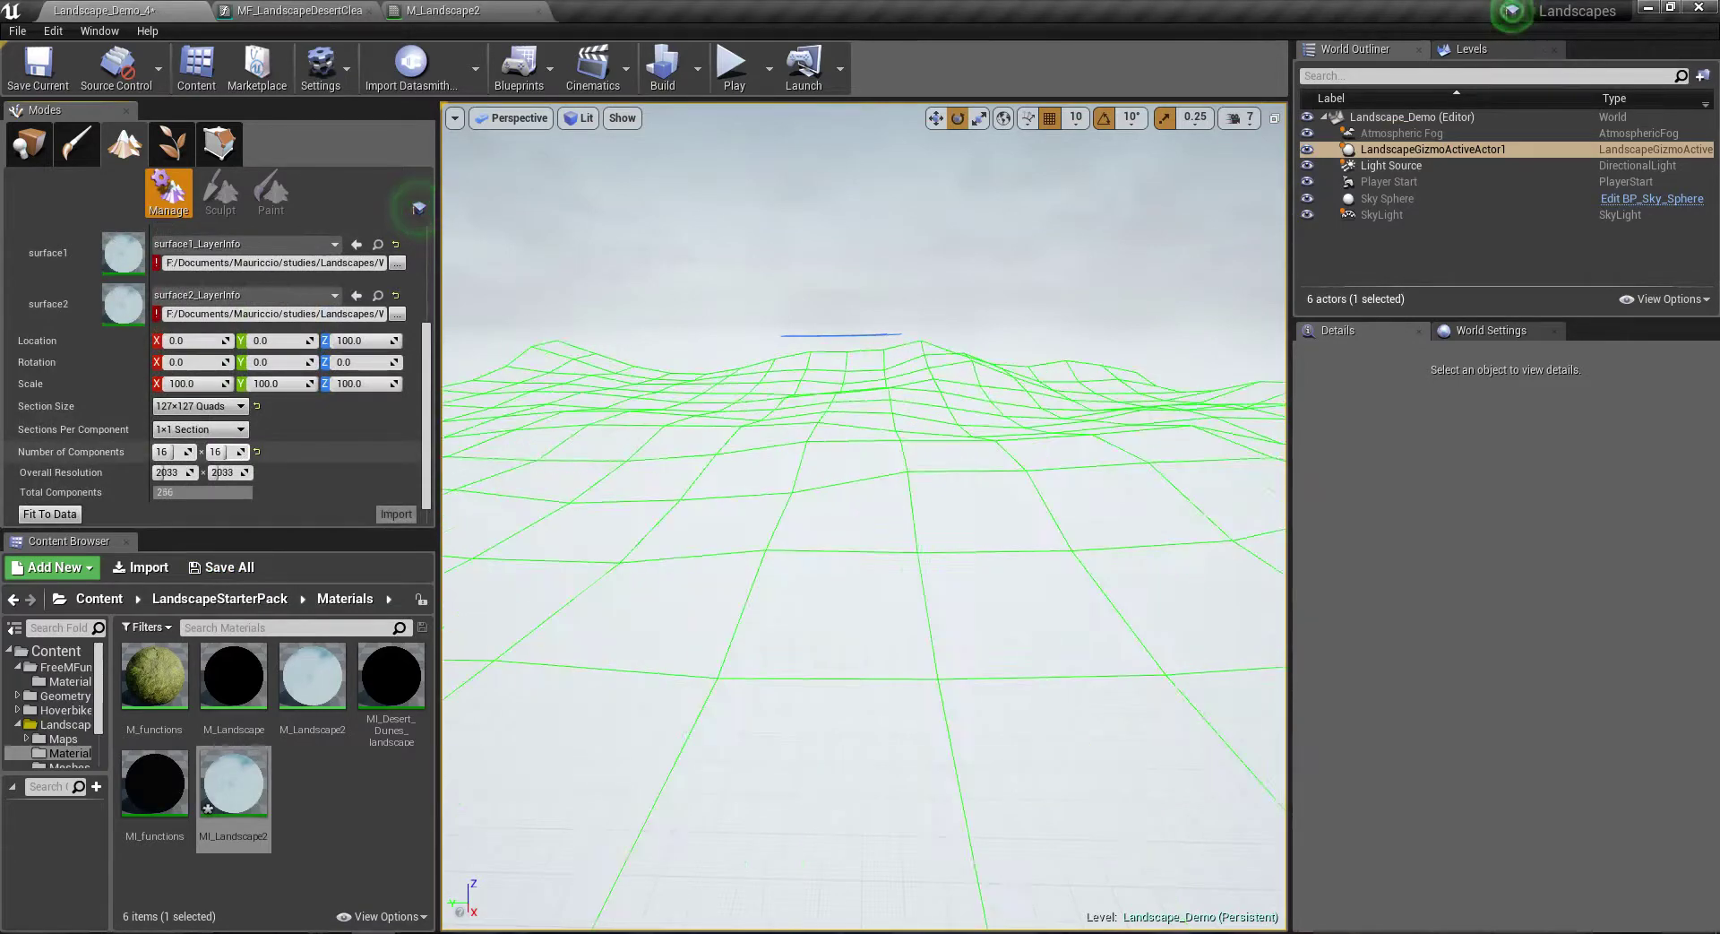
Step: Clear surface1's layer info and leave Landscape mode, discarding the import preview
scroll(313, 450, "up", 5)
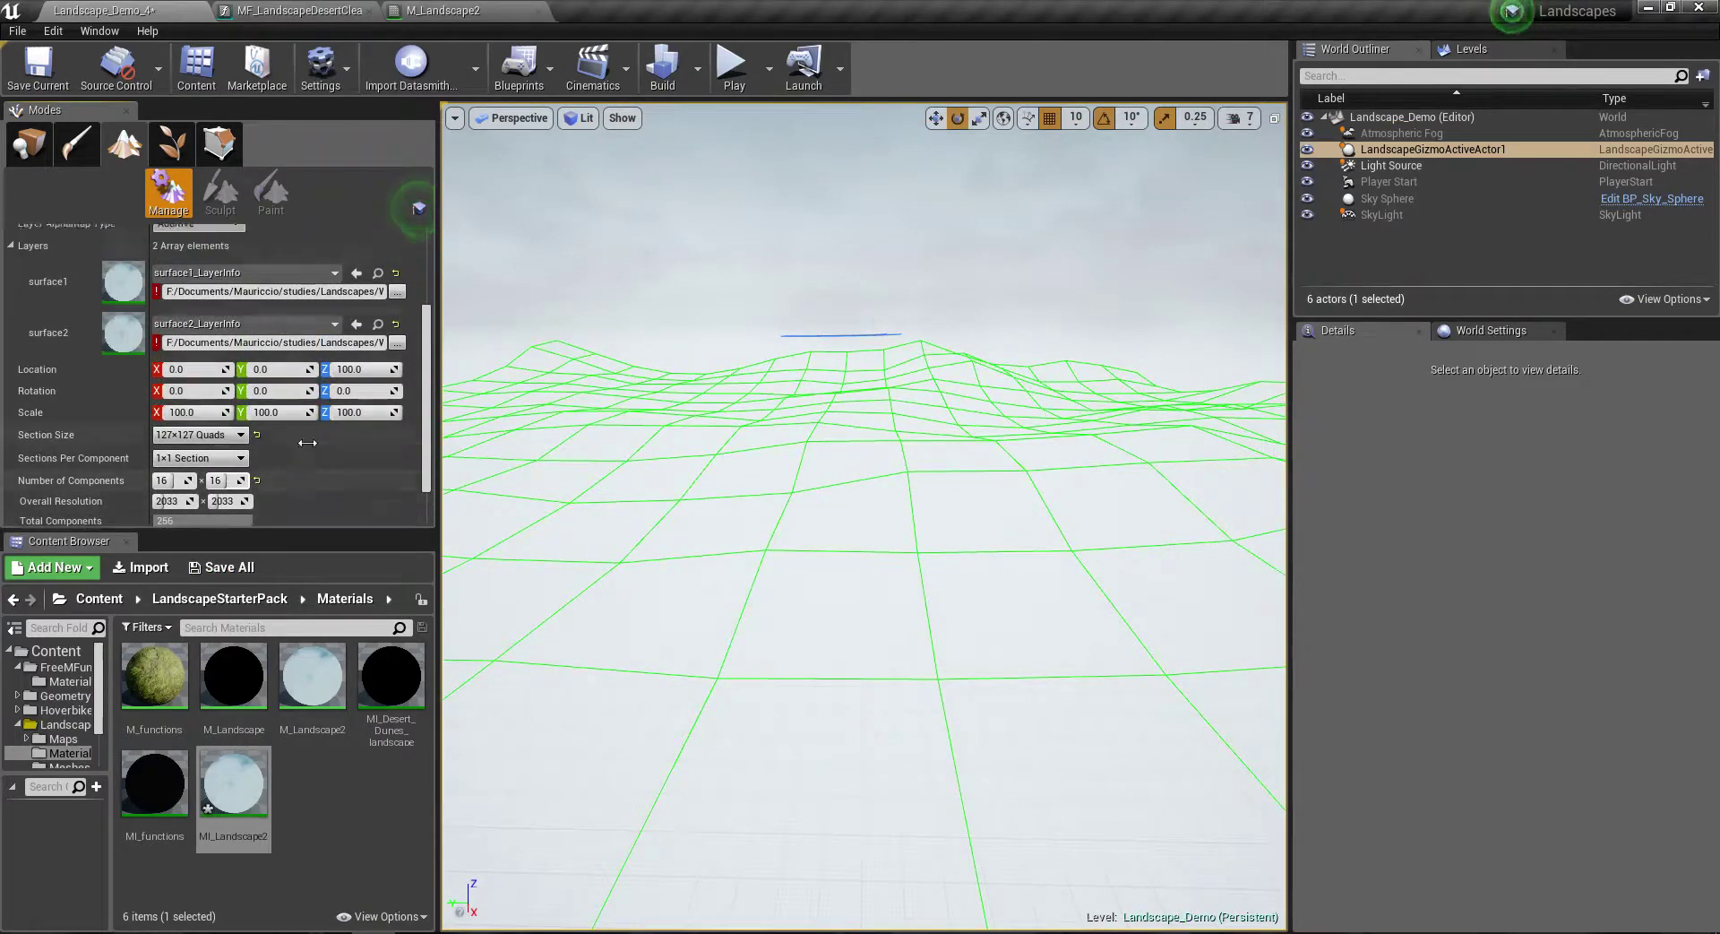
scroll(314, 449, "down", 5)
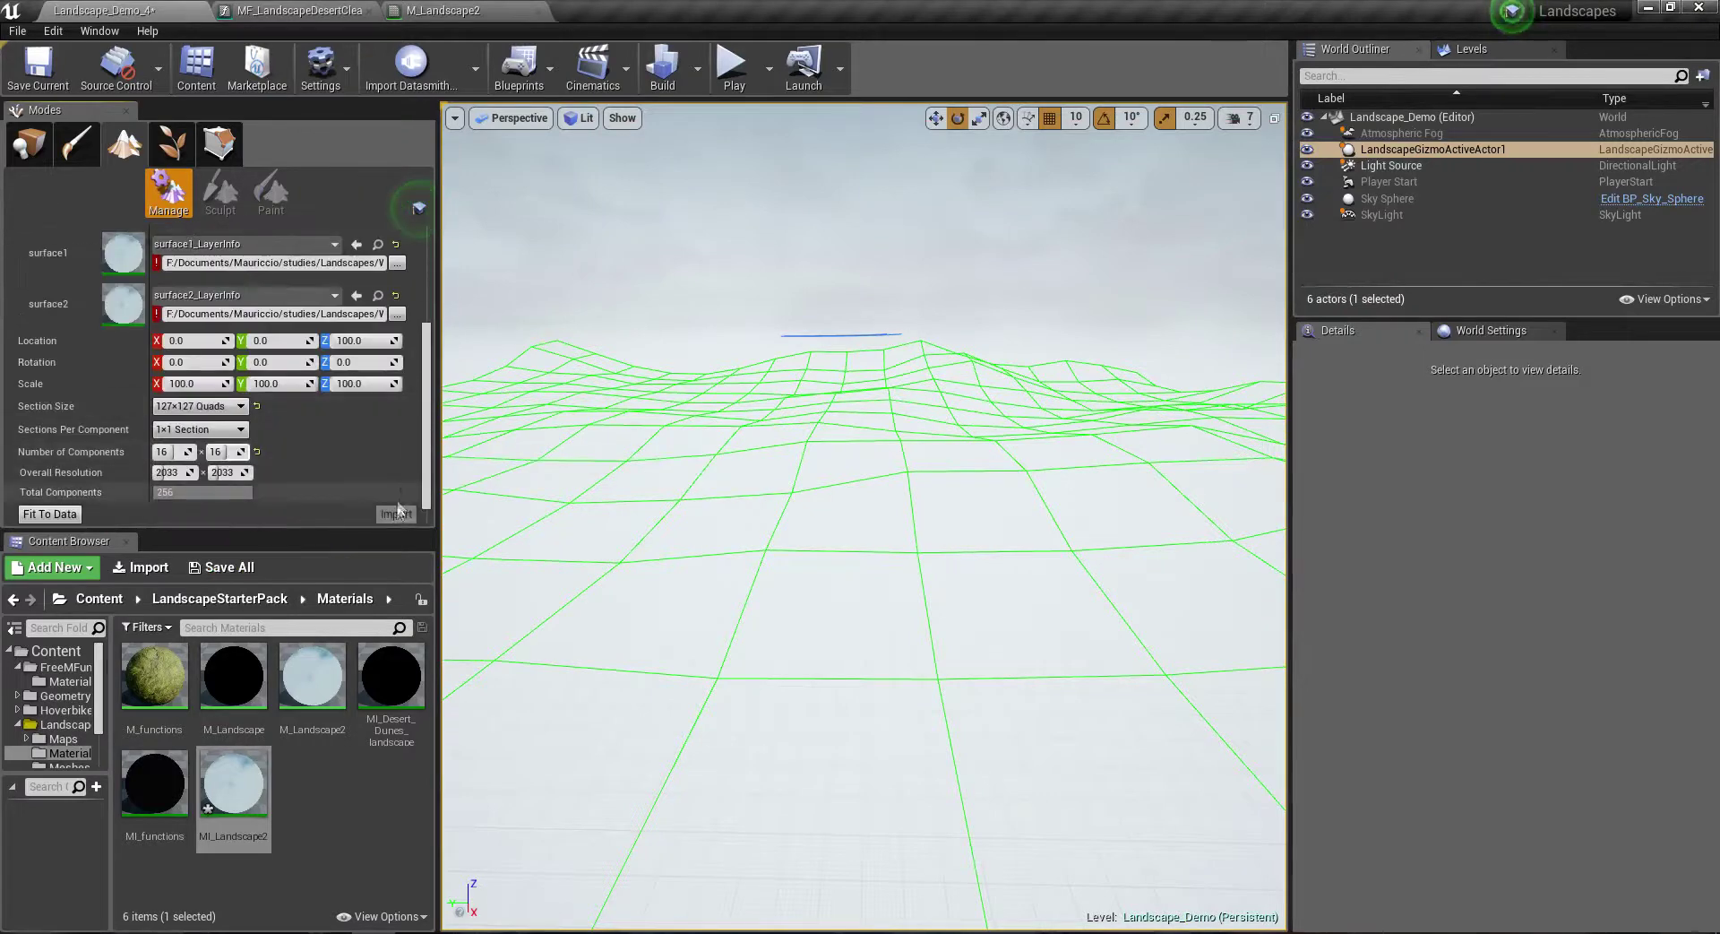
scroll(376, 405, "up", 3)
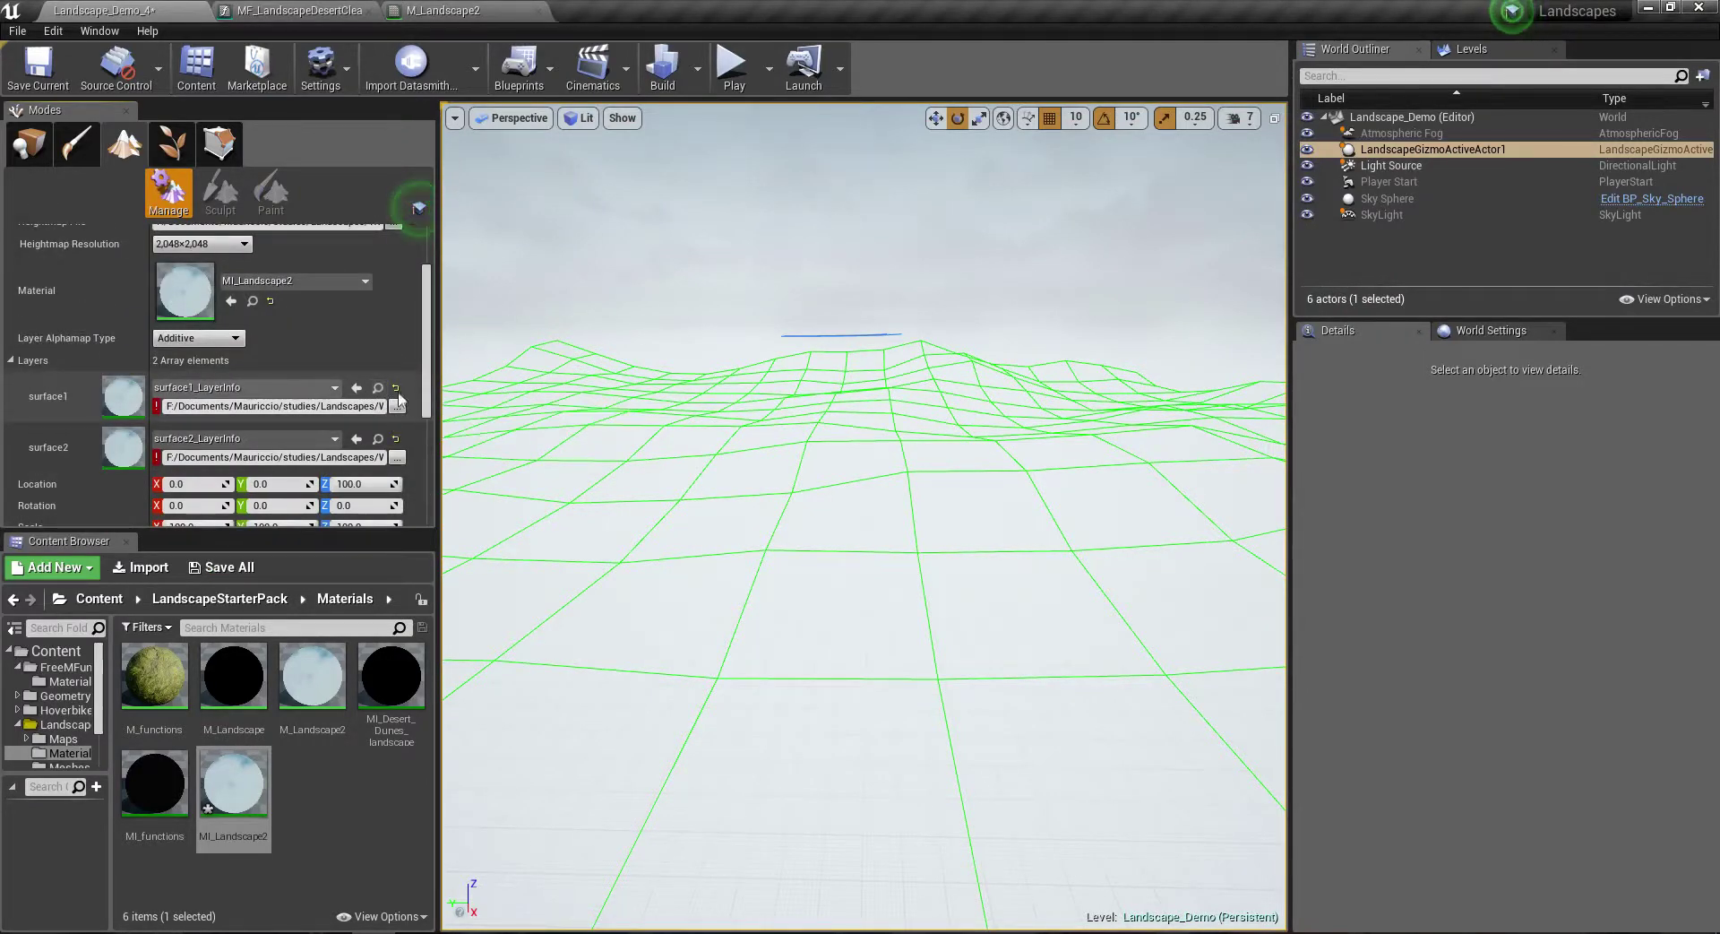
left_click(395, 388)
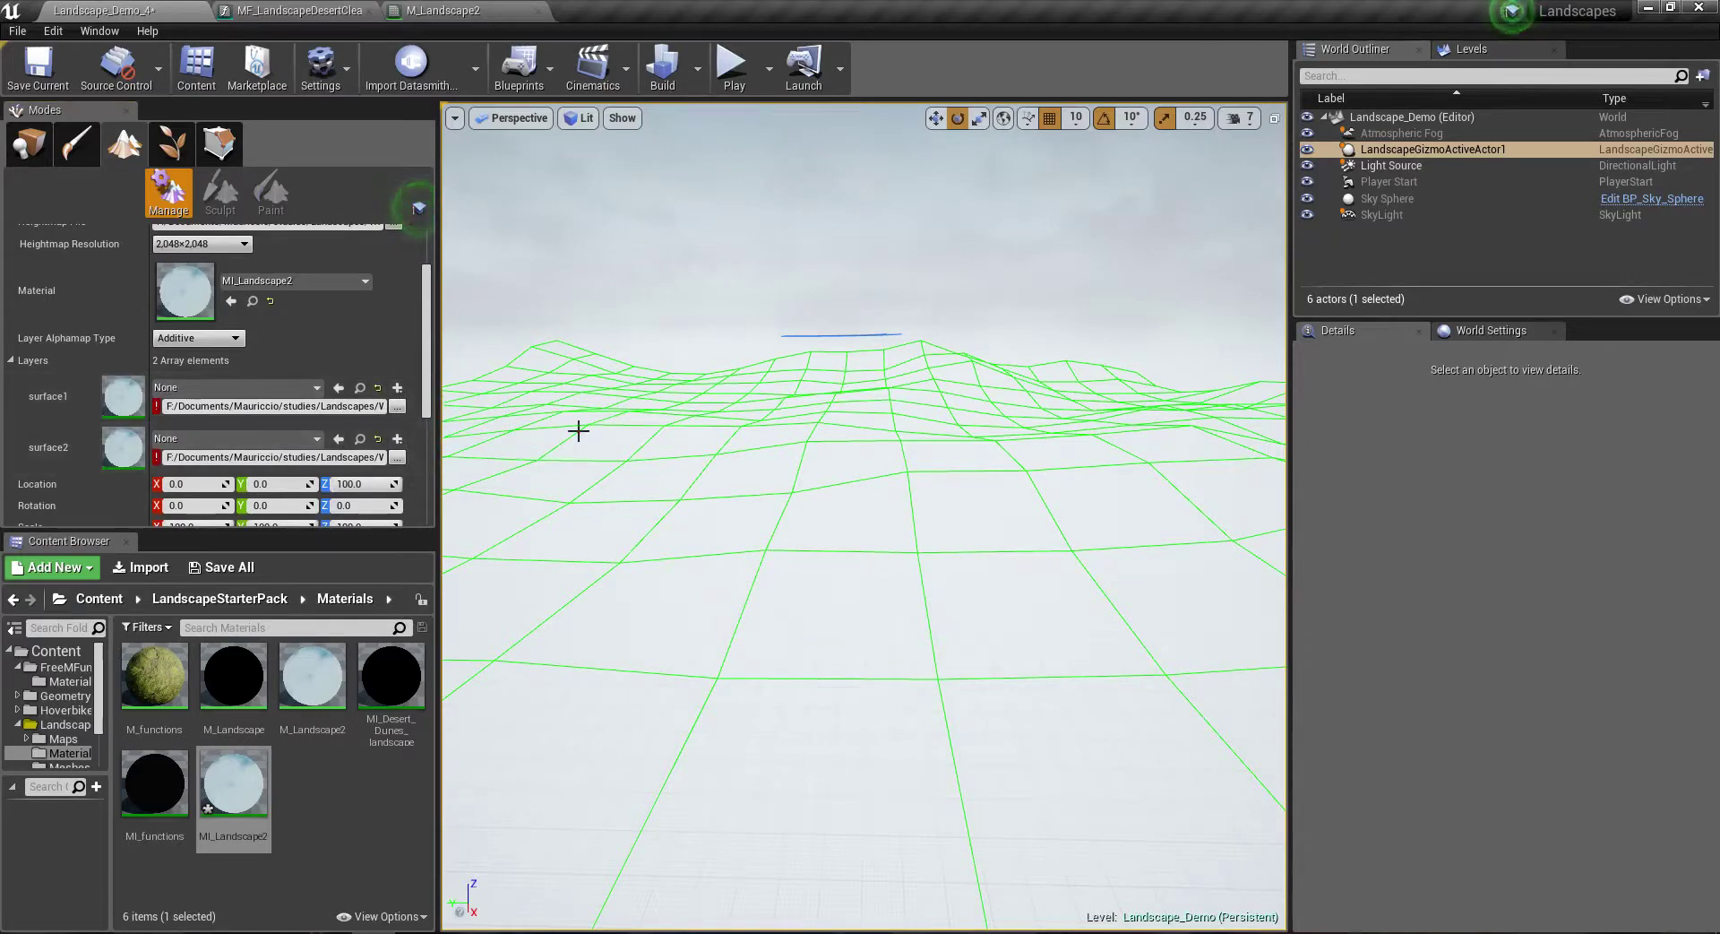
left_click(29, 140)
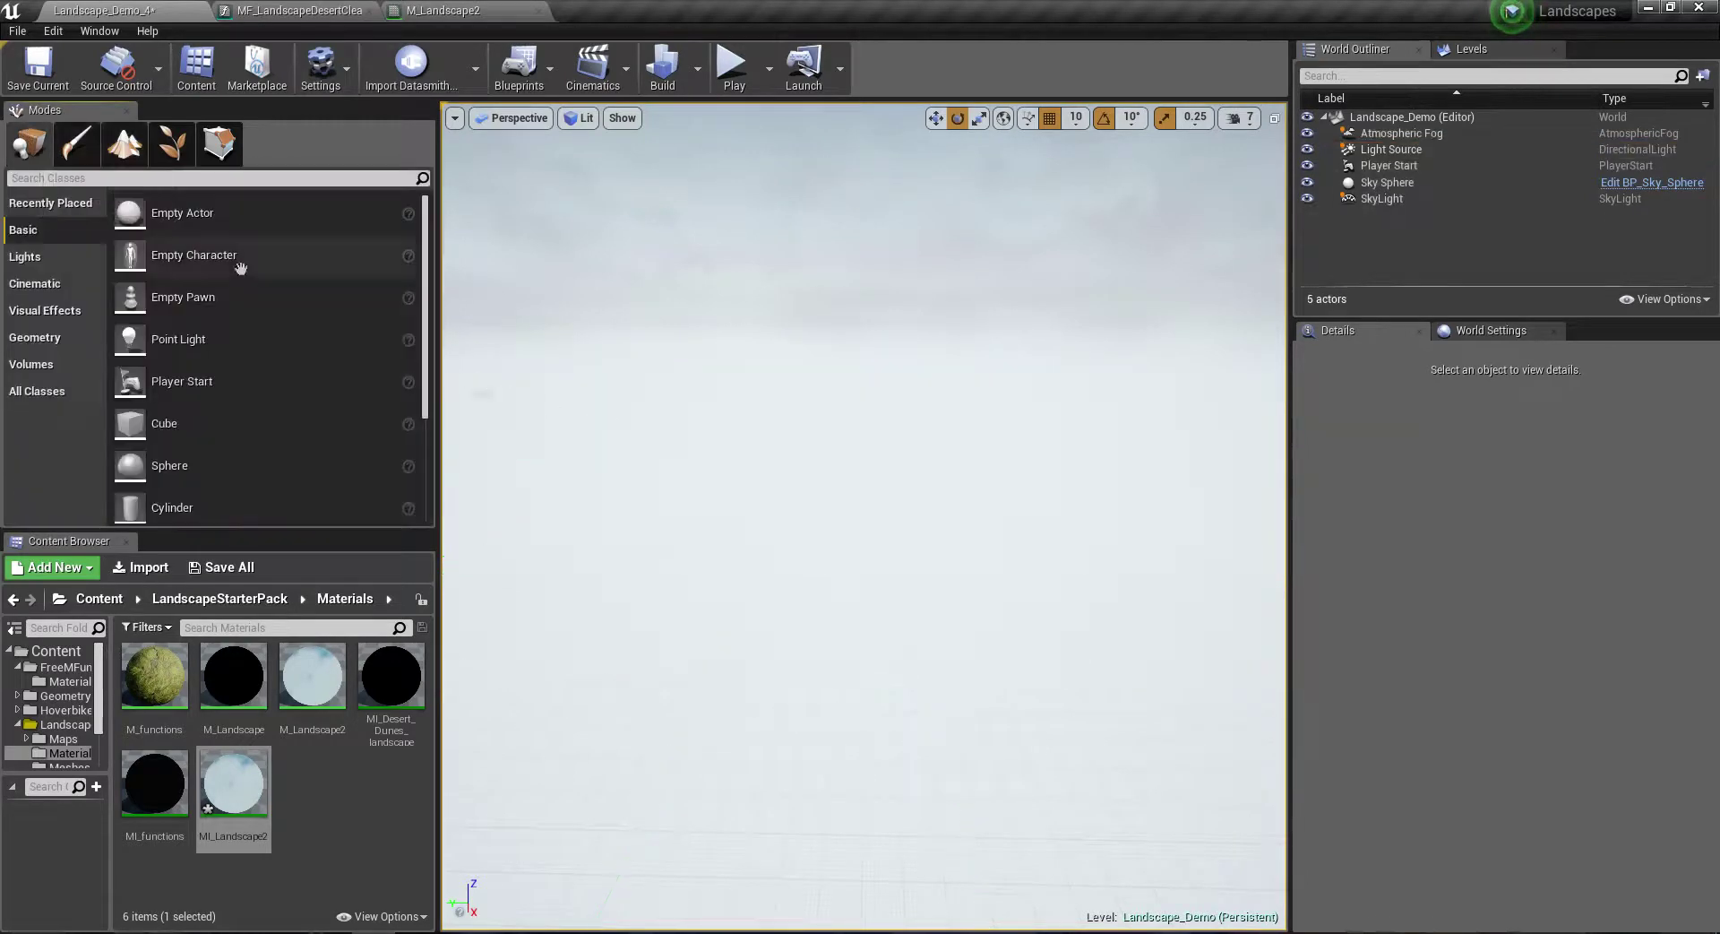
Step: Reset the heightmap and material fields, then load the test heightmap for import
left_click(125, 142)
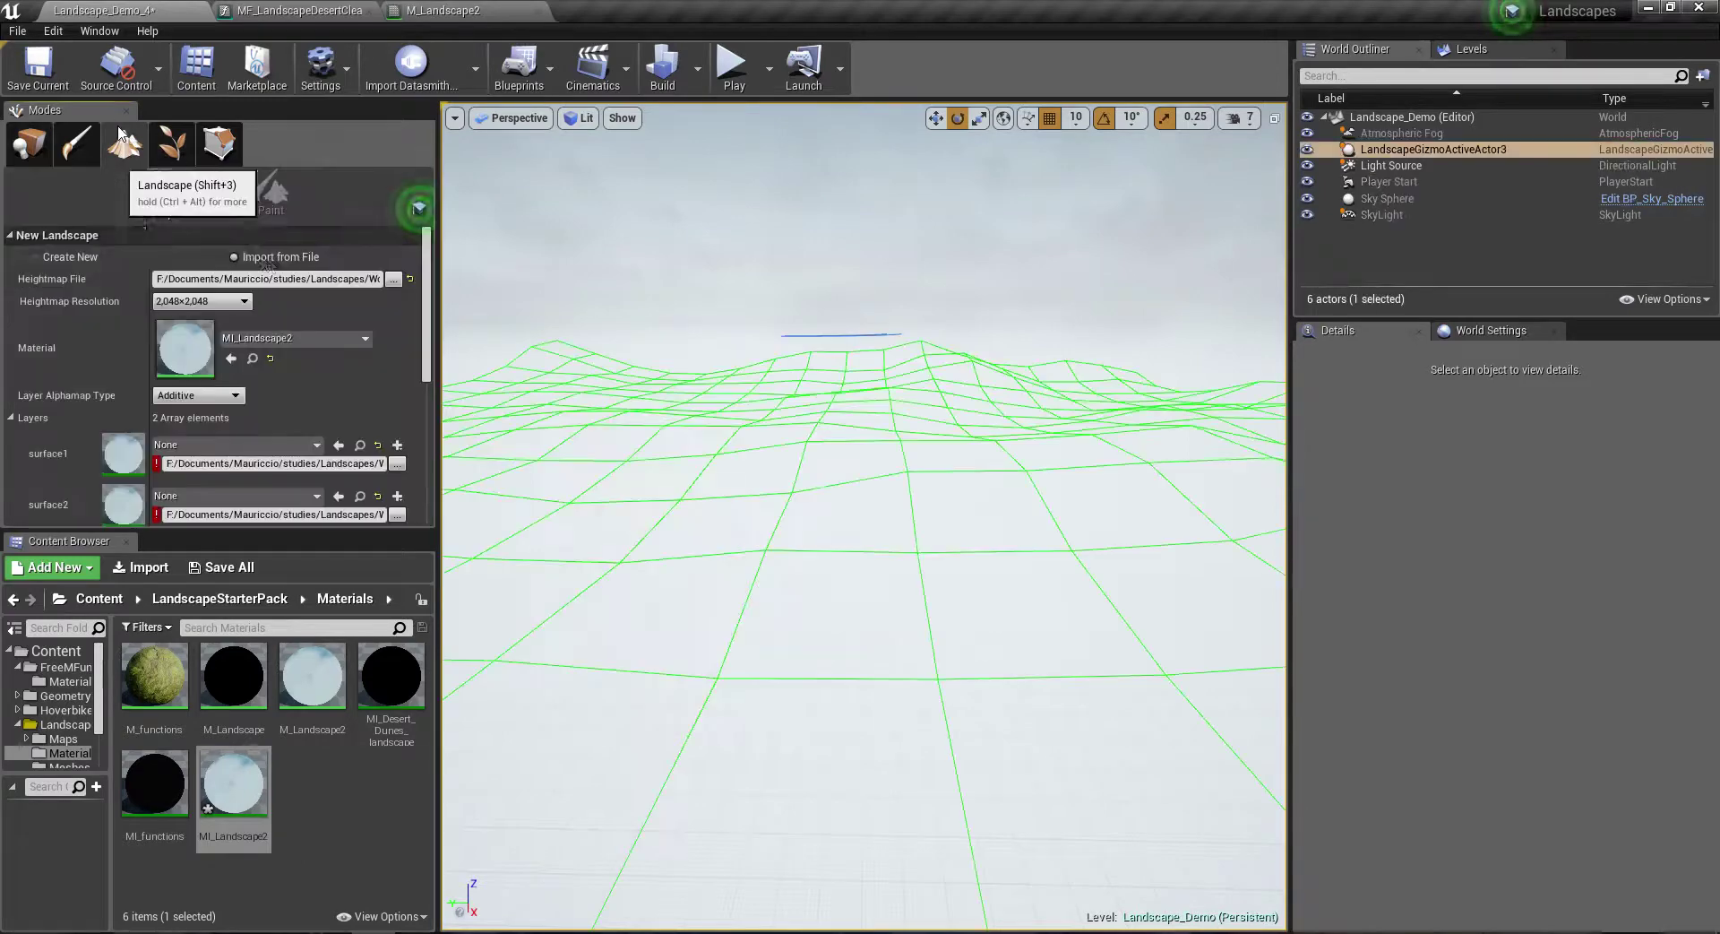
left_click(409, 279)
left_click(271, 358)
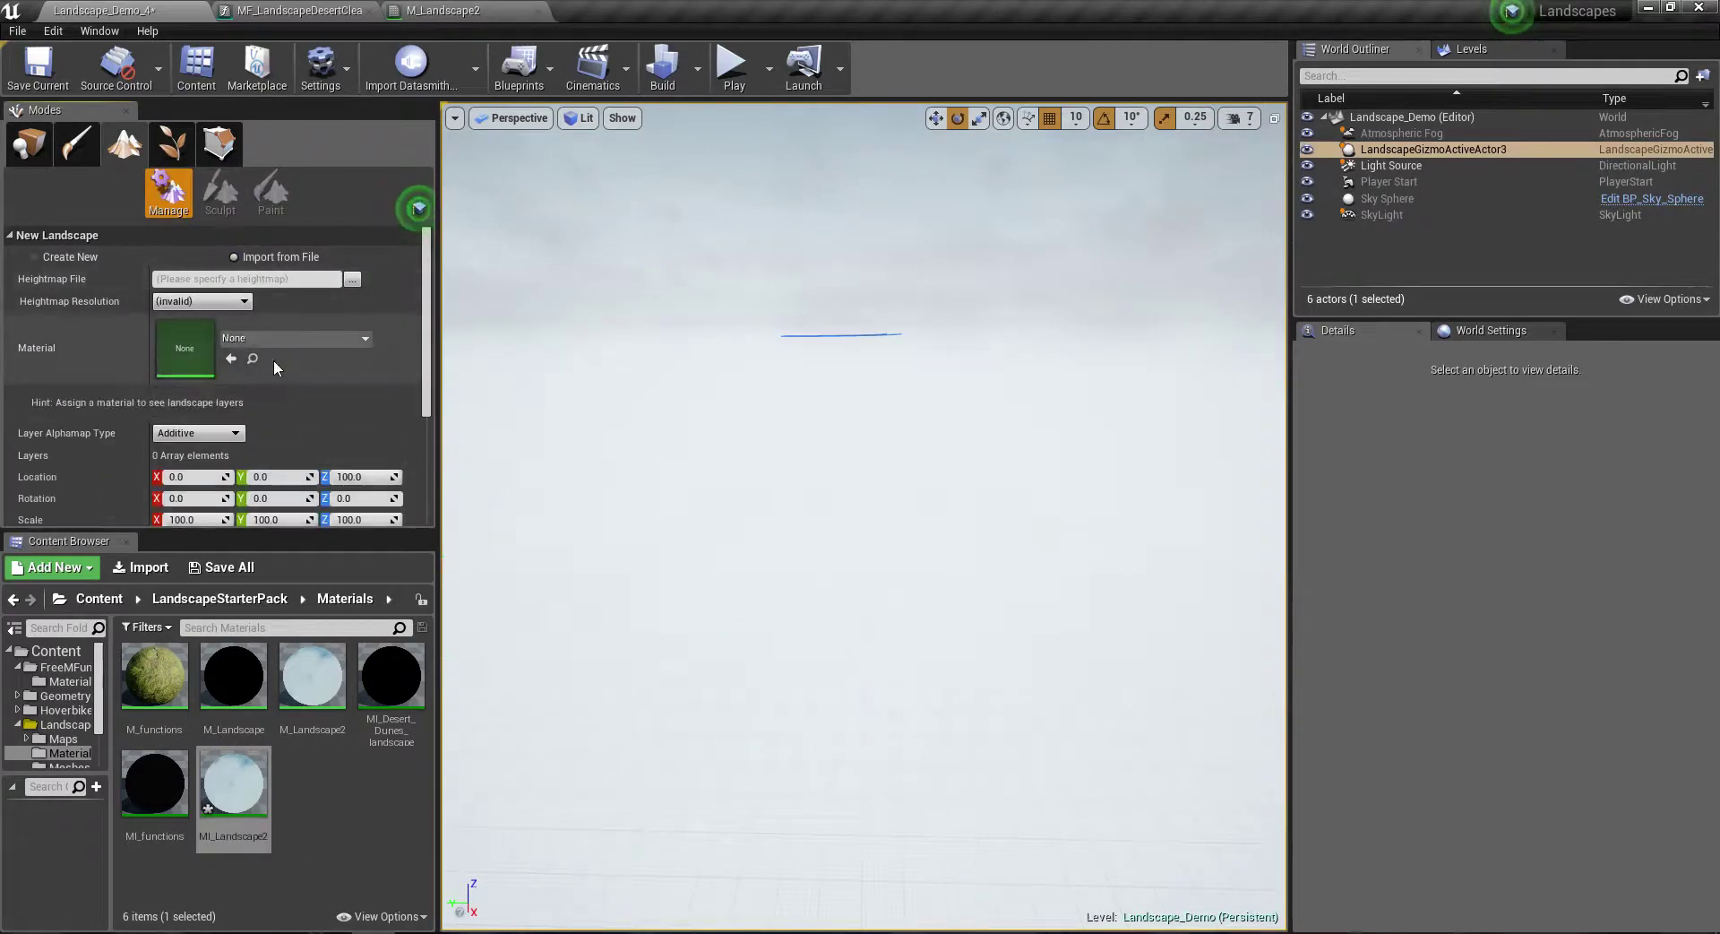
left_click(352, 279)
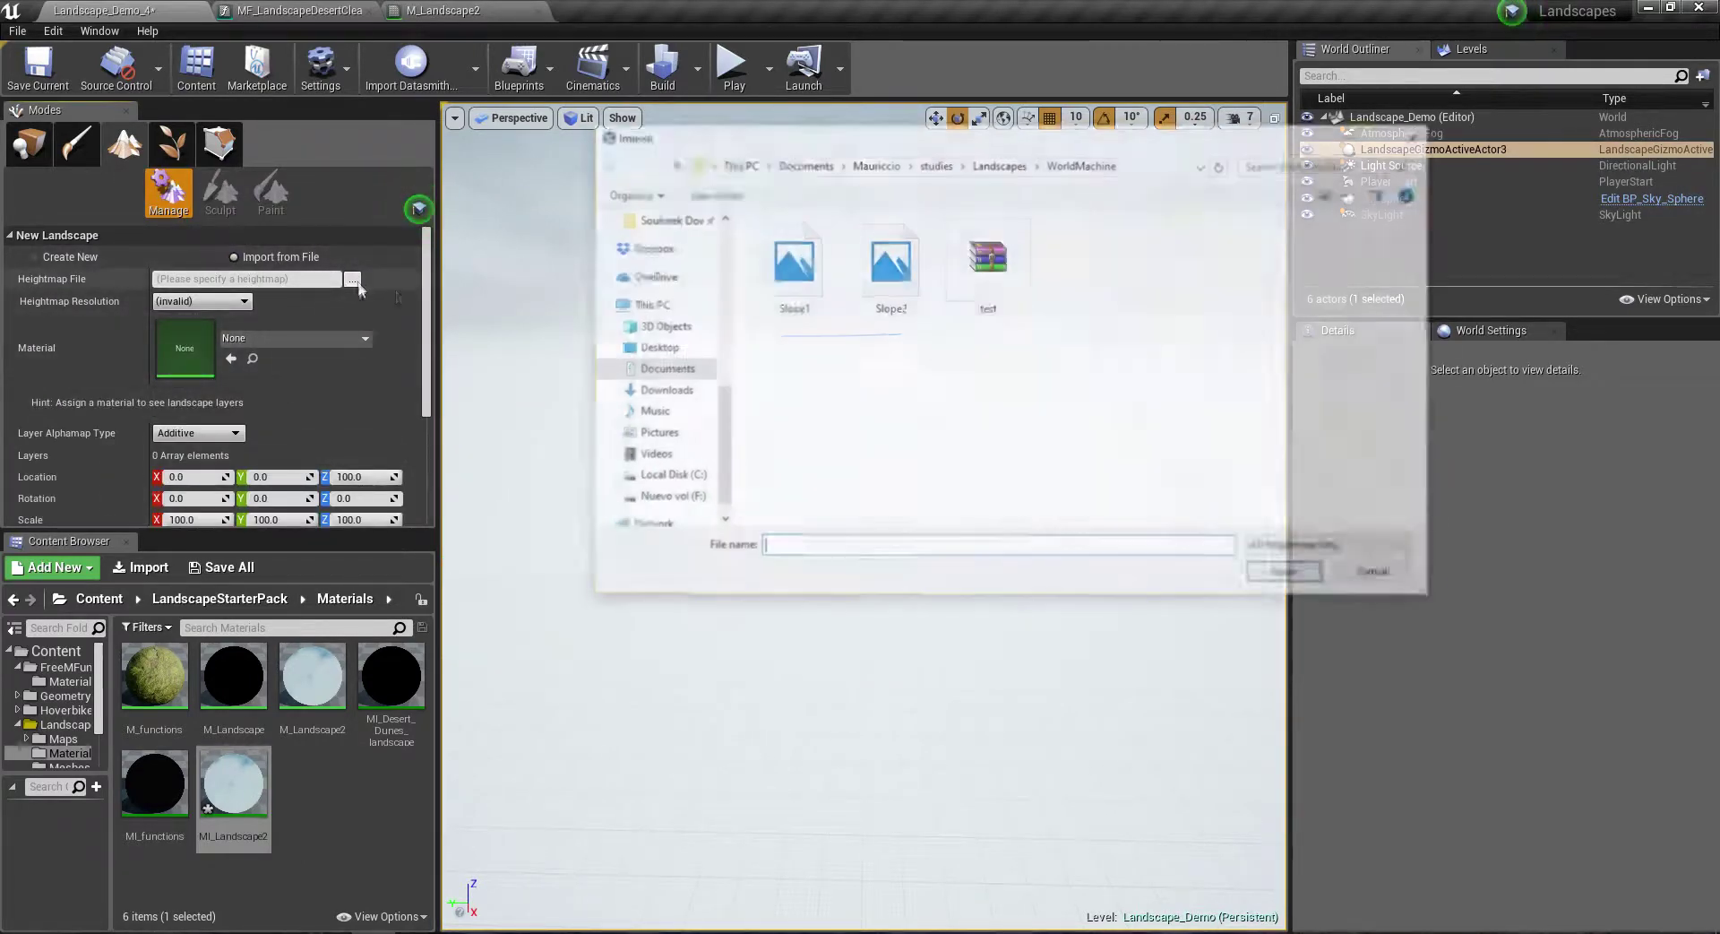
double_click(988, 259)
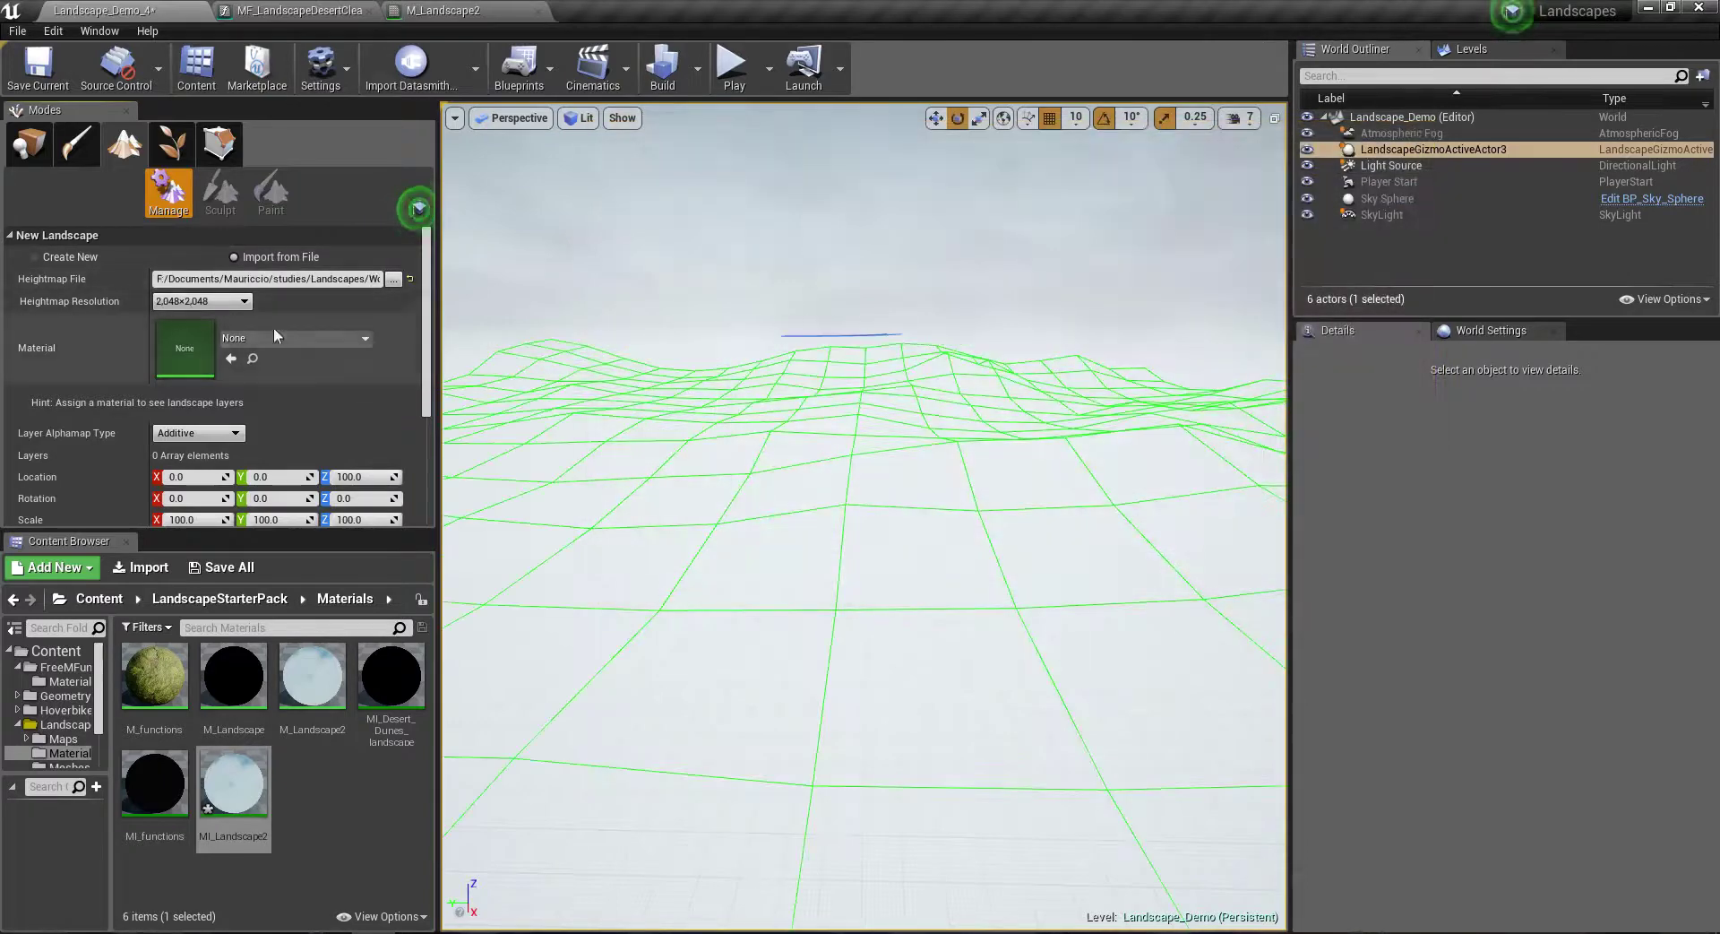
scroll(309, 330, "down", 1)
scroll(310, 330, "up", 1)
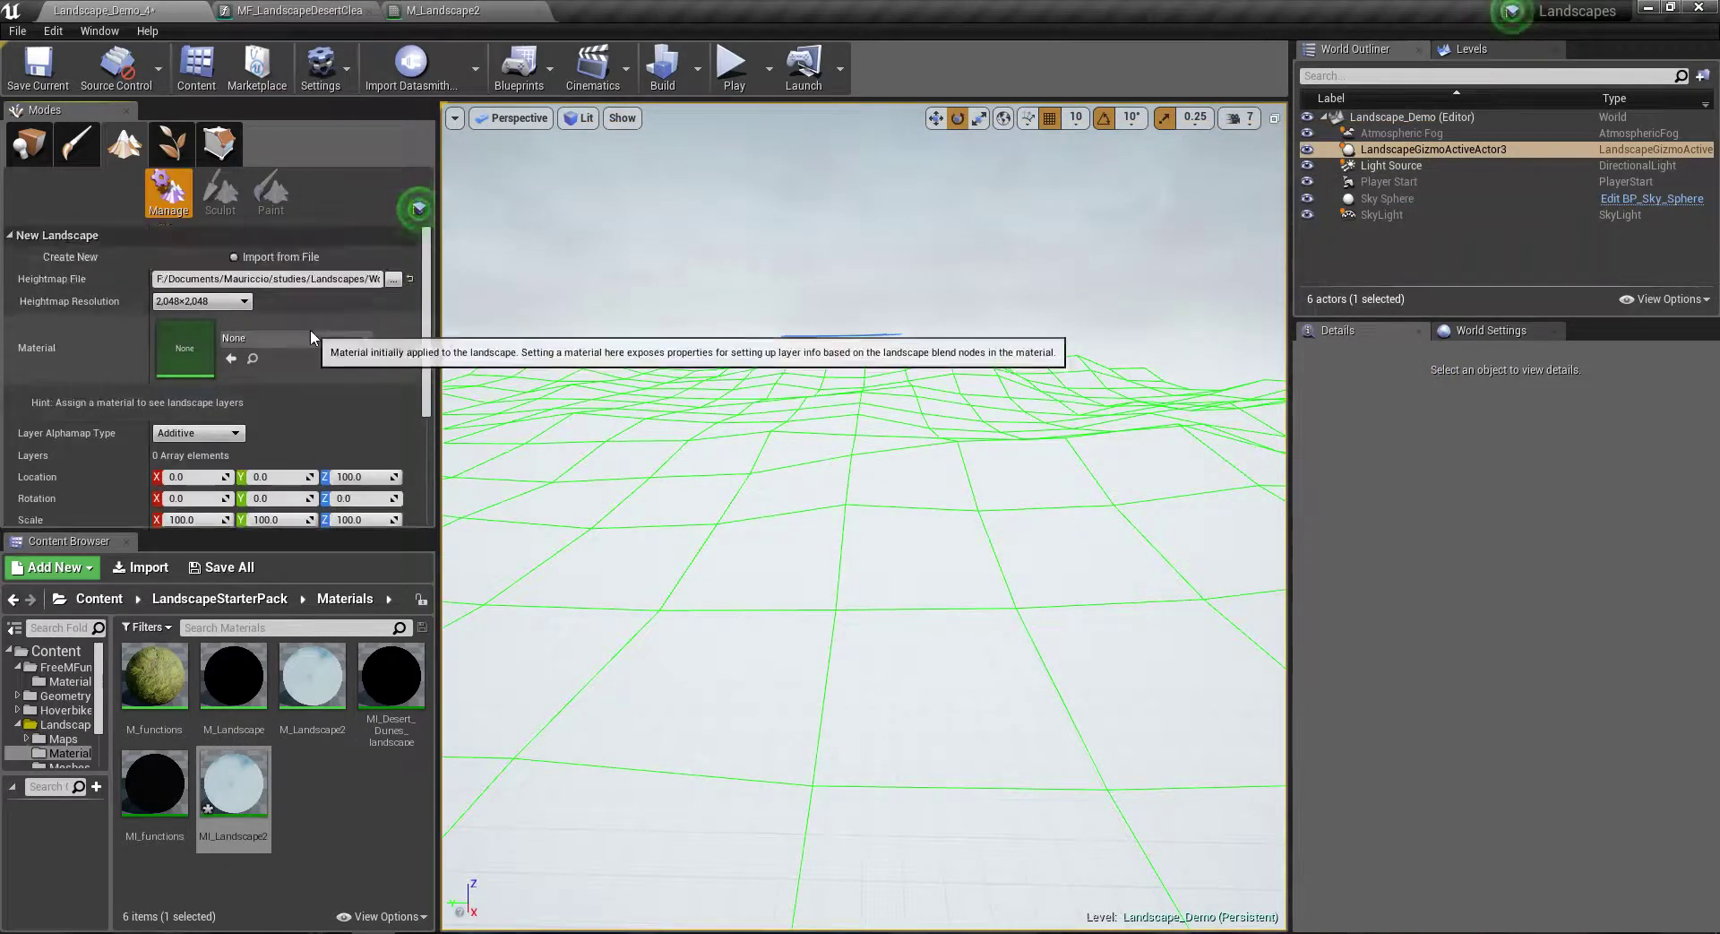
Step: Assign MI_Landscape2 as the material and surface1_LayerInfo and surface2_LayerInfo to the two layers
left_click(279, 338)
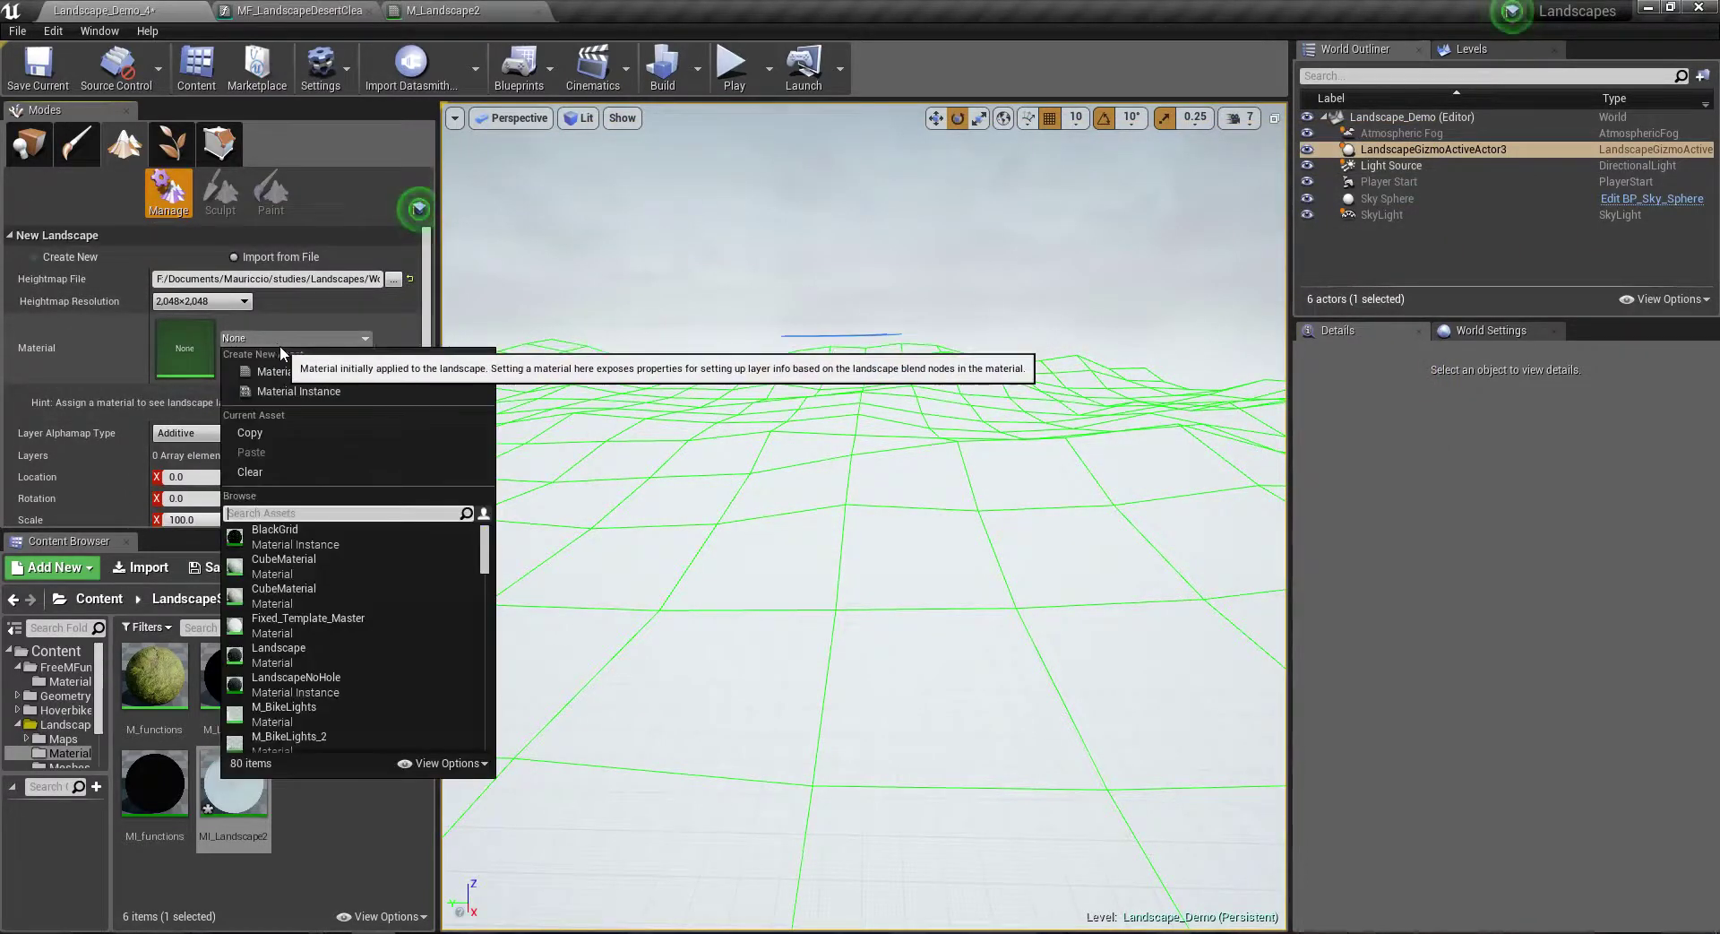
type("landscape")
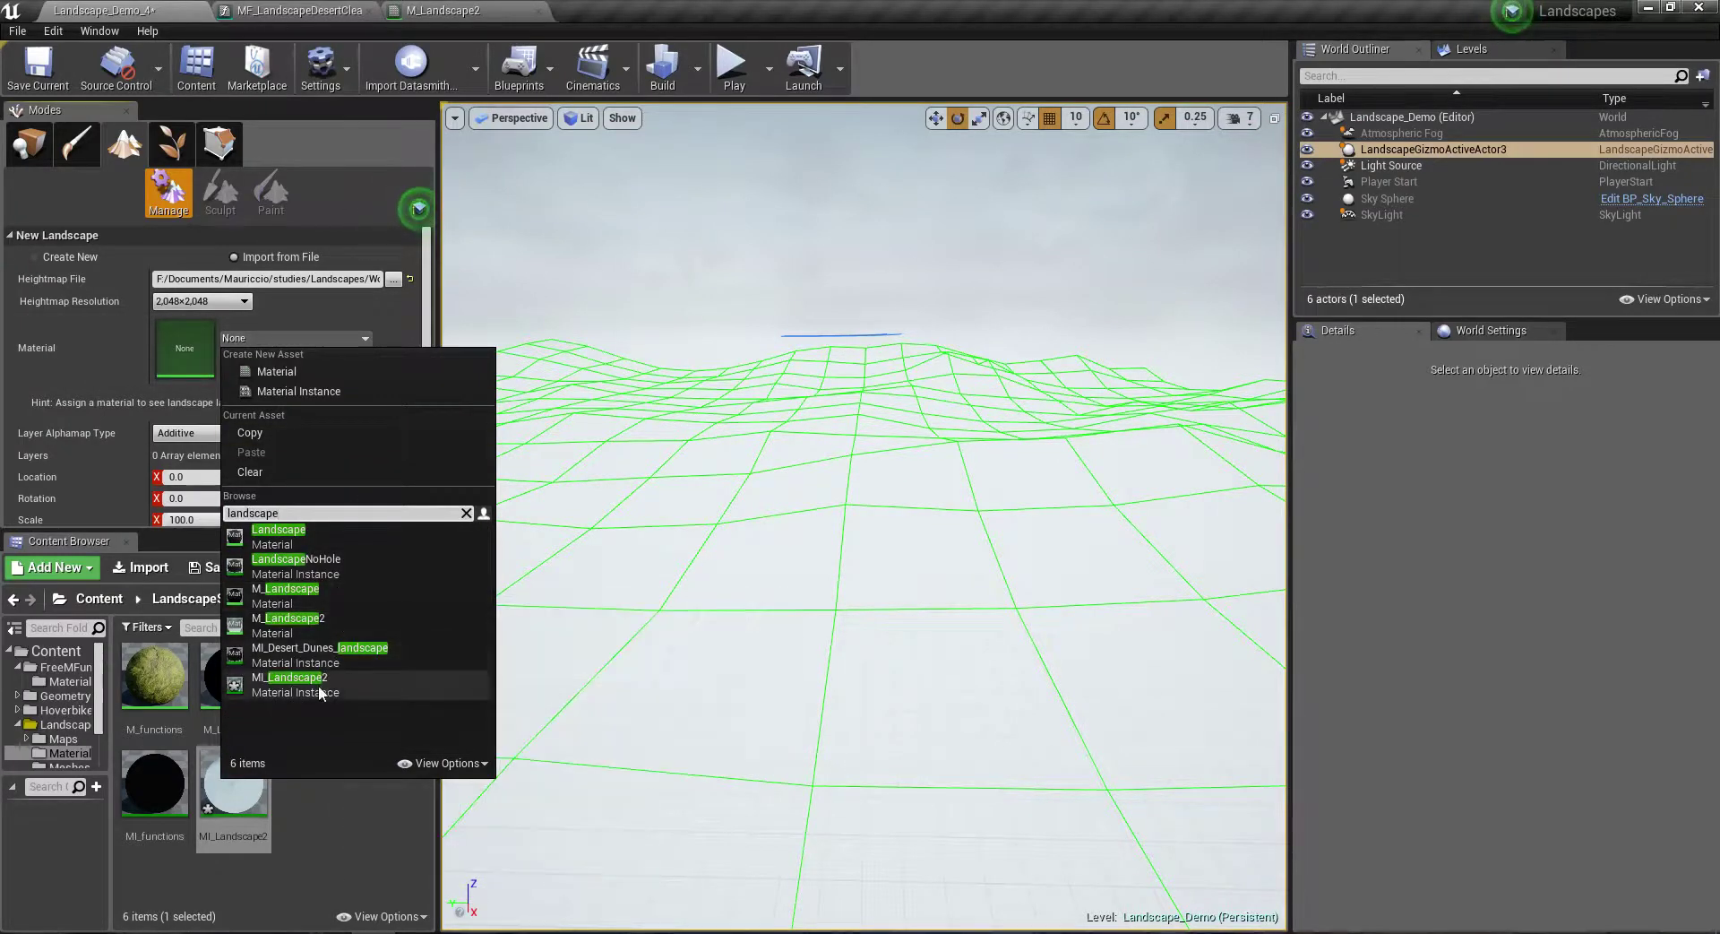
left_click(313, 678)
scroll(233, 376, "down", 2)
left_click(233, 357)
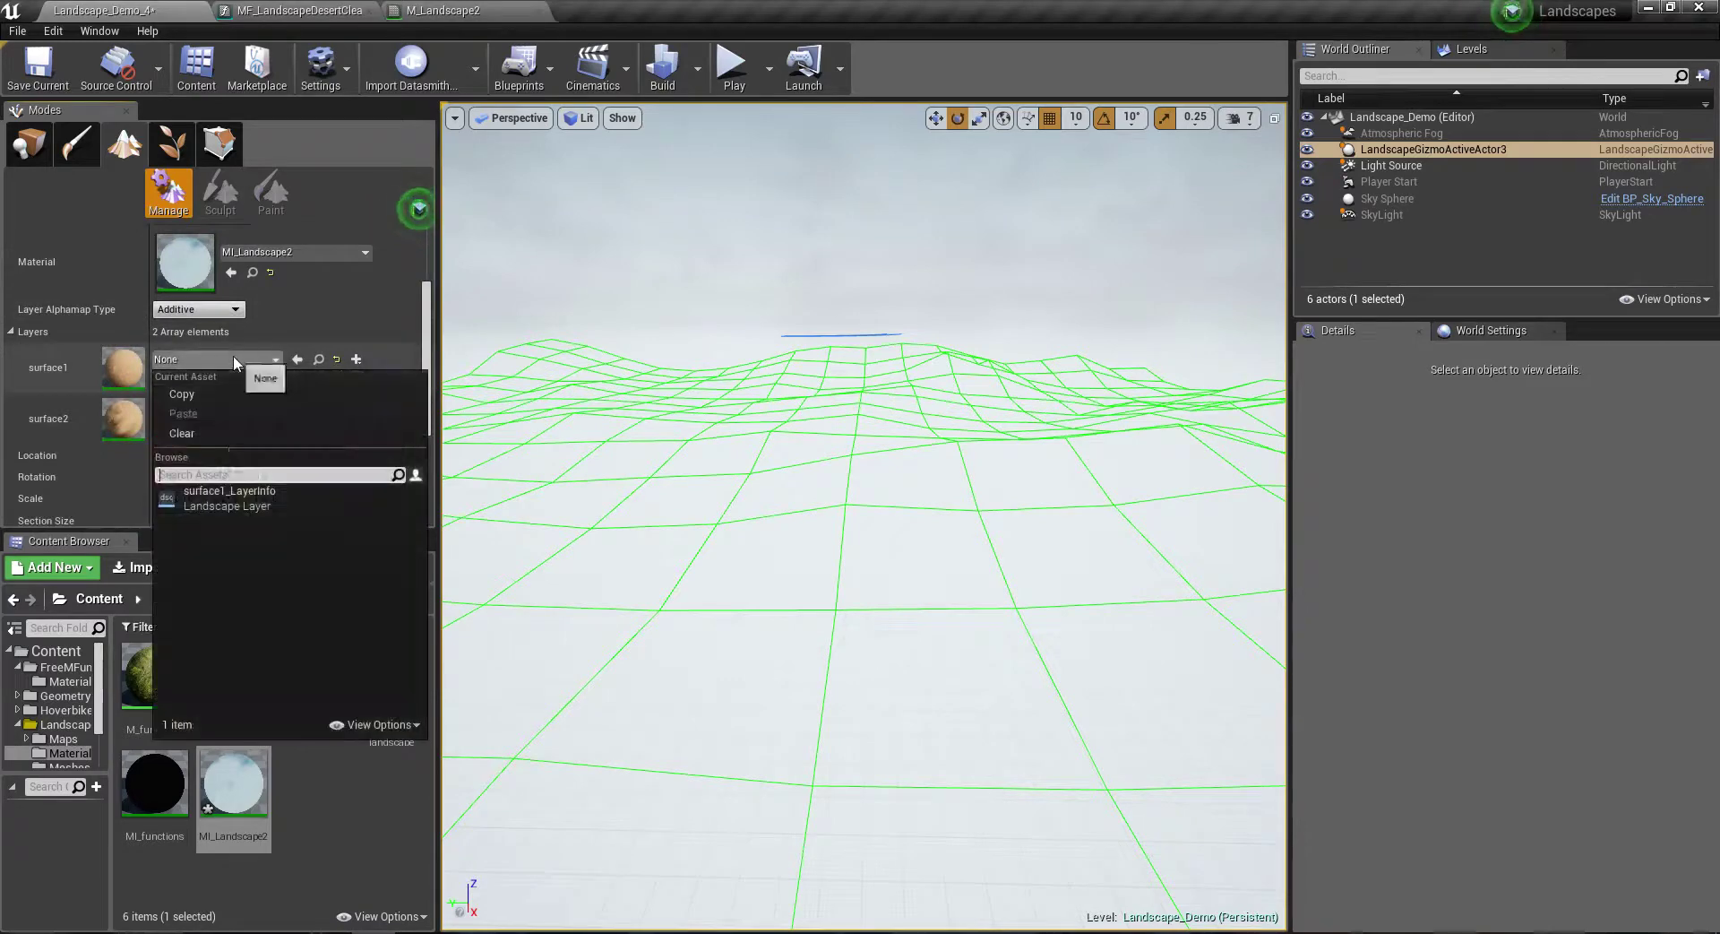
left_click(235, 495)
left_click(207, 411)
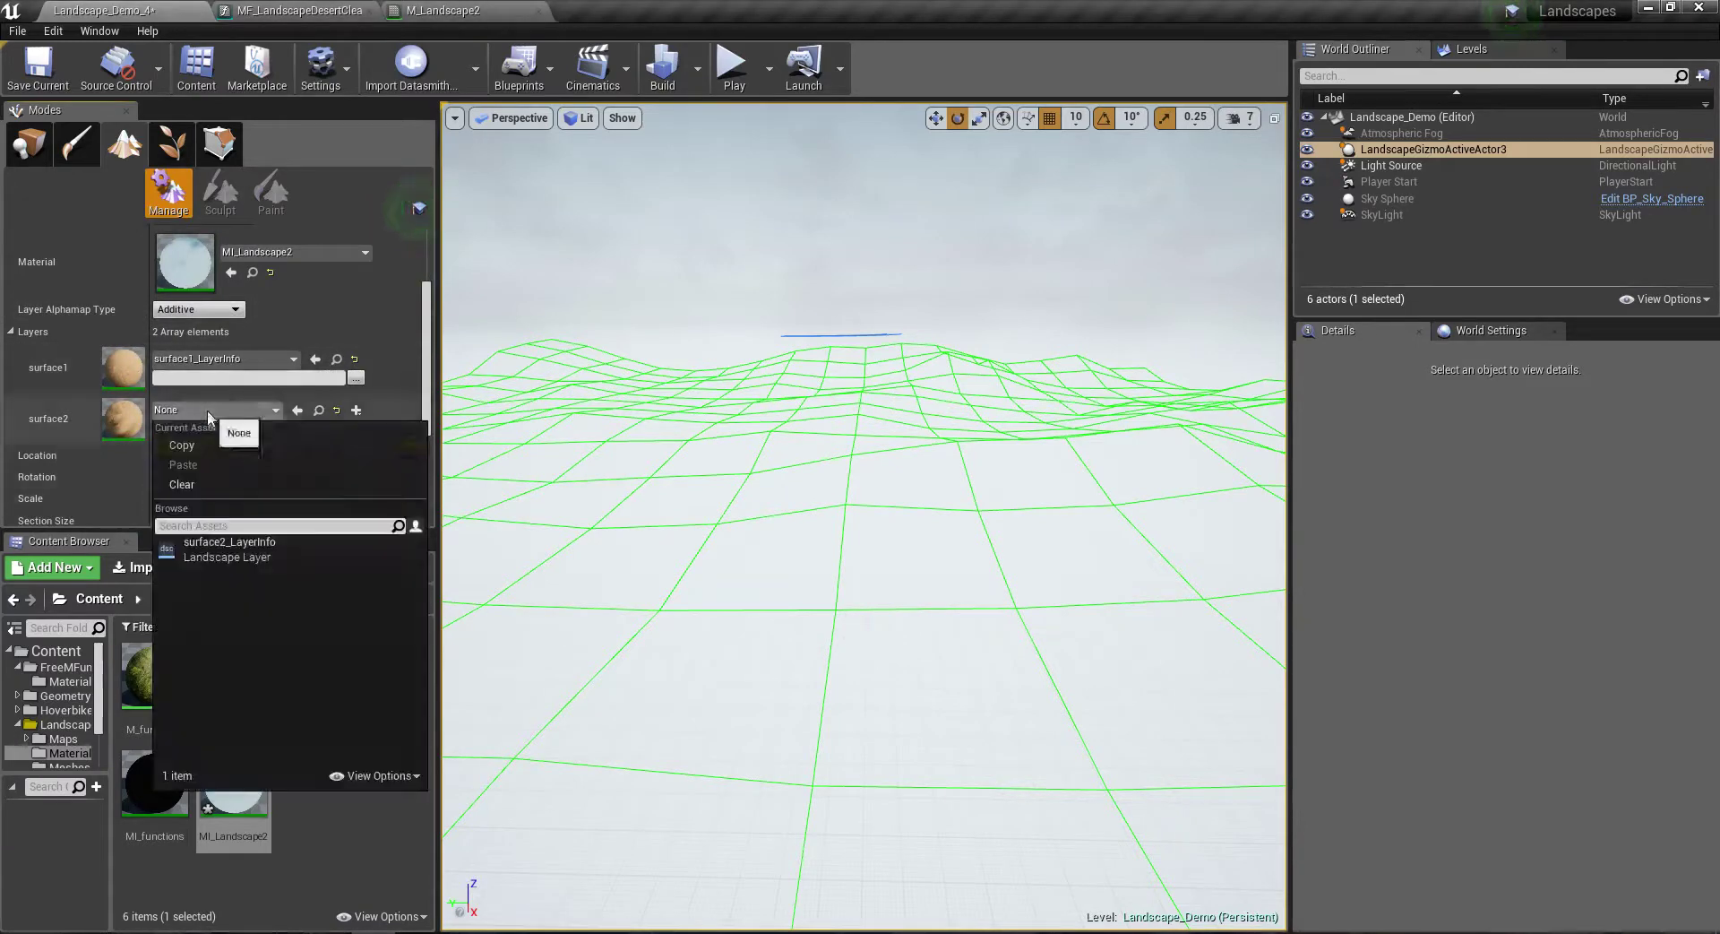
left_click(217, 543)
Step: Load the surface1 and surface2 layer files, set 16 components and import the landscape
left_click(355, 377)
double_click(793, 261)
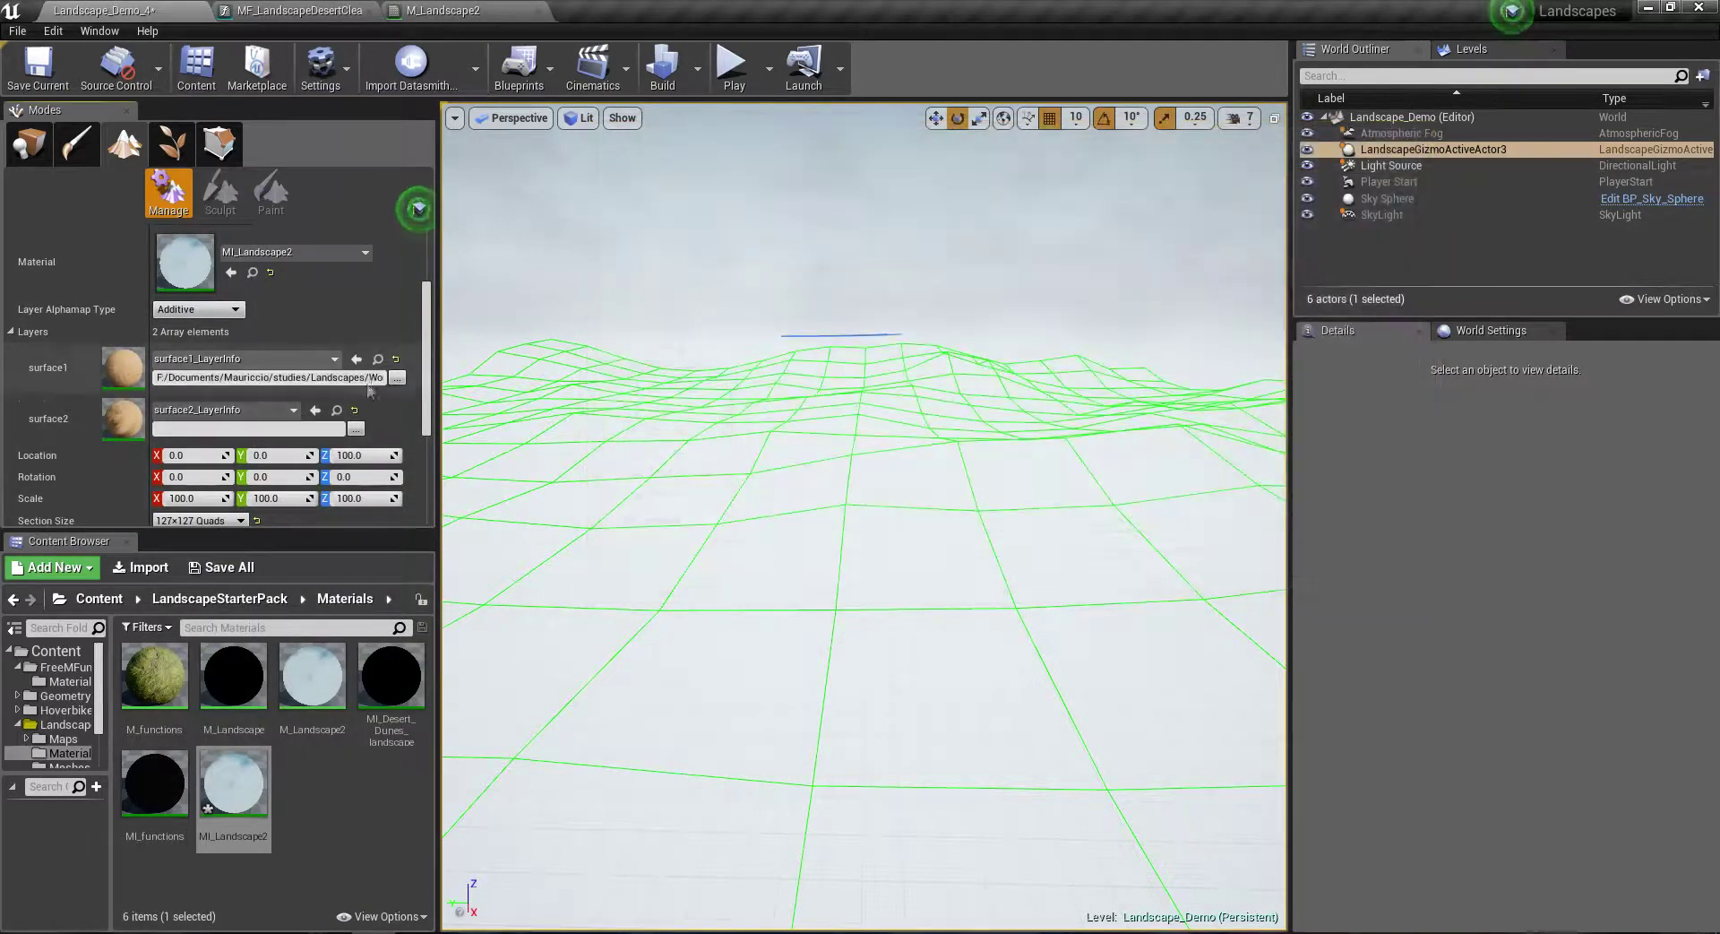
left_click(356, 429)
double_click(891, 261)
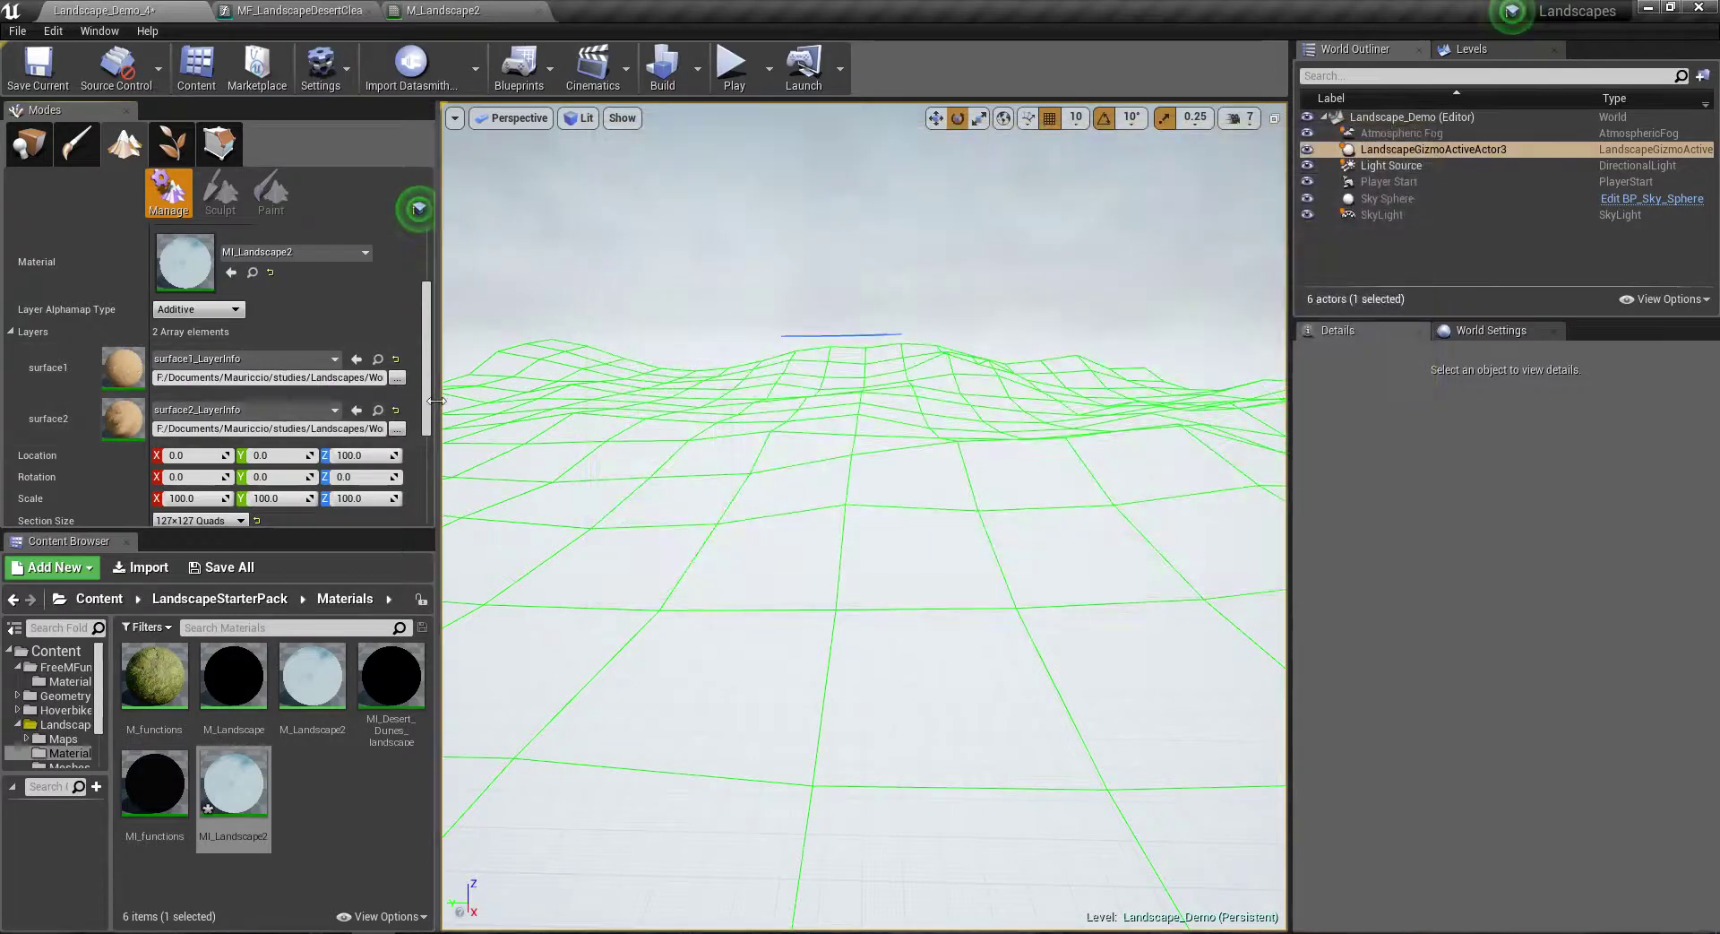
left_click_drag(430, 404, 417, 457)
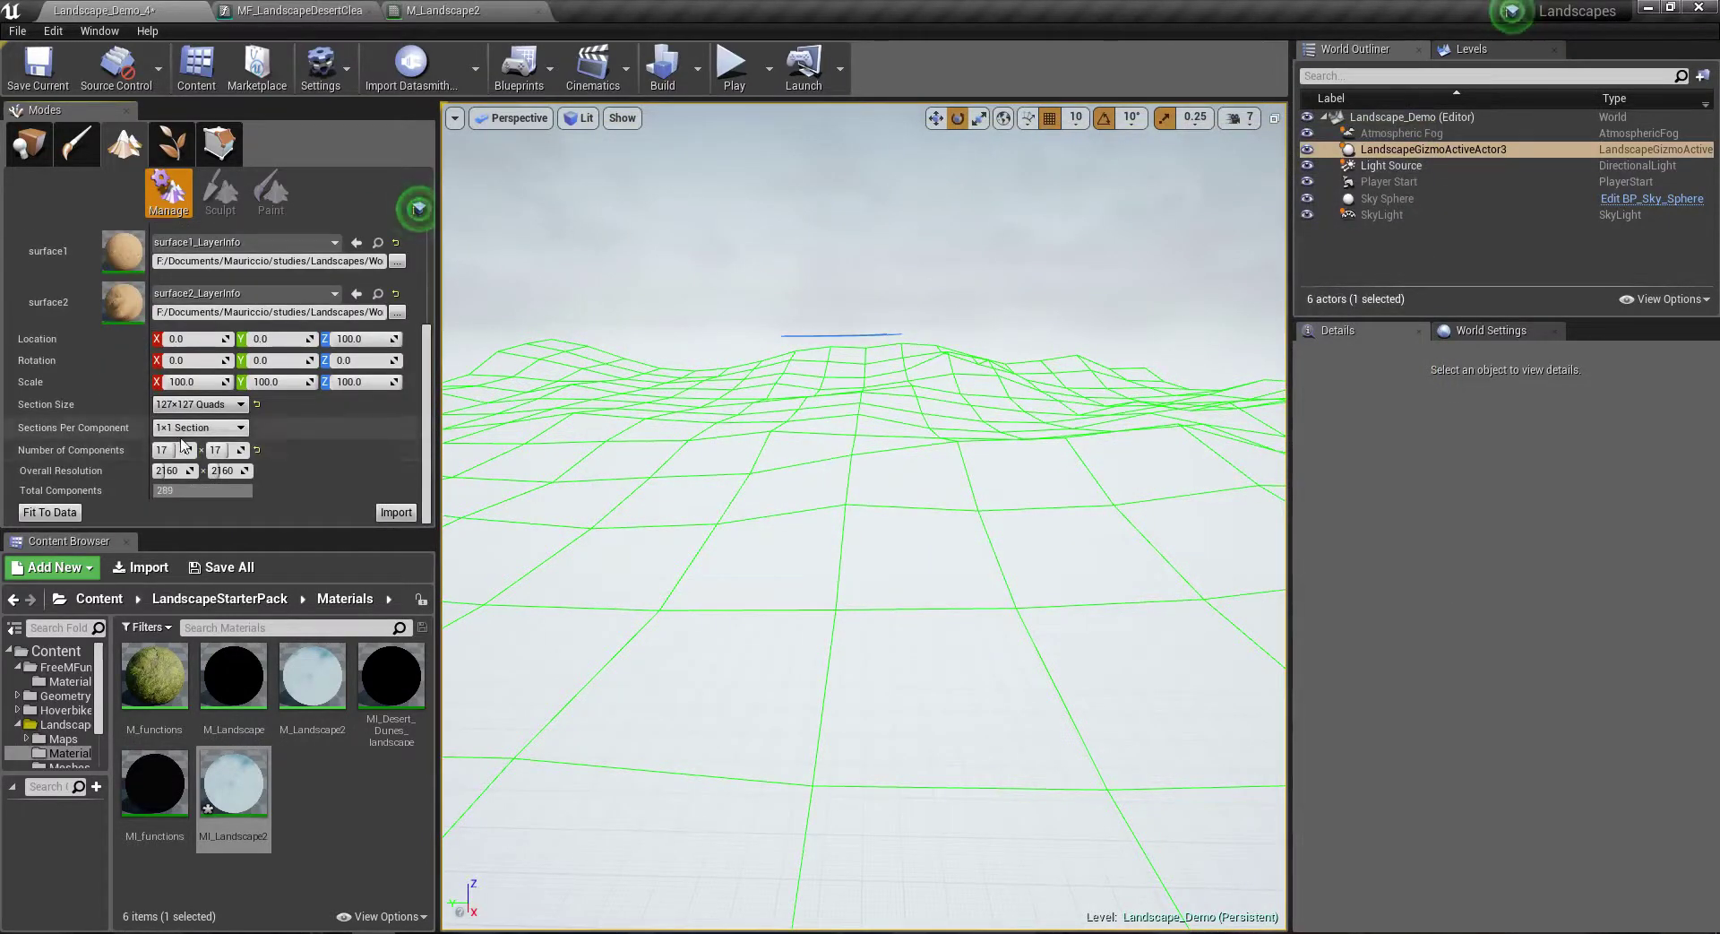
left_click_drag(184, 449, 235, 450)
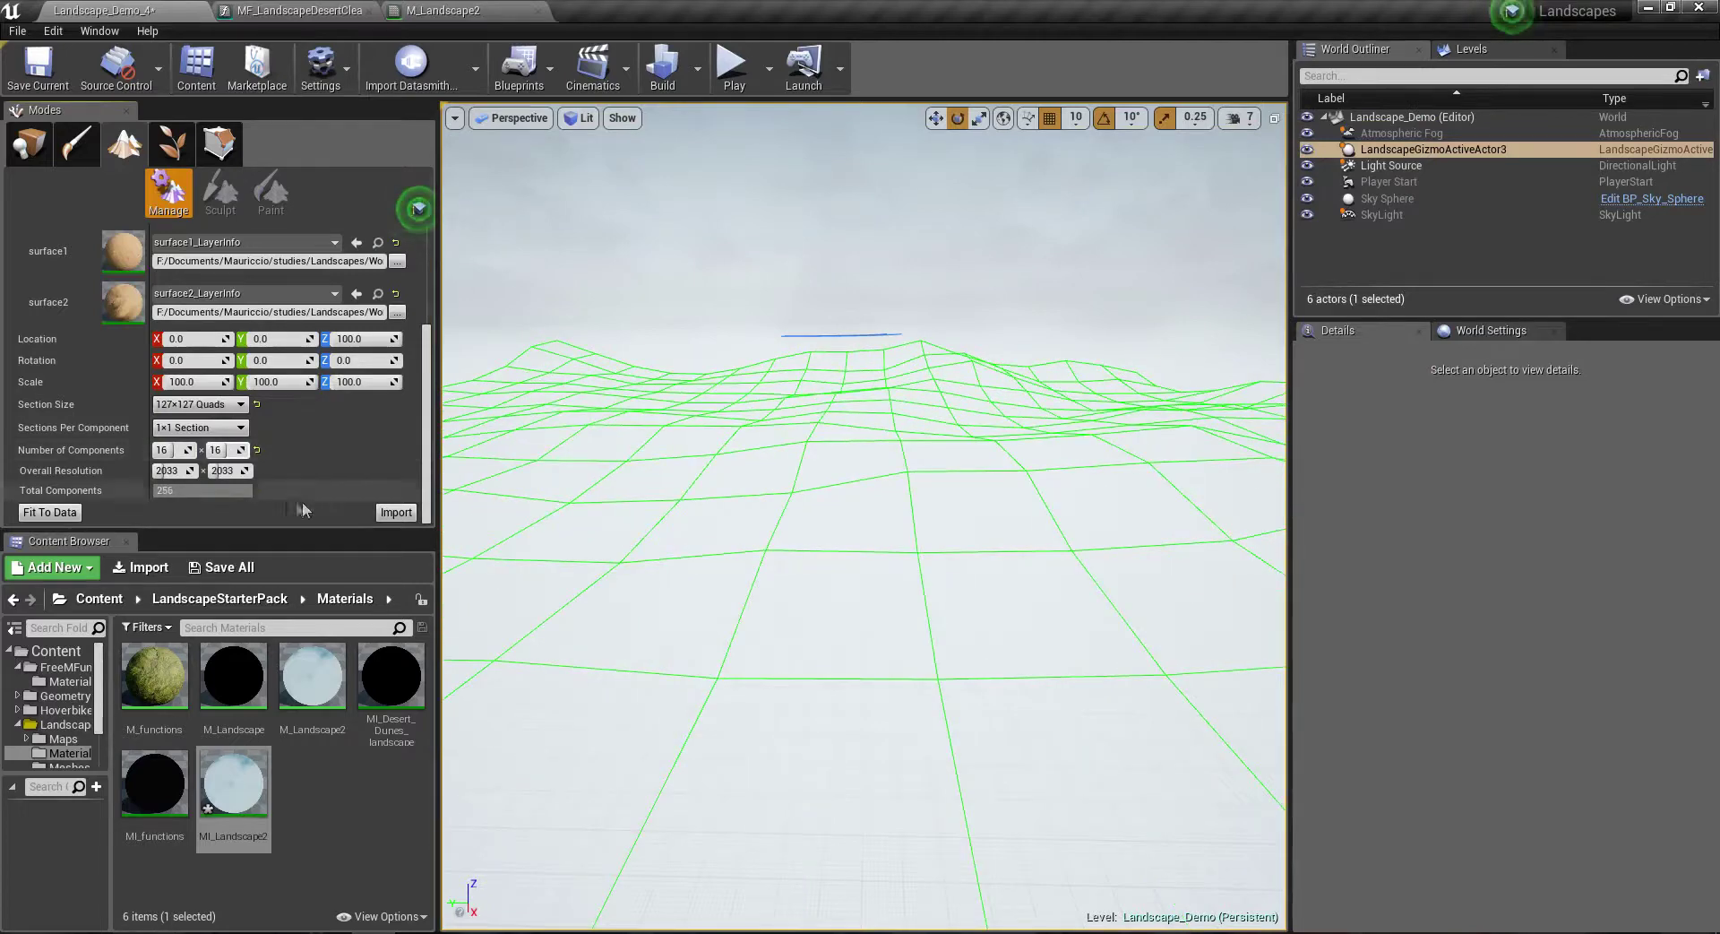
left_click(397, 511)
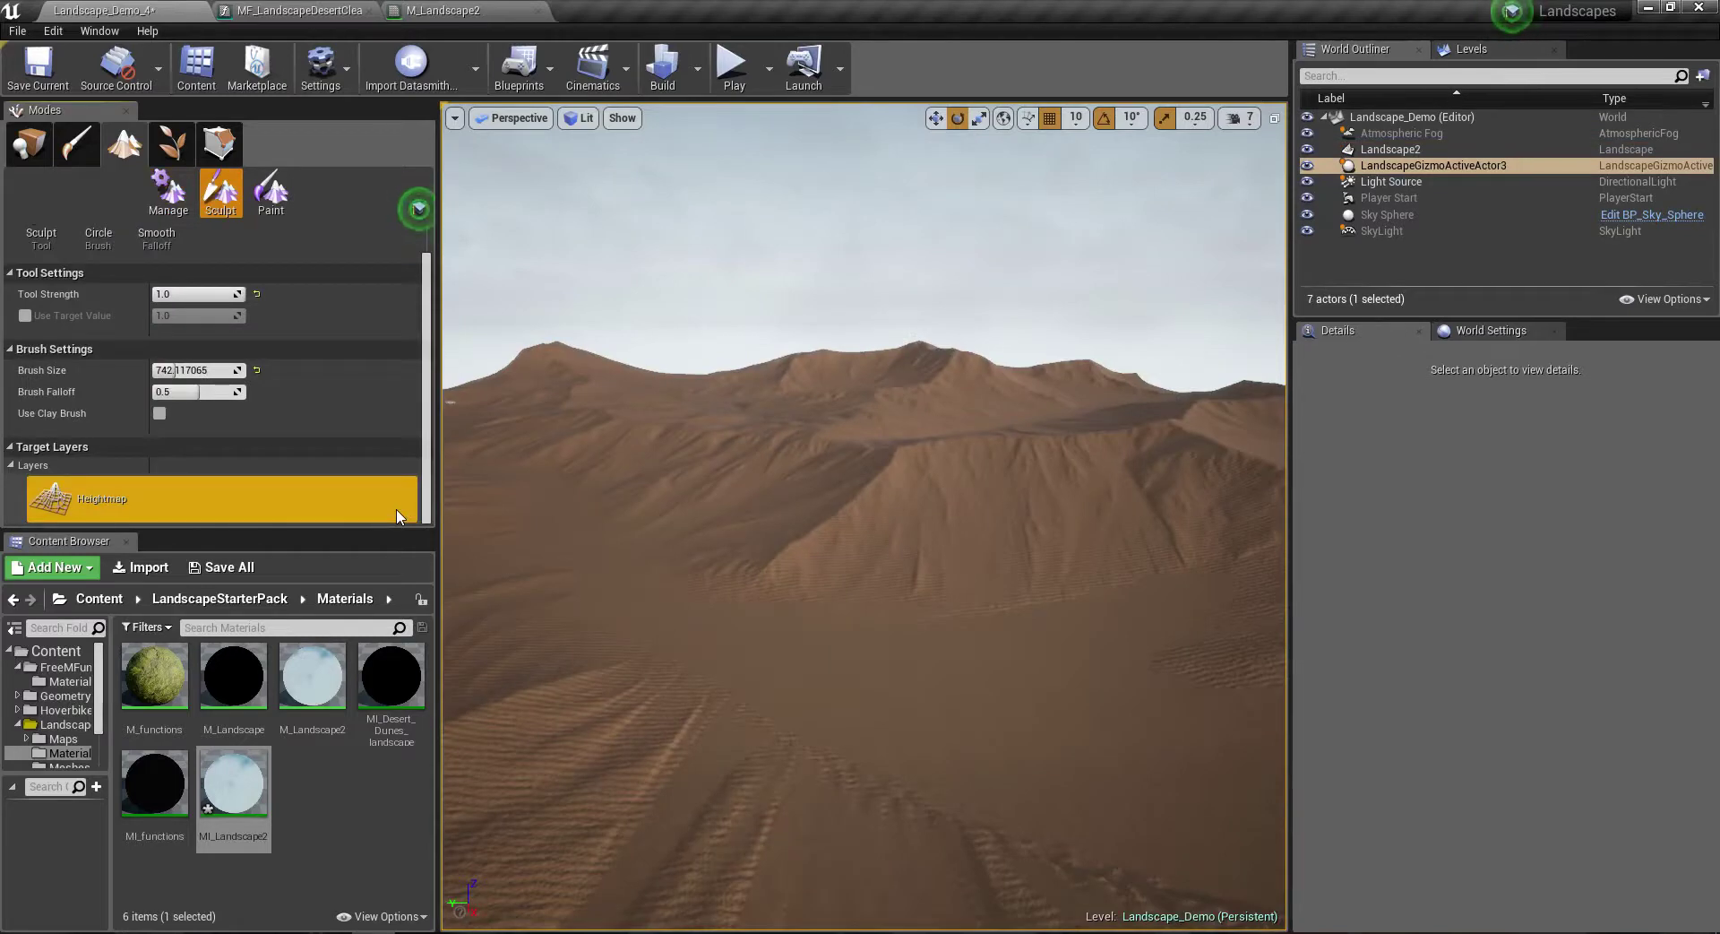
Step: Fly the camera low across the new Landscape2 dunes toward a ridge
right_click_drag(807, 537, 820, 538)
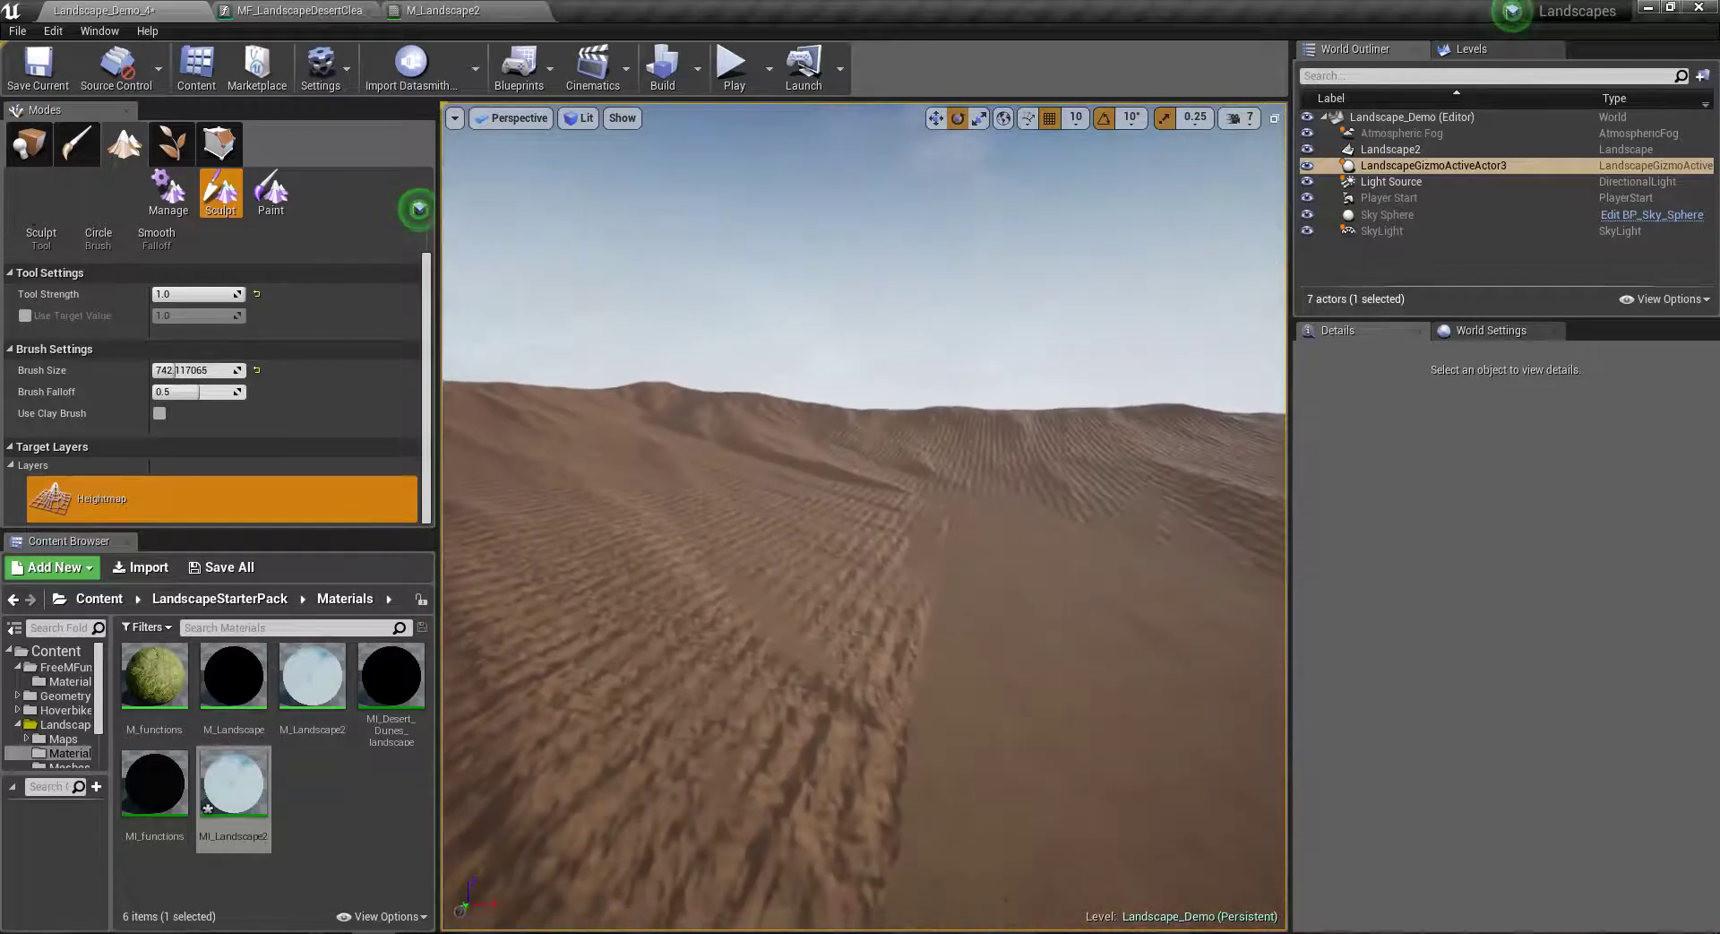
right_click_drag(820, 538, 824, 537)
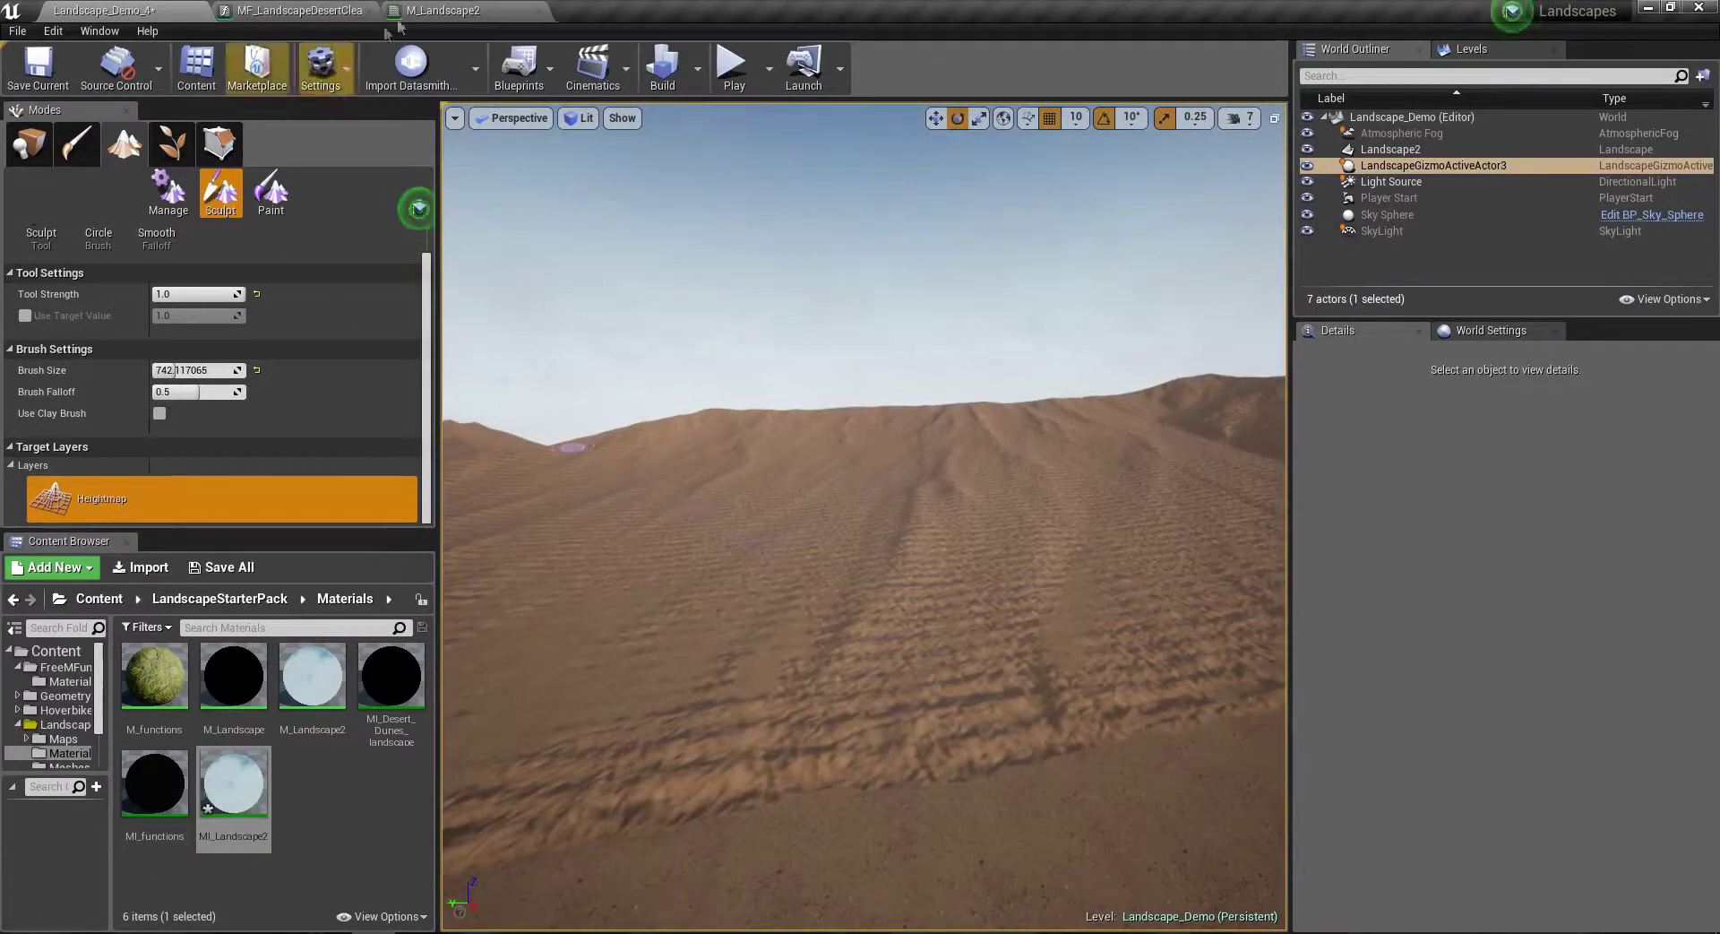
Step: Save Landscape_Demo_4 and MI_Landscape2, then open the MI_Desert_Dunes_landscape material instance
left_click(28, 143)
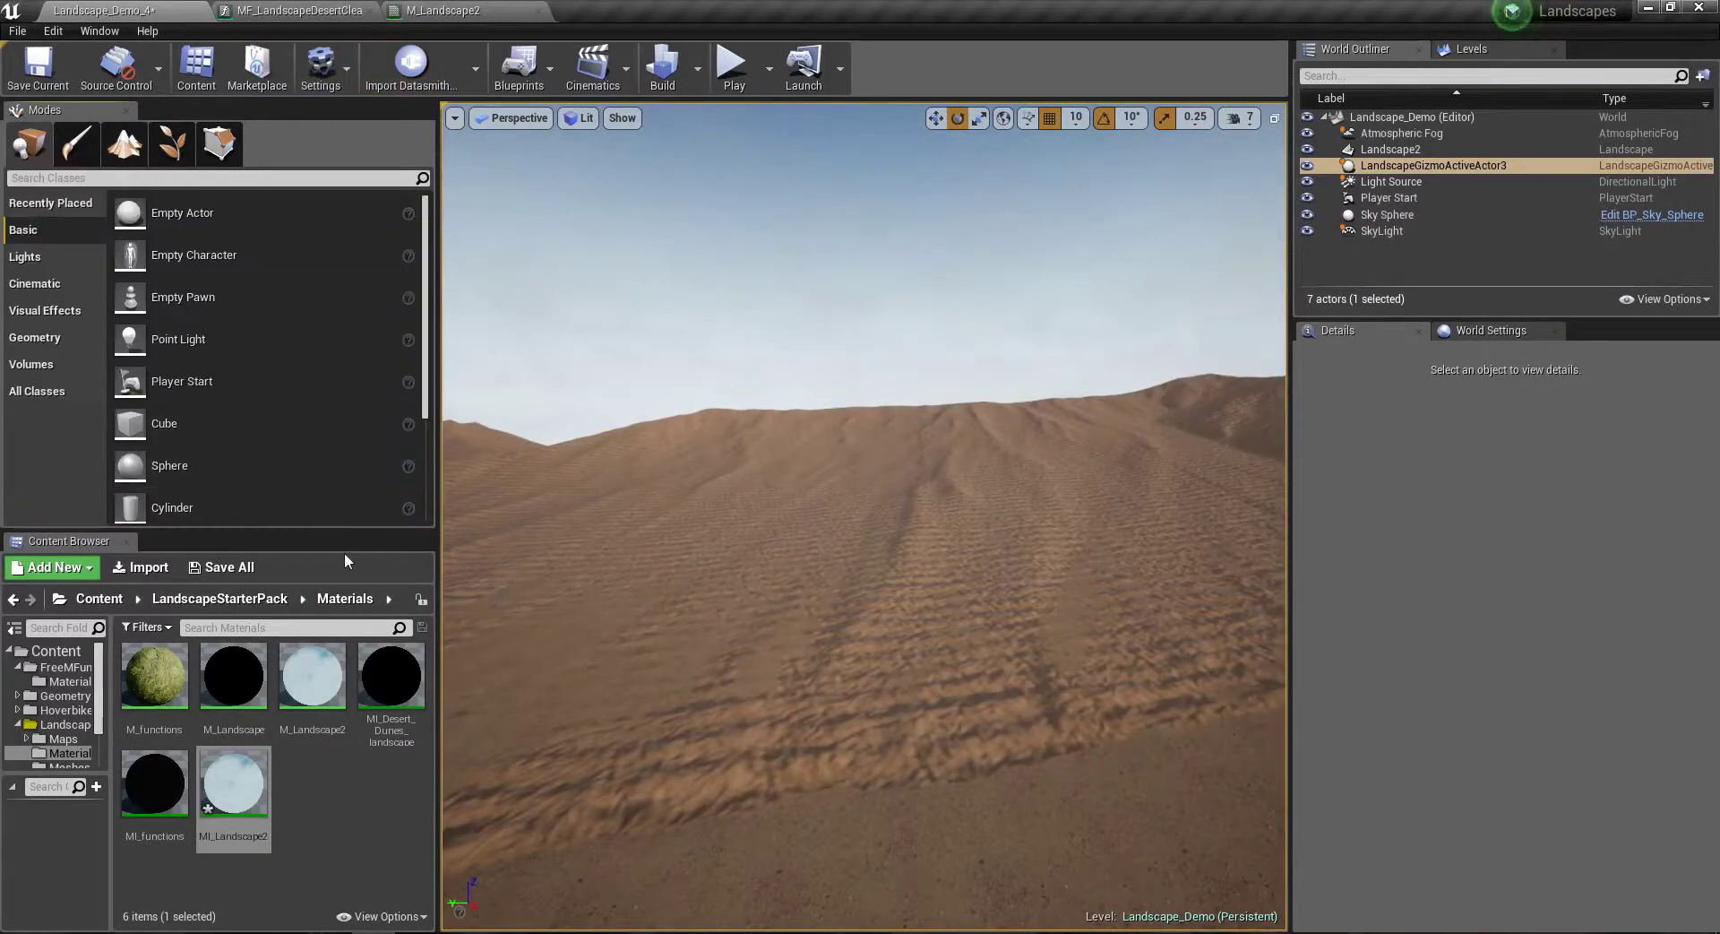
left_click(239, 563)
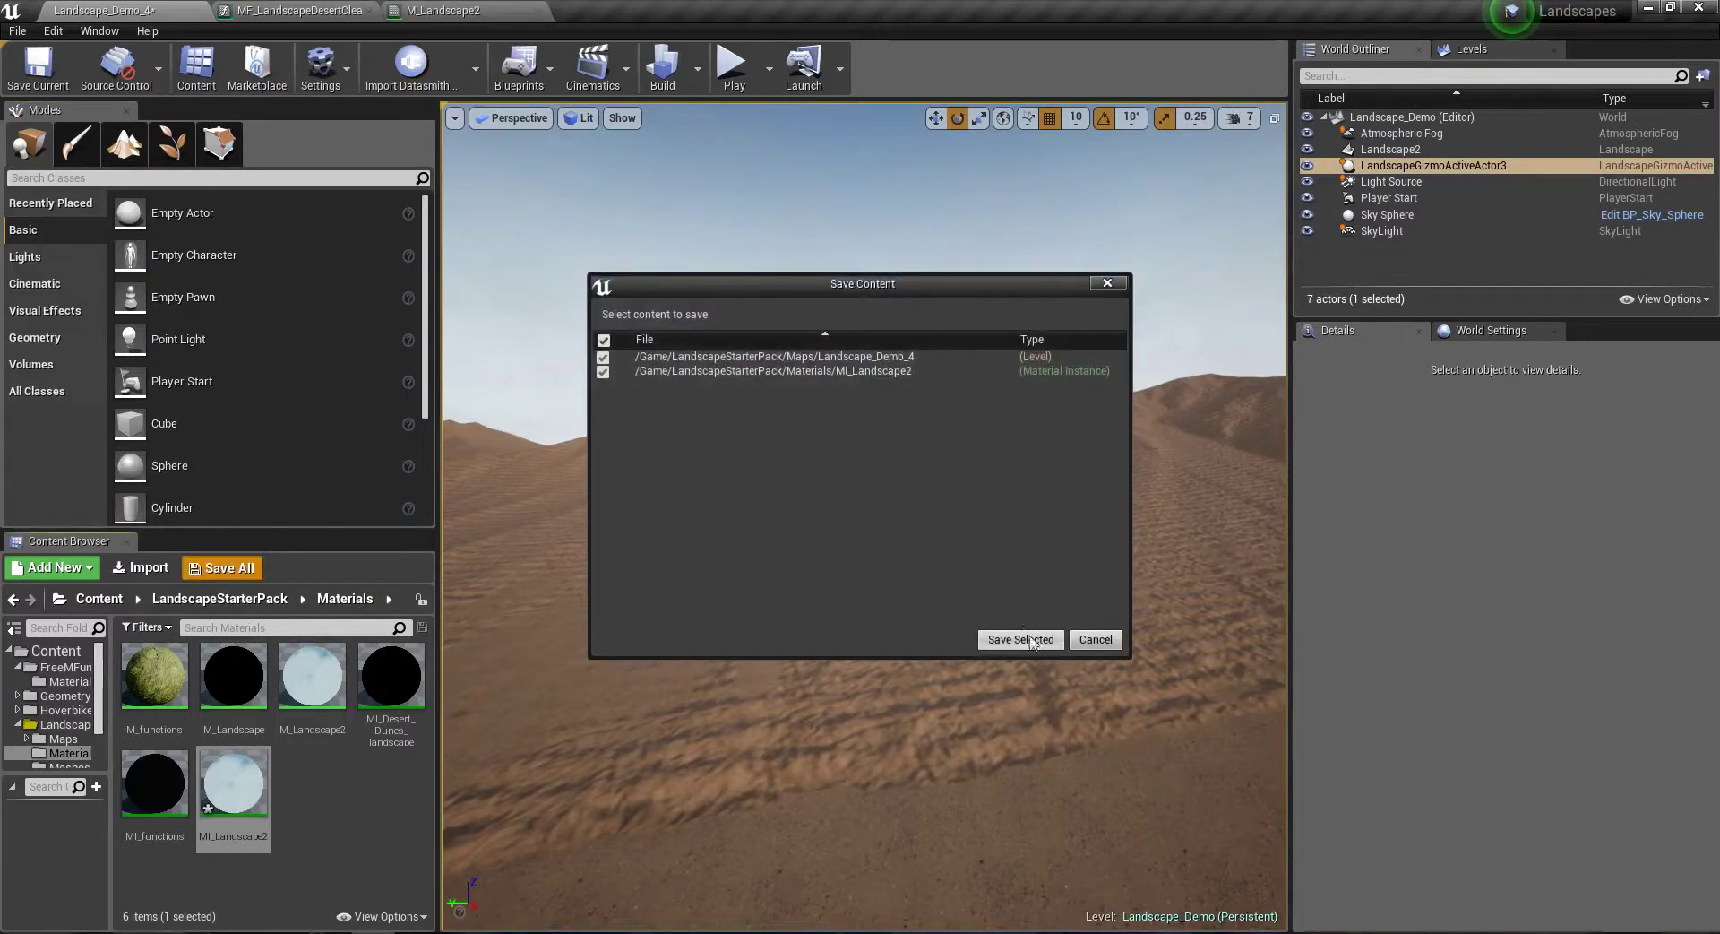
left_click(1030, 642)
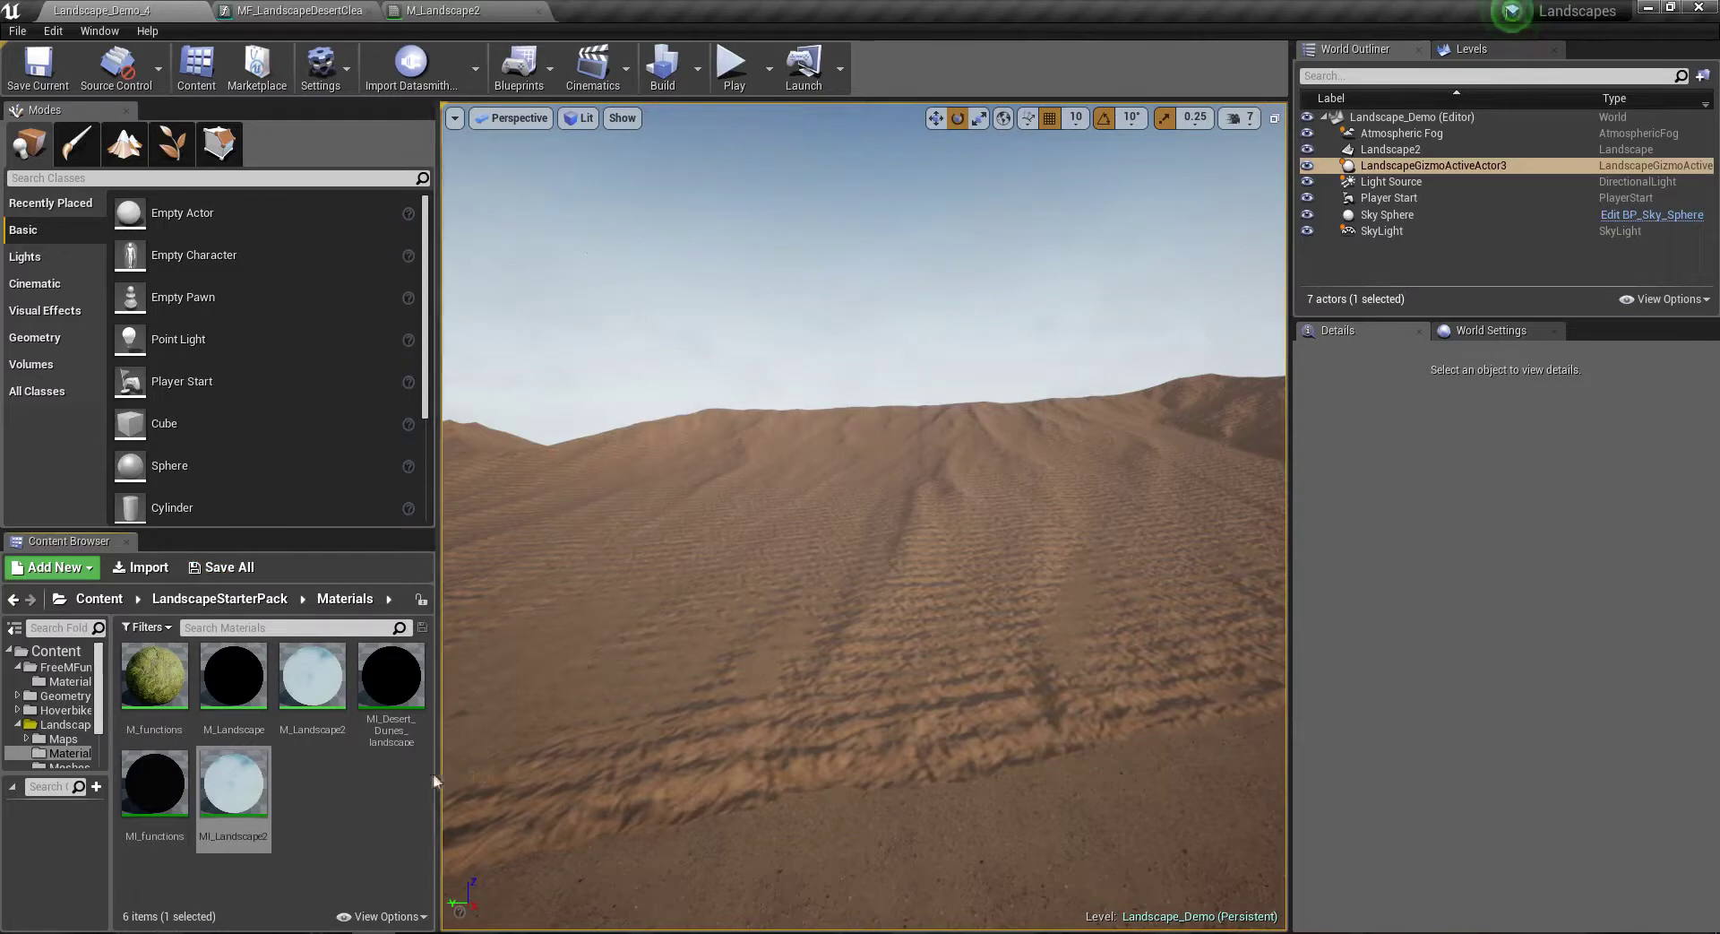
double_click(391, 676)
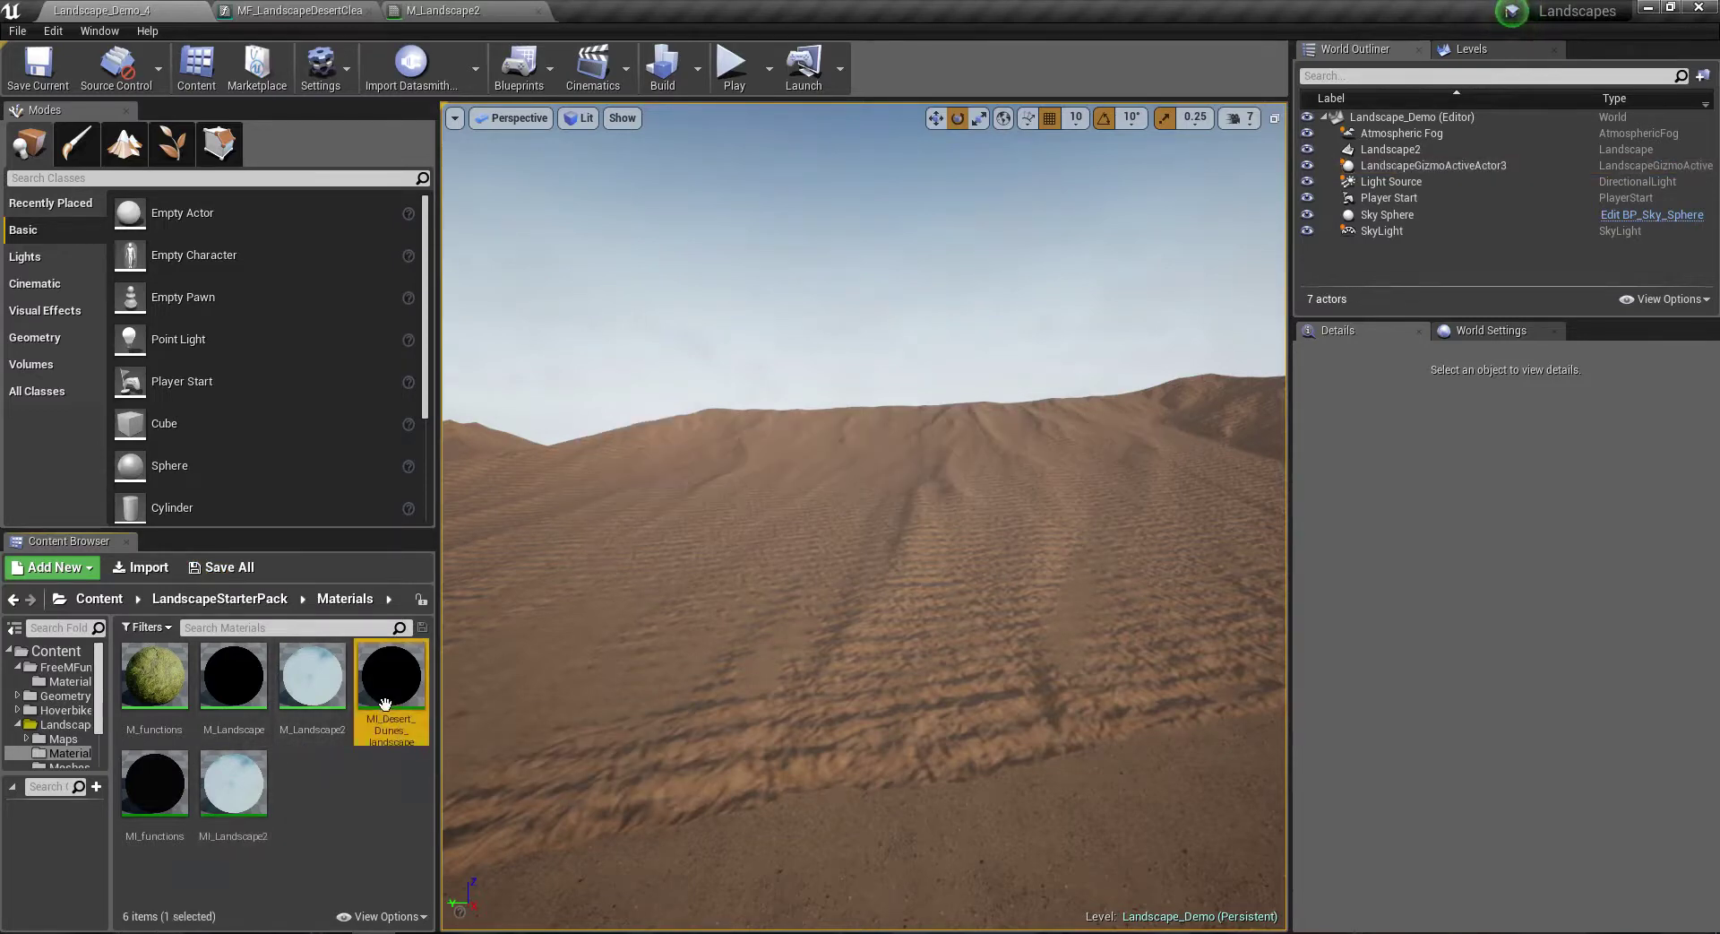
left_click(119, 9)
Step: Open MI_Landscape2, compare it with MI_Desert_Dunes_landscape, and tick Surface 1 Tile close distance
double_click(284, 777)
left_click(670, 9)
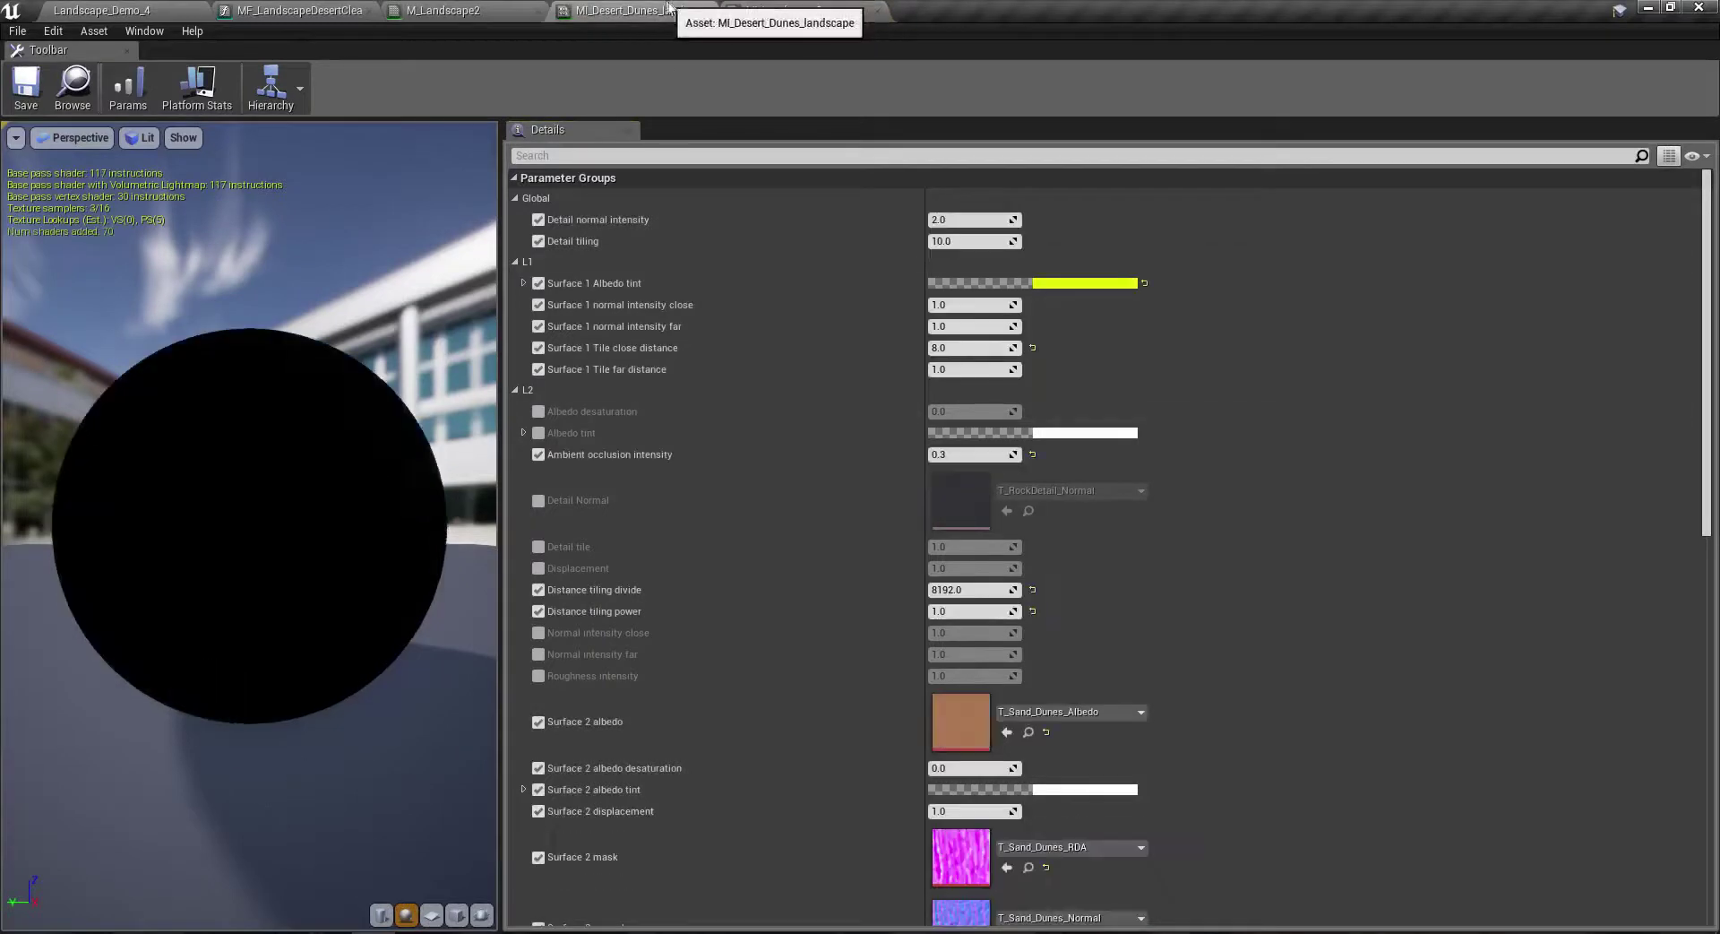
left_click(718, 9)
left_click(670, 9)
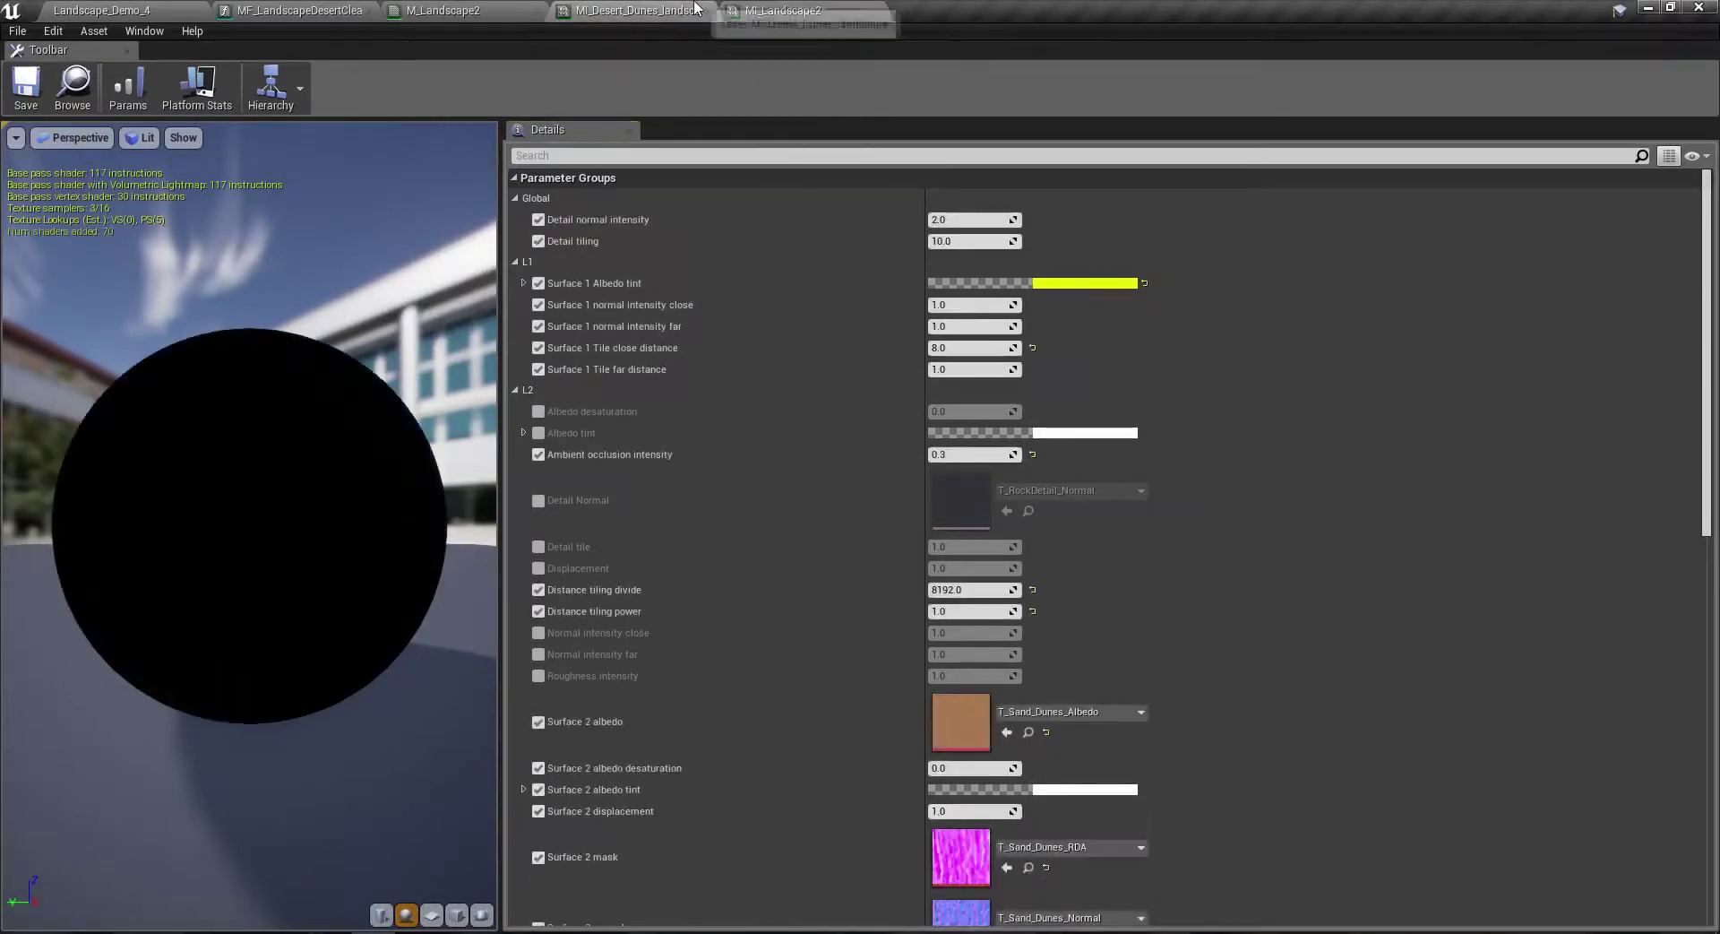
left_click(780, 9)
left_click(664, 11)
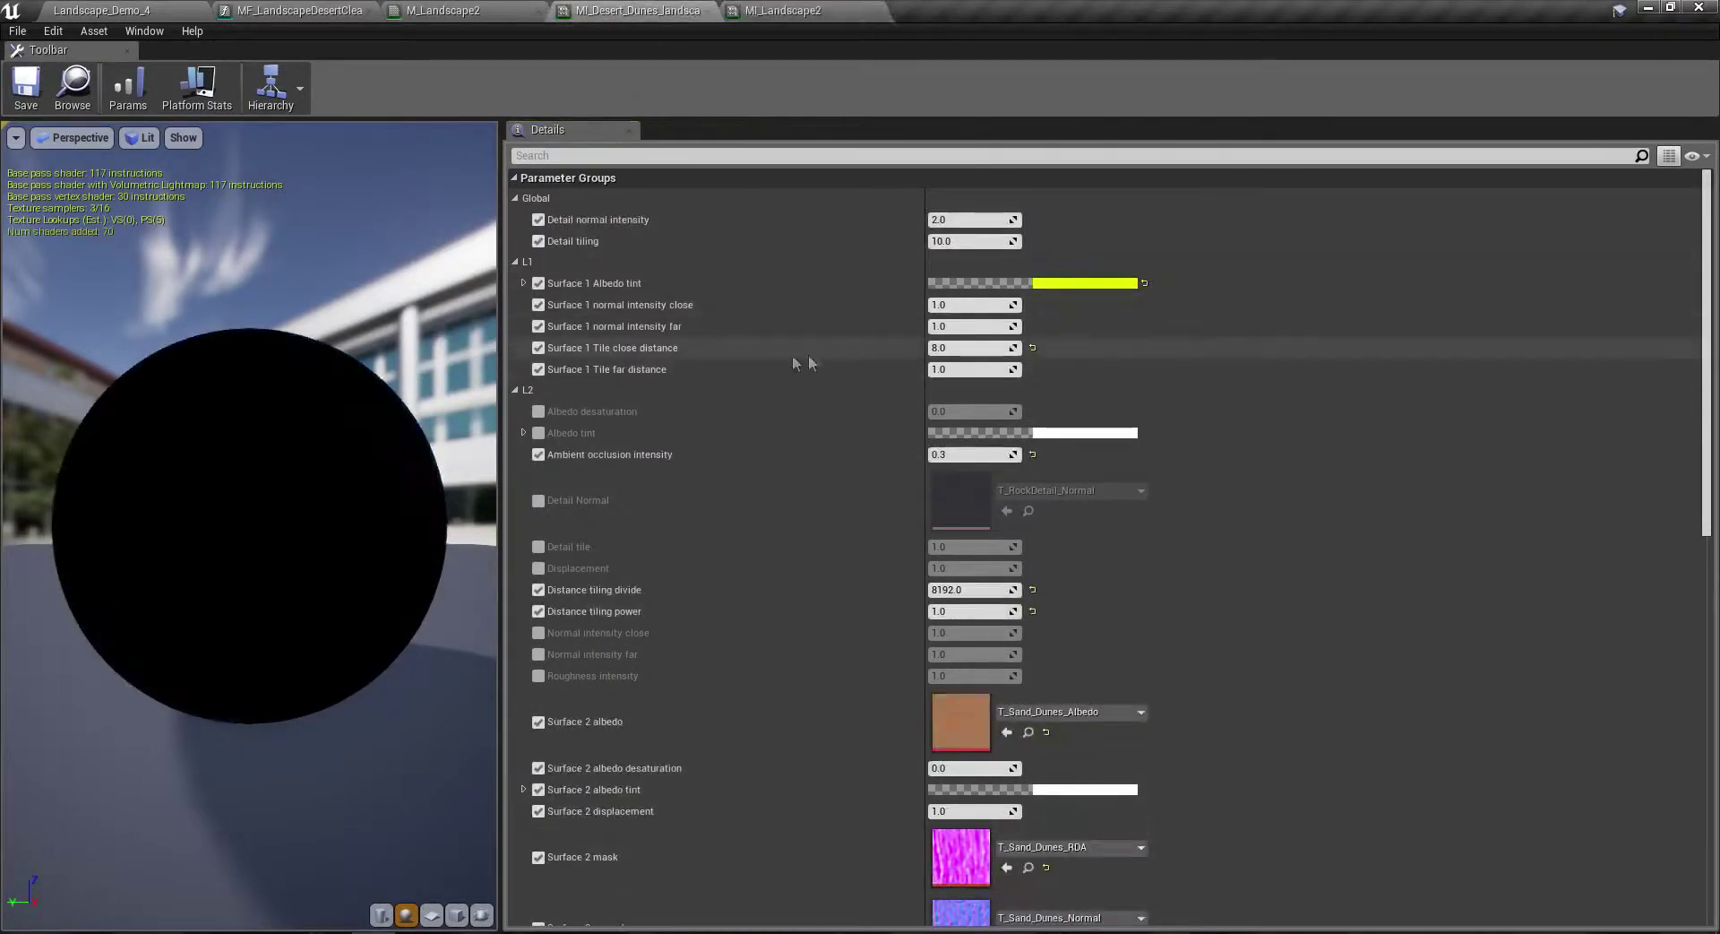
left_click(784, 9)
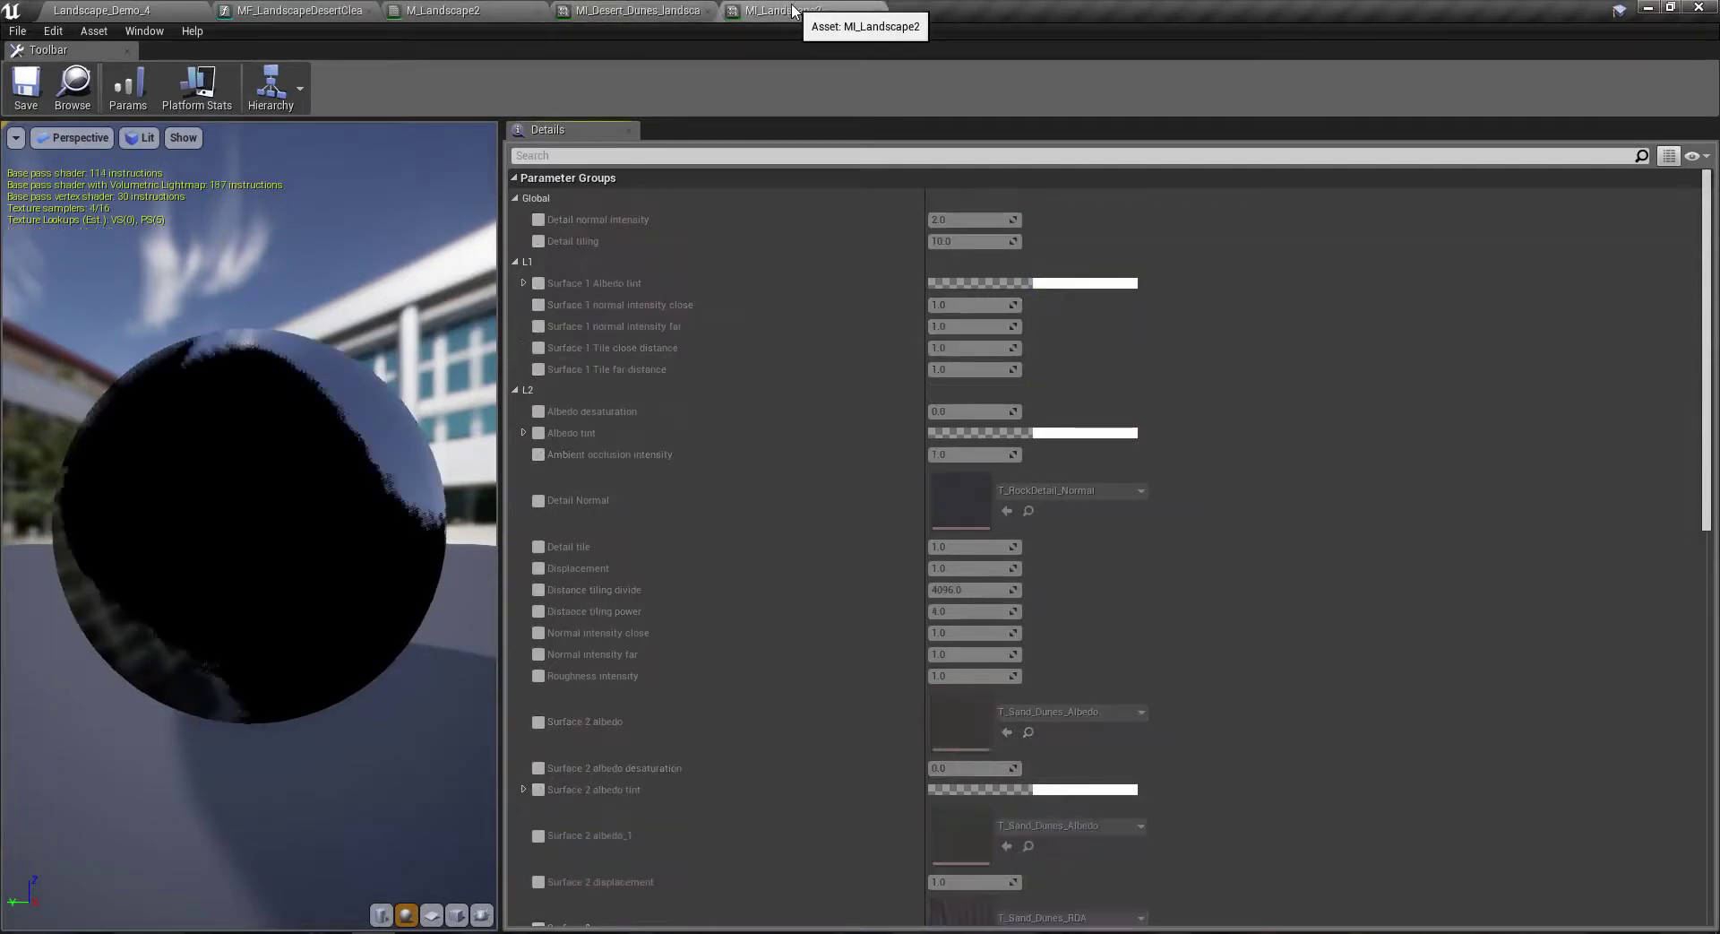
left_click(539, 347)
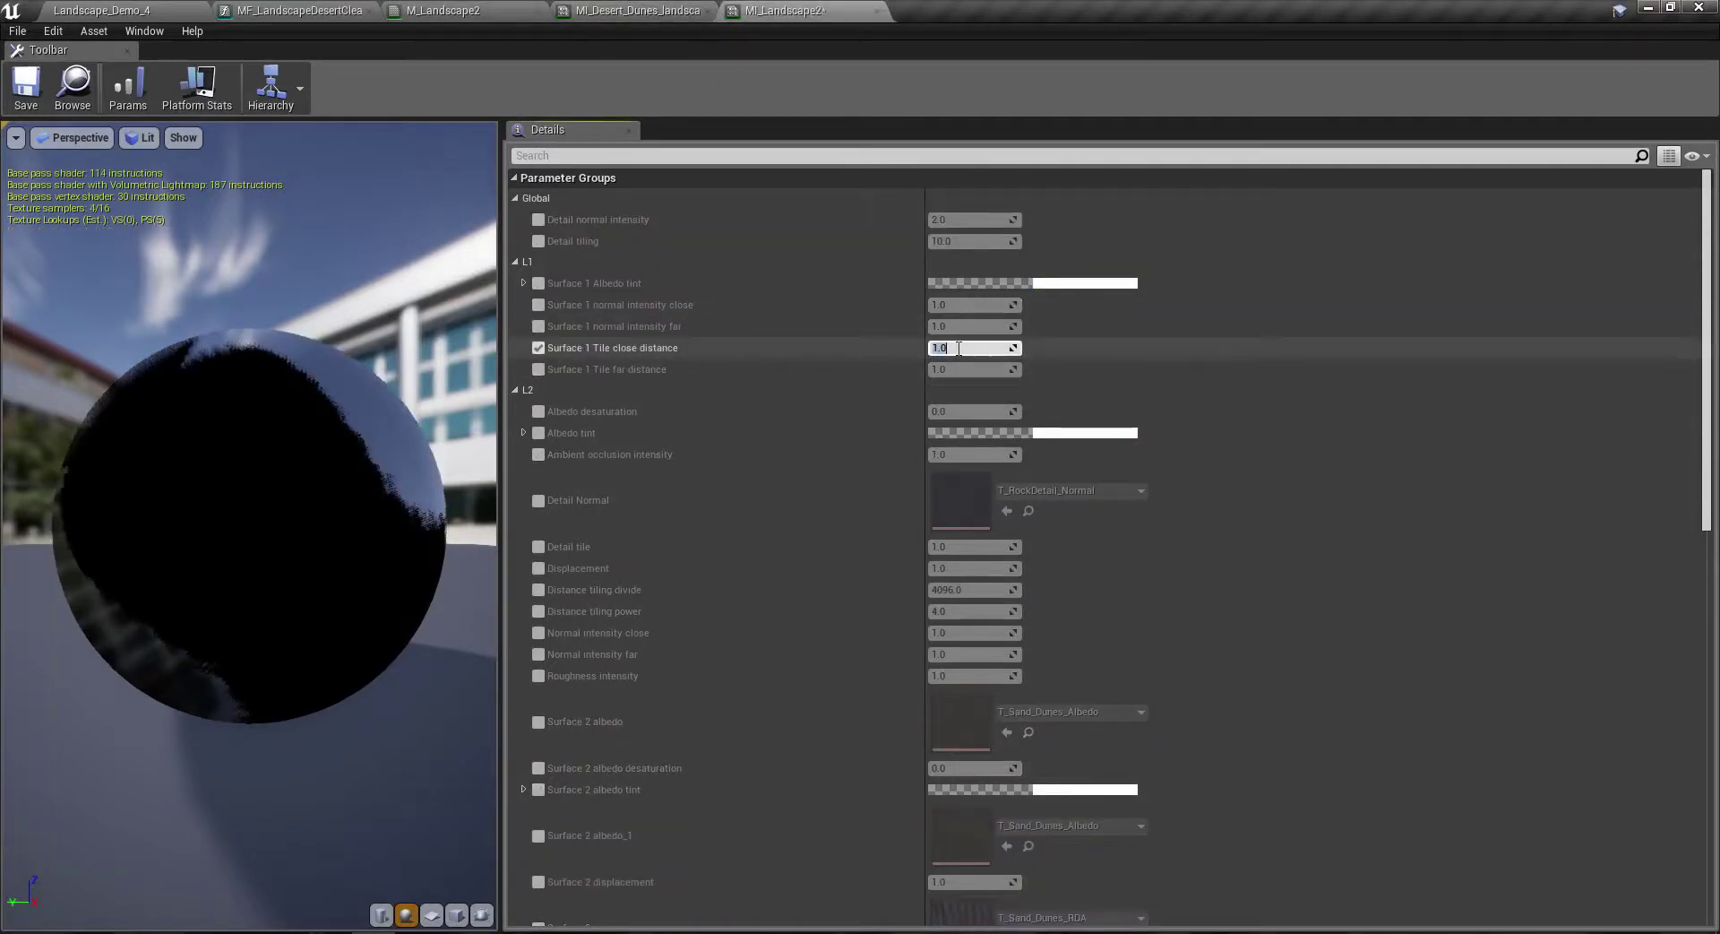
left_click(973, 346)
type("8")
left_click(149, 9)
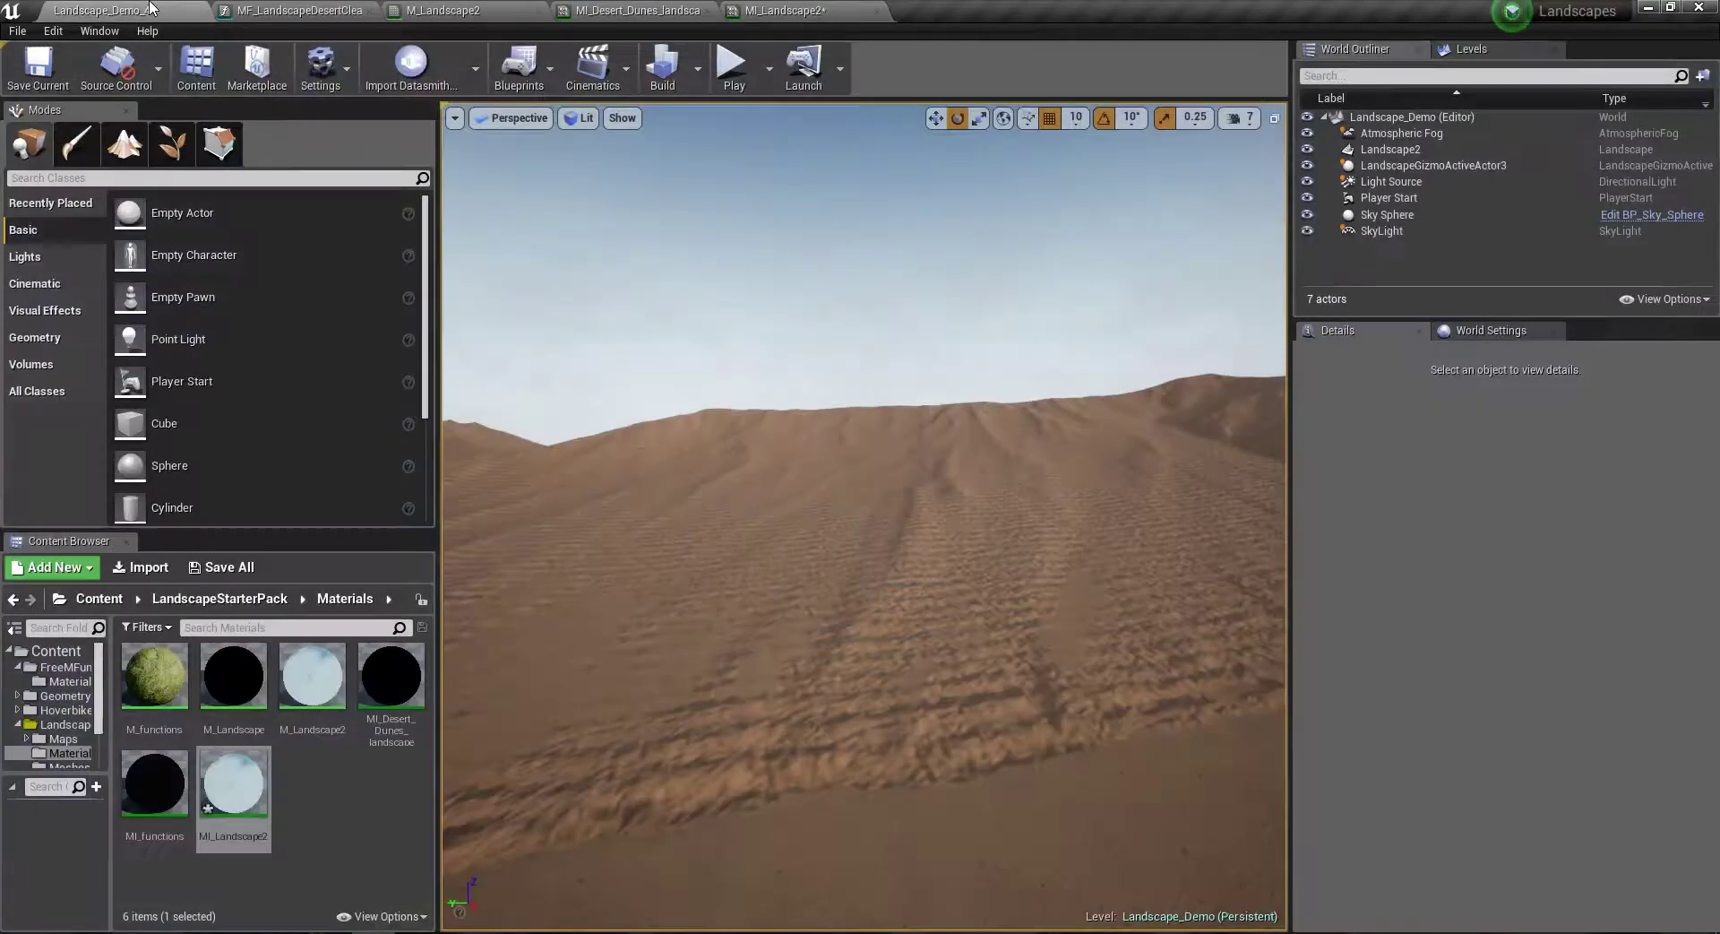
Step: Float the MI_Landscape2 editor in its own enlarged window
right_click_drag(864, 516, 864, 516)
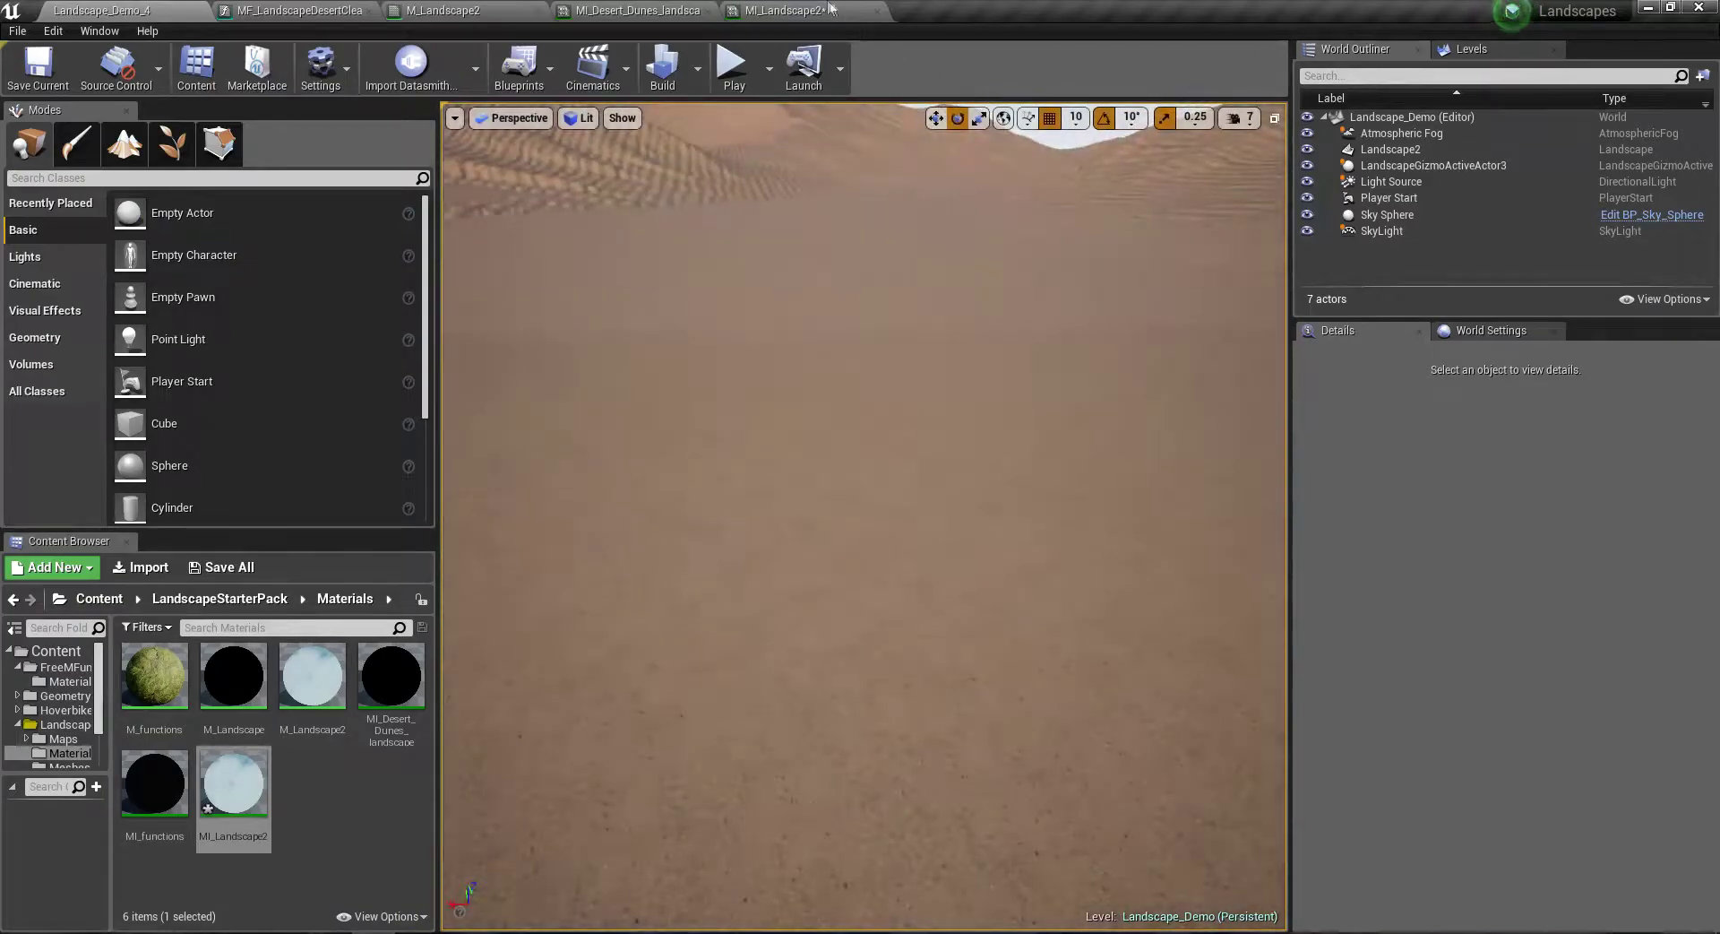
mouse_move(775, 10)
left_mouse_down()
mouse_move(1168, 82)
mouse_move(1183, 50)
left_mouse_up()
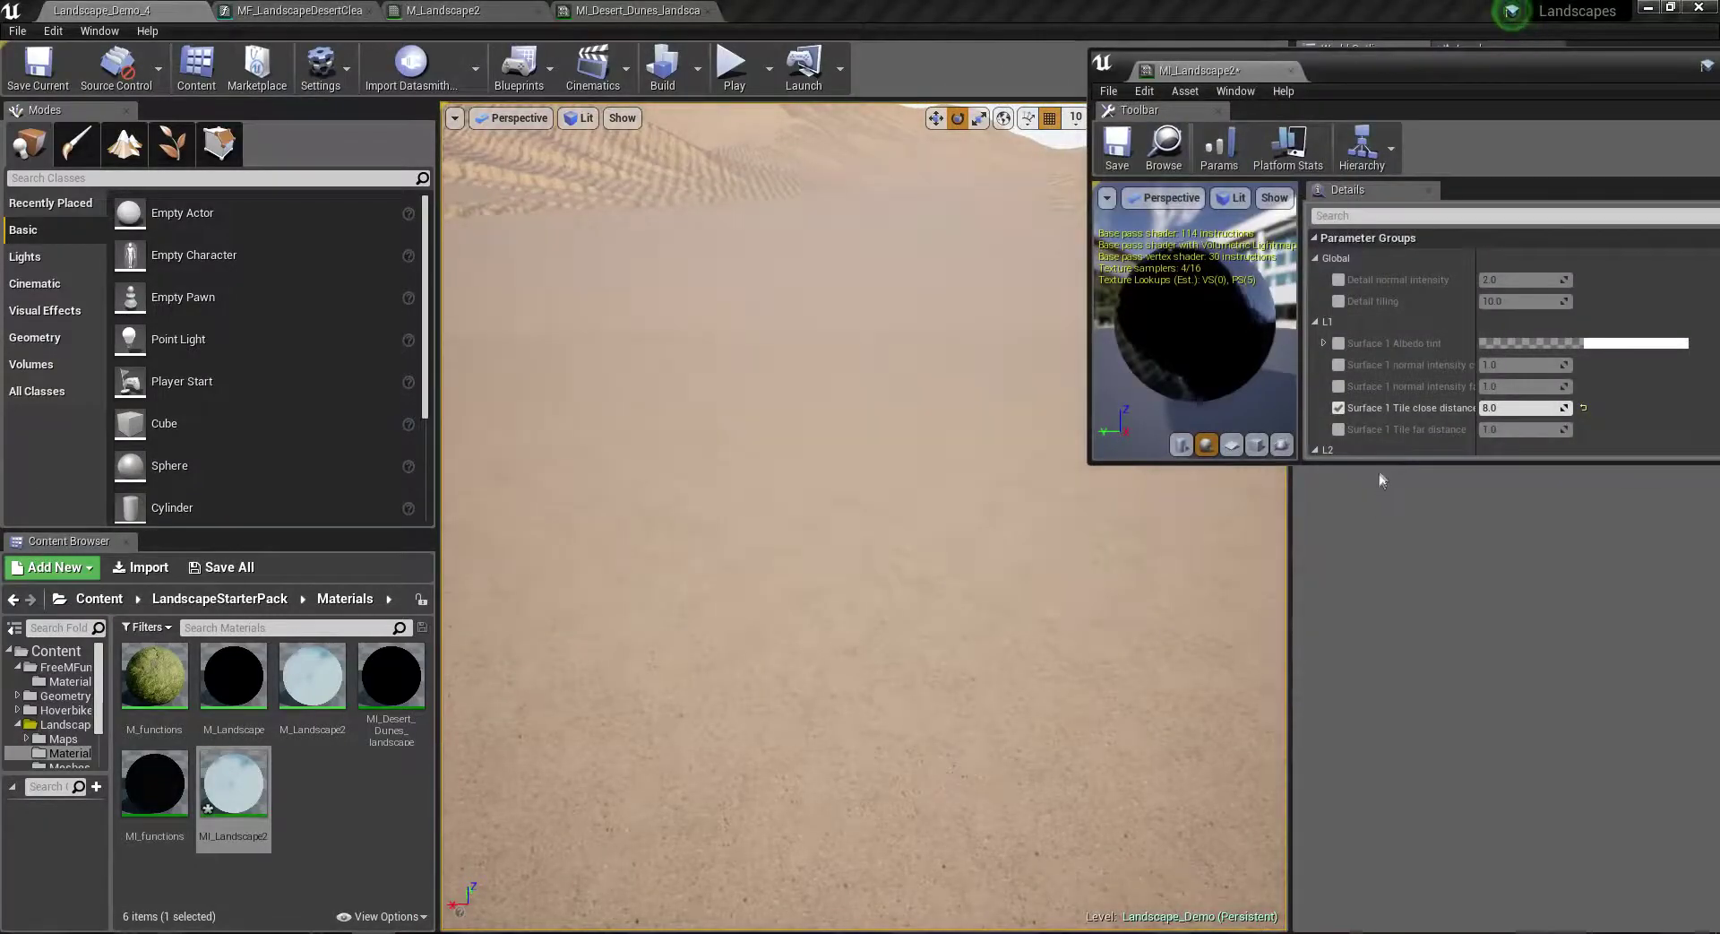
left_click_drag(1387, 490, 1387, 847)
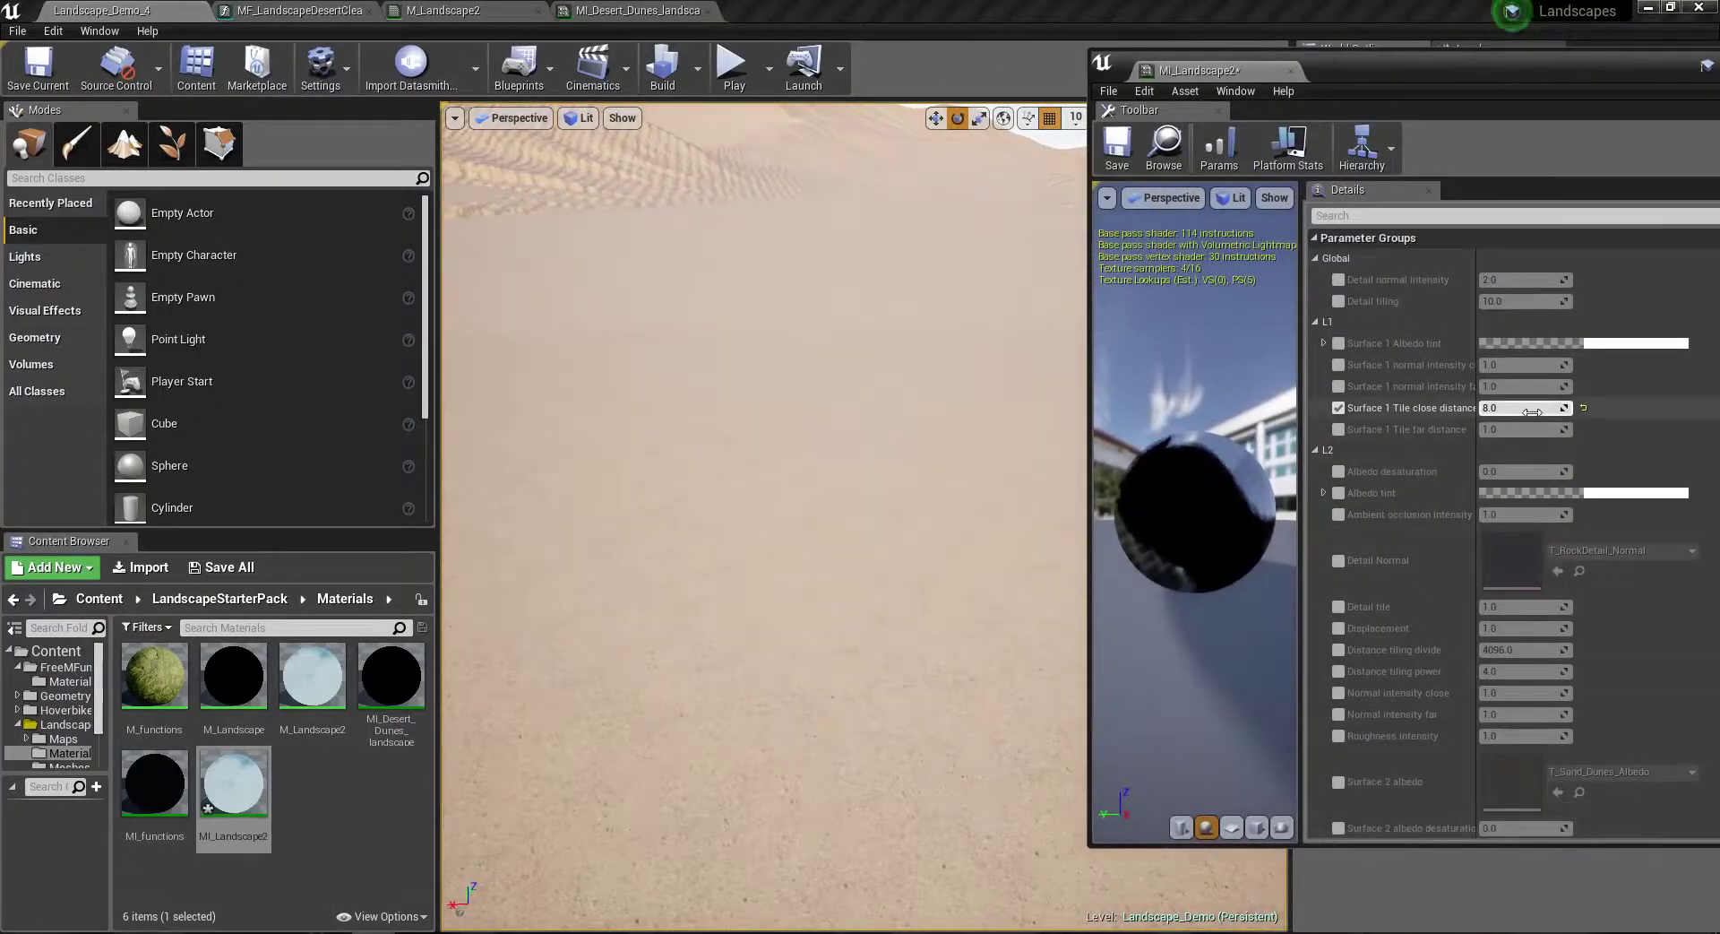
Step: Set Surface 1 Tile close distance to 8.0 and check the sand tiling up close
type("1")
key("Return")
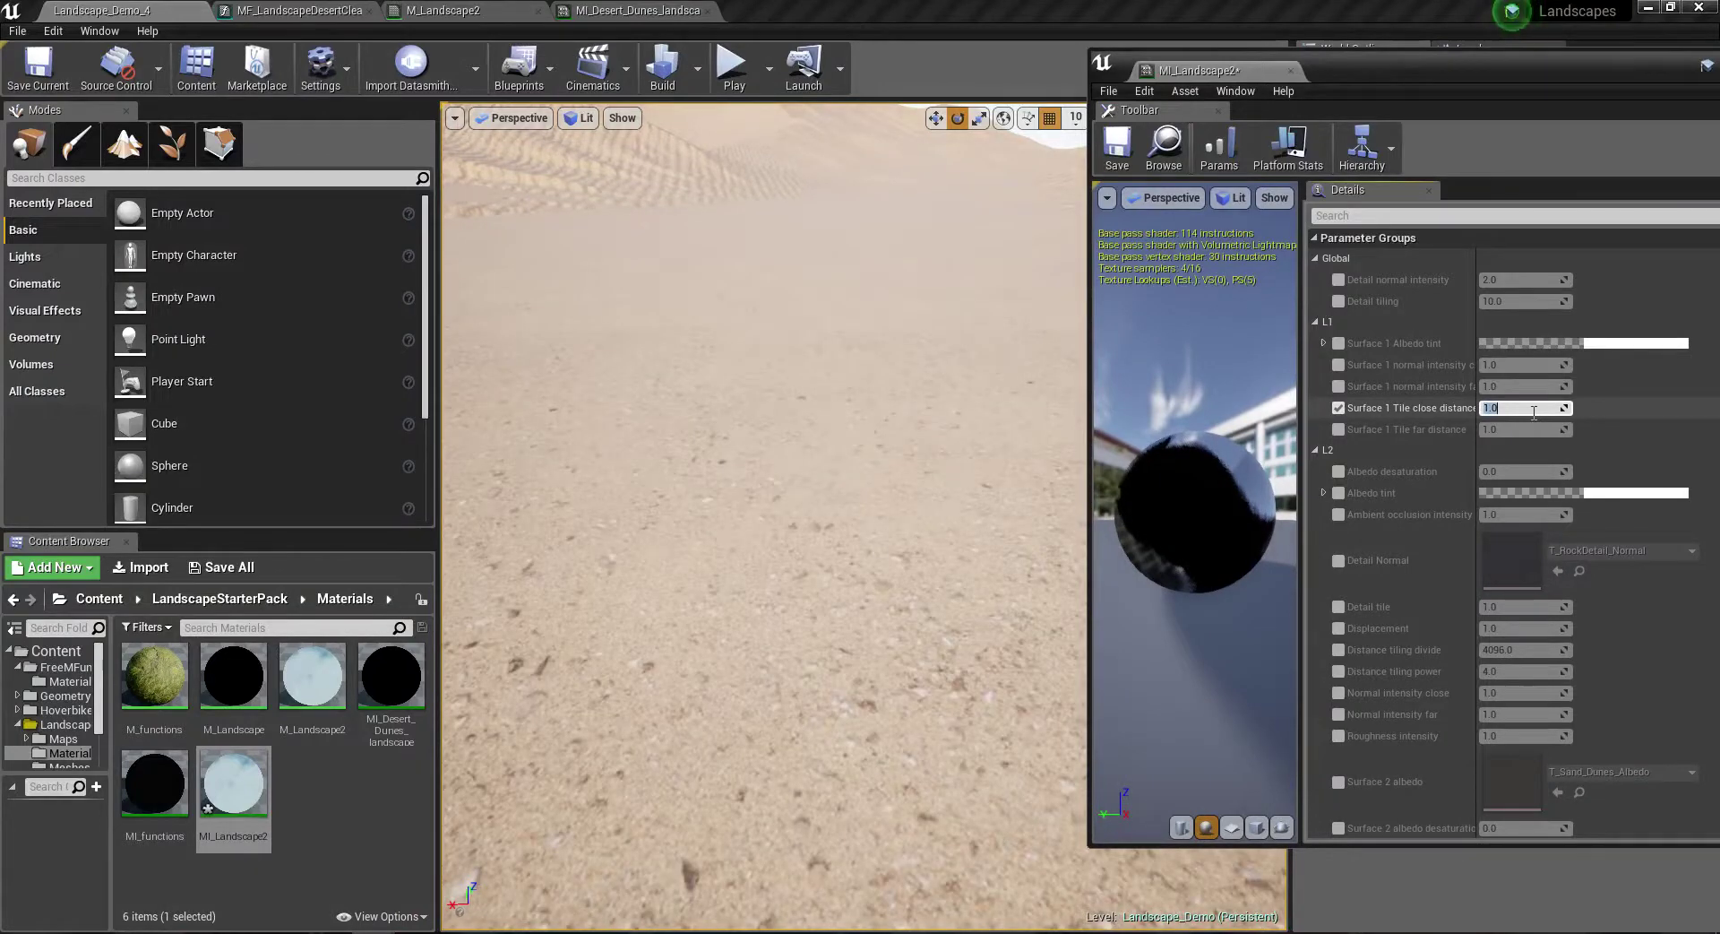
type("8")
key("Return")
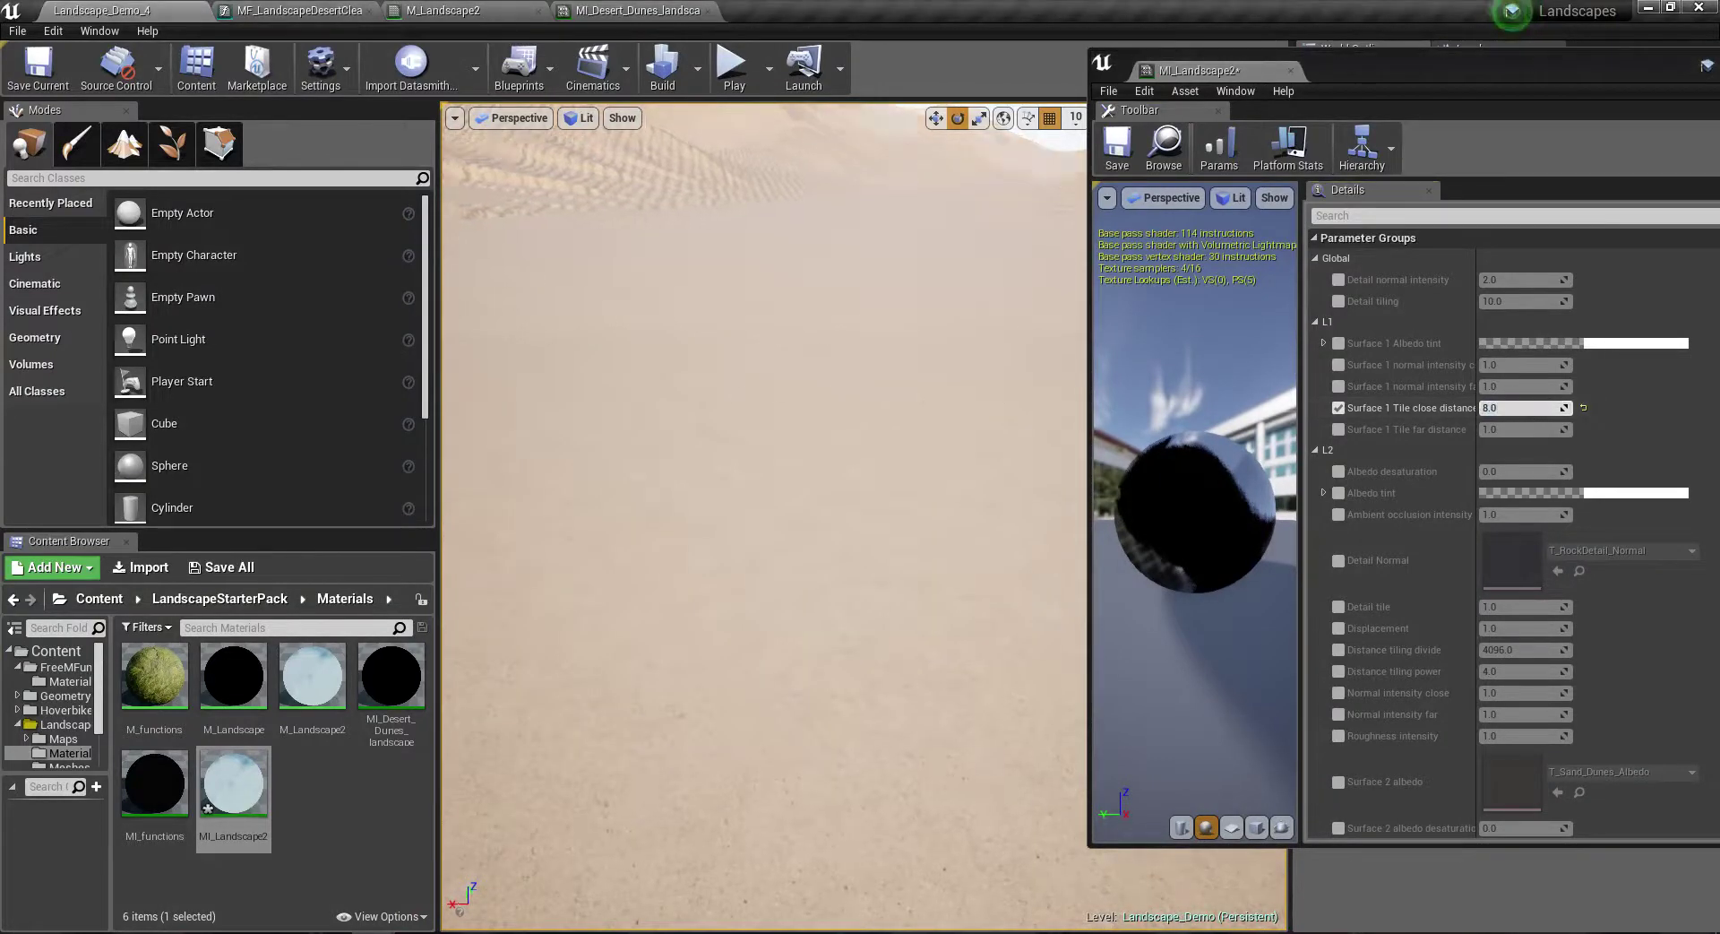
right_click_drag(761, 538, 762, 403)
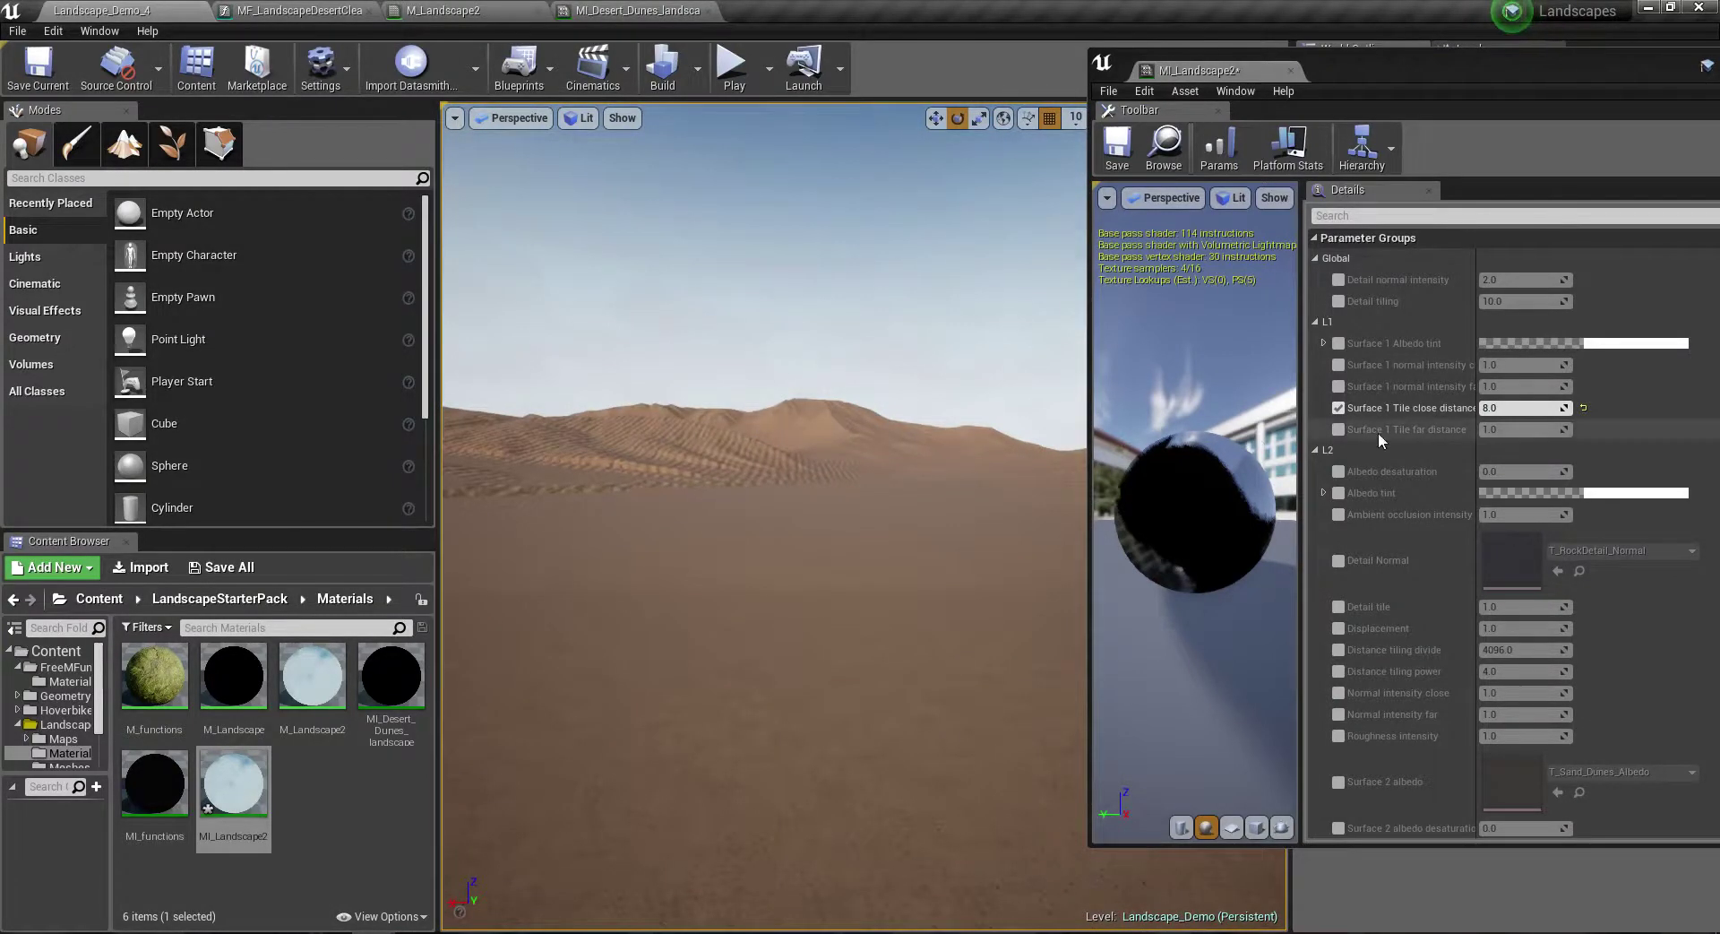
left_click(661, 12)
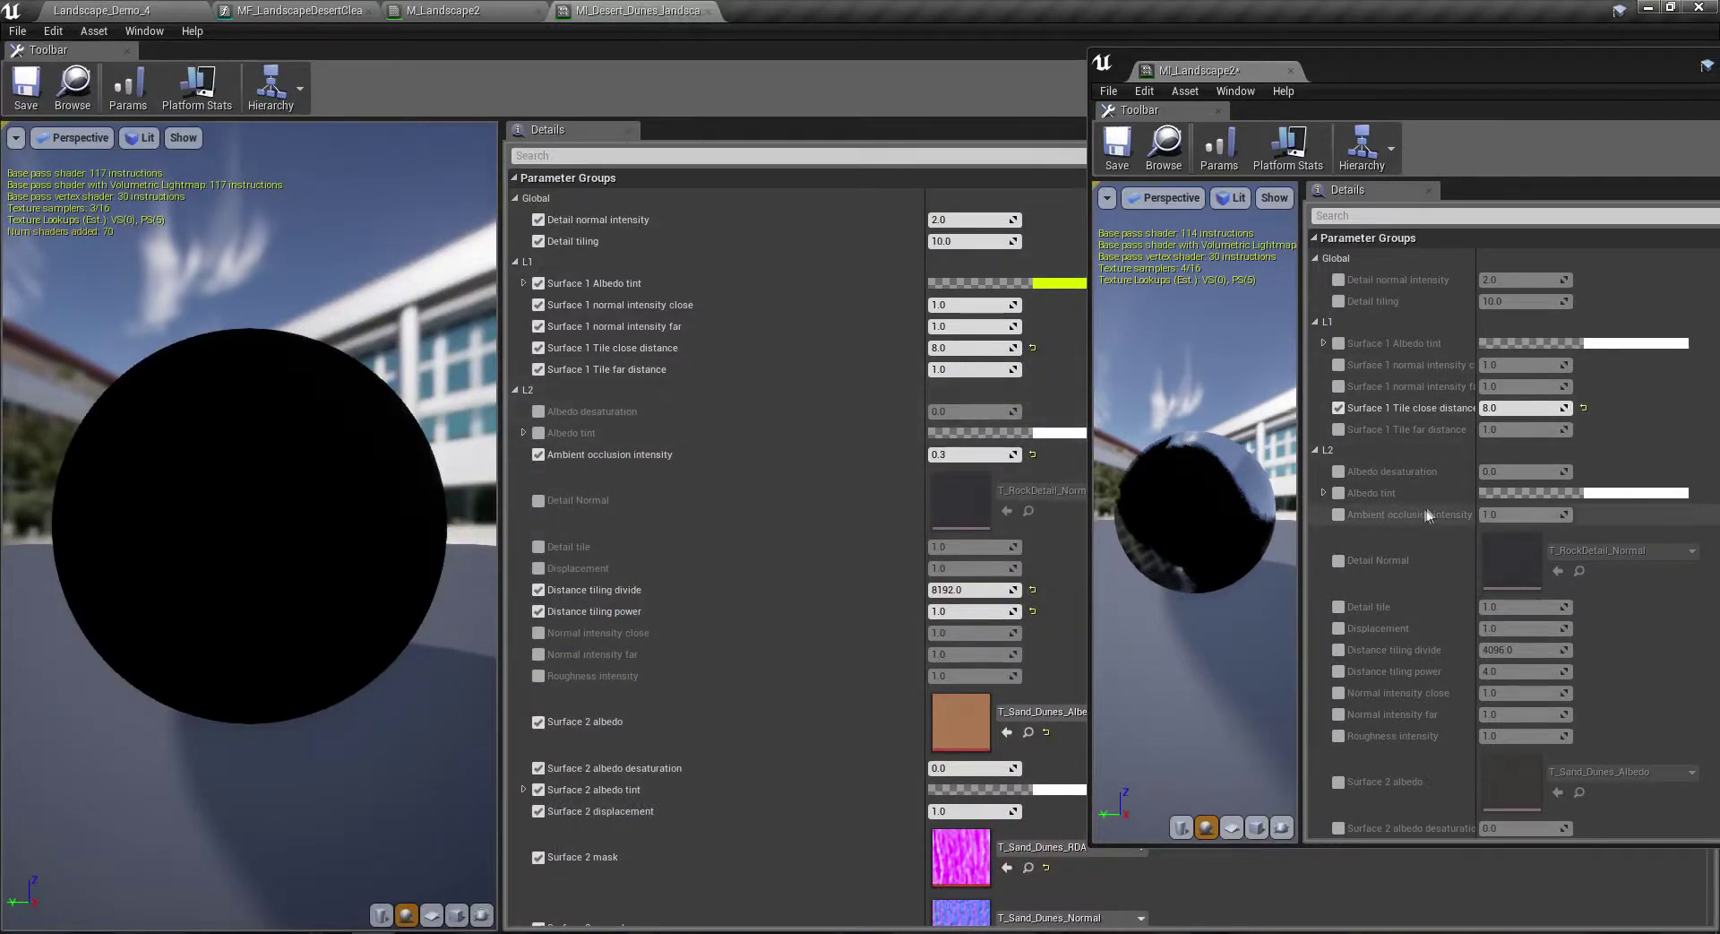
Step: Enable the ambient occlusion intensity override and set it to 0.3
left_click(1339, 516)
left_click(1517, 515)
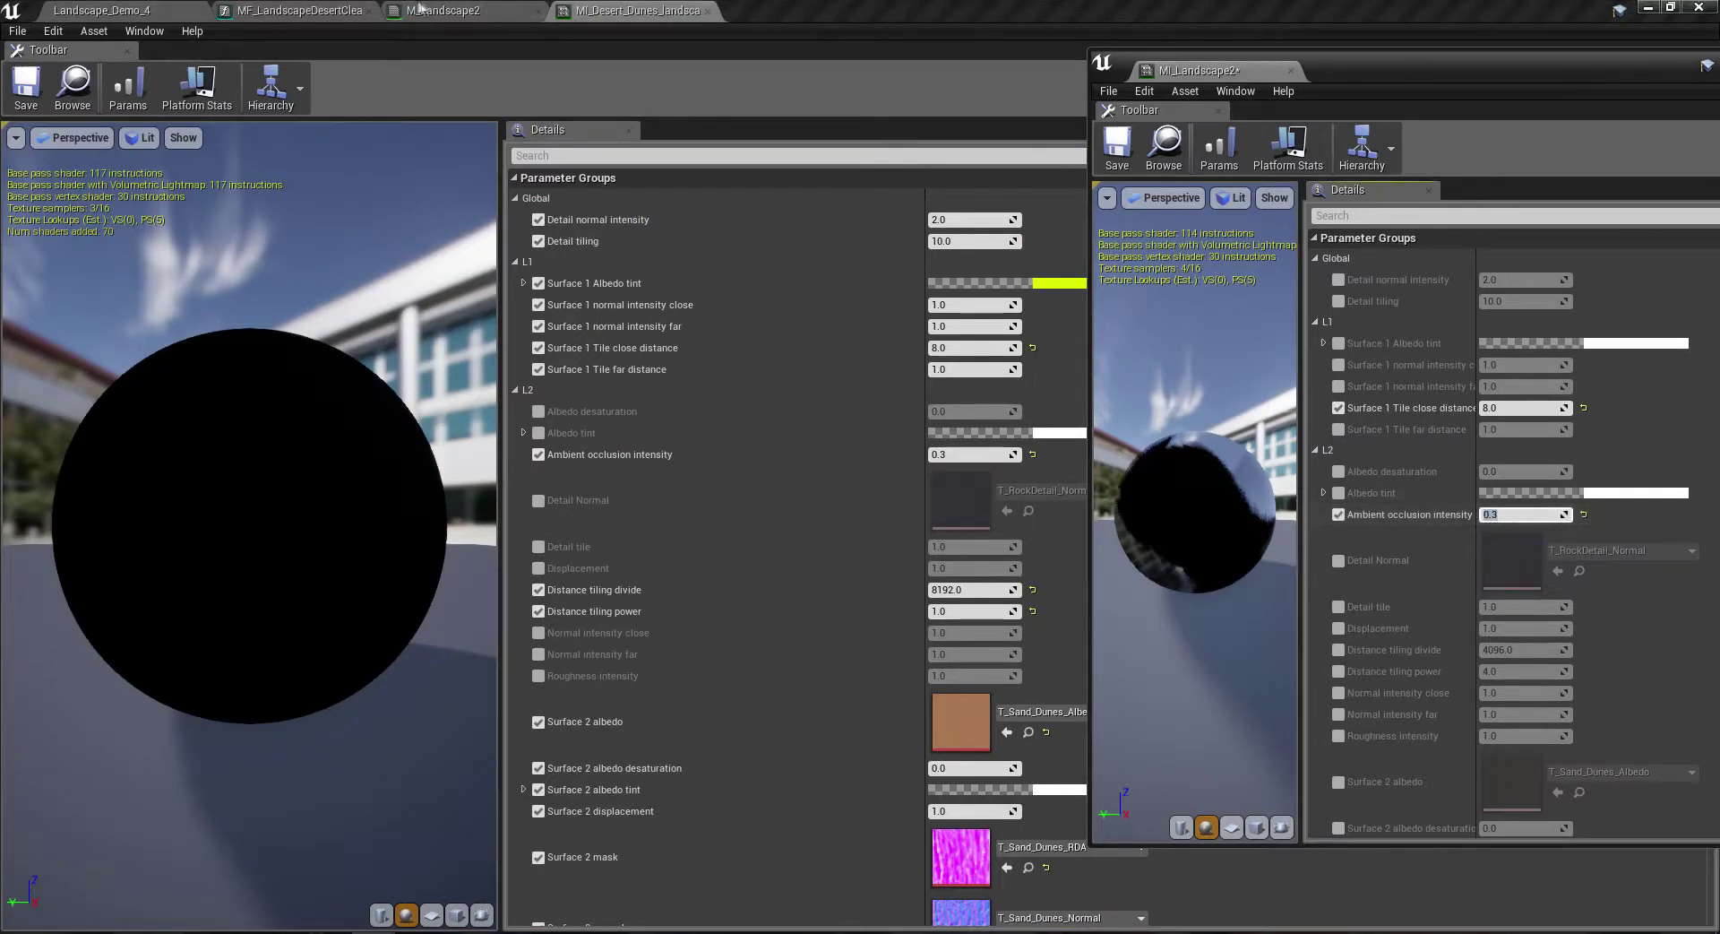
left_click(163, 9)
left_click(1527, 515)
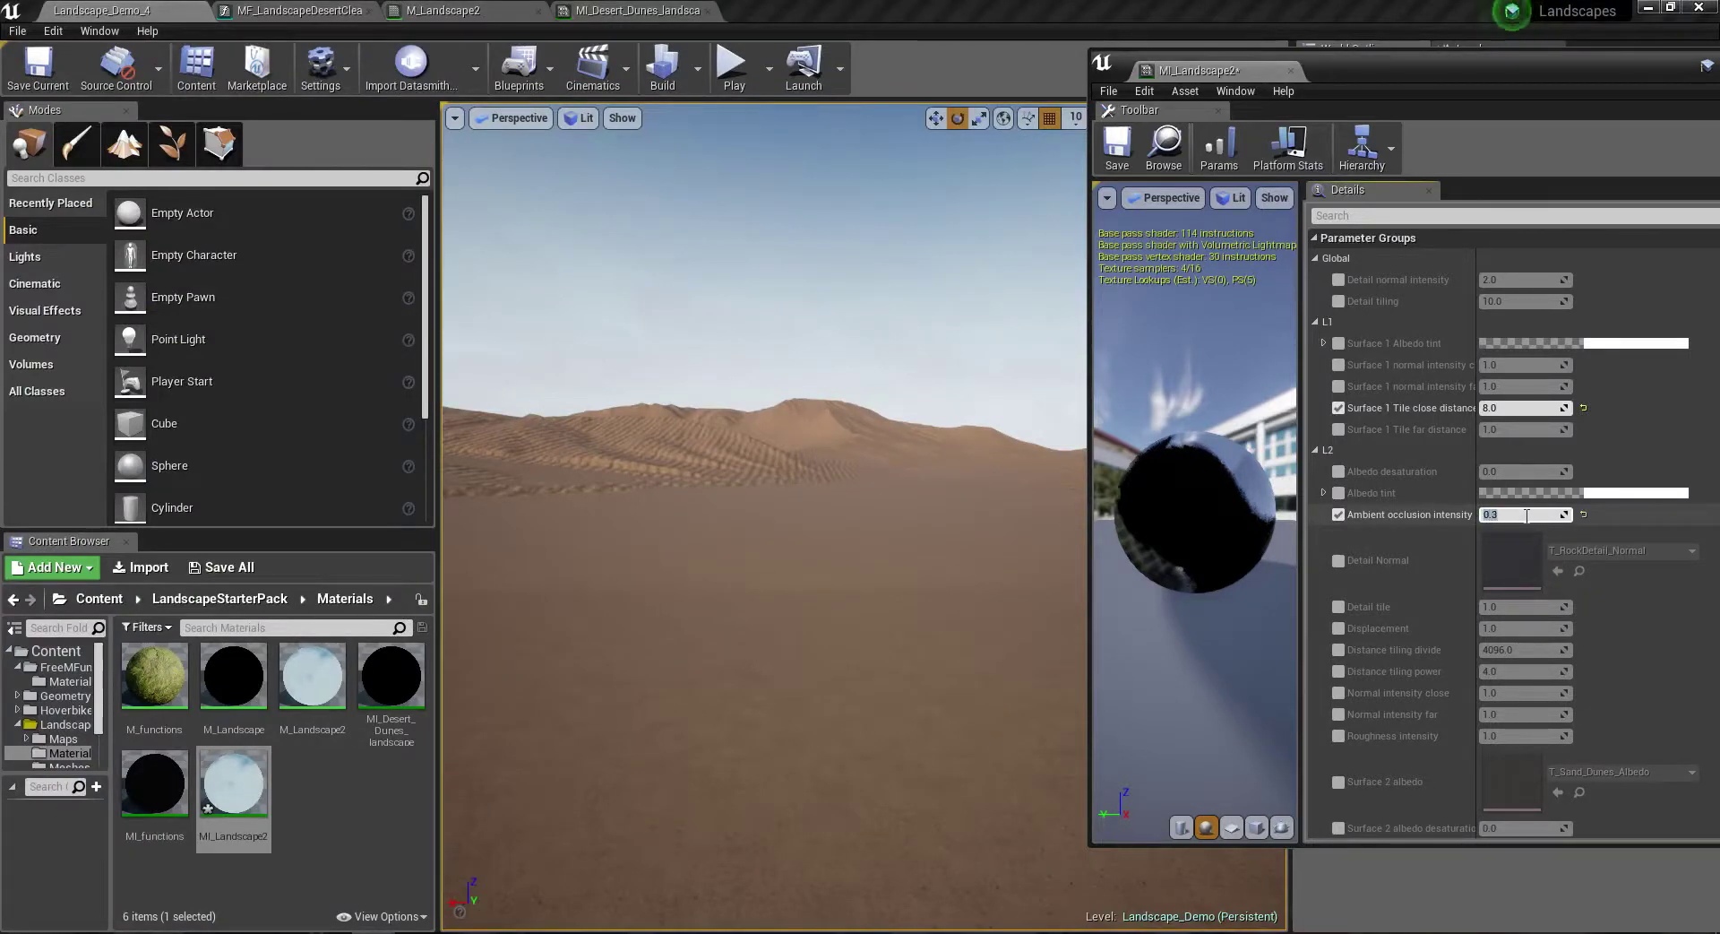
left_click(638, 10)
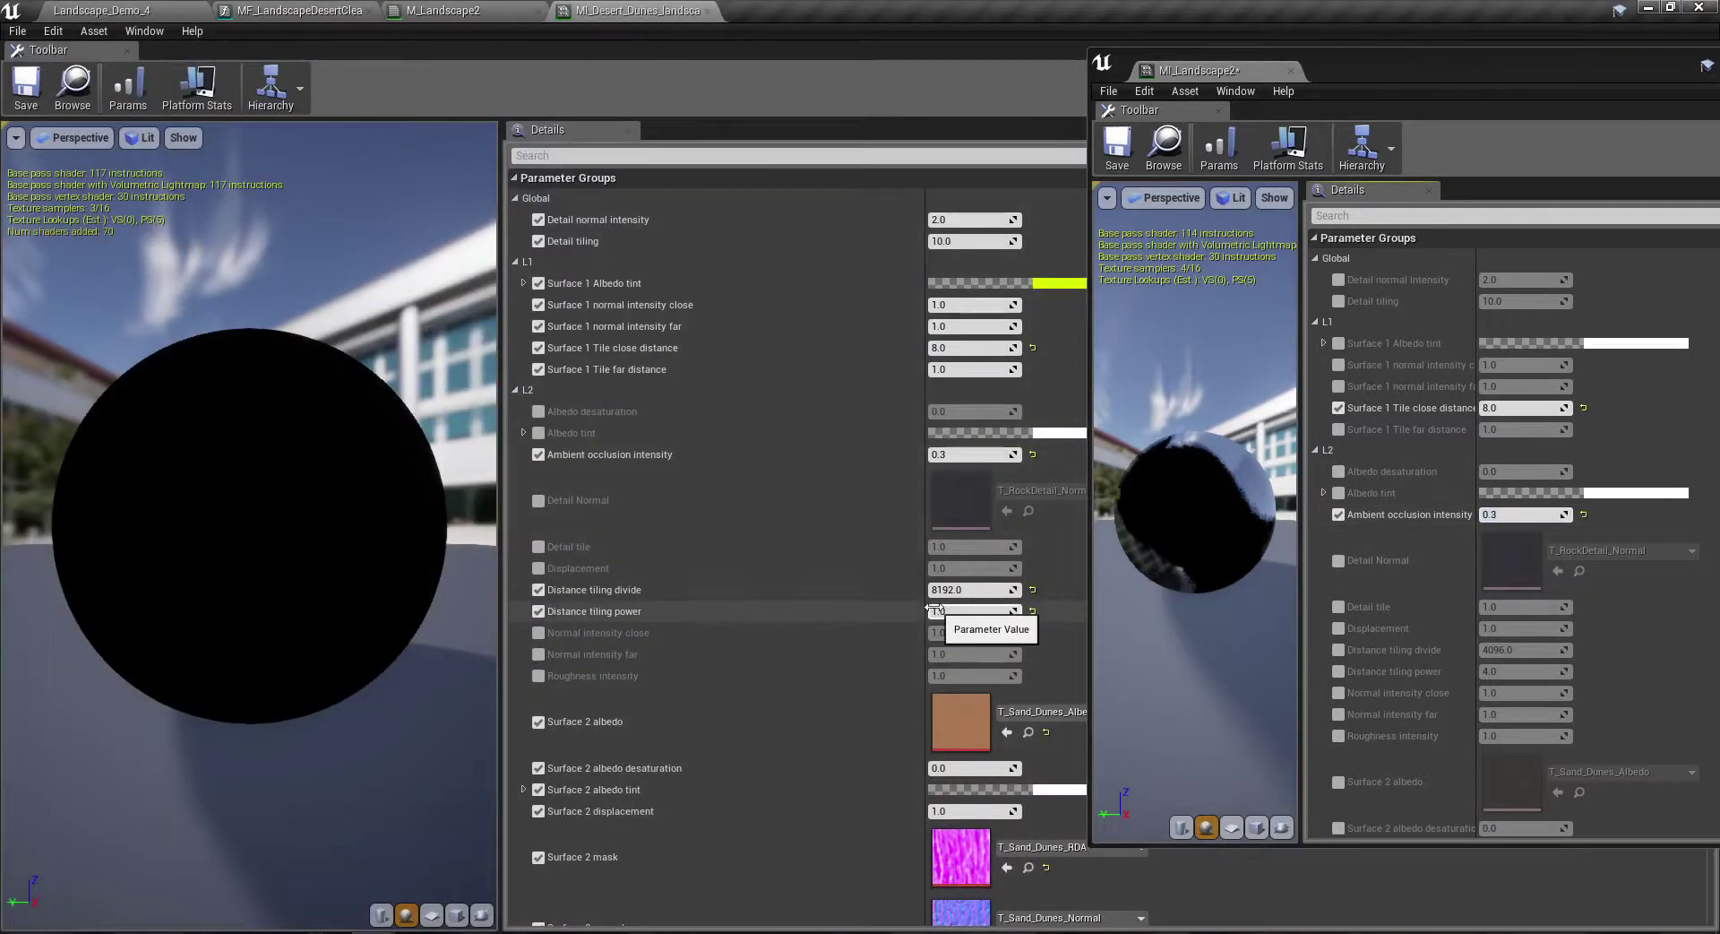
Step: Enable Distance tiling divide at 8192 and Distance tiling power at 1.0
left_click(1338, 650)
left_click(1339, 671)
type("8192")
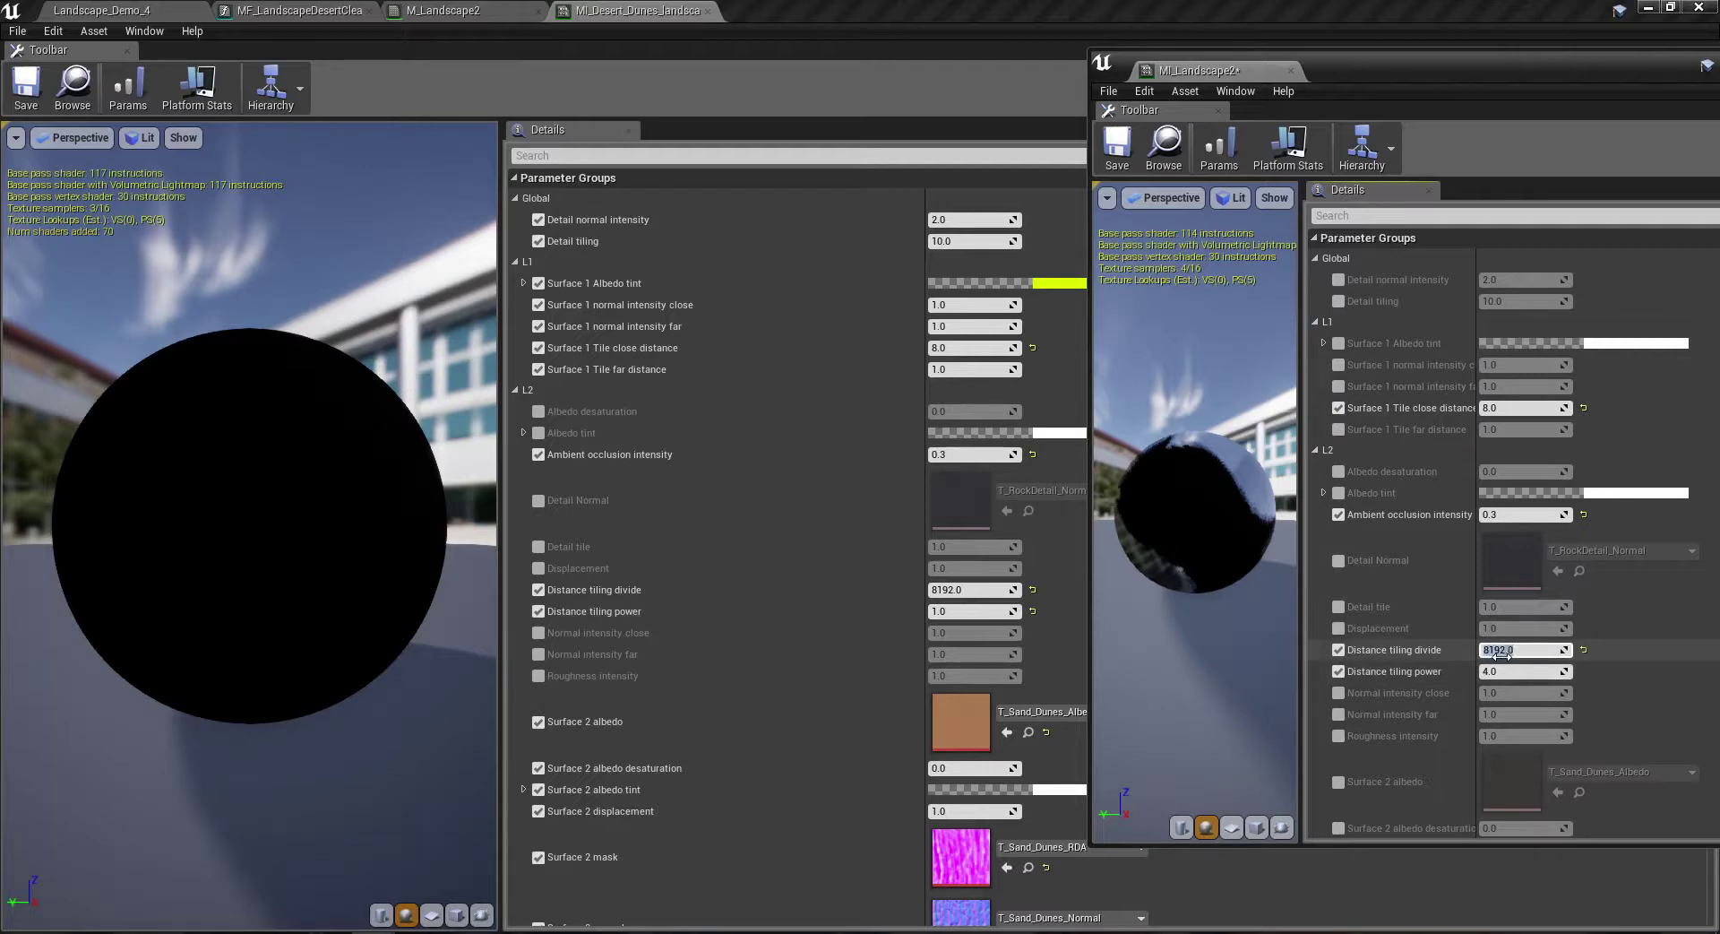
left_click(1504, 670)
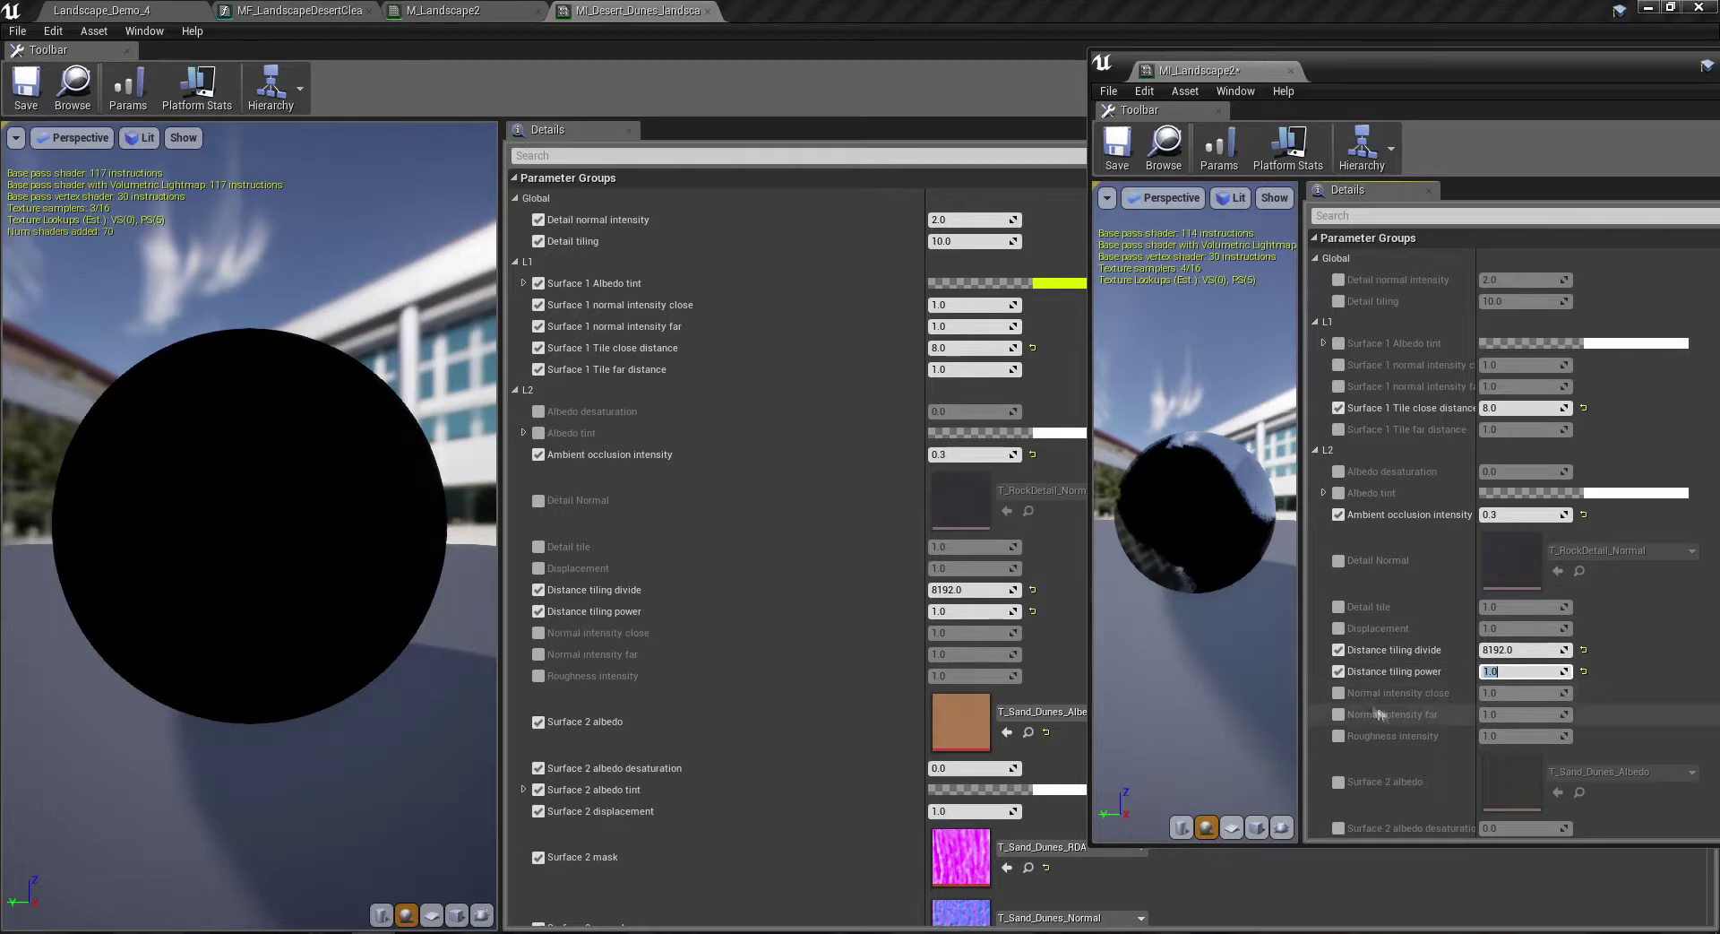
scroll(1349, 714, "down", 2)
scroll(1376, 746, "down", 2)
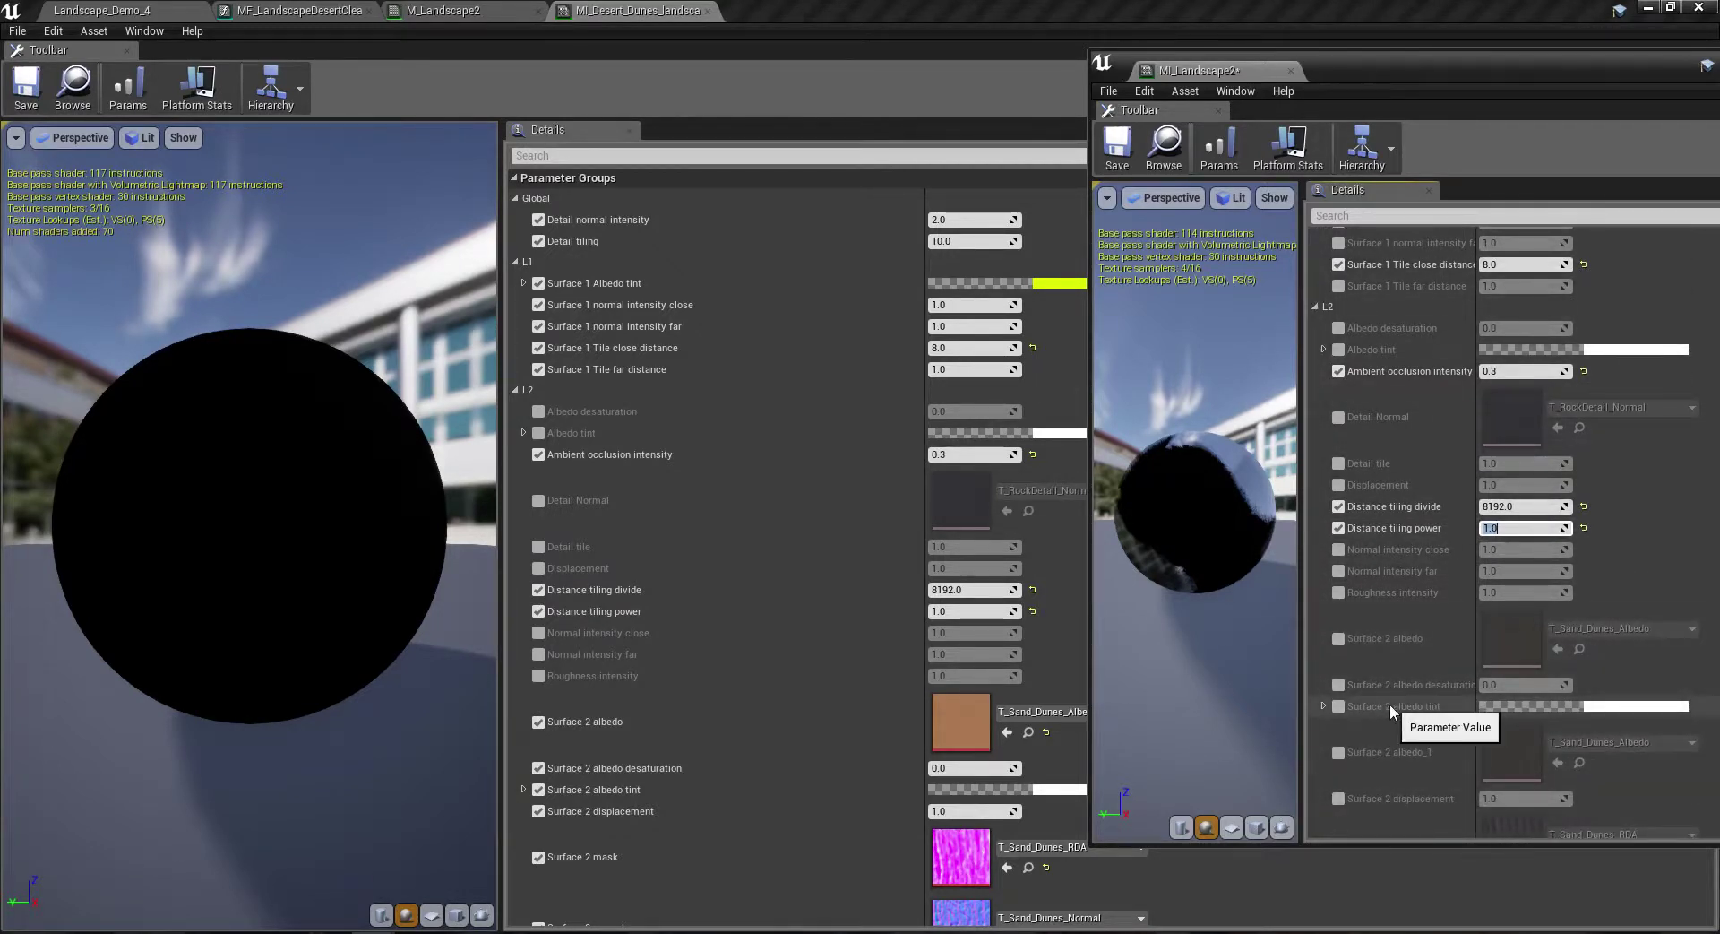
scroll(1391, 706, "down", 2)
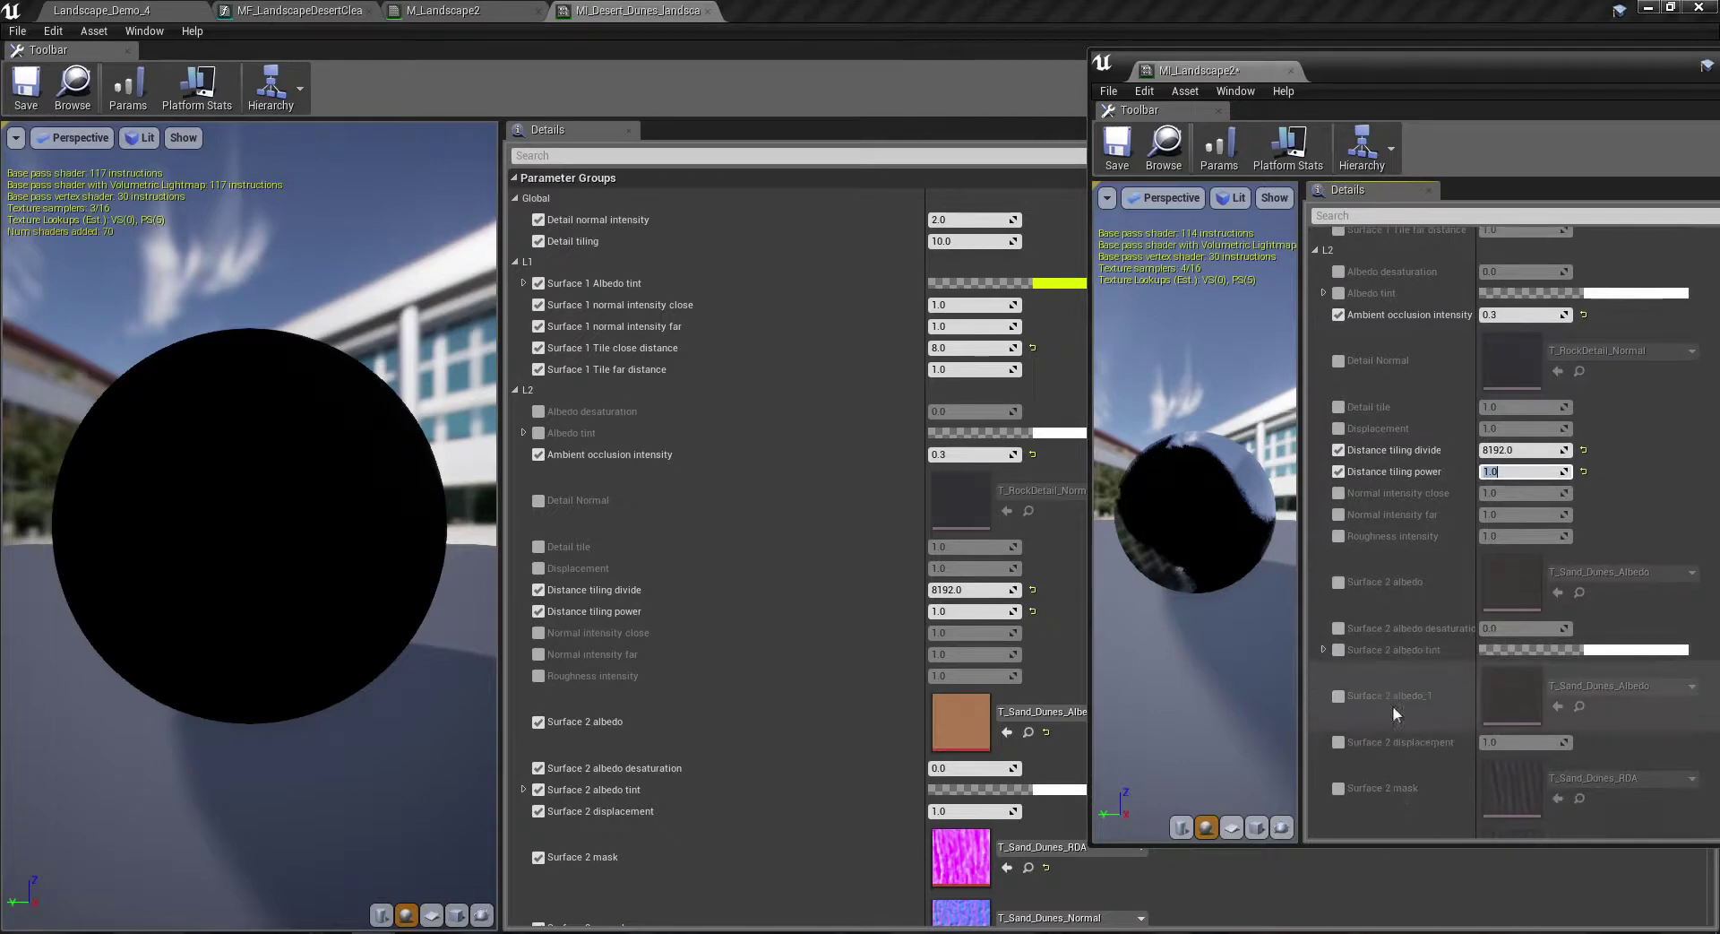
scroll(1363, 637, "down", 2)
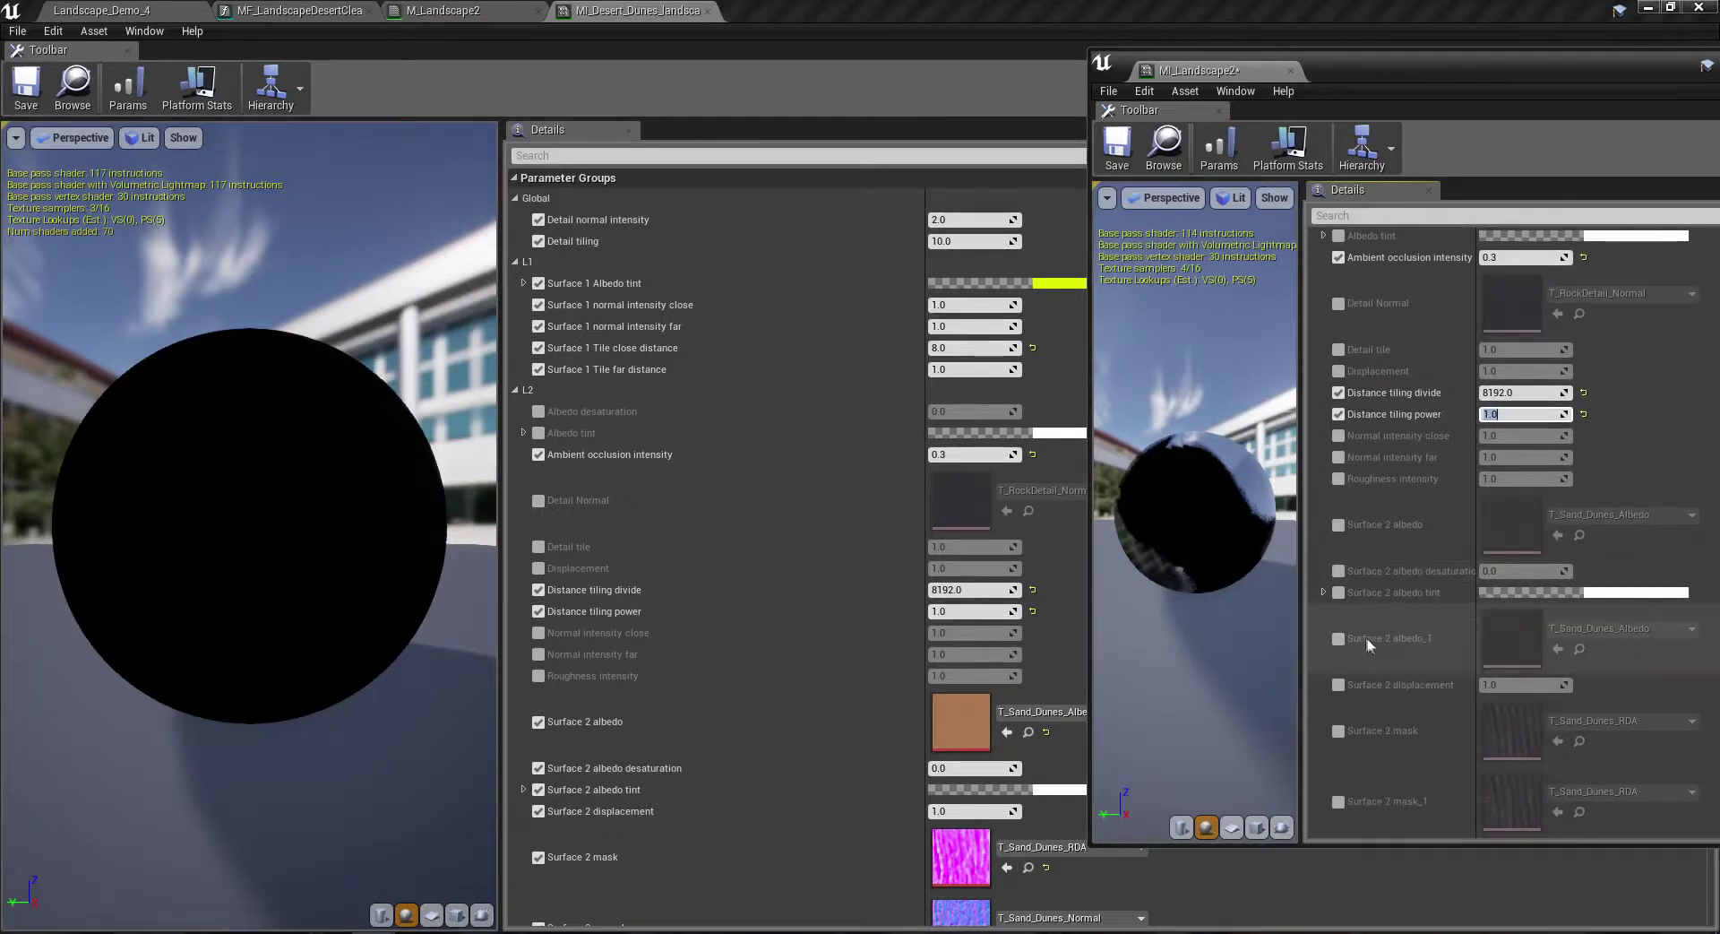
Step: Enable the Surface 2 displacement and normal intensity close and far overrides
left_click(1336, 686)
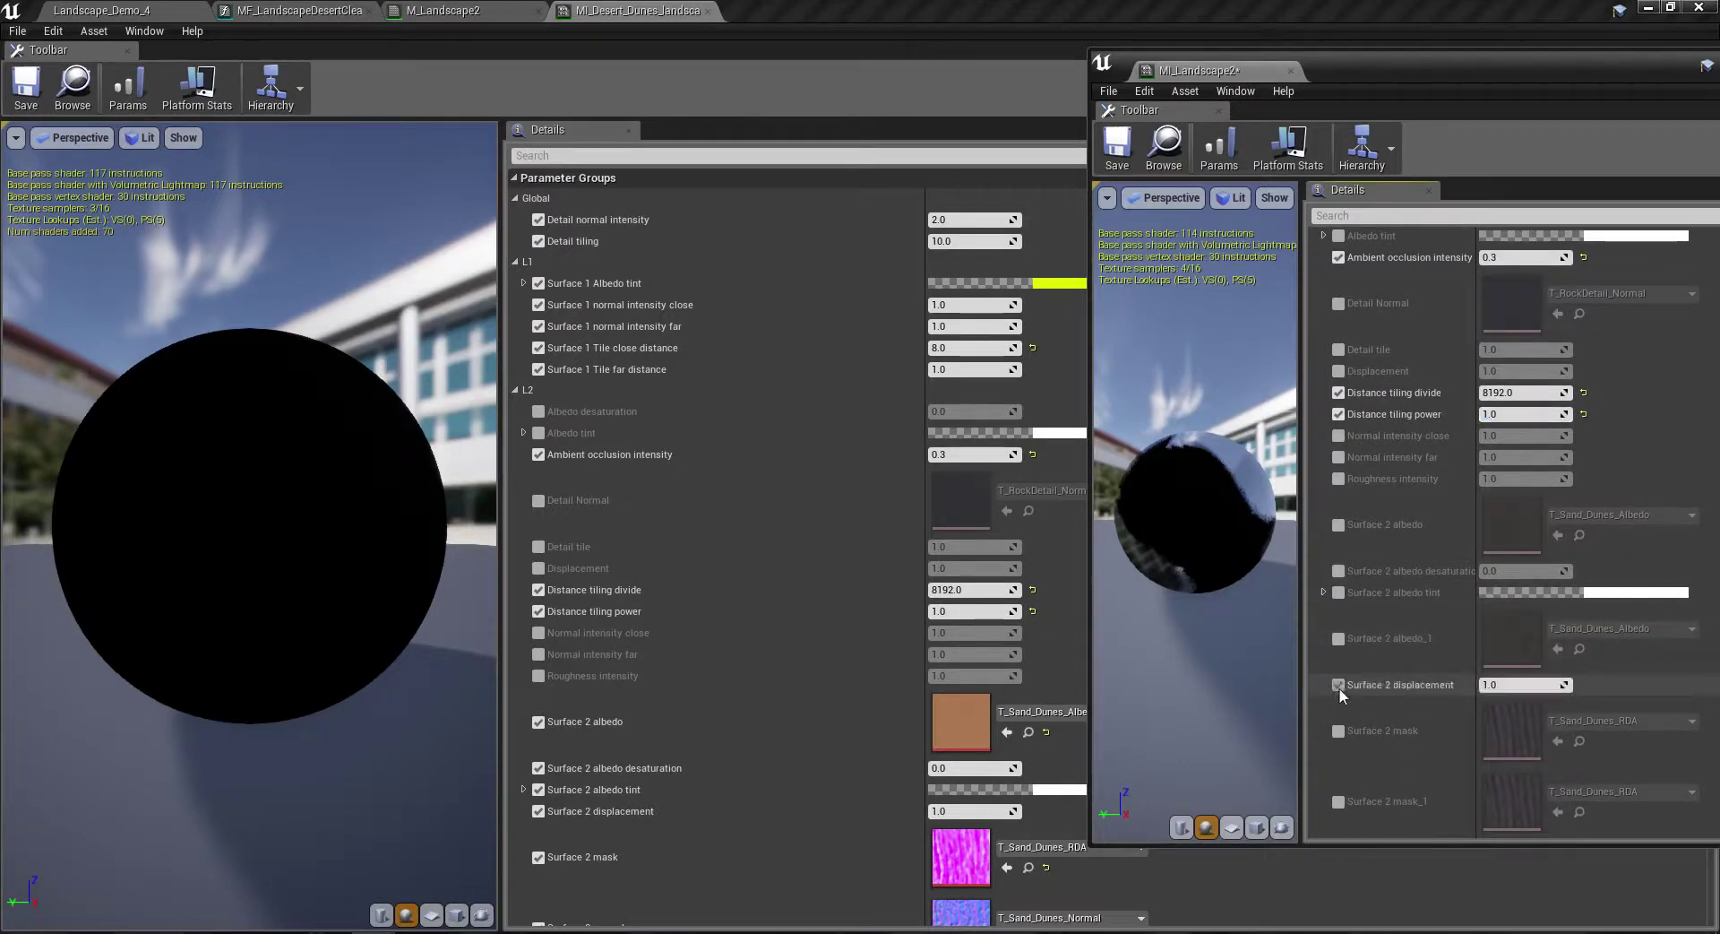
scroll(1353, 685, "down", 4)
scroll(1363, 683, "down", 1)
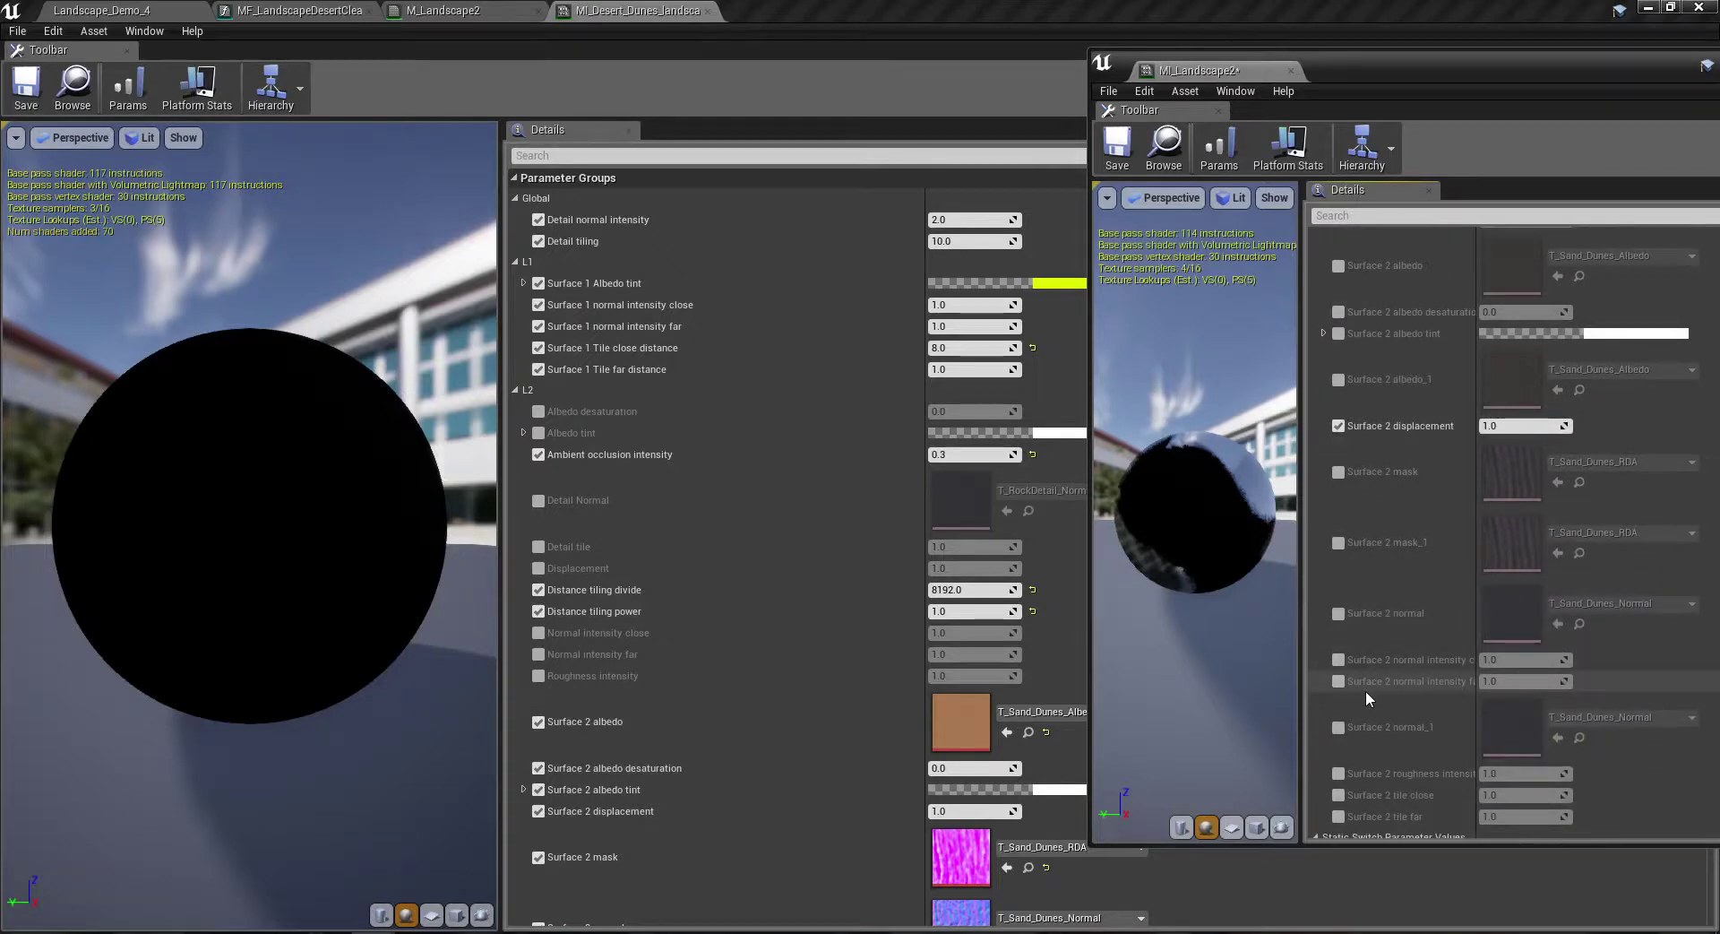
left_click(1338, 659)
left_click(1333, 679)
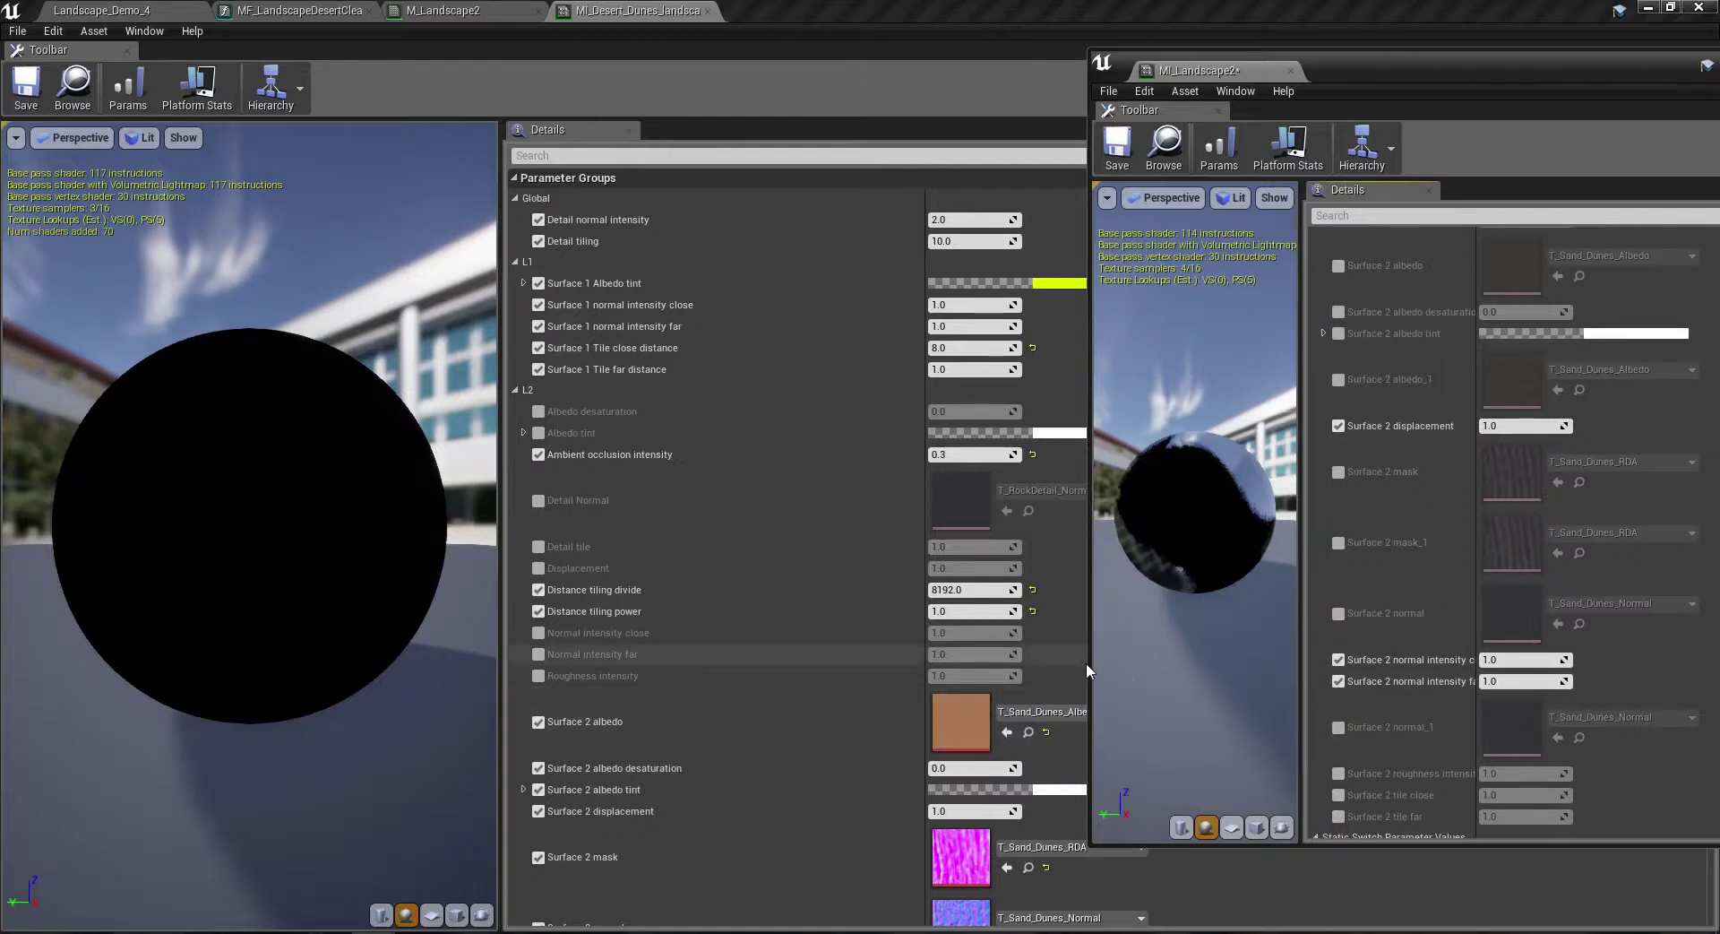
scroll(1029, 658, "down", 3)
scroll(1028, 658, "down", 2)
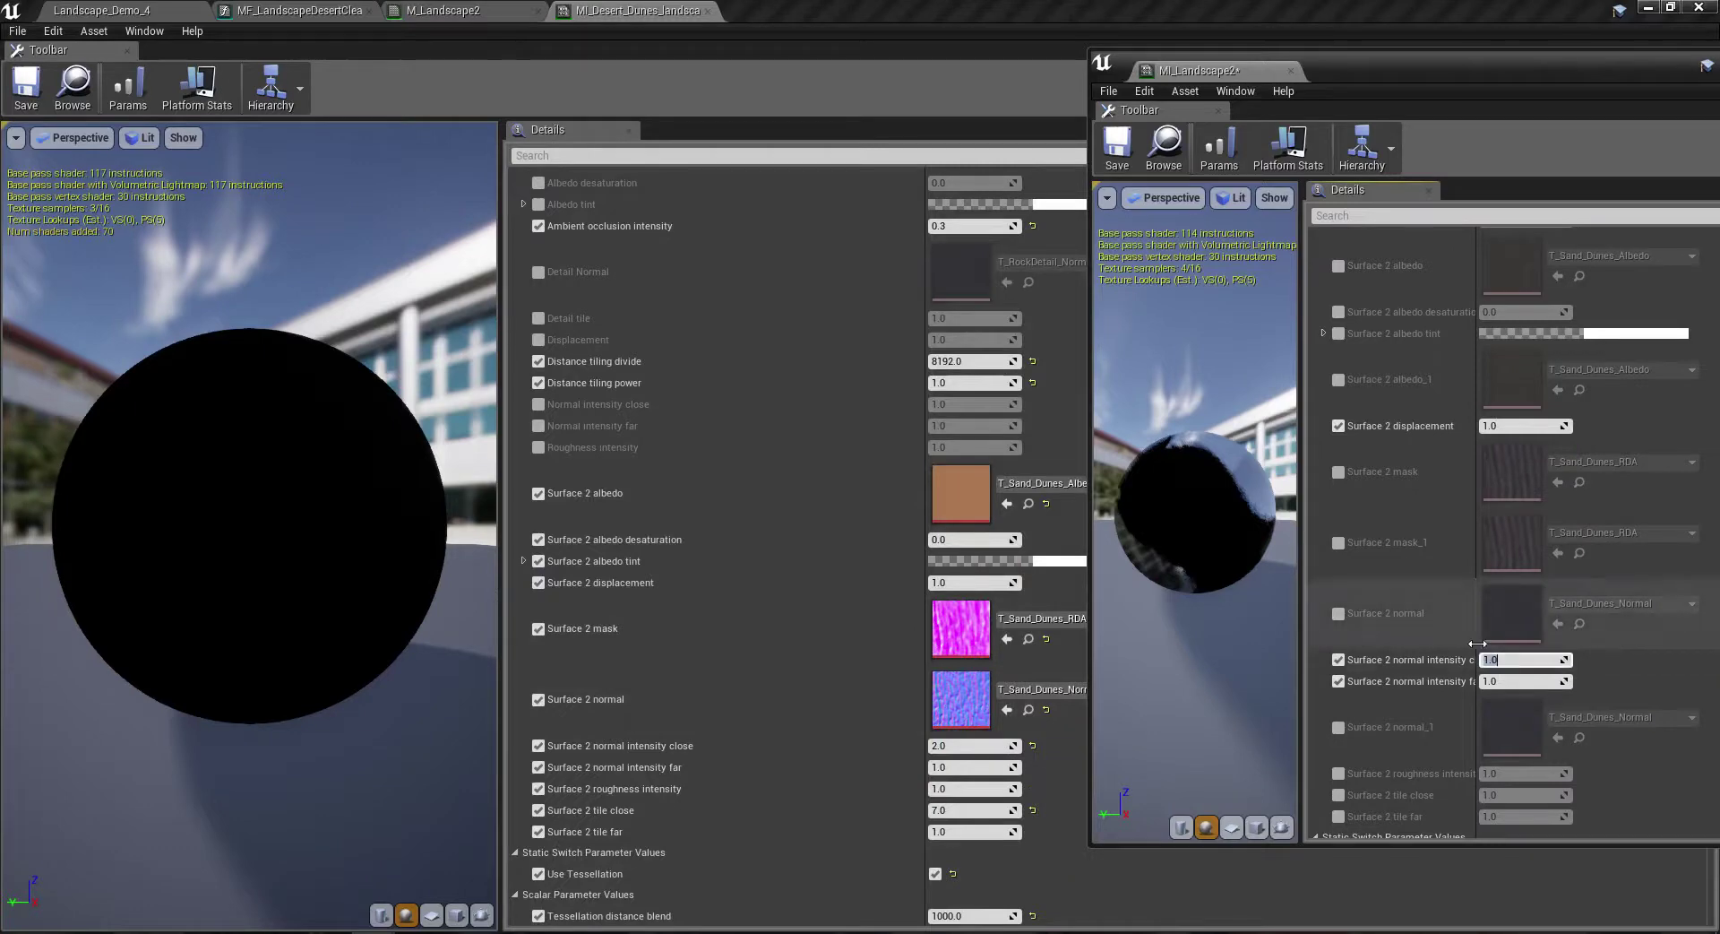
left_click_drag(1477, 643, 1541, 643)
left_click(134, 10)
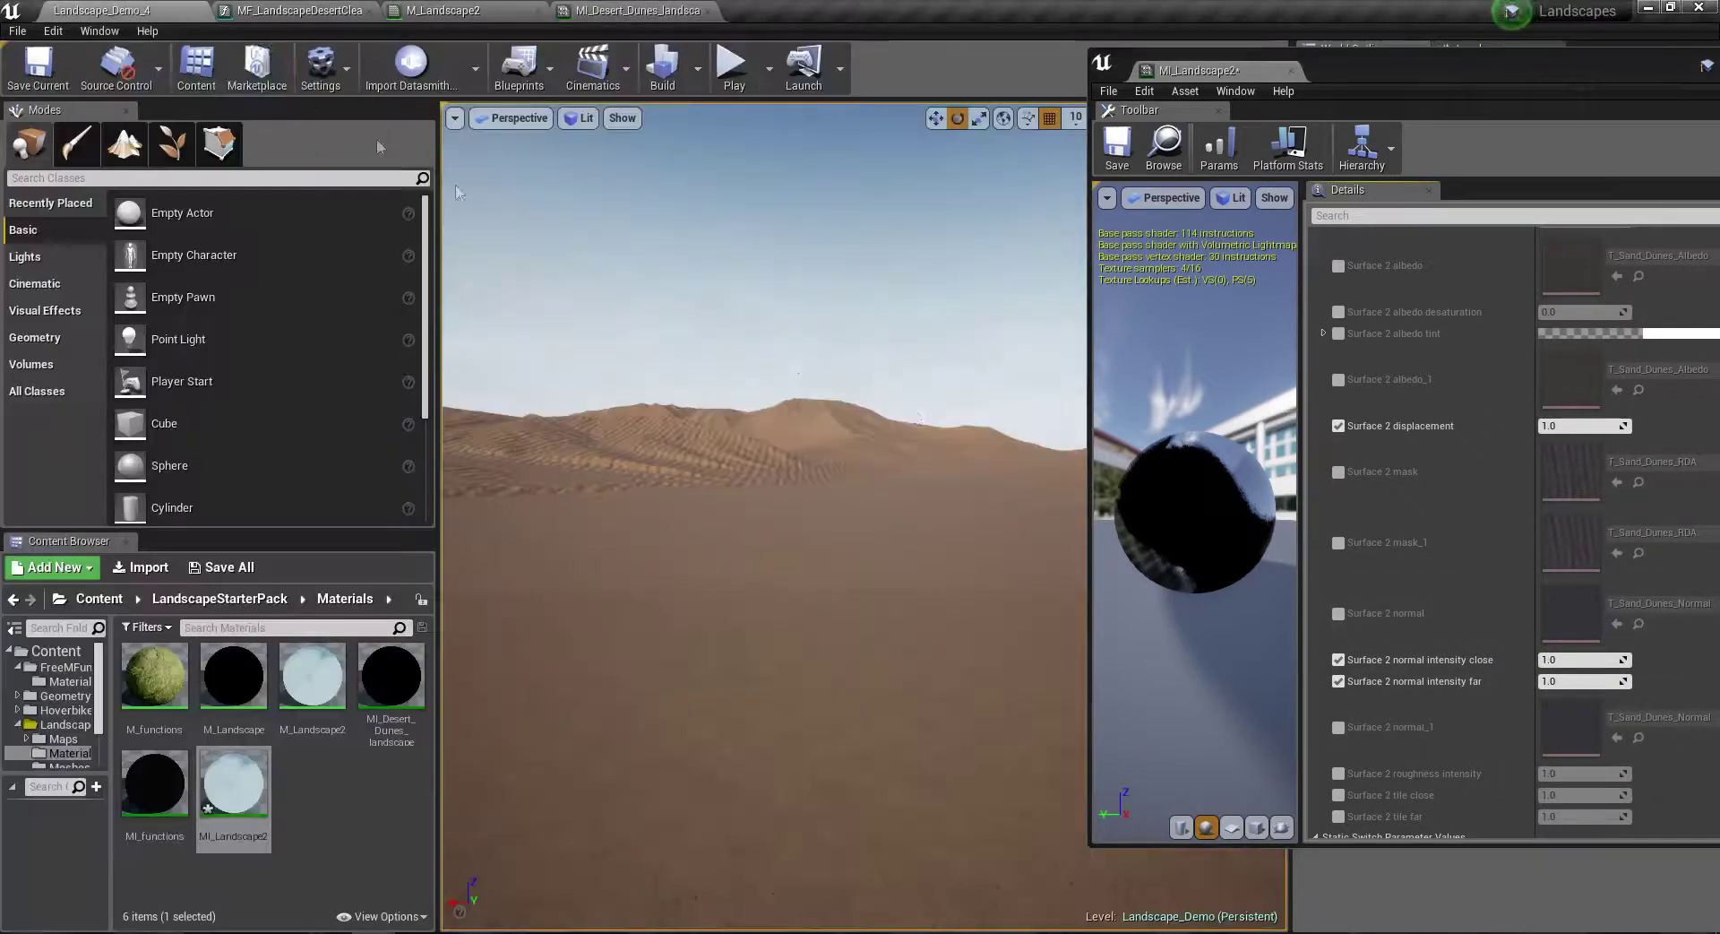
Step: Set Surface 2 normal intensity close to 2.0
left_click(1569, 660)
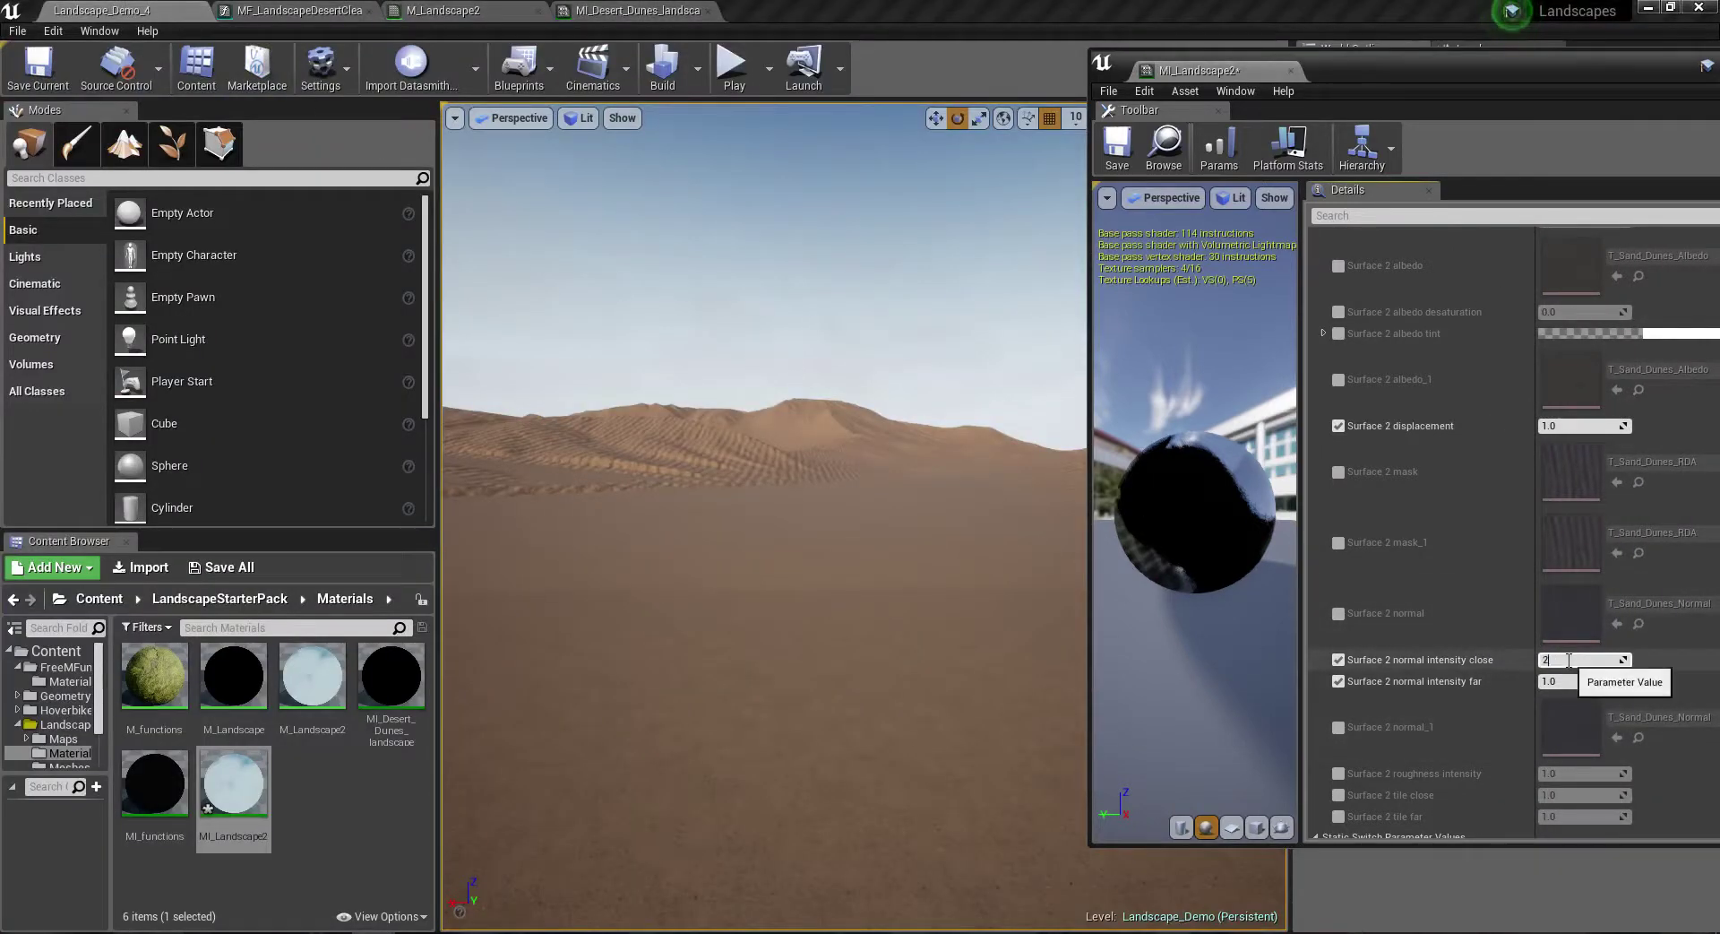
right_click_drag(762, 538, 761, 628)
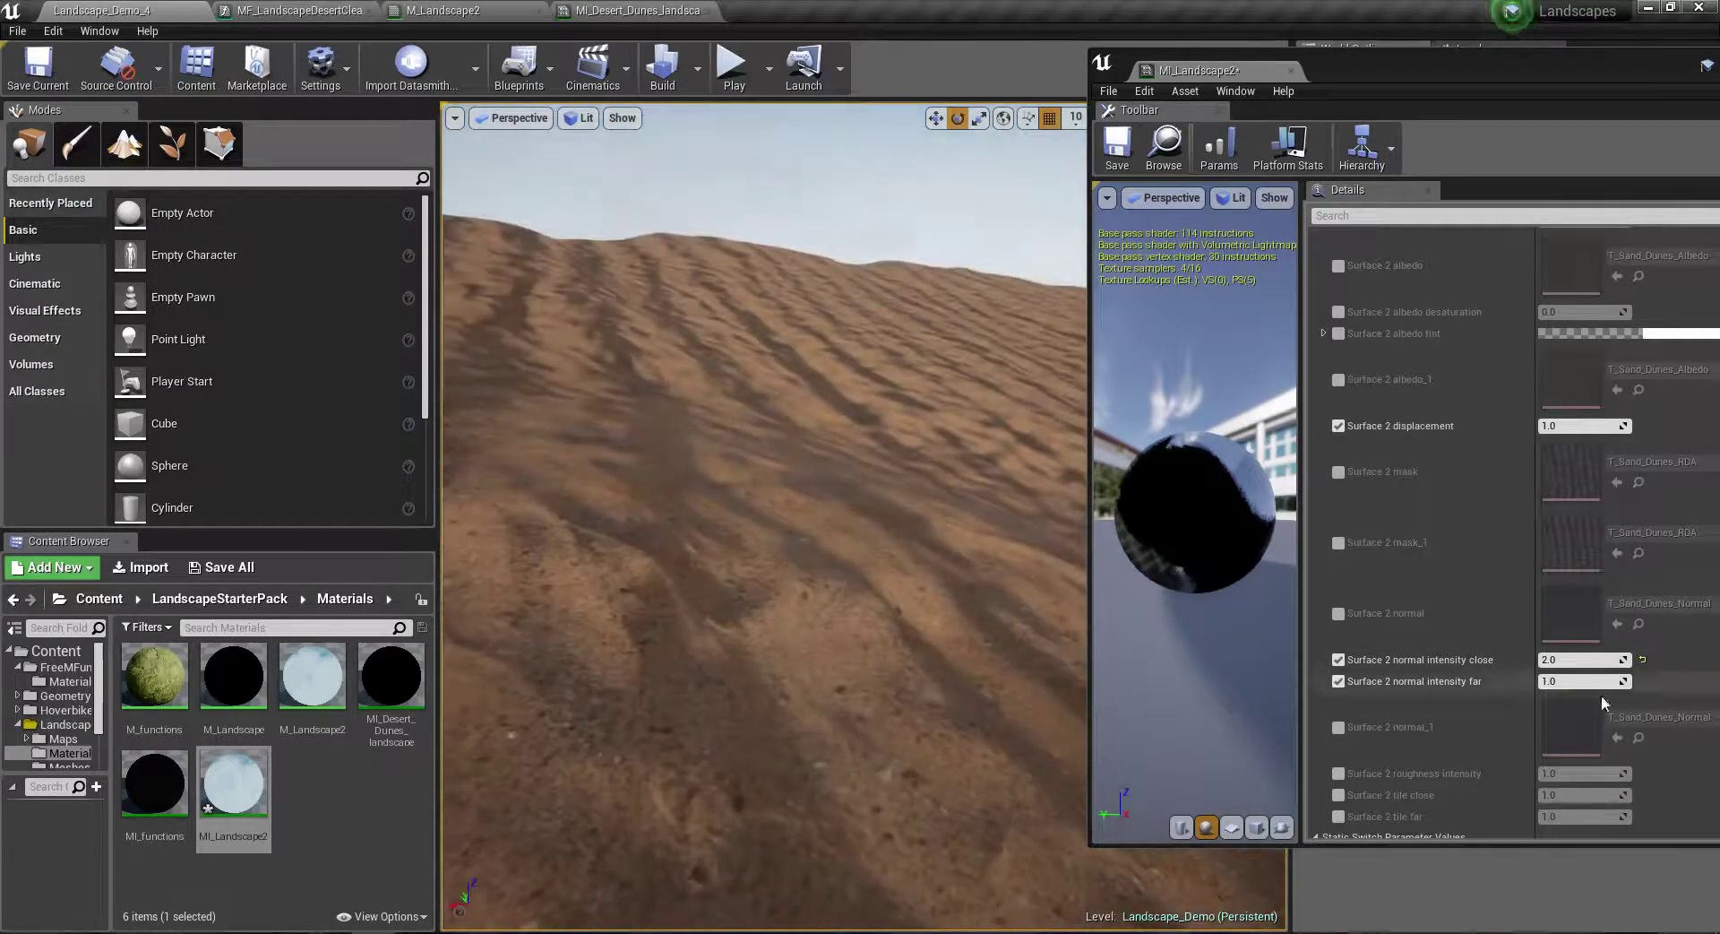
left_click(1577, 660)
key("Return")
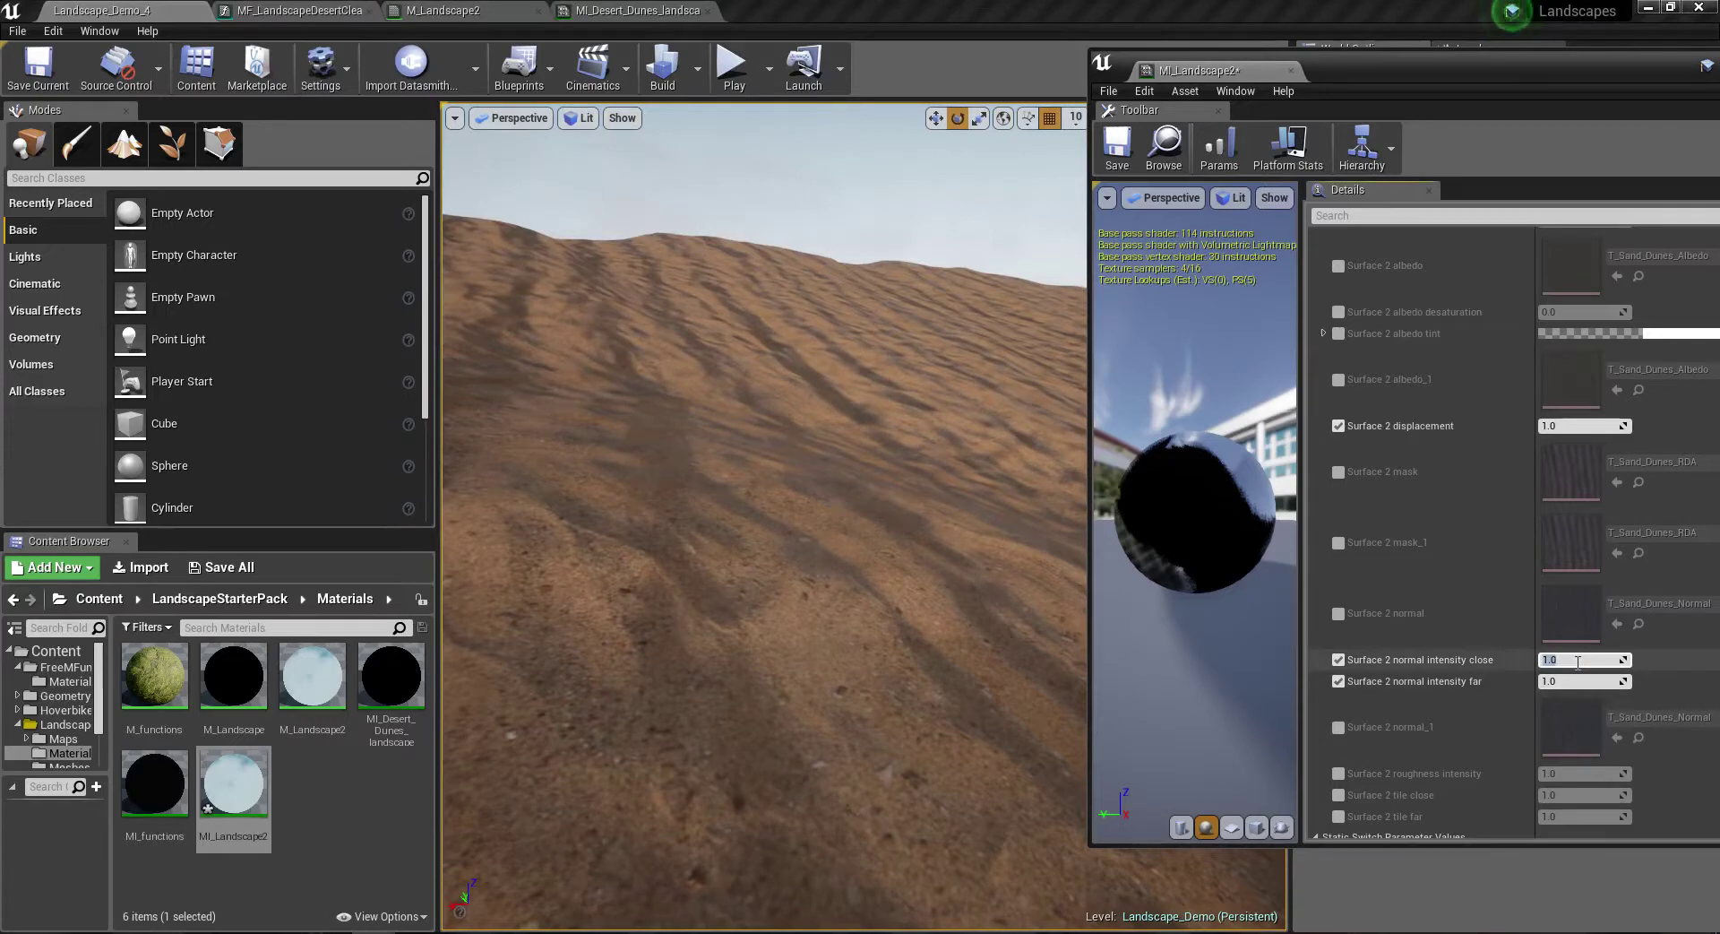
type("2")
left_click(1578, 681)
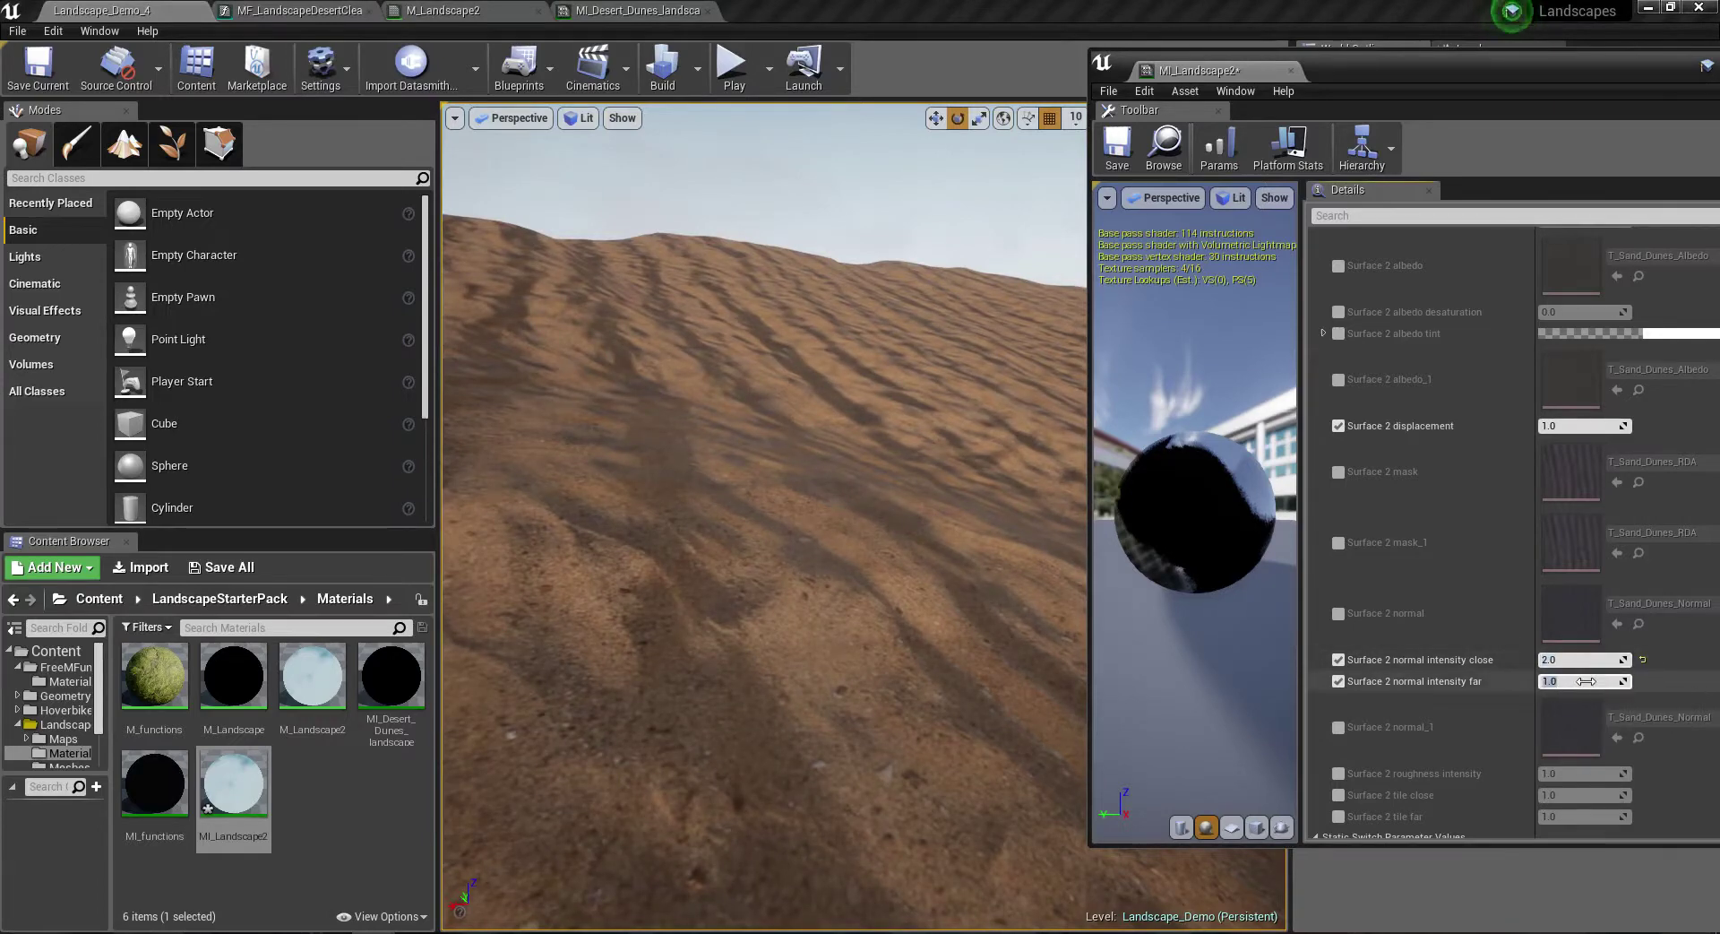
left_click(616, 8)
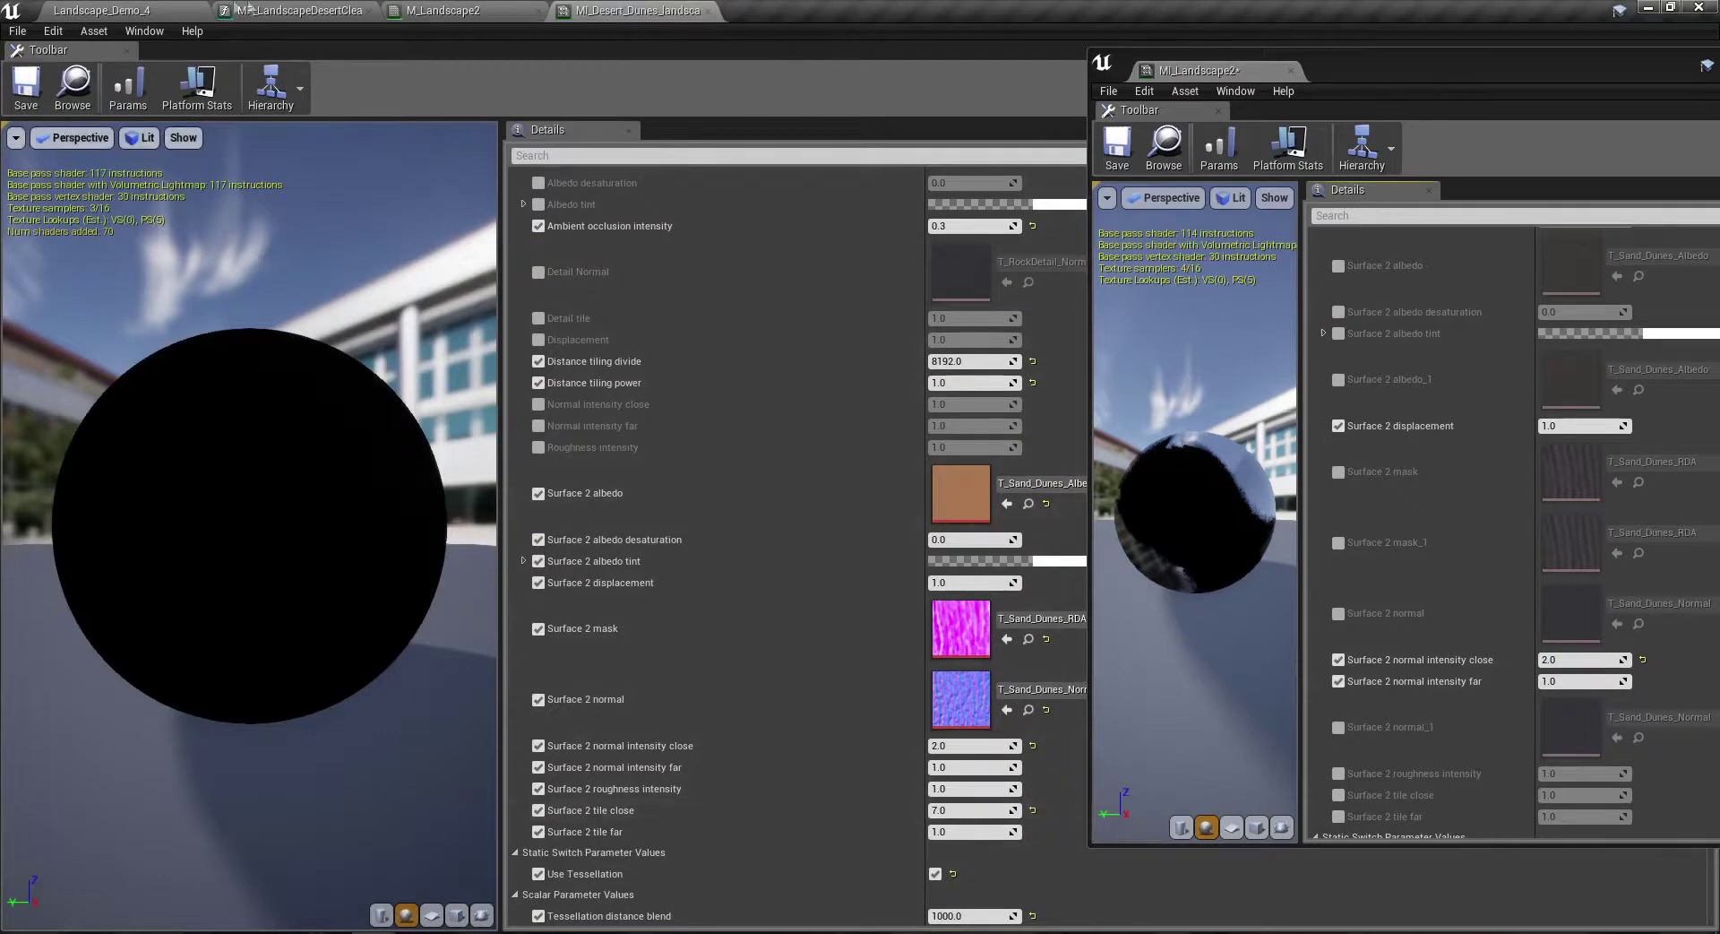
left_click(101, 9)
Step: Override Surface 2 tile close and far, with tile close at 7.0
scroll(1626, 658, "down", 2)
left_click(1339, 709)
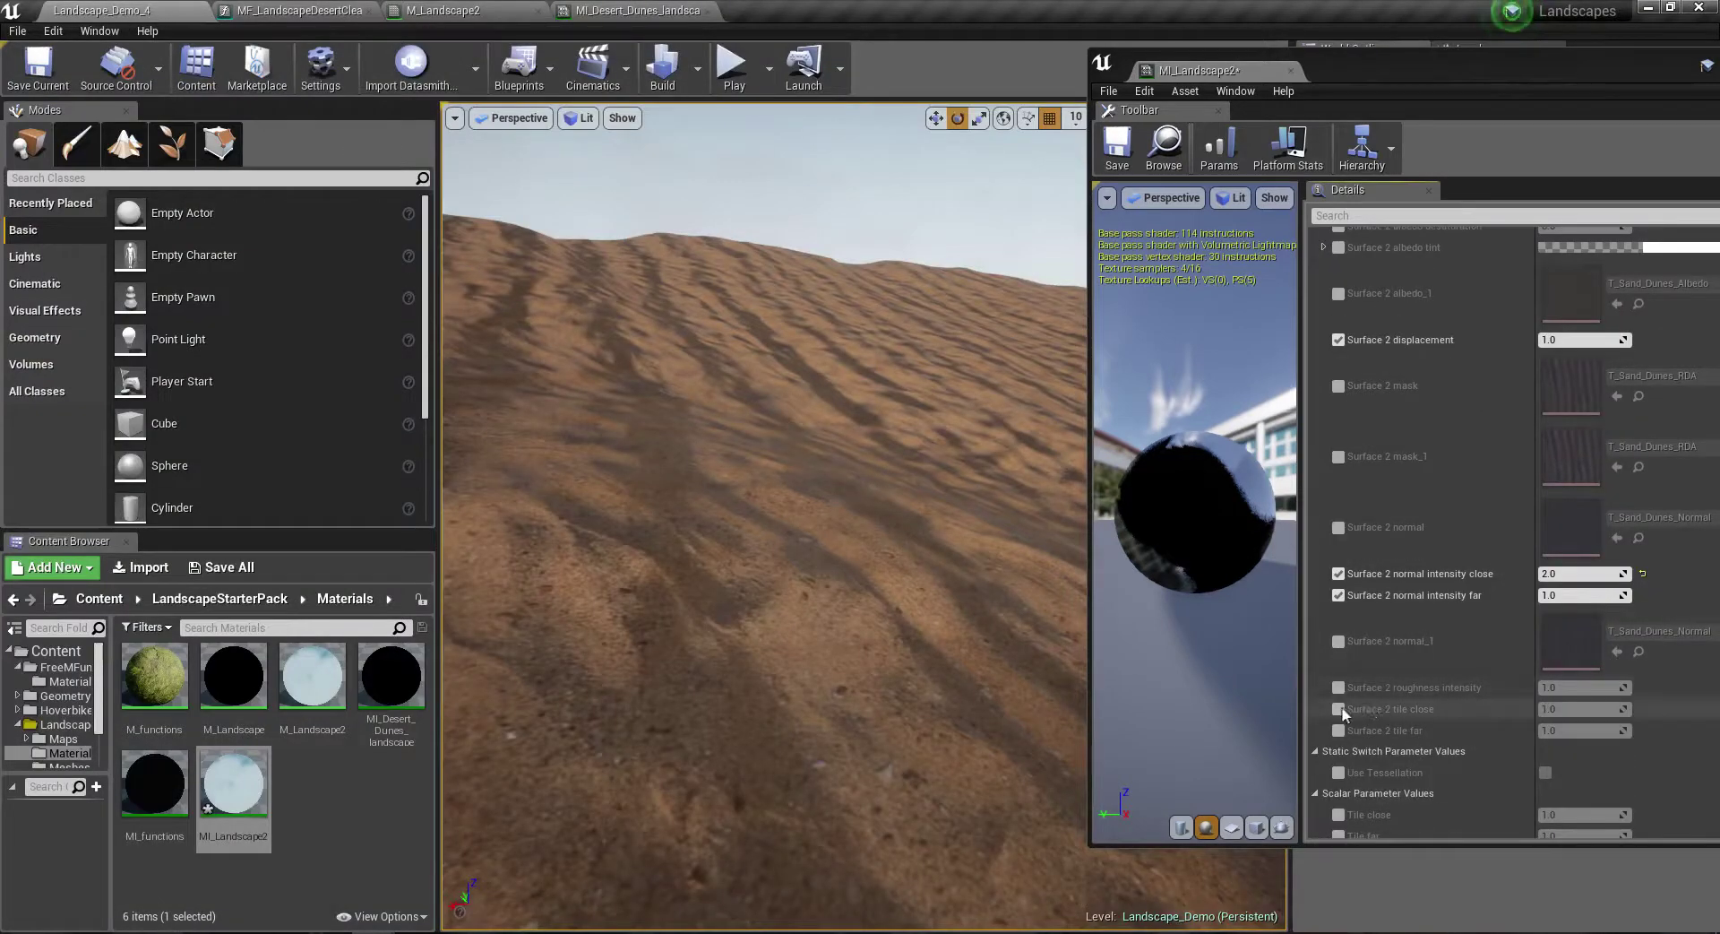
left_click(1338, 730)
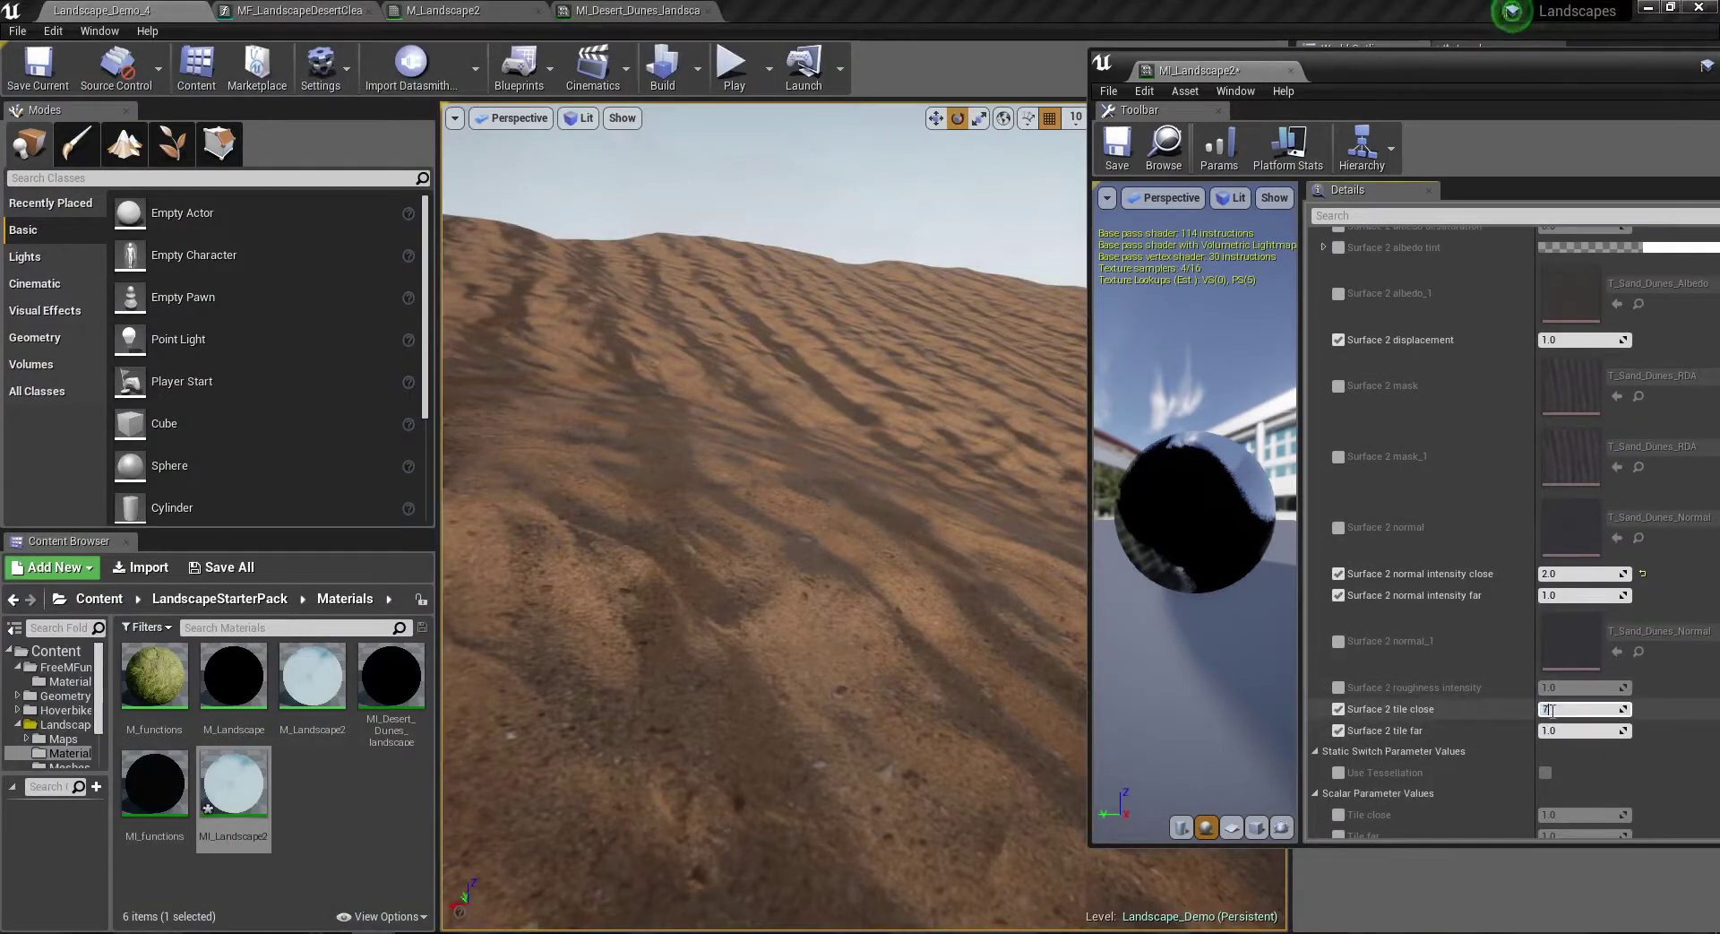
key("Return")
mouse_move(1019, 554)
right_mouse_down()
mouse_move(1019, 520)
mouse_move(1019, 574)
right_mouse_up()
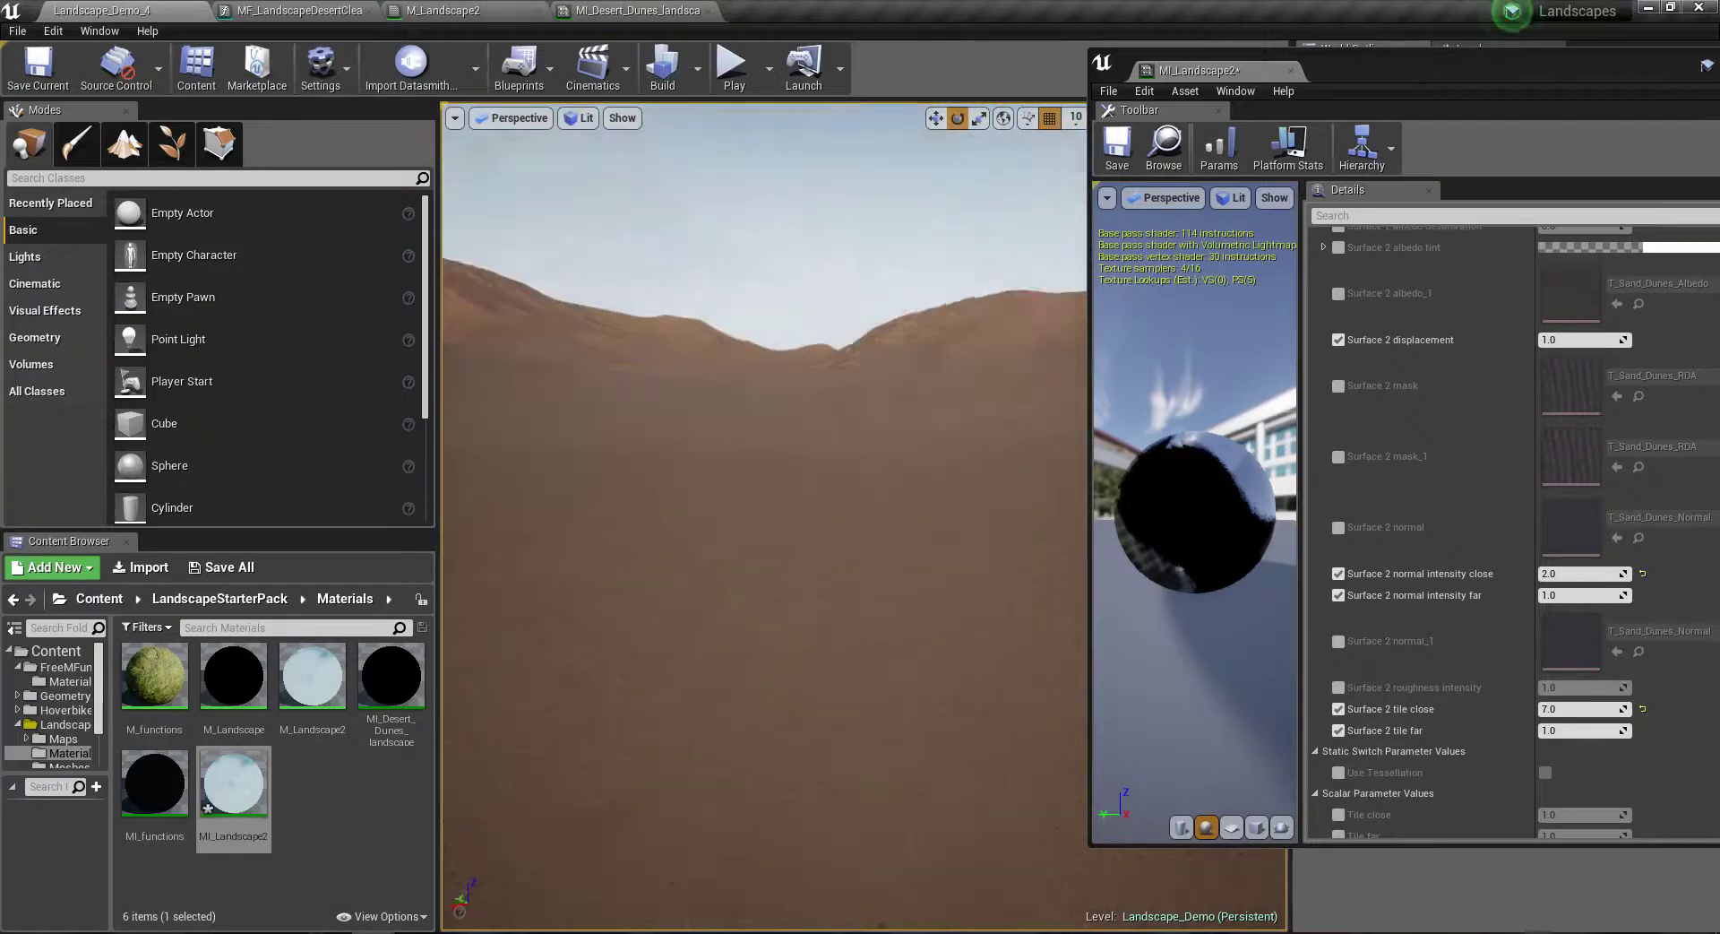
mouse_move(1018, 574)
right_mouse_down()
mouse_move(1018, 520)
mouse_move(1019, 609)
right_mouse_up()
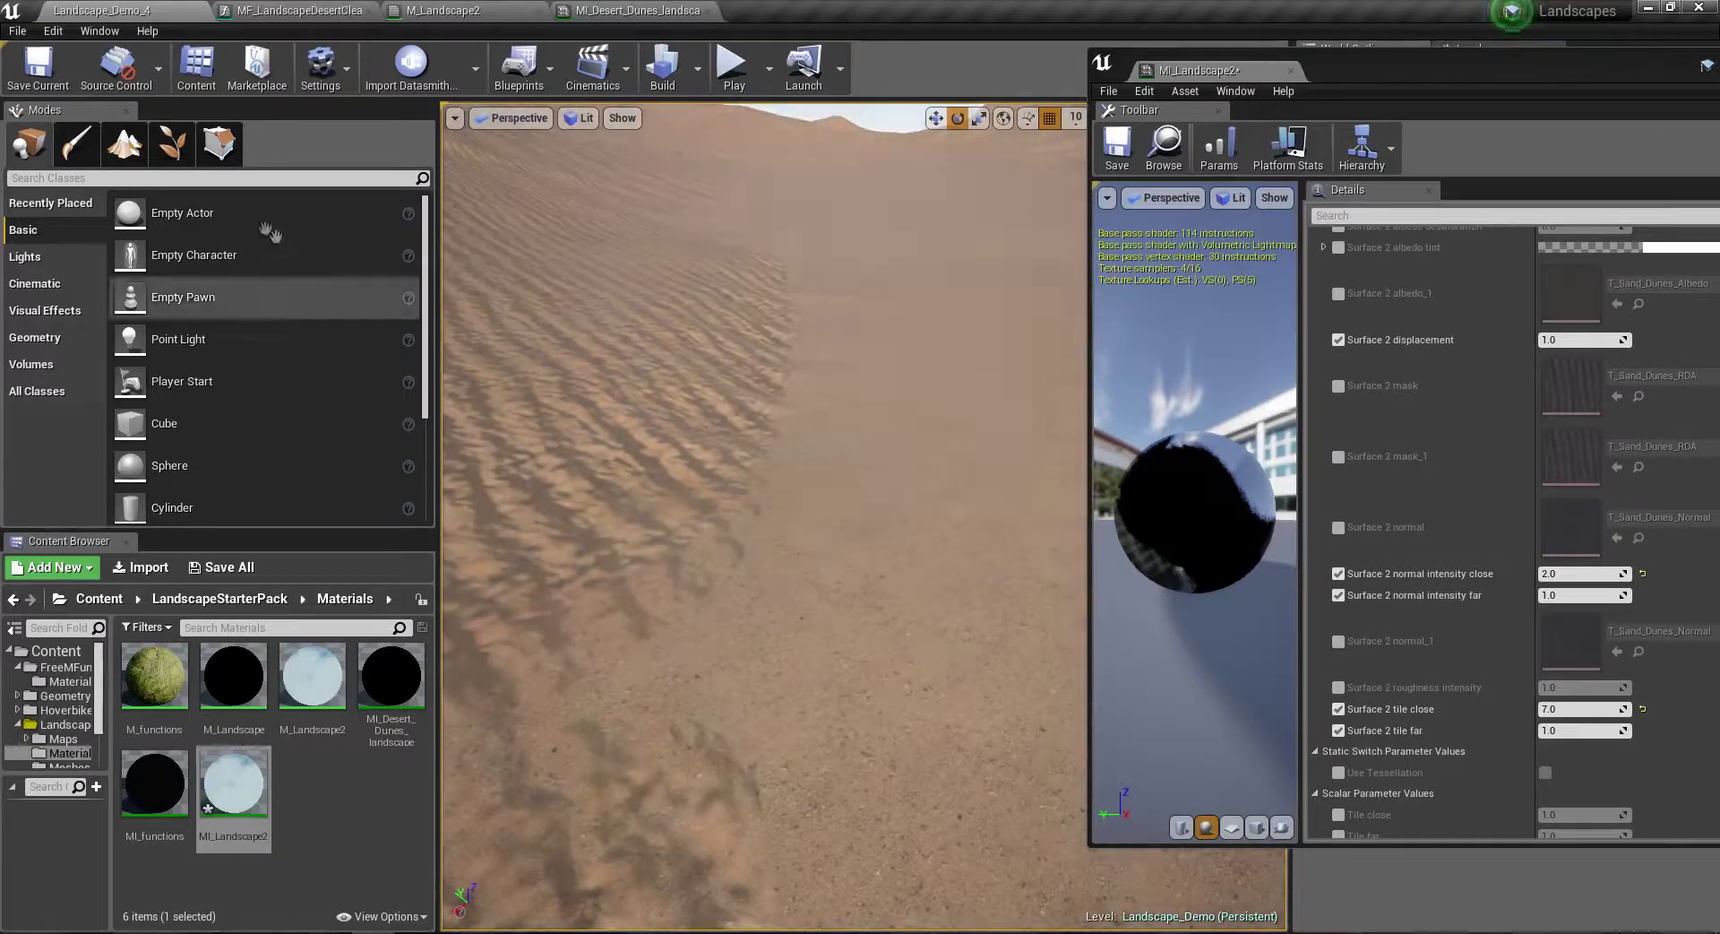
left_click(115, 143)
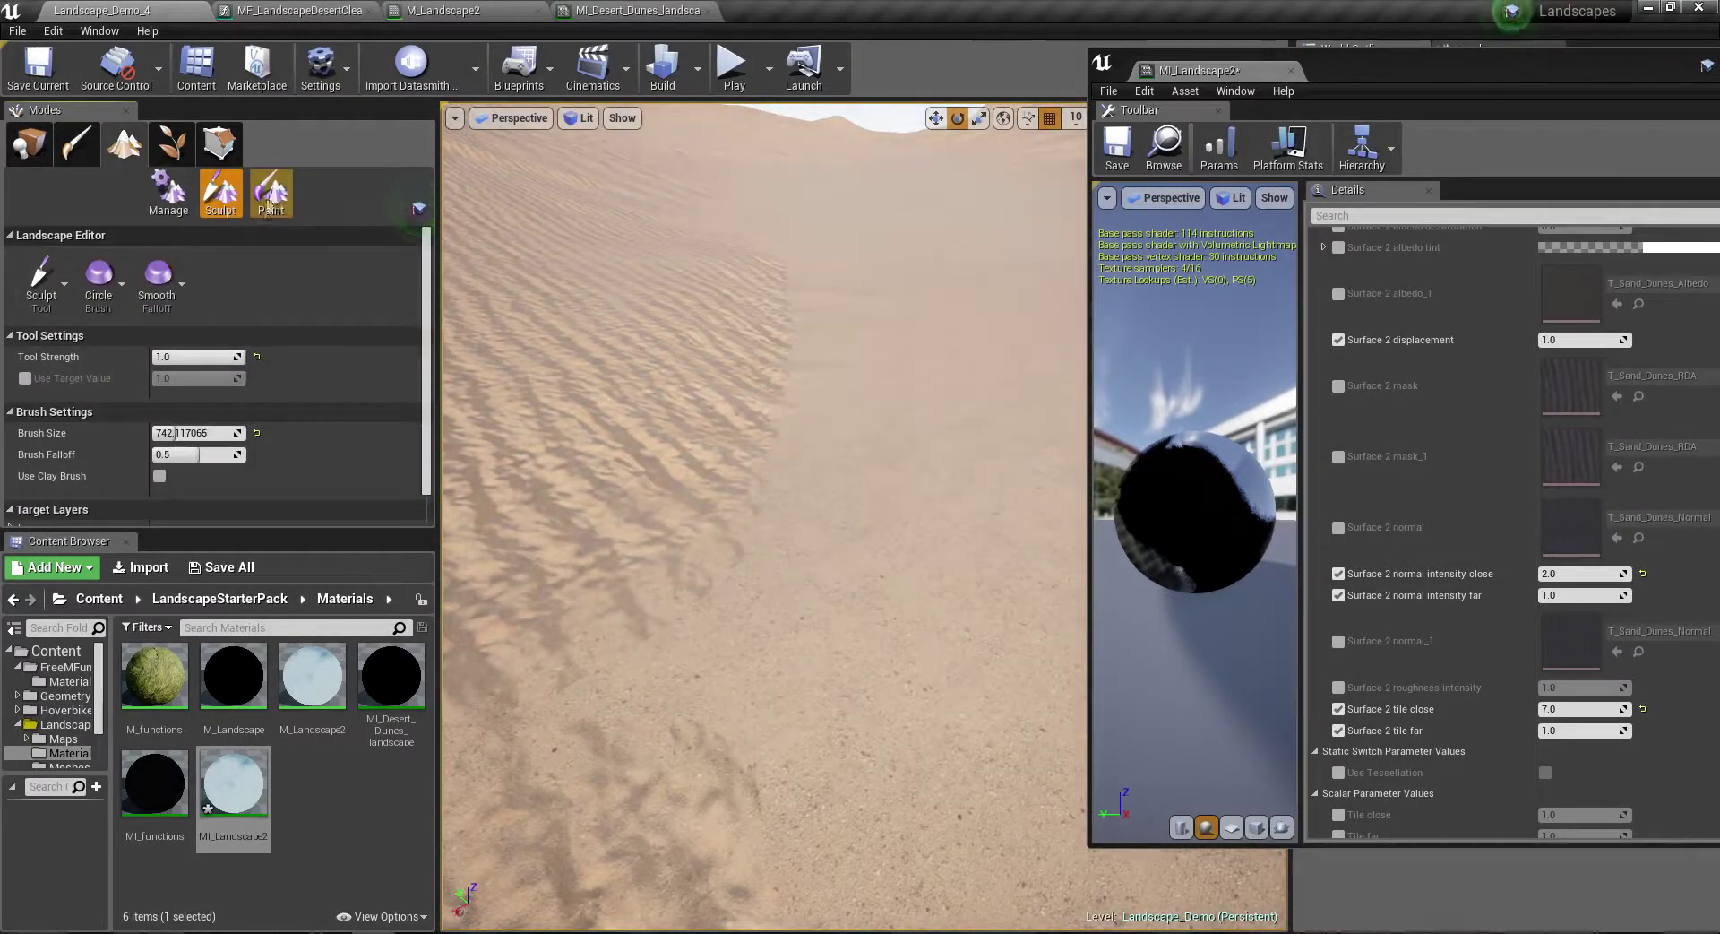
Step: Paint surface1 with brush size 325.7, falloff 0.48 and tool strength about 0.5
left_click(270, 190)
left_click_drag(164, 434, 224, 478)
scroll(223, 492, "down", 4)
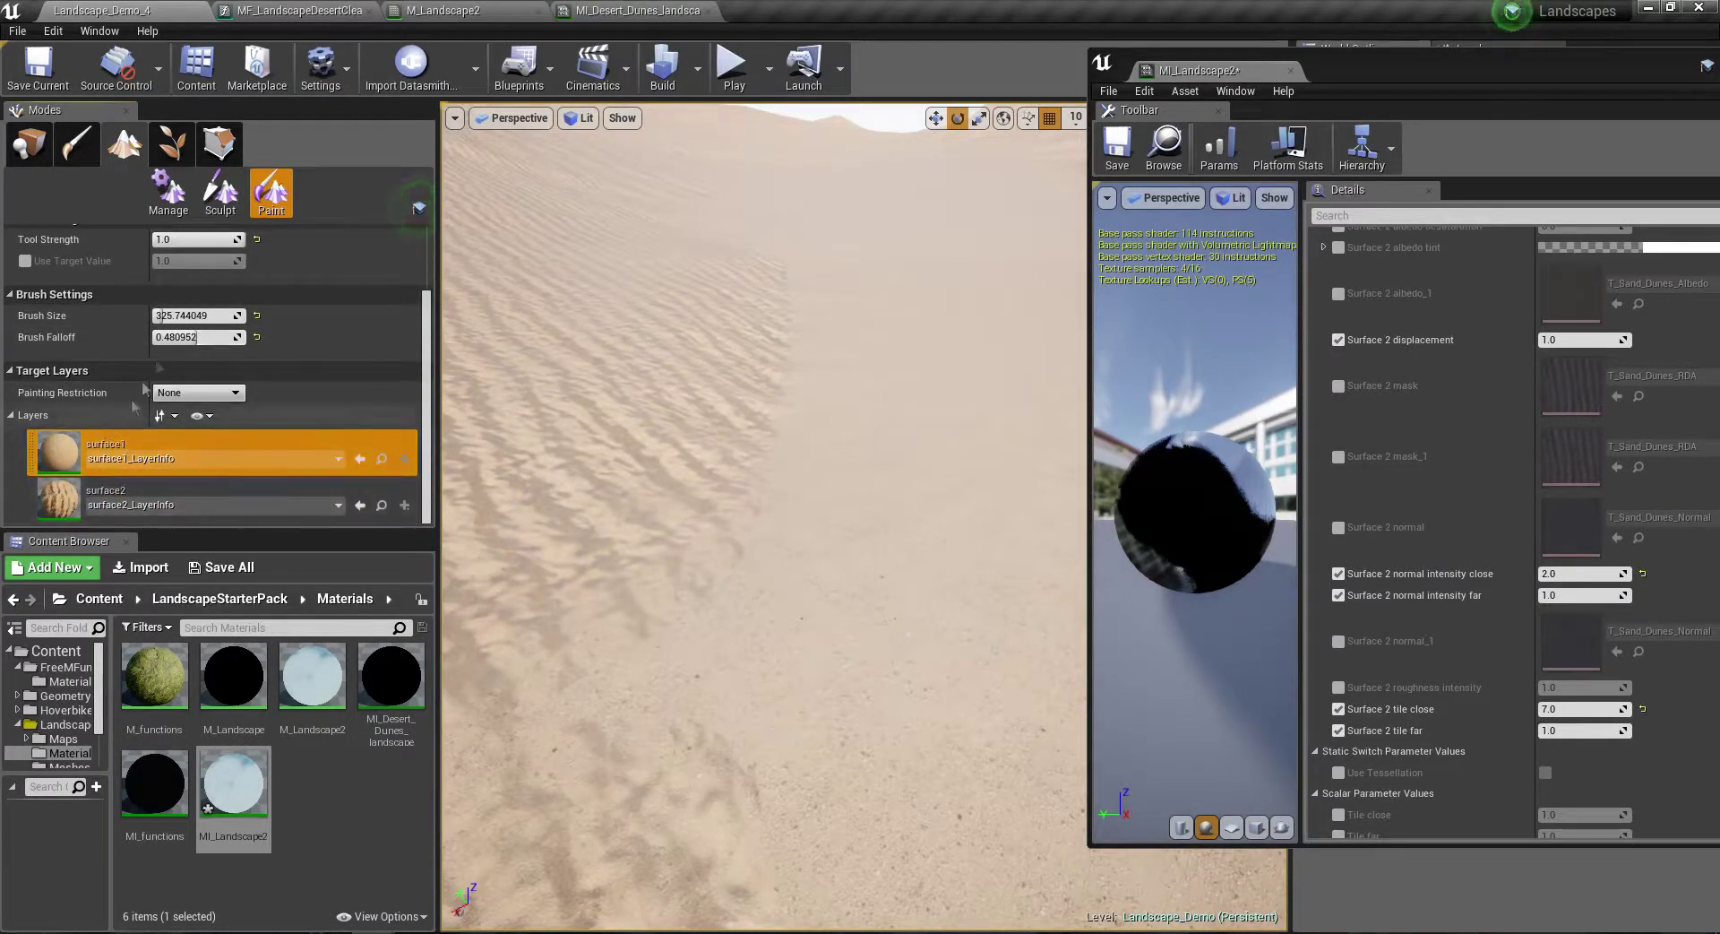
left_click_drag(215, 240, 193, 239)
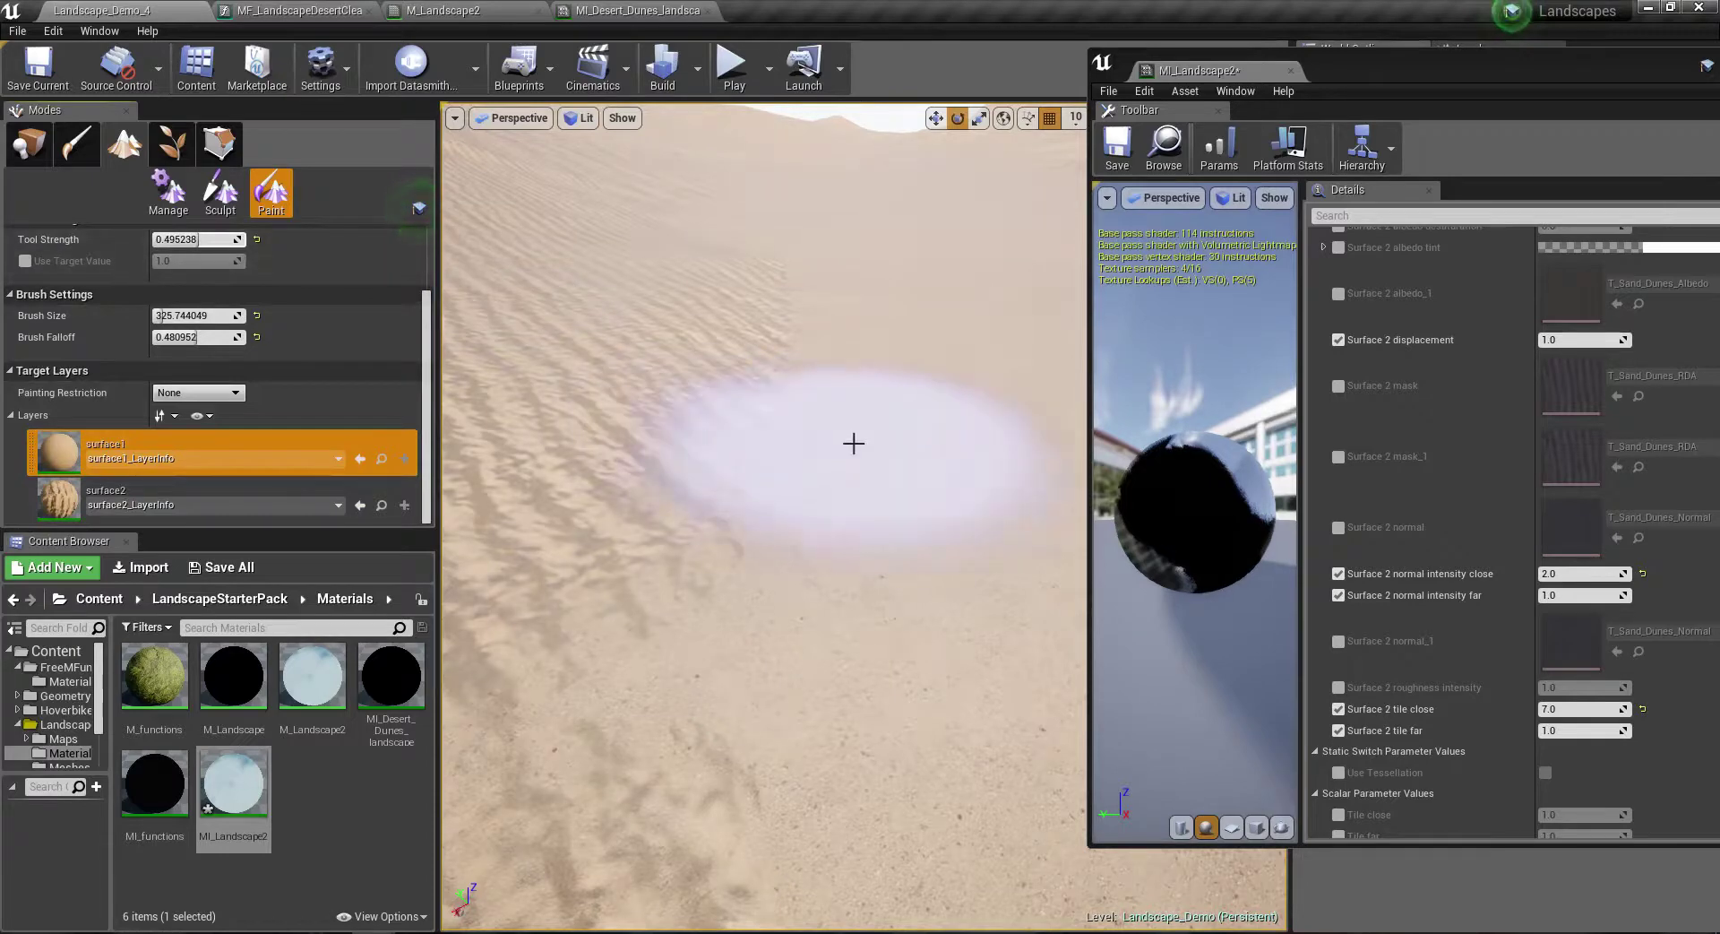
scroll(853, 442, "down", 5)
right_click_drag(833, 672, 833, 627)
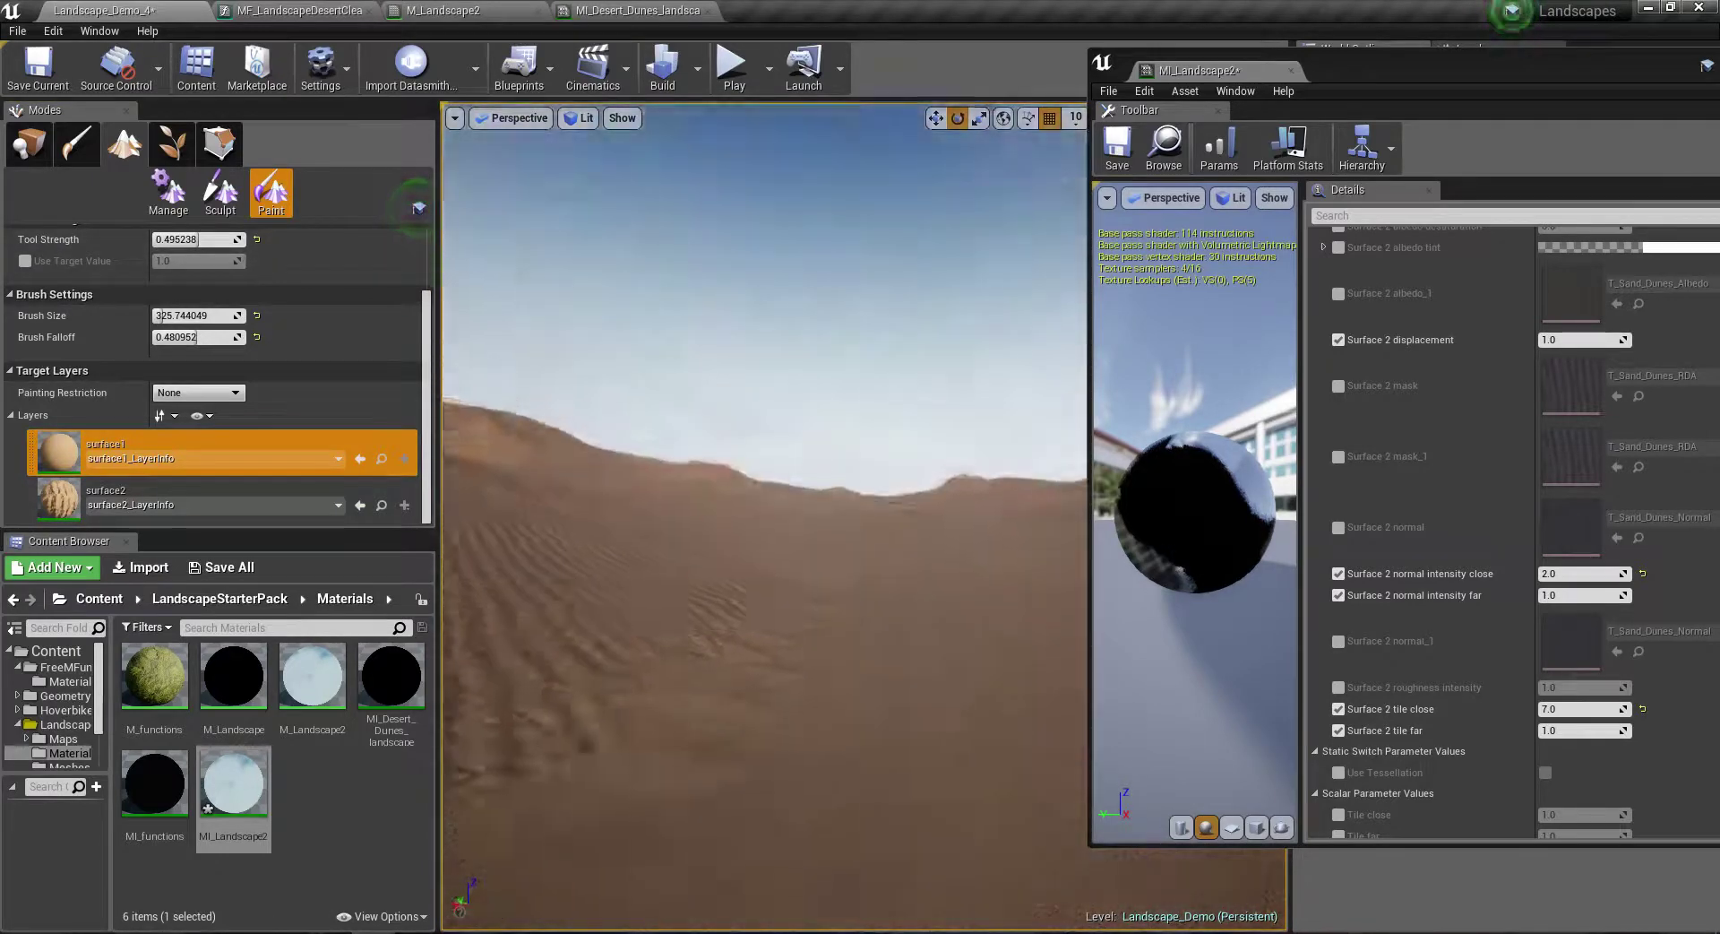
scroll(861, 520, "down", 3)
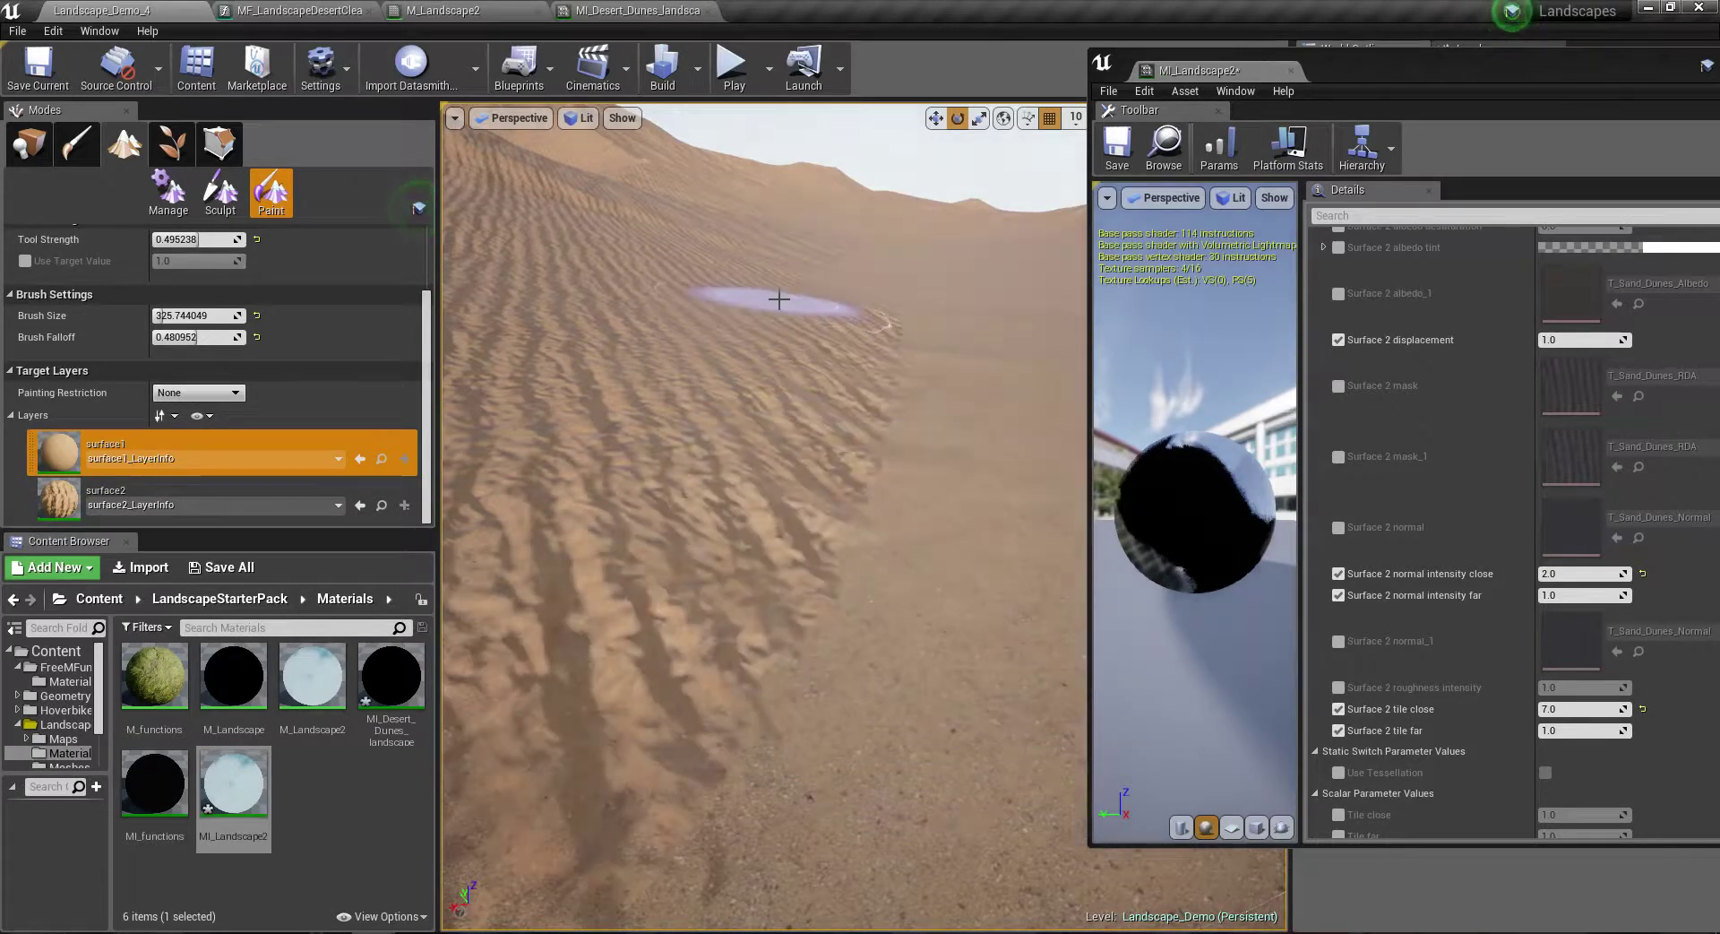
left_click(17, 31)
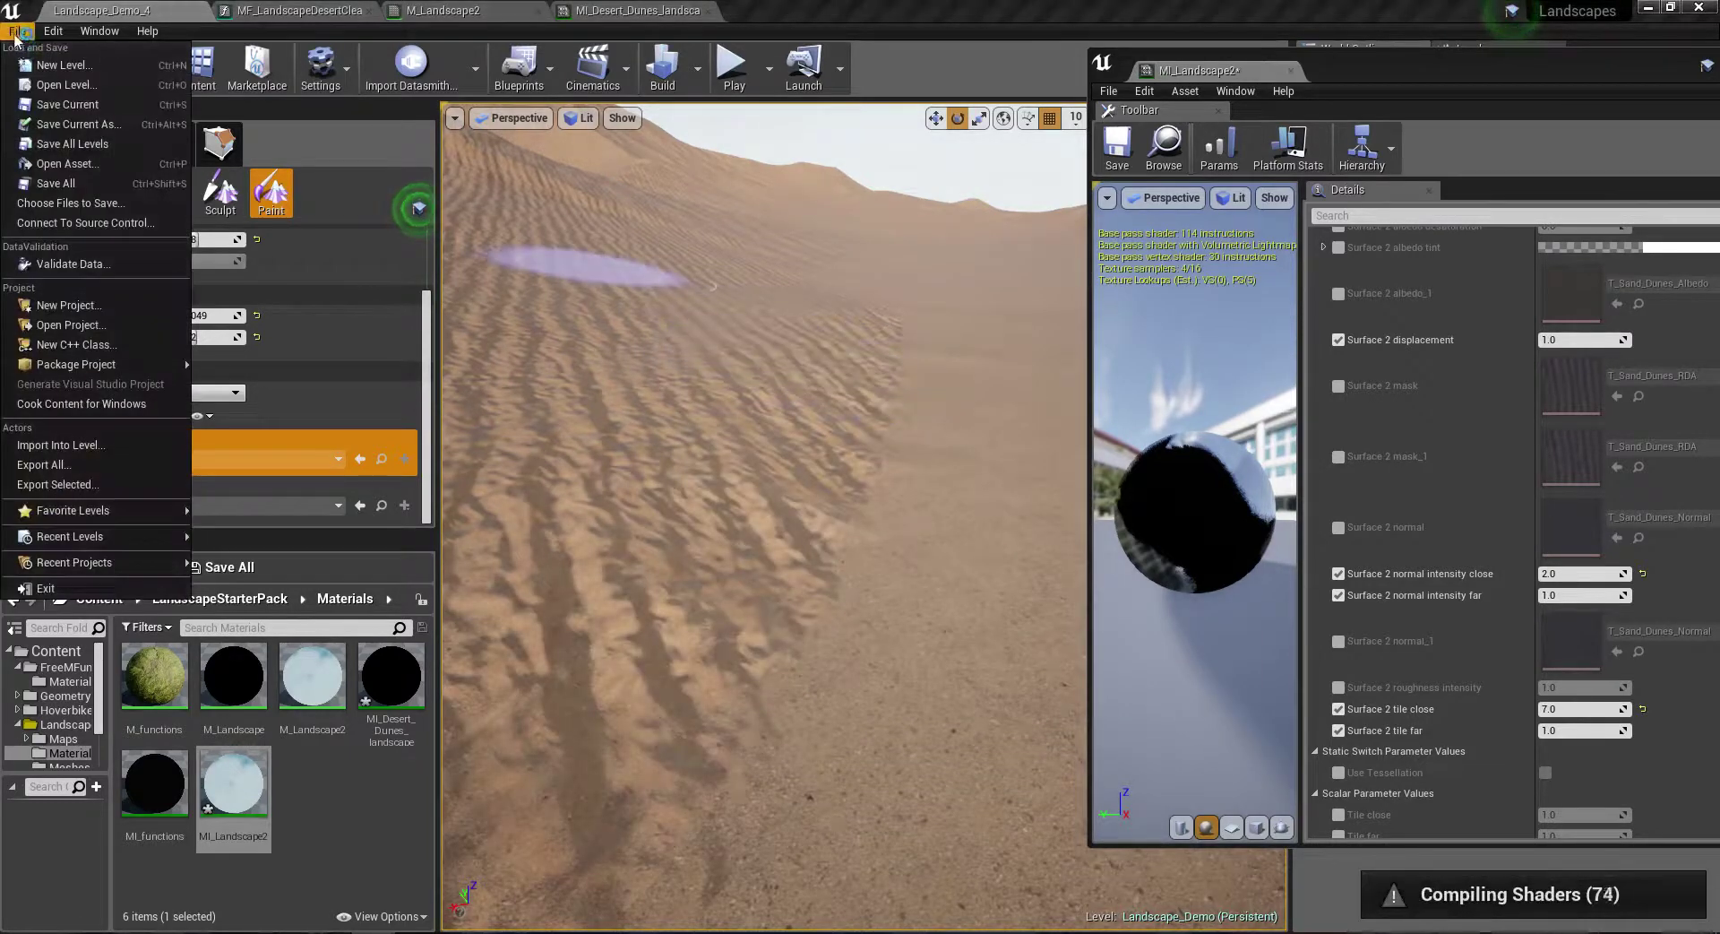
Step: Save all modified assets, then weaken the paint brush and set Brush Falloff to 1.0
left_click(72, 186)
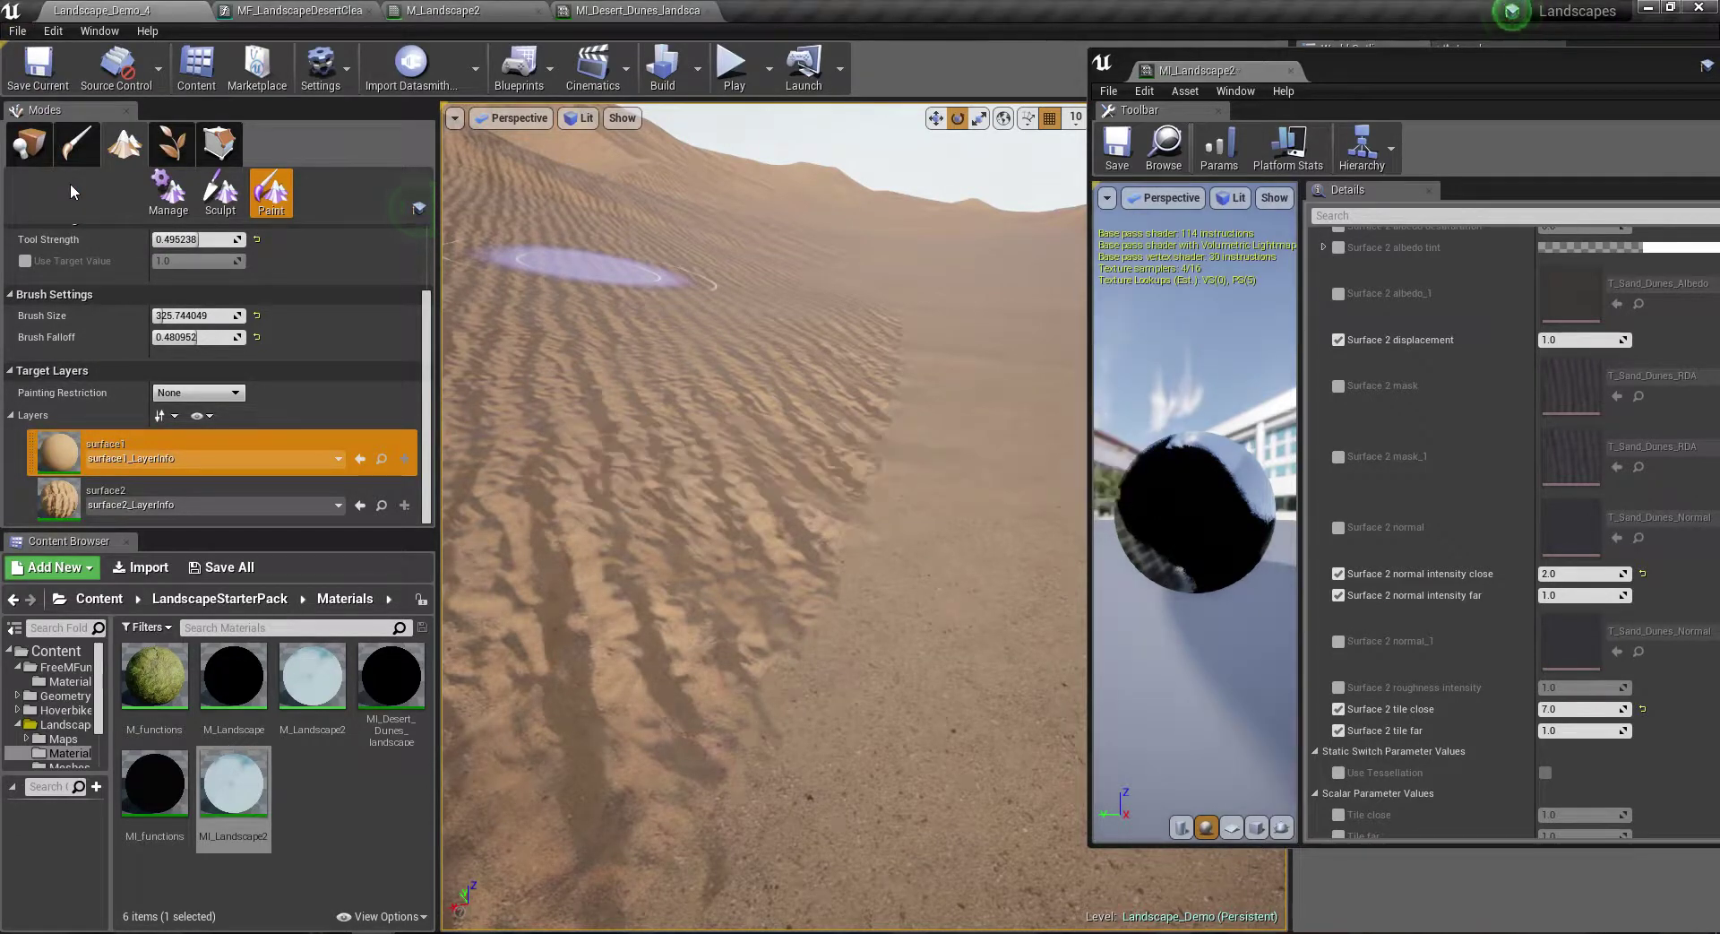
scroll(177, 304, "up", 2)
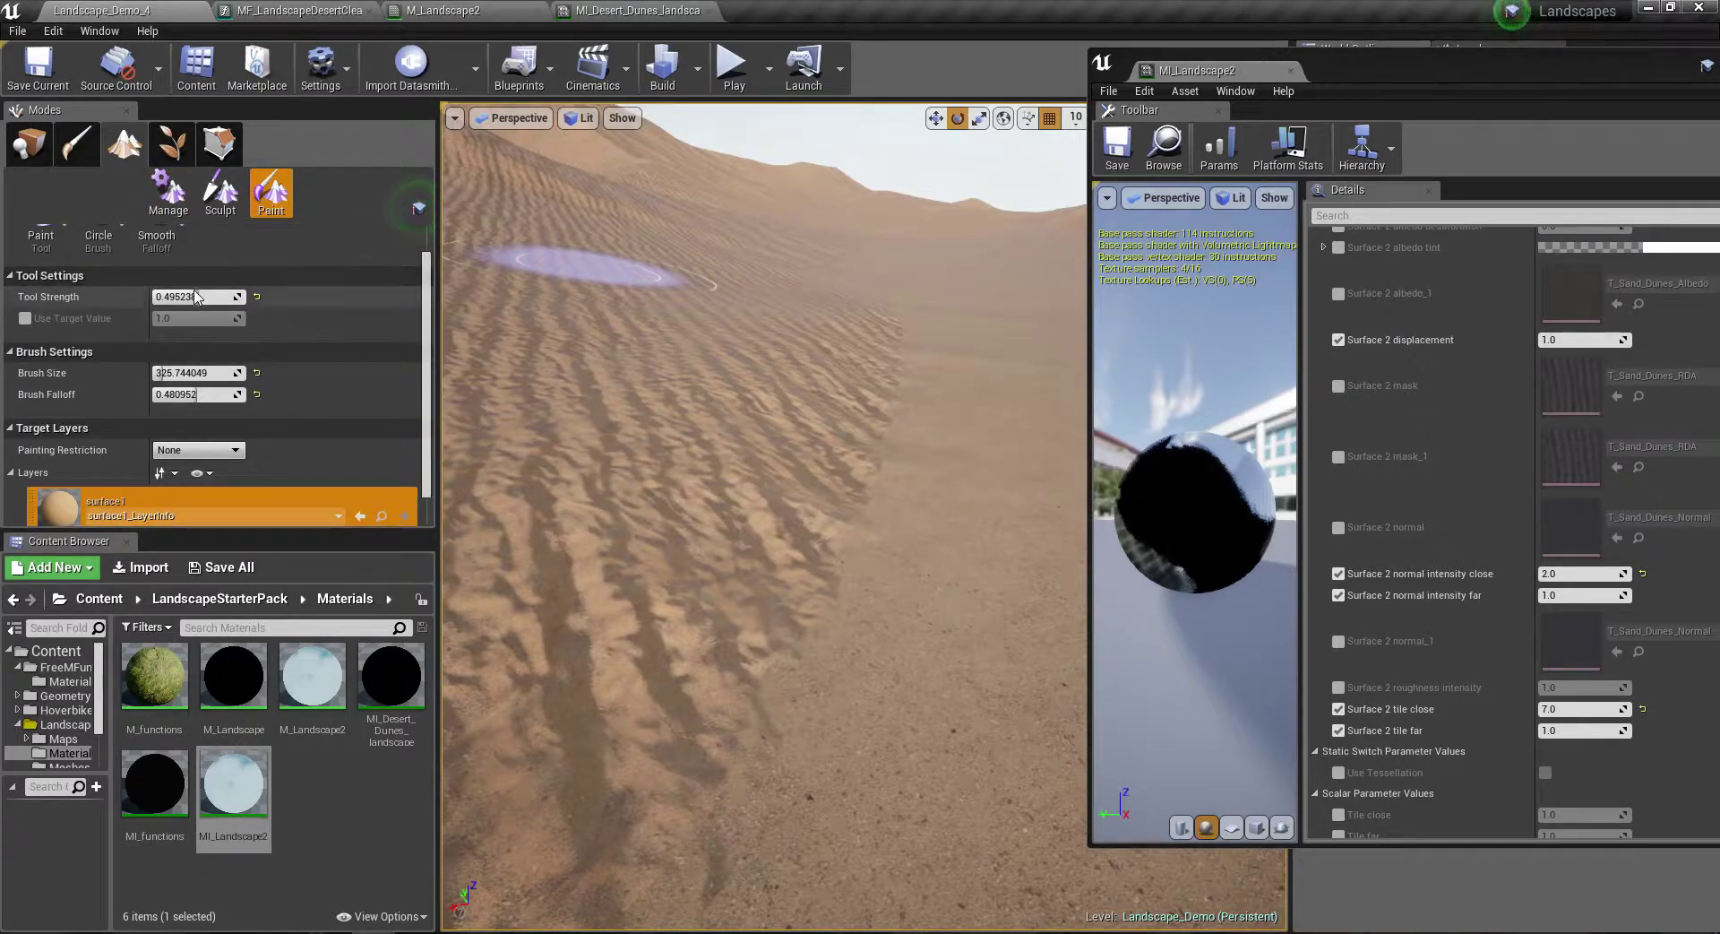
left_click_drag(197, 297, 162, 296)
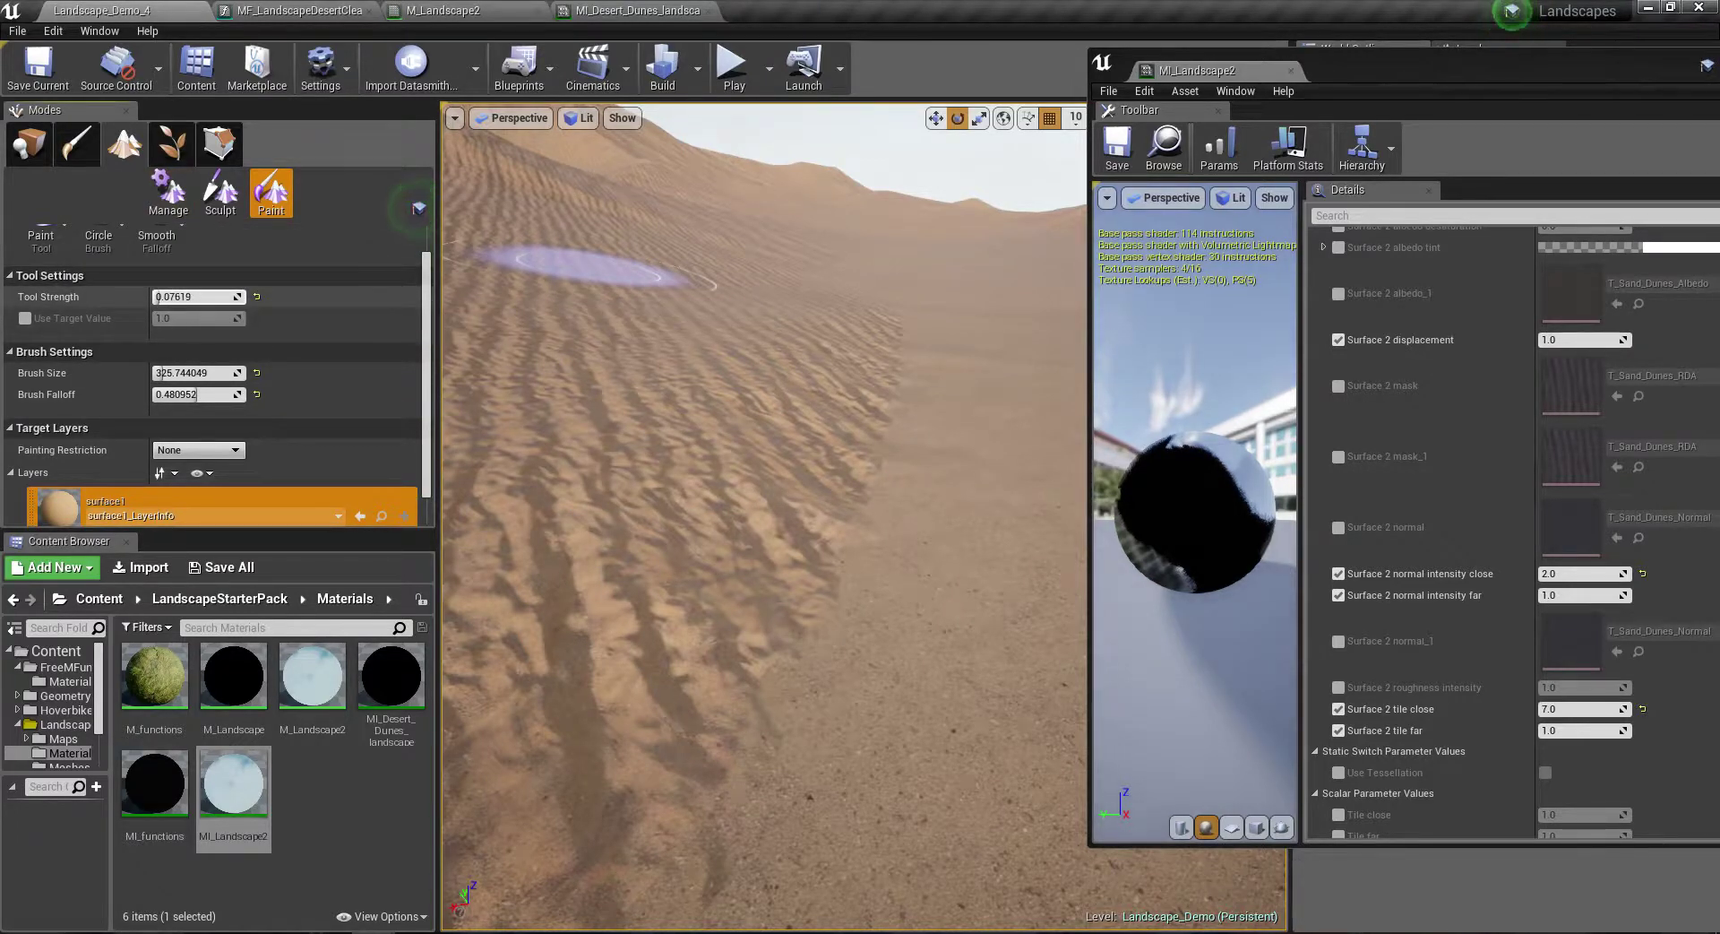
mouse_move(197, 395)
left_mouse_down()
mouse_move(269, 394)
mouse_move(233, 395)
left_mouse_up()
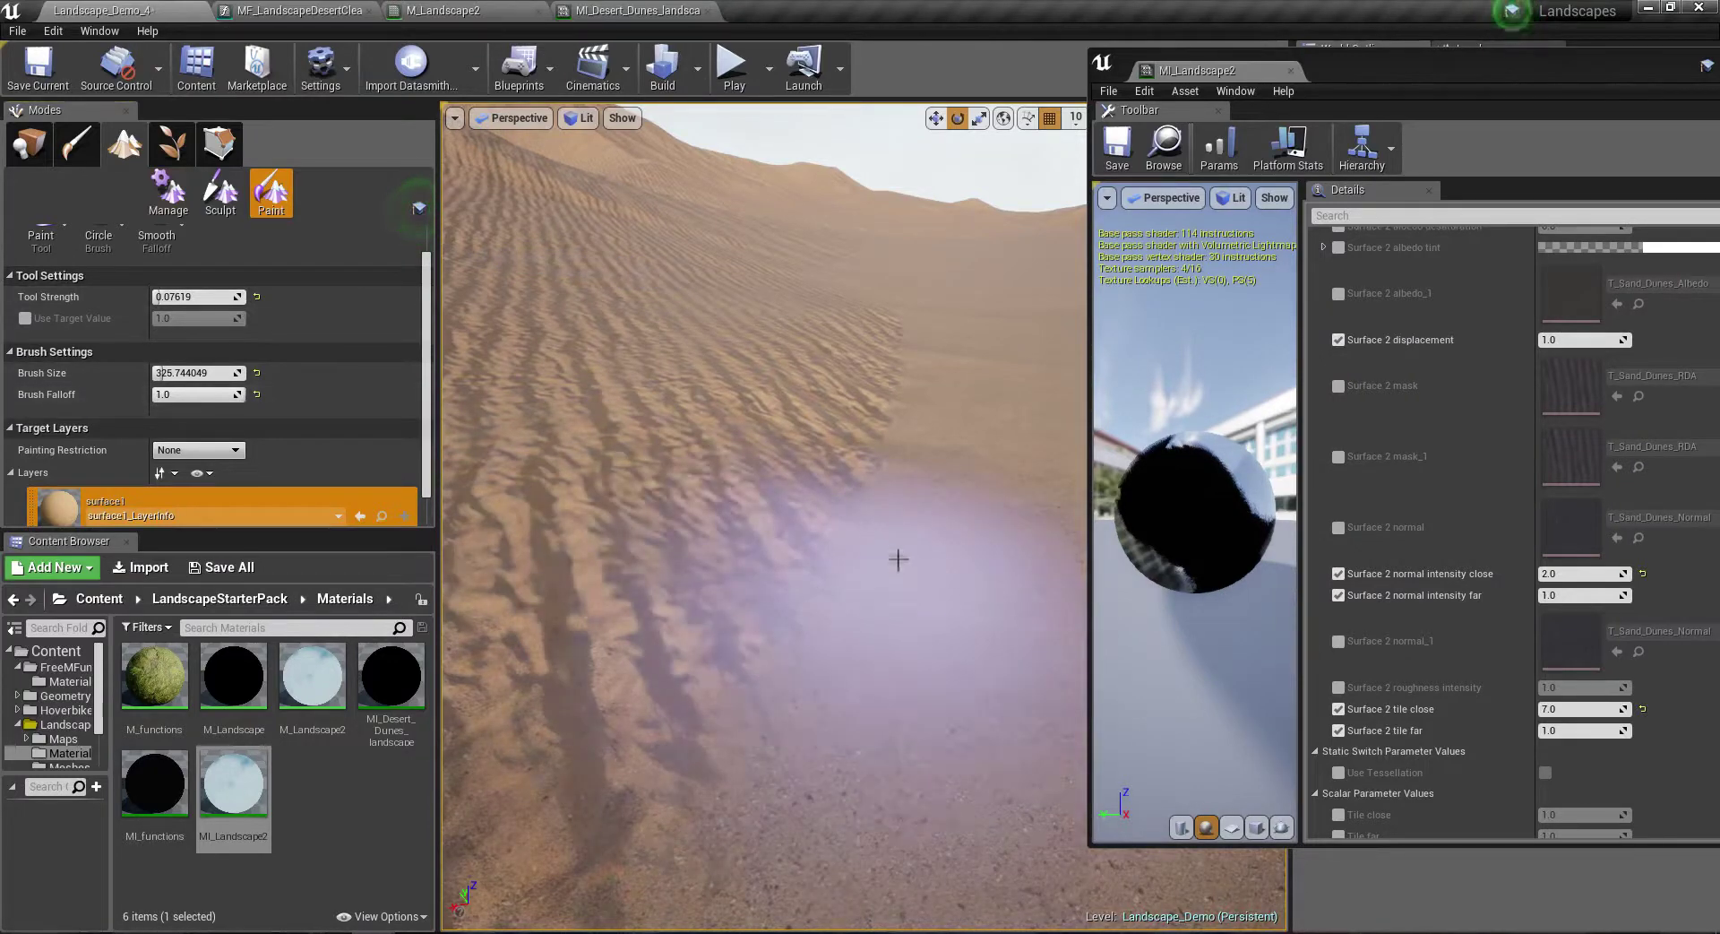
Step: Paint a first surface2 patch onto another stretch of dunes
right_click_drag(910, 372, 789, 395)
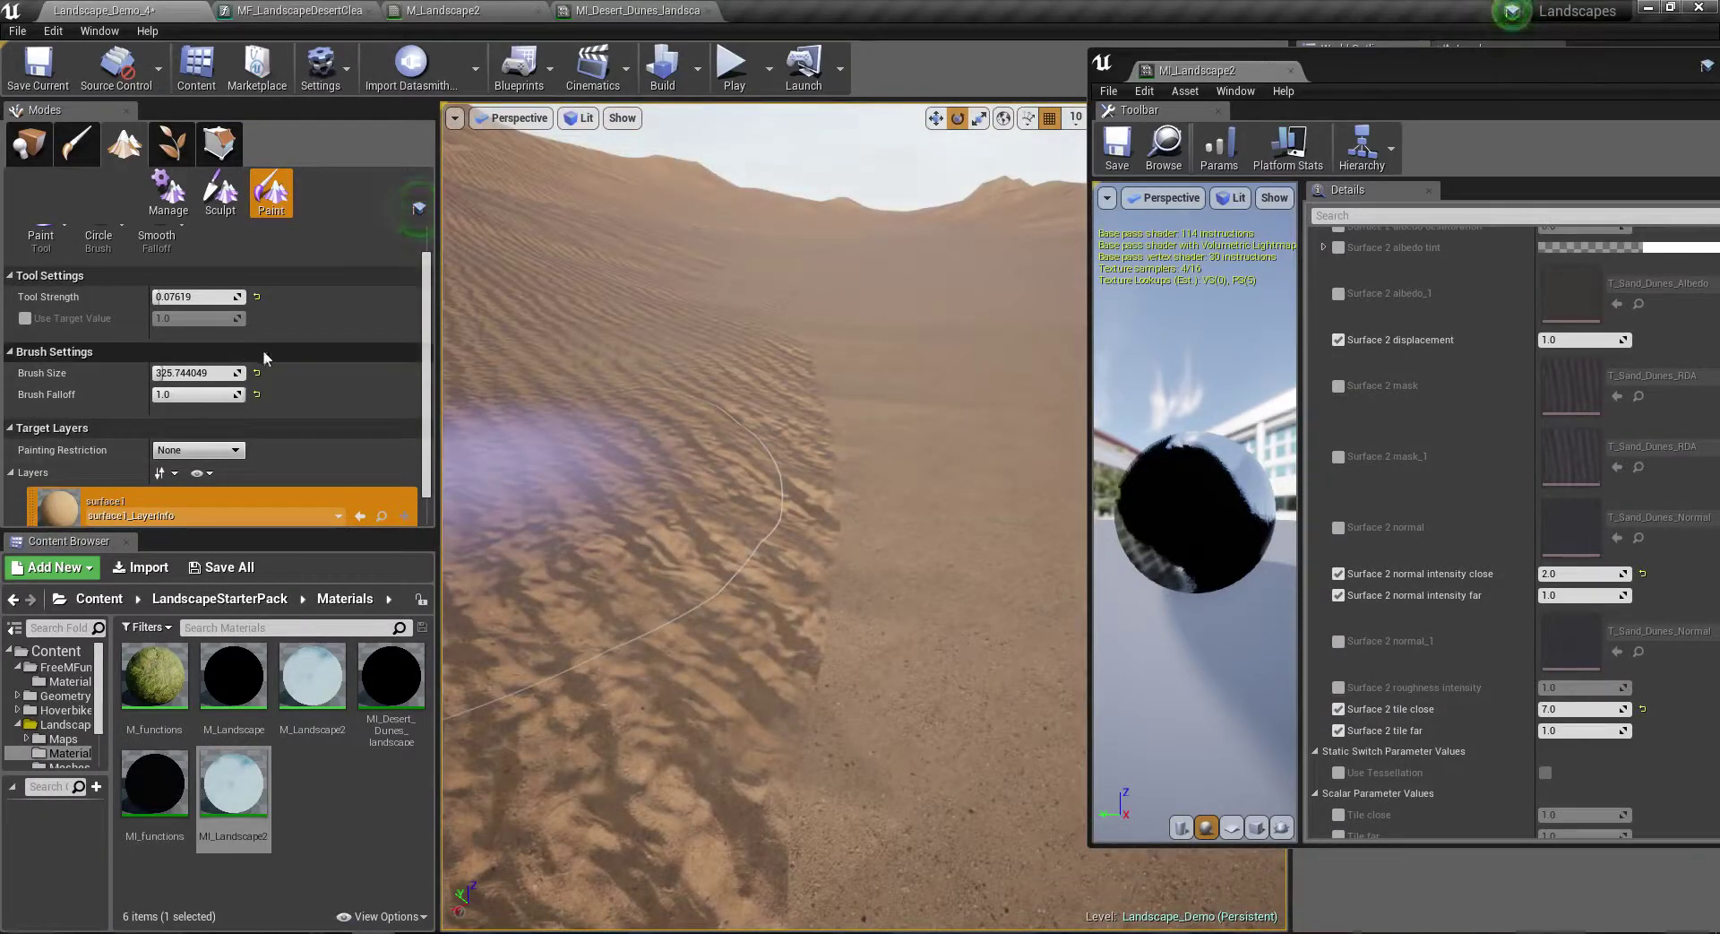
scroll(262, 349, "down", 2)
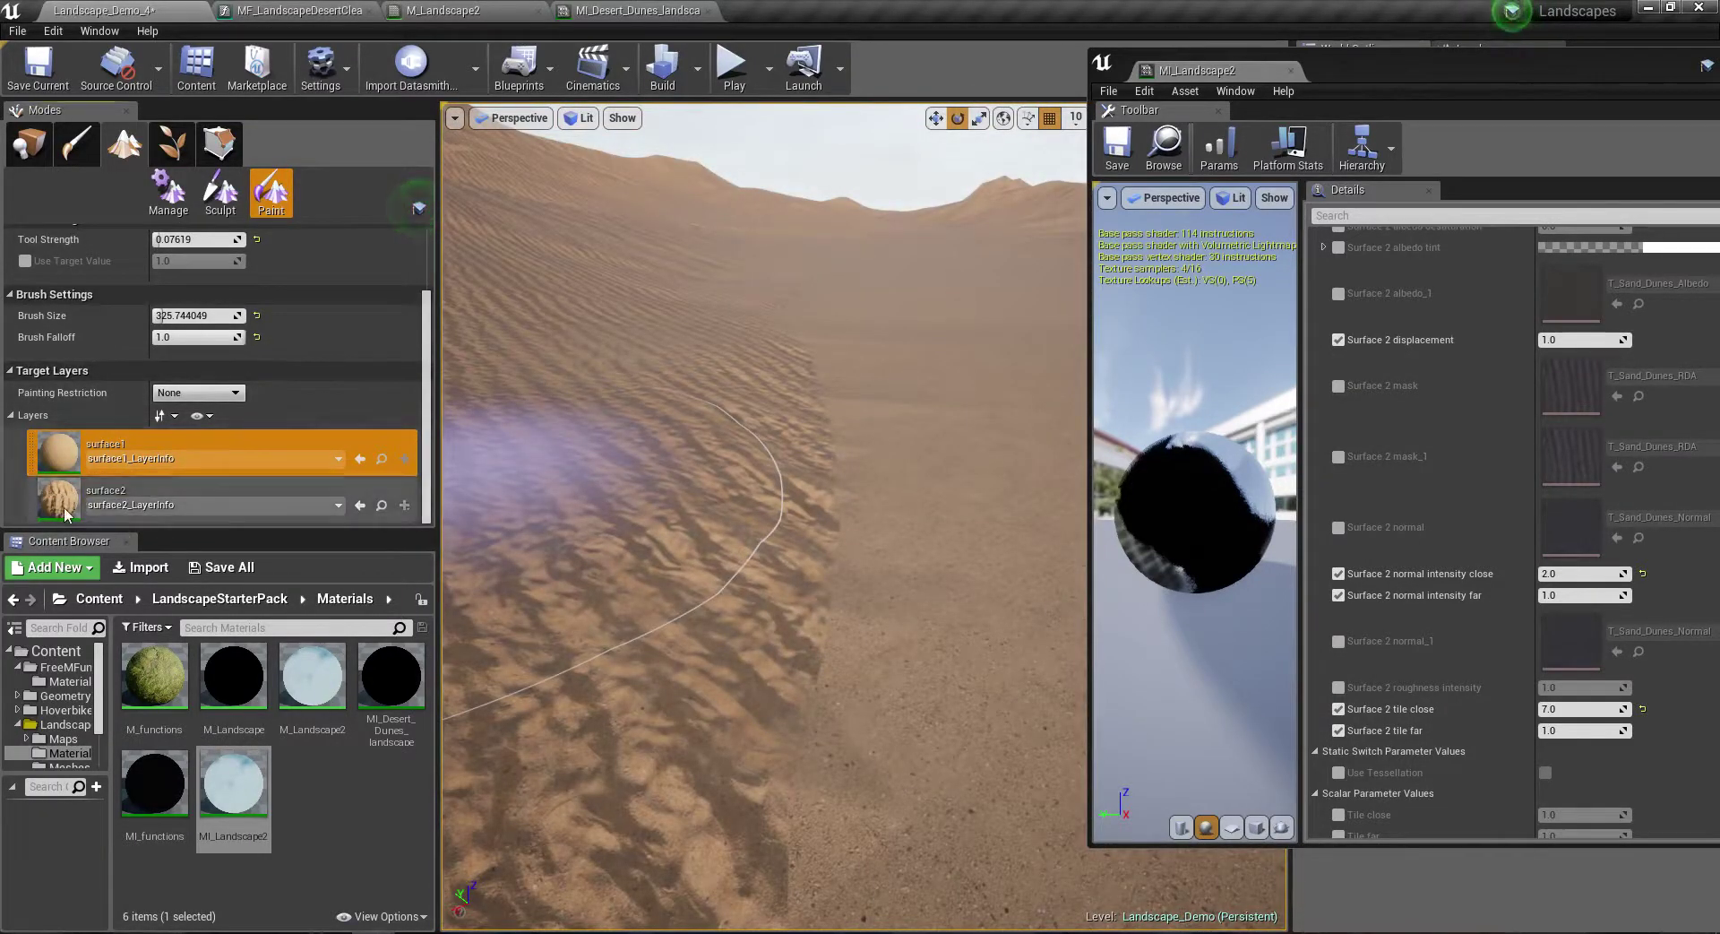
left_click(269, 493)
left_click_drag(742, 526, 806, 535)
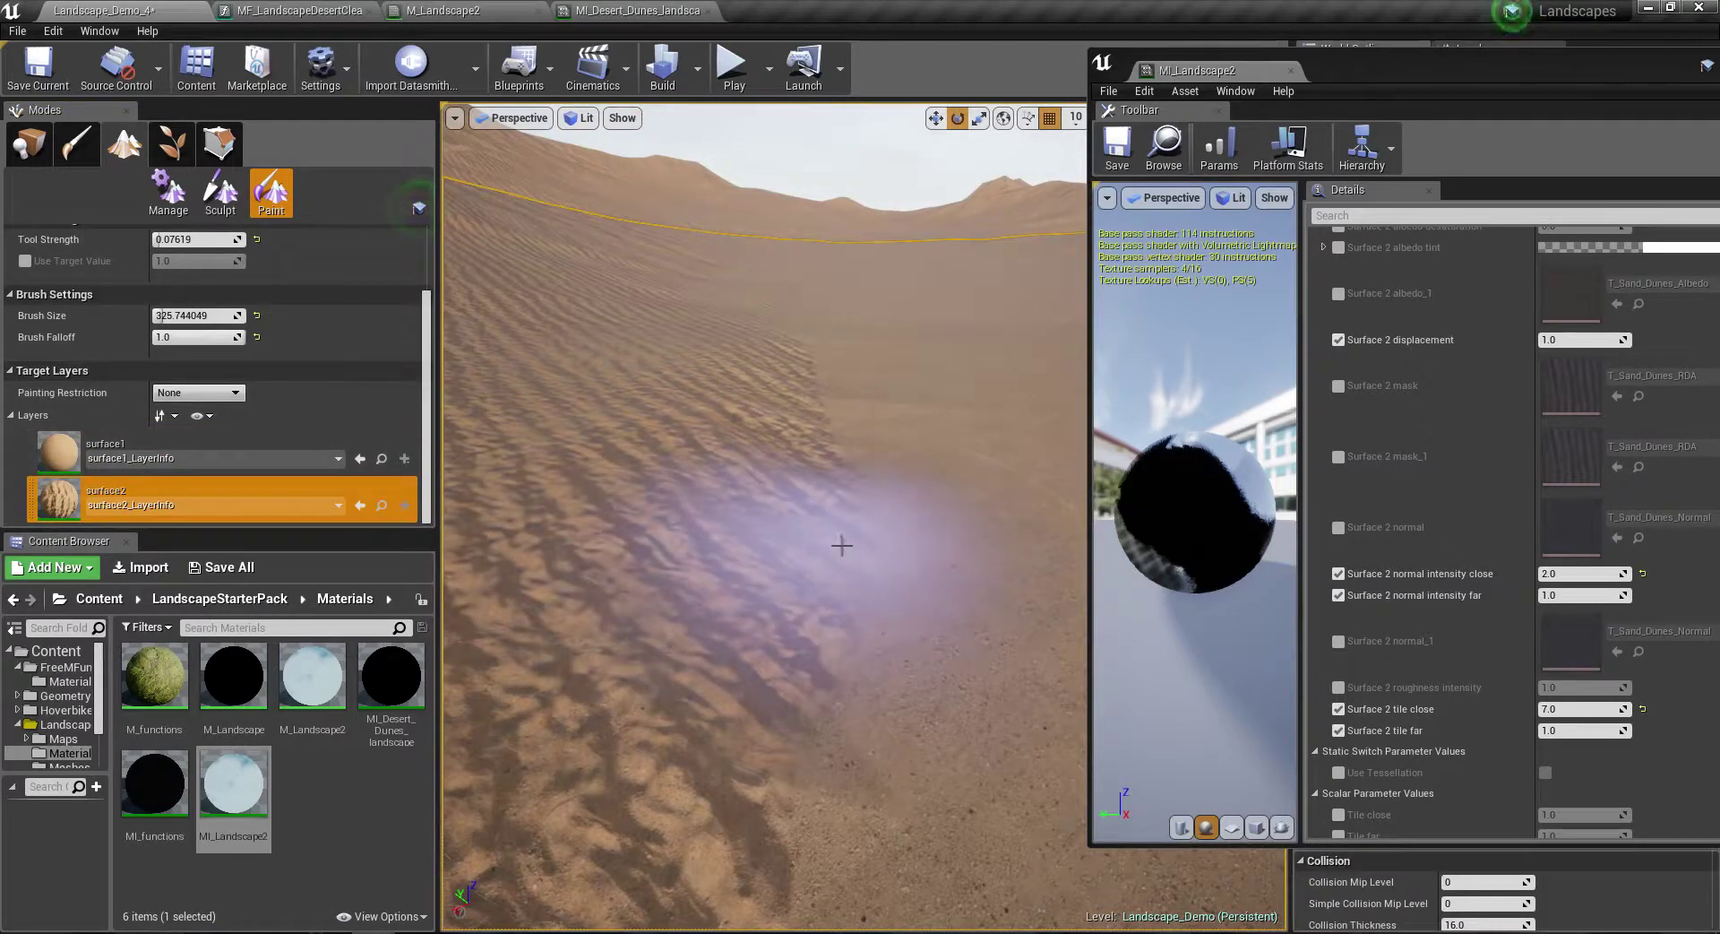
right_click_drag(840, 545, 806, 538)
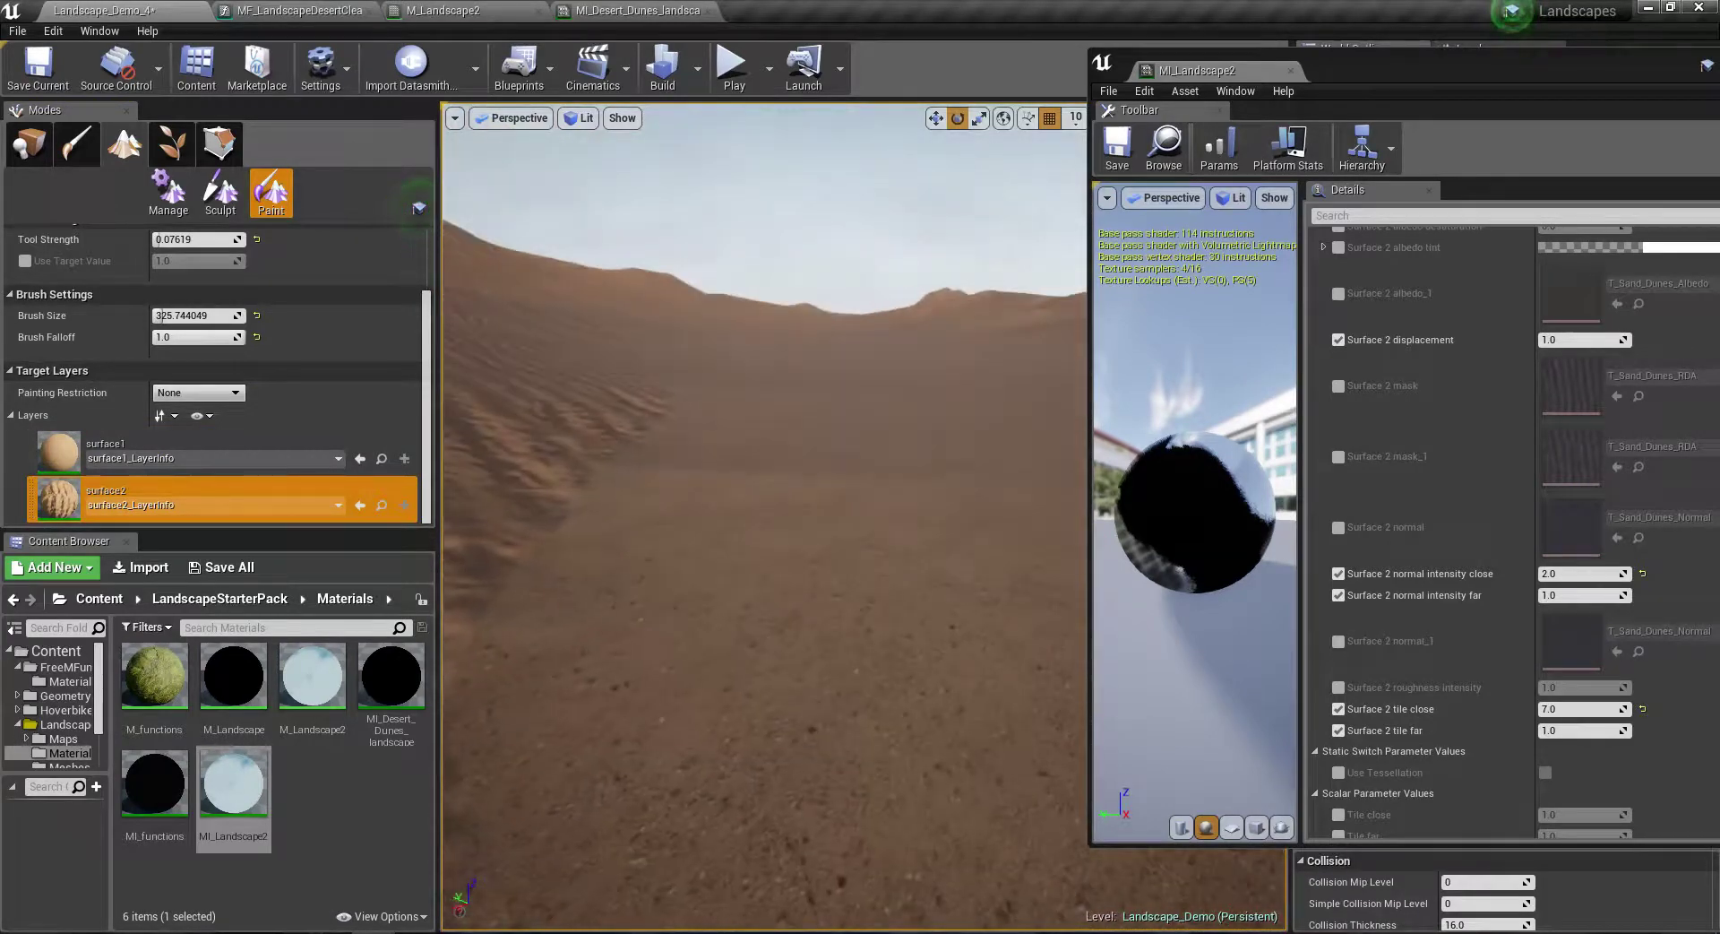
Step: Lower the brush strength to 0.057 and paint a rippled surface2 patch onto the sand
left_click(215, 450)
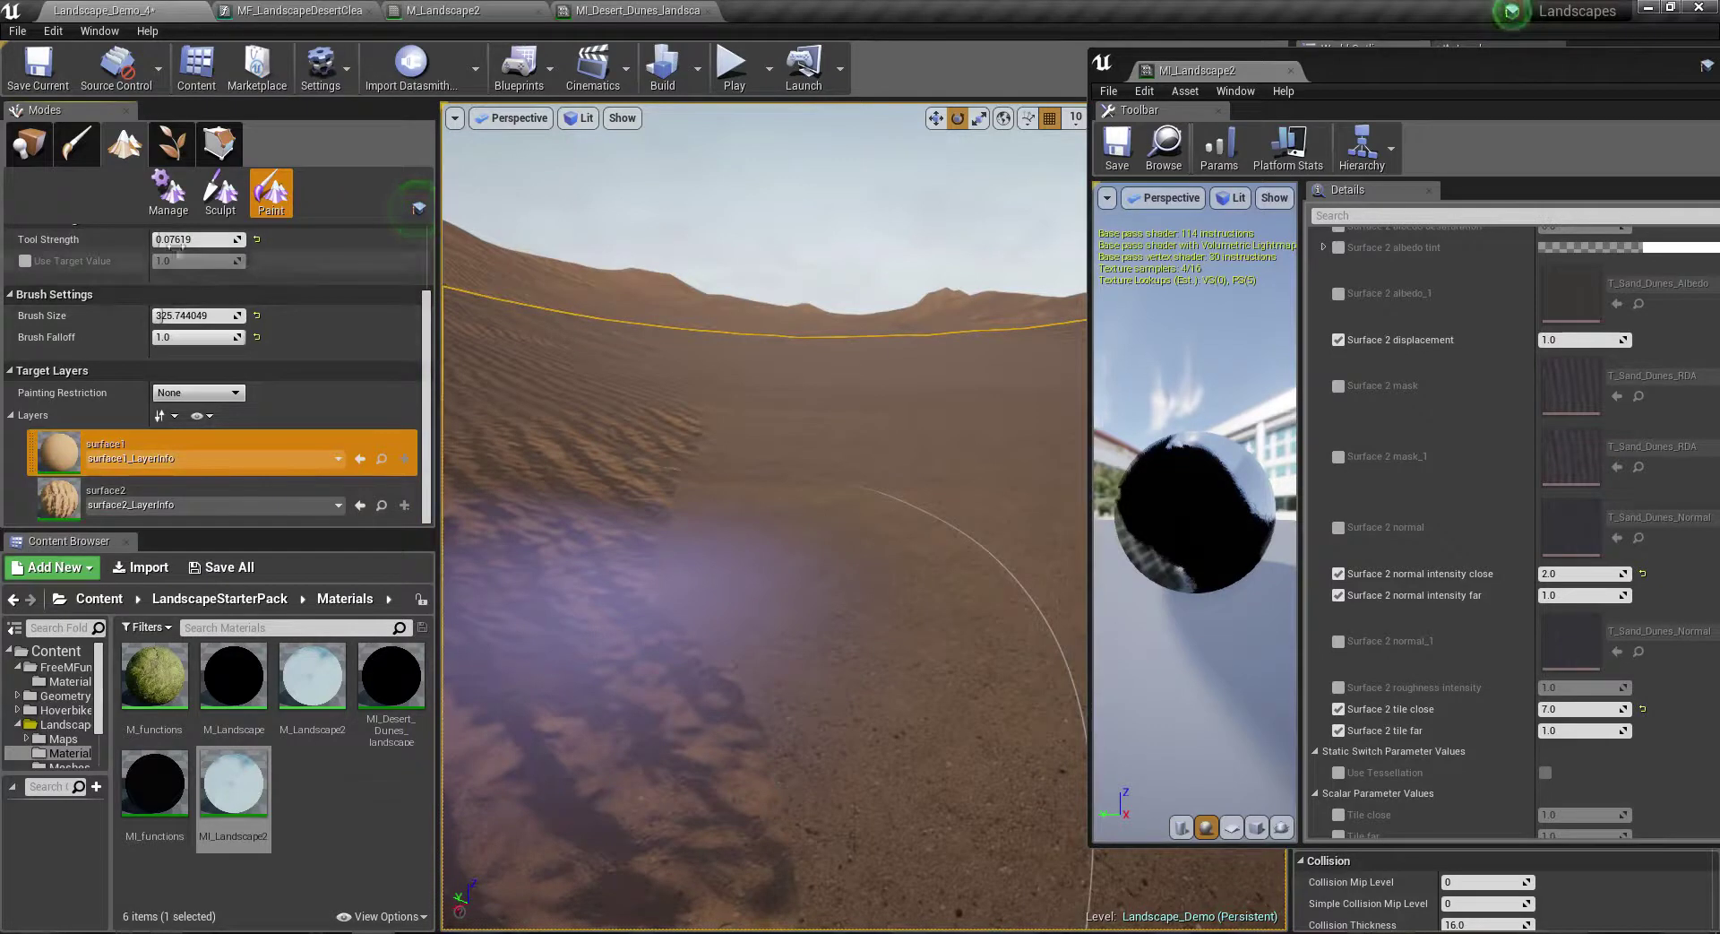
left_click_drag(197, 239, 184, 239)
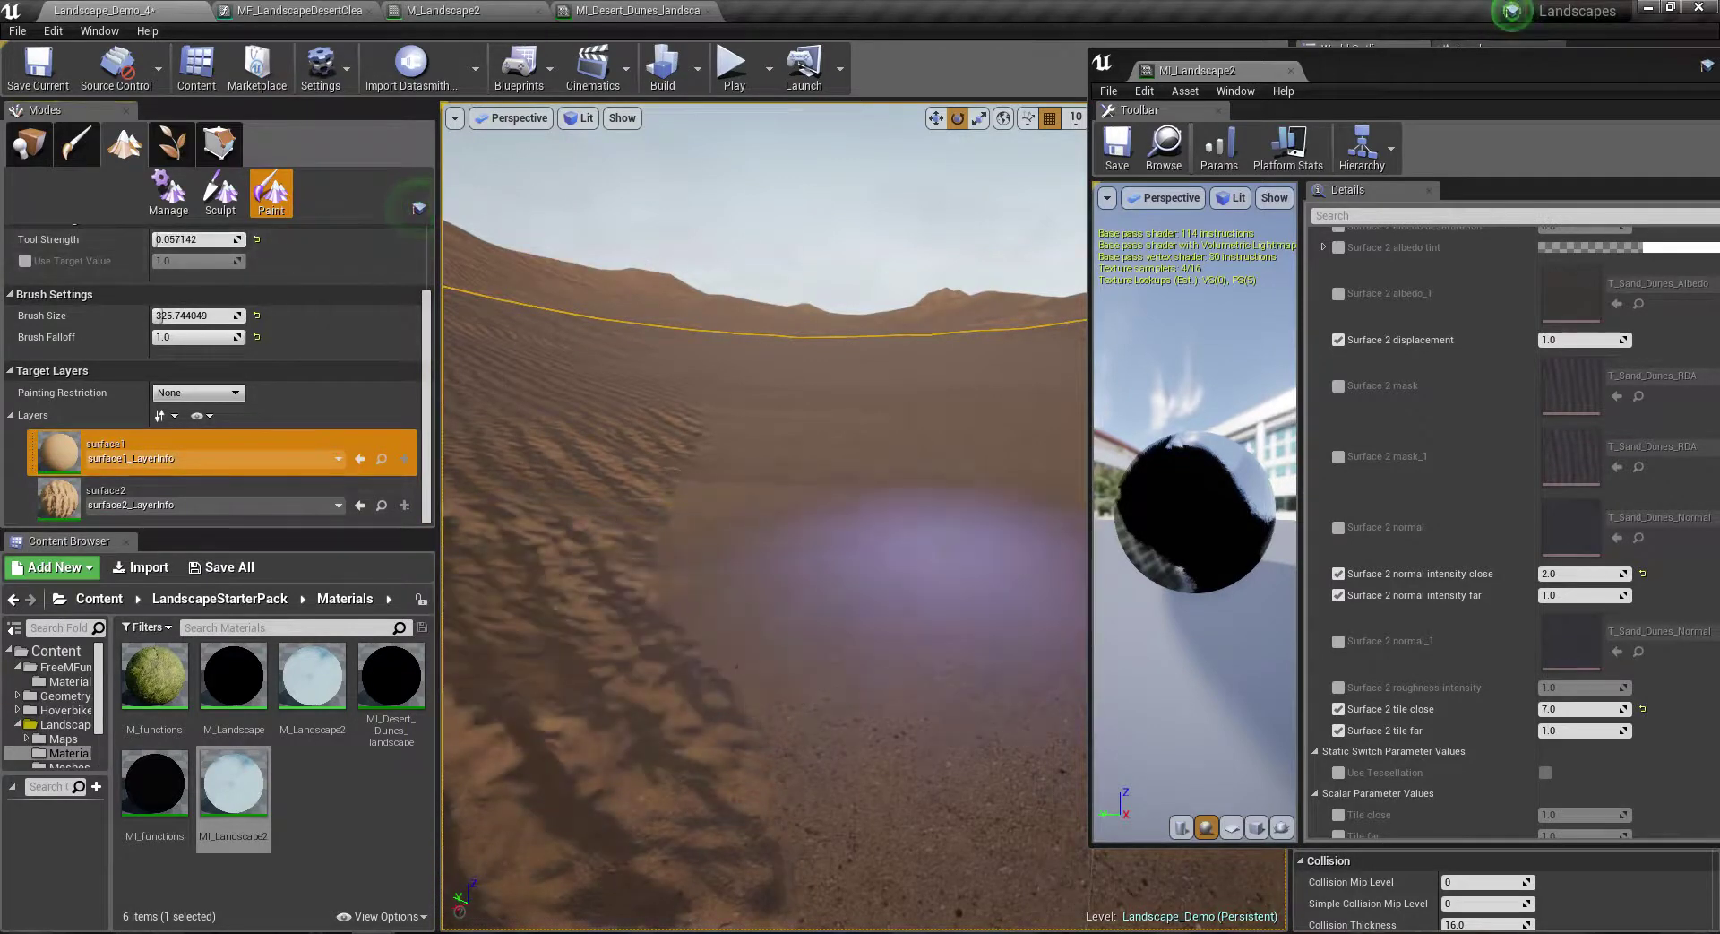
right_click_drag(923, 506, 923, 502)
left_click(215, 497)
mouse_move(891, 537)
right_mouse_down()
mouse_move(800, 591)
mouse_move(789, 627)
right_mouse_up()
left_click_drag(806, 645, 789, 609)
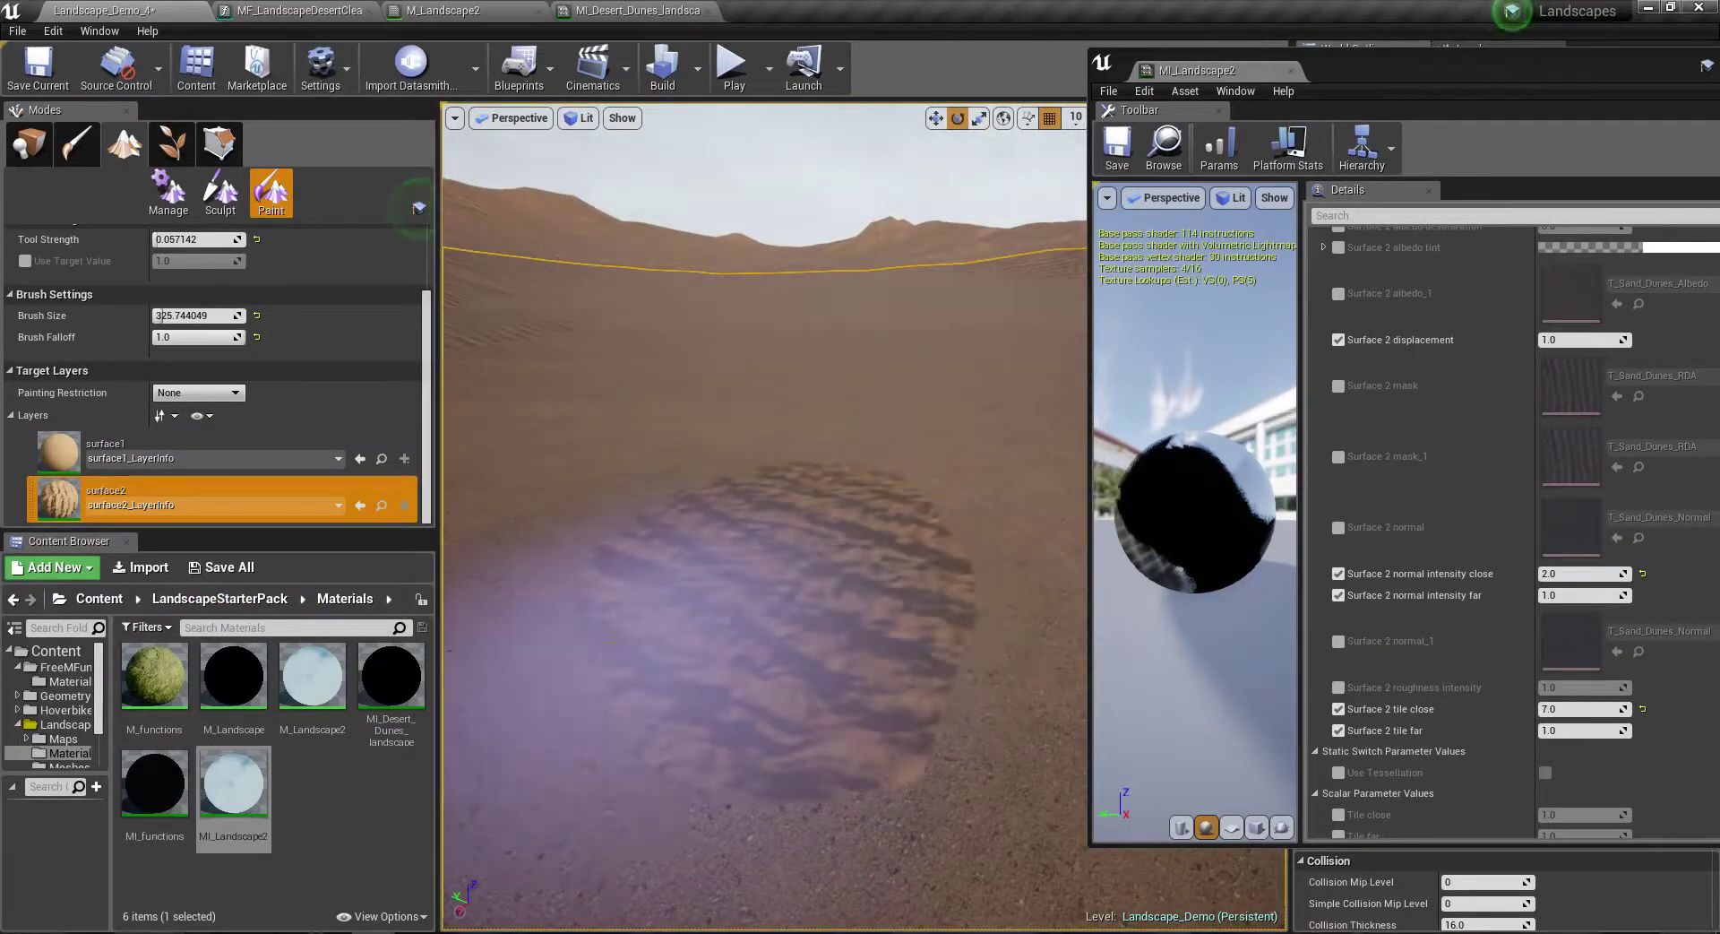
Step: Paint smooth surface1 sand over the rippled patch to blend the two layers
right_click_drag(802, 582, 905, 457)
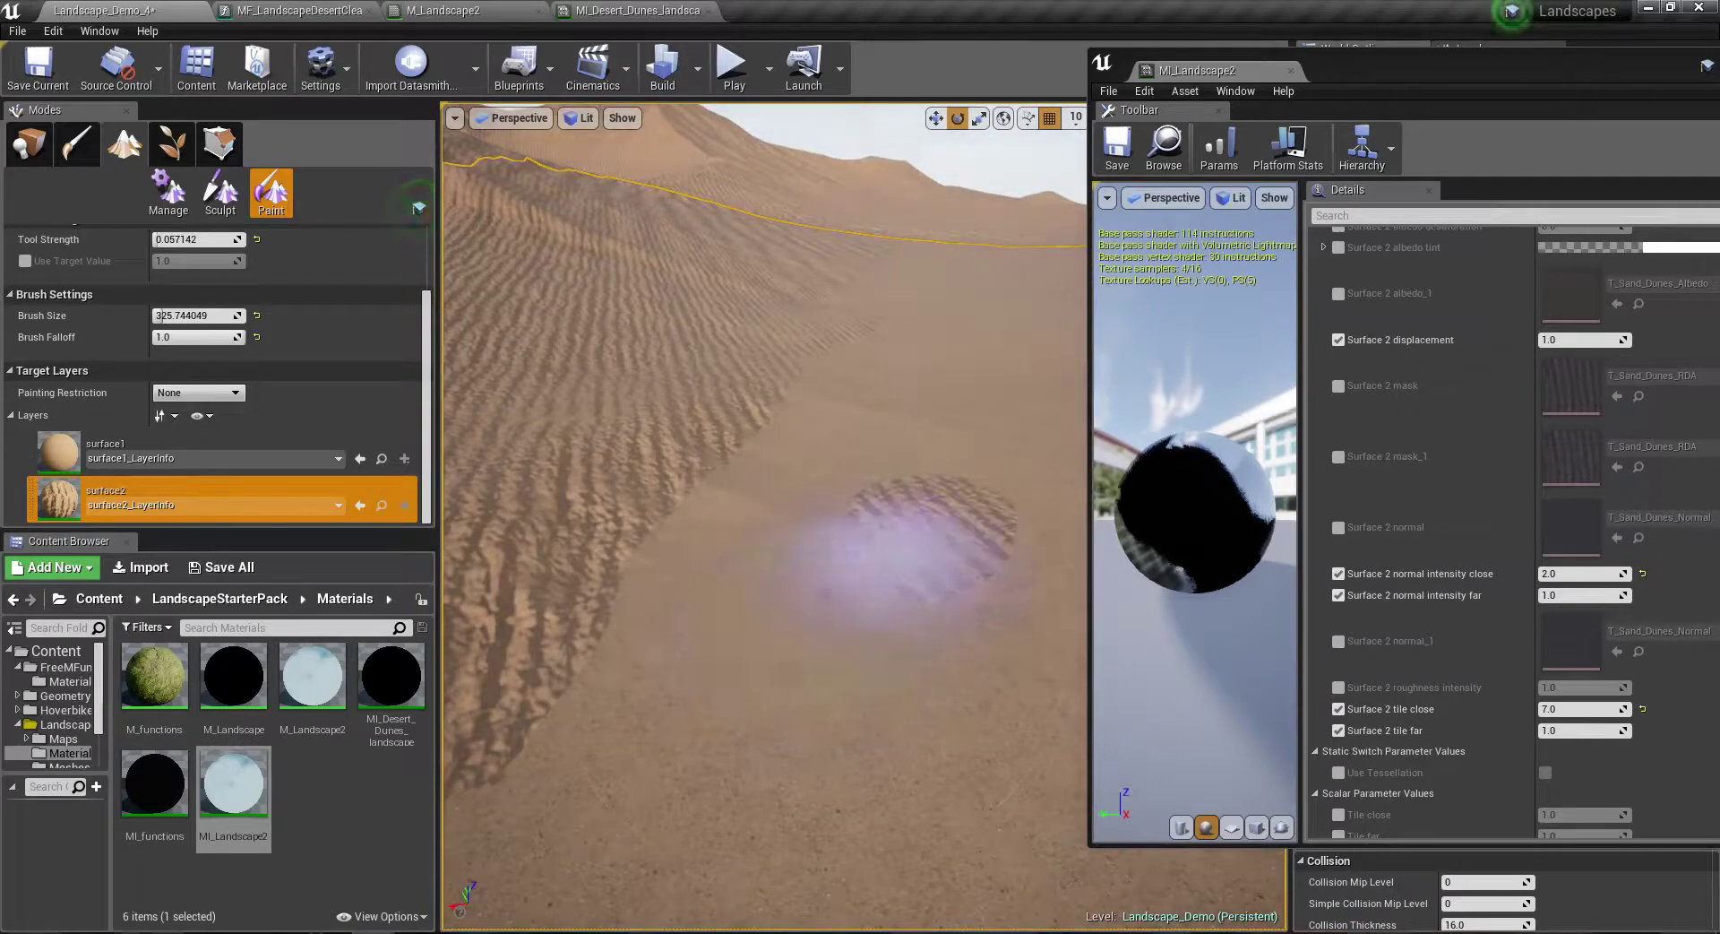
scroll(874, 615, "up", 5)
scroll(873, 614, "down", 5)
mouse_move(874, 614)
right_mouse_down()
mouse_move(645, 560)
mouse_move(838, 466)
right_mouse_up()
left_click(58, 452)
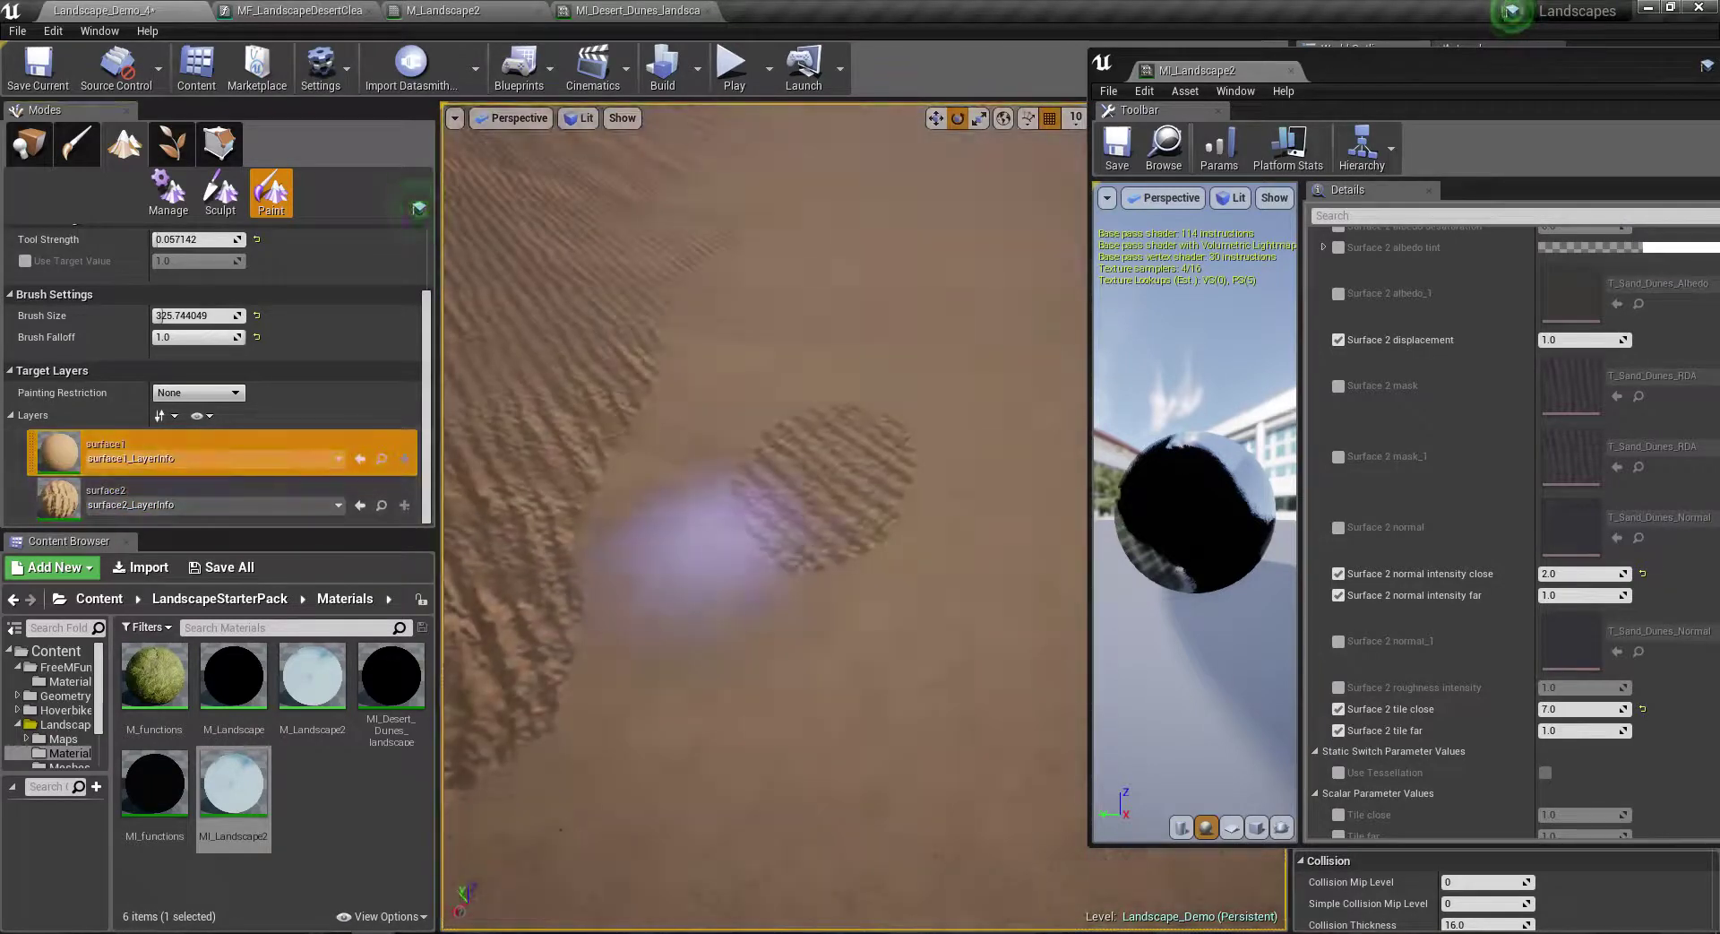
left_click_drag(838, 466, 704, 599)
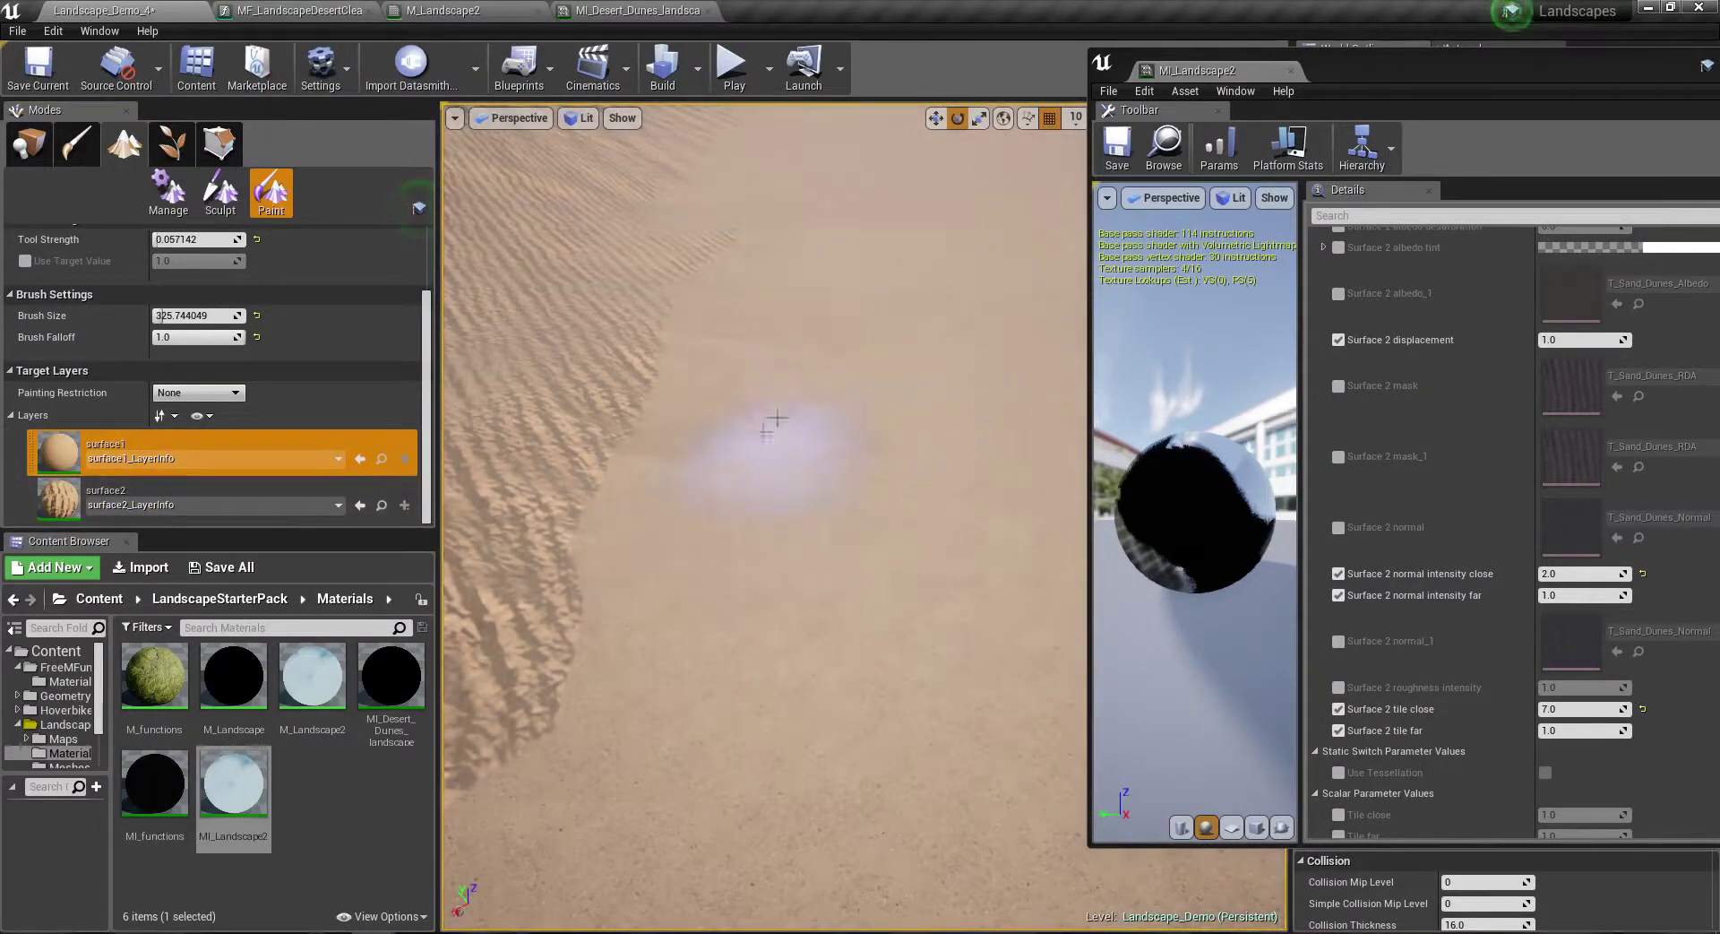
right_click_drag(704, 599, 717, 466)
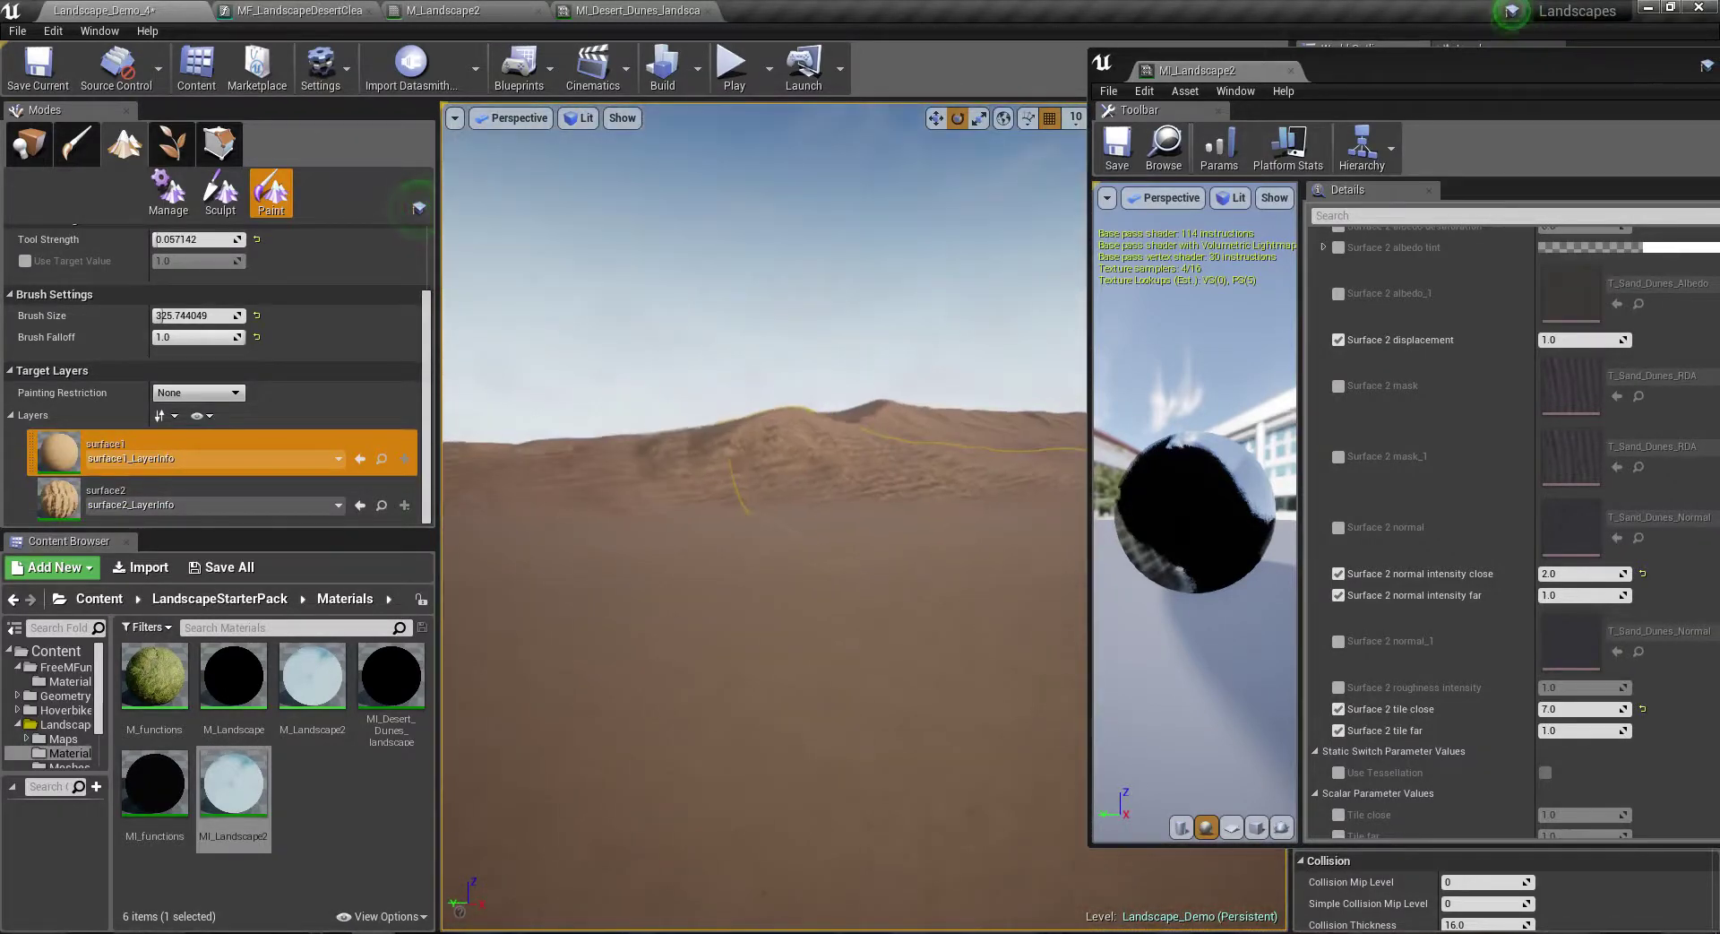
scroll(1406, 550, "down", 4)
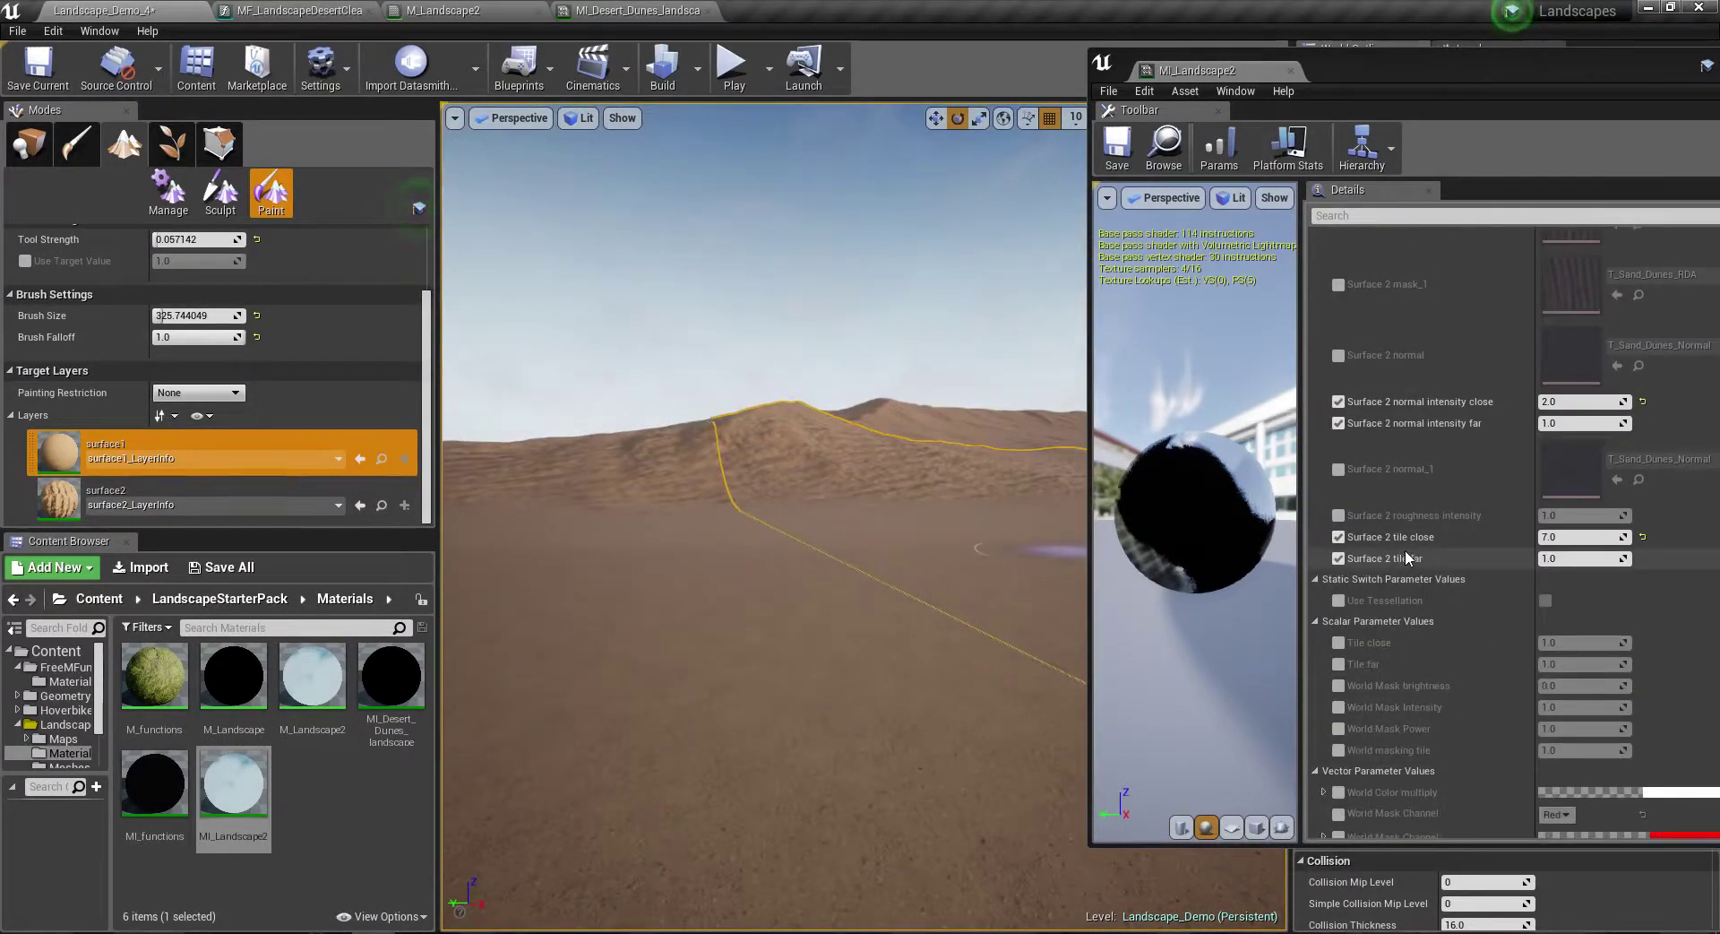
Step: Inspect the sand ridges in wireframe view, then return to lit display
right_click_drag(894, 633, 905, 556)
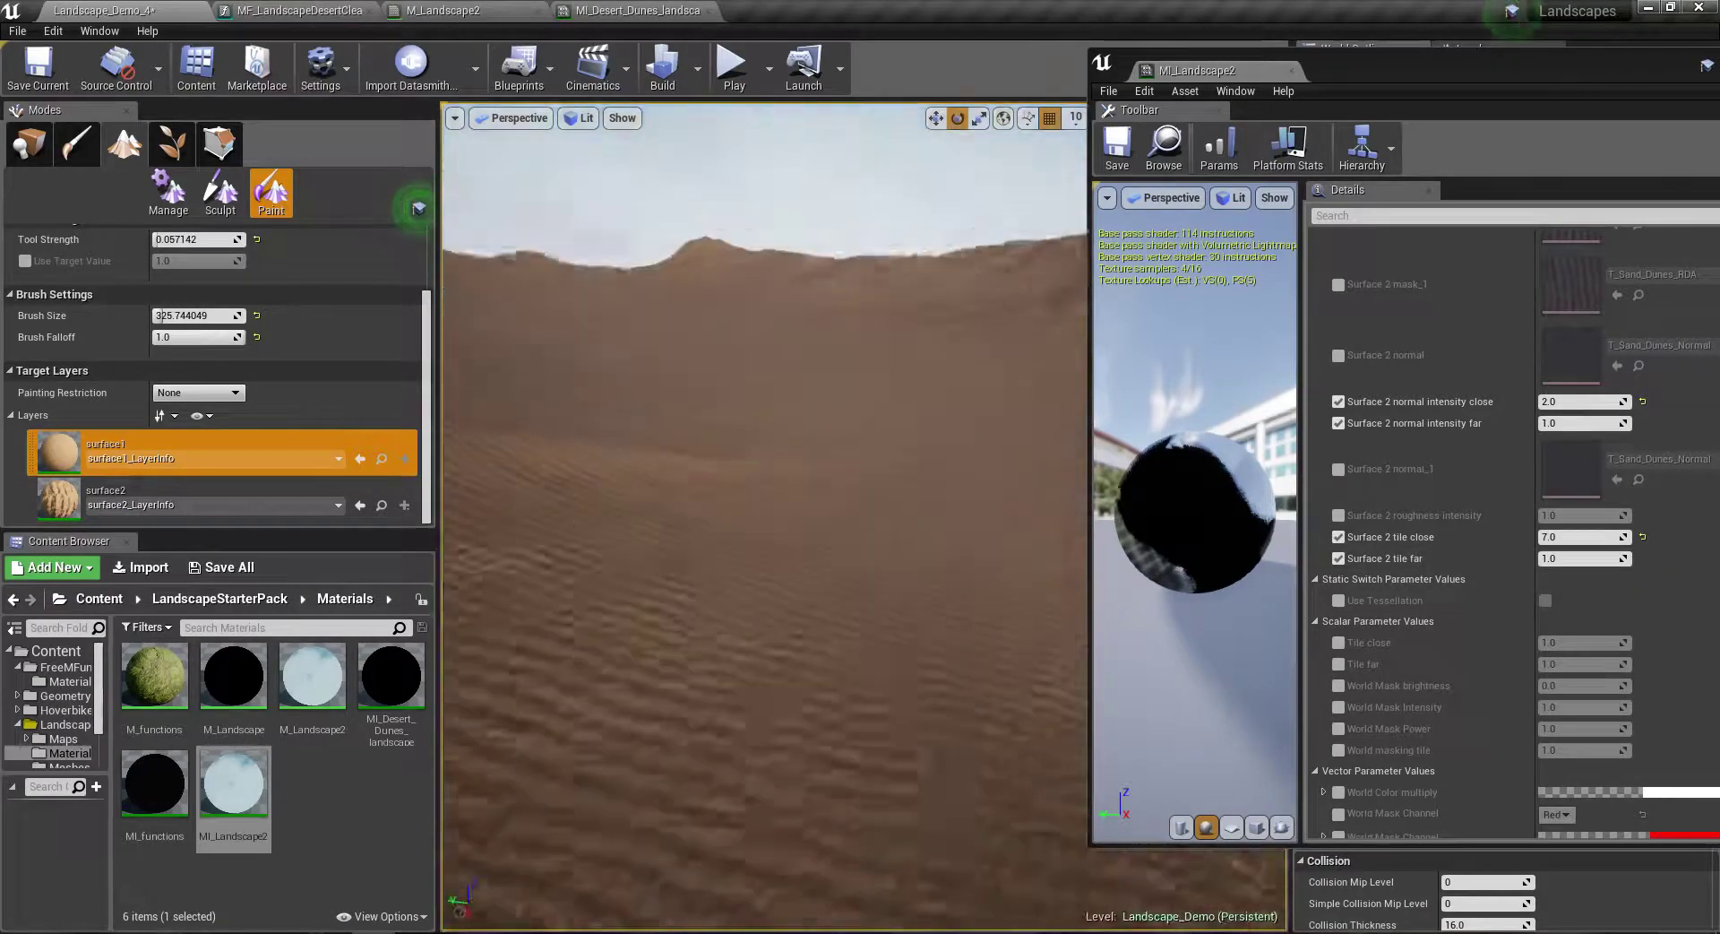
right_click_drag(817, 635, 896, 610)
key("alt+2")
key("alt+4")
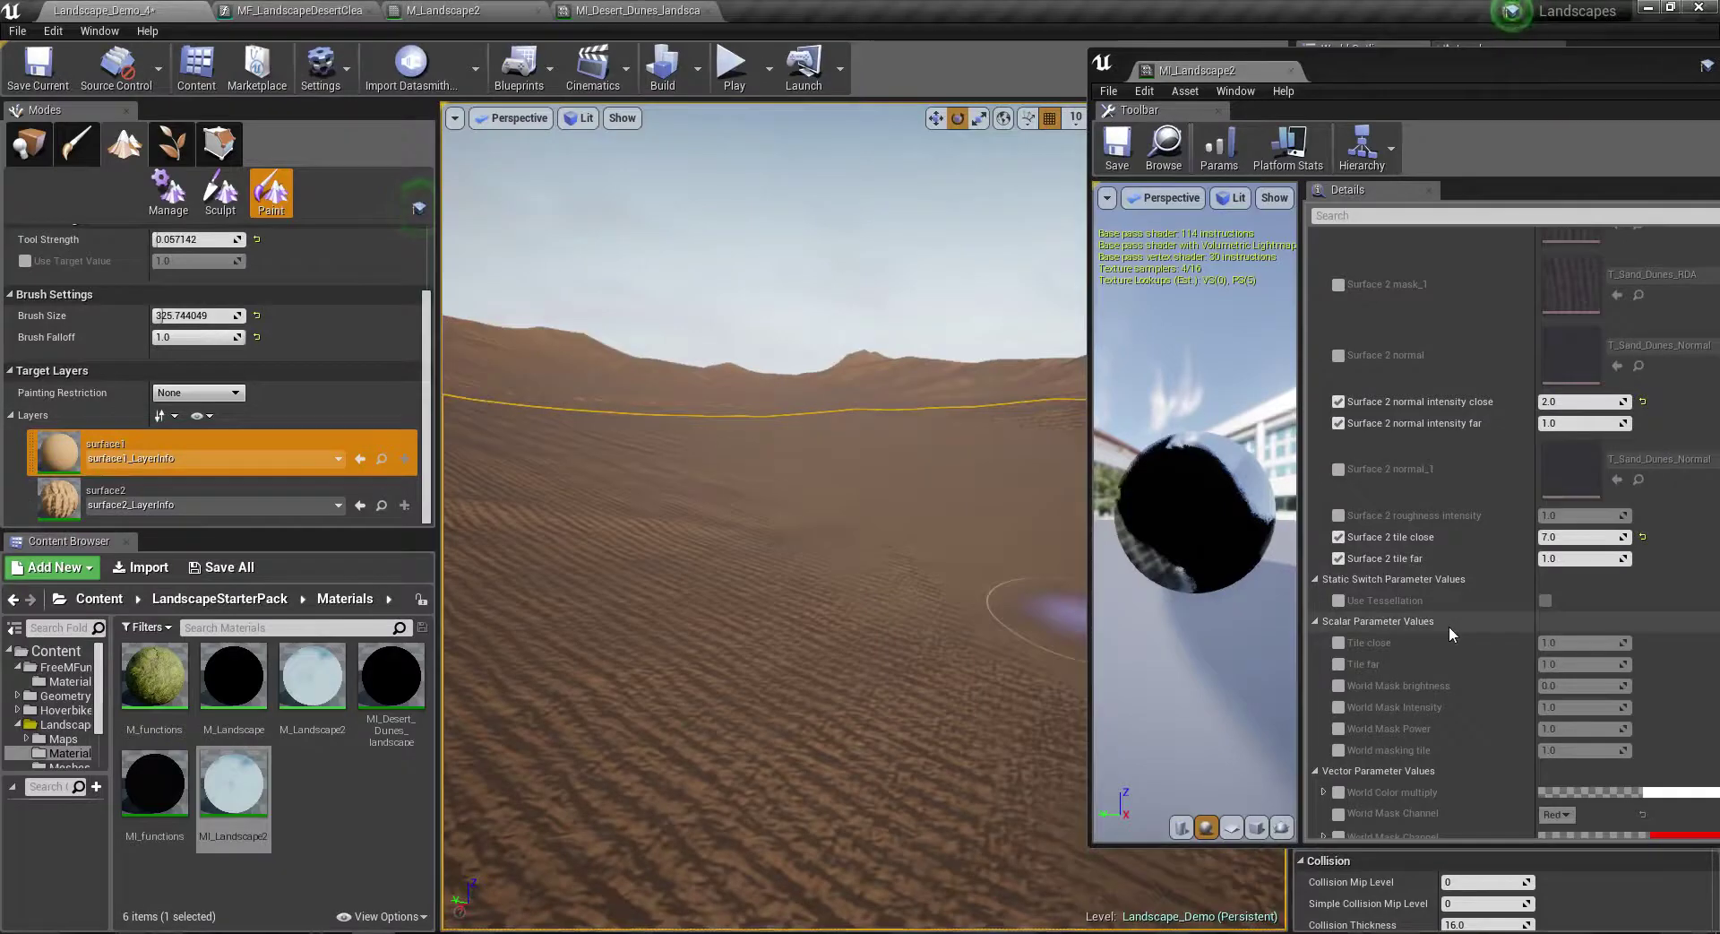
Step: Enable Use Tessellation on MI_Landscape2 and bring the MI_Desert_Dunes_landscape instance forward
left_click(1543, 602)
left_click(1546, 600)
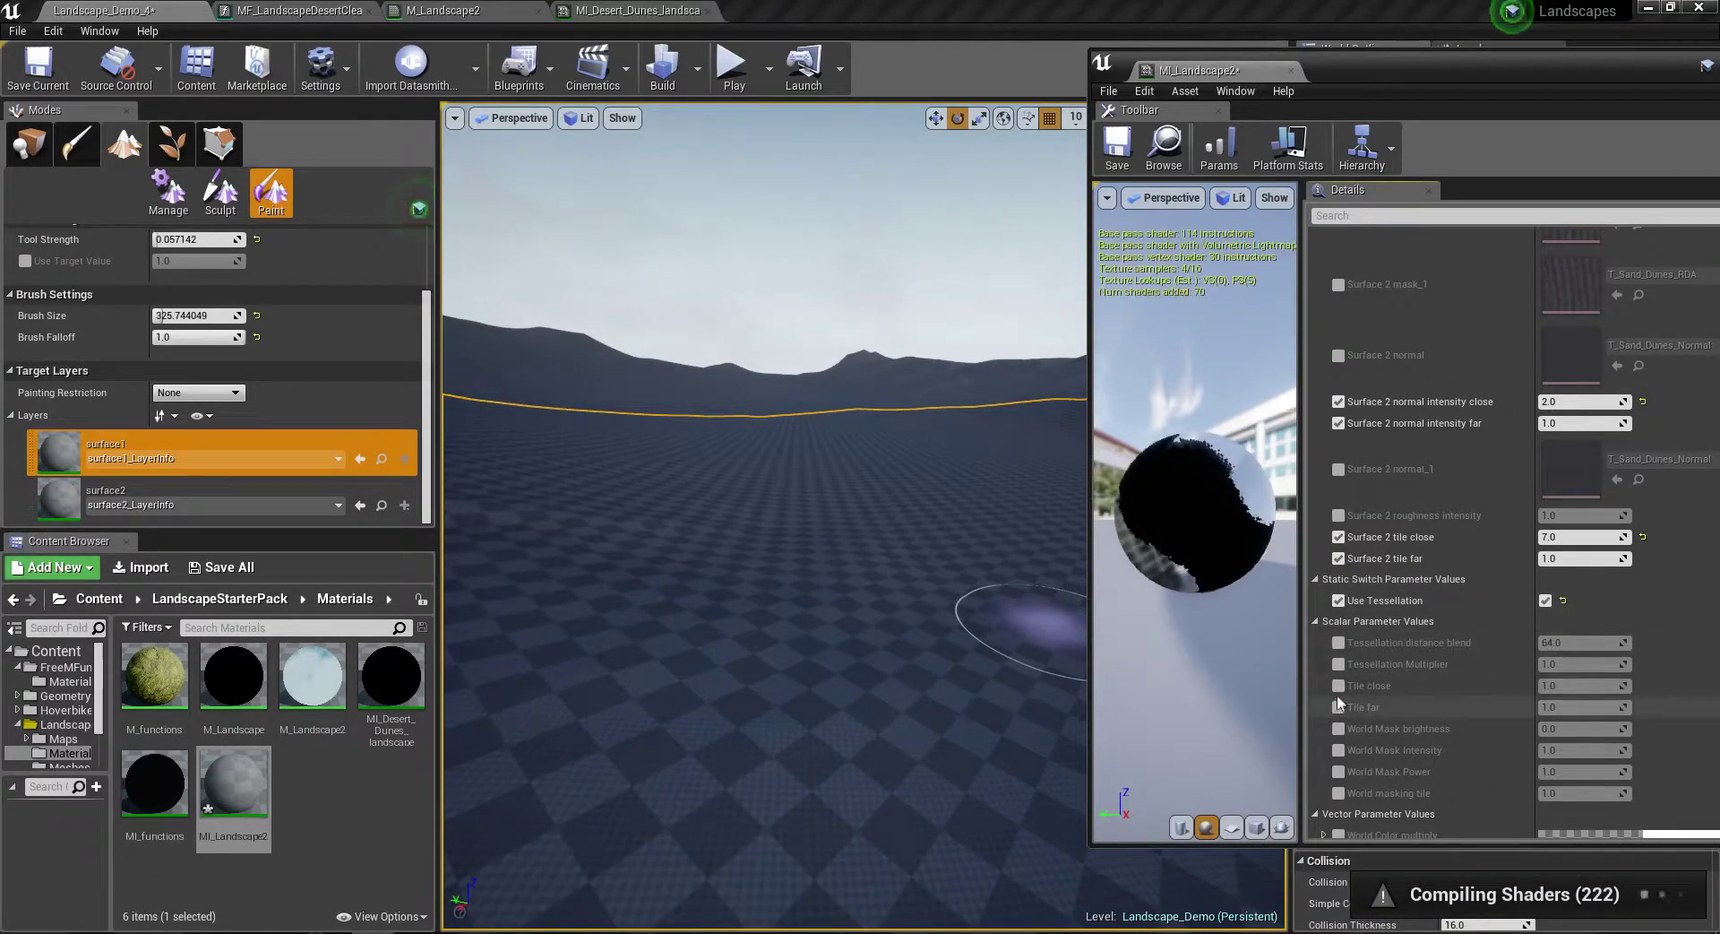
left_click(638, 10)
scroll(858, 478, "down", 5)
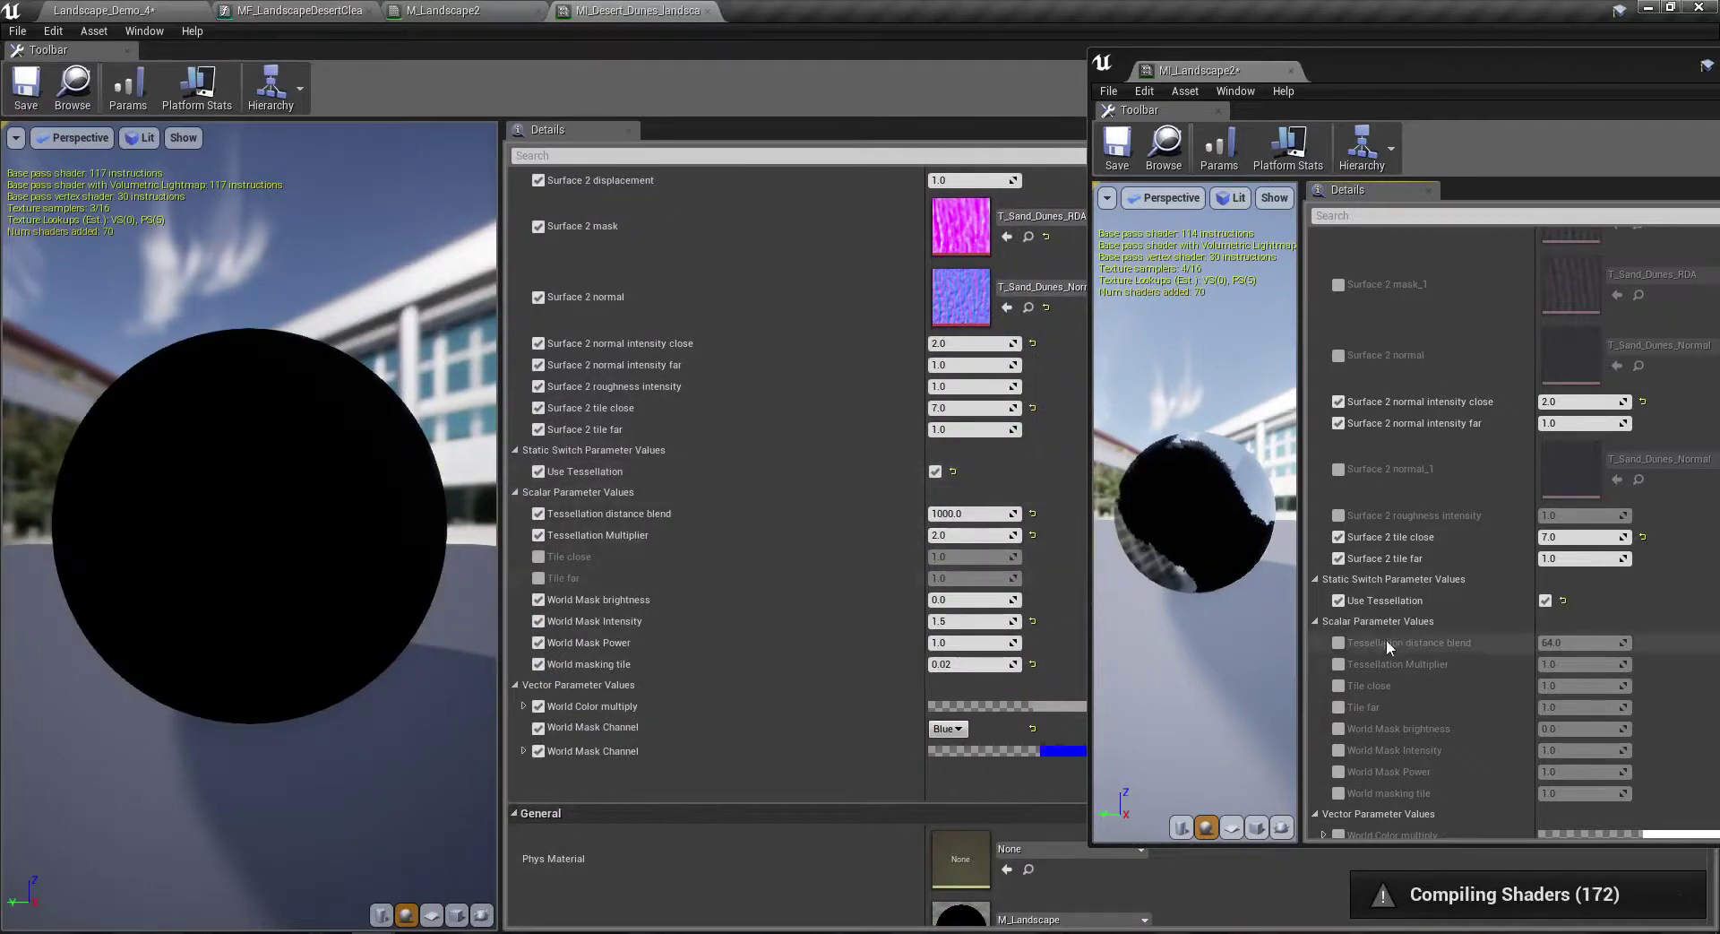
Step: Override Tessellation distance blend to 1000 and enable the Tessellation Multiplier override
left_click(1338, 642)
type("1000")
key("Return")
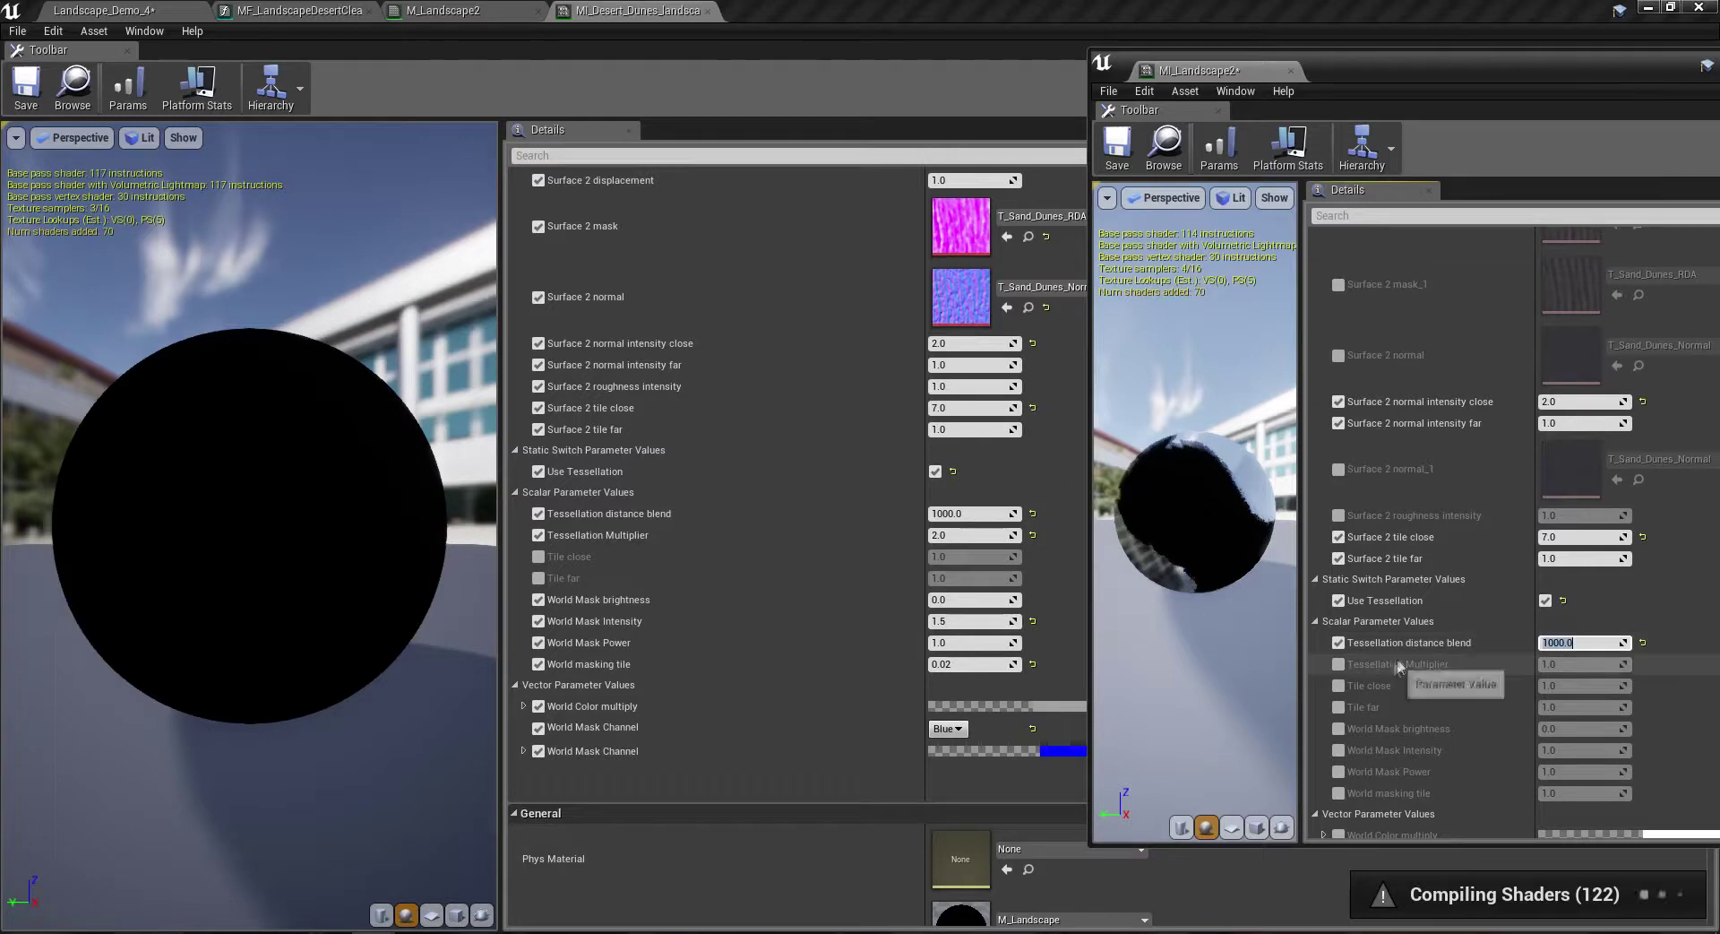
left_click(1337, 667)
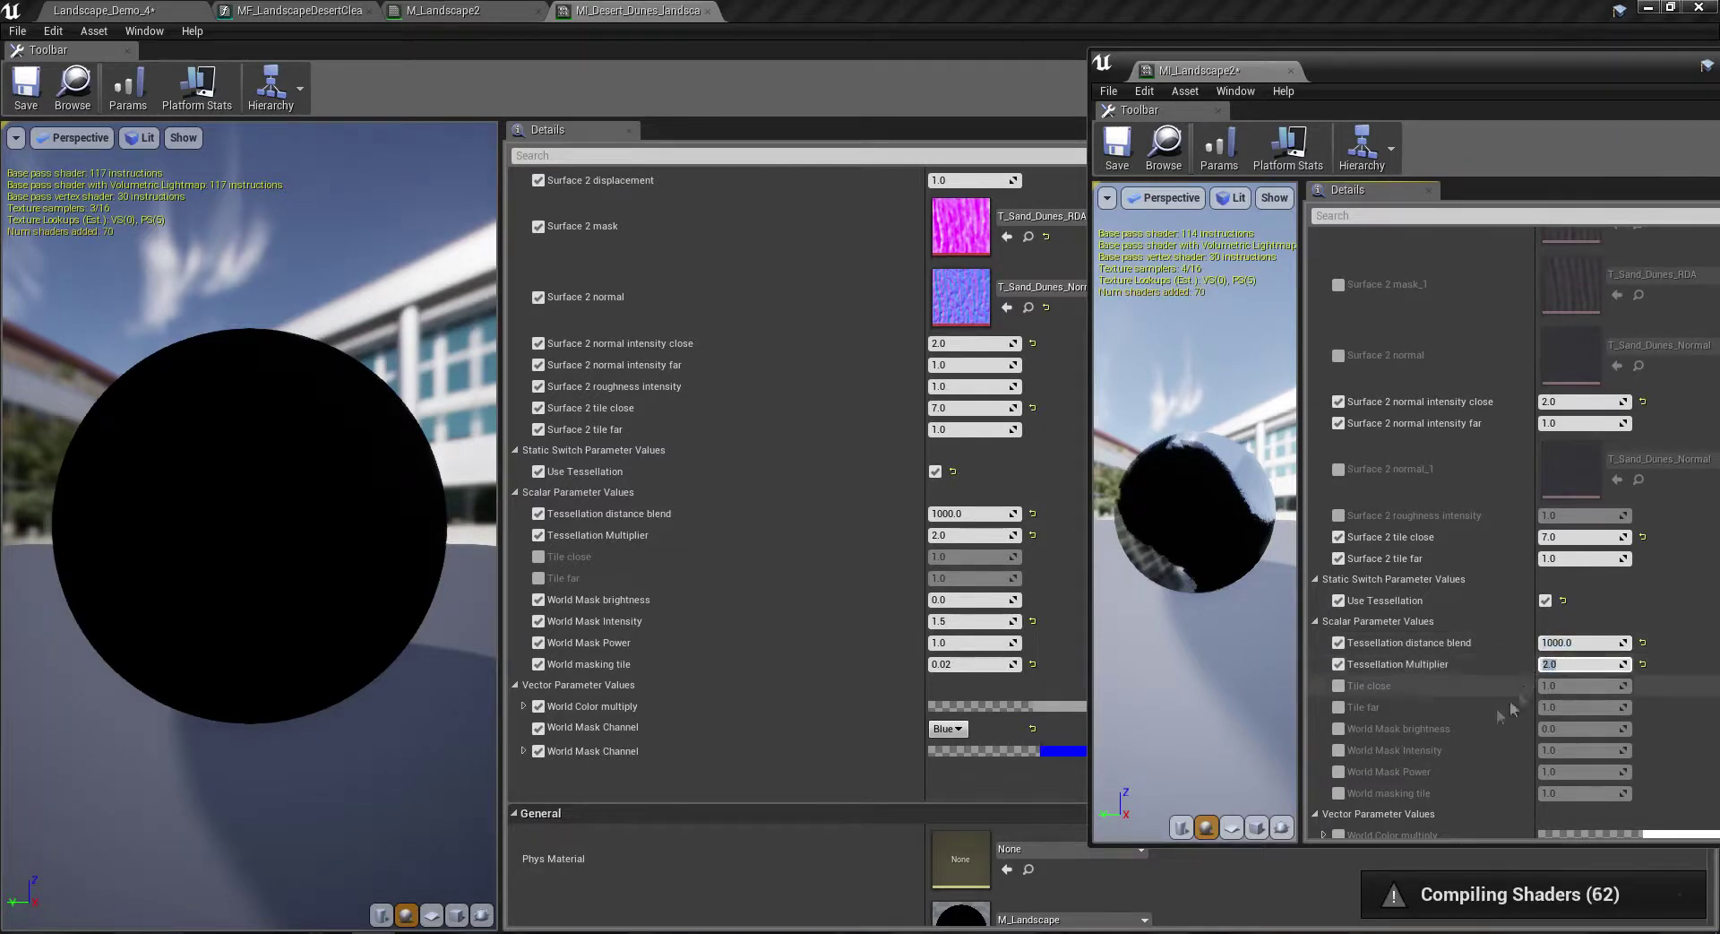
Step: Override World Mask Intensity, Power and masking tile, pasting 0.02 for the masking tile
left_click(1339, 750)
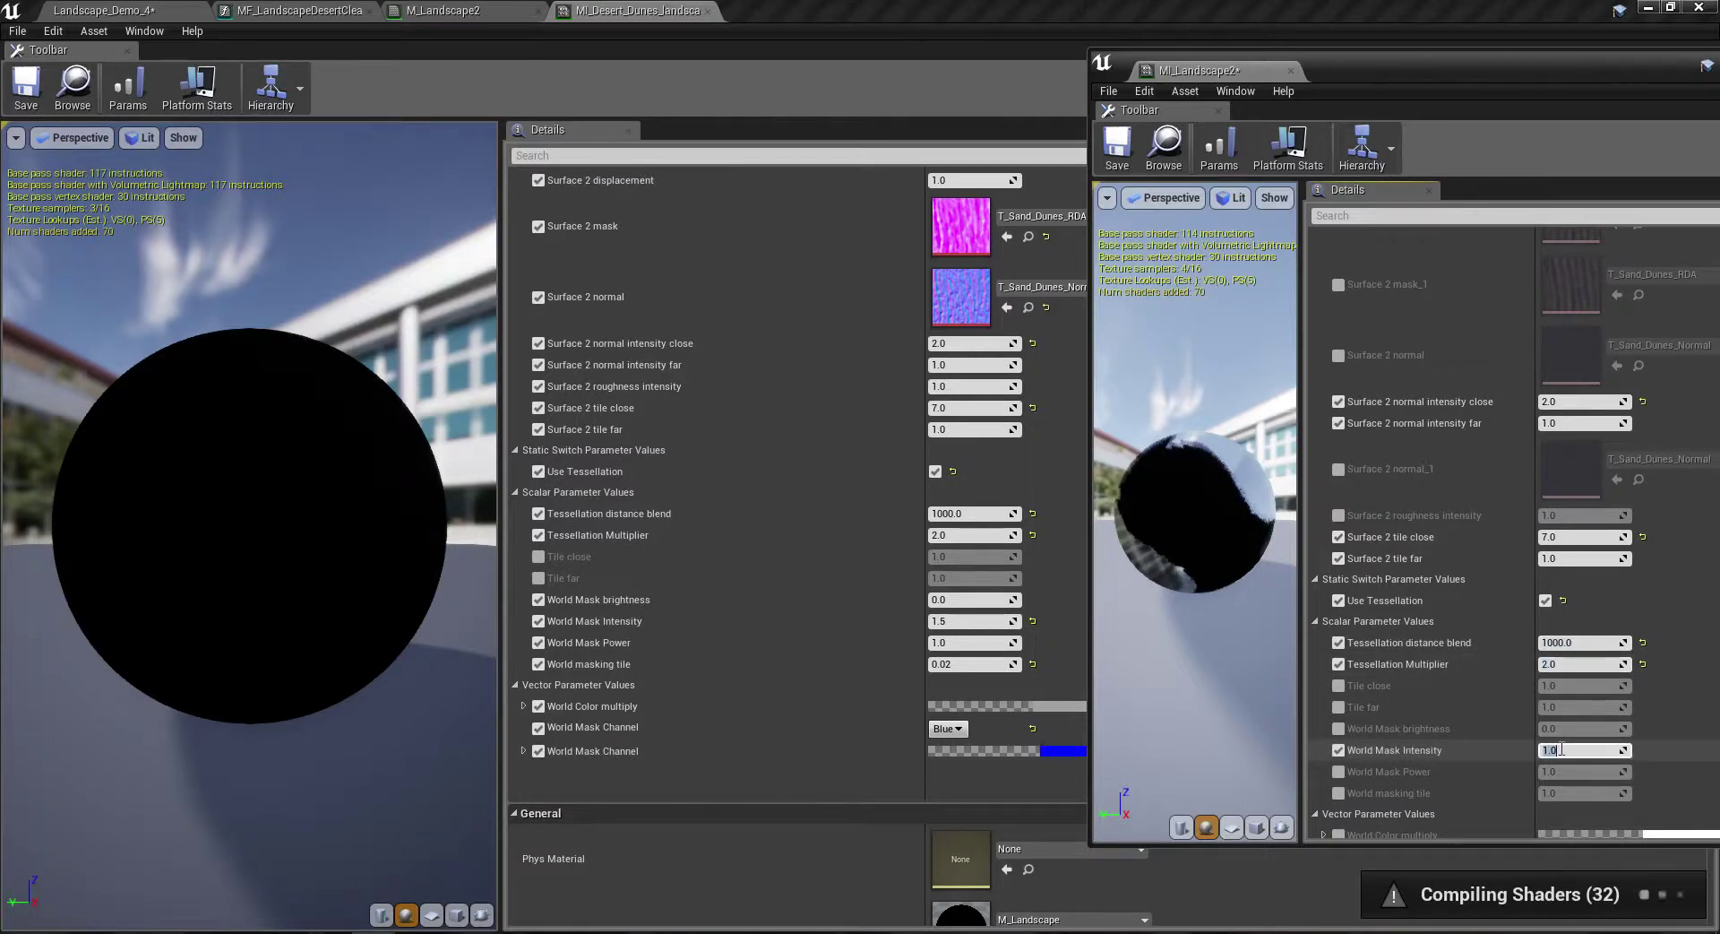
left_click(1584, 749)
type("1.5")
left_click(1339, 771)
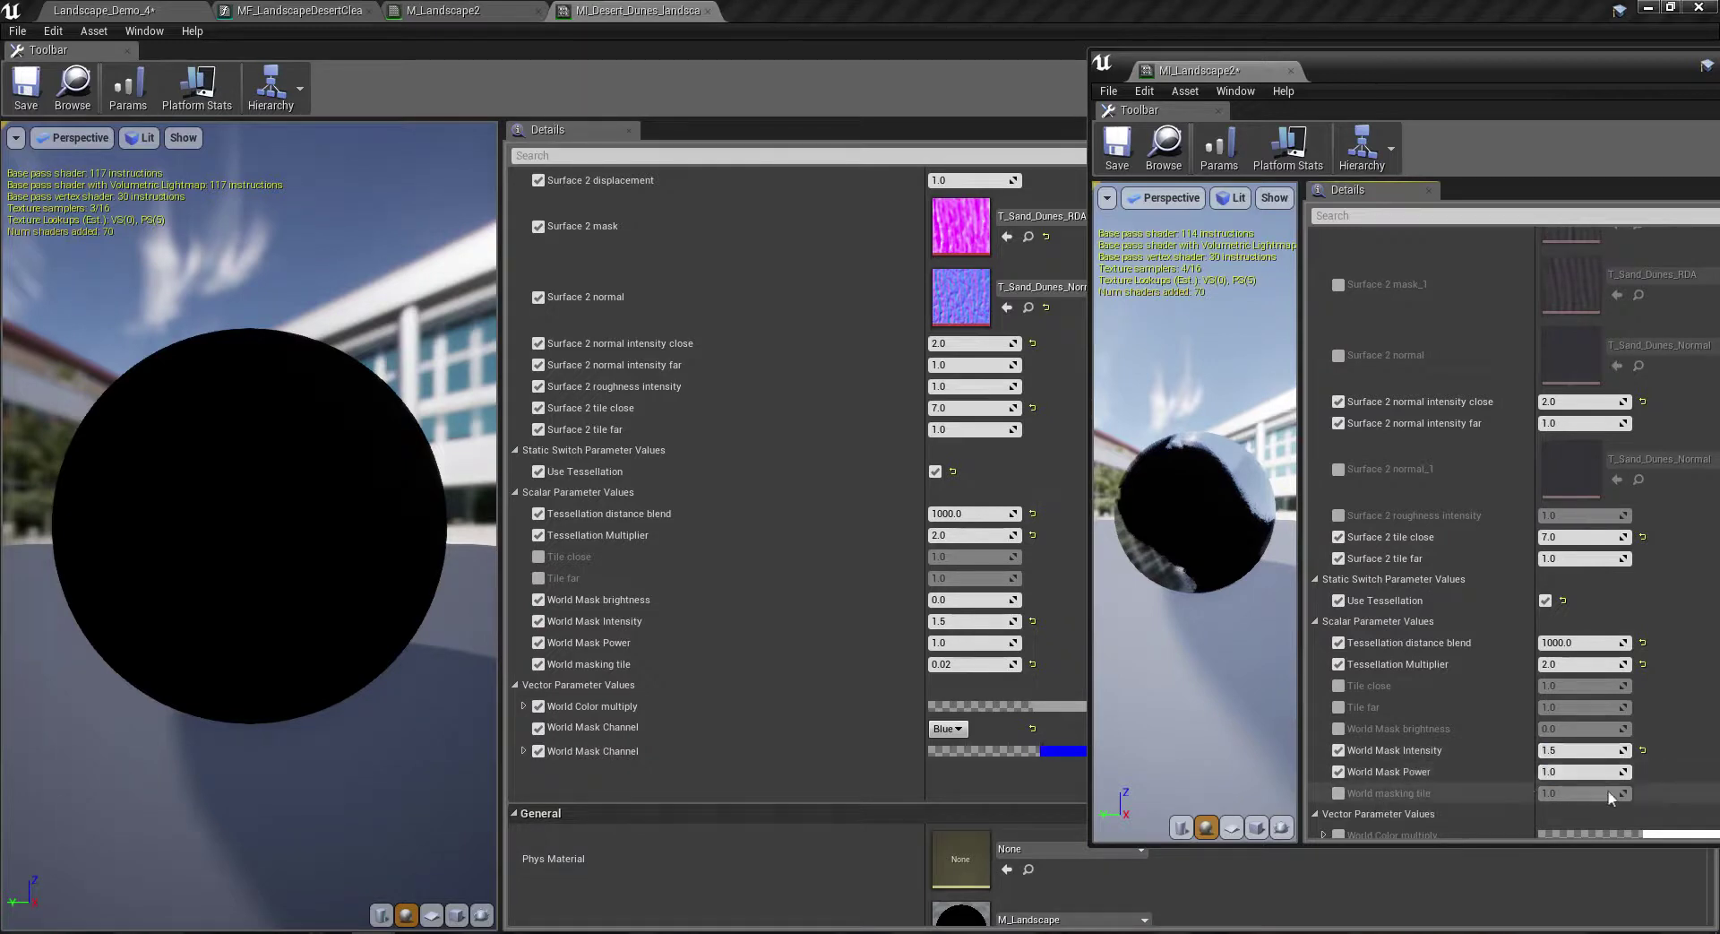
left_click(1334, 791)
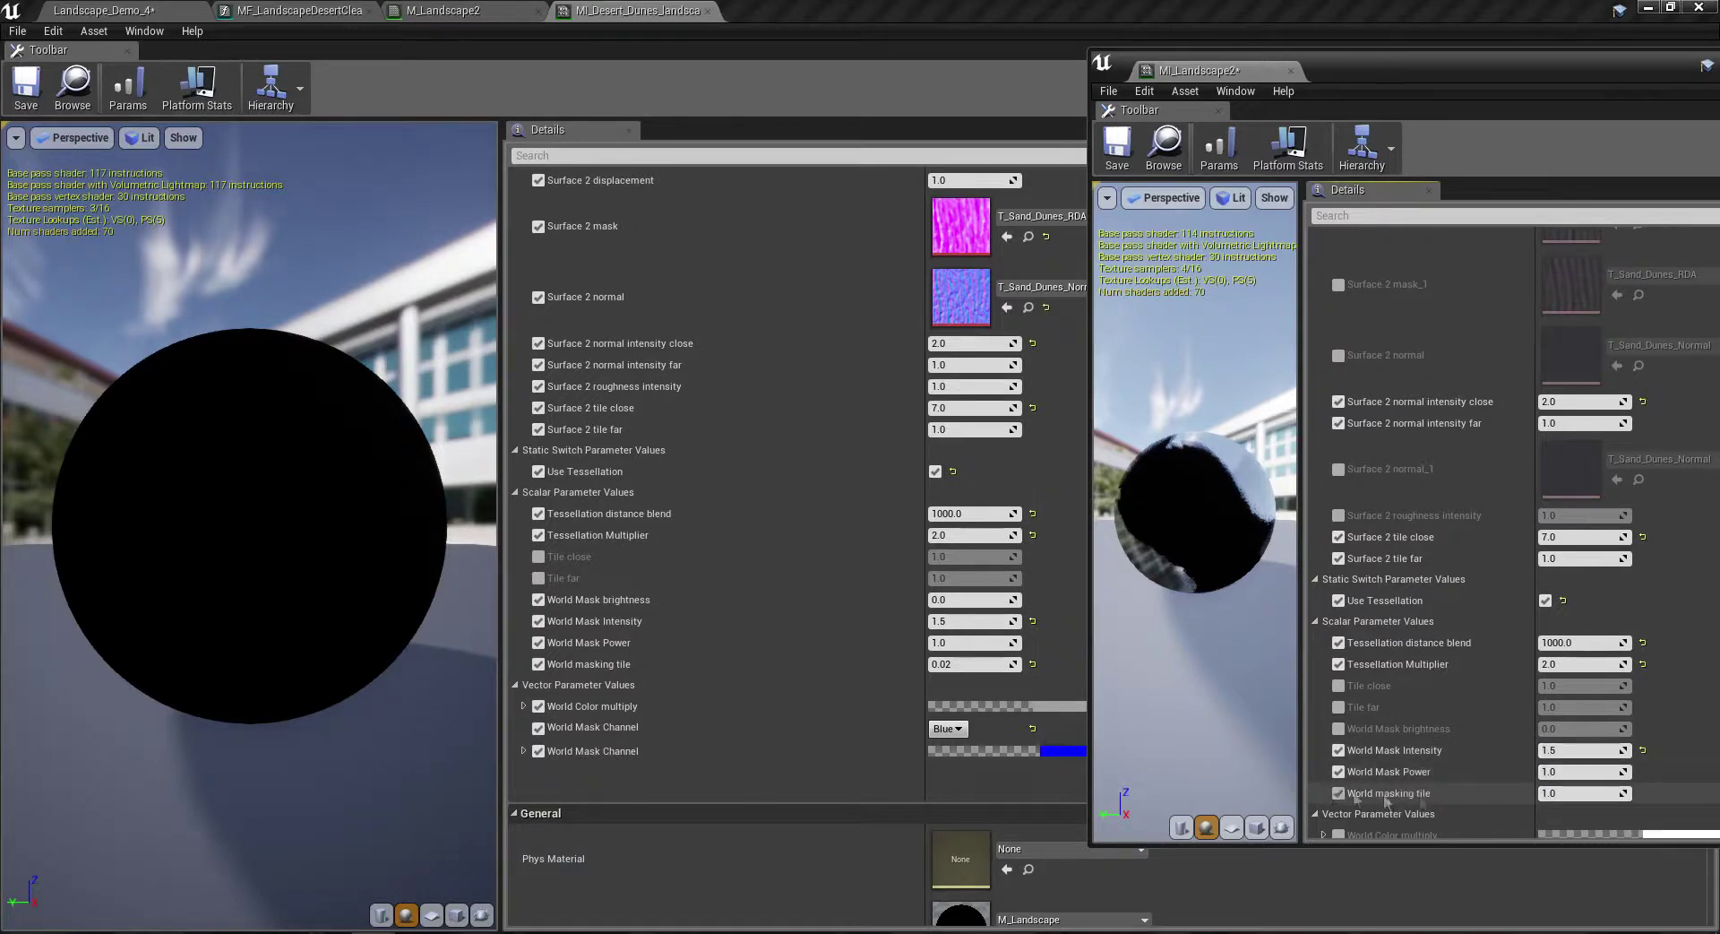
left_click(972, 664)
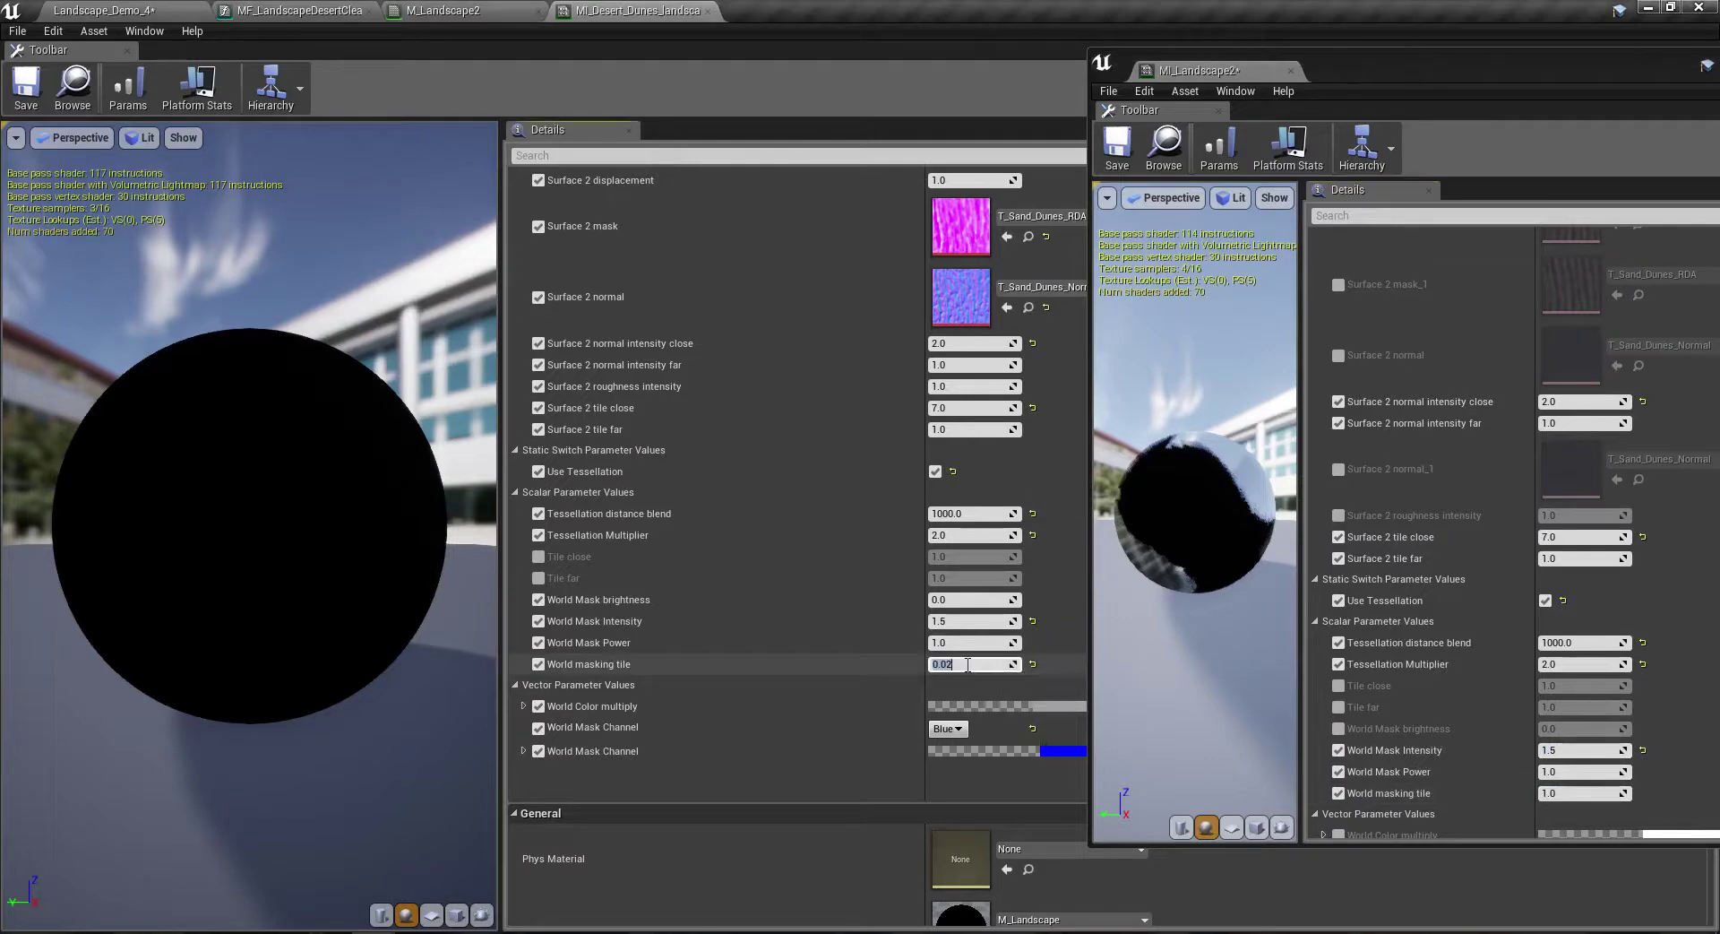
left_click(1578, 793)
type("0.02")
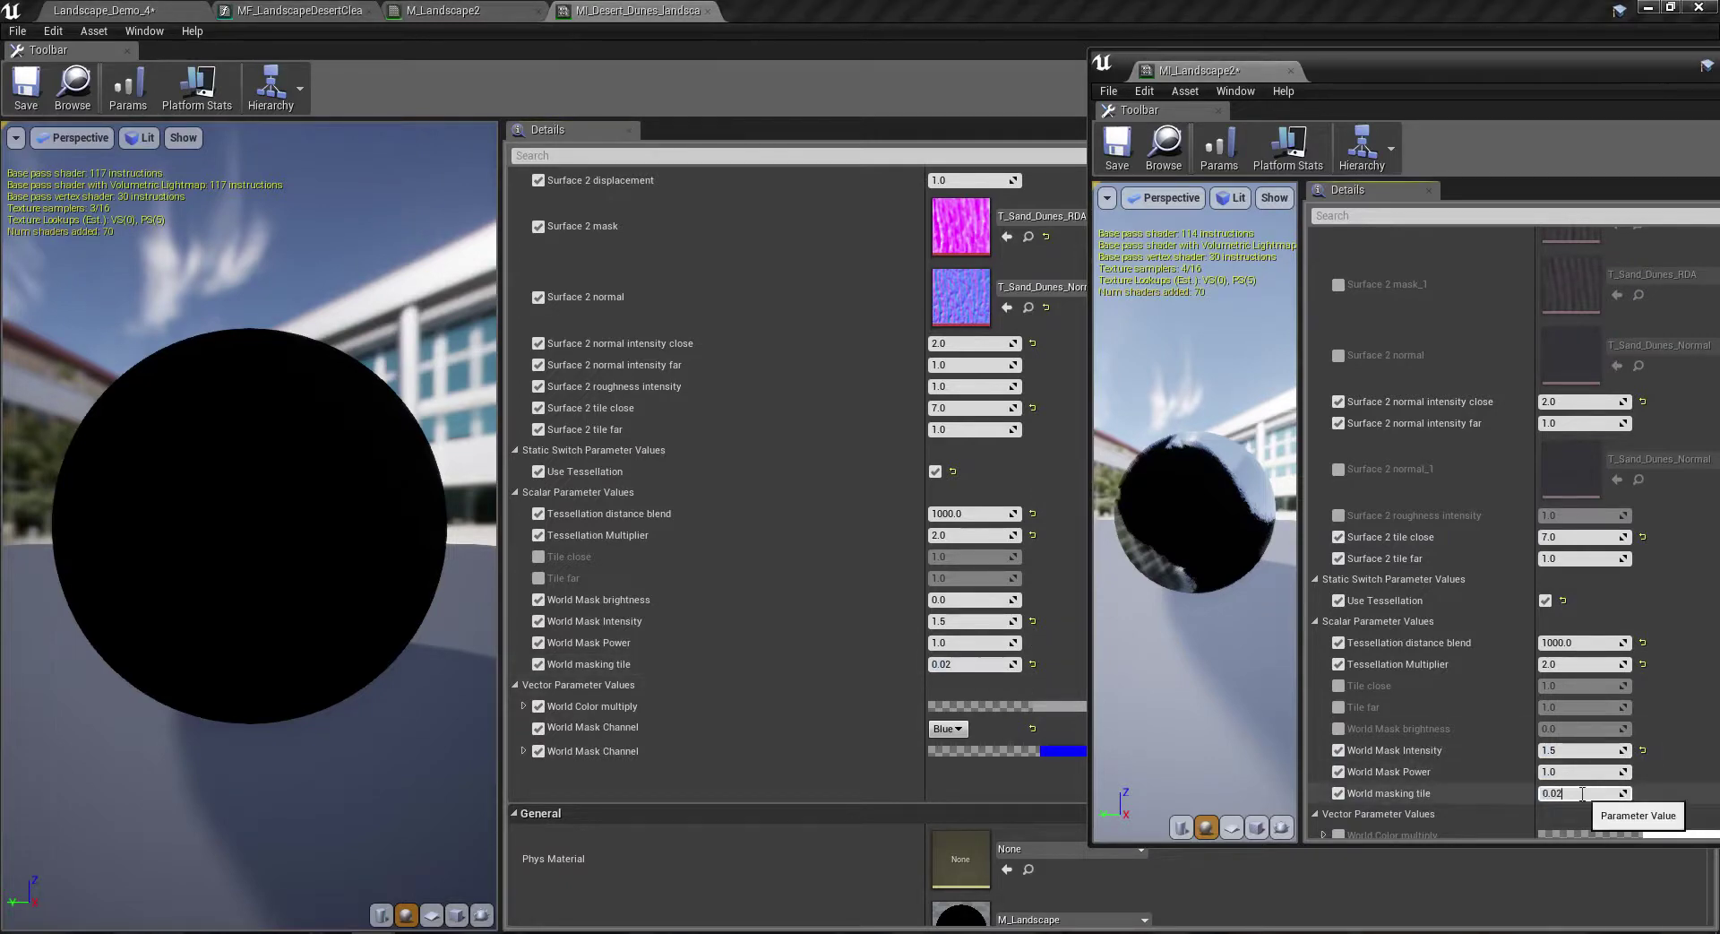
Step: Enable the World Color multiply override and inspect the dunes instance's tint colour
scroll(1559, 793, "down", 1)
scroll(1529, 752, "down", 3)
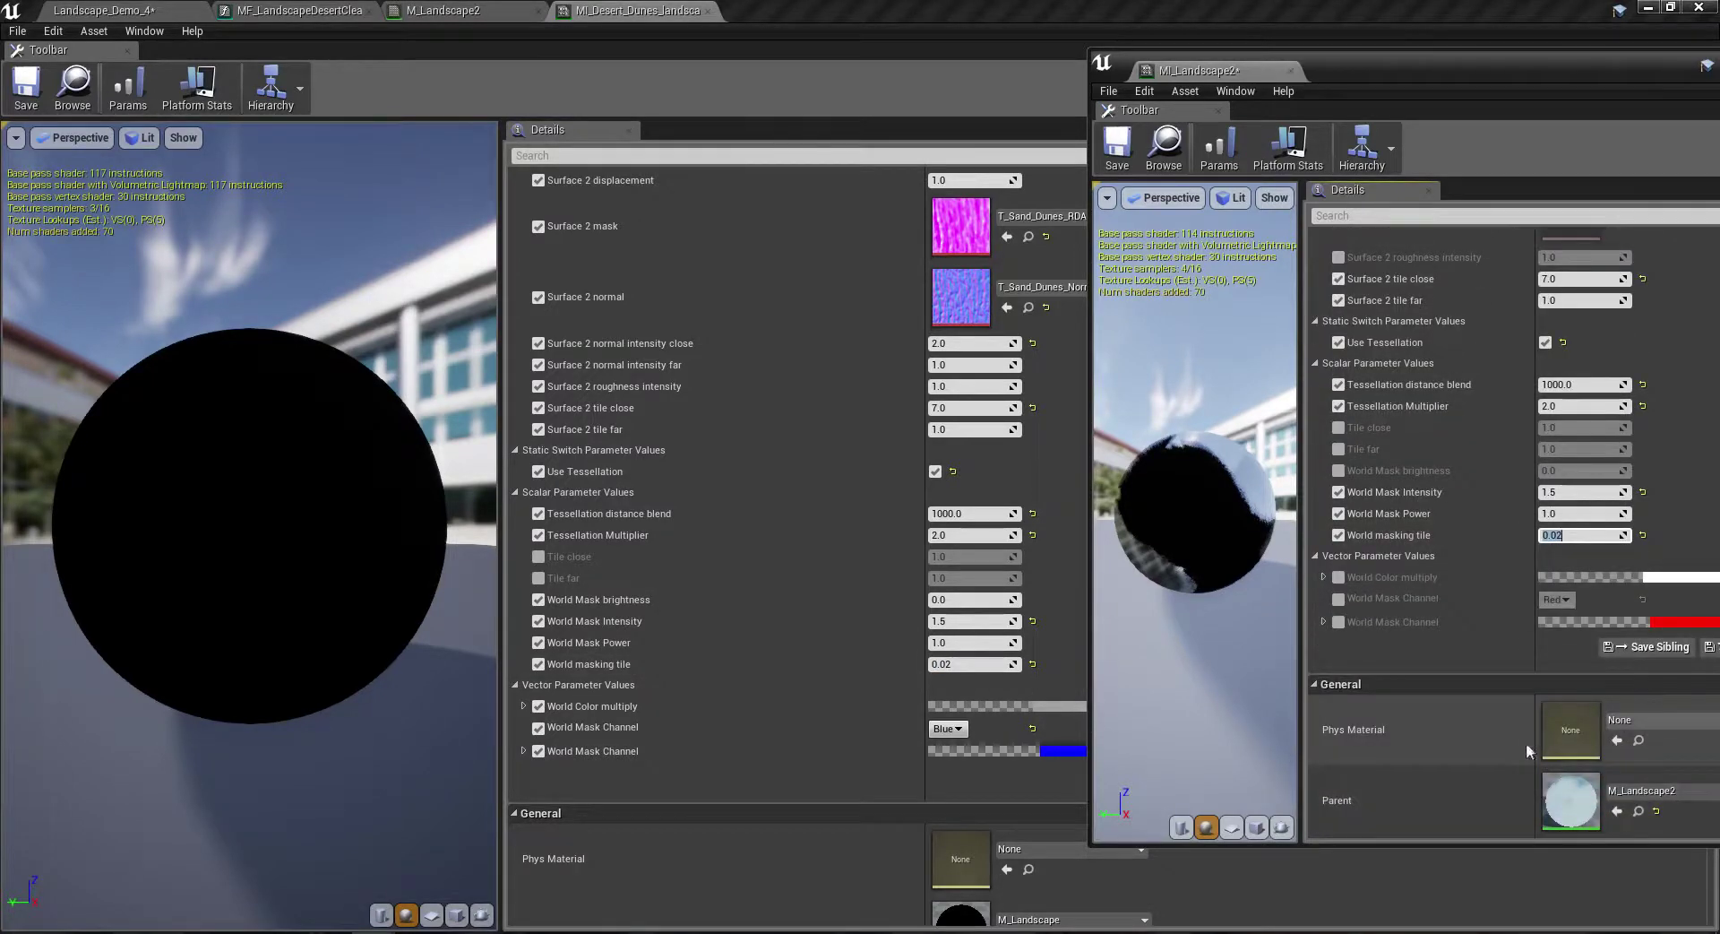
left_click(1339, 578)
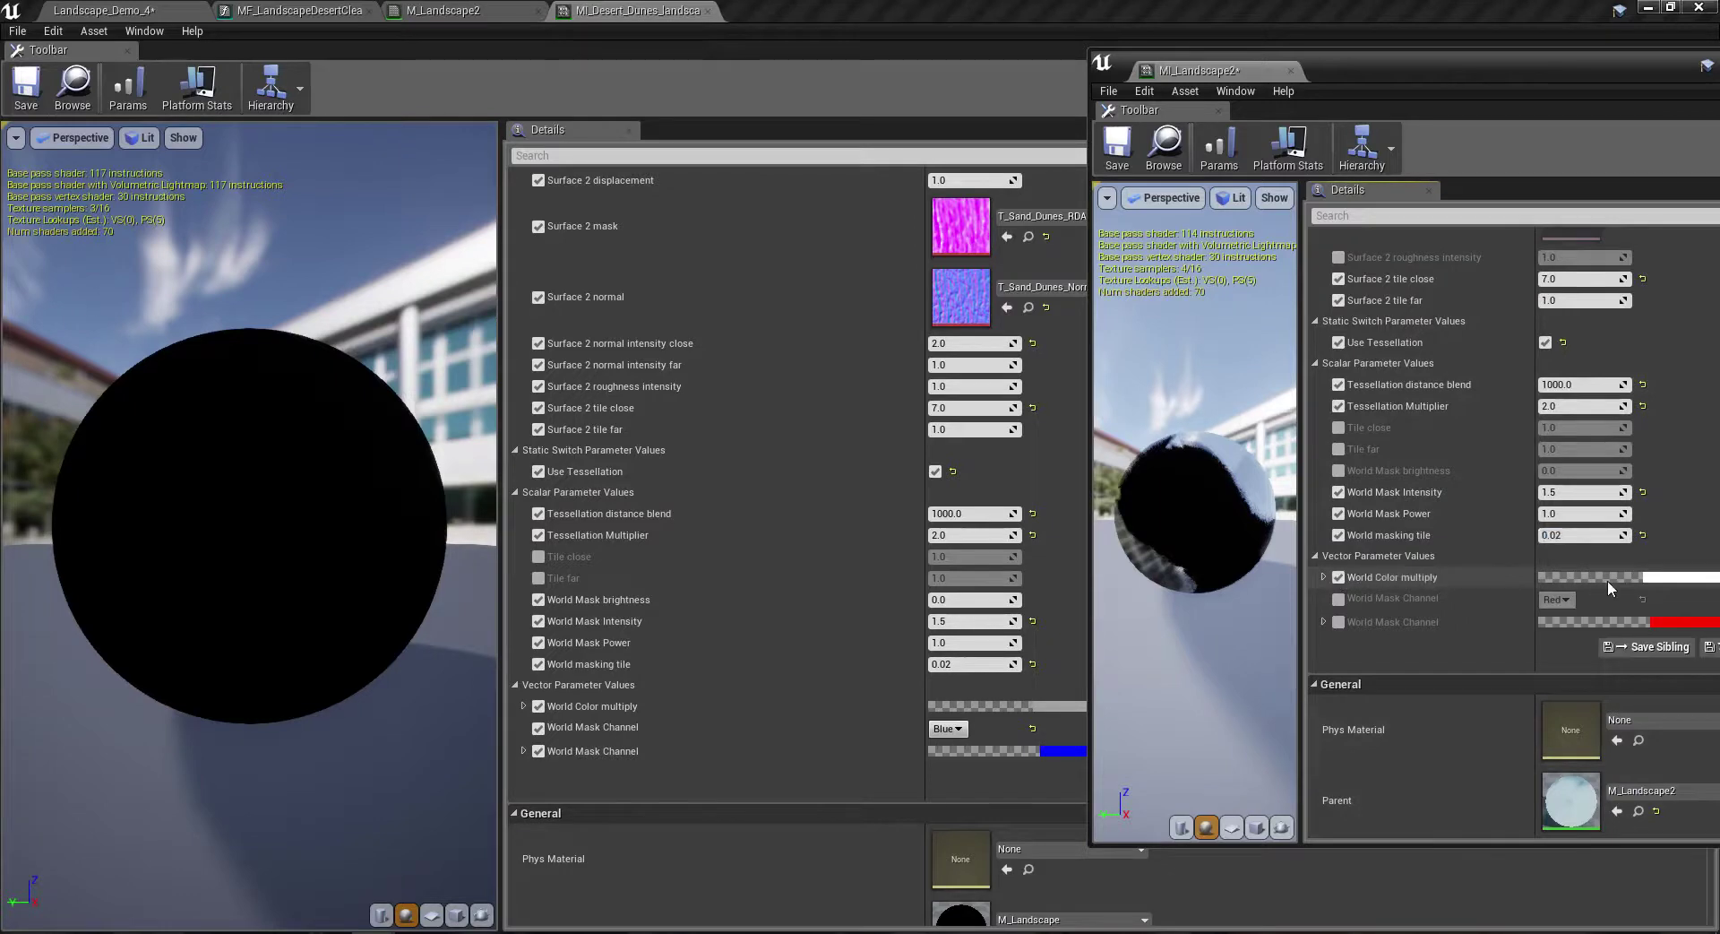
left_click(1044, 704)
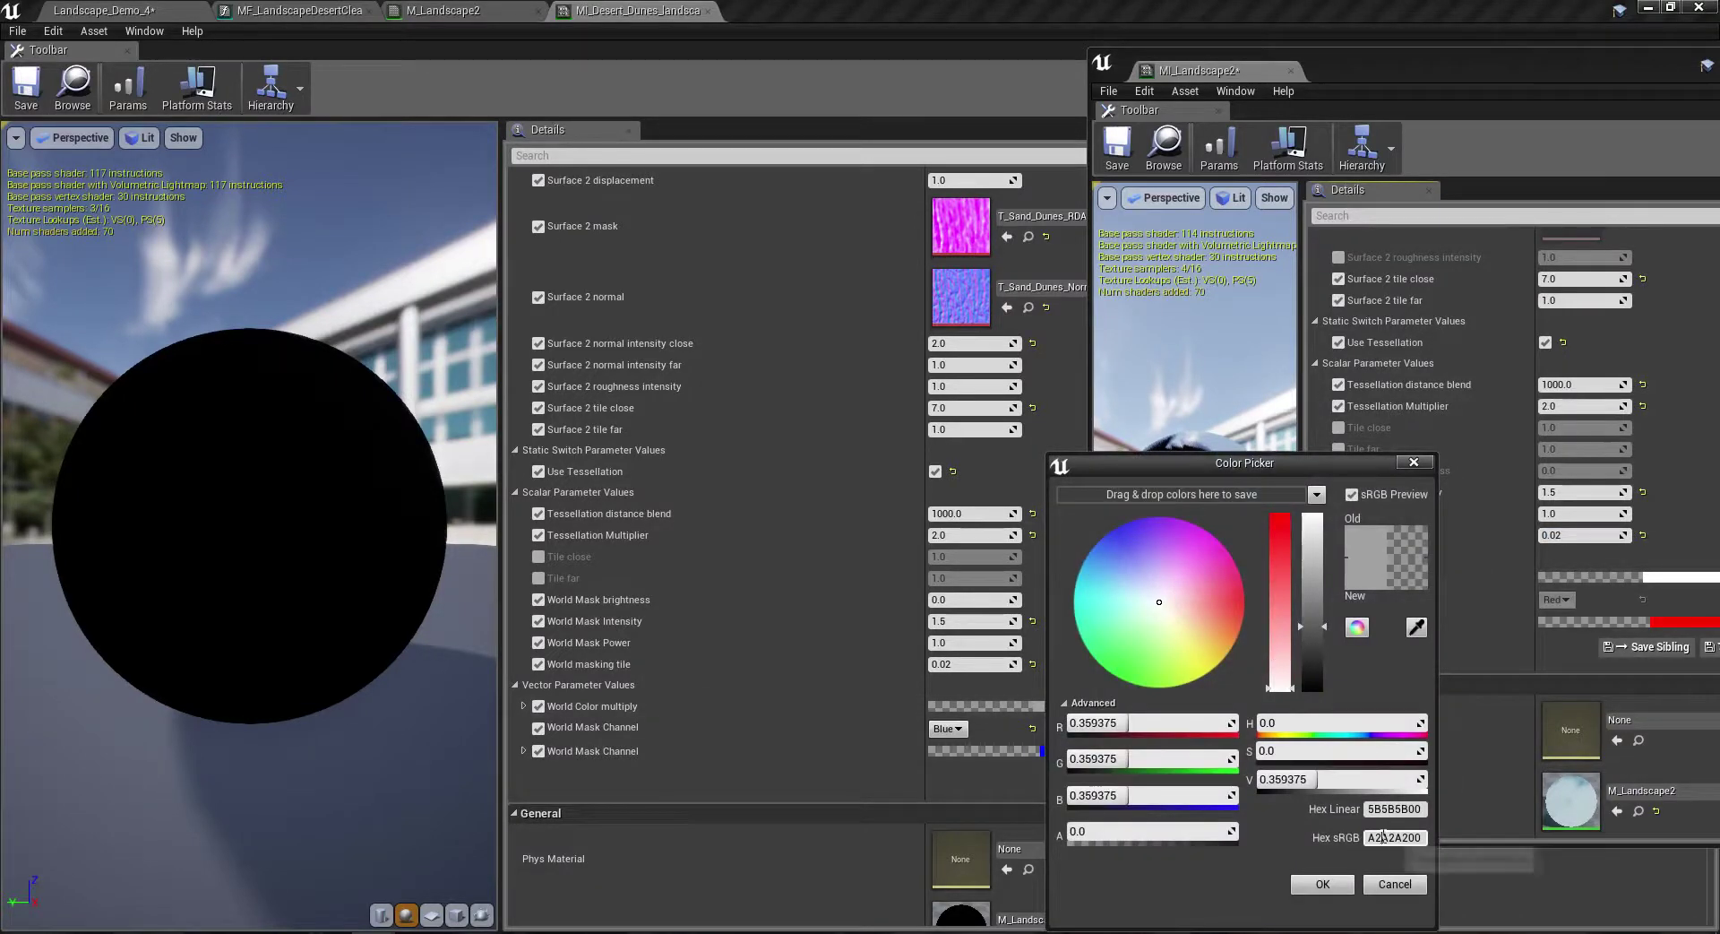
Step: Leave the World Color multiply tint white and return to the Landscape_Demo level tab
left_click(1395, 884)
left_click(1648, 577)
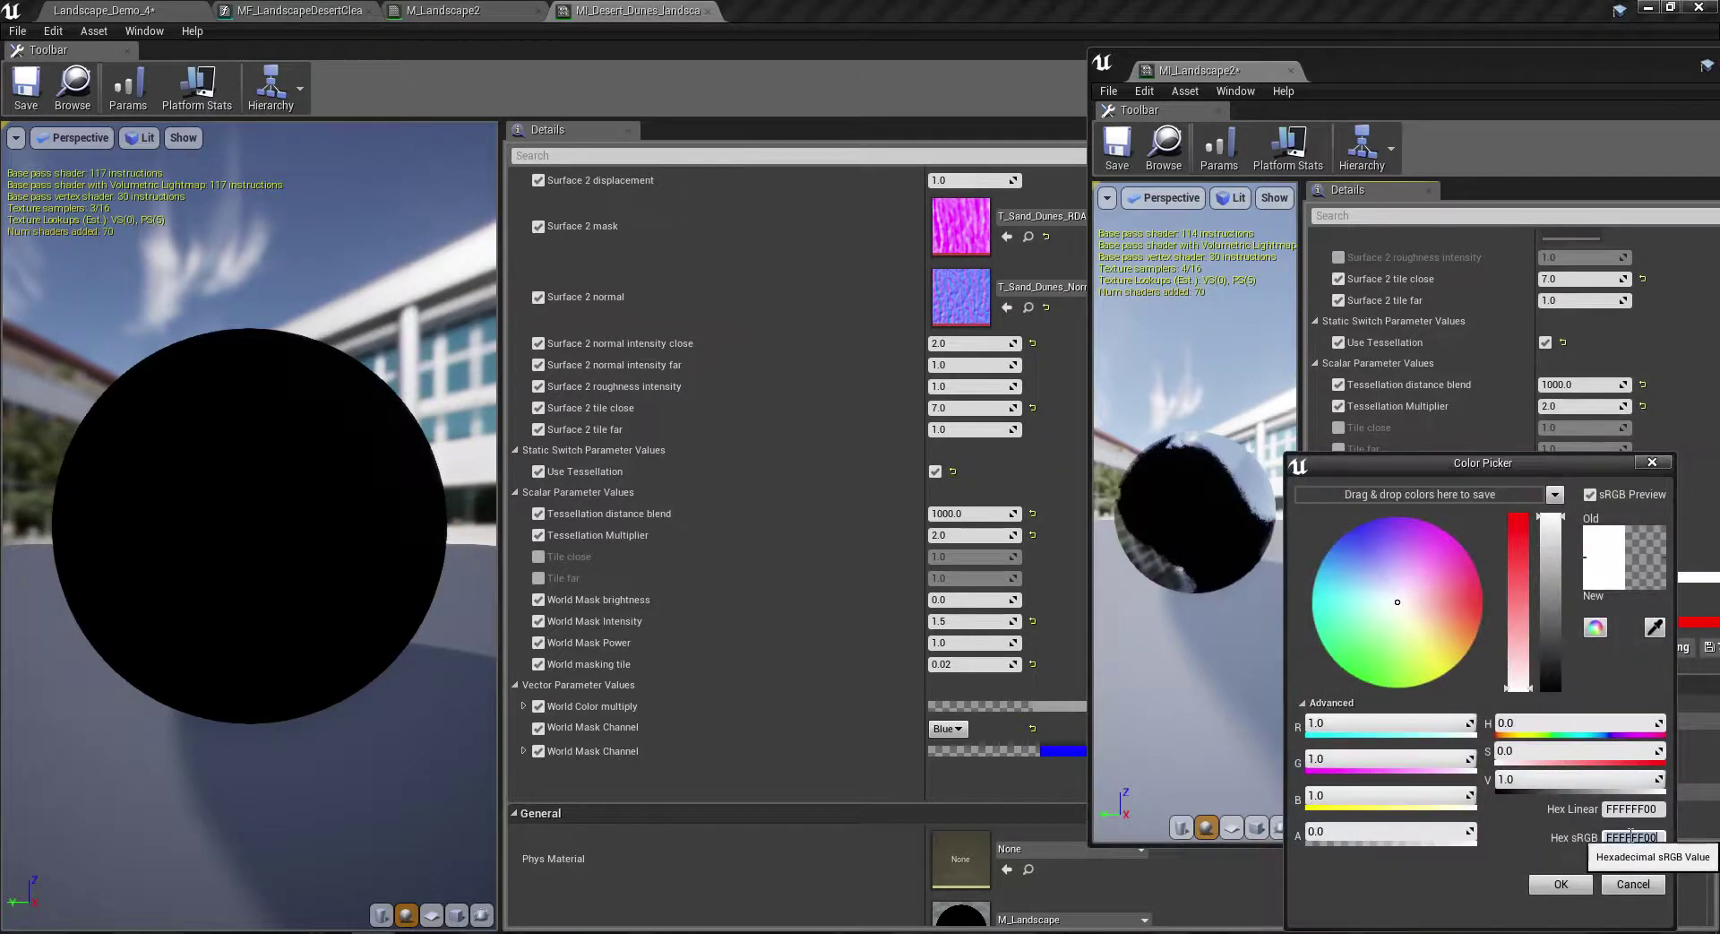
left_click(1561, 884)
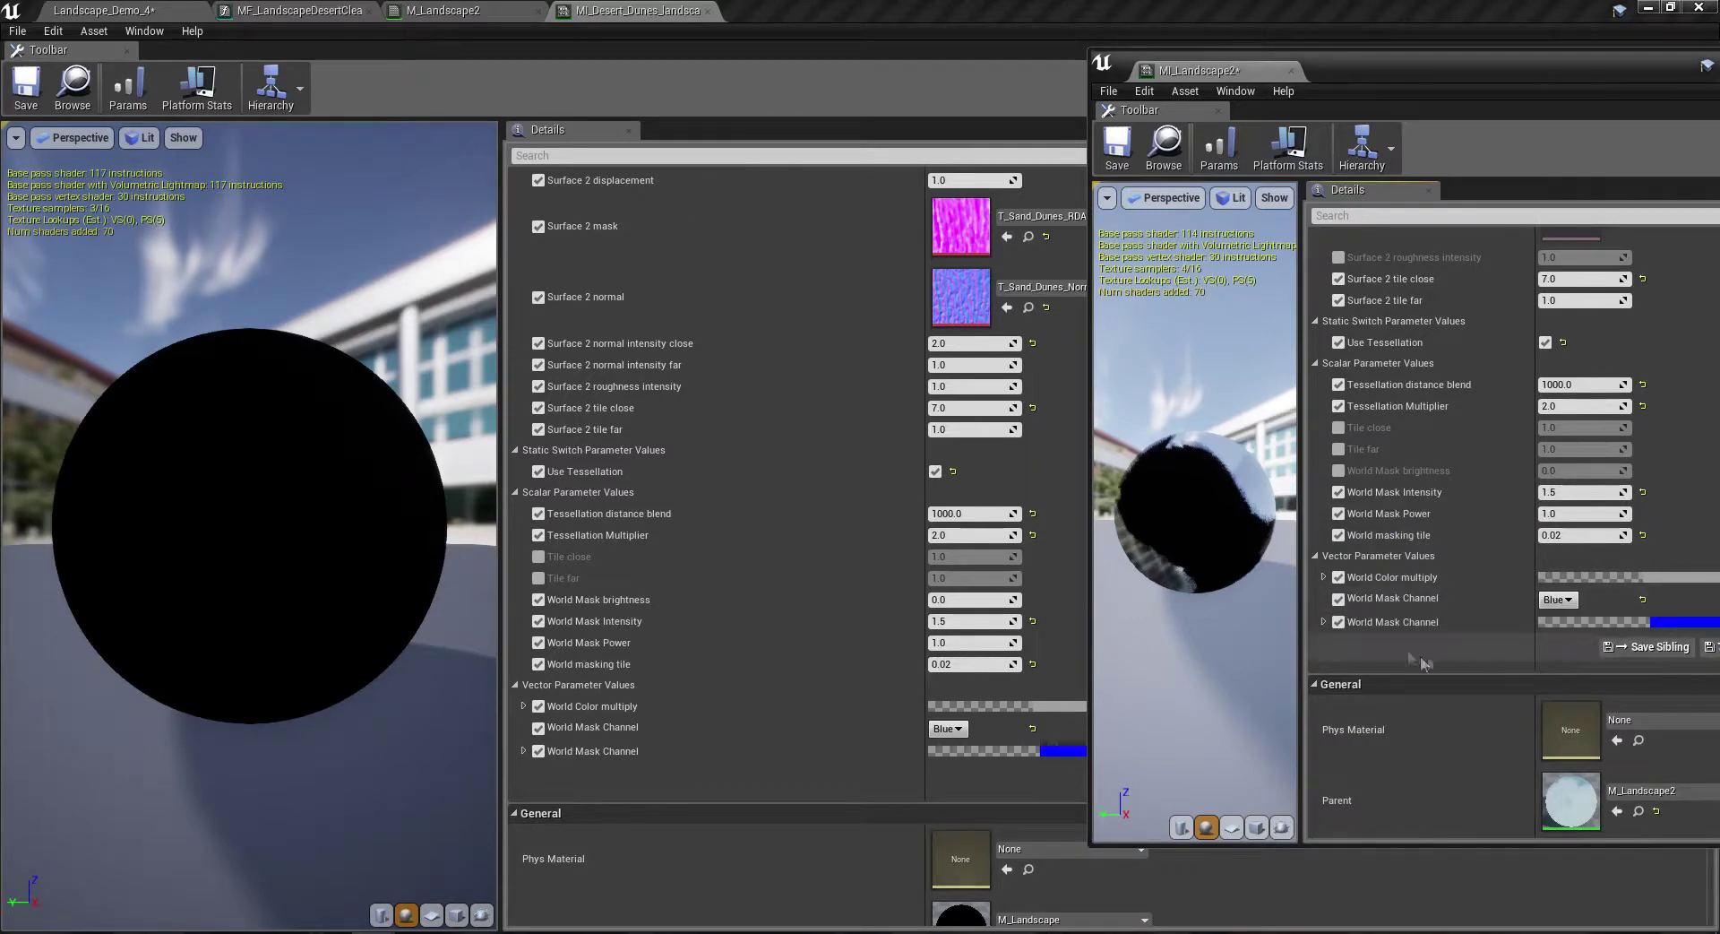
left_click(170, 9)
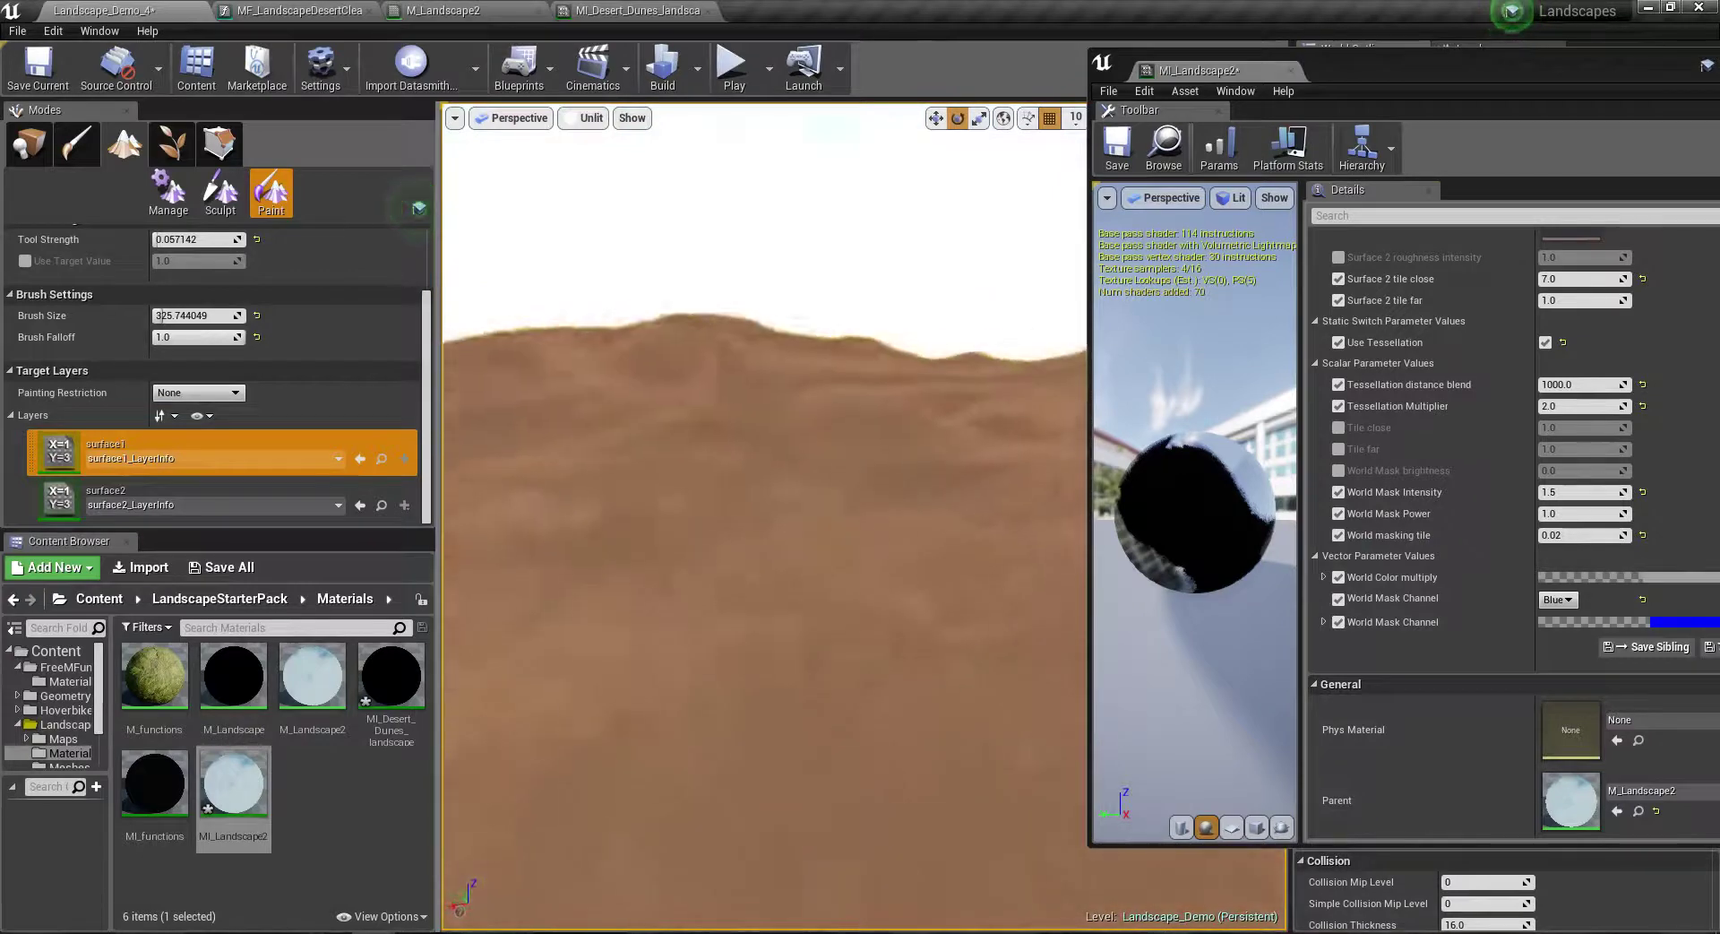
Step: Show the dunes in Lit mode and maximize the MI_Landscape2 editor
key("alt+4")
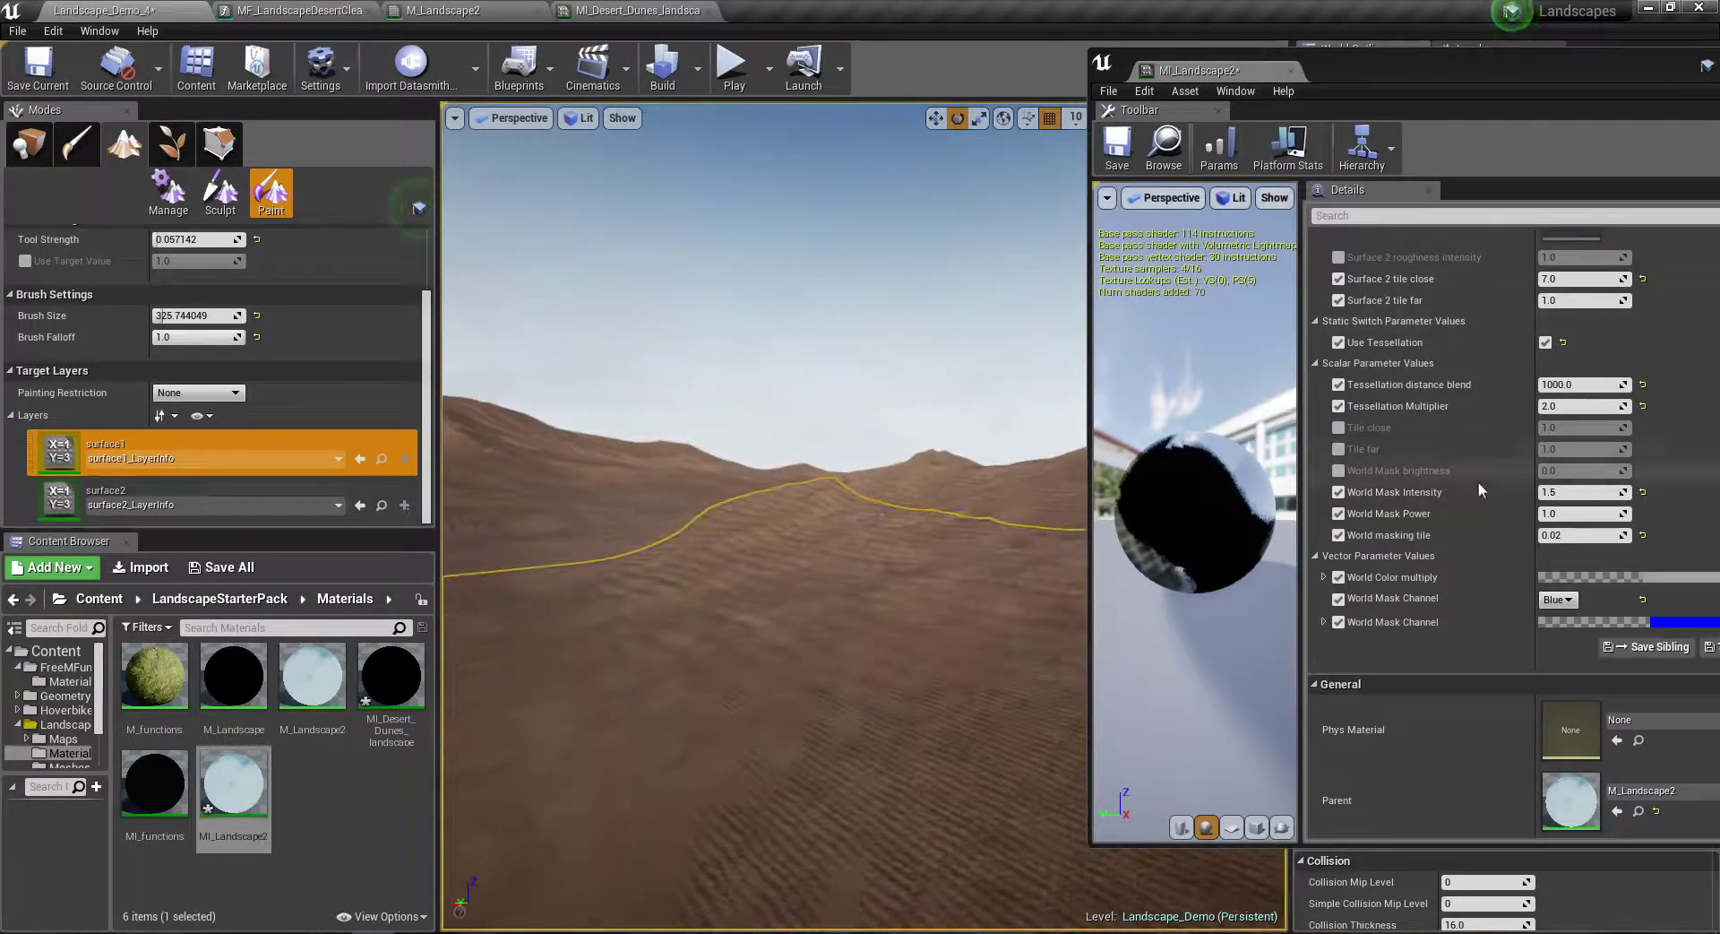
scroll(1479, 484, "up", 2)
double_click(1261, 75)
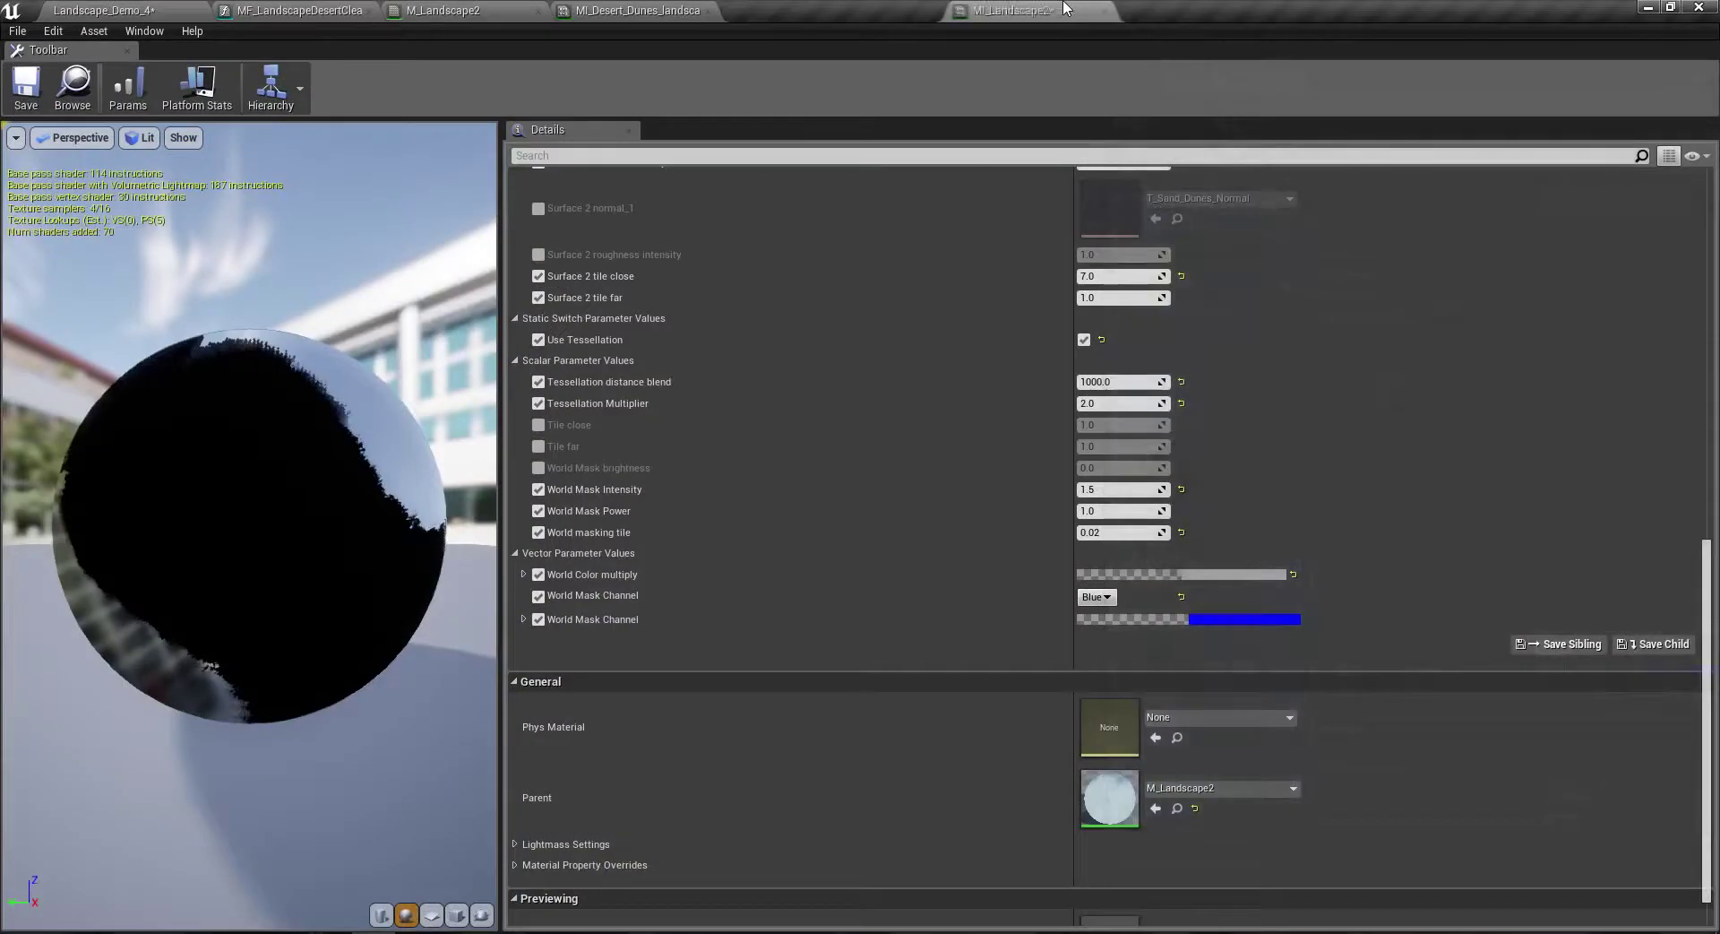
scroll(1077, 414, "up", 10)
scroll(1075, 417, "up", 5)
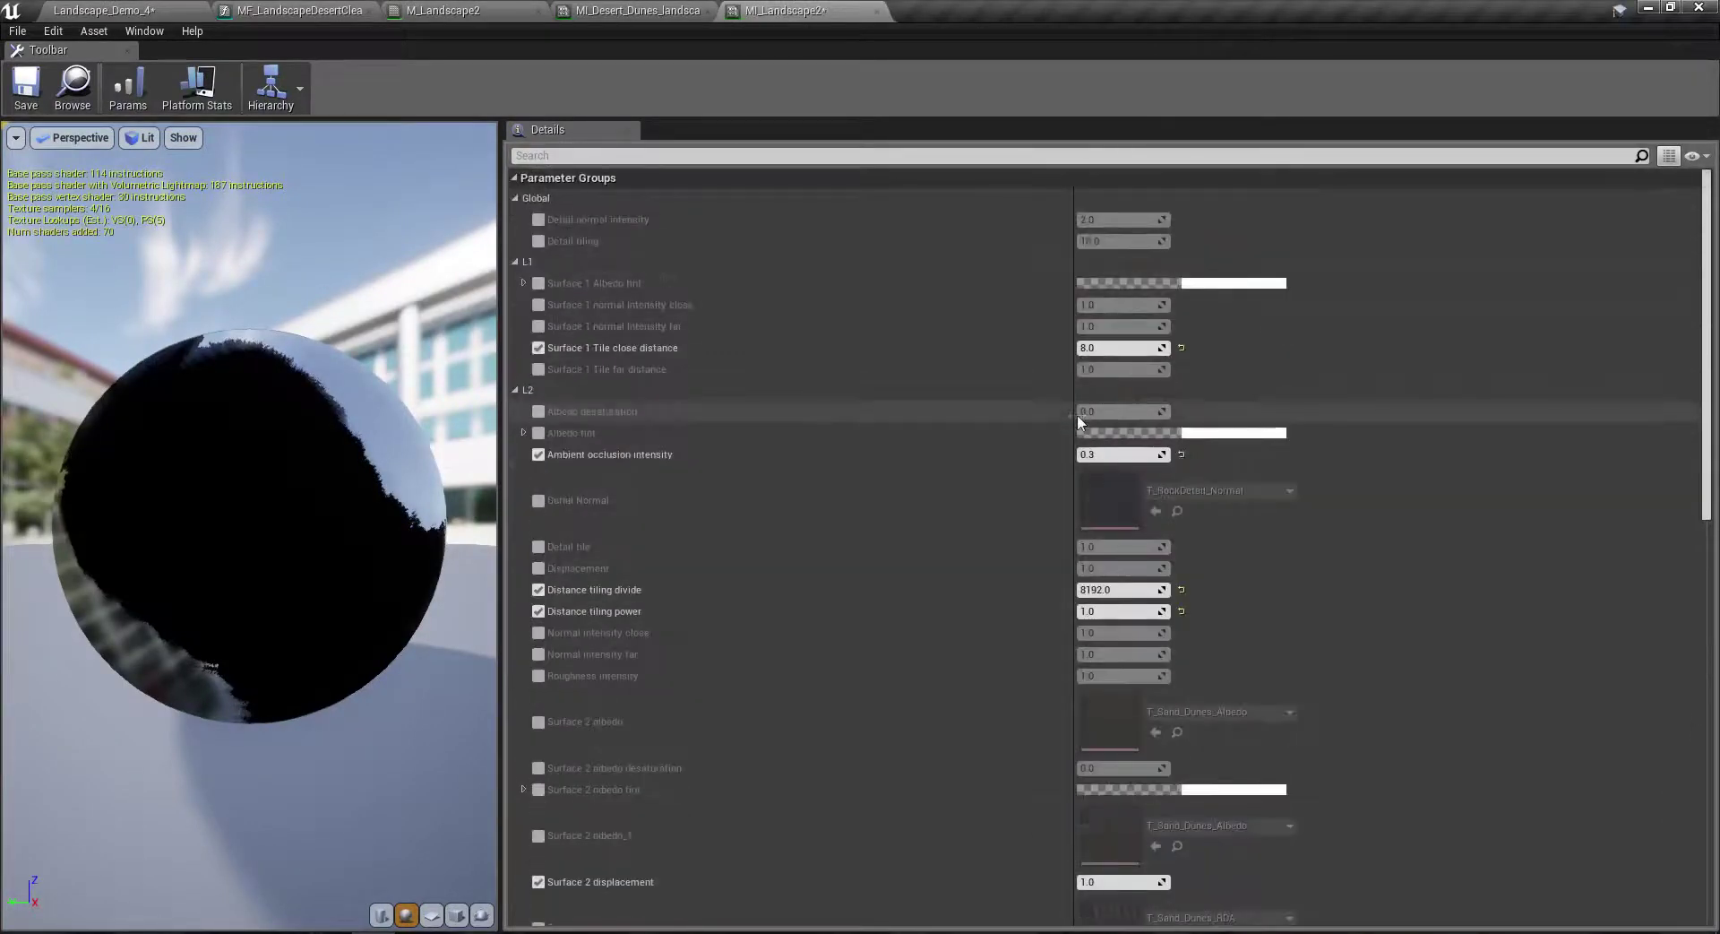
Step: Save MI_Landscape2 and close the MI_Landscape2 and MI_Desert_Dunes_landscape editors
left_click(24, 87)
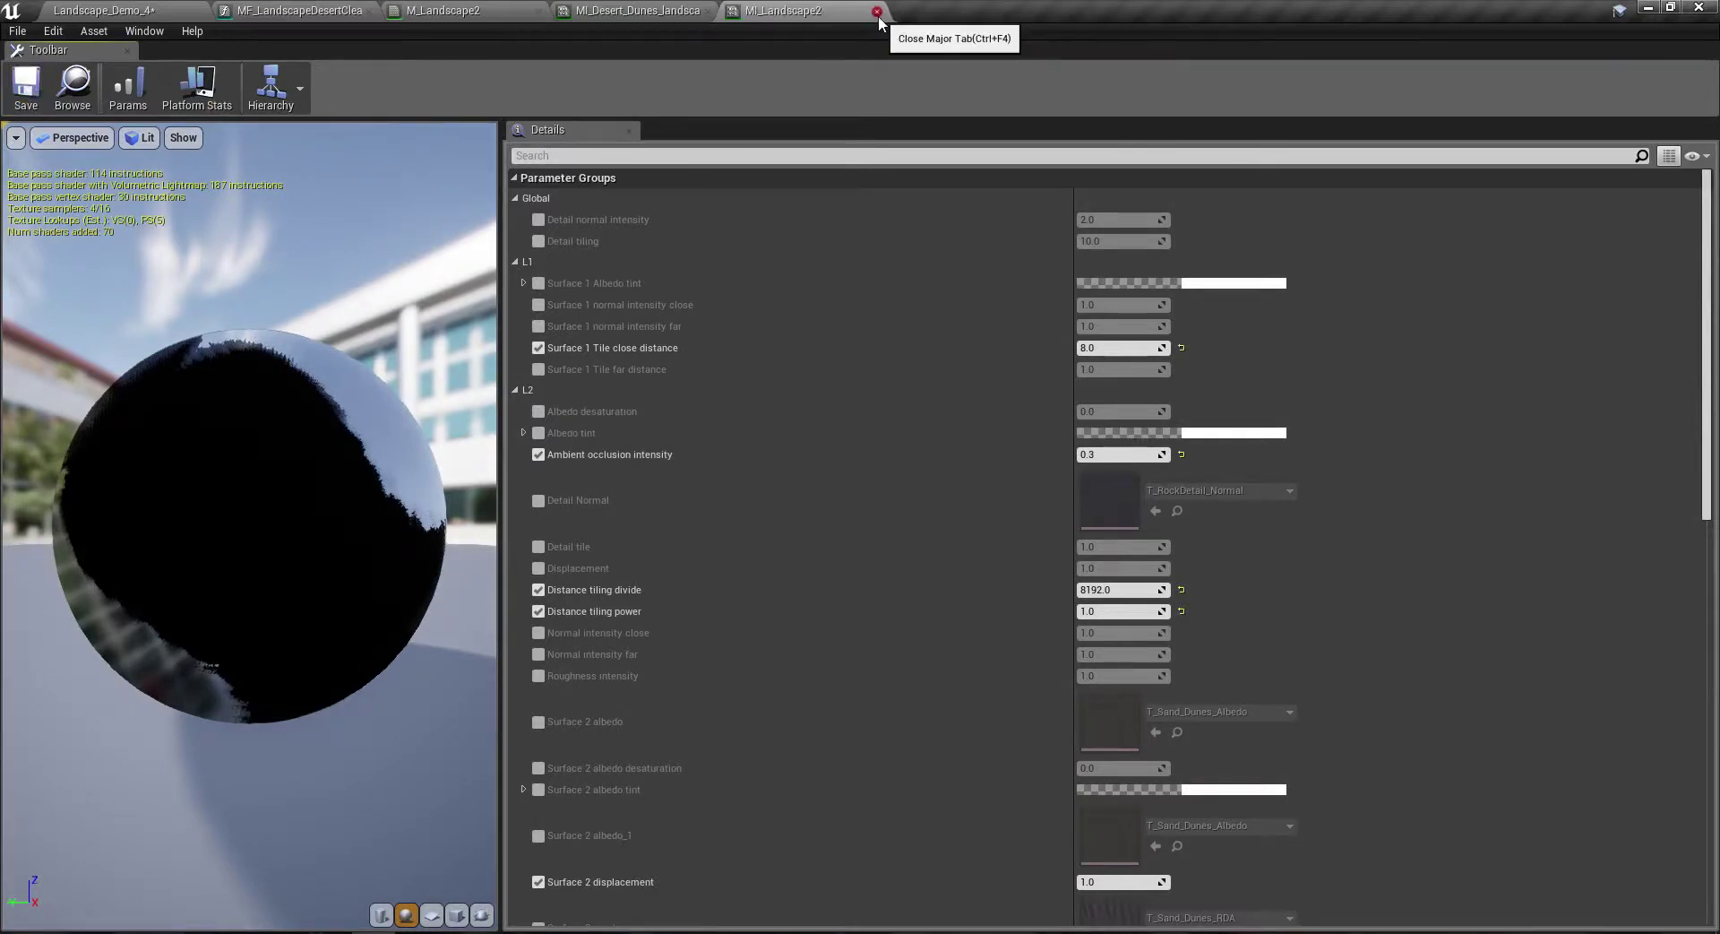
left_click(877, 12)
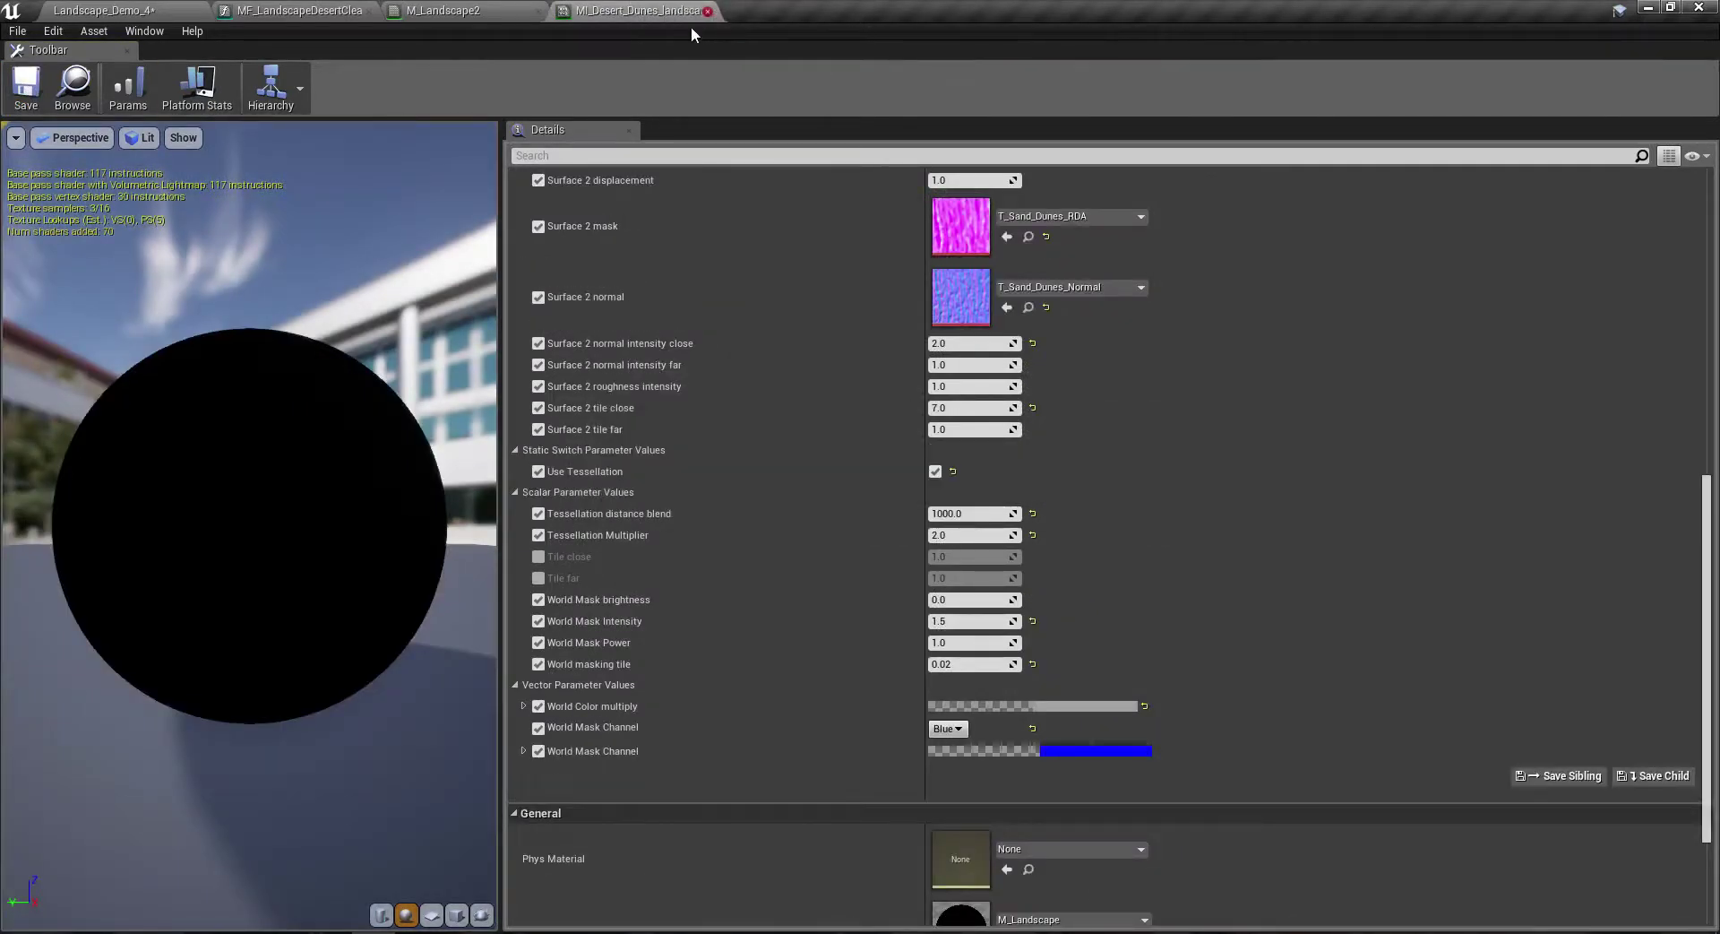
left_click(708, 12)
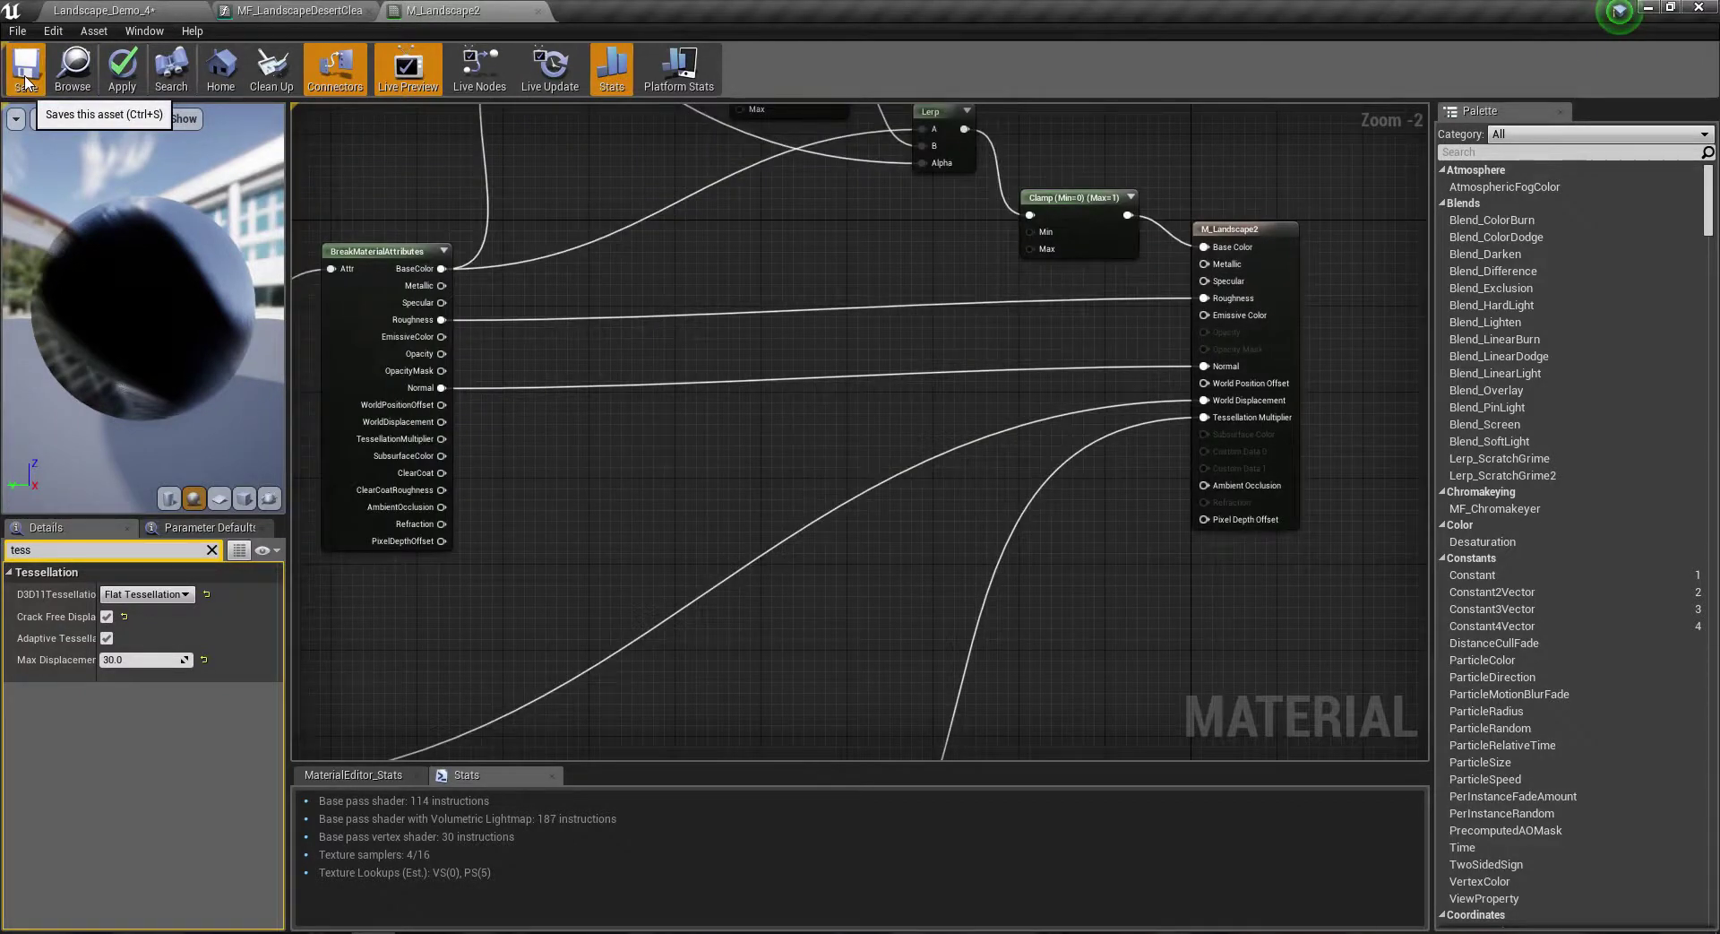
Step: Save M_Landscape2, return to the desert level and switch to Place mode
left_click(25, 82)
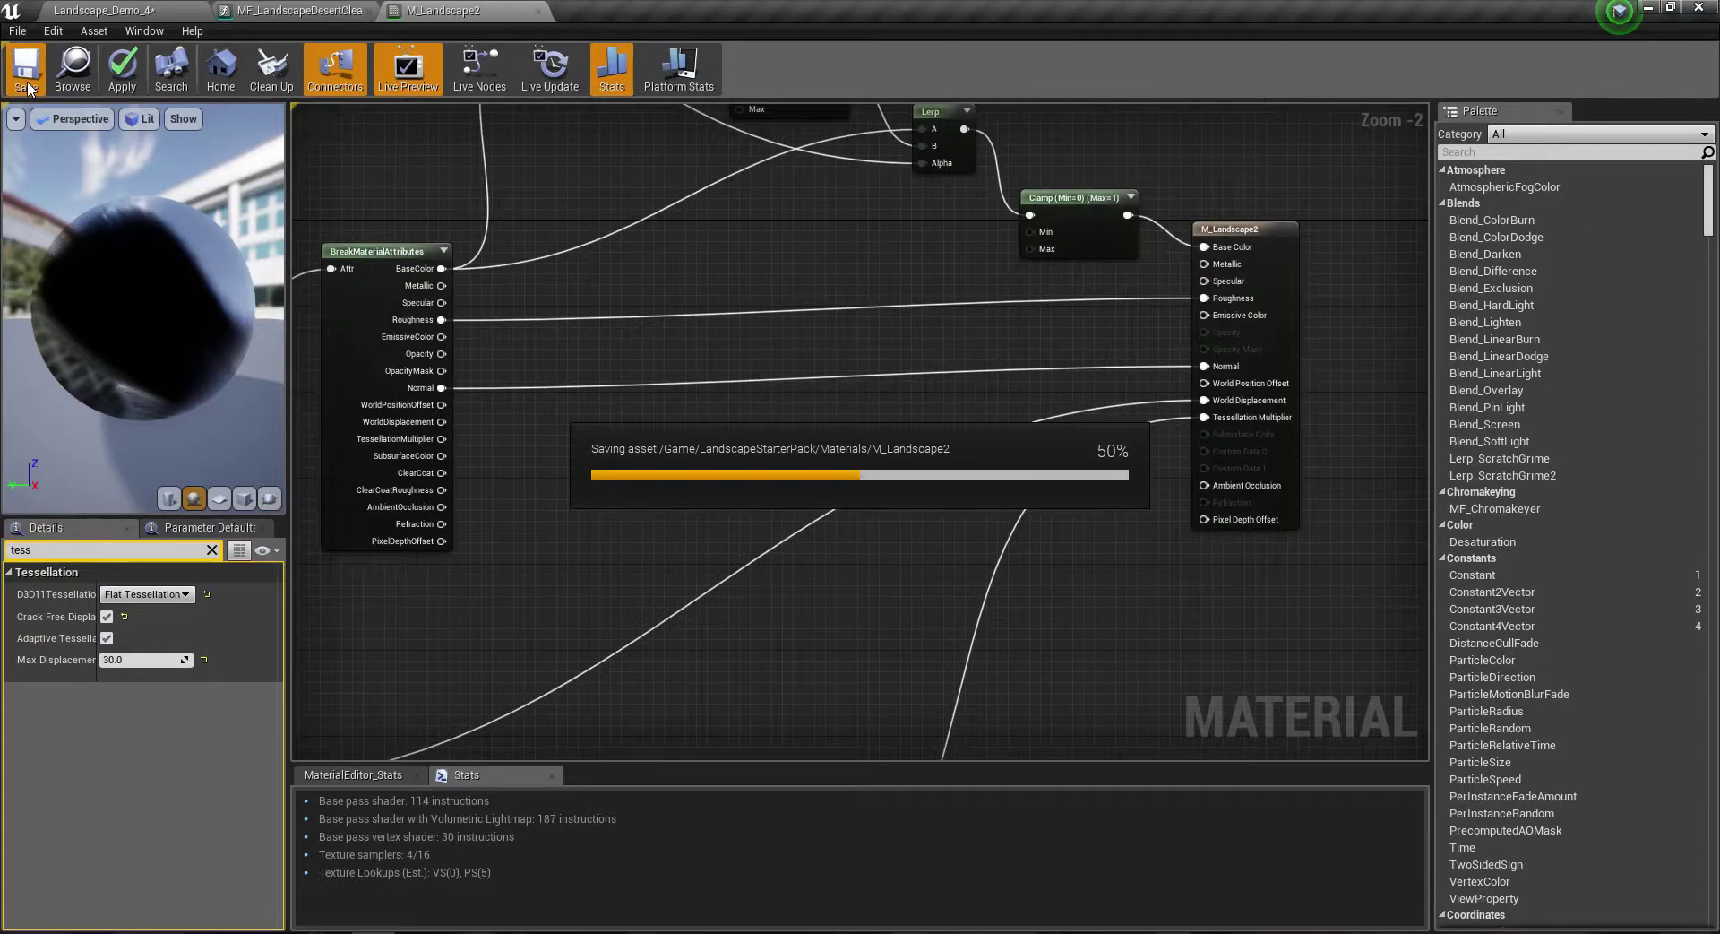
left_click(96, 9)
right_click_drag(504, 340, 634, 468)
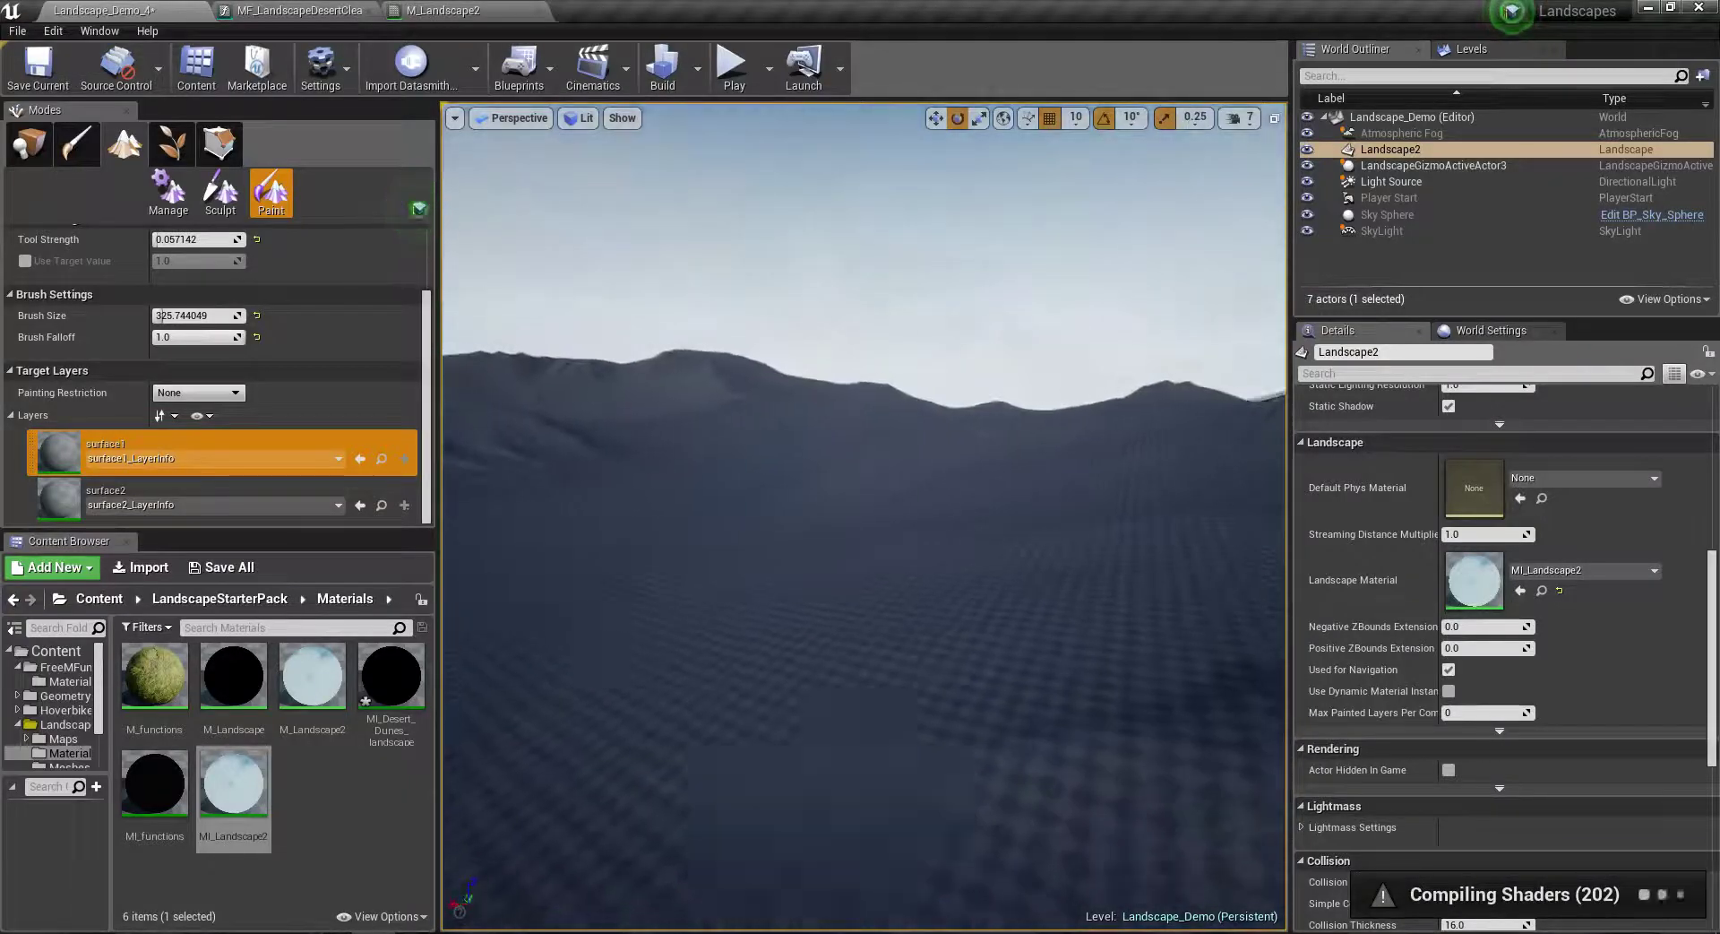
key("shift+1")
Step: Fly the camera to the dunes and start Play From Here on the sand
right_click(806, 411)
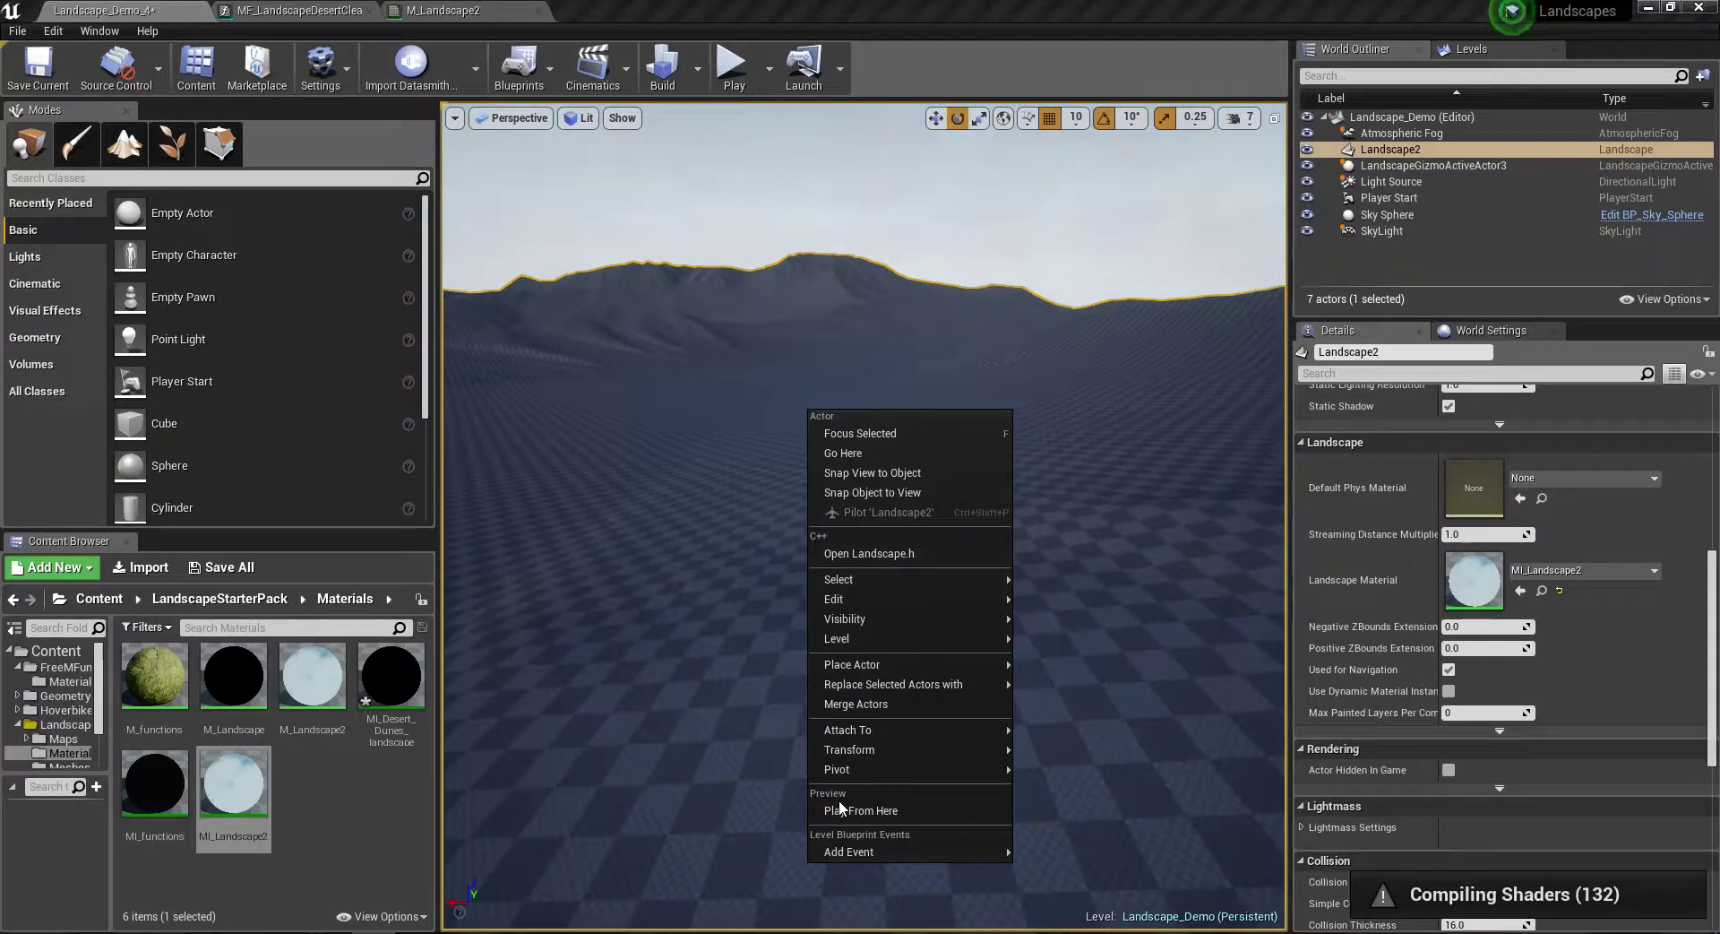
mouse_move(869, 768)
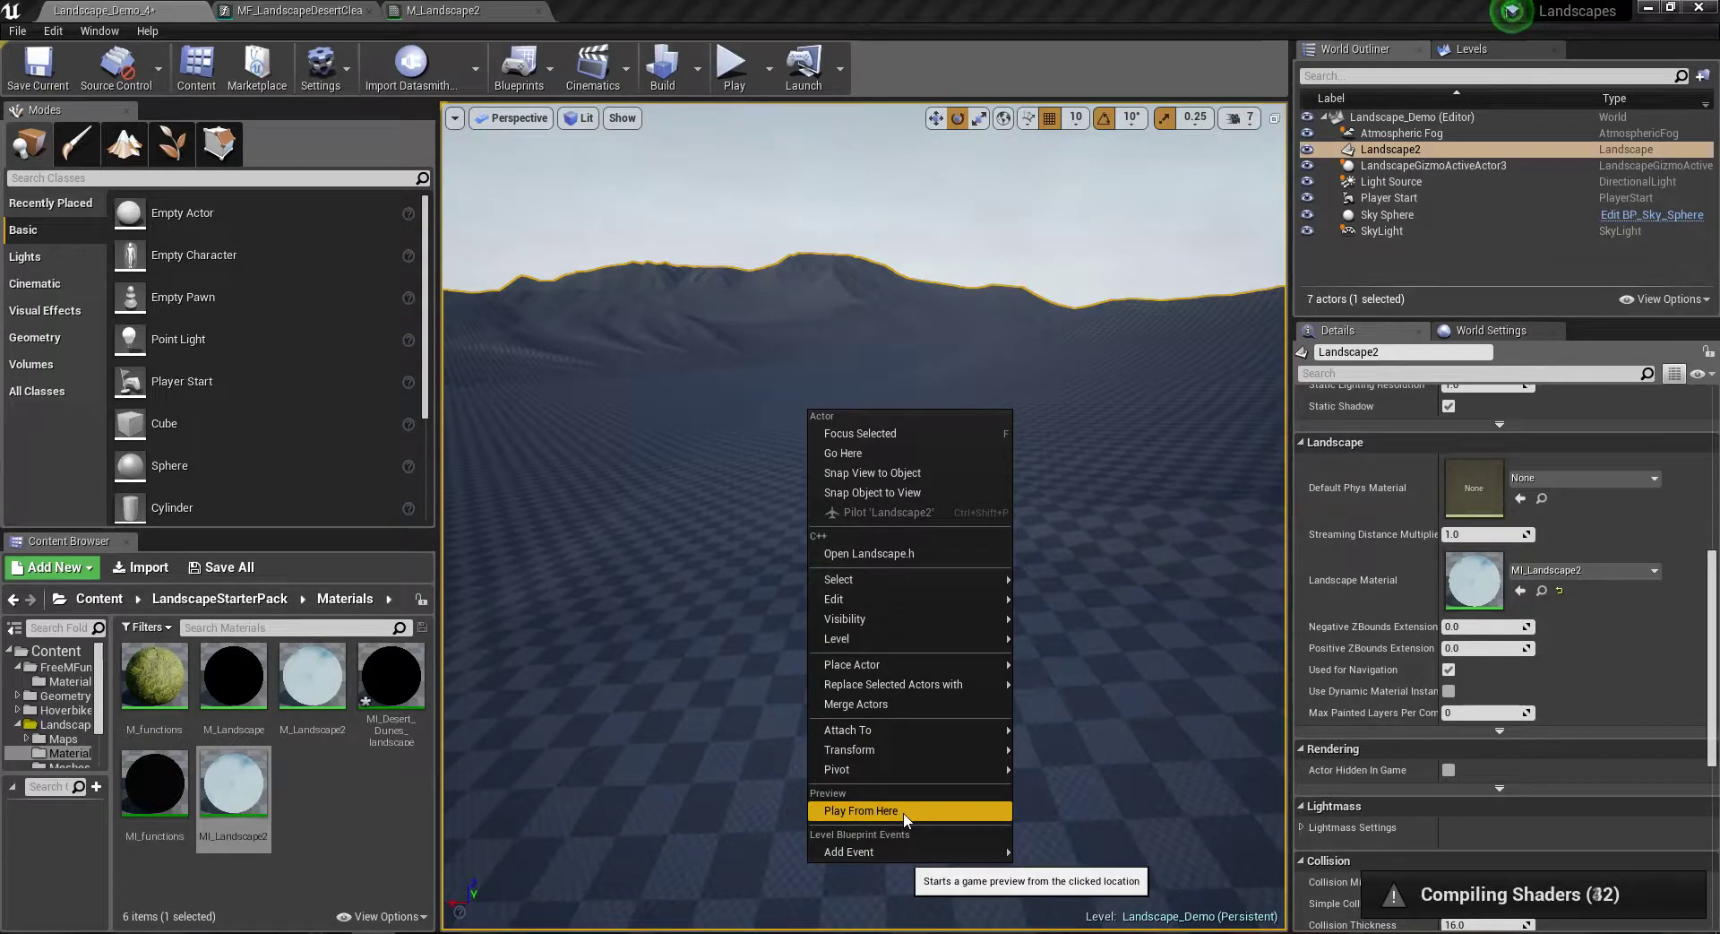
right_click_drag(1057, 767, 1056, 806)
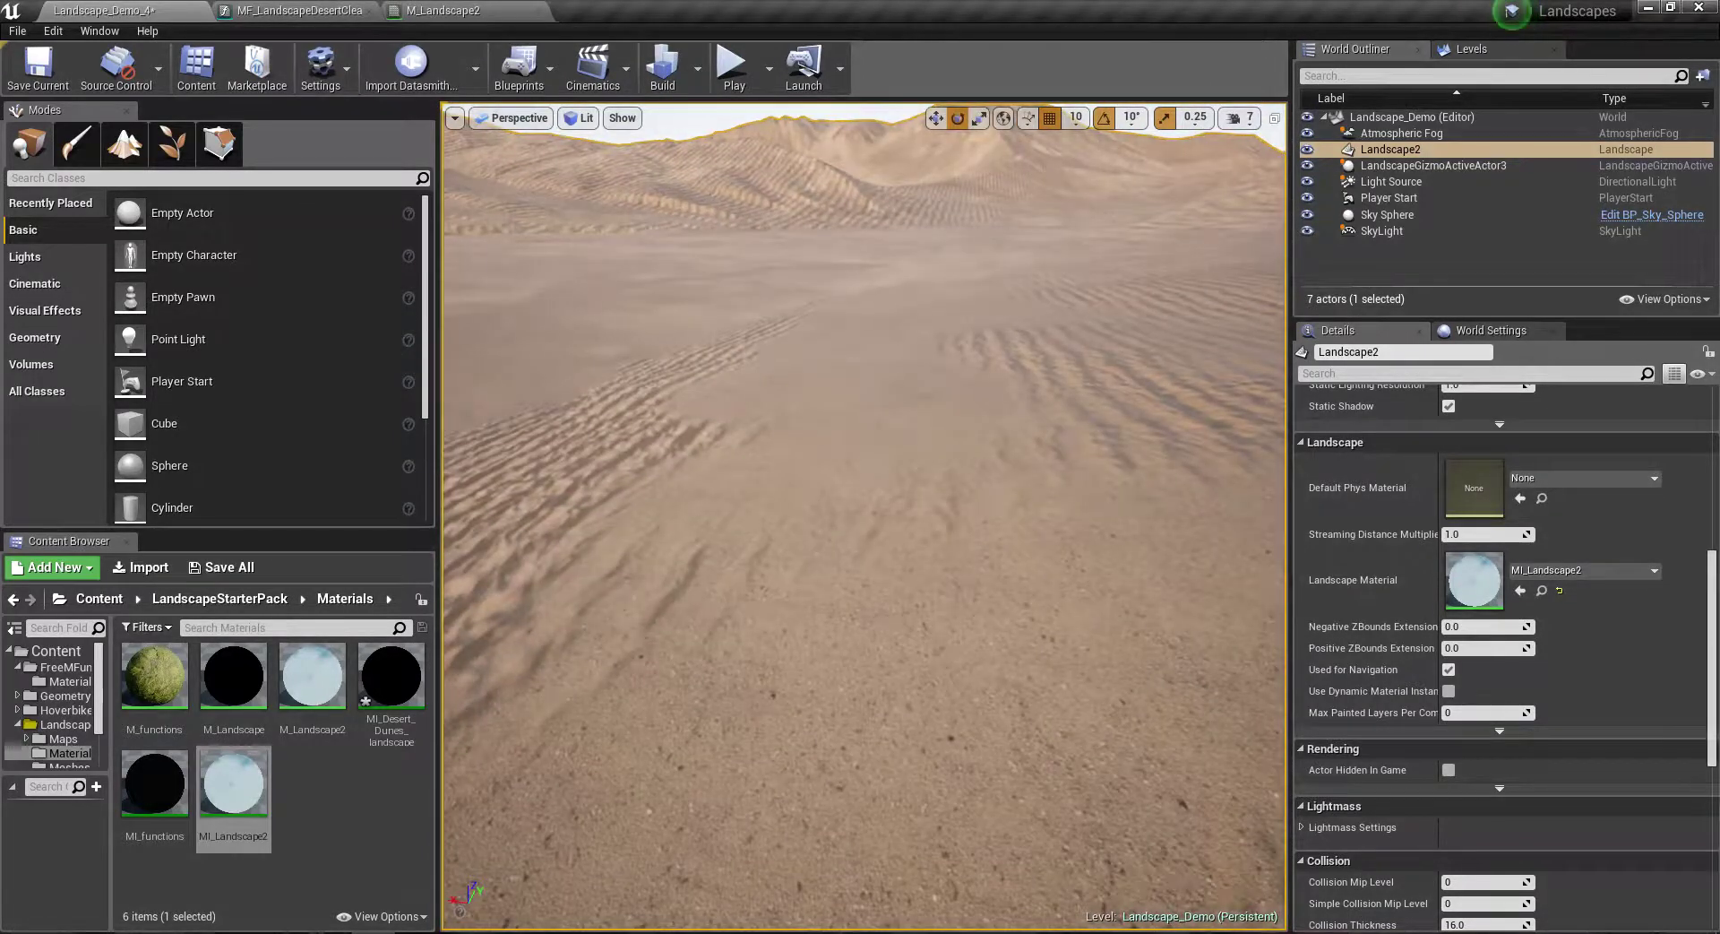
right_click(934, 399)
mouse_move(977, 839)
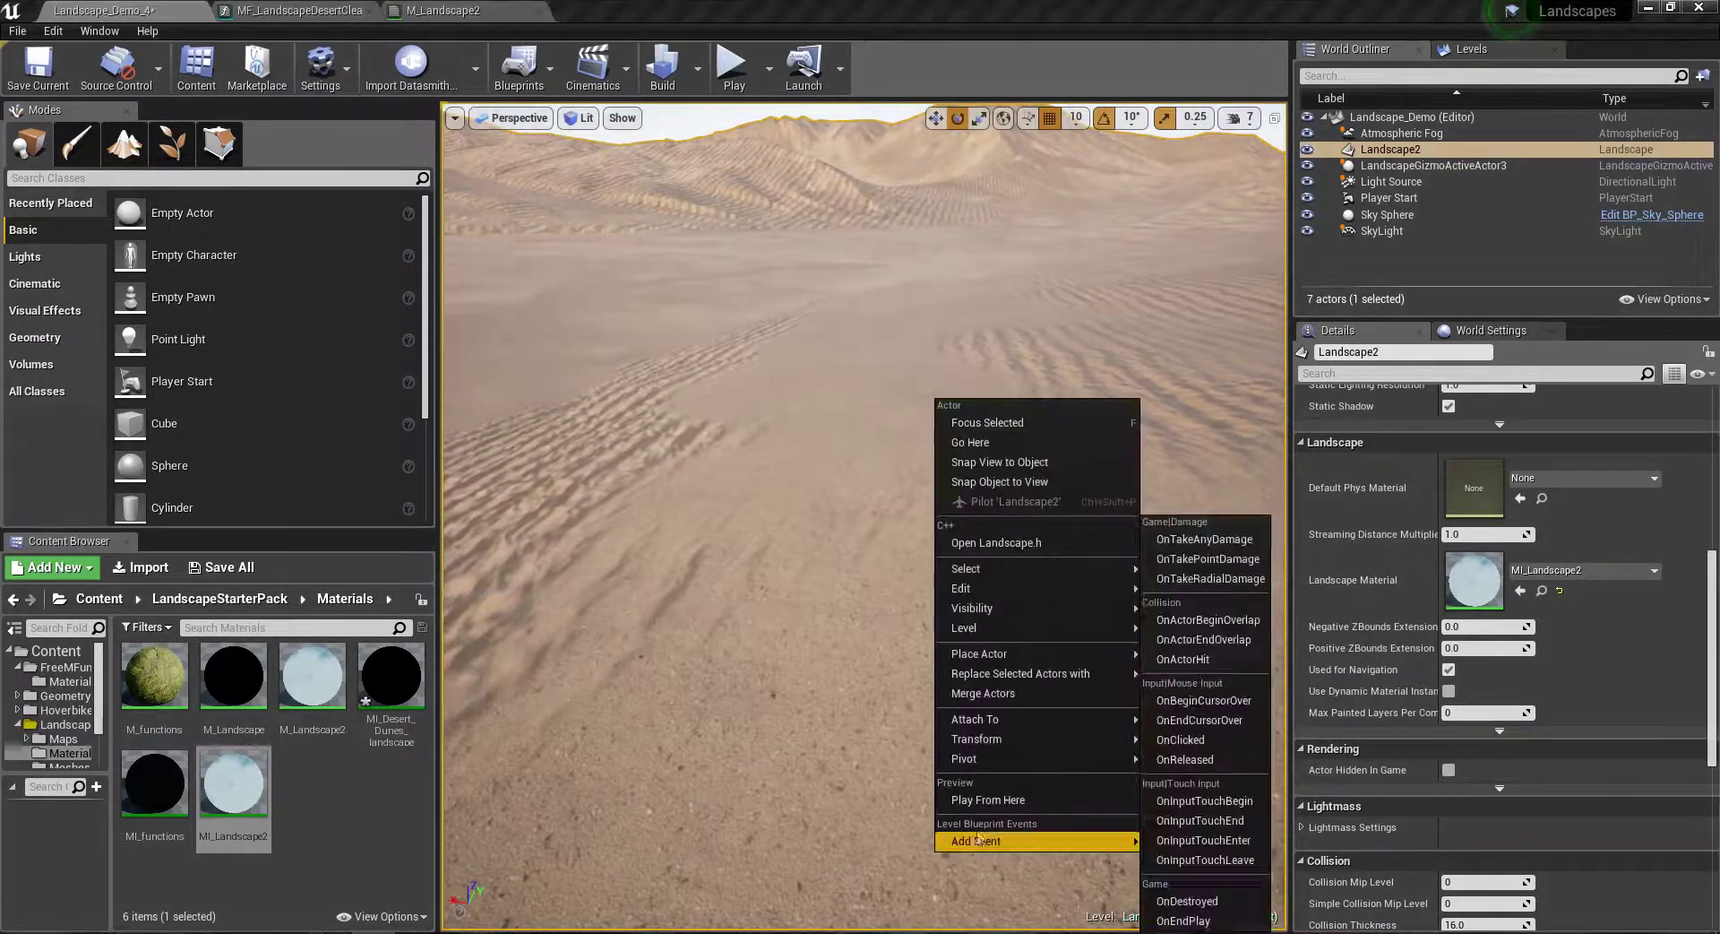
left_click(1006, 800)
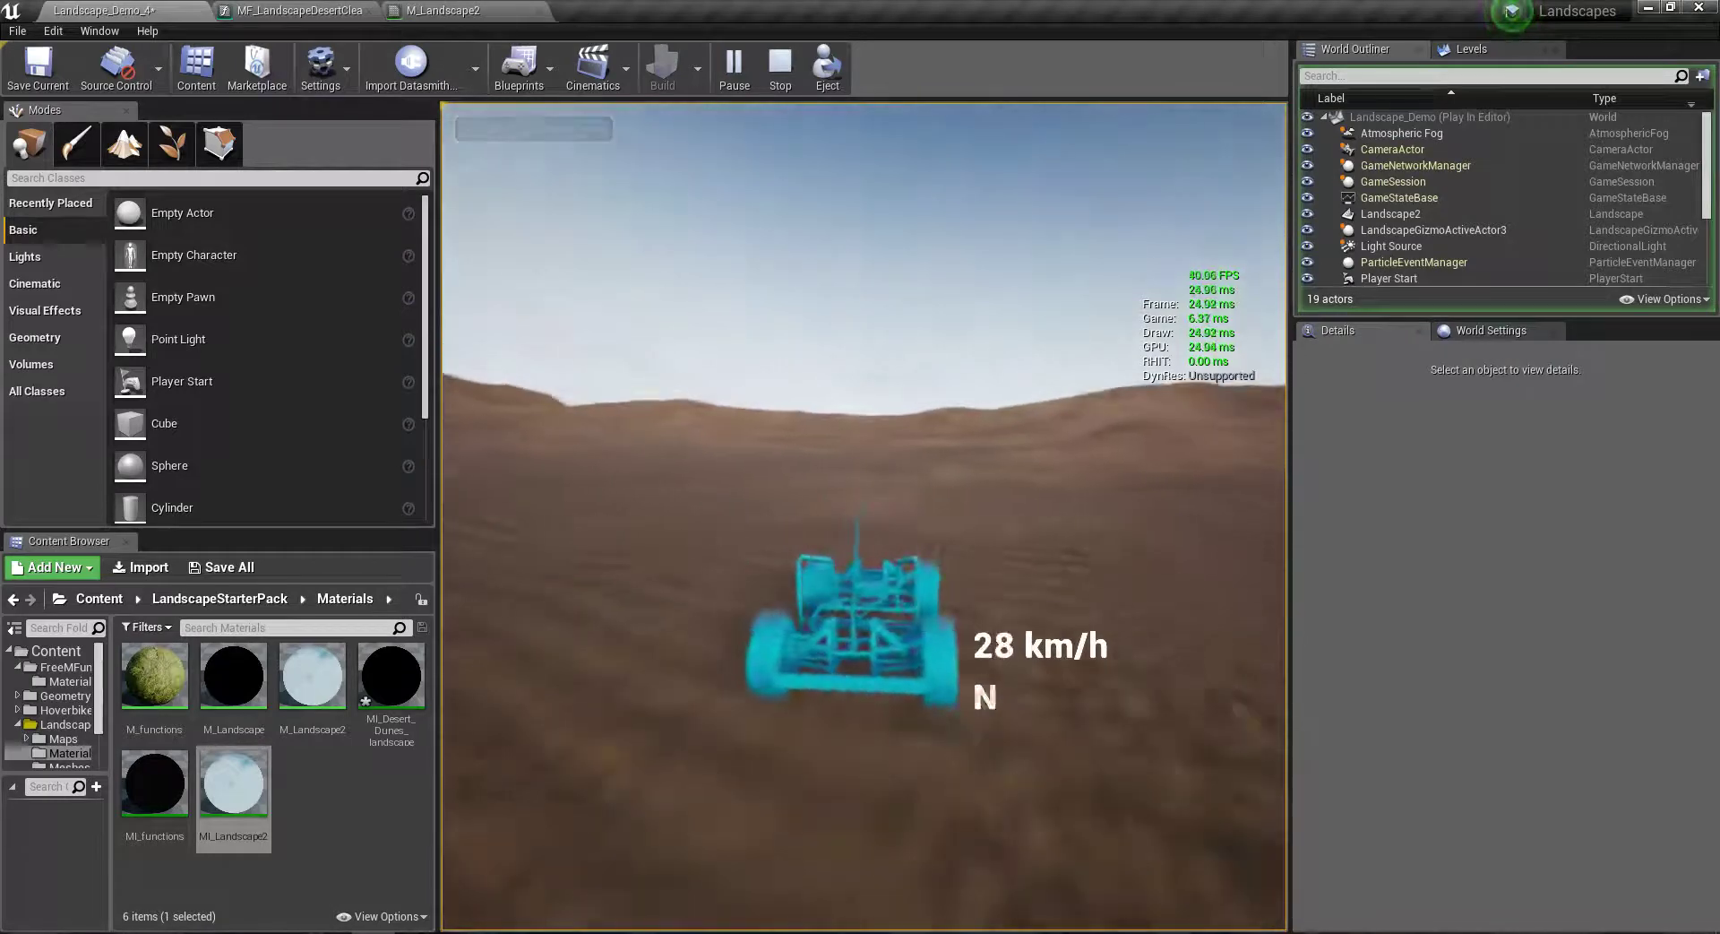
Step: Drive the buggy full-screen over the dunes and slopes, then end the play session
key("d")
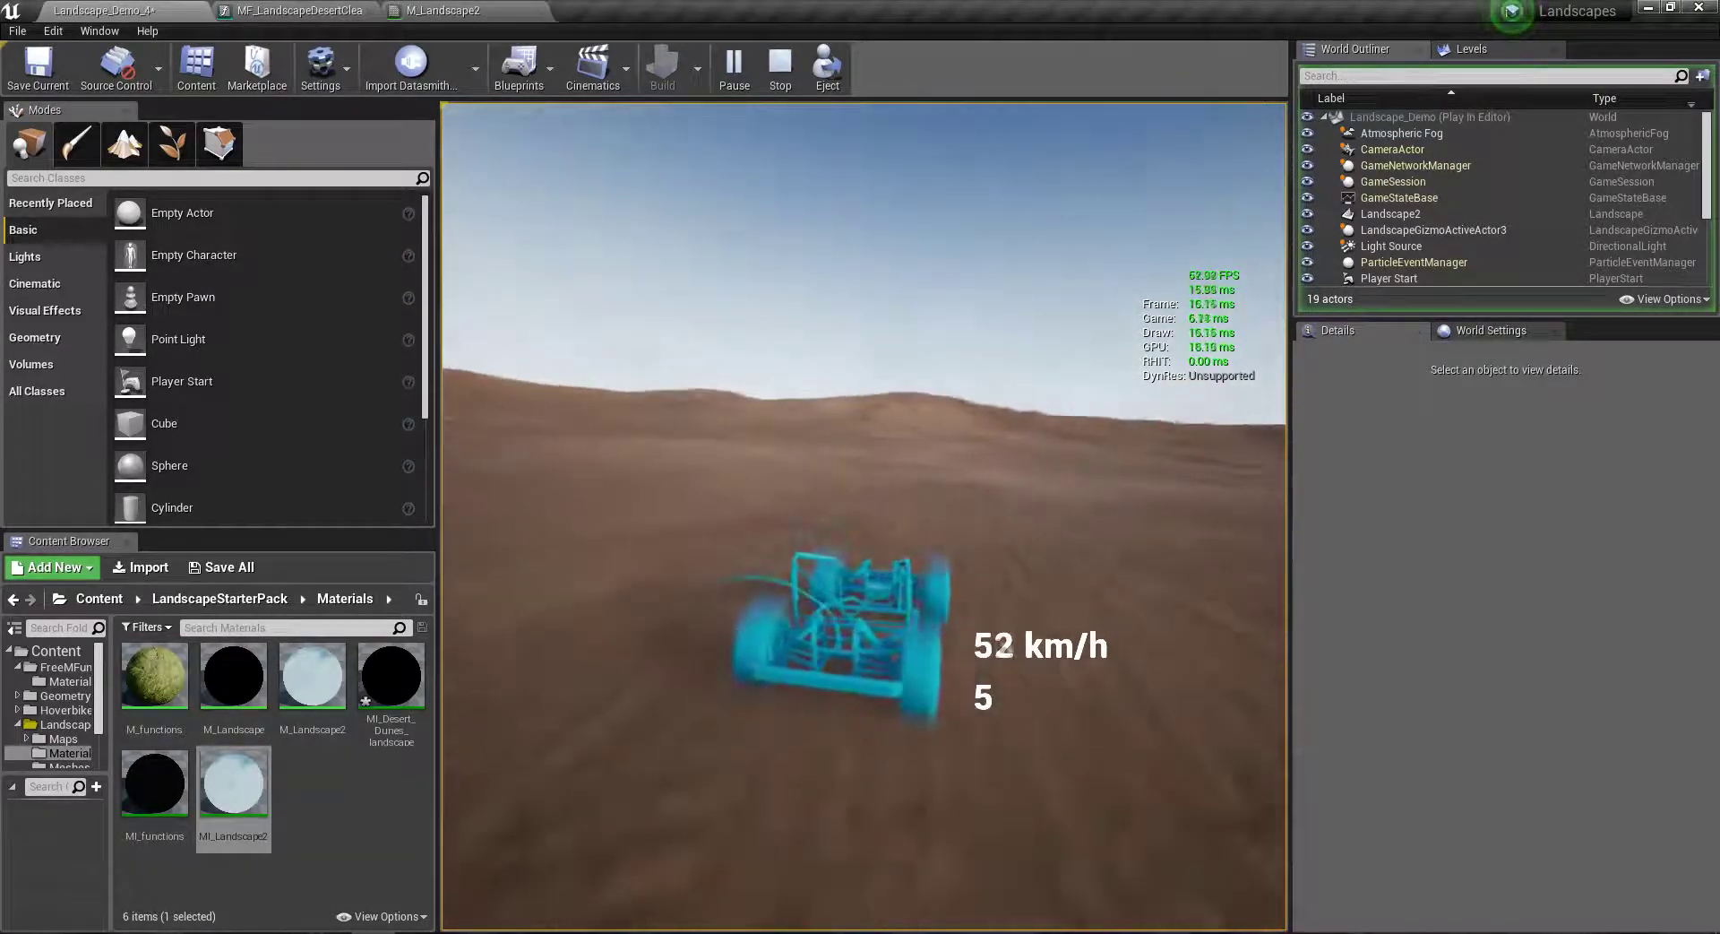
key("F11")
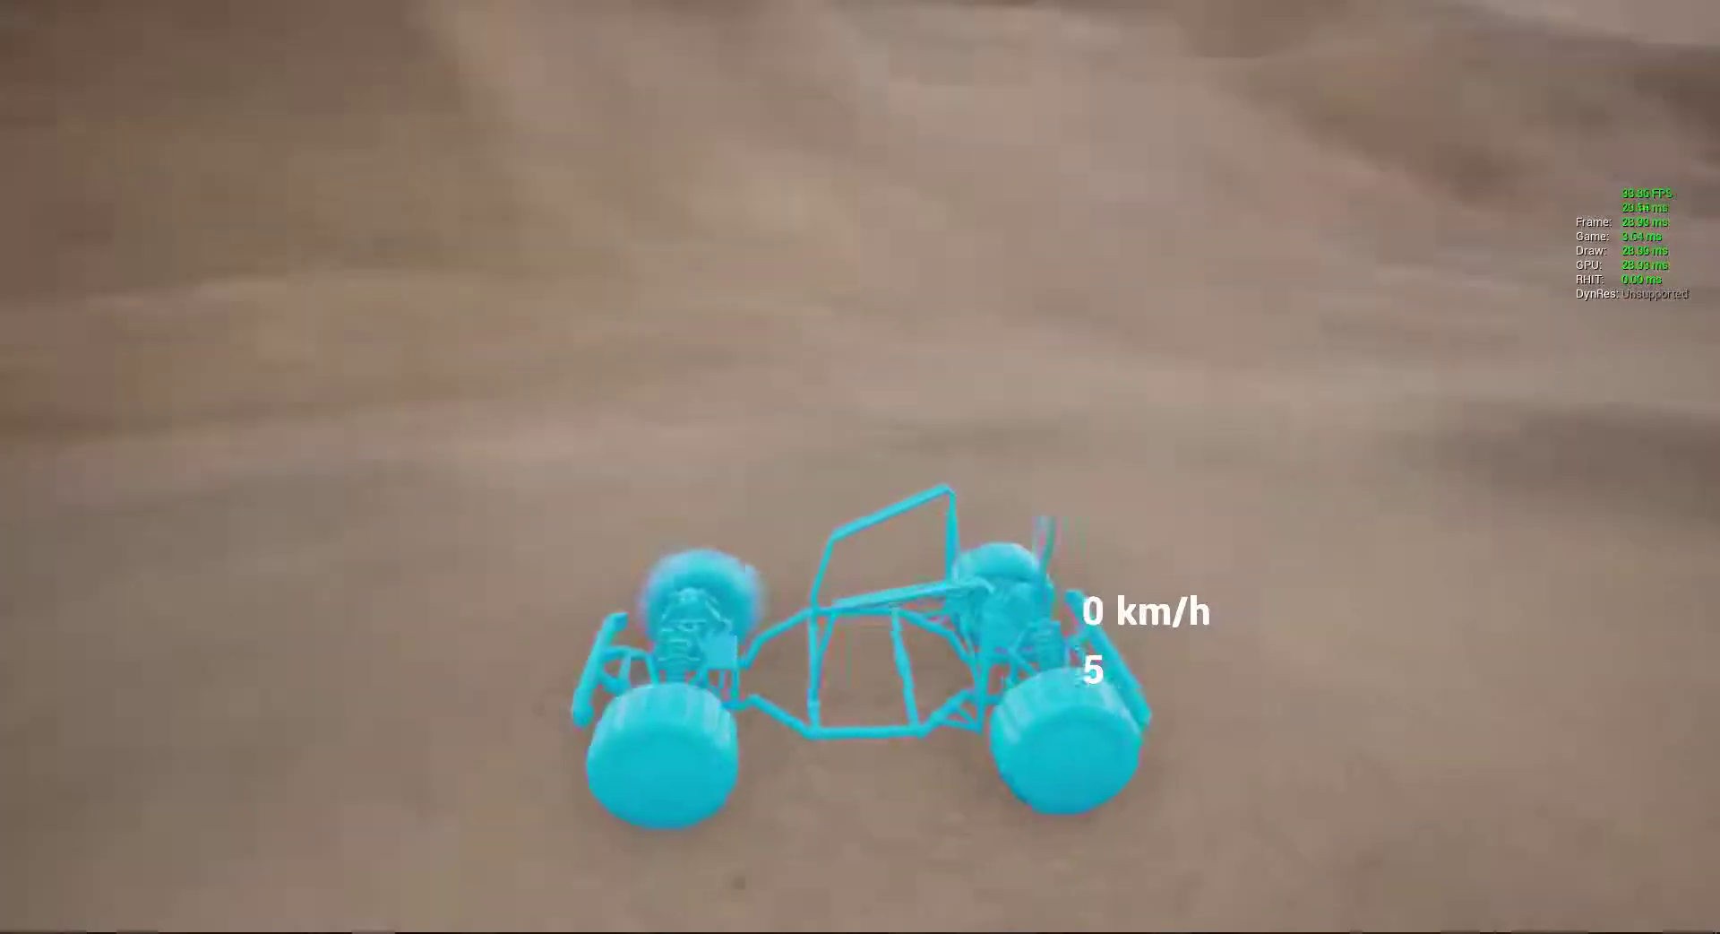
key("s")
key("w")
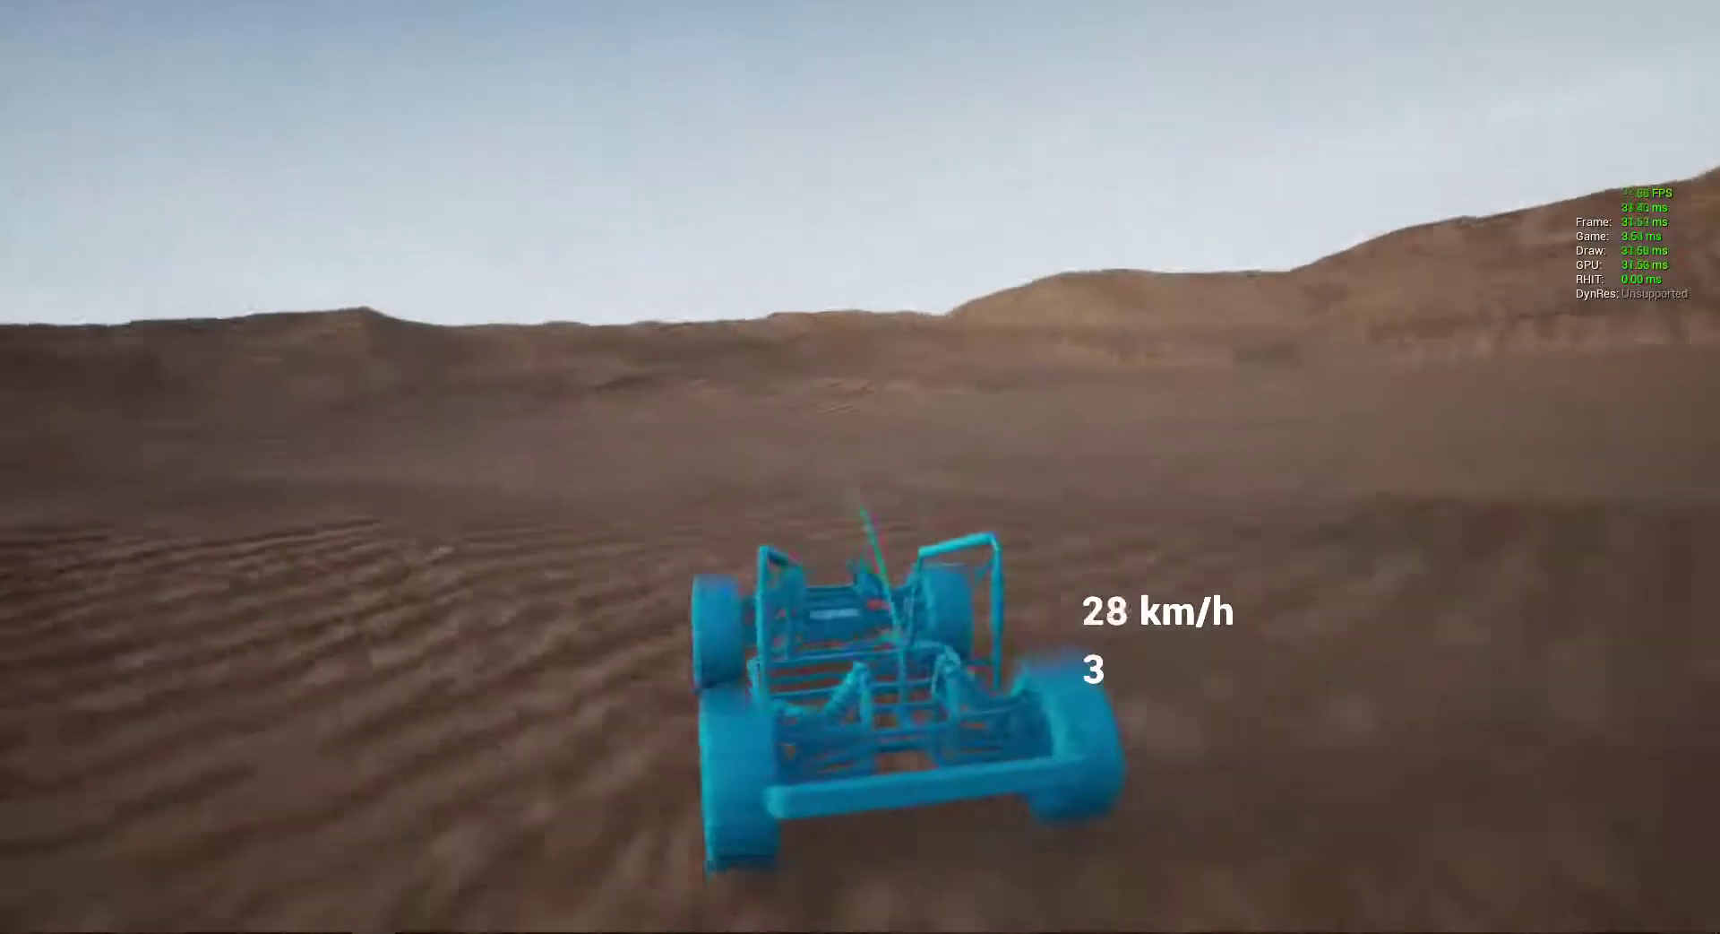
key("s")
key("w")
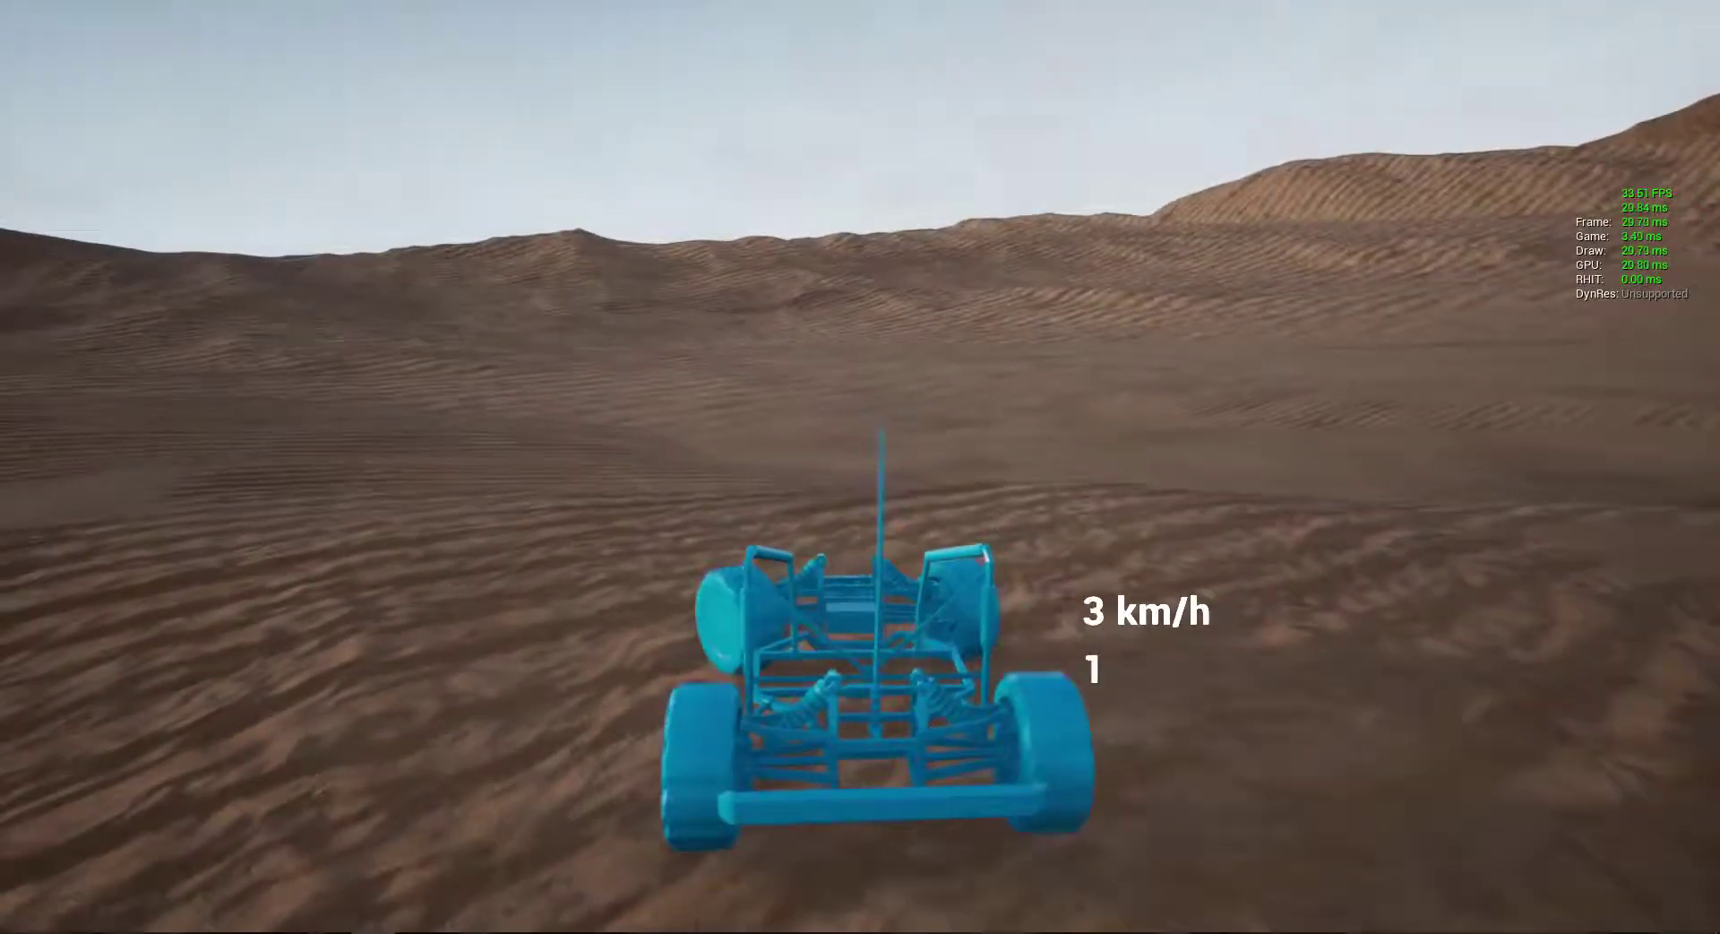
key("a")
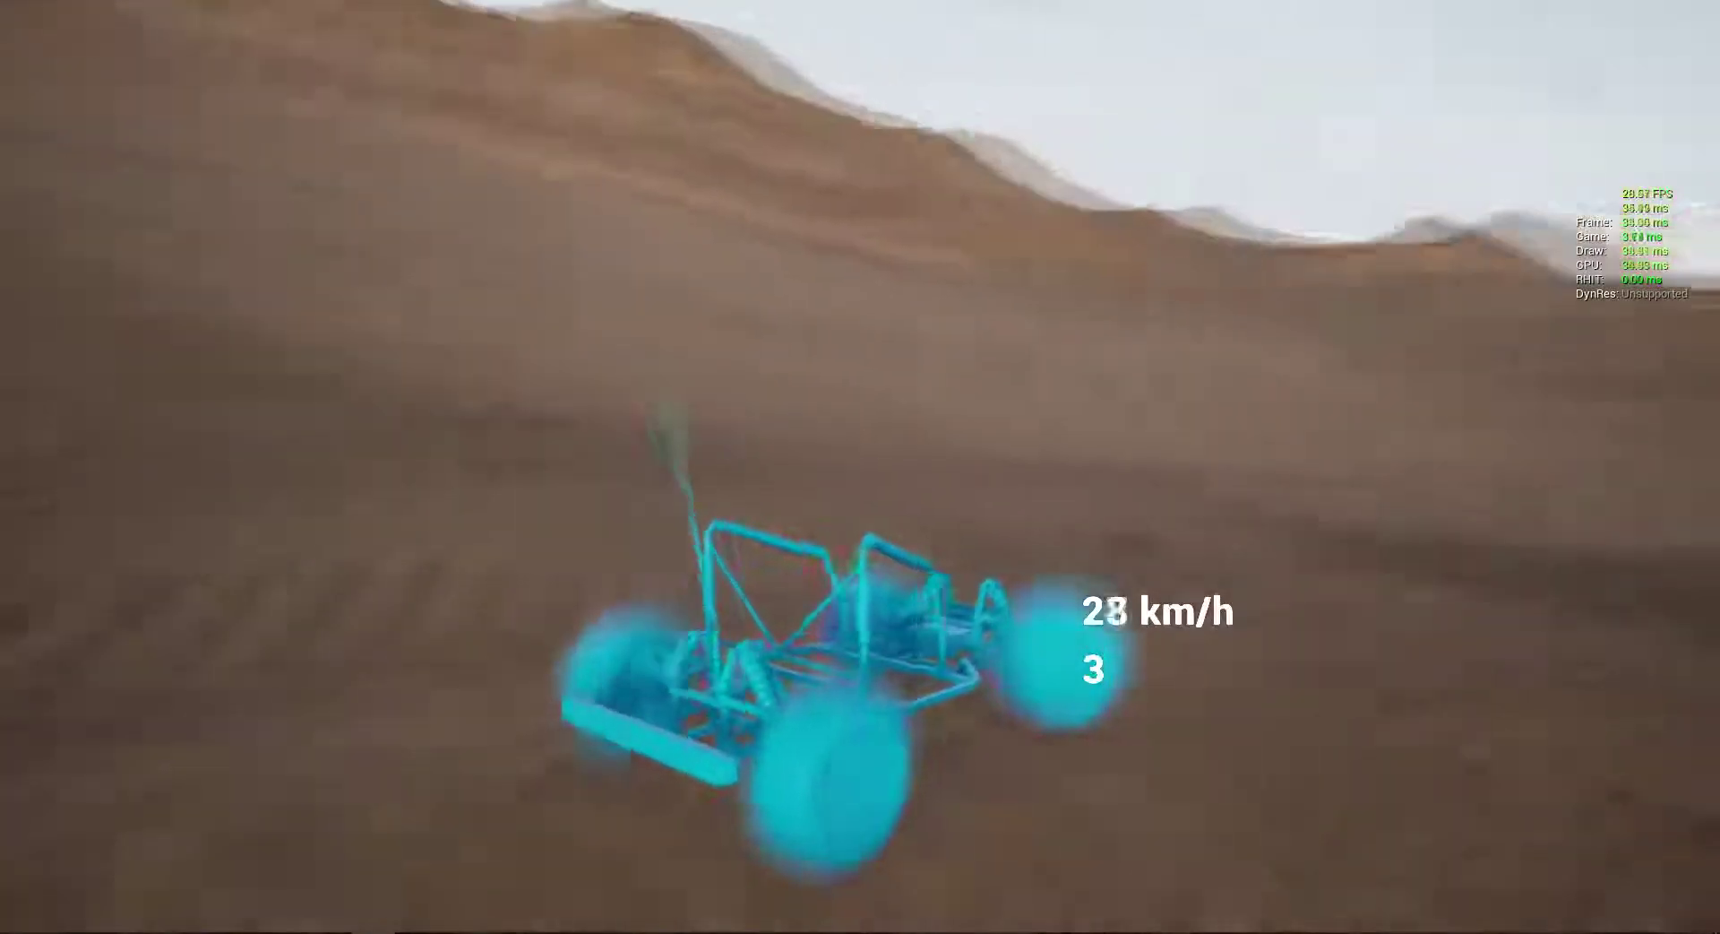
key("w")
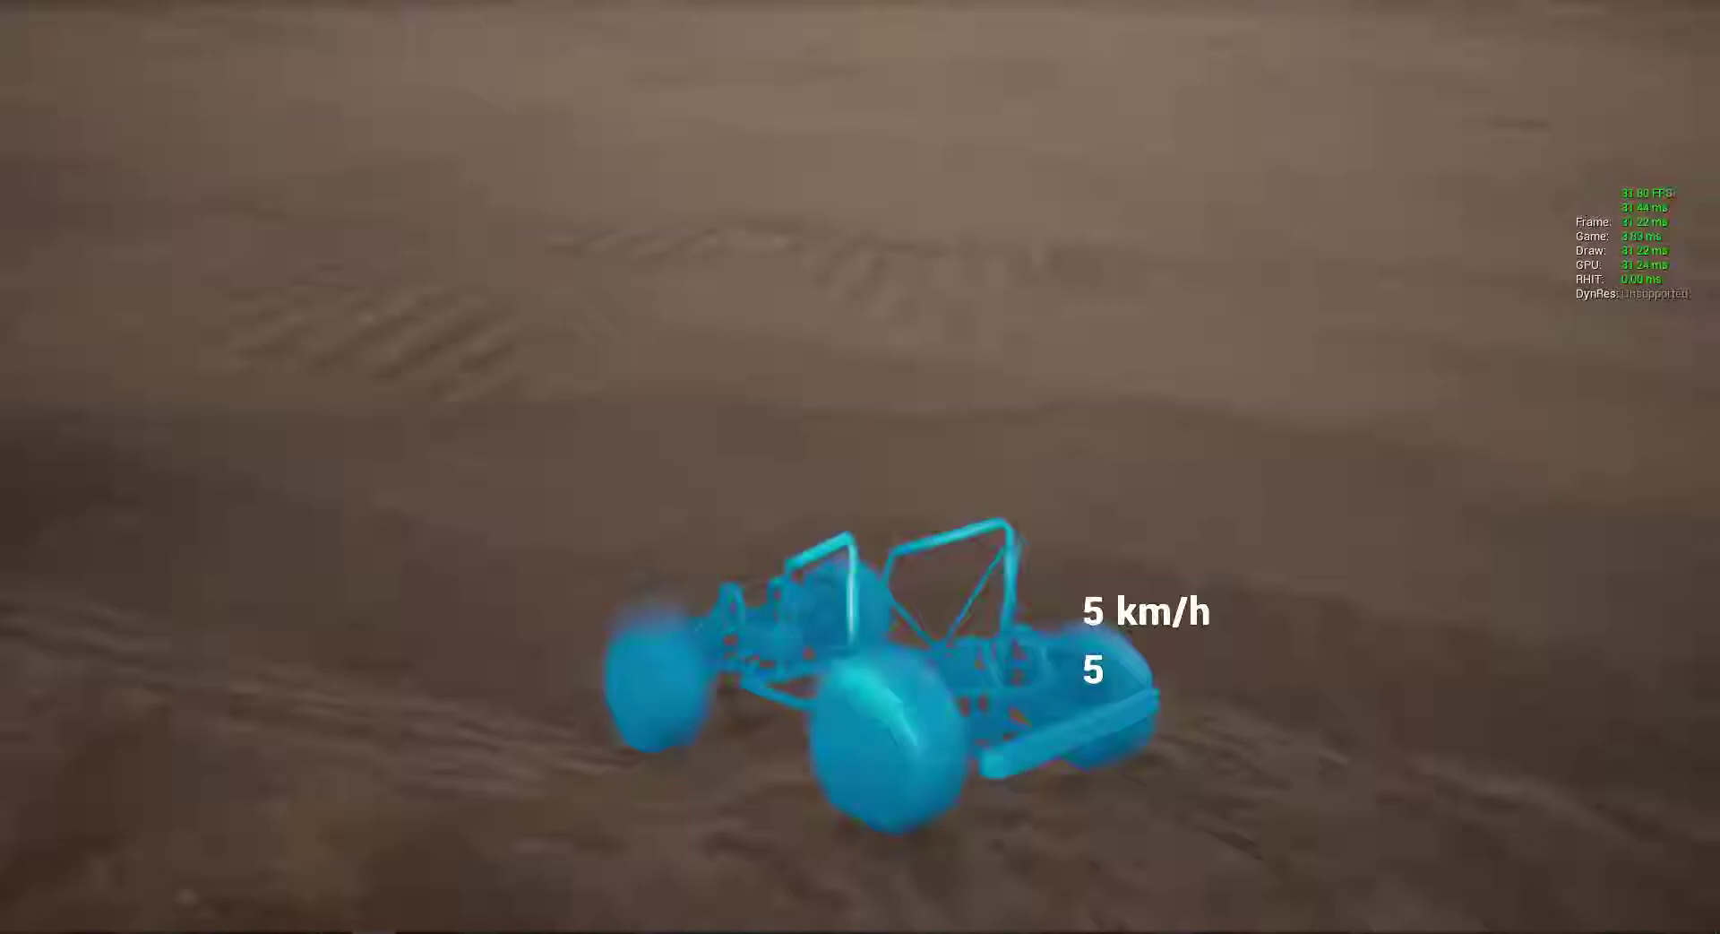
key("w")
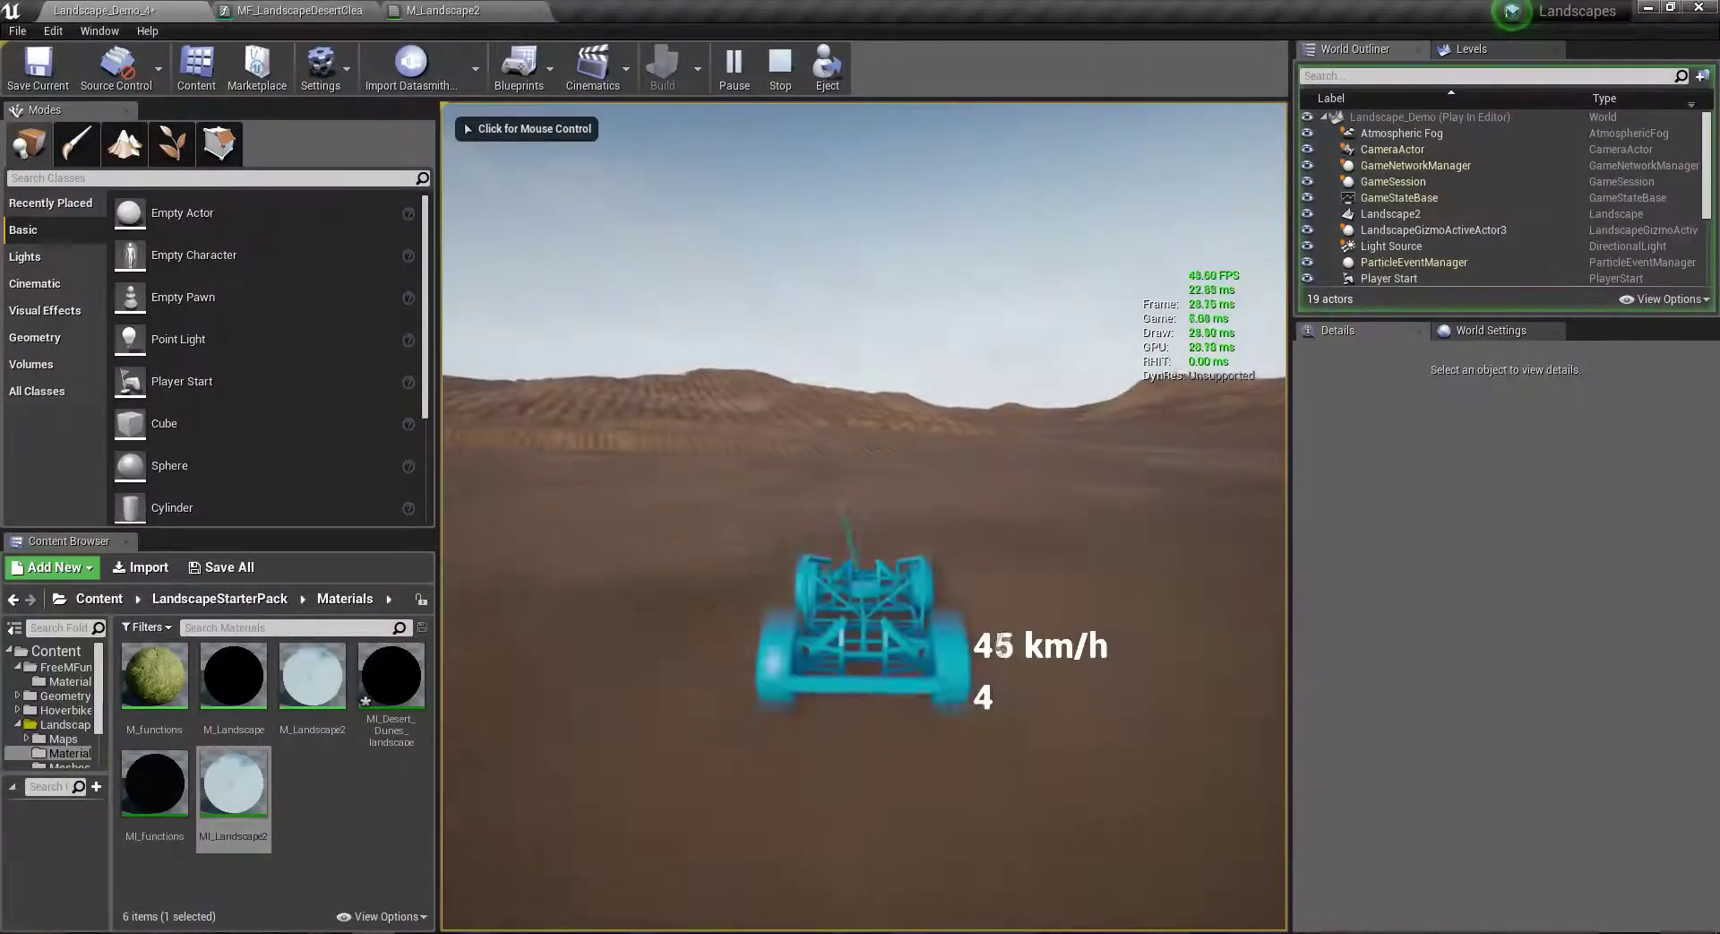
key("Escape")
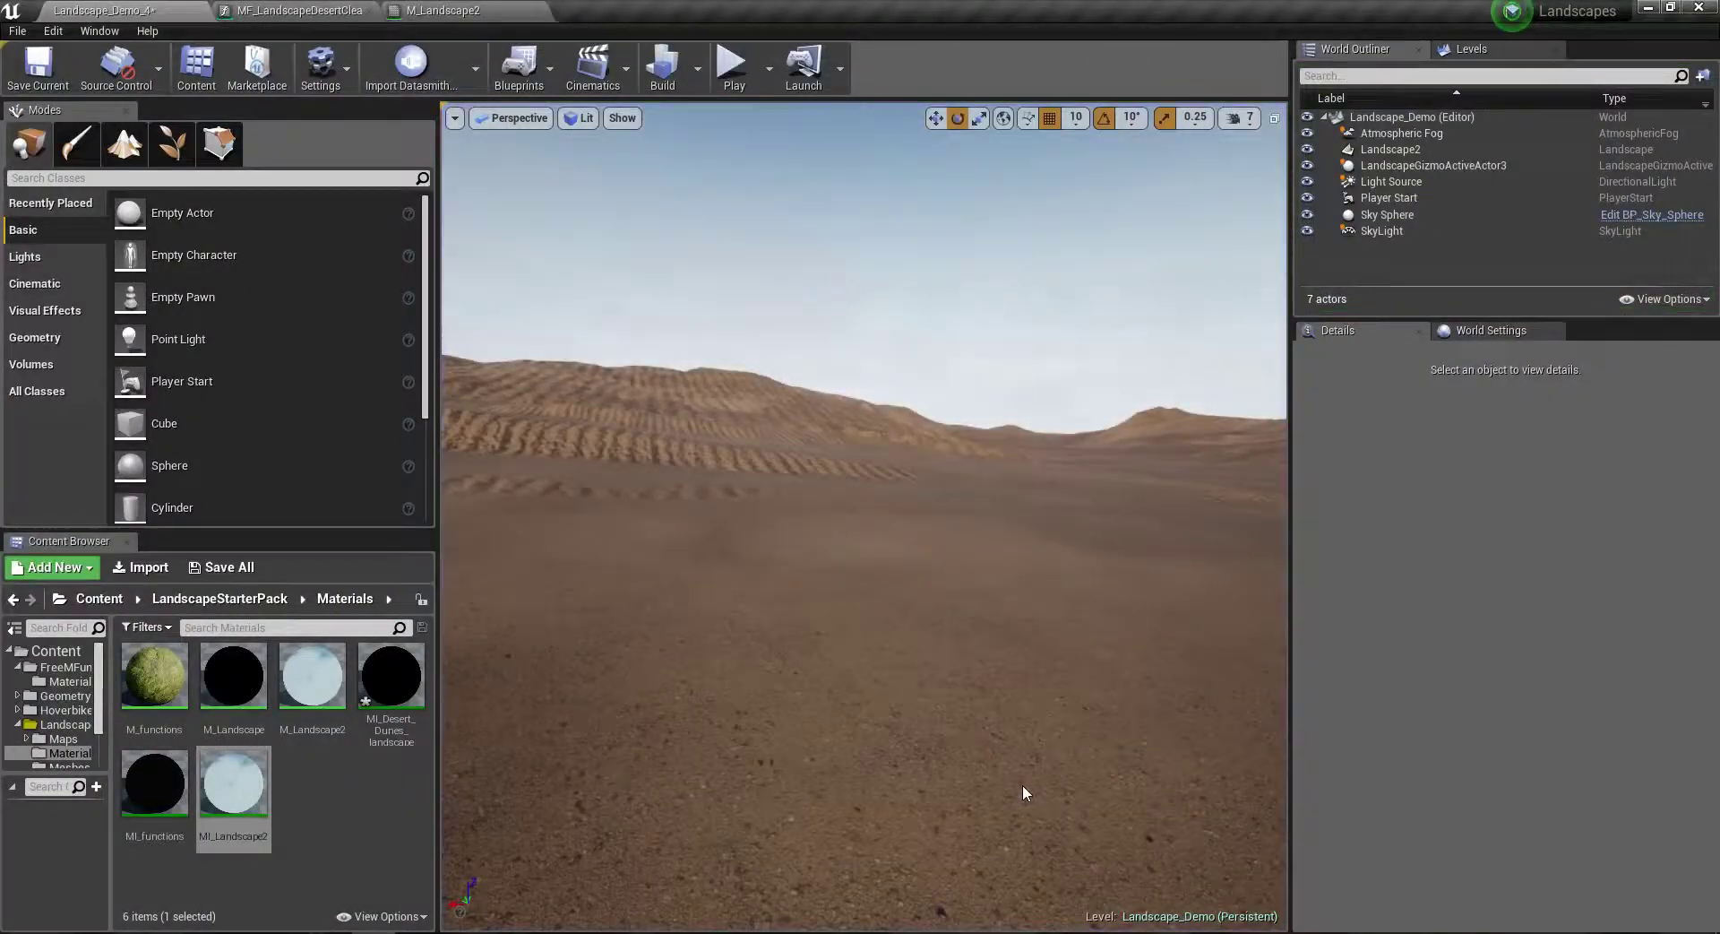
Step: Zoom and pan the M_Landscape2 graph to the Surface 2 displacement and Tessellation multiplier nodes
left_click_drag(1024, 793, 1023, 753)
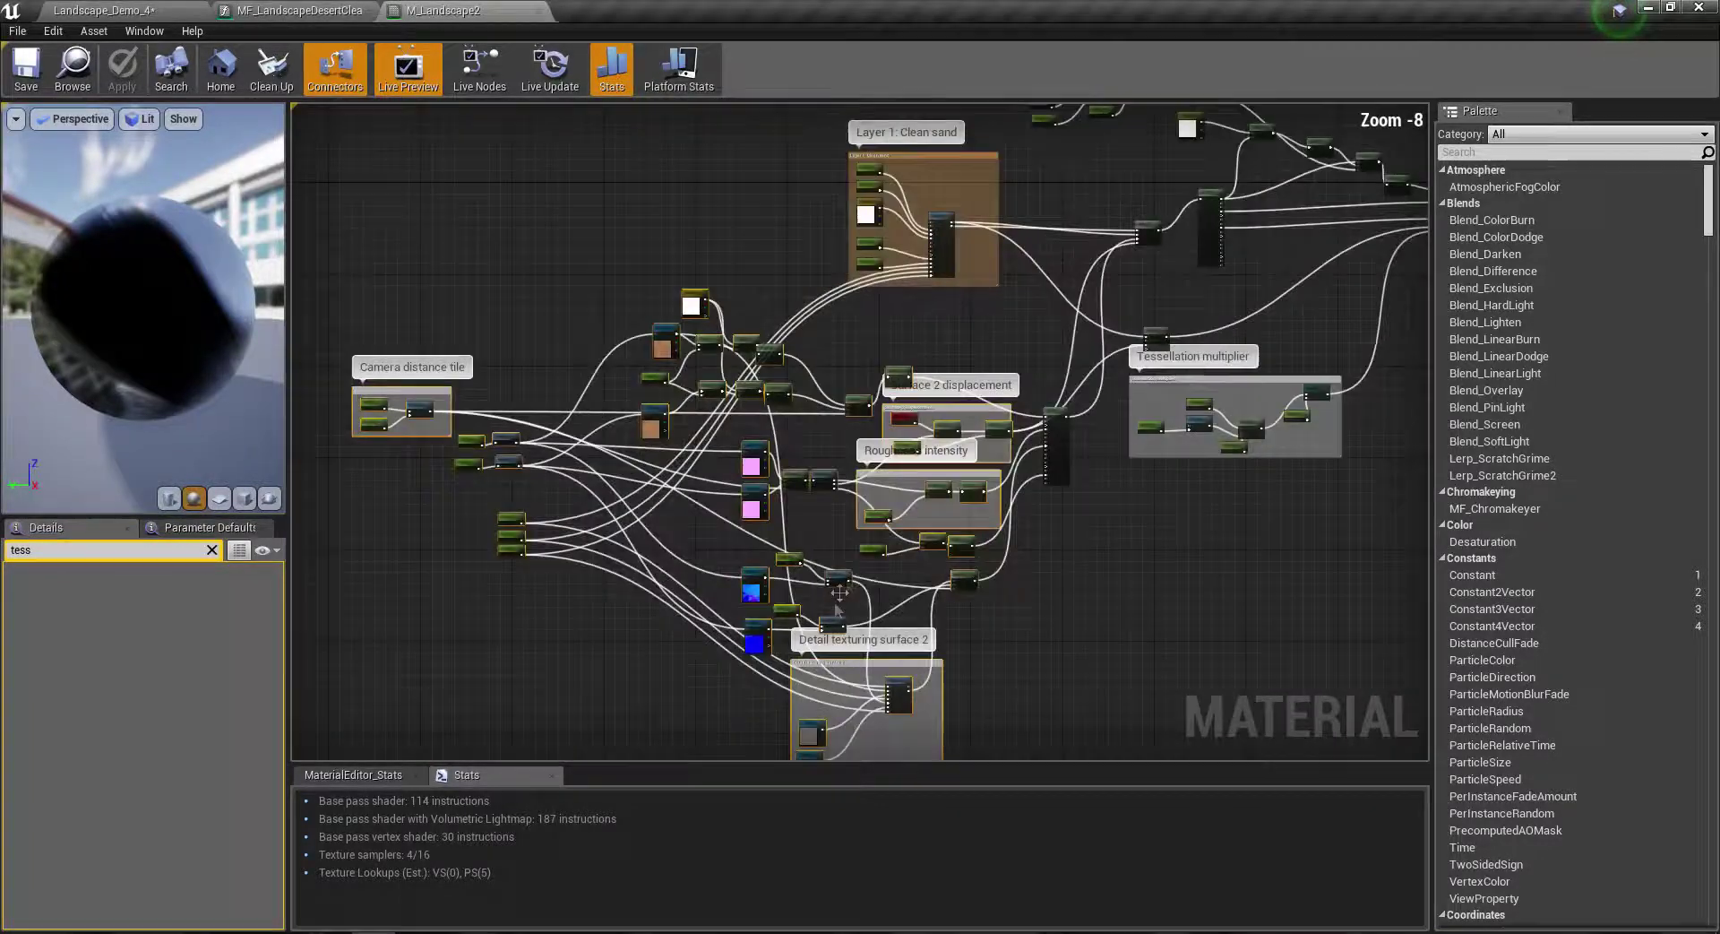
scroll(879, 391, "up", 4)
scroll(874, 391, "up", 4)
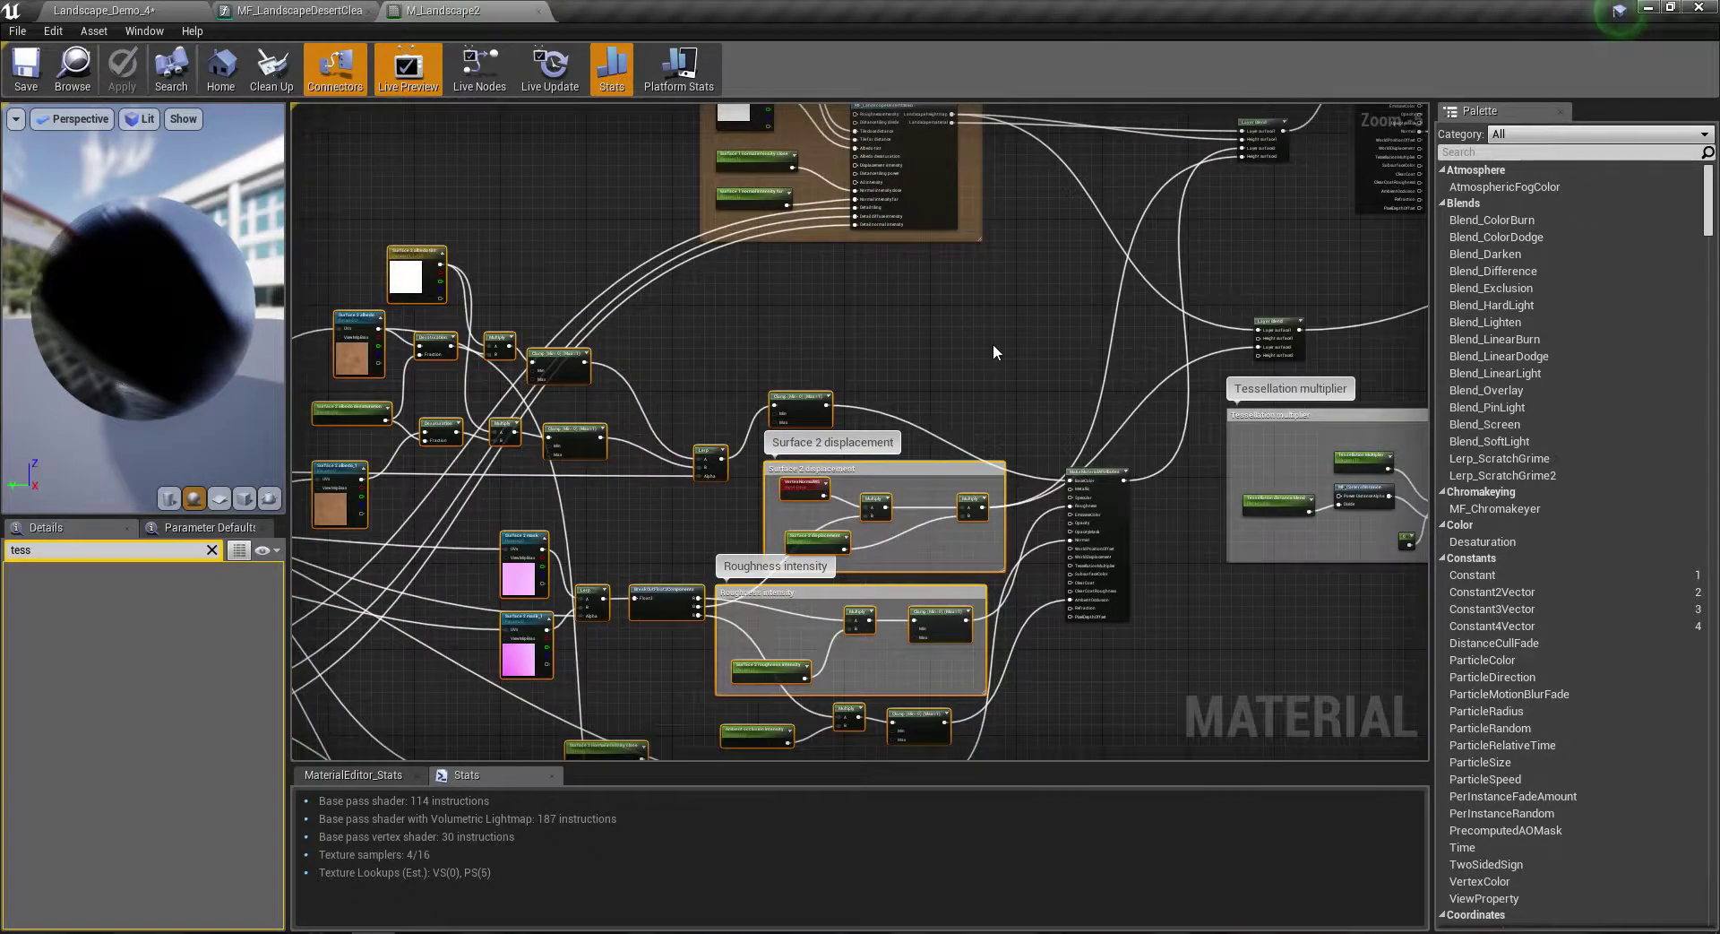
right_click_drag(993, 343, 923, 303)
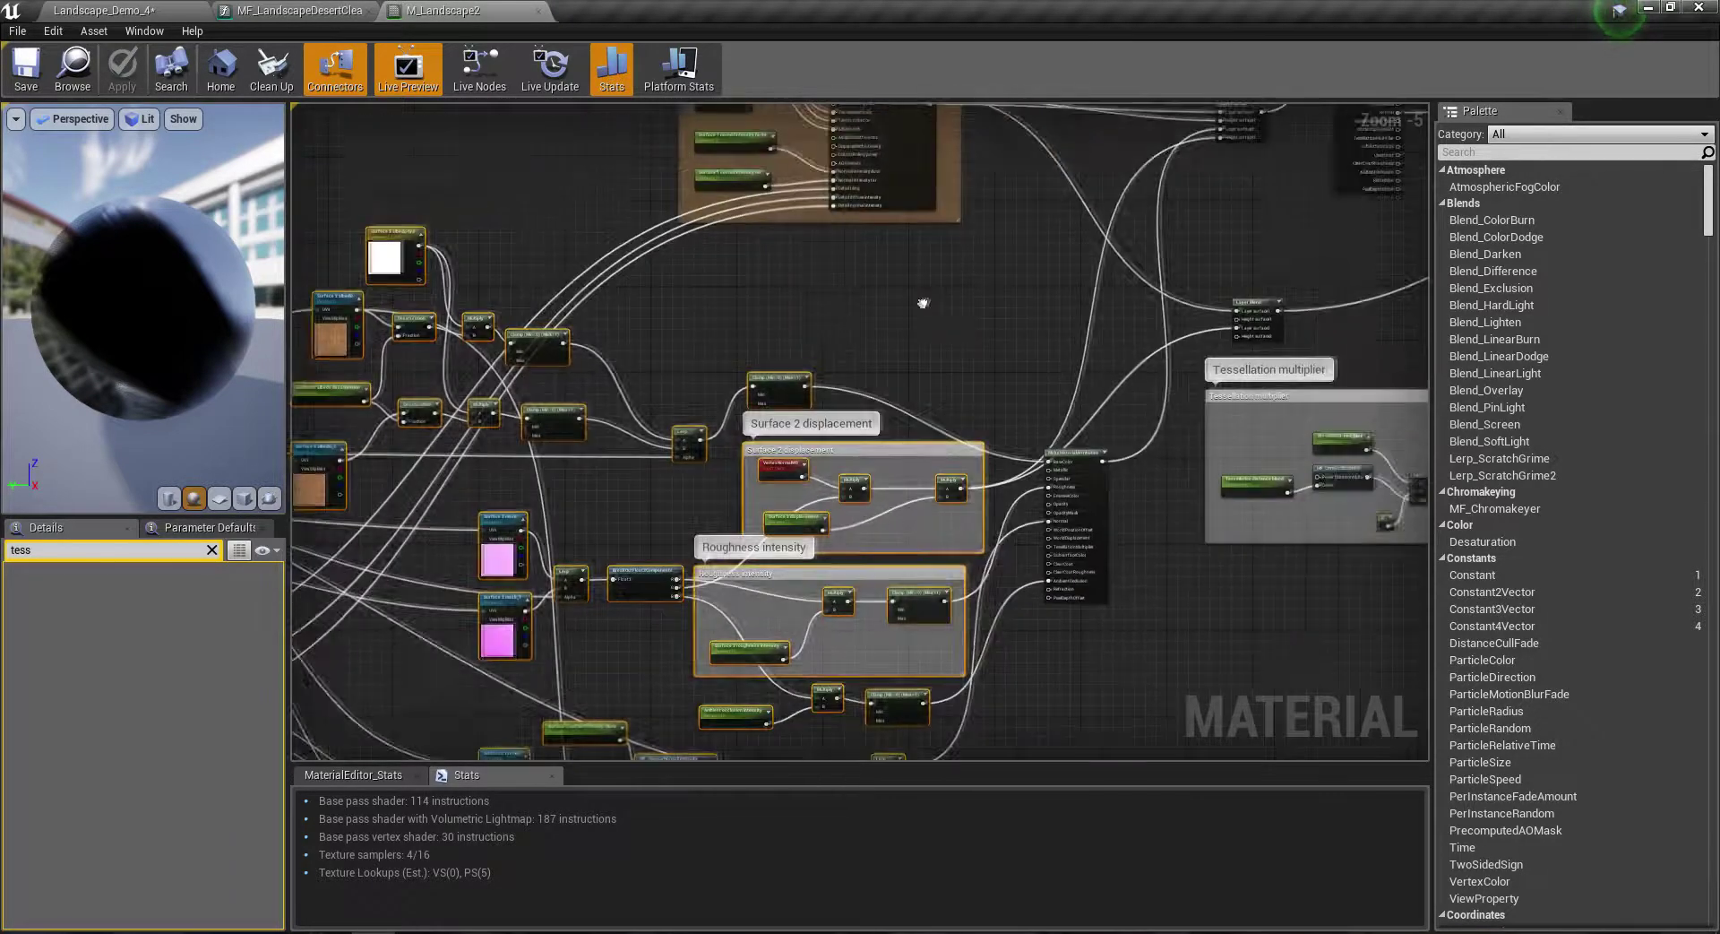